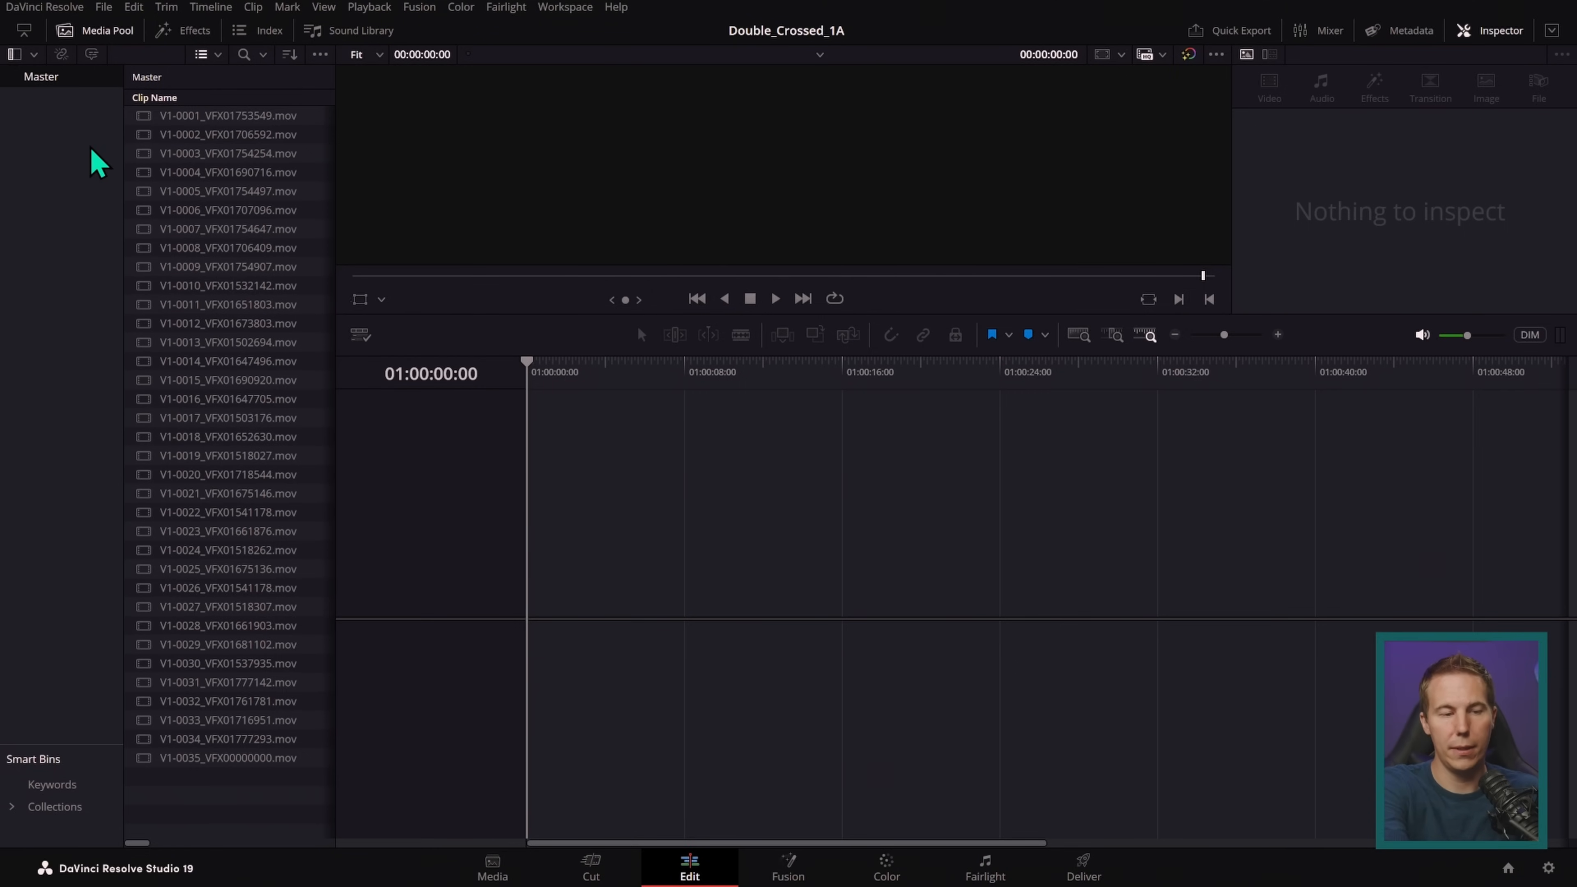
- Import the audio file Double_Crossed_Full_Mix from the Double_Crossed_Workfiles_for_Distribution folder into the Master bin
right_click(266, 803)
left_click(451, 672)
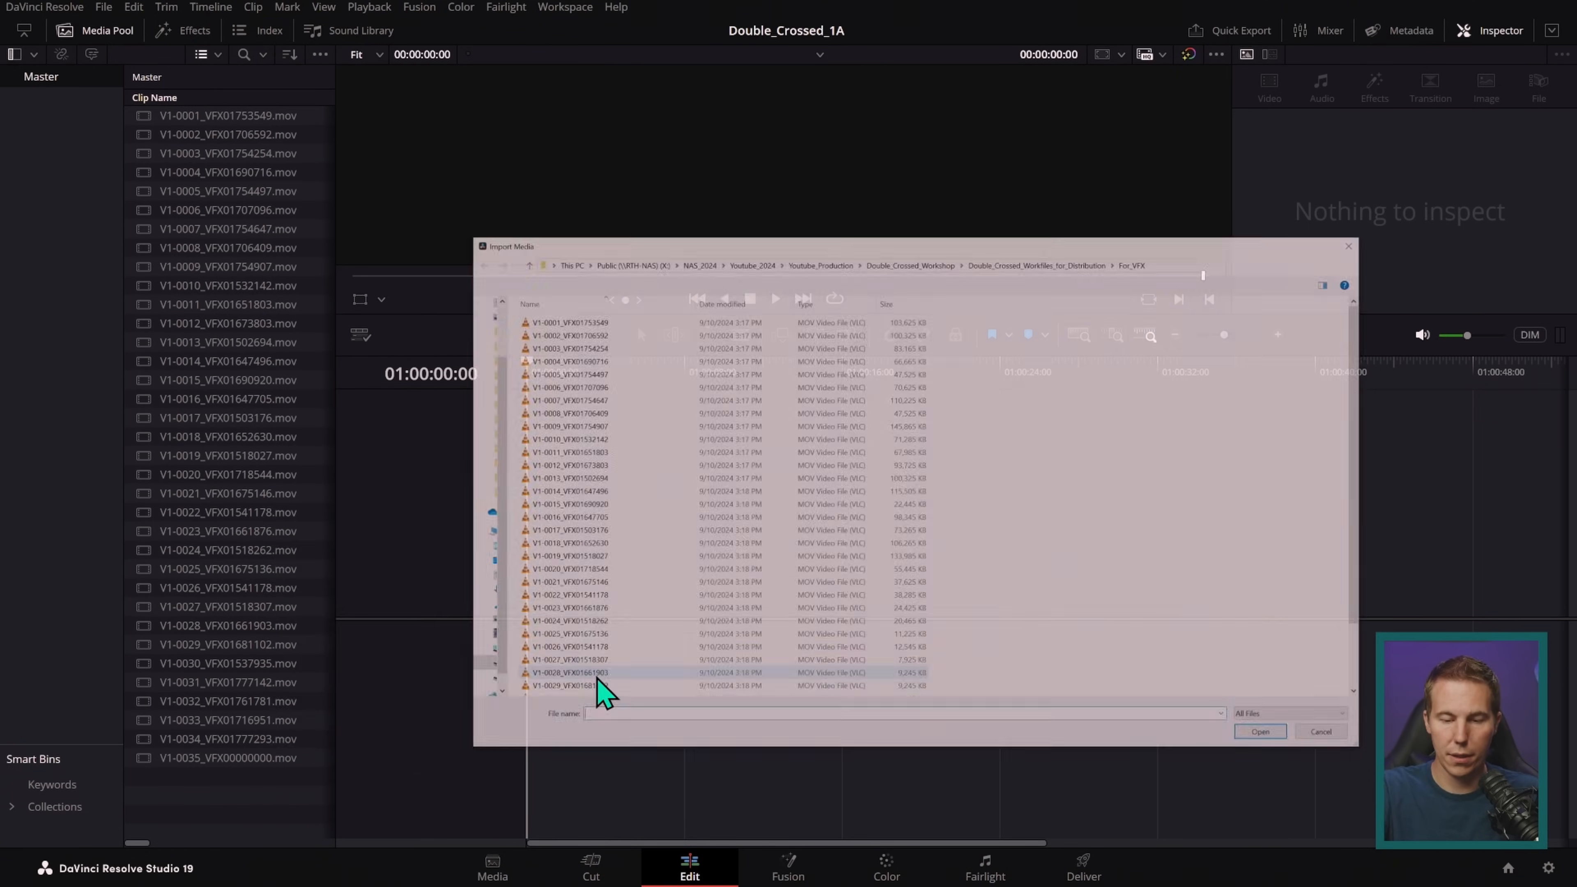
left_click(1073, 263)
left_click(1184, 351)
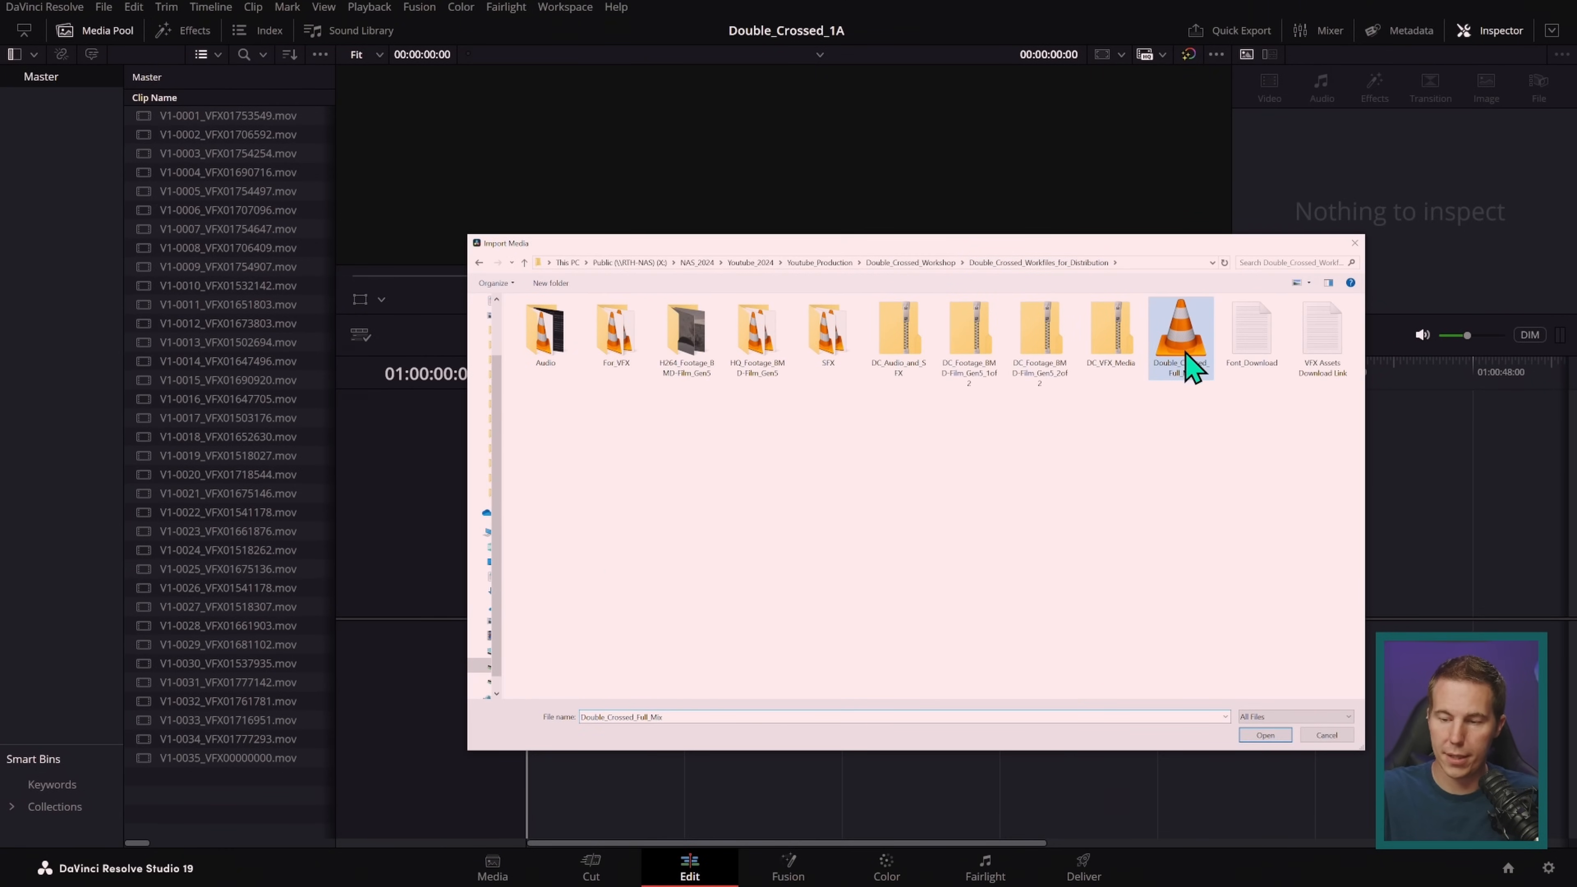
left_click(1266, 735)
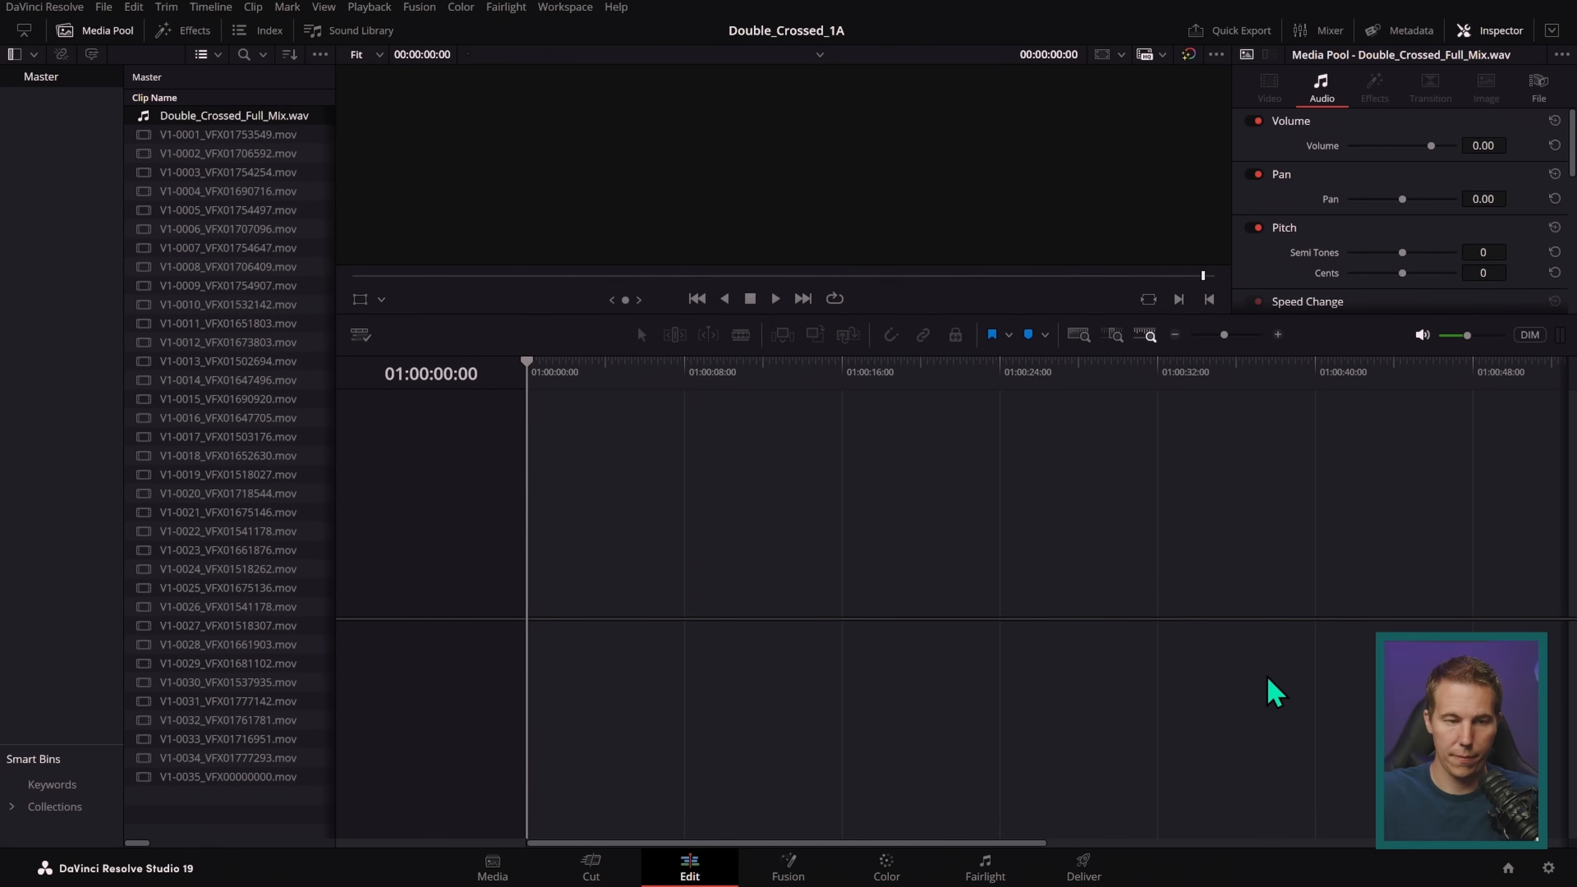
- Create a media pool bin named ActionVFX and import the six clips from the ACTIONVFX folder in File Explorer into it
key("alt+Tab")
left_click_drag(866, 520, 1334, 292)
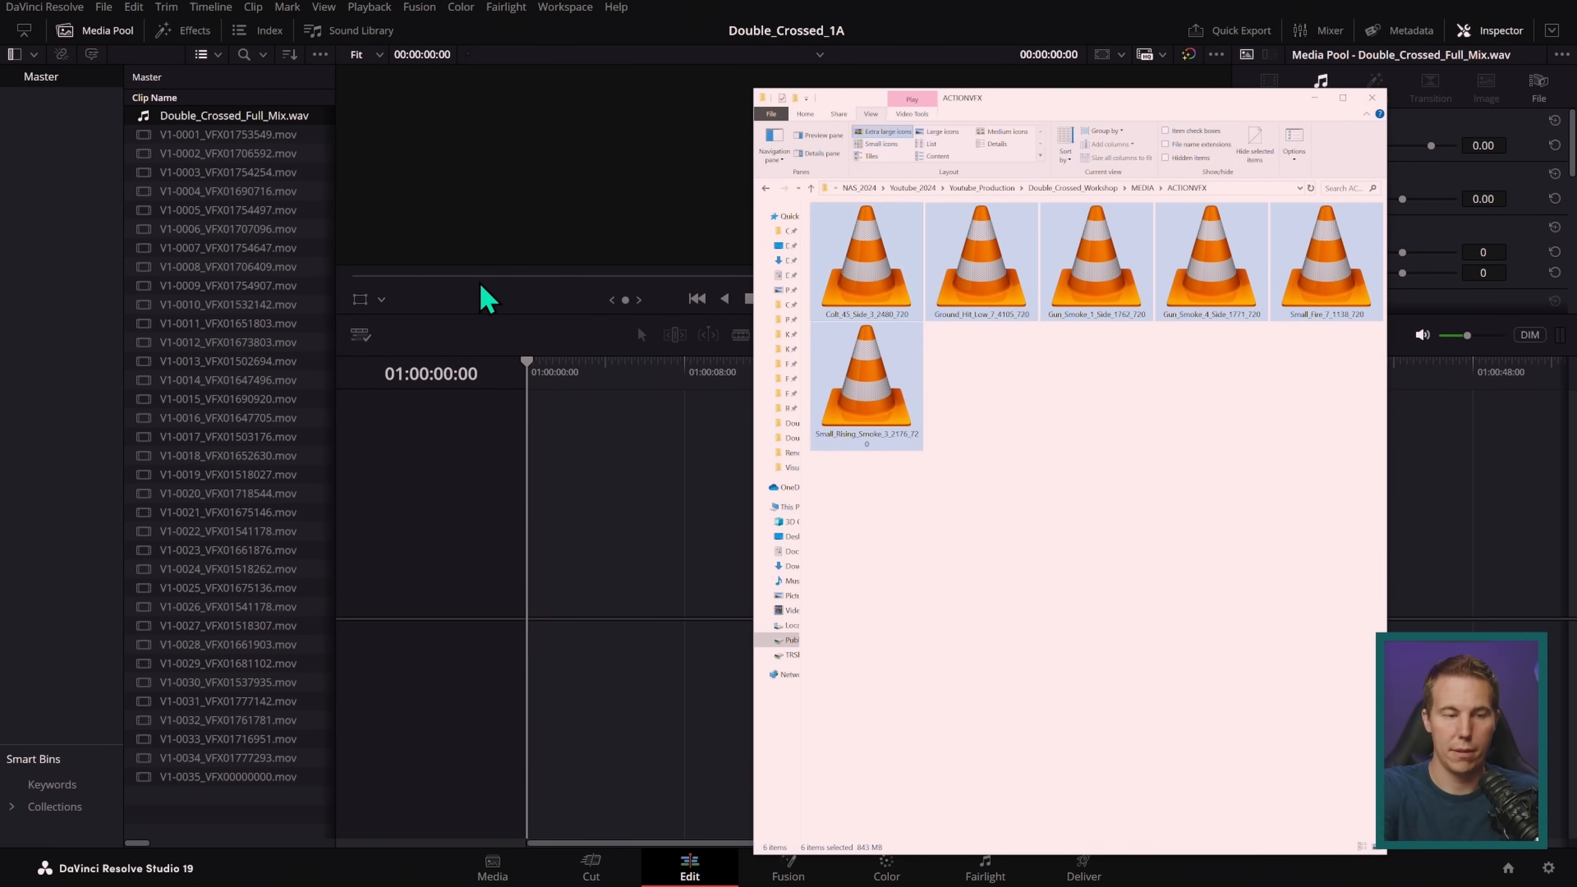
right_click(49, 131)
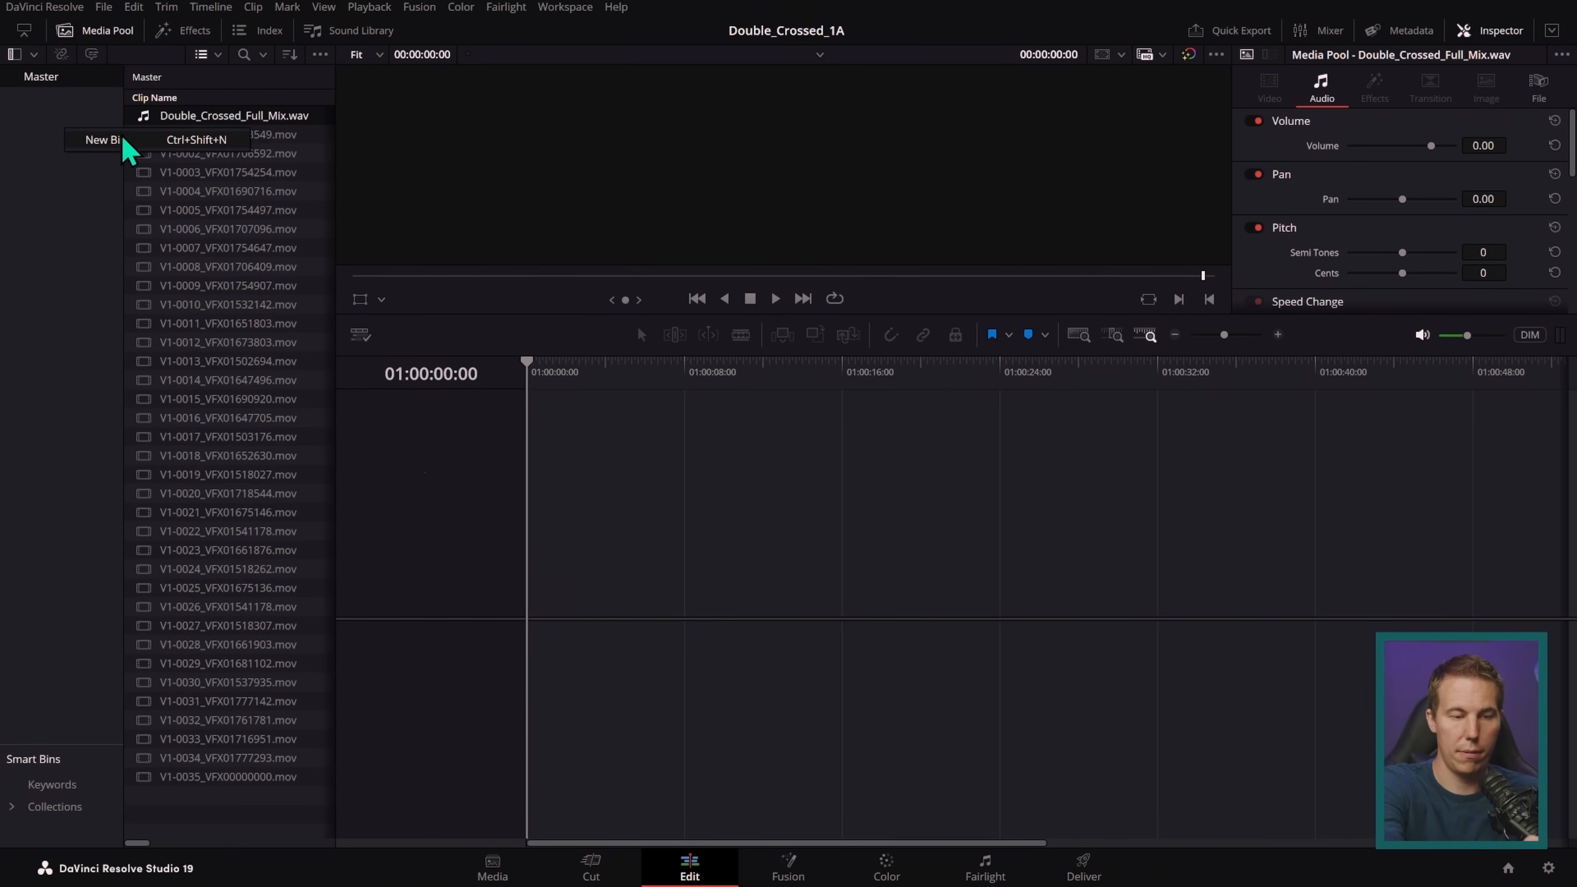
left_click(126, 147)
type("ActionVFX")
key("Return")
key("alt+Tab")
left_click_drag(890, 299, 223, 368)
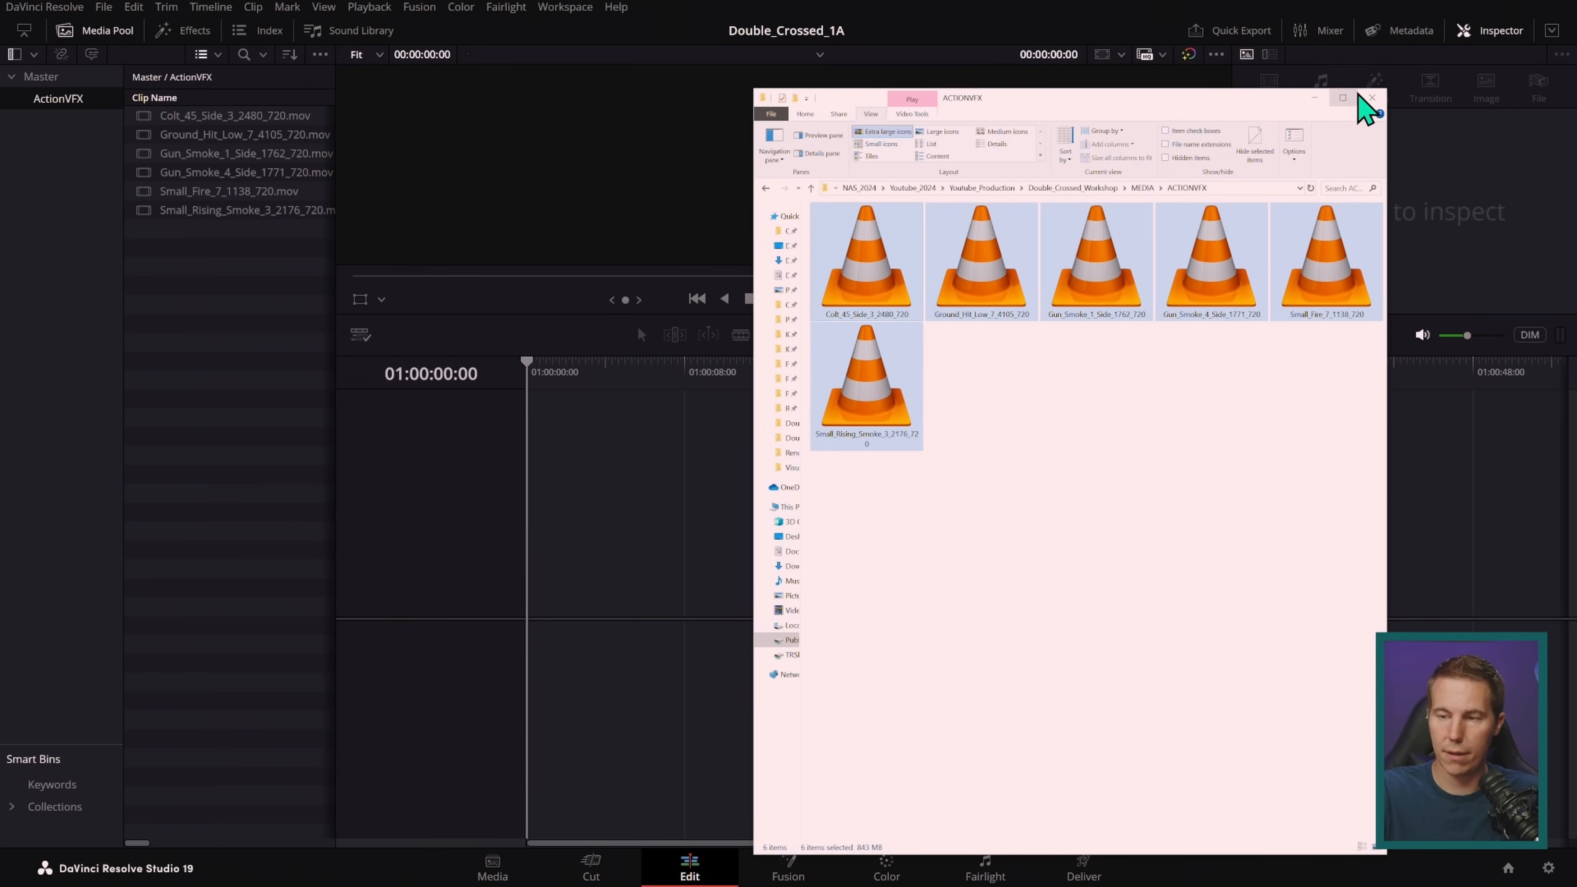
left_click(1371, 100)
- Create a new timeline named Edit from all the V1-0001 to V1-0035 clips in the Master bin
left_click(49, 77)
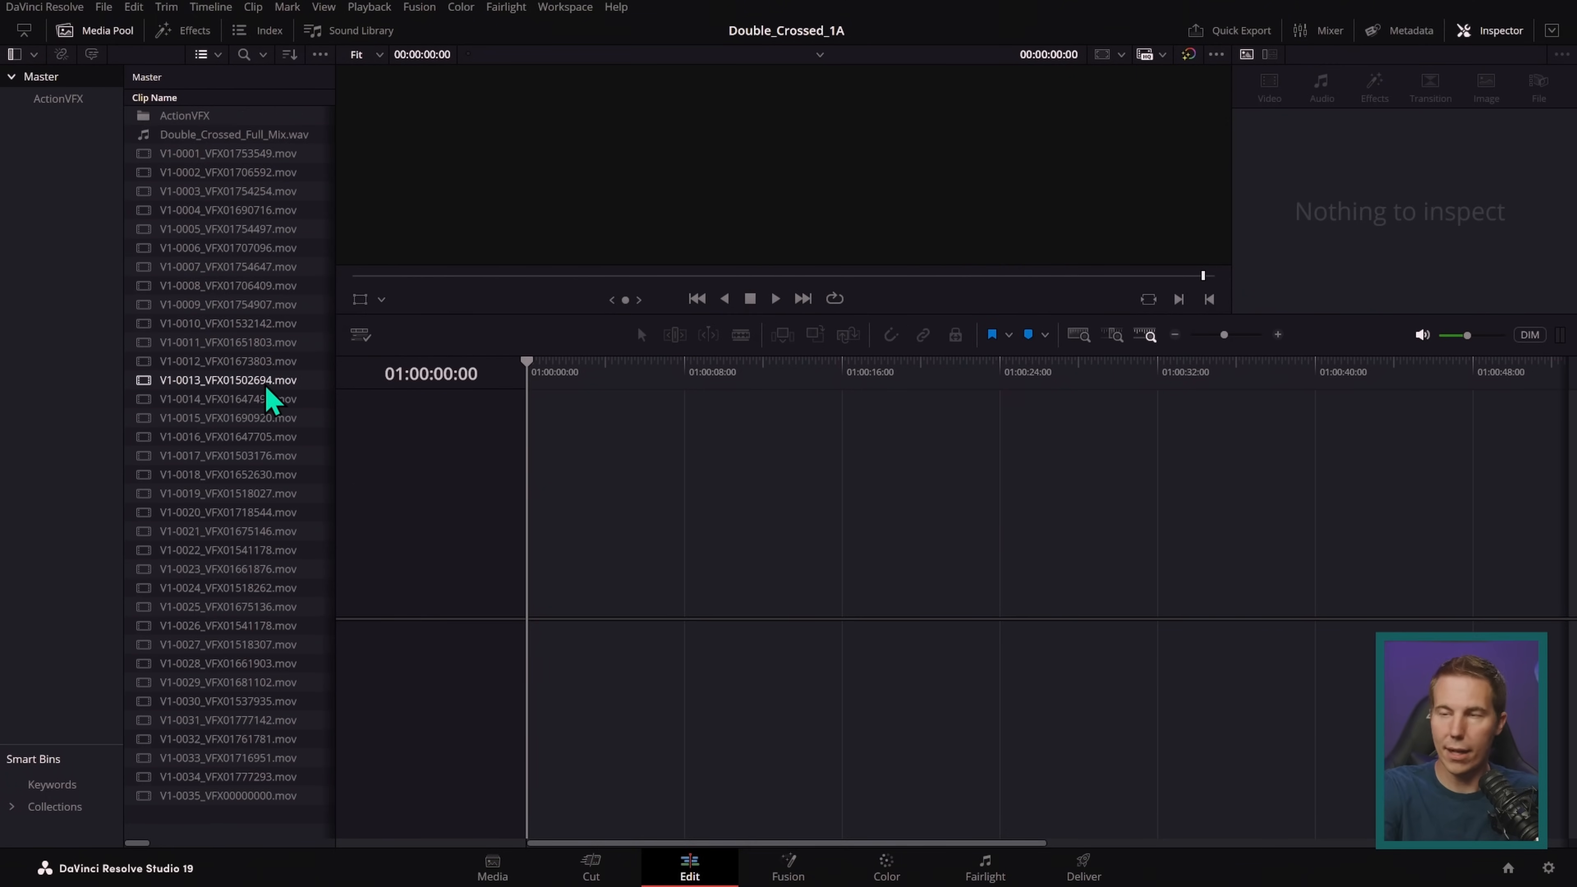
left_click_drag(335, 181, 432, 172)
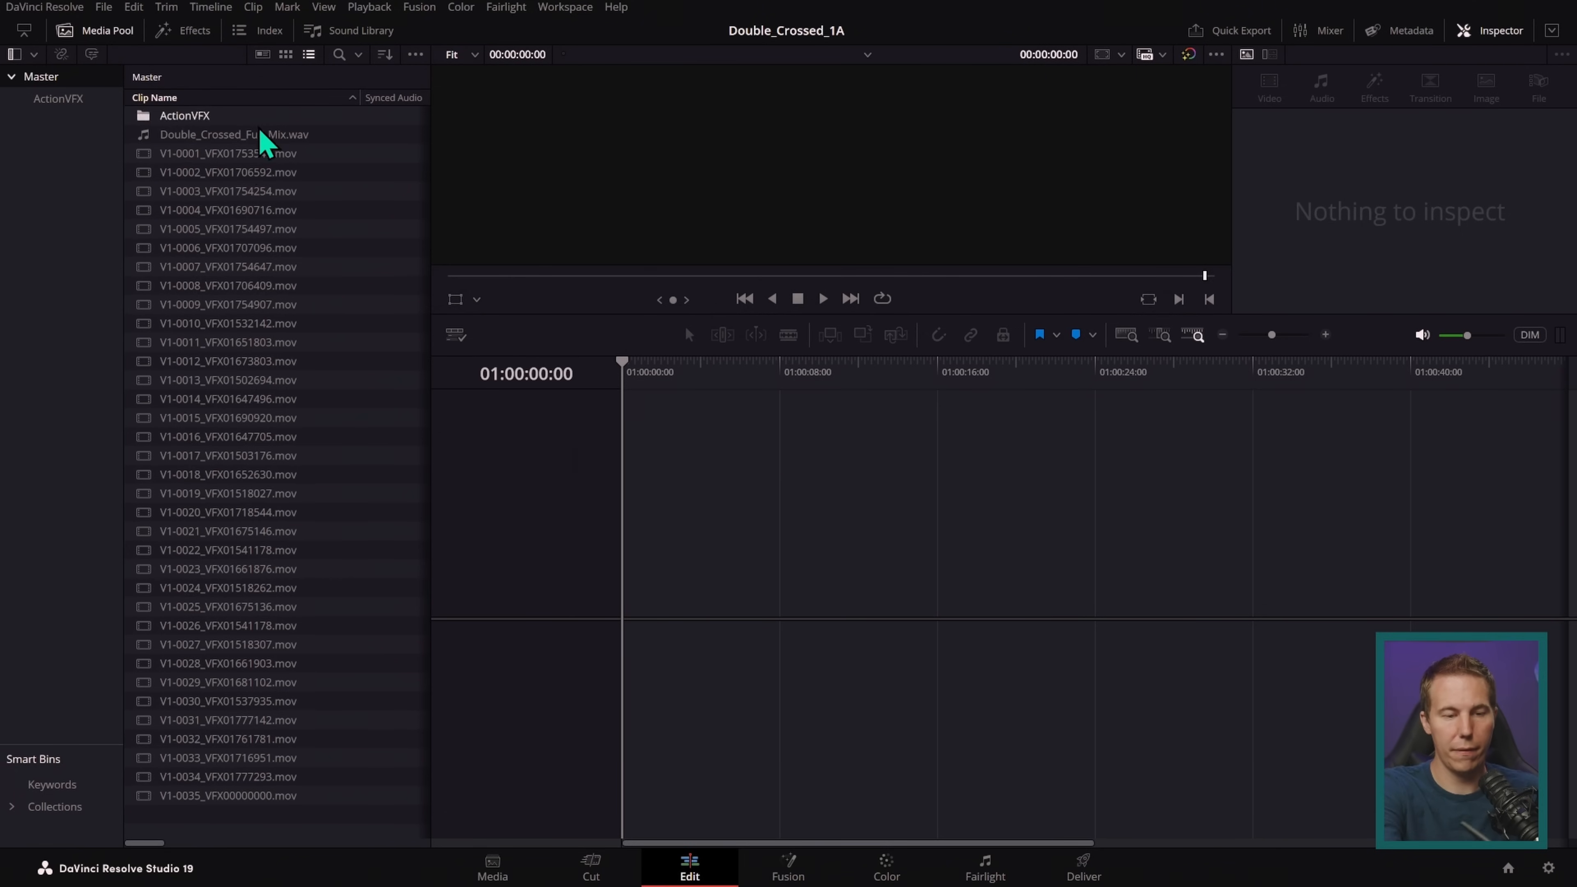
left_click(261, 155)
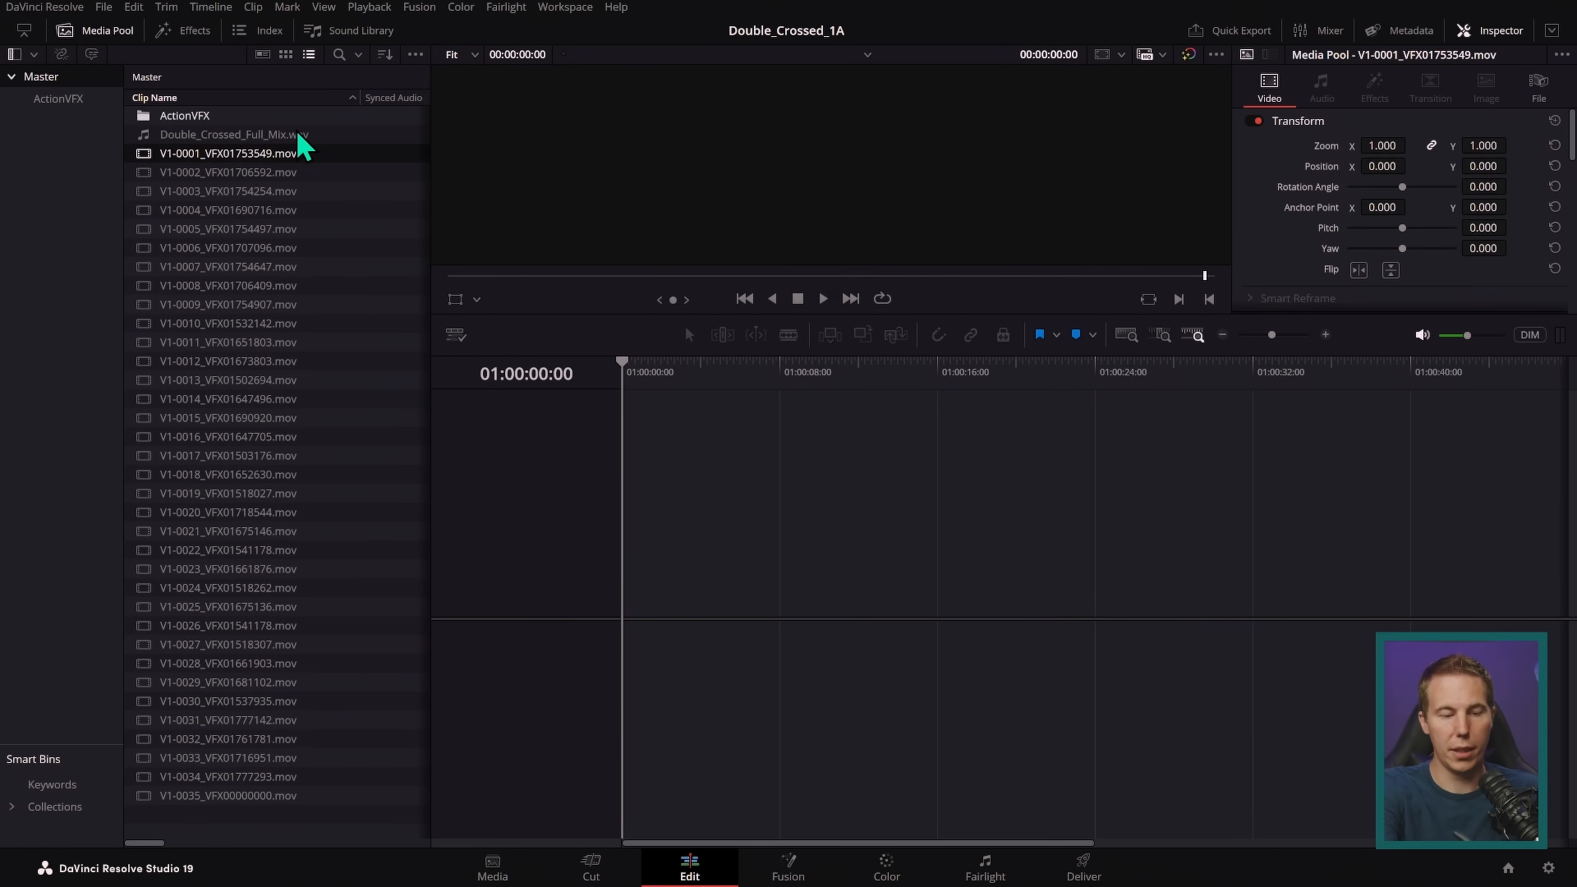
left_click(273, 800, "shift")
right_click(281, 162)
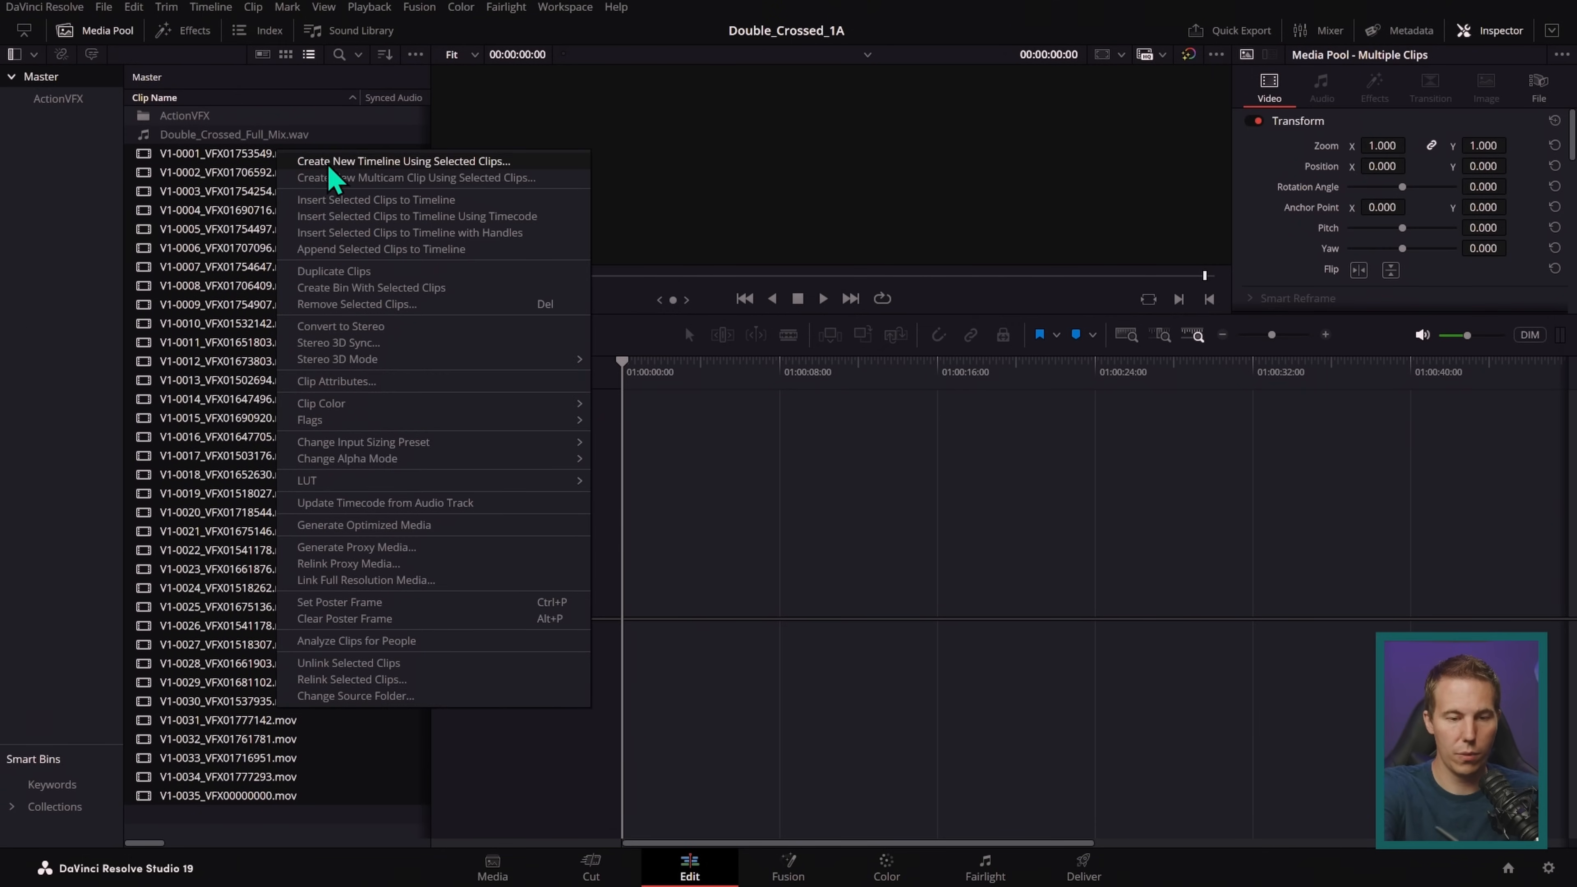
left_click(525, 163)
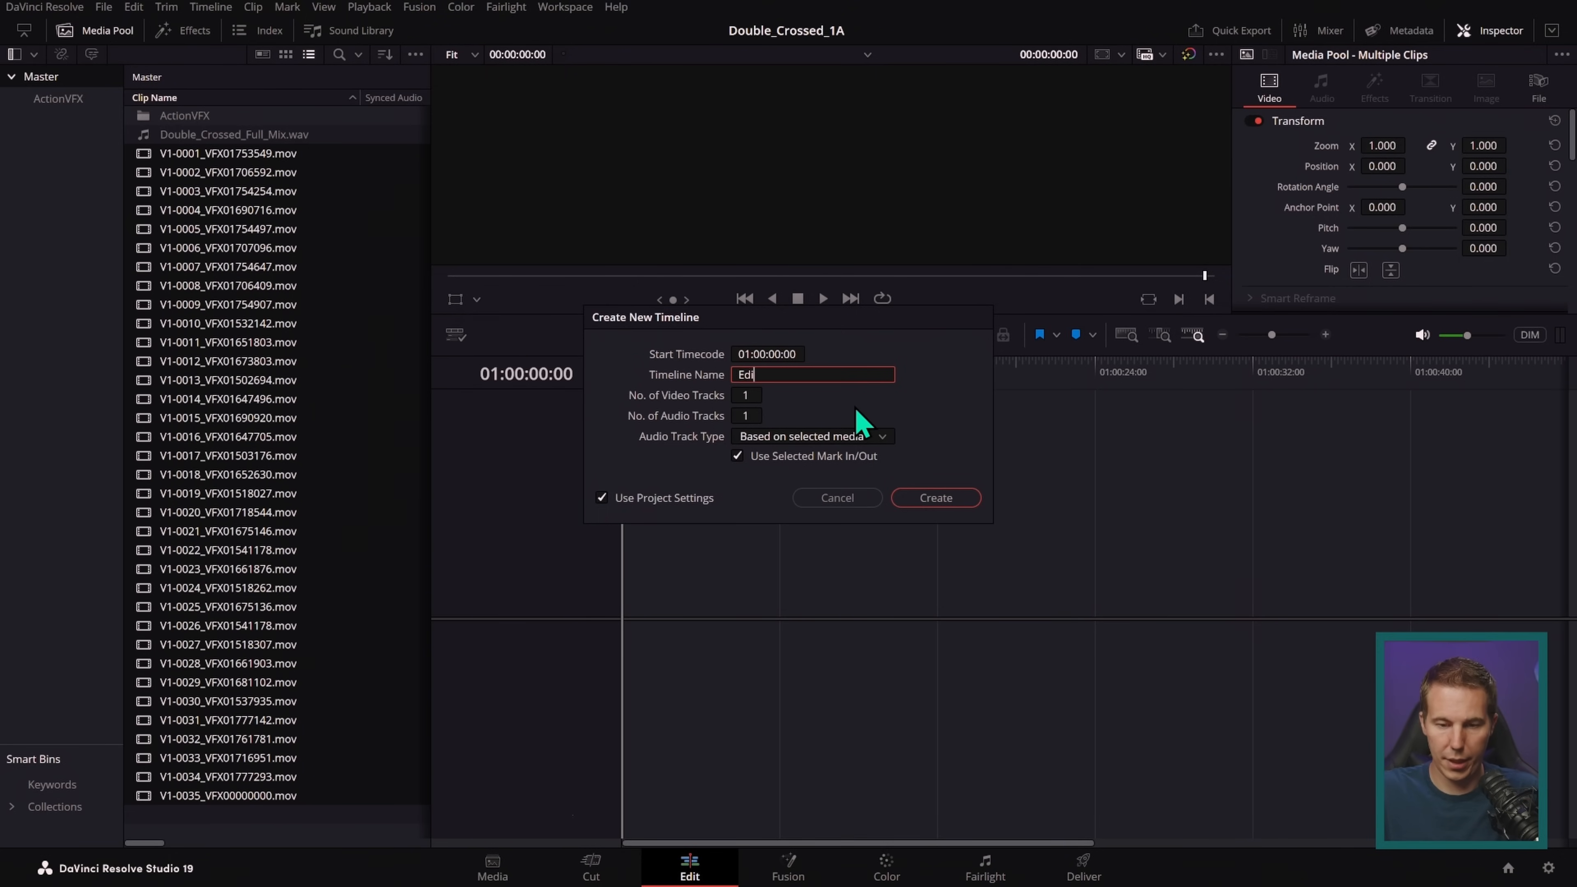
left_click(937, 499)
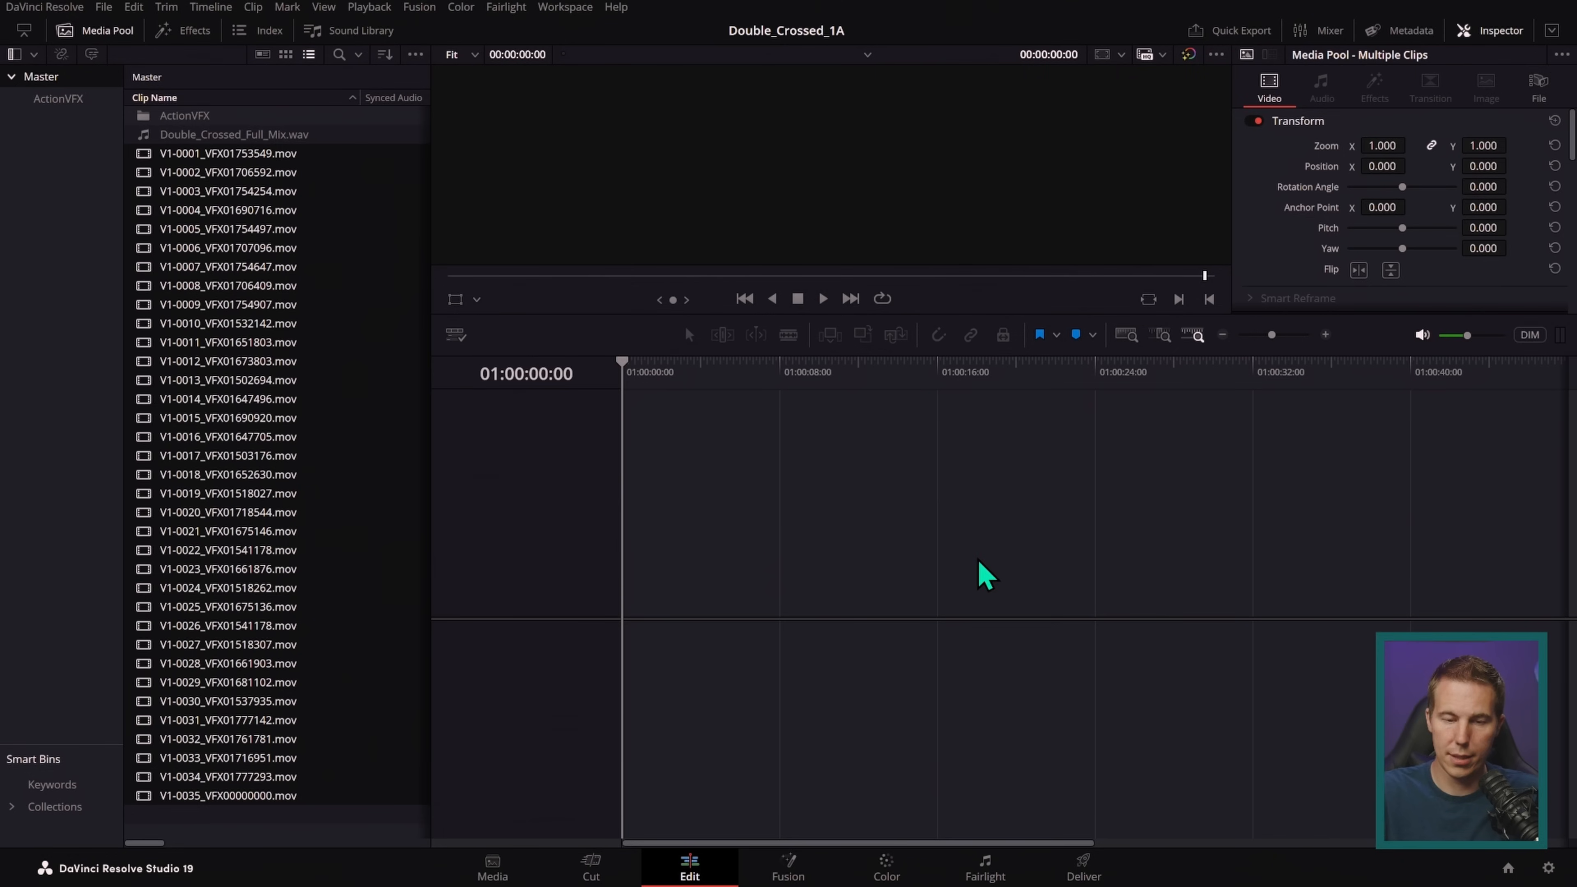
- Place Double_Crossed_Full_Mix.wav on the Audio 1 track, aligned with the start of the timeline
left_click_drag(663, 379, 1034, 408)
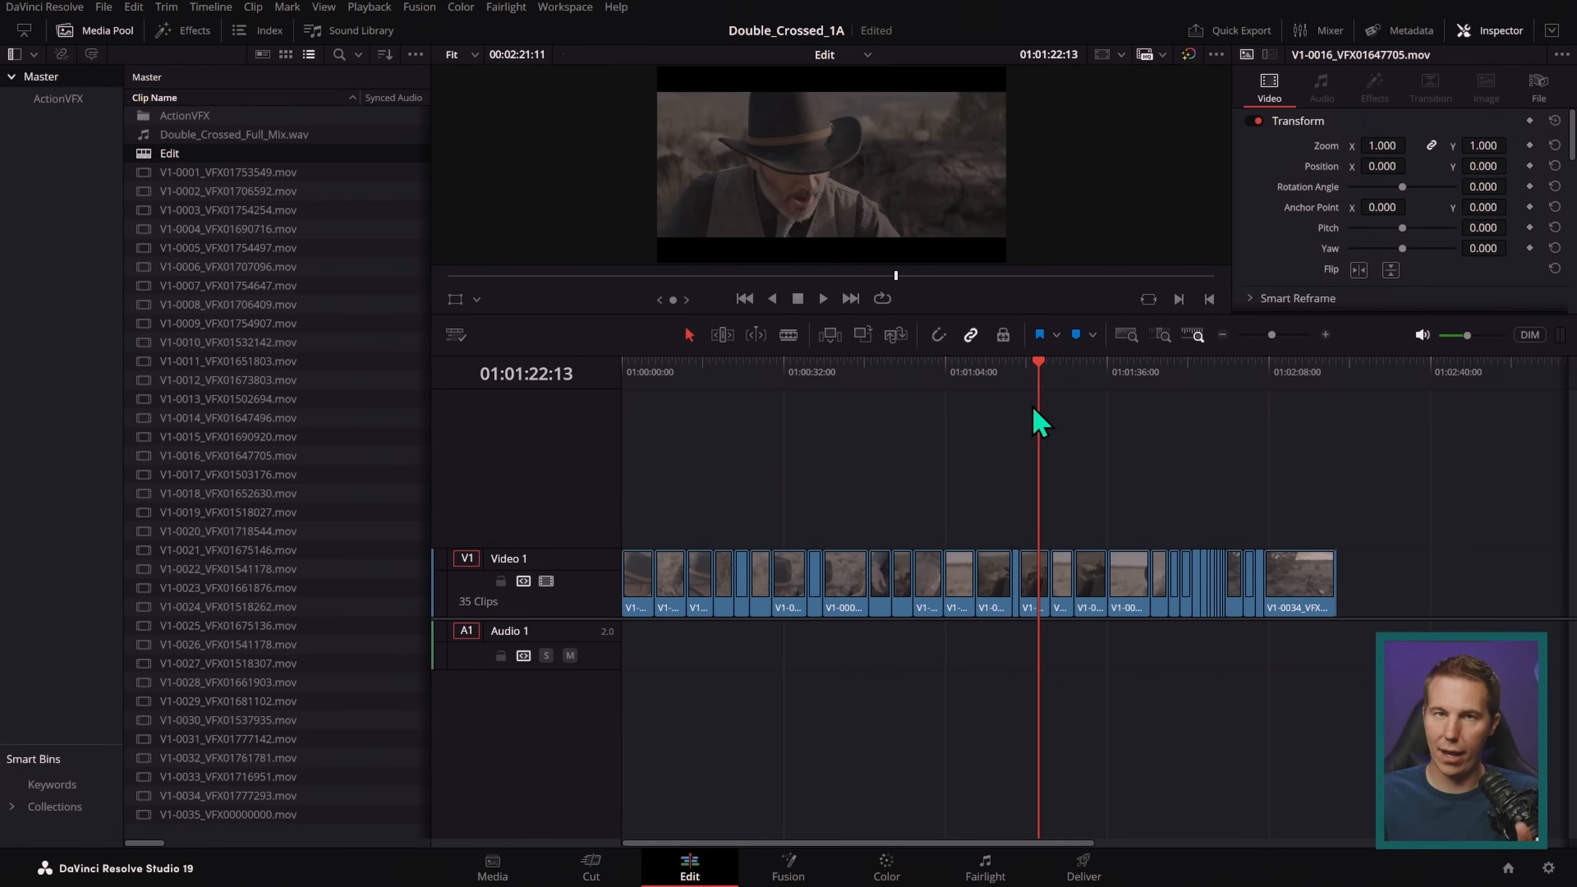
left_click_drag(1084, 362, 1228, 407)
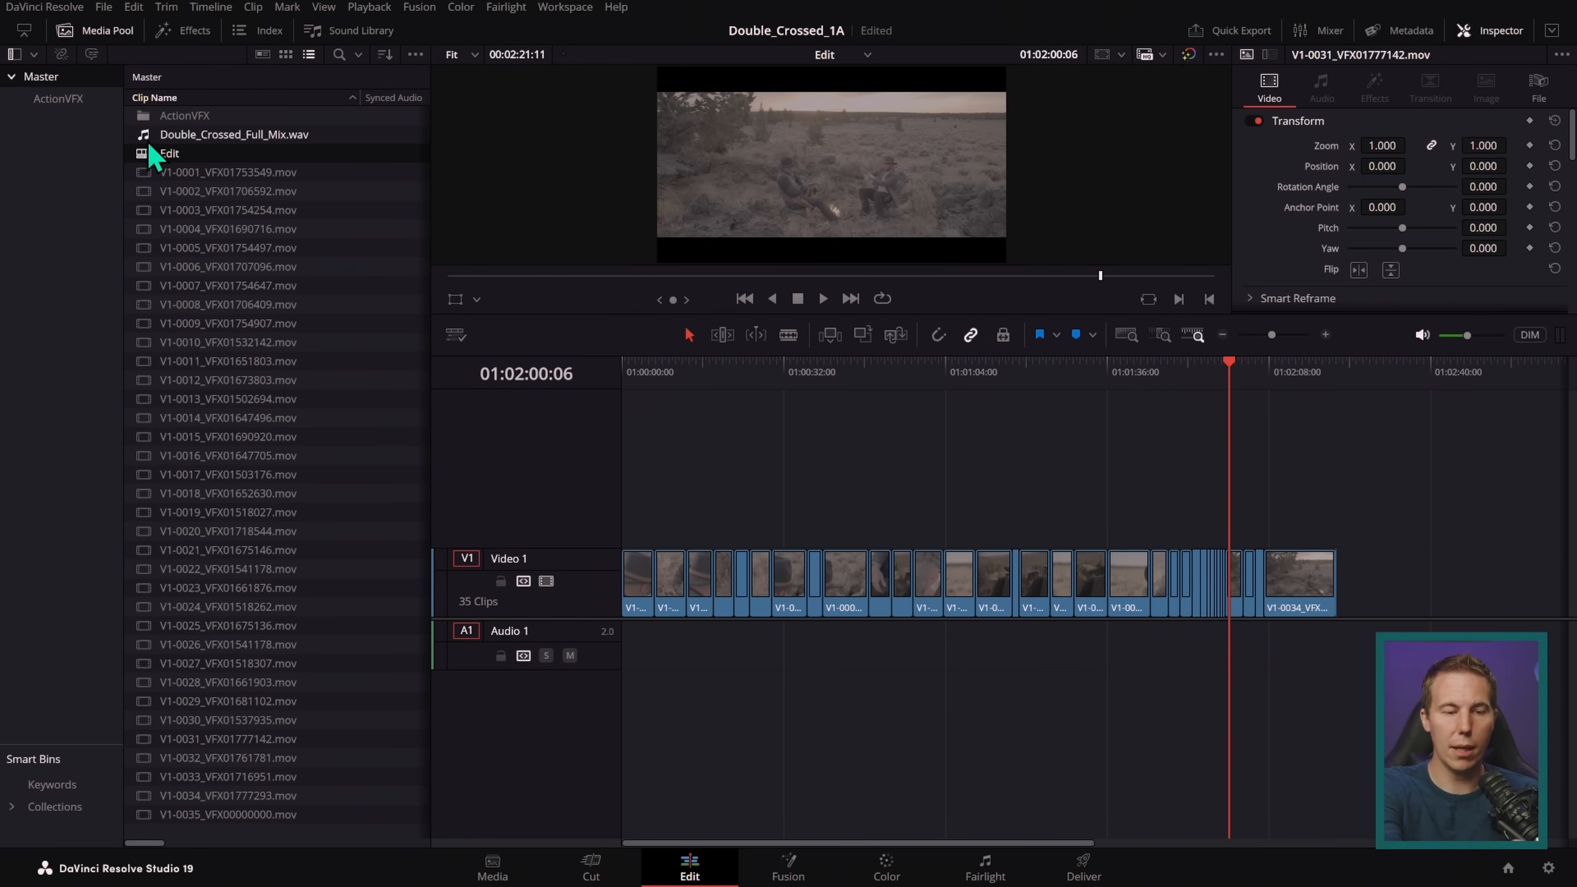
left_click_drag(148, 150, 704, 658)
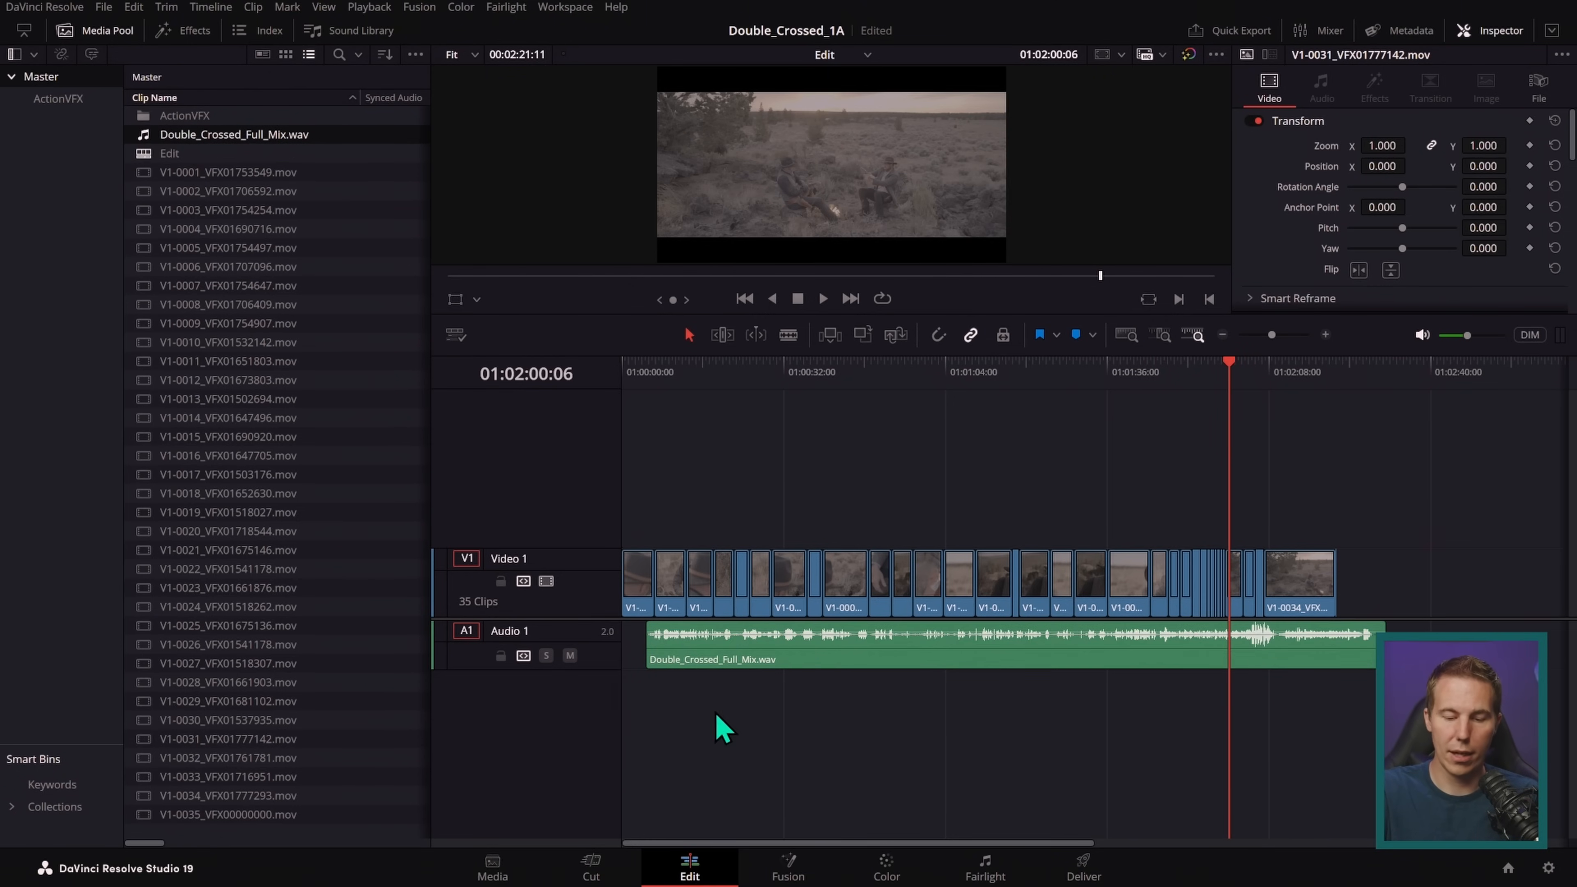
left_click_drag(803, 671, 729, 680)
- Play the edit from about 01:01:08:17 to check the audio mix against the picture
left_click(969, 372)
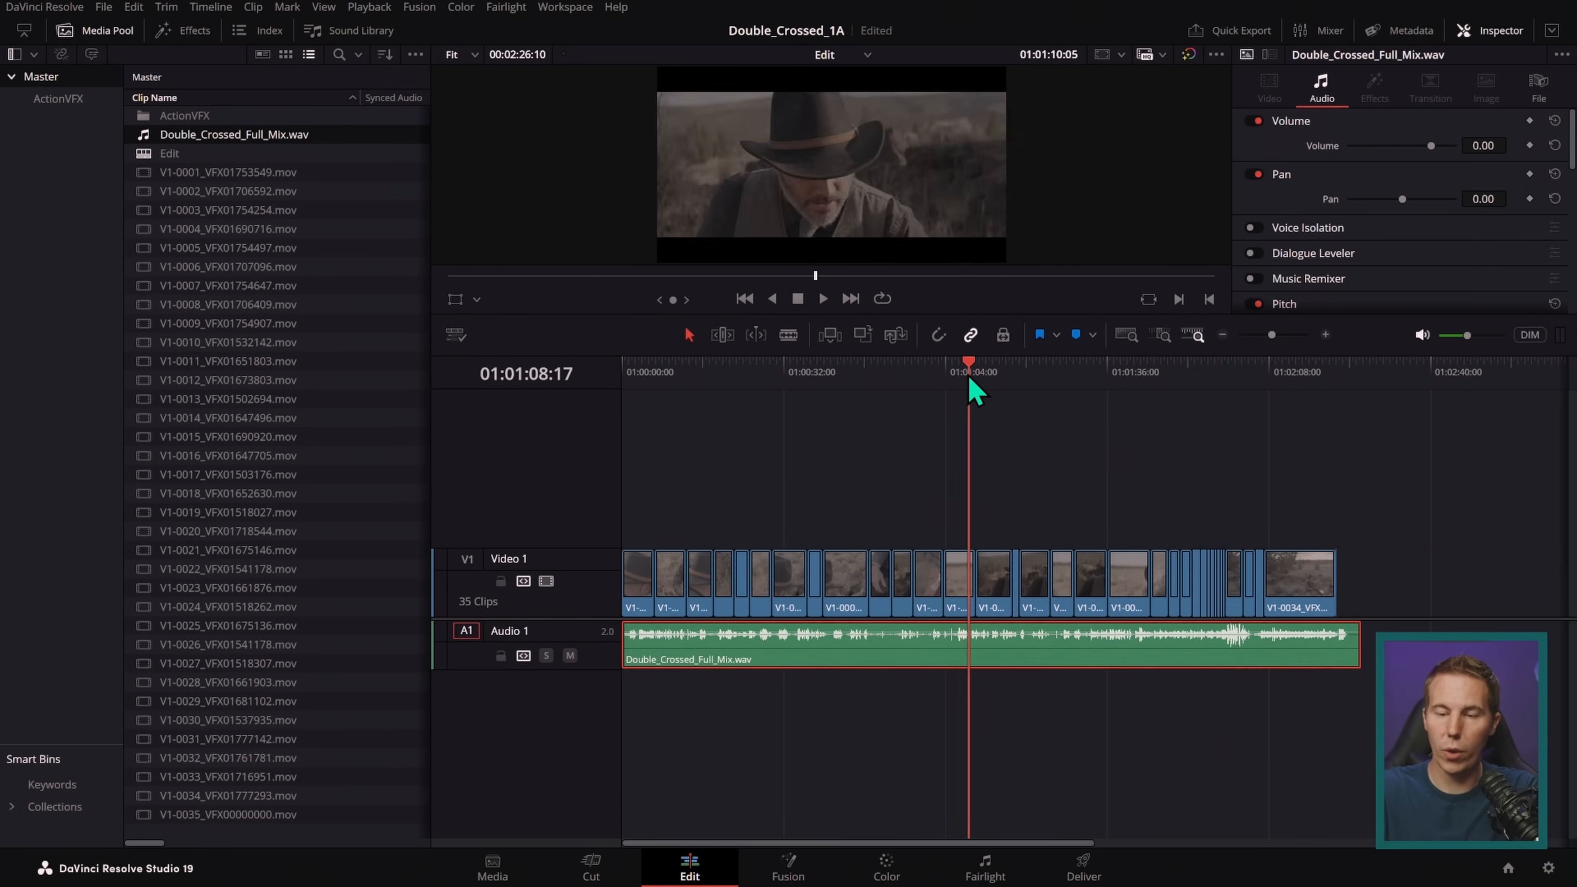
key("space")
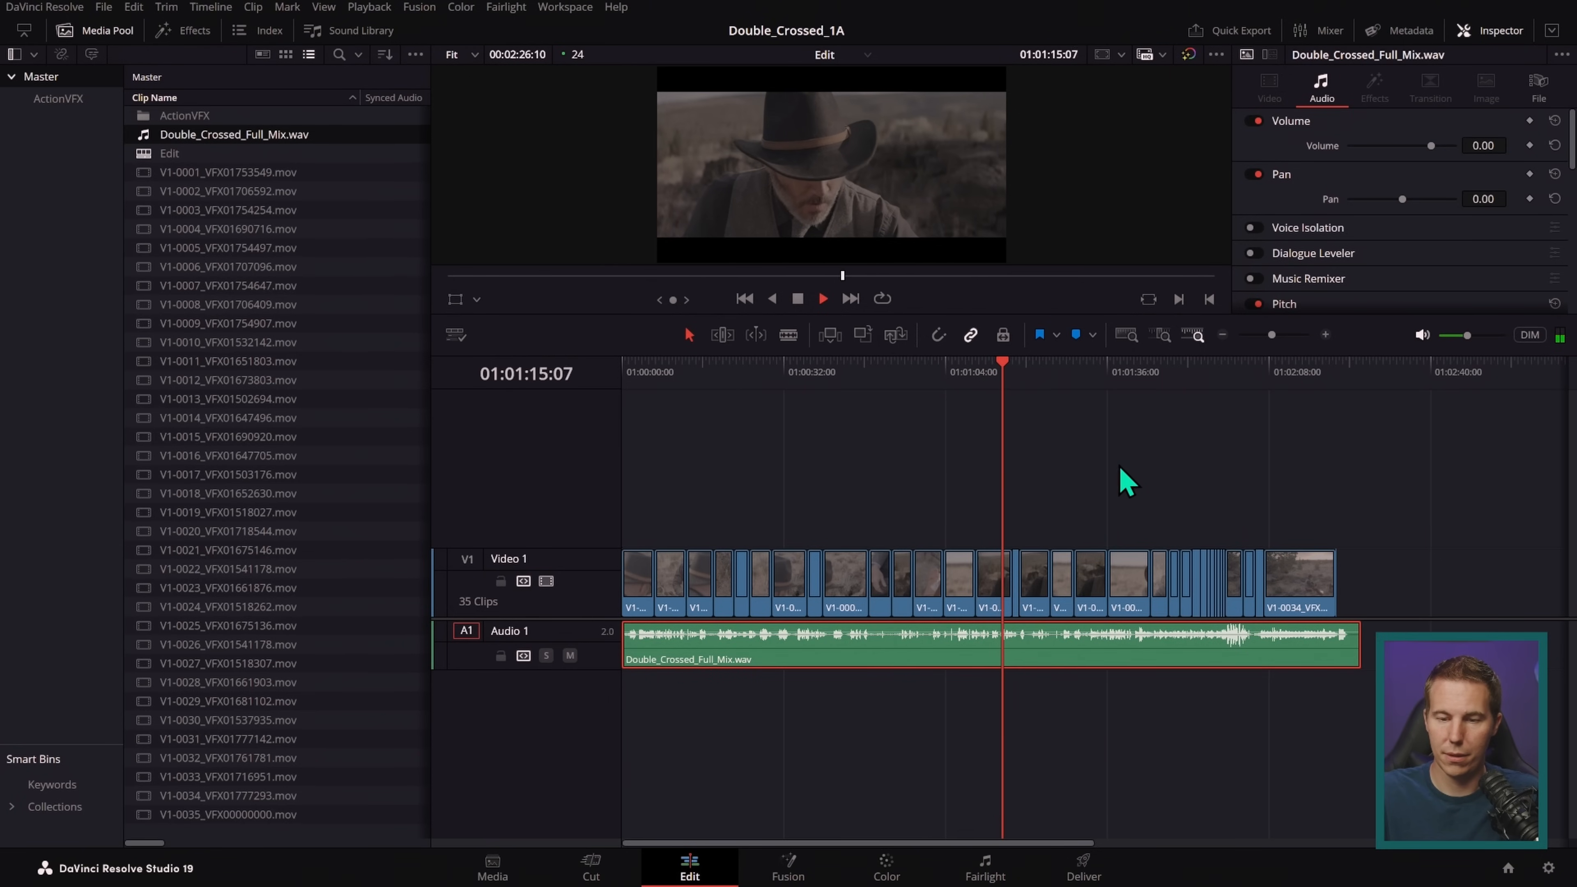
key("space")
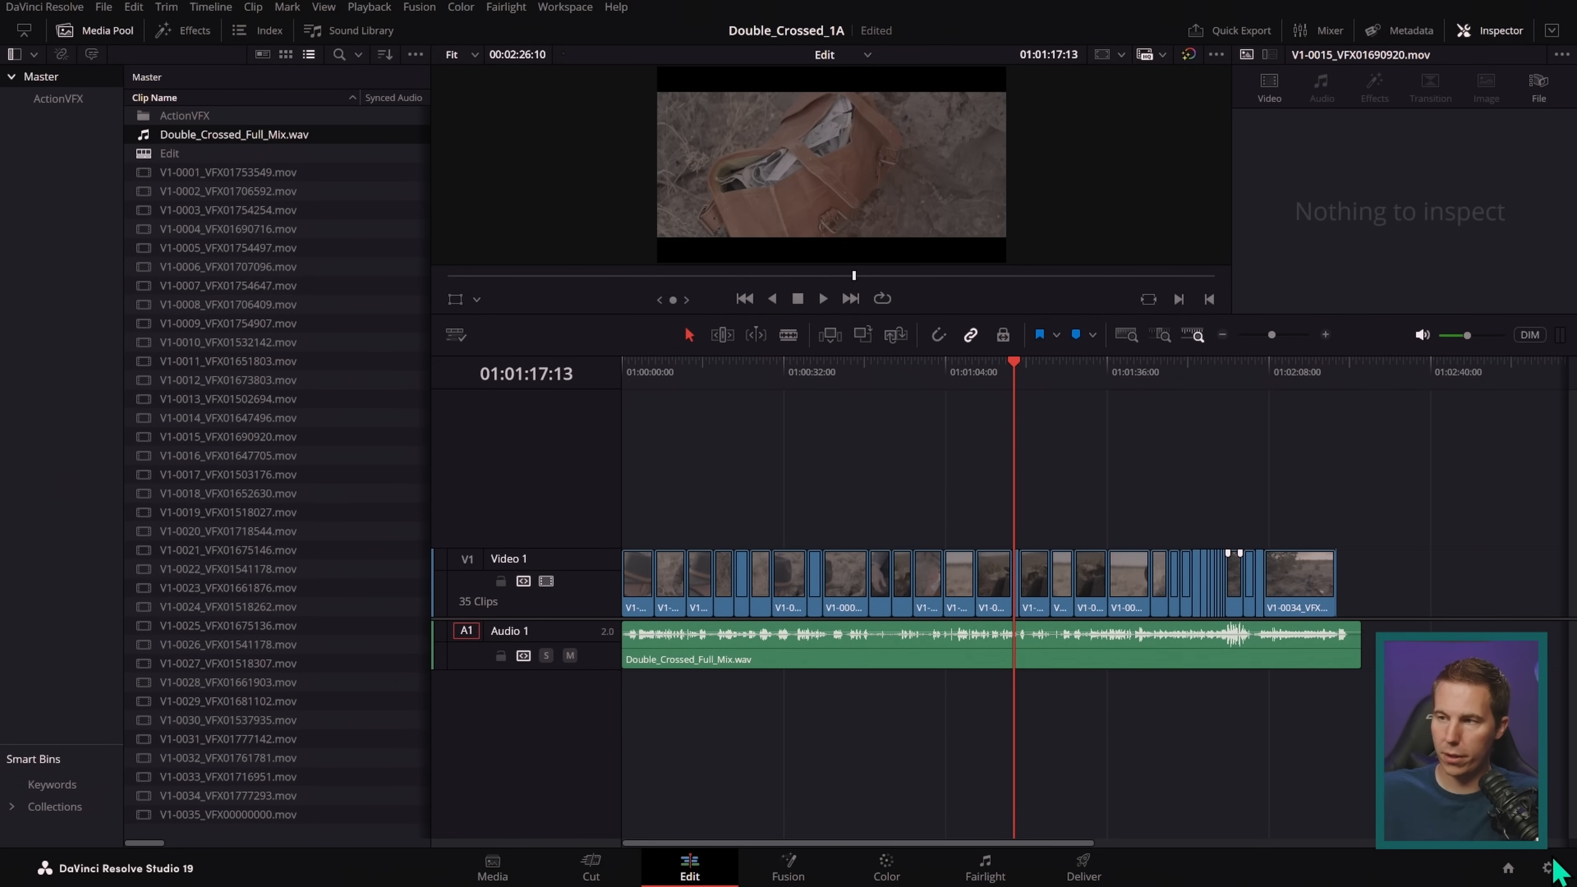
- Set the project's timeline resolution to a custom 1920 x 800 and save the project settings
left_click(1548, 868)
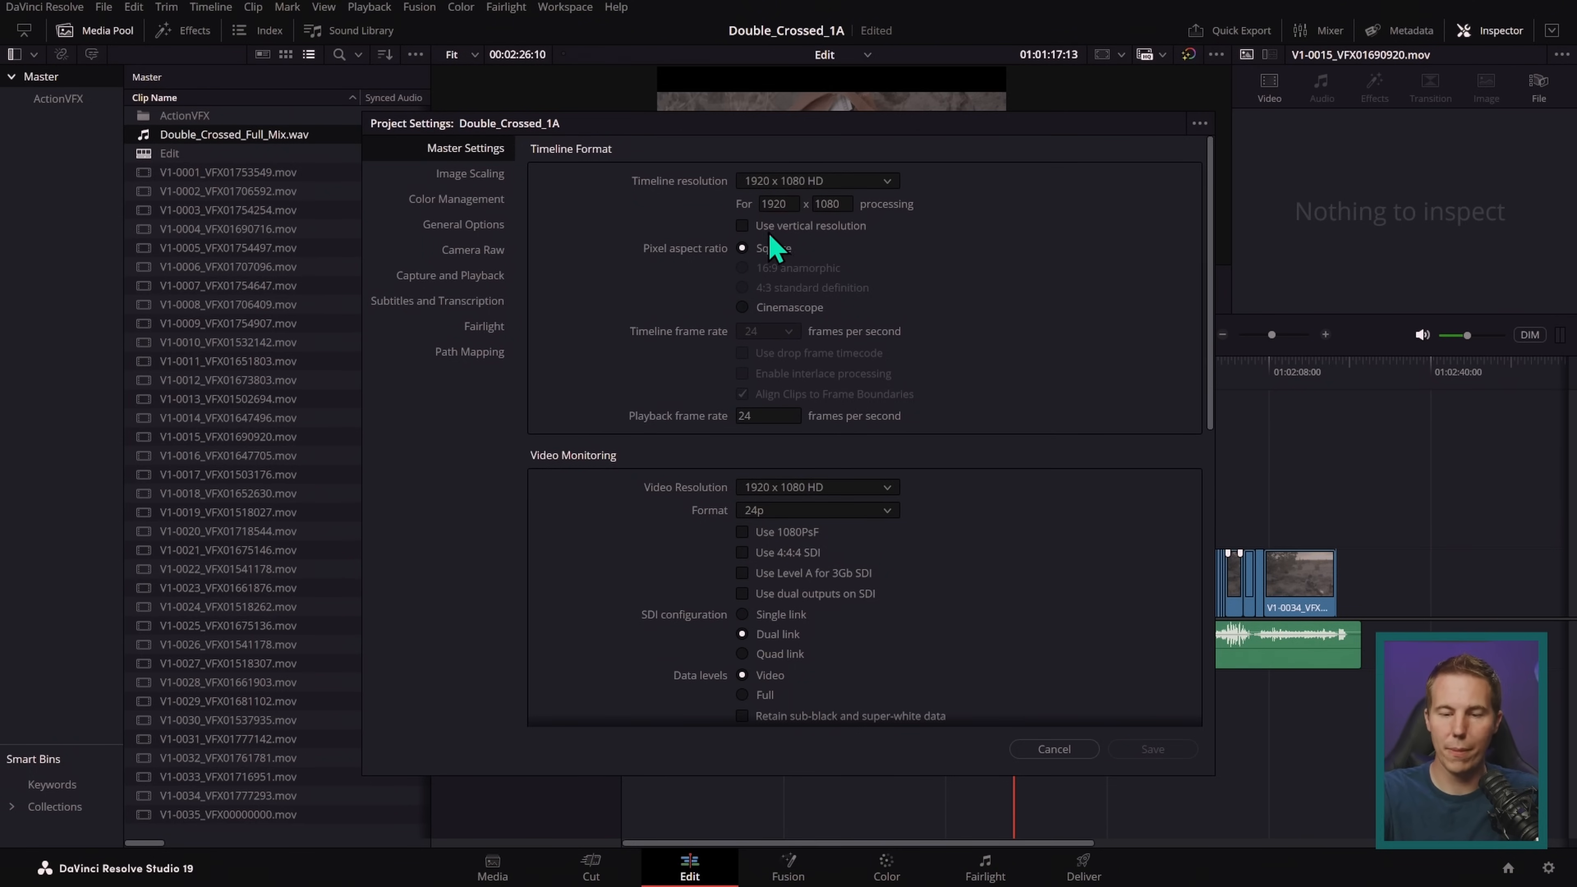
left_click(838, 208)
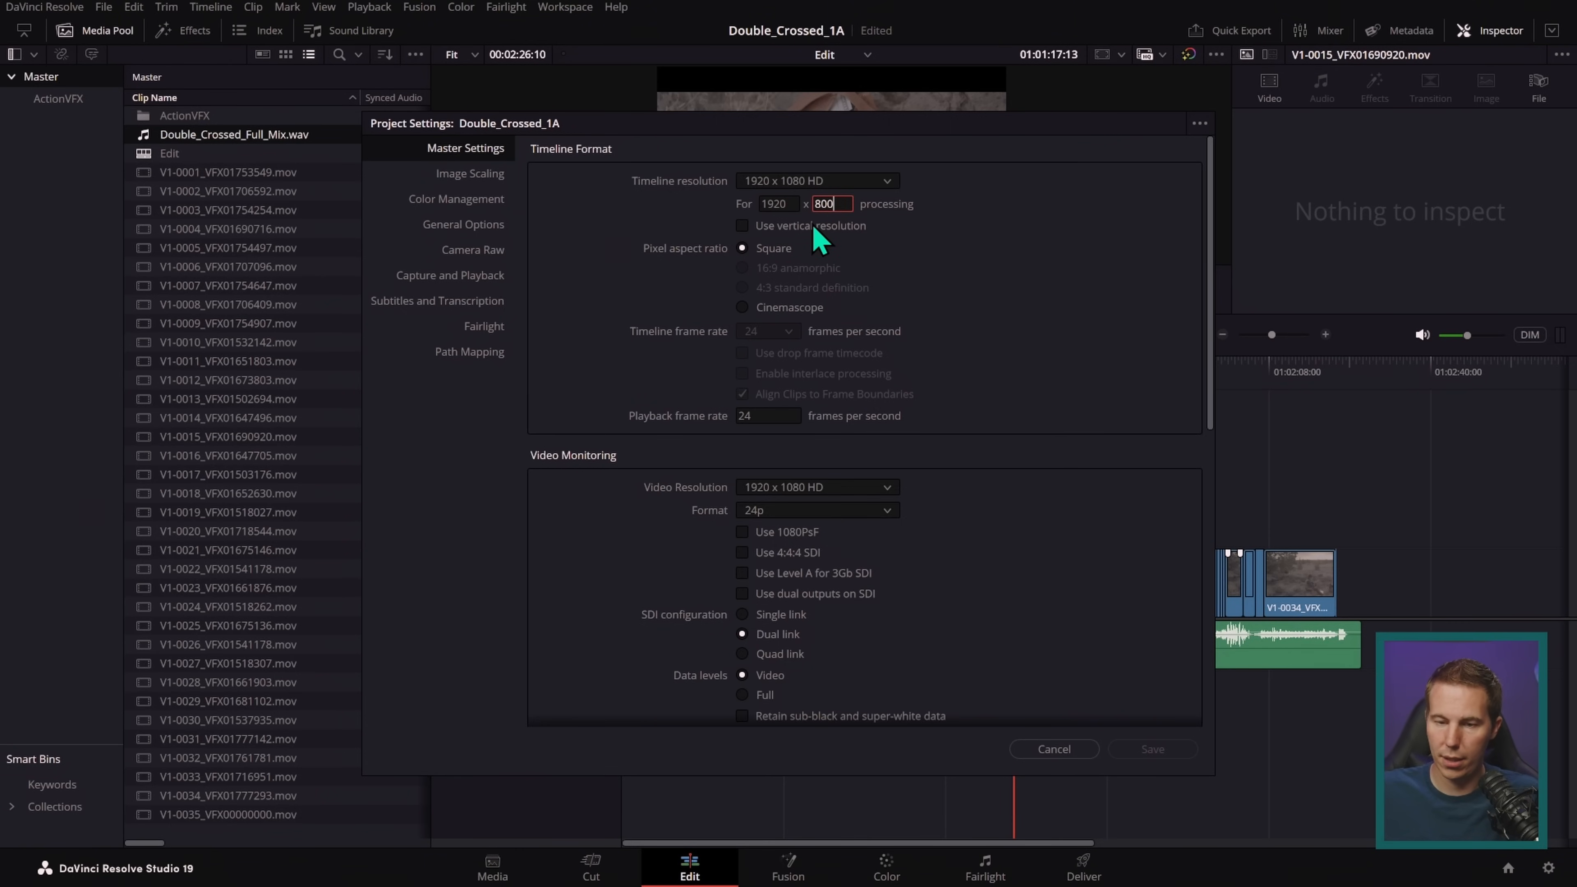
key("Return")
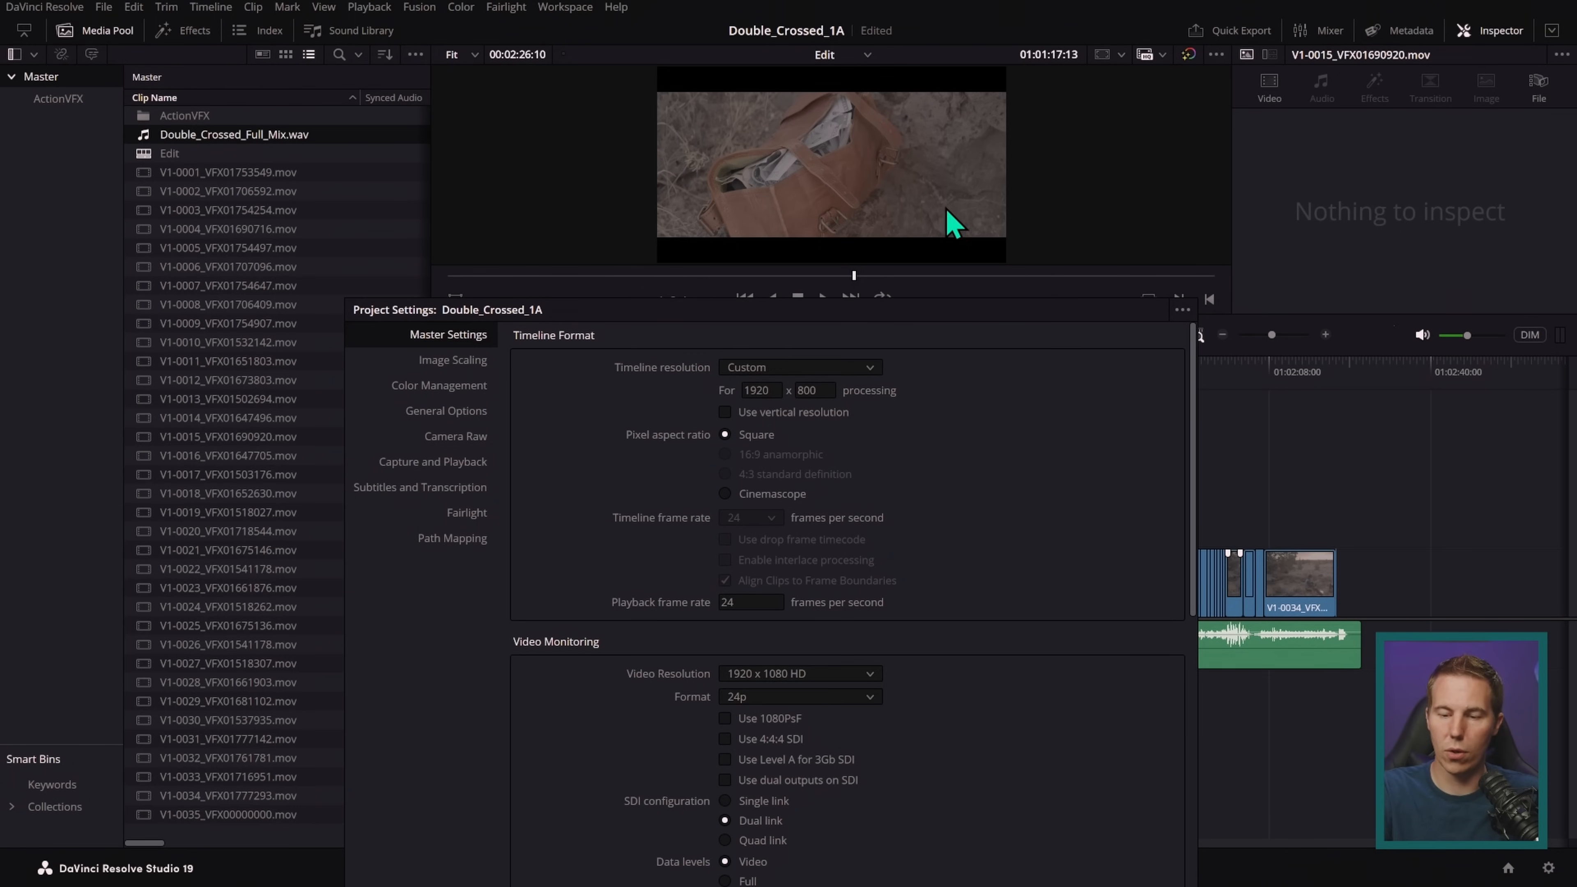
left_click_drag(987, 327, 993, 168)
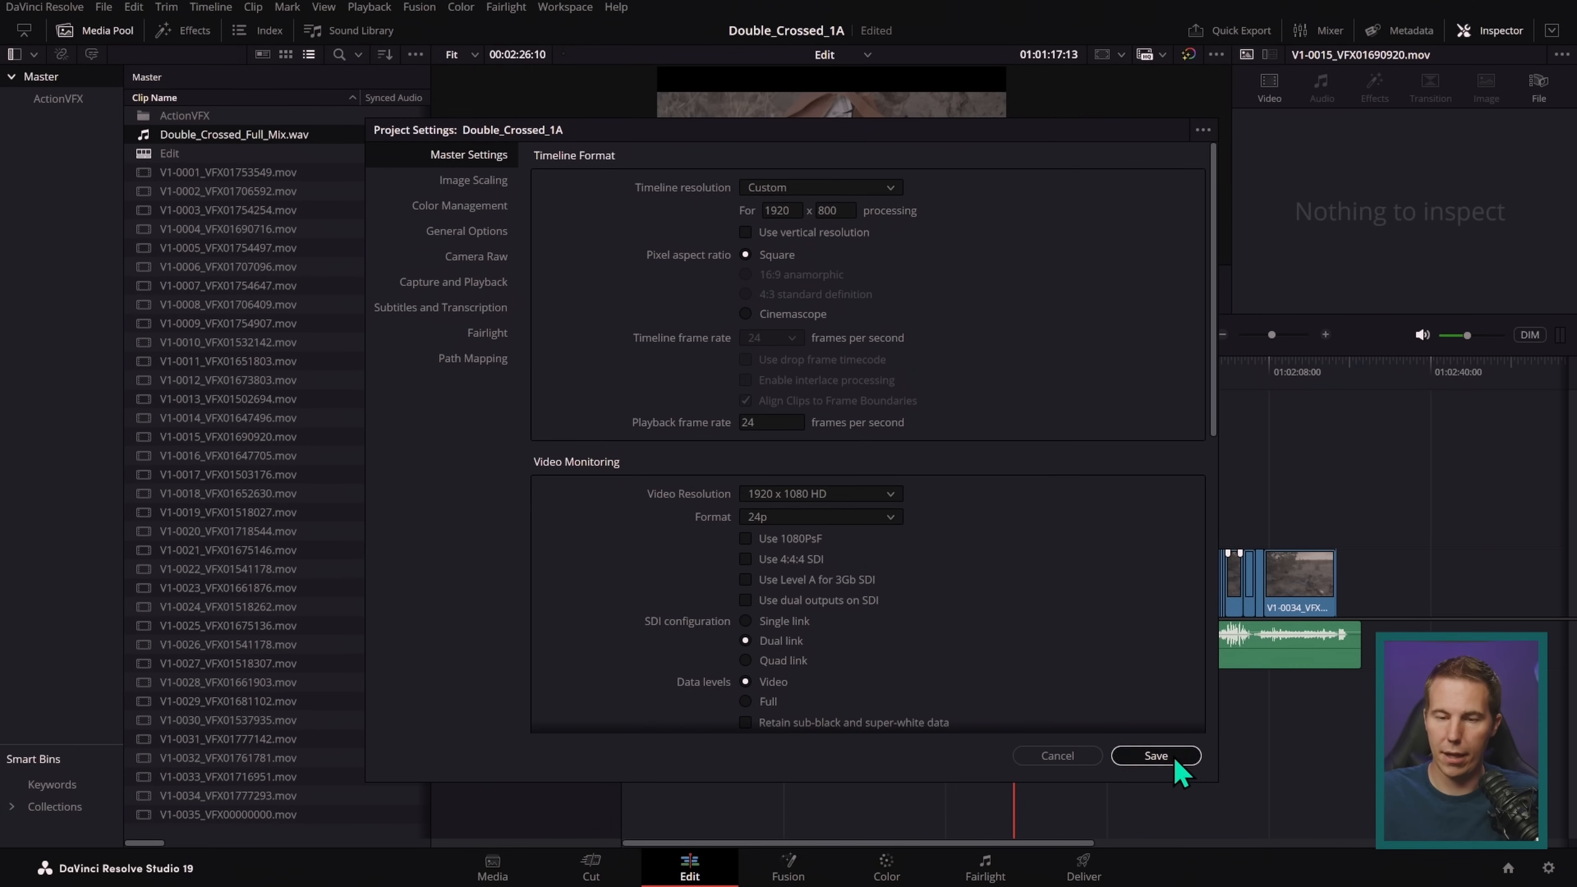
left_click(1171, 766)
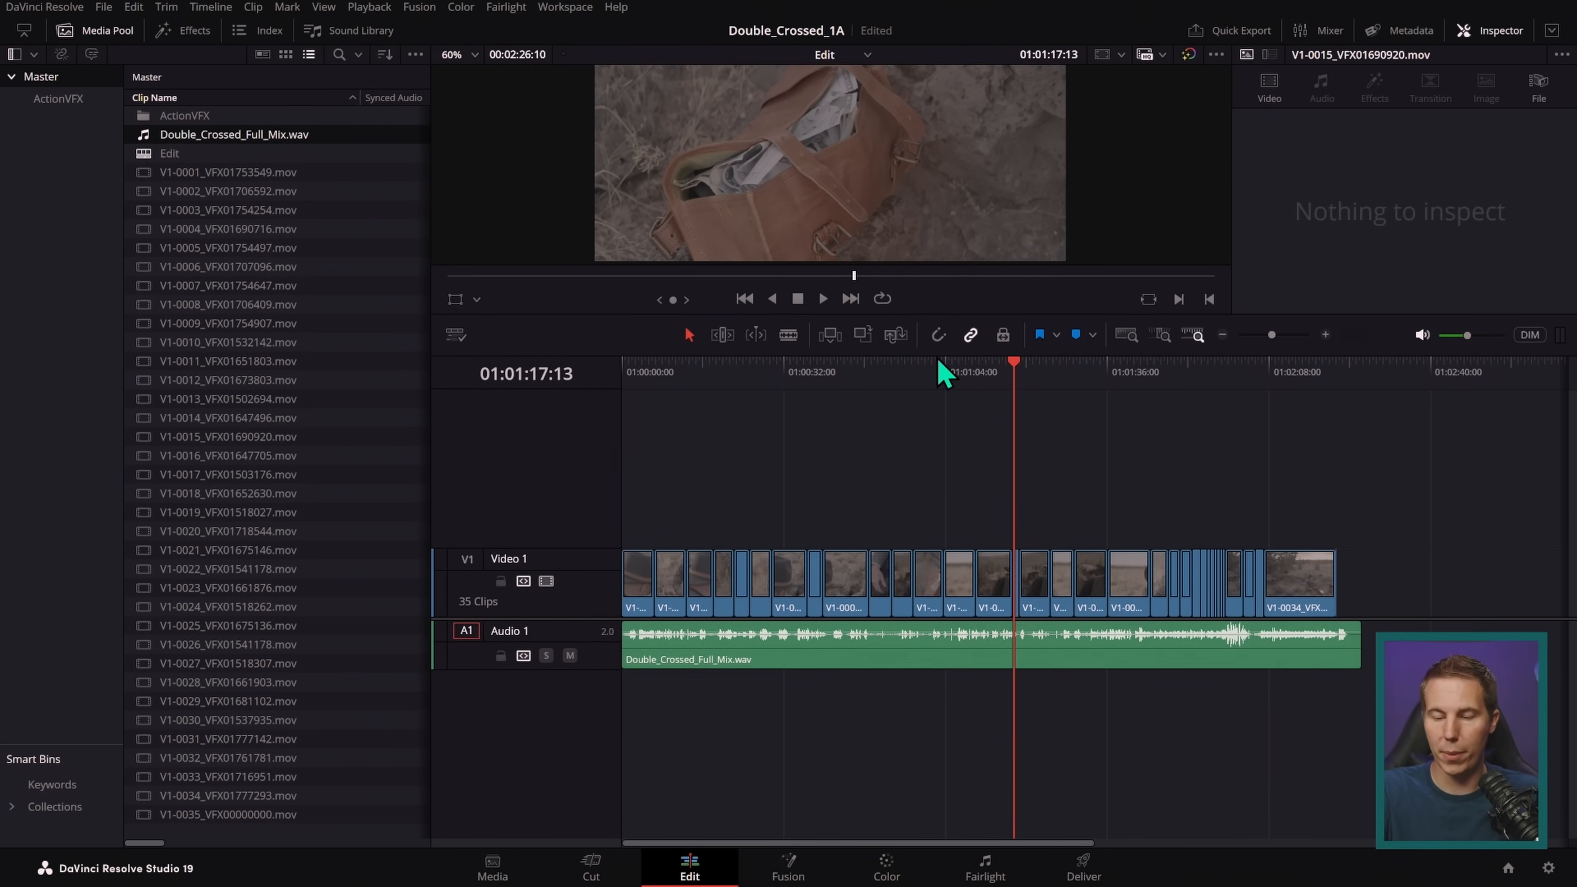
- Enlarge the timeline viewer and mute the playback audio, scrubbing the edit to about 01:01:16:13
left_click(857, 372)
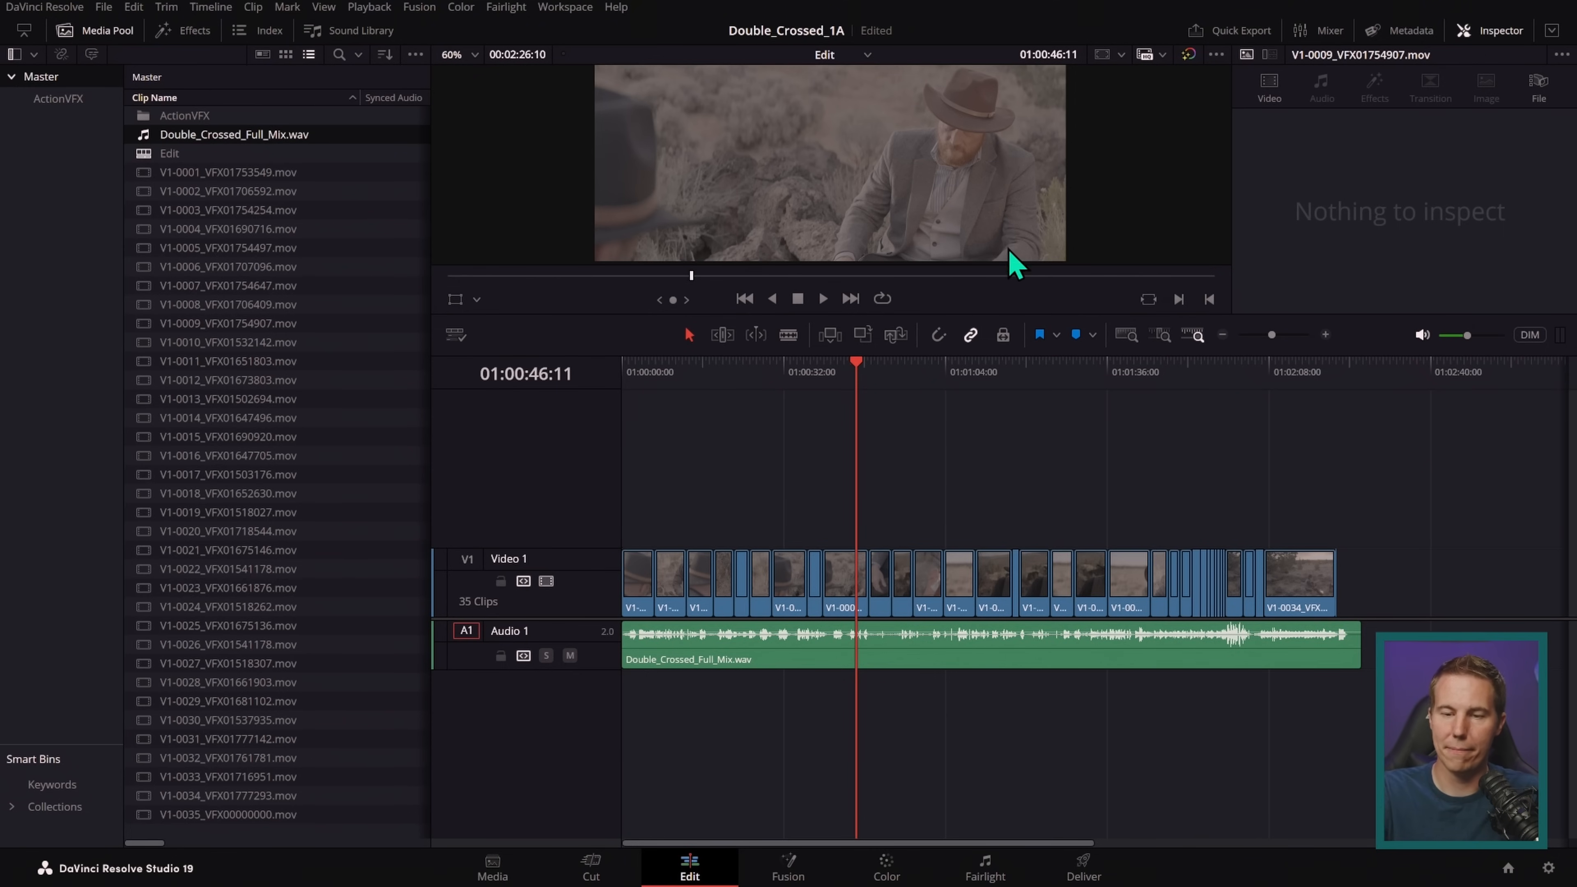
left_click_drag(960, 311, 960, 474)
left_click(688, 539)
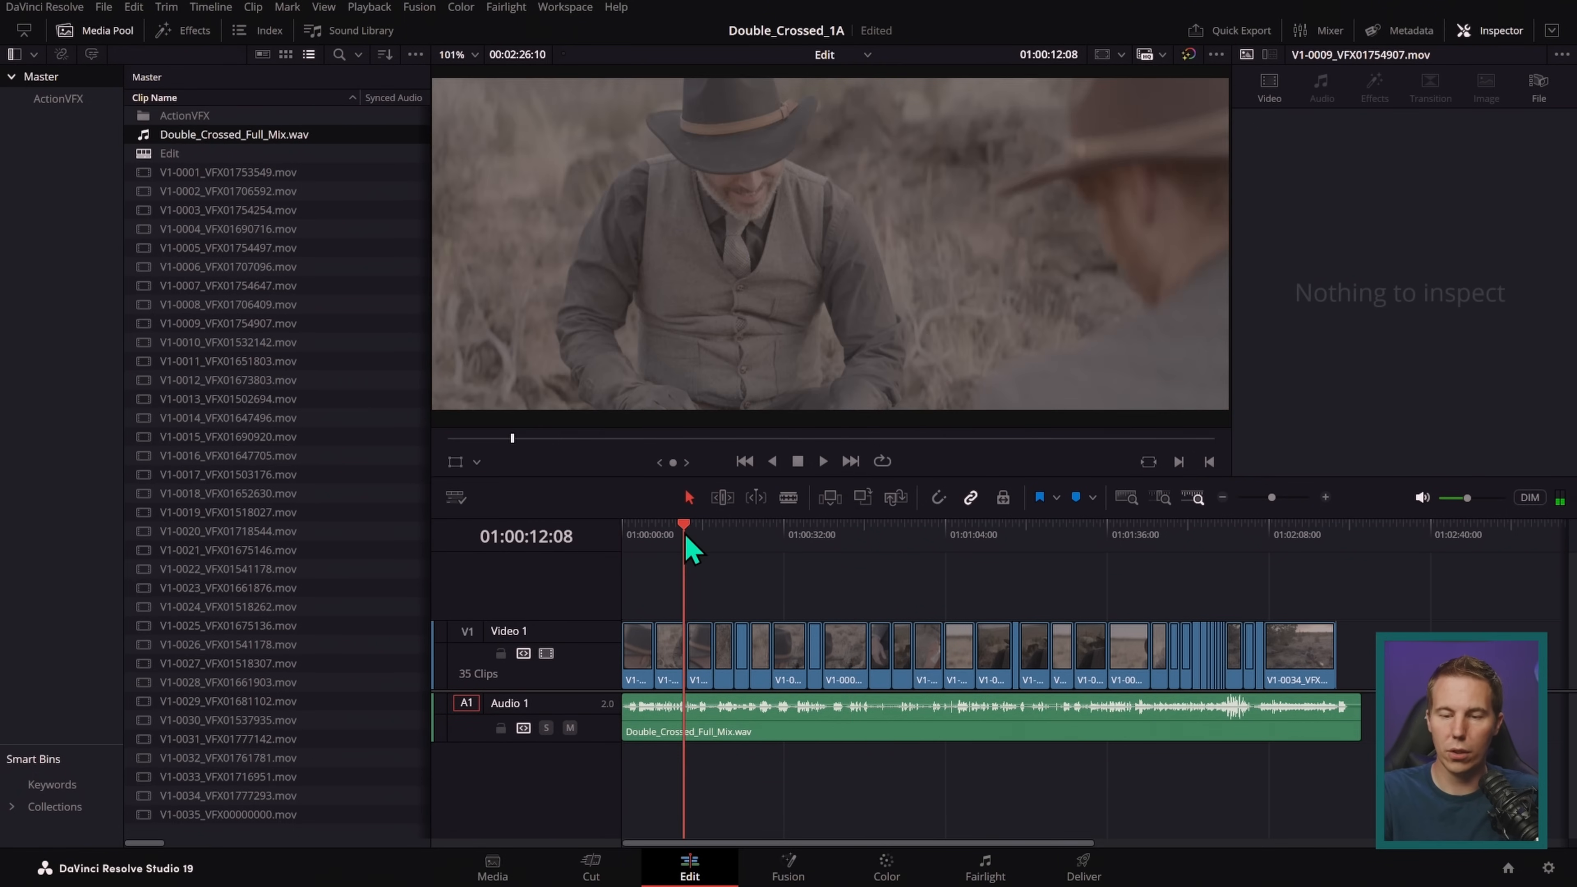
left_click(787, 536)
left_click(1423, 497)
left_click_drag(1216, 528, 1009, 555)
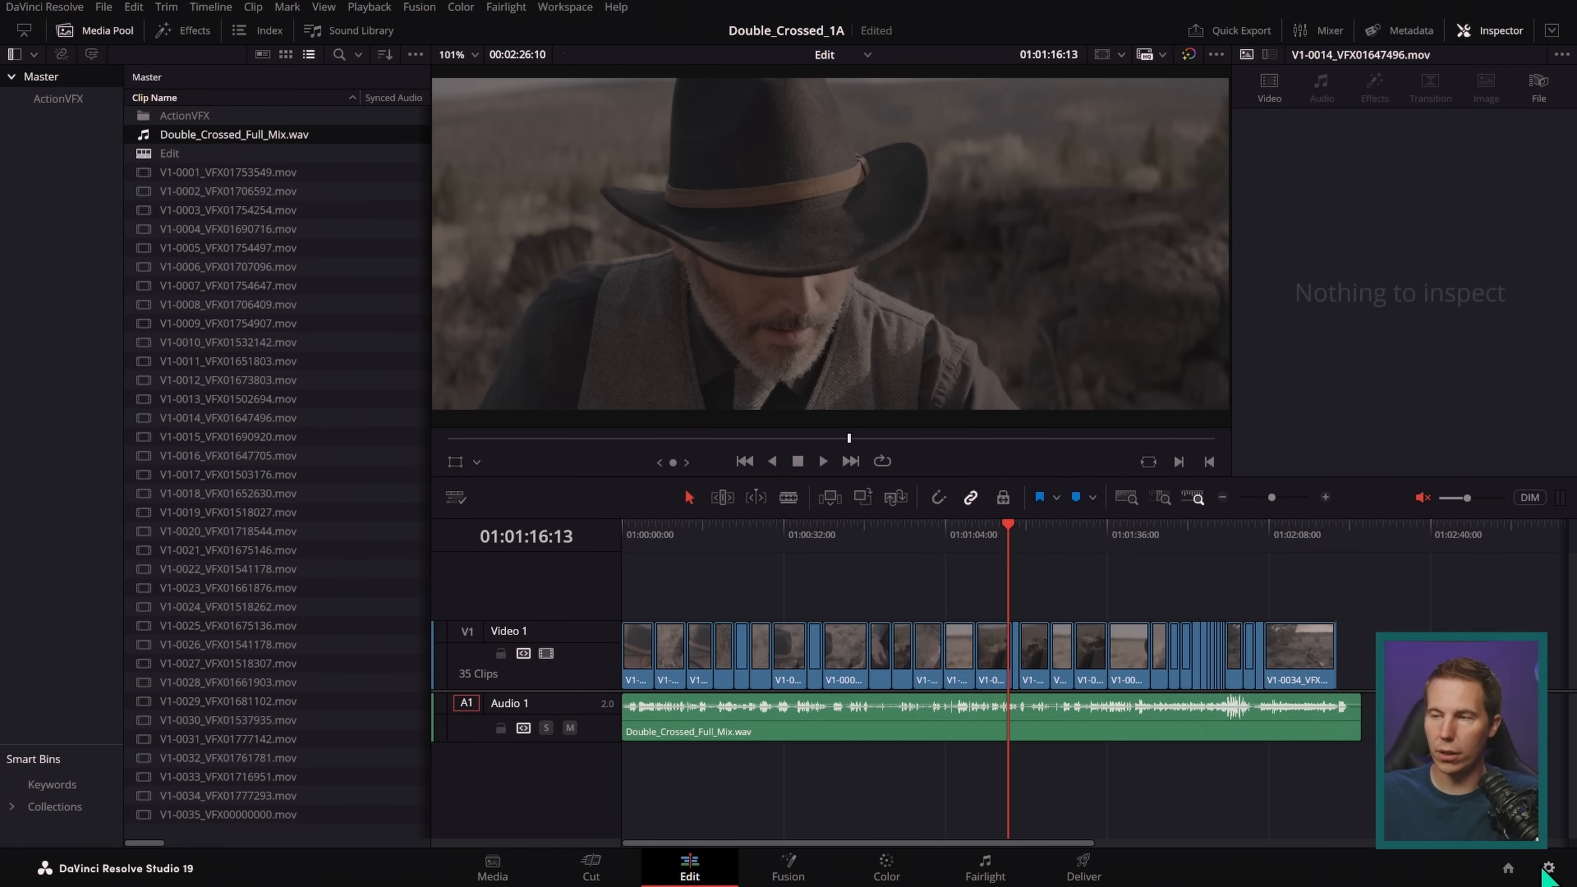
- Set color science to DaVinci YRGB Color Managed, automatic management off, with HDR DaVinci Wide Gamut Intermediate processing, and save the settings
left_click(1549, 869)
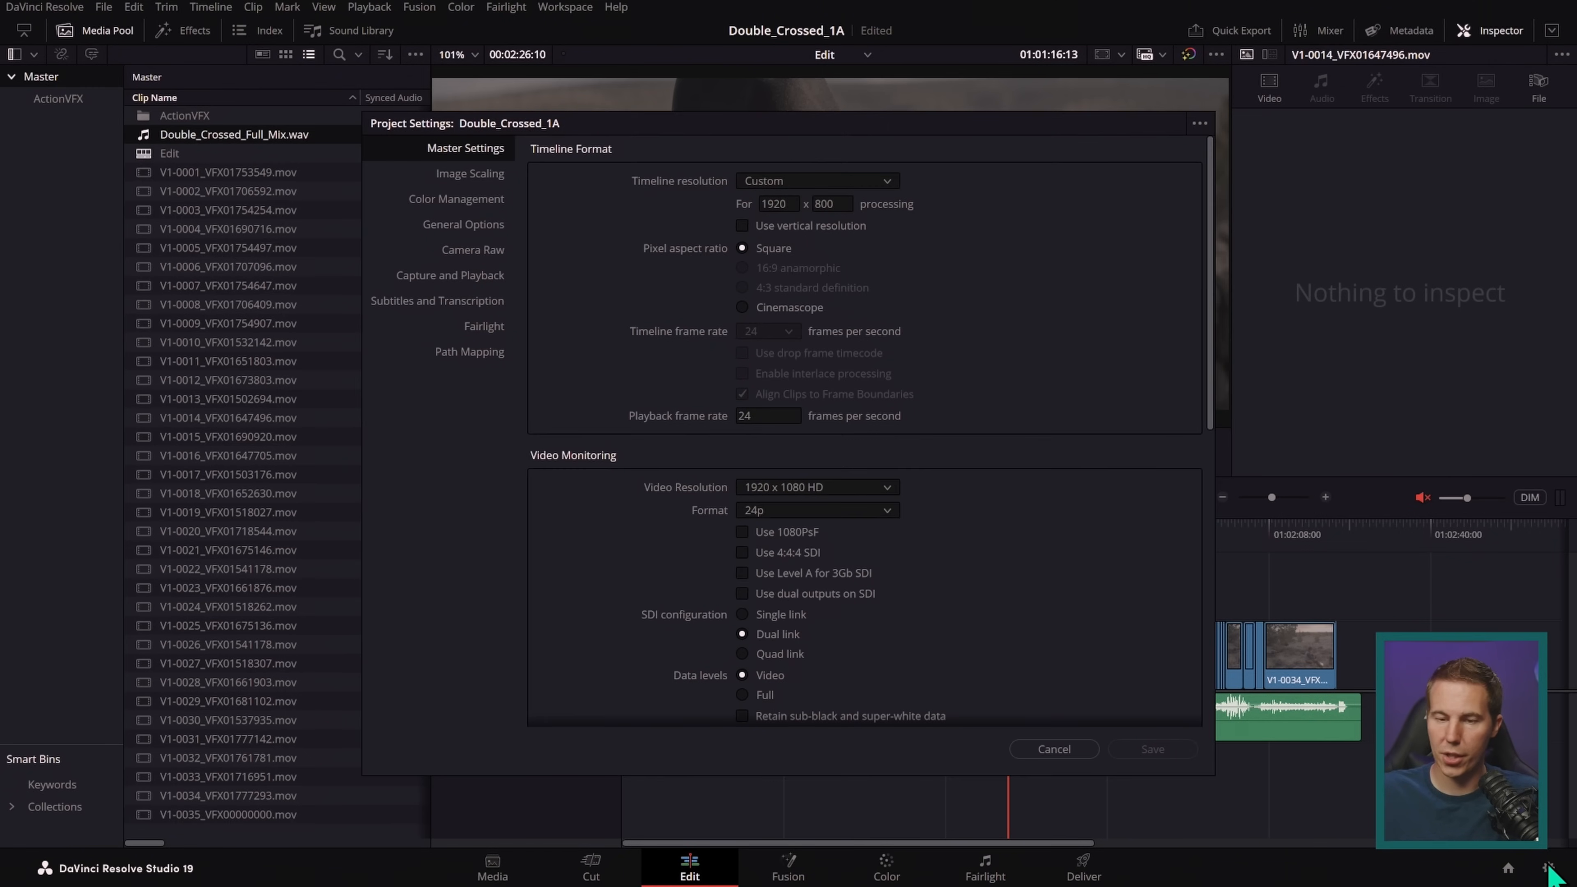
left_click(487, 208)
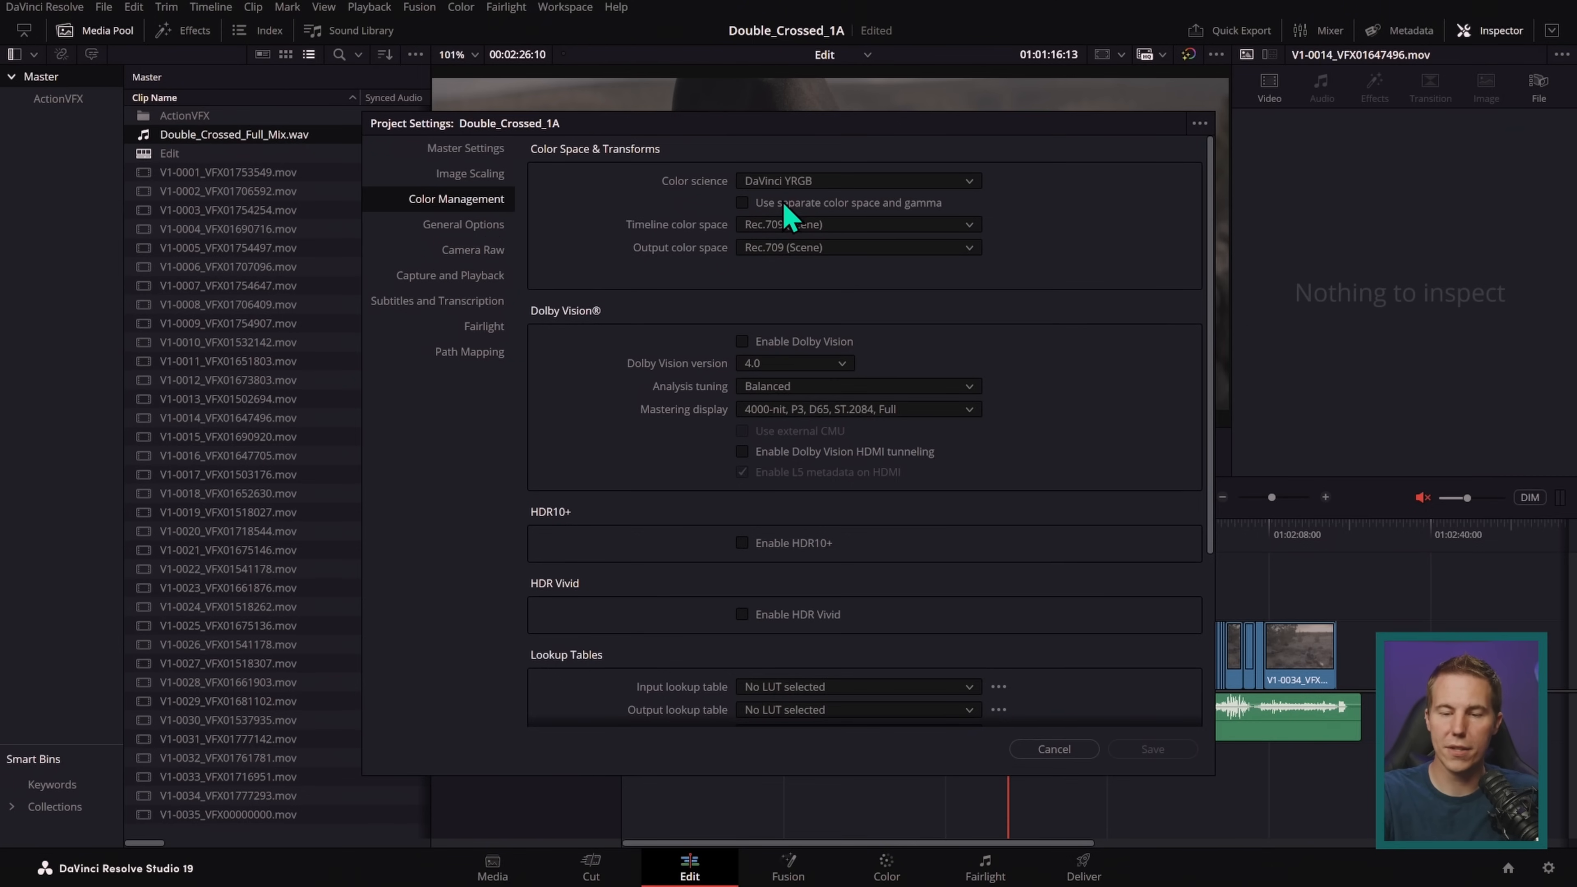
left_click(920, 182)
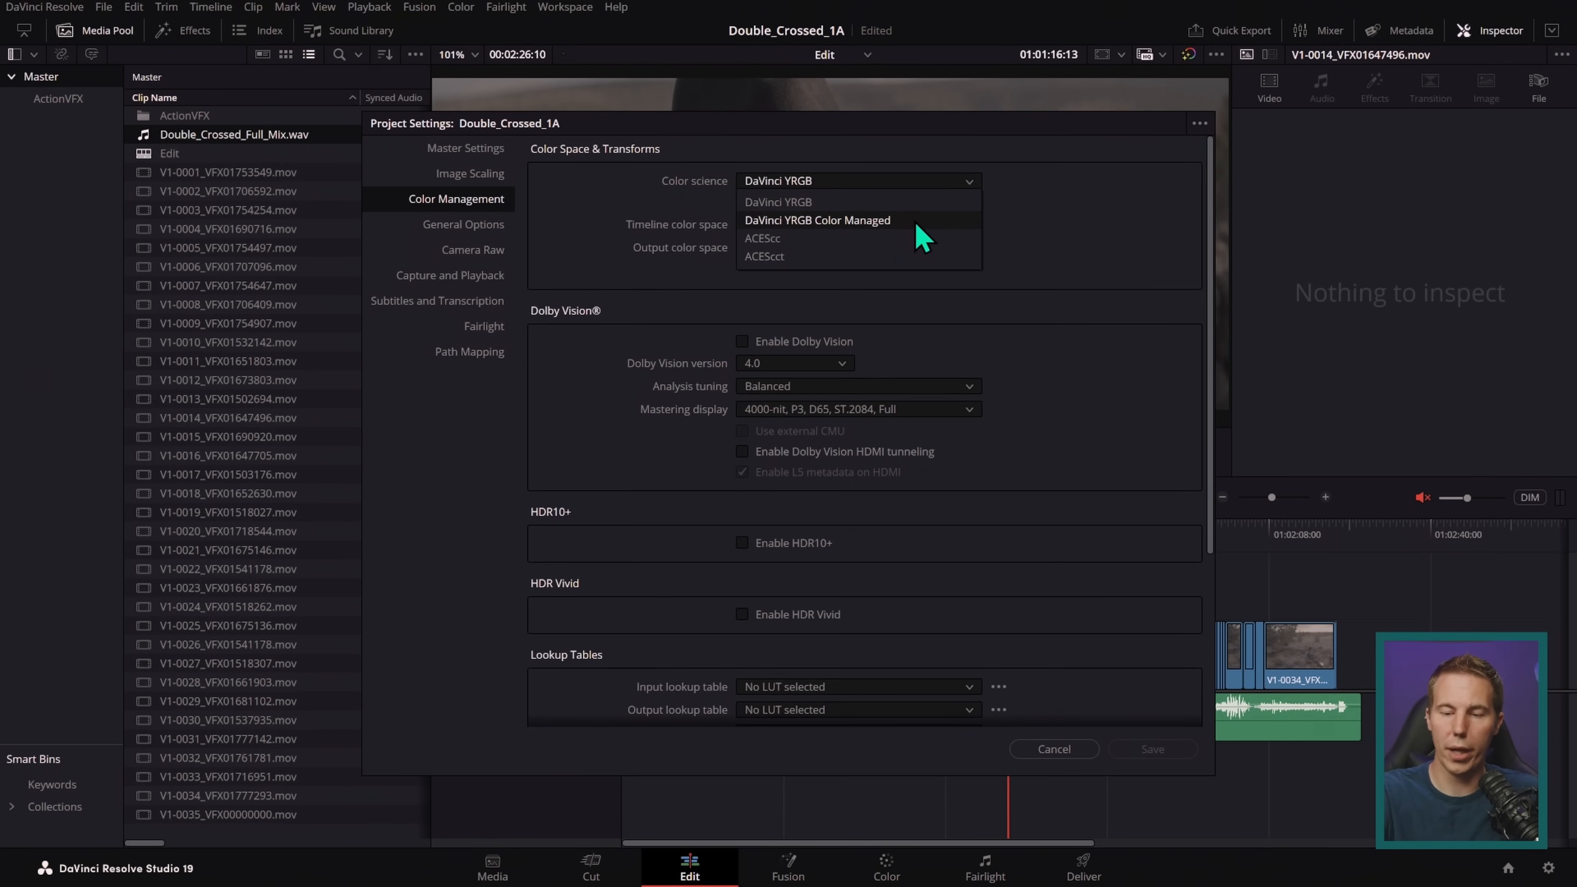
left_click(923, 236)
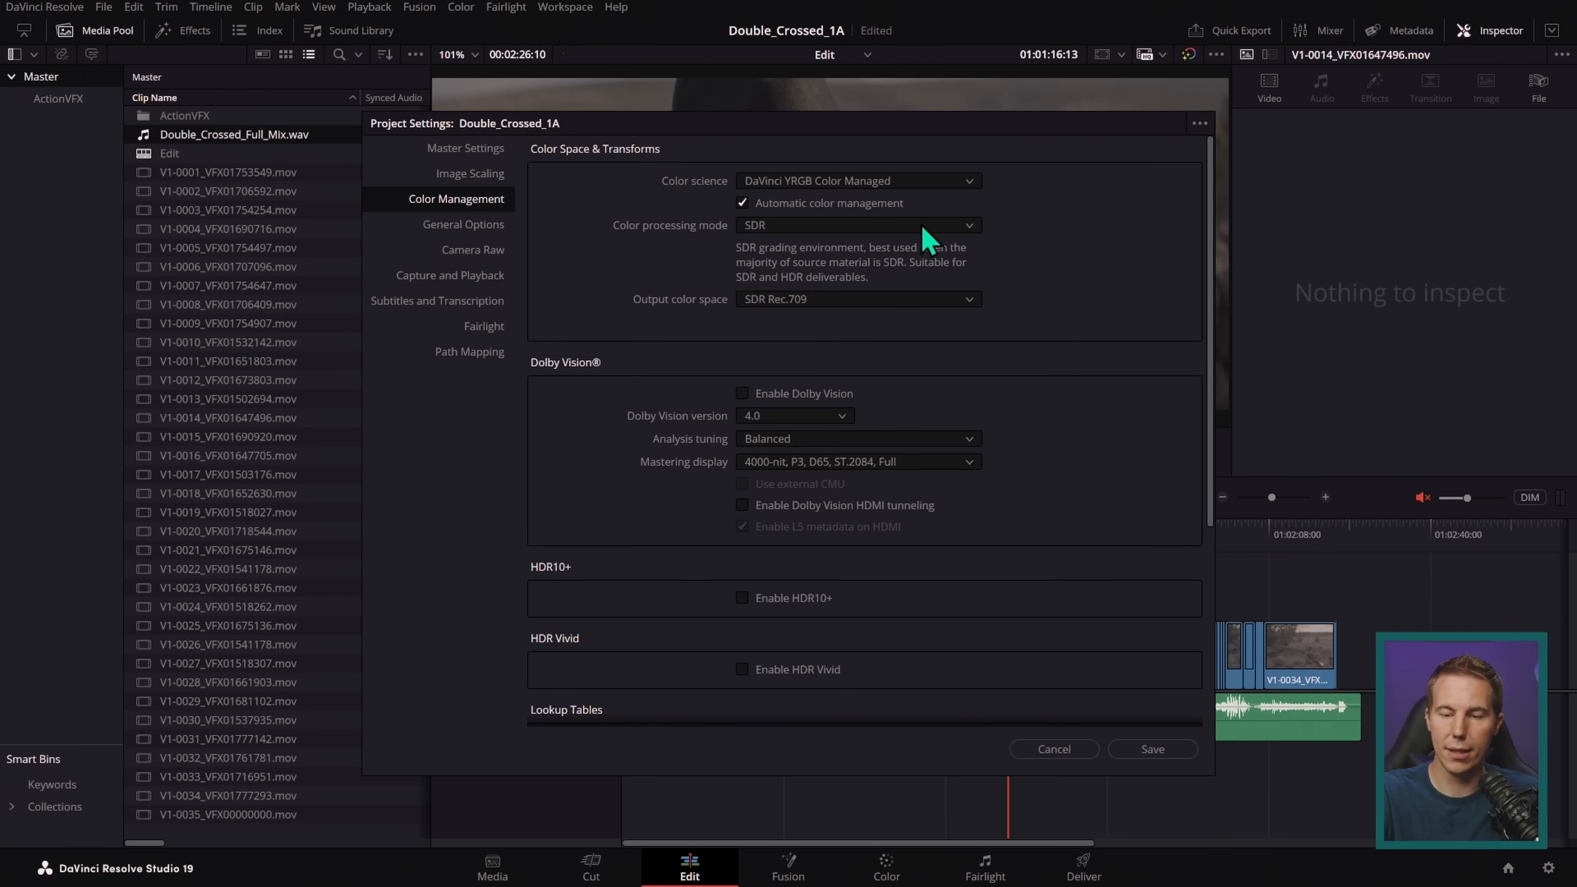
left_click(743, 204)
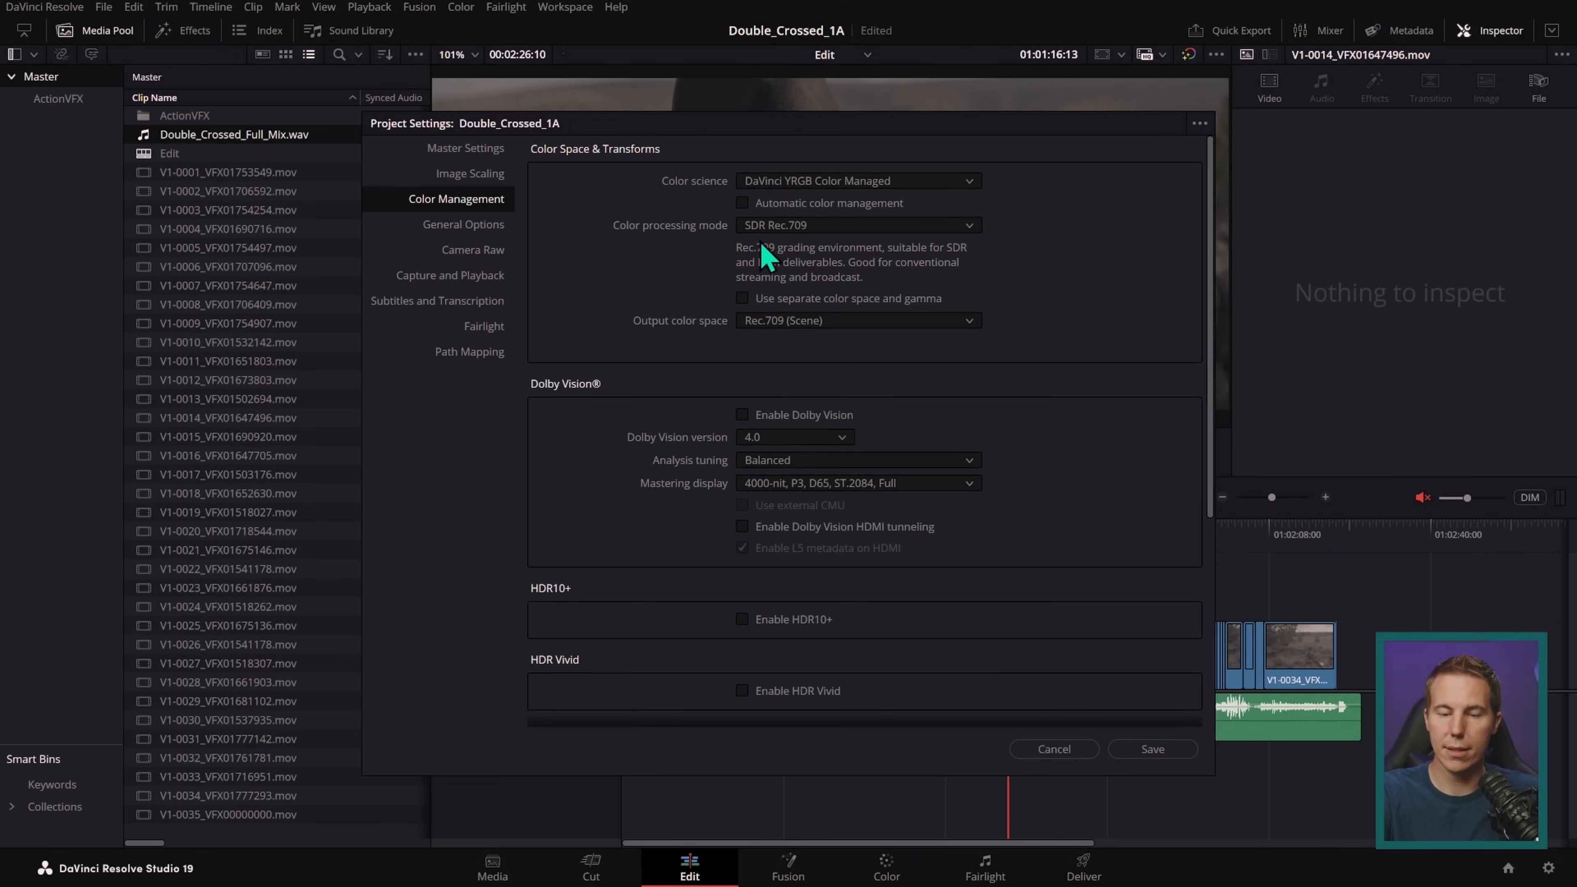
left_click(919, 228)
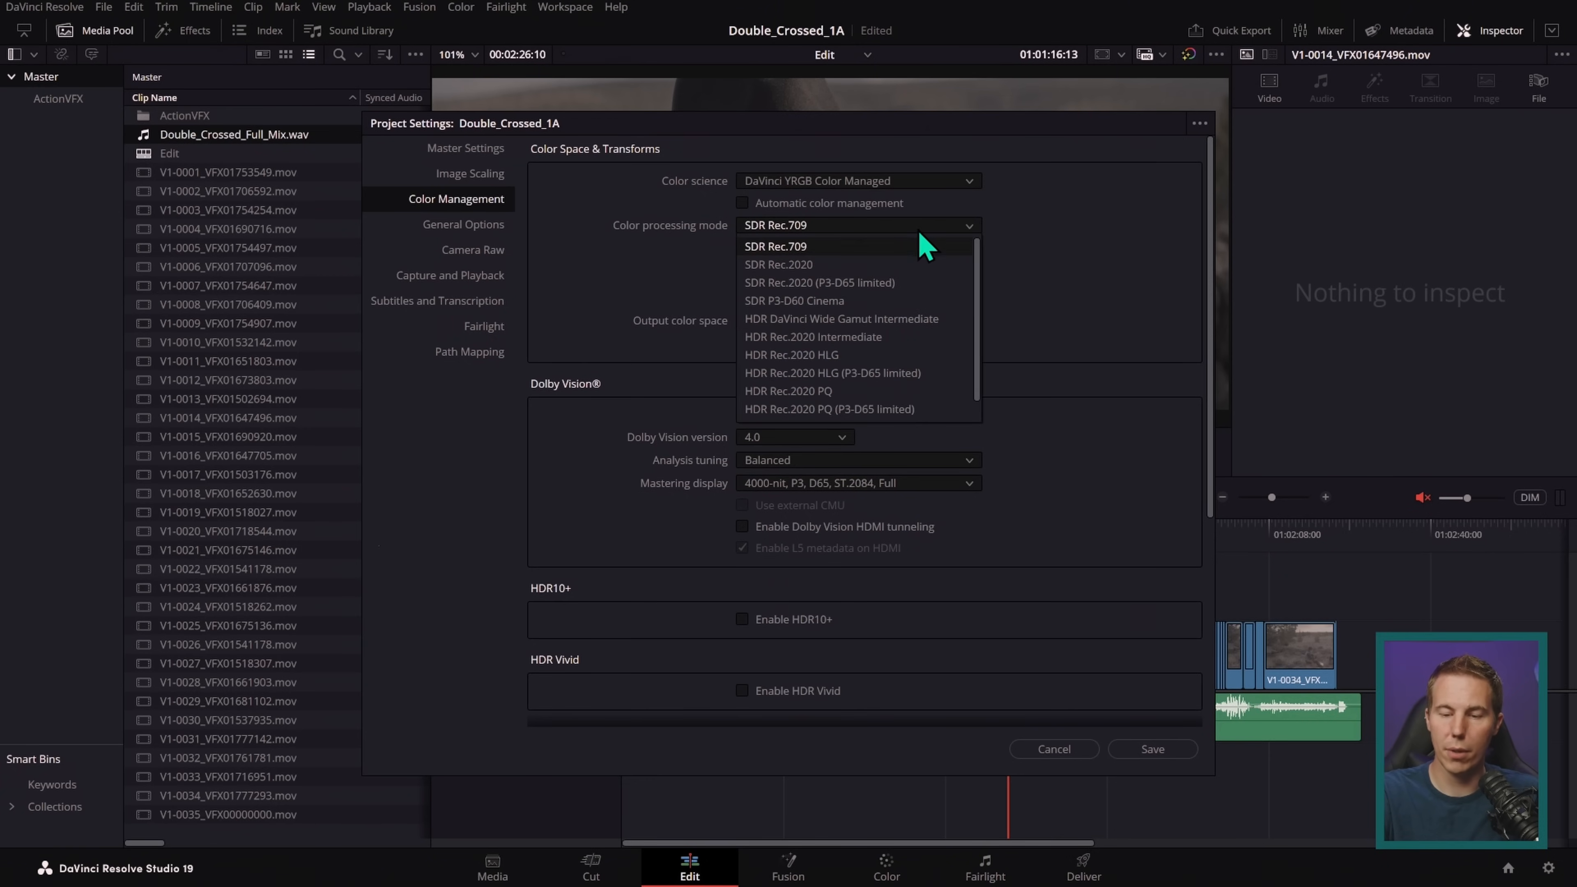
left_click(926, 323)
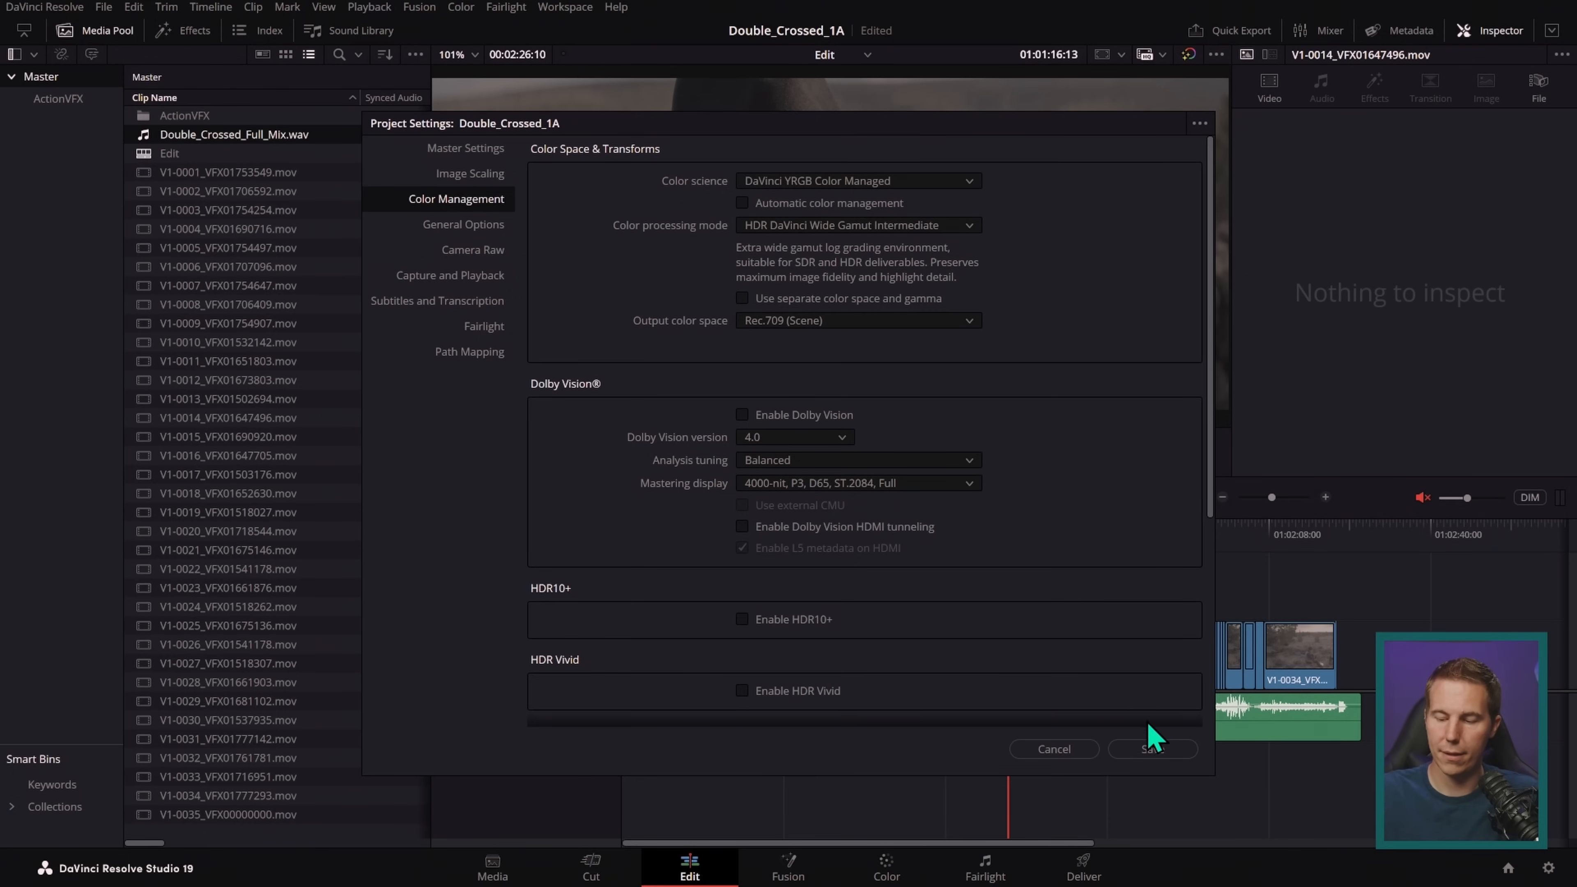
left_click(1152, 749)
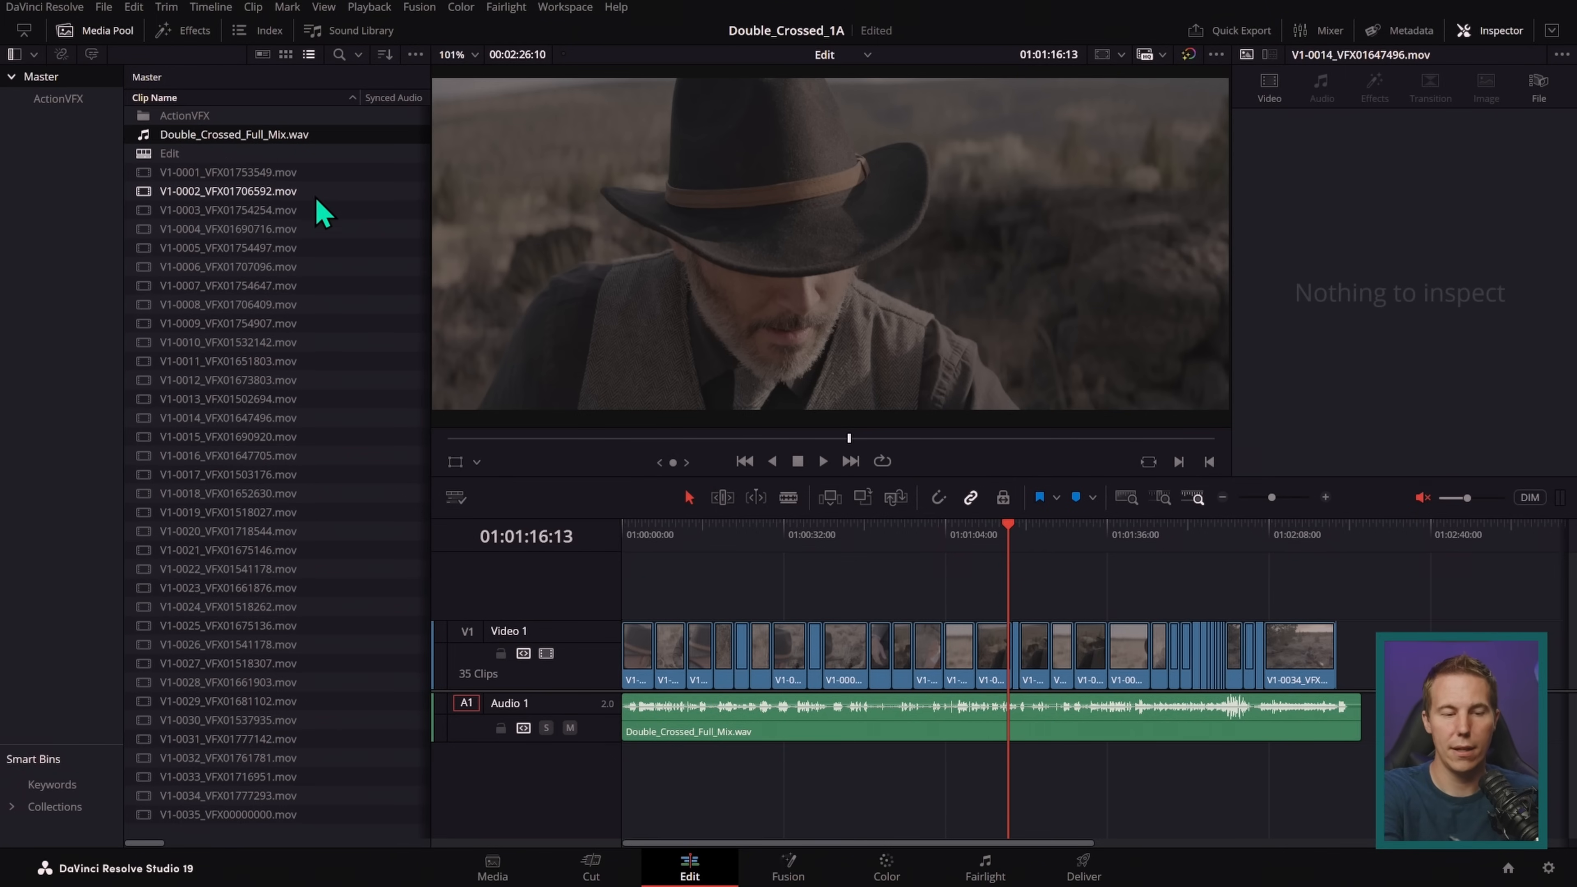
- Set the input color space of all V1 clips, from V1-0001 to V1-0035, to Blackmagic Design Film Gen 5
left_click(289, 176)
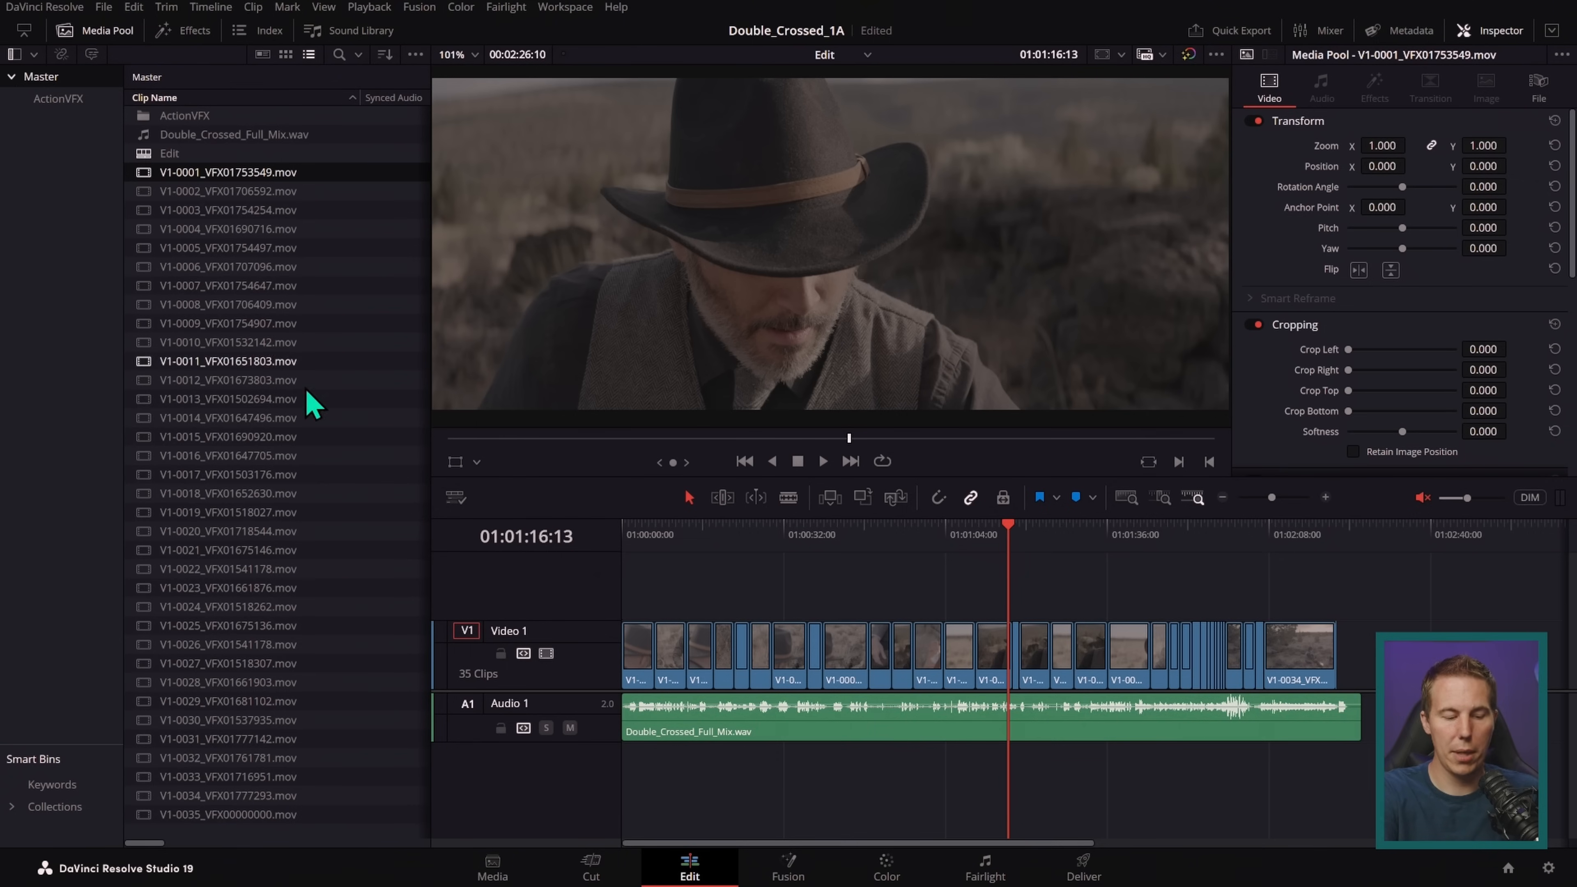
left_click(277, 817, "shift")
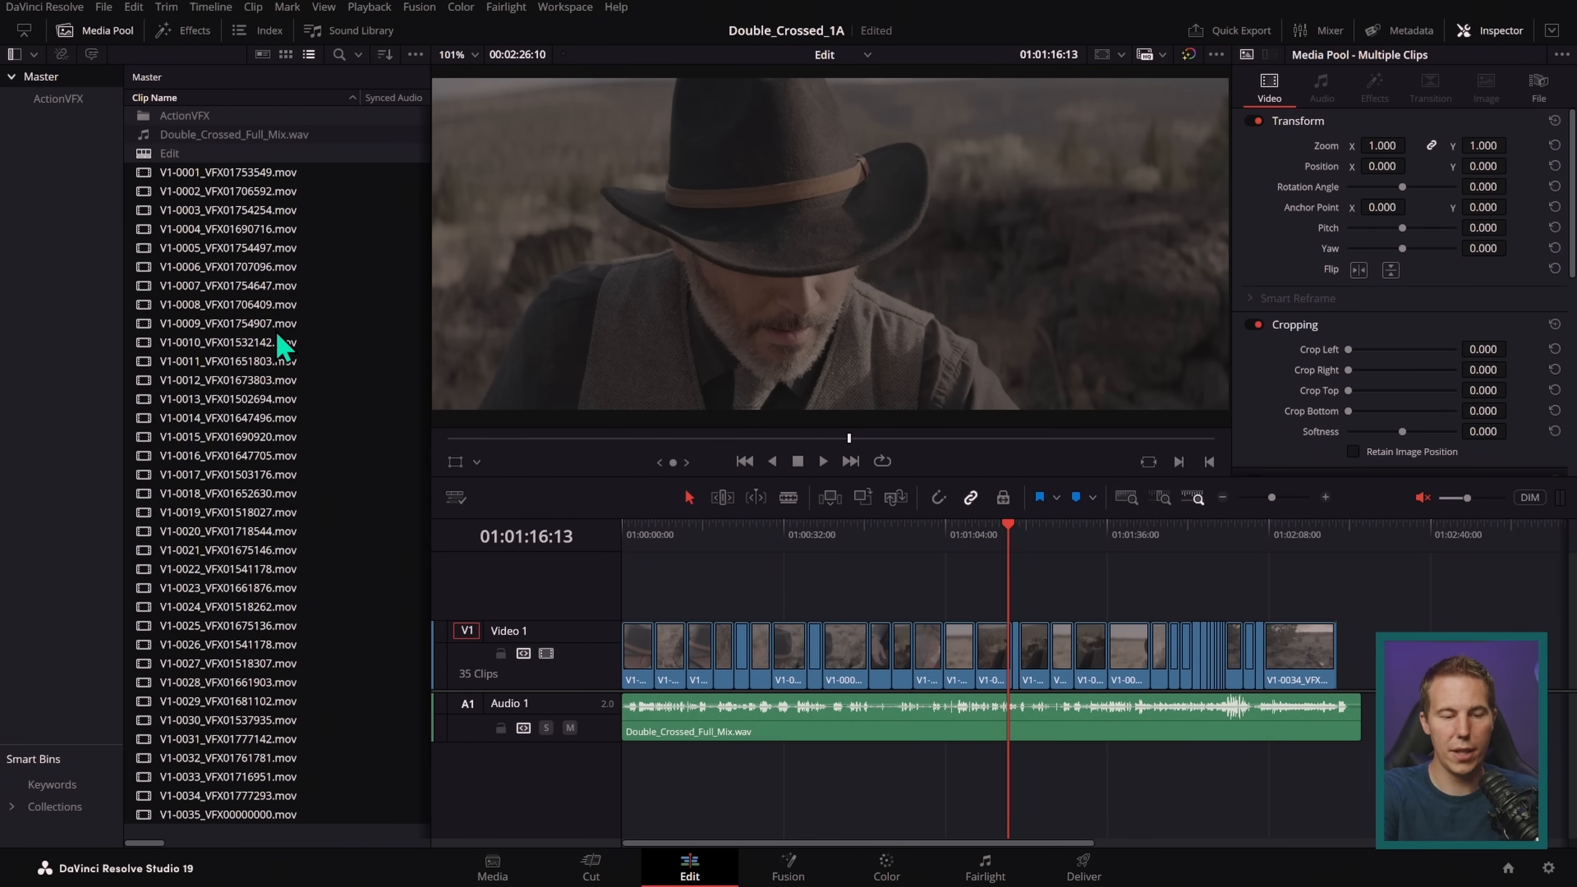
right_click(296, 341)
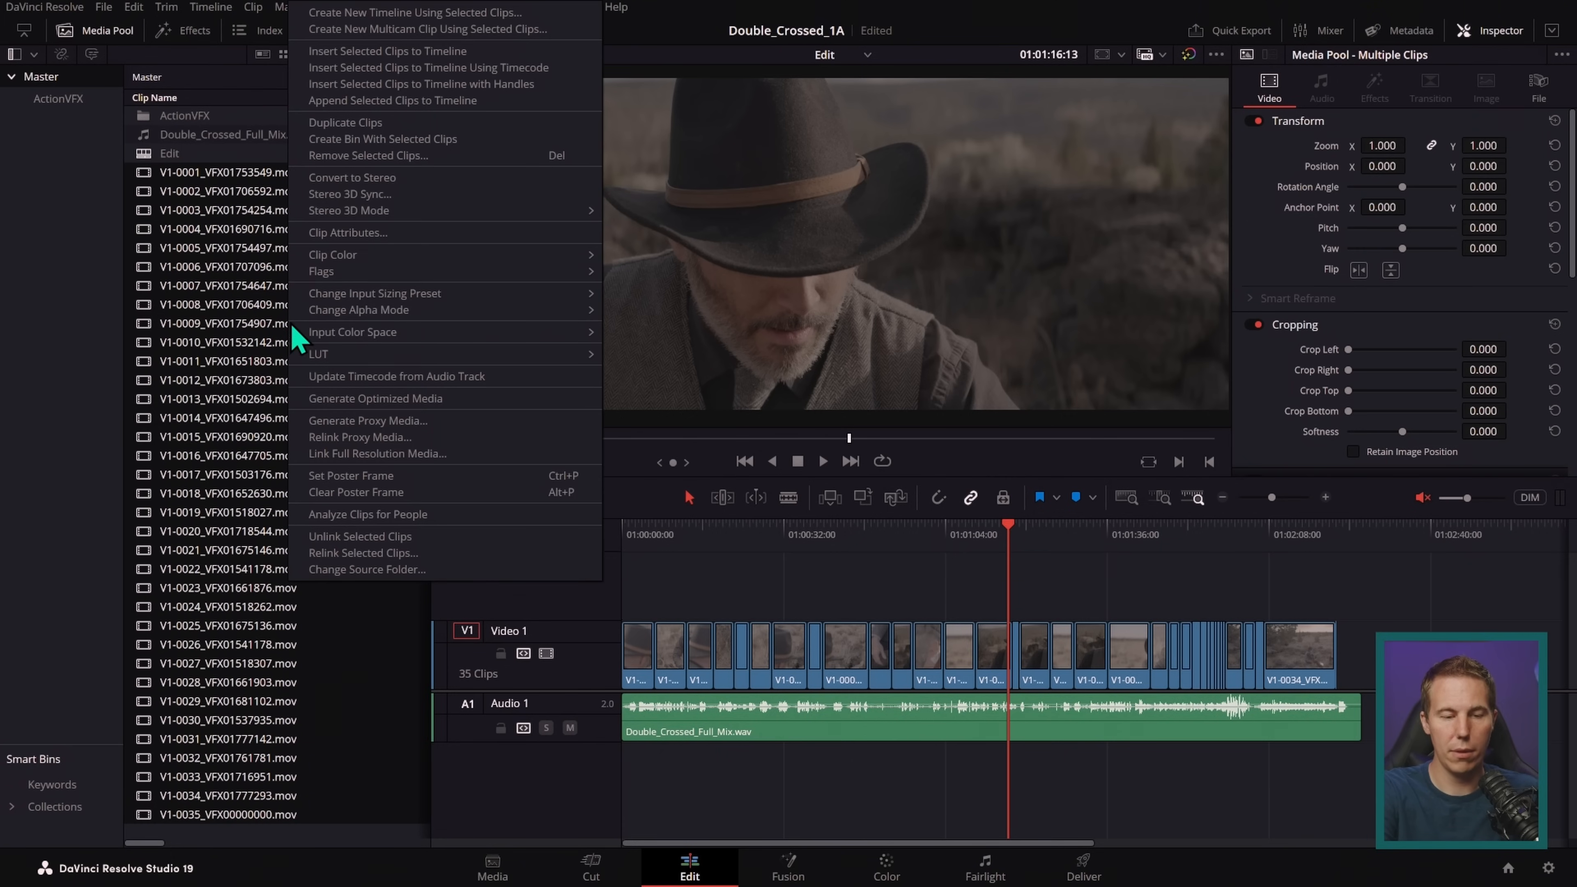
mouse_move(505, 339)
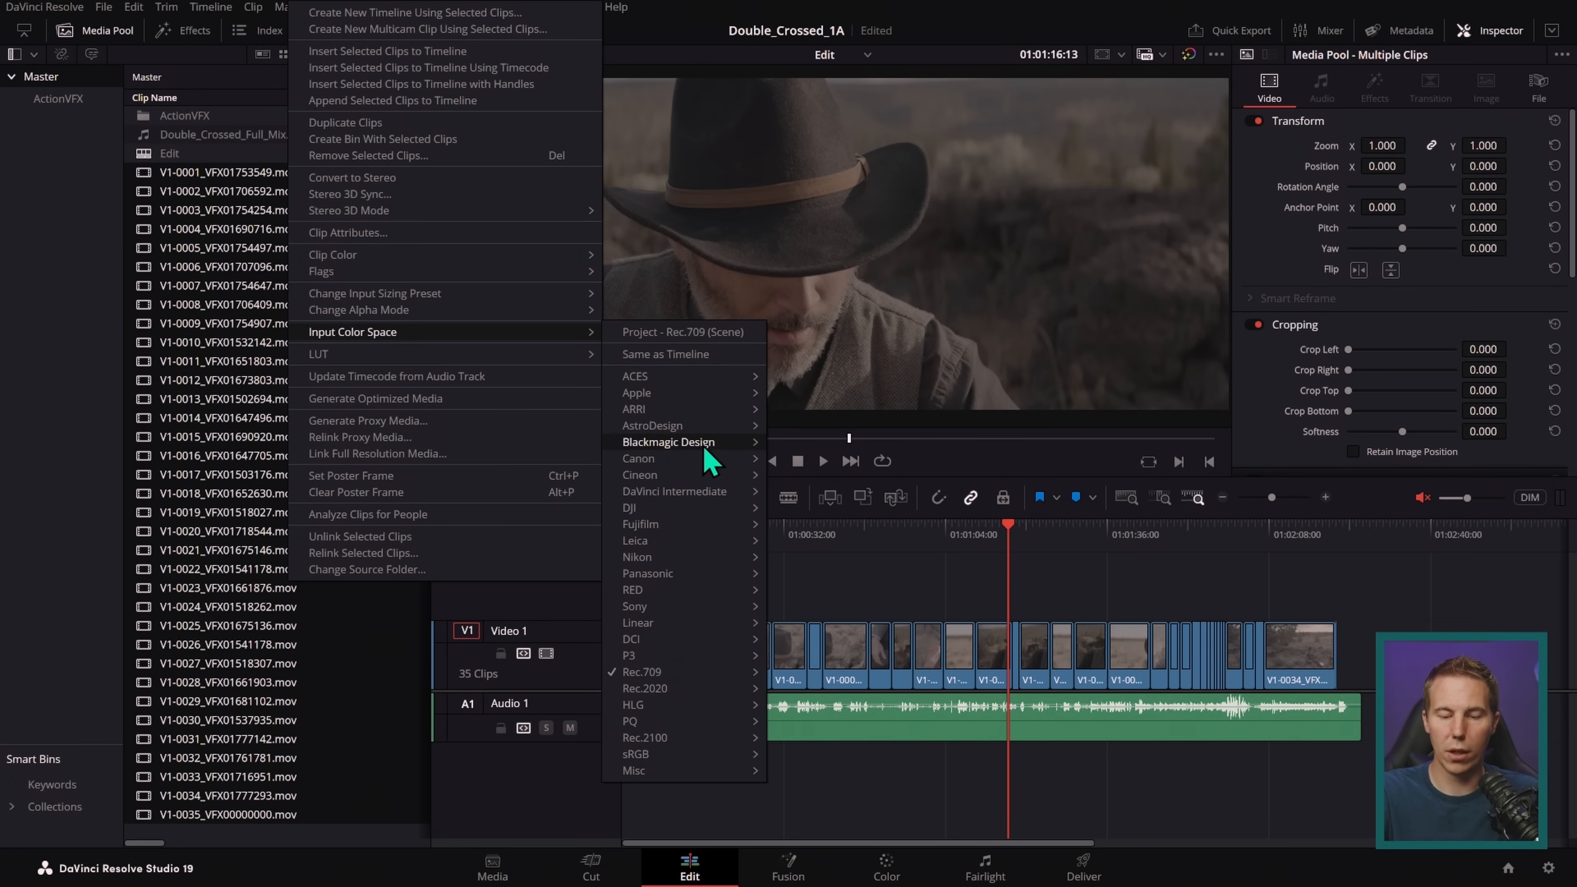
mouse_move(711, 453)
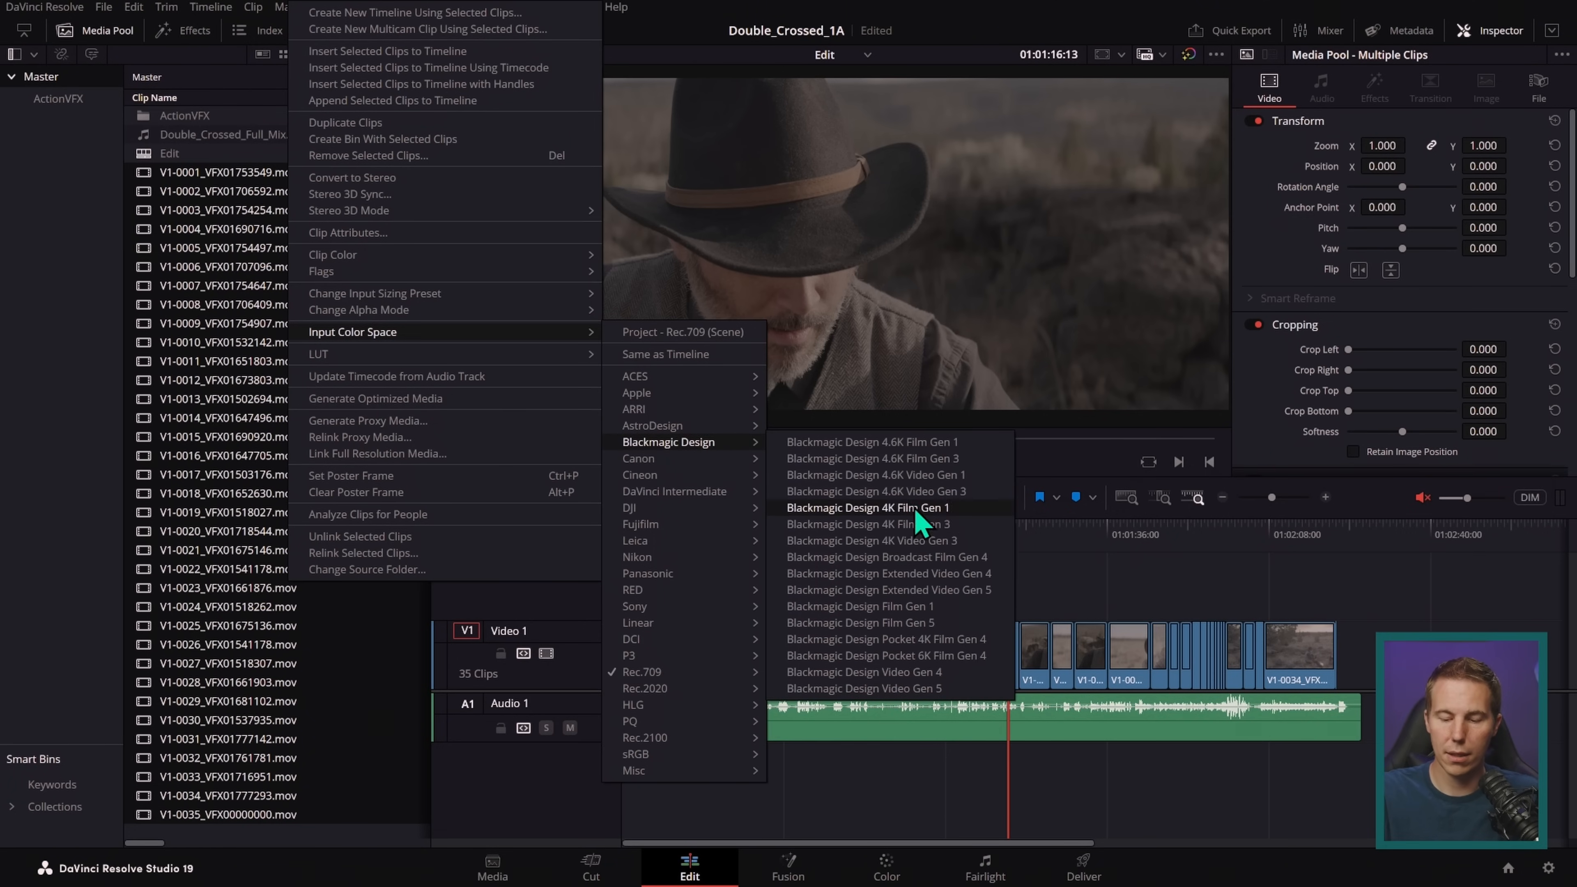
left_click(945, 626)
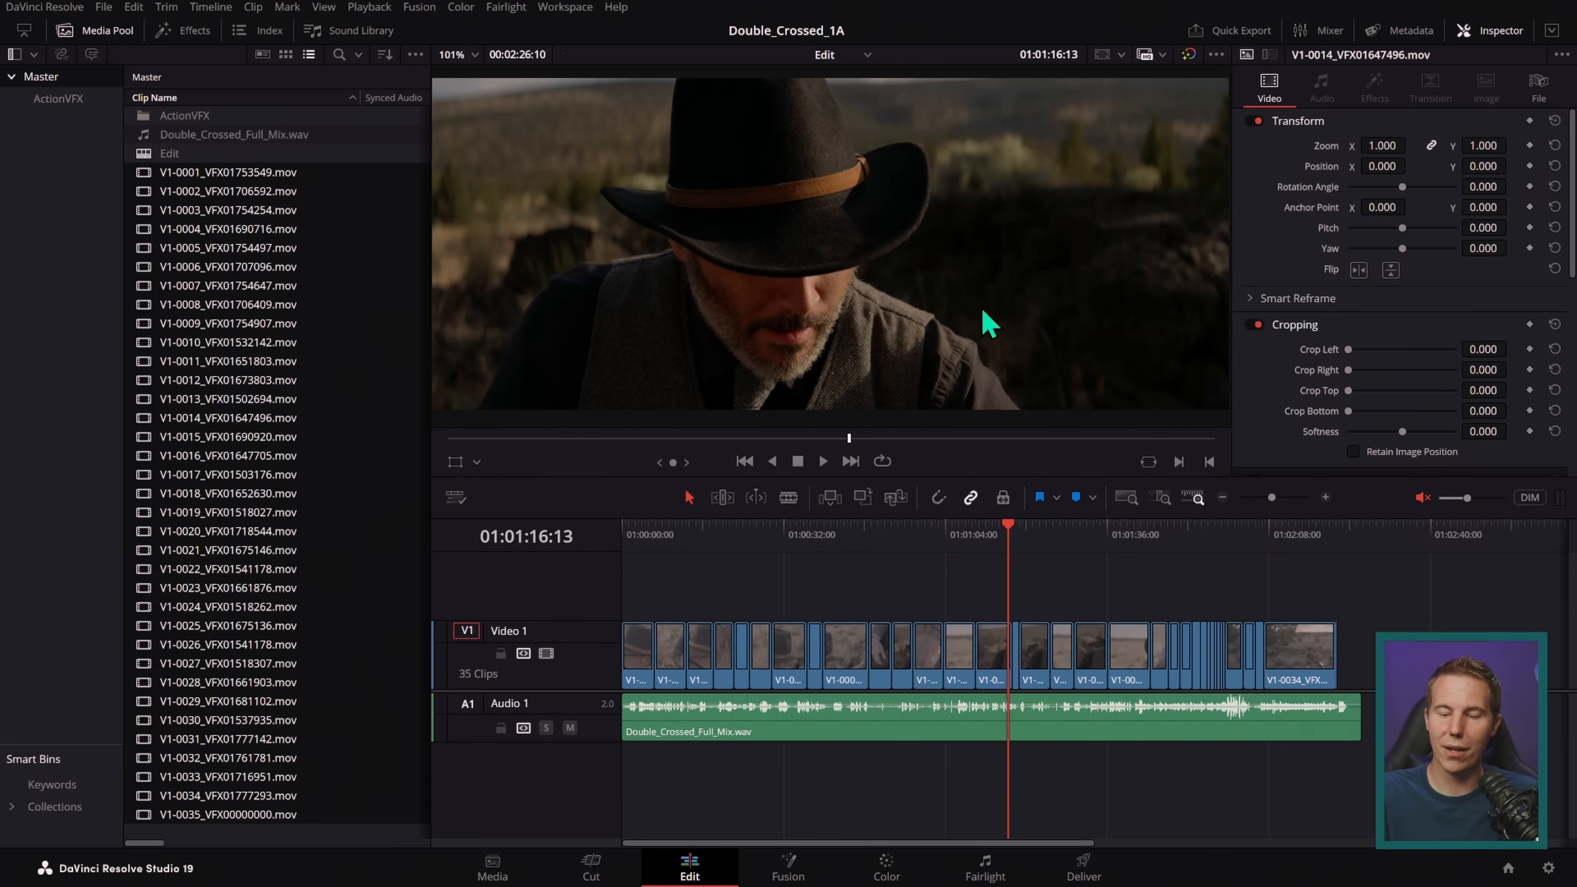
- Scrub through the edit to review the color-managed shots, stopping on the V1-0017 close-up at about 01:01:26:11
left_click_drag(863, 544, 1270, 555)
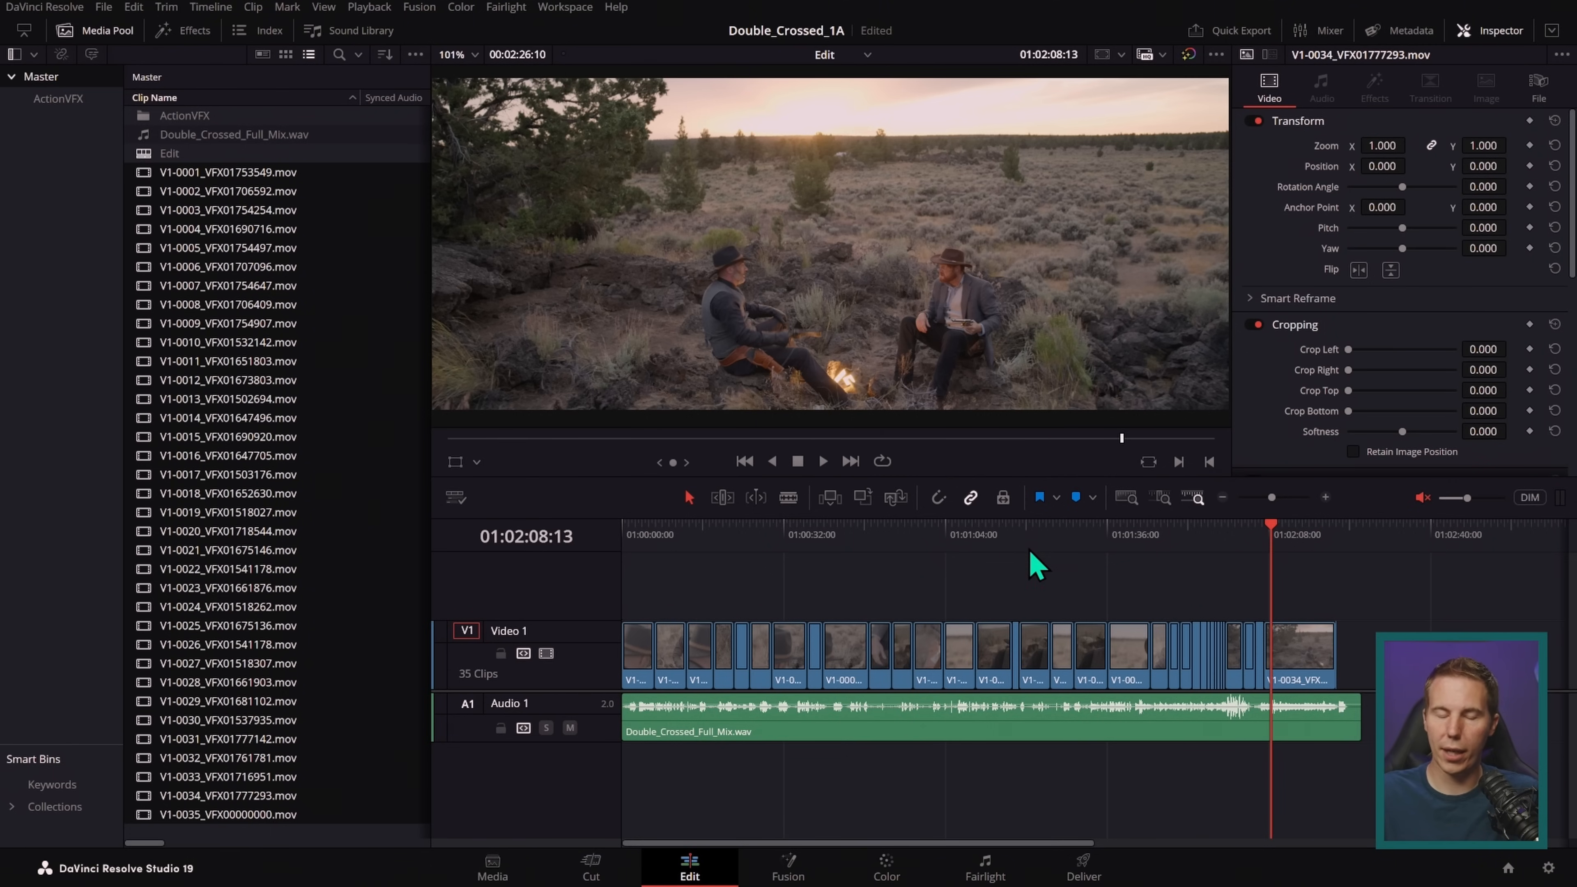
left_click(1136, 534)
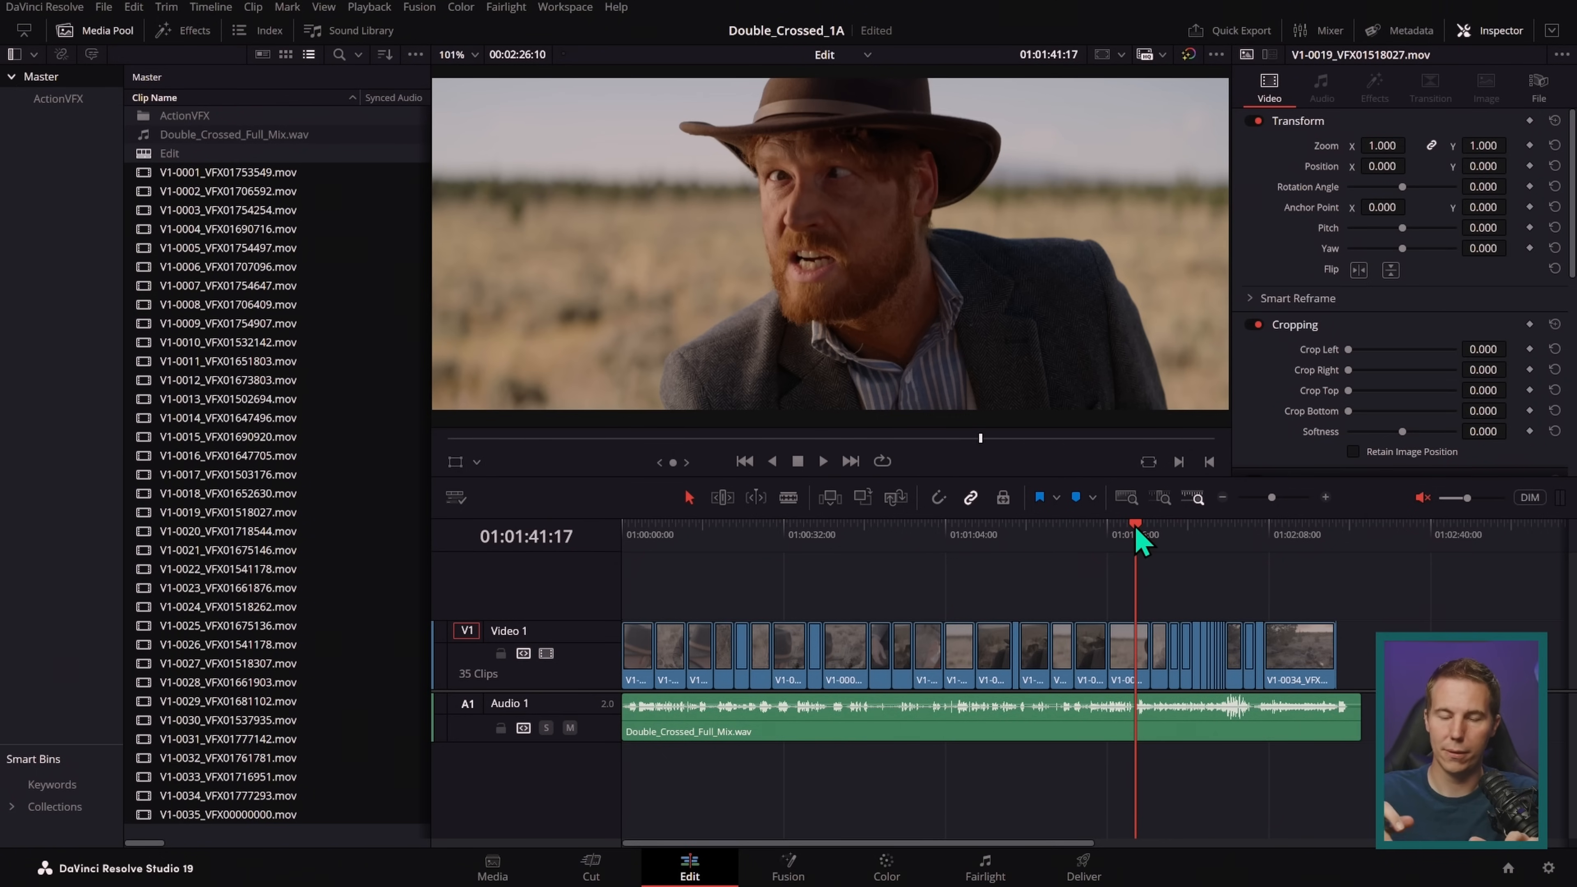
left_click_drag(1142, 542, 1145, 580)
left_click_drag(1066, 546, 1063, 555)
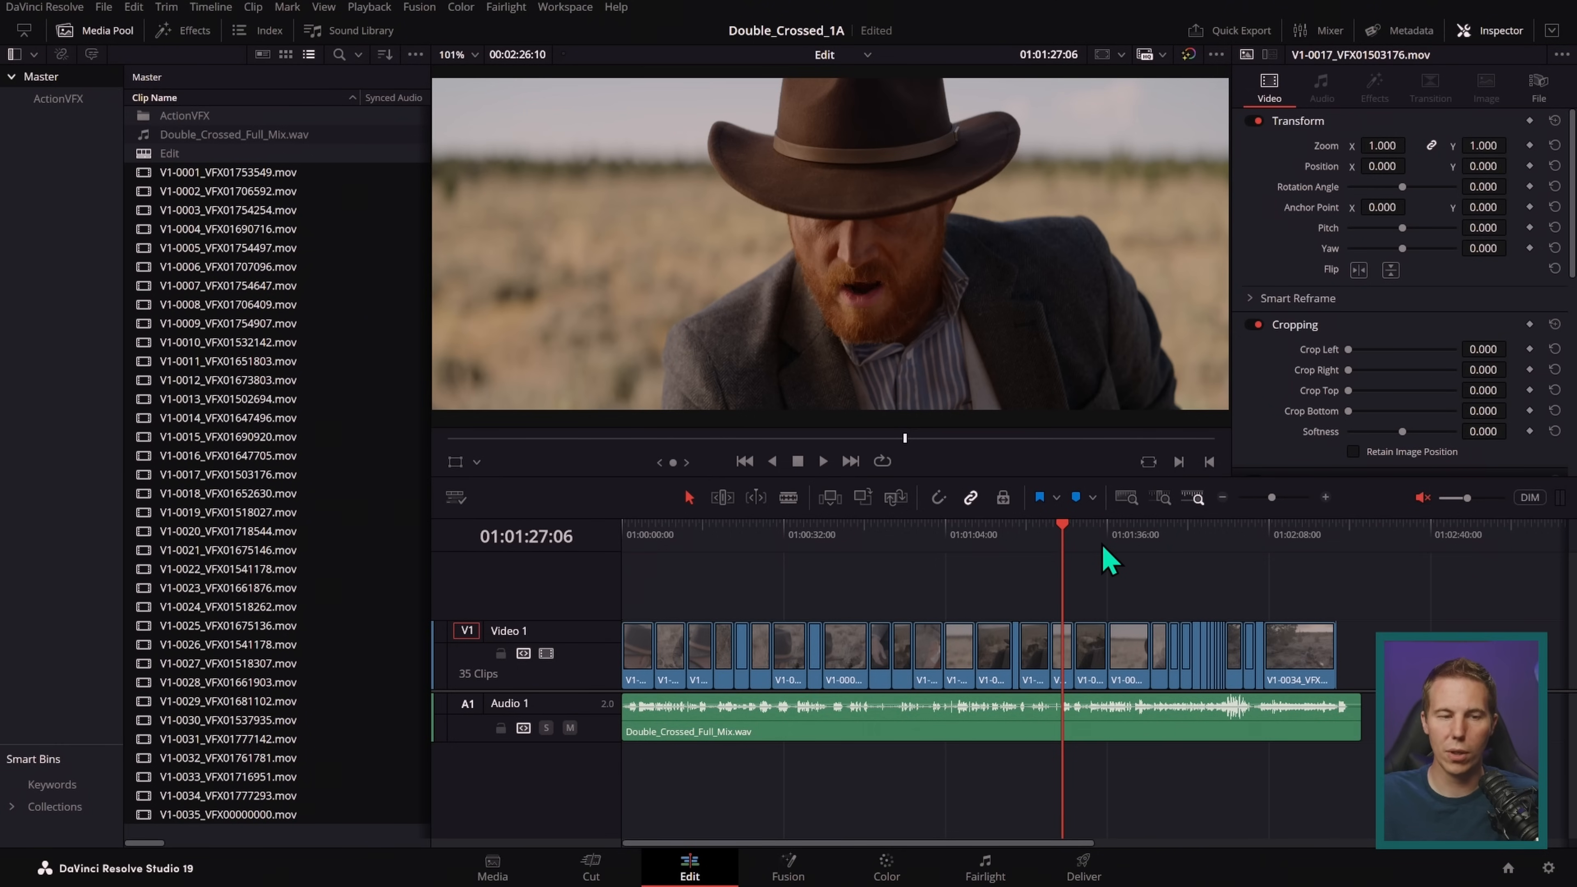
key("space")
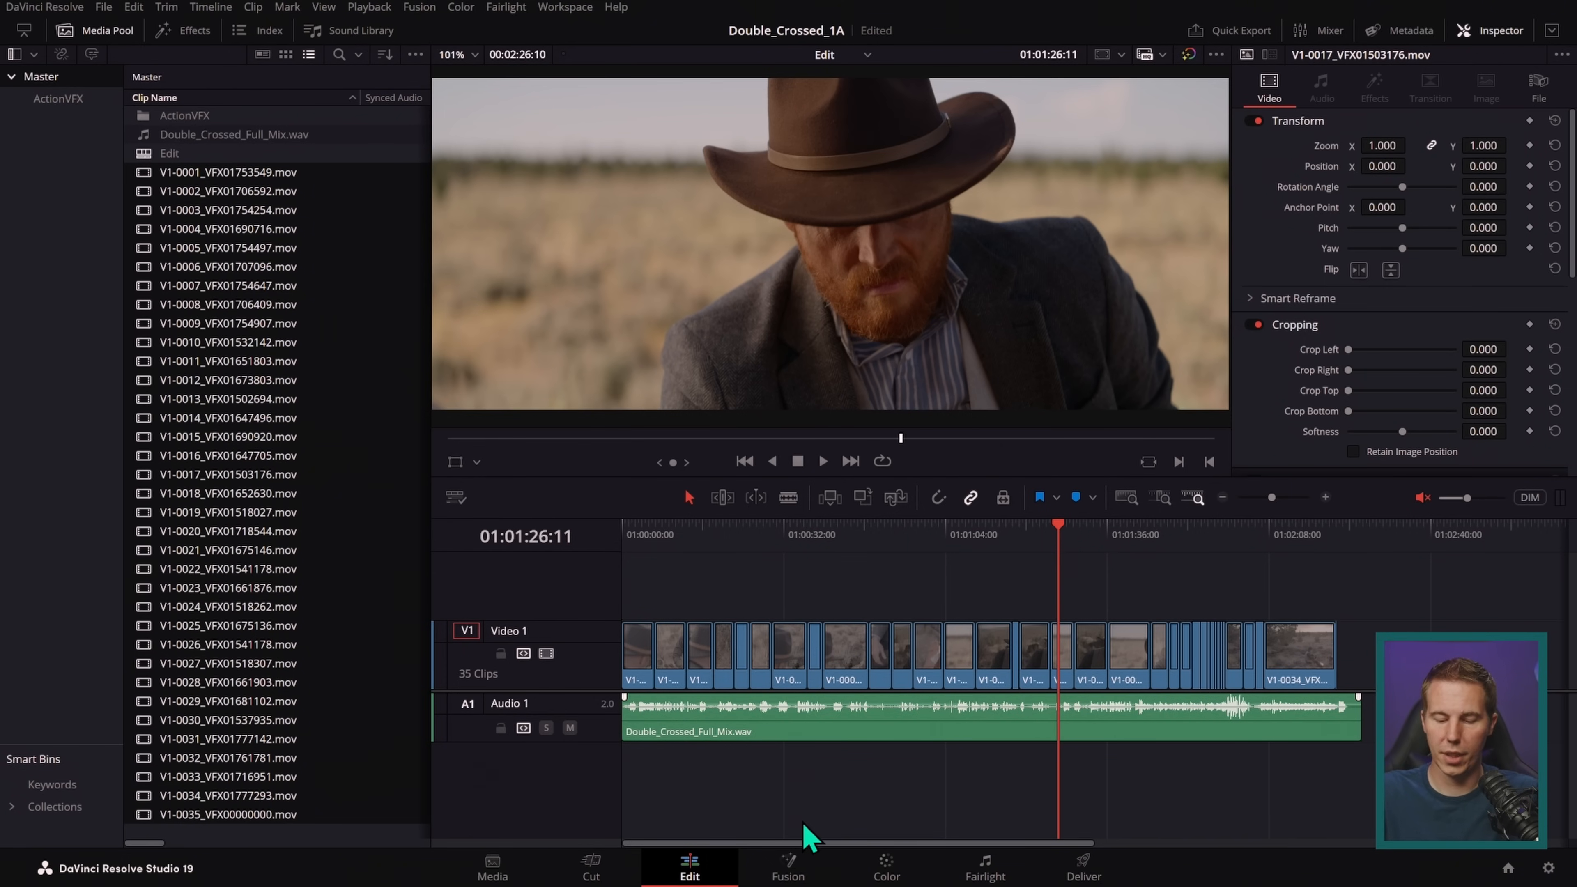
- Compare the V1-0017 shot in Fusion with the viewer LUT off and on, and open the project settings
left_click(789, 867)
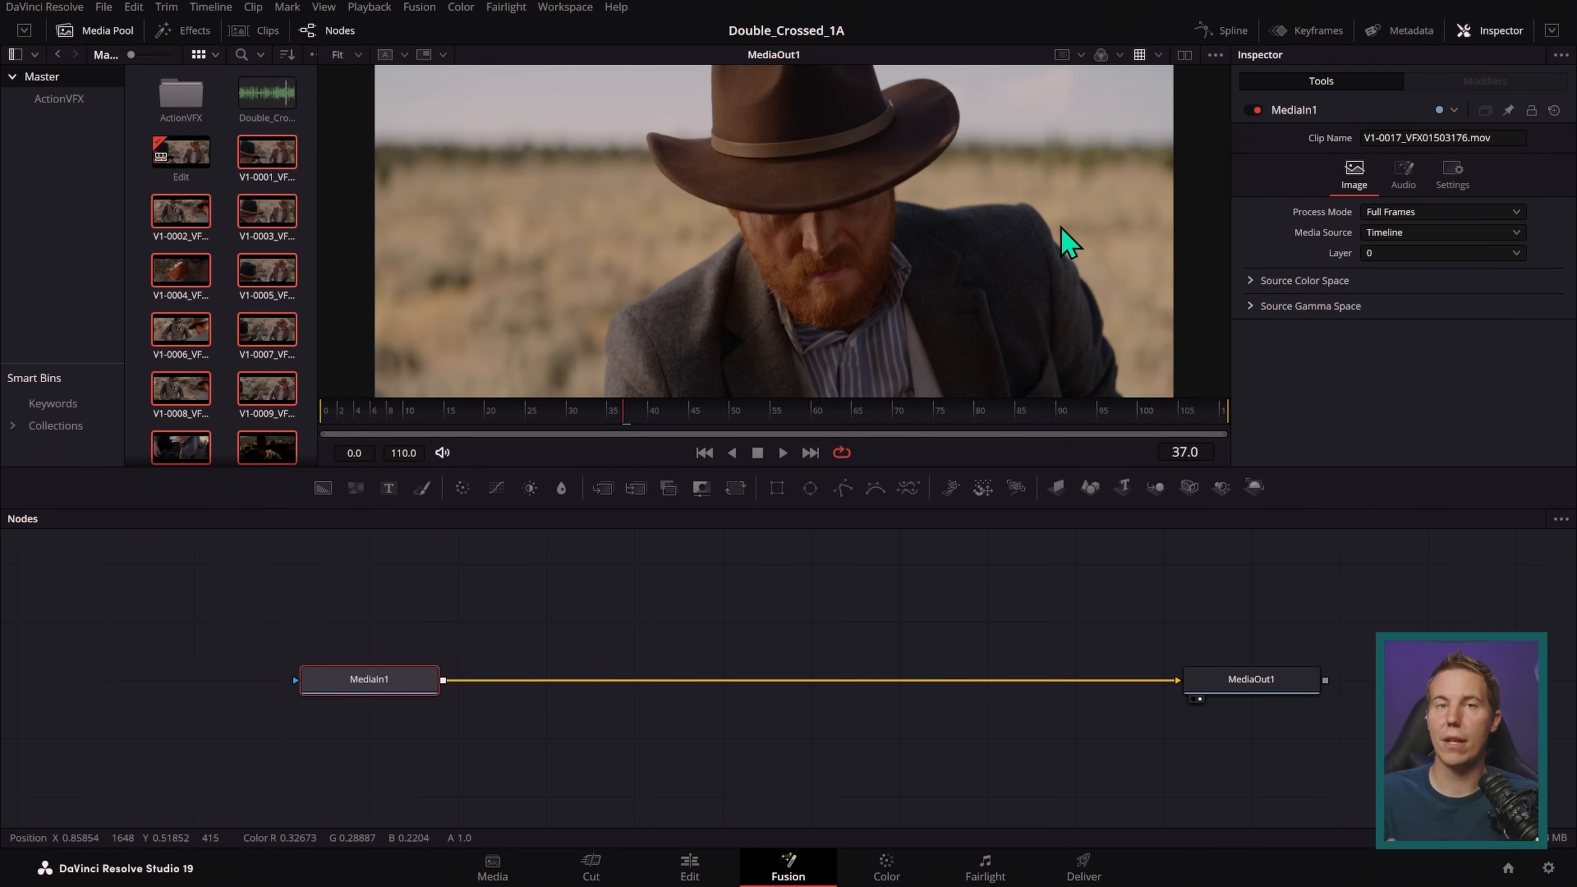
left_click(1138, 56)
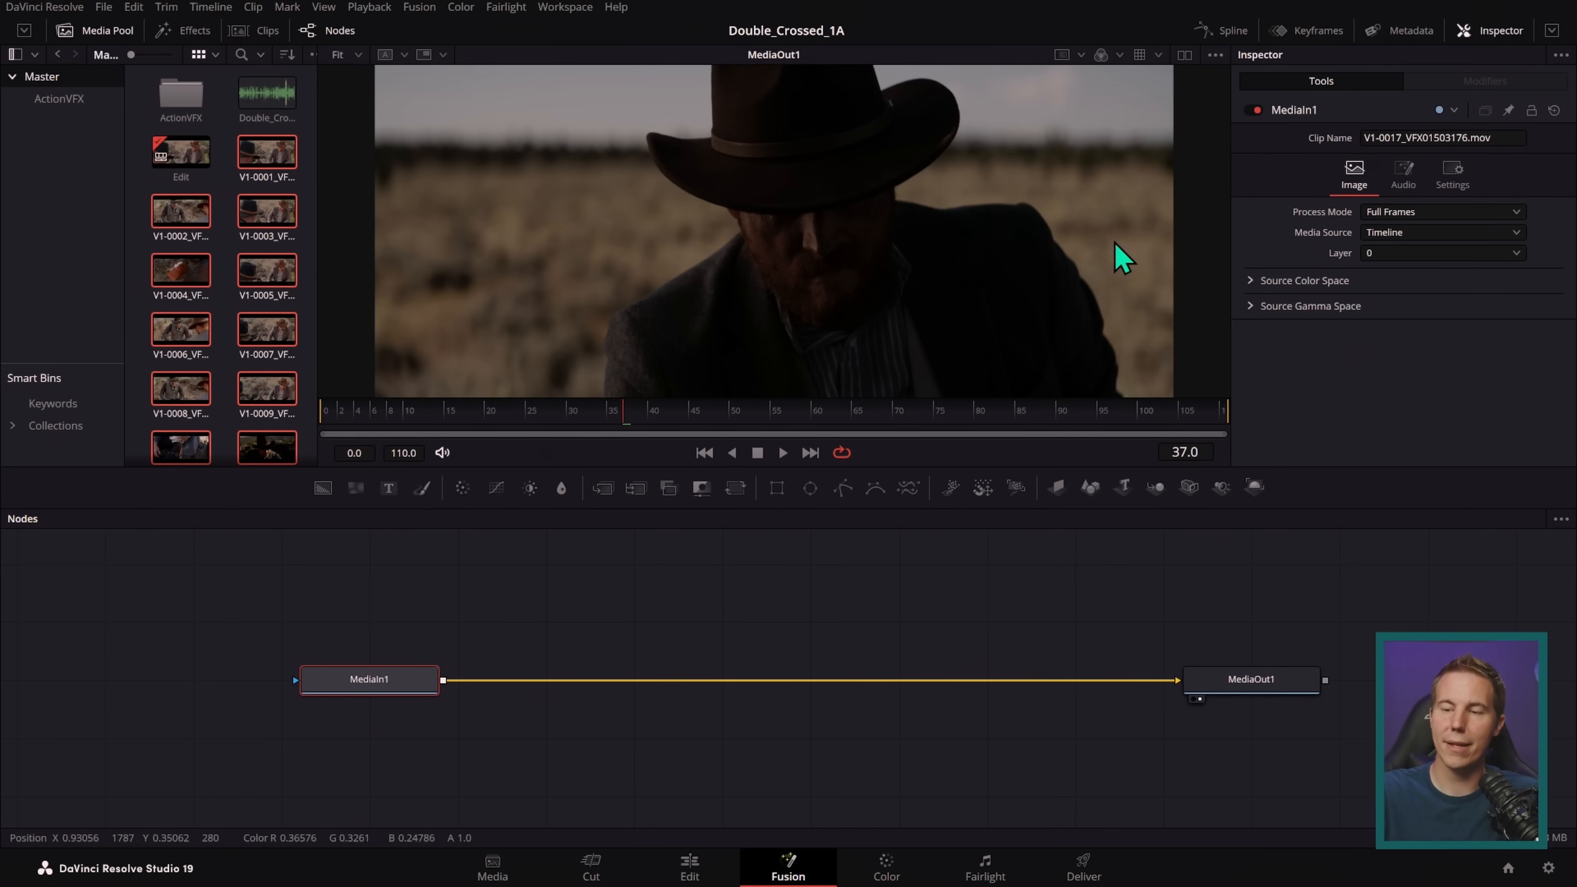
left_click(1140, 56)
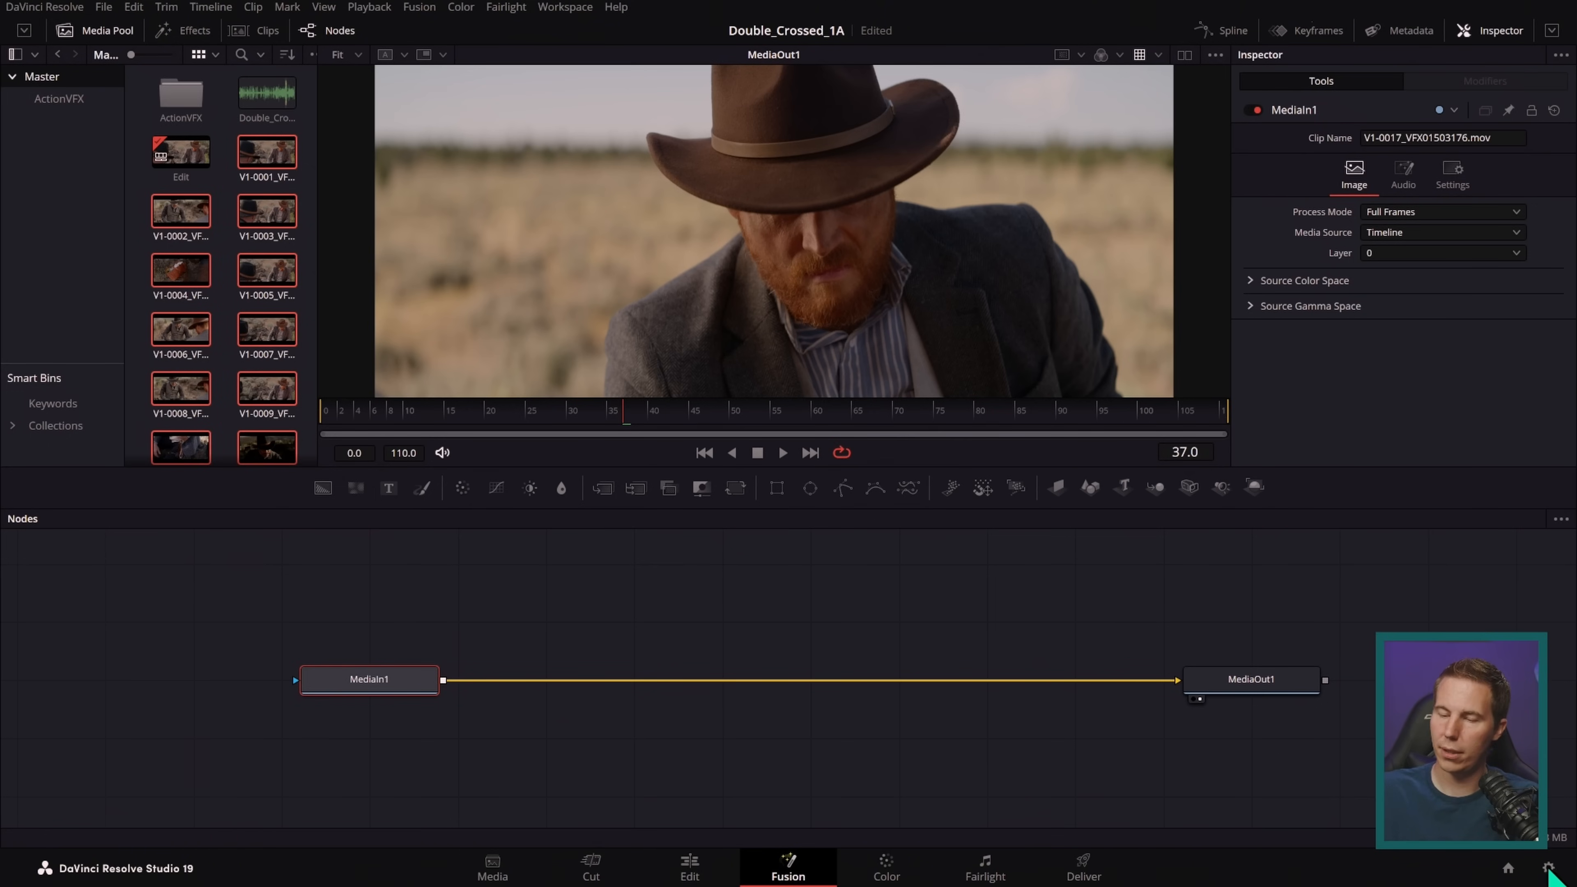
left_click(1549, 868)
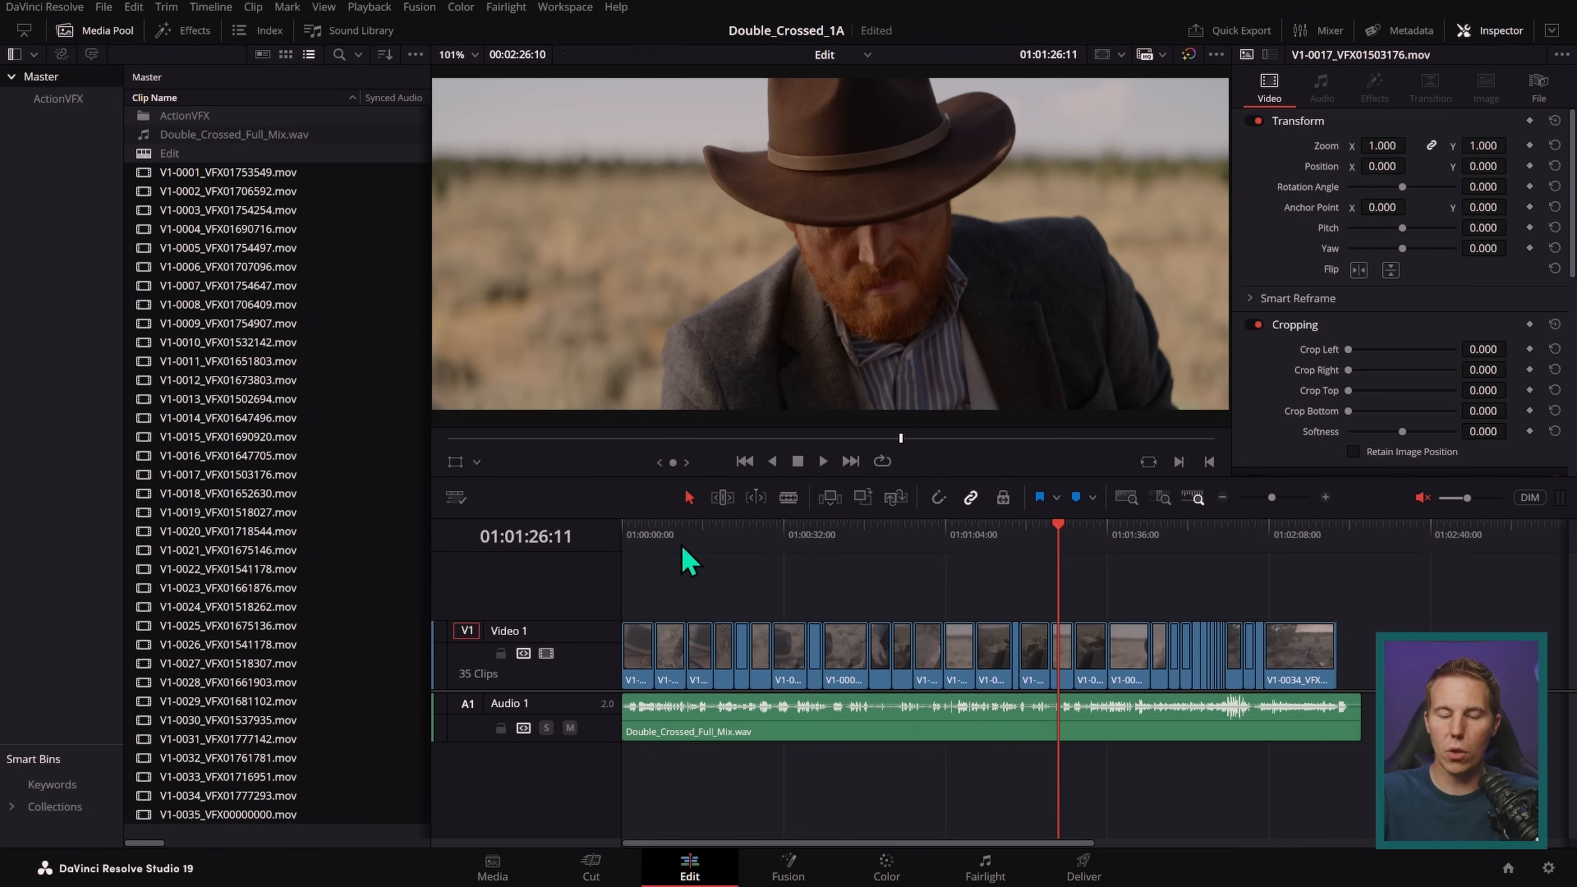
- Unmute the playback audio and play the campfire shootout from about 01:01:59:00 to review its gunshots
left_click(688, 534)
left_click_drag(701, 545, 1271, 591)
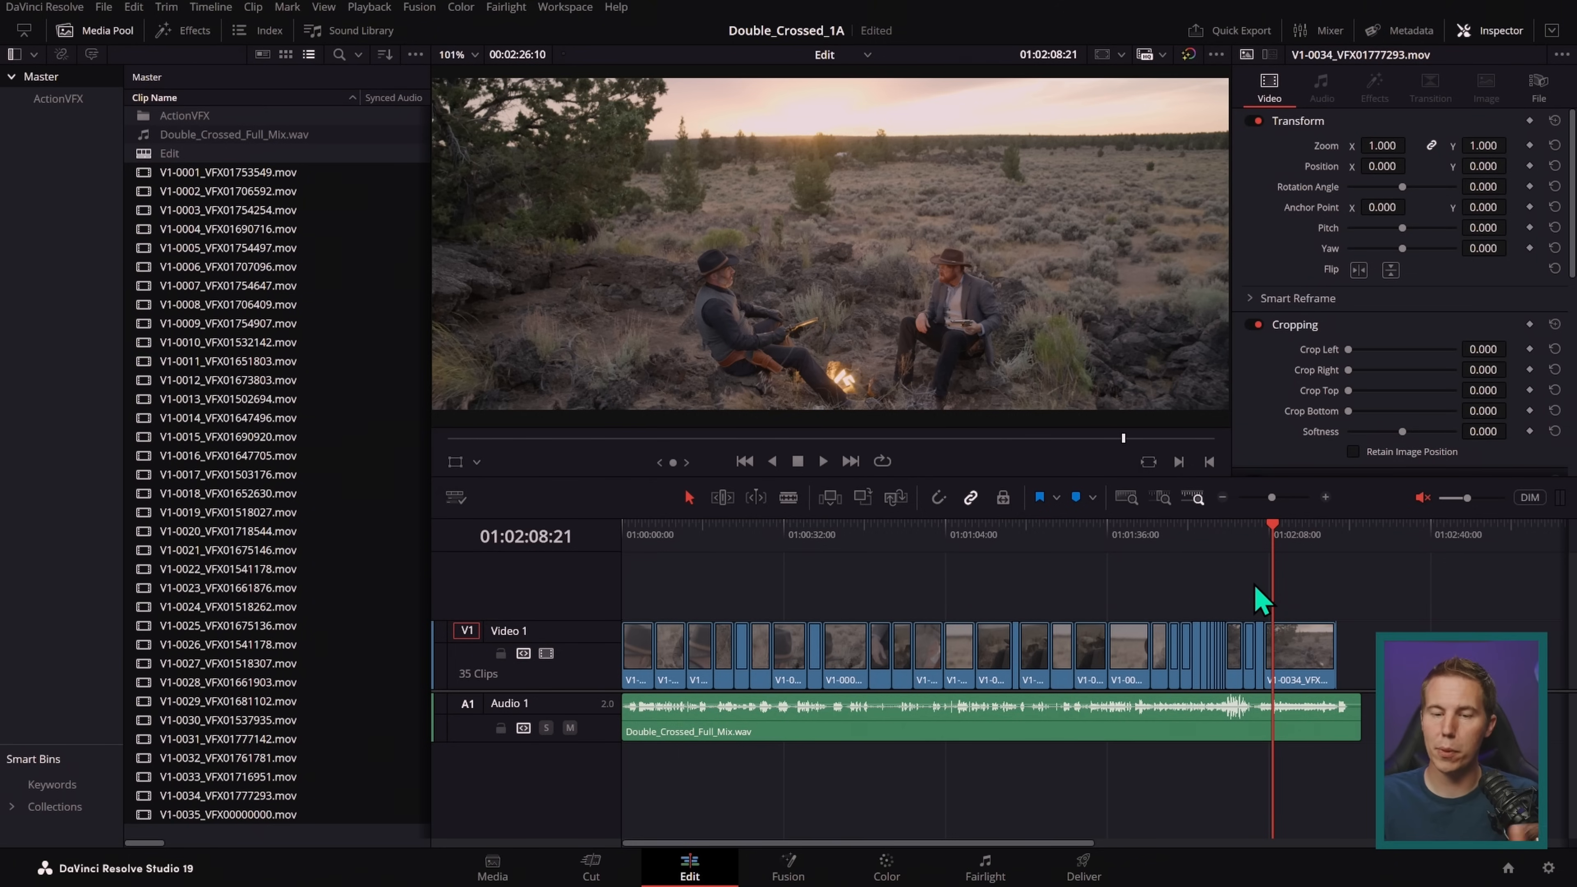
left_click(1238, 542)
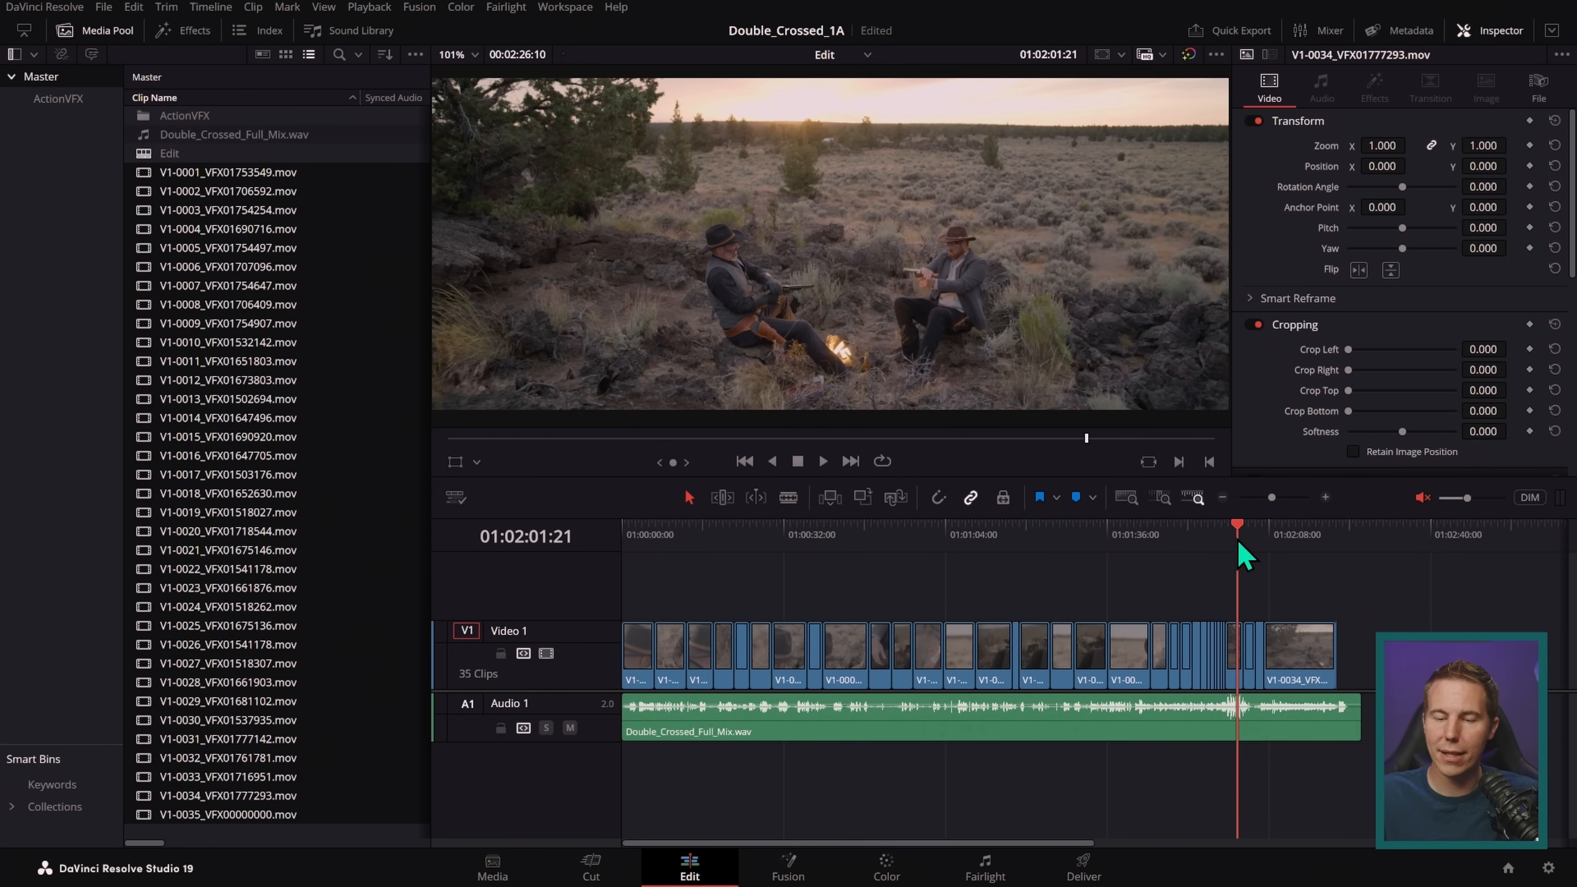
left_click(1325, 499)
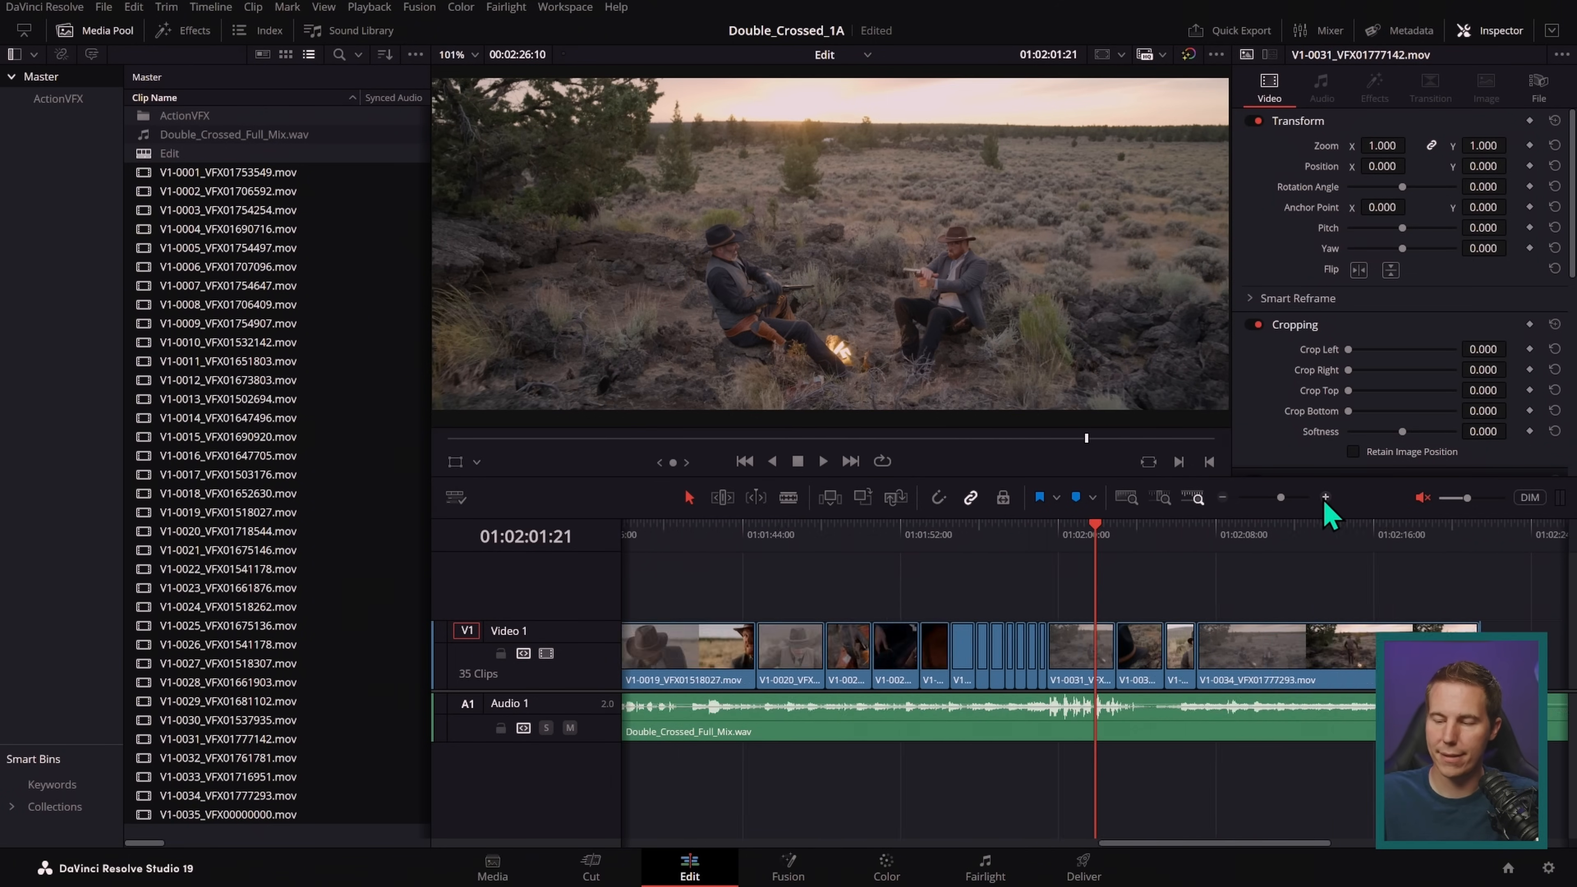
left_click(1325, 502)
left_click_drag(984, 539, 868, 625)
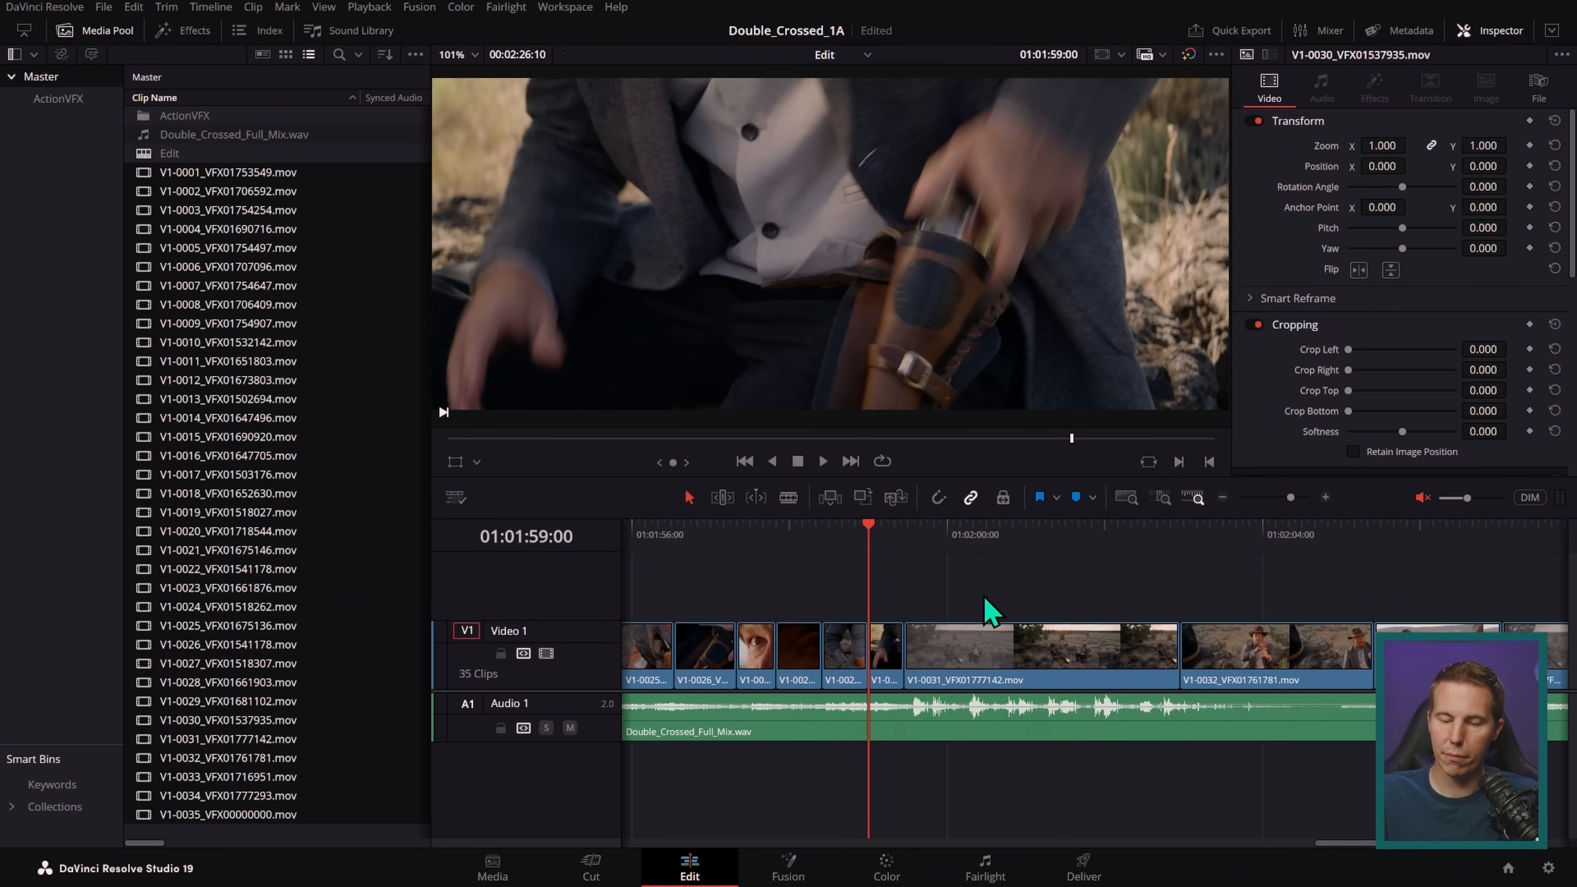
left_click(1422, 499)
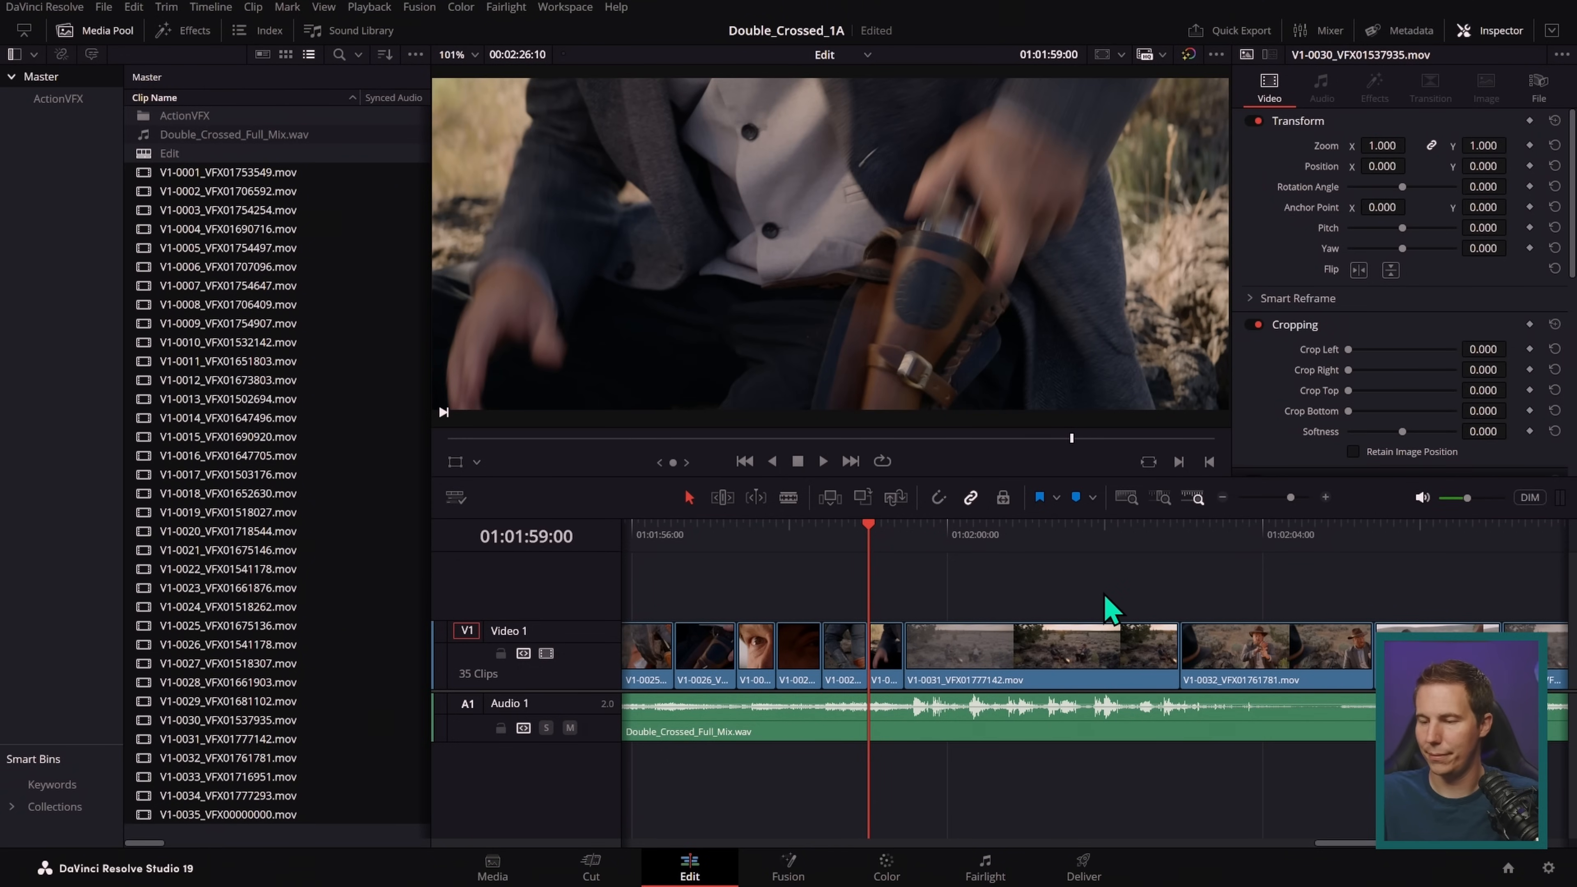
key("space")
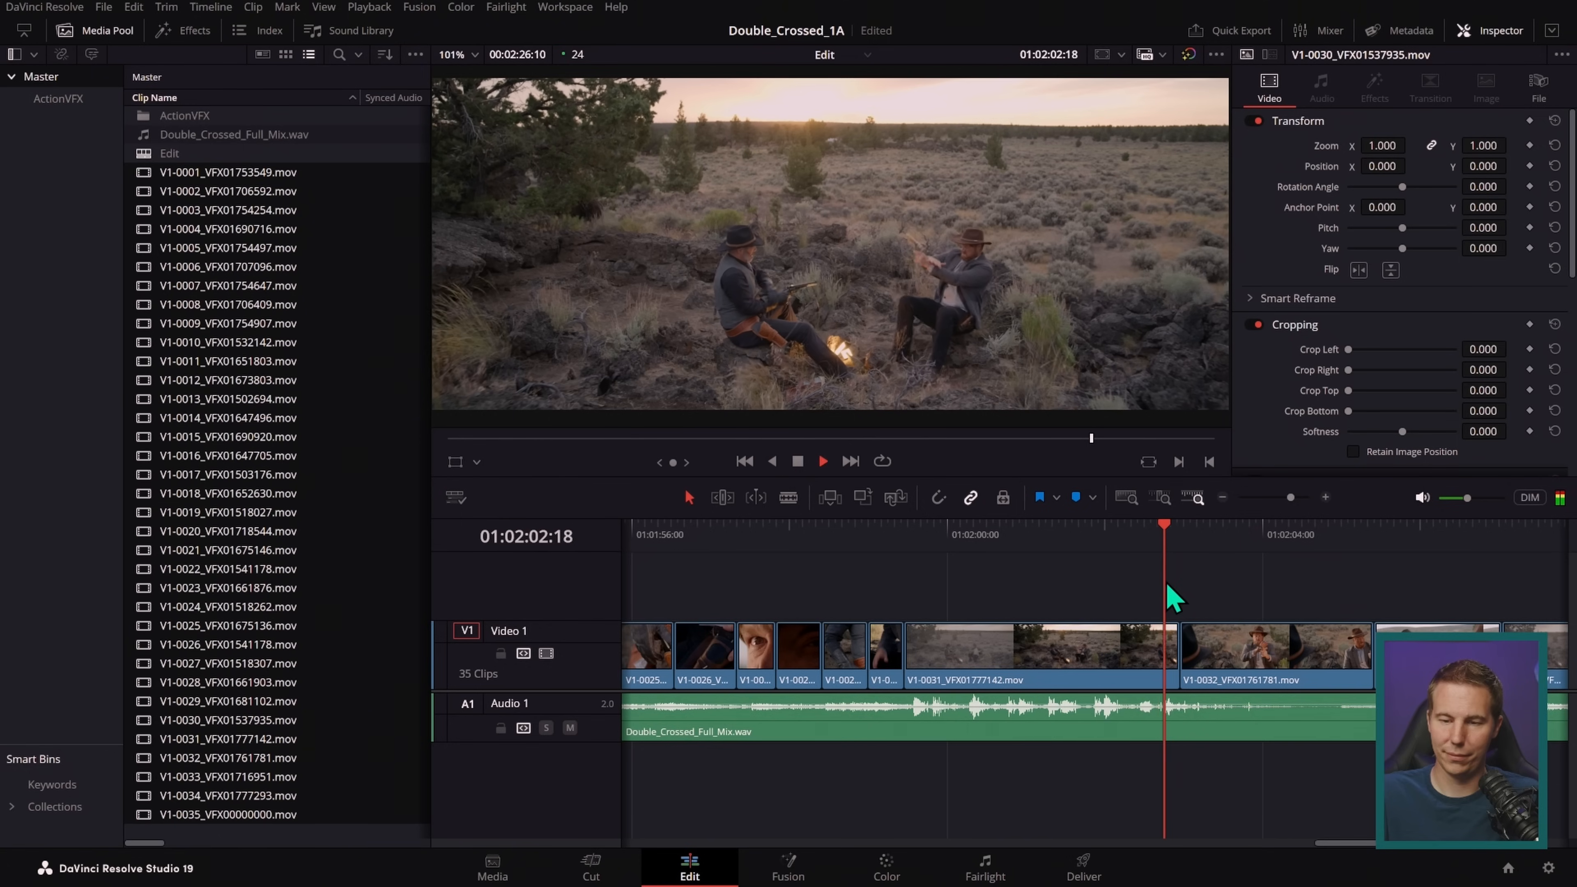
left_click(1155, 528)
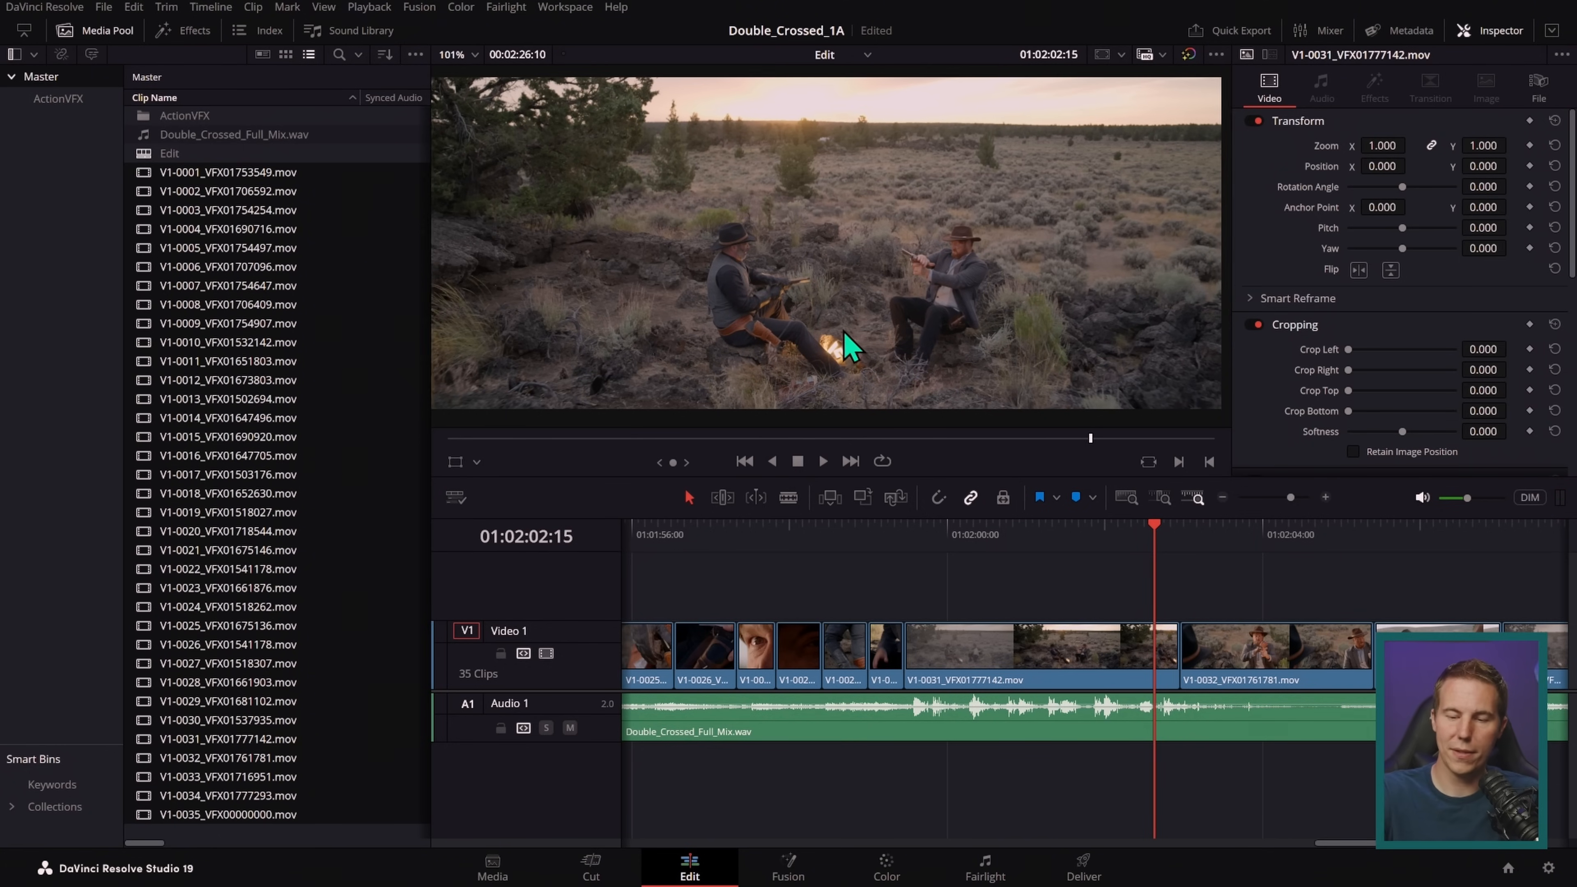
- Inspect the guns and campfire in the wide shot V1-0031 at 300% viewer zoom, checking several frames
left_click(463, 55)
left_click(505, 205)
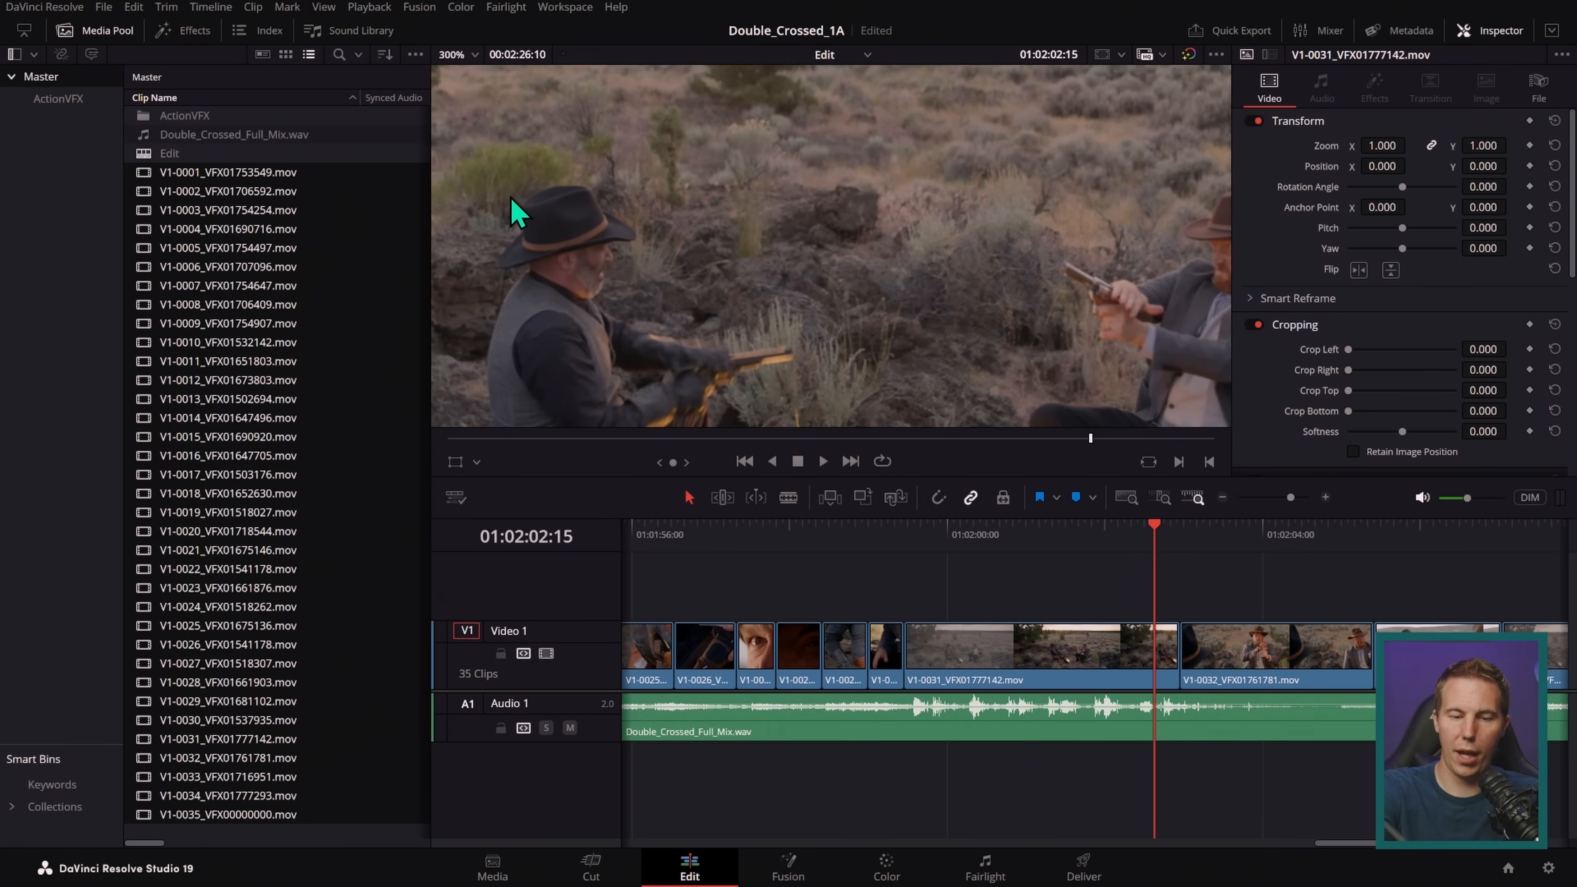
left_click_drag(958, 380, 955, 158)
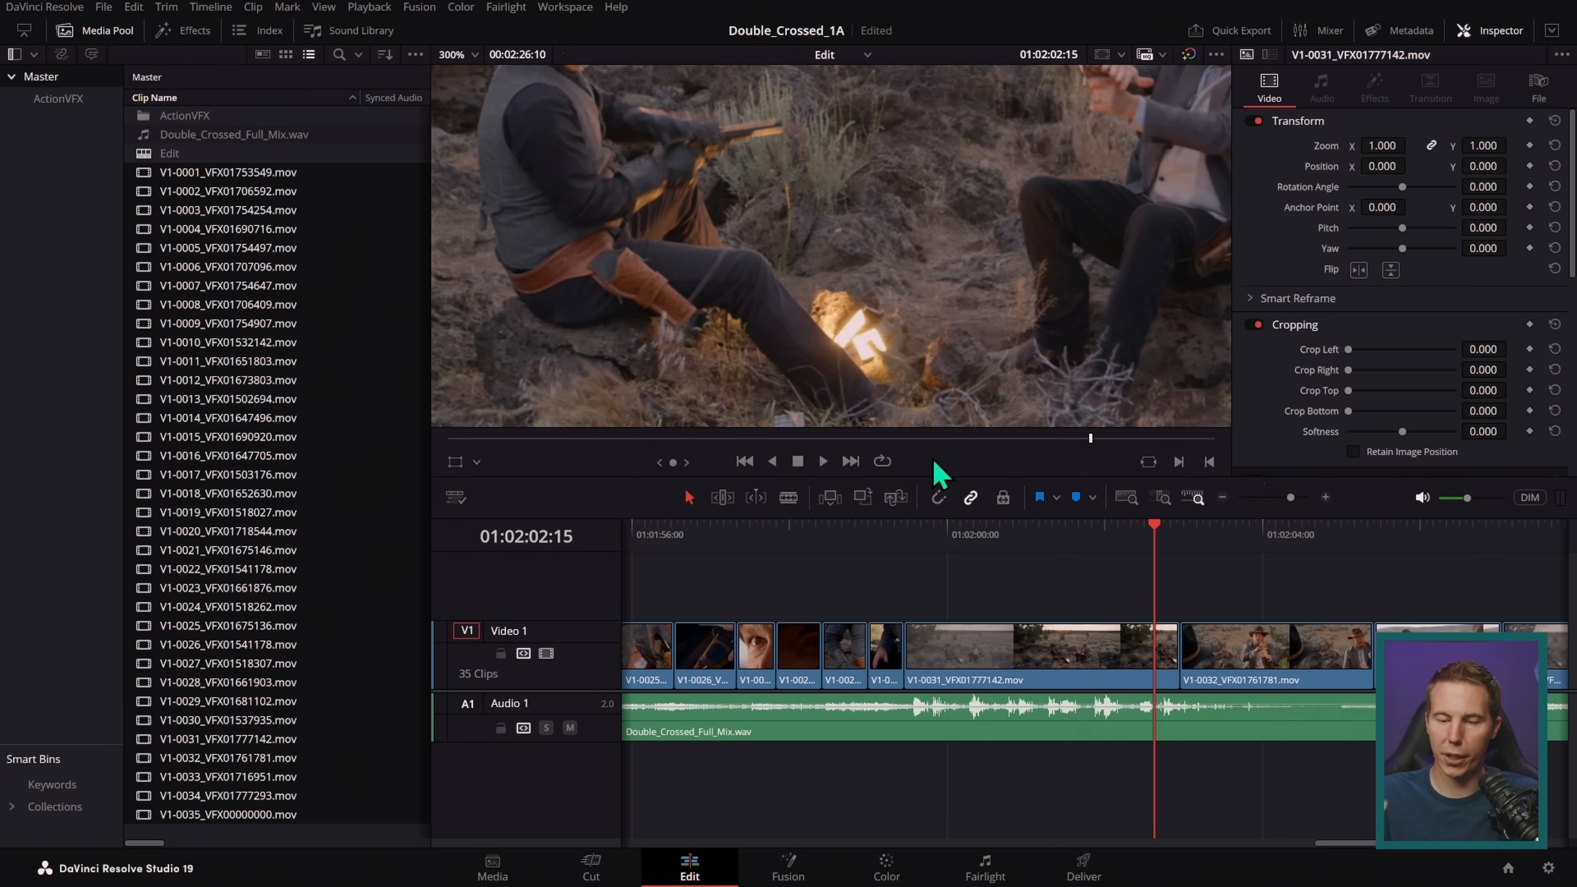
left_click(1059, 528)
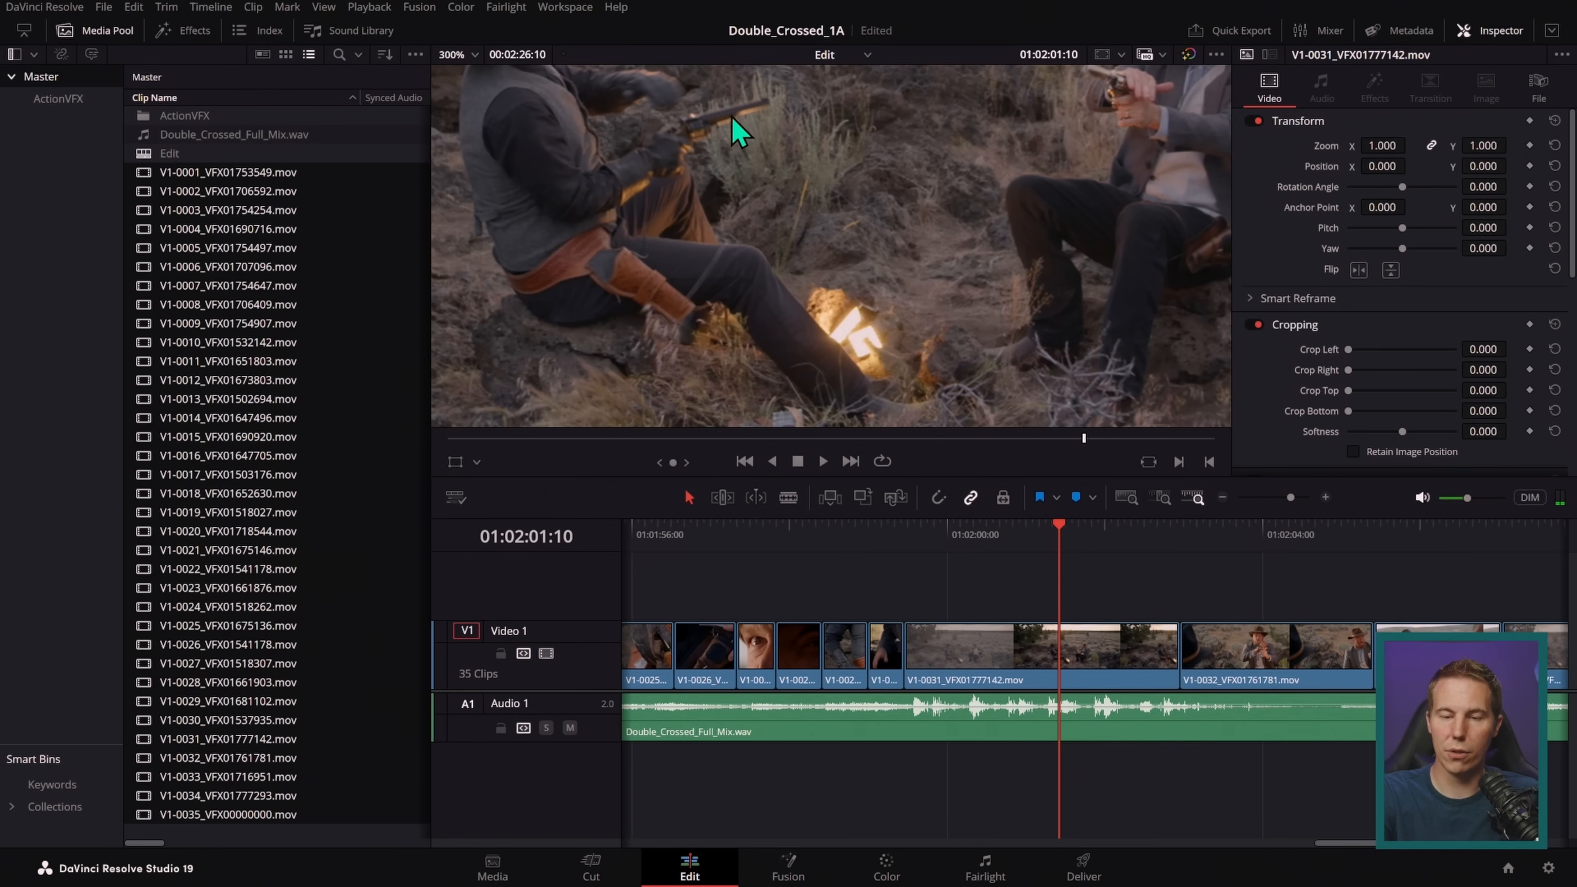
left_click_drag(1031, 233, 939, 274)
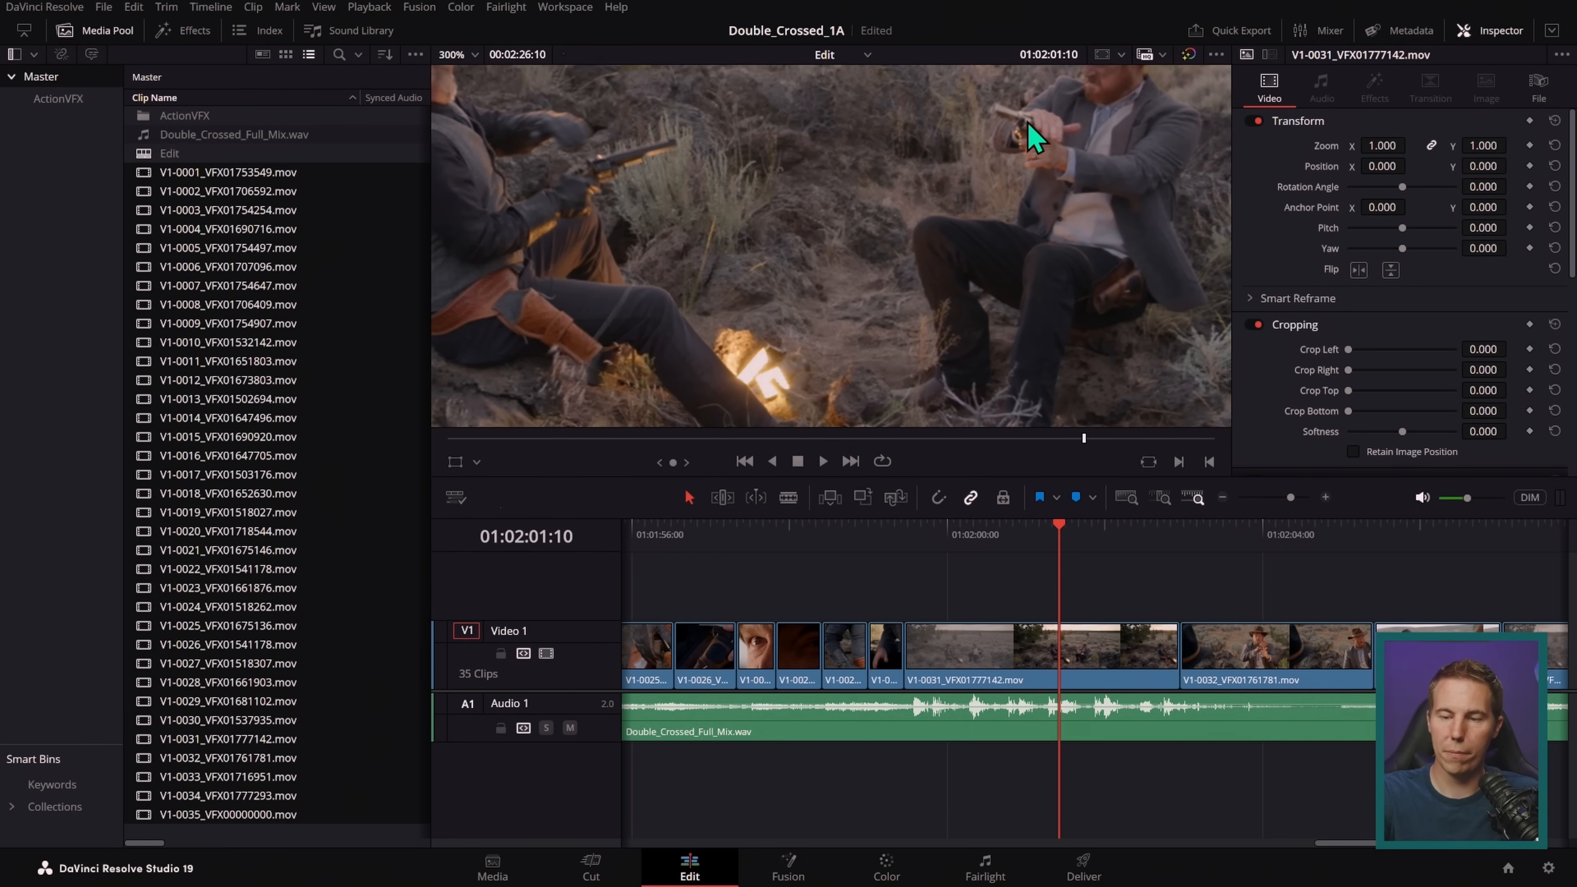
left_click_drag(968, 317, 1047, 454)
mouse_move(1029, 533)
left_mouse_down()
mouse_move(982, 536)
mouse_move(1010, 529)
mouse_move(1024, 547)
left_mouse_up()
key("Up")
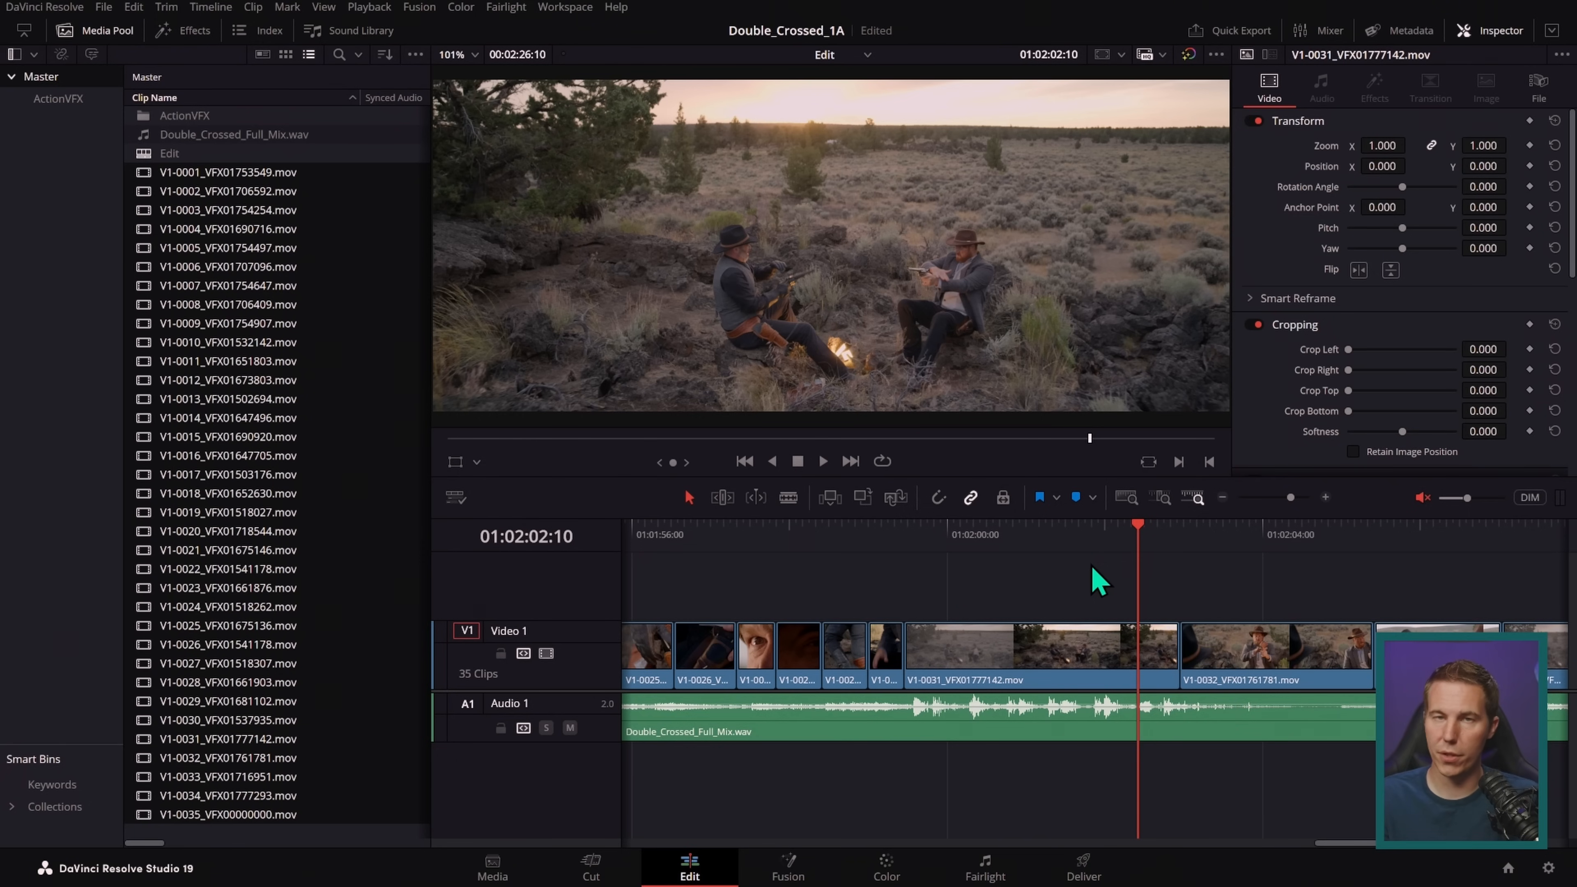
- Hide the media pool and fit the whole edit in the timeline, scrubbing it to about 01:01:39:19
left_click(114, 34)
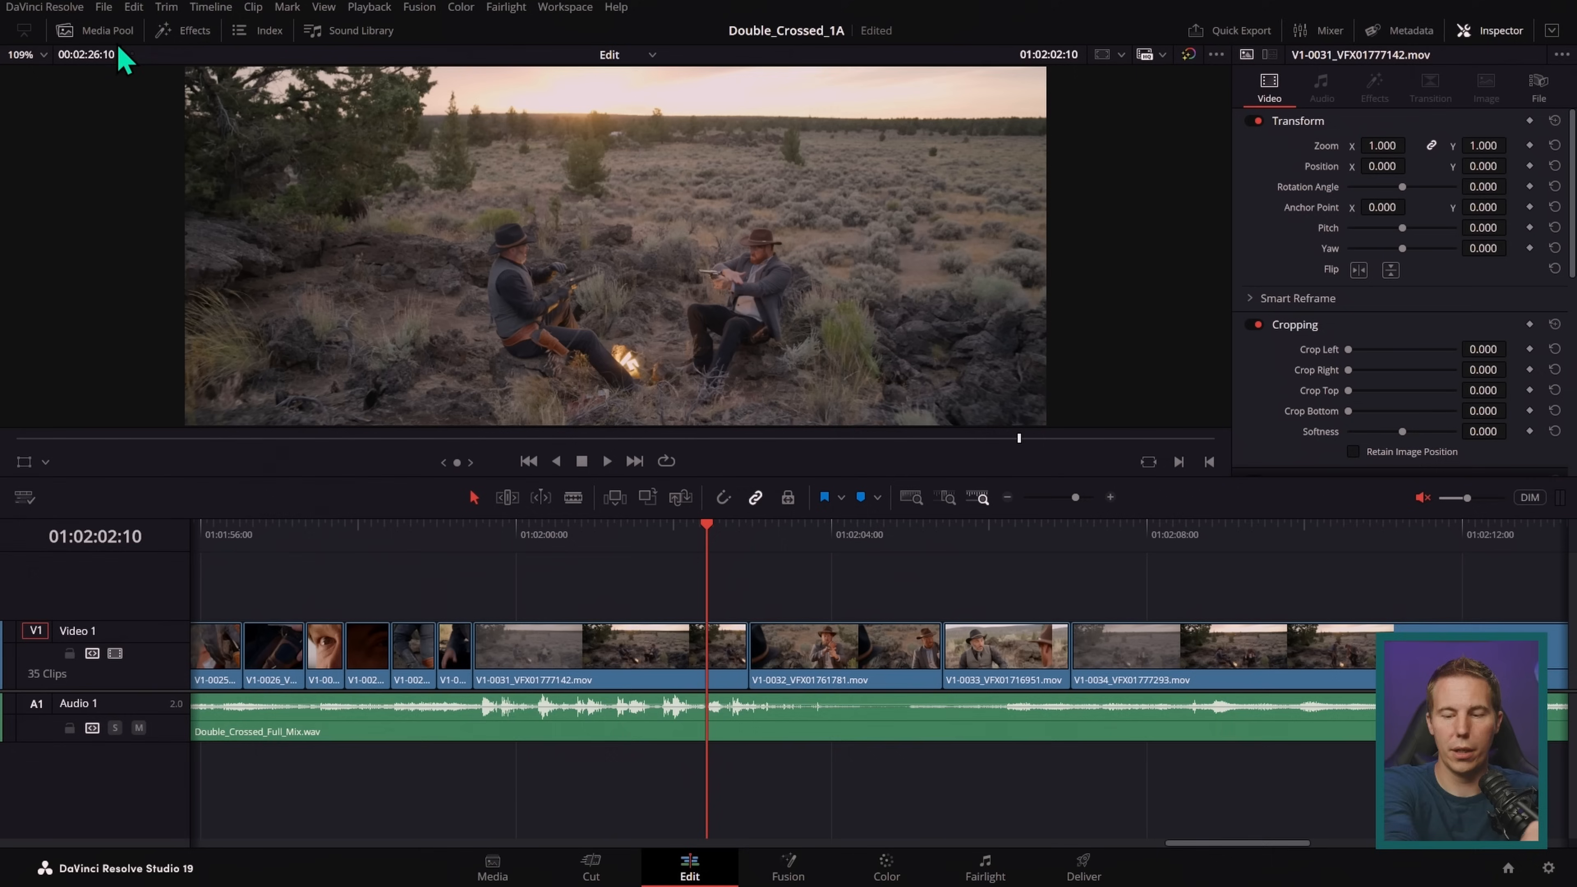
key("shift+z")
left_click_drag(242, 551, 1034, 555)
left_click(845, 730)
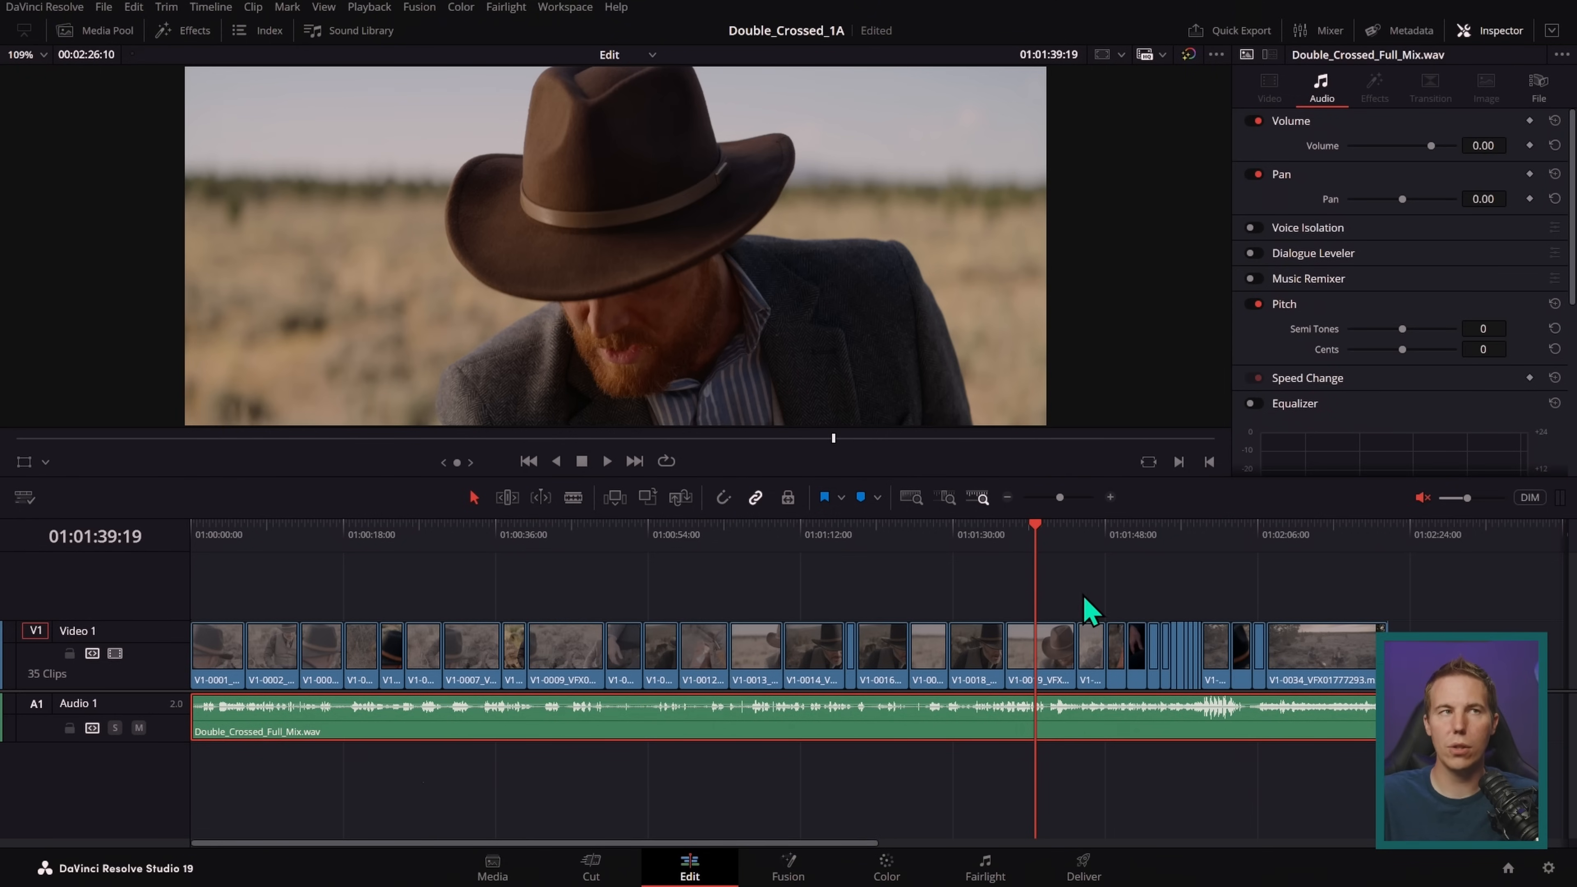
- Add a timeline marker at 01:02:00:07 over the wide shot V1-0031 and name it "VFX - Gunshots / Fire / Smoke"
left_click_drag(1046, 535, 1215, 535)
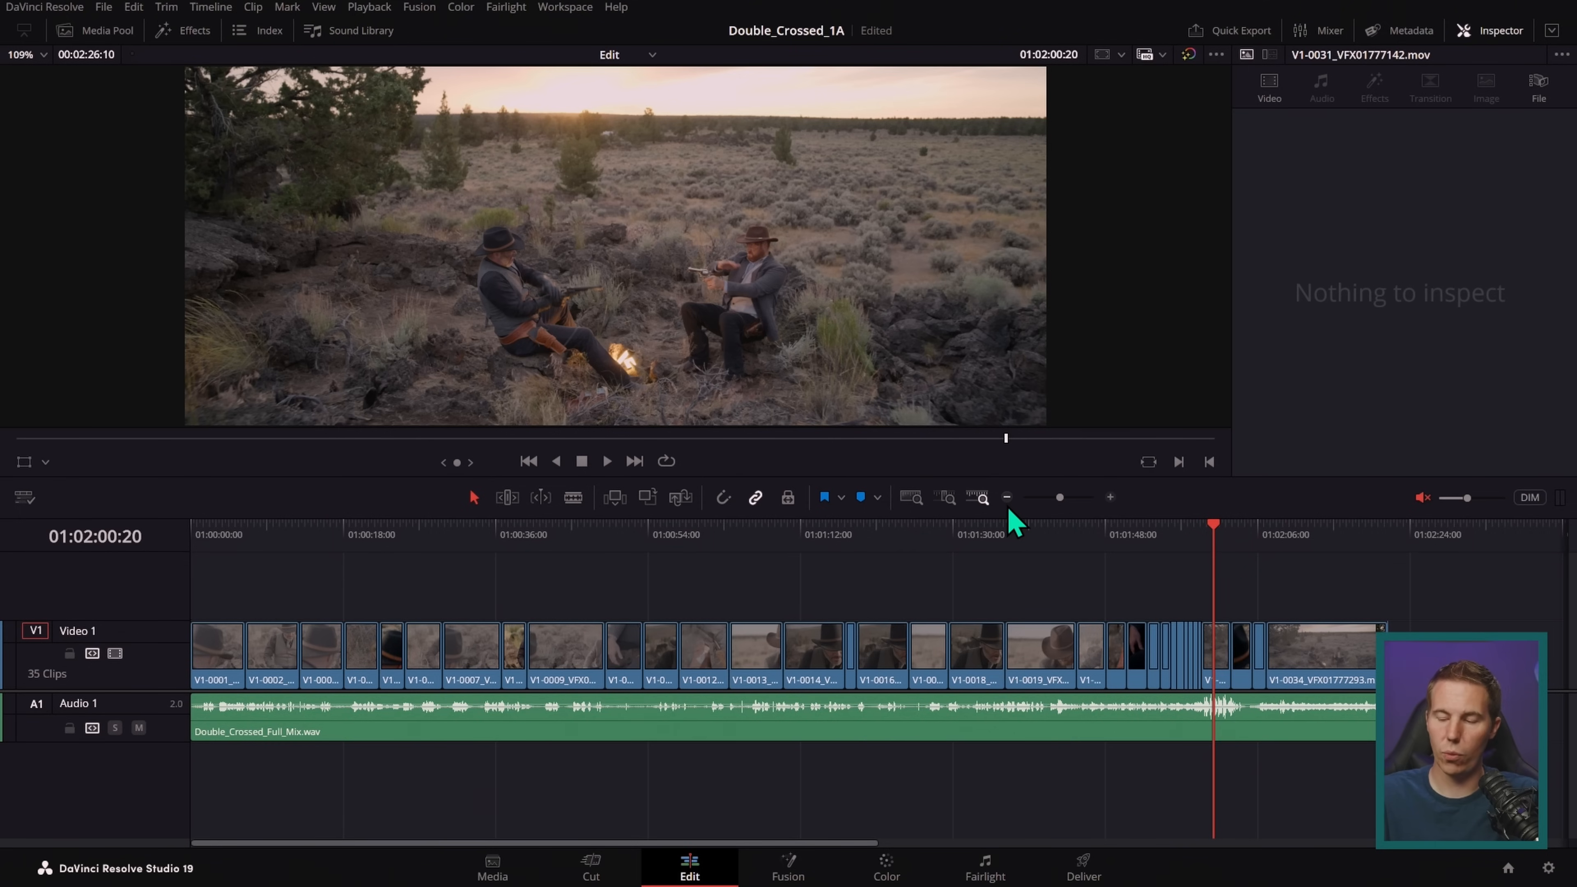
left_click(1111, 498)
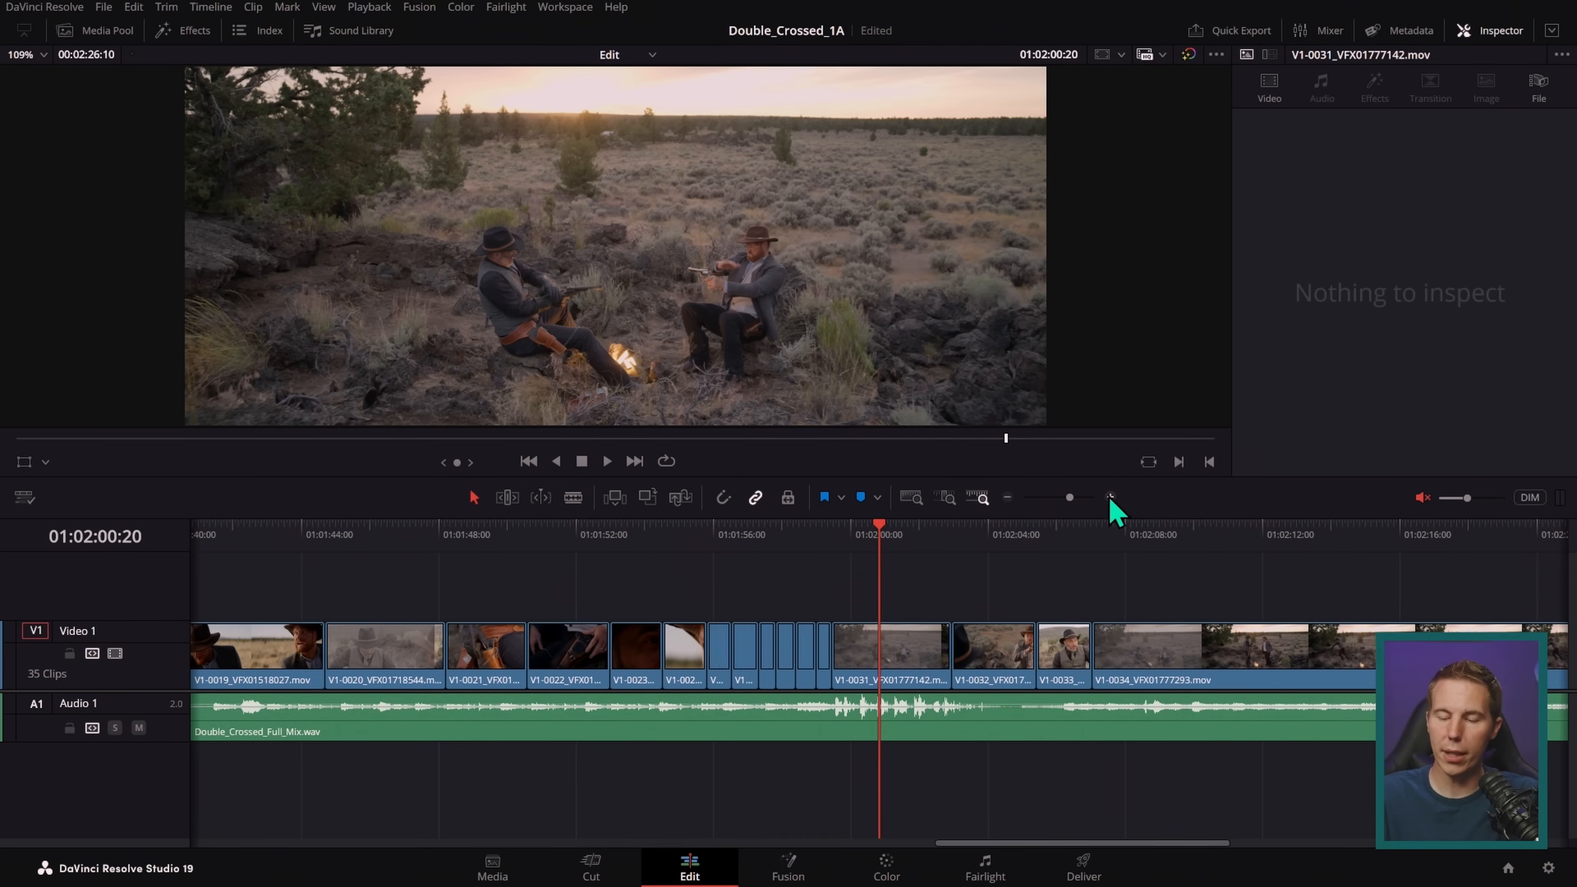
left_click(1112, 498)
left_click(1111, 498)
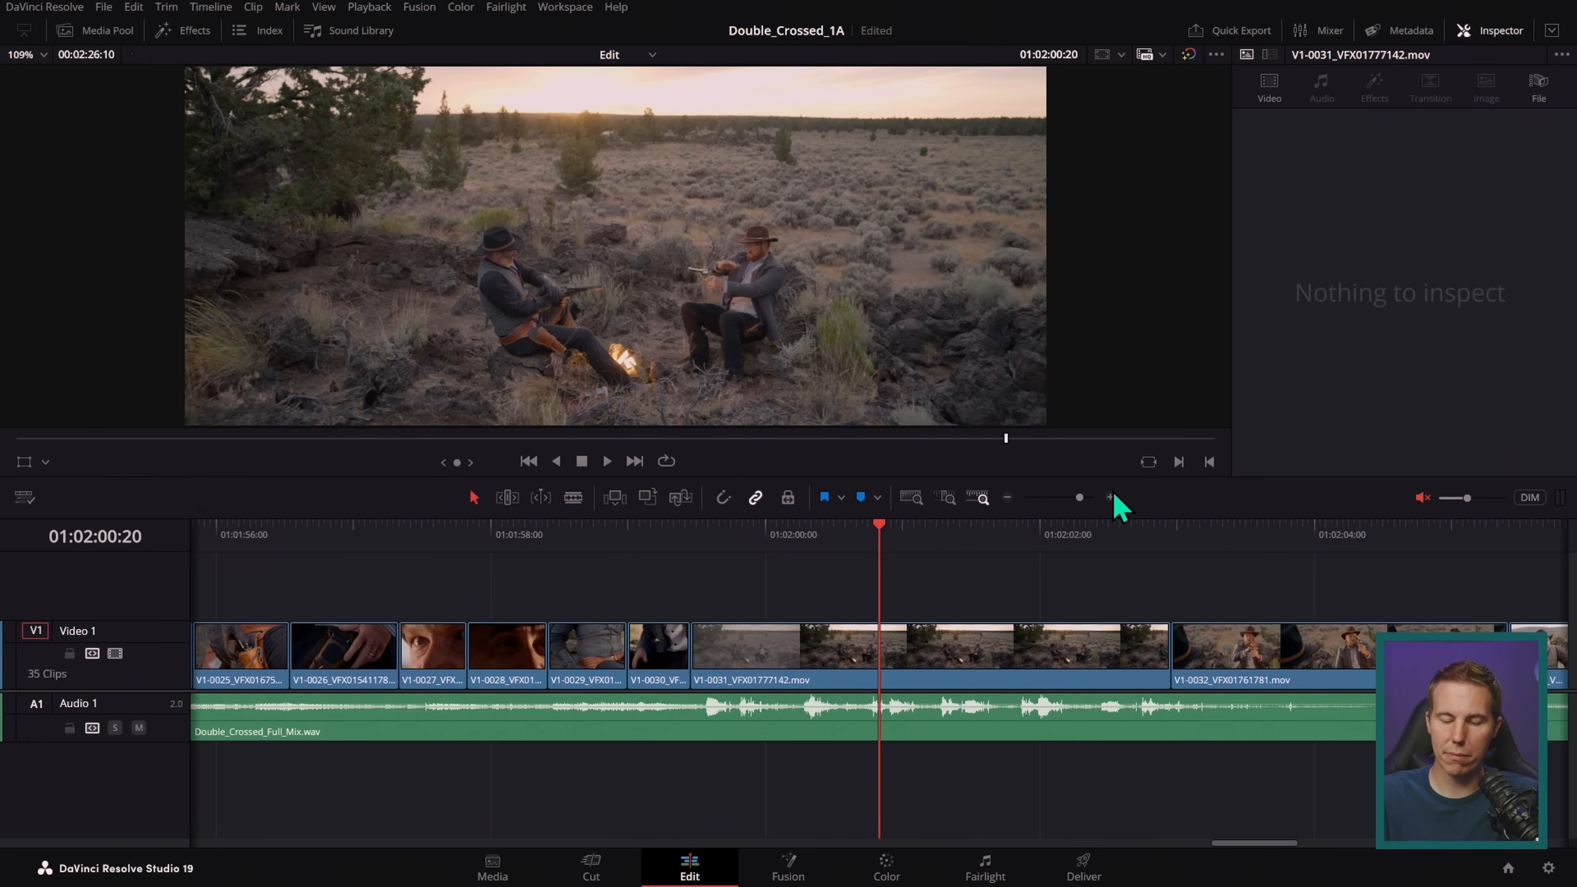
left_click_drag(885, 570, 805, 594)
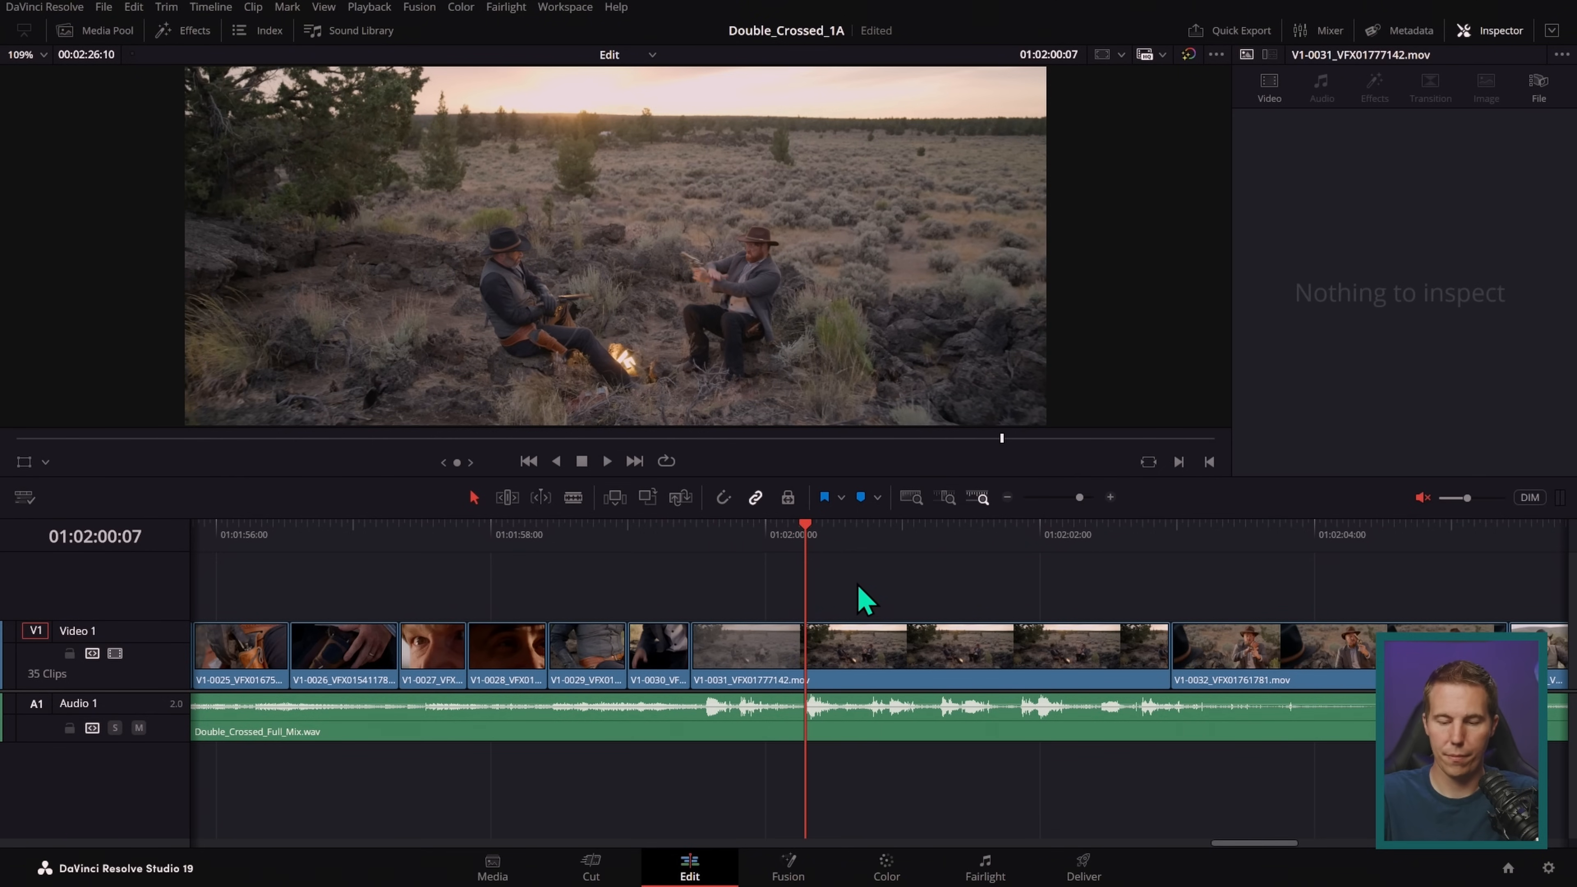
key("m")
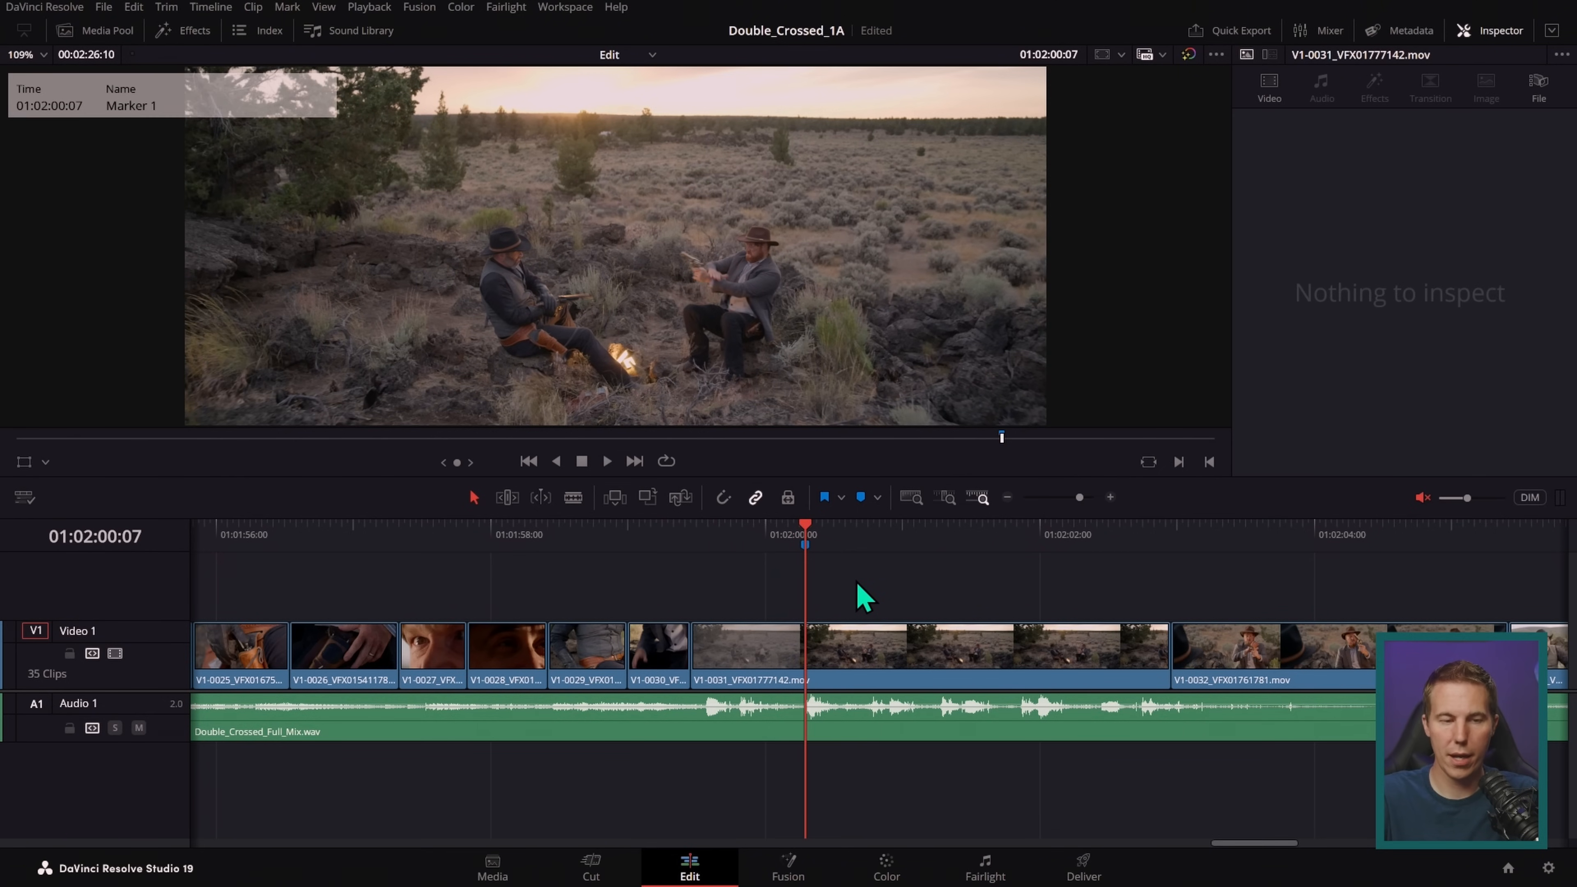
key("m")
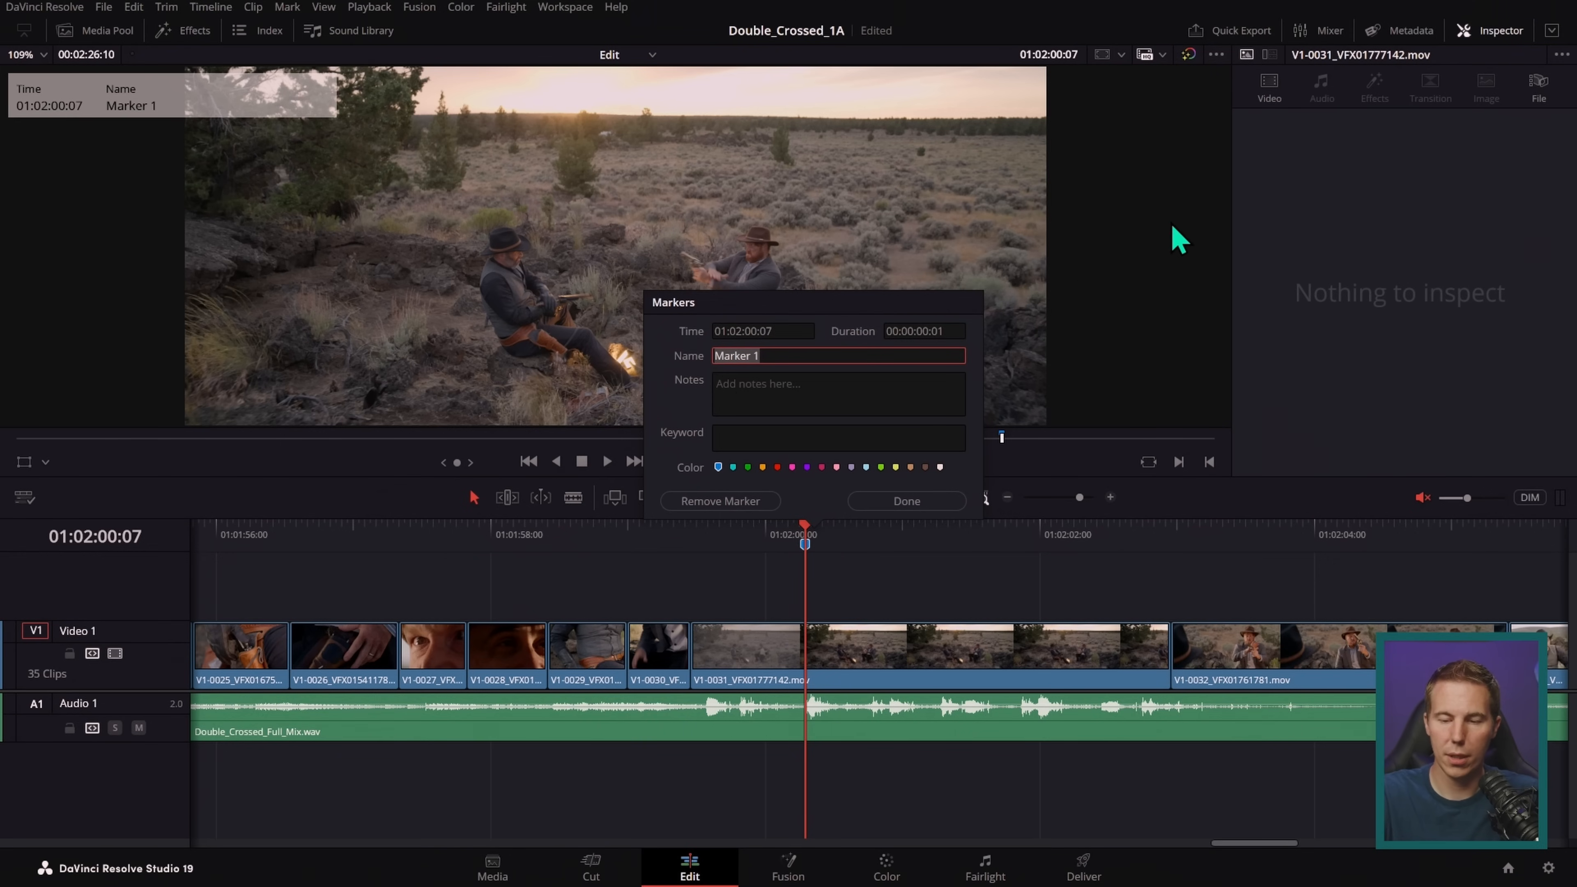
type("VFX - Gunshots / Fire / Smoke")
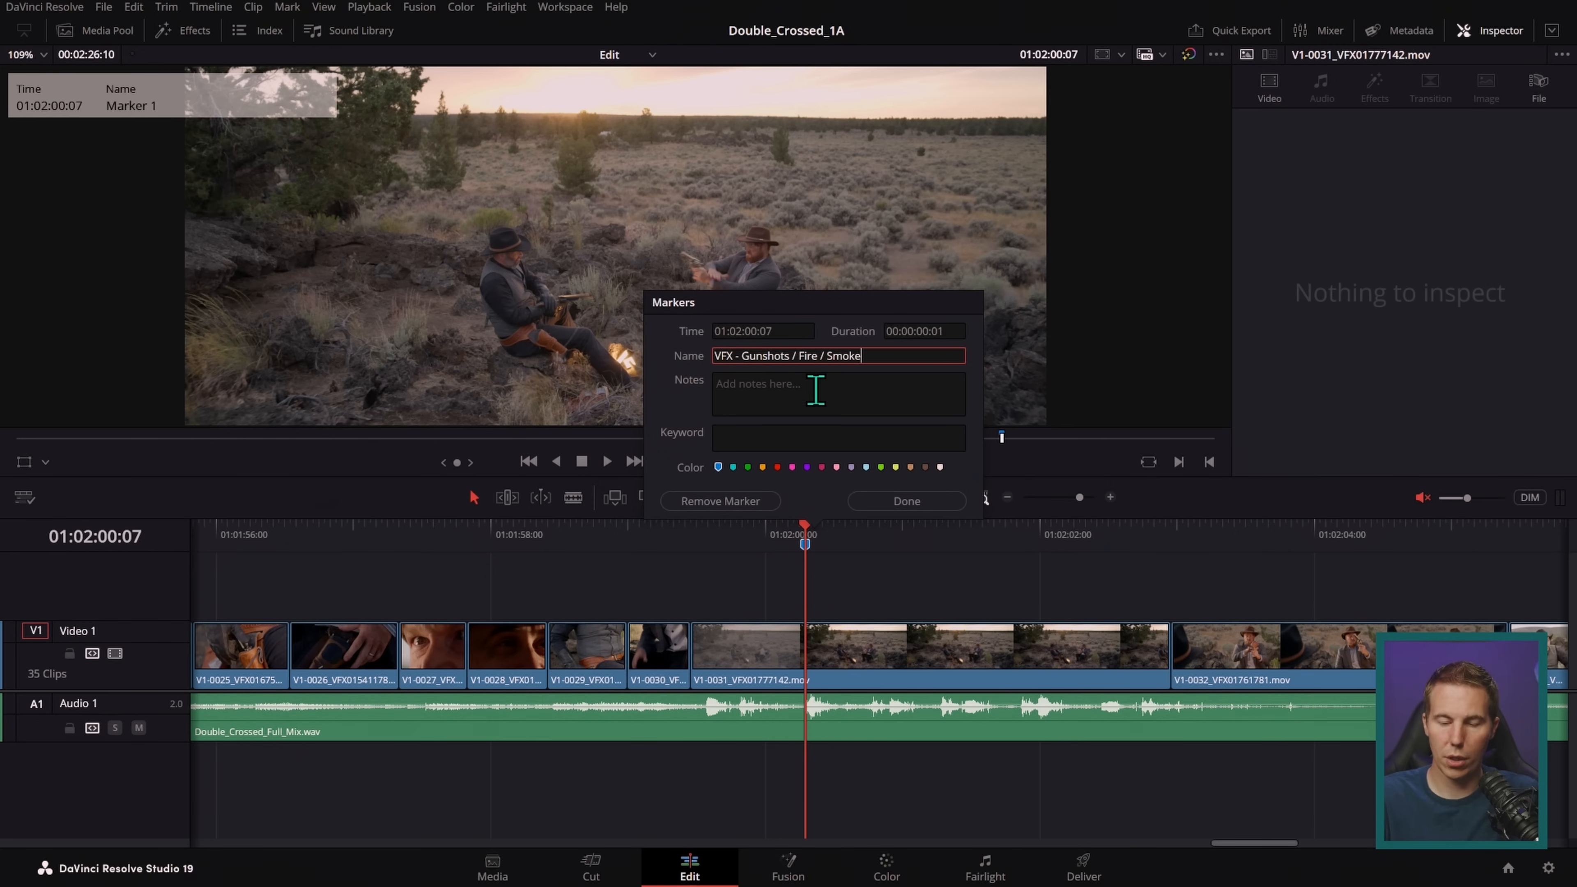
left_click(920, 505)
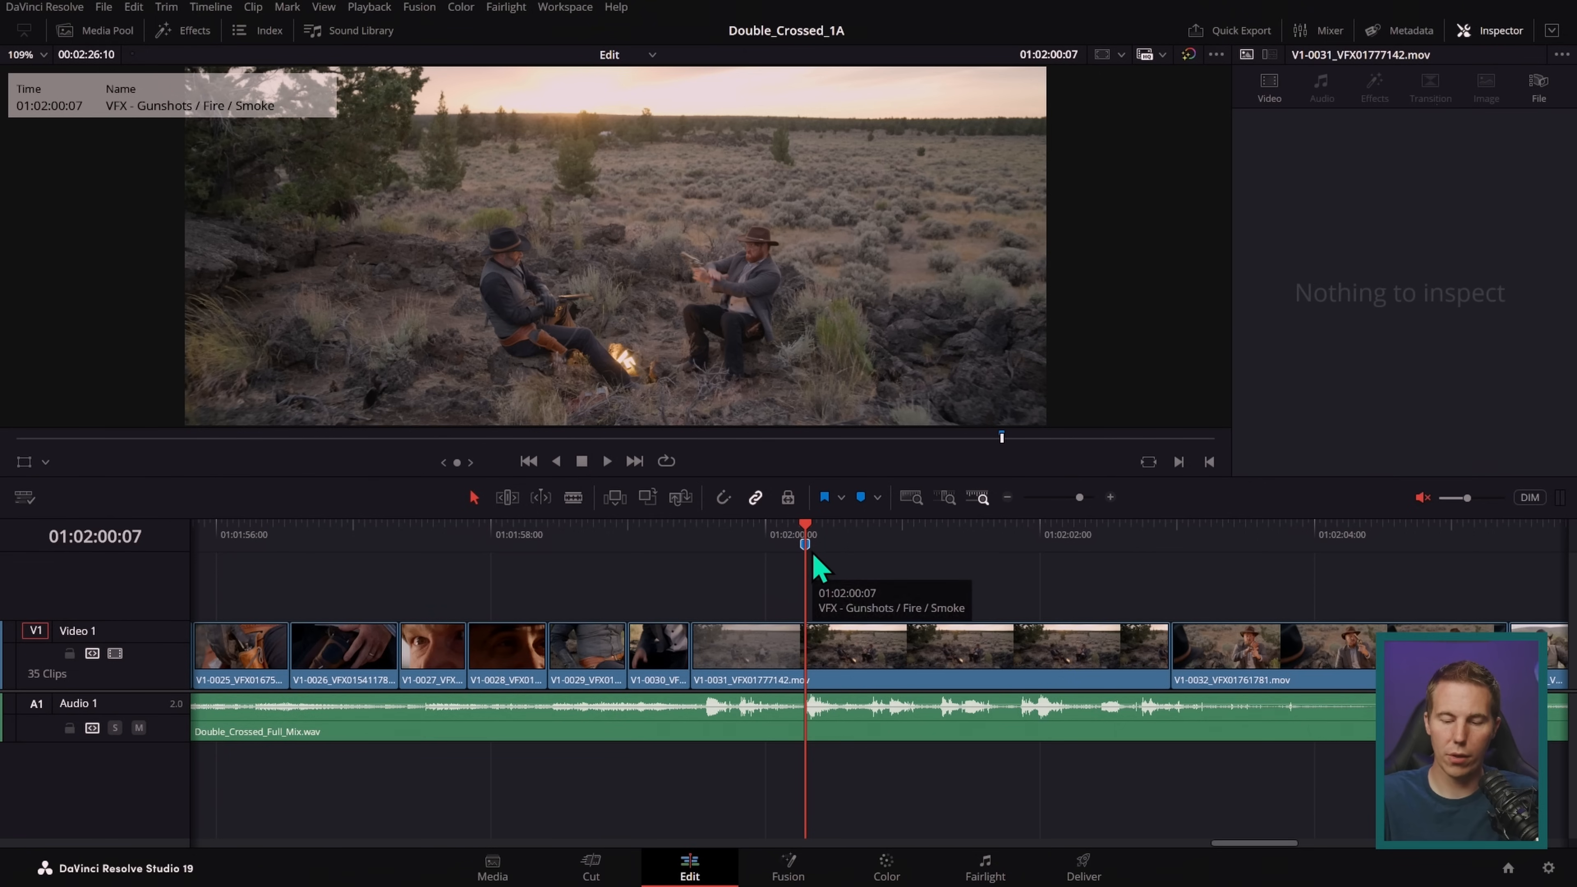
- Stretch the gunshots marker into a range covering the wide shot V1-0031 from start to end
left_click_drag(808, 547, 1170, 581)
mouse_move(804, 546)
left_mouse_down()
mouse_move(693, 627)
mouse_move(682, 595)
left_mouse_up()
mouse_move(806, 526)
left_mouse_down()
mouse_move(709, 557)
mouse_move(1145, 599)
mouse_move(940, 627)
mouse_move(938, 575)
left_mouse_up()
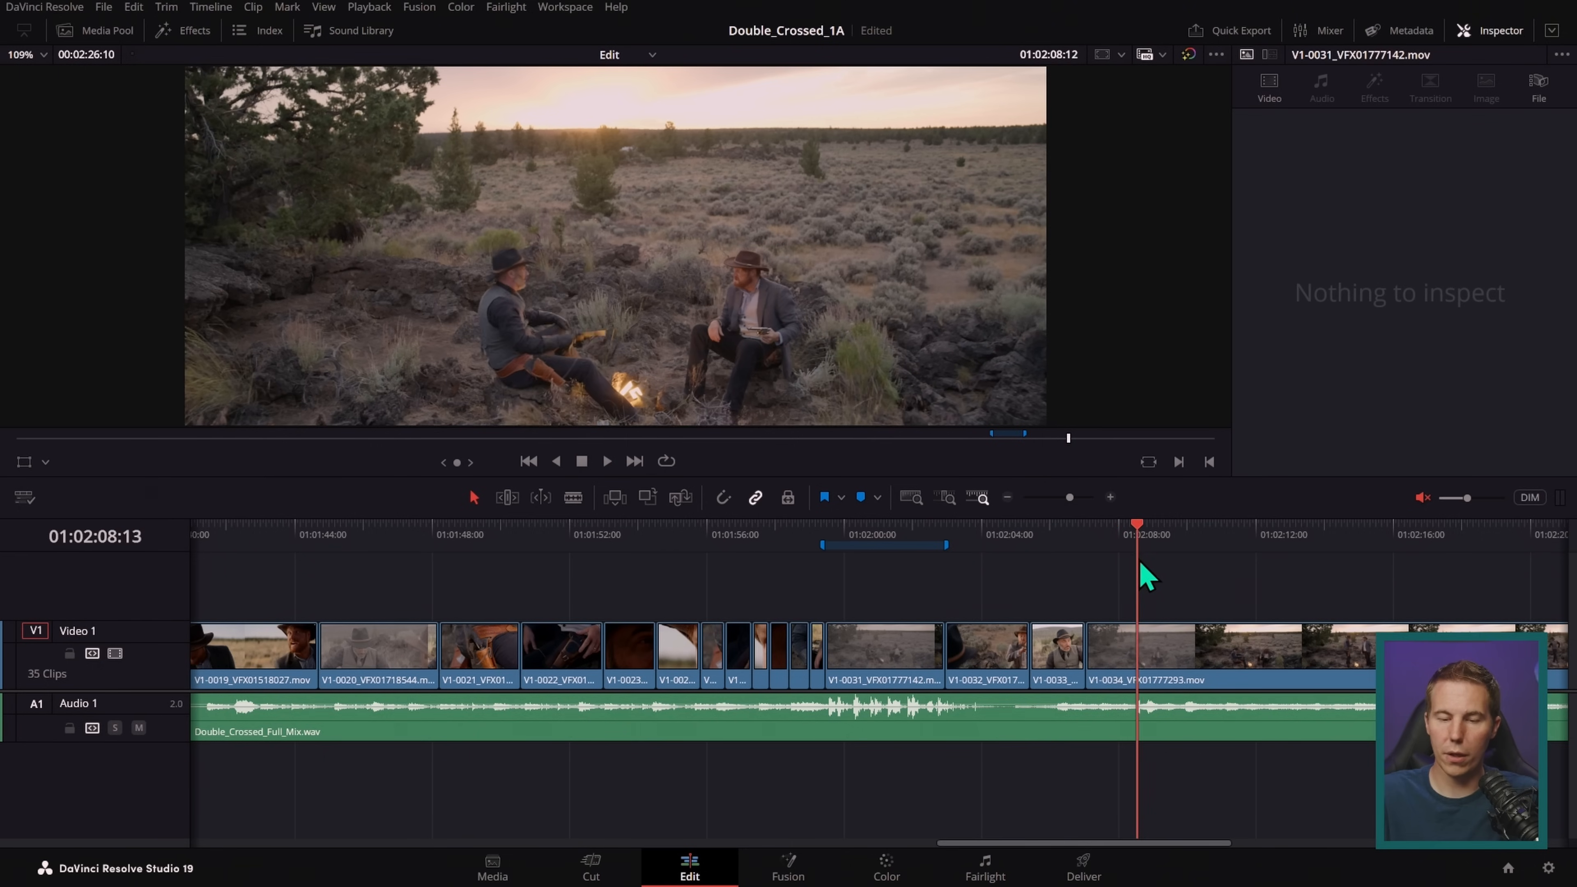
- Add a timeline marker at the start of V1-0034, 01:02:07:01, and name it "VFX - Fire / Smoke"
left_click_drag(1139, 560, 1229, 531)
scroll(1063, 556, "right", 5)
mouse_move(956, 601)
left_mouse_down()
mouse_move(866, 553)
mouse_move(808, 569)
left_mouse_up()
key("m")
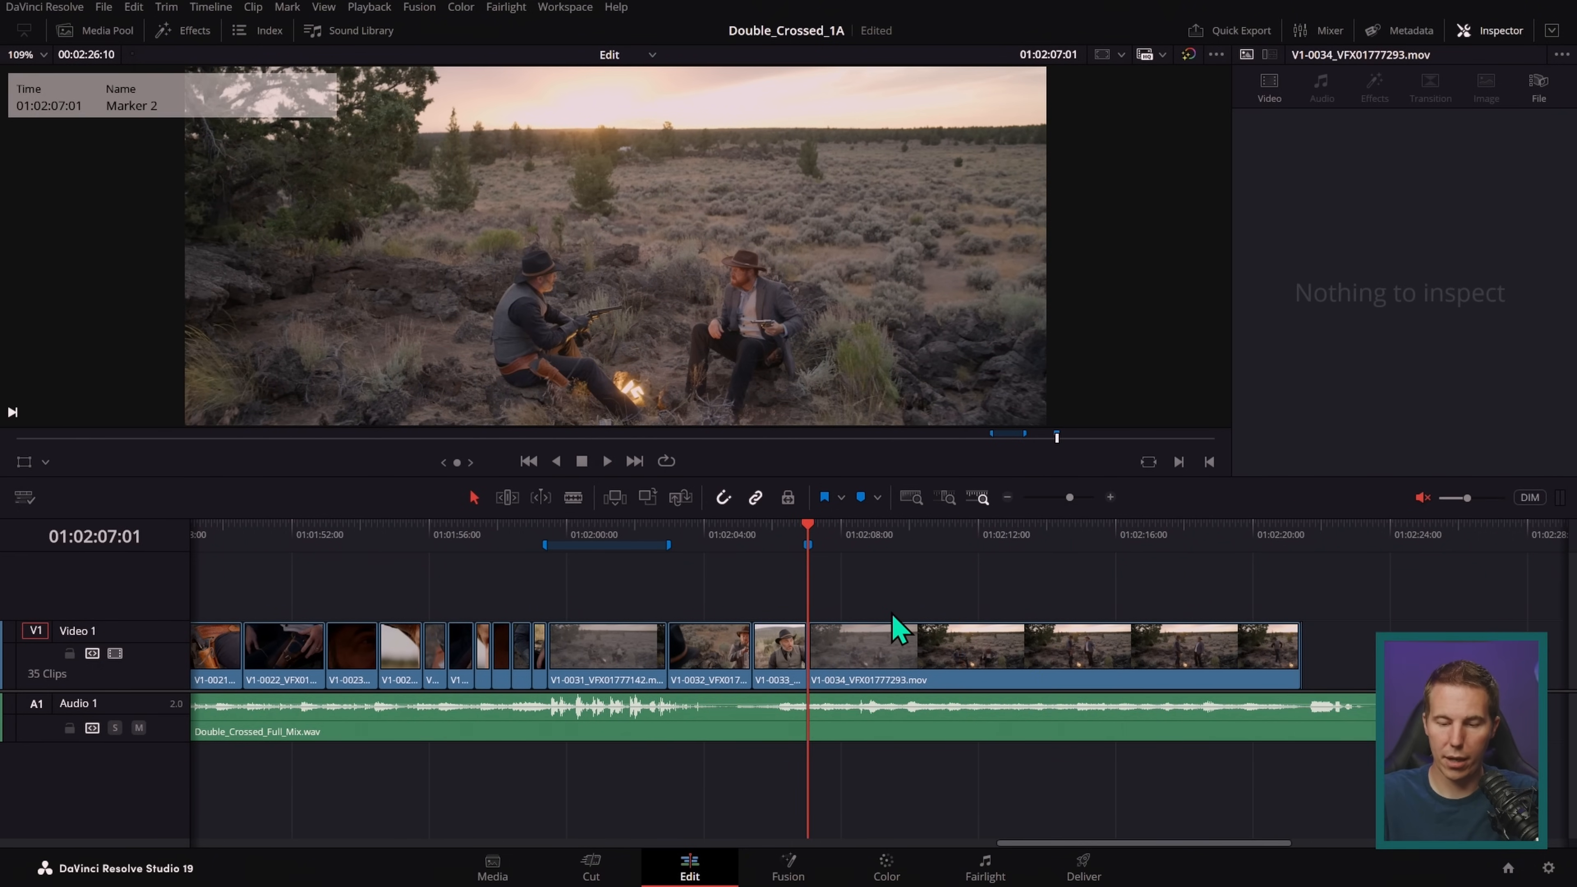
type("m")
type("vf")
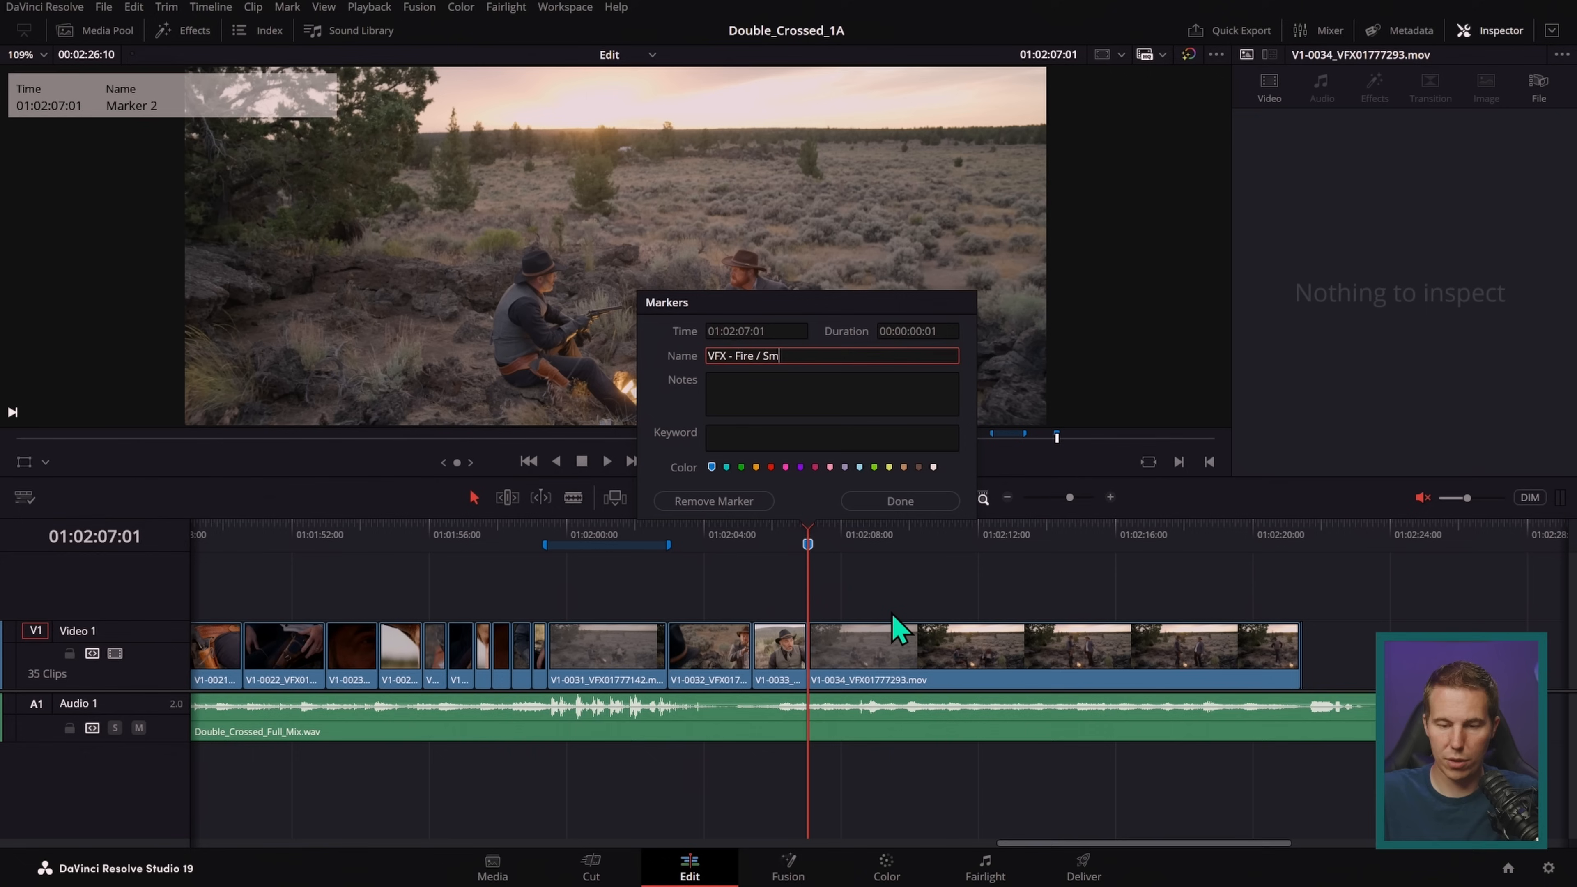
key("Return")
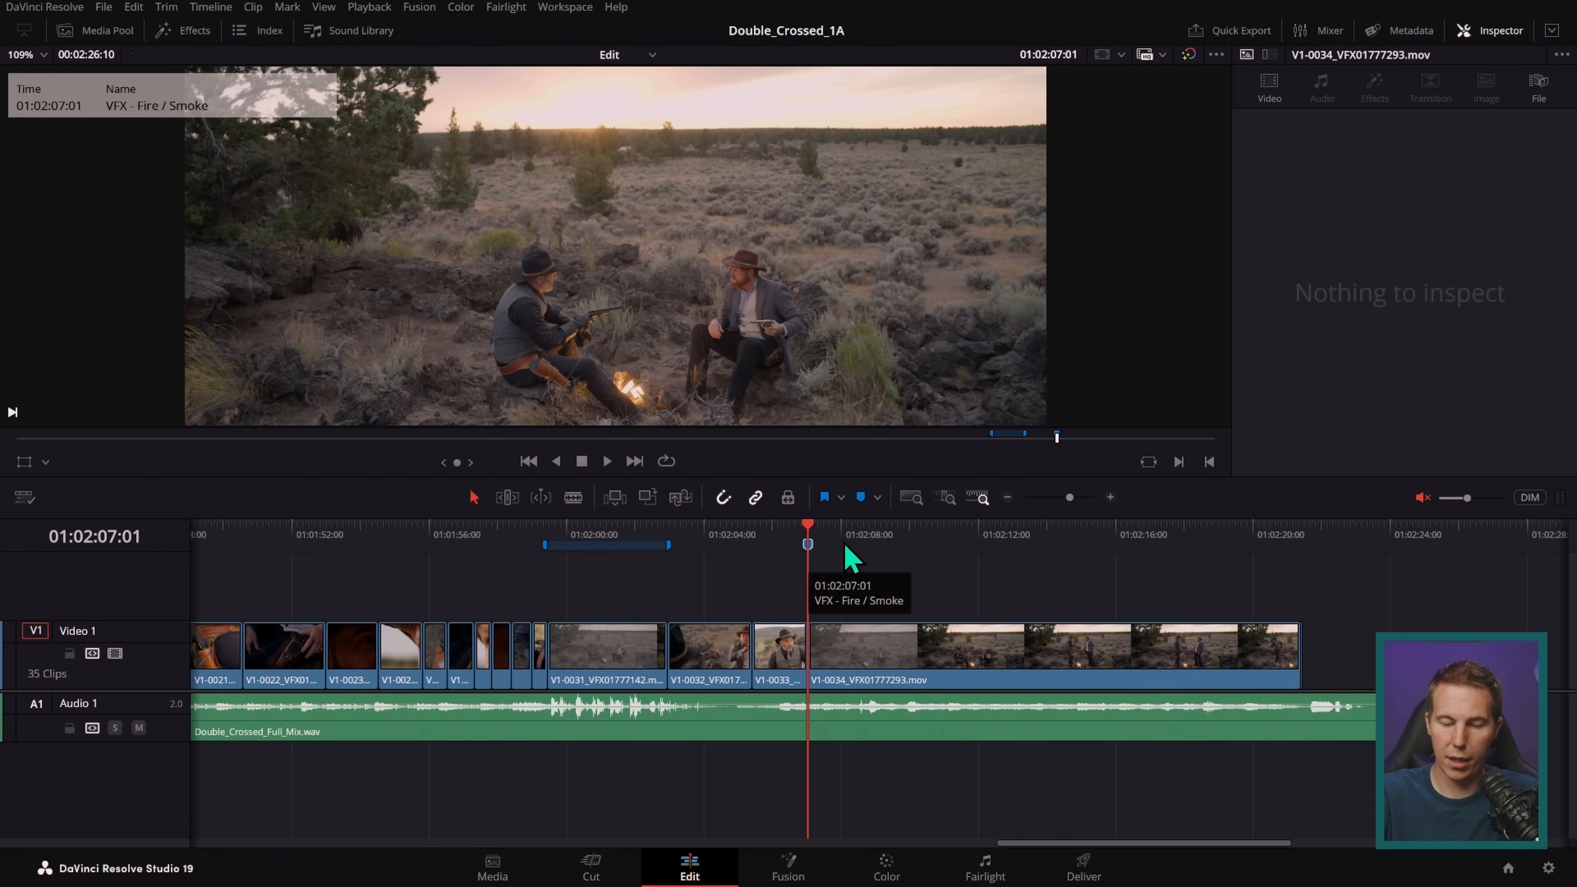
- Stretch the Fire / Smoke marker from the start of V1-0033 to the end of V1-0034, and check a frame in V1-0034
left_click_drag(808, 545, 1302, 578)
left_click_drag(806, 545, 753, 587)
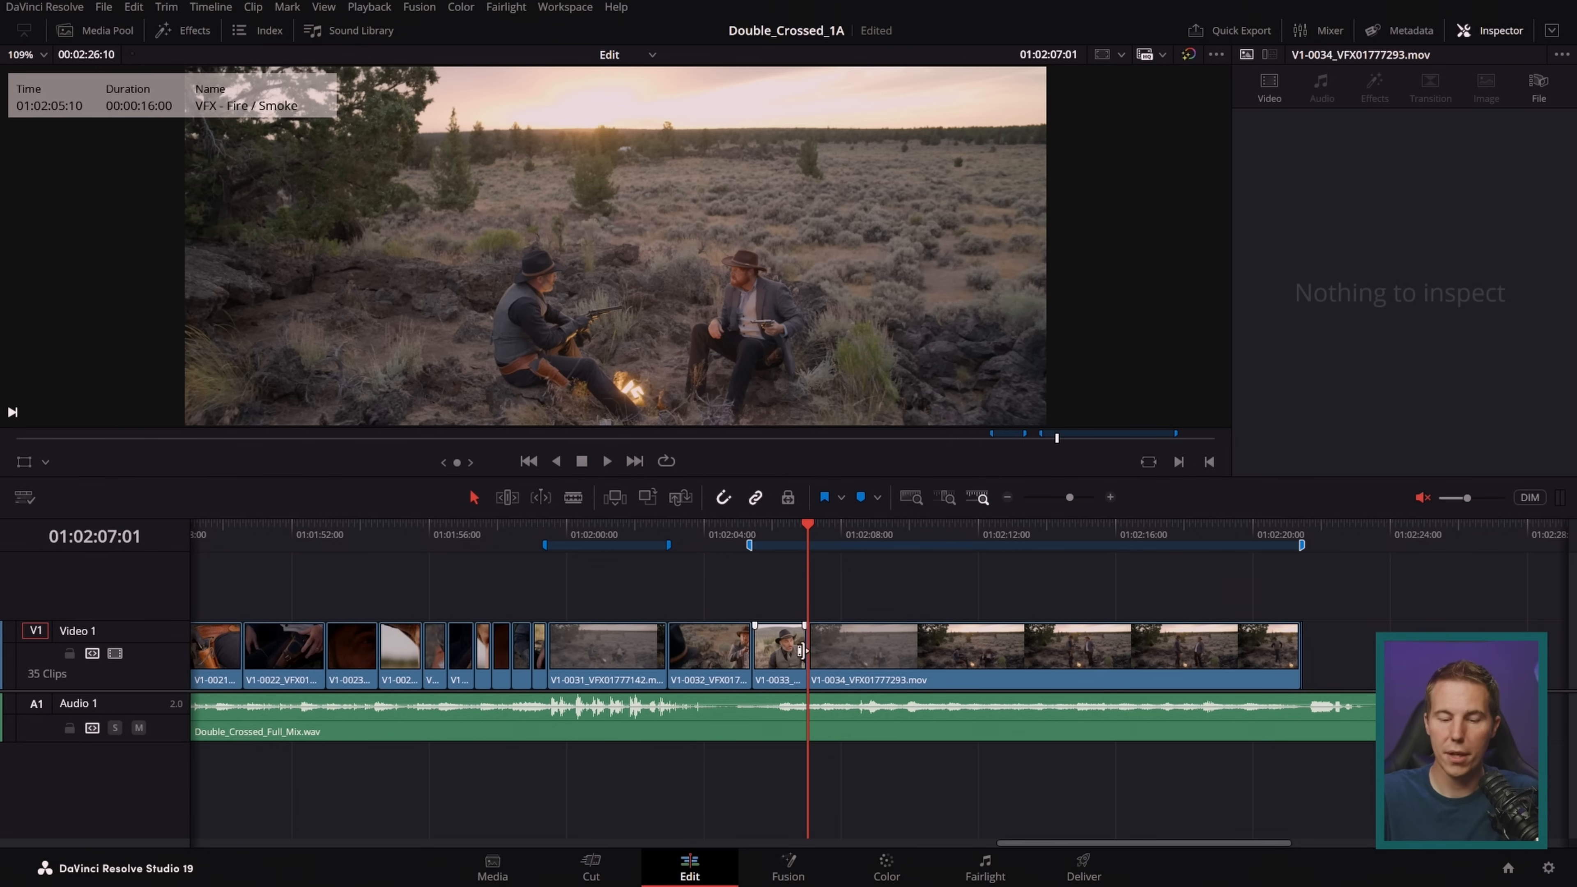
left_click(612, 536)
left_click(892, 531)
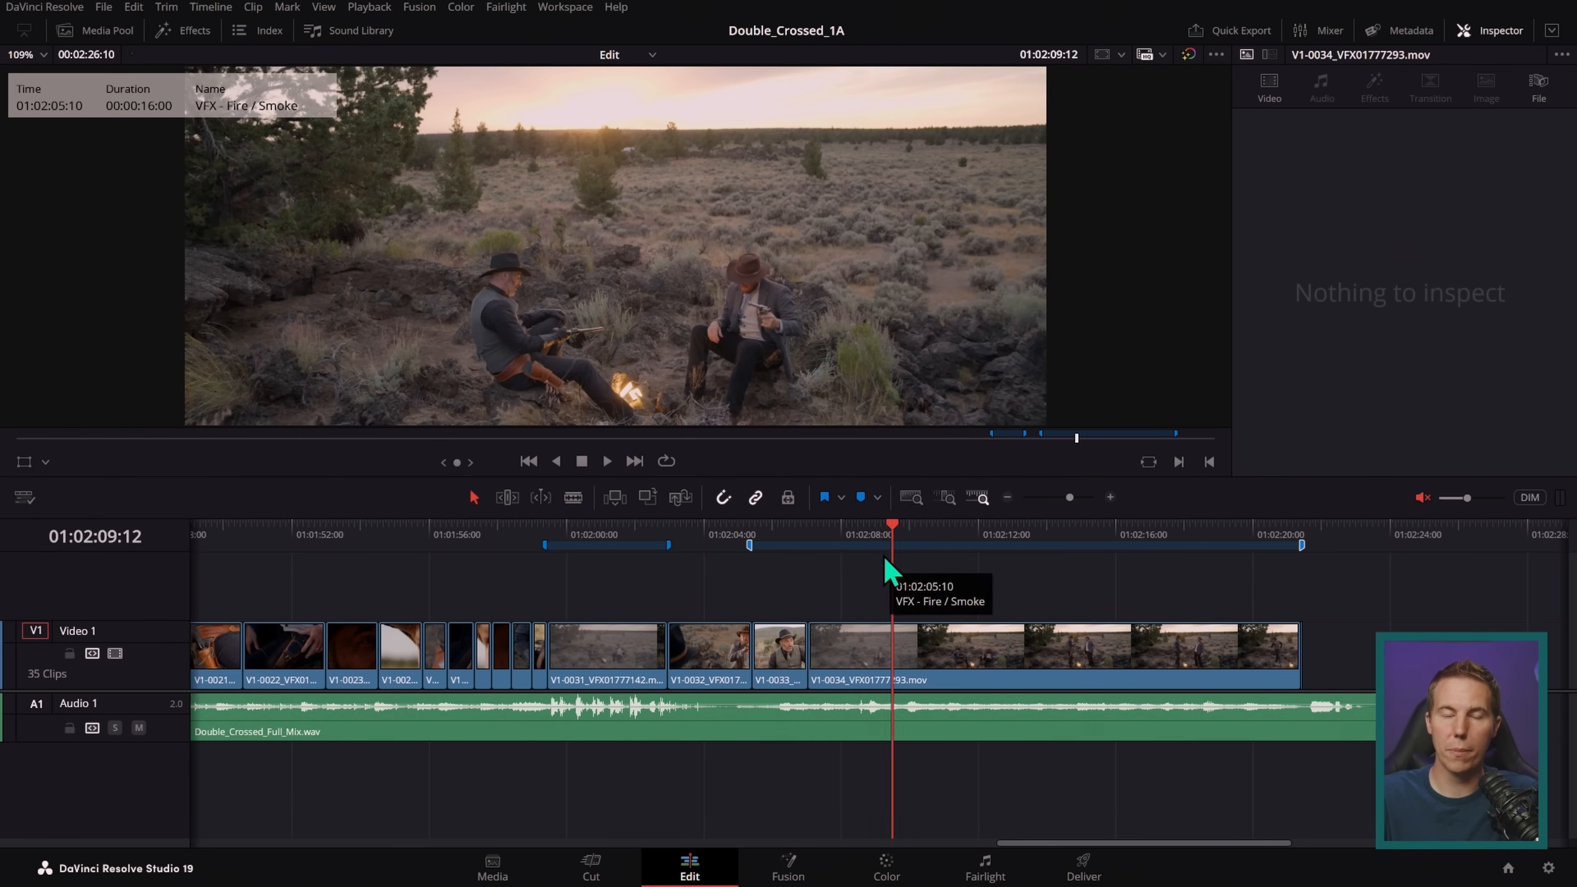
- Compare the close-ups V1-0021 and V1-0020 with the wide campfire shot V1-0034
scroll(956, 591, "left", 6)
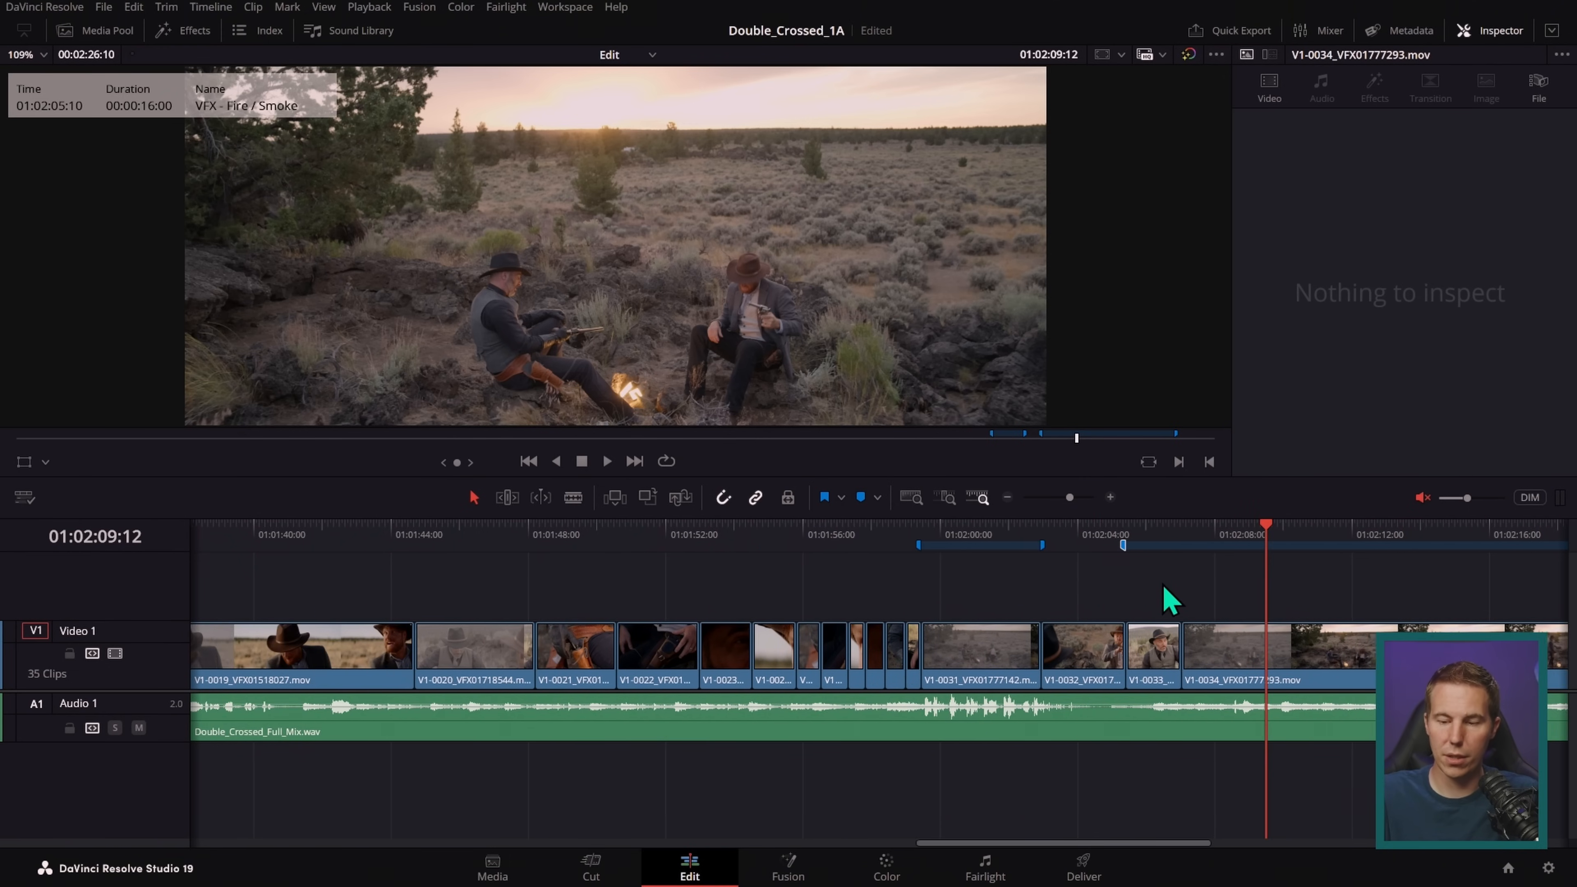
scroll(1171, 587, "left", 4)
left_click(821, 533)
scroll(1169, 592, "left", 4)
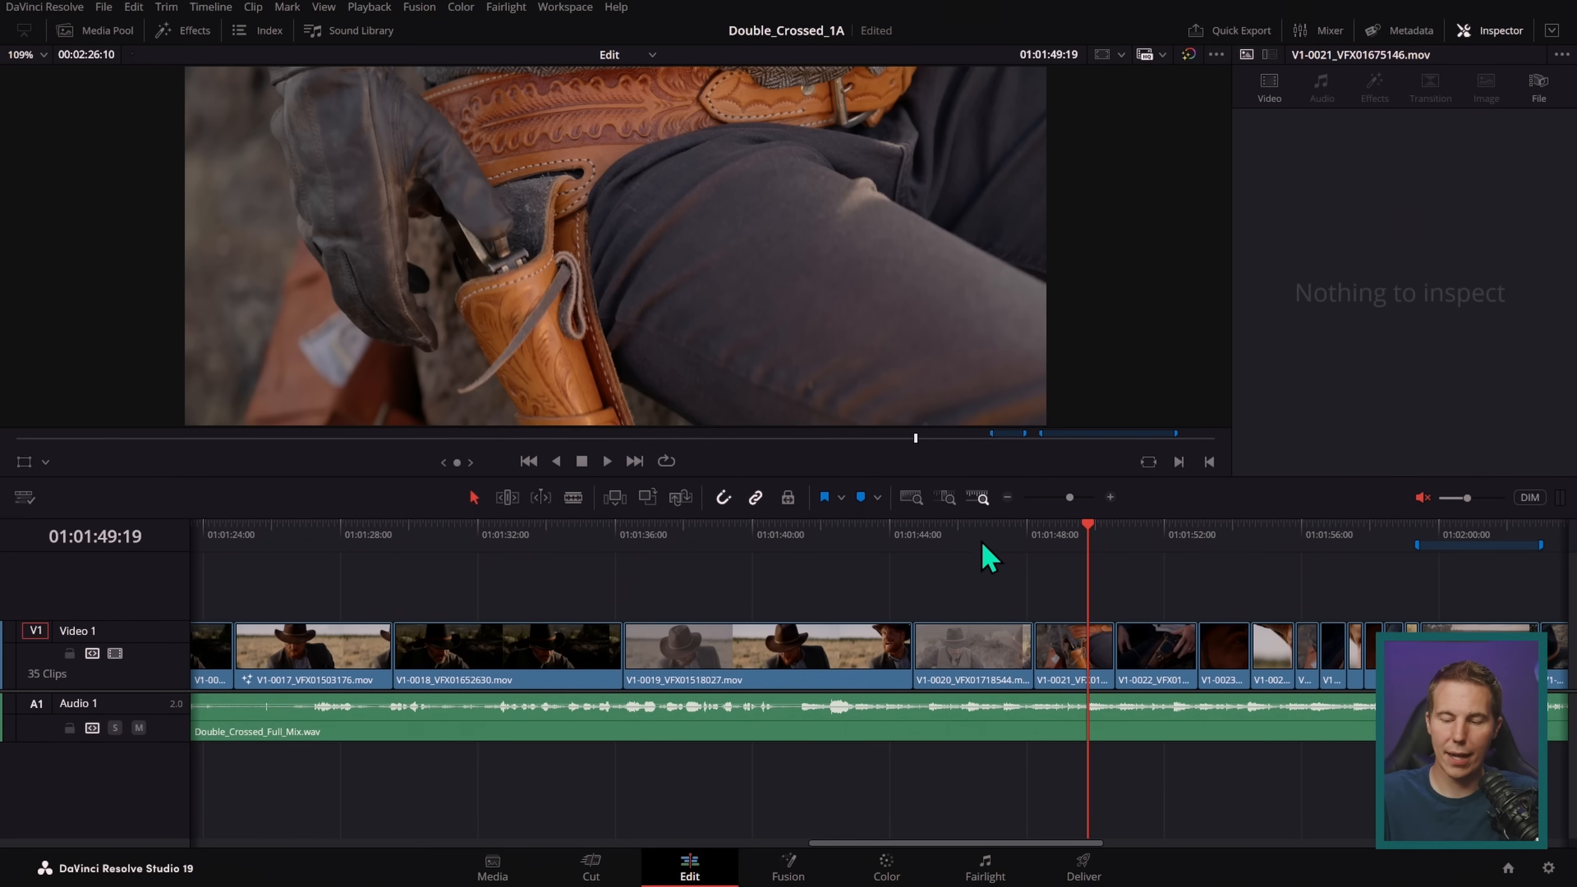
left_click(980, 534)
scroll(644, 574, "right", 8)
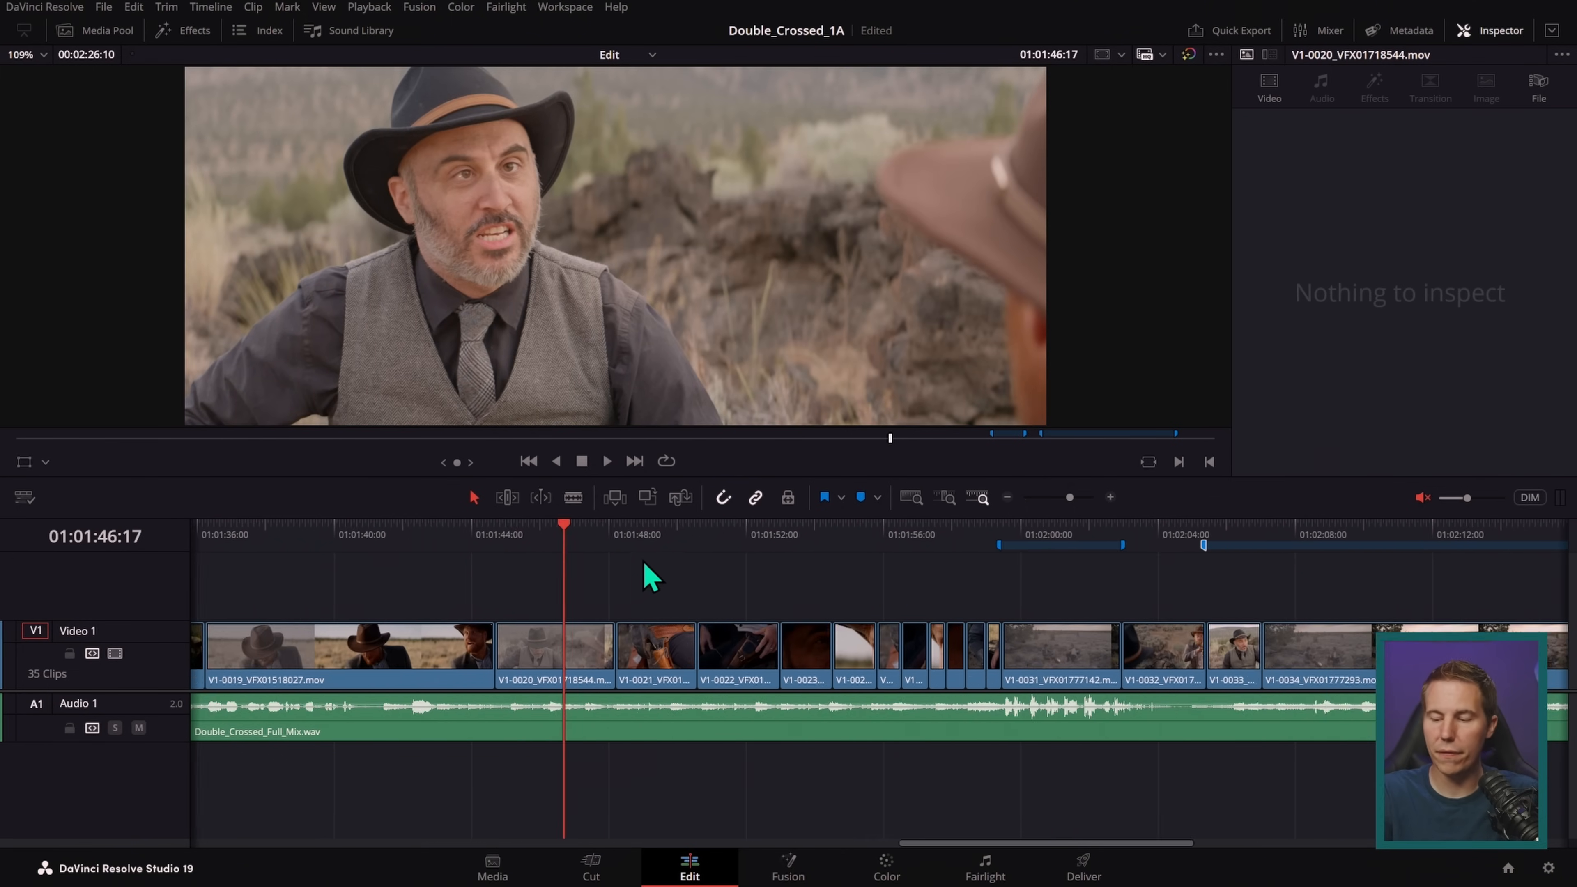
left_click(1222, 543)
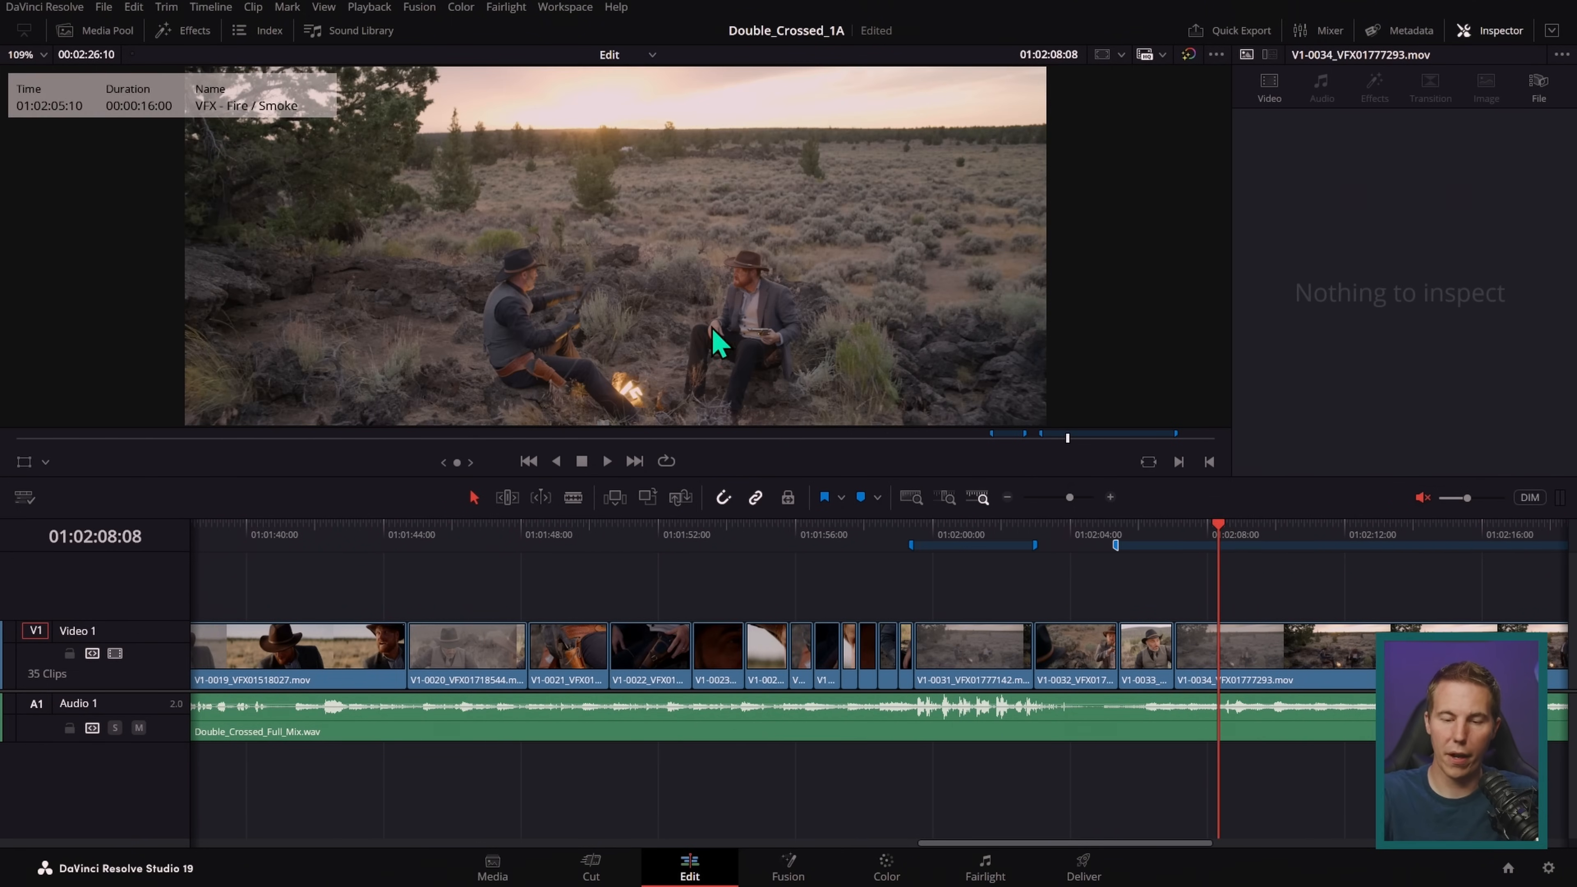
- Examine the backgrounds of V1-0034, V1-0033, V1-0032 and V1-0020 for areas where campfire smoke would appear
mouse_move(699, 307)
left_mouse_down()
mouse_move(678, 79)
mouse_move(559, 124)
mouse_move(583, 292)
mouse_move(665, 325)
mouse_move(626, 374)
left_mouse_up()
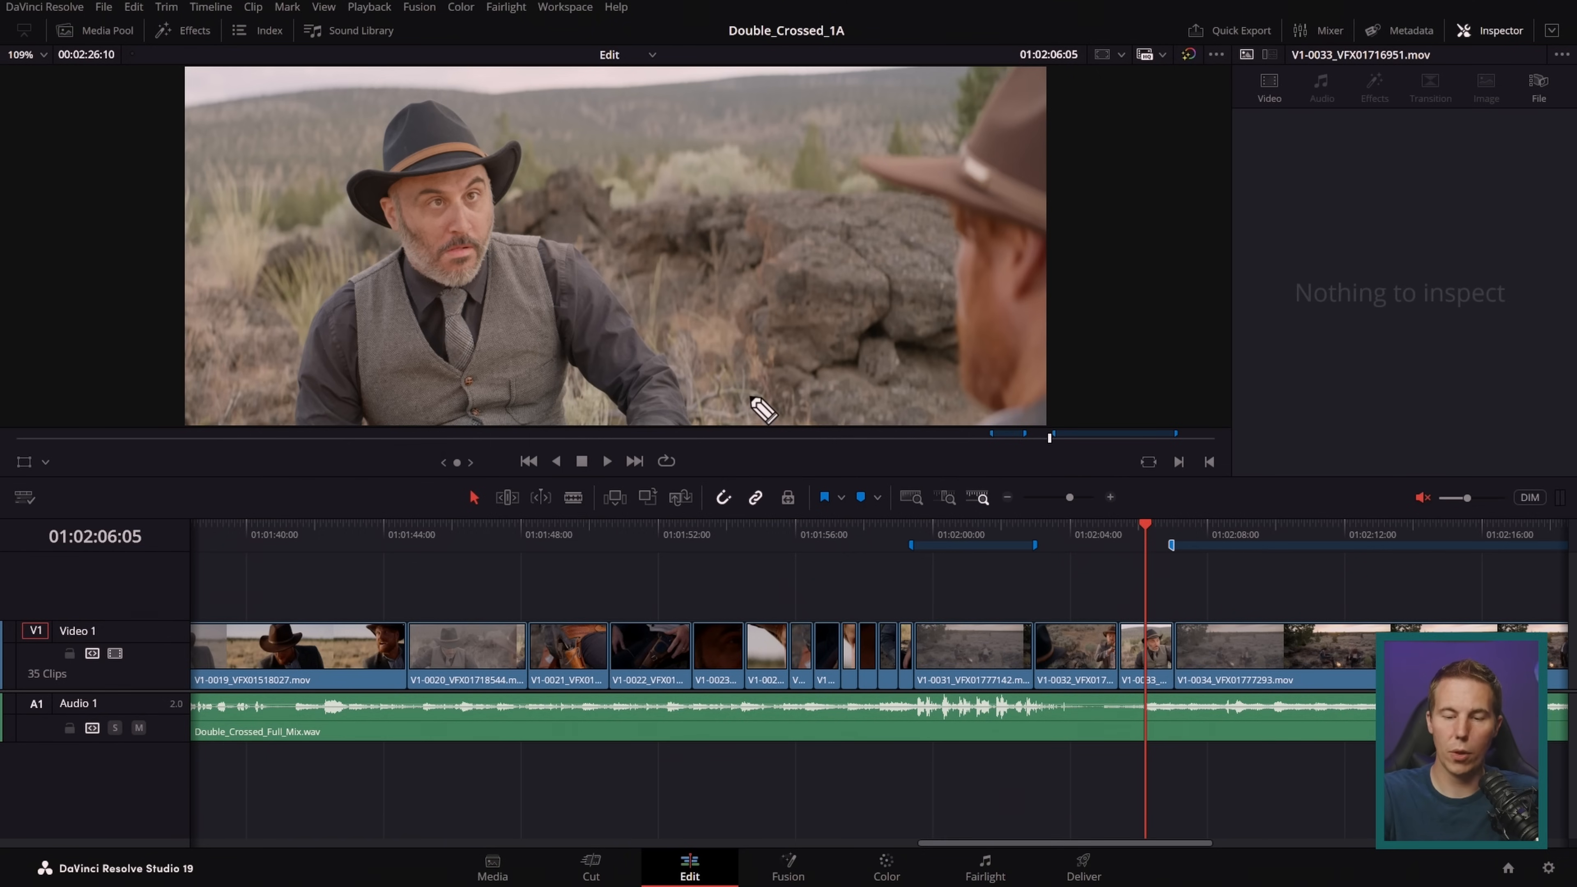
mouse_move(767, 402)
left_mouse_down()
mouse_move(810, 130)
mouse_move(942, 248)
mouse_move(788, 413)
mouse_move(655, 131)
mouse_move(770, 99)
left_mouse_up()
left_click_drag(649, 217, 906, 239)
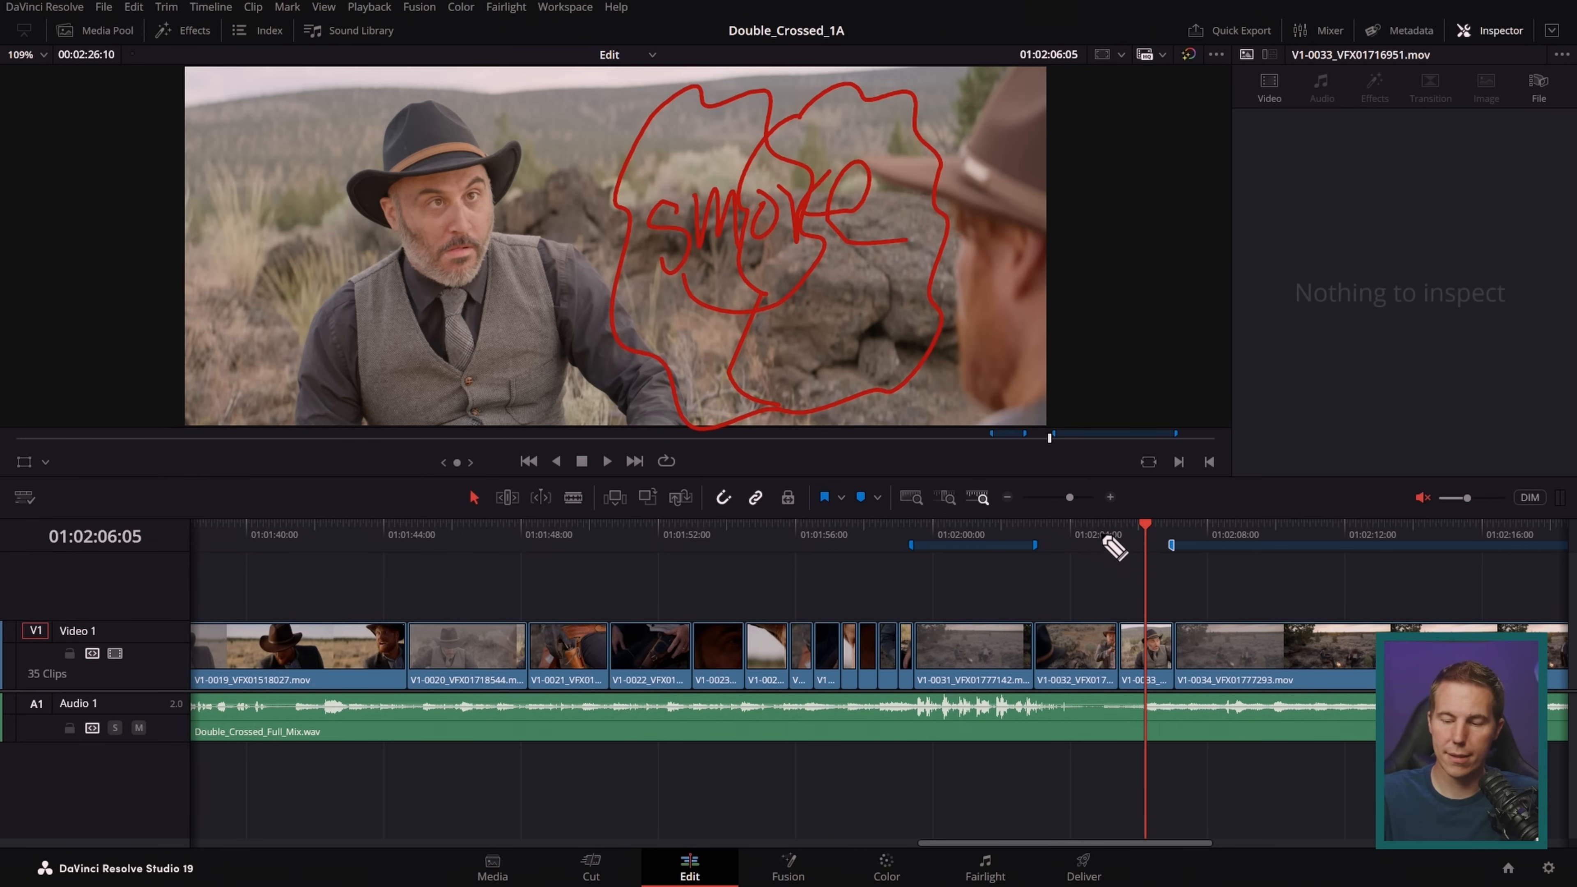
left_click(1080, 527)
mouse_move(457, 328)
left_mouse_down()
mouse_move(553, 95)
mouse_move(599, 415)
mouse_move(509, 396)
left_mouse_up()
left_click(464, 214)
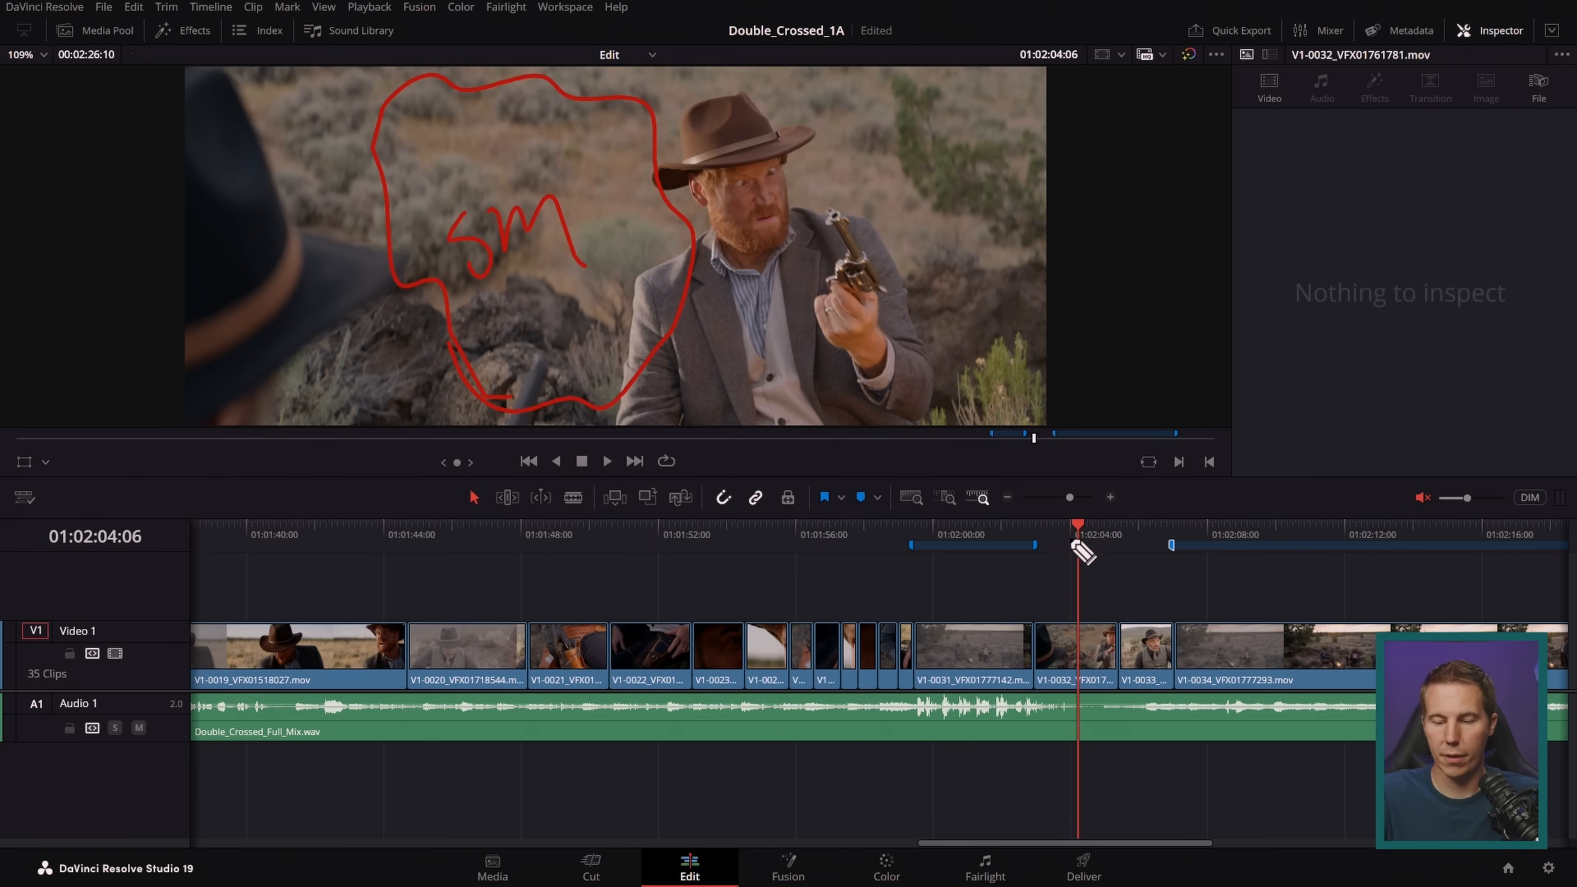
mouse_move(1067, 553)
left_mouse_down()
mouse_move(940, 540)
mouse_move(742, 556)
mouse_move(880, 571)
mouse_move(470, 558)
left_mouse_up()
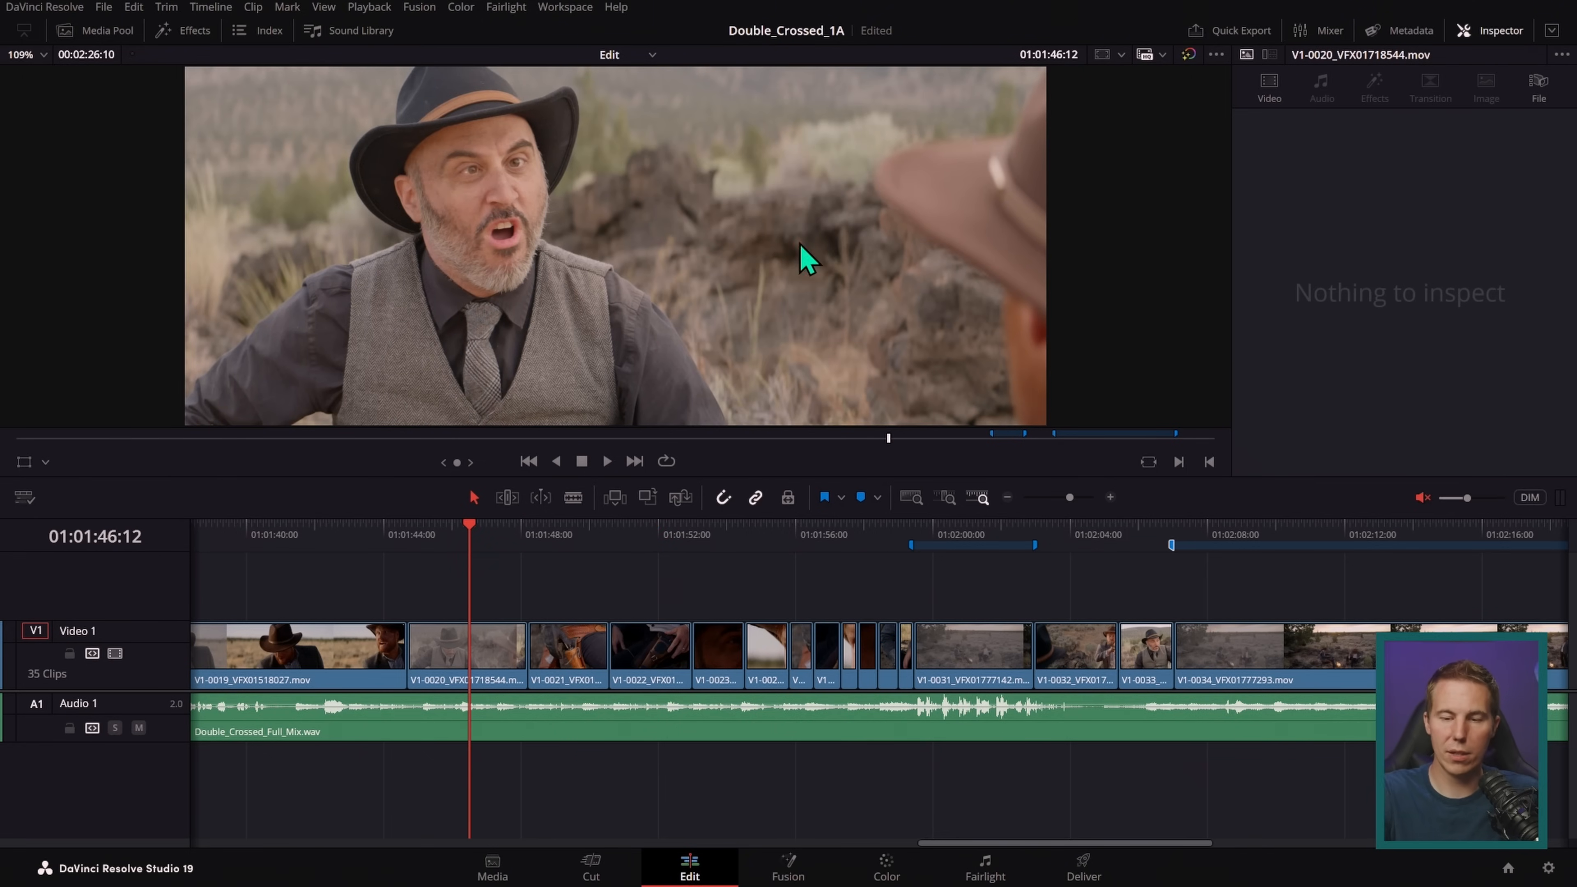
left_click_drag(851, 377, 820, 99)
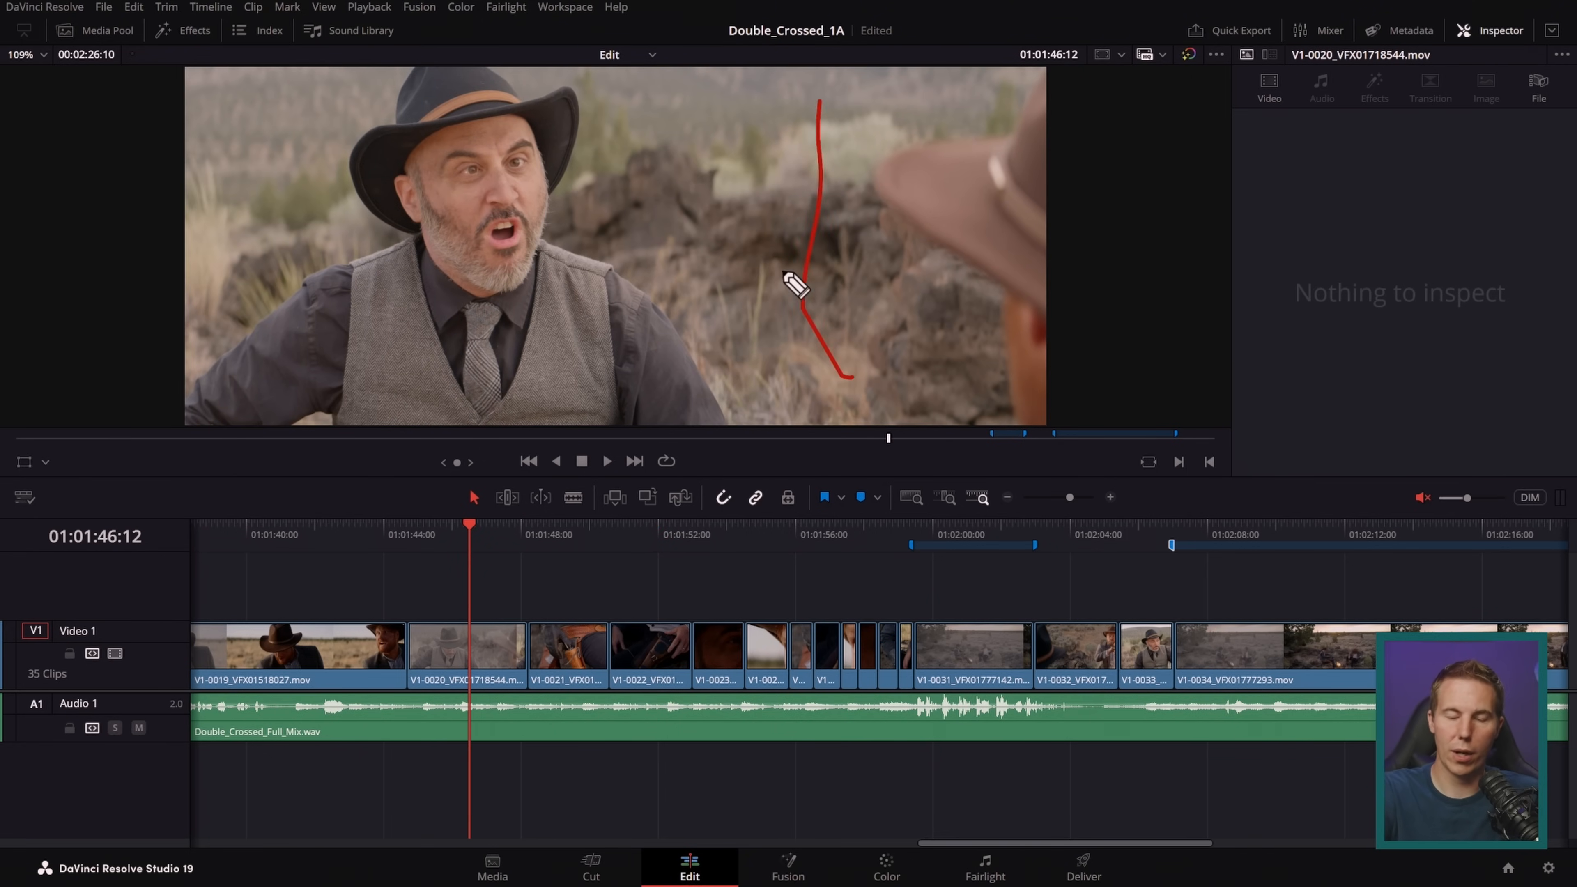
key("Escape")
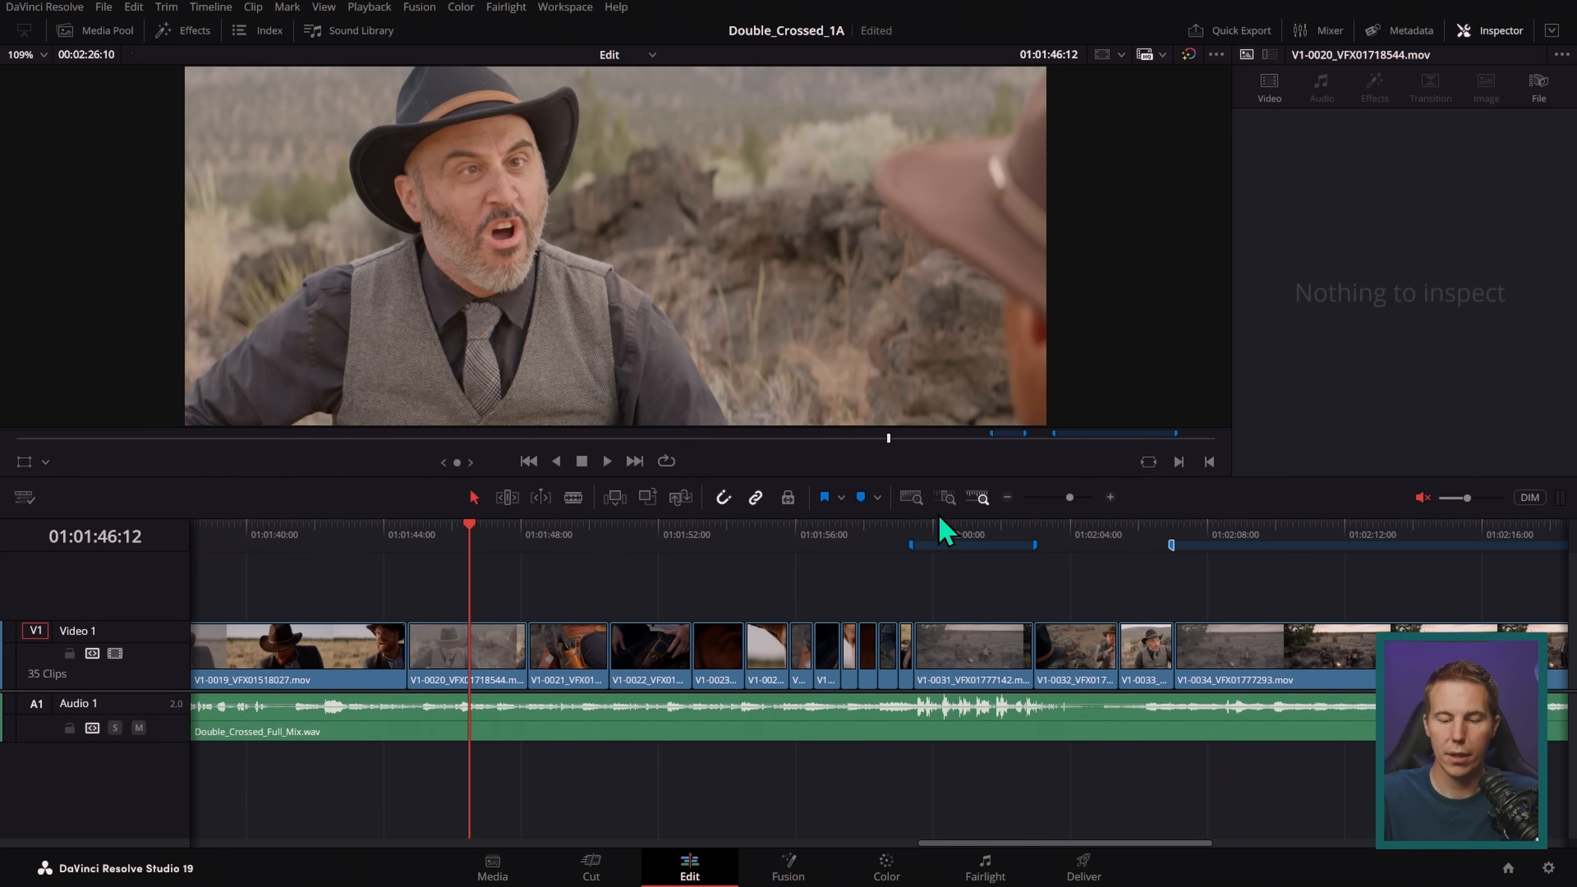
- Scrub back through the earlier shots to V1-0014 at 01:01:11:19 and view the whole edit in the timeline
left_click(1009, 500)
scroll(1158, 588, "left", 5)
left_click_drag(1095, 546, 510, 563)
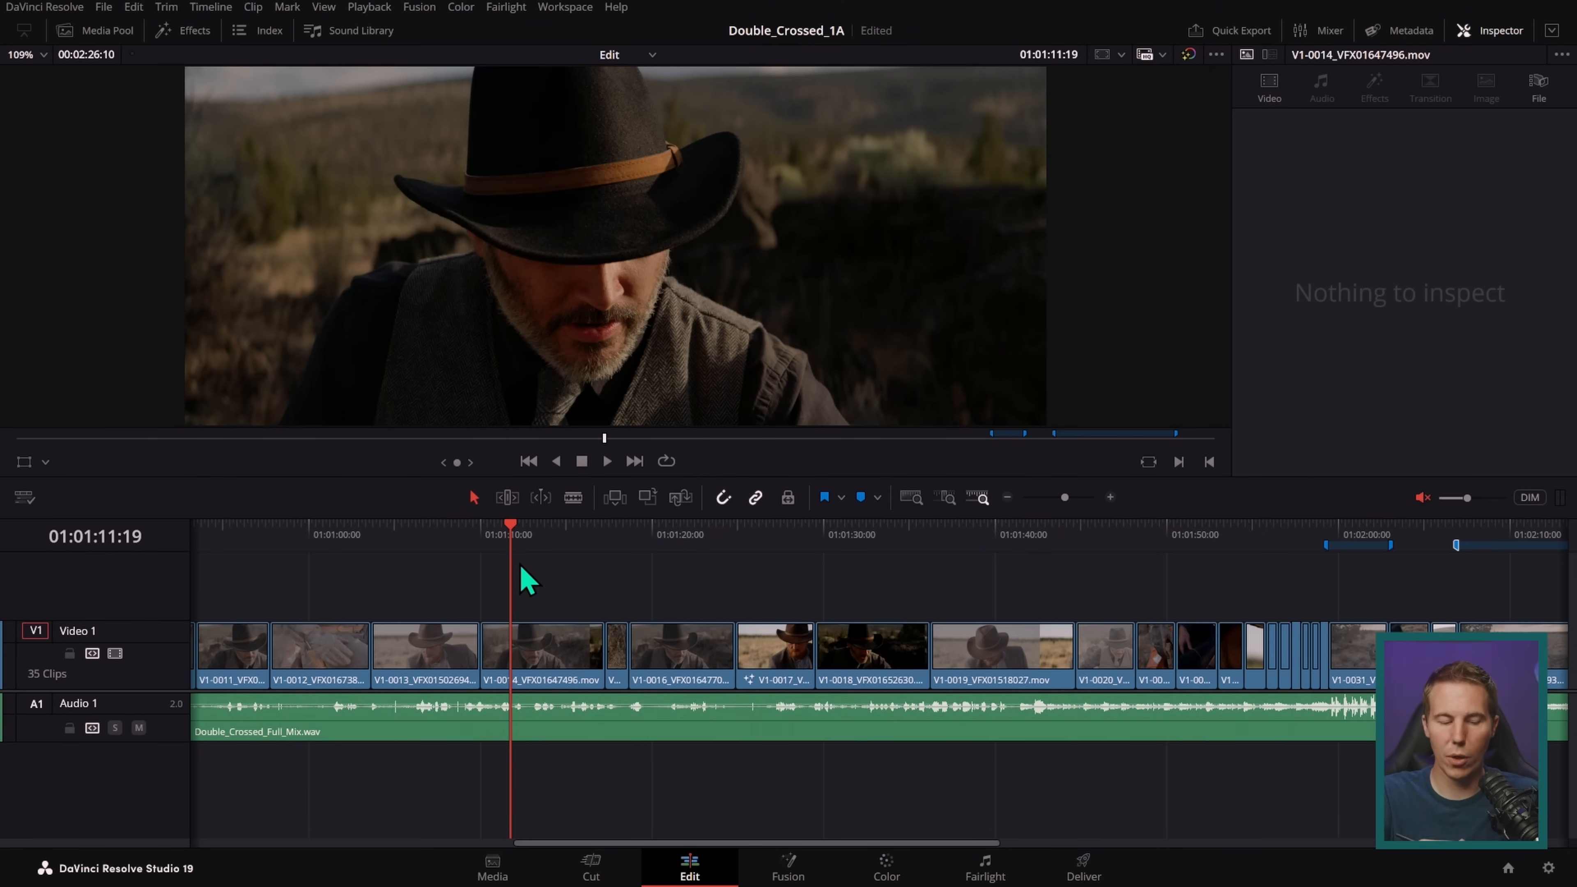
left_click(1008, 498)
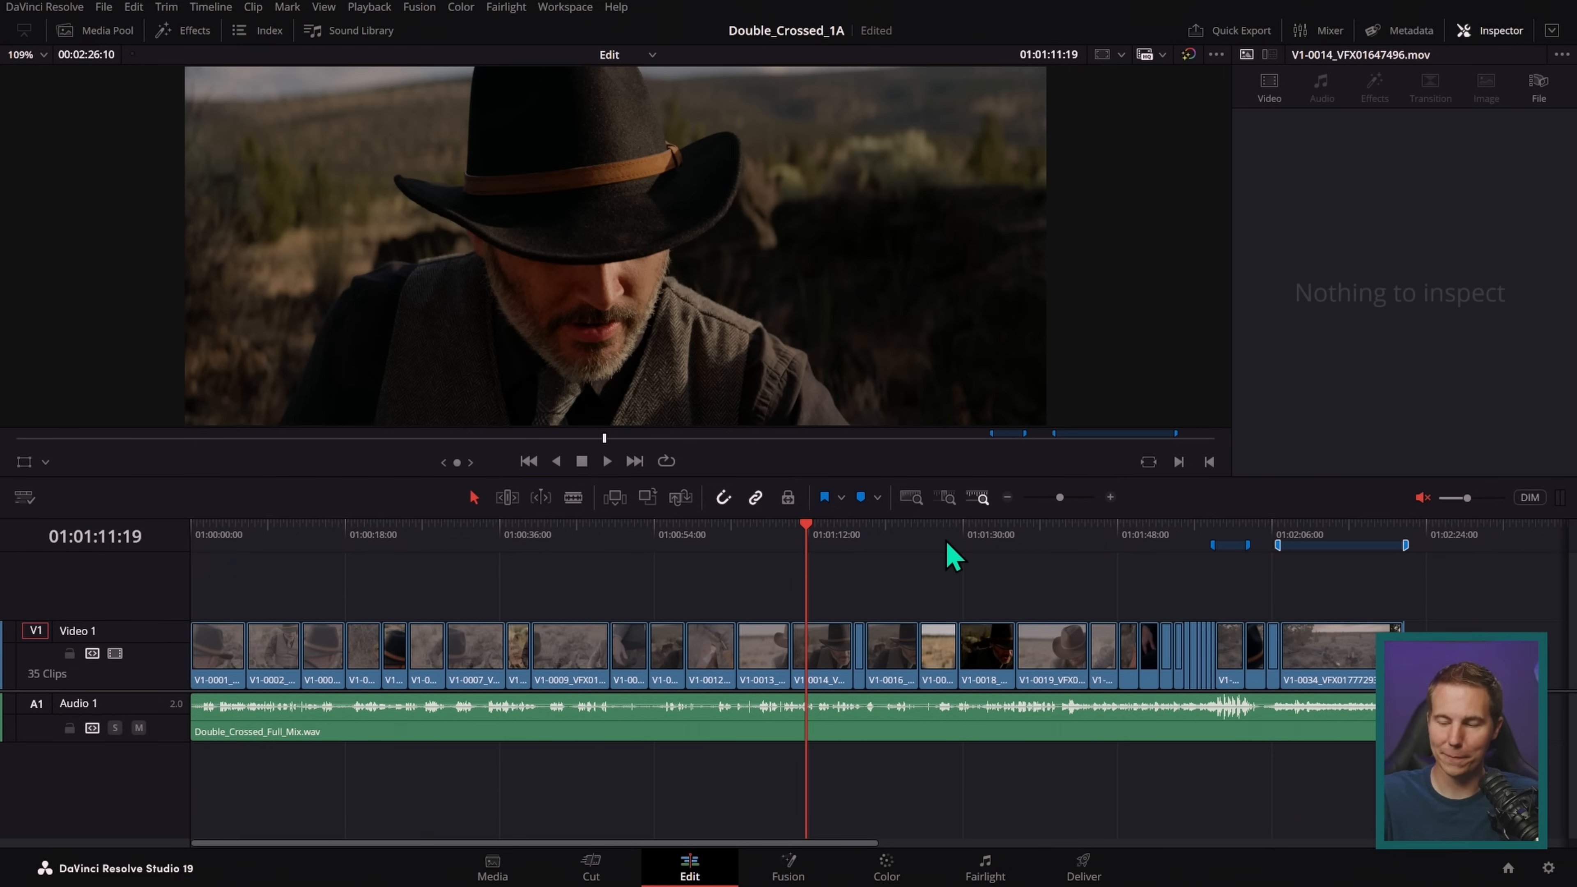
- Review the marked wide shots V1-0031 and V1-0034, scrubbing V1-0034 to 01:02:10:22
left_click(1227, 533)
left_click(1110, 498)
left_click(1111, 498)
scroll(1118, 591, "right", 4)
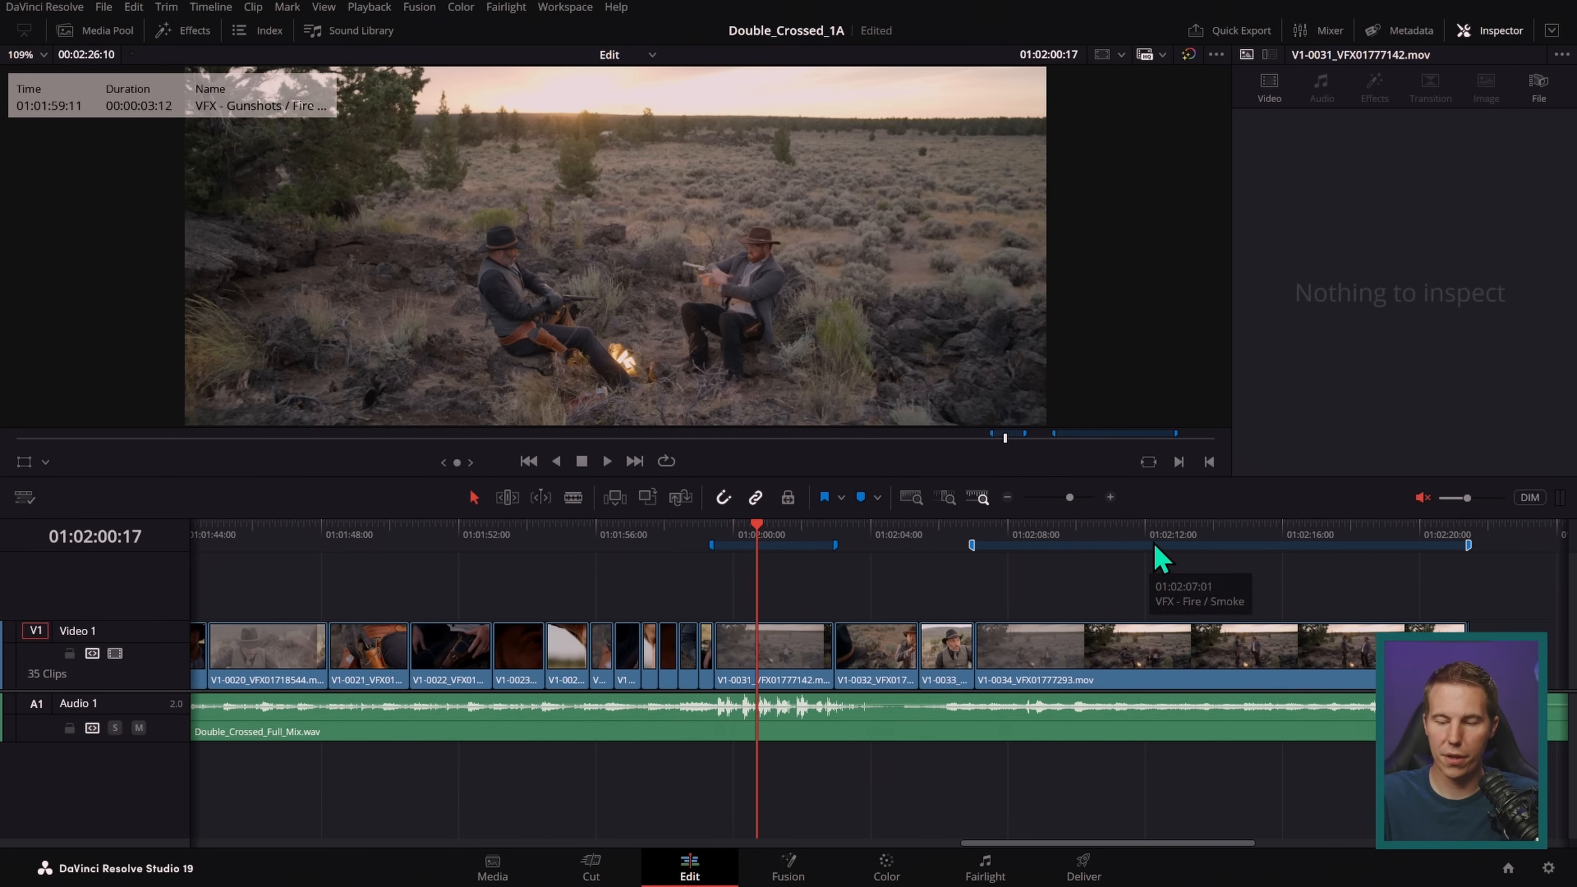
left_click(1018, 536)
scroll(972, 578, "right", 5)
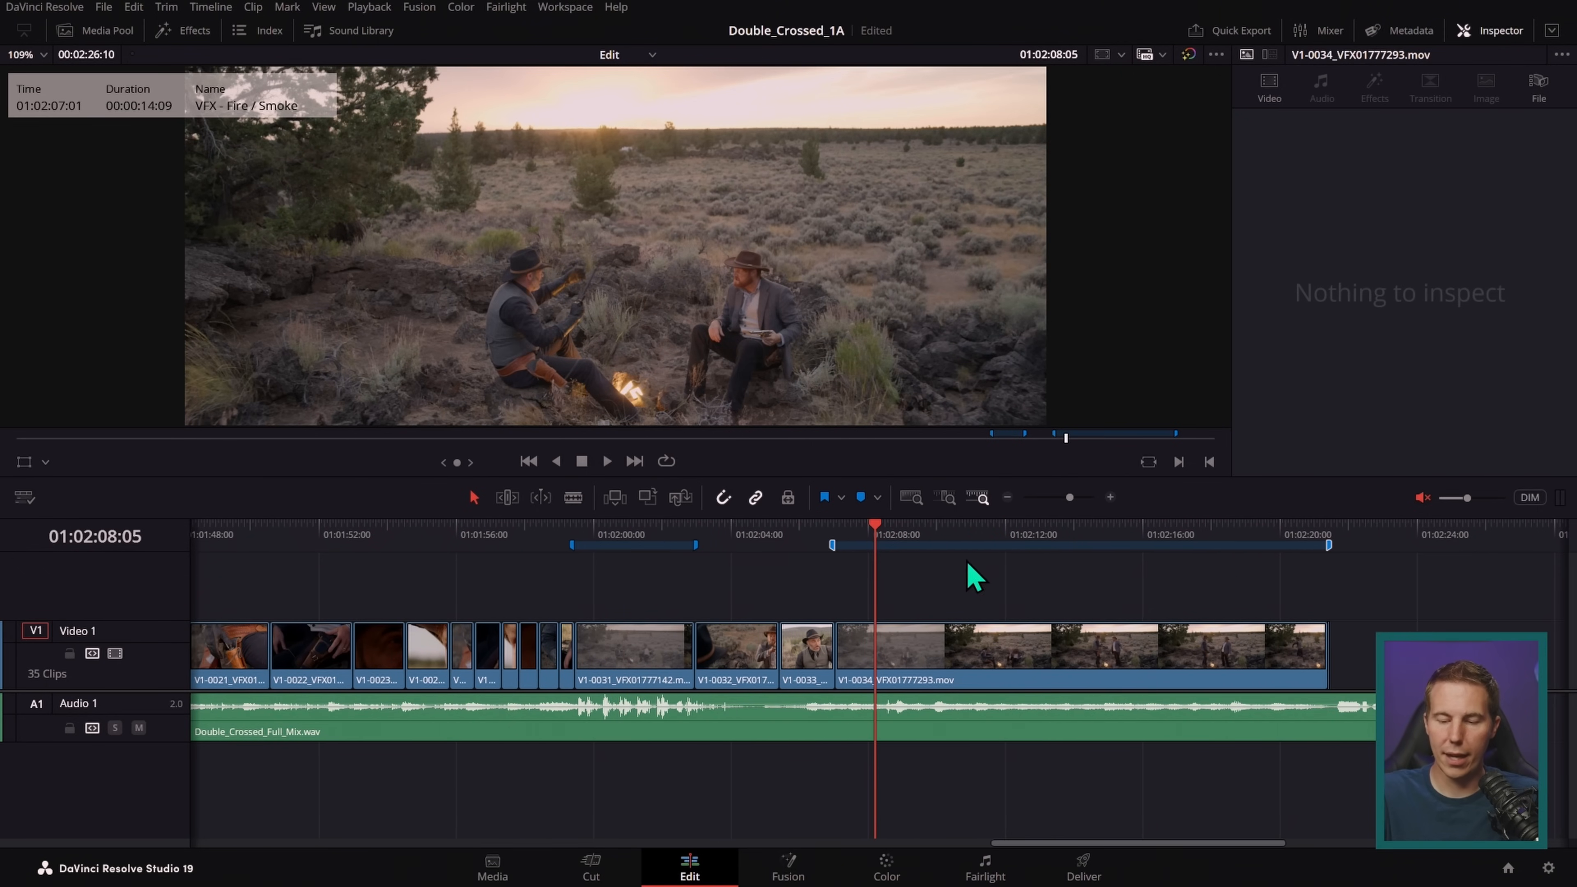
left_click_drag(928, 533, 979, 563)
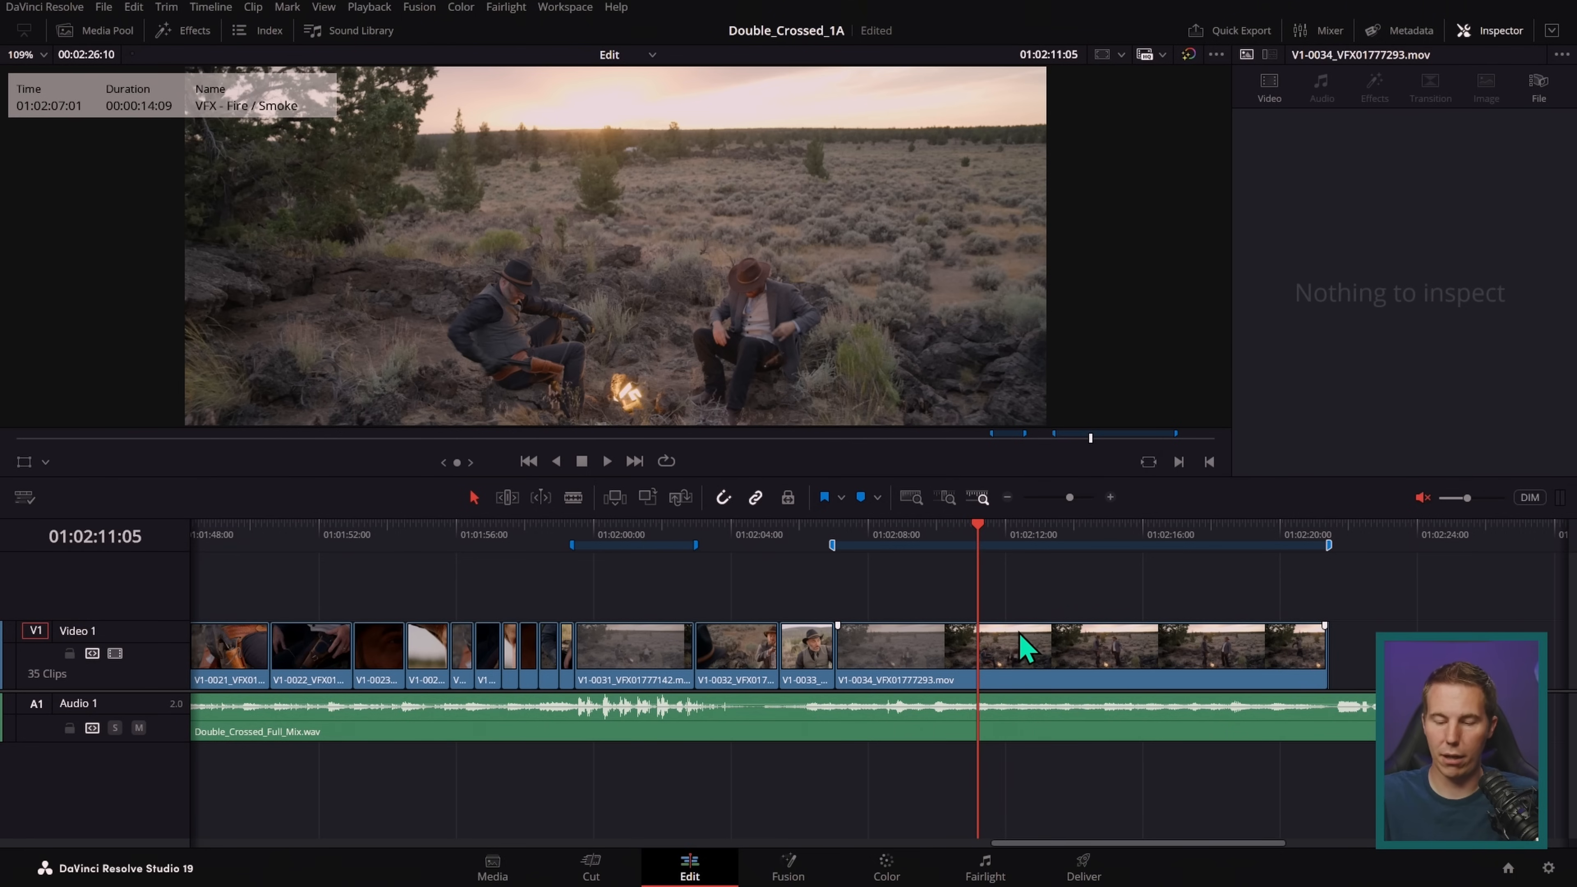
left_click_drag(991, 534, 969, 542)
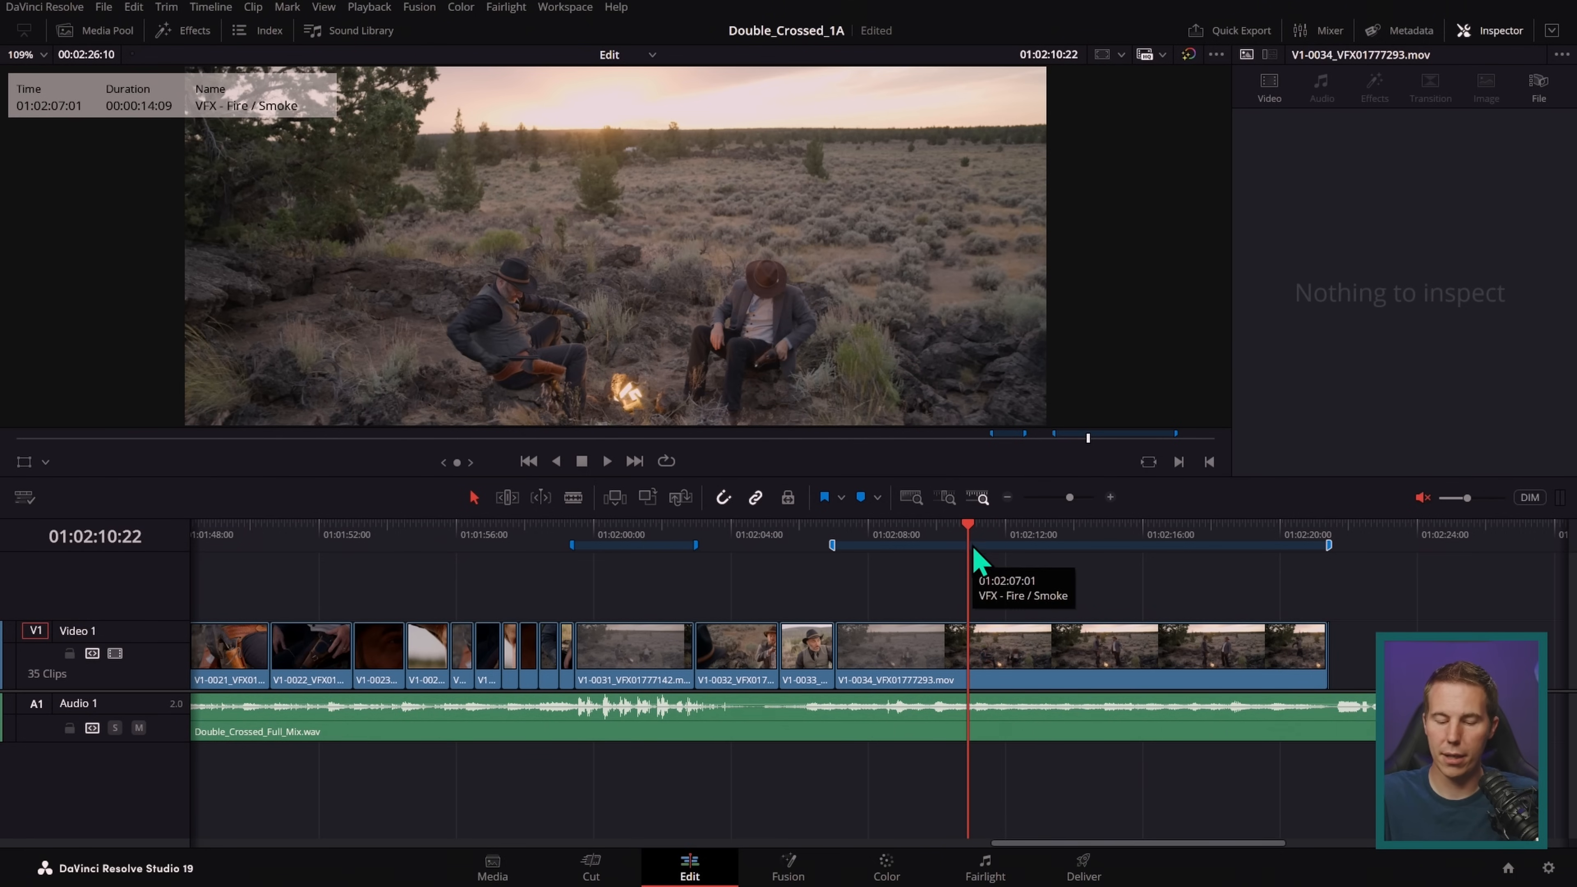
- In V1-0034's Fusion composition, insert a Color Corrector between MediaIn1 and MediaOut1, tint it strongly cyan-blue, and return to the Edit page
left_click(790, 863)
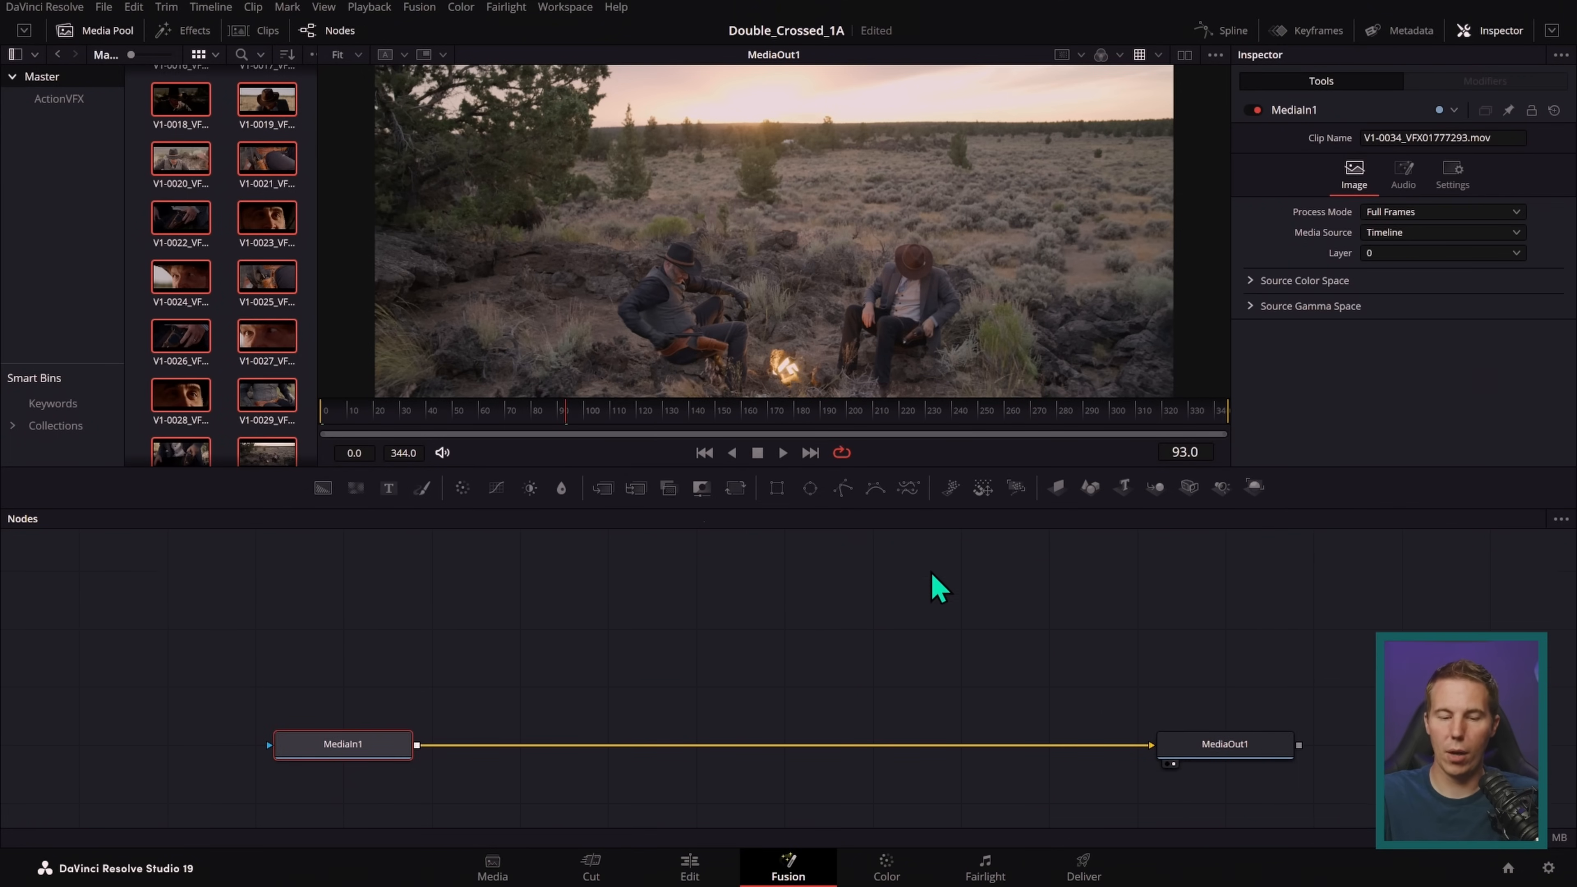
left_click_drag(552, 417, 747, 467)
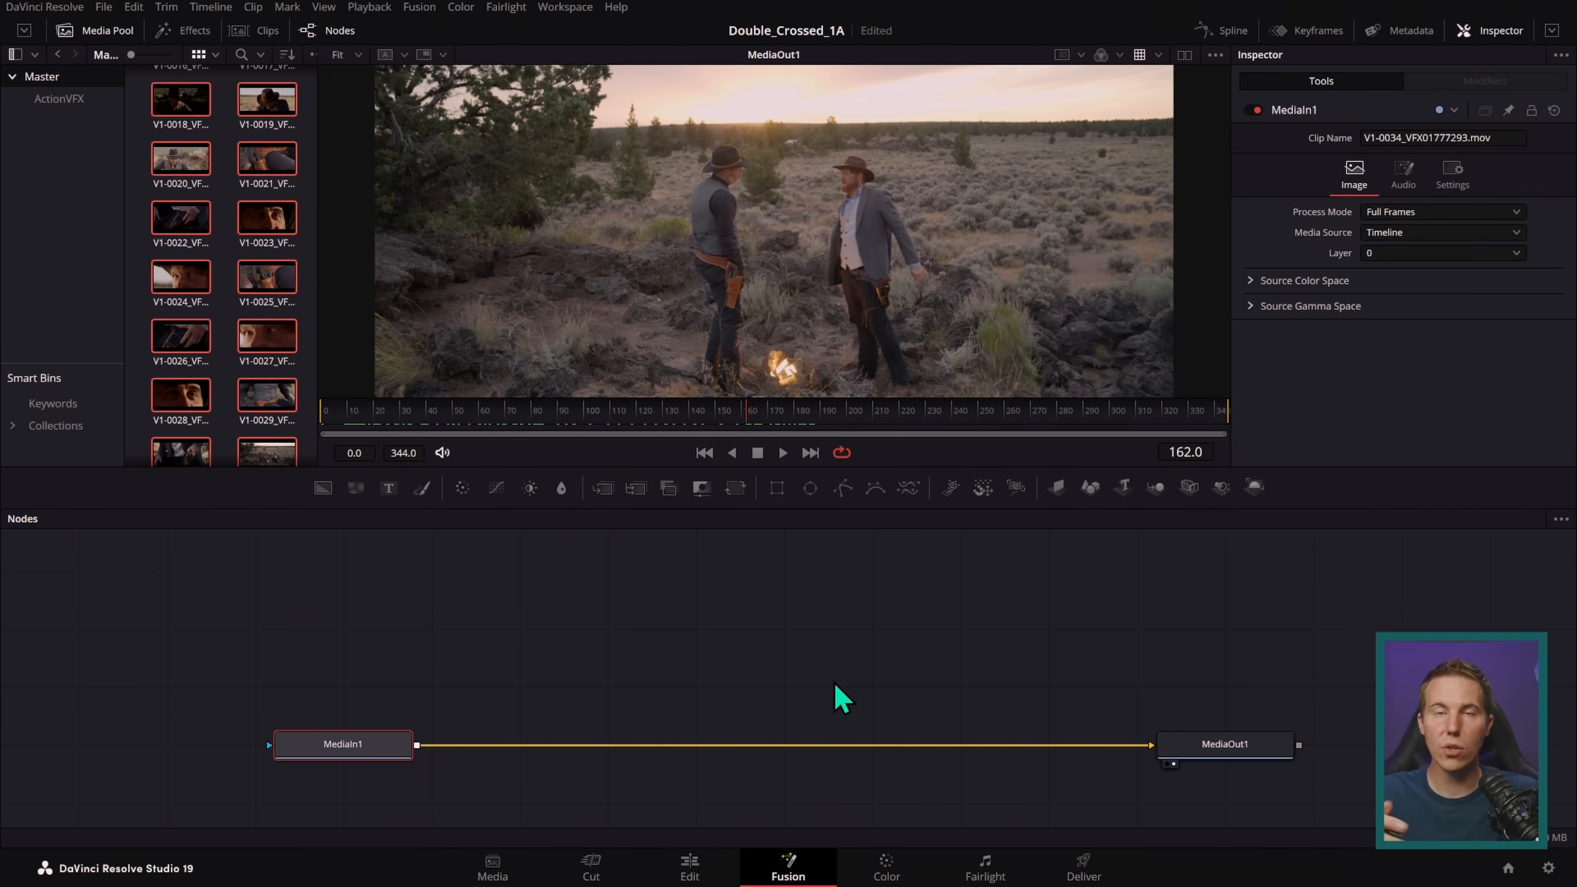
left_click_drag(490, 521, 690, 756)
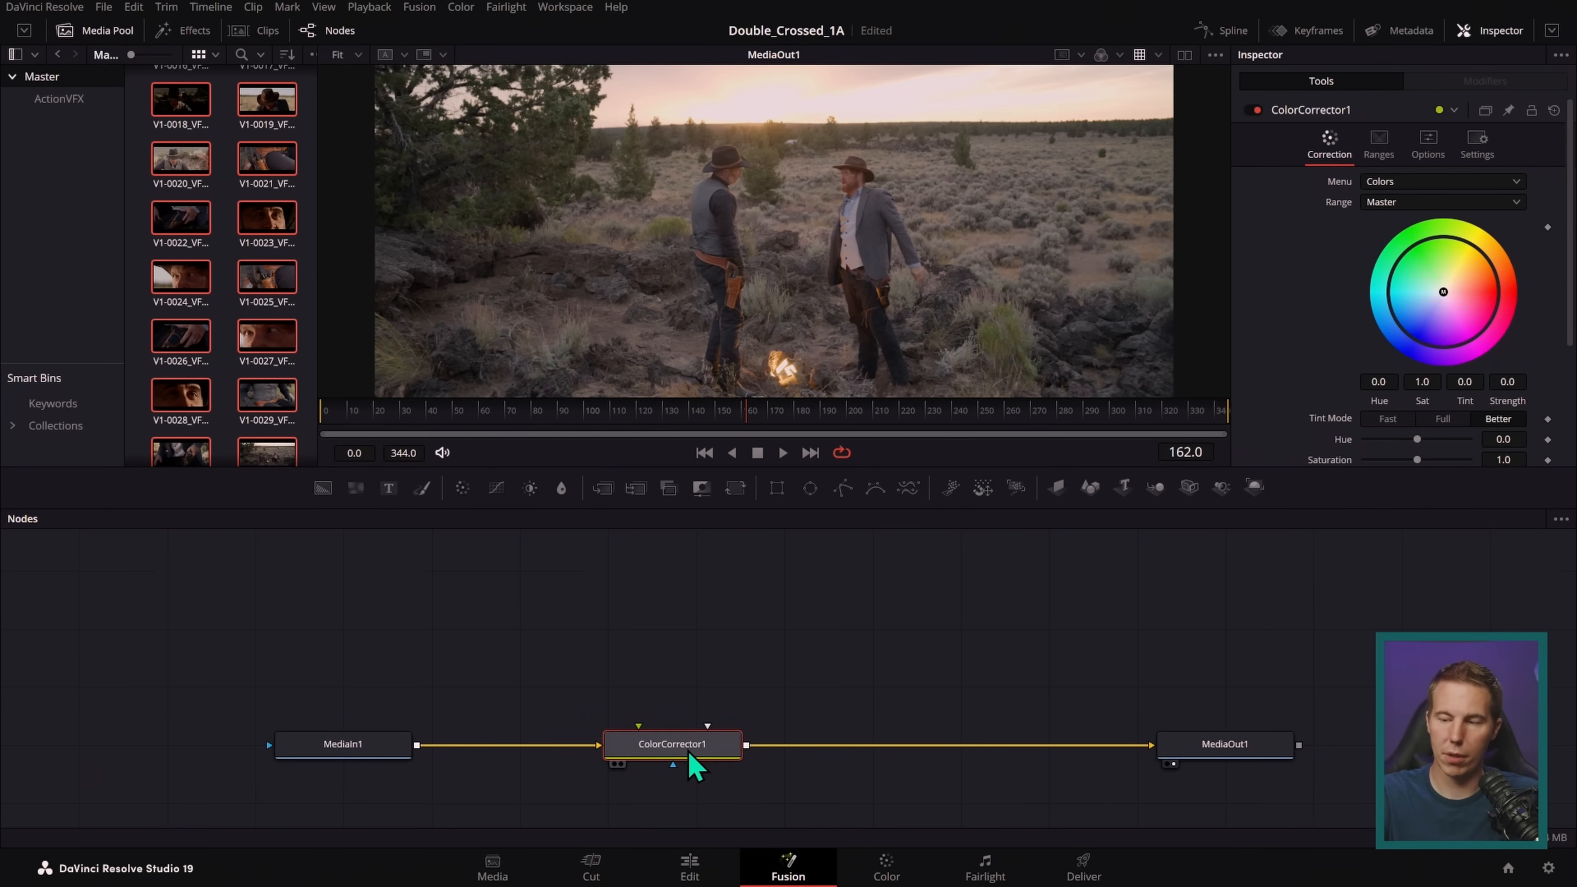
left_click_drag(1444, 292, 1392, 306)
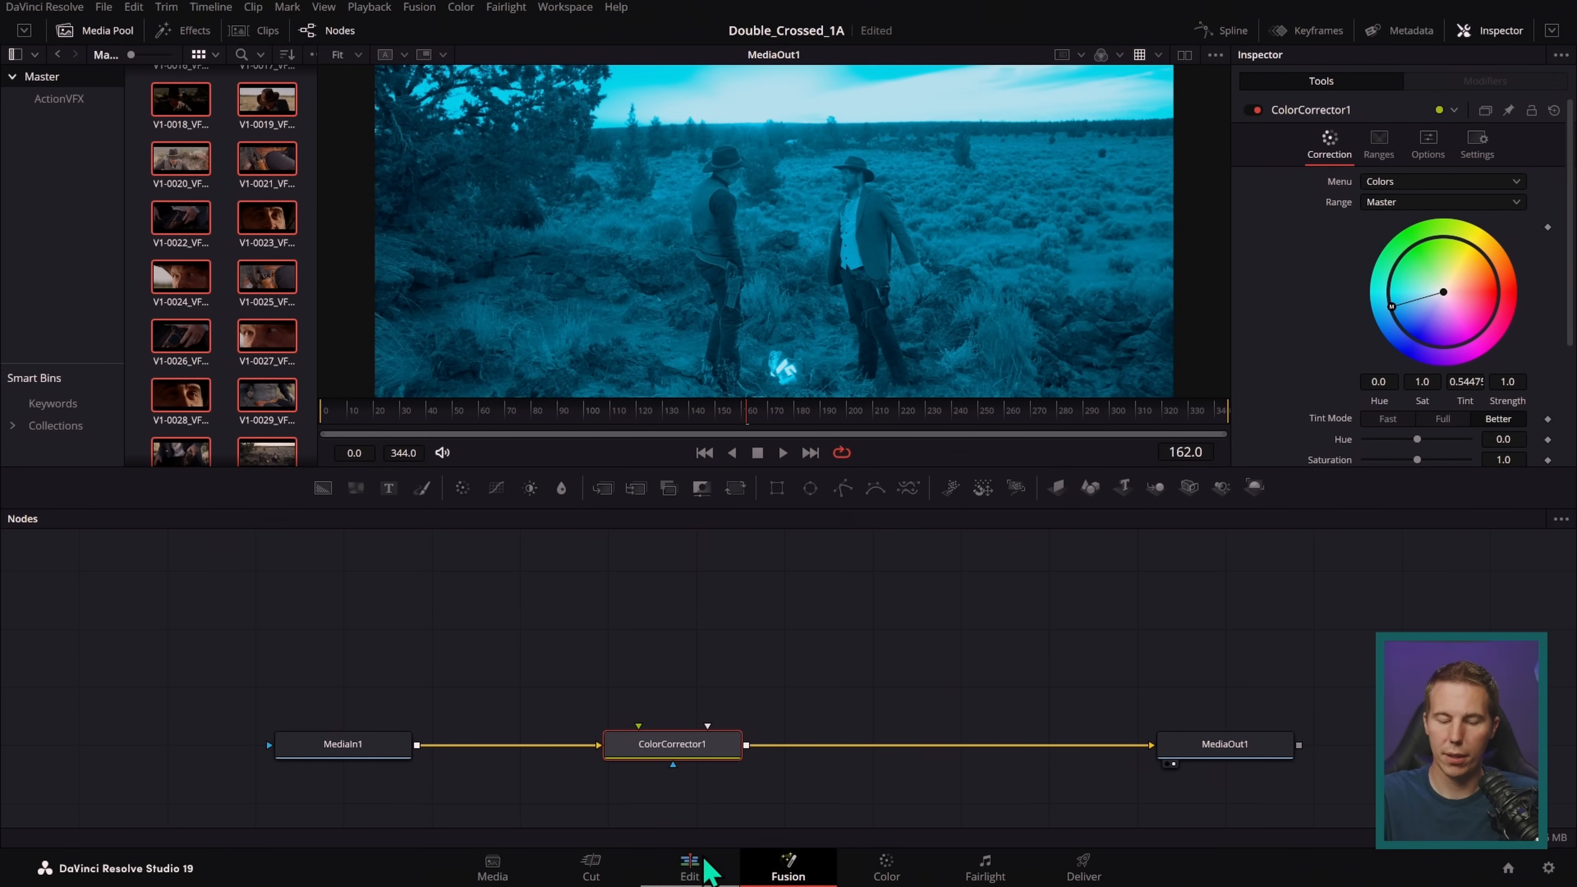
left_click(707, 865)
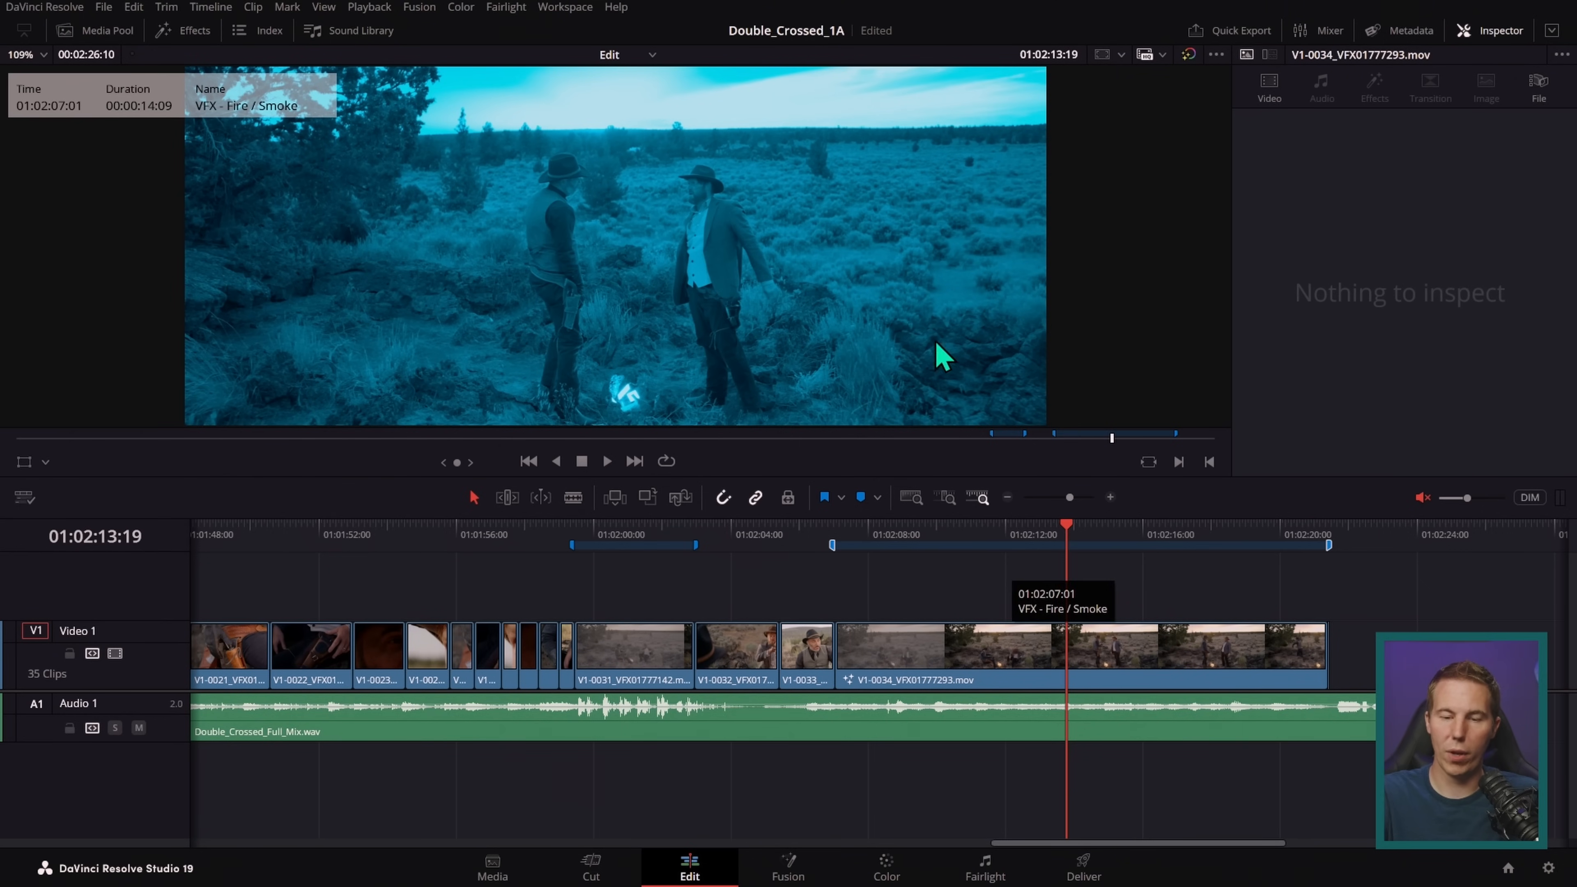
- Park the playhead at 01:02:09:15 on V1-0034 and delete the Color Corrector from its Fusion composition
left_click_drag(1018, 545, 748, 541)
left_click_drag(923, 572, 940, 610)
left_click(790, 865)
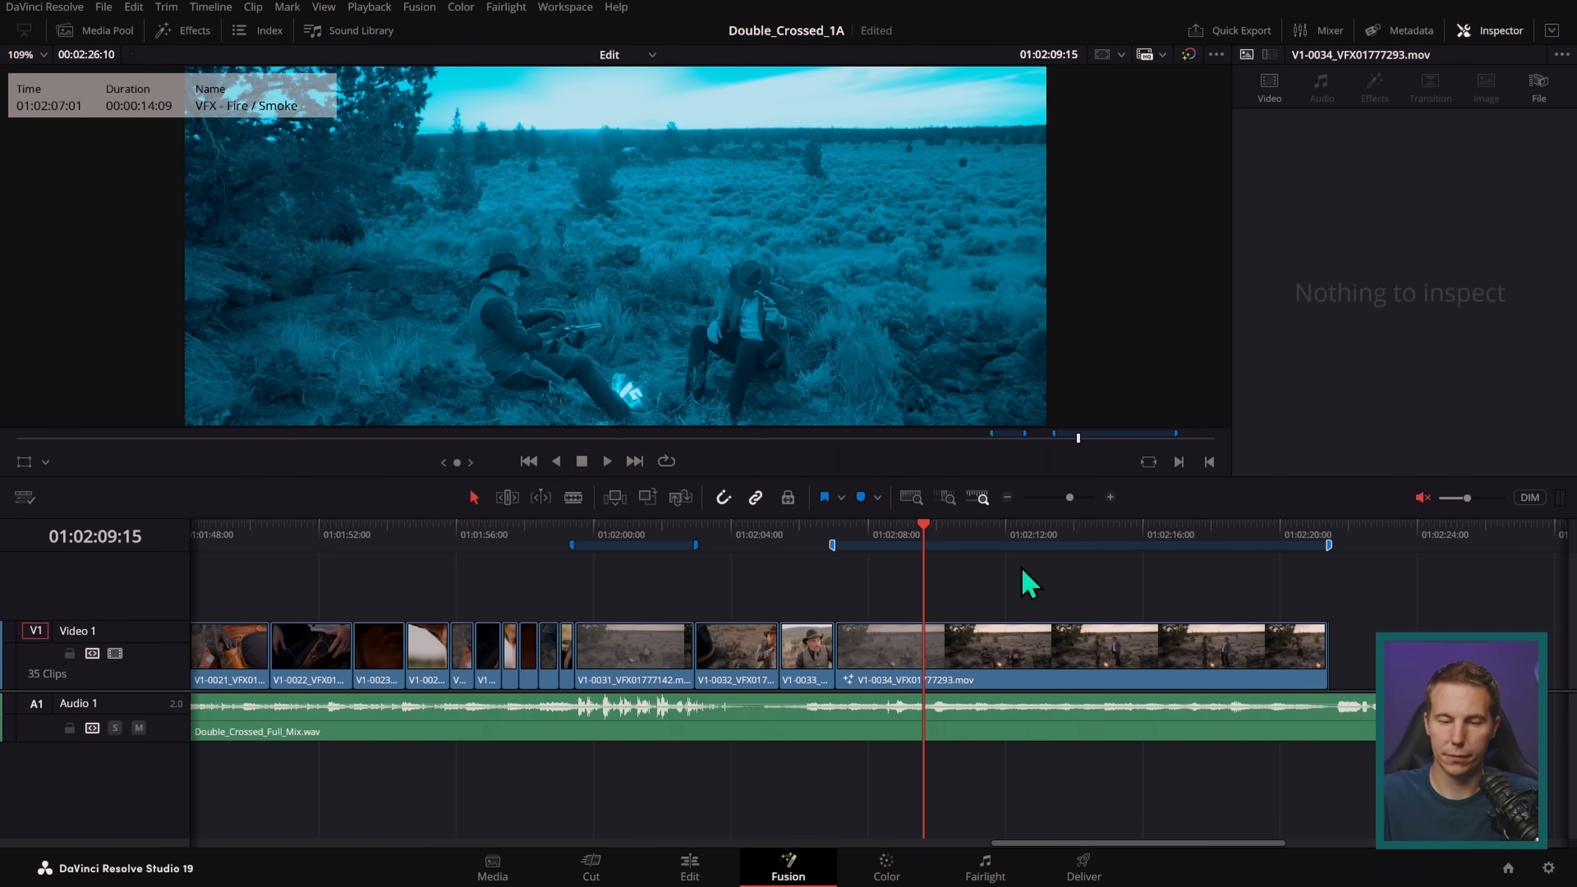
key("Delete")
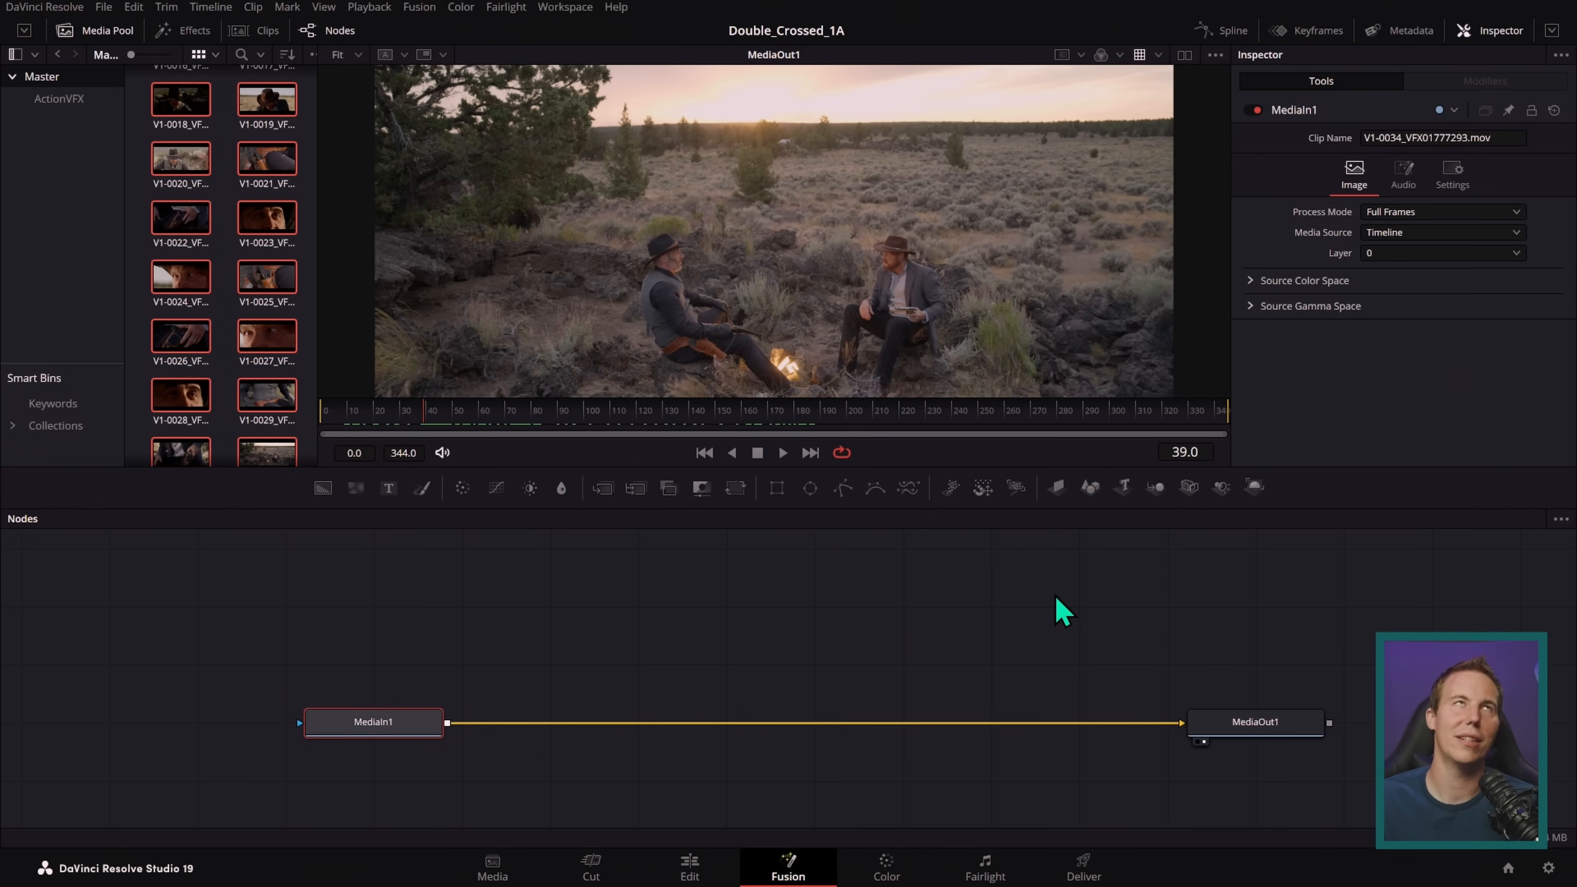
- Hide the page navigation bar to give the Fusion page more room
left_click(1063, 612)
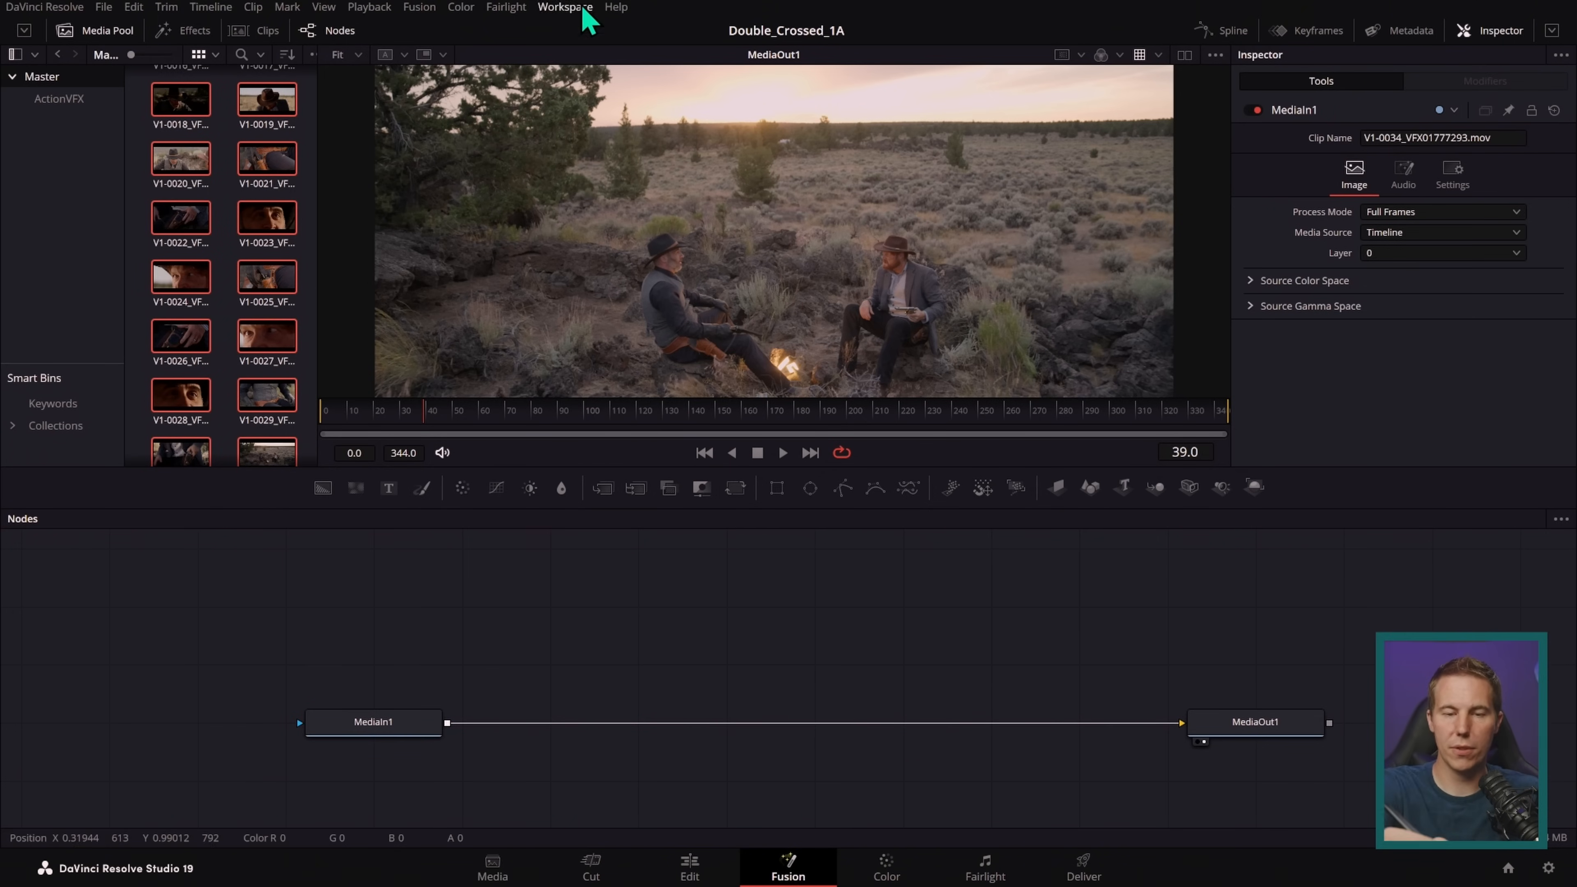
left_click(567, 8)
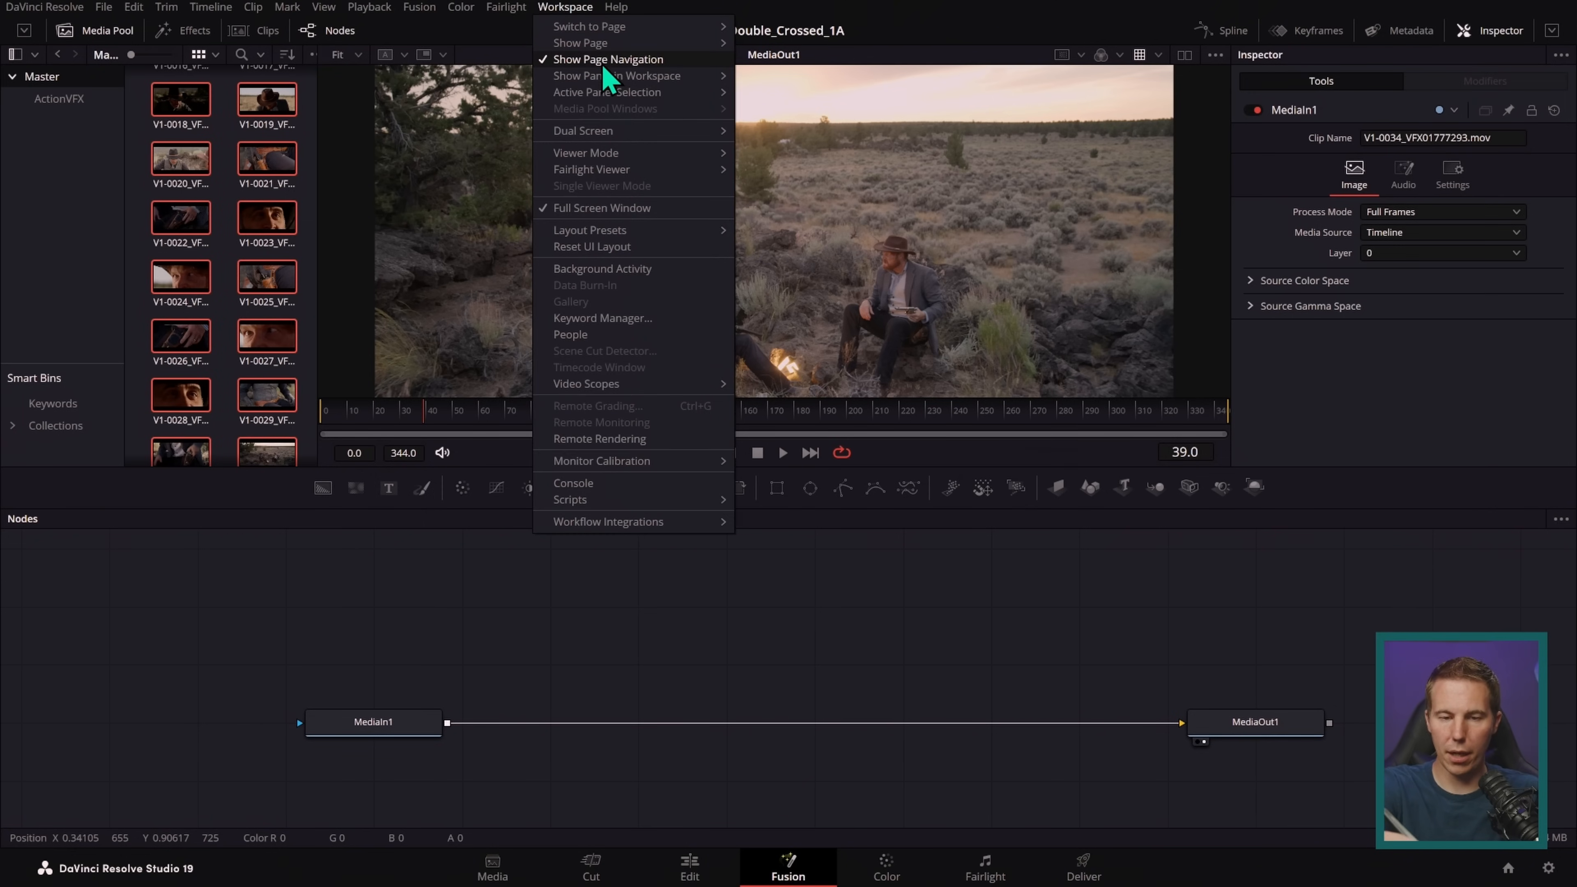
left_click(672, 62)
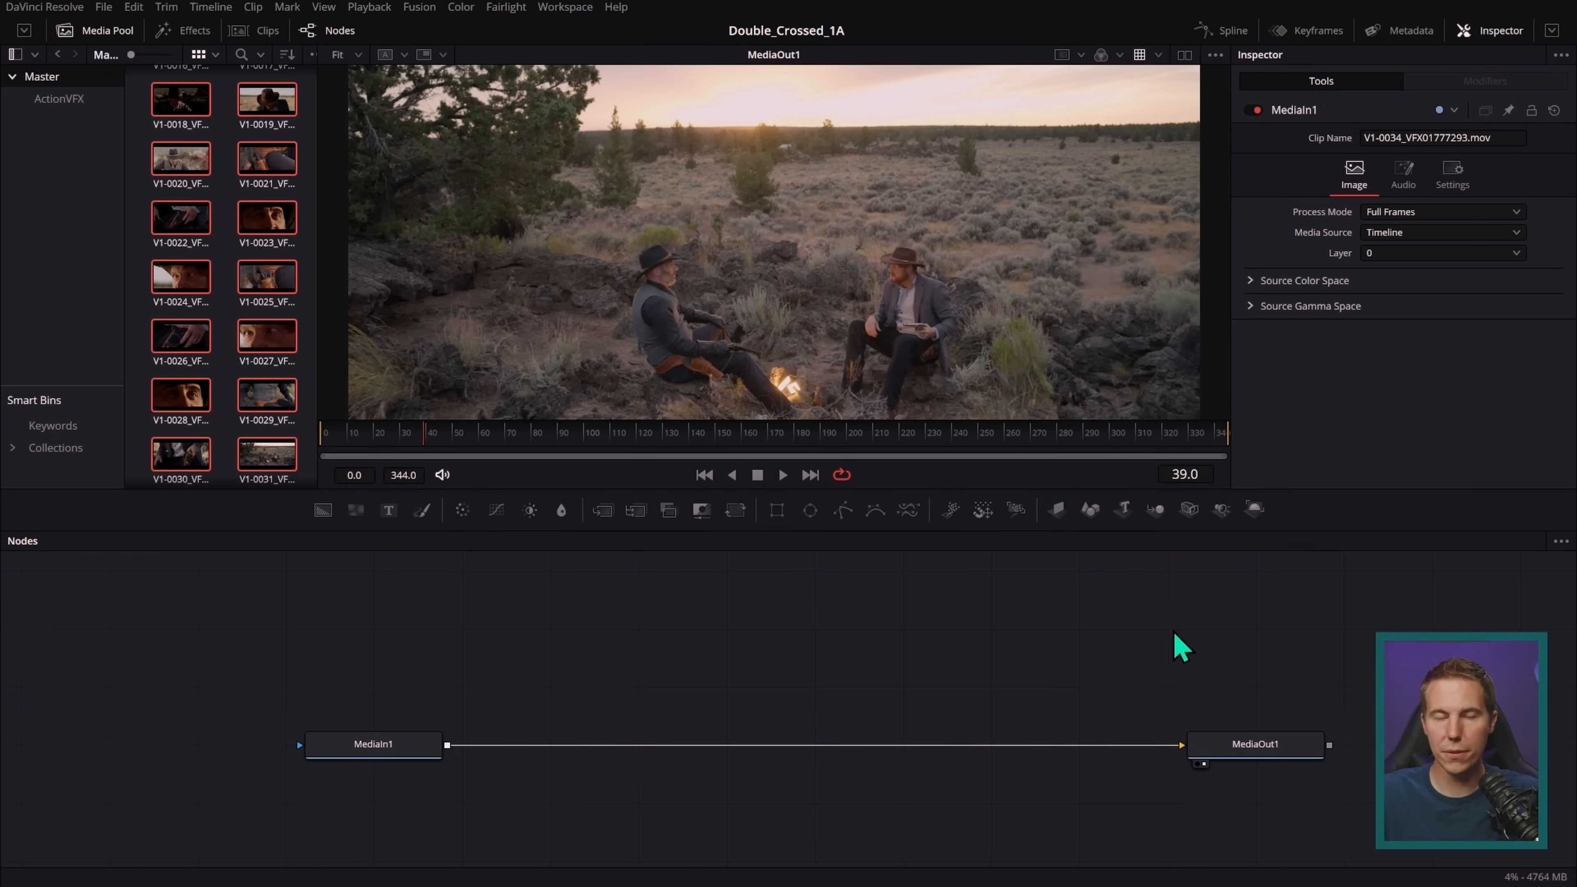
- Point out MediaIn1, MediaOut1 and the space between them by box-selecting each area of the node graph
key("ctrl+z")
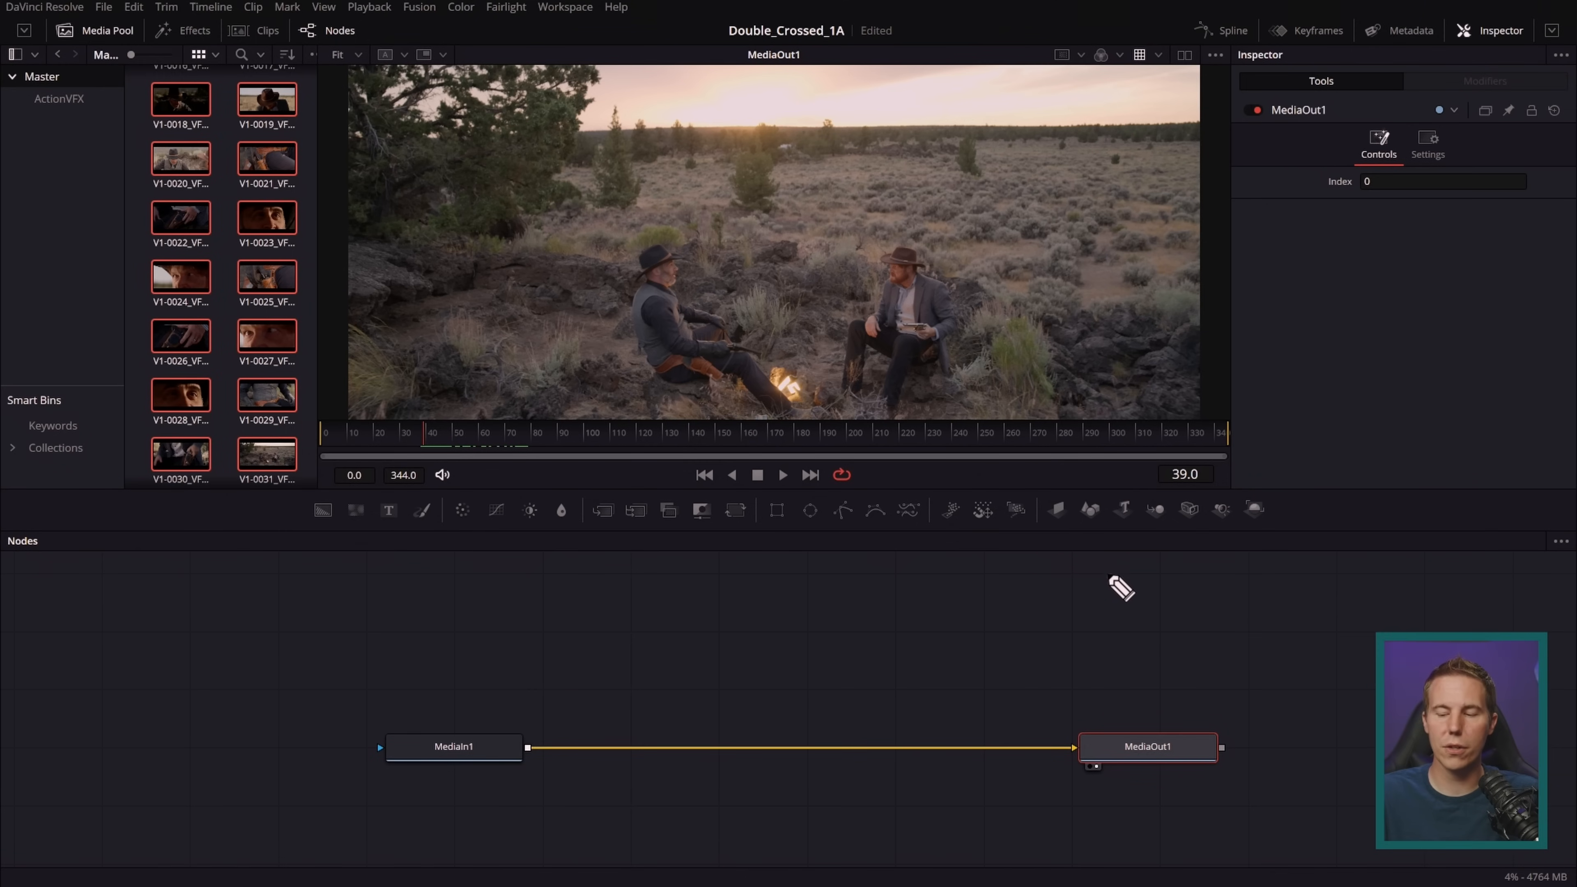
left_click_drag(344, 703, 492, 785)
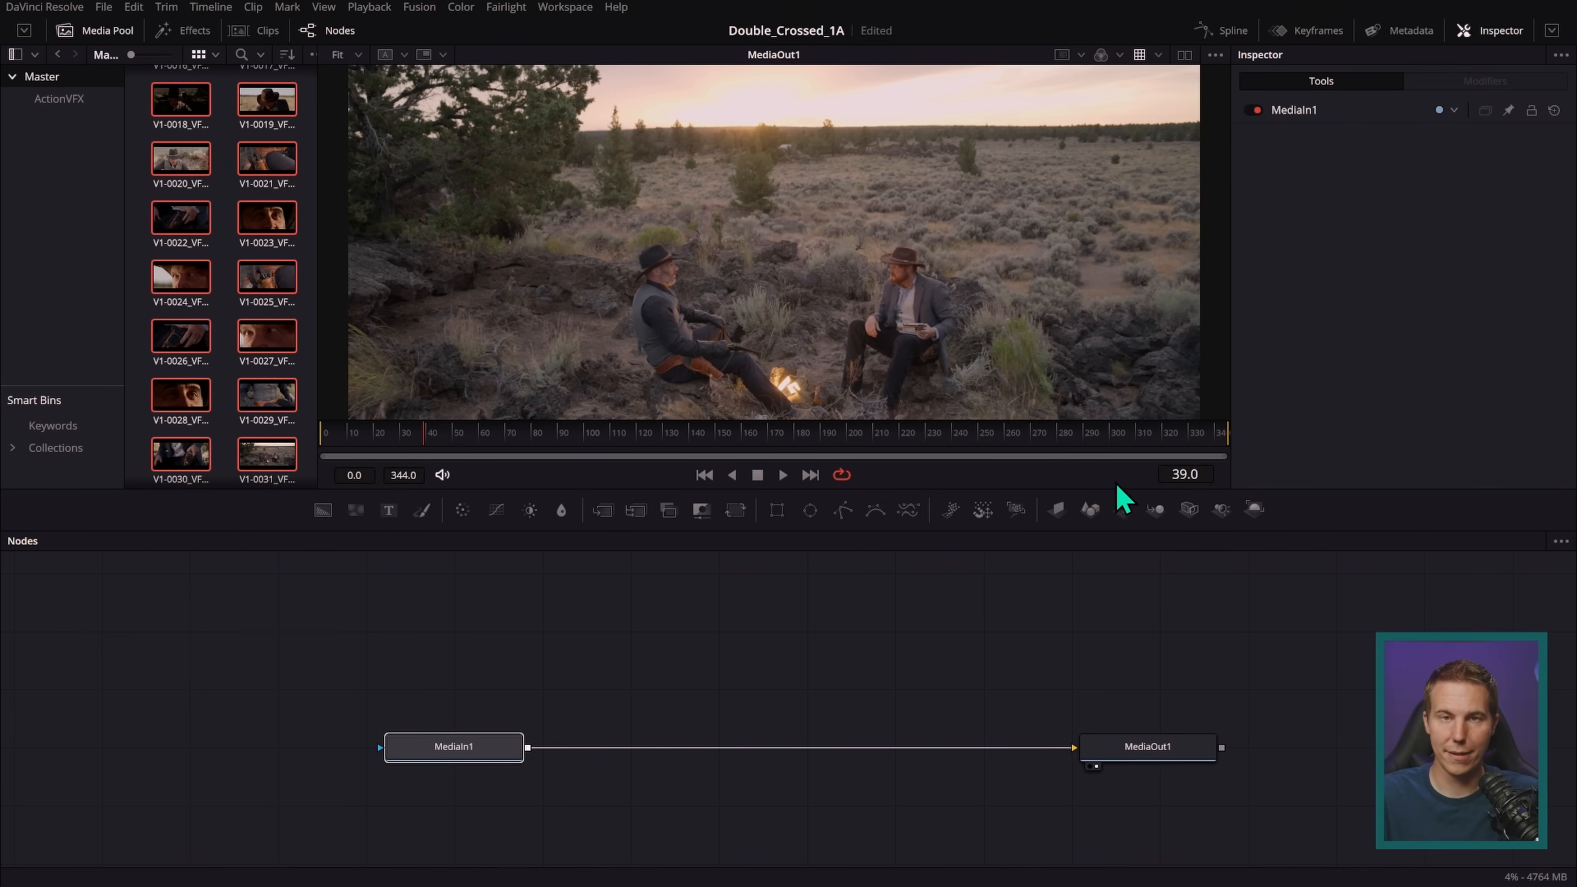
left_click_drag(878, 678, 828, 667)
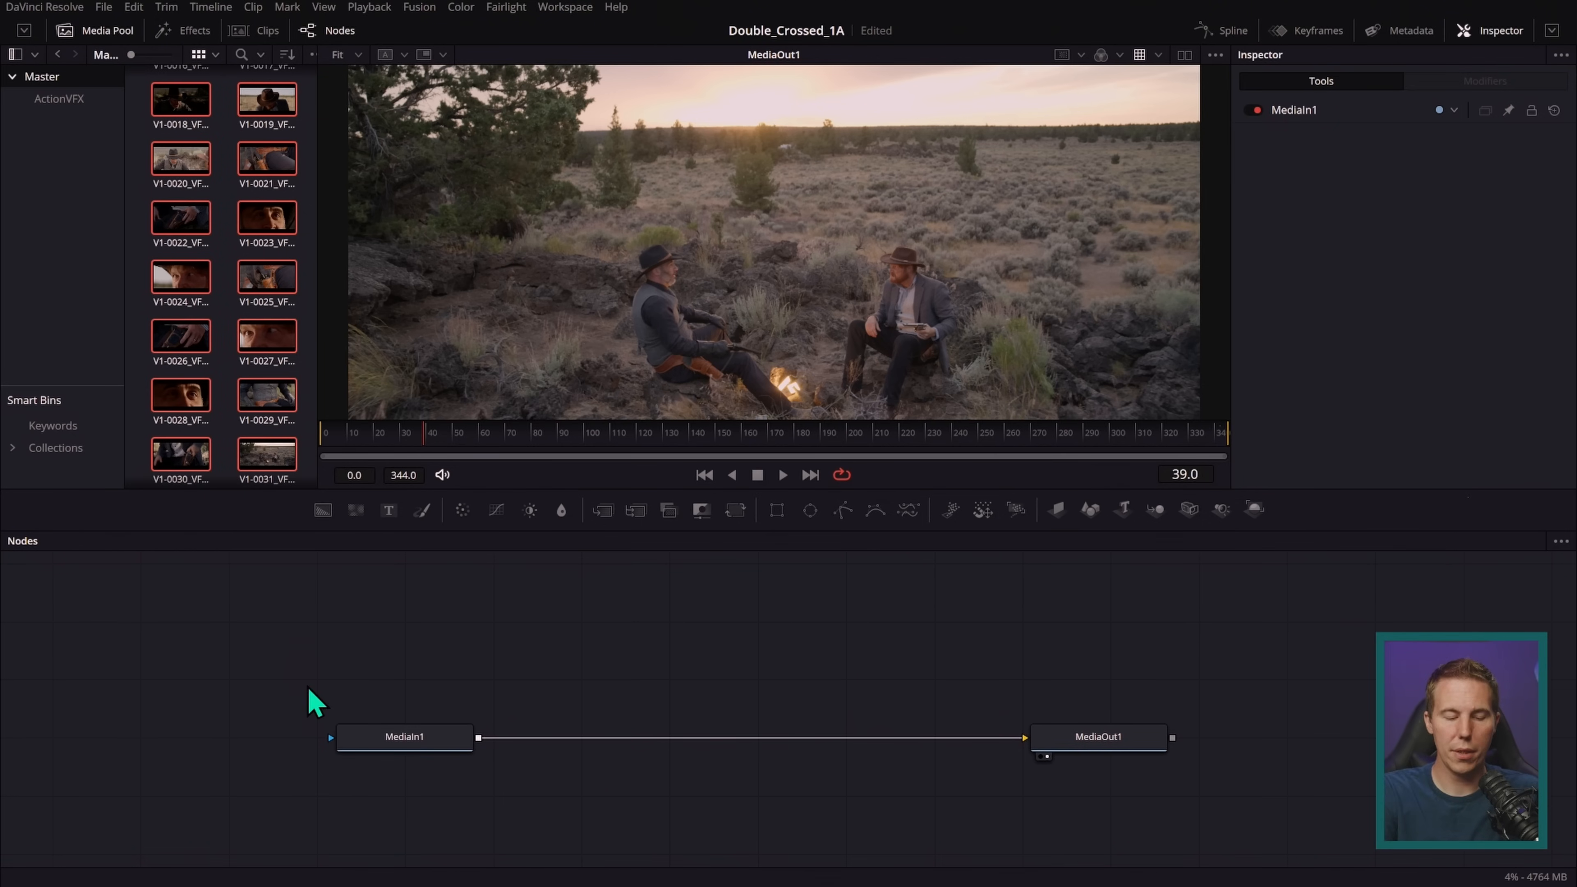
left_click_drag(309, 689, 479, 783)
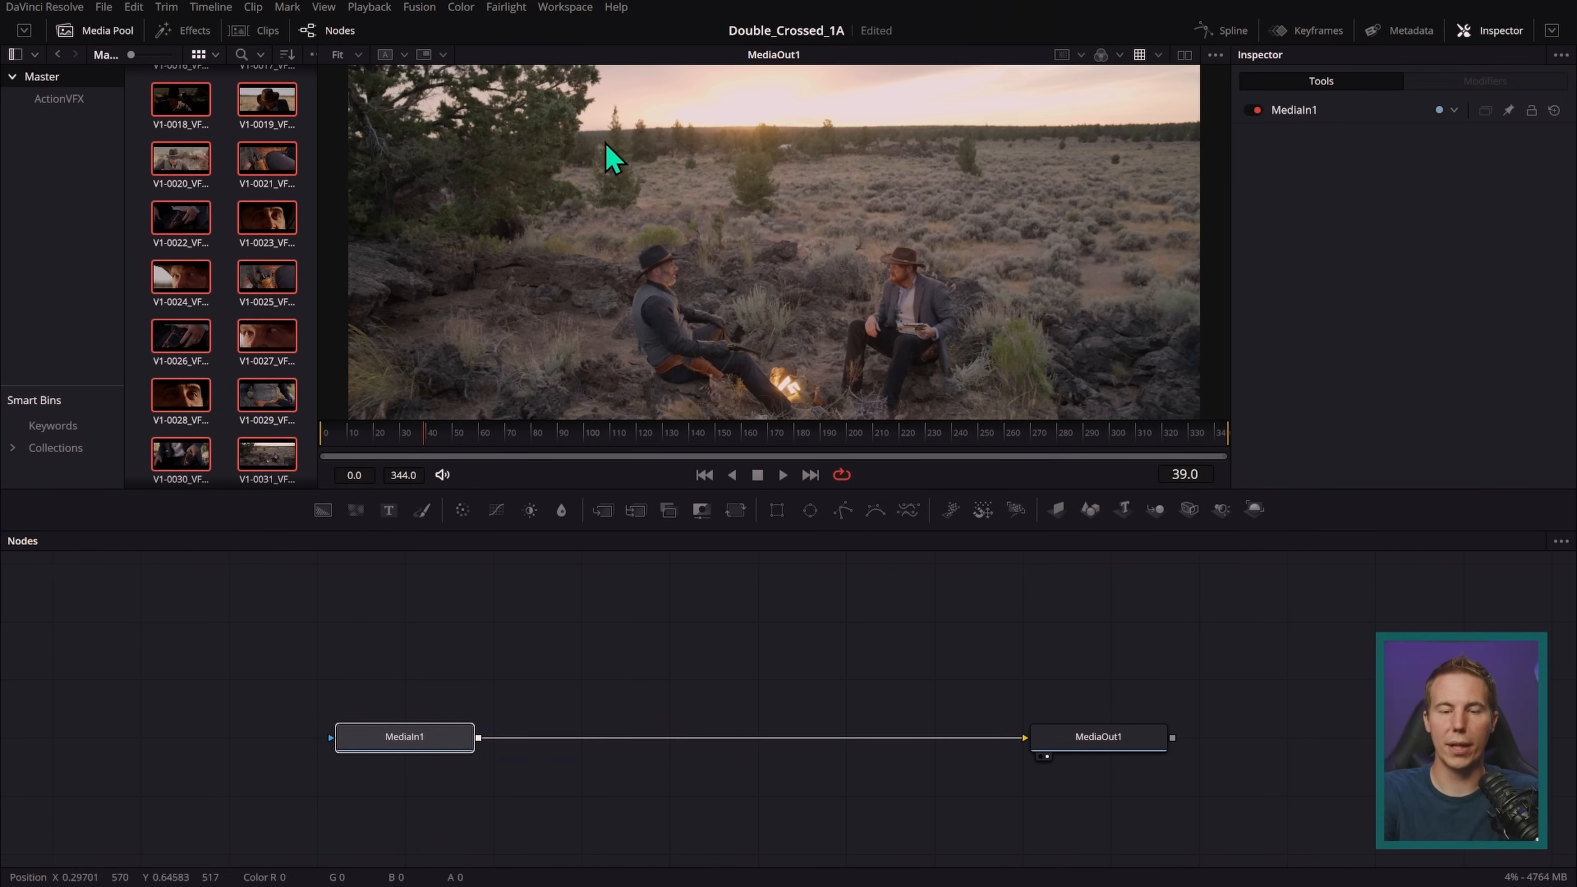
left_click_drag(1003, 691, 1205, 805)
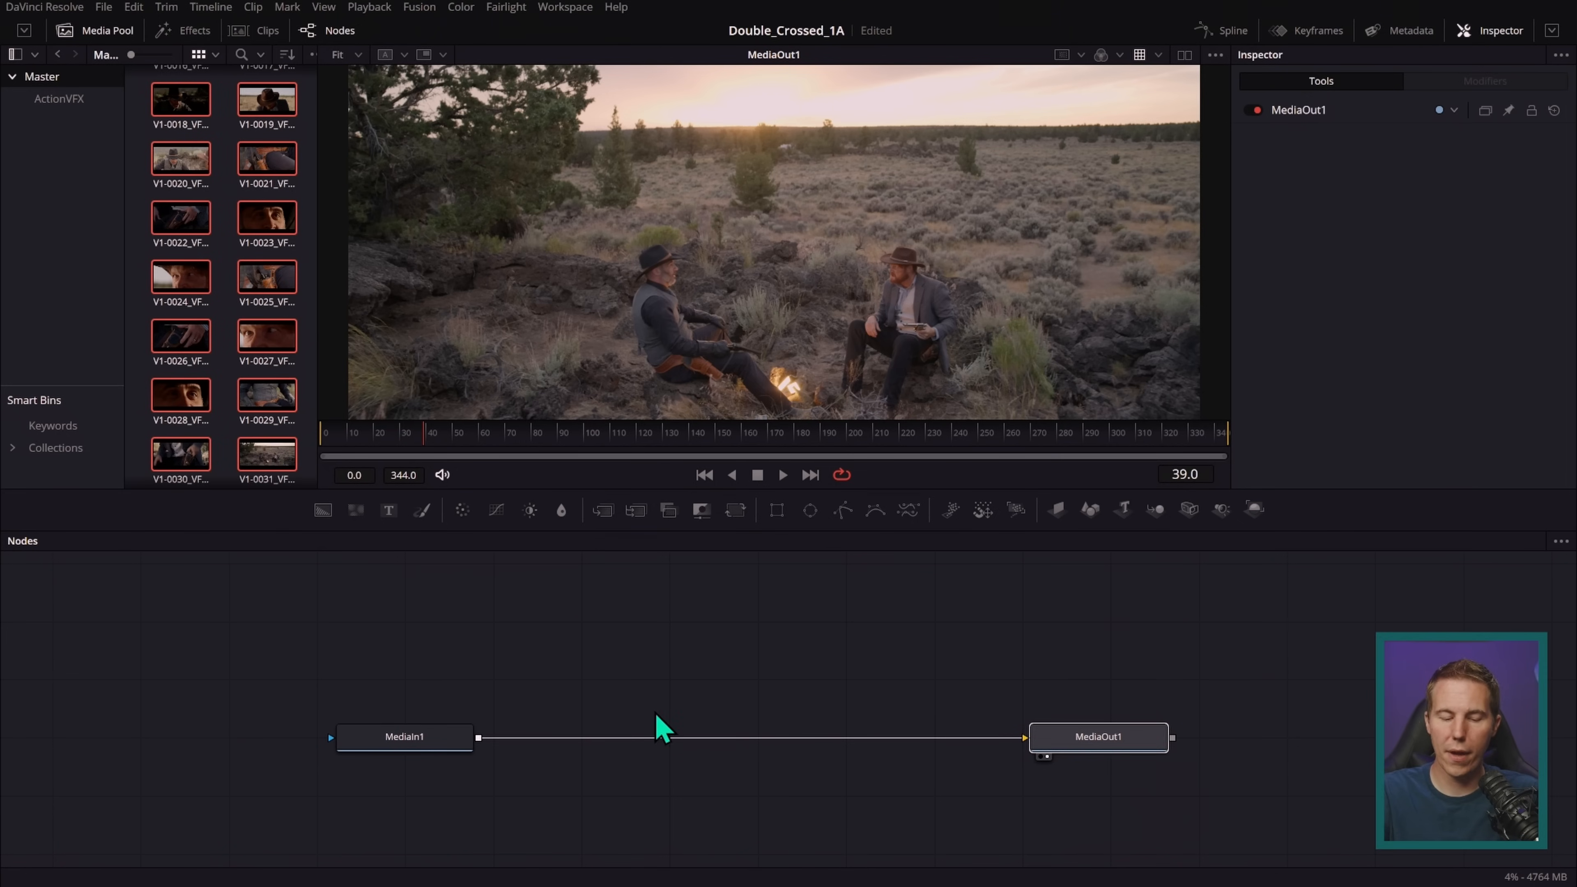
left_click_drag(485, 634, 1013, 844)
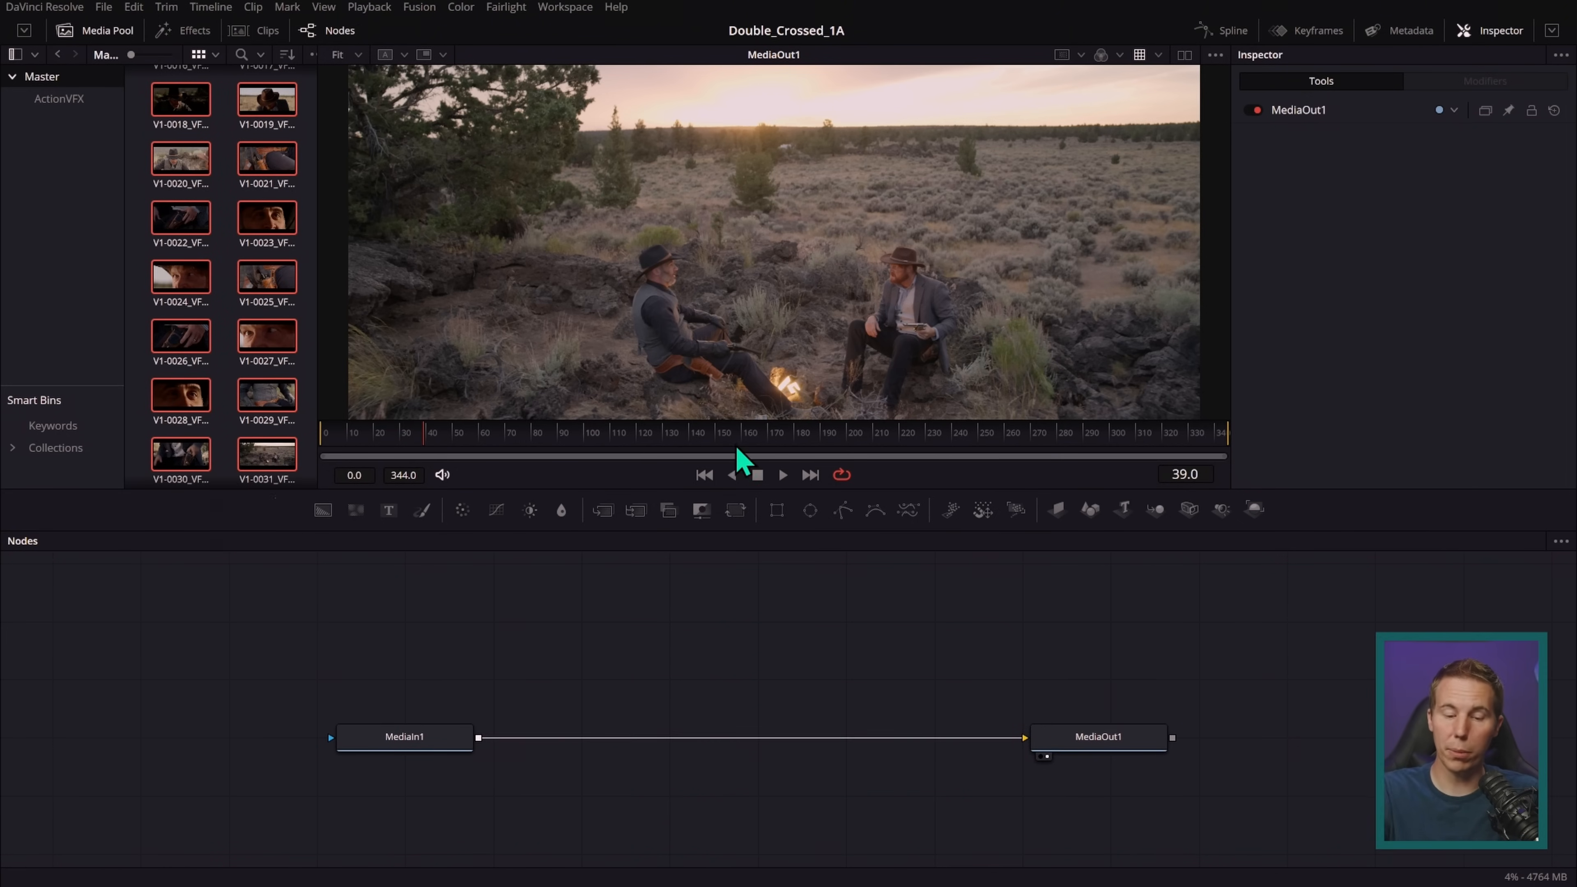
- Try a Blur with Blur Size 35.4 between MediaIn1 and MediaOut1, and remove it
left_click_drag(560, 512, 784, 754)
left_click_drag(1366, 242, 1403, 244)
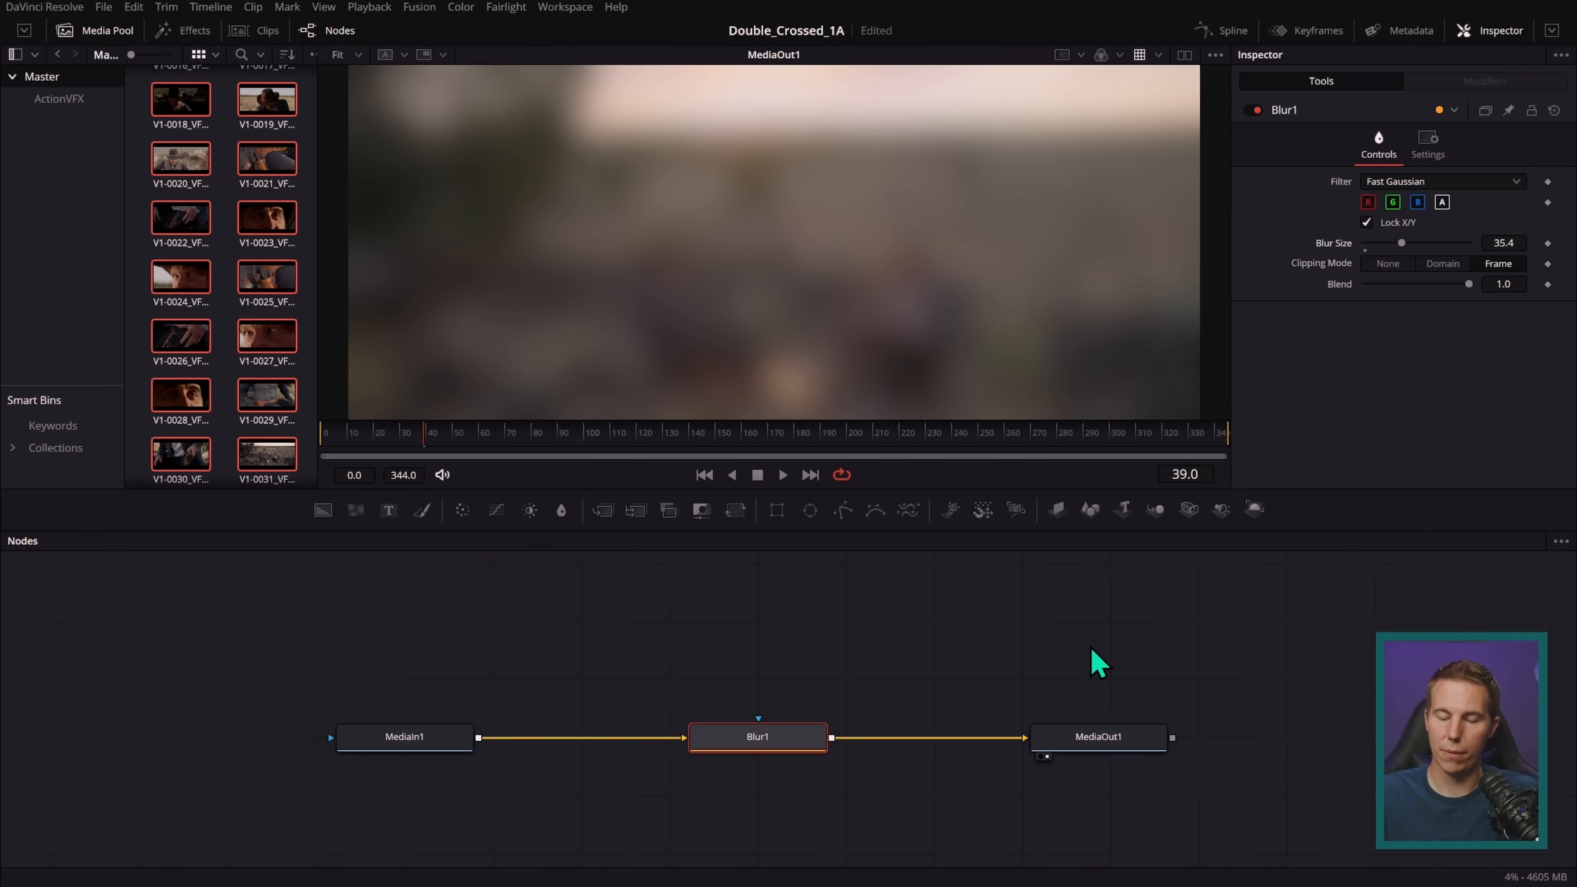
key("Delete")
- Reset the UI layout, keeping a full-screen window without the page navigation bar
left_click(568, 7)
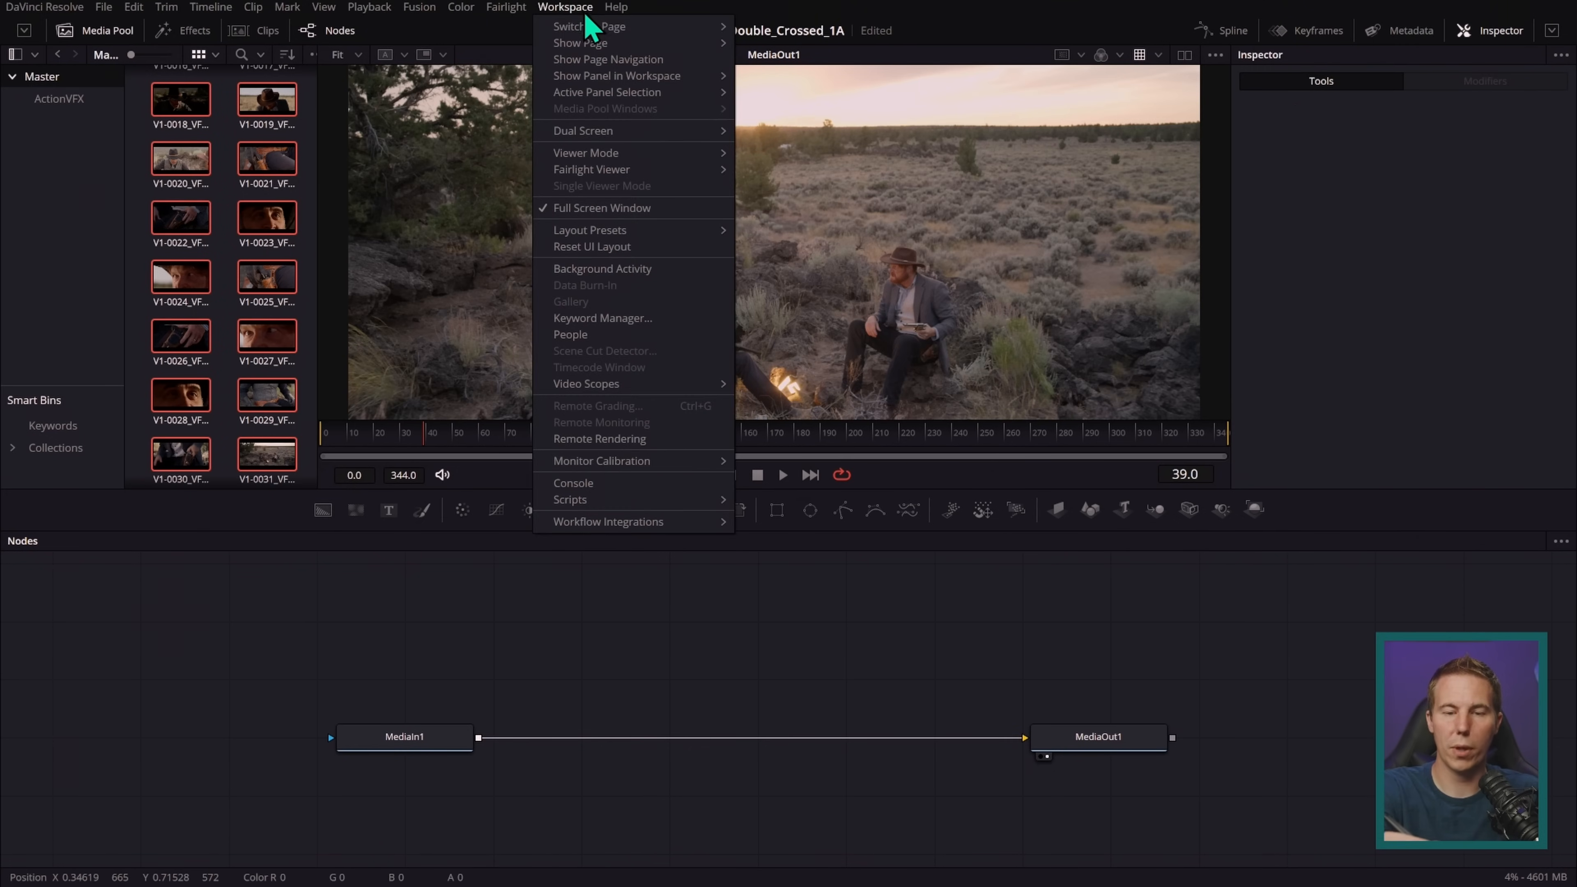
left_click(657, 248)
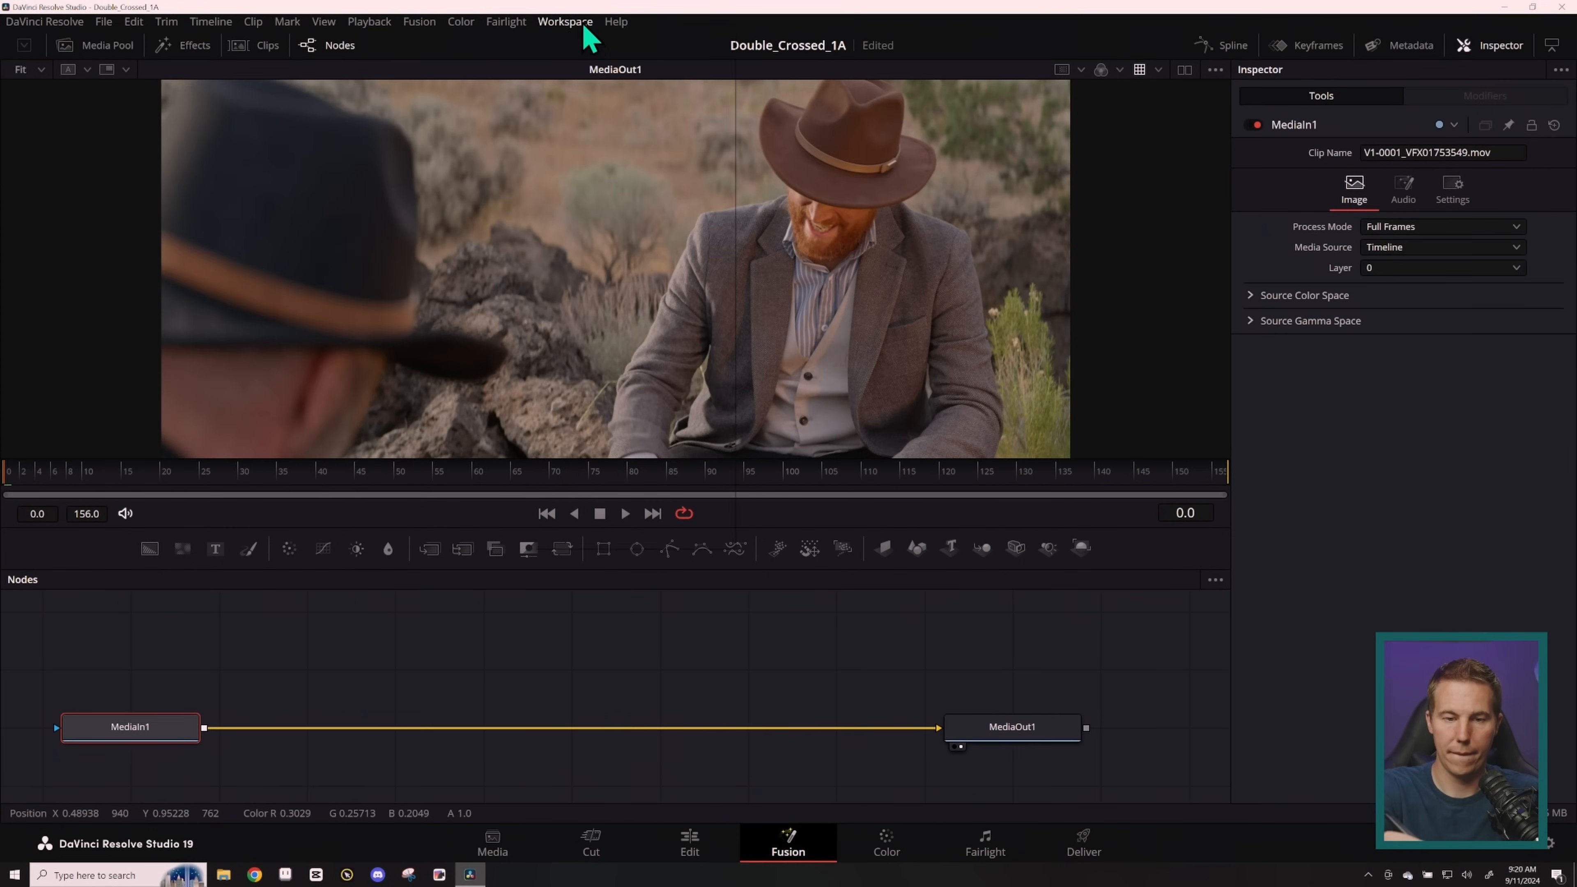
left_click(581, 23)
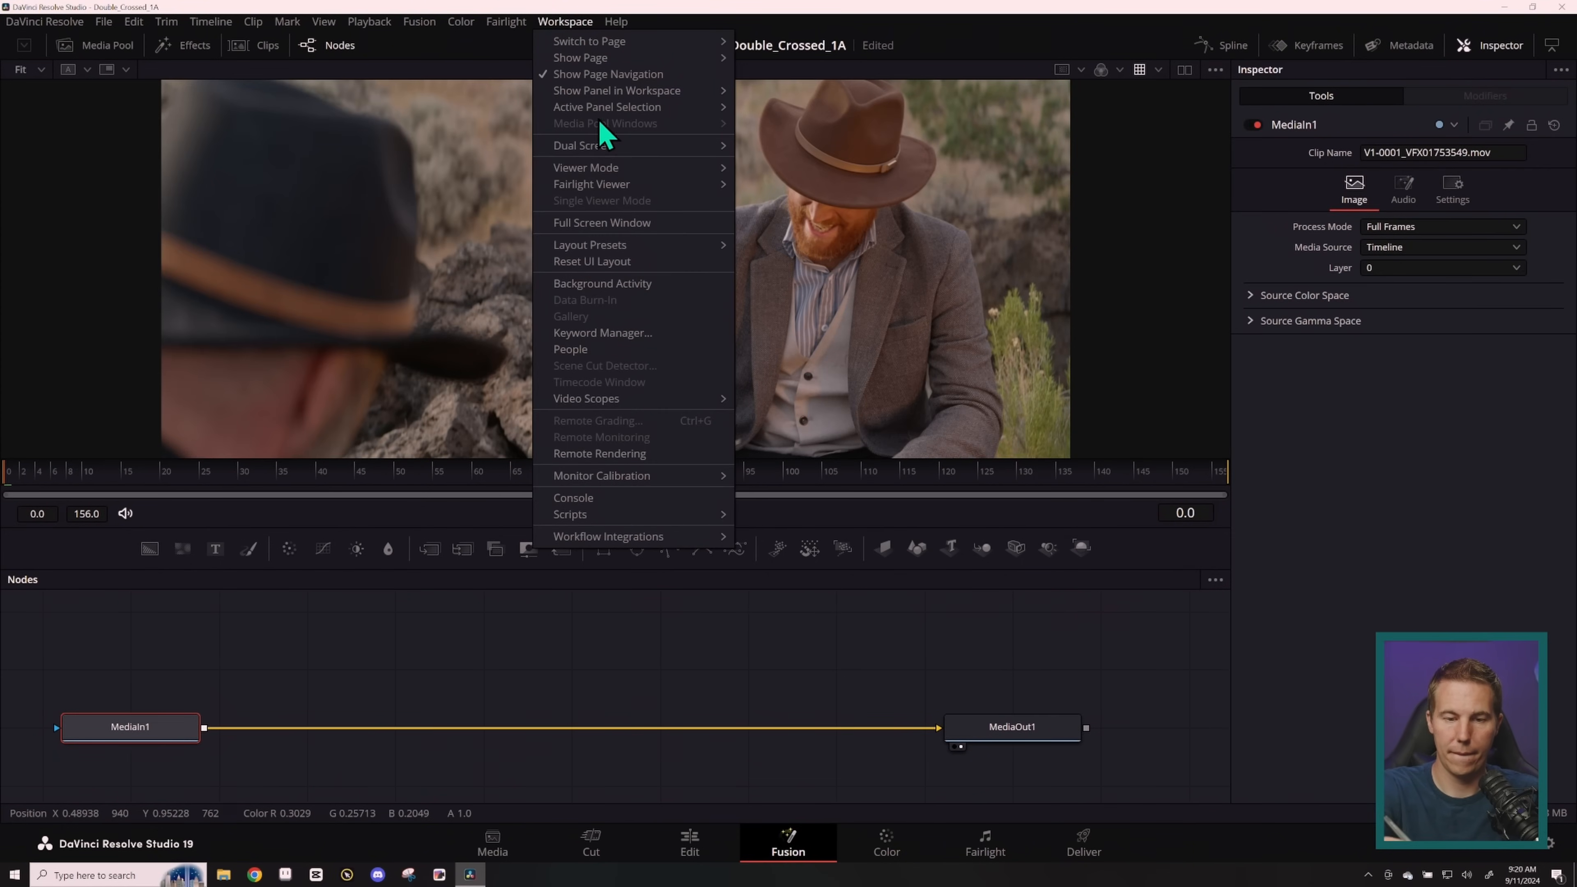
left_click(626, 224)
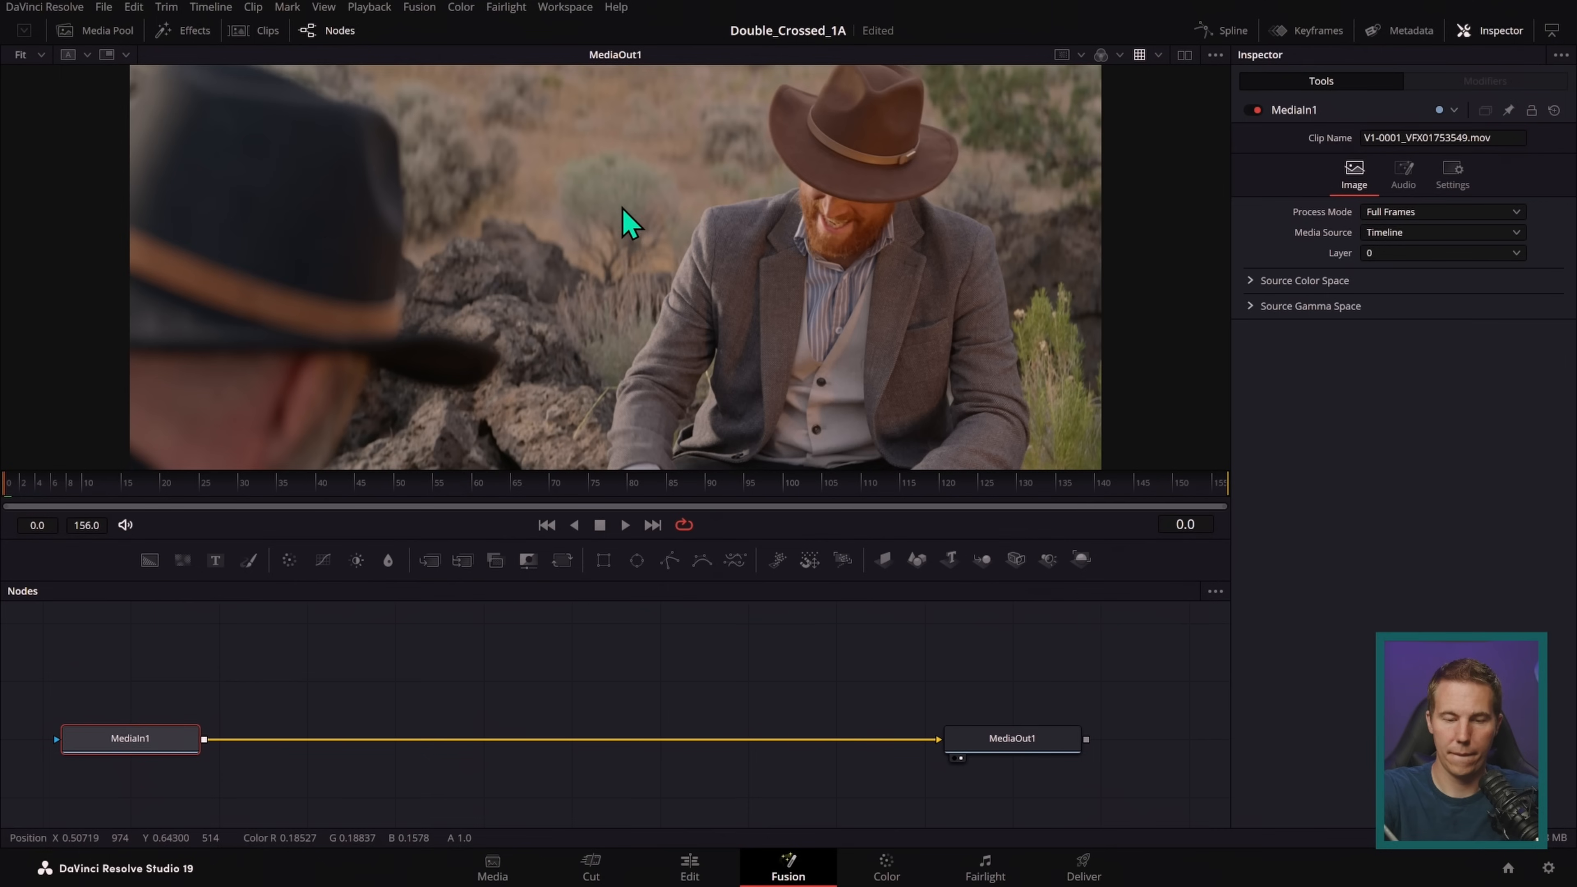
left_click(567, 7)
left_click(607, 61)
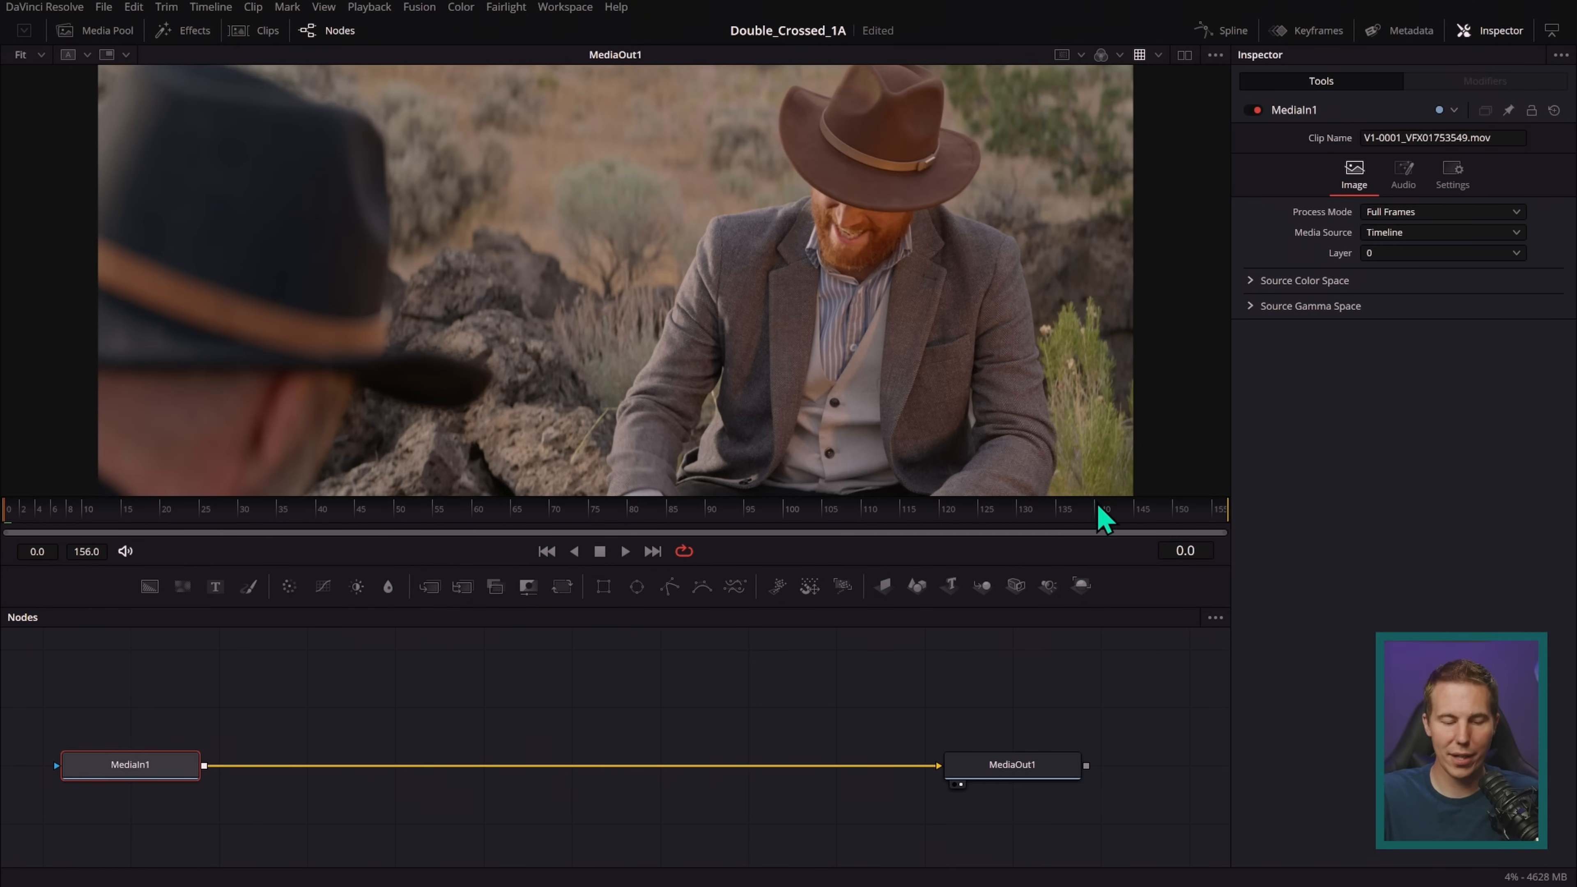
- Bring MediaIn1 and MediaOut1 closer together in the V1-0001 composition and scrub the clip back to frame 2
left_click(950, 765)
key("ctrl+f")
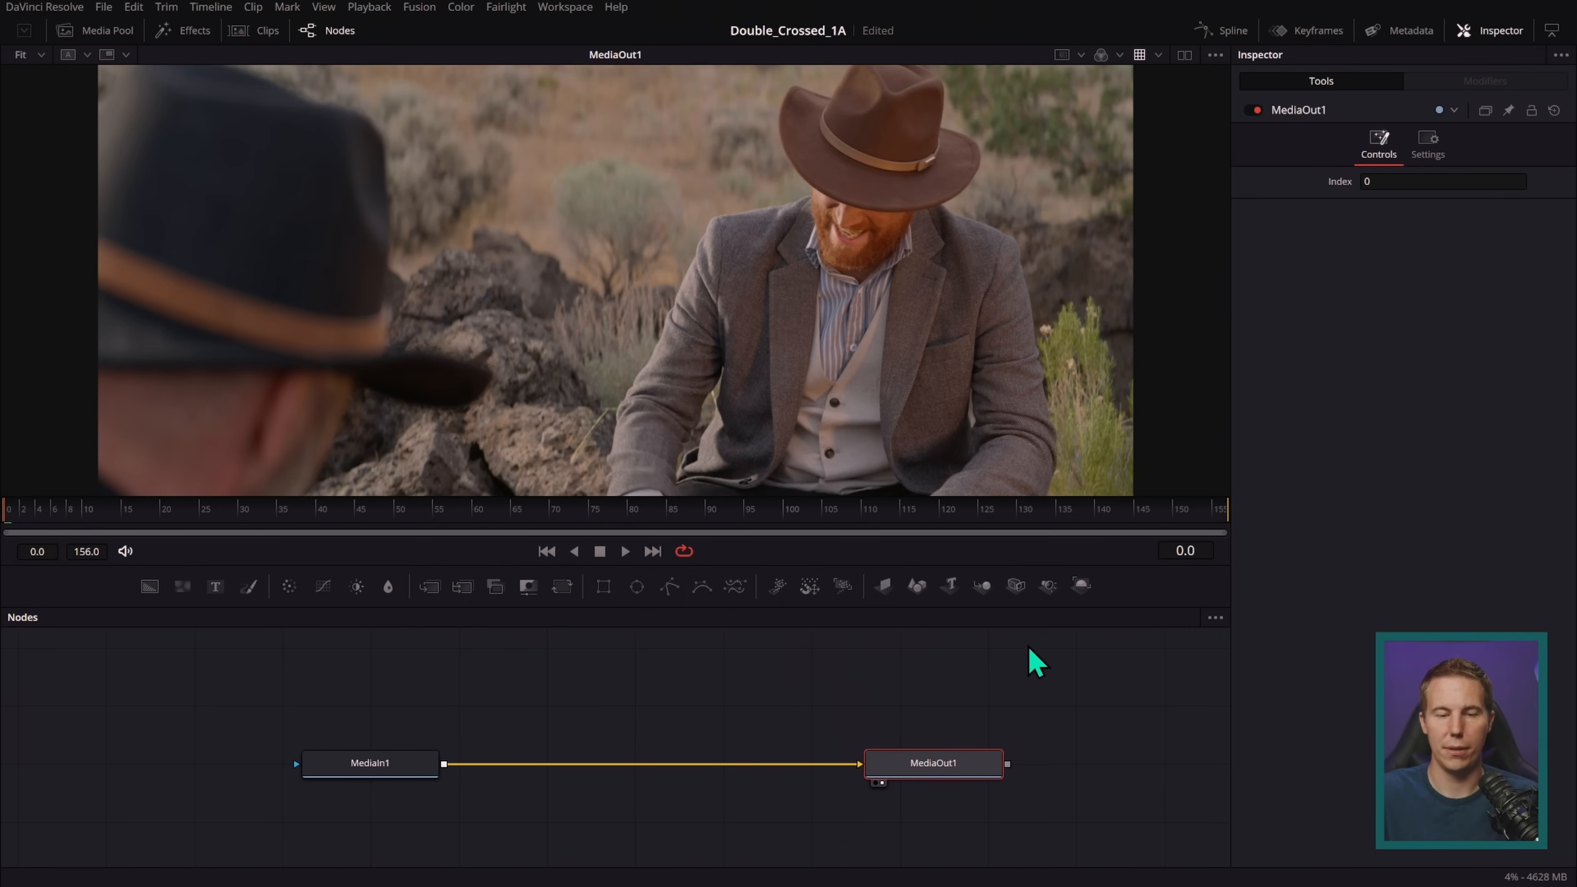
left_click(557, 514)
left_click_drag(556, 514, 258, 511)
mouse_move(64, 531)
left_mouse_down()
mouse_move(951, 535)
mouse_move(230, 525)
mouse_move(46, 546)
left_mouse_up()
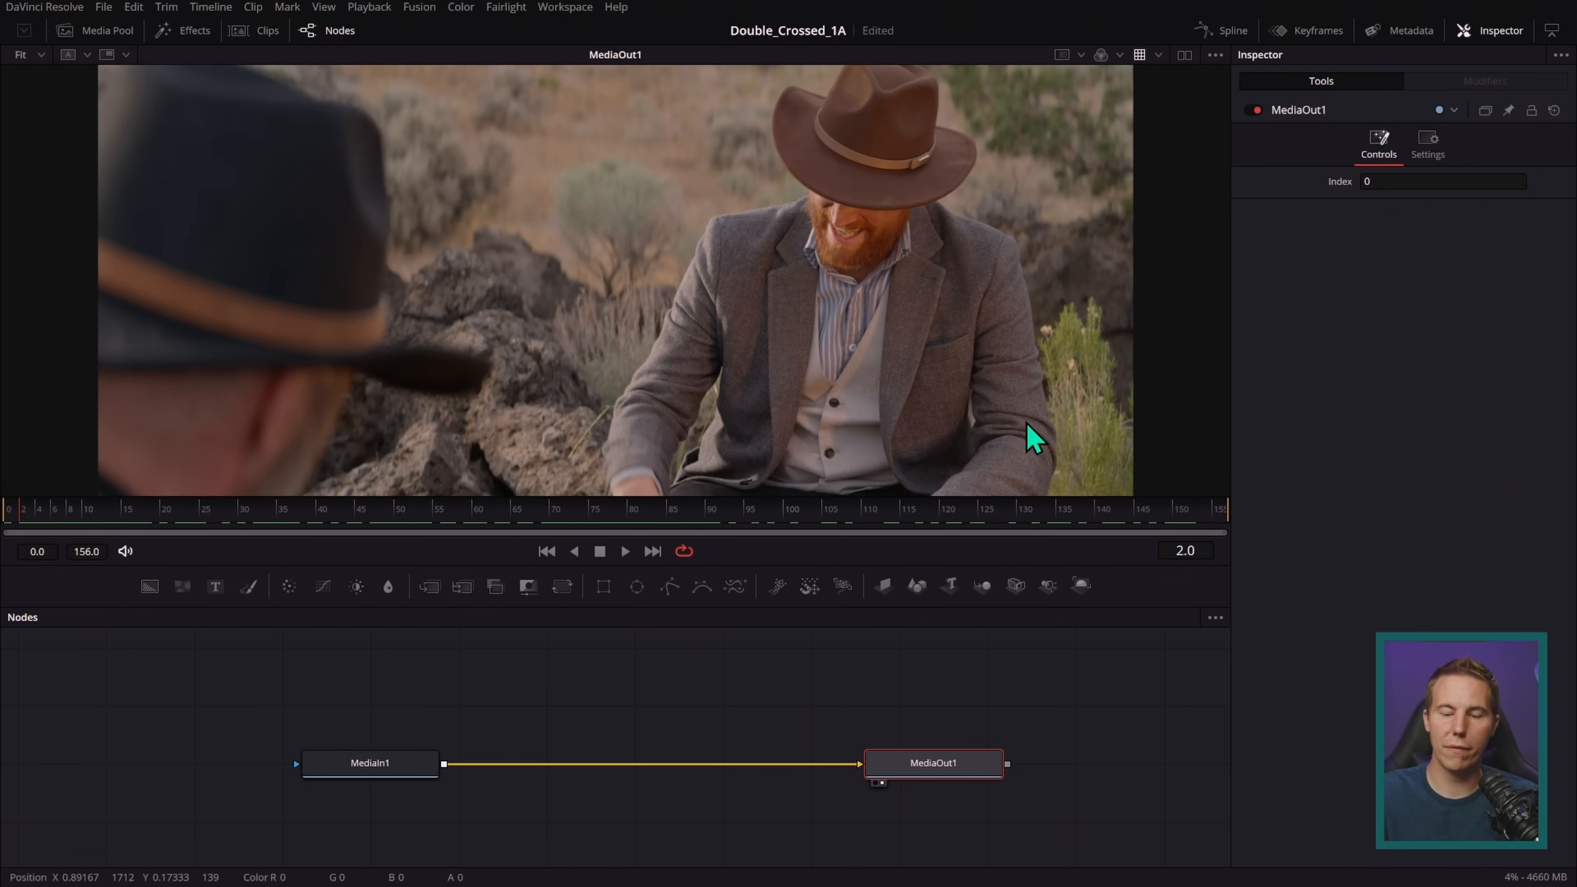
- Switch the Fusion page from a single viewer to dual viewers
key("F9")
left_click_drag(1197, 39, 1170, 75)
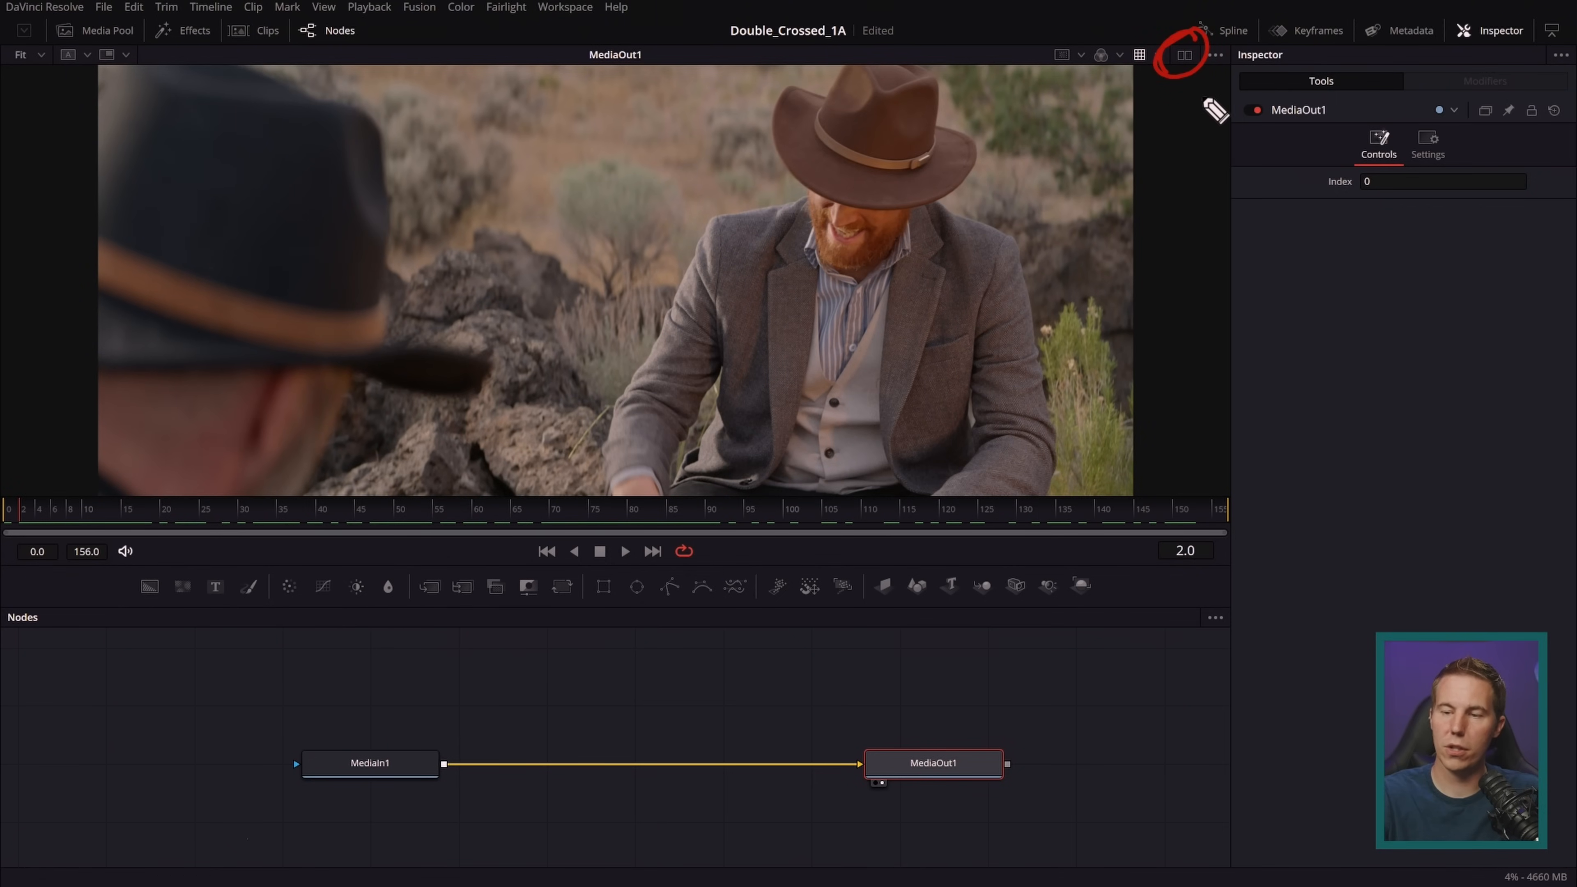
key("F9")
left_click(1185, 56)
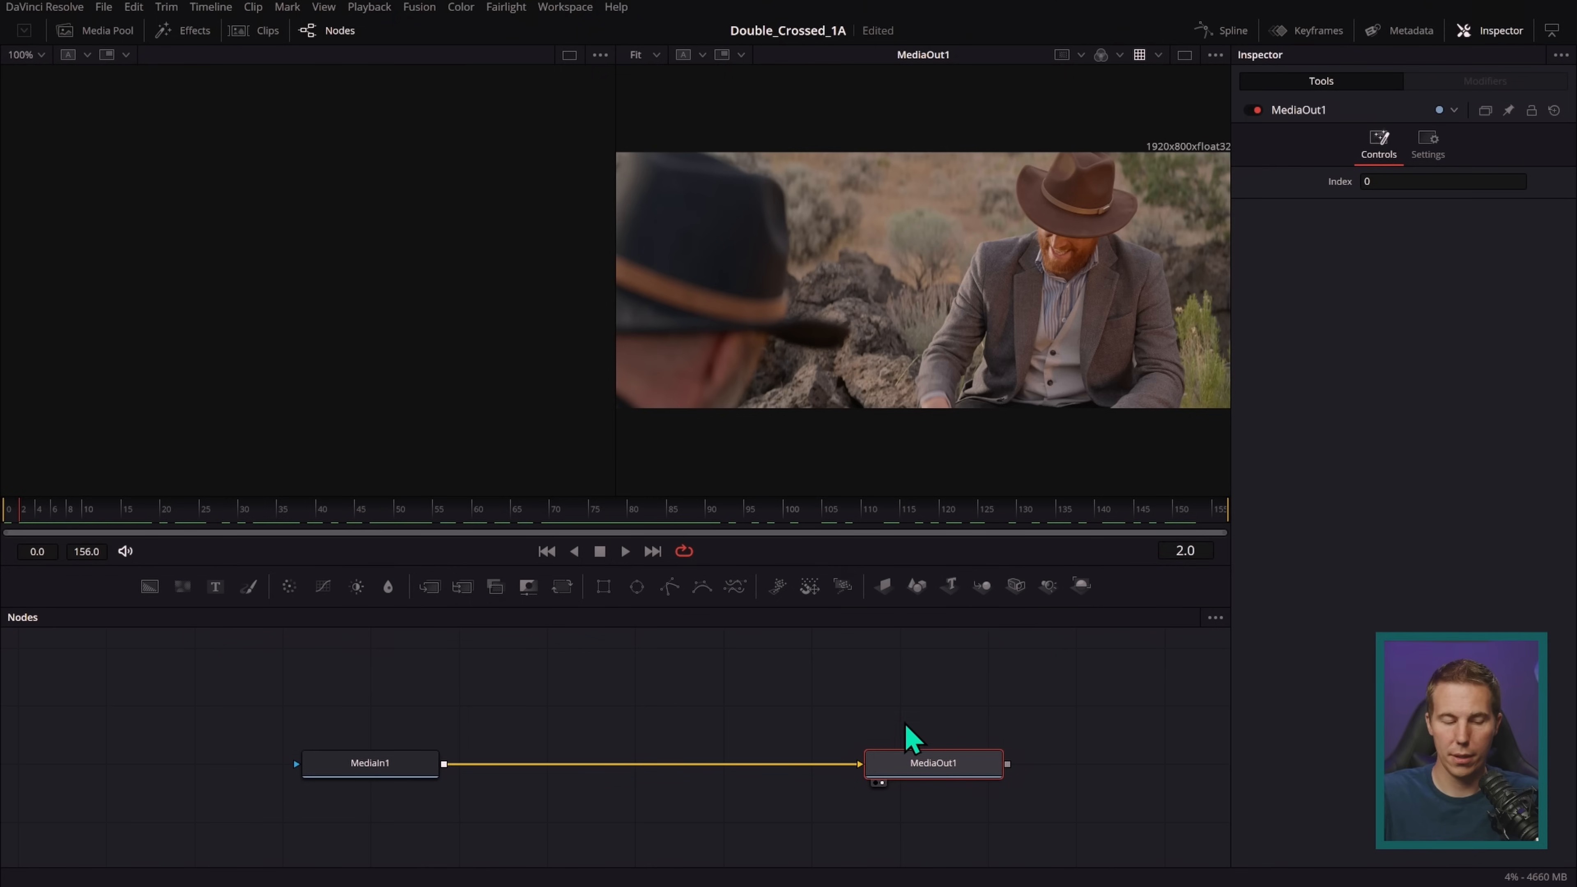
- Insert a Color Corrector between MediaIn1 and MediaOut1 and tint the image strongly blue
left_click_drag(289, 589, 664, 768)
left_click_drag(1444, 293, 1361, 438)
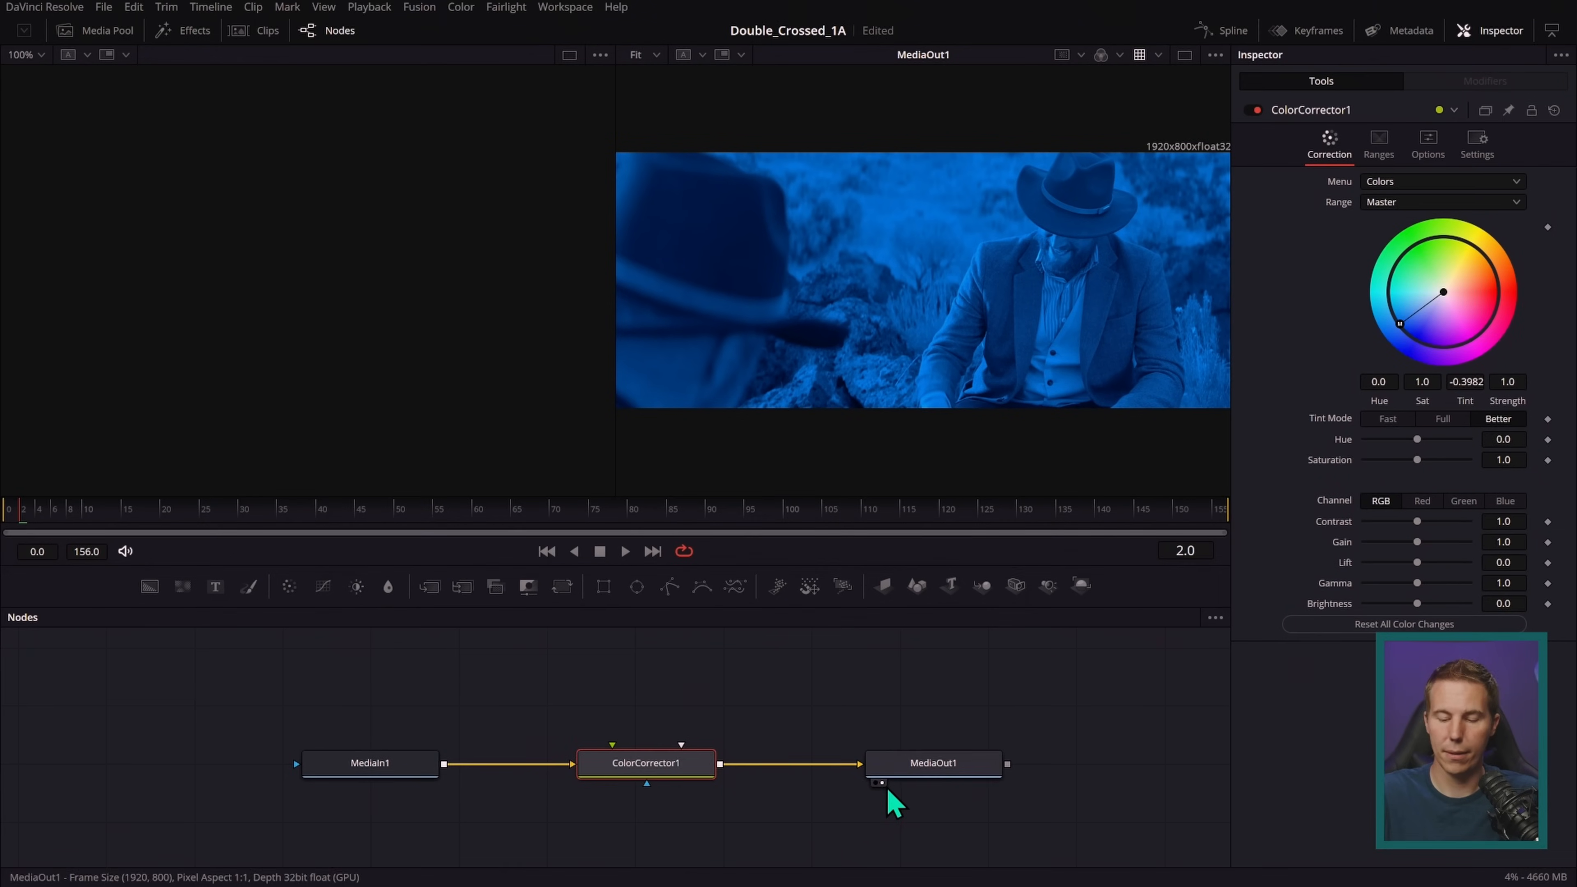
- Show MediaOut1 in both viewers, and switch the first viewer to ColorCorrector1
left_click(882, 784)
left_click(883, 785)
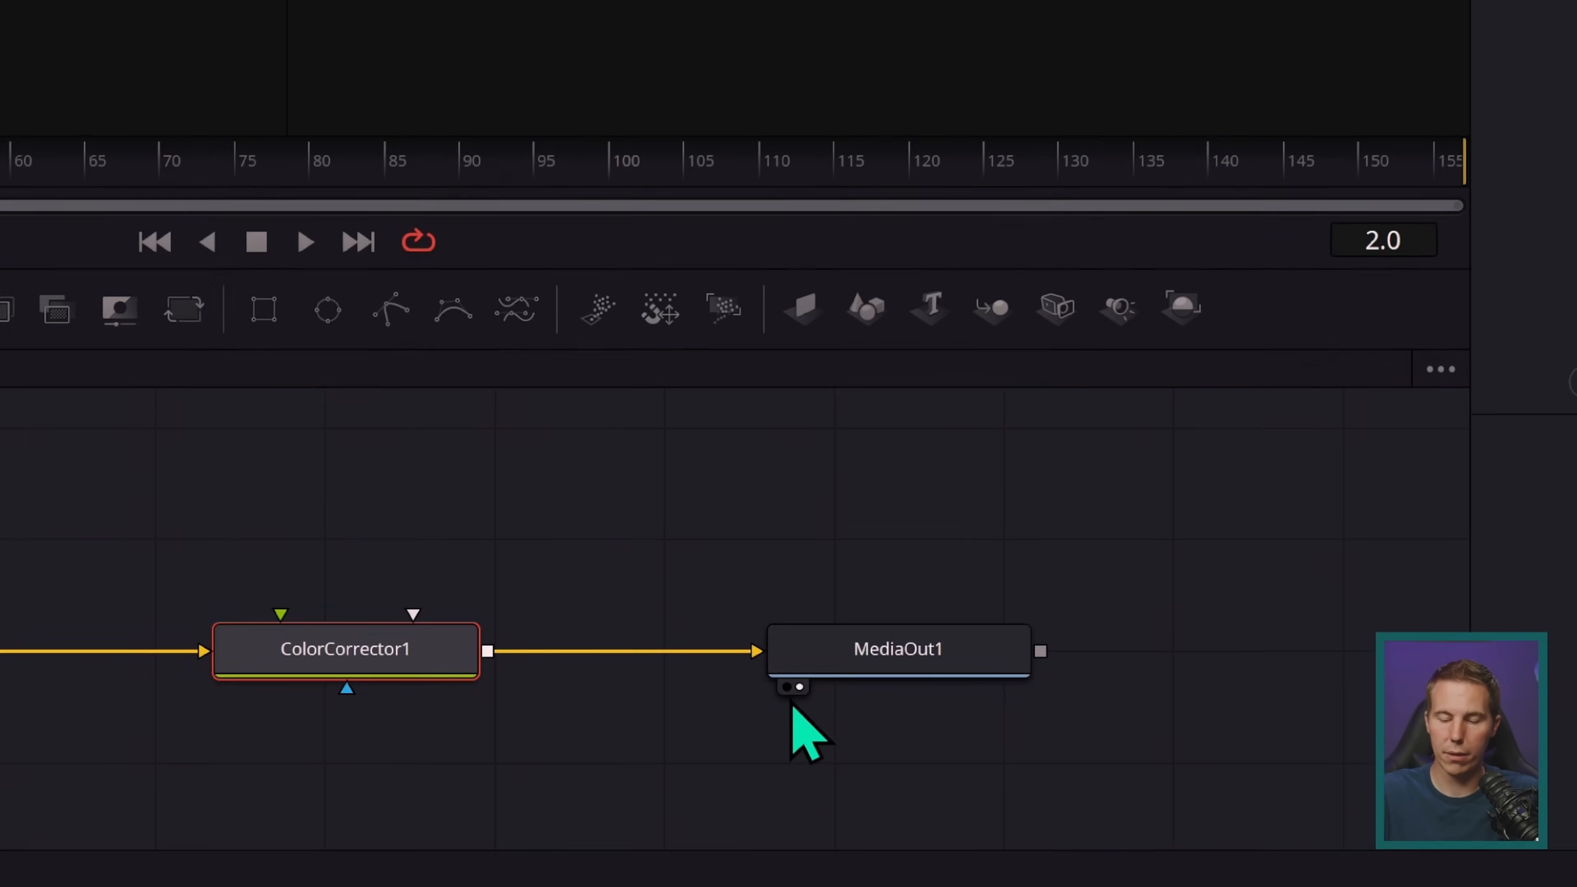
left_click(787, 686)
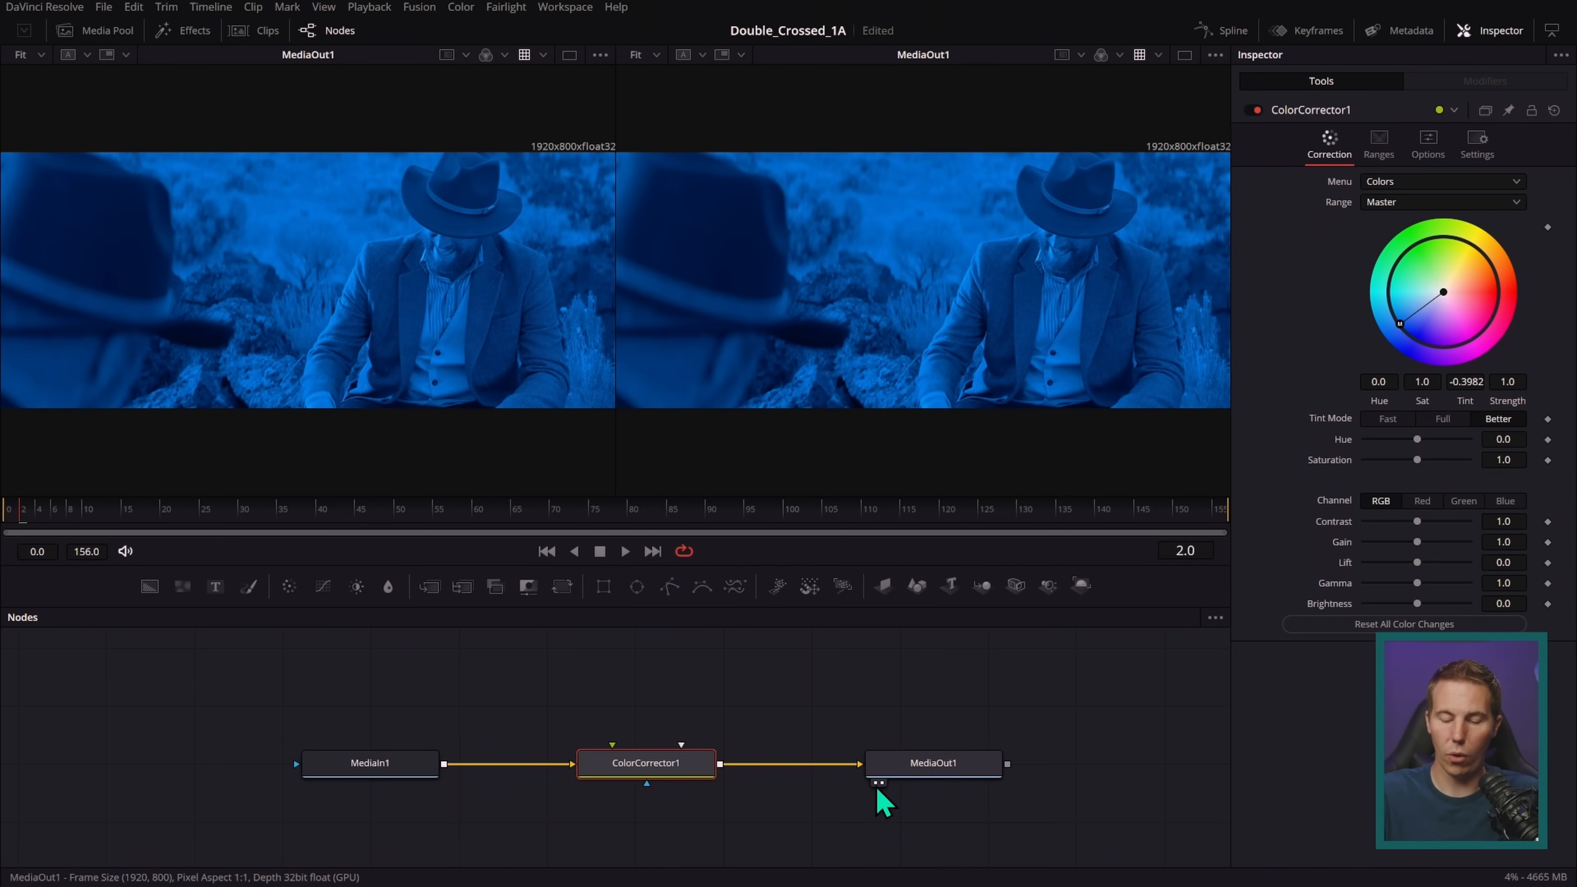
key("1")
key("1")
key("1")
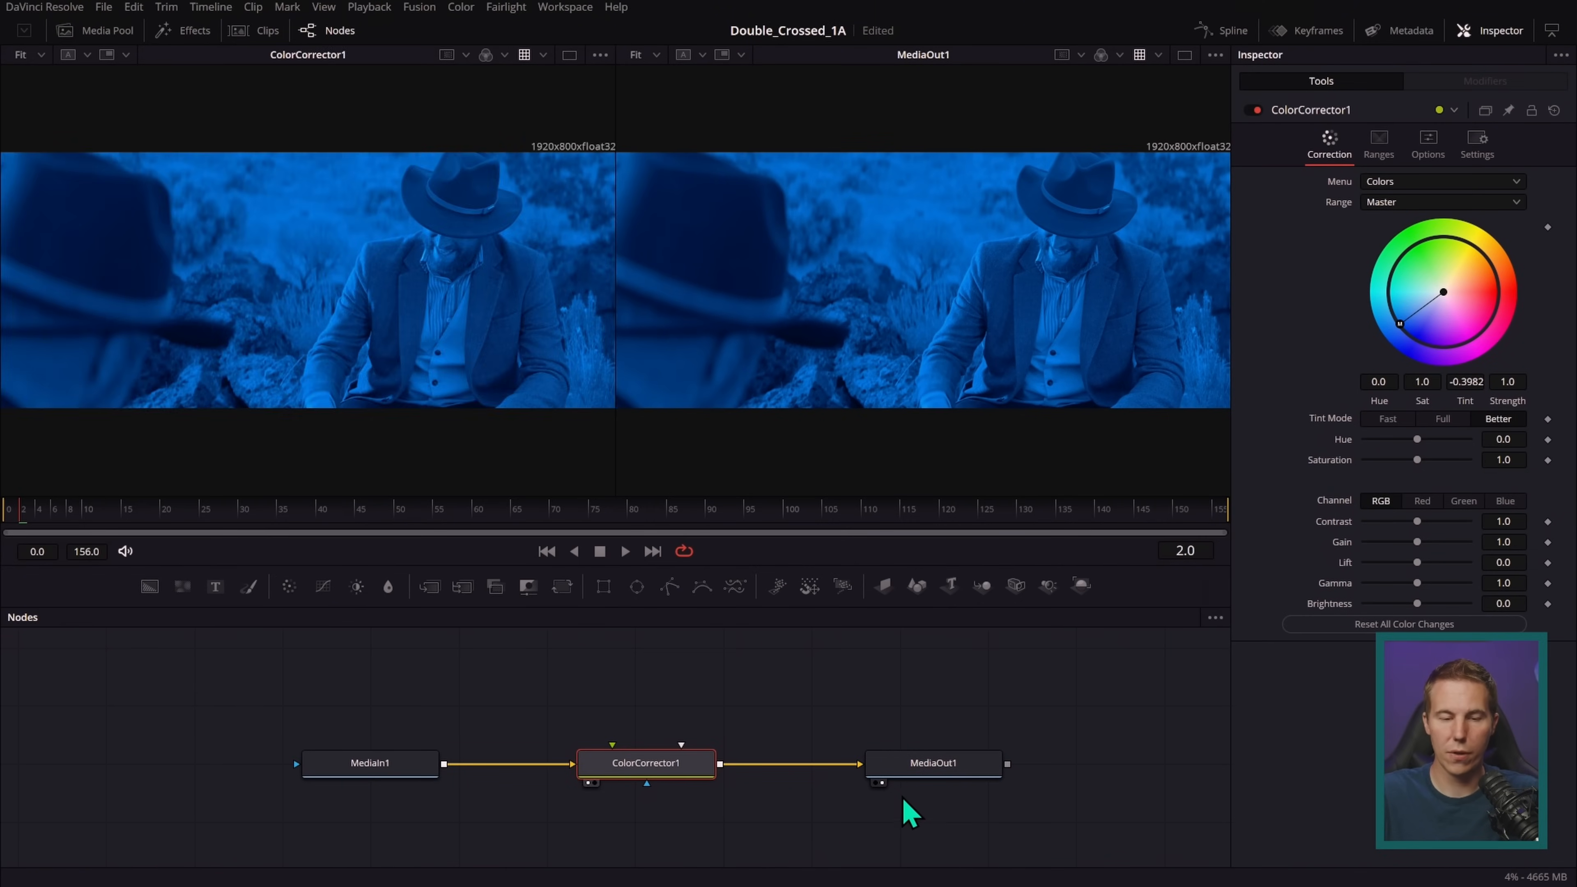
- Load MediaOut1, MediaIn1 and ColorCorrector1 in turn into the first viewer to compare them with the final output
left_click_drag(925, 770, 352, 239)
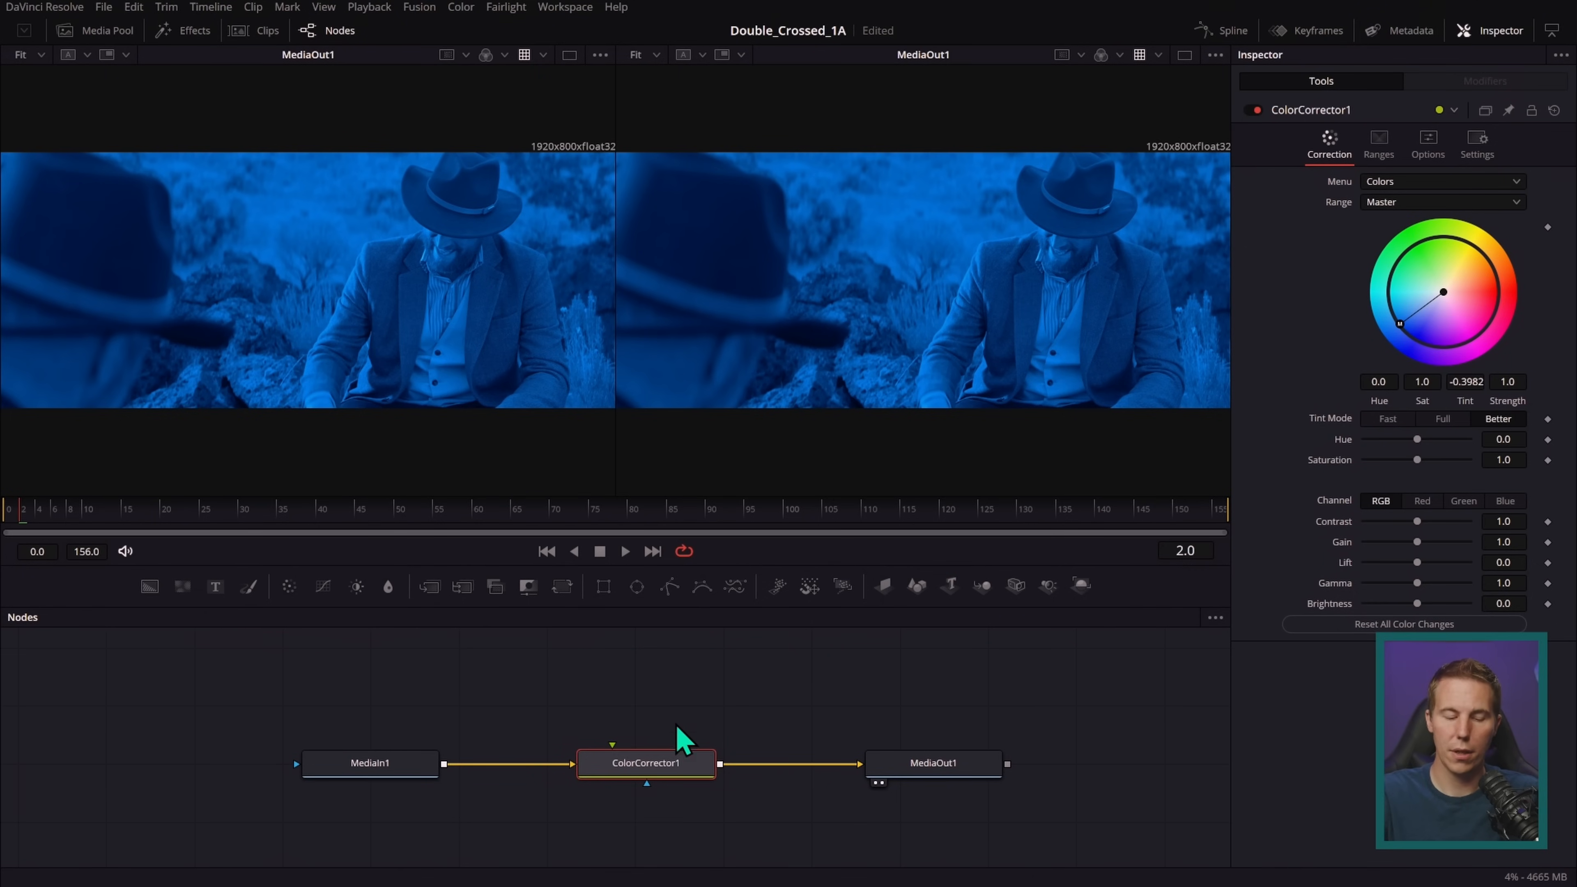
left_click_drag(391, 753, 415, 299)
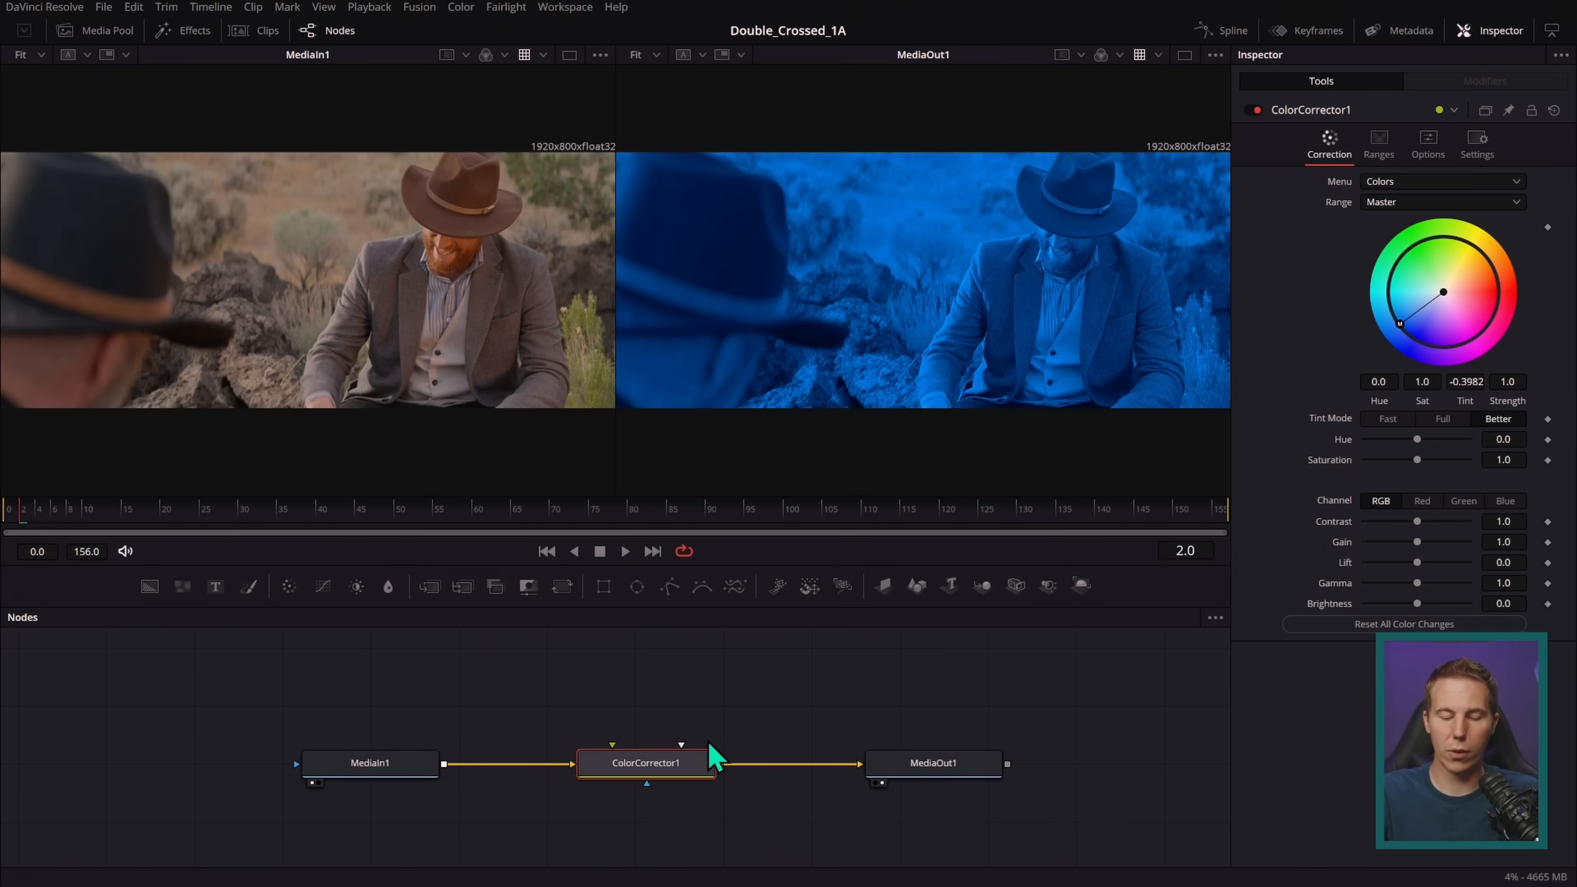
key("1")
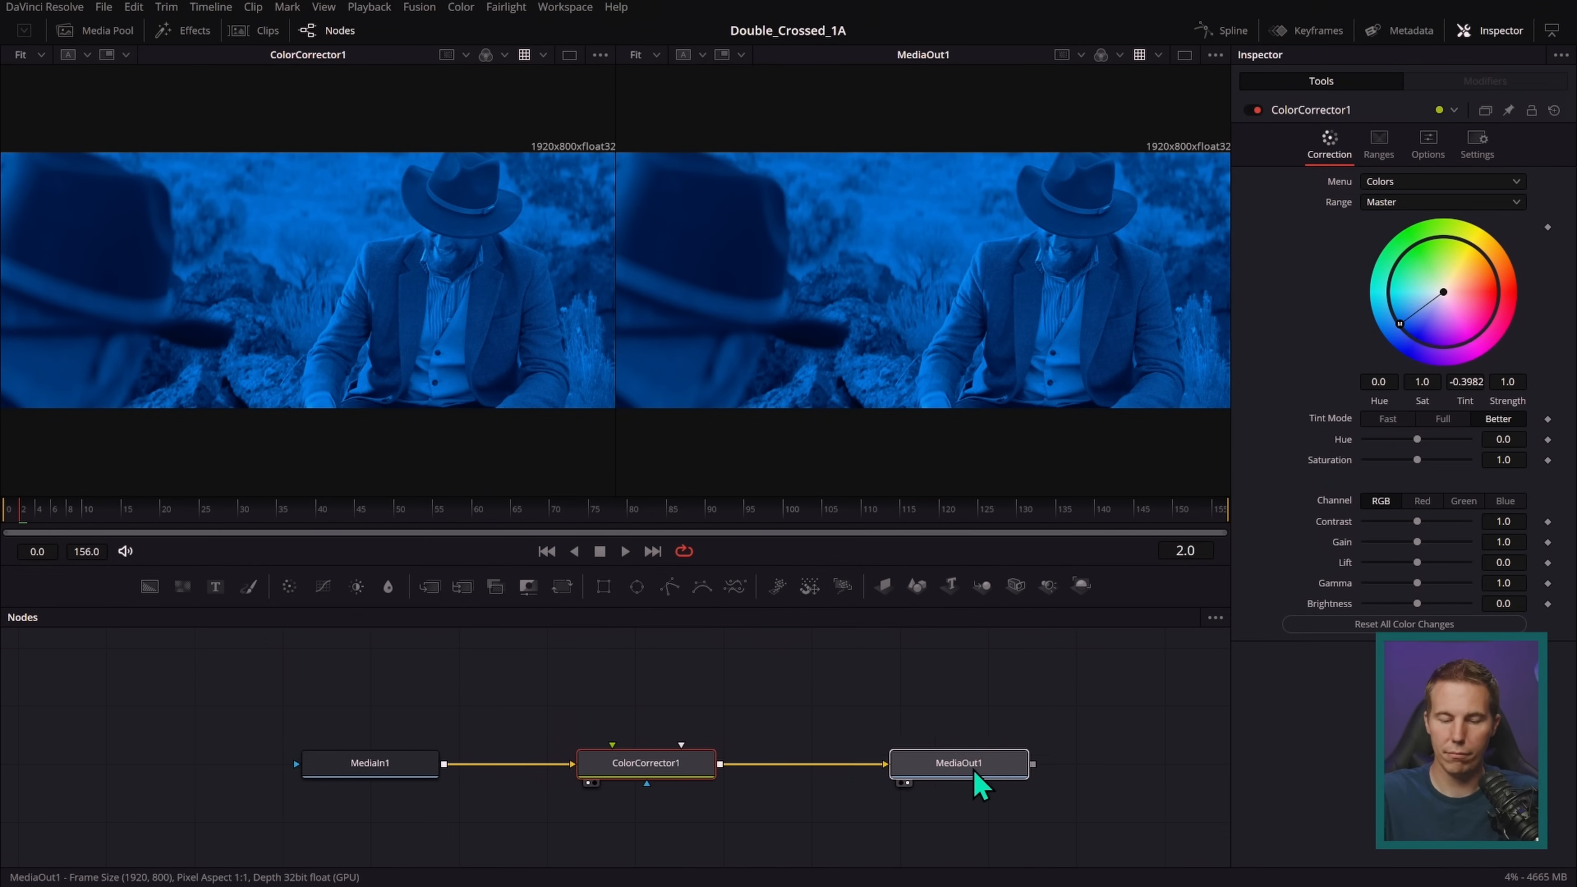
- Make room before MediaOut1, insert a Blur after ColorCorrector1 and set its Blur Size to 44.1
left_click_drag(932, 771, 1031, 782)
left_click_drag(388, 586, 849, 772)
left_click_drag(1027, 785, 1049, 772)
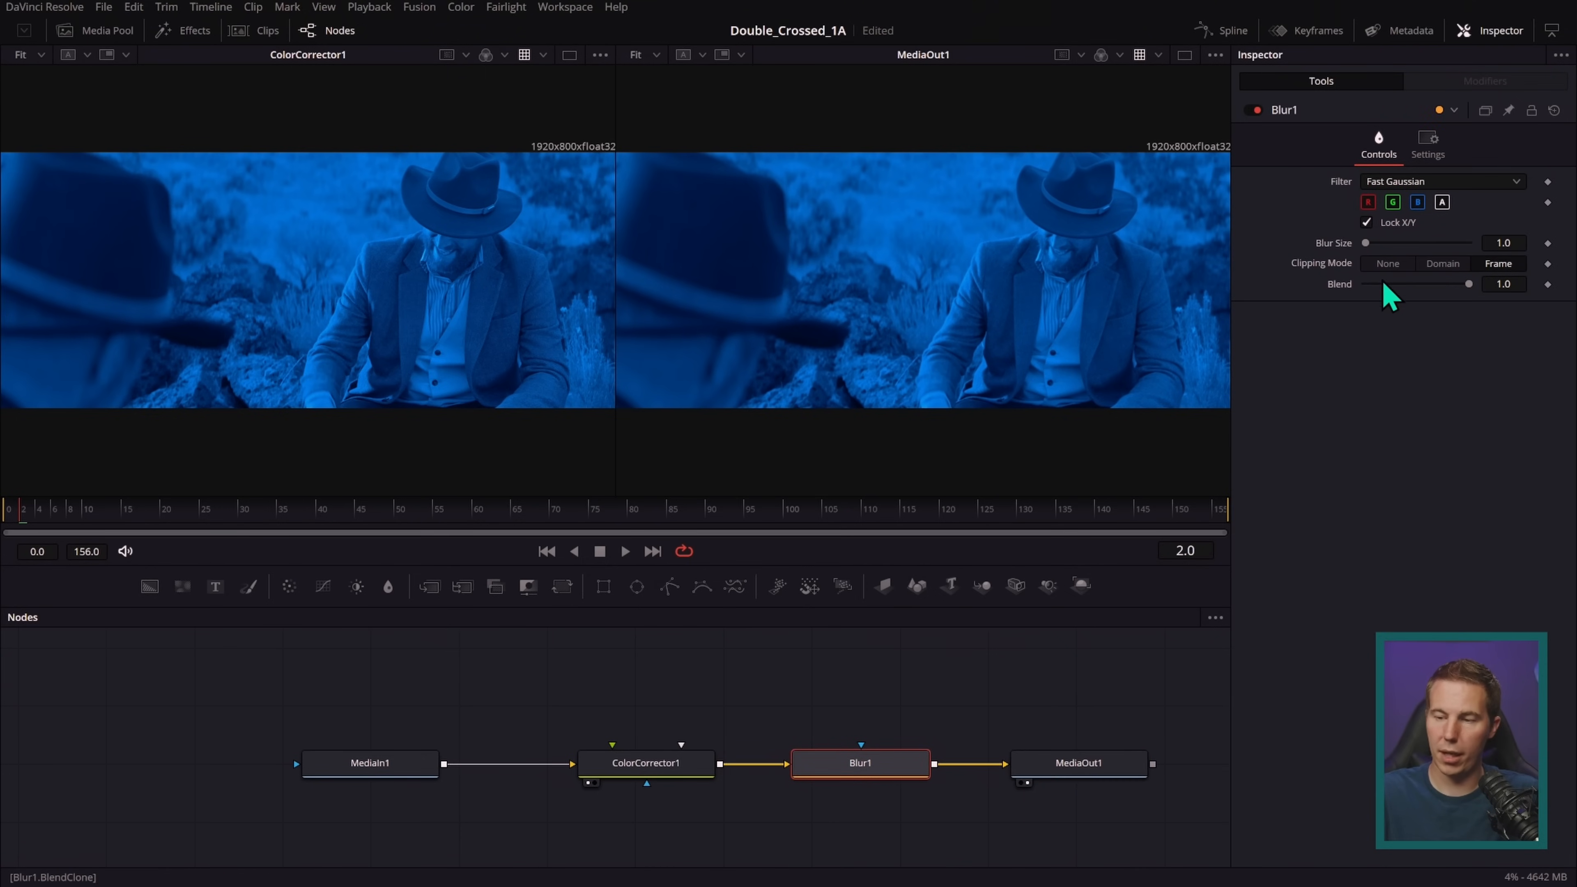
left_click_drag(1365, 243, 1411, 246)
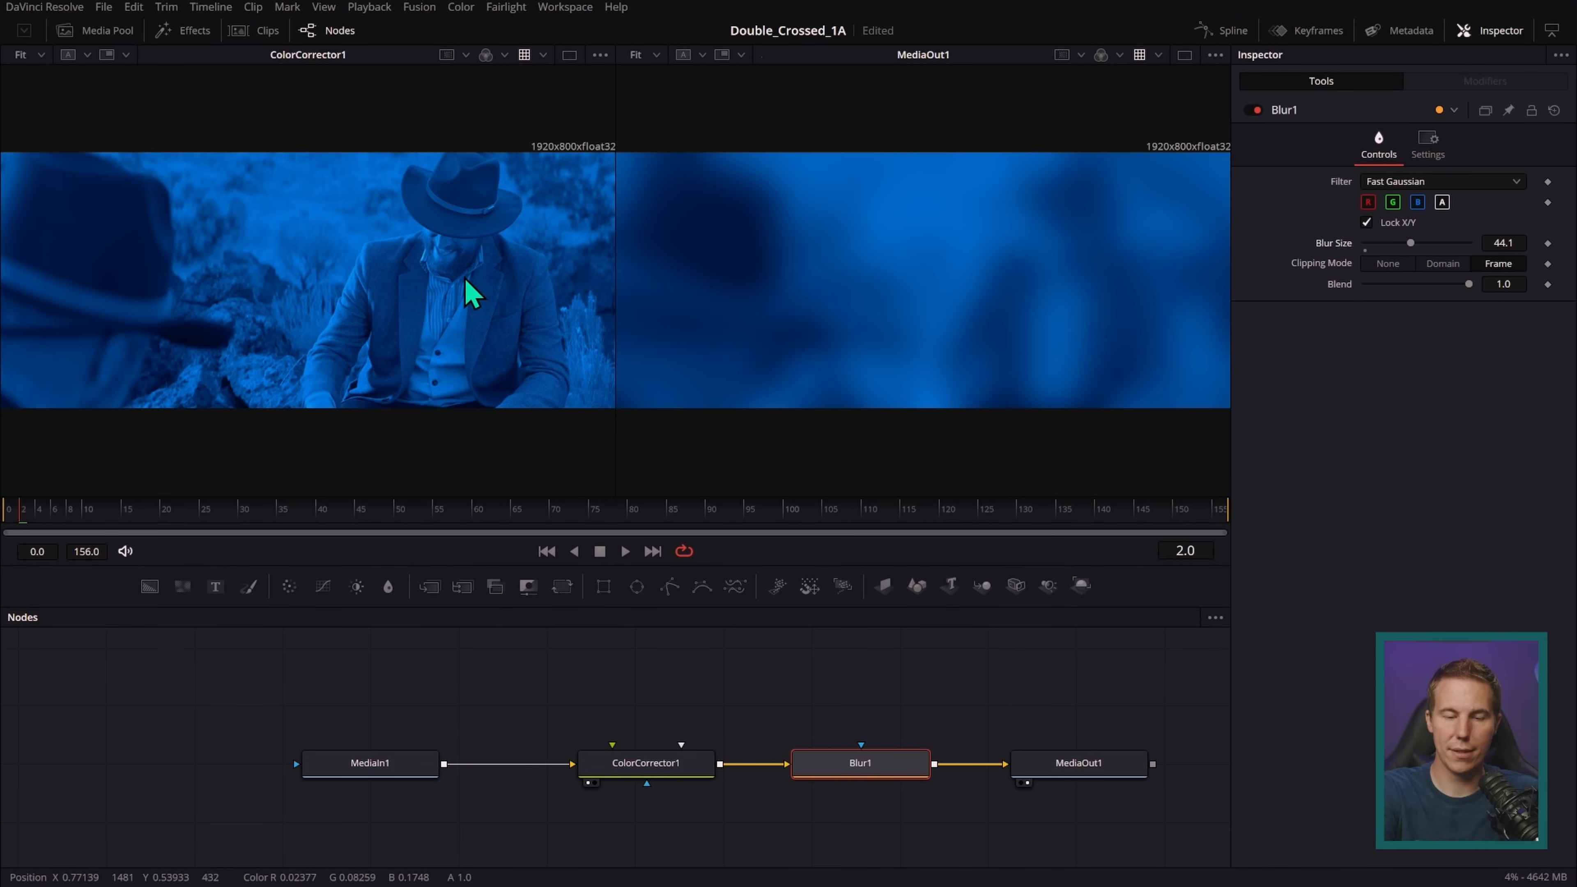
- Compare stages of the chain by alternating MediaIn1 and ColorCorrector1 in the first viewer, and Blur1 and MediaOut1 in the second
key("1")
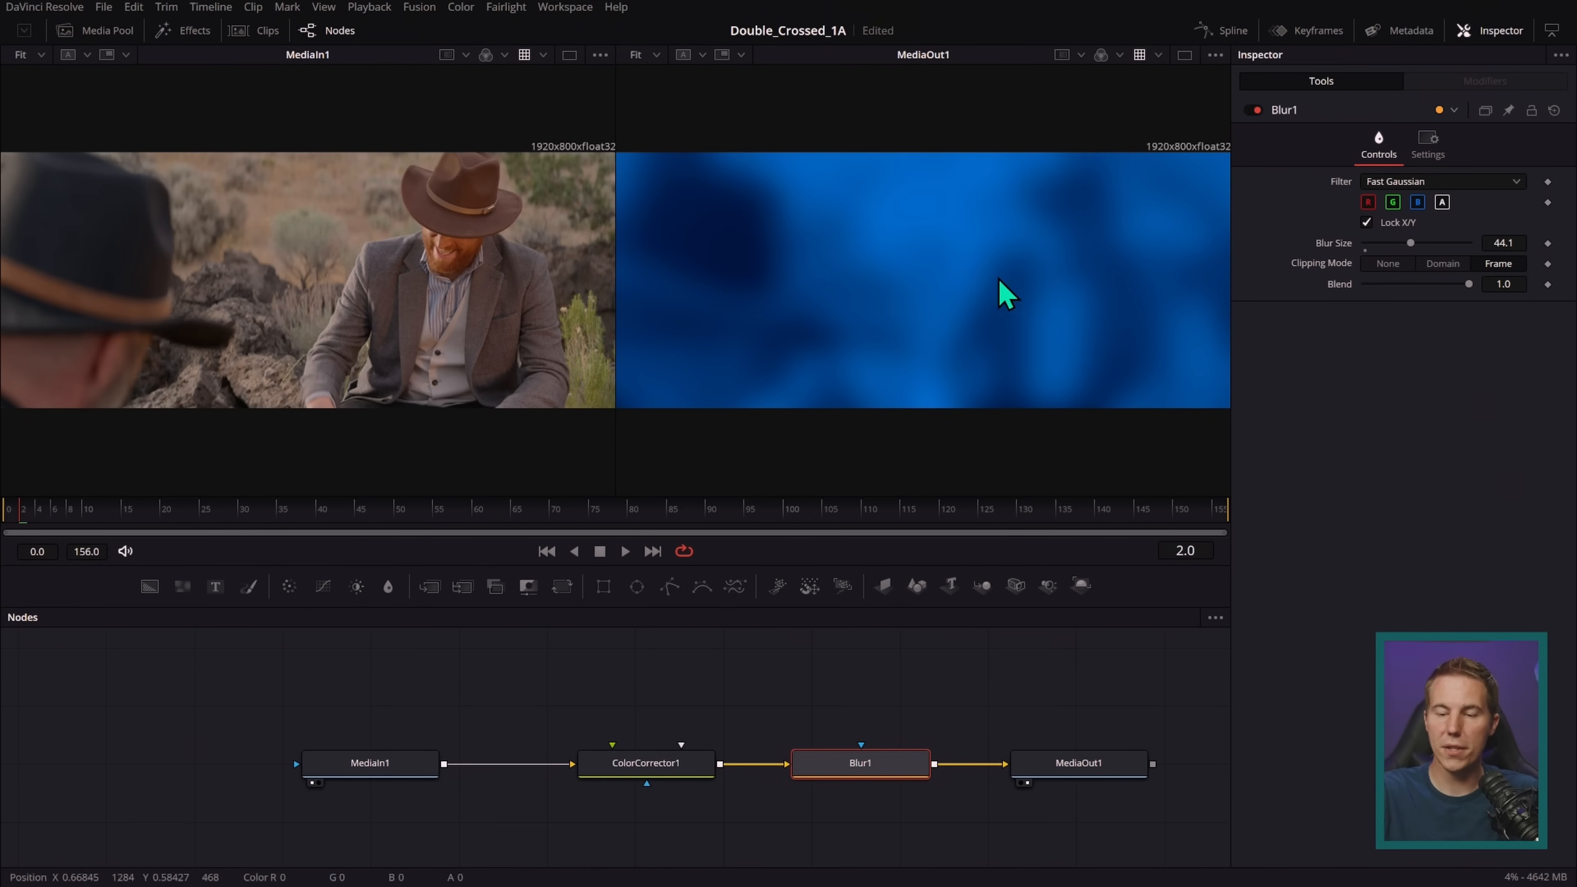
left_click_drag(894, 765, 960, 299)
left_click_drag(652, 771, 465, 162)
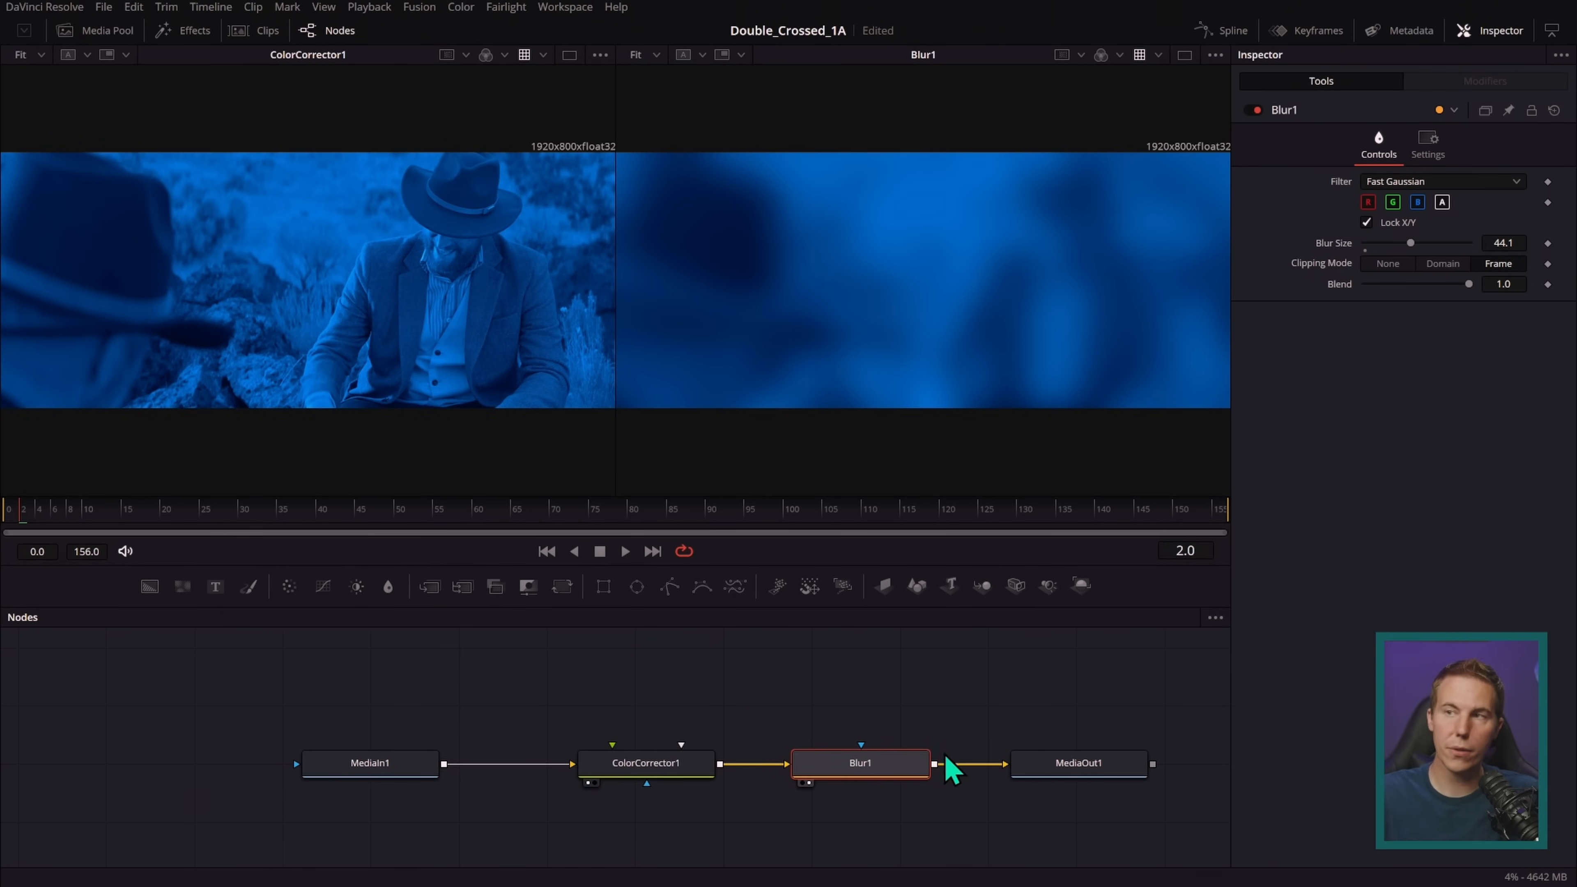
left_click_drag(1056, 763, 1050, 341)
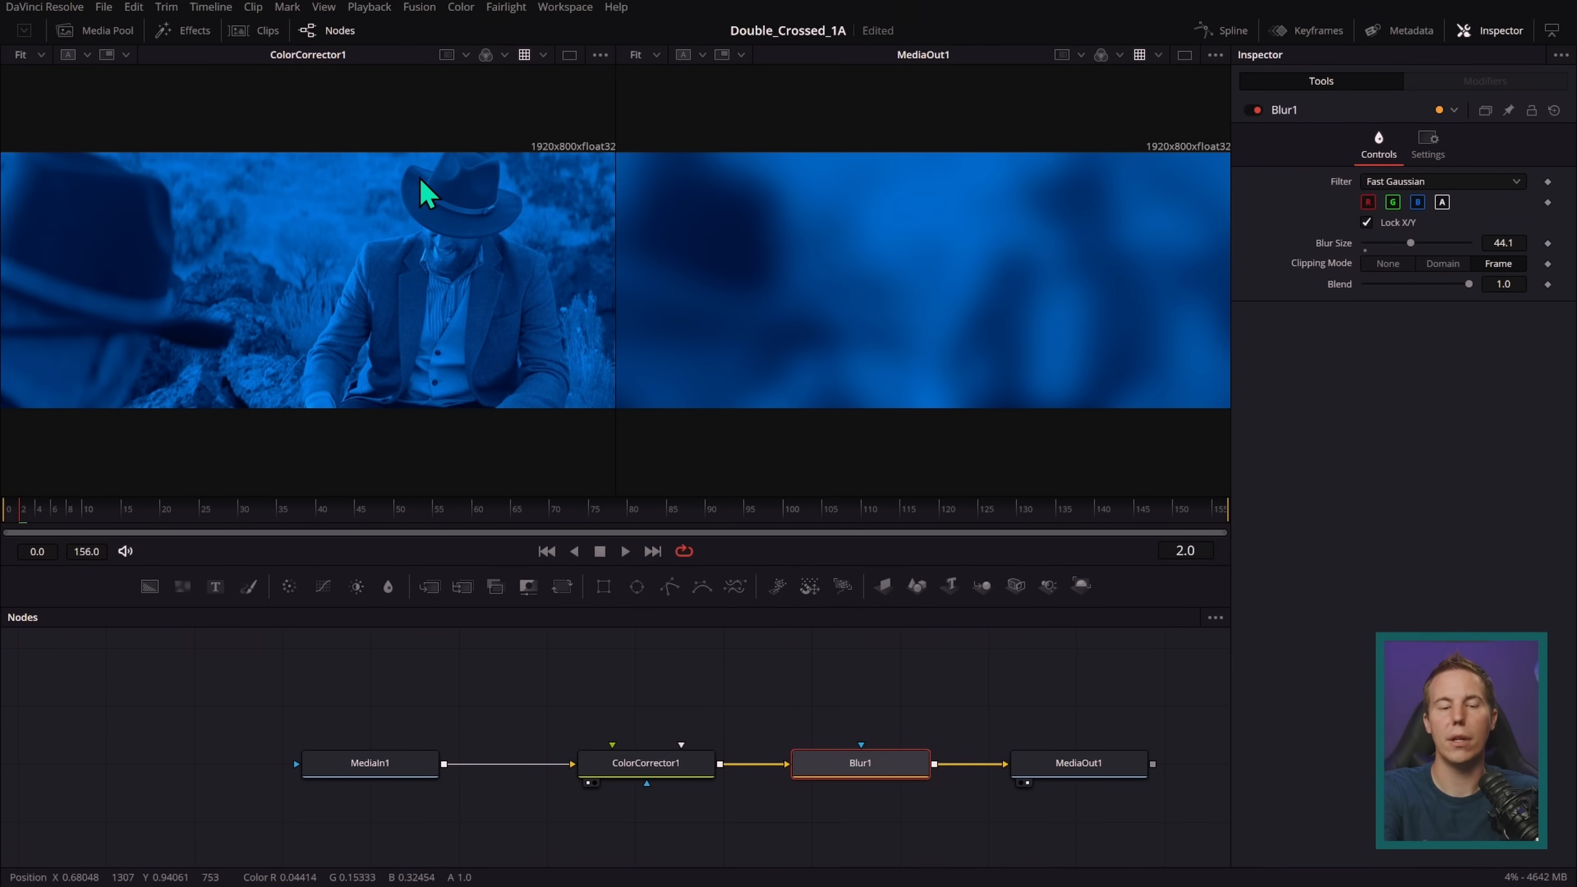
key("1")
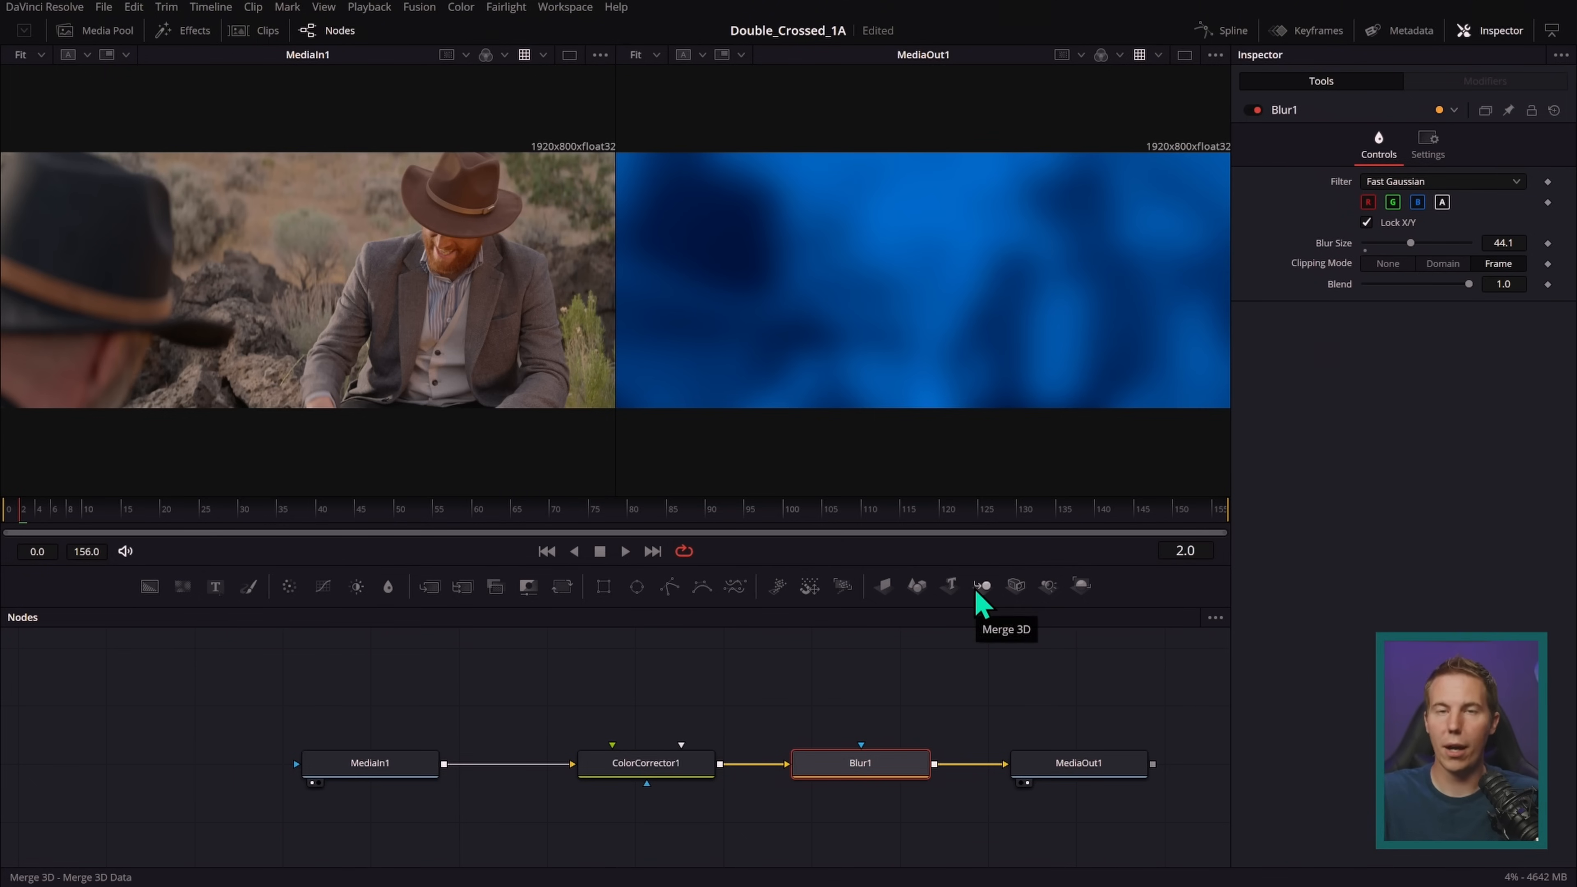
- Delete ColorCorrector1 and Blur1 from between MediaIn1 and MediaOut1
left_click(686, 776, "ctrl")
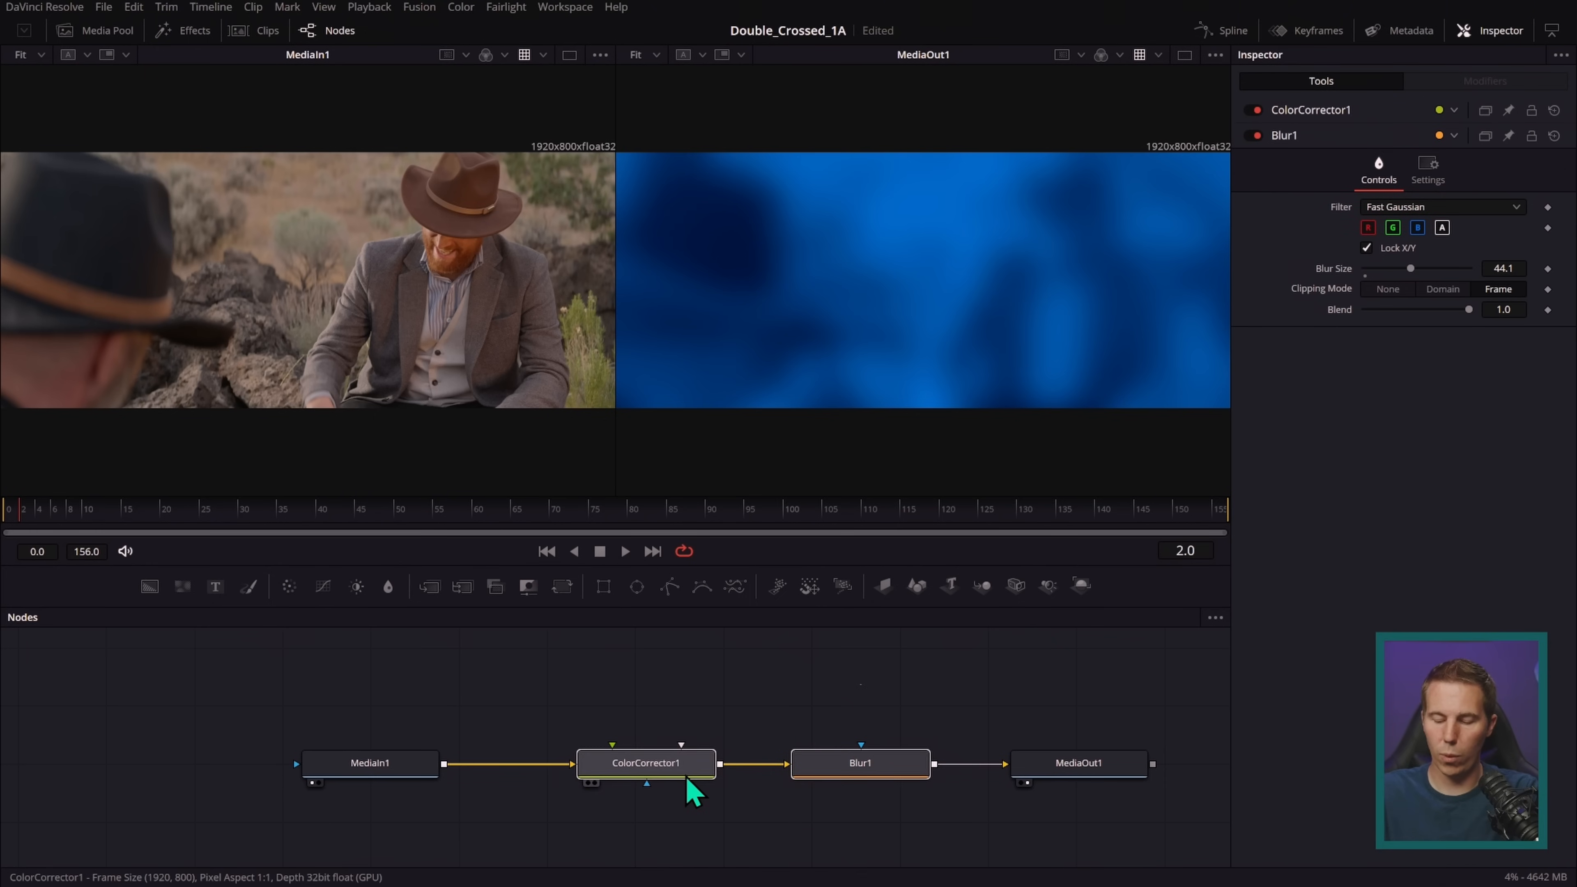
key("Delete")
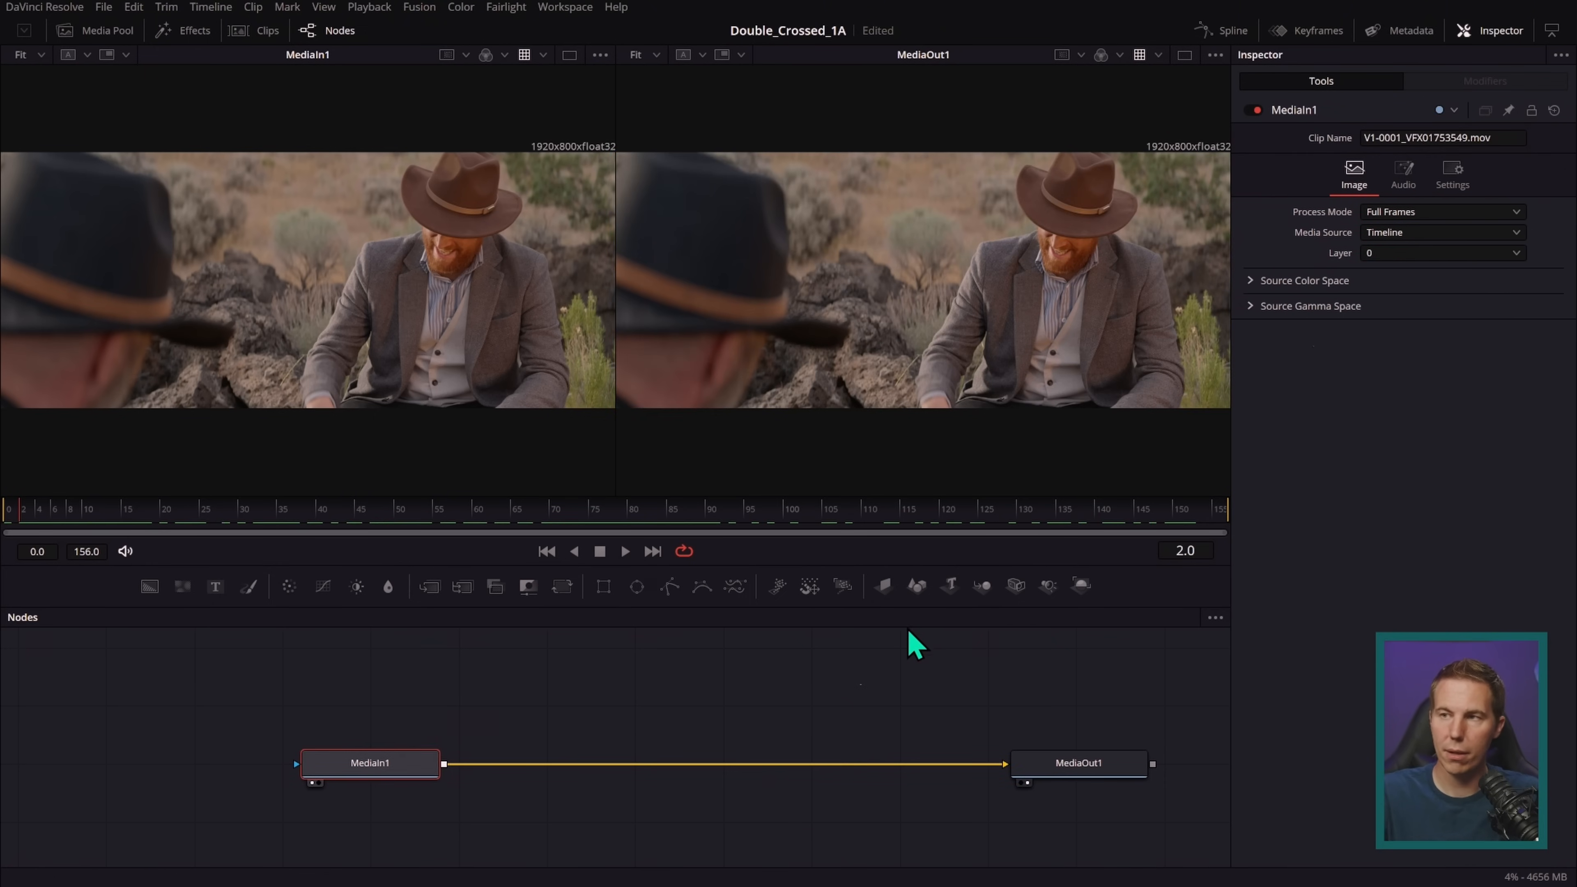
- Show the page navigation and, through the Edit page timeline, open the shot marked "VFX - Fire / Smoke" in Fusion
left_click(572, 8)
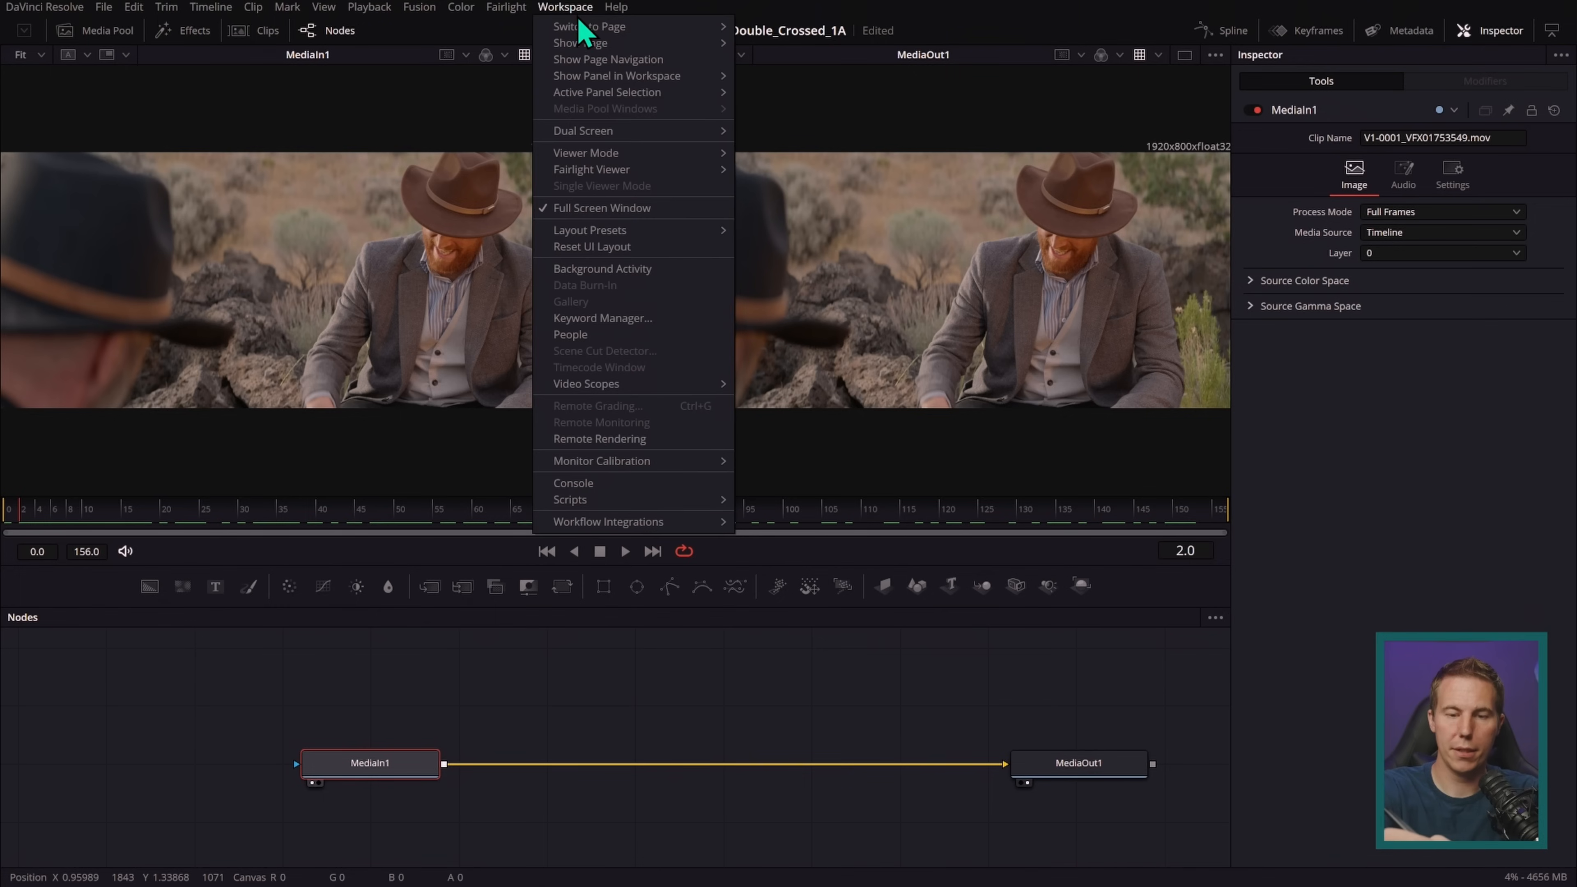
left_click(572, 8)
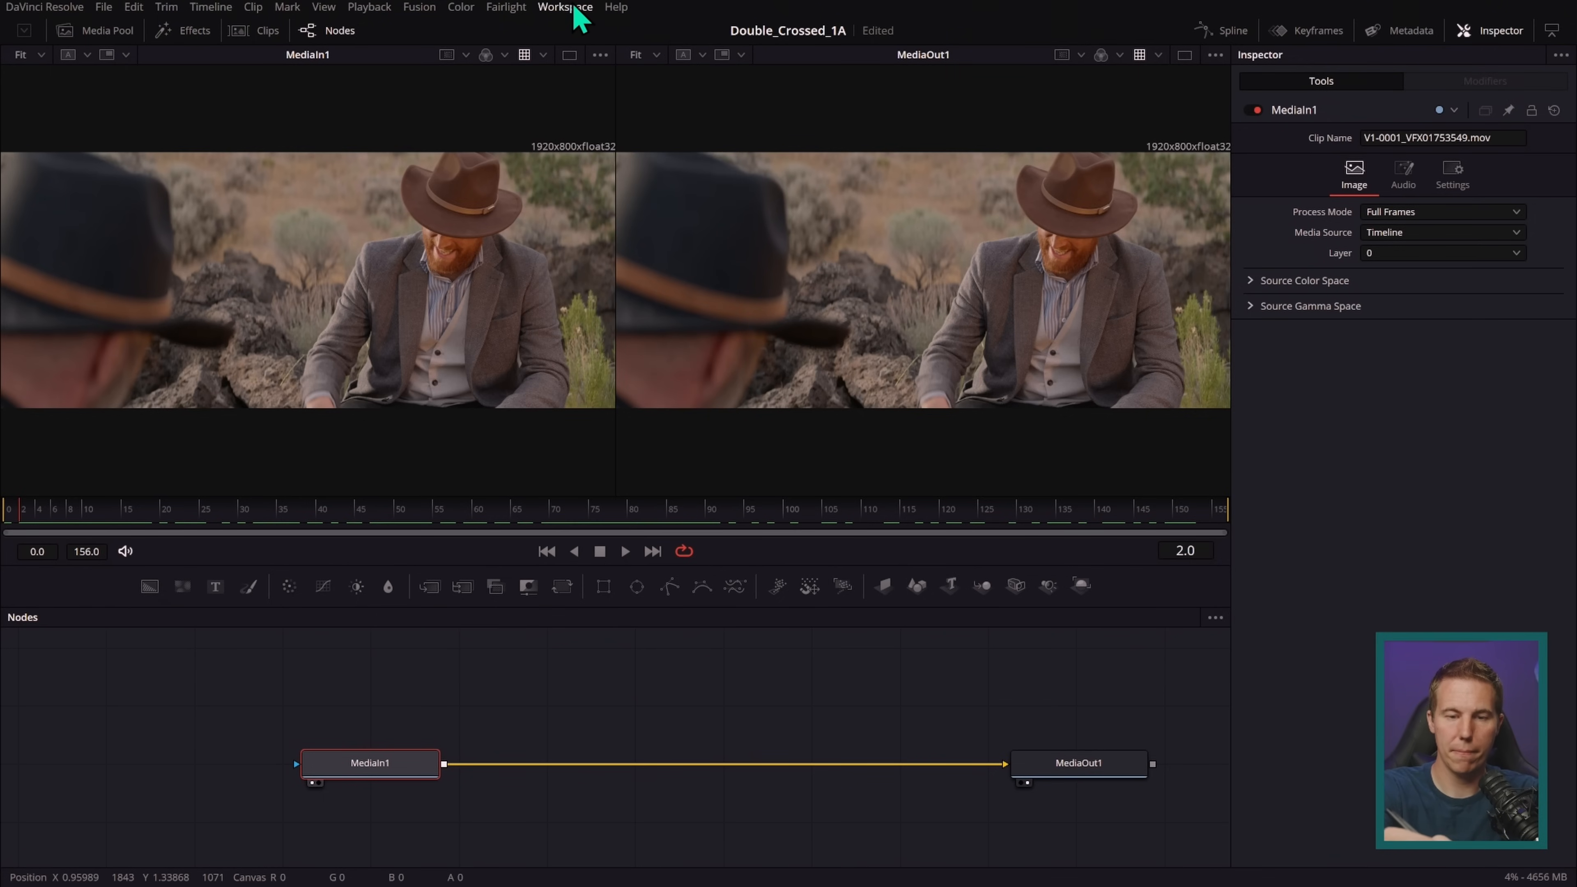
left_click(574, 9)
left_click(623, 63)
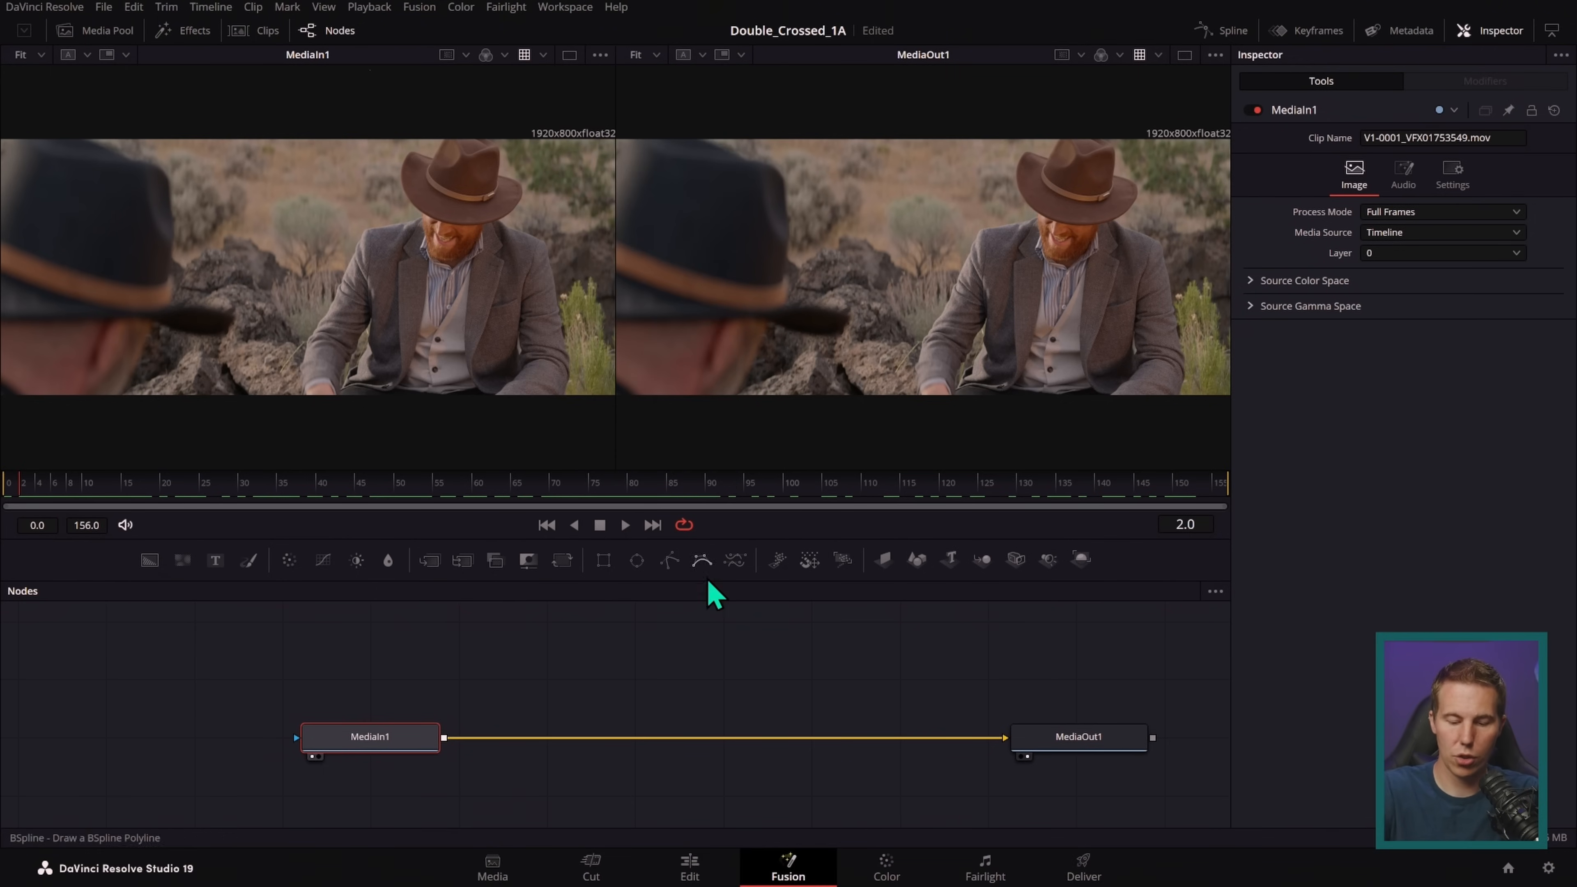
left_click(708, 878)
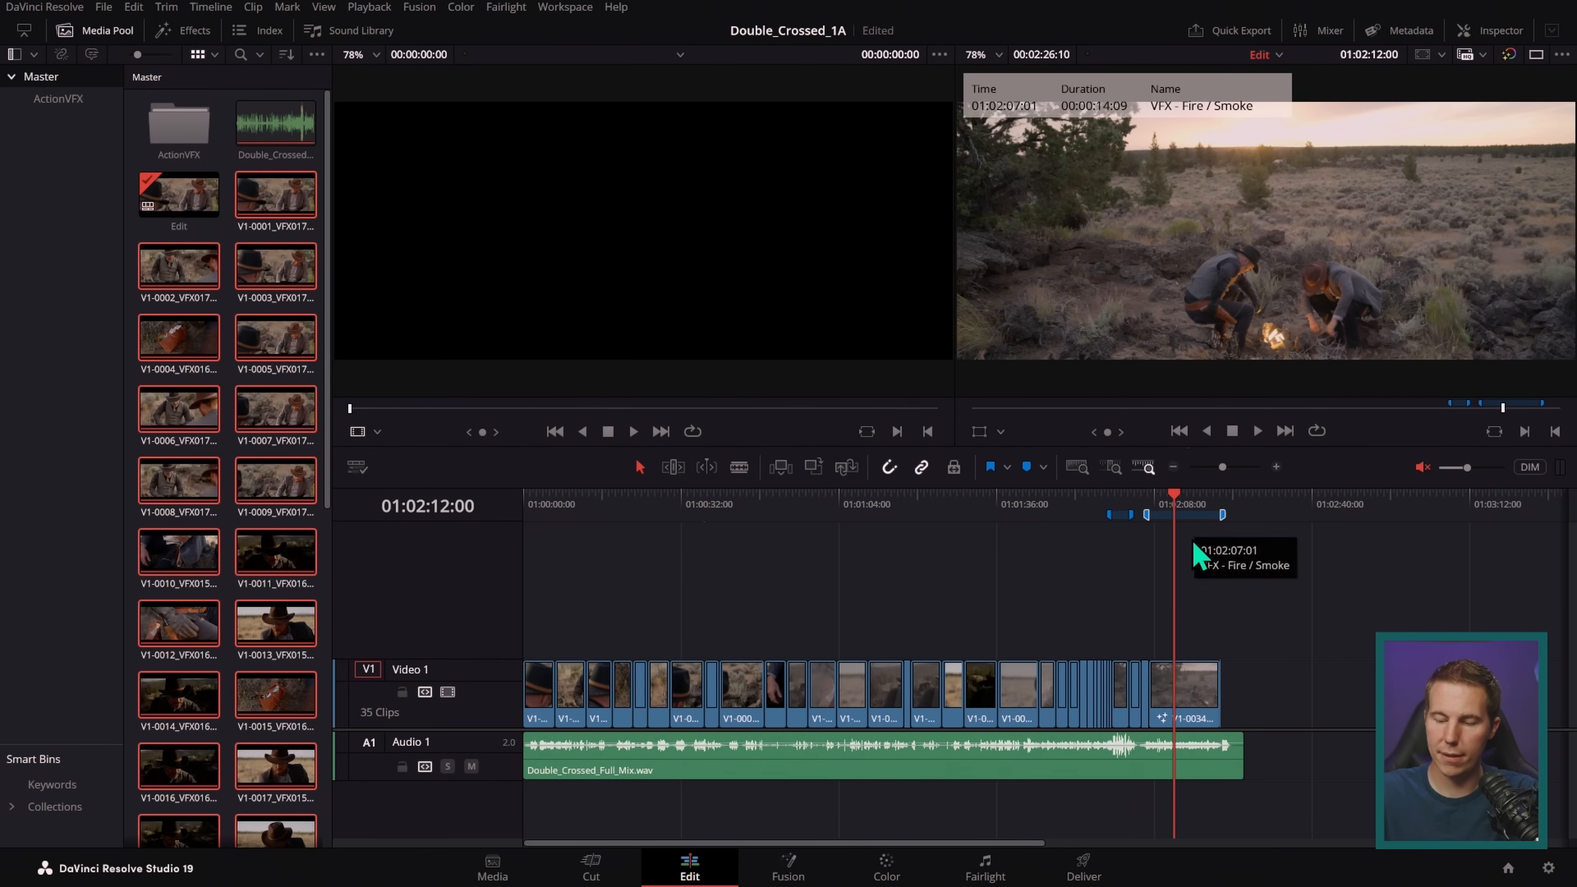
left_click(789, 869)
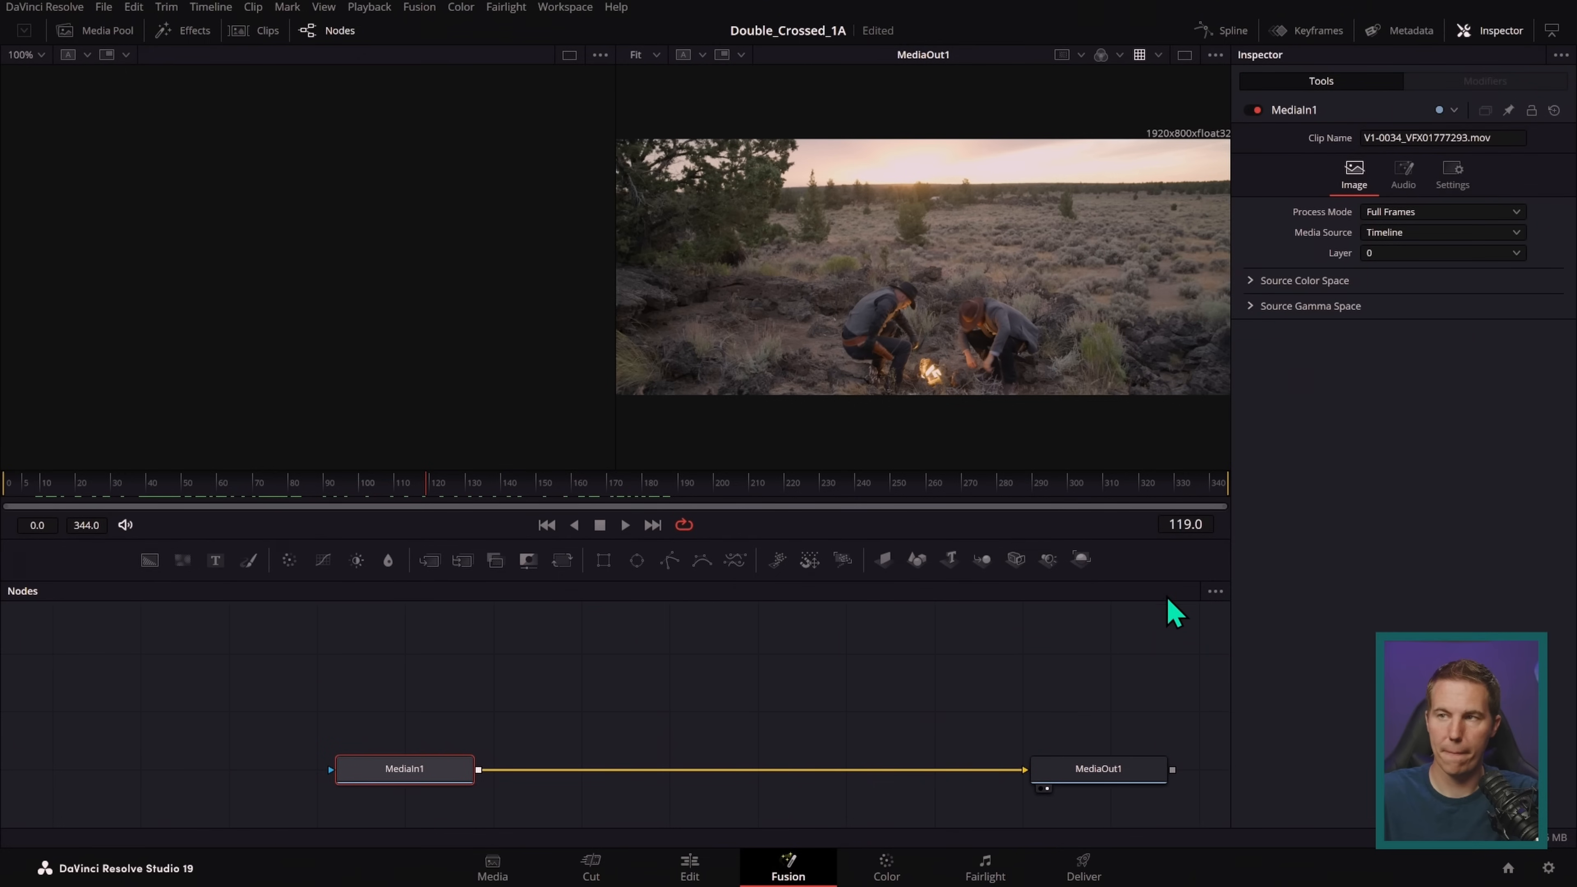
- Free up workspace with a single viewer and hidden page navigation, and move MediaOut1 slightly closer to MediaIn1
left_click(1185, 55)
left_click_drag(1102, 781, 1043, 778)
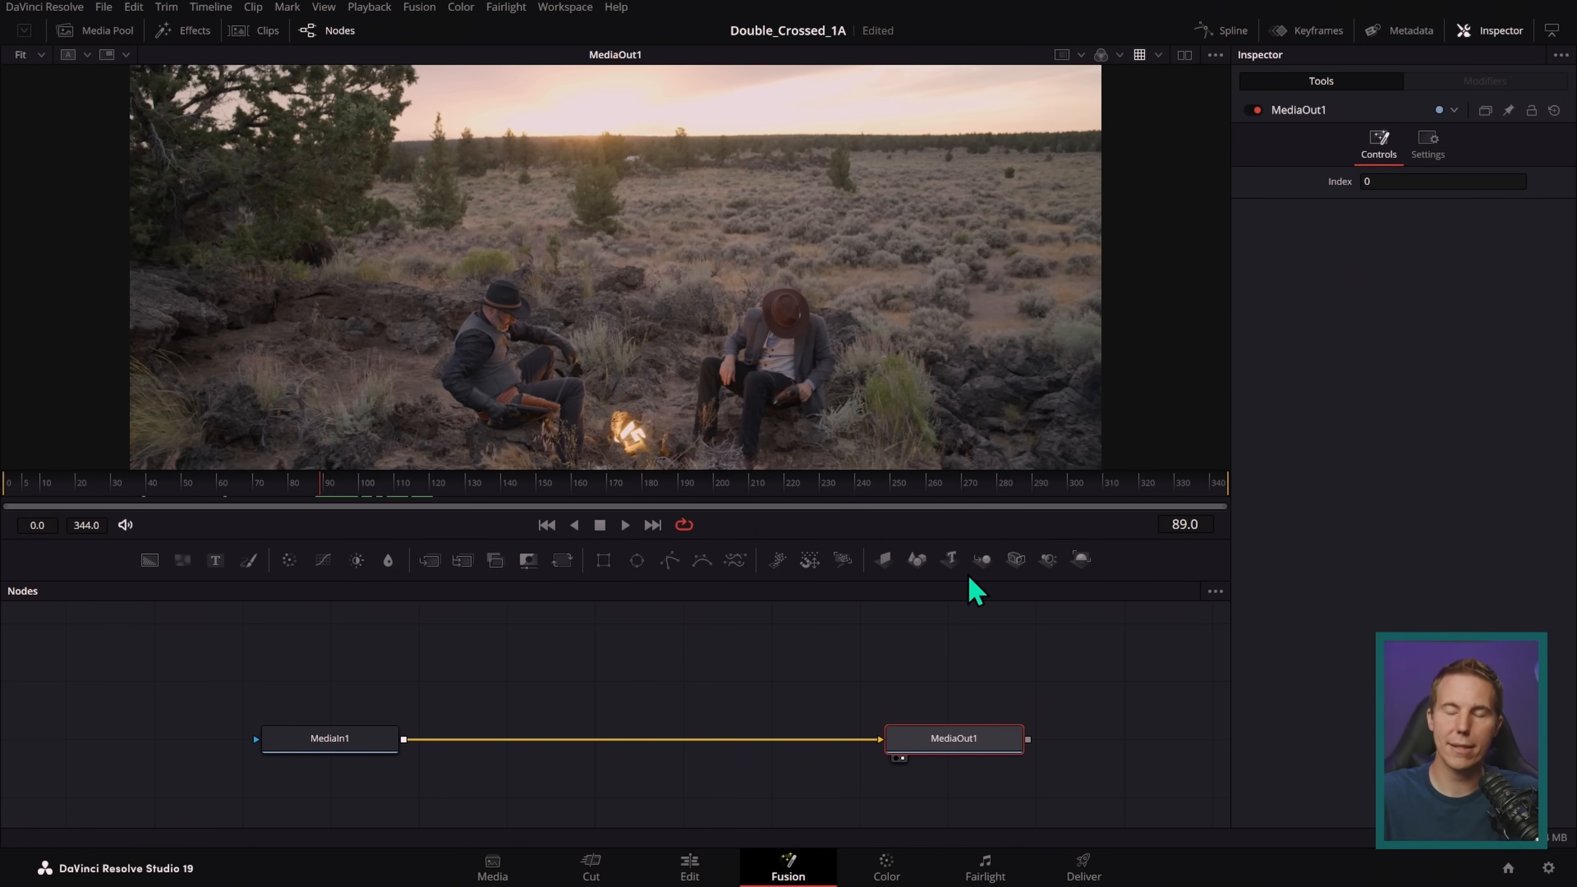
left_click(578, 9)
left_click(565, 61)
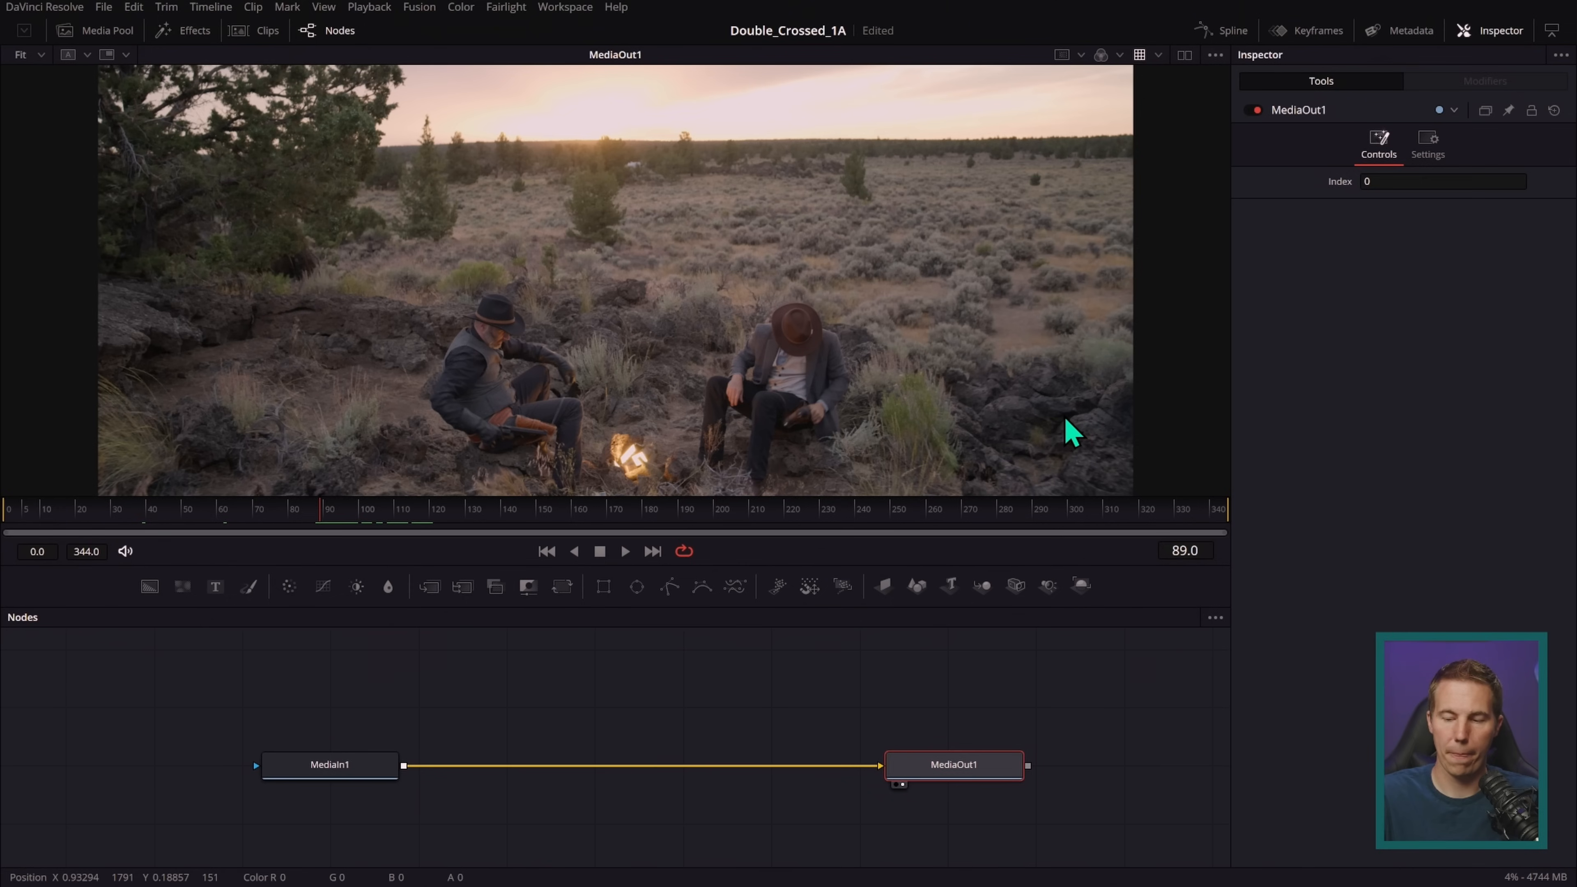
mouse_move(606, 457)
left_mouse_down()
mouse_move(640, 350)
mouse_move(651, 447)
mouse_move(642, 479)
mouse_move(612, 453)
left_mouse_up()
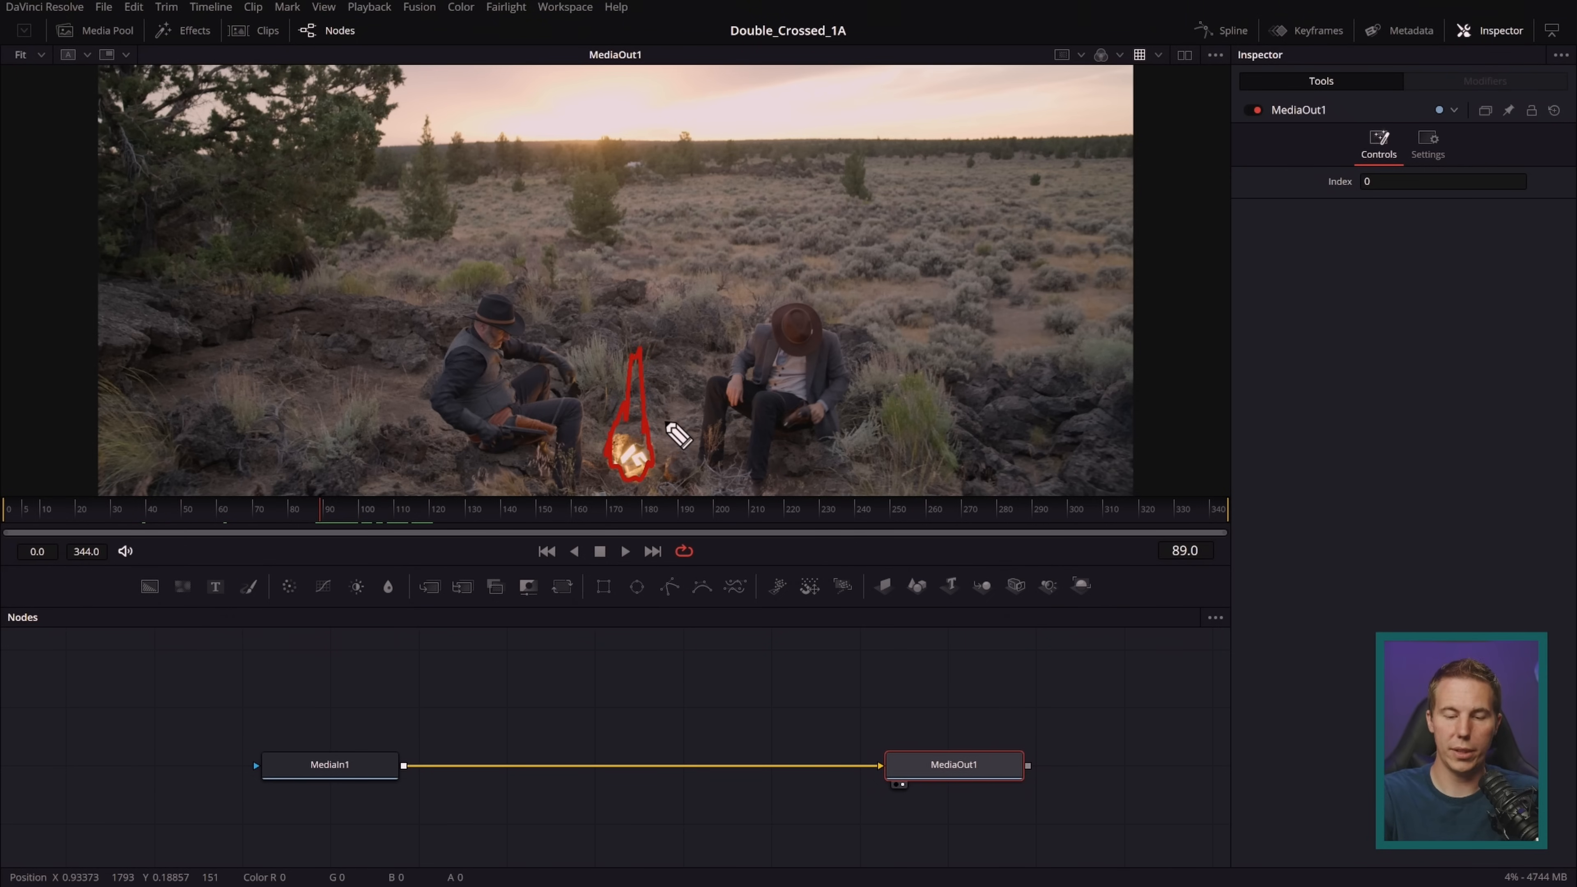
mouse_move(1258, 283)
left_mouse_down()
mouse_move(1230, 250)
mouse_move(1314, 277)
left_mouse_up()
left_click_drag(1310, 248, 1345, 238)
left_click_drag(1316, 260, 1348, 273)
mouse_move(1357, 273)
left_mouse_down()
mouse_move(1374, 242)
mouse_move(1419, 271)
left_mouse_up()
mouse_move(642, 446)
left_mouse_down()
mouse_move(747, 324)
mouse_move(722, 155)
mouse_move(571, 169)
mouse_move(594, 399)
left_mouse_up()
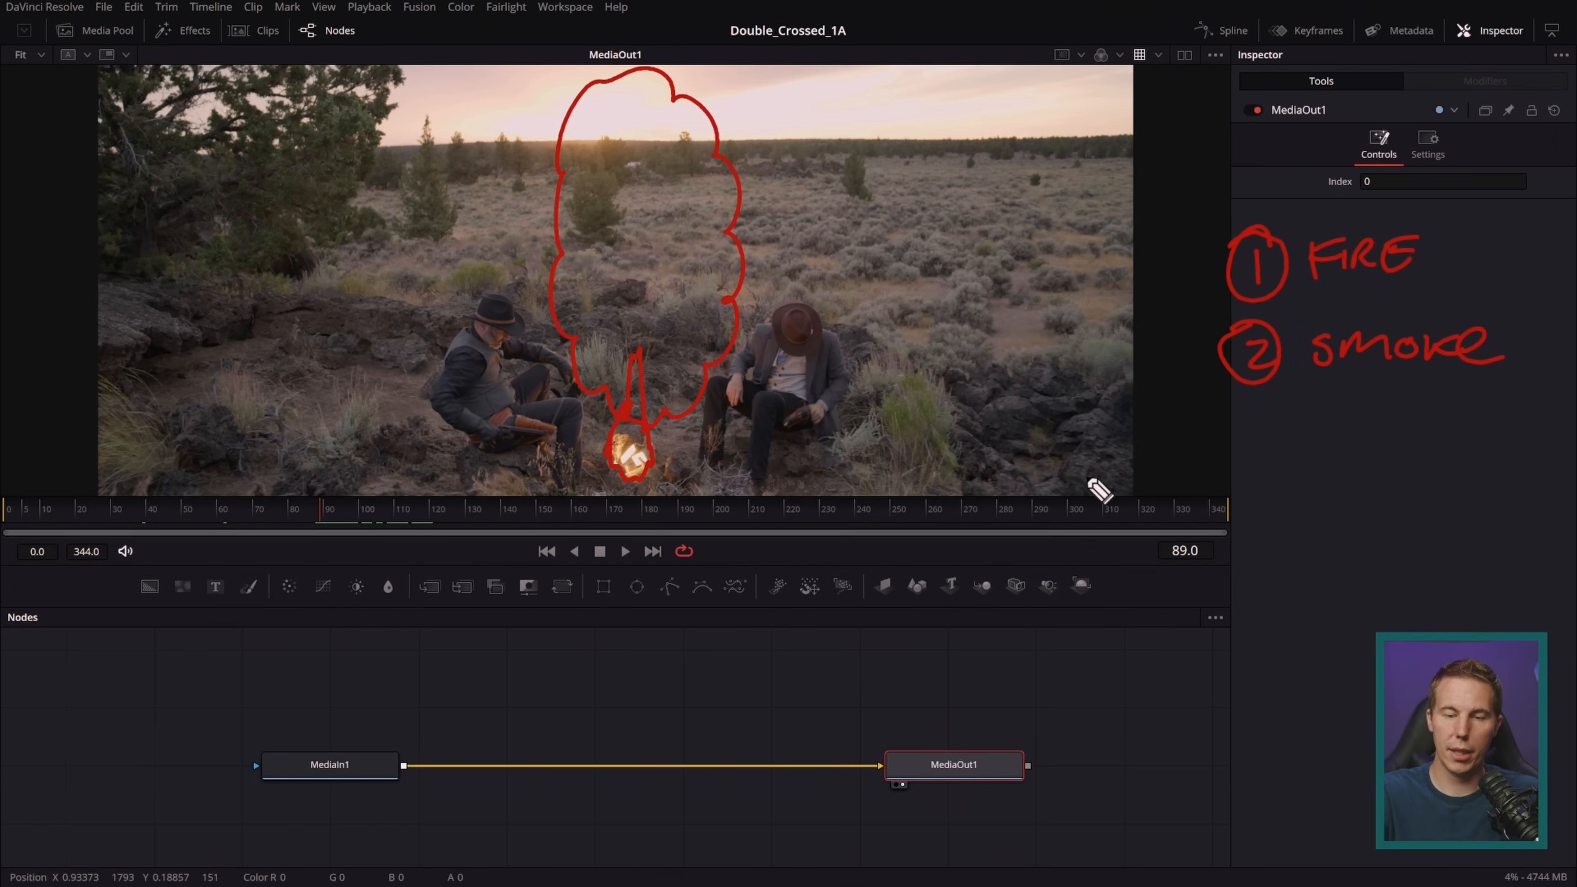
key("Escape")
- Examine the distant tree line below the horizon in MediaOut1 for modern objects that need removing
scroll(831, 193, "up", 10)
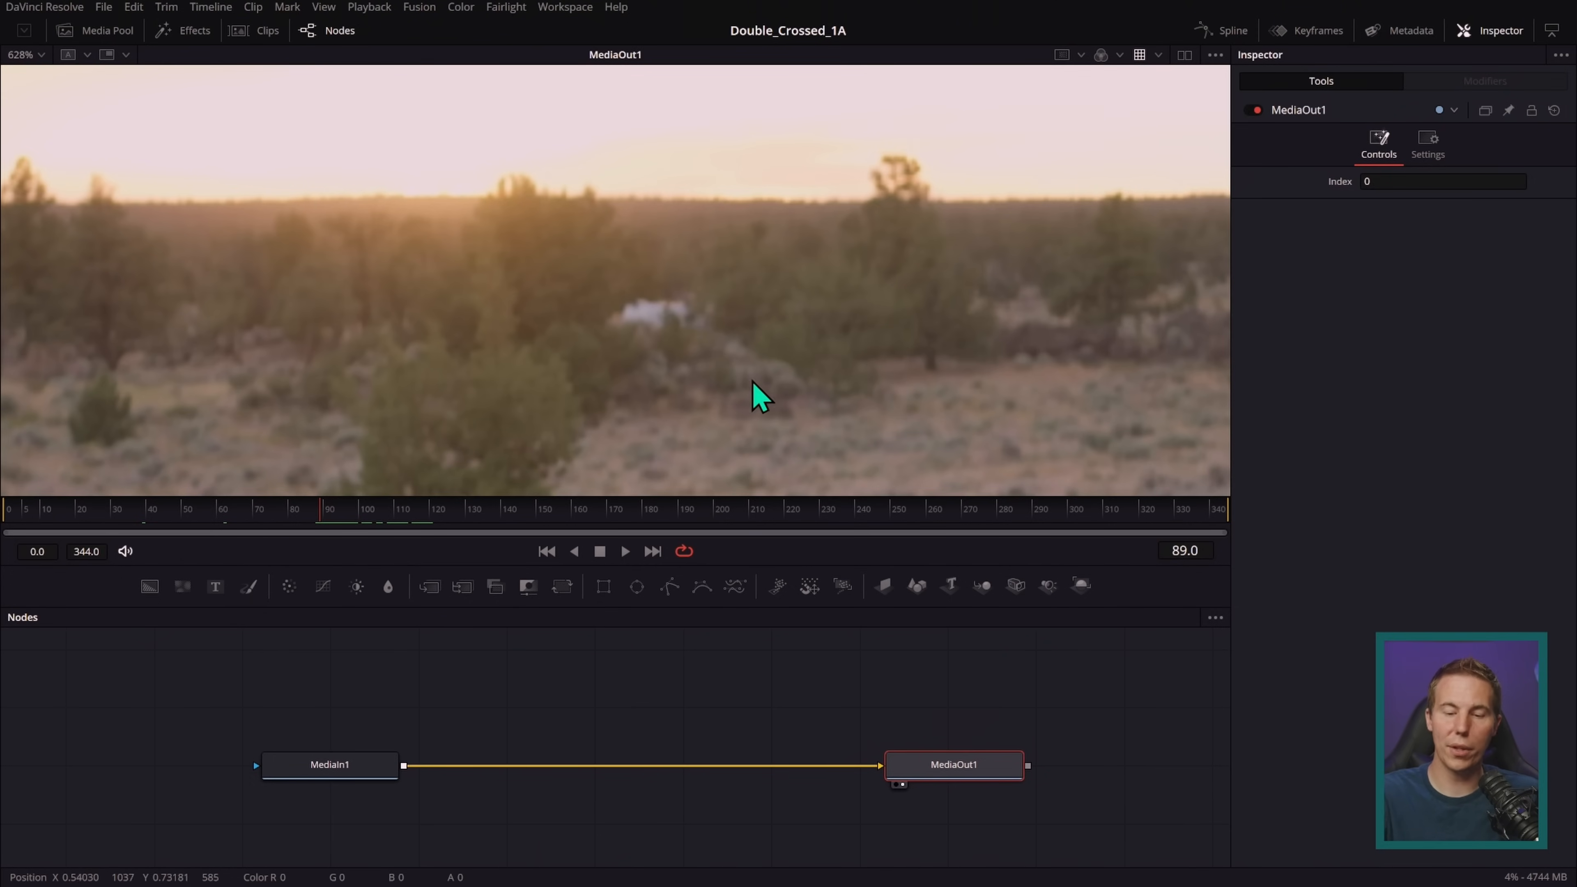
scroll(968, 425, "down", 3)
scroll(974, 397, "down", 4)
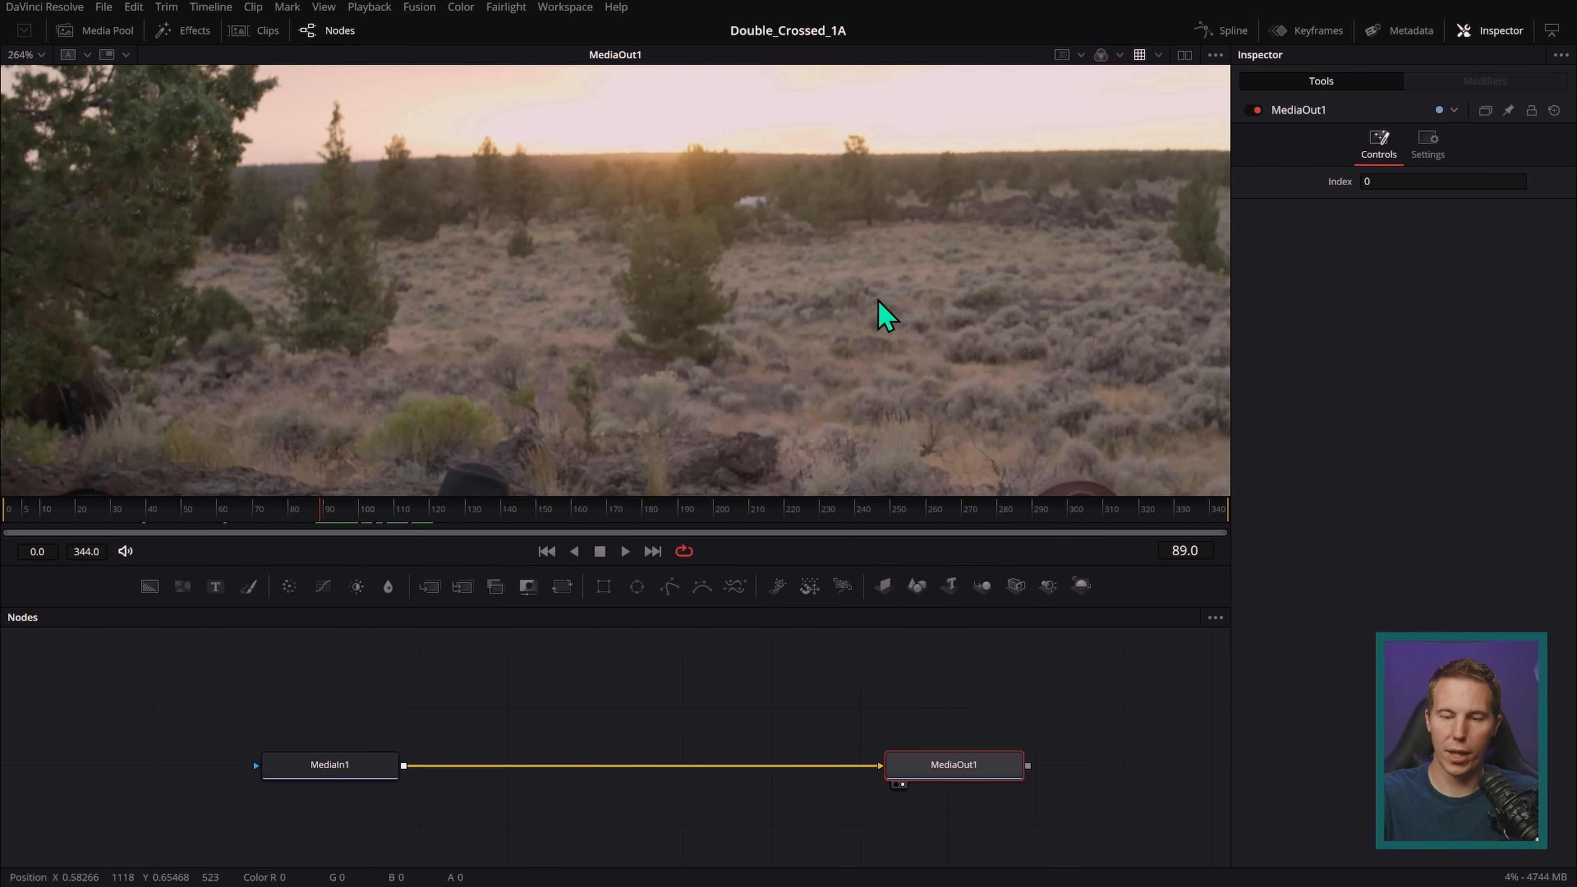
scroll(781, 237, "up", 1)
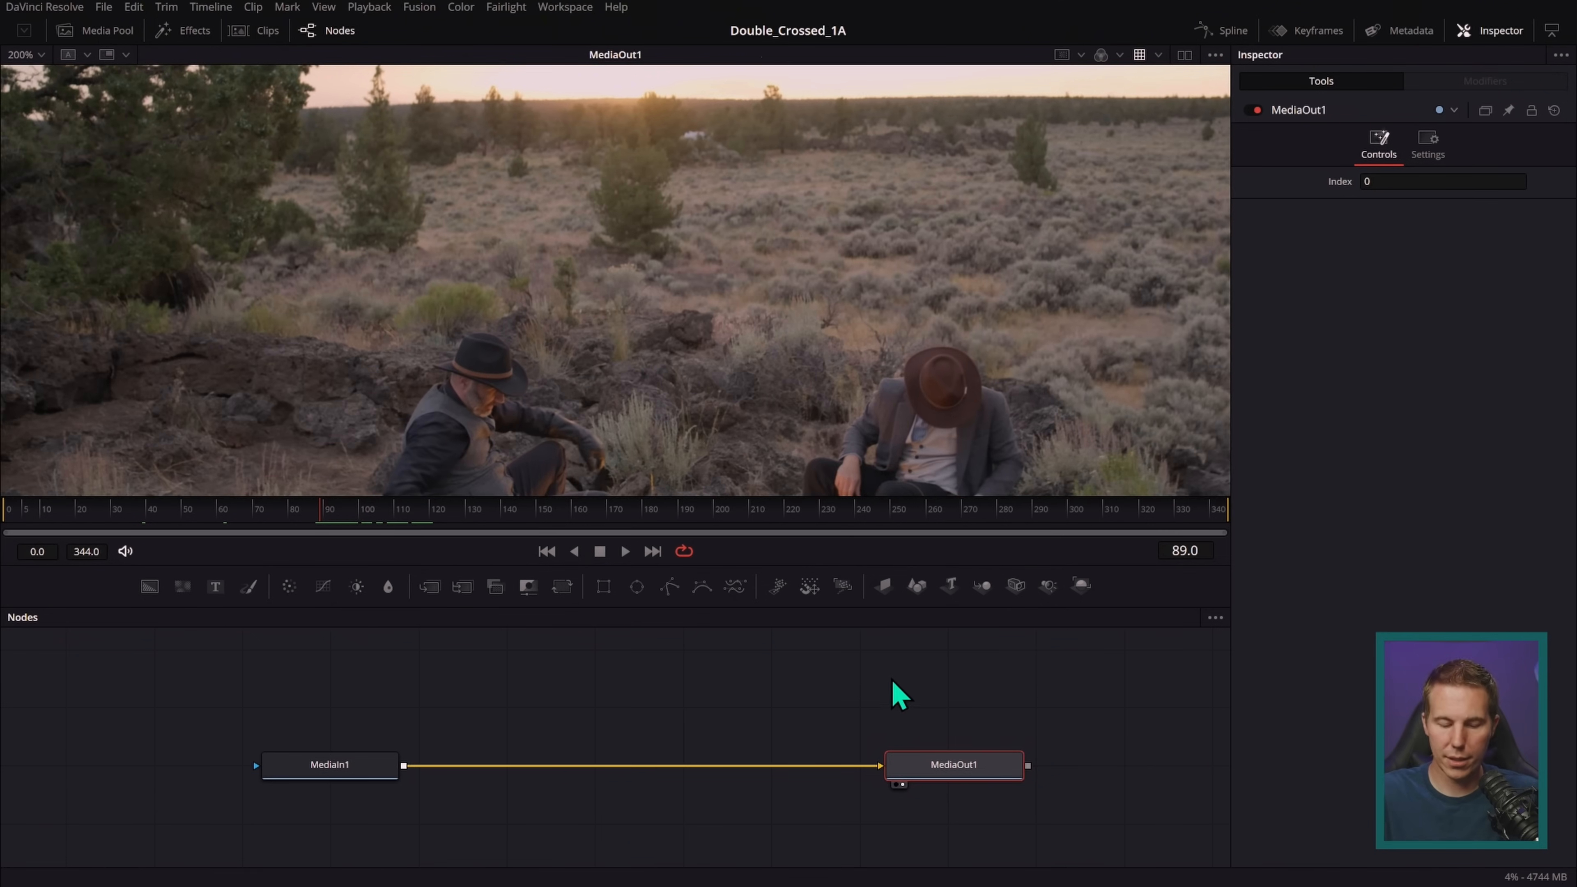
- Search the effects library for "note" and place a Sticky Note above MediaOut1 in the node graph
left_click(904, 695)
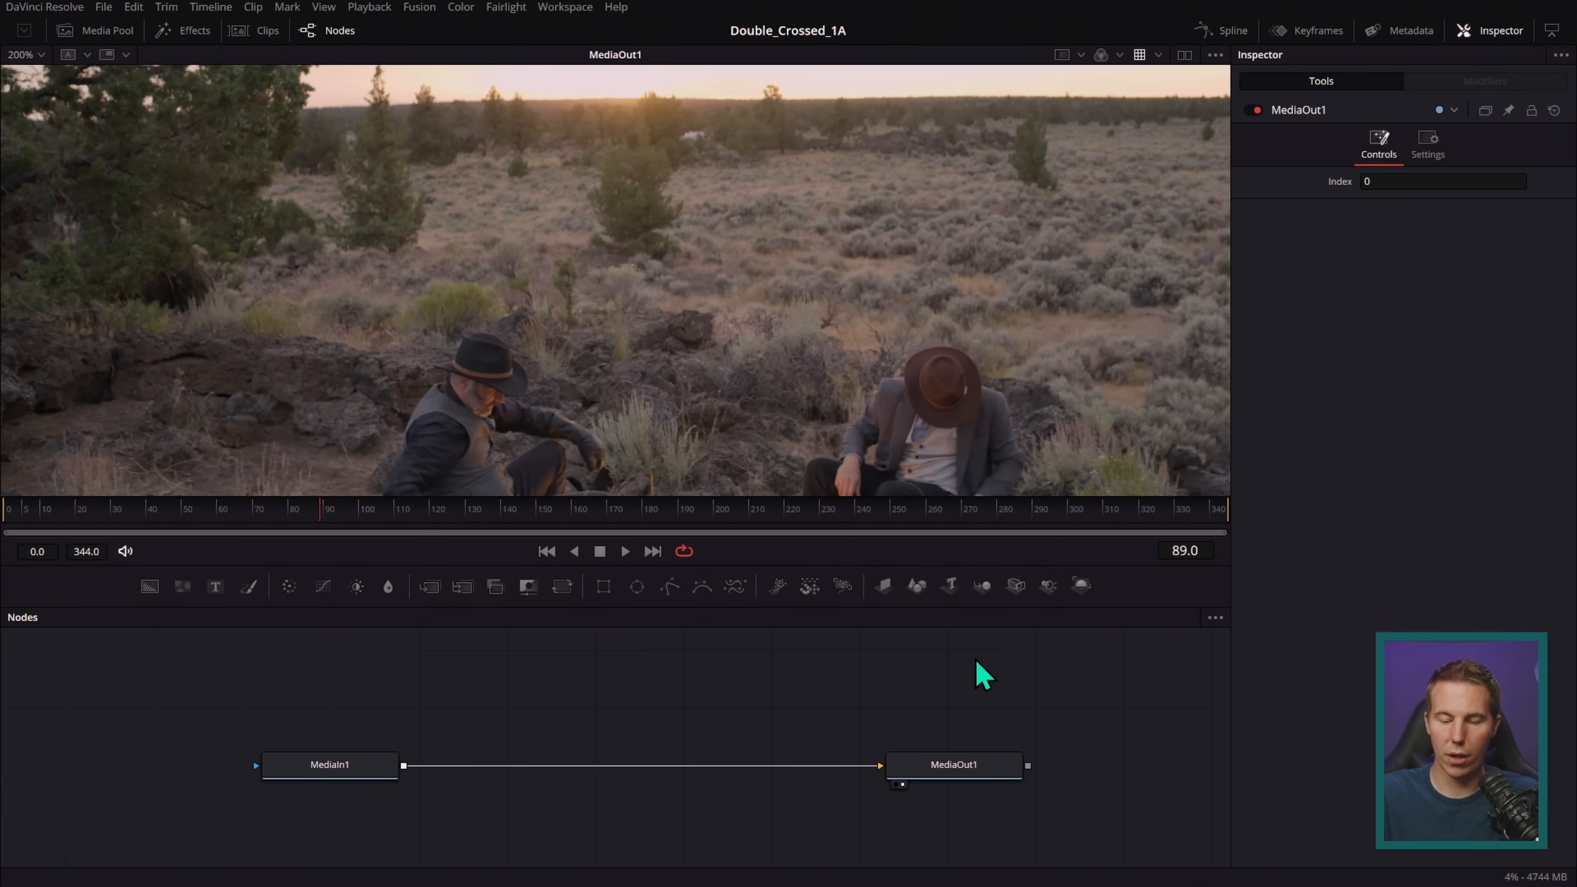
left_click(189, 36)
left_click(298, 55)
type("note")
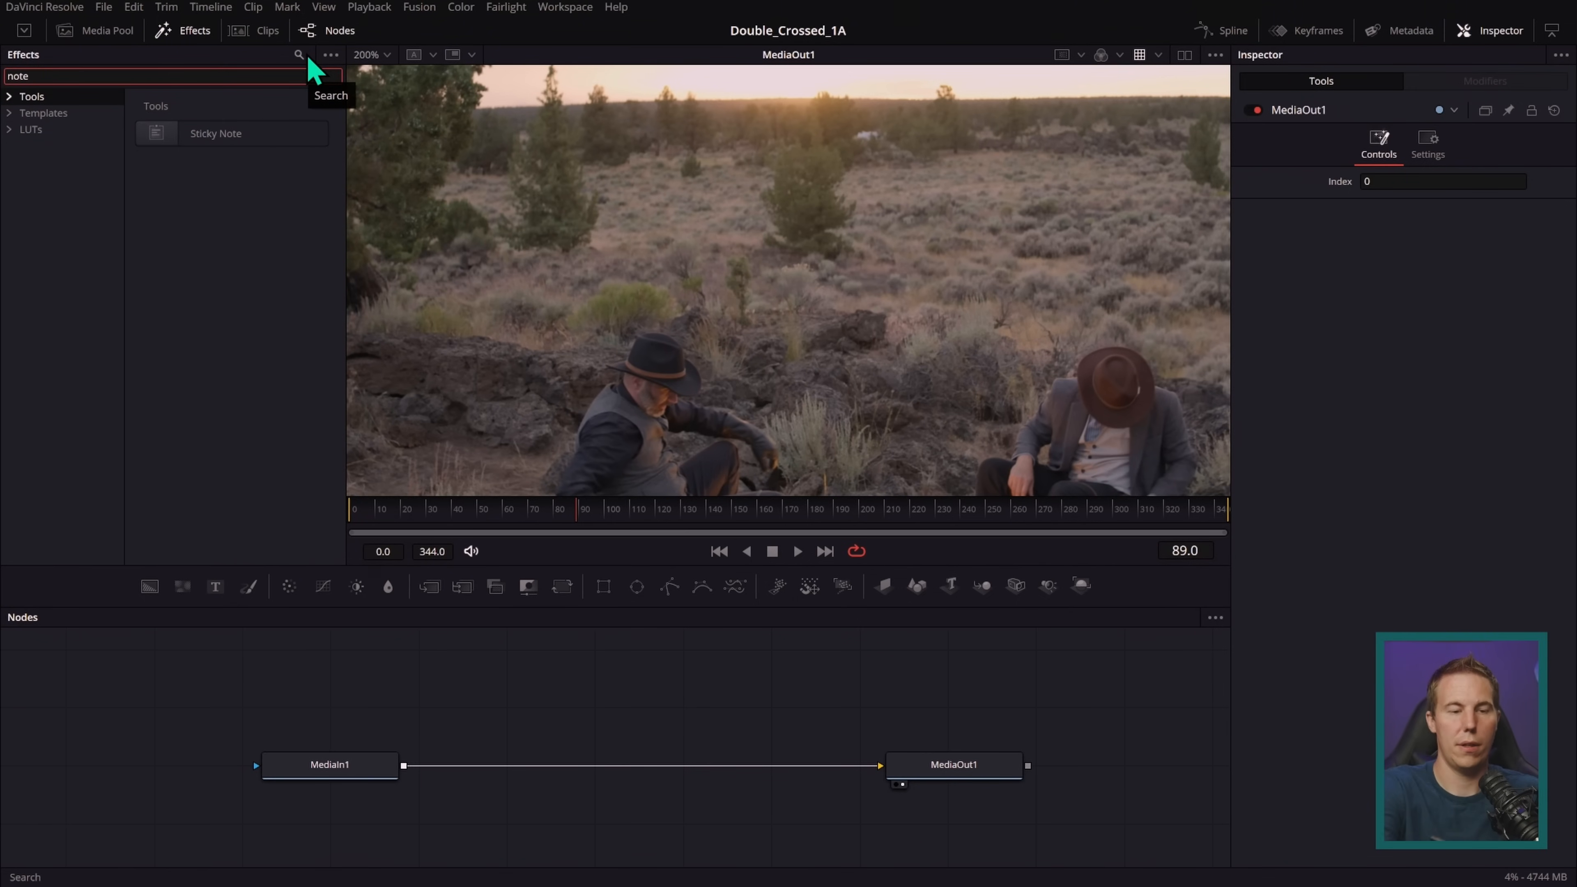
left_click_drag(211, 135, 969, 658)
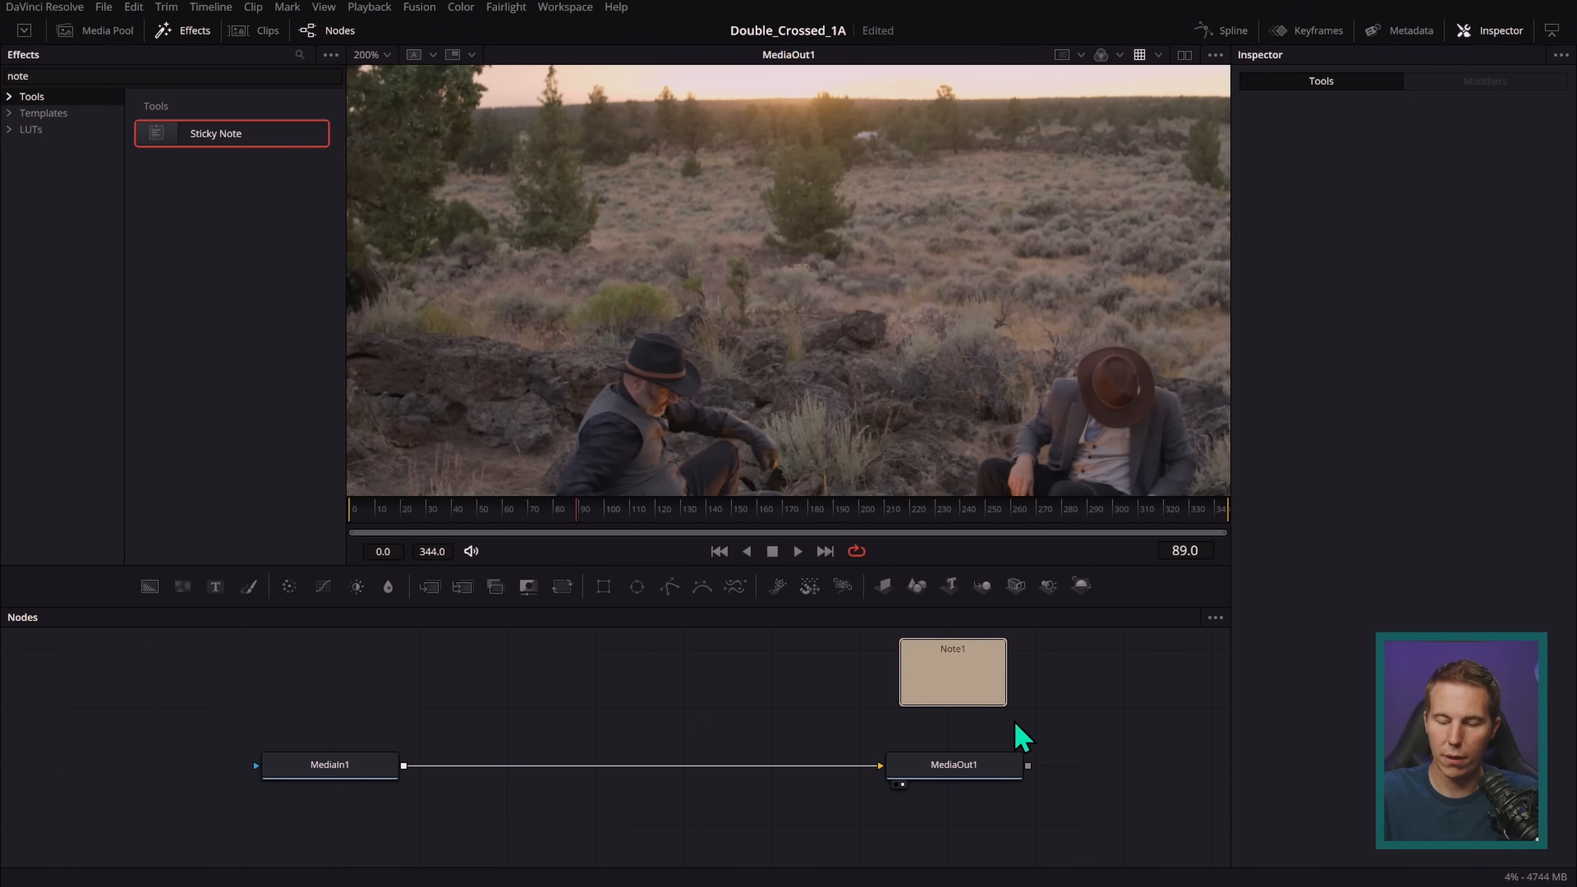
left_click_drag(961, 693, 960, 696)
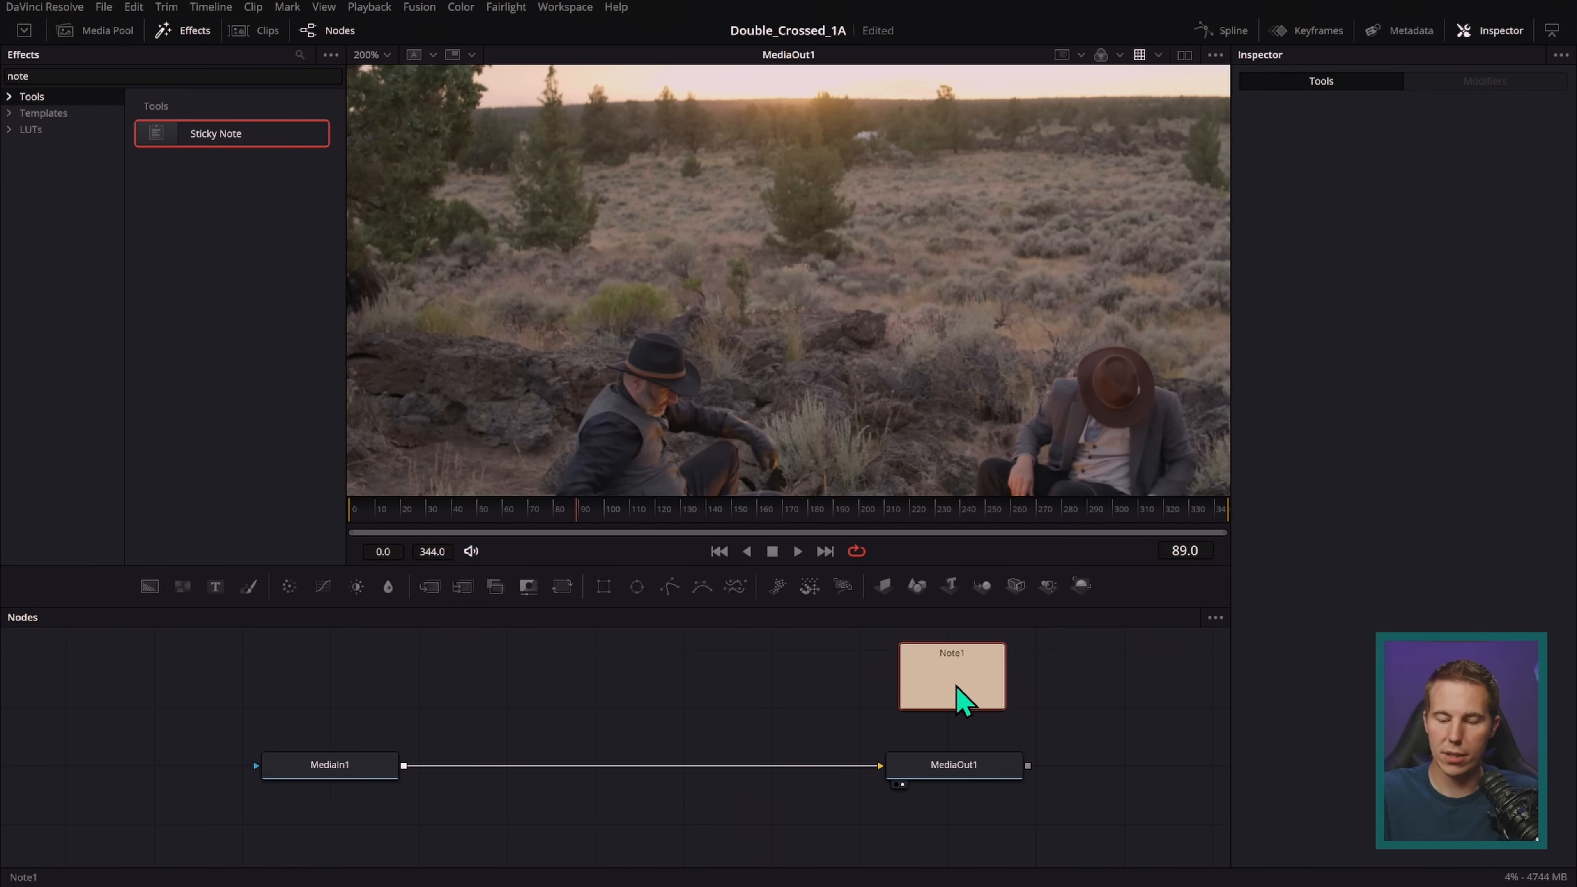
- Write "TO DO LIST" in the sticky note, followed by the lines "1) Fire", "2) Smoke" and "3) Remove Van"
double_click(959, 696)
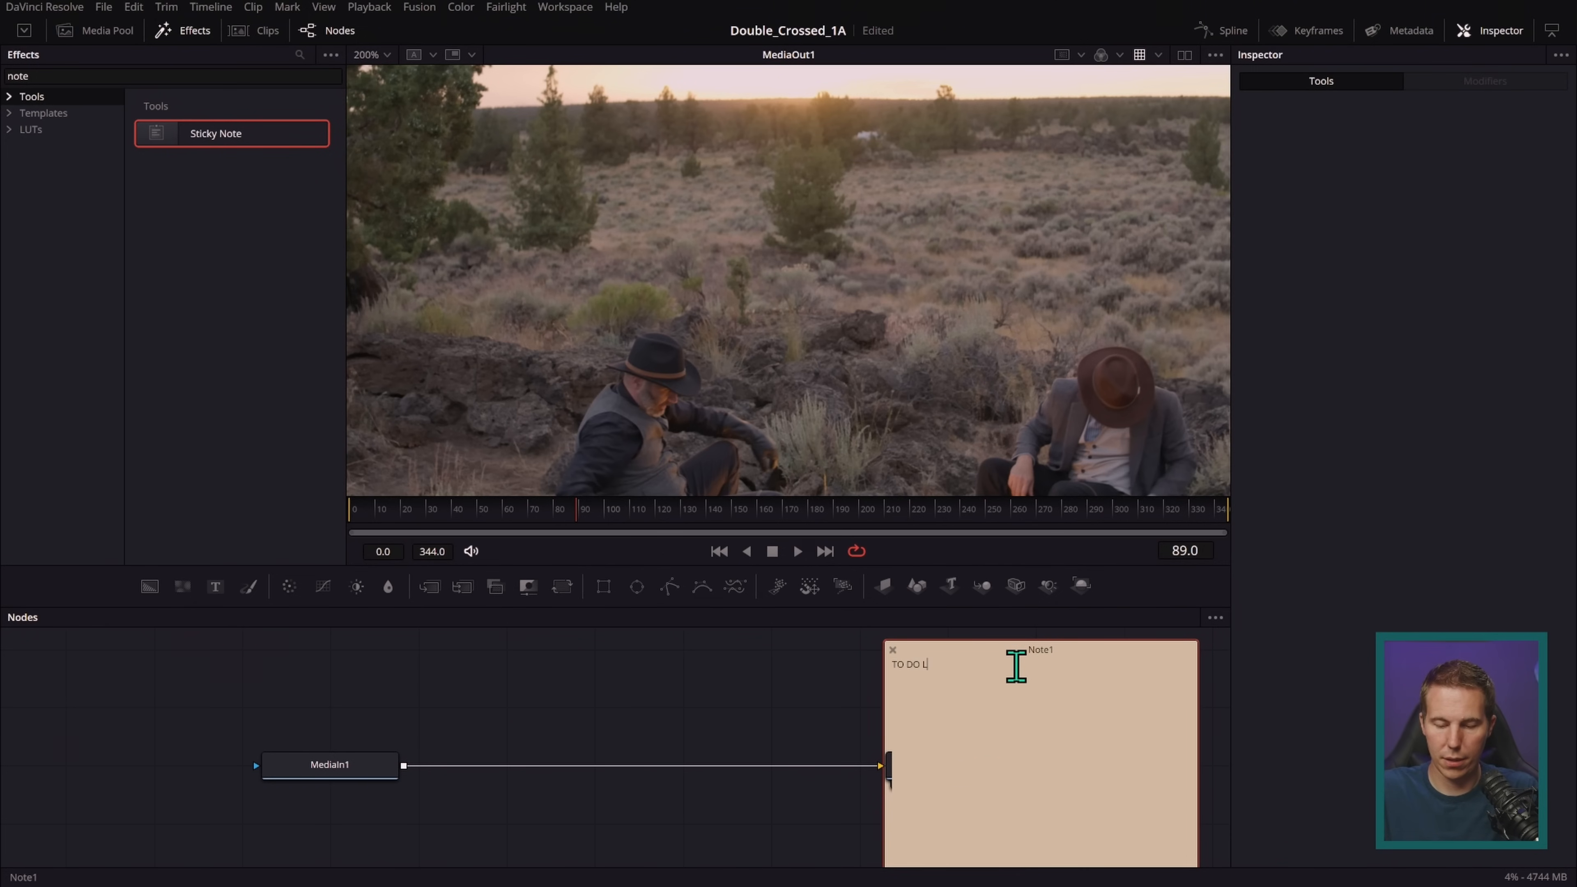
type("TO DO LIST")
key("Return")
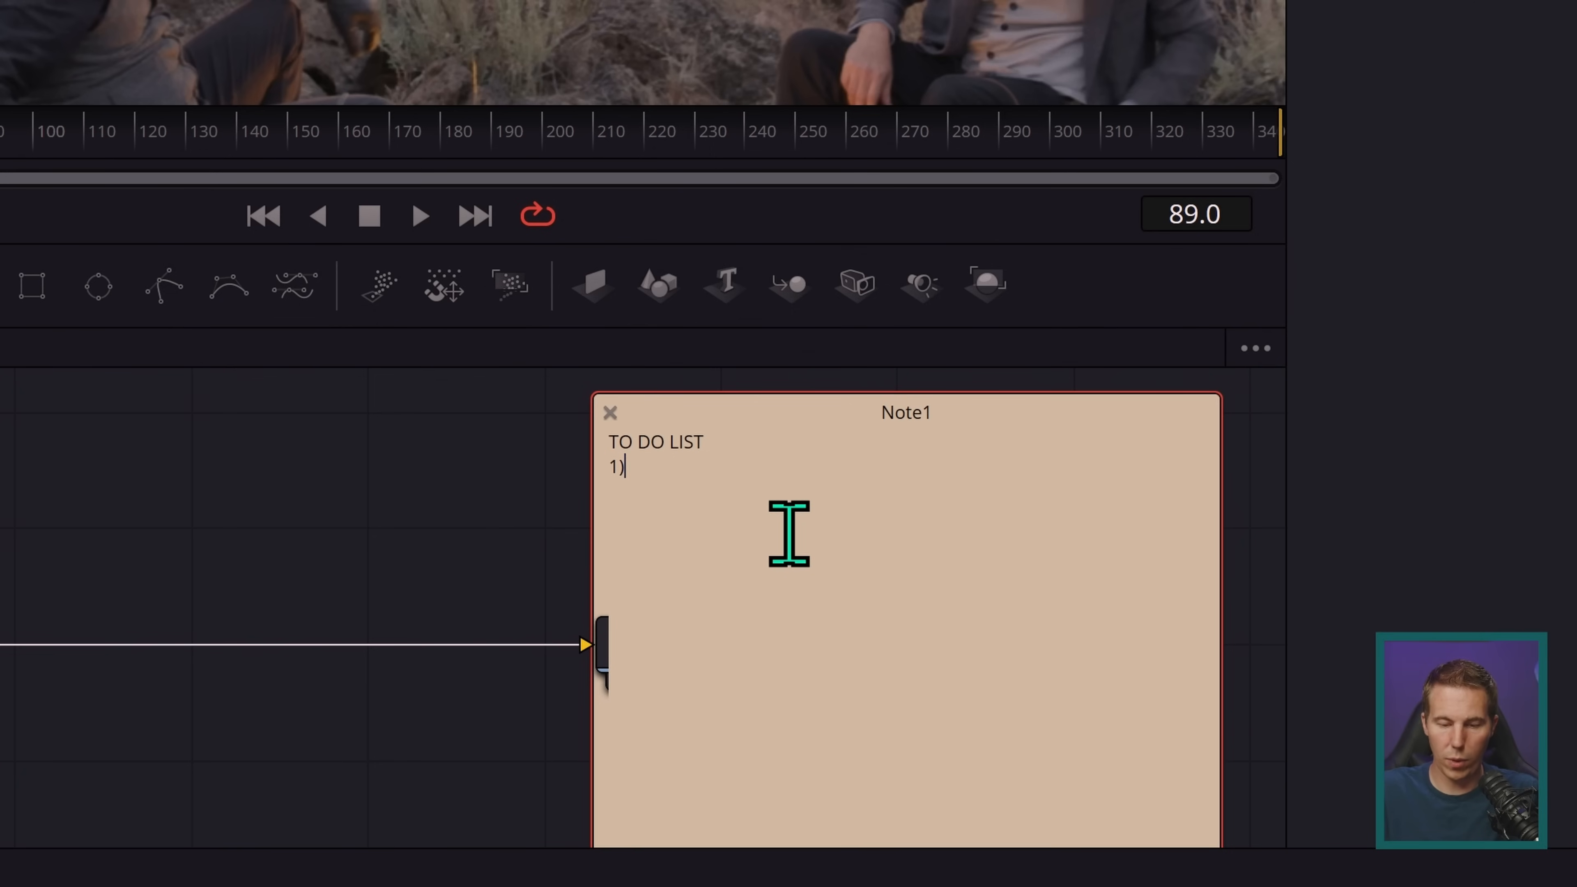
type("1) Fire")
key("Return")
type("2) Smoke")
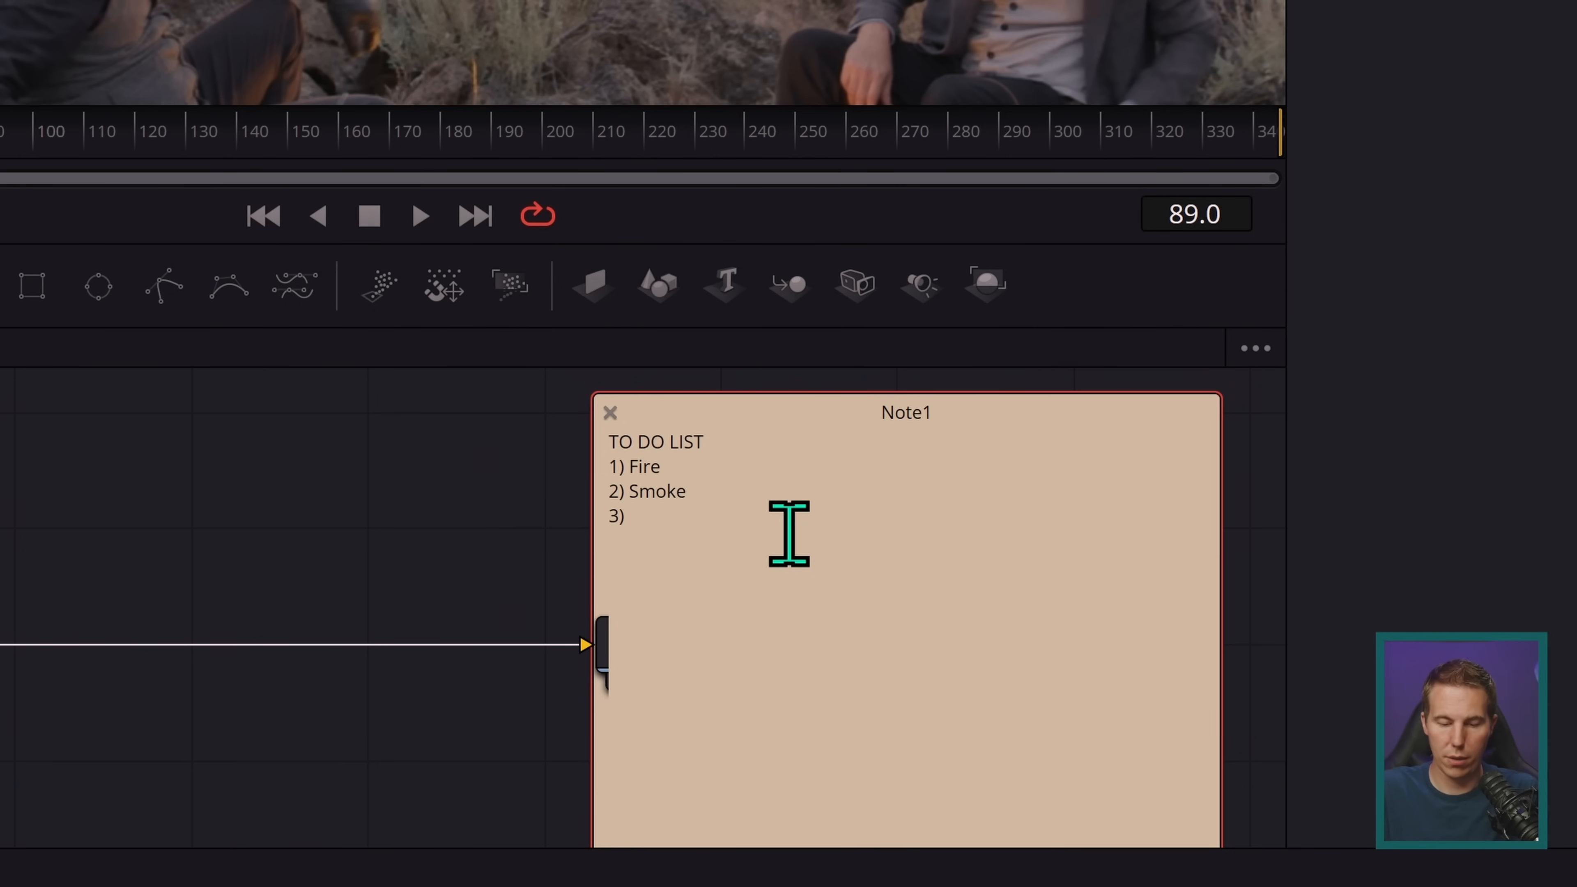
type("Van")
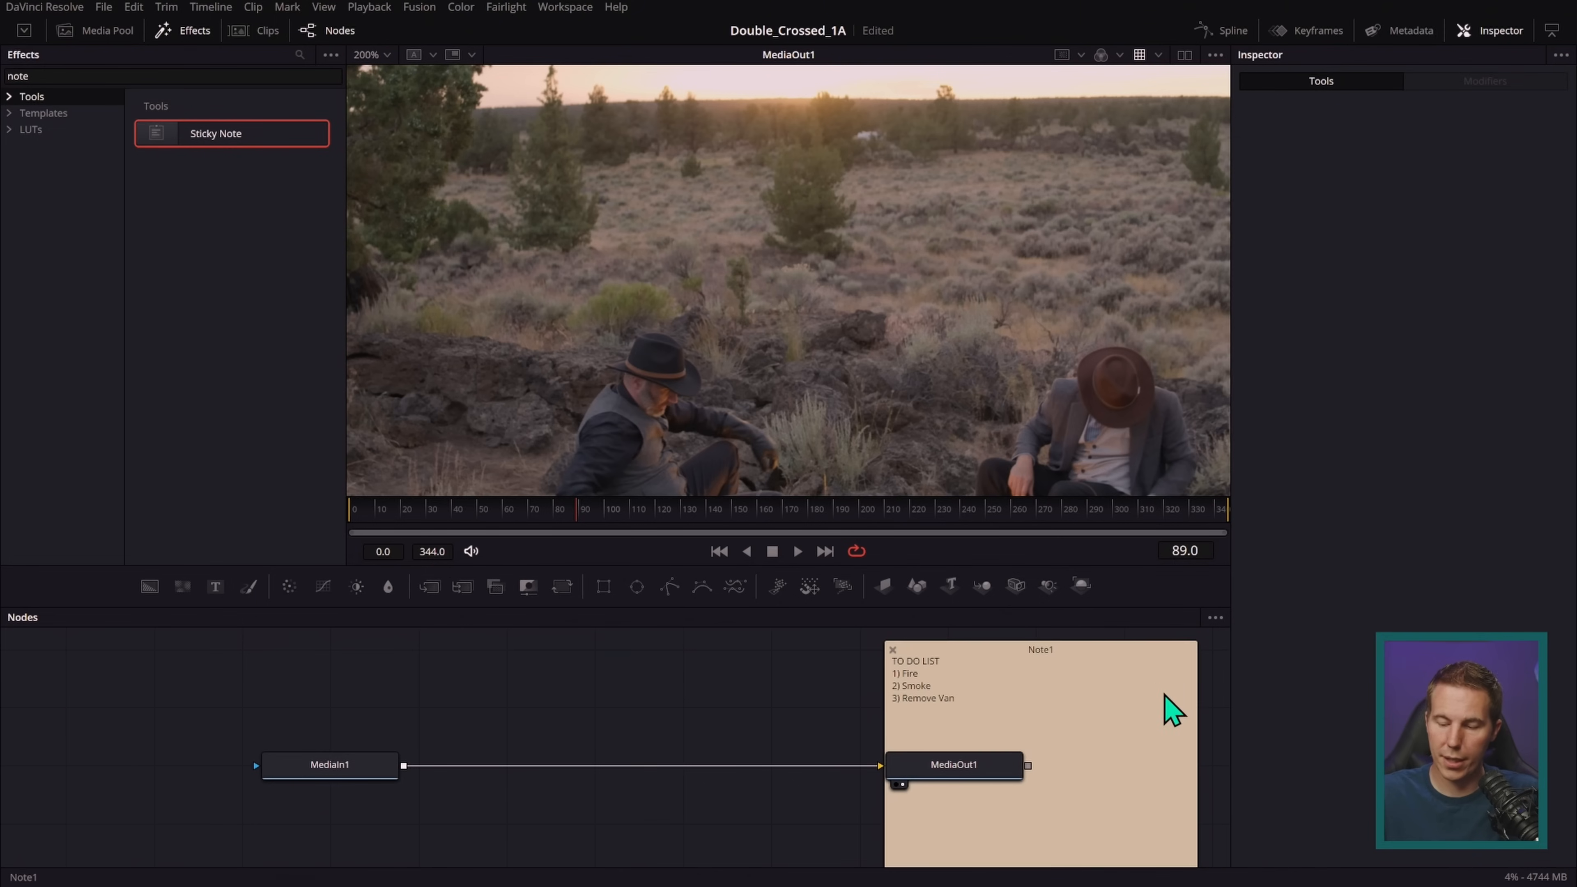
- Move the sticky note beyond MediaOut1 and shrink it to fit its to-do text
left_click_drag(1197, 644, 1199, 682)
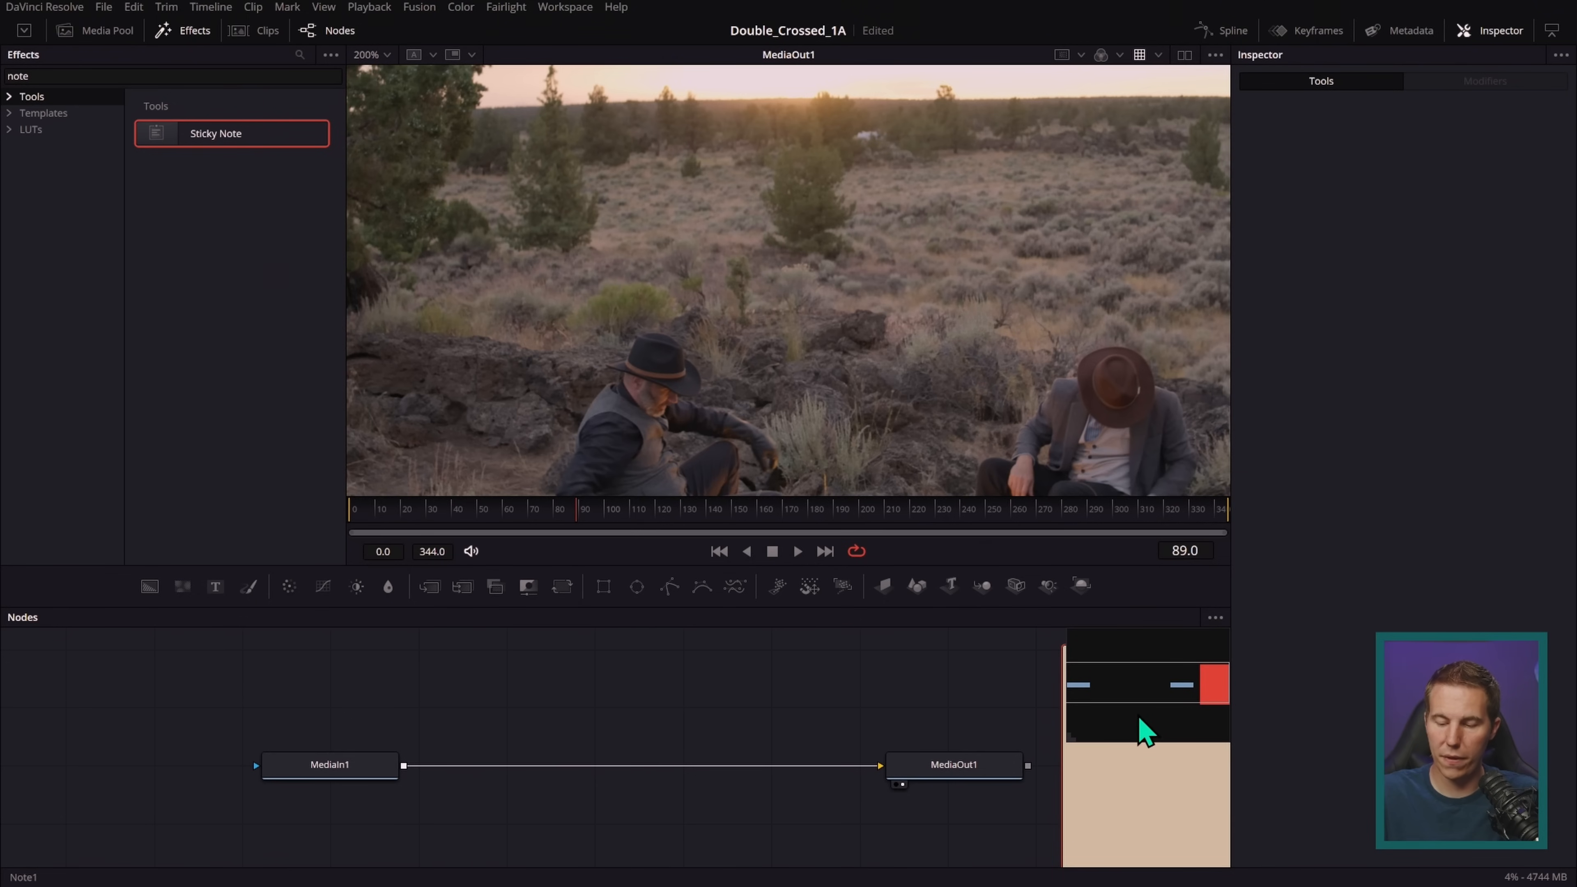
left_click(1017, 718)
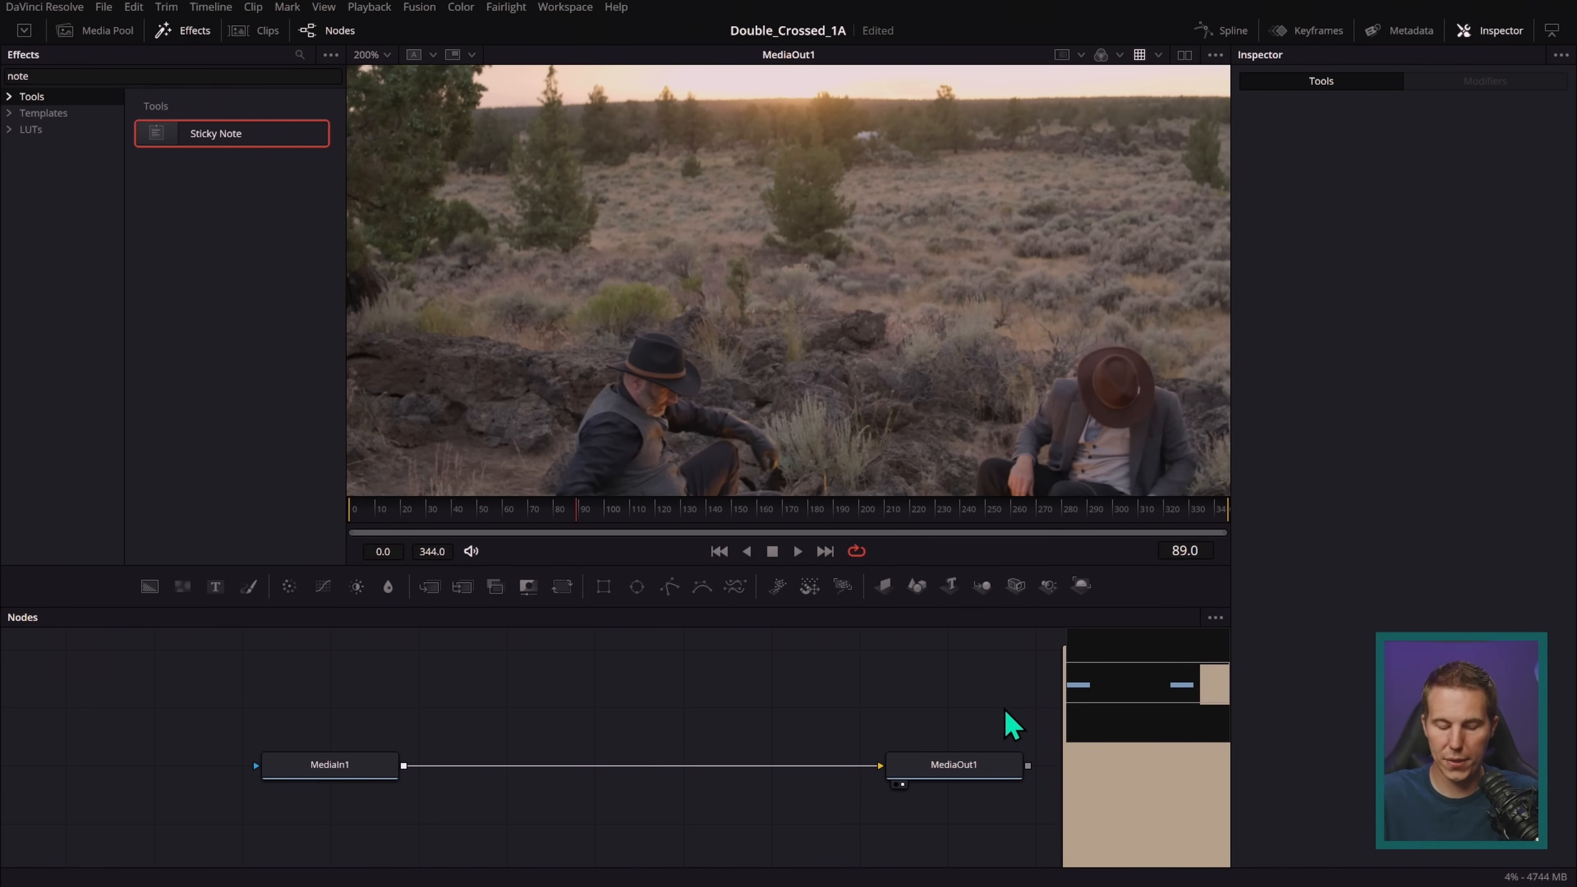
key("v")
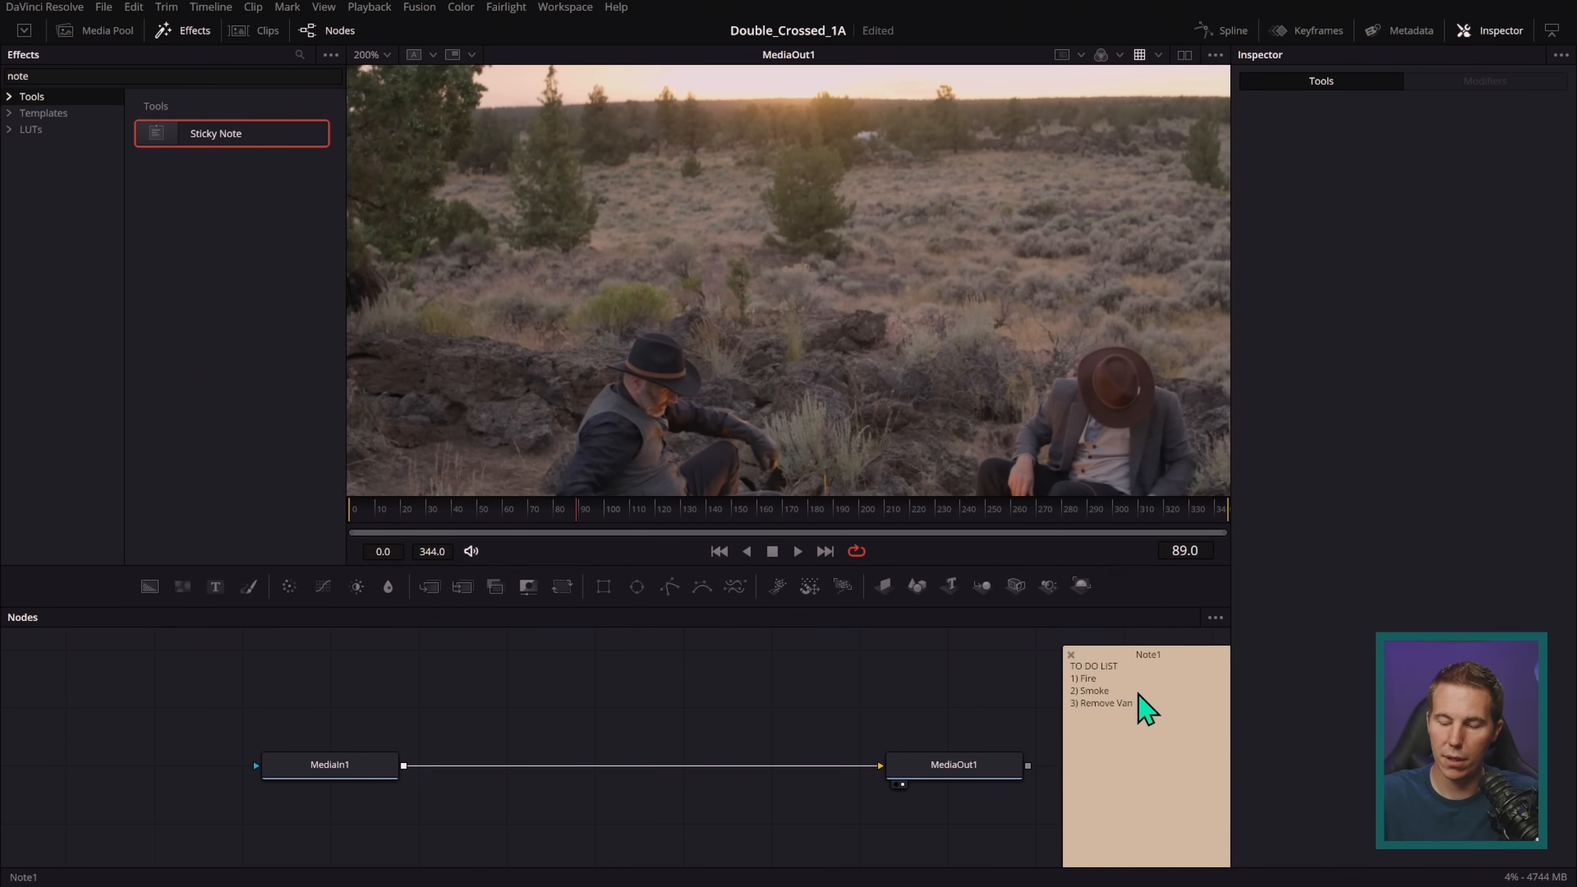
left_click_drag(1177, 648, 1162, 740)
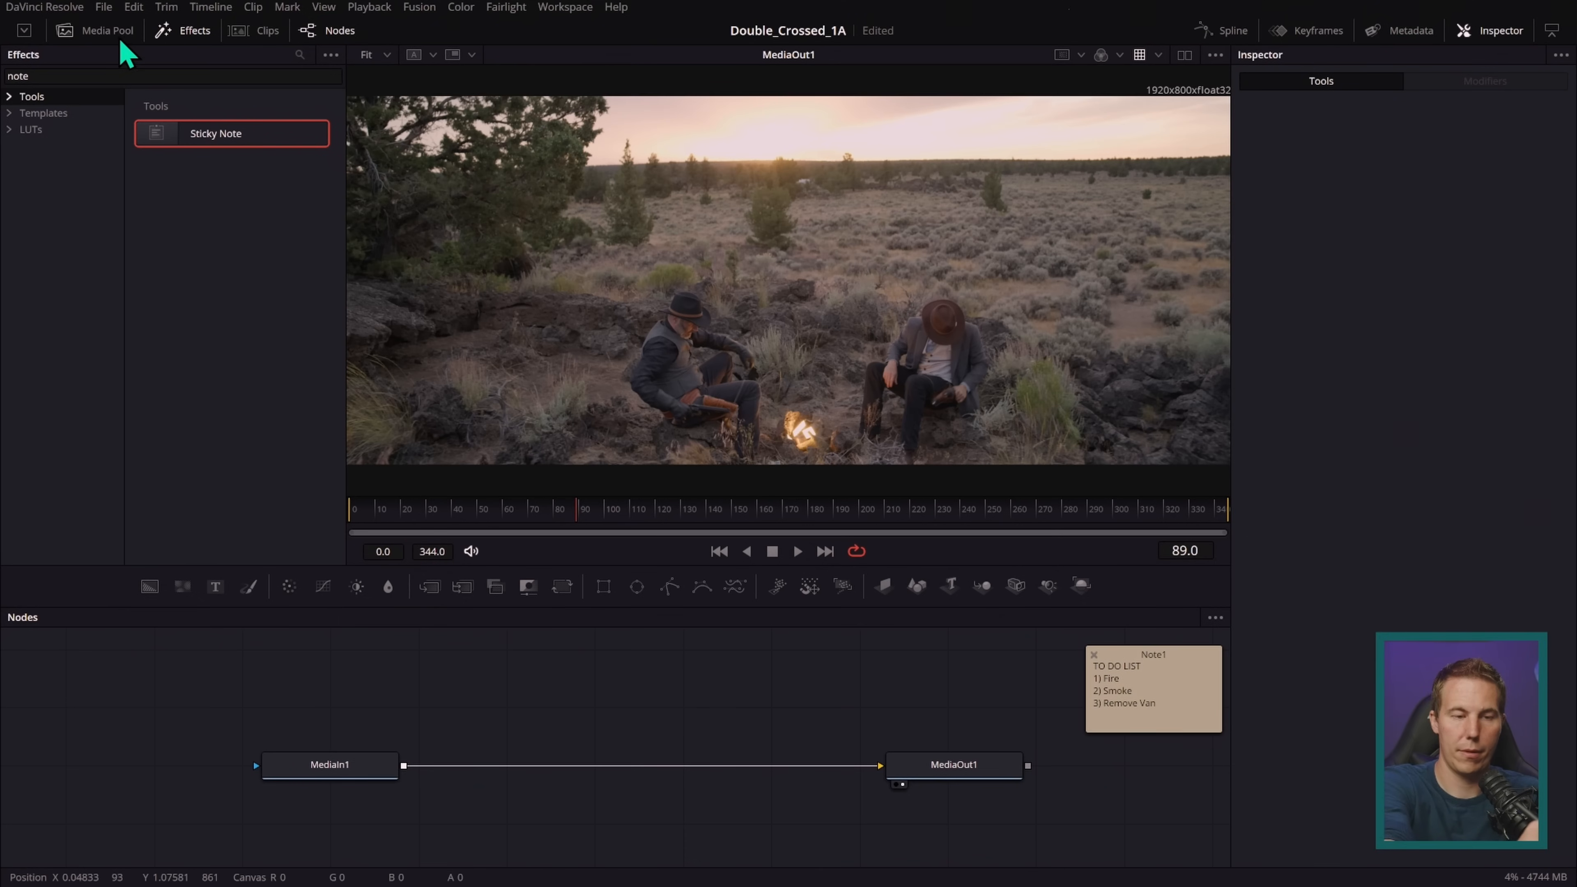
- Close the effects library to widen the viewer, and move the playhead to frame 91
left_click(118, 34)
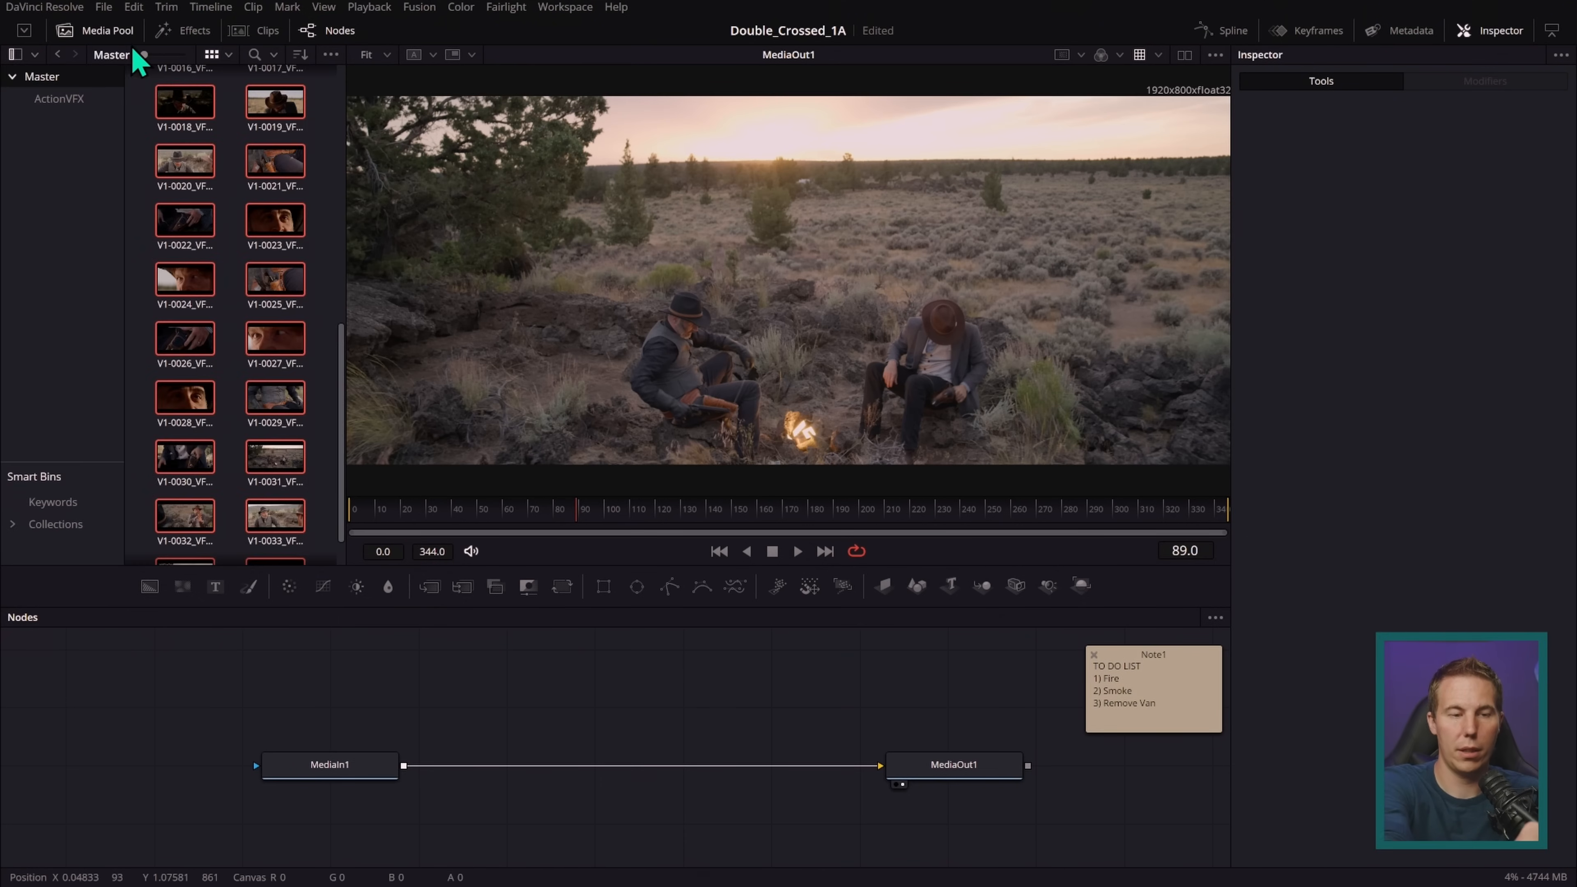
left_click(116, 34)
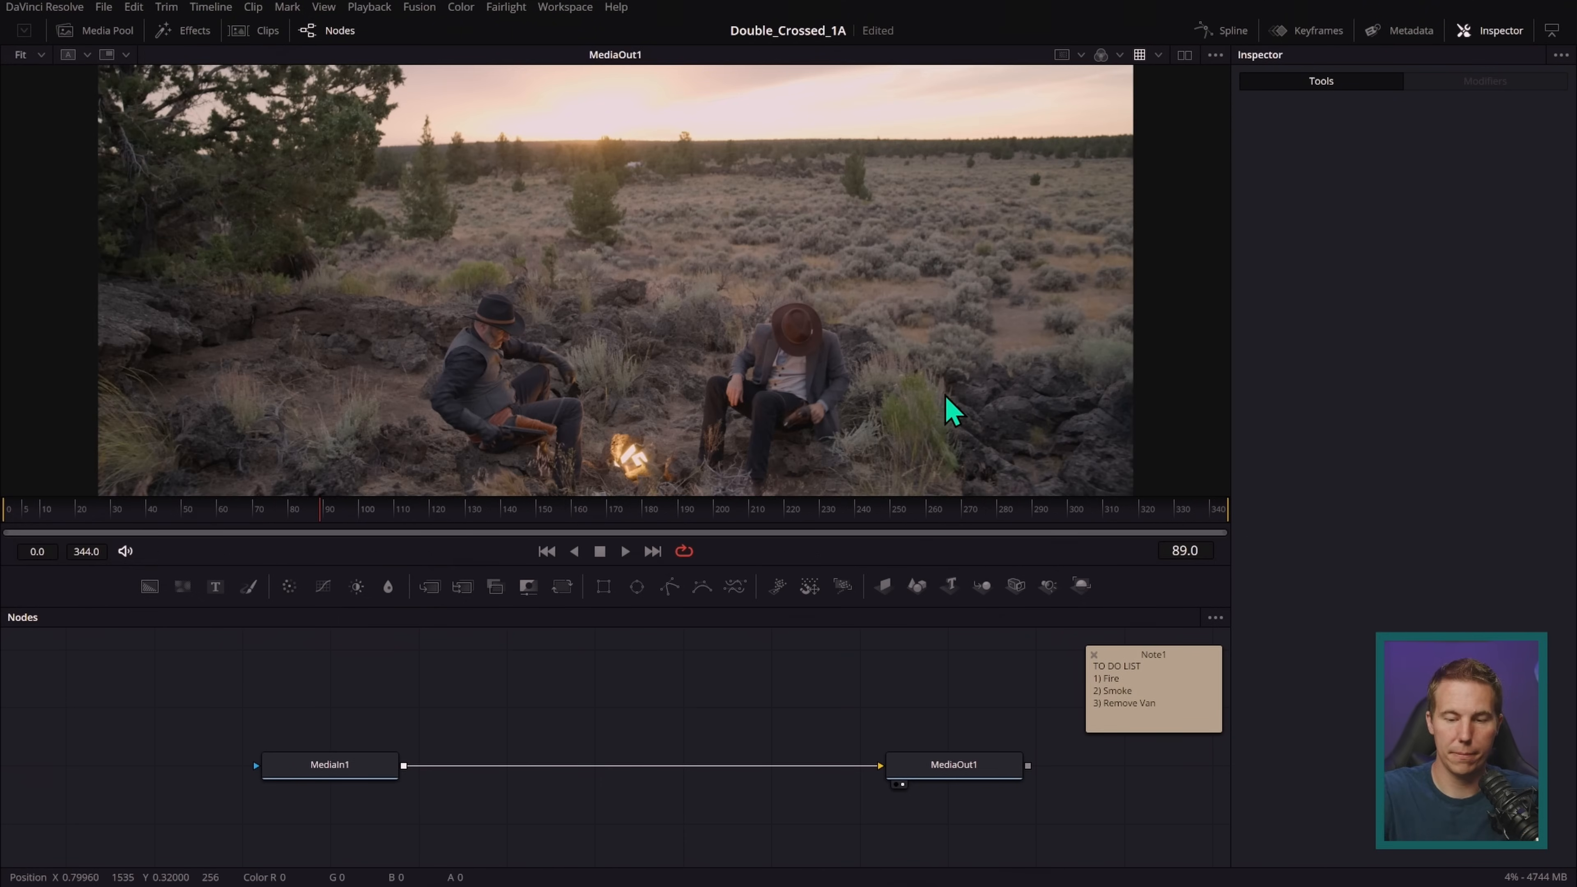
left_click_drag(366, 513, 328, 525)
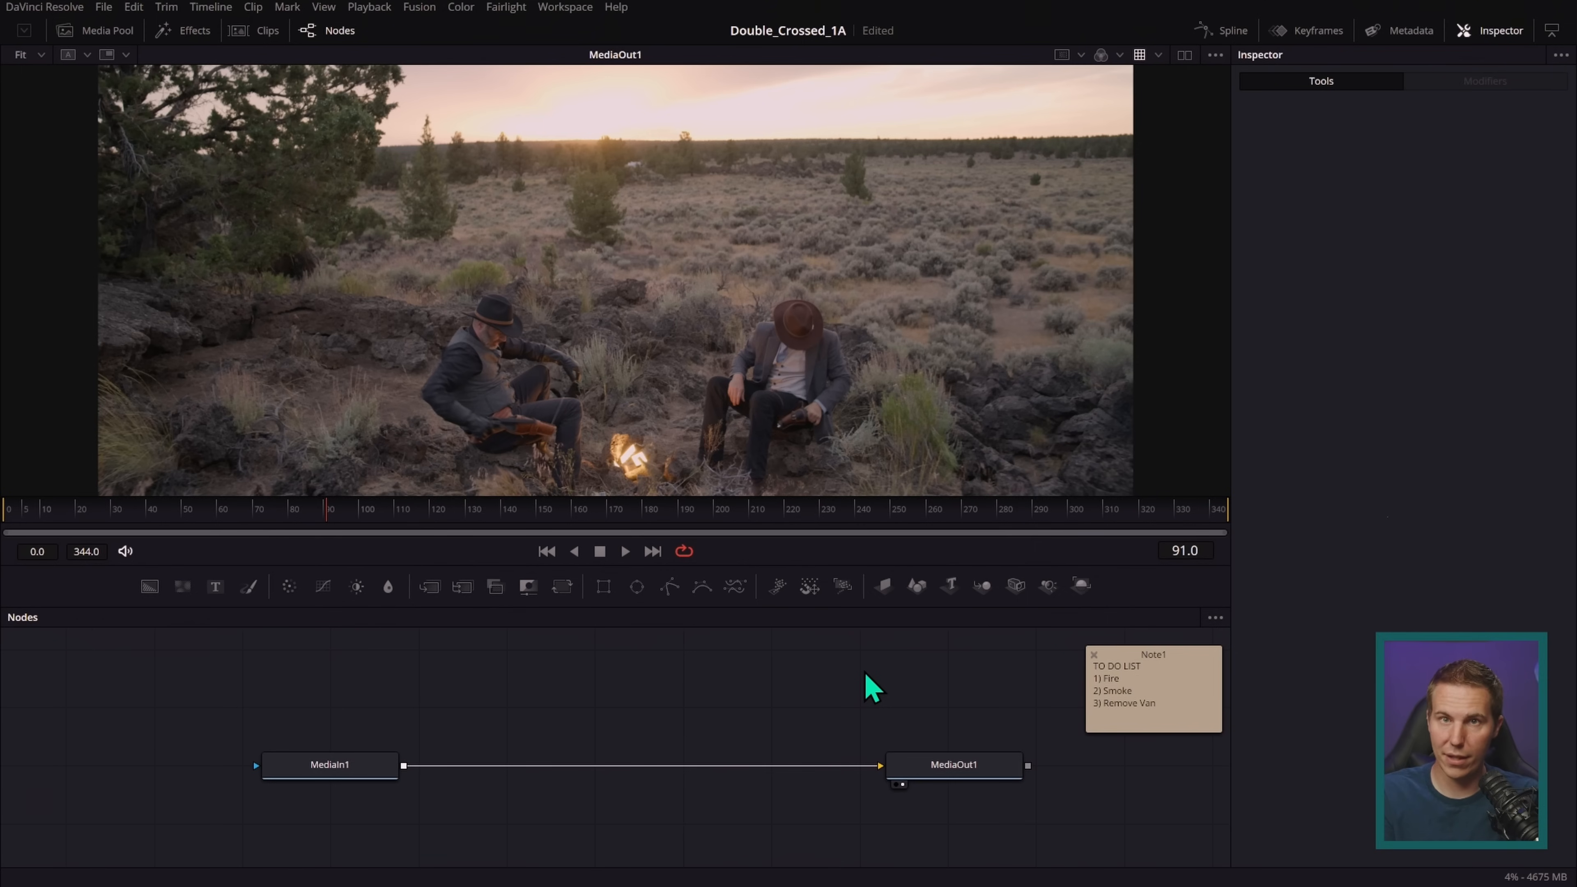
- Add the Small_Fire_7_1138_720.mov clip from the ActionVFX bin to the node graph, above the MediaIn1 to MediaOut1 connection
left_click(119, 33)
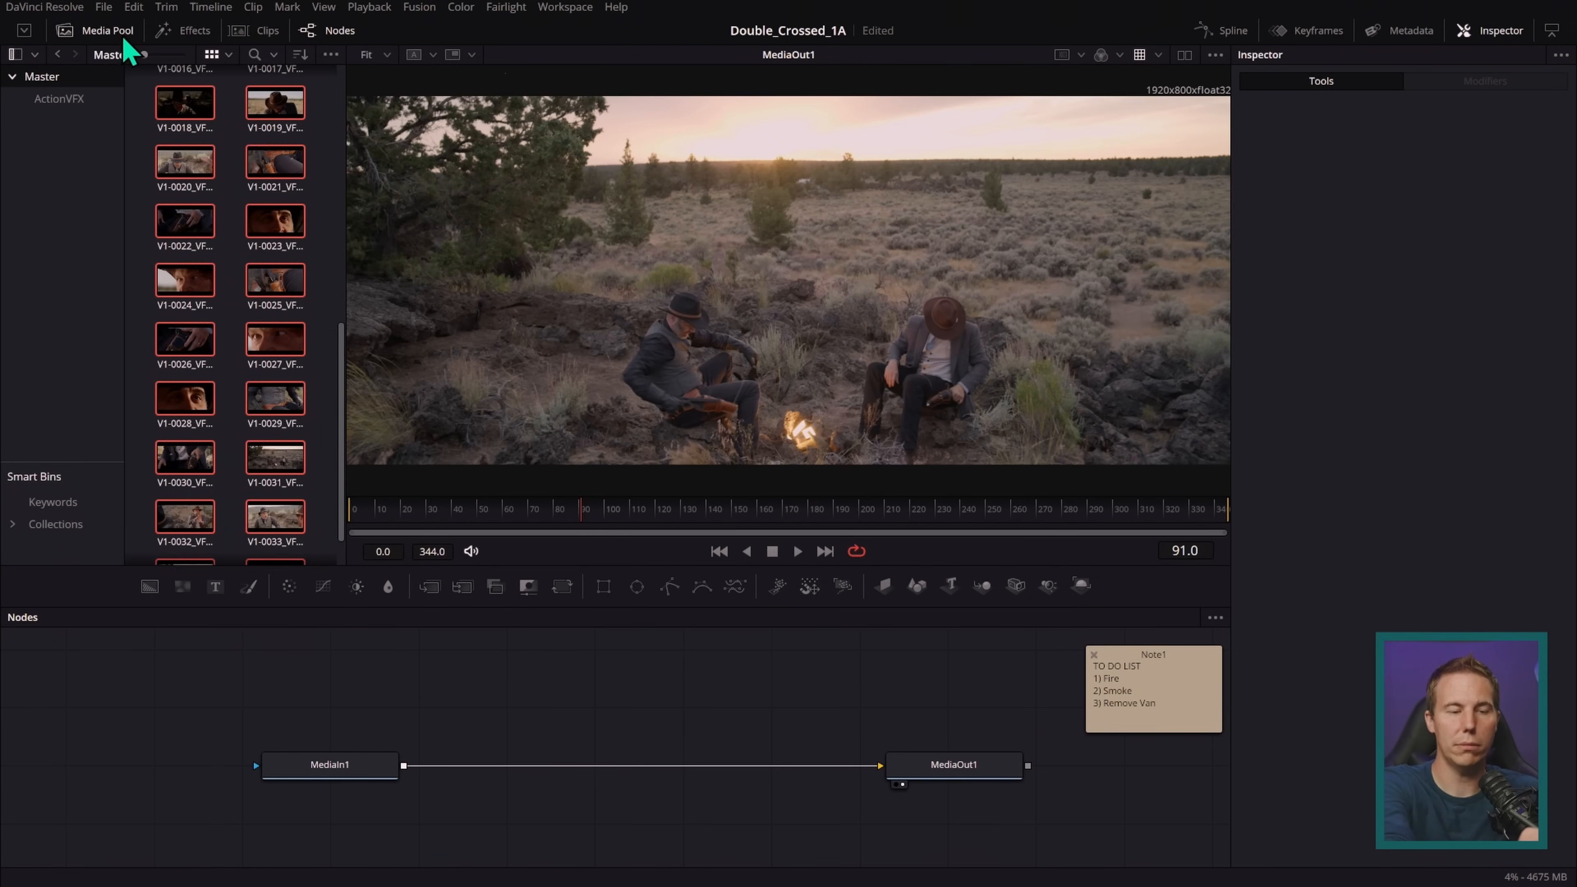
left_click(78, 100)
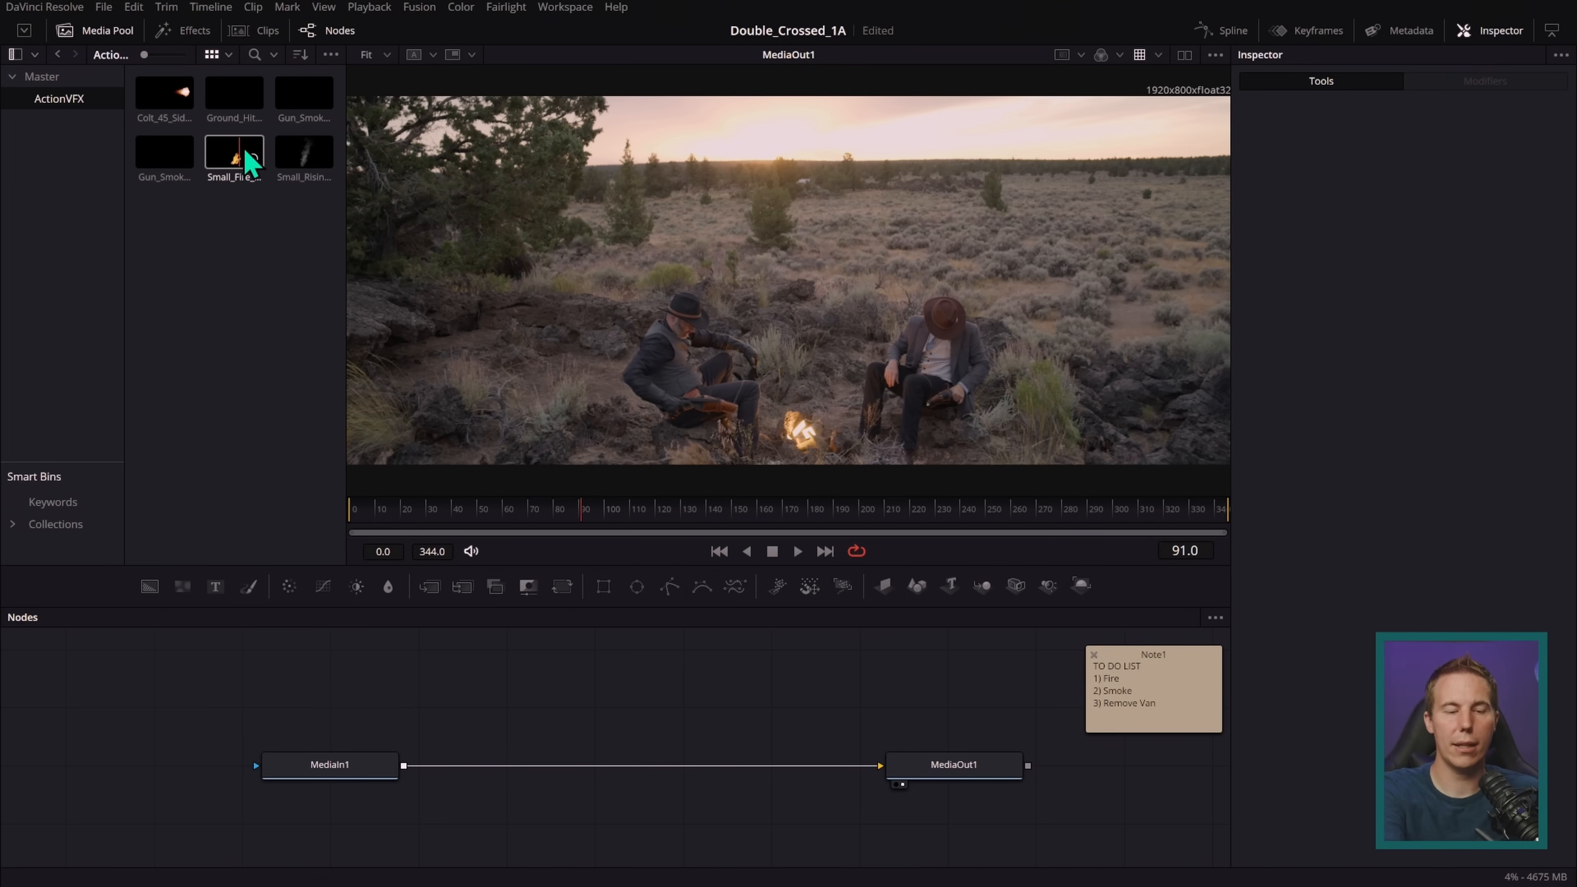
left_click_drag(233, 167, 643, 697)
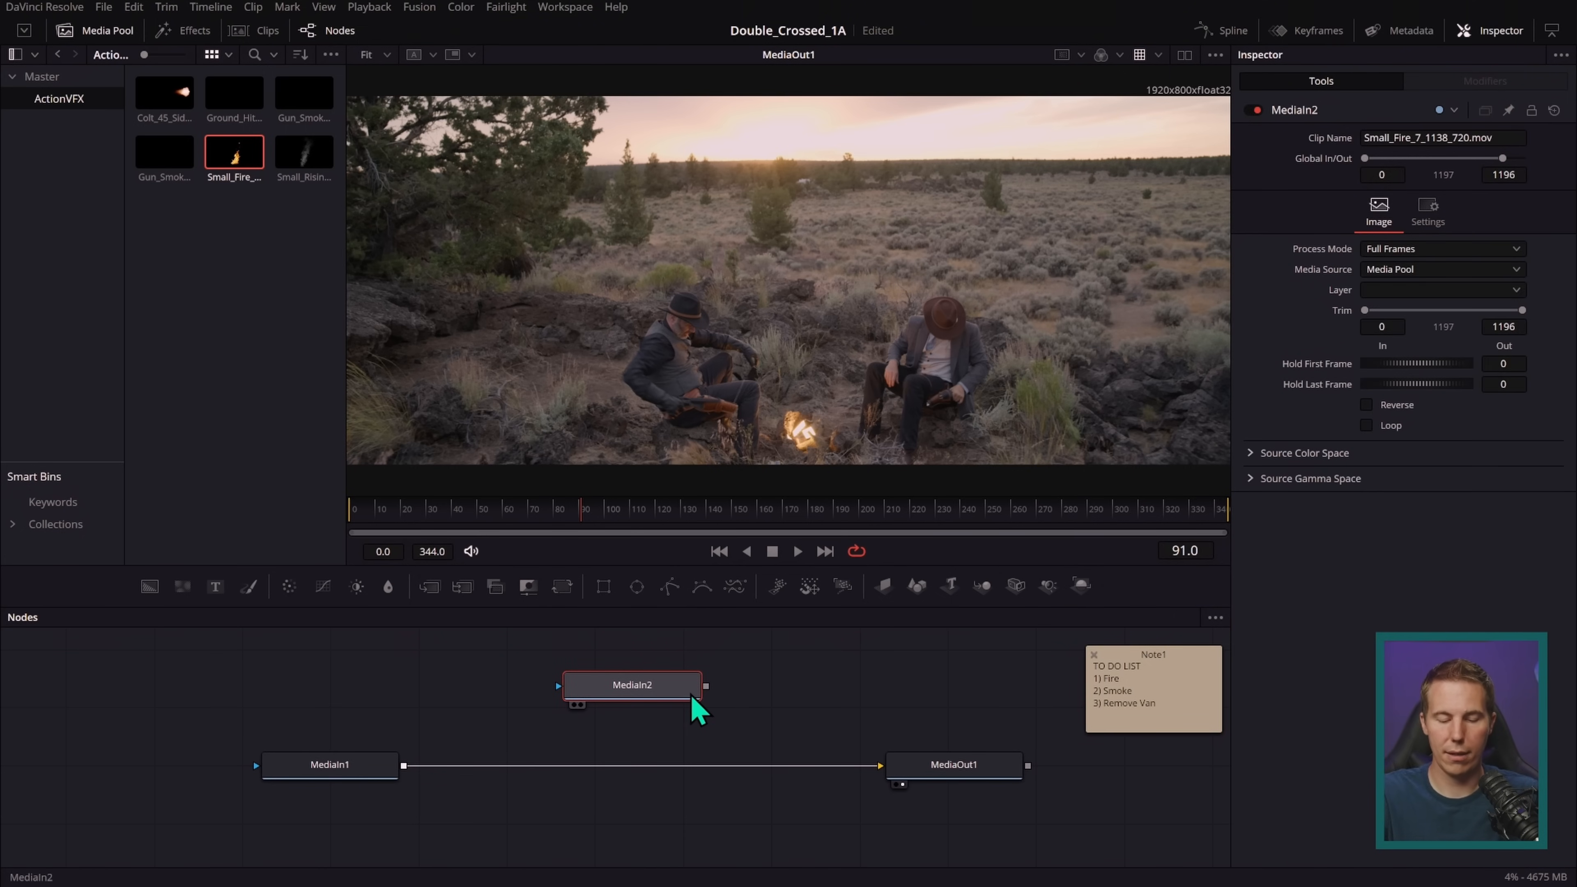
- Rename the fire clip's node Fire_MI and the original footage node OG_MI
key("F2")
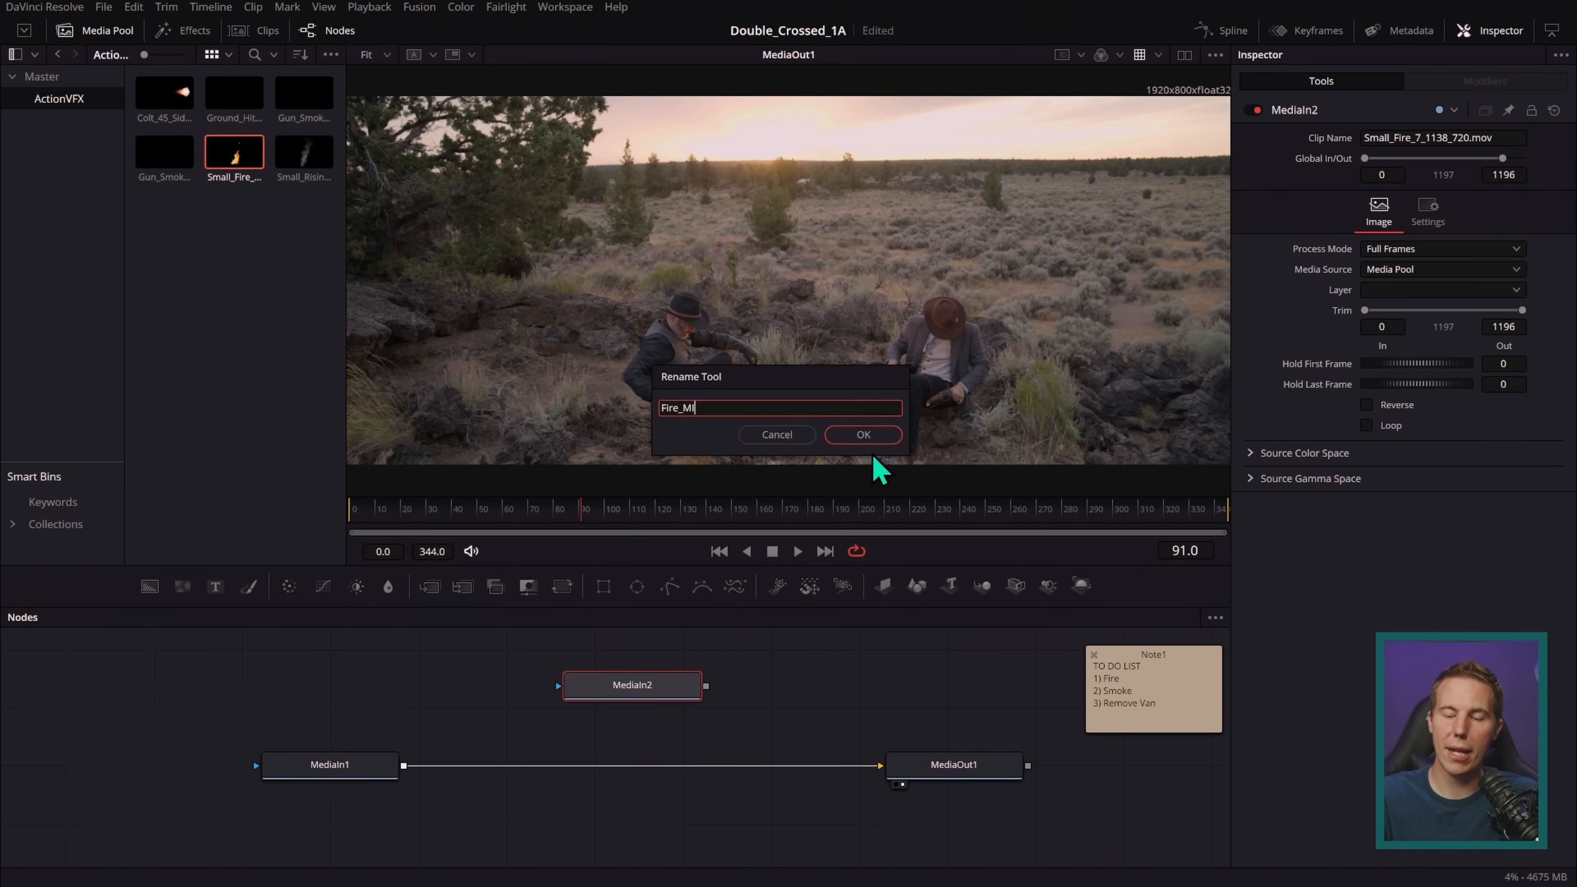
left_click(863, 434)
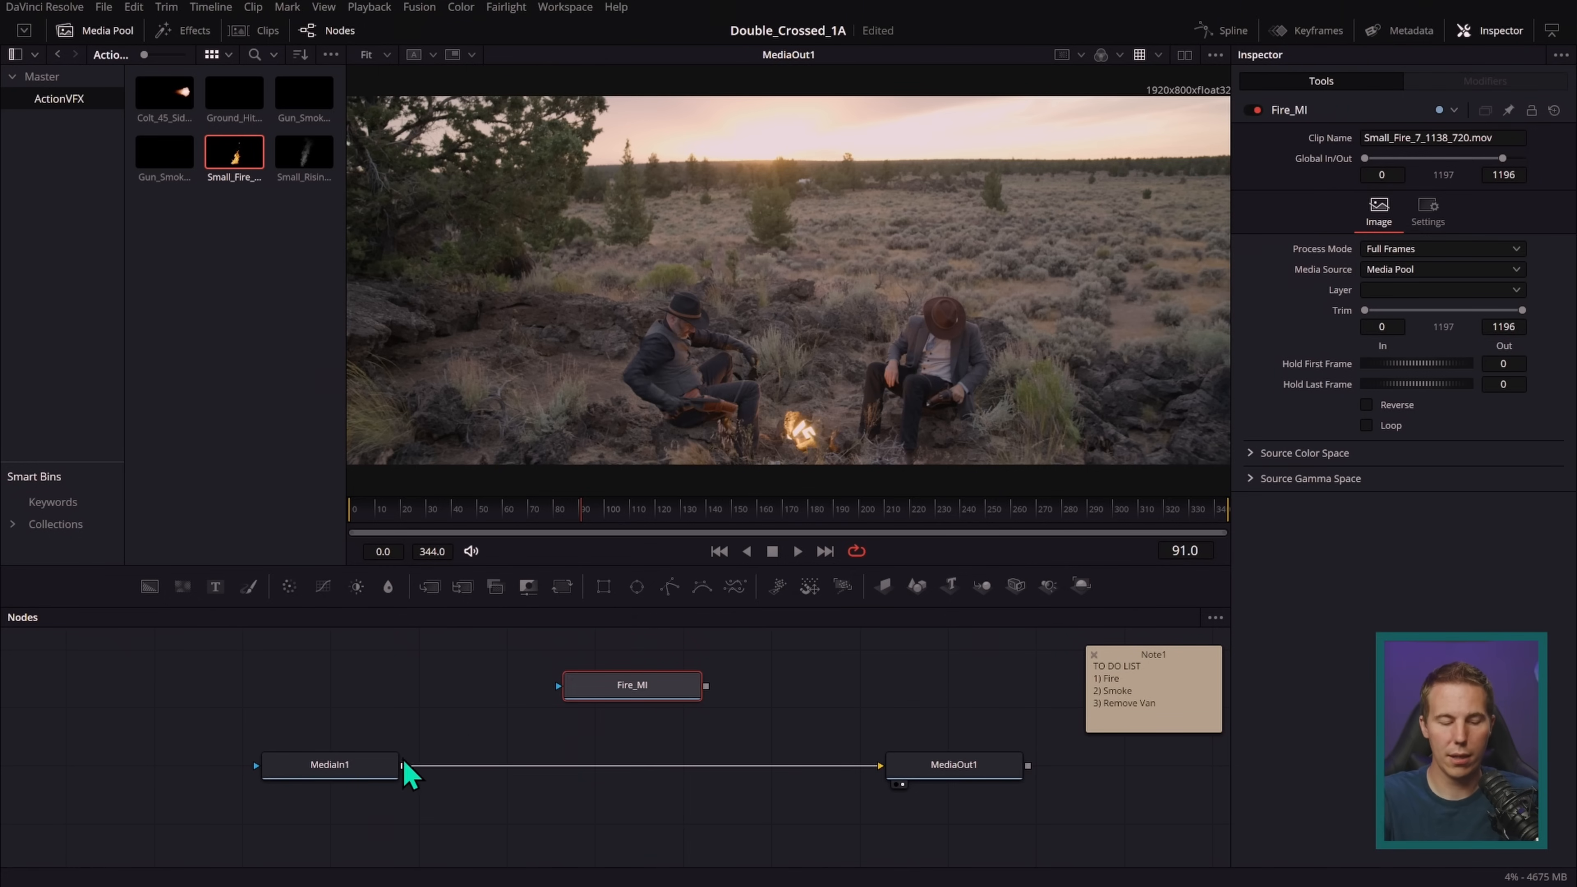
left_click(359, 776)
key("F2")
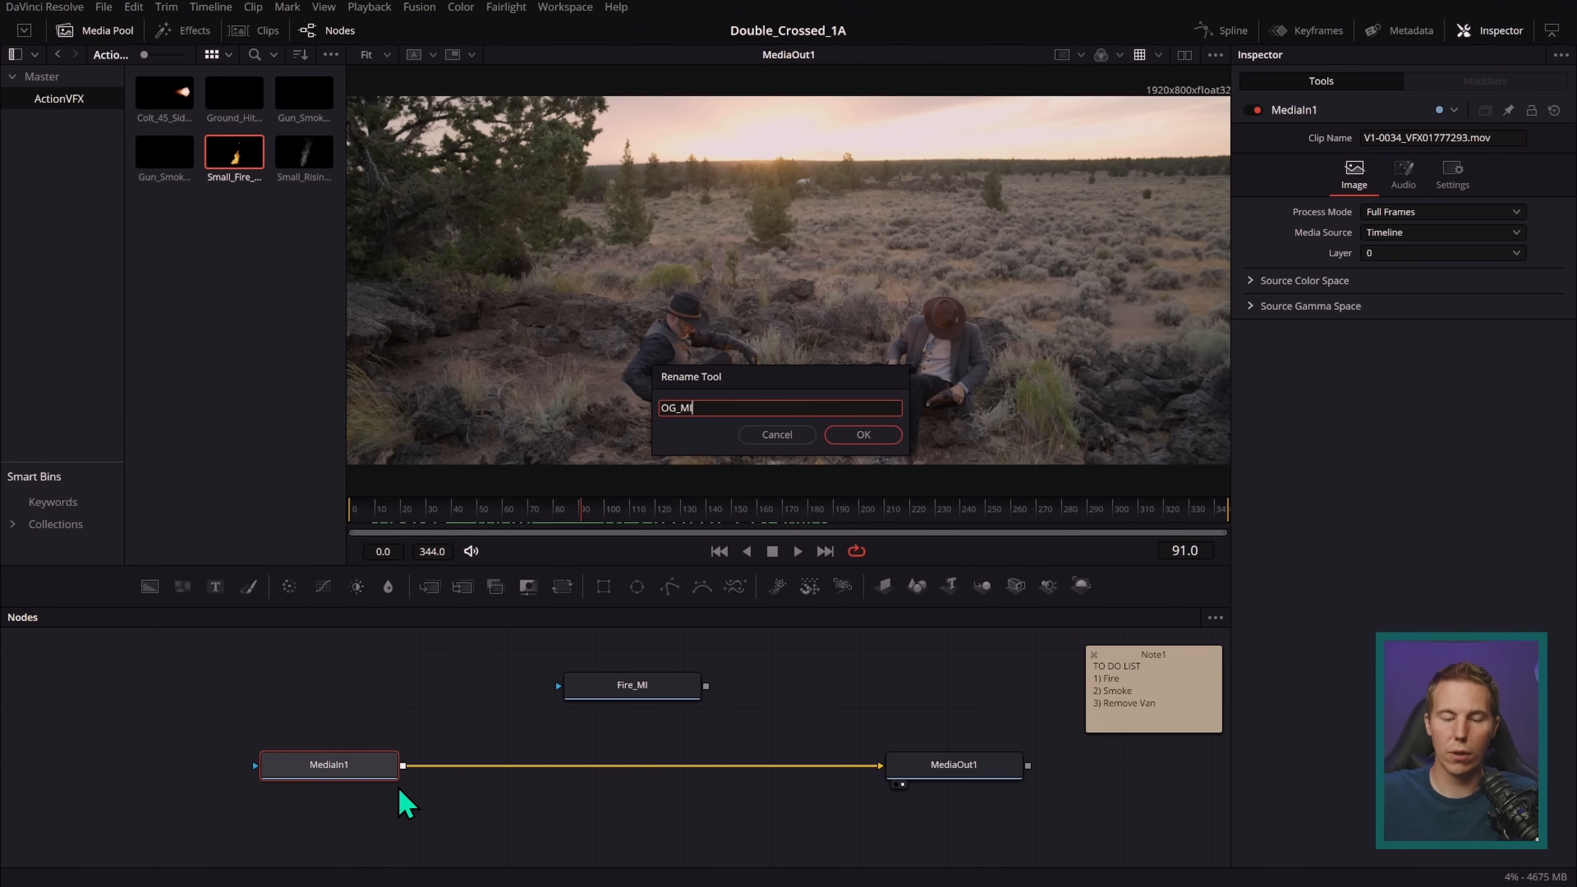
type("OG_MI")
key("Return")
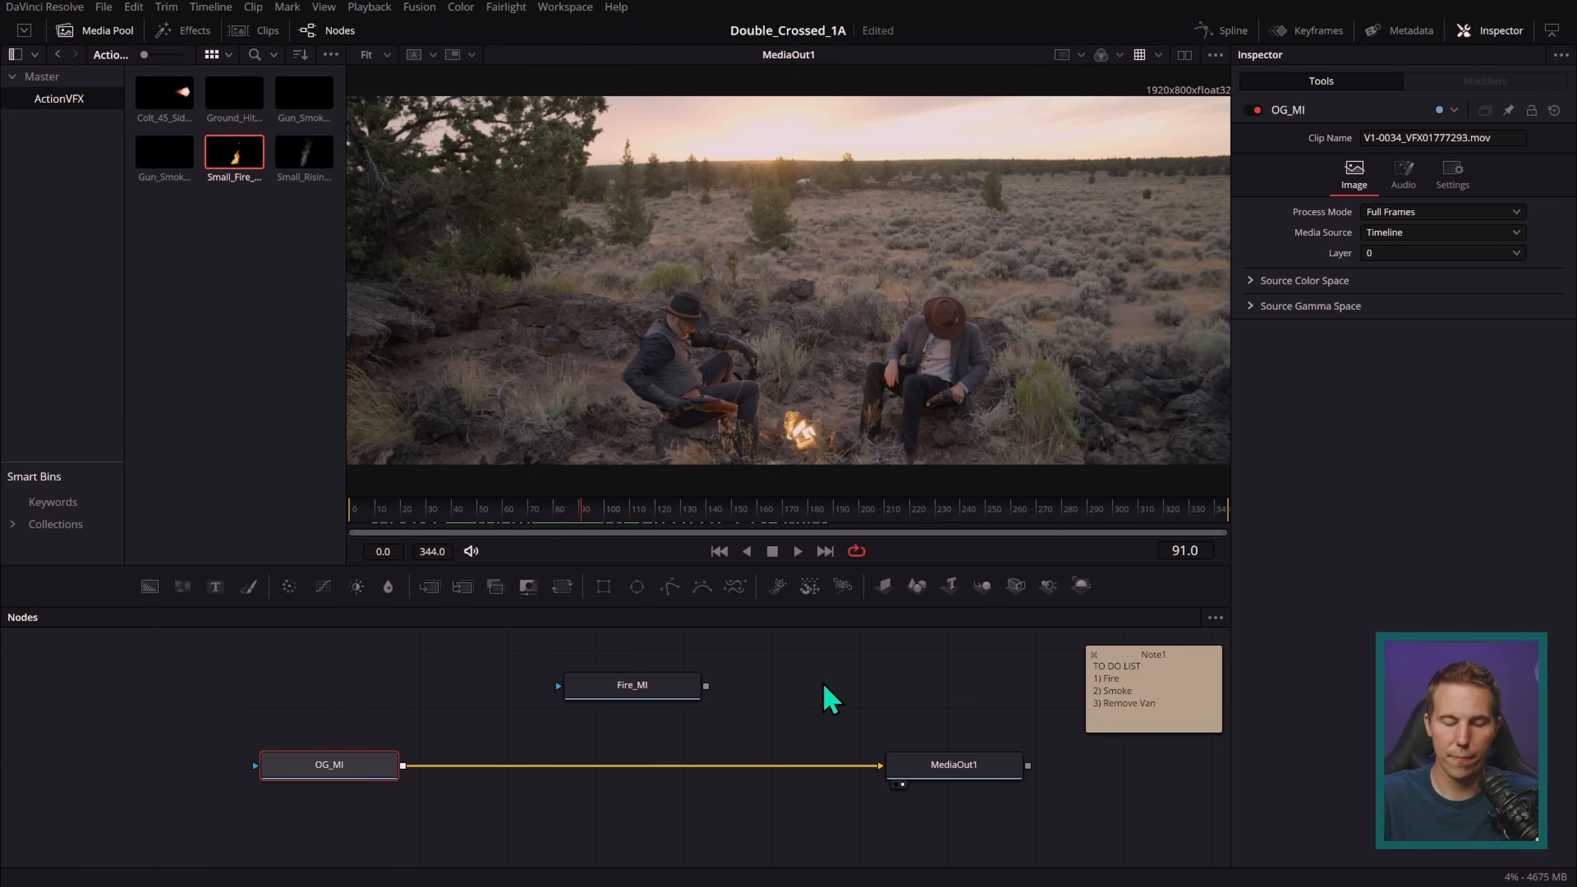
- Hide the media pool, switch to dual viewers and show Fire_MI in the empty one
left_click(826, 690)
left_click(107, 32)
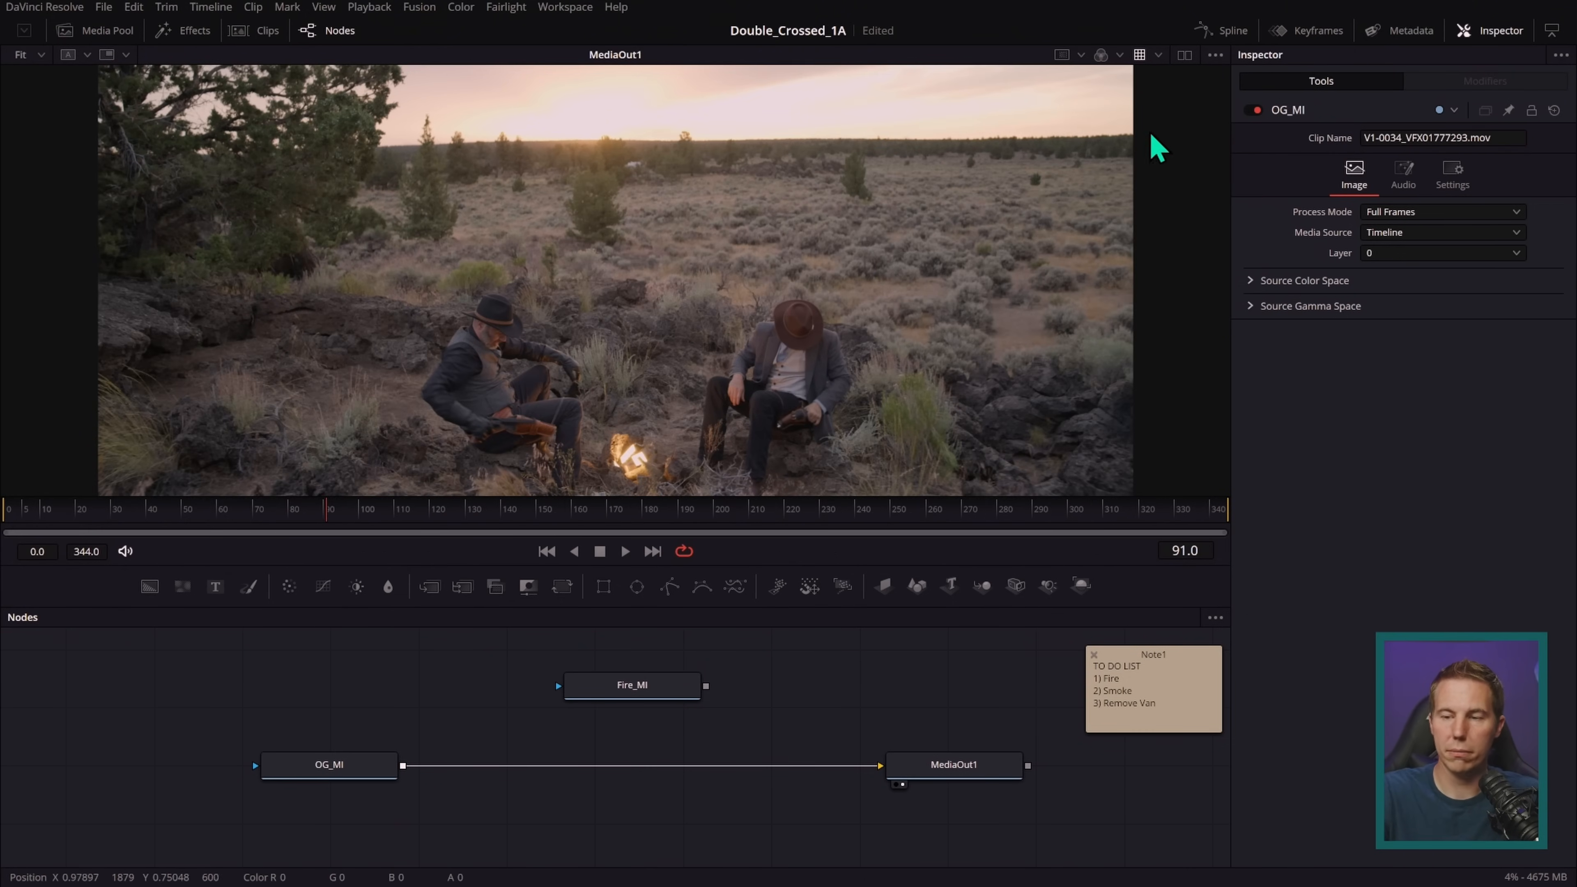
left_click(1185, 56)
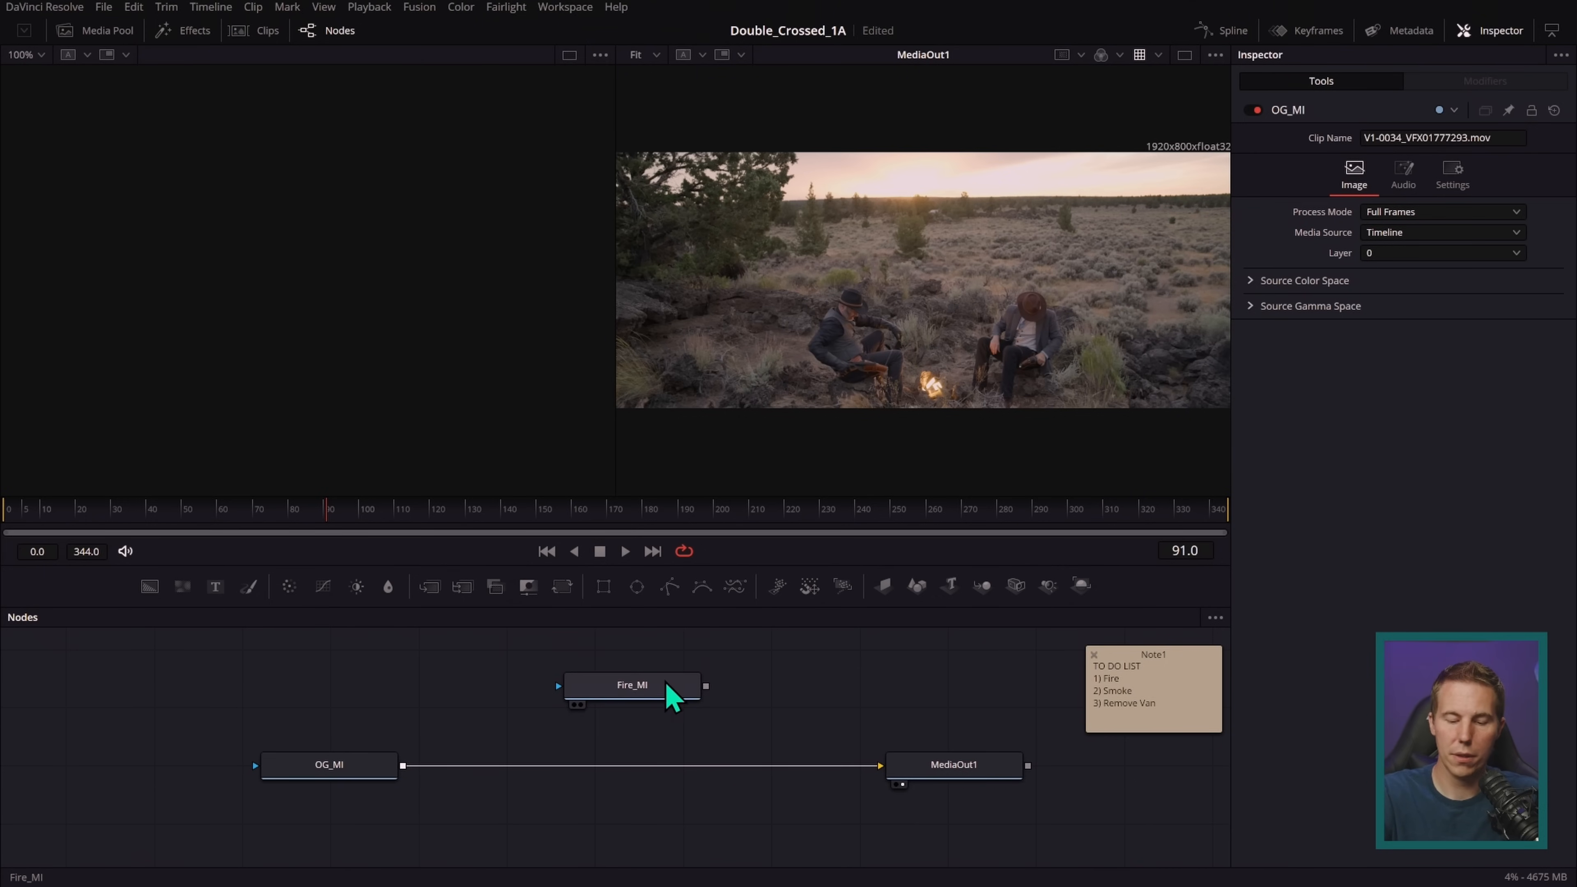
left_click_drag(663, 693, 405, 324)
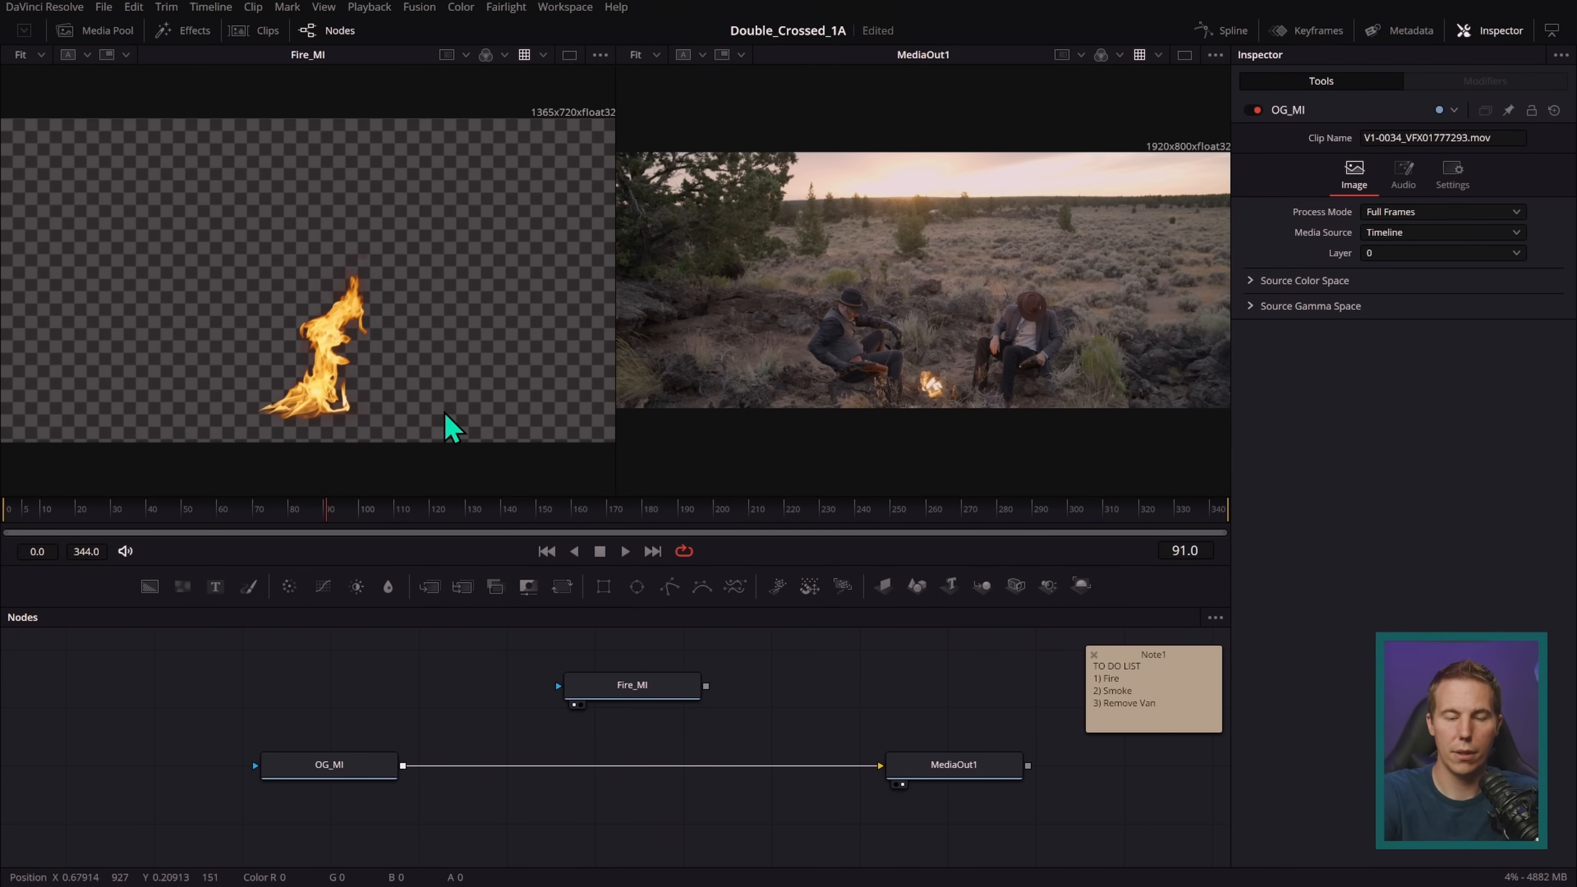
- Play the fire clip and the campfire shot from the first frame, and park the playhead at frame 128
key("Home")
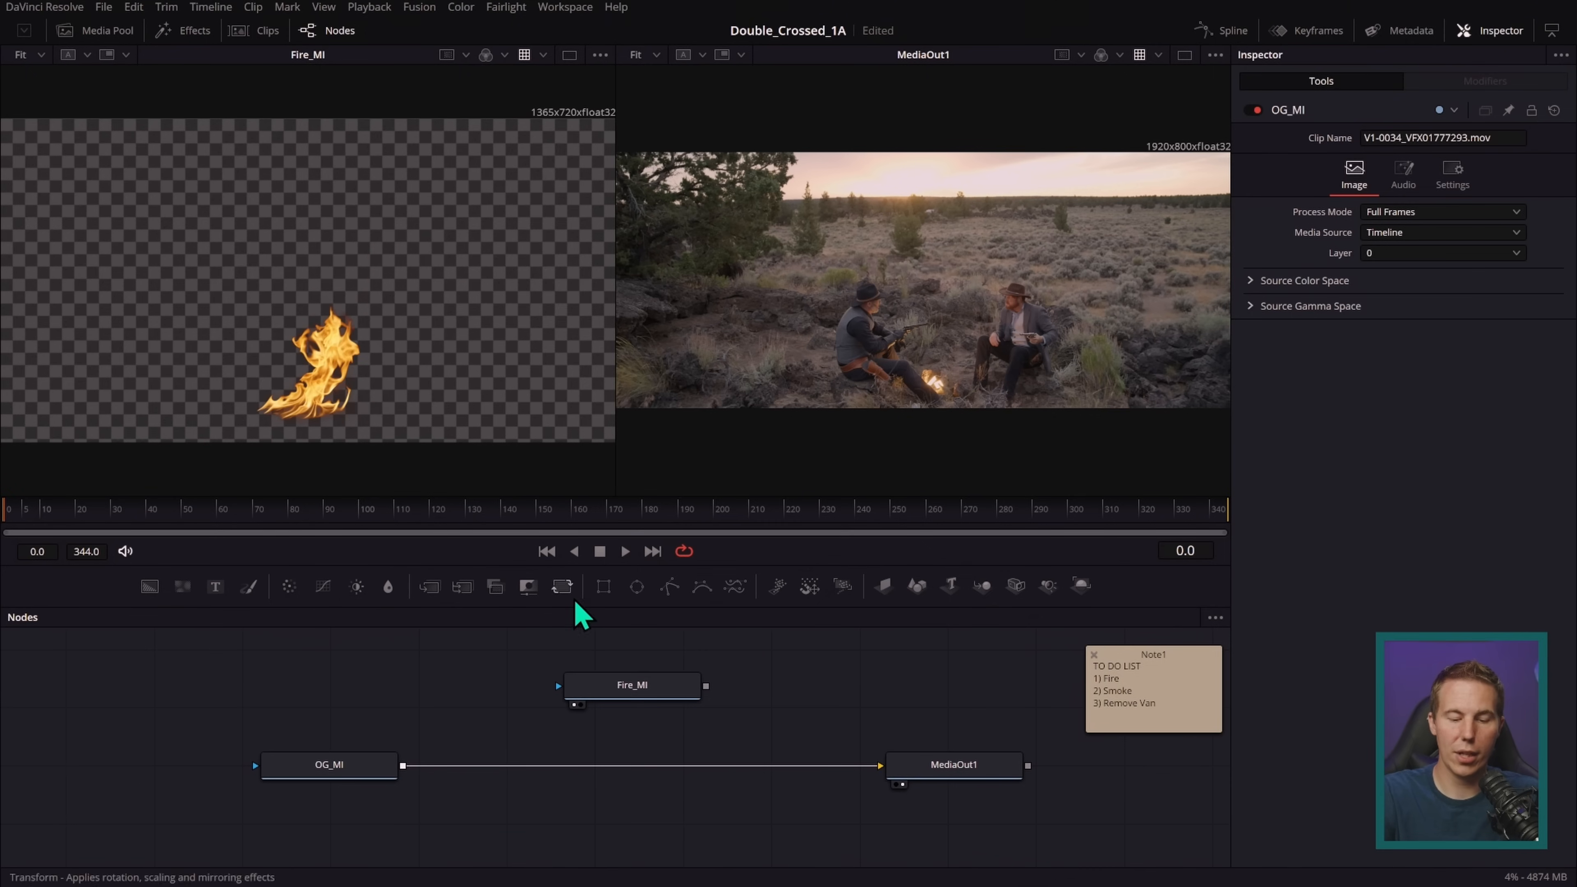
left_click(625, 551)
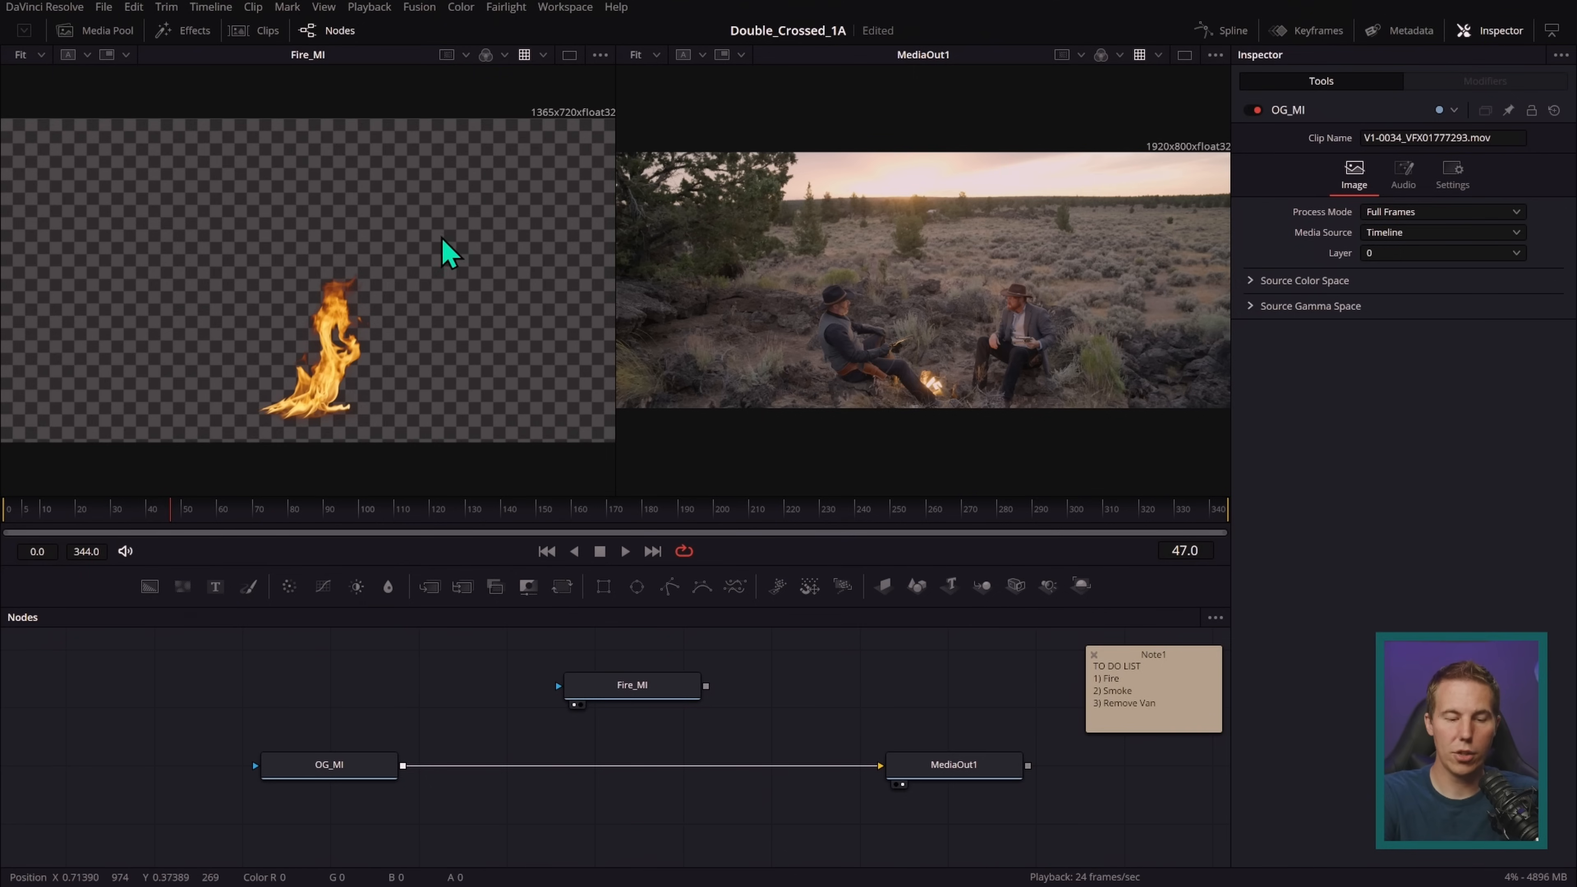
left_click(546, 551)
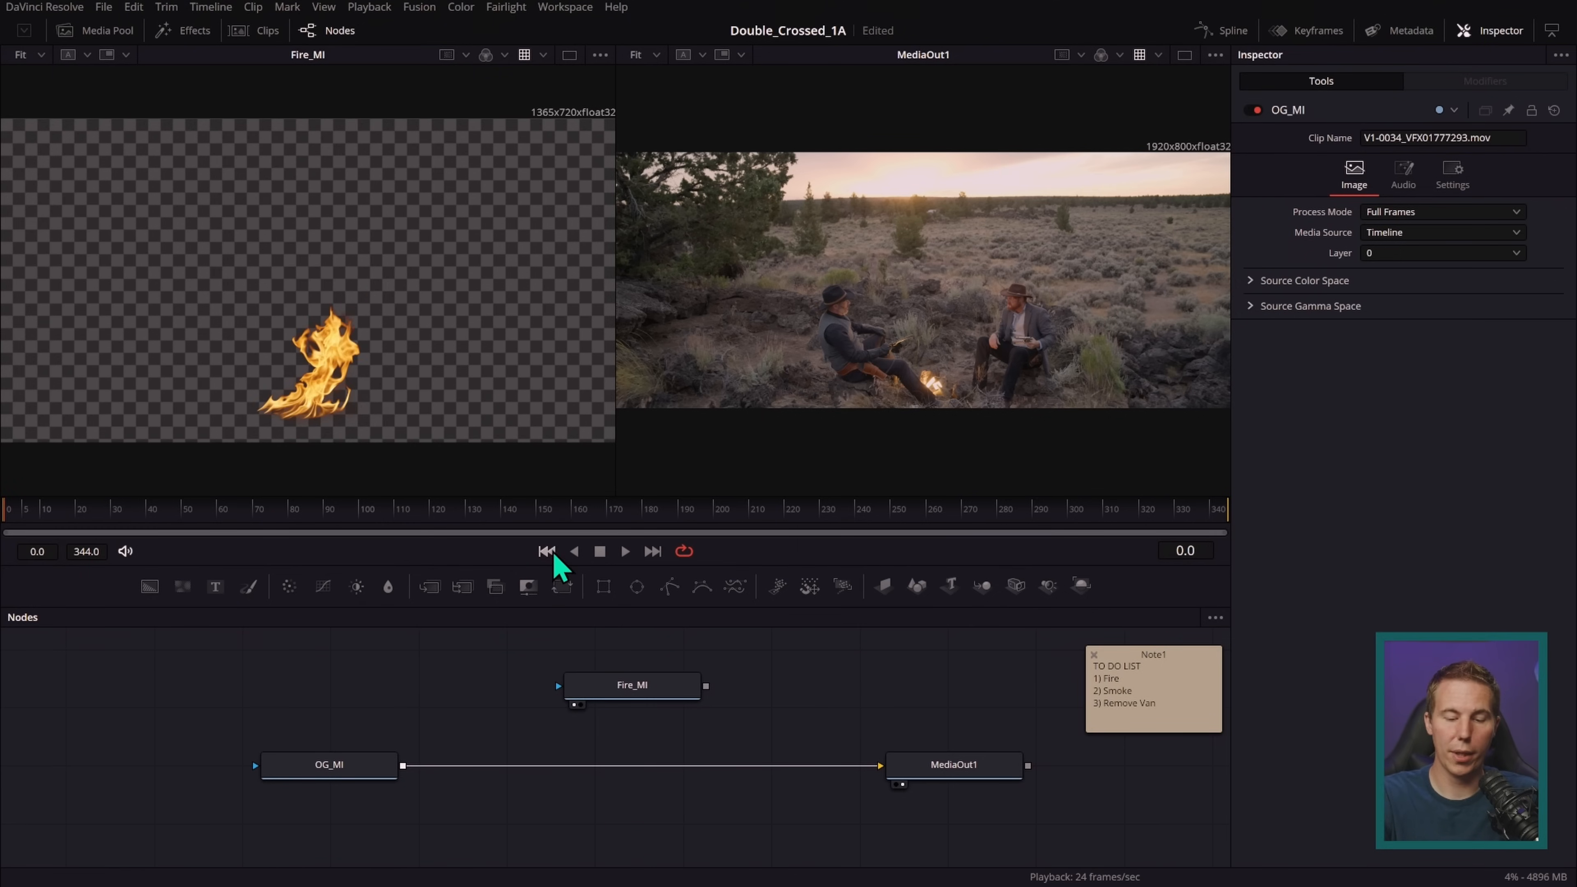
left_click(626, 552)
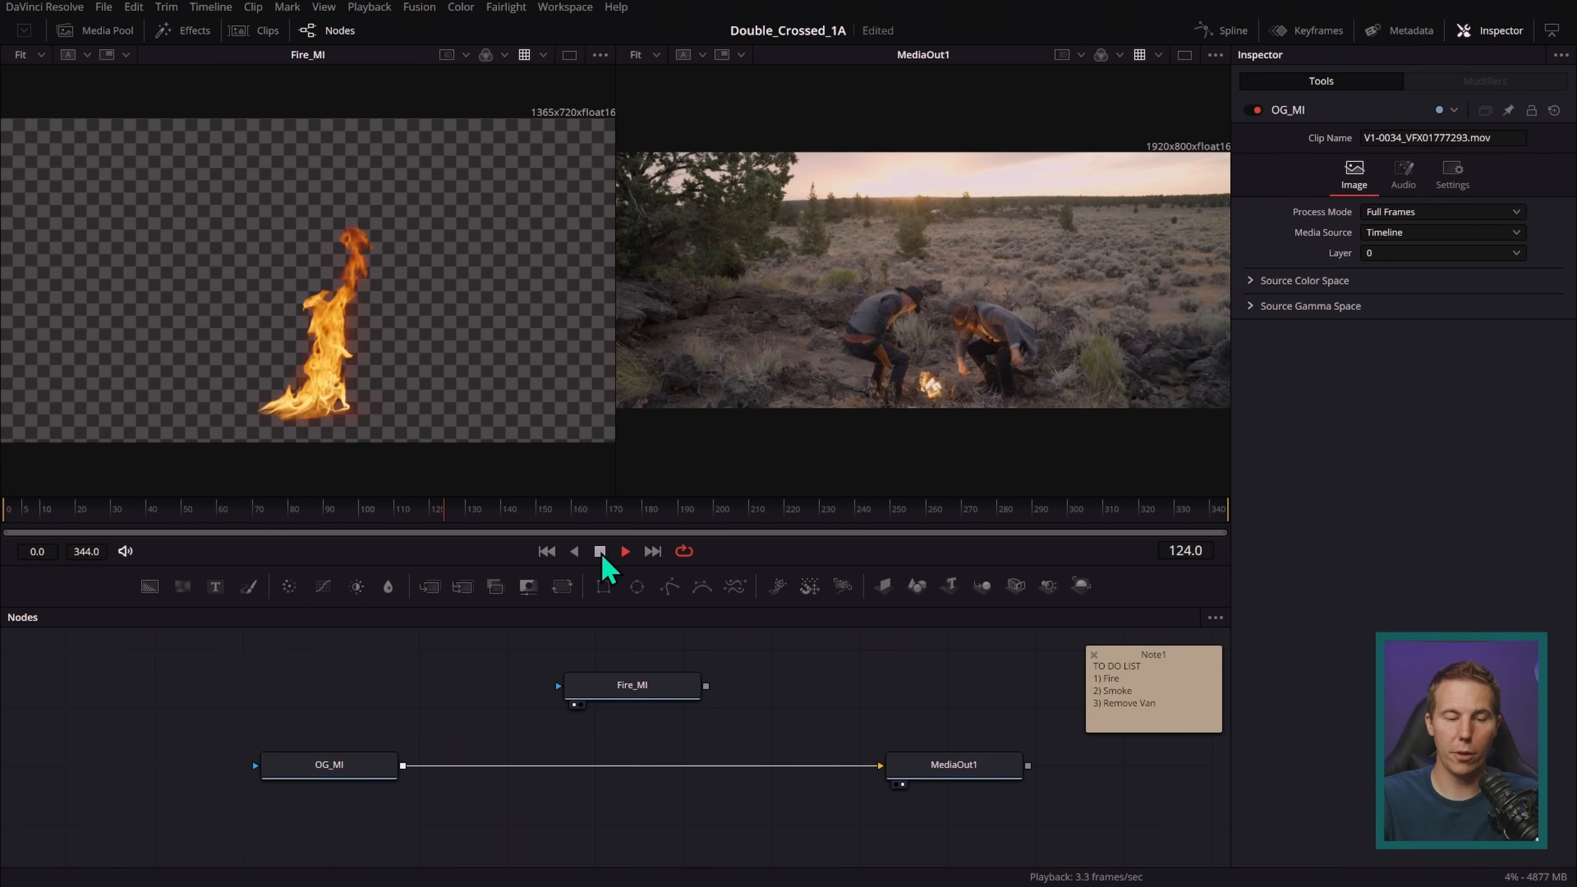
left_click(600, 551)
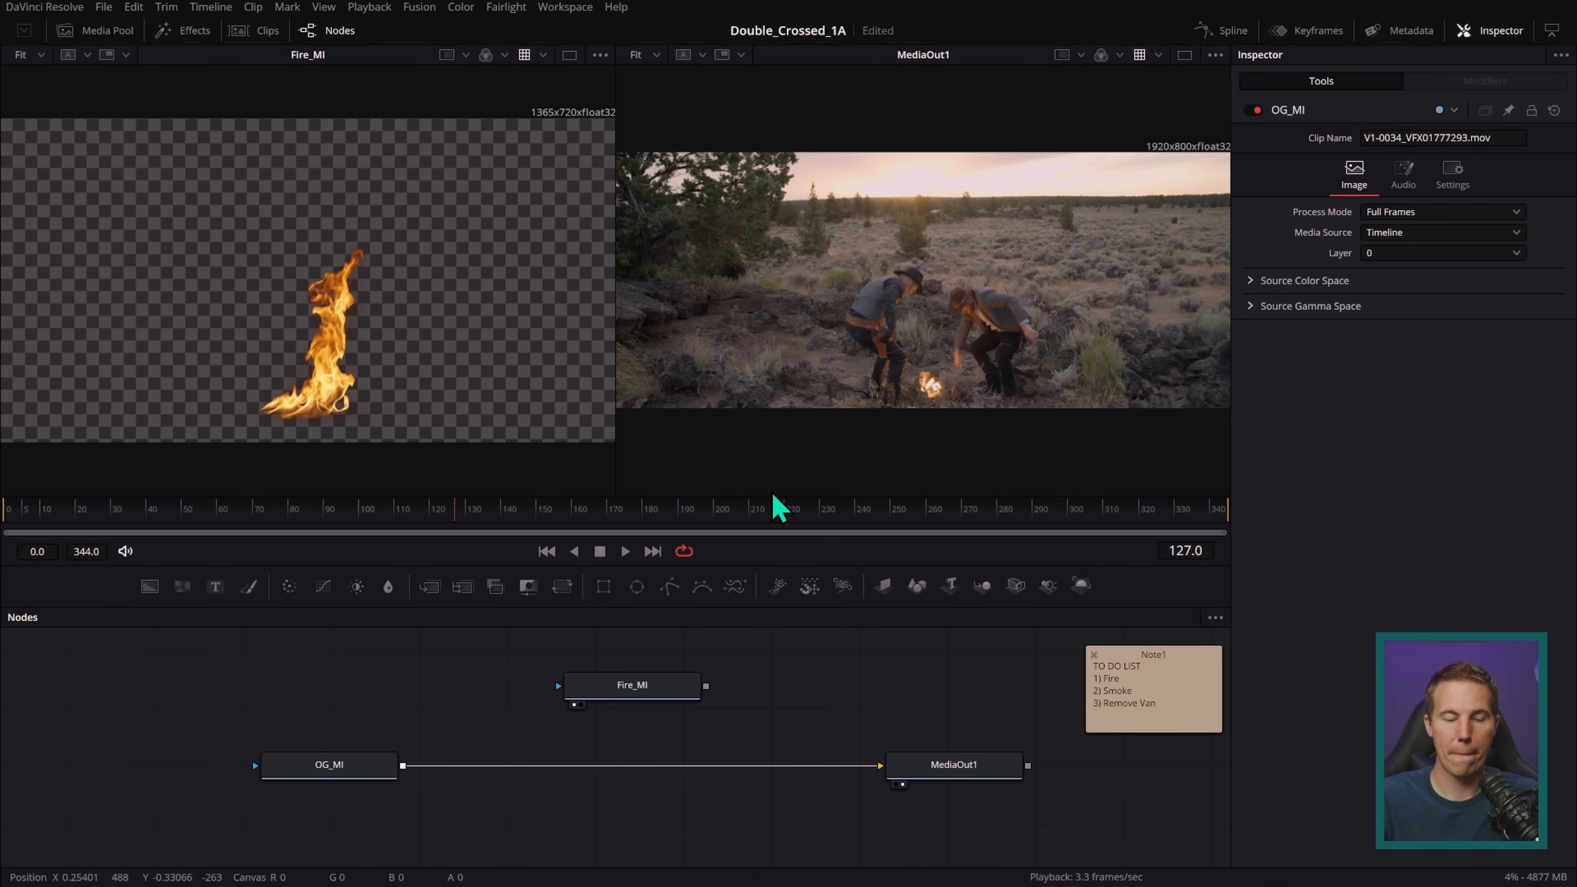
left_click(460, 516)
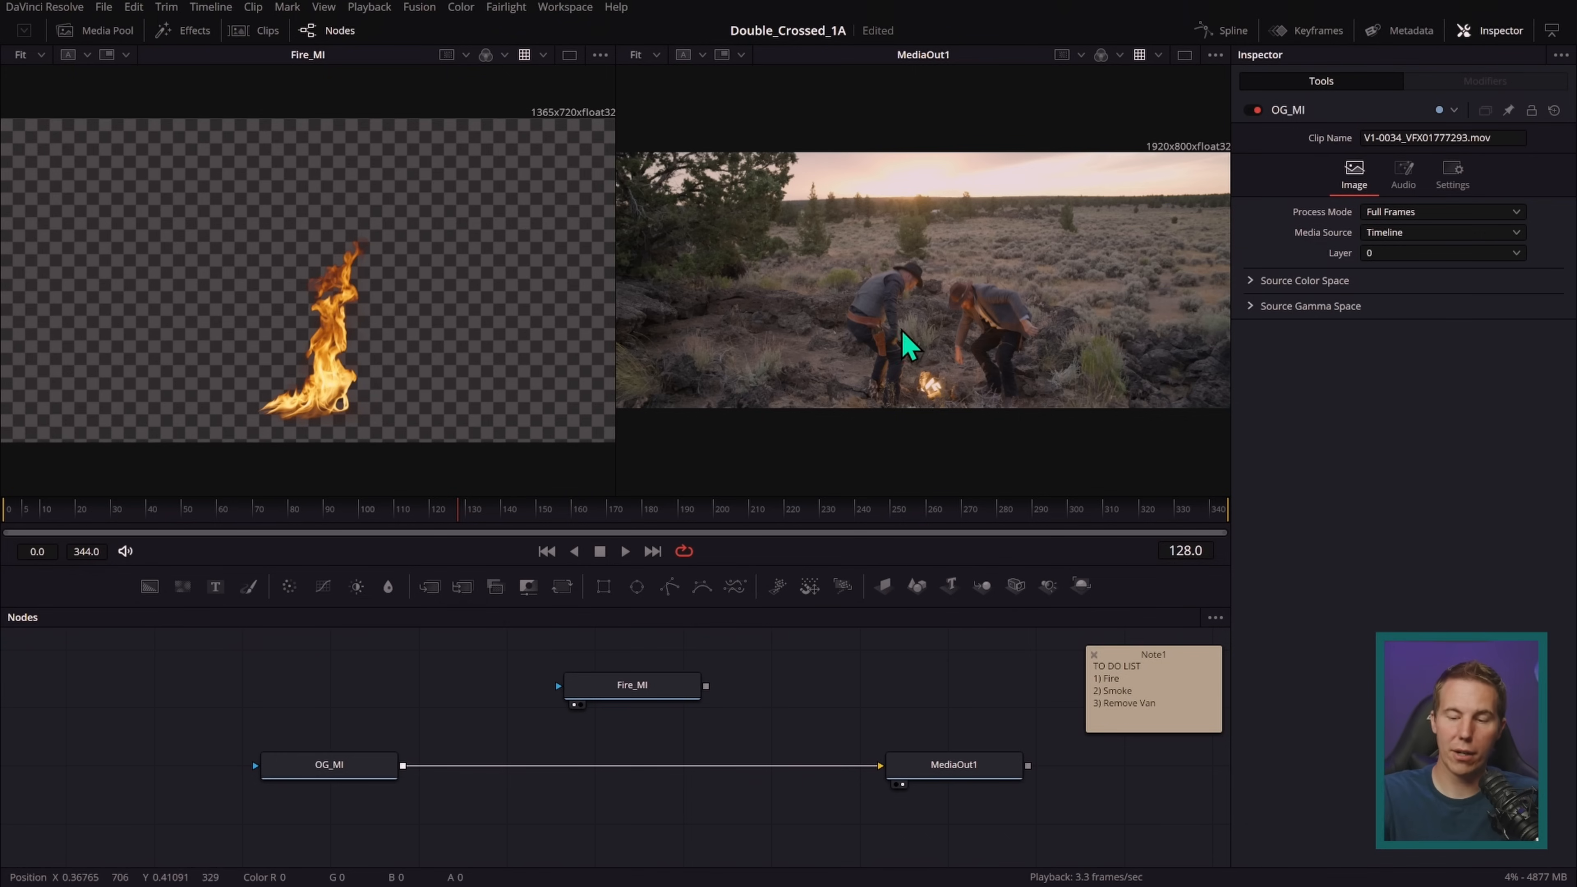
- Enlarge the MediaOut1 view on the campfire to 226% and widen its viewer against the Fire_MI one
scroll(942, 403, "up", 5)
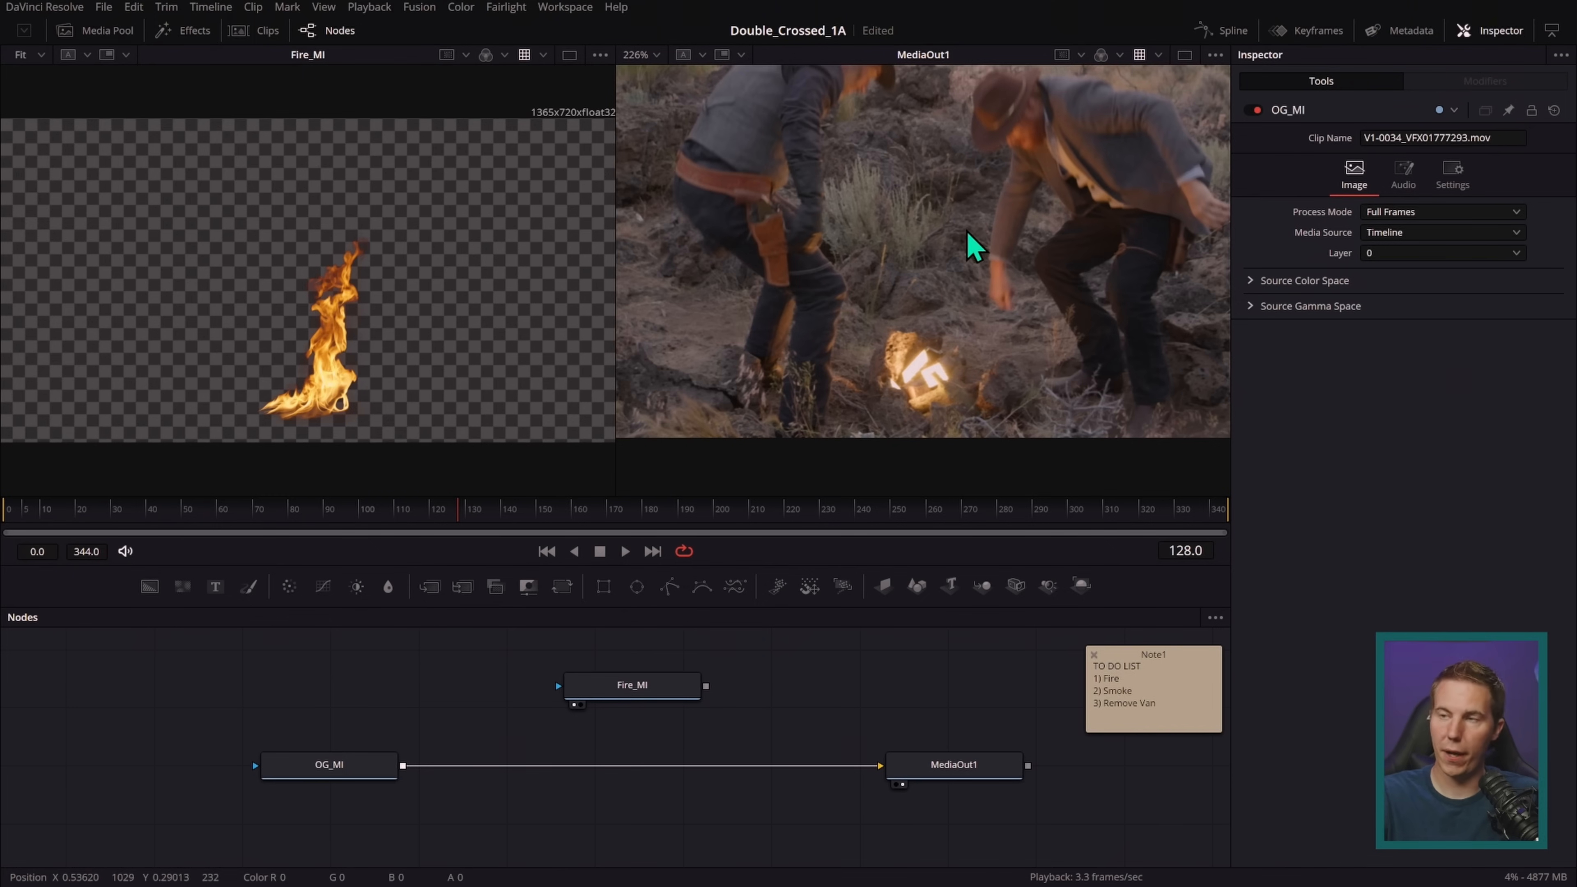
scroll(849, 684, "left", 3)
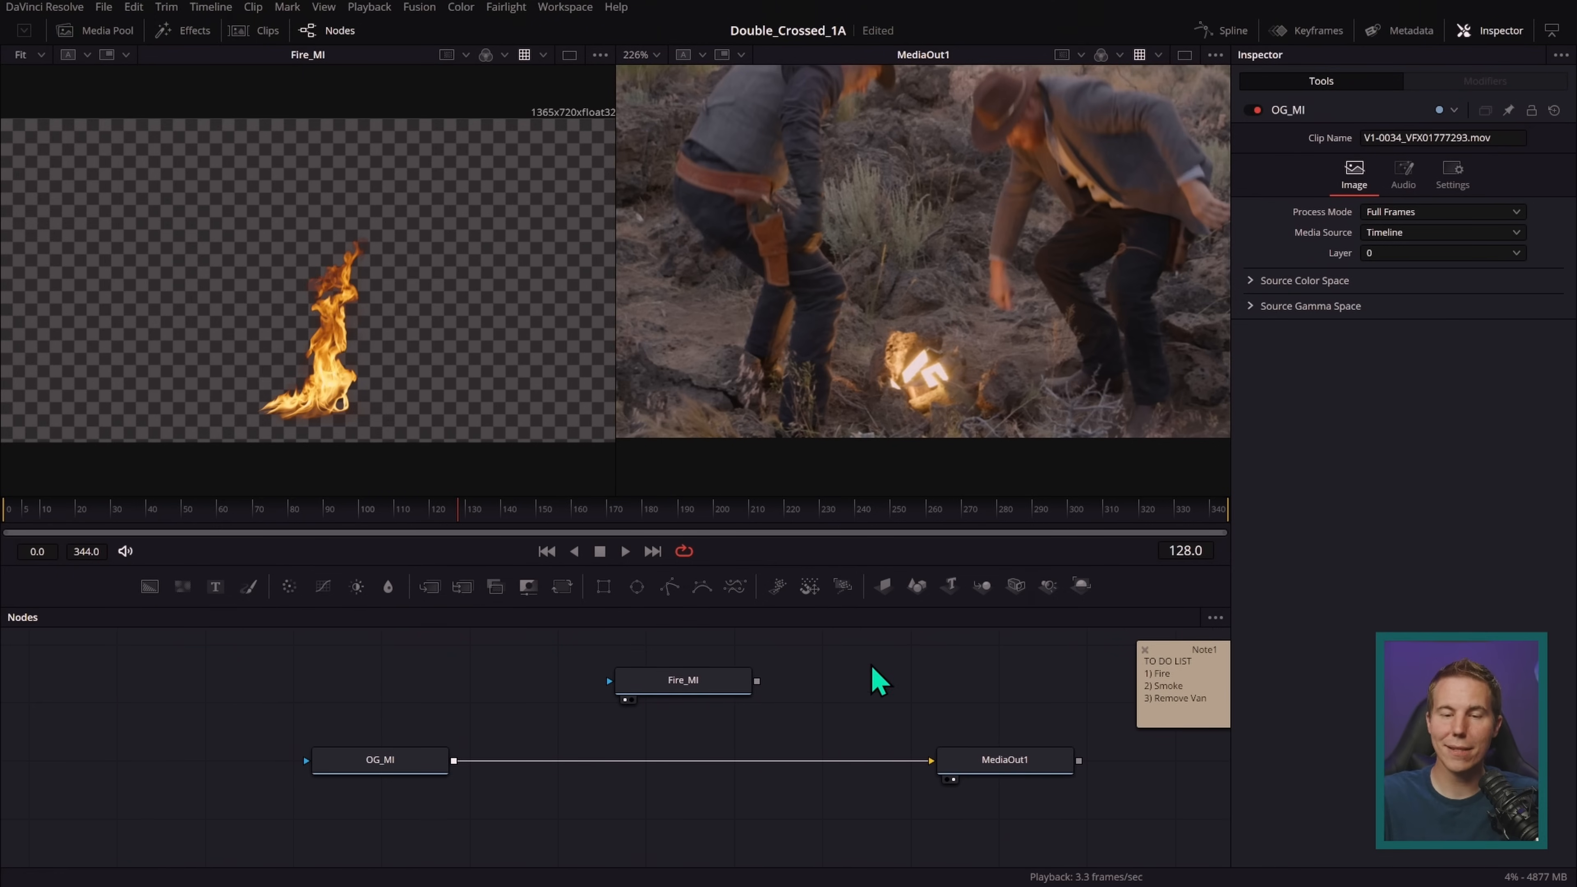
left_click_drag(616, 295, 400, 286)
scroll(815, 701, "up", 2)
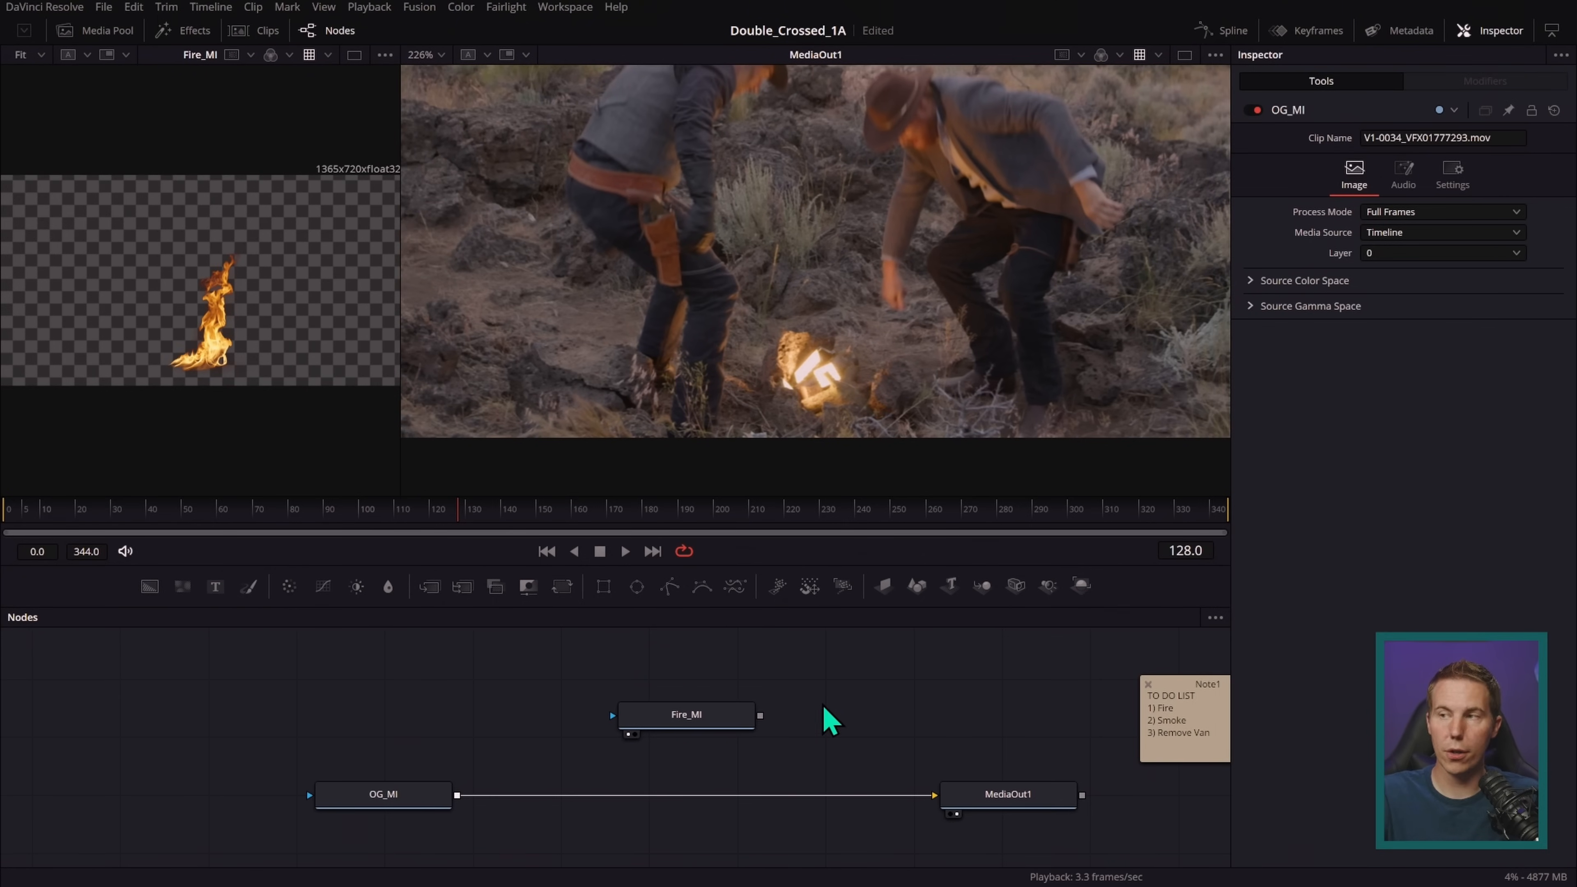
- Insert a Merge node into the connection between OG_MI and MediaOut1, in line with them and with Fire_MI placed above
left_click_drag(704, 722, 564, 668)
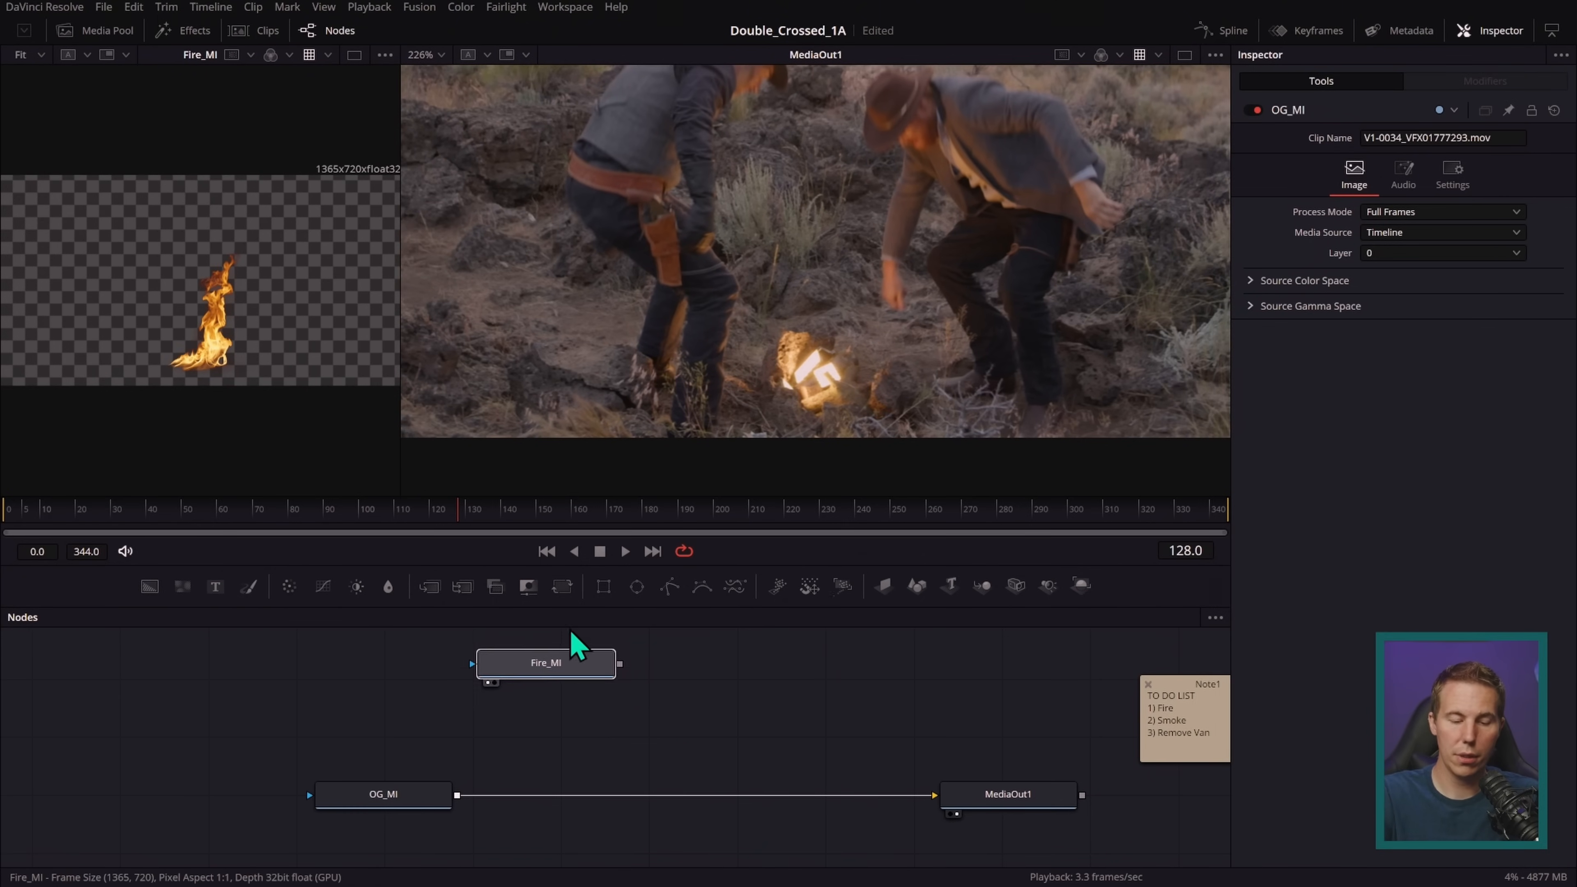
left_click_drag(433, 596, 721, 768)
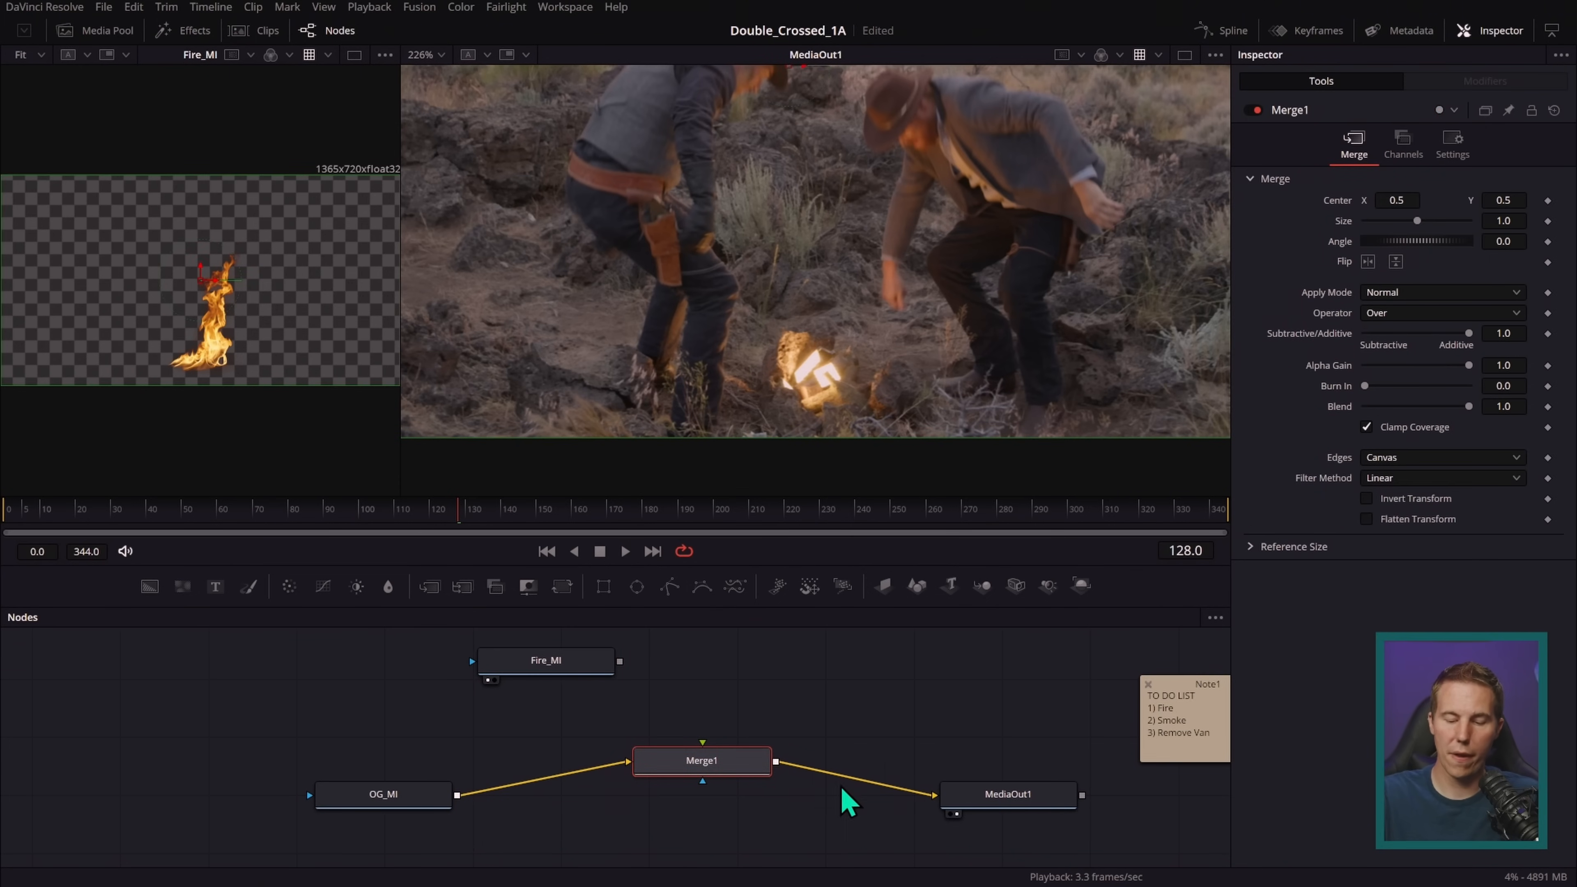
mouse_move(746, 773)
left_mouse_down()
mouse_move(764, 740)
mouse_move(743, 800)
left_mouse_up()
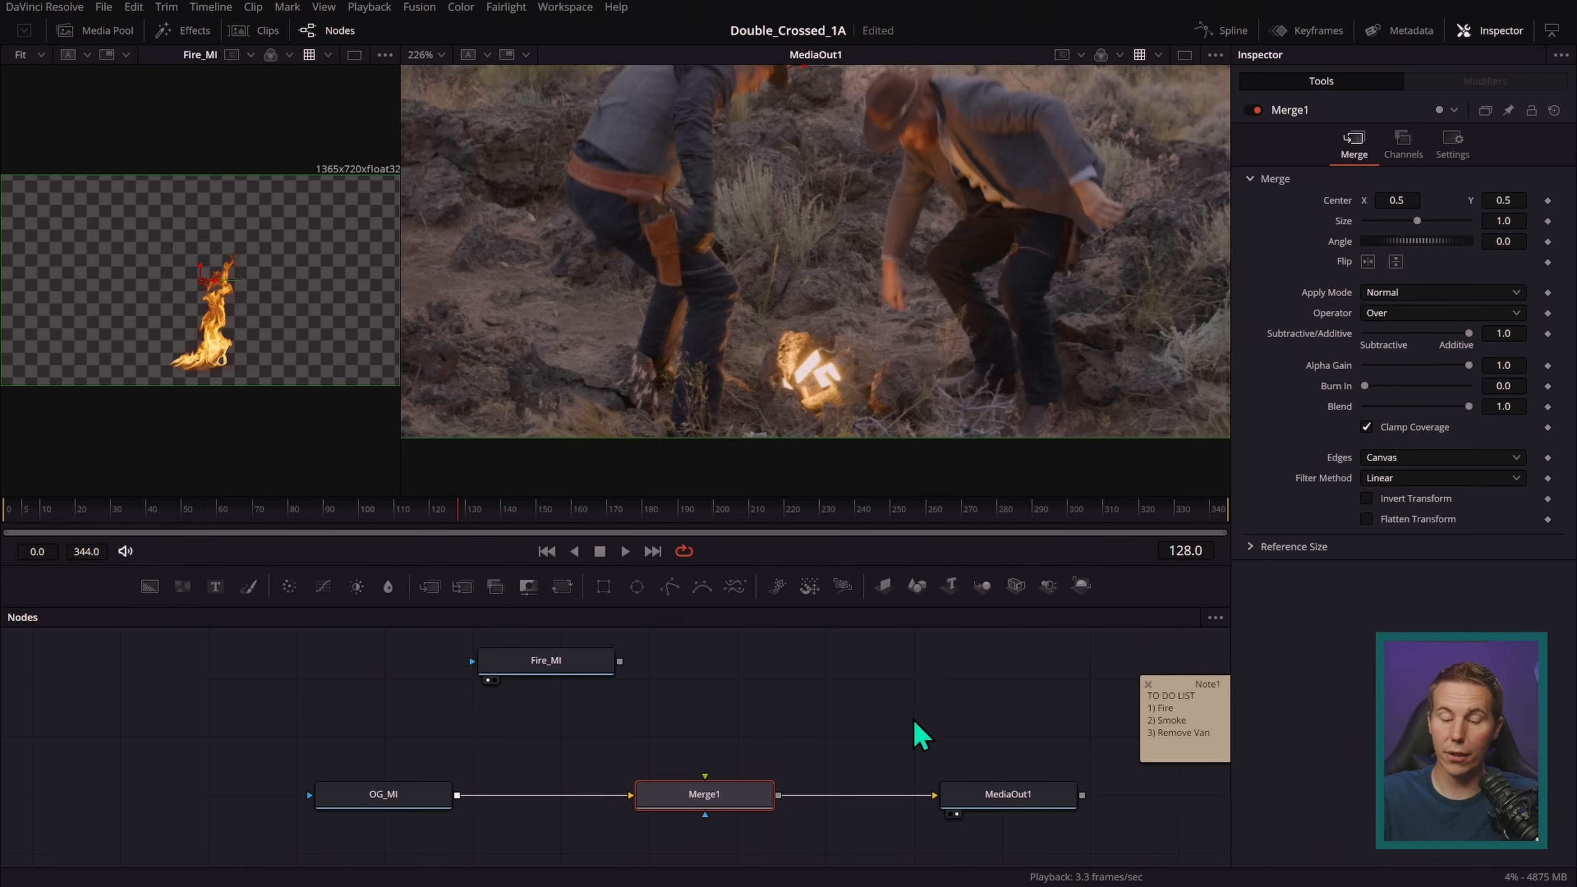
- Detach Merge1 from the OG_MI to MediaOut1 connection and insert it back into the line
left_click_drag(757, 806, 763, 760)
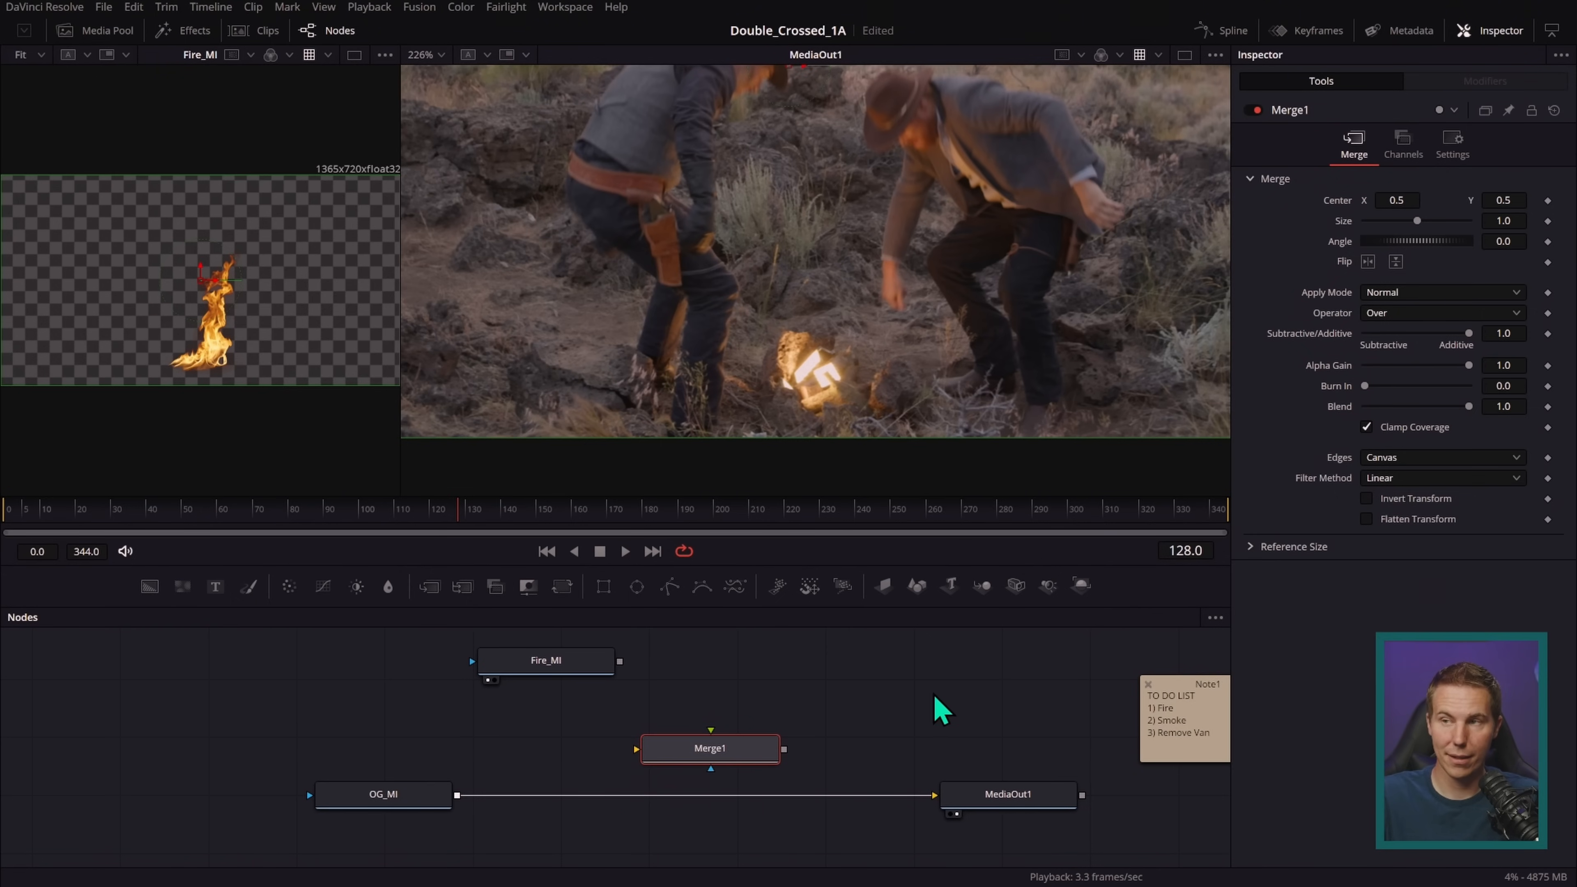
left_click_drag(919, 797, 944, 761)
left_click_drag(765, 758, 768, 803)
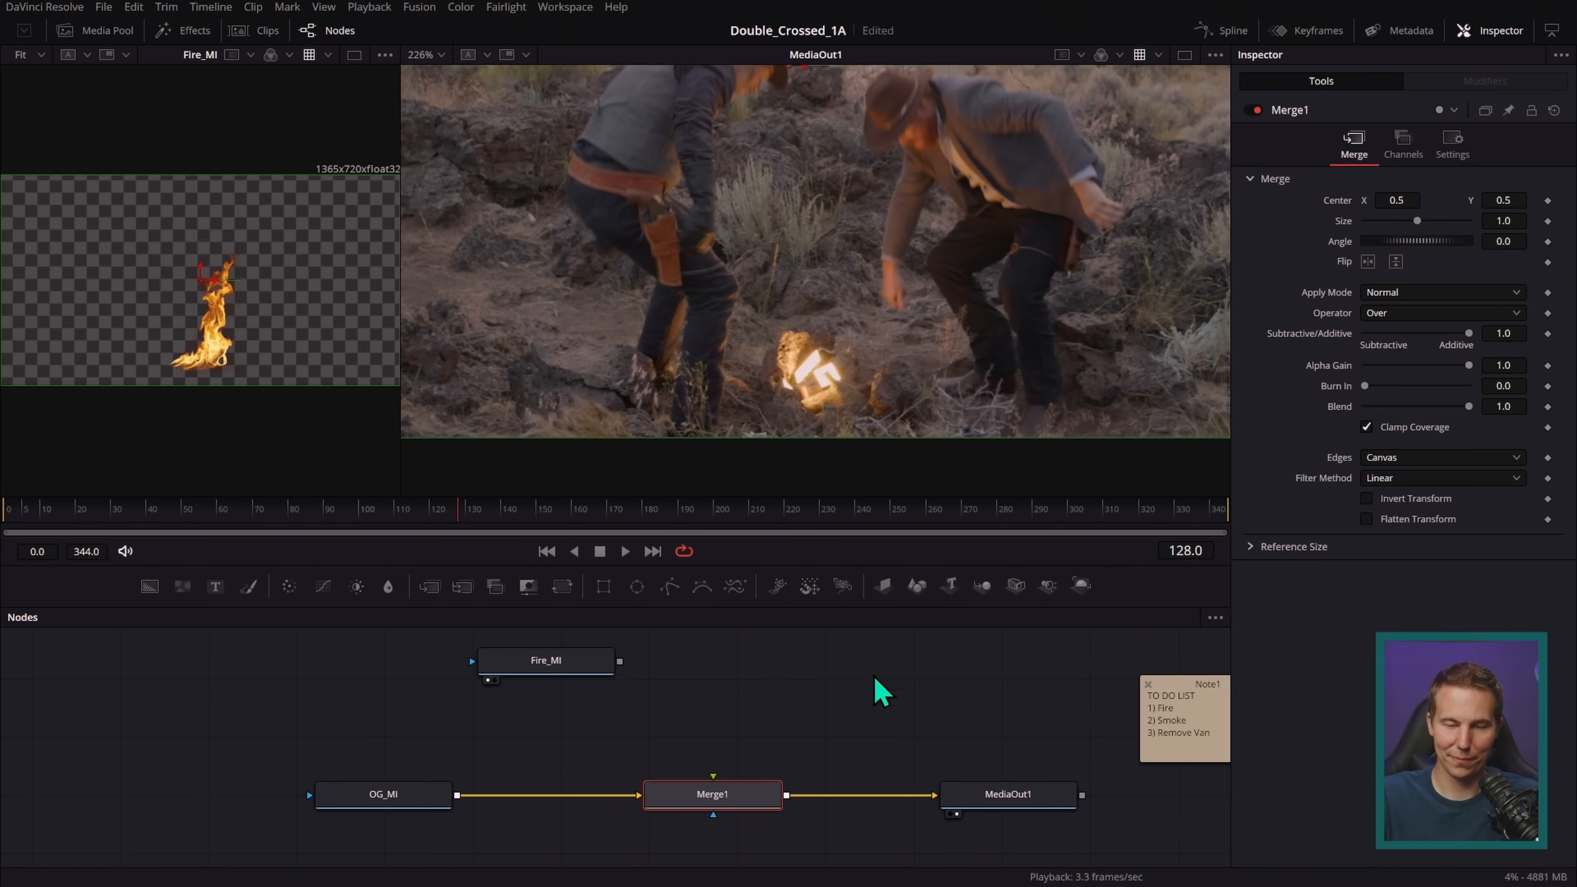
- Connect Fire_MI to the foreground input of Merge1 and place Fire_MI directly above it
left_click_drag(621, 676, 777, 650)
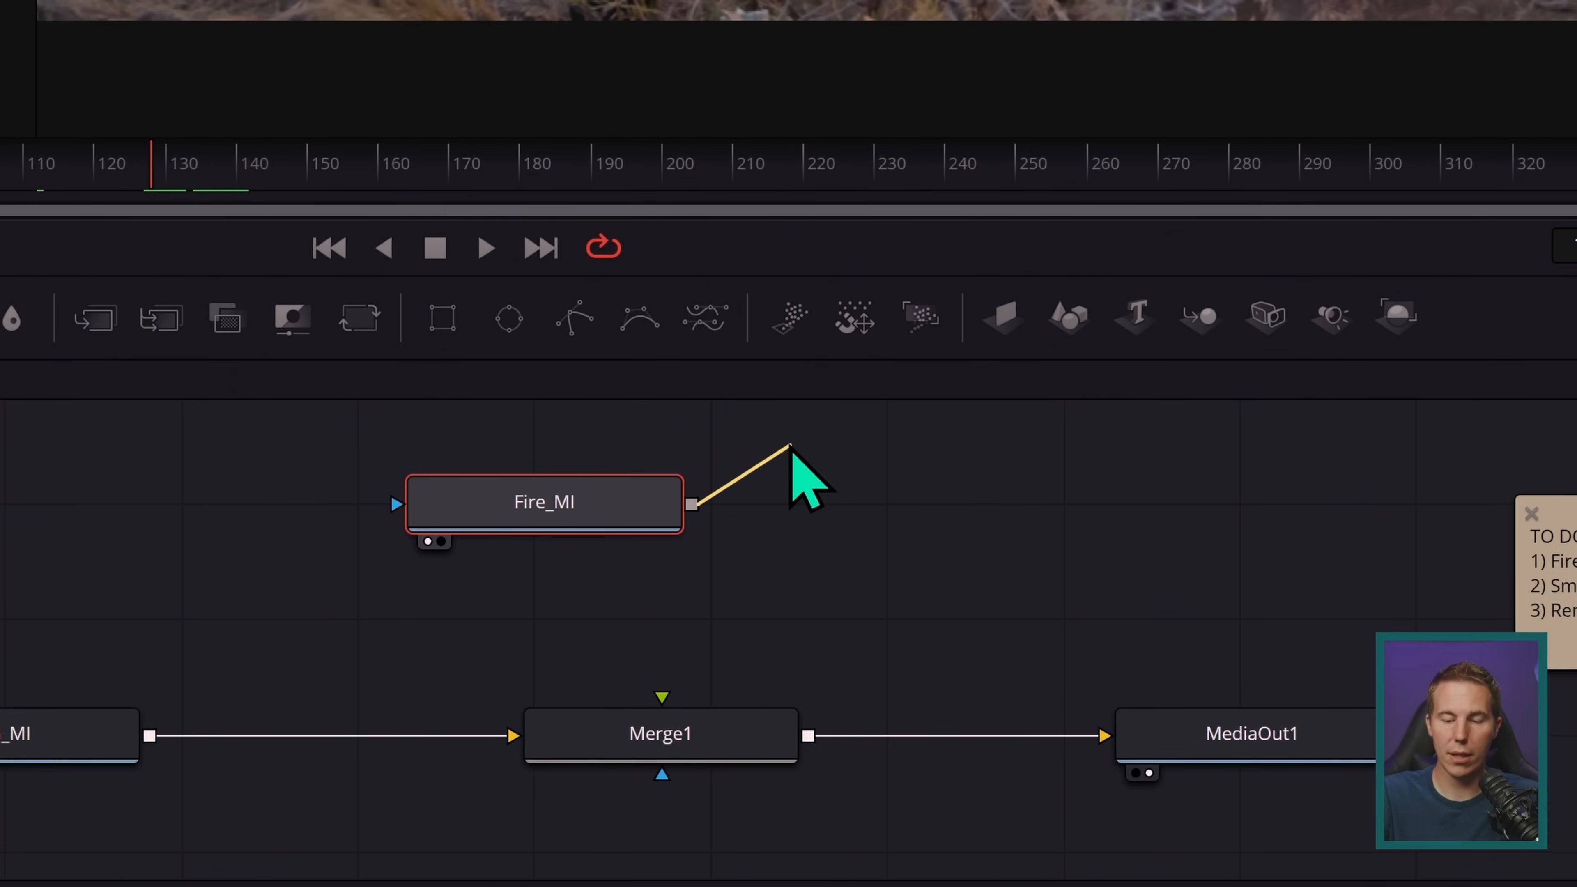
left_click_drag(791, 446, 704, 512)
left_click_drag(790, 486, 799, 698)
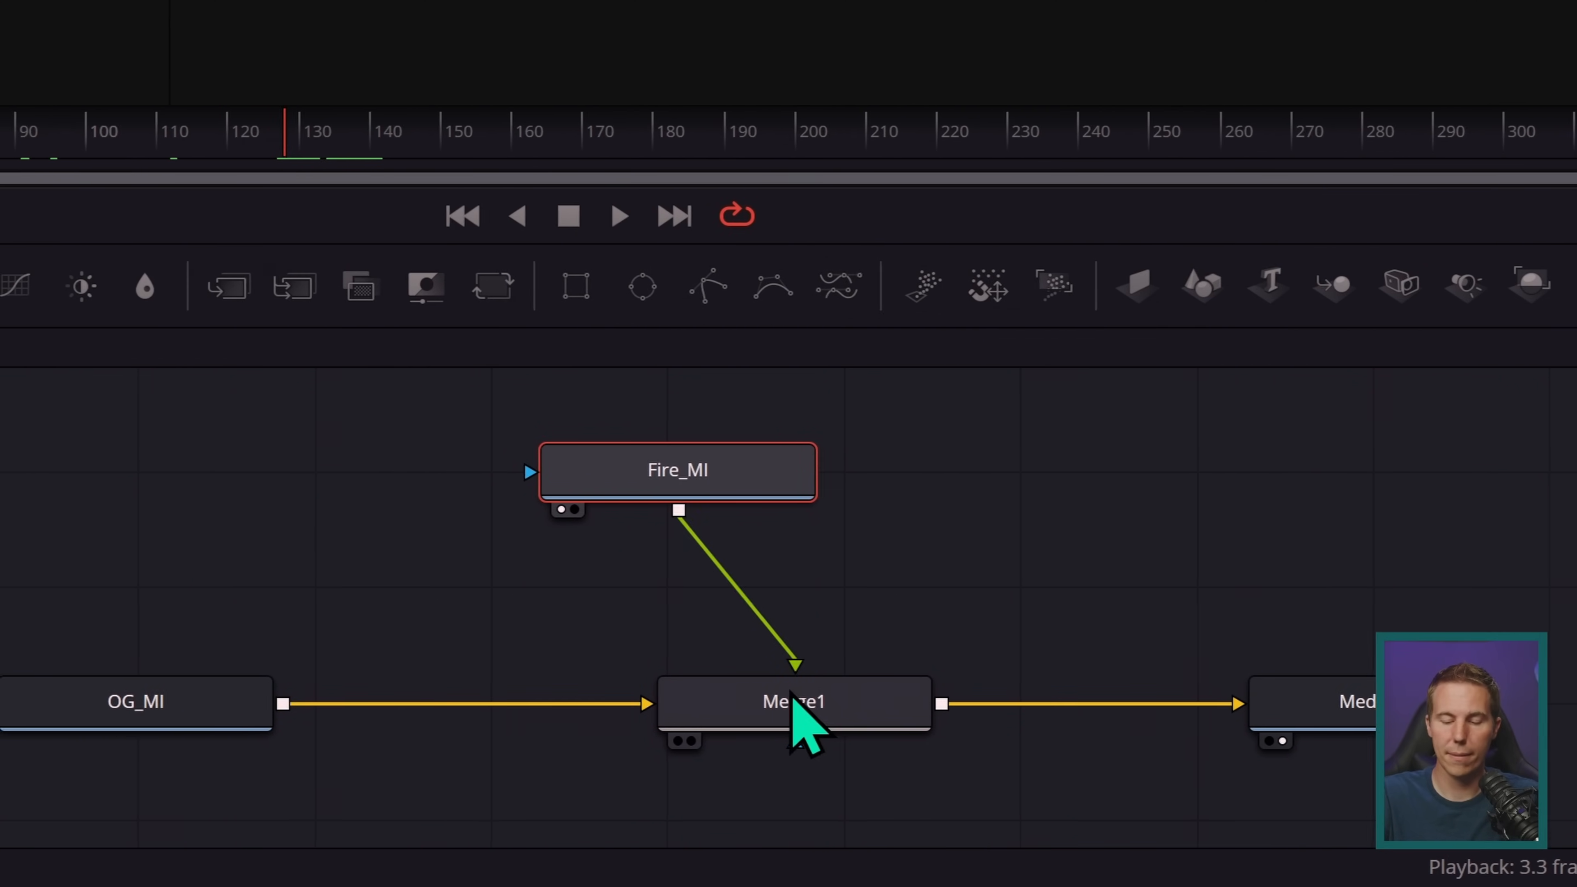
left_click_drag(683, 472, 799, 496)
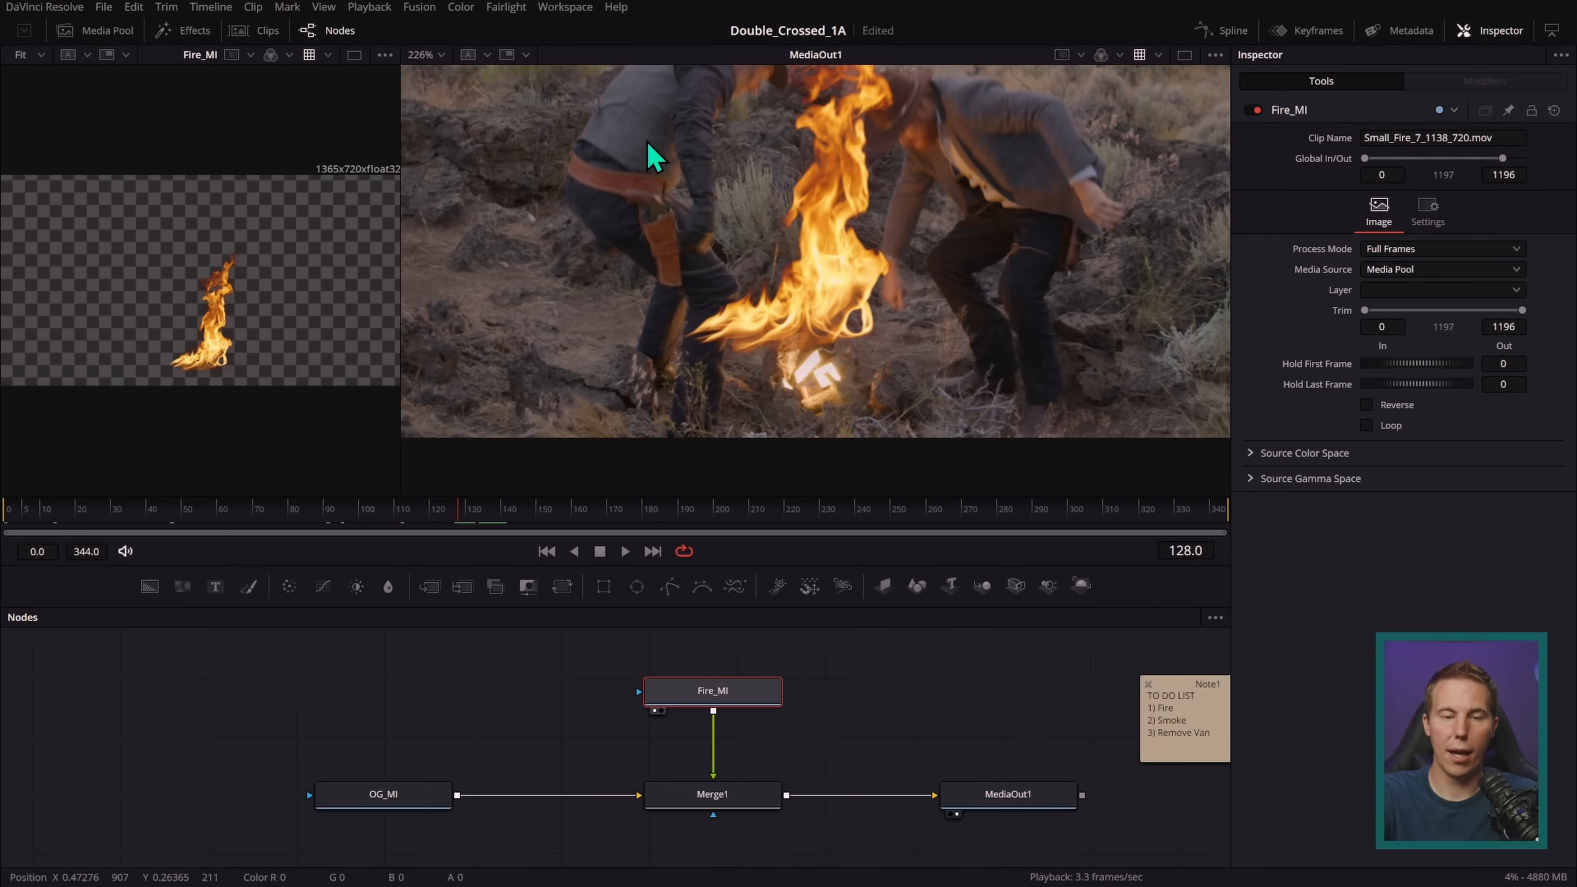
- Rewire Merge1 so that Fire_MI feeds its background input and OG_MI its foreground input
scroll(997, 249, "down", 2)
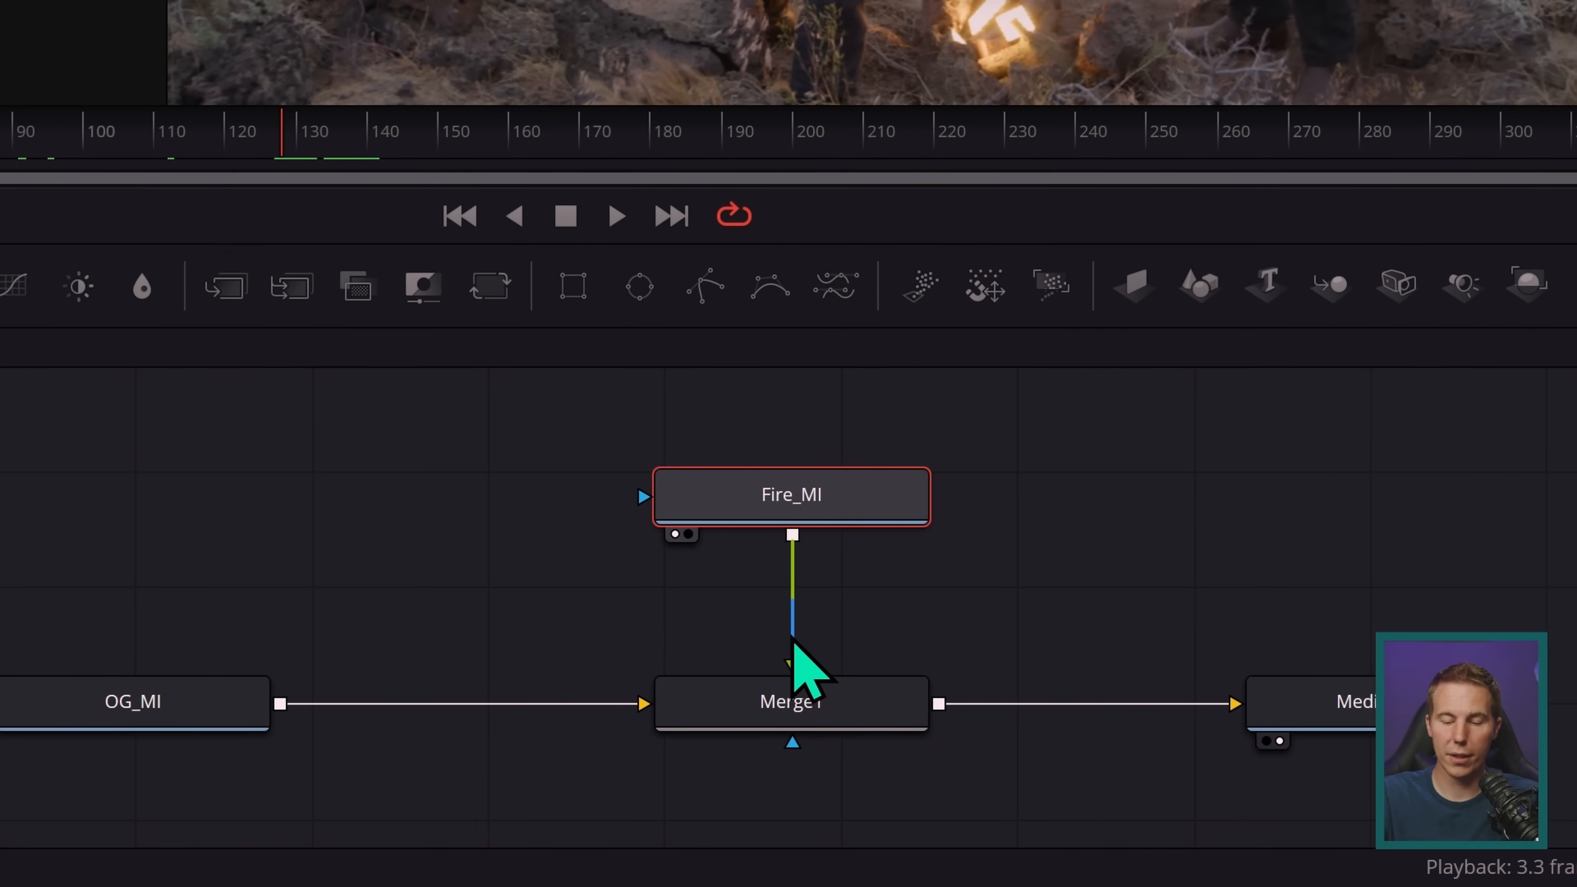
left_click_drag(792, 637, 806, 627)
left_click_drag(629, 704, 632, 675)
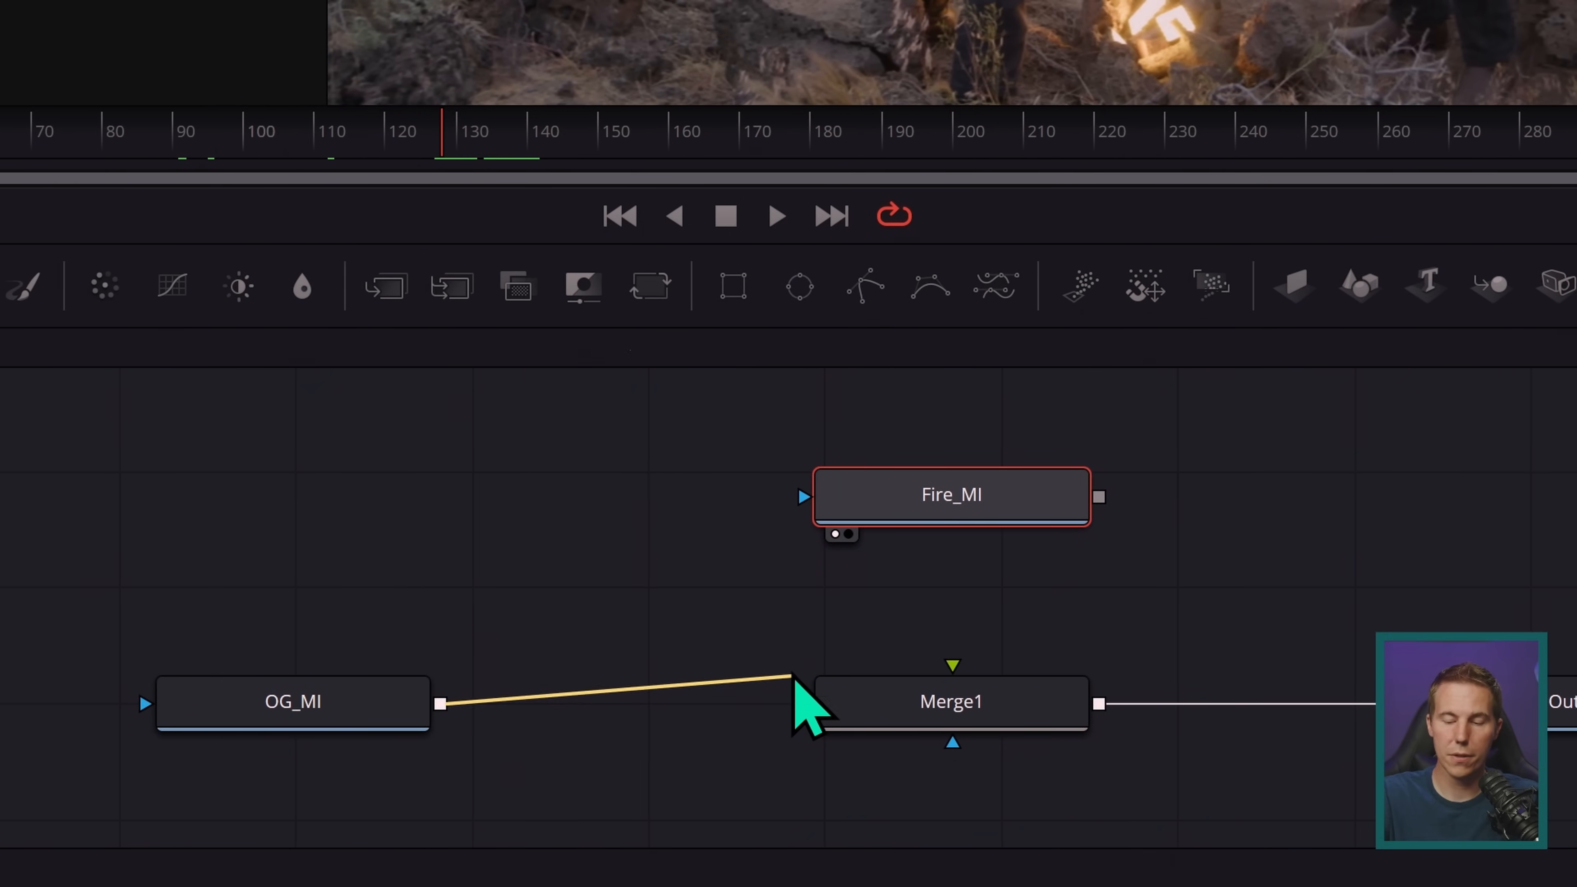
left_click_drag(795, 679, 796, 677)
left_click_drag(1099, 497, 776, 696)
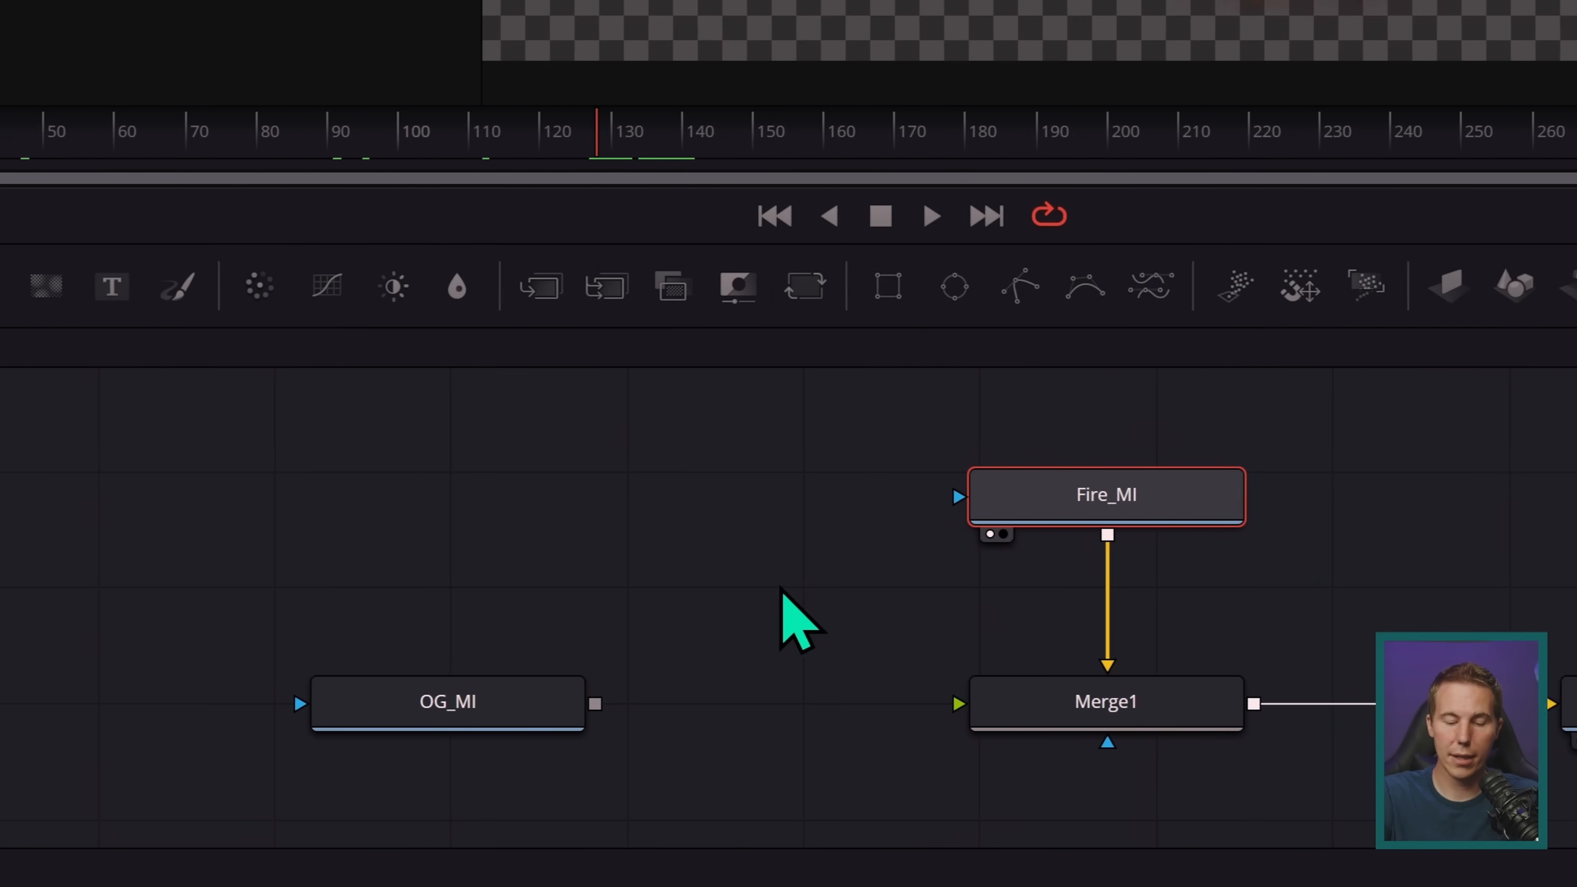
left_click_drag(595, 704, 948, 712)
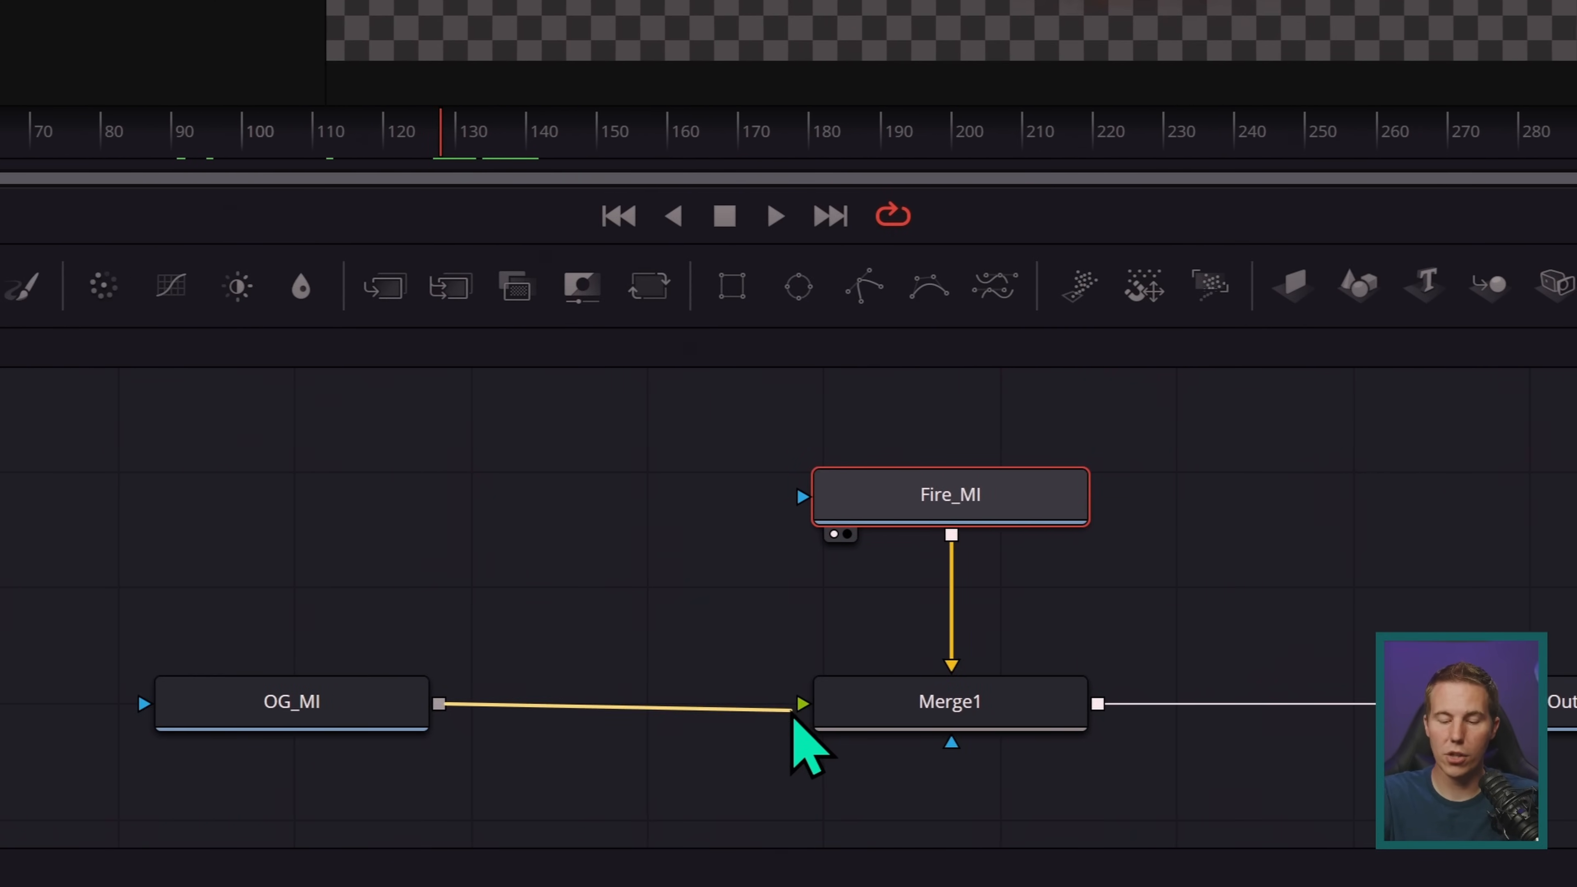
left_click_drag(793, 713, 795, 720)
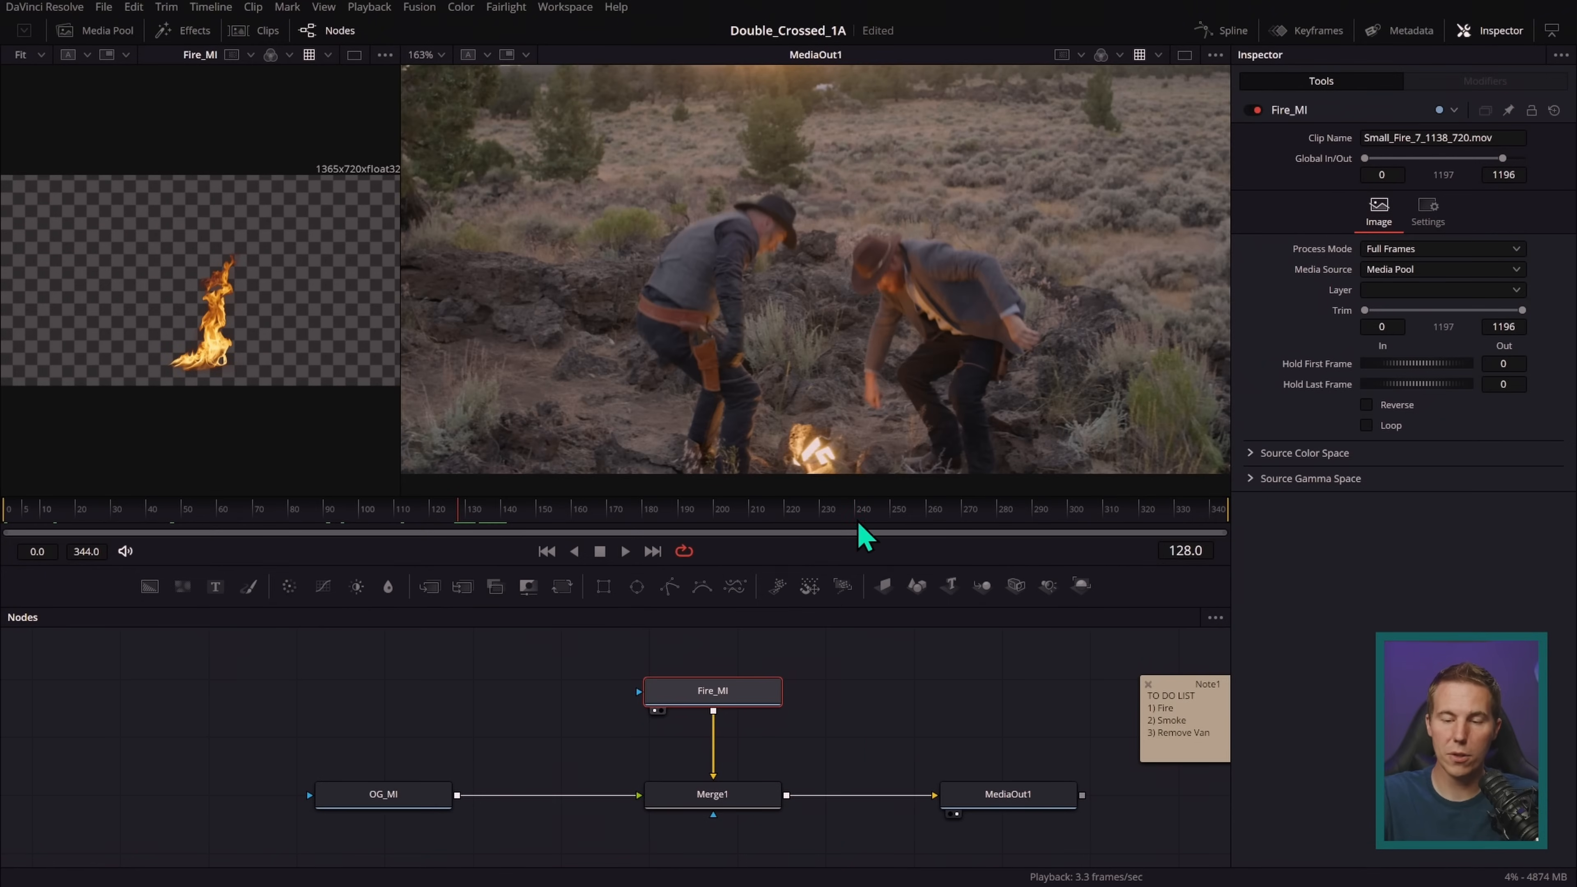
- Try moving the OG_MI foreground in Merge1 to a centre of about X 0.714, Y 0.947
scroll(1012, 341, "down", 2)
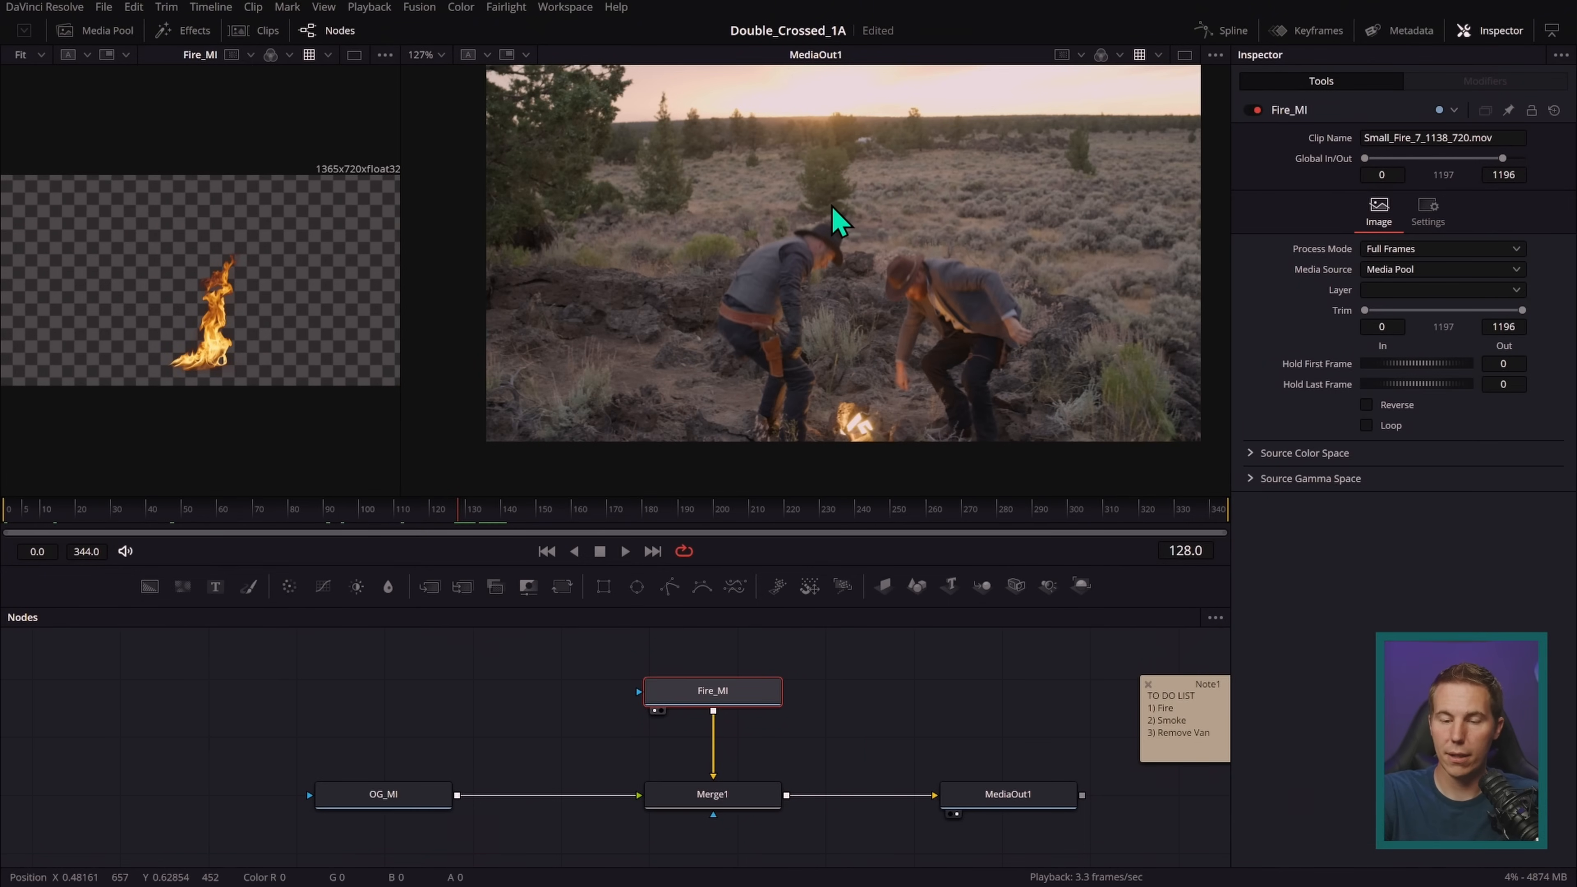
left_click(757, 801)
left_click_drag(845, 264, 993, 99)
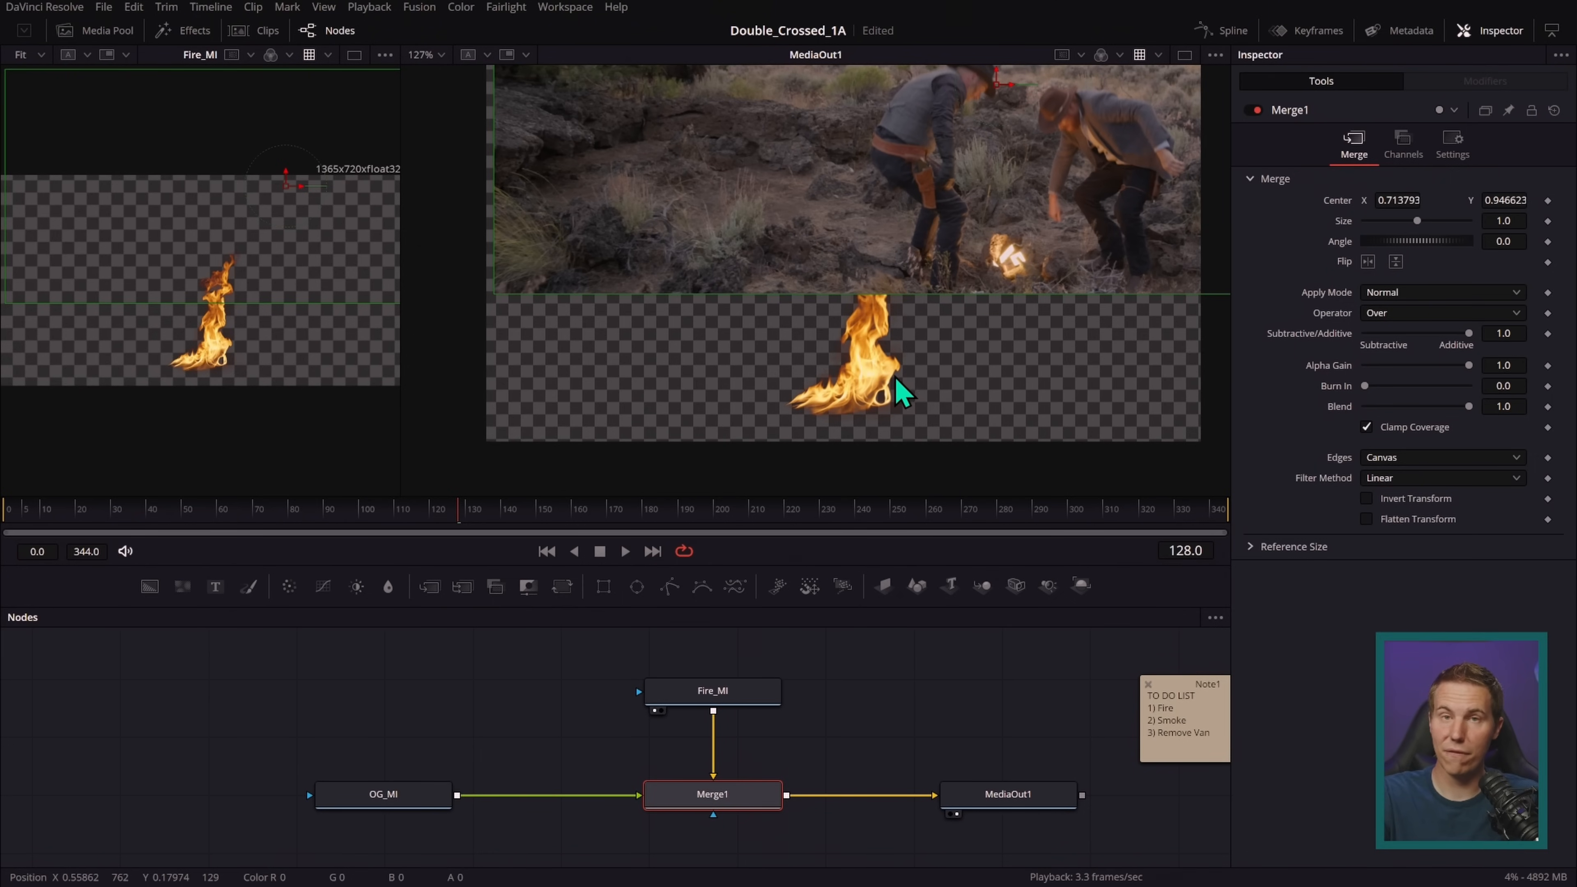
- Undo the foreground move and swap Merge1's inputs so Fire_MI is the foreground over OG_MI
key("ctrl+z")
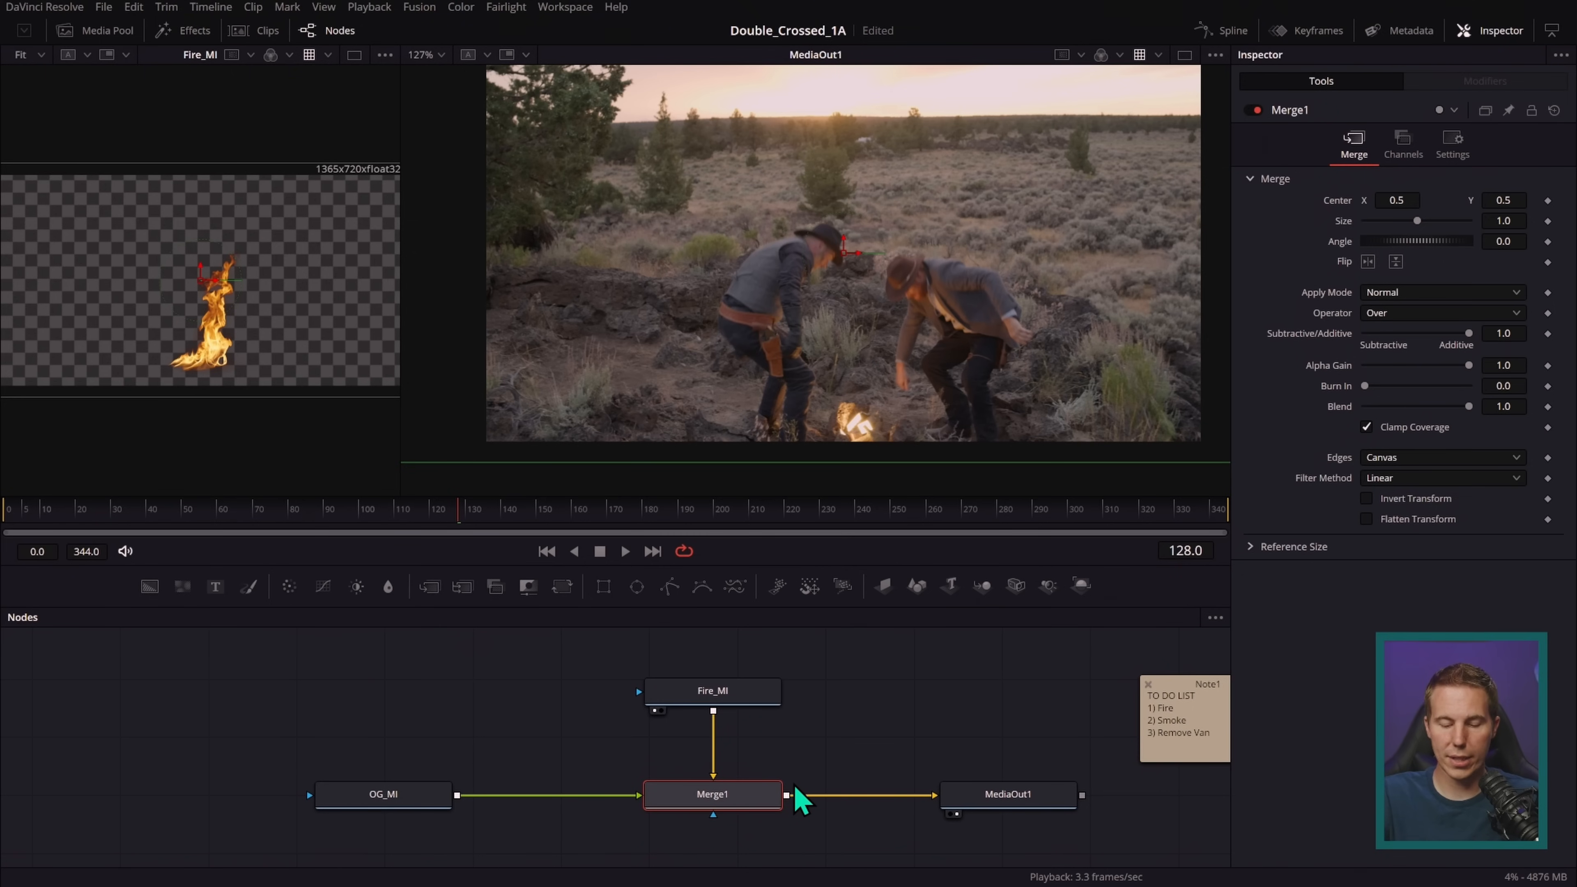
key("ctrl+t")
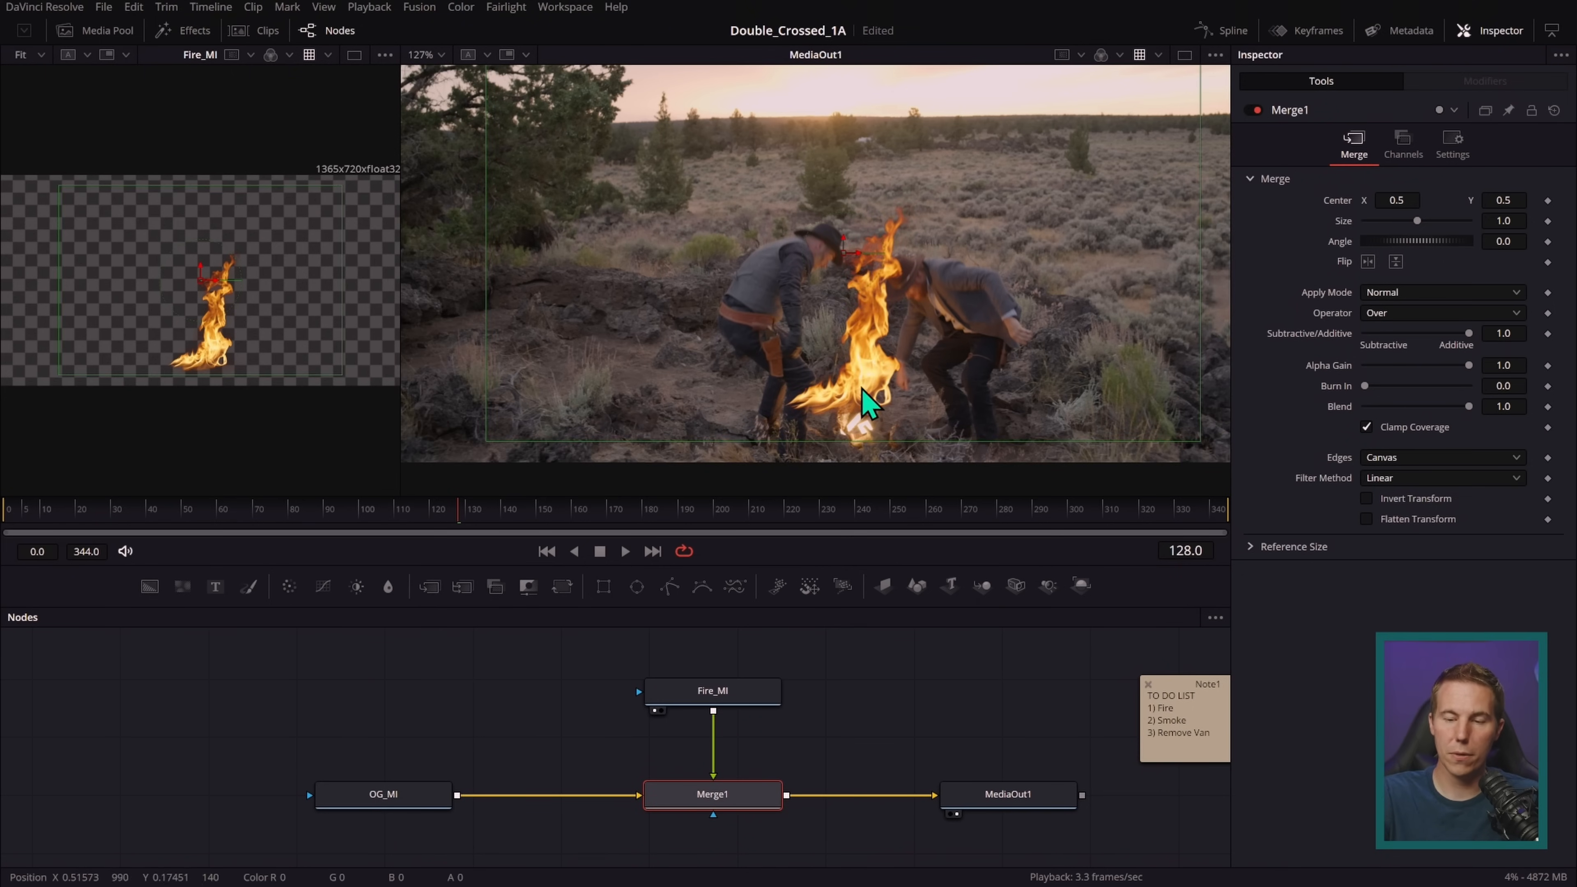
- Reposition the fire over the campfire shot with Merge1's centre at about X 0.542, Y 0.557
left_click_drag(844, 253, 1024, 180)
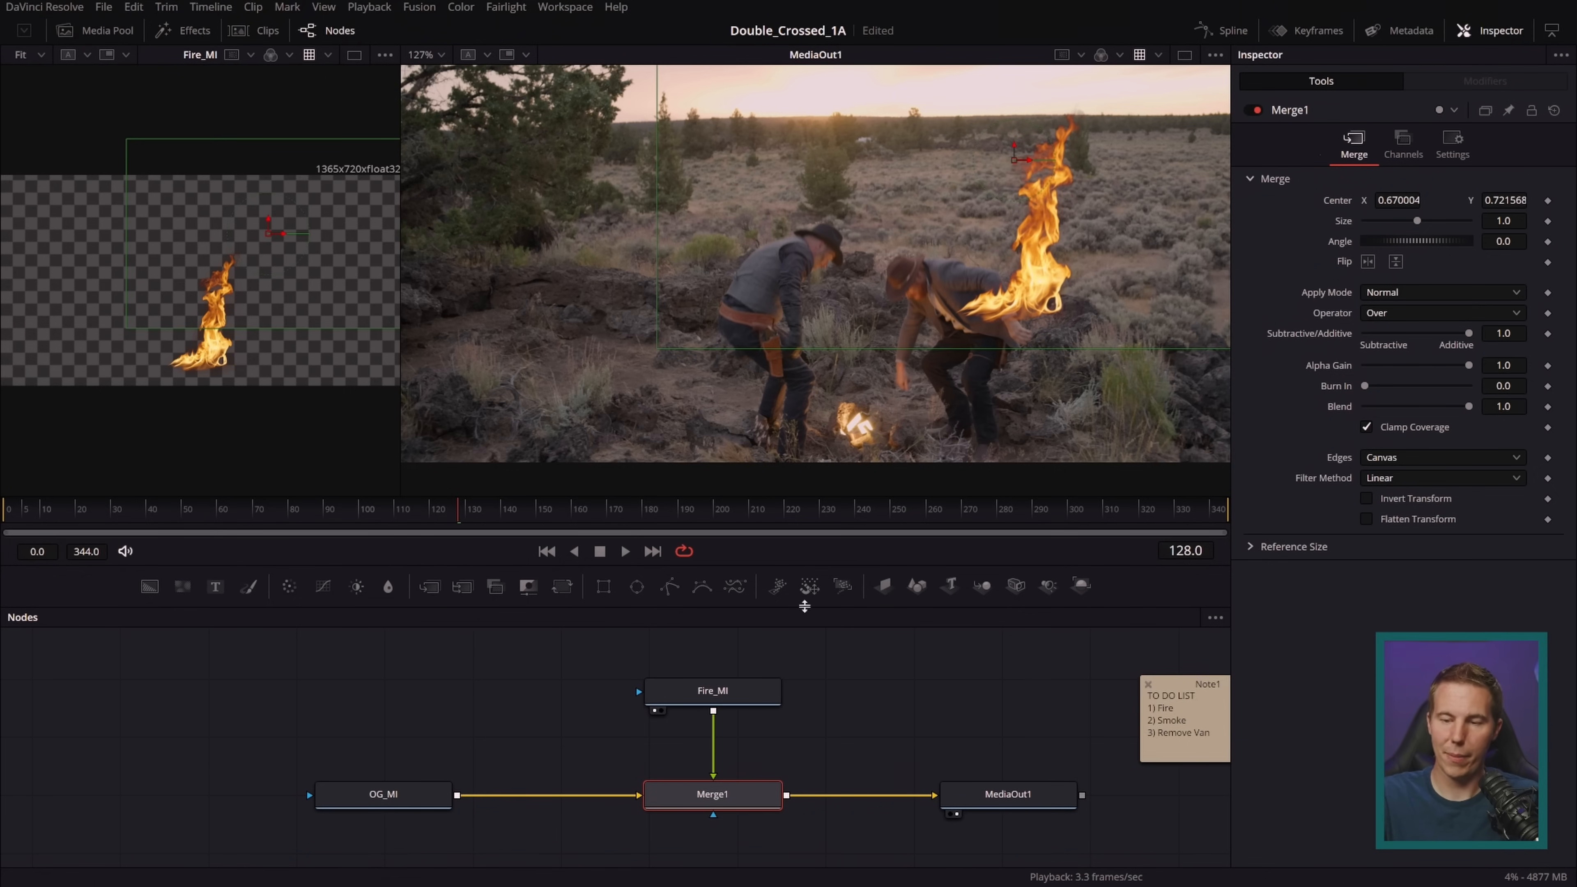
left_click_drag(1016, 160, 887, 231)
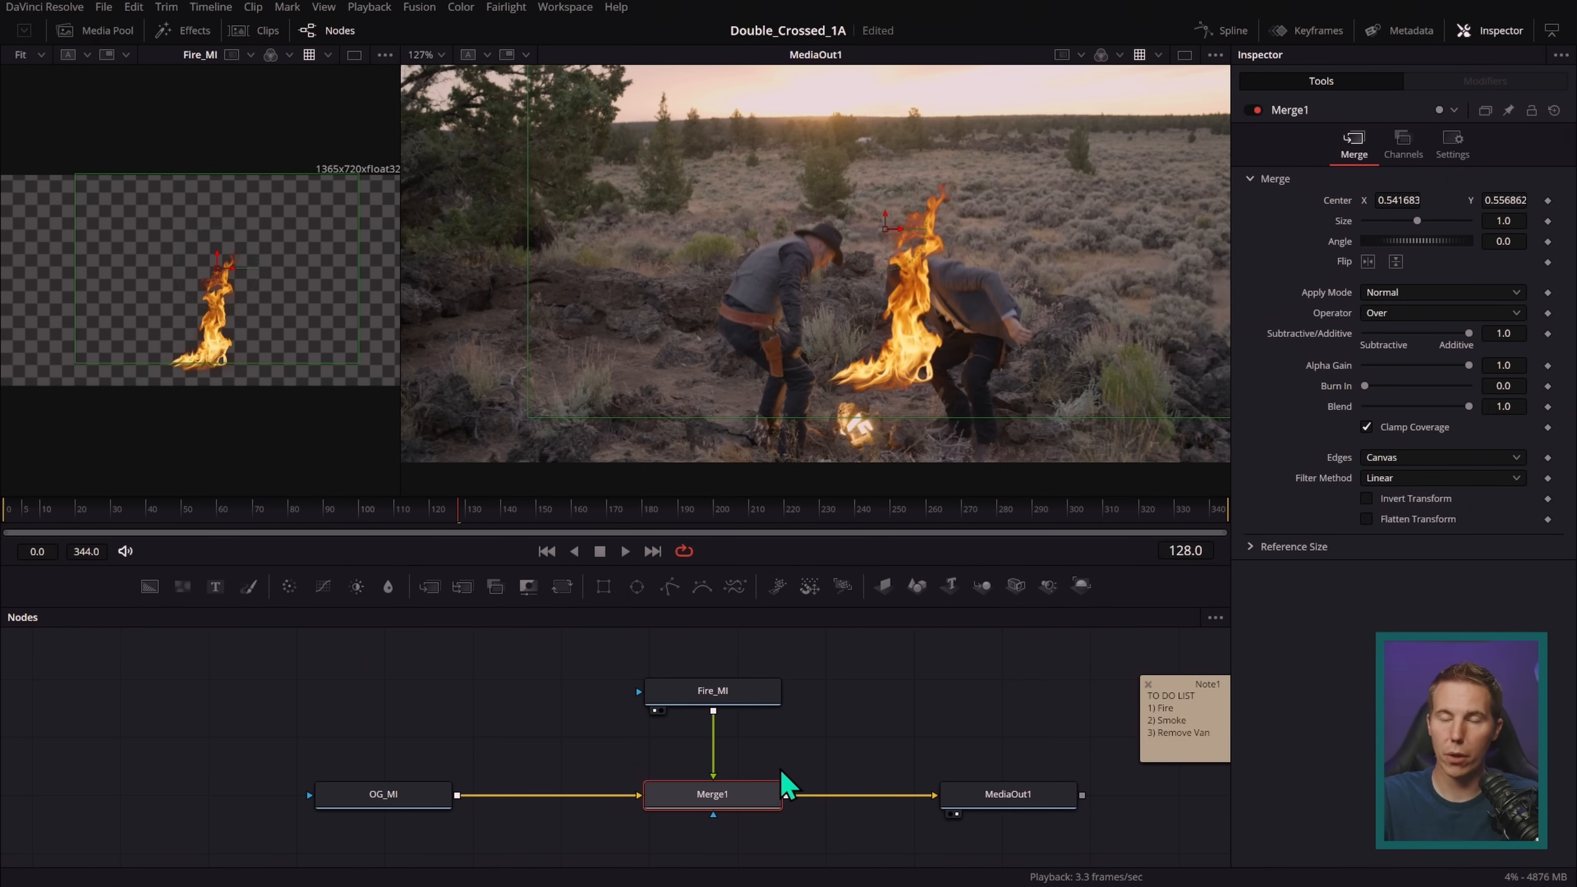
- Try placing the fire with Merge1 at centre about X 0.436, Y 0.449, size about 0.69 and angle about 0.58
left_click_drag(894, 239, 944, 275)
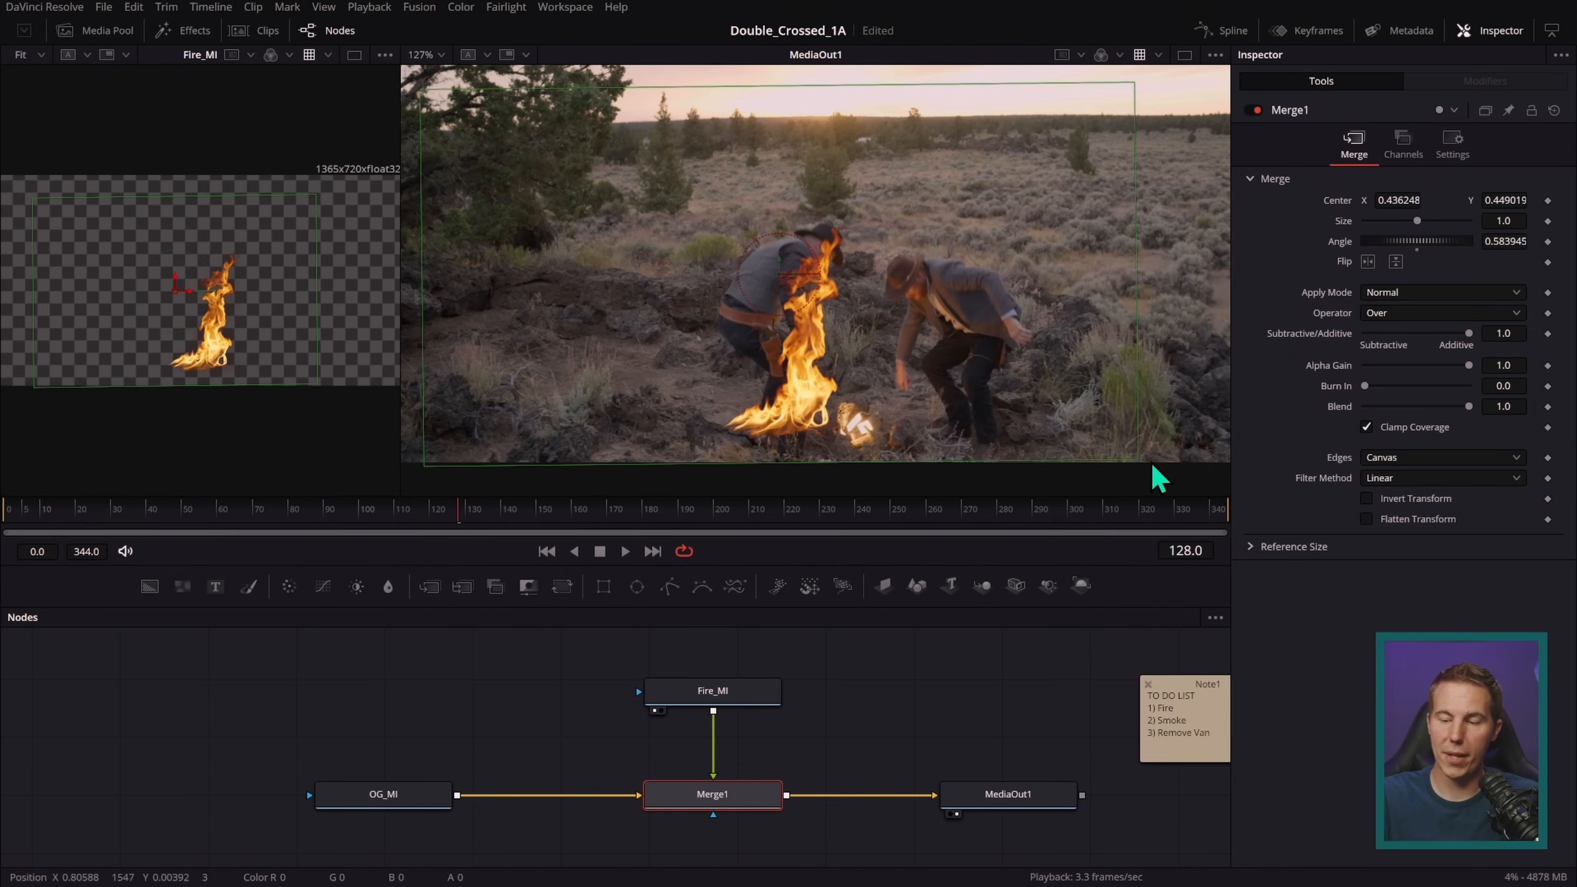
left_click_drag(1137, 469, 1059, 431)
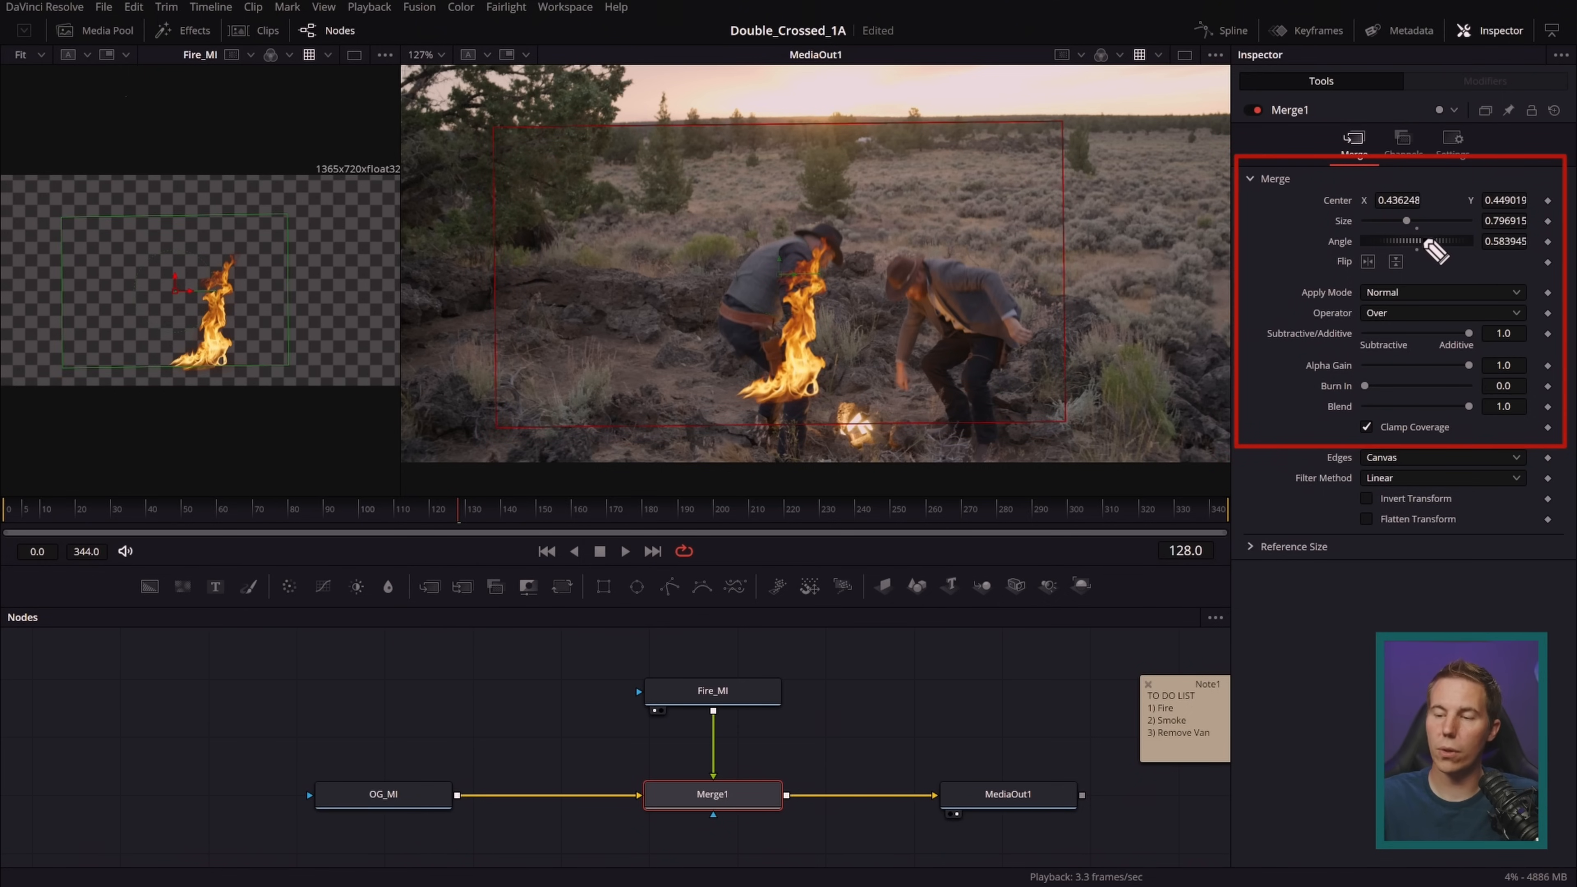
mouse_move(1322, 224)
left_mouse_down()
mouse_move(1355, 230)
mouse_move(1376, 202)
left_mouse_up()
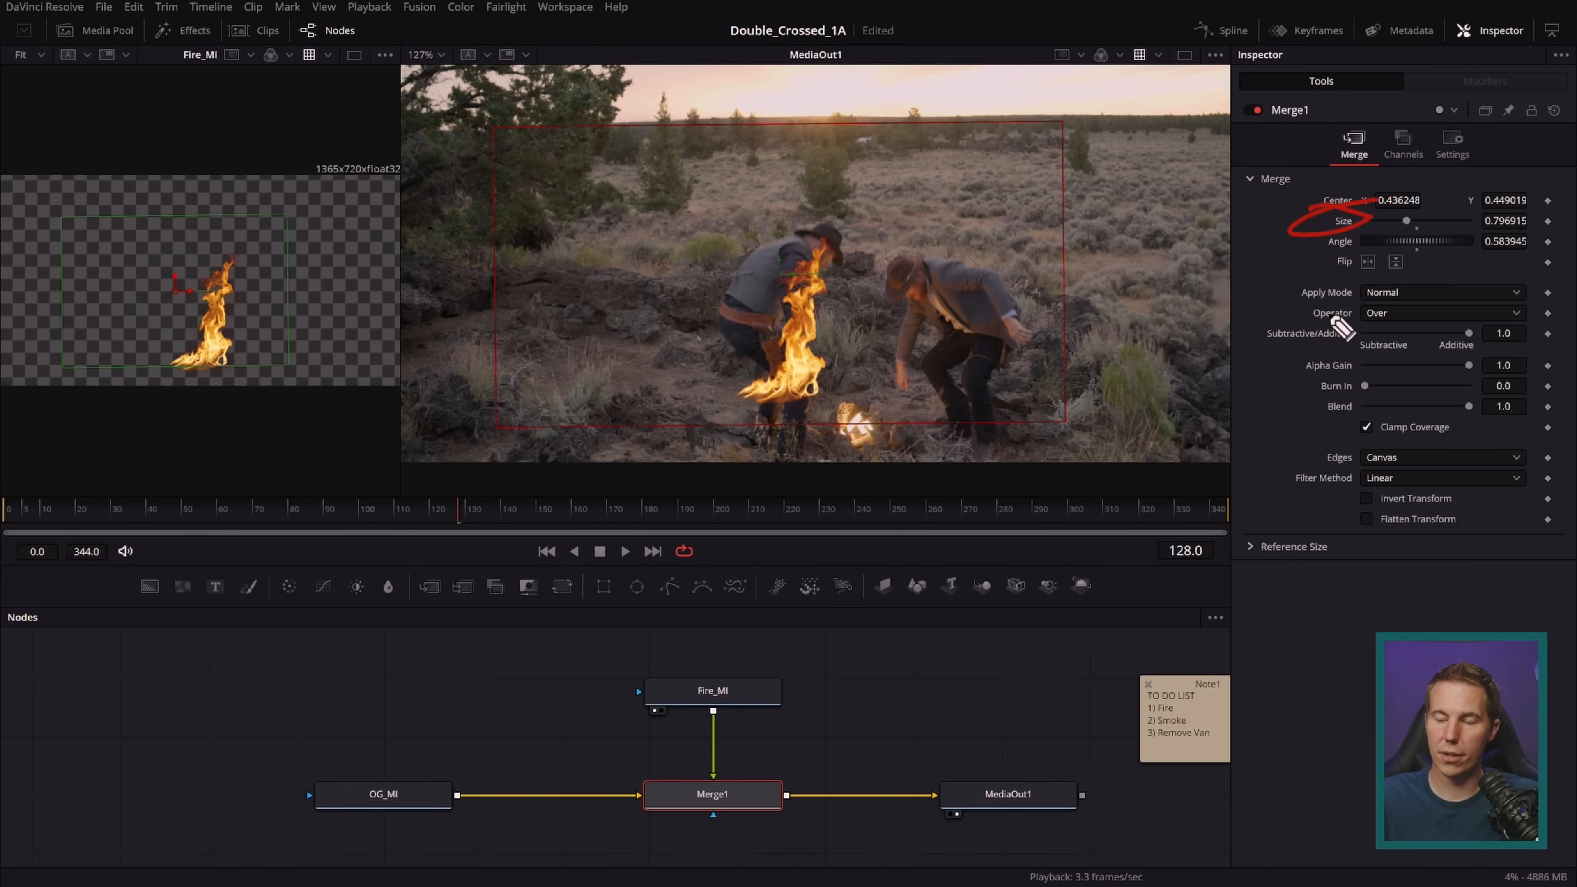
left_click_drag(1064, 423, 1030, 404)
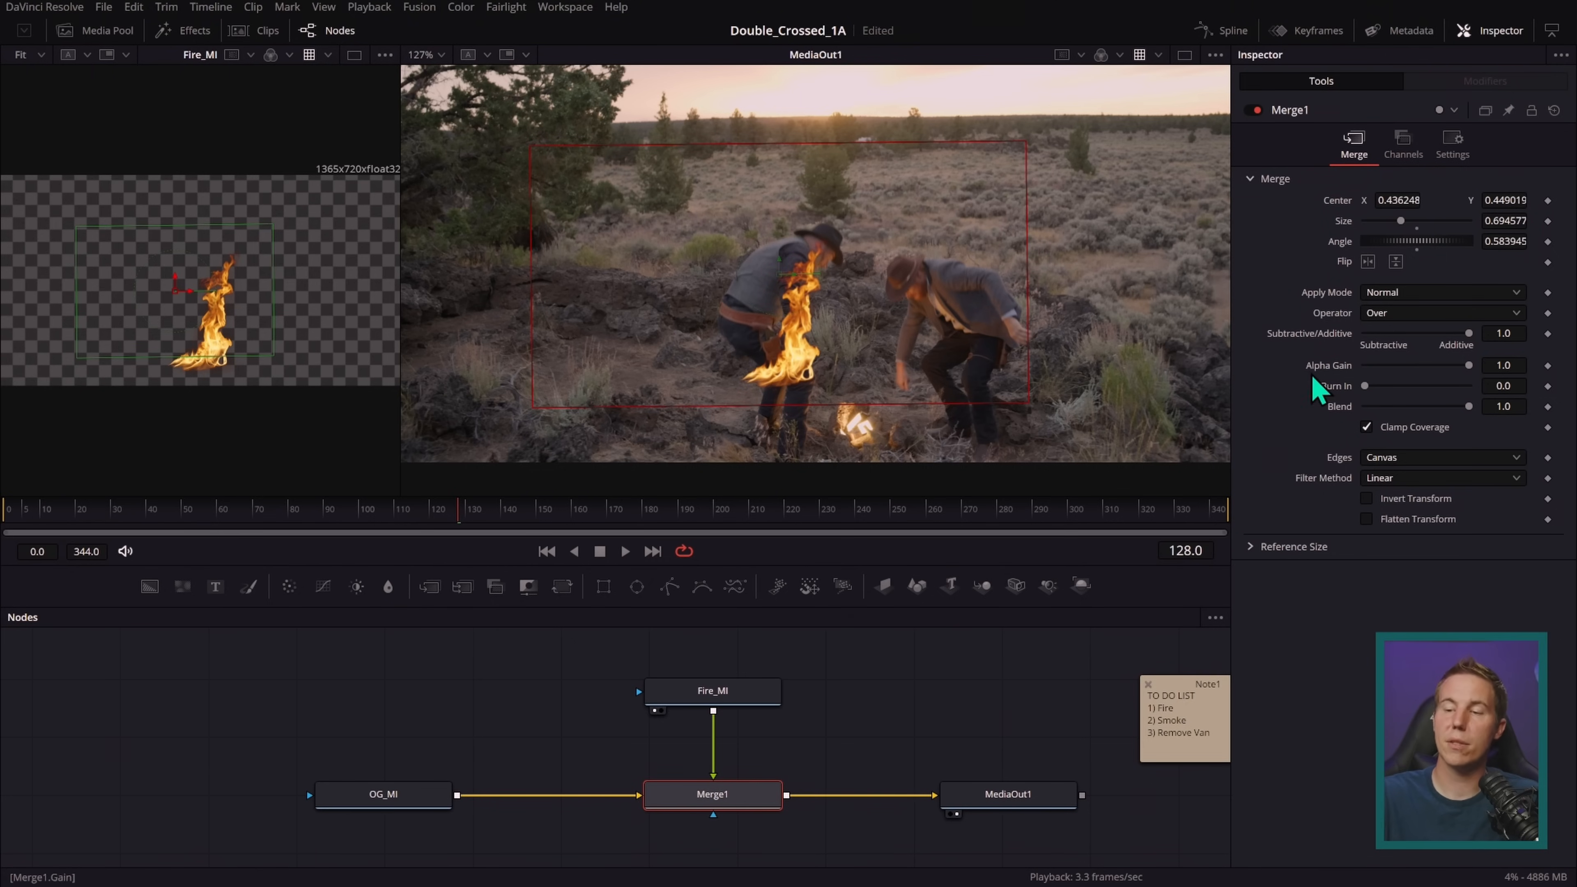
- Reset Merge1's size, centre and angle to their defaults and save the project
double_click(1428, 224)
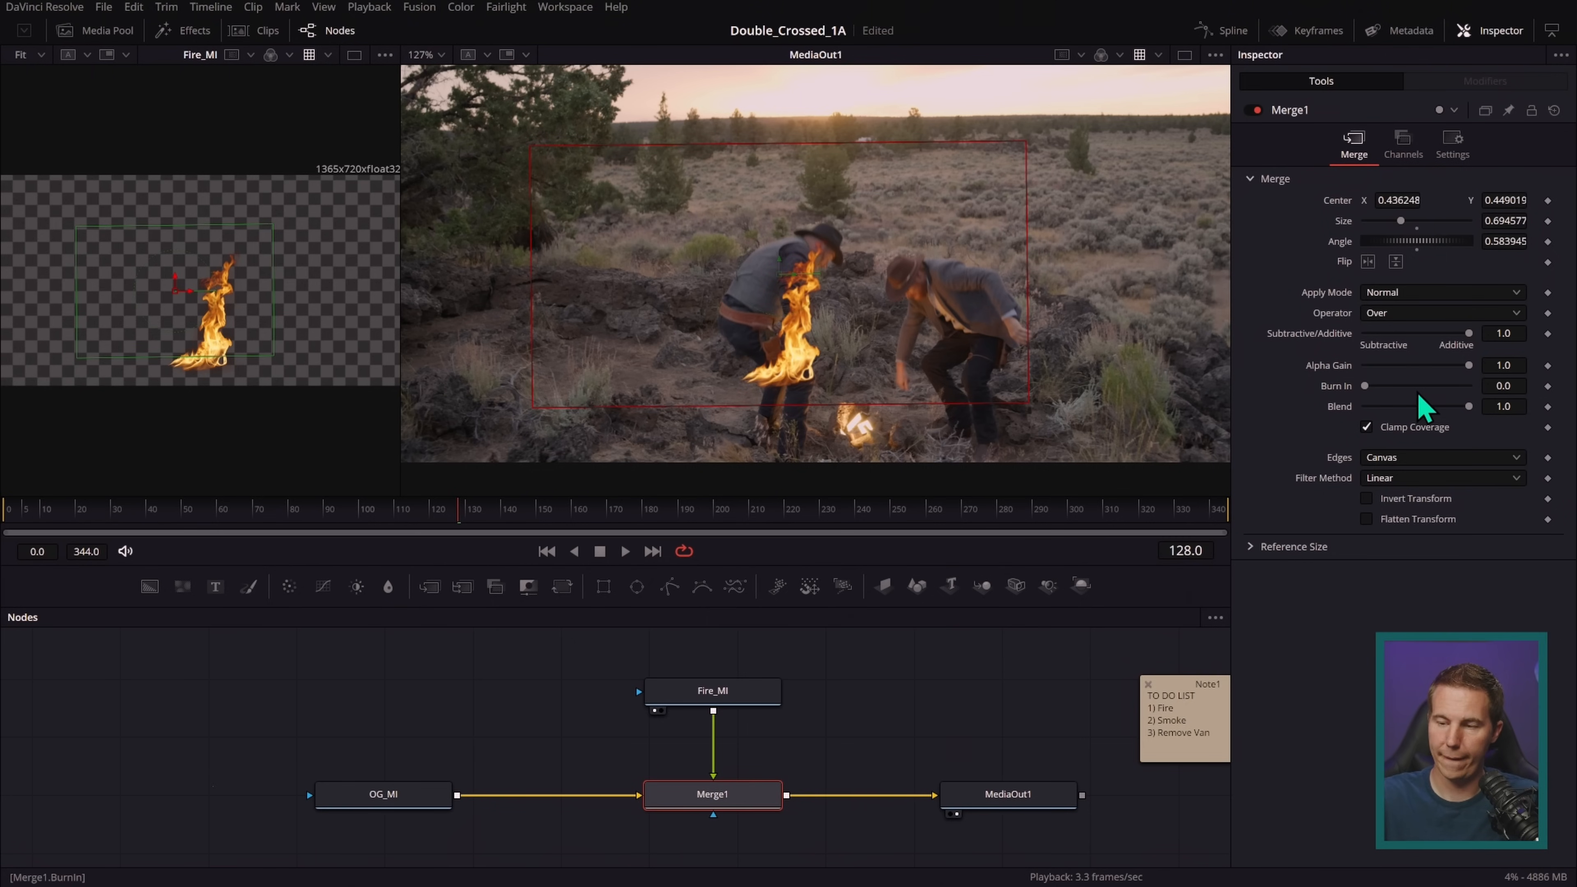
double_click(1340, 210)
double_click(1341, 243)
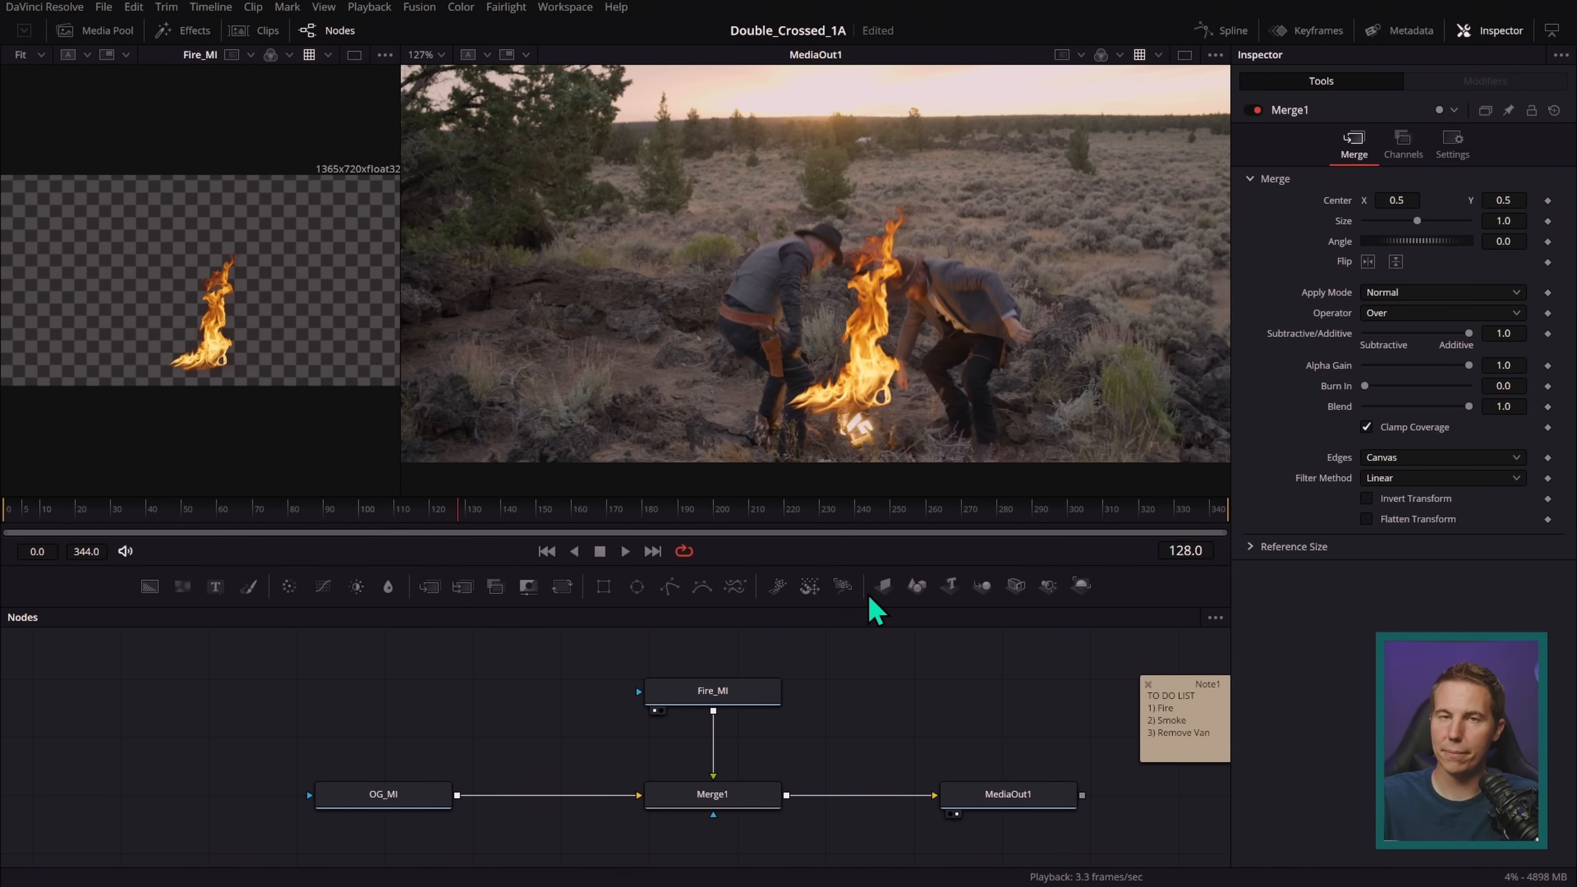
key("ctrl+s")
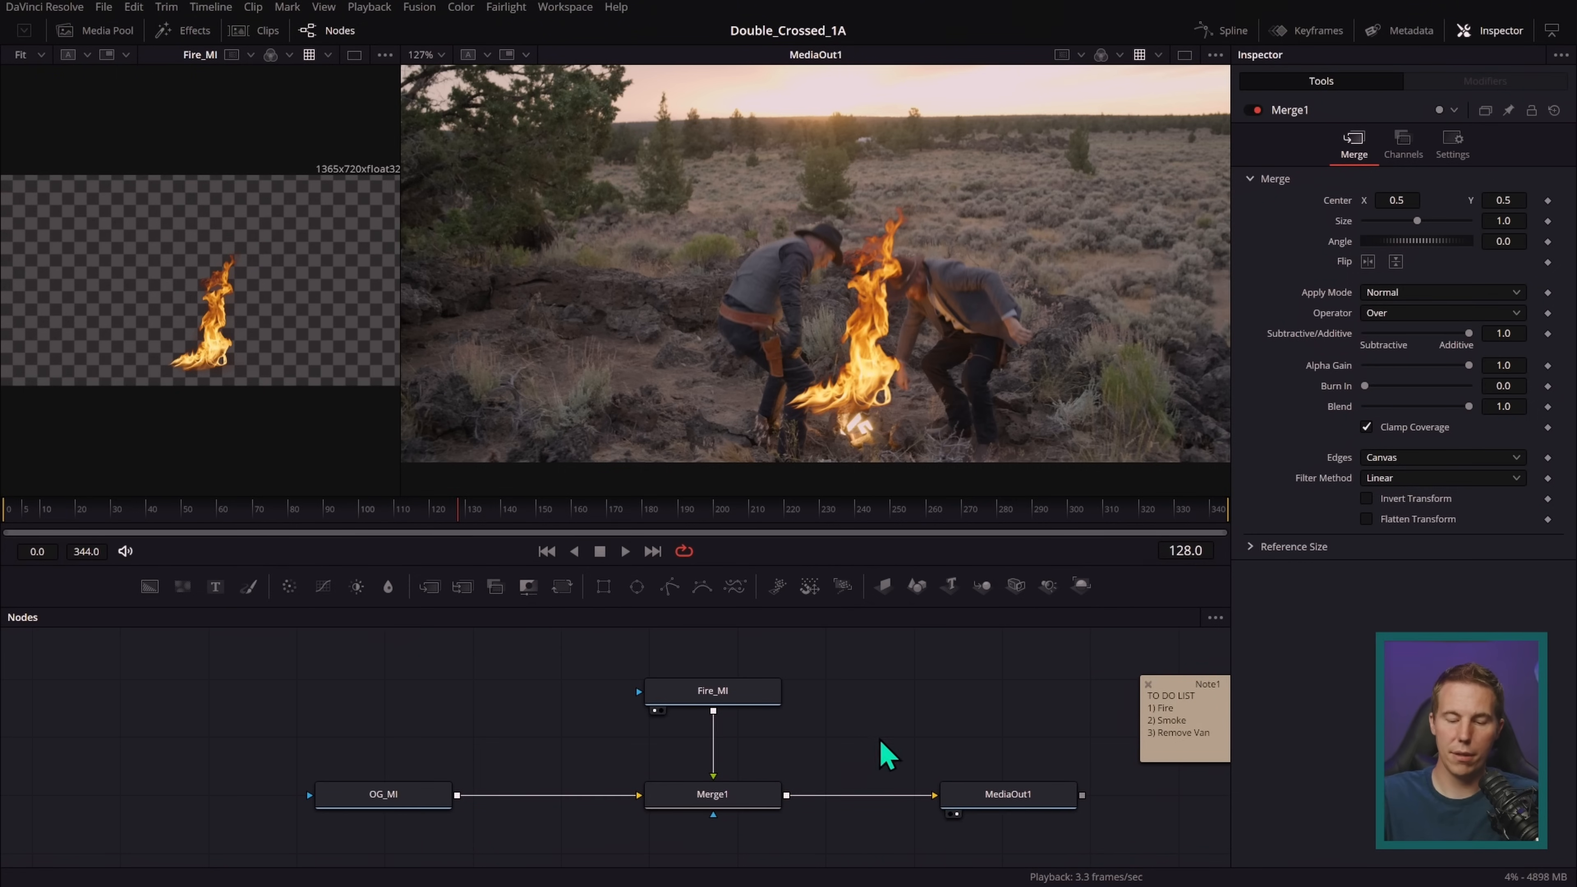
- Try scaling the fire foreground in Merge1 to size 5.0, and reset its size to the default
left_click(755, 797)
left_click_drag(1417, 220, 1470, 221)
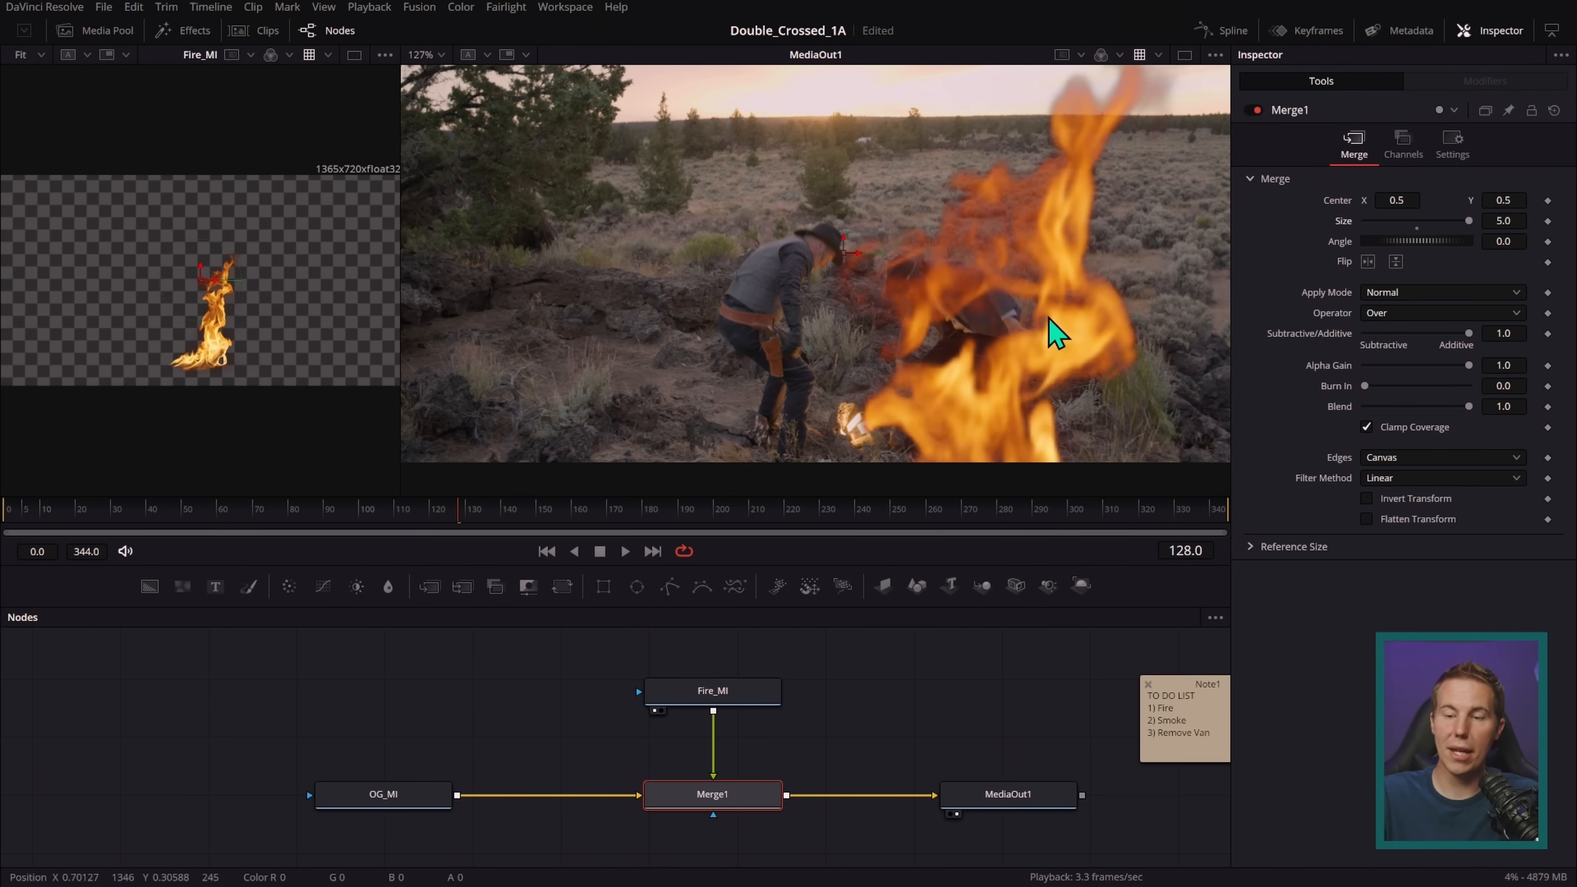
double_click(1344, 221)
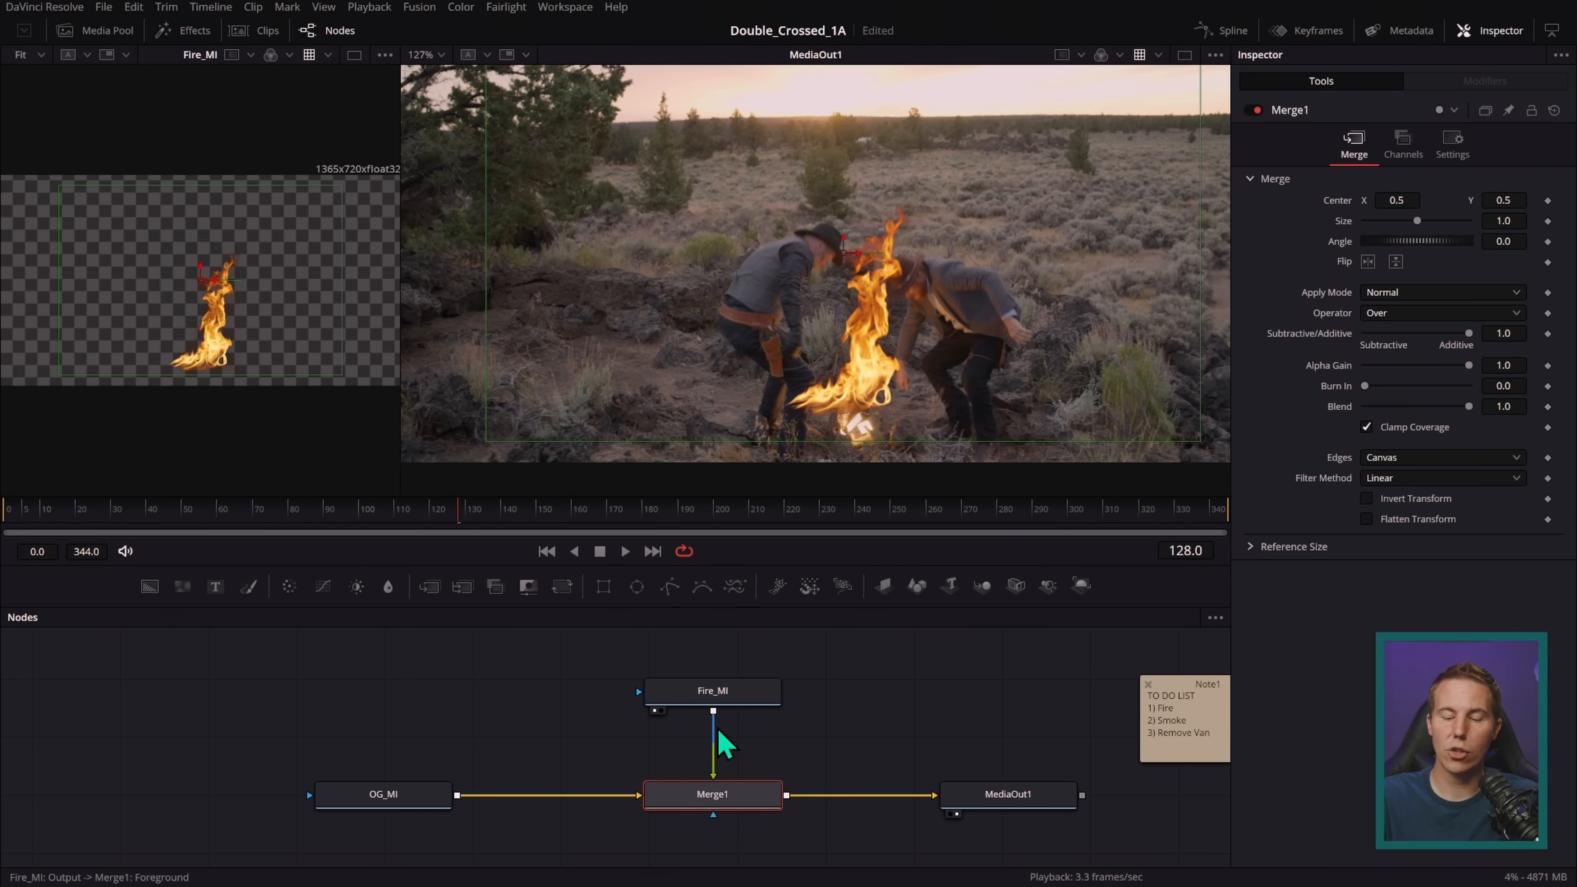
- Move Fire_MI up to make room and insert a Transform node between Fire_MI and Merge1
left_click(746, 749)
left_click_drag(737, 703, 738, 679)
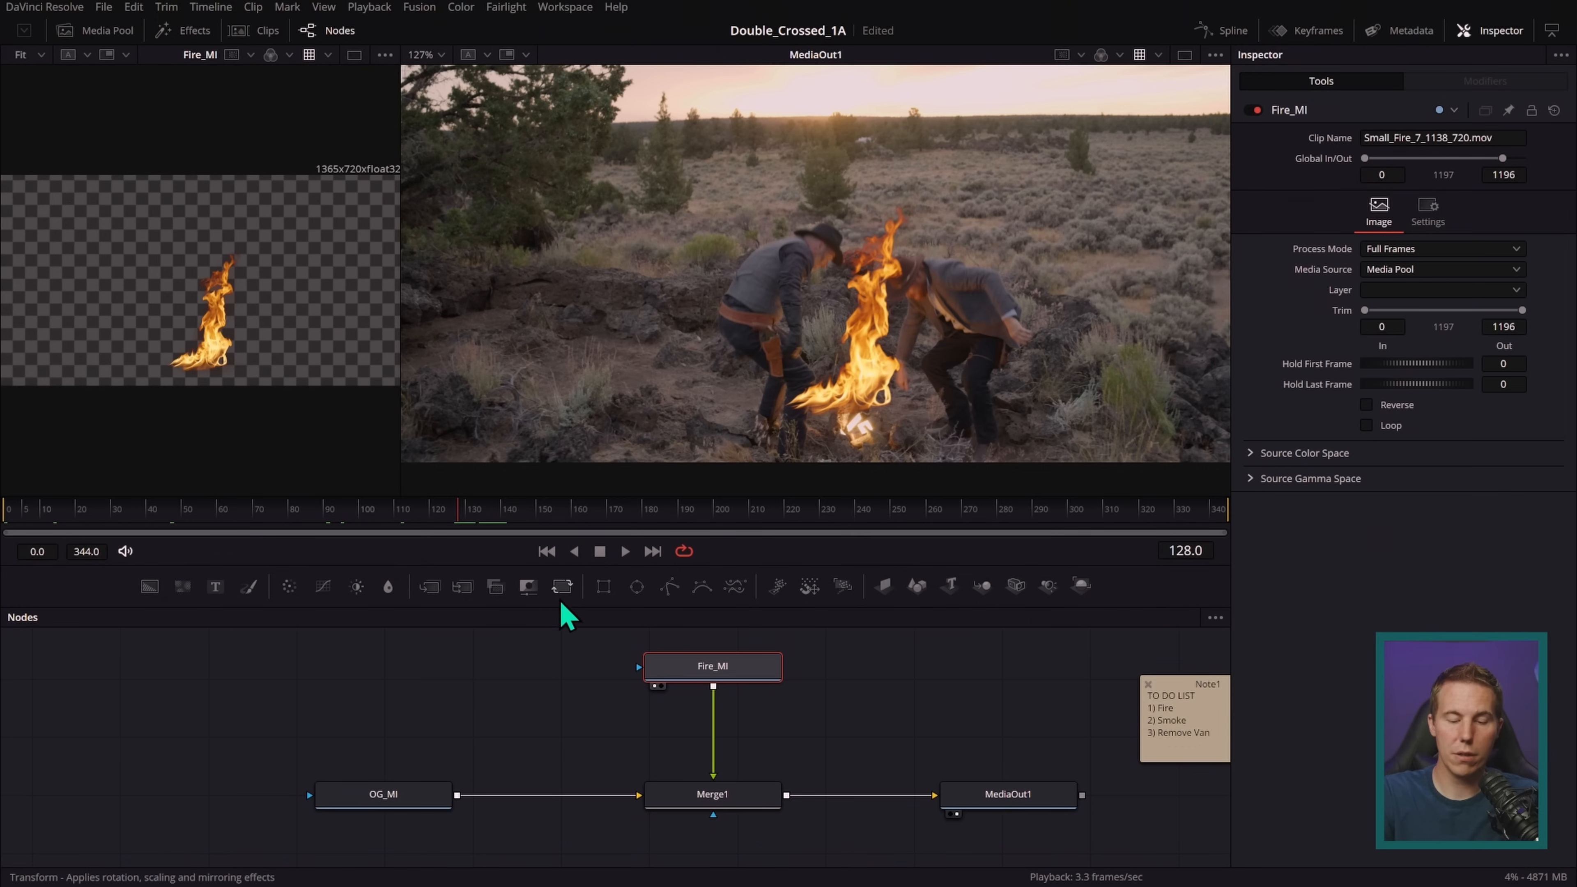
left_click_drag(563, 592, 580, 604)
left_click_drag(673, 660, 750, 747)
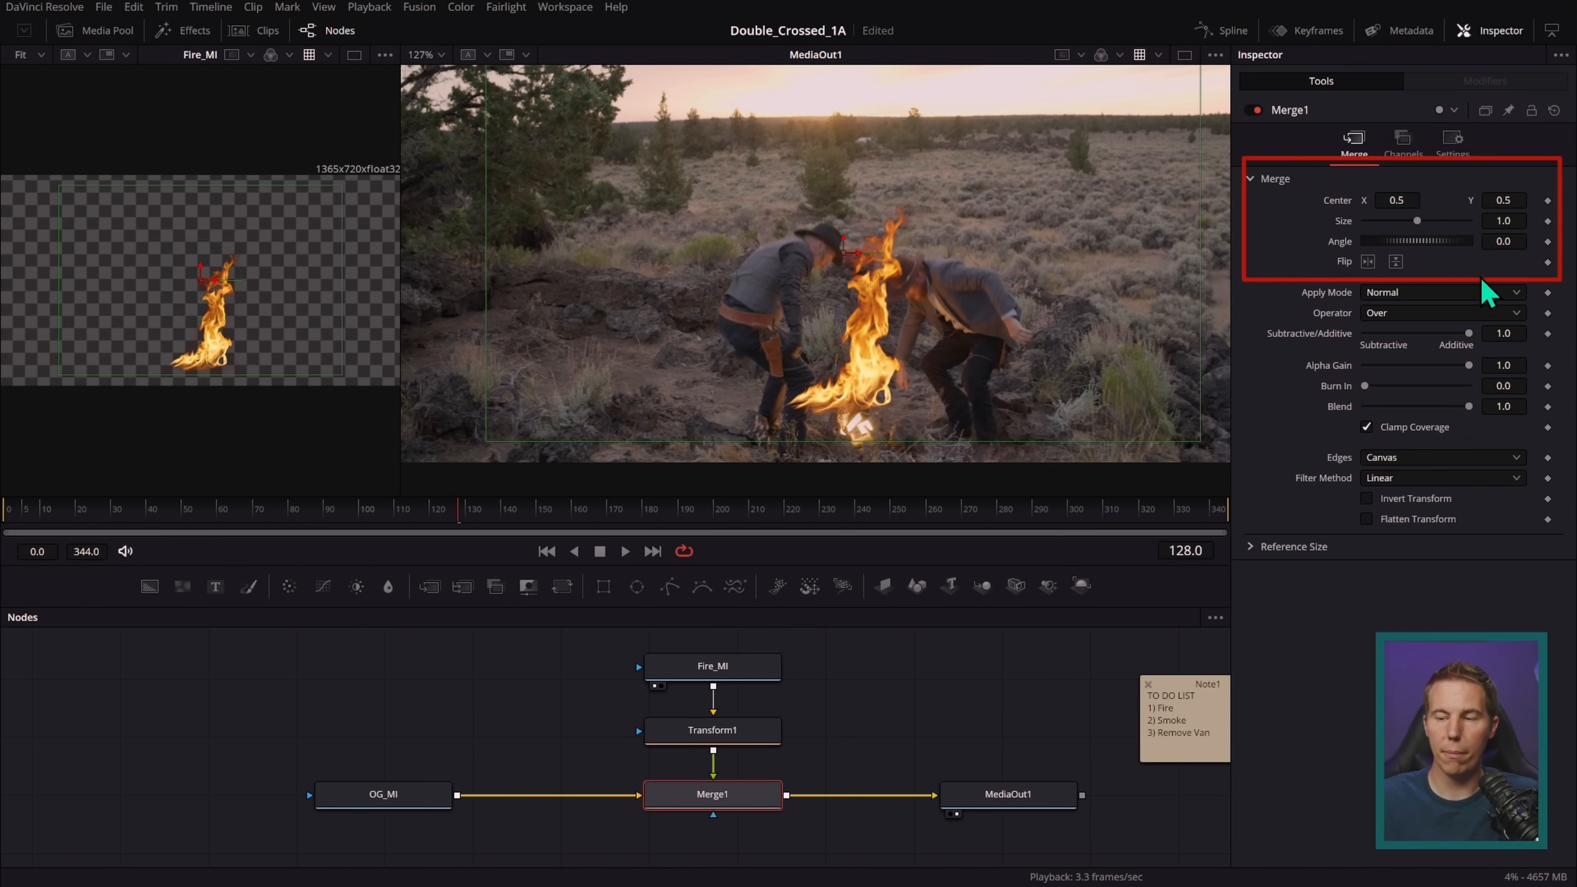
- Fit the fire over the campfire with Transform1 at size about 0.656 and centre about X 0.511, Y 0.269
left_click(750, 740)
left_click_drag(1401, 203, 1378, 203)
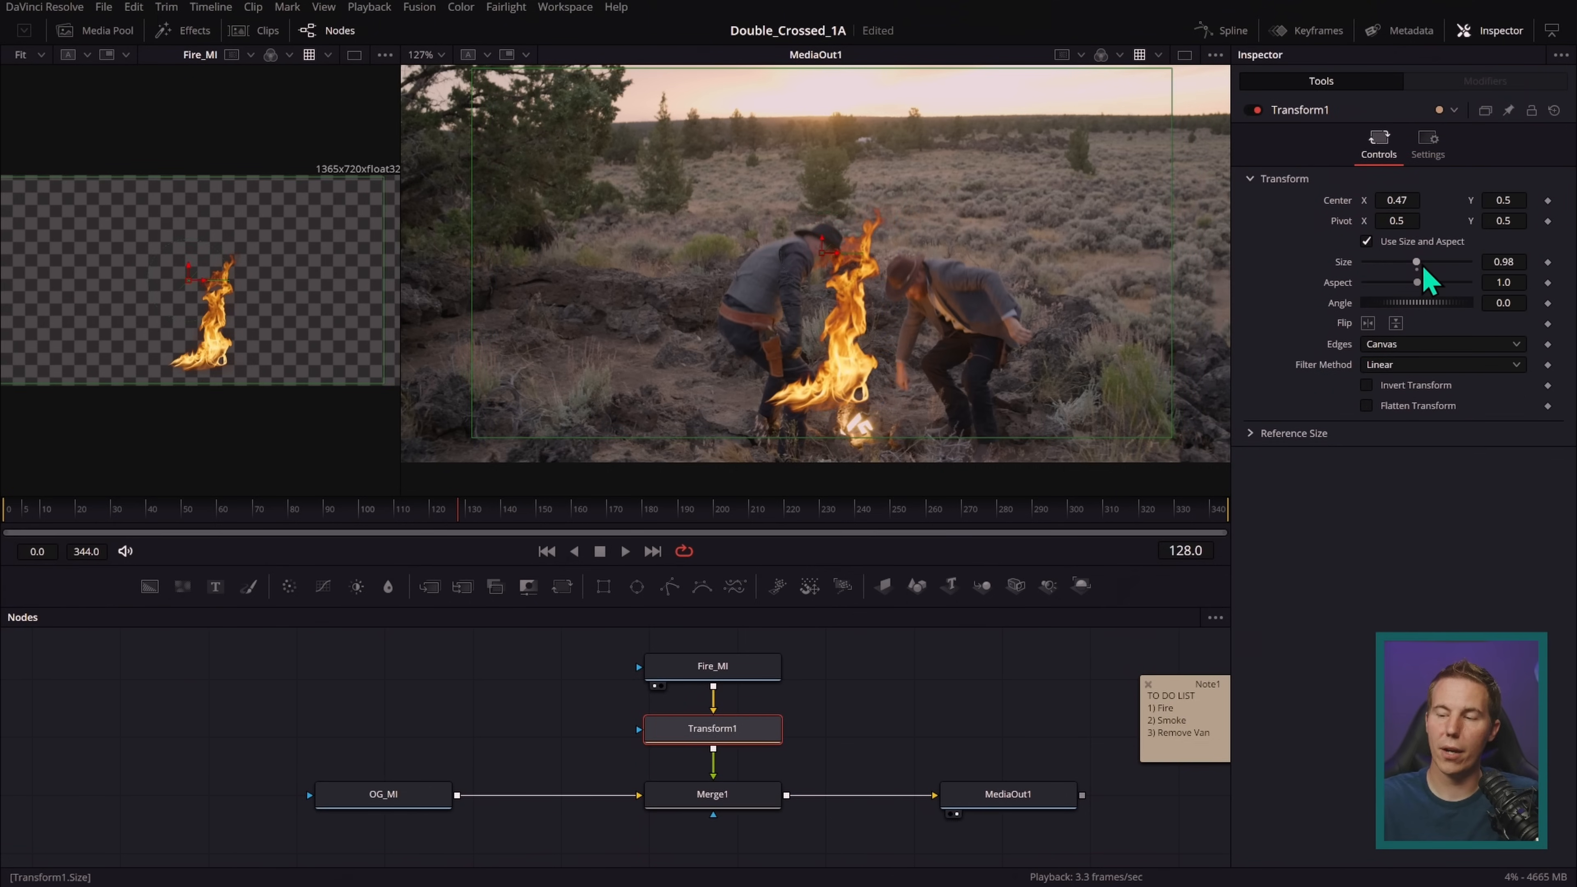
left_click_drag(1416, 261, 1418, 262)
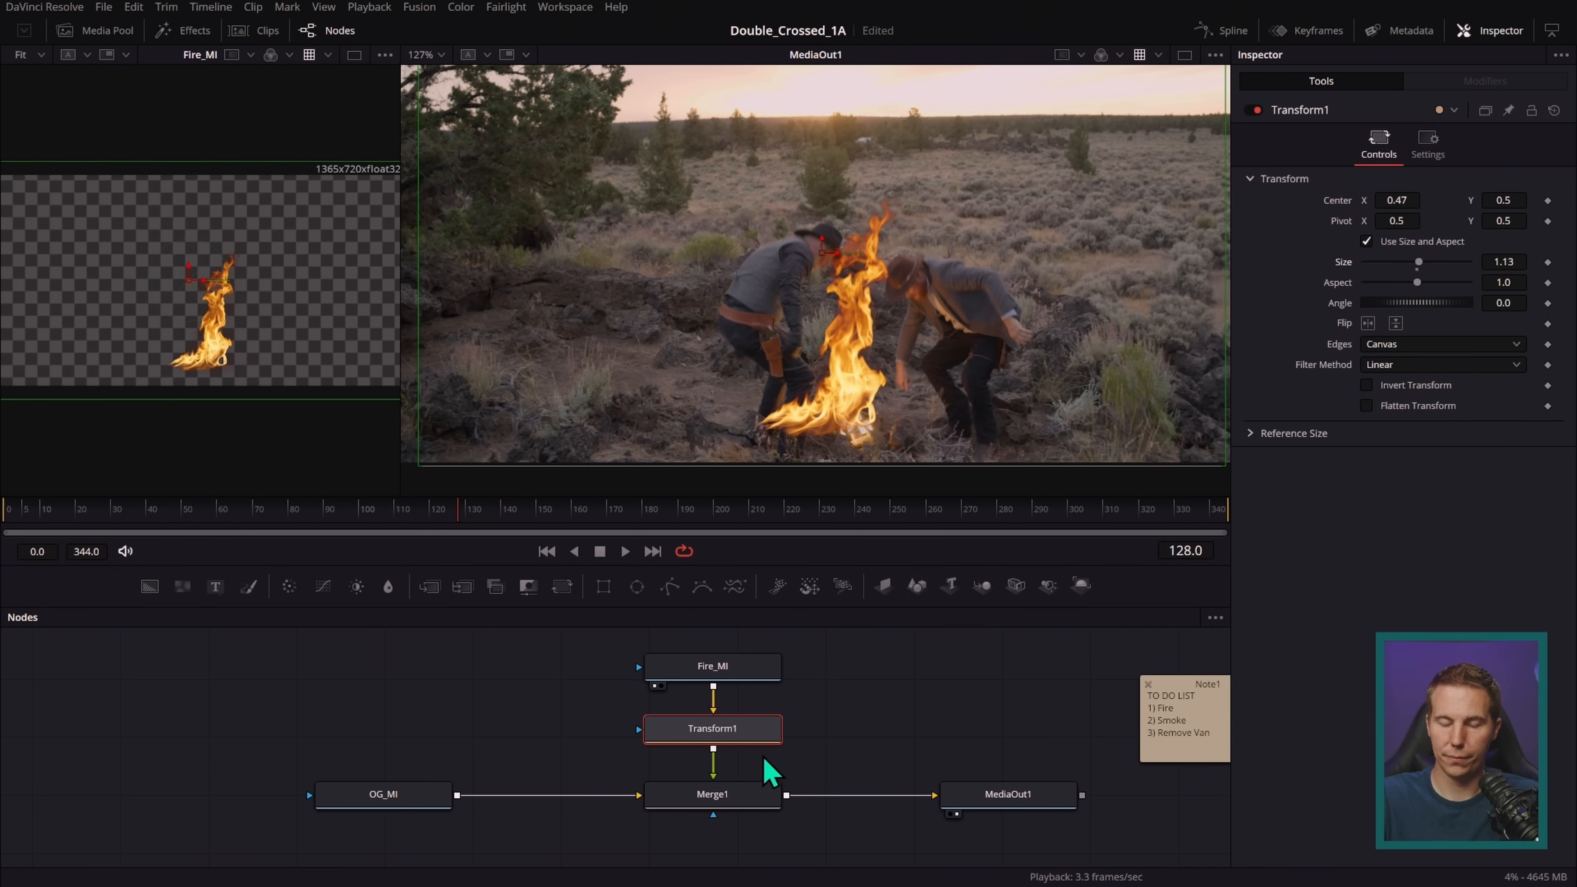
left_click_drag(1418, 261, 1408, 264)
left_click_drag(1110, 403, 1055, 376)
left_click_drag(831, 257, 852, 336)
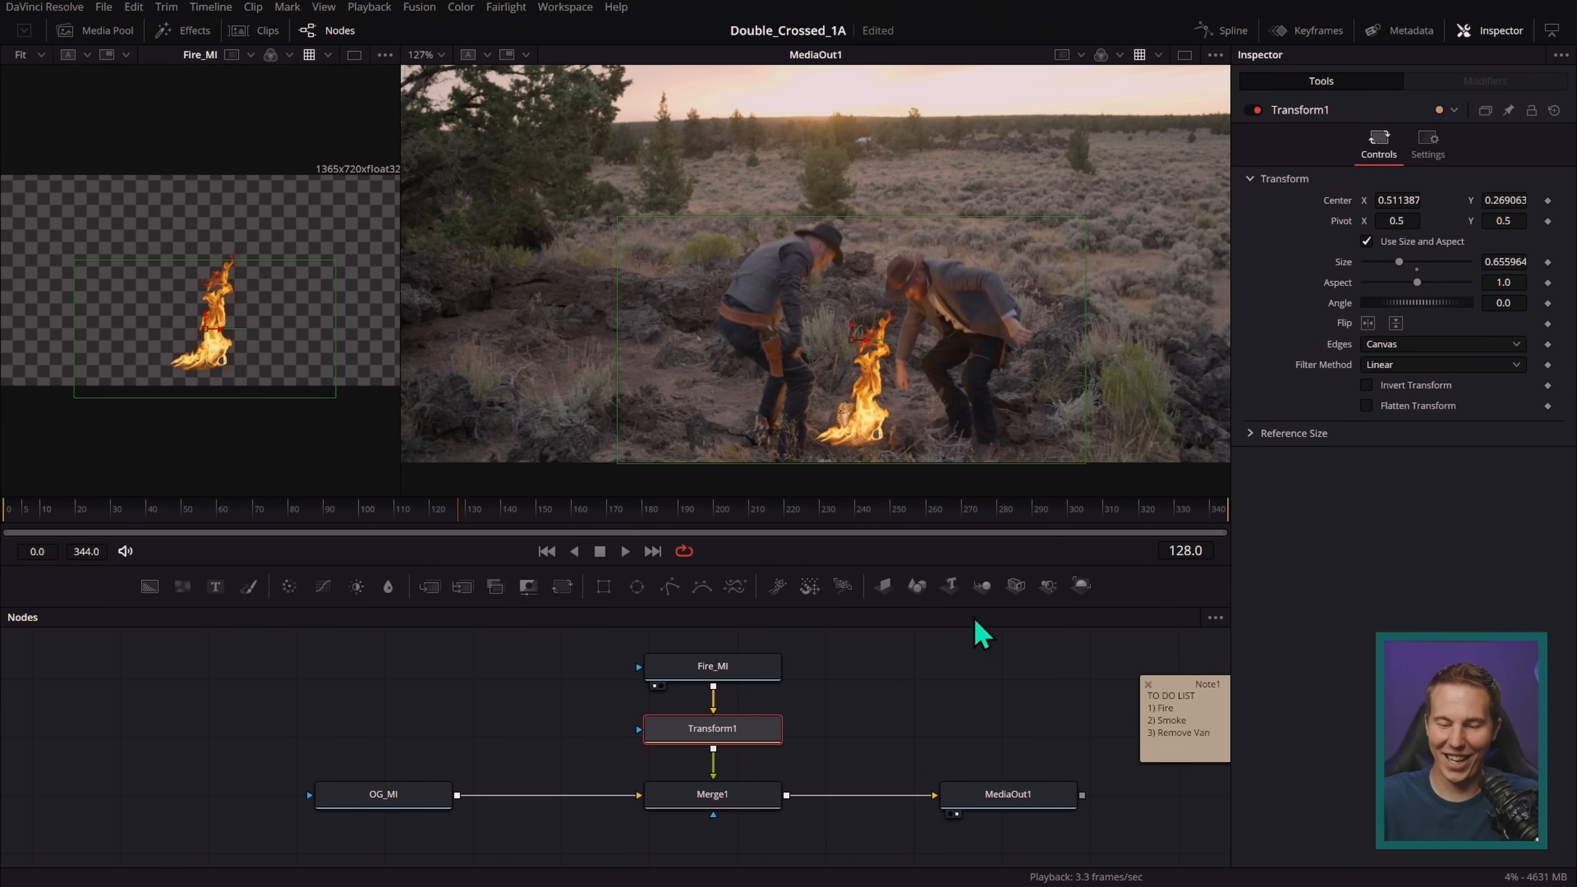
- Play back the composition in Fusion to check the fire's placement over the campfire
left_click(790, 651)
left_click(626, 551)
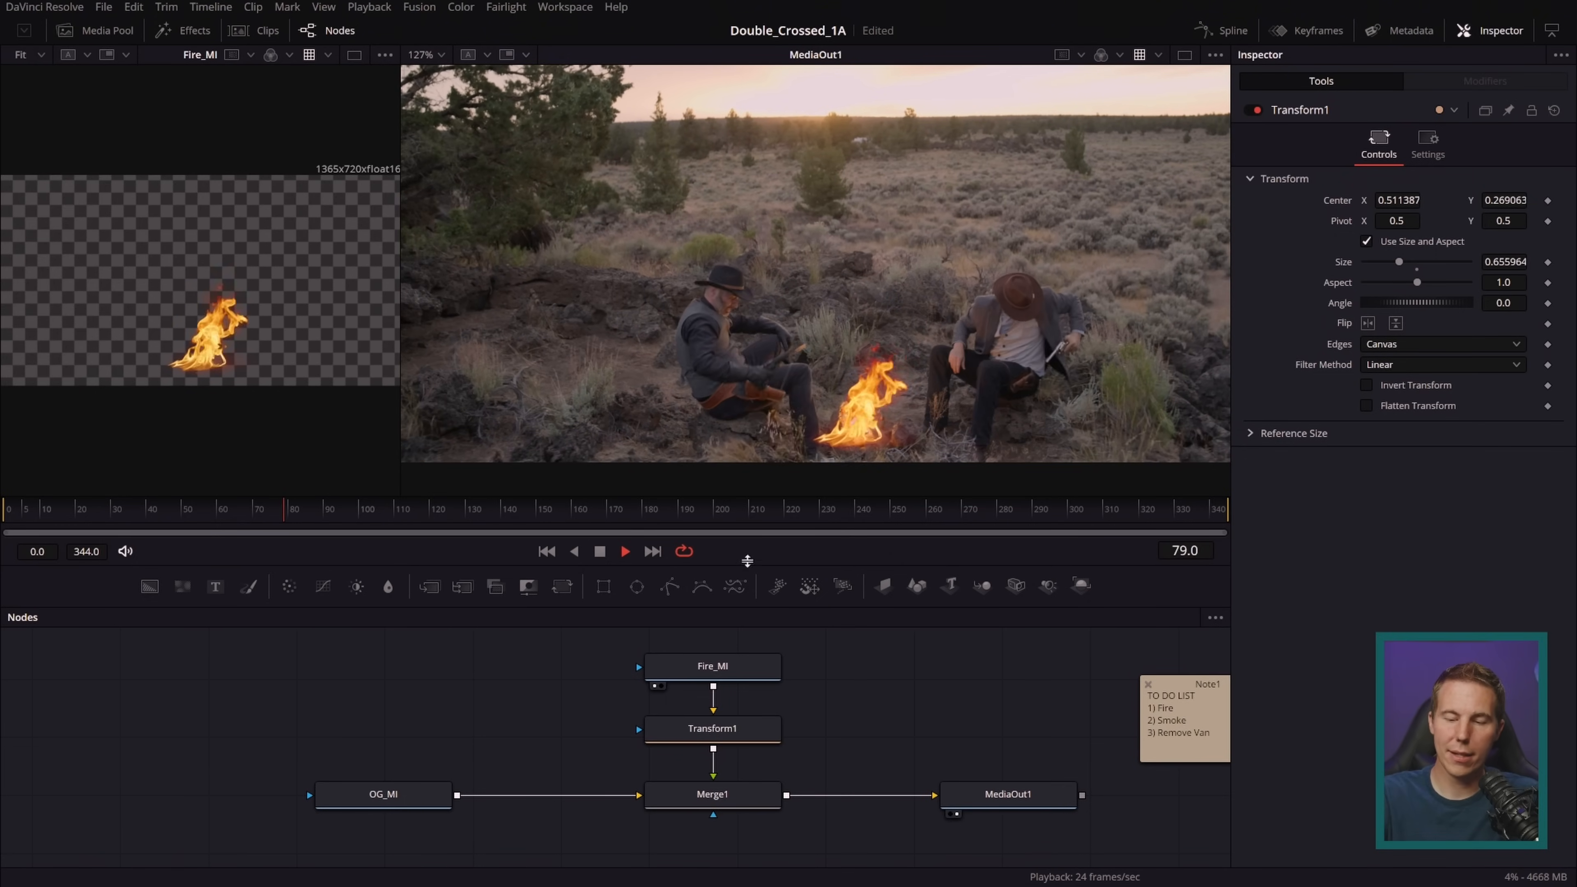
left_click(624, 552)
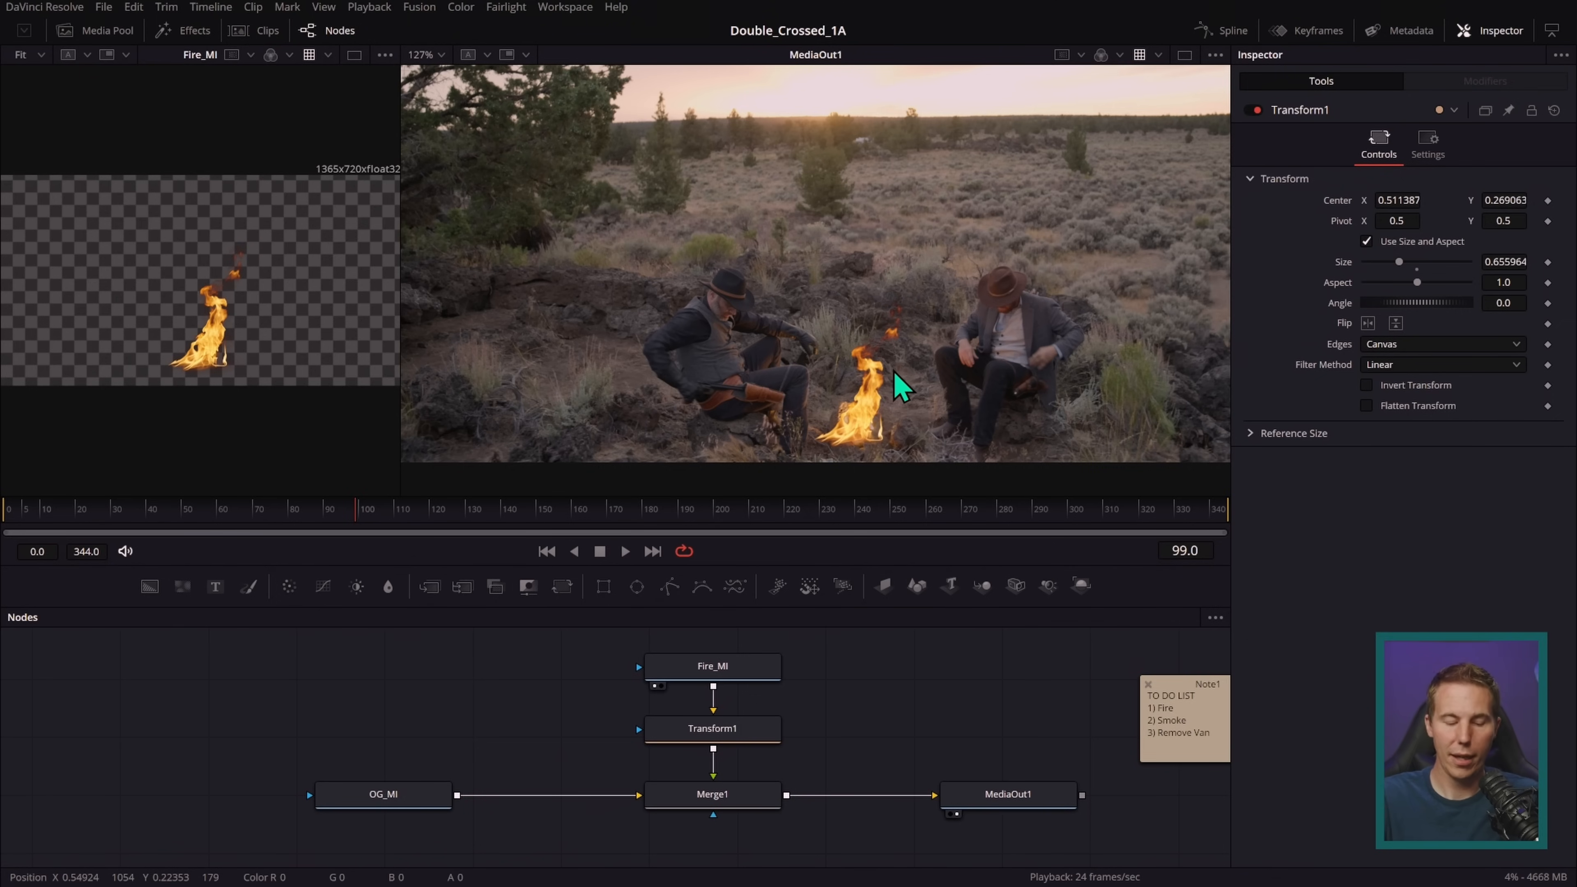
- Show the page navigation bar and switch to the Edit page
left_click(567, 7)
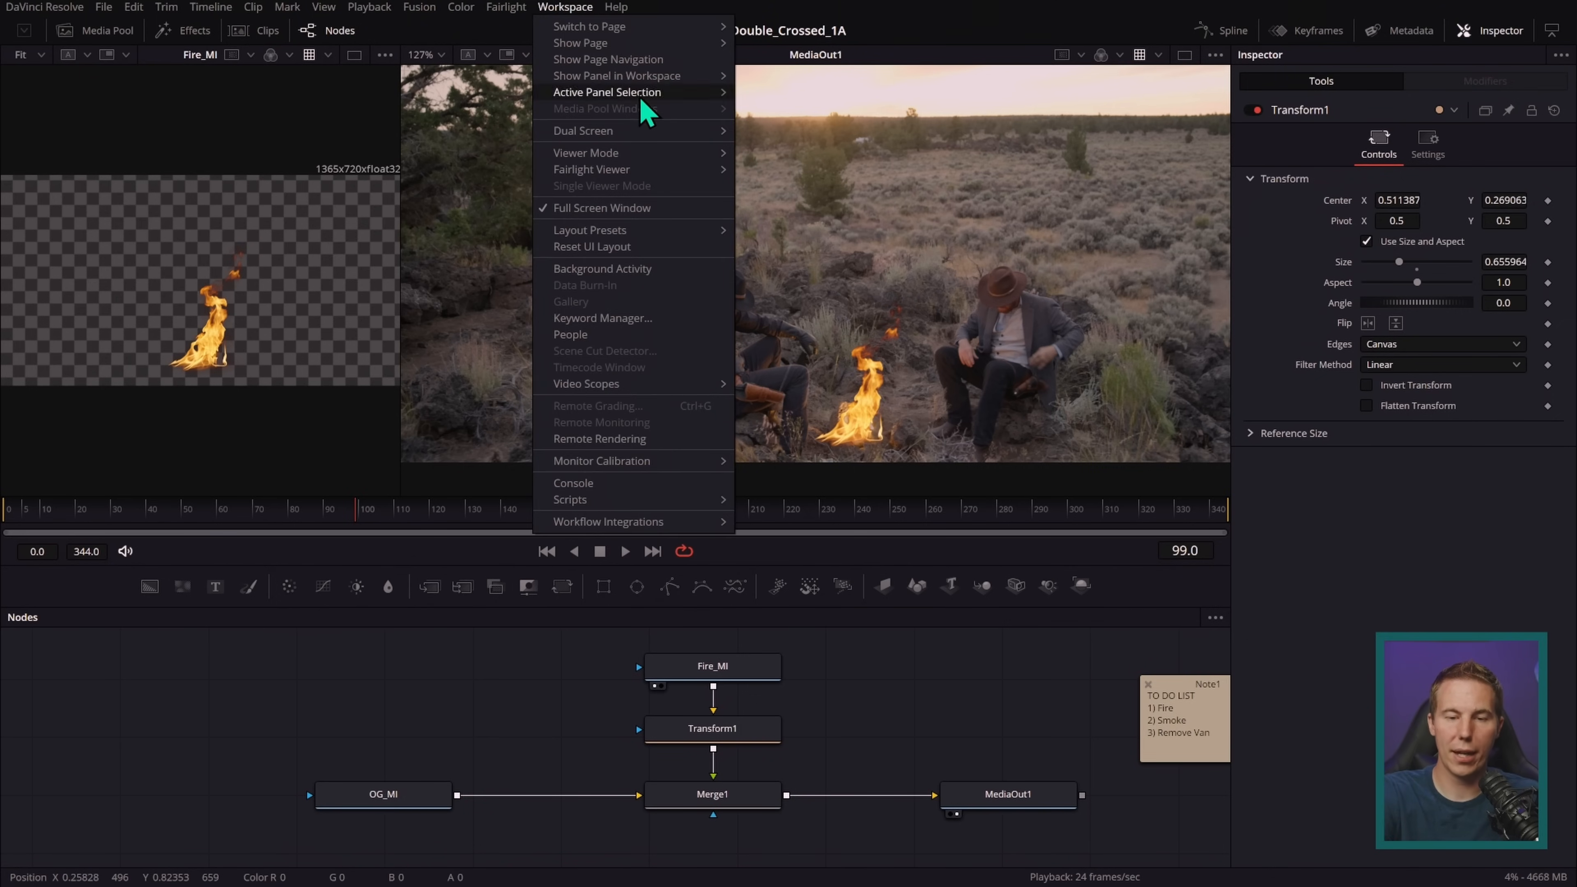
left_click(649, 59)
left_click(692, 866)
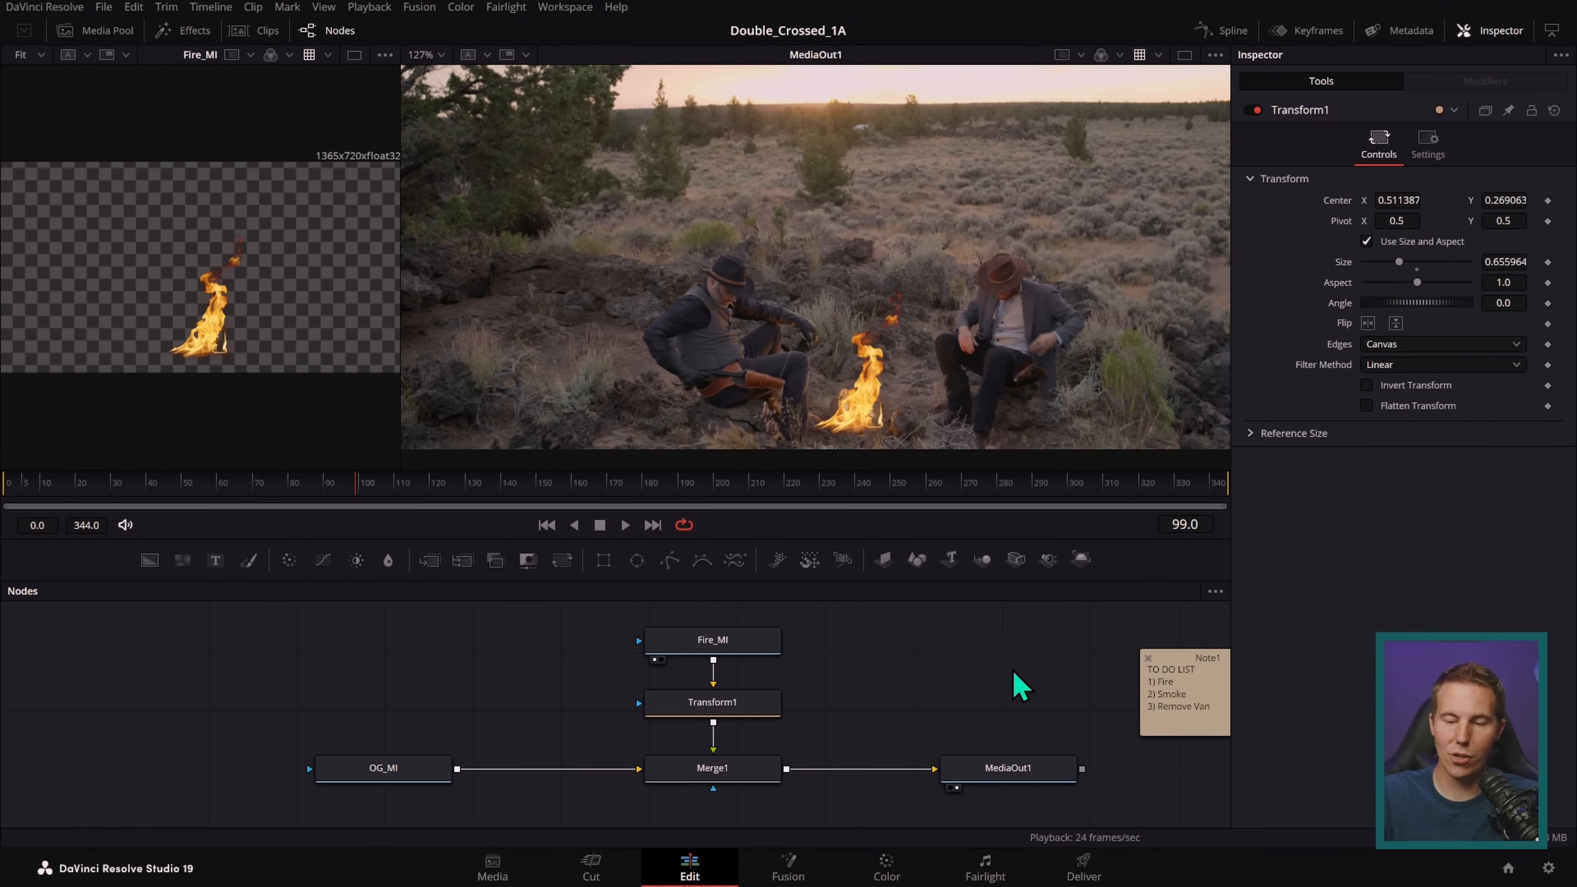
- Review the fire in motion from 01:02:07:01 on the Edit timeline and by scrubbing the Fusion composition back to frame 20
left_click(1146, 514)
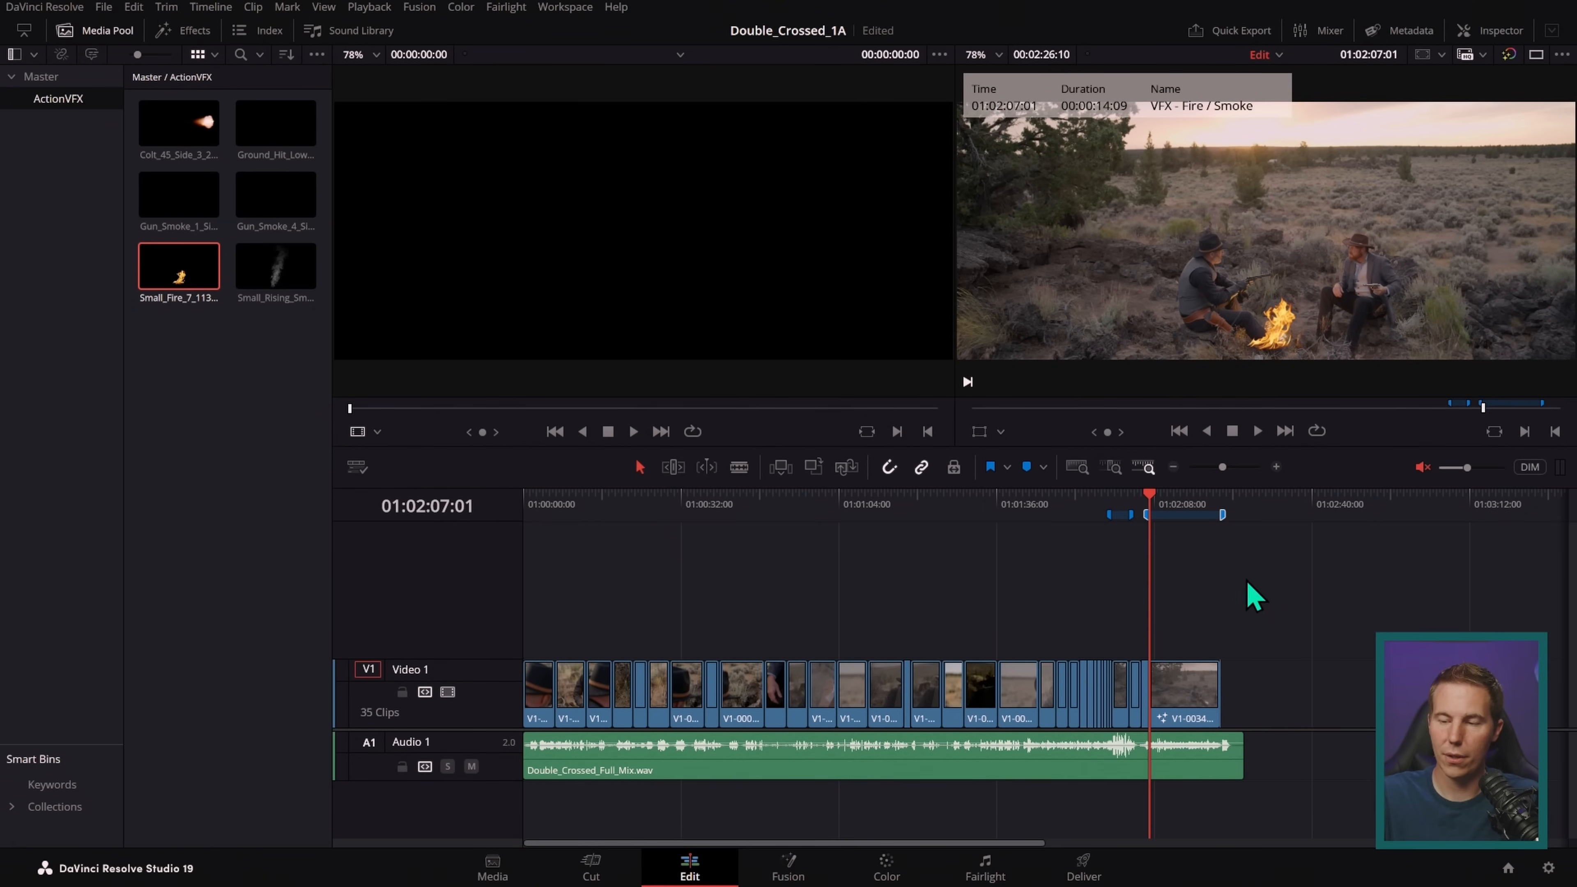
key("space")
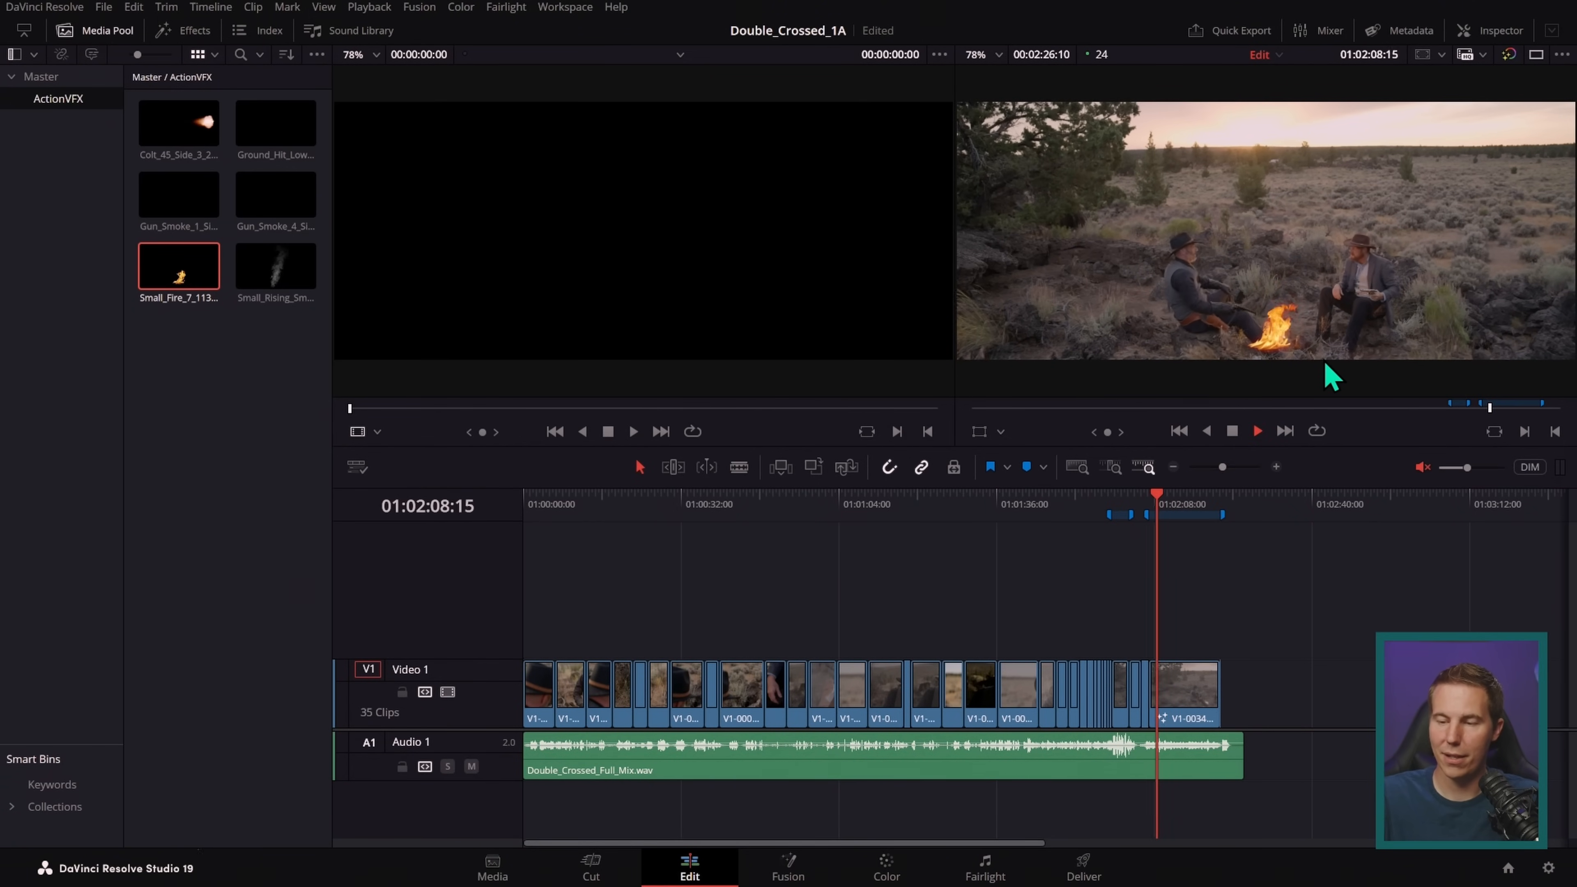
key("space")
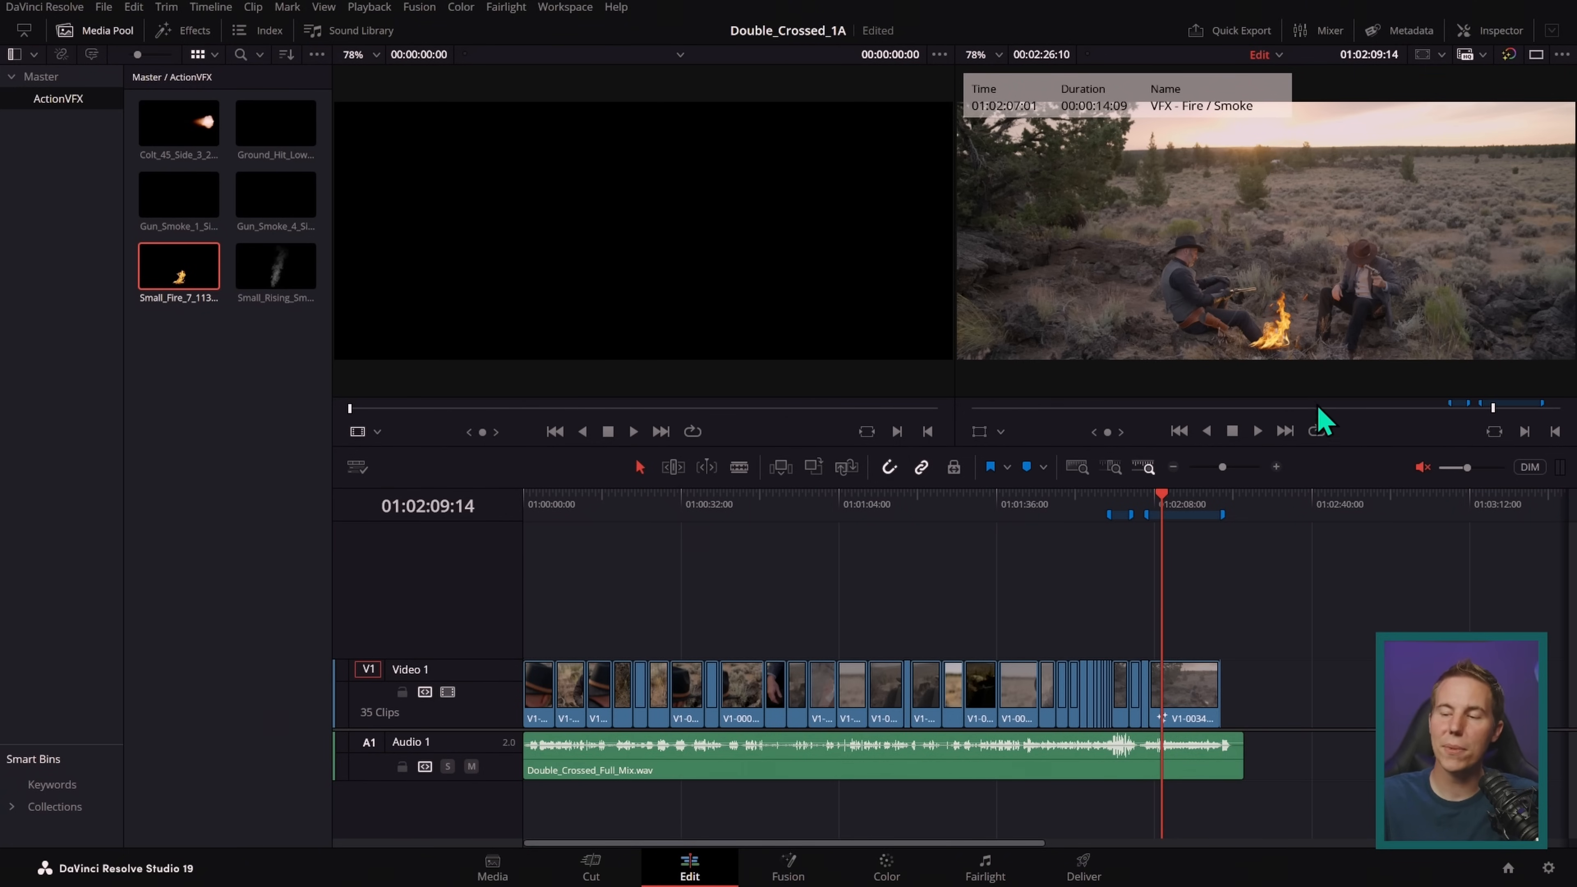
key("space")
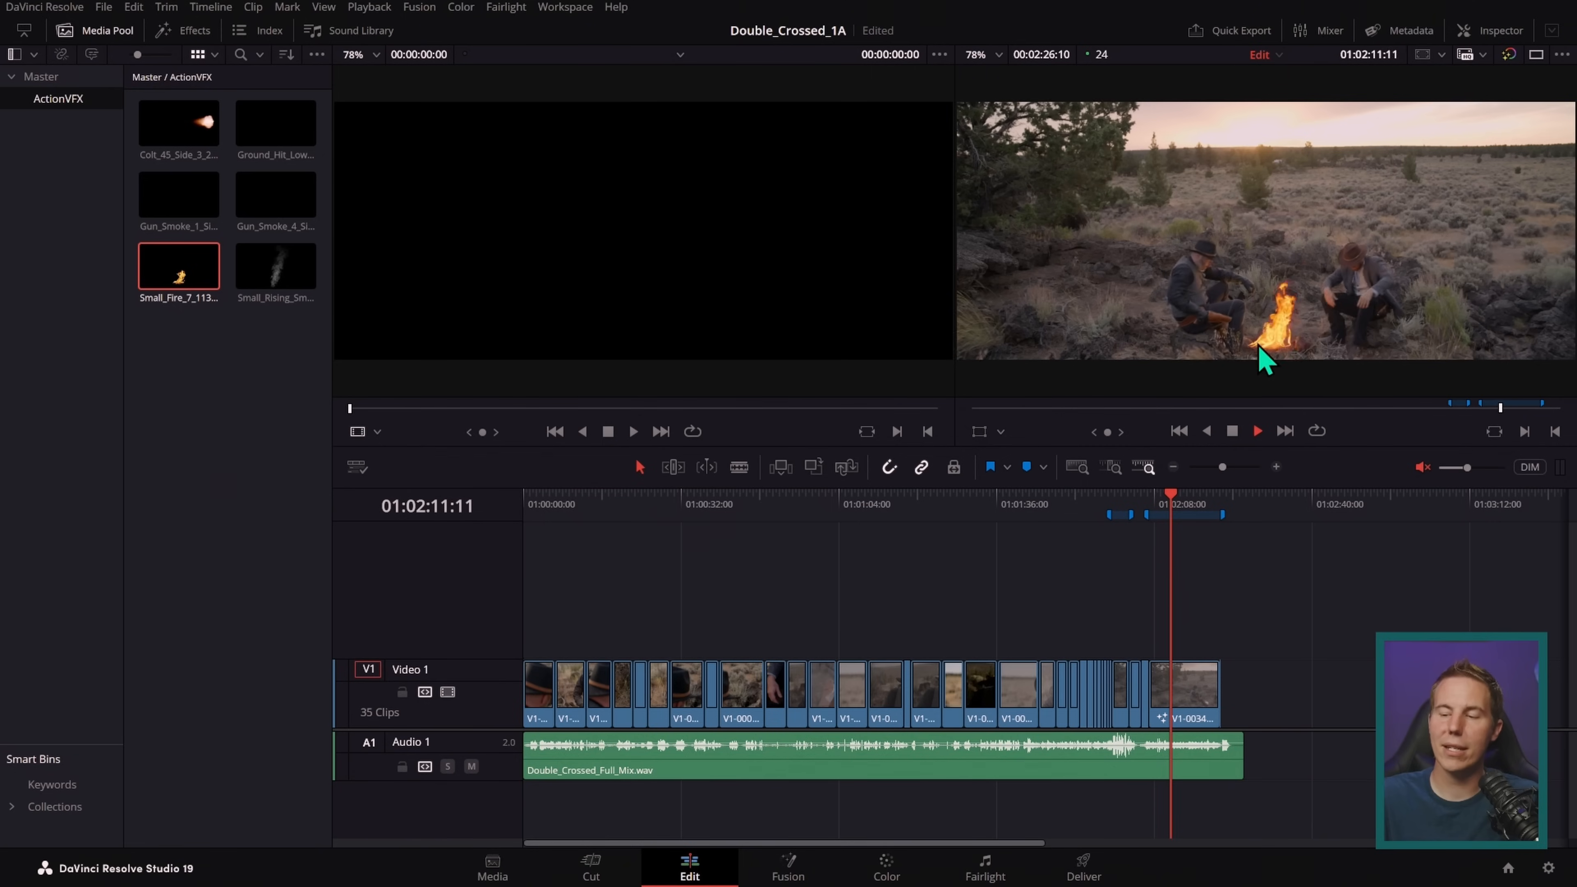
key("space")
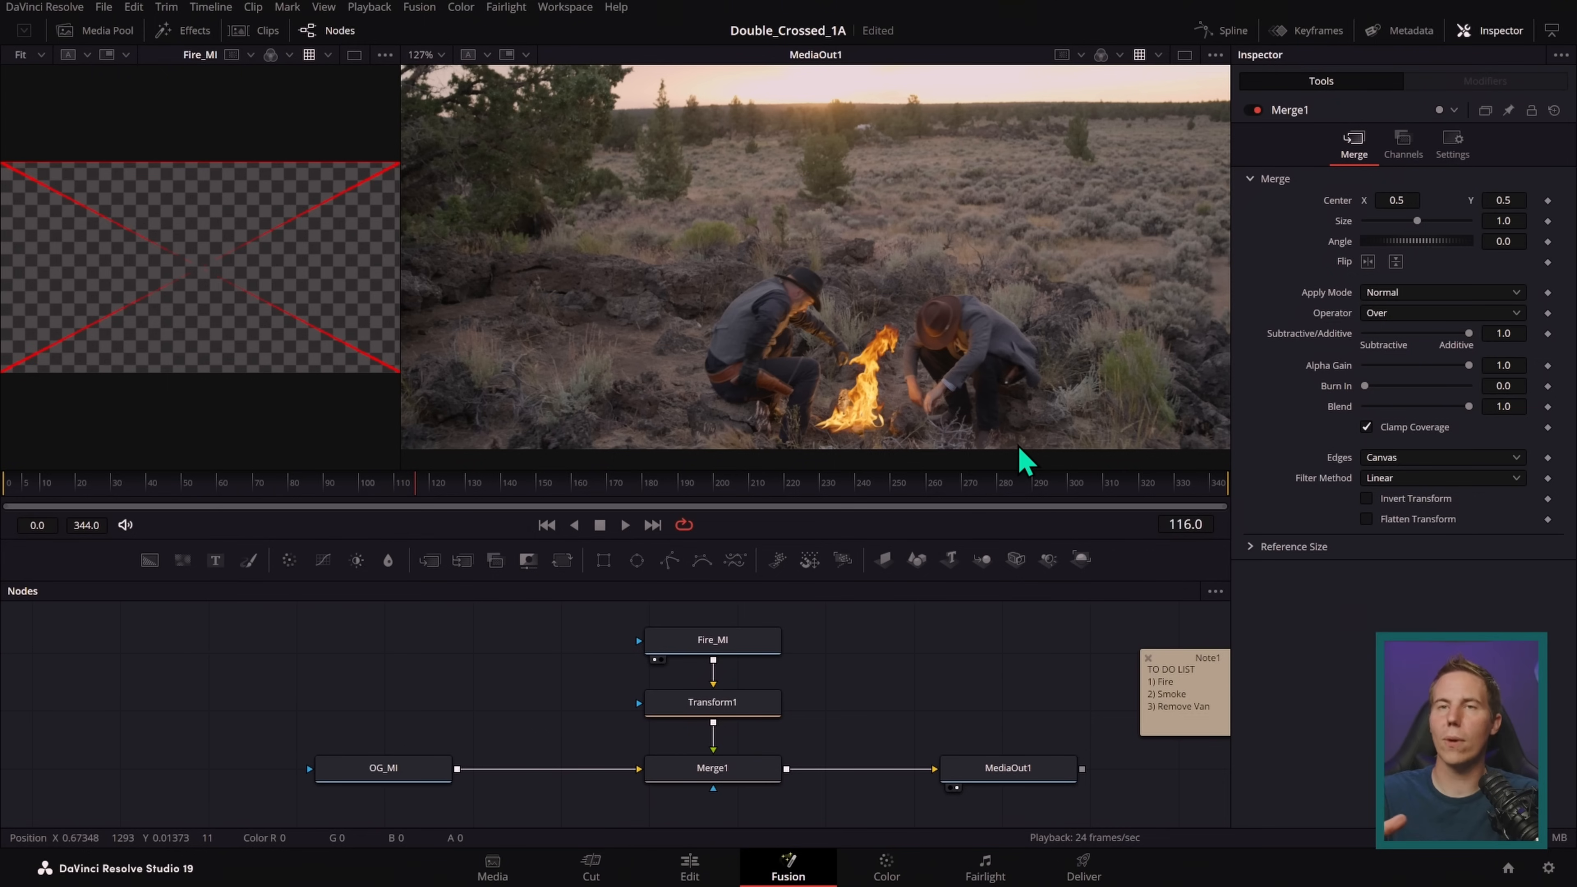
left_click_drag(415, 500, 273, 507)
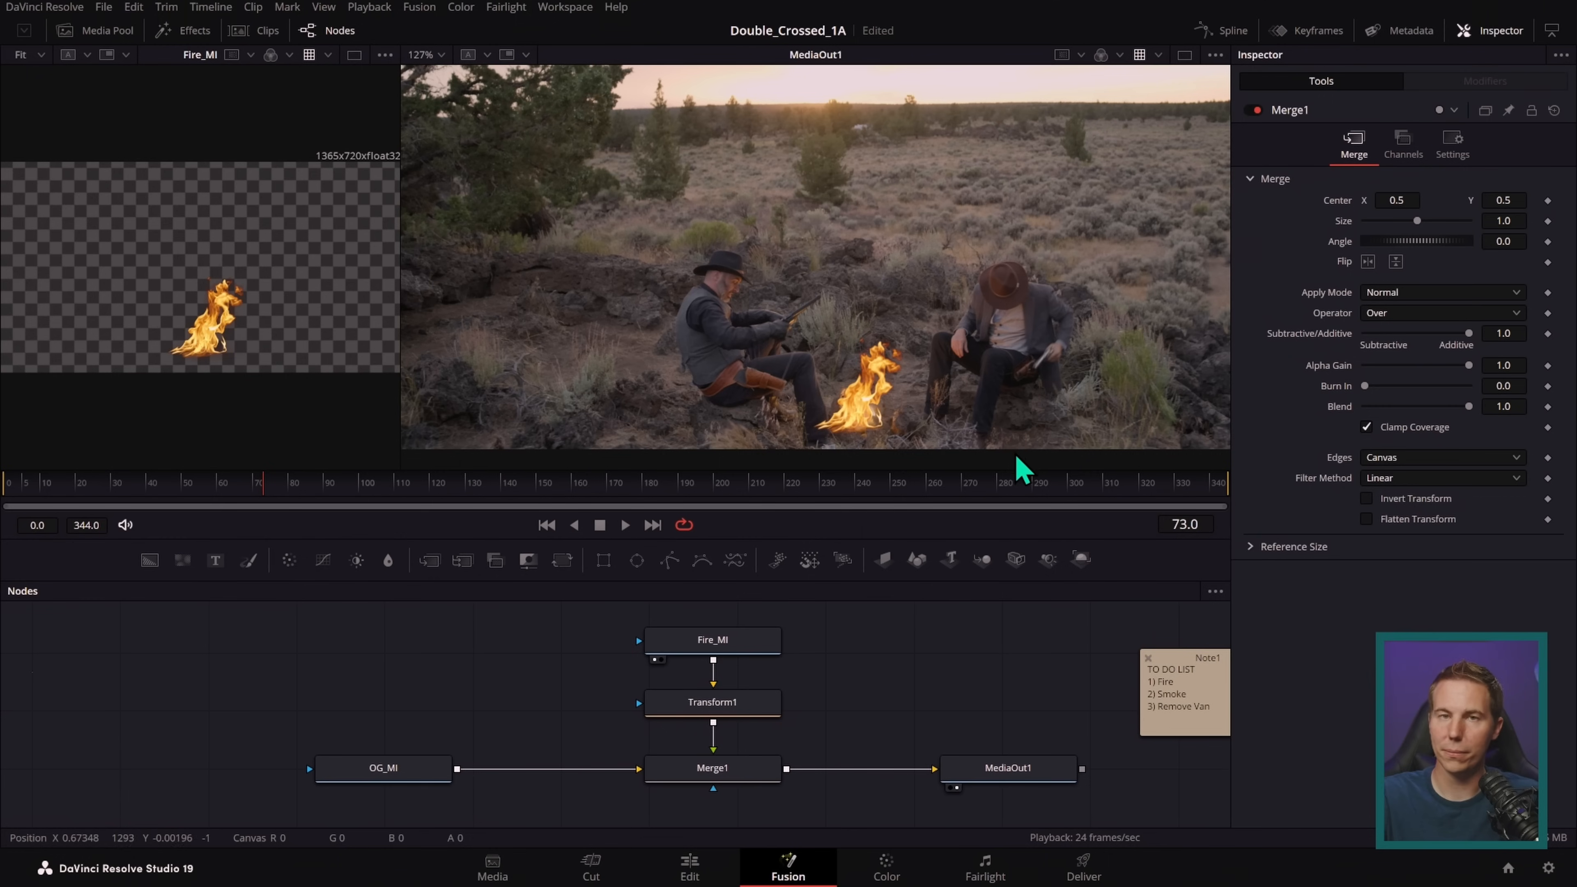
left_click_drag(245, 484, 77, 479)
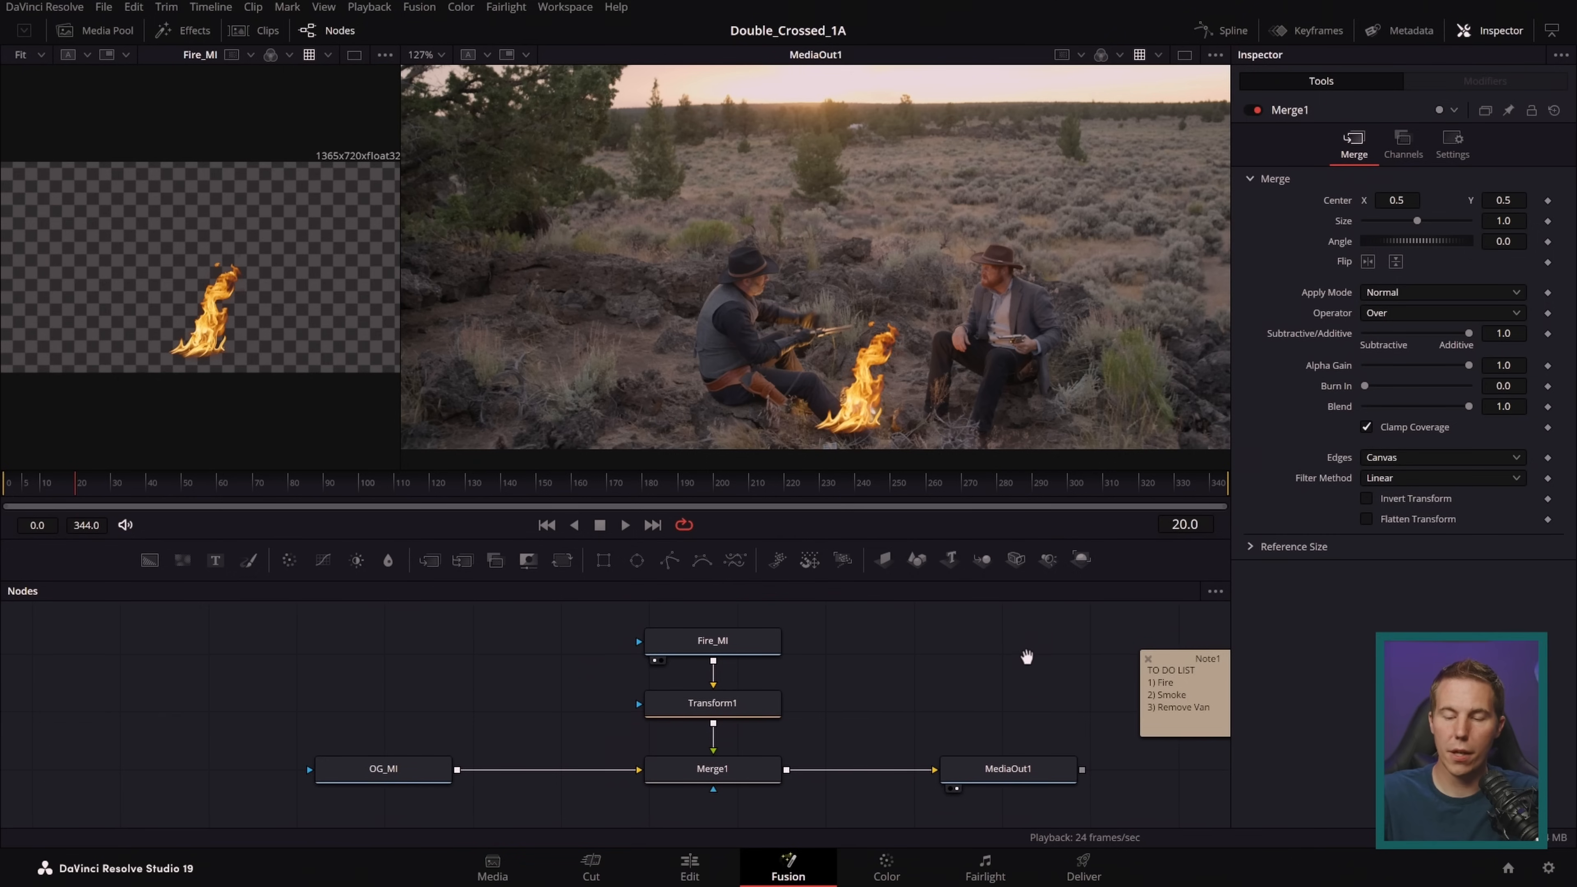
- Load the Small_Rising_Smoke_3_2176_720.mov clip from the ActionVFX bin into the Fire_MI viewer to add it to the composition
left_click_drag(1024, 655, 883, 648)
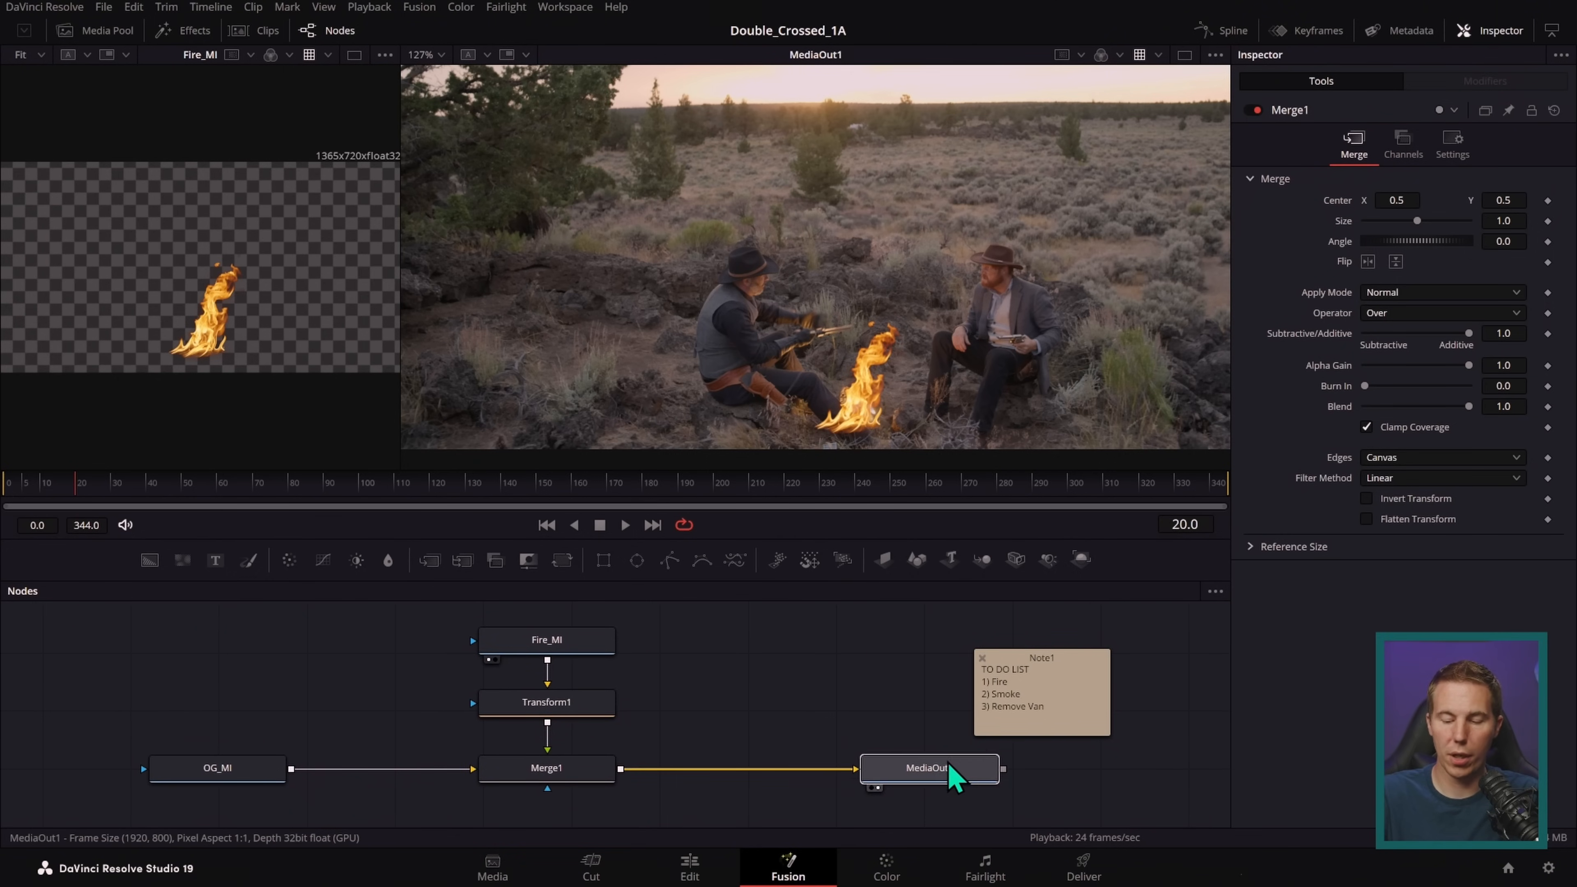
left_click(949, 767)
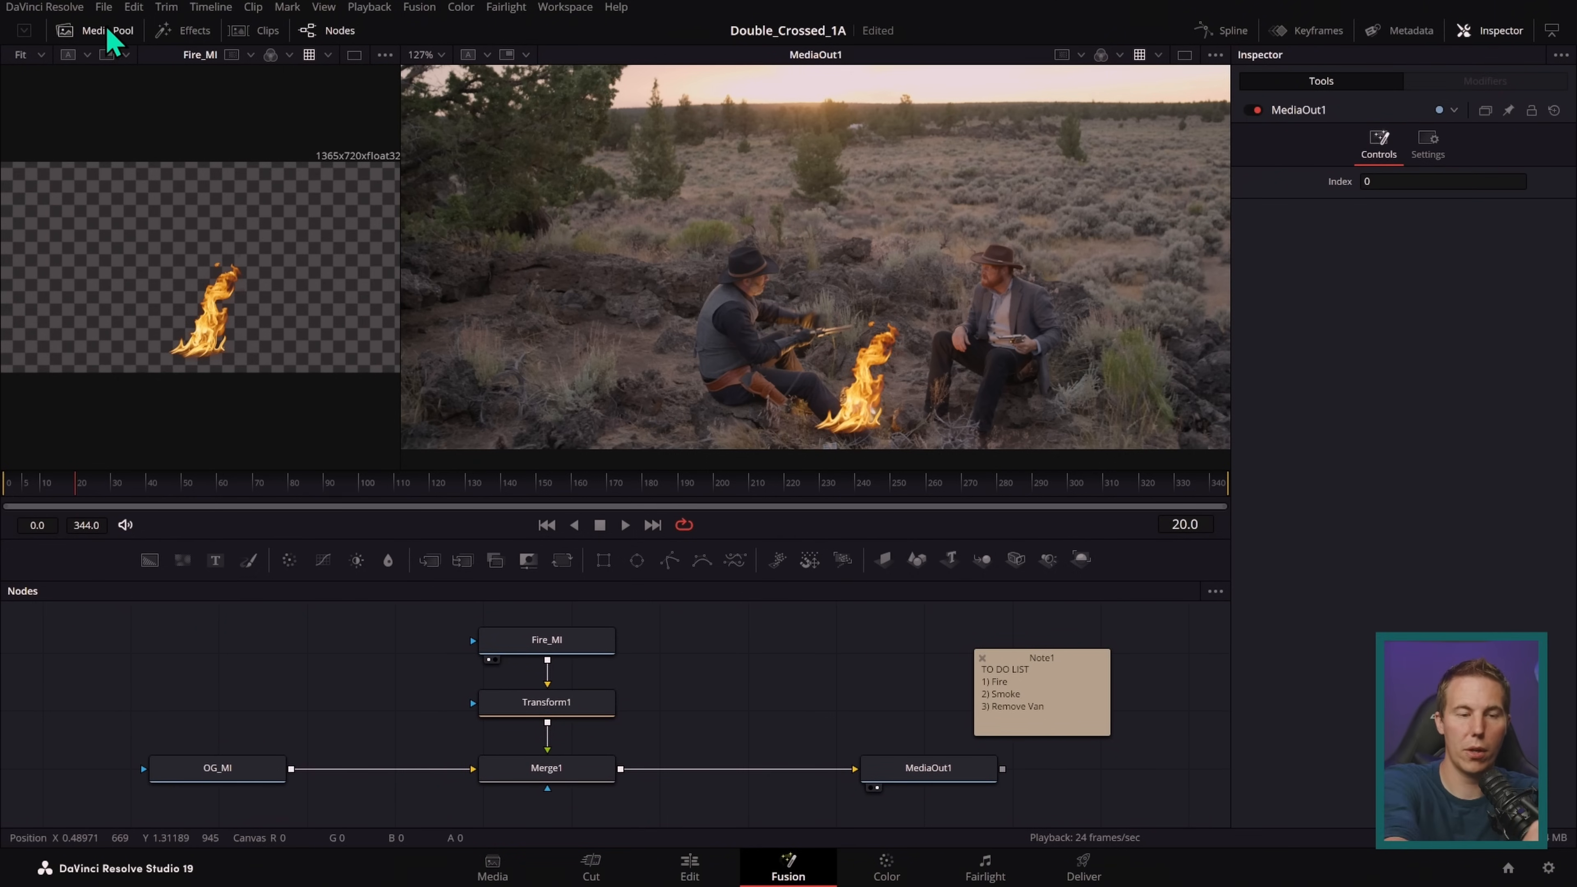
left_click(109, 31)
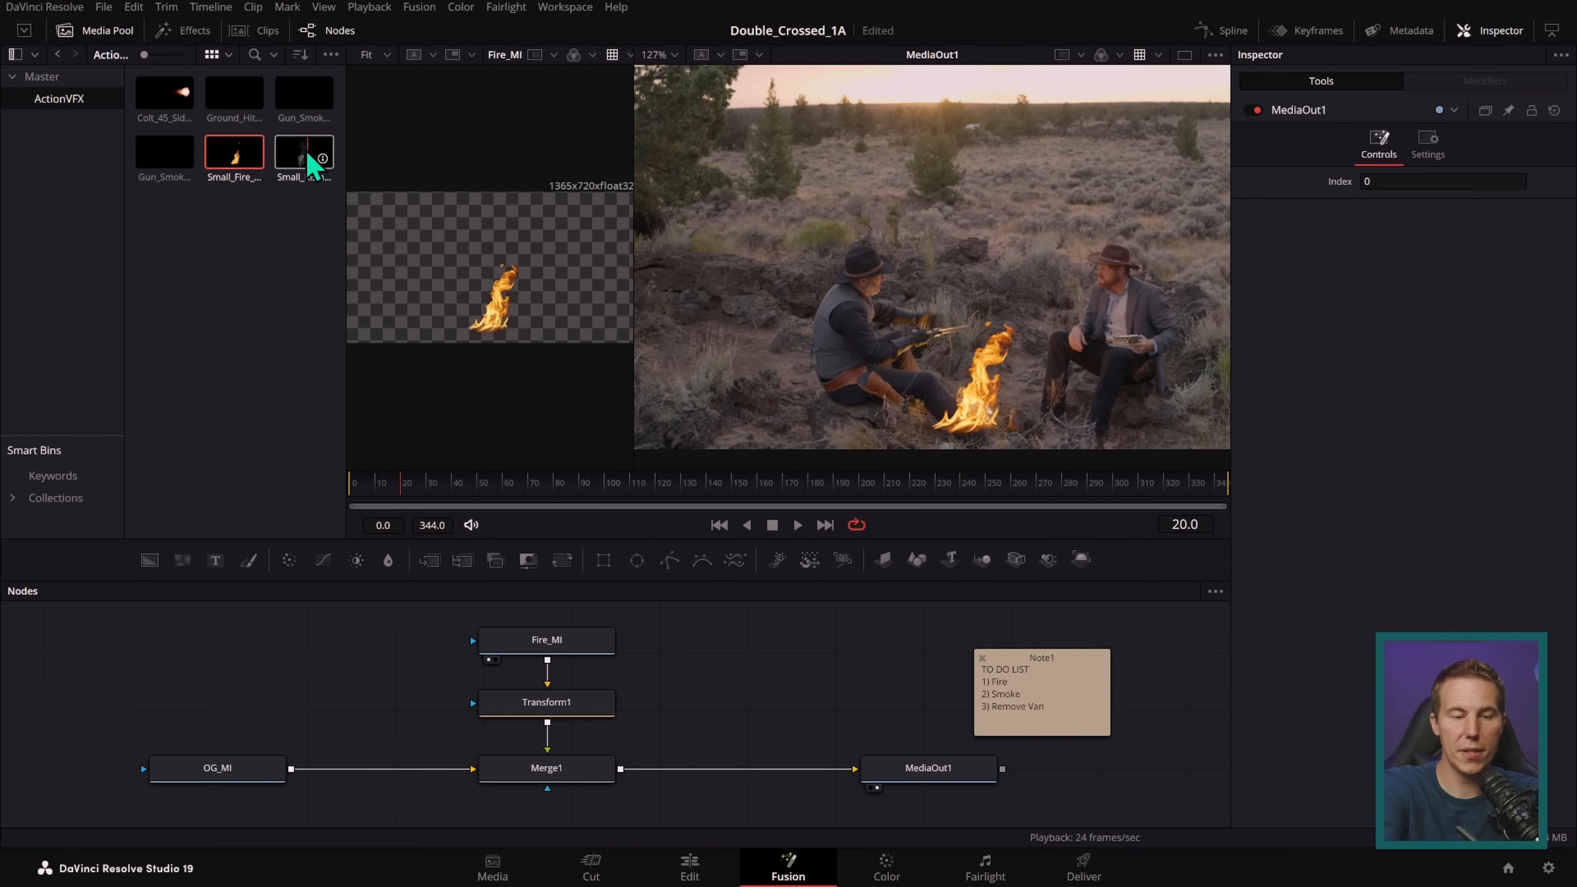
left_click_drag(305, 168, 559, 348)
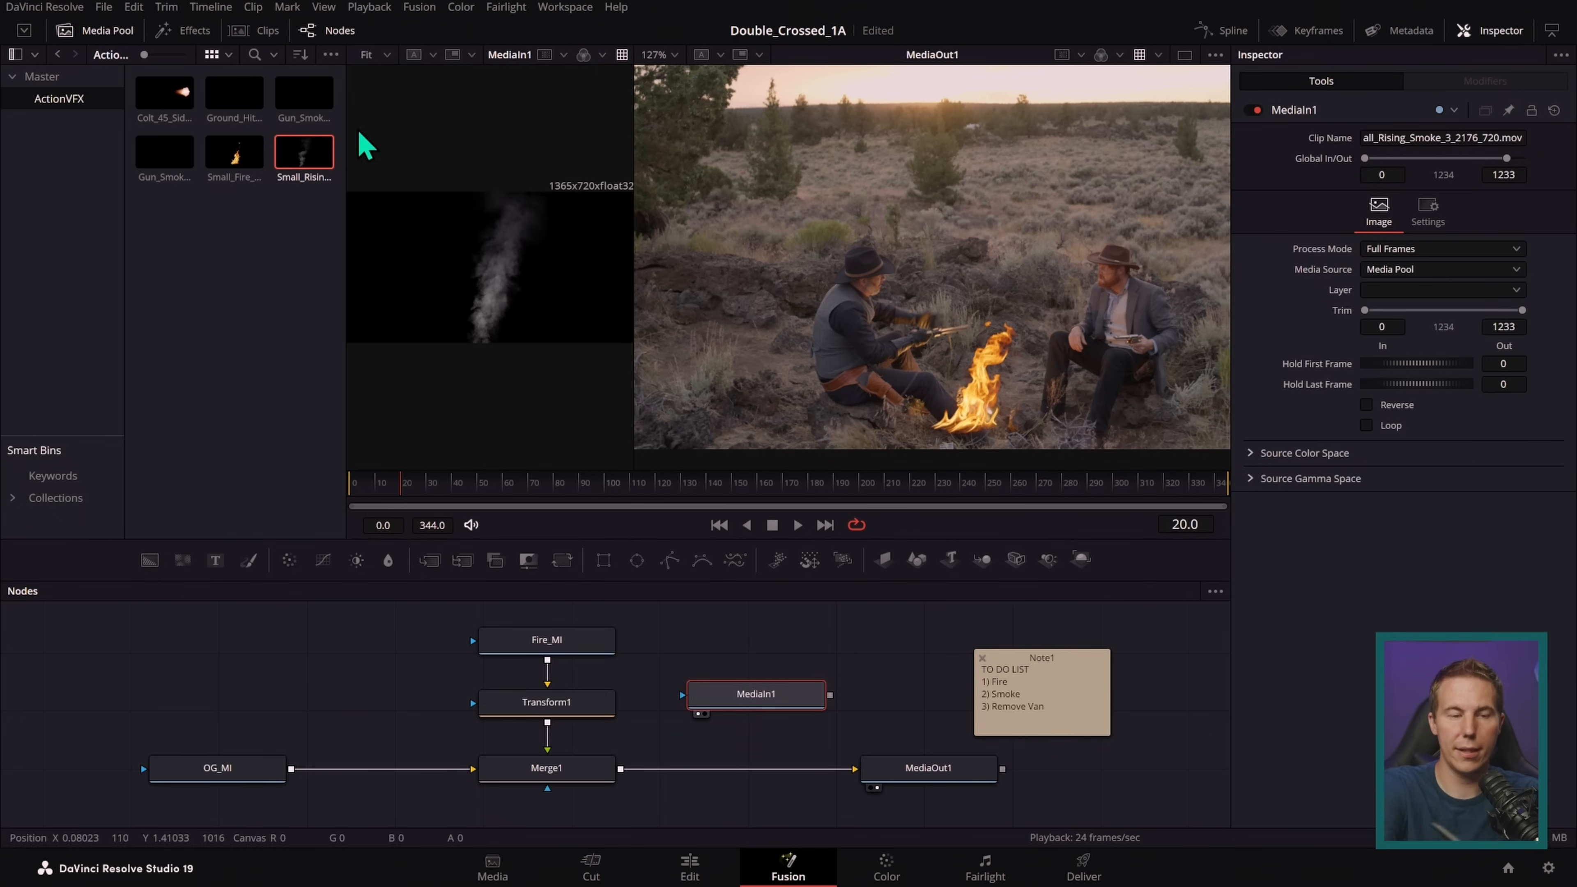
- Hide the Media Pool, enlarge the smoke clip's viewer and go to frame 94 to examine the smoke
left_click(93, 31)
left_click_drag(400, 197, 680, 472)
left_click_drag(218, 492, 337, 495)
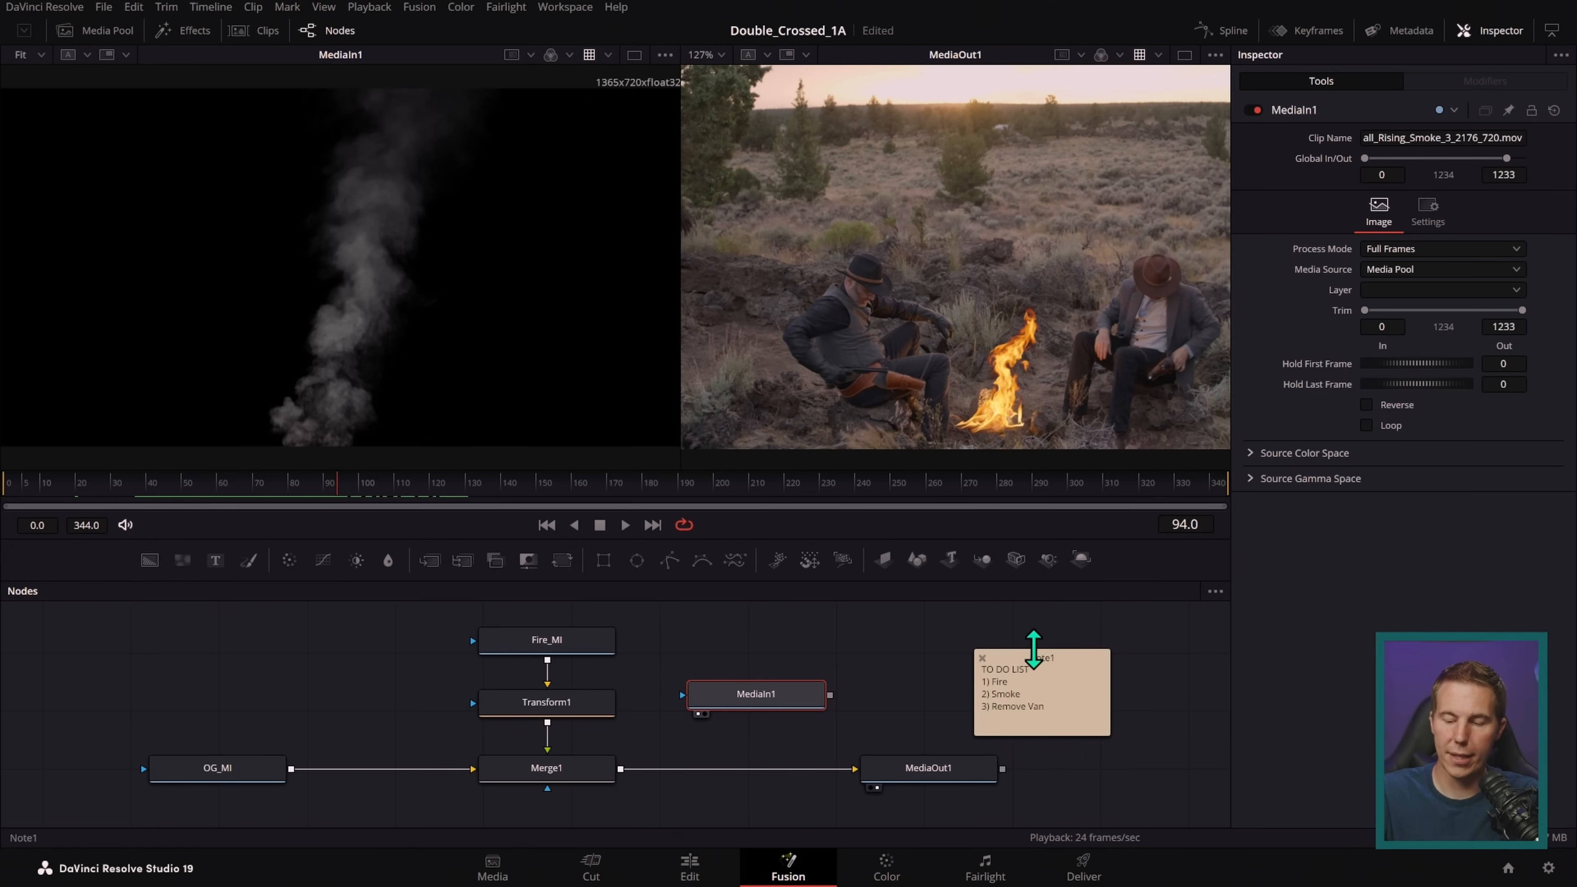
- Tidy the to-do note and smoke clip node in the graph, and rename the smoke node Smoke_MI
left_click_drag(1063, 669, 1137, 639)
left_click_drag(922, 700, 956, 700)
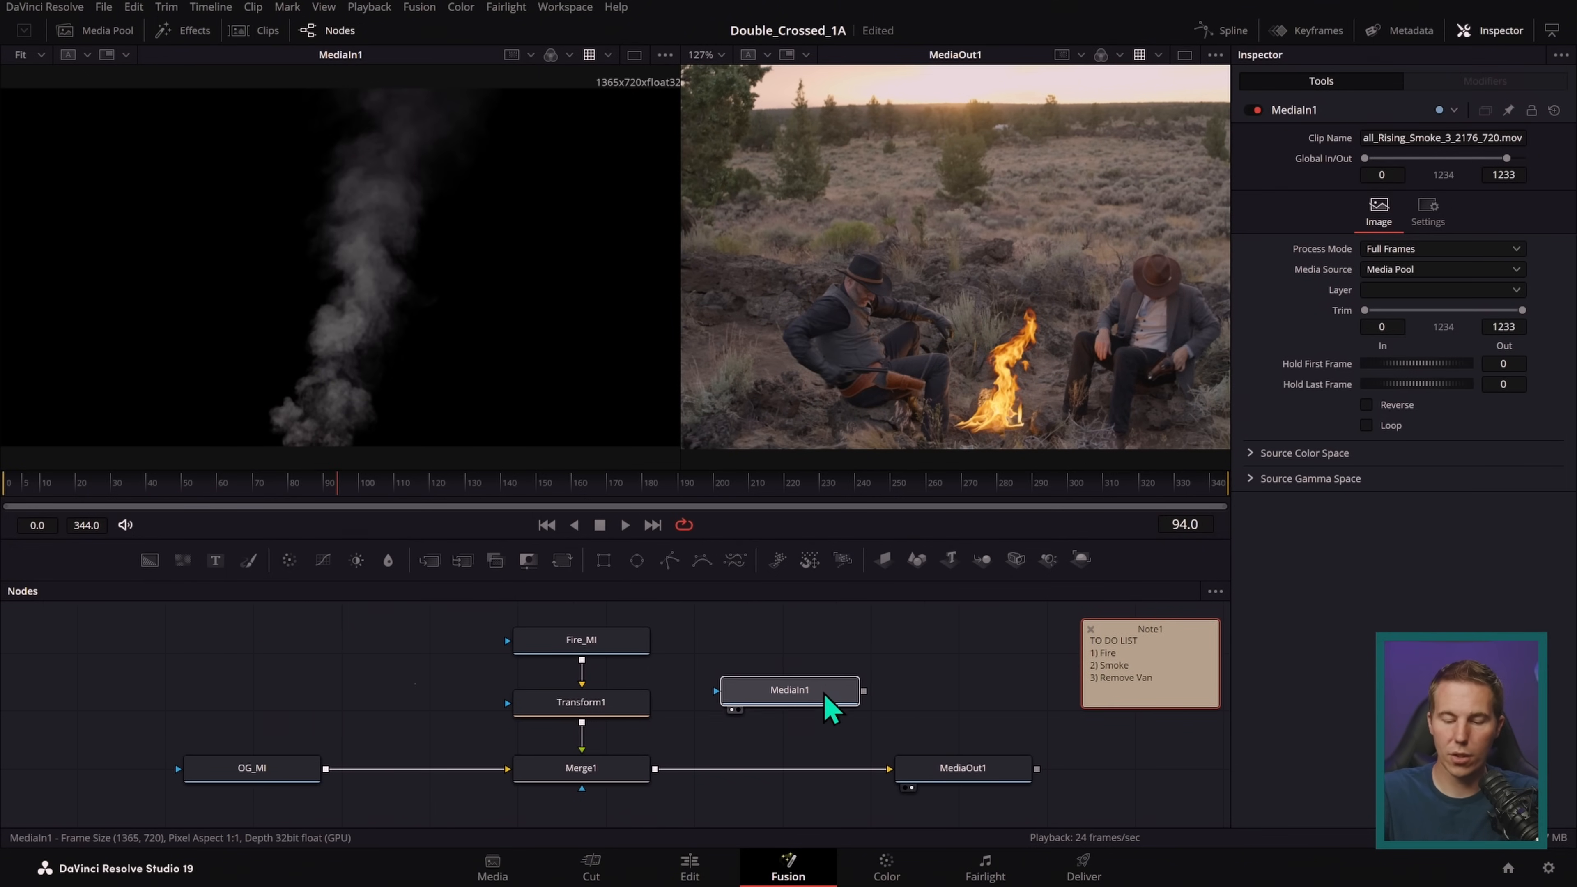
left_click_drag(831, 703, 820, 662)
key("F2")
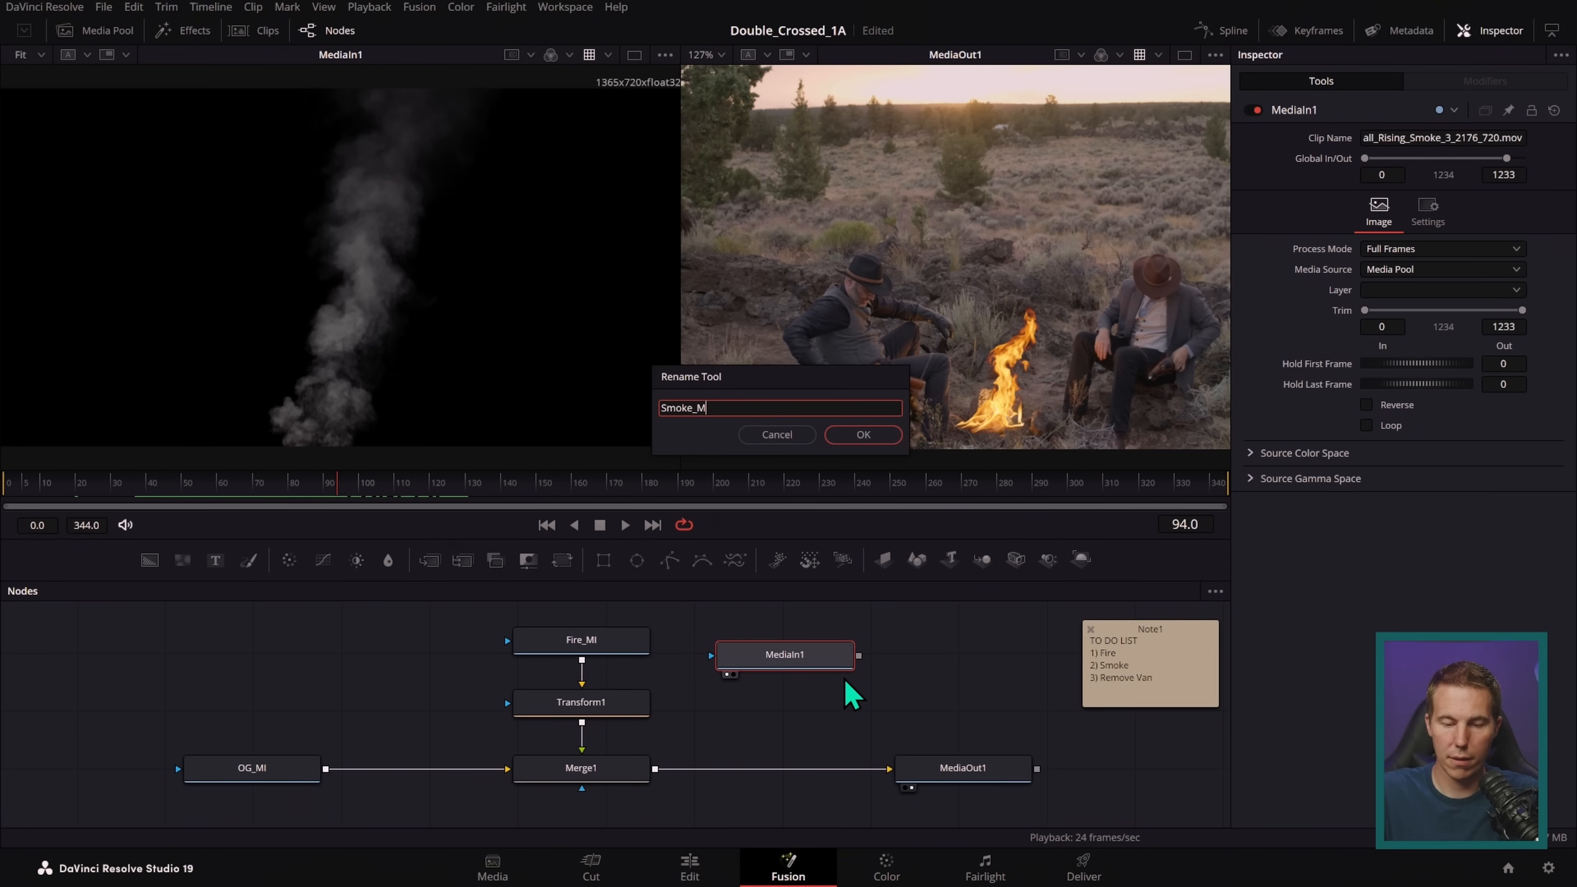
key("Return")
- Move MediaOut1 to make room and merge Smoke_MI as foreground over the output of Merge1
left_click_drag(956, 777, 998, 774)
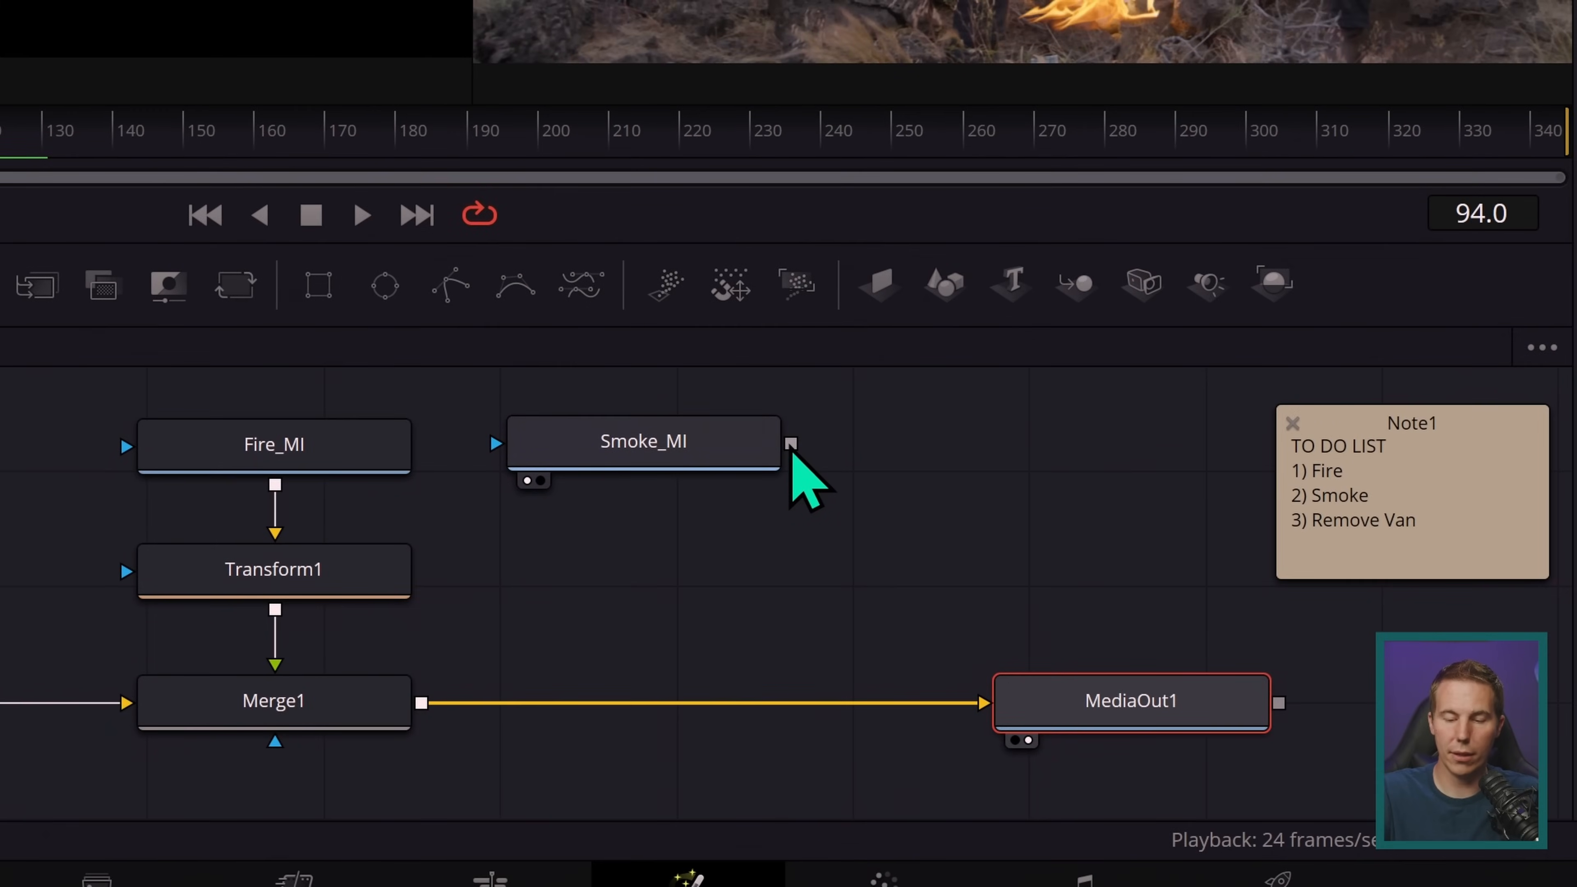
left_click_drag(791, 445, 506, 676)
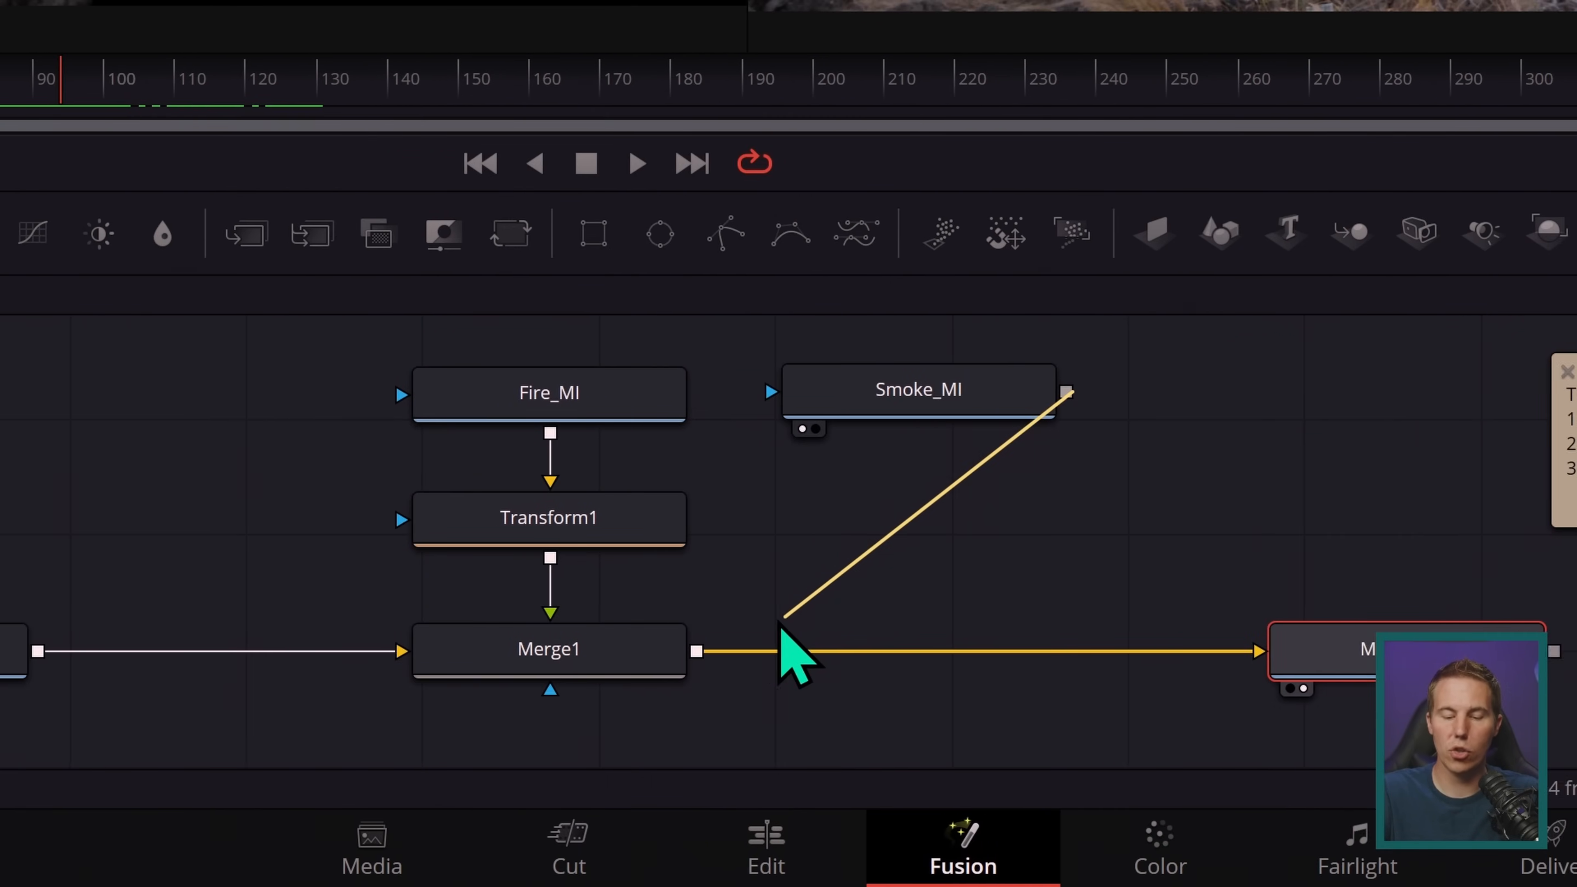
left_click_drag(781, 624, 793, 662)
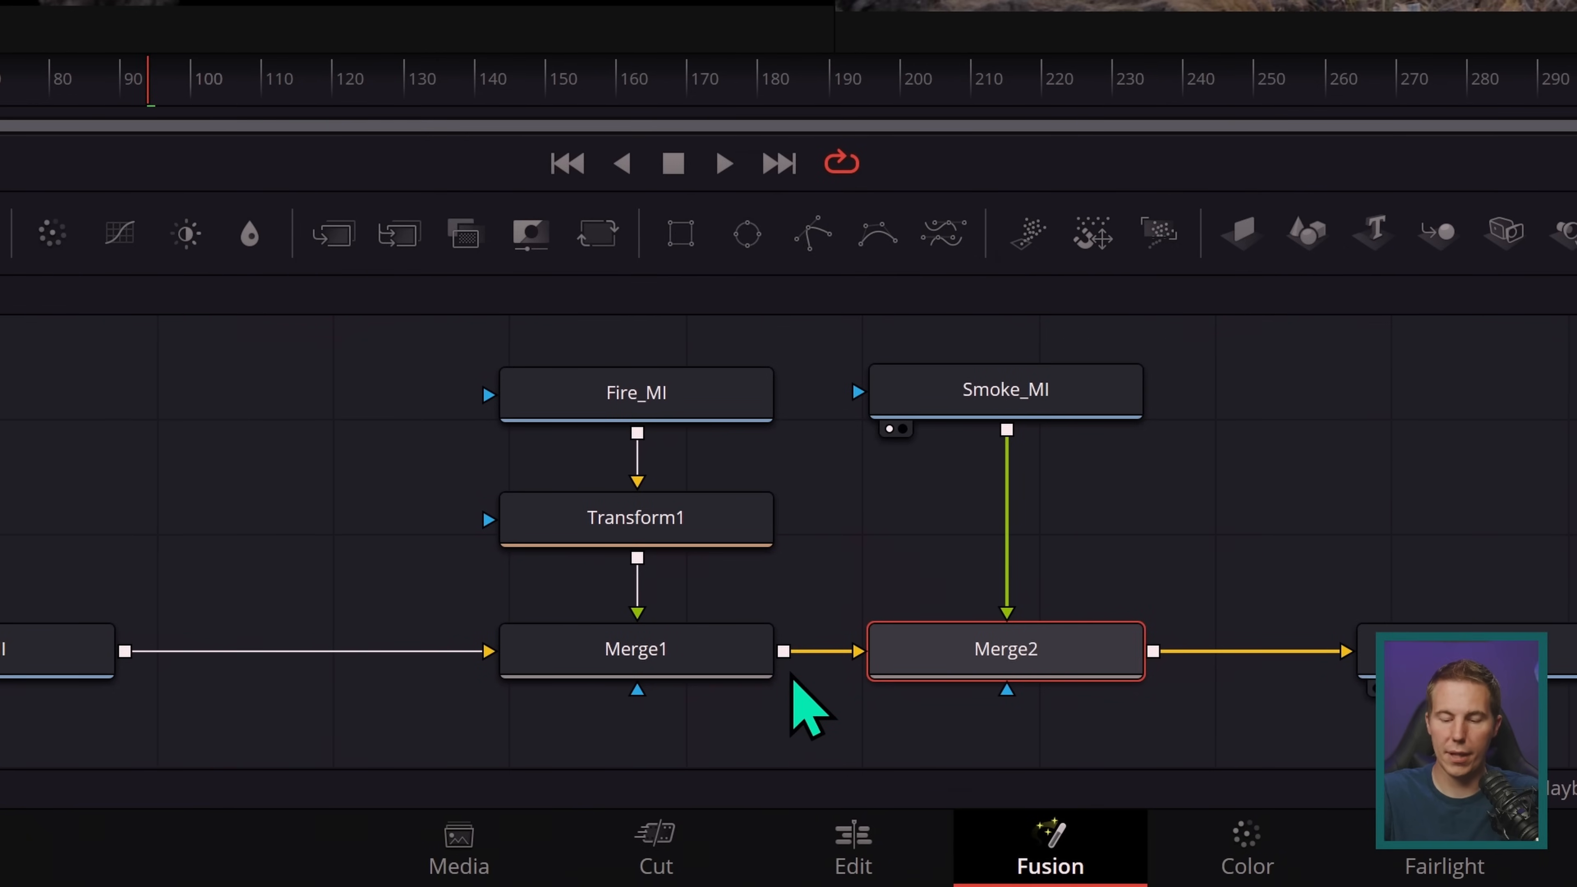
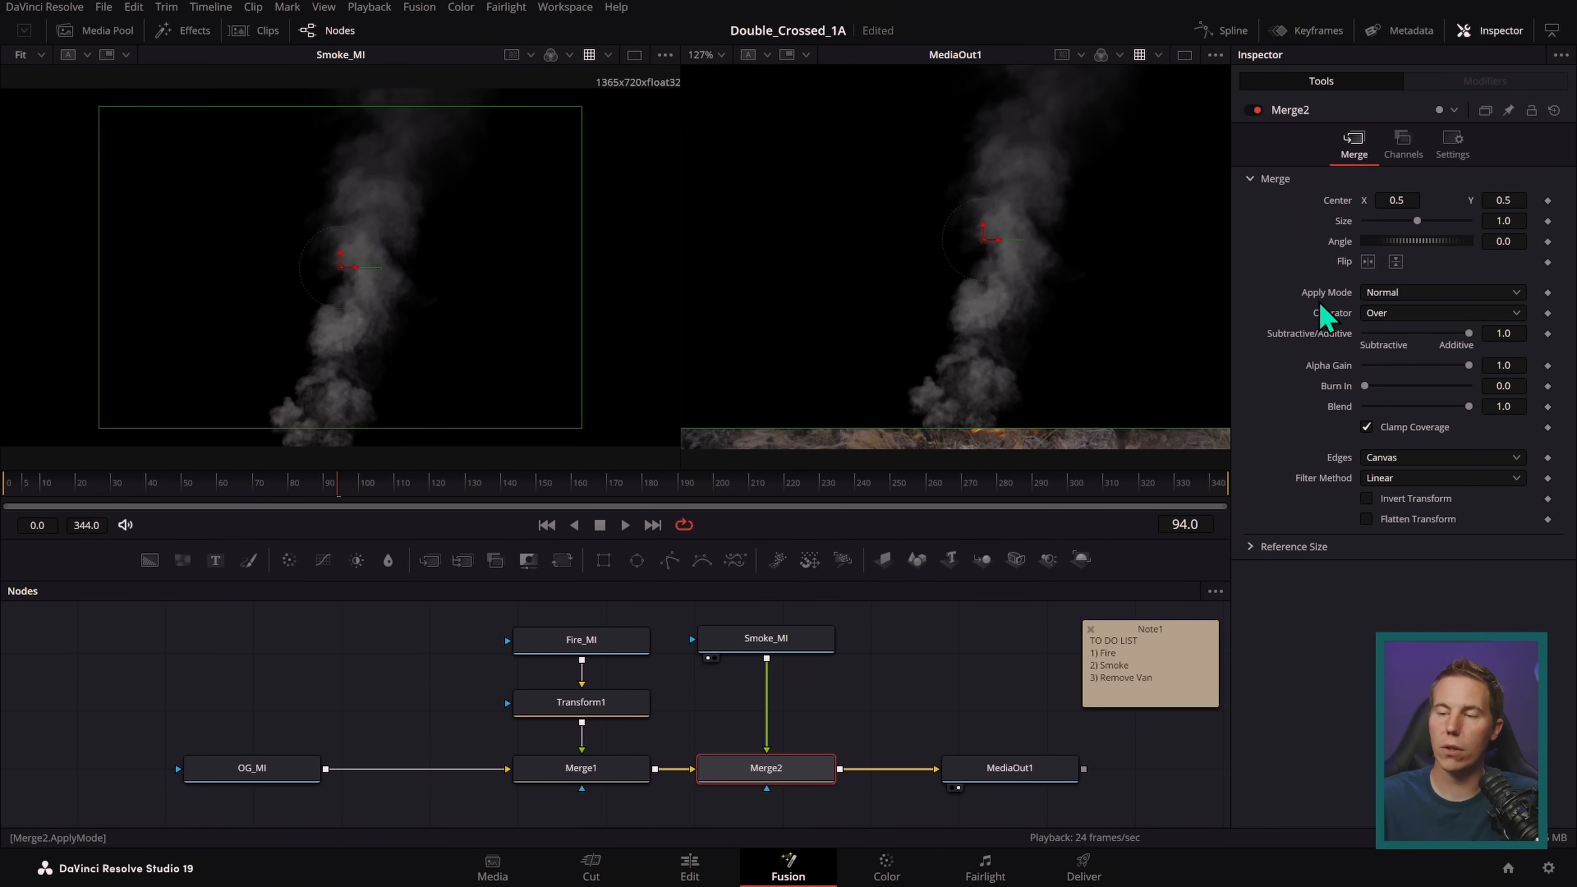
- Set Merge2's apply mode to Screen so the smoke blends over the footage, and widen the MediaOut1 viewer
key("ctrl+shift+3")
mouse_move(1297, 302)
left_mouse_down()
mouse_move(1366, 307)
mouse_move(1348, 303)
left_mouse_up()
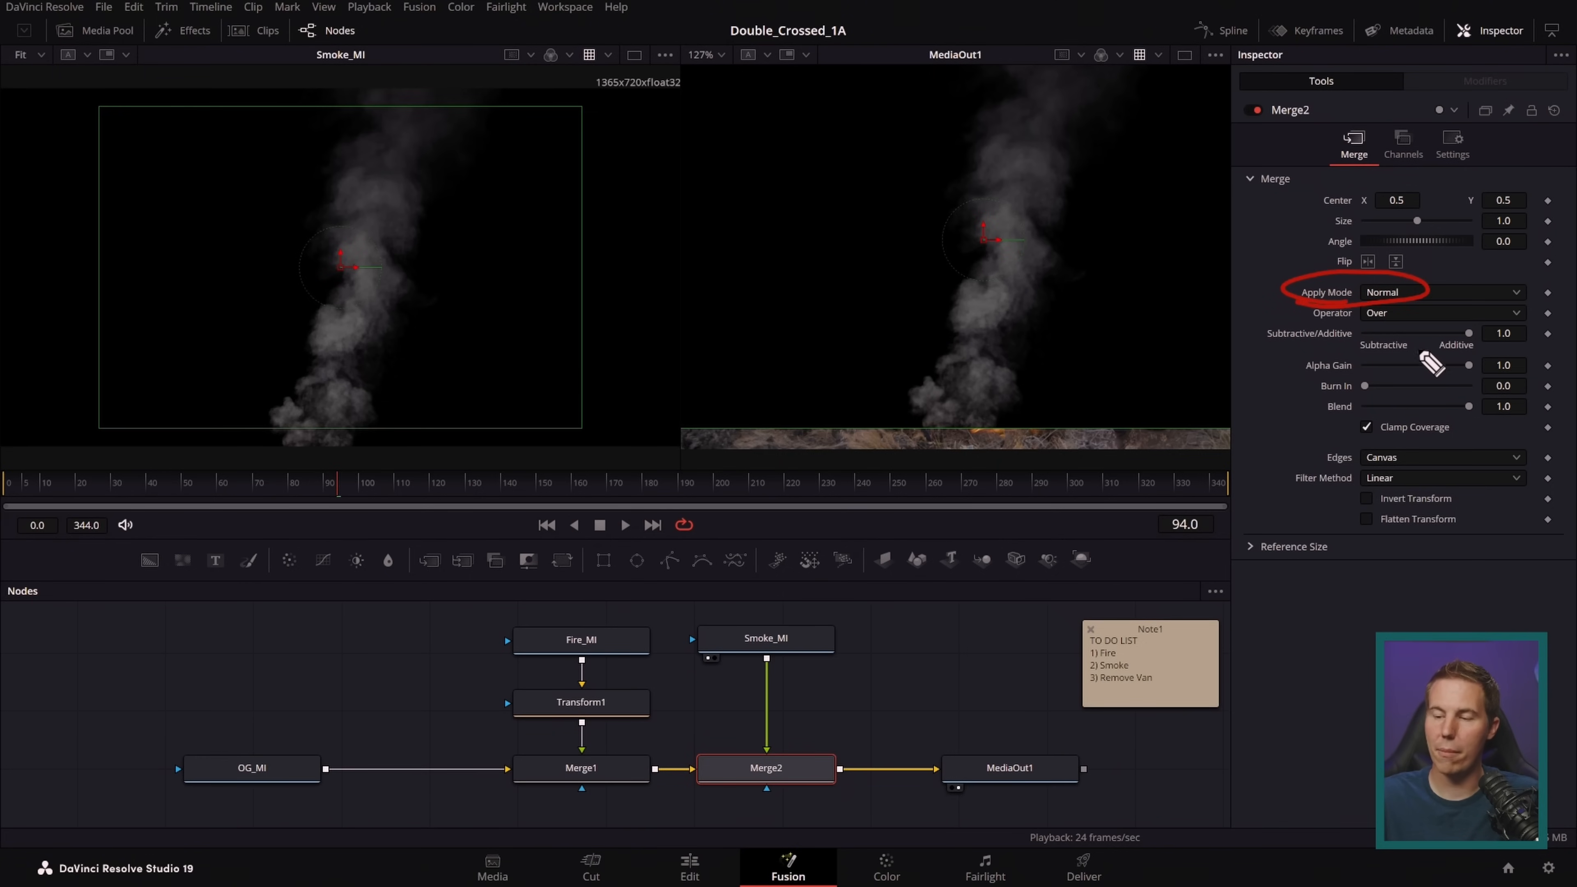
key("Escape")
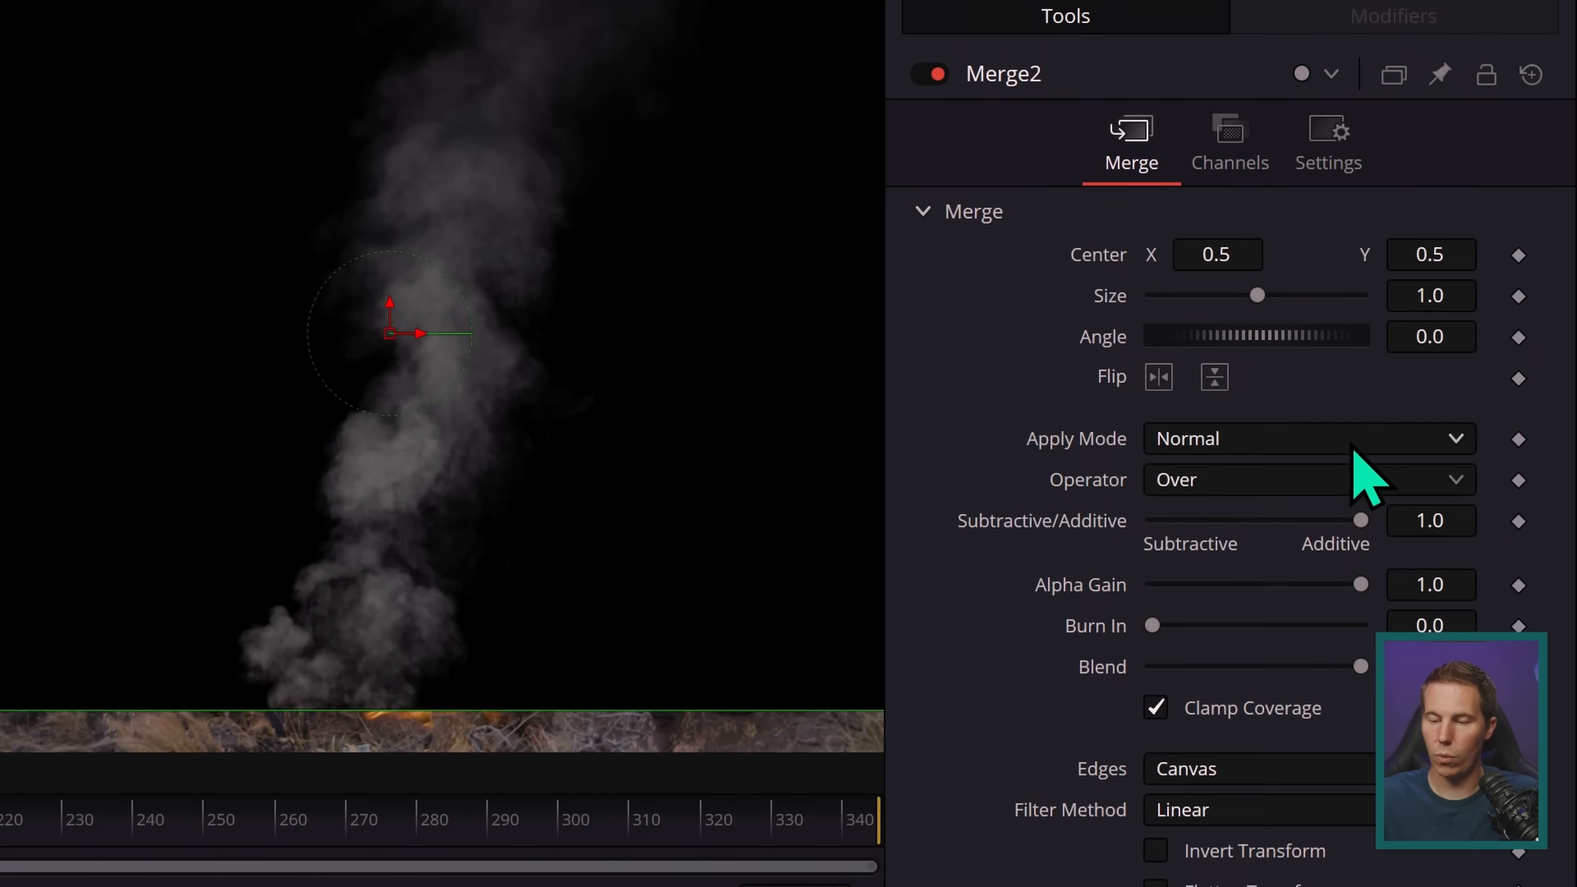
left_click(1450, 298)
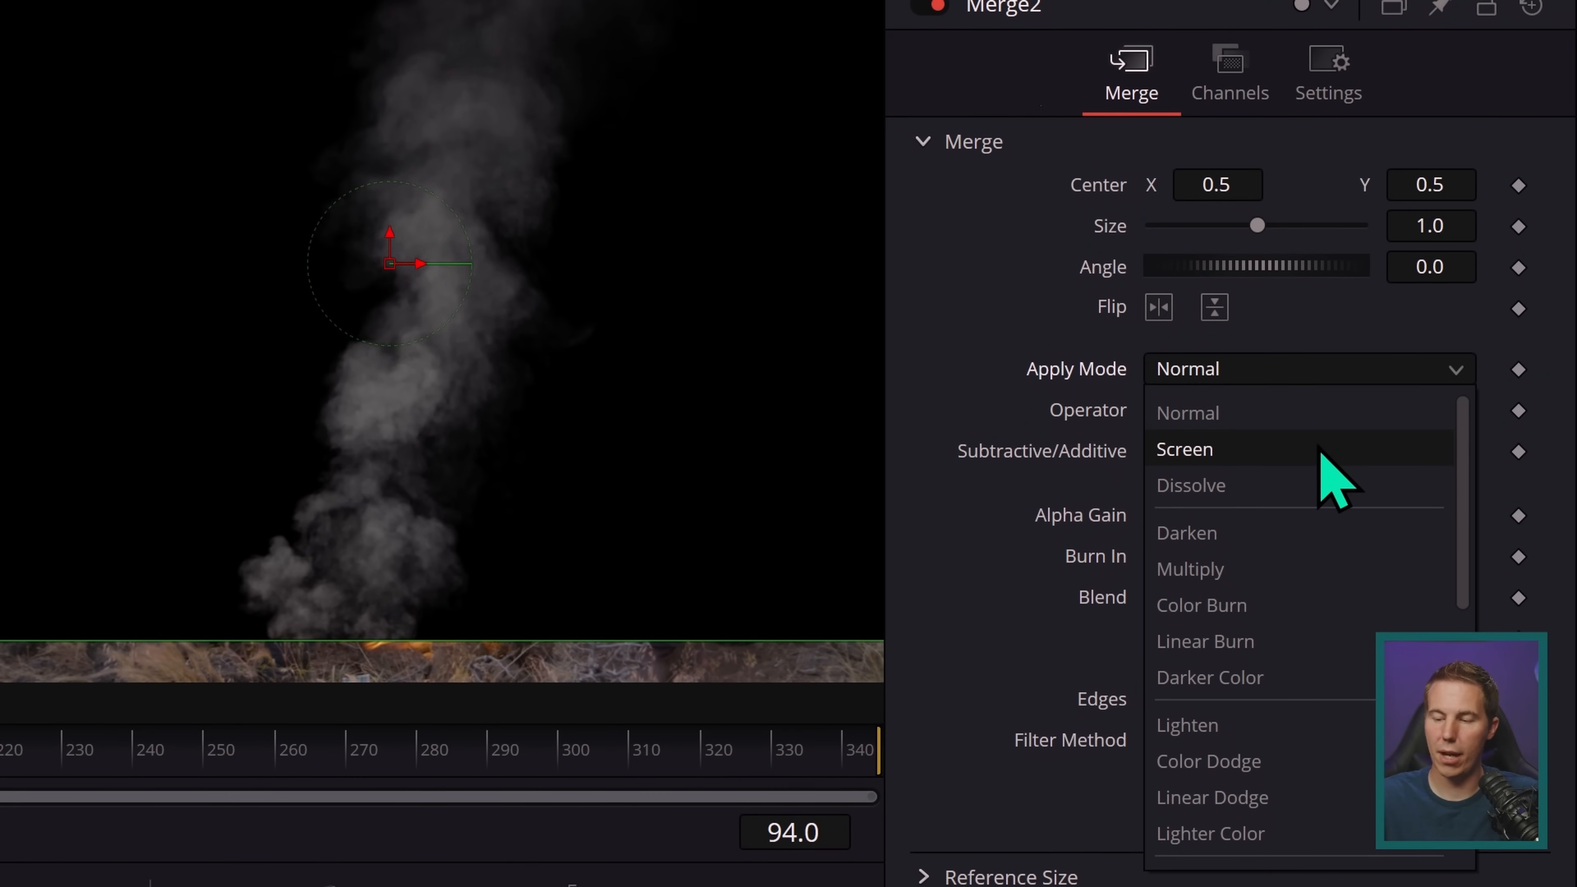
left_click(1323, 449)
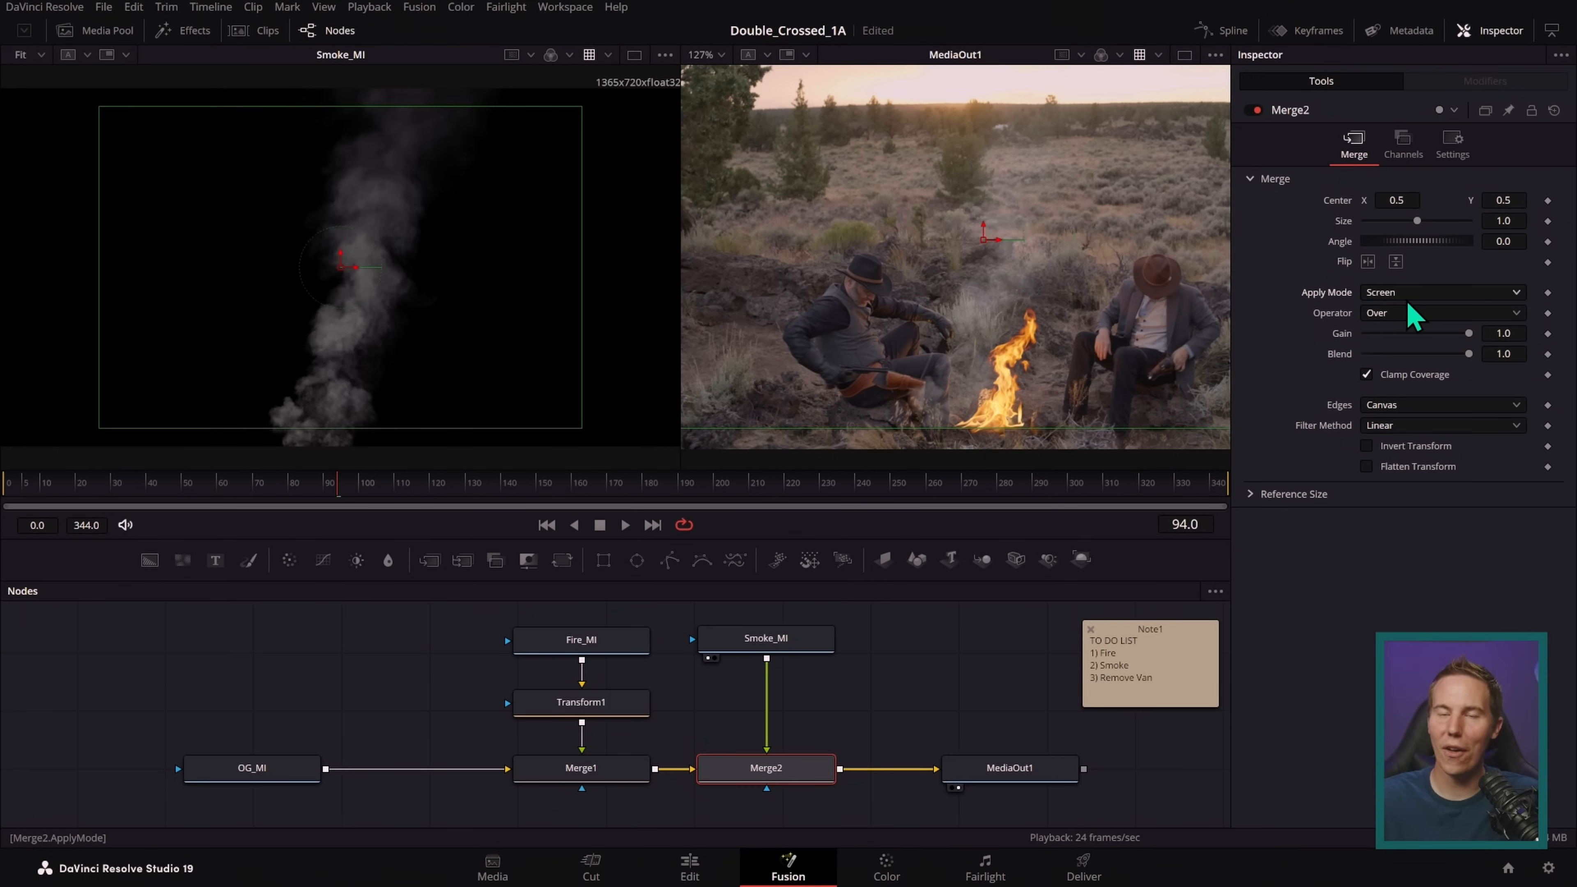
left_click_drag(681, 401, 495, 424)
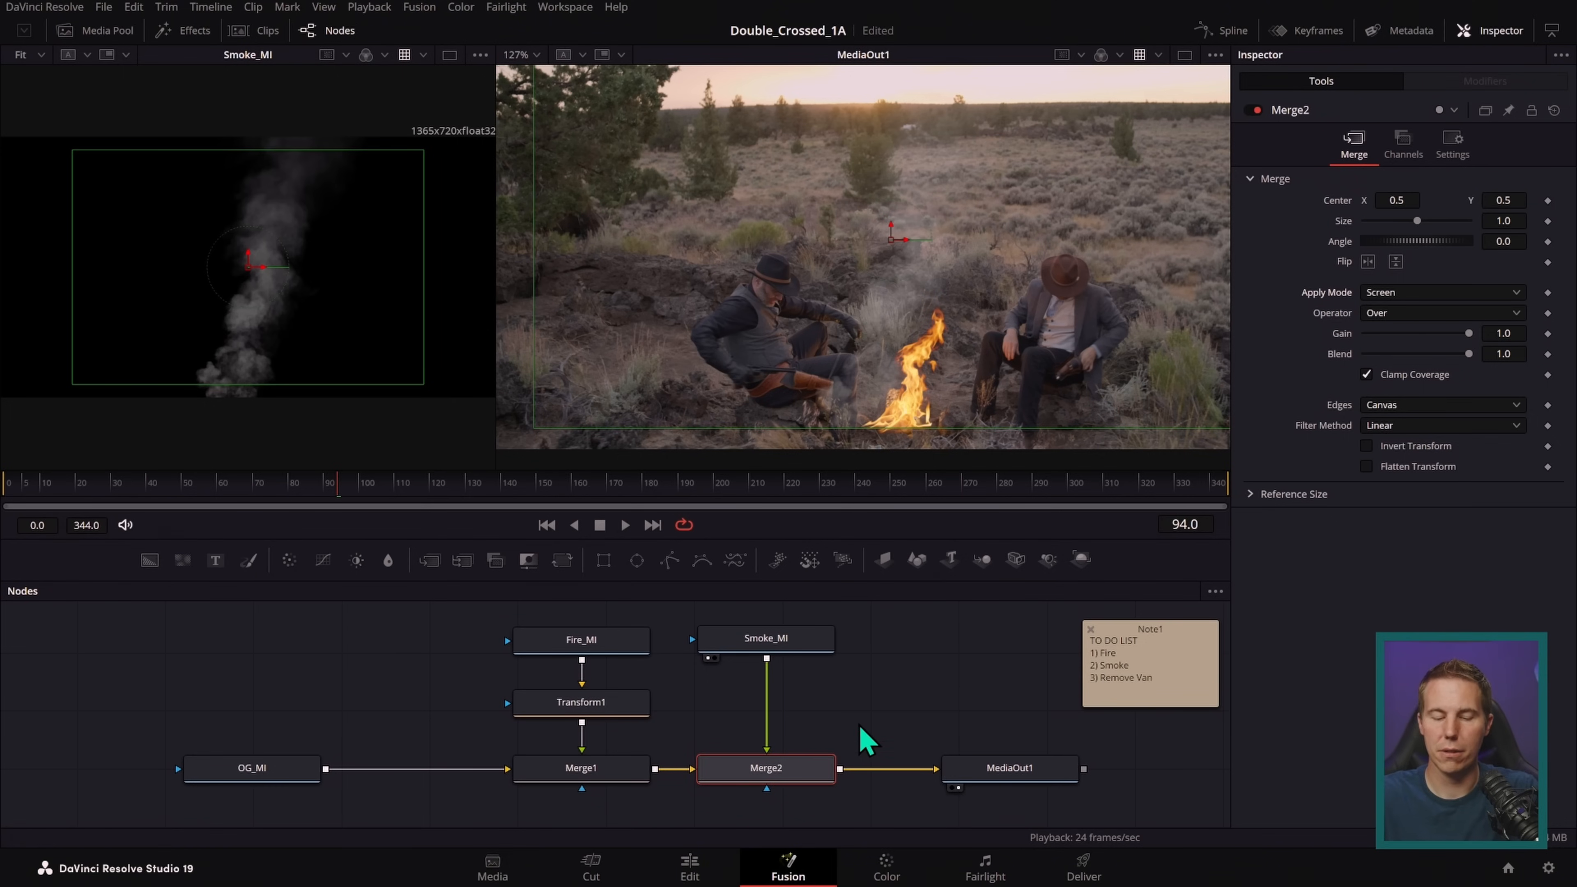
- Try blending the smoke in Merge2 with apply mode Normal and alpha gain 0.0 instead
left_click(1440, 292)
left_click(1390, 303)
left_click_drag(1467, 367, 1365, 368)
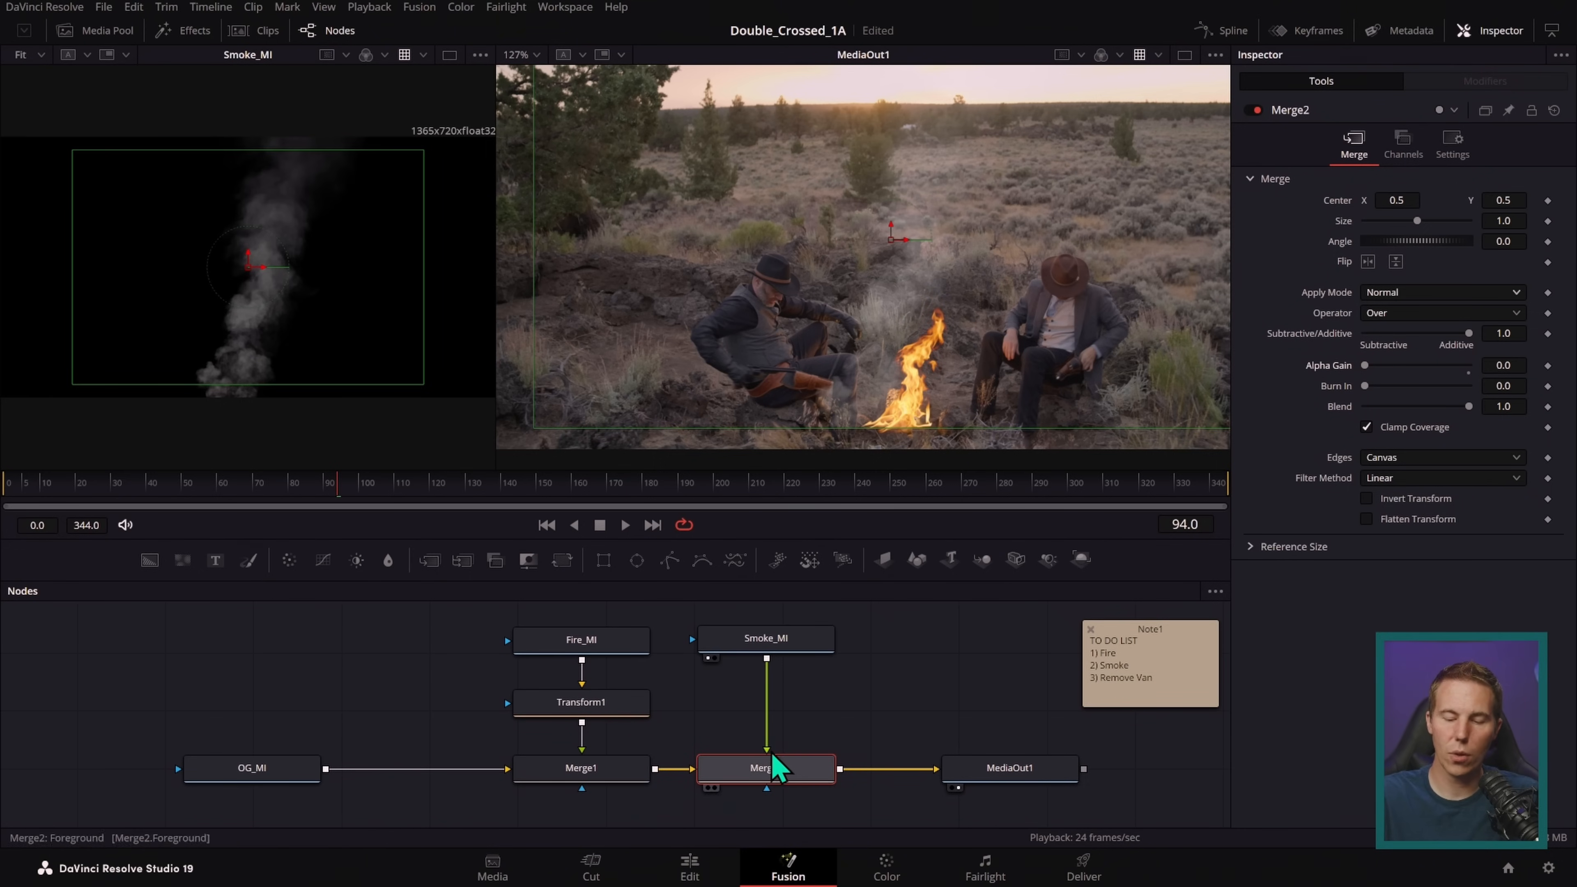
- Set Merge1's alpha gain to 0.0 so the fire is added over the footage
left_click(623, 781)
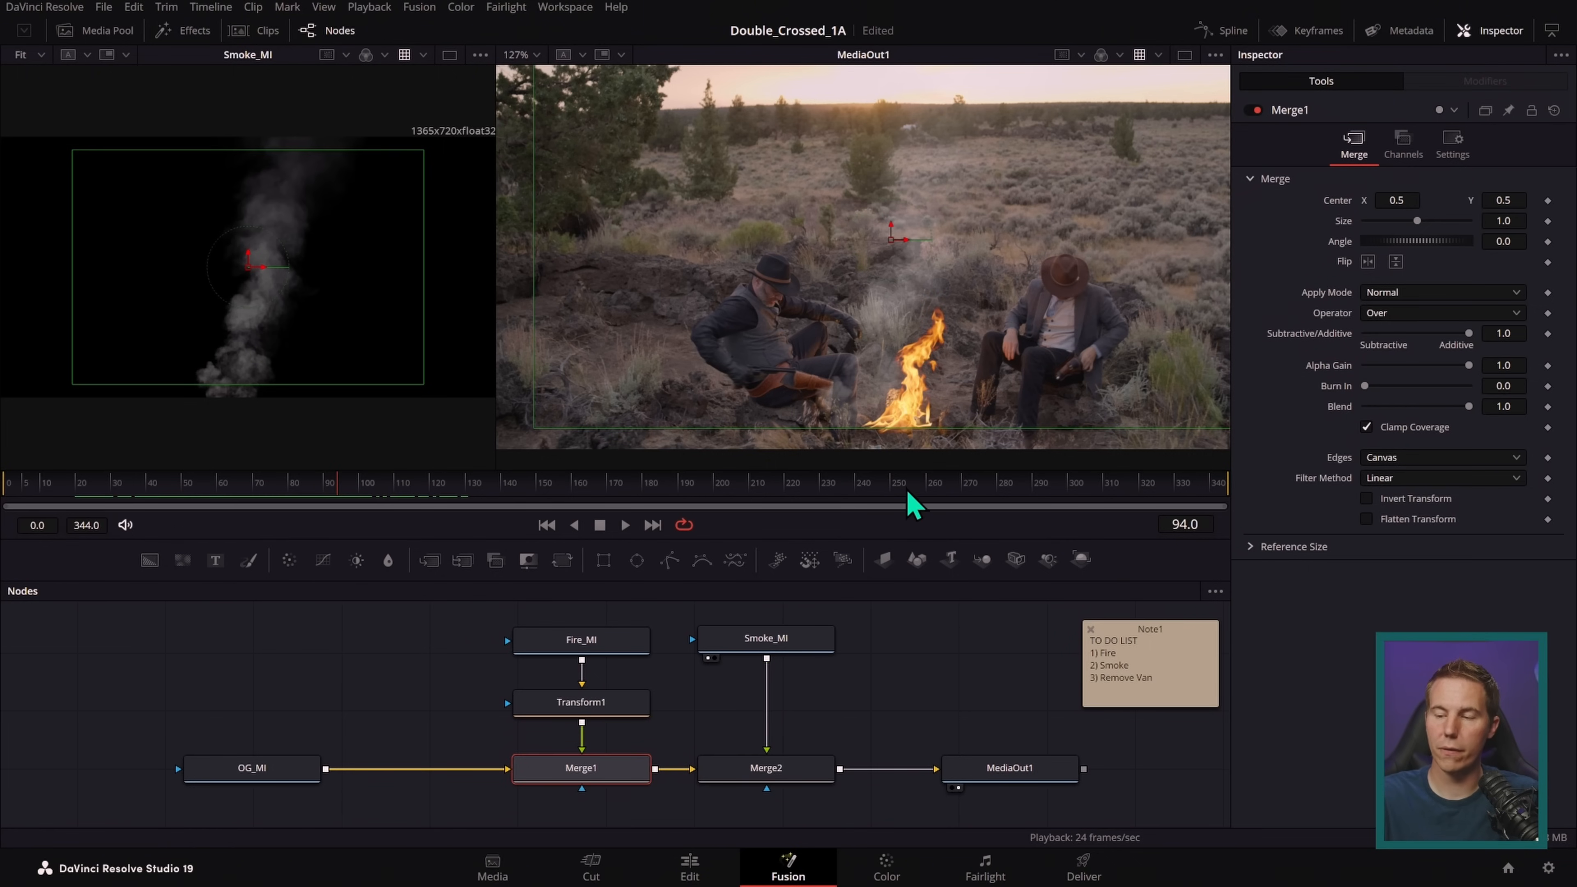
left_click_drag(1466, 366, 1236, 407)
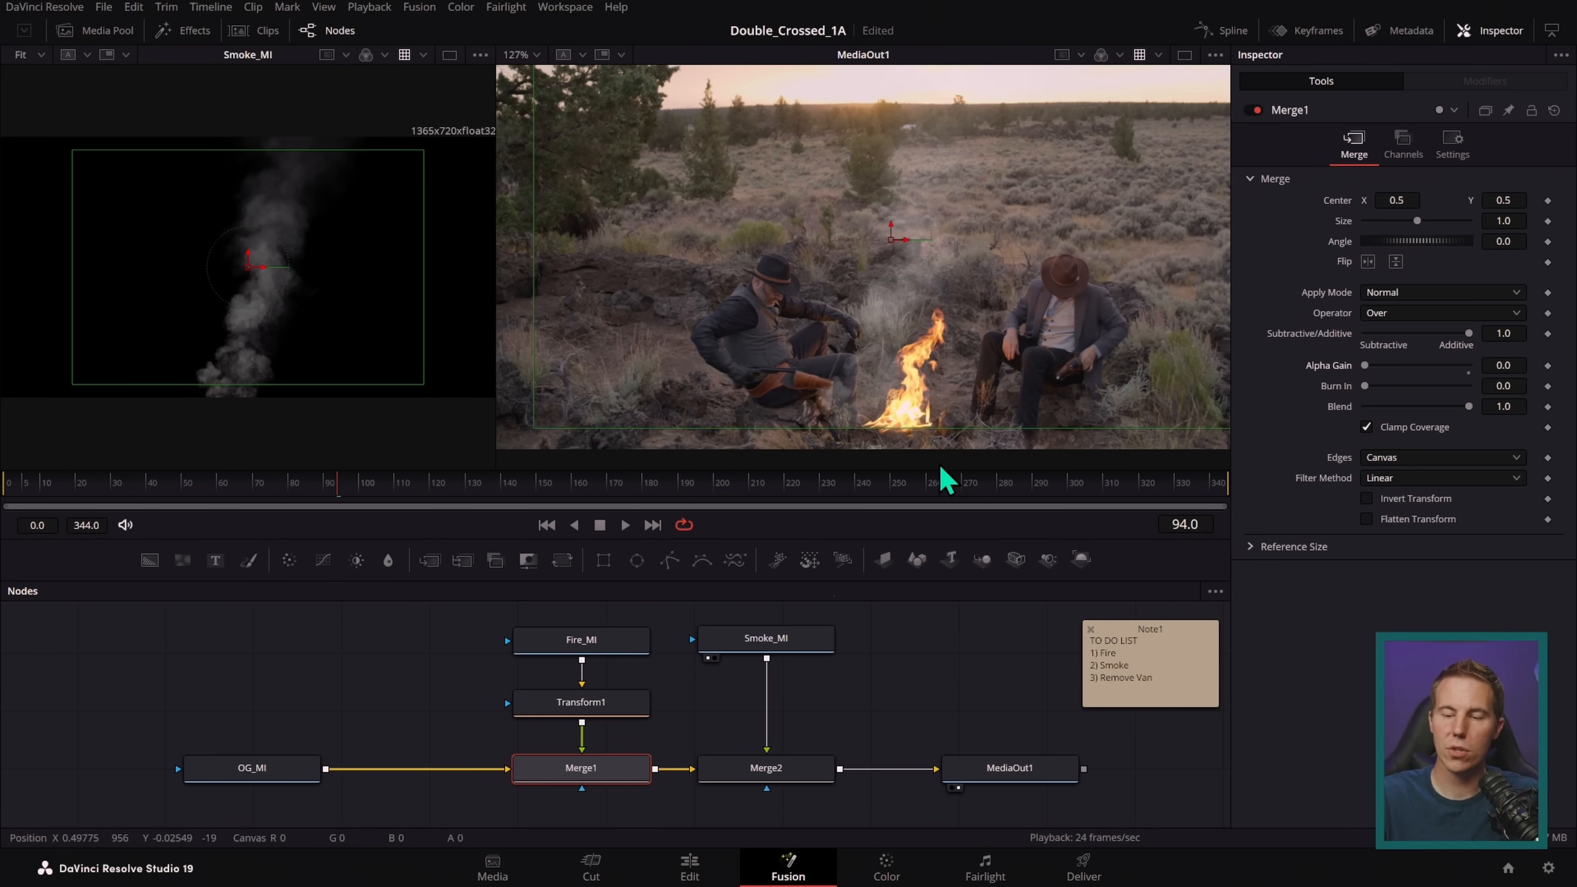
- Set Merge2's alpha gain back to 1.0 and its apply mode to Screen
left_click(800, 770)
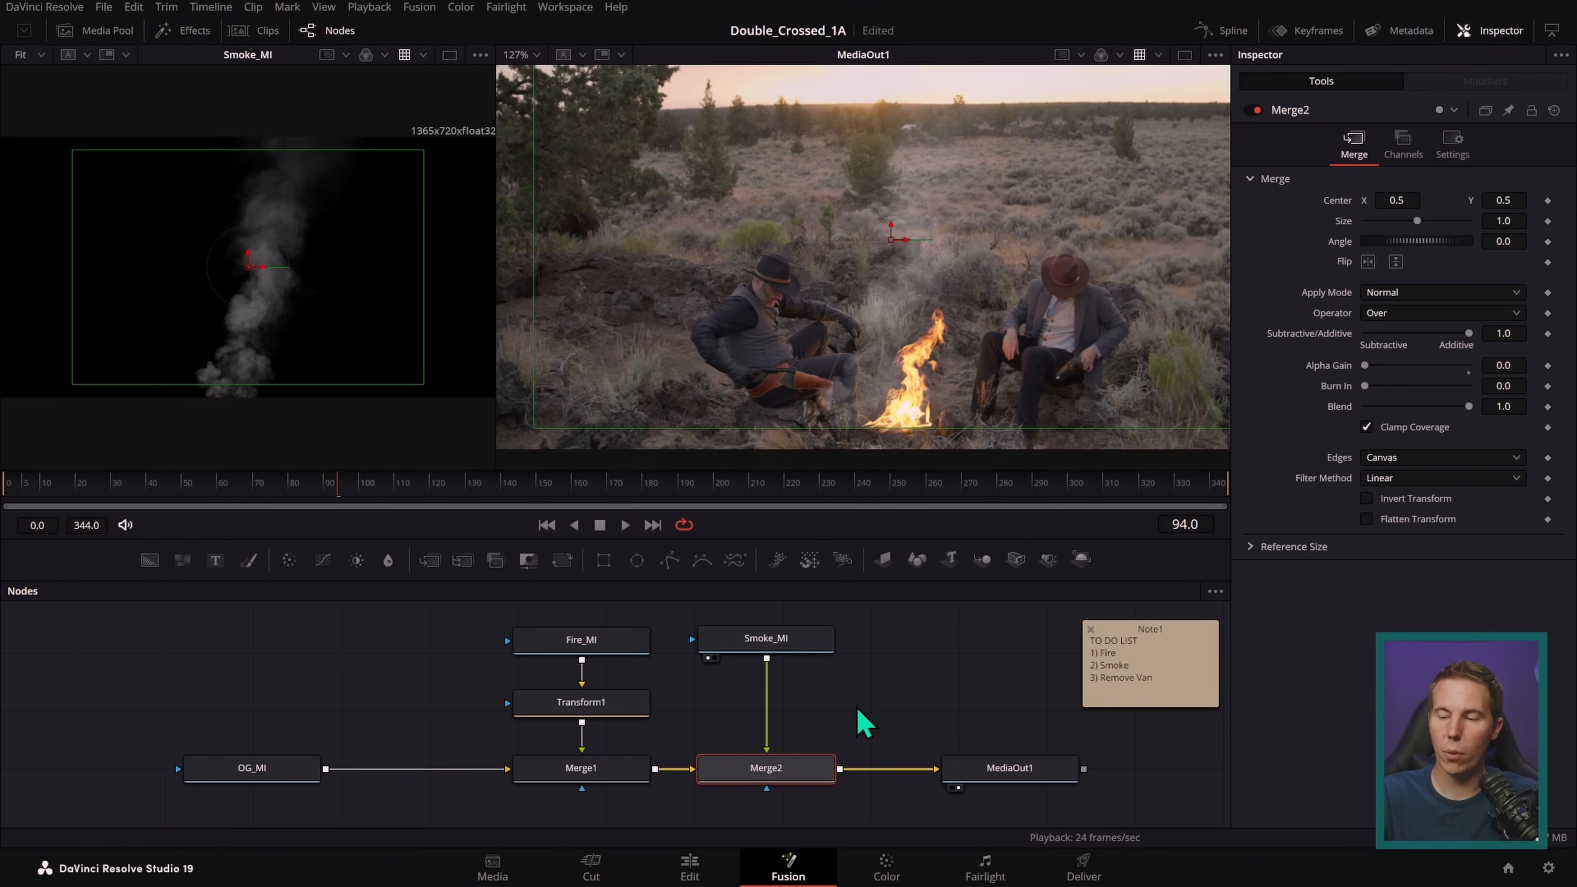
left_click_drag(1365, 366, 1465, 365)
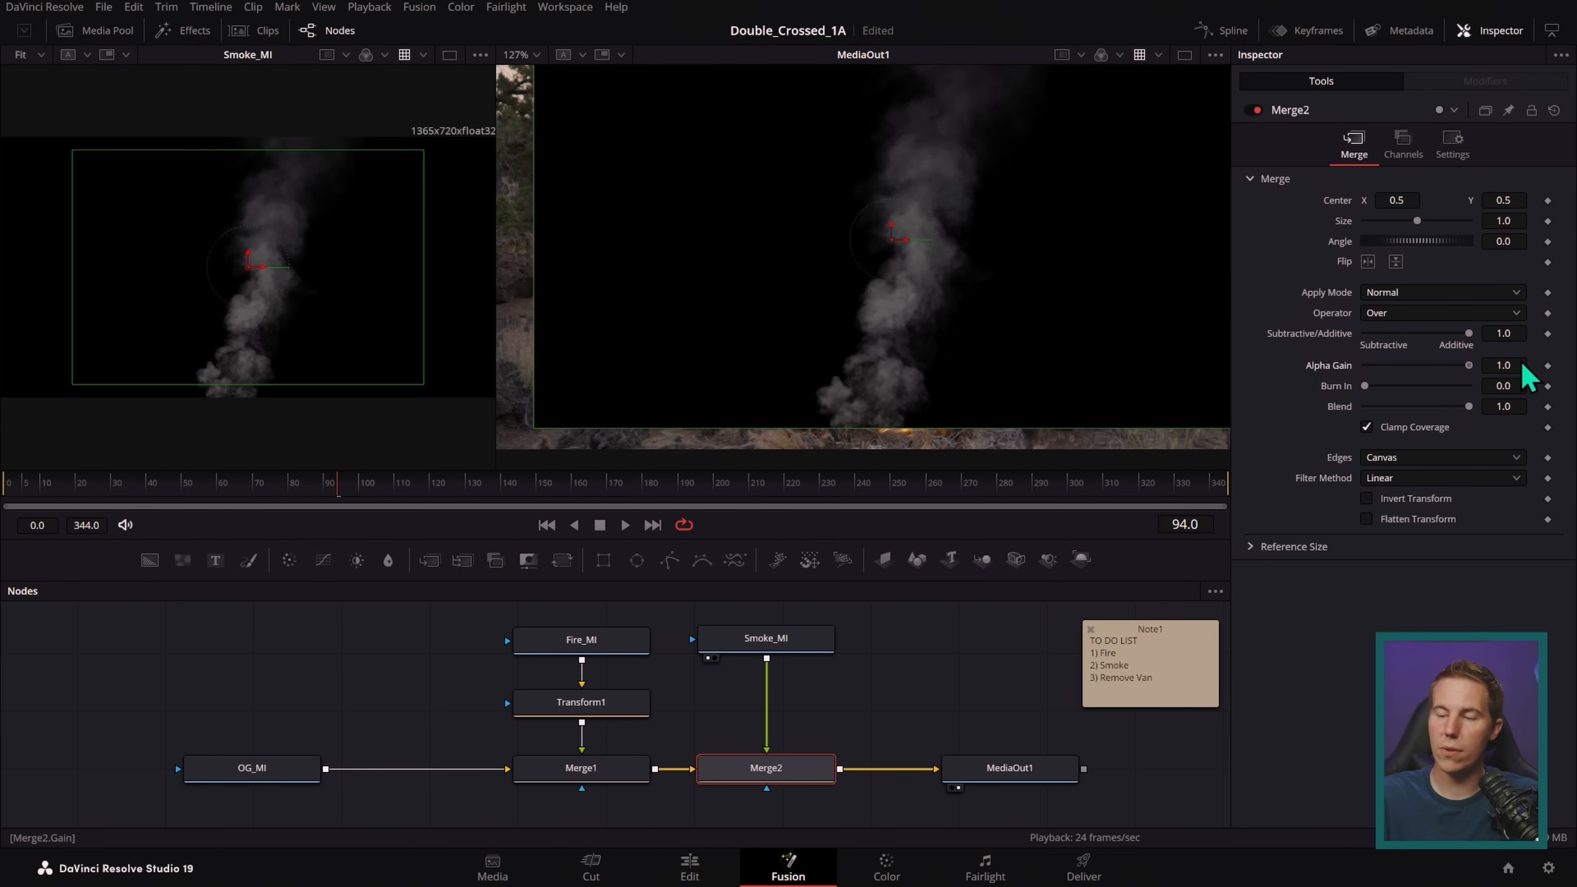
left_click(1410, 292)
left_click(1396, 333)
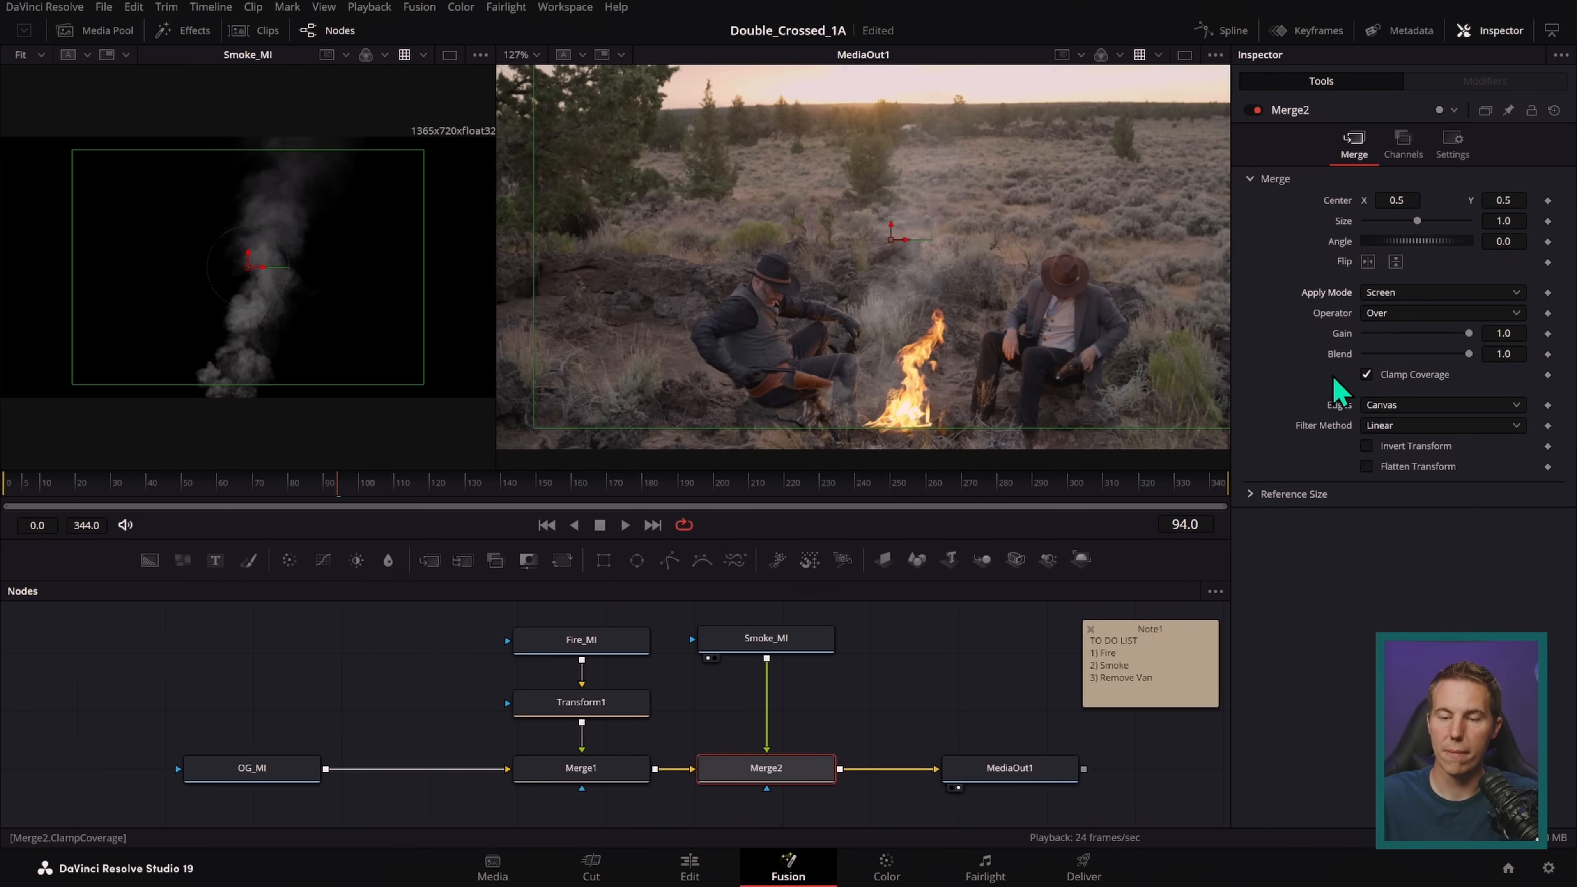
- Add a Transform below Smoke_MI, scaling the smoke to about 1.18 and centring it at about X 0.572, Y 0.606
left_click_drag(906, 255, 948, 244)
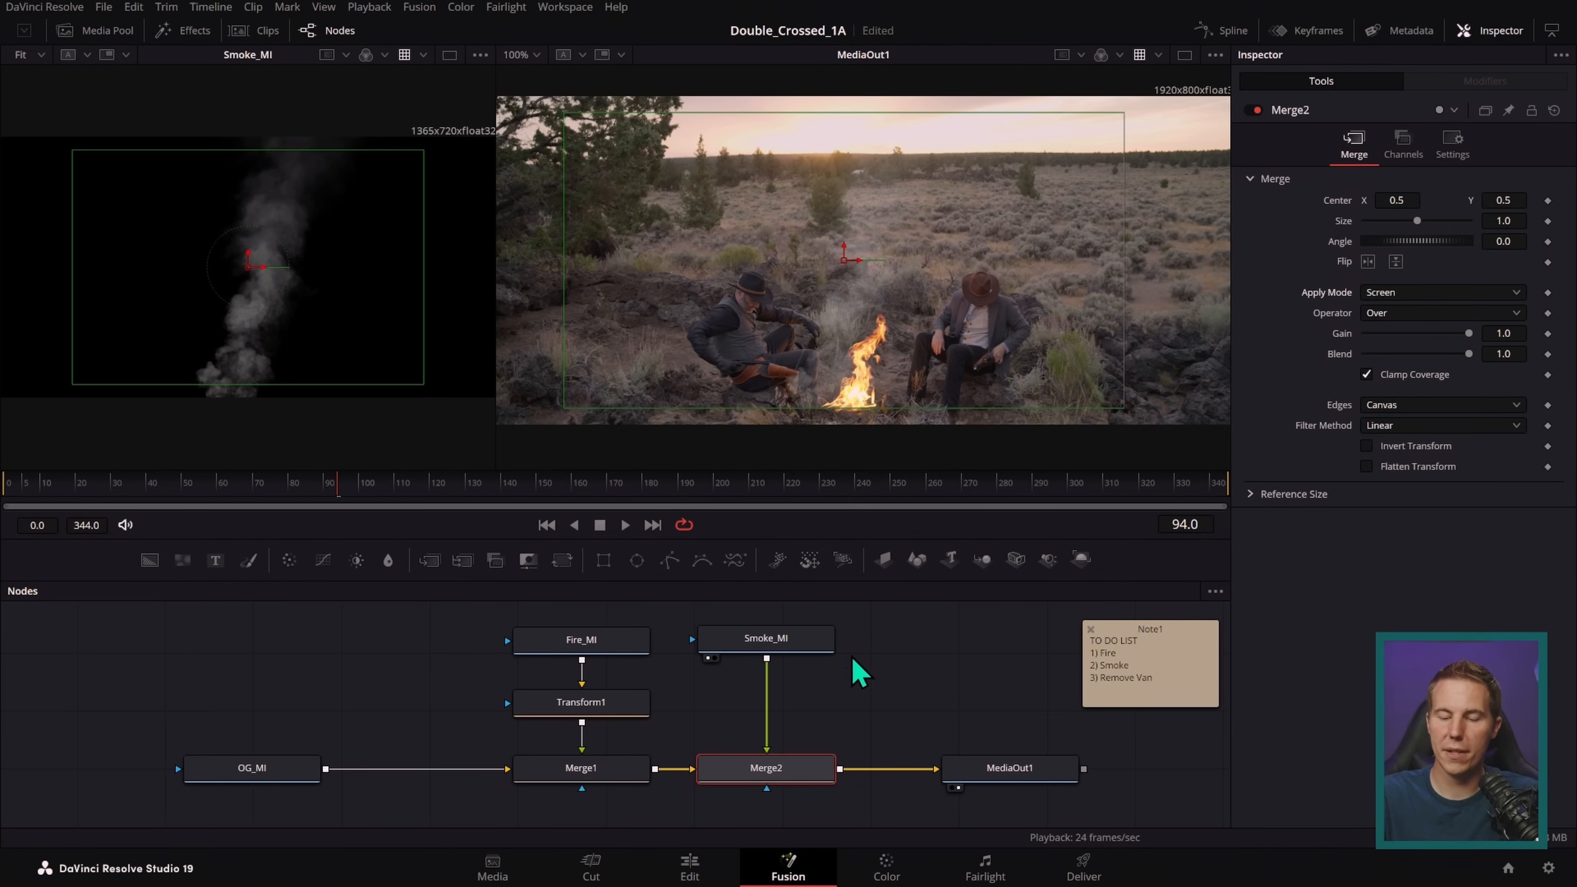
left_click(792, 643)
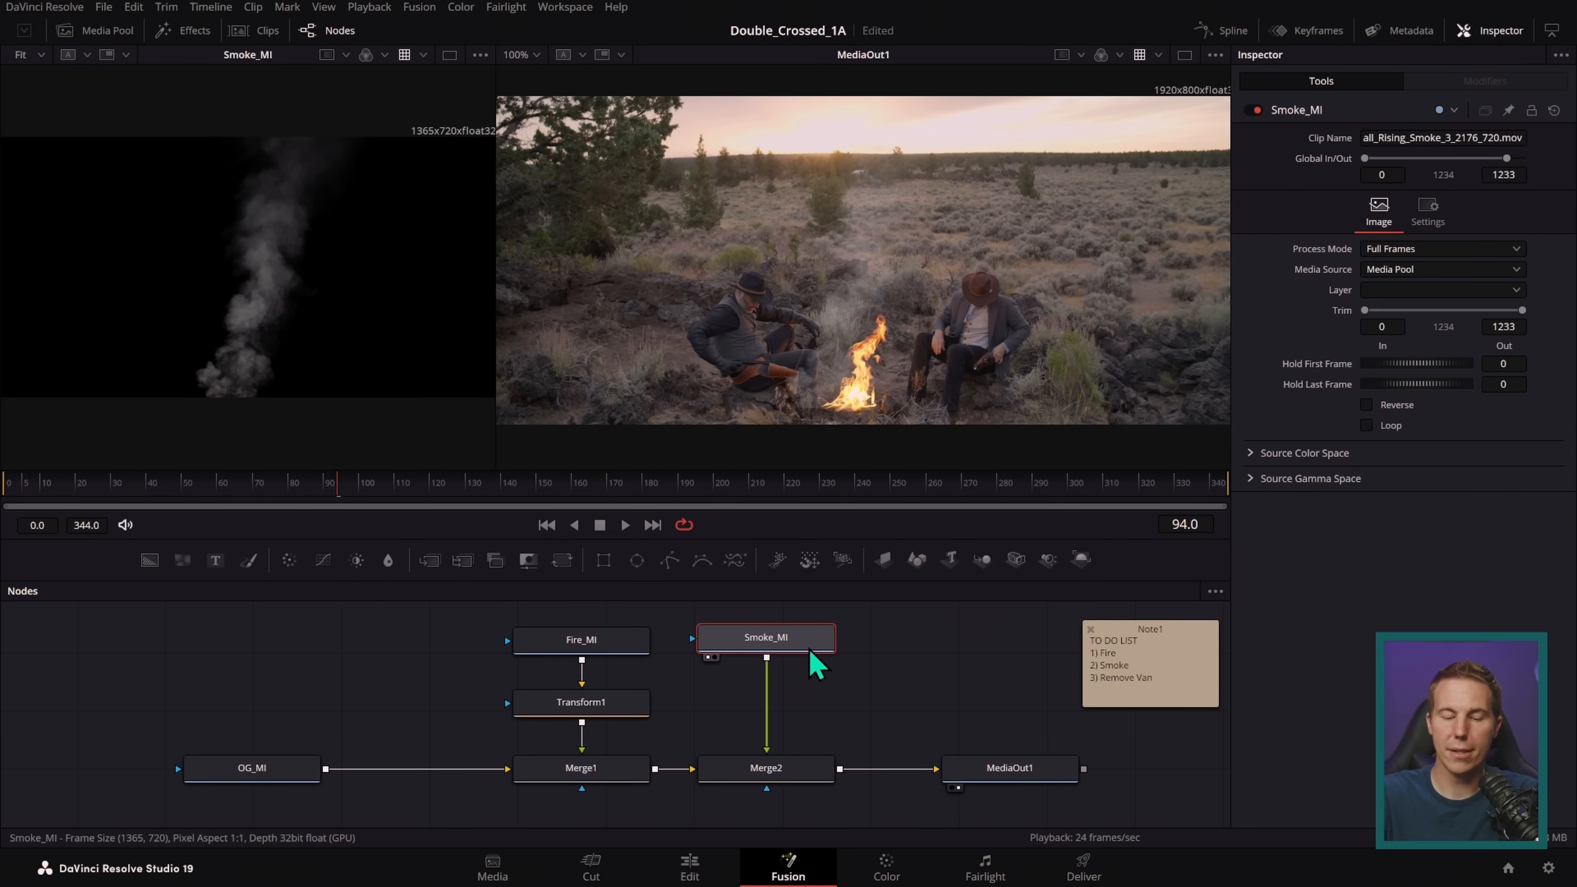
left_click(562, 561)
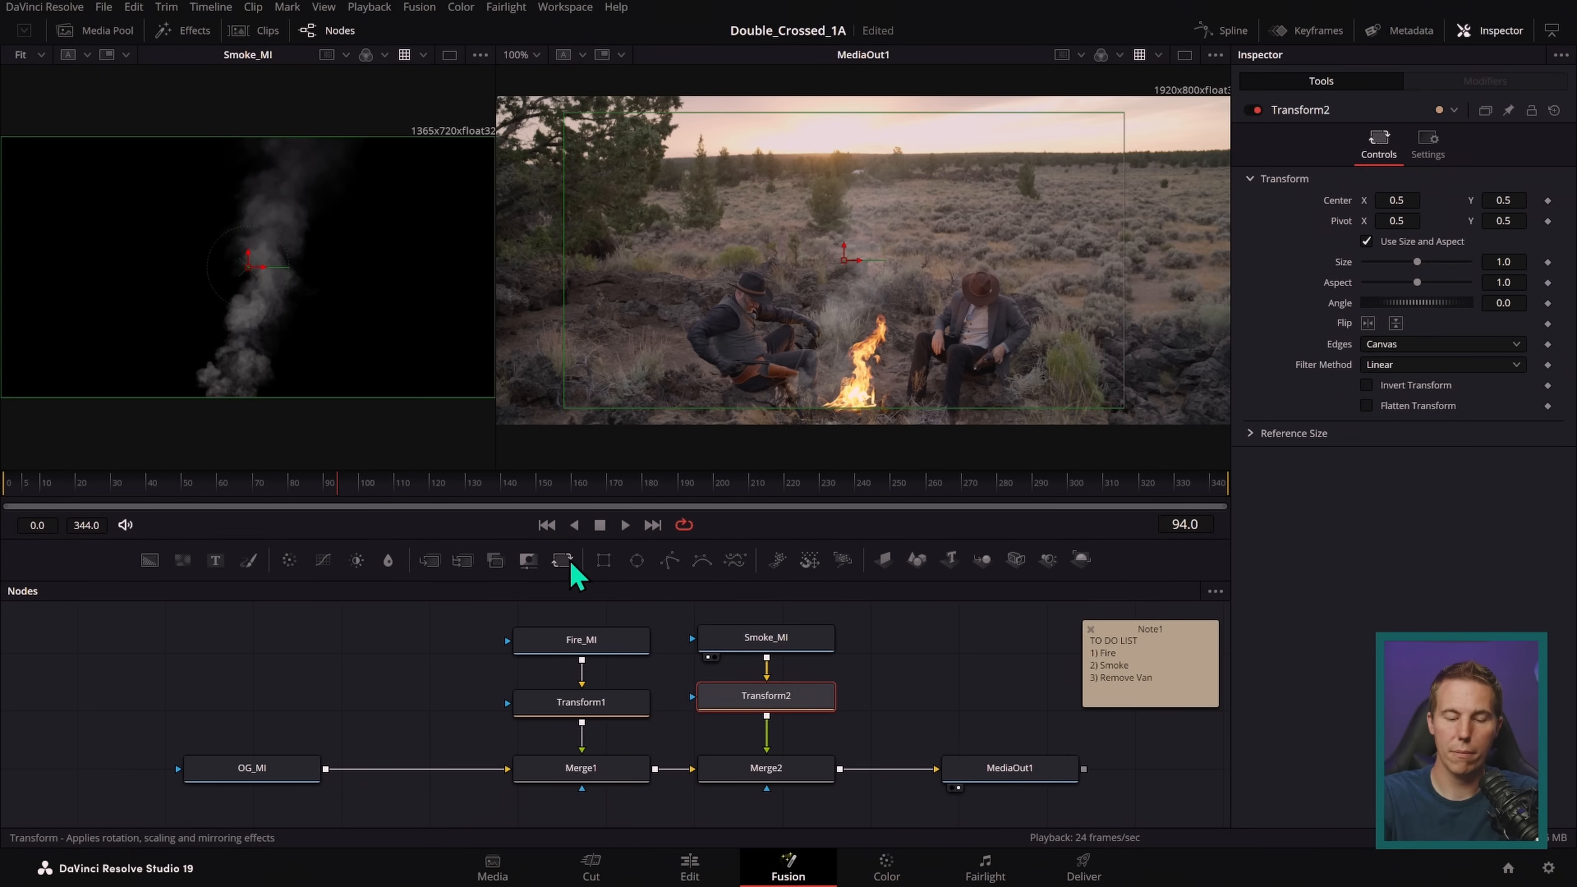
mouse_move(809, 717)
left_mouse_down()
mouse_move(848, 711)
mouse_move(806, 726)
mouse_move(819, 705)
left_mouse_up()
left_click_drag(1126, 423, 1176, 451)
left_click_drag(855, 265, 884, 231)
left_click(935, 651)
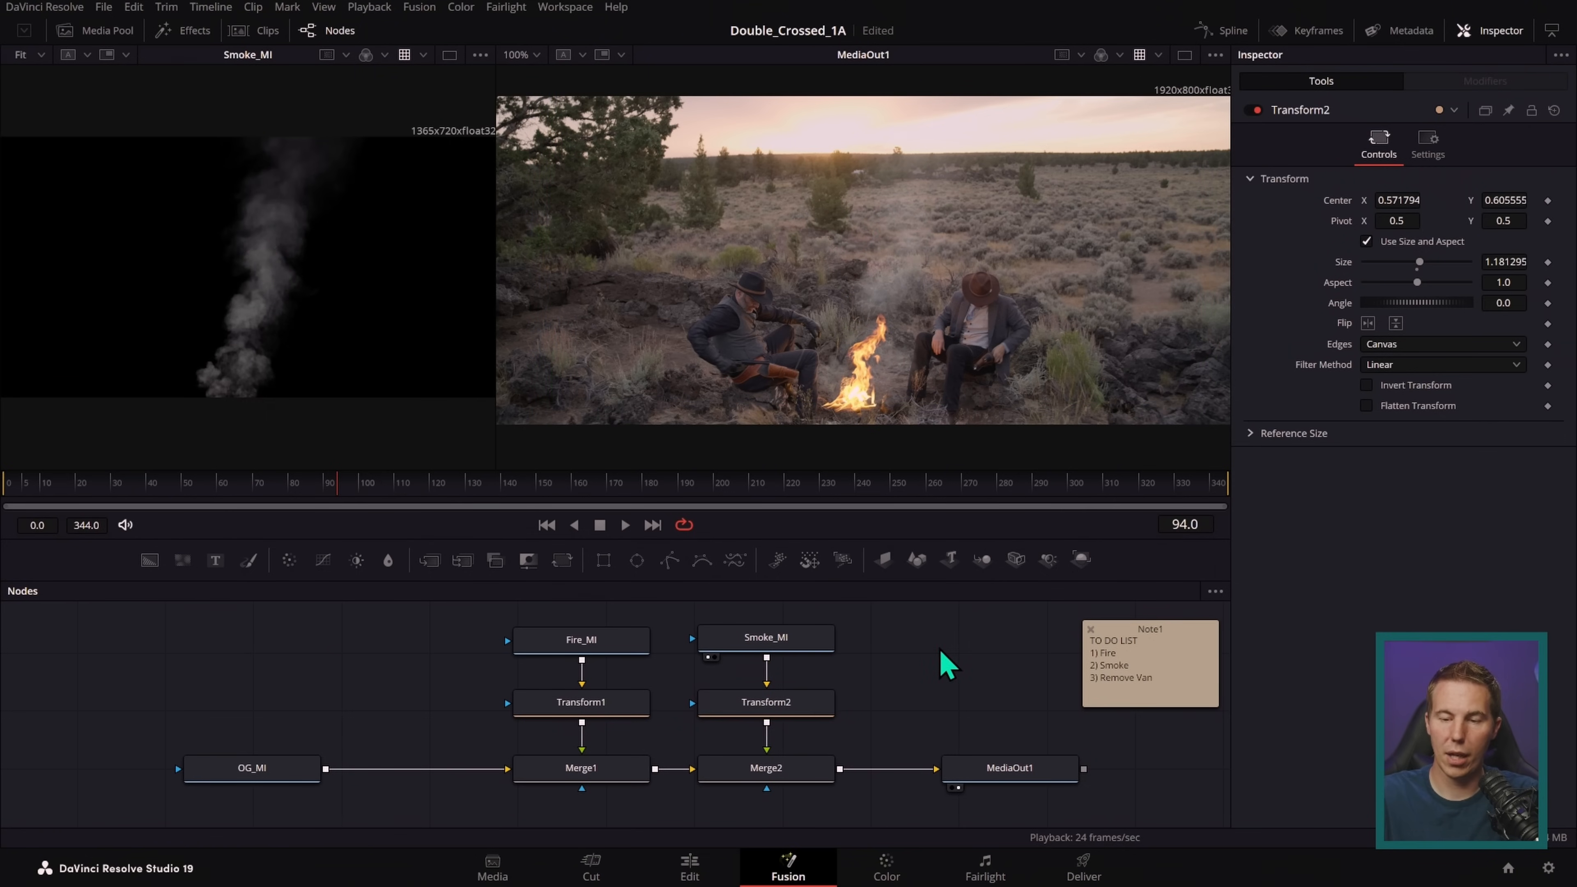
- Review the smoke in playback, stopping at frame 155, and disable Merge2 to turn the smoke off
key("space")
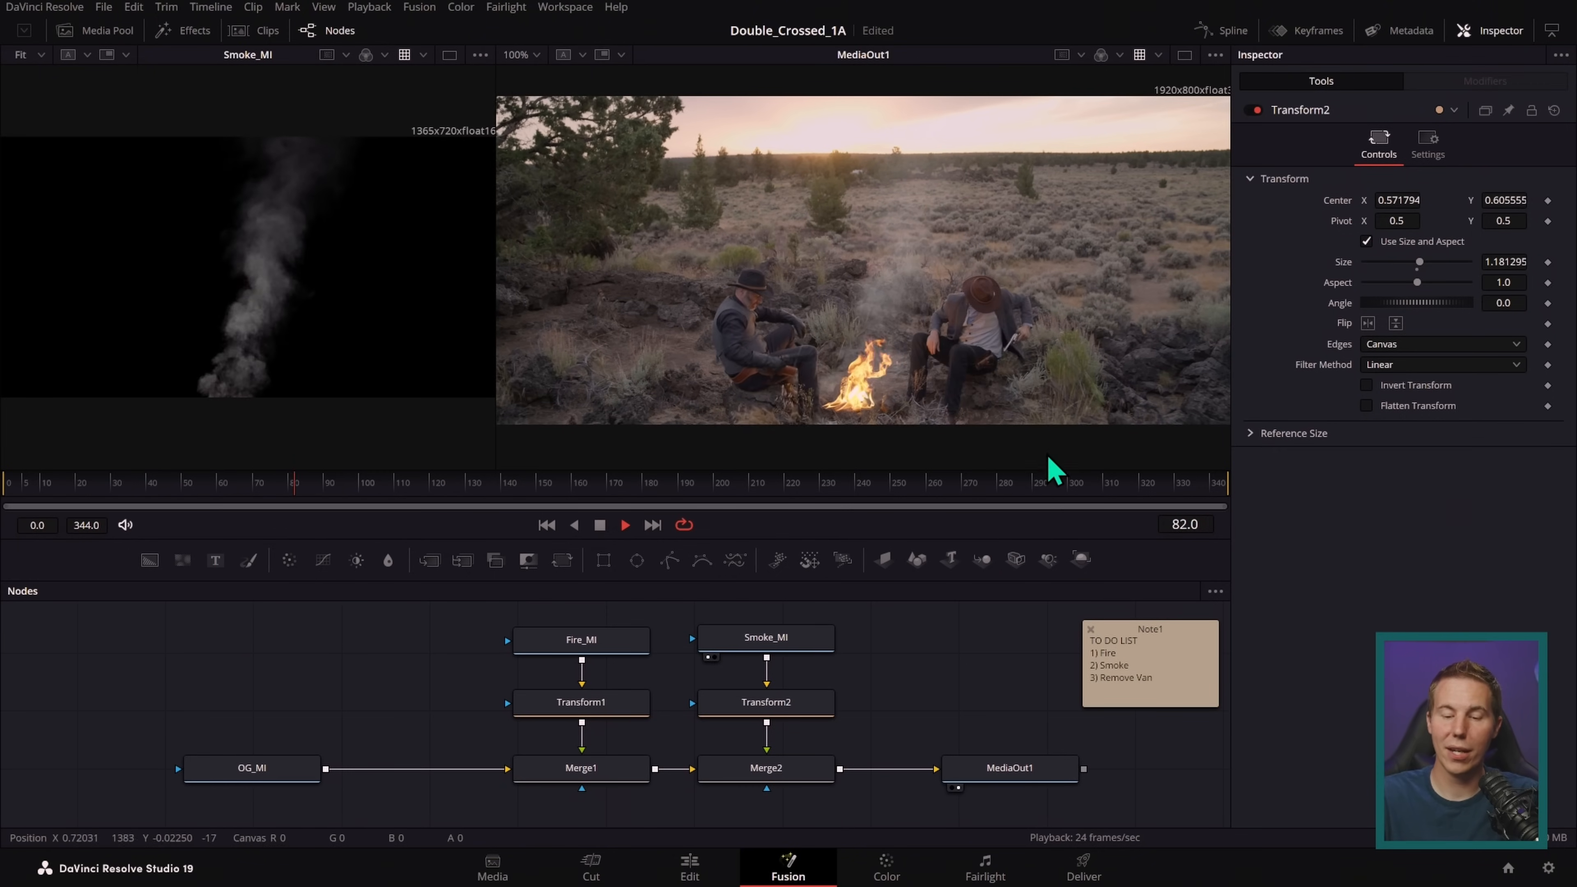
left_click(600, 525)
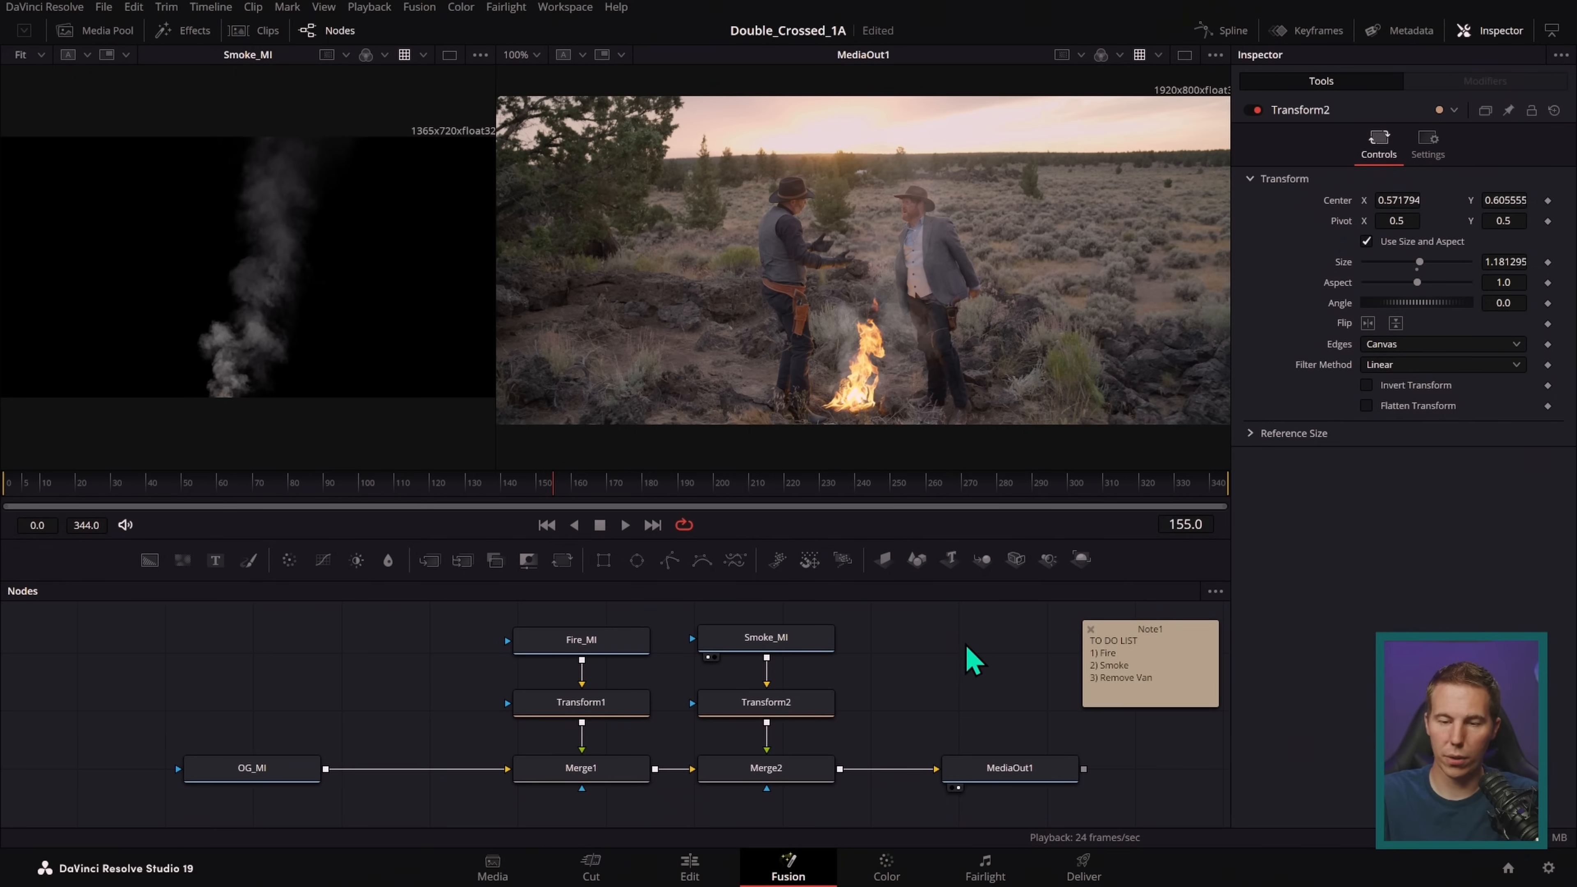
scroll(906, 714, "left", 2)
left_click(866, 777)
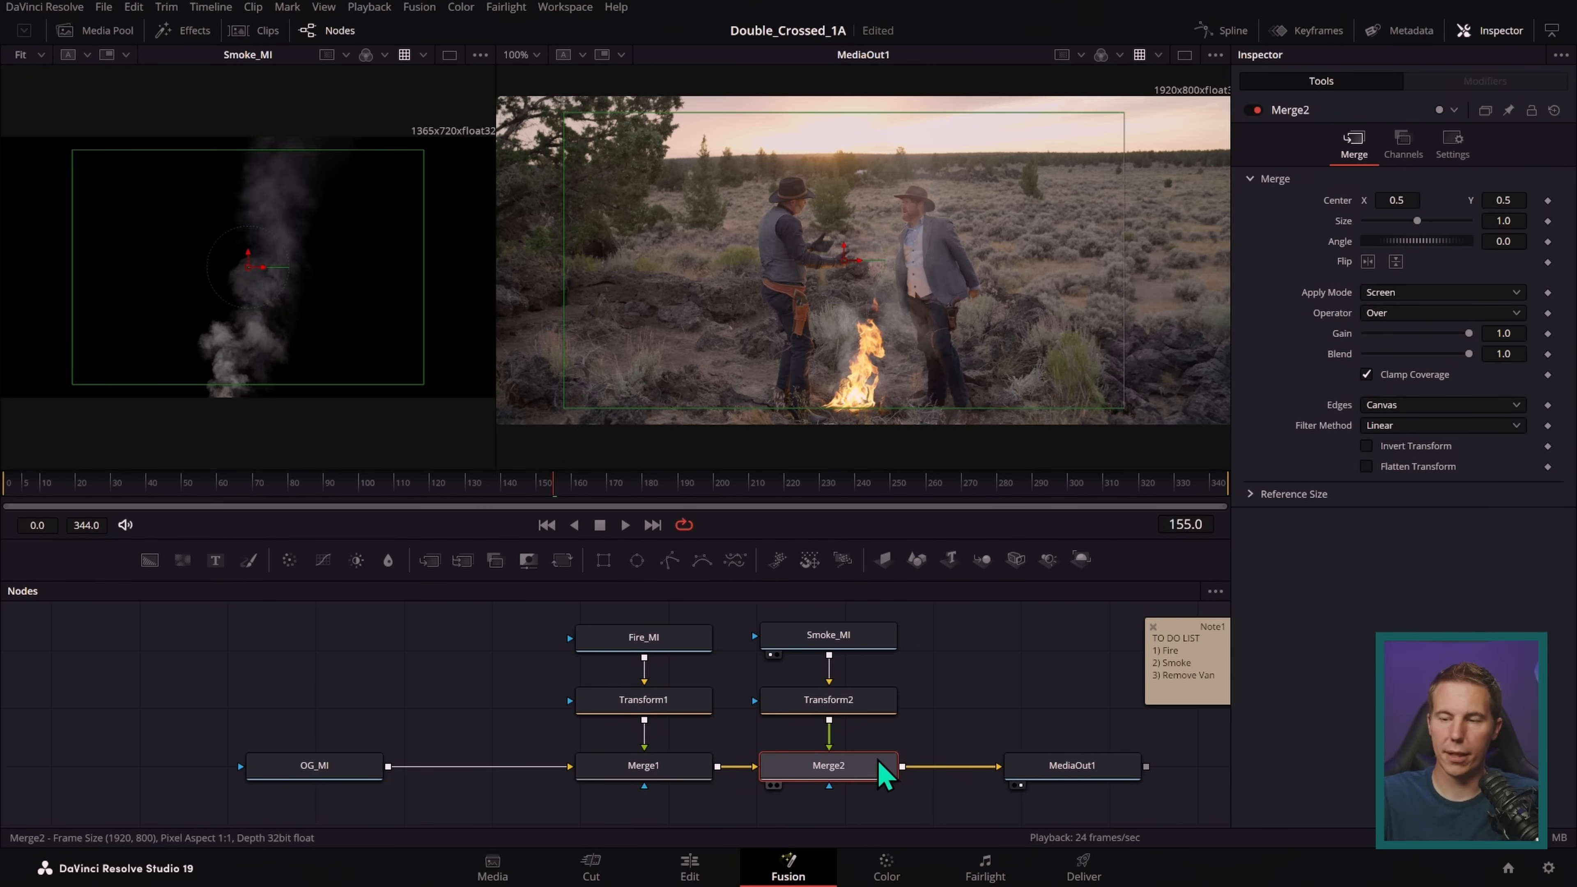
left_click(1252, 110)
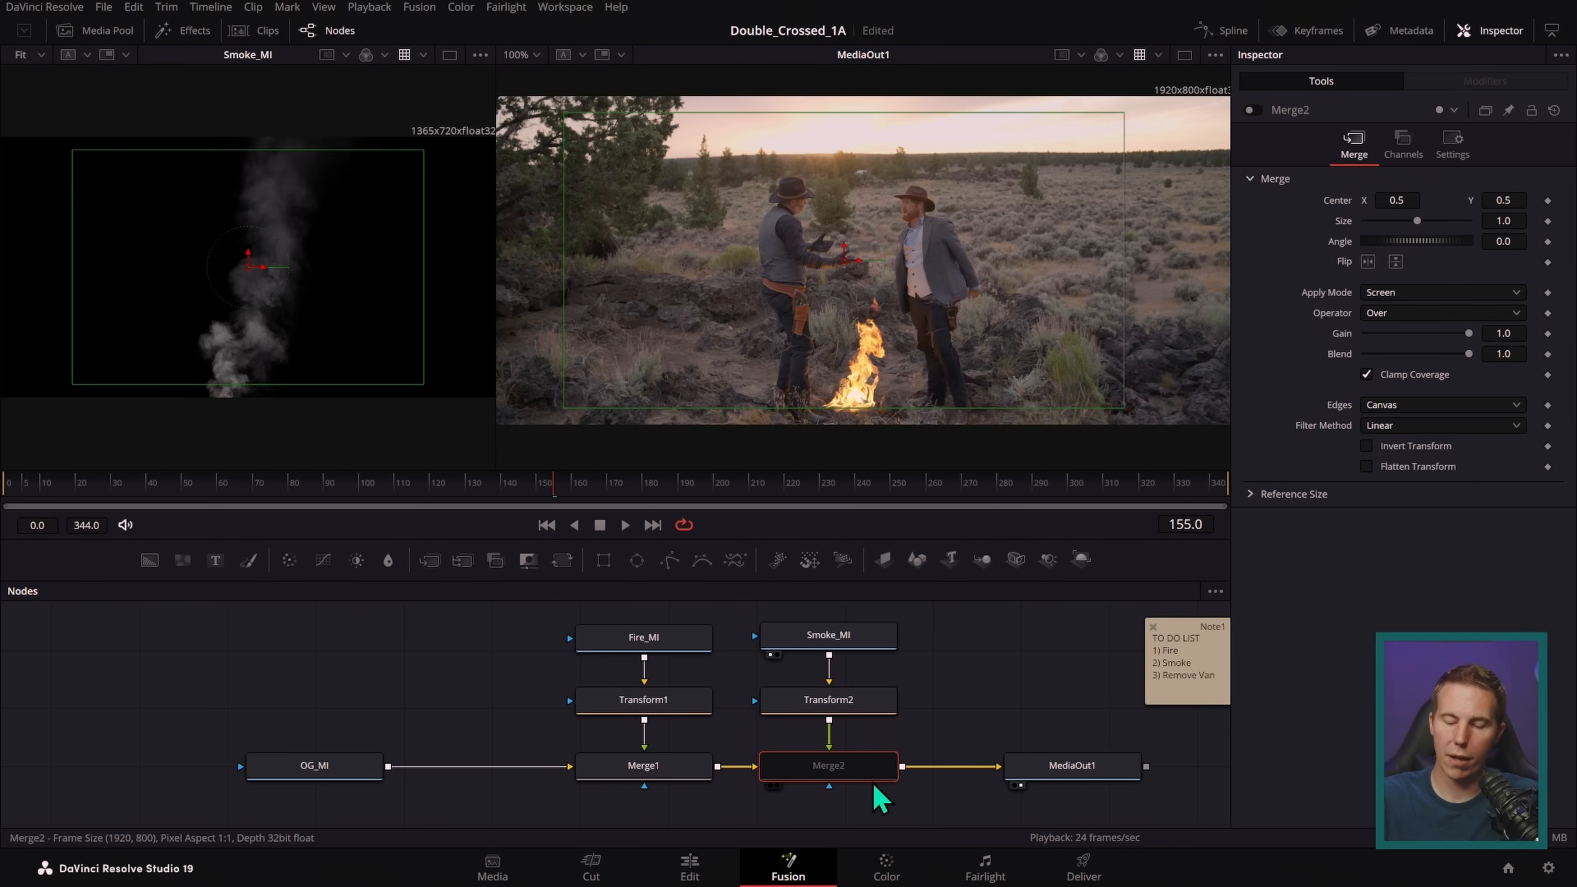
left_click_drag(929, 704, 888, 637)
left_click(876, 643)
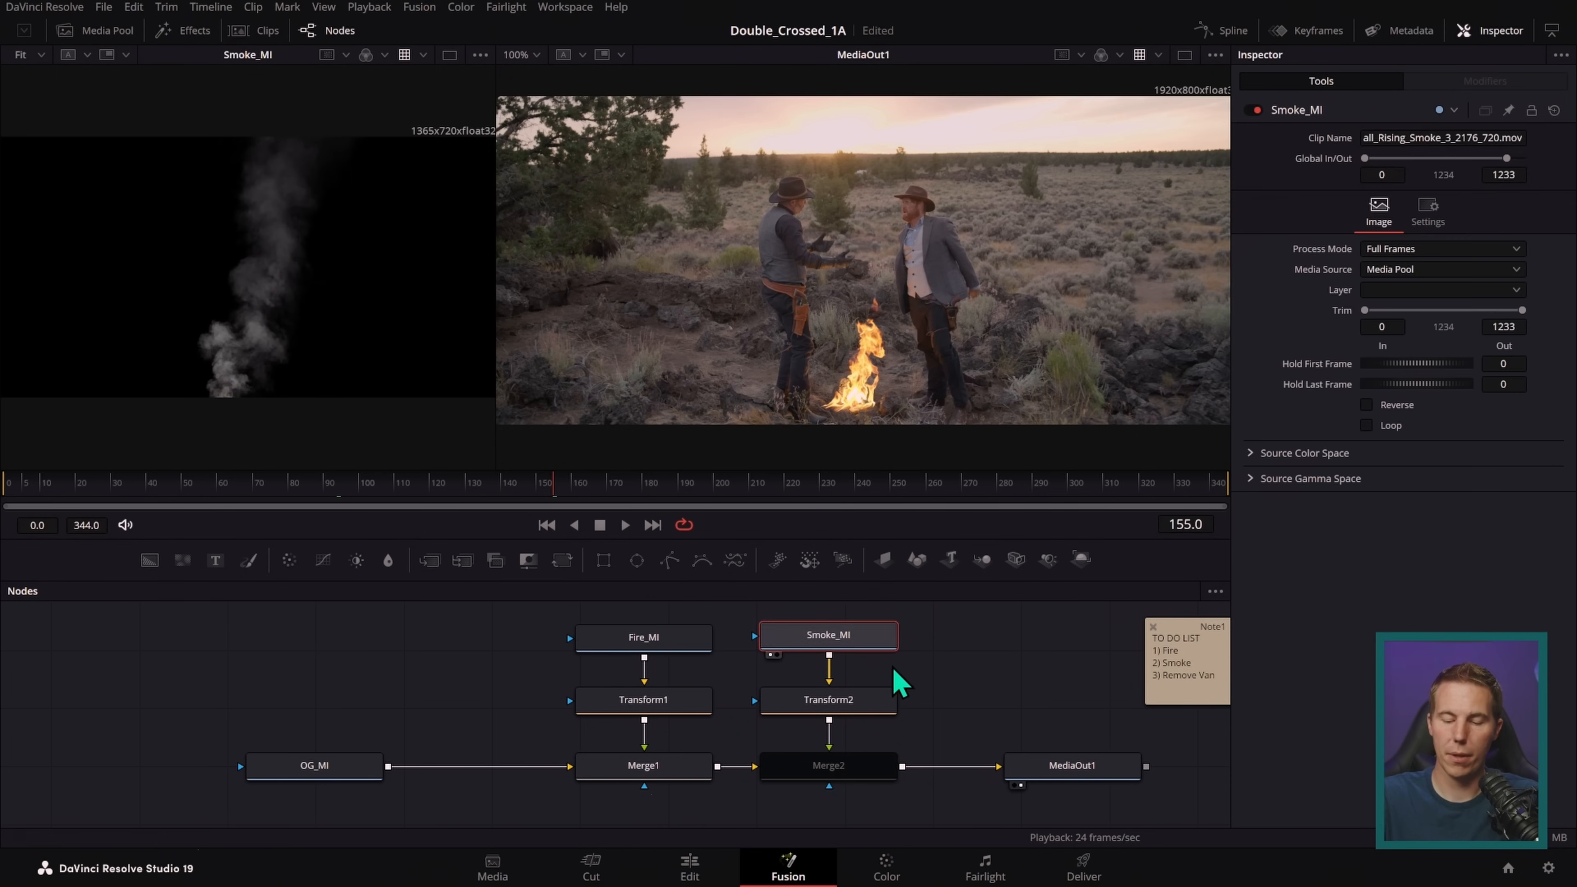
left_click(869, 708)
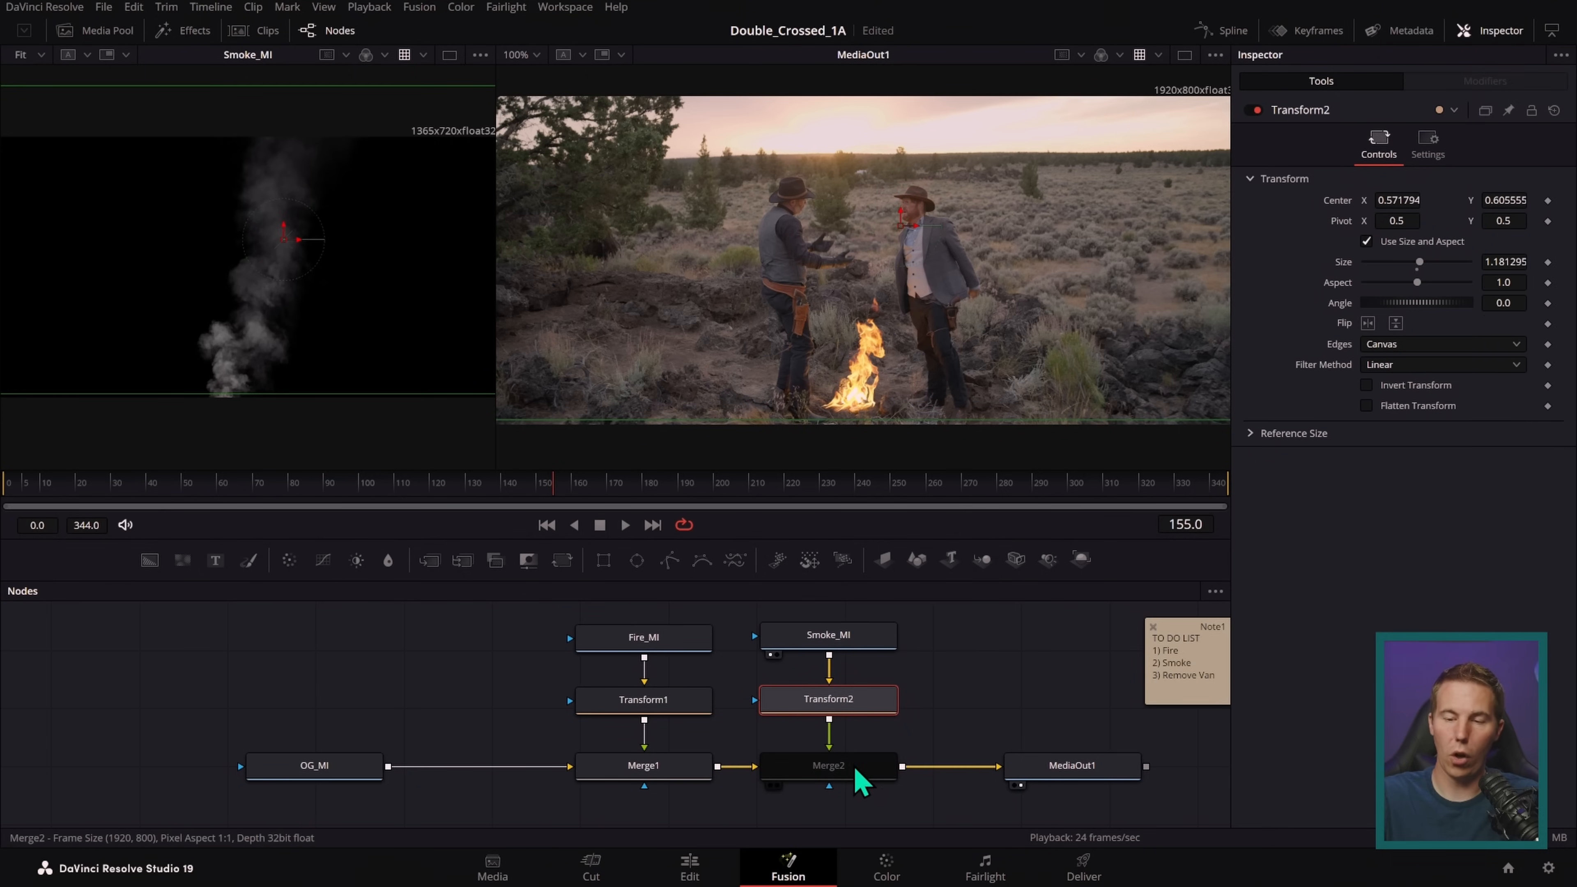
left_click(938, 718)
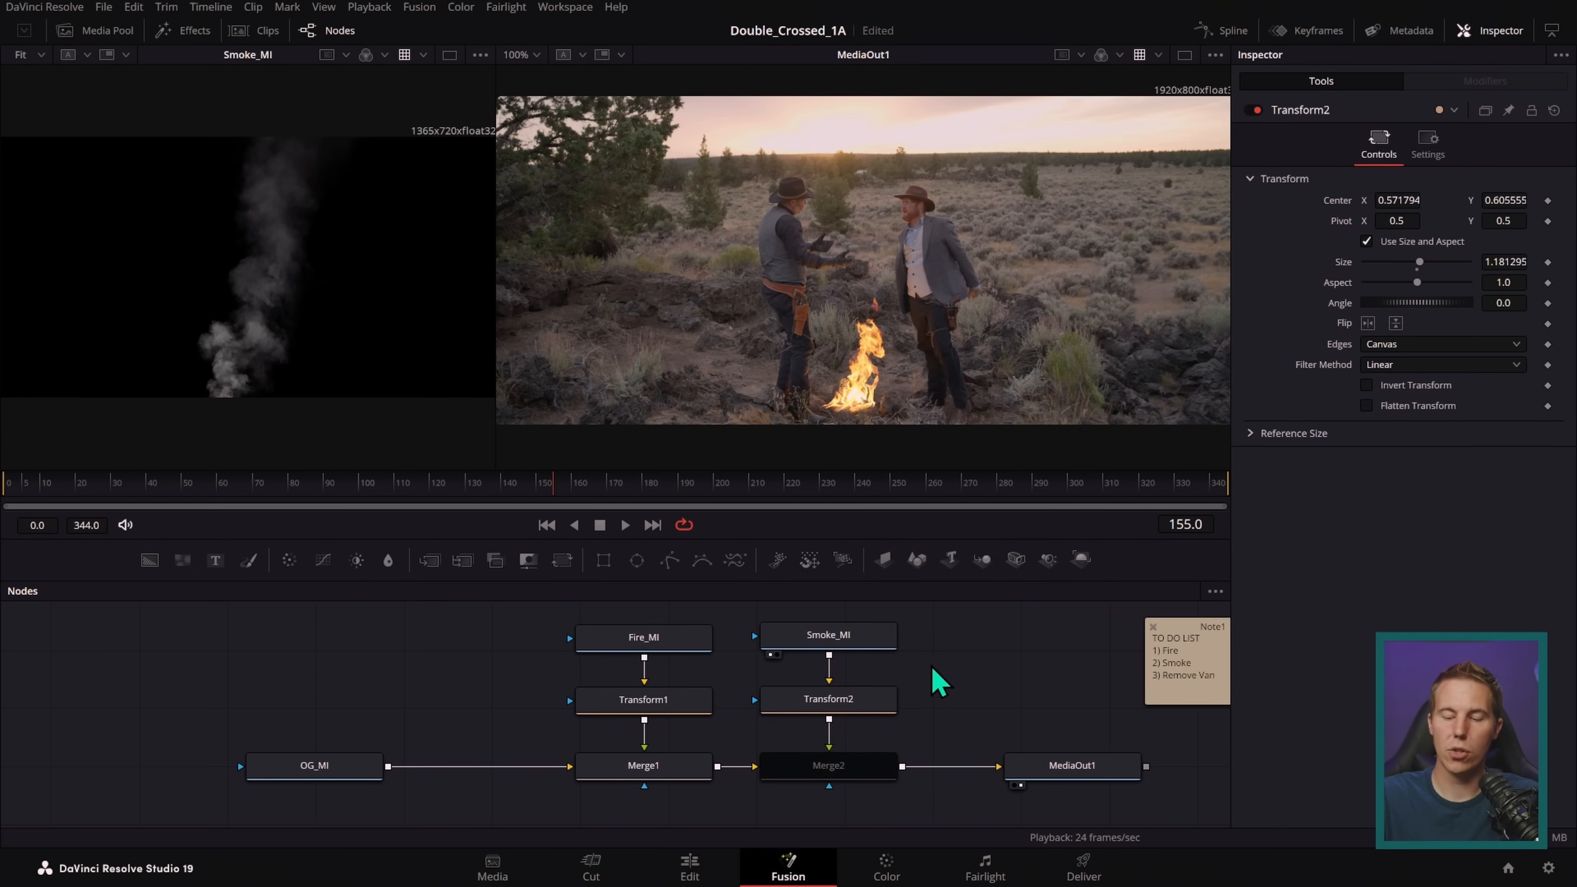
- Move Fire_MI, Transform1 and Merge1 together towards OG_MI to space them away from the smoke branch
left_click_drag(933, 677, 997, 668)
left_click_drag(807, 615, 655, 784)
left_click_drag(754, 768, 669, 760)
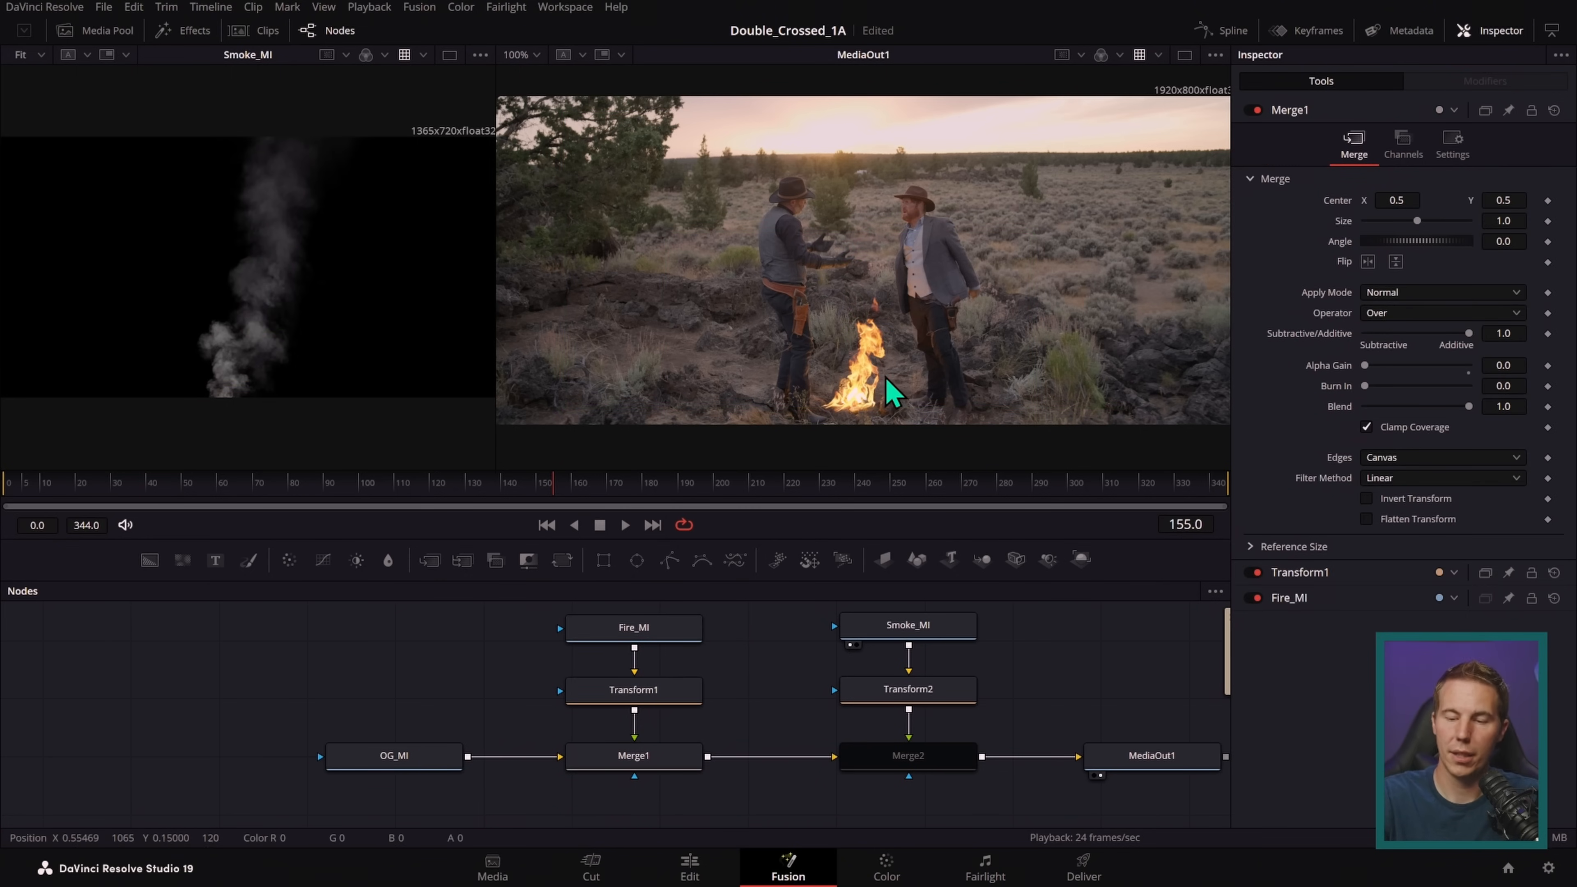
- Examine the fire's motion close up during playback in the MediaOut1 viewer, finishing at frame 74
scroll(908, 363, "up", 3)
scroll(961, 356, "up", 5)
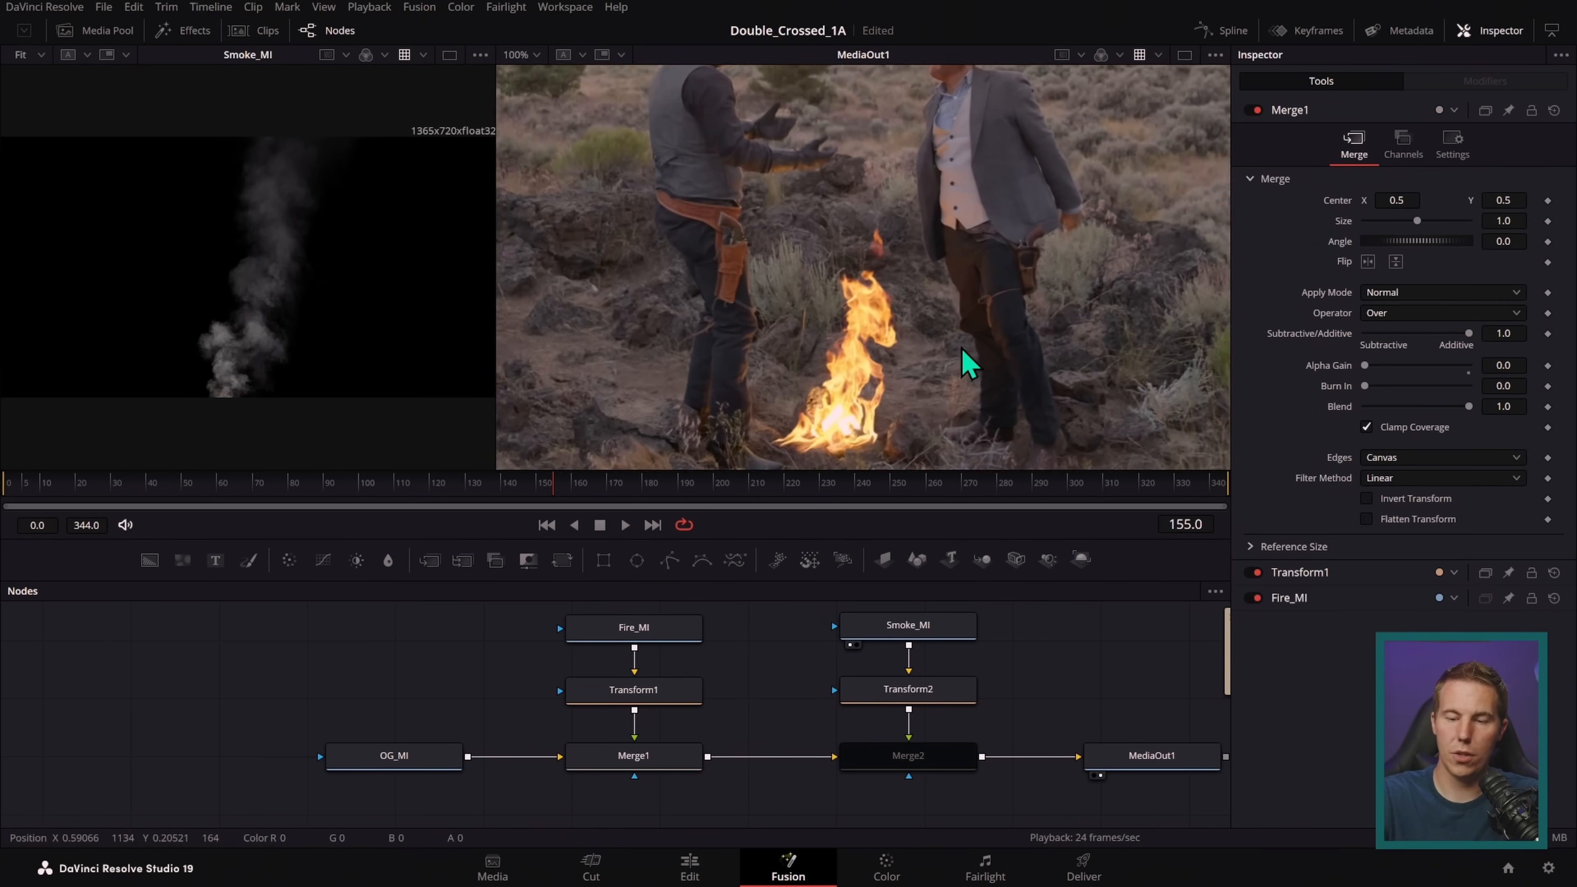
scroll(987, 348, "up", 3)
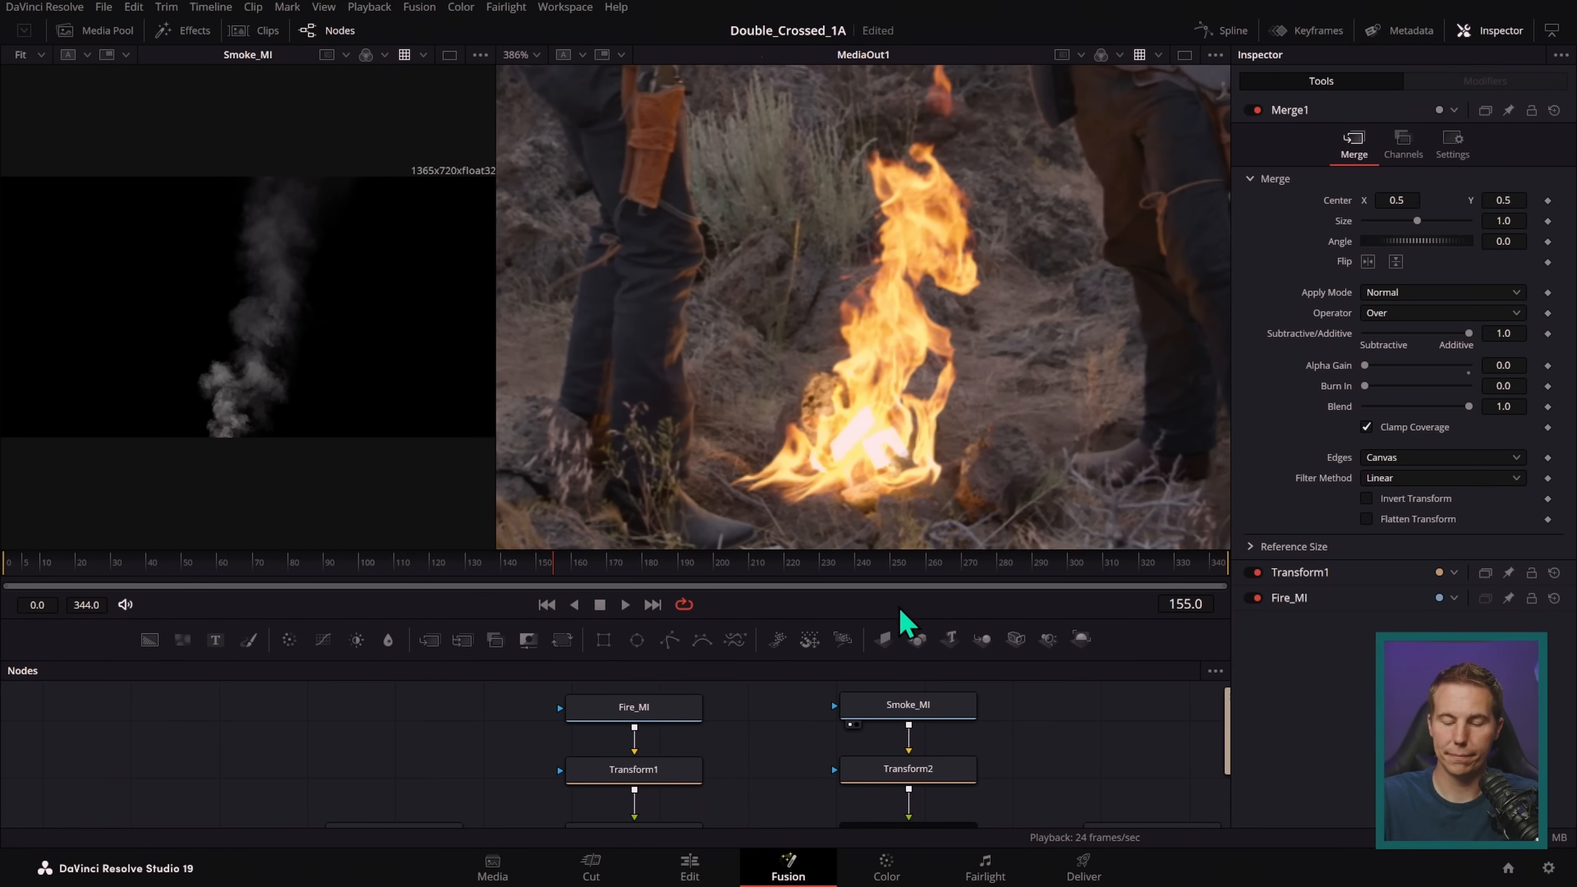
scroll(870, 714, "down", 1)
left_click(625, 604)
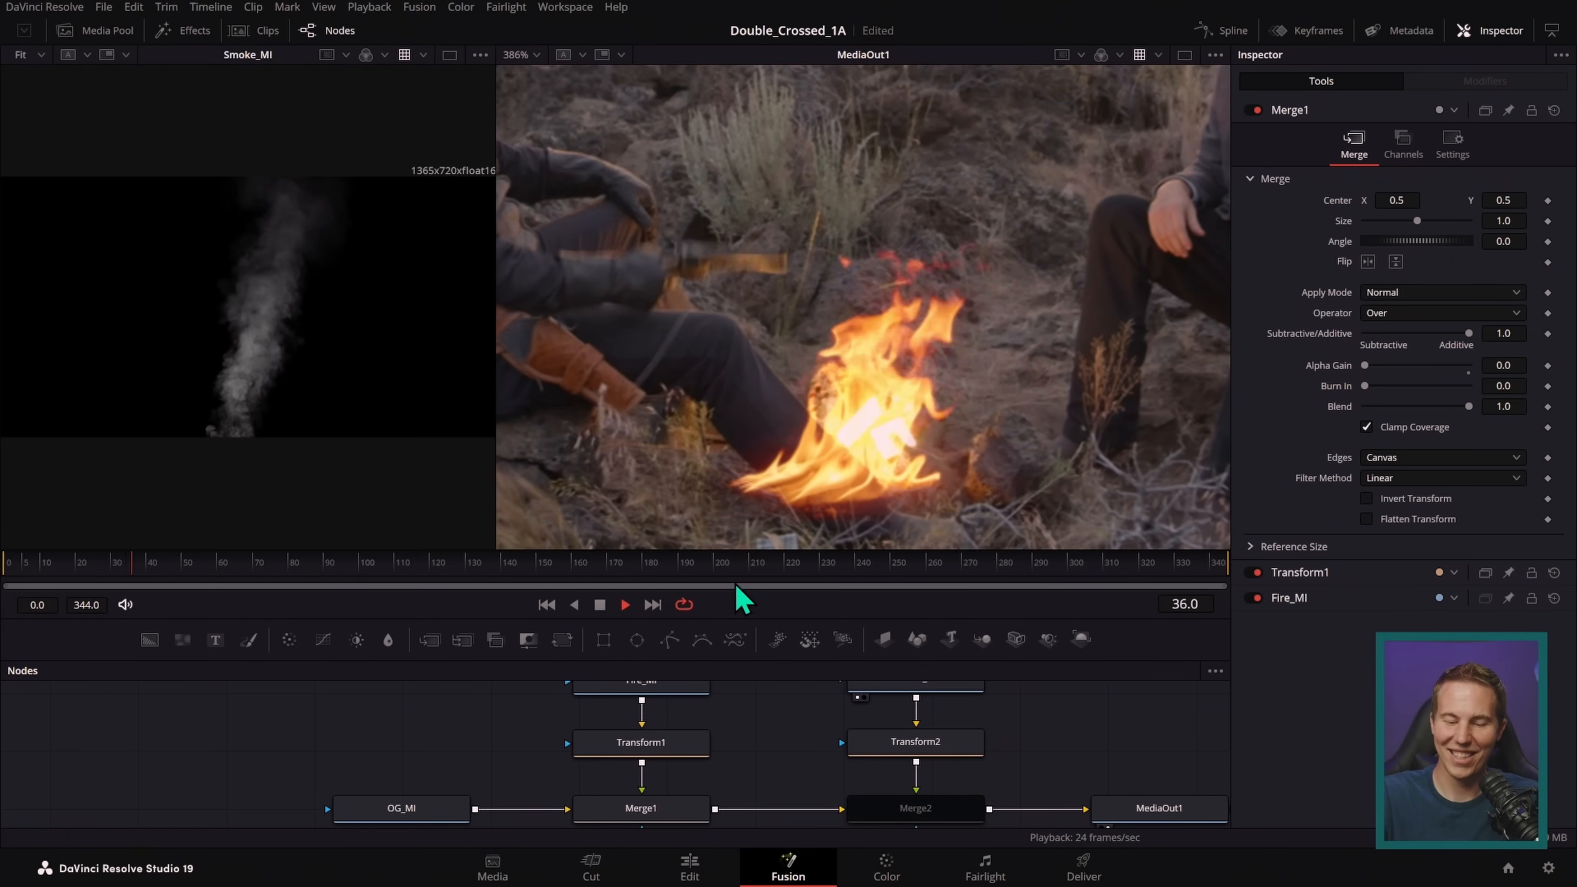
left_click(605, 605)
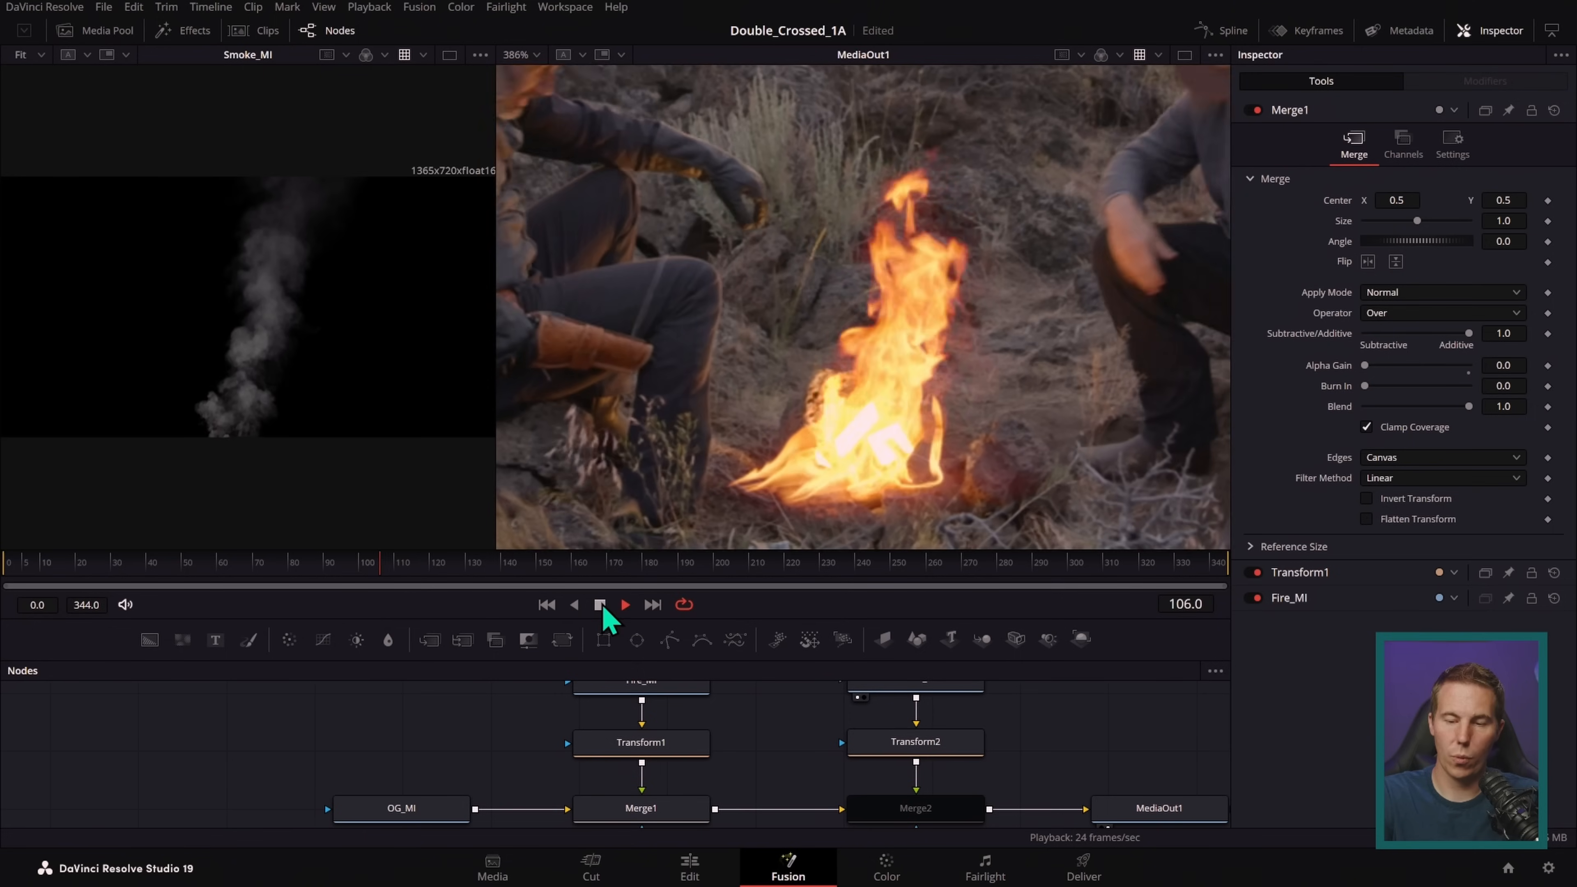
left_click(602, 605)
left_click(625, 605)
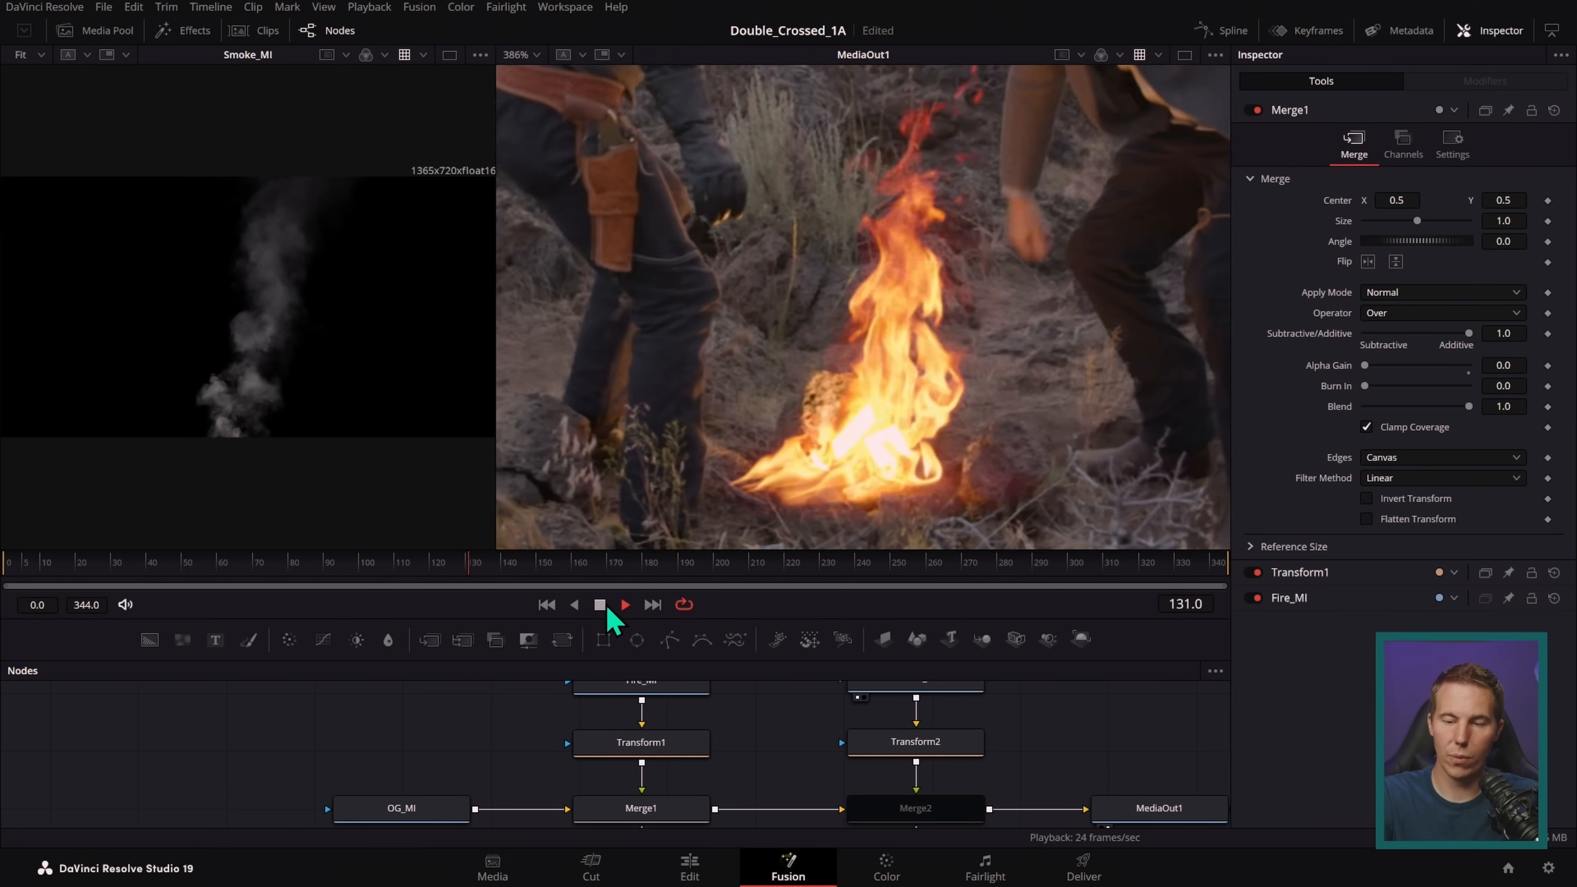
left_click_drag(508, 579, 271, 566)
- Enlarge the node graph and move Fire_MI up to make room between it and Transform1
left_click_drag(879, 619, 924, 537)
left_click_drag(1003, 658, 1050, 669)
left_click_drag(732, 694, 727, 643)
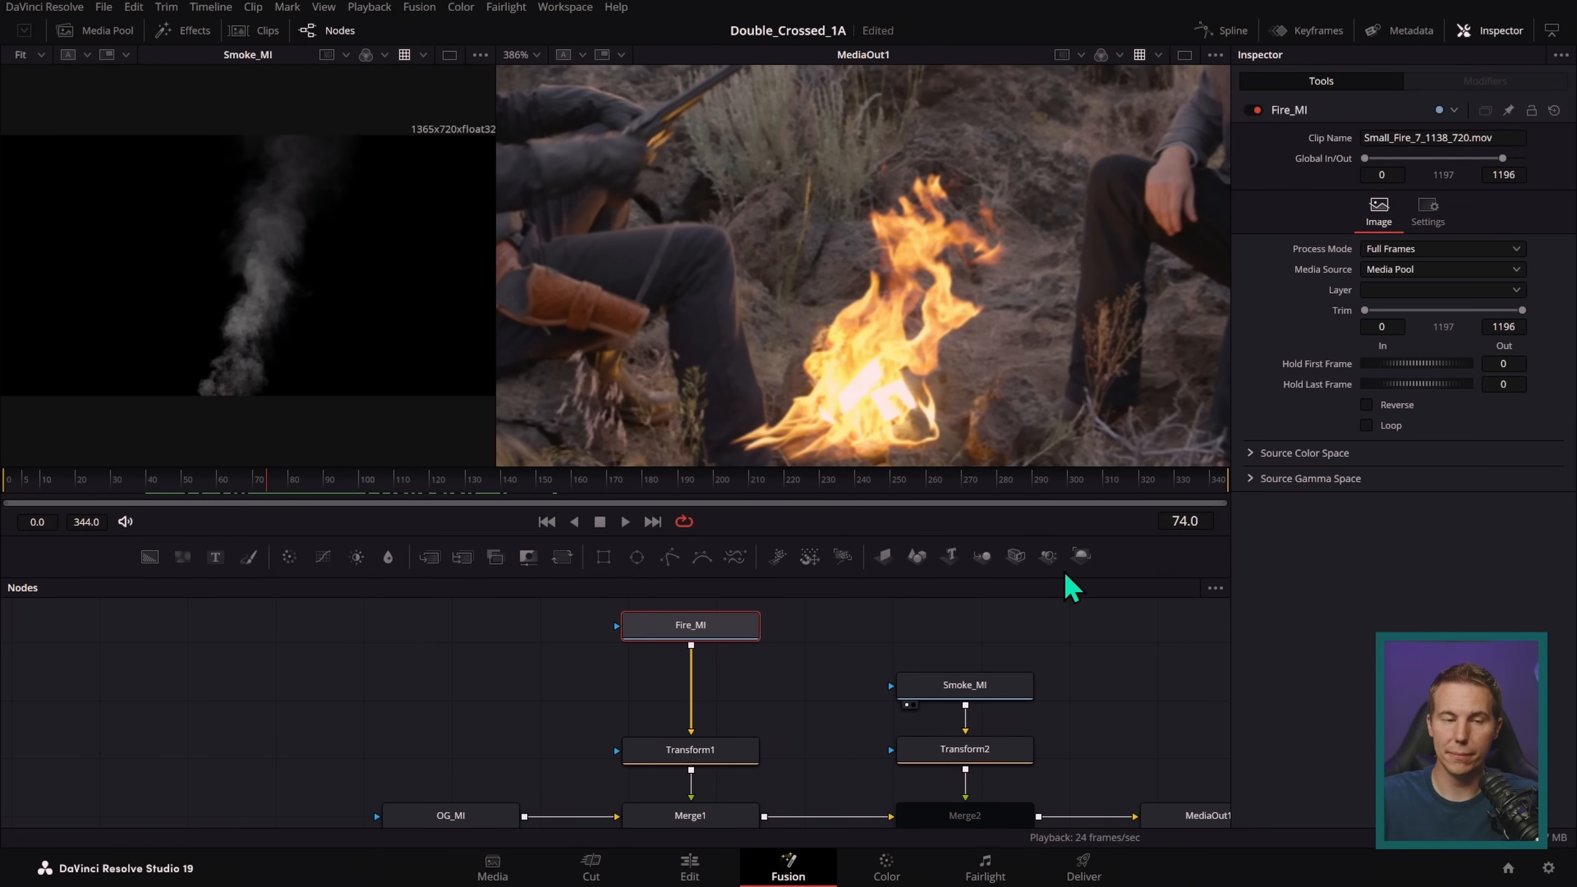
- Search the effects library for "time" to look up the retiming tools, and close the library
left_click(183, 31)
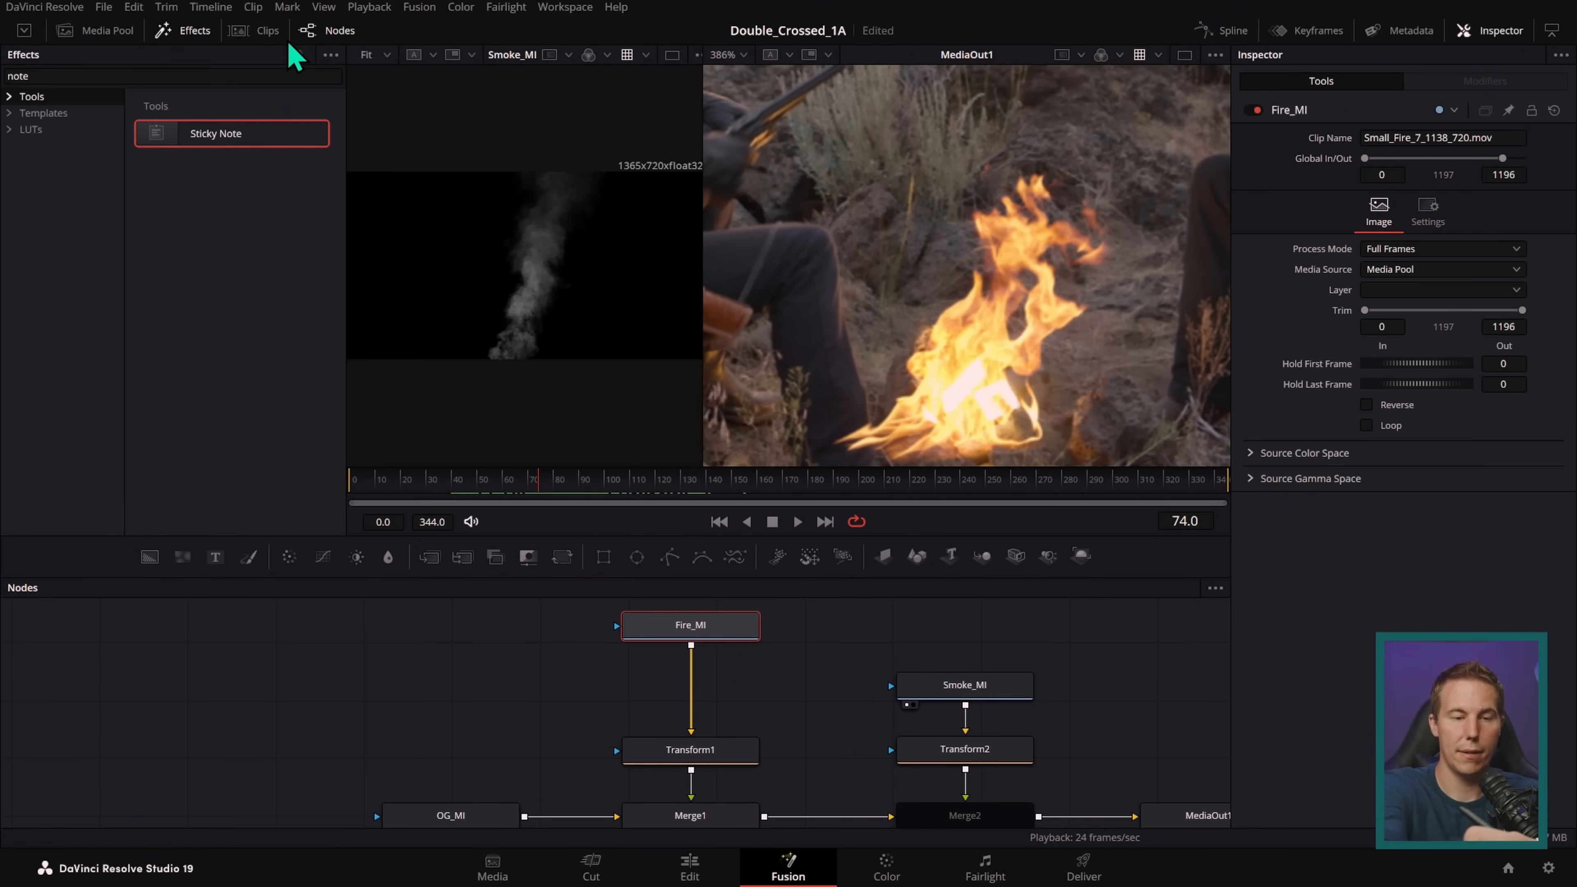
left_click(297, 54)
left_click(298, 54)
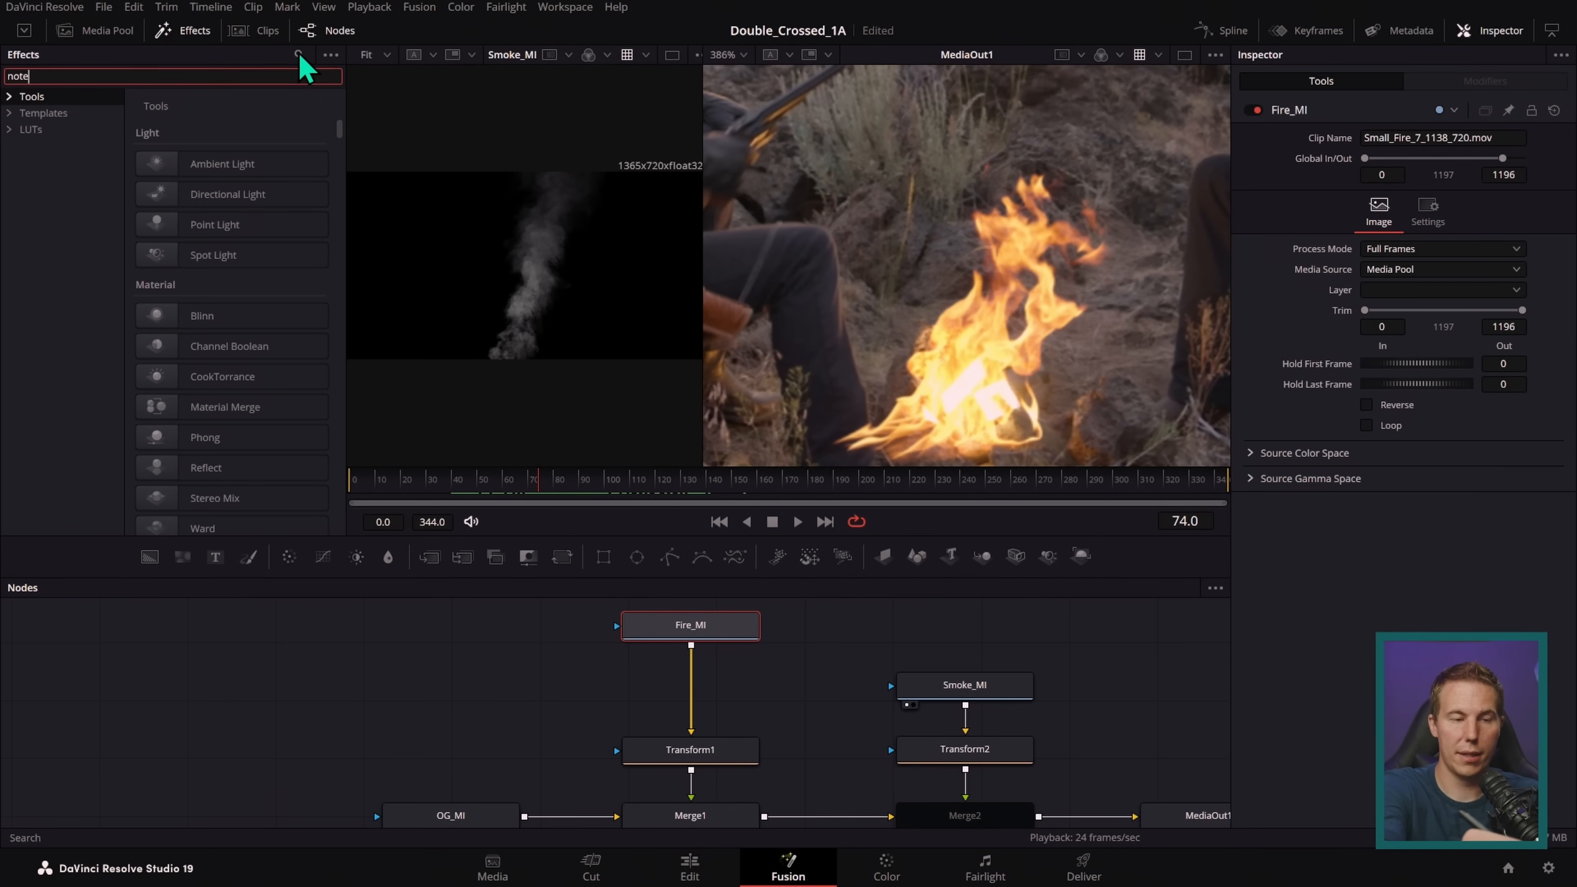
key("BackSpace")
key("BackSpace")
key("BackSpace")
key("BackSpace")
type("time")
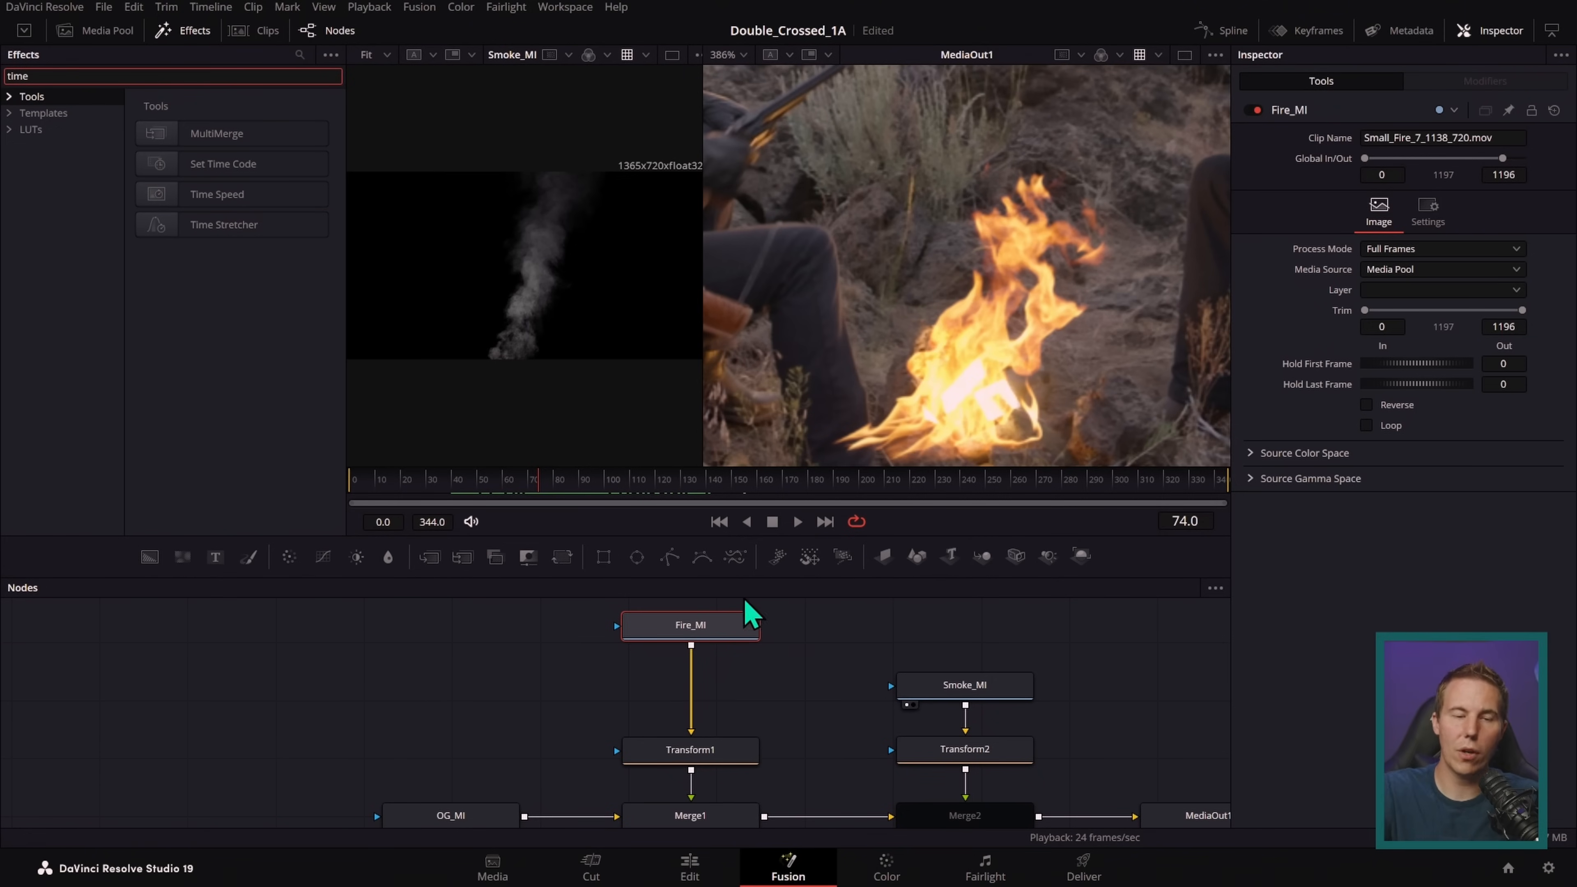
left_click(187, 32)
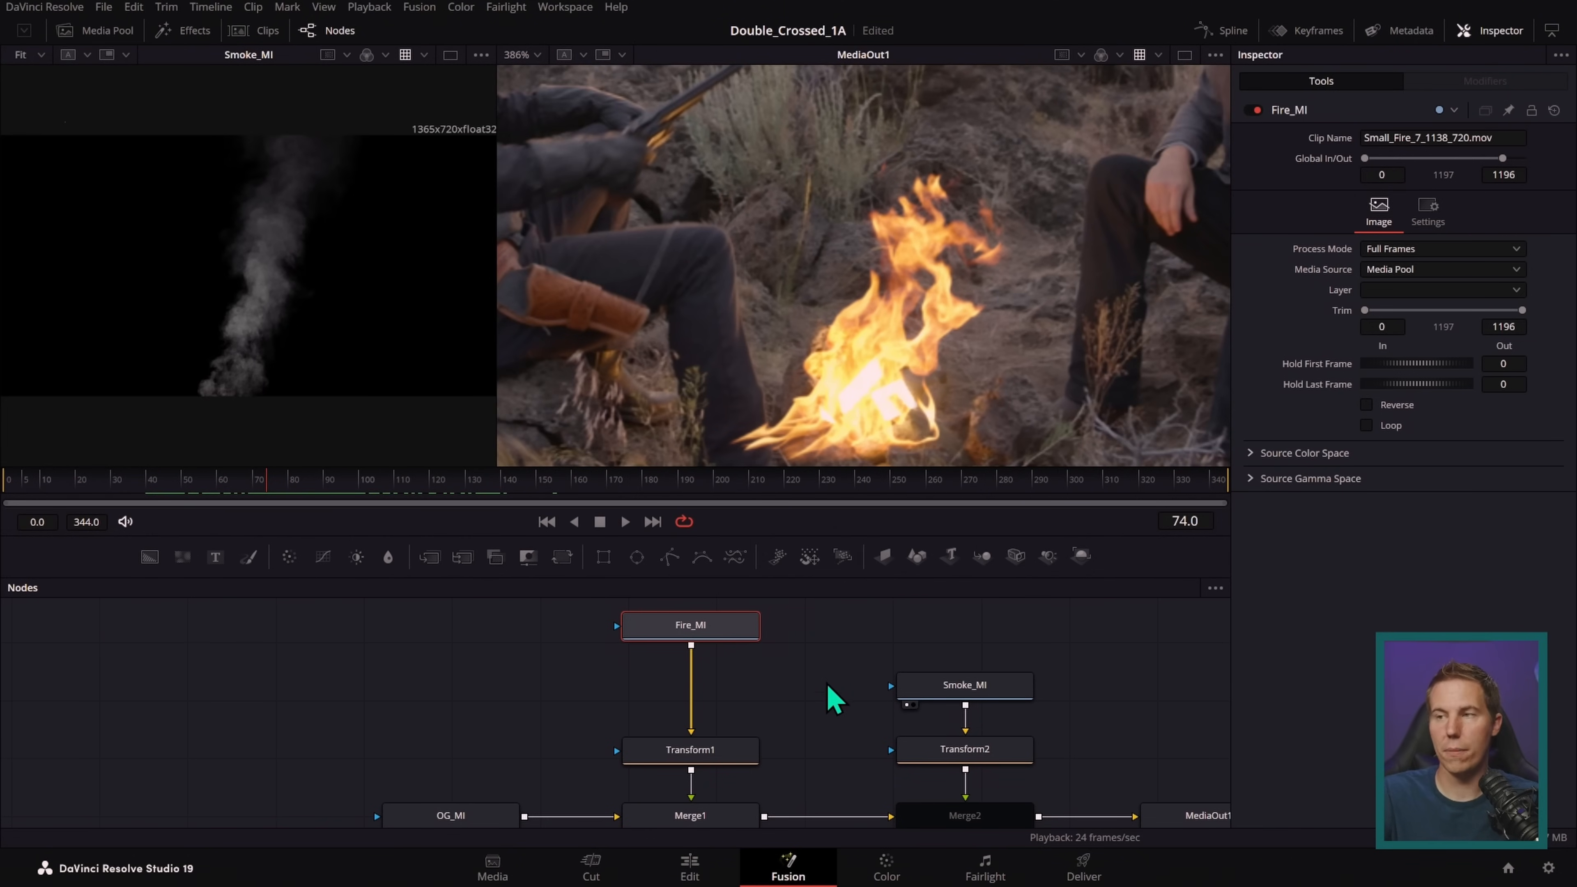
key("shift+space")
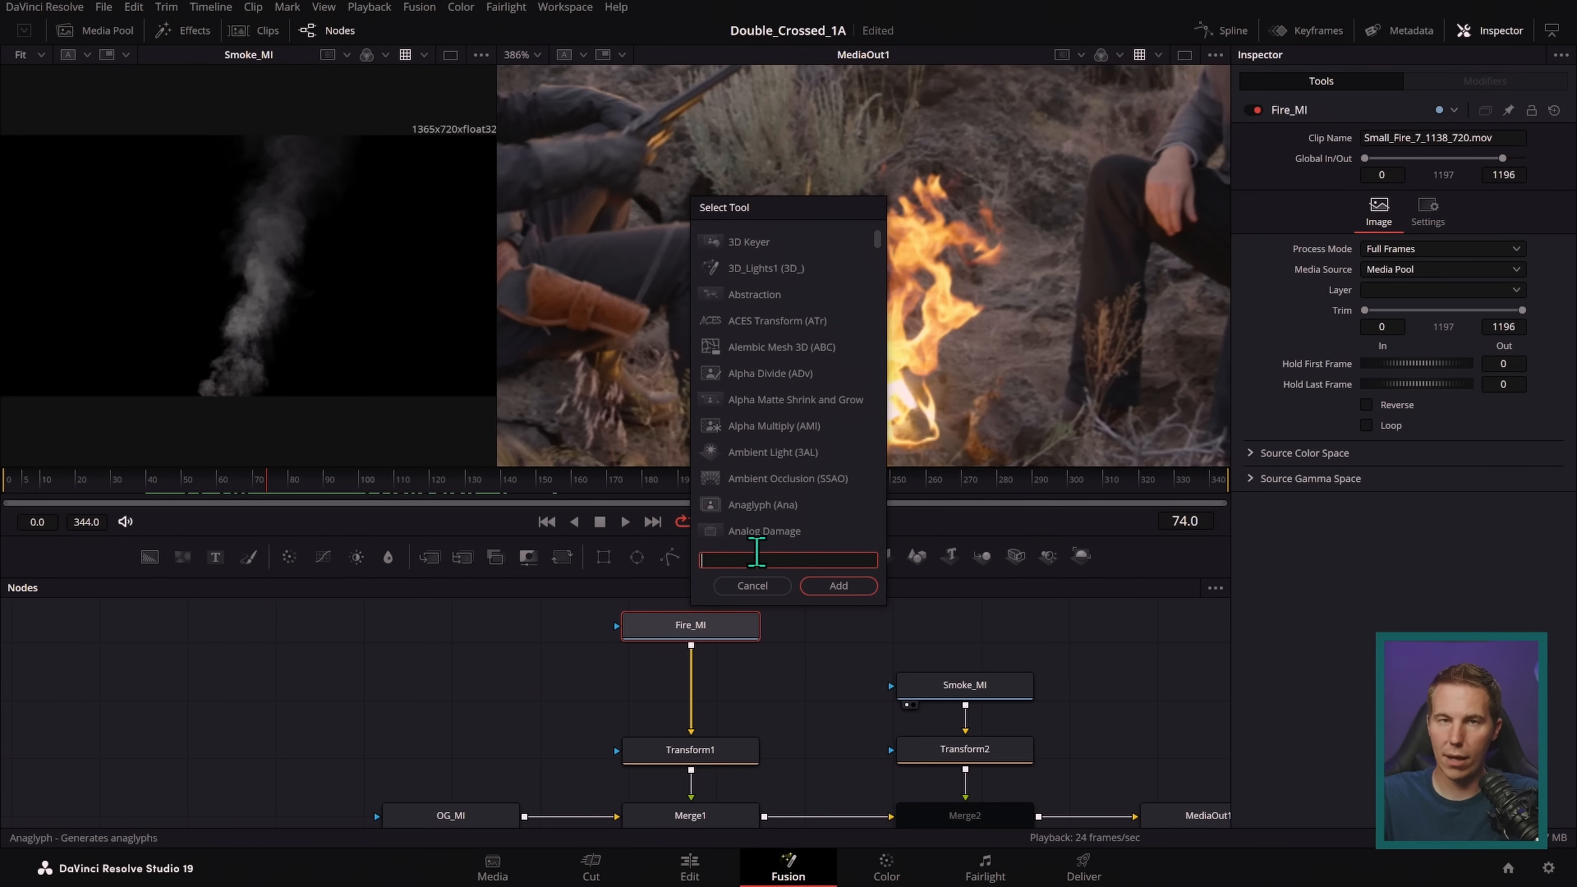
type("time")
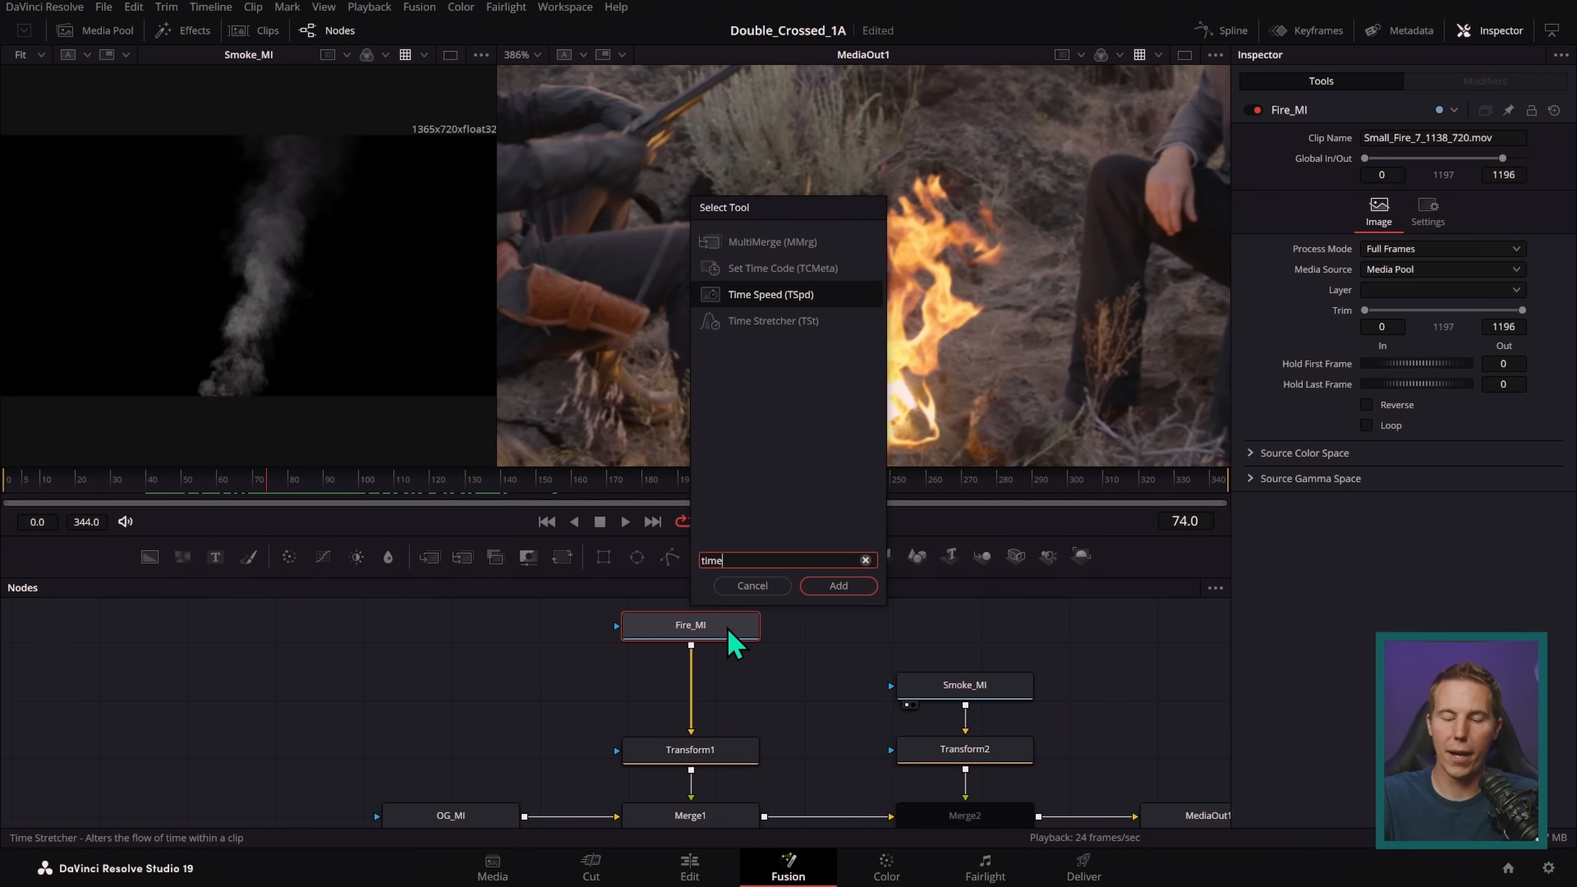
left_click(844, 587)
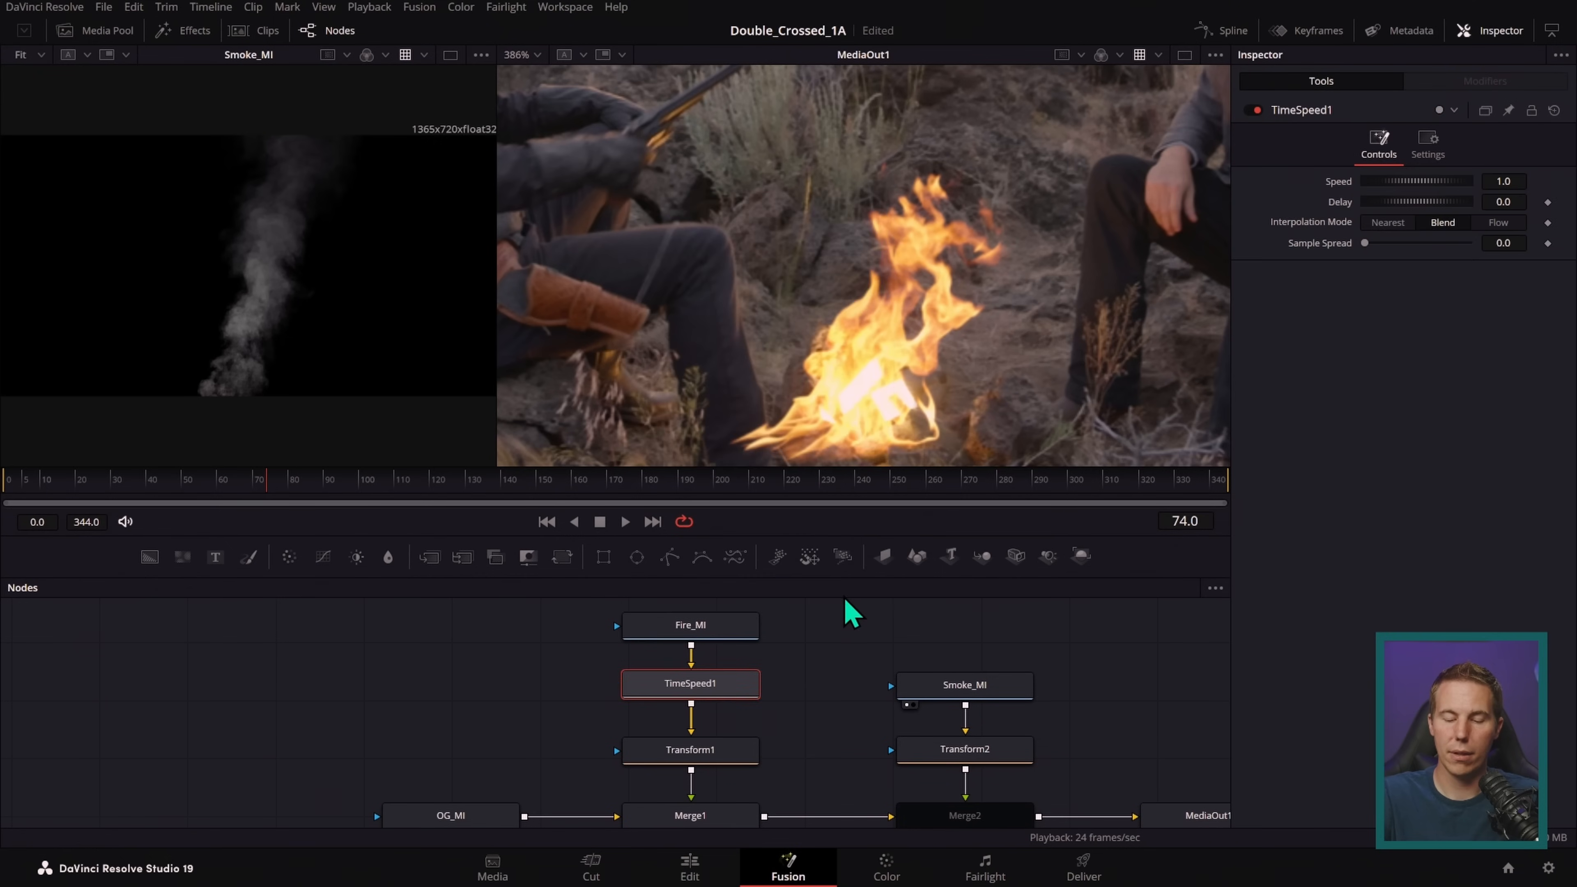
mouse_move(734, 691)
left_mouse_down()
mouse_move(779, 703)
mouse_move(743, 701)
left_mouse_up()
key("Delete")
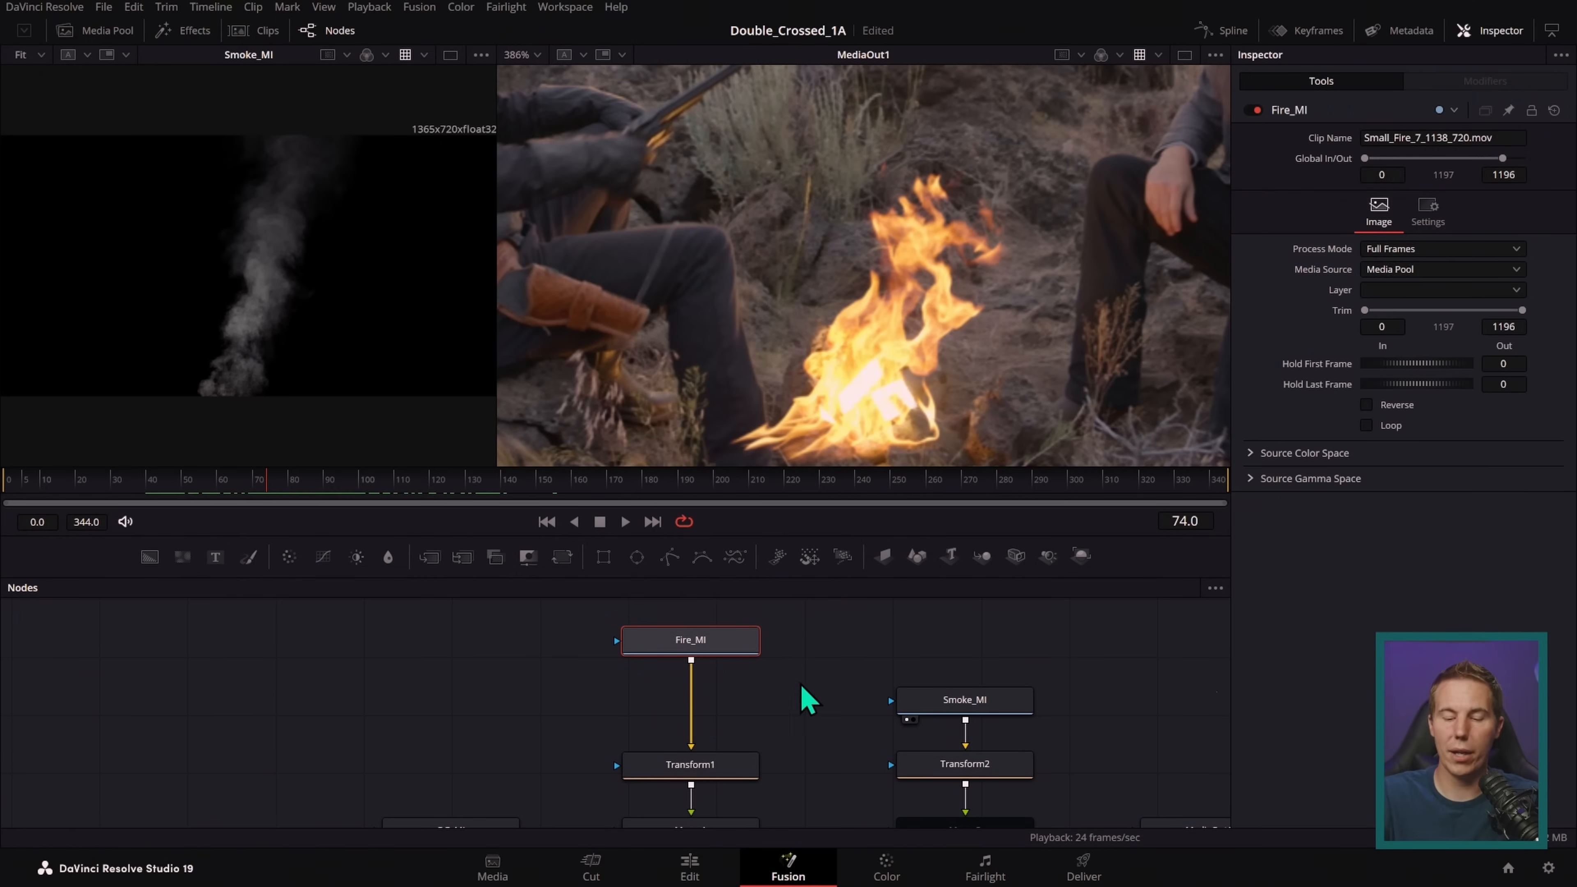
- Insert a Time Speed node between Fire_MI and Transform1
key("shift+space")
type("time")
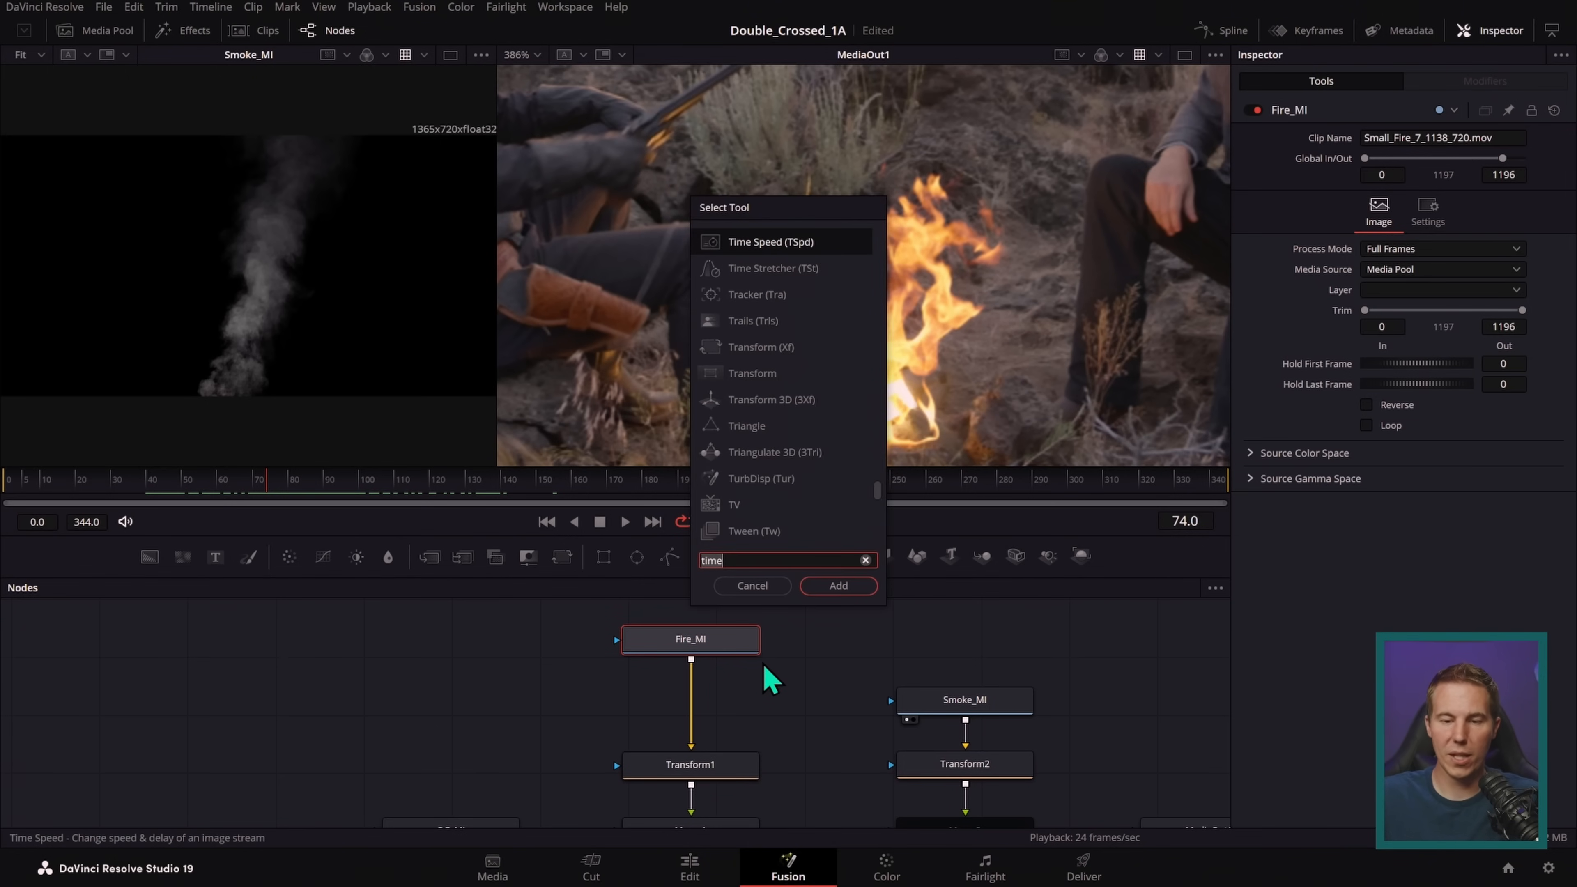
key("Up")
key("Down")
key("Down")
key("Up")
key("Up")
key("Up")
key("Down")
key("Down")
key("Return")
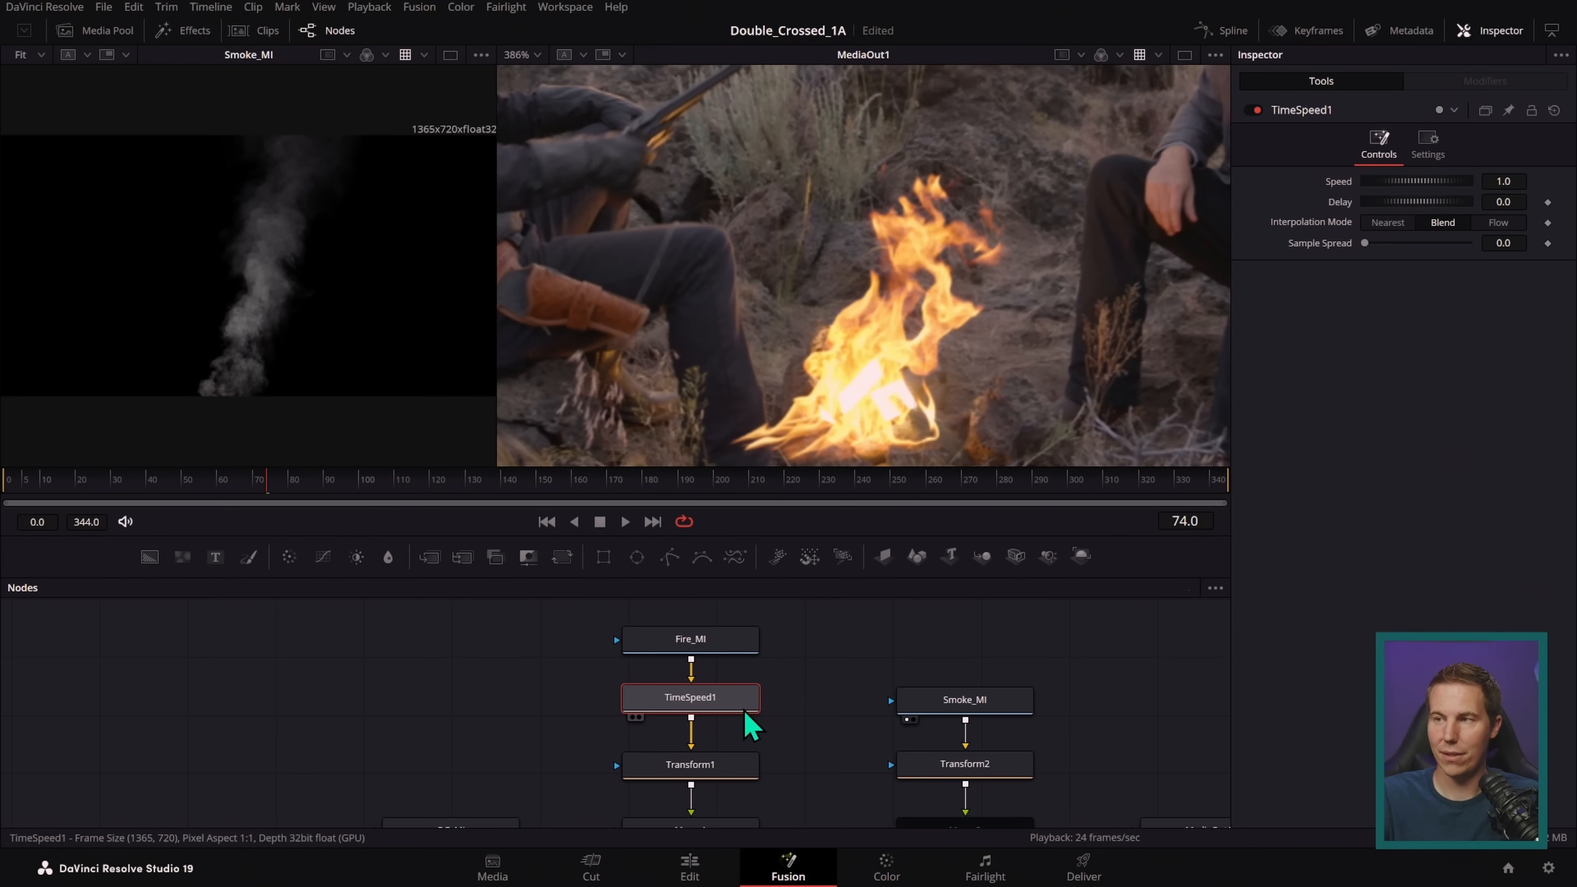
key("ctrl+z")
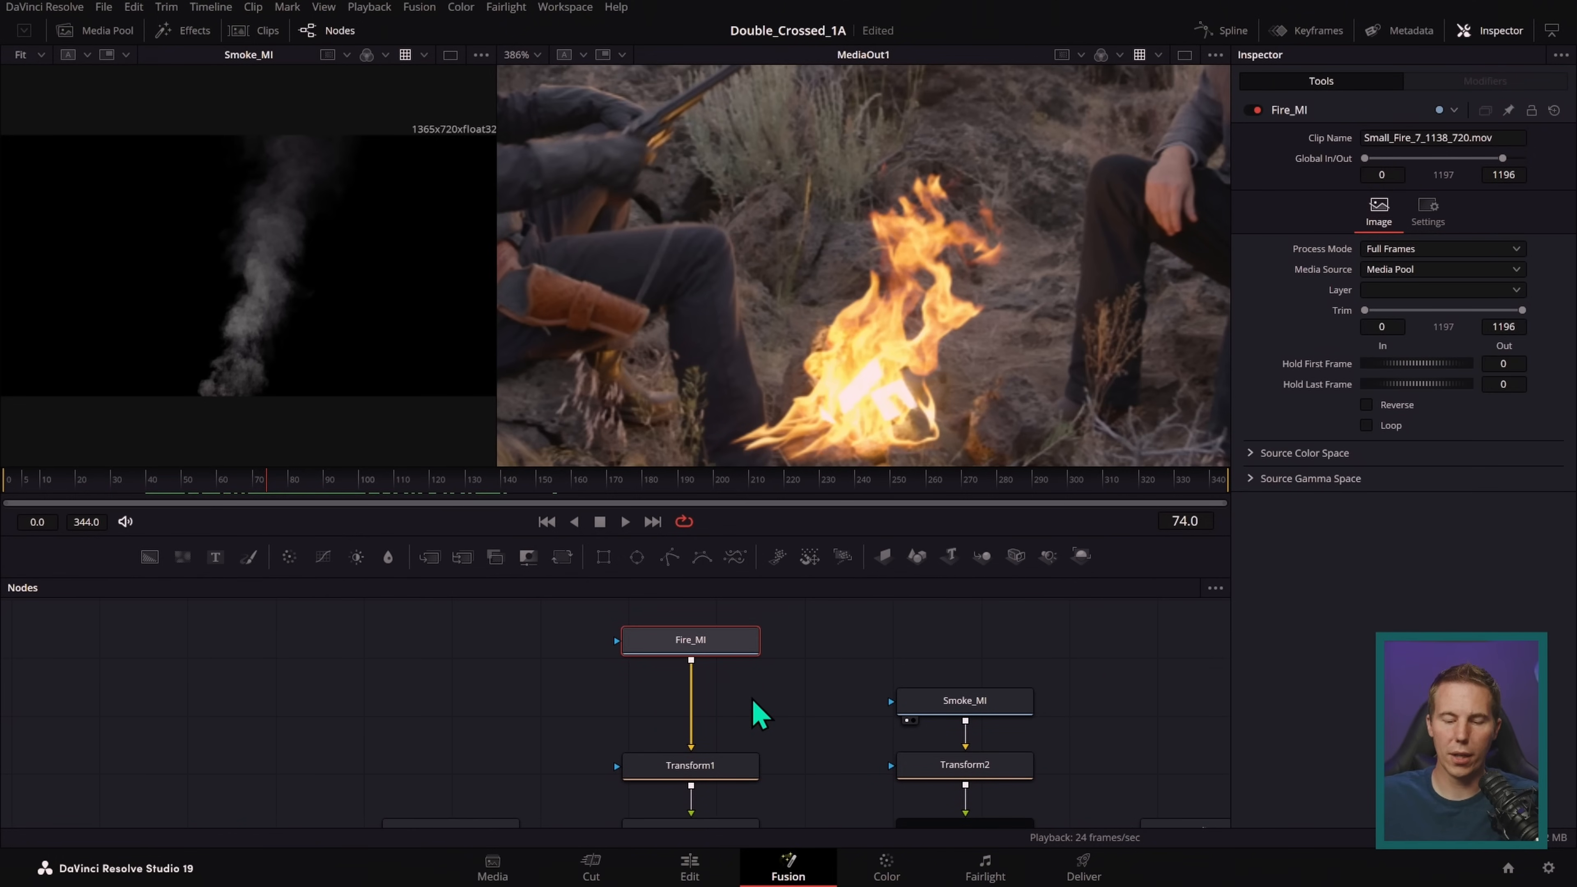
key("ctrl+shift+z")
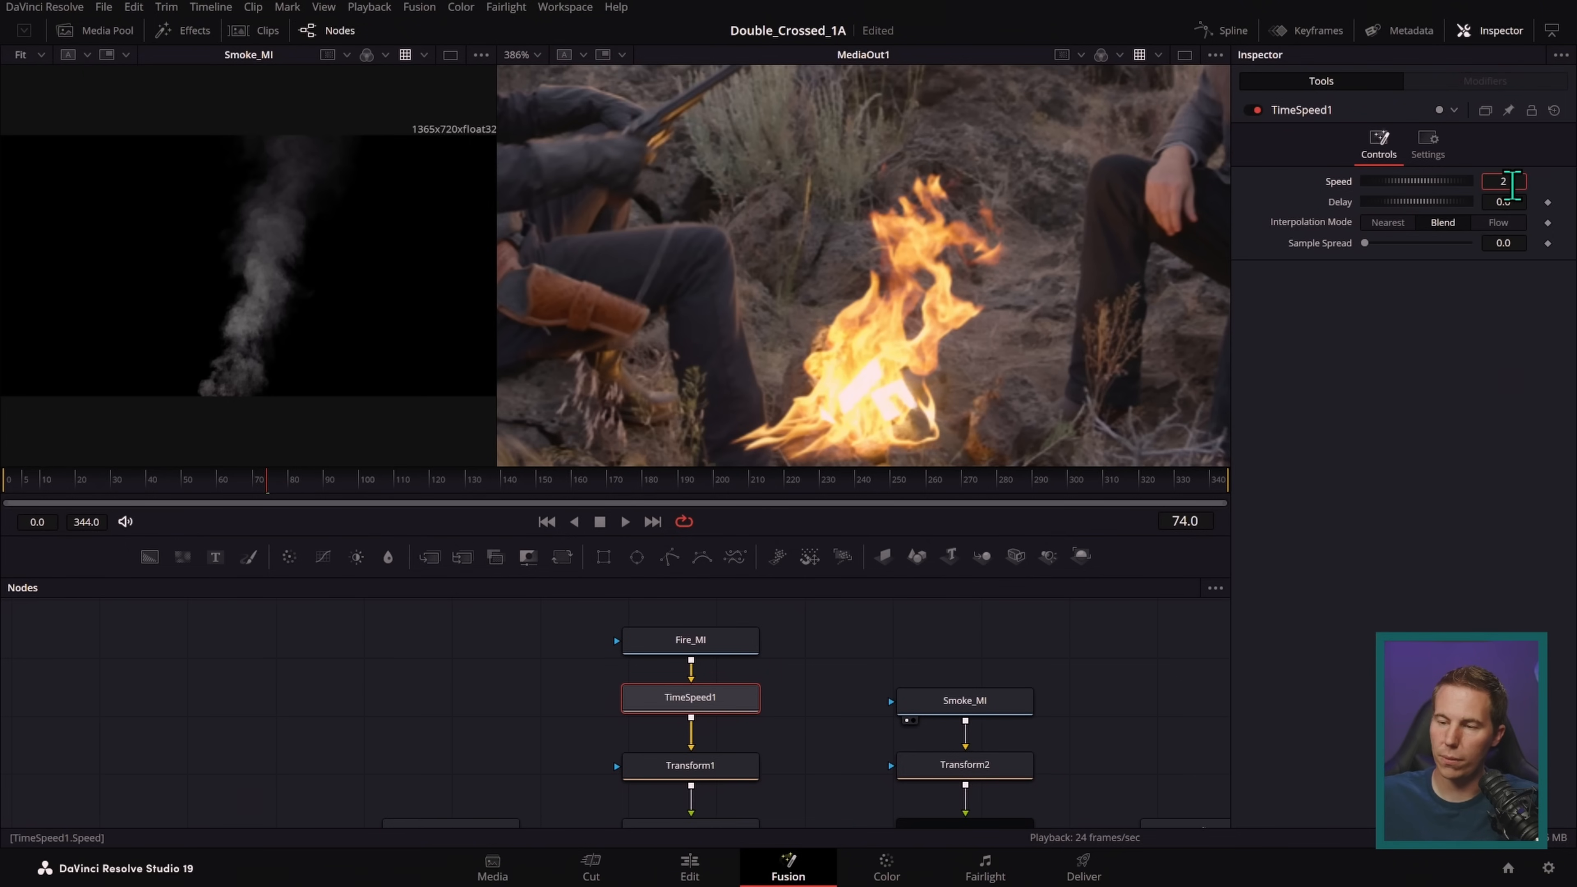
- Set TimeSpeed1's speed to 2.0 and its interpolation mode to Nearest
key("Tab")
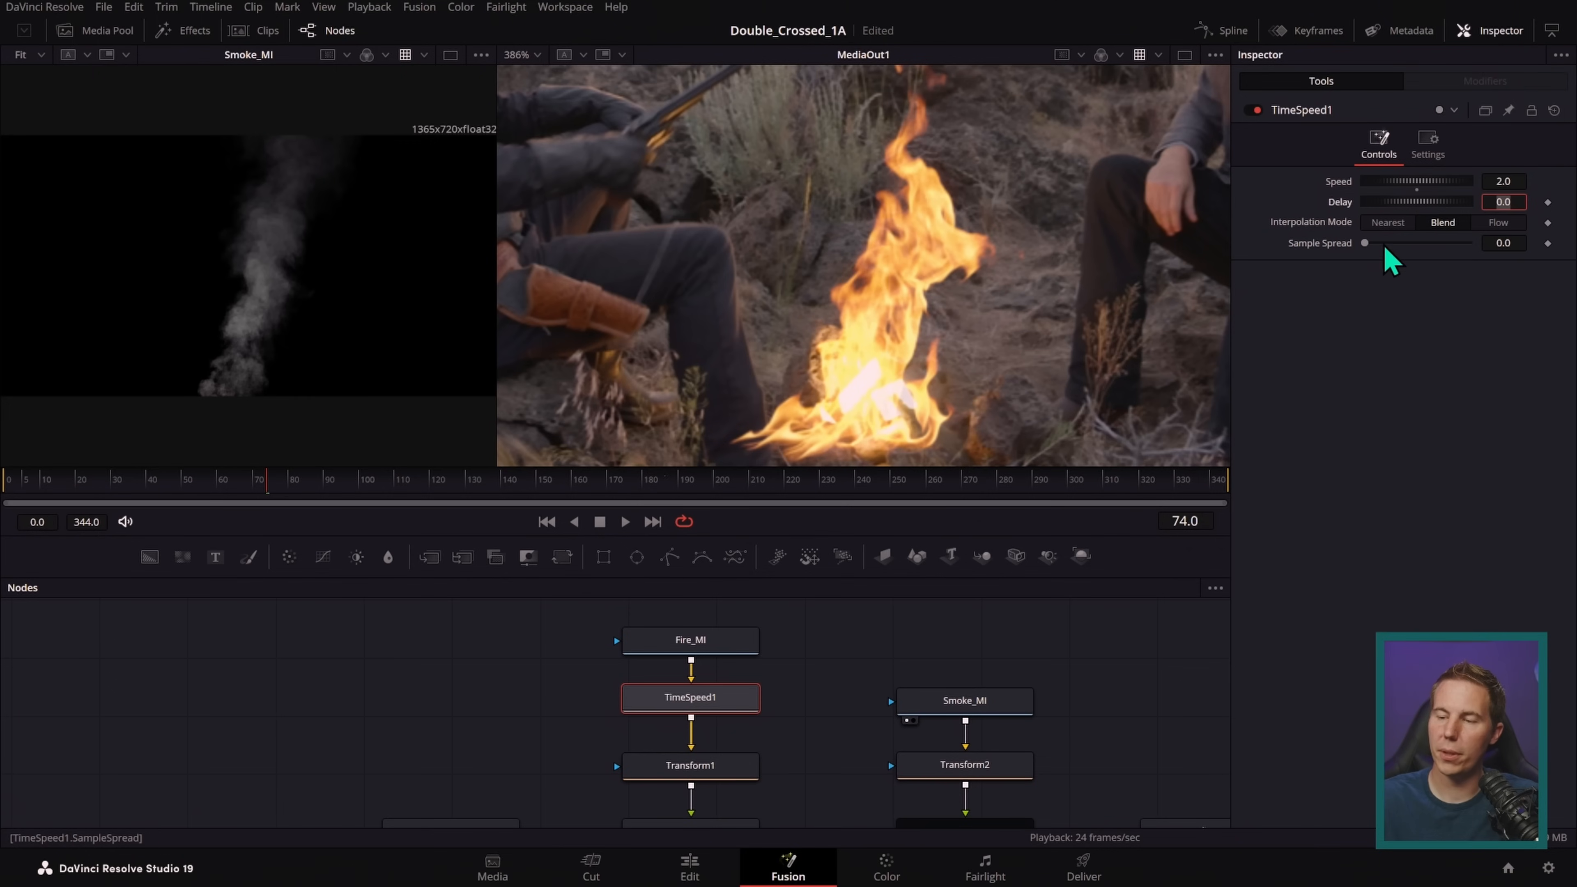
left_click(1388, 224)
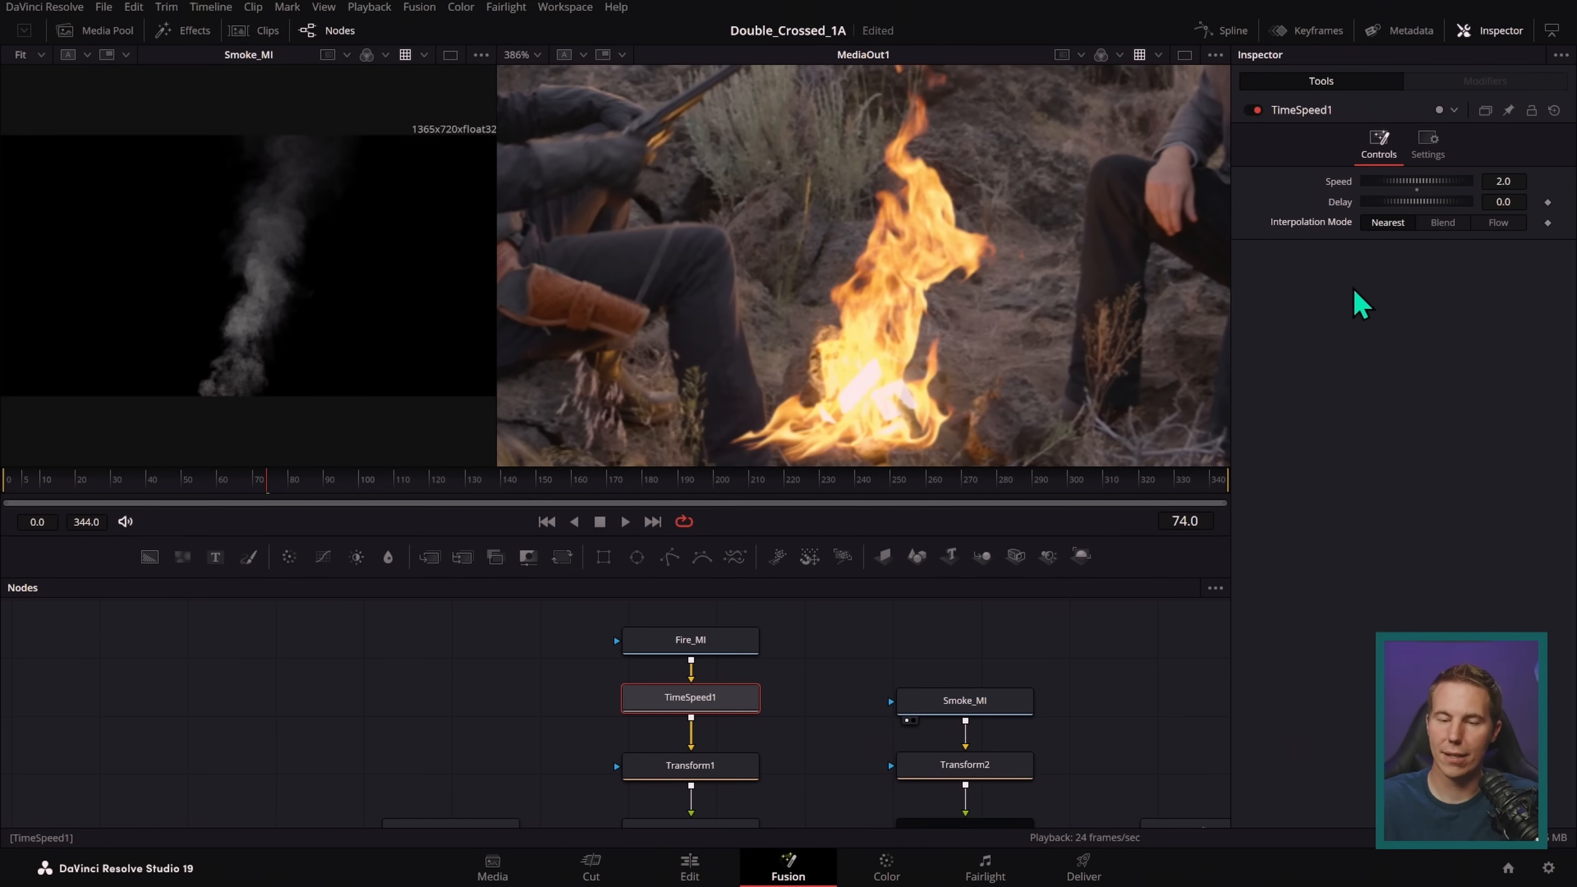
- Play the shot from the first frame to examine the fire's speed, stopping at frame 58
left_click(546, 522)
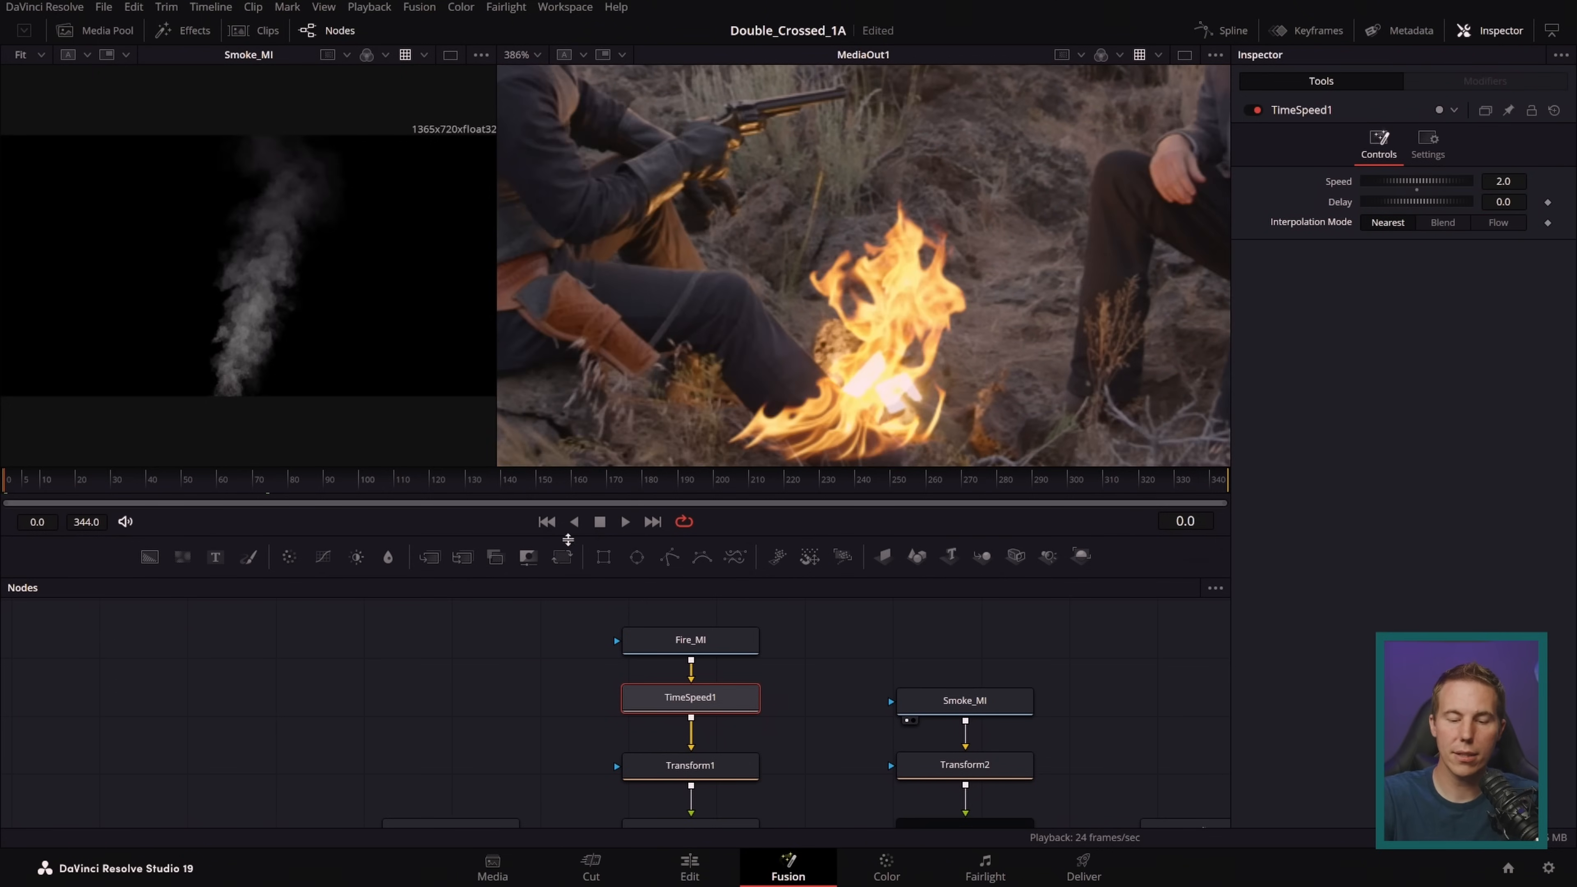
key("space")
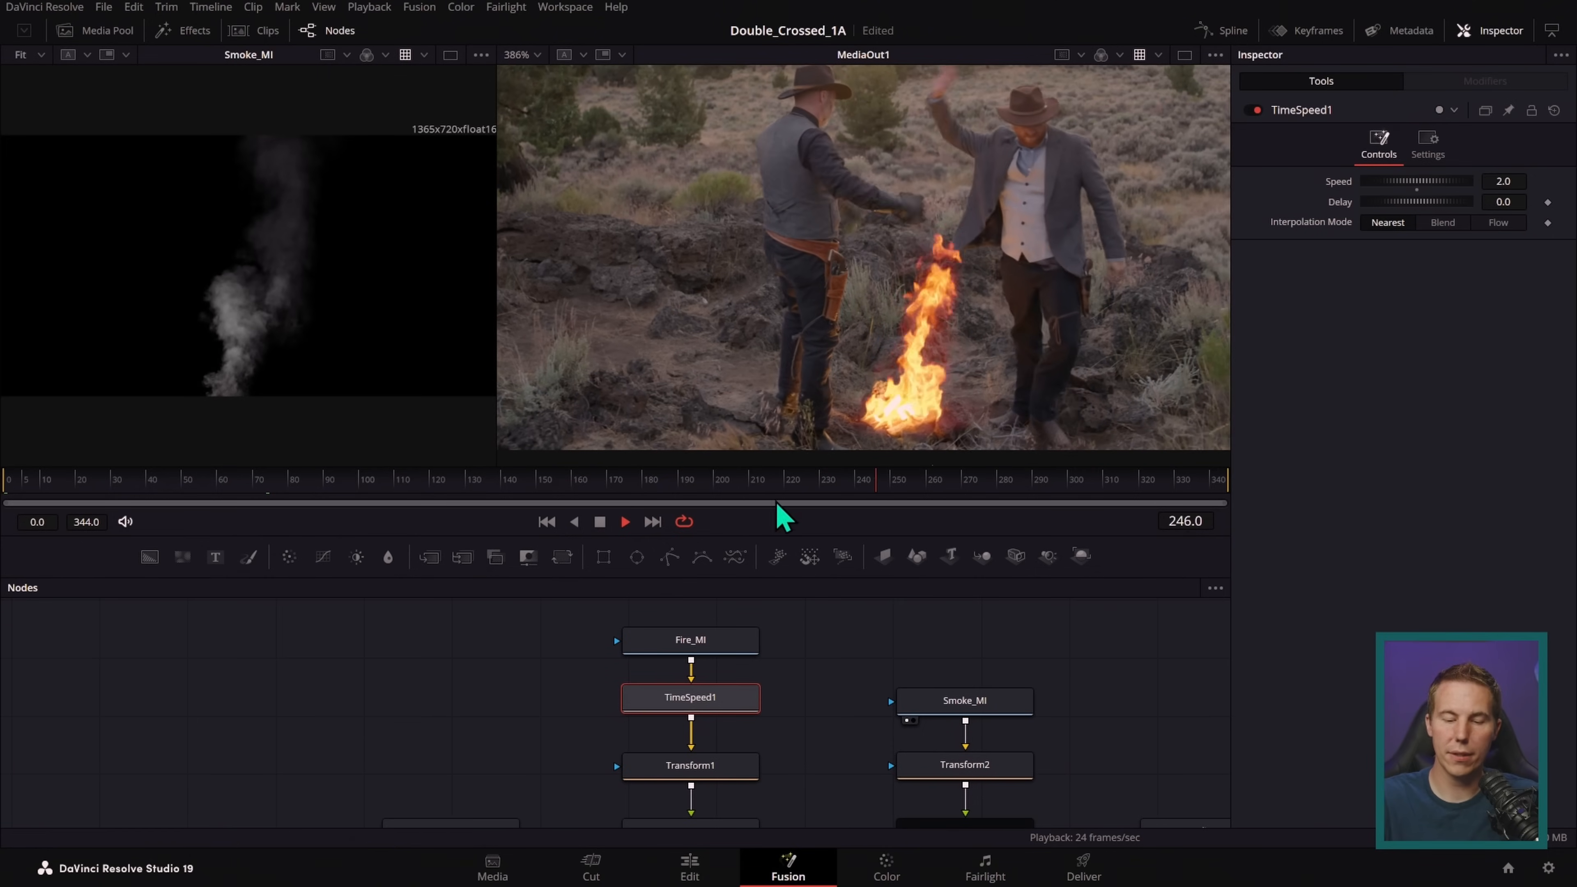
left_click(600, 522)
left_click(546, 522)
left_click(625, 523)
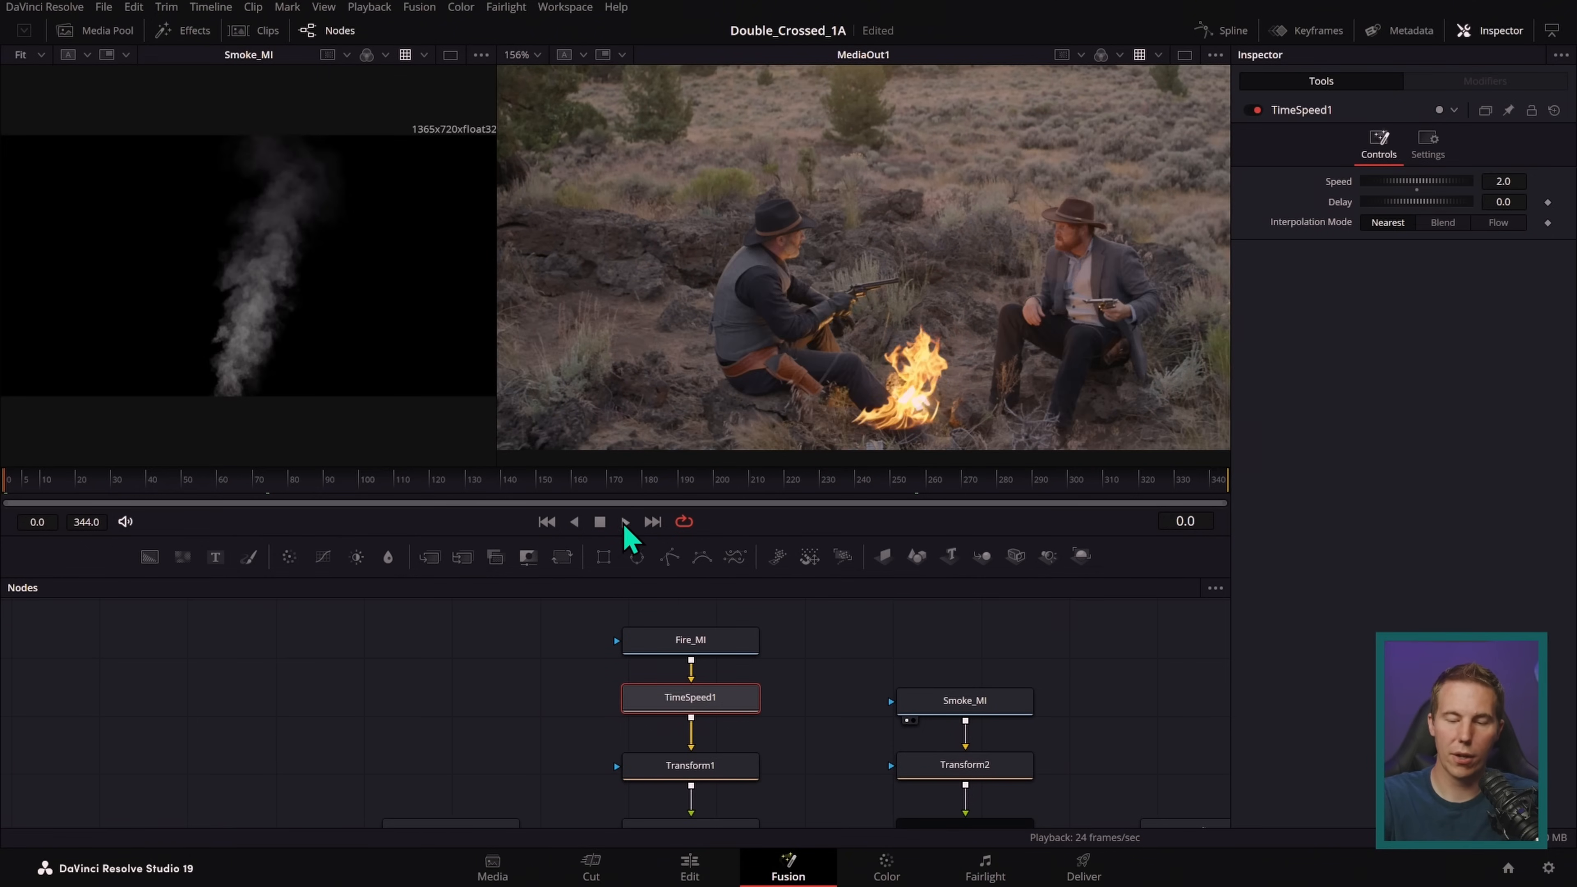
left_click(600, 522)
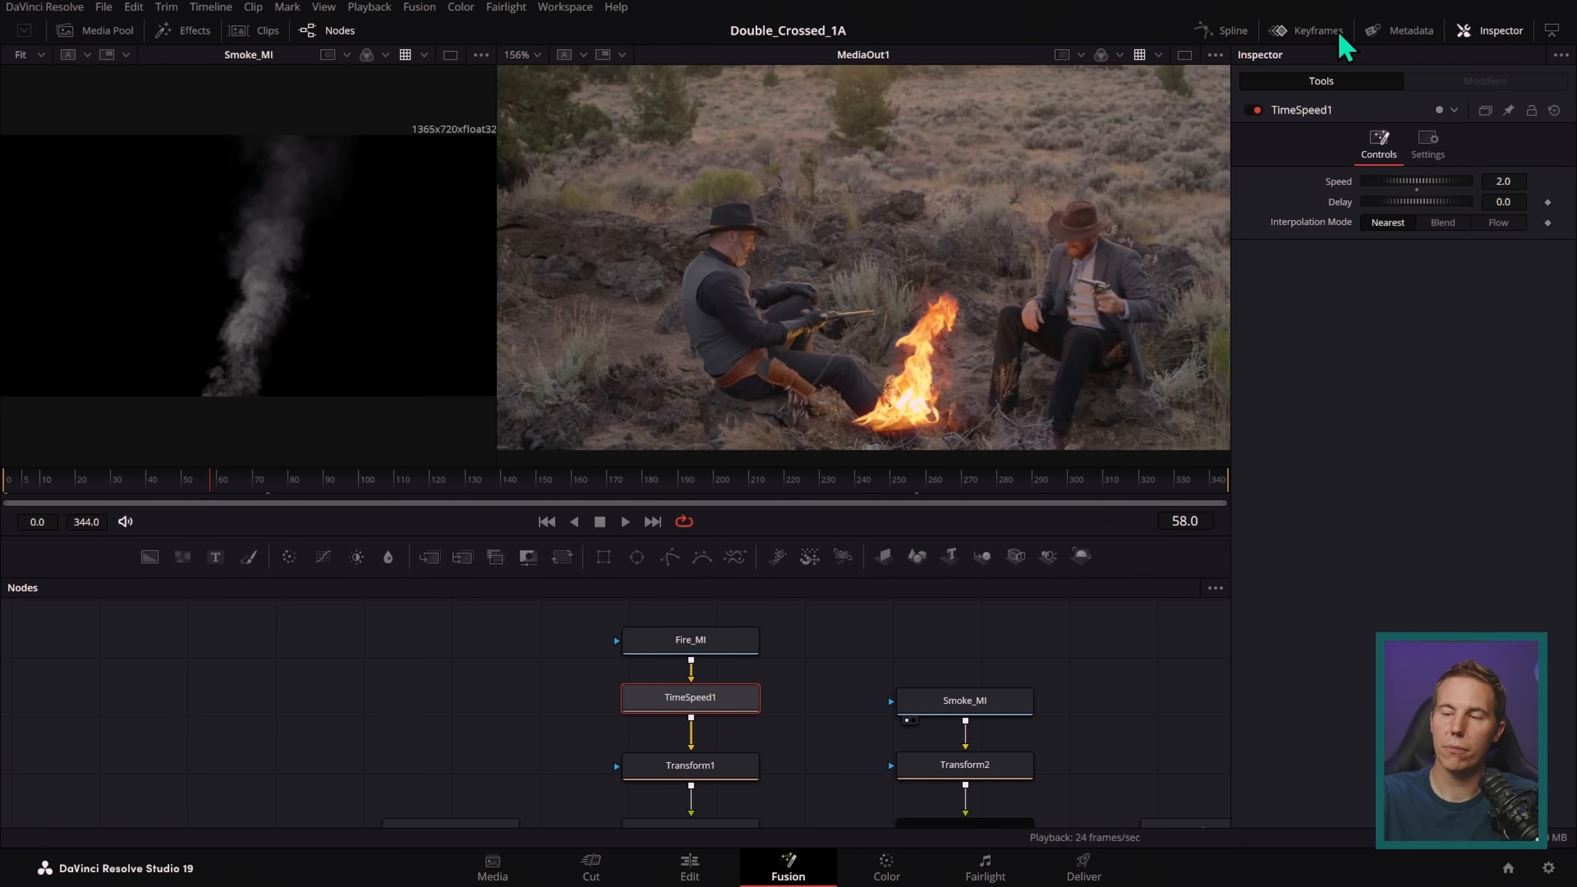
- In the Keyframes editor, slide the Fire_MI clip earlier so its global range is -179 to 1017, and close the editor
left_click(1318, 31)
left_click_drag(533, 693, 294, 682)
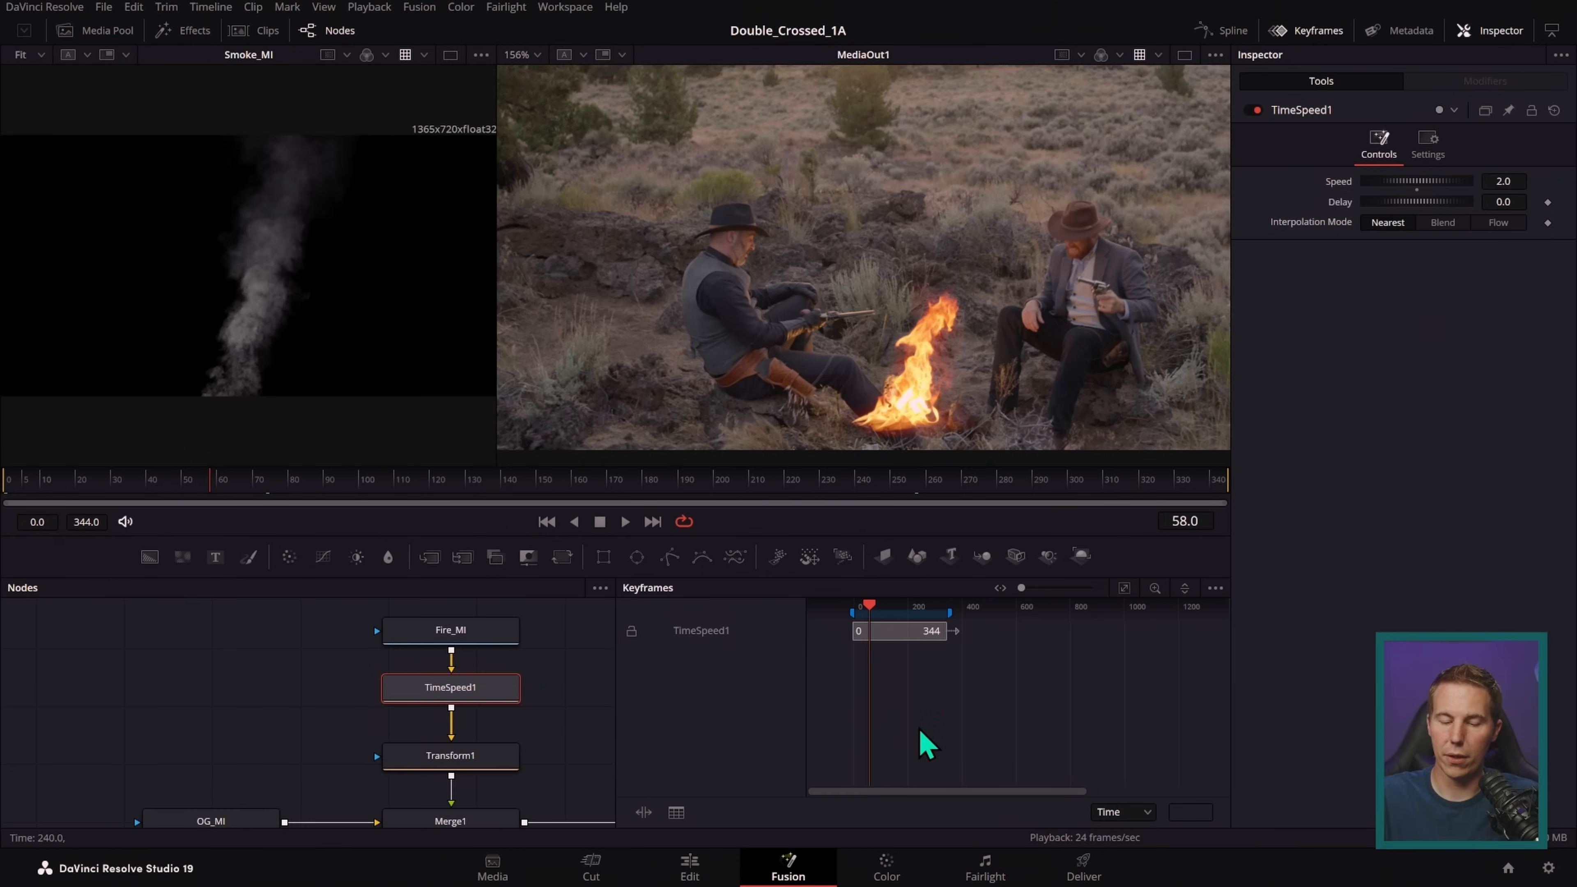
scroll(1222, 714, "down", 1)
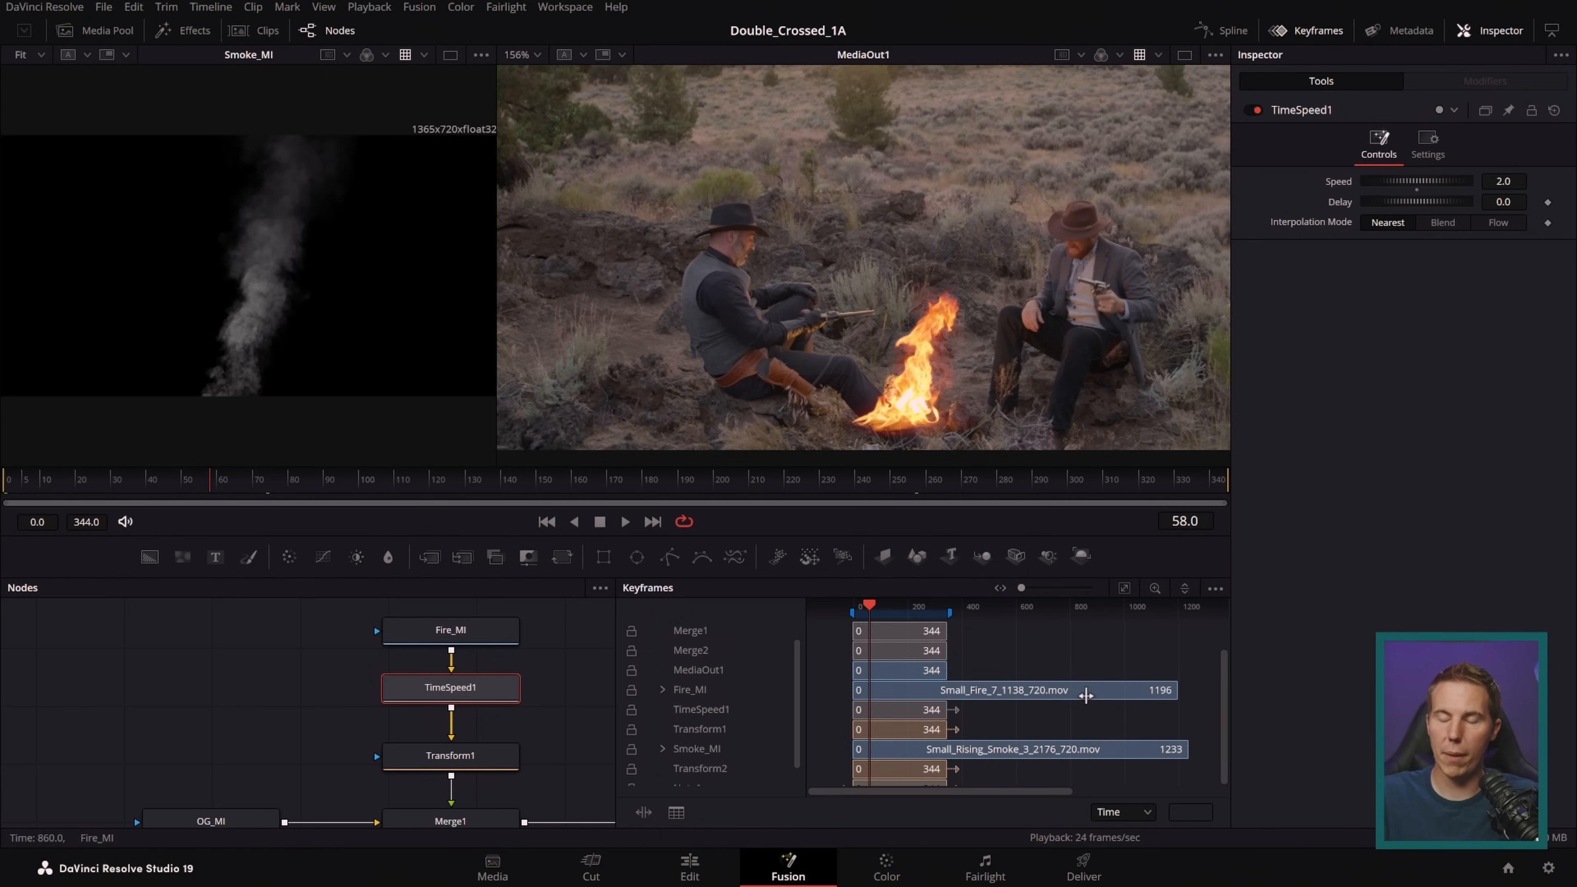
left_click_drag(1101, 690, 1012, 696)
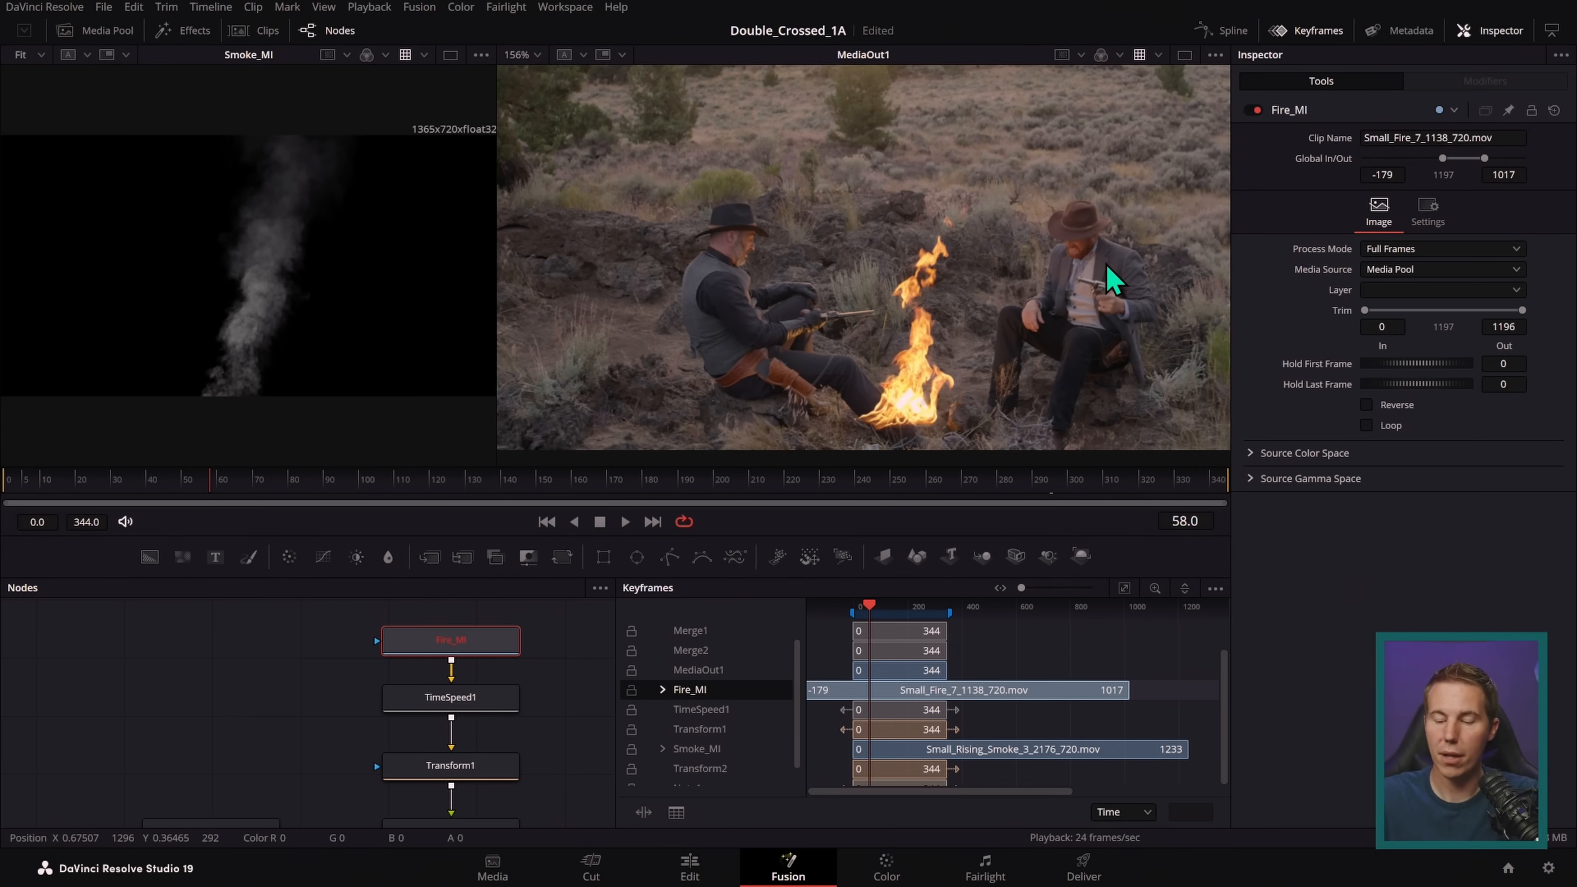
left_click(1307, 32)
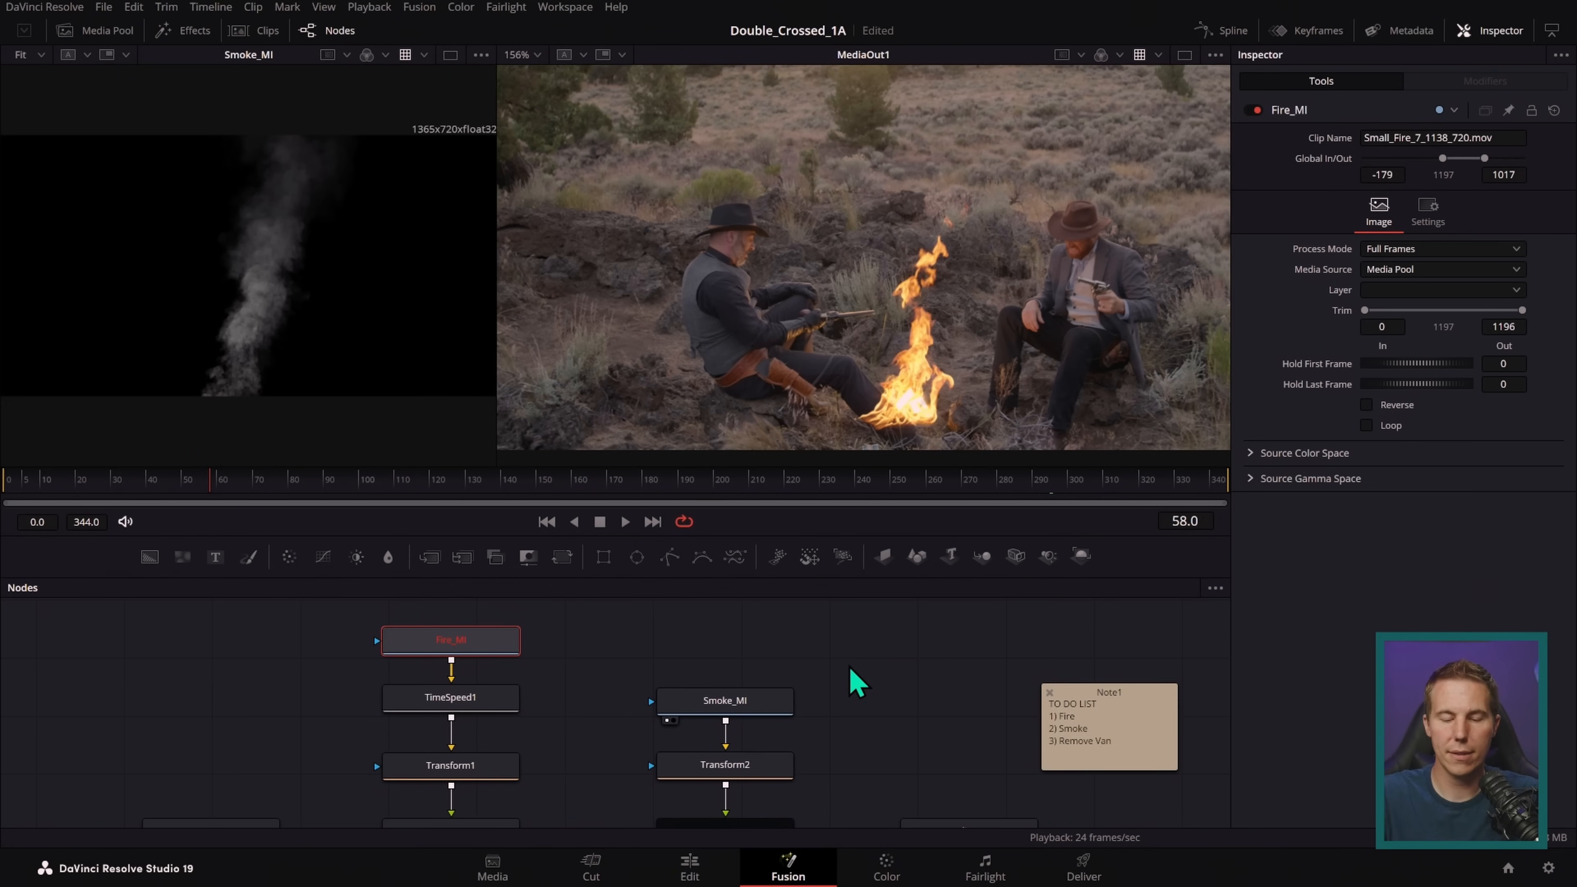
- Examine the retimed fire around frames 239 to 290 and again from the first frame, stopping at frame 63
left_click_drag(571, 497, 8, 500)
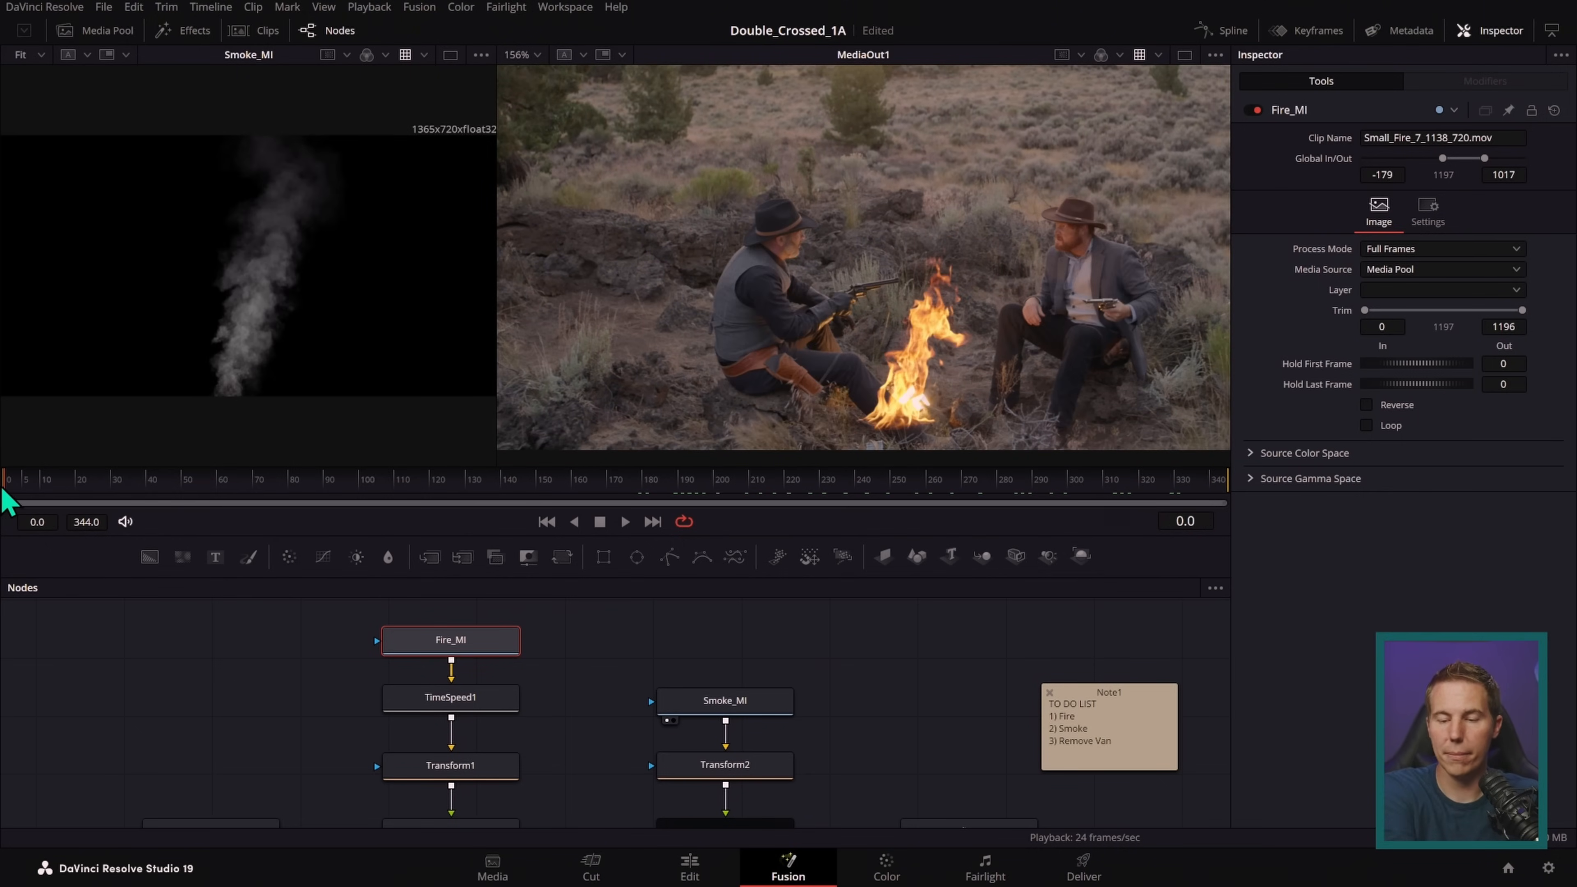
left_click(877, 506)
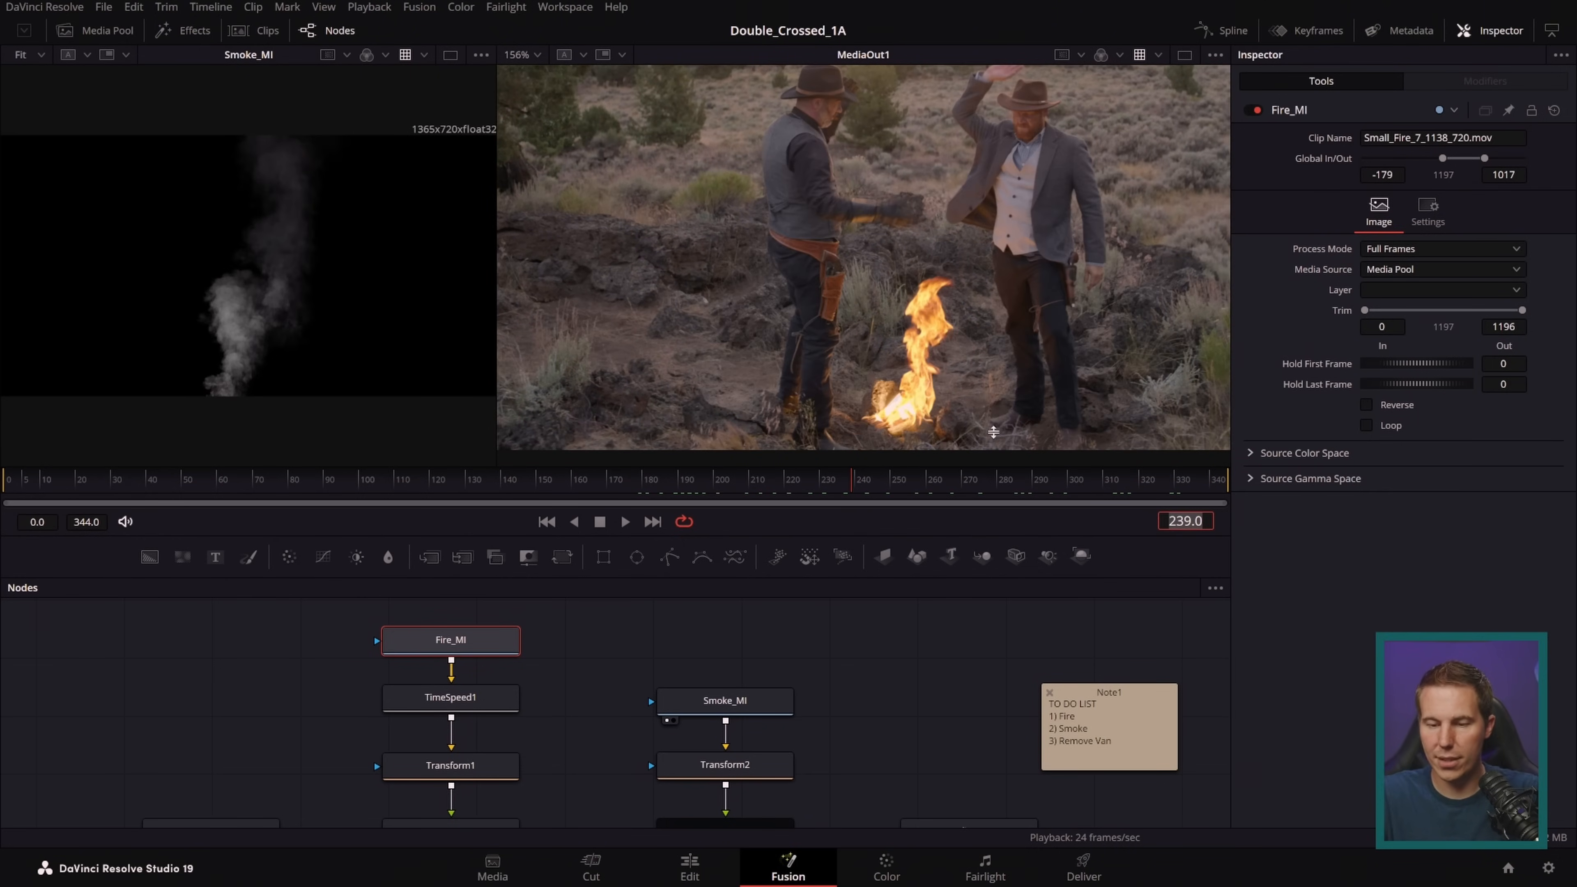
left_click(624, 522)
left_click(601, 525)
scroll(916, 645, "down", 3)
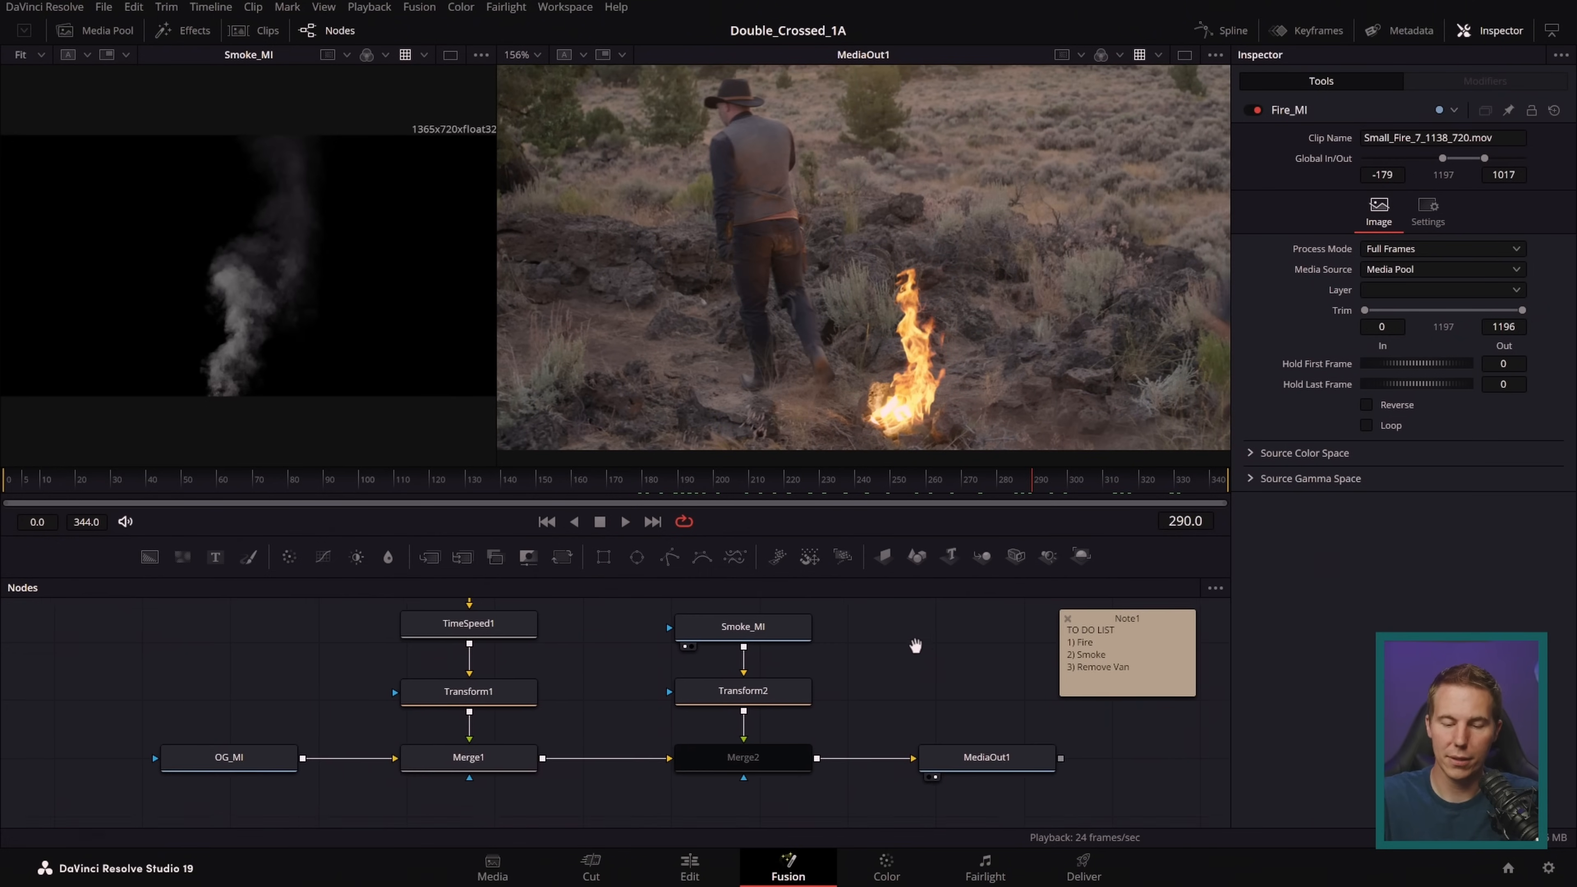
scroll(925, 672, "up", 2)
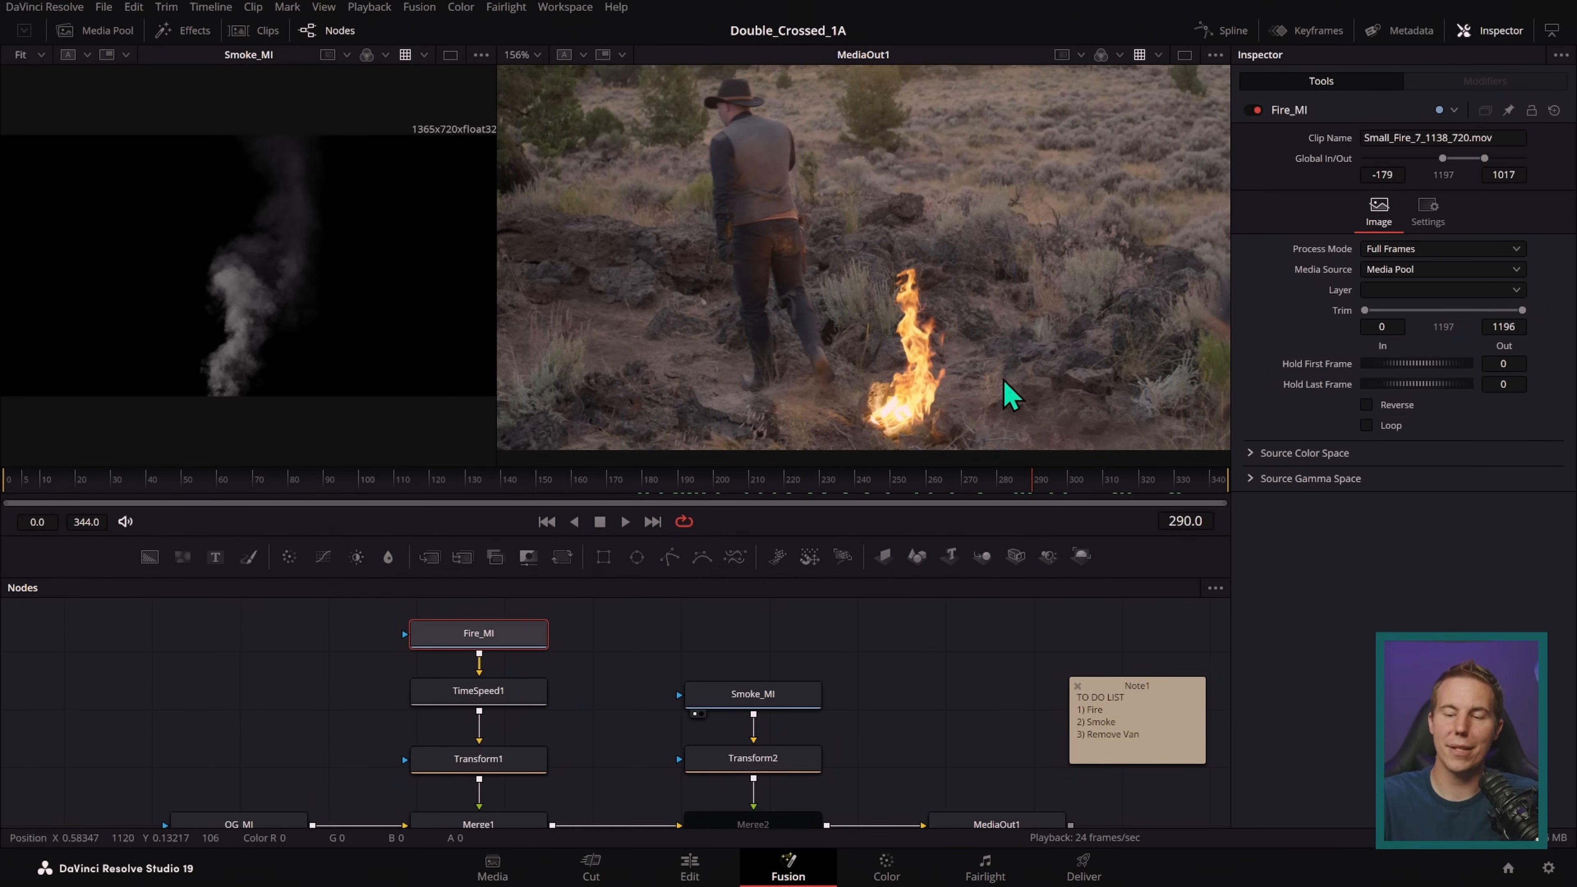
scroll(989, 386, "down", 3)
left_click(547, 523)
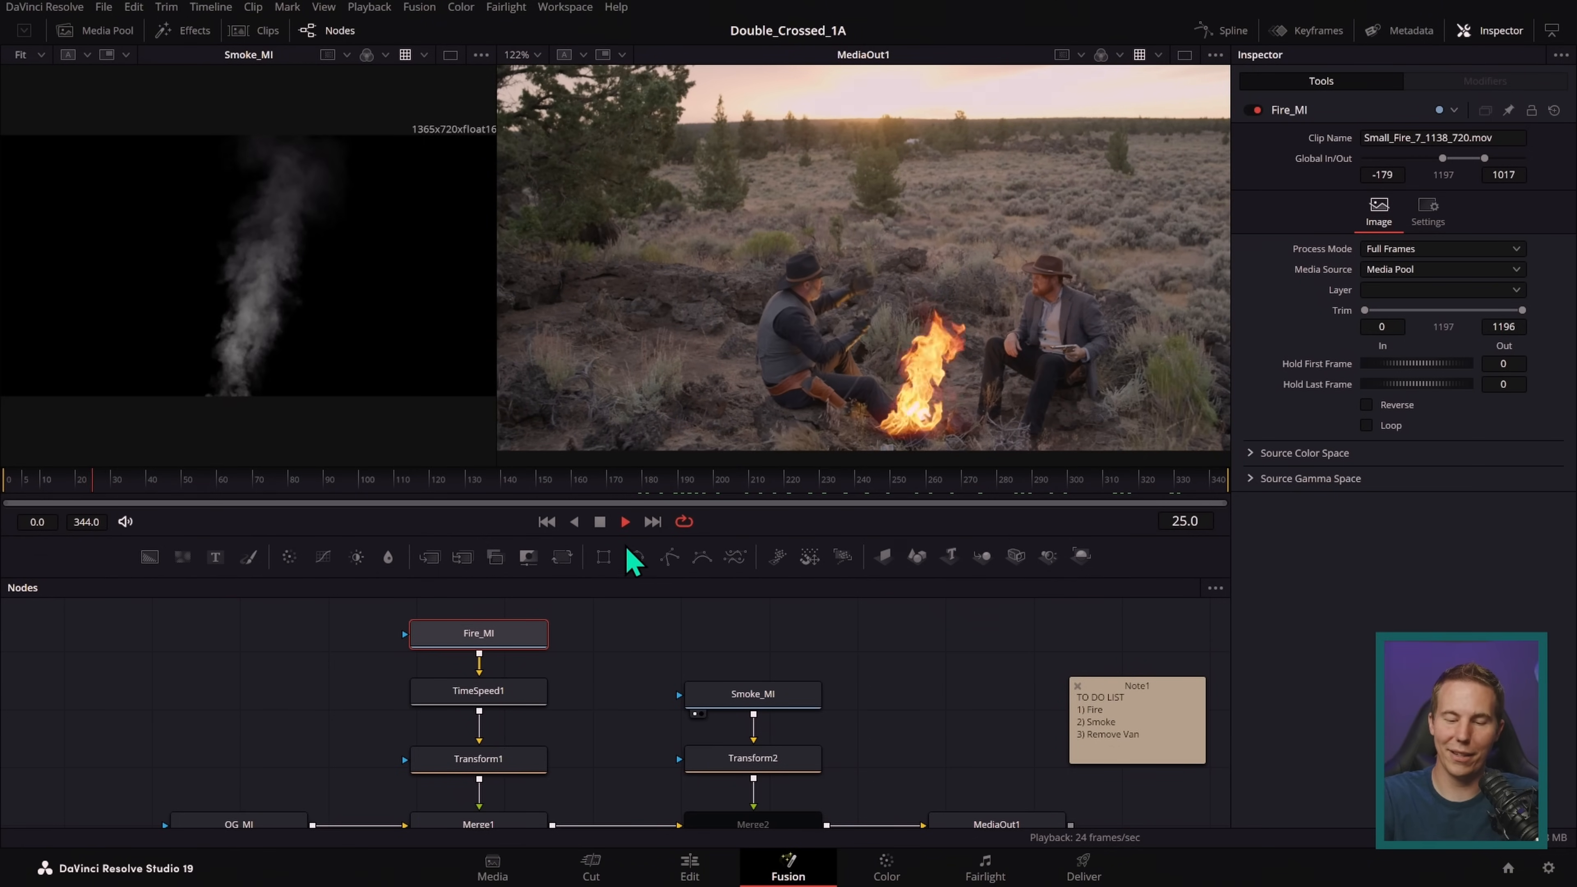
left_click(600, 523)
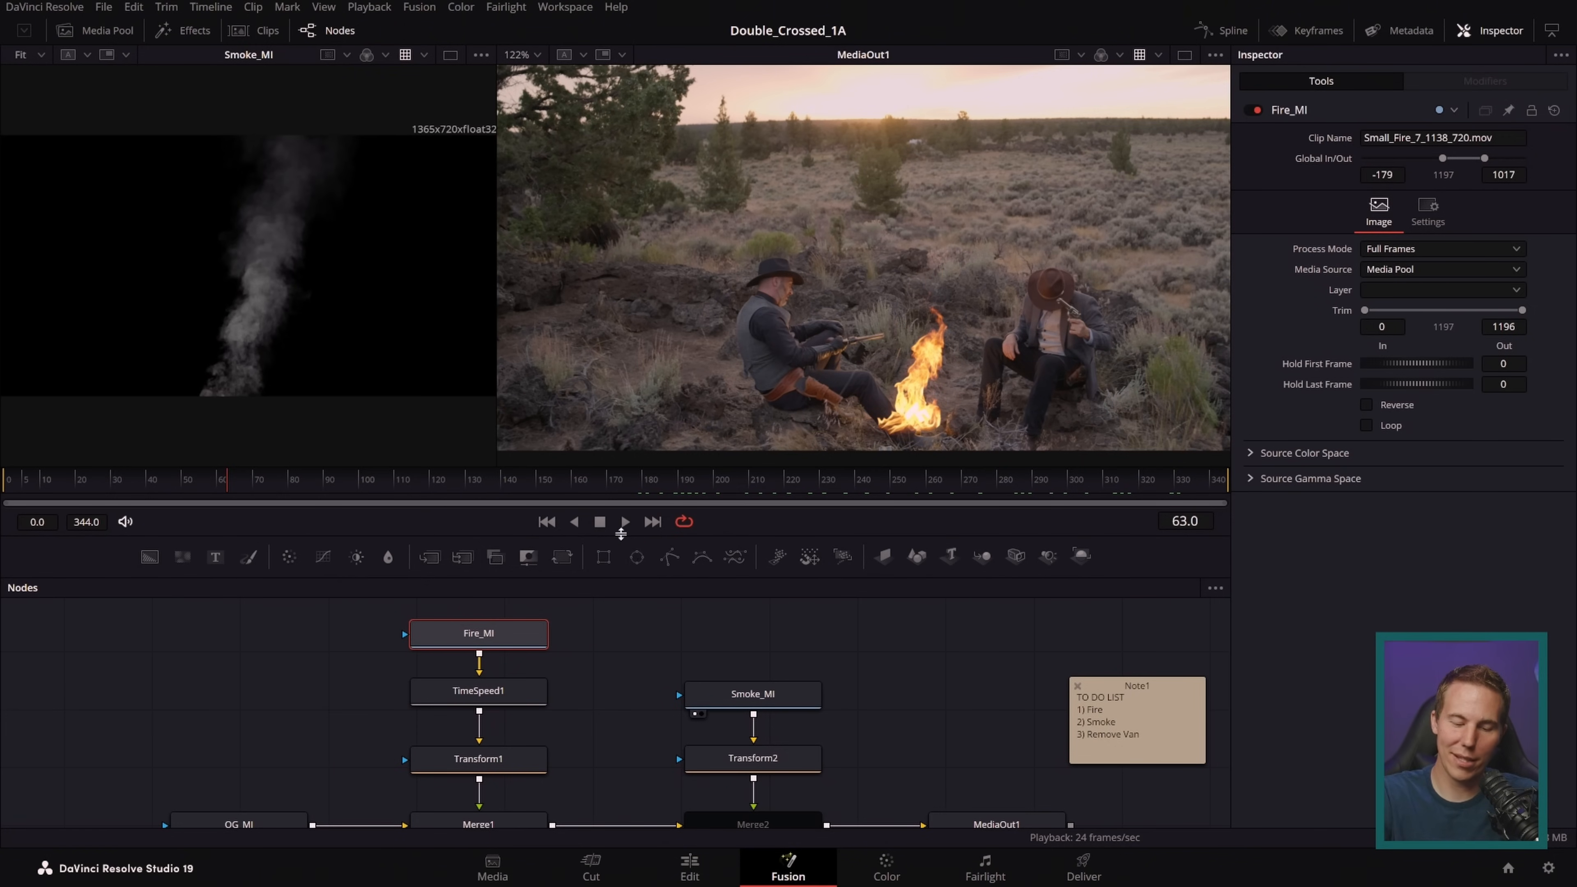
- Lower the fire with Transform1 to a Center Y of about 0.16 and set its size to about 0.66
scroll(899, 715, "down", 2)
scroll(899, 714, "left", 2)
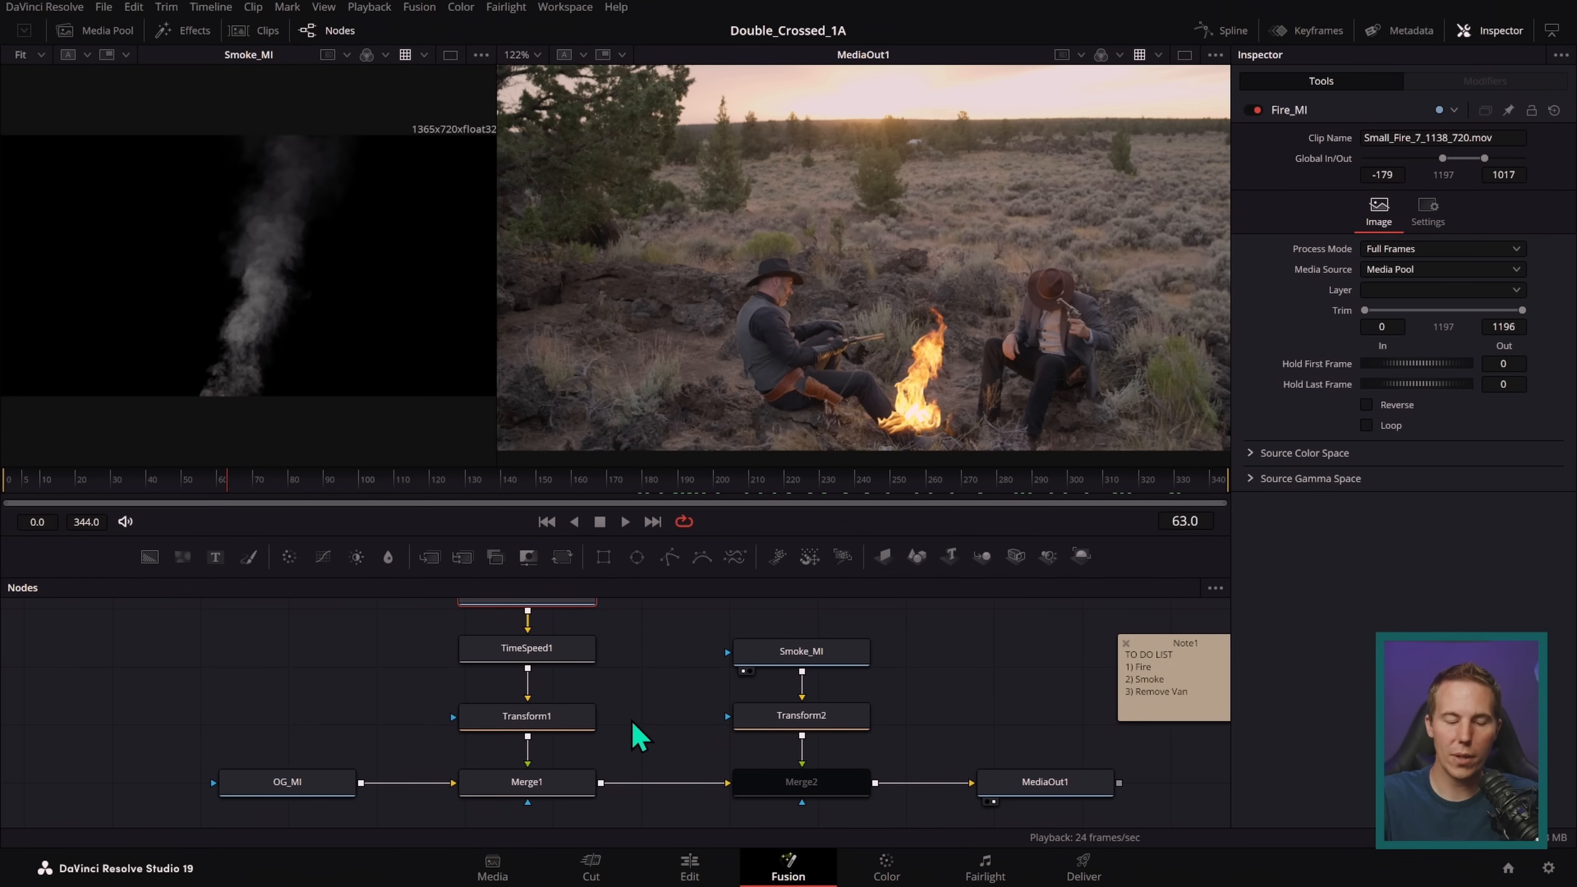
left_click(567, 724)
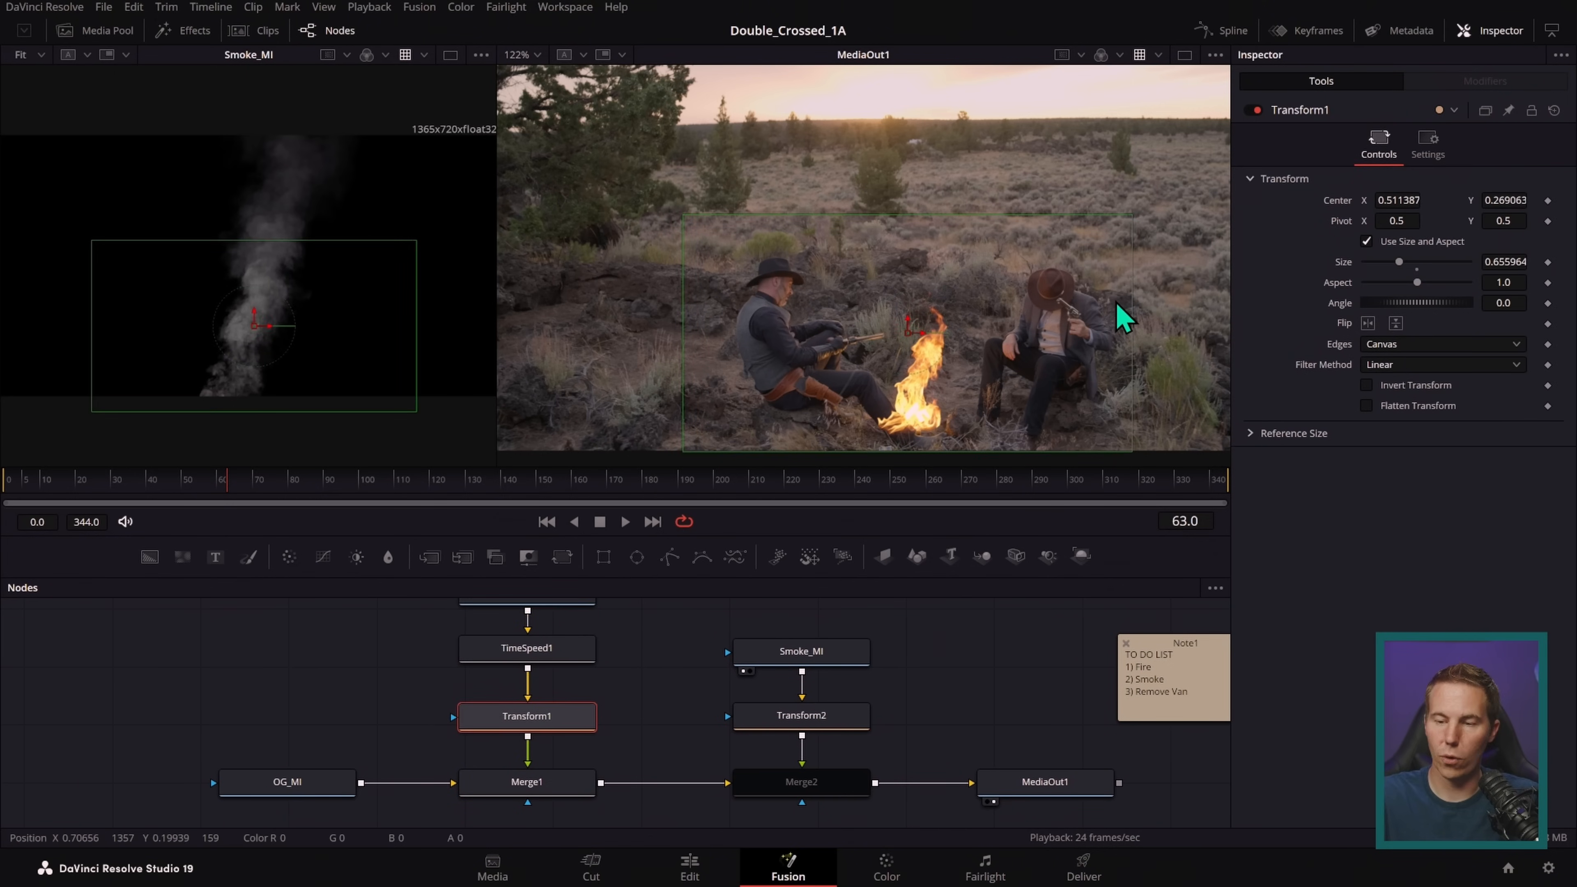
mouse_move(1131, 217)
left_mouse_down()
mouse_move(1102, 254)
mouse_move(1136, 224)
left_mouse_up()
left_click_drag(911, 331, 911, 388)
scroll(1063, 395, "down", 2)
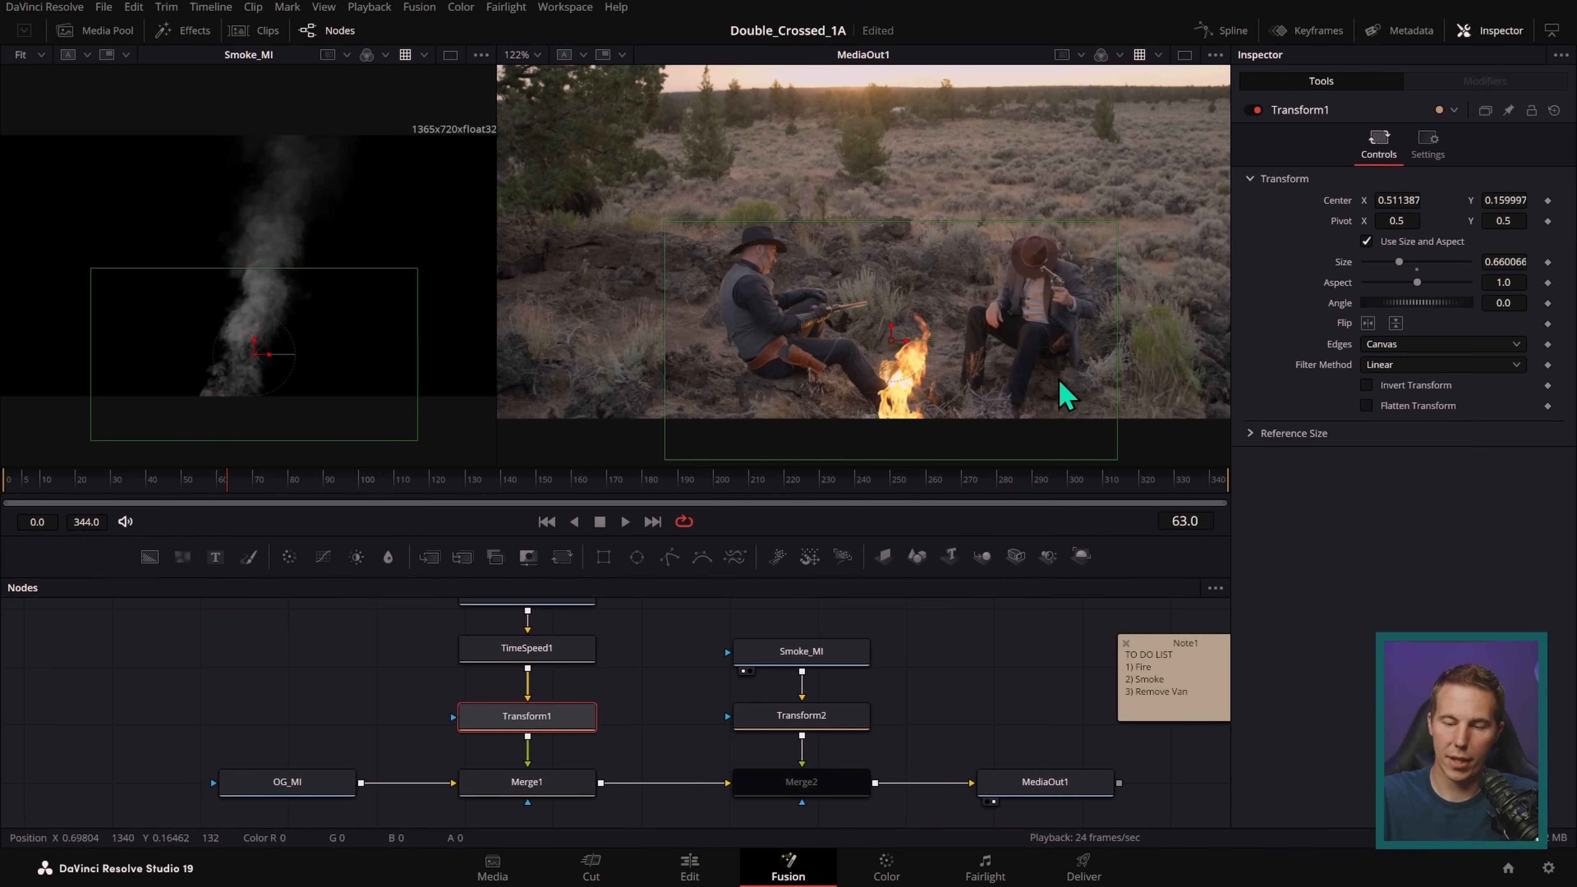
- Inspect the lowered fire up close and play the shot from the first frame to frame 139
left_click(900, 638)
scroll(1074, 353, "up", 3)
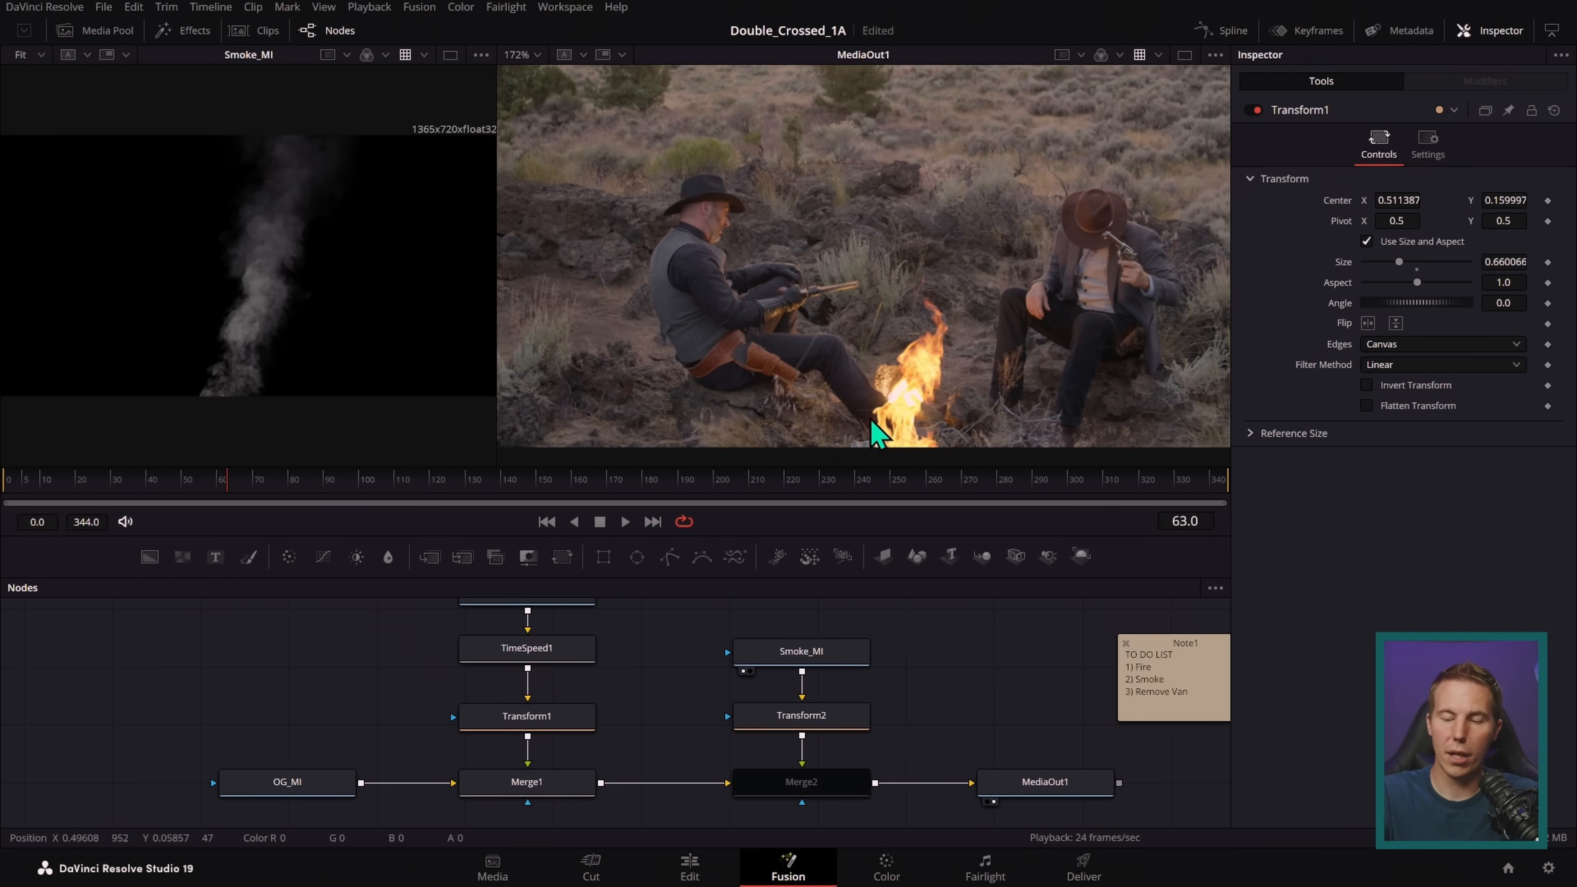
left_click_drag(1133, 215, 1139, 258)
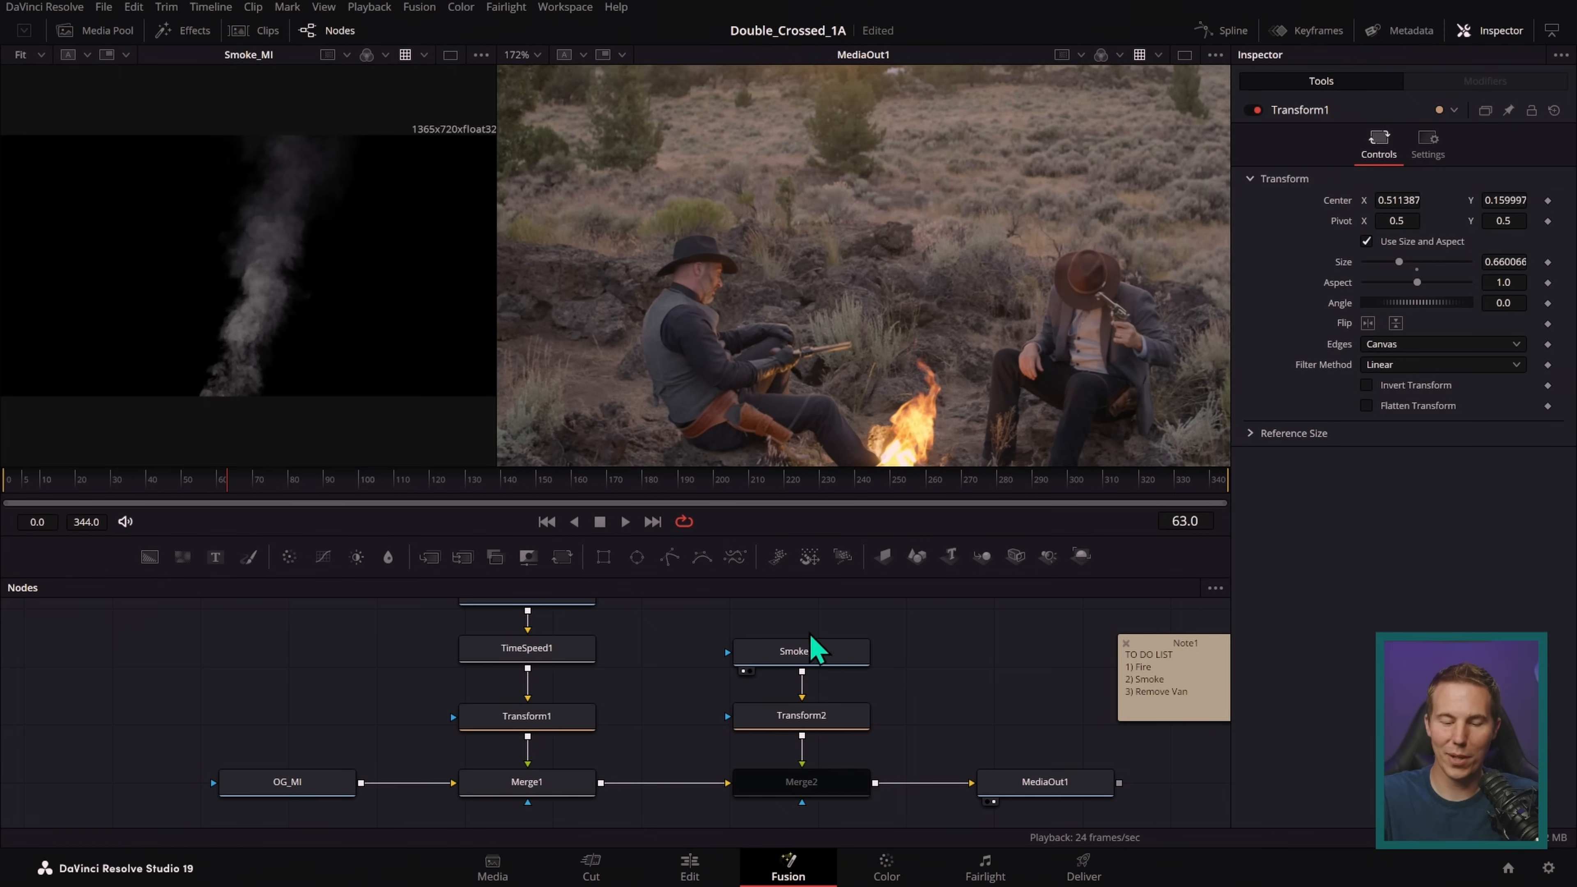
left_click(546, 521)
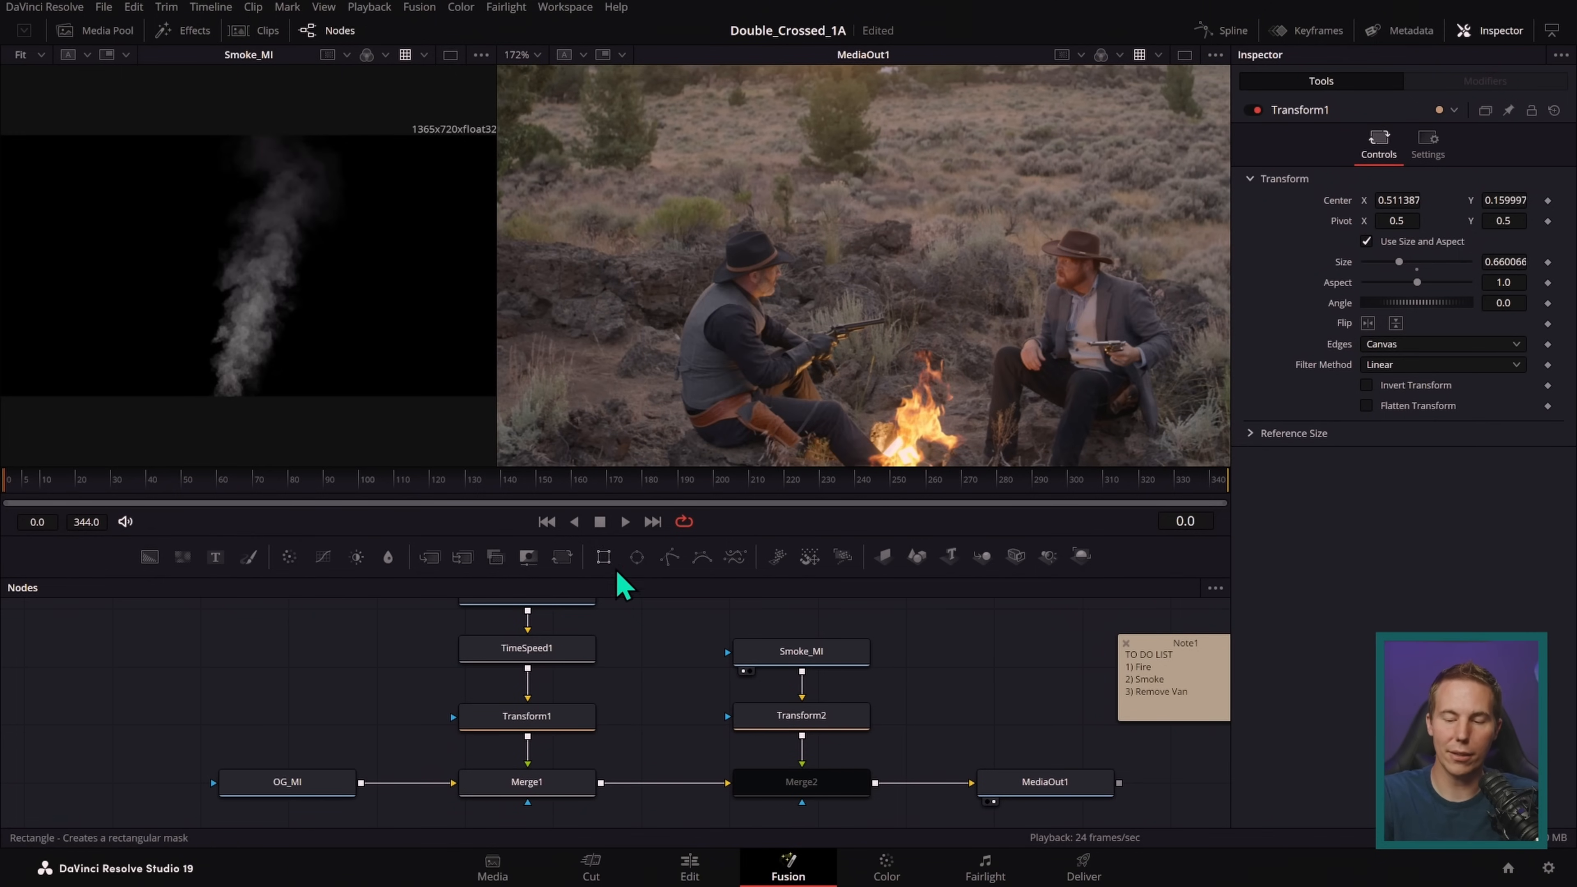
left_click(626, 524)
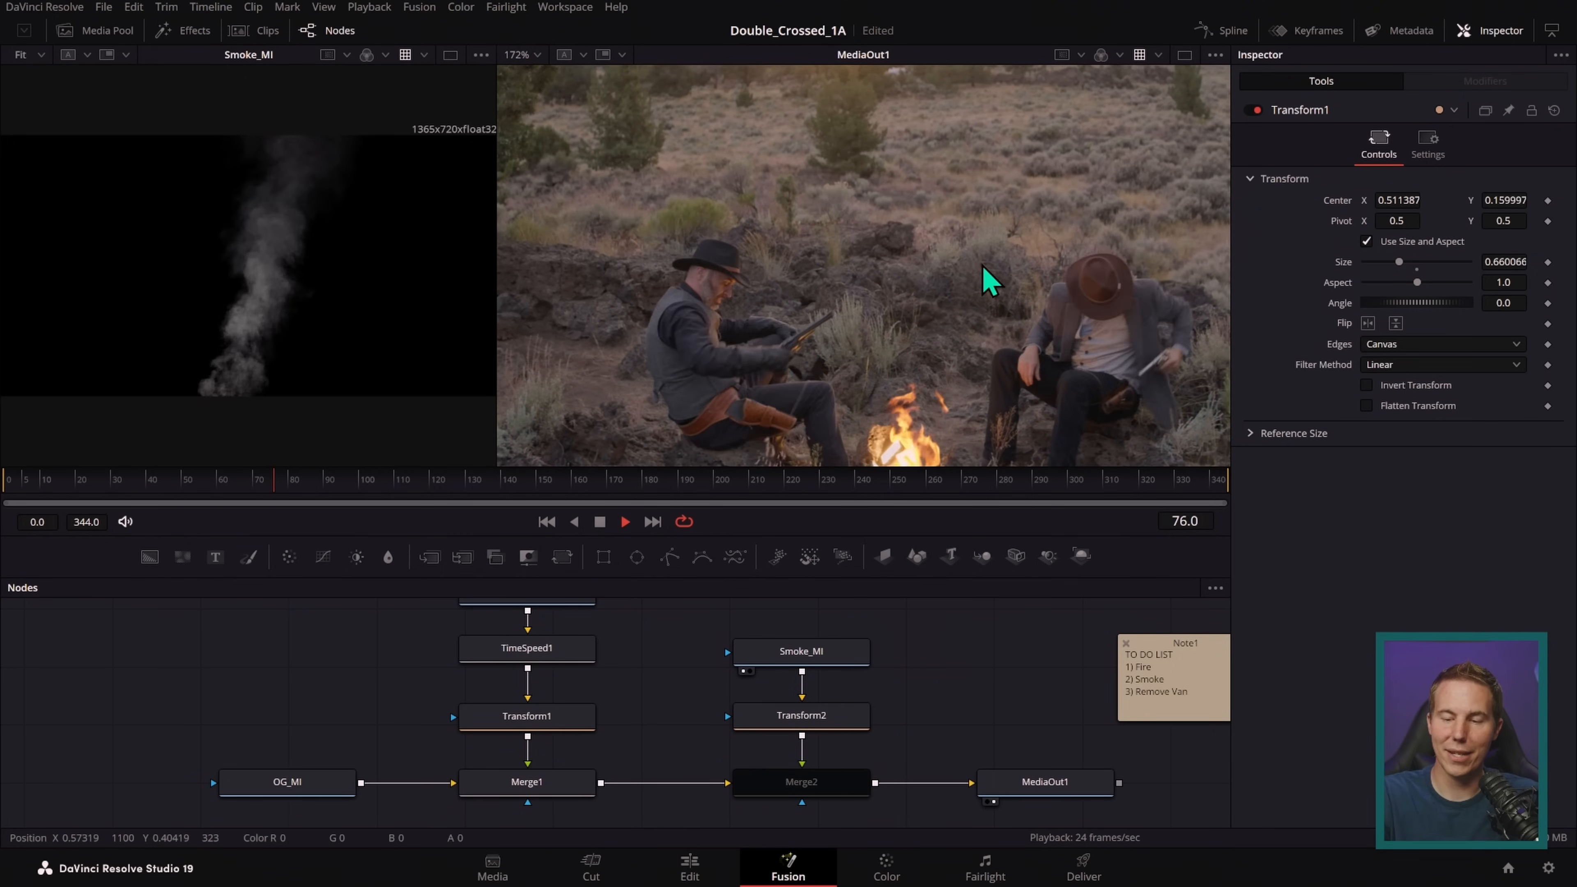
key("space")
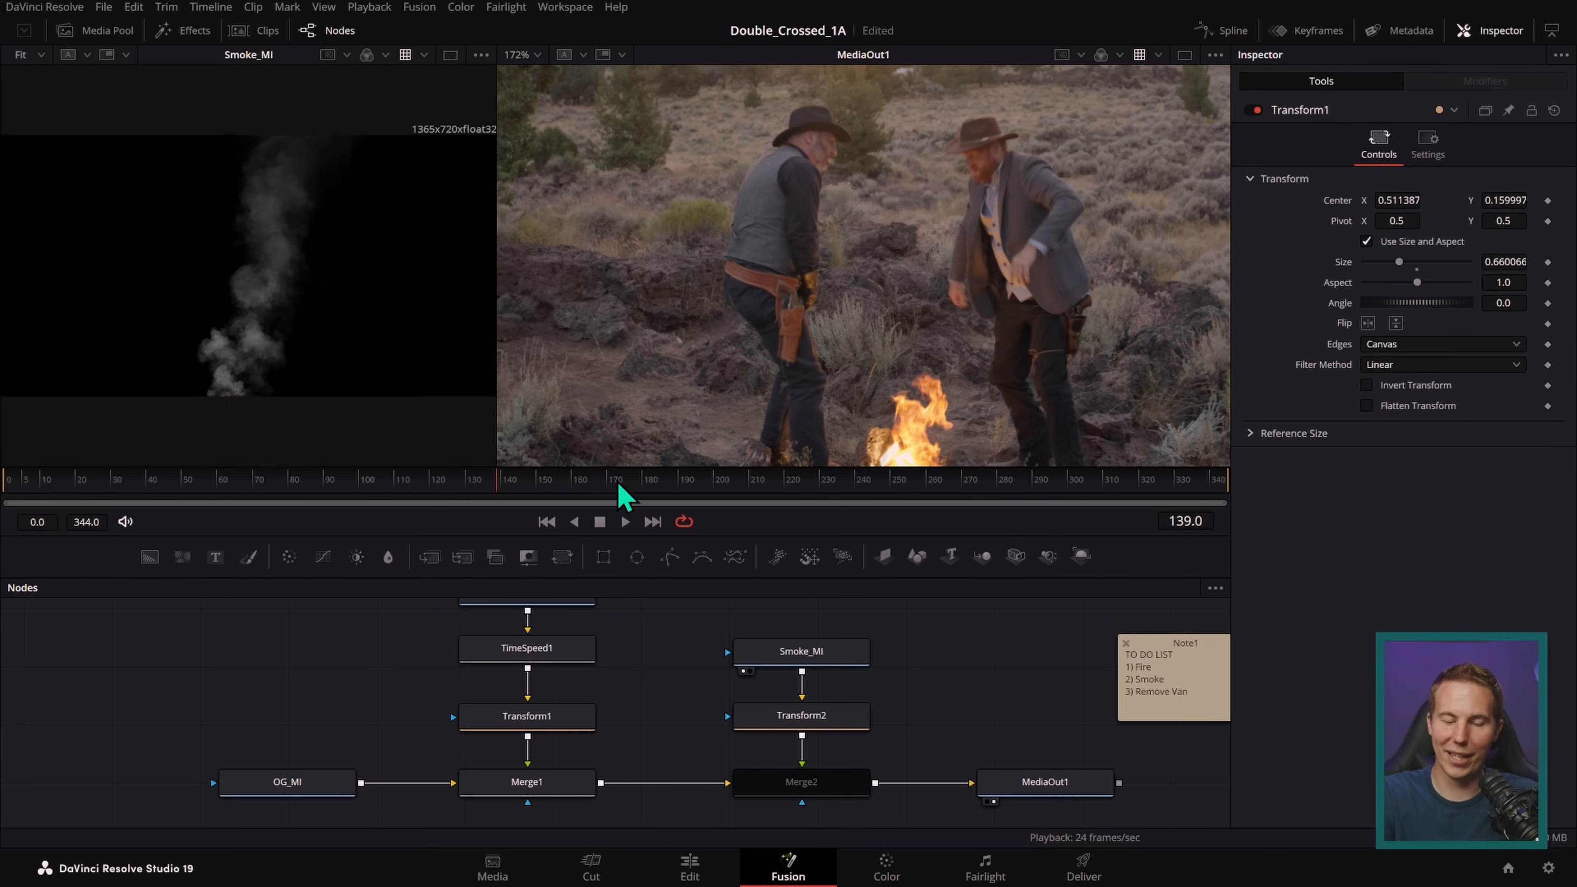
- At frame 189, shrink the fire in Transform1 to a size of about 0.547 and move its center to about X 0.507, Y 0.128
left_click_drag(619, 486, 676, 505)
scroll(1031, 342, "down", 3)
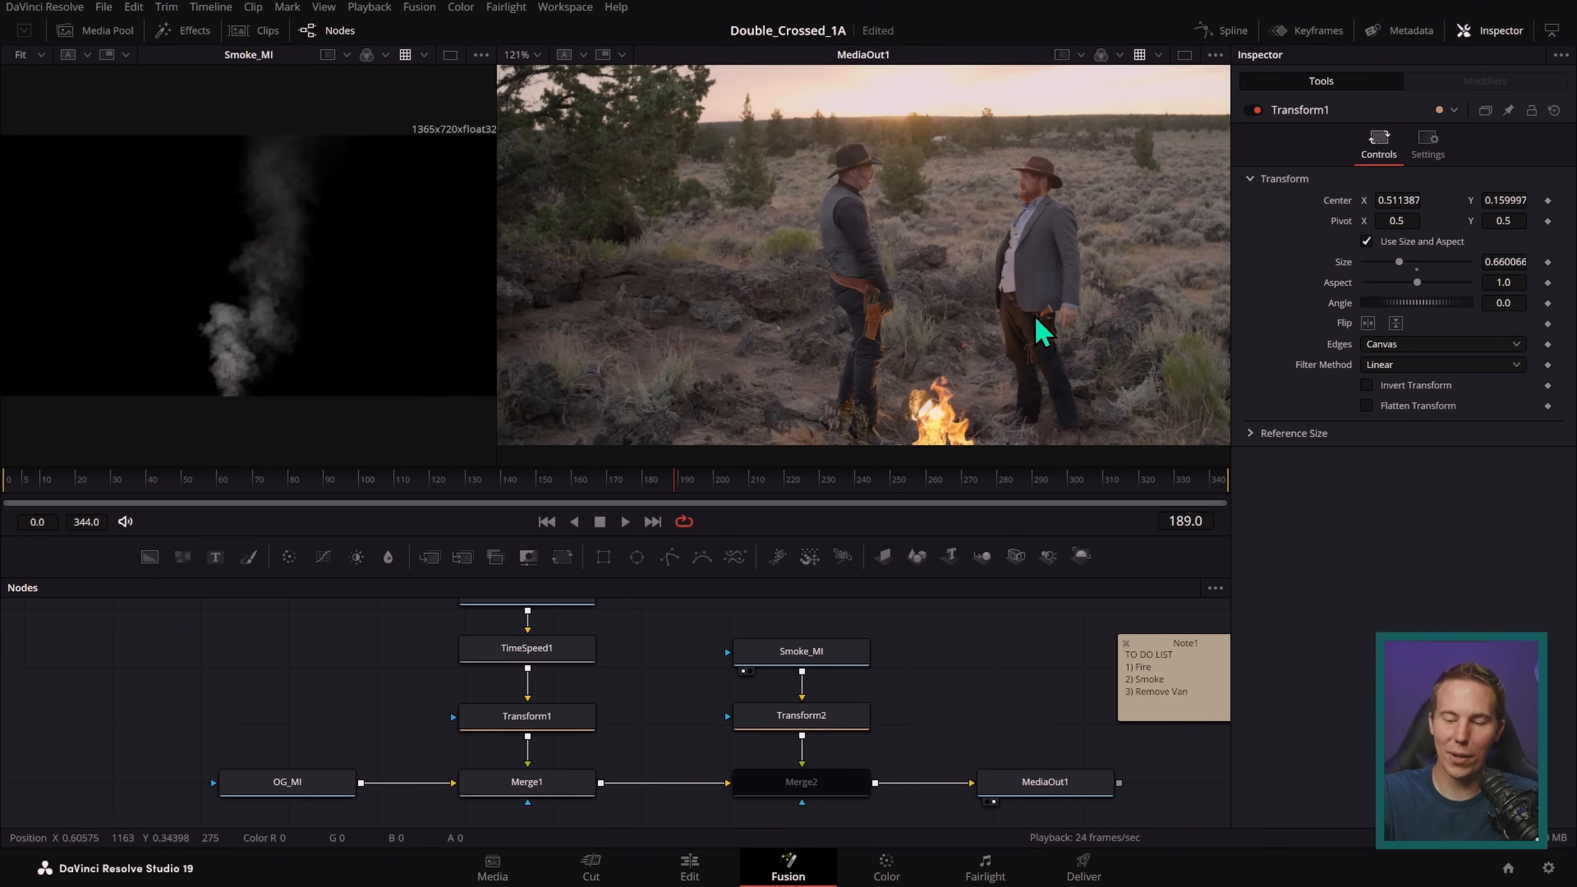
left_click(571, 722)
left_click_drag(1396, 261, 1392, 262)
left_click_drag(1112, 283, 1112, 288)
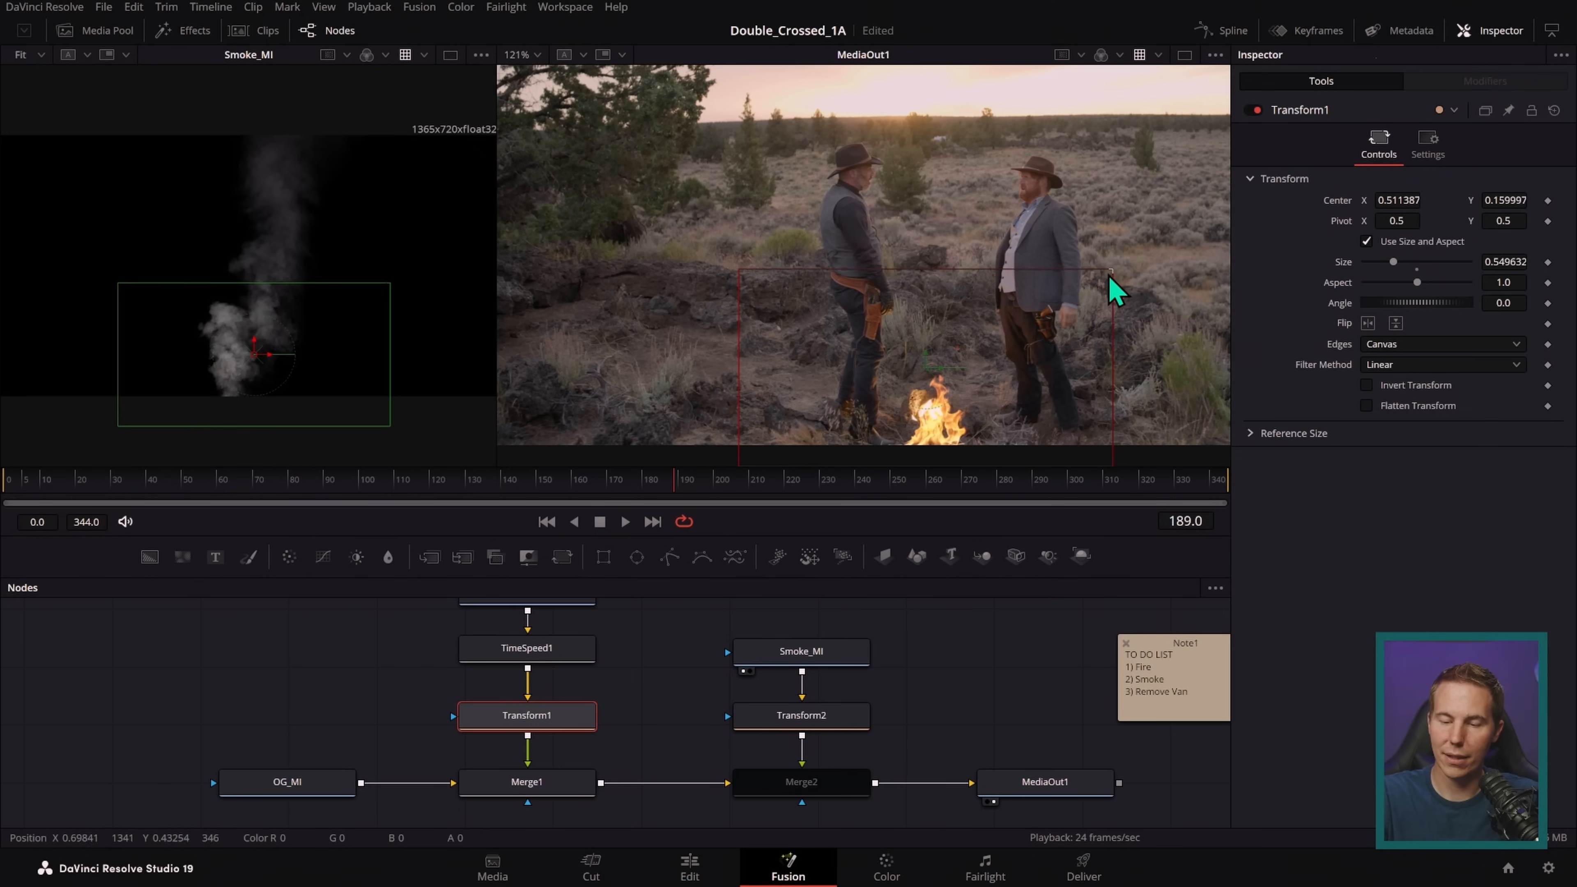
left_click_drag(928, 361, 923, 378)
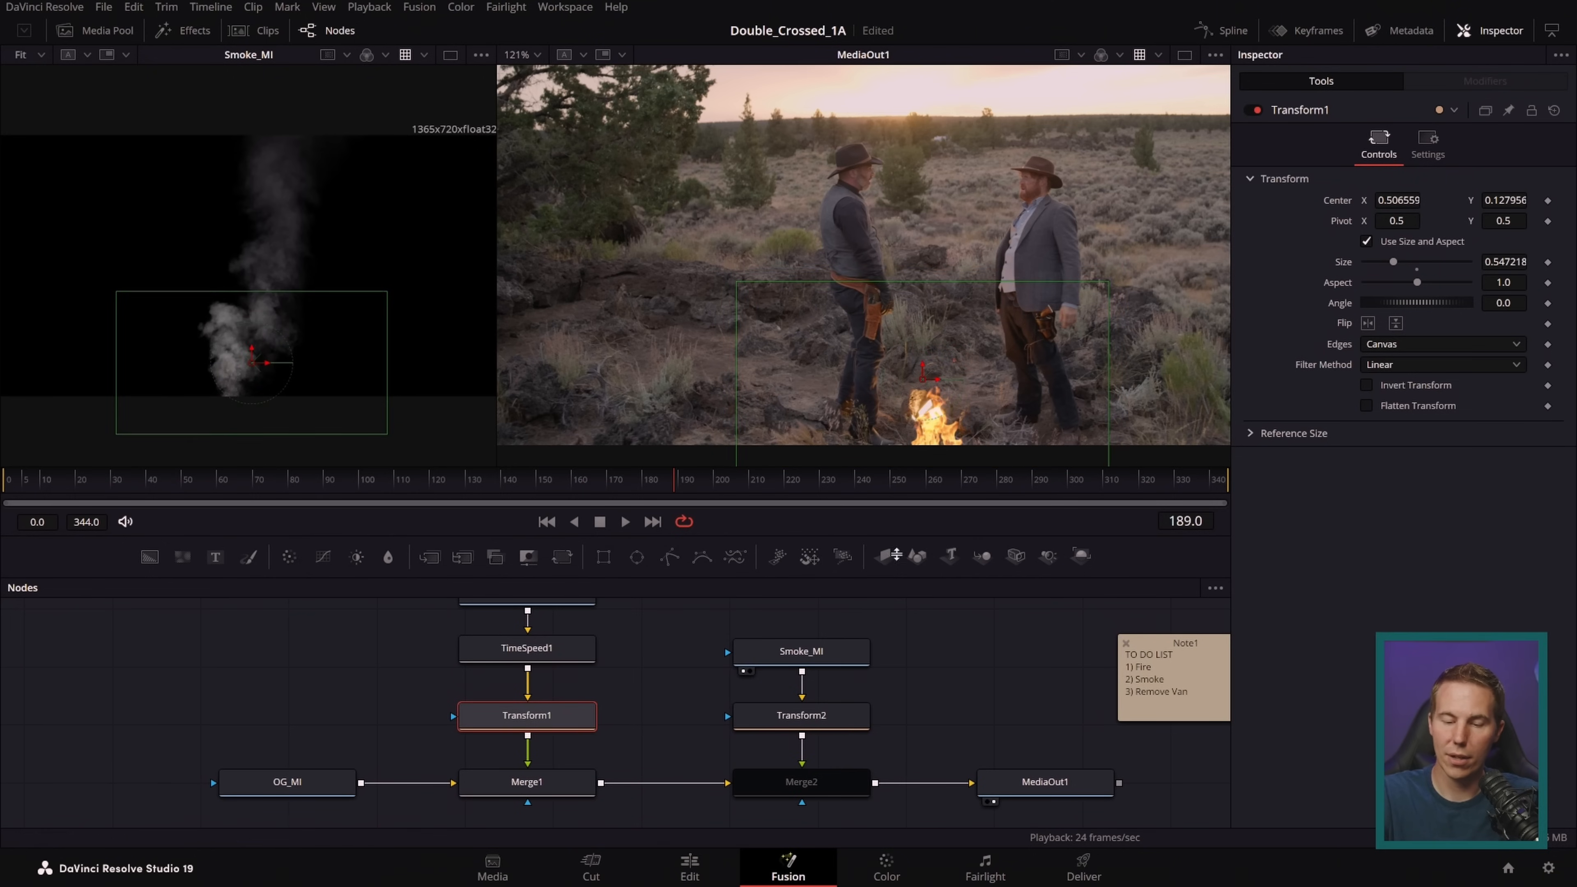
- Play the shot through with the smaller fire, then inspect the flame base up close around frames 52 to 91
left_click(910, 620)
left_click(625, 522)
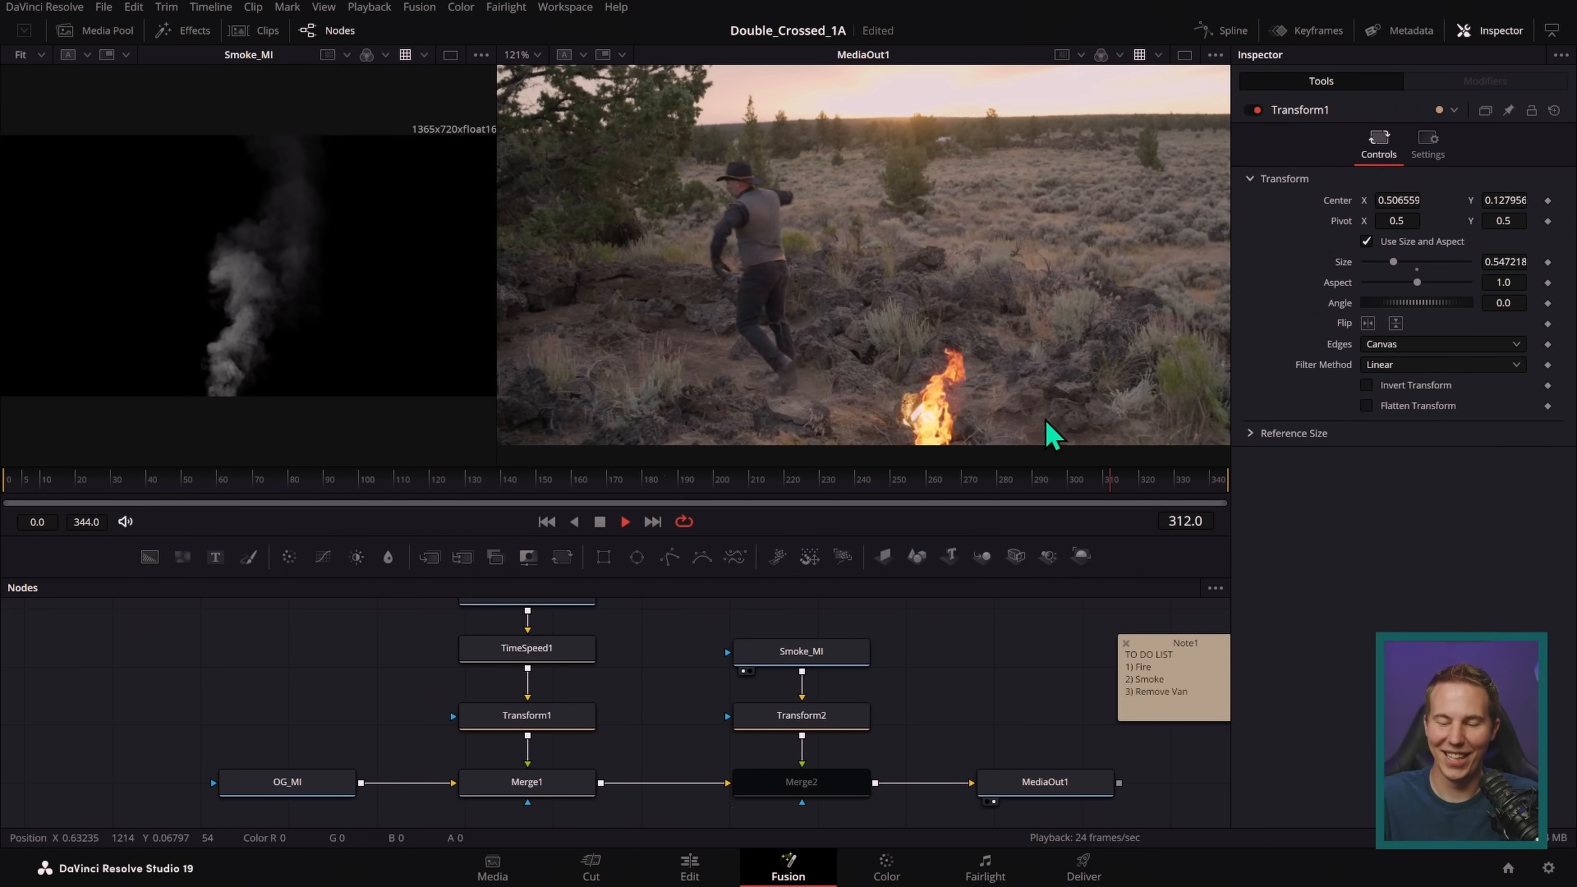
left_click(599, 522)
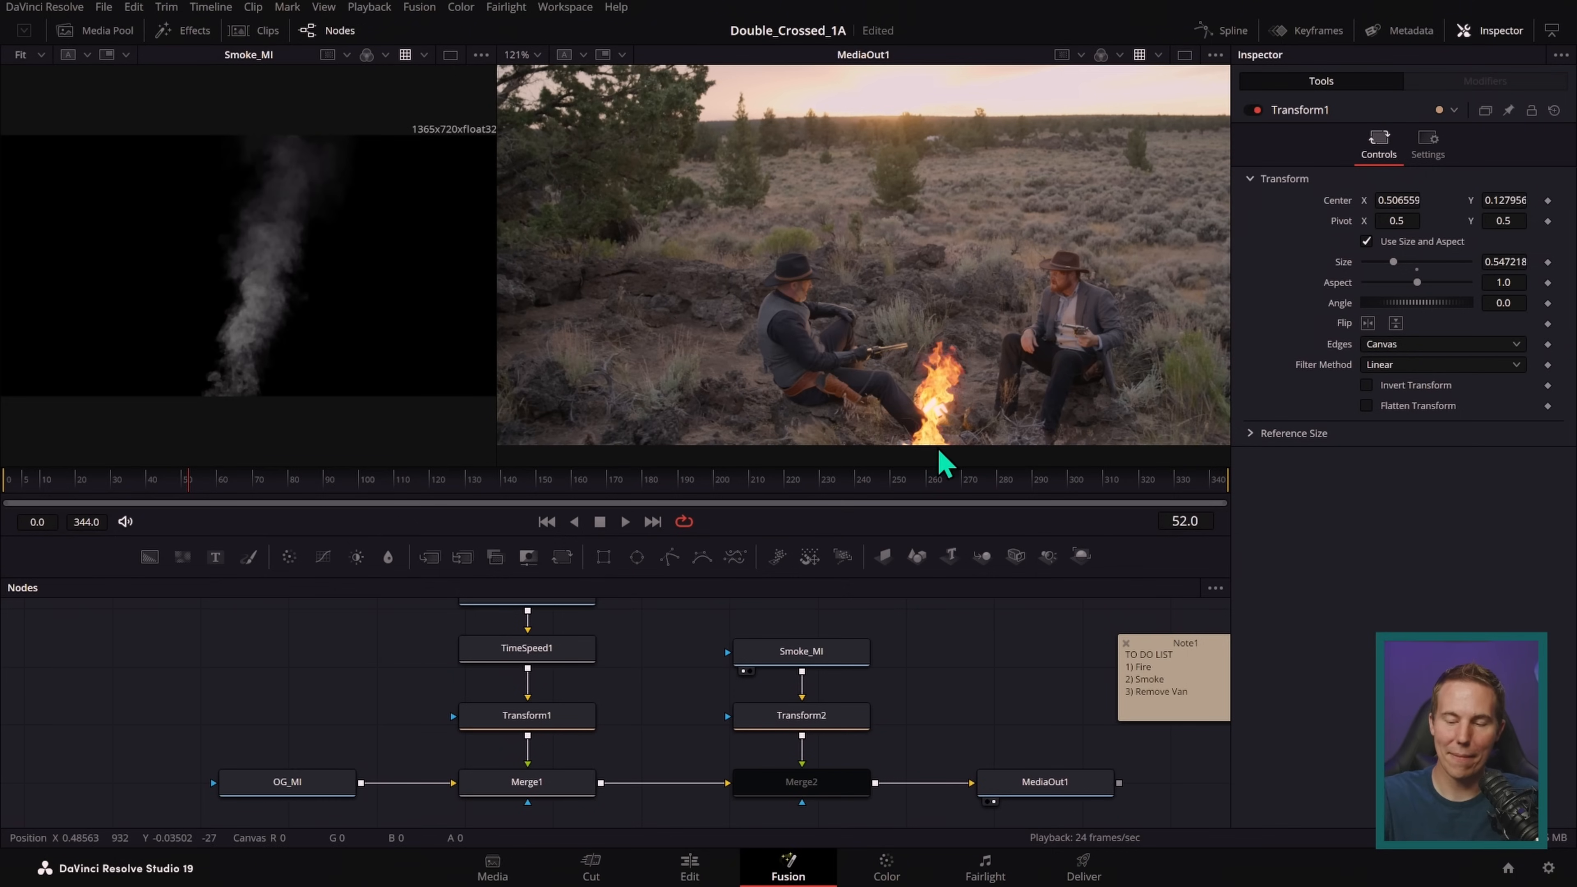
scroll(1056, 342, "up", 5)
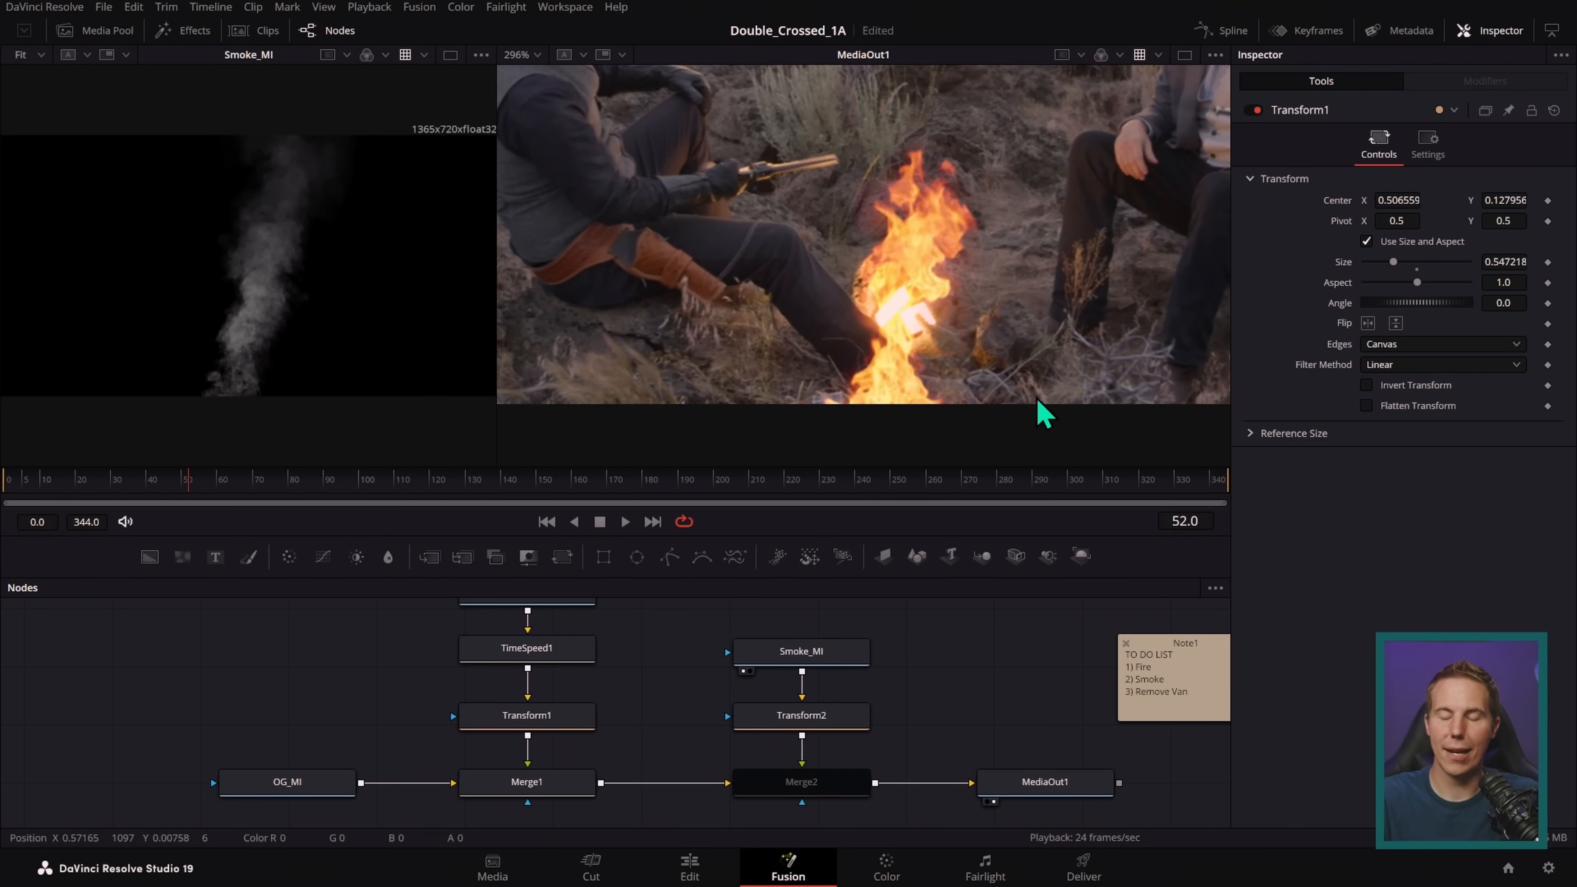
left_click_drag(267, 492, 334, 504)
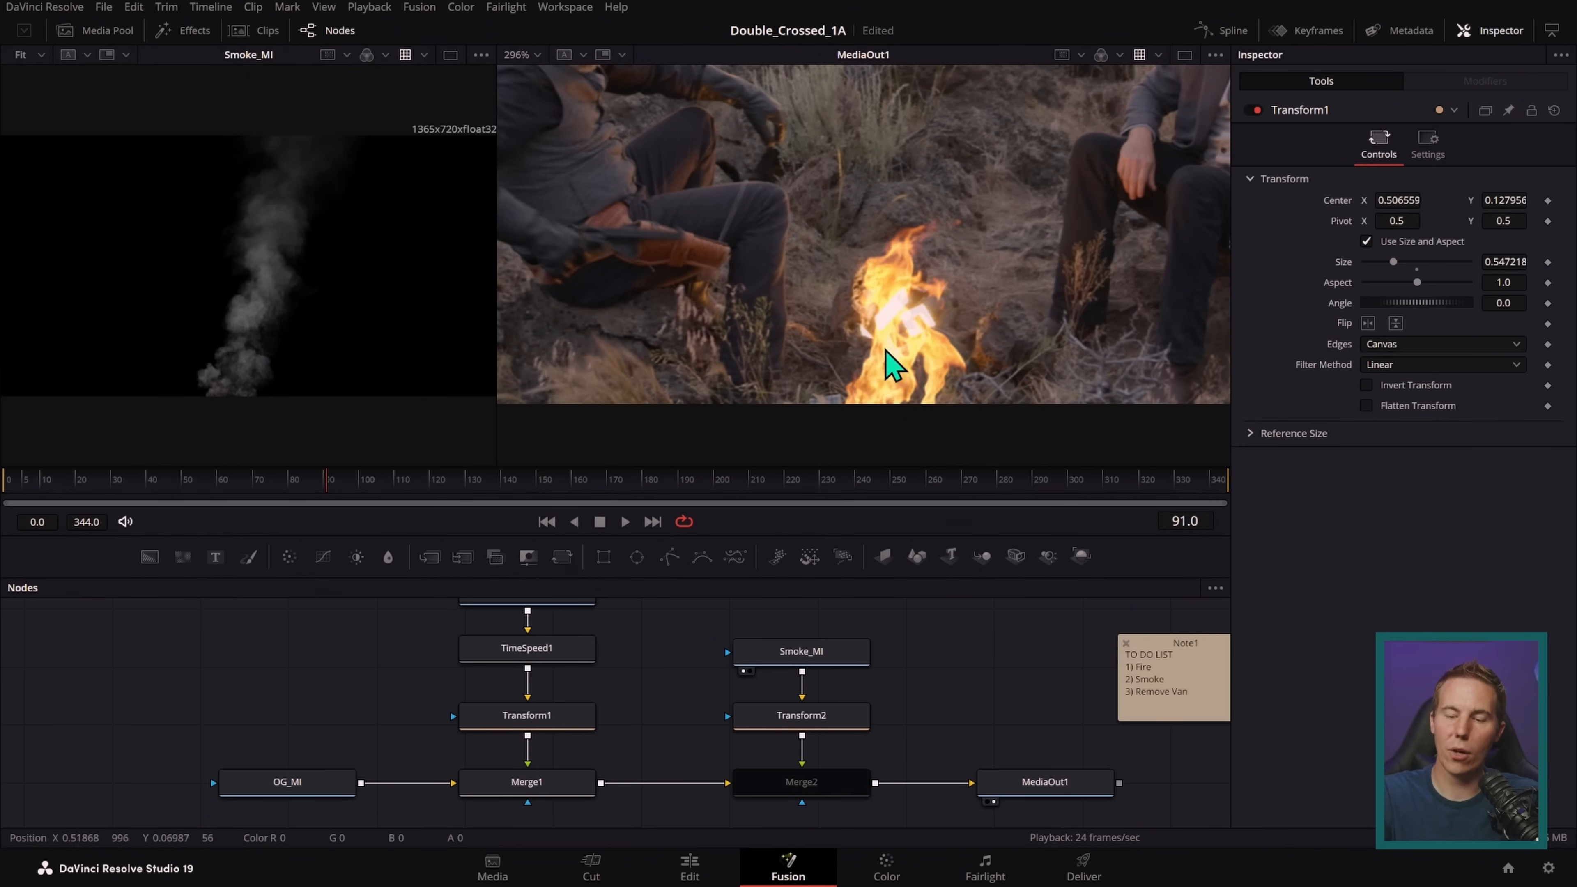
- Turn Merge1 off to examine the practical light beneath the fire up close at frame 91, then turn it back on
left_click(525, 784)
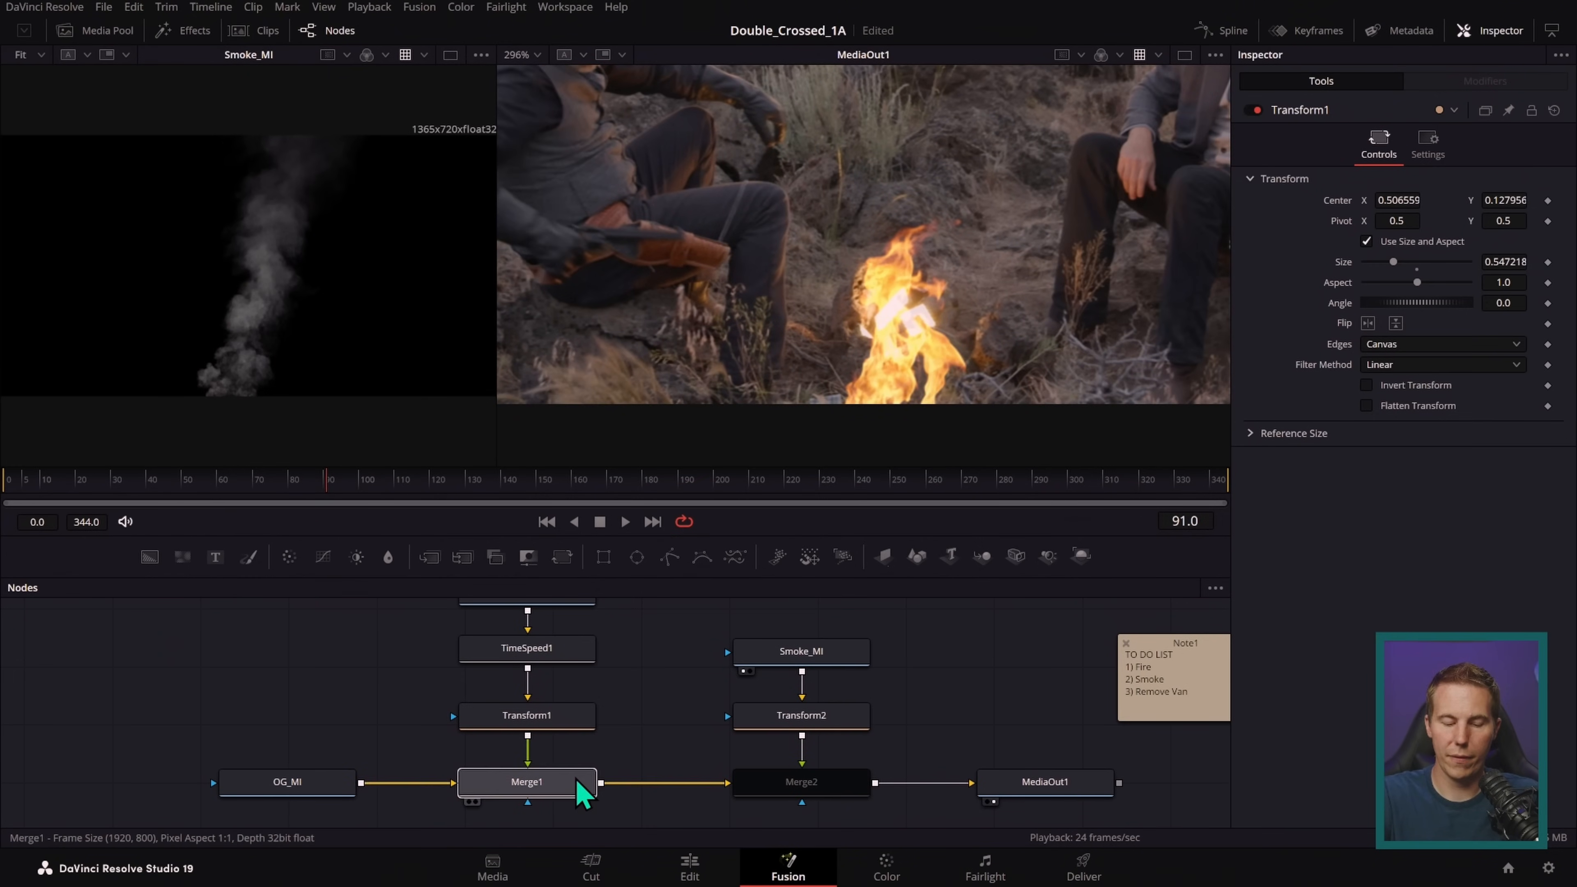
left_click(1257, 110)
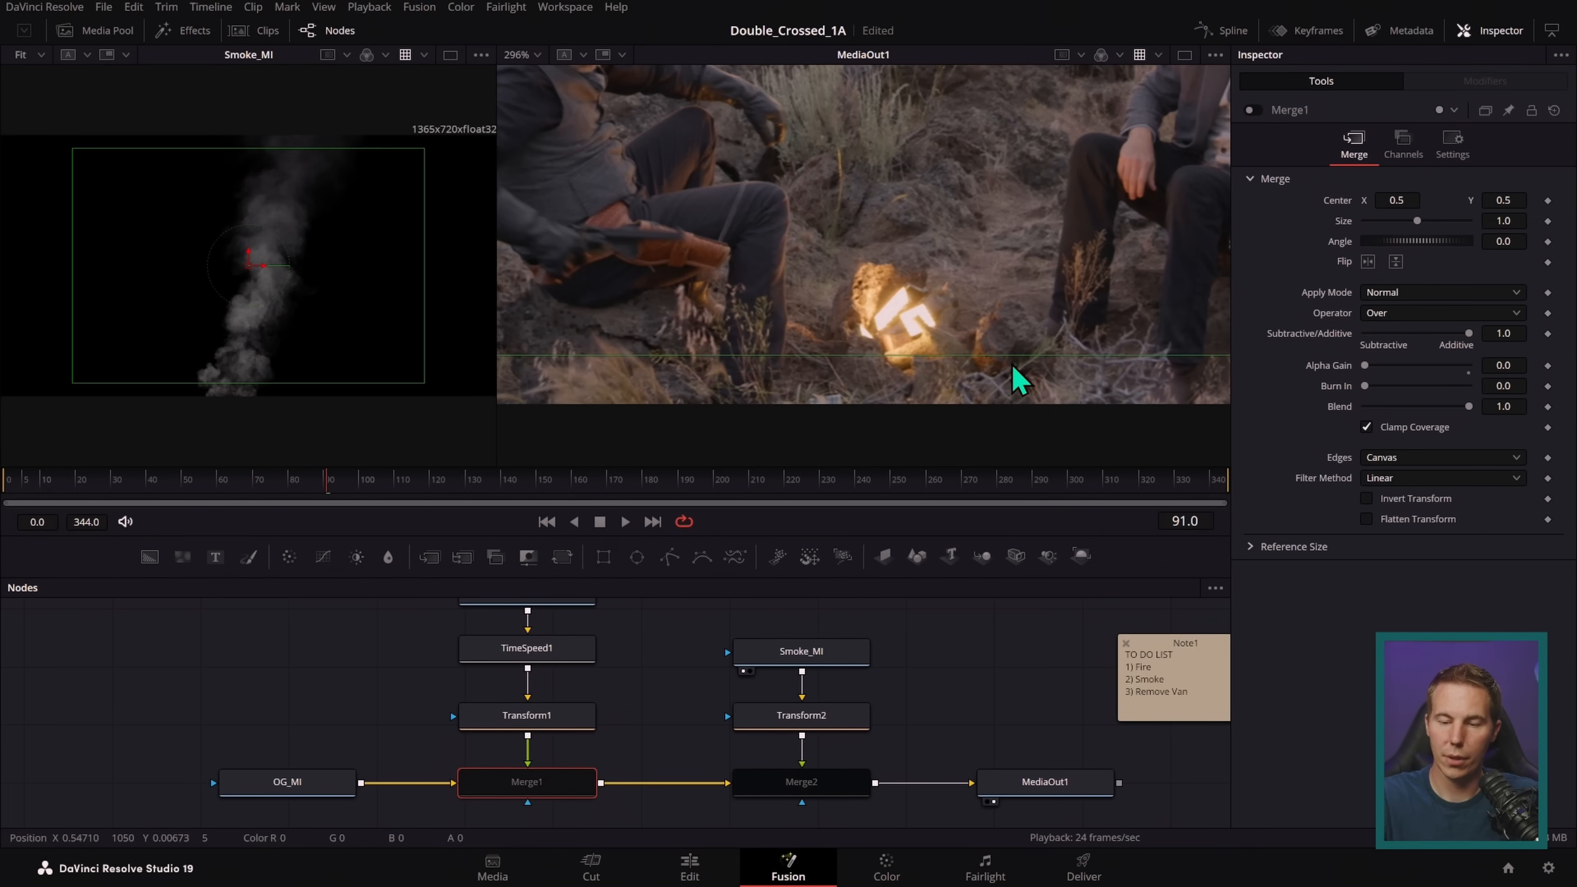
scroll(931, 385, "up", 4)
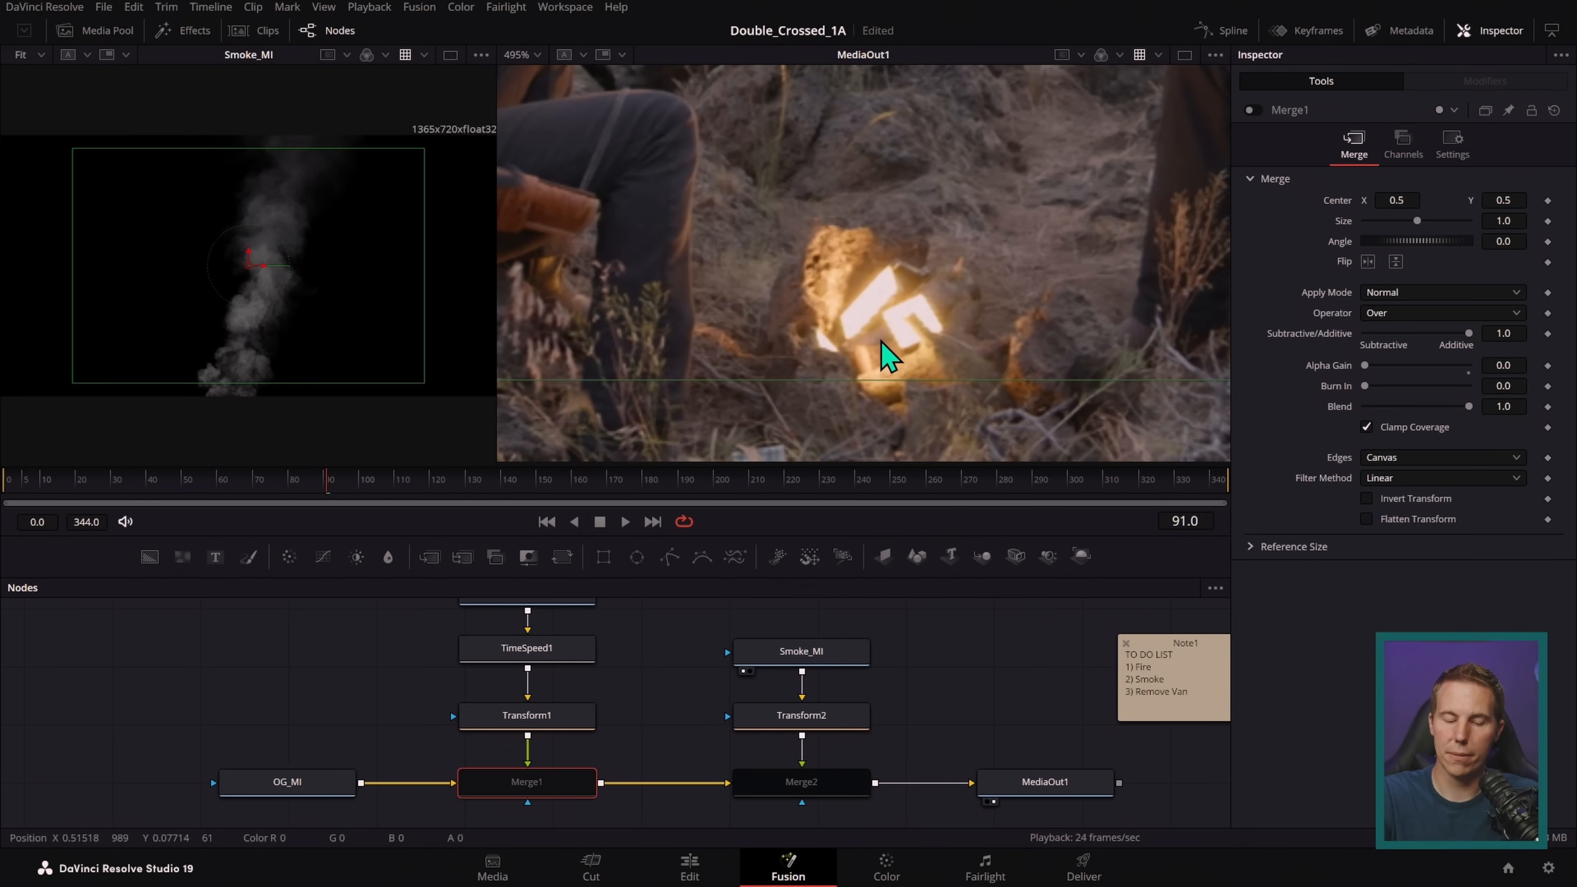
left_click(1252, 110)
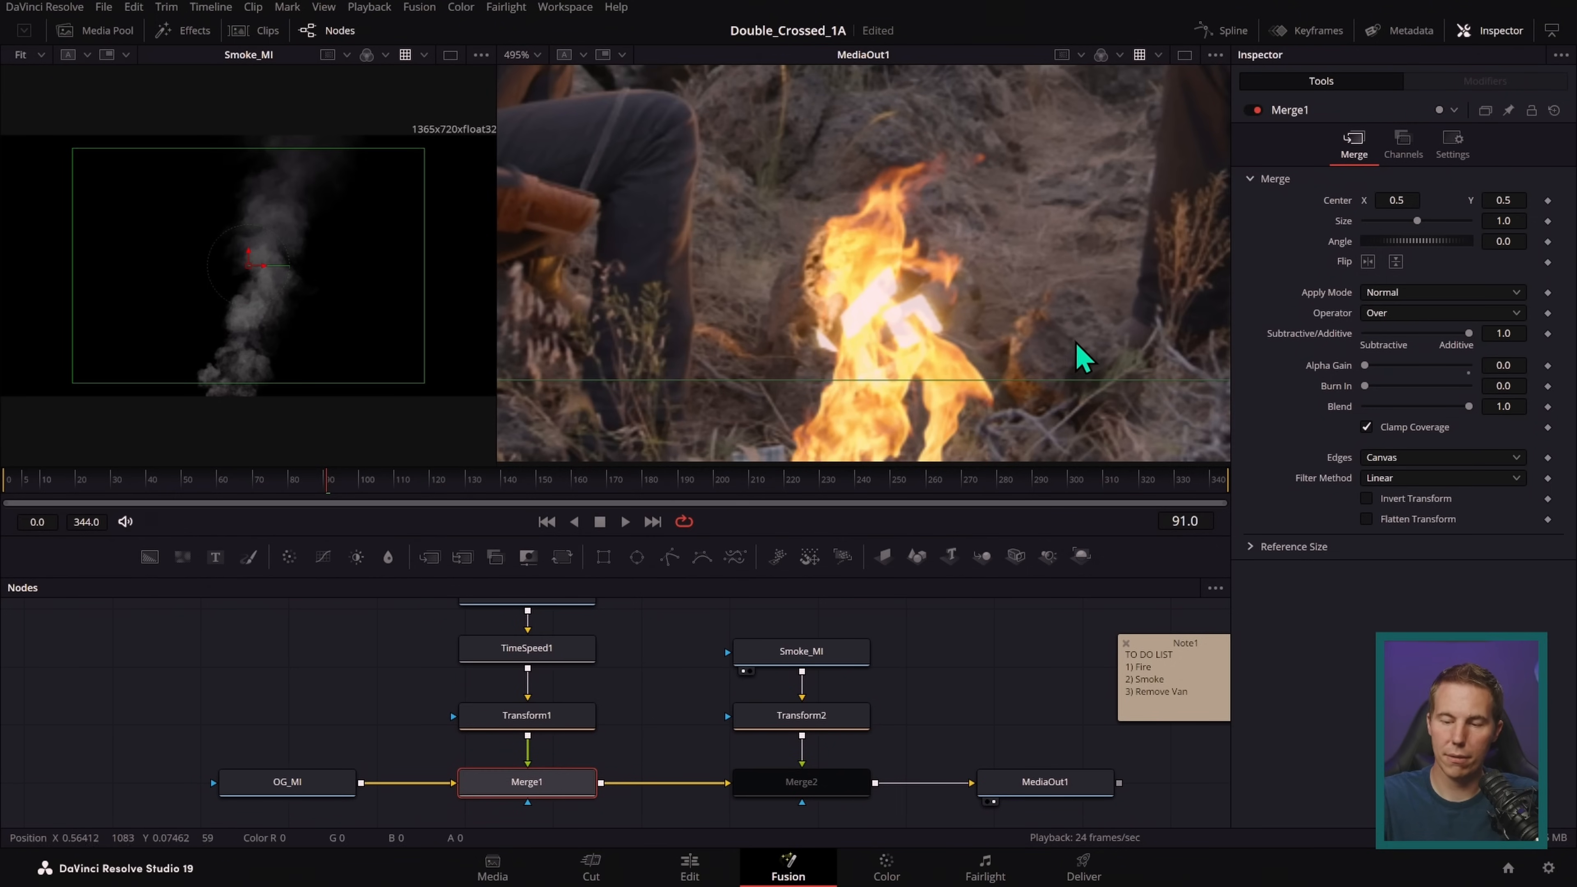
scroll(1047, 355, "down", 2)
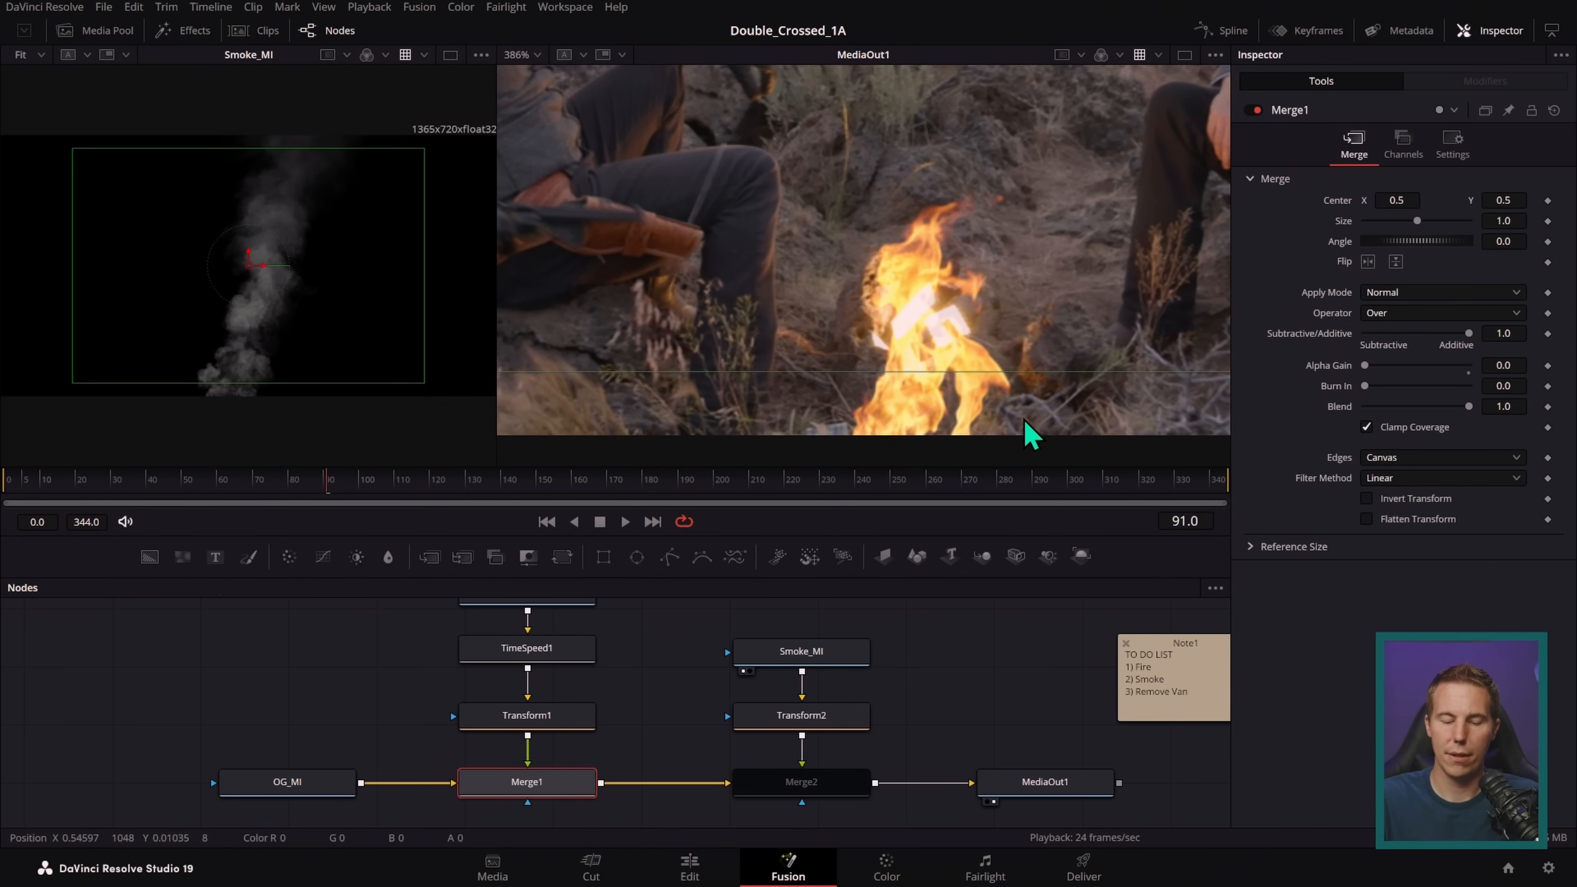
- Add an Ellipse mask node, view it, and set its size to about 0.367 with center near X 0.547, Y 0.491
left_click_drag(937, 700, 996, 634)
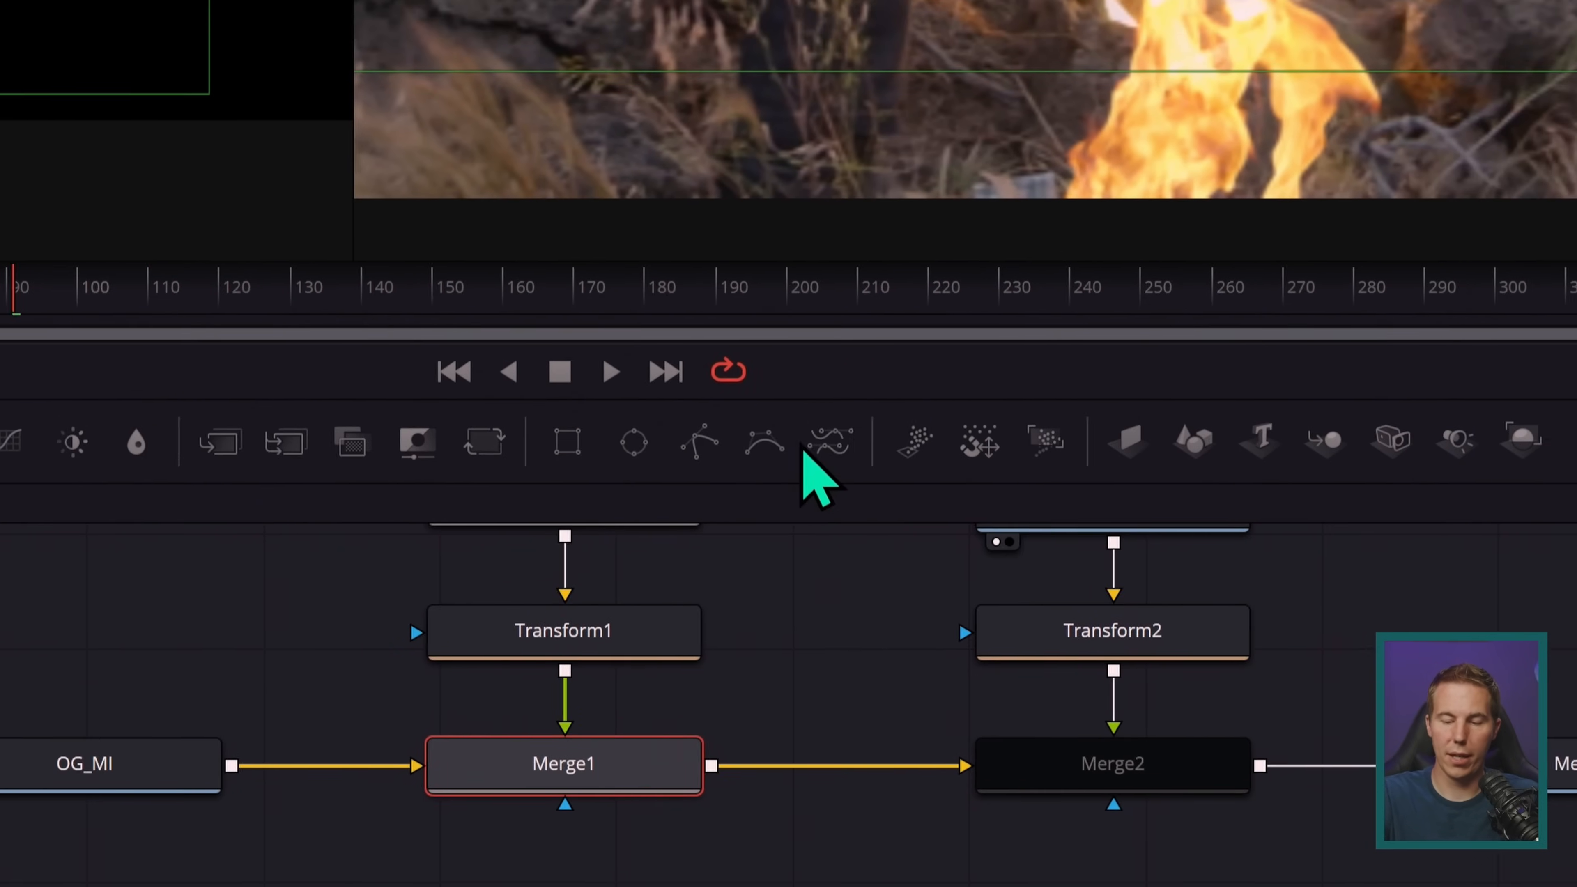
left_click_drag(792, 456, 794, 683)
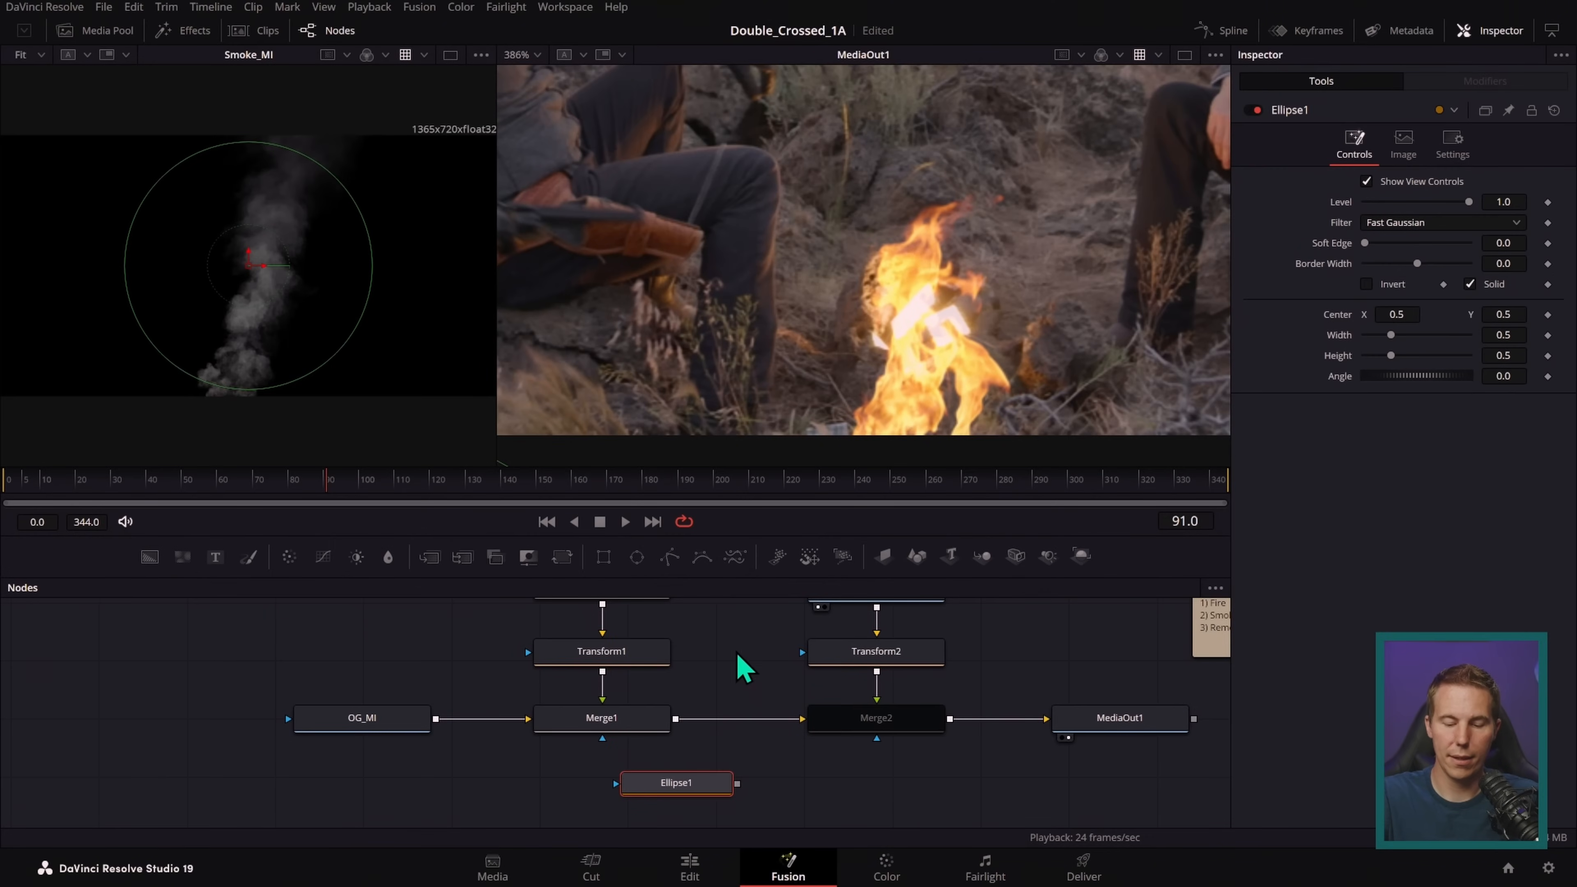
left_click_drag(704, 793, 348, 208)
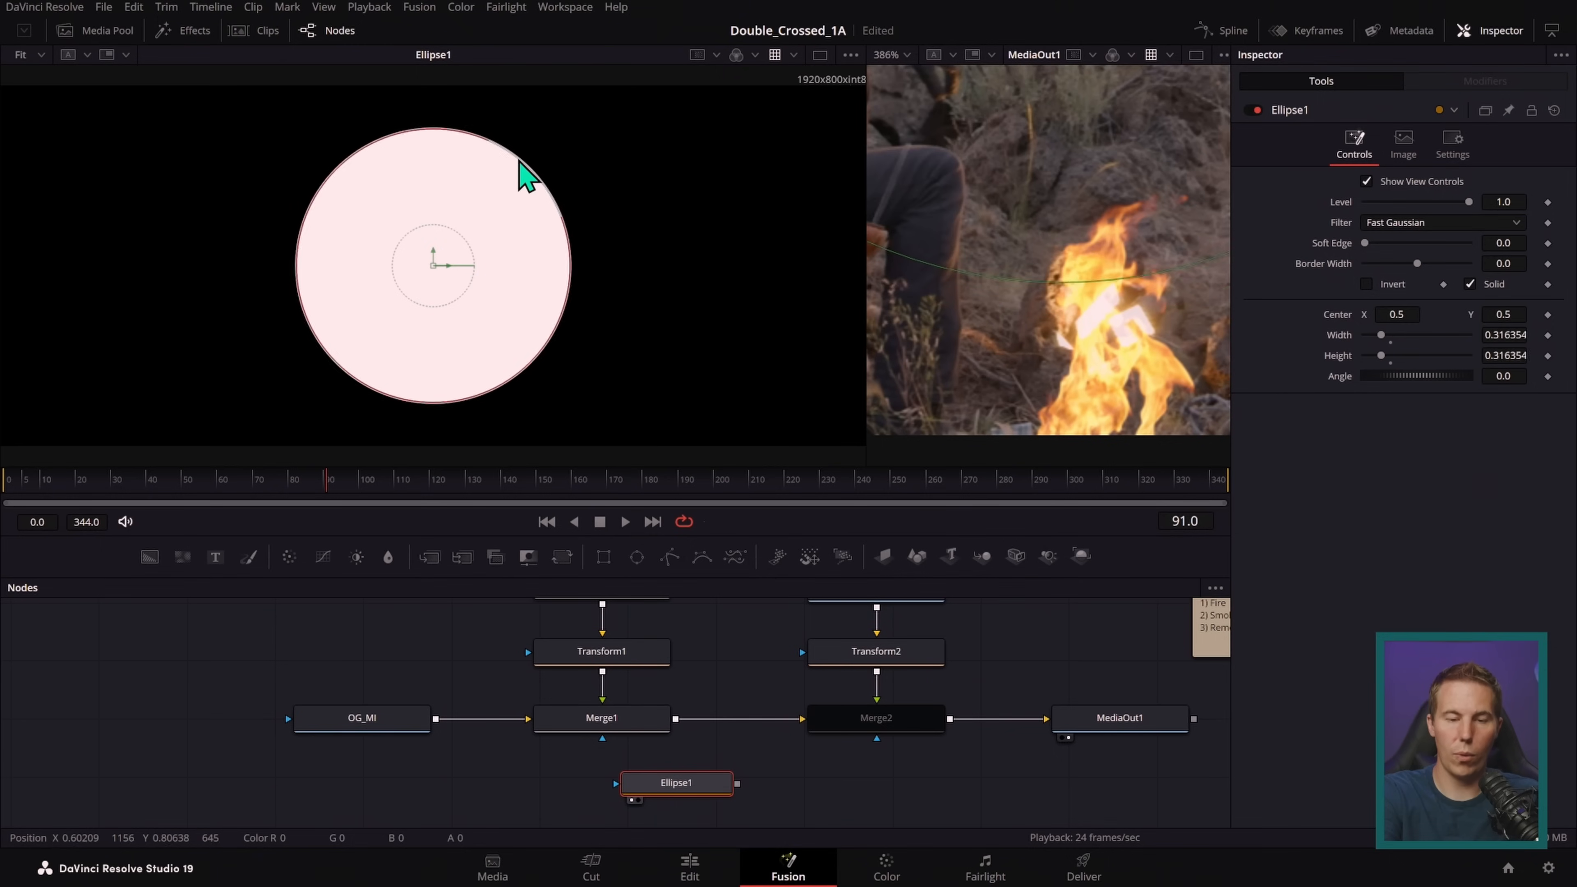
mouse_move(520, 169)
left_mouse_down()
mouse_move(547, 149)
mouse_move(508, 177)
mouse_move(533, 147)
left_mouse_up()
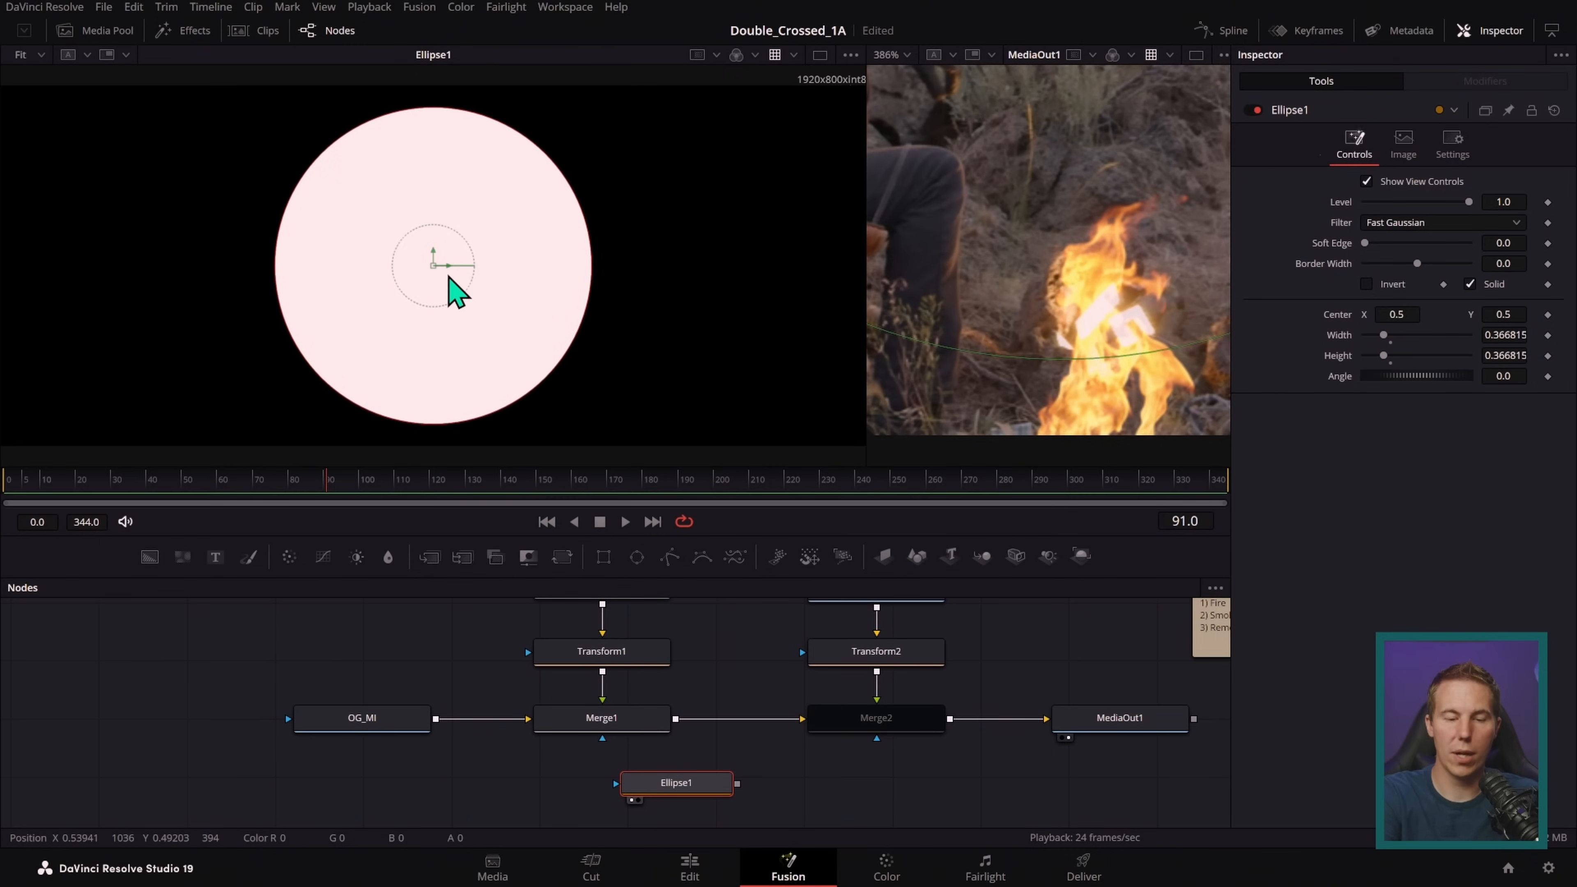
left_click_drag(434, 268, 475, 271)
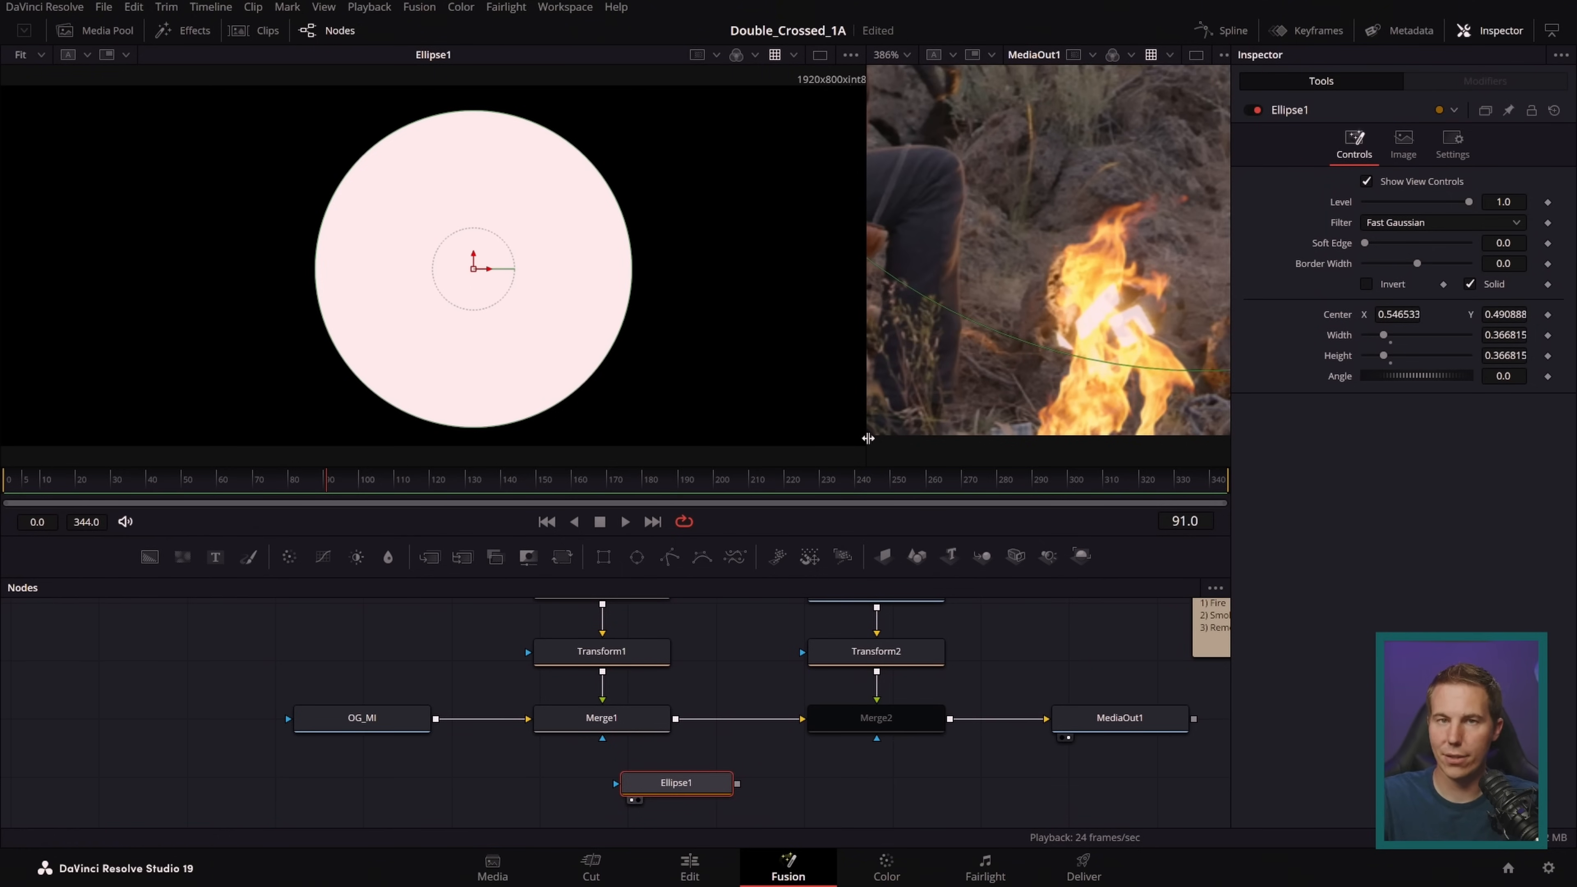
left_click_drag(868, 439, 510, 377)
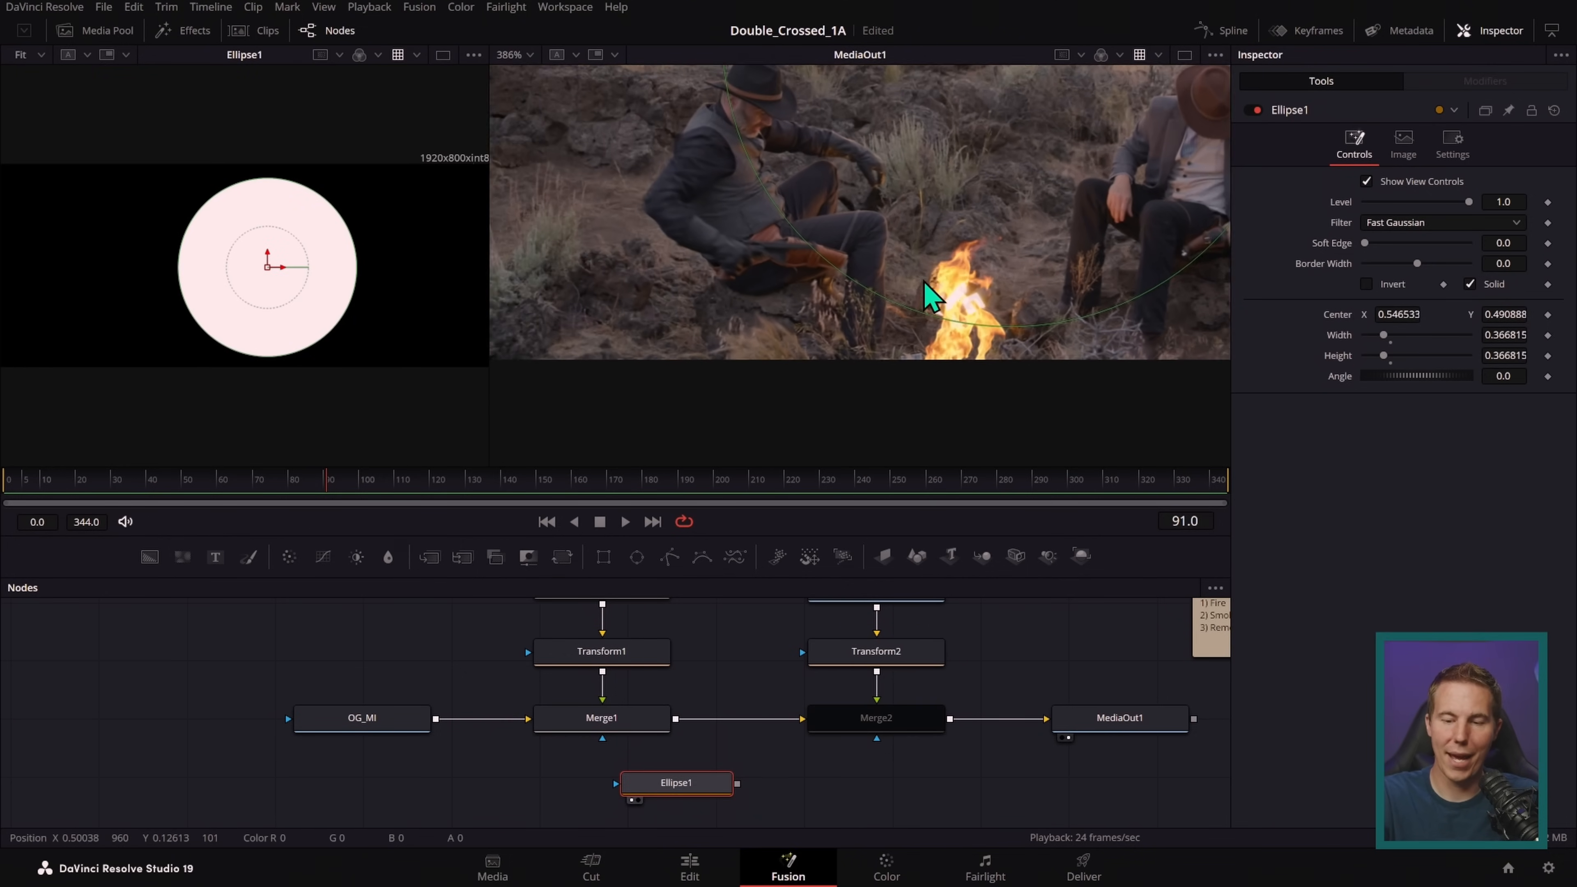
- Move Ellipse1 beside OG_MI and connect it to the footage's Effect Mask input
left_click_drag(926, 757, 497, 752)
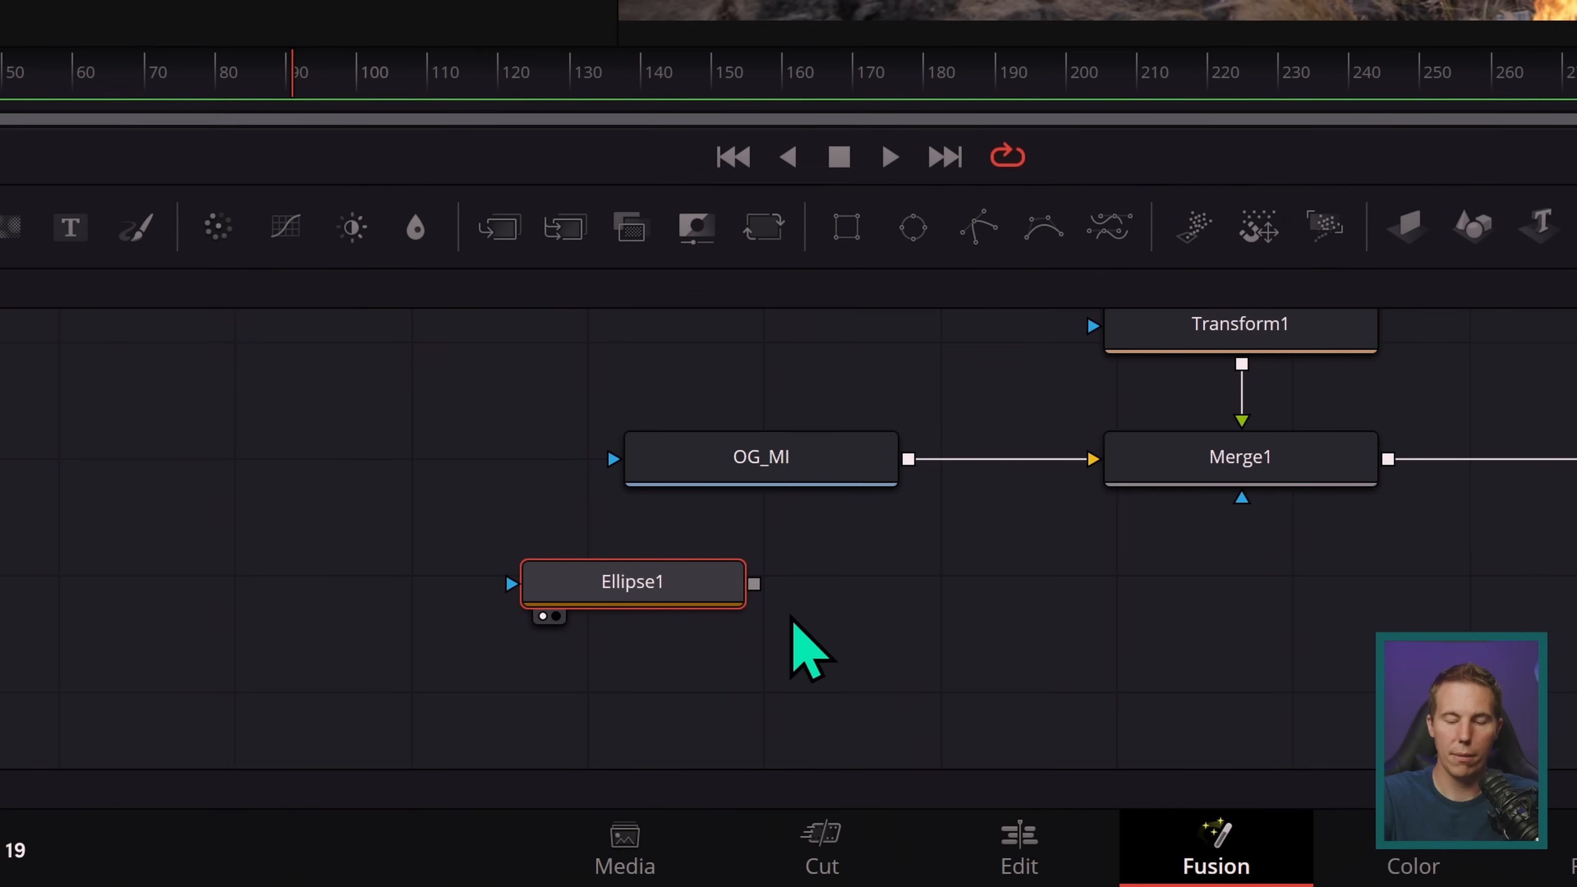
left_click_drag(790, 574, 633, 459)
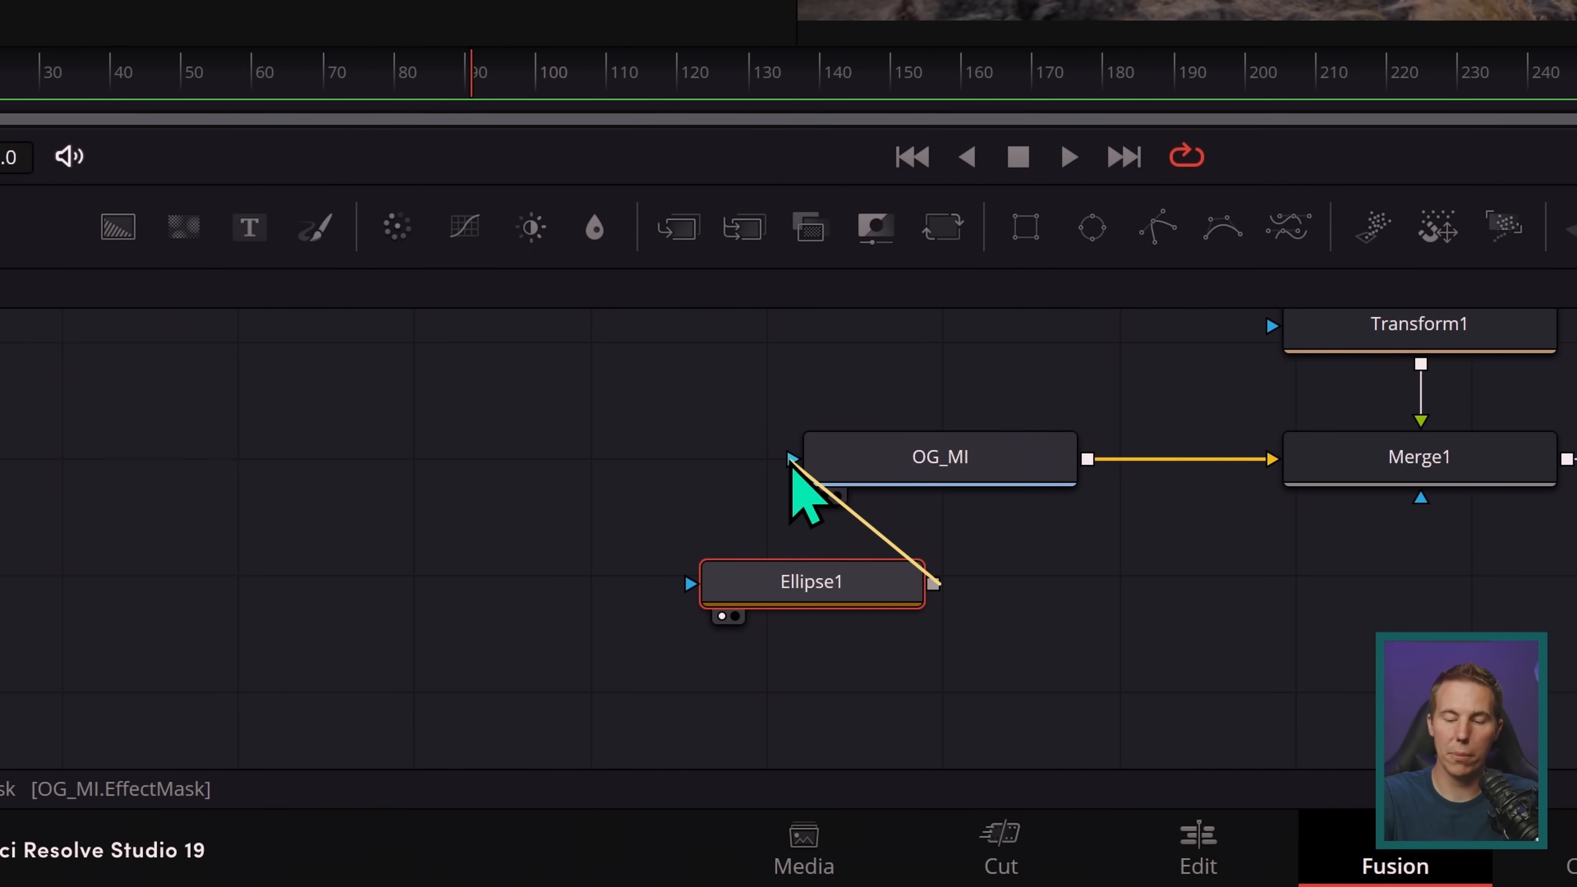
mouse_move(790, 461)
left_mouse_down()
mouse_move(796, 481)
mouse_move(786, 468)
left_mouse_up()
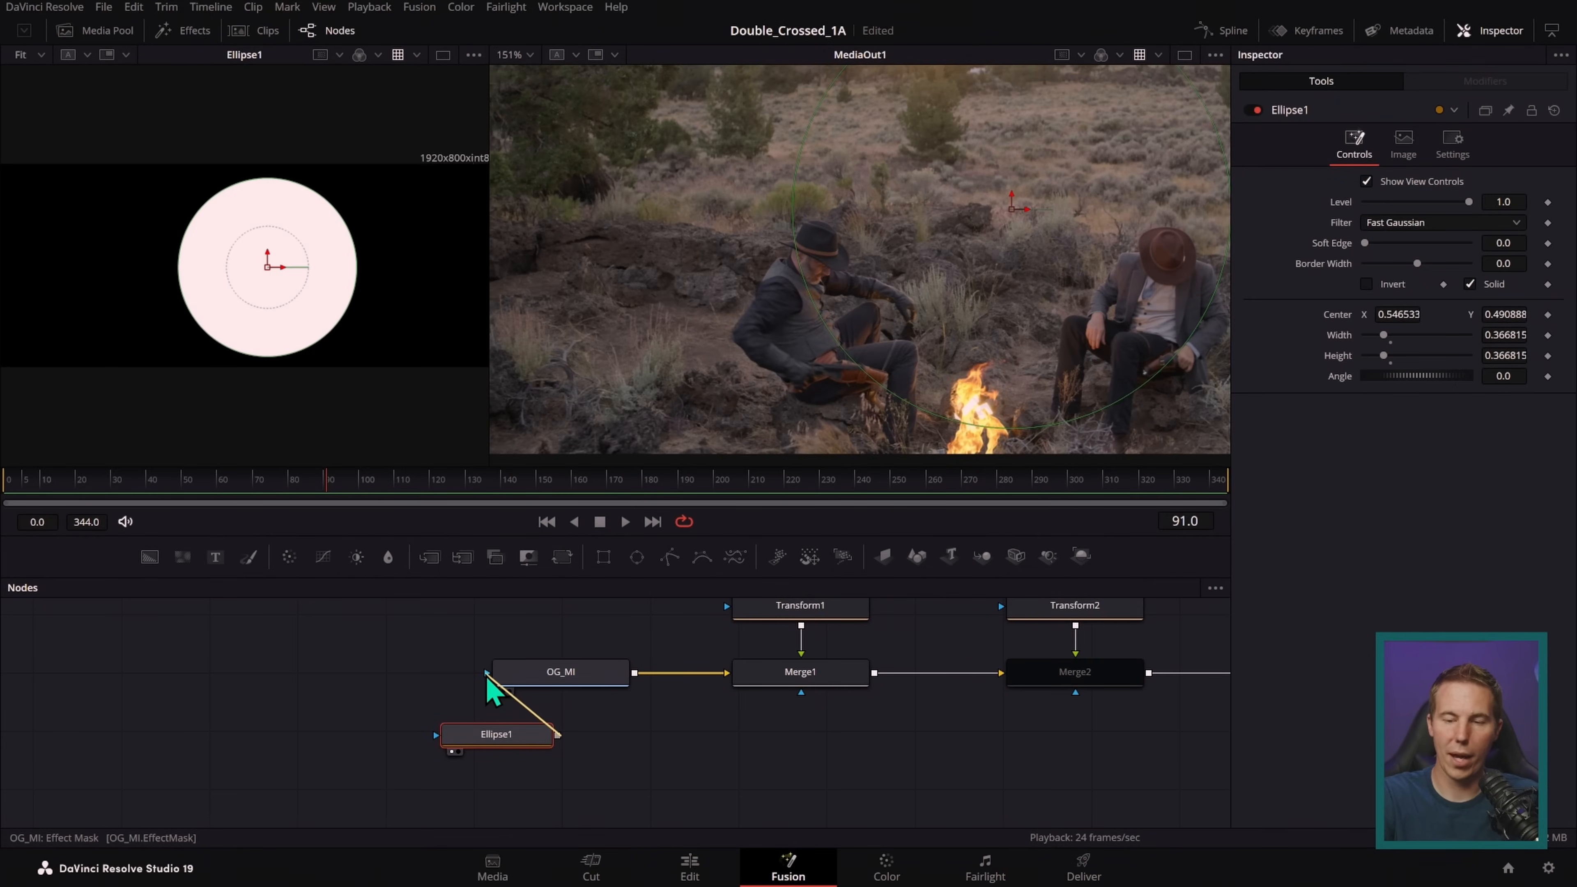
mouse_move(487, 679)
left_mouse_down()
mouse_move(473, 670)
mouse_move(494, 683)
left_mouse_up()
scroll(1031, 308, "down", 3)
left_click_drag(1044, 295, 944, 322)
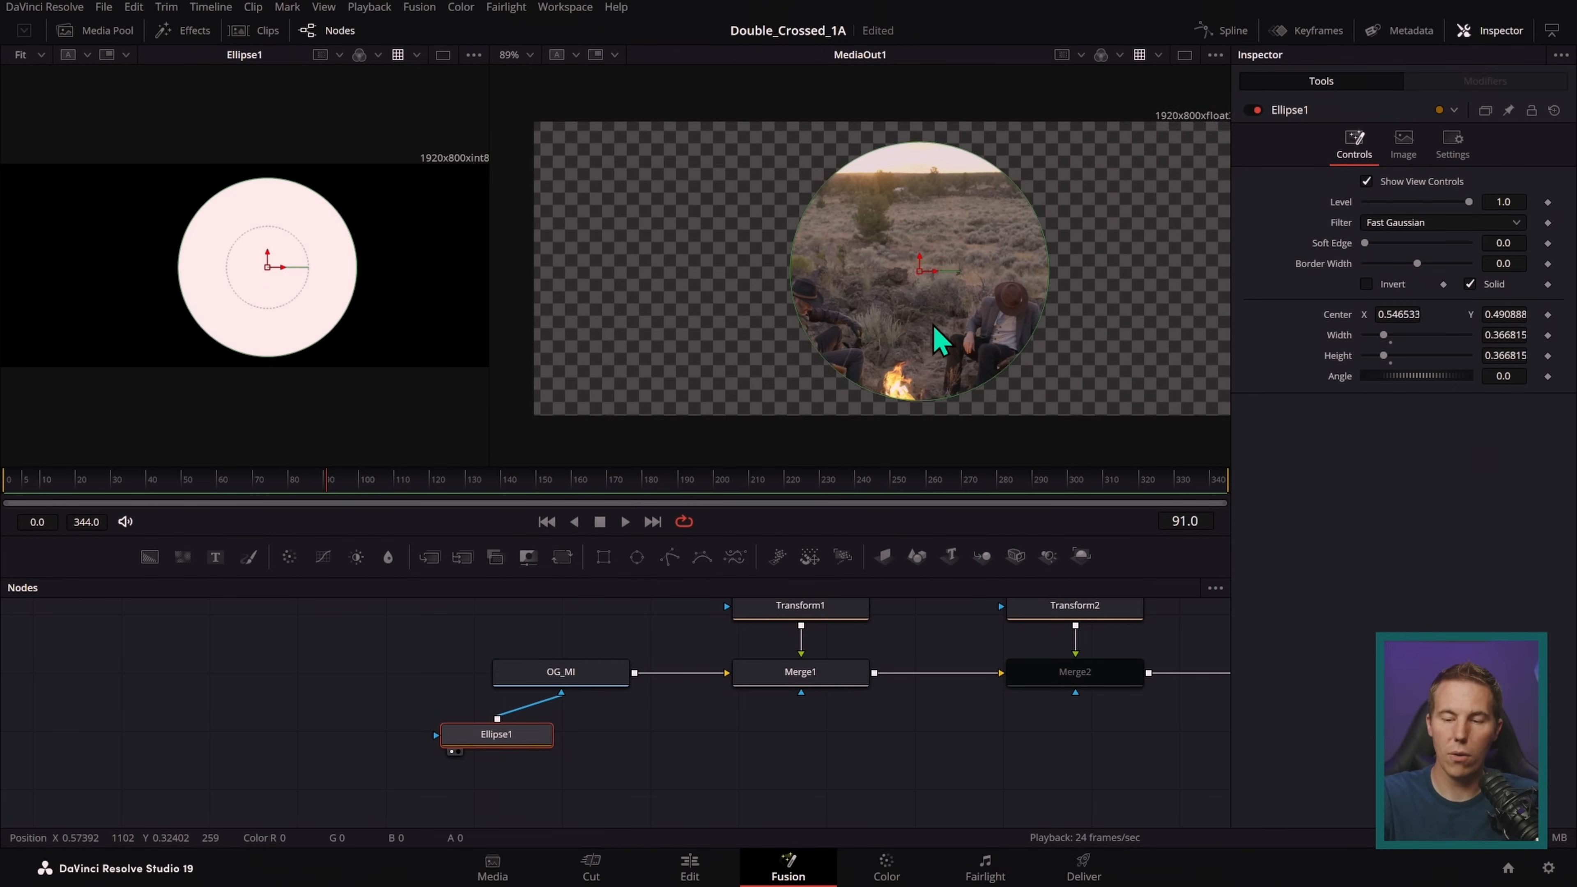
- Shift the Ellipse1 mask over the footage to a center of about X 0.506, Y 0.401
scroll(950, 326, "up", 1)
left_click(608, 678)
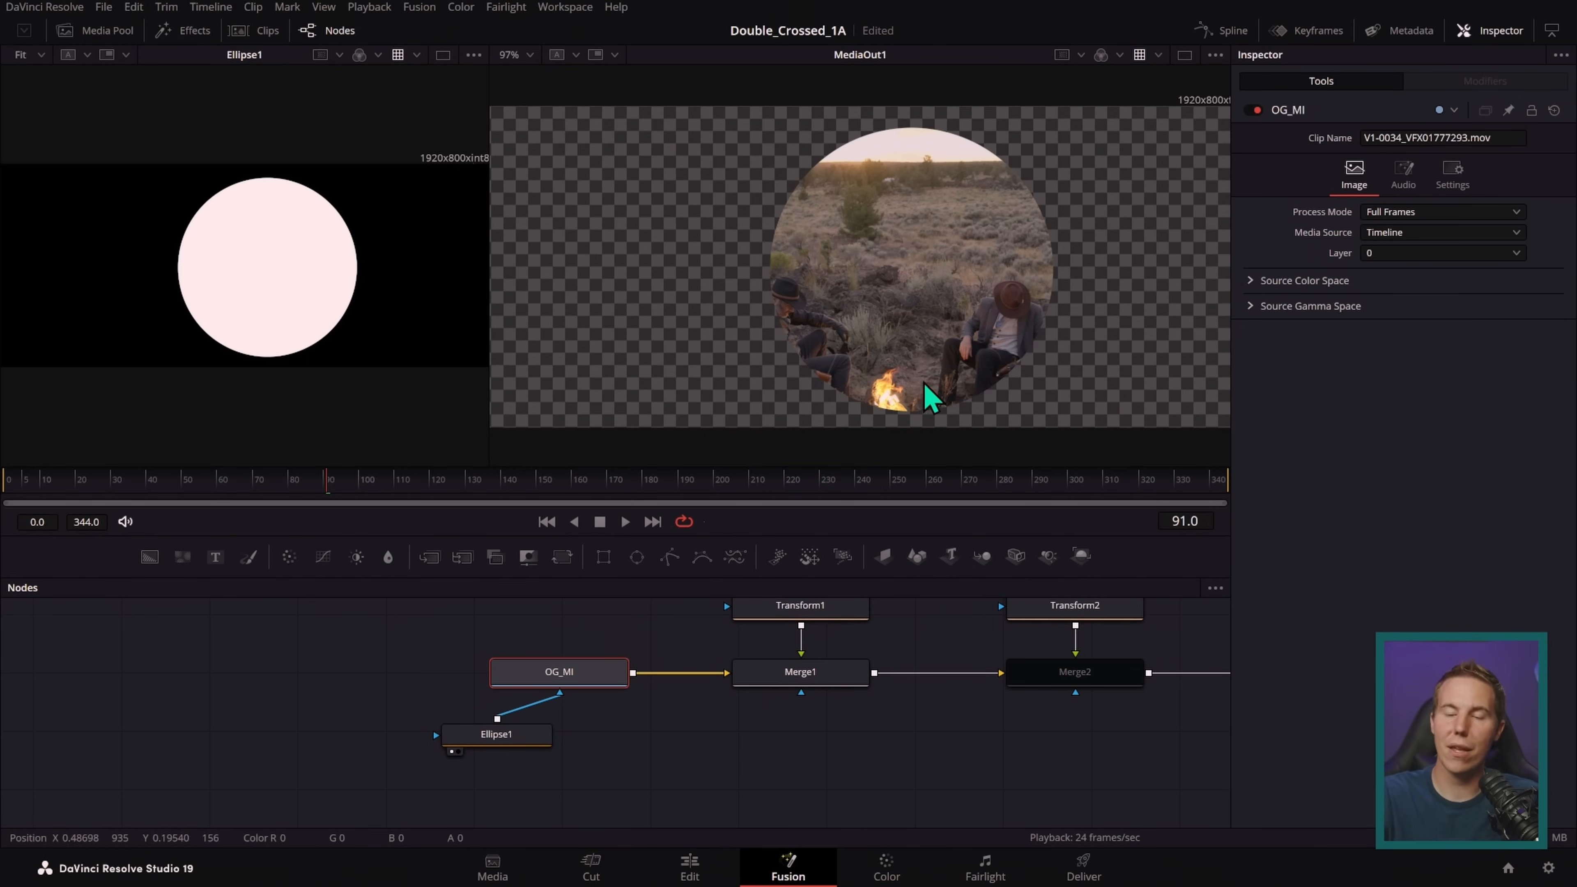
left_click(526, 736)
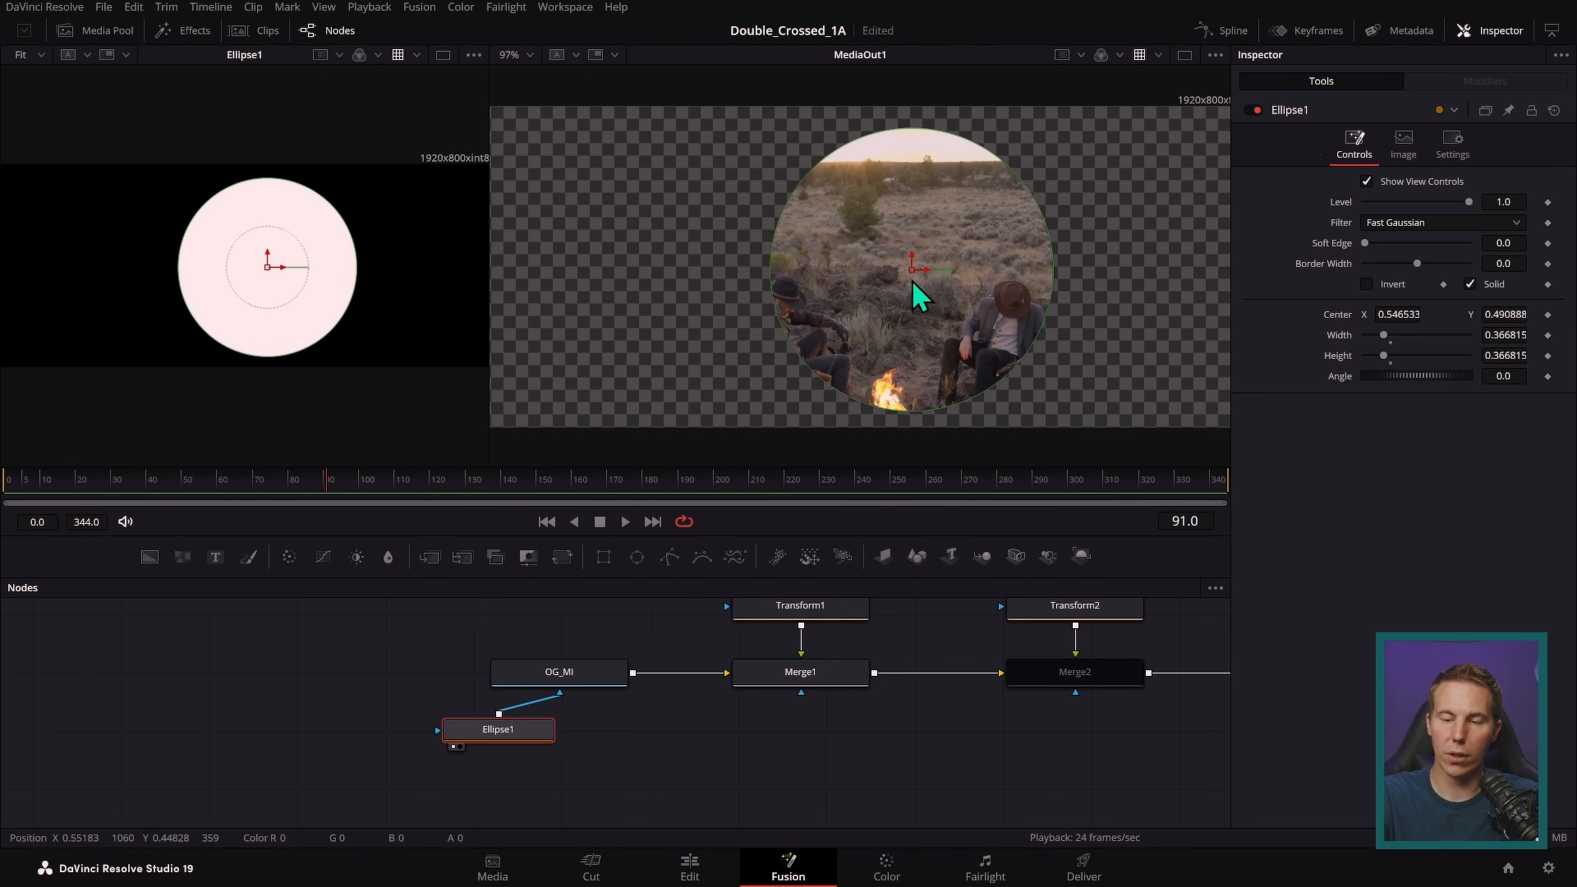
left_click_drag(873, 282, 901, 306)
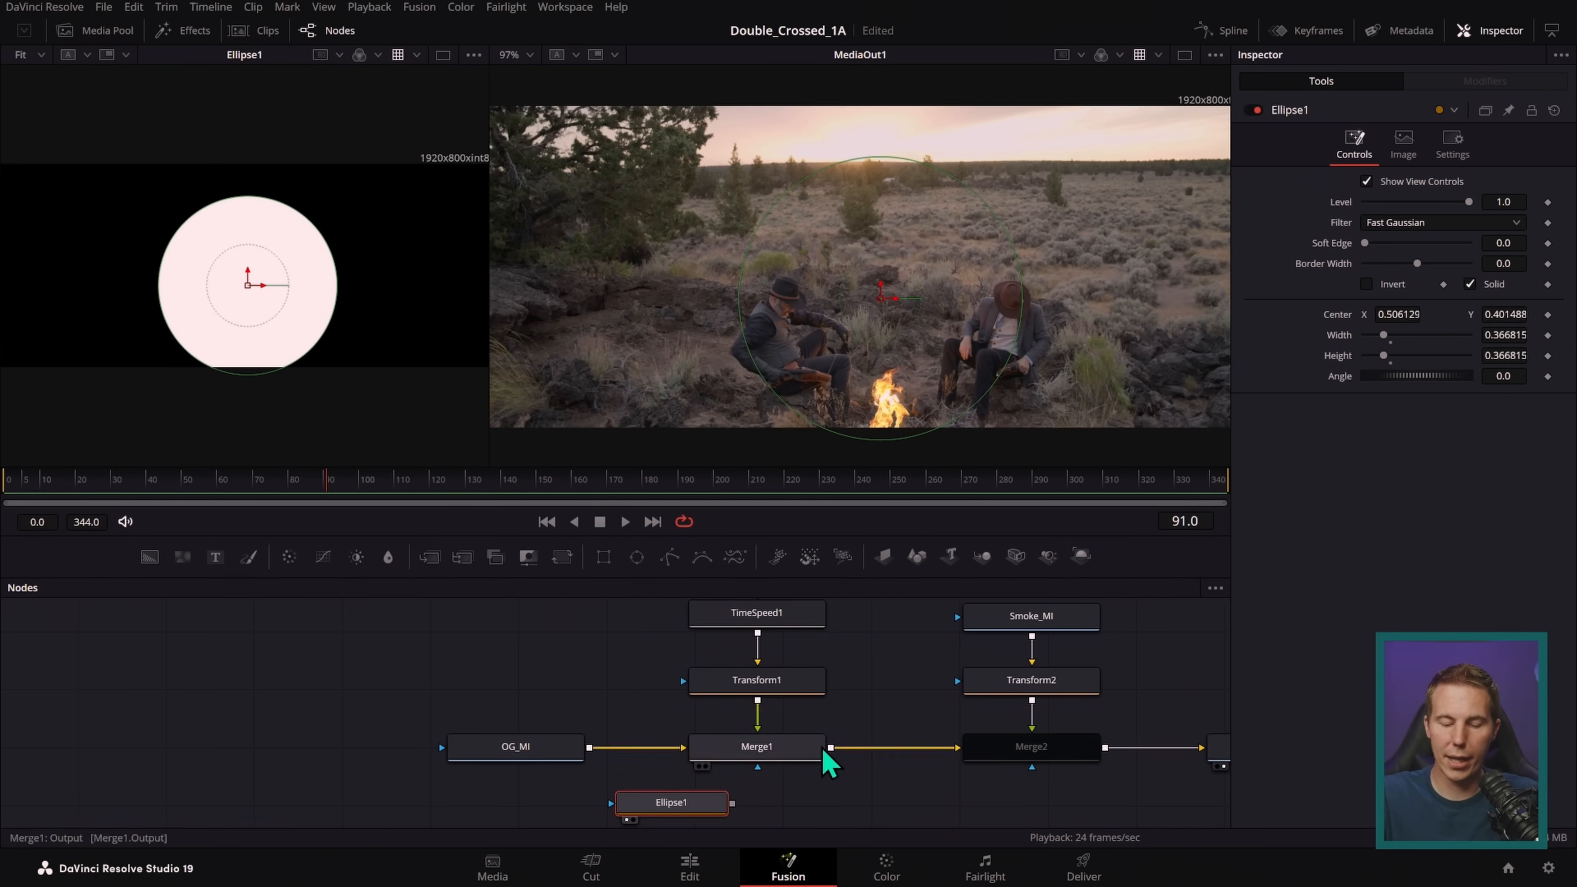
- Move Ellipse1 beside Fire_MI, view the fire clip, and connect the ellipse as its effect mask
left_click_drag(671, 802, 599, 644)
scroll(801, 733, "up", 3)
left_click_drag(615, 750, 603, 671)
left_click_drag(732, 680, 846, 332)
left_click_drag(638, 673, 747, 659)
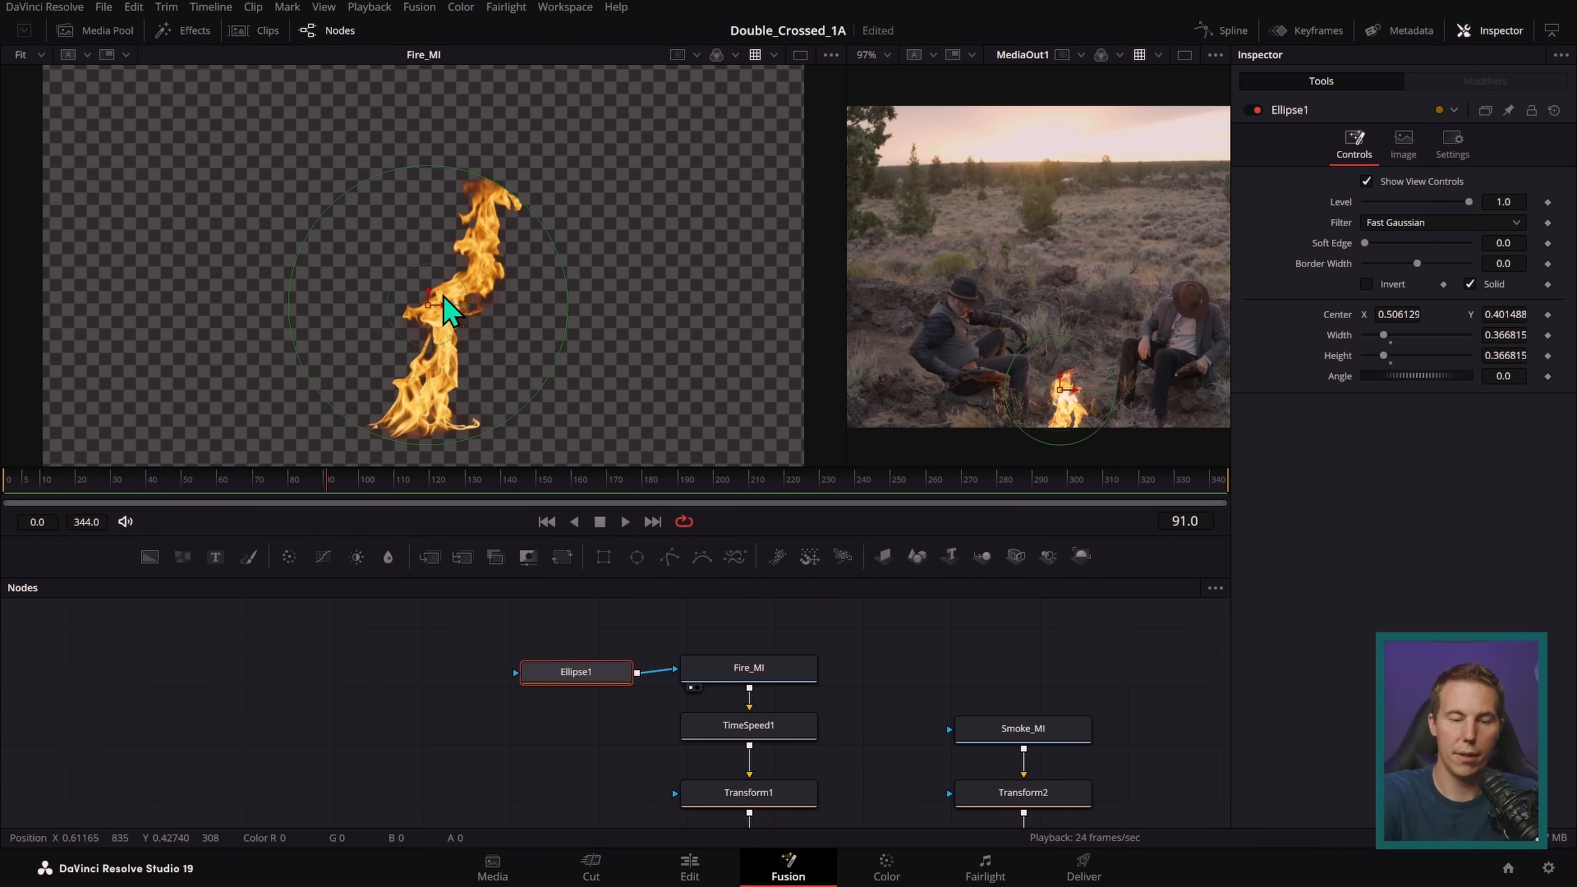
- Move the Ellipse1 mask's center to about X 0.536, Y 0.643 over the fire, then disconnect it from Fire_MI
left_click_drag(428, 304, 457, 210)
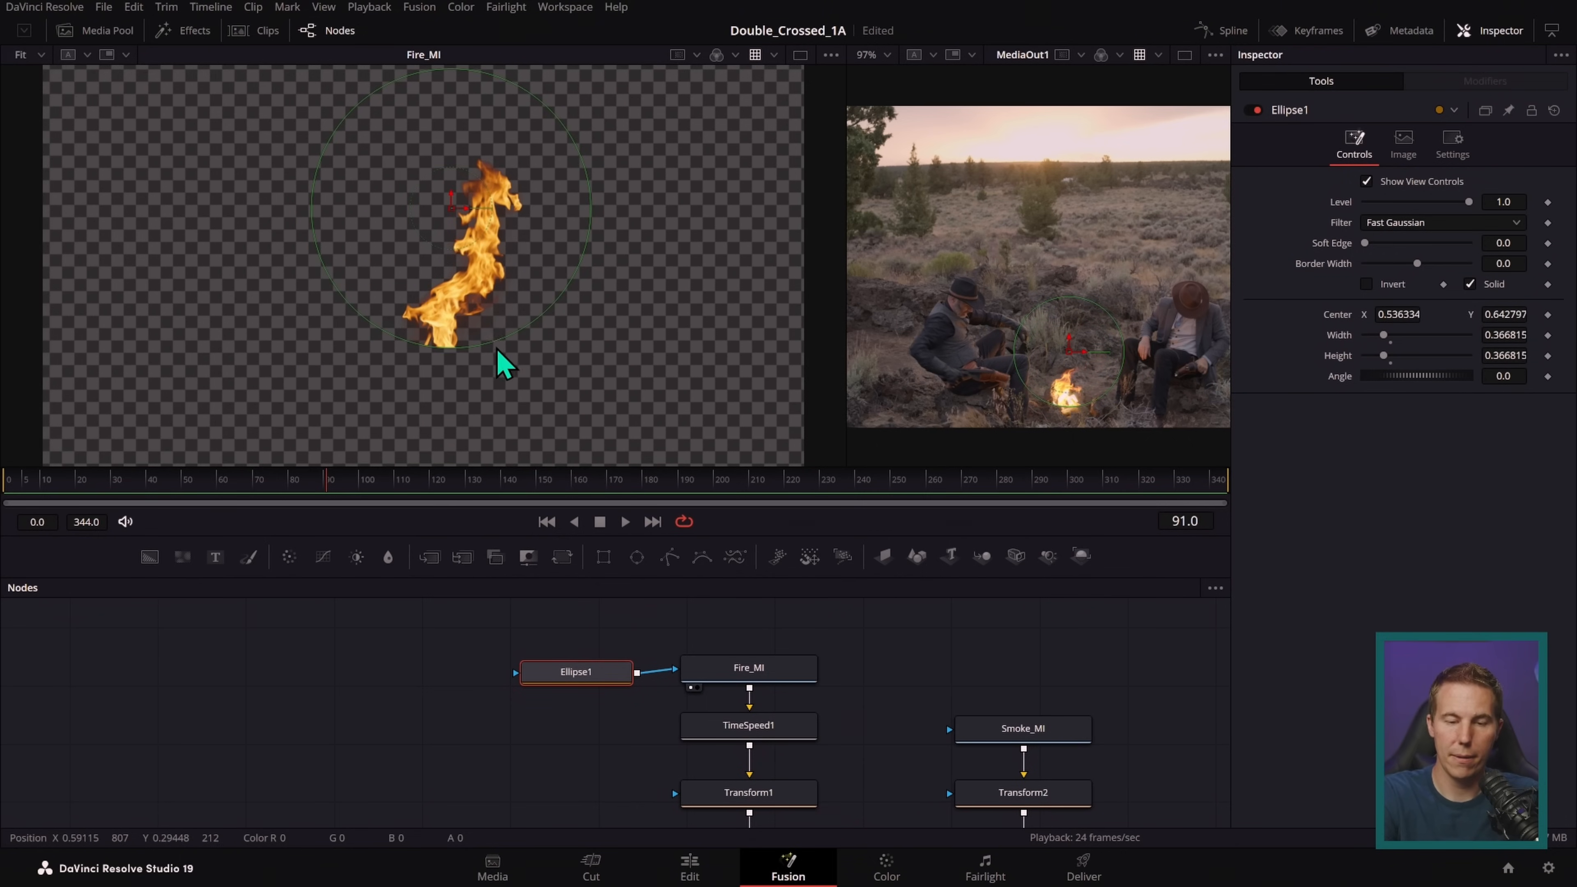
scroll(503, 364, "up", 1)
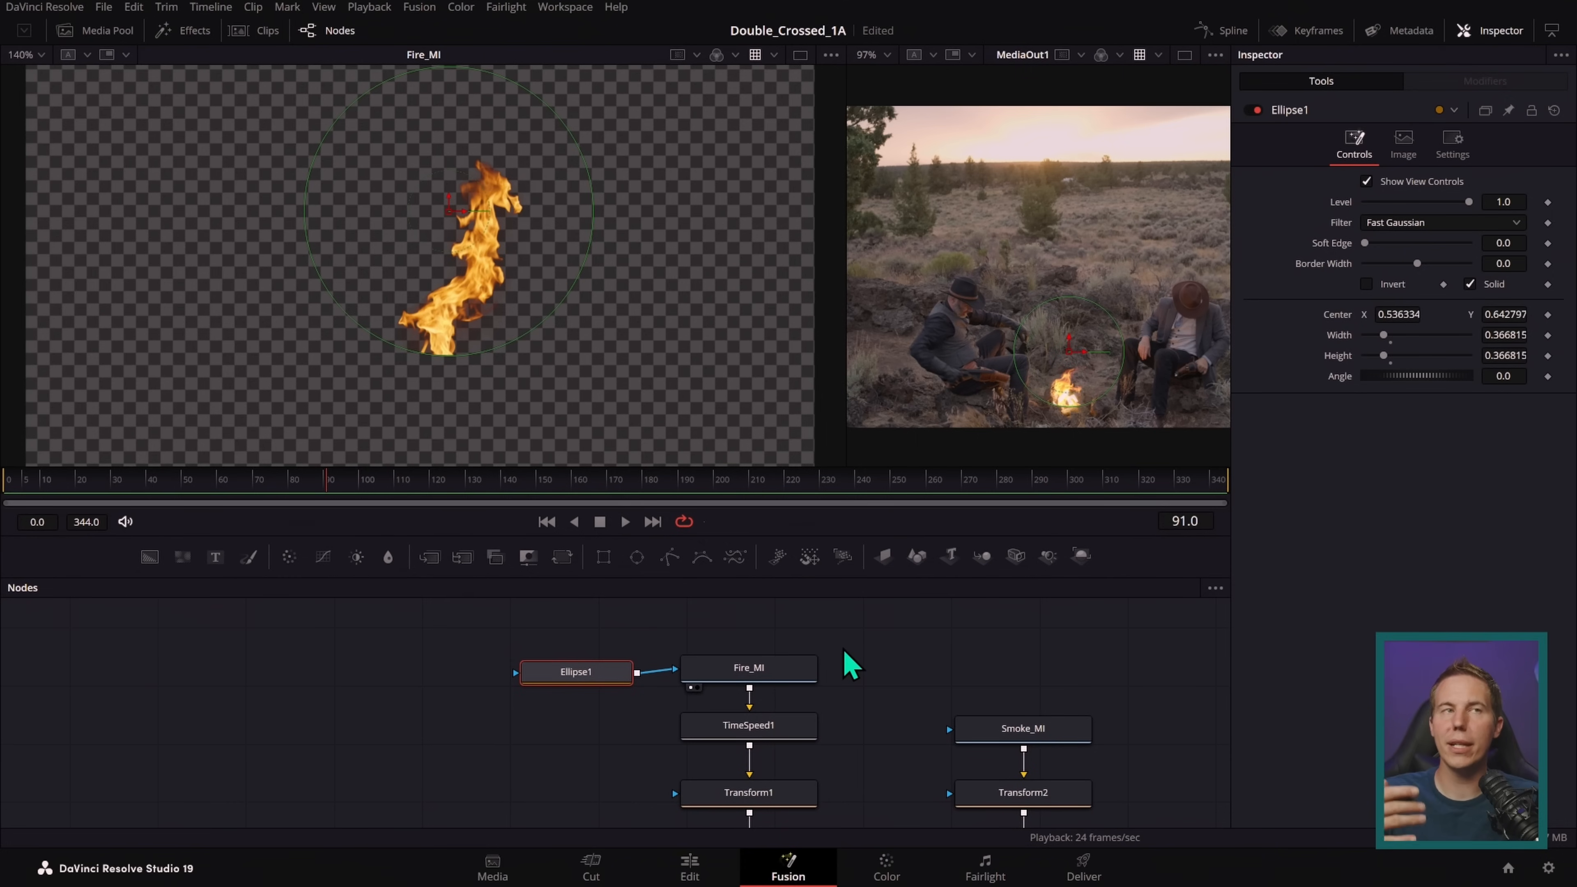
left_click_drag(662, 691, 857, 612)
- Examine the unmasked fire node by node, viewing Fire_MI, TimeSpeed1, Transform1 and Merge1 in turn
left_click(769, 680)
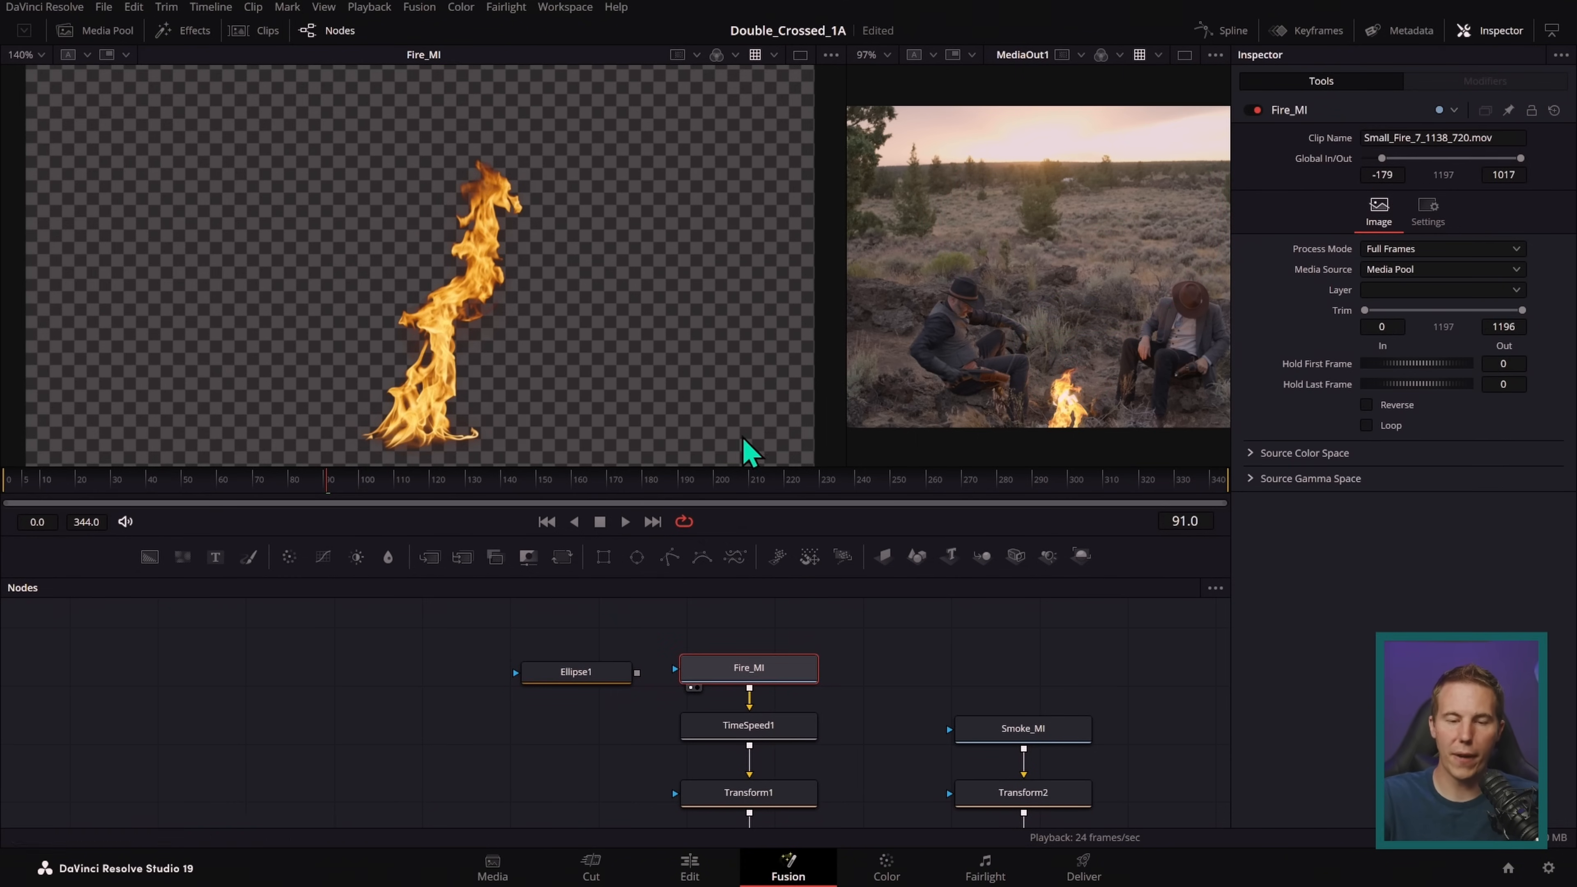
left_click_drag(668, 311, 704, 299)
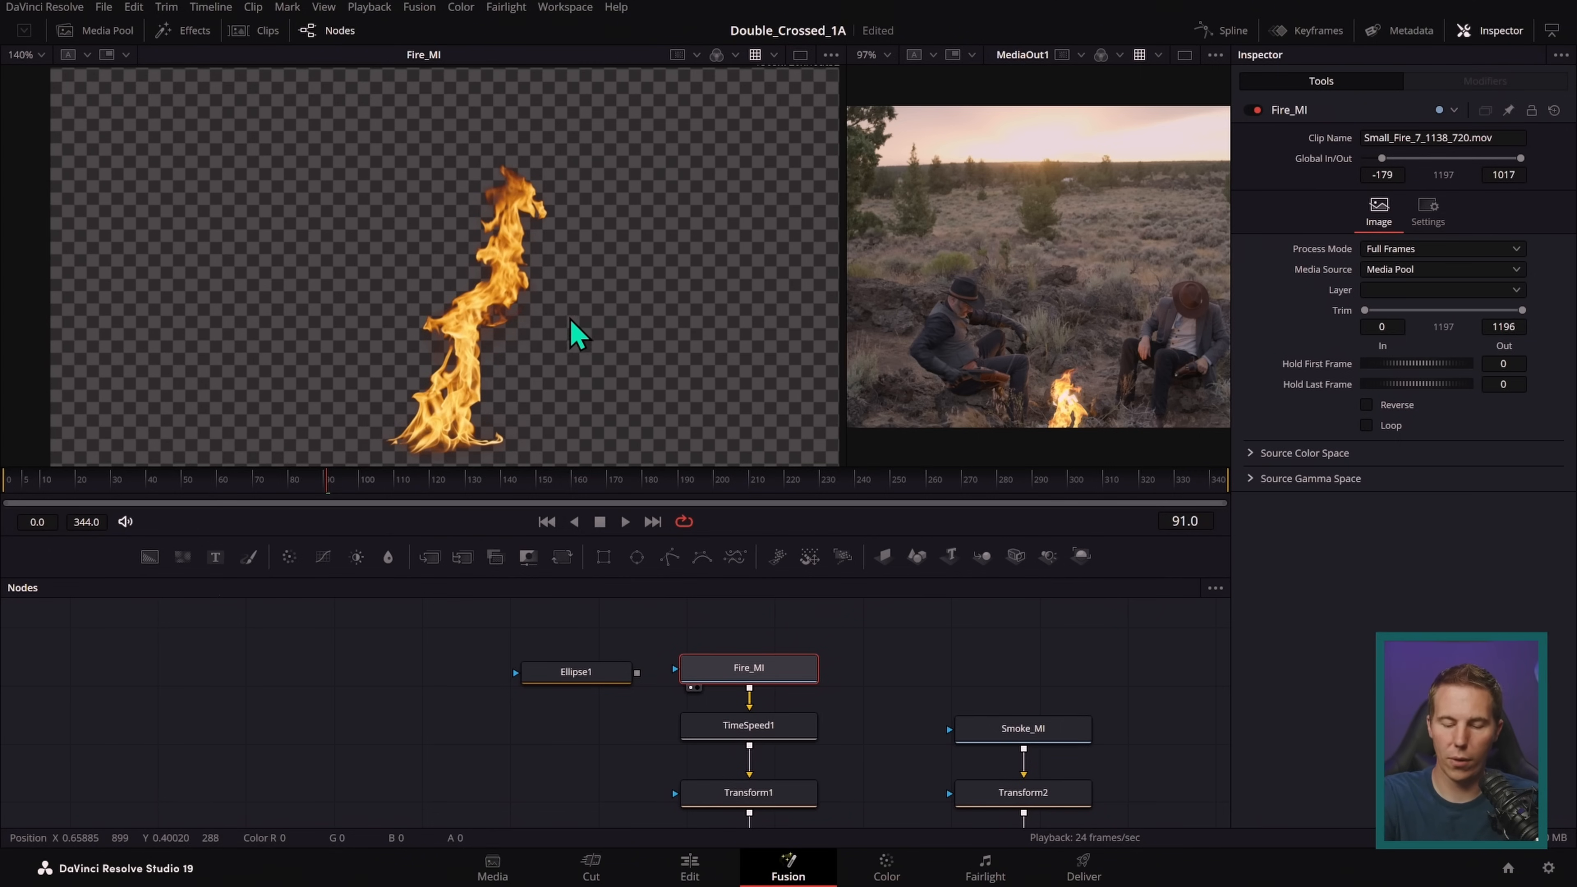
left_click(743, 722)
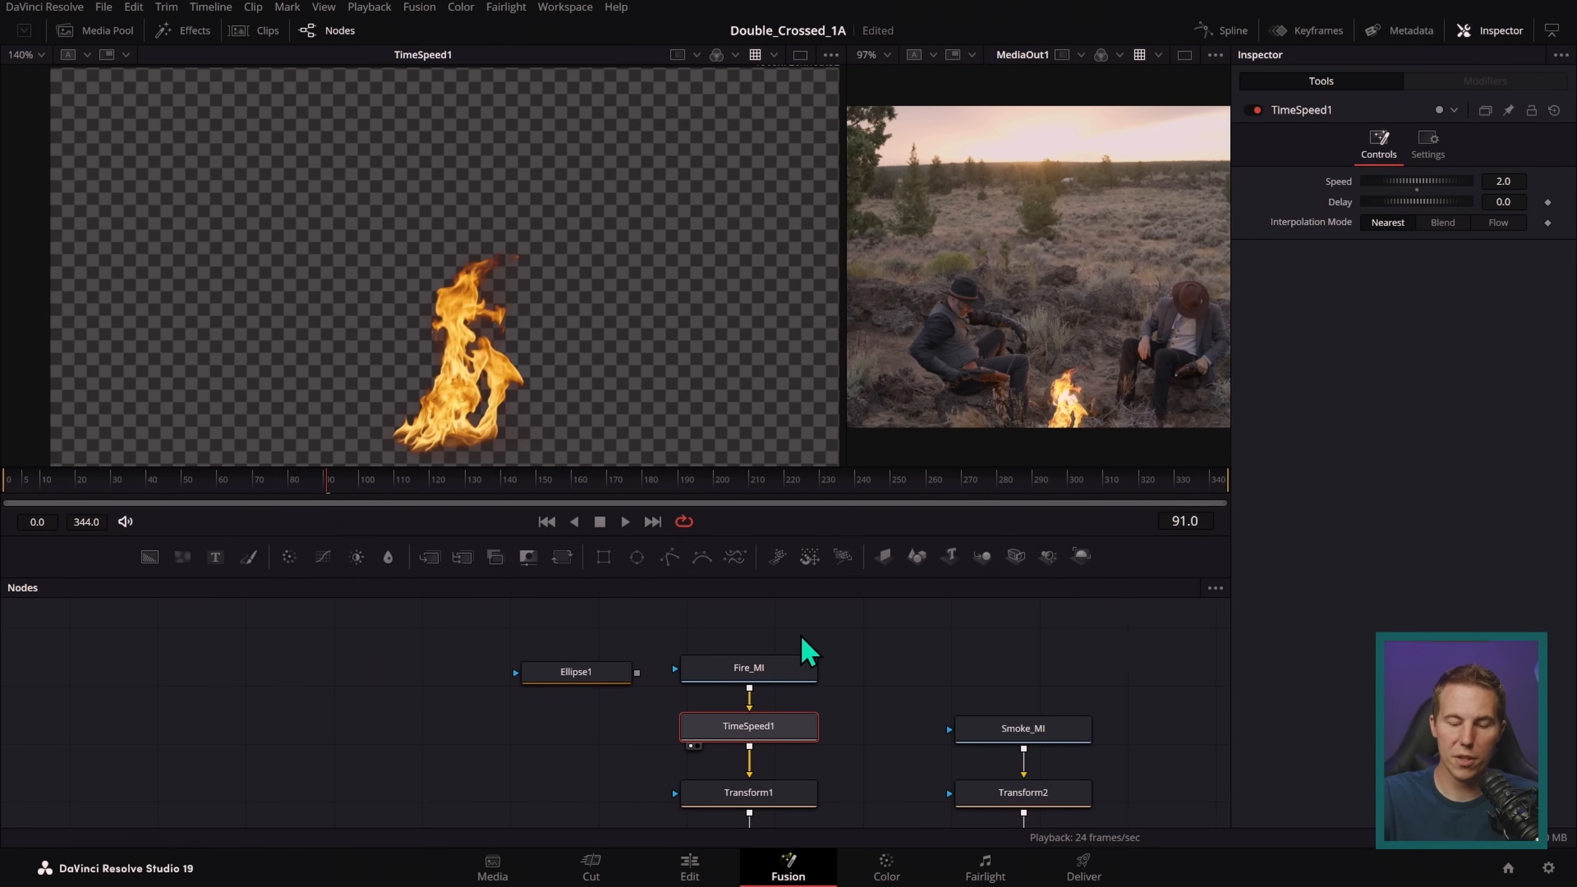
scroll(882, 771, "down", 2)
left_click_drag(746, 711, 687, 261)
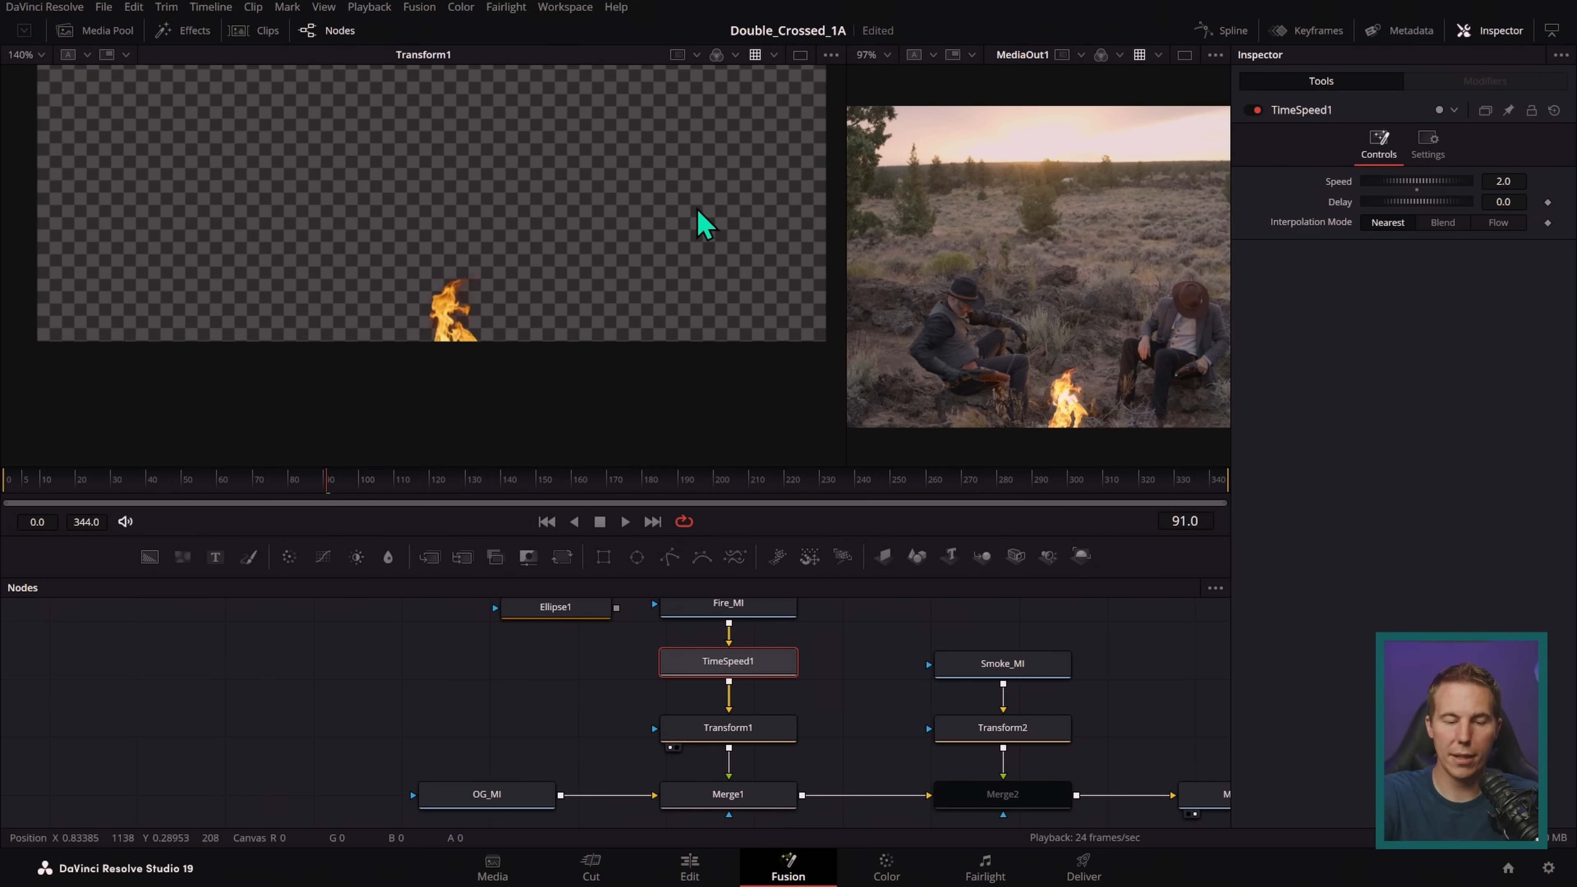
scroll(683, 245, "down", 3)
left_click_drag(763, 806, 671, 249)
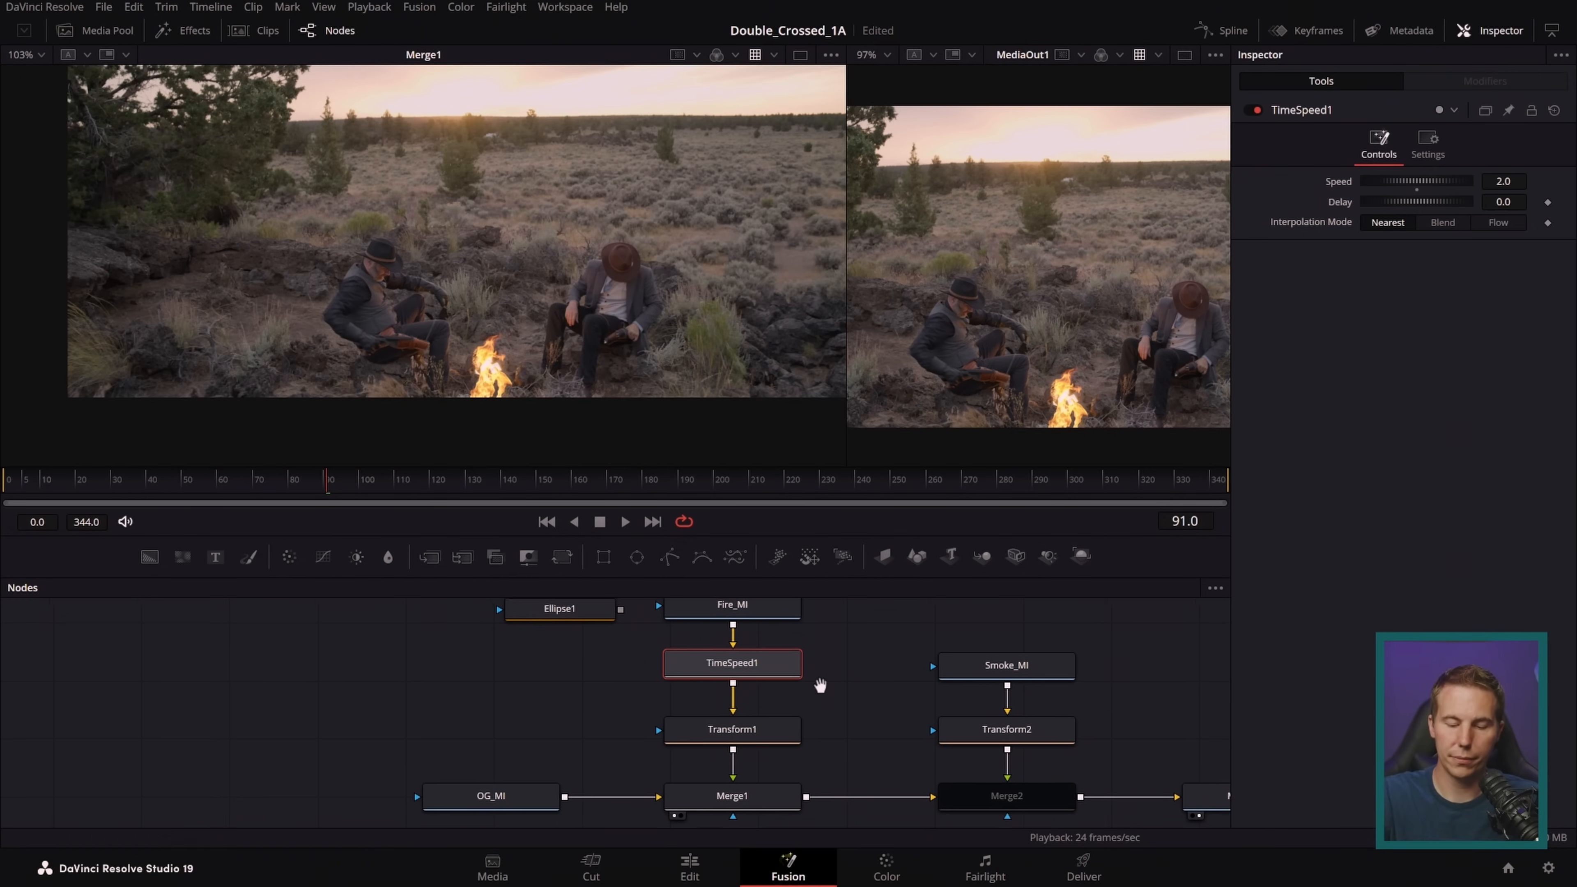
left_click_drag(837, 538, 862, 499)
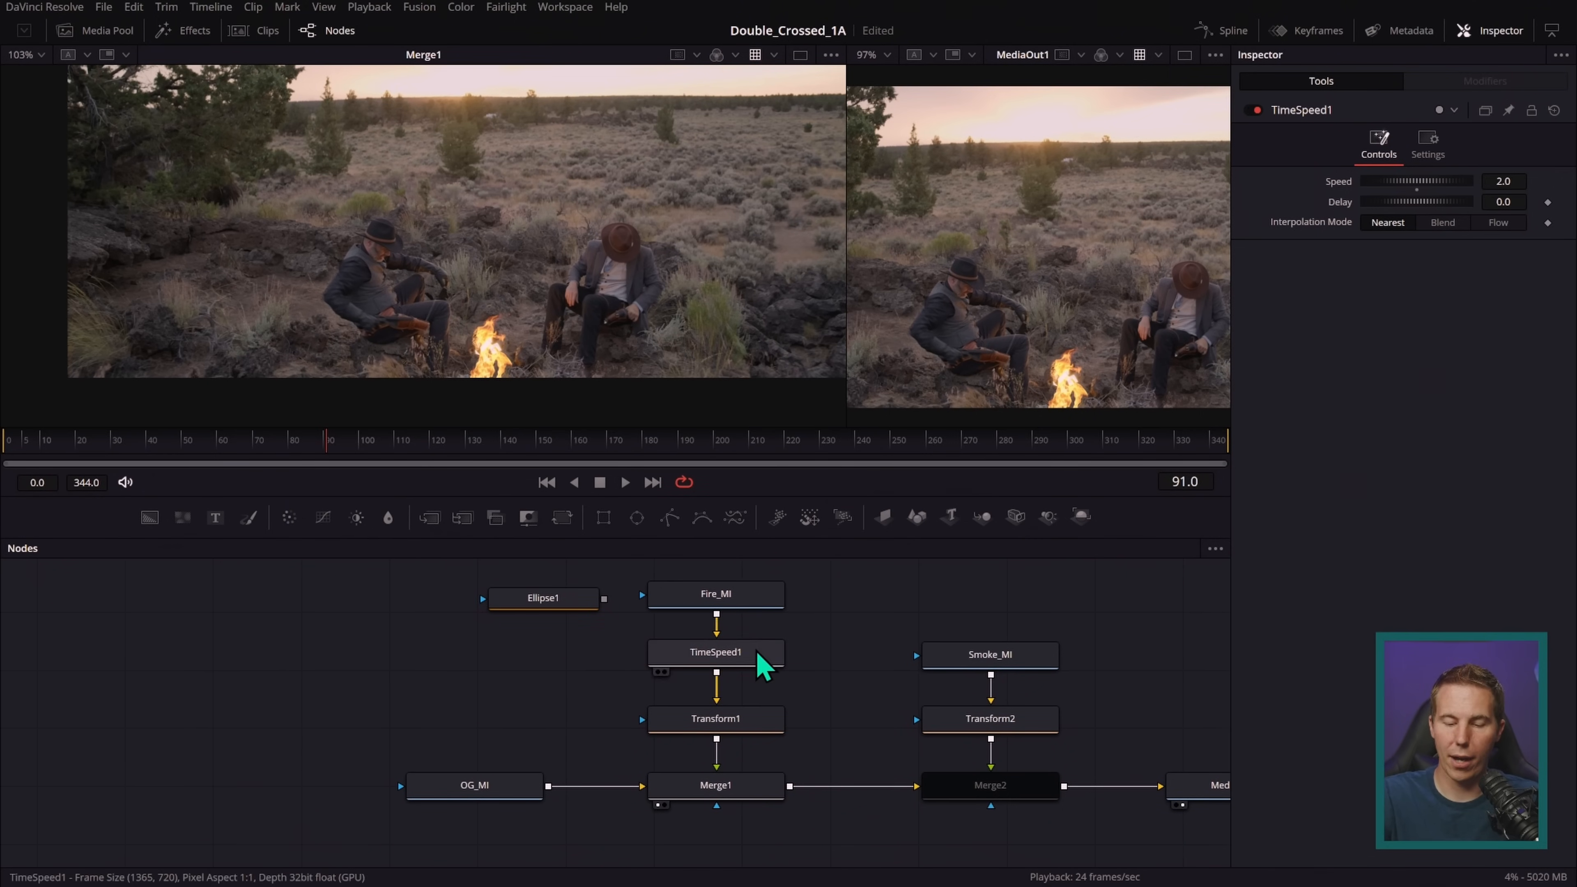
- View Fire_MI and try masking it with Ellipse1 again, then undo the connection
left_click_drag(750, 599, 662, 261)
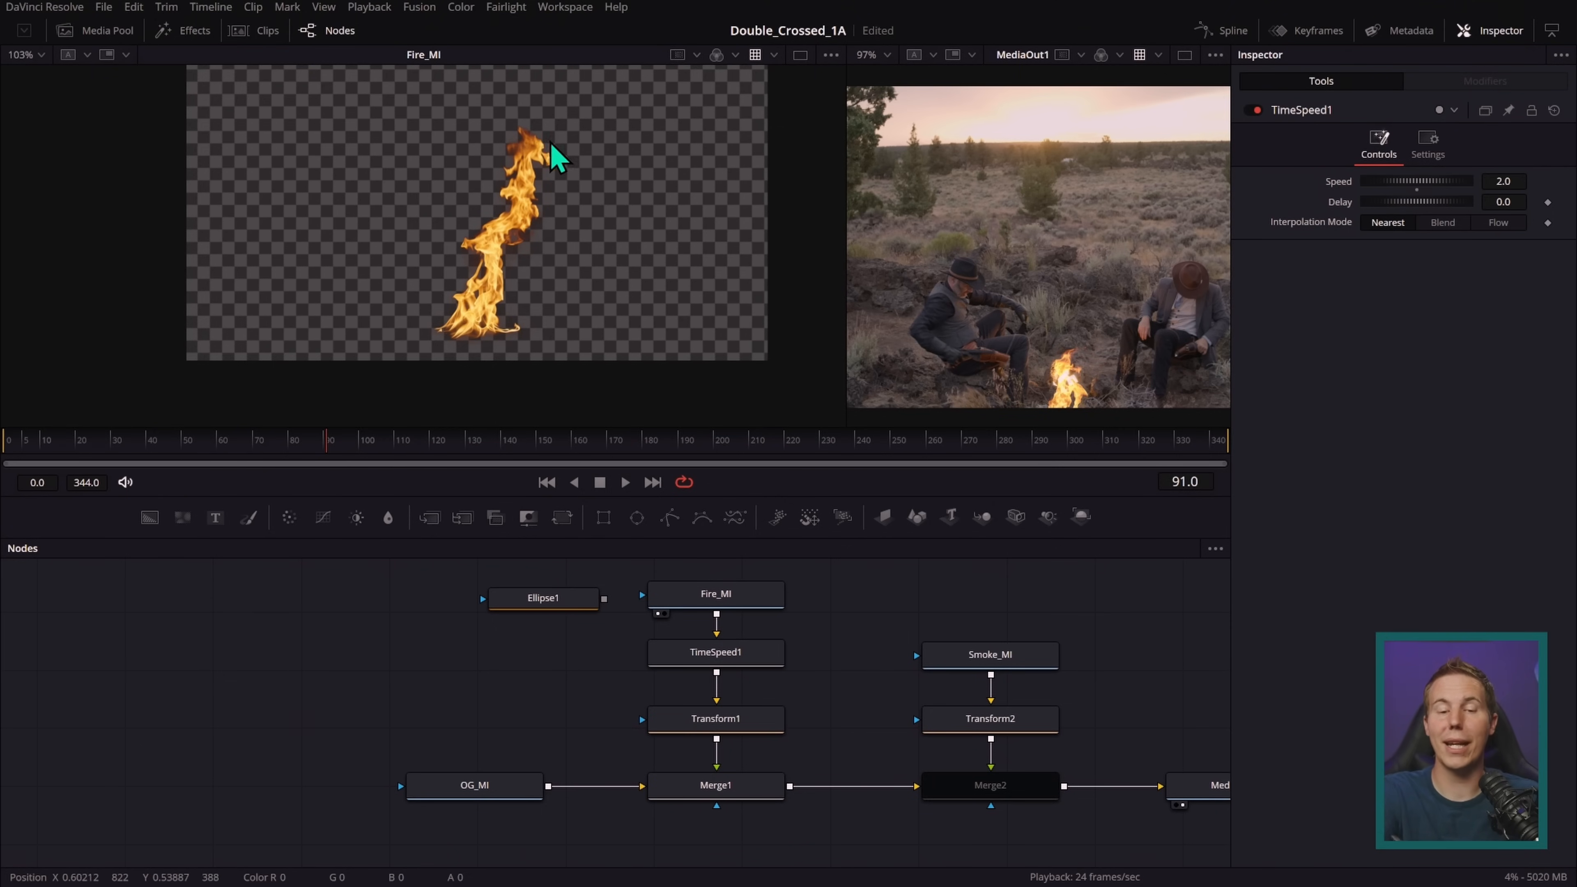
left_click_drag(604, 599, 645, 594)
left_click(579, 599)
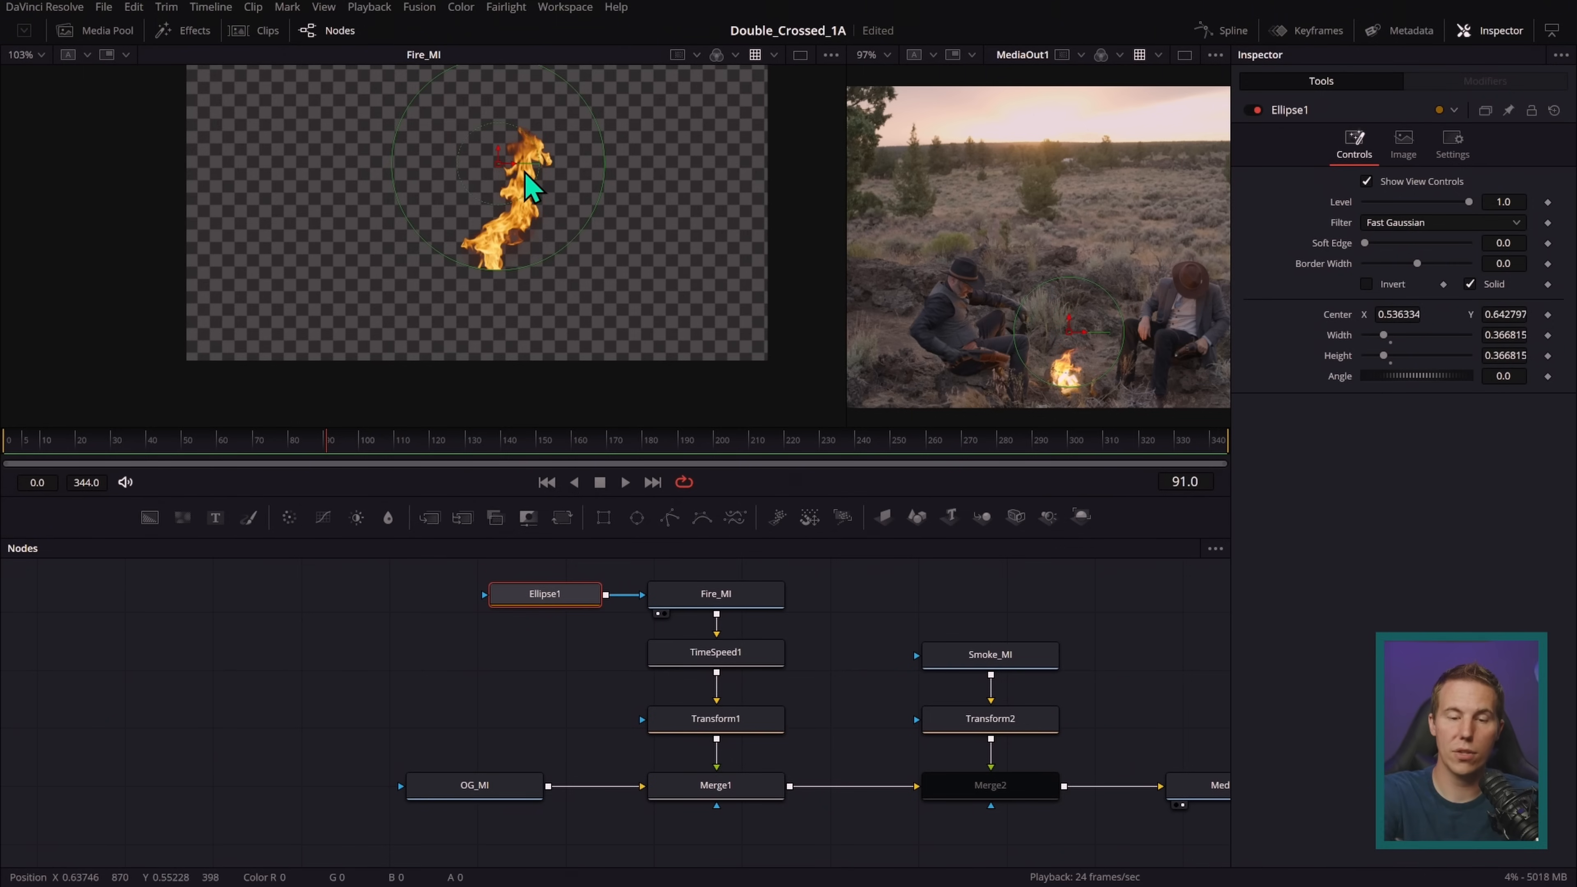
key("ctrl+z")
- Check Fire_MI and TimeSpeed1, then view Transform1 and try Ellipse1 as its effect mask before disconnecting it
left_click(752, 602)
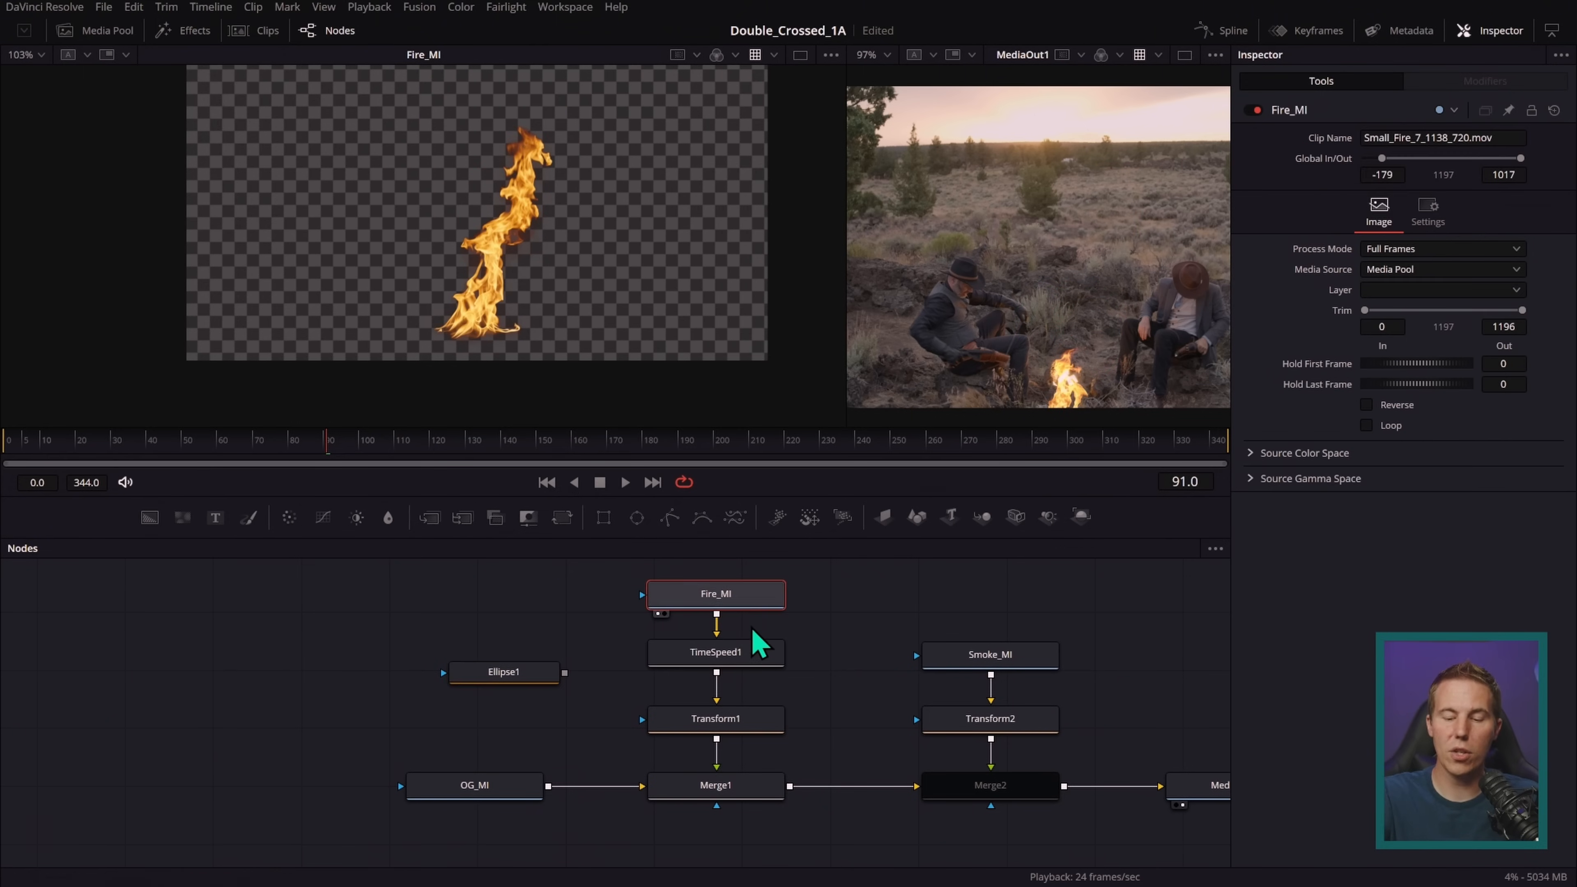
left_click(761, 660)
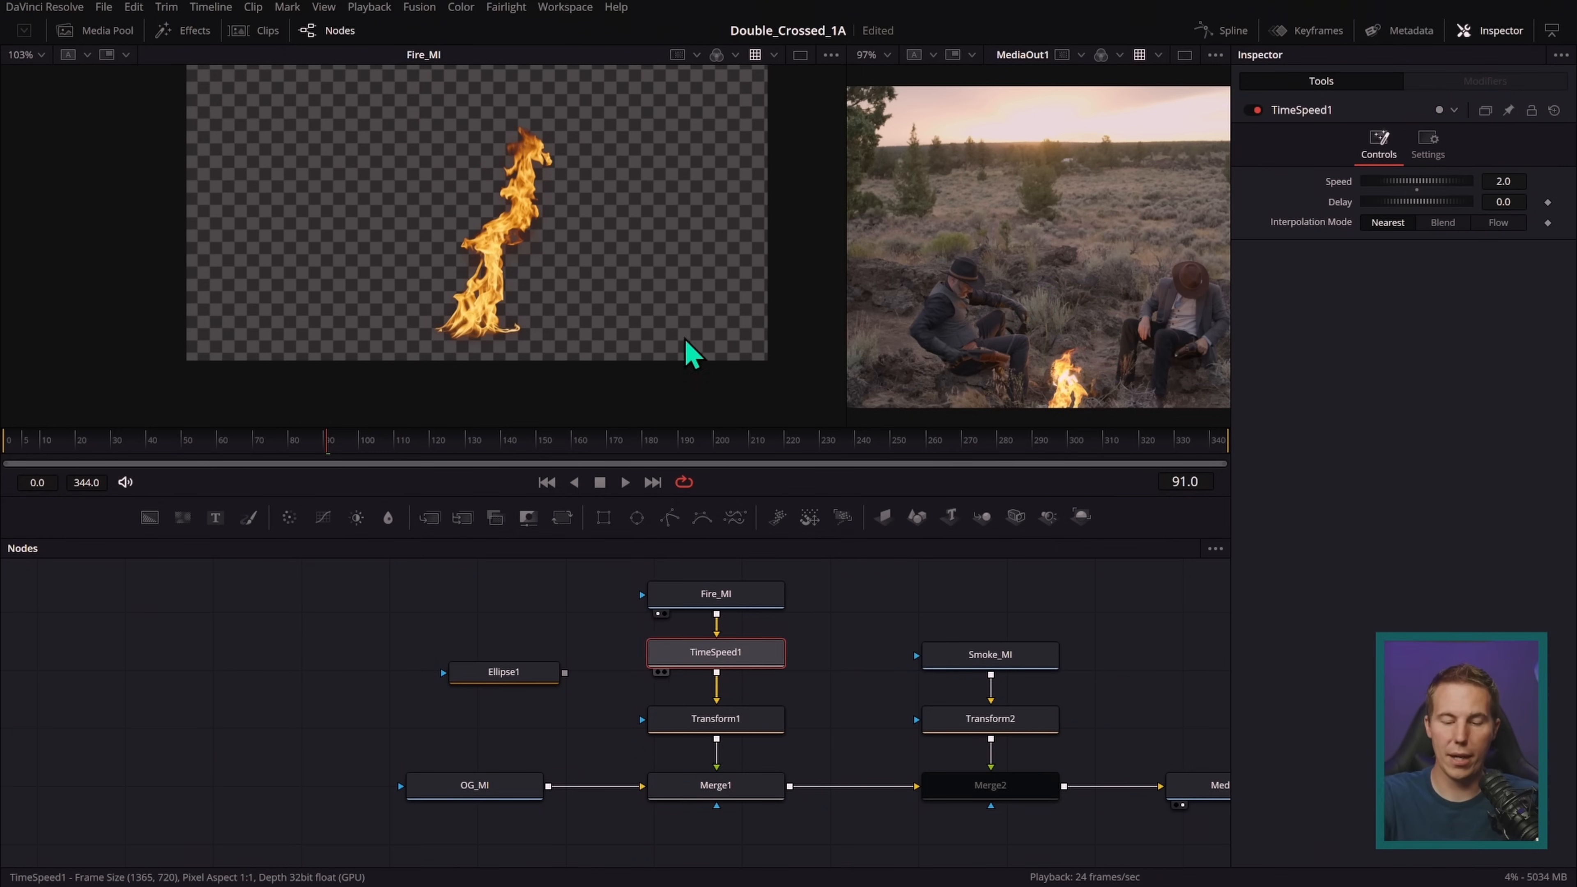
left_click_drag(693, 415, 690, 319)
left_click_drag(745, 718, 654, 197)
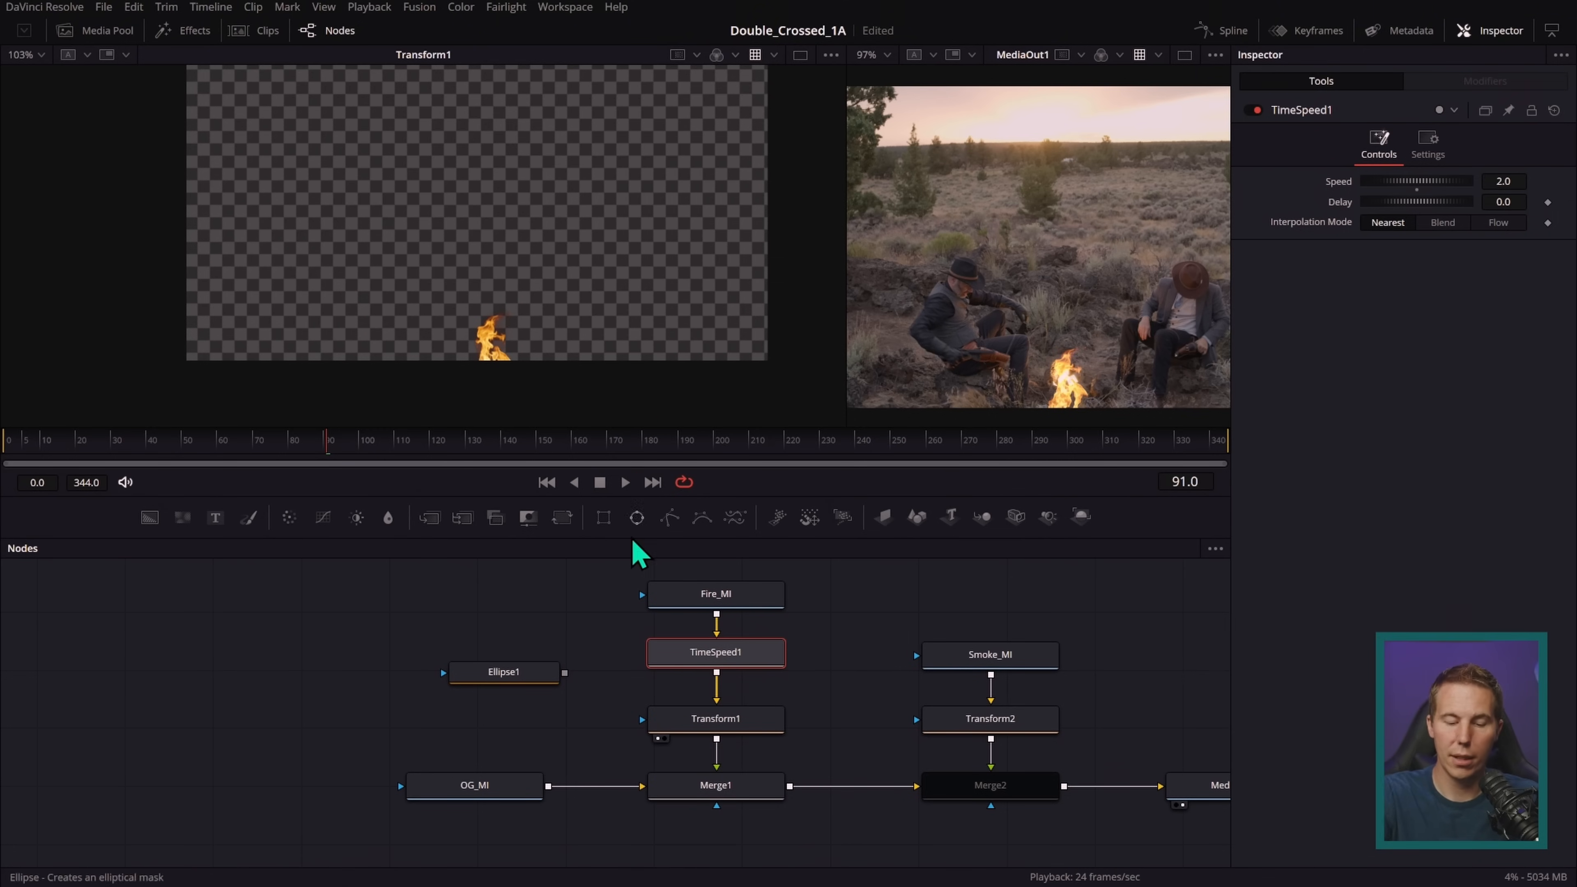
left_click_drag(565, 672, 643, 720)
left_click(503, 672)
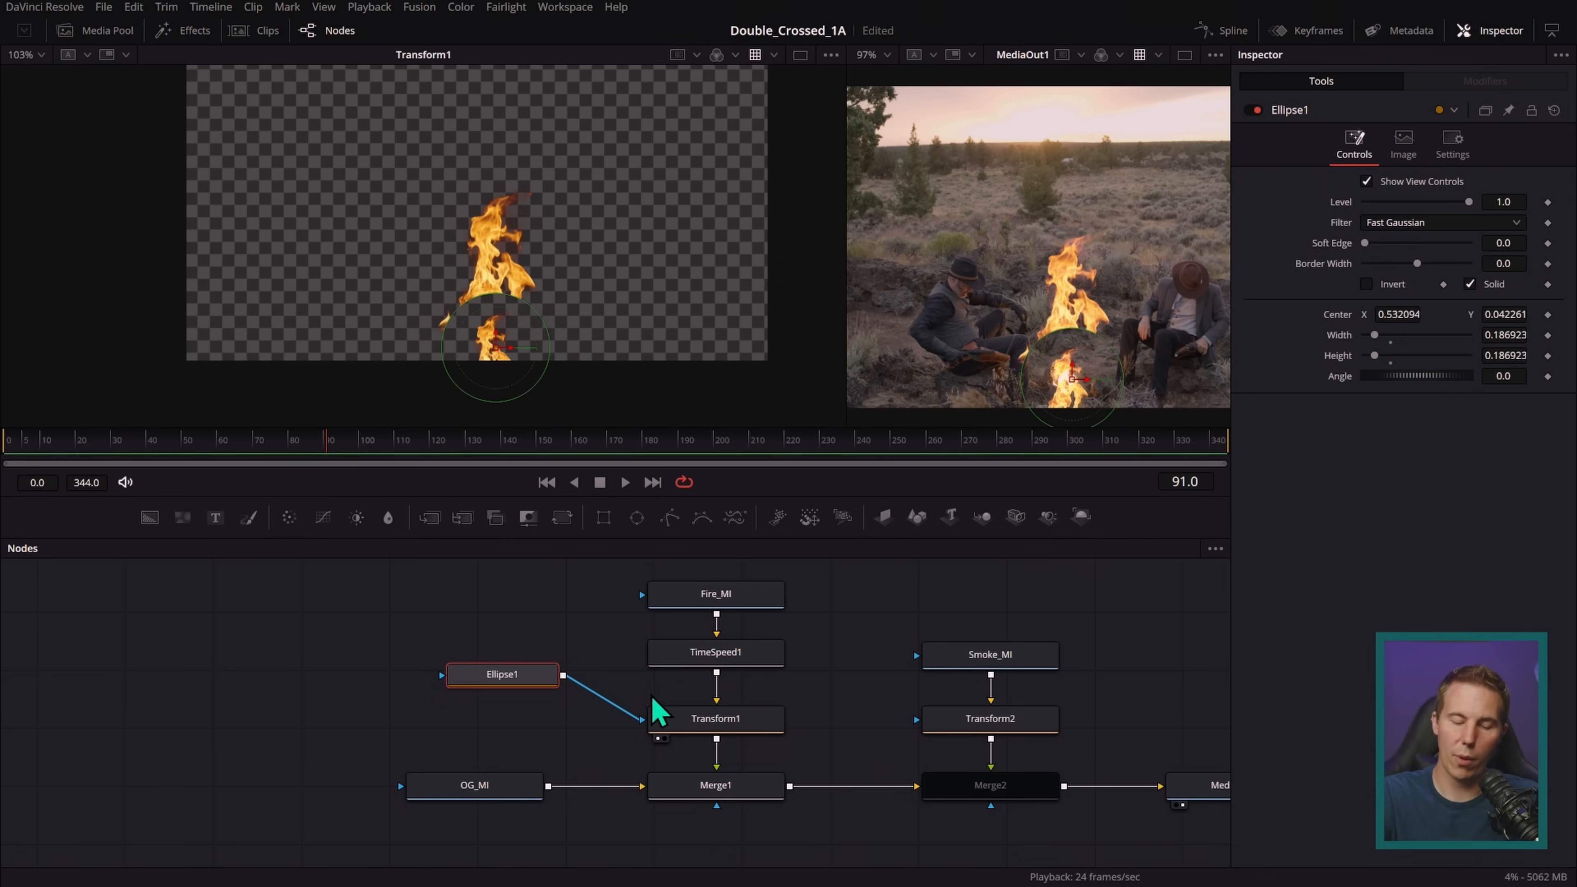
left_click_drag(633, 715, 617, 665)
- Move the Ellipse1 node below Merge1 and review the fire chain from Fire_MI through TimeSpeed1 and Transform1 to Merge1
left_click_drag(831, 715, 794, 679)
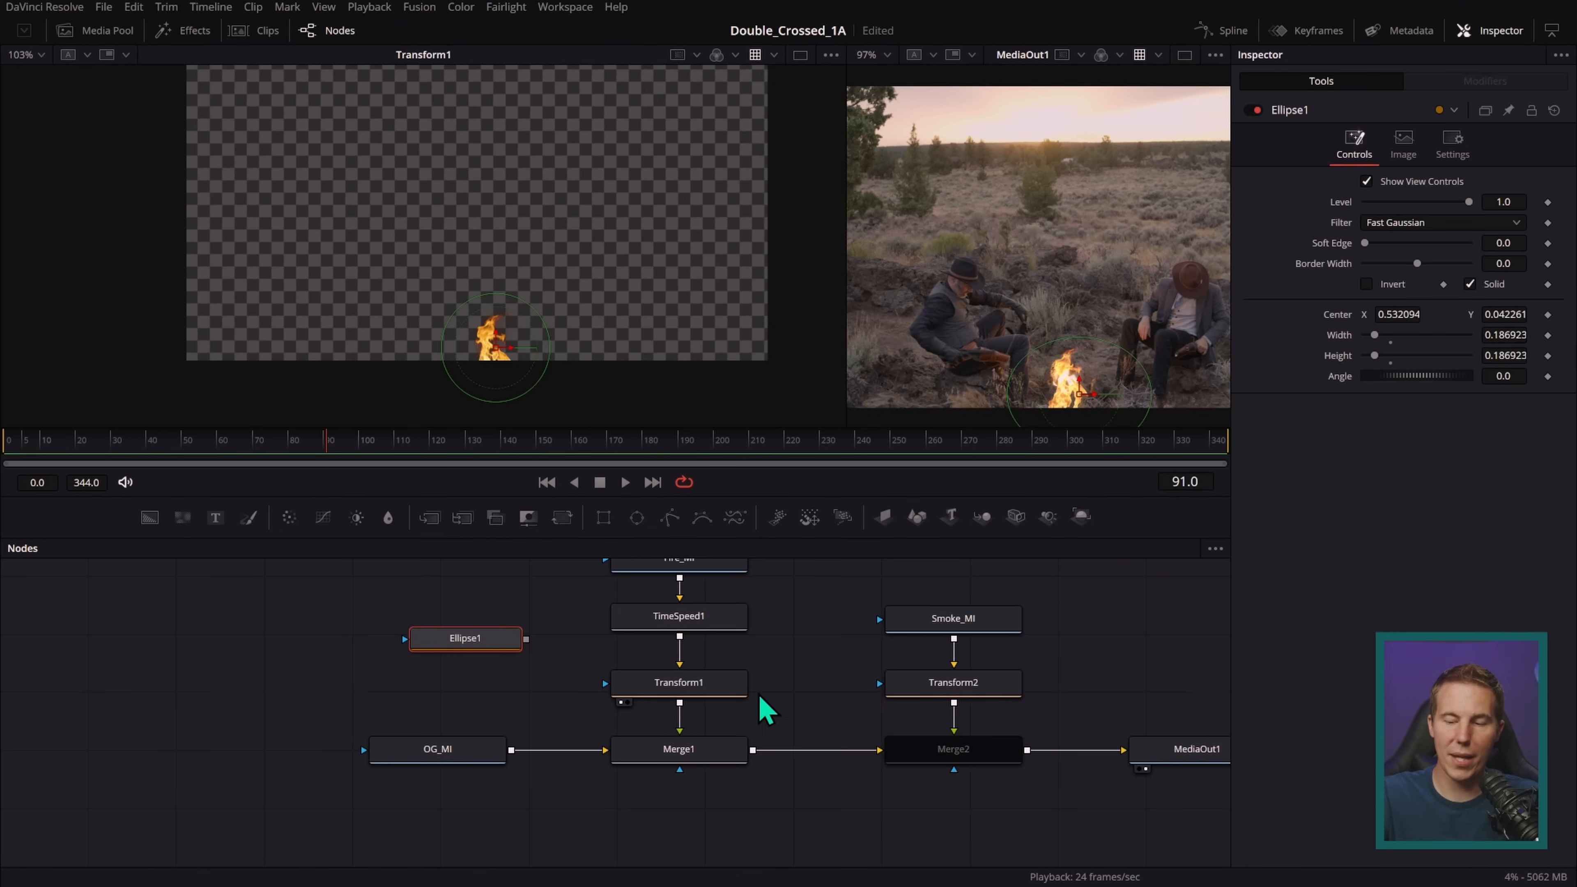
left_click_drag(497, 646, 668, 853)
left_click(705, 757)
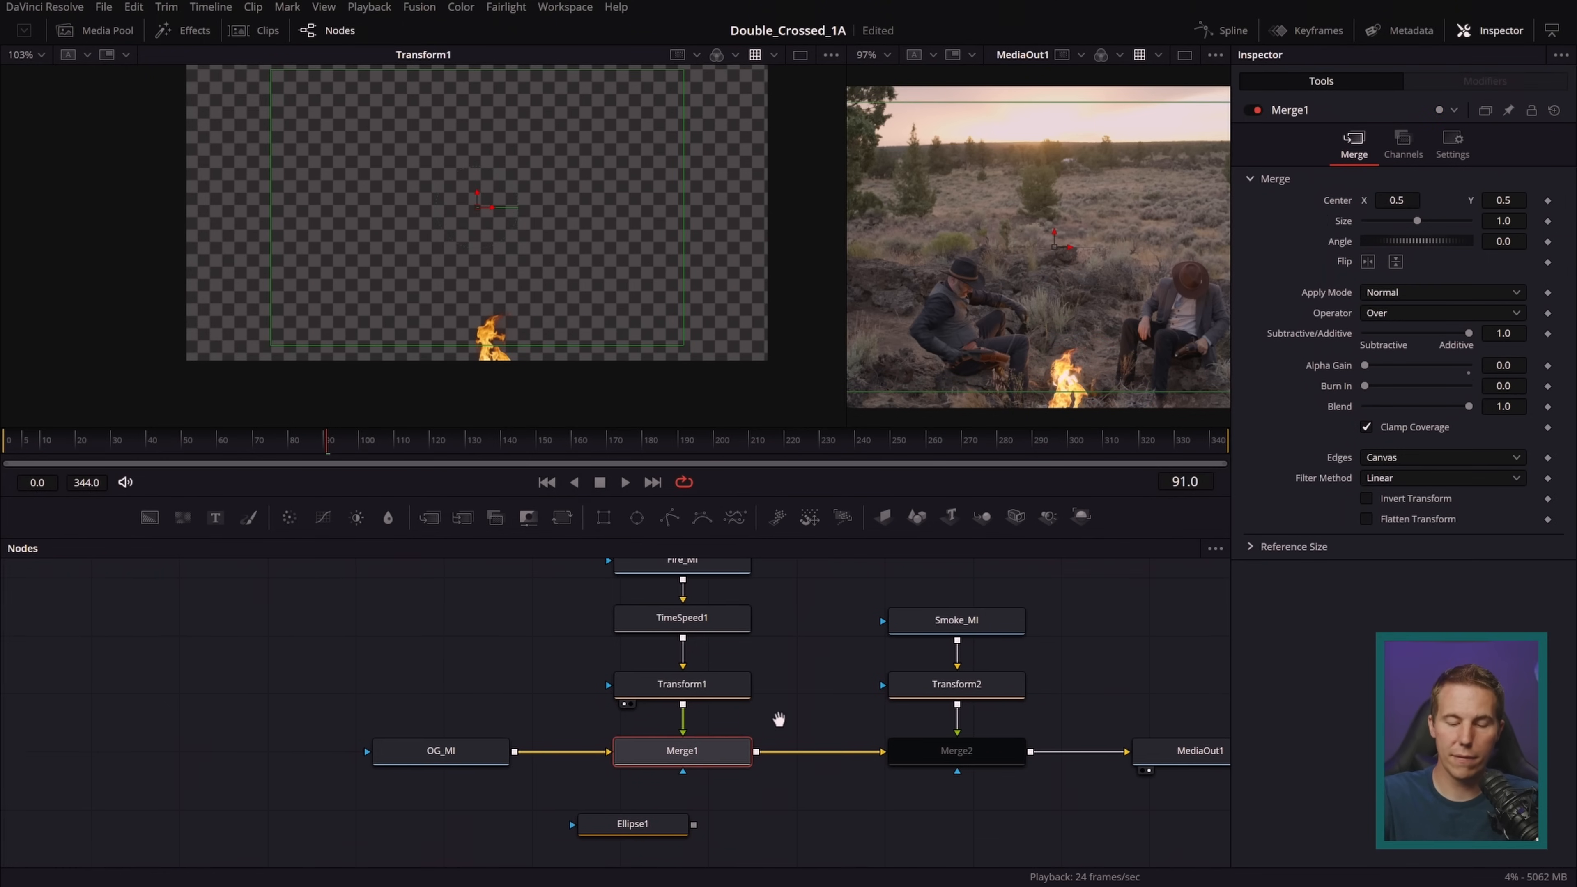
scroll(758, 659, "up", 2)
left_click(736, 591)
left_click(736, 646)
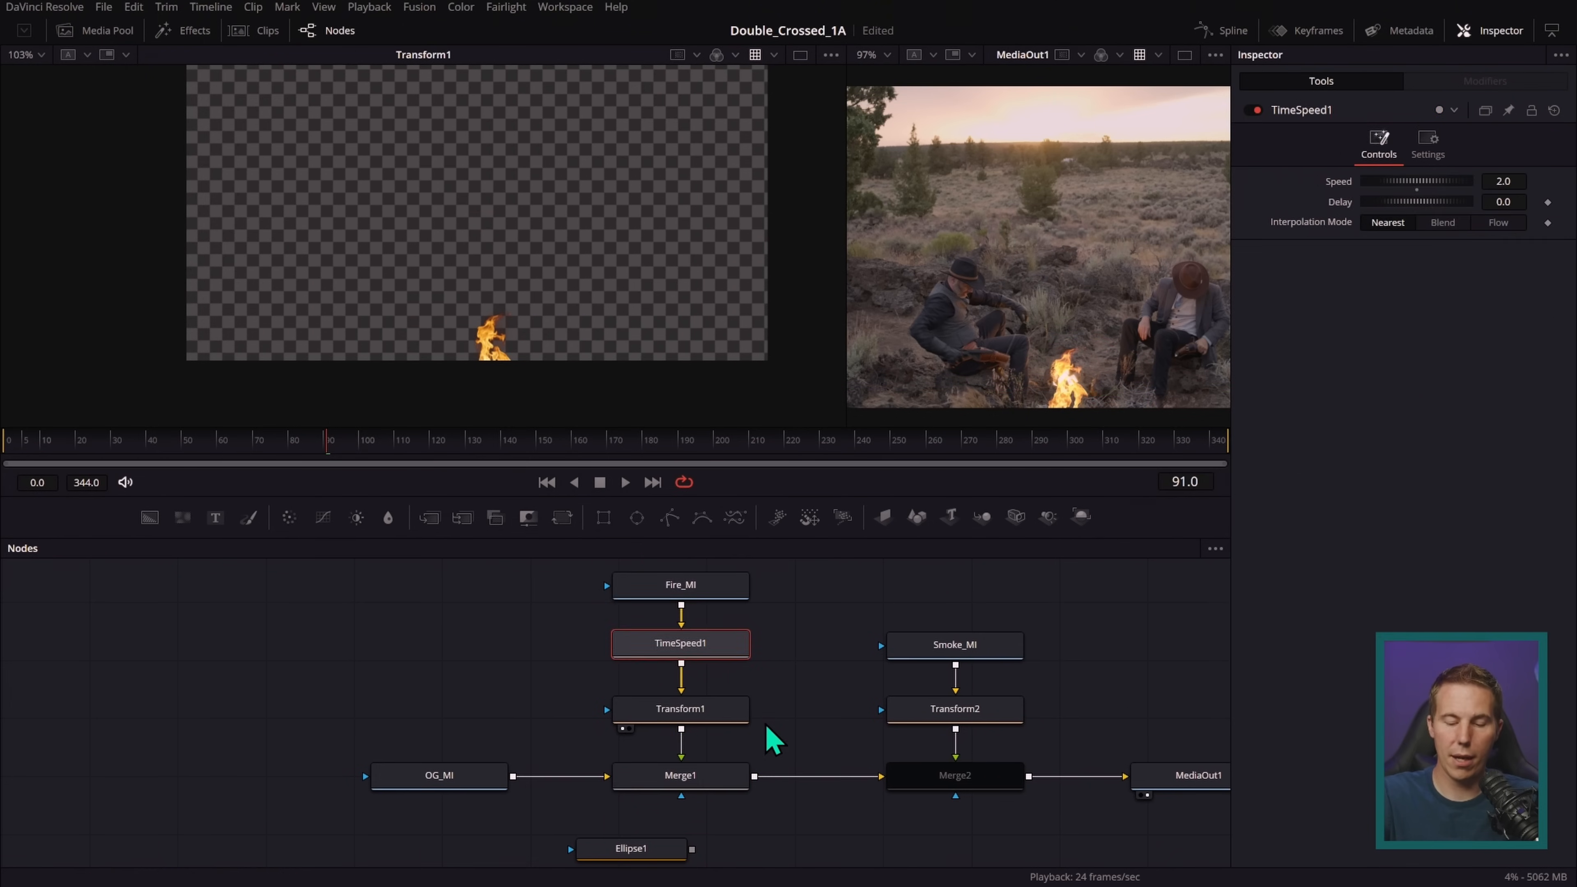
left_click(739, 718)
scroll(783, 695, "down", 3)
left_click(727, 718)
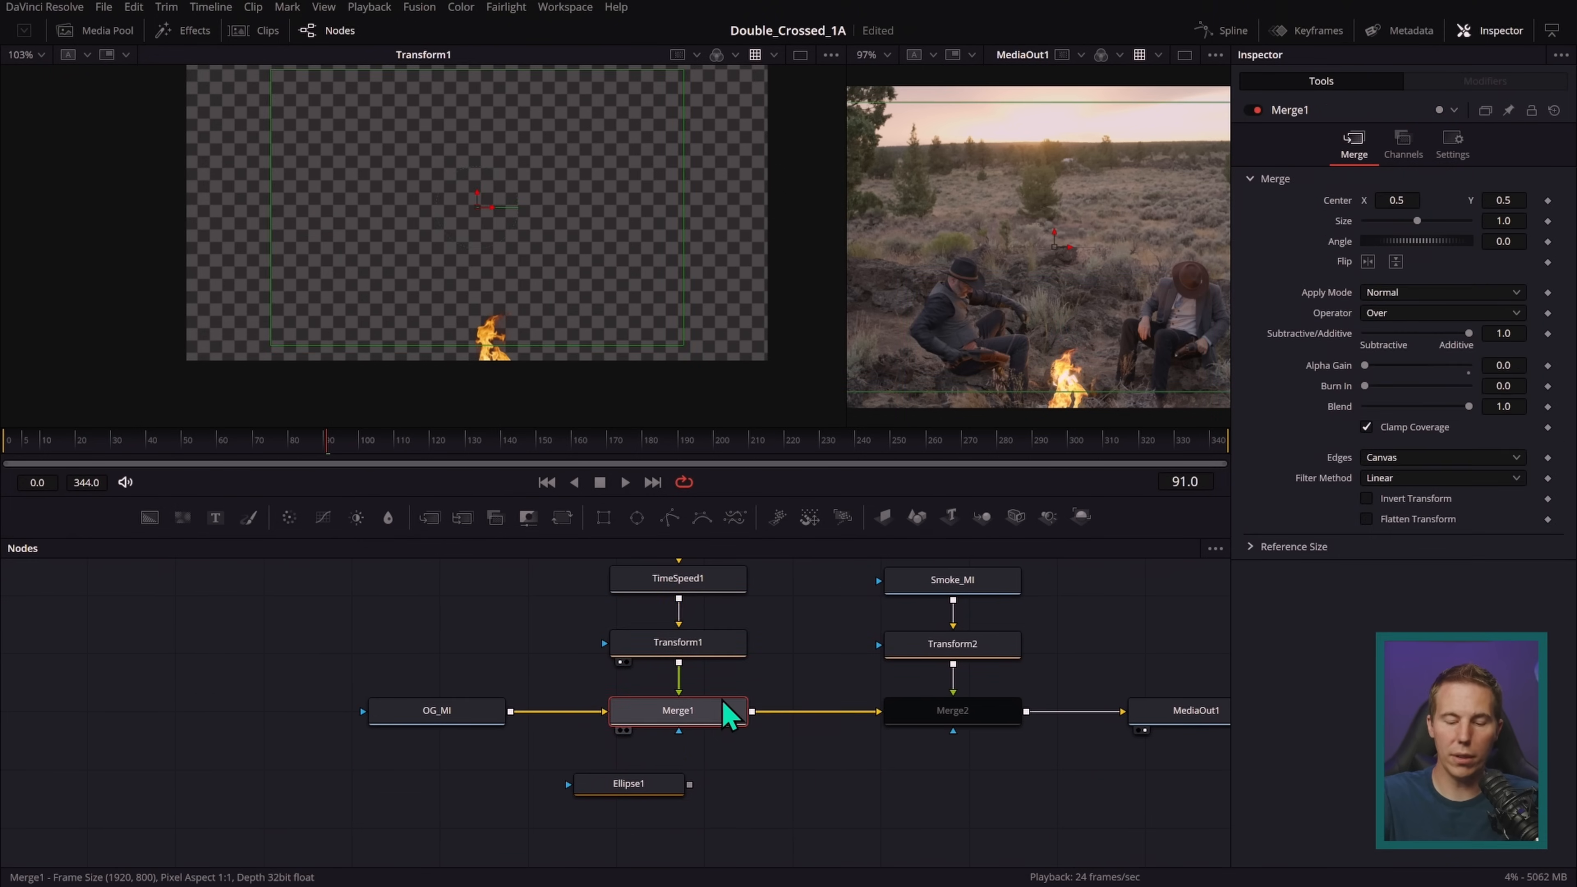
- View Merge1, connect Ellipse1 as its effect mask, and move the mask's center to about X 0.528, Y 0.173
key("1")
left_click_drag(690, 785, 679, 733)
left_click_drag(673, 787, 691, 794)
left_click_drag(504, 363, 479, 329)
left_click_drag(670, 785, 699, 781)
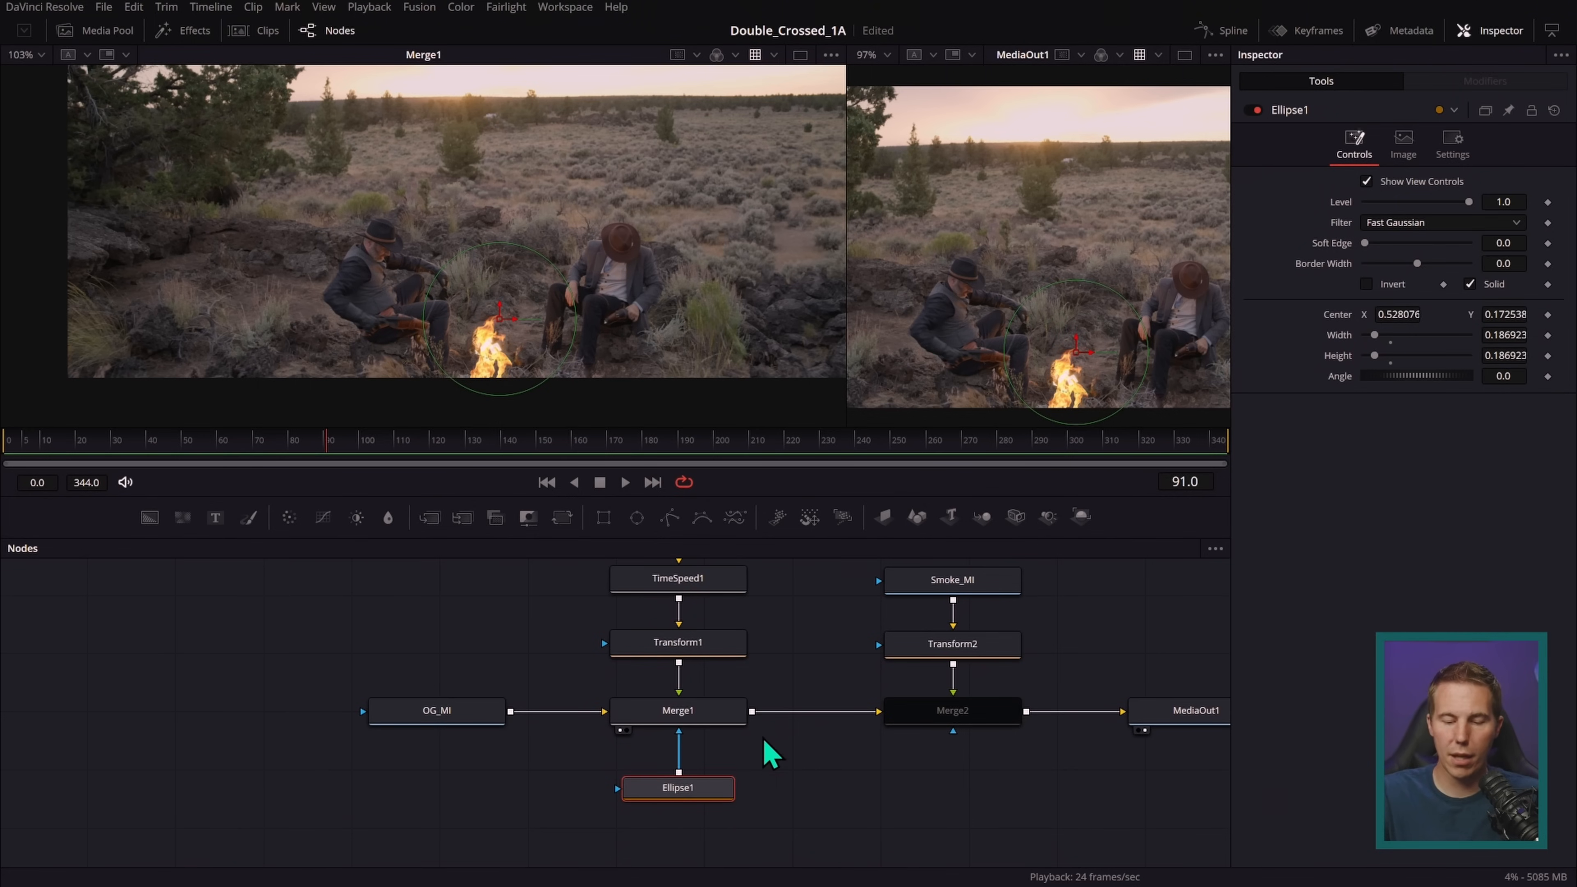
- View Fire_MI and compare the full source flame with the masked fire in the MediaOut1 composite
scroll(777, 669, "up", 3)
left_click_drag(733, 628, 697, 395)
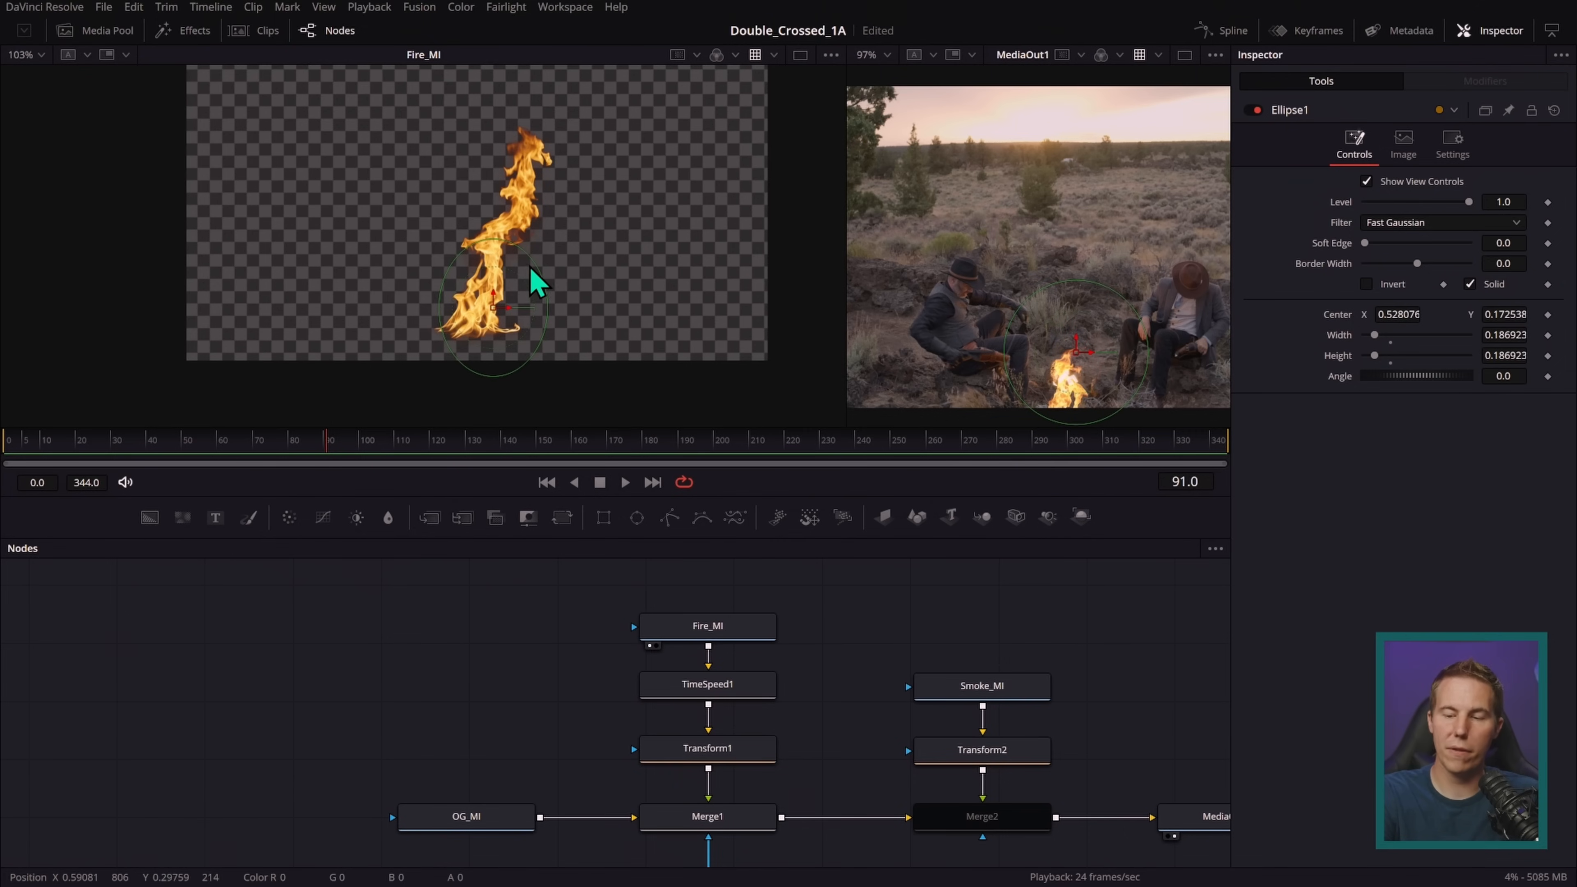
scroll(1032, 254, "up", 5)
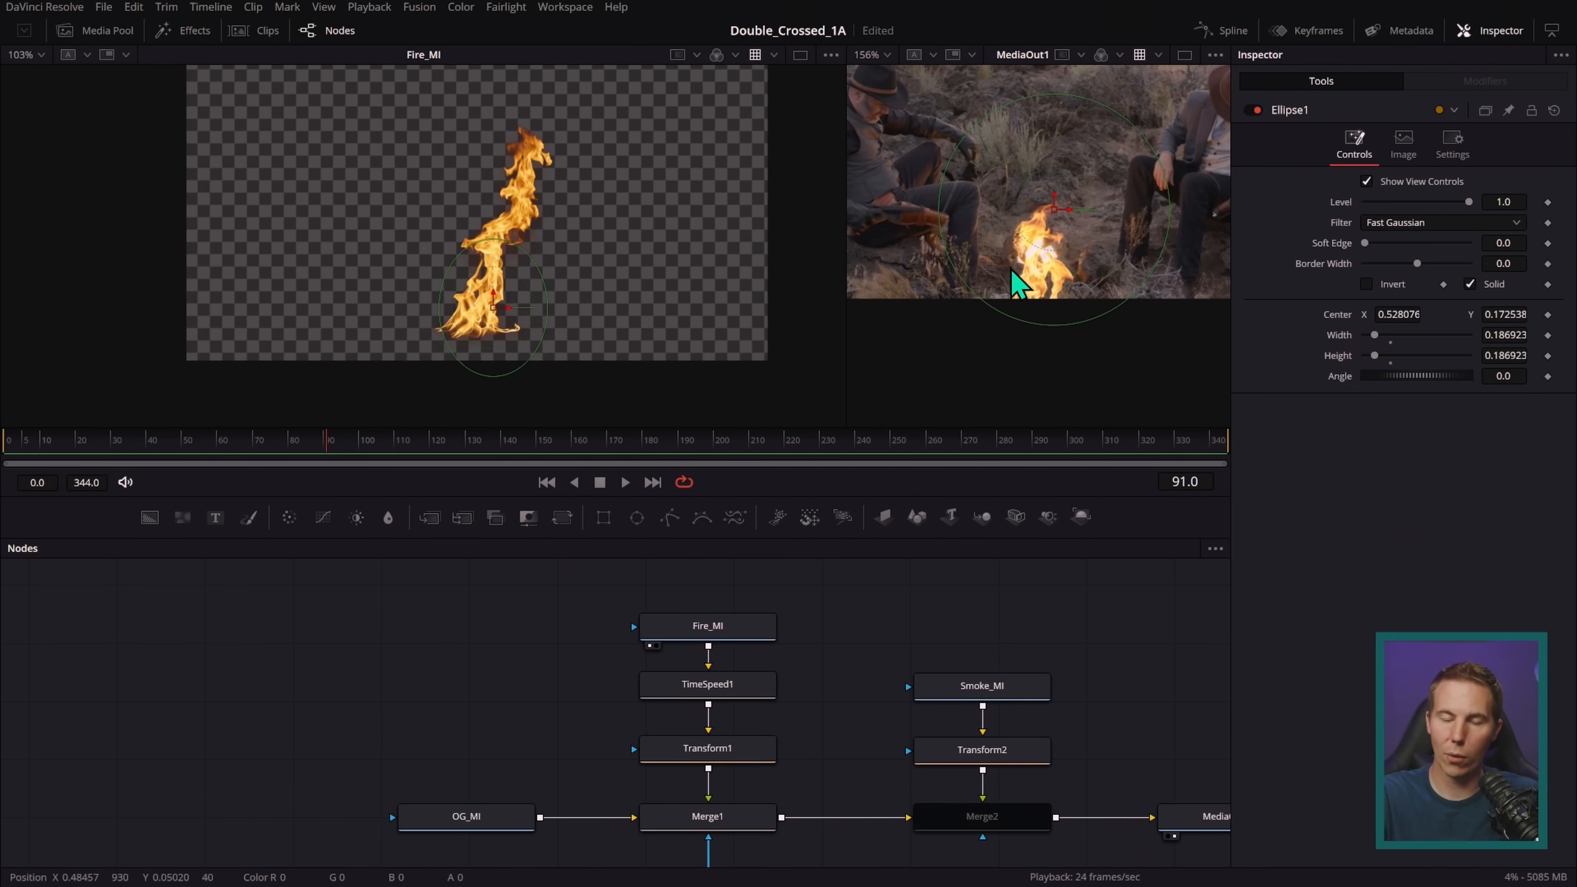
- View Merge1, raise the Ellipse1 center to about X 0.546, Y 0.349, and stretch its height to about 0.211 over the flame
scroll(801, 615, "down", 3)
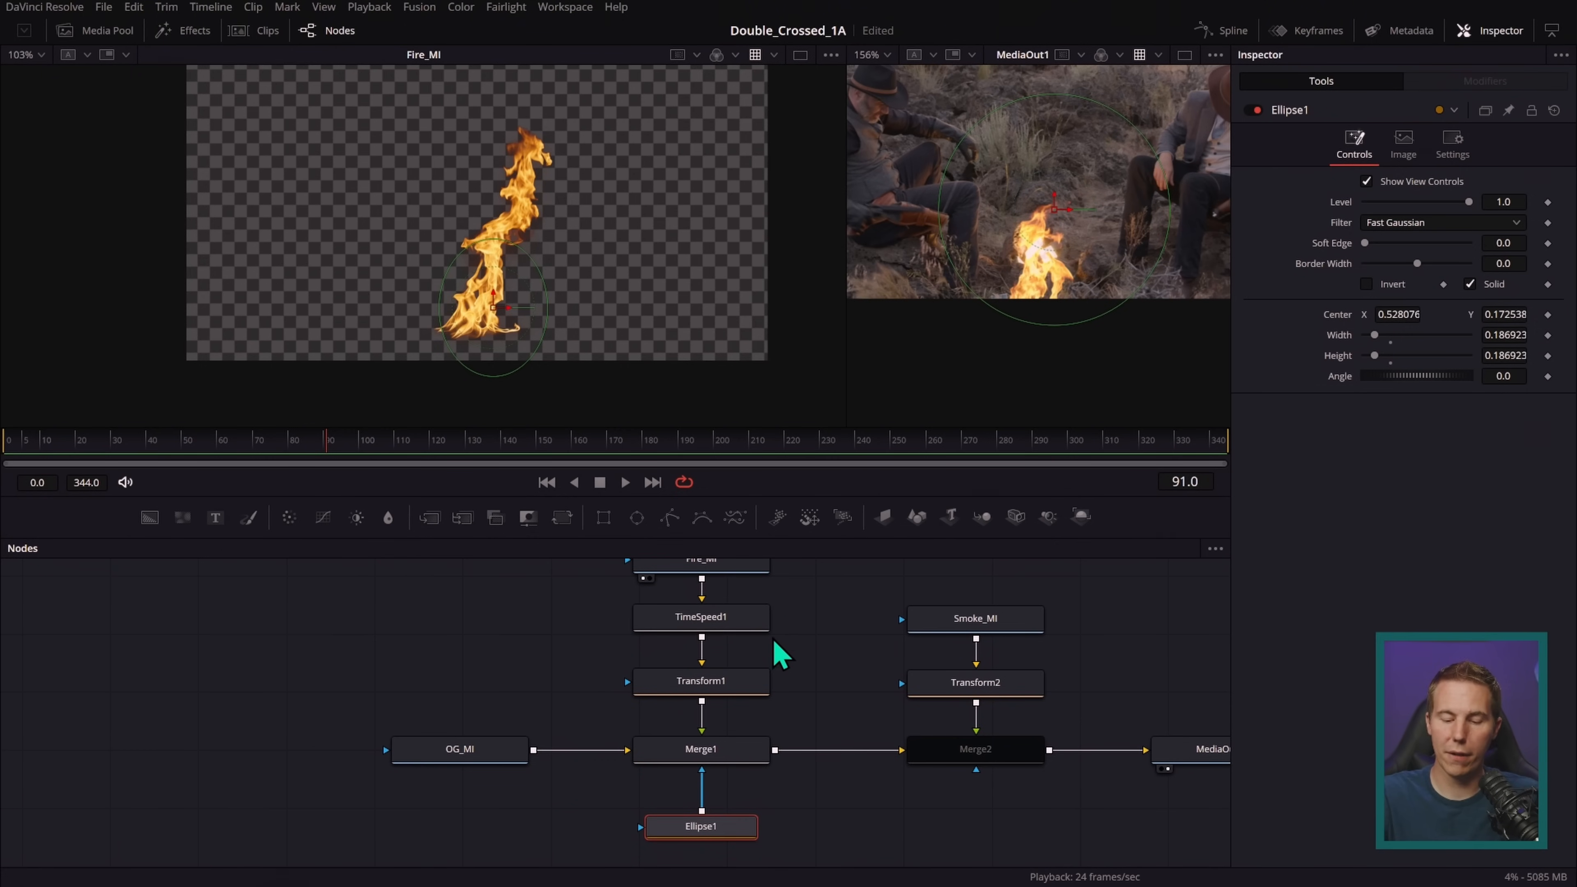
left_click_drag(743, 752, 679, 289)
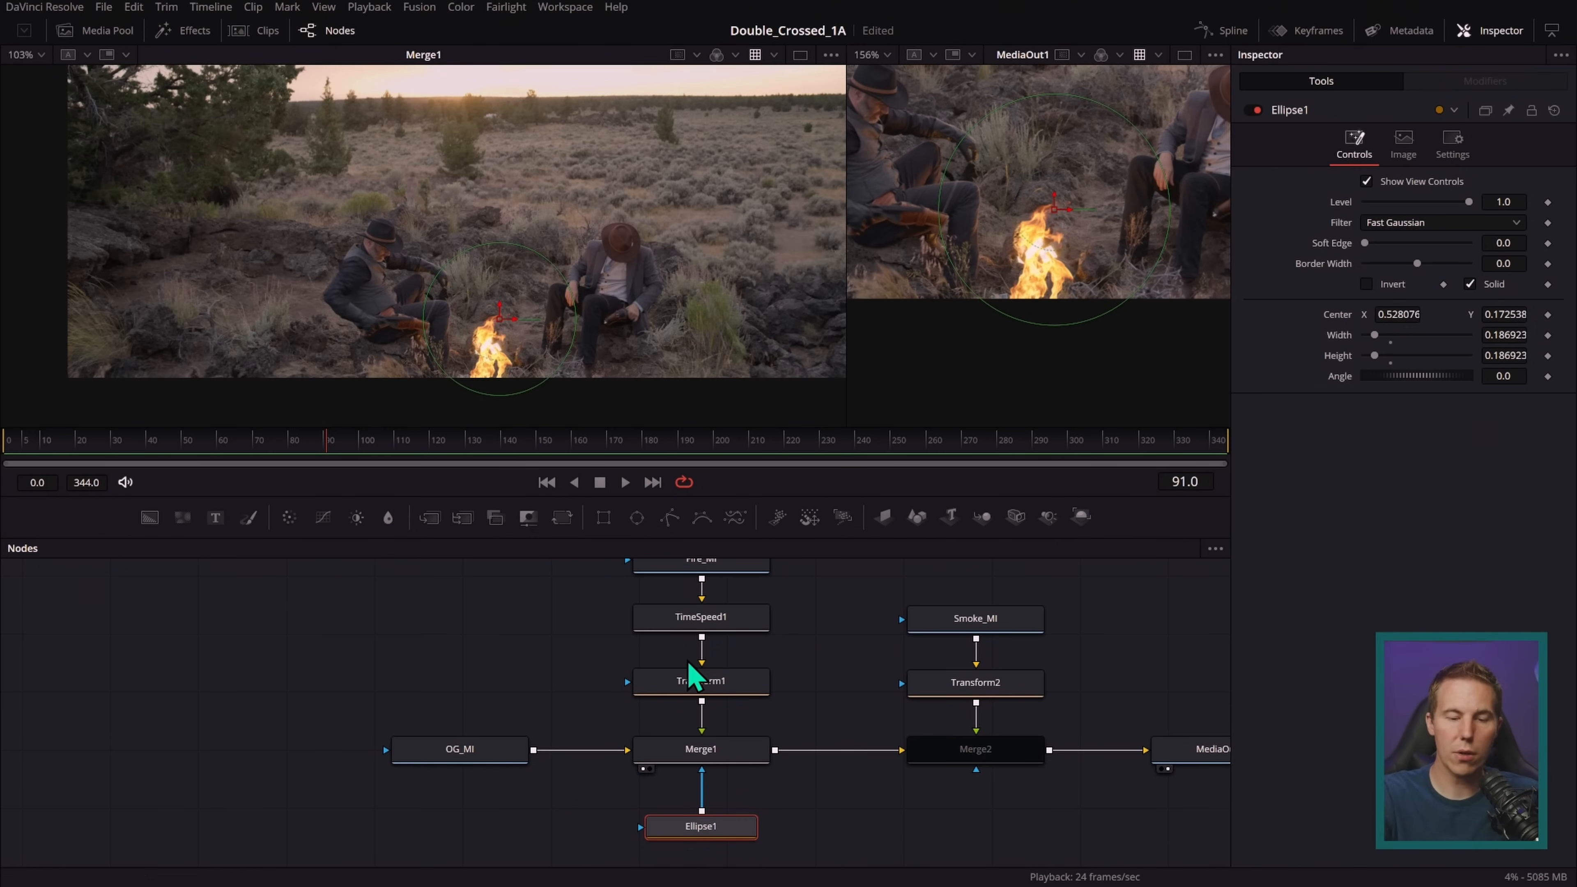
left_click_drag(502, 319, 516, 263)
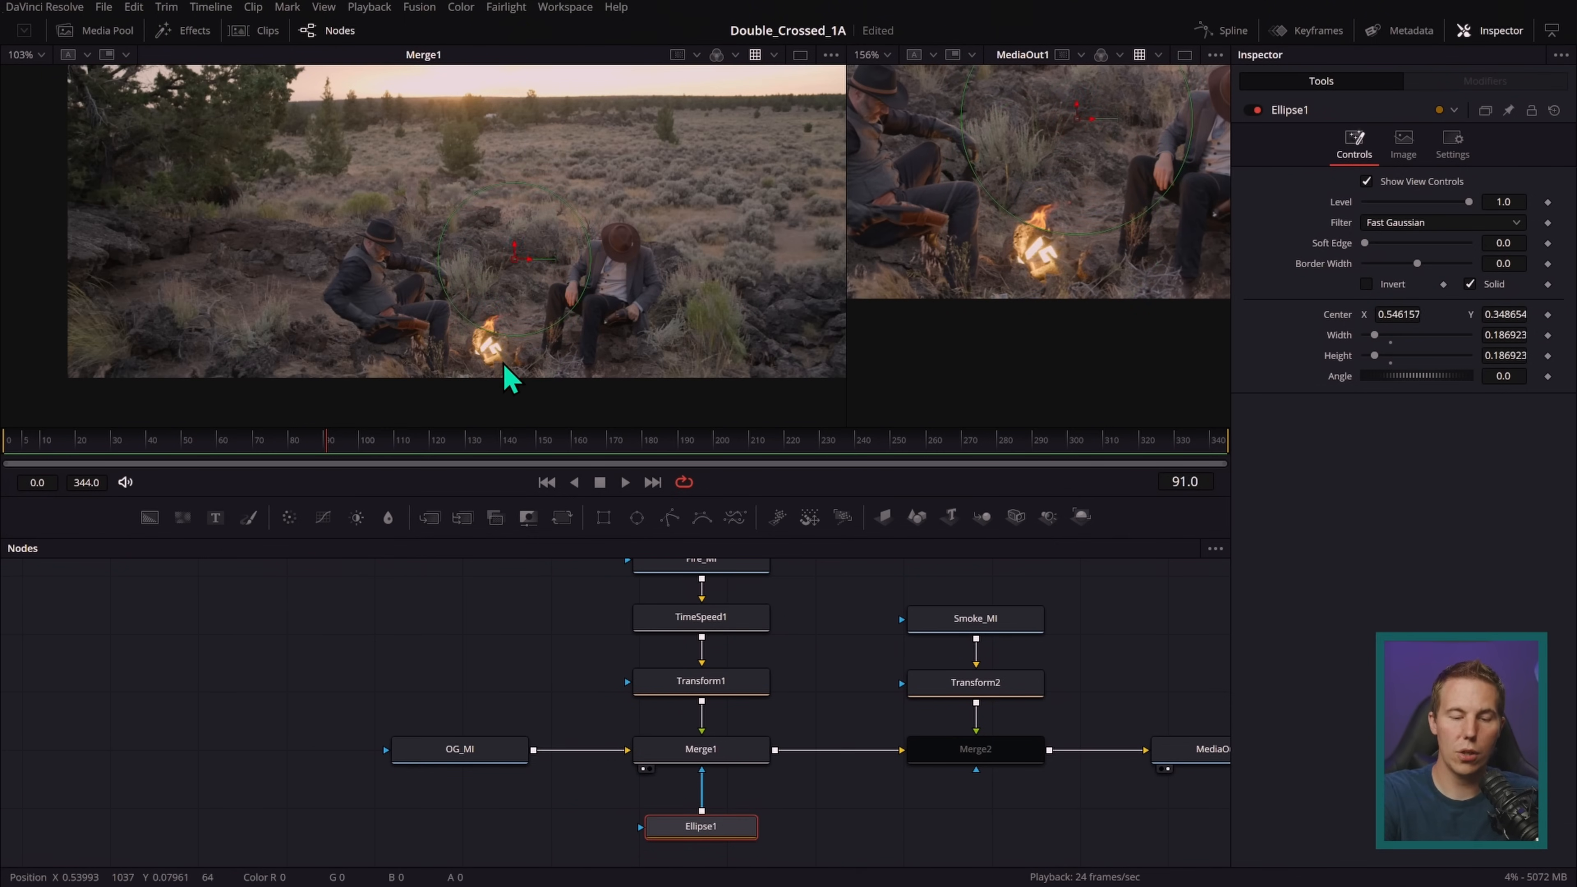
scroll(507, 373, "up", 8)
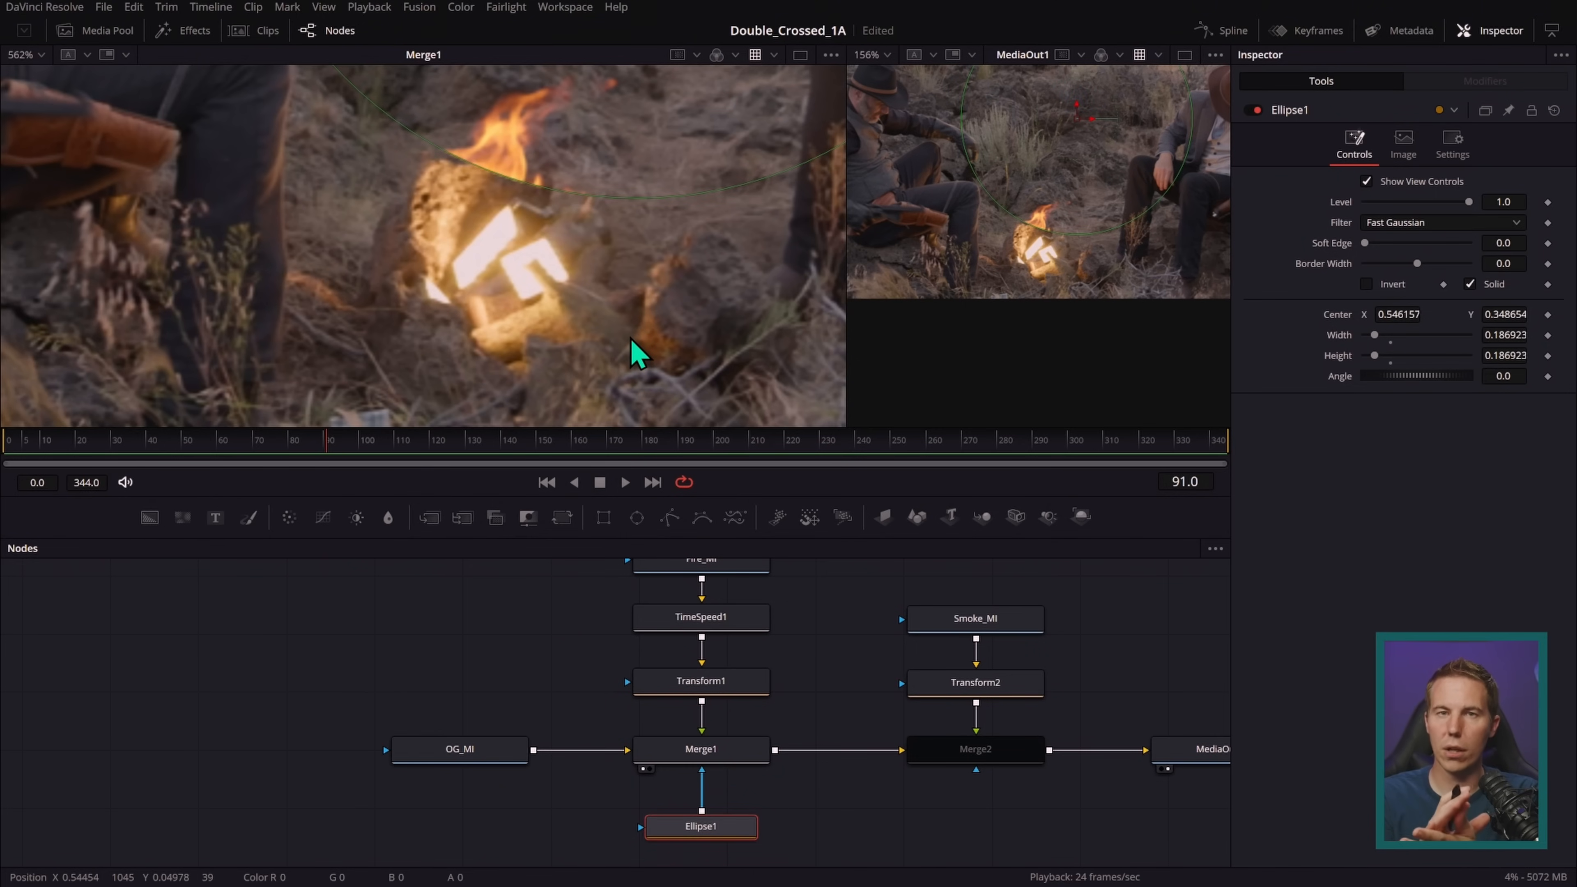
left_click_drag(615, 198, 609, 254)
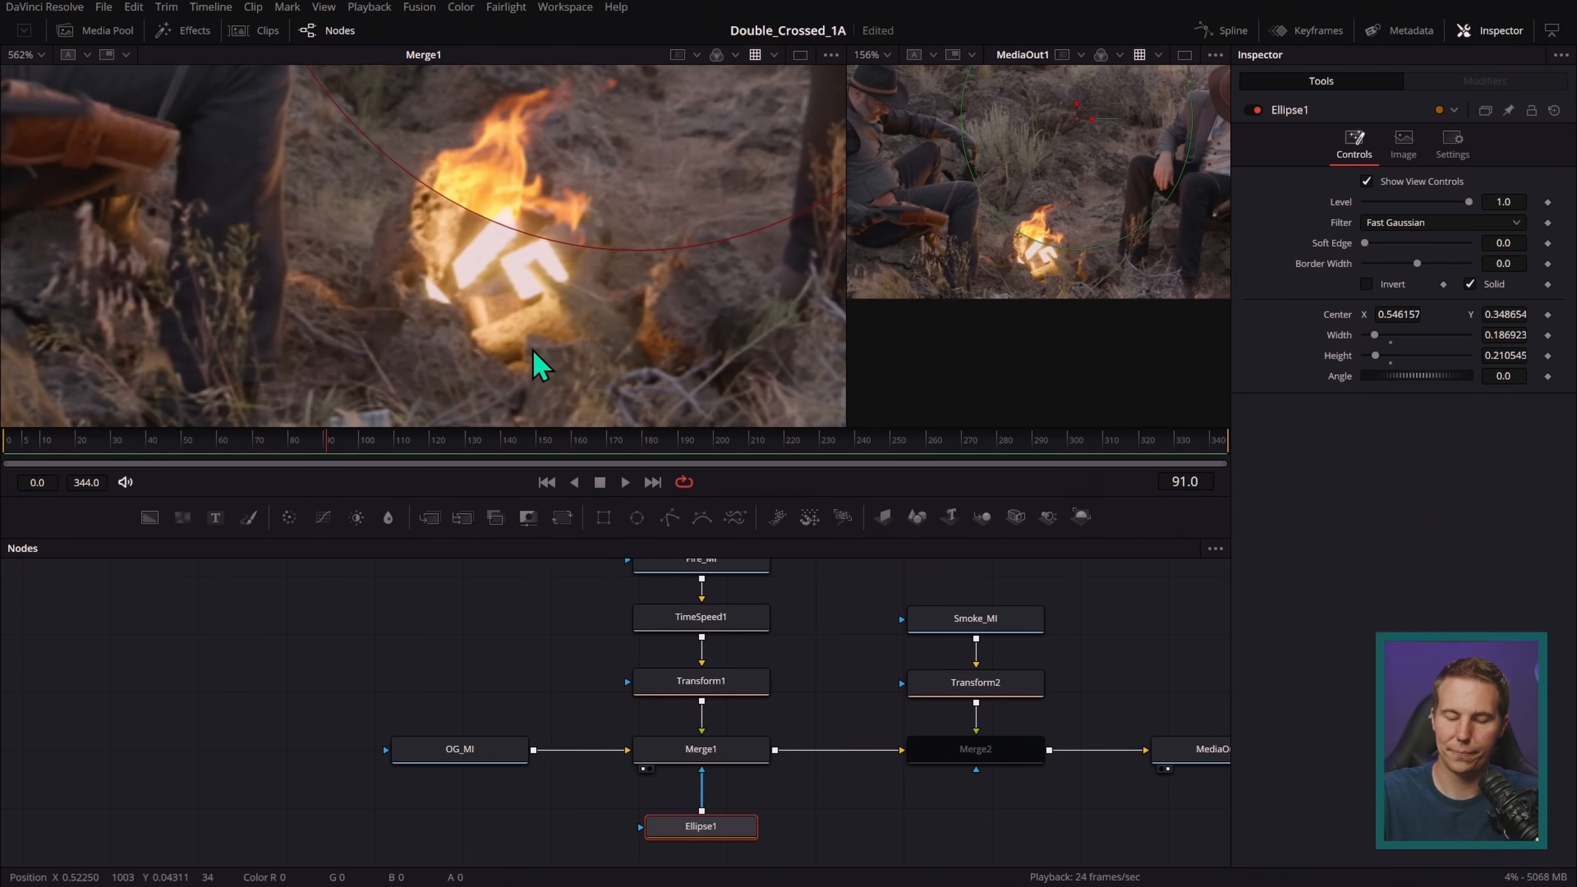
scroll(732, 288, "down", 4)
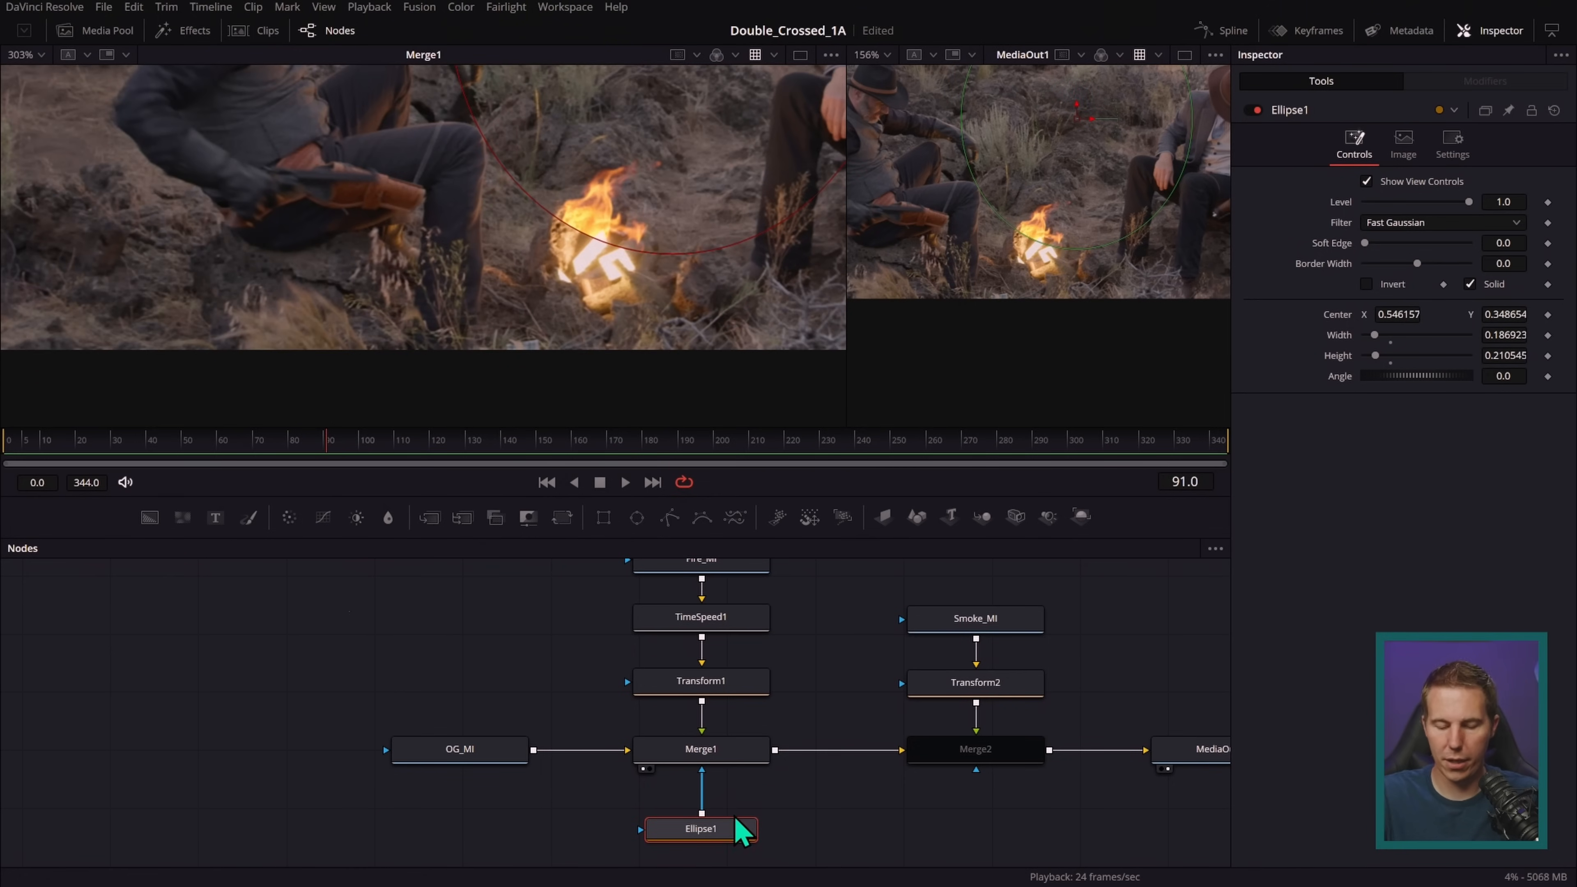
- Delete the Ellipse1 mask and place a new Polygon mask node below Merge1
key("Delete")
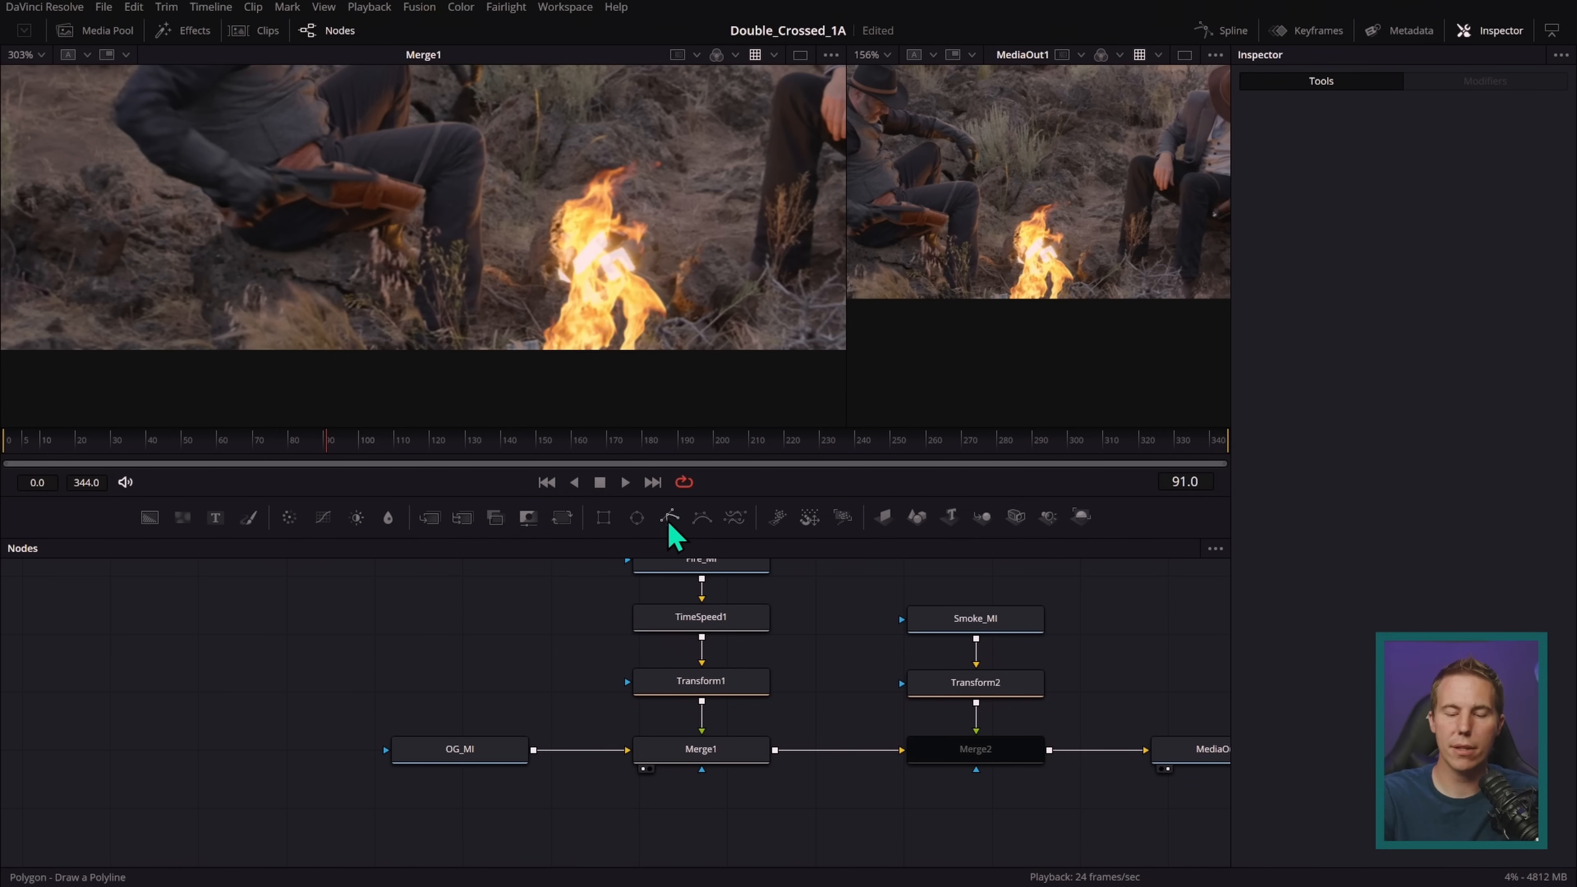
left_click_drag(672, 521, 695, 816)
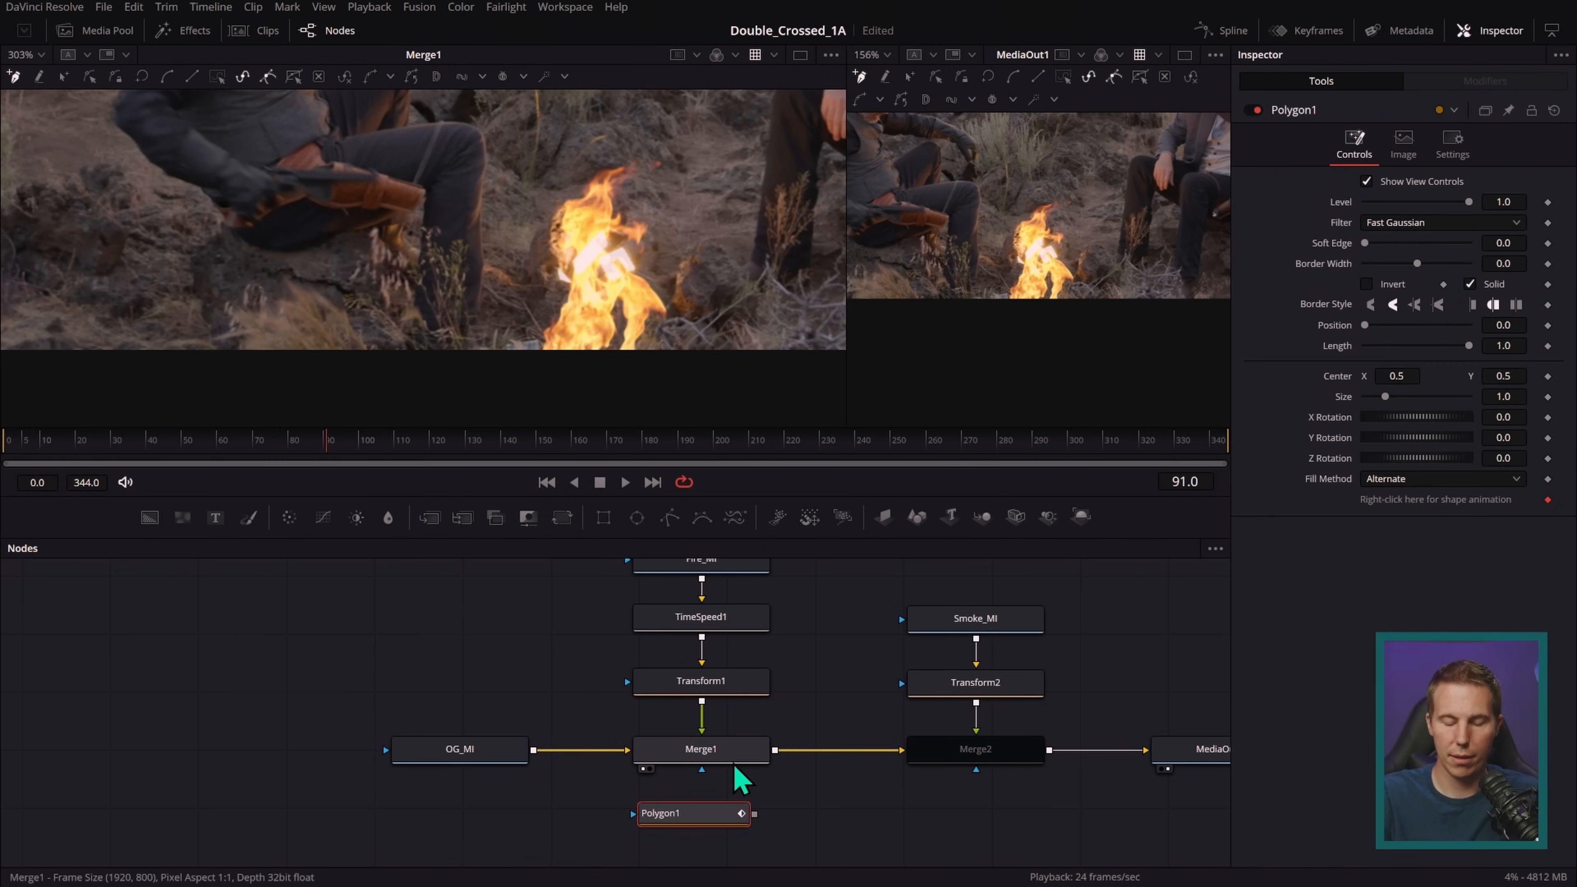
- View Polygon1 by itself, draw a closed, rounded freeform test shape, and adjust its upper points
key("1")
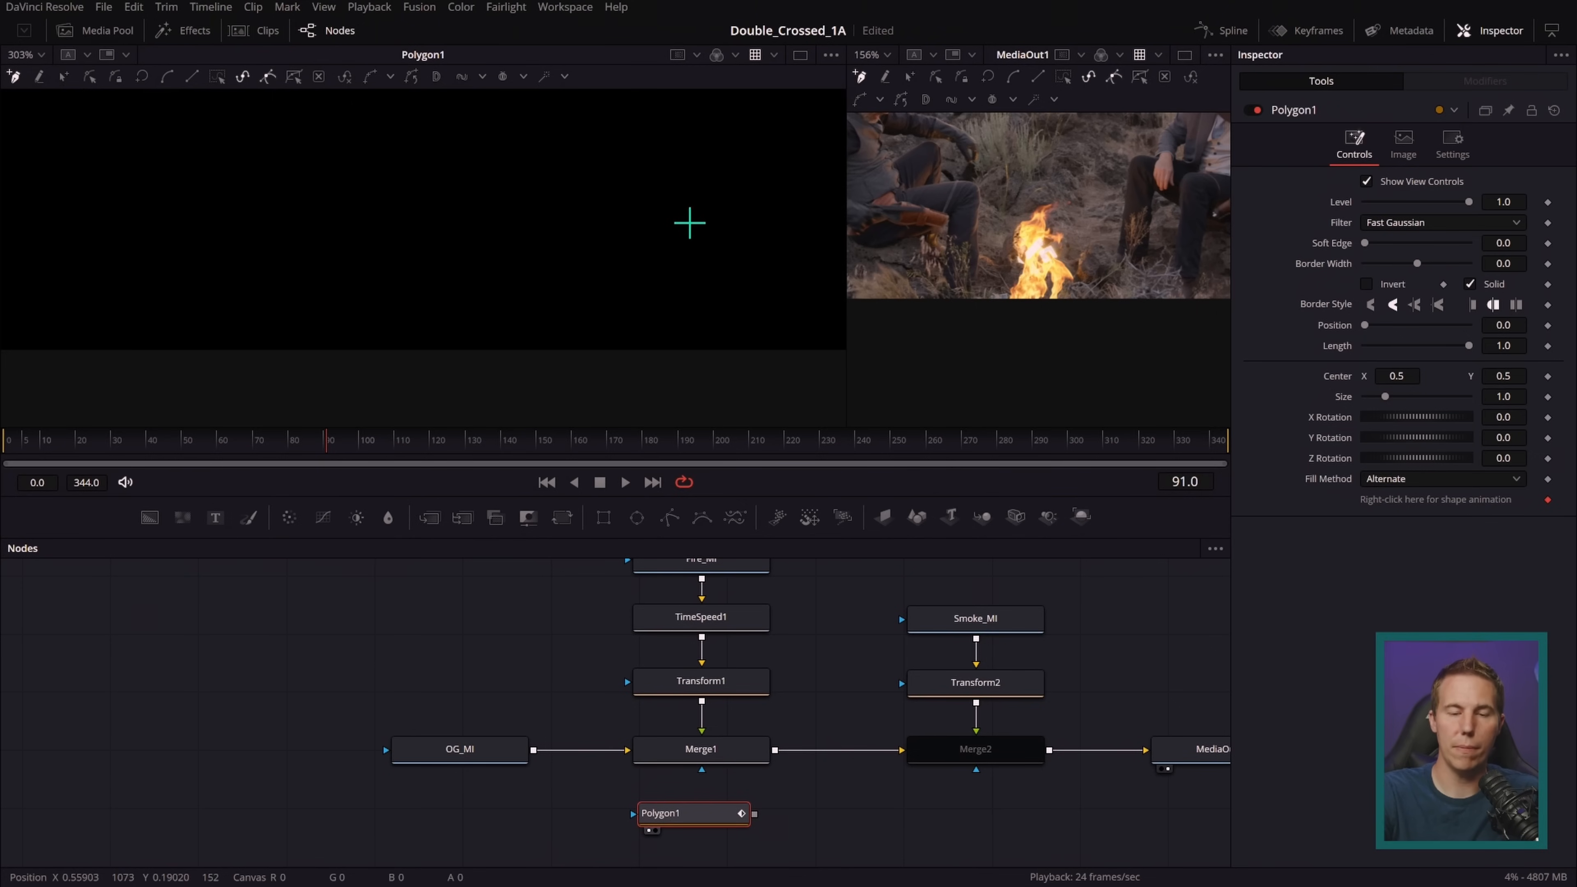
mouse_move(521, 151)
left_mouse_down()
mouse_move(637, 241)
mouse_move(455, 290)
mouse_move(435, 161)
left_mouse_up()
left_click(473, 176)
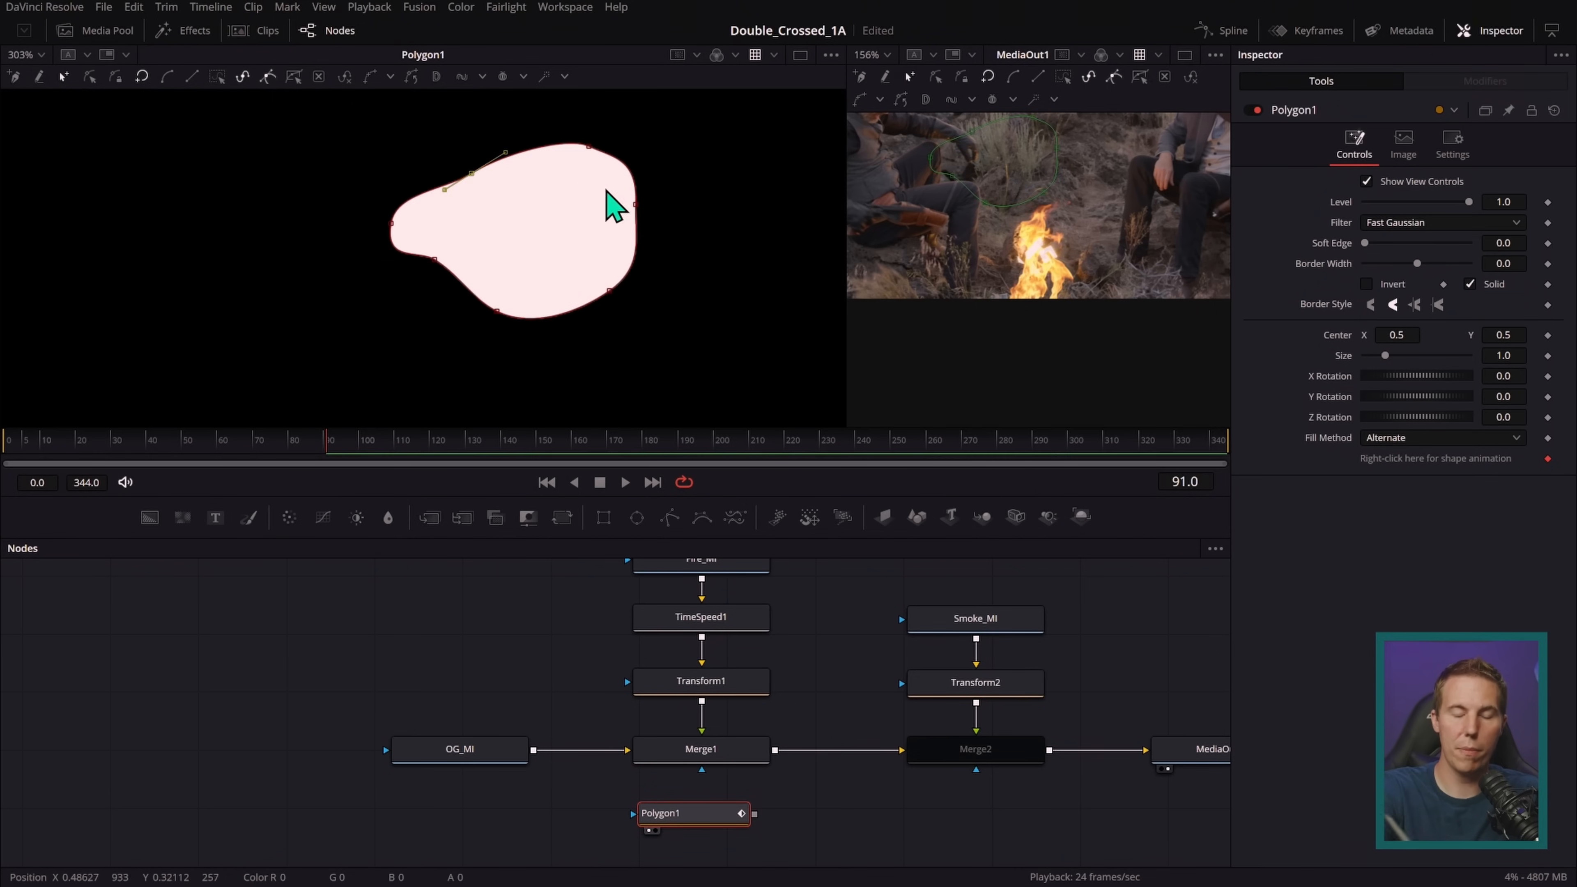
mouse_move(588, 146)
left_mouse_down()
mouse_move(548, 237)
mouse_move(605, 144)
left_mouse_up()
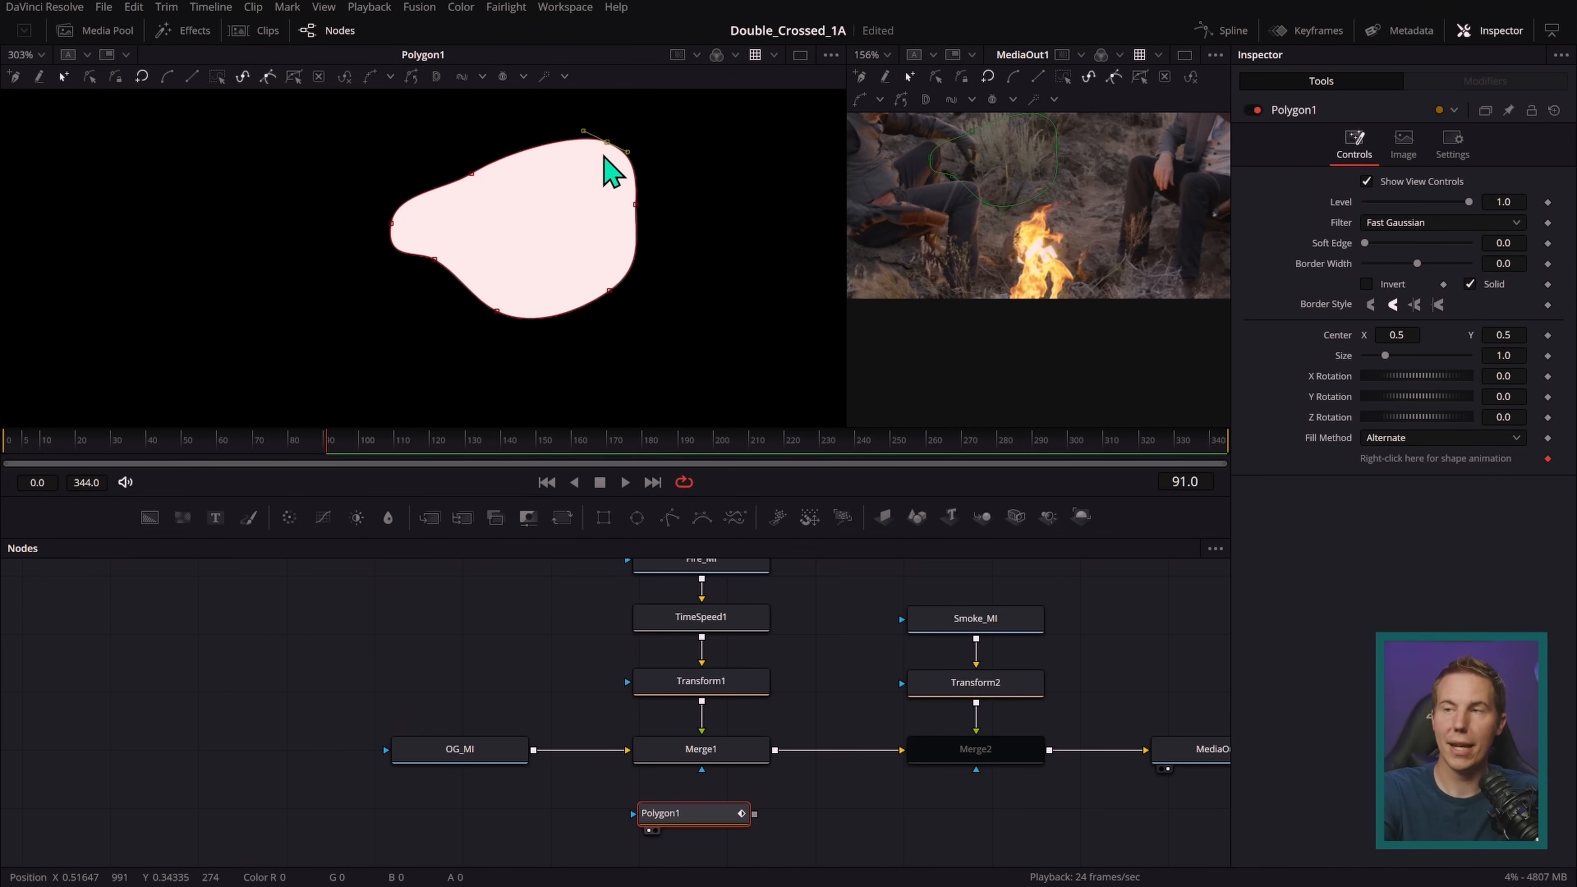
- Connect the empty Polygon1 as Merge1's effect mask and view Merge1 close up around the base of the campfire
left_click_drag(755, 814, 702, 246)
scroll(719, 276, "down", 2)
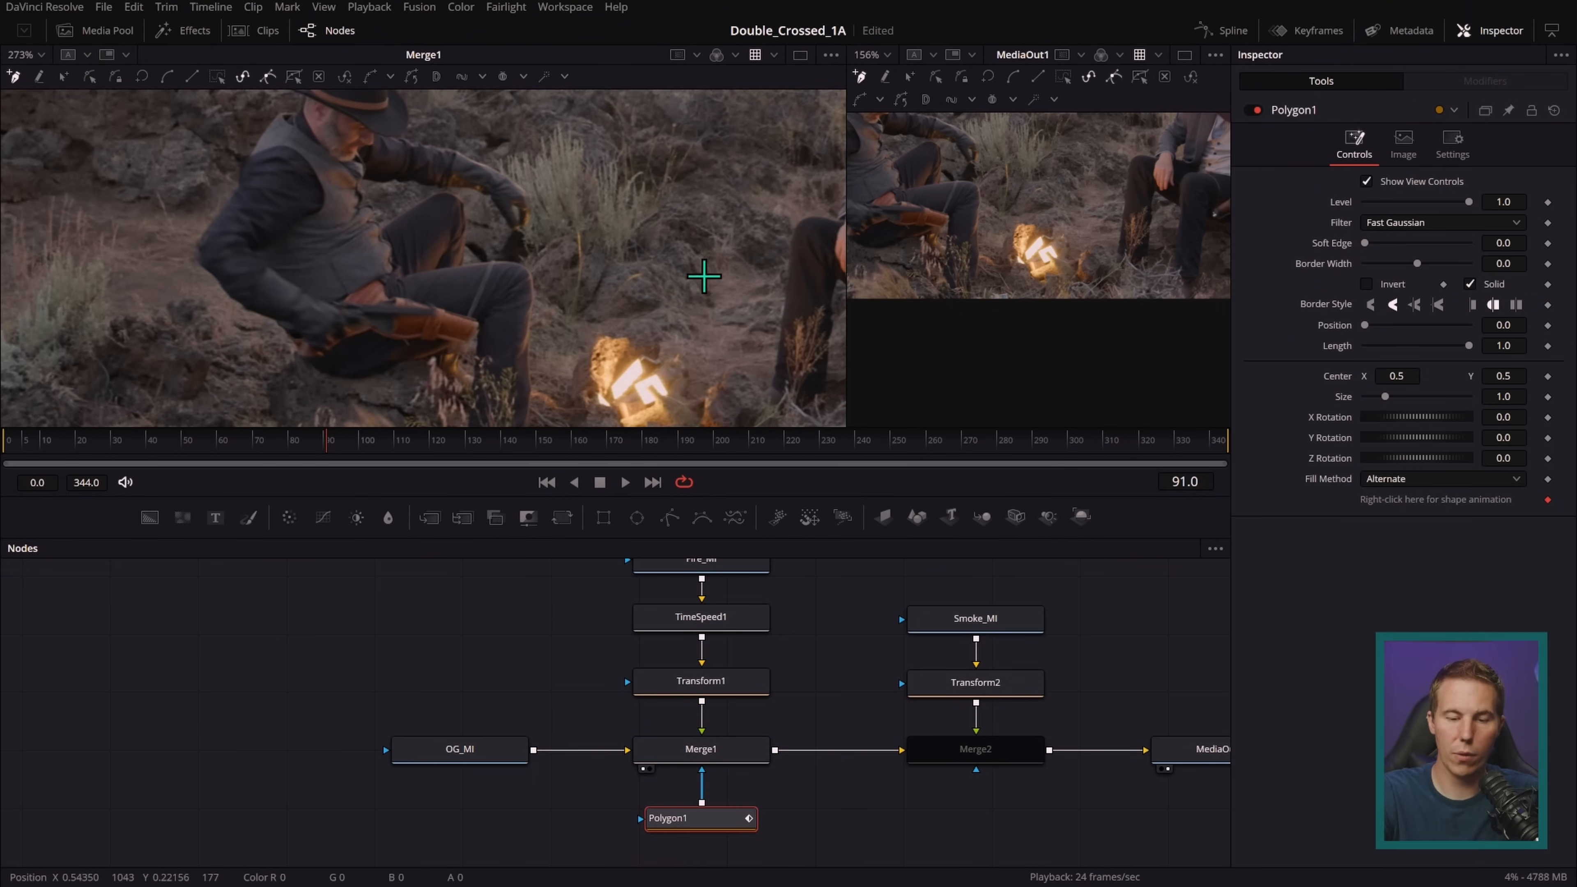
scroll(724, 358, "up", 6)
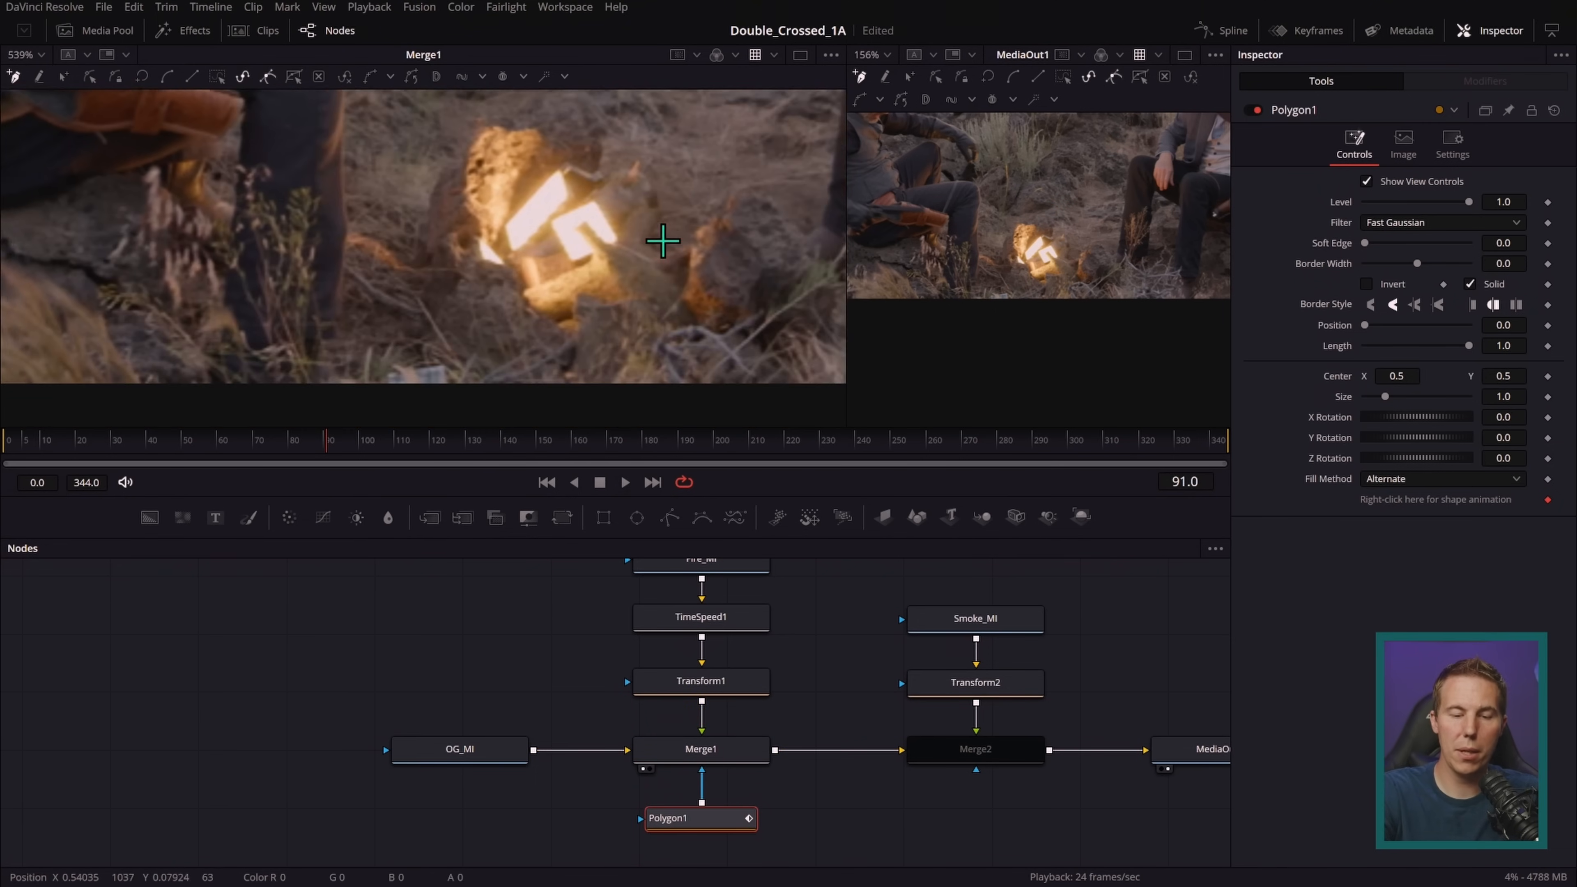
scroll(710, 233, "up", 3)
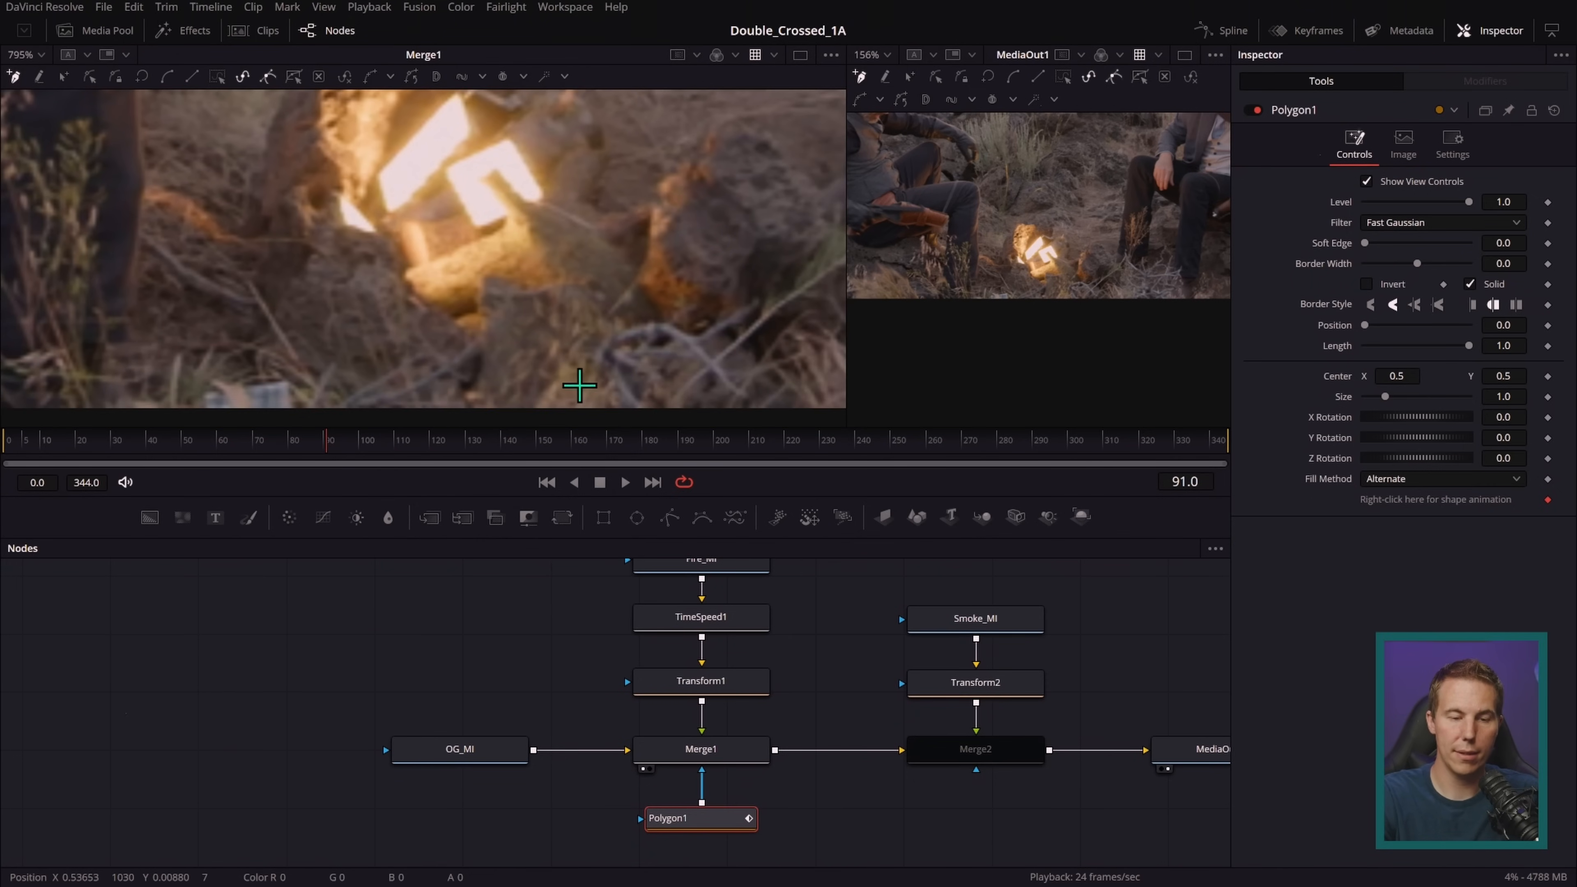
- Trace the Polygon1 mask's upper edge along the foreground rocks and logs in front of the campfire, ending at the far right leg
left_click_drag(585, 350, 574, 365)
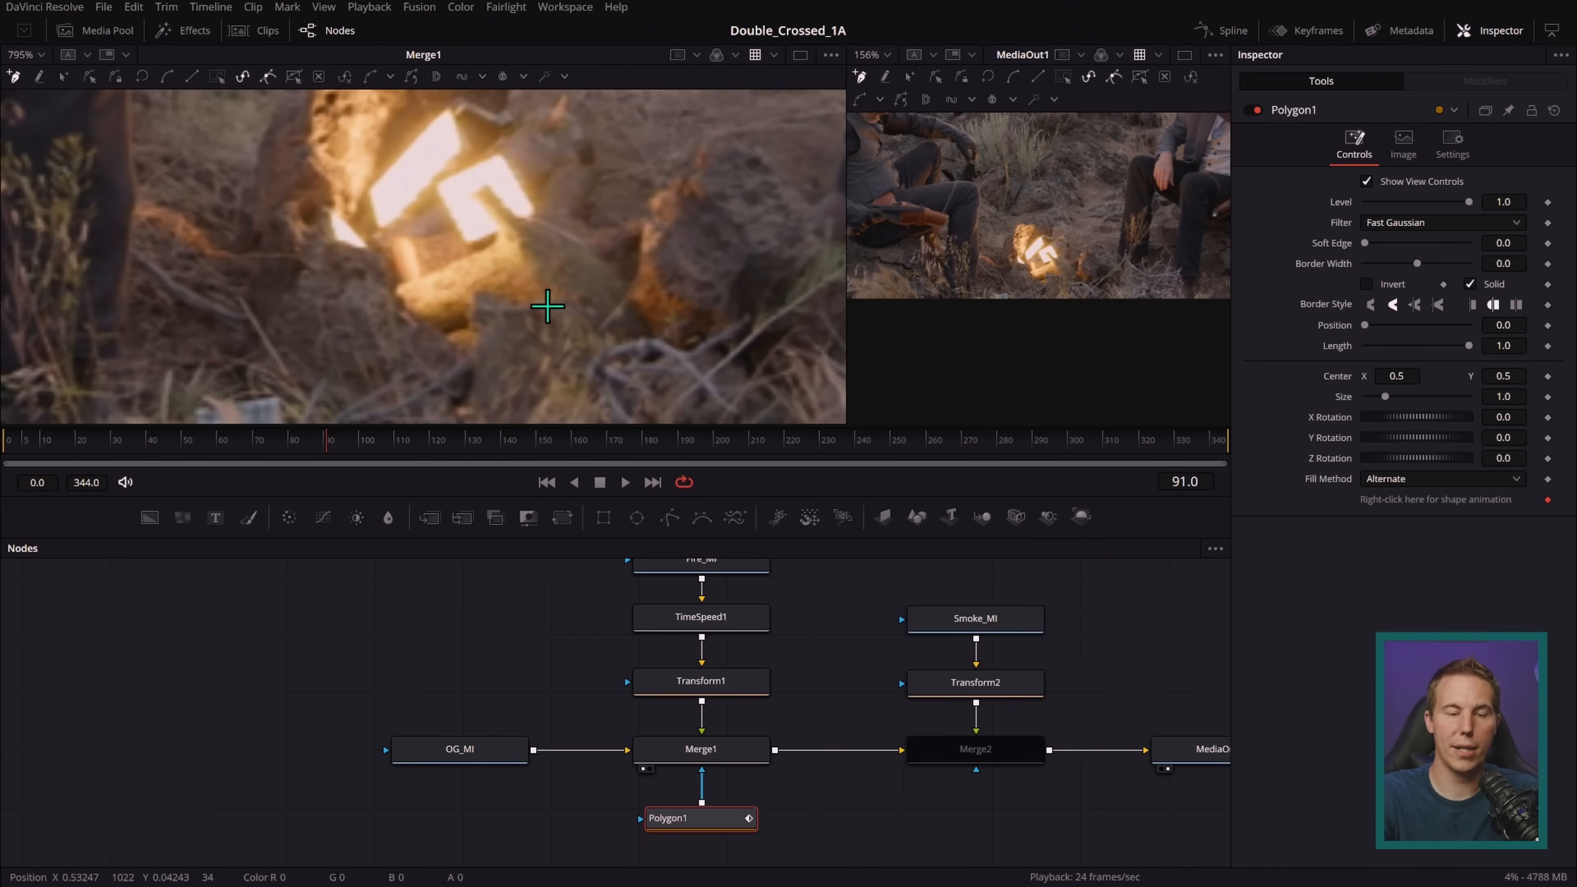
left_click(217, 323)
left_click(262, 260)
left_click(267, 220)
left_click(328, 215)
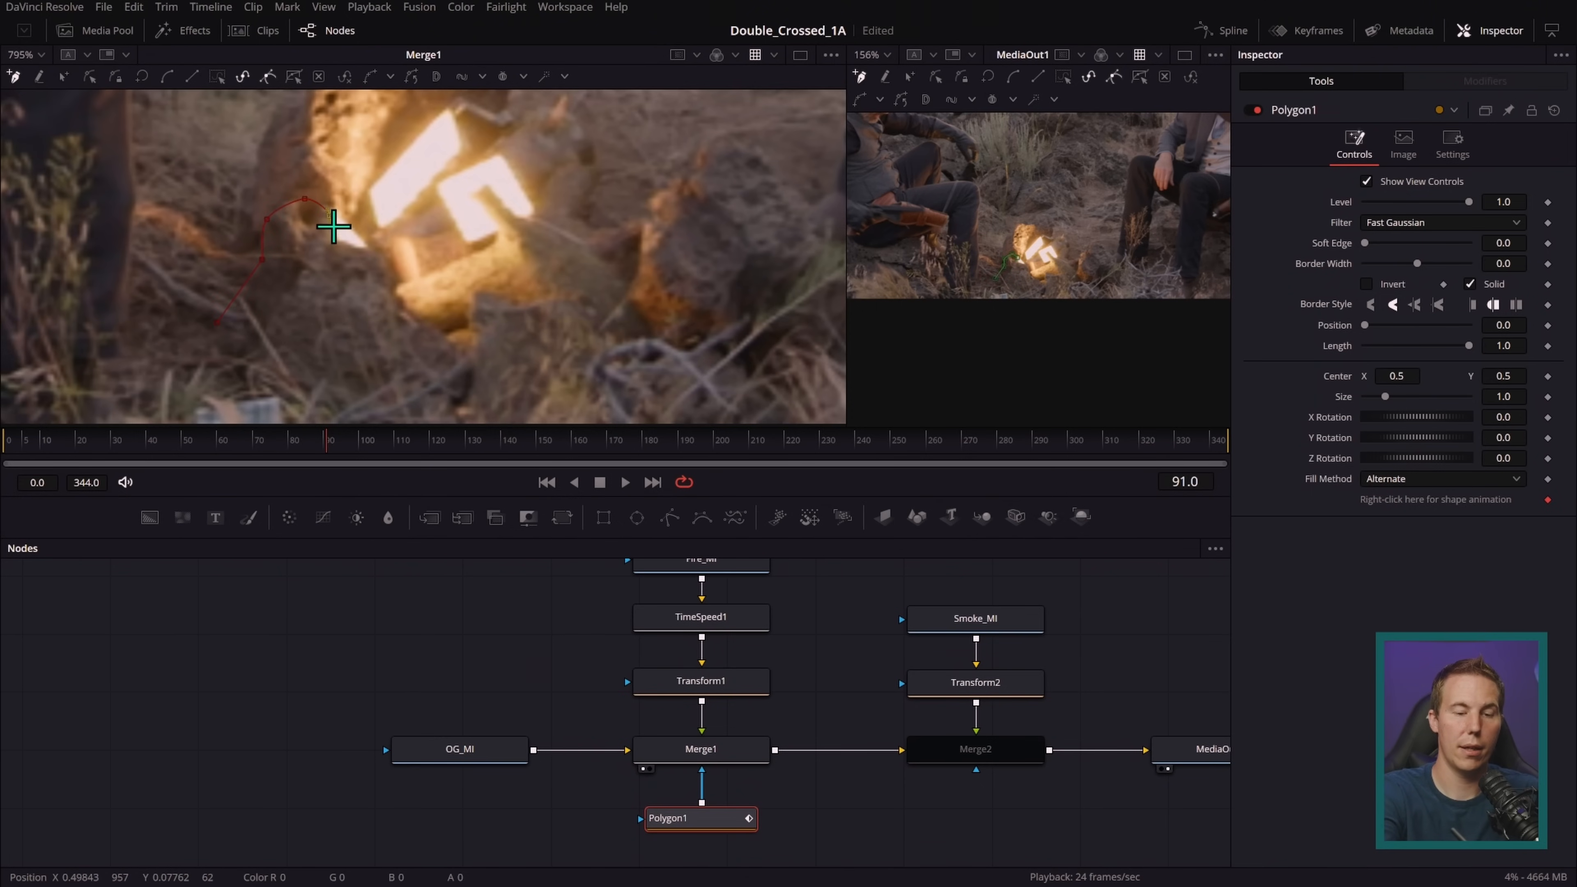
left_click(344, 246)
left_click(379, 254)
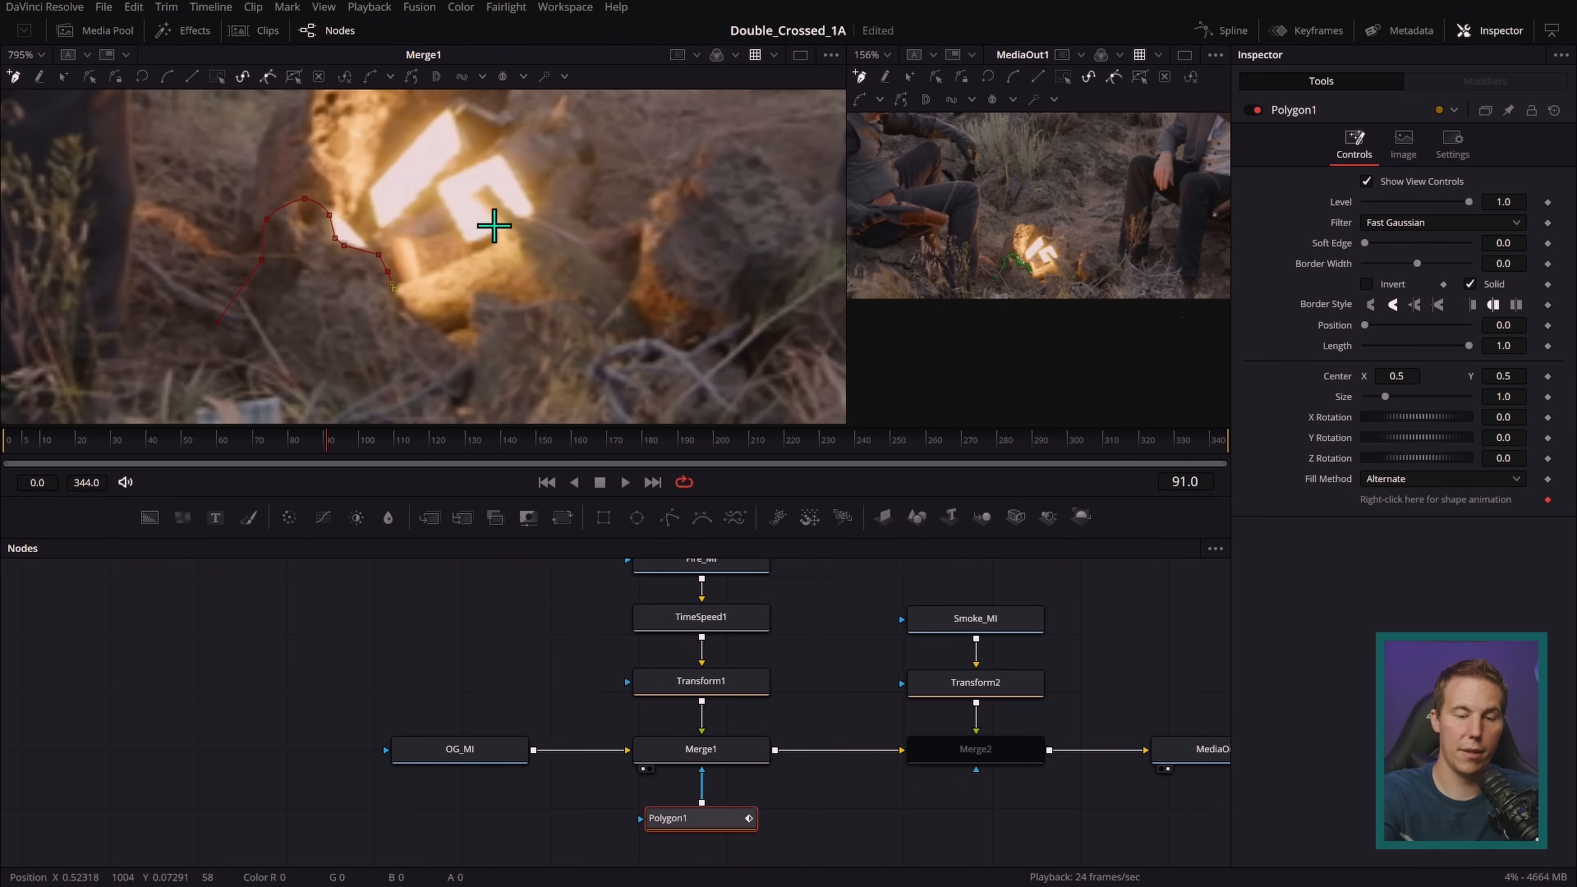
left_click(480, 251)
left_click(497, 238)
left_click(495, 212)
left_click(476, 194)
left_click(487, 187)
left_click(513, 217)
left_click(553, 225)
left_click(578, 245)
left_click(600, 261)
left_click(638, 278)
left_click(643, 225)
left_click(648, 200)
left_click(664, 188)
left_click(688, 193)
left_click(718, 130)
left_click(761, 127)
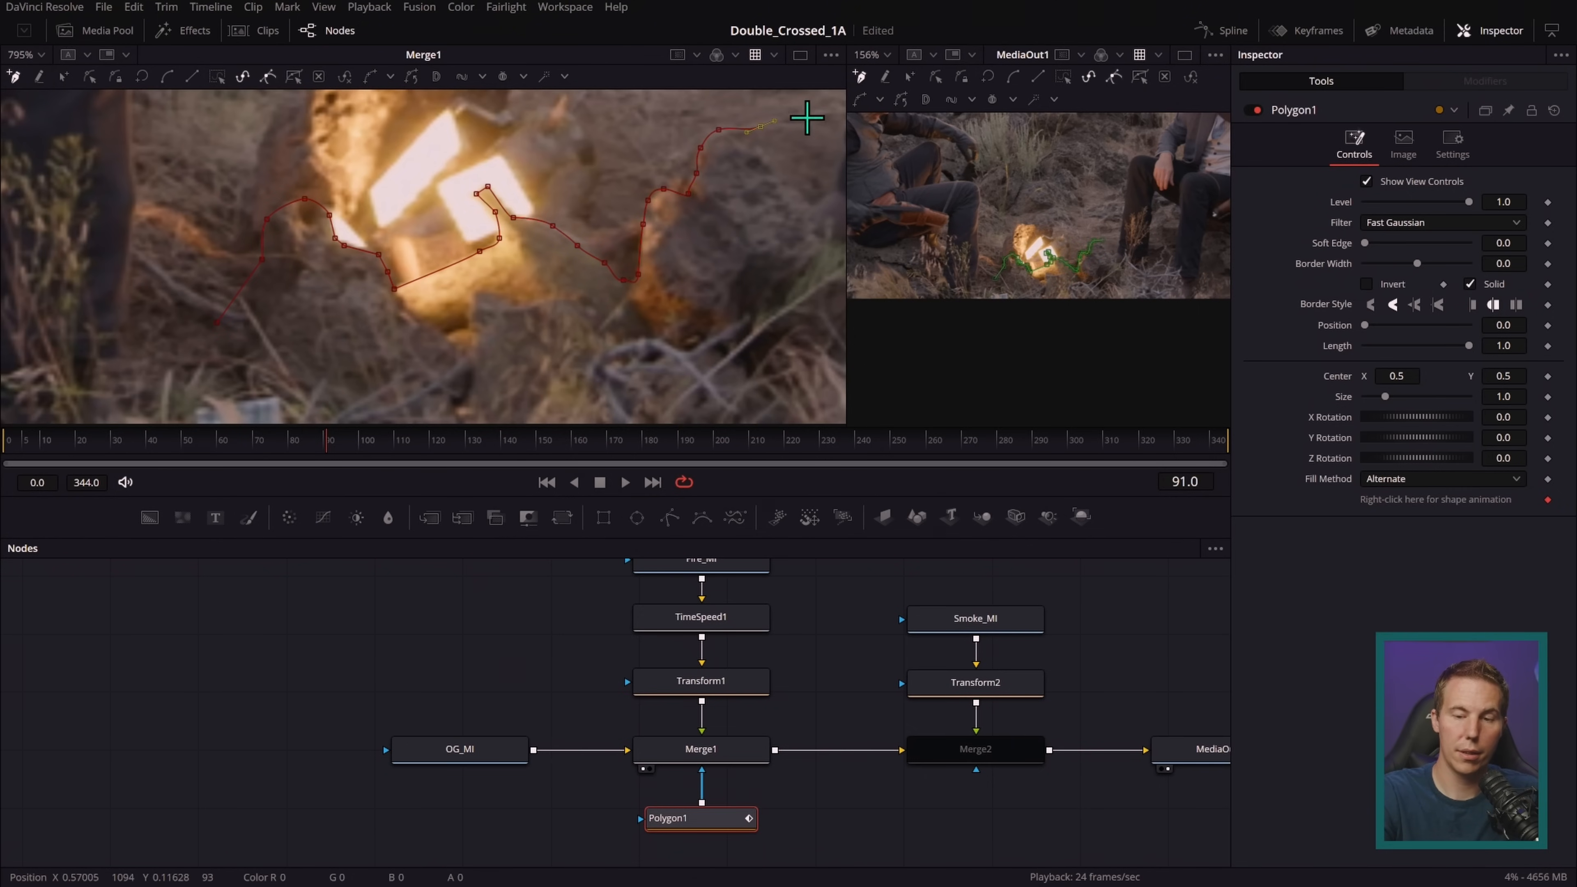
scroll(721, 247, "down", 5)
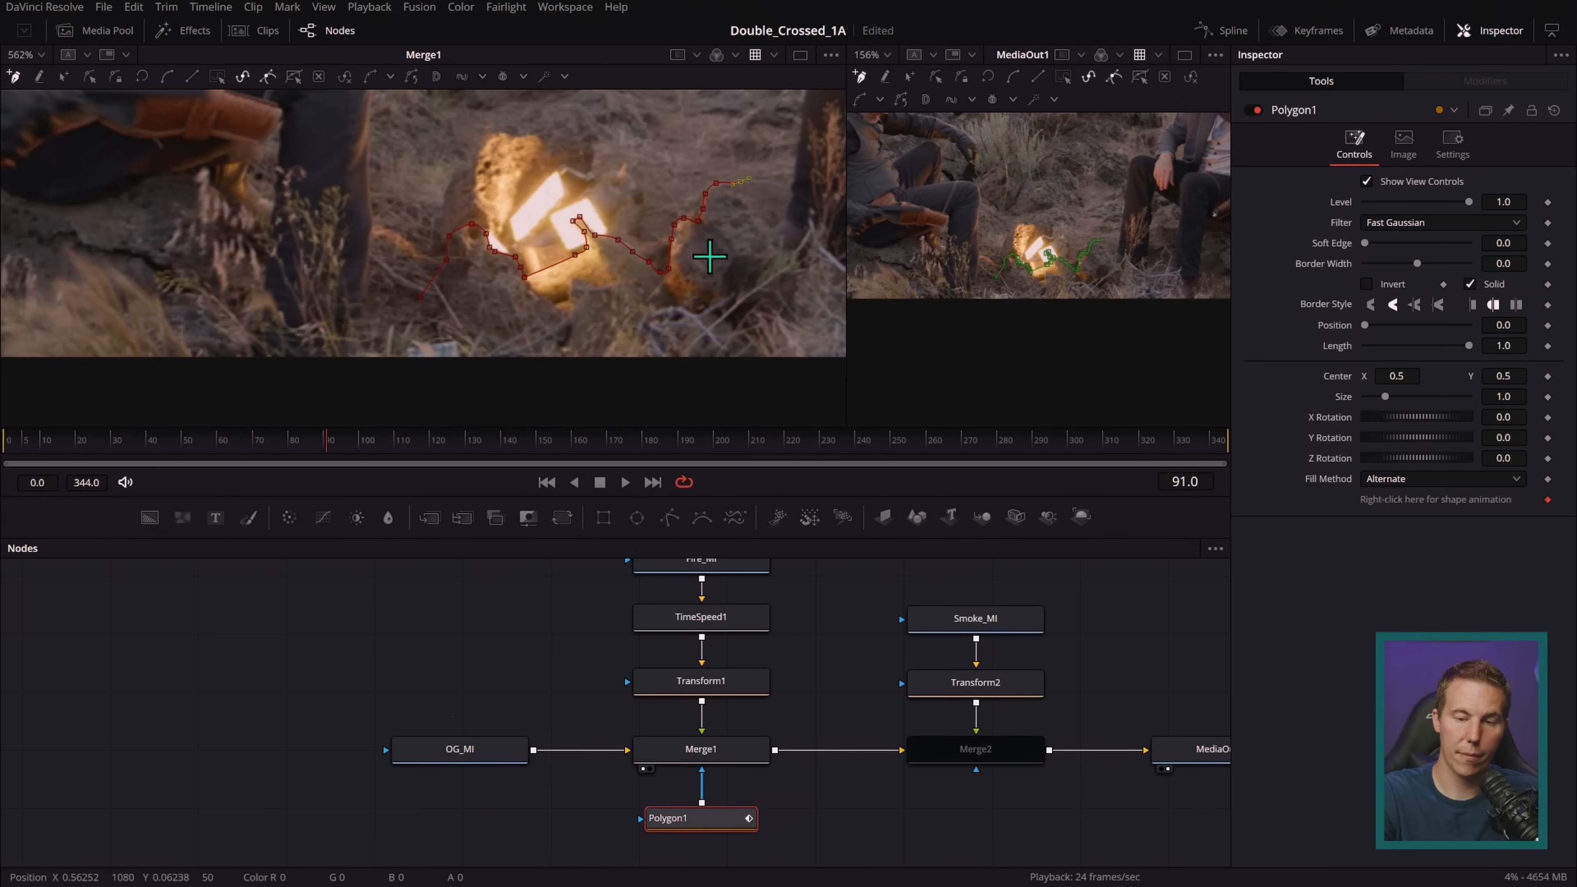
left_click(781, 181)
- Continue the Polygon1 outline below the frame and close it at its starting point beside the rocks
scroll(757, 247, "down", 2)
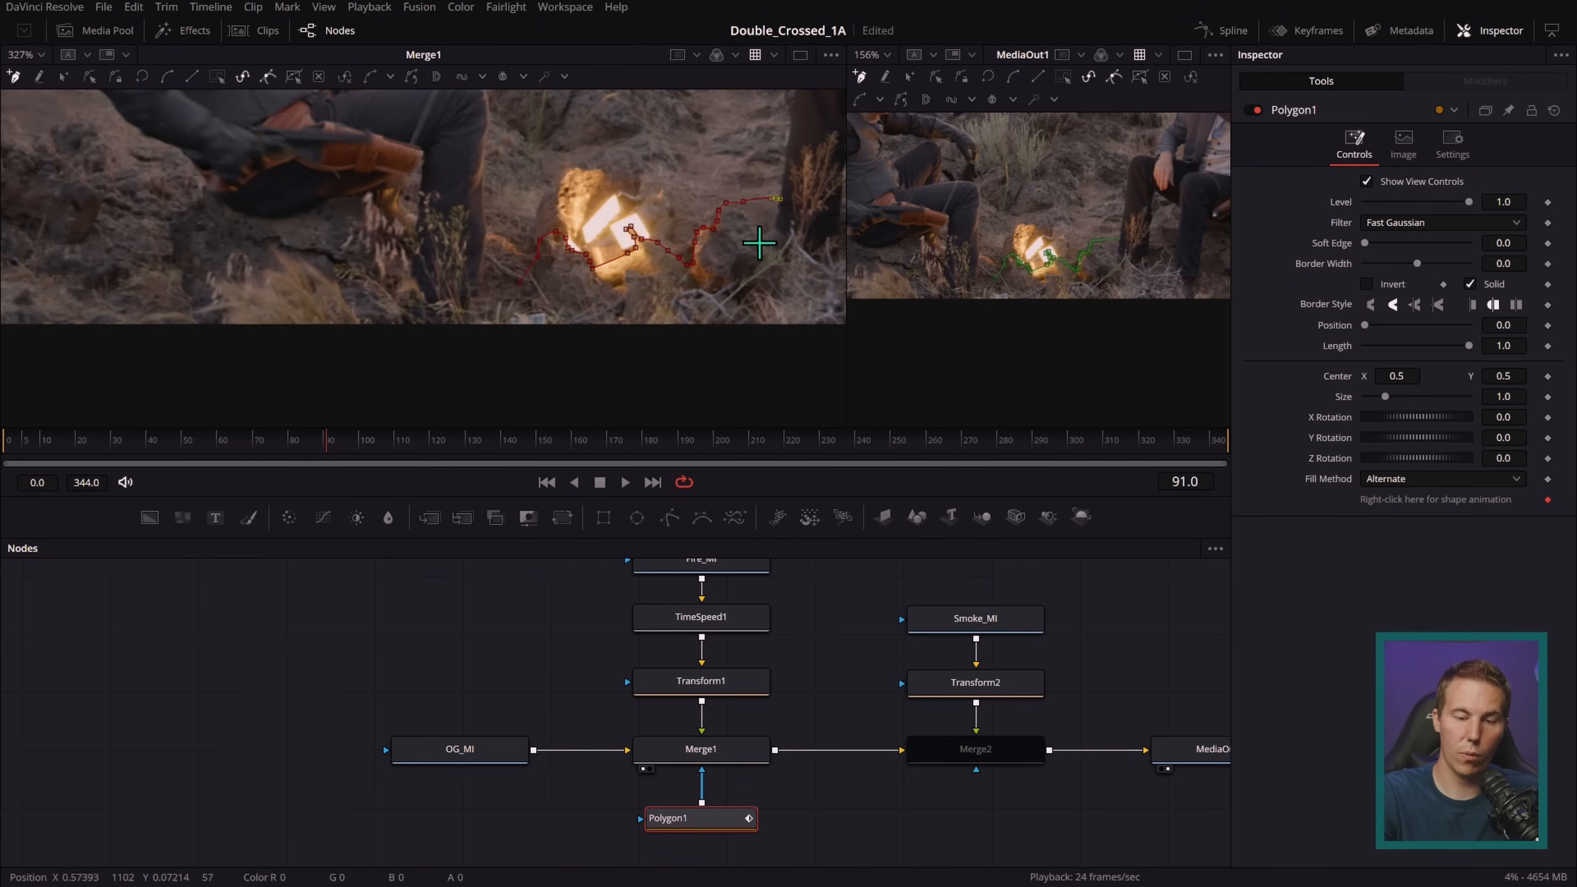
left_click(802, 385)
left_click(422, 393)
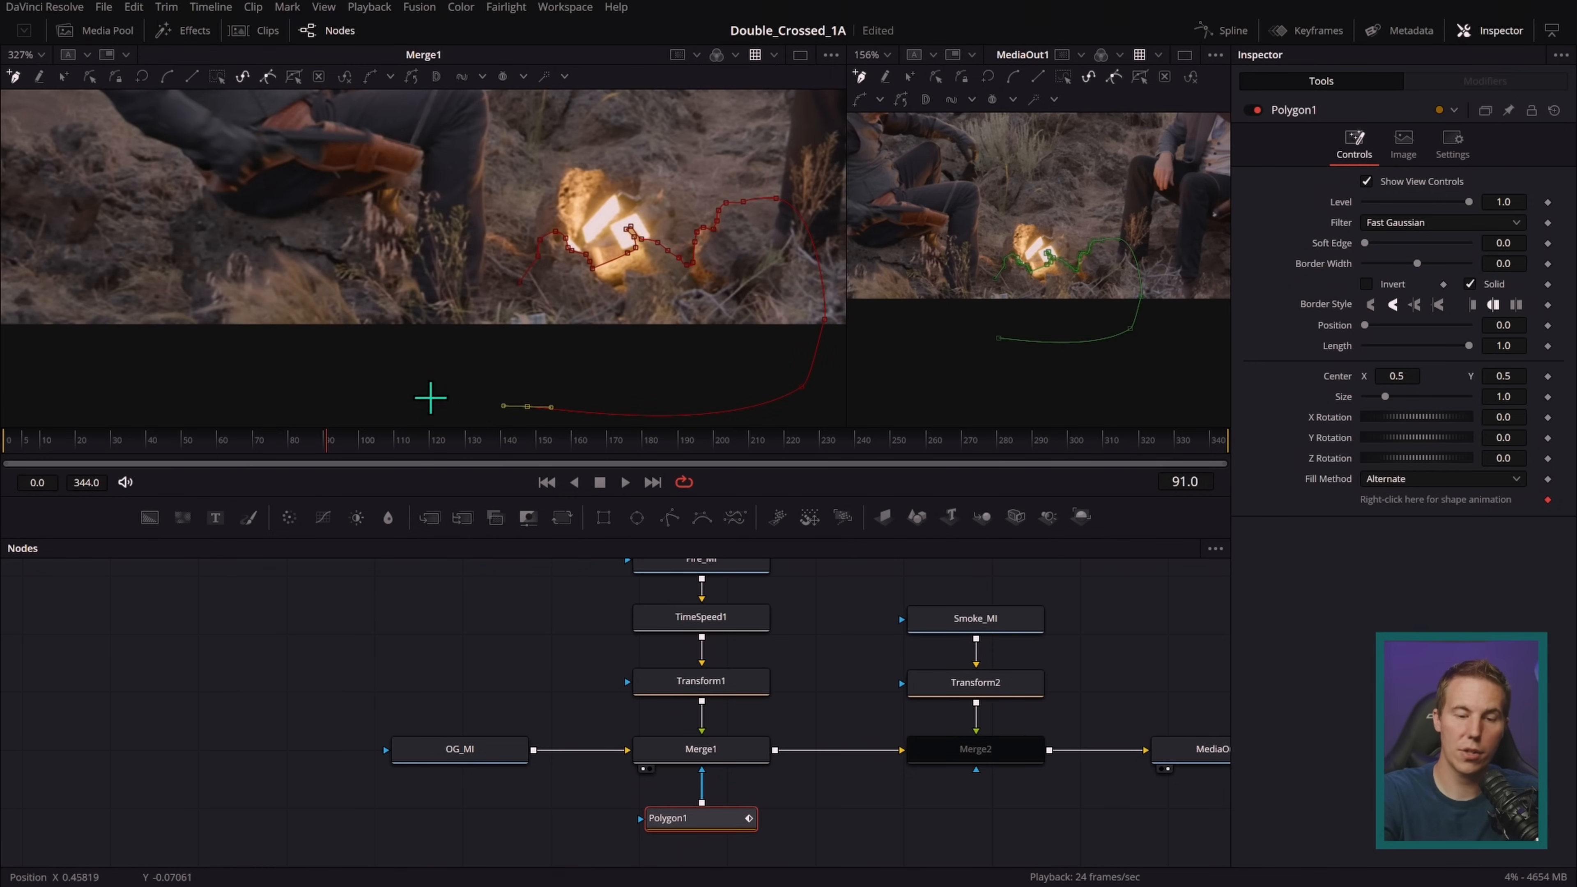
left_click(492, 284)
left_click(517, 283)
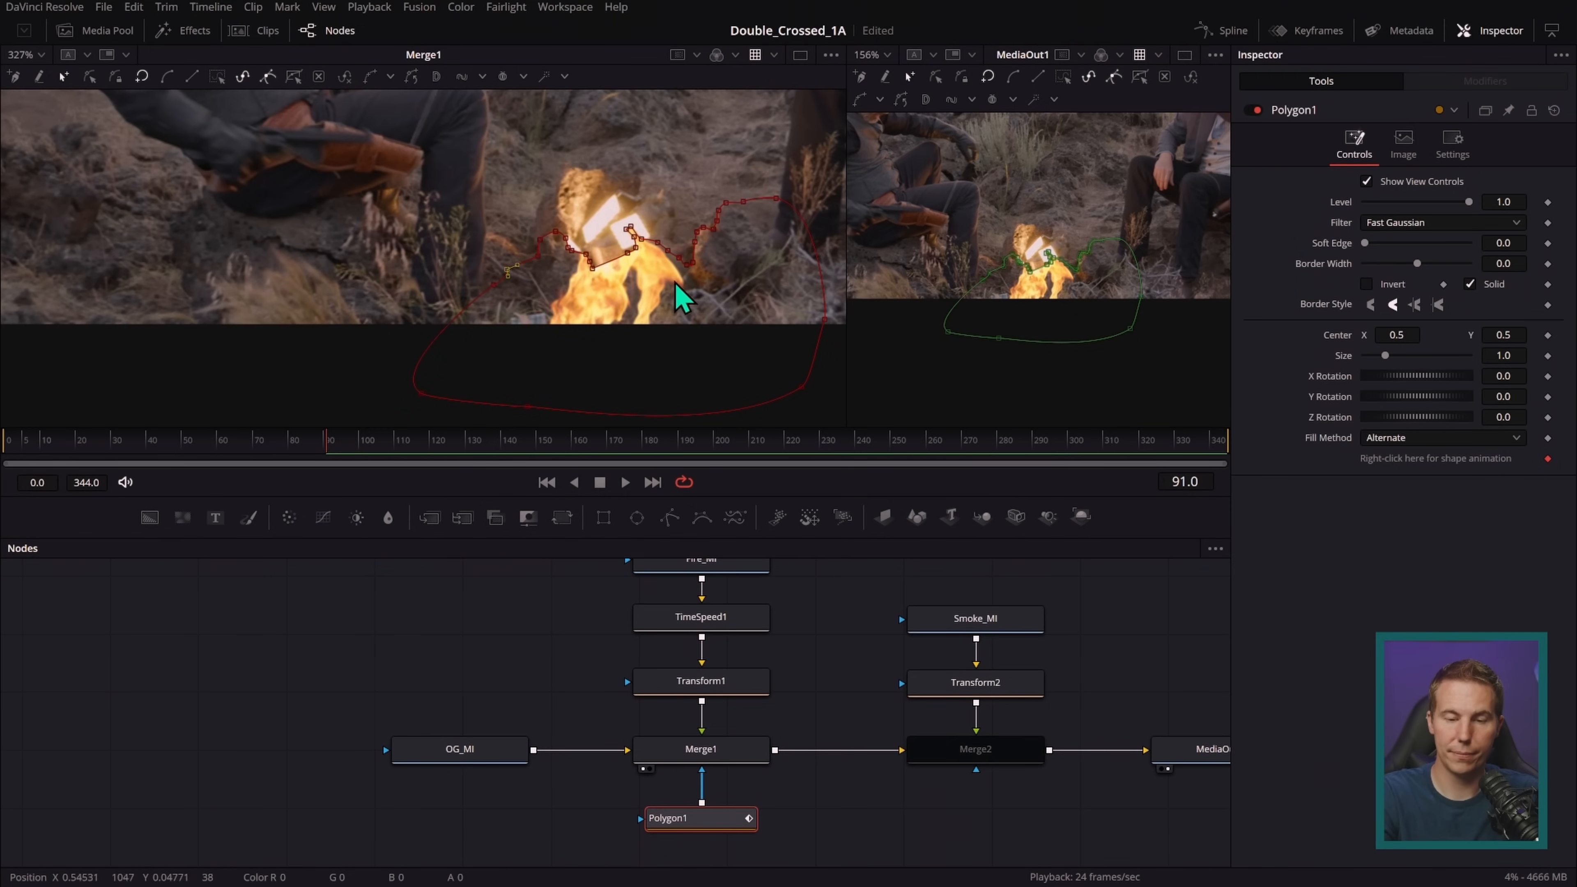
- Display the Polygon1 matte in the first viewer, and return to Merge1 to compare it with the fire
scroll(695, 288, "up", 5)
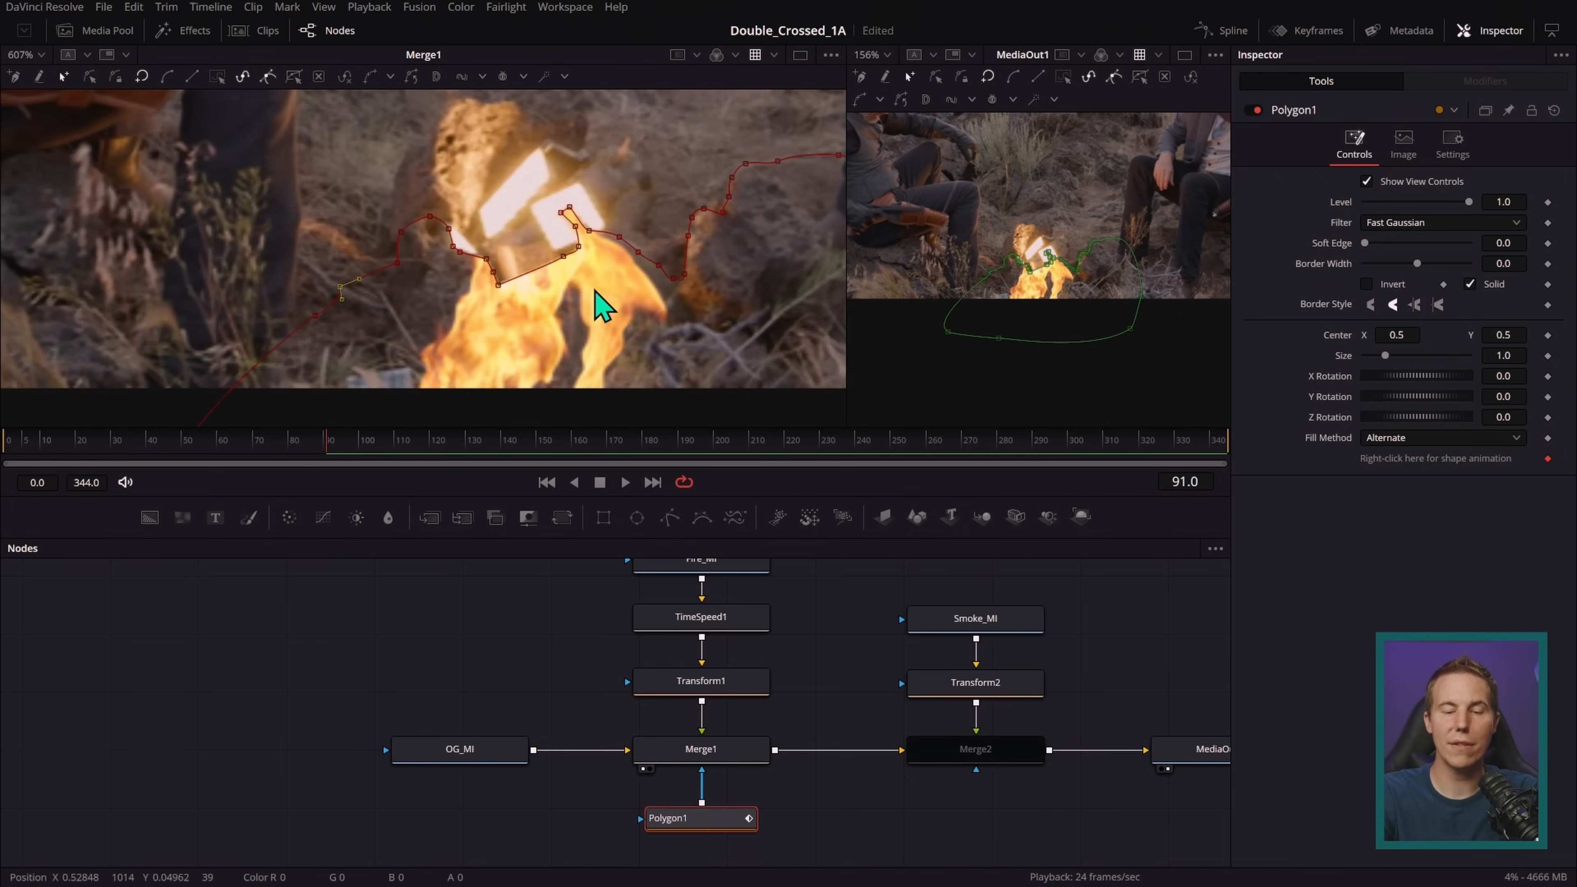
left_click_drag(727, 833, 652, 268)
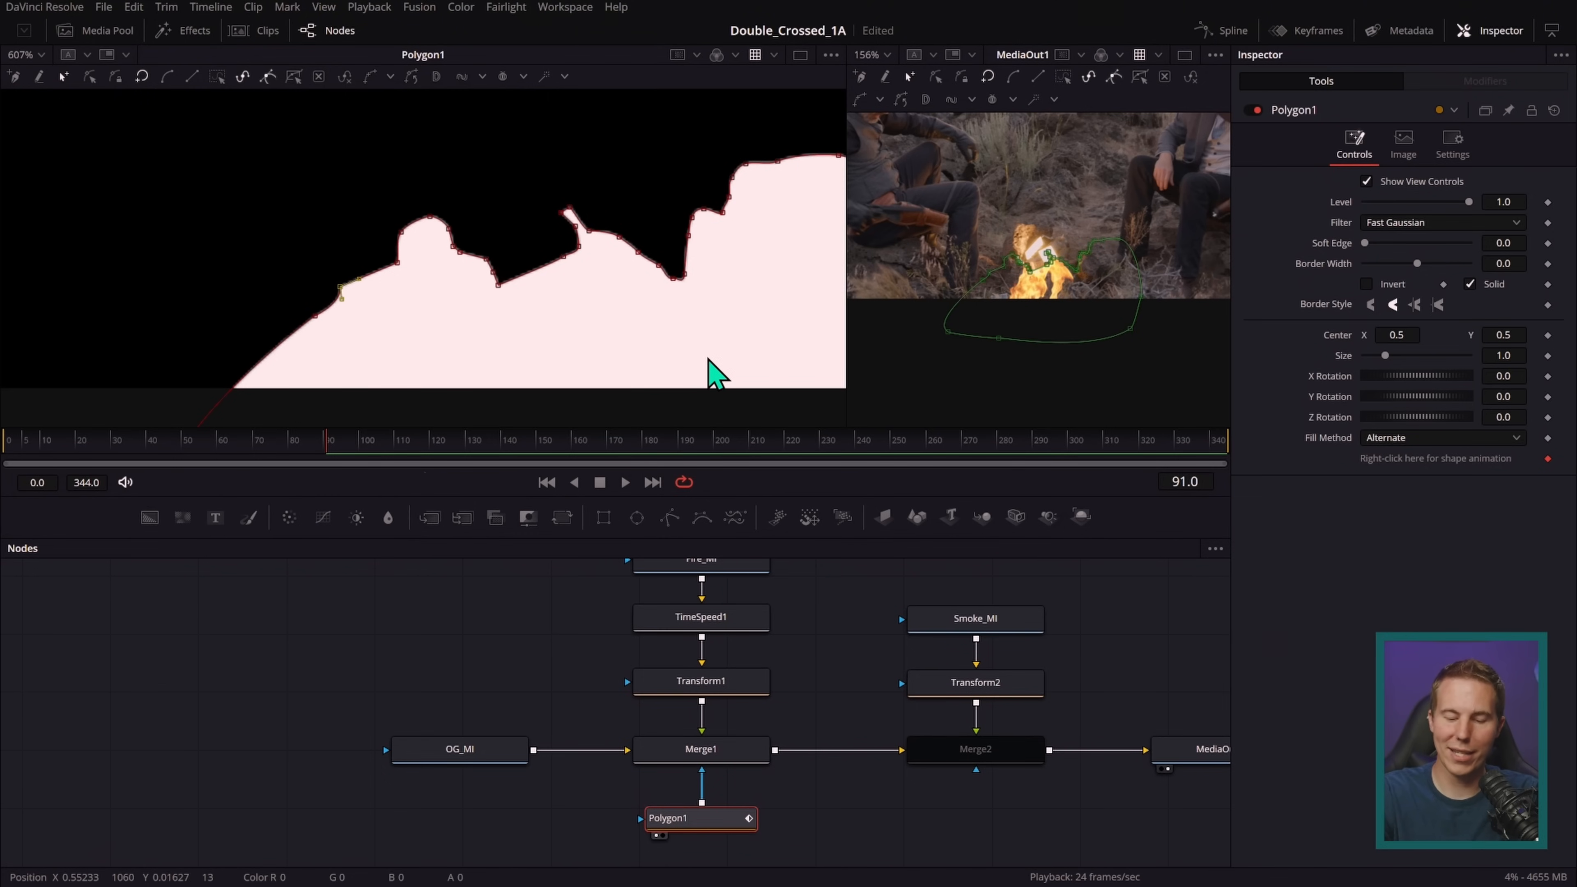
left_click_drag(740, 758, 736, 264)
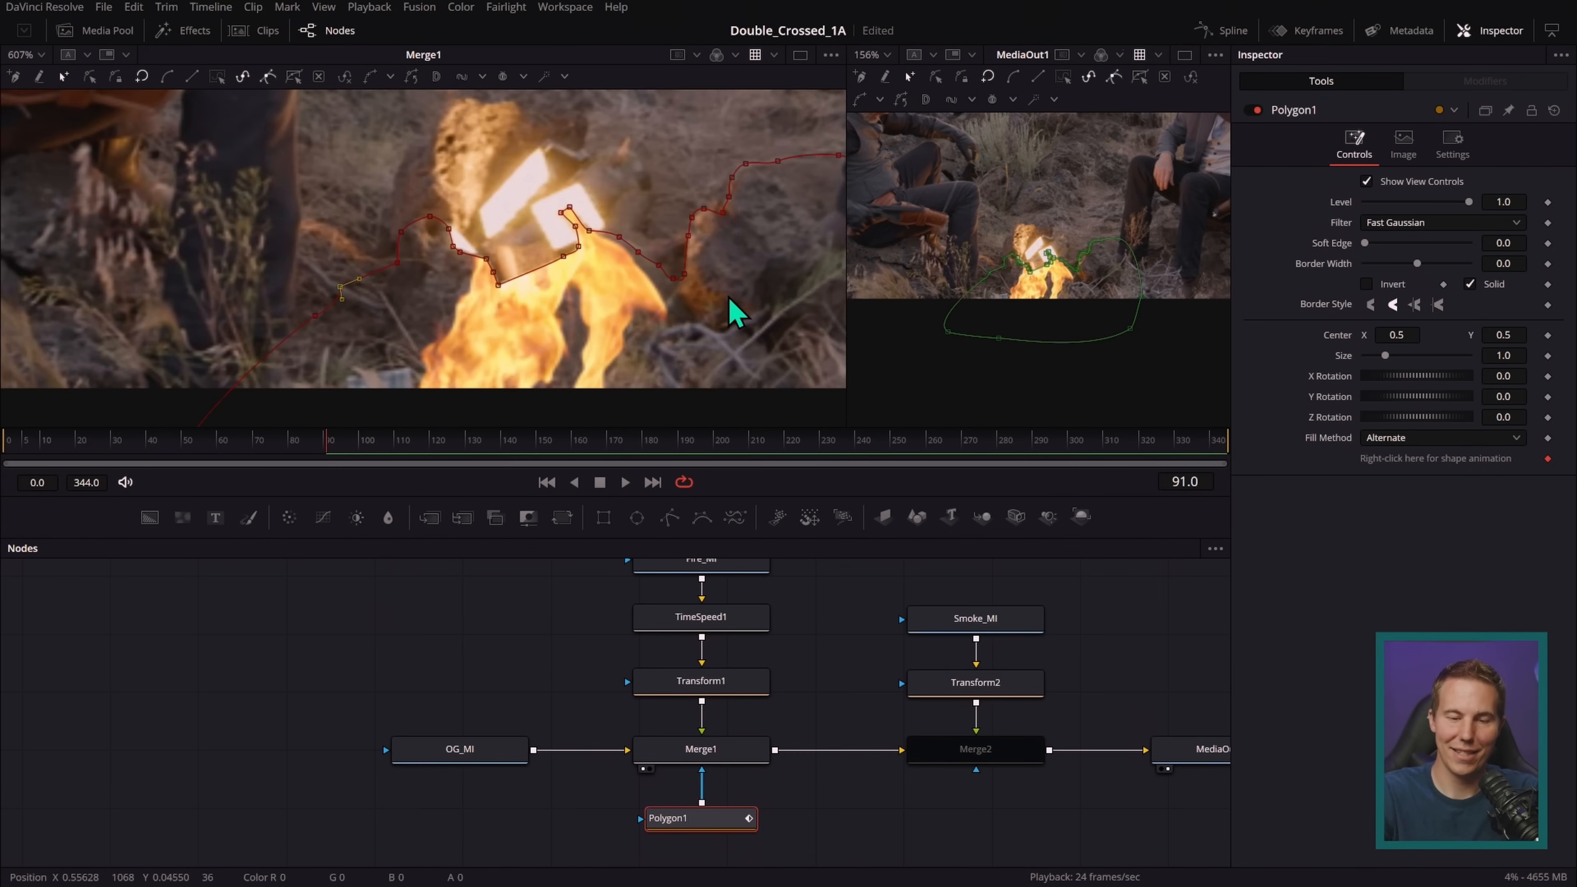
- Invert the Polygon1 mask and compare its inverted and non-inverted mattes, leaving Invert enabled
left_click_drag(712, 819, 709, 815)
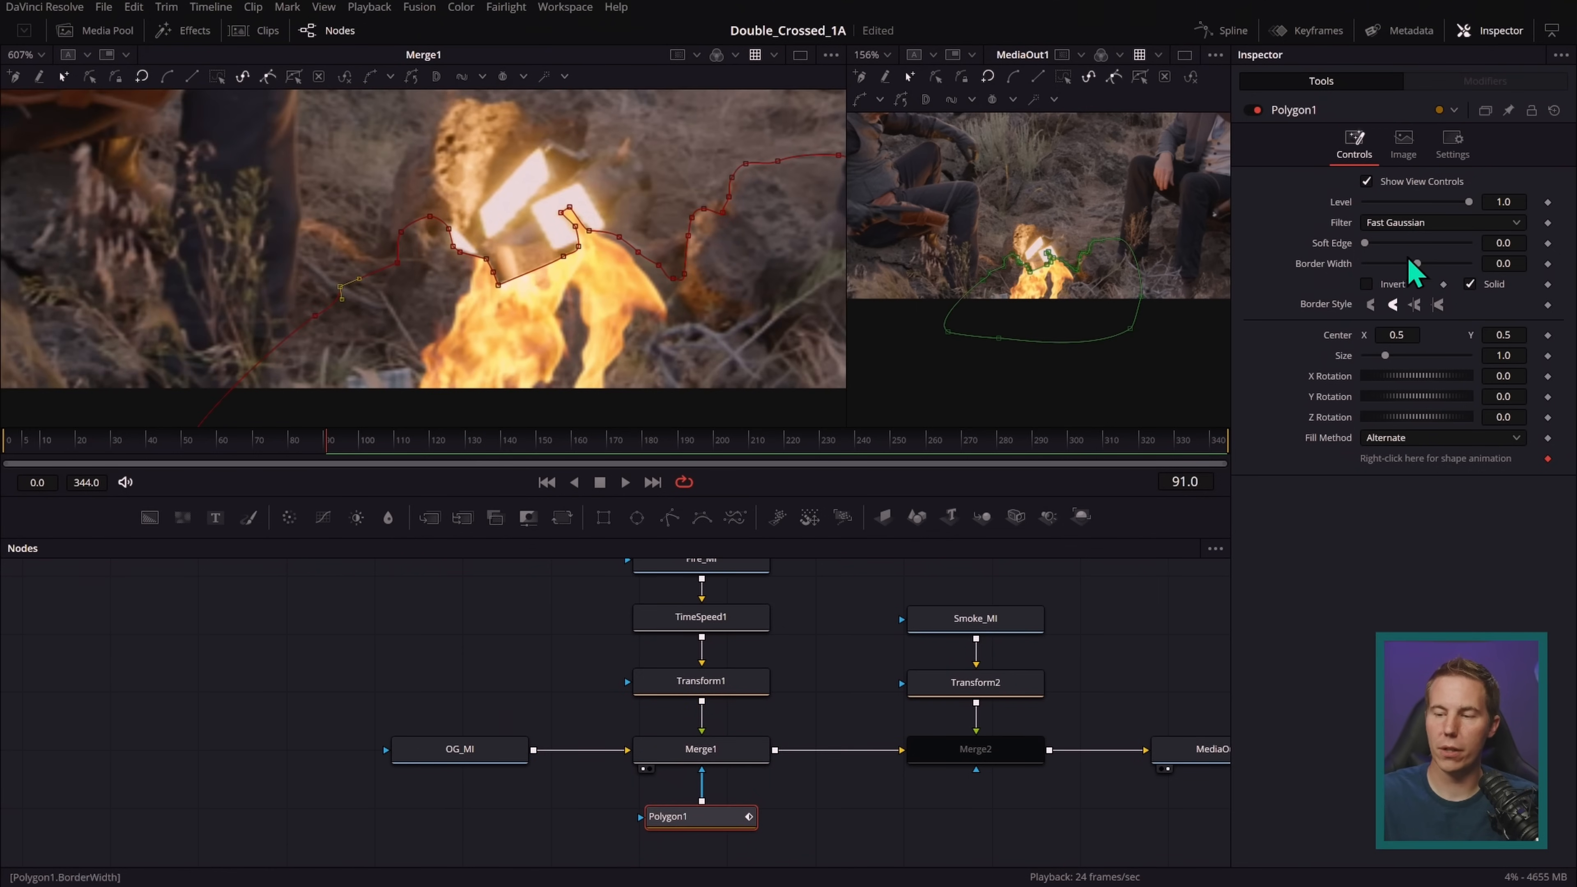
left_click(1367, 285)
key("1")
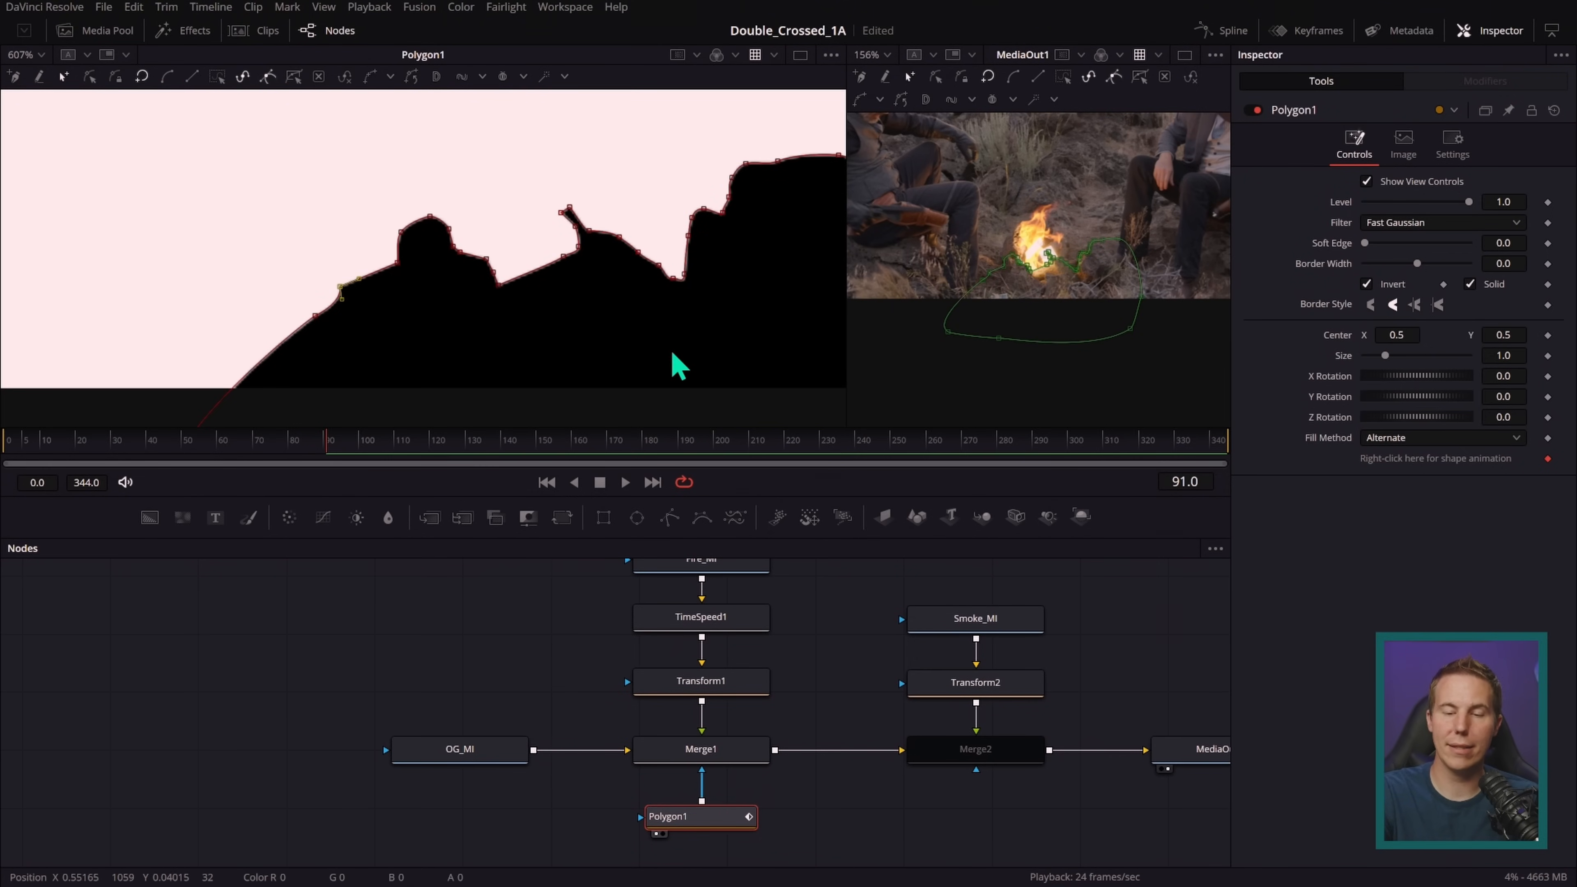
left_click(1367, 284)
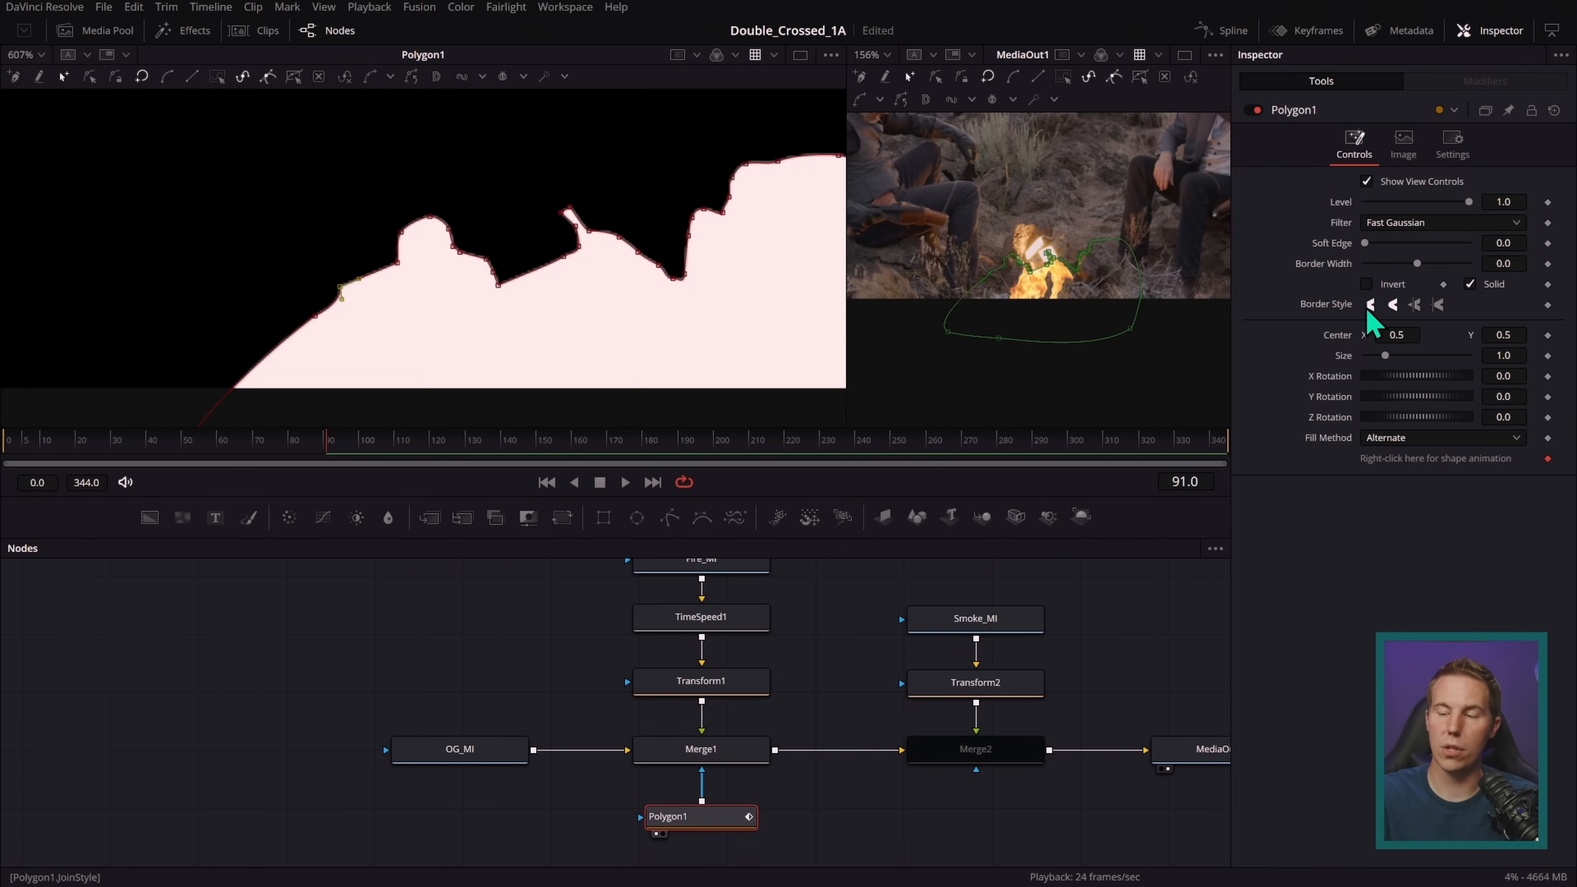
left_click(1367, 285)
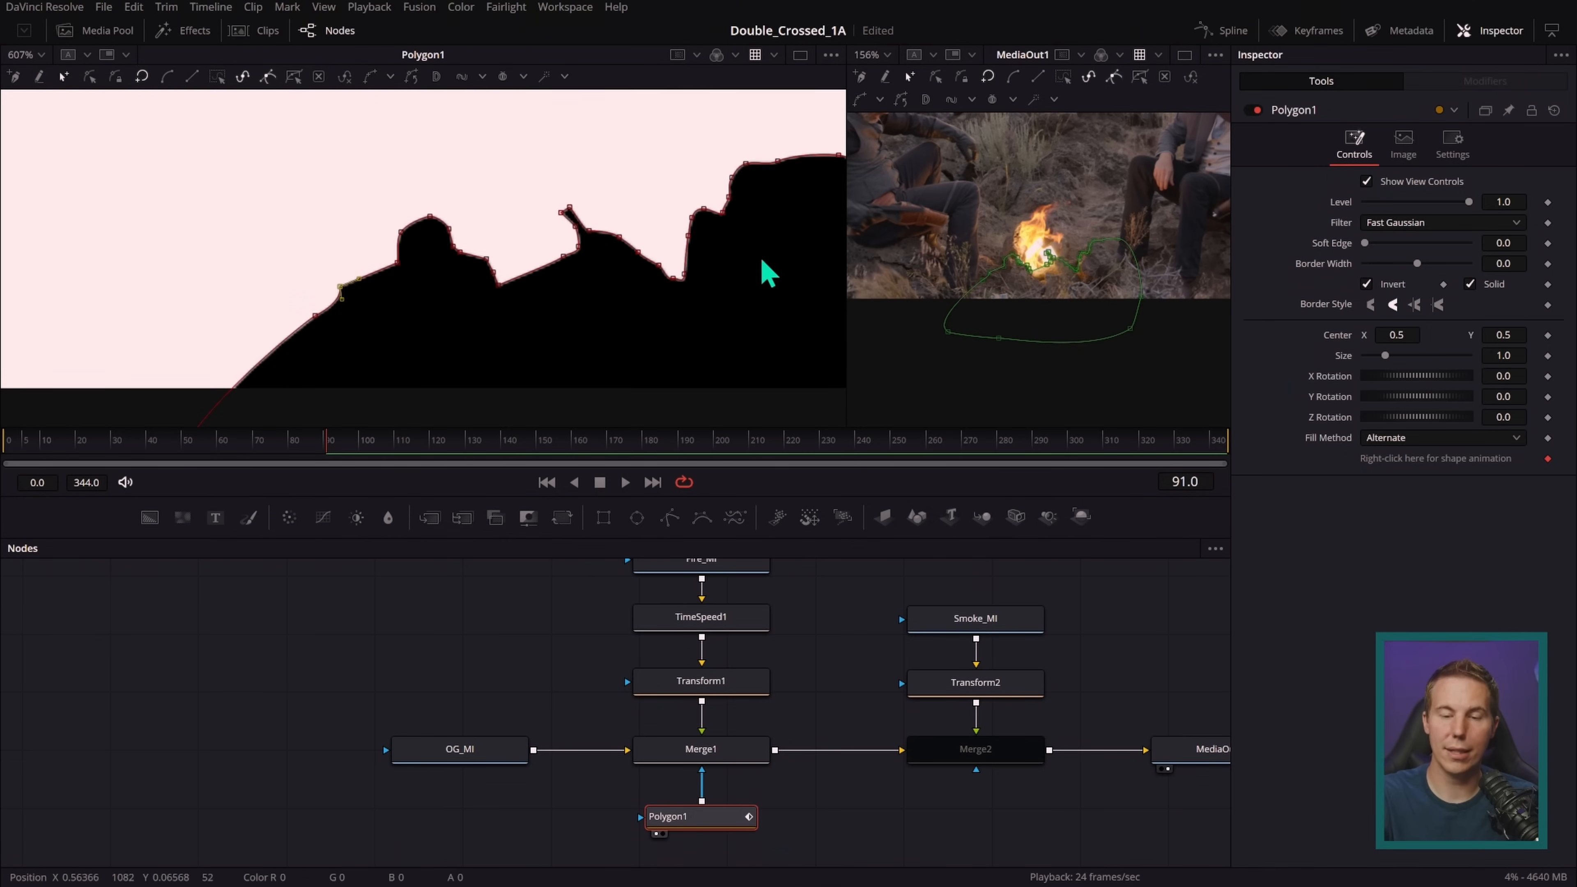
- Show Merge1 without the mask outline and examine where the flames meet the rocks
left_click_drag(733, 744, 735, 265)
left_click(835, 631)
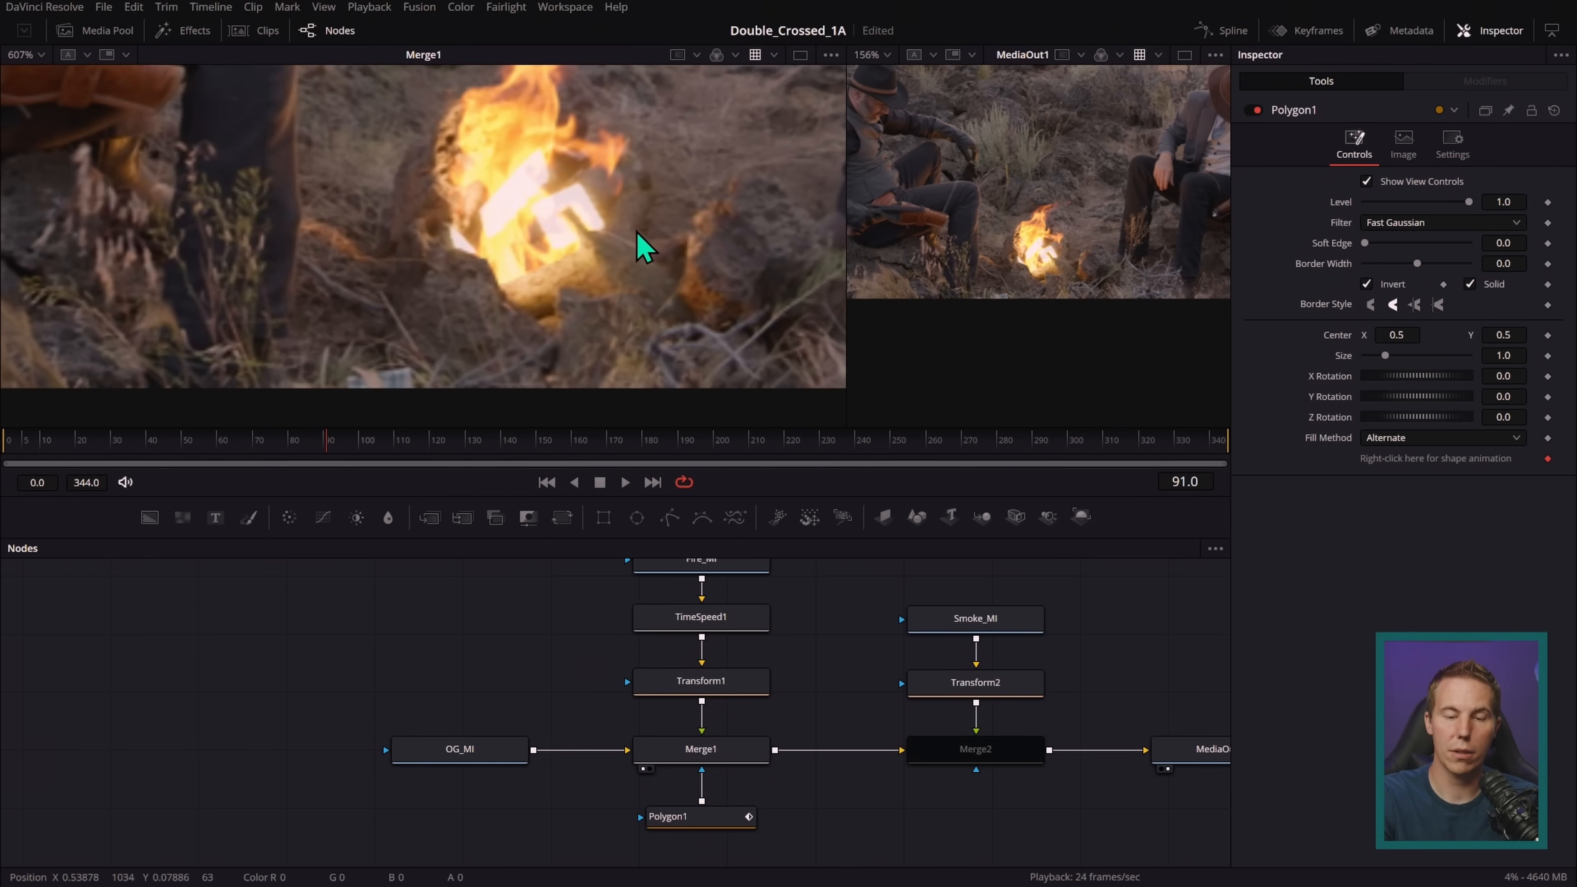
left_click_drag(631, 303, 721, 317)
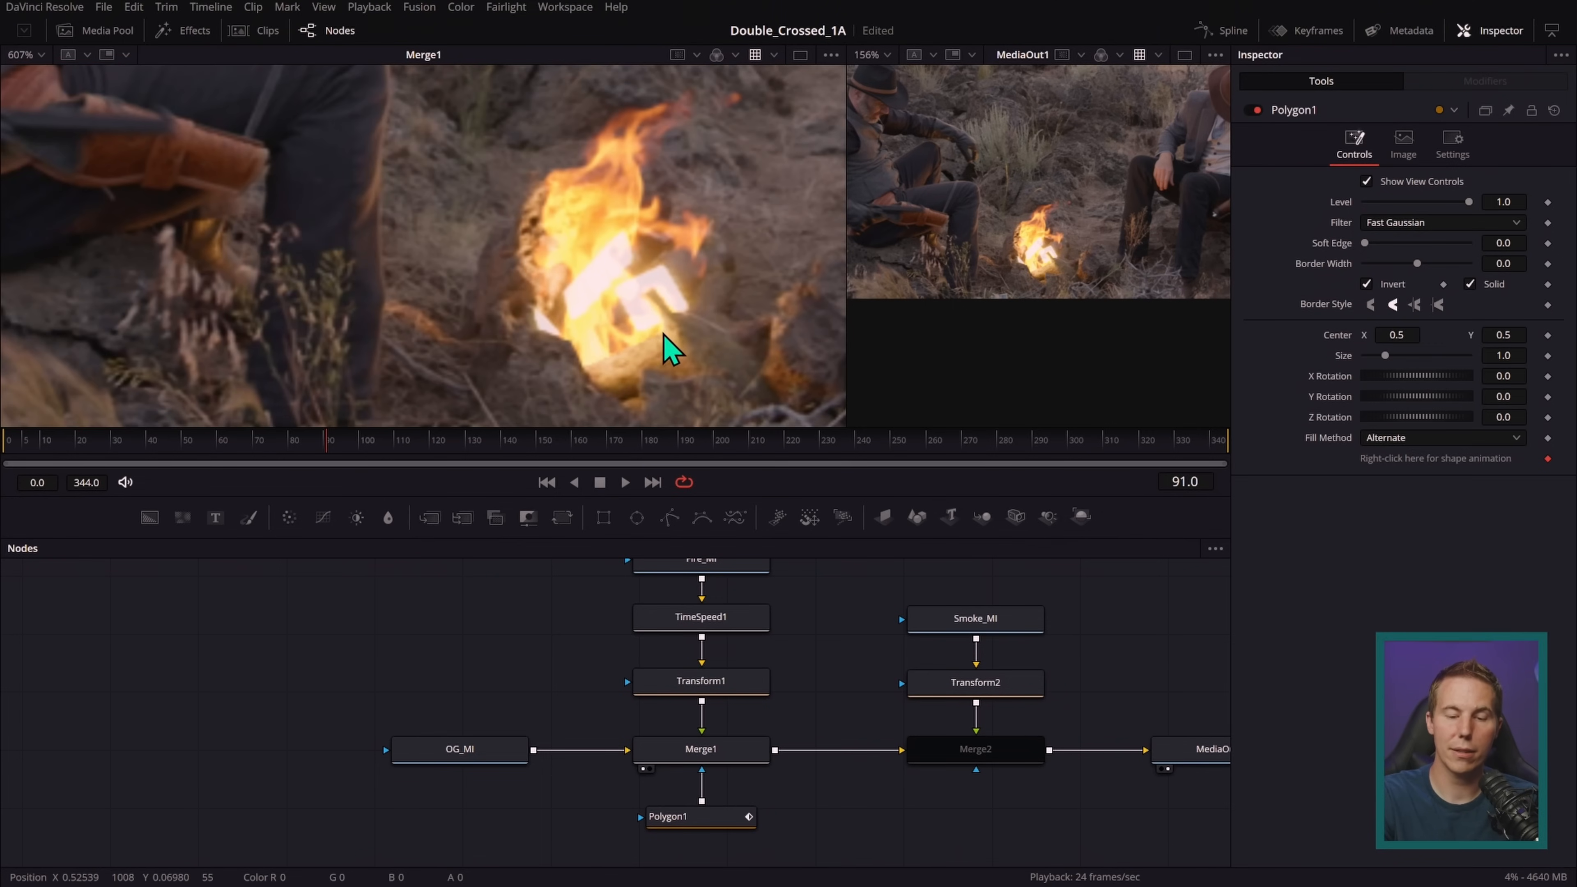
scroll(556, 393, "up", 3)
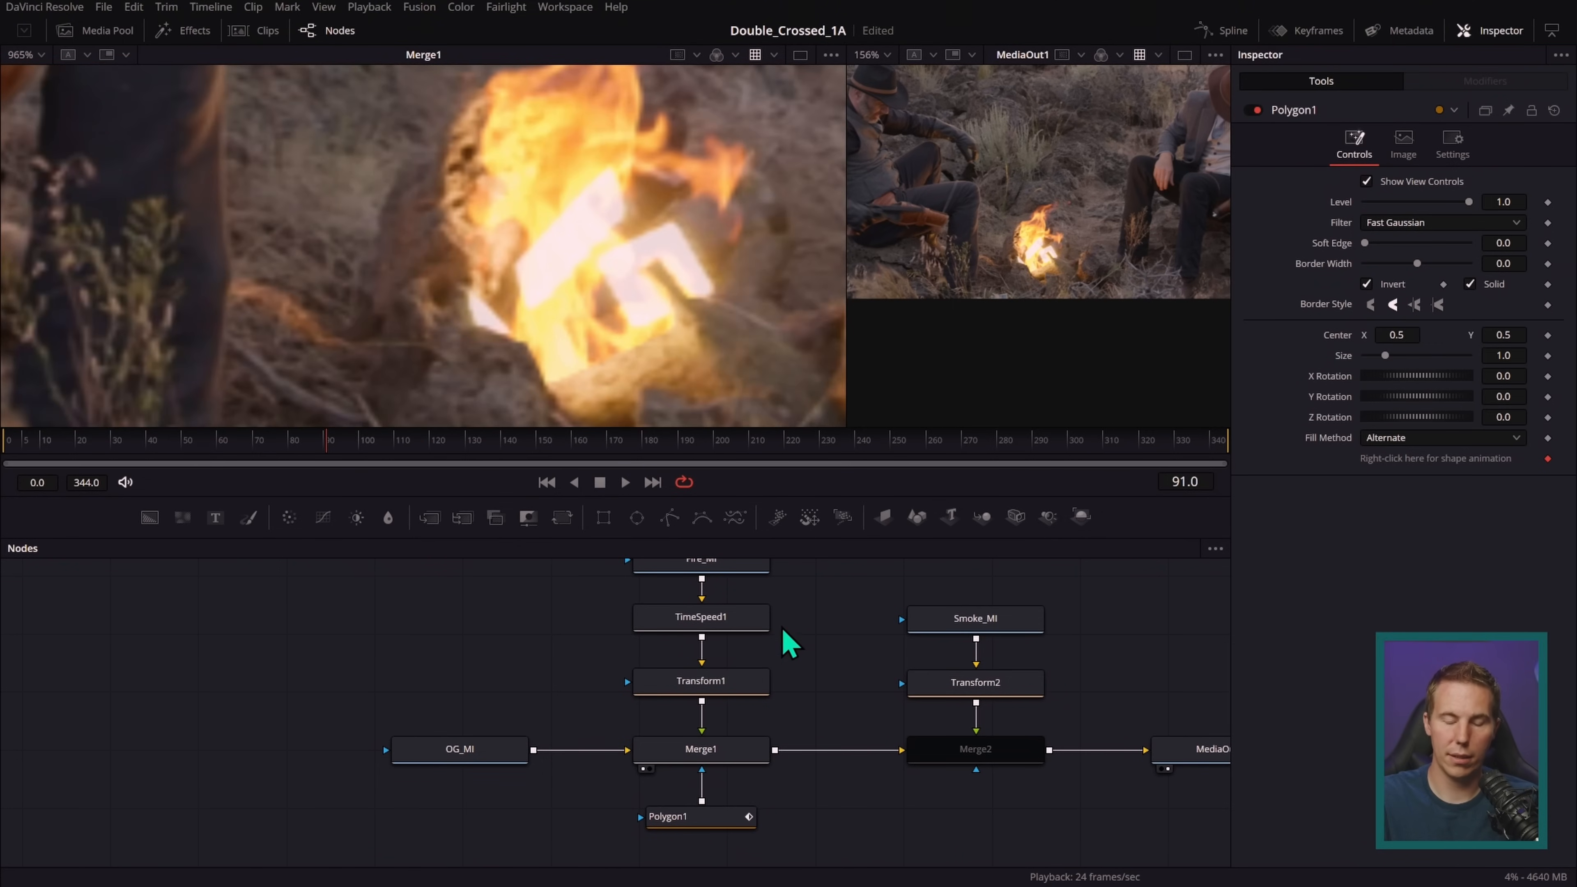
- Set the Polygon1 mask's soft edge to 0.0008
left_click(715, 819)
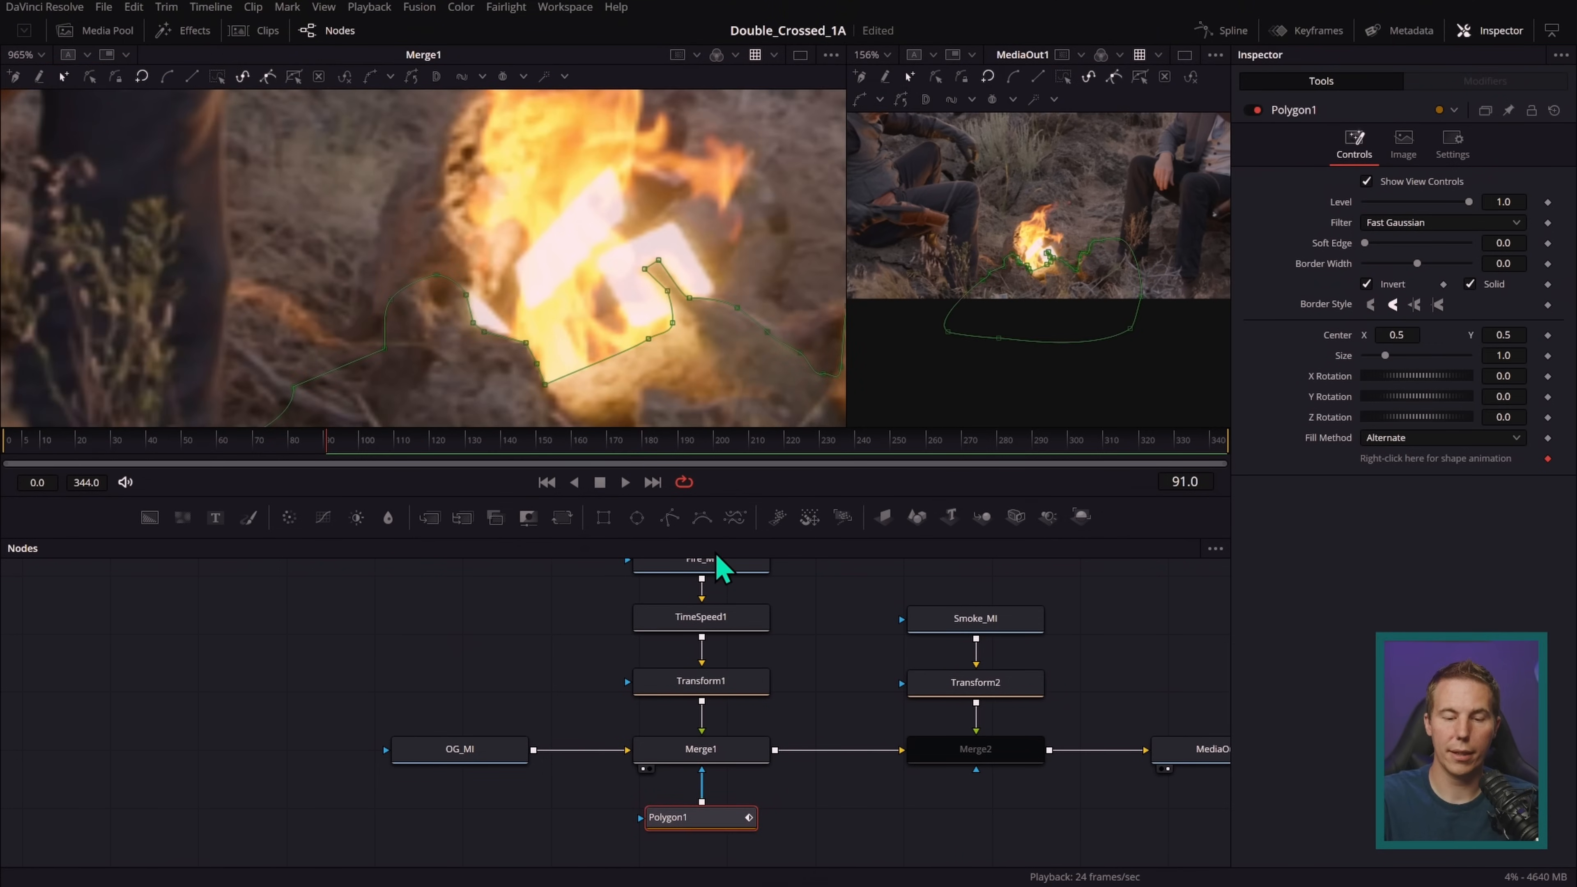
scroll(624, 393, "up", 2)
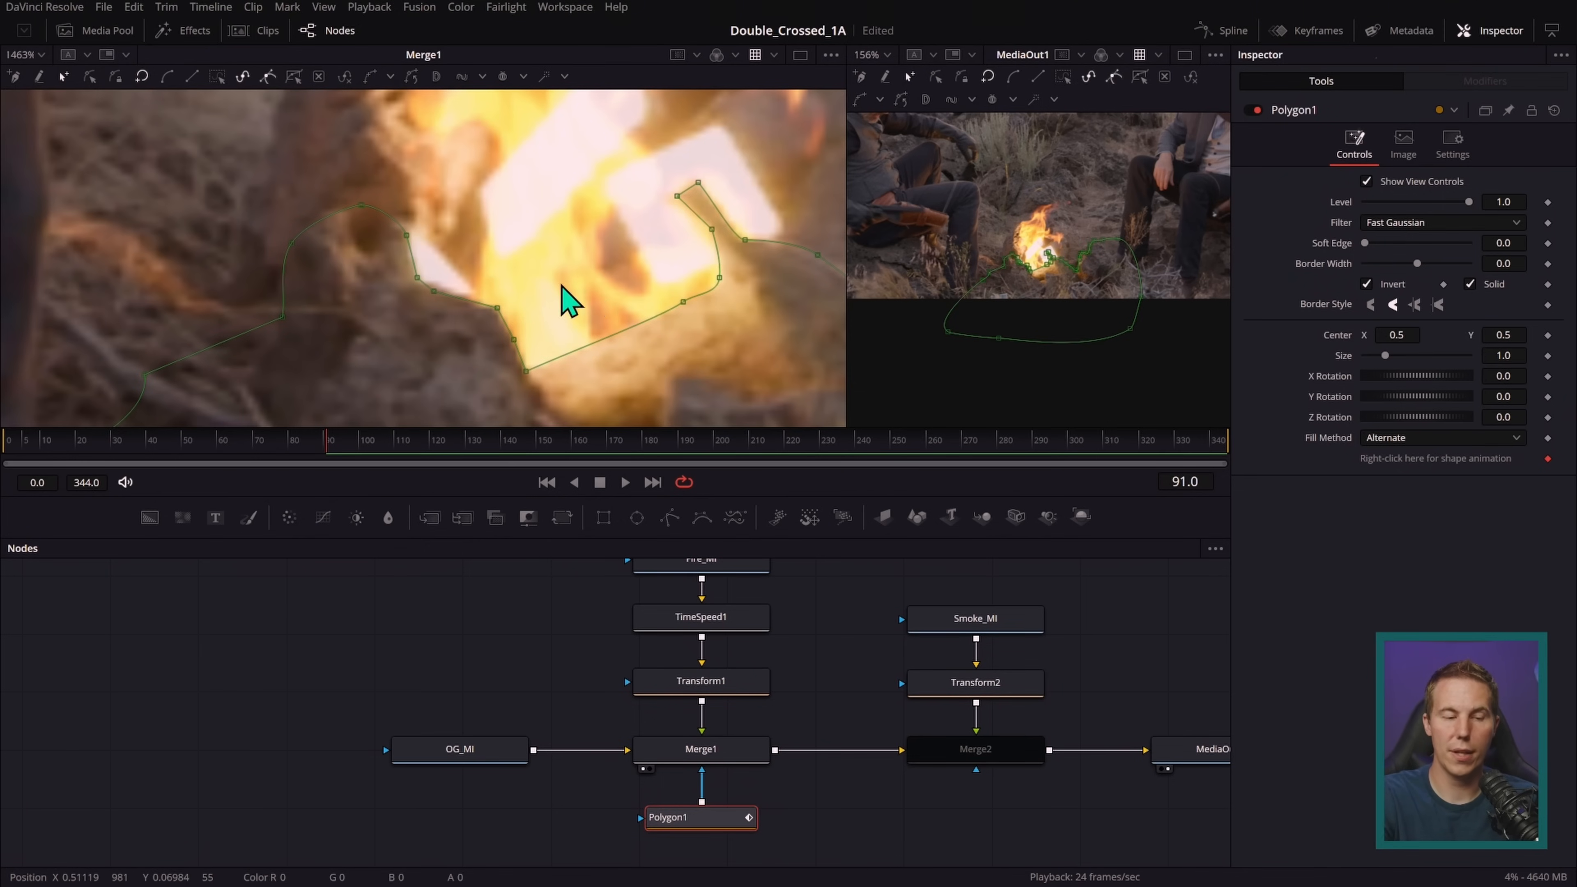
scroll(563, 300, "up", 3)
left_click_drag(572, 308, 697, 183)
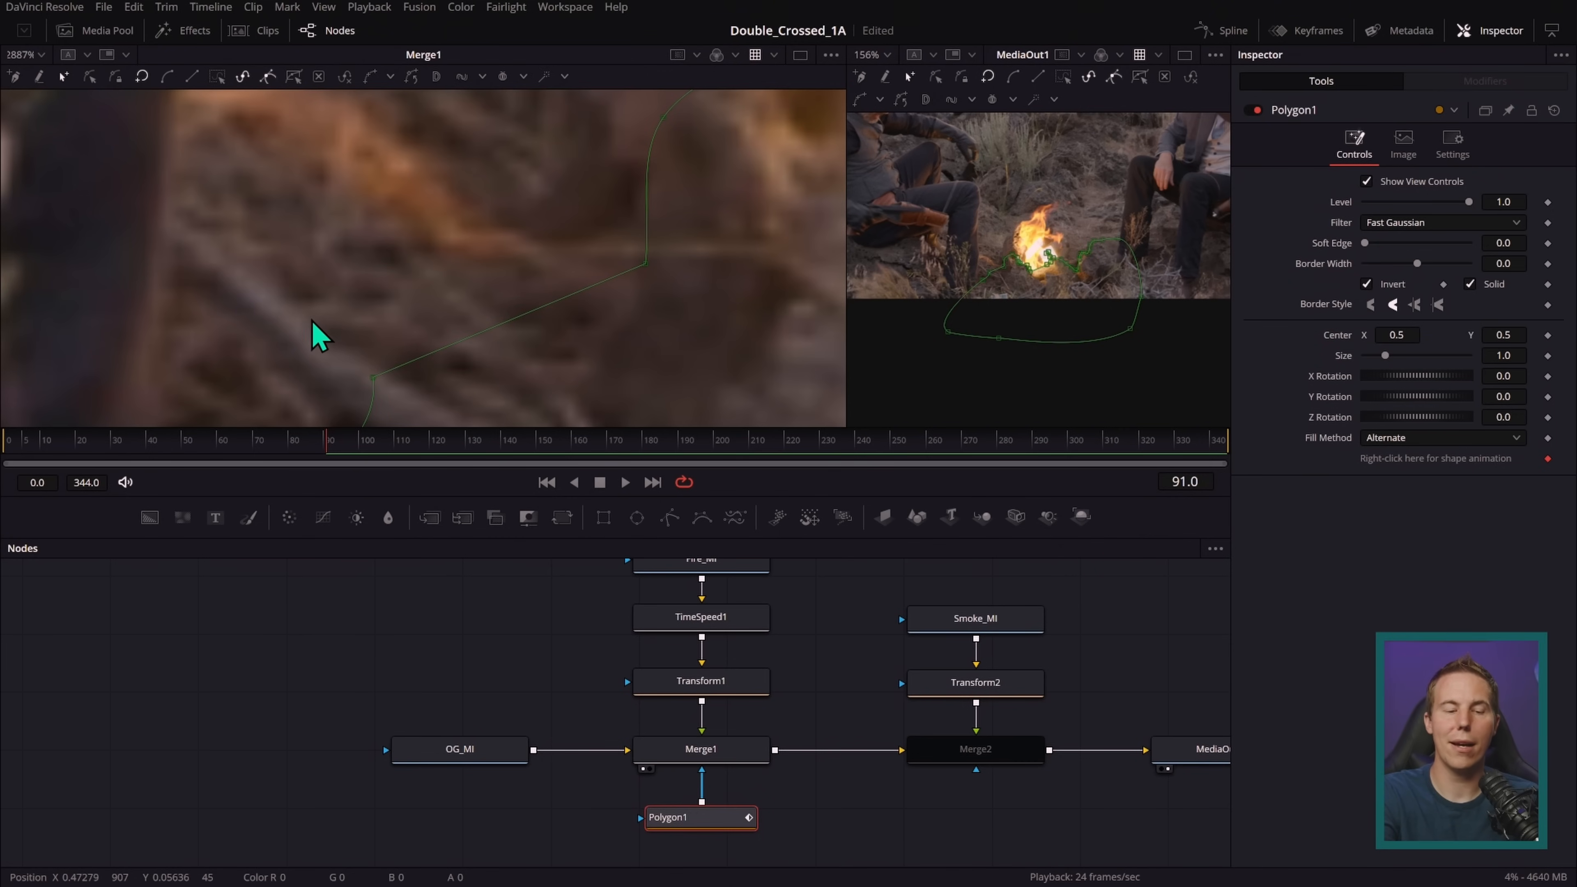
mouse_move(624, 287)
left_mouse_down()
mouse_move(469, 415)
mouse_move(493, 300)
mouse_move(546, 362)
mouse_move(561, 273)
mouse_move(620, 398)
mouse_move(596, 283)
left_mouse_up()
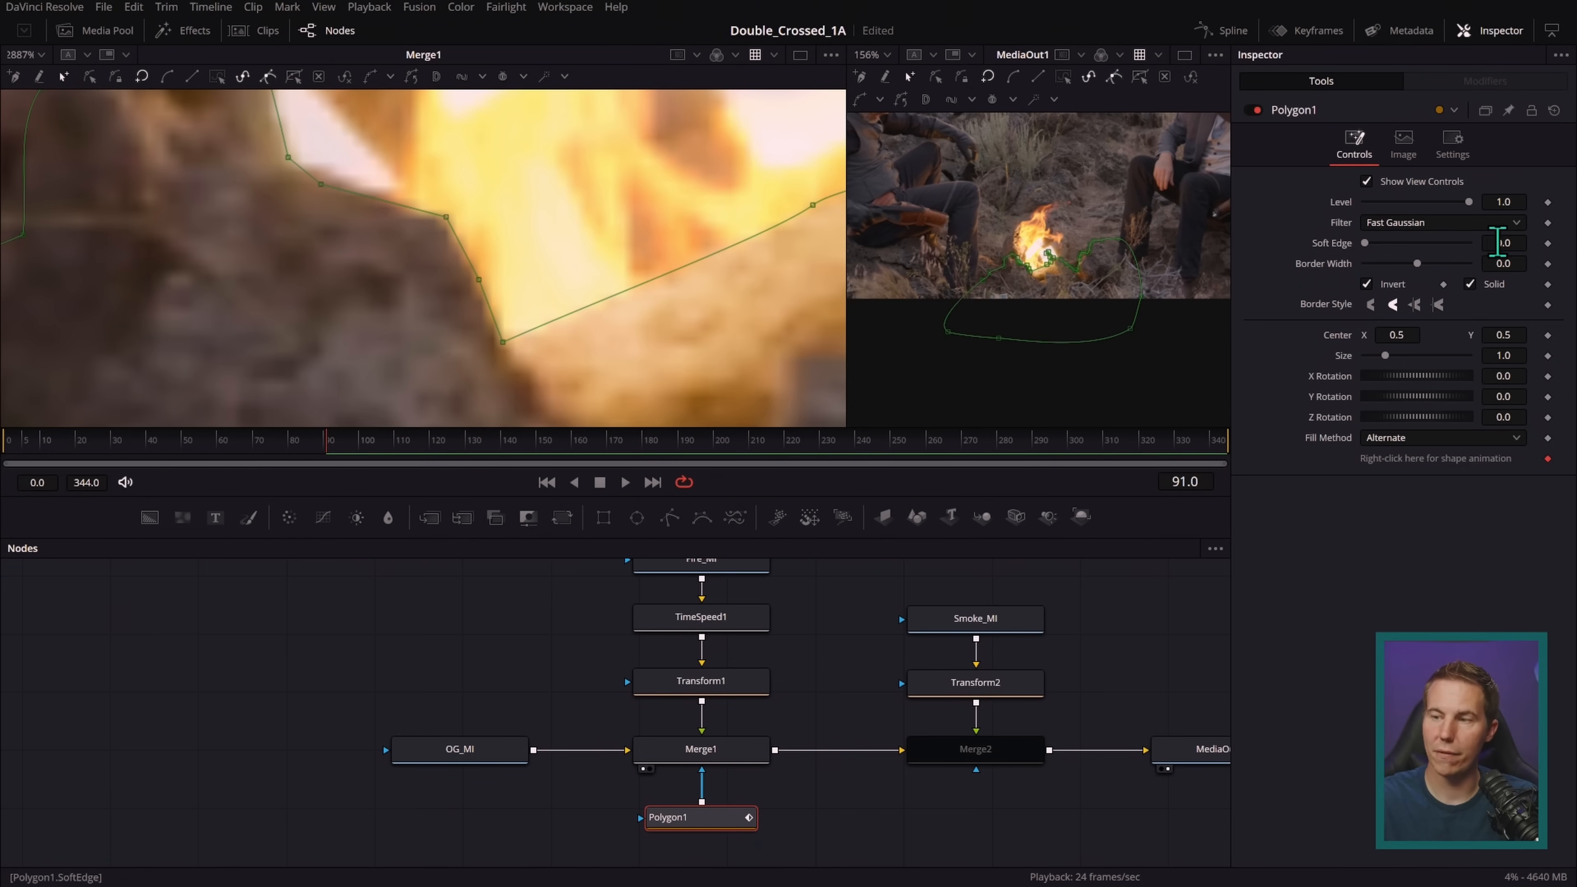
left_click(1497, 242)
key("BackSpace")
type("8")
key("Return")
- Compare the Polygon1 matte with and without its soft edge, keeping the softened version
left_click_drag(683, 818, 723, 320)
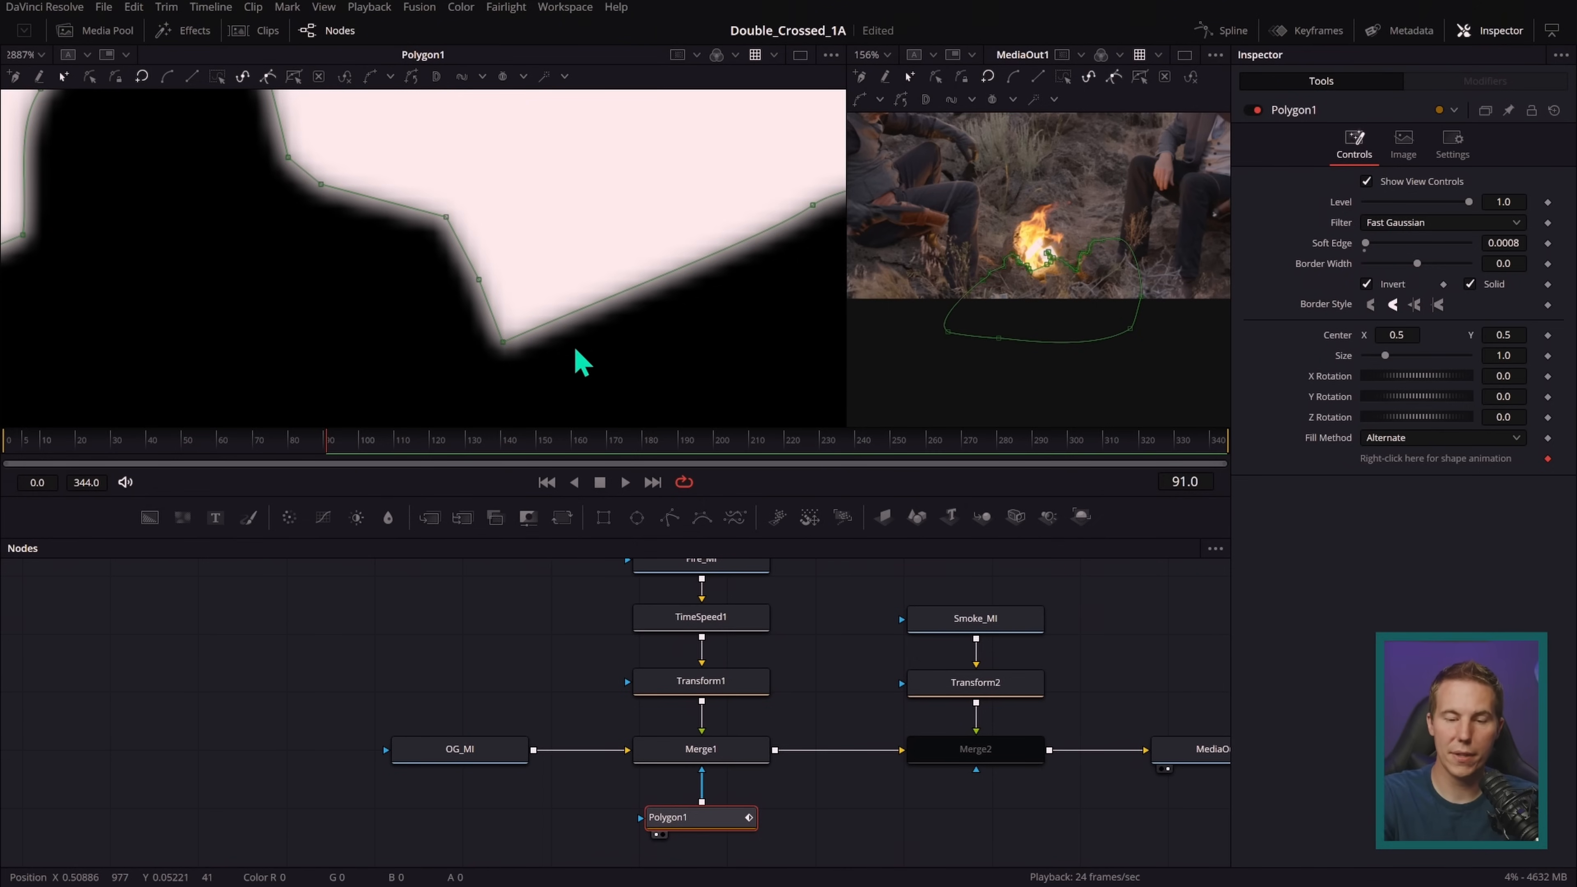
left_click(1365, 243)
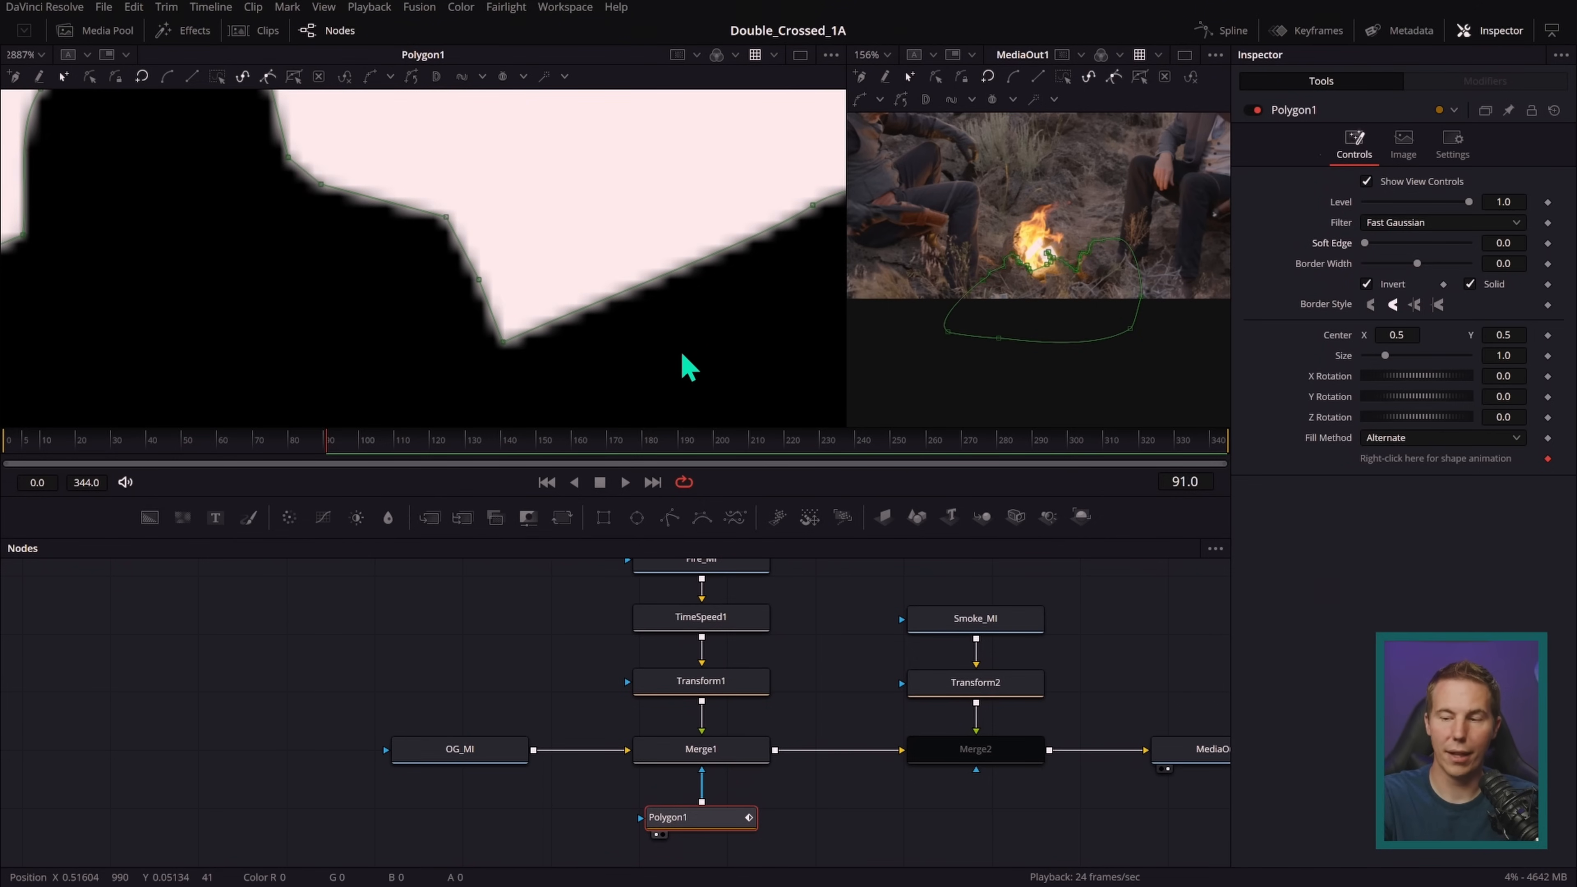
key("ctrl+z")
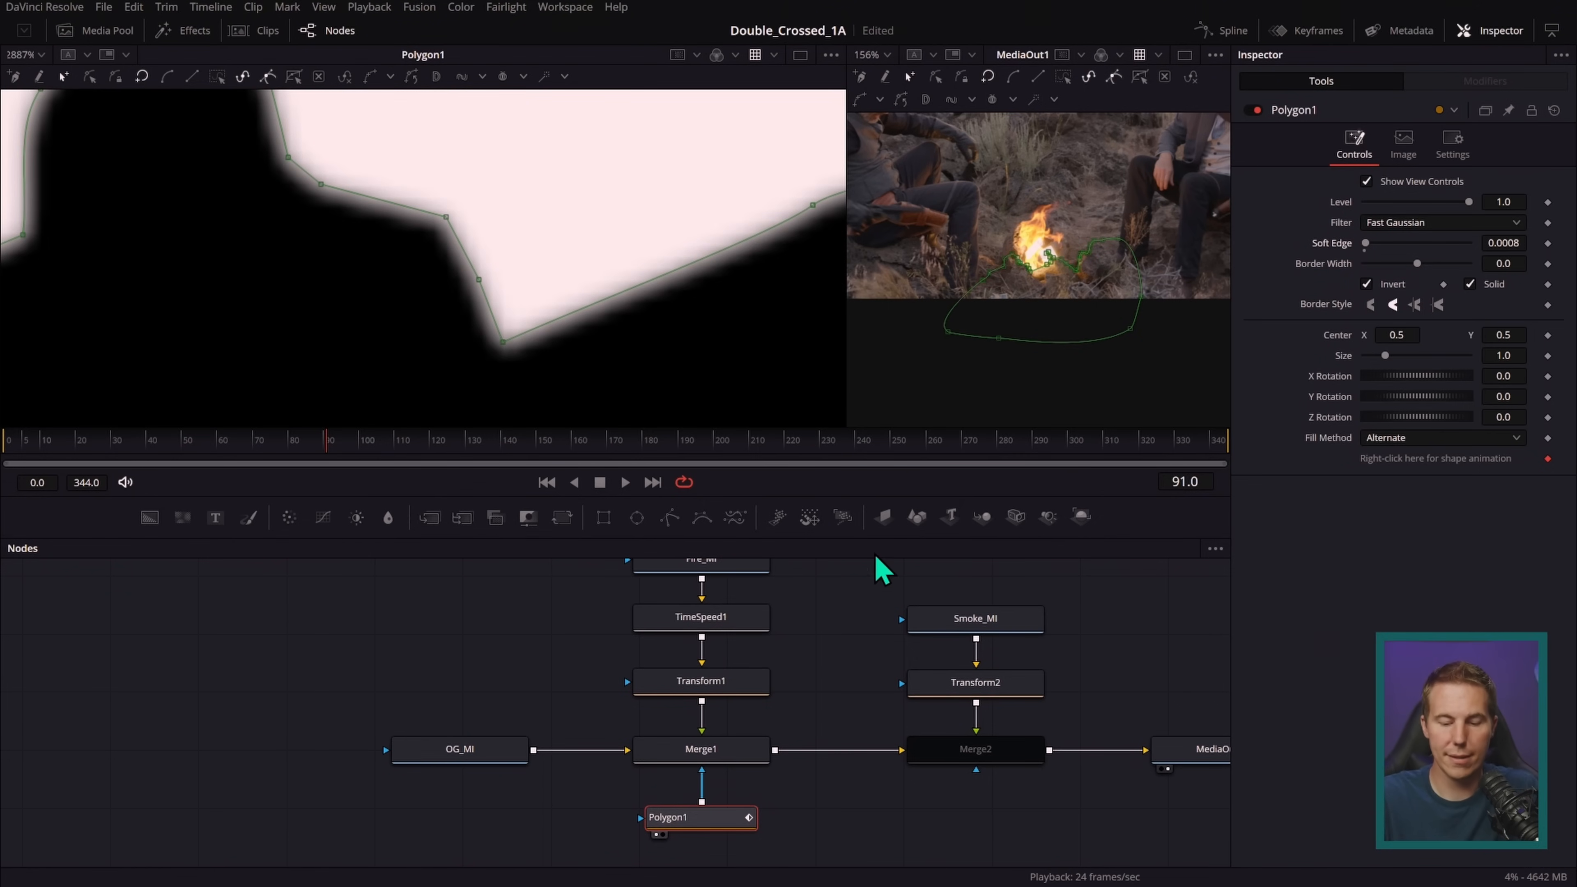
- Show Merge1 without the mask outline and examine the softened fire edge both close up and in the wider shot
left_click_drag(721, 751, 705, 264)
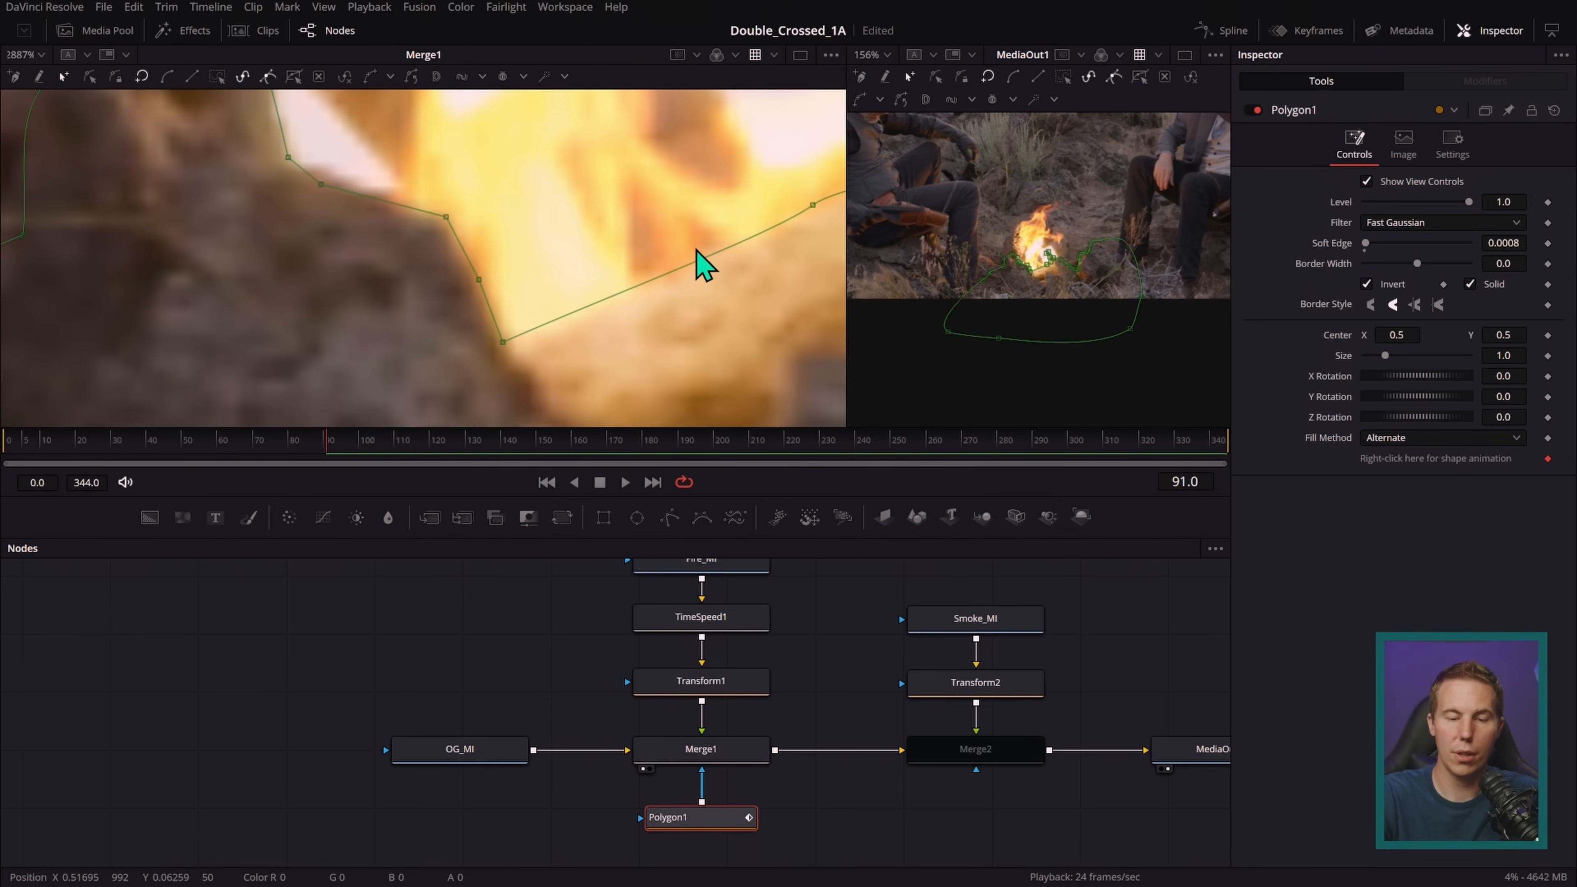
left_click(823, 640)
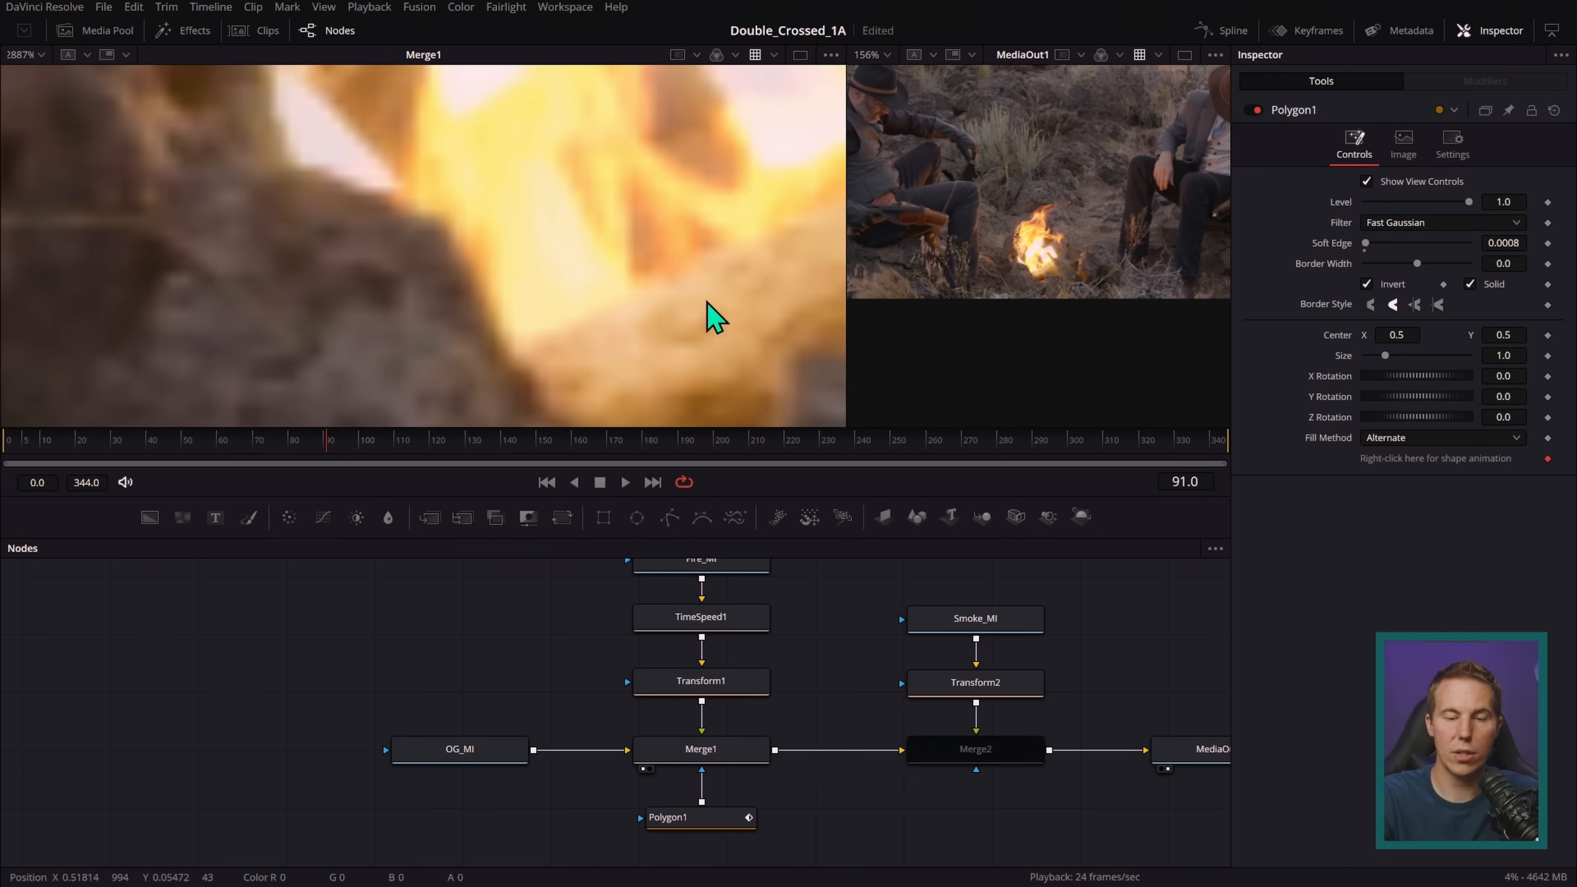
scroll(591, 346, "down", 5)
scroll(657, 346, "down", 3)
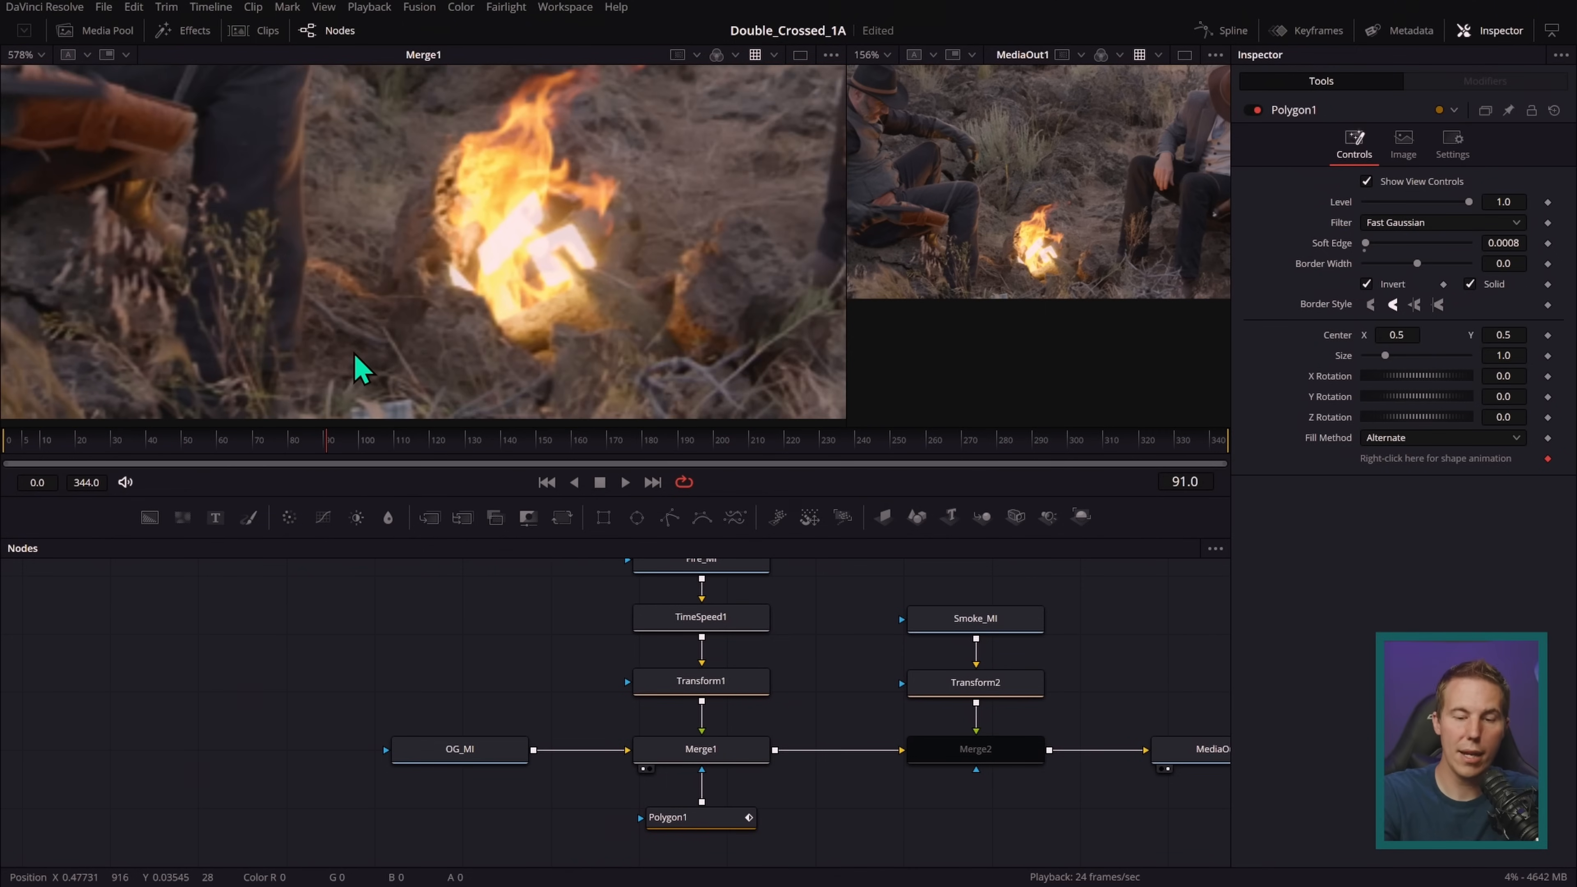
scroll(591, 281, "up", 2)
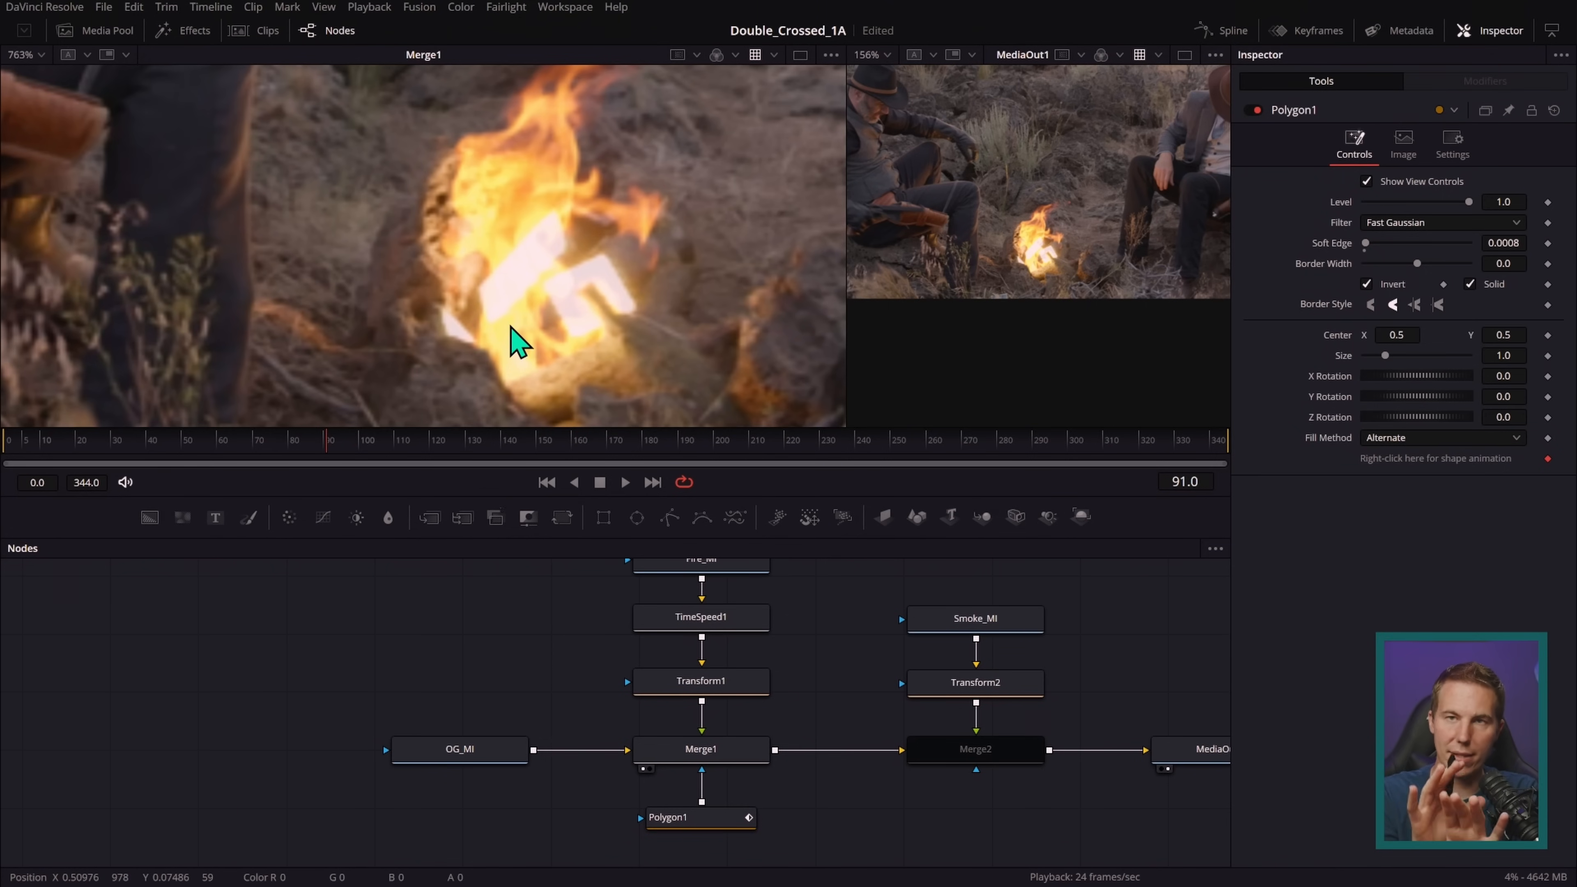
scroll(513, 340, "down", 3)
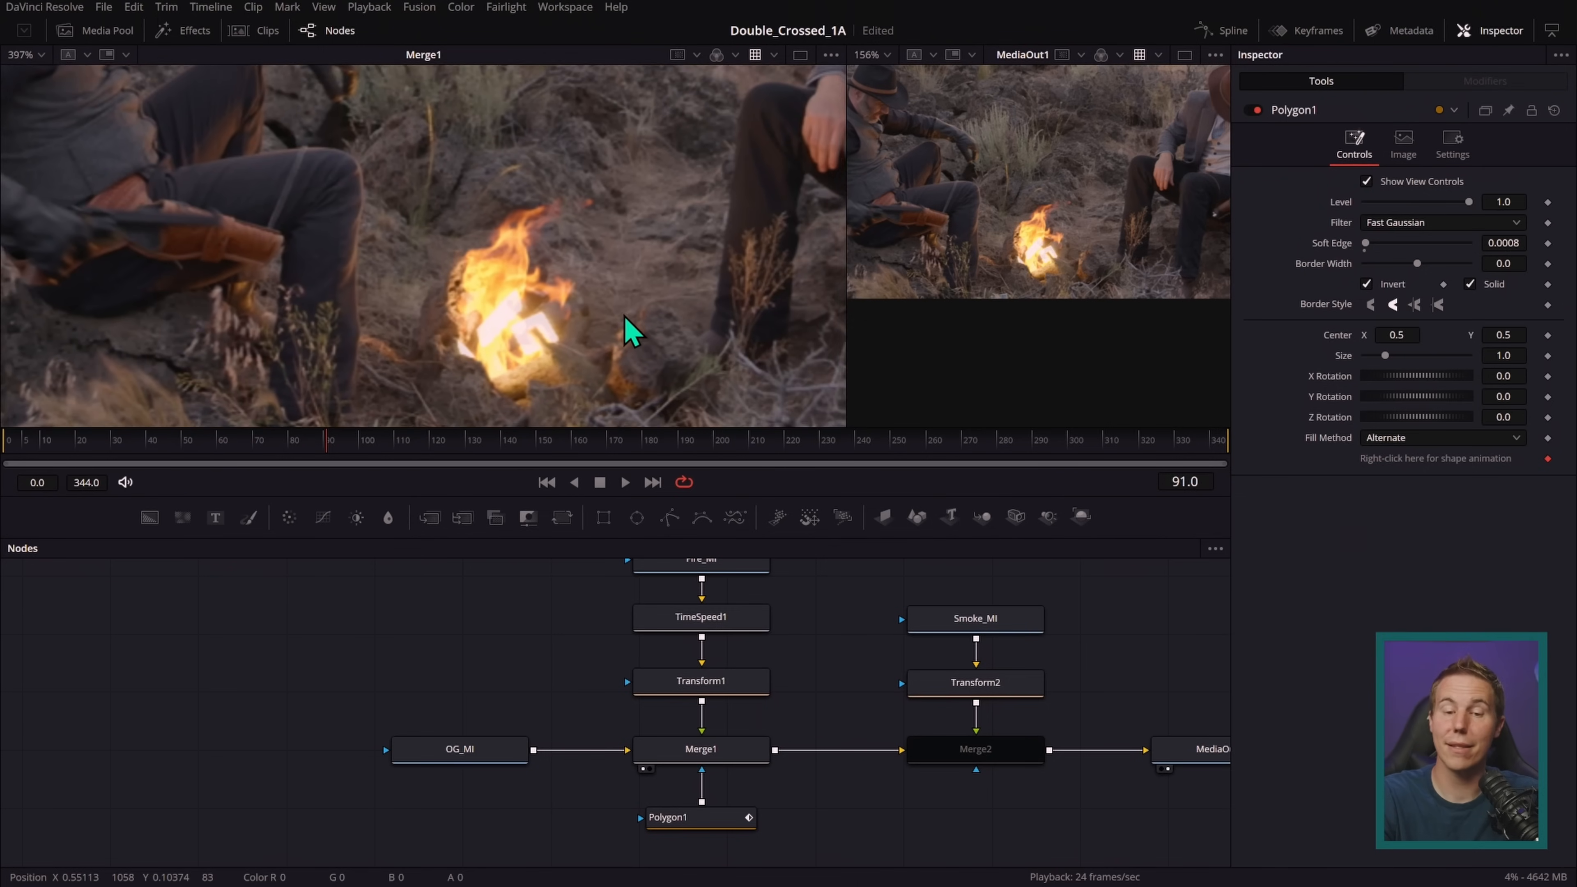
scroll(714, 357, "up", 1)
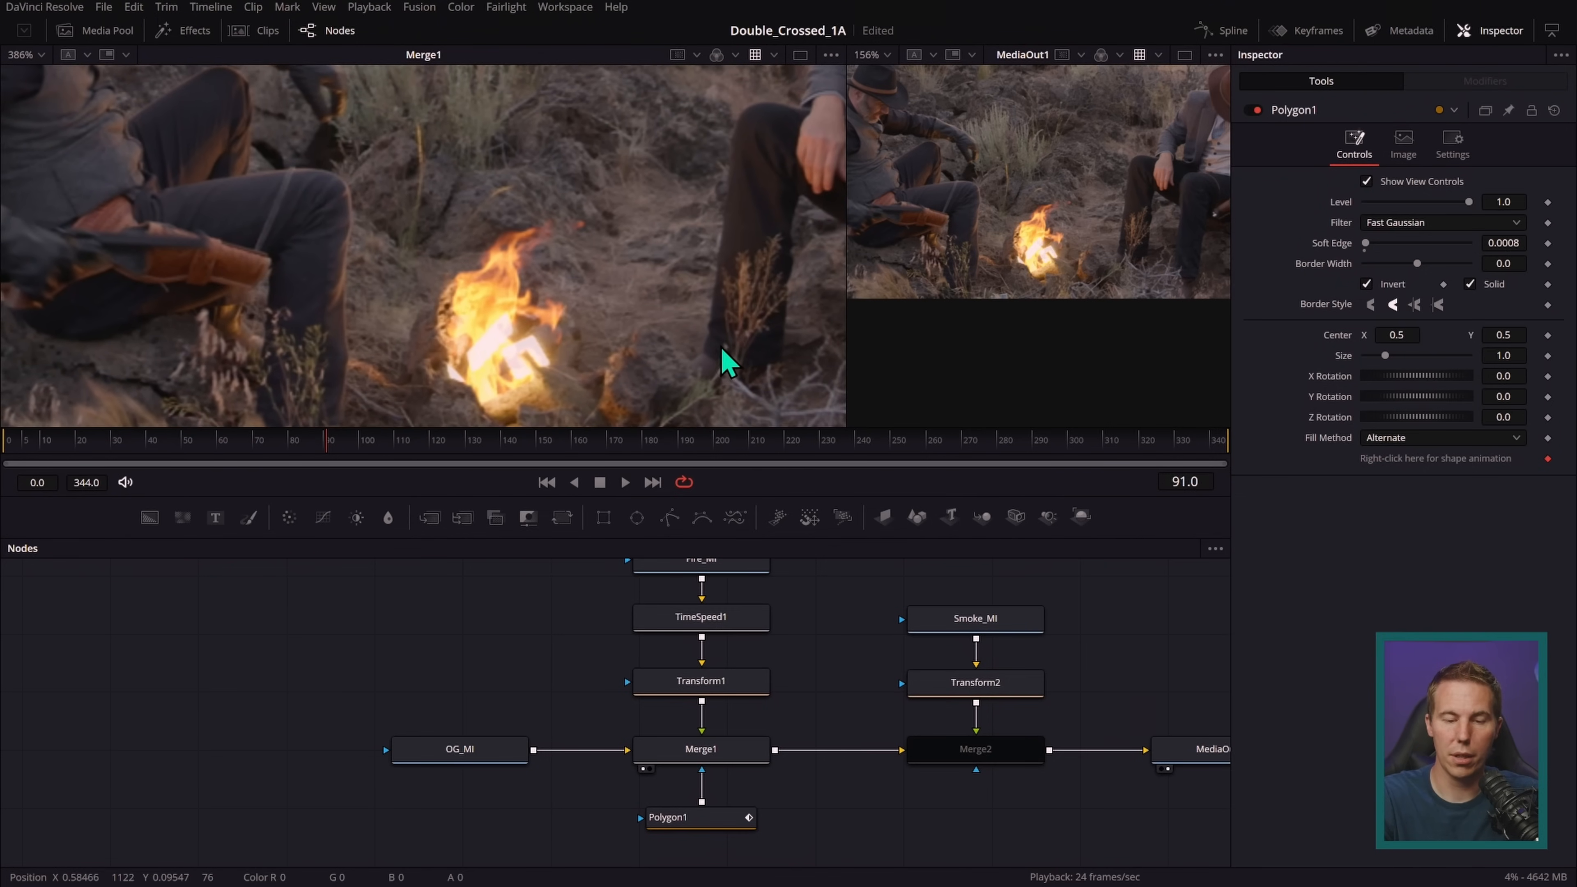
- Enlarge the MediaOut1 viewer around the campfire, play the composite to check the mask, and return to frame 90
left_click_drag(858, 494, 850, 546)
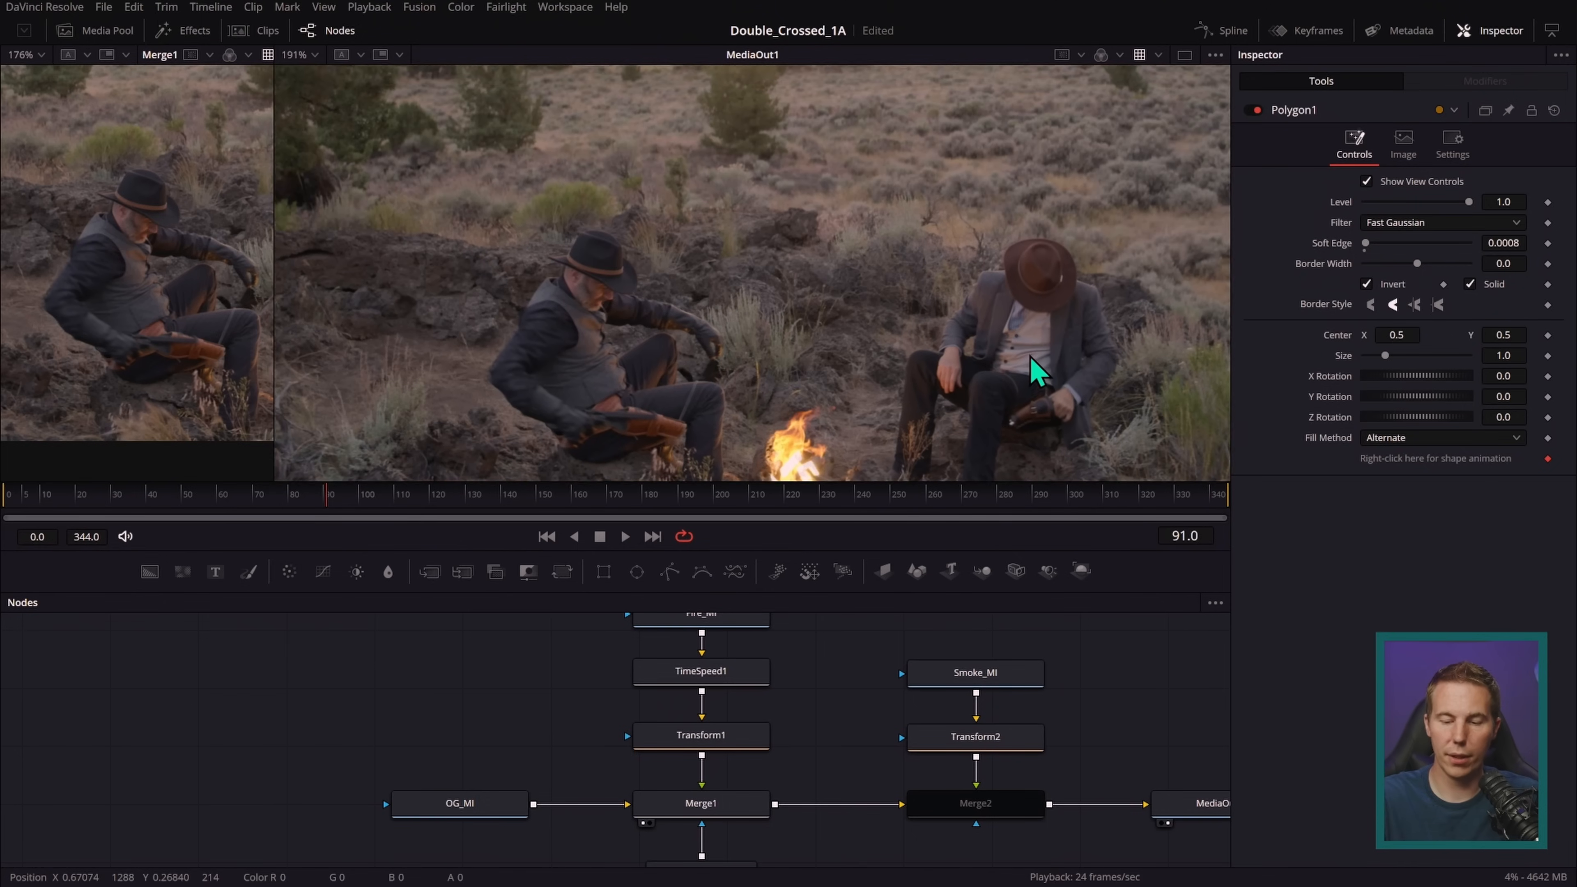
left_click_drag(1028, 353, 999, 318)
left_click_drag(1189, 805, 1121, 615)
key("ctrl+z")
scroll(1031, 380, "up", 3)
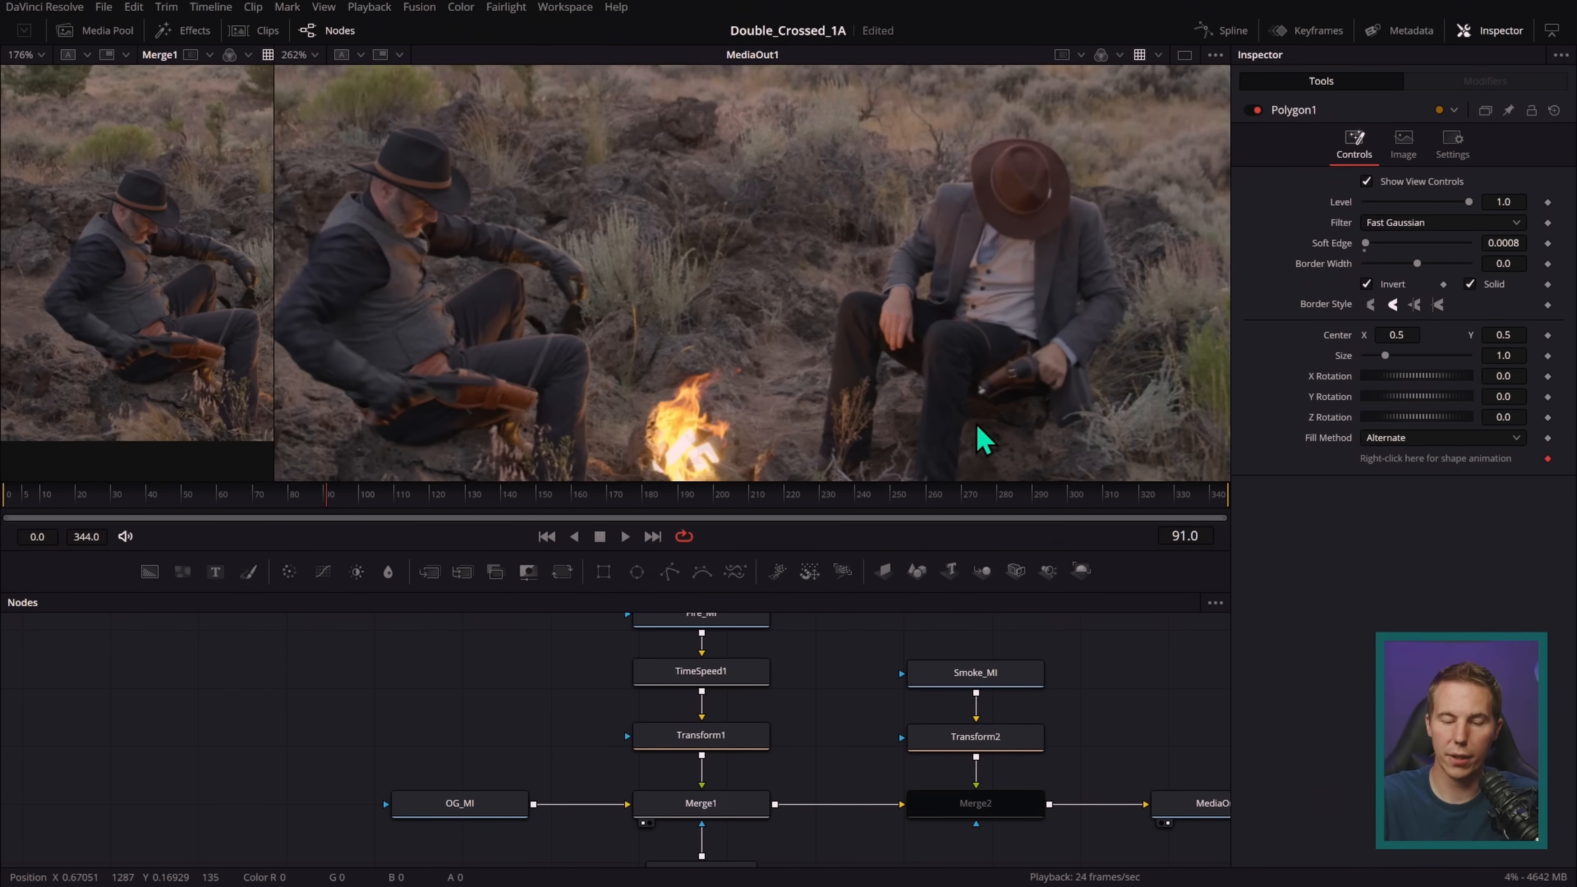
left_click(626, 537)
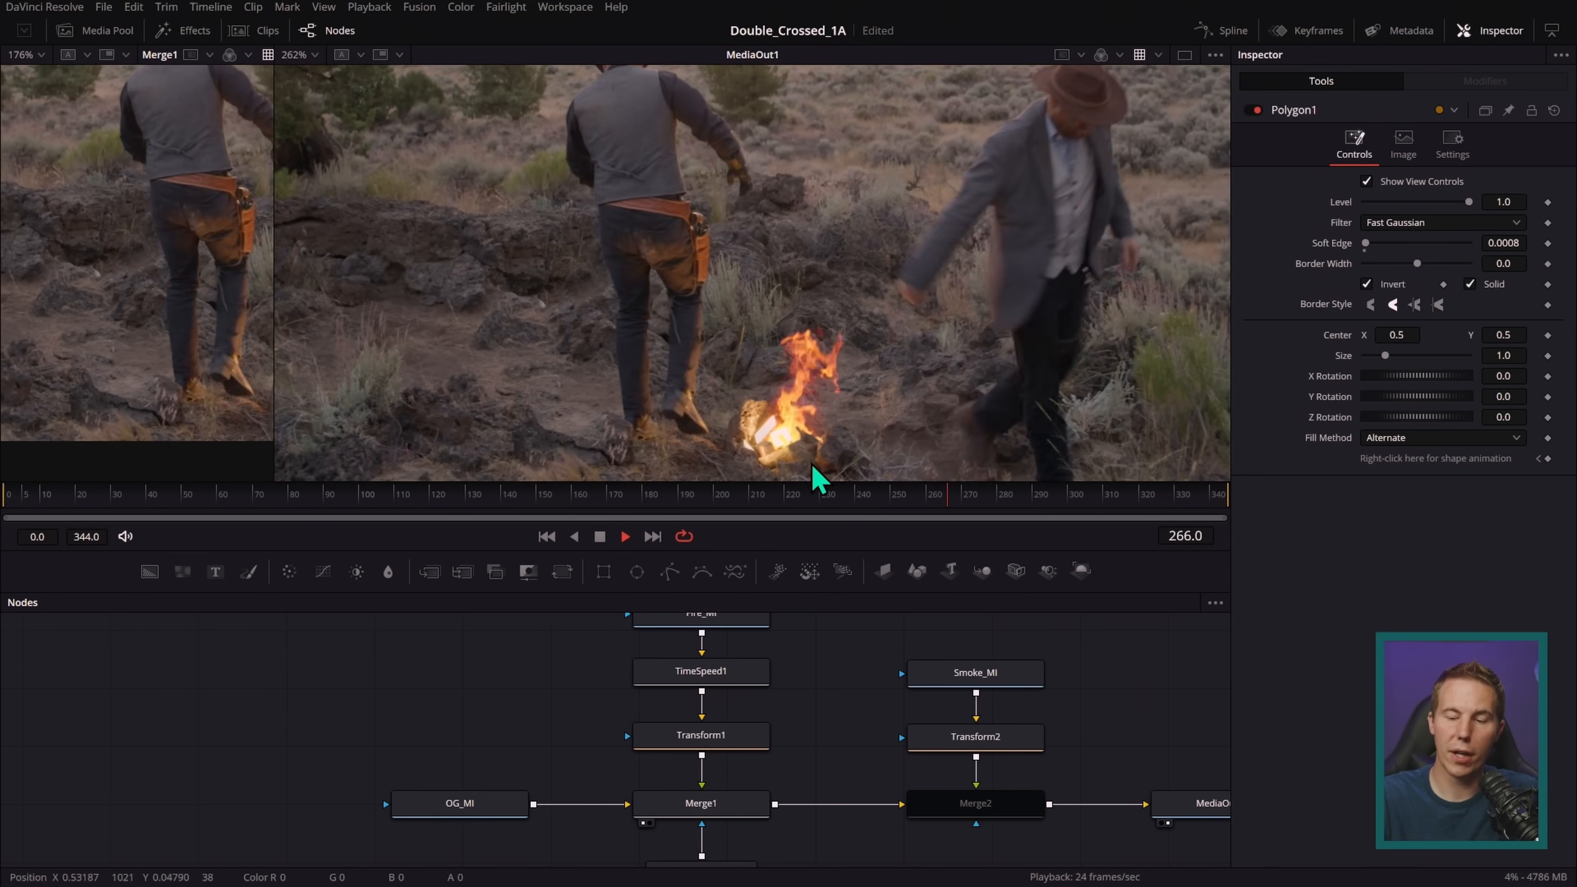
left_click_drag(591, 512, 719, 522)
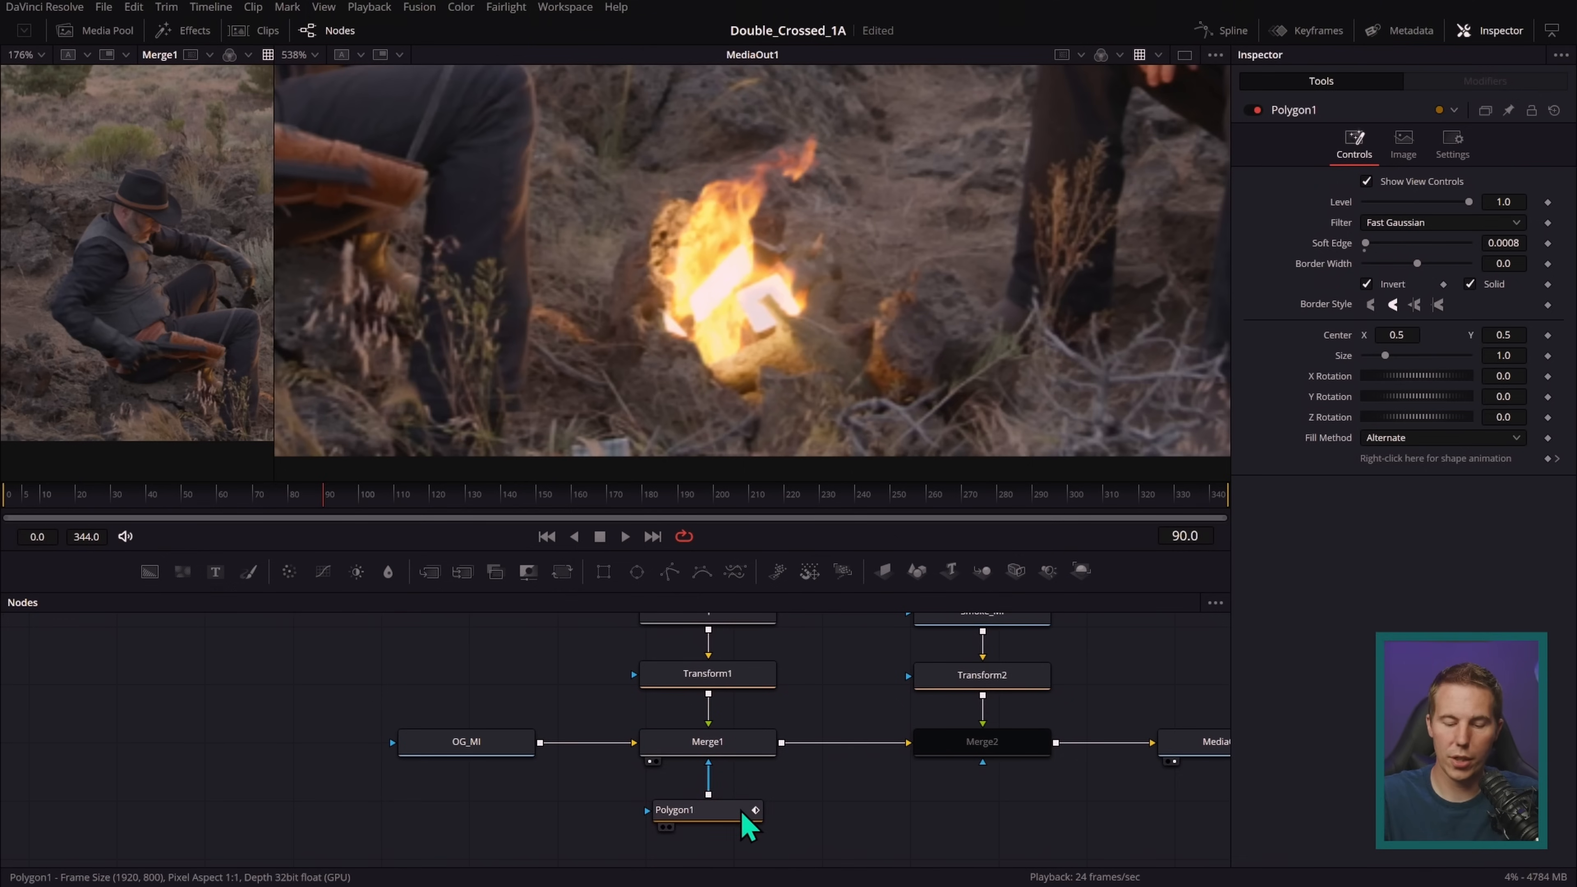
- Select Polygon1 at frame 91 and examine its mask points along the rocks beside the fire
left_click(734, 819)
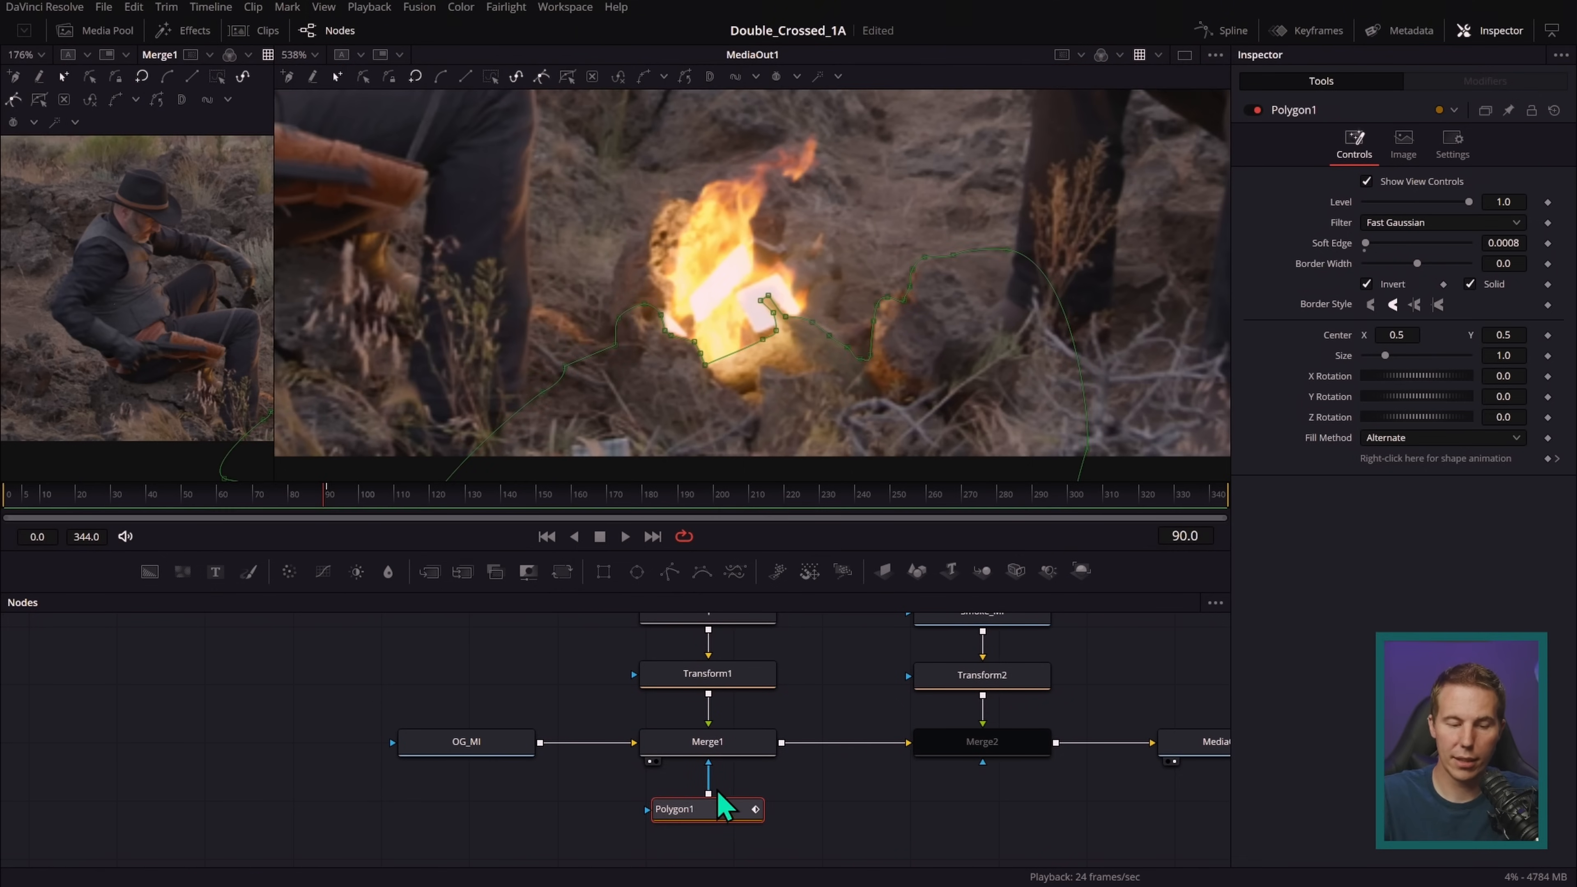
left_click(329, 502)
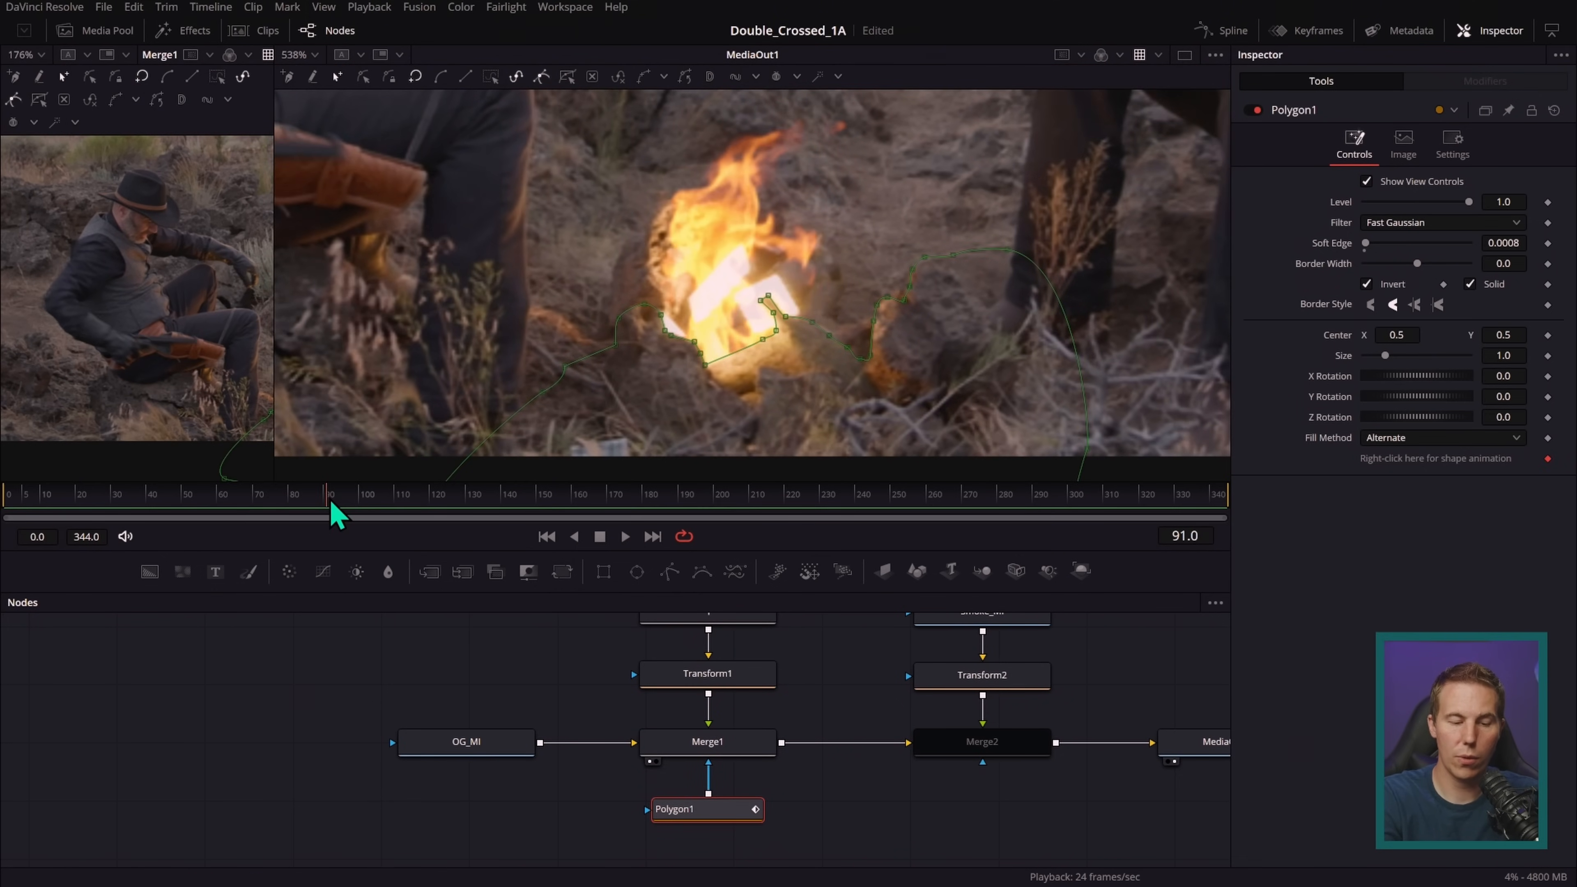
left_click(338, 511)
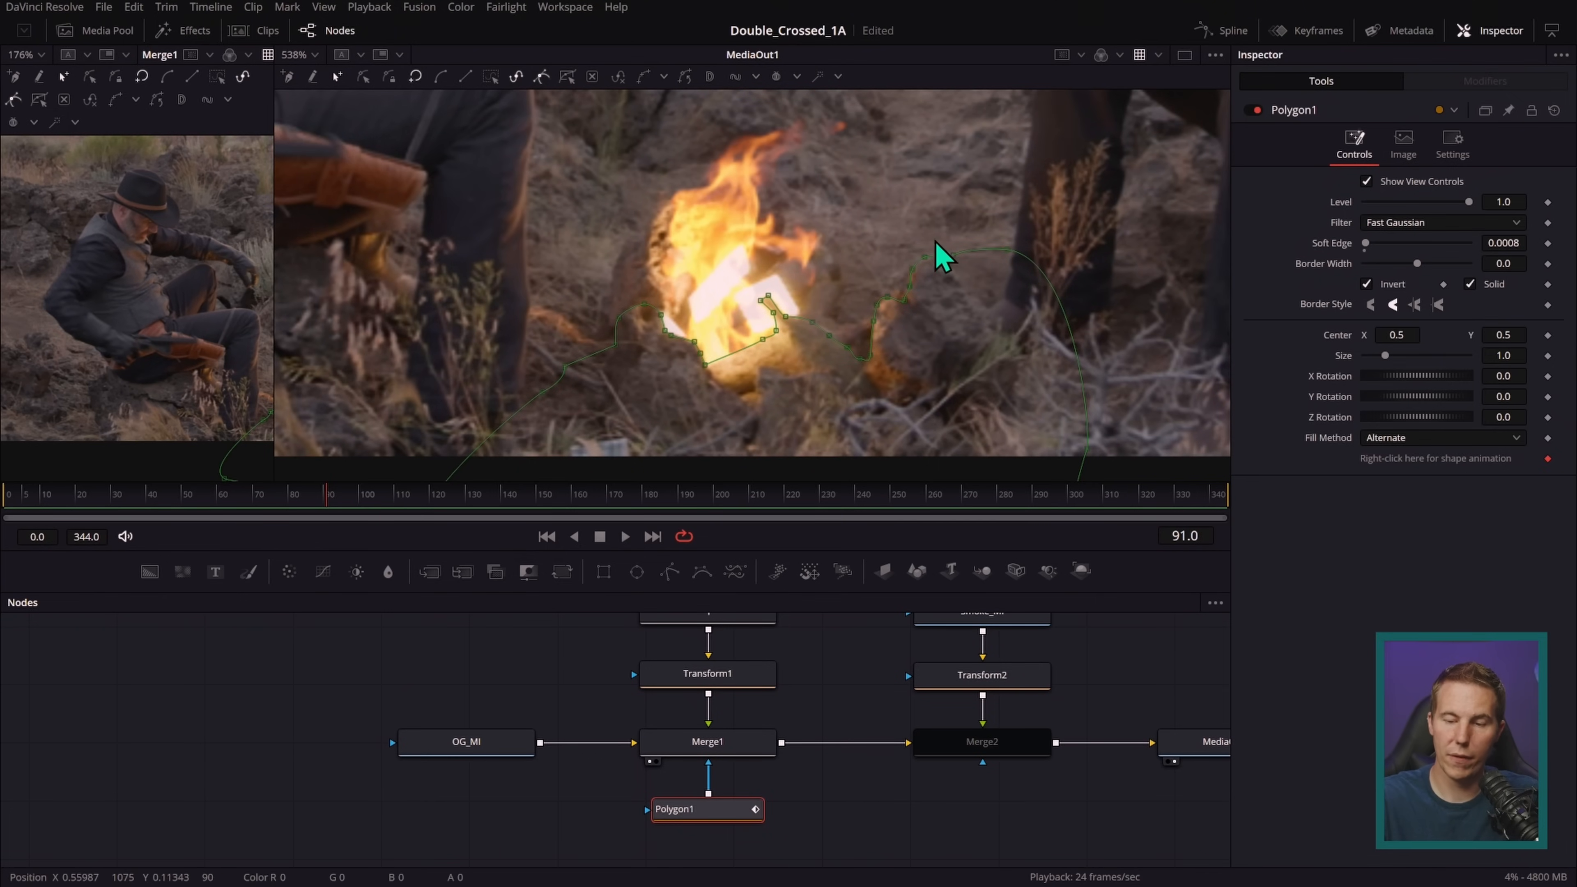
key("Left")
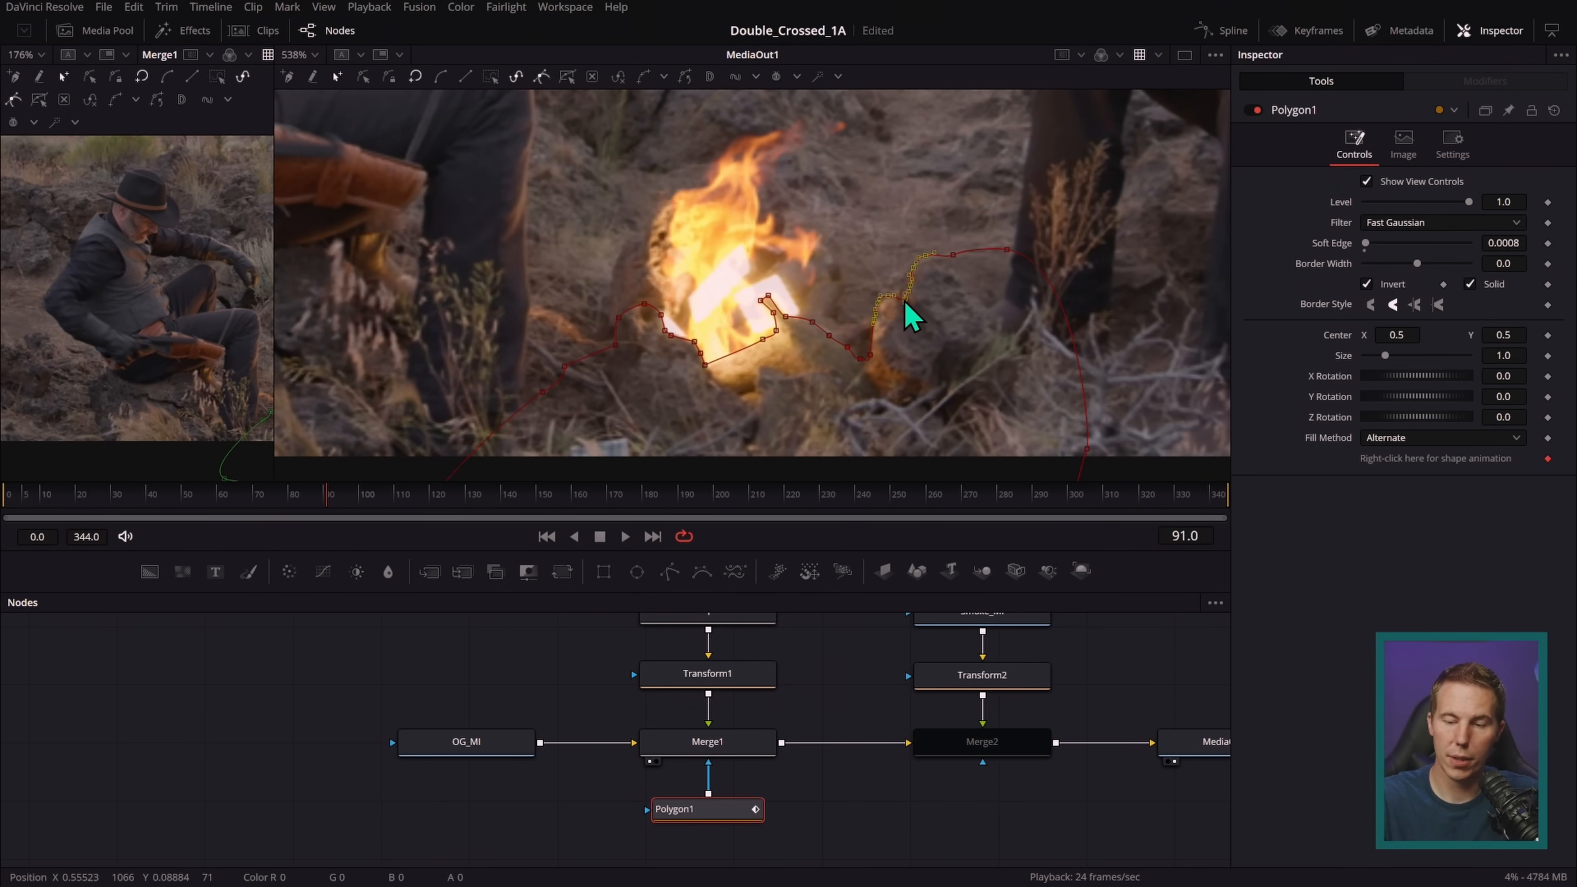
left_click(829, 652)
- Scrub the composite between frames 192 and 236, examining the fire's masked edge against the moving rocks, and stop at frame 233
left_click_drag(458, 525, 693, 515)
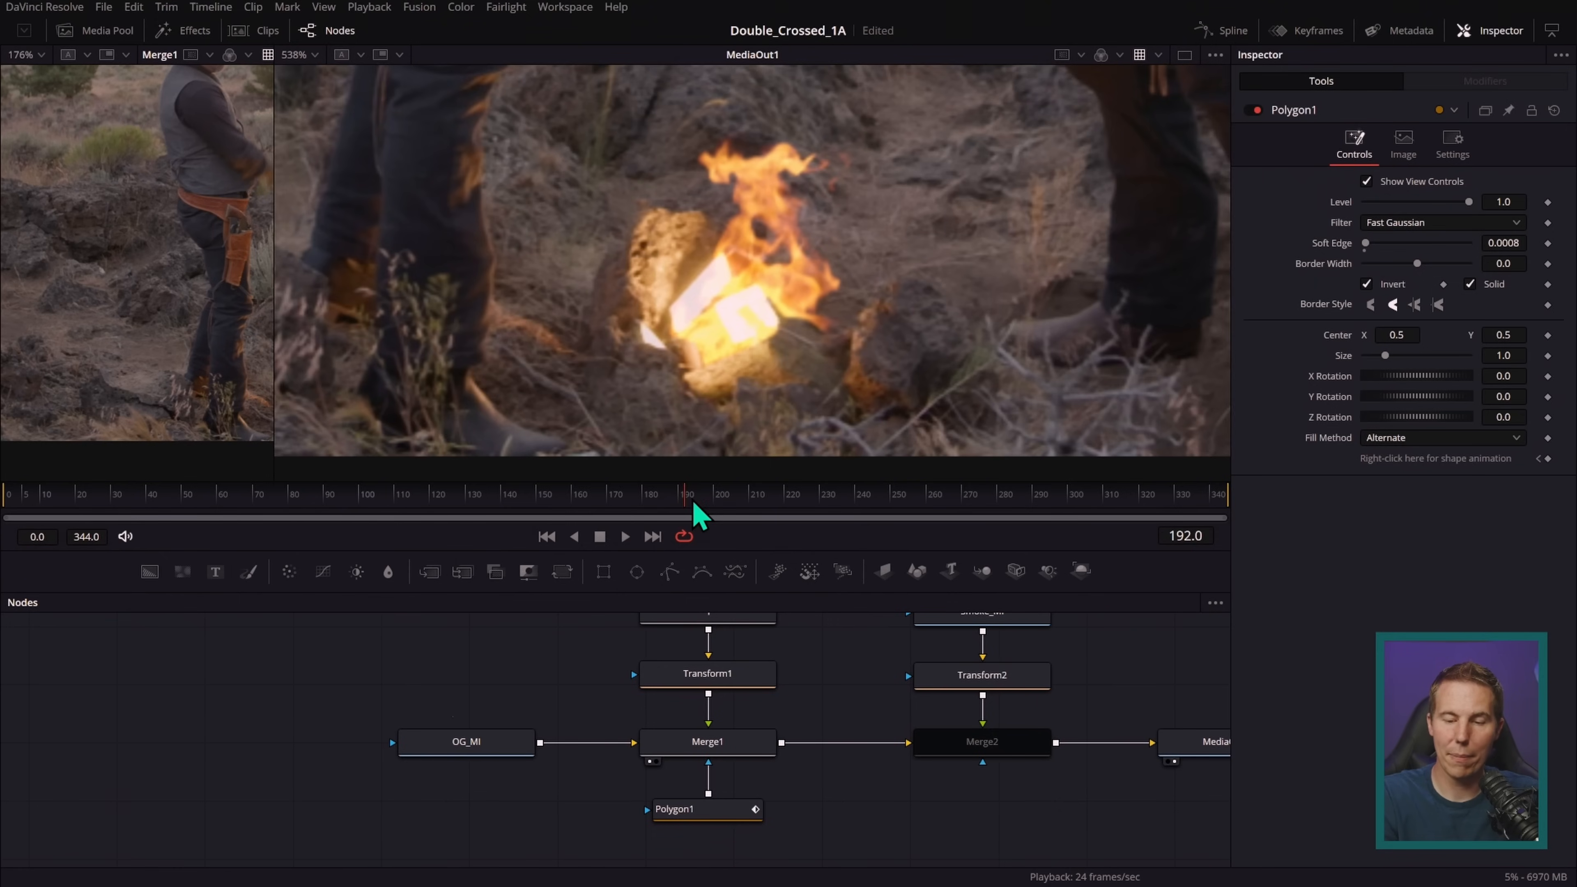
scroll(854, 366, "up", 5)
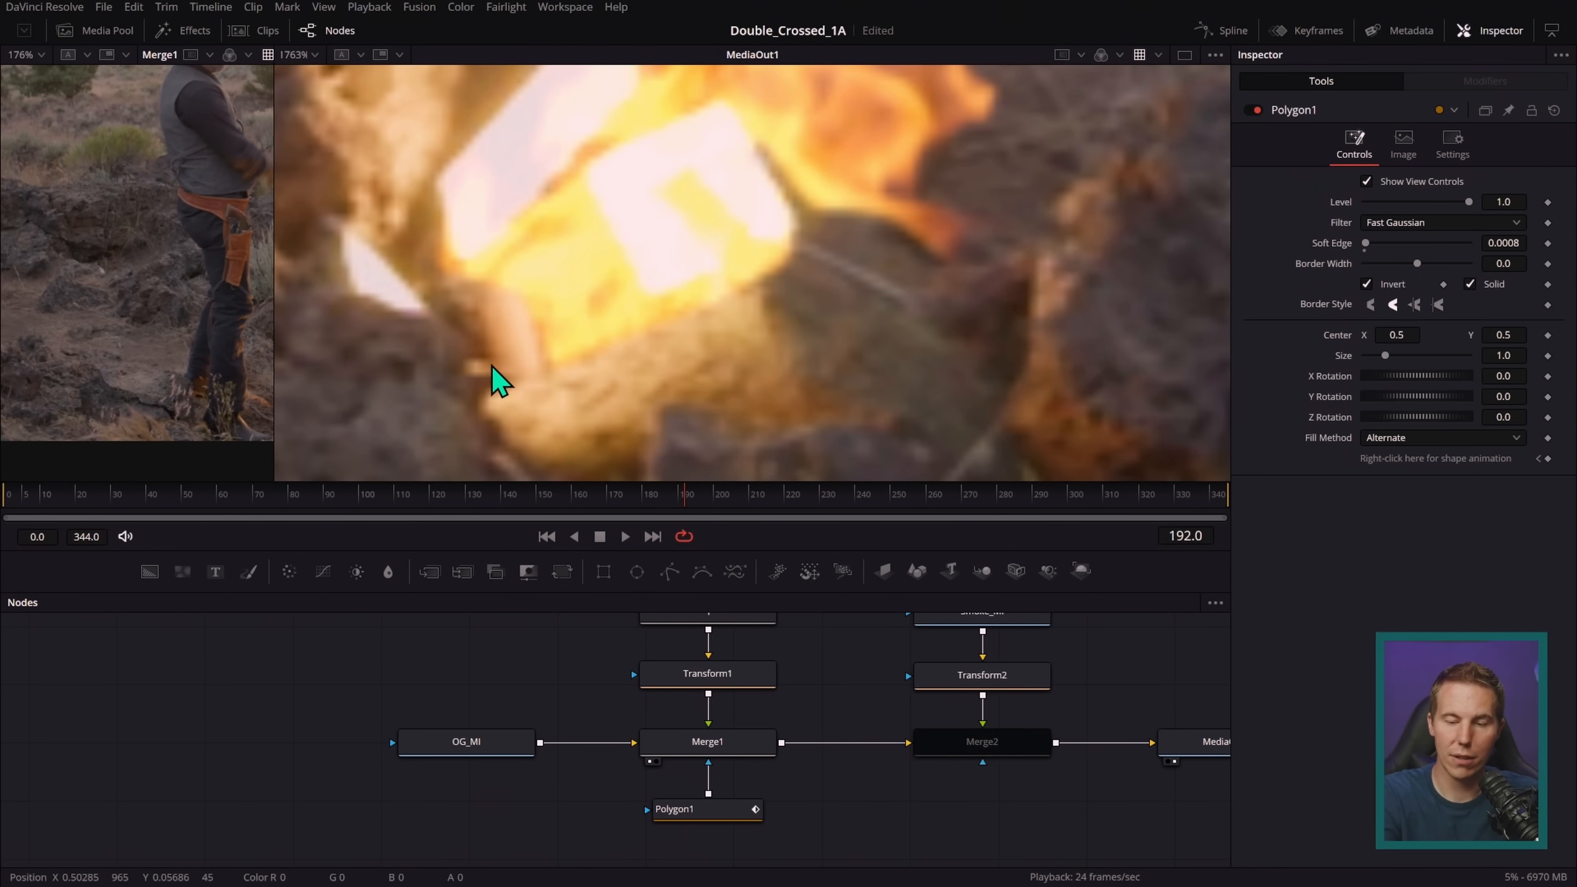
scroll(950, 352, "down", 4)
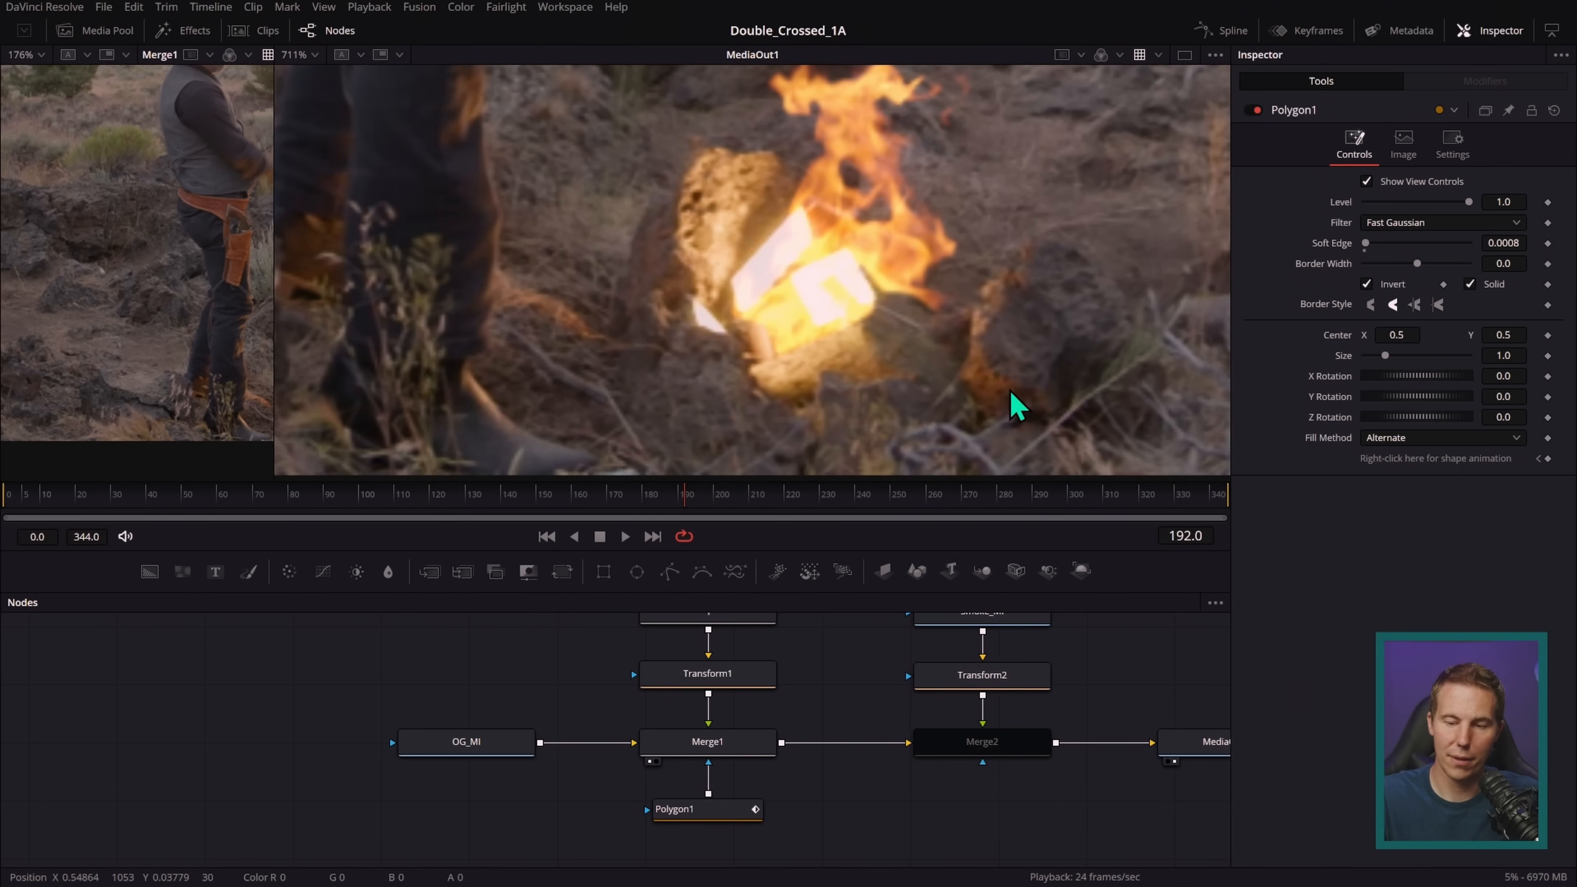
left_click_drag(725, 512, 749, 552)
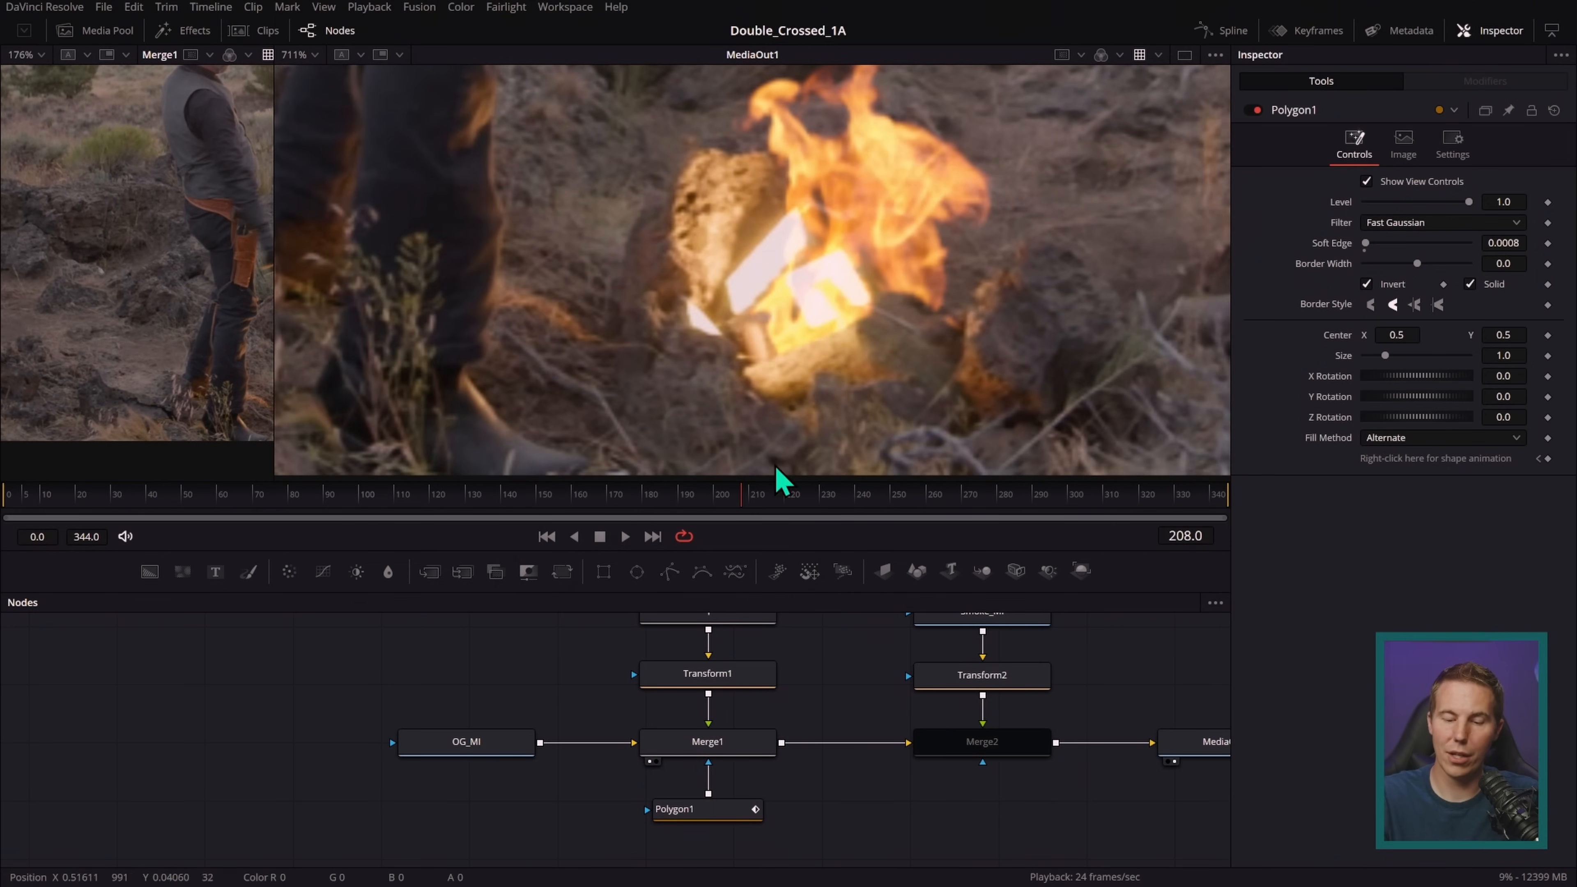
left_click_drag(768, 500, 841, 534)
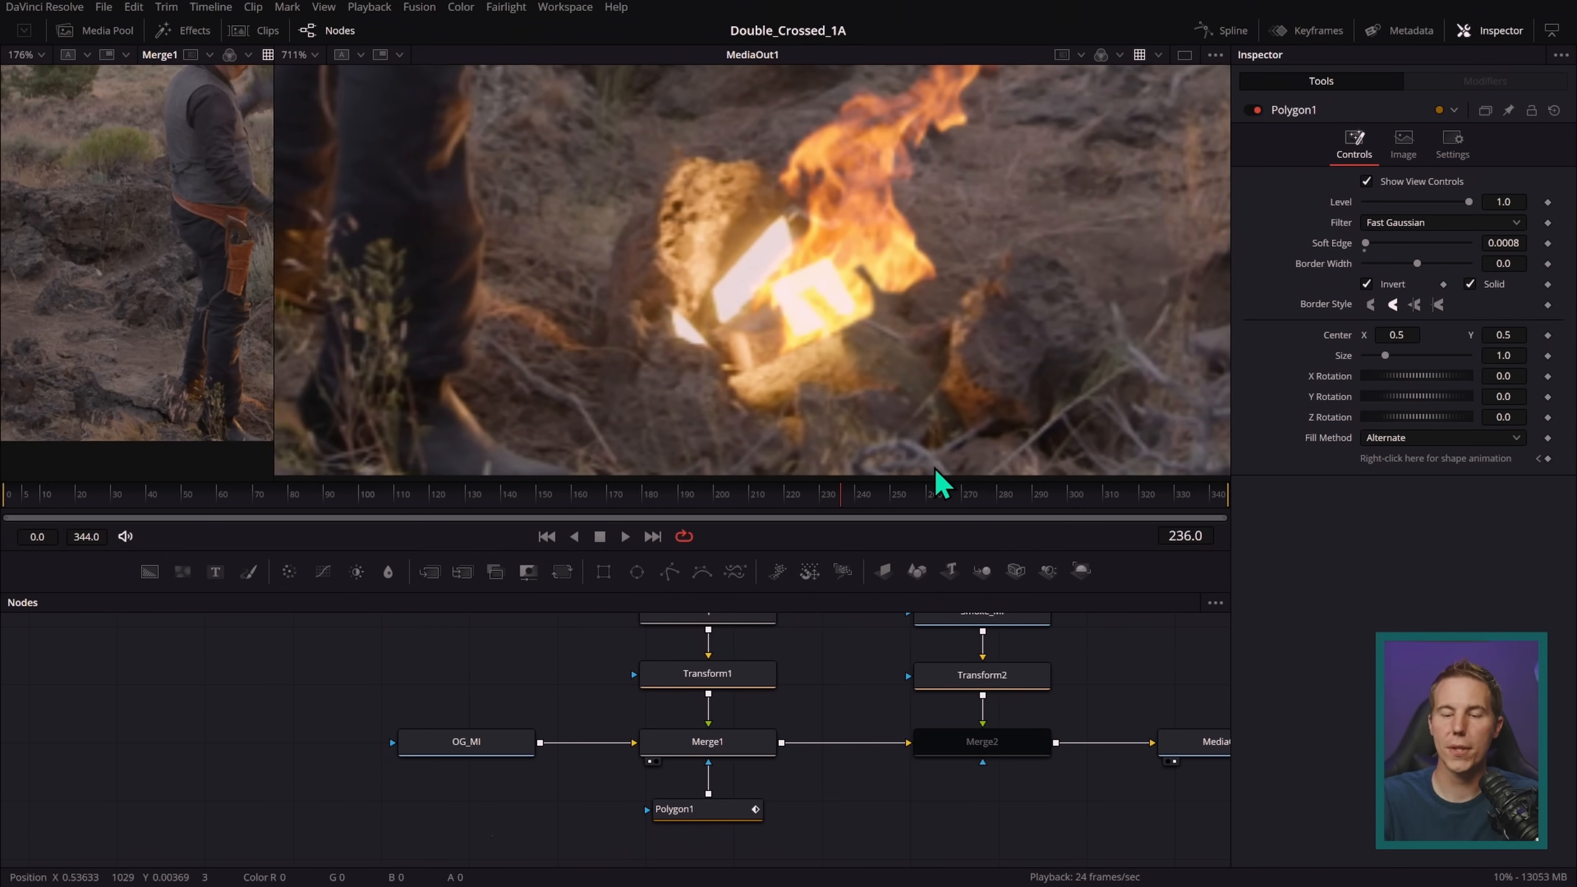
key("Left")
key("Left")
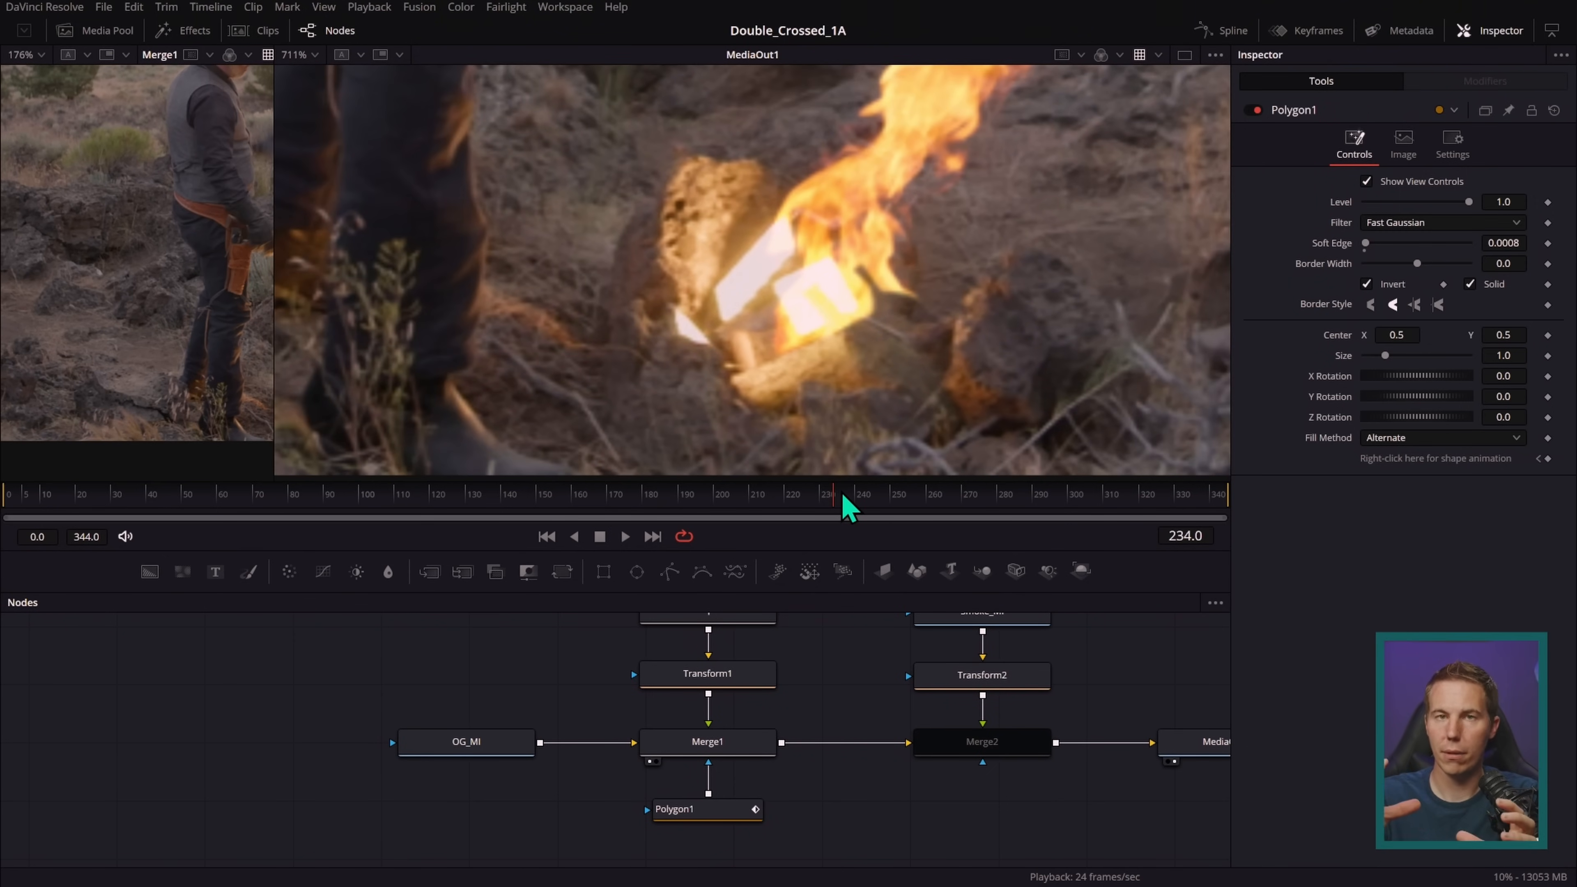
key("Left")
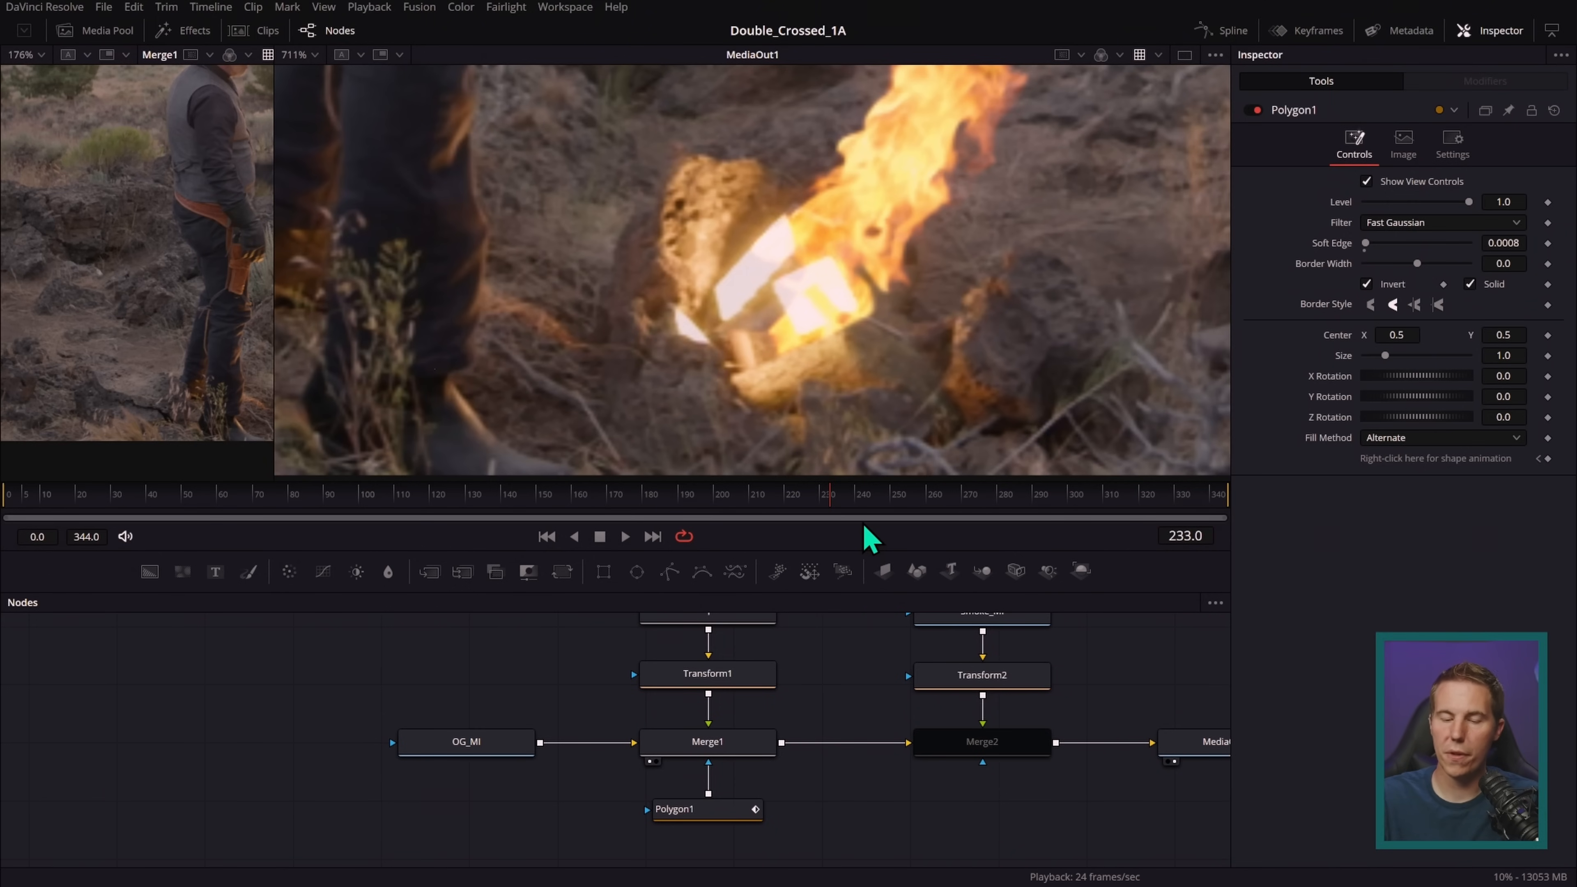
- Reposition the Polygon1 mask points over the foreground rocks at the last frame, 344
left_click(723, 811)
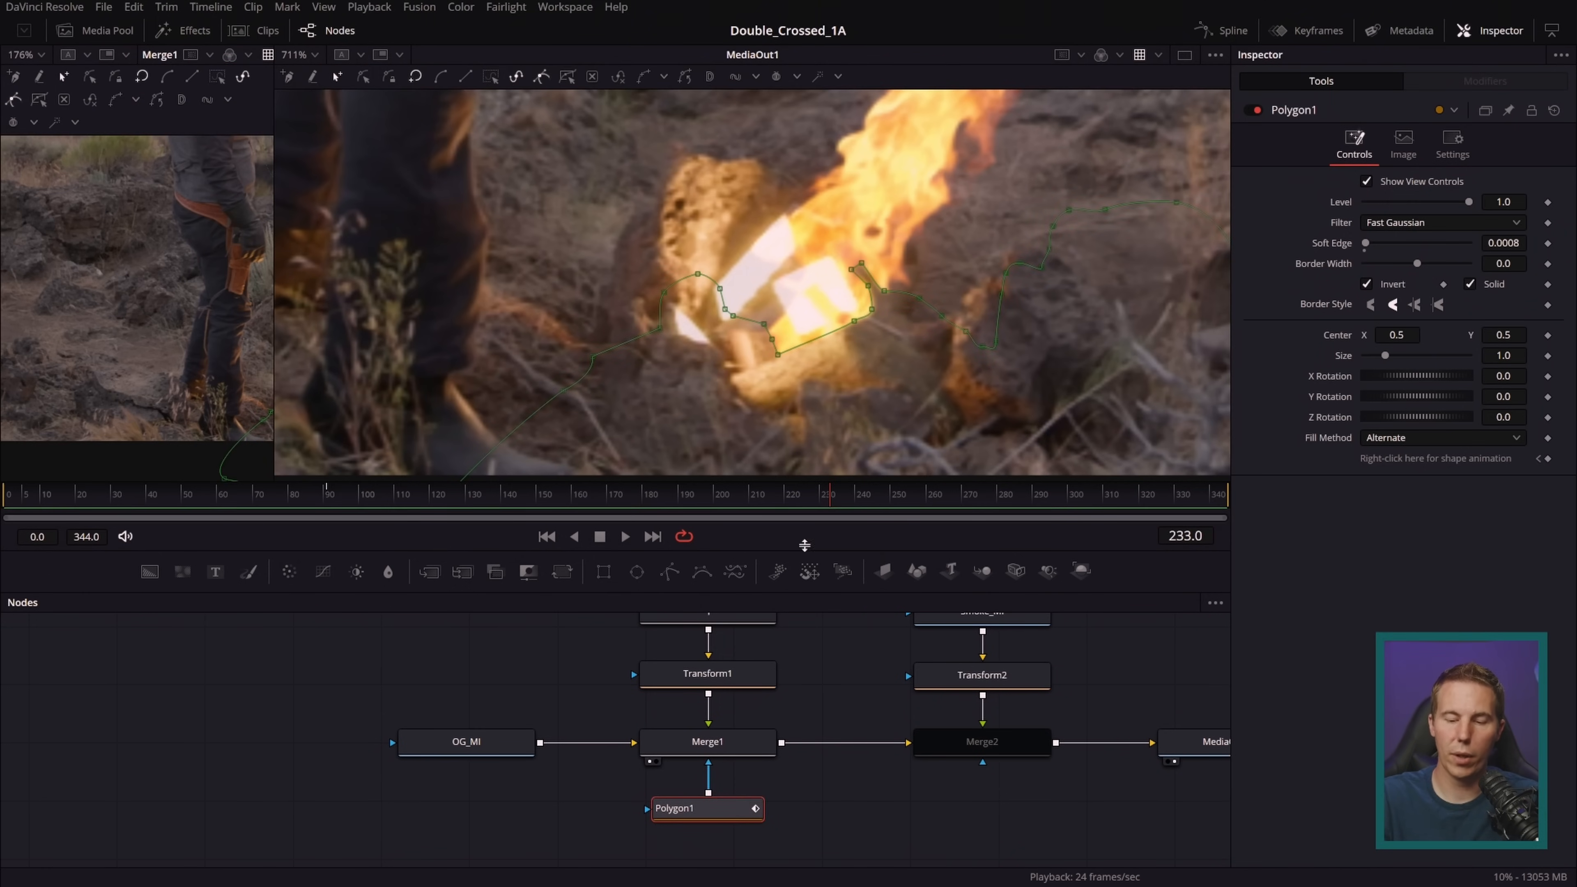
left_click_drag(459, 522, 333, 515)
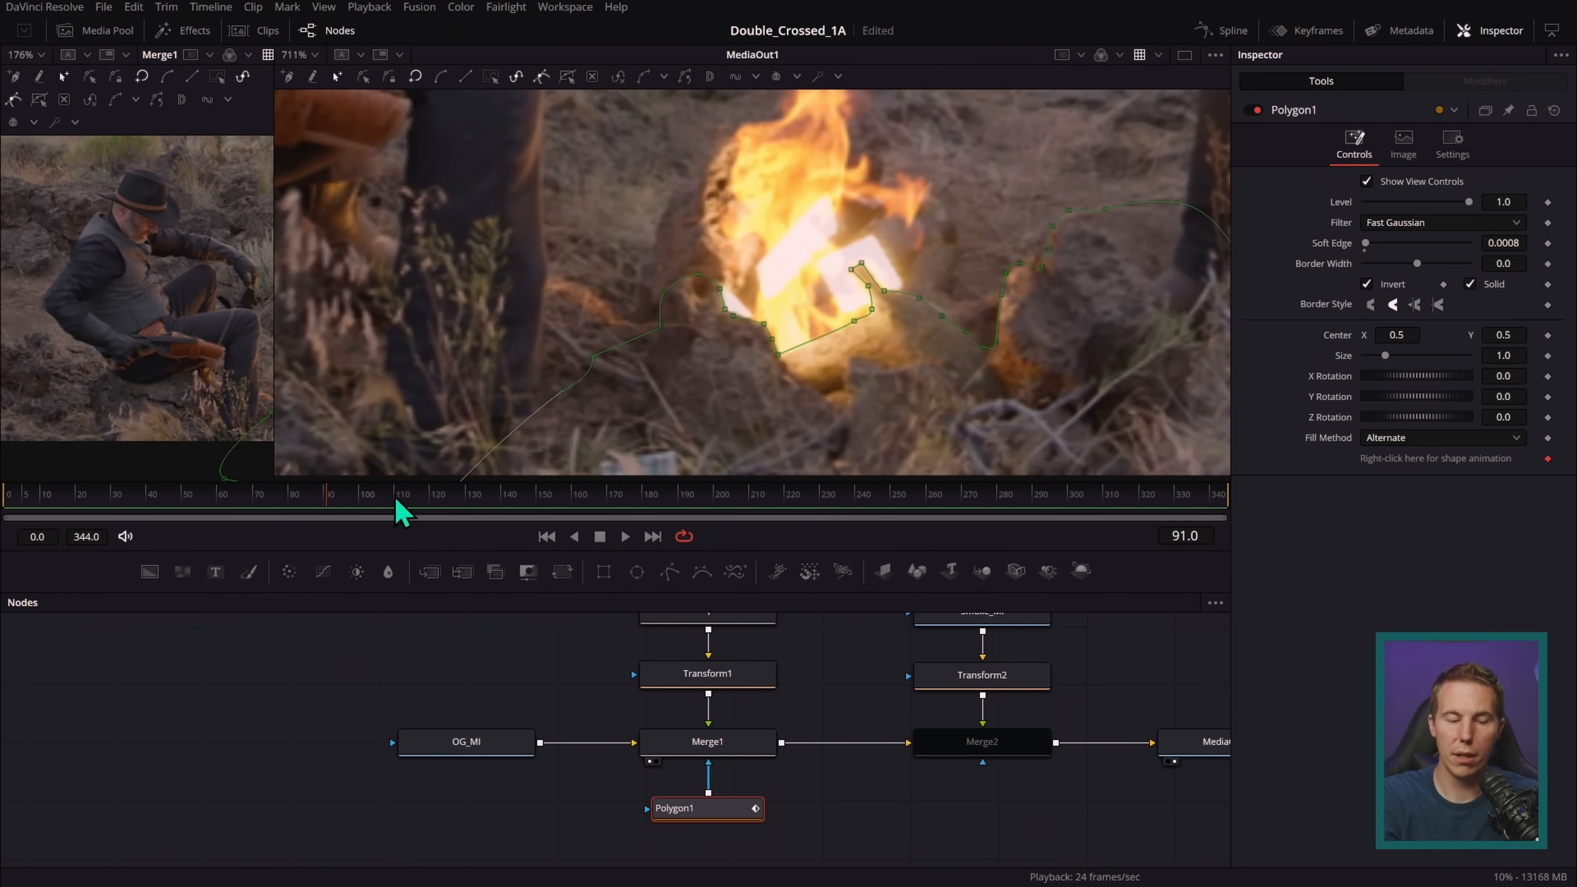
left_click_drag(398, 504, 1249, 473)
scroll(986, 377, "down", 5)
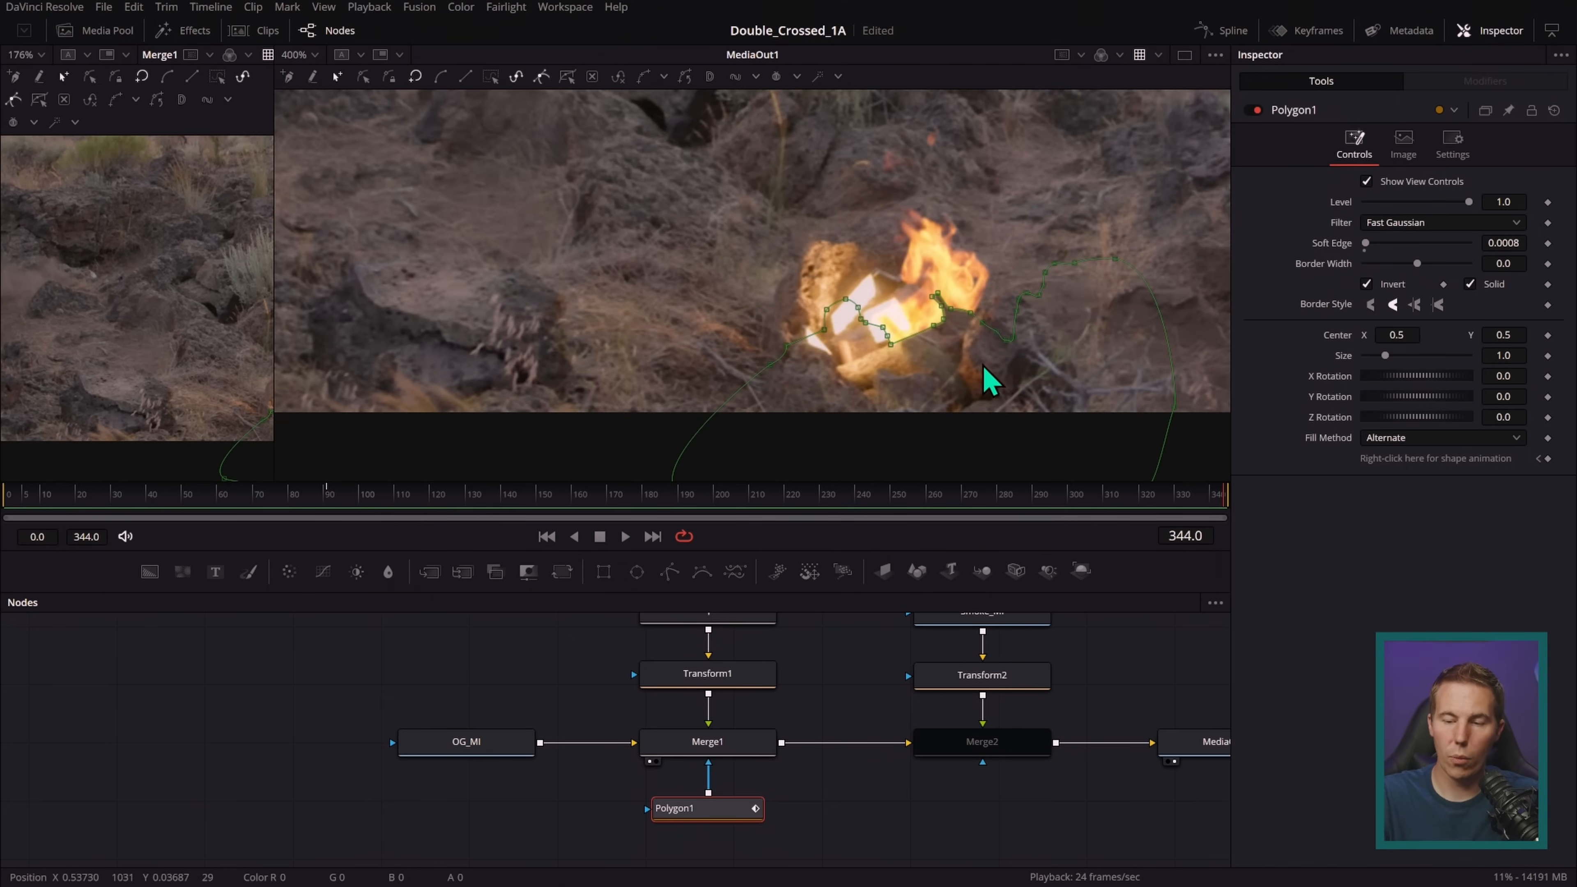
left_click_drag(1191, 143, 512, 553)
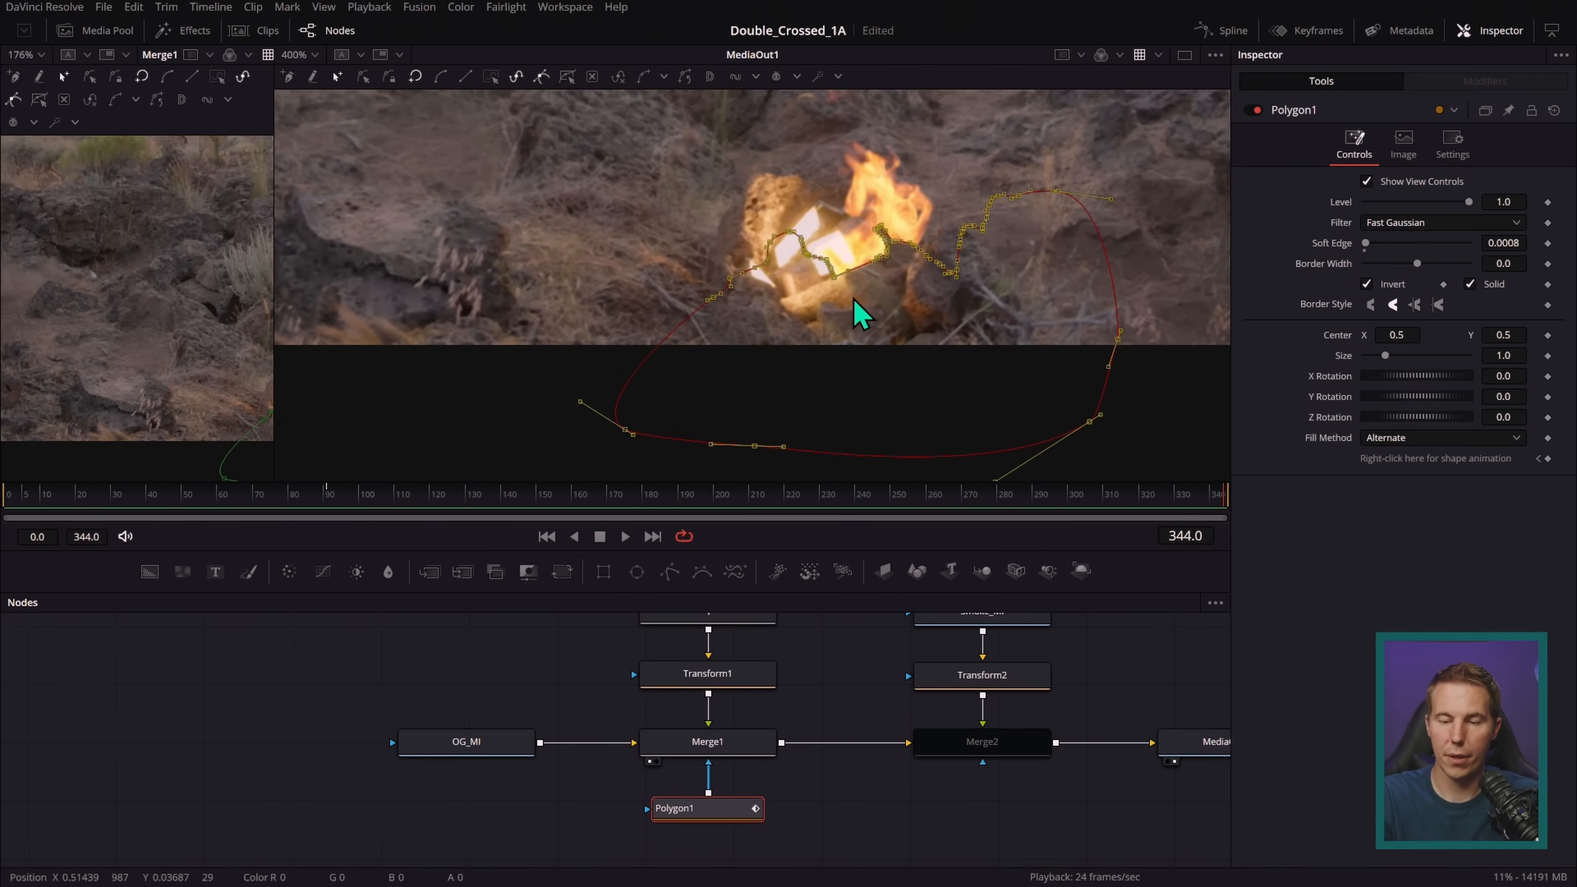
scroll(854, 304, "up", 9)
left_click_drag(804, 244, 652, 307)
left_click(648, 331)
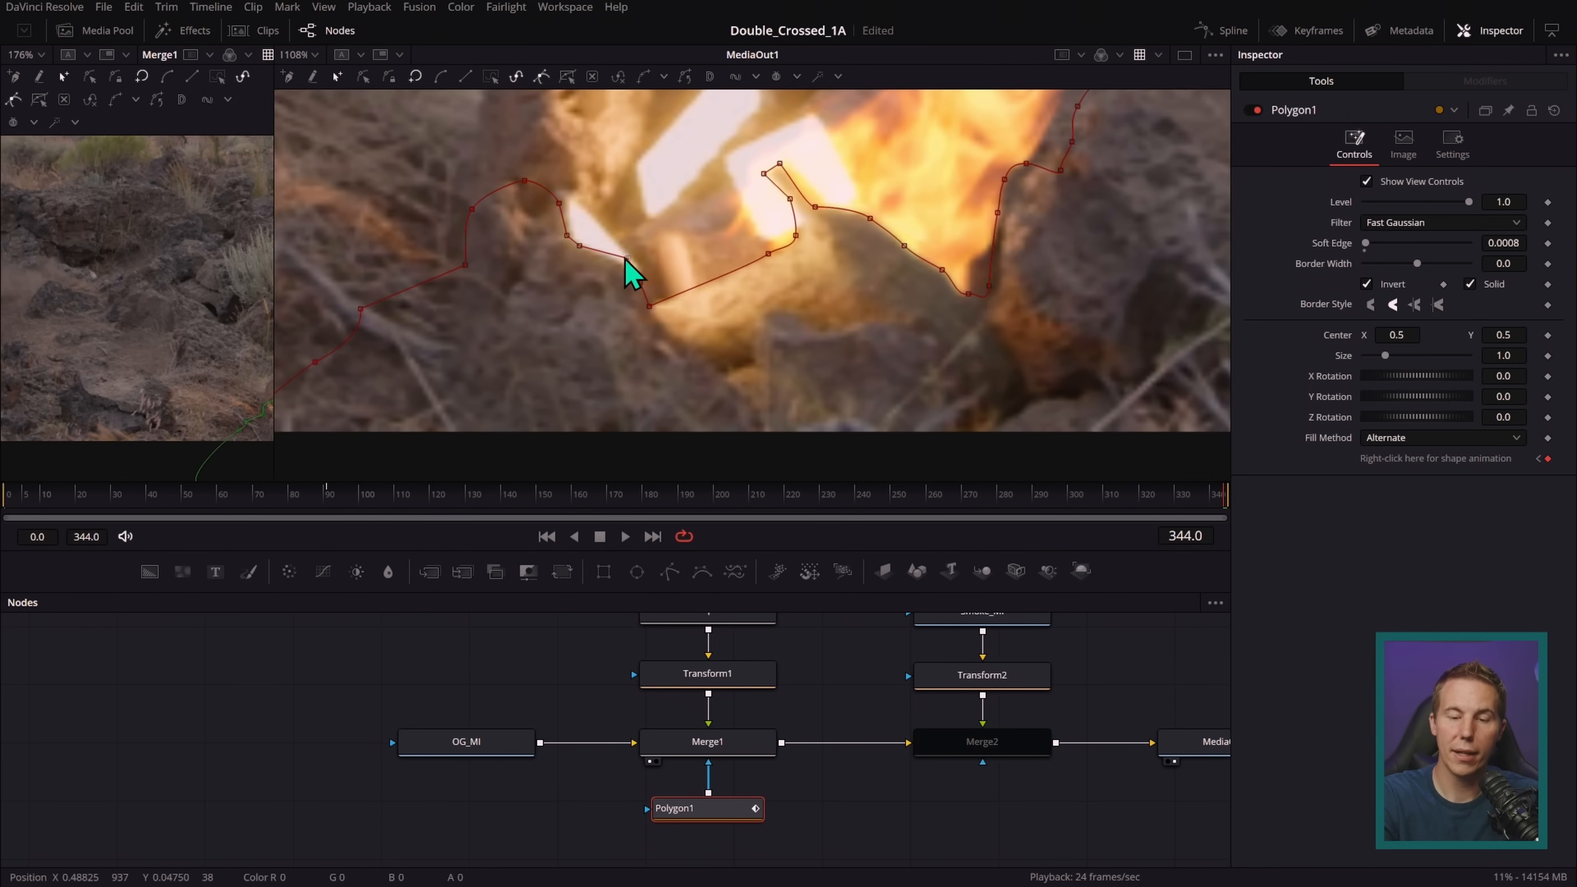
- Refine the Polygon1 points at frame 344 around the burning log, the rock in front of it and the gap before the neighbouring rock
left_click_drag(734, 139, 806, 234)
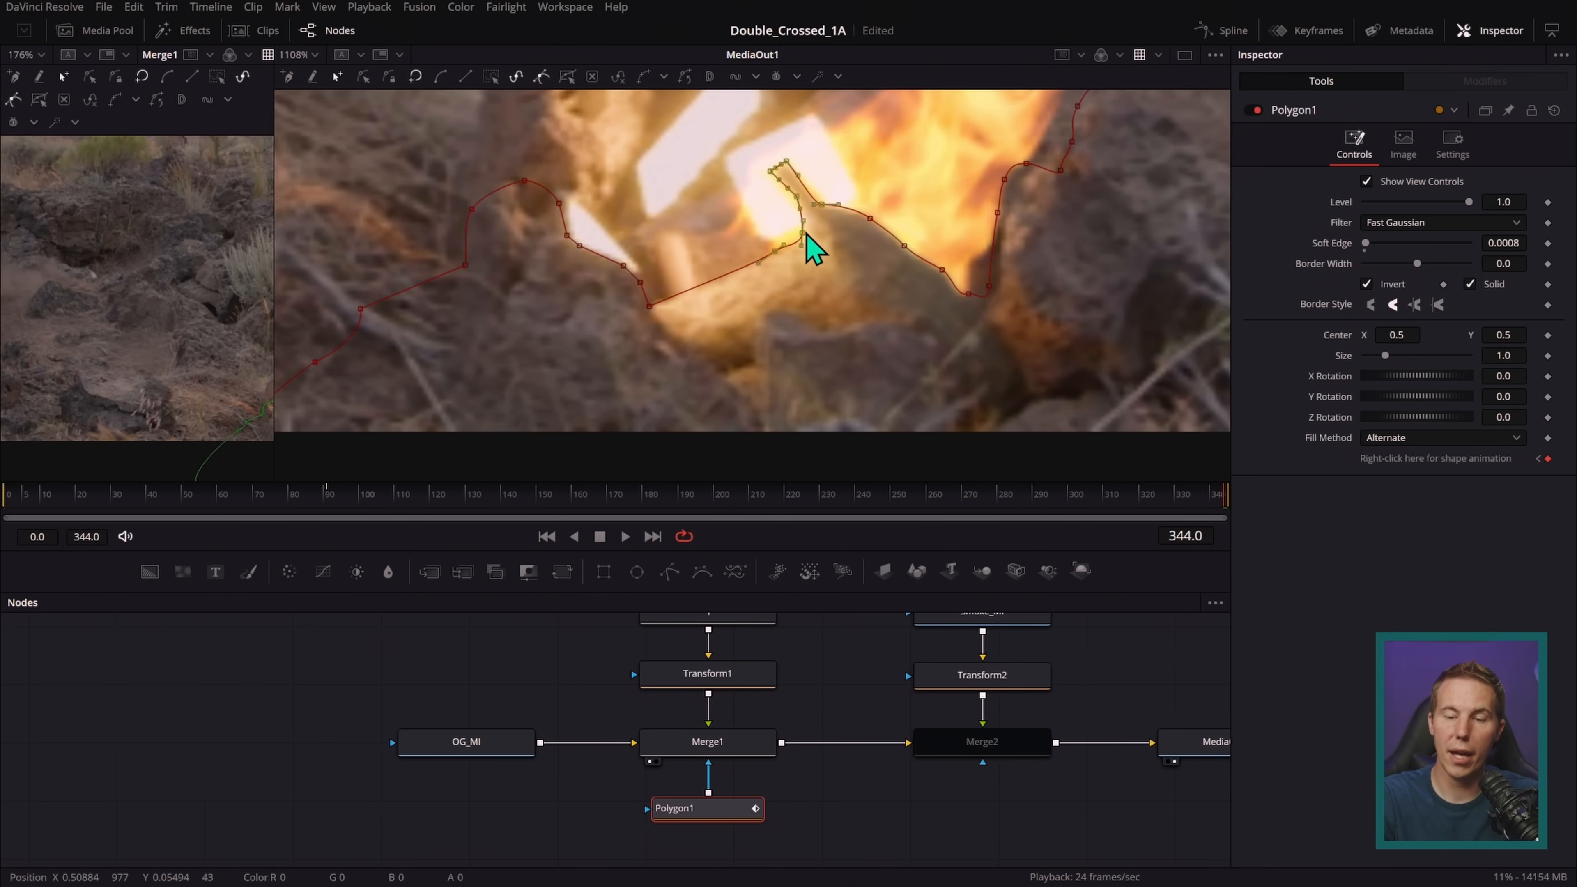
left_click_drag(900, 318, 949, 272)
left_click(938, 332)
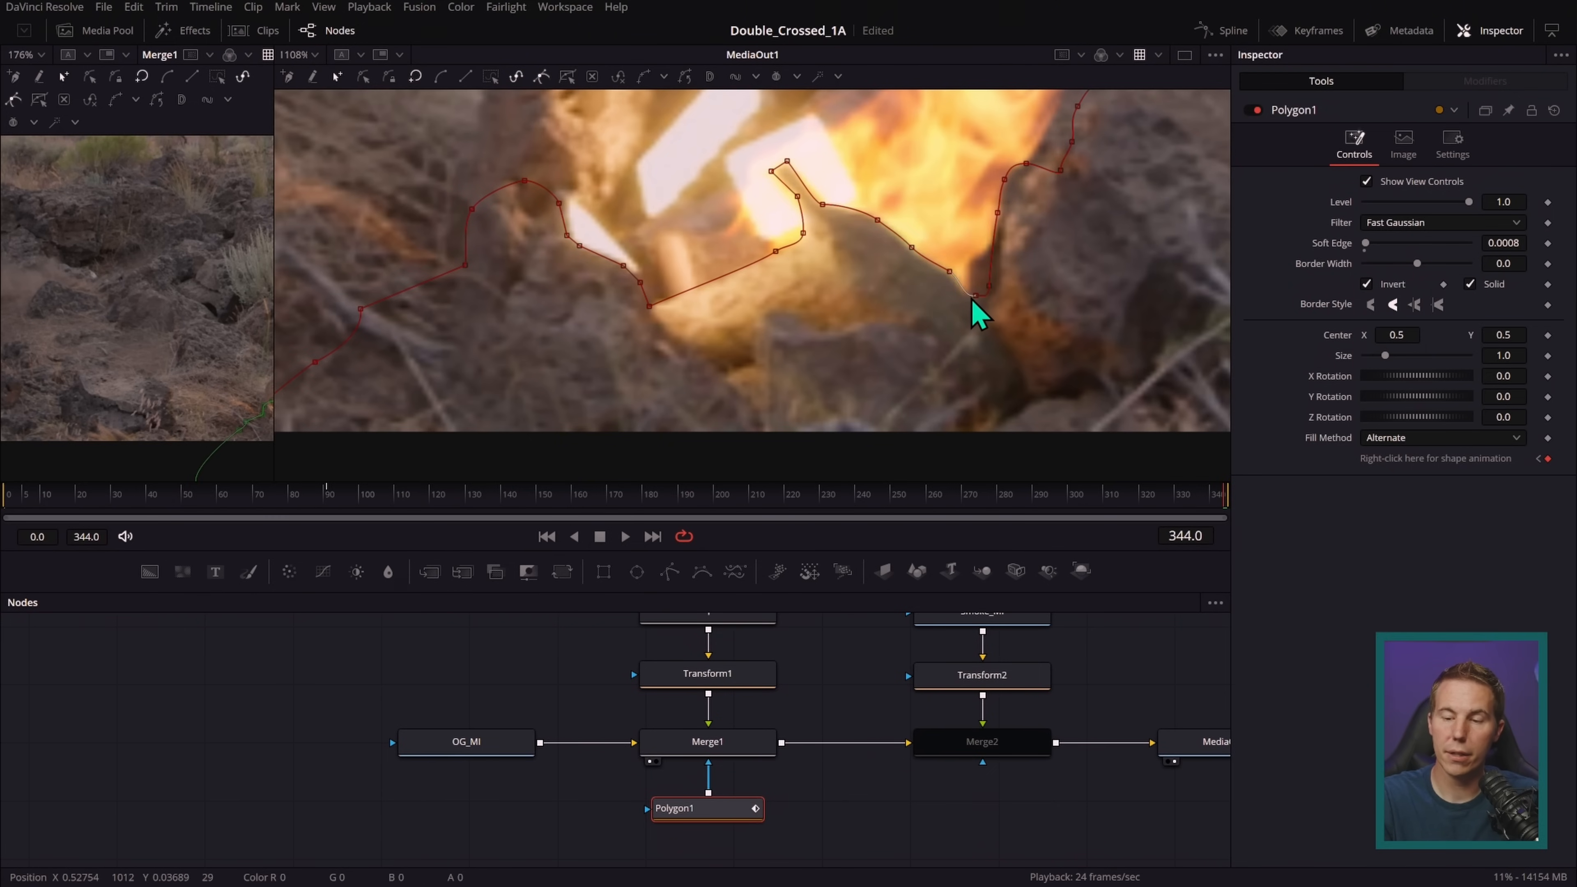
left_click_drag(989, 286, 1005, 190)
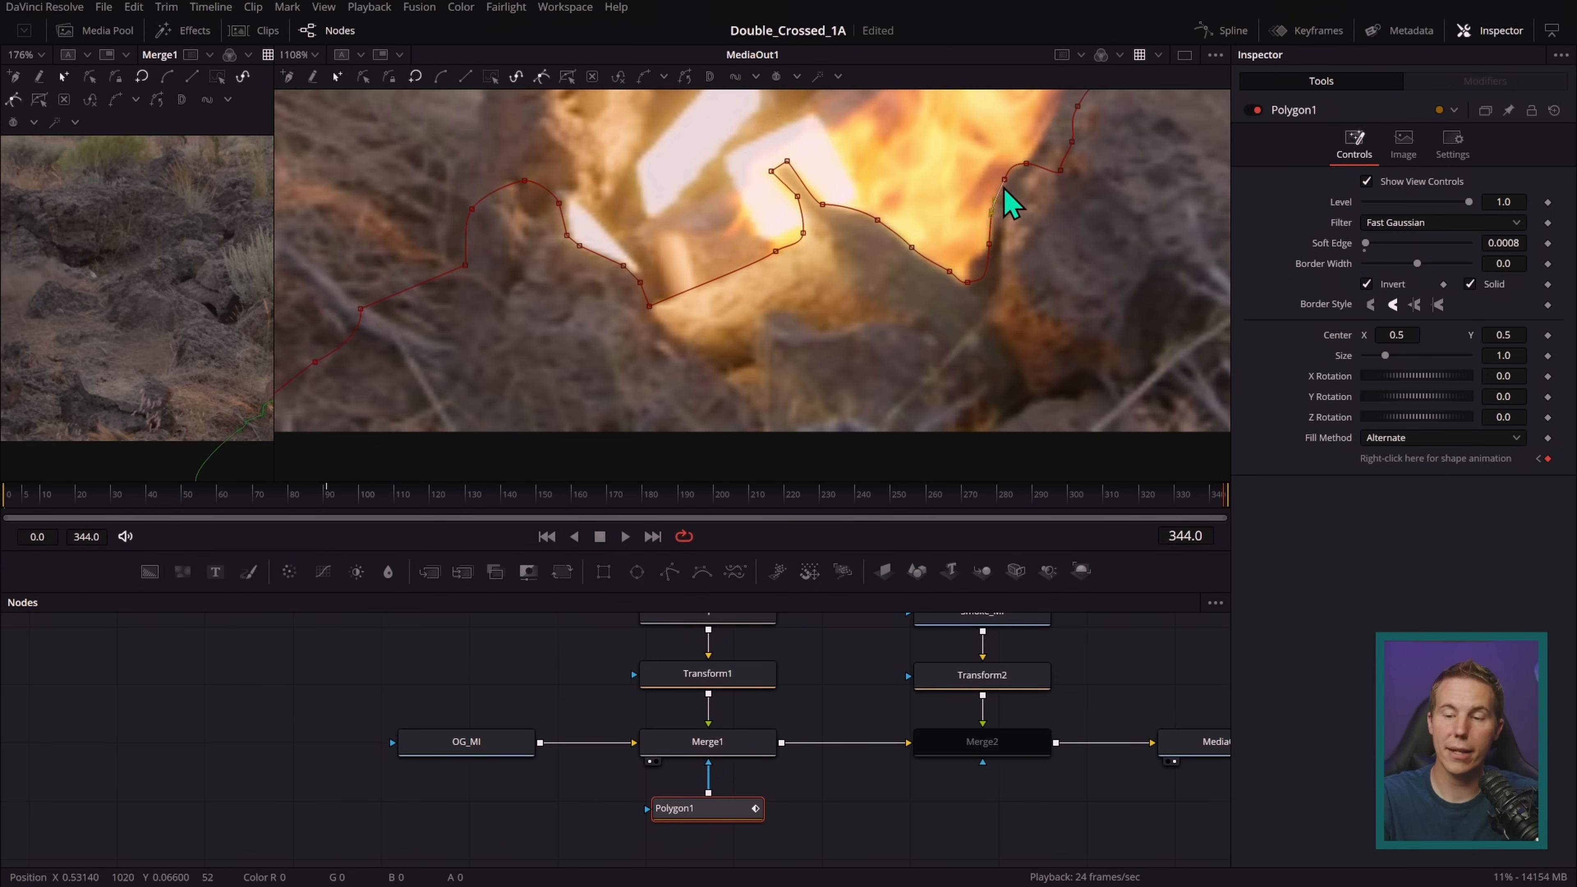
scroll(1090, 298, "up", 3)
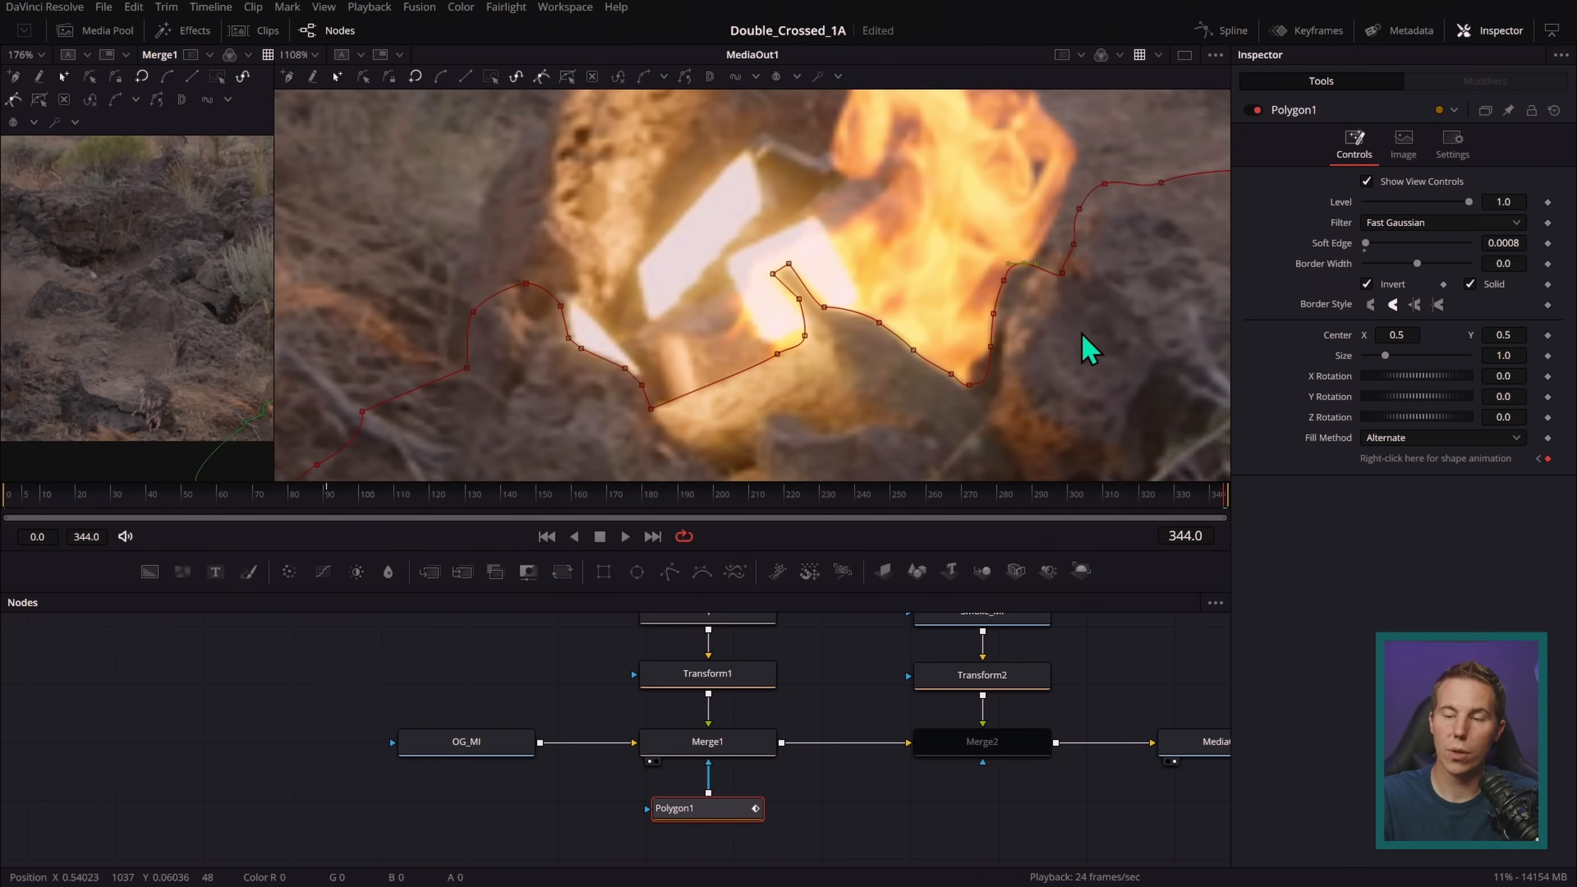
key("Delete")
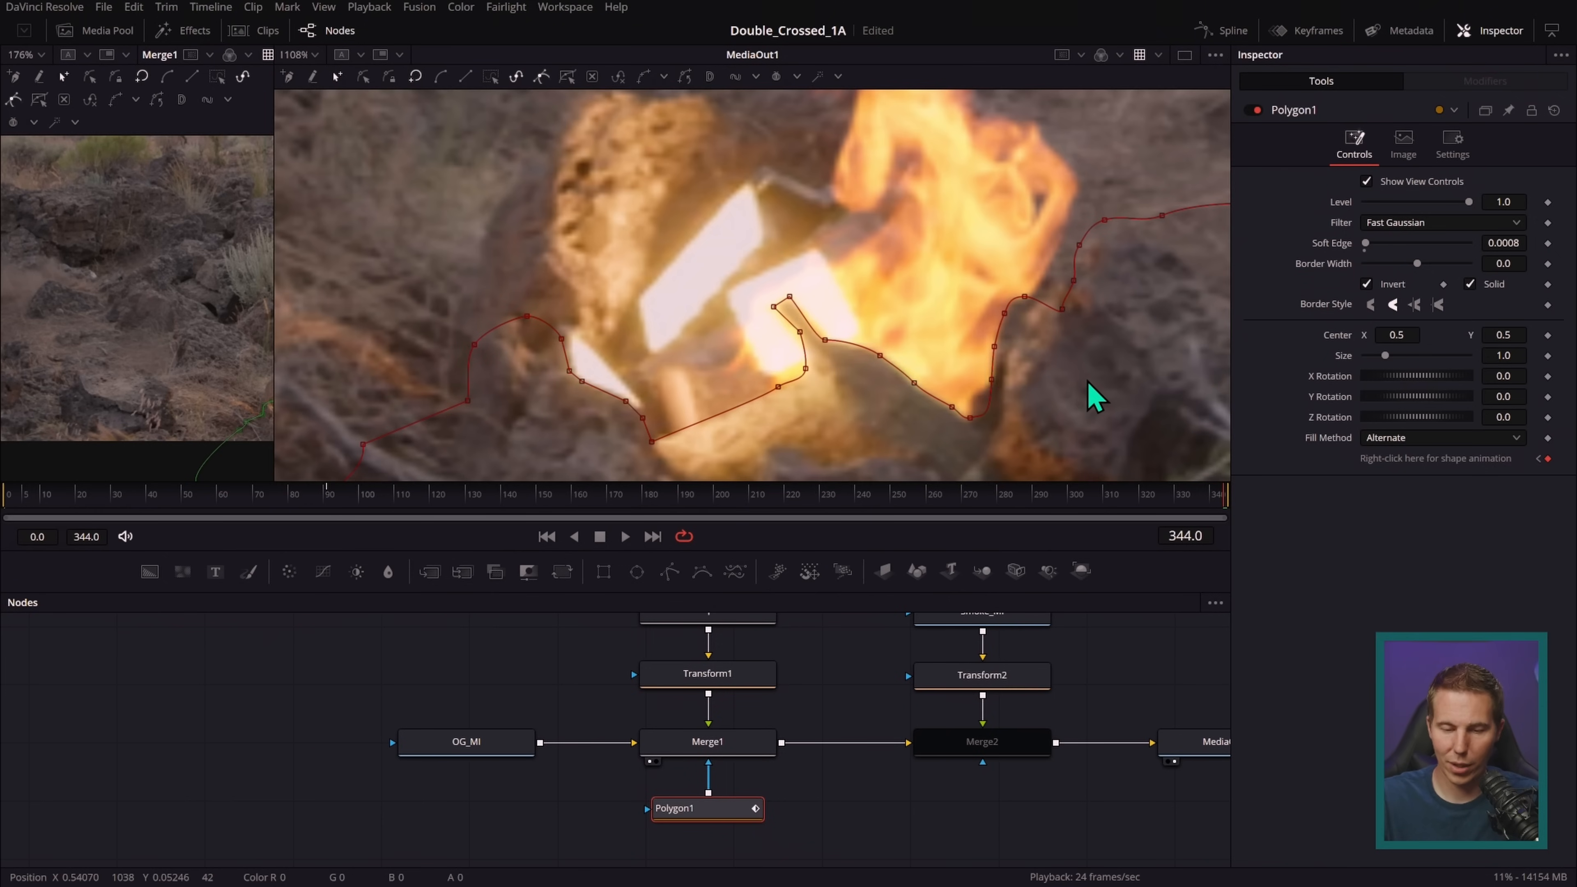
scroll(1091, 395, "down", 3)
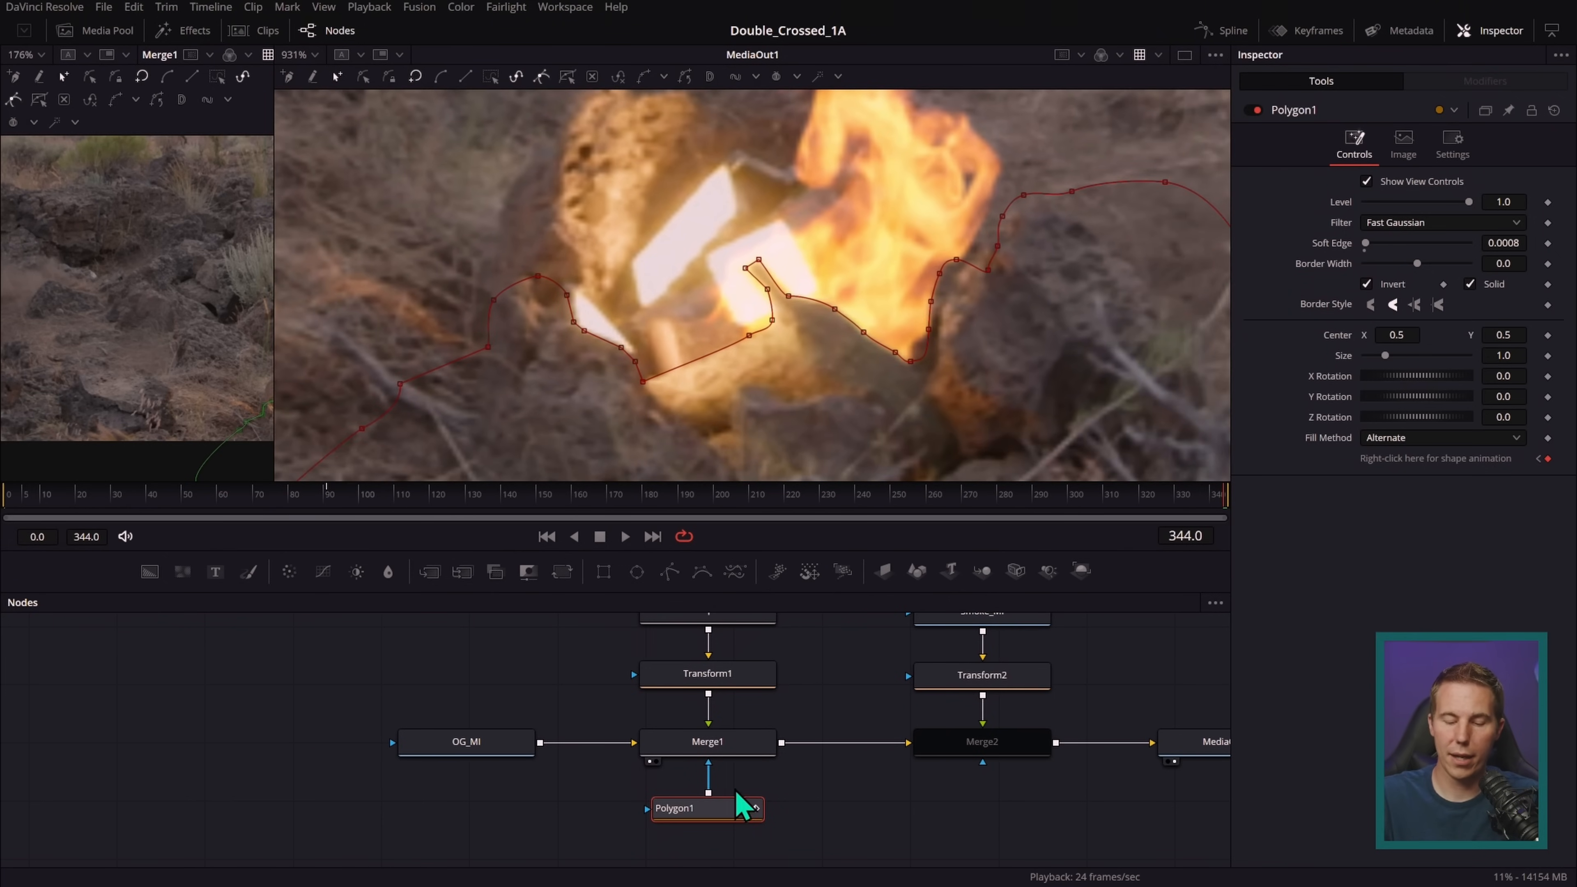
- Display the Polygon1 matte, scrub it to frame 330, and return the large viewer to Merge1
left_click_drag(732, 817, 993, 433)
left_click_drag(1161, 550, 1183, 522)
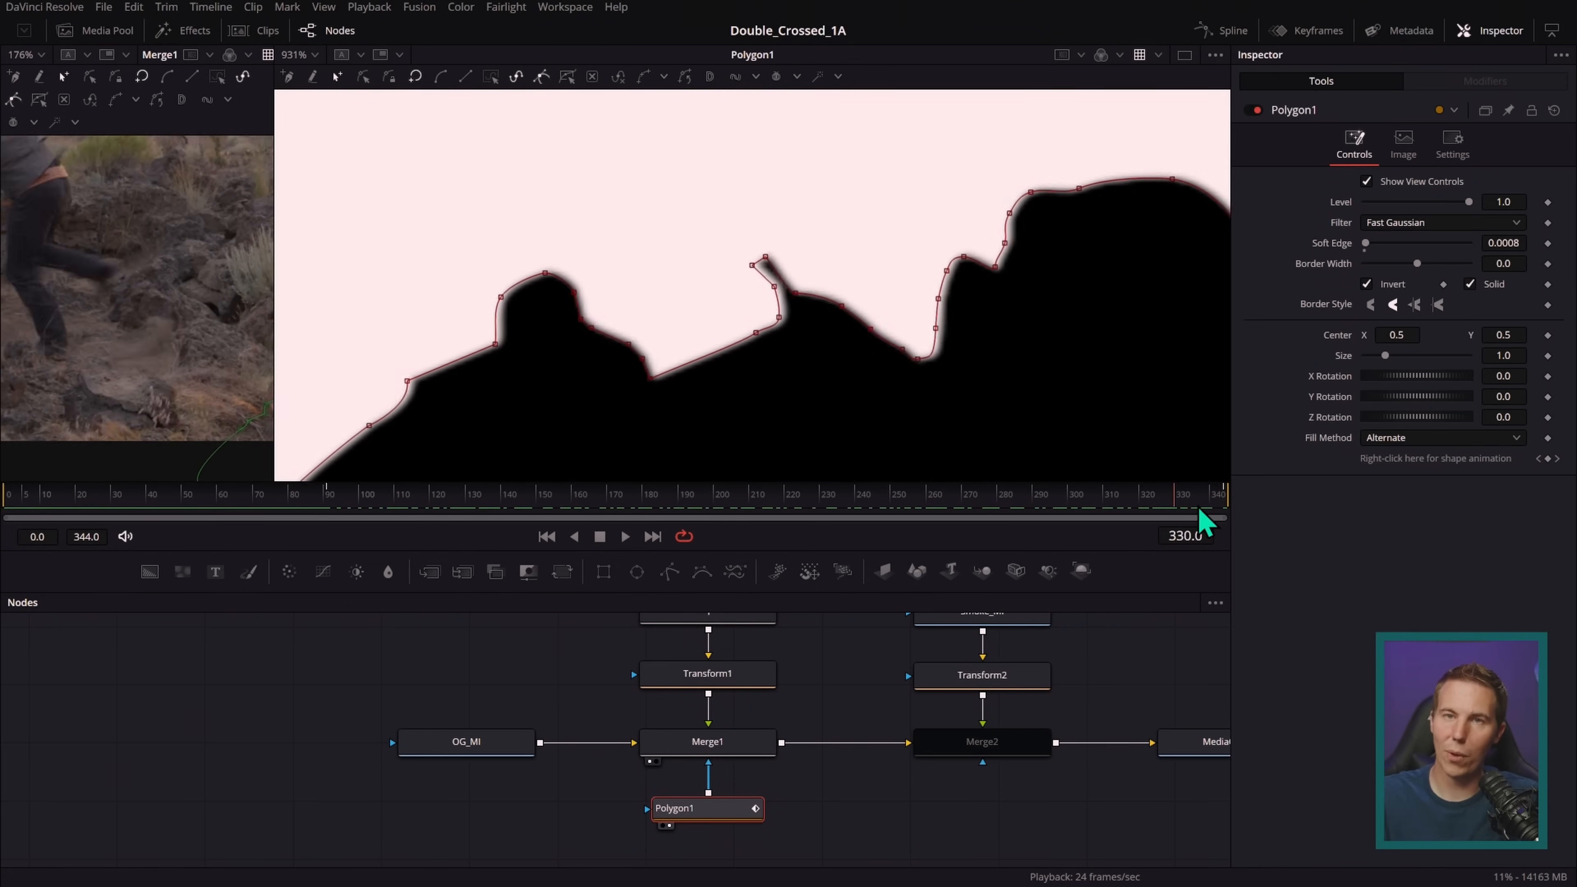
key("2")
- Adjust the Polygon1 mask point in the gap between the rocks at frame 219
left_click_drag(371, 516, 794, 533)
key("Left")
key("Left")
left_click_drag(974, 340, 975, 338)
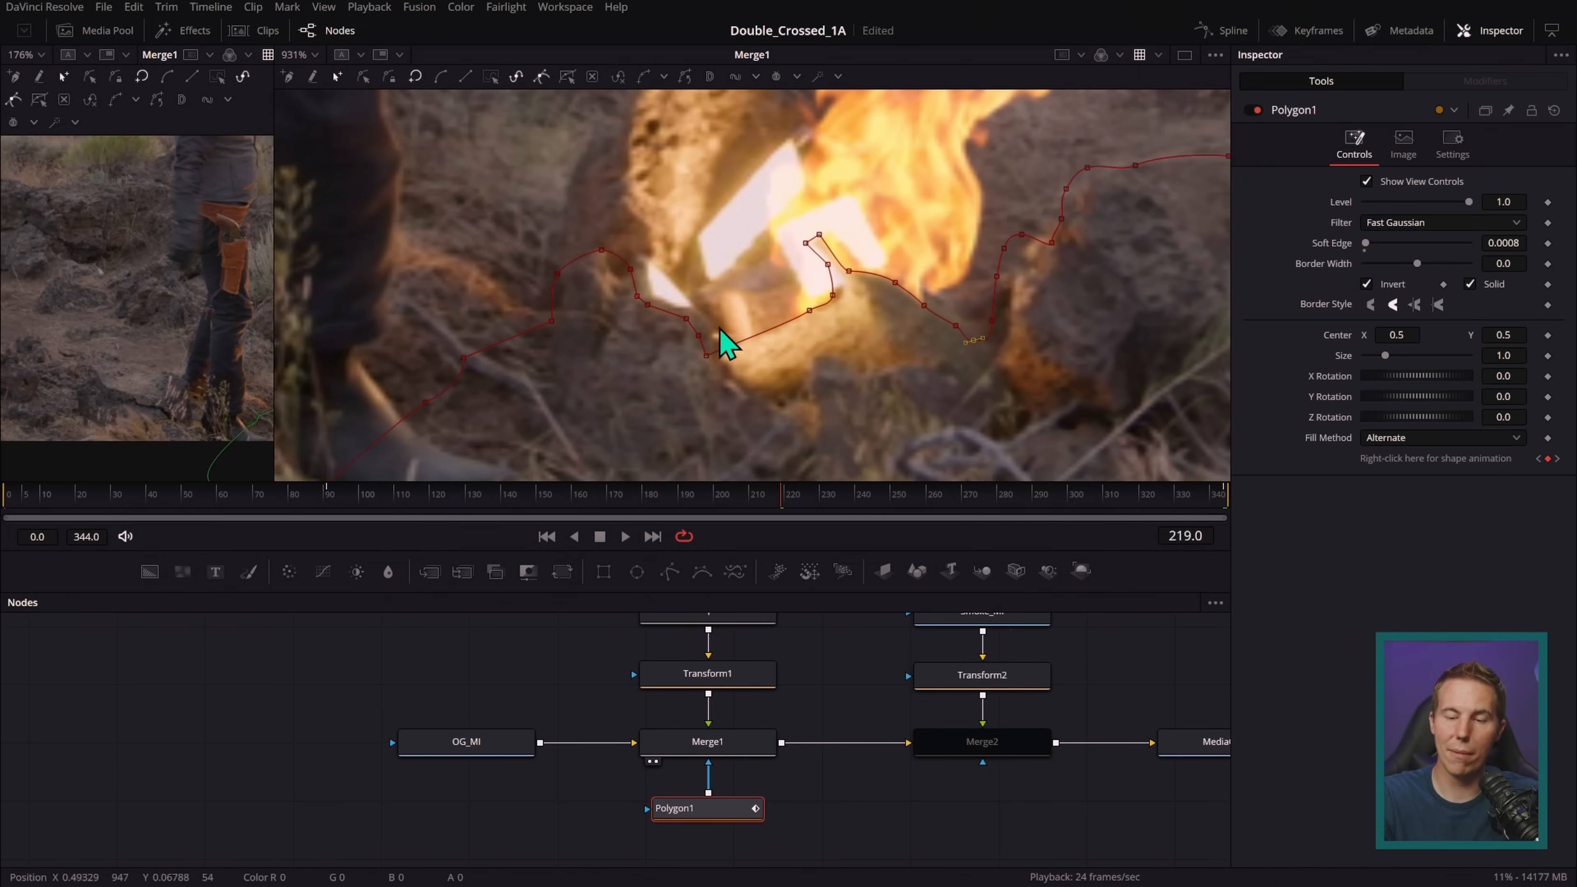
- Shift the Polygon1 points around the fire to match the rocks at frame 209, and scrub earlier frames to check the mask's movement
left_click_drag(776, 505, 748, 508)
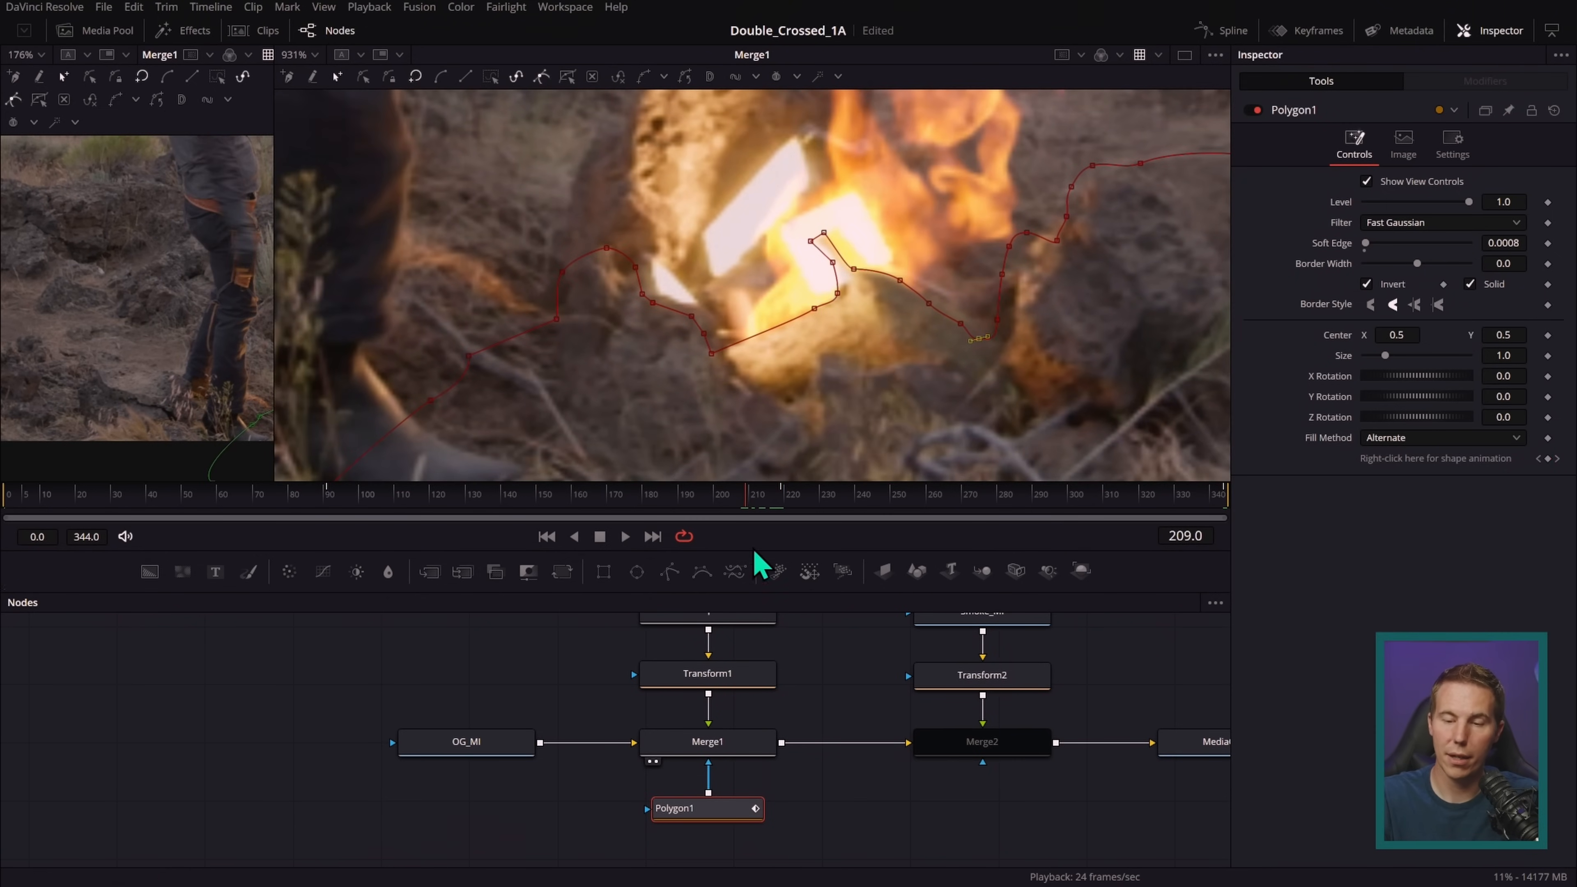
left_click_drag(571, 158, 1076, 419)
left_click_drag(982, 338, 995, 337)
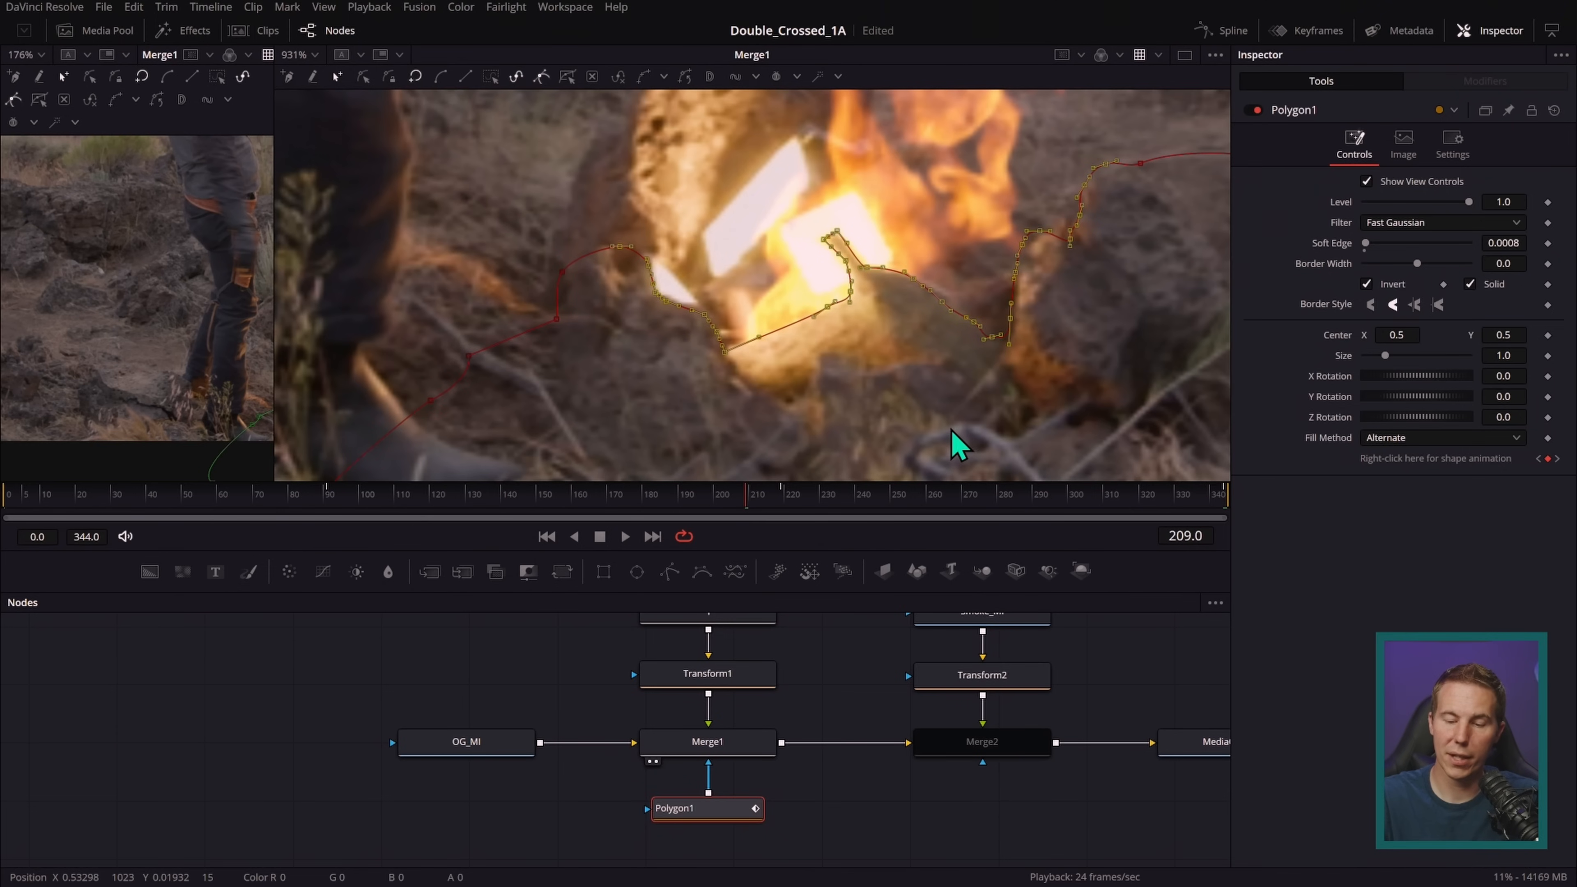
left_click_drag(765, 519, 546, 521)
left_click_drag(394, 515, 541, 522)
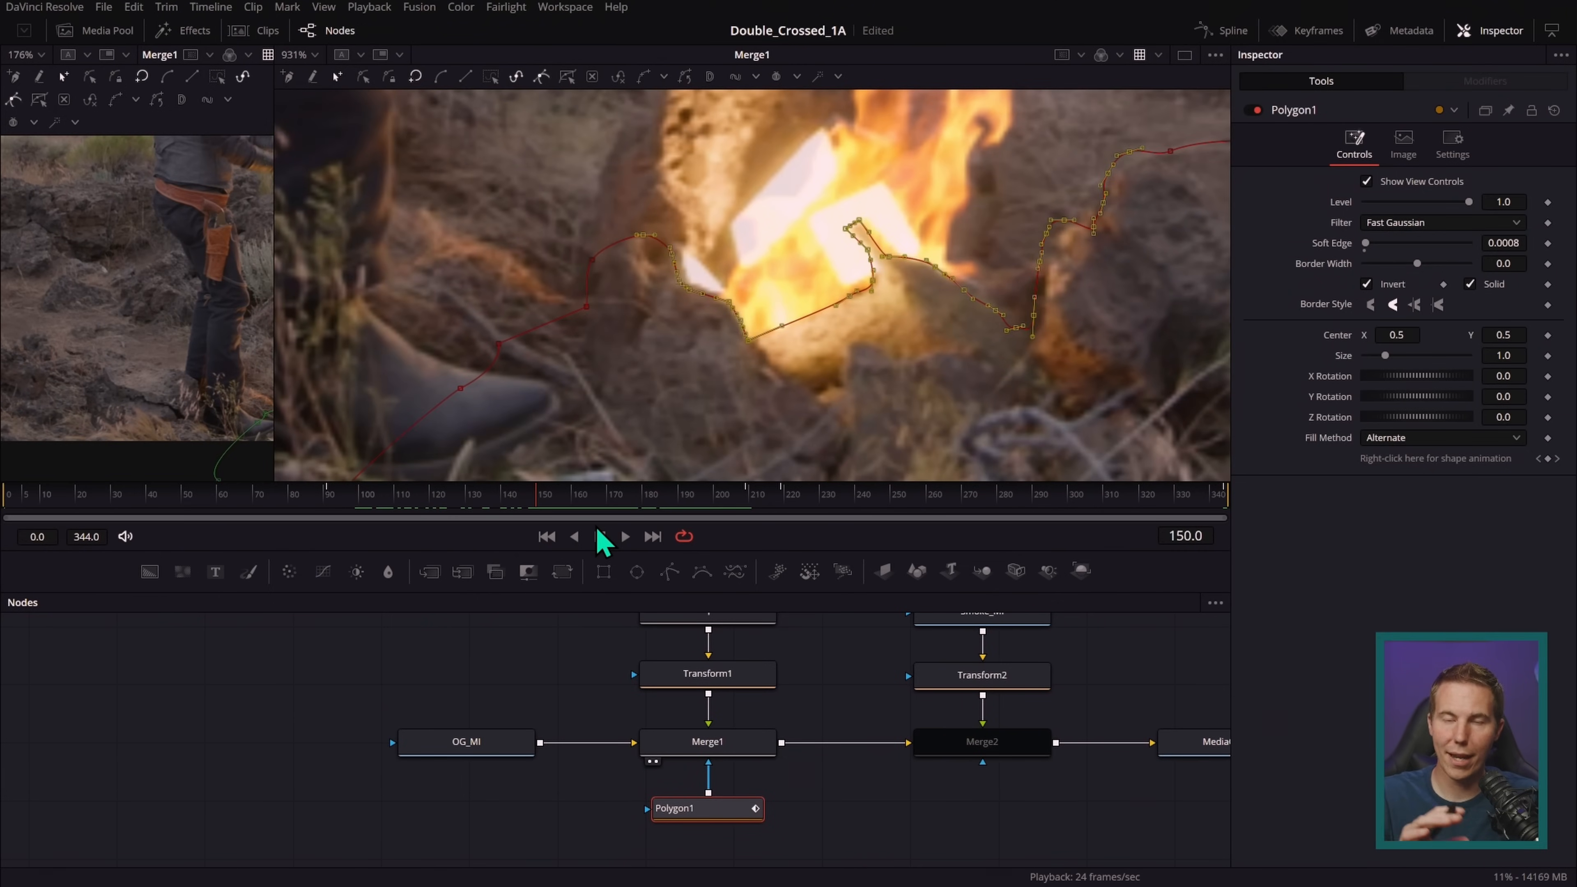
- Reset the Polygon1 mask to its defaults at frame 275 and show MediaOut1 around the campfire in the large viewer
left_click(988, 503)
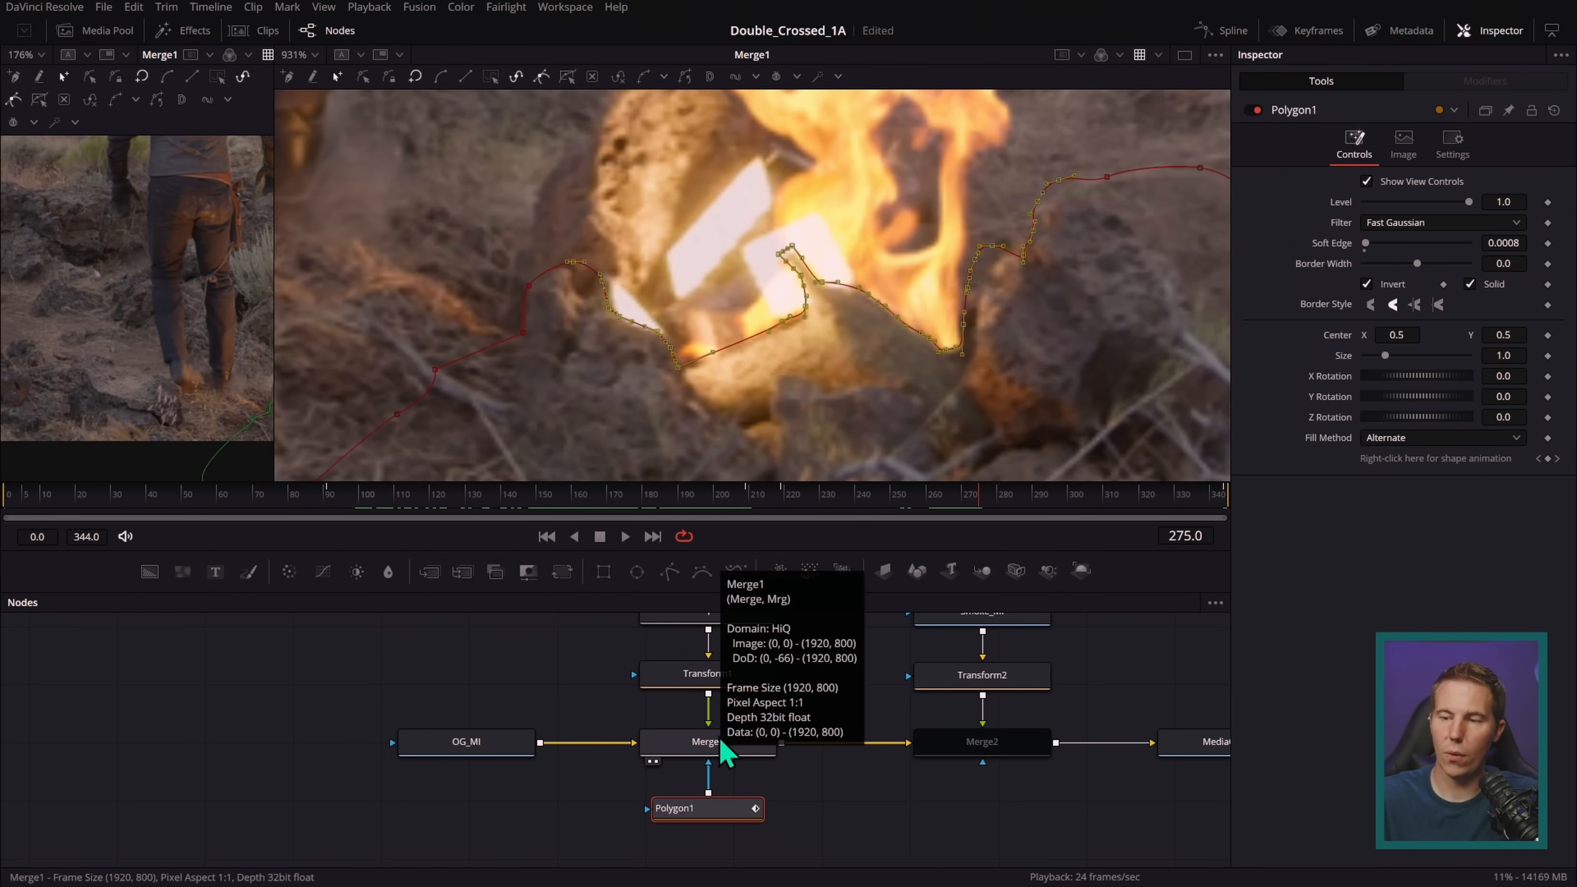
left_click(1554, 111)
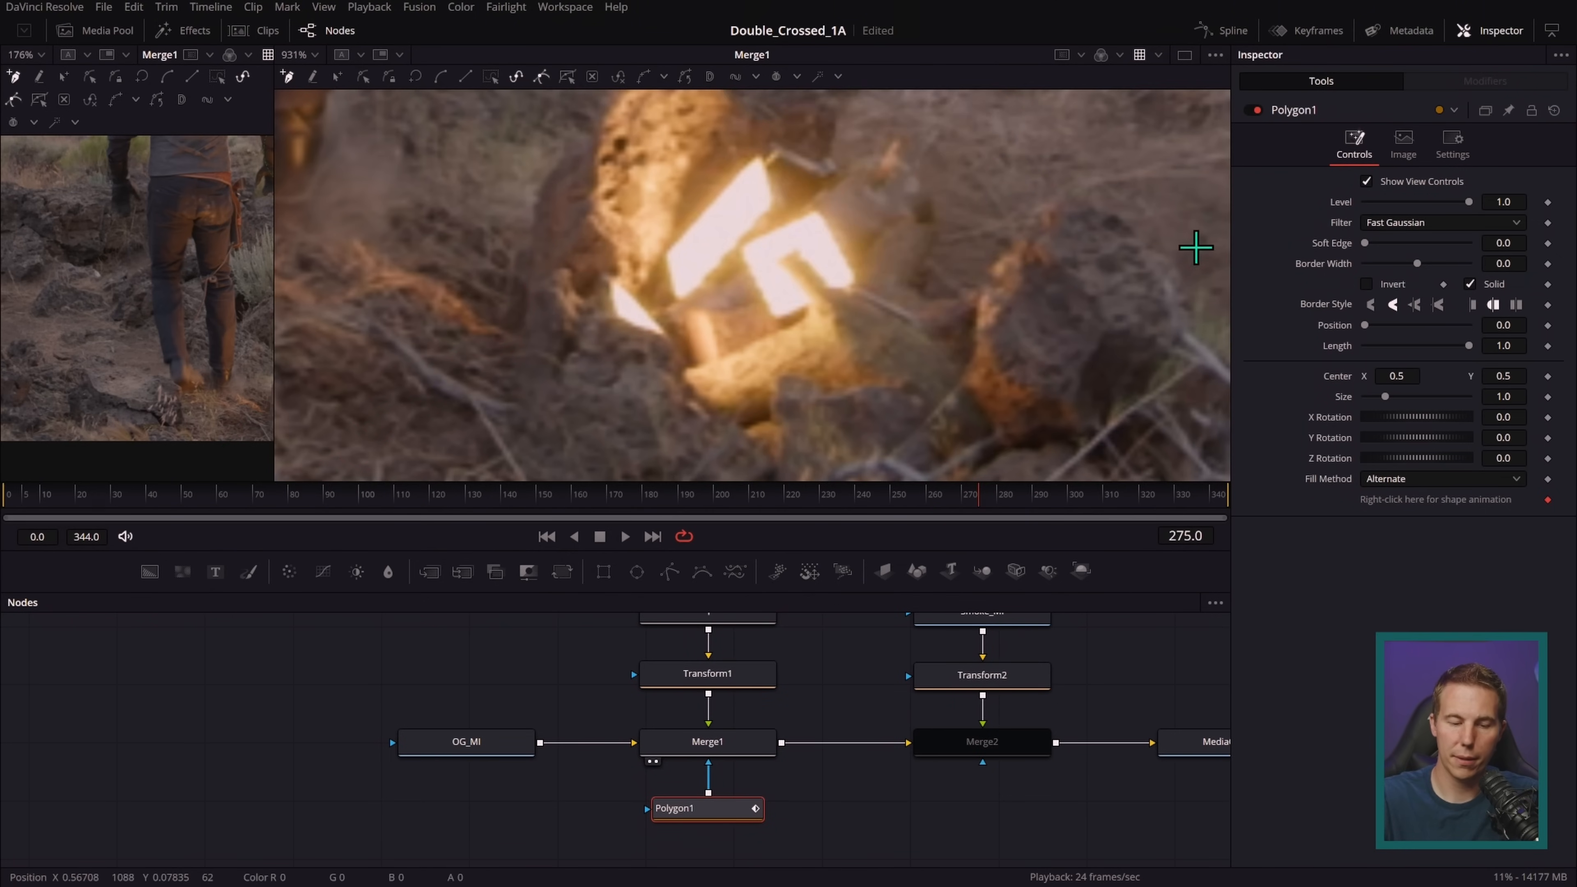
scroll(932, 370, "down", 2)
left_click_drag(1039, 366, 1021, 391)
key("2")
scroll(1002, 379, "down", 3)
left_click_drag(1020, 335, 1028, 366)
scroll(1027, 366, "up", 3)
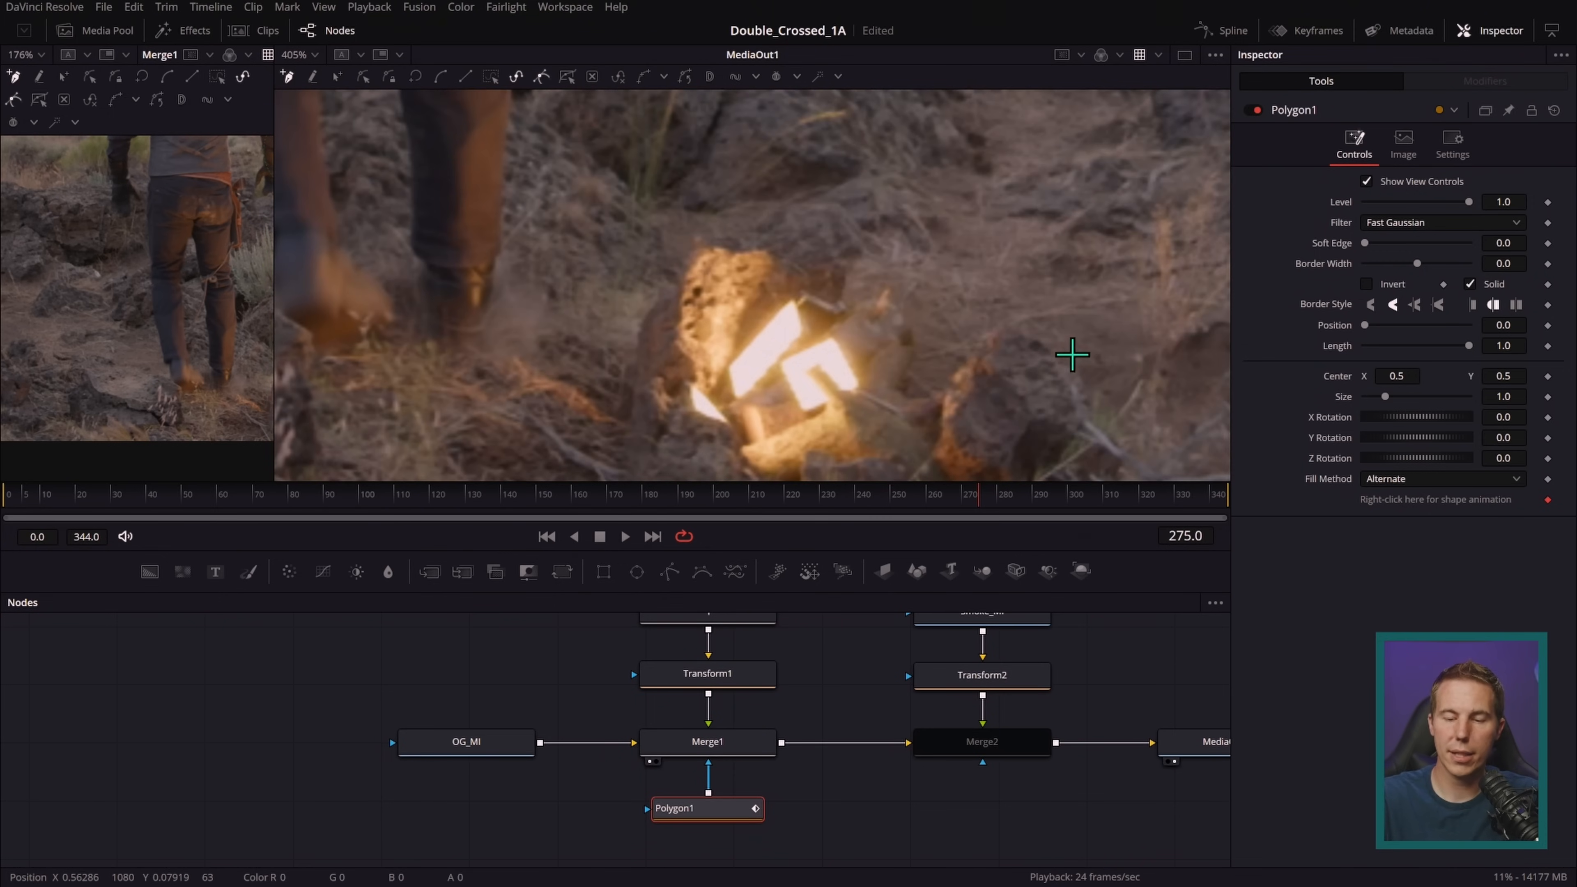
- Play MediaOut1 from the first frame, examine how the campfire area moves through the shot, and stop at frame 275
left_click(546, 536)
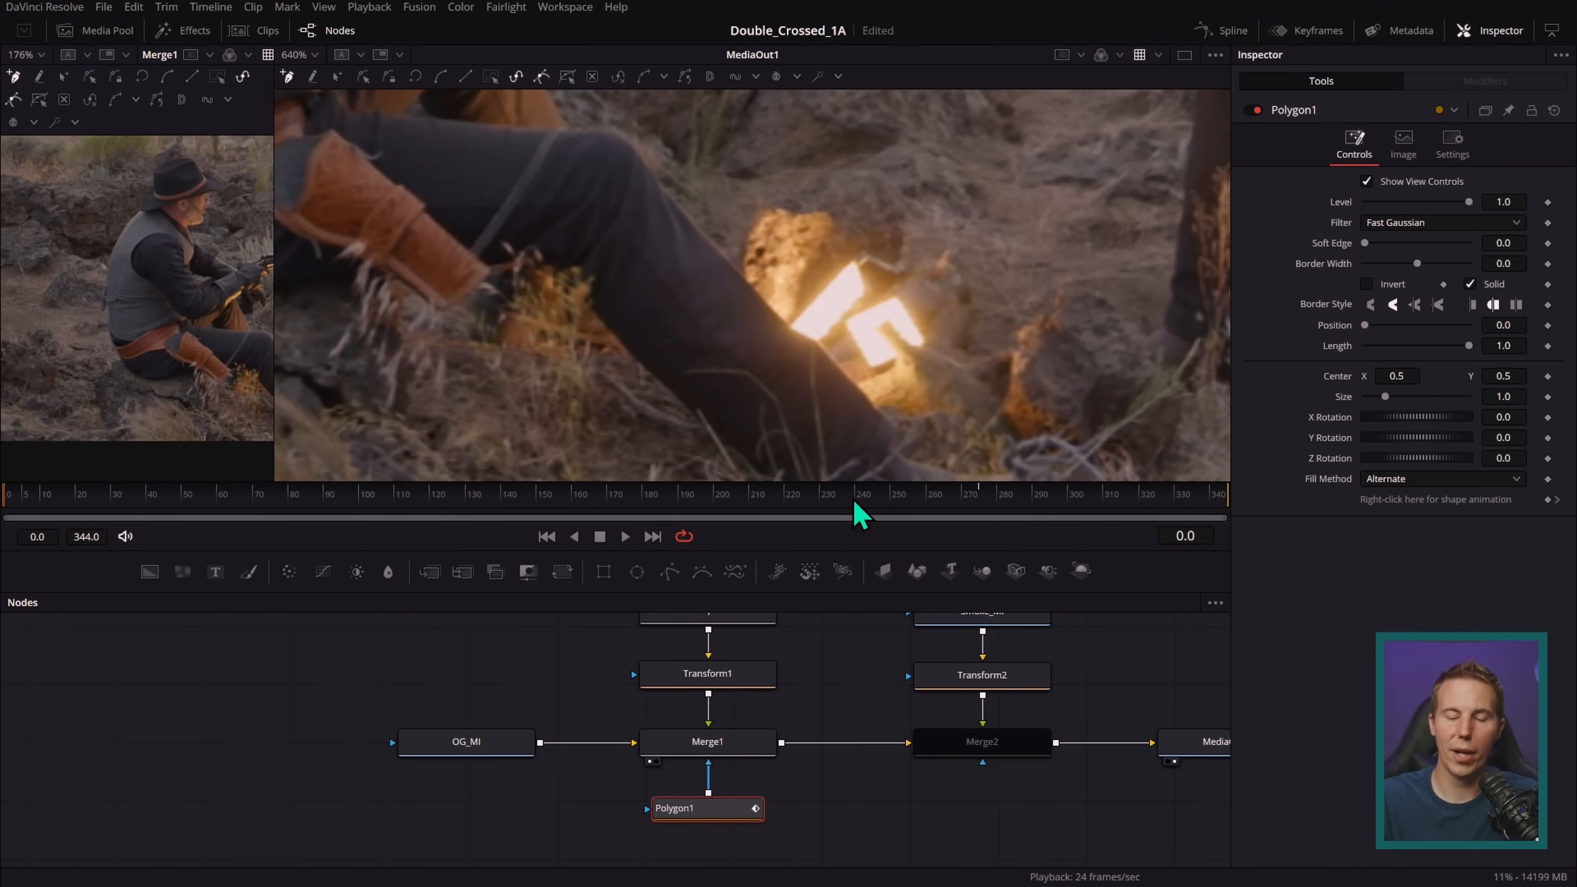
left_click(625, 536)
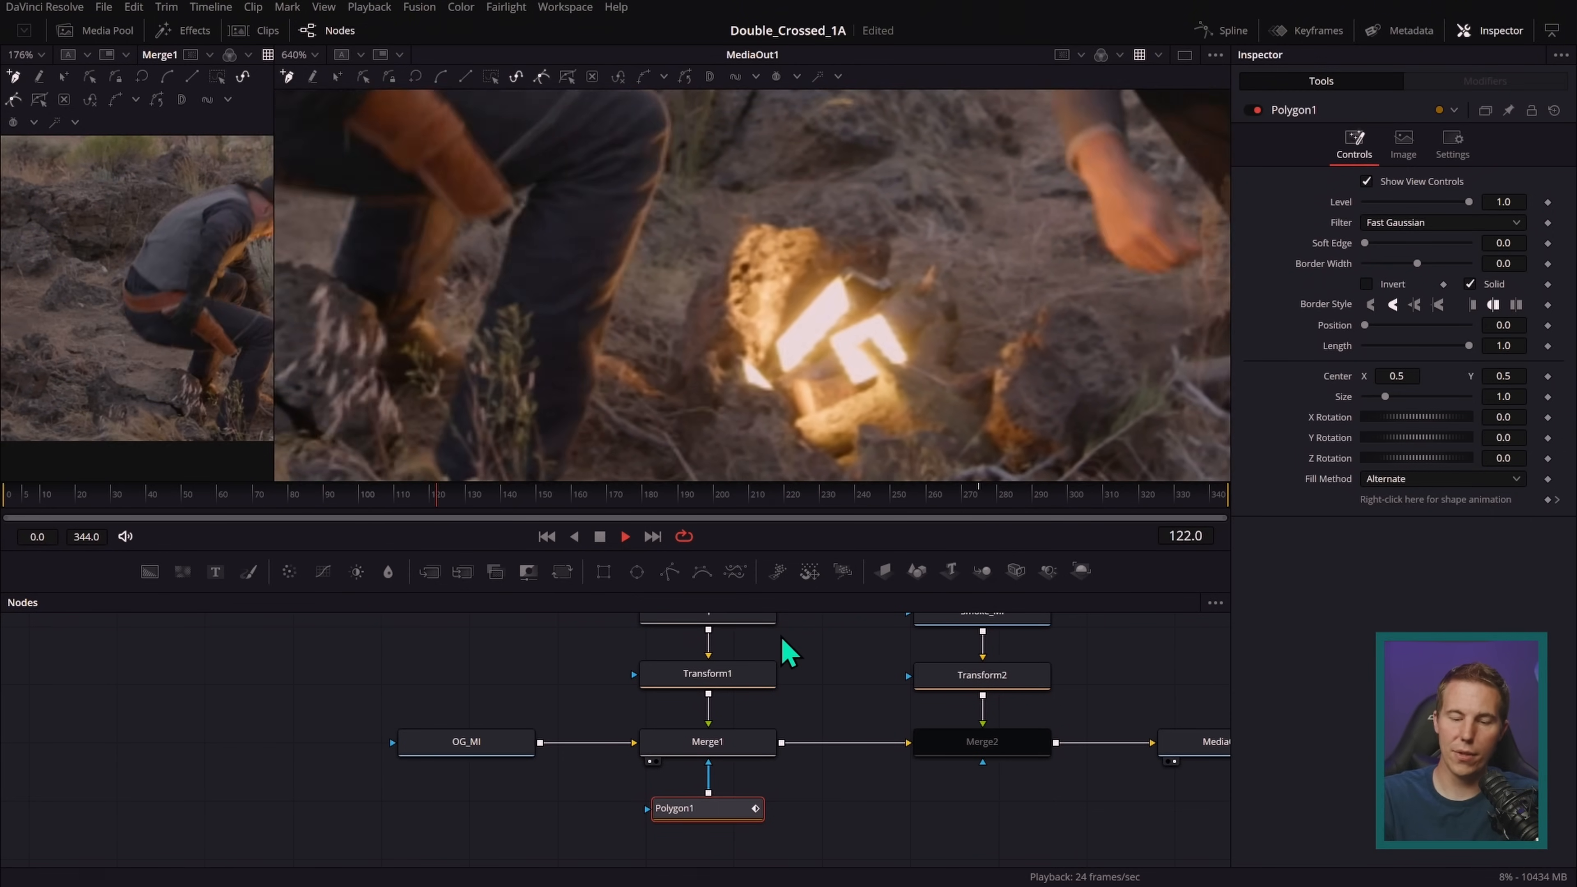
left_click(490, 514)
left_click_drag(491, 515, 900, 516)
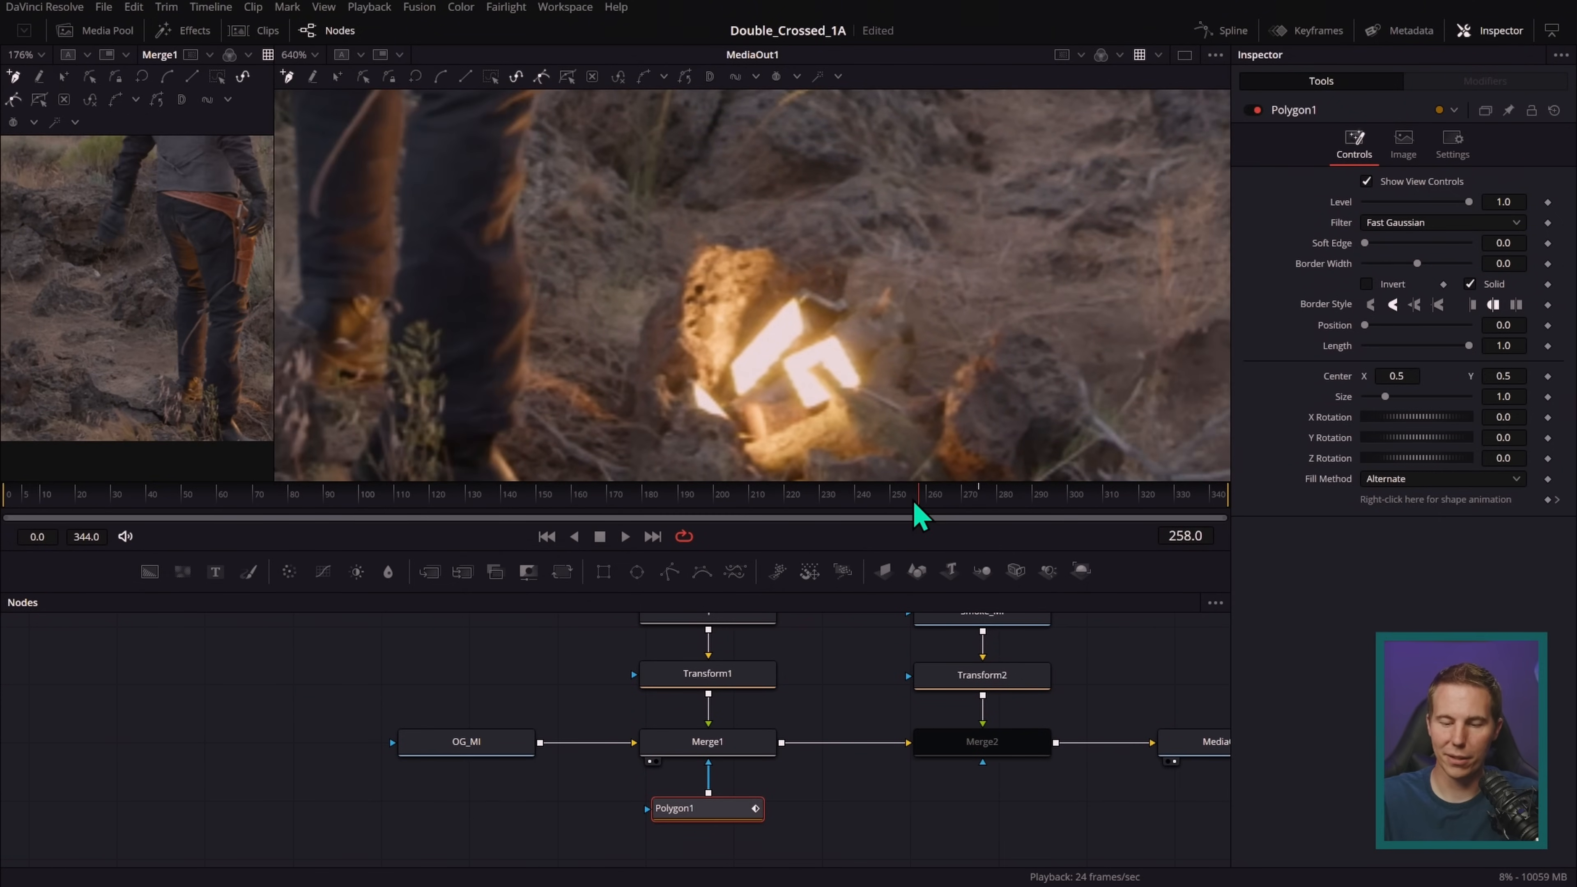
left_click_drag(964, 504, 1002, 504)
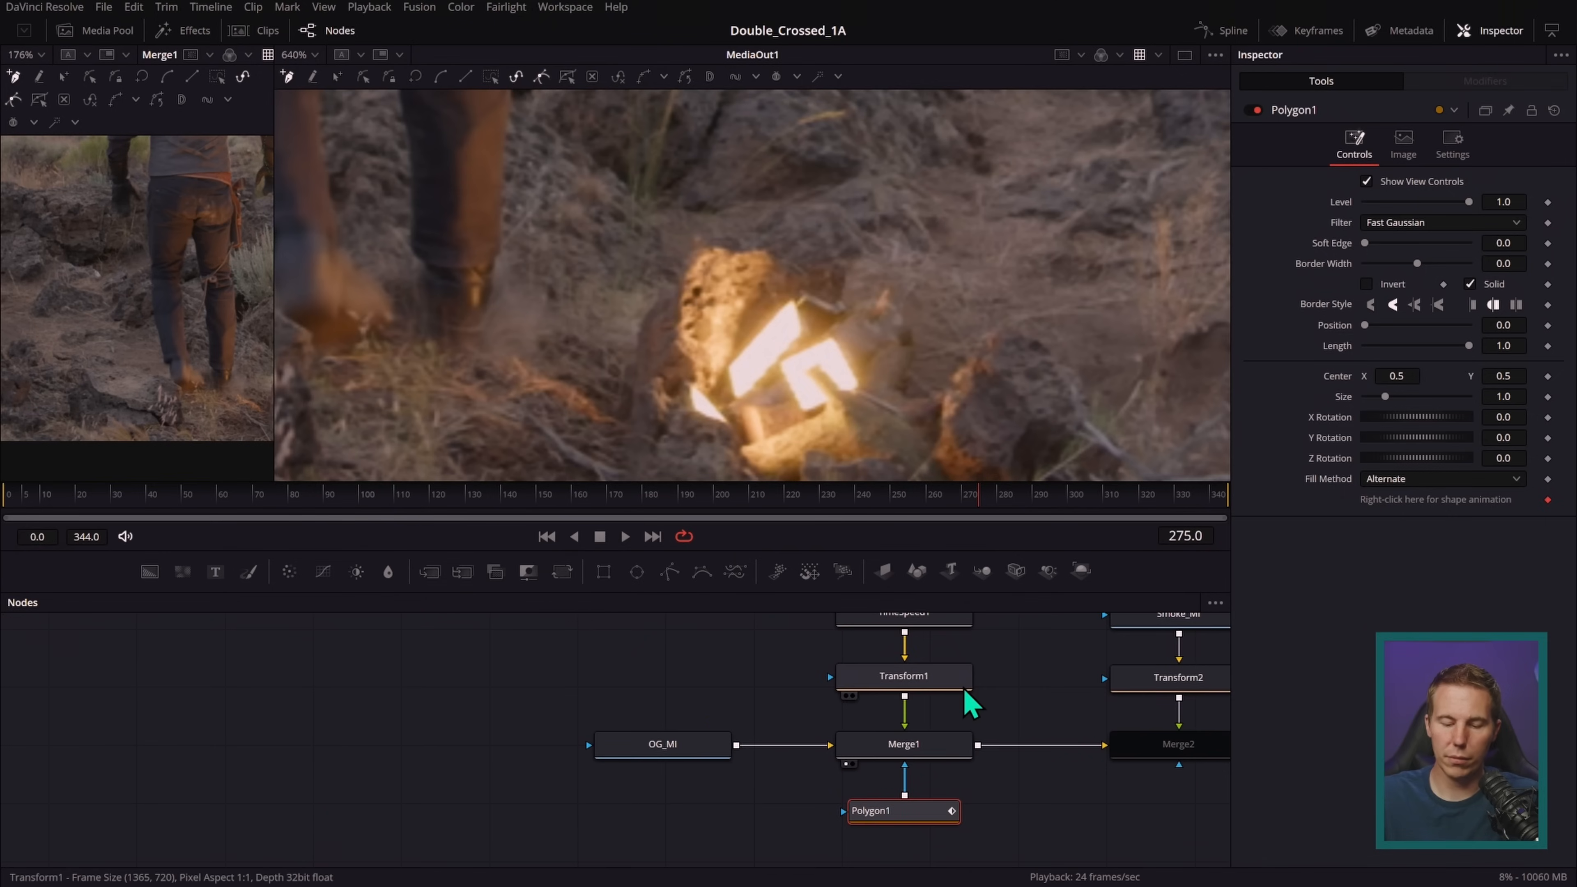
- Move the OG_MI node farther from Merge1 to make room between them in the node graph
left_click_drag(704, 748, 418, 755)
left_click_drag(651, 704, 776, 738)
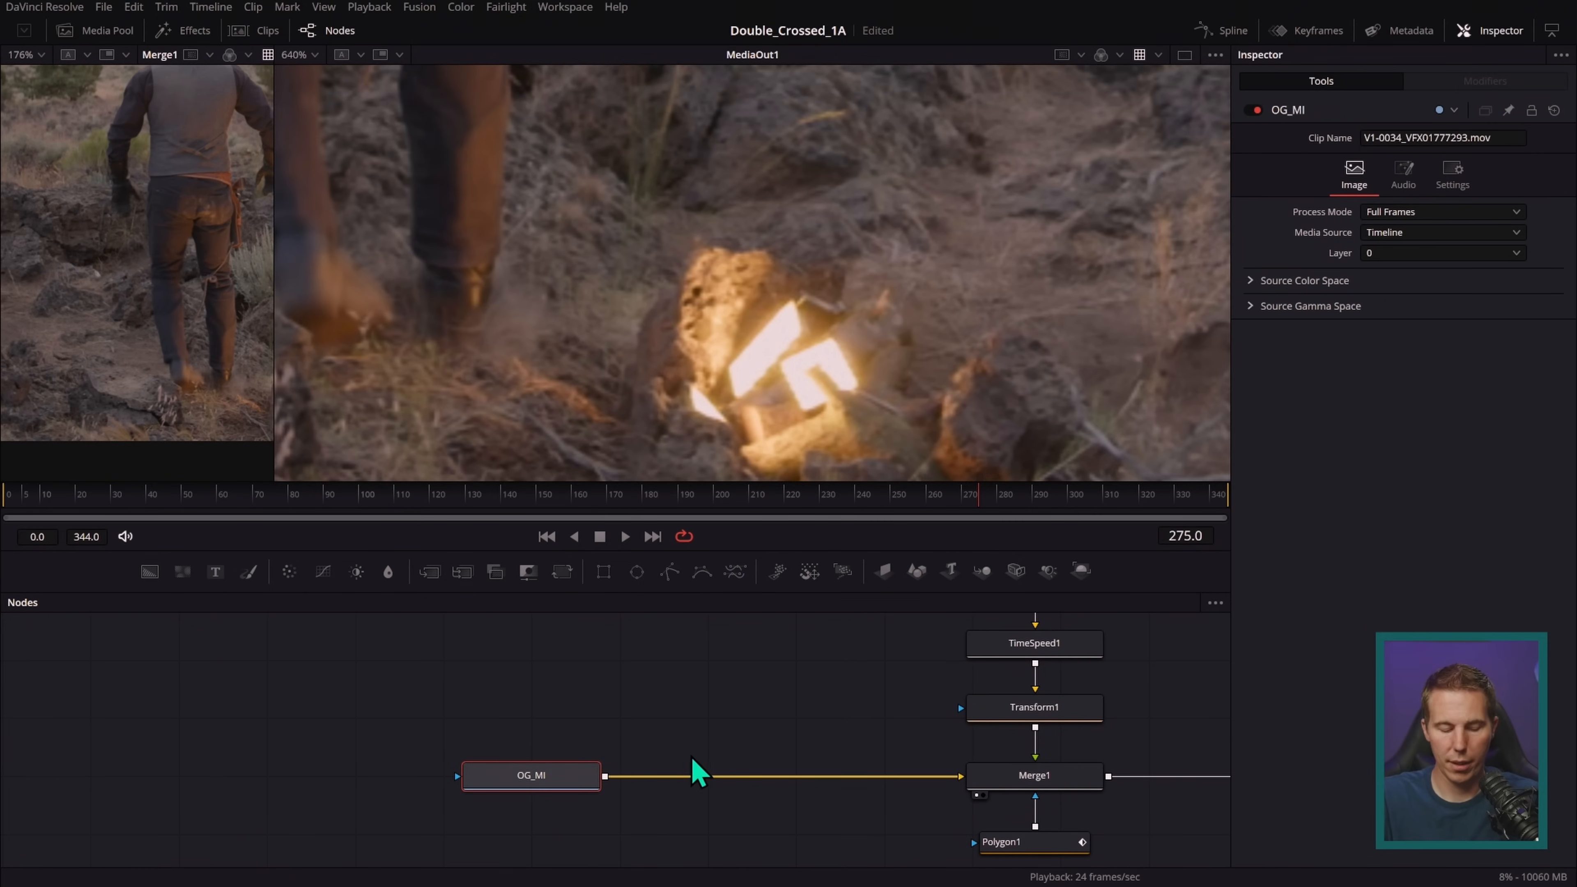
- Insert a Tracker node between OG_MI and Merge1 and show it in an enlarged first viewer
key("shift+space")
type("track")
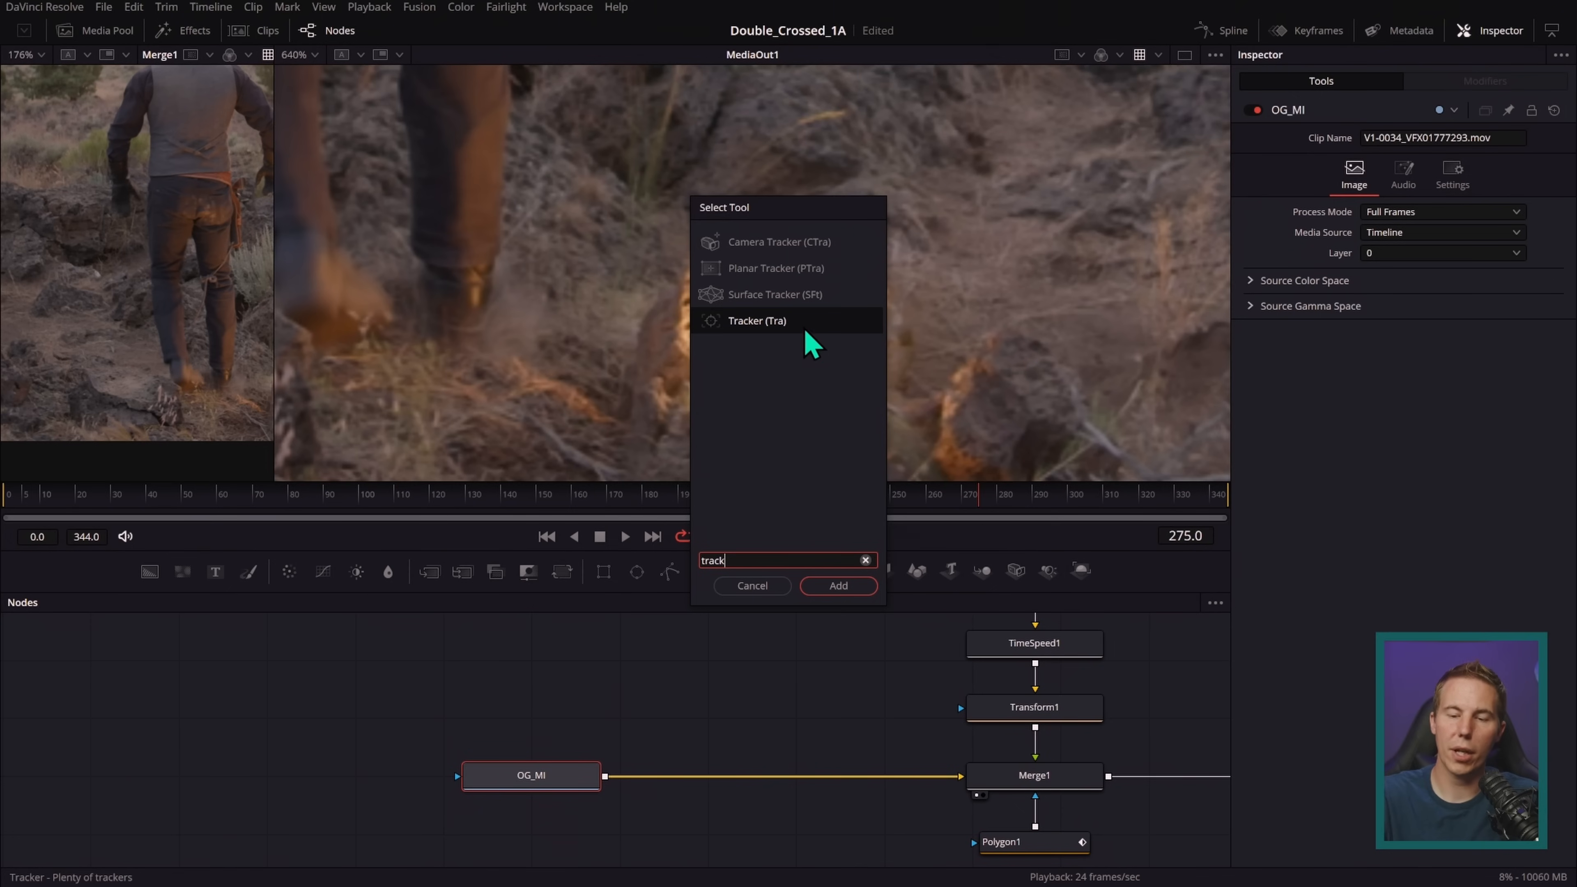
left_click(844, 587)
left_click_drag(274, 246, 899, 277)
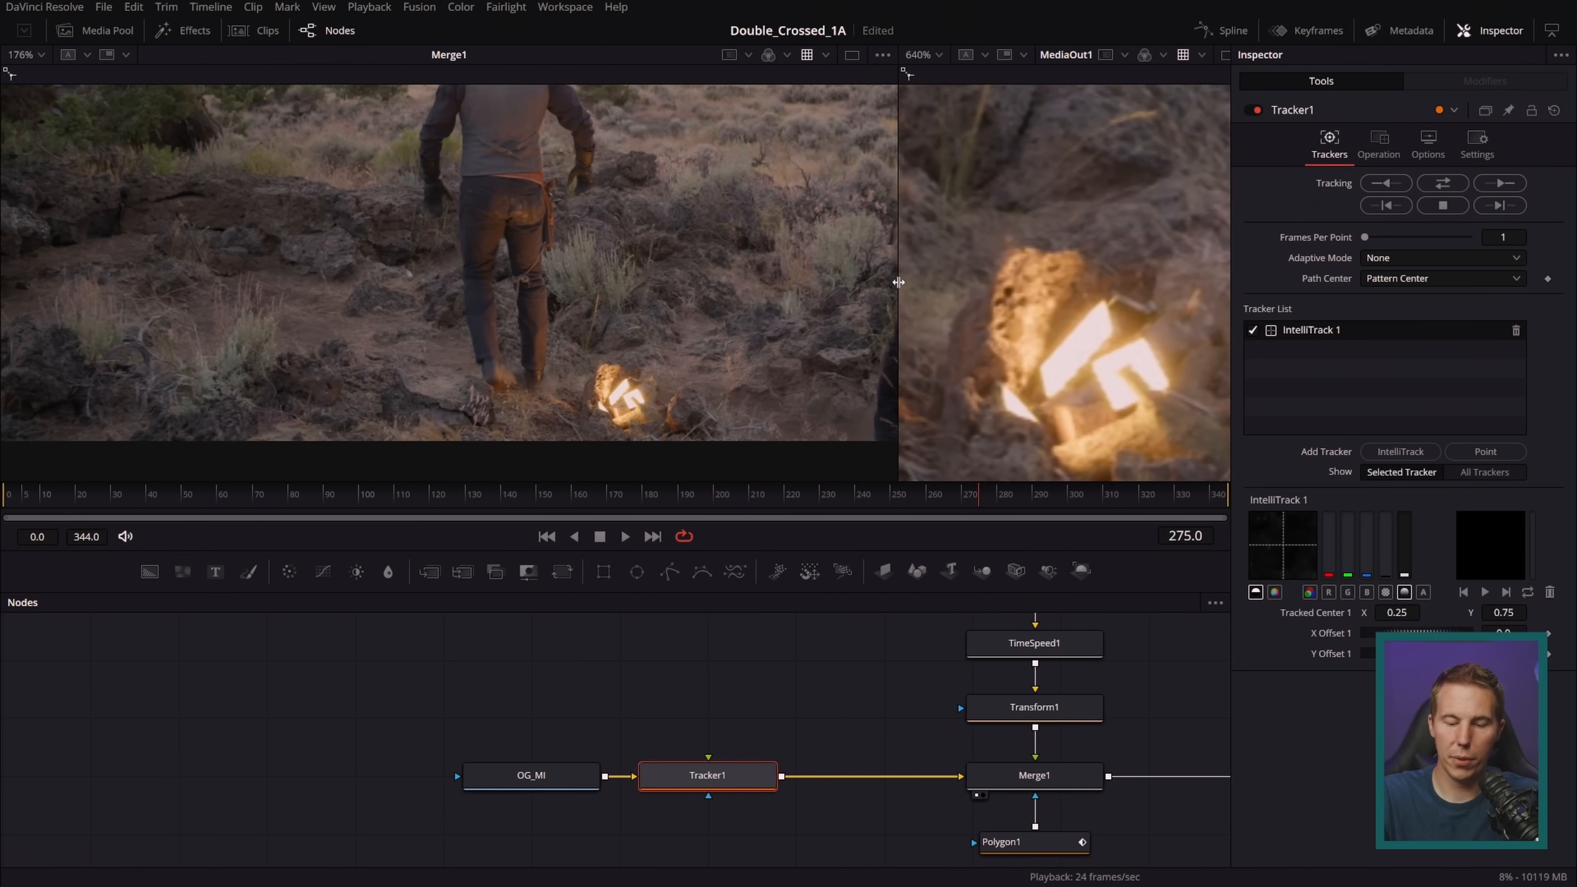
left_click_drag(733, 778, 590, 254)
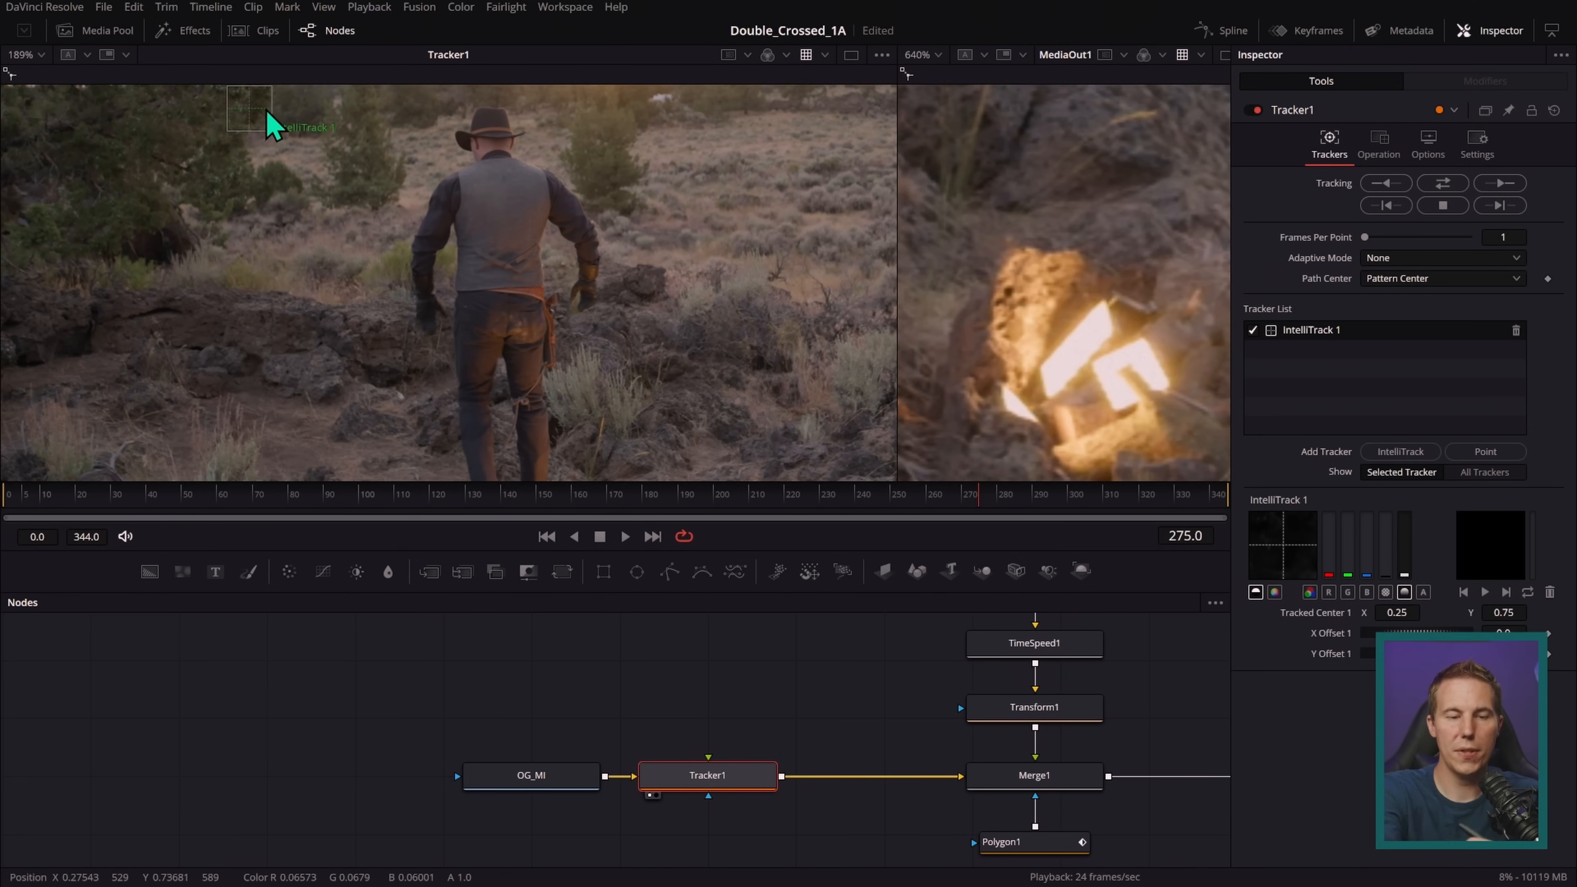
- Place the IntelliTrack 1 point on the glowing campfire logs at frame 275, track it forward then reverse, and scrub to check it
left_click_drag(261, 123, 737, 338)
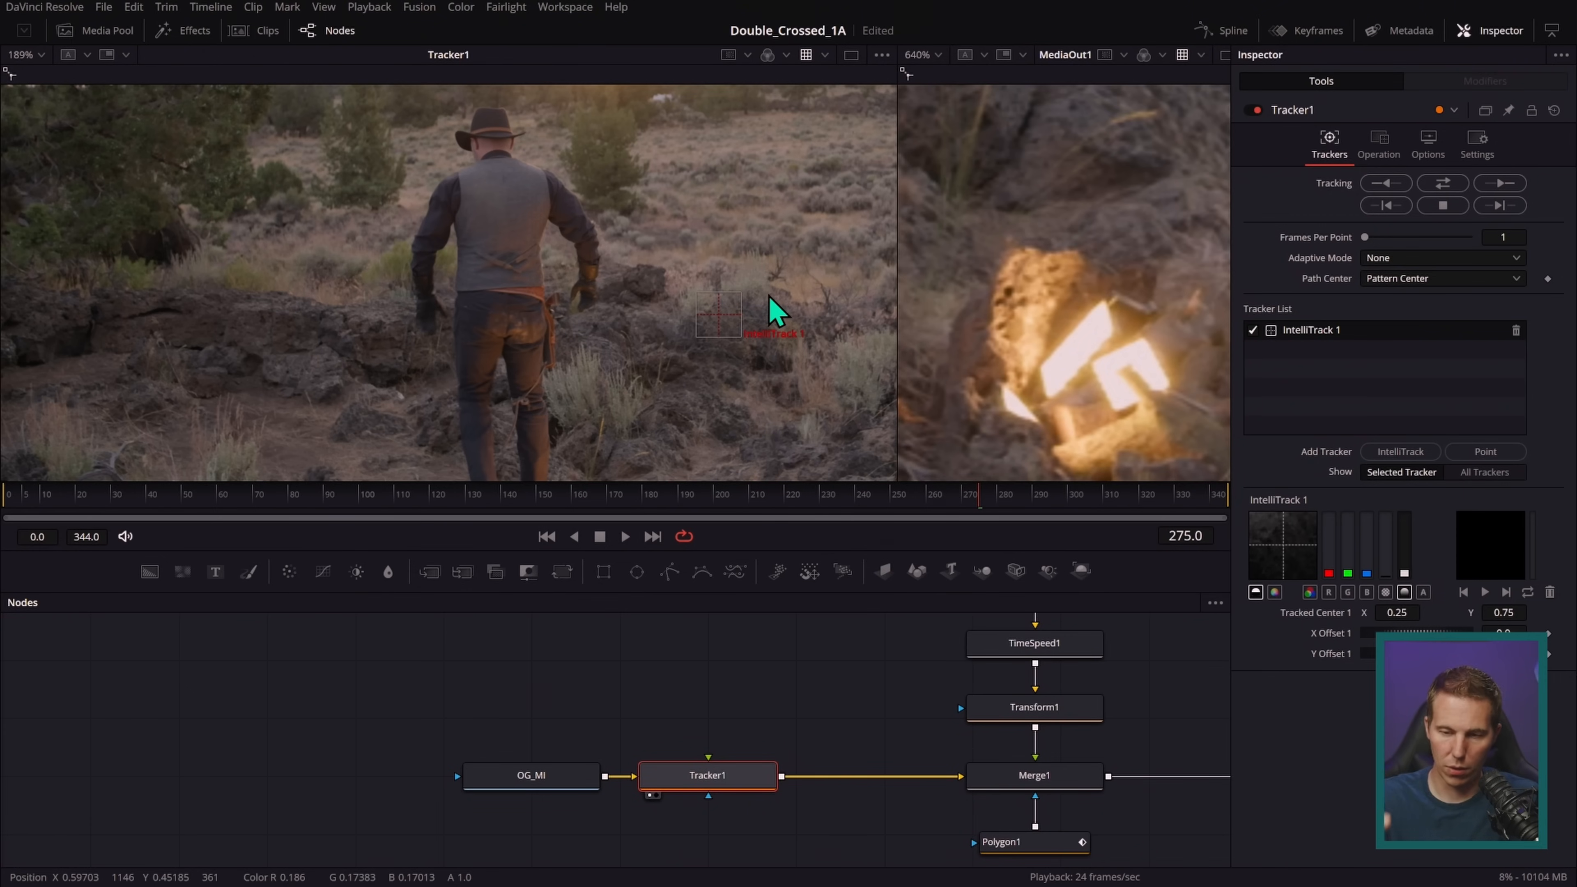
scroll(778, 329, "down", 3)
left_click_drag(718, 198, 687, 338)
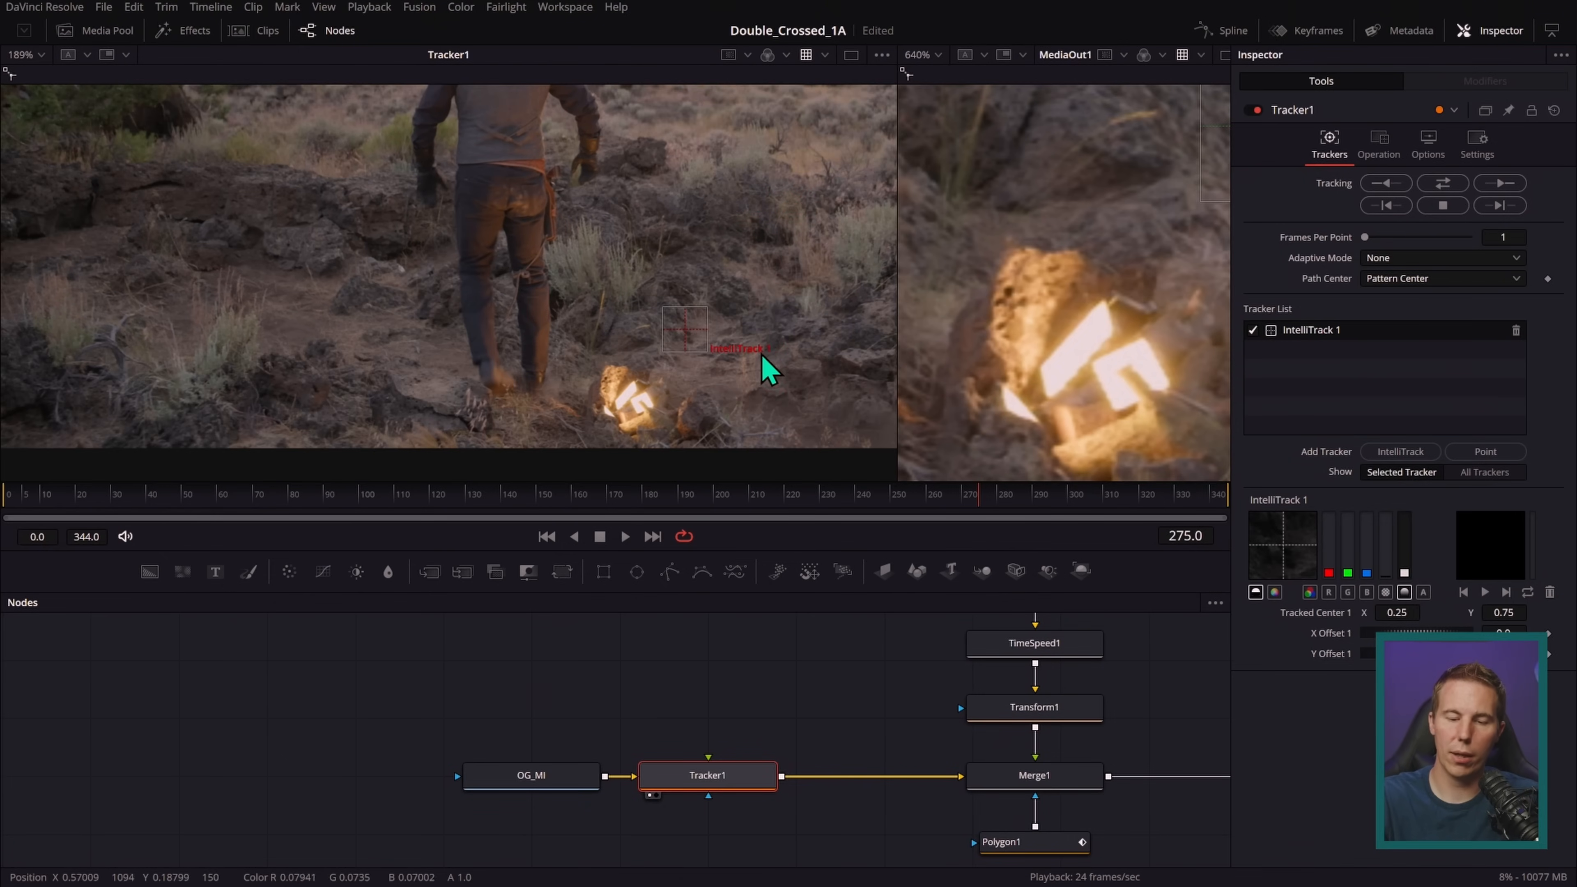
scroll(803, 306, "up", 5)
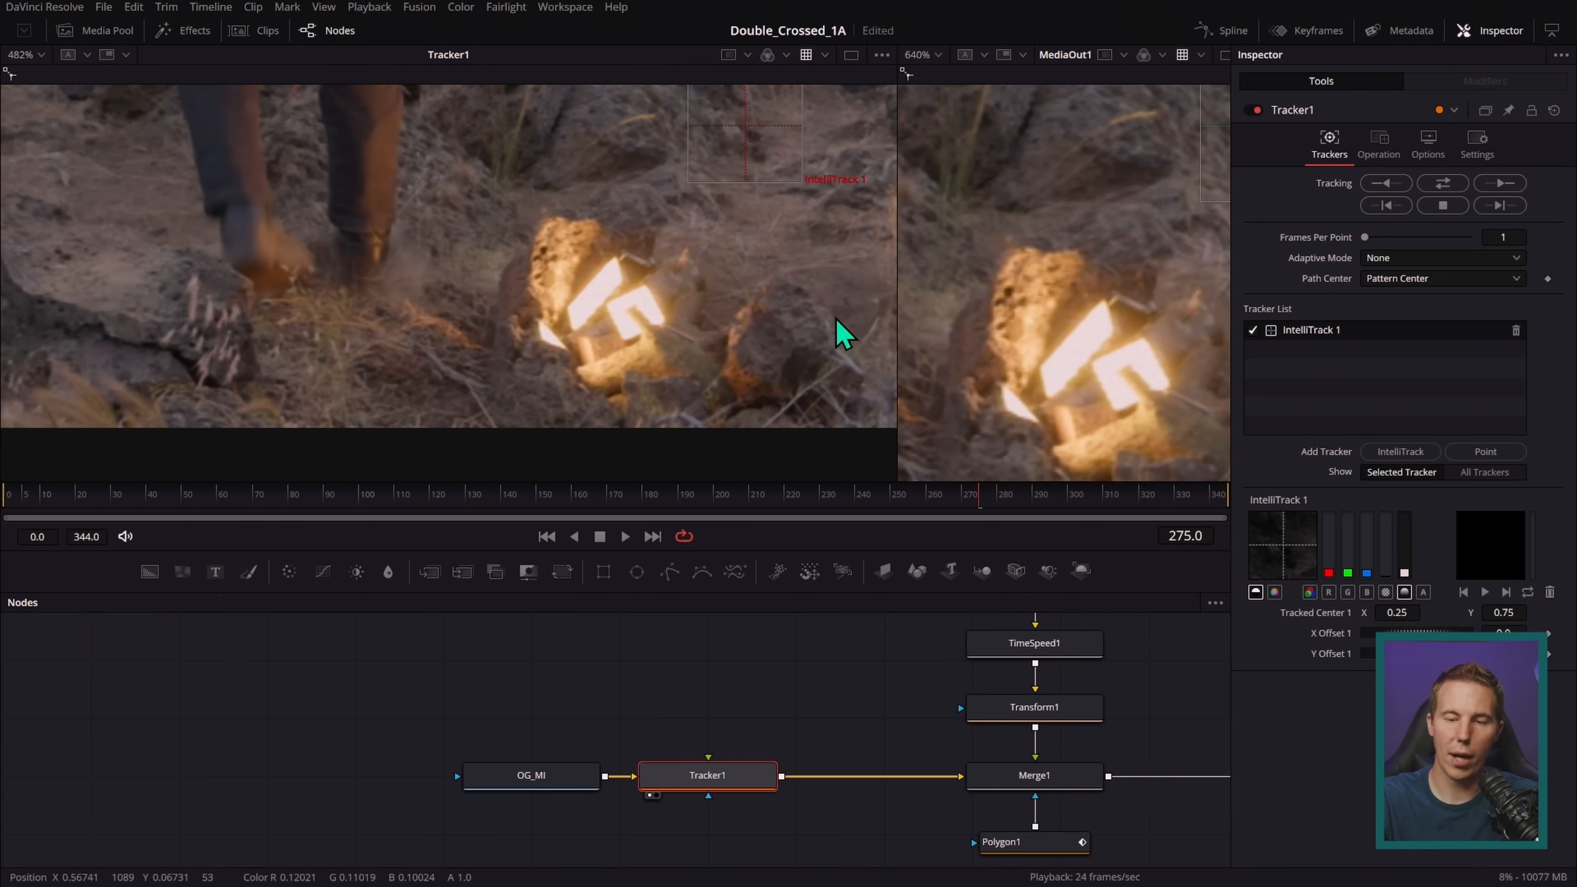
left_click_drag(749, 124, 667, 328)
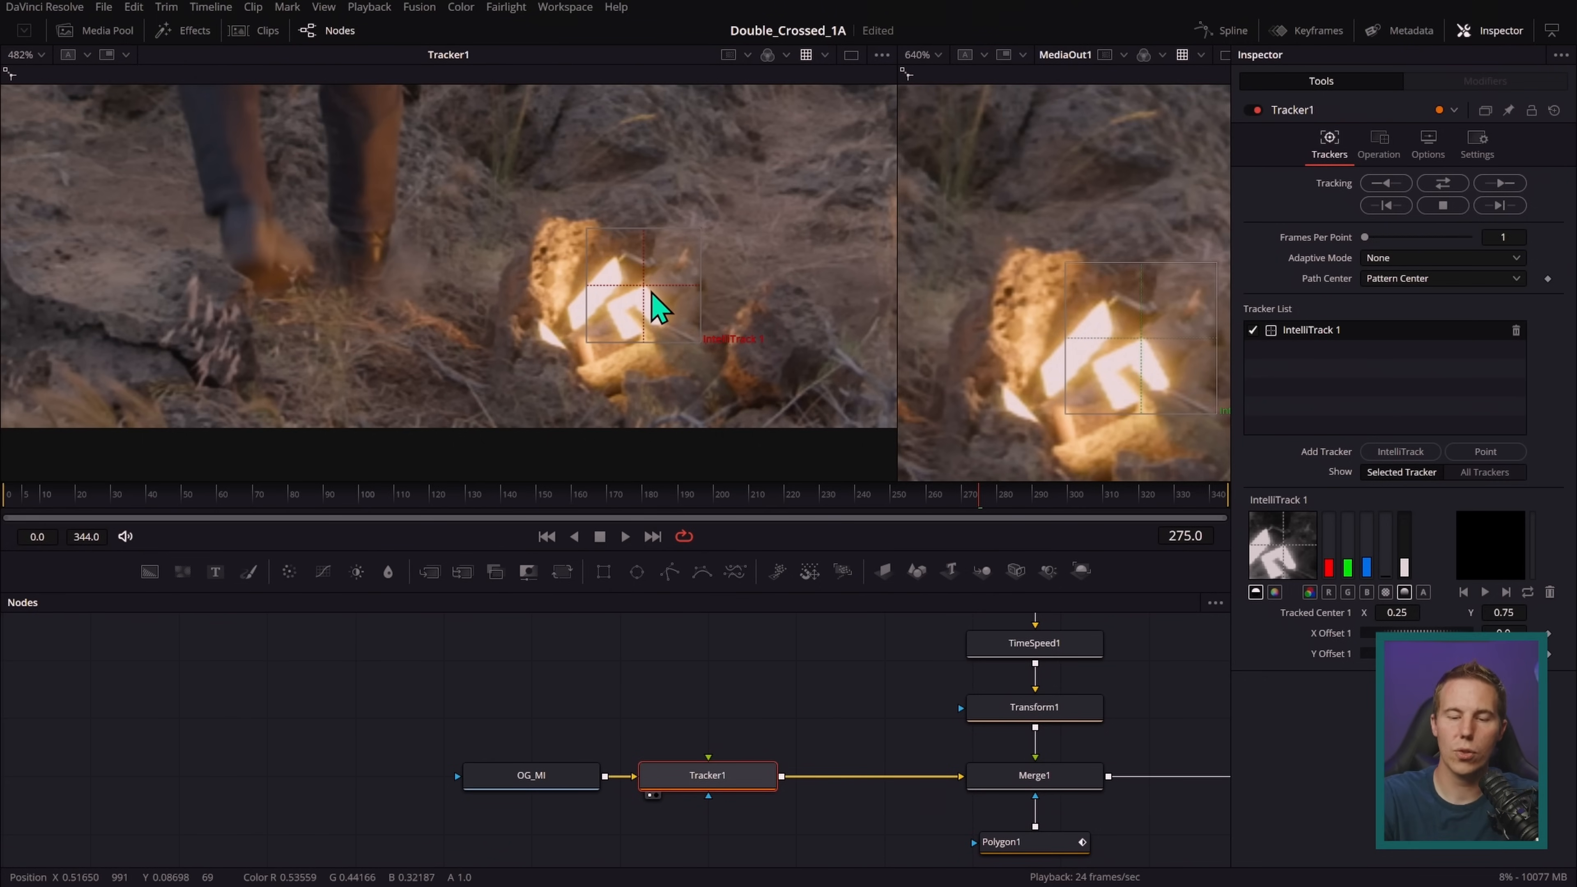
left_click_drag(658, 297, 647, 287)
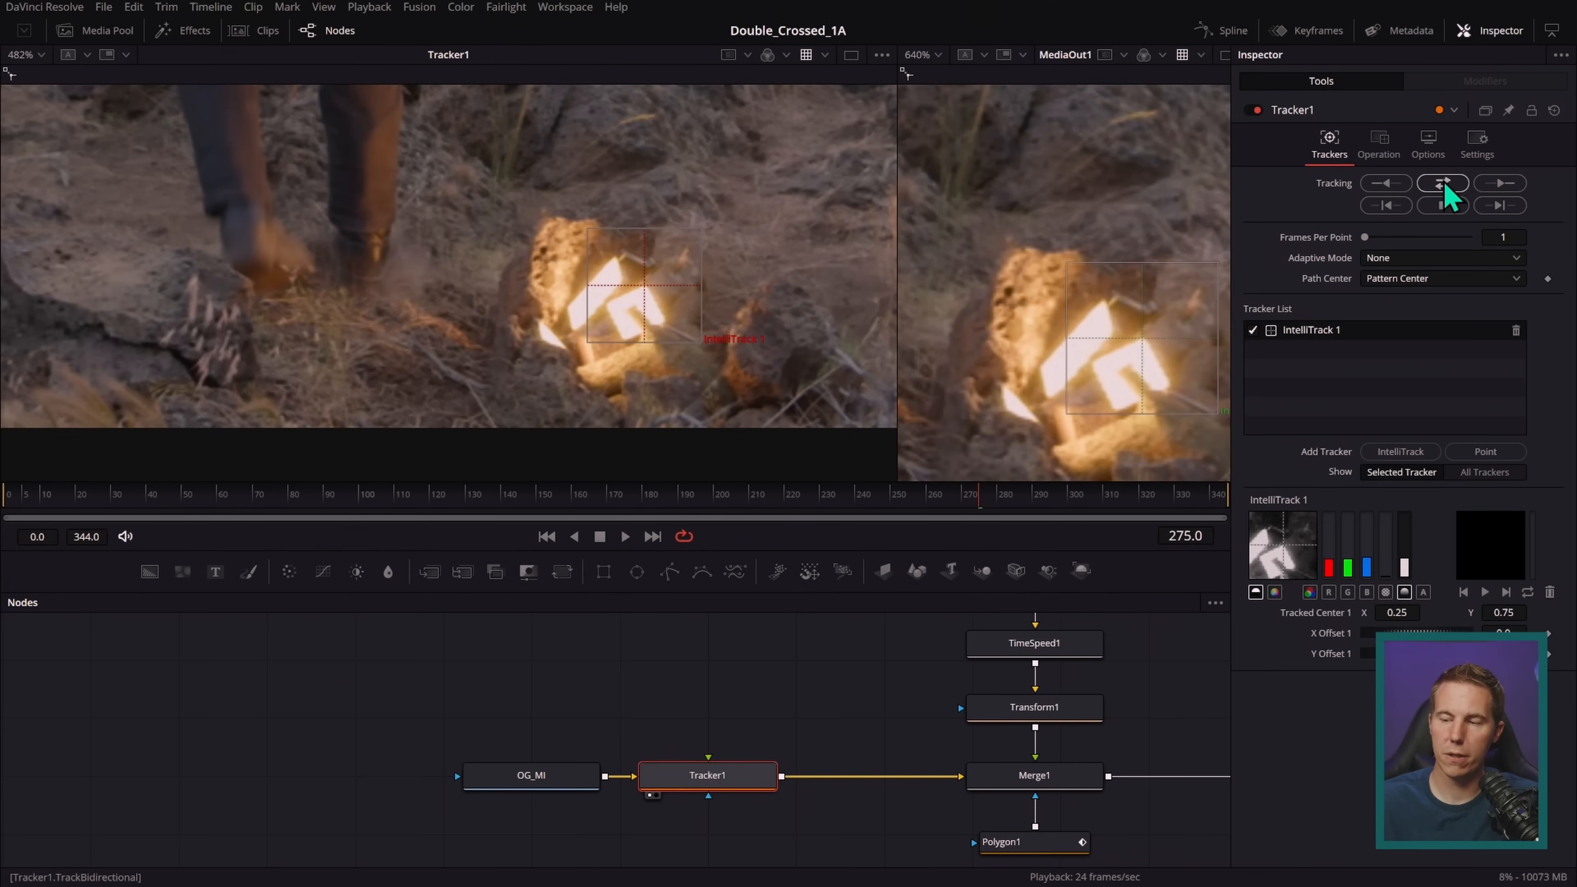
left_click(1444, 185)
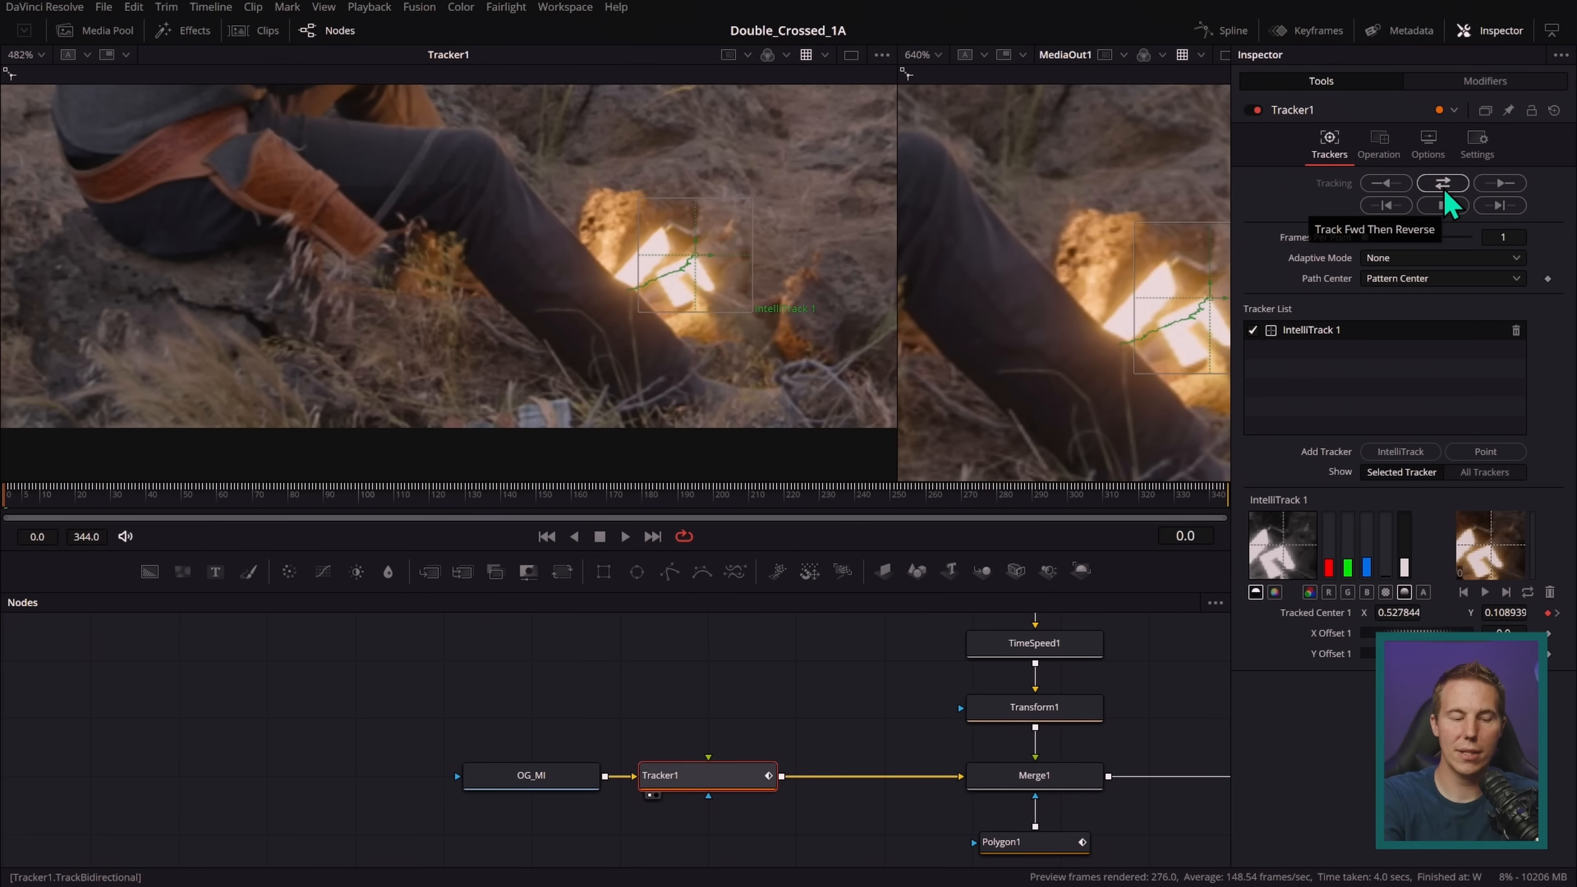
left_click_drag(174, 510, 221, 500)
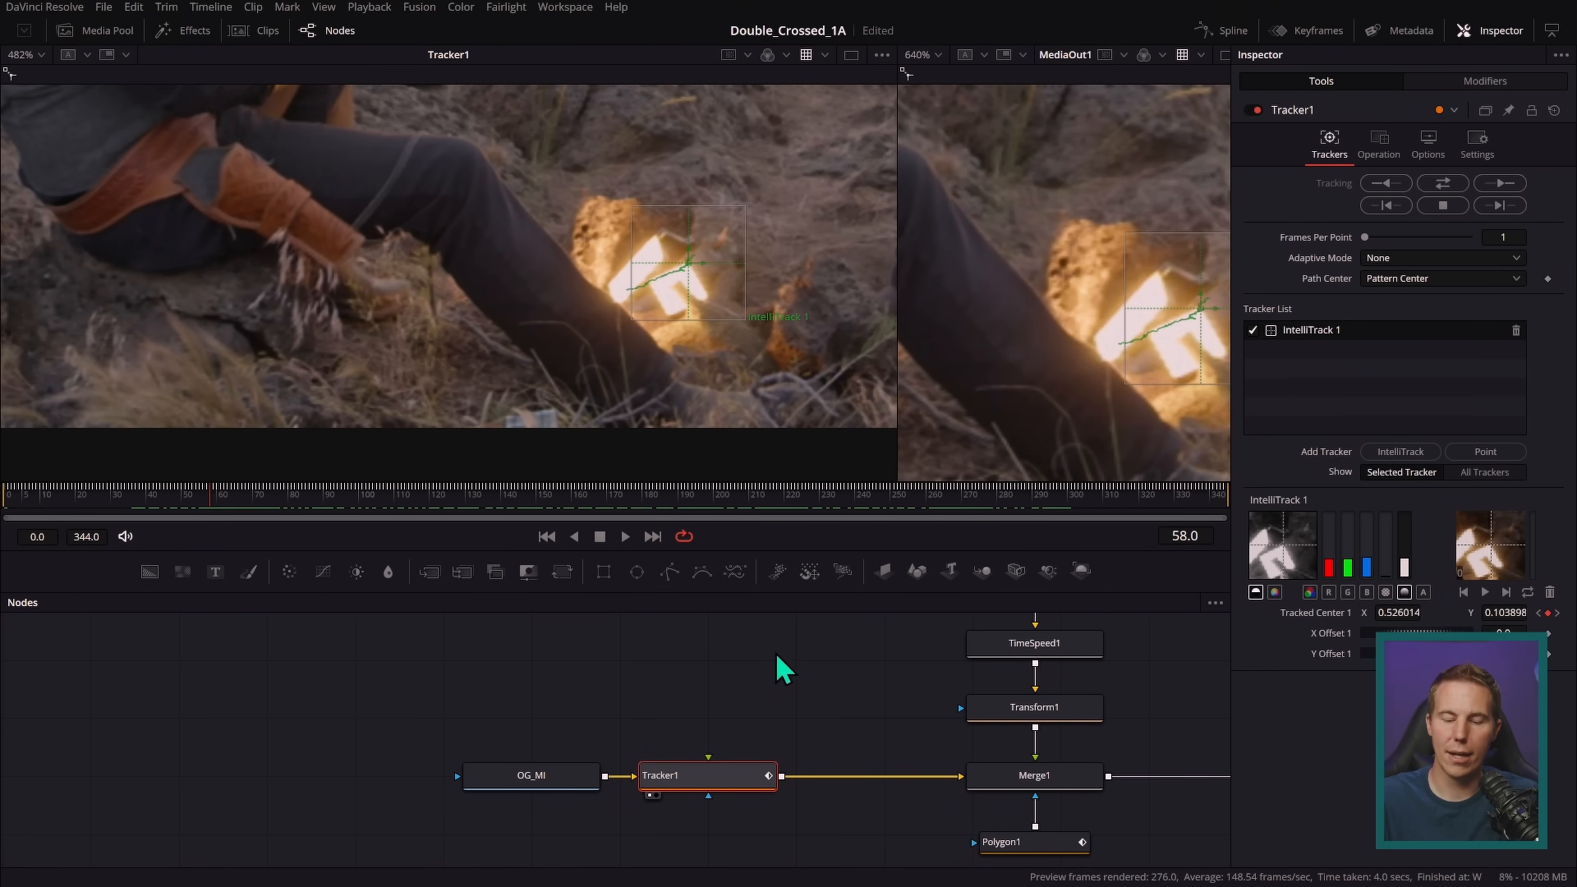
- Move Tracker1 midway between OG_MI and Merge1 and set its operation to Match Move
left_click_drag(753, 781, 821, 777)
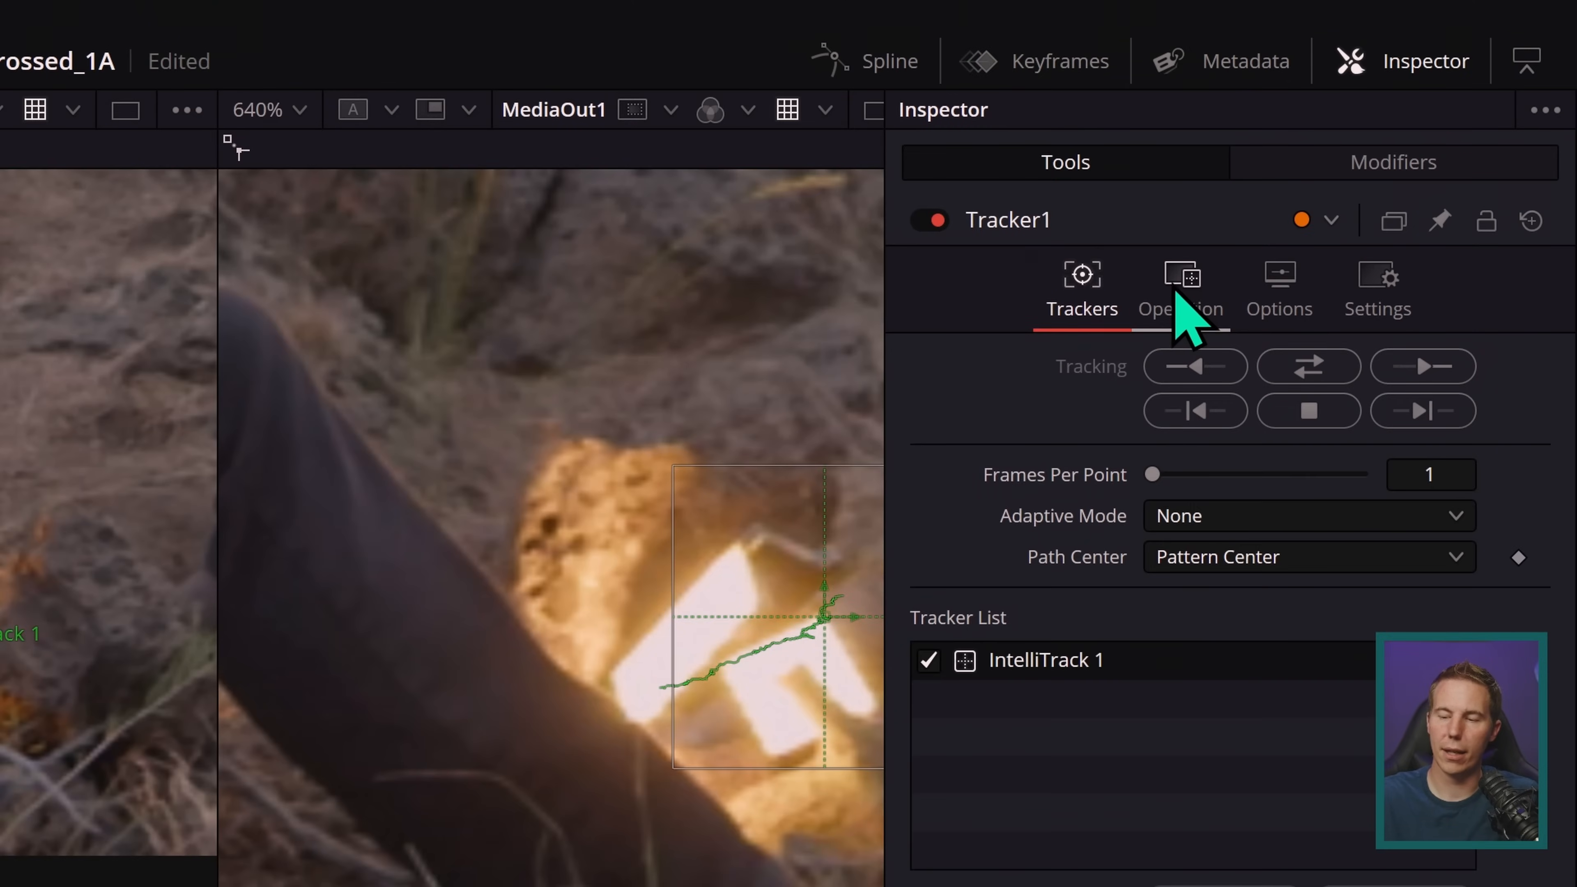
left_click(1264, 248)
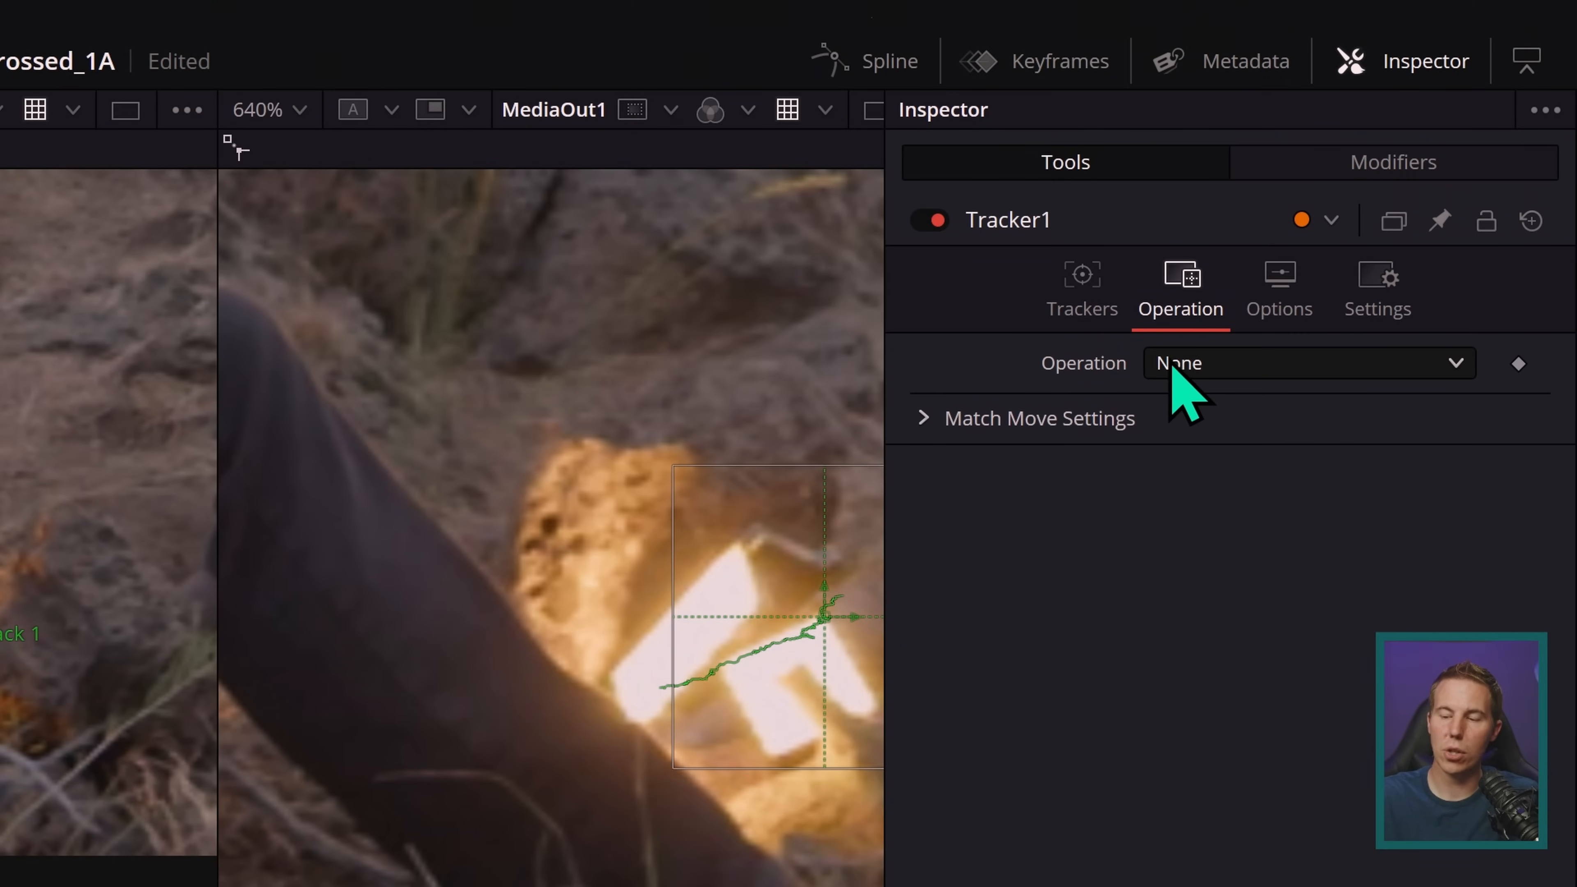
left_click(1200, 368)
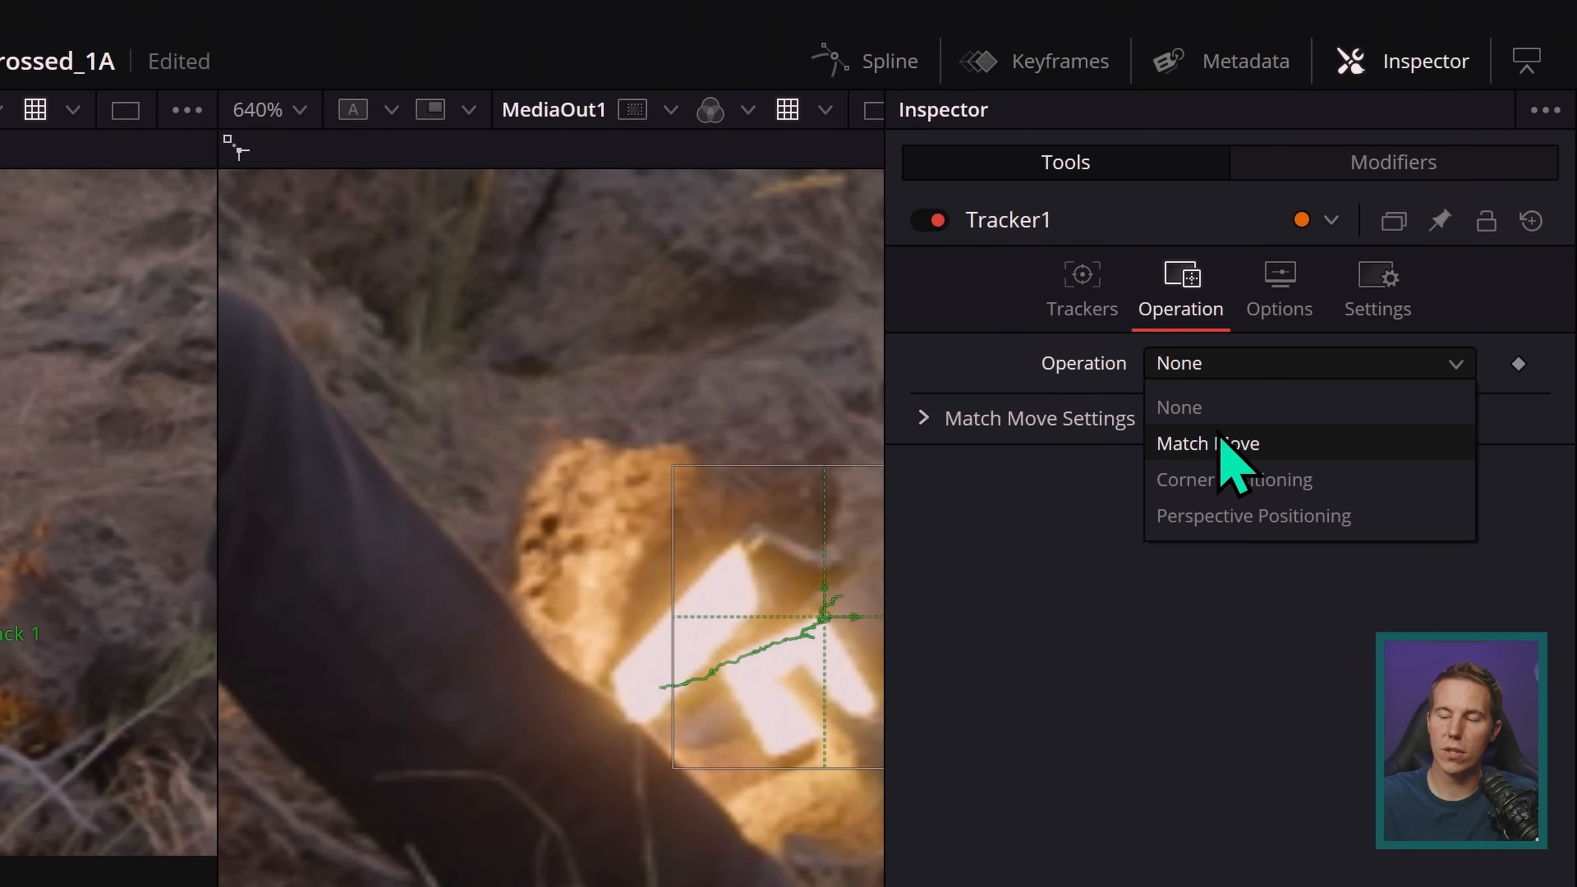
left_click(1220, 444)
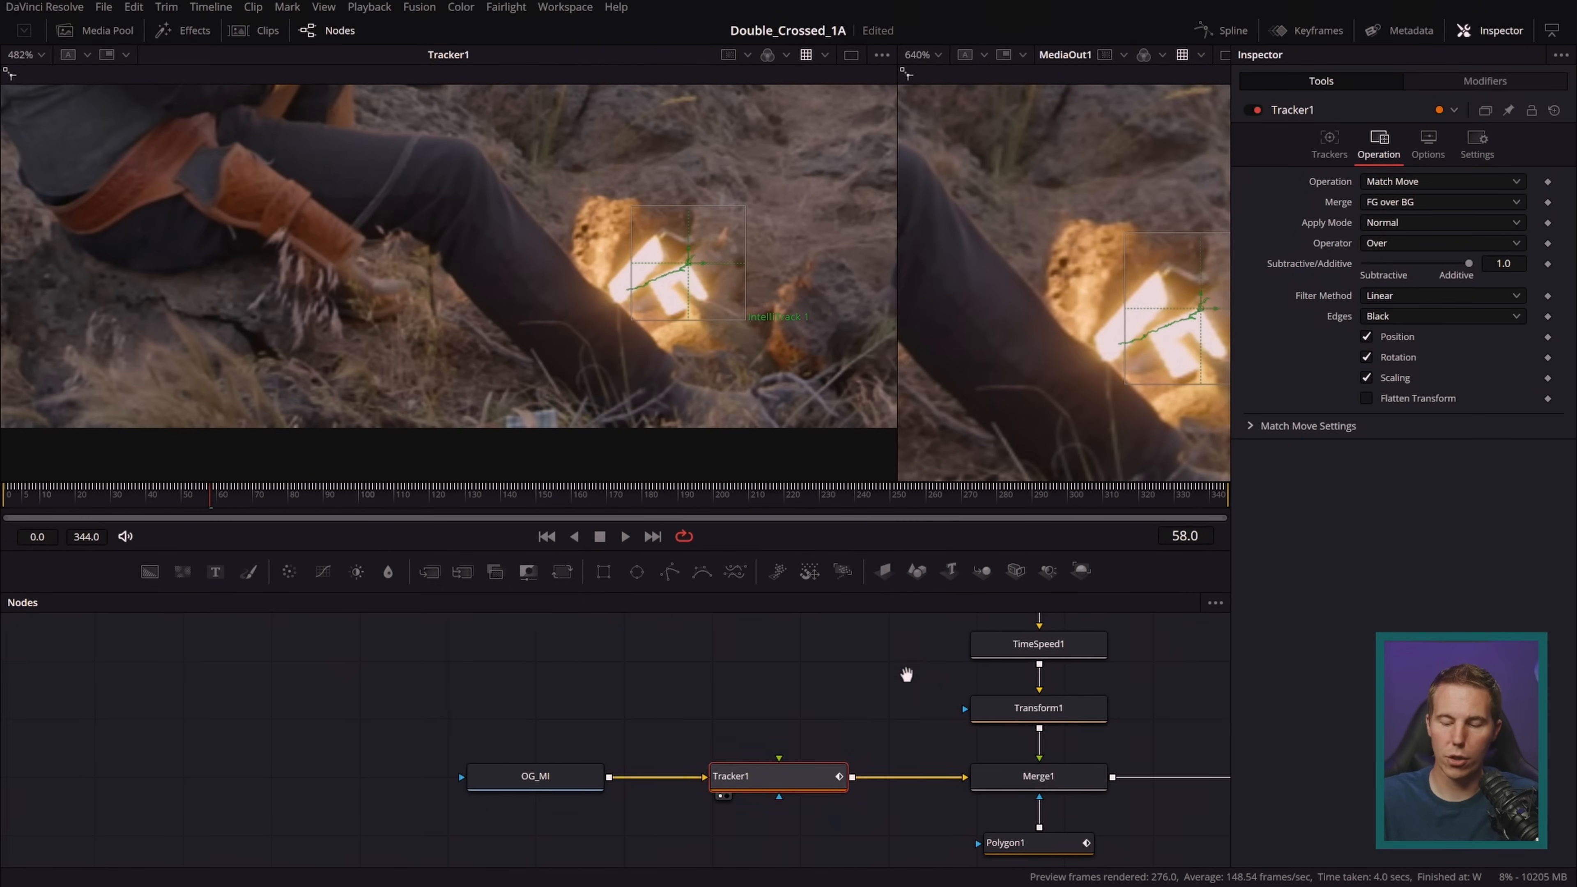
- Move the Fire_MI, TimeSpeed1 and Transform1 chain above Tracker1 and connect Transform1 to Tracker1's foreground input instead of Merge1
scroll(901, 674, "up", 2)
scroll(900, 674, "right", 2)
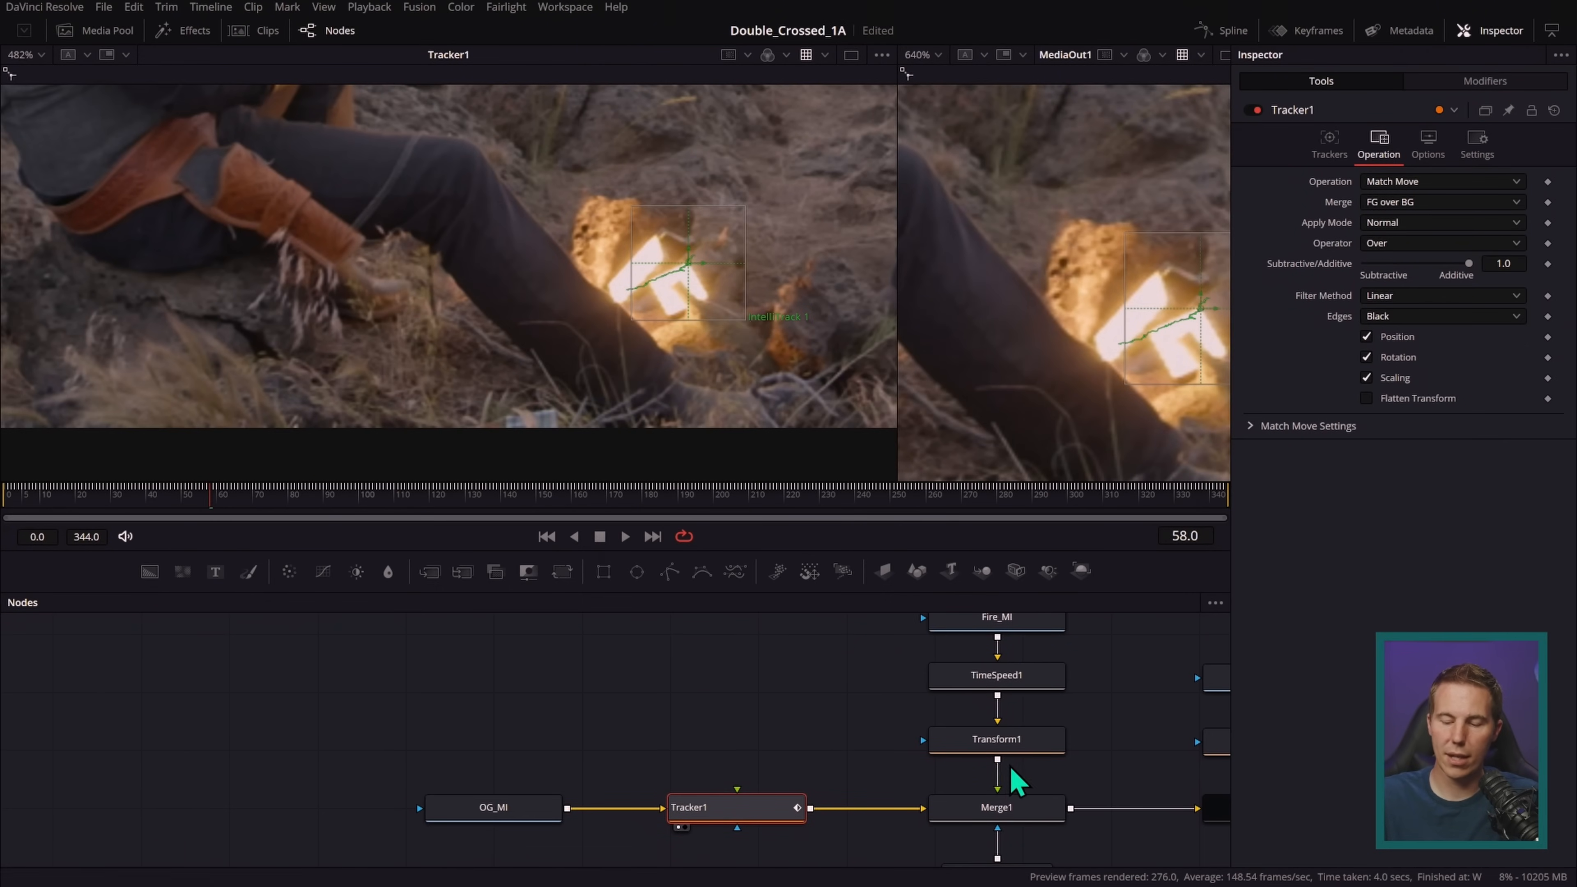
scroll(1056, 687, "down", 2)
left_click_drag(1086, 621, 778, 680)
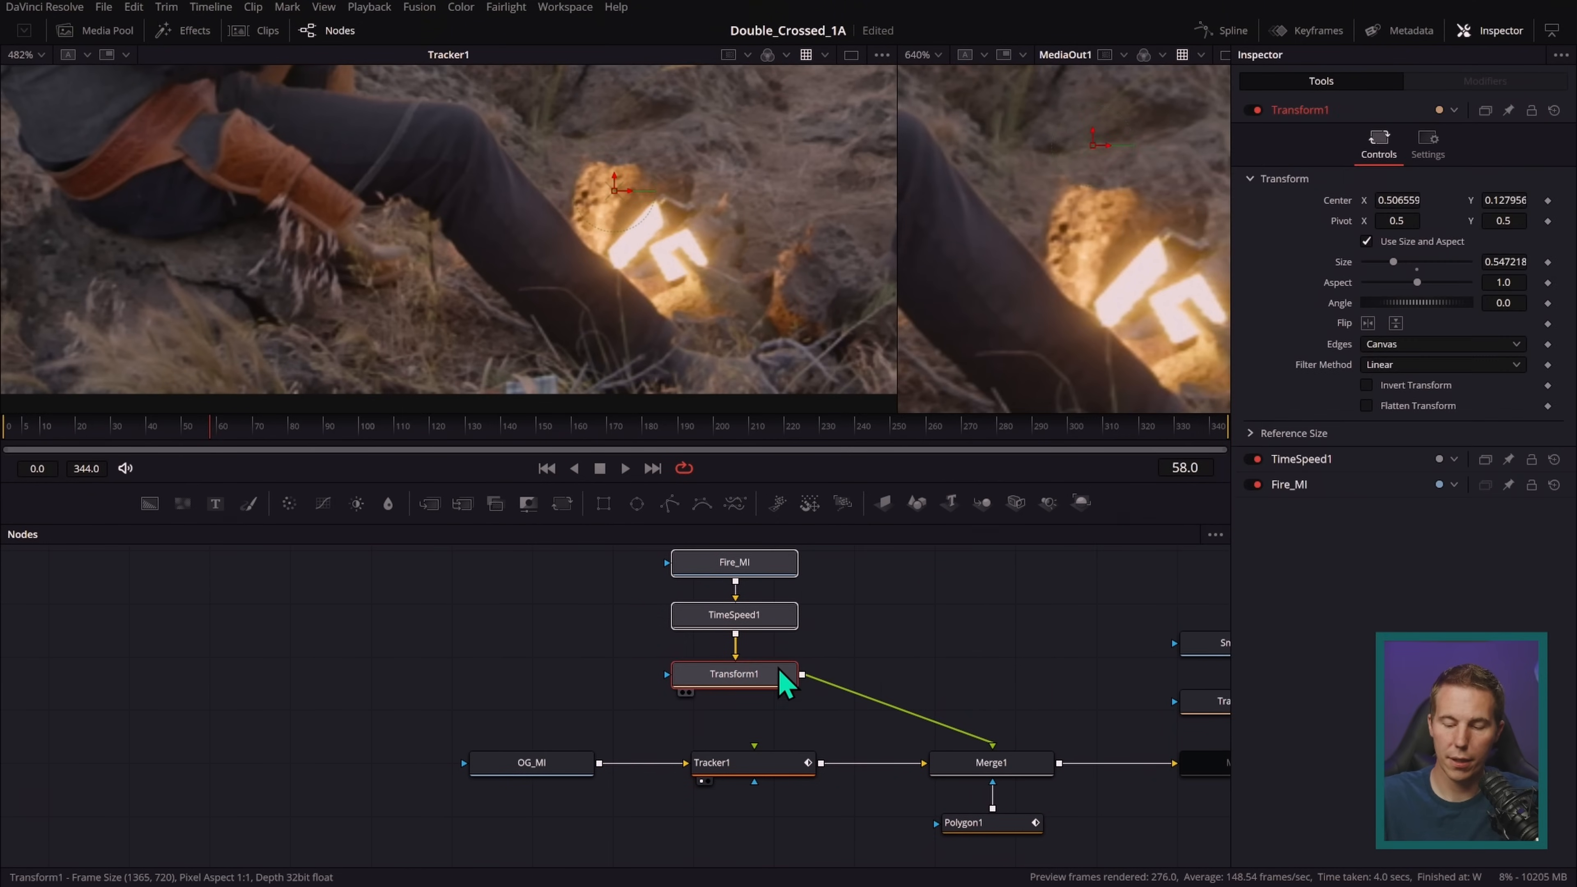
left_click_drag(986, 745, 753, 752)
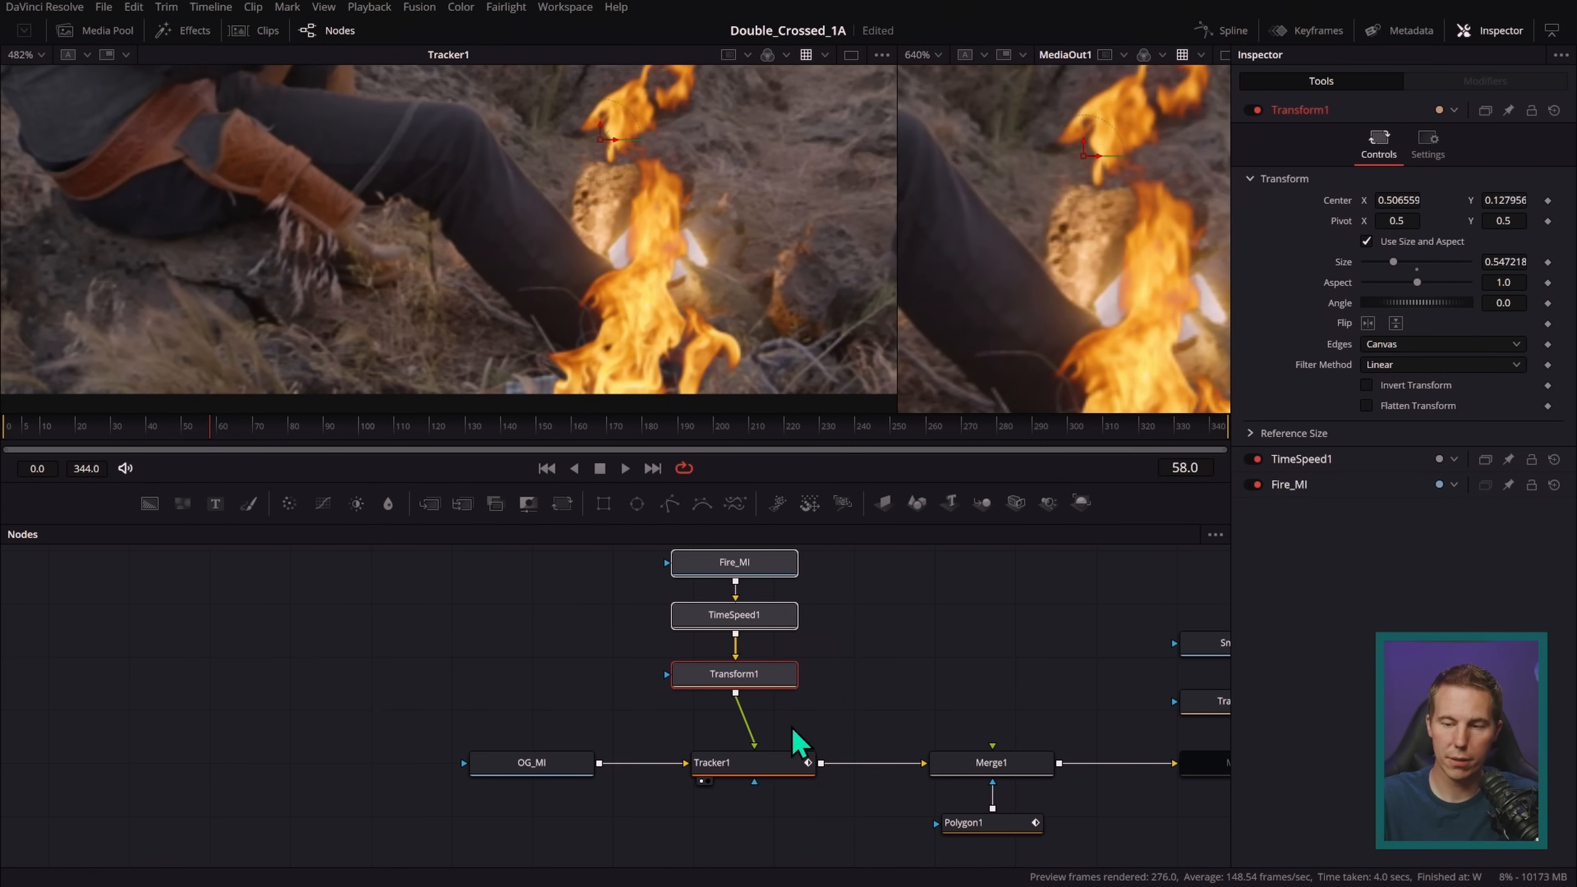
left_click(840, 722)
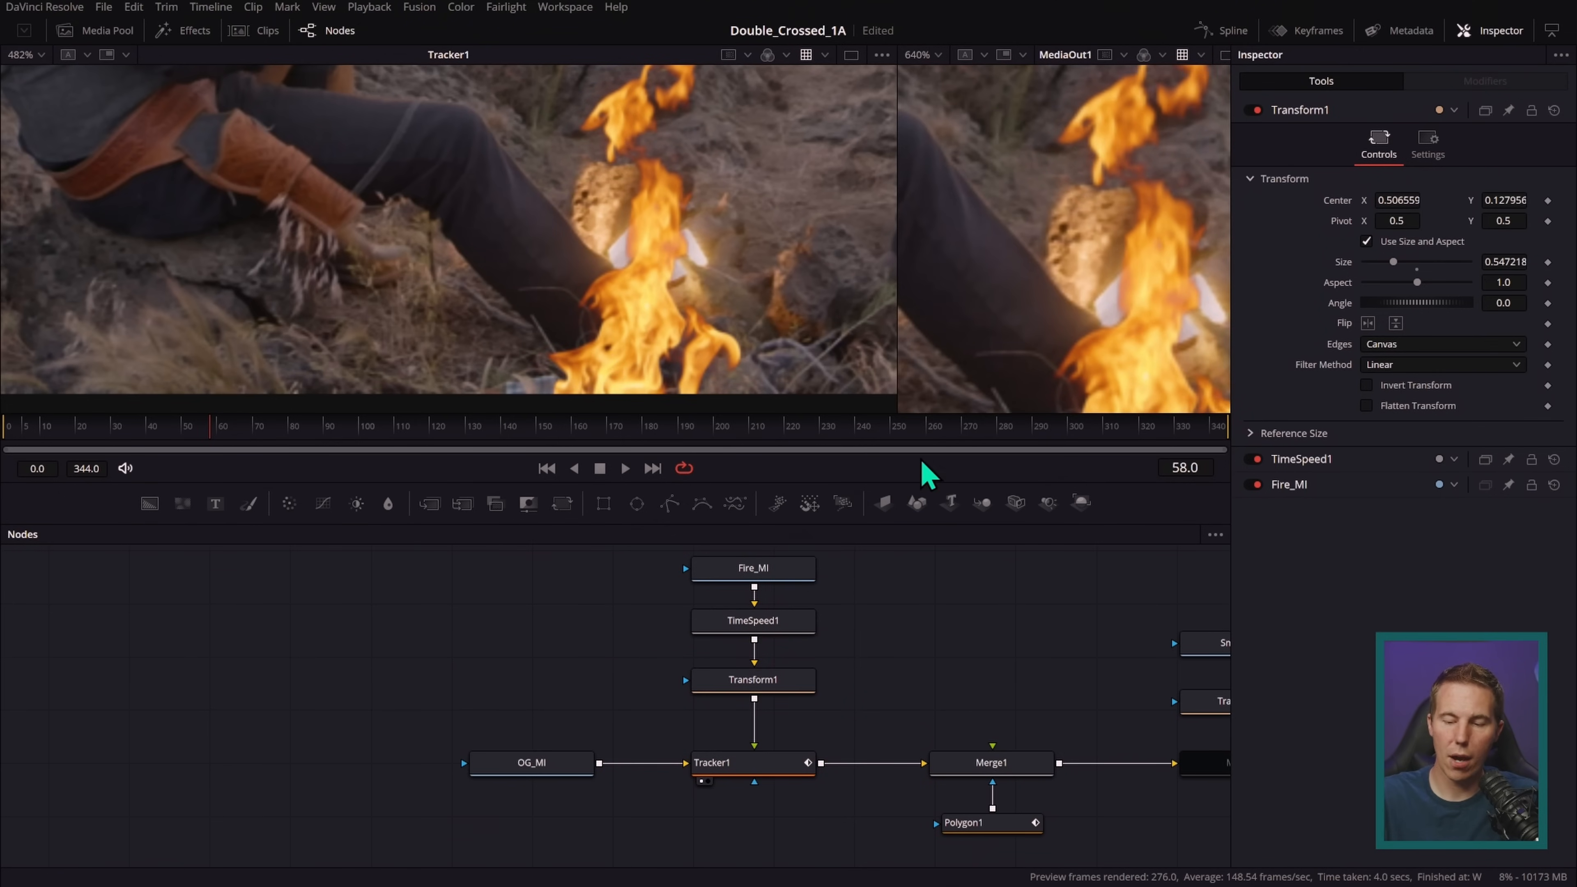
- Try offsetting the fire beside the campfire logs, scrub the shot to check how it follows the track, and undo the offset
left_click_drag(910, 484, 911, 508)
scroll(739, 388, "down", 3)
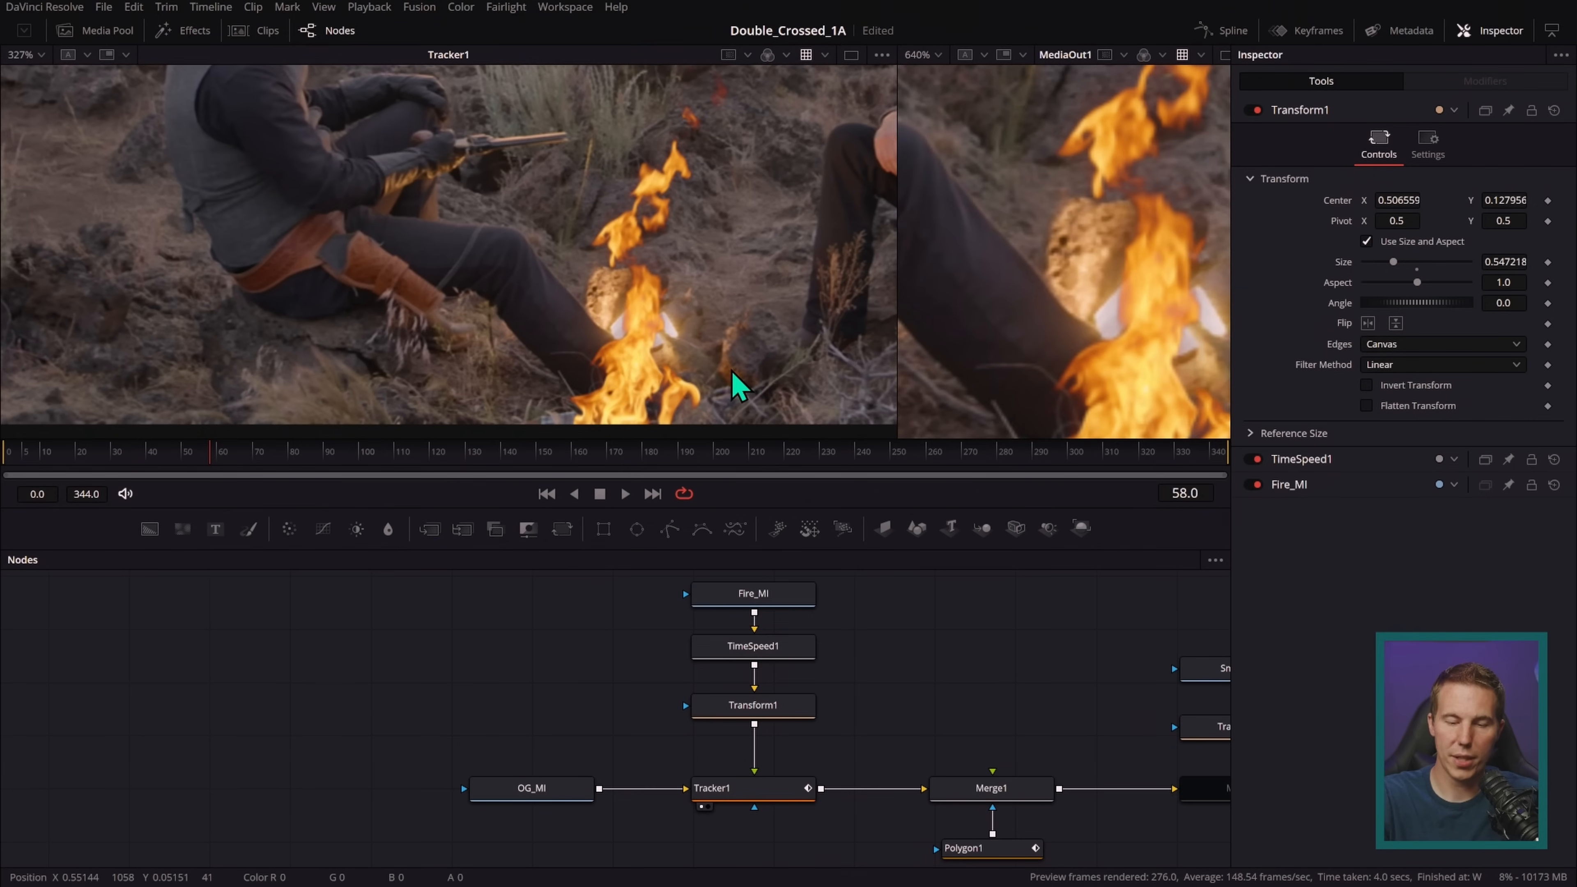
scroll(691, 391, "up", 1)
left_click_drag(346, 461, 256, 472)
left_click_drag(592, 242, 697, 154)
left_click_drag(299, 458, 256, 475)
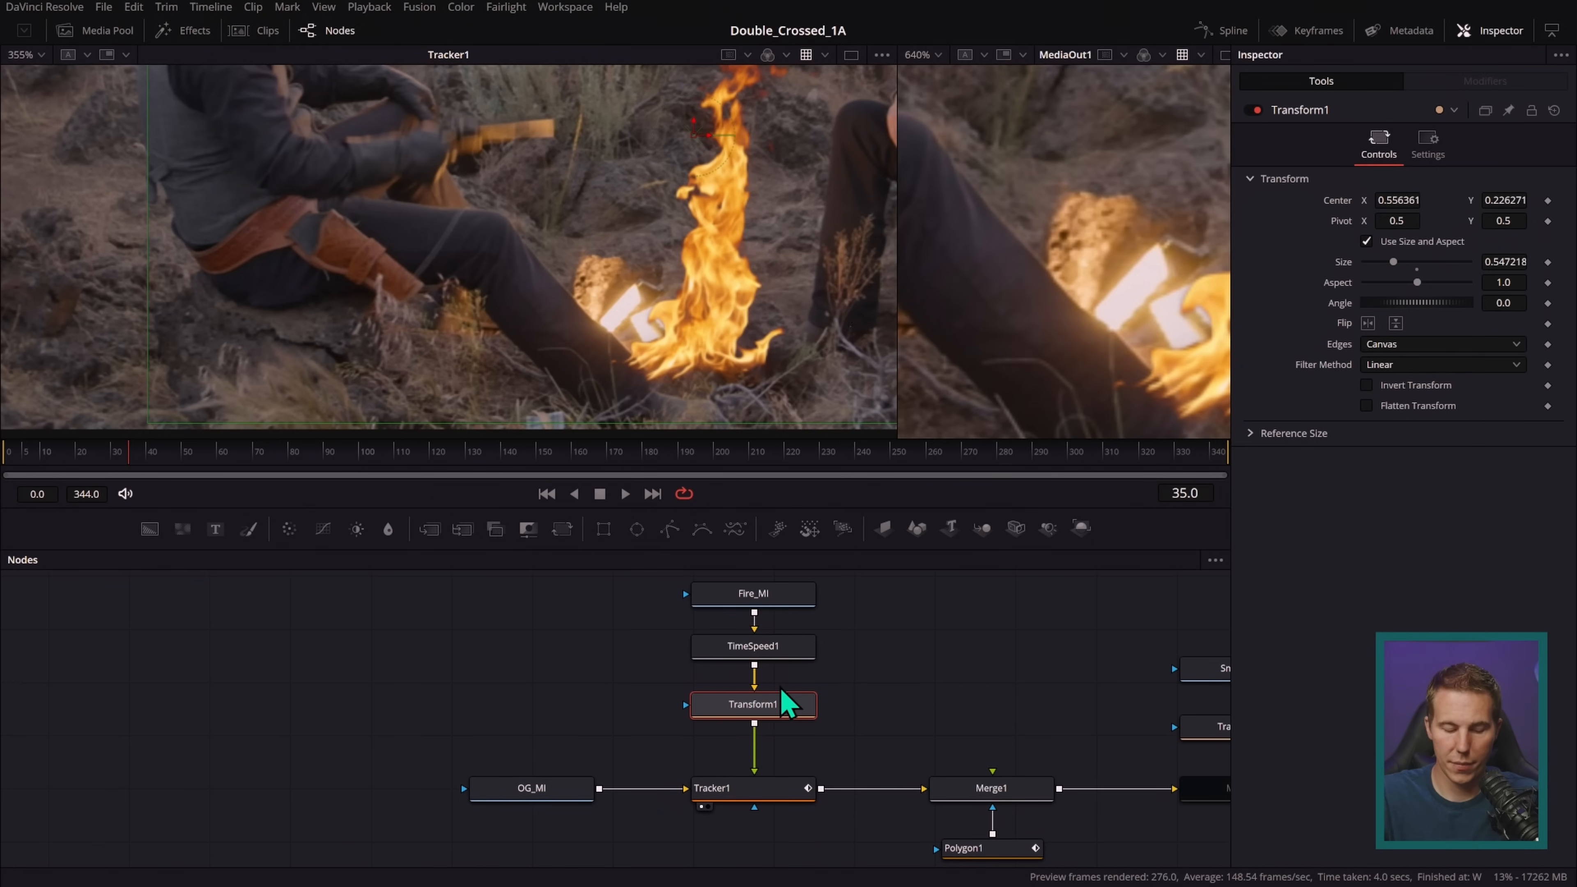
key("ctrl+z")
key("ctrl+shift+z")
left_click_drag(786, 709, 785, 711)
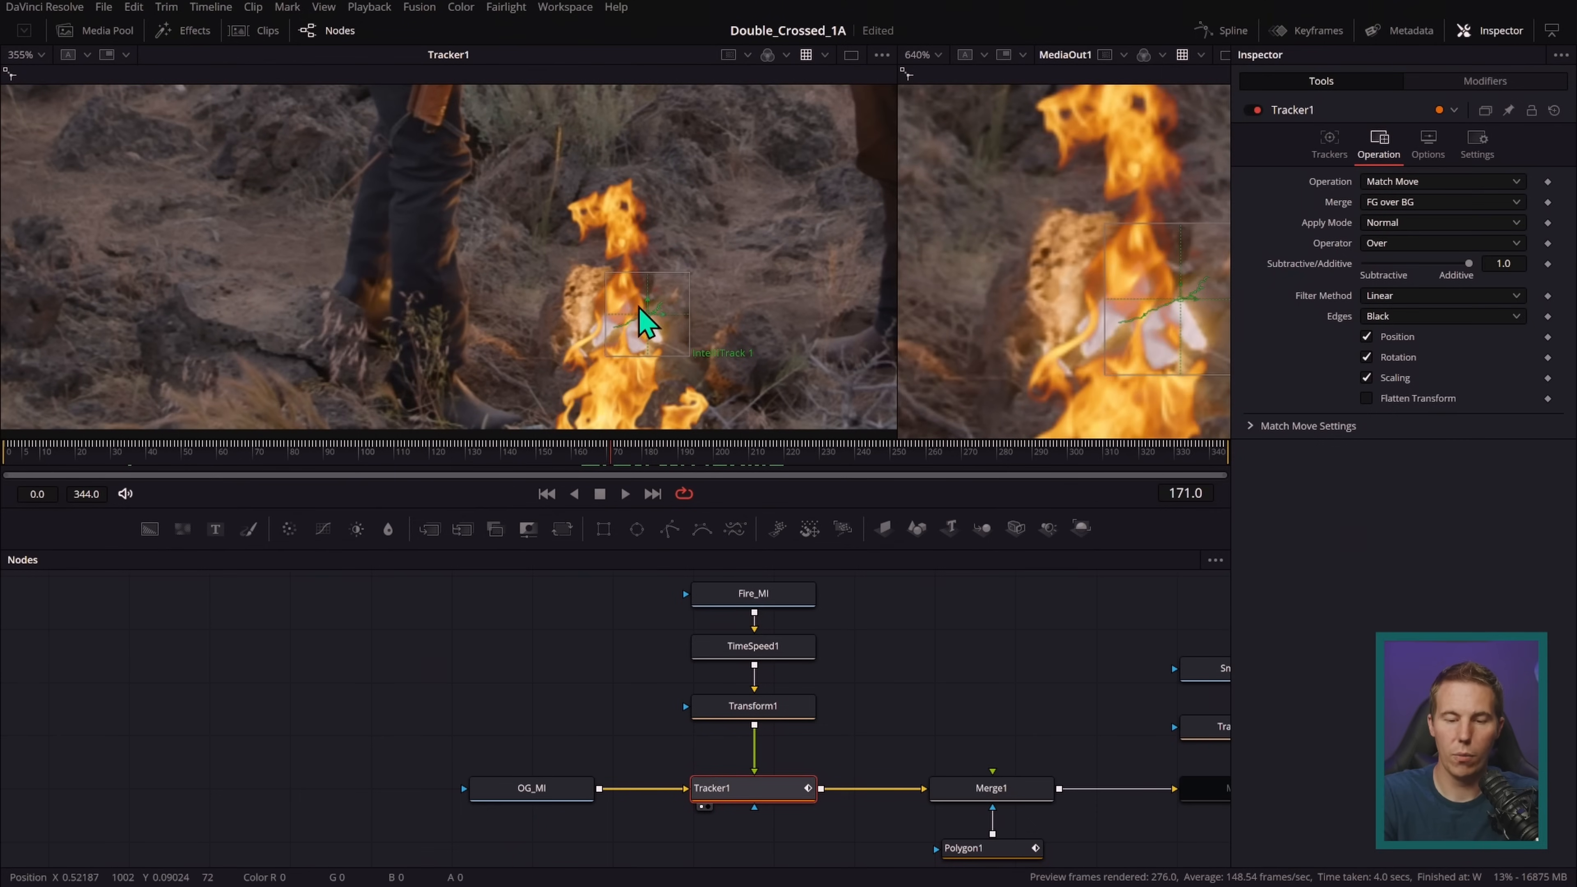
- Try the Linear Dodge apply mode on Tracker1, compare it with Merge1's settings, and scrub the shot
left_click(787, 799)
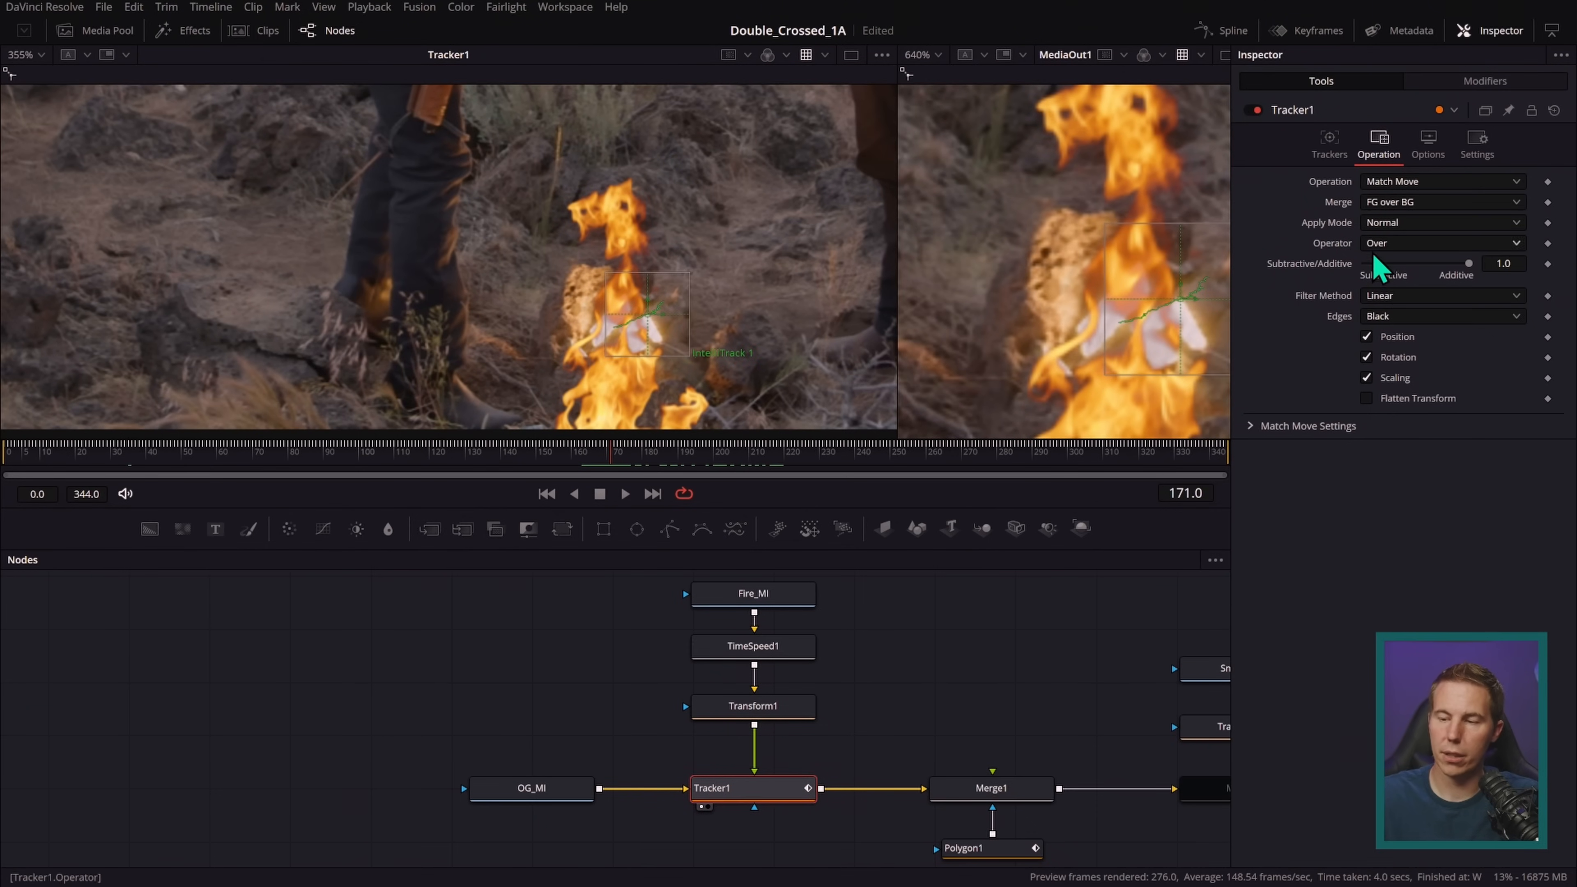
left_click(1407, 224)
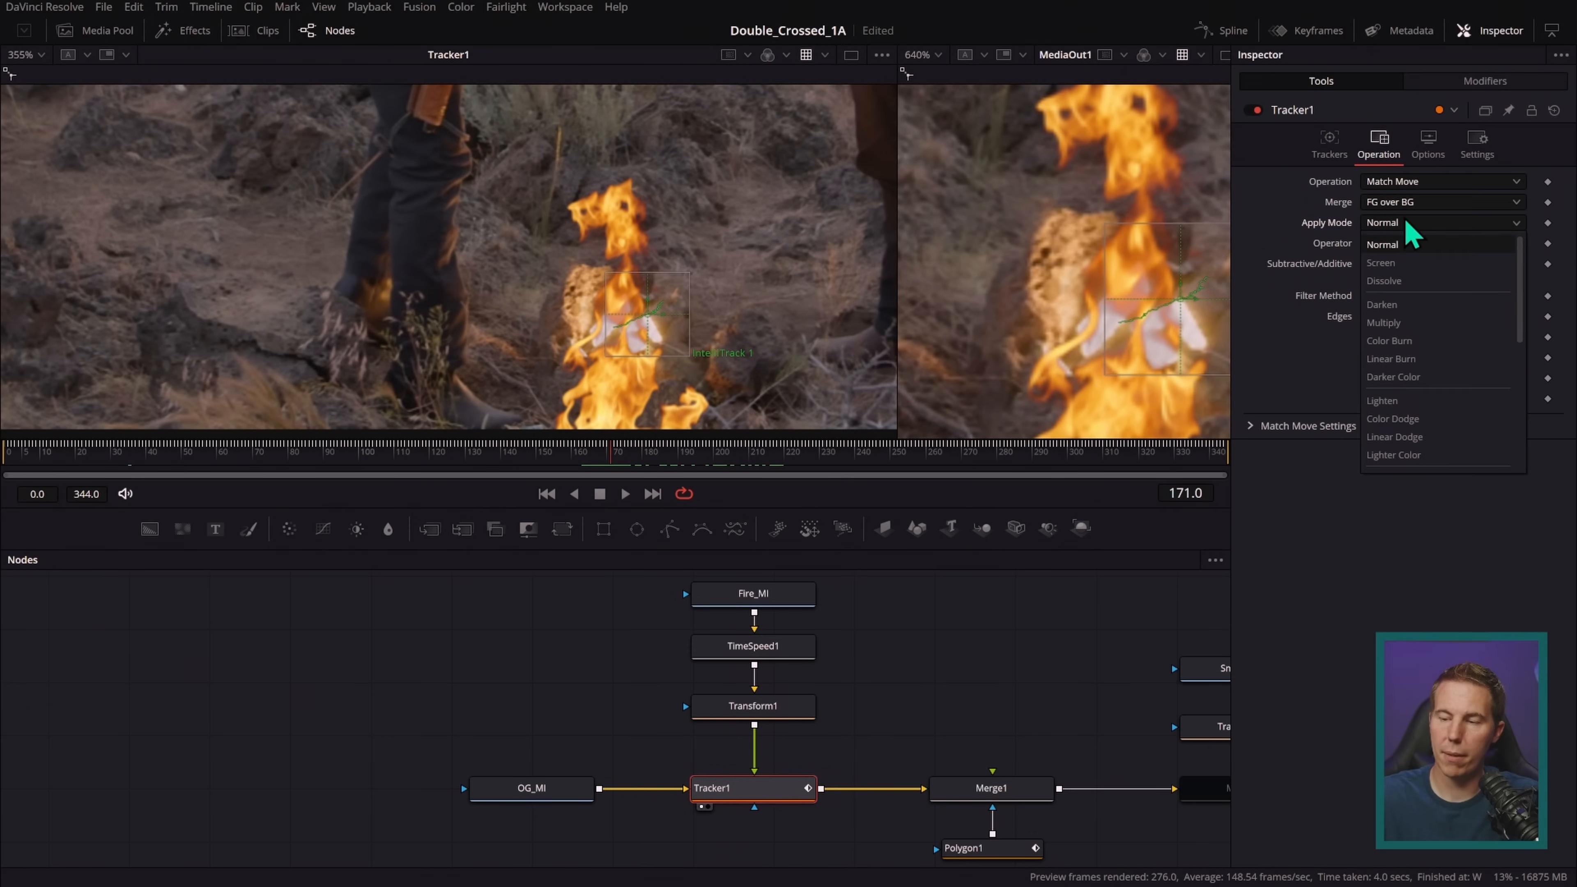
left_click(1427, 438)
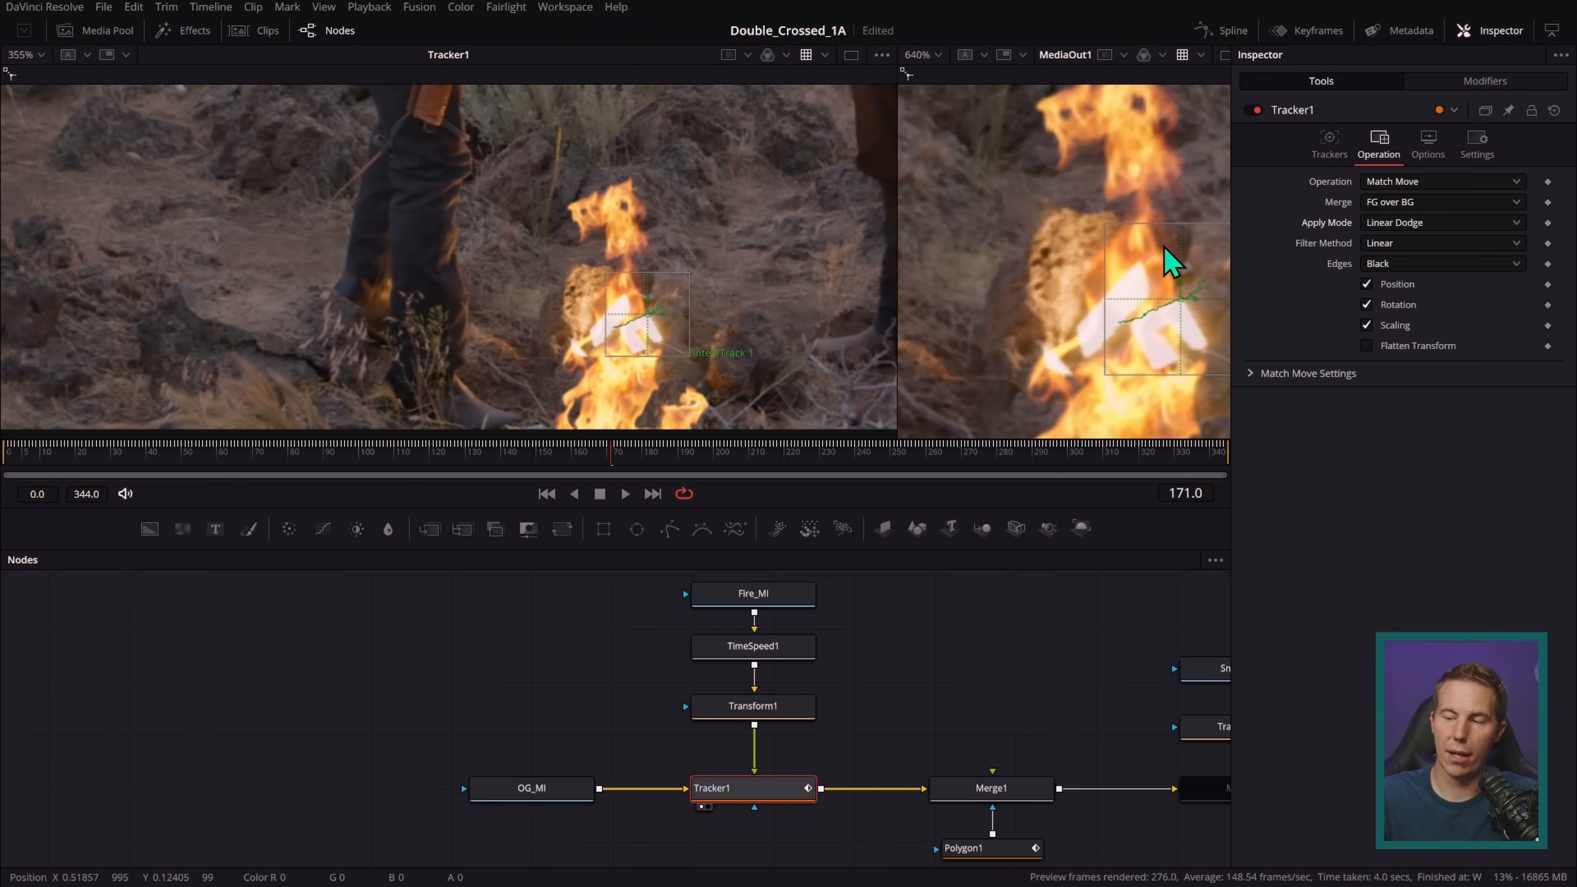
left_click(1018, 795)
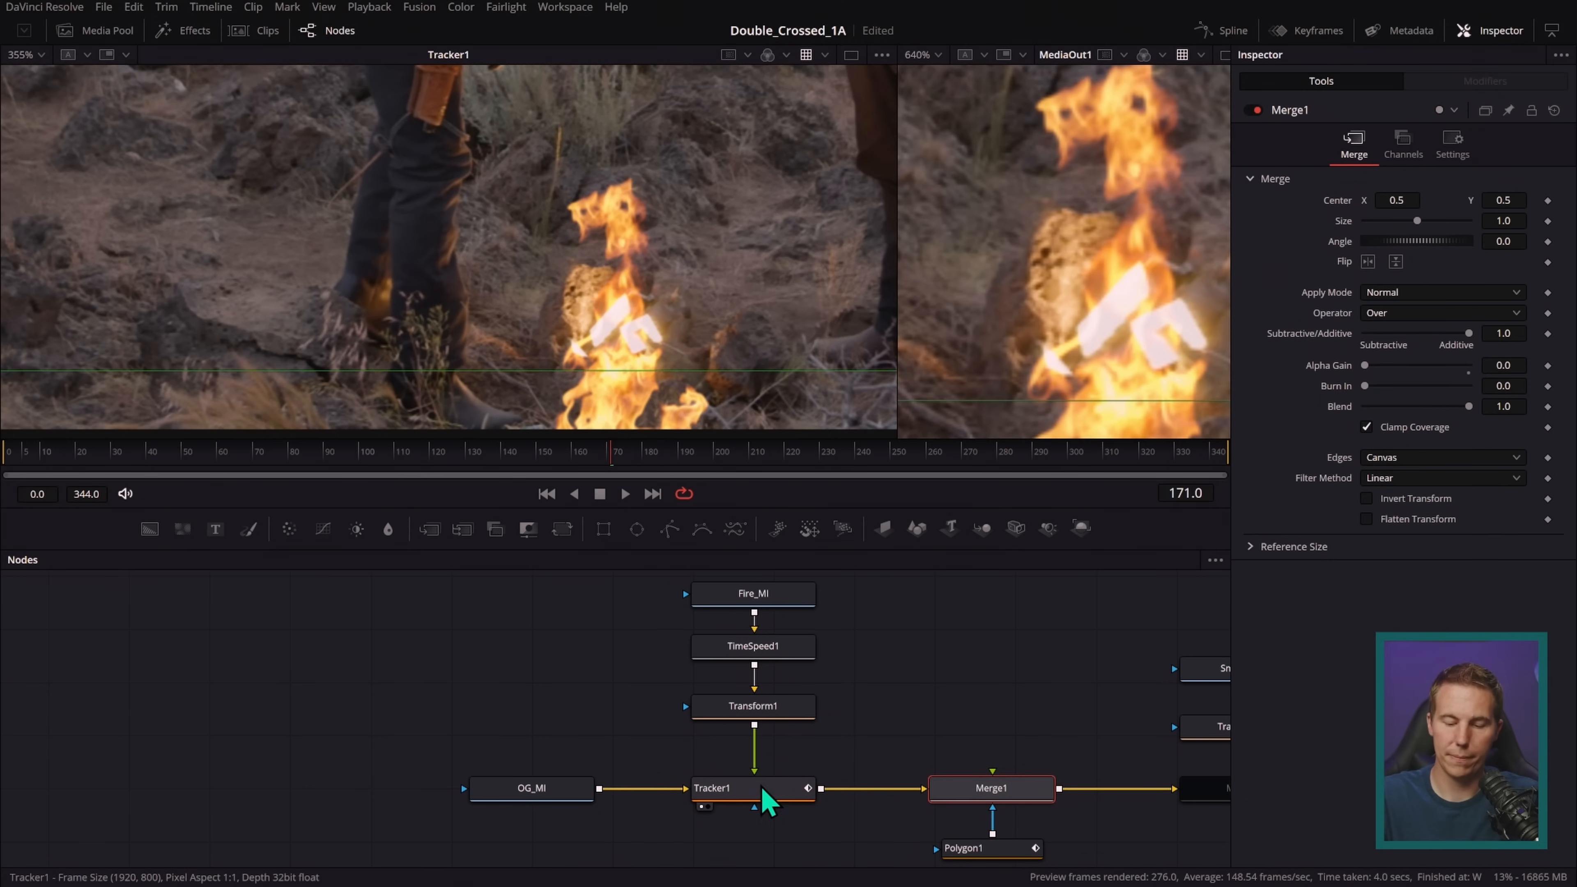
left_click(768, 801)
left_click_drag(646, 463, 741, 473)
- Reconnect Polygon1 from Merge1's effect mask to Tracker1's effect mask and place the node below Tracker1
scroll(851, 649, "up", 2)
left_click_drag(843, 640, 788, 693)
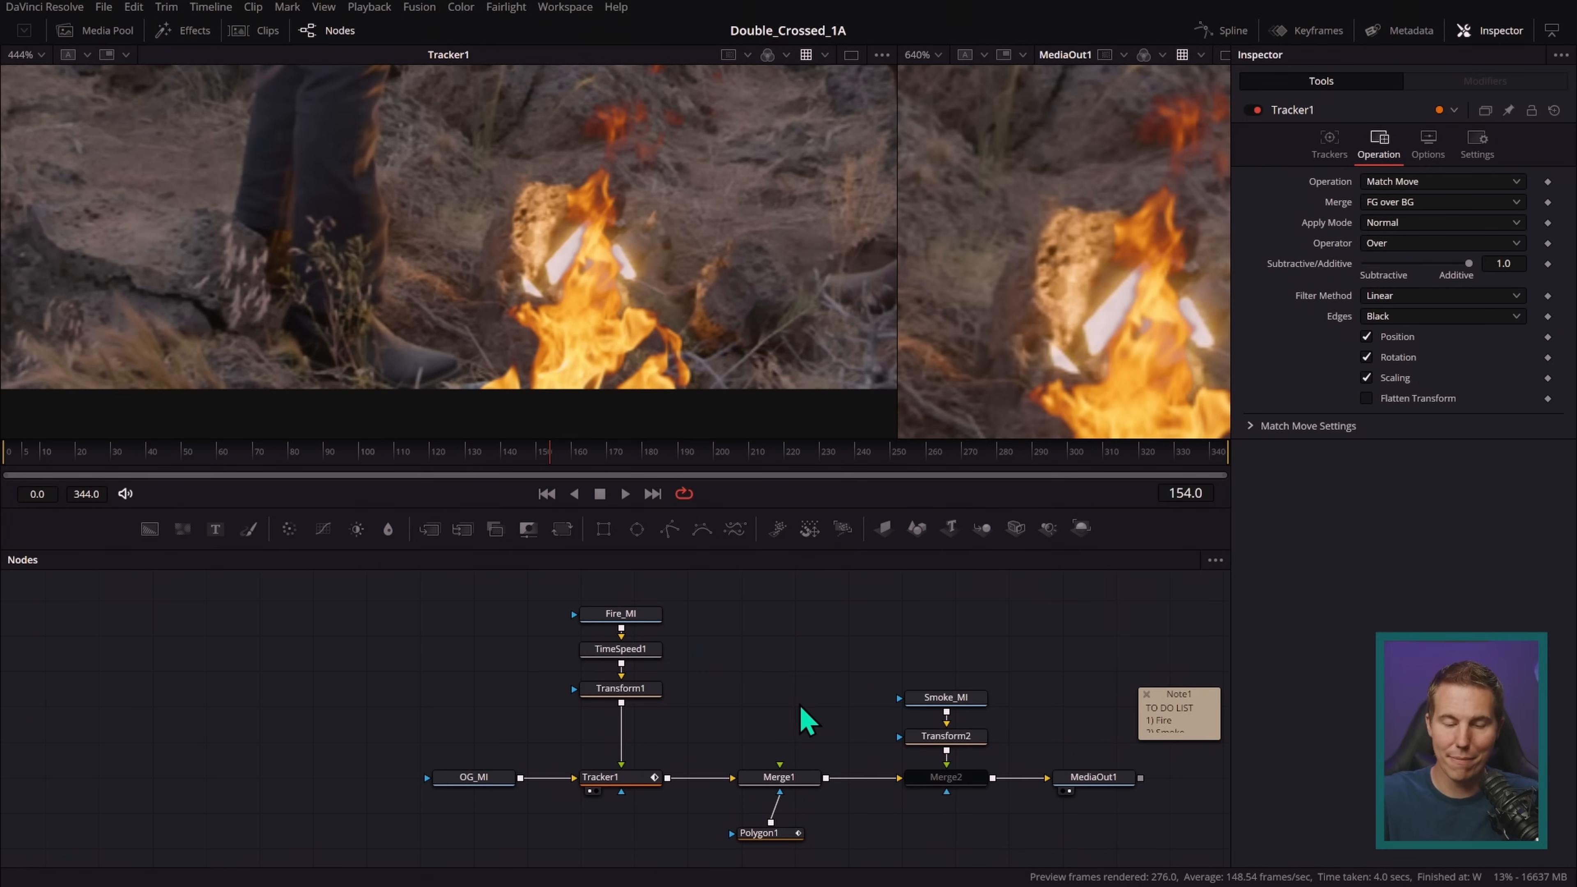
left_click_drag(847, 665, 870, 628)
left_click(801, 792)
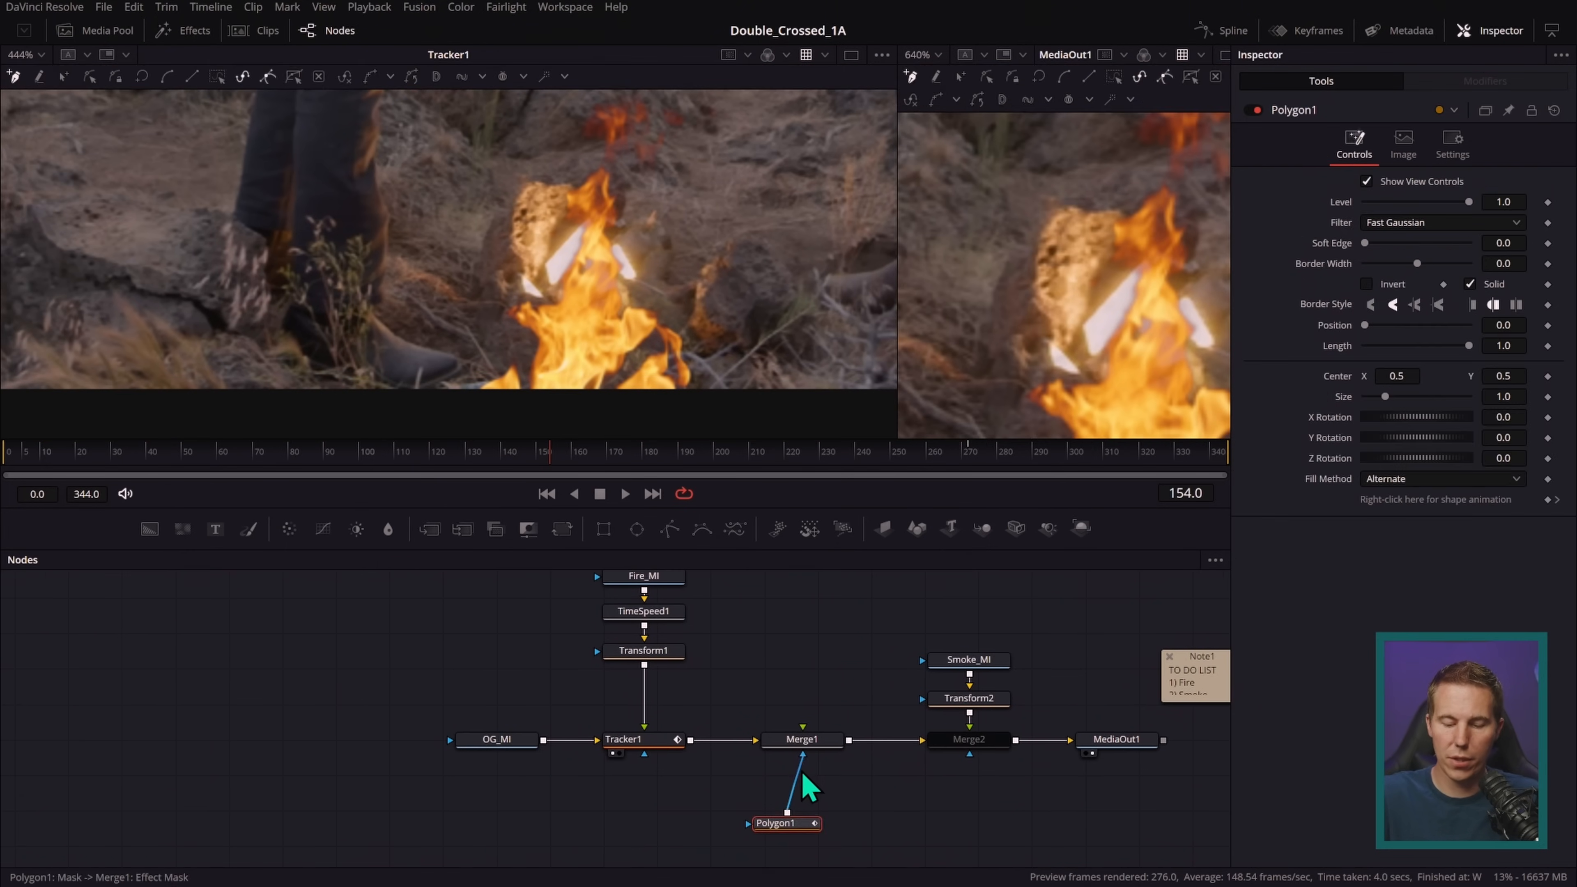
left_click_drag(801, 798, 644, 752)
left_click_drag(653, 829, 664, 827)
- Draw a closed Polygon1 mask around the foreground rocks and front logs at frame 154, and invert it
scroll(560, 266, "up", 3)
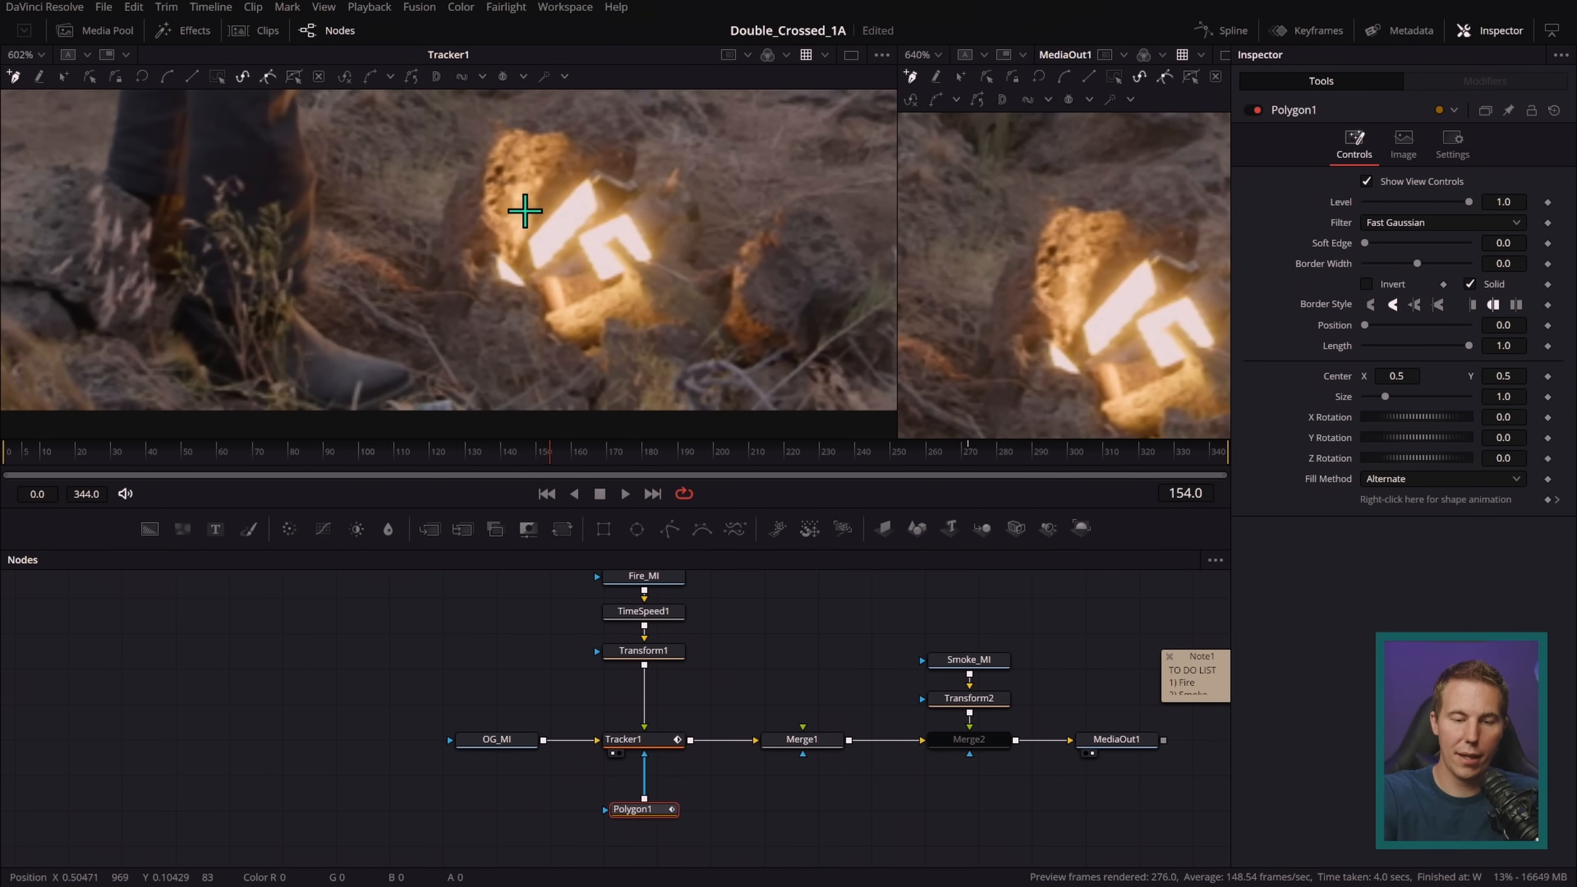
left_click(449, 327)
left_click(483, 278)
left_click(507, 284)
left_click(529, 287)
left_click(540, 290)
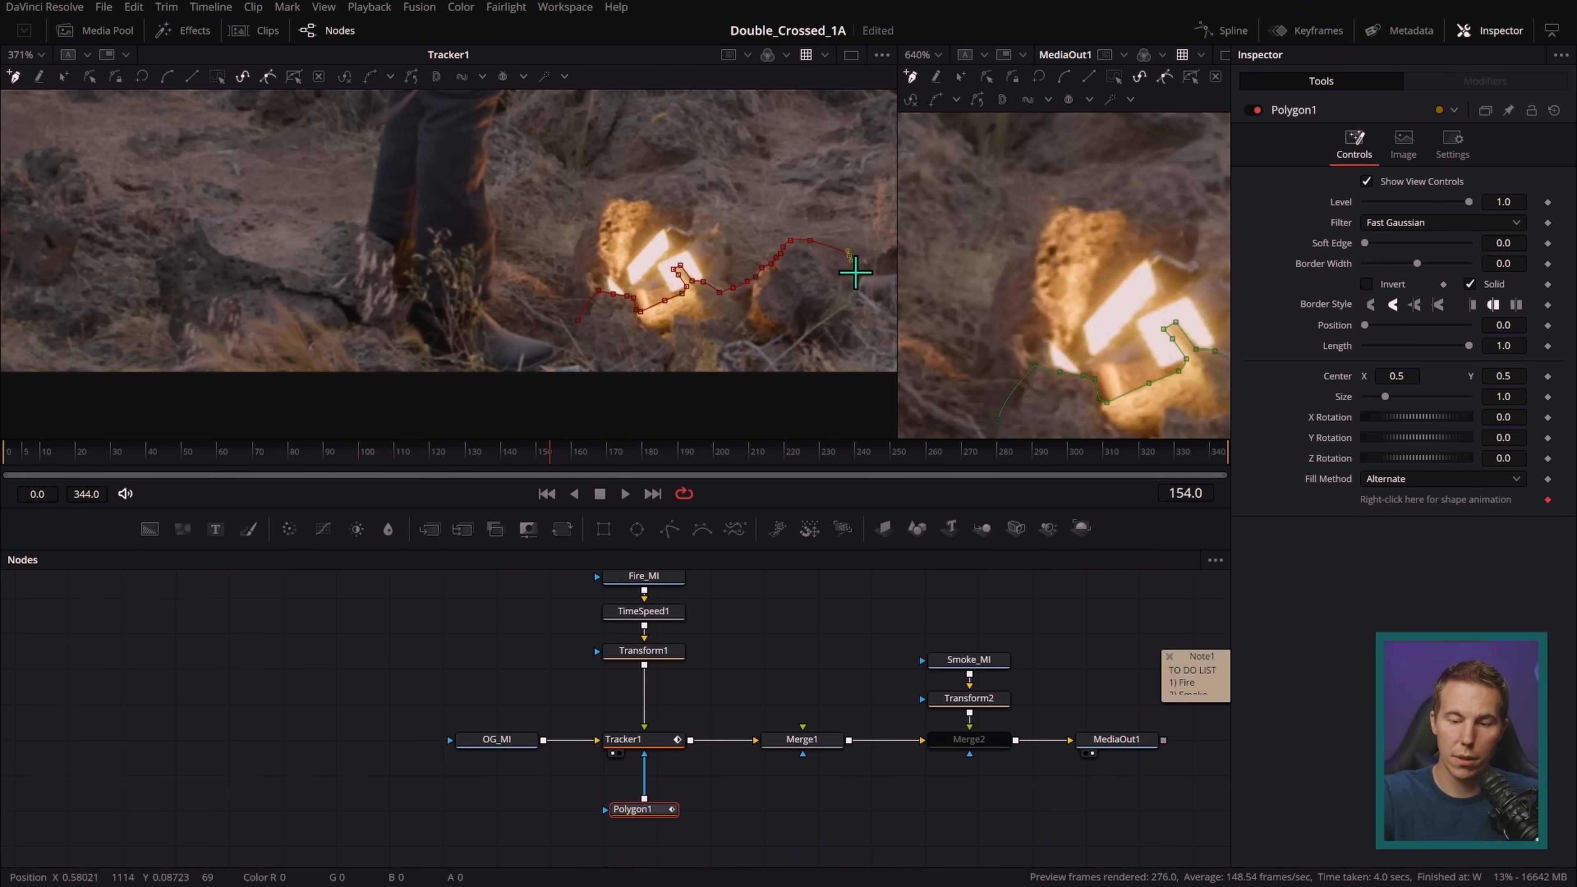
left_click(574, 332)
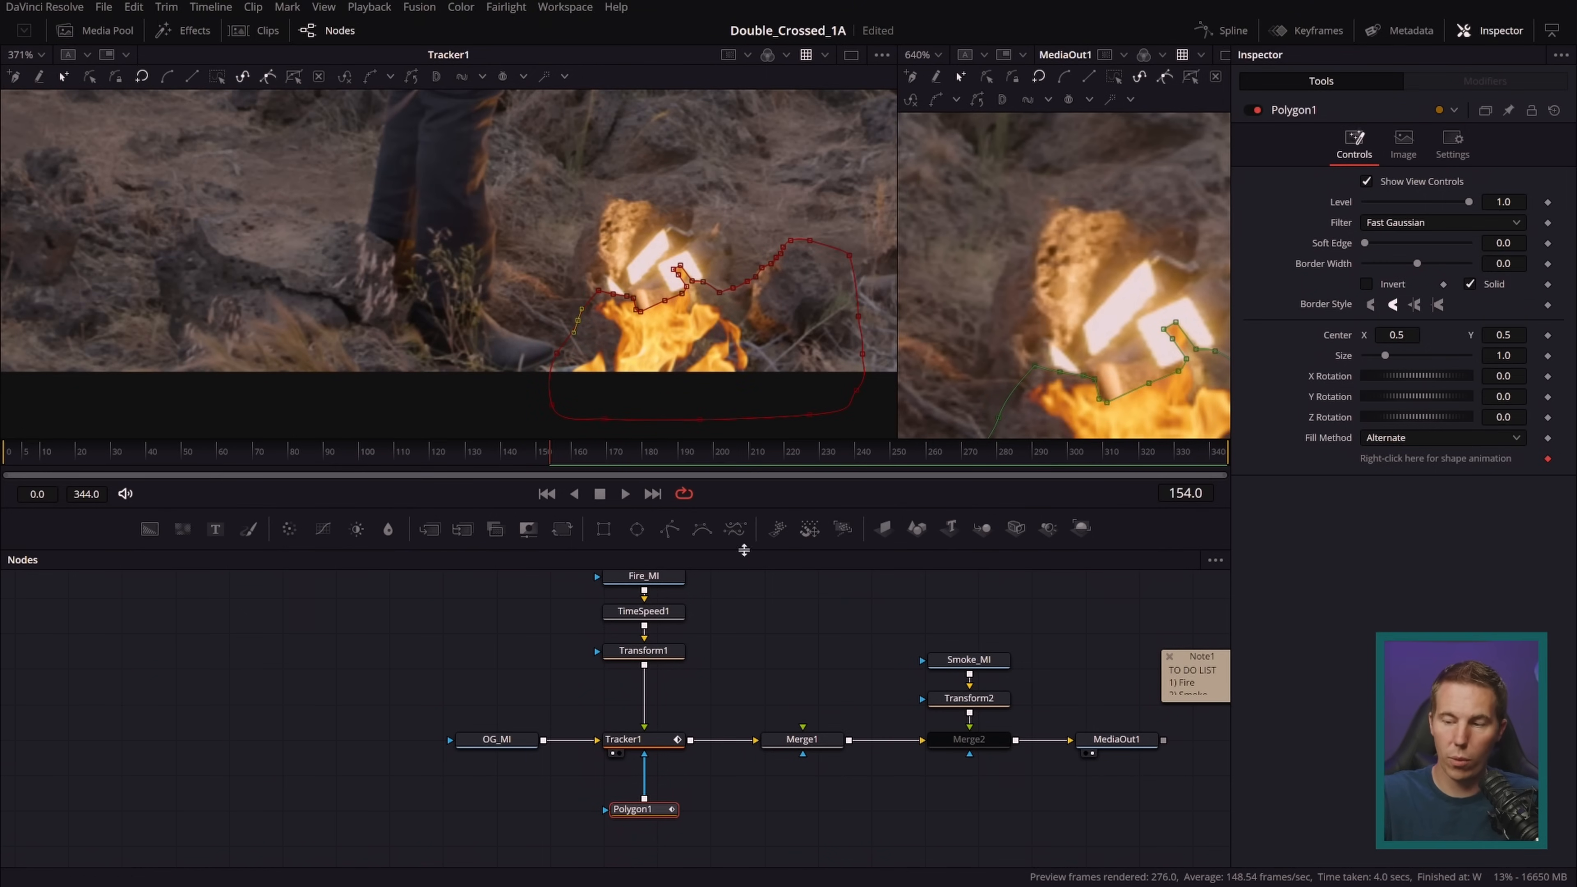
left_click(1367, 283)
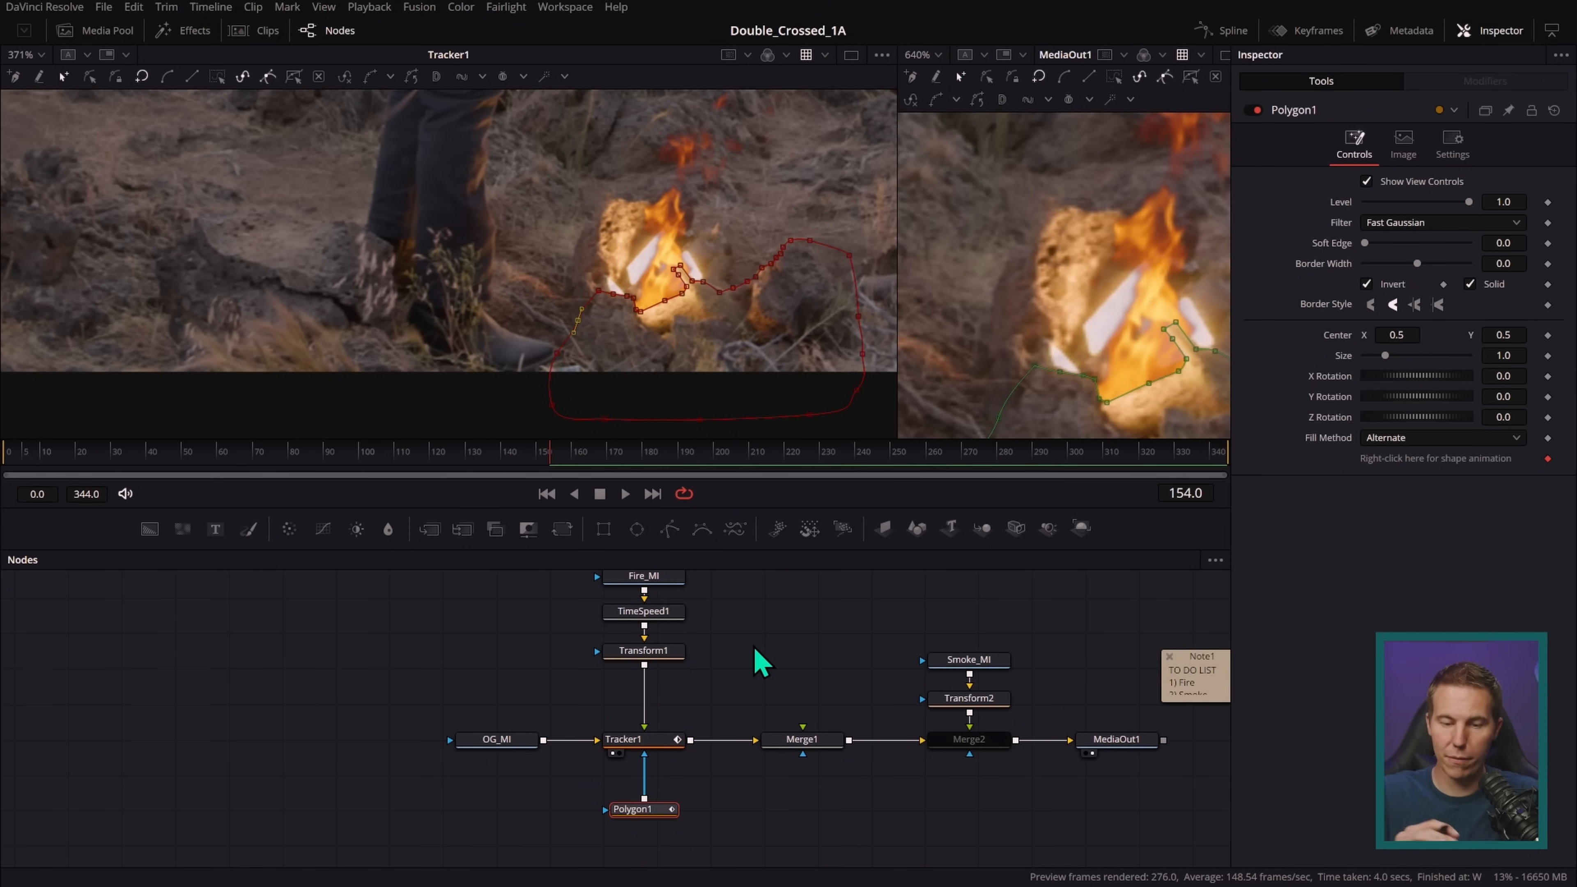
scroll(792, 317, "up", 5)
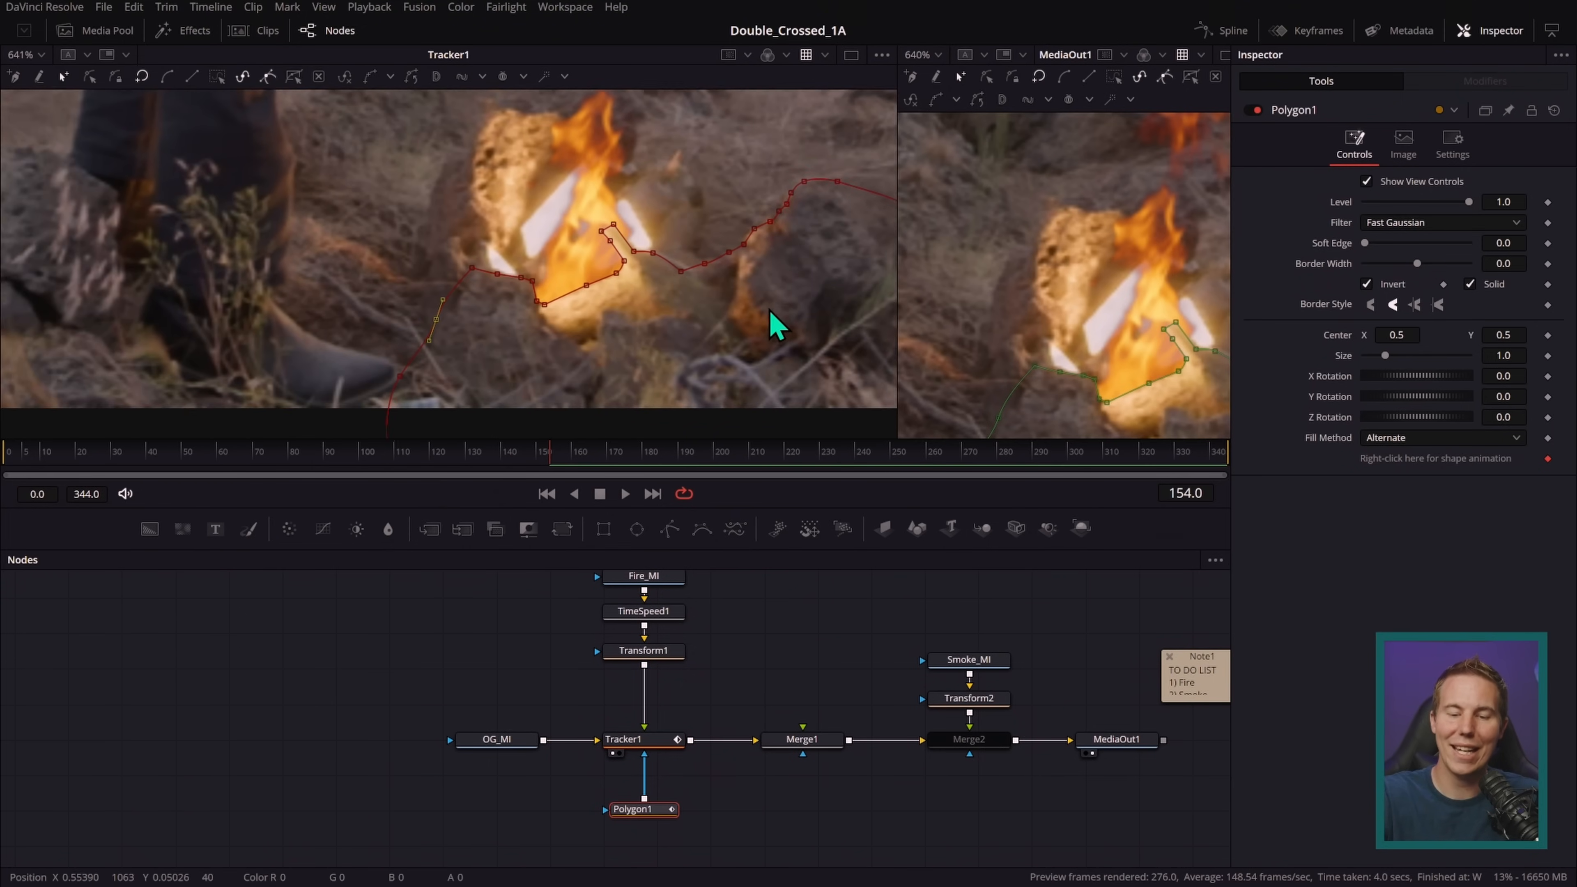
mouse_move(581, 467)
left_mouse_down()
mouse_move(768, 482)
mouse_move(376, 472)
mouse_move(846, 486)
mouse_move(431, 507)
mouse_move(609, 500)
mouse_move(553, 479)
left_mouse_up()
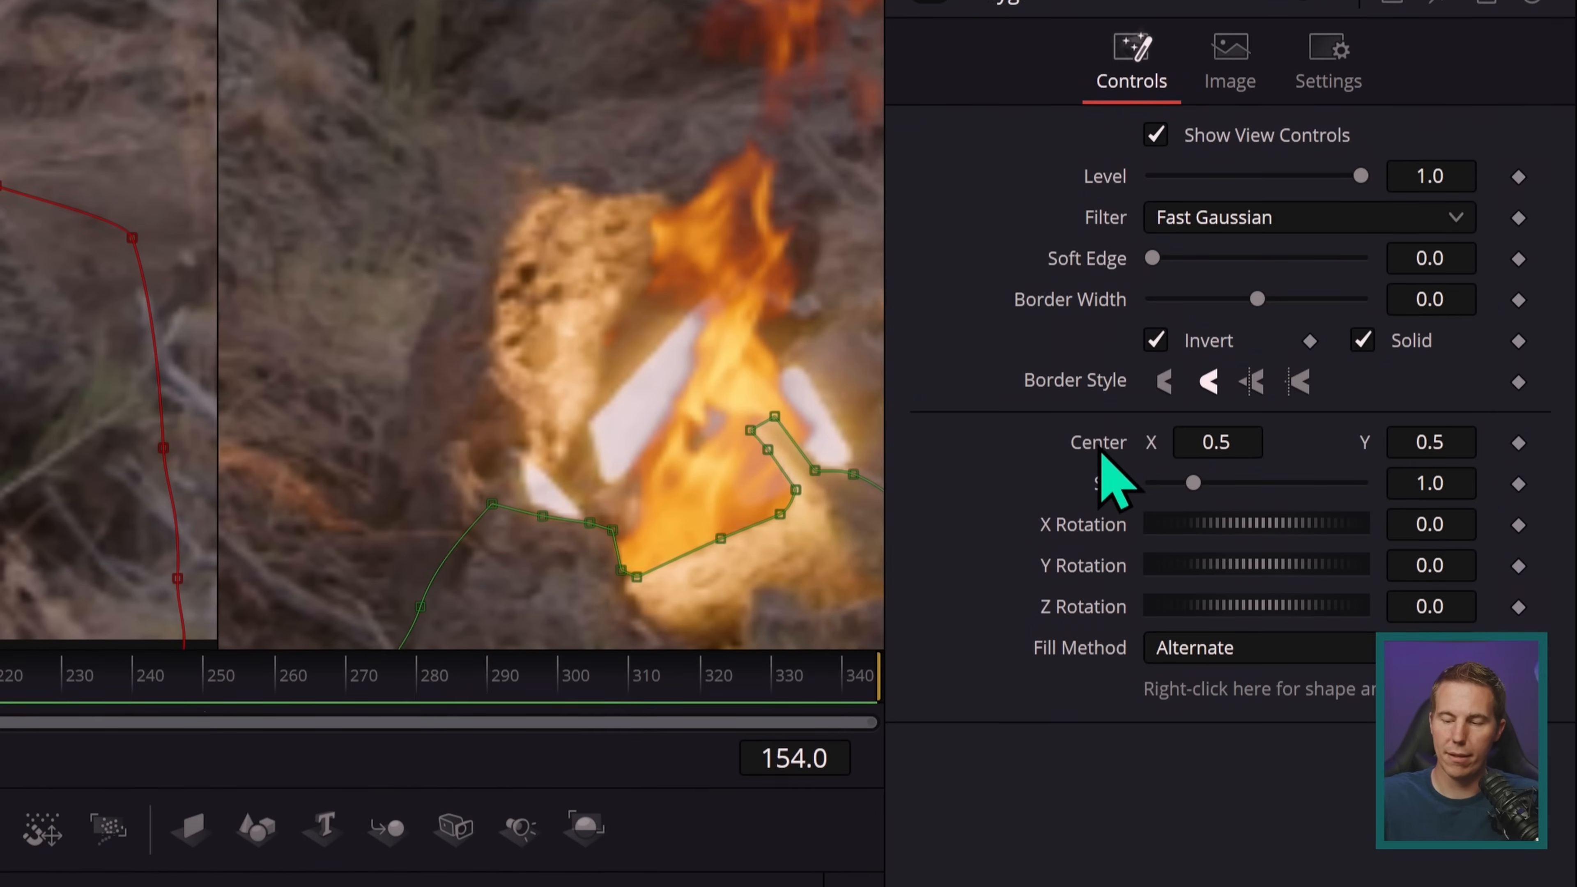
- Connect Polygon1's Center to the Position of Tracker1's IntelliTrack1 path
right_click(1099, 454)
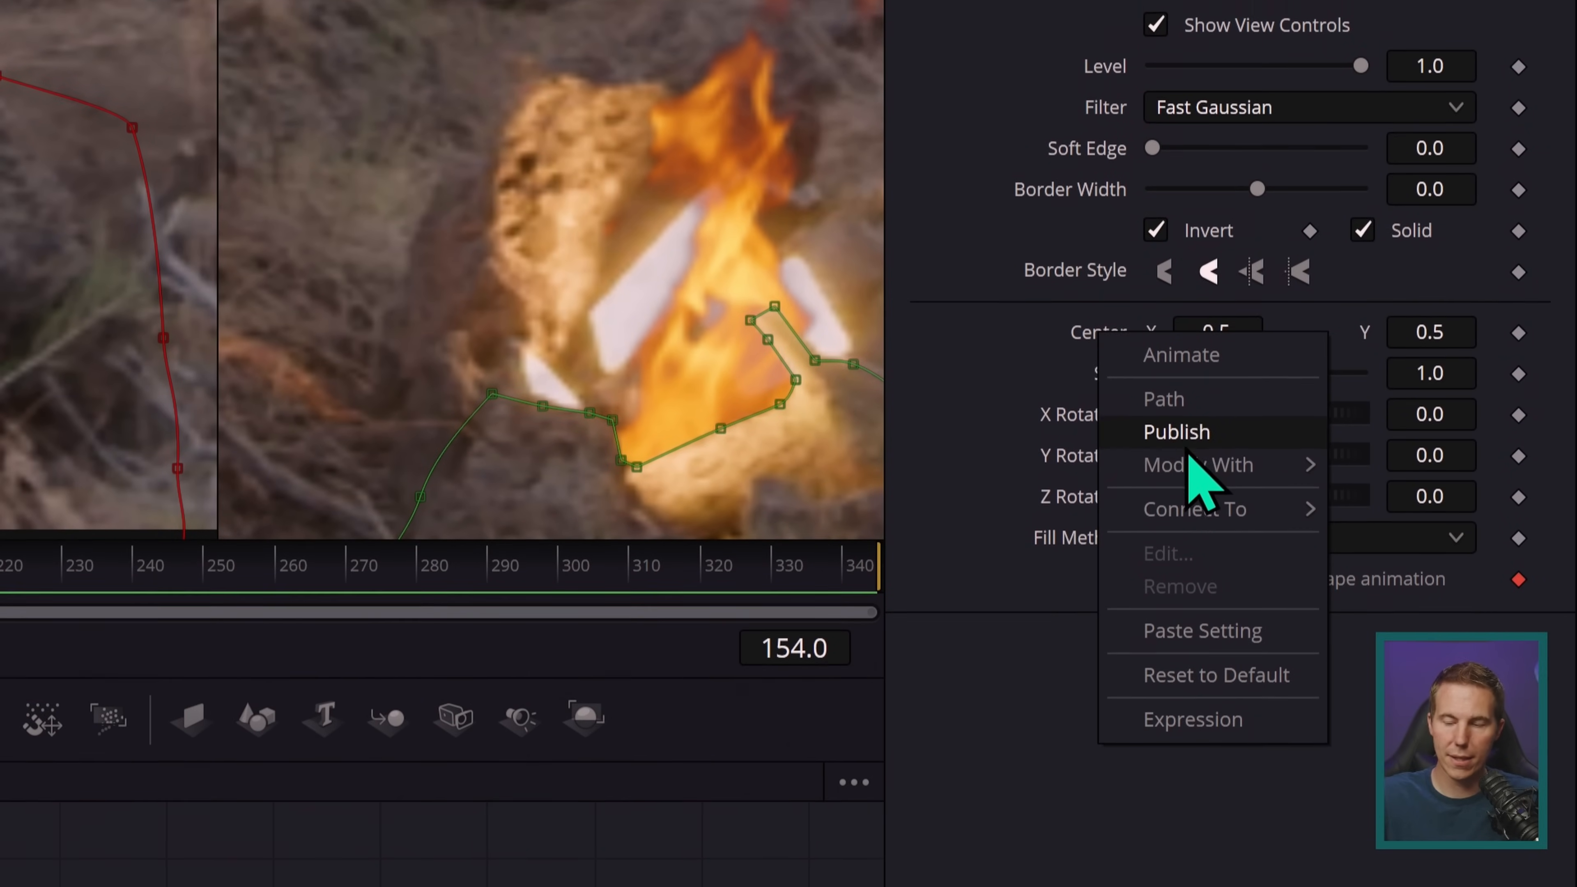
mouse_move(1189, 523)
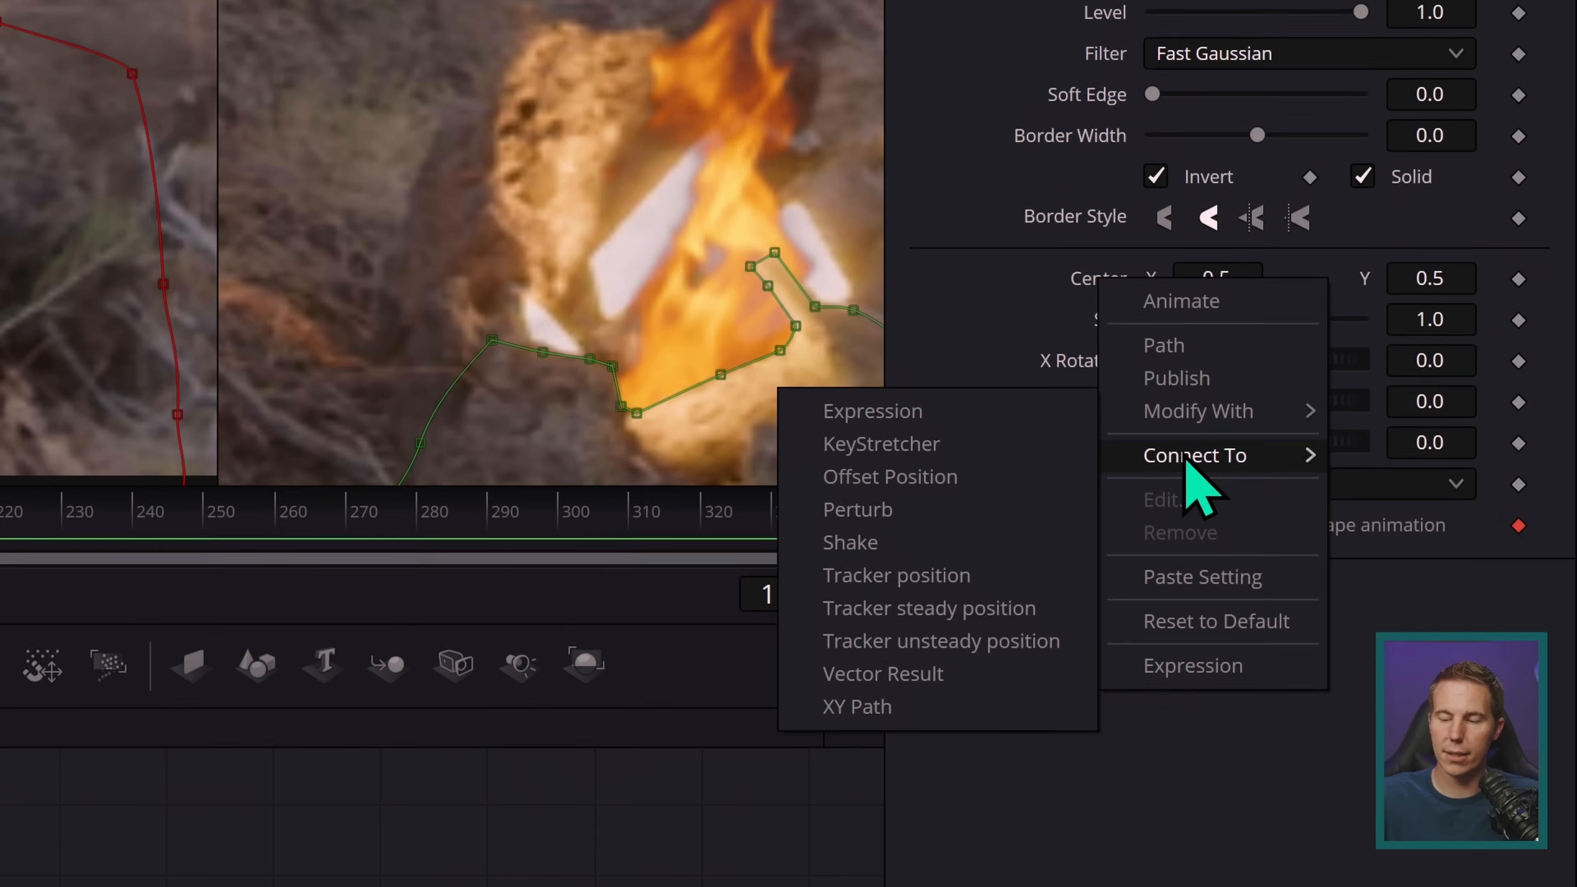
mouse_move(1191, 480)
mouse_move(1018, 458)
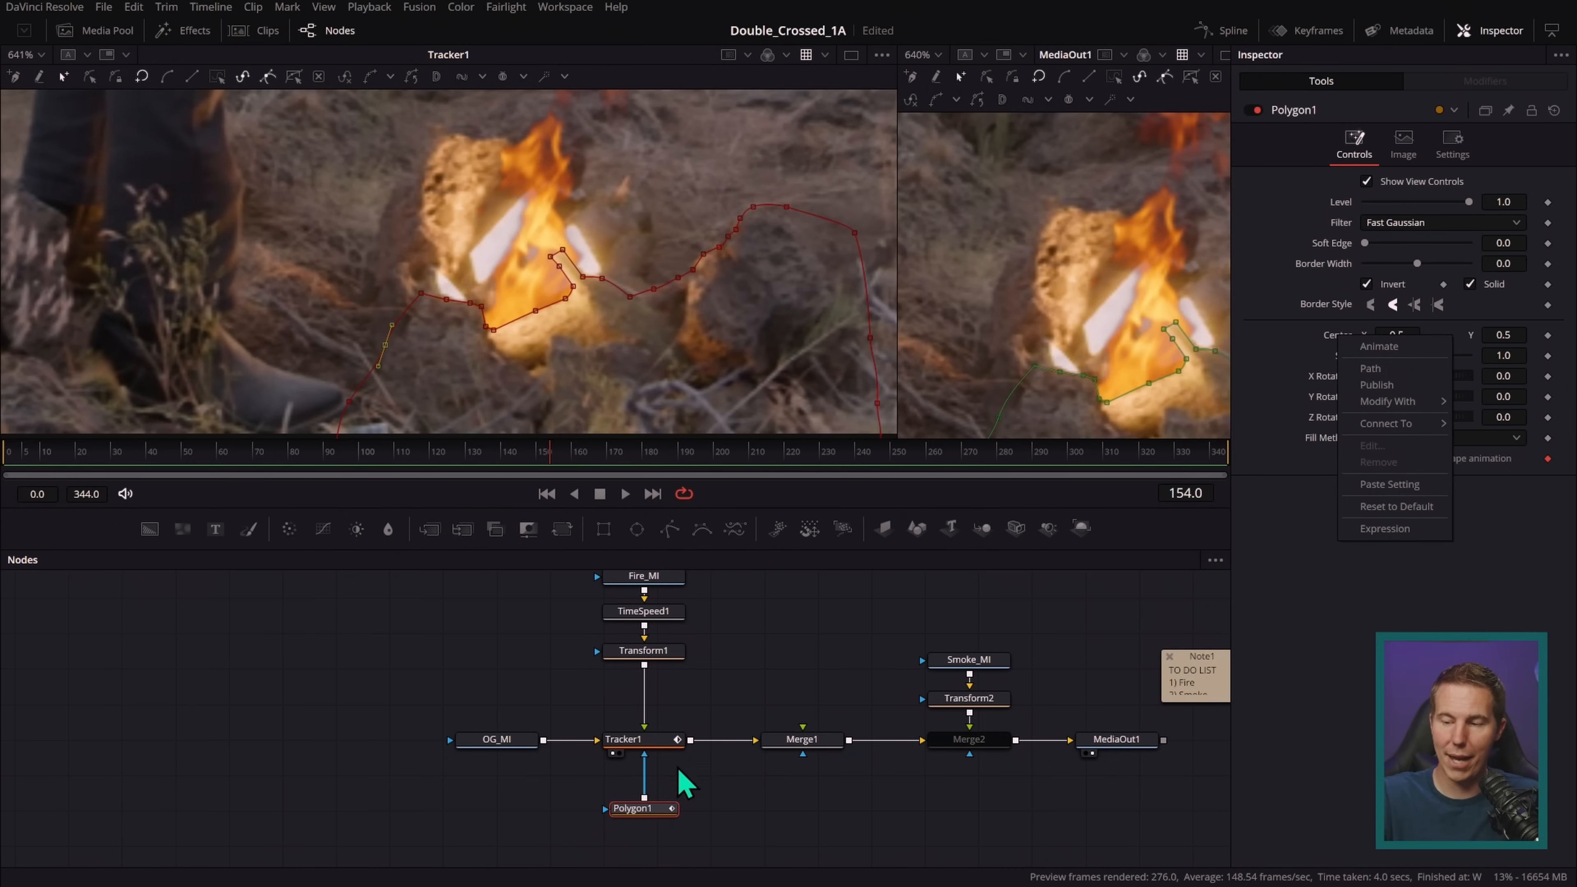
mouse_move(1357, 428)
mouse_move(1304, 431)
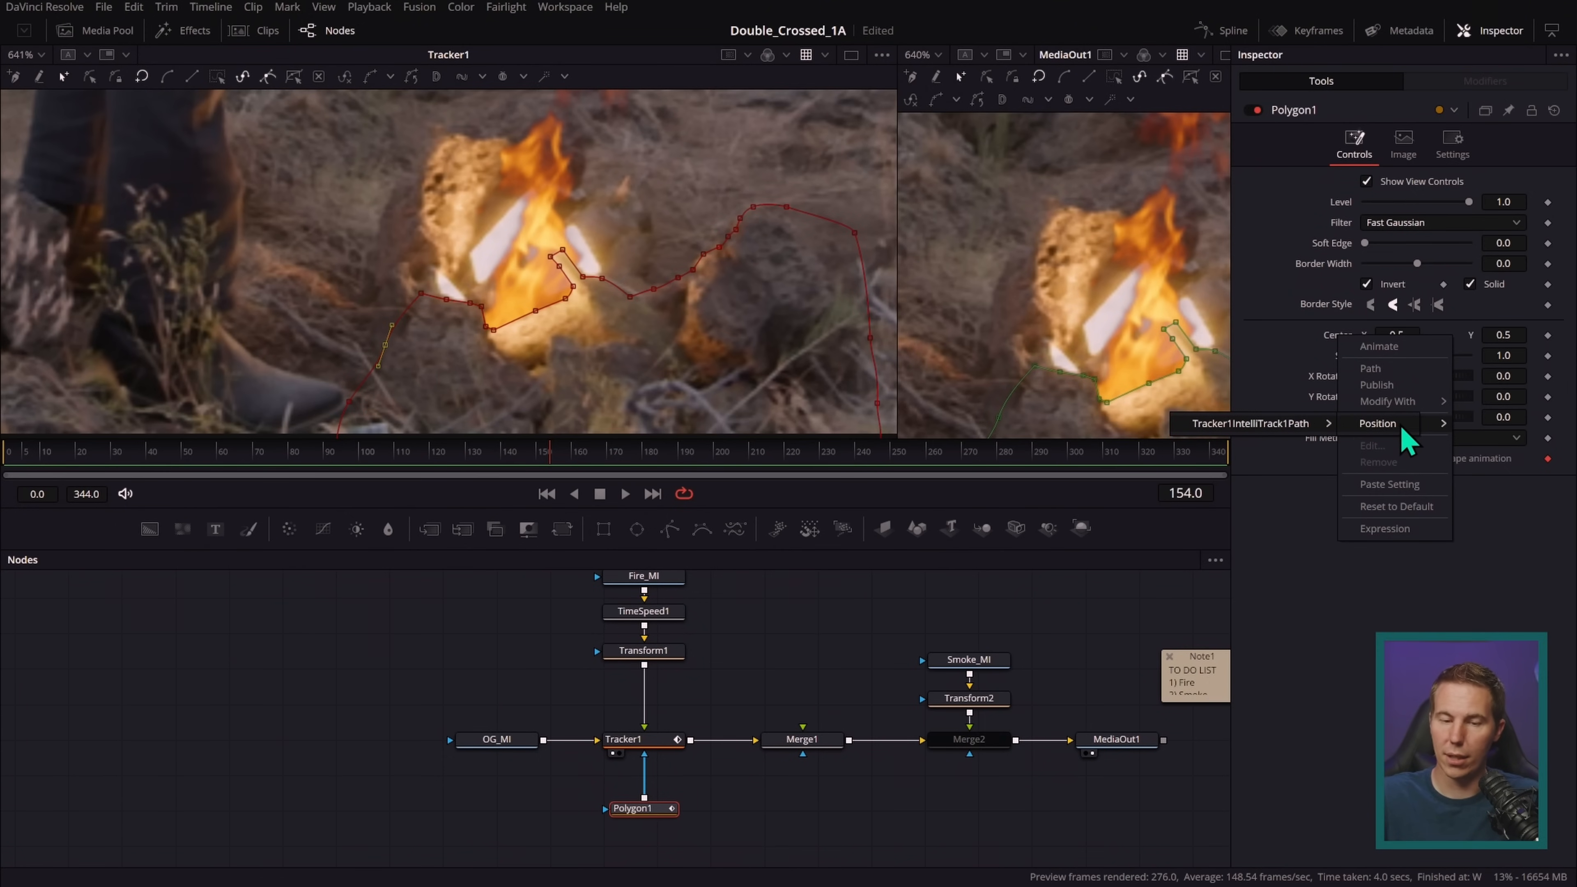
left_click(1385, 424)
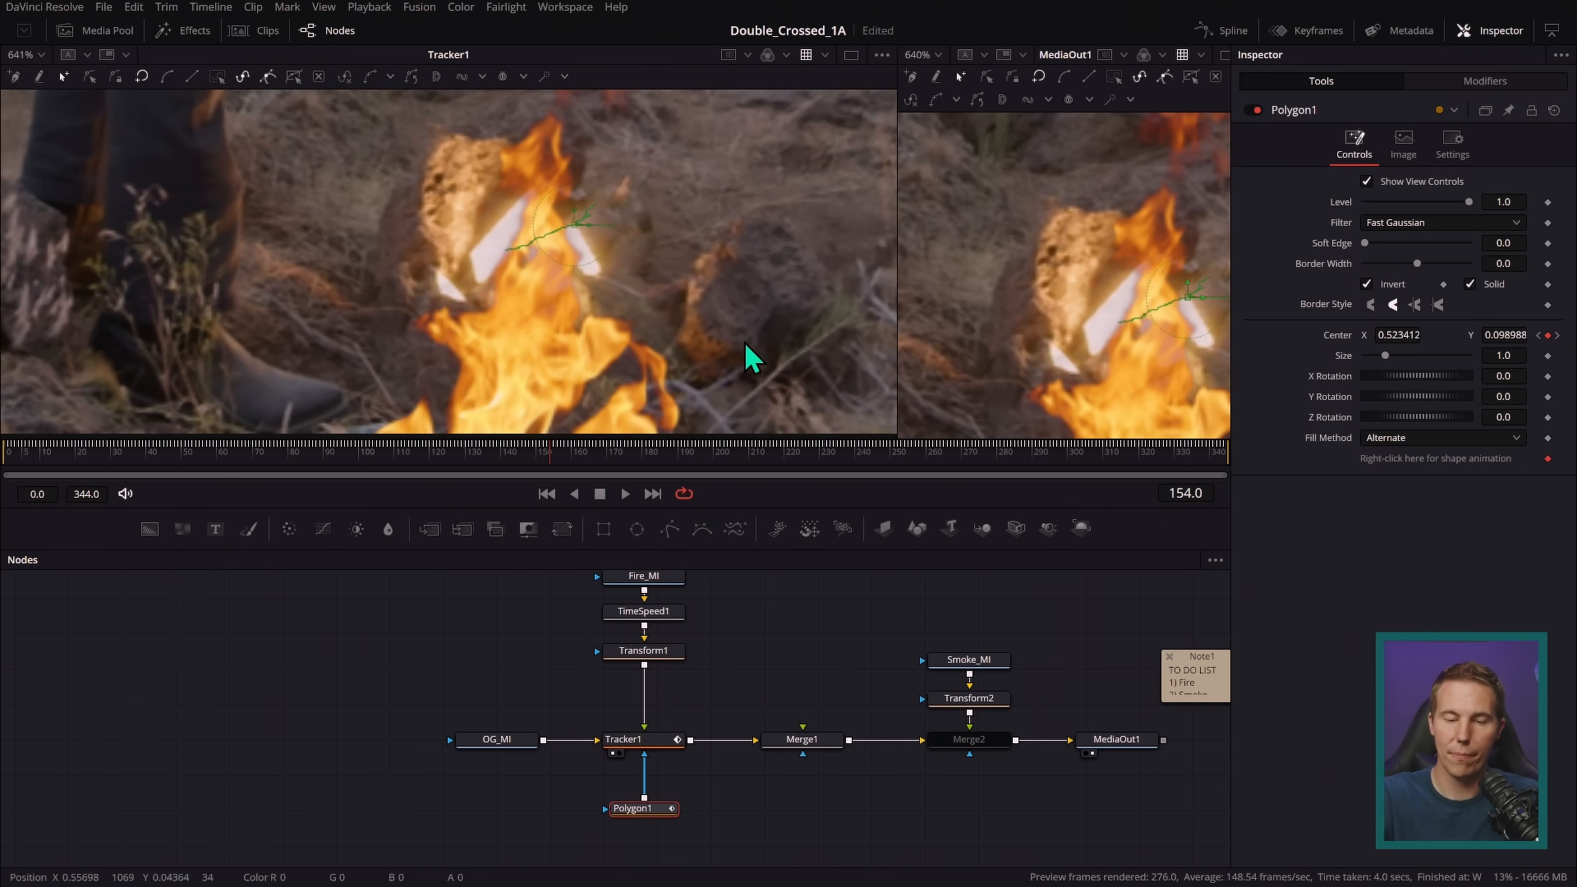
- Select all points of the displaced Polygon1 mask and move the shape back over the foreground rocks and front logs at frame 154
scroll(764, 327, "down", 10)
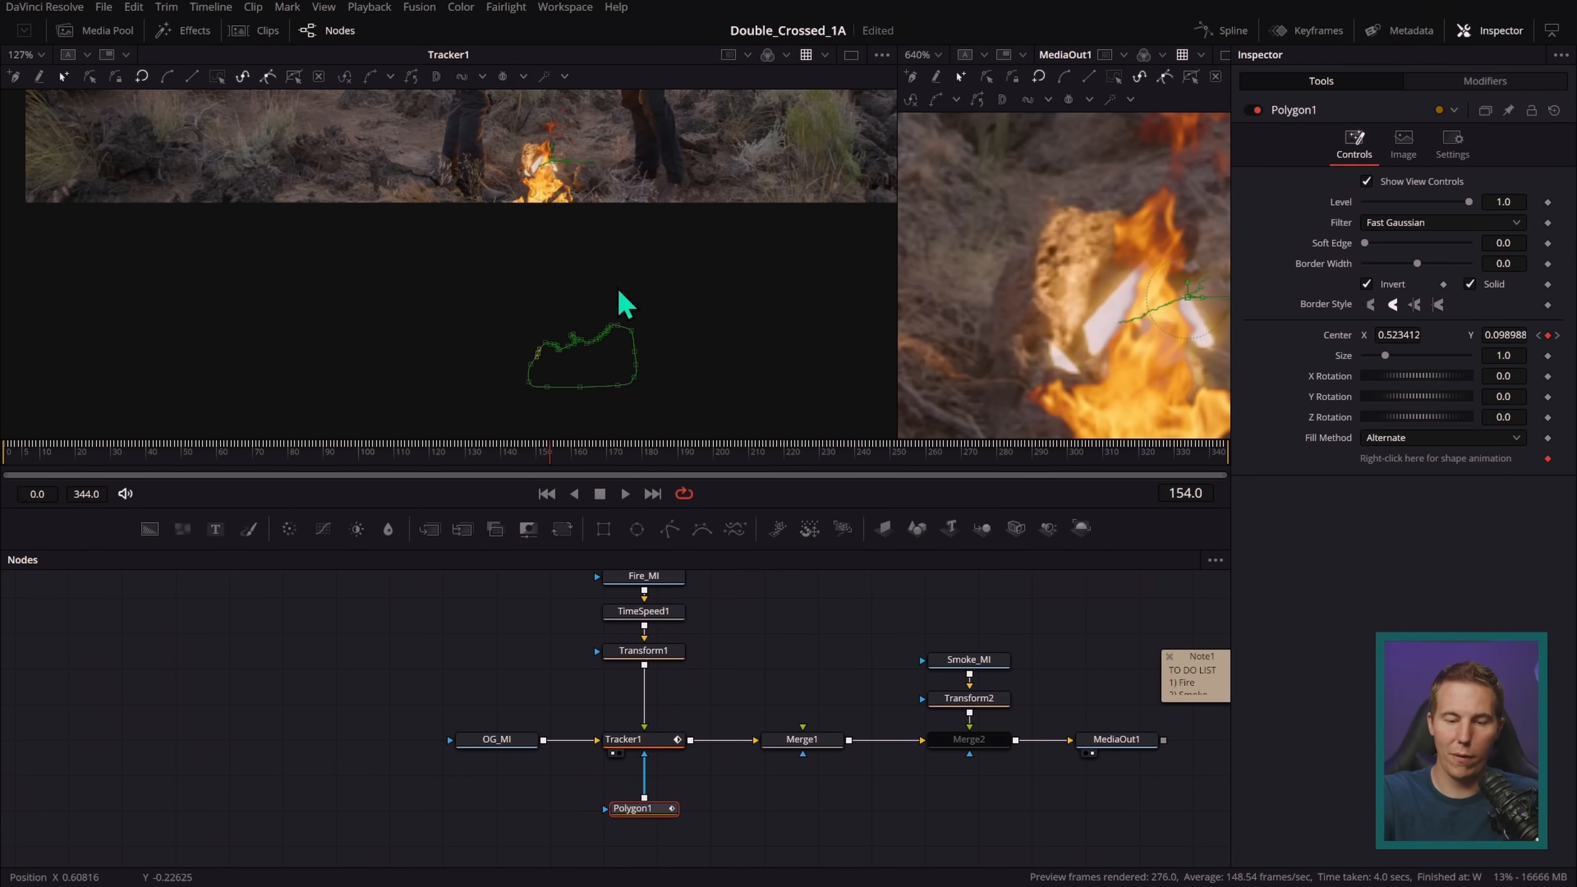
left_click_drag(686, 266, 453, 472)
left_click_drag(641, 356, 591, 212)
scroll(591, 271, "up", 8)
left_click_drag(722, 236, 772, 429)
scroll(792, 355, "up", 2)
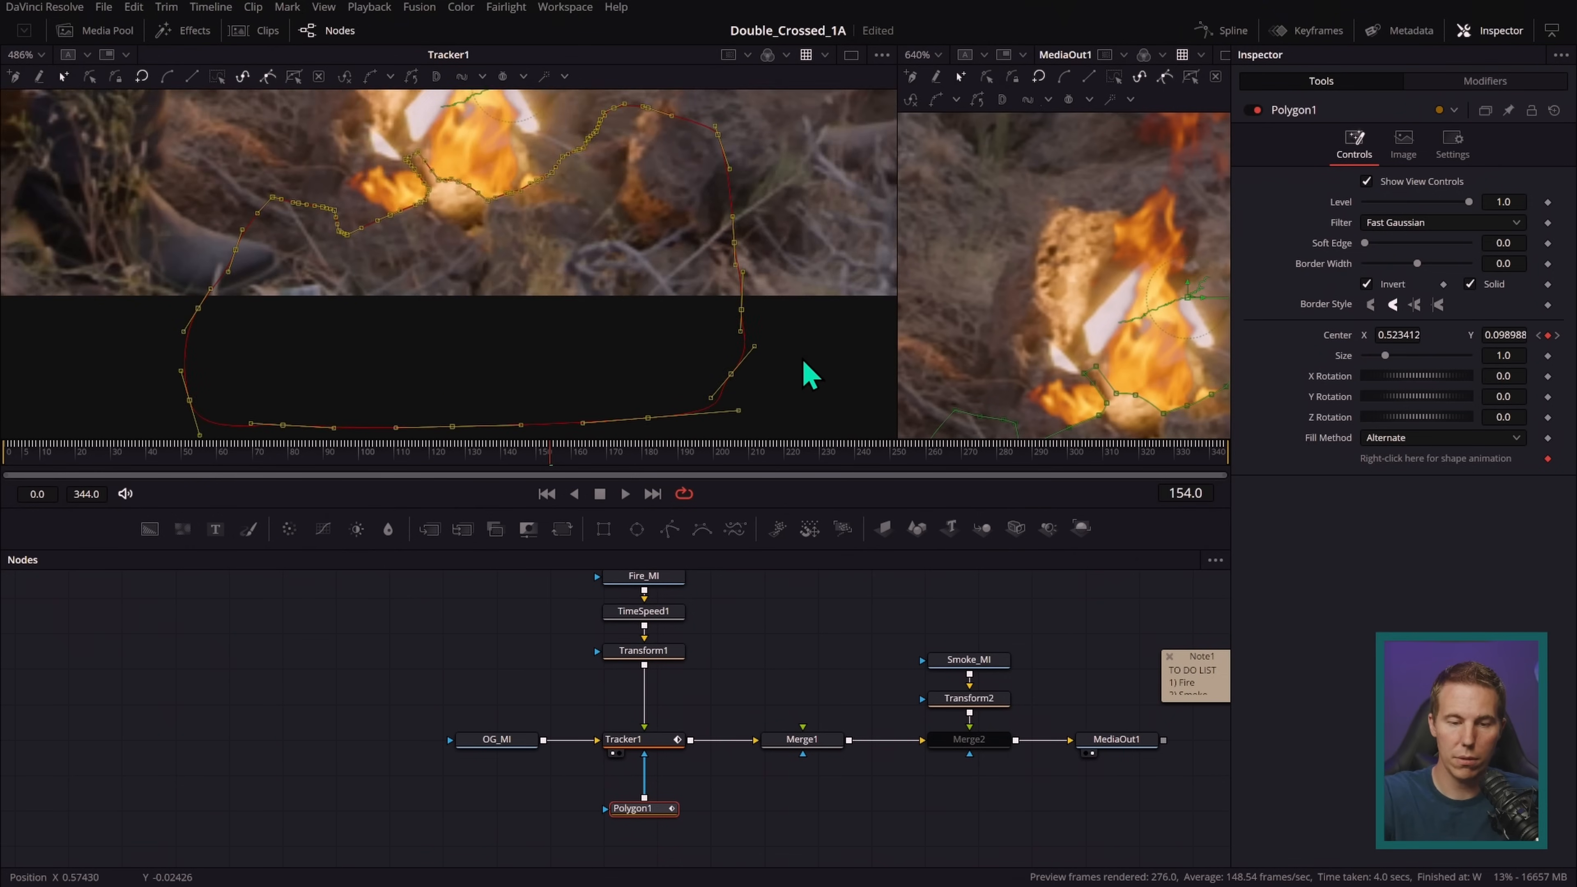
left_click_drag(702, 266, 814, 379)
left_click_drag(586, 323, 674, 269)
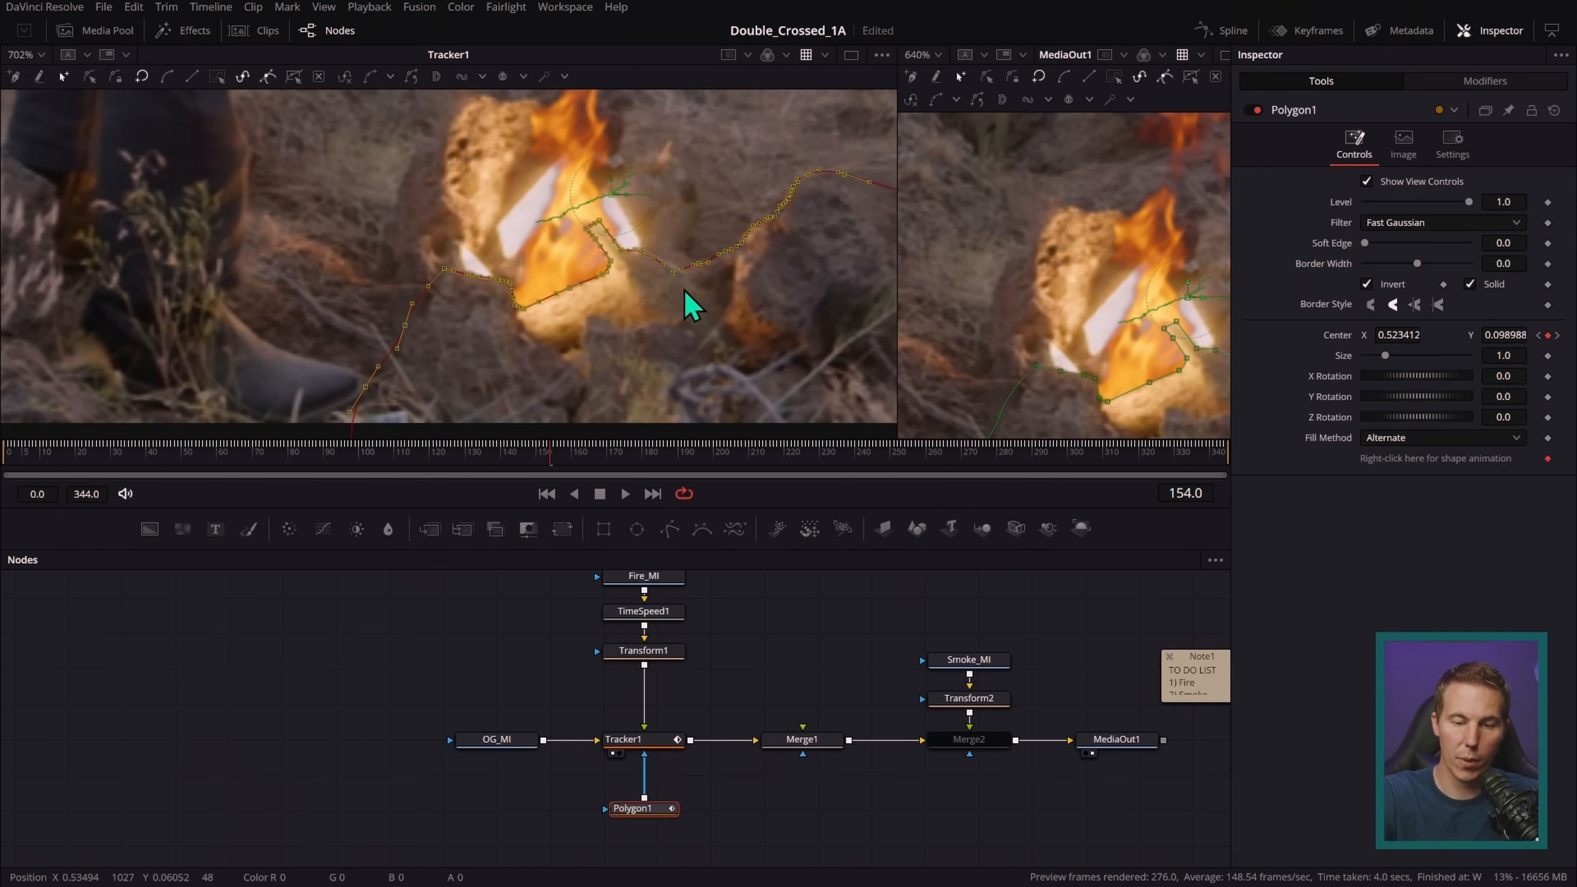
- Scrub the shot to check the tracked mask, and try nudging all its points onto the rocks and logs at frame 0
left_click_drag(596, 436, 352, 489)
mouse_move(499, 481)
left_mouse_down()
mouse_move(11, 458)
mouse_move(510, 491)
left_mouse_up()
left_click_drag(569, 477, 803, 464)
key("Home")
scroll(767, 317, "up", 2)
left_click_drag(298, 152, 807, 348)
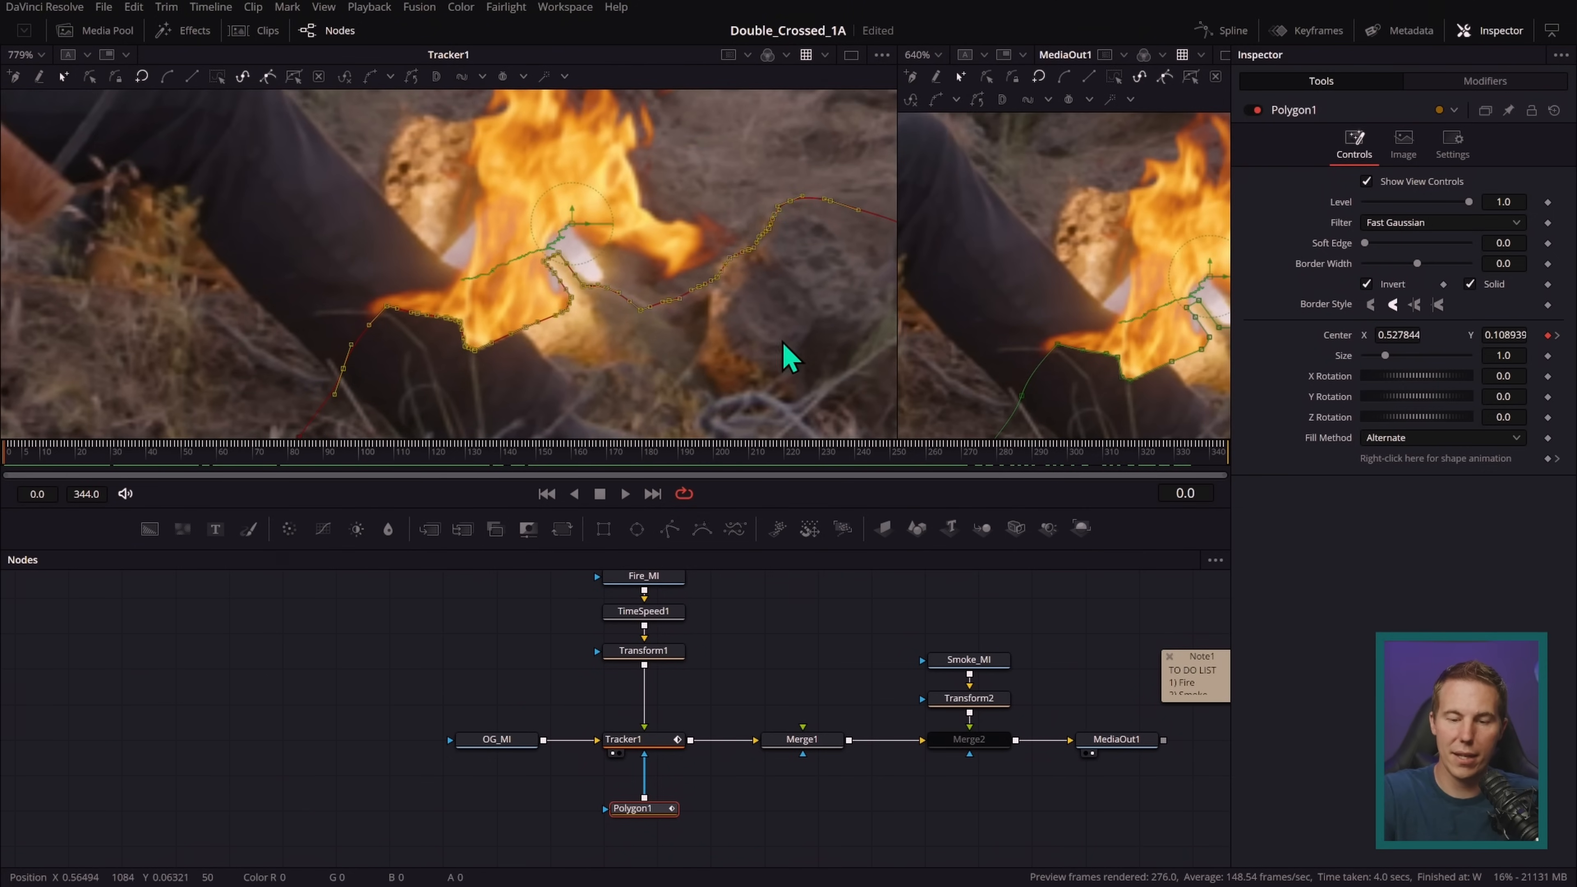
scroll(646, 348, "up", 5)
key("Up")
key("Right")
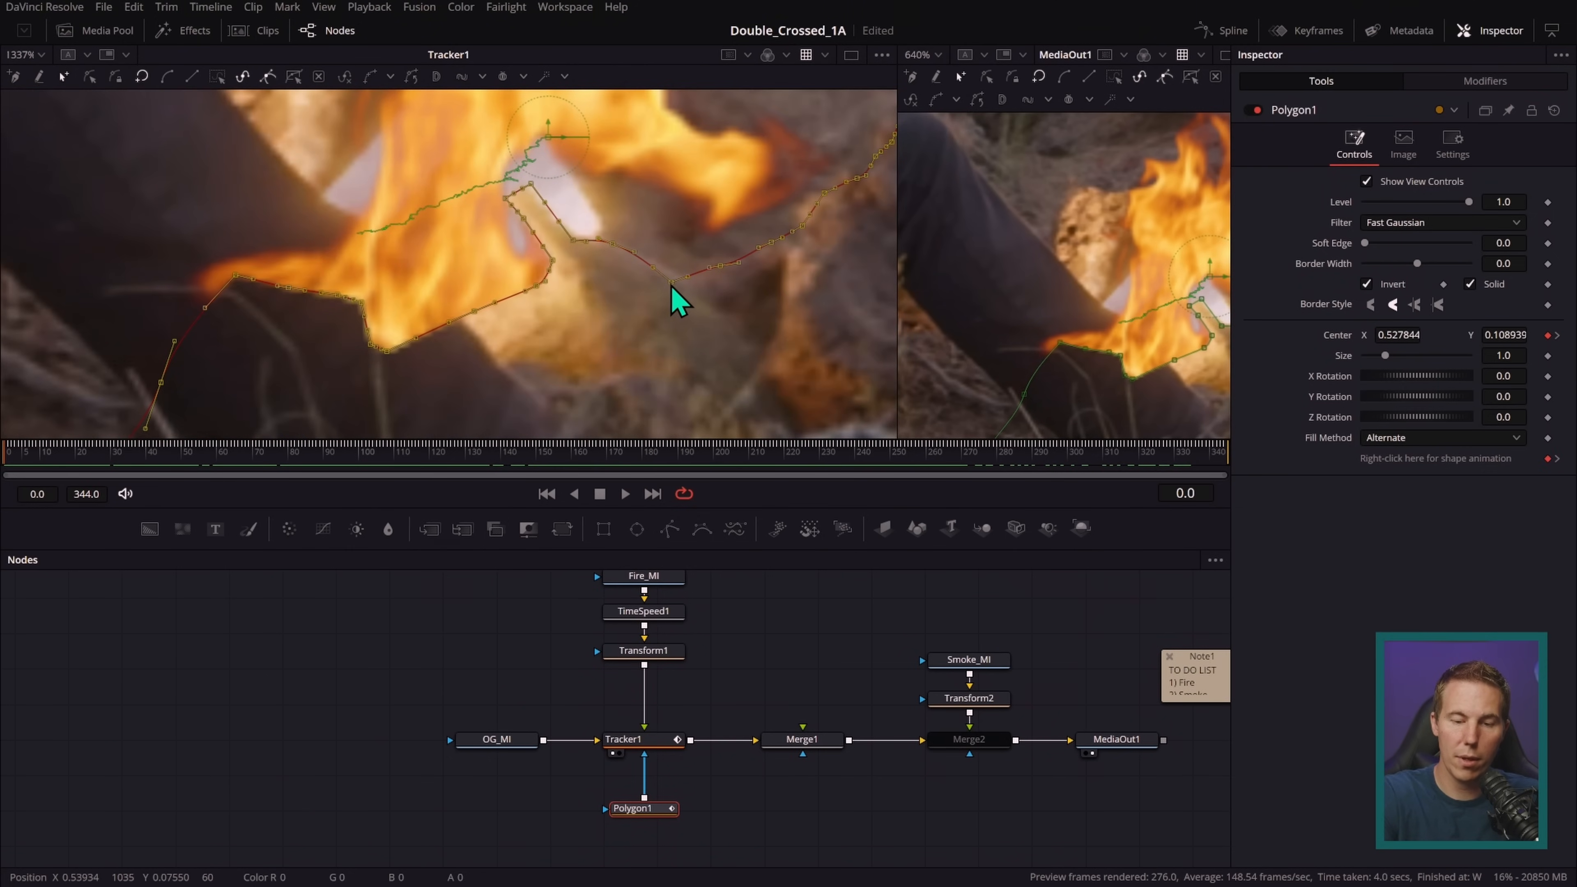
- Try shifting the mask slightly down at frame 344 to fit the rocks, and scrub the second half of the shot
left_click_drag(770, 463, 1366, 462)
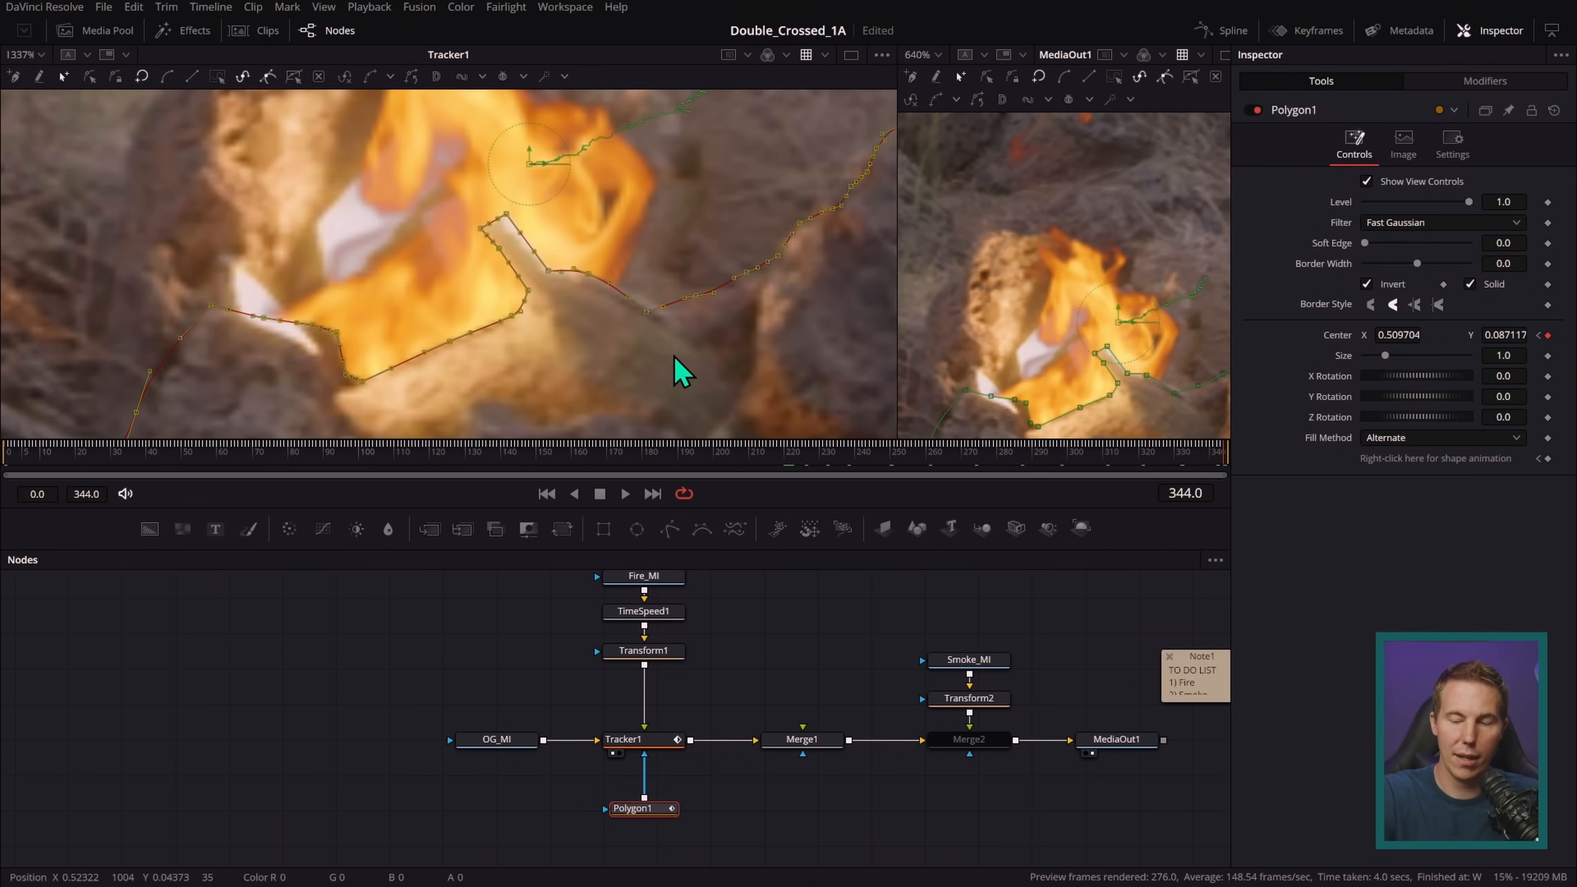
left_click_drag(647, 311, 649, 320)
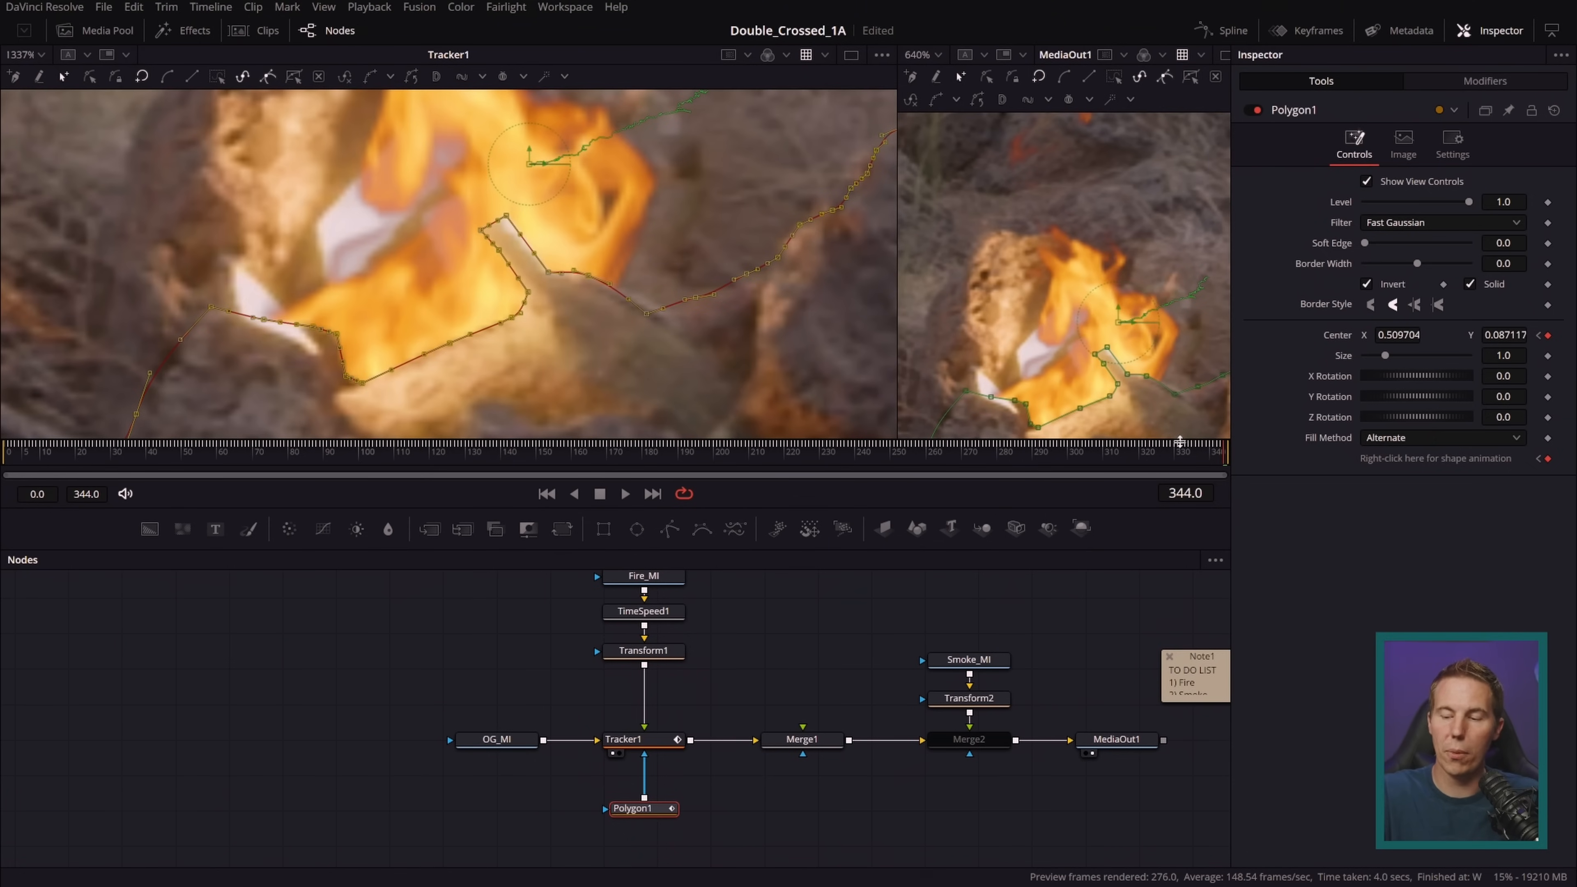
left_click_drag(1211, 472, 1147, 473)
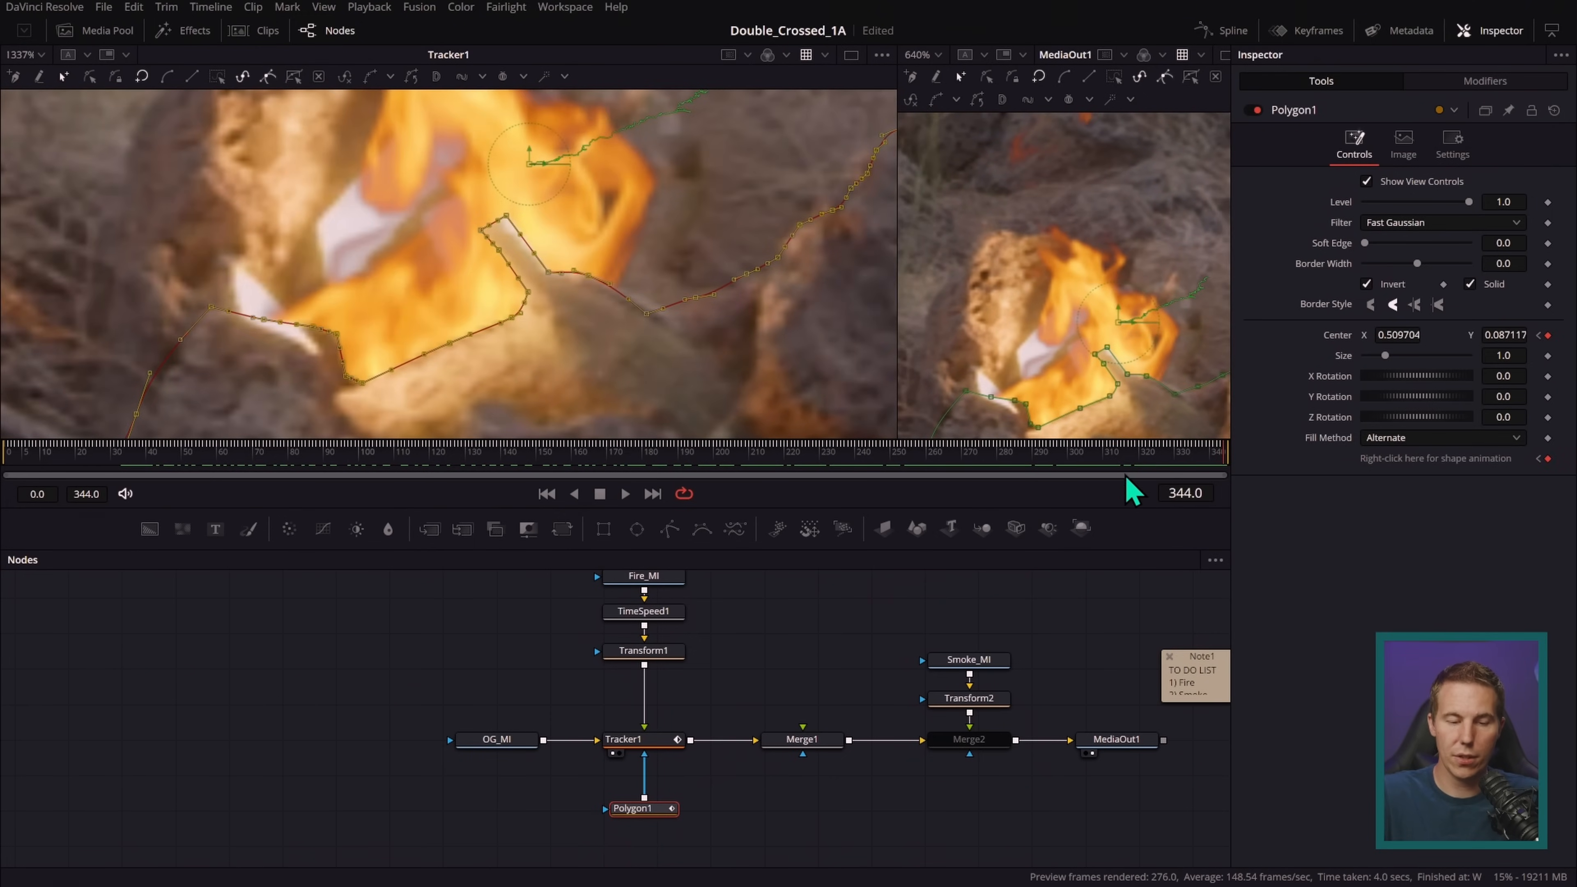
left_click(822, 472)
left_click(843, 449)
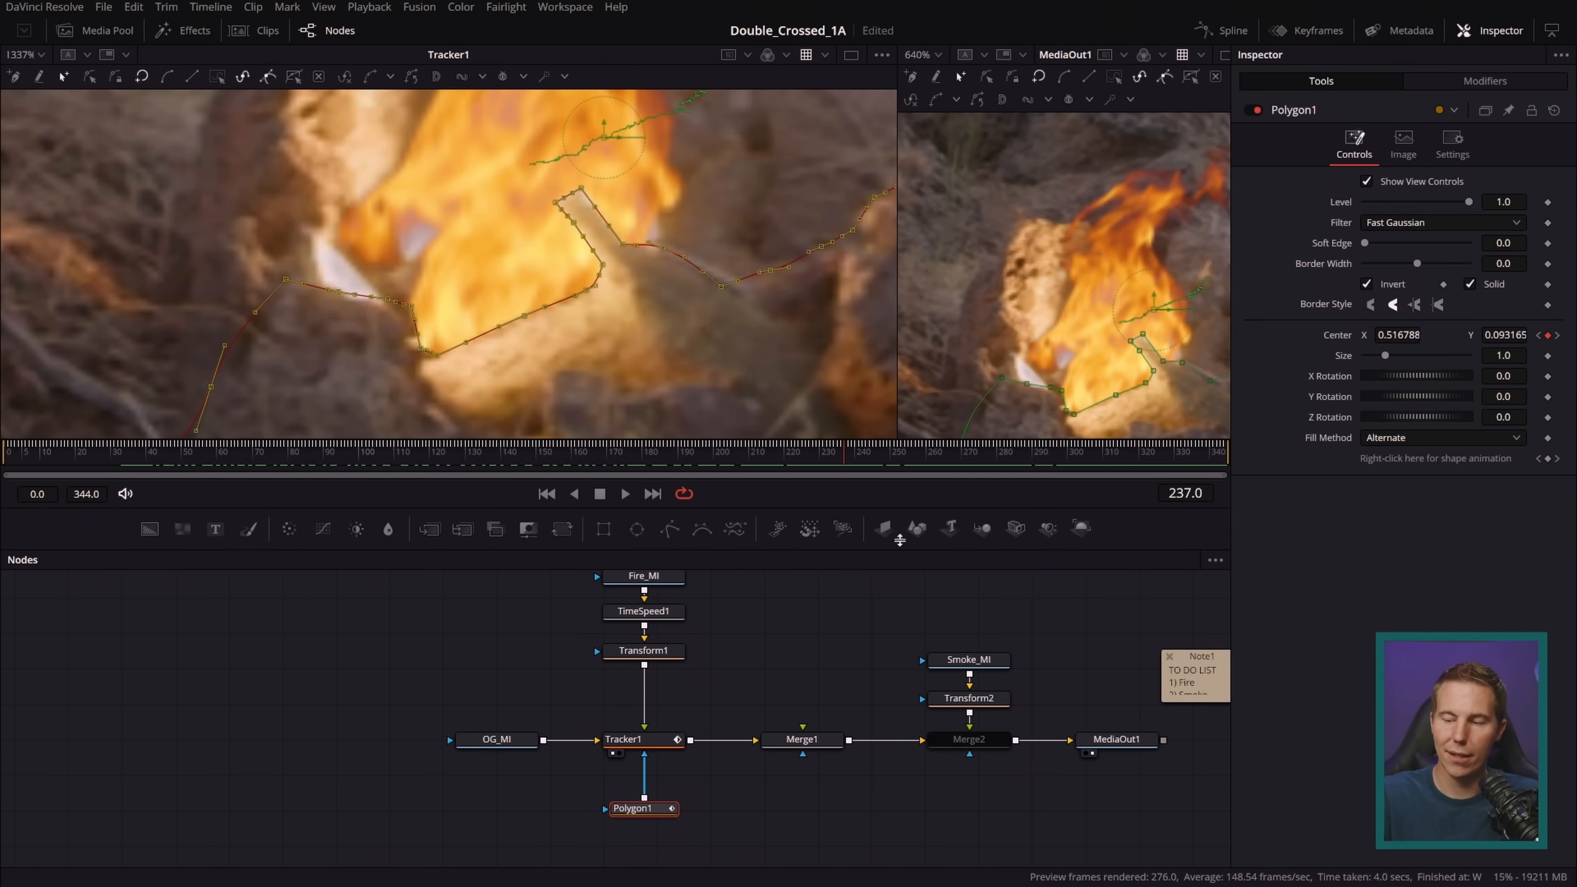
left_click_drag(869, 474, 876, 475)
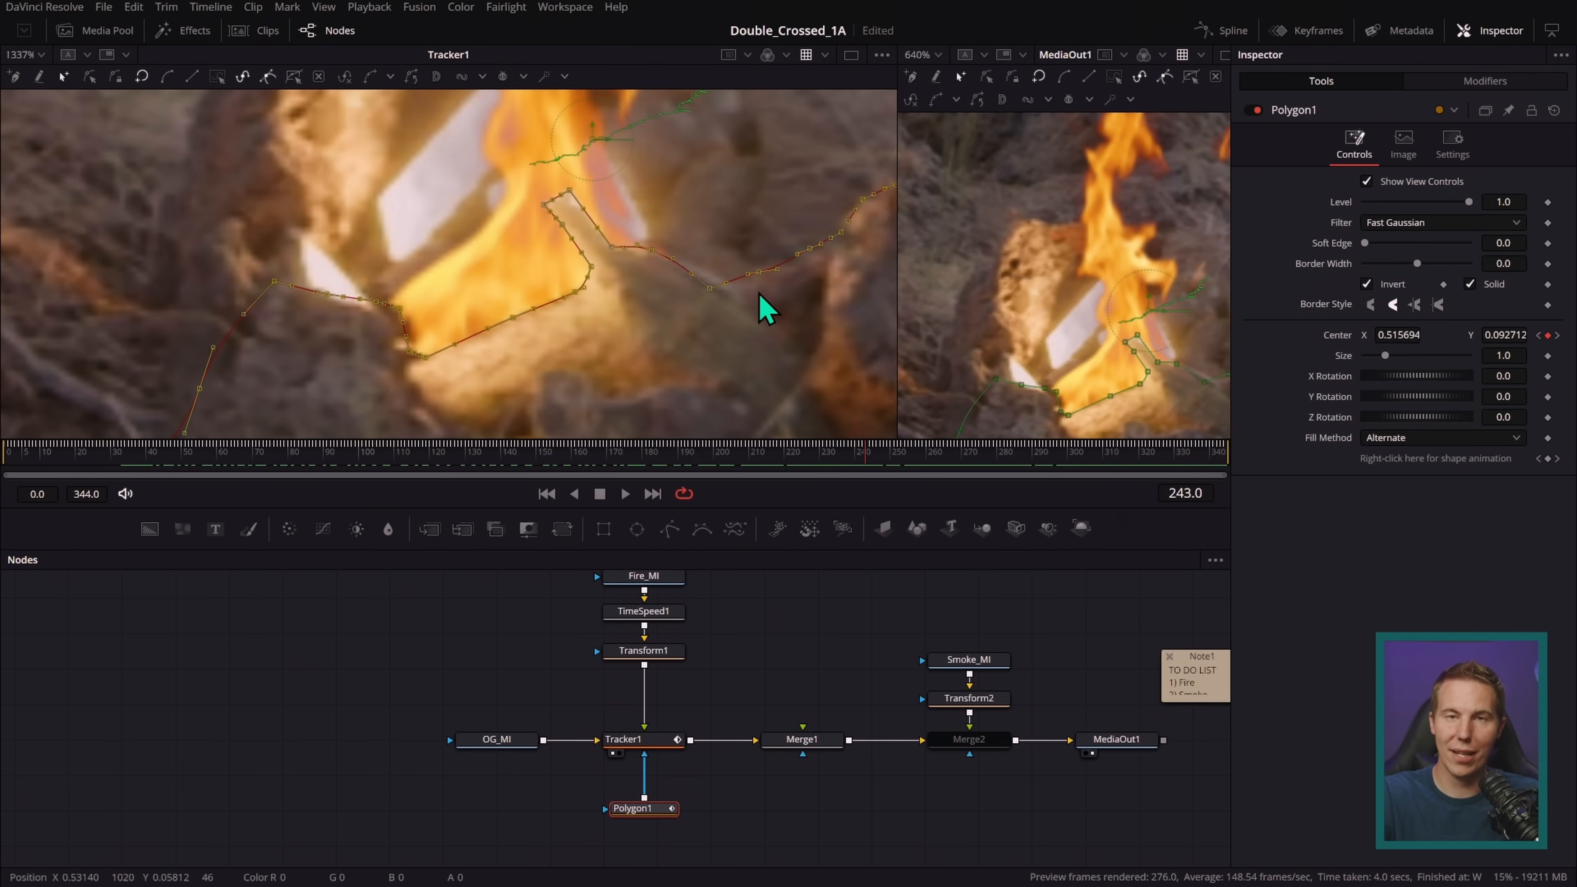
left_click_drag(868, 471, 982, 471)
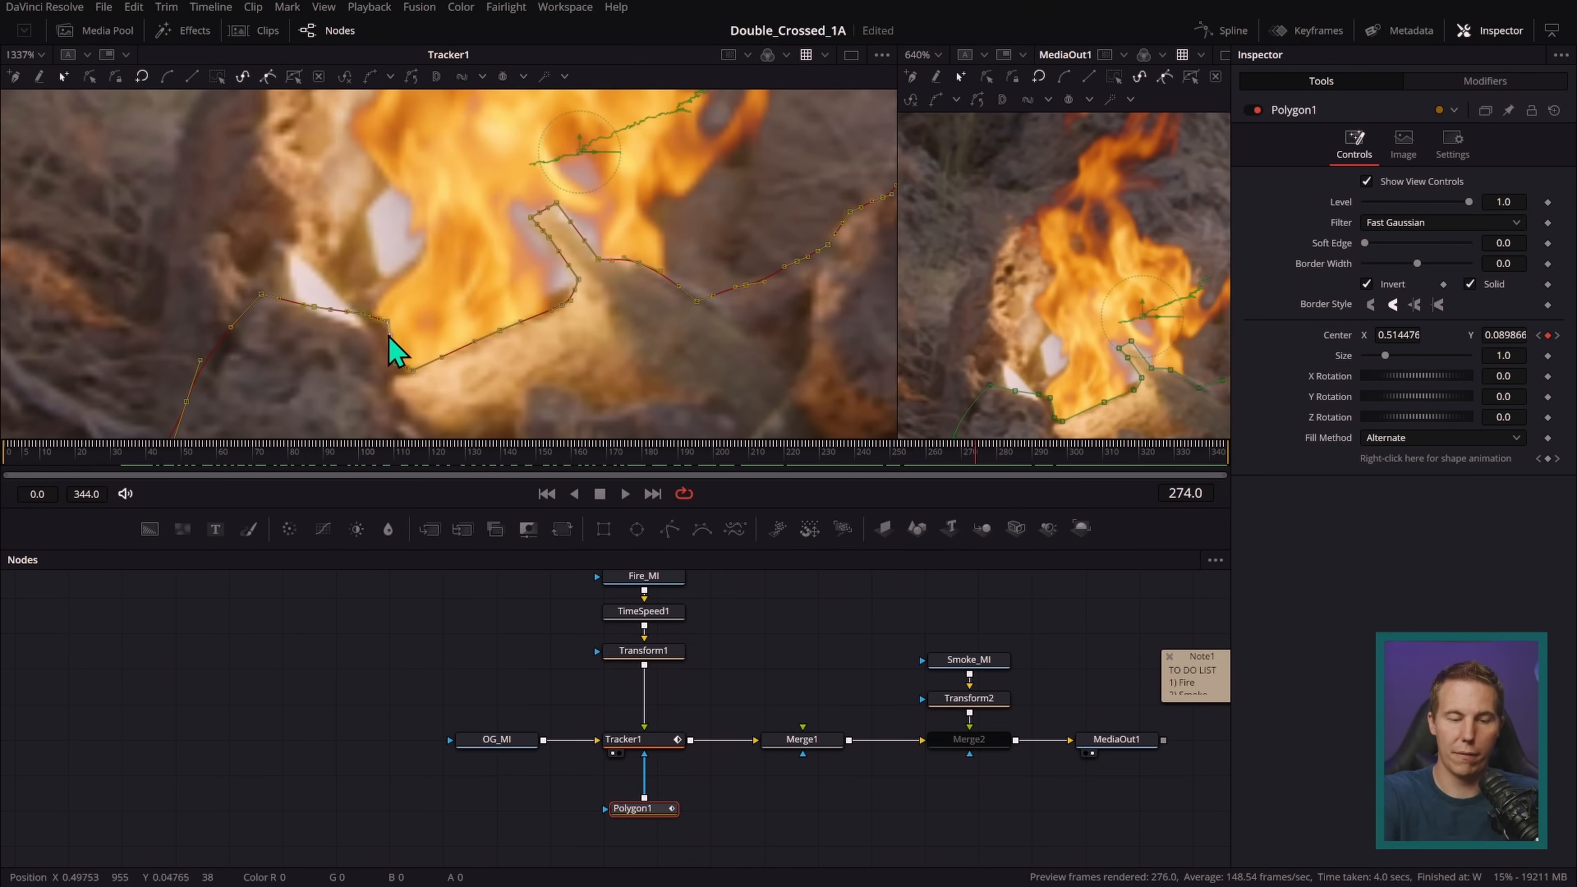
- Try repositioning the mask points between the small log and the rock at the fire's base at frame 274
scroll(405, 353, "up", 5)
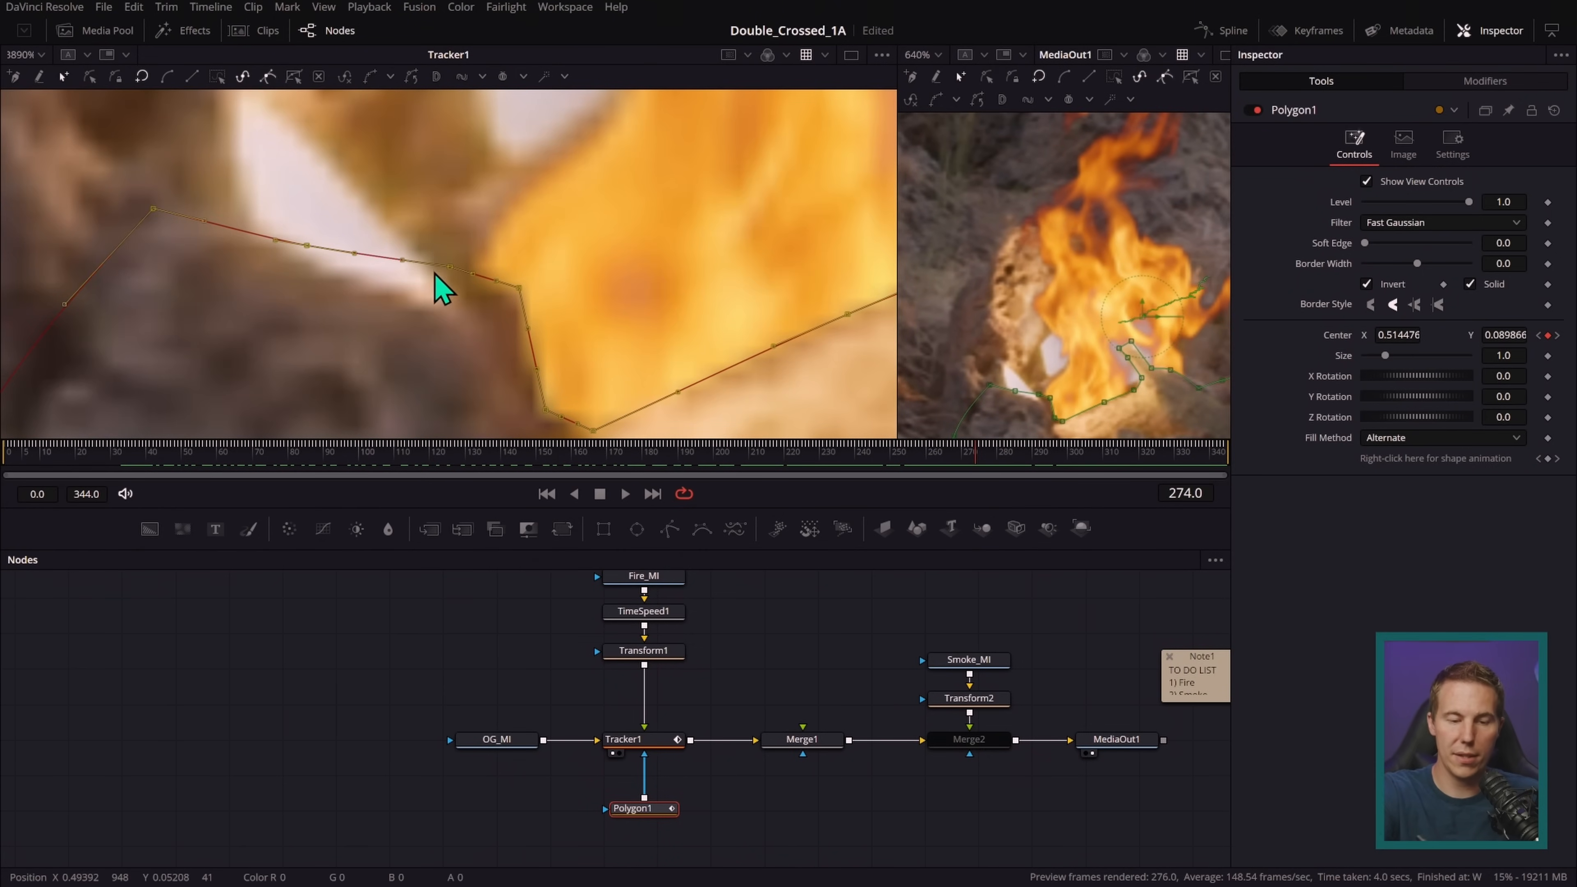
scroll(733, 328, "down", 3)
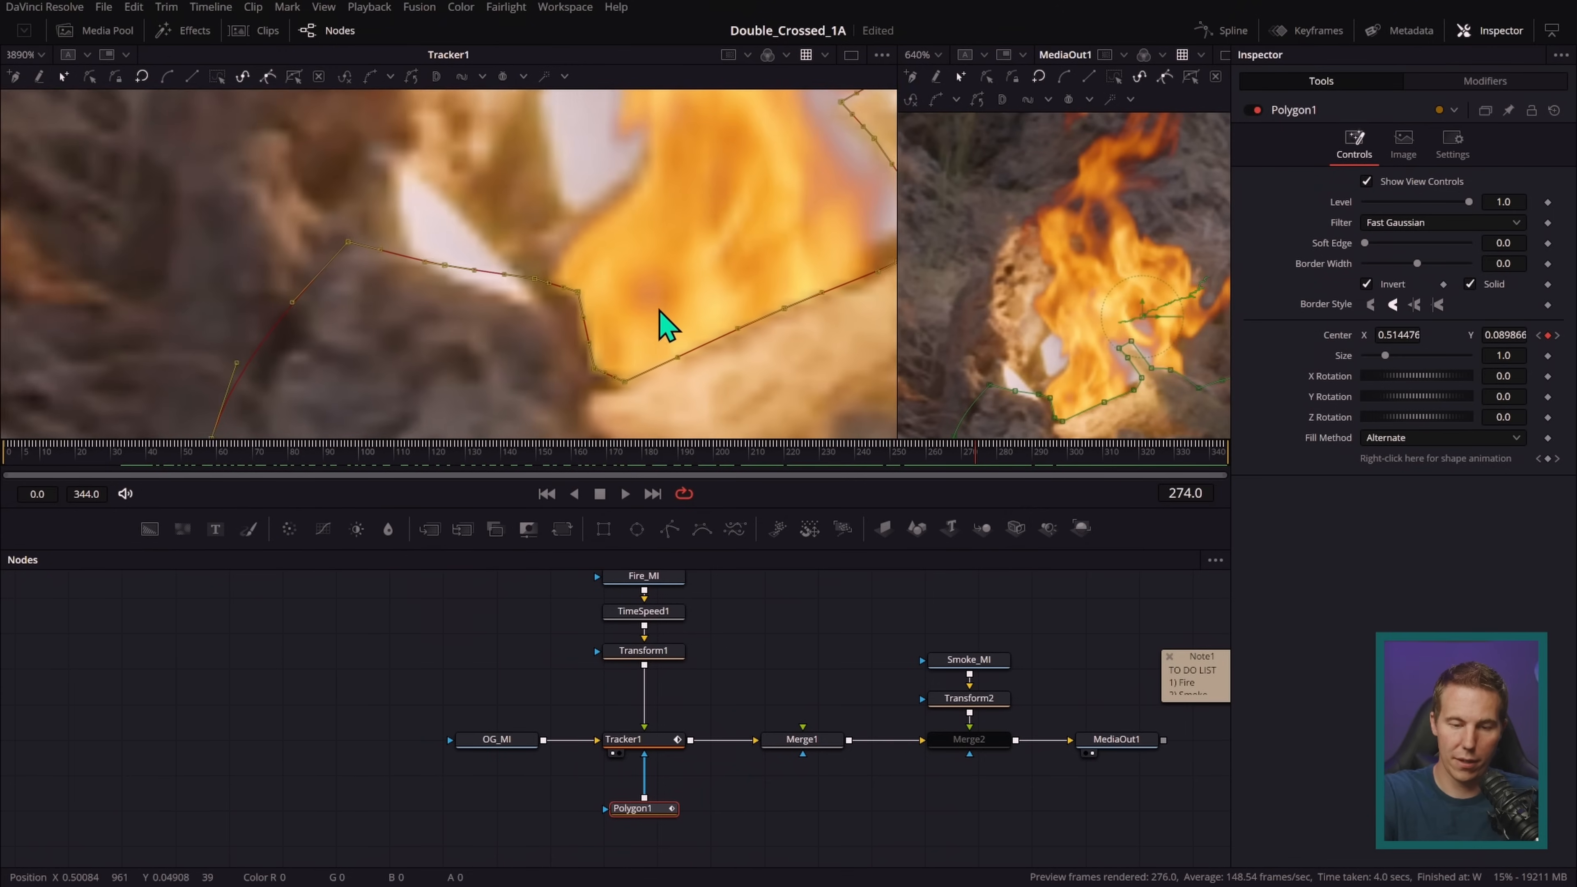
left_click(591, 294)
left_click_drag(591, 295, 465, 280)
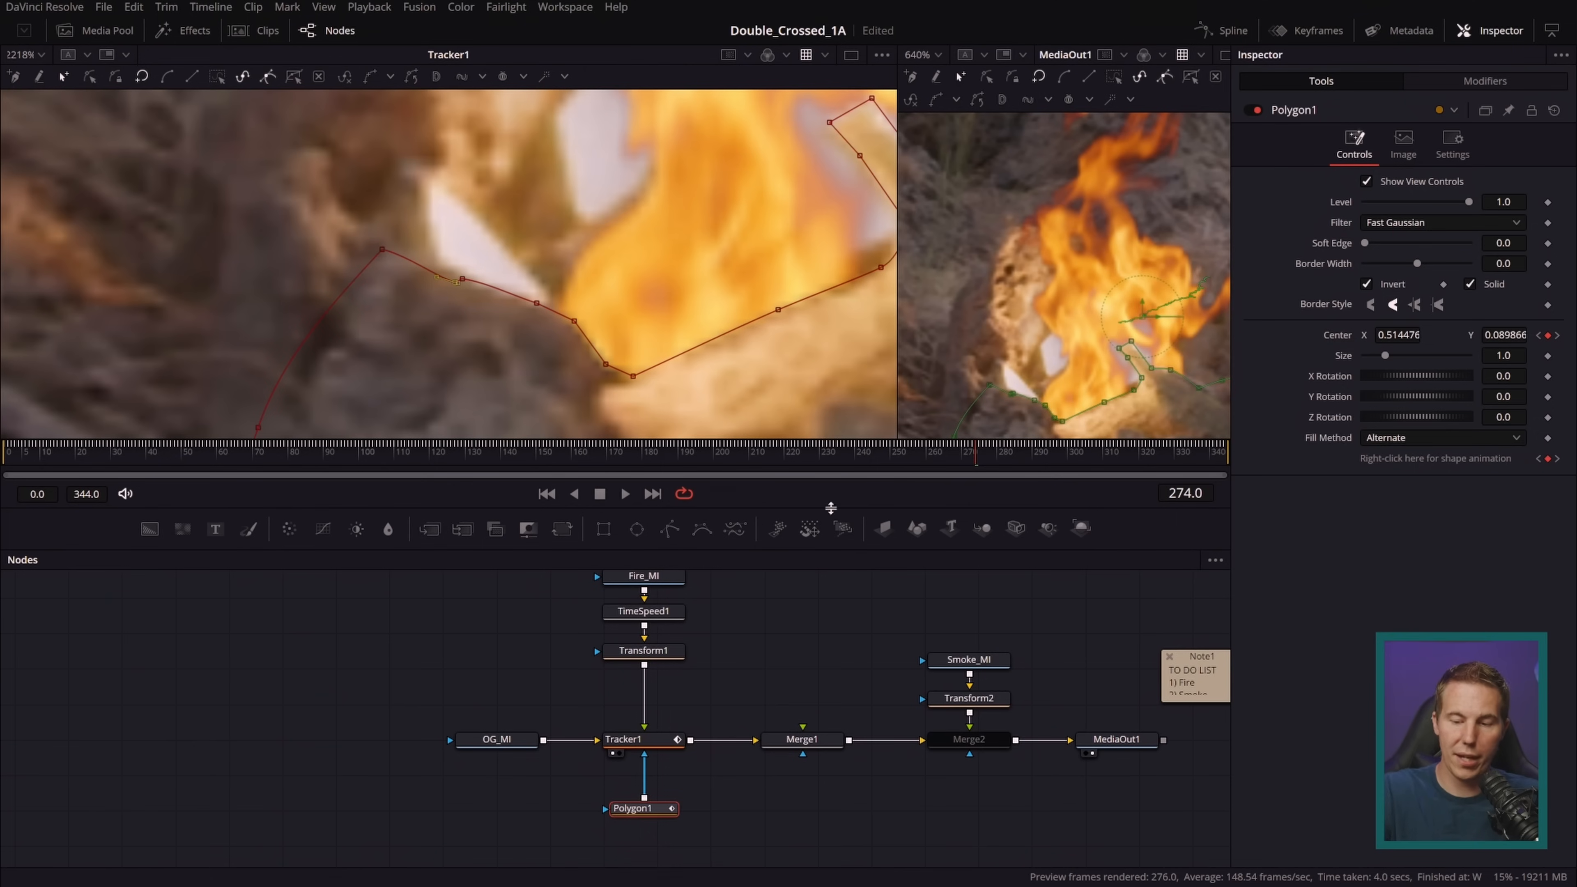
- Scrub through the shot to check the mask's drift, and remove Polygon1's shape animation at frame 156
left_click_drag(980, 471, 1202, 457)
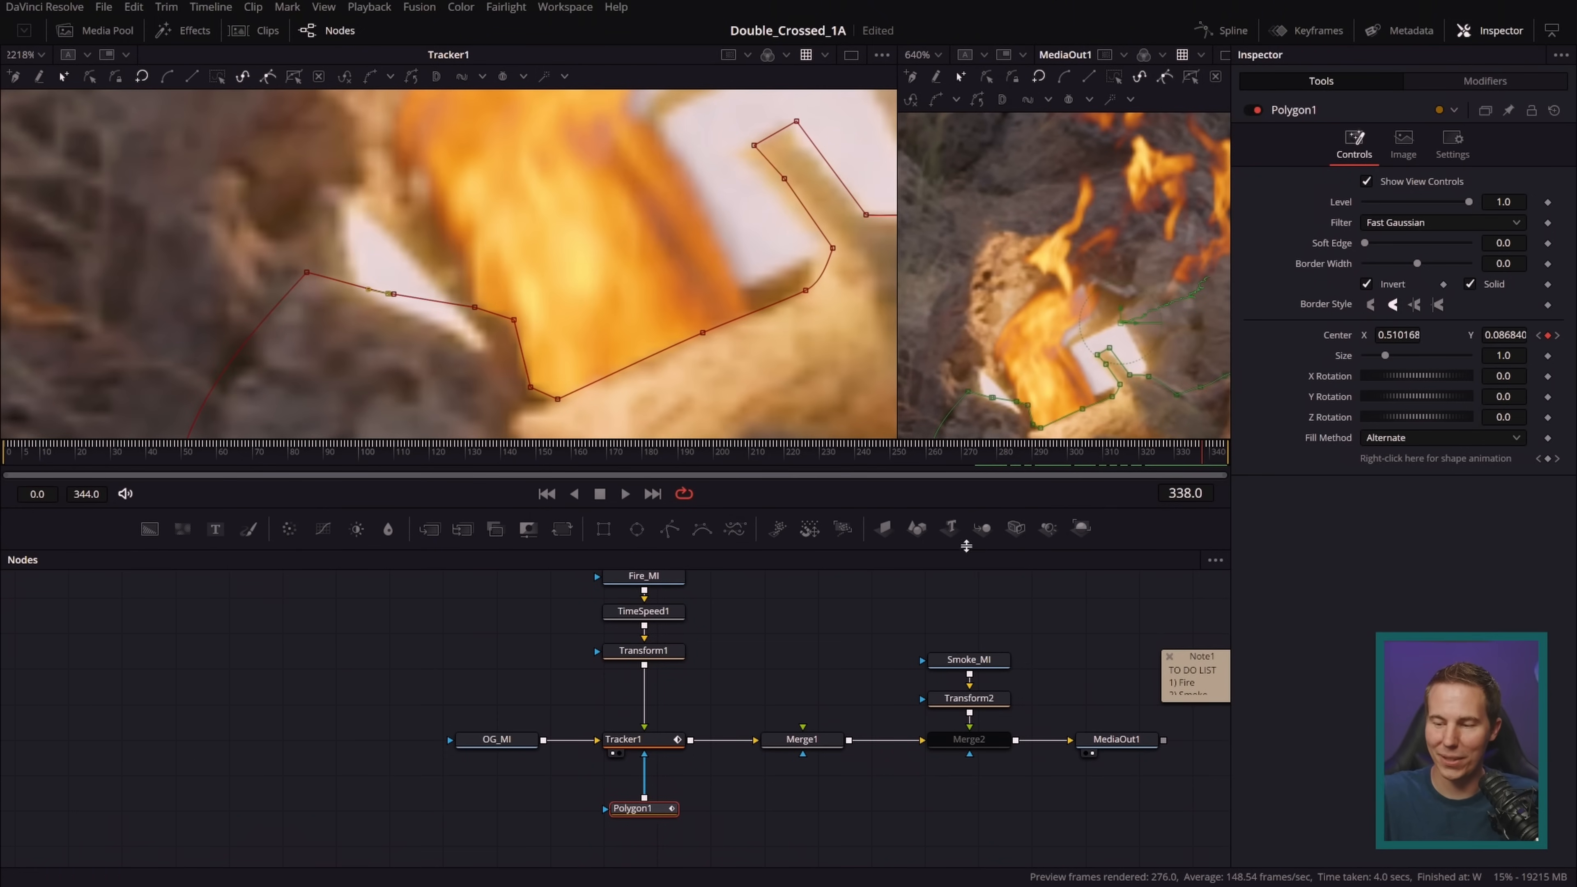
left_click_drag(708, 475, 672, 468)
scroll(691, 366, "down", 5)
left_click(562, 473)
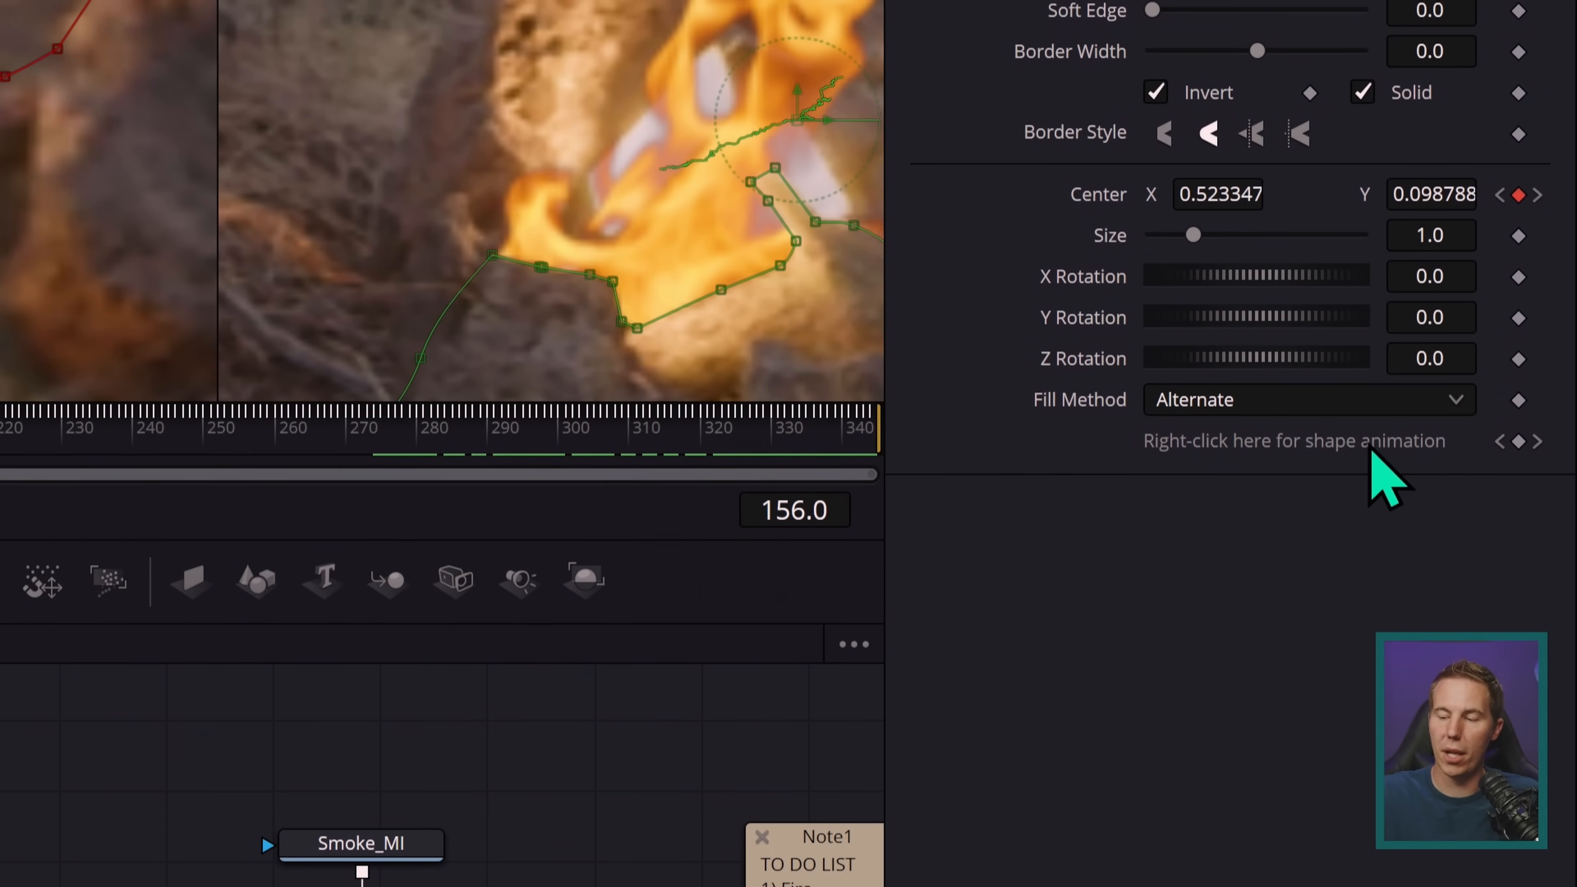
right_click(1367, 449)
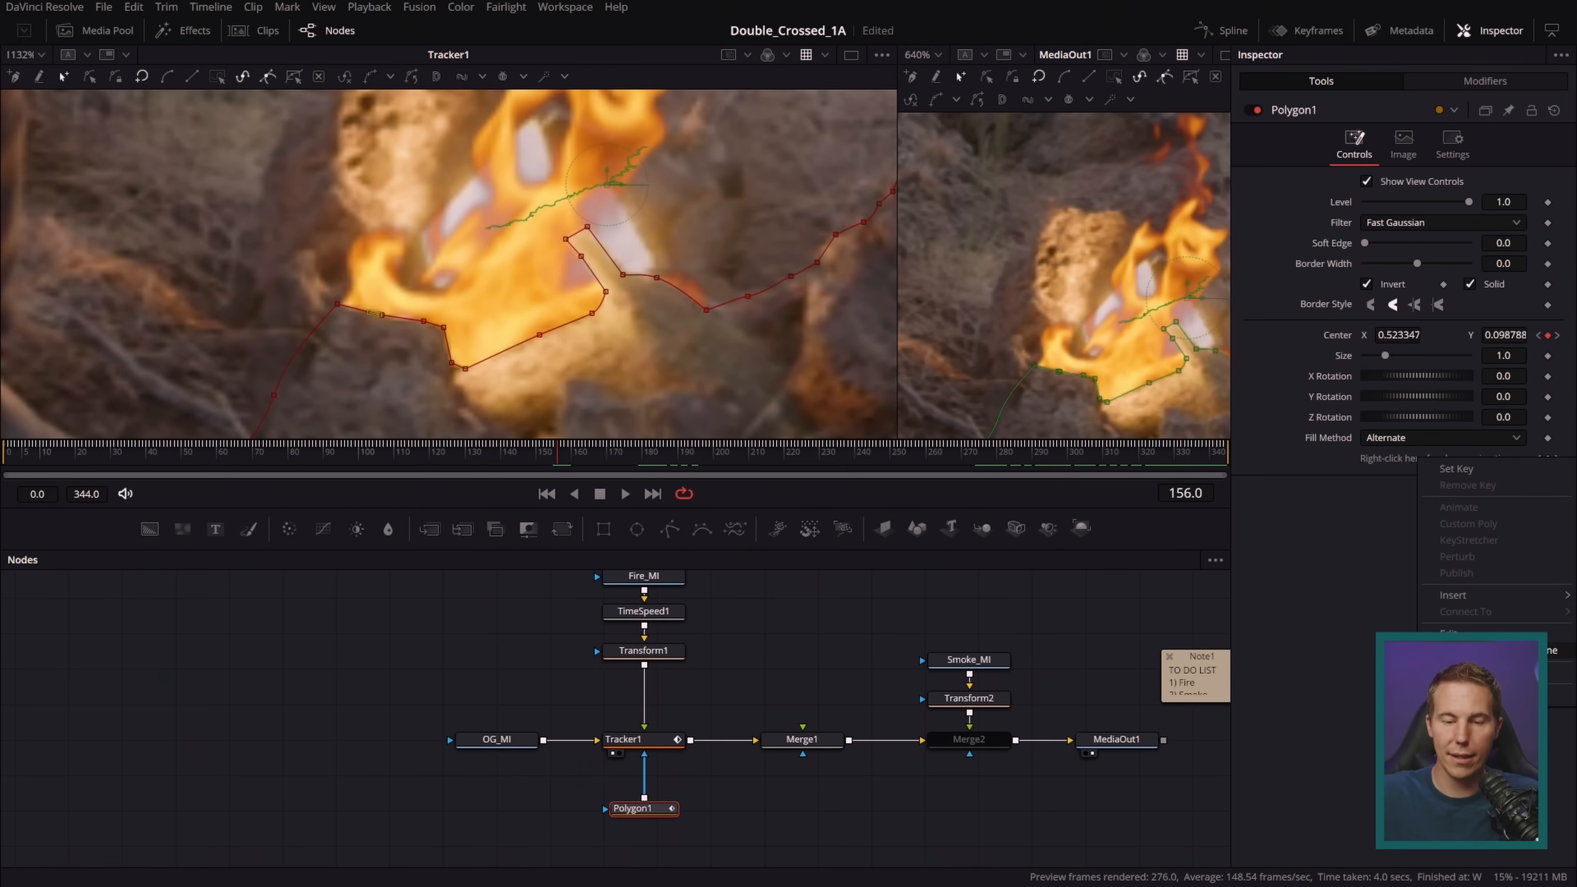
left_click(1490, 650)
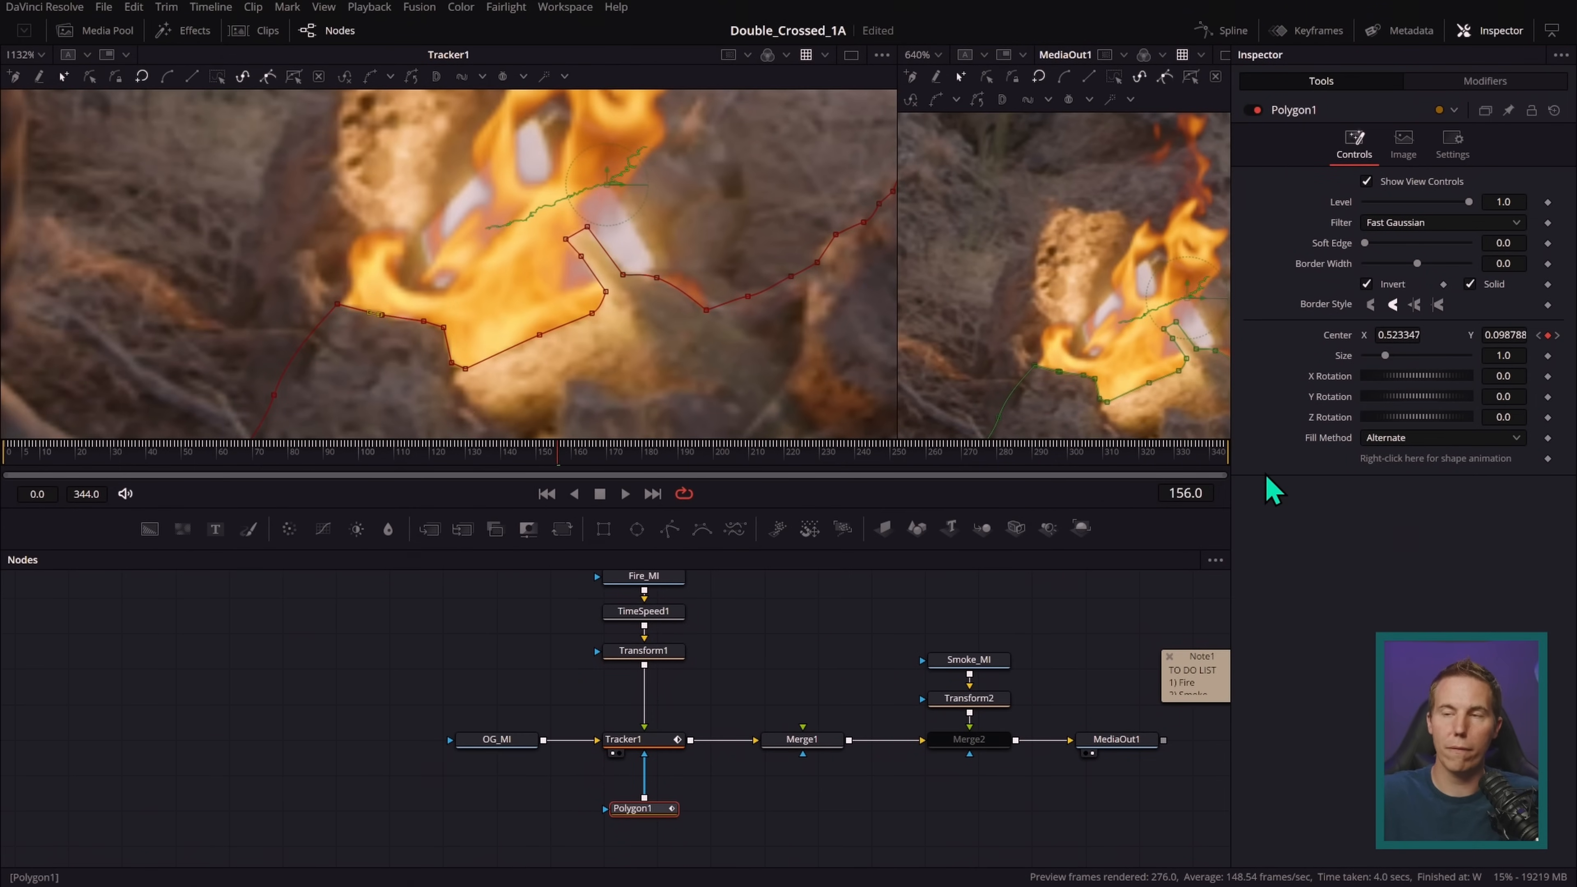
- Refit the mask points around the small log and neighbouring rock edge at frame 344, and scrub the shot to check the fit
left_click_drag(577, 463, 1227, 473)
scroll(829, 233, "up", 3)
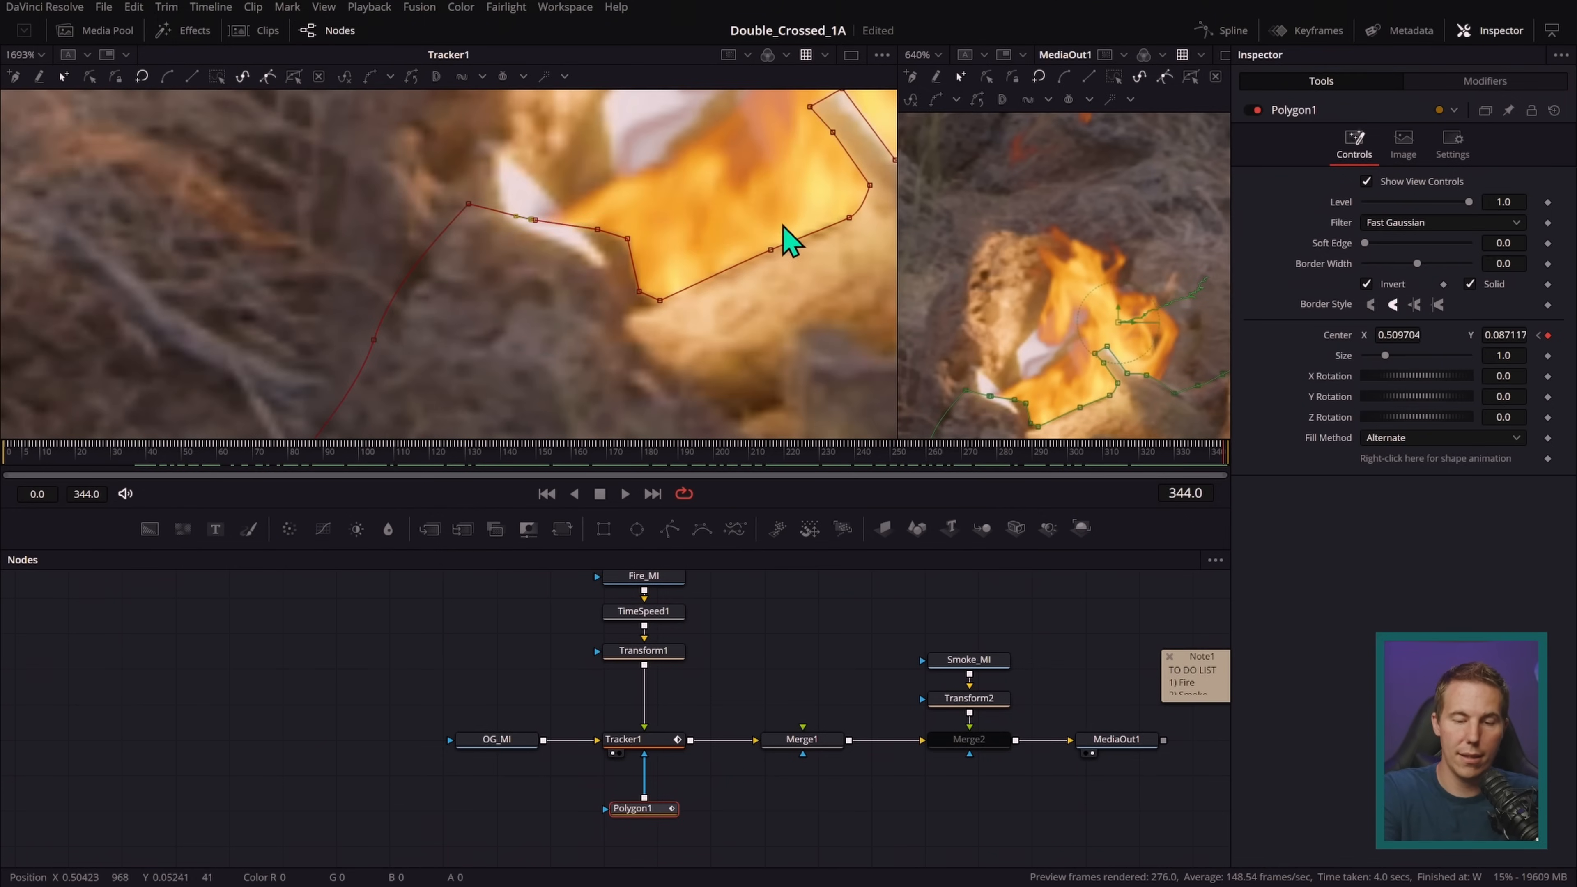
left_click_drag(629, 237, 612, 274)
key("Delete")
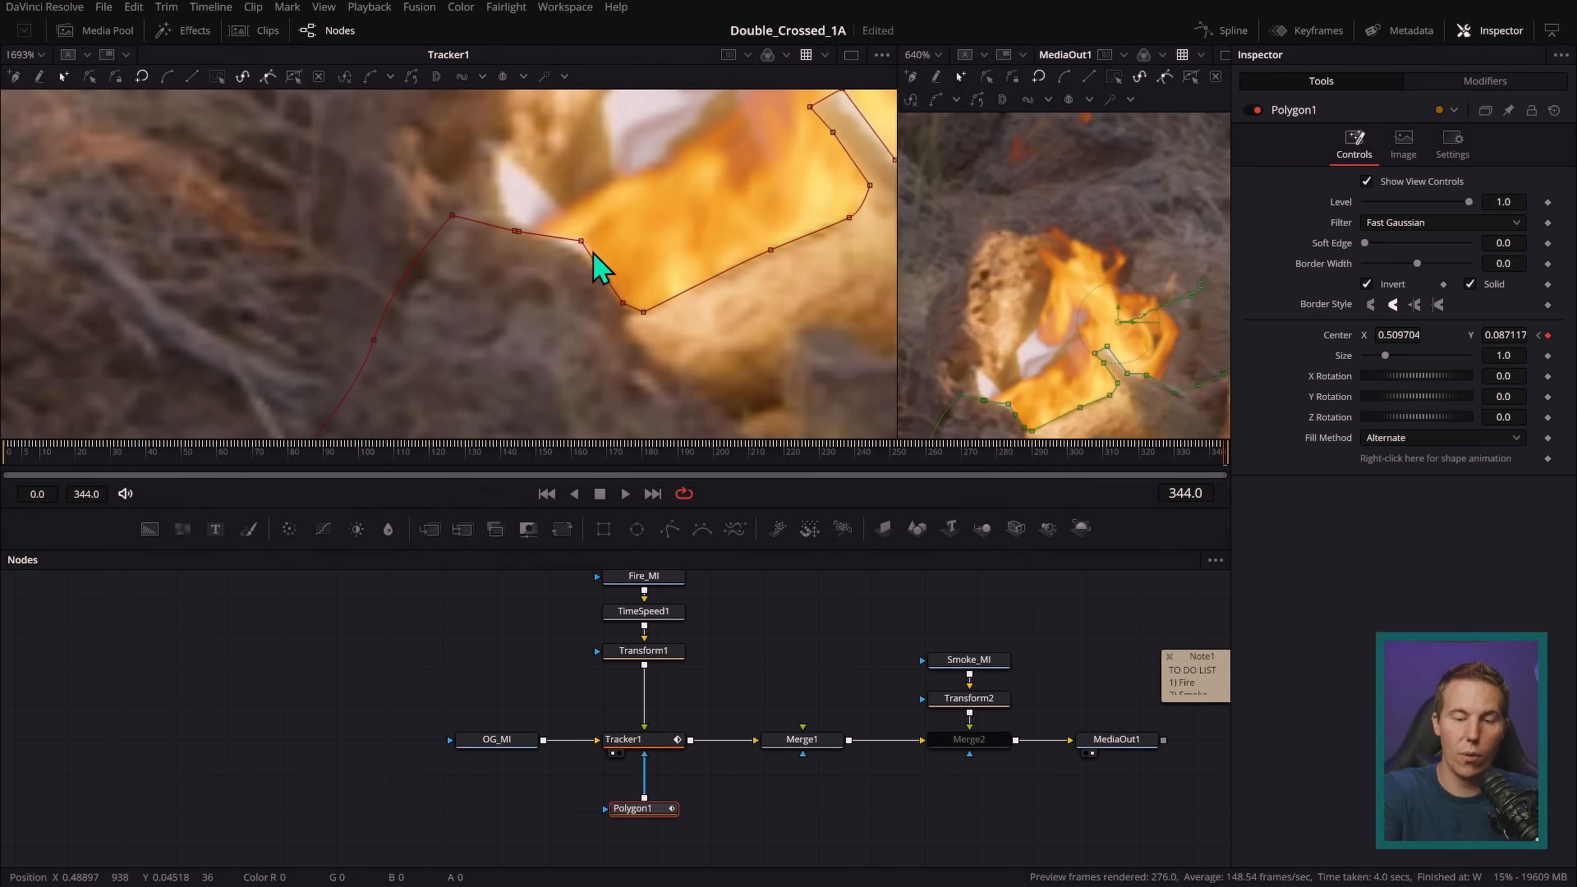
scroll(750, 380, "down", 5)
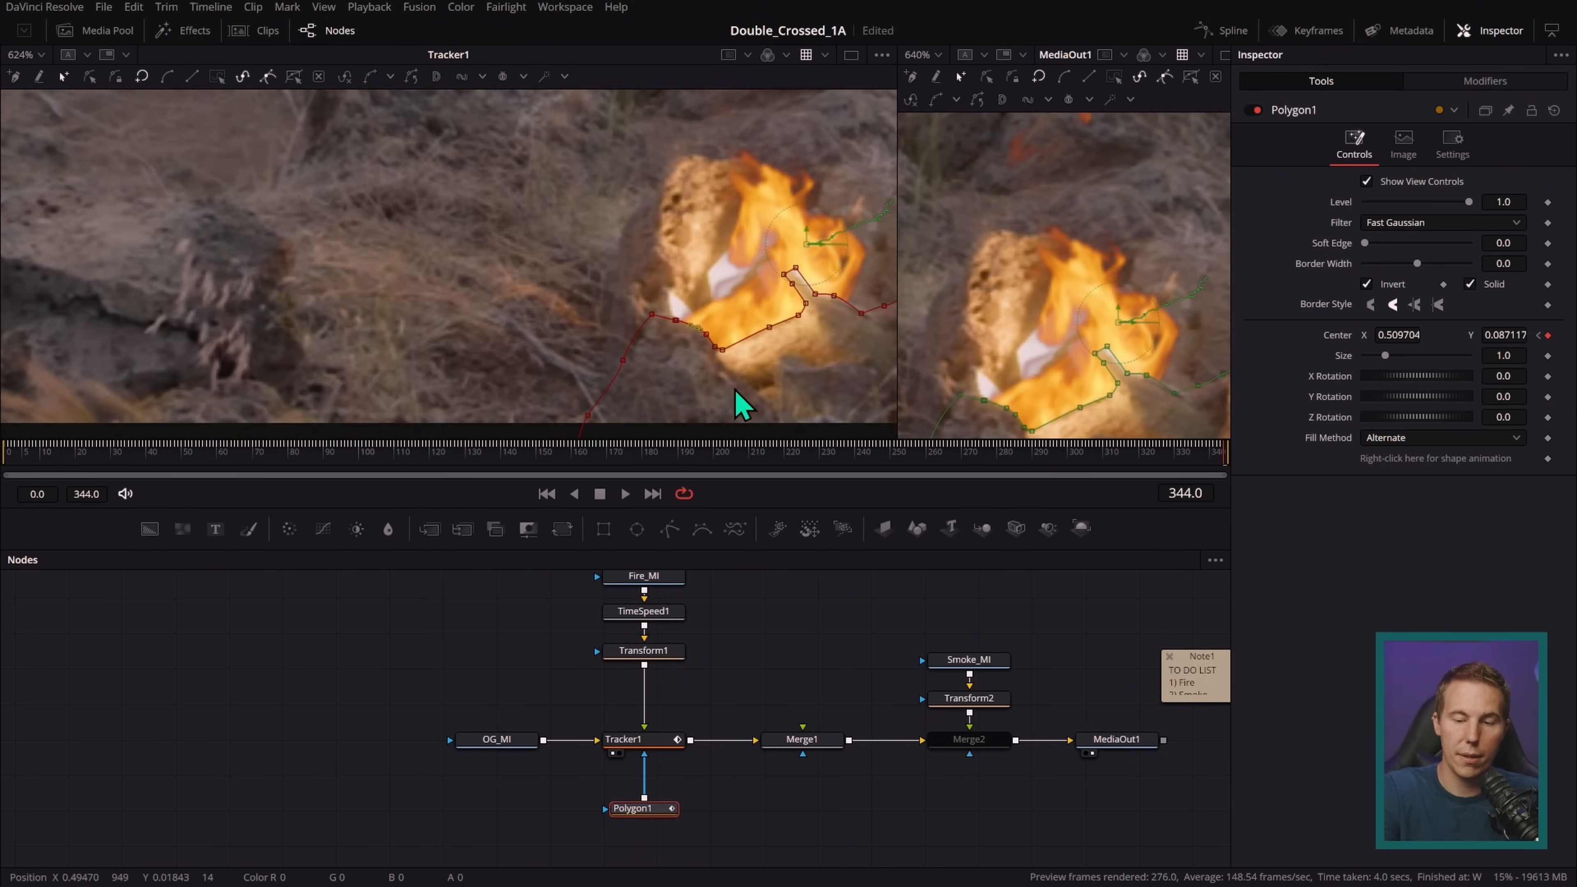
left_click(1121, 451)
left_click_drag(1079, 474, 89, 443)
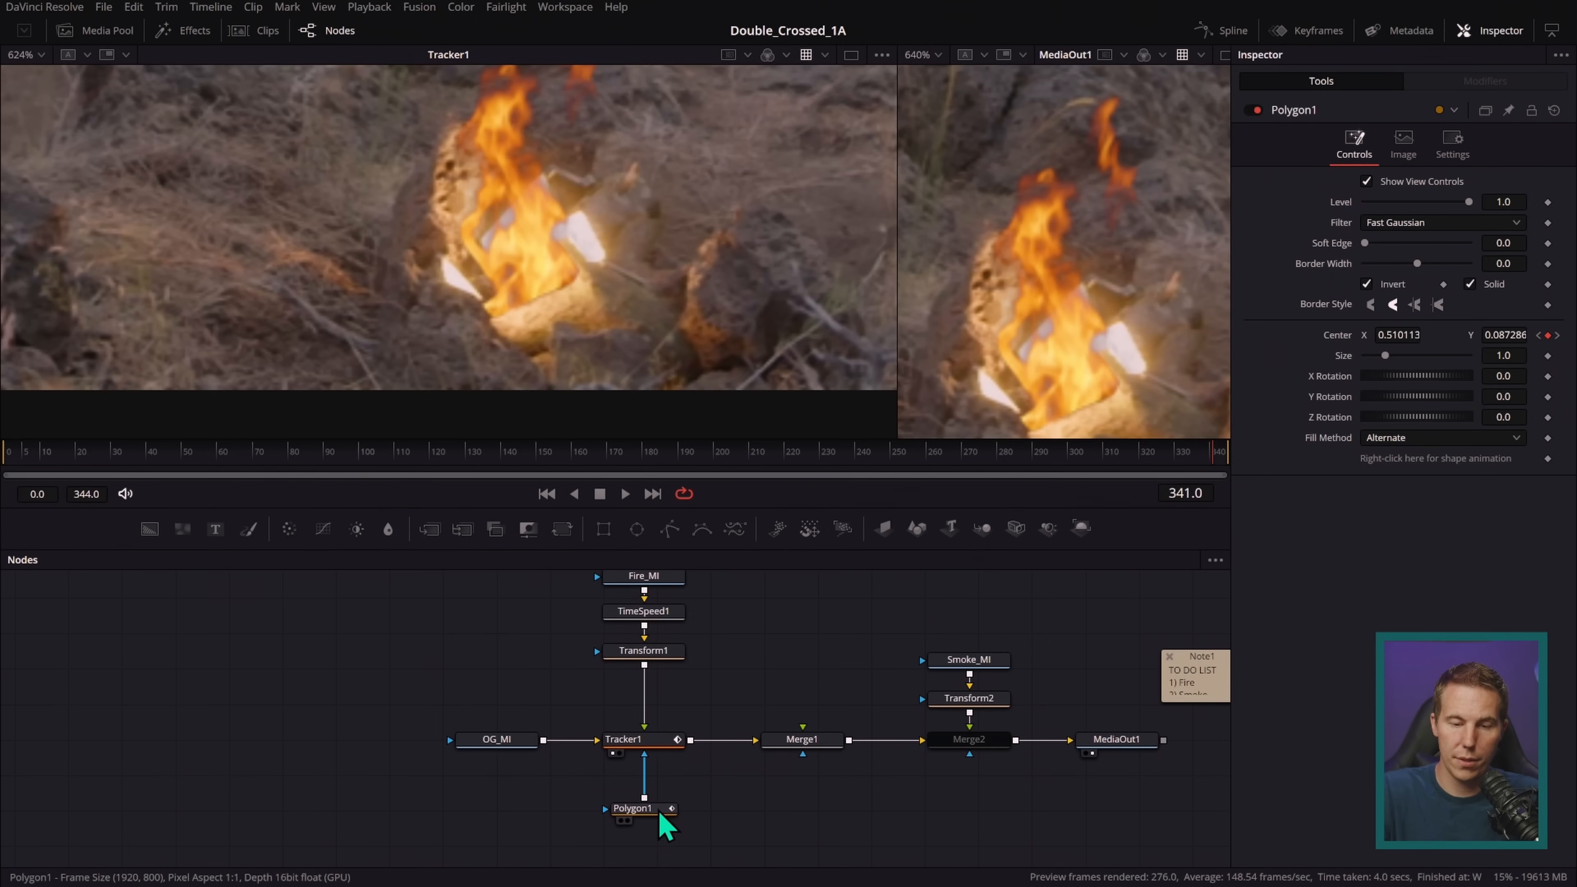
- Soften Polygon1's mask edge along the rocks by setting Soft Edge to 0.0012
left_click(646, 808)
scroll(598, 317, "up", 6)
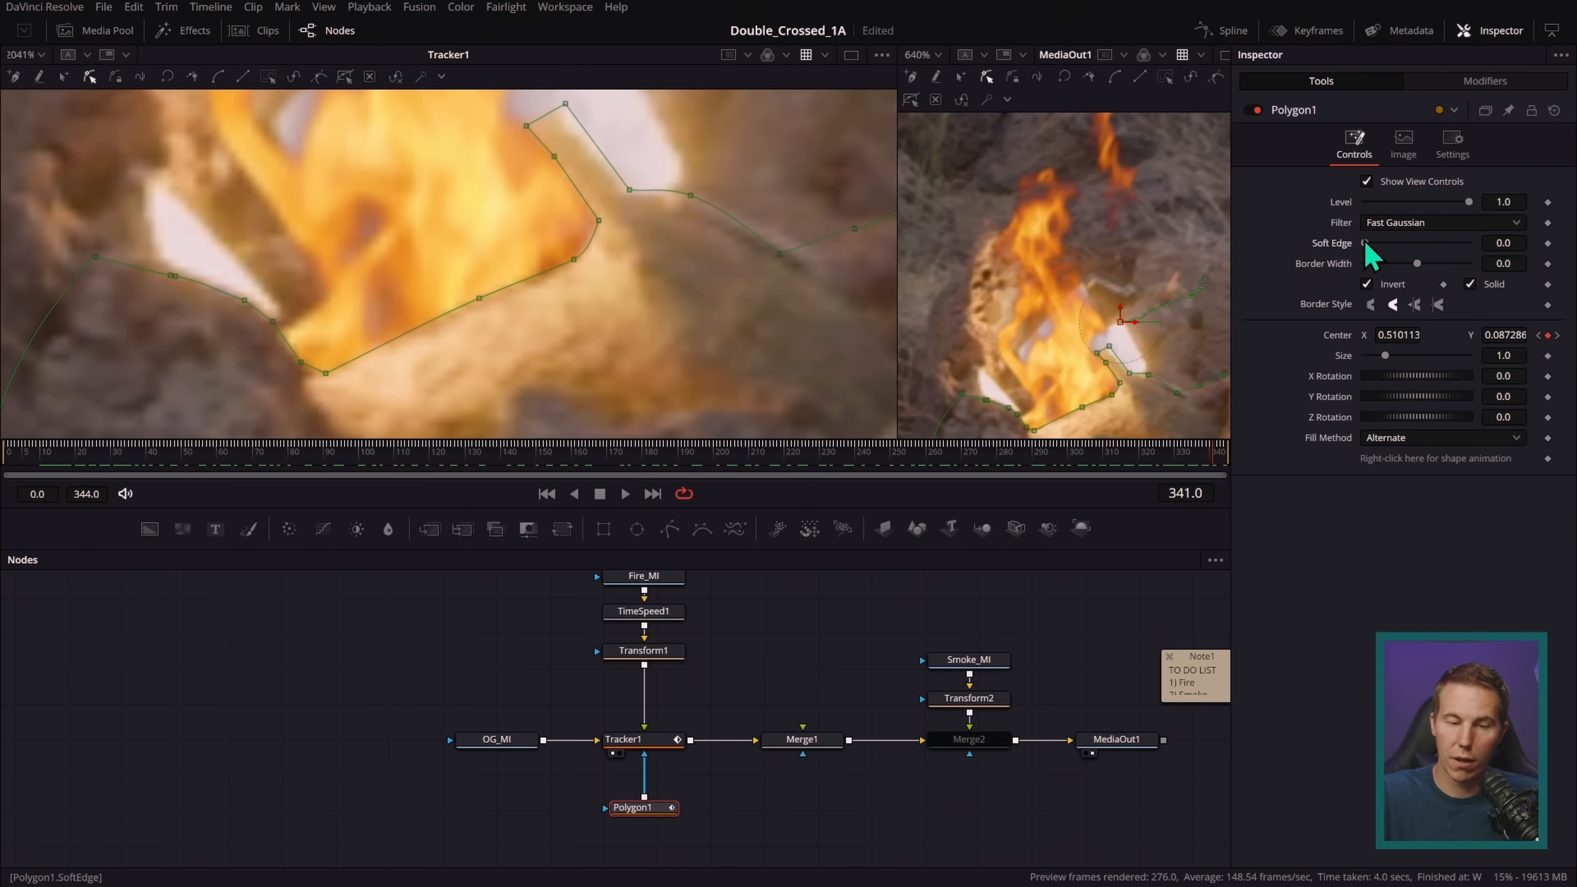
left_click_drag(1365, 242, 1368, 244)
left_click(1509, 243)
type("0.0015")
key("Return")
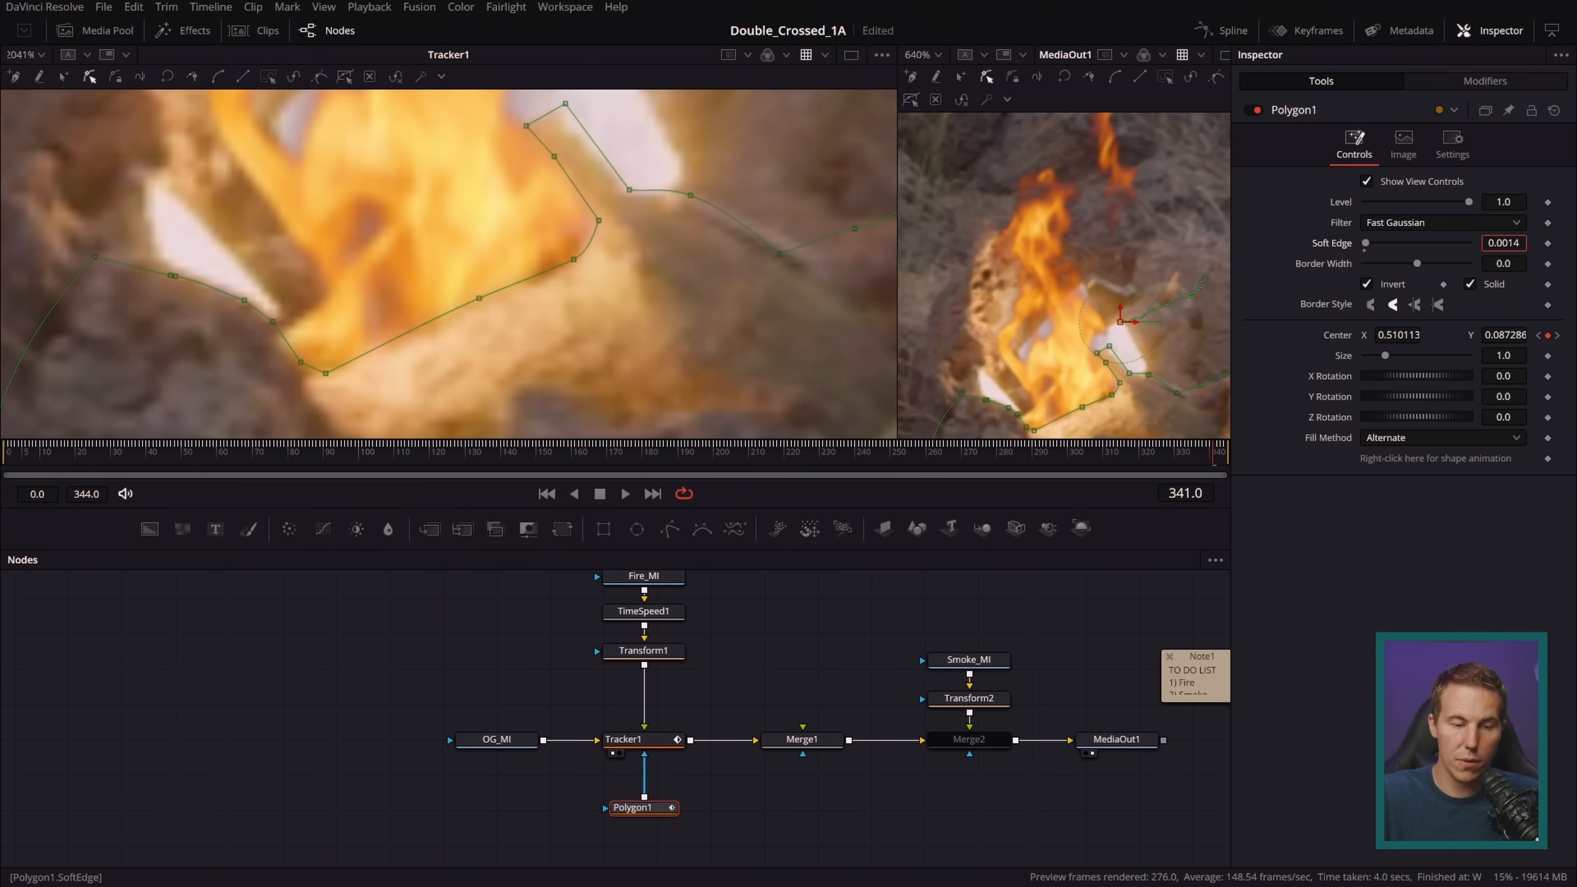
left_click(854, 634)
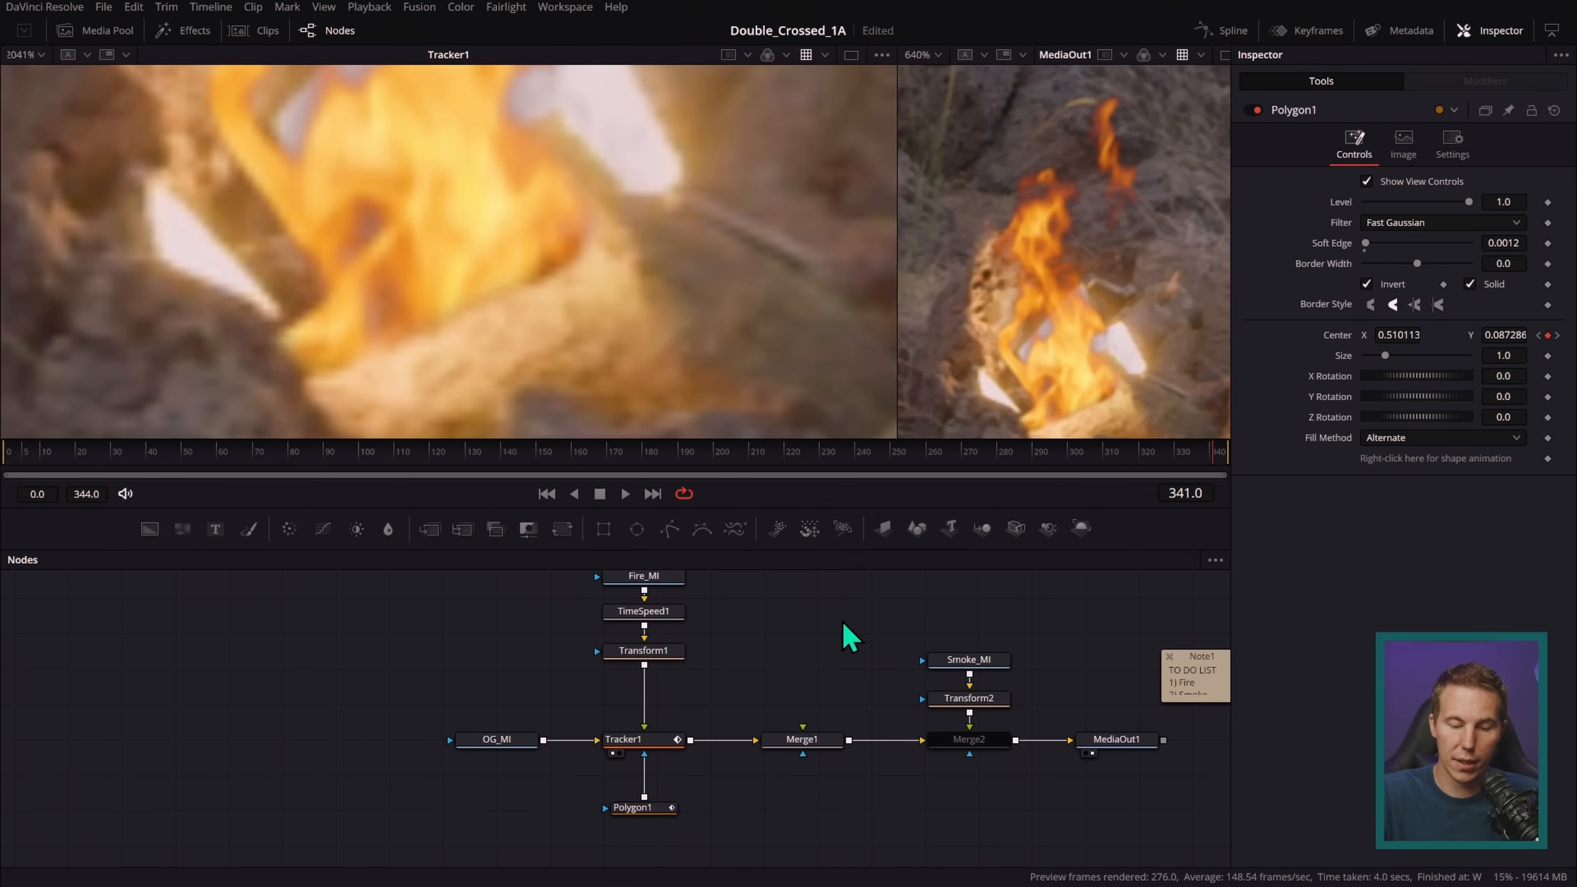
- Set Tracker1's Apply Mode to Linear Dodge and compare its options with Merge1's merge settings
left_click(655, 746)
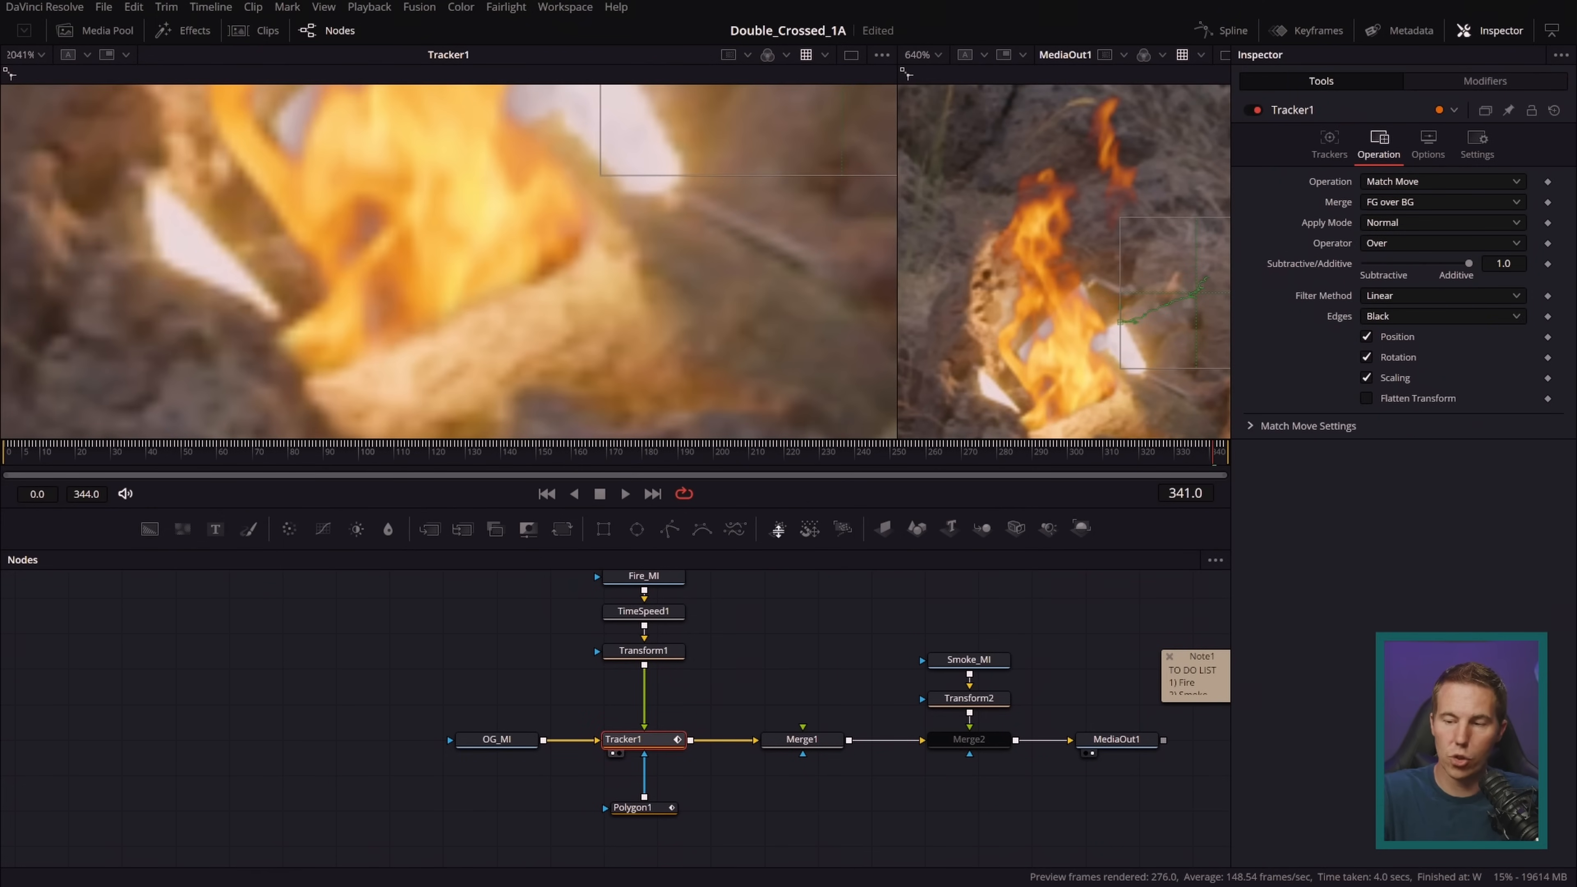
scroll(771, 346, "down", 5)
left_click_drag(667, 357, 644, 389)
left_click(1419, 224)
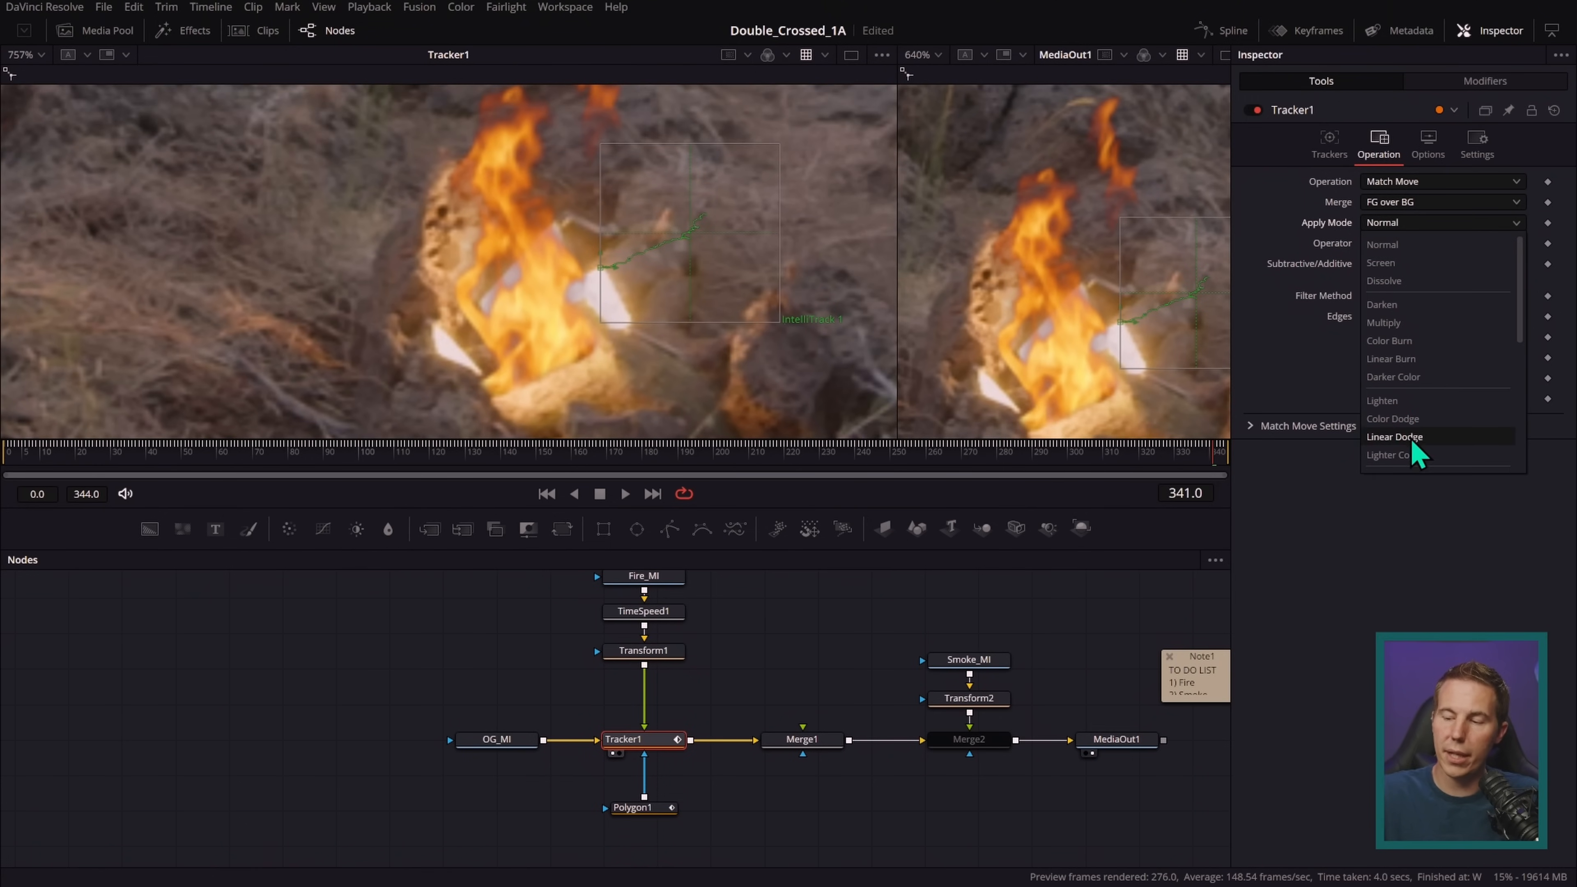
left_click(1395, 437)
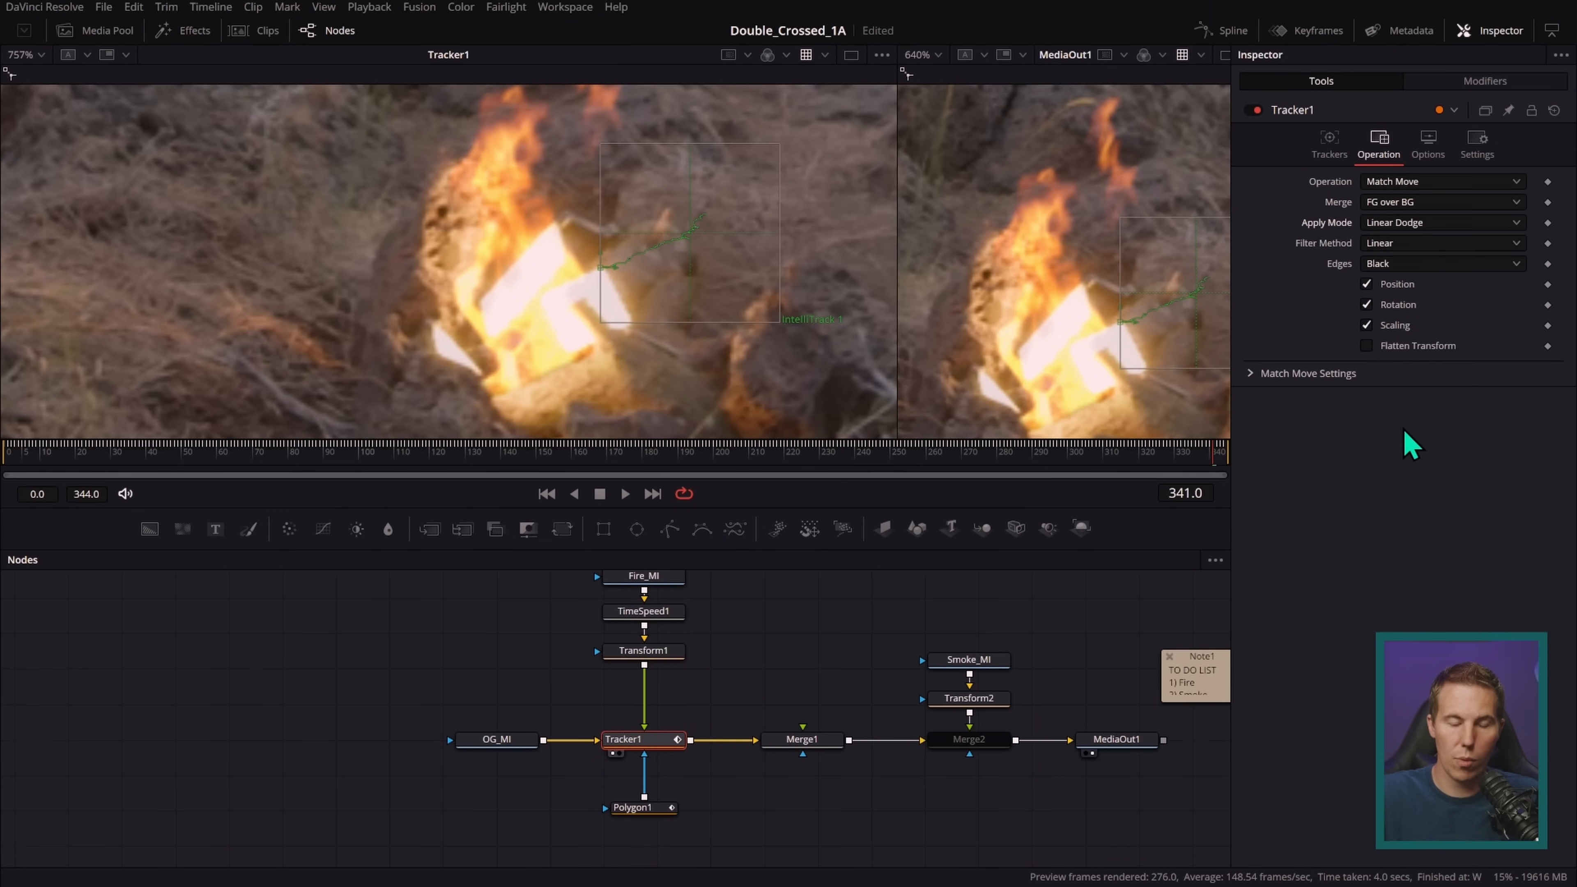
left_click(823, 741)
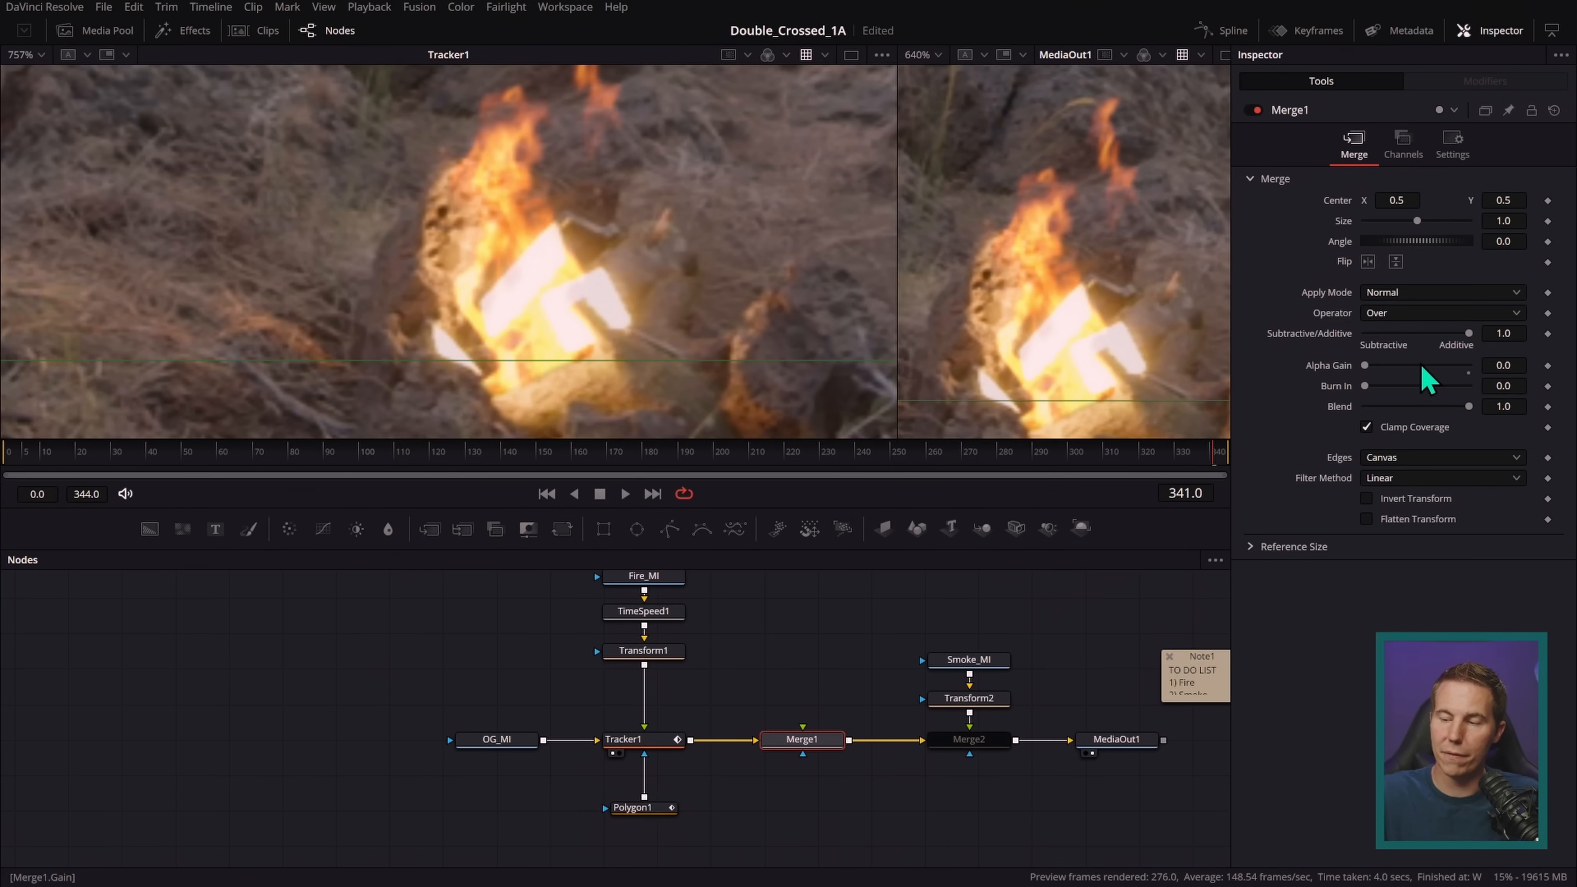
left_click(652, 741)
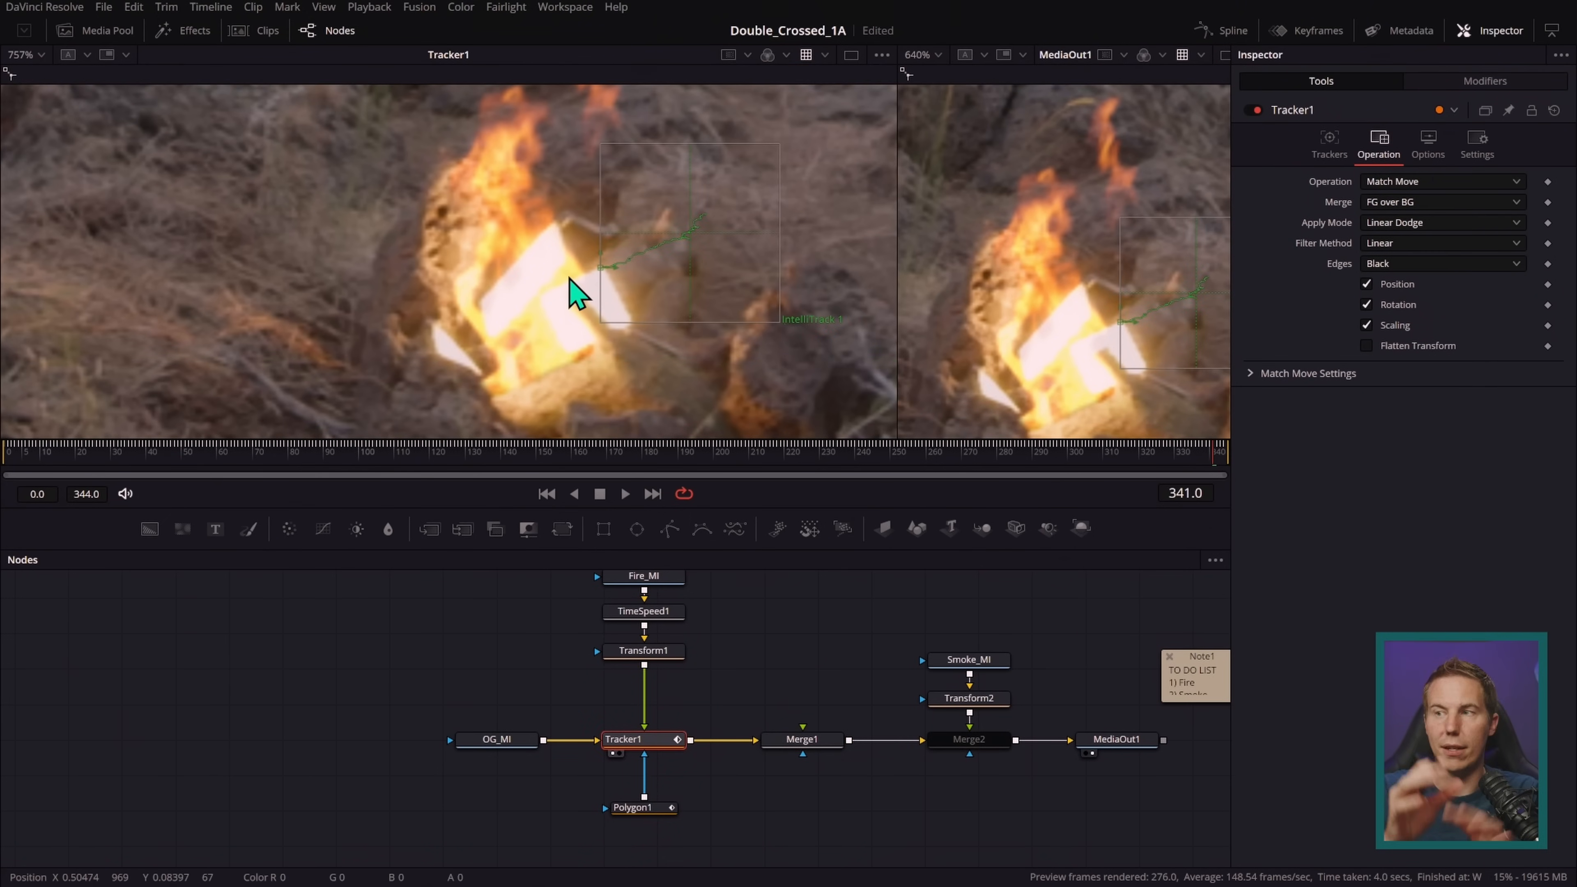
- Play the composite from frame 0 and scrub to frame 175 to check how the fire blends with the campfire
left_click(772, 672)
scroll(732, 352, "down", 3)
left_click_drag(695, 330, 602, 363)
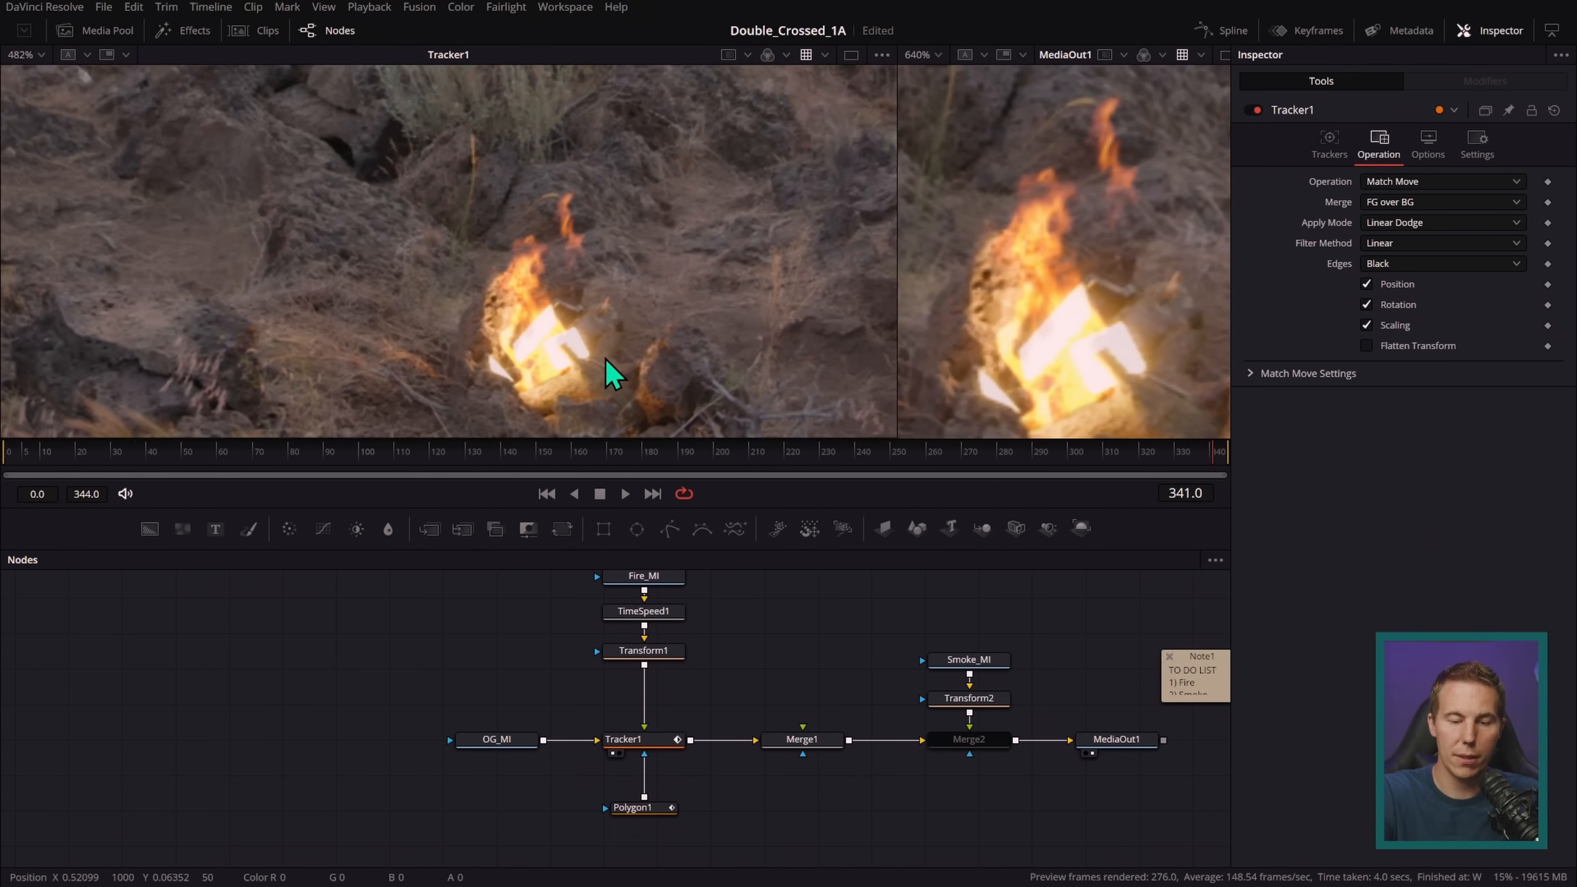
scroll(701, 326, "up", 1)
left_click(572, 493)
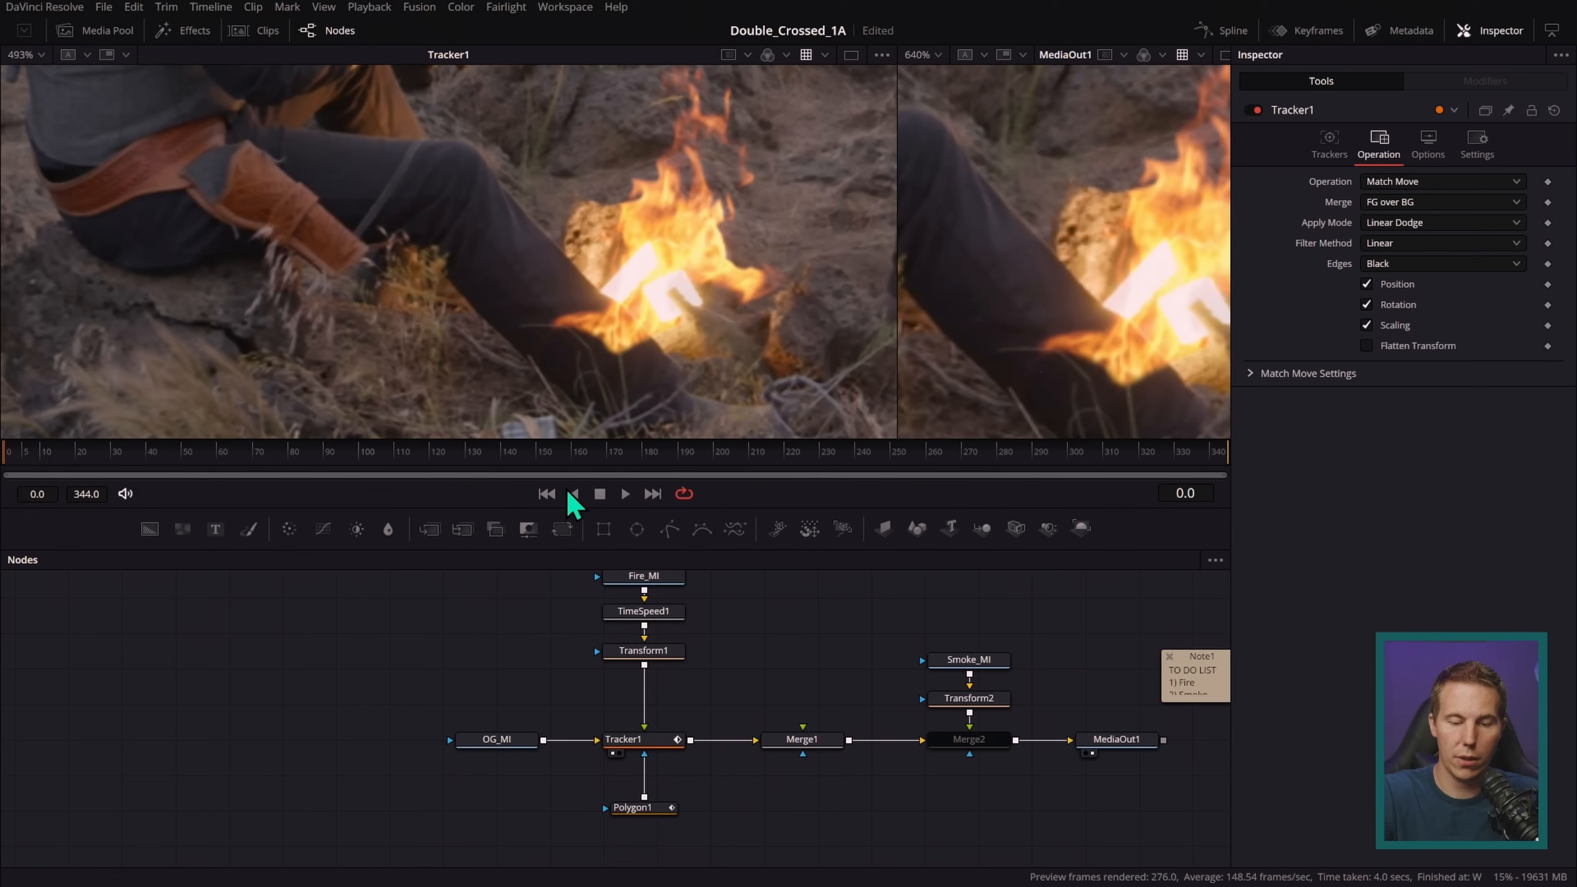
left_click(625, 495)
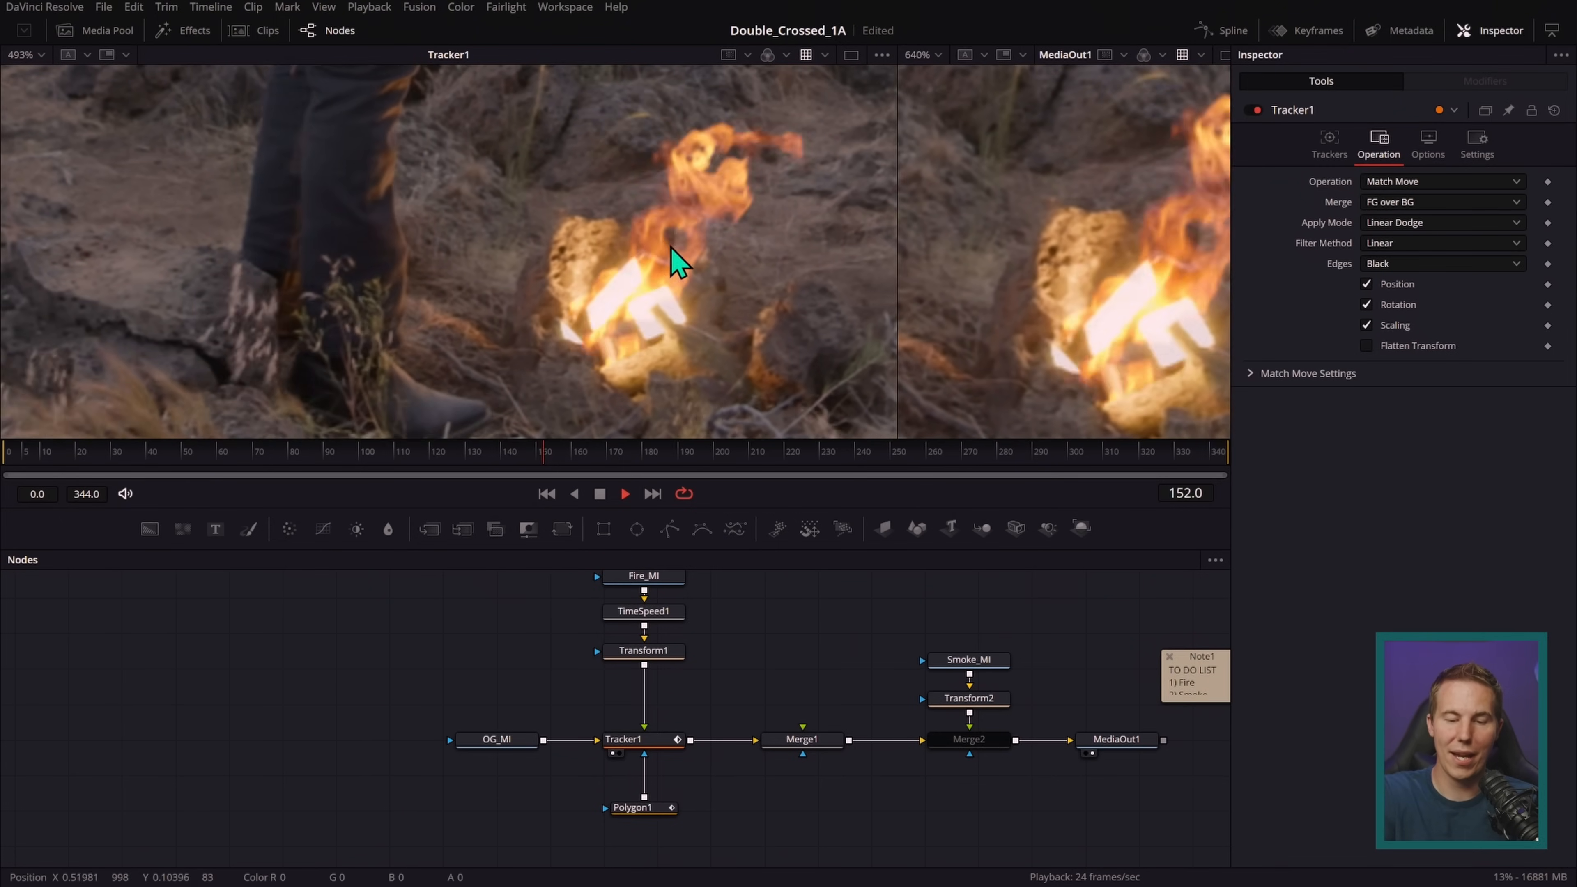
left_click(599, 494)
left_click_drag(689, 458, 631, 469)
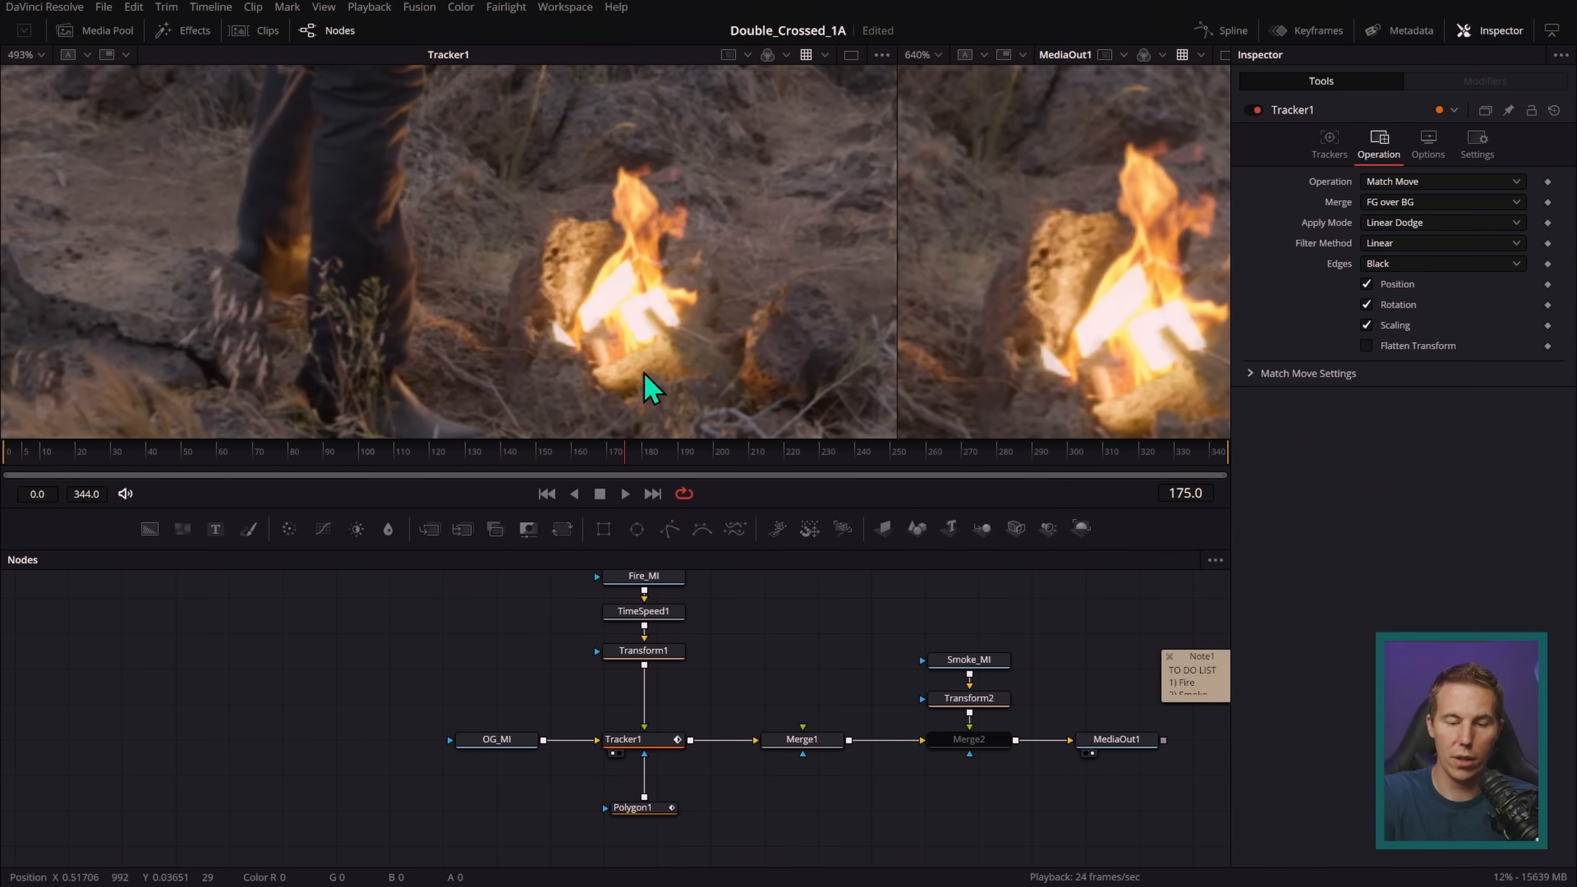
- Inspect Polygon1's mask edge around the logs and rocks at frame 175, and scrub the shot to check the fire
scroll(648, 395, "up", 5)
left_click(649, 813)
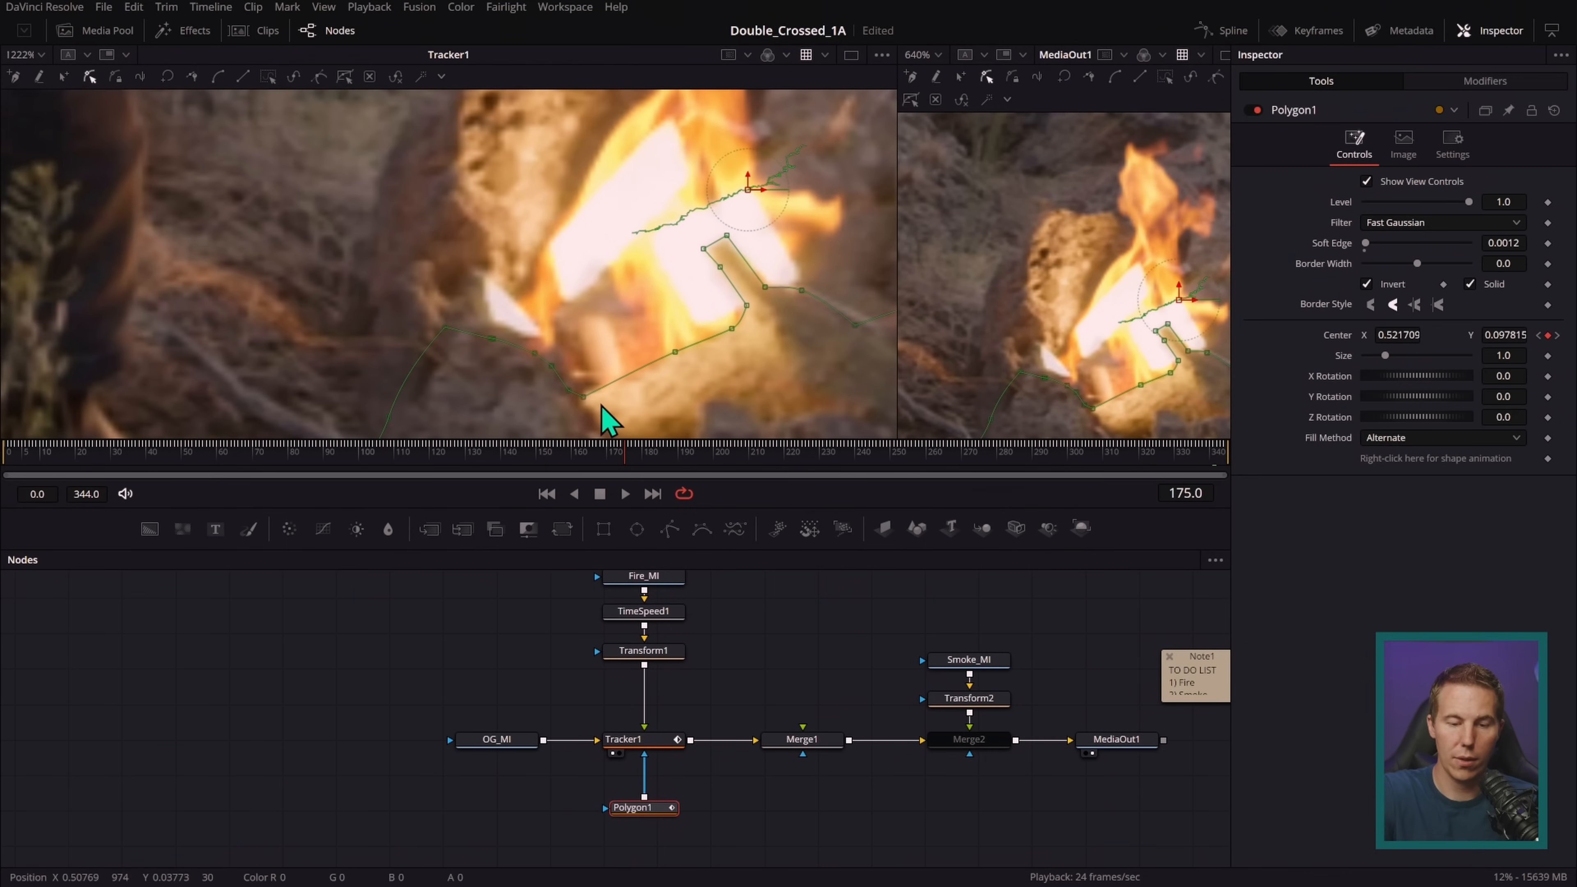
left_click(546, 346)
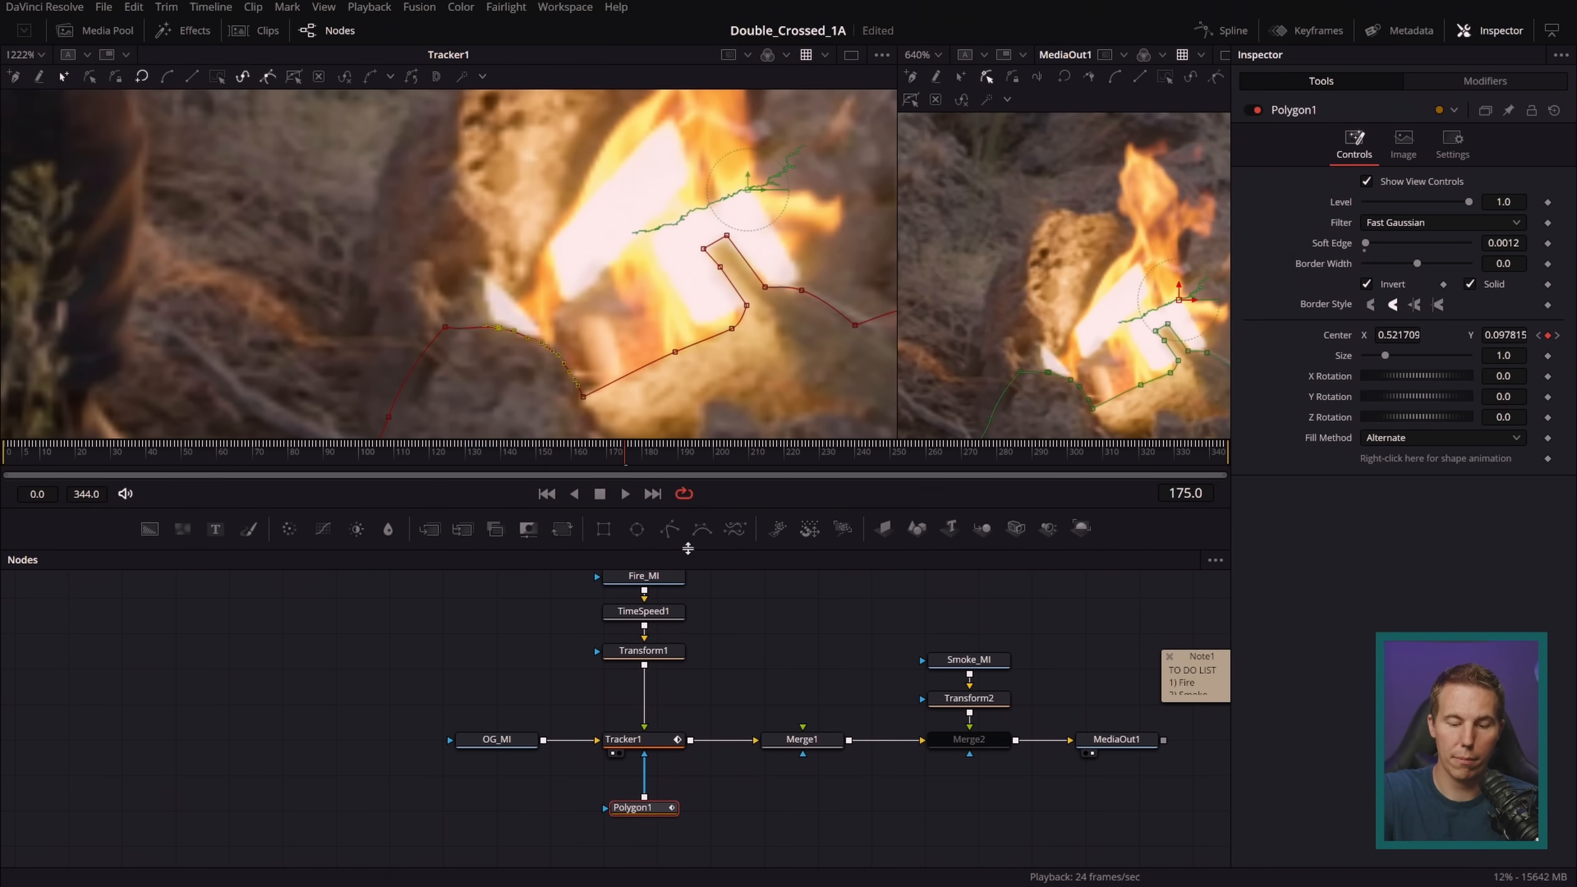
left_click(711, 607)
left_click_drag(652, 459, 1027, 487)
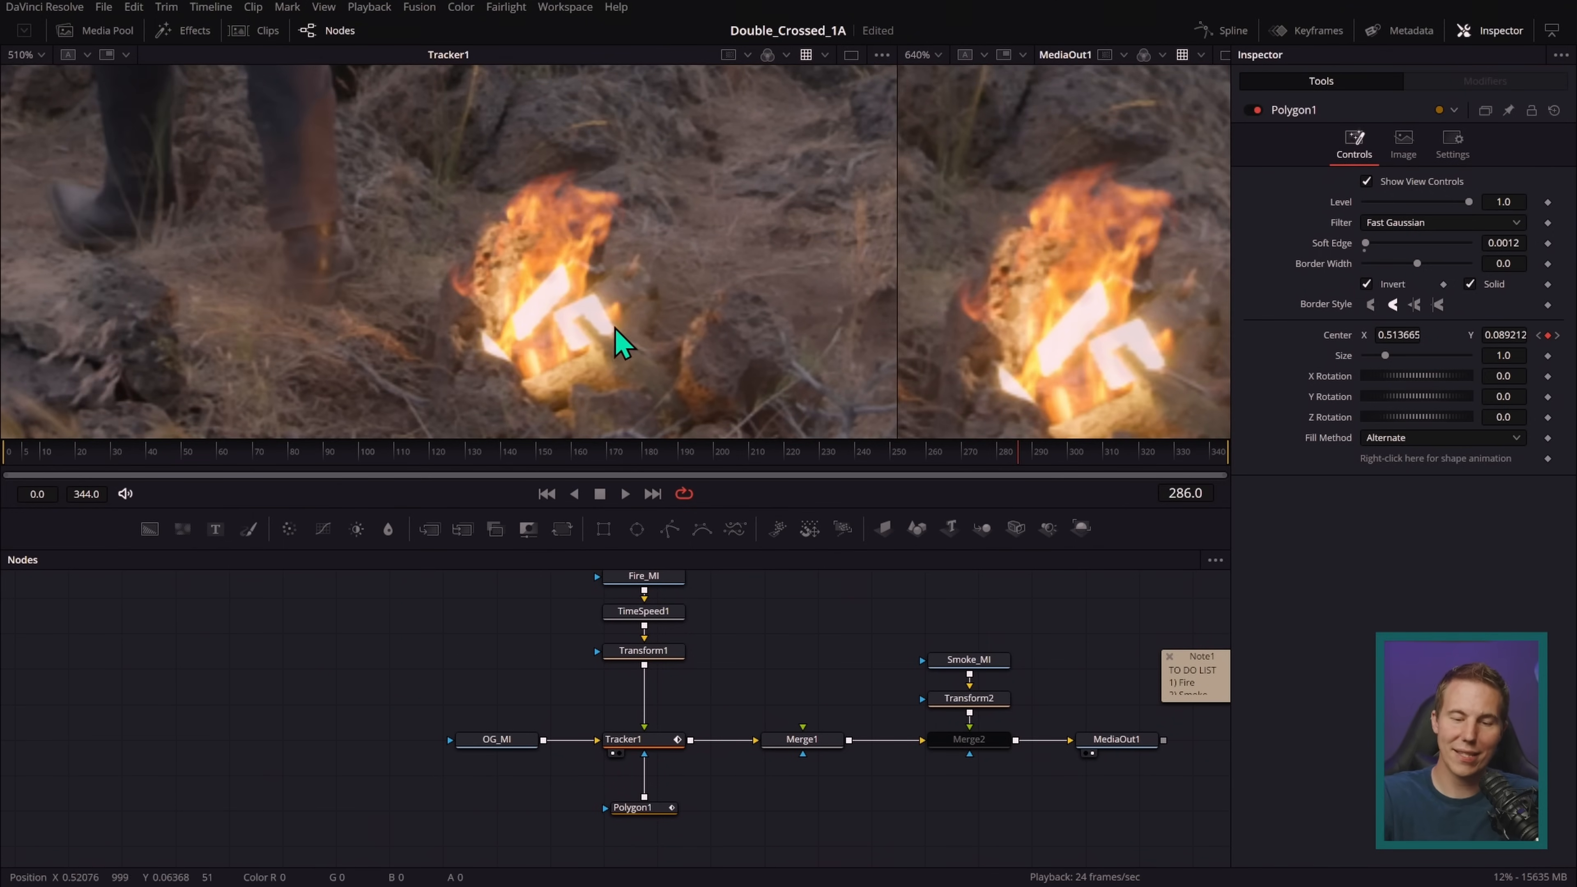
left_click_drag(857, 491, 1036, 480)
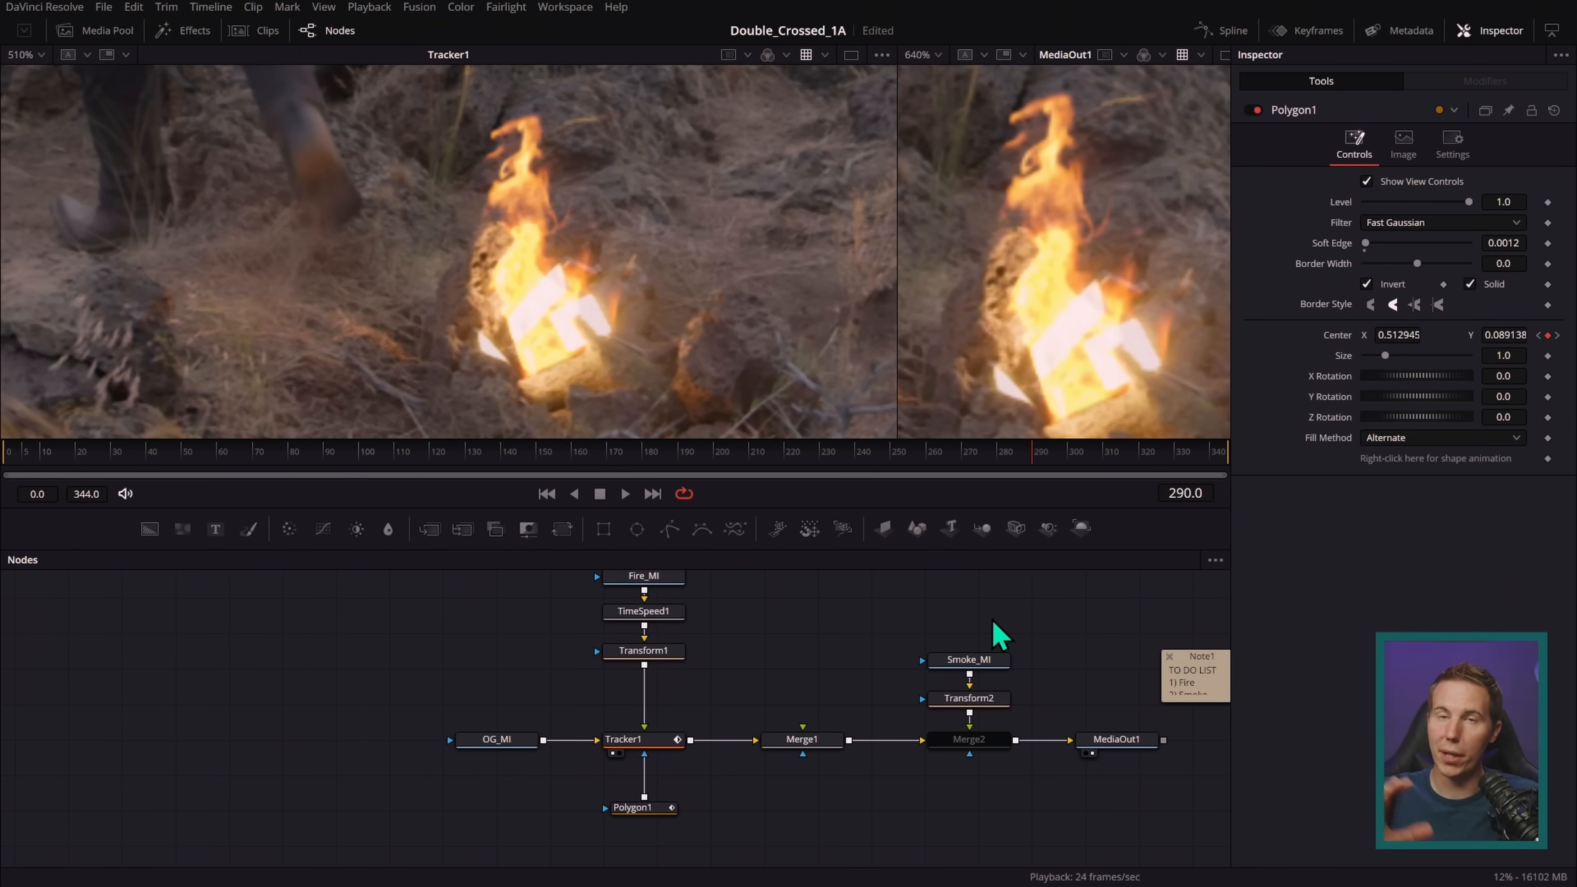
left_click_drag(1046, 469, 521, 492)
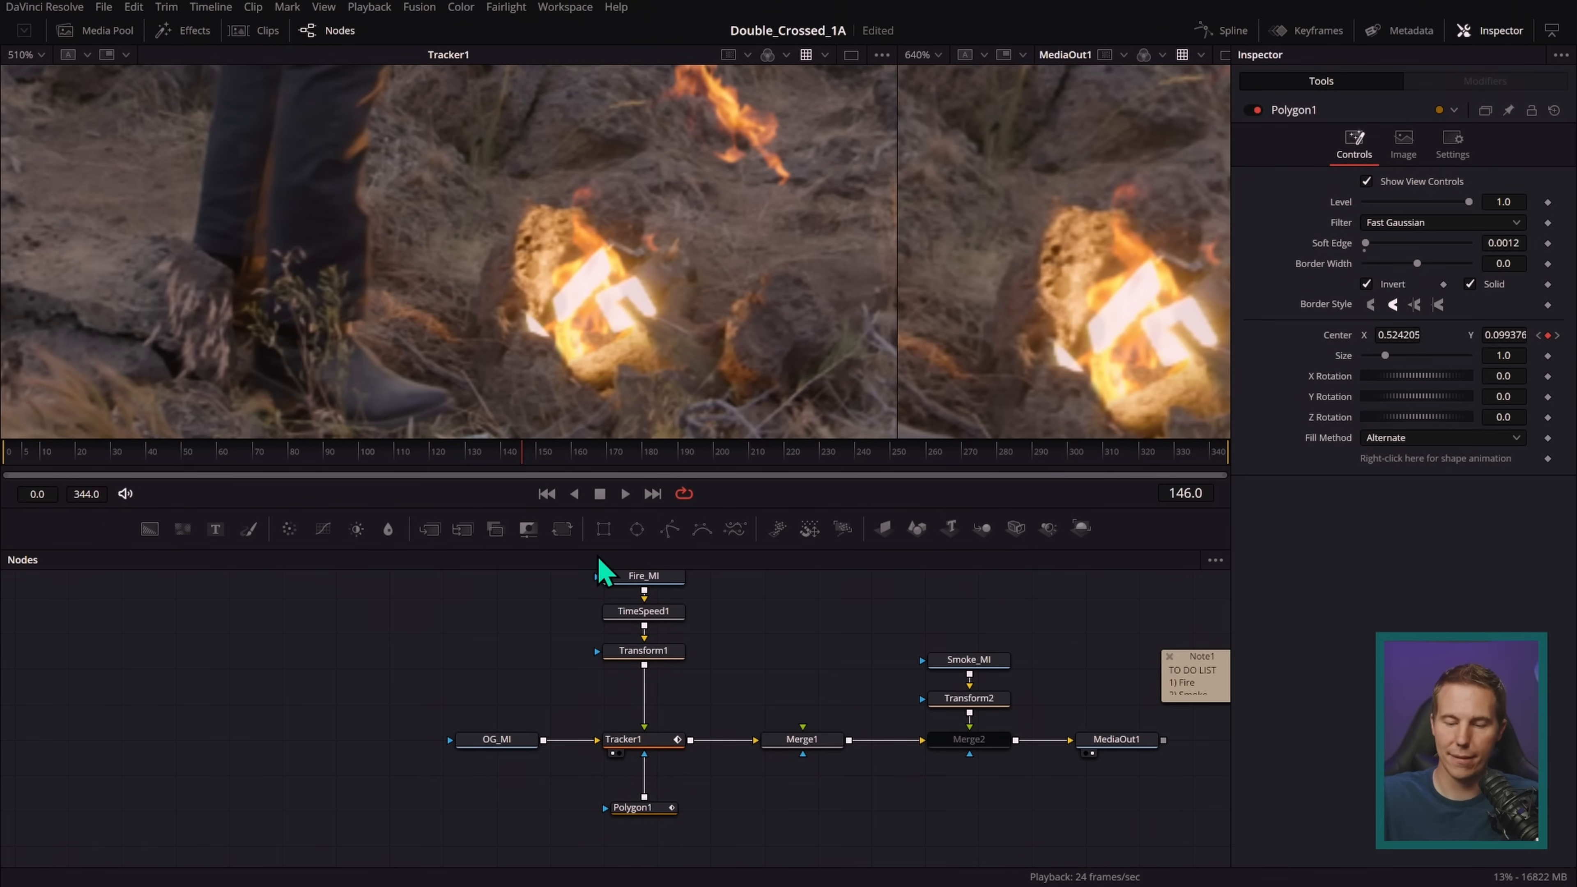
- Delete the Merge1 node between Tracker1 and Merge2, and move OG_MI farther away from Tracker1
key("bracketright")
scroll(821, 669, "up", 2)
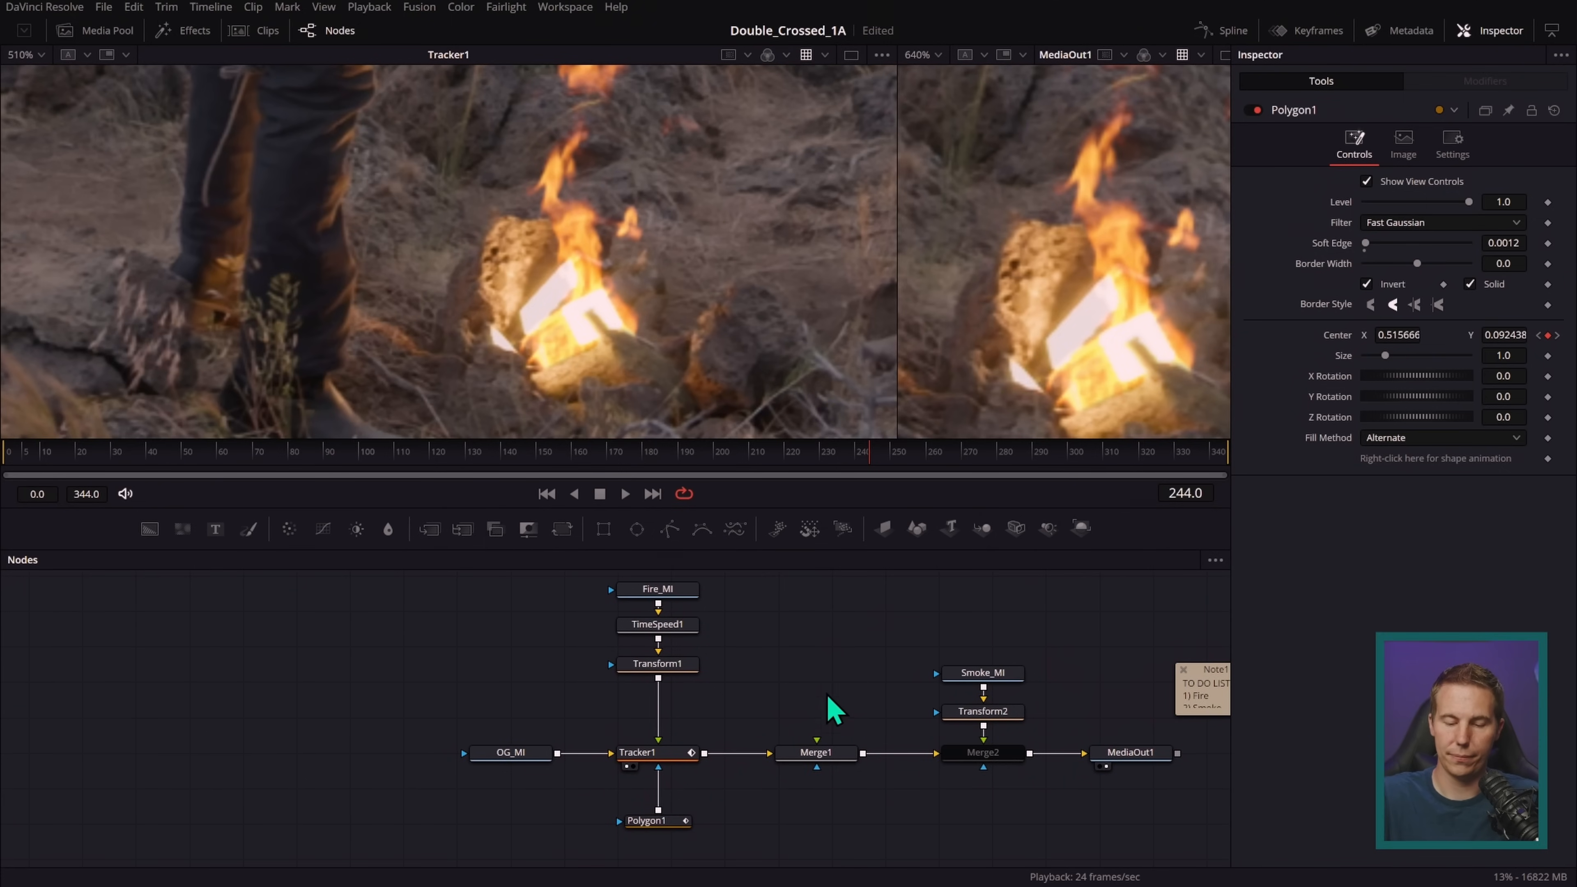
left_click_drag(950, 621, 789, 653)
left_click_drag(885, 657, 916, 630)
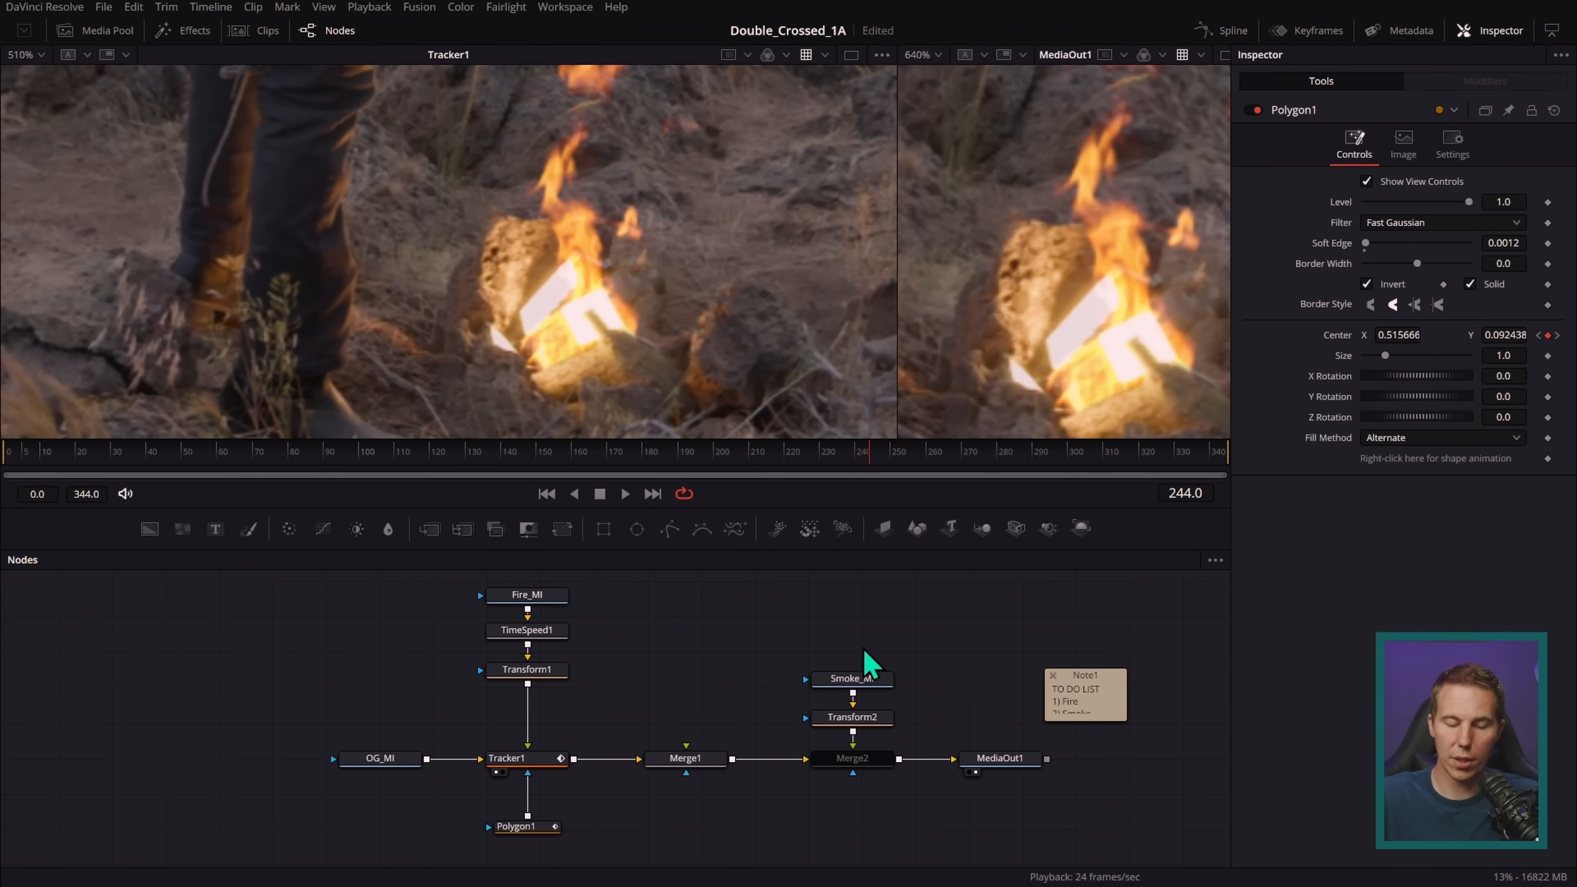
left_click(686, 759)
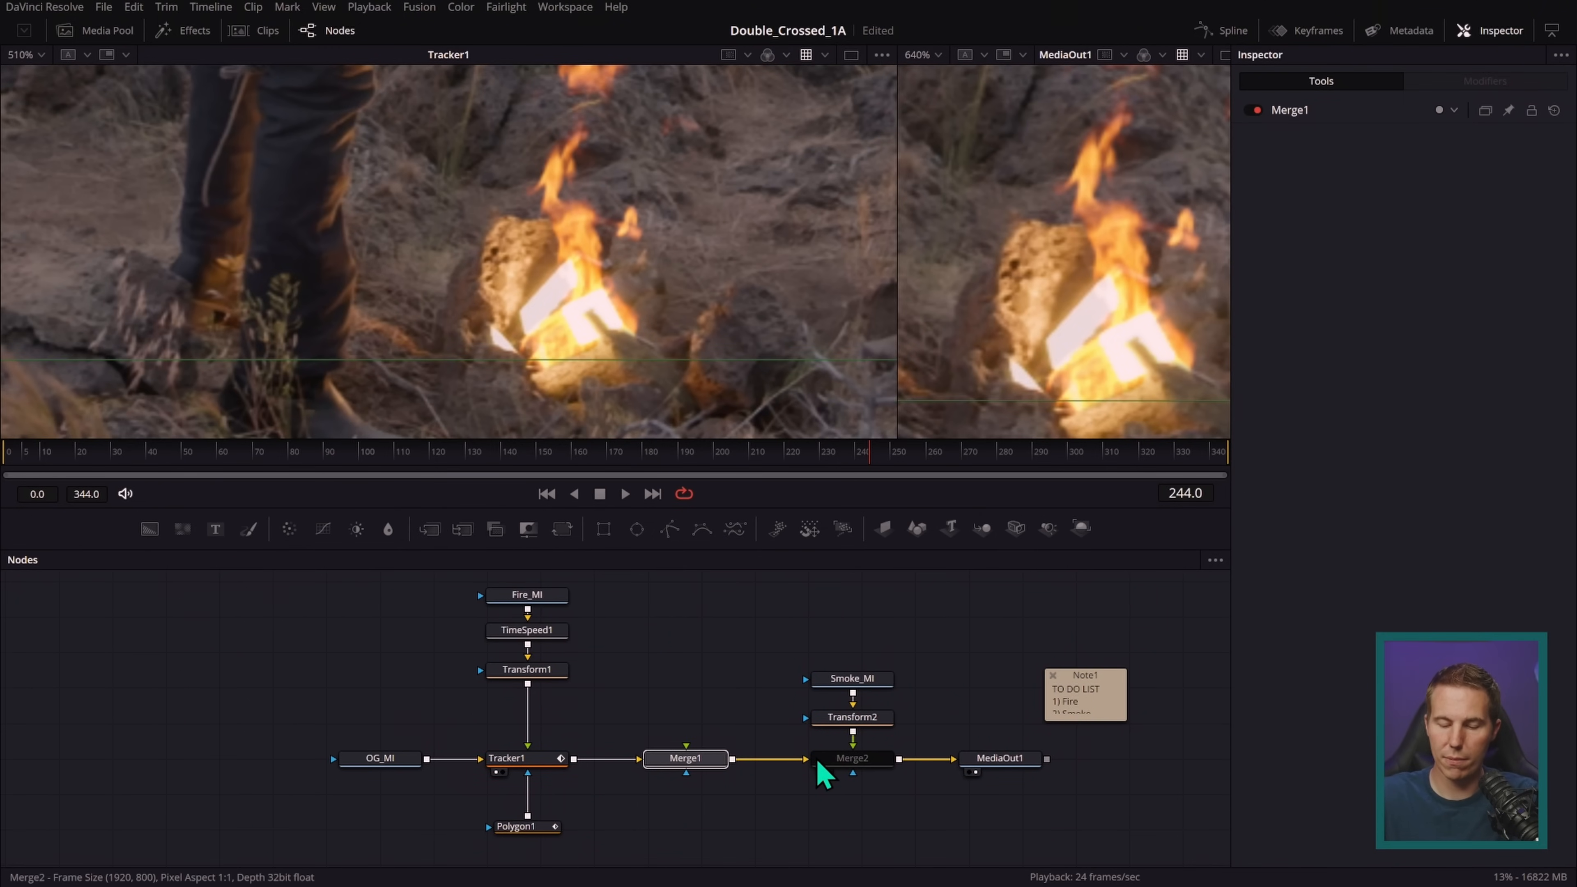
key("Delete")
scroll(955, 618, "left", 5)
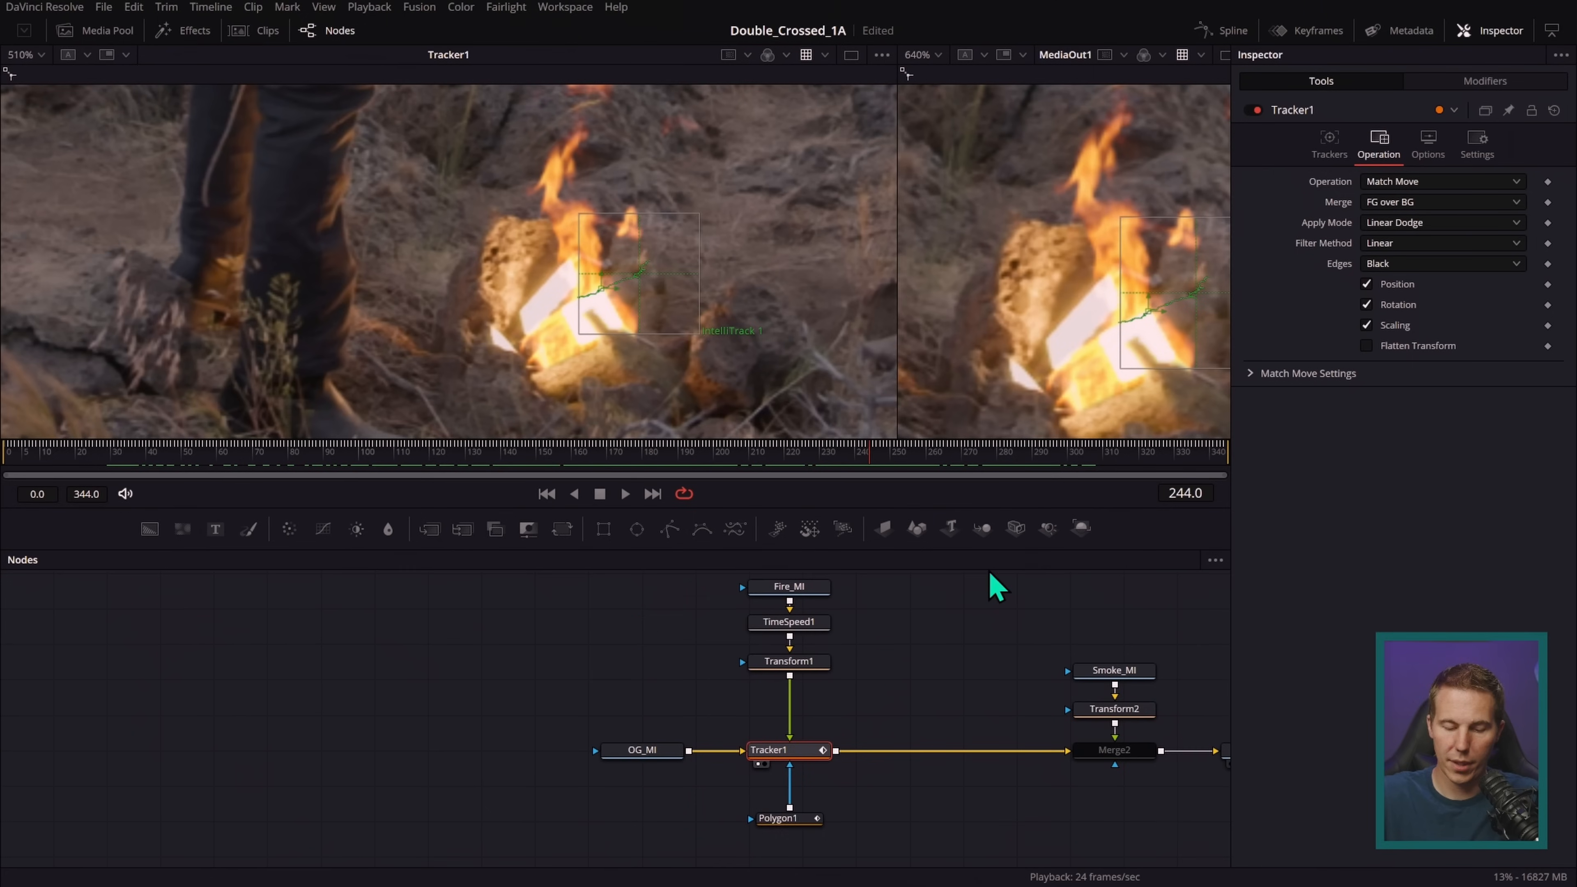
left_click_drag(658, 758, 490, 761)
scroll(761, 677, "left", 2)
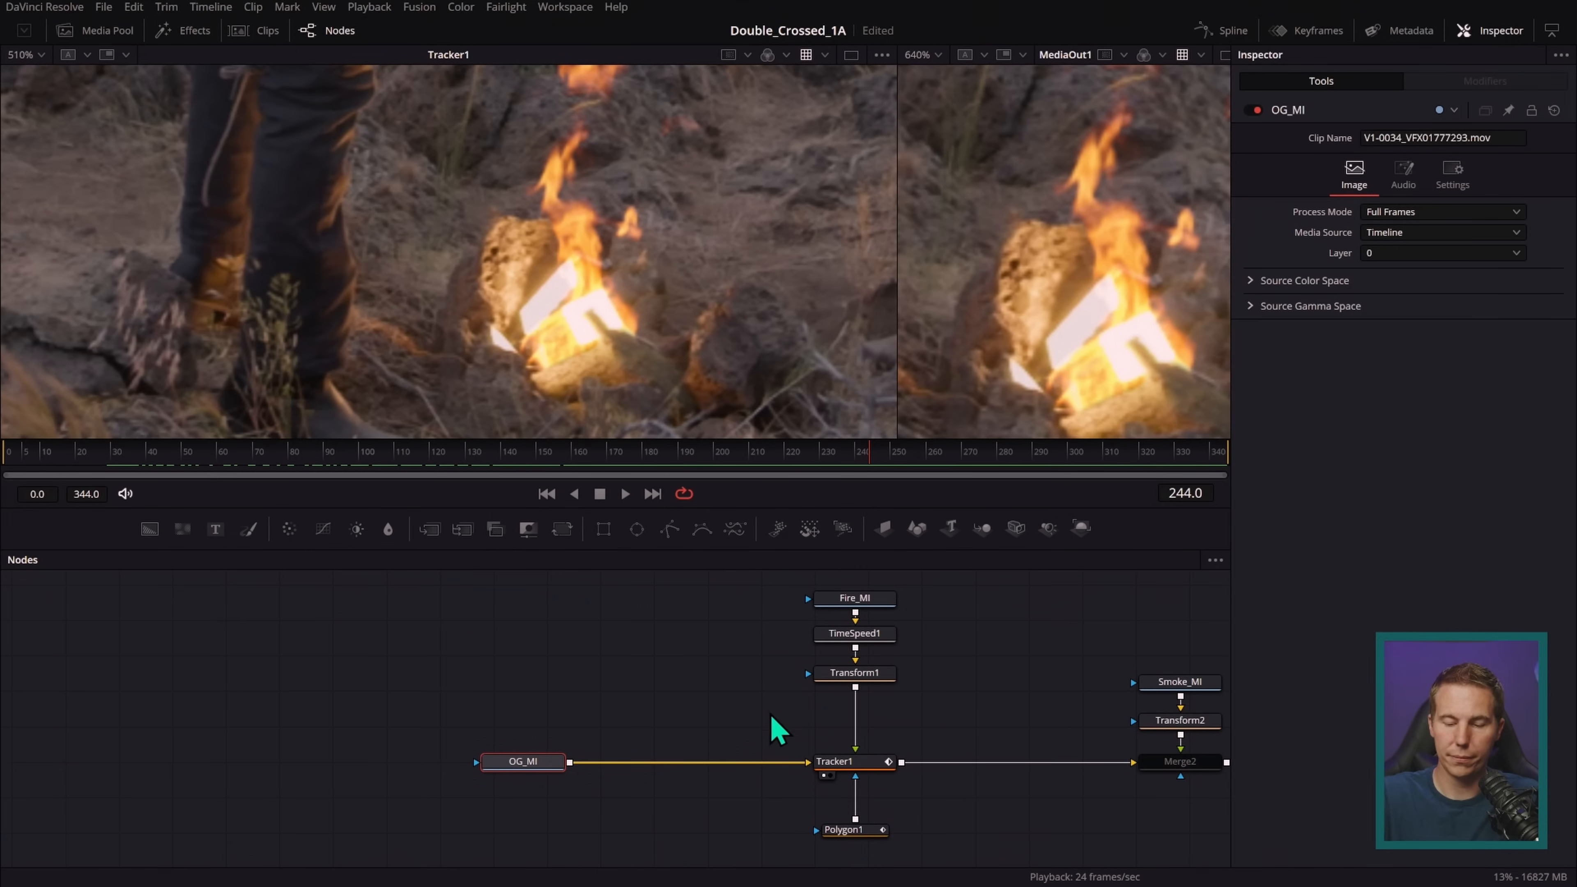
- View OG_MI at frame 209, add a Paint node, and connect OG_MI's output to its input
left_click_drag(528, 768, 652, 271)
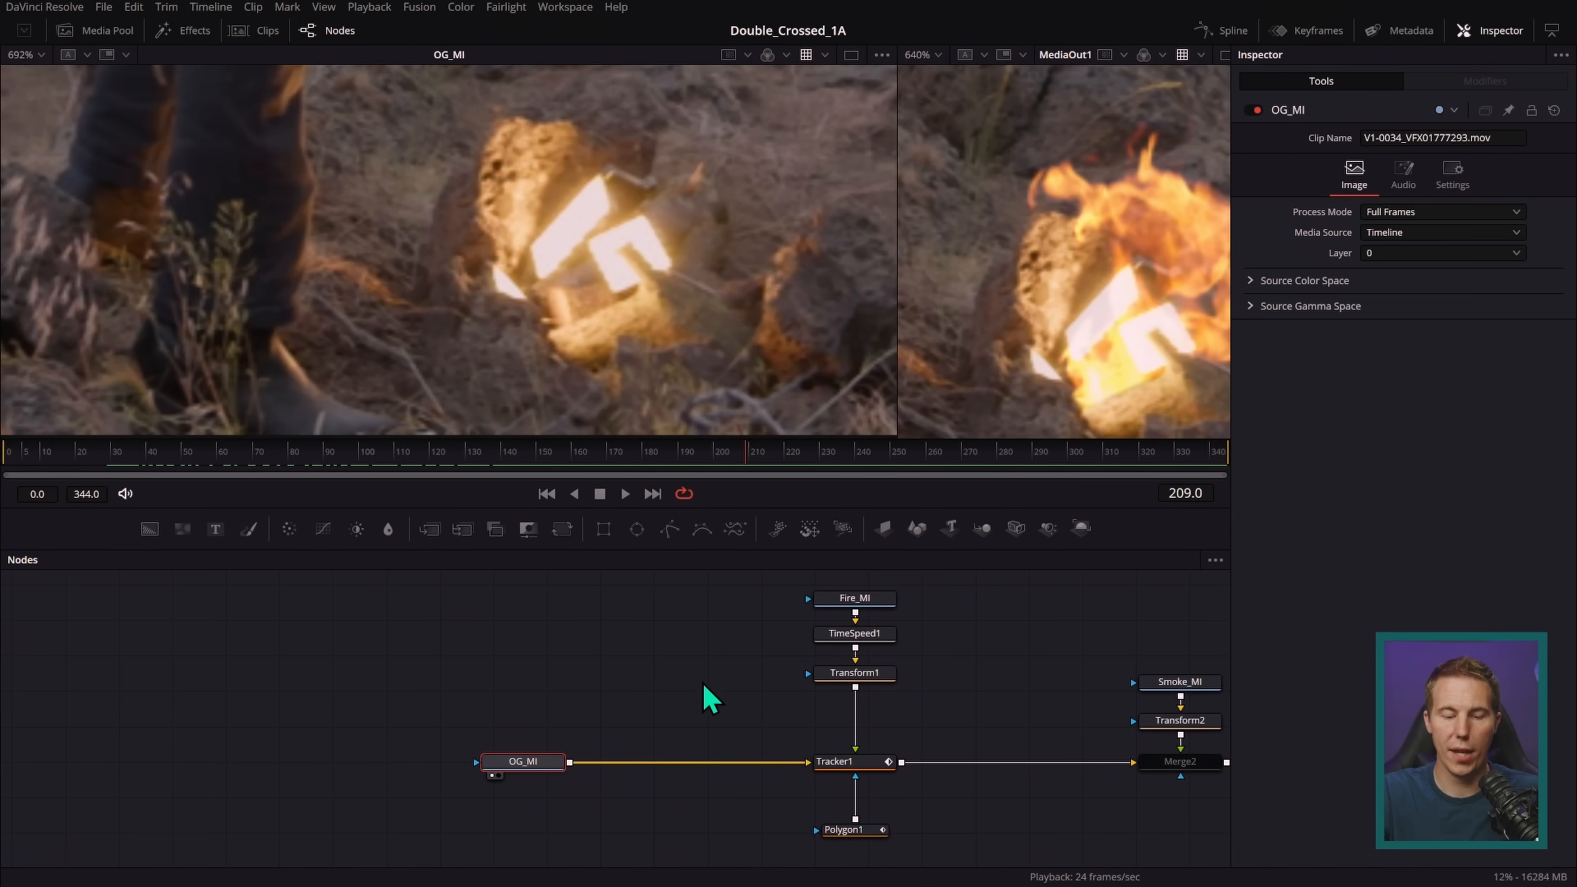
left_click(648, 671)
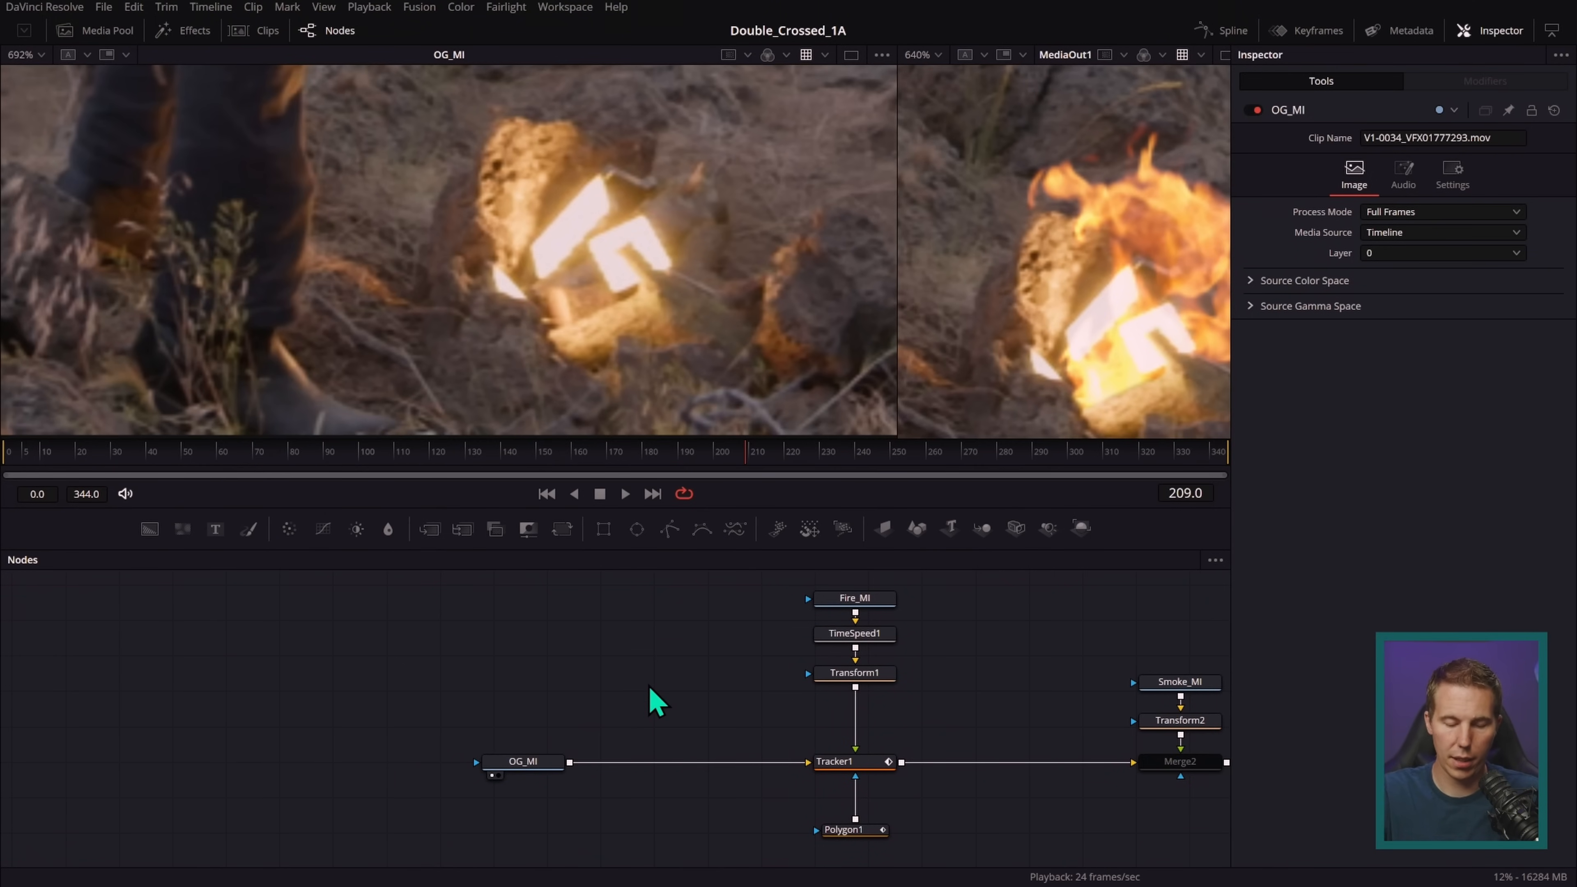
key("shift+space")
type("pol")
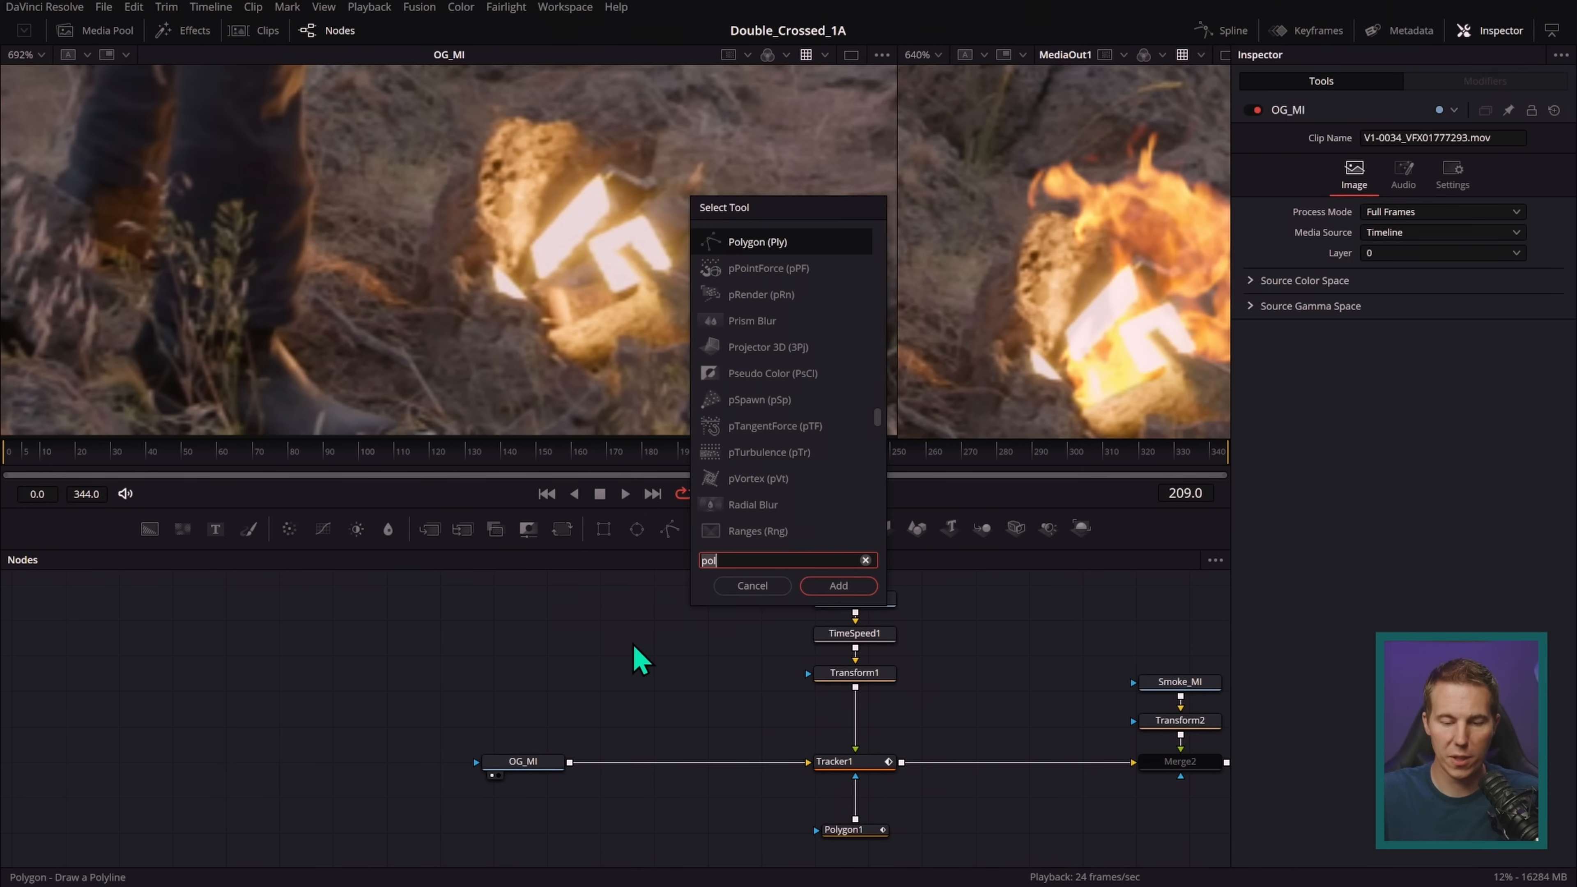
key("BackSpace")
key("BackSpace")
type("aint")
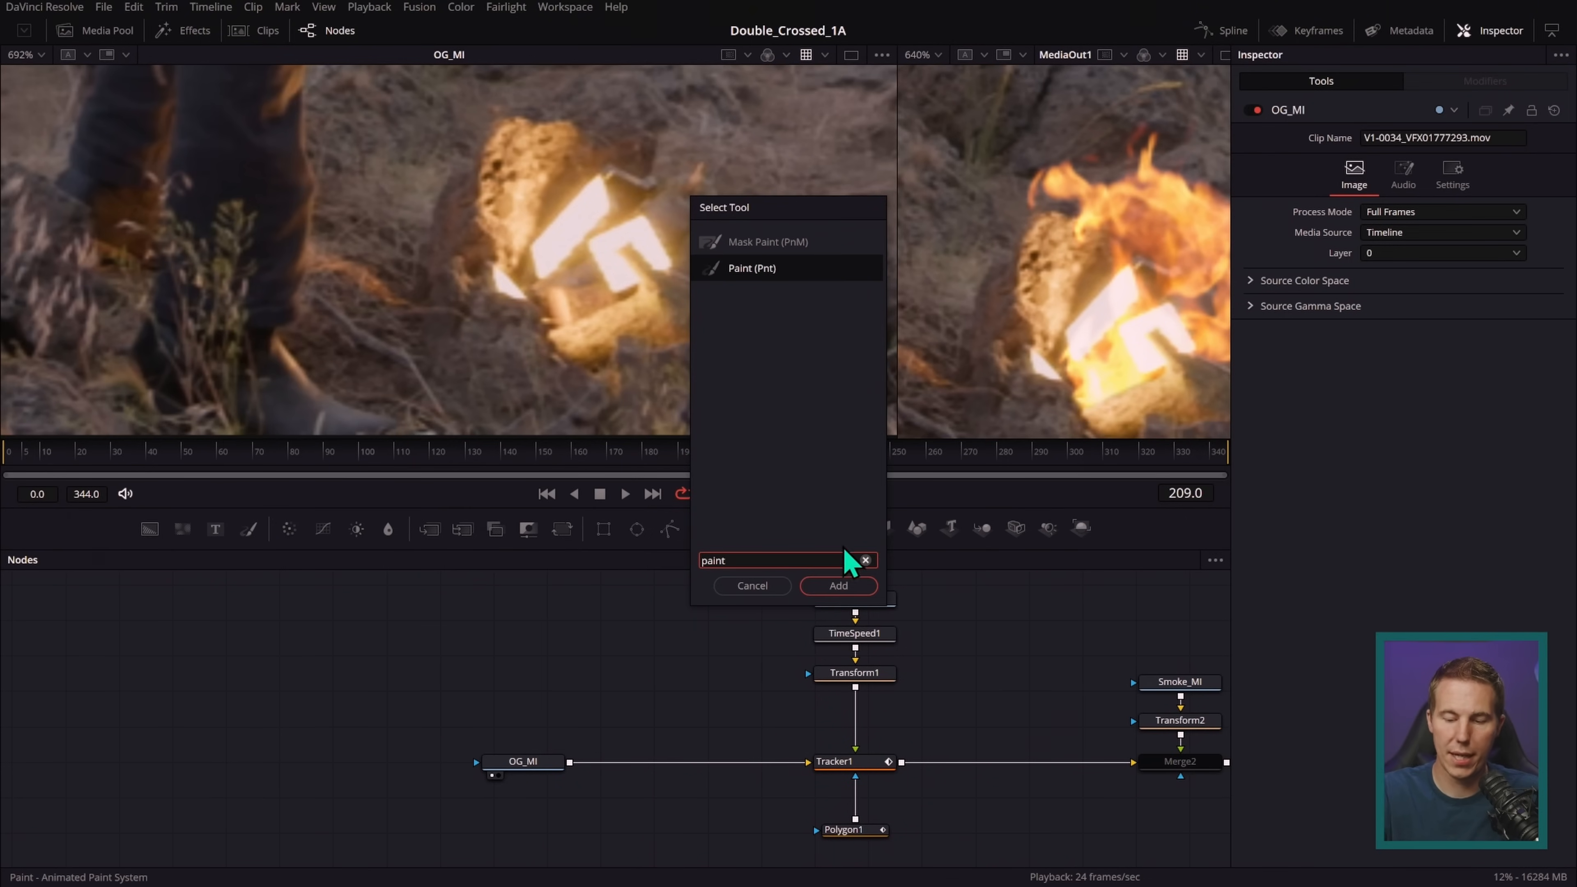
left_click(843, 589)
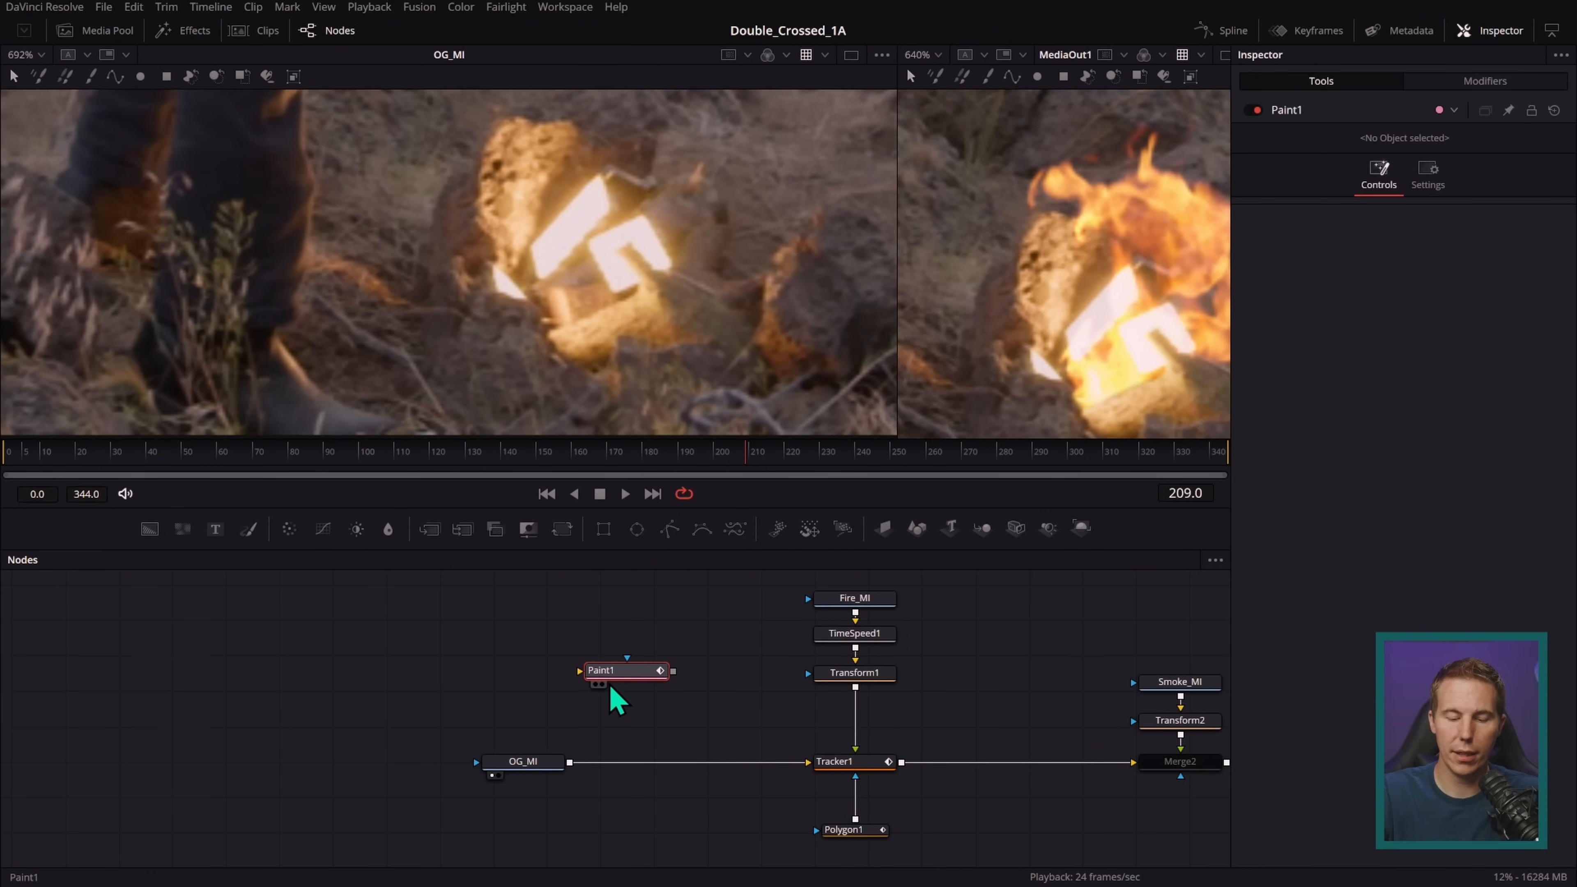
mouse_move(605, 671)
left_mouse_down()
mouse_move(640, 672)
mouse_move(565, 763)
mouse_move(605, 738)
mouse_move(614, 672)
left_mouse_up()
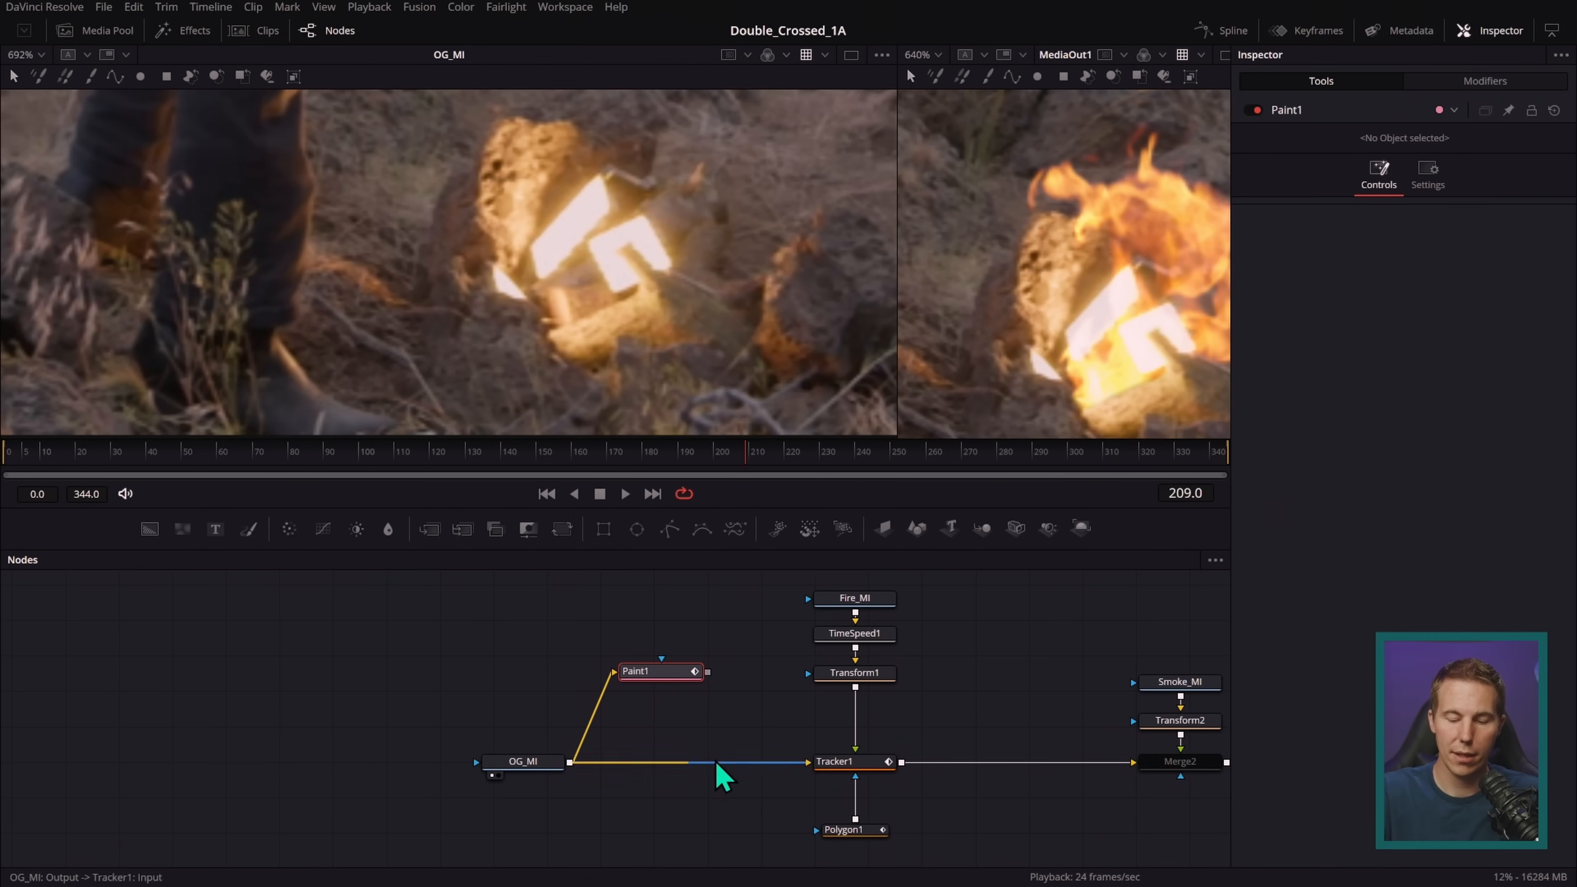
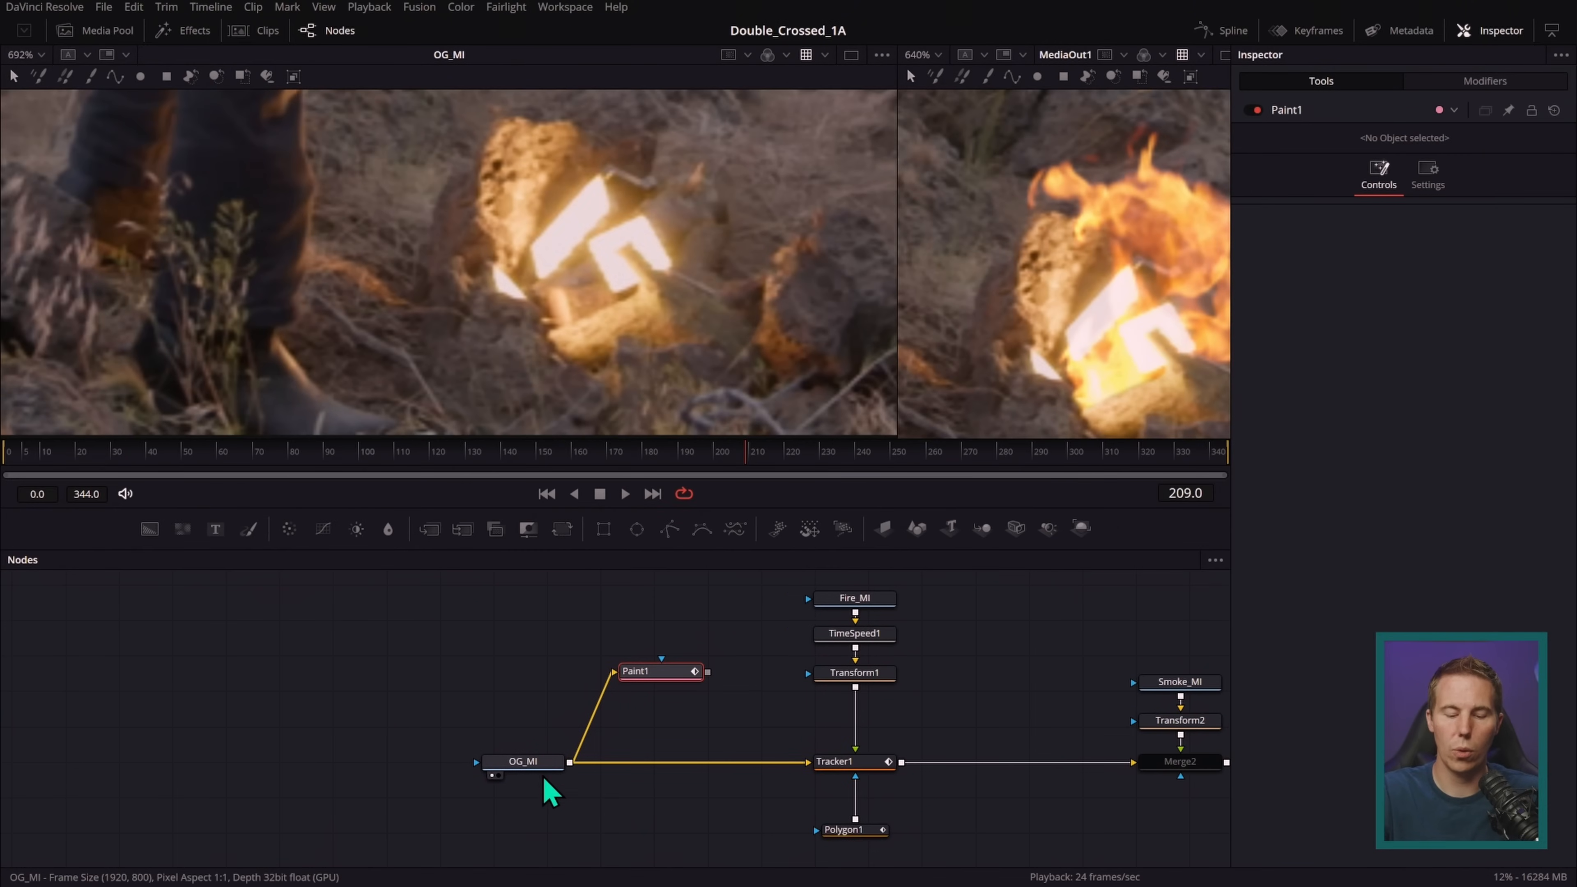
- Show Paint1 in the viewer, enlarge the viewer area, and activate the Stroke tool
mouse_move(555, 768)
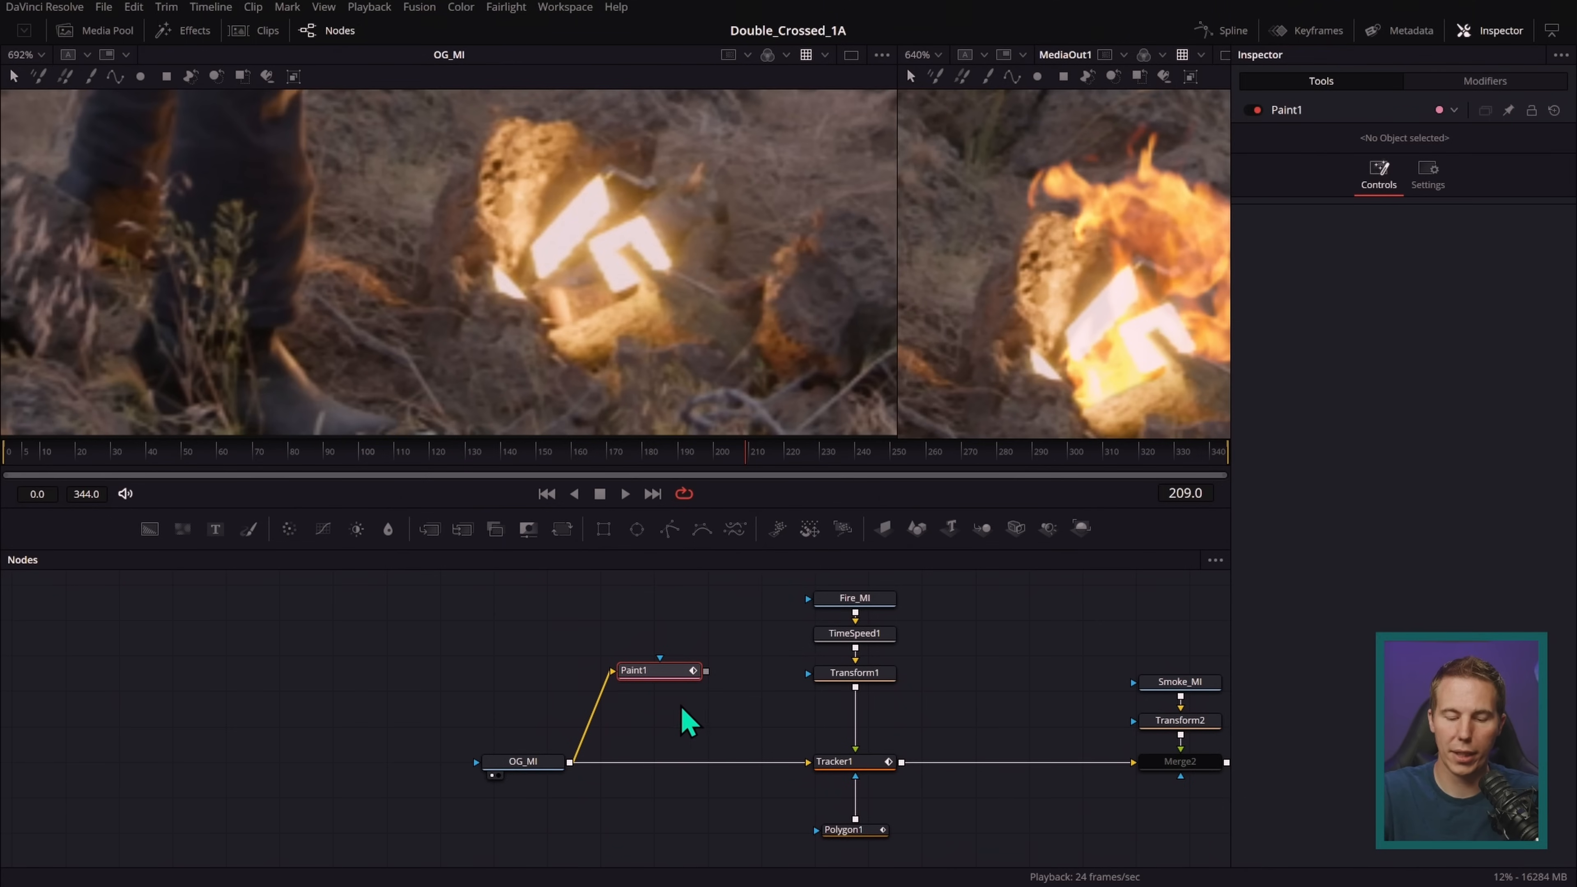
key("1")
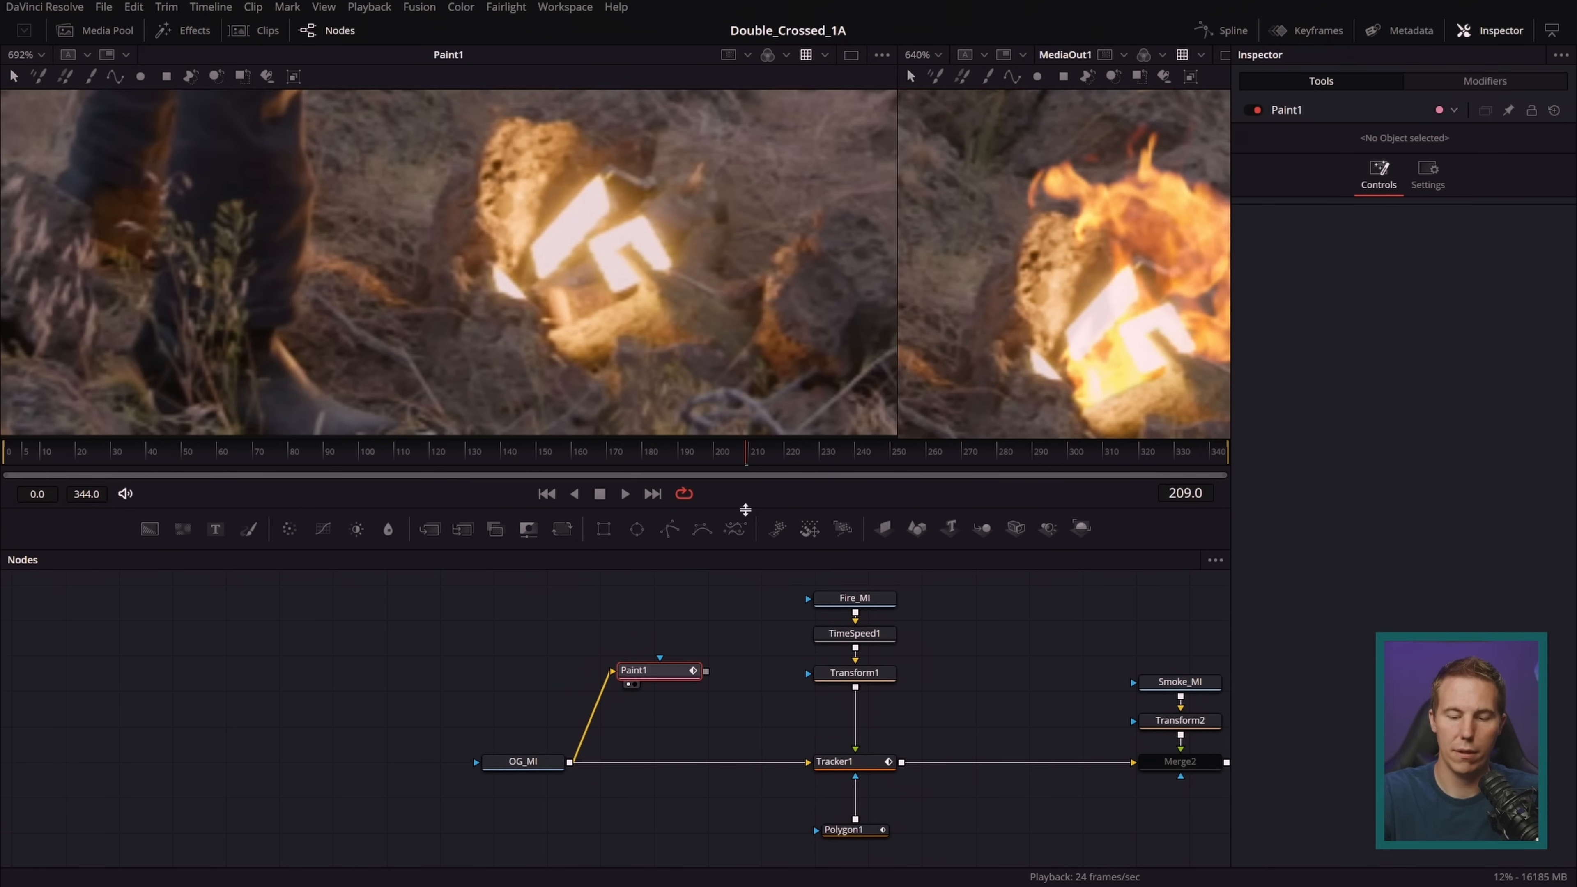
left_click_drag(748, 506, 748, 573)
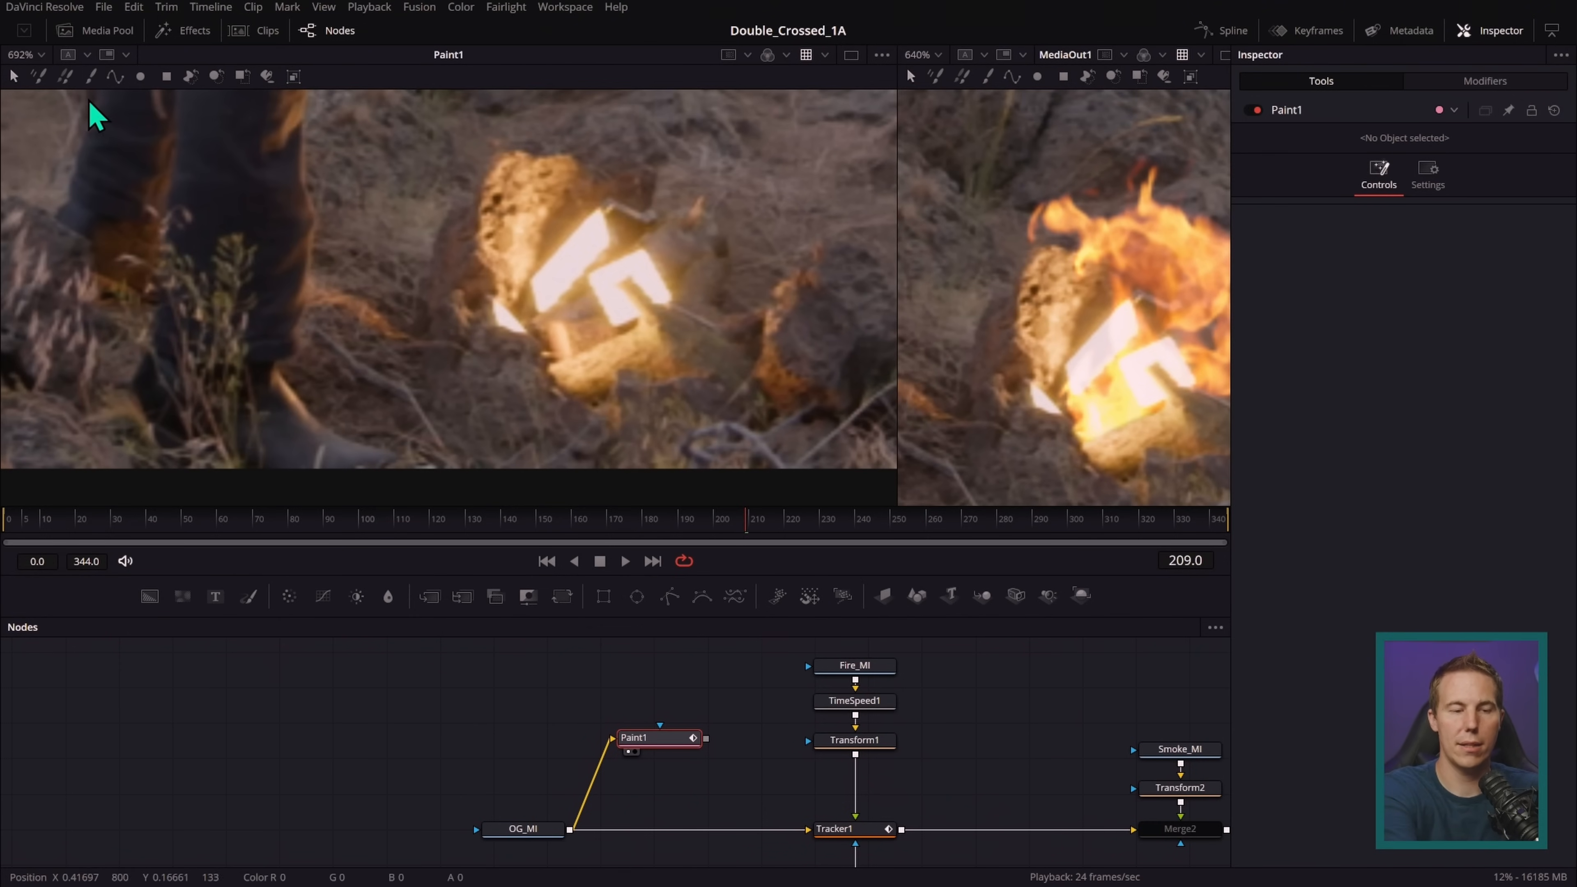
left_click(87, 85)
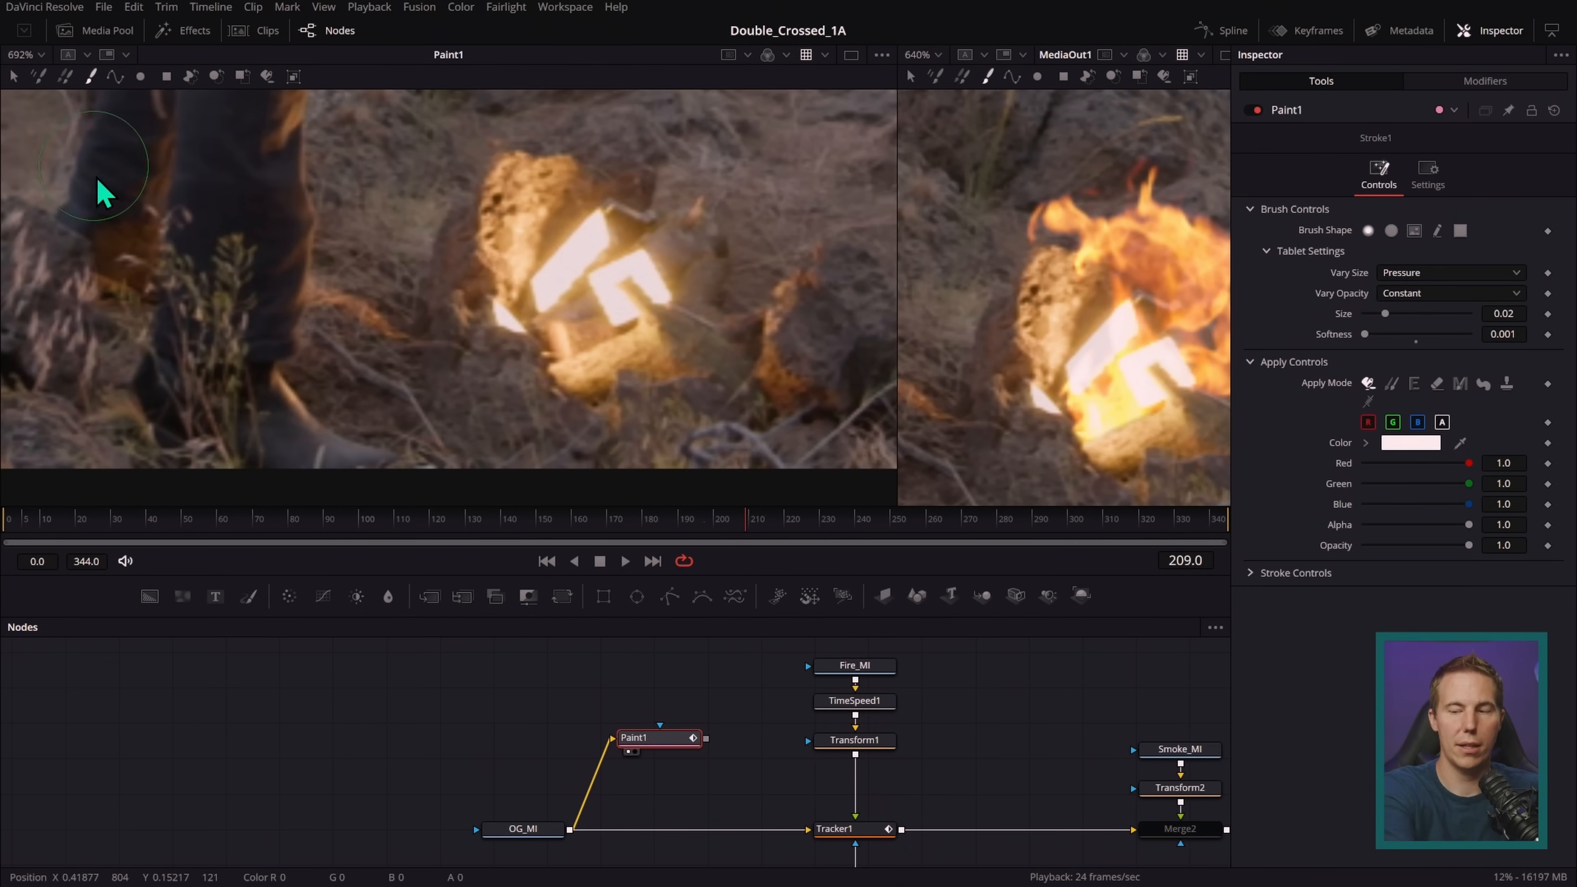
- Paint three trial strokes over the campfire and reset the Paint1 node
mouse_move(736, 165)
left_mouse_down()
mouse_move(732, 239)
mouse_move(686, 326)
left_mouse_up()
mouse_move(599, 388)
left_mouse_down()
mouse_move(574, 254)
mouse_move(606, 156)
left_mouse_up()
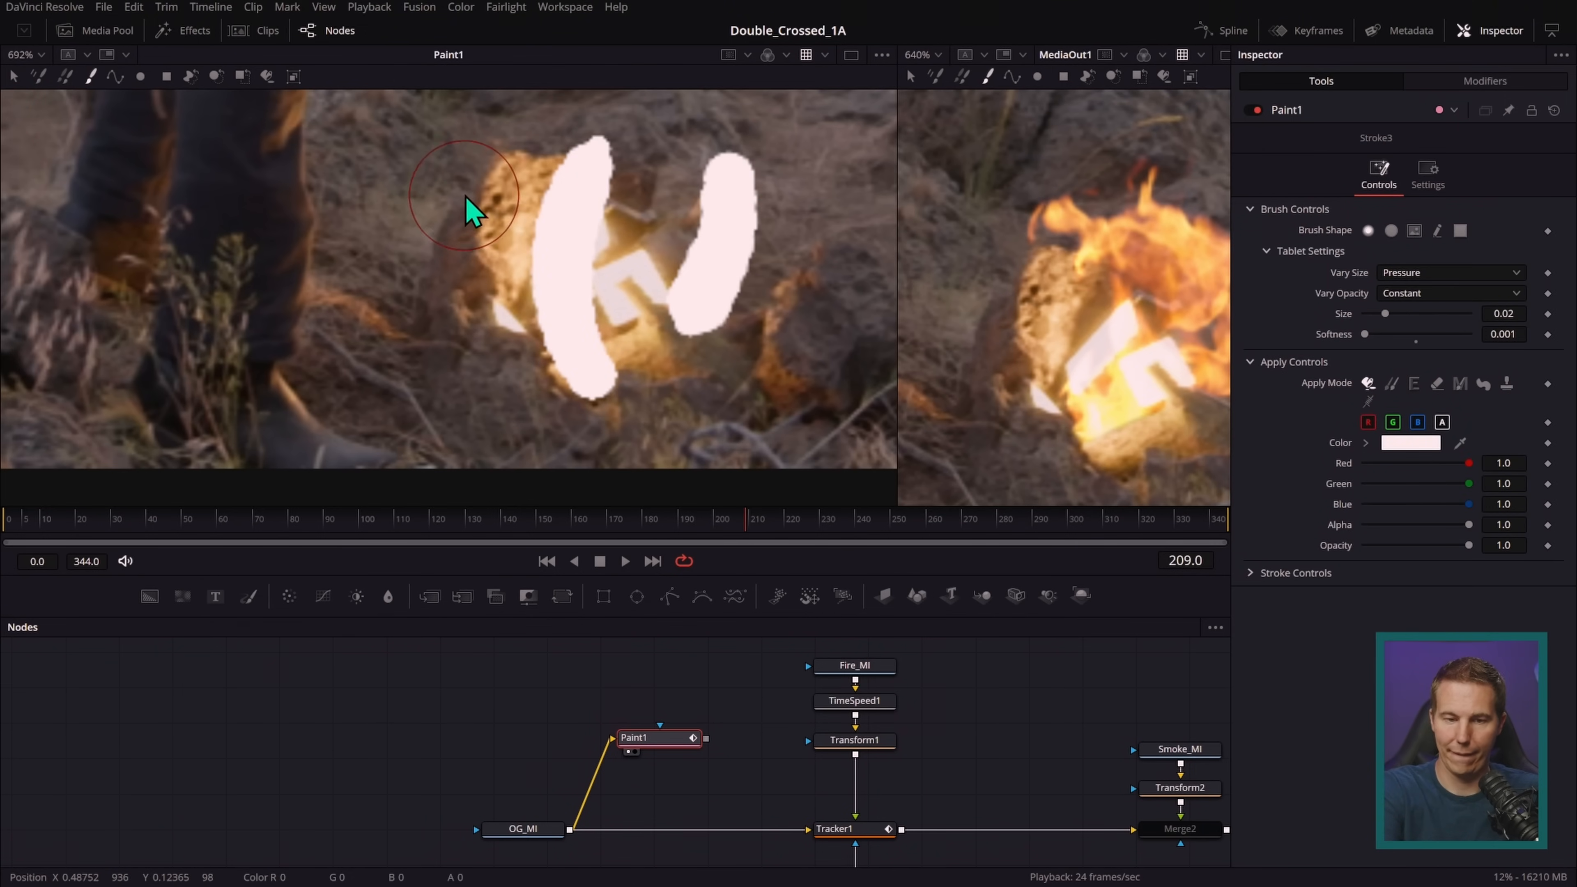
left_click_drag(472, 211, 483, 391)
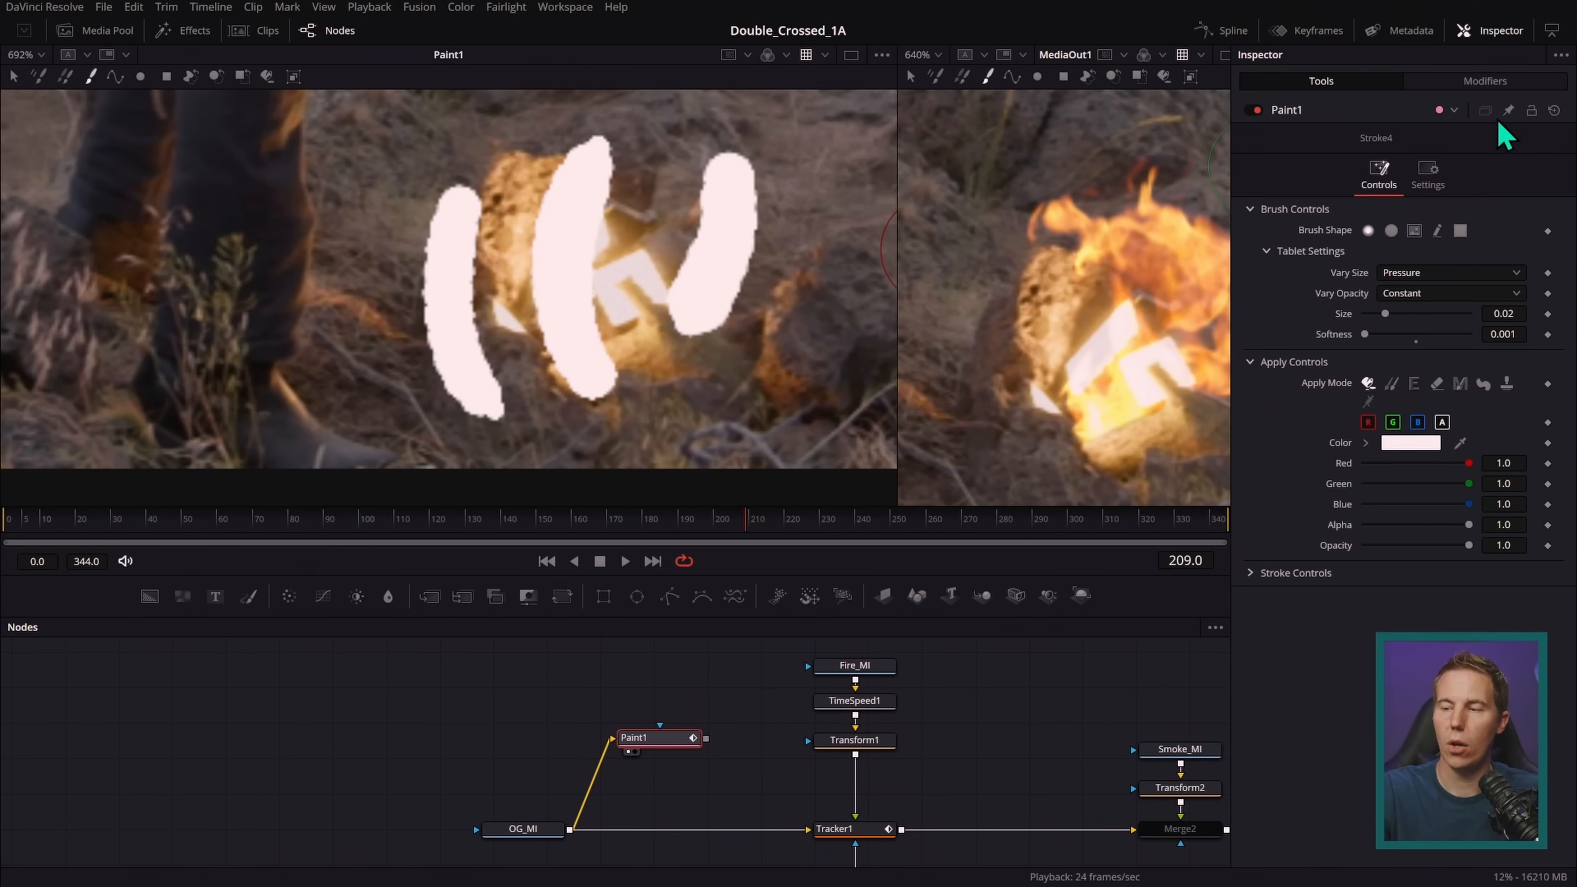
left_click(1554, 110)
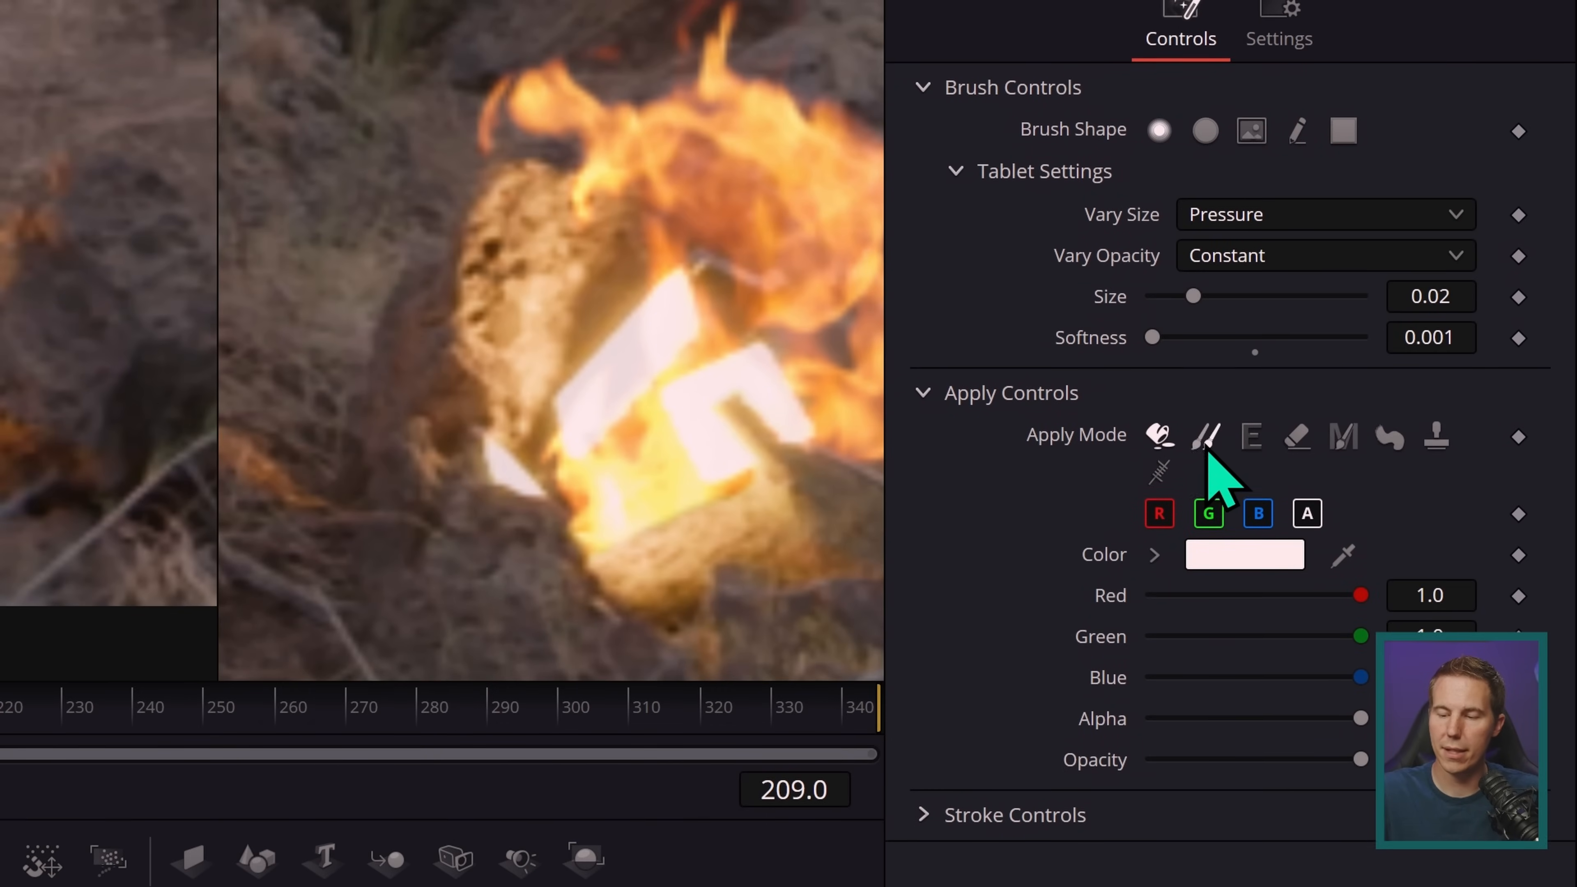
- Set the stroke's Apply Mode to Clone, sample the rock beside the fire, and undo a trial clone over the glowing logs
left_click(1206, 451)
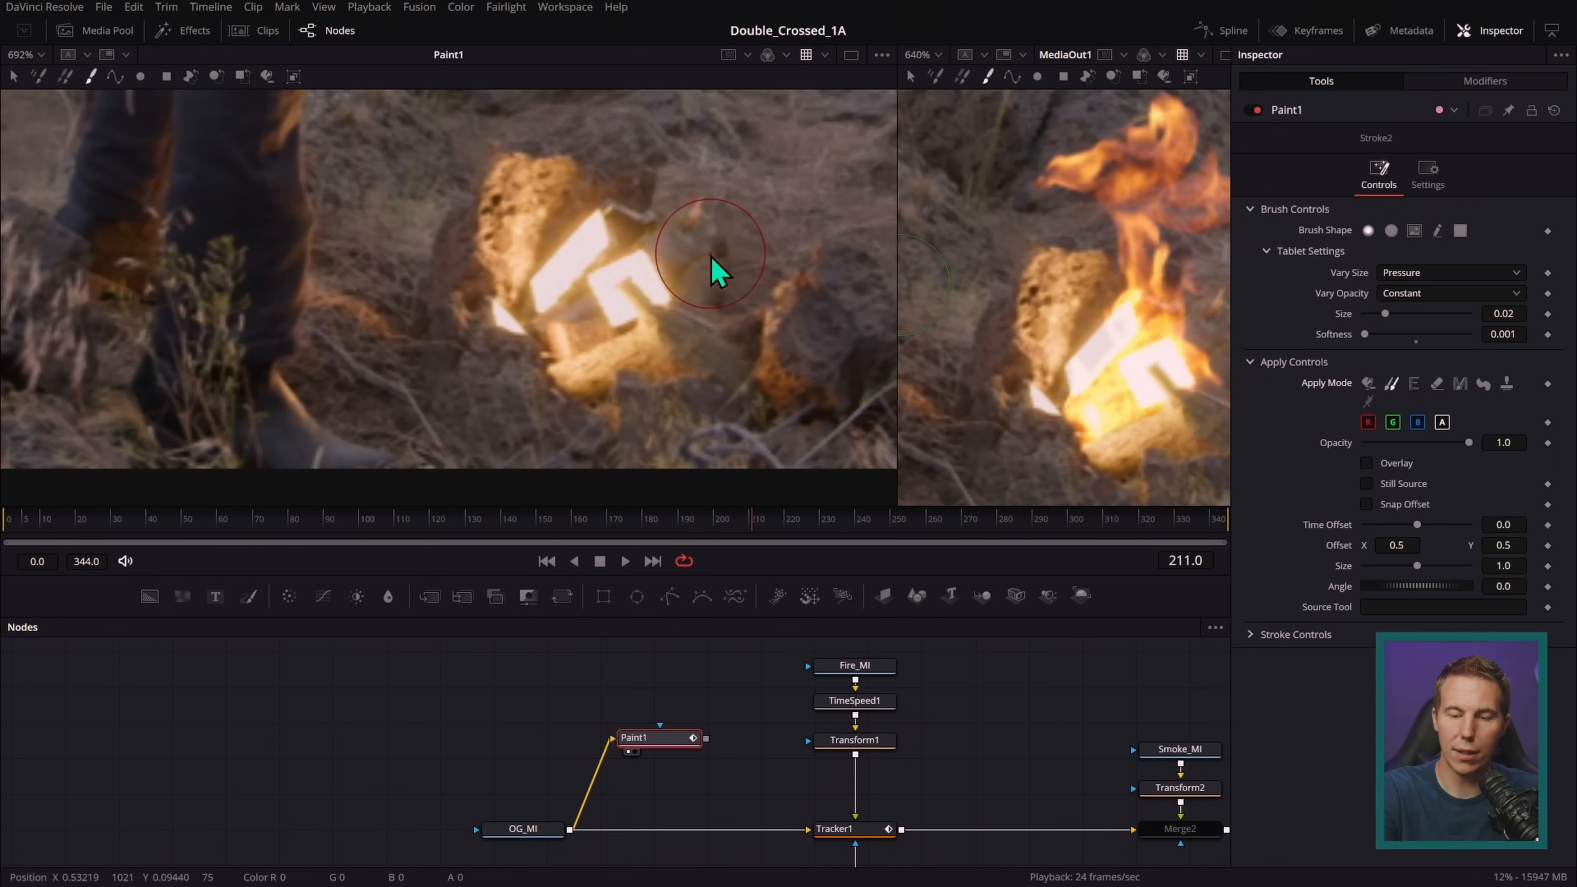
left_click(711, 261, "alt")
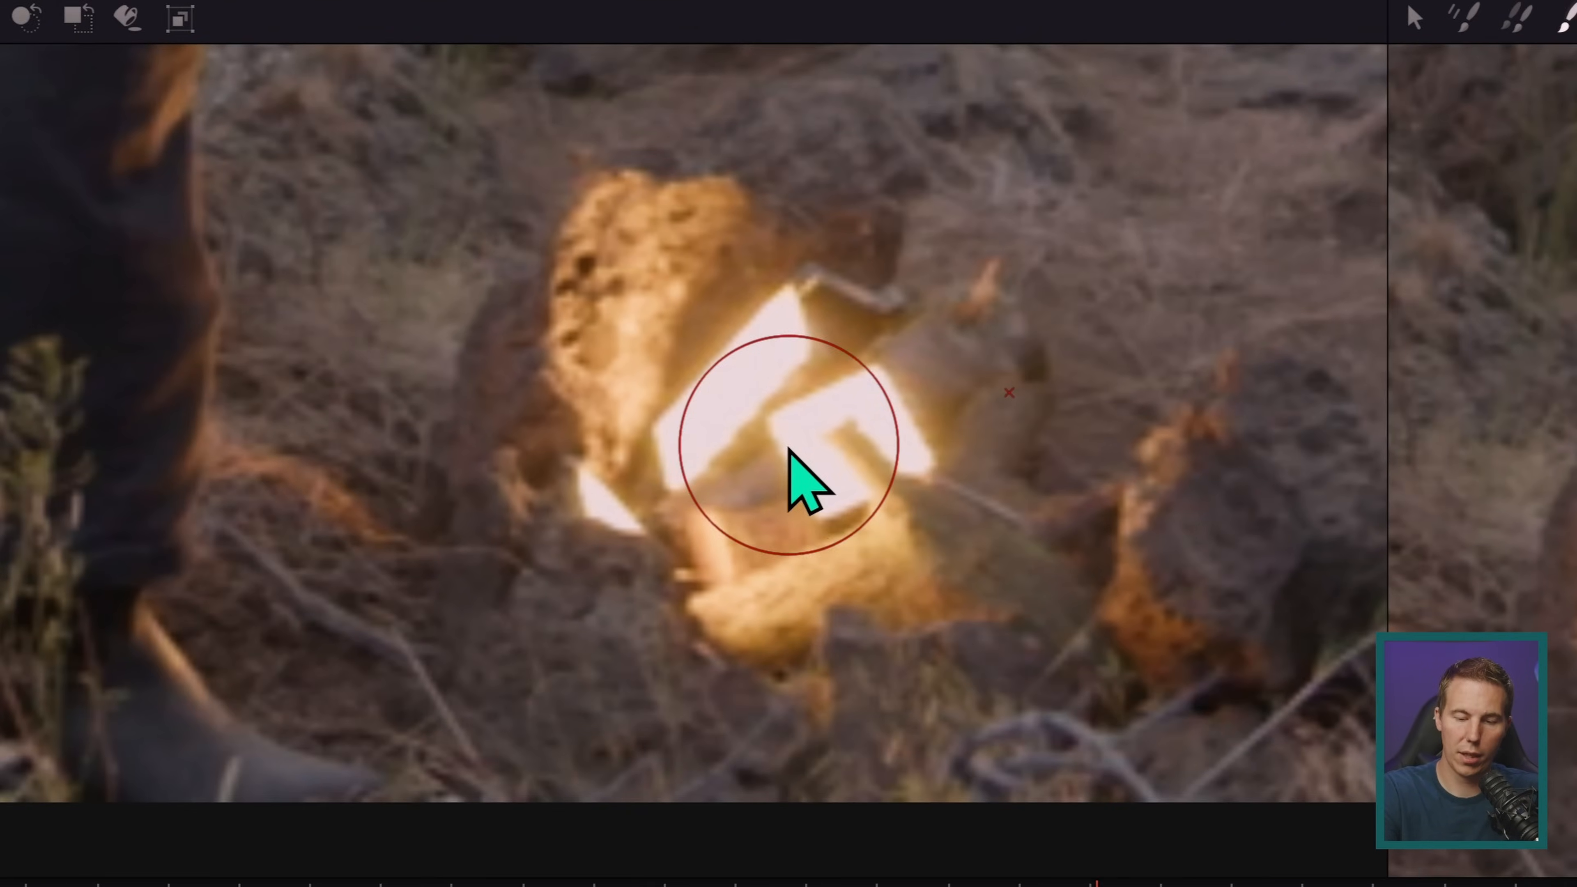
left_click(790, 446)
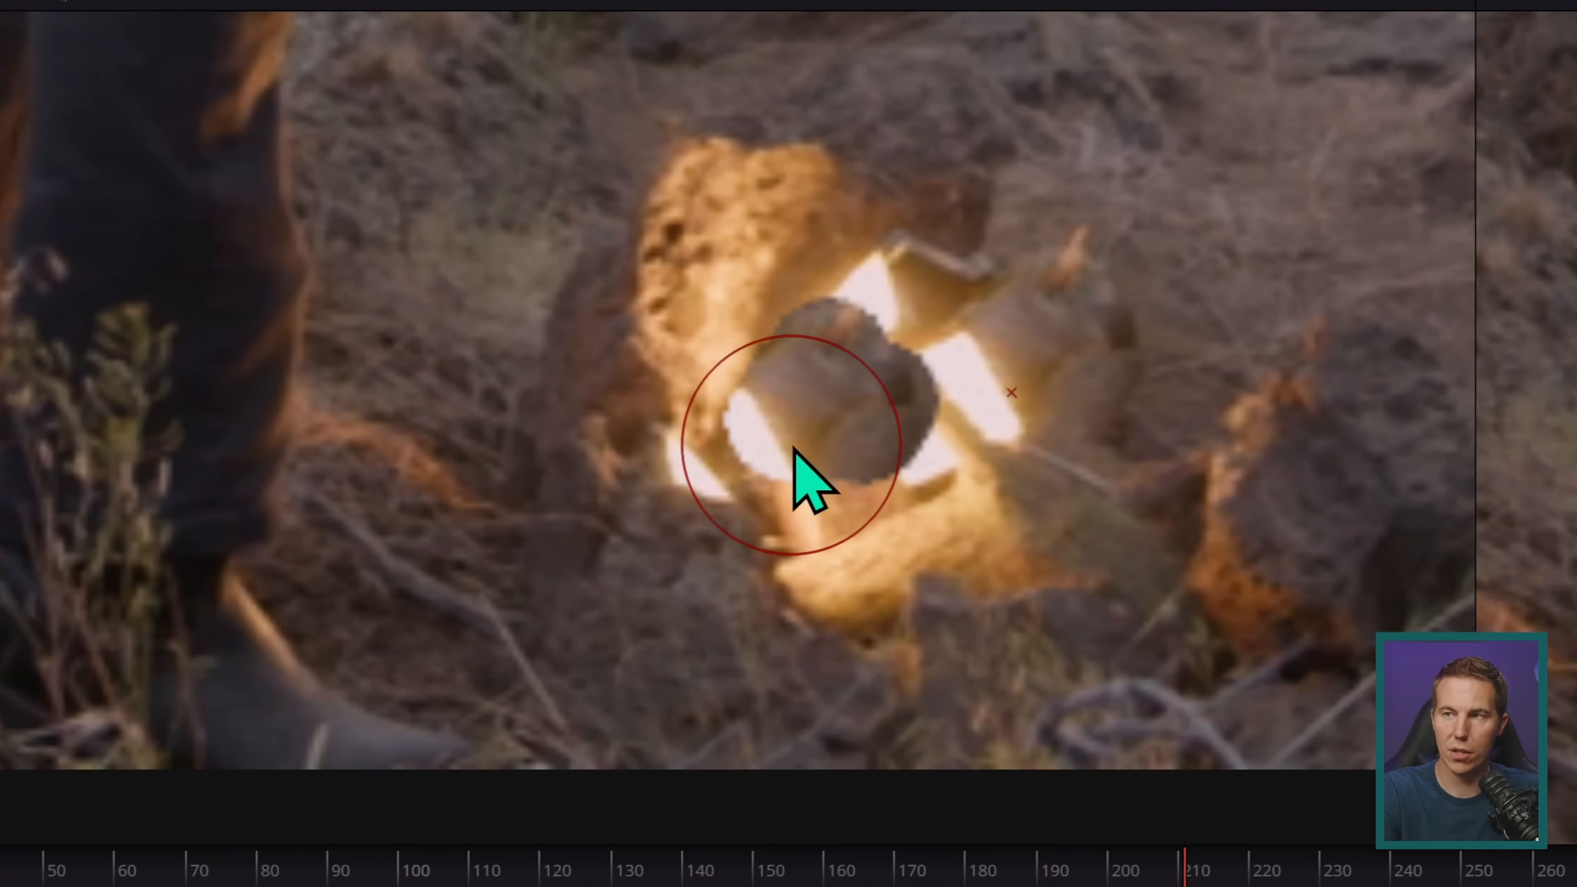
left_click_drag(789, 446, 788, 429)
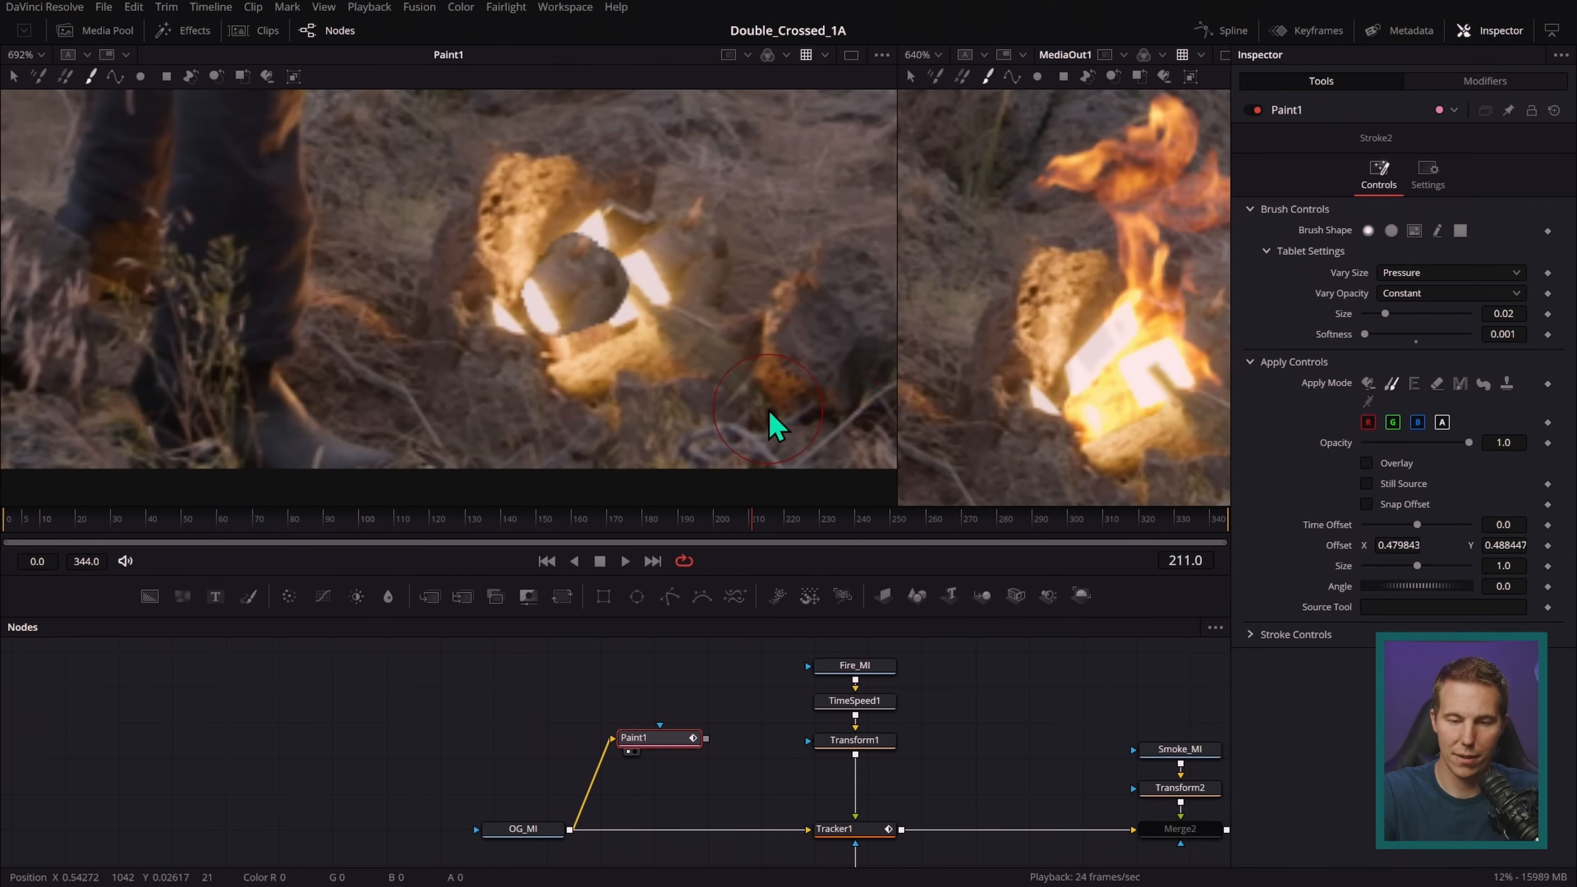
key("ctrl+z")
- Set the clone brush to size 0.0071 and softness 0.914, and clone over the long glowing log beside the rock
scroll(774, 429, "up", 2)
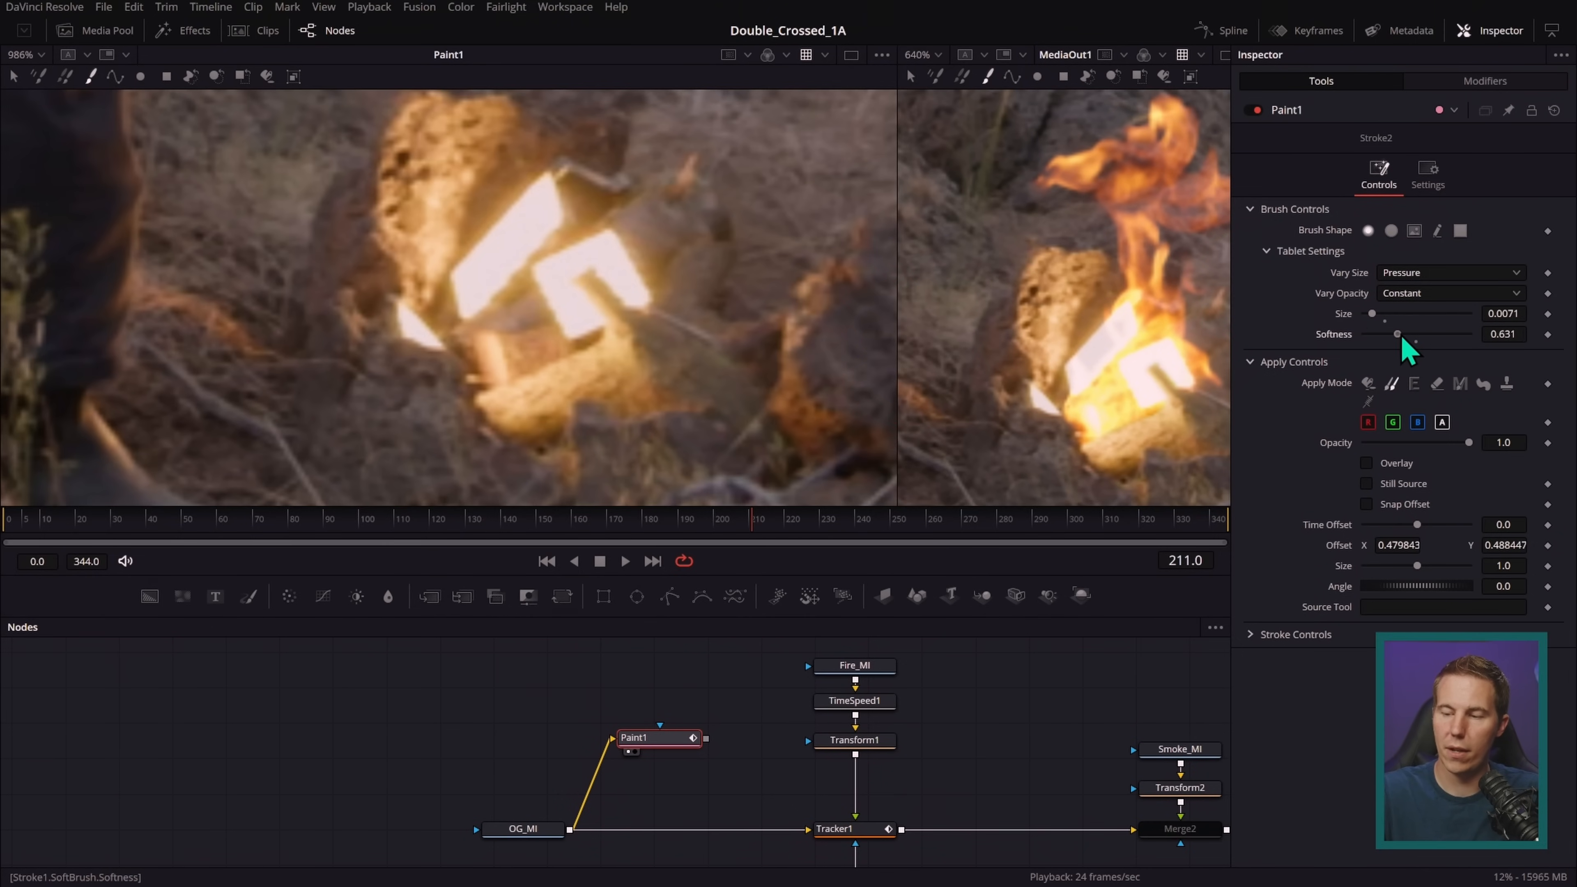
left_click_drag(1412, 336, 1414, 336)
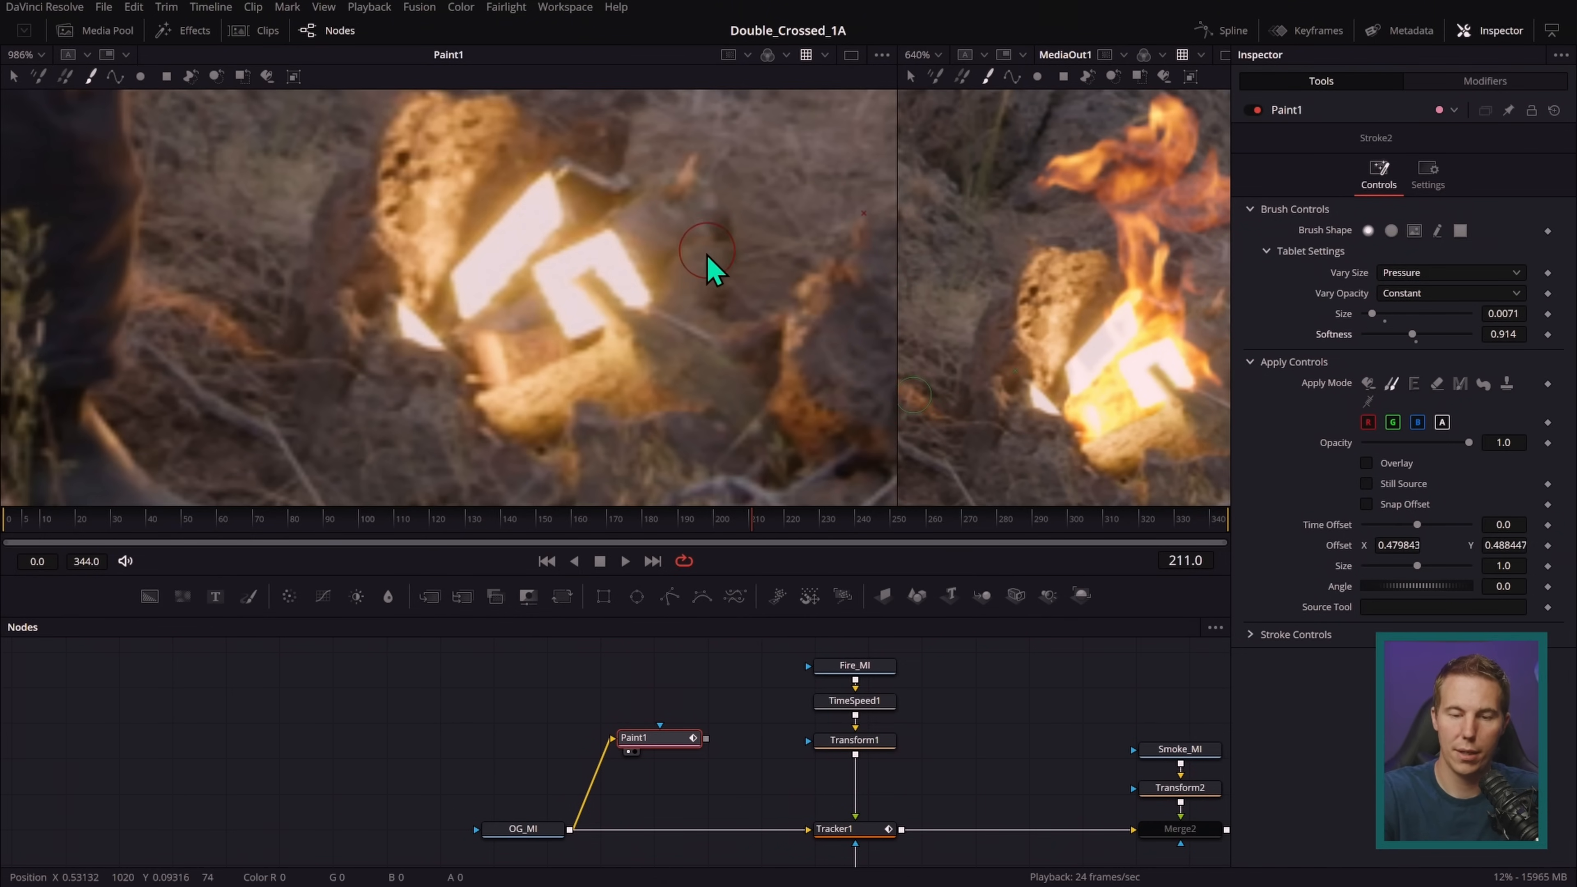
left_click_drag(755, 197, 741, 263)
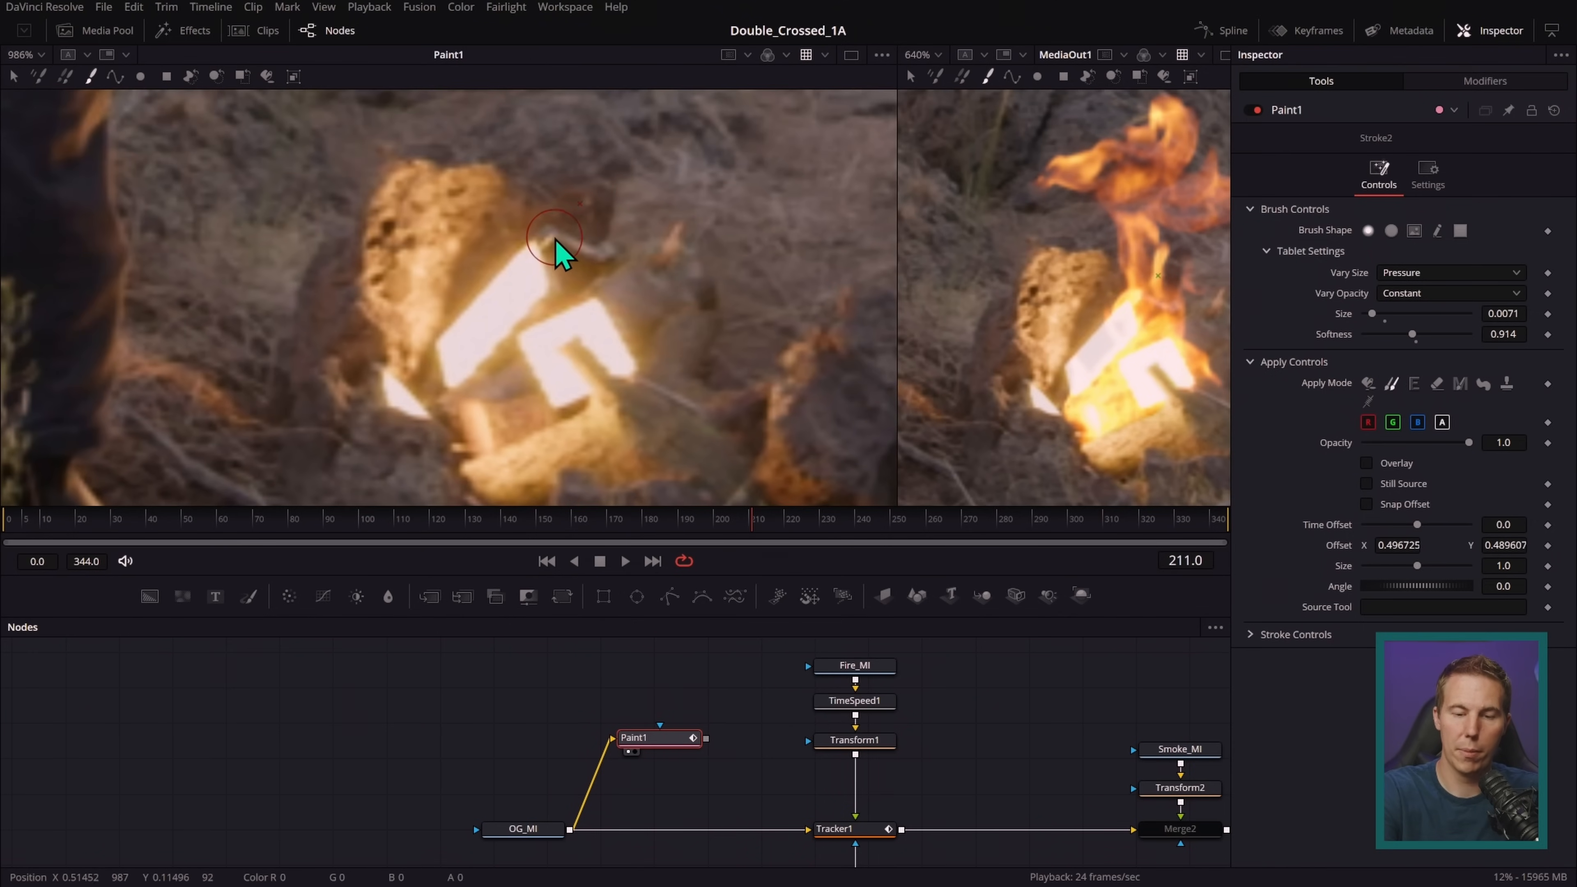
mouse_move(563, 257)
left_mouse_down()
mouse_move(456, 328)
mouse_move(451, 360)
mouse_move(507, 289)
mouse_move(538, 280)
mouse_move(461, 368)
left_mouse_up()
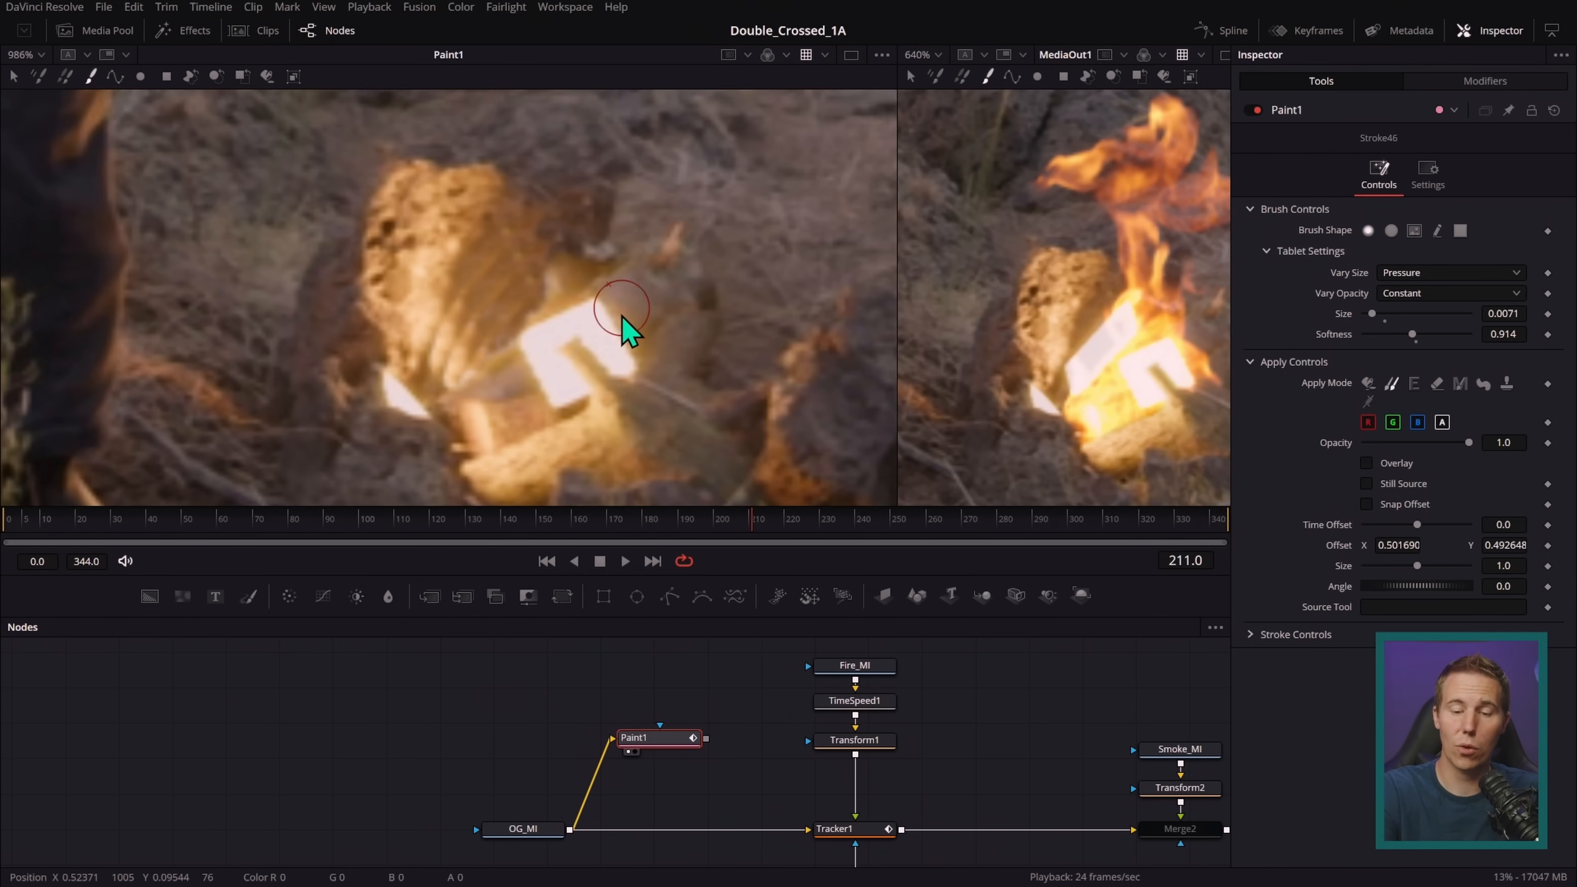
- Sample the ground beside the bent glowing log and clone over its upper and outer edges
left_click(641, 303, "alt")
left_click_drag(598, 311, 626, 359)
left_click_drag(626, 360, 624, 372)
mouse_move(617, 354)
left_mouse_down()
mouse_move(597, 316)
mouse_move(601, 331)
left_mouse_up()
left_click_drag(583, 308, 597, 324)
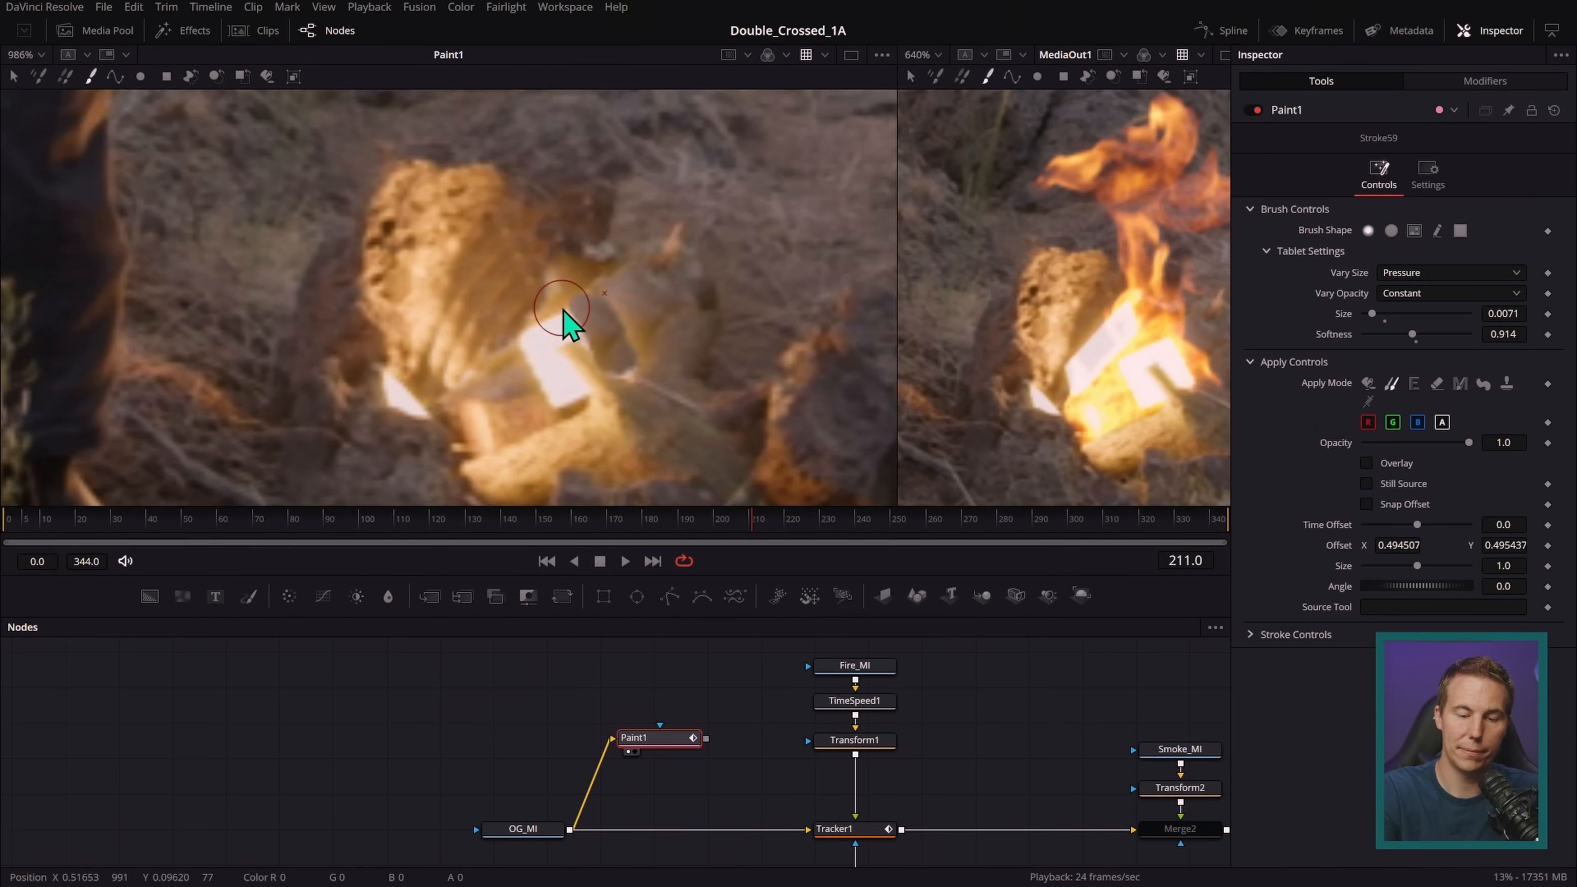
- Resample the rock around the fire several times and clone over the remaining glowing patches of the logs
left_click(497, 383, "alt")
mouse_move(523, 373)
left_mouse_down()
mouse_move(546, 398)
mouse_move(535, 363)
mouse_move(557, 380)
mouse_move(568, 367)
left_mouse_up()
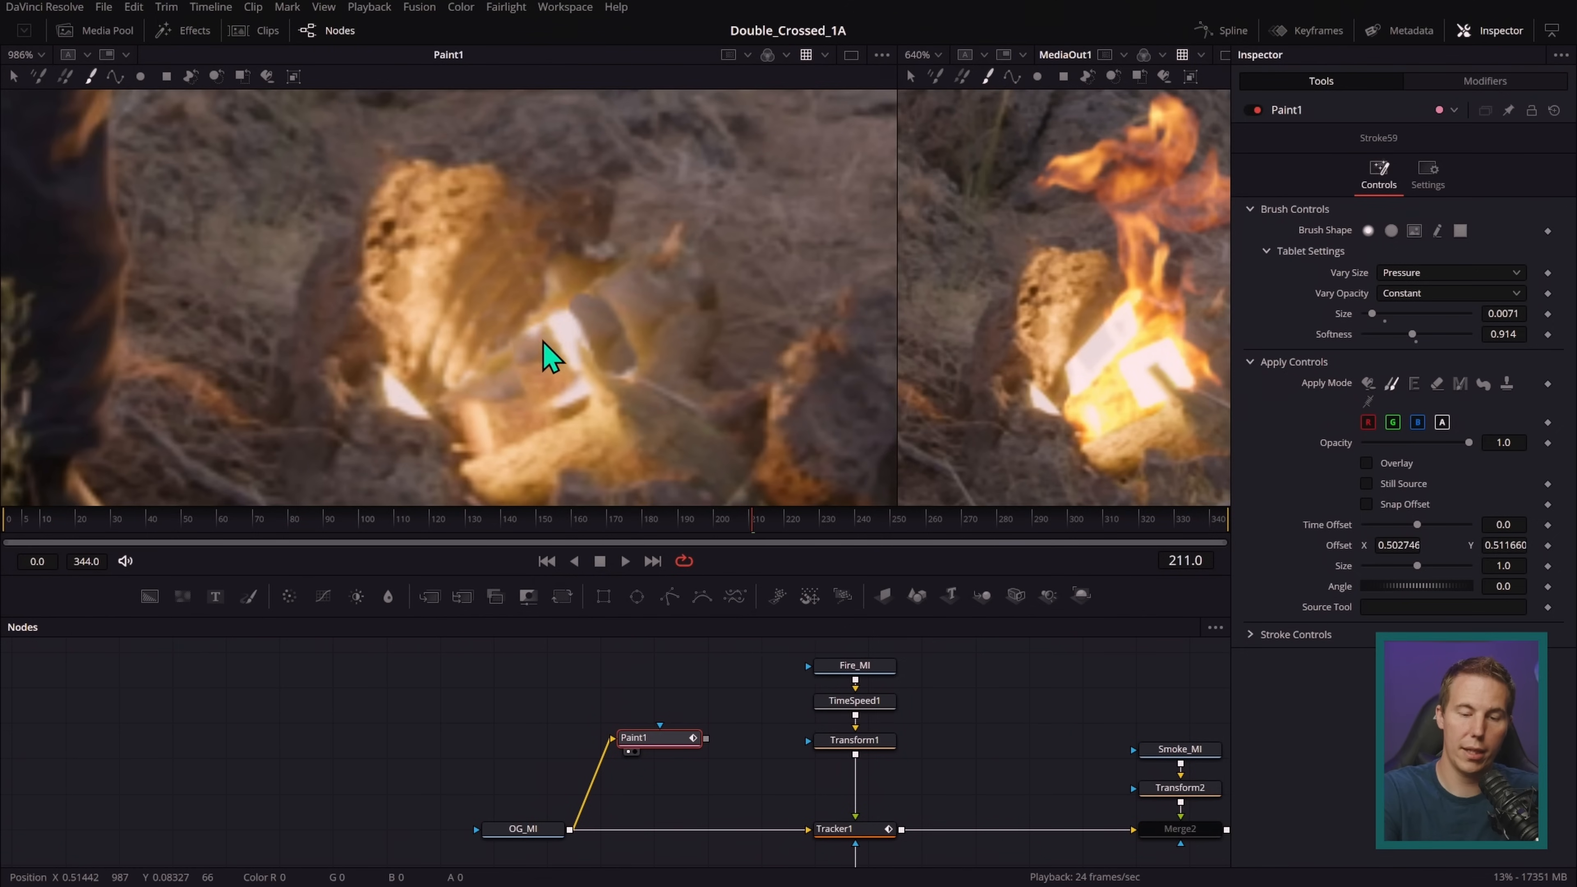
left_click(504, 394, "alt")
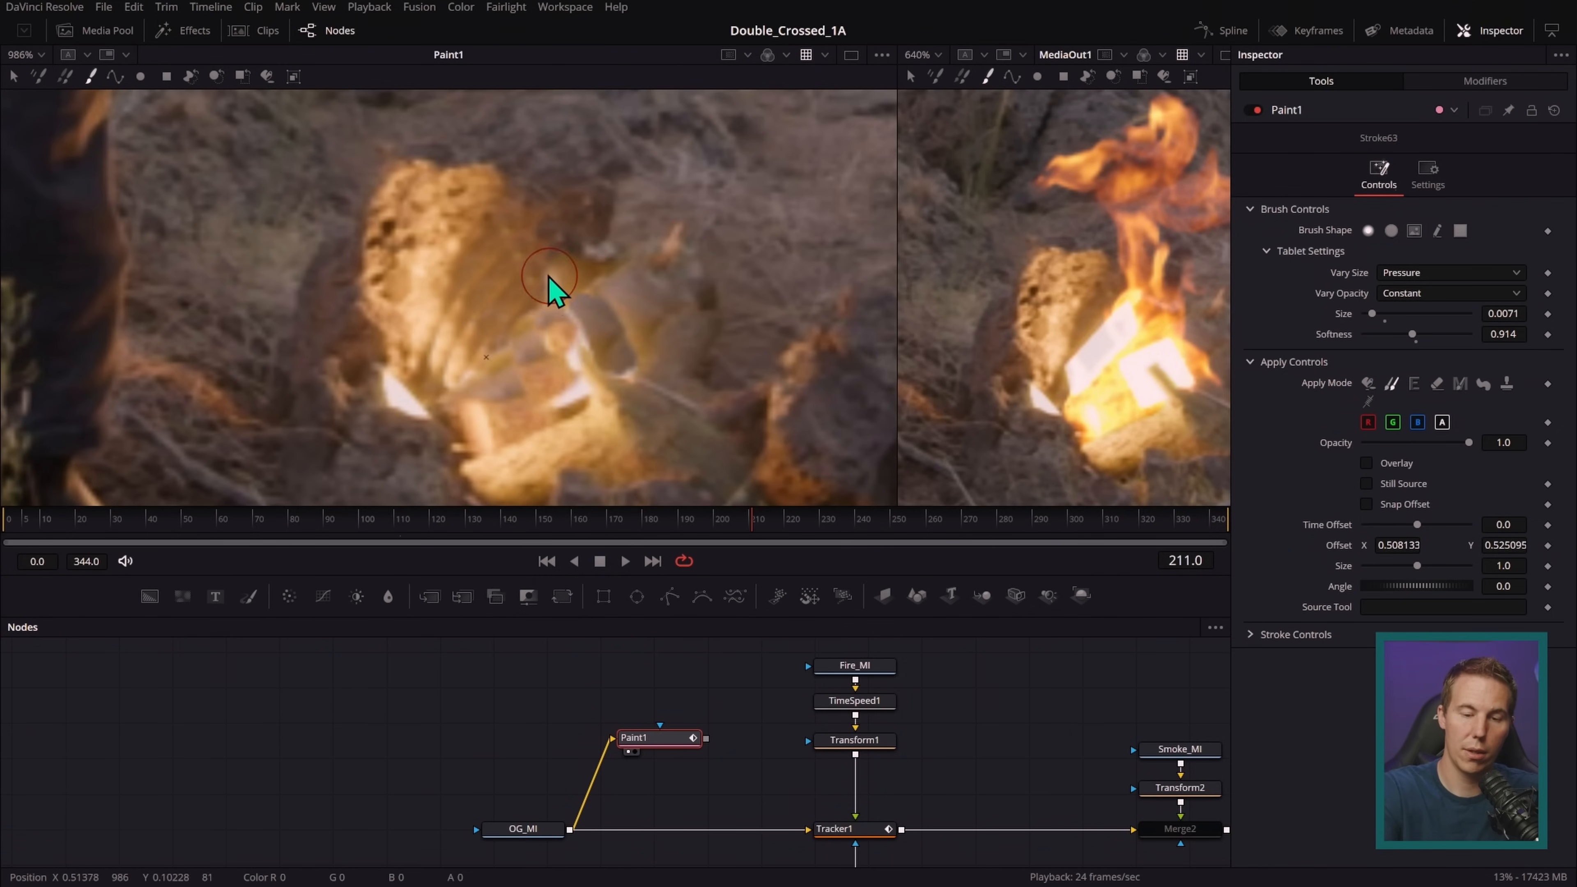
left_click(533, 380, "alt")
mouse_move(554, 403)
left_mouse_down()
mouse_move(616, 346)
mouse_move(585, 385)
mouse_move(586, 319)
mouse_move(475, 409)
left_mouse_up()
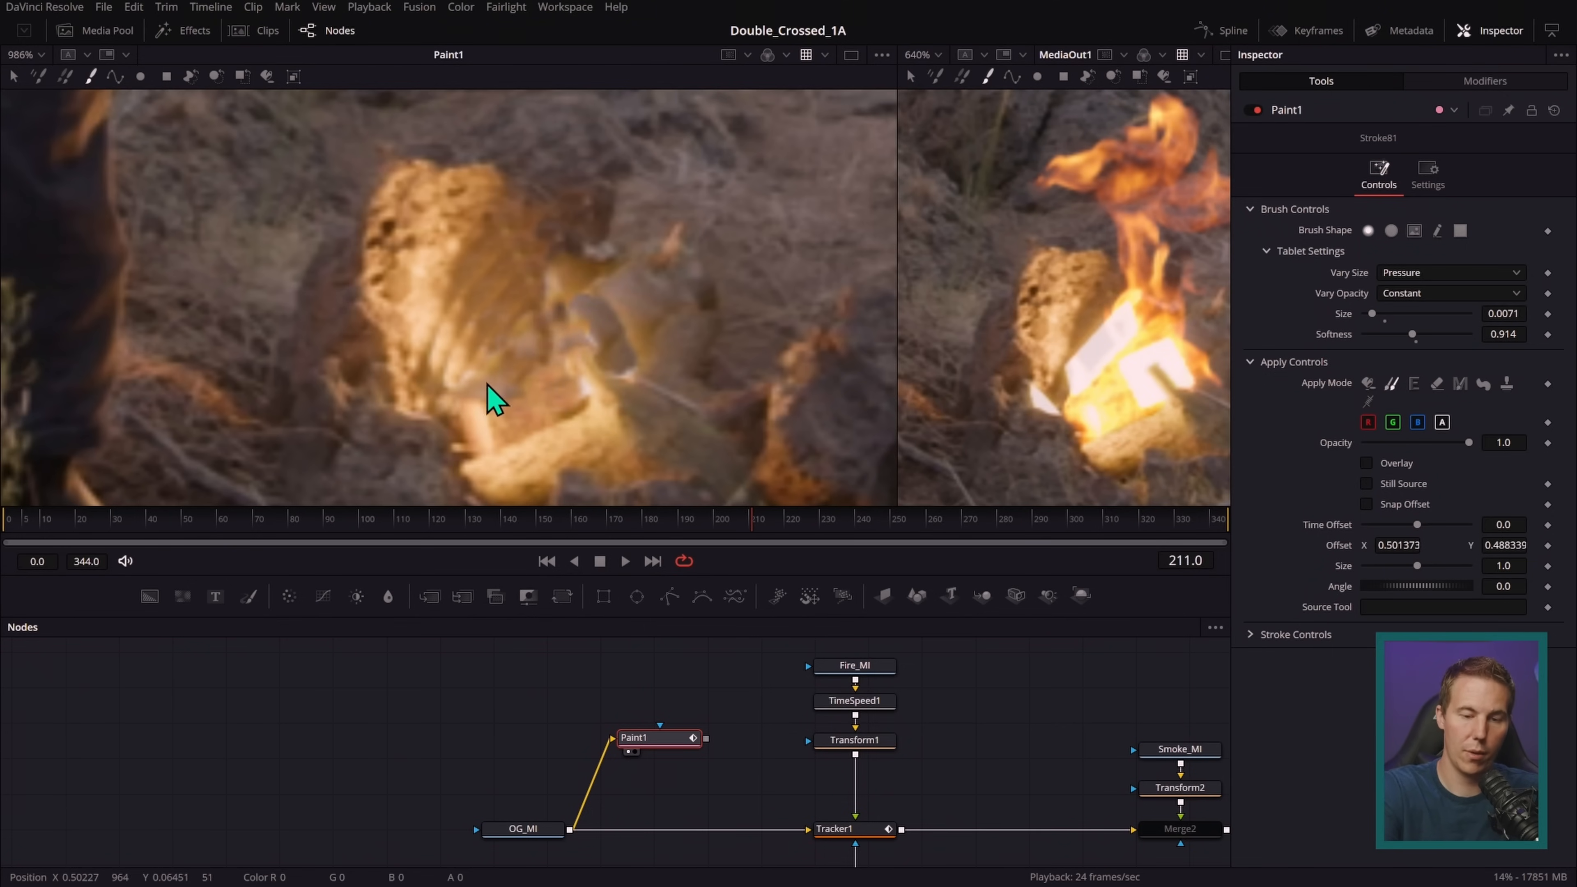
- Lower the clone opacity to 0.504, resample, and blend soft strokes across the rock face where the log was
scroll(750, 296, "down", 3)
scroll(742, 296, "up", 3)
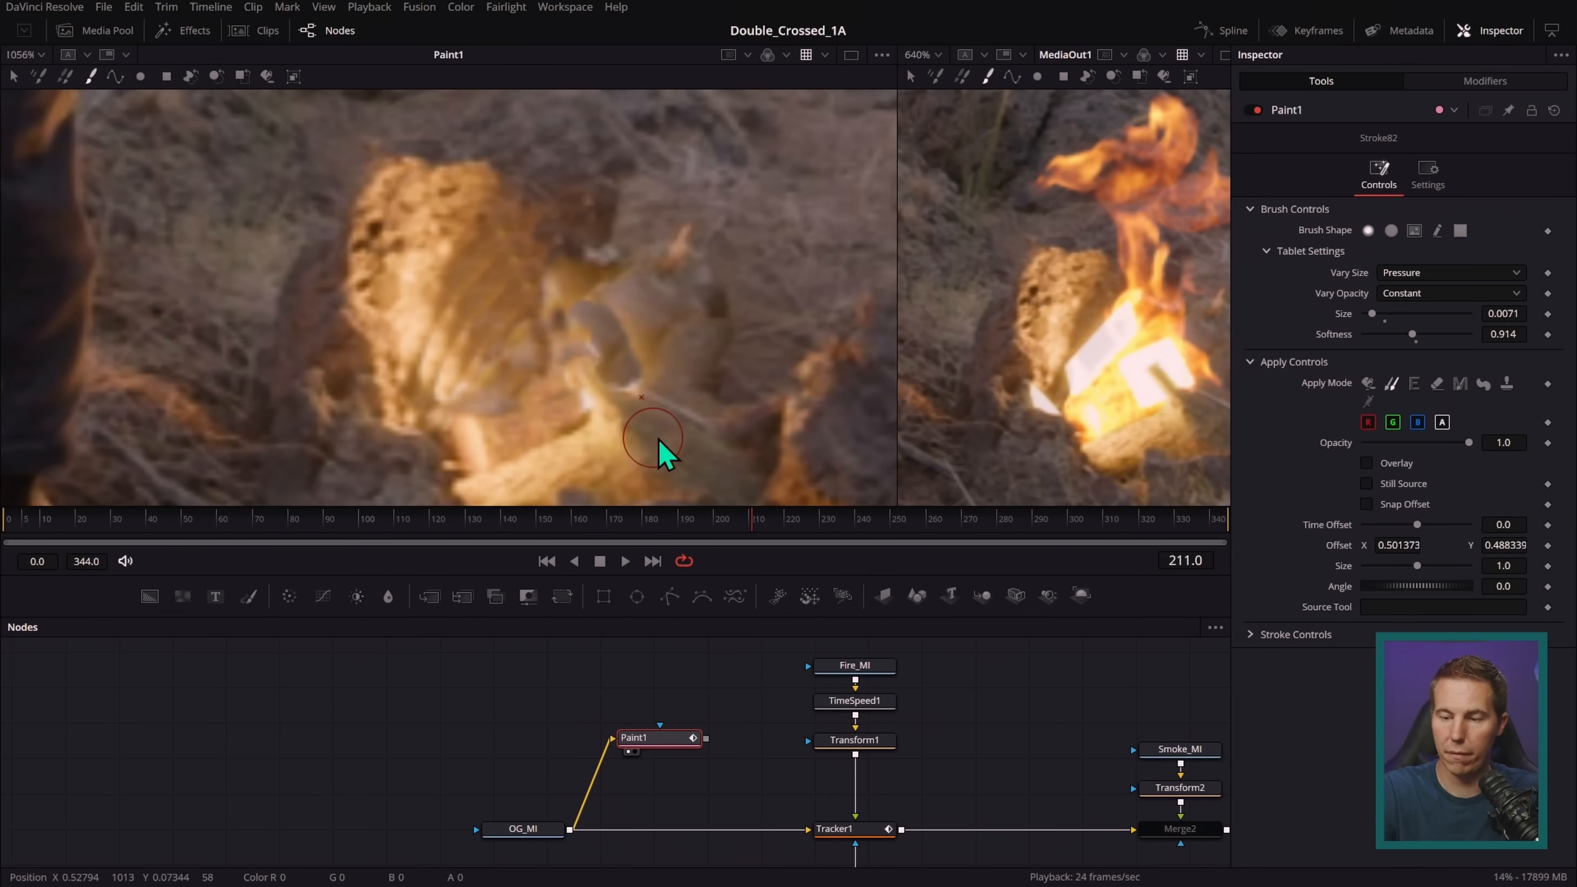
scroll(743, 315, "down", 1)
scroll(745, 326, "down", 2)
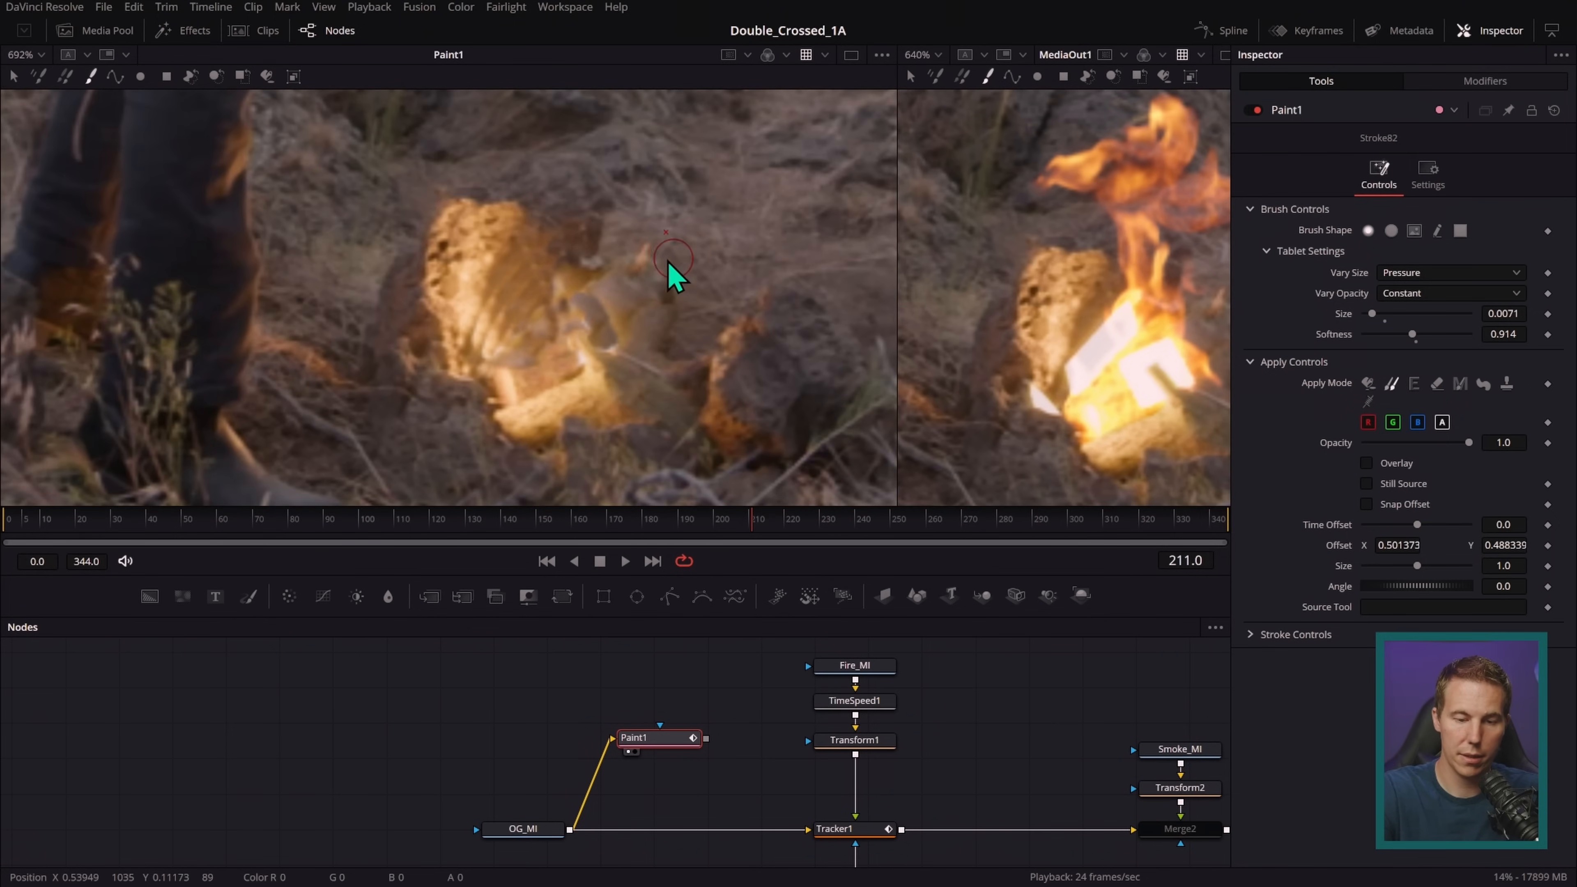
left_click(494, 246, "alt")
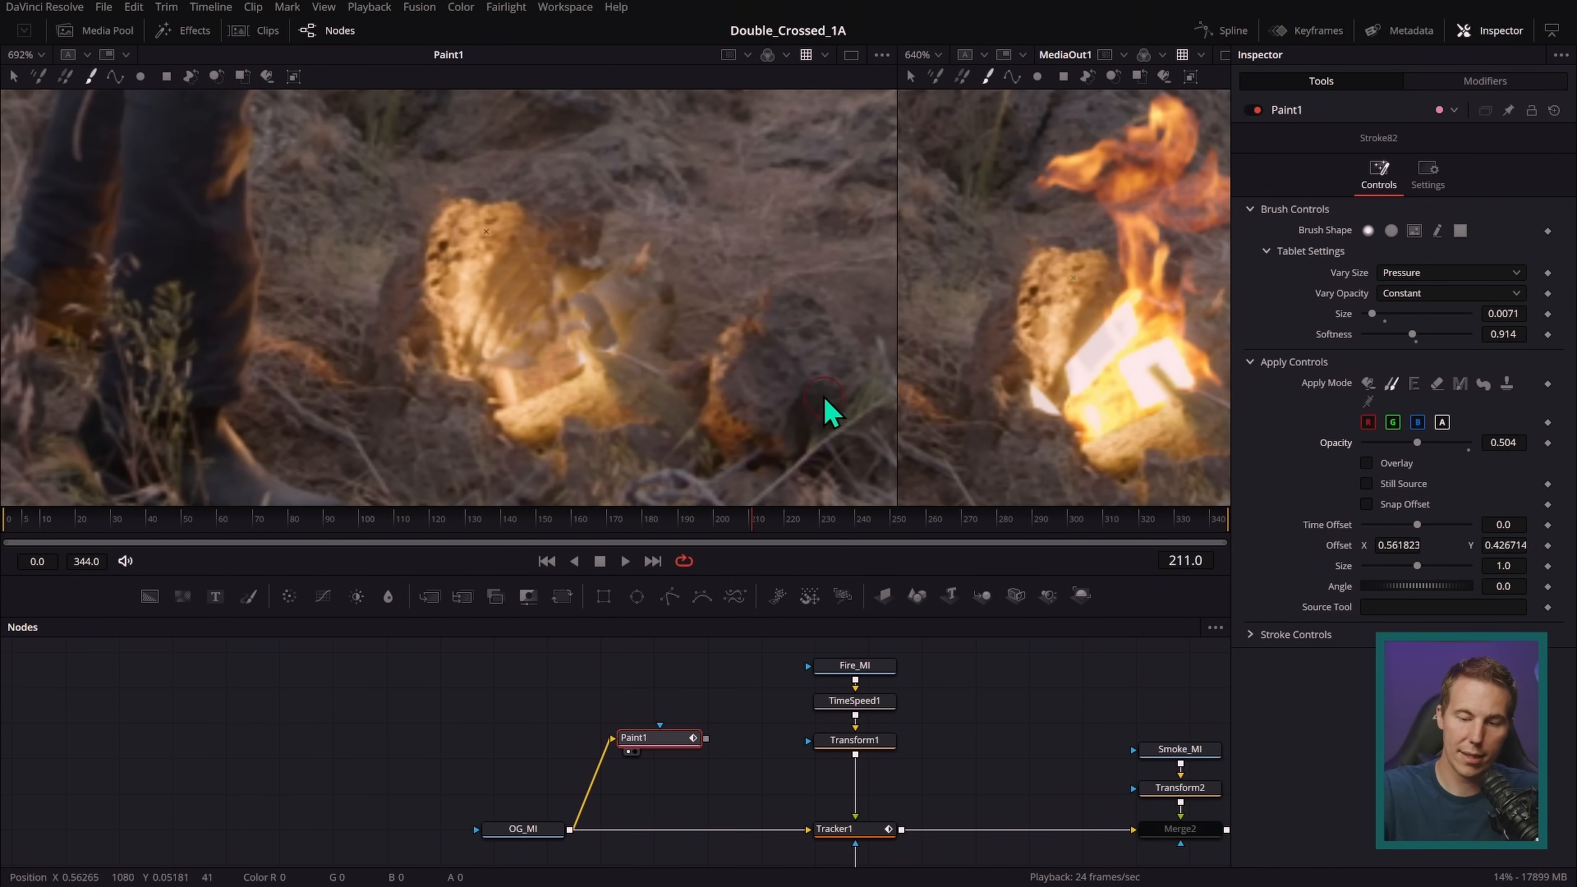
mouse_move(502, 280)
left_mouse_down()
mouse_move(539, 314)
mouse_move(517, 353)
mouse_move(499, 300)
mouse_move(487, 312)
mouse_move(506, 344)
mouse_move(533, 330)
mouse_move(498, 268)
left_mouse_up()
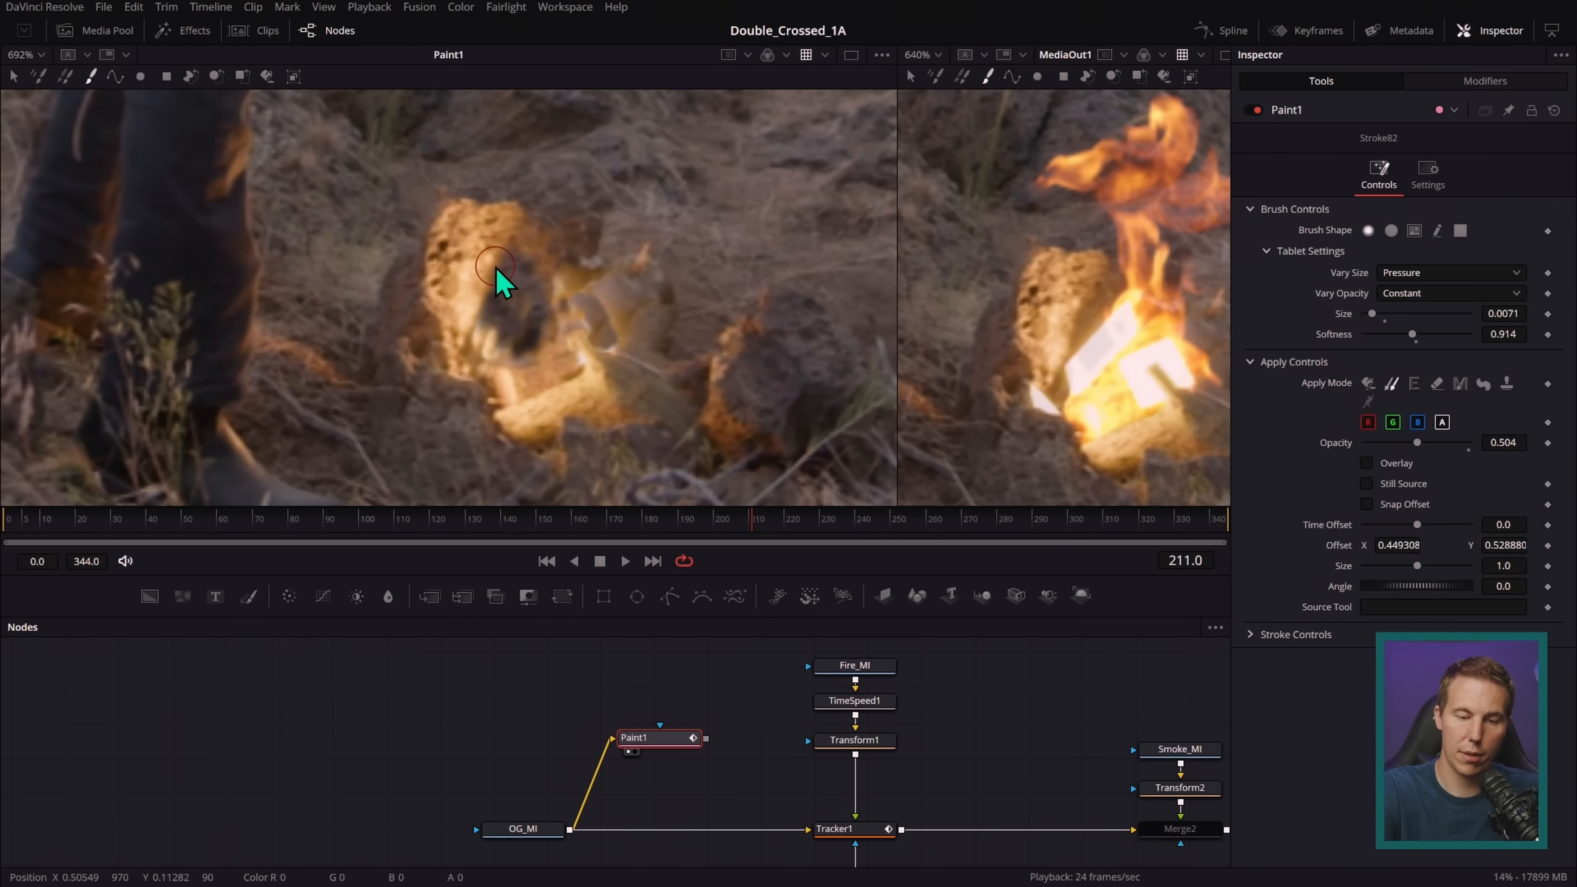
mouse_move(575, 393)
left_mouse_down()
mouse_move(514, 318)
mouse_move(498, 340)
mouse_move(487, 322)
mouse_move(528, 352)
mouse_move(548, 315)
mouse_move(532, 323)
mouse_move(498, 282)
mouse_move(551, 328)
mouse_move(544, 297)
mouse_move(525, 300)
mouse_move(533, 274)
mouse_move(490, 279)
mouse_move(507, 280)
mouse_move(501, 254)
mouse_move(481, 259)
mouse_move(535, 282)
mouse_move(550, 375)
mouse_move(479, 354)
mouse_move(552, 379)
mouse_move(527, 390)
mouse_move(537, 364)
mouse_move(522, 359)
mouse_move(552, 353)
mouse_move(555, 315)
mouse_move(590, 355)
mouse_move(502, 308)
mouse_move(478, 243)
left_mouse_up()
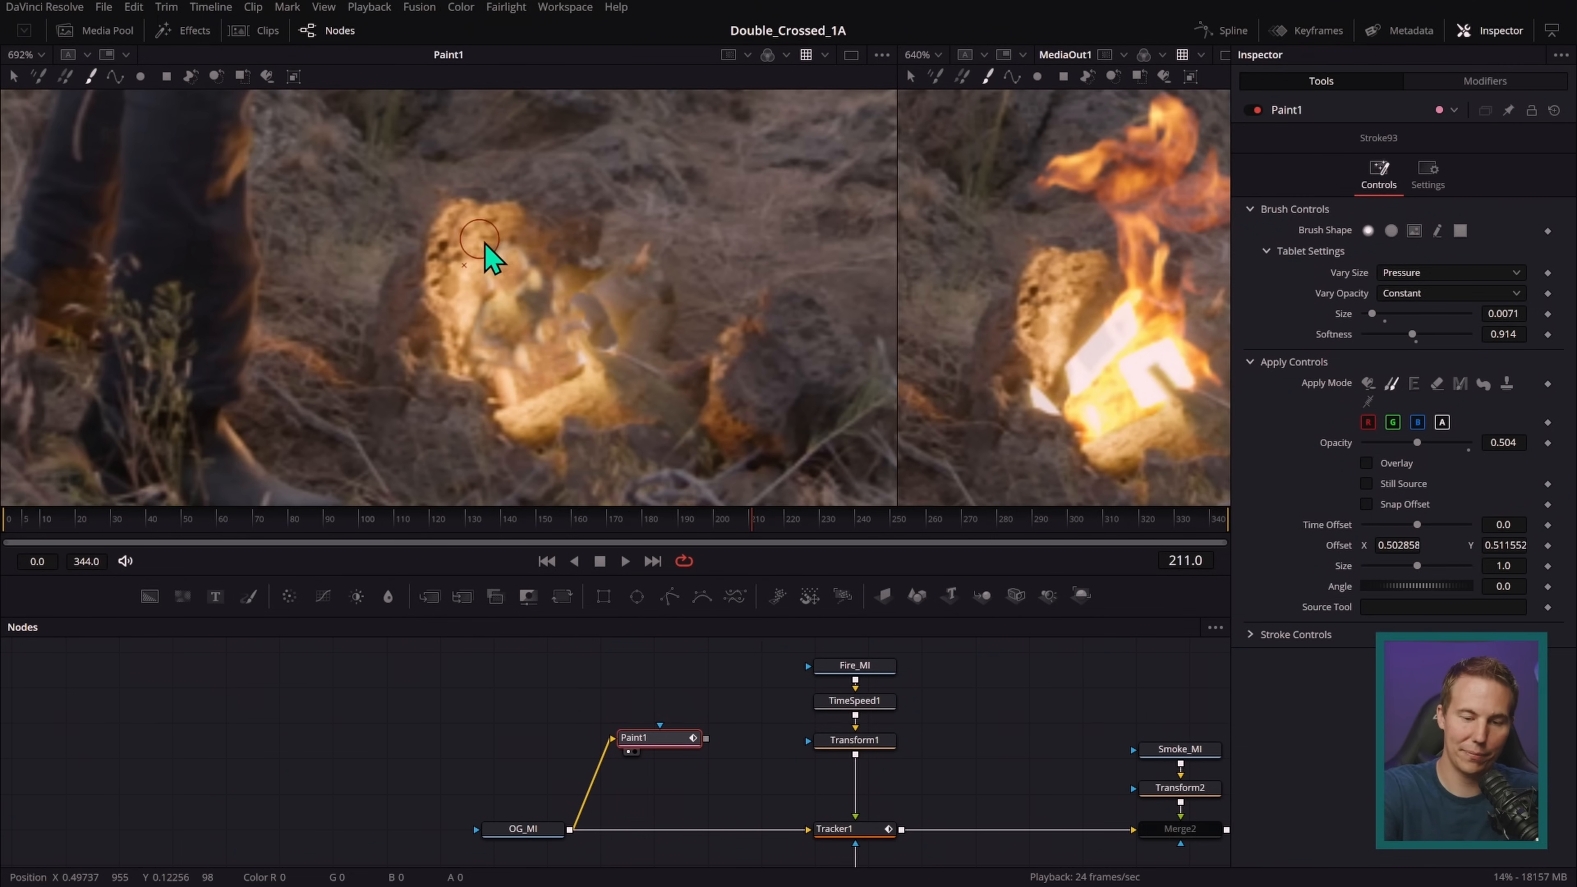
- Sample the rock near its base and clone over the dark blotches in the middle of the patched area
left_click(501, 383, "alt")
mouse_move(503, 321)
left_mouse_down()
mouse_move(558, 312)
mouse_move(540, 338)
mouse_move(555, 308)
mouse_move(545, 384)
mouse_move(535, 314)
left_mouse_up()
left_click(495, 336, "alt")
left_click(554, 365, "alt")
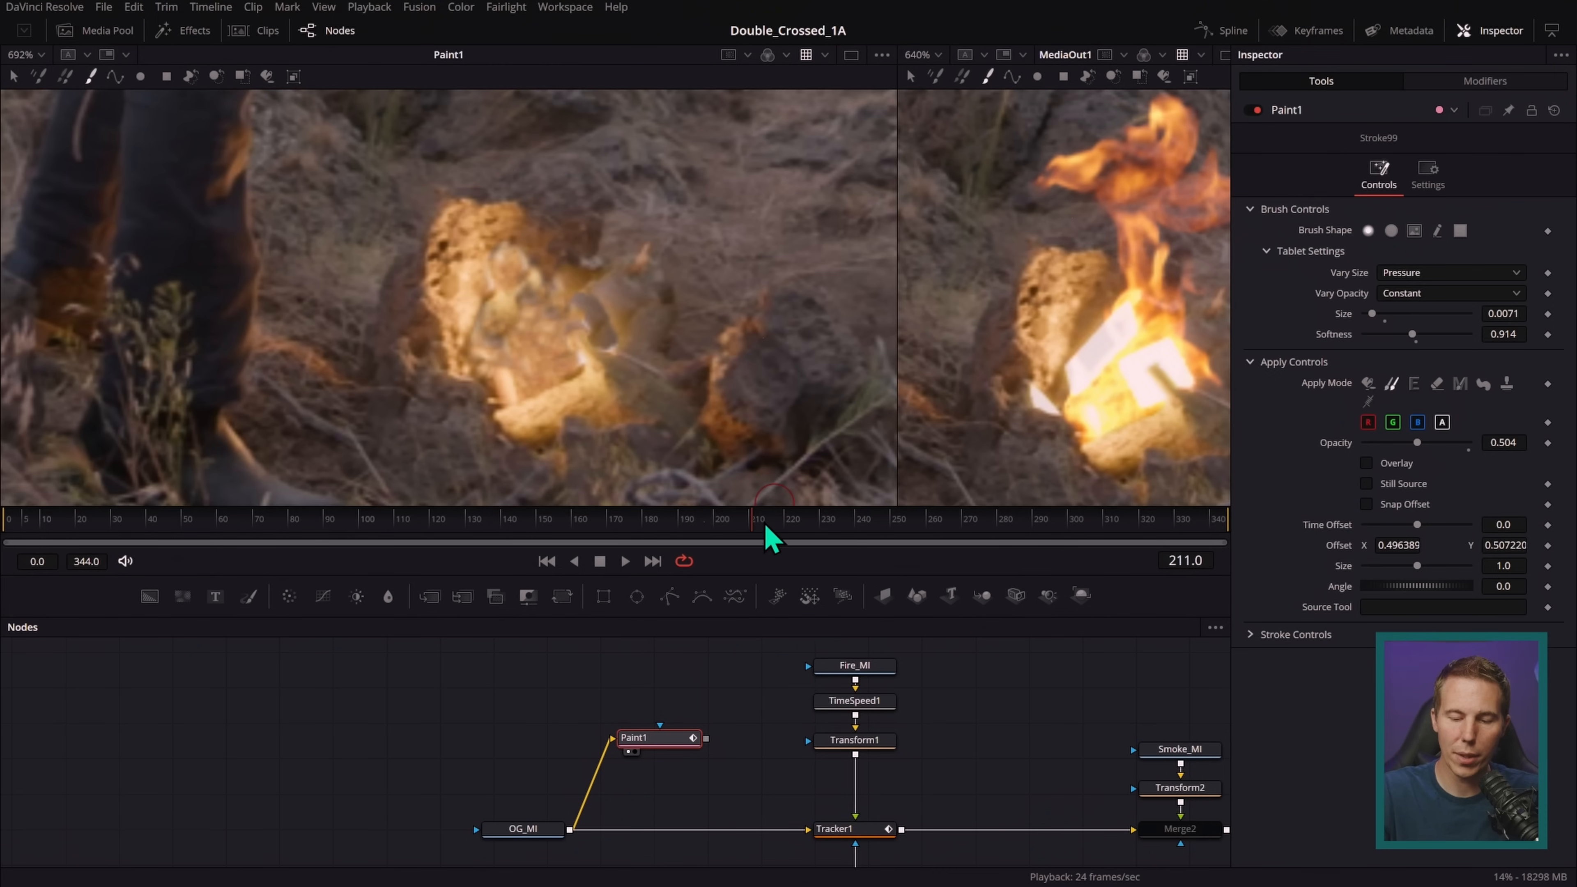
- Scrub through other frames to check whether the painted patch stays on the logs, and return to frame 209
left_click_drag(803, 540, 972, 538)
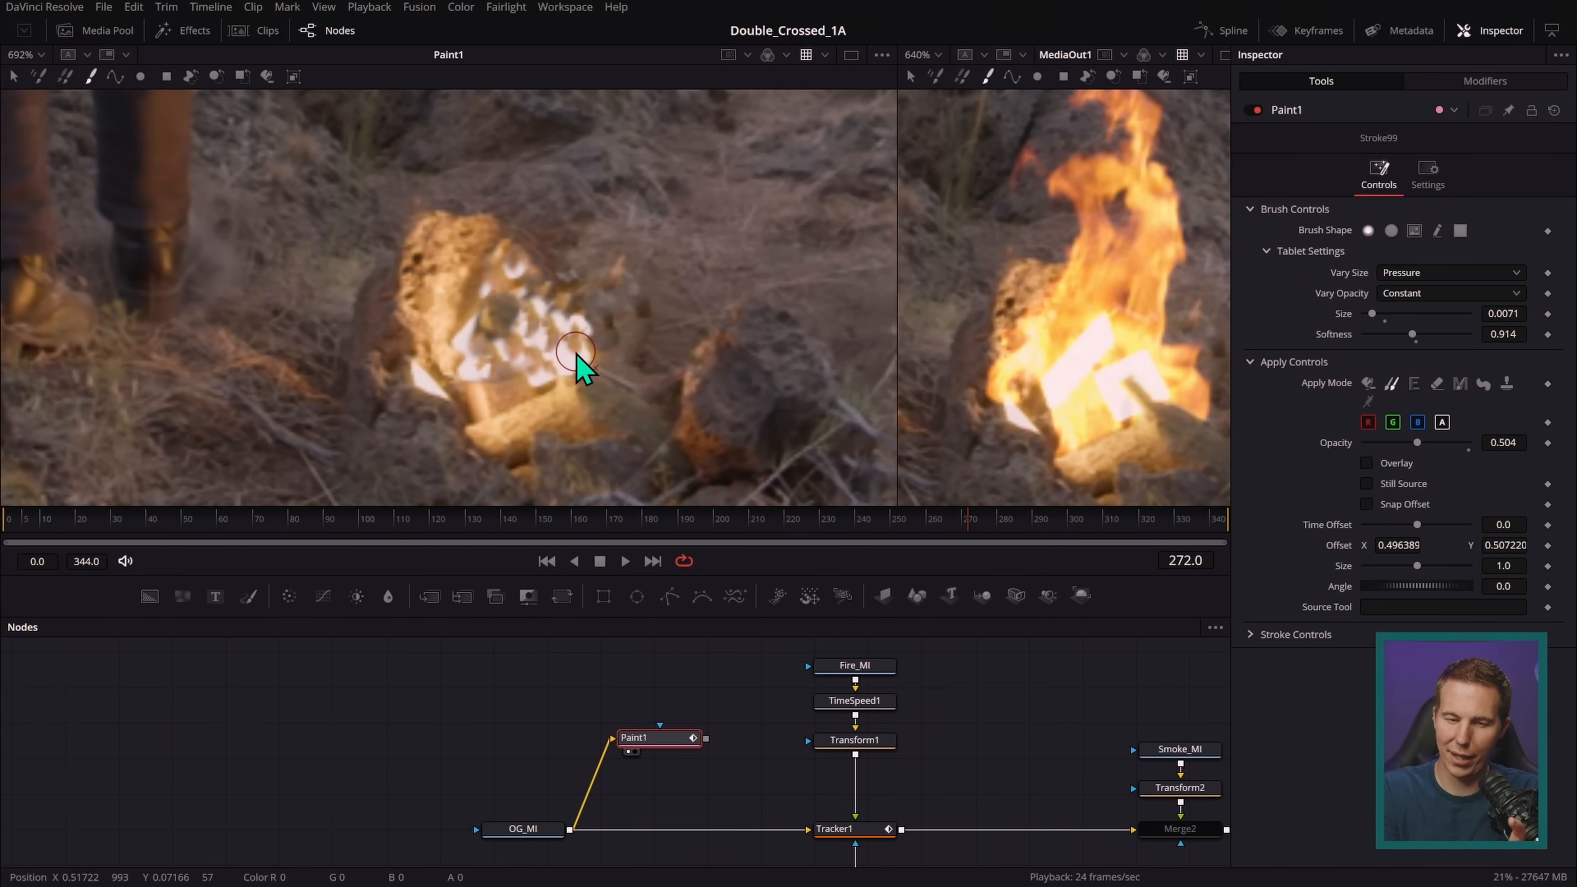
left_click(753, 528)
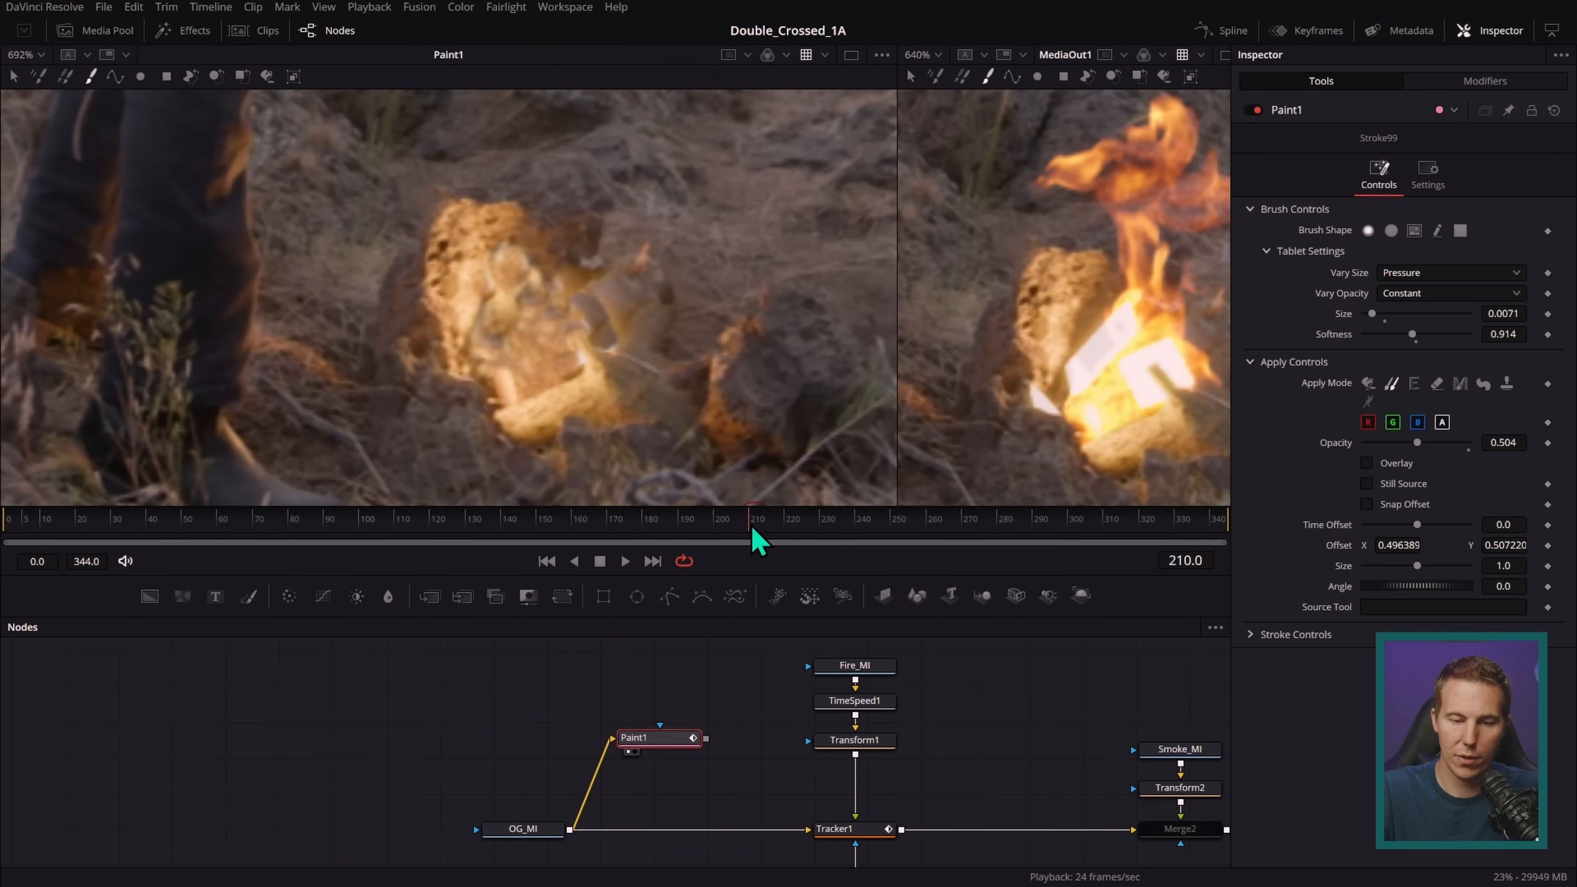
left_click_drag(745, 530, 746, 581)
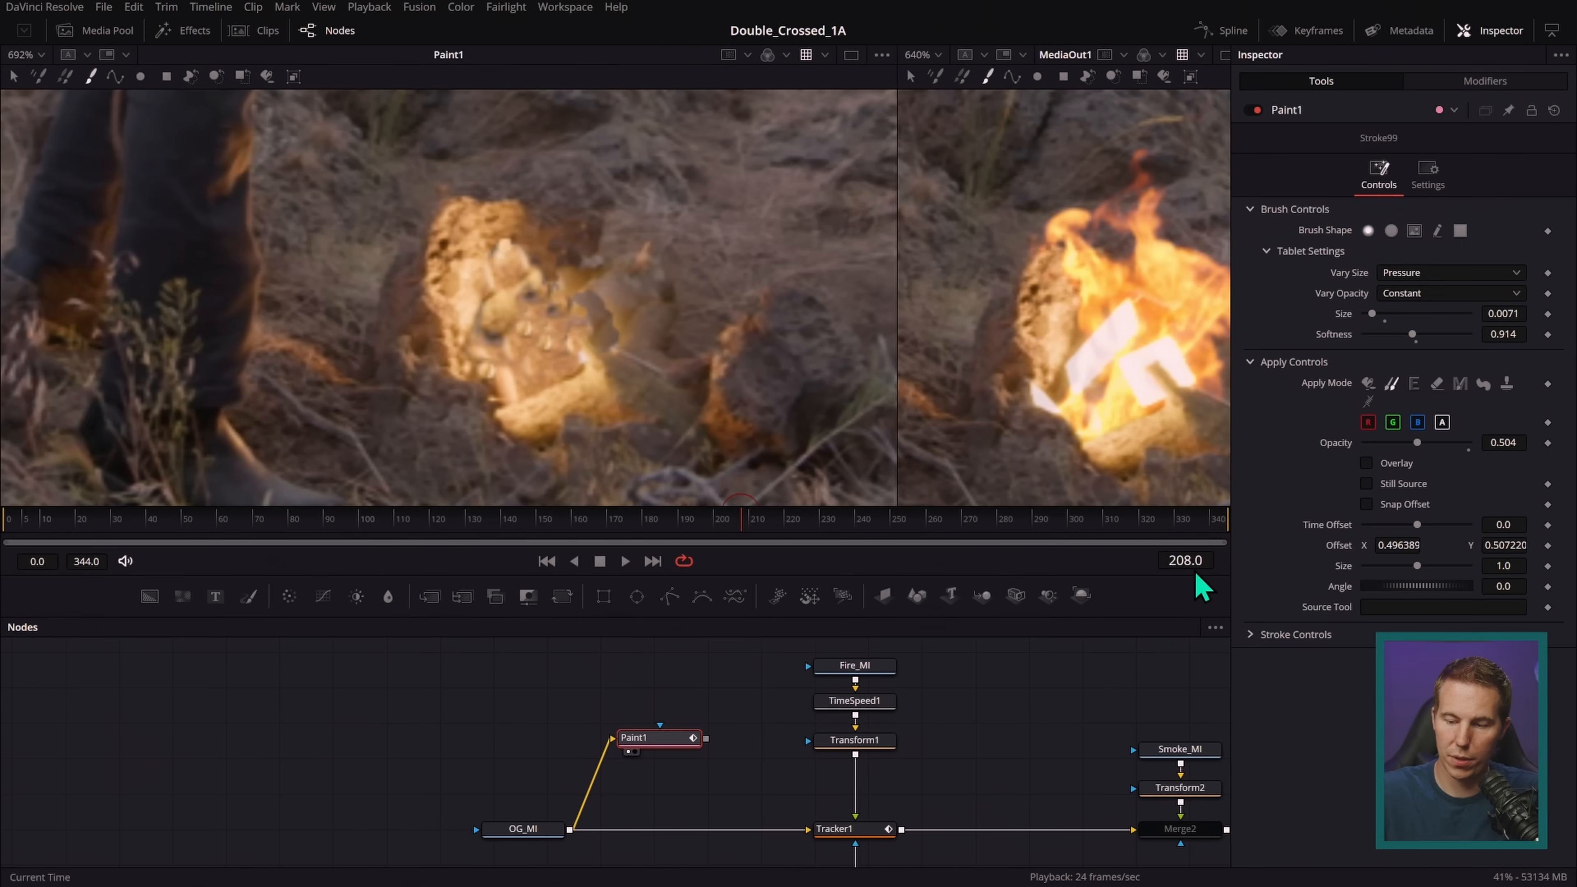
left_click(1185, 561)
type("209")
key("Return")
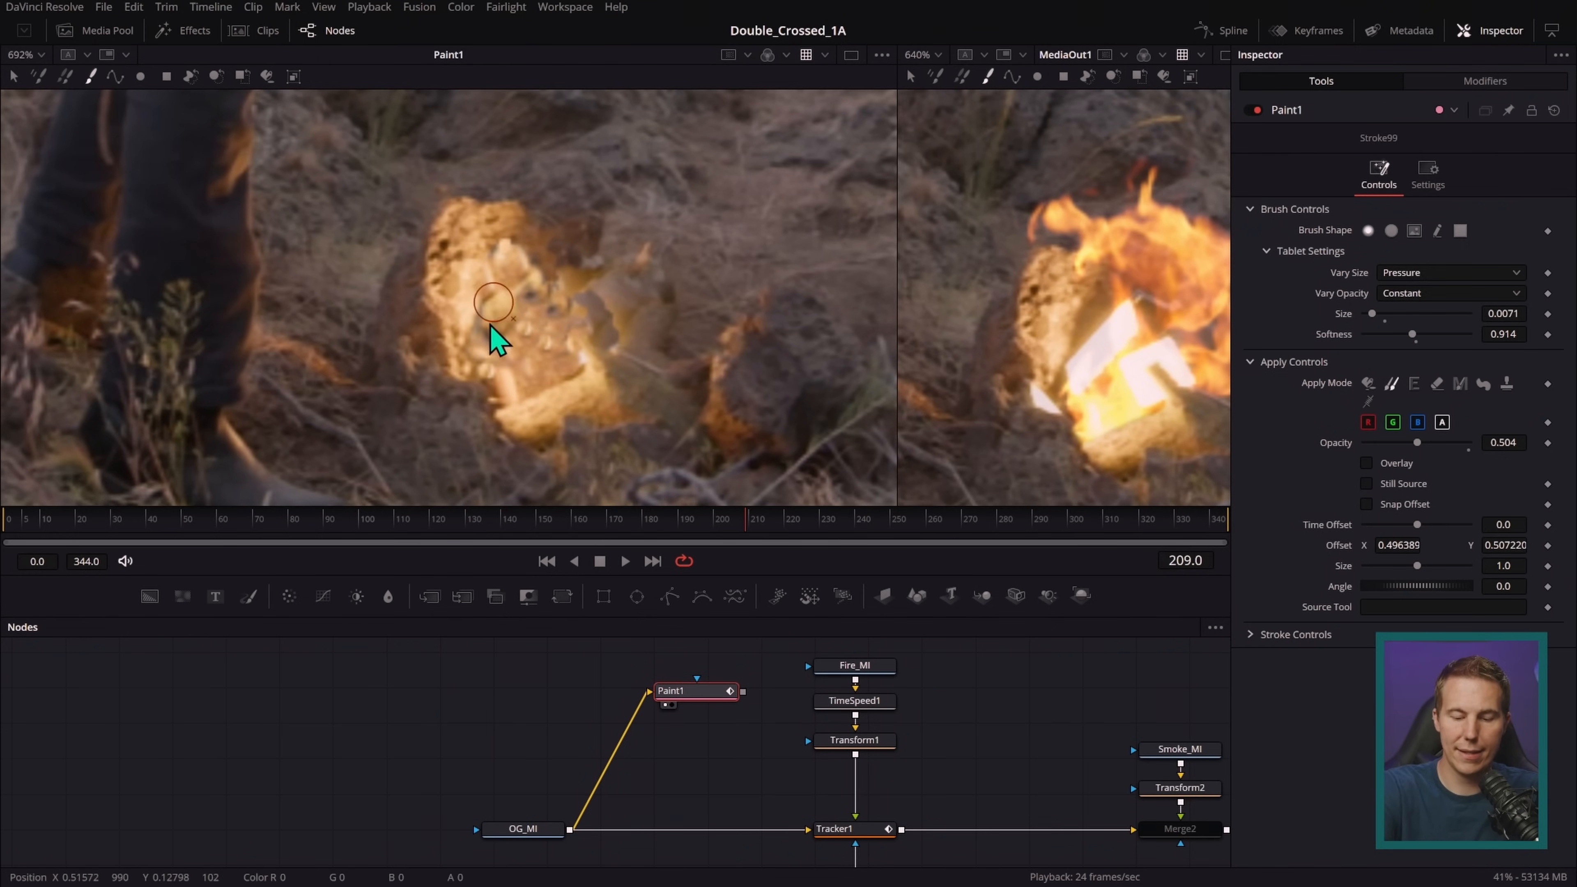
- Add a Time Speed node and insert it between OG_MI and Paint1
left_click(671, 768)
key("shift+space")
type("paint")
key("BackSpace")
key("BackSpace")
key("BackSpace")
key("BackSpace")
key("BackSpace")
type("tim")
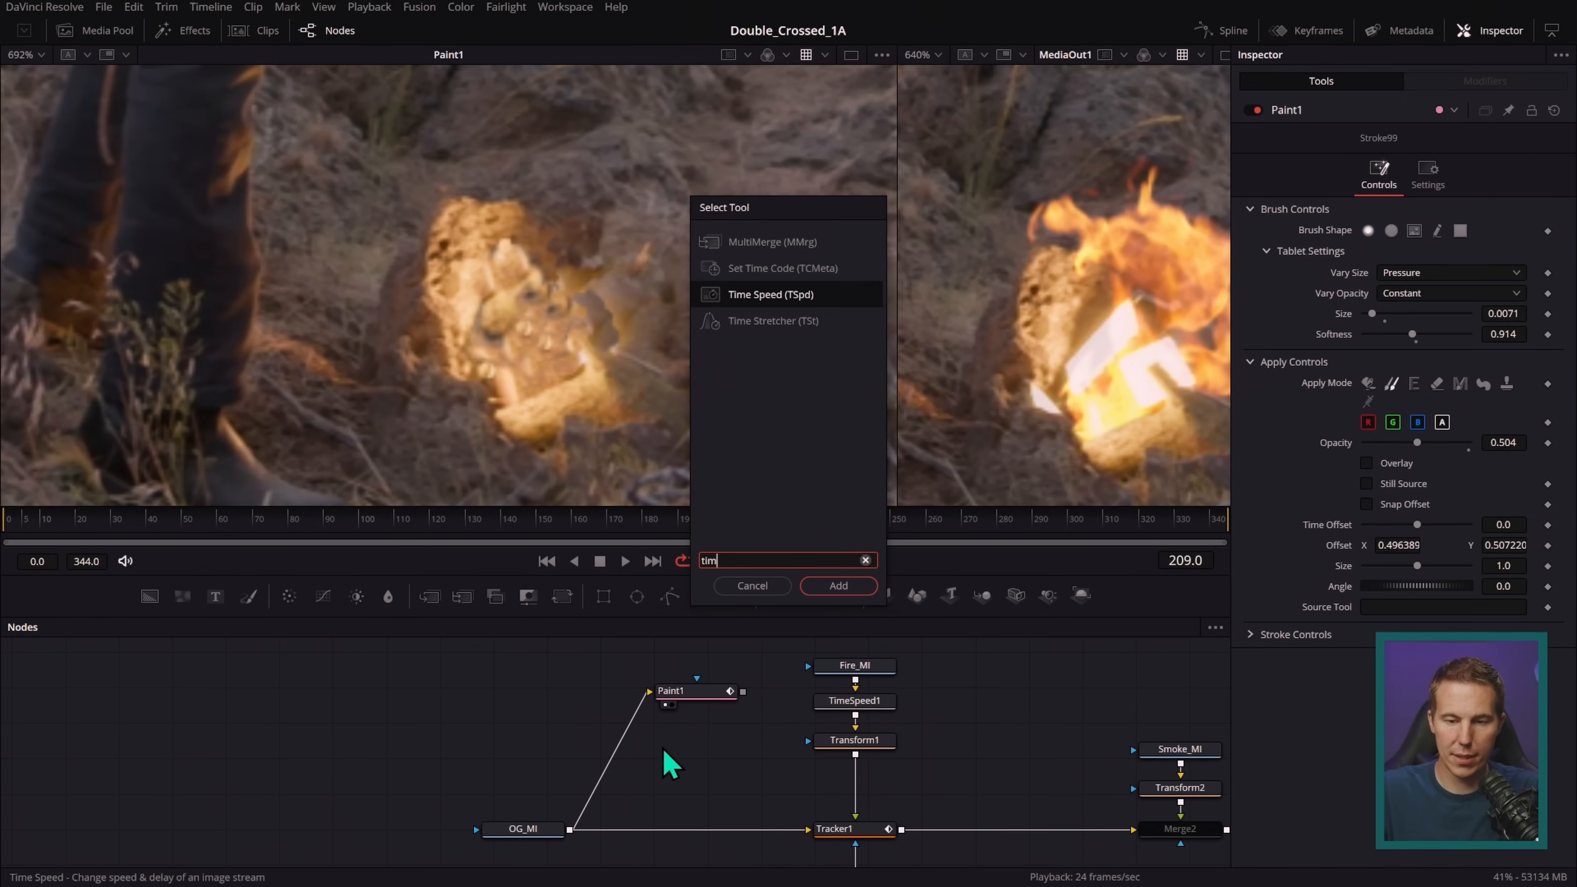
type("e")
key("Return")
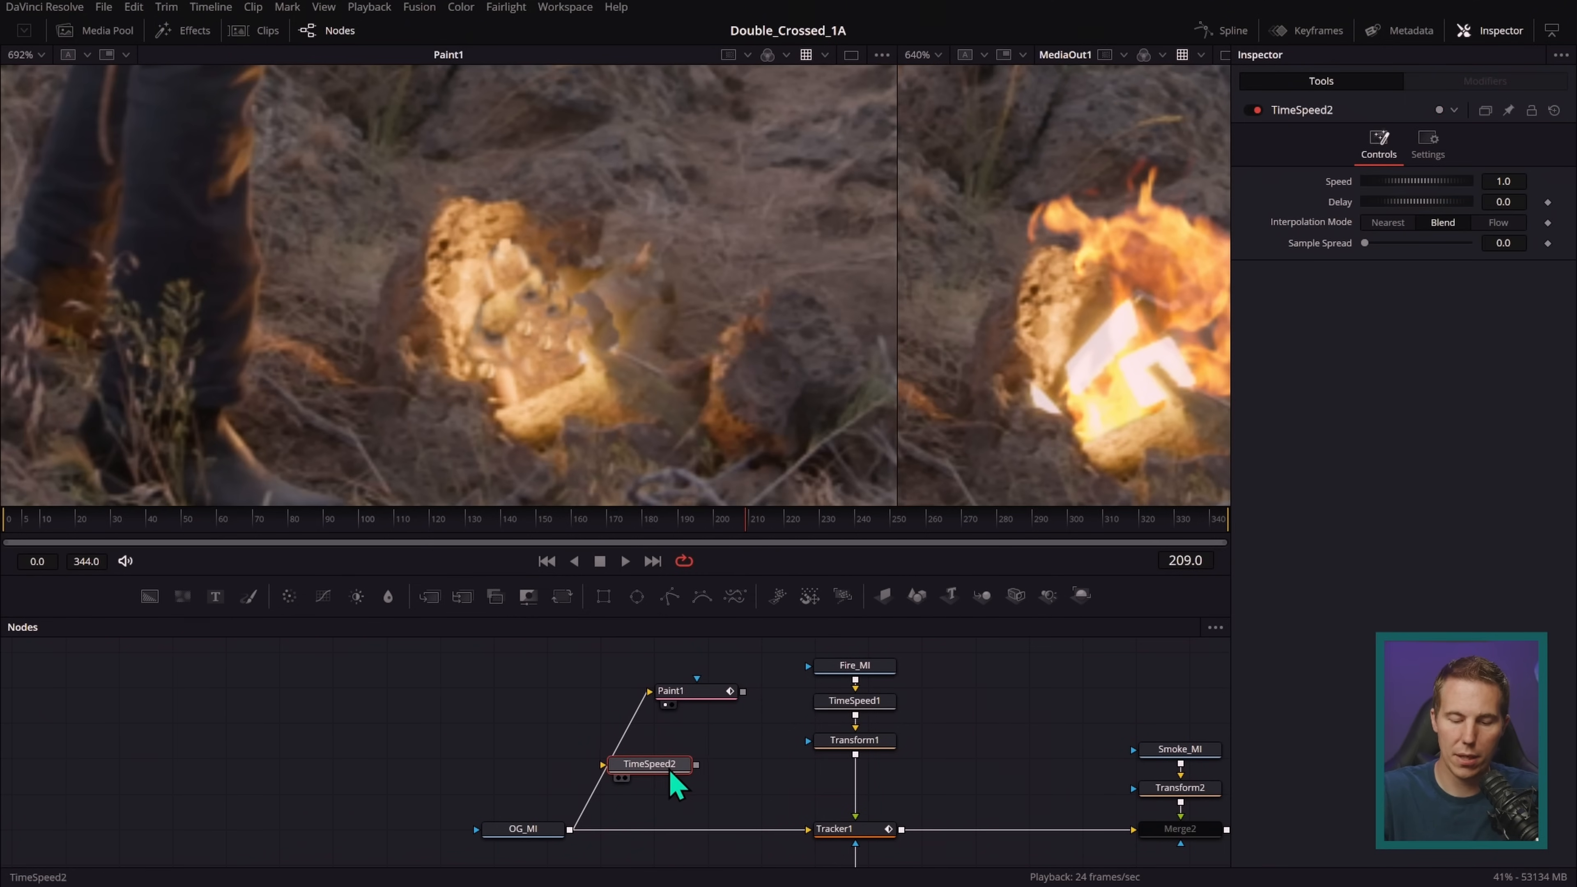
left_click(623, 749)
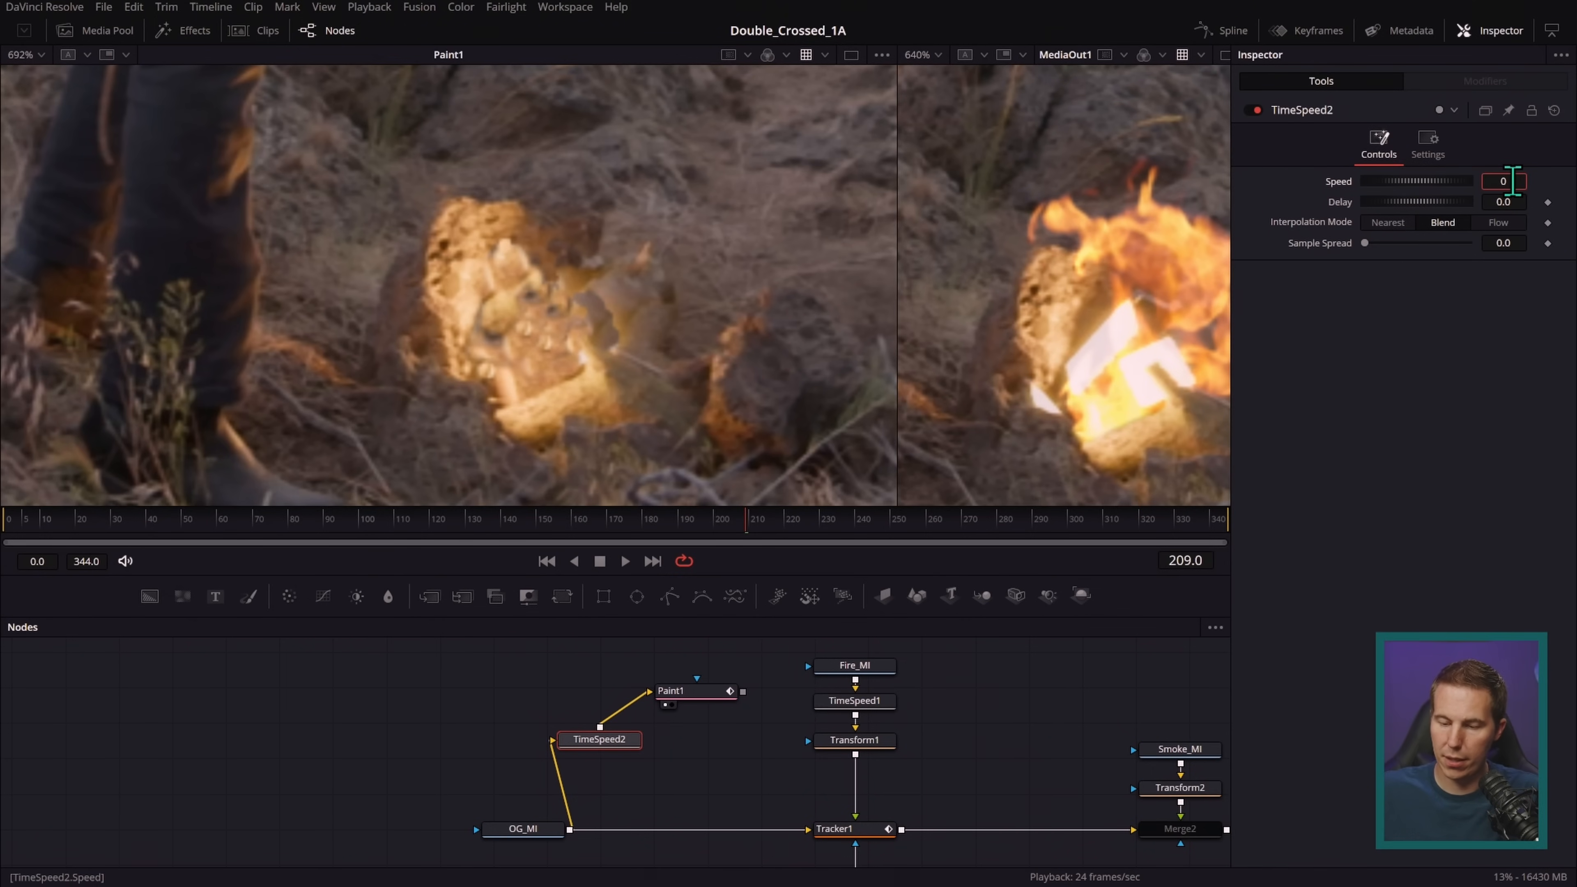
- Freeze the footage with Speed 0, Delay 209 and Nearest interpolation on TimeSpeed2, and check it by scrubbing to frame 104
key("Tab")
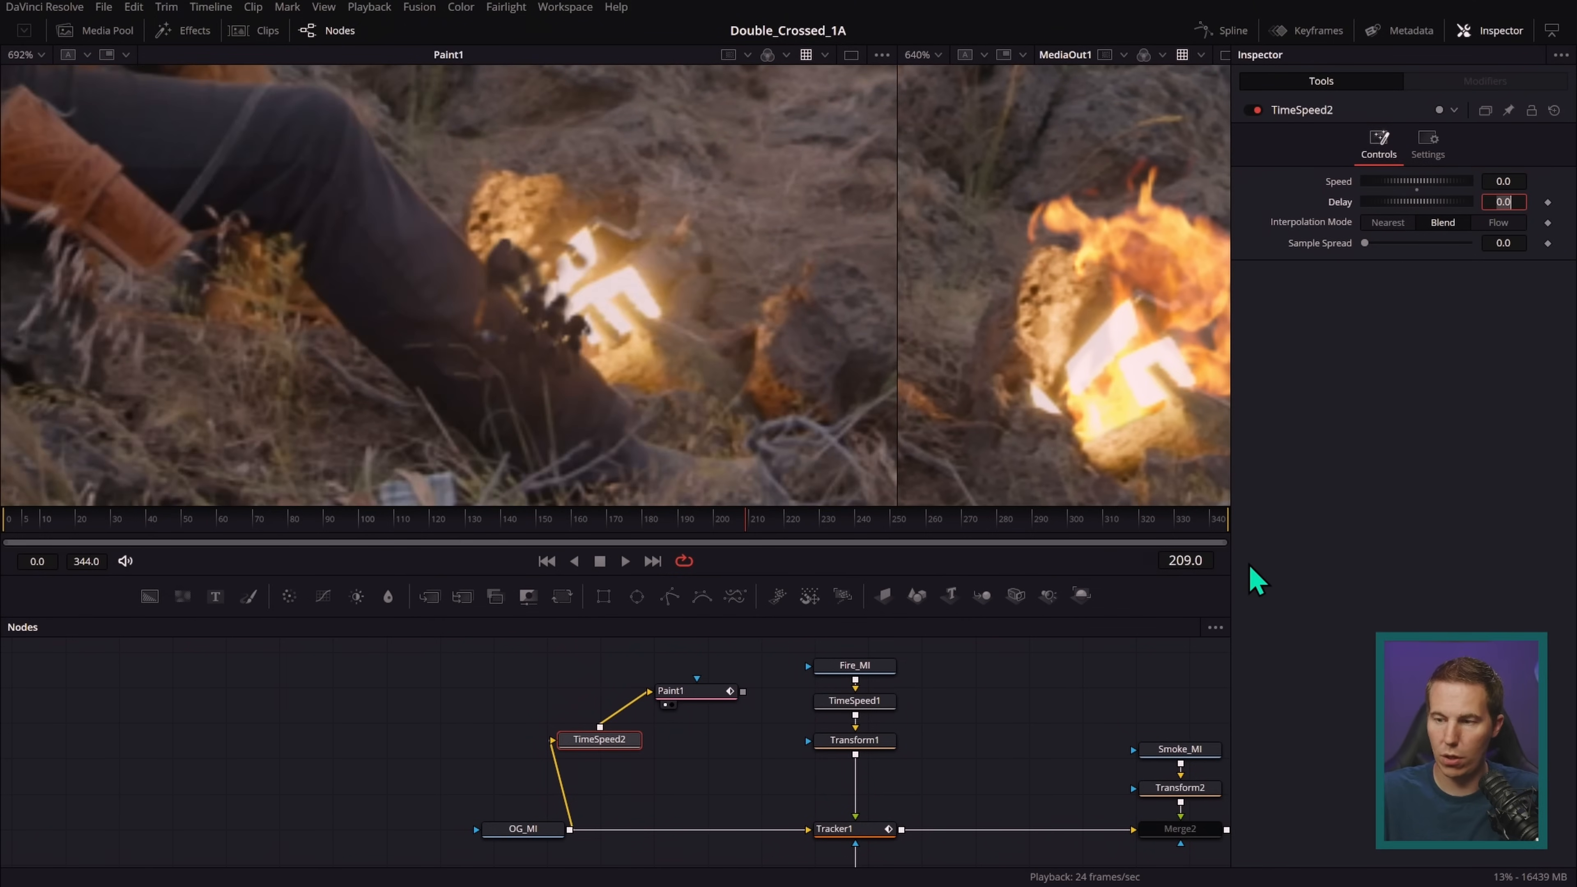
key("Tab")
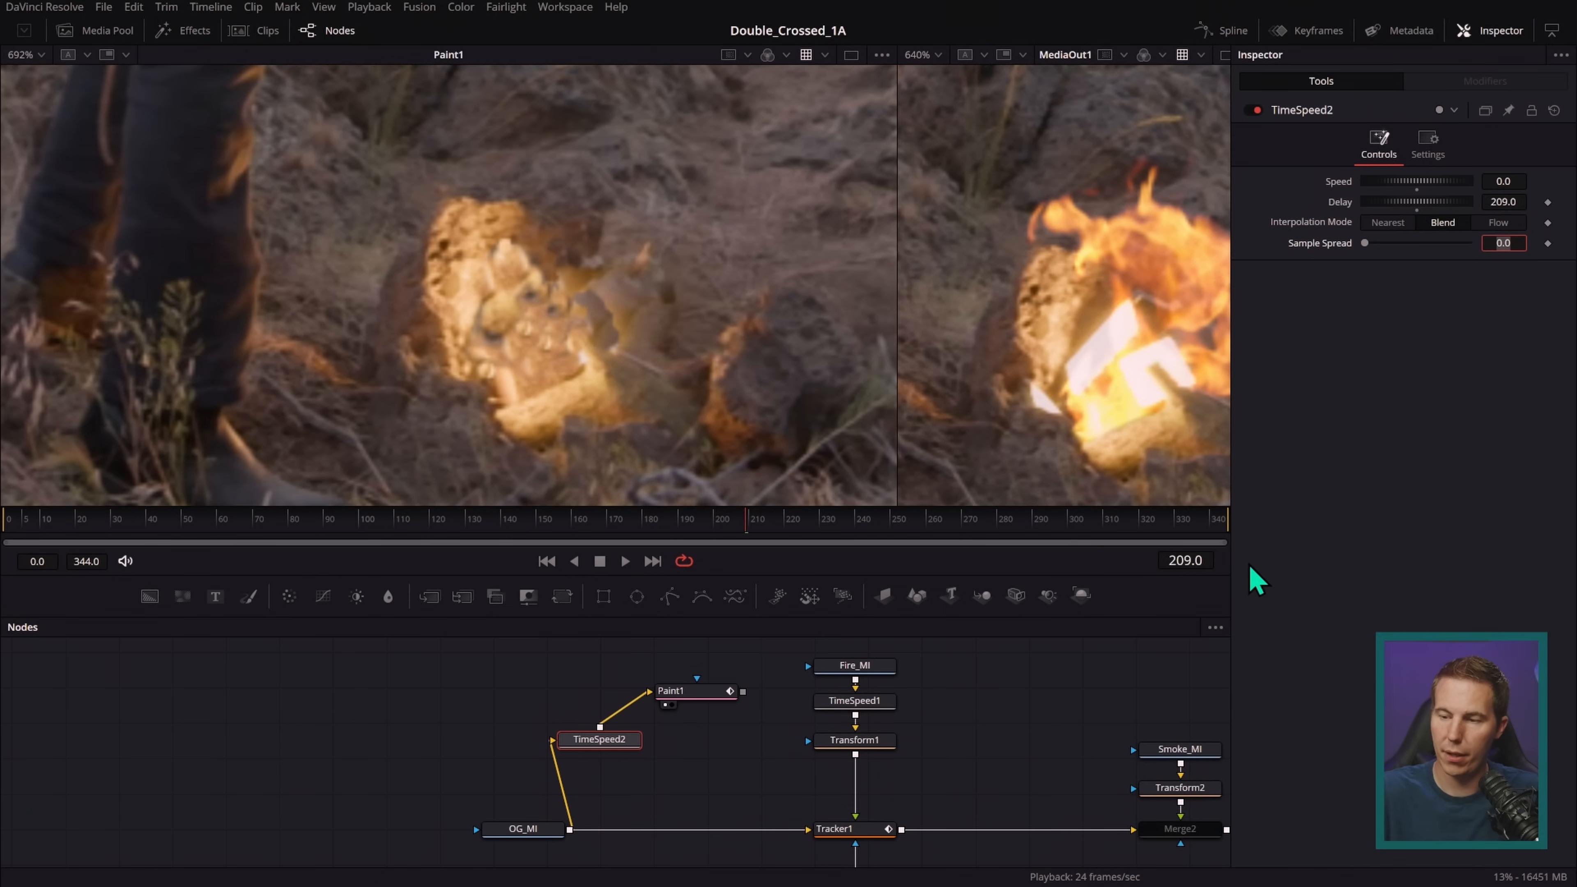
left_click(1388, 225)
left_click(660, 522)
left_click_drag(660, 522, 381, 531)
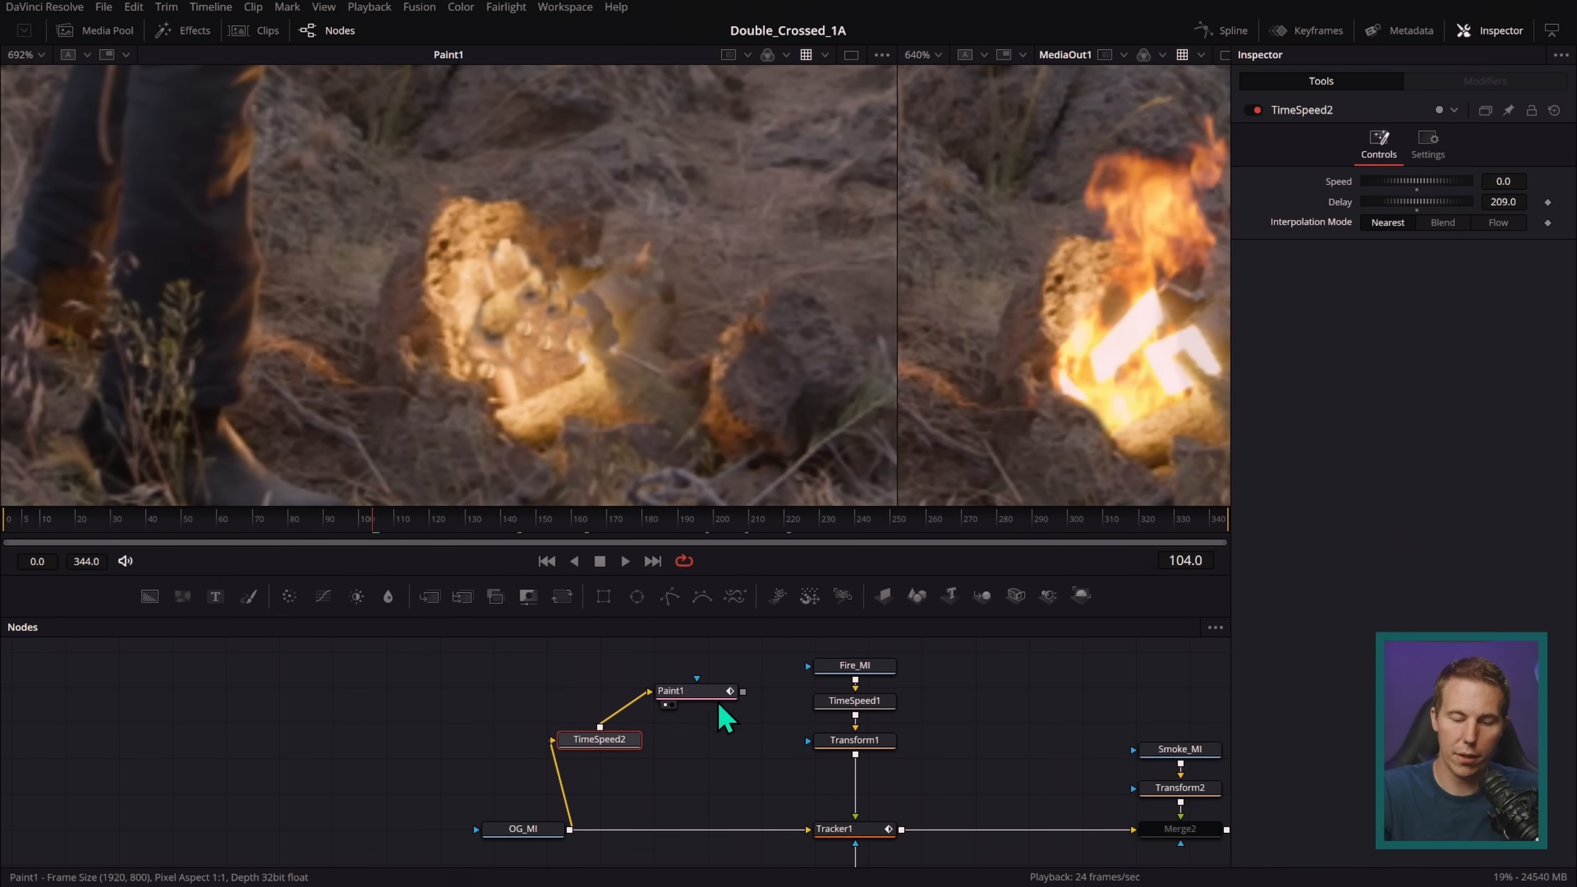
- Clone more strokes over the blotchy rock and arrange OG_MI, TimeSpeed2 and Paint1 neatly in the node graph
left_click_drag(715, 710, 745, 748)
mouse_move(604, 299)
left_mouse_down()
mouse_move(531, 309)
mouse_move(546, 379)
mouse_move(503, 325)
mouse_move(549, 361)
mouse_move(536, 258)
mouse_move(494, 246)
mouse_move(524, 312)
mouse_move(483, 290)
mouse_move(483, 322)
mouse_move(532, 355)
mouse_move(517, 352)
mouse_move(506, 331)
mouse_move(617, 336)
mouse_move(552, 285)
mouse_move(625, 368)
mouse_move(690, 294)
mouse_move(688, 351)
left_mouse_up()
mouse_move(553, 840)
left_mouse_down()
mouse_move(442, 827)
mouse_move(434, 841)
left_mouse_up()
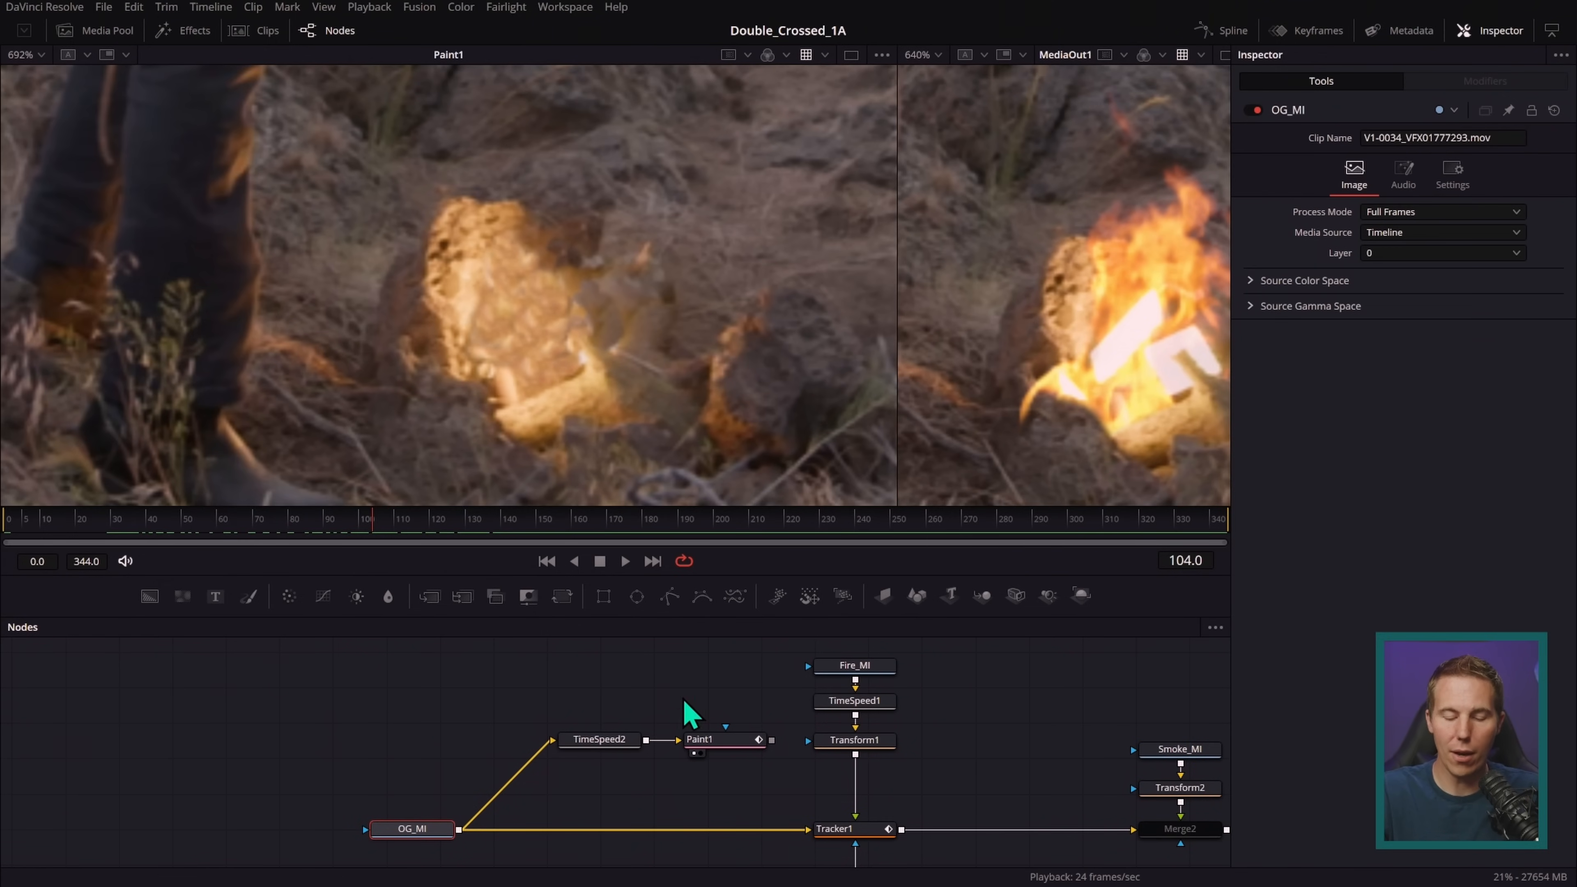
left_click_drag(616, 750, 575, 752)
left_click_drag(720, 748, 671, 748)
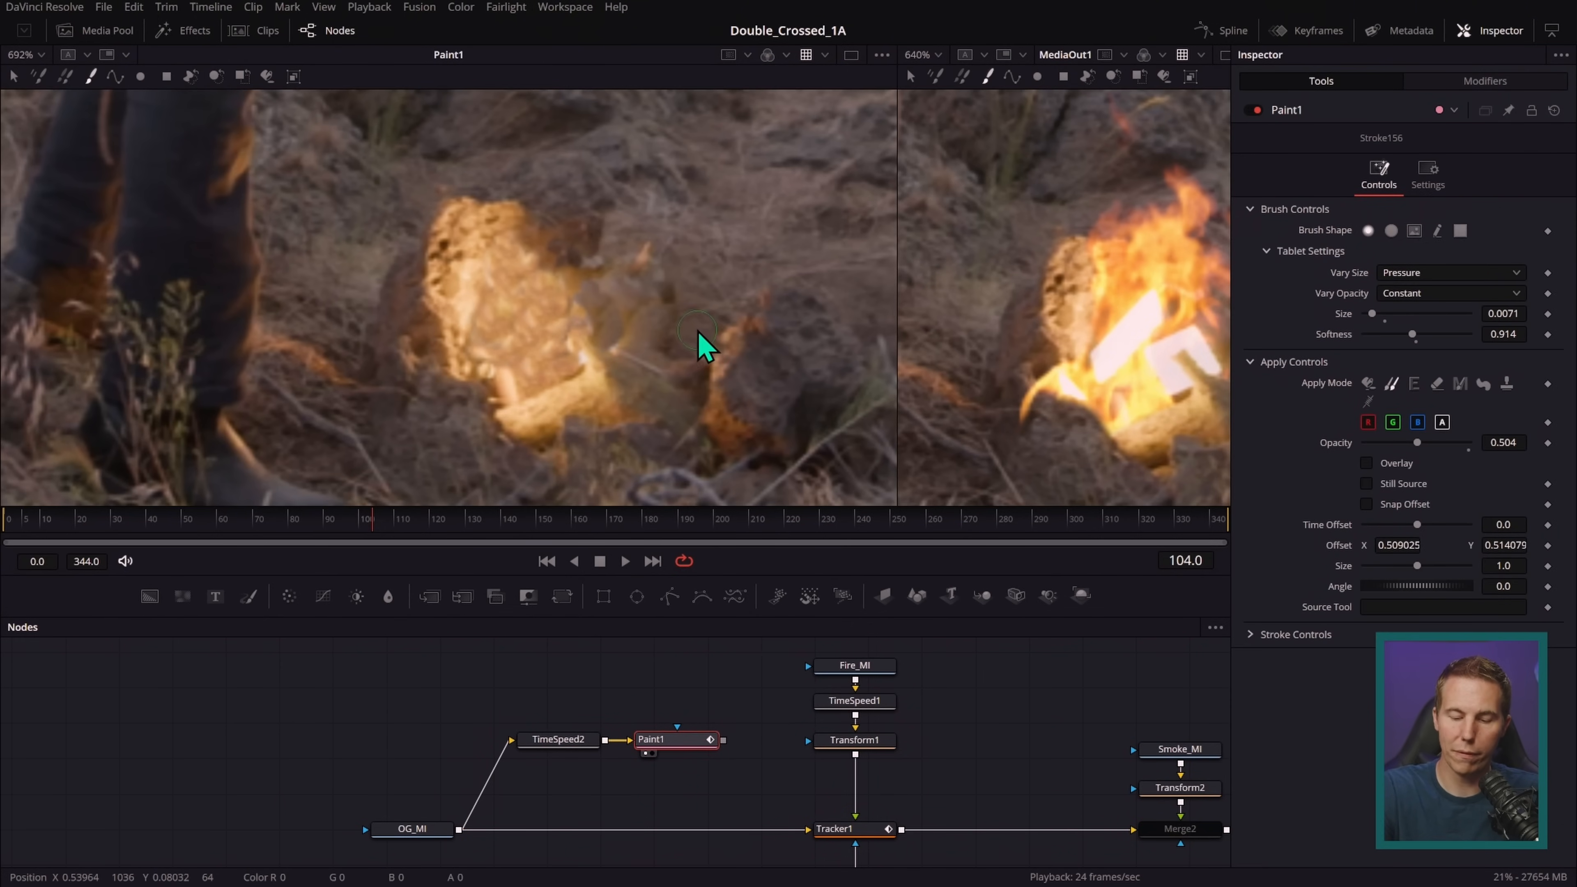
- Add a Merge node between OG_MI and Tracker1, connect Paint1 as its foreground, and enlarge the MediaOut1 viewer
left_click_drag(759, 765, 808, 719)
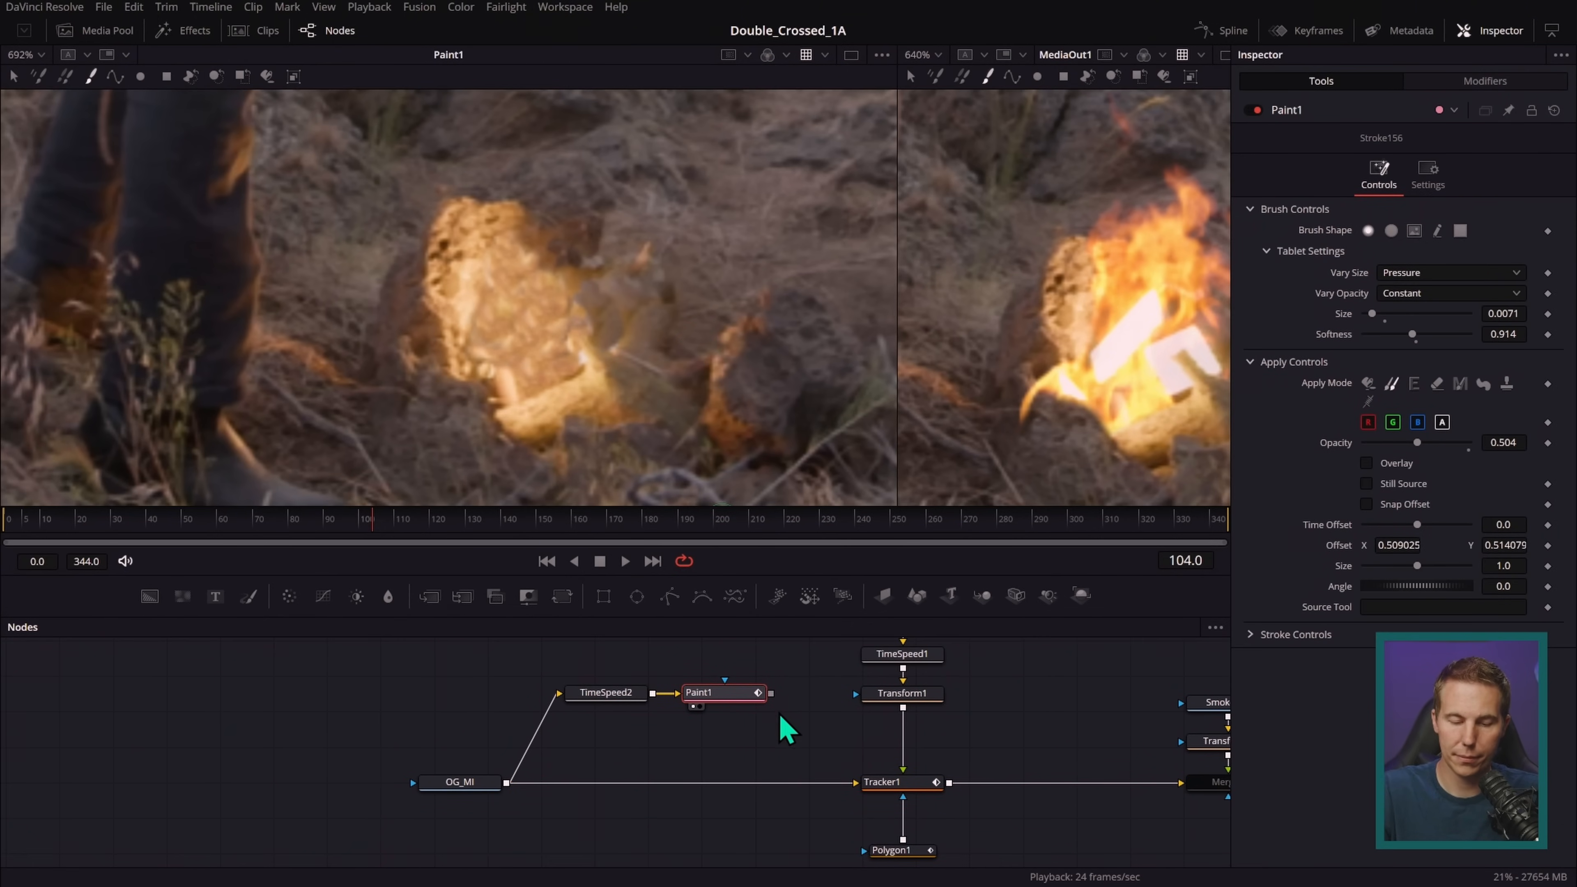
mouse_move(429, 597)
left_mouse_down()
mouse_move(602, 726)
mouse_move(747, 790)
left_mouse_up()
mouse_move(772, 694)
left_mouse_down()
mouse_move(784, 755)
mouse_move(761, 793)
mouse_move(746, 769)
left_mouse_up()
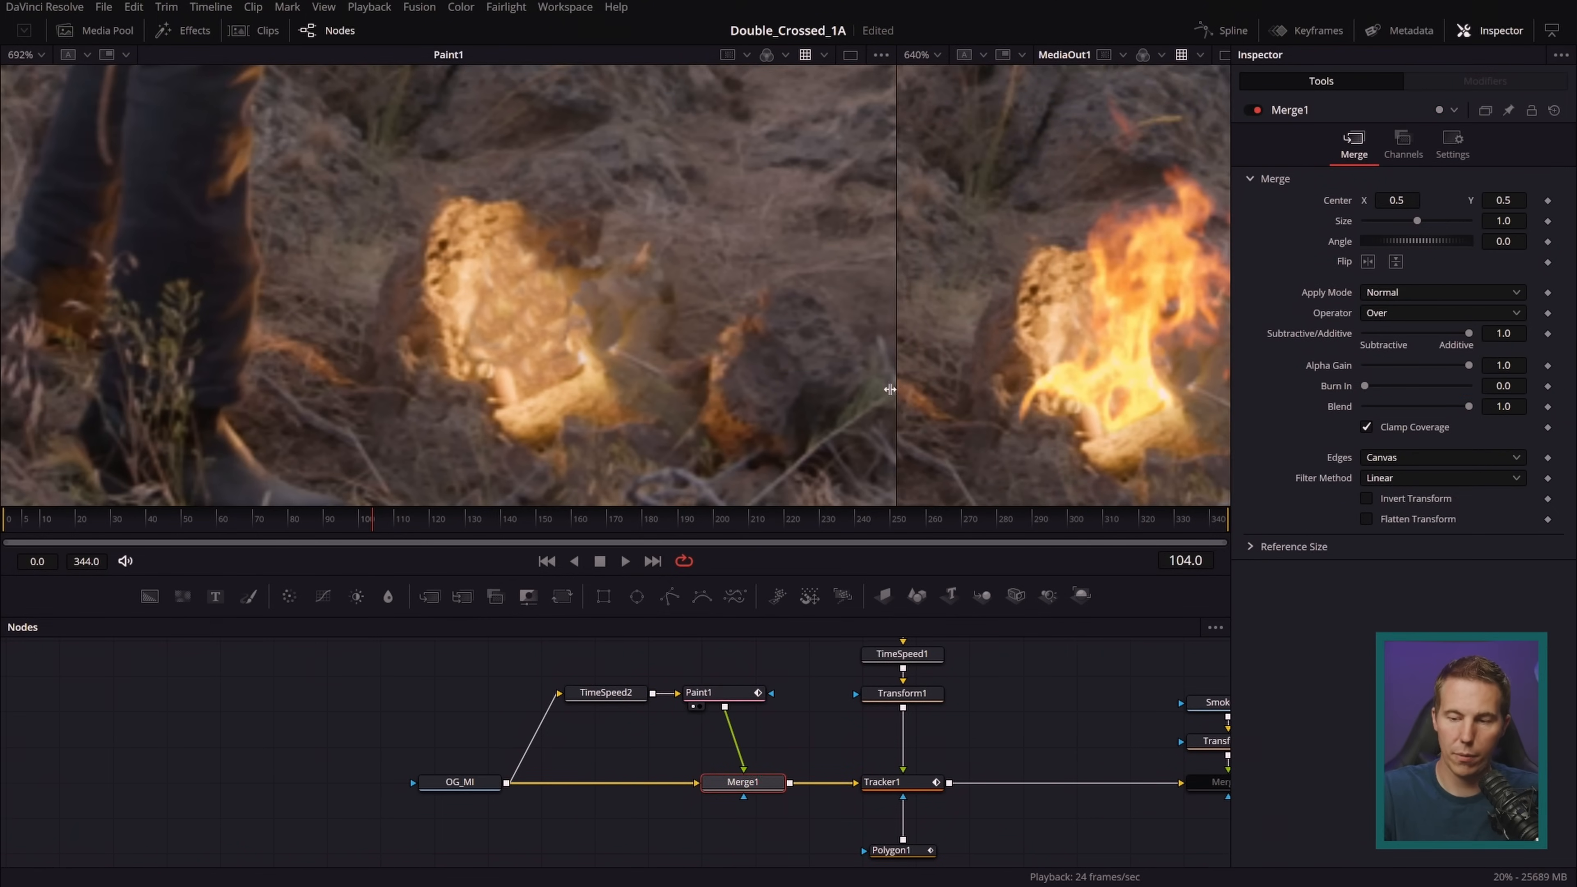
left_click_drag(894, 389, 478, 390)
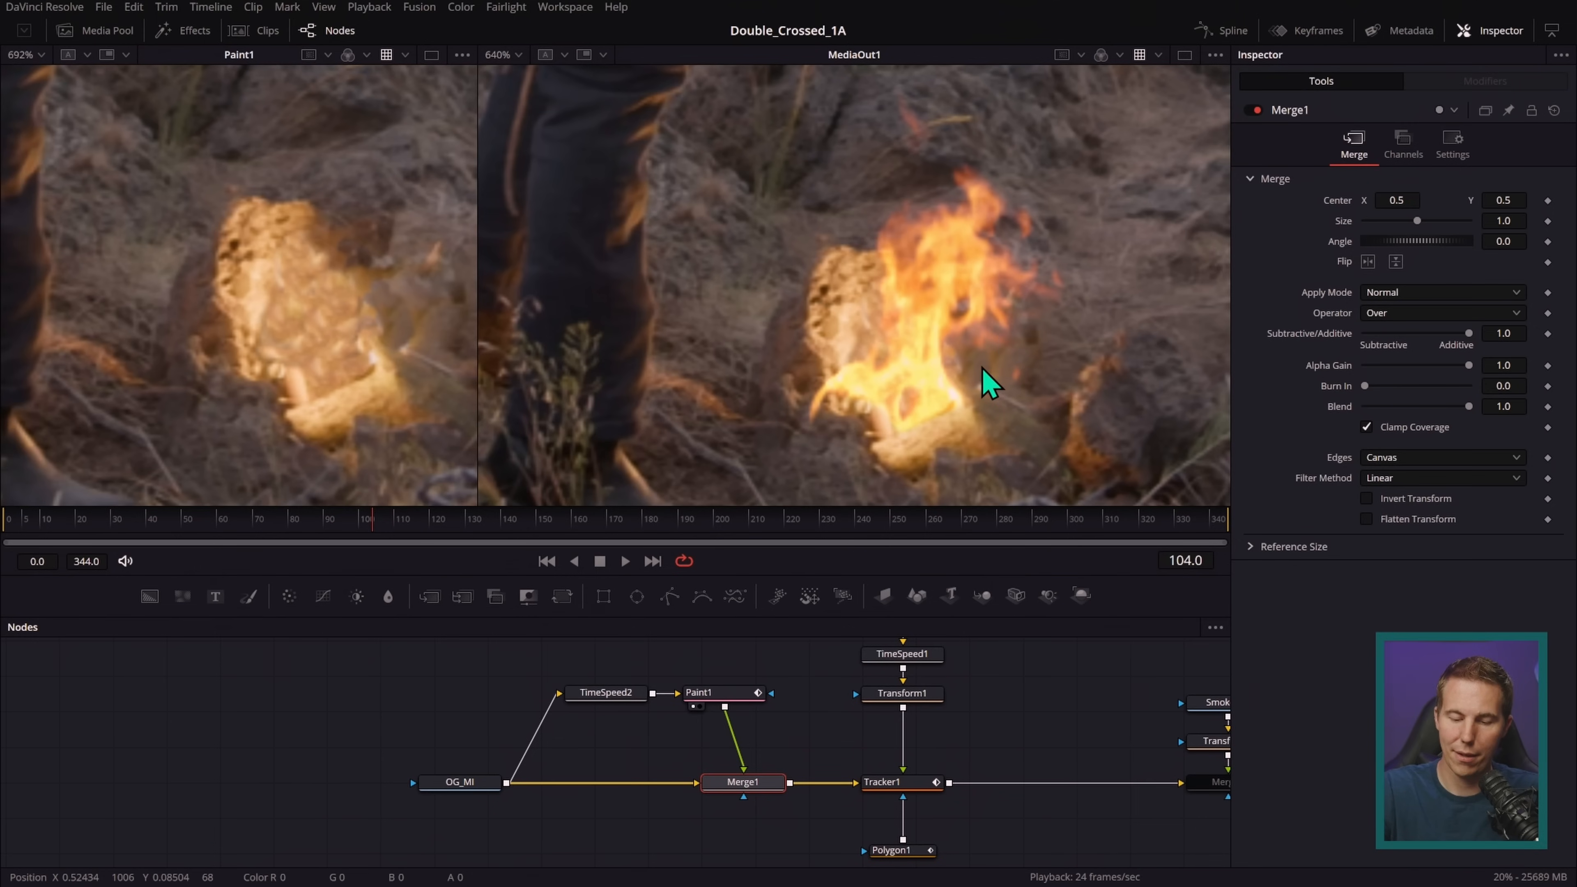
- Scrub the full MediaOut1 composite to examine the fire over the painted-out logs
left_click(624, 694)
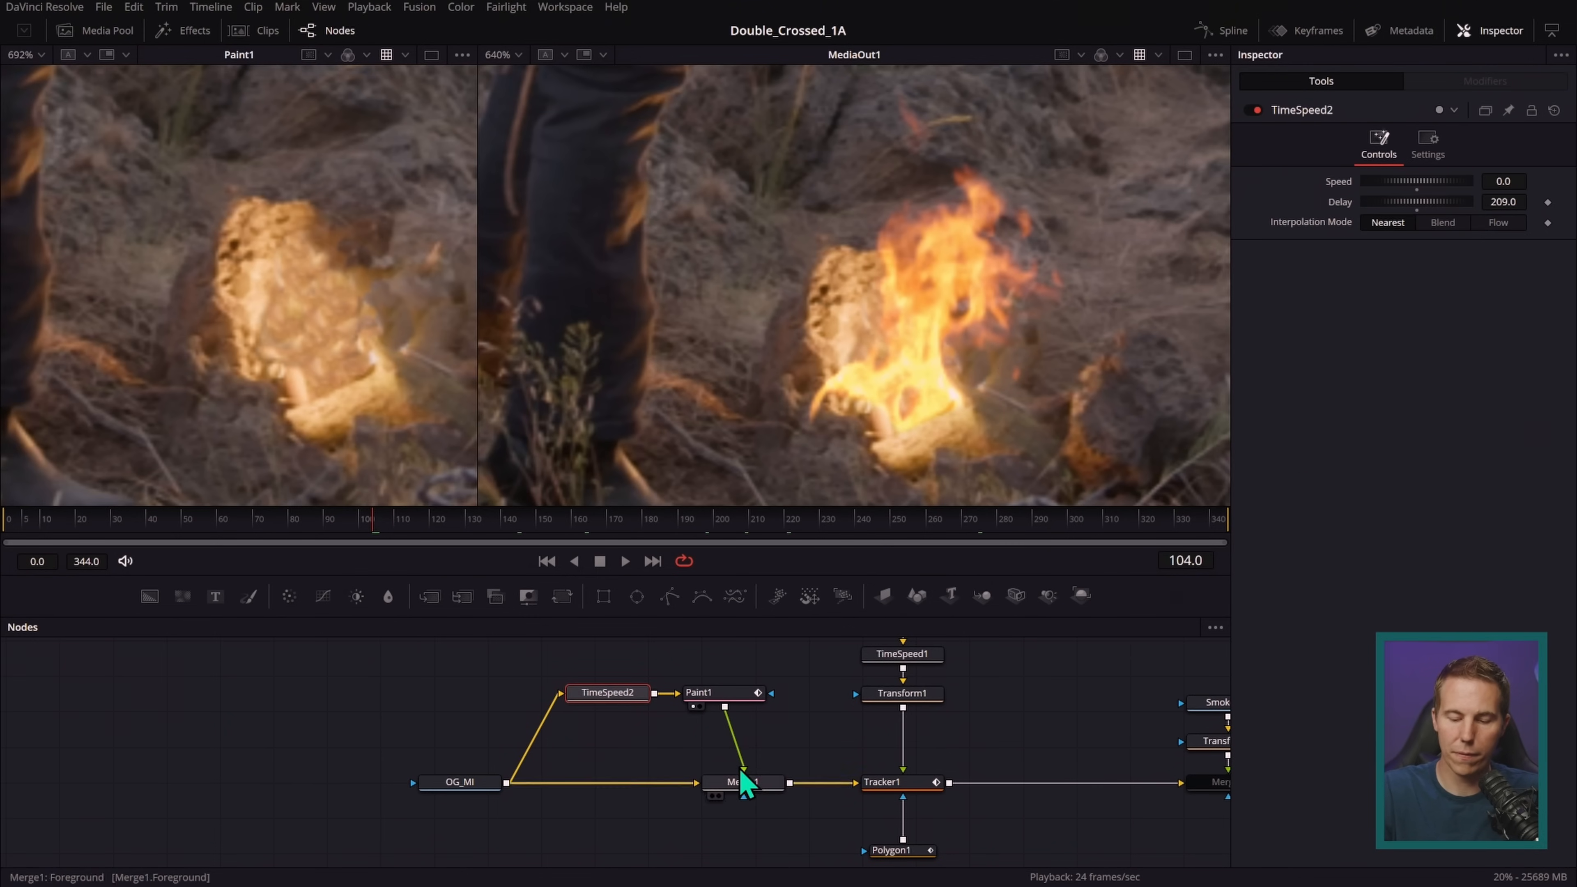
scroll(929, 348, "down", 6)
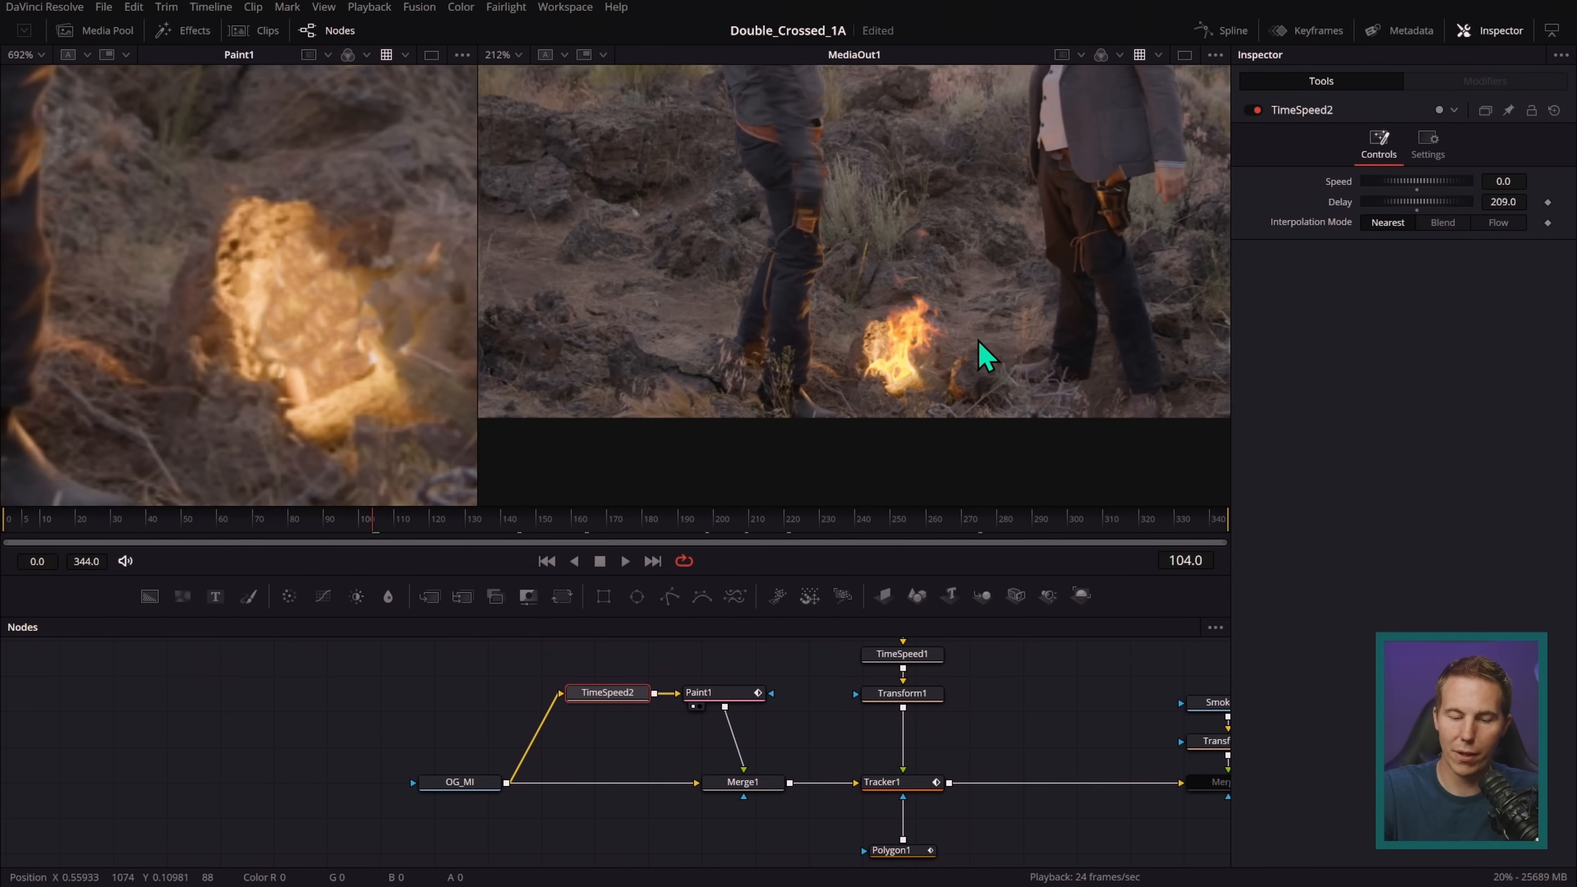
scroll(987, 357, "down", 3)
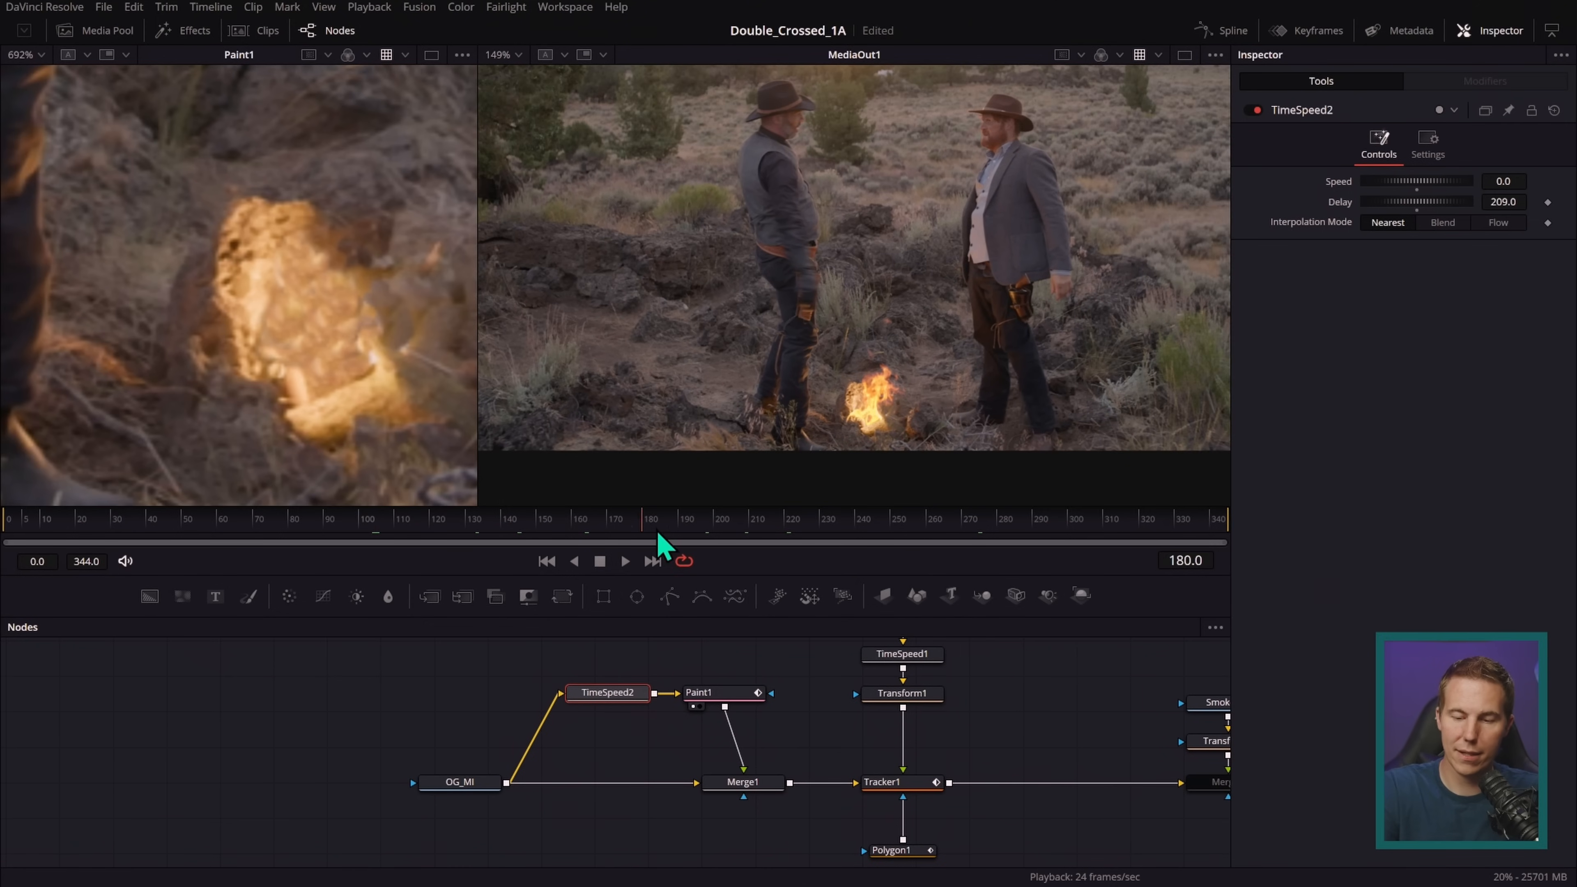
left_click_drag(866, 544, 372, 541)
left_click(909, 533)
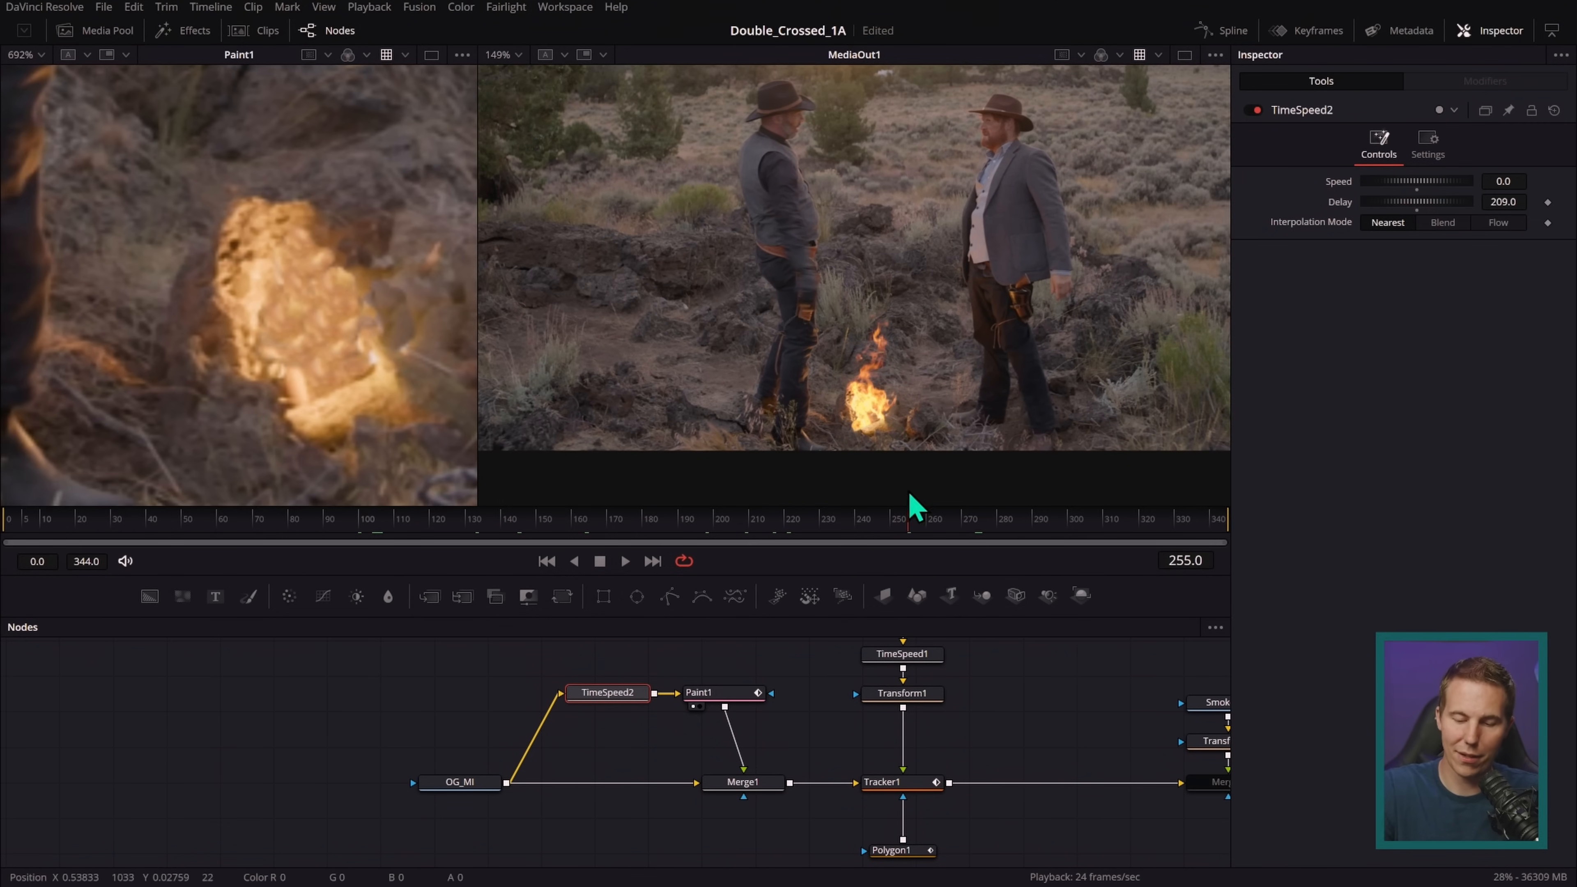
- Move the playhead to frame 209 and bring the Merge1 and Tracker1 nodes into reach
left_click(1186, 561)
type("2")
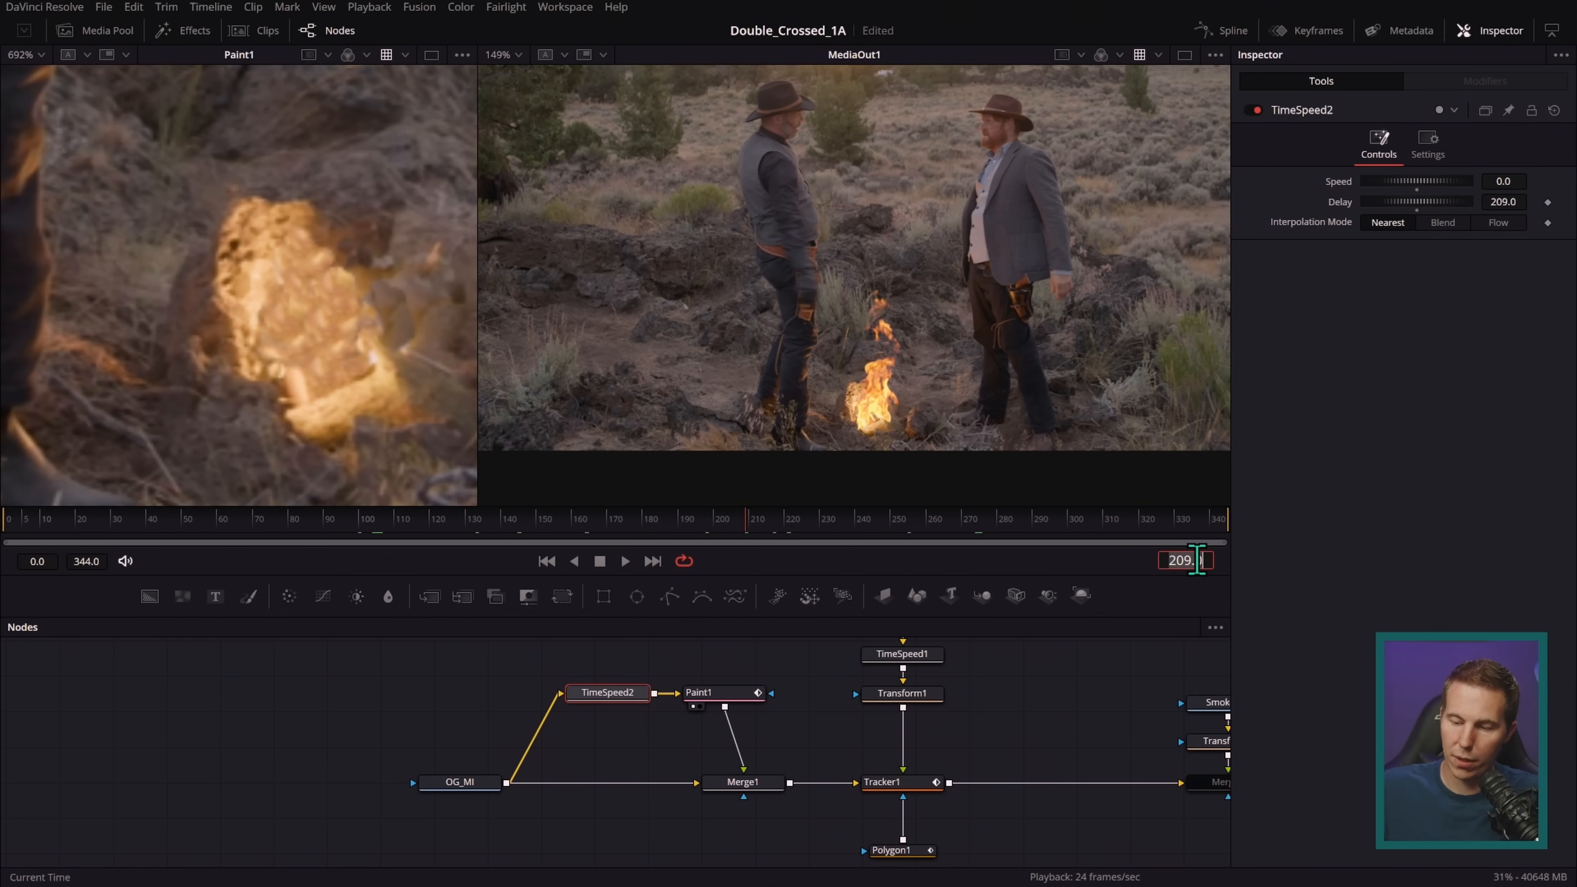
type("09.")
key("Return")
left_click_drag(797, 687, 827, 708)
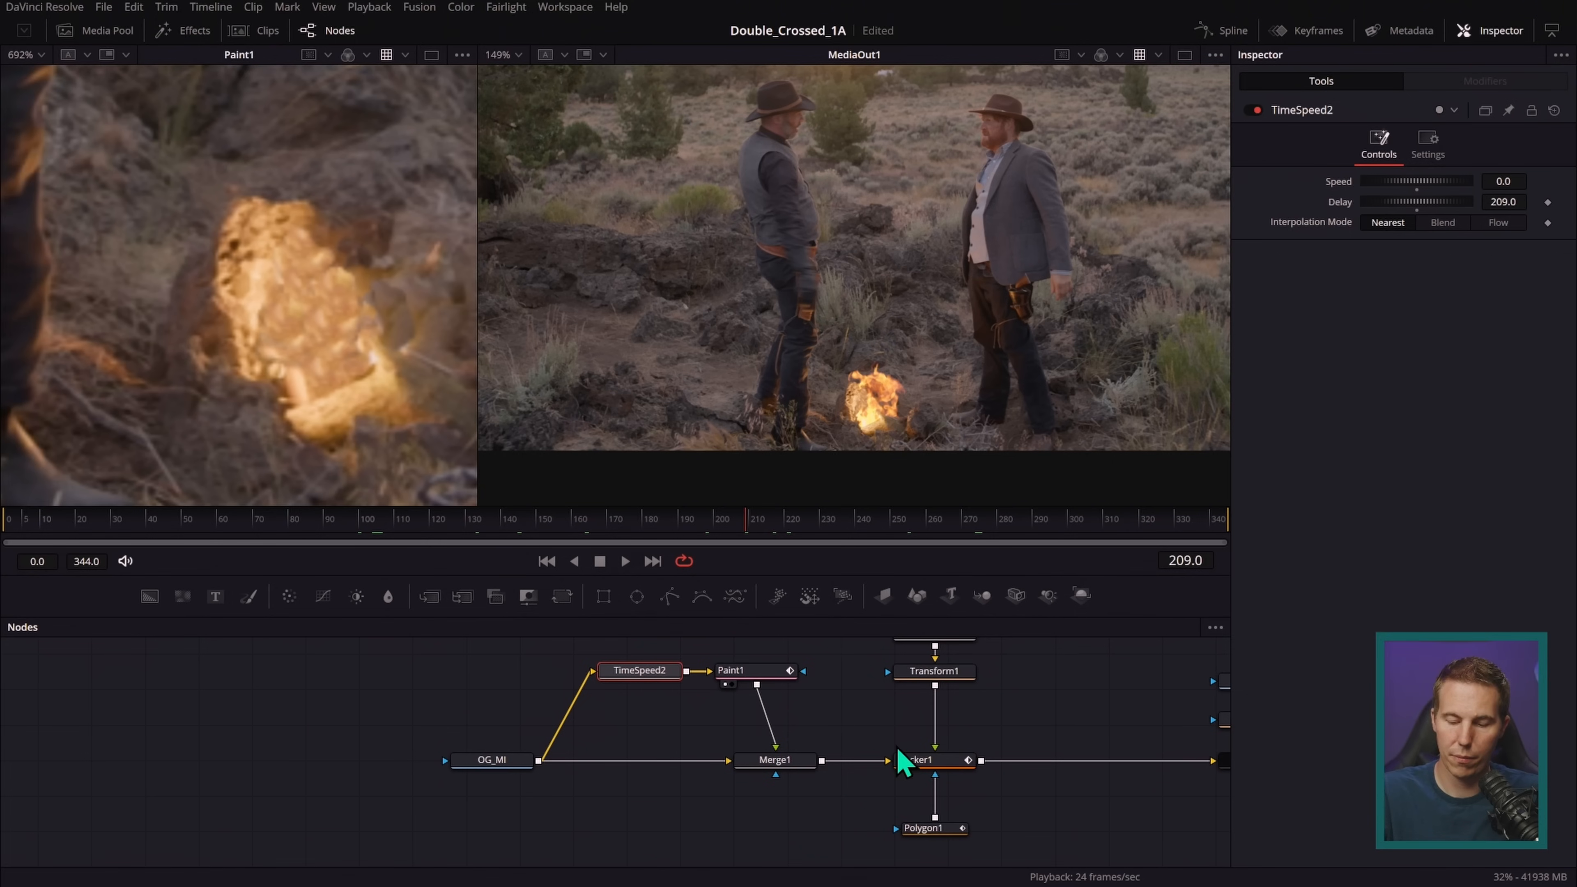
- Display Merge1 in an enlarged viewer and add a Polygon mask node to Merge1
scroll(956, 385, "up", 5)
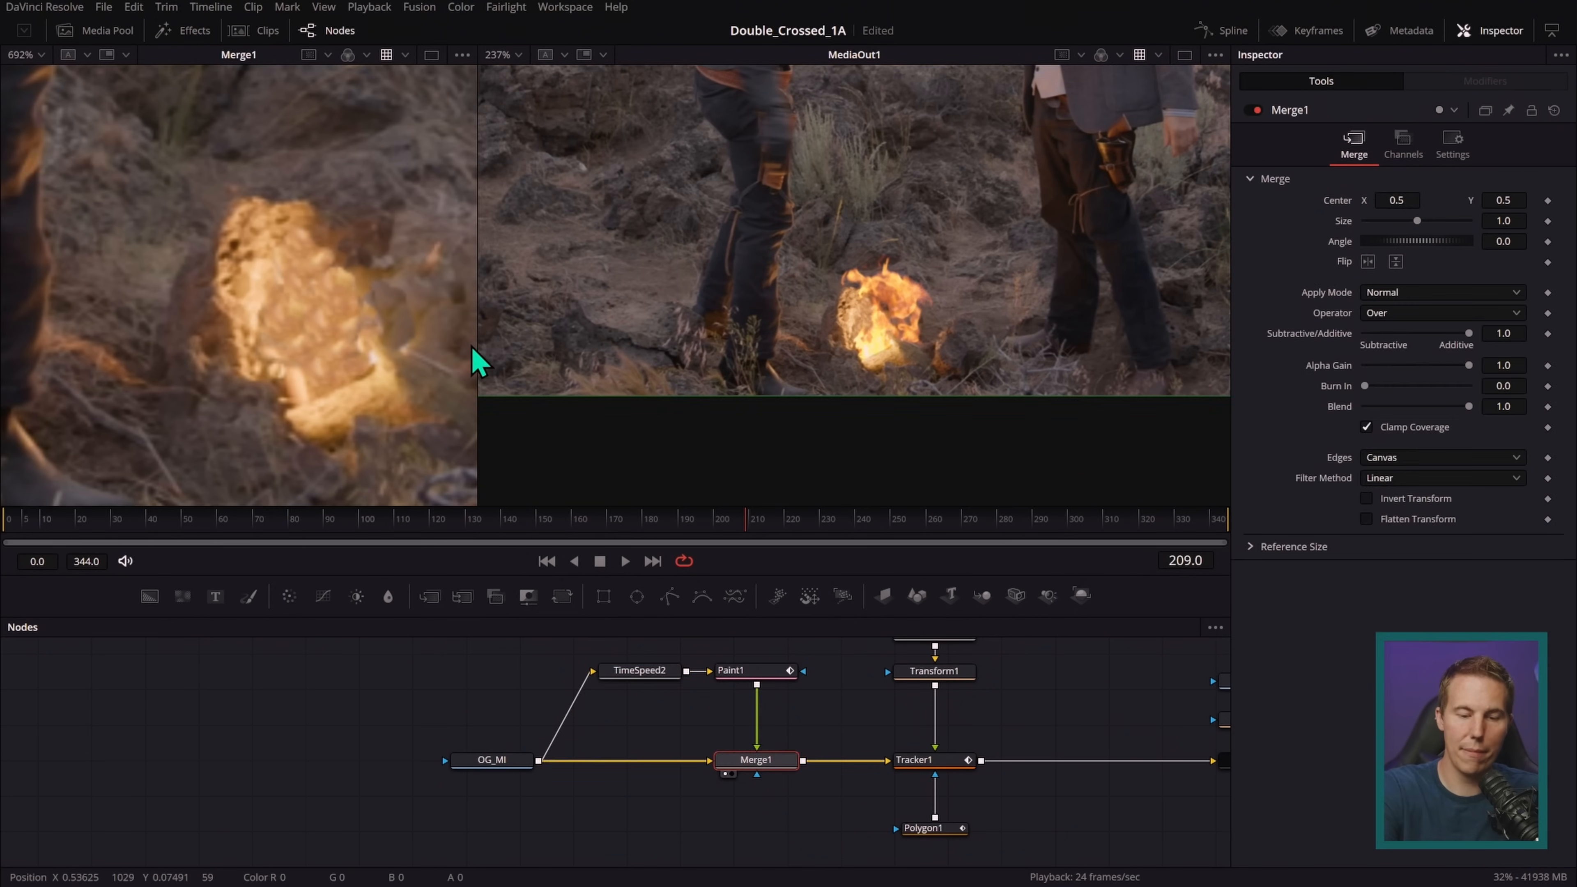
left_click_drag(478, 365, 755, 365)
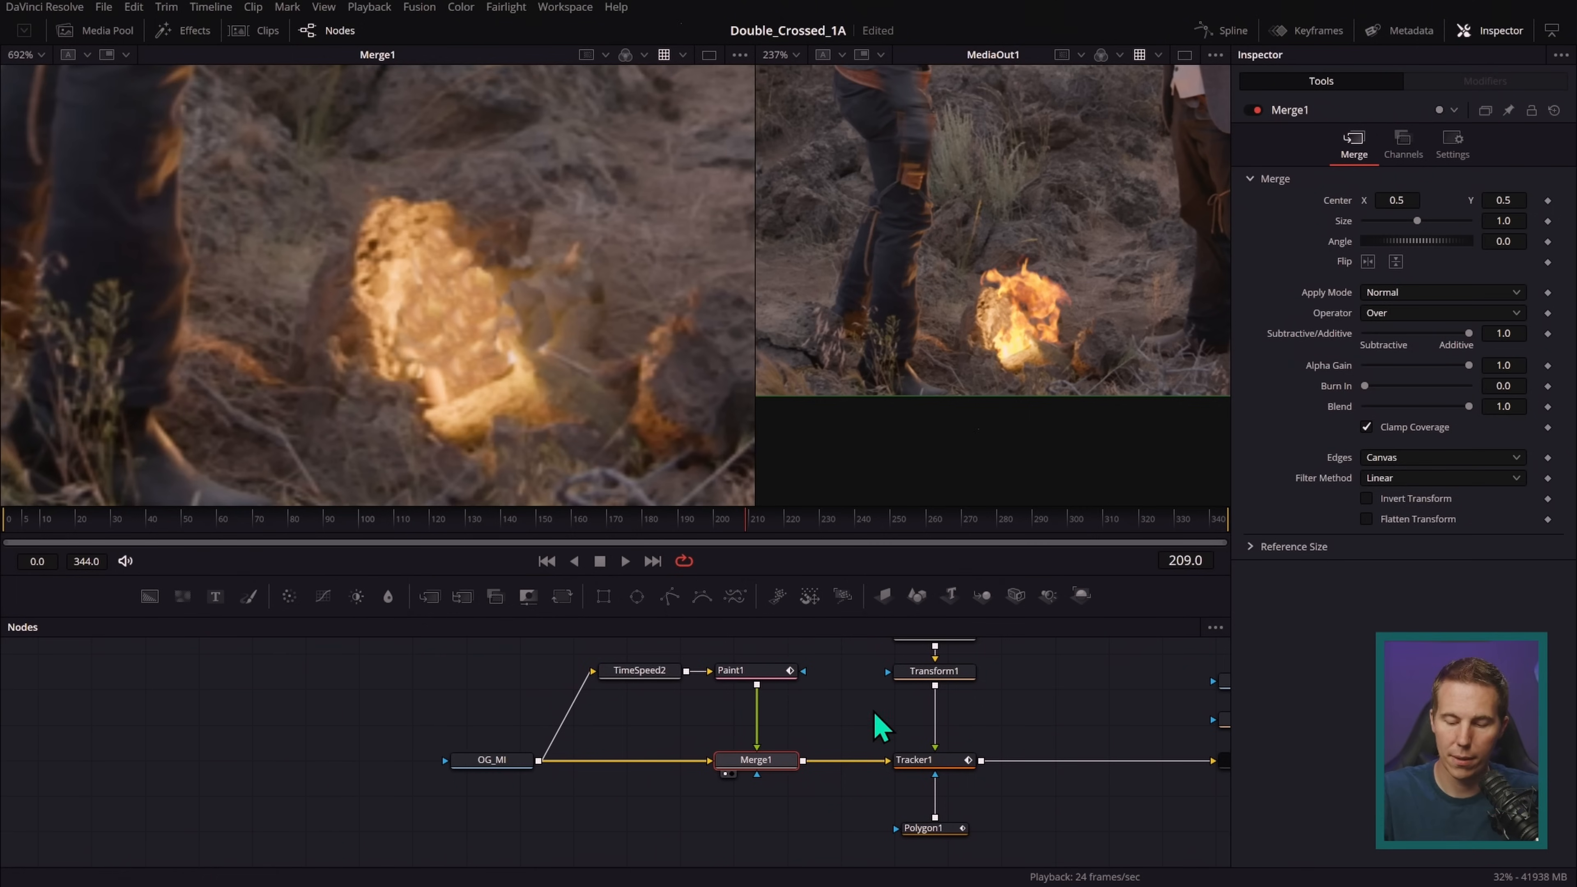
left_click_drag(669, 597, 780, 762)
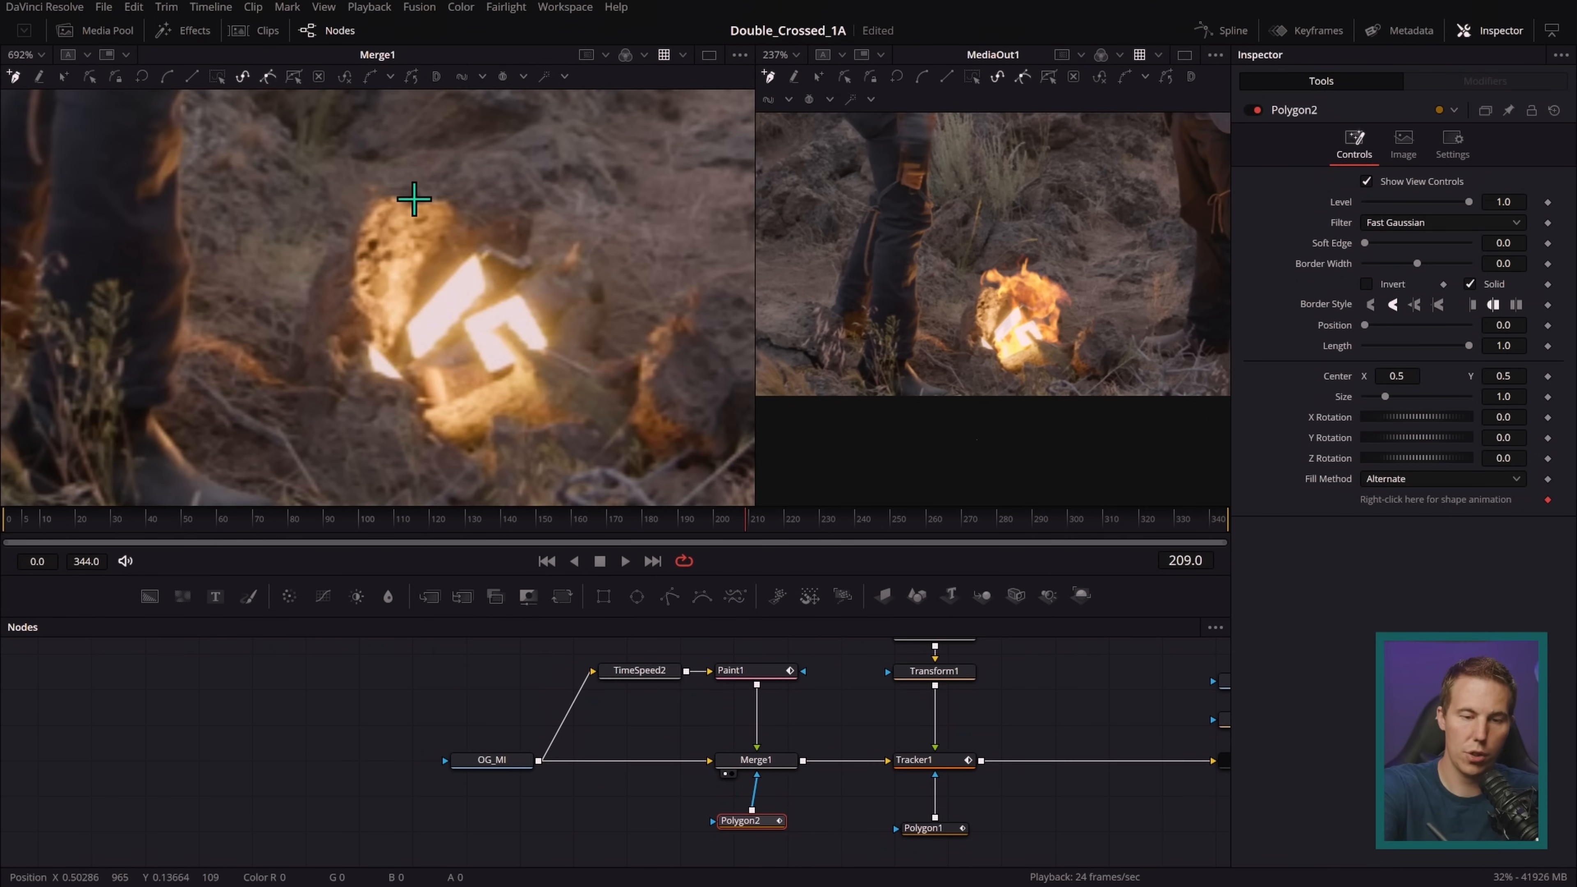
- Draw a closed polygon mask around the painted-out logs and glowing rock in the Merge1 view
left_click(405, 199)
left_click(445, 203)
left_click(483, 230)
left_click(562, 268)
left_click(582, 346)
left_click(516, 397)
left_click(422, 433)
left_click(356, 399)
left_click(331, 344)
left_click(349, 298)
left_click(405, 198)
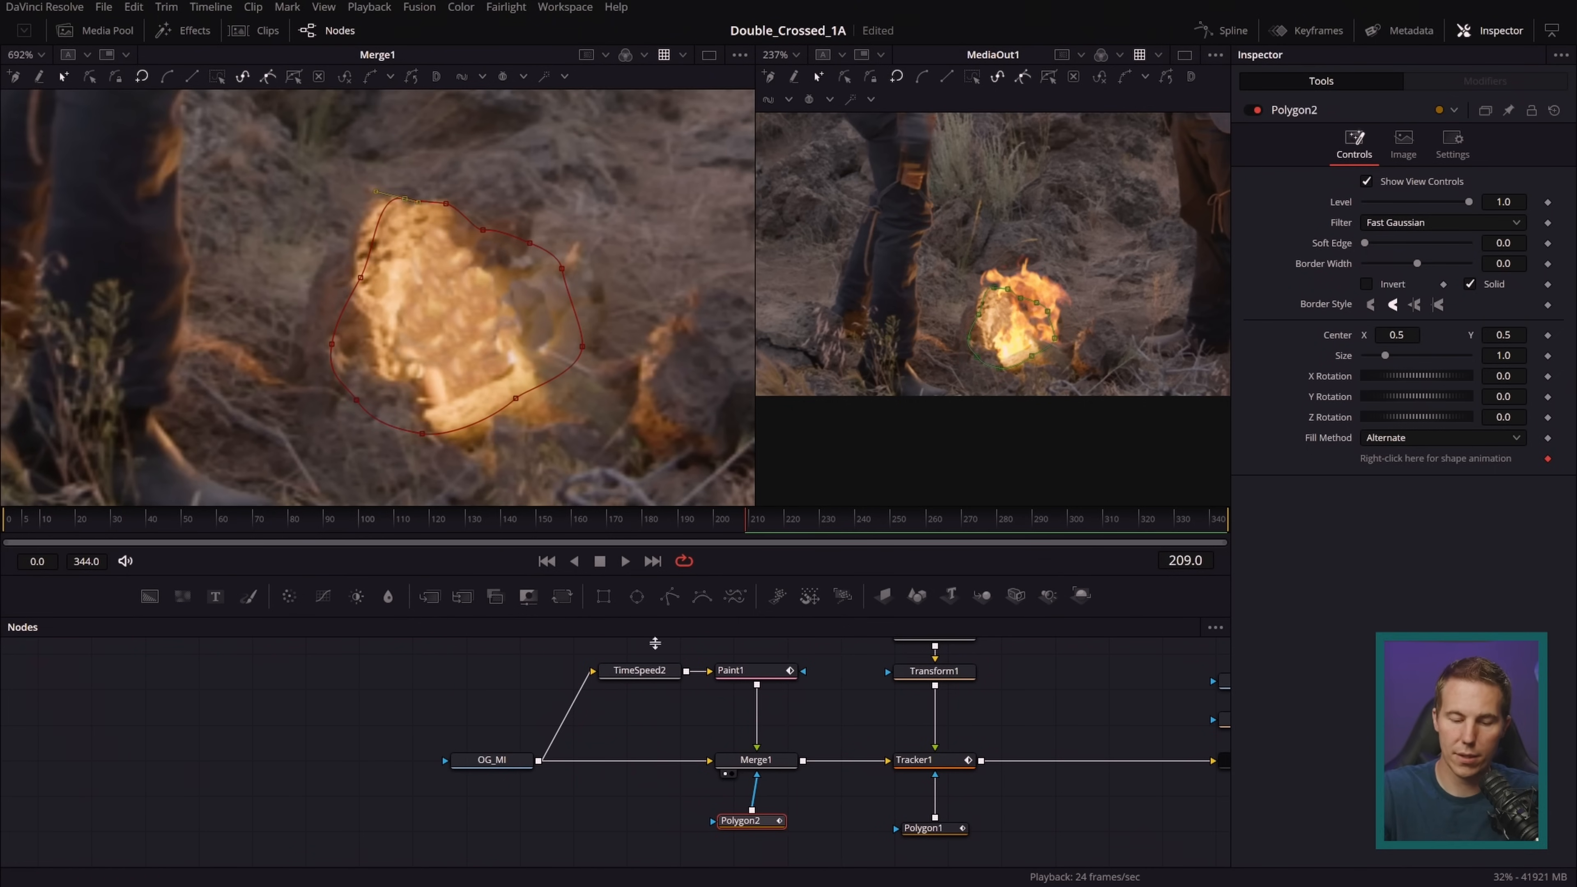
- View the Polygon2 matte on its own and set its Soft Edge to 0.0111
left_click_drag(754, 824, 625, 368)
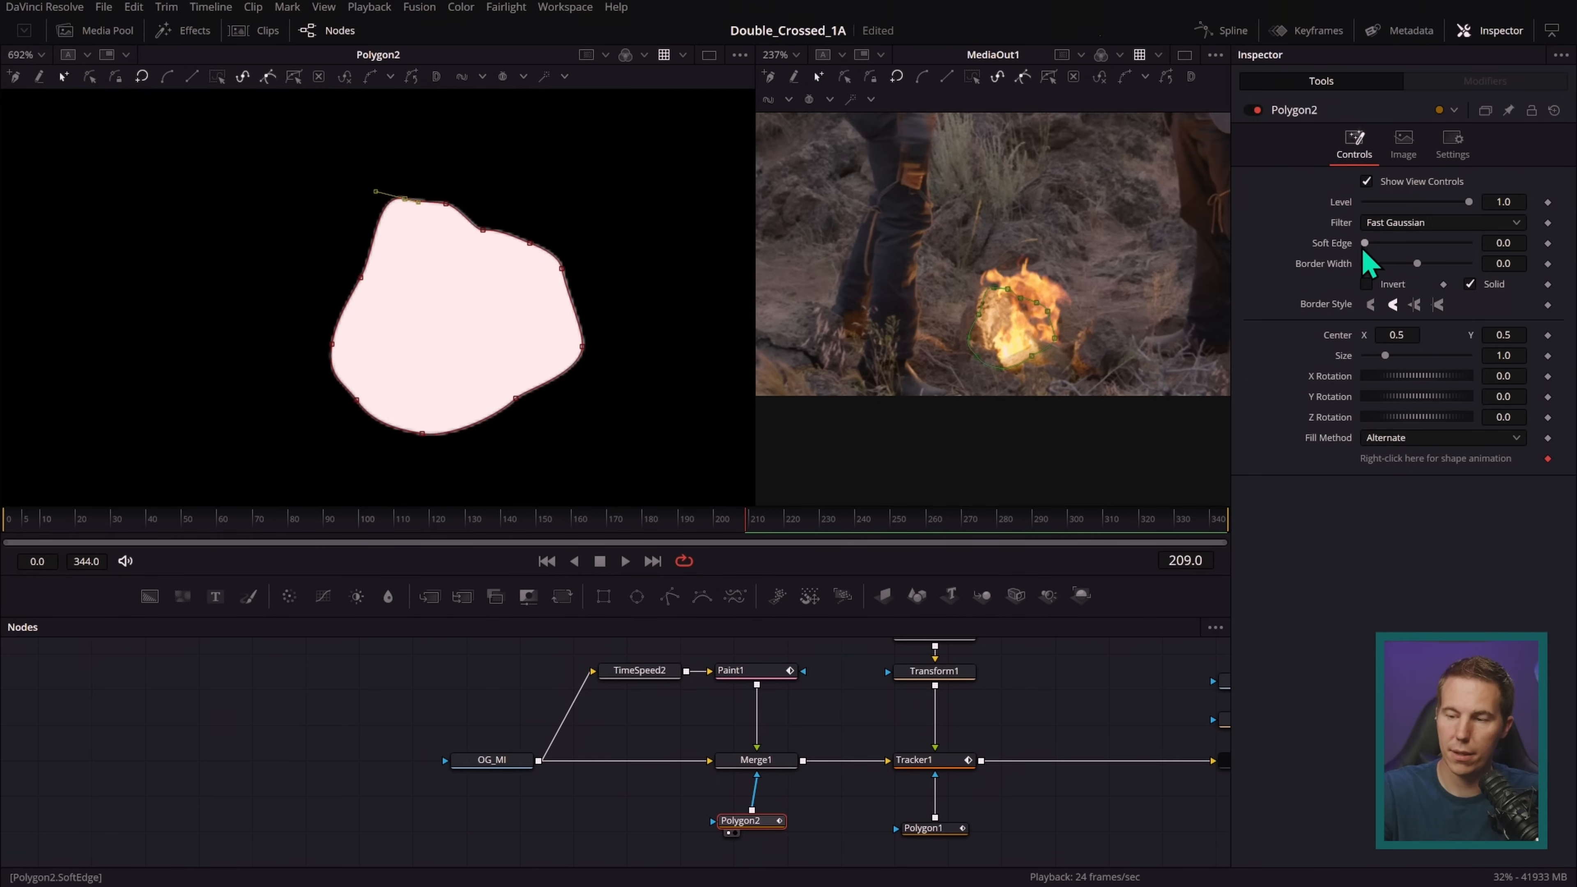
left_click_drag(1367, 244, 1369, 245)
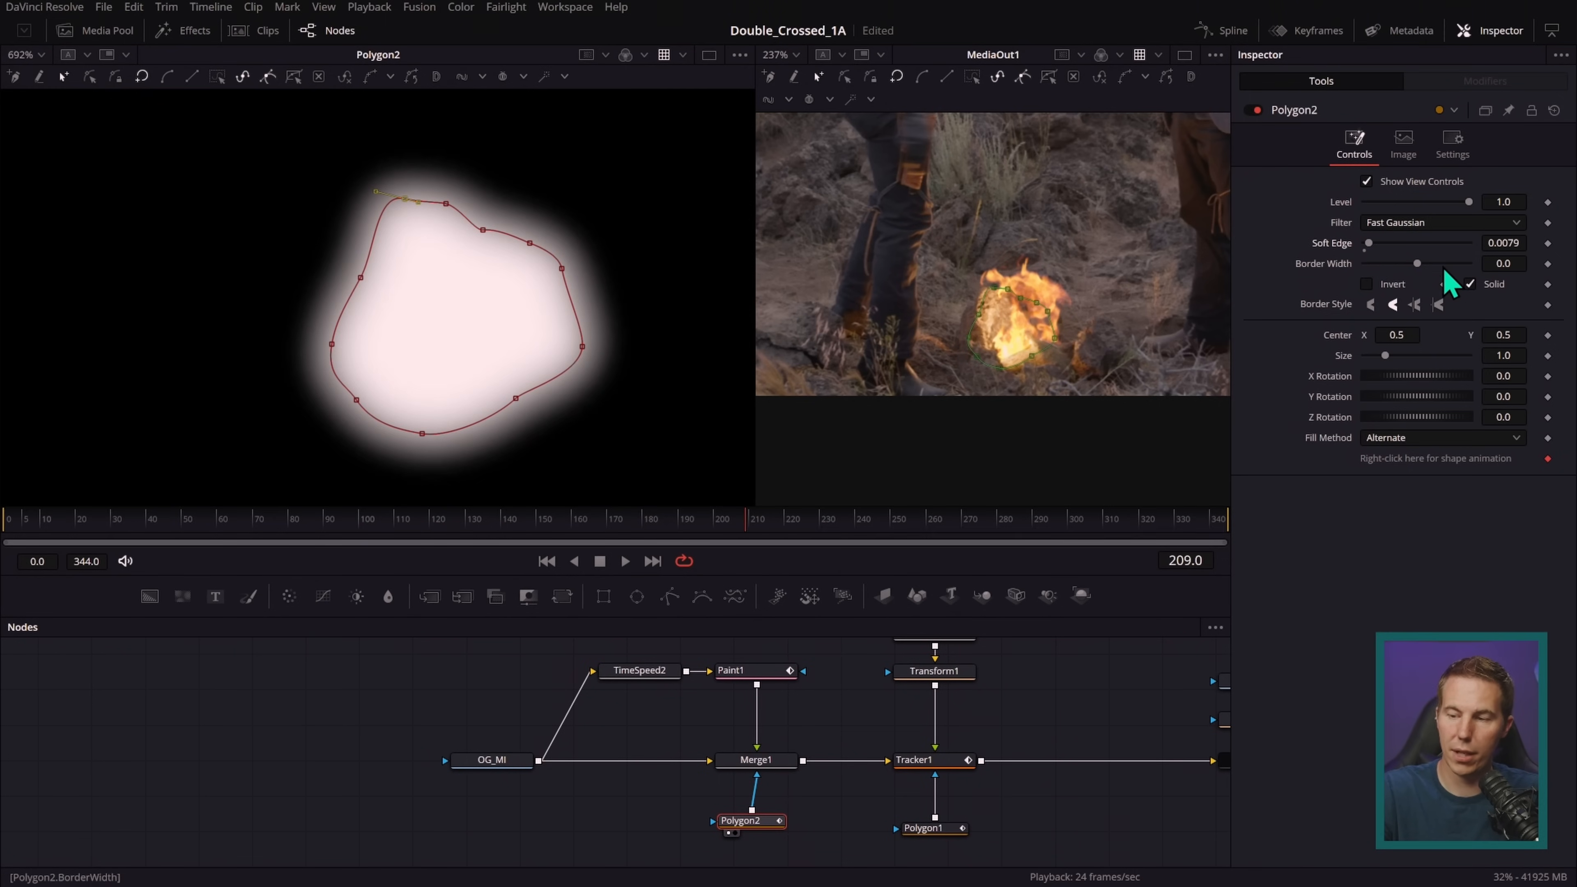
left_click_drag(1497, 242, 1513, 241)
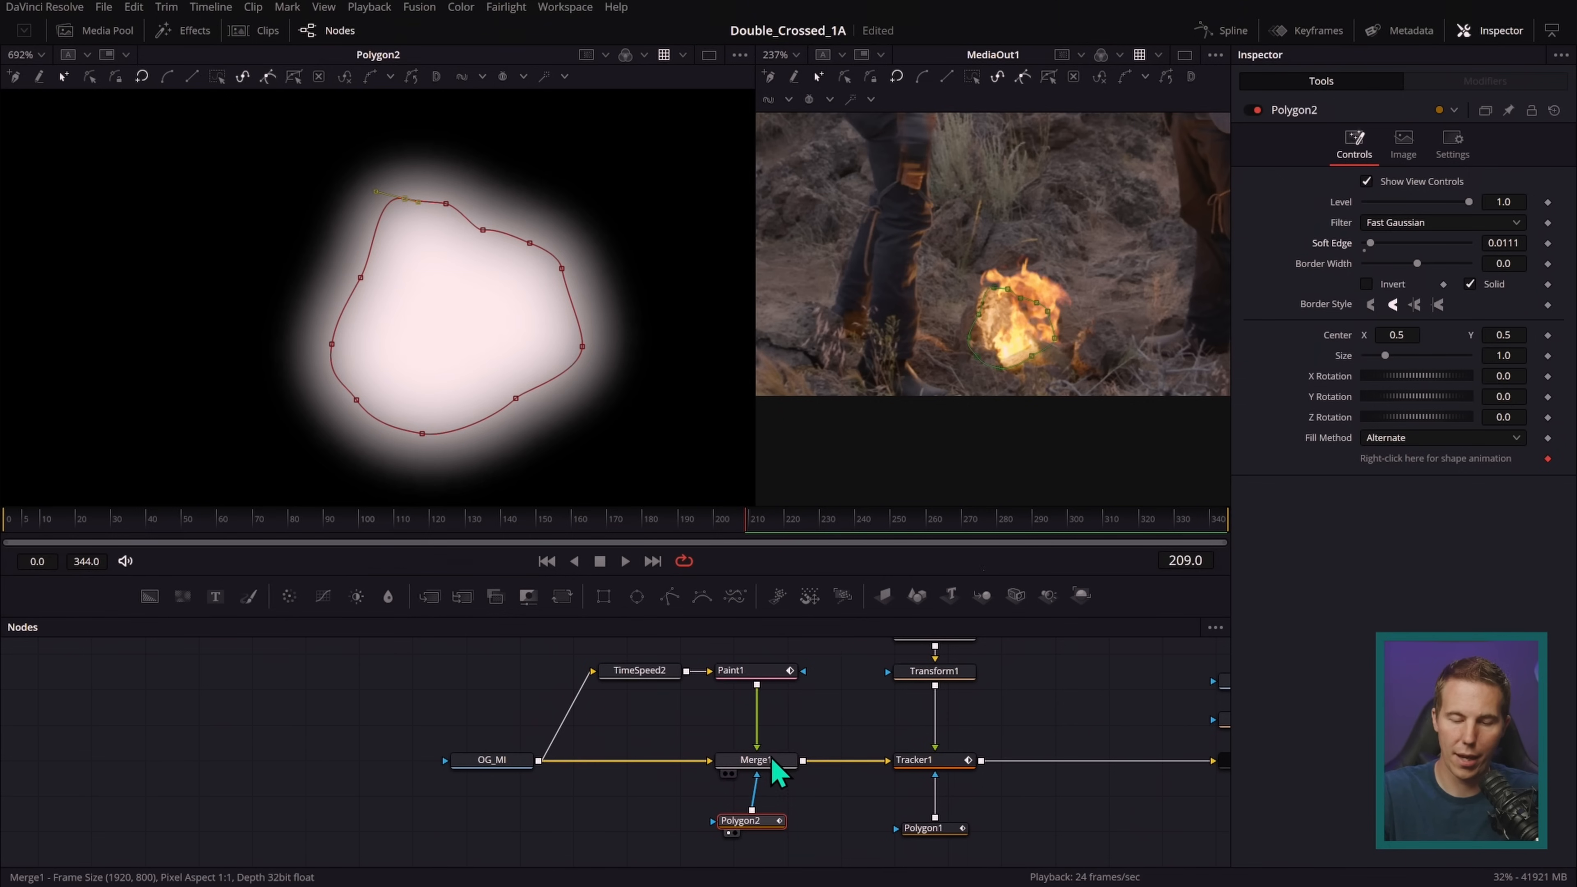
- Display Merge1 again and pull the mask's right-hand points outward from the glowing rock
key("1")
left_click_drag(583, 348, 591, 349)
left_click_drag(515, 399, 525, 410)
mouse_move(551, 273)
left_mouse_down()
mouse_move(447, 292)
mouse_move(581, 280)
left_mouse_up()
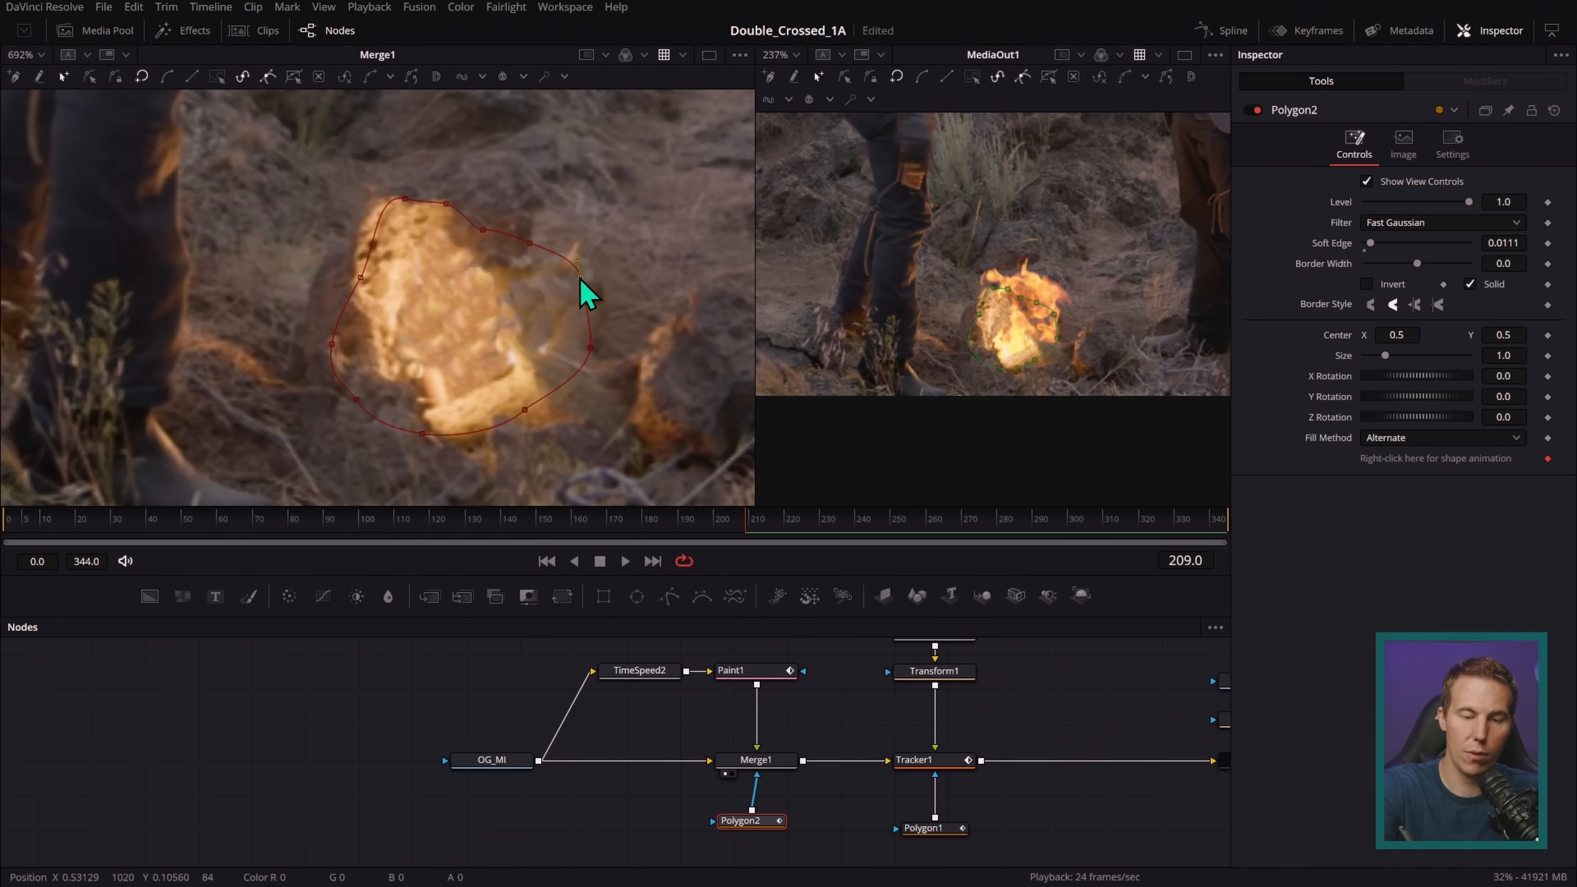
- Extend the mask's upper, left and lower points beyond the glowing rock and align Polygon2 beneath Merge1
left_click(405, 200)
left_click_drag(405, 200, 398, 176)
left_click_drag(361, 278, 331, 260)
left_click_drag(333, 348, 321, 348)
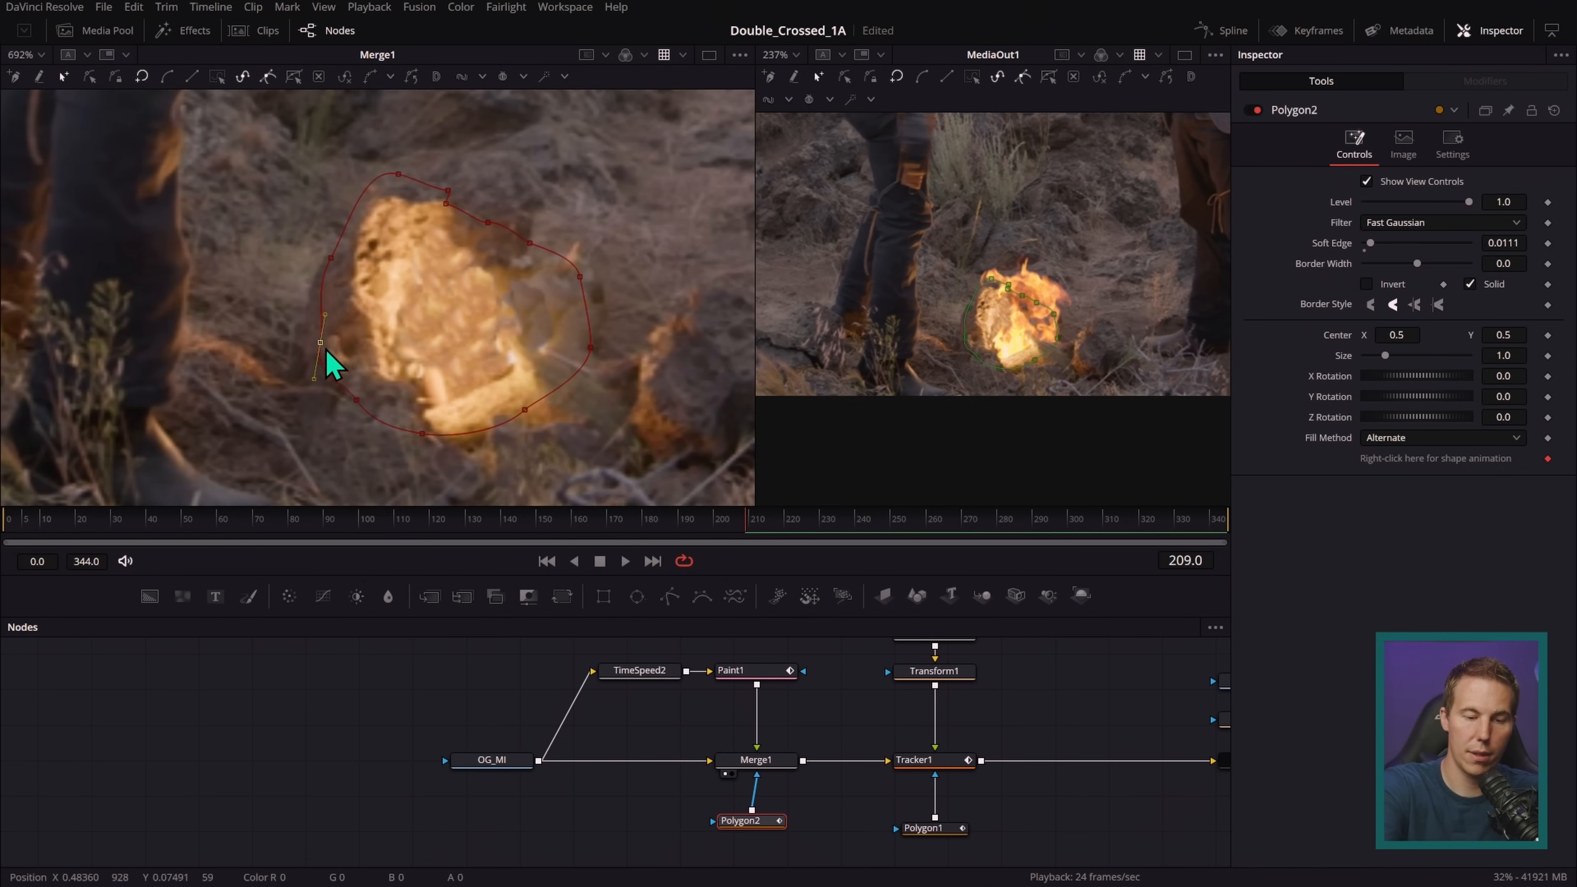
left_click_drag(357, 401, 350, 409)
left_click_drag(422, 433, 424, 462)
left_click_drag(526, 409, 536, 430)
left_click_drag(751, 821, 756, 832)
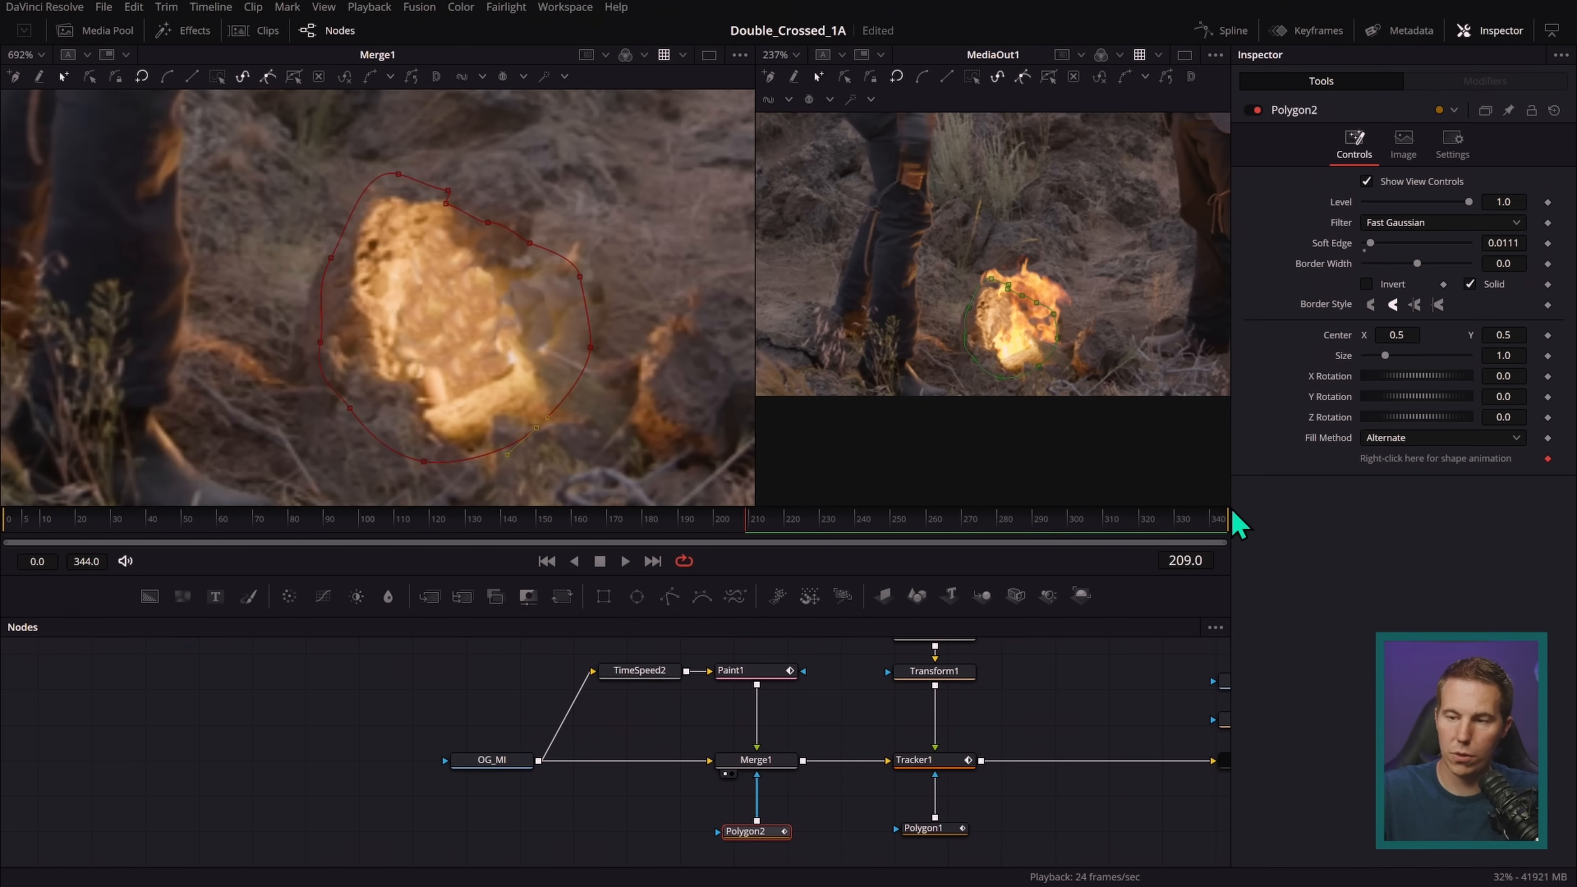
- Connect Polygon2's Center to the Position of Tracker1IntelliTrack1Path
right_click(1338, 337)
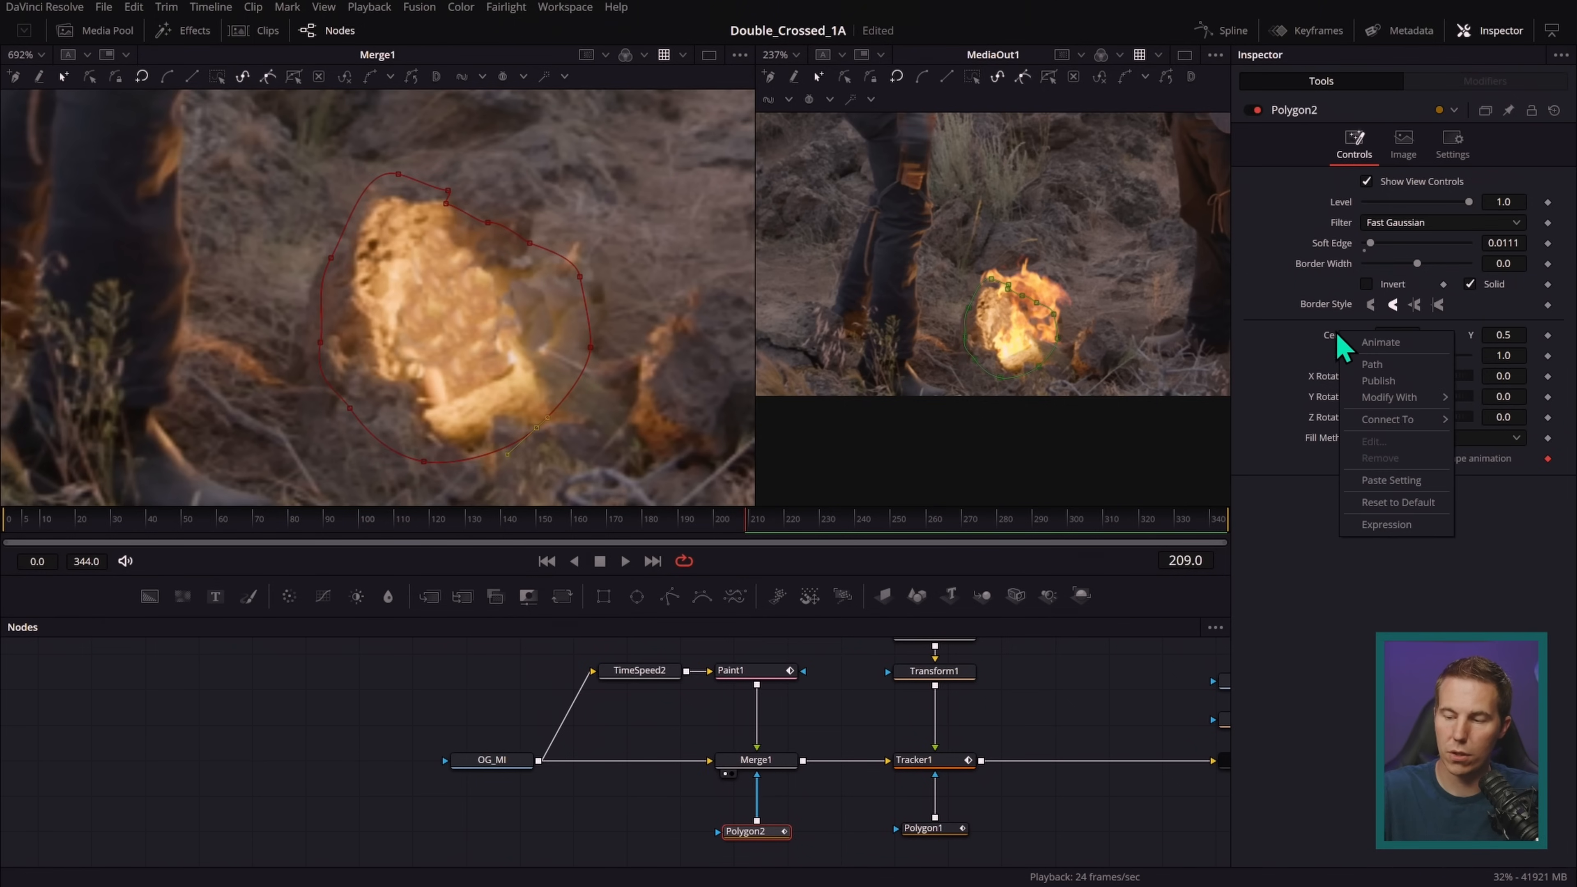
mouse_move(1374, 423)
mouse_move(1305, 423)
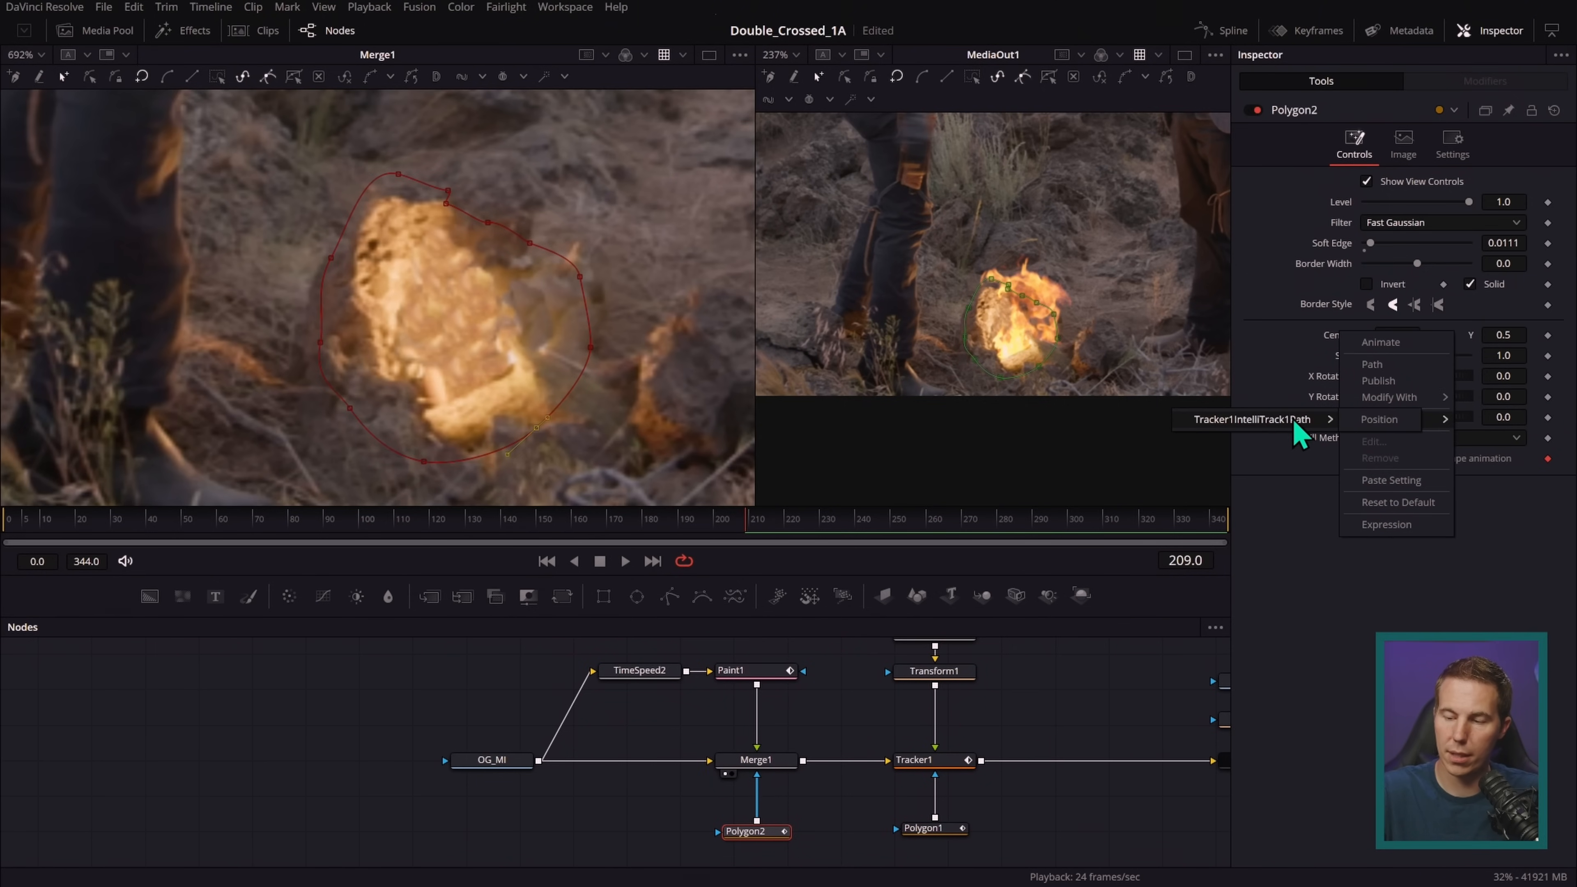
left_click(1380, 419)
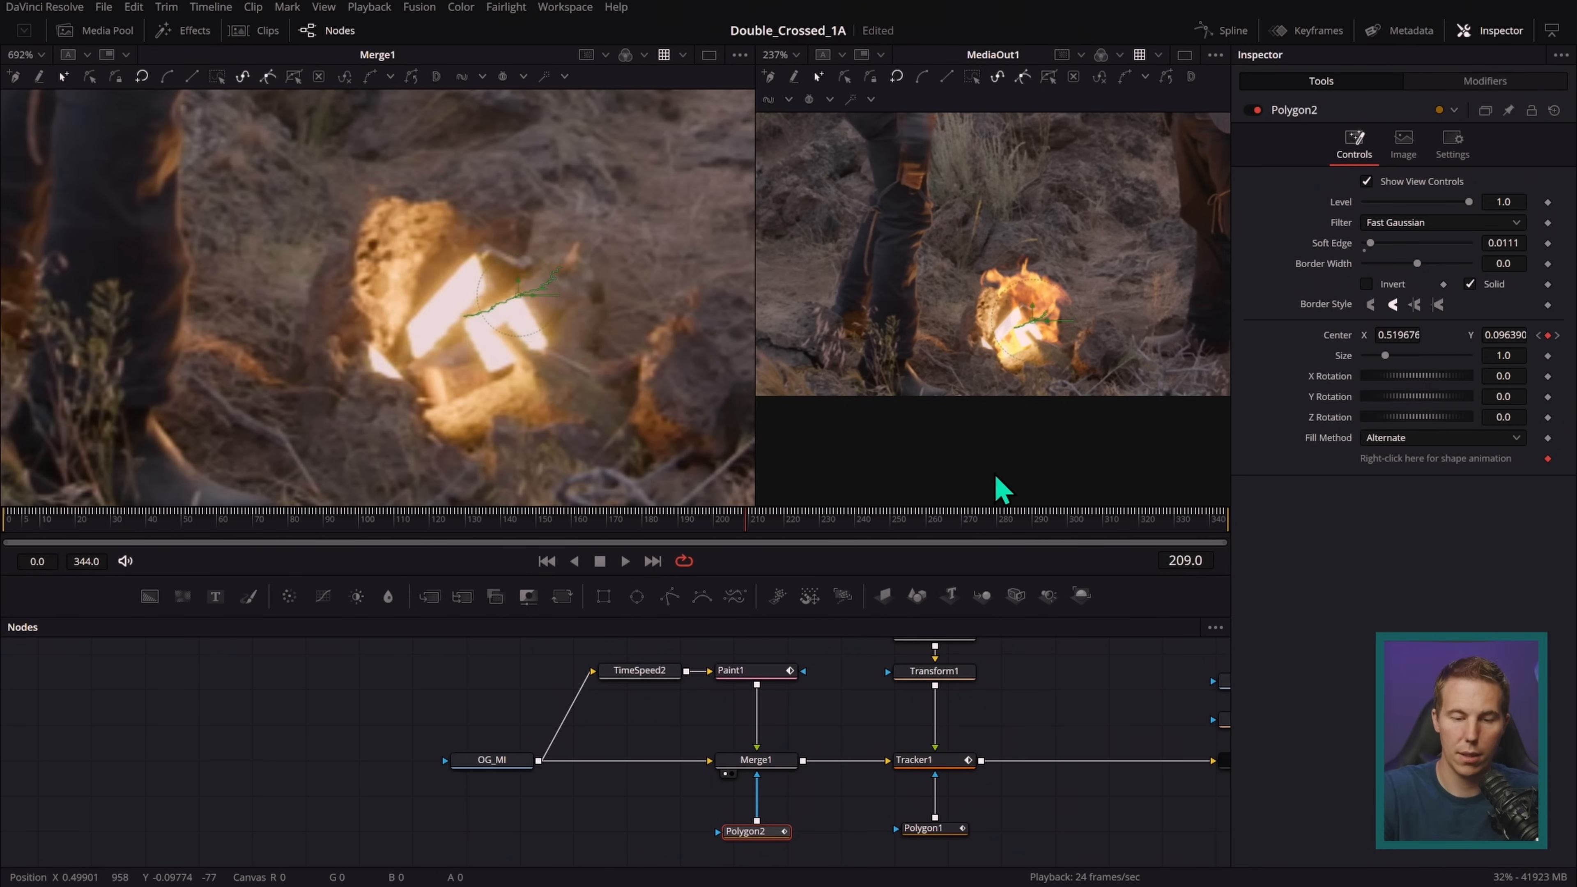
- Move the offset polygon mask back over the painted-out logs in the Merge1 view
scroll(515, 360, "down", 6)
left_click_drag(637, 393, 549, 225)
left_click_drag(584, 361, 460, 449)
left_click_drag(561, 395, 546, 133)
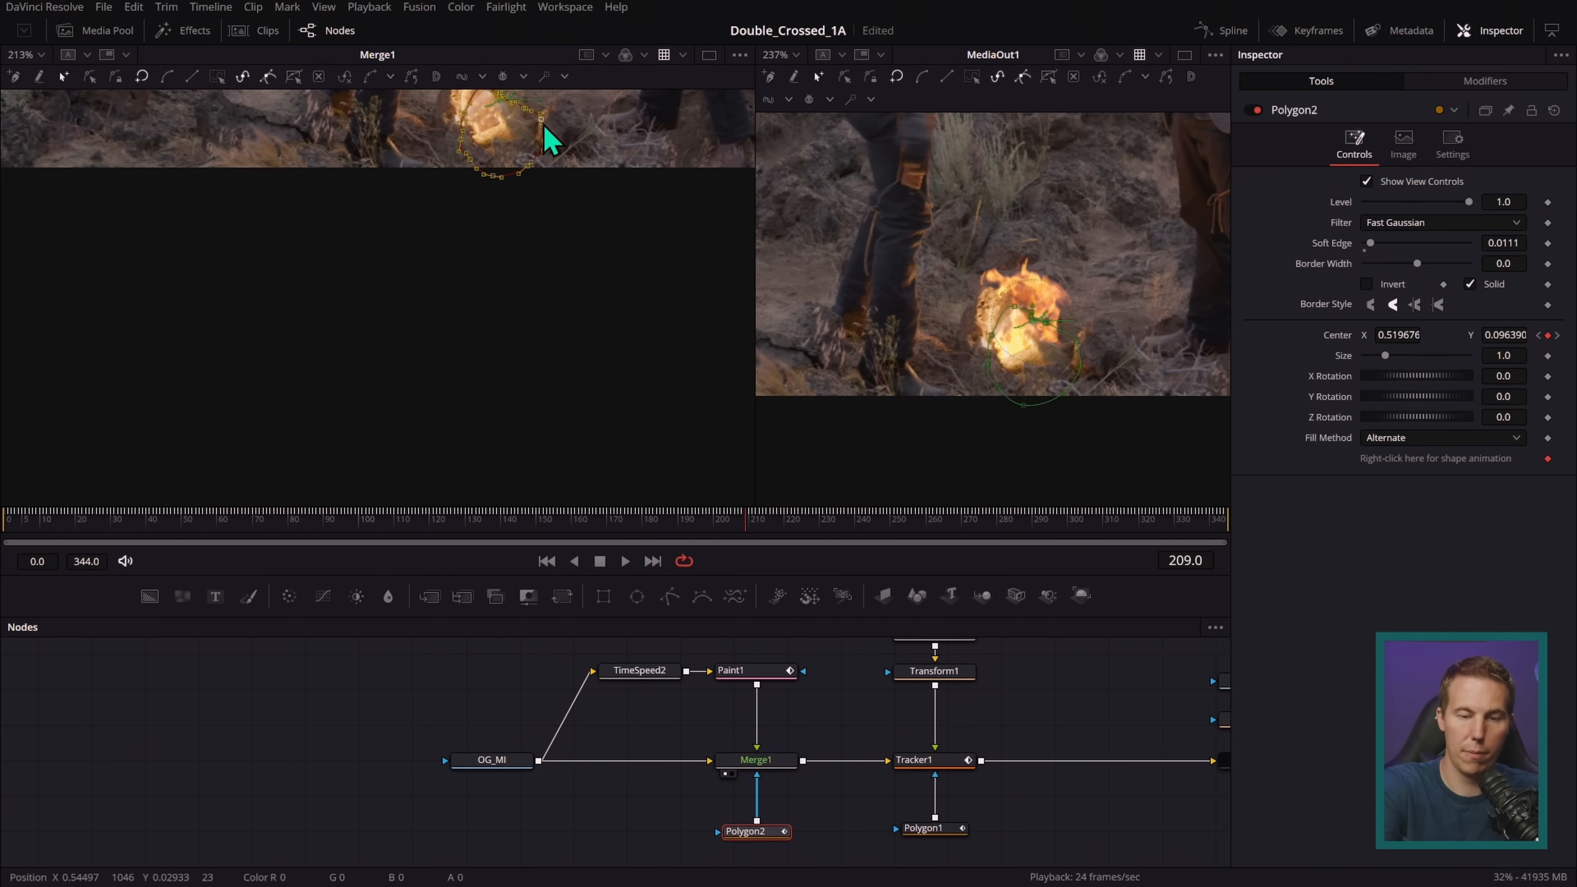
left_click_drag(597, 193, 623, 397)
scroll(715, 300, "up", 6)
- Reshape the mask's upper-right edge and remove the kink along its top outline
left_click_drag(418, 243, 500, 268)
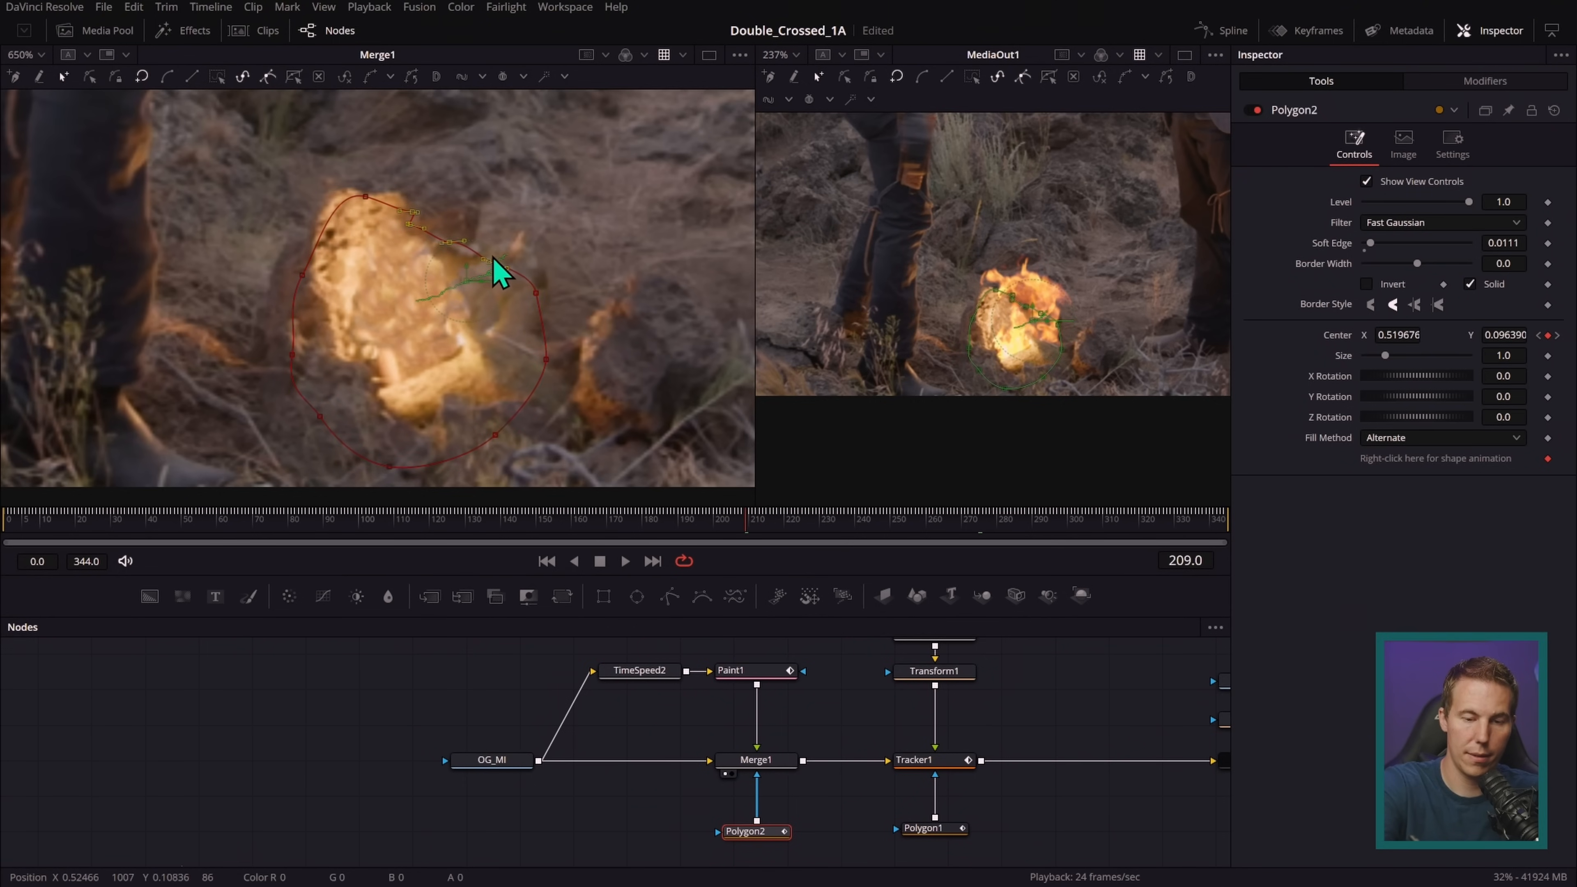
right_click(1422, 456)
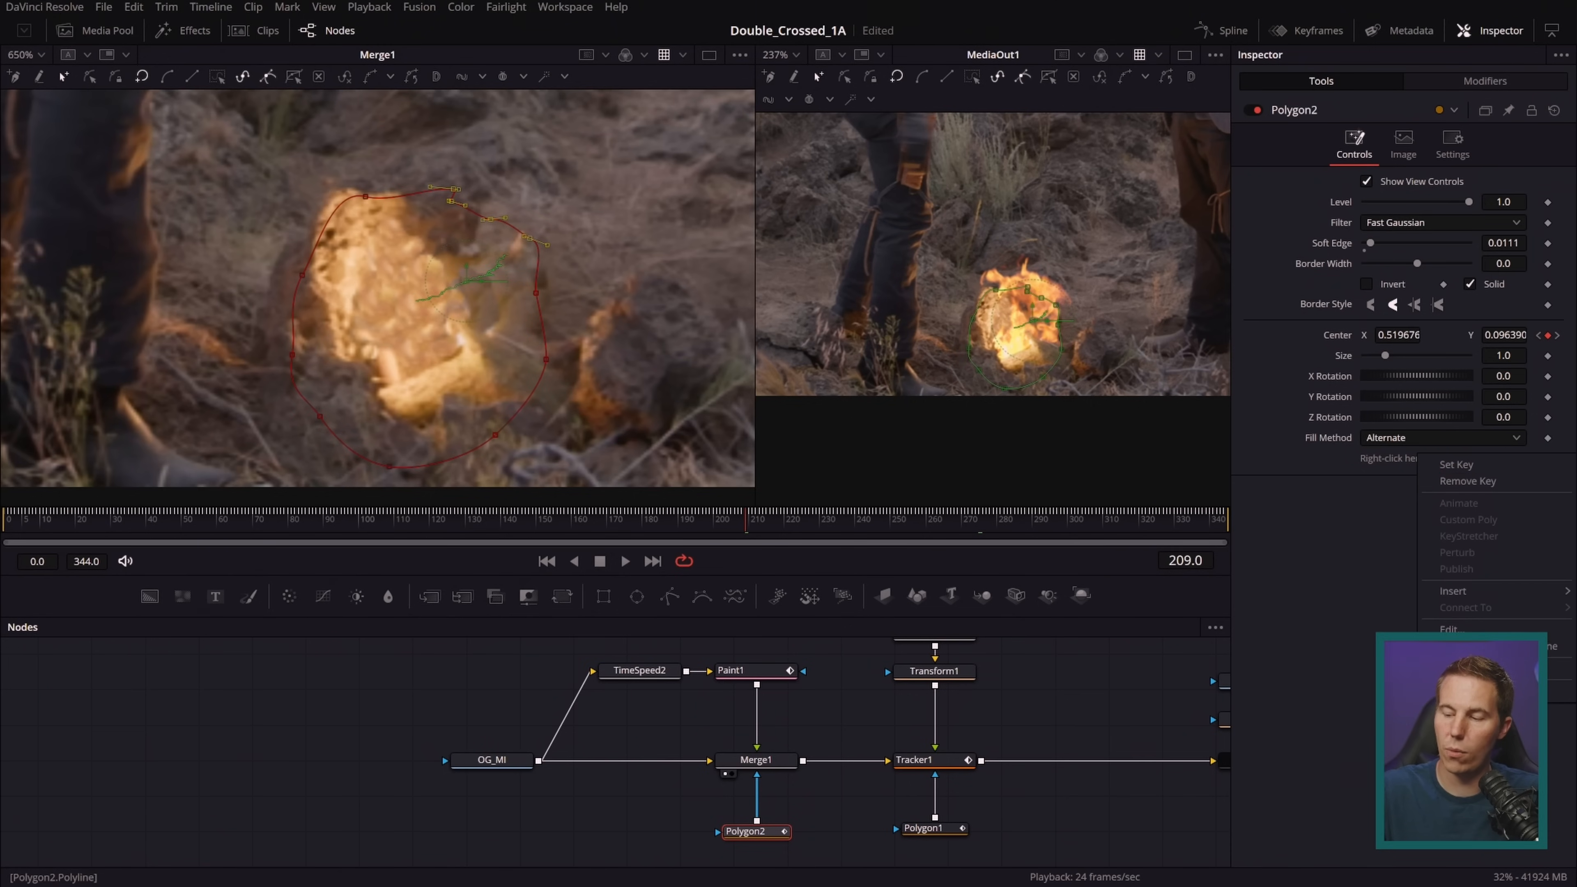
key("Escape")
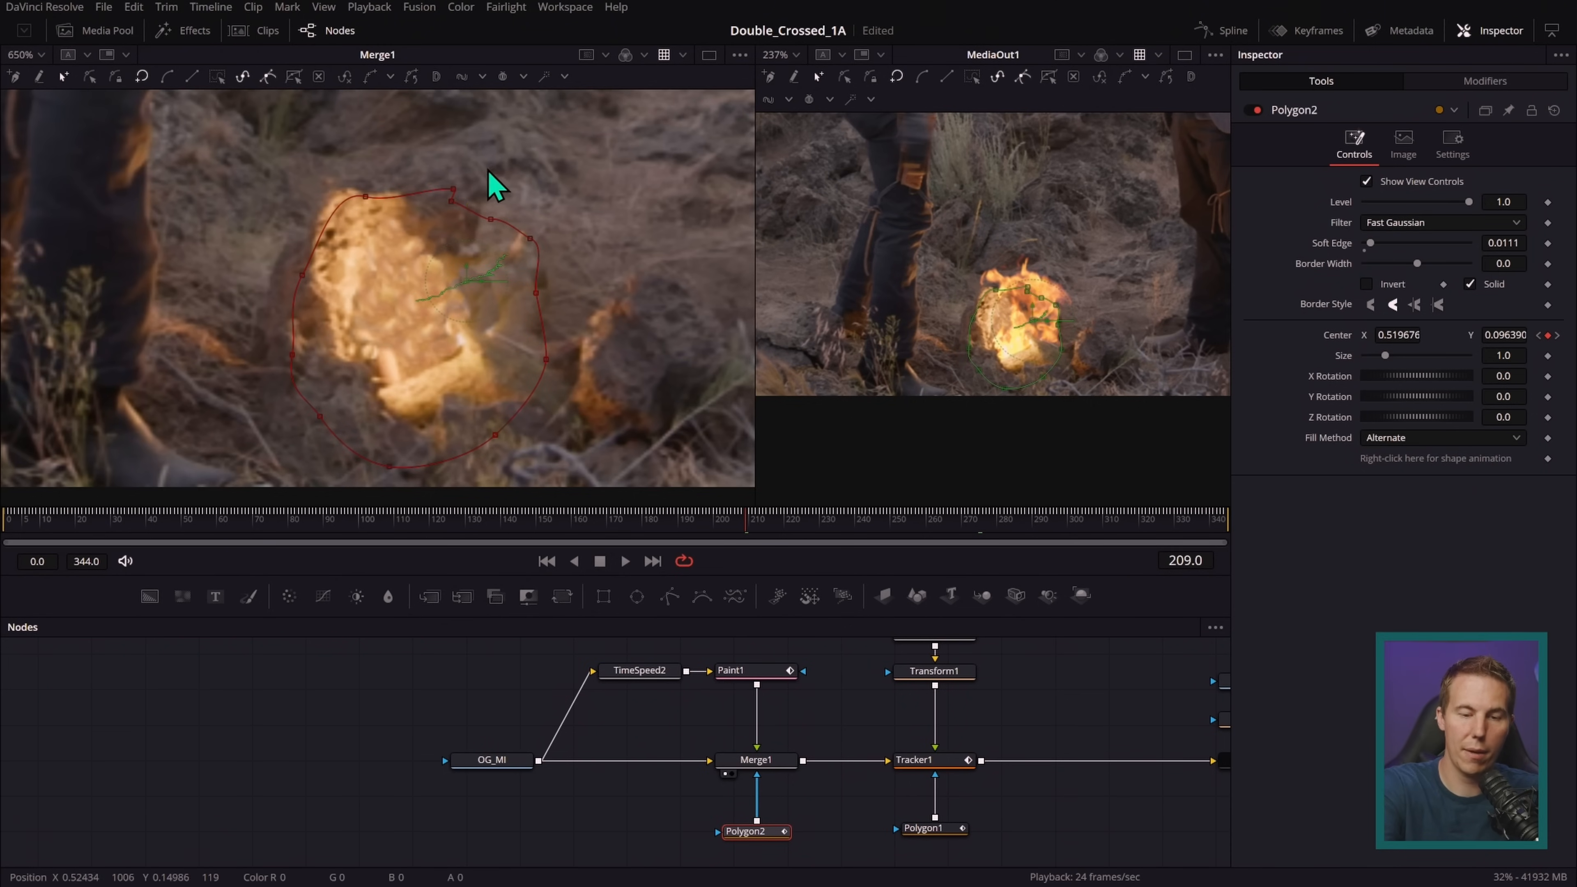
left_click(416, 192)
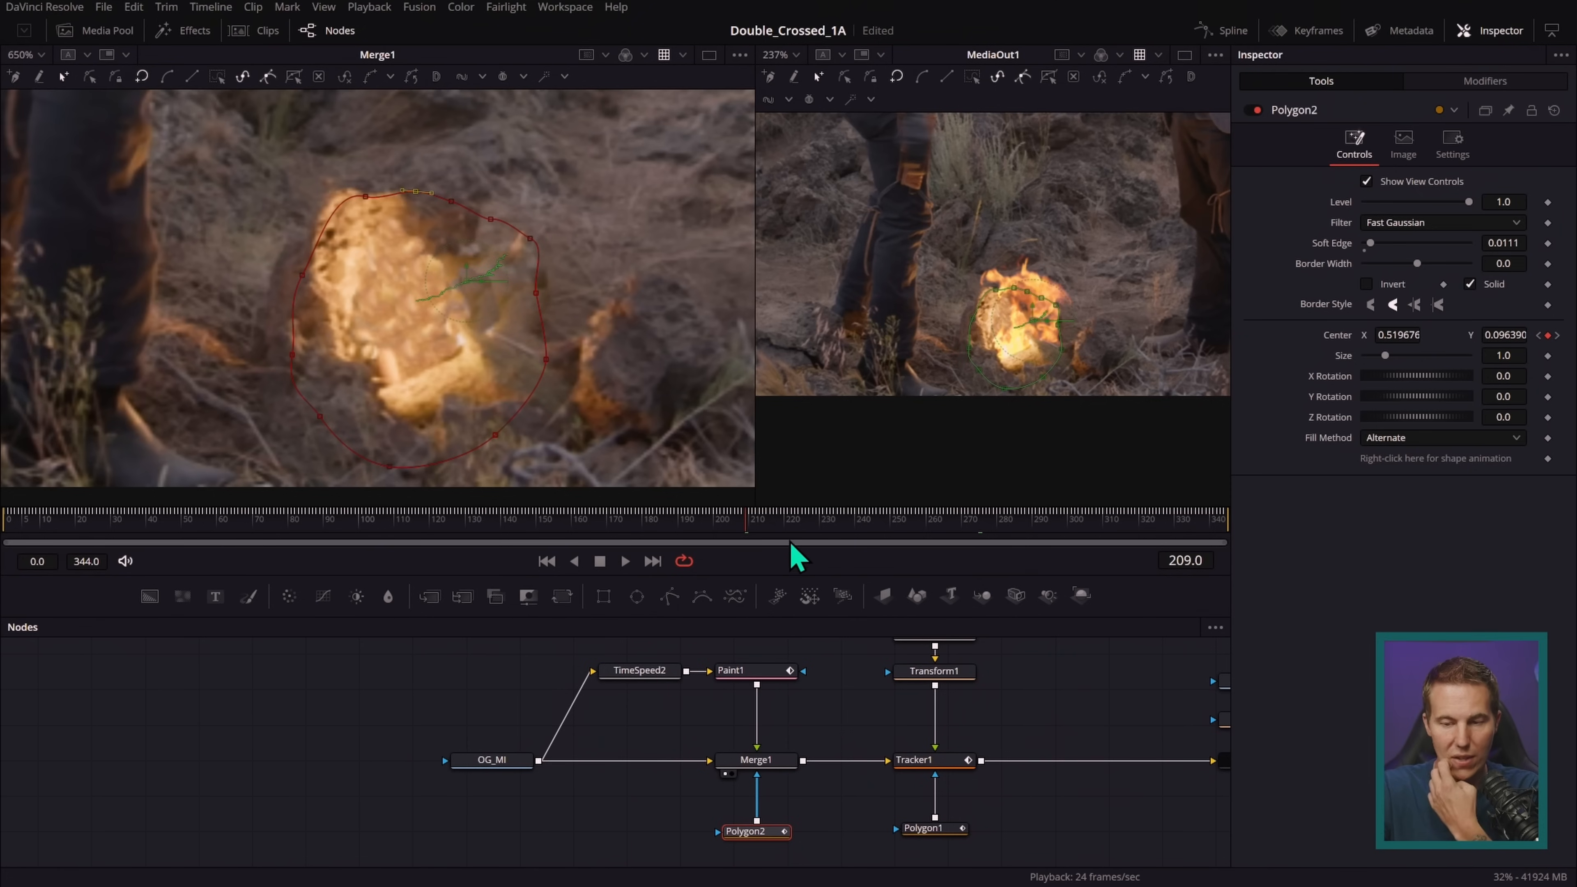
- Compare Paint1 with the Polygon2 matte in a widened viewer and check the matte against Tracker1's path across frames
left_click_drag(755, 414, 1108, 430)
scroll(925, 345, "down", 4)
left_click_drag(889, 330, 781, 387)
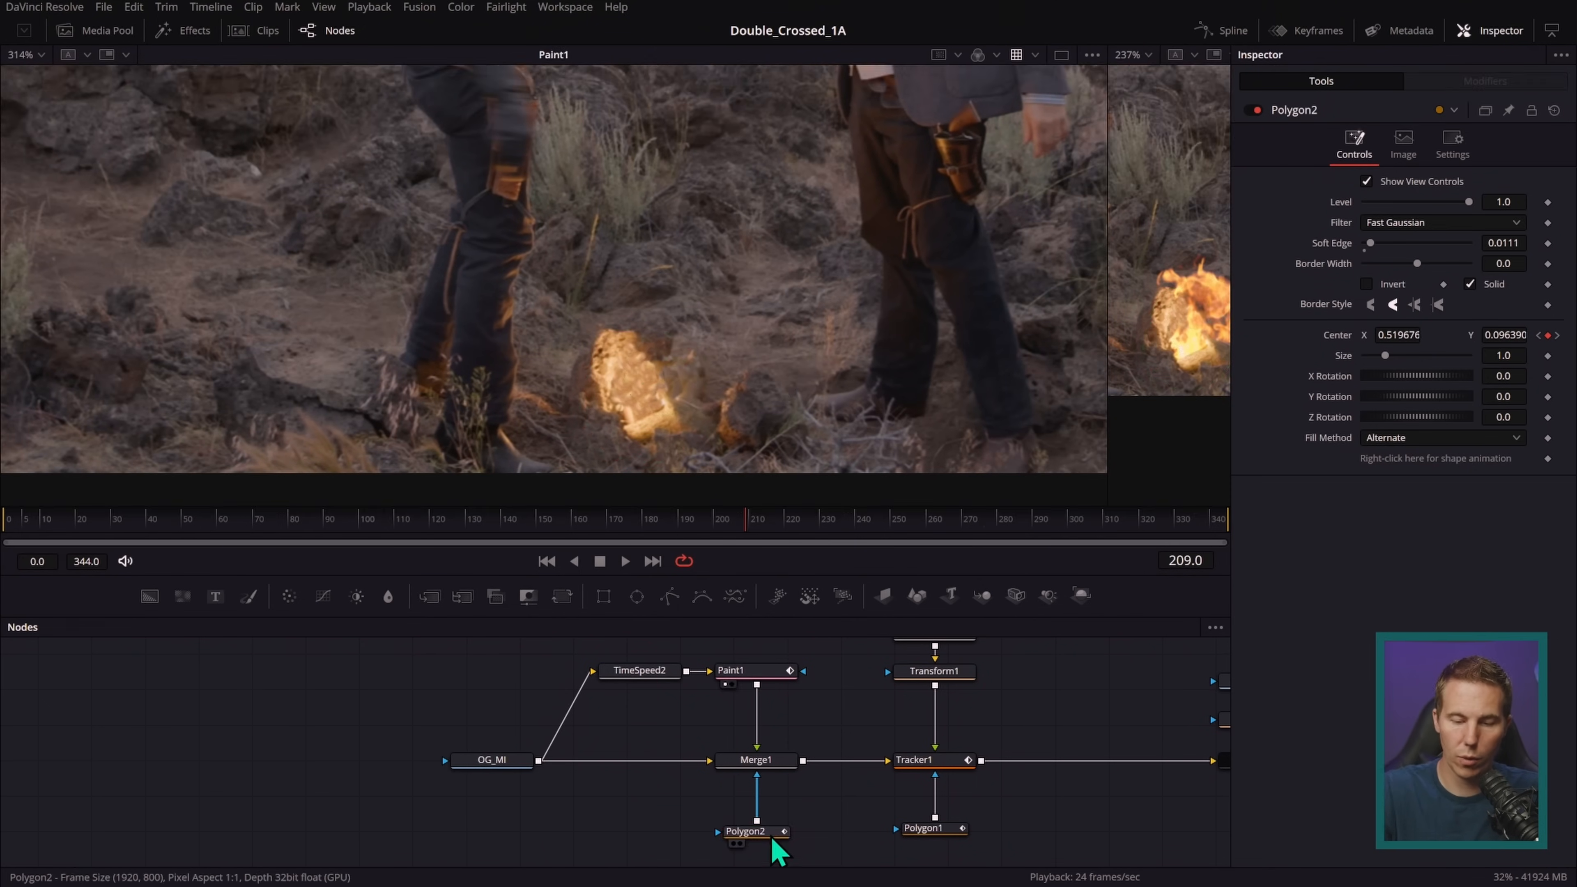
left_click_drag(751, 833, 754, 304)
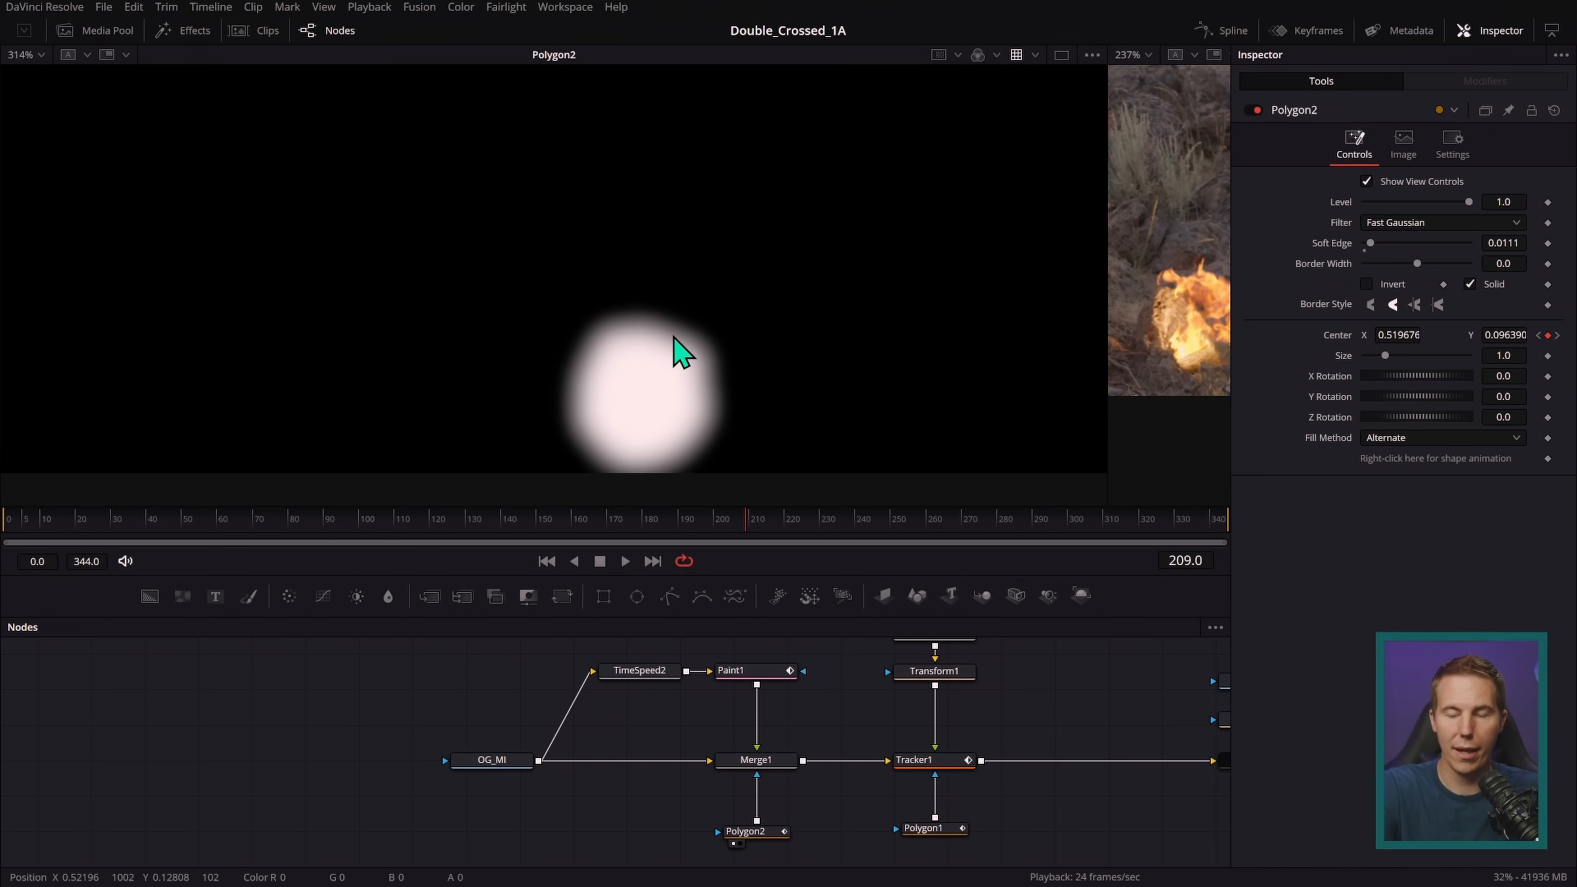
left_click(948, 769)
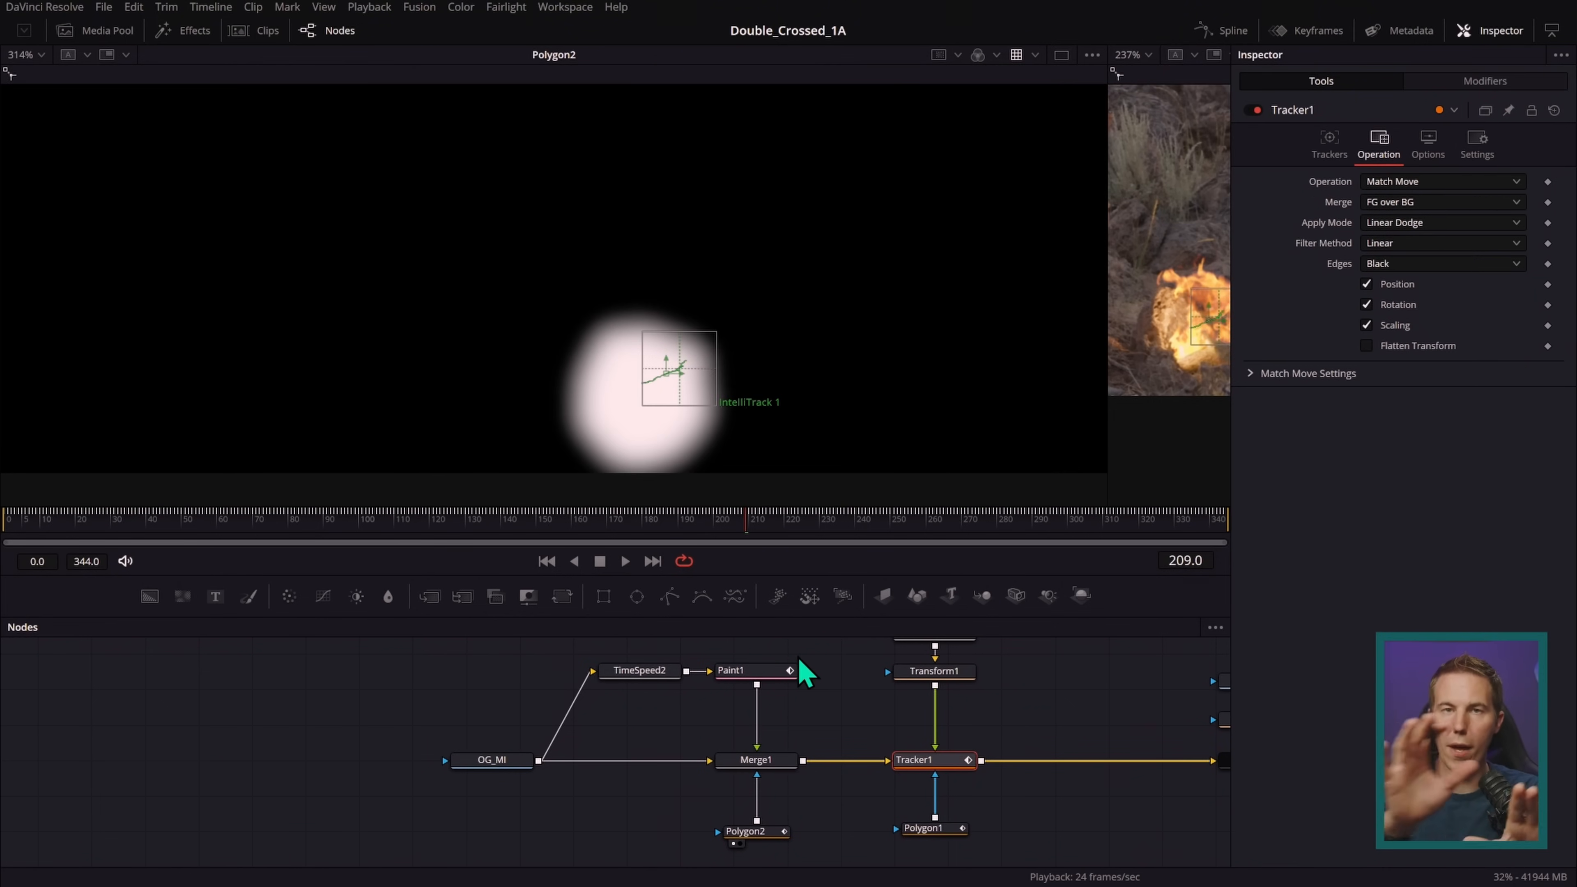
left_click_drag(755, 529, 632, 530)
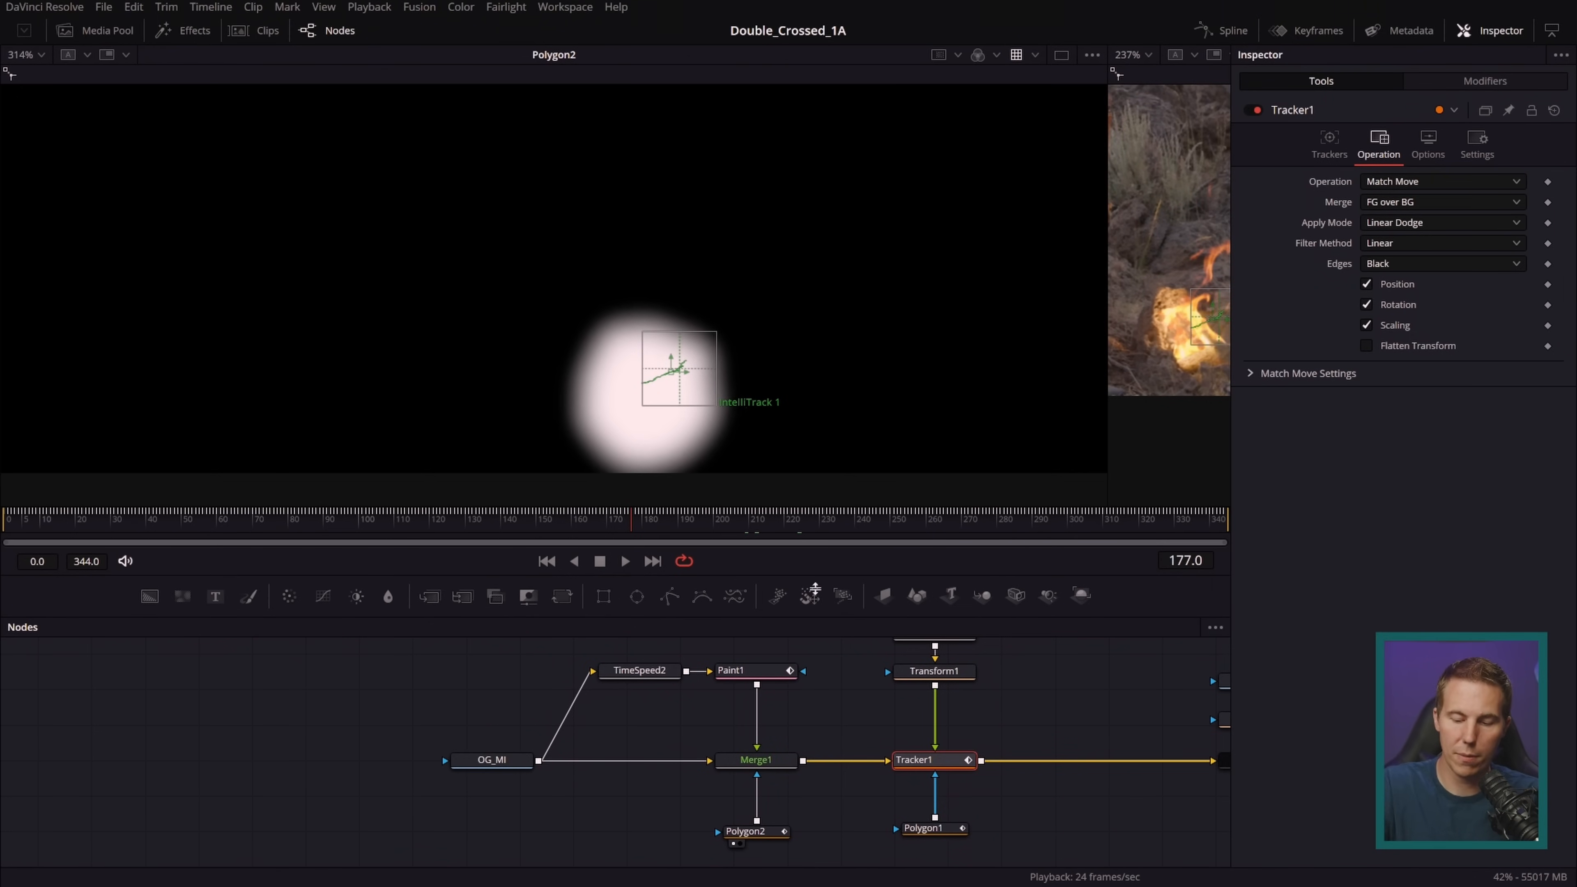
- Play and scrub the masked Merge1 result to check how the painted patch follows the camera, ending on frame 209
left_click_drag(789, 780, 870, 341)
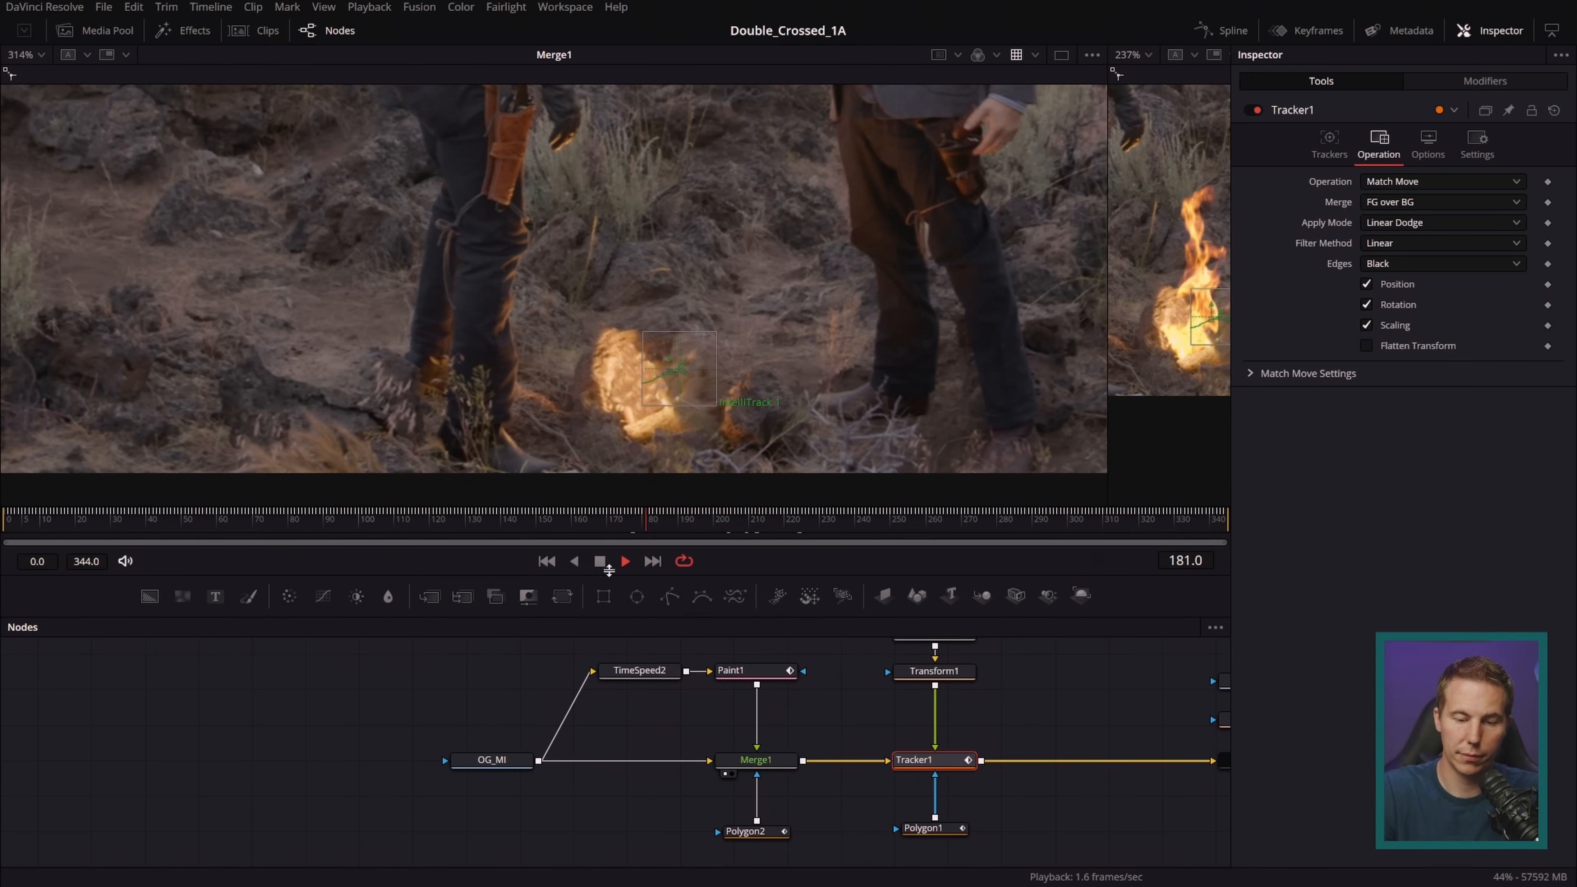
left_click(599, 561)
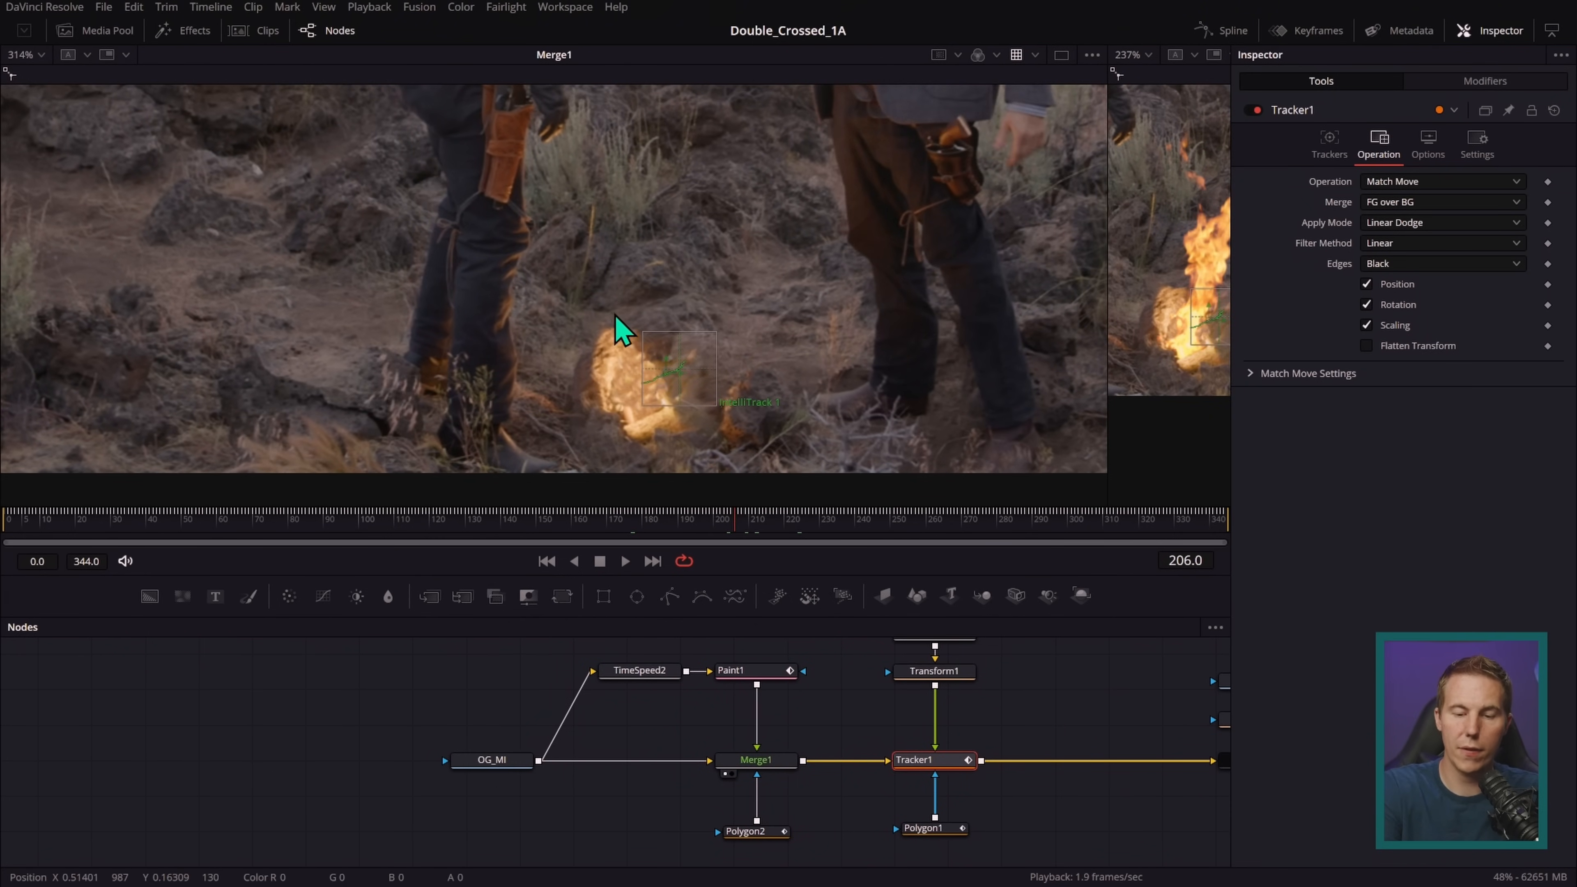
left_click_drag(715, 497, 496, 537)
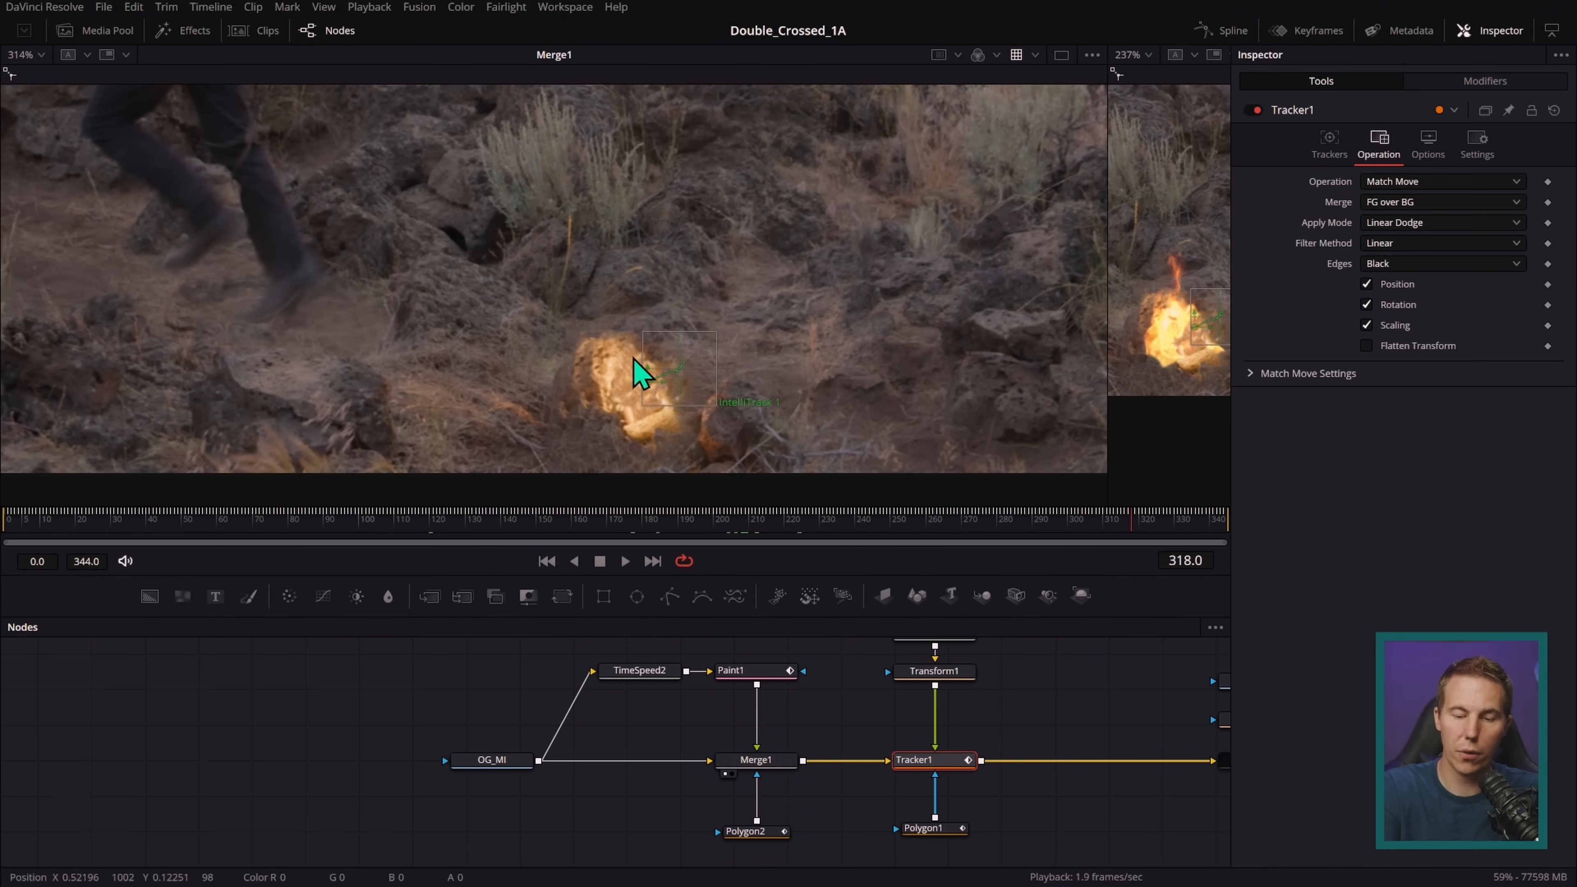
left_click(649, 531)
left_click_drag(646, 540, 746, 518)
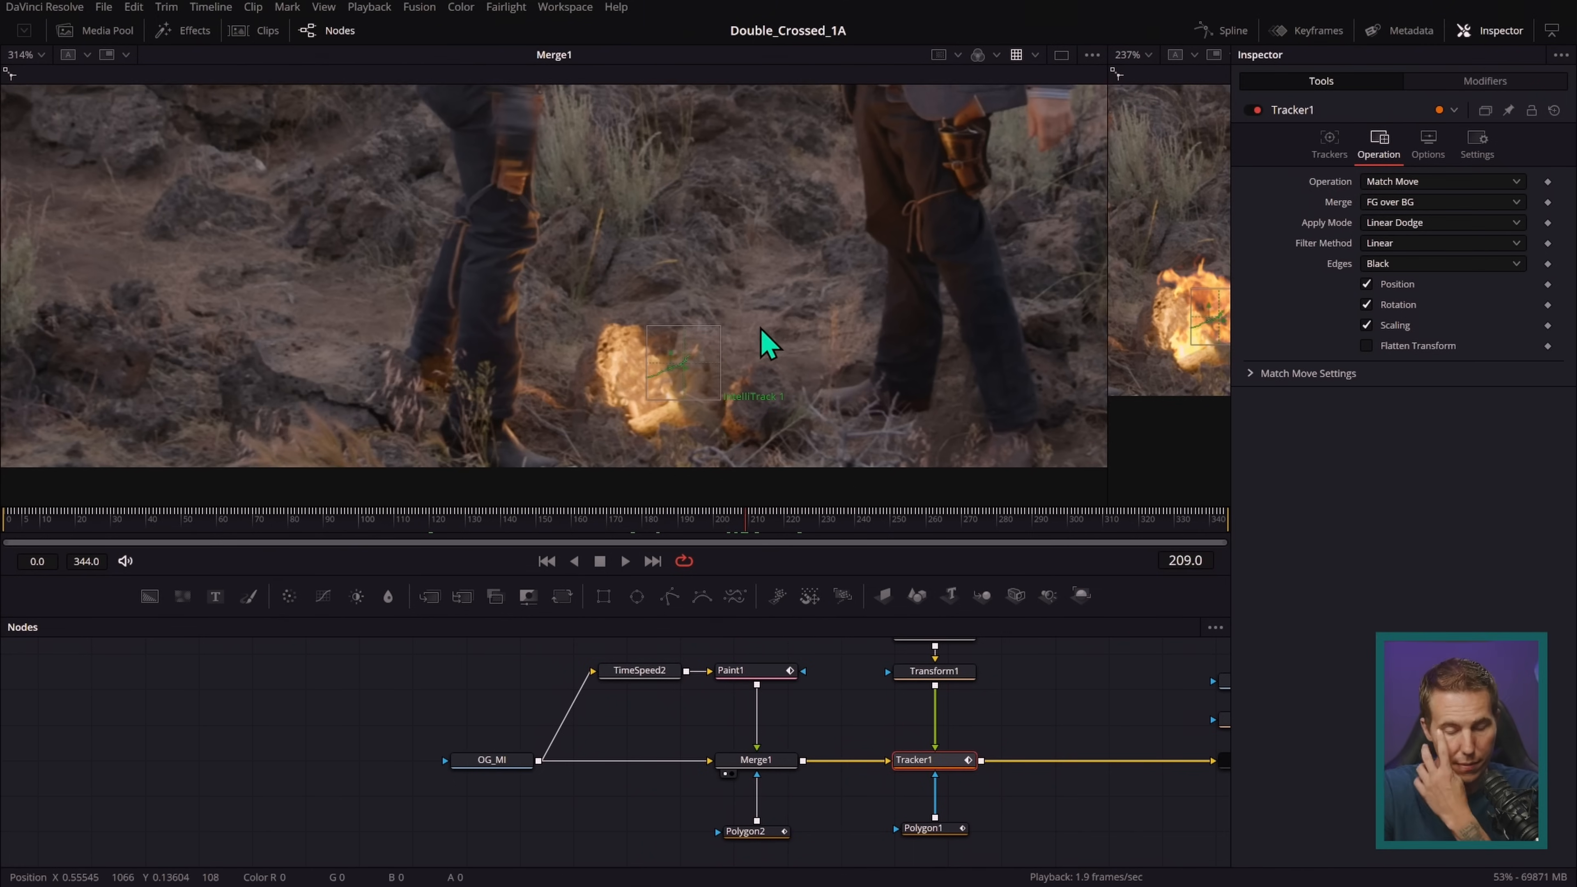
scroll(767, 345, "up", 1)
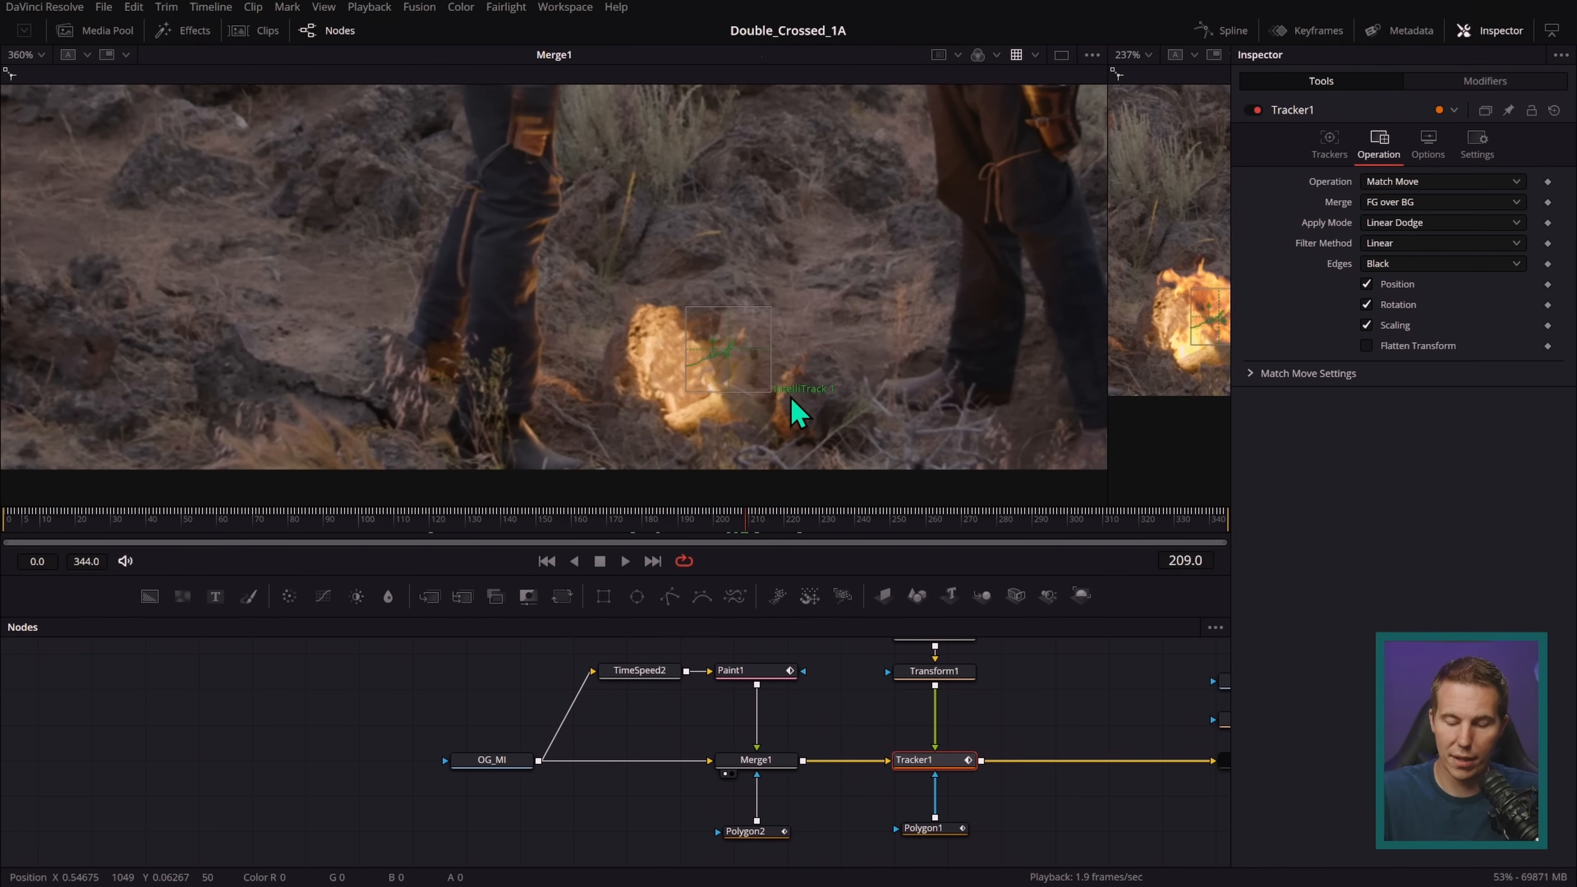
left_click(780, 705)
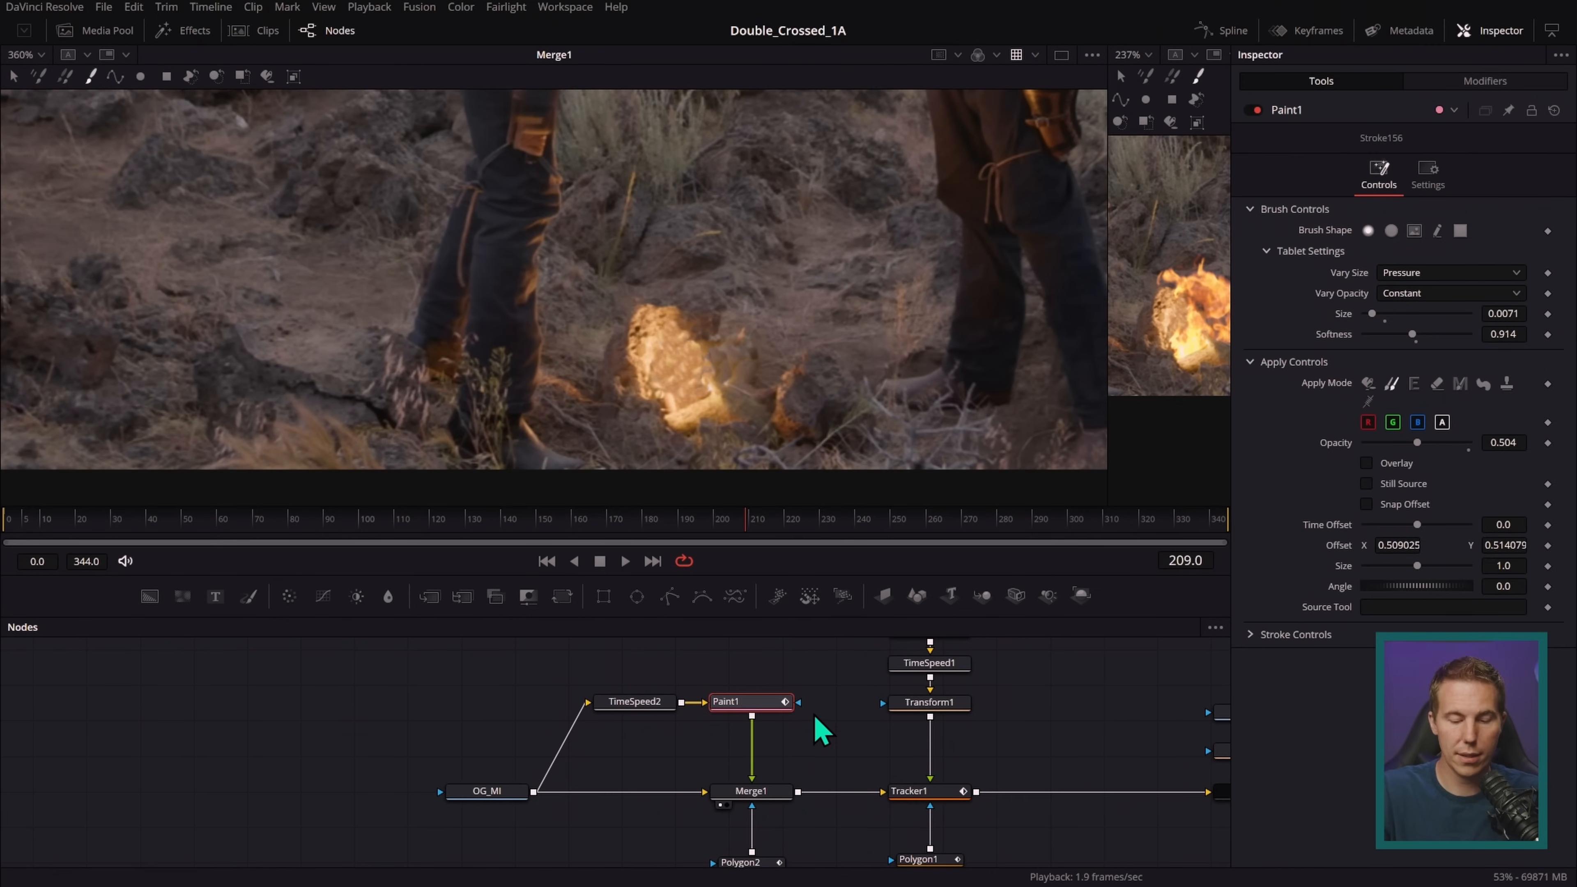
key("shift+space")
key("Escape")
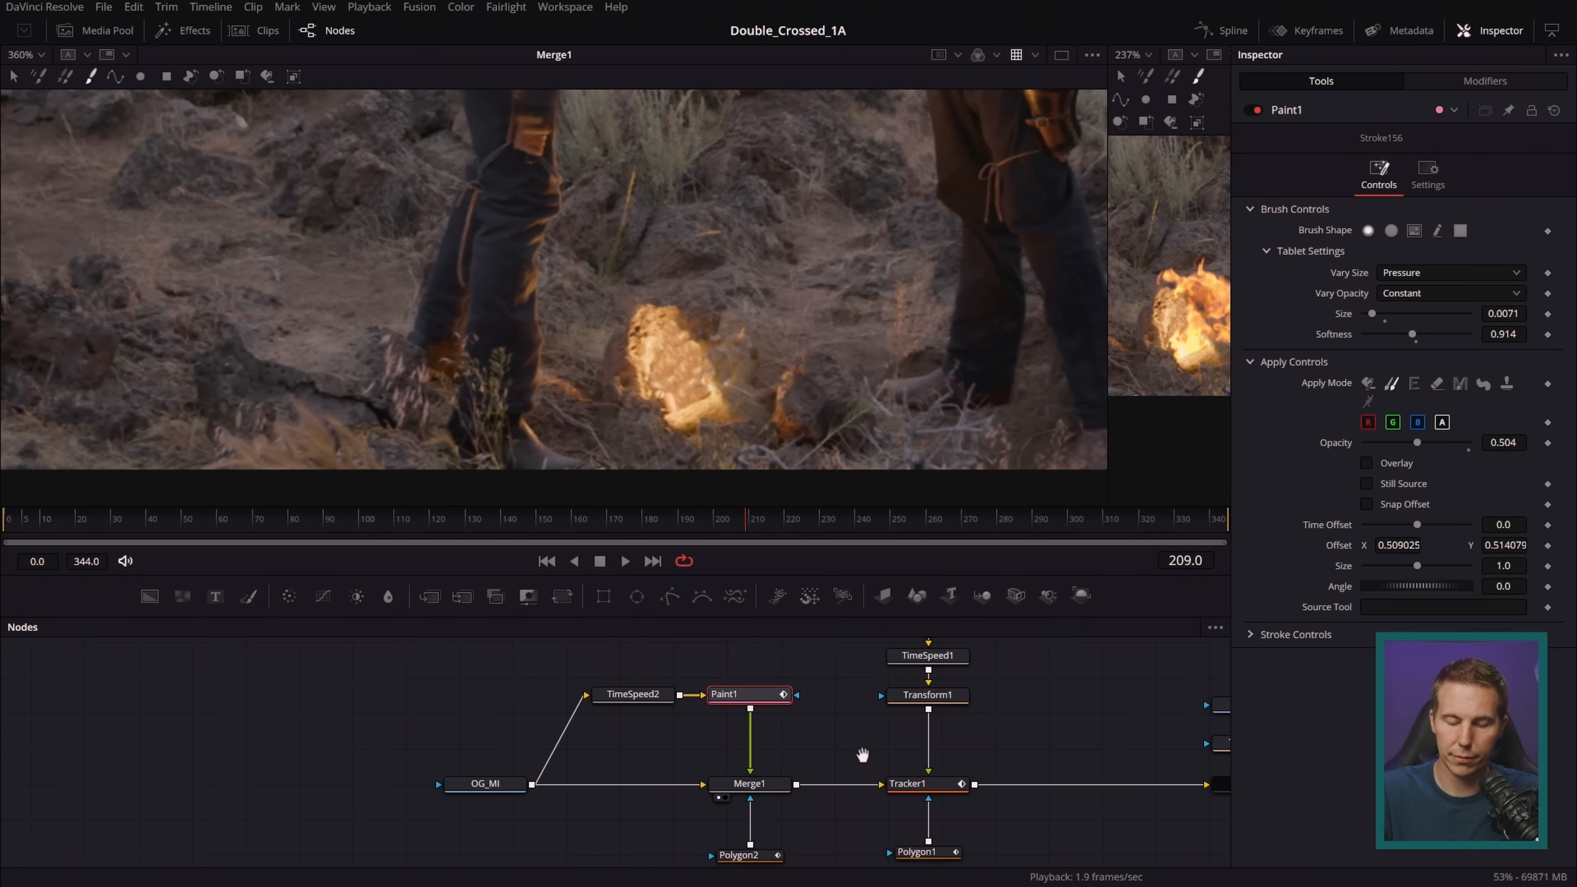
- Duplicate Tracker1 and insert the copy between OG_MI and Tracker1 in place of Merge1
scroll(860, 751, "down", 2)
left_click(917, 752)
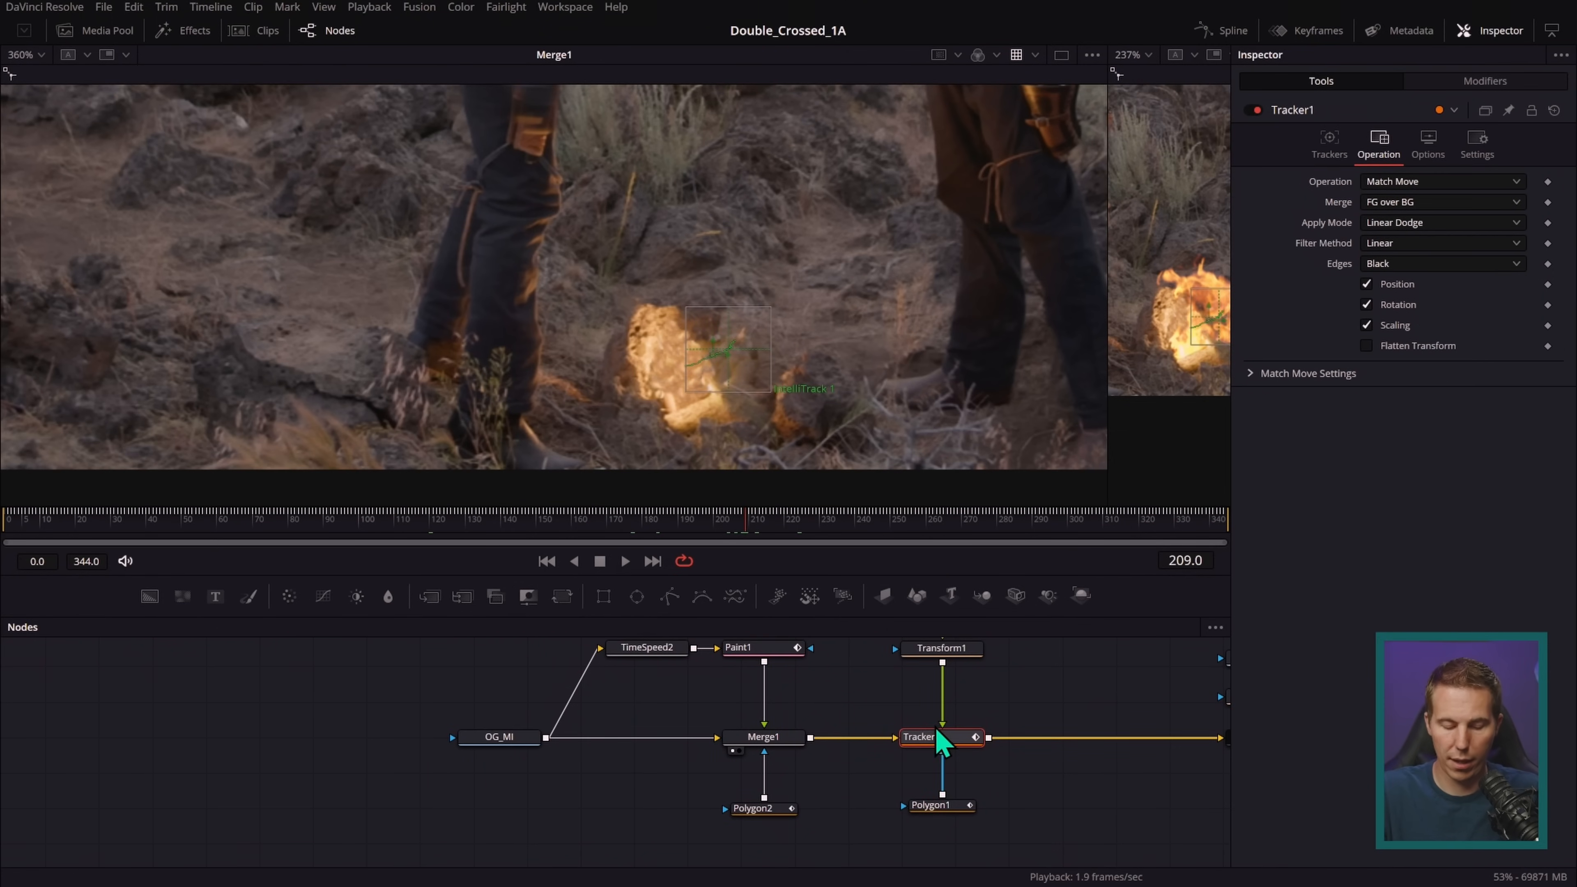
left_click(824, 706)
key("ctrl+v")
left_click_drag(790, 740, 659, 812)
left_click_drag(826, 706, 775, 743)
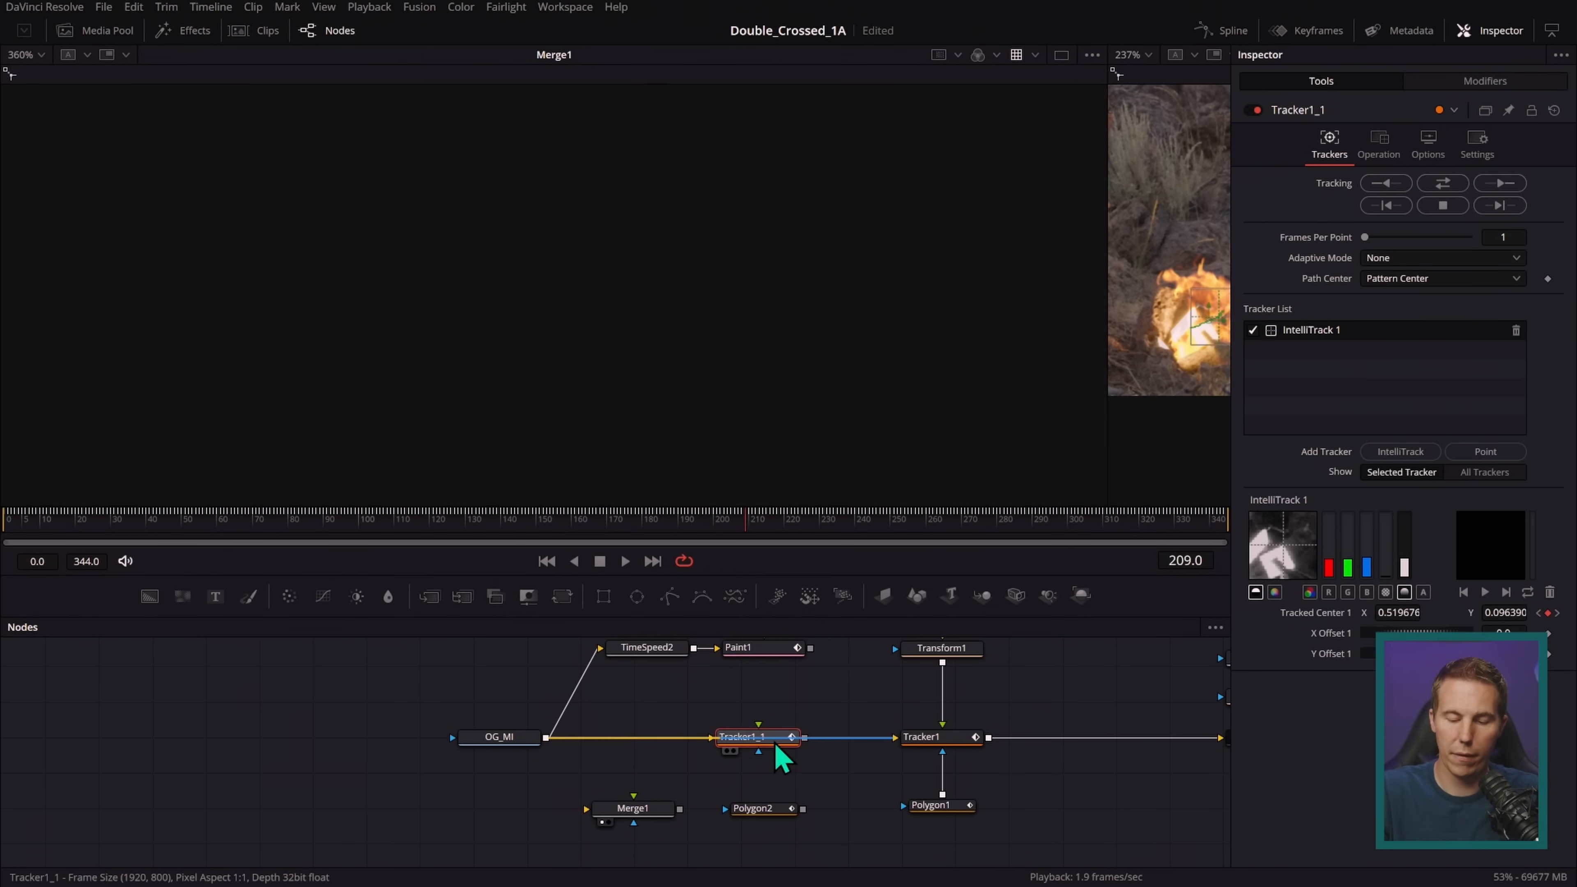
- Connect Paint1 as Tracker1_1's foreground and Polygon2 as its mask, and display Tracker1_1 in the viewer
left_click_drag(810, 648, 777, 740)
left_click_drag(803, 808, 777, 751)
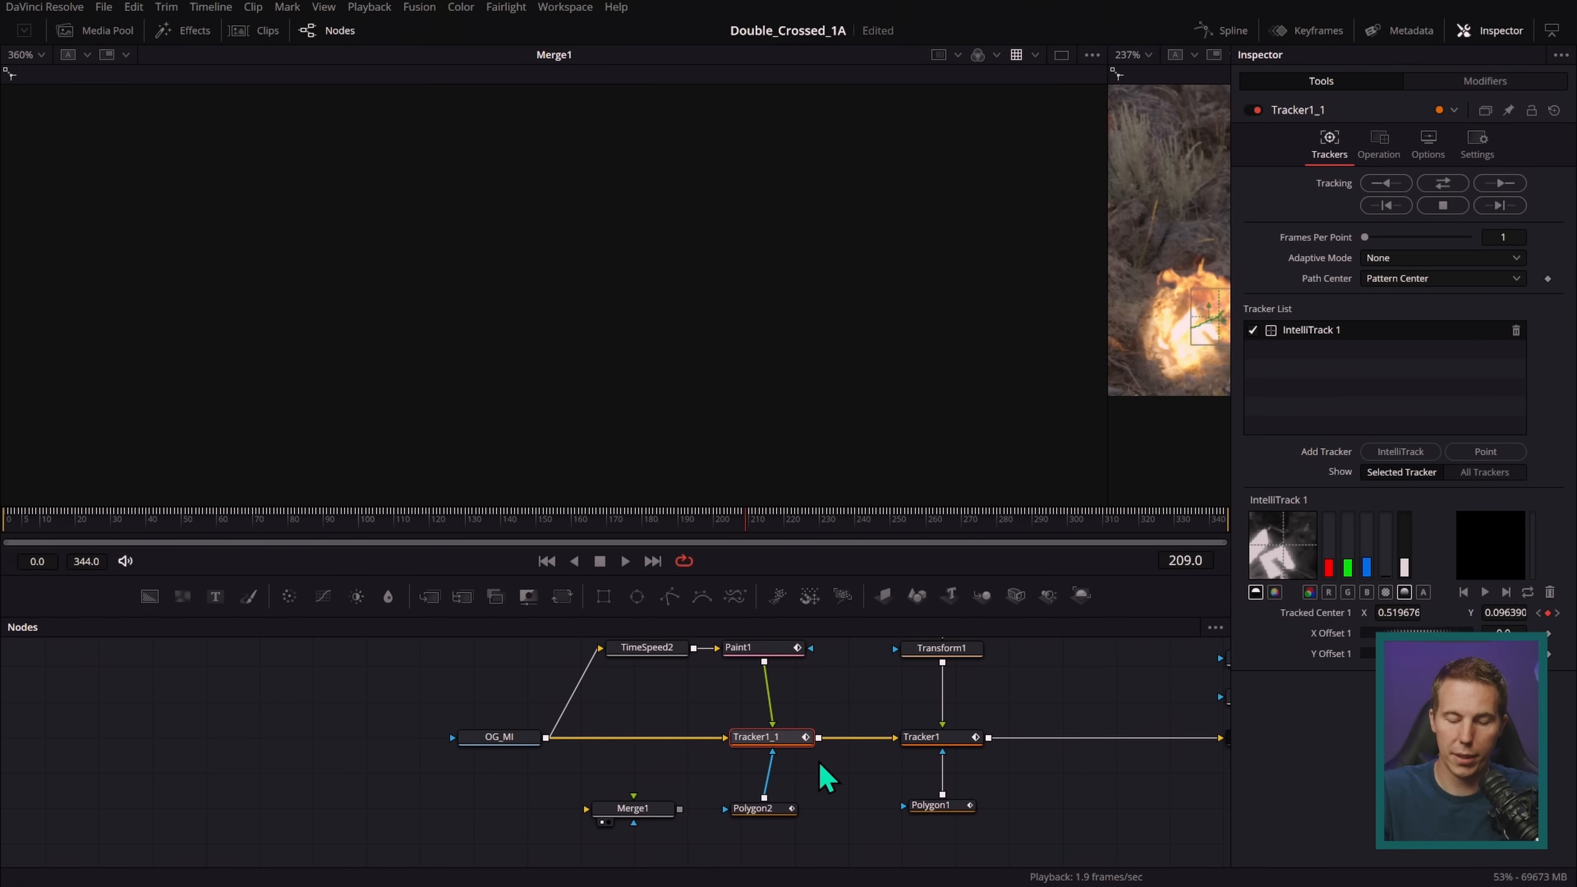
key("1")
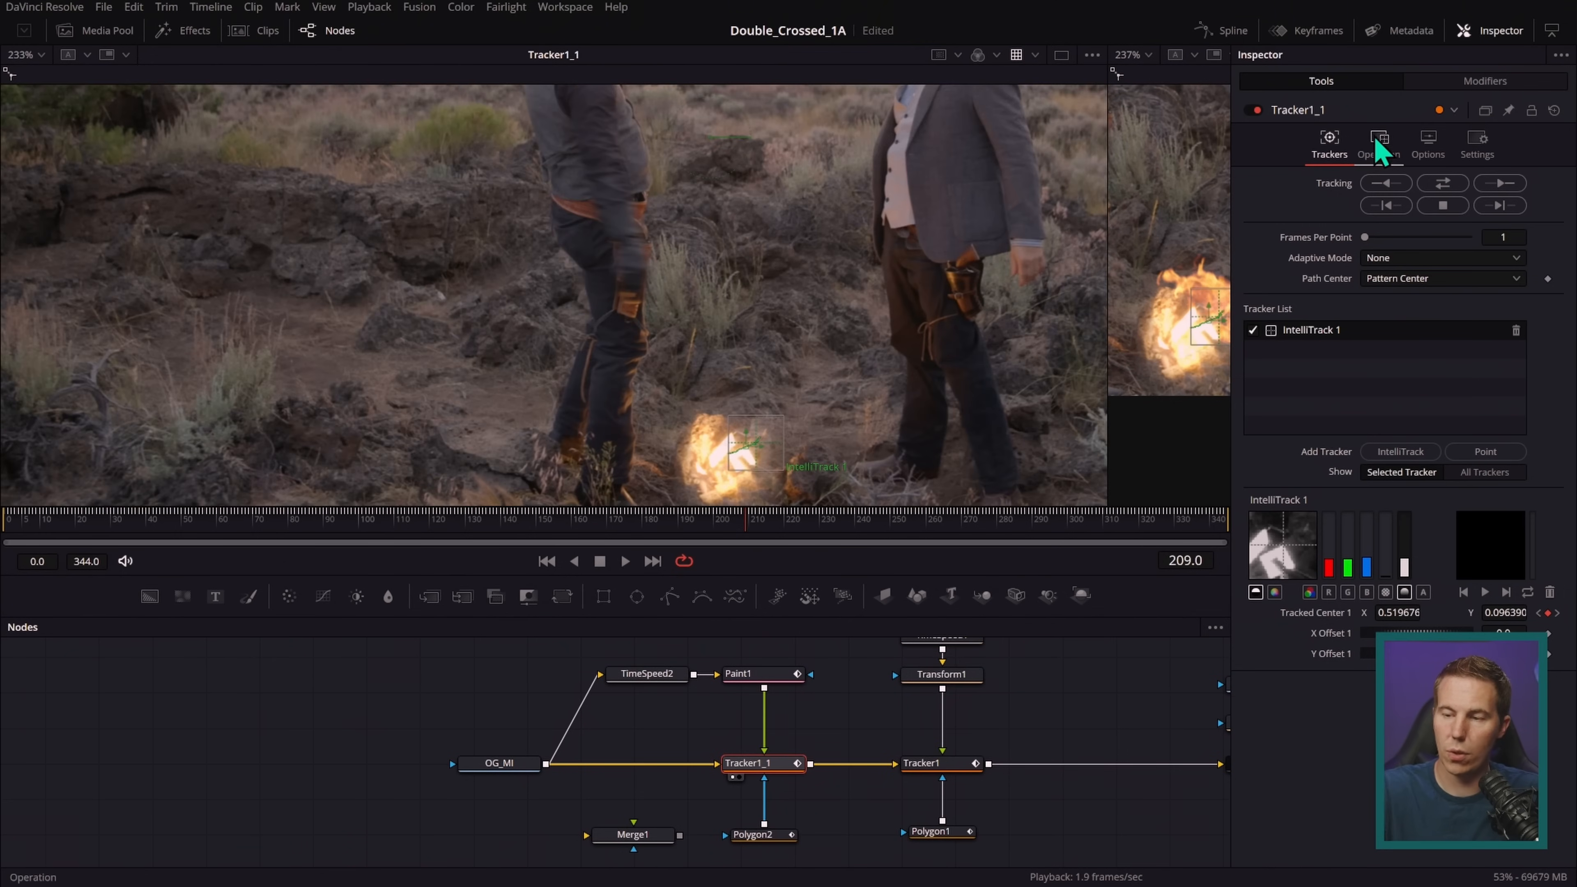
- Set Tracker1_1's match-move Apply Mode to Normal
left_click(1379, 144)
left_click(1405, 237)
left_click(1419, 255)
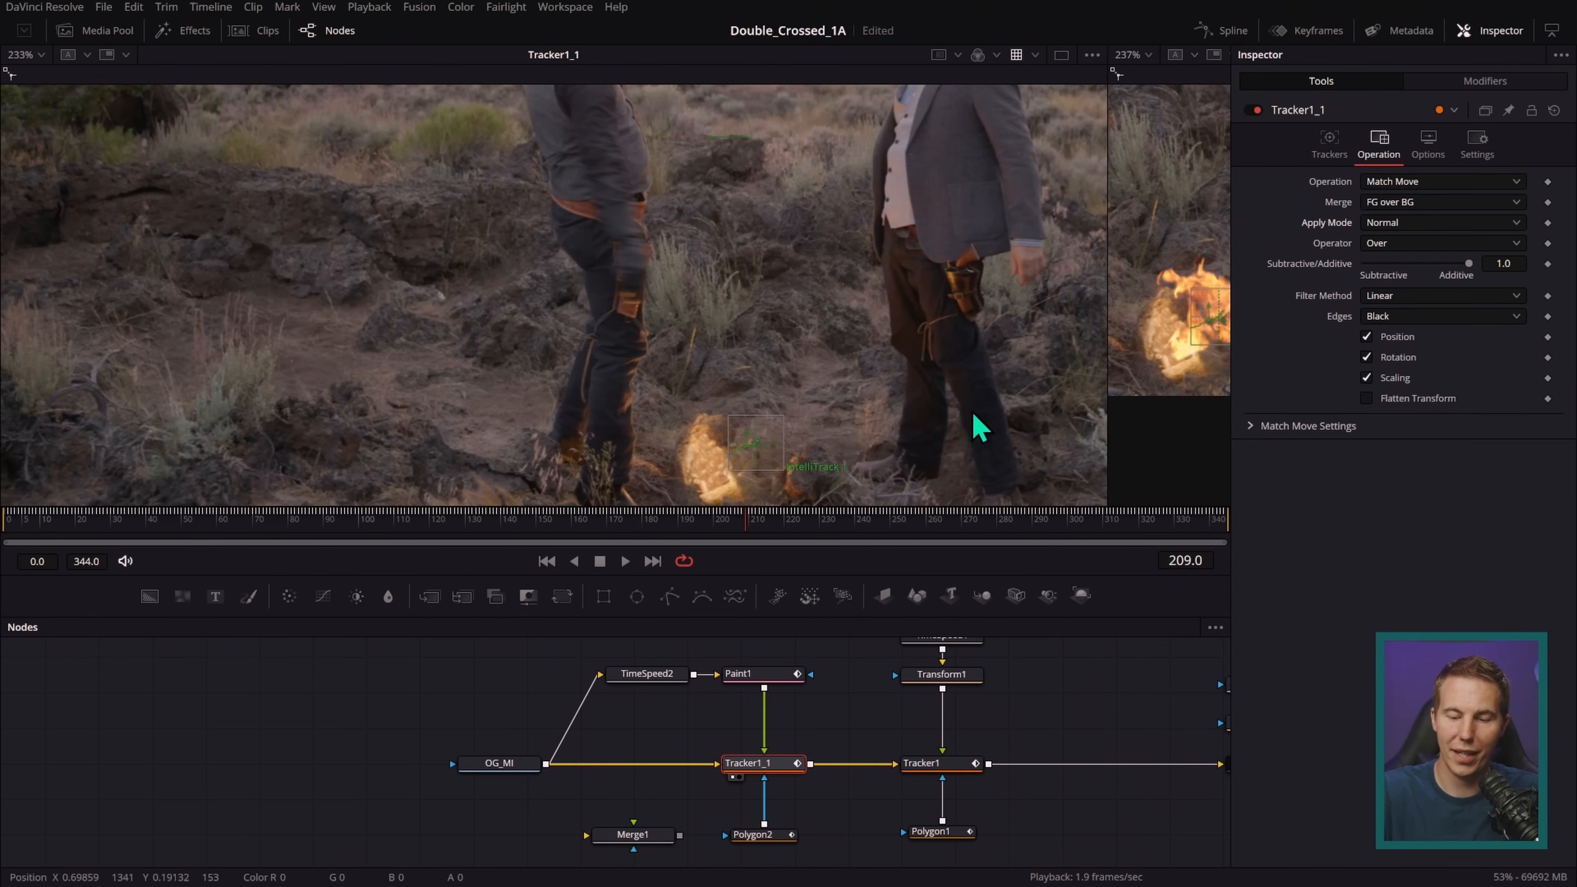
- Scrub through the shot to examine the tracked paint patch beneath the fire in Tracker1_1 and MediaOut1
left_click(845, 694)
left_click(768, 522)
left_click_drag(949, 531, 1078, 523)
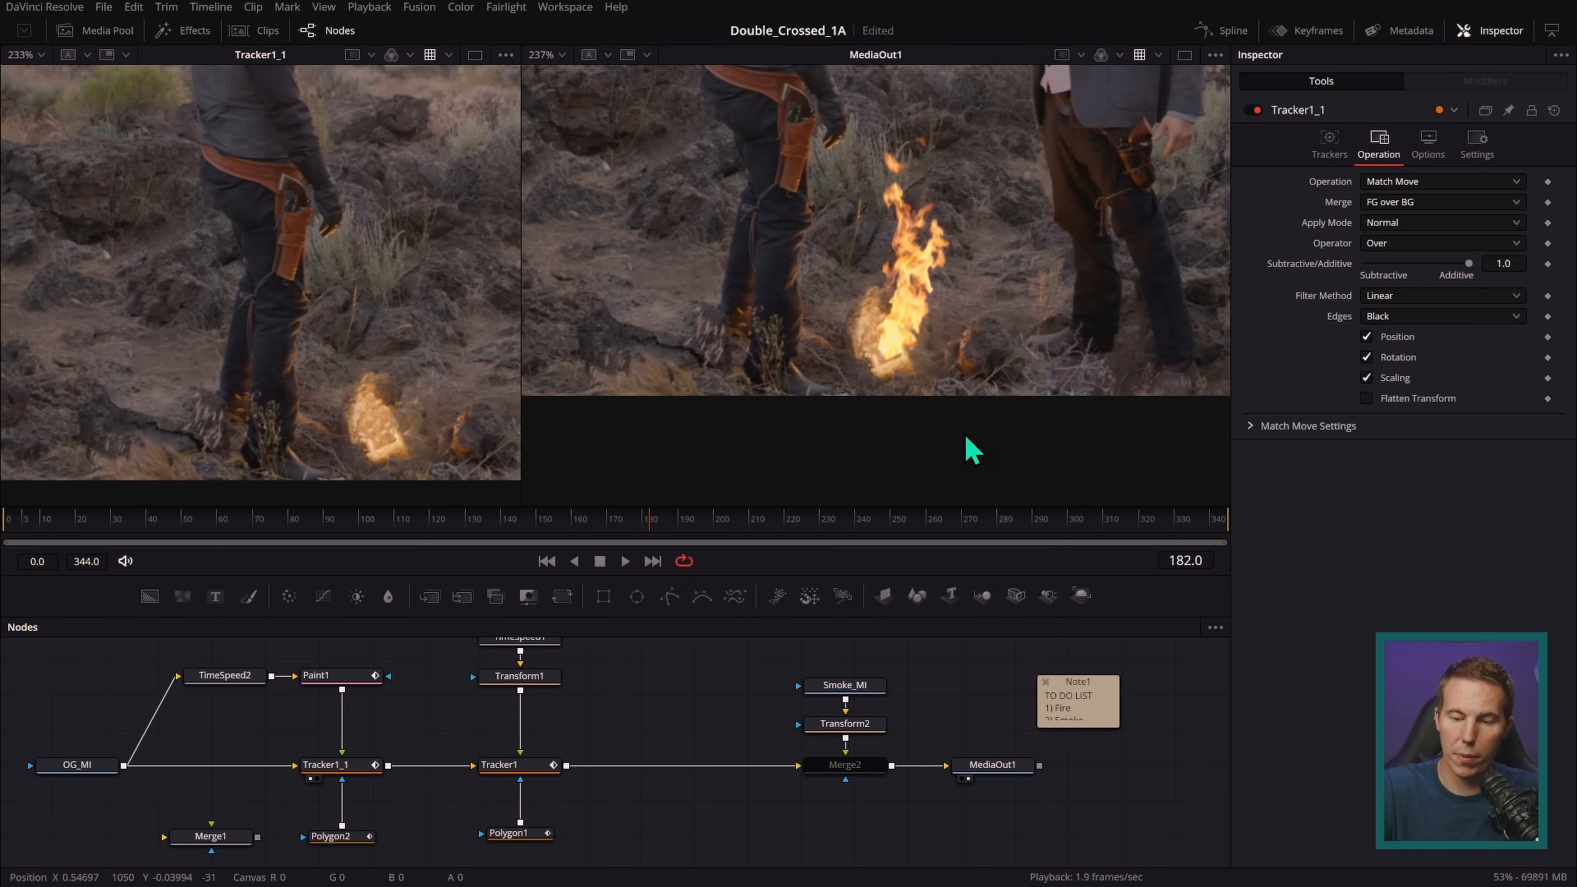
- Pull Polygon1's mask point at the base of the flame slightly lower over the glowing log
scroll(987, 453, "up", 2)
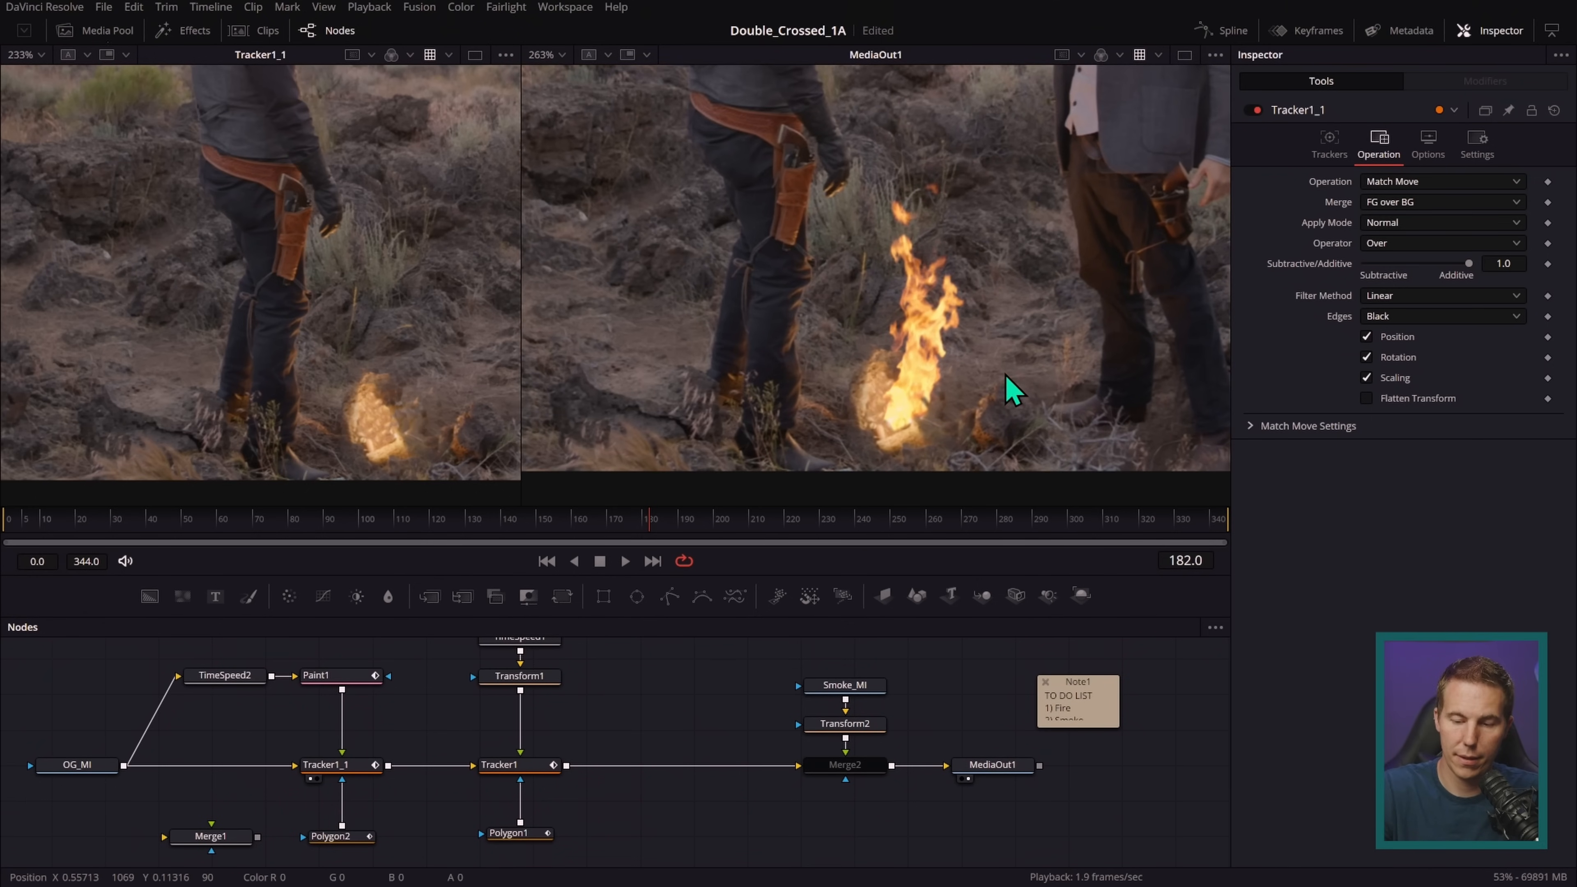
left_click(533, 833)
scroll(994, 385, "up", 1)
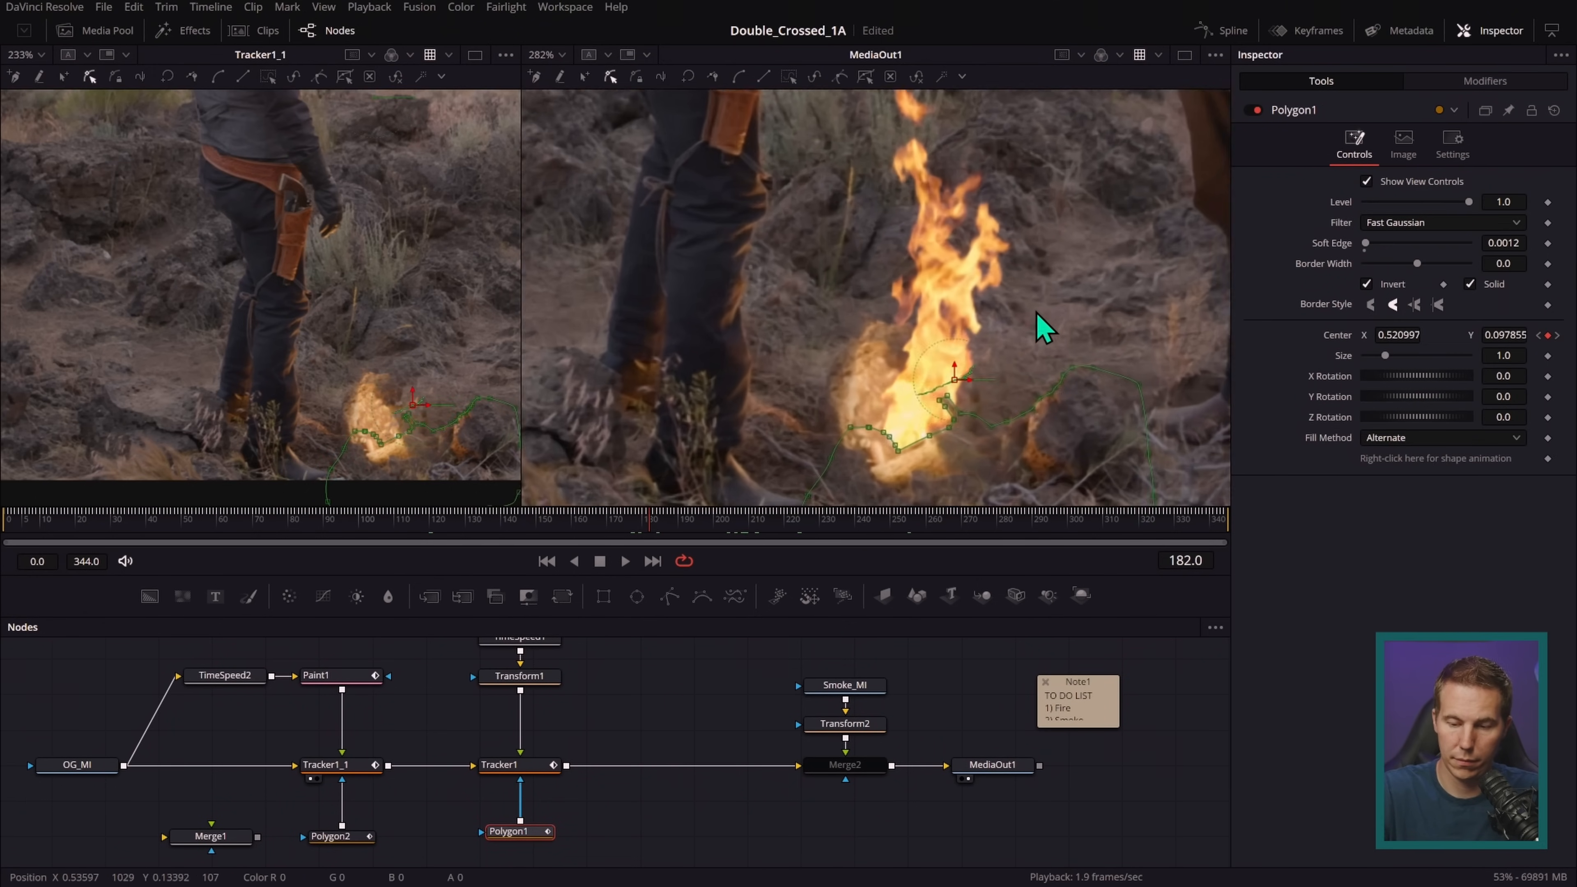
scroll(1044, 330, "up", 5)
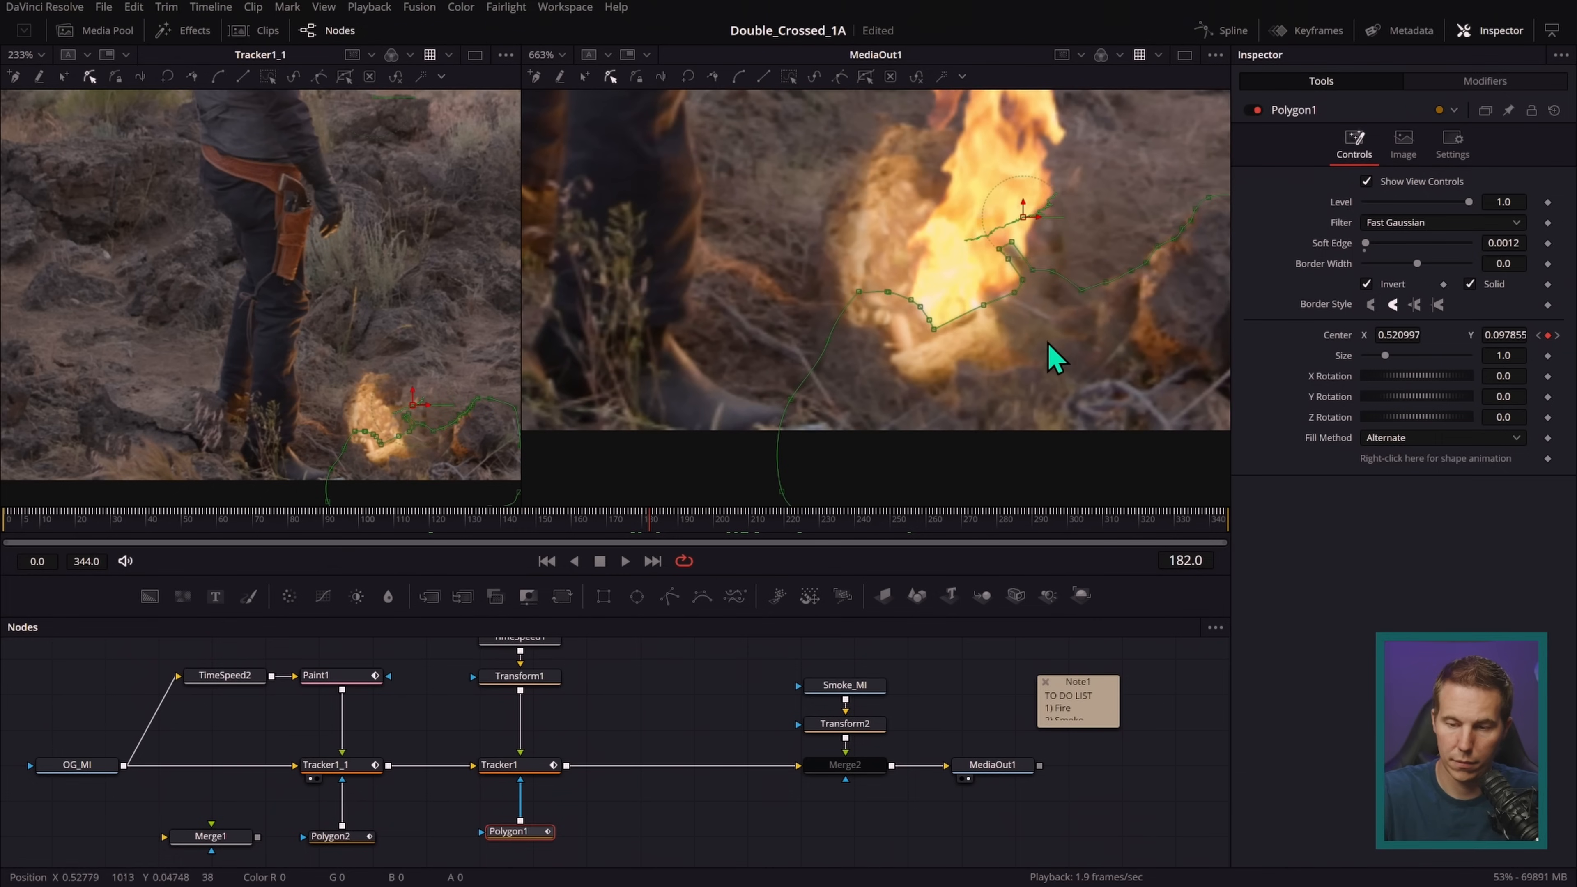
left_click(930, 318)
left_click_drag(934, 330, 926, 339)
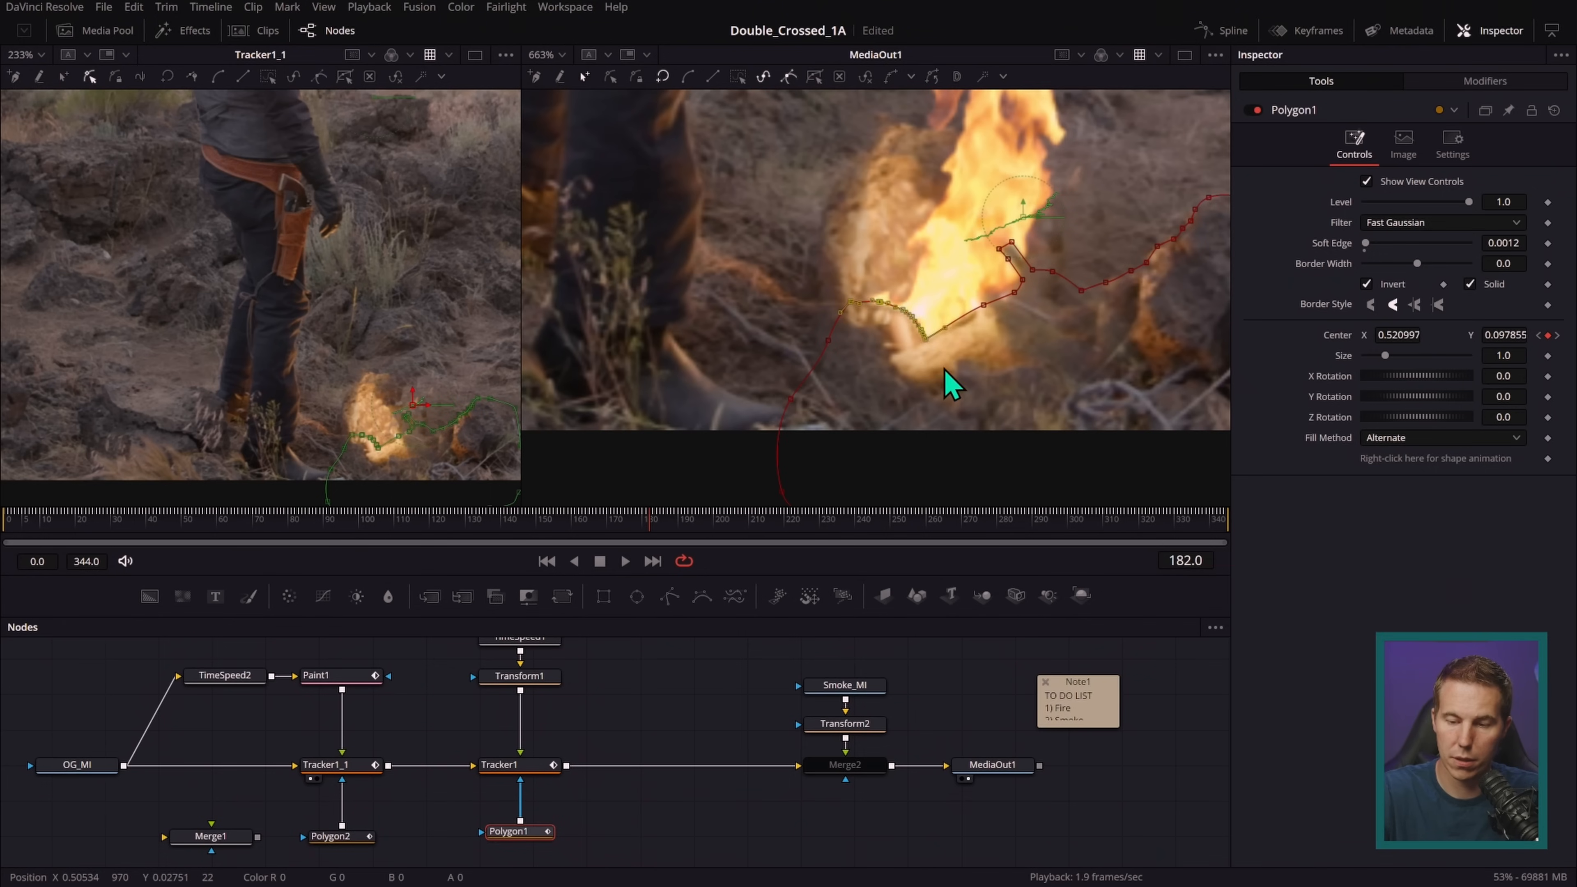
left_click(950, 687)
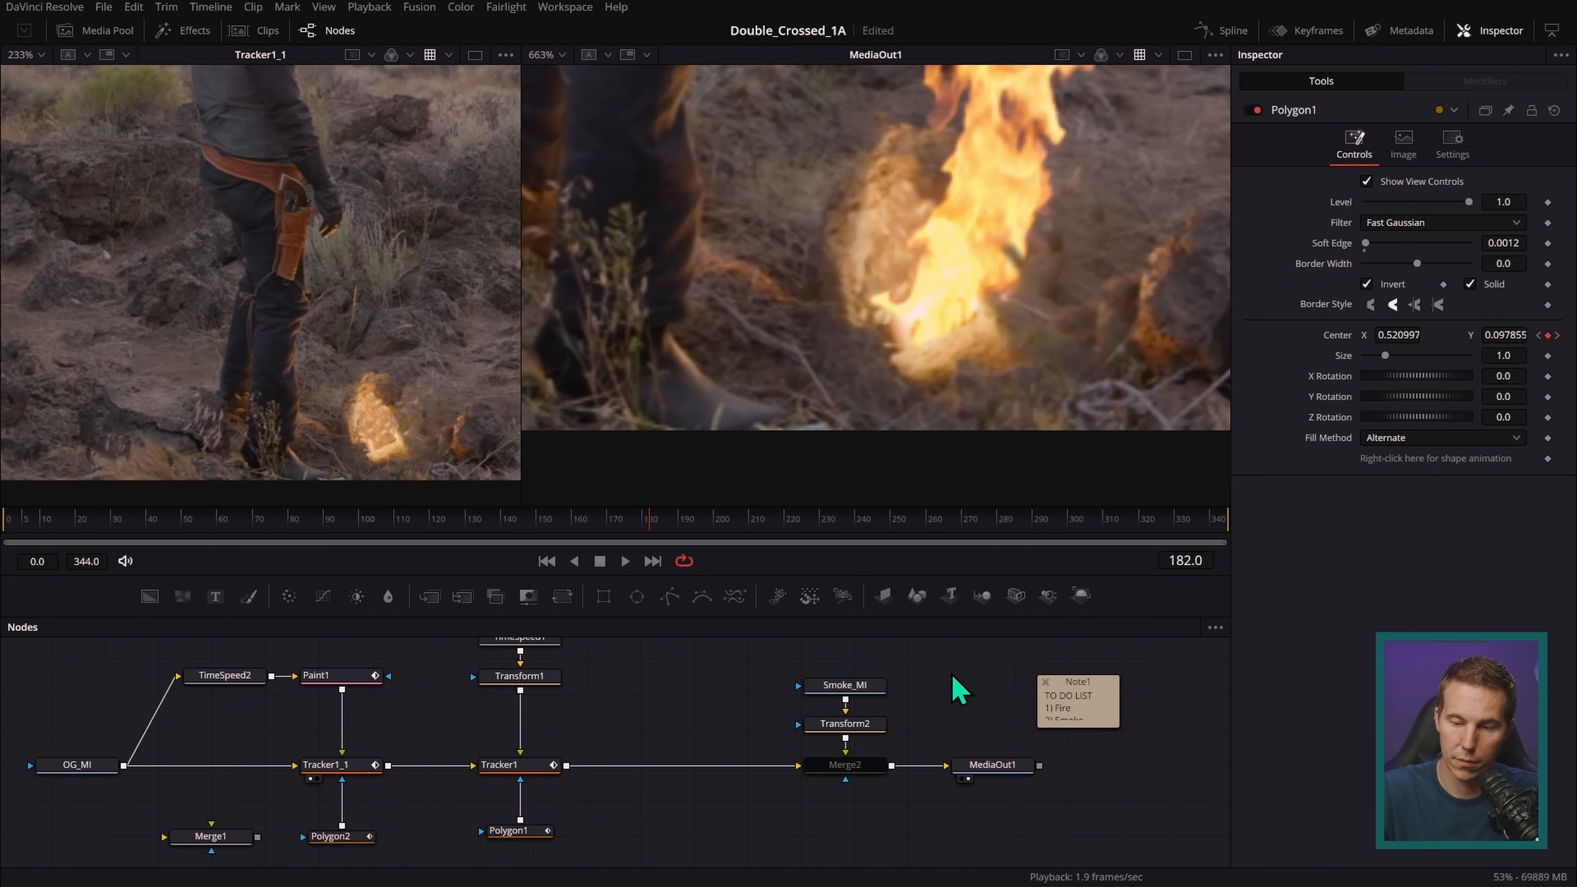
- Play the shot onward from frame 182 to examine the masked base of the fire
scroll(1063, 391, "down", 4)
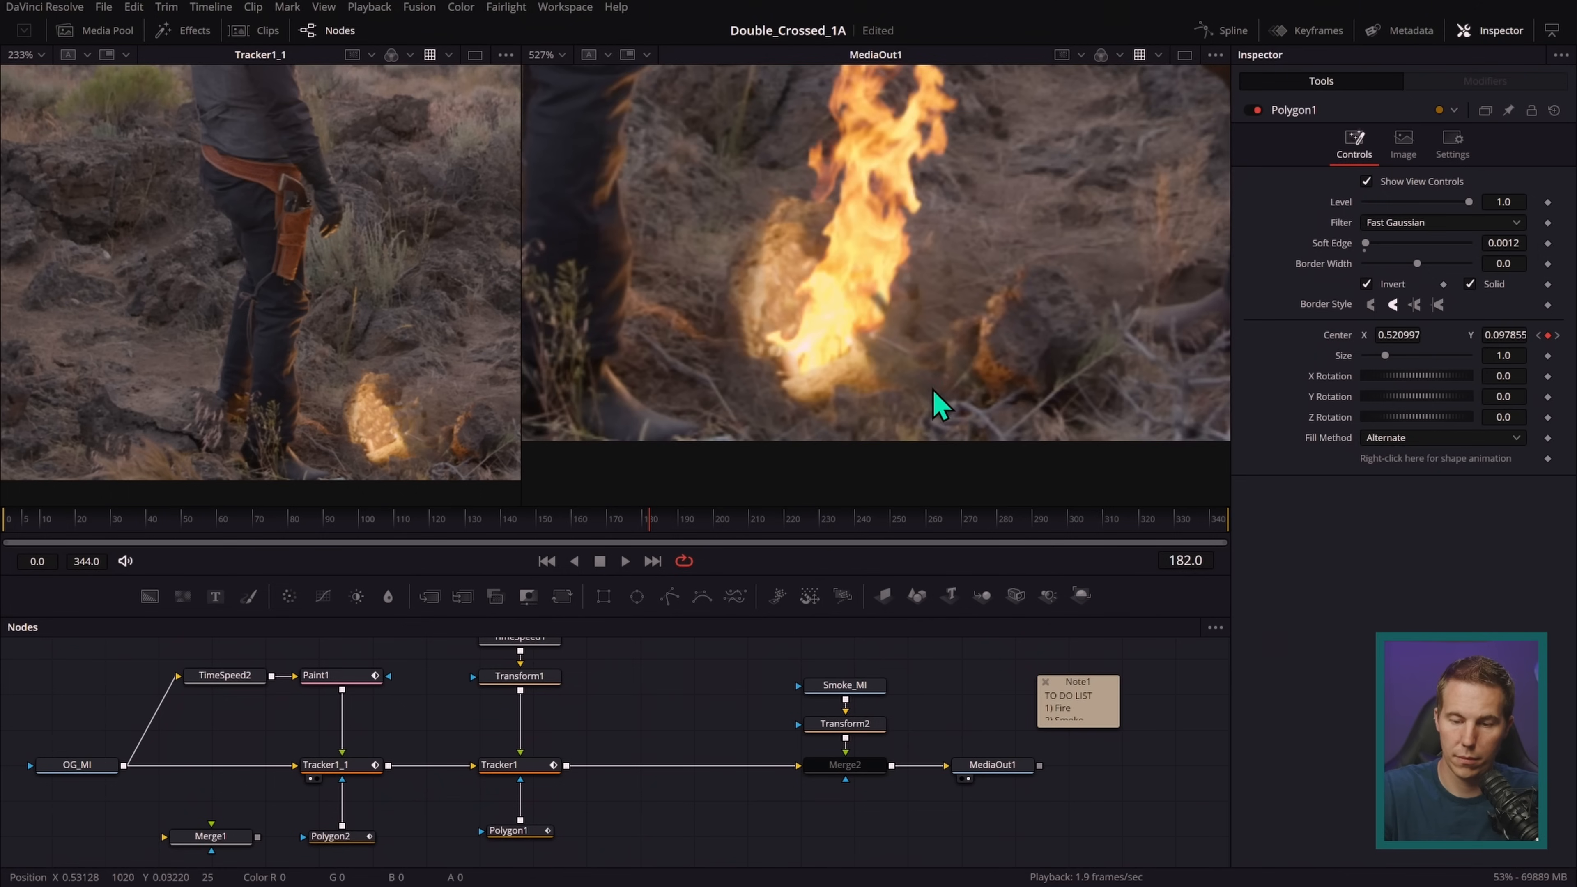
scroll(905, 422, "up", 1)
scroll(963, 423, "up", 1)
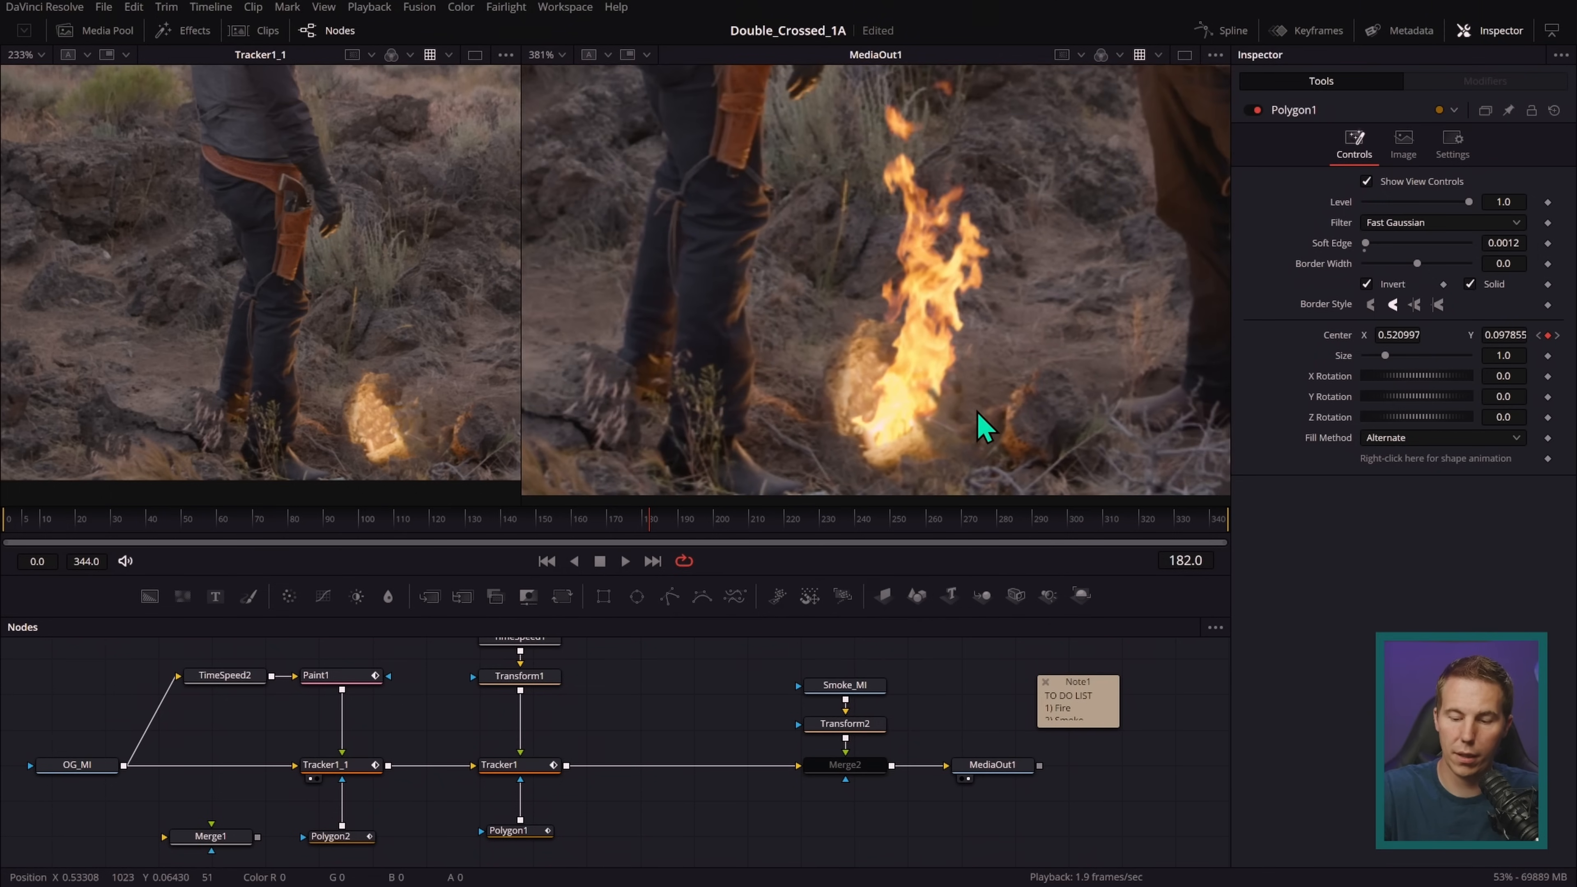
left_click(624, 561)
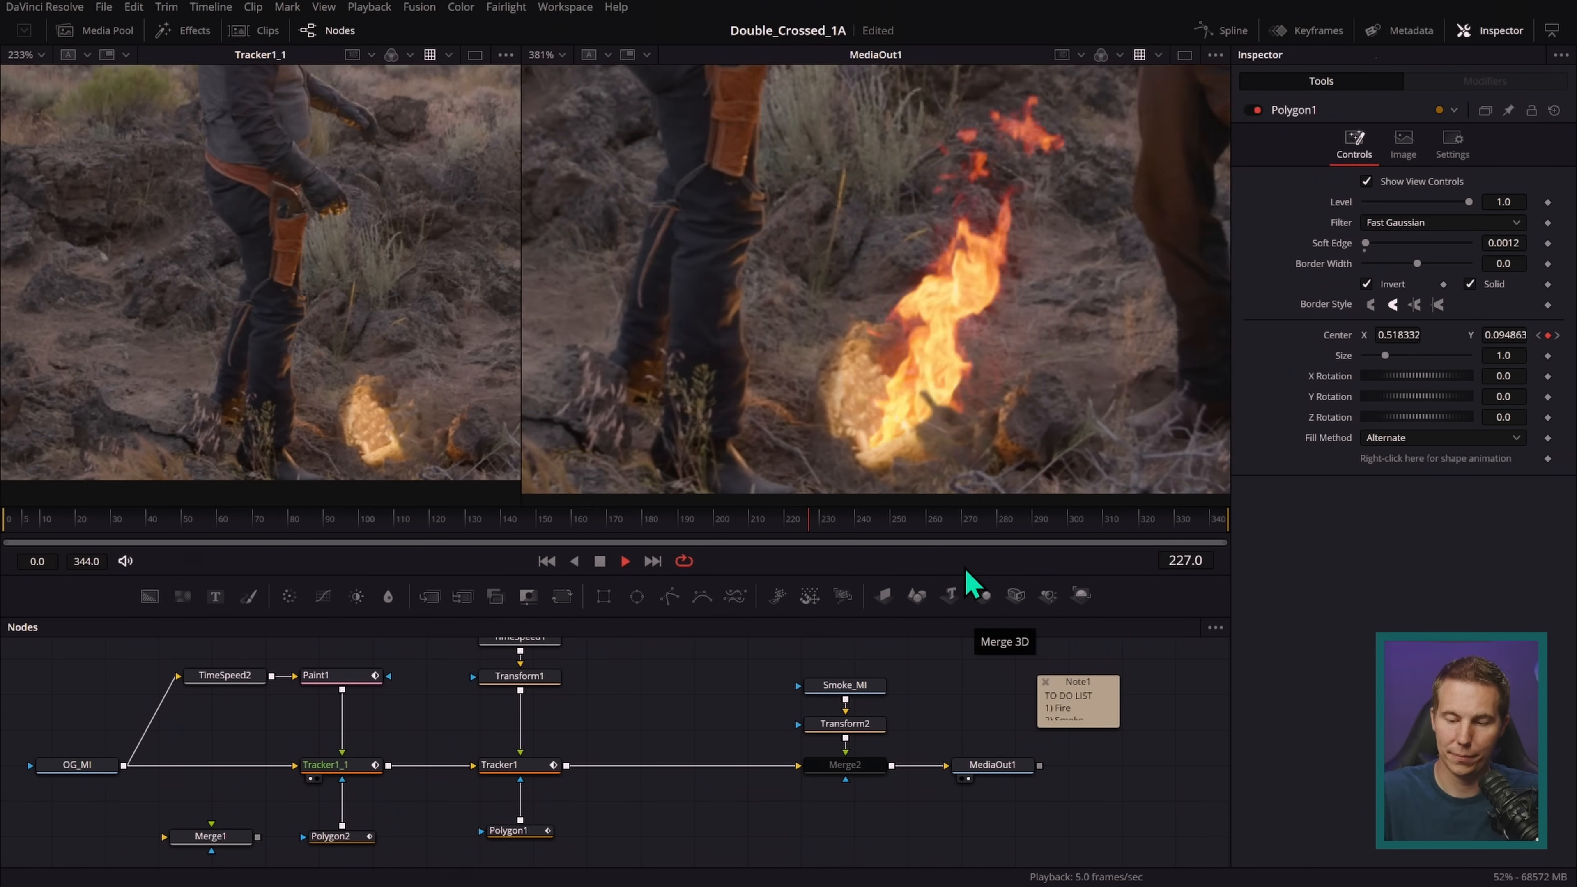
key("space")
- At frame 247, delete Polygon1's twig-shaped notch points beneath the flame and redraw that mask edge with closely spaced points
scroll(943, 429, "up", 3)
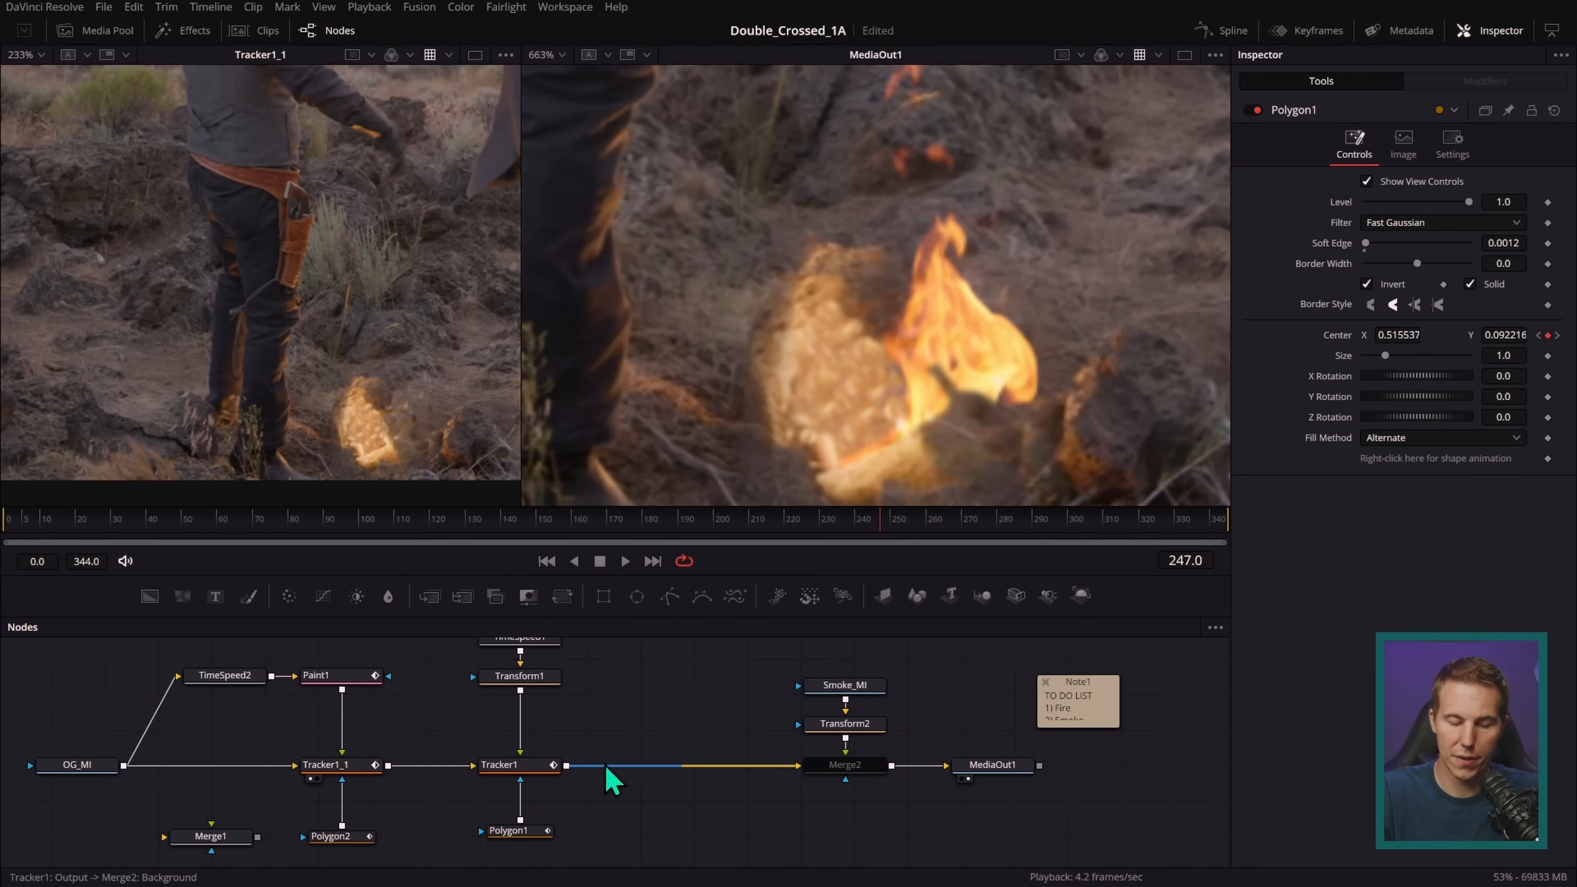
left_click(518, 831)
left_click_drag(915, 344, 994, 457)
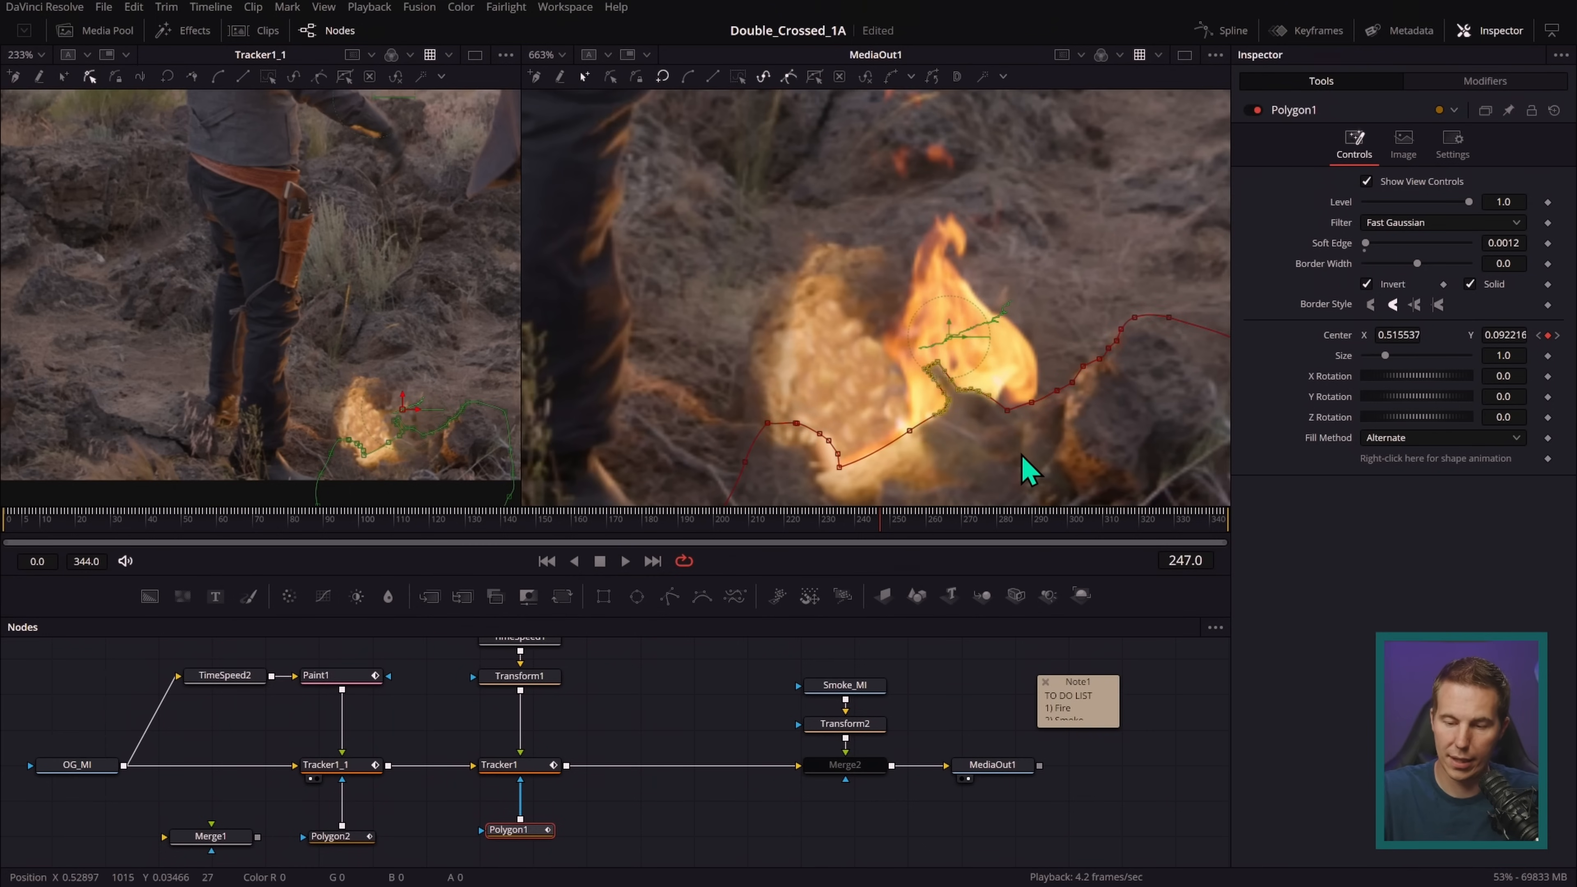
key("Delete")
left_click_drag(1007, 411, 883, 454)
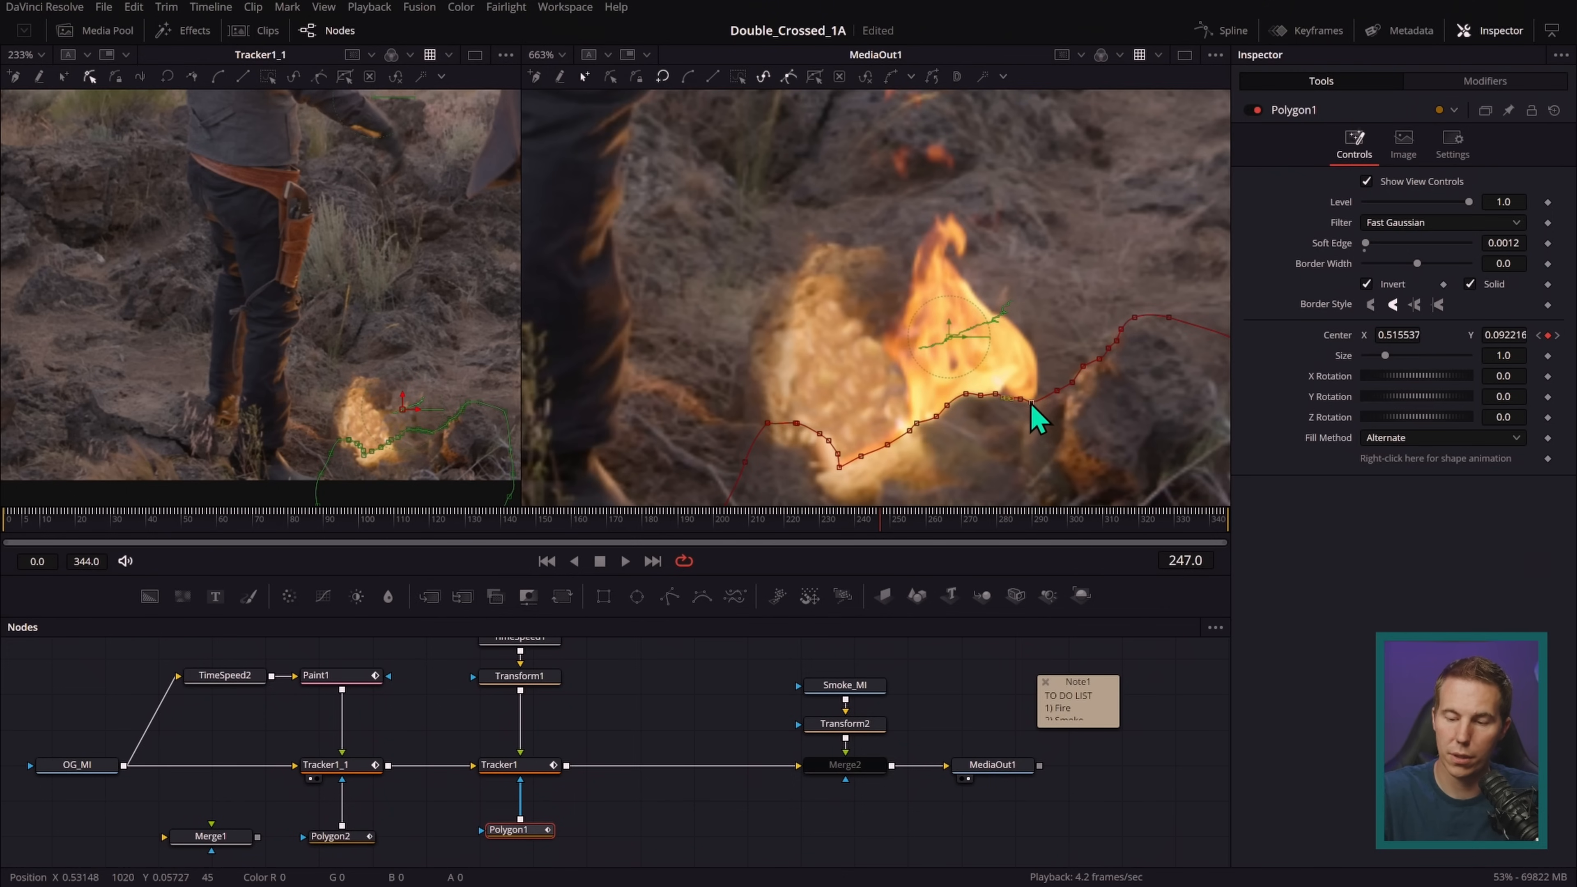
left_click(818, 709)
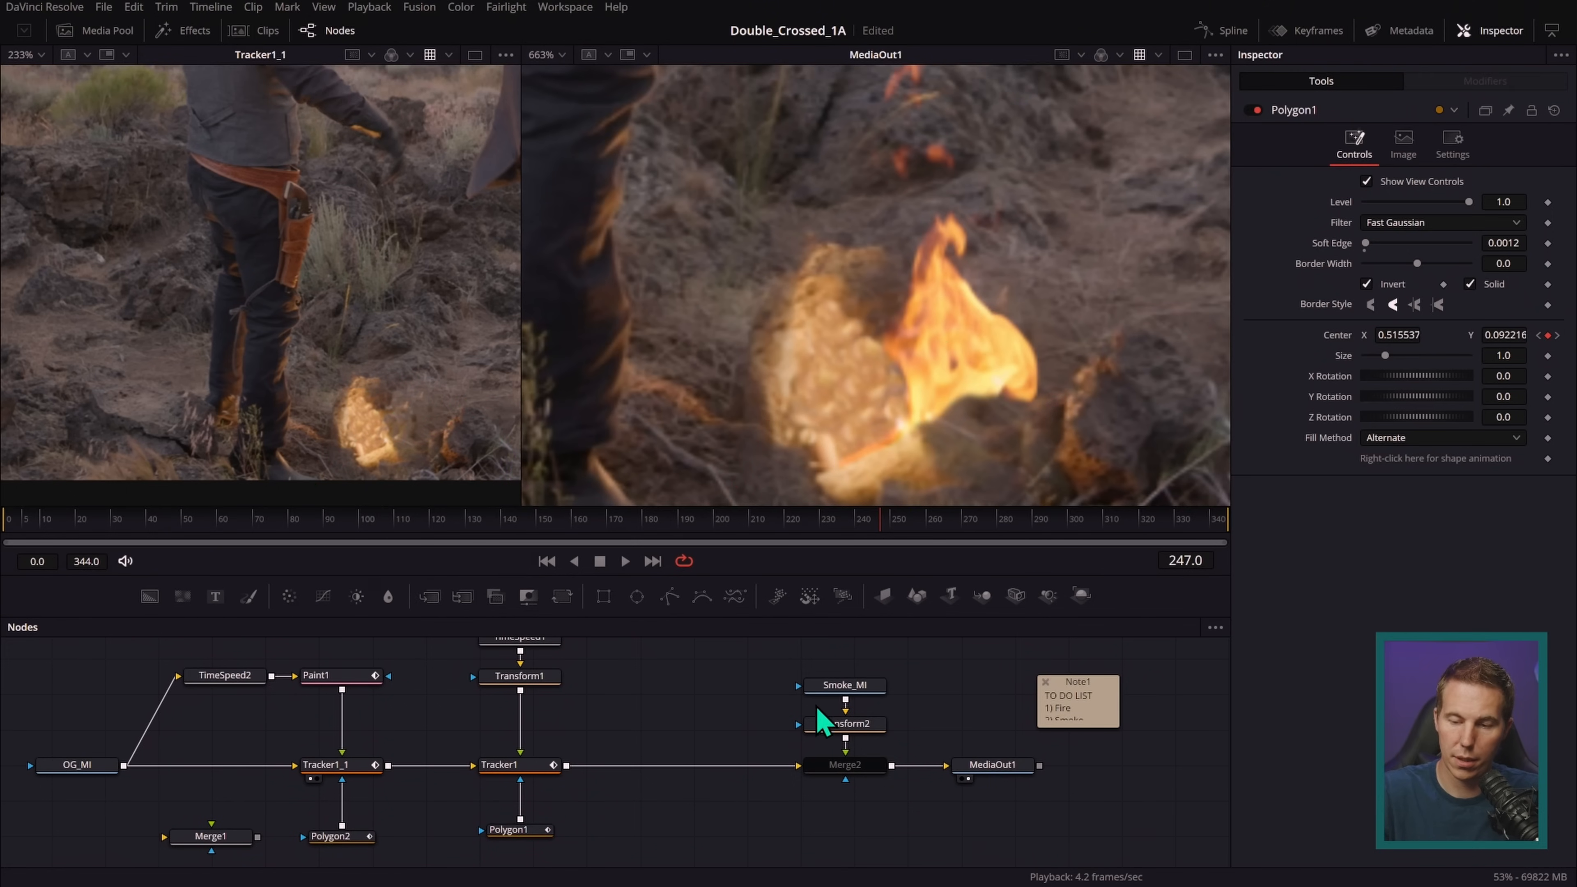
- Set Polygon1's Soft Edge to 0.0017 and play the shot to check how the fire's base blends
left_click(529, 829)
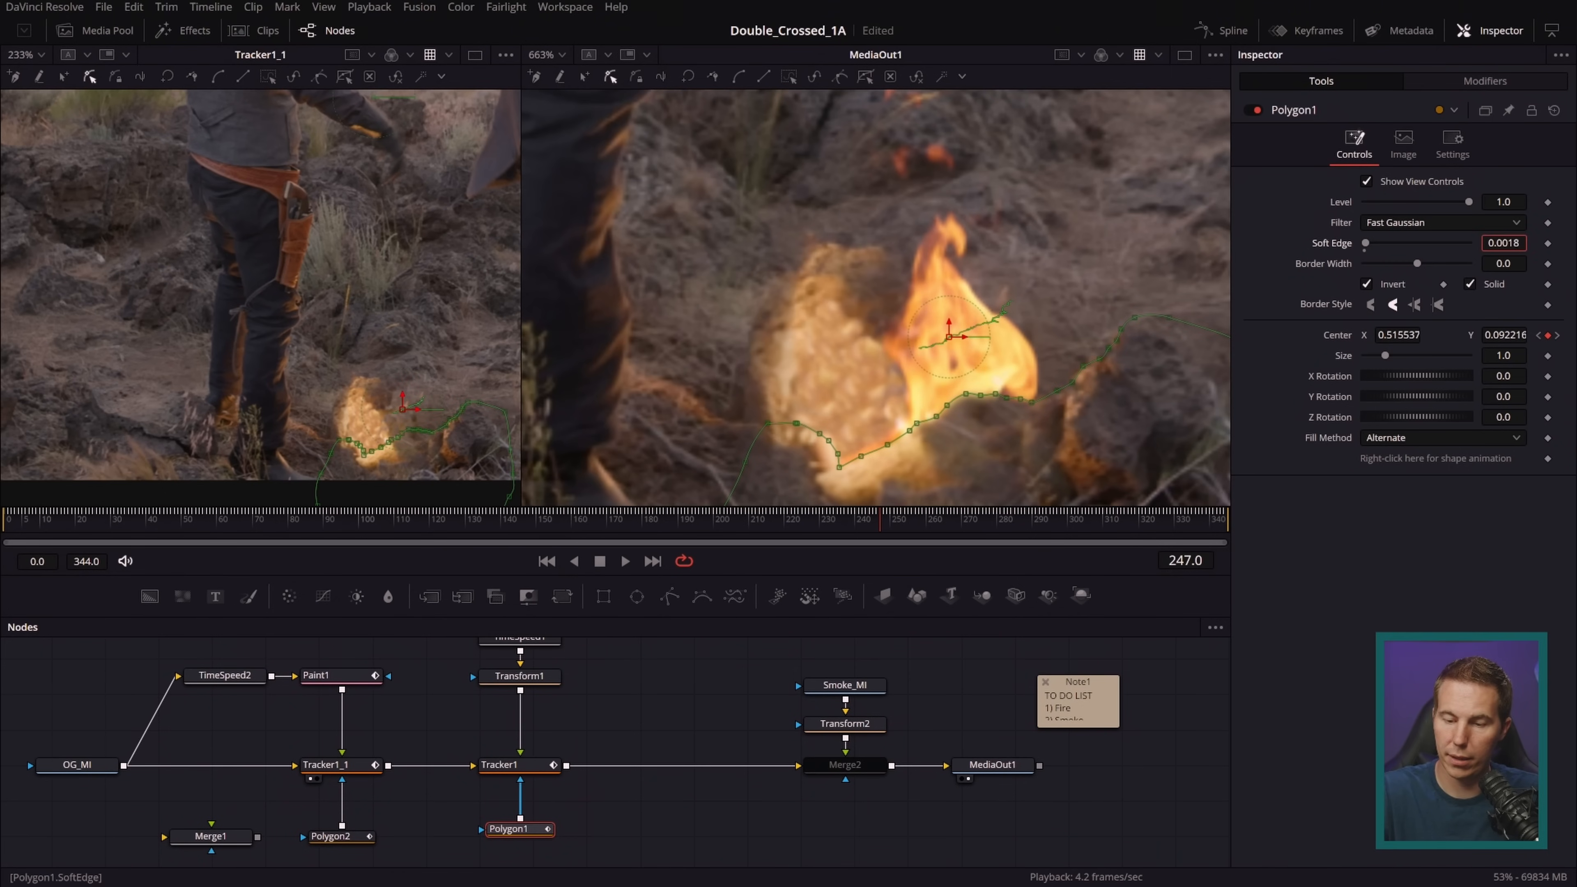
left_click(905, 677)
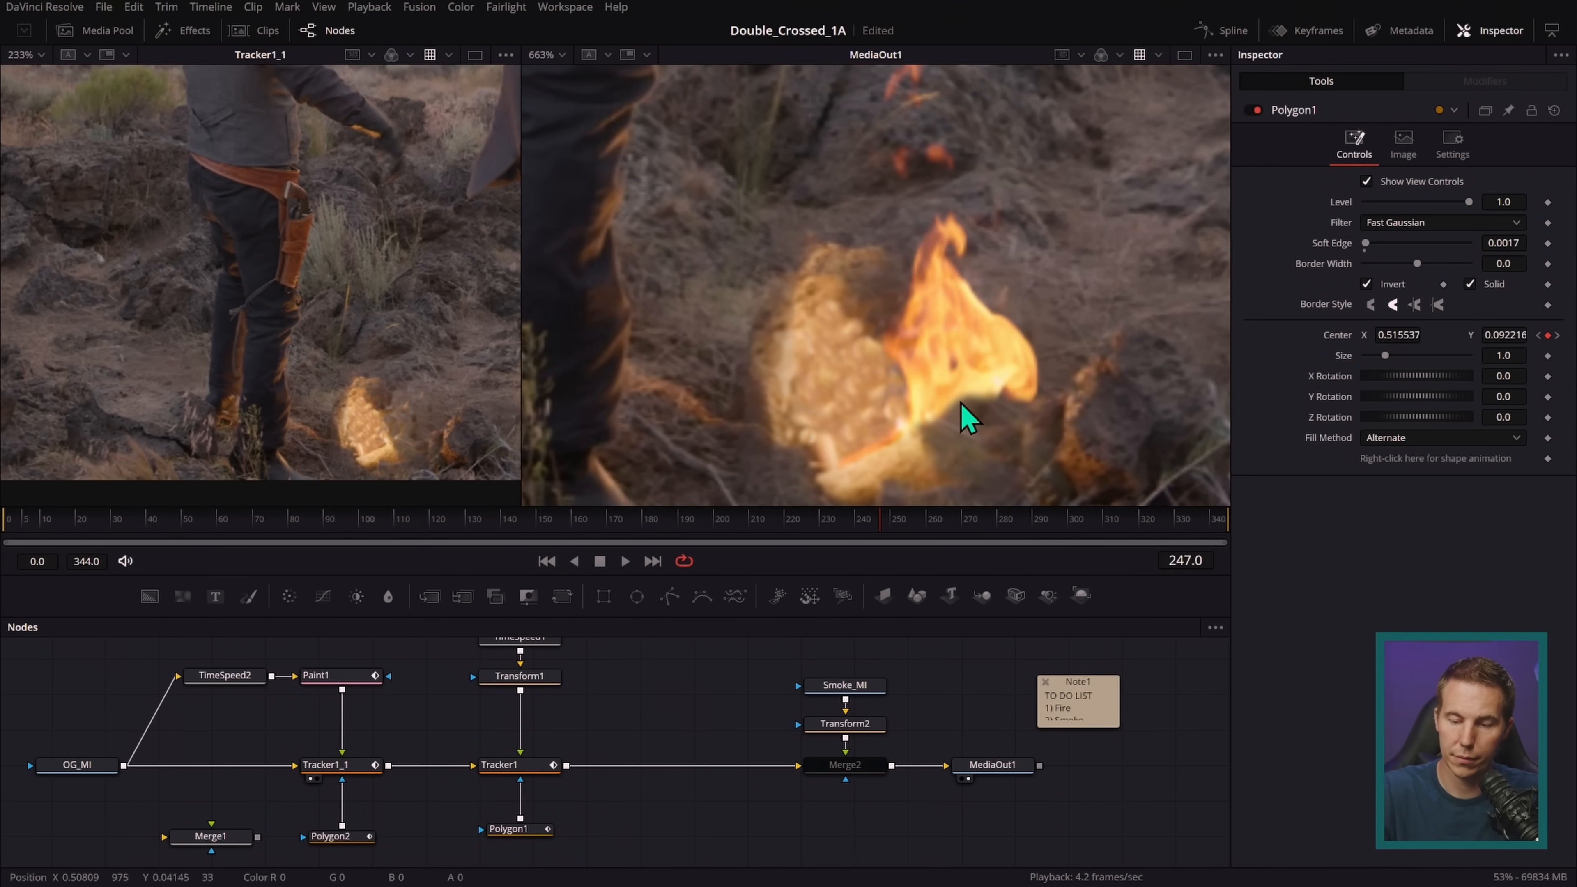
scroll(933, 441, "down", 2)
key("space")
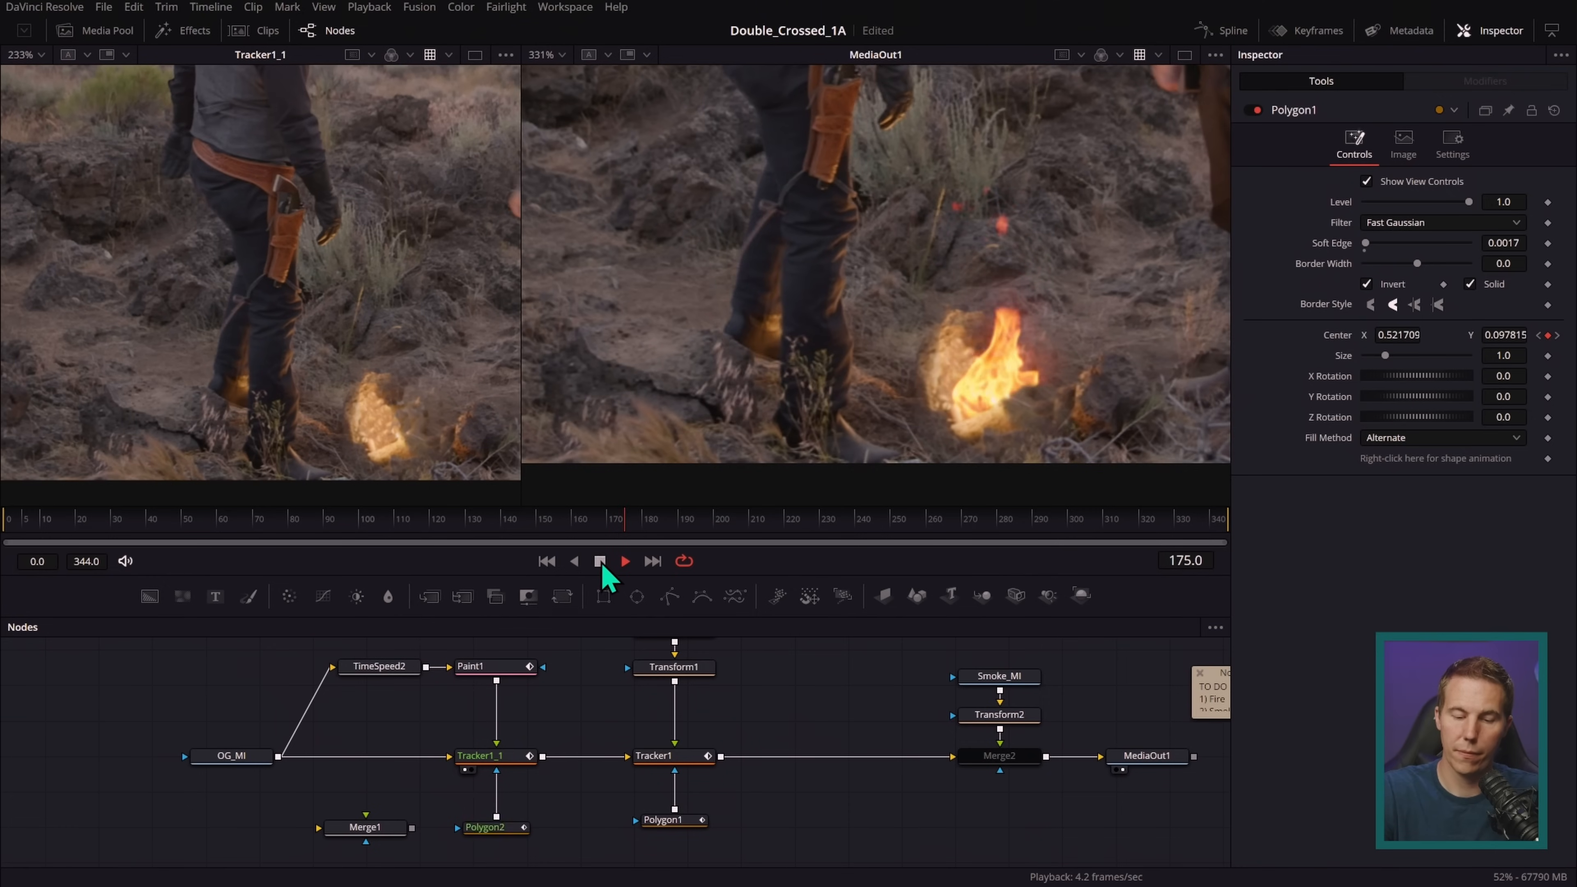
left_click(600, 561)
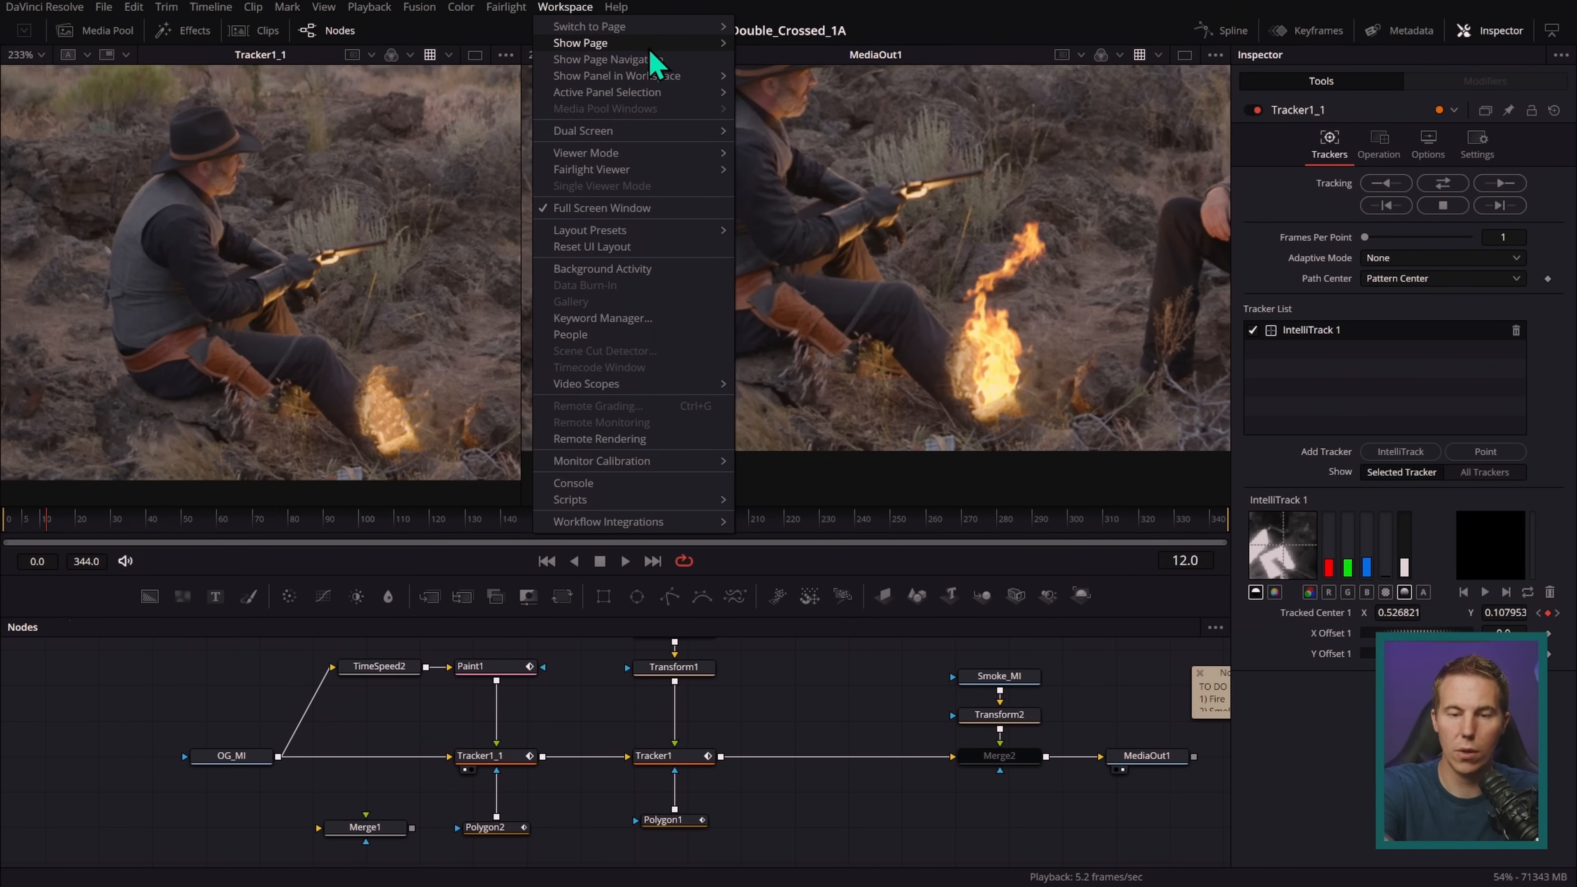
- Show the page navigation, switch to the Edit page and enlarge the timeline around clip V1-0034_VFX01777293.mov
left_click(664, 62)
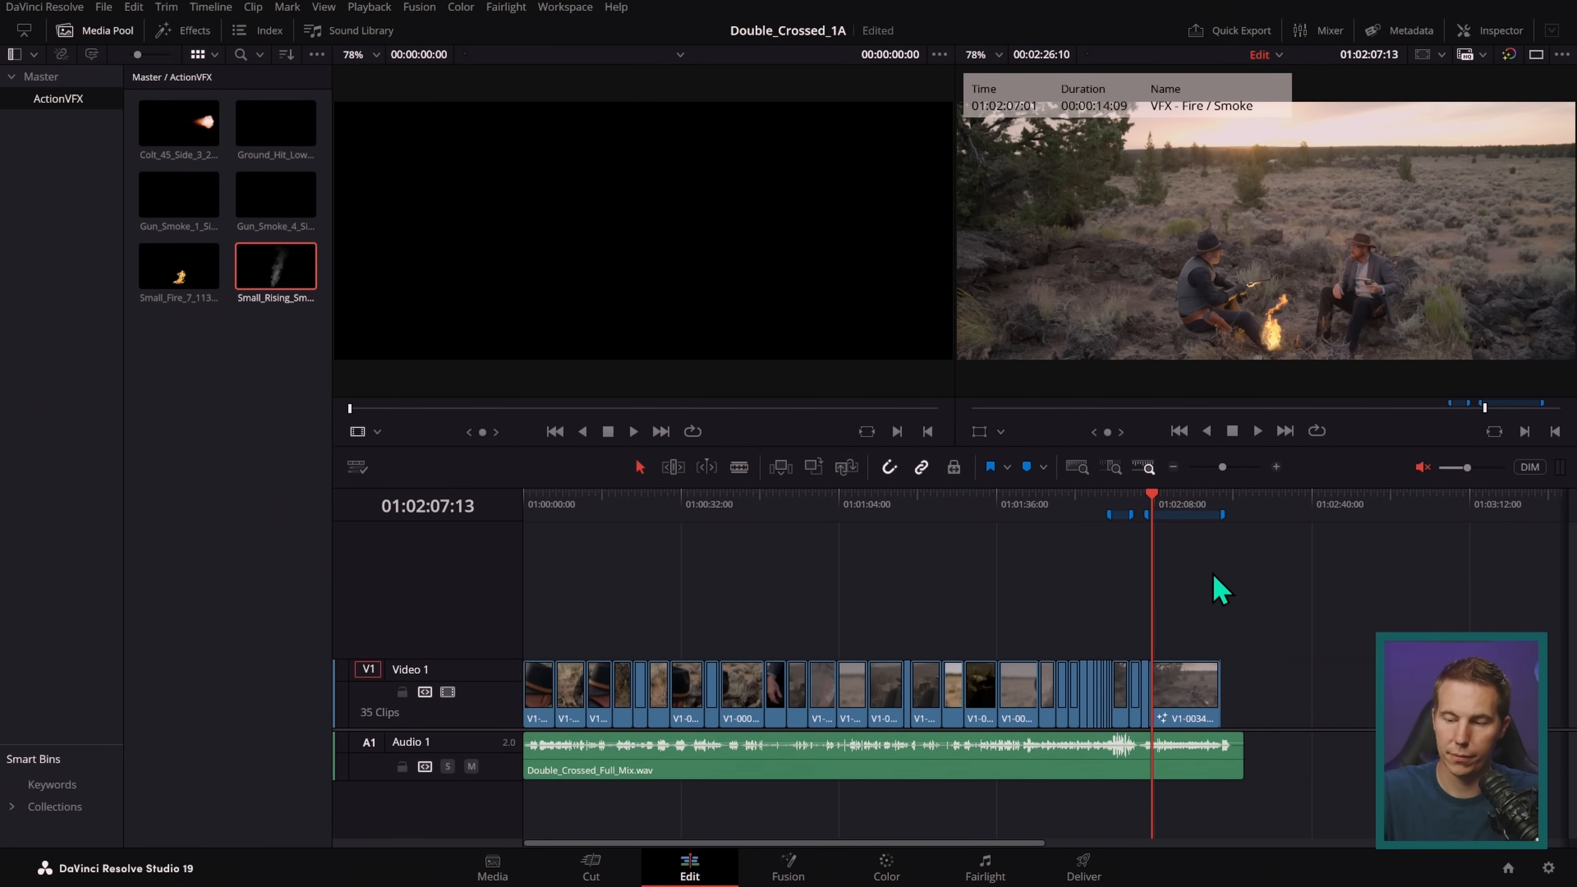
left_click(1276, 467)
left_click(1276, 467)
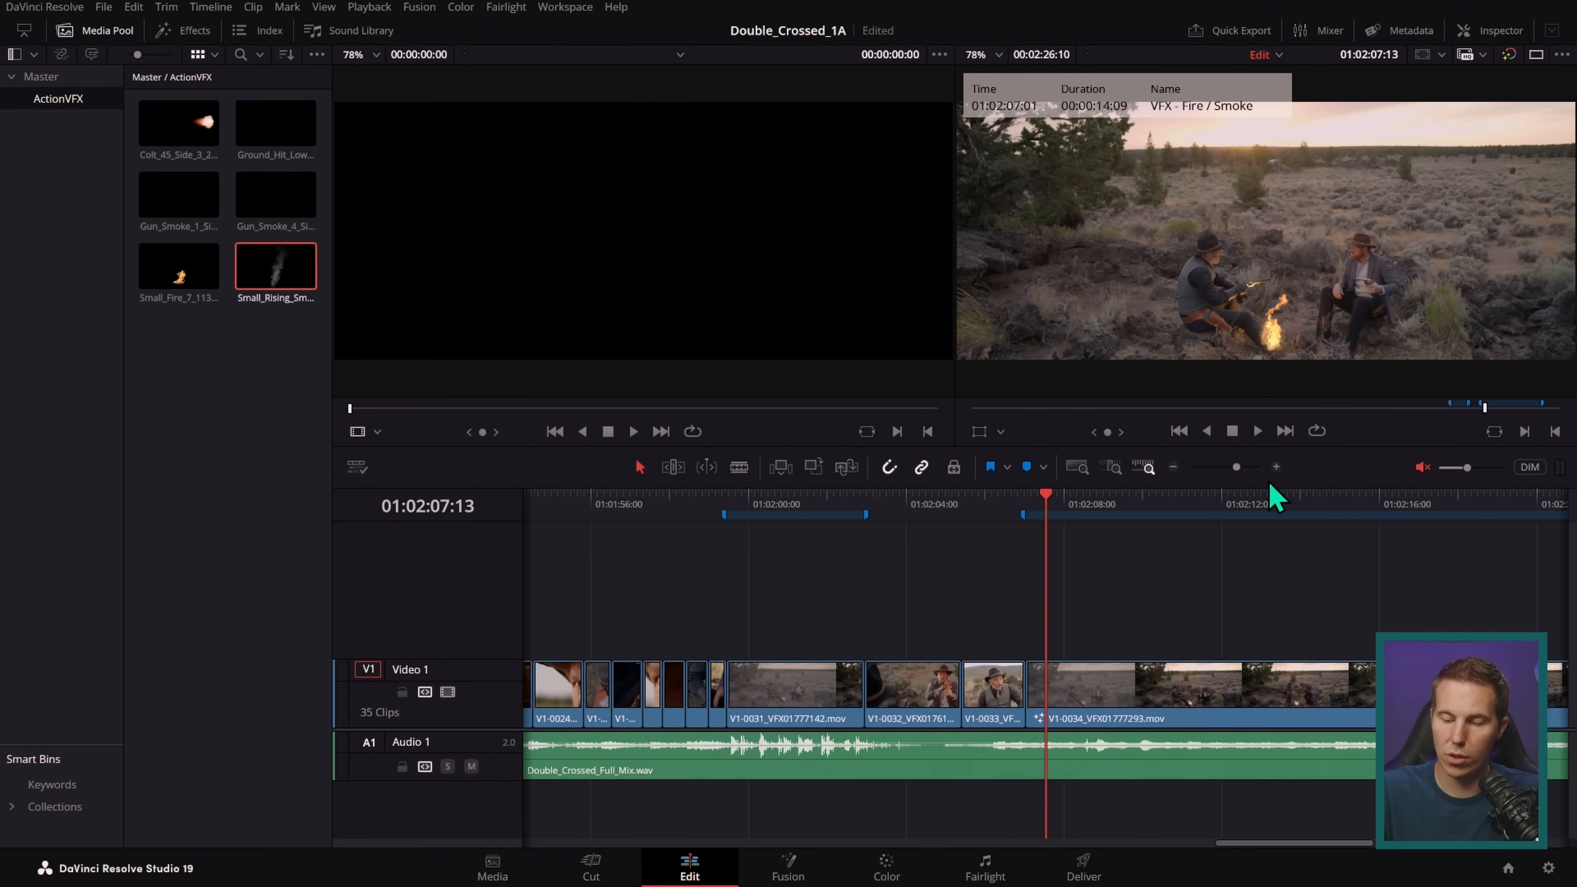
scroll(1147, 591, "right", 2)
scroll(1091, 622, "right", 2)
- Set the playback Render Cache mode to Smart
left_click(370, 7)
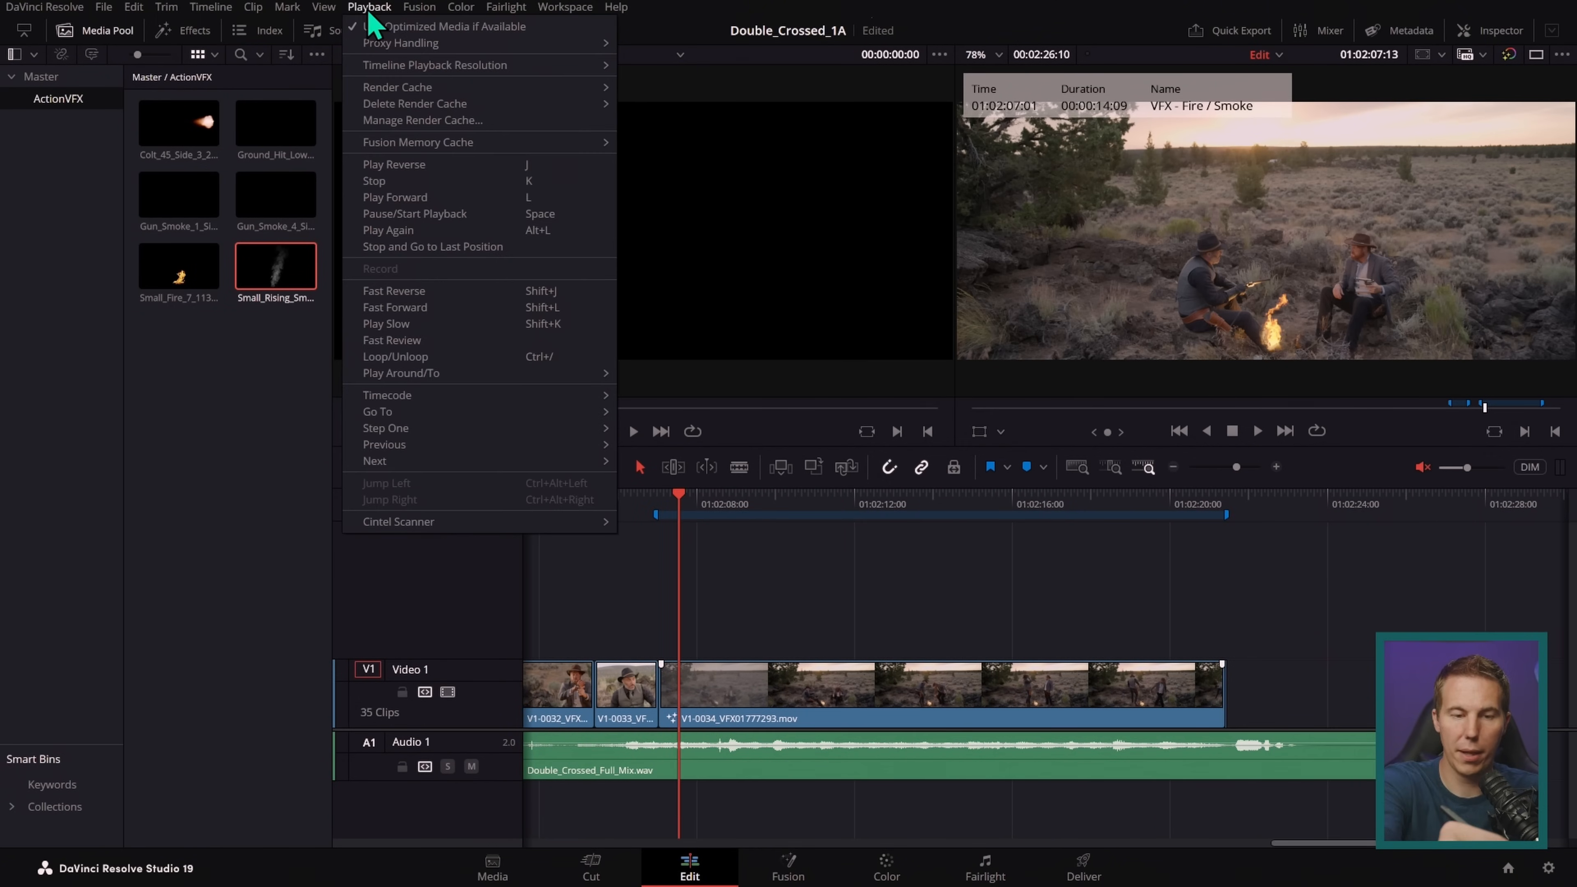
mouse_move(584, 87)
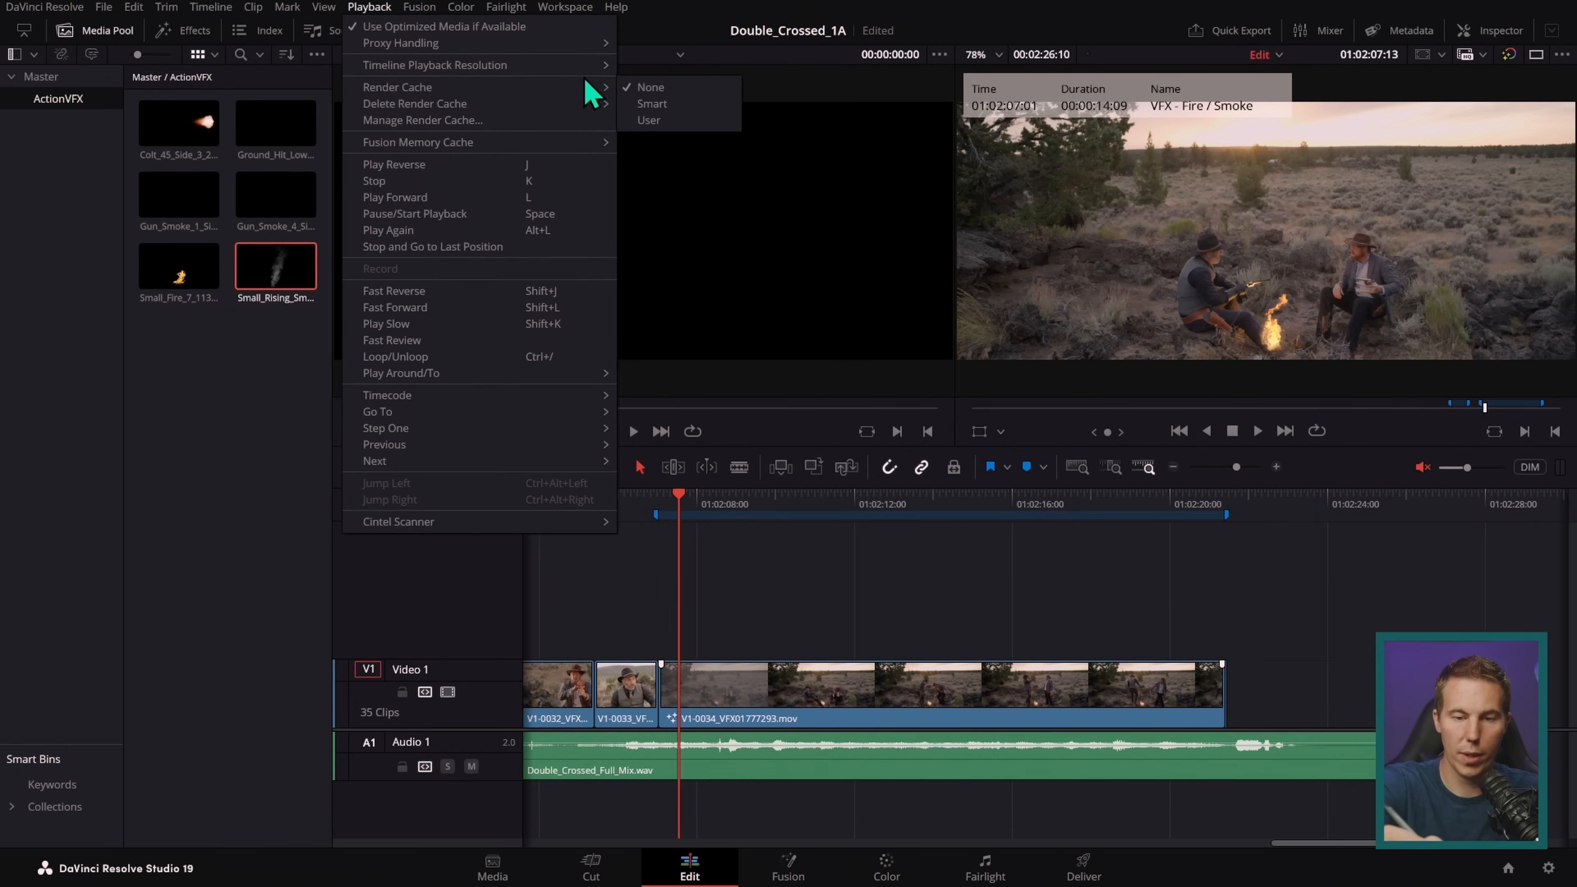
left_click(686, 107)
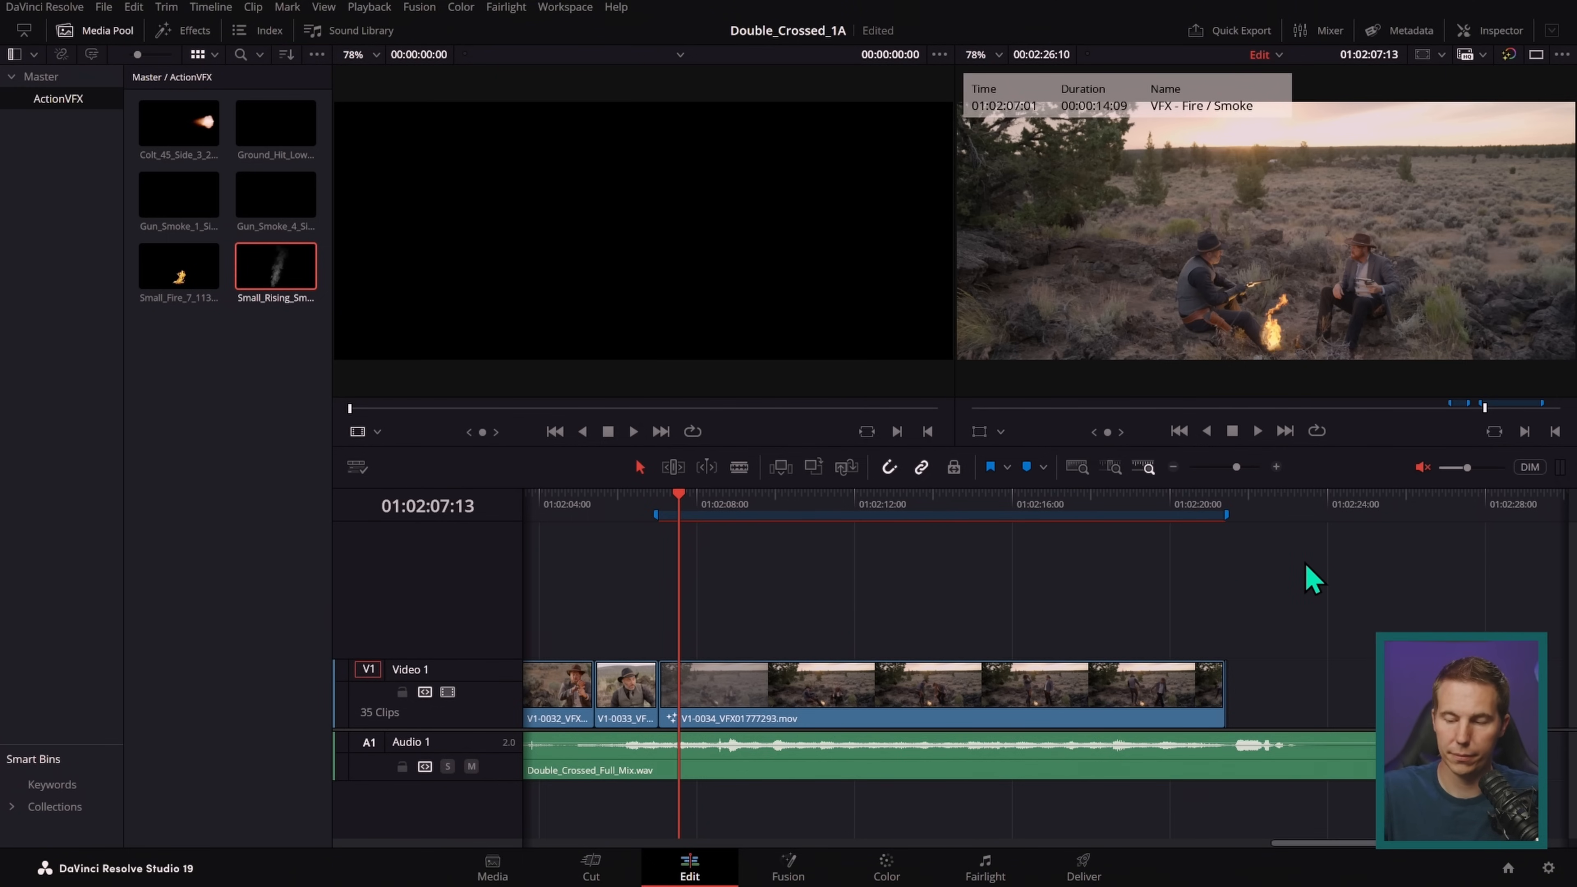
- Review the Optimized Media and Render Cache options in the project's Master Settings, and close the settings without saving
left_click(1549, 868)
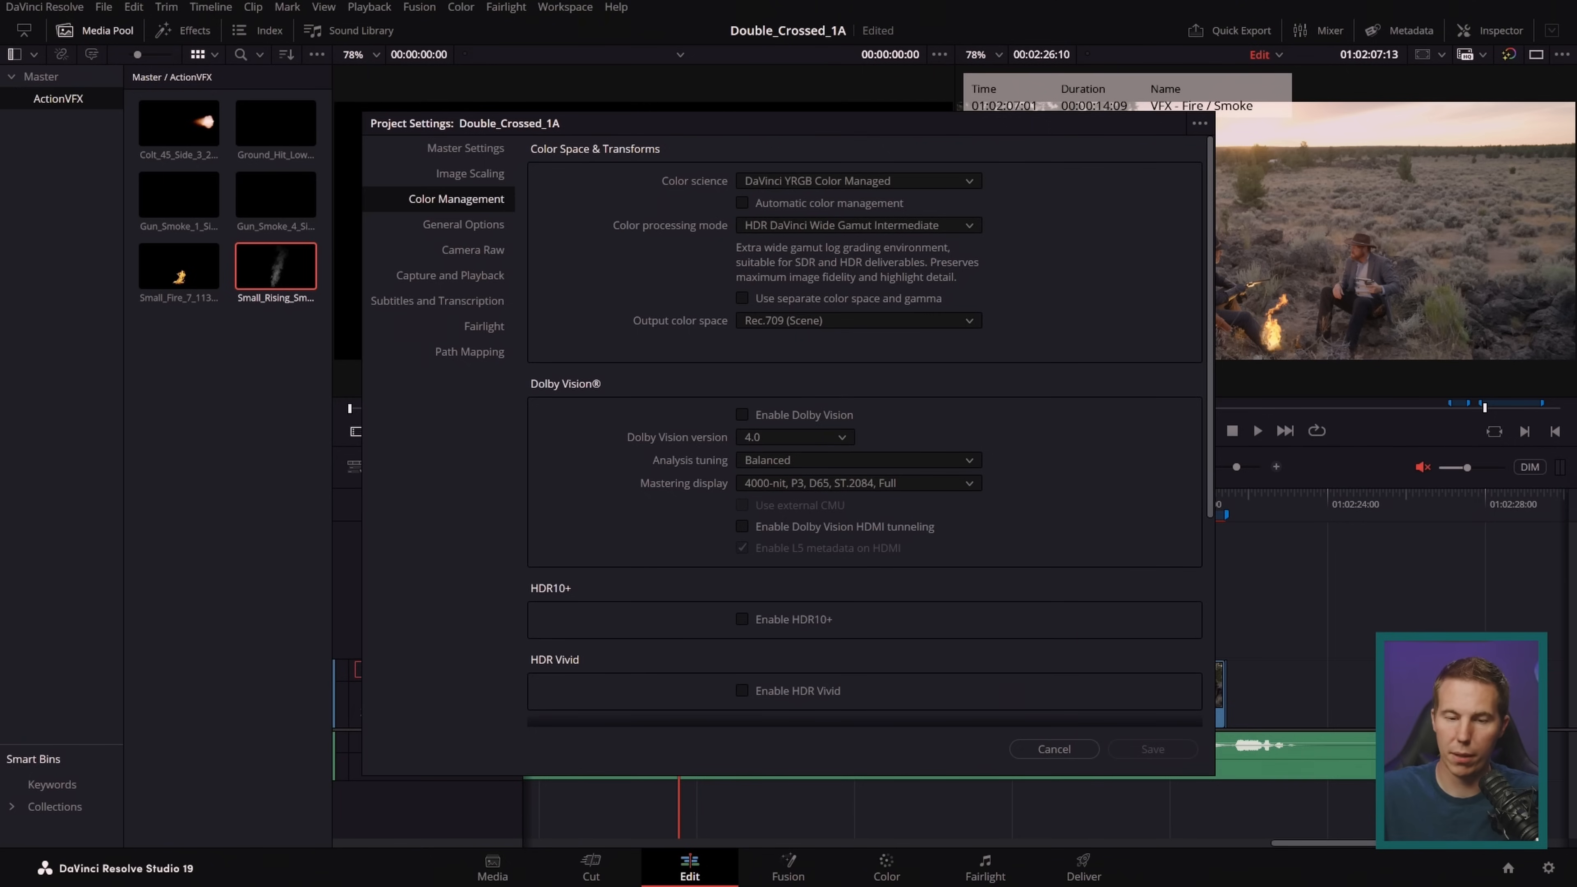
left_click(466, 147)
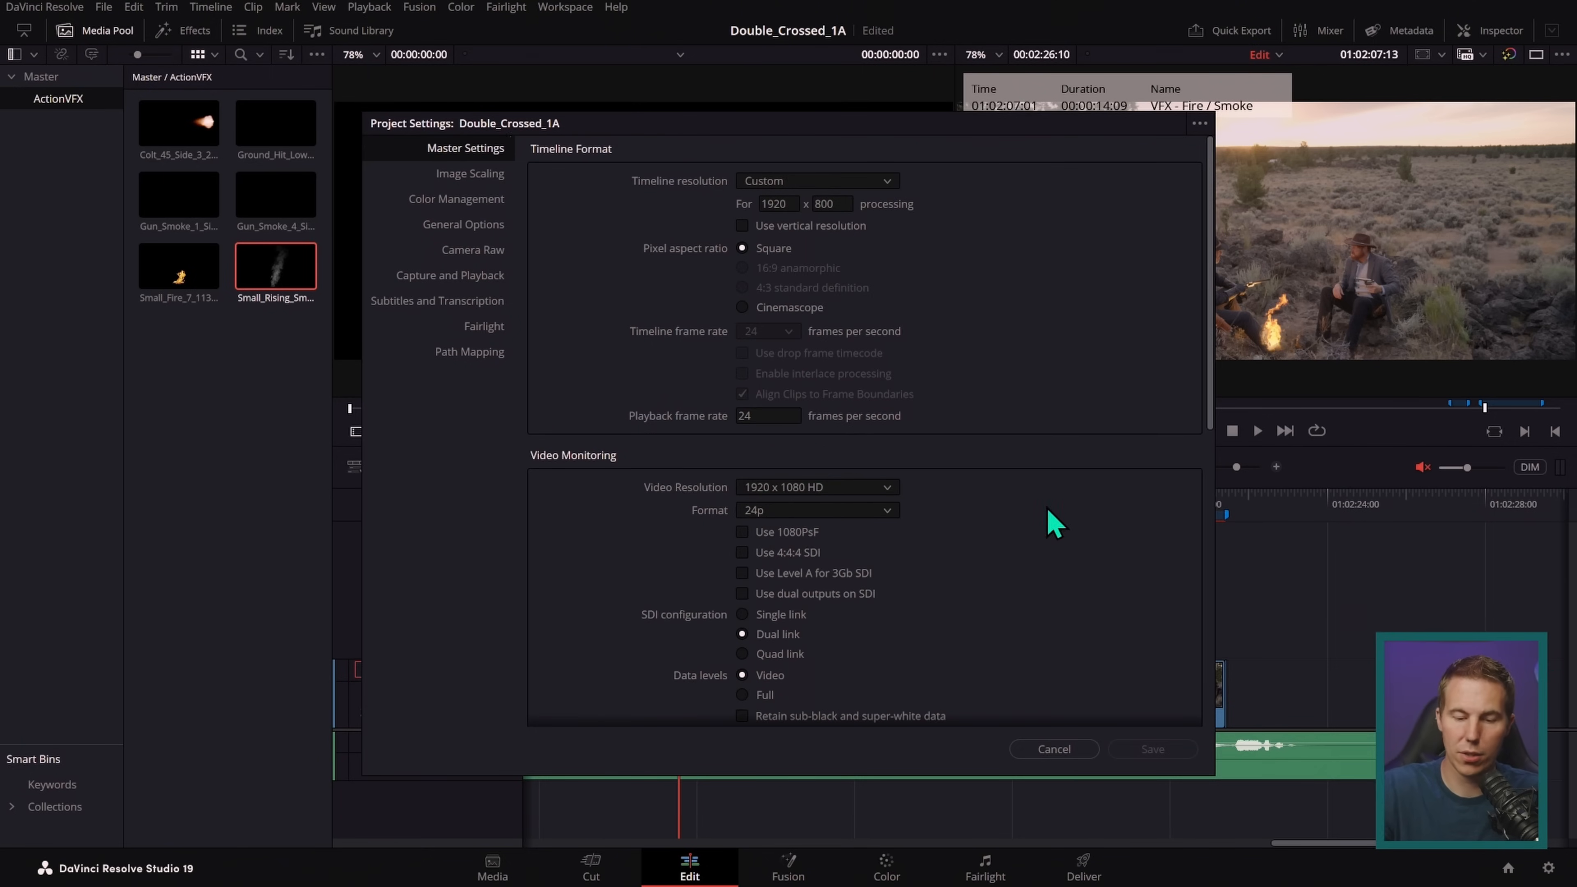
scroll(1138, 502, "down", 5)
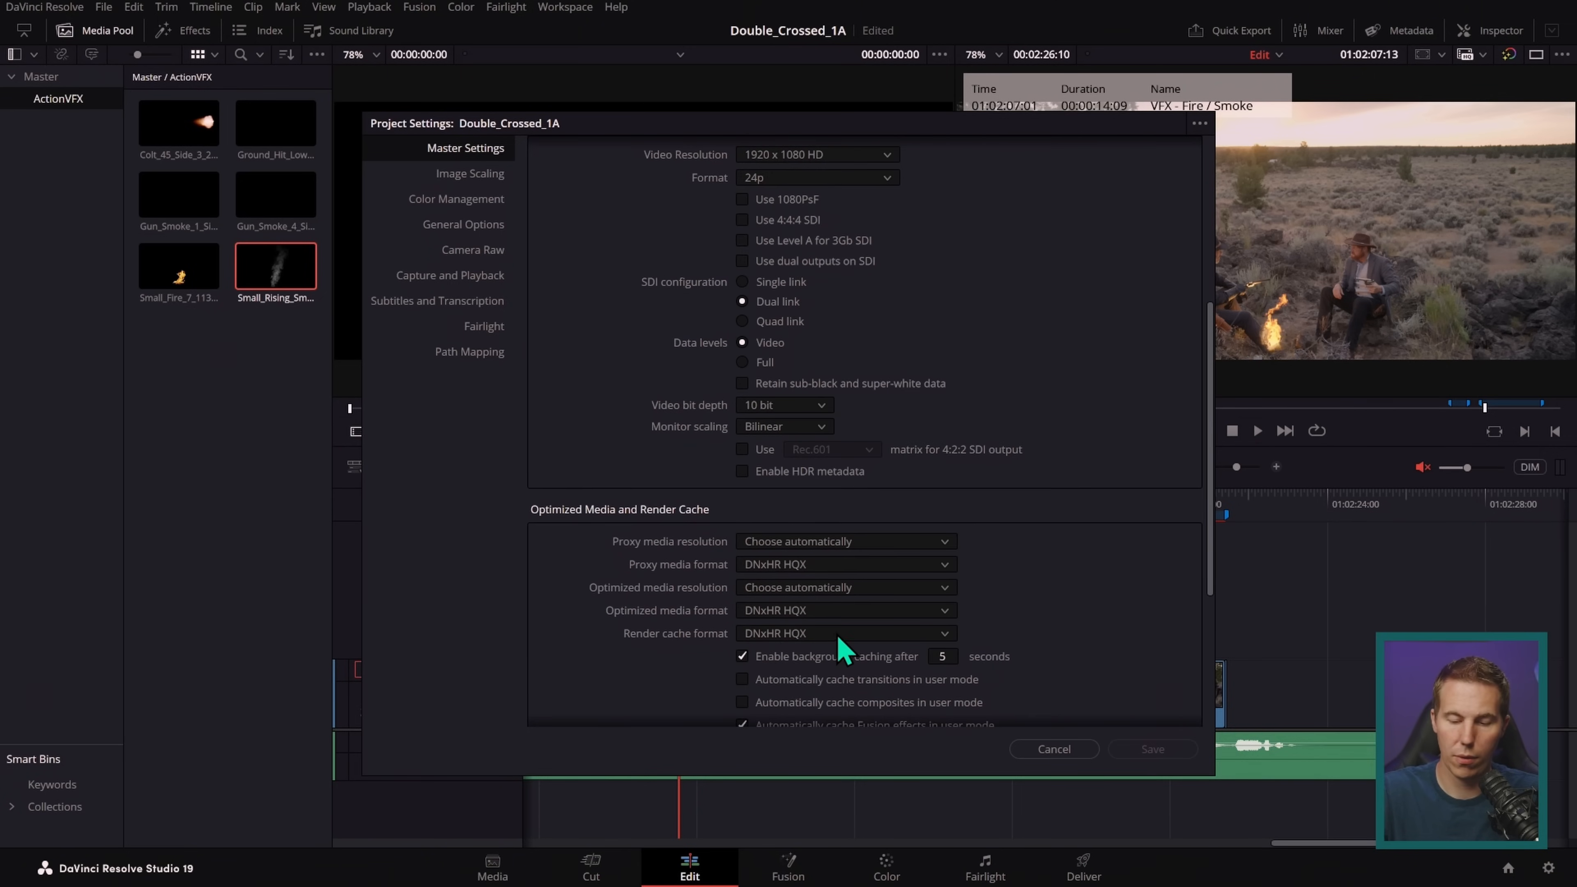
scroll(1200, 543, "down", 2)
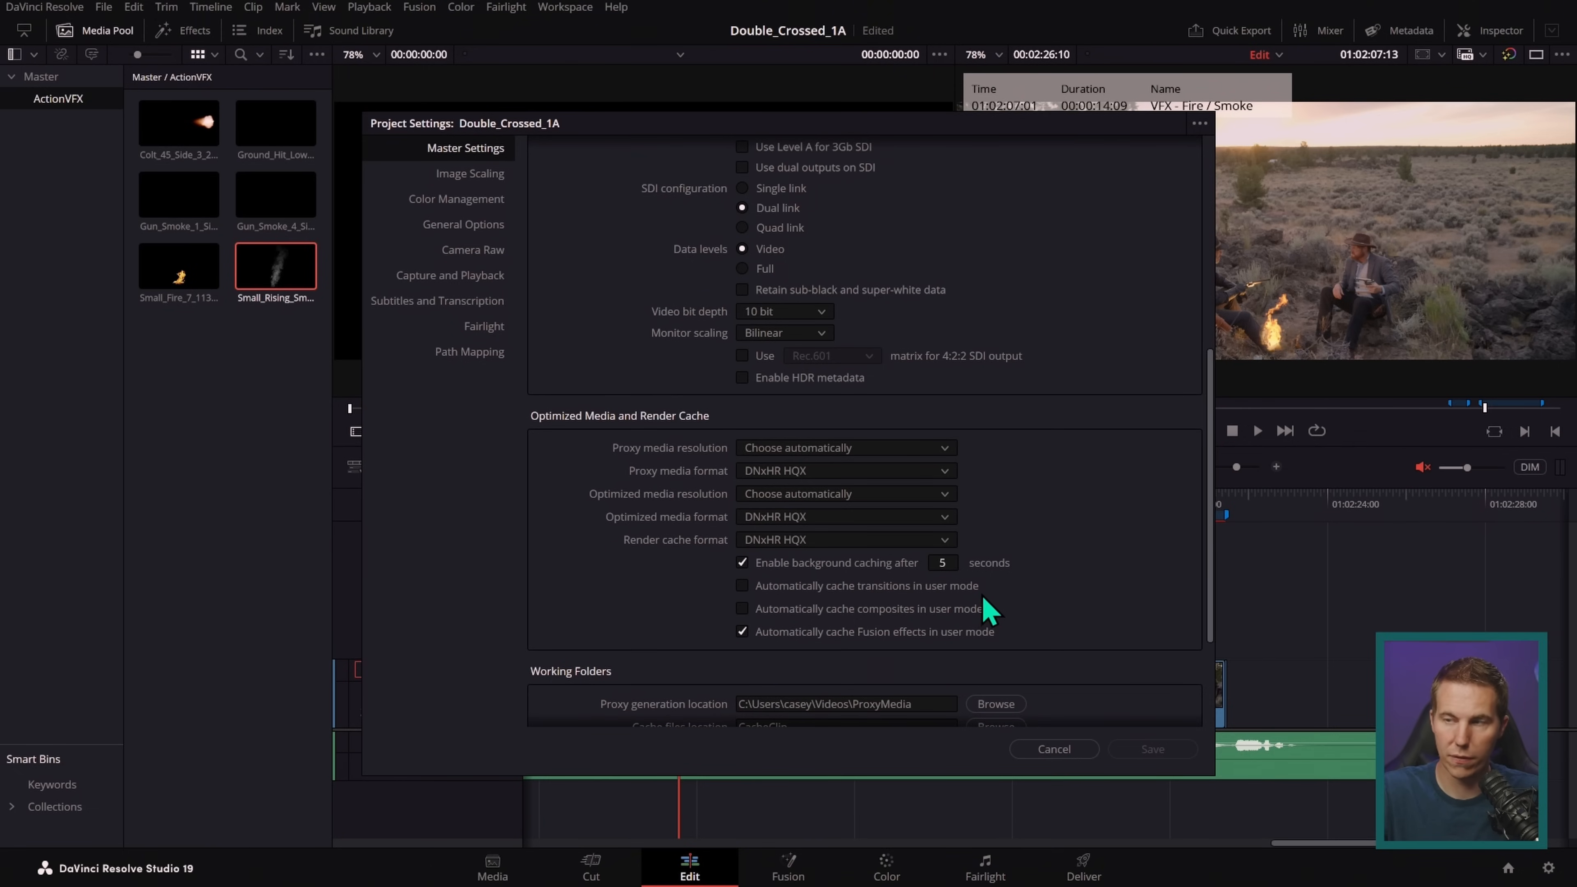
left_click(1081, 750)
- Choose Smart Render Cache again and set Render Cache Fusion Output to On for clip V1-0034_VFX01777293.mov
left_click(419, 9)
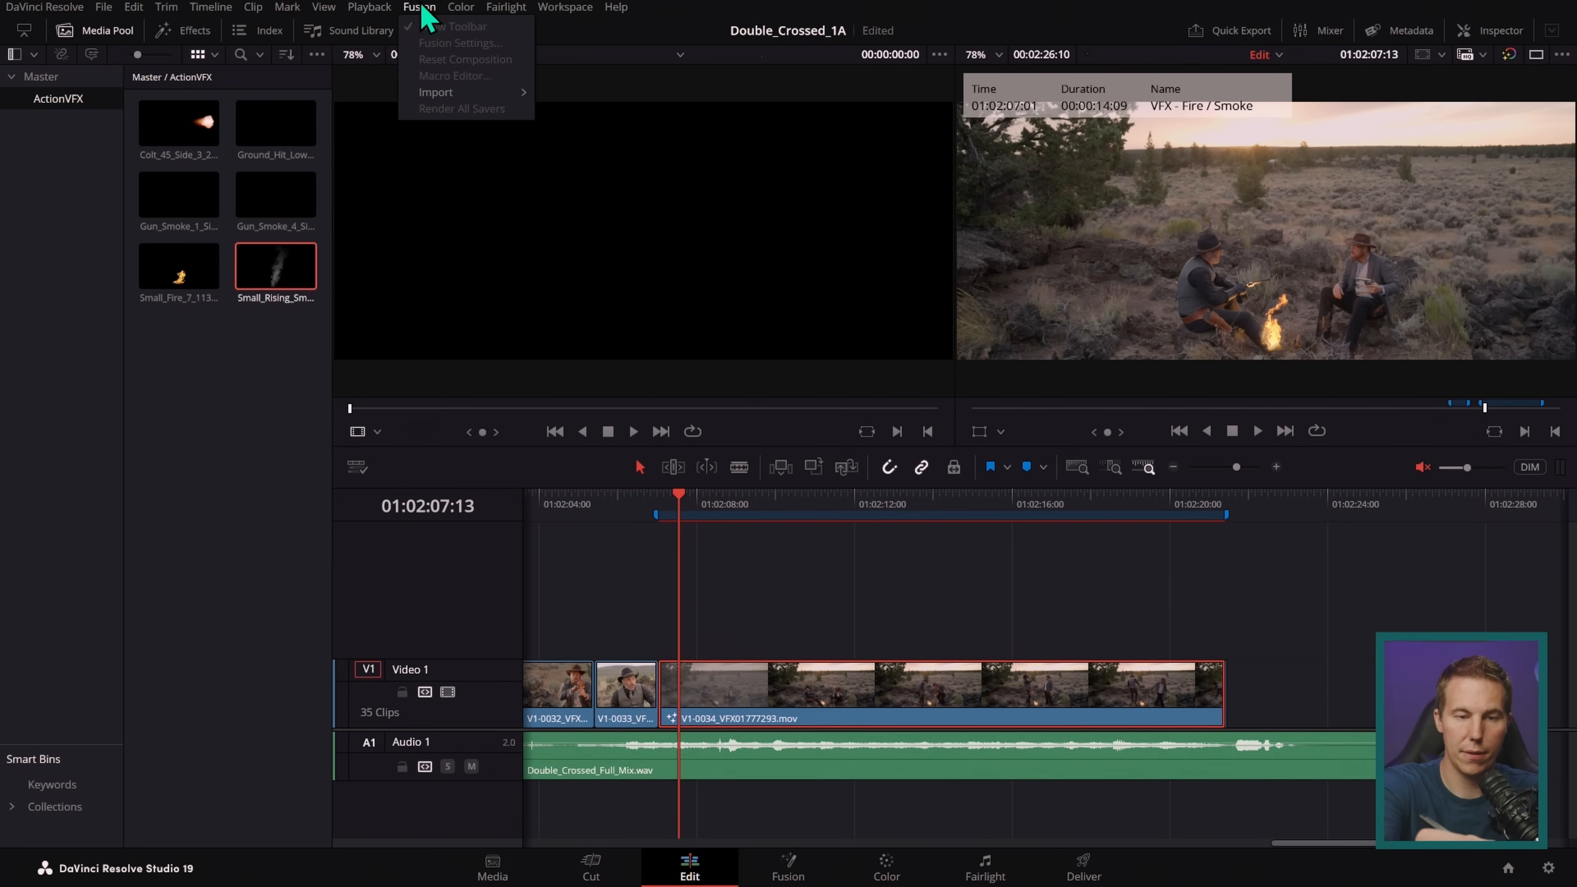
mouse_move(369, 7)
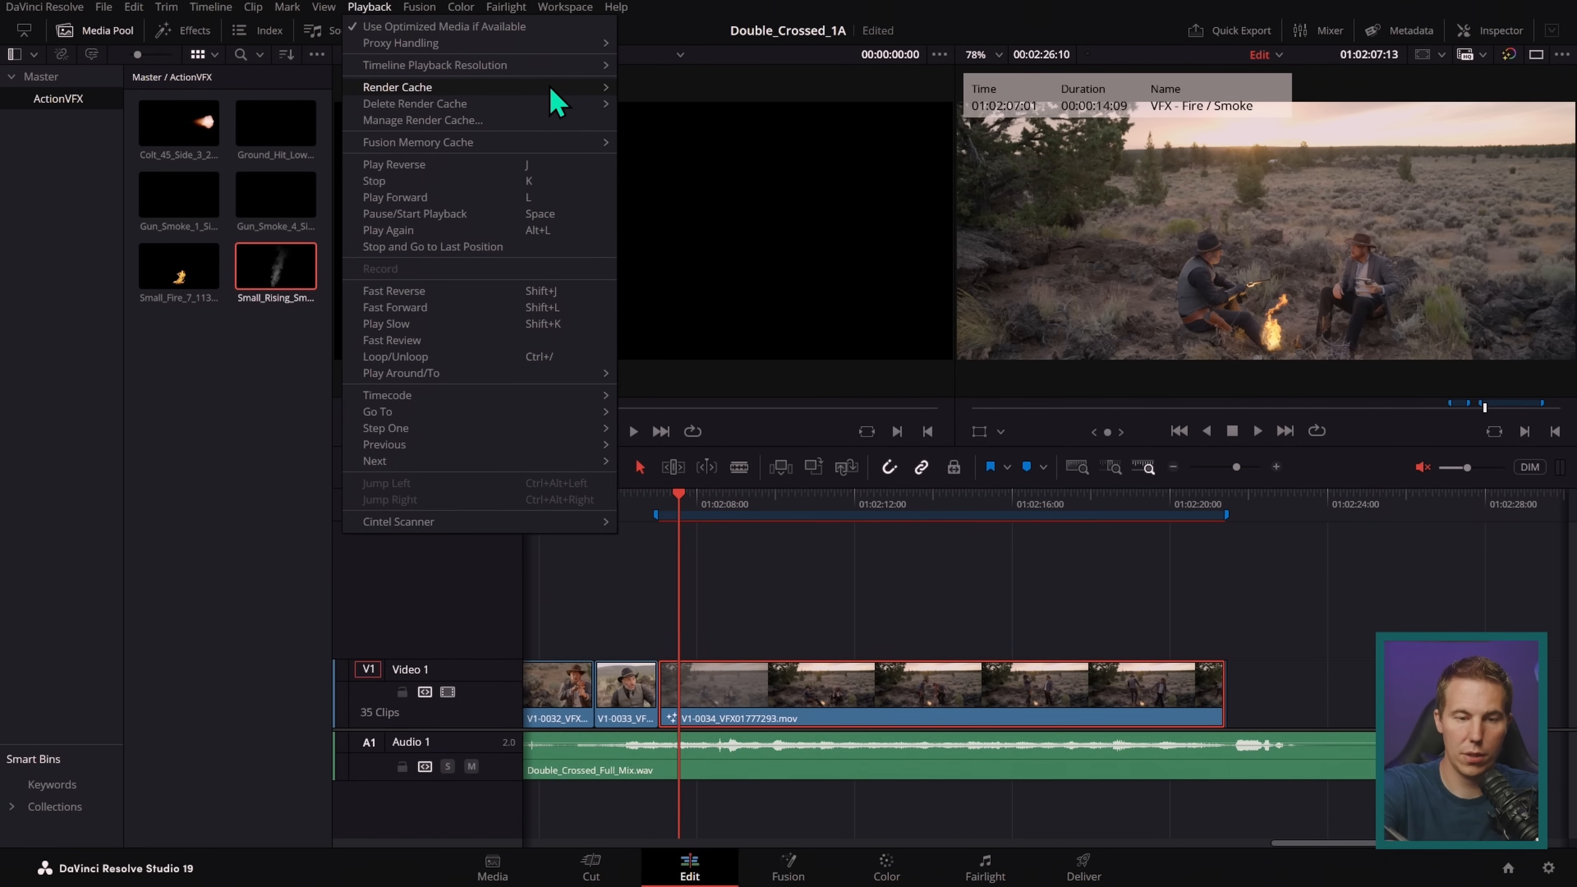
mouse_move(553, 88)
left_click(669, 106)
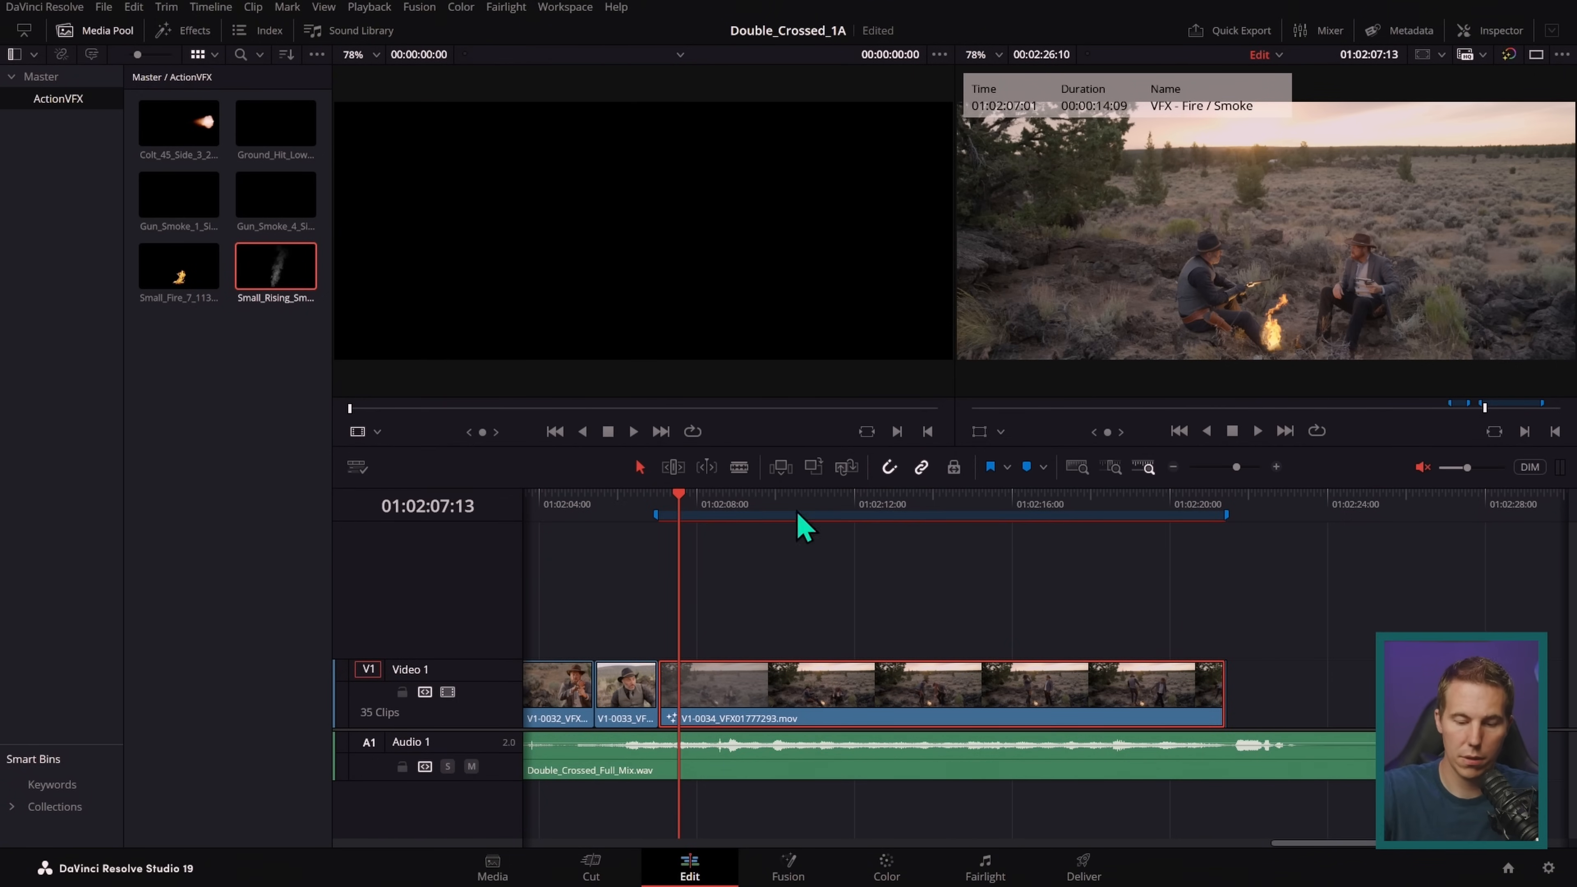
right_click(875, 694)
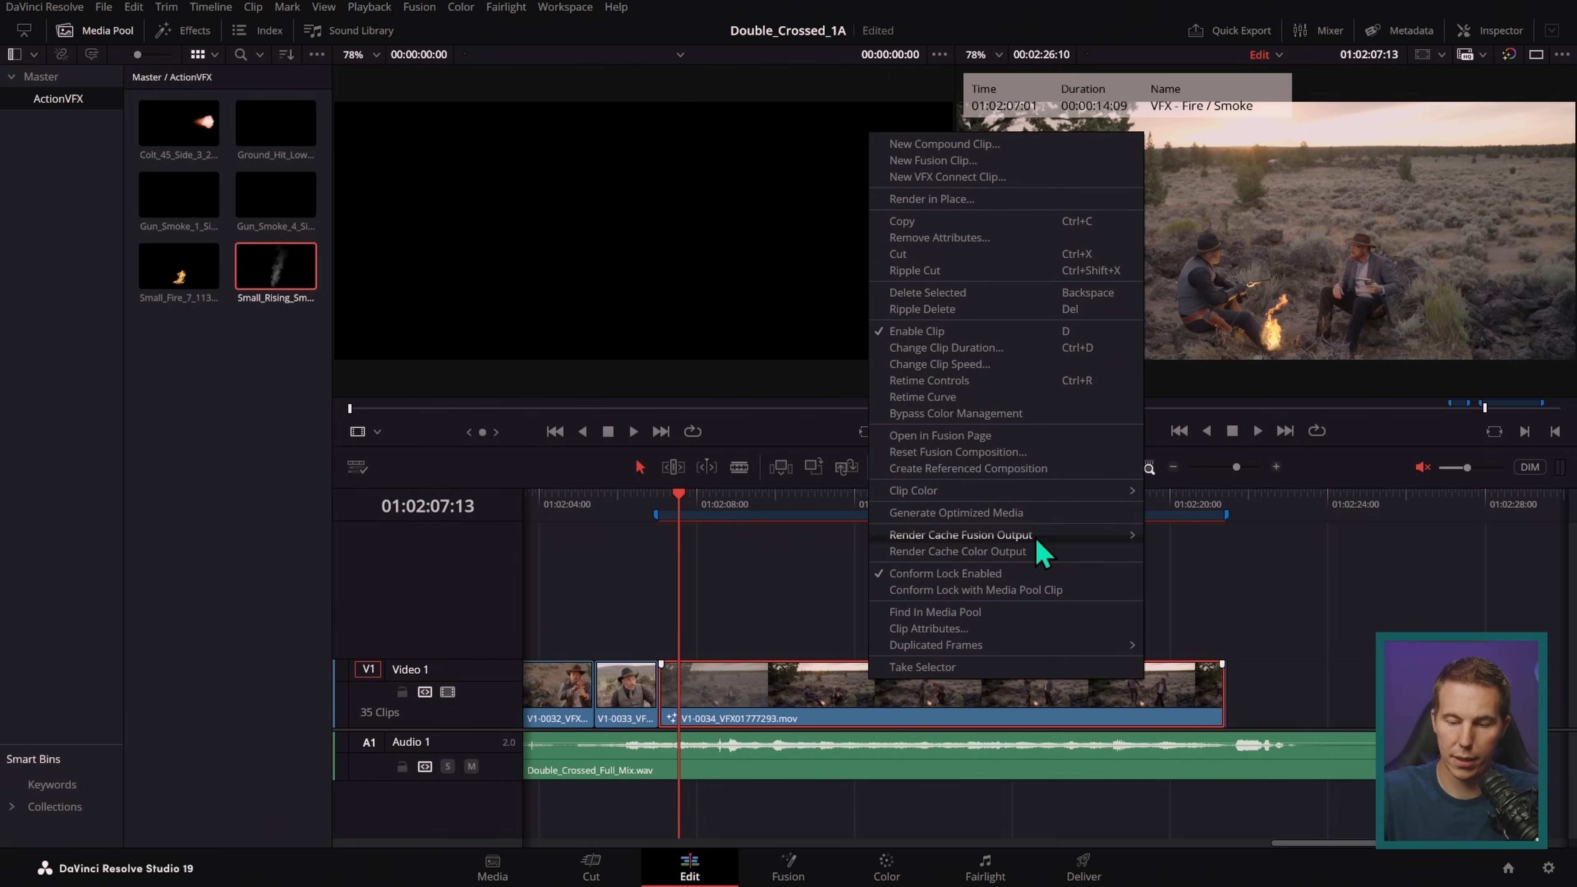
mouse_move(1099, 536)
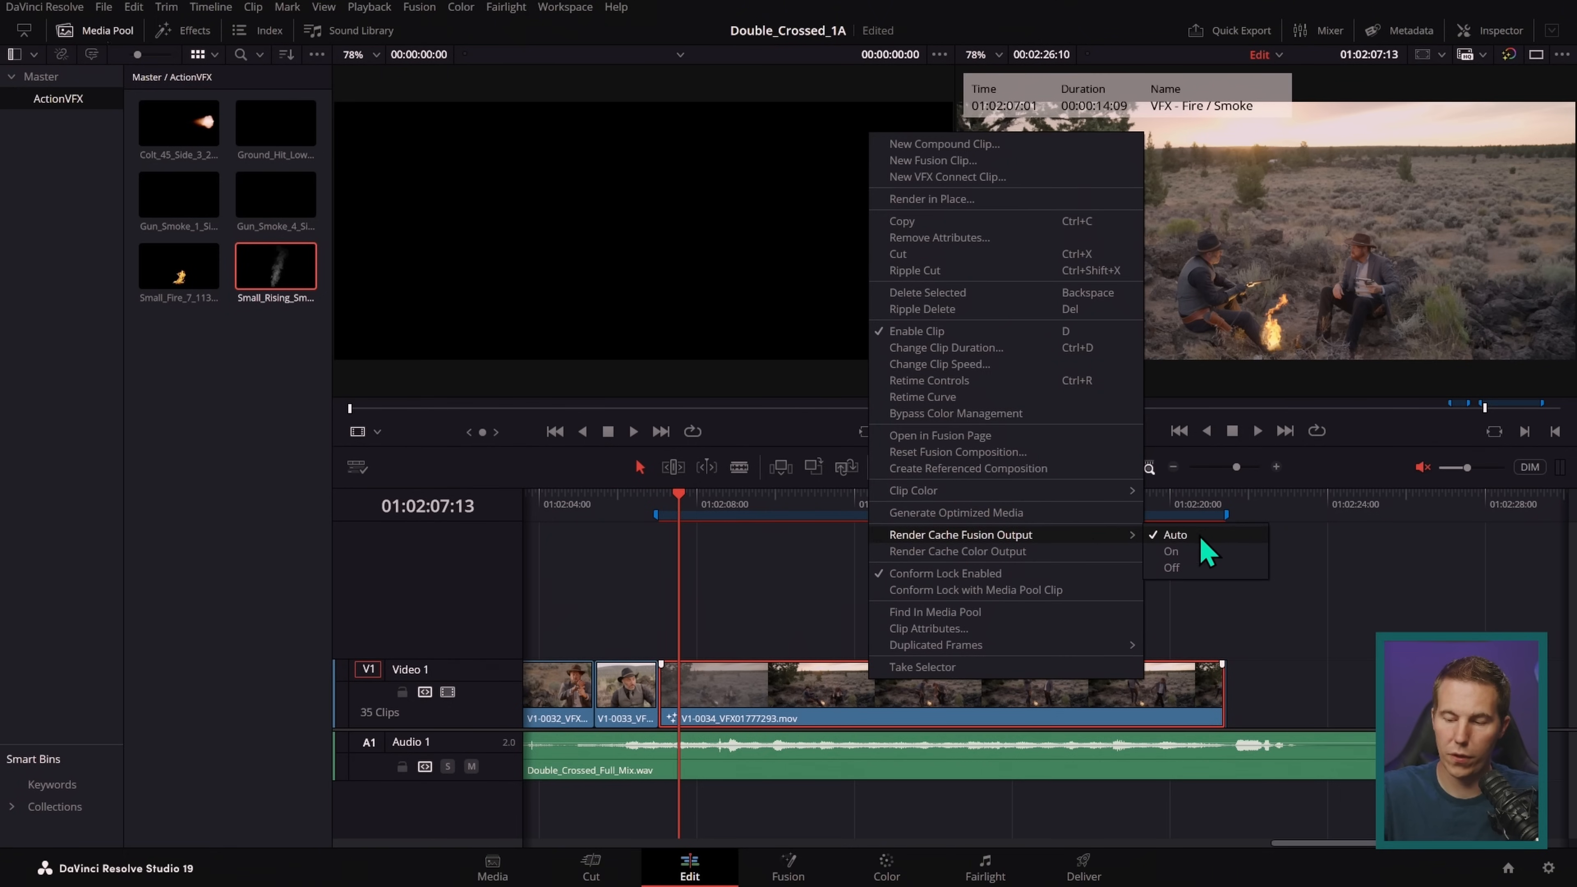
left_click(1194, 555)
left_click(751, 565)
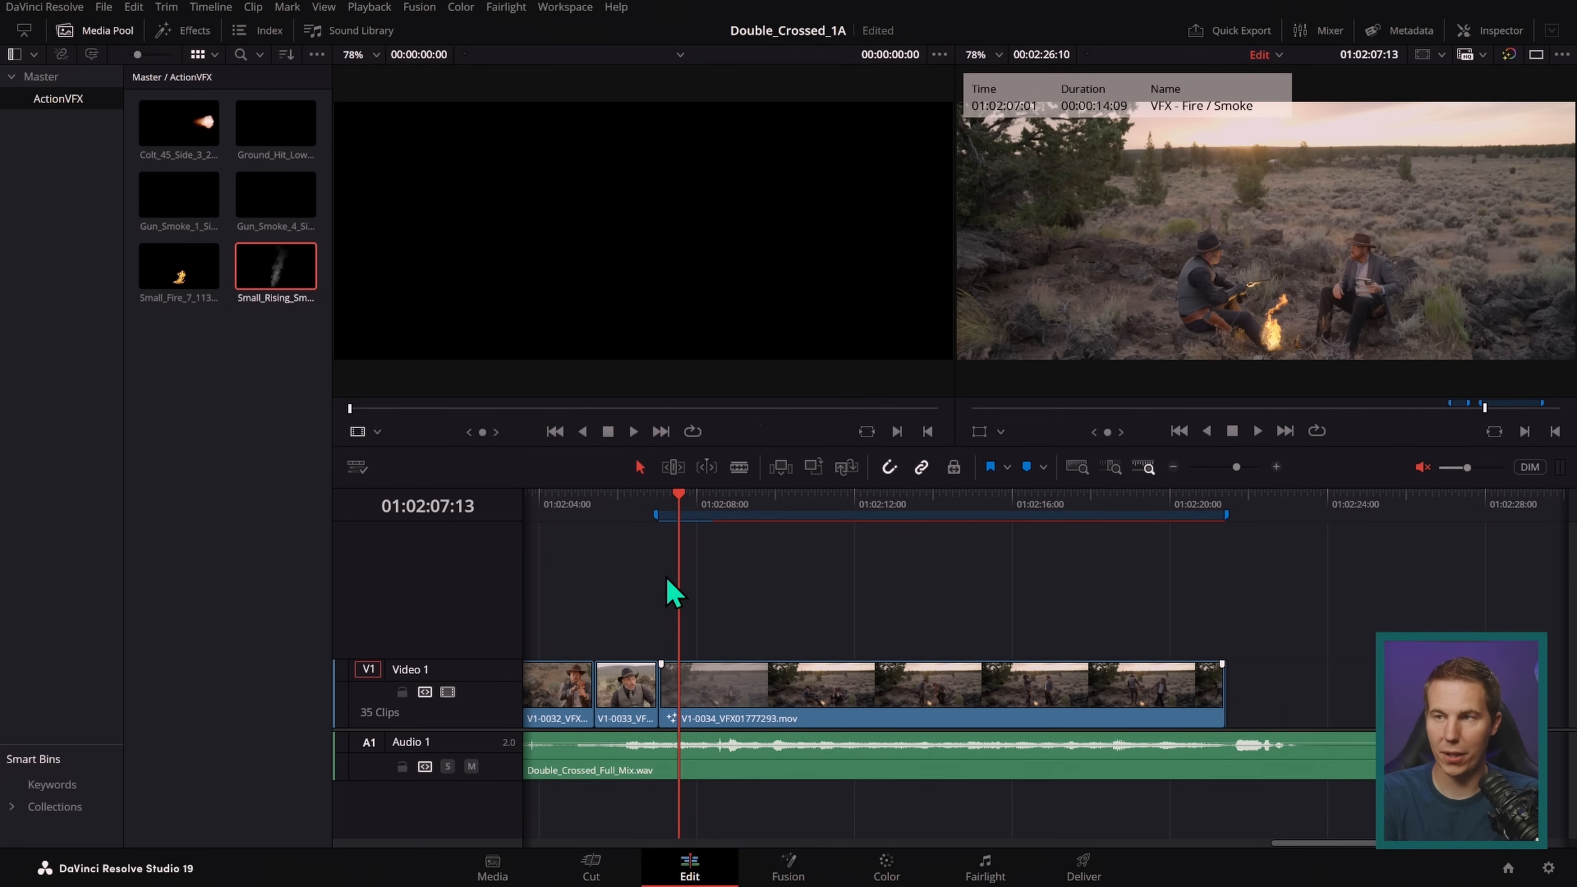
- Play the cached fire shot from its beginning in full screen with looping enabled to review the composite
key("space")
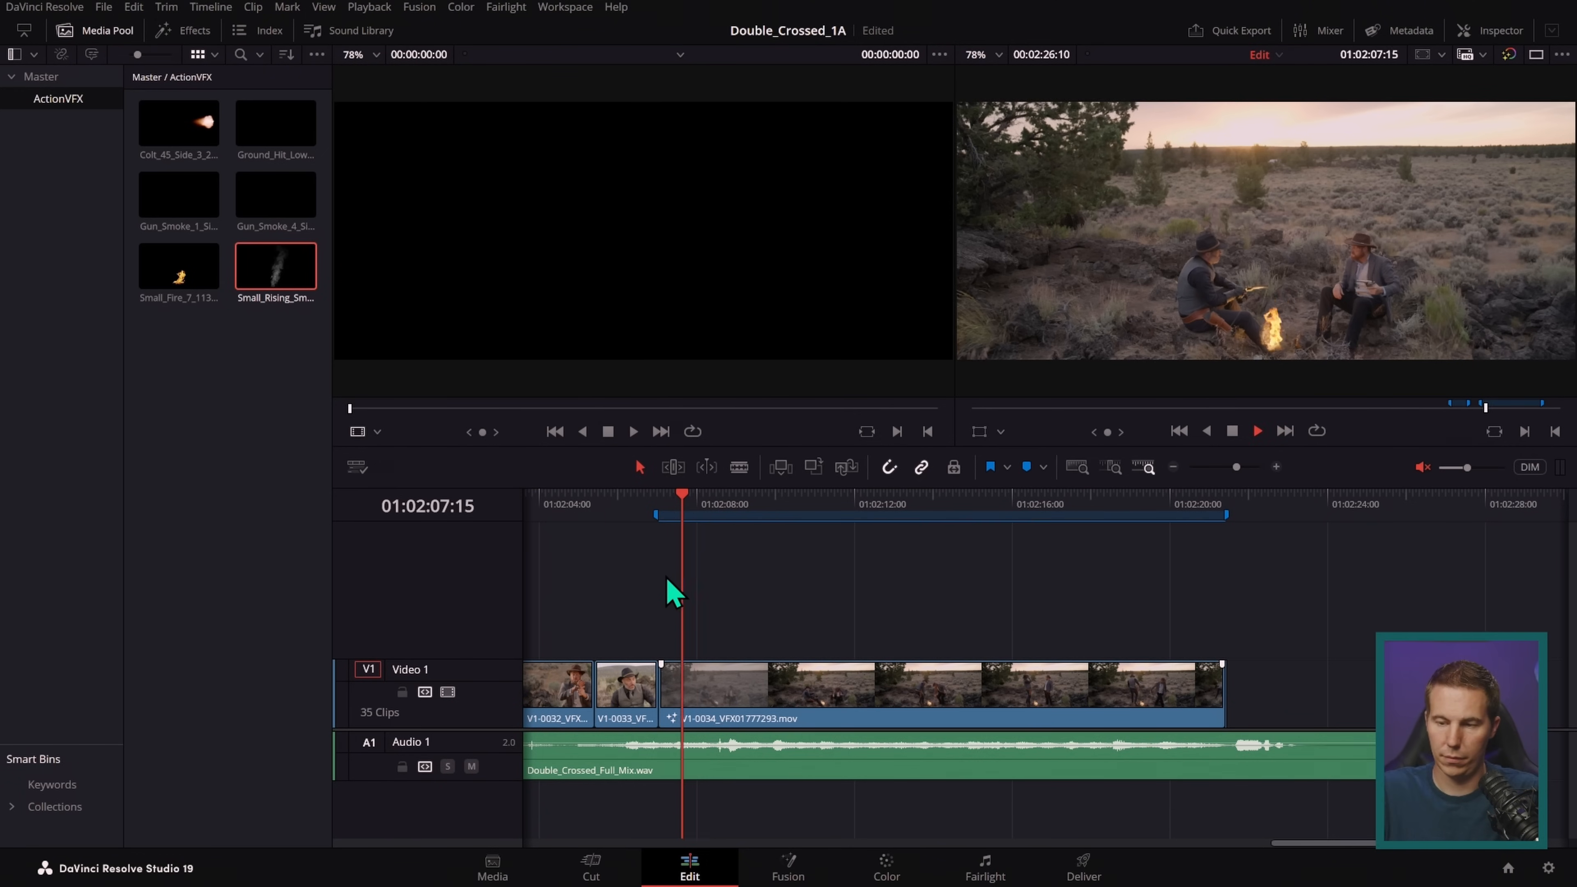
key("shift+Up")
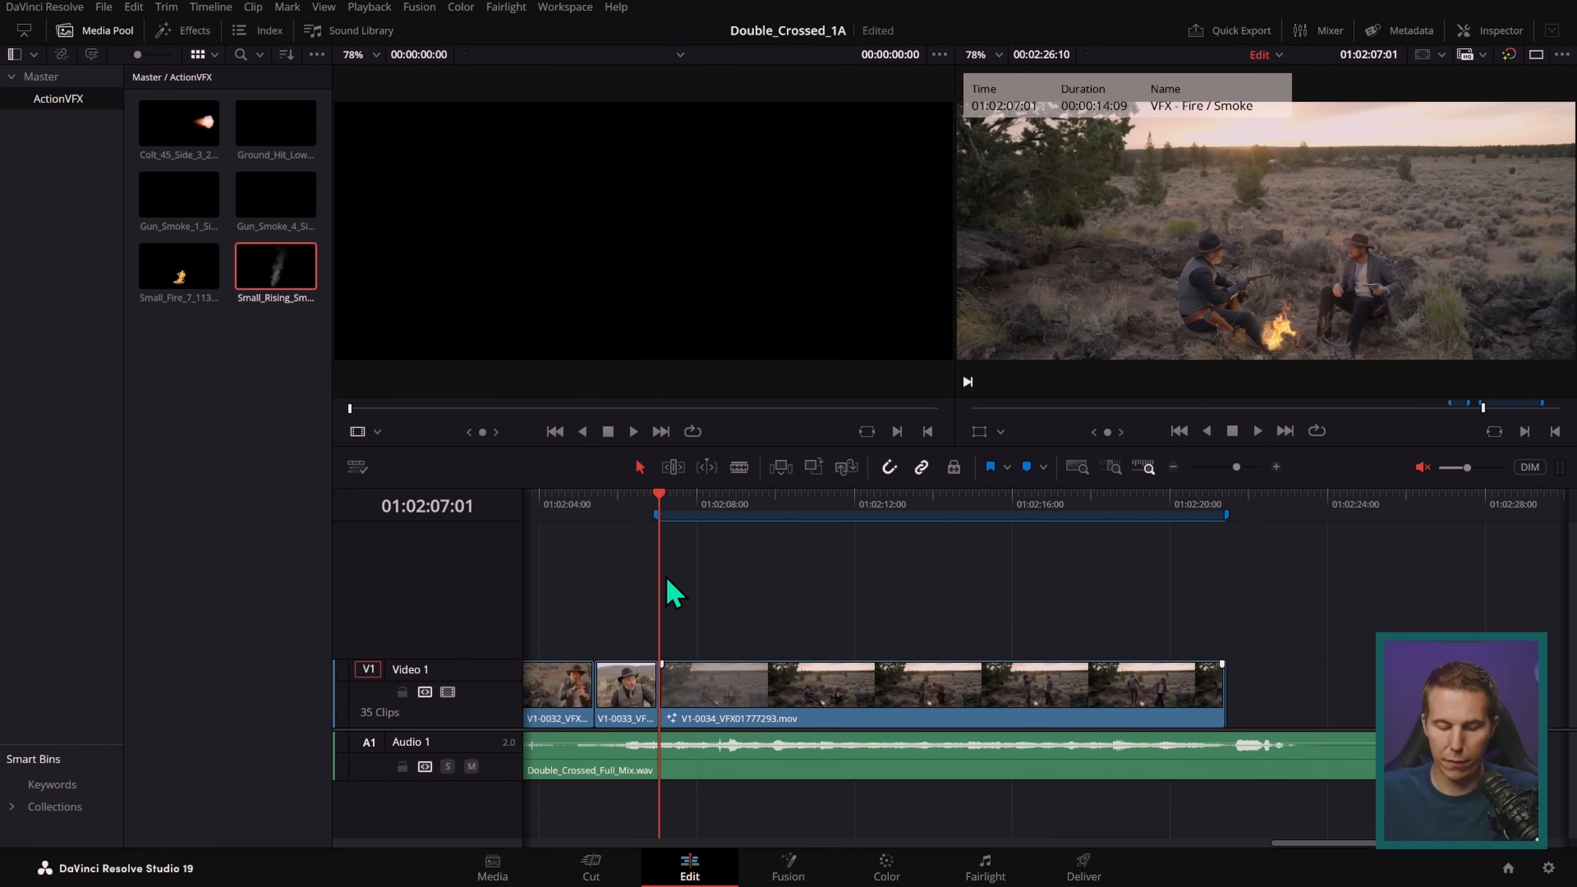
key("ctrl+f")
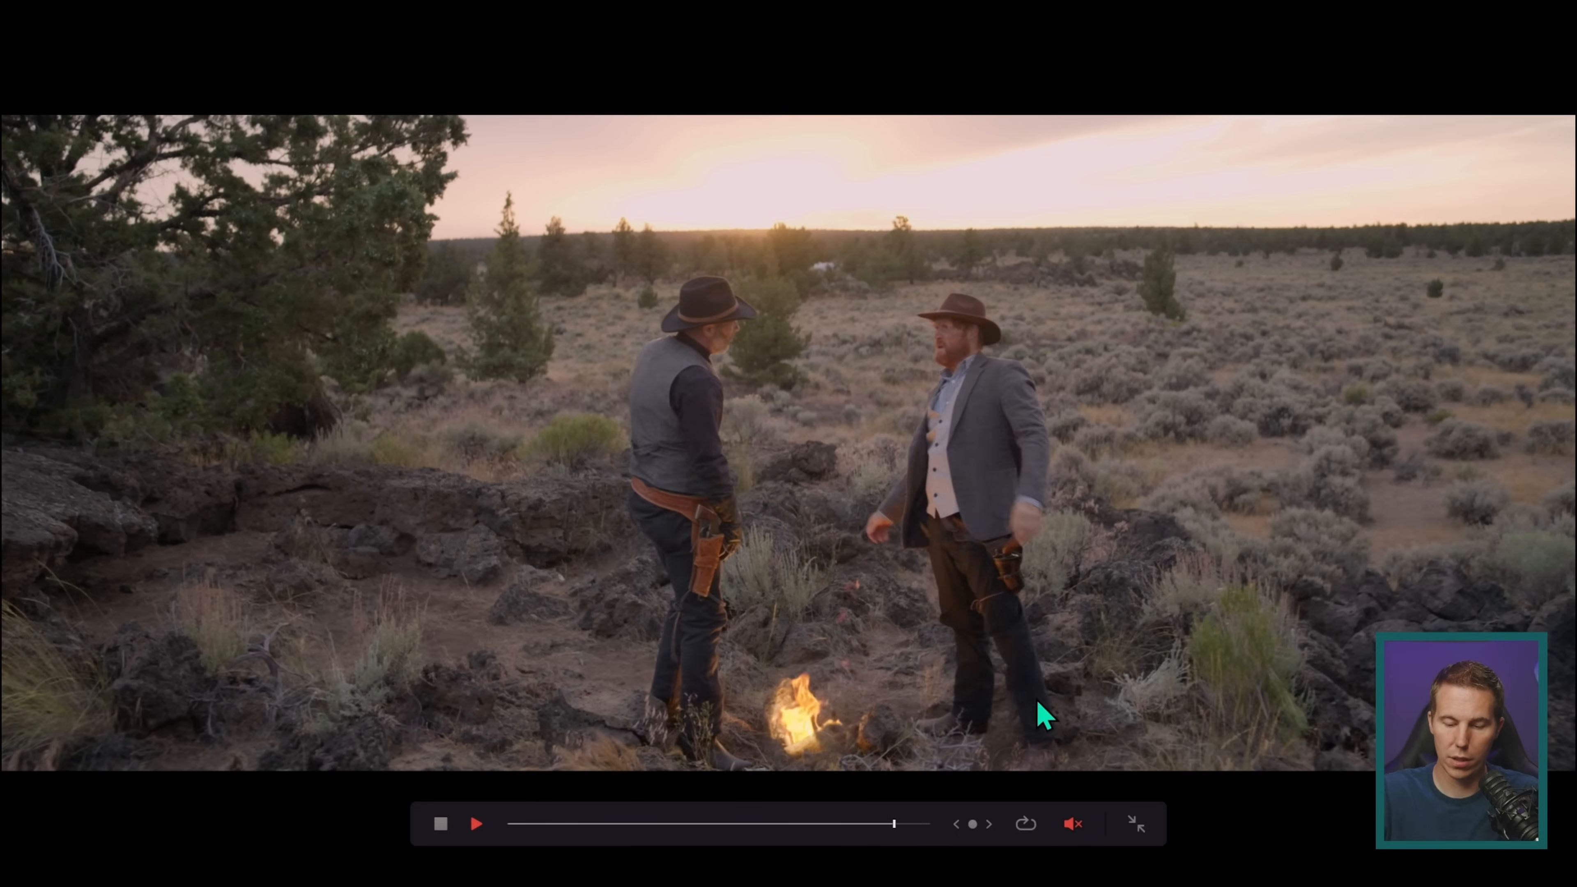
left_click(1027, 825)
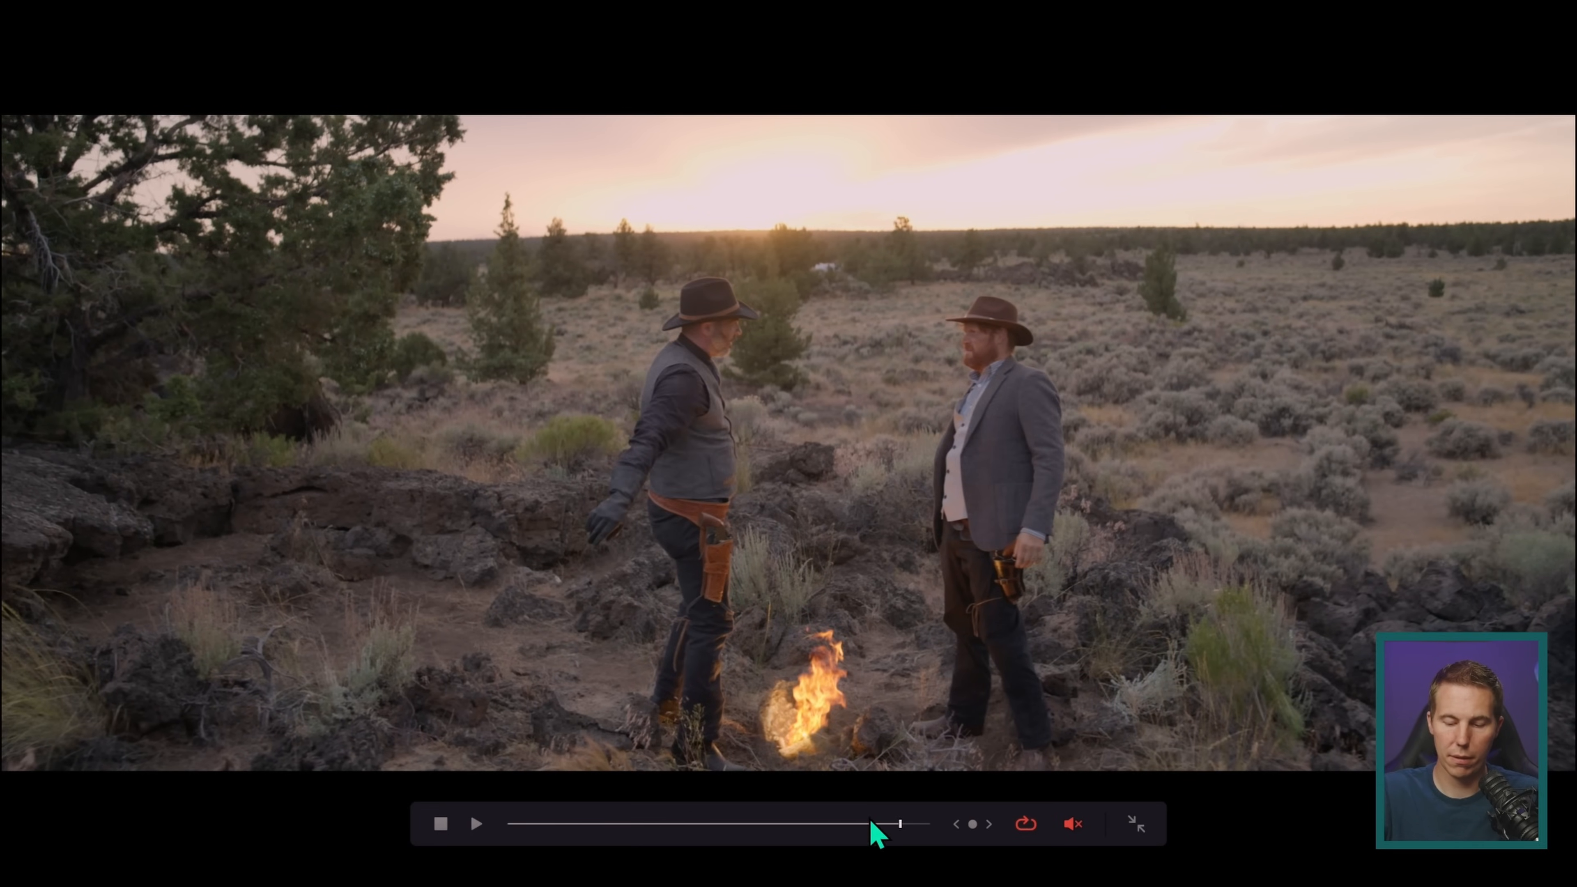
- Replay the final stretch of the full-screen shot to check the fire while the men are seated and standing
left_click_drag(901, 825, 894, 828)
key("space")
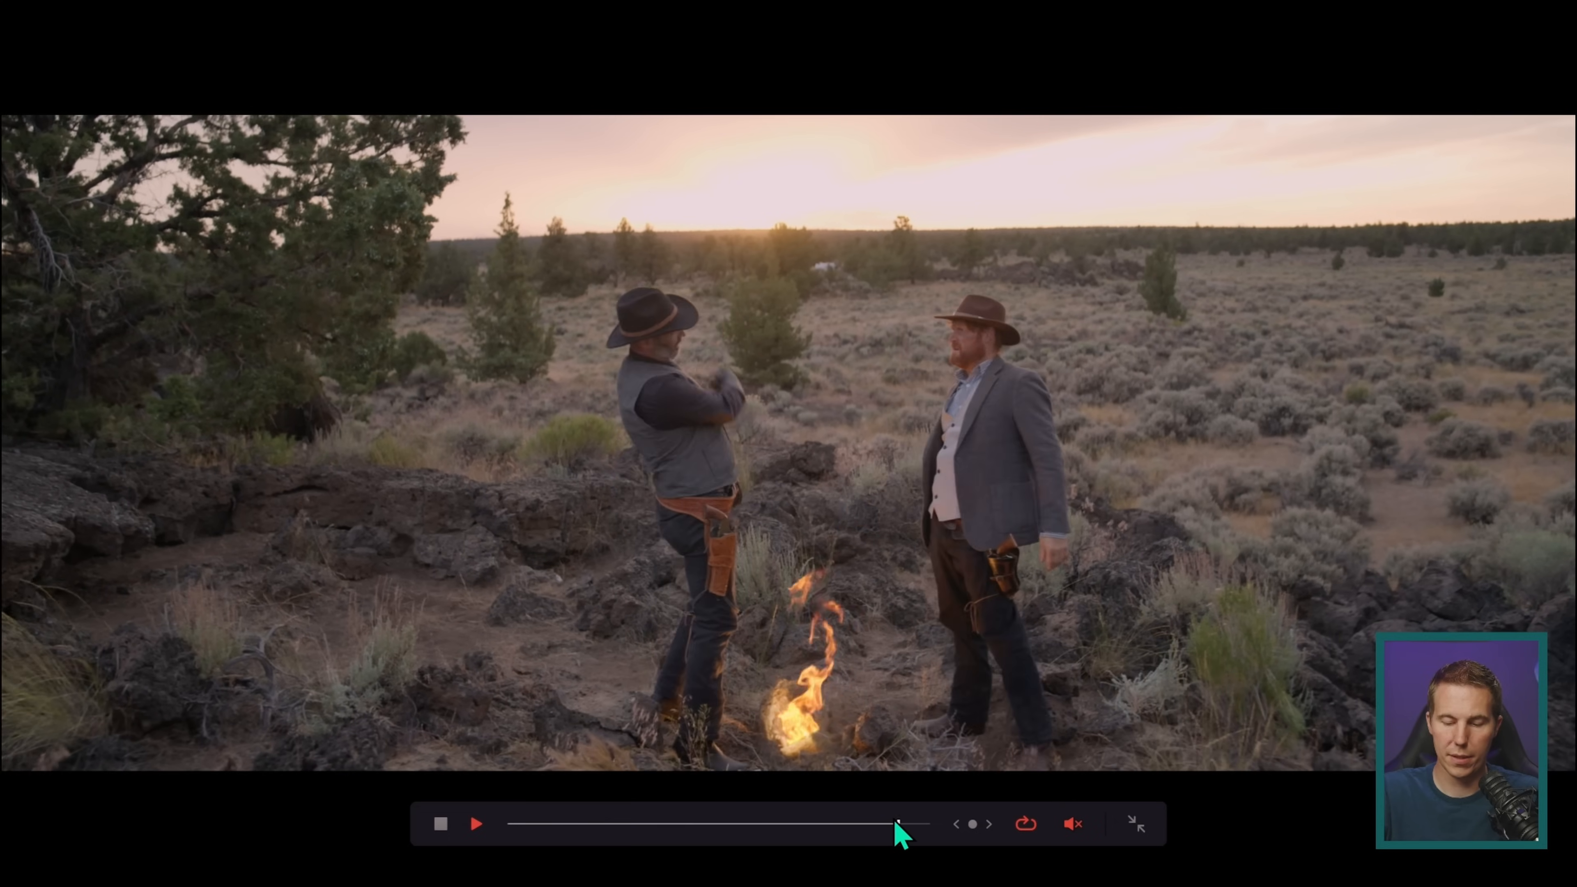
key("space")
left_click_drag(896, 826, 883, 826)
key("space")
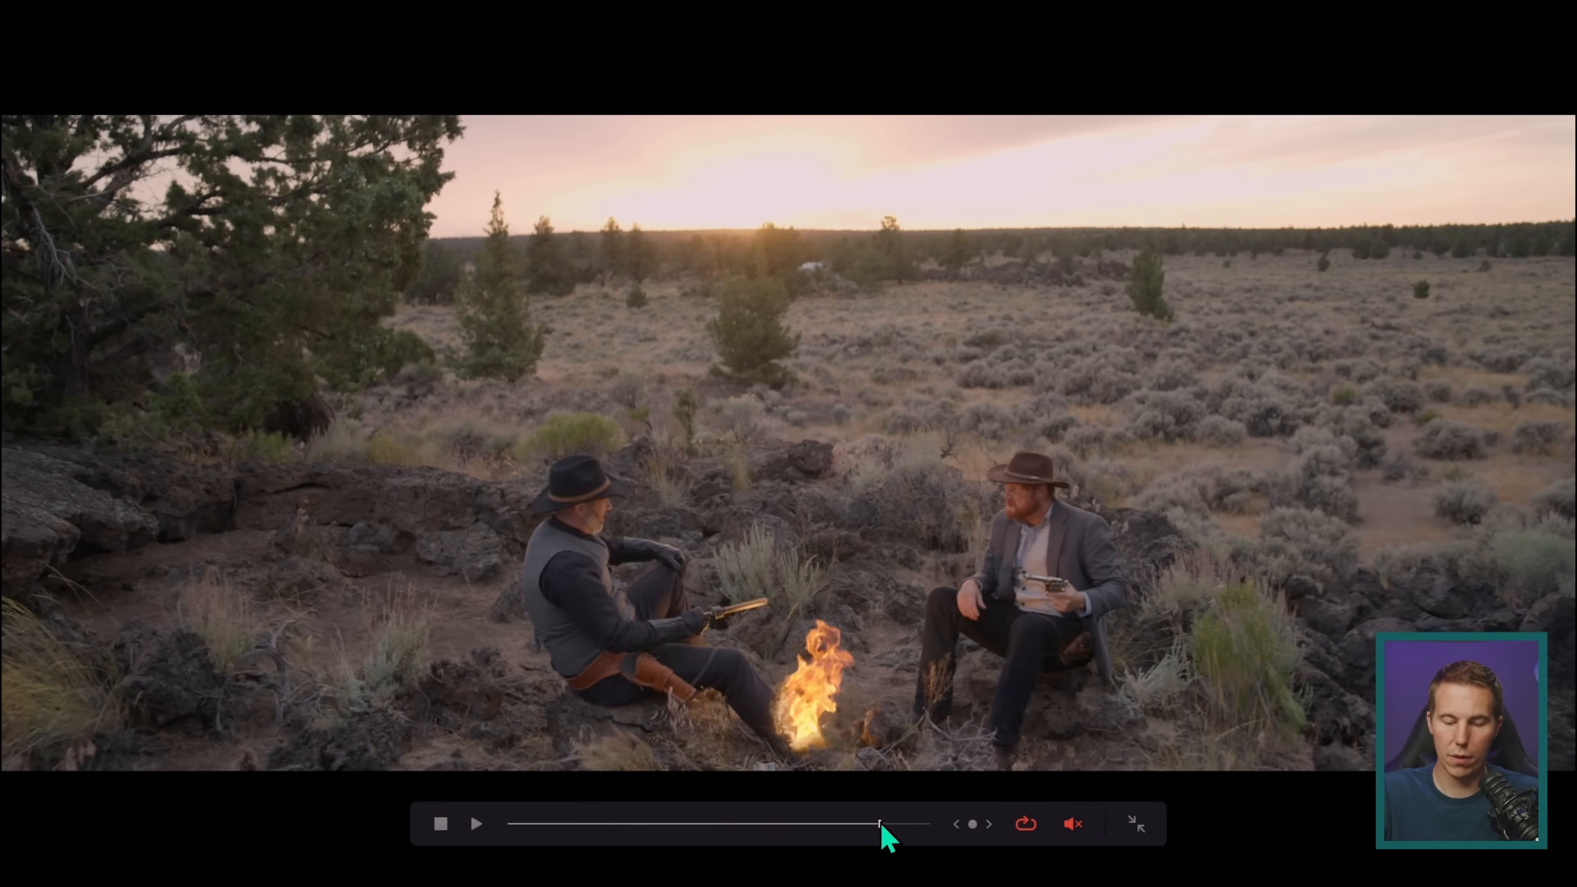
key("space")
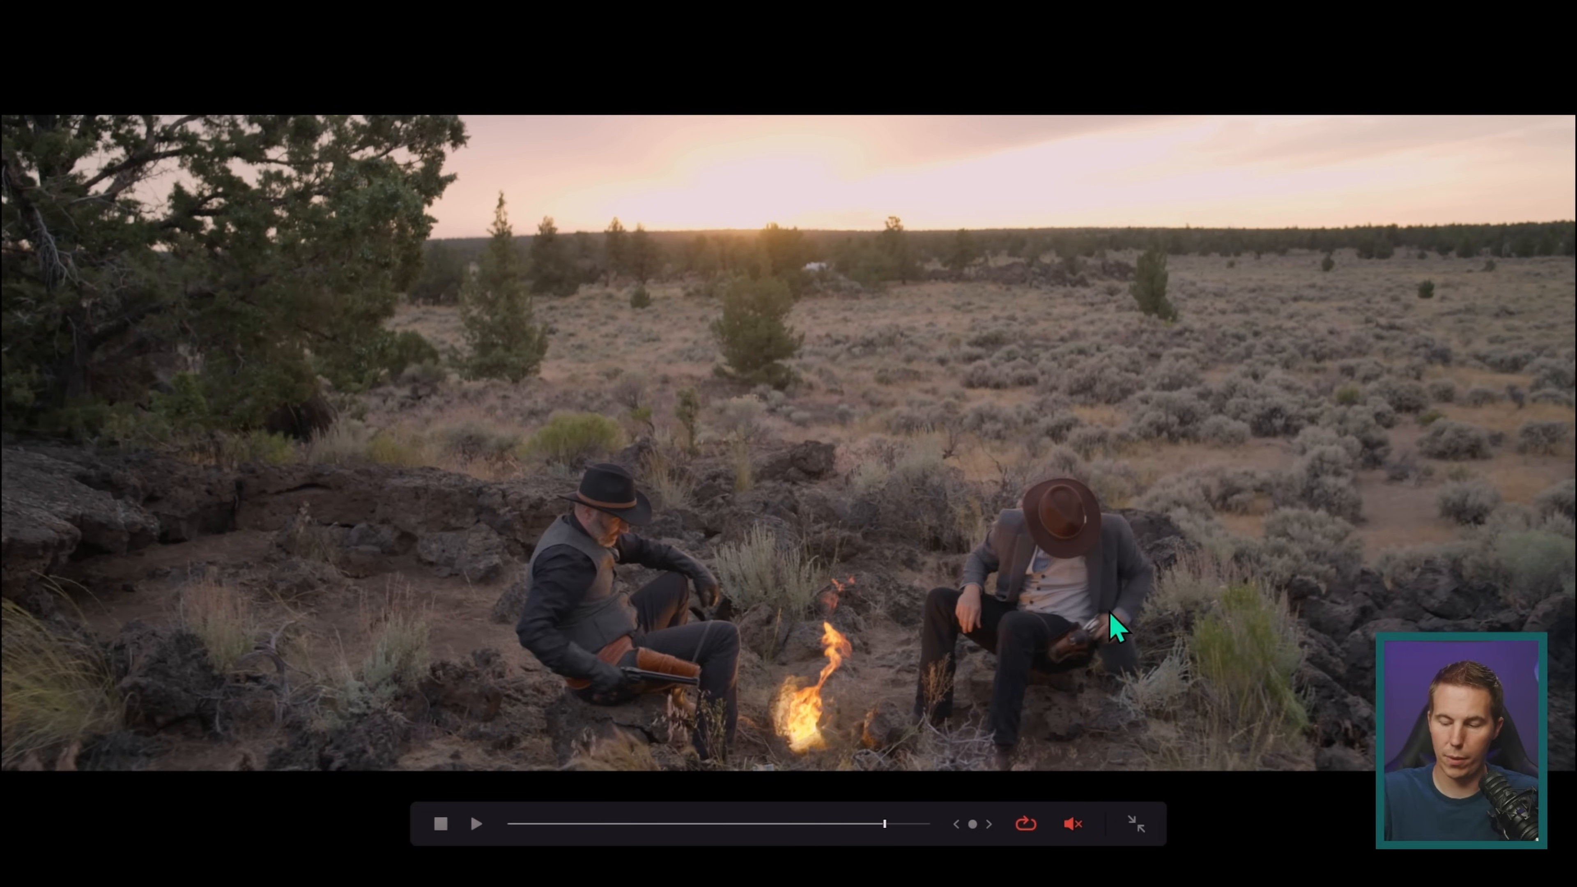
- Leave full screen, return to the Fusion composition and adjust the Polygon1 fire mask's edge near the base of the flames
left_click(1138, 821)
left_click(789, 867)
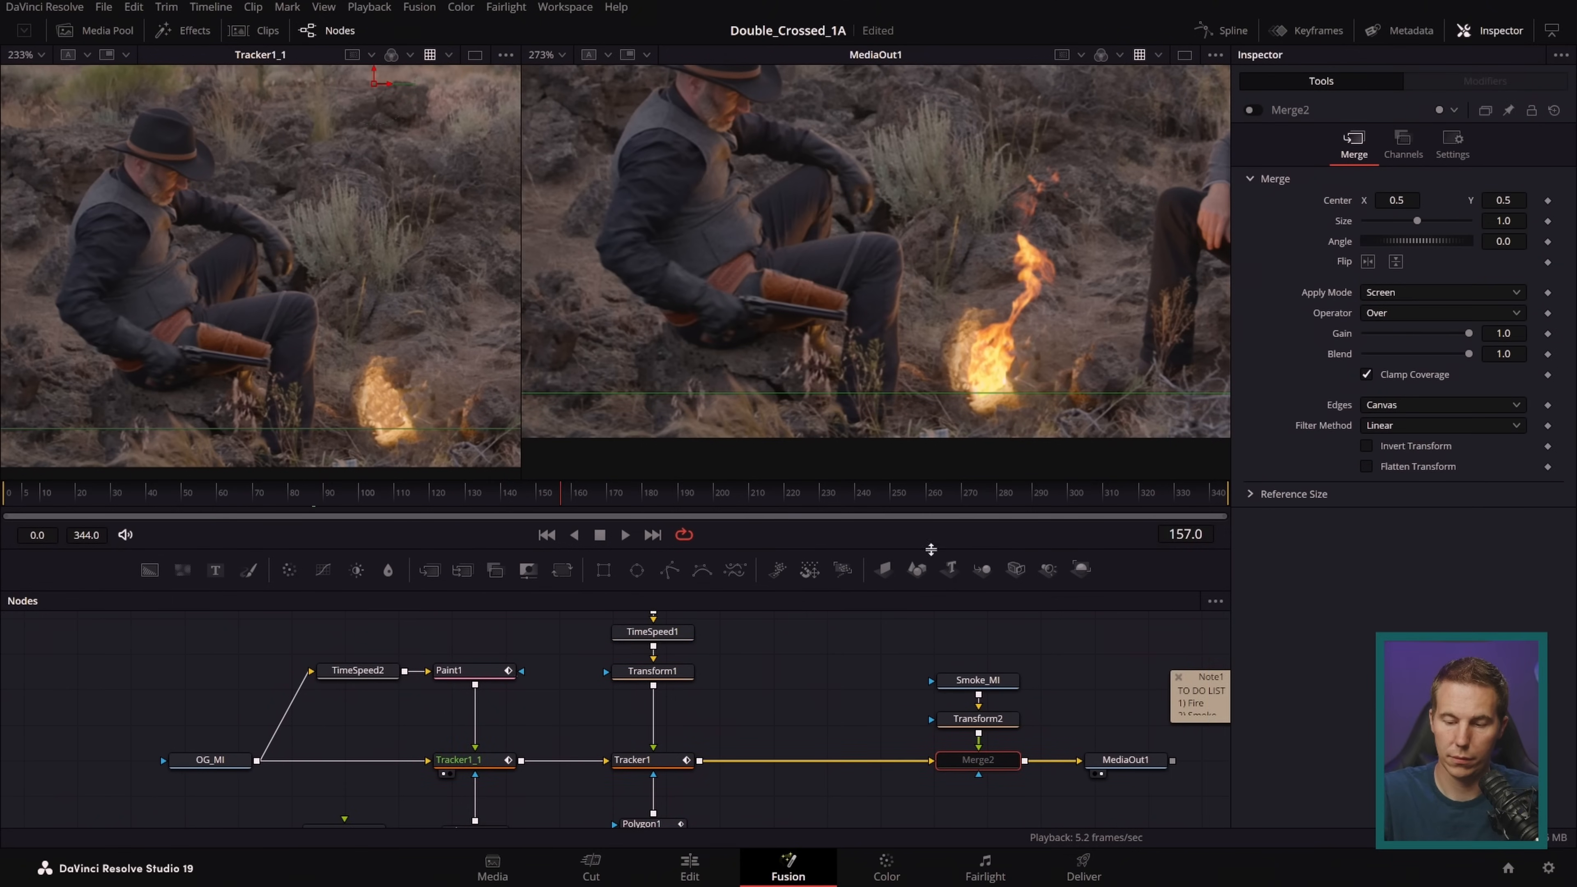
left_click_drag(932, 554, 932, 653)
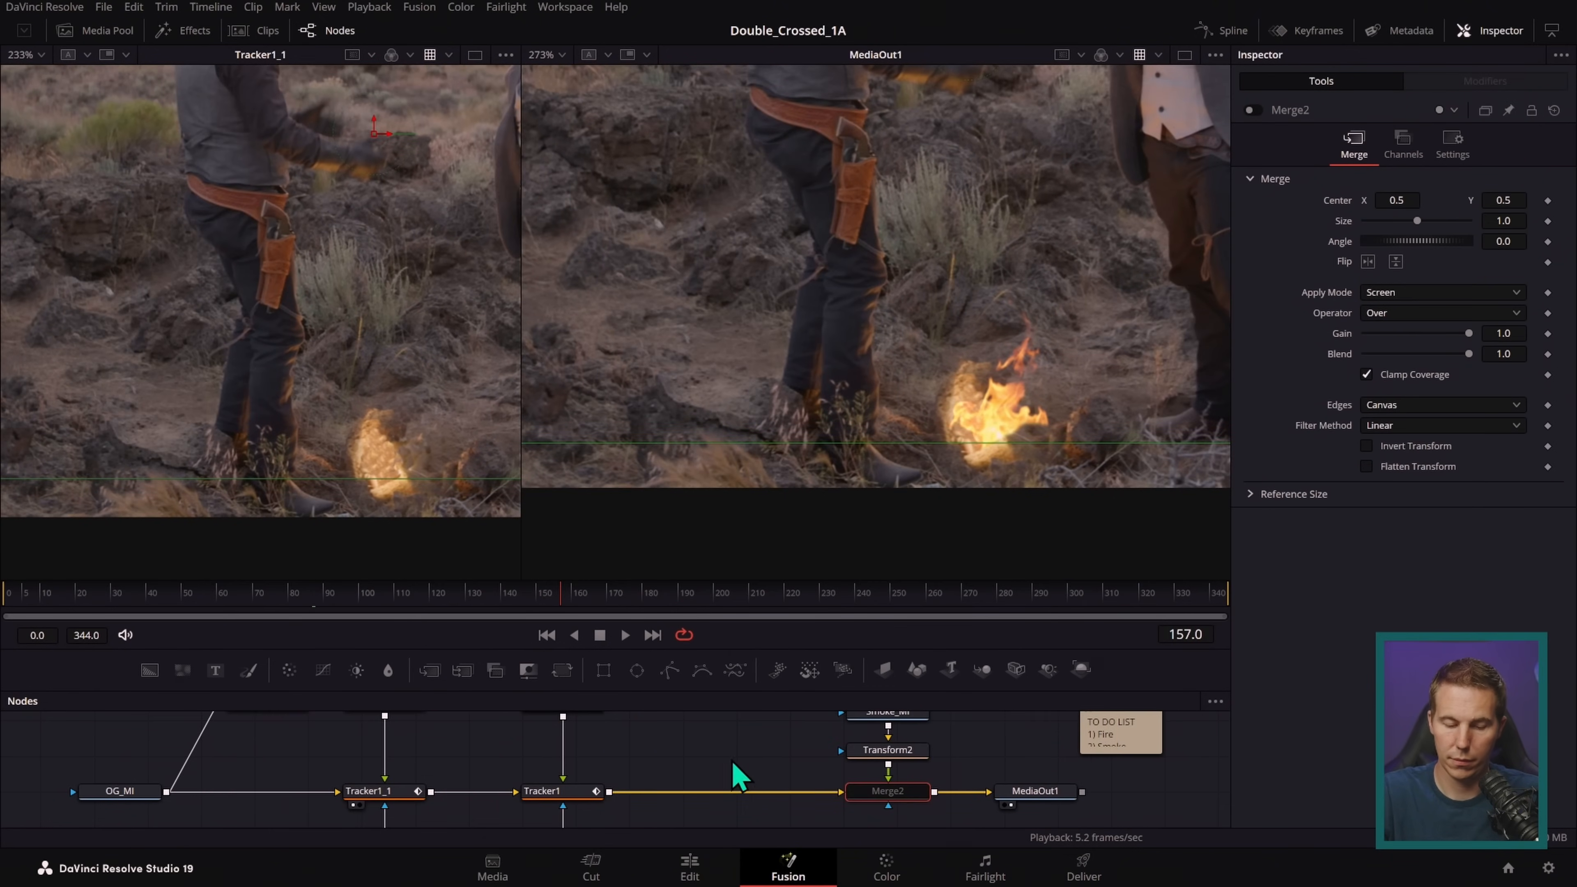
left_click(696, 798)
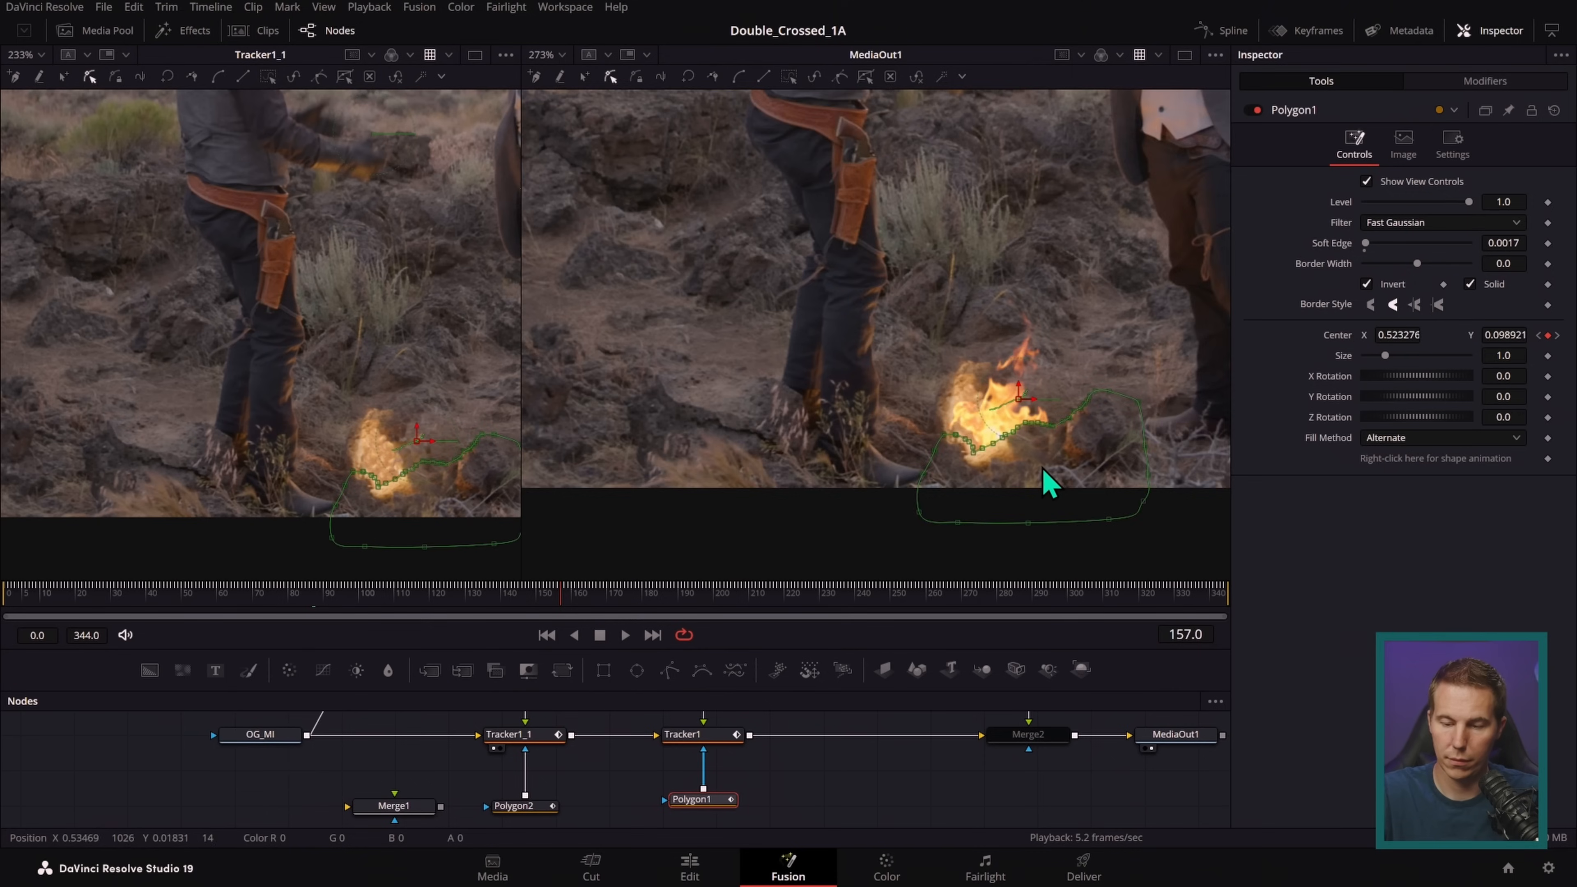
scroll(1093, 480, "up", 2)
left_click(1078, 397)
mouse_move(1074, 410)
left_mouse_down()
mouse_move(1067, 334)
mouse_move(1086, 415)
mouse_move(1077, 370)
mouse_move(1076, 391)
left_mouse_up()
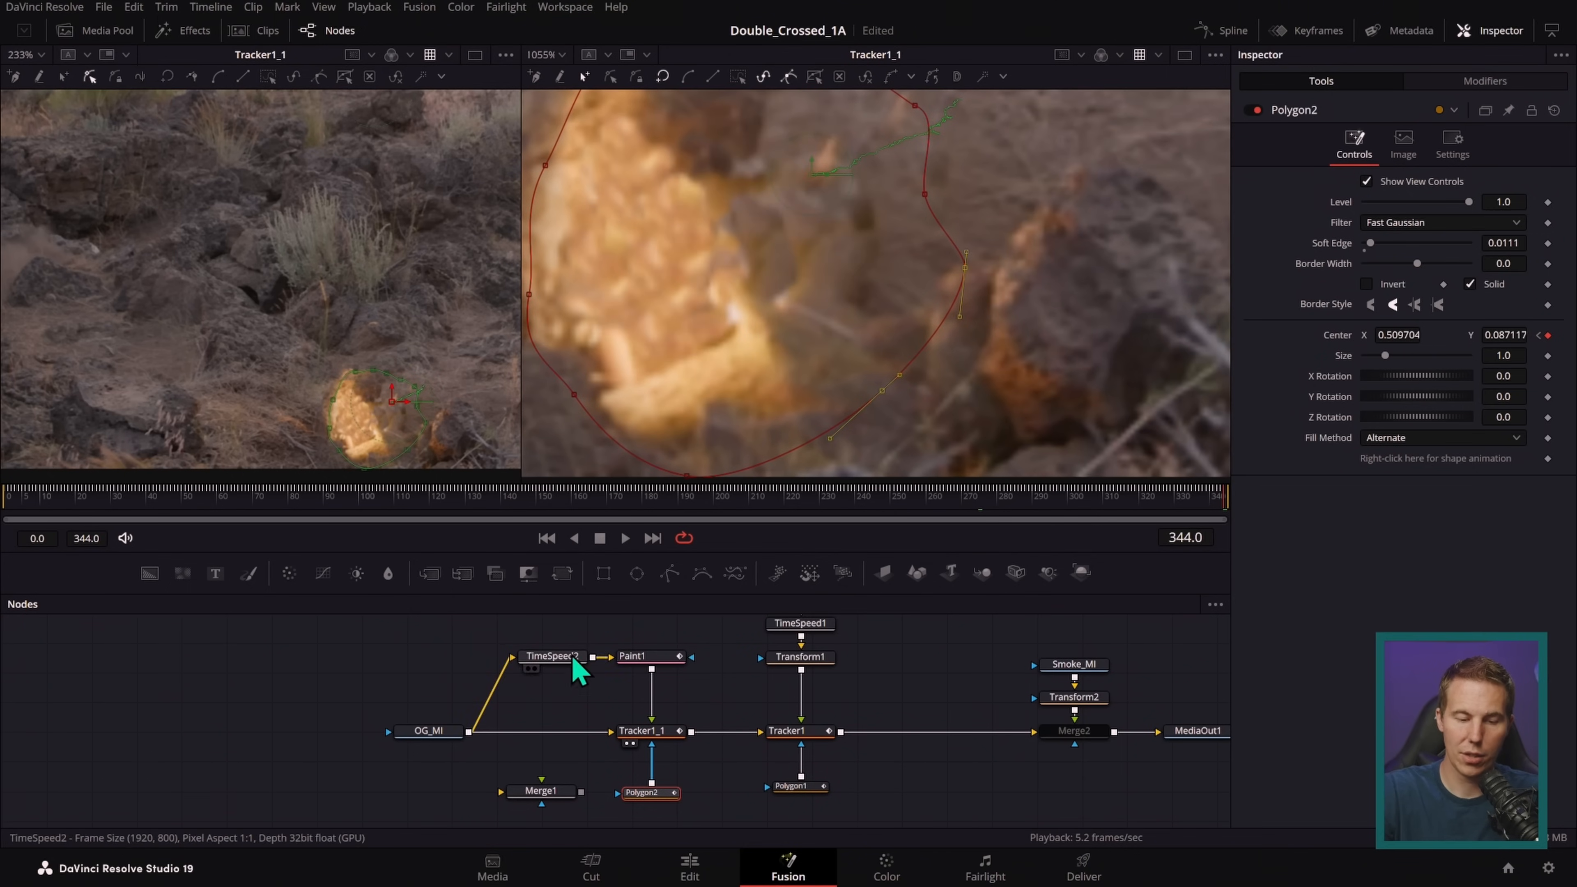
- Reshape the Polygon2 patch mask on frame 344 so its outline fits around the glowing logs
scroll(950, 395, "down", 3)
left_click_drag(1040, 373, 1137, 229)
left_click_drag(1005, 355, 951, 275)
left_click_drag(841, 427, 792, 367)
scroll(1000, 339, "up", 2)
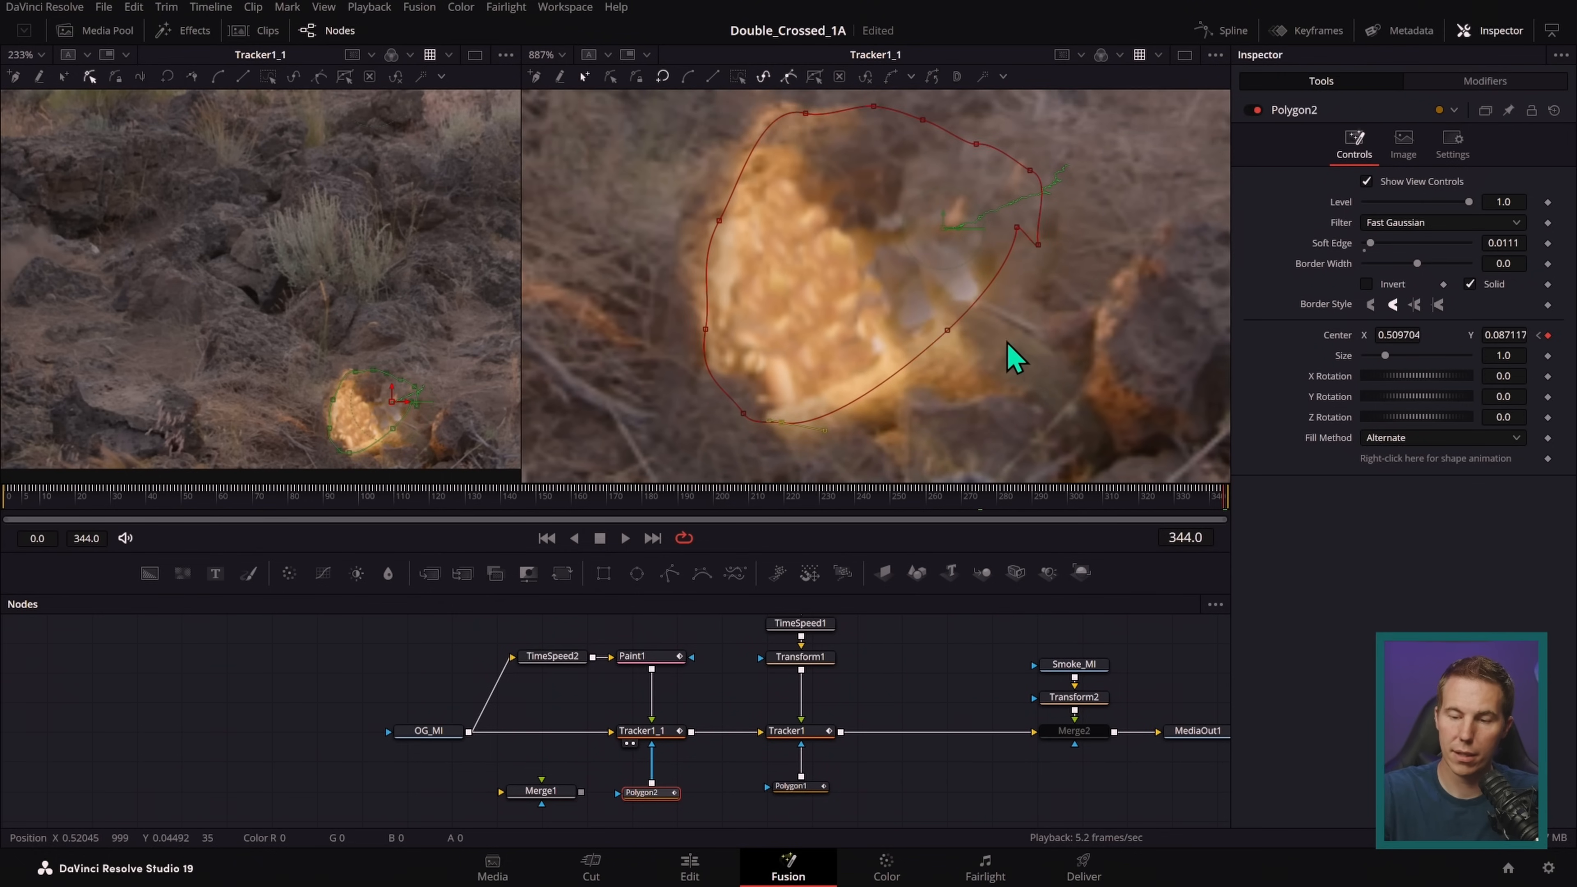
left_click_drag(947, 331, 1001, 304)
left_click_drag(1017, 231, 1036, 280)
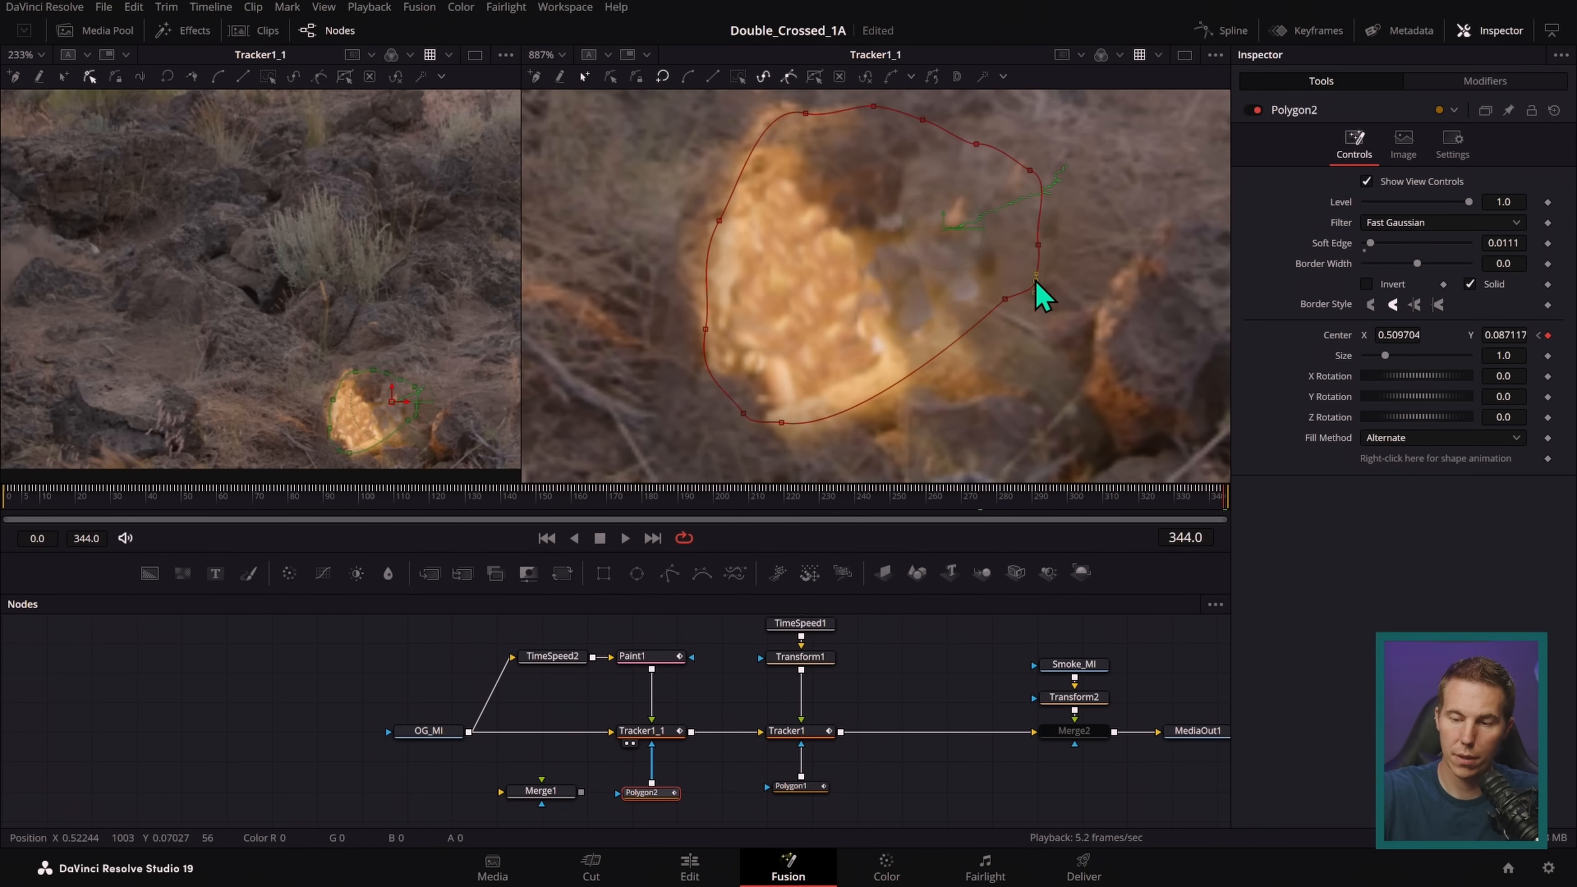
- With the final composite in view, refine the lower edge of the Polygon1 fire mask and set its Soft Edge to 0.0025
left_click(933, 662)
left_click_drag(992, 729, 1014, 338)
scroll(807, 640, "left", 3)
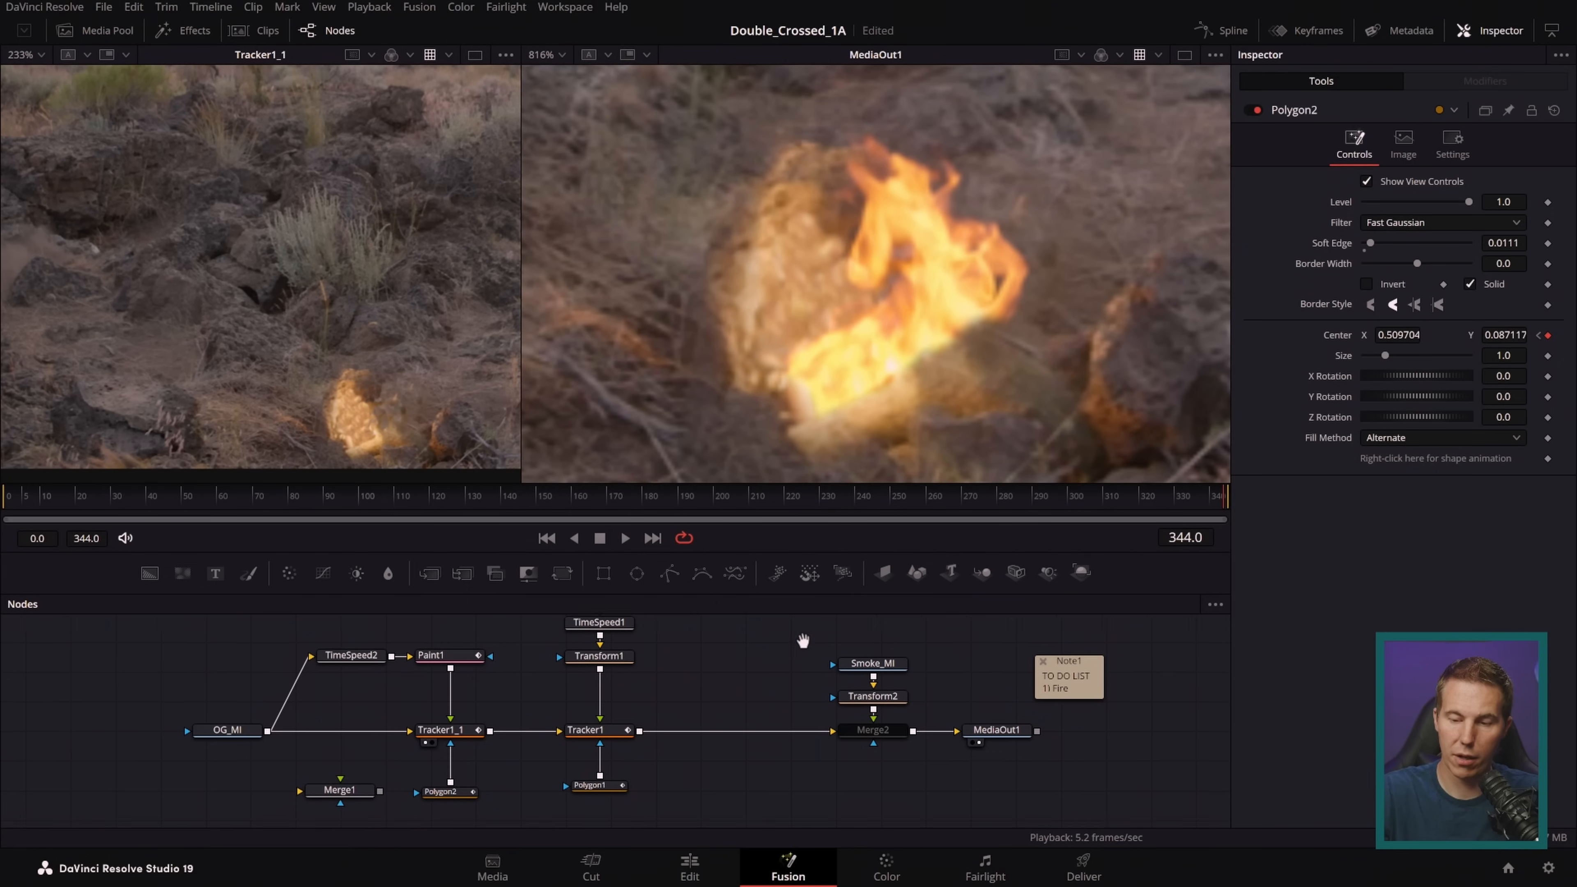
left_click(686, 773)
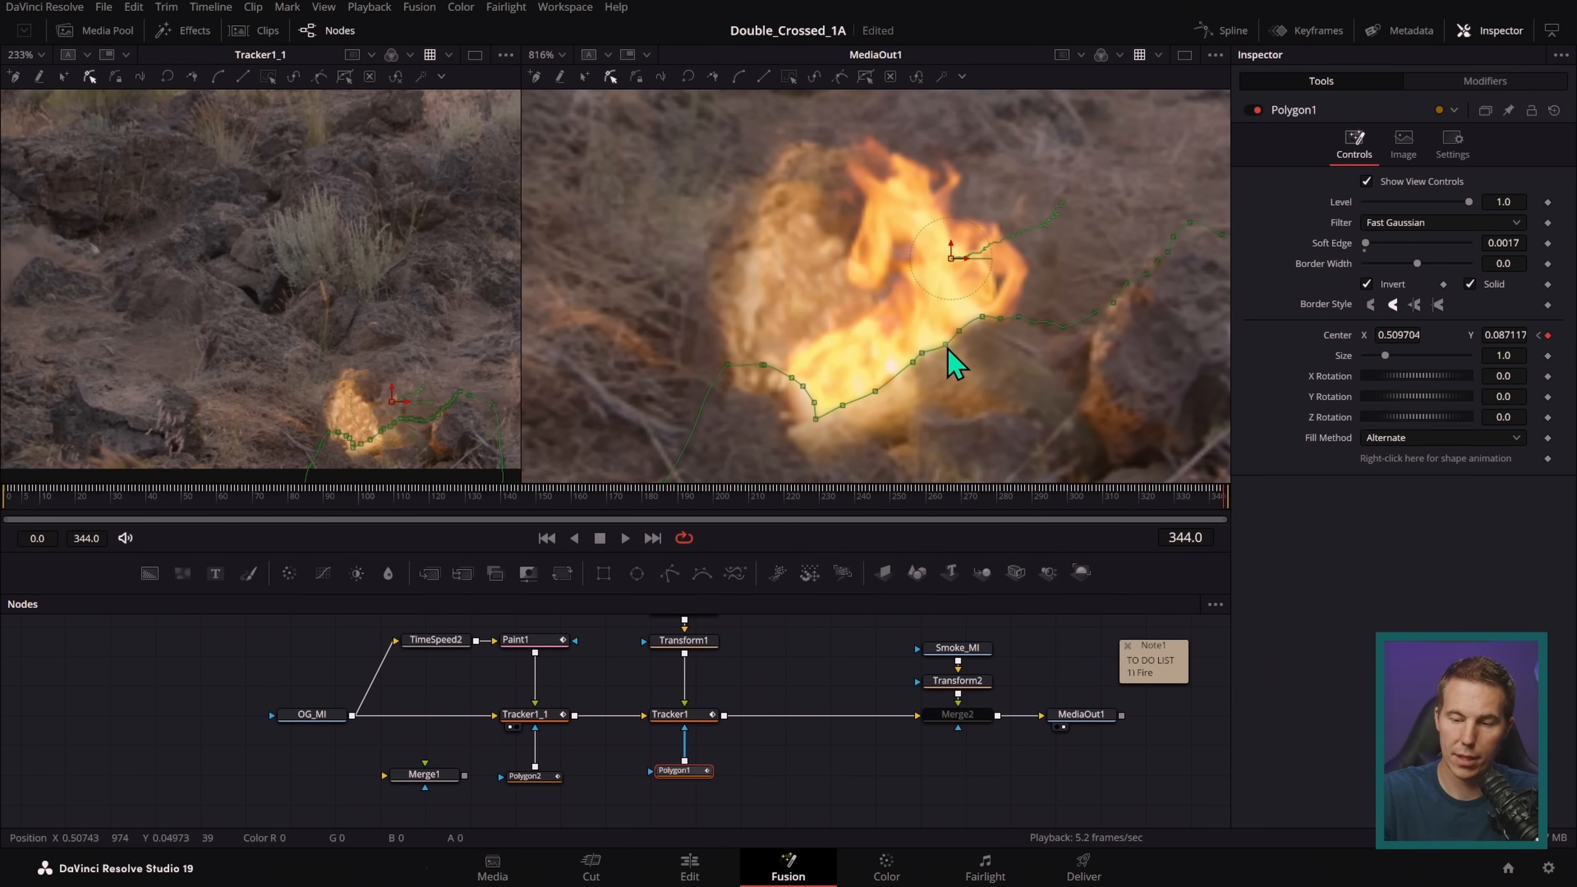
mouse_move(954, 339)
left_mouse_down()
mouse_move(935, 346)
mouse_move(921, 318)
mouse_move(943, 352)
mouse_move(915, 239)
mouse_move(948, 343)
left_mouse_up()
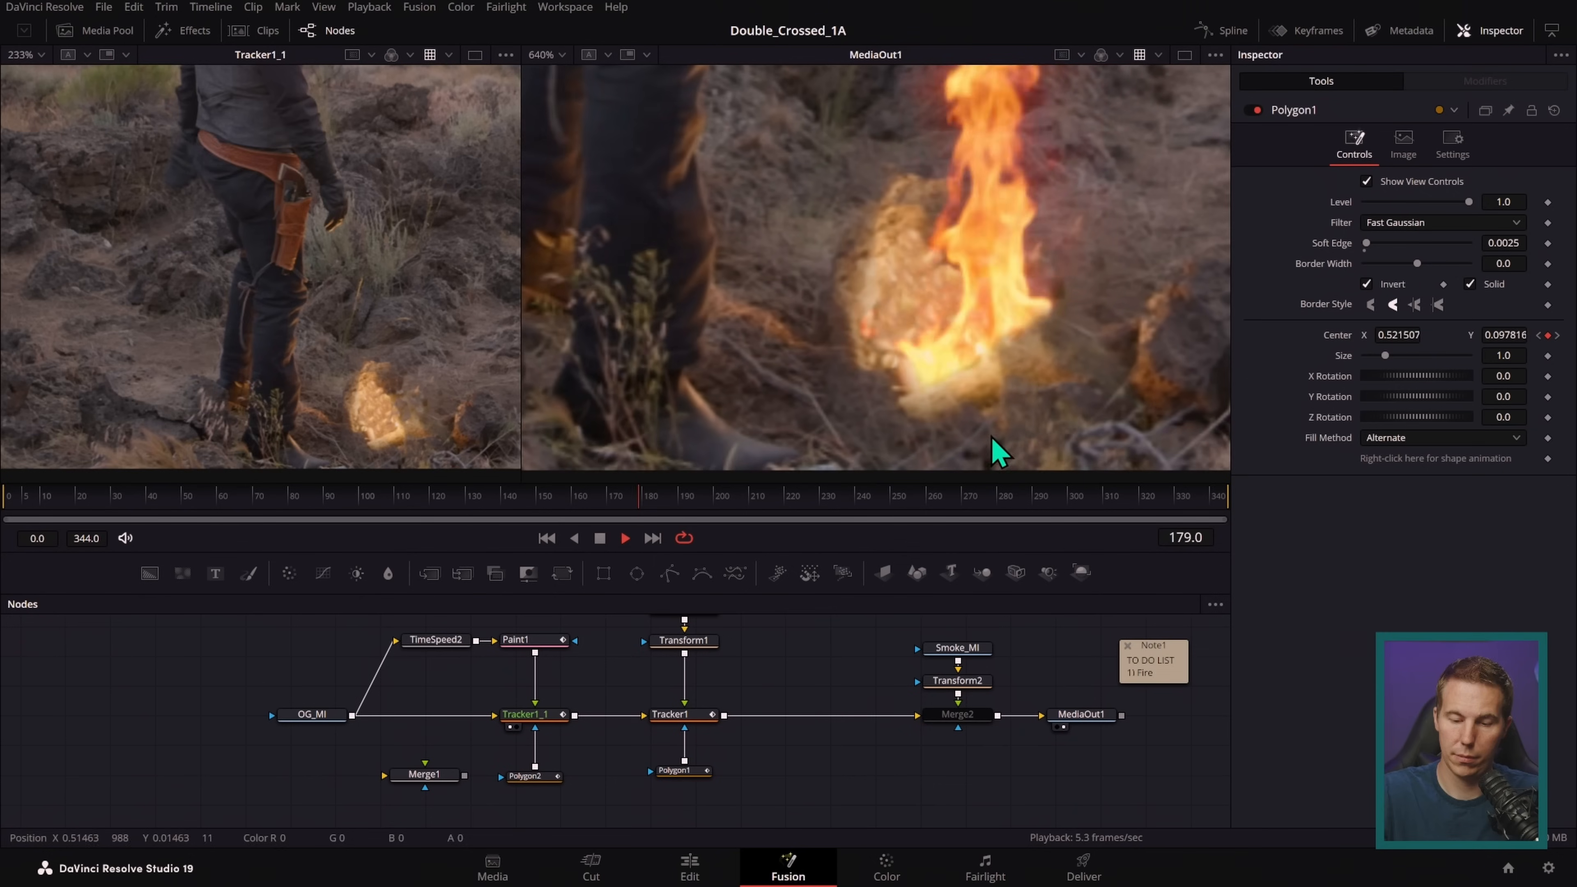
- Examine the fire composite around frame 207 and at frame 11, where the seated man's leg crosses the flames
scroll(1043, 392, "down", 3)
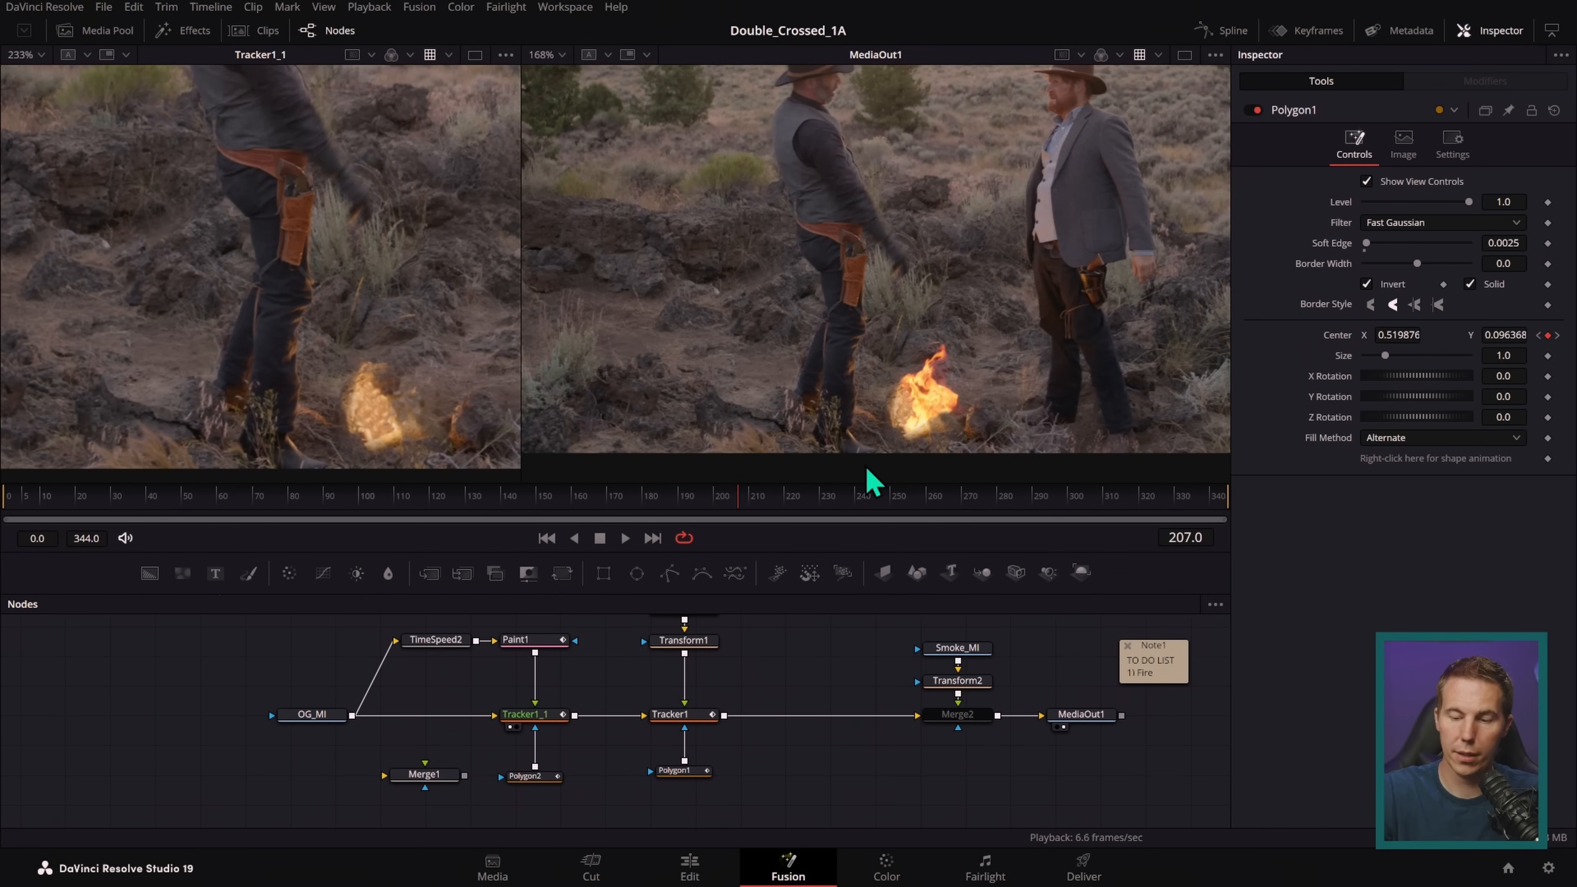
scroll(1081, 395, "up", 3)
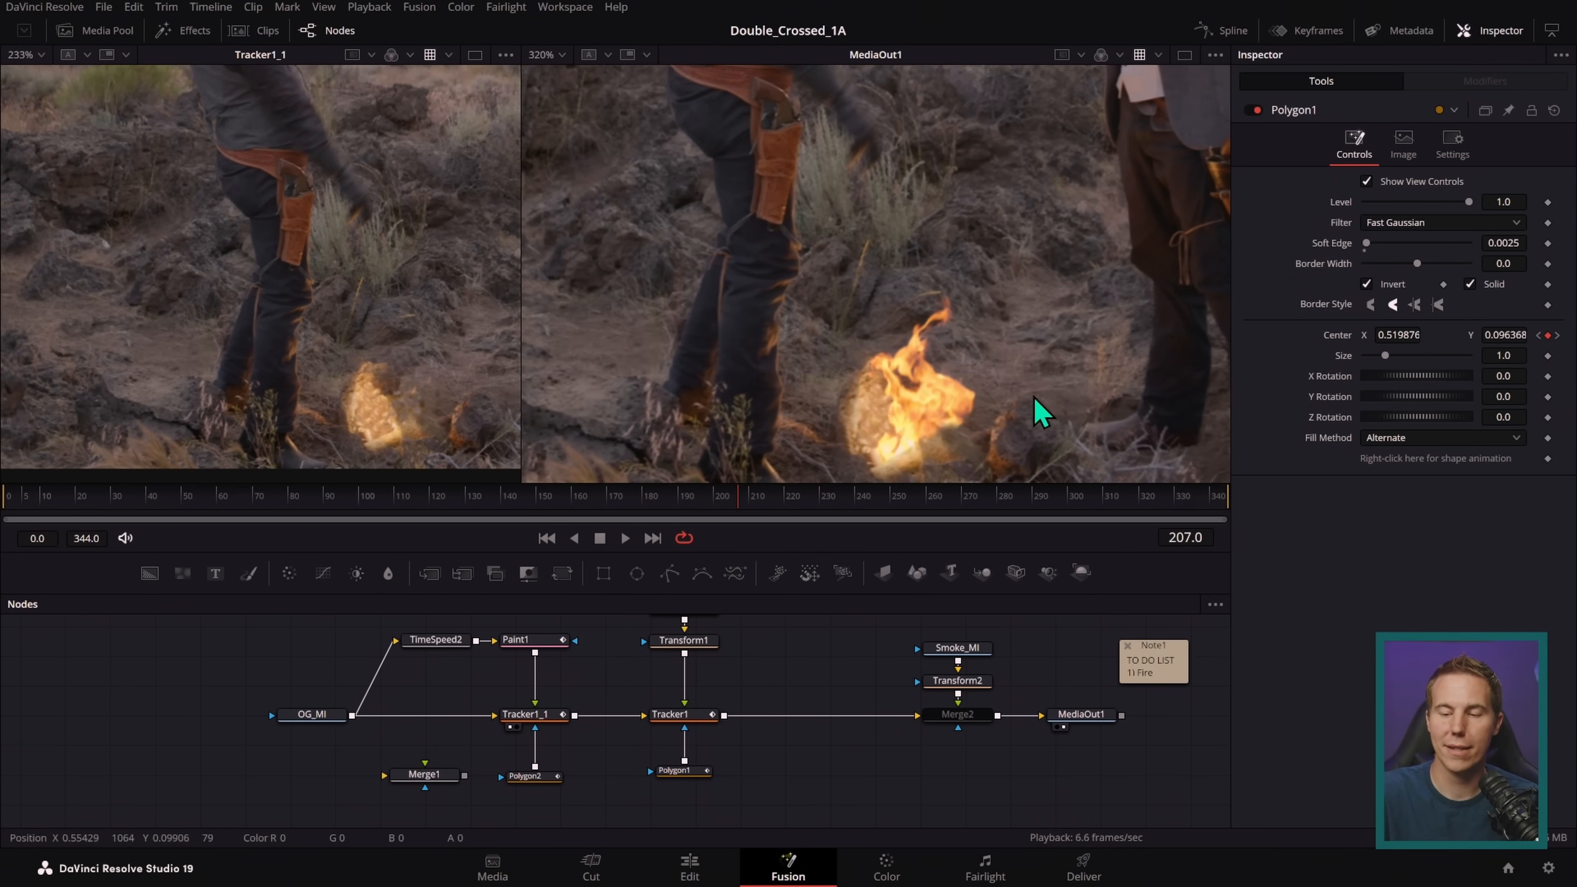
scroll(1031, 416, "down", 2)
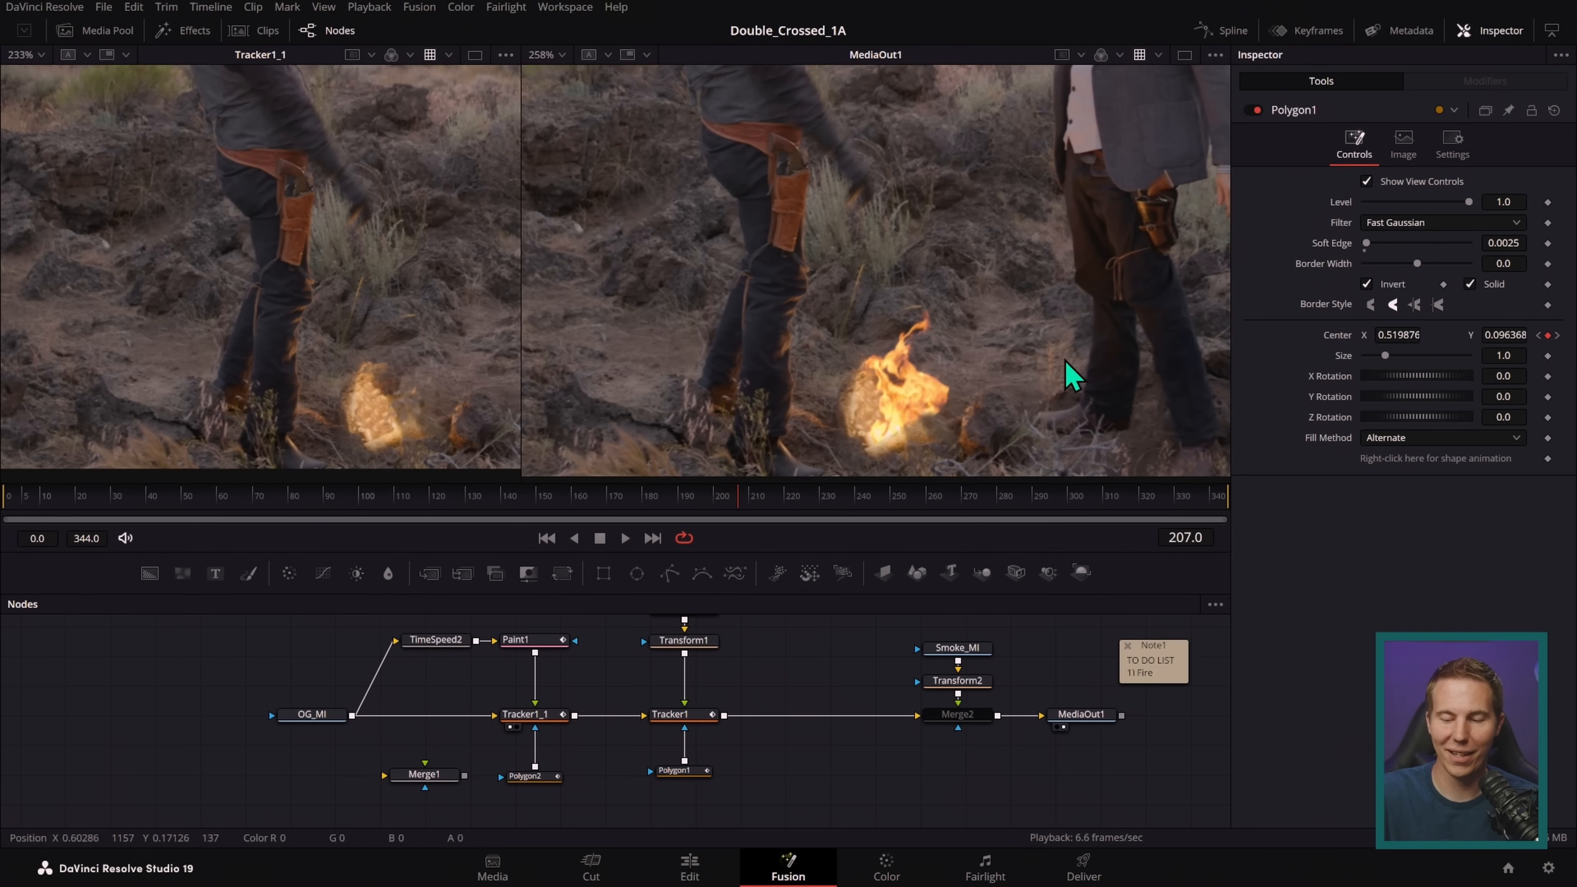
scroll(1080, 361, "down", 1)
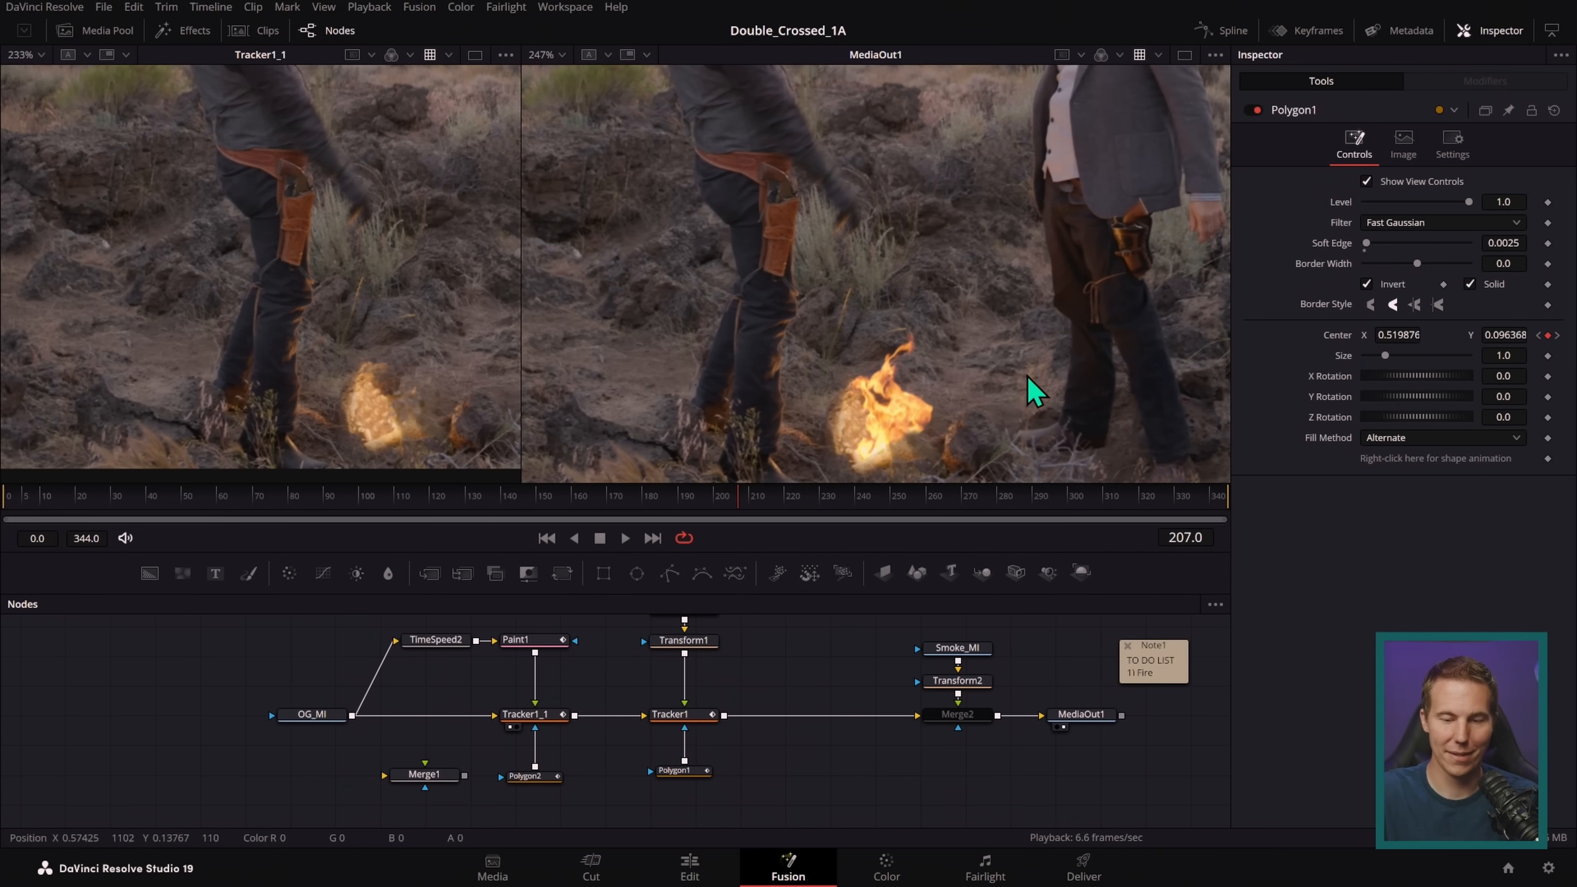
left_click_drag(351, 497, 273, 505)
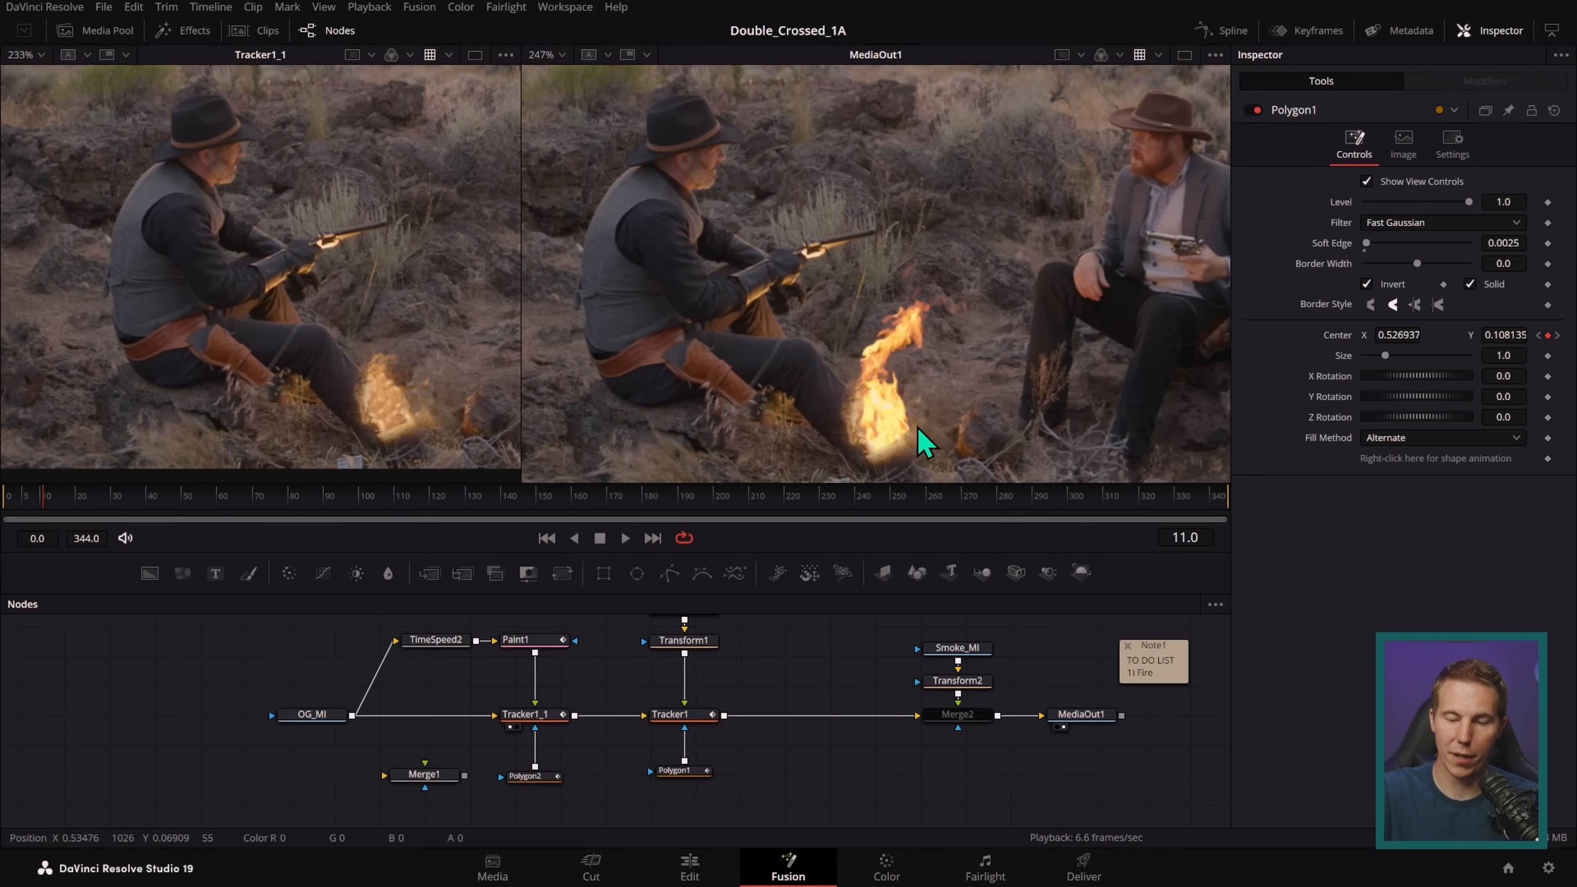
scroll(925, 442, "up", 5)
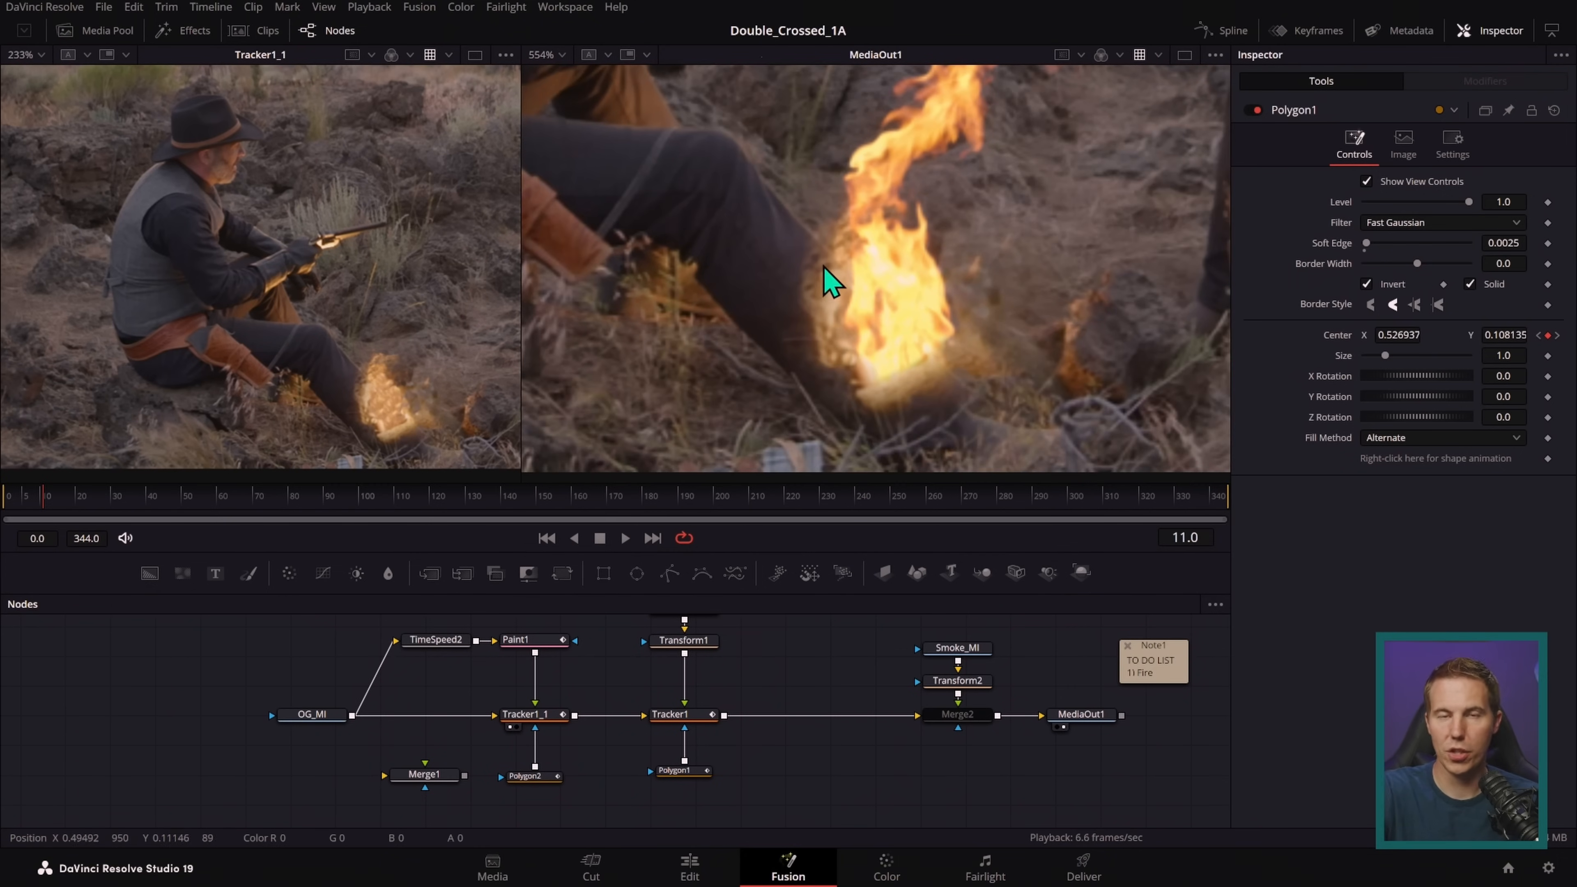
left_click_drag(801, 661, 775, 679)
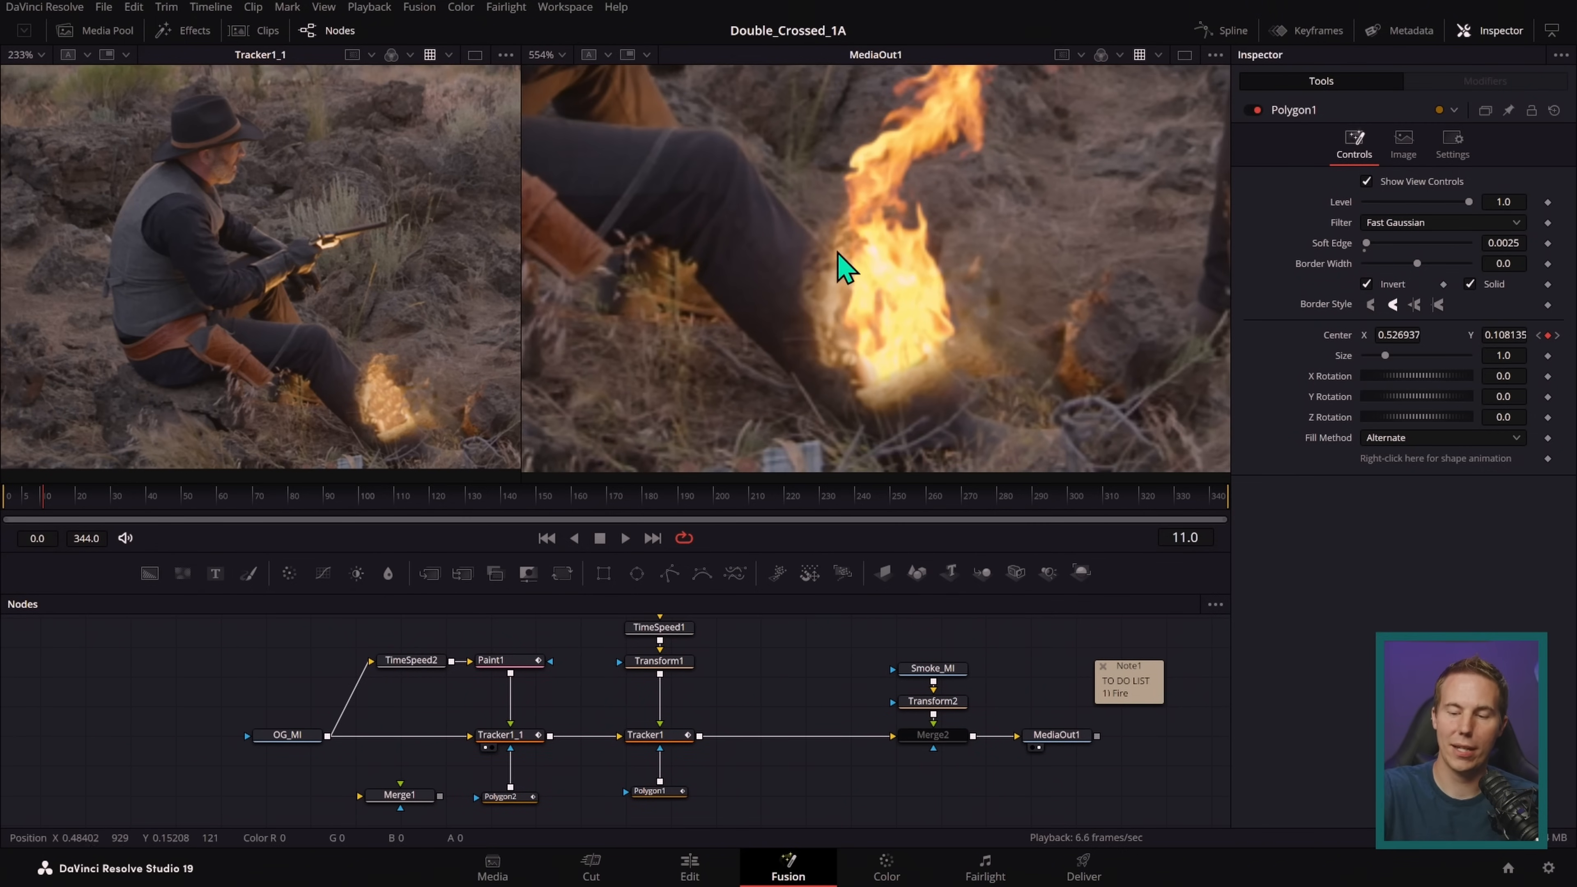
left_click_drag(832, 689, 751, 733)
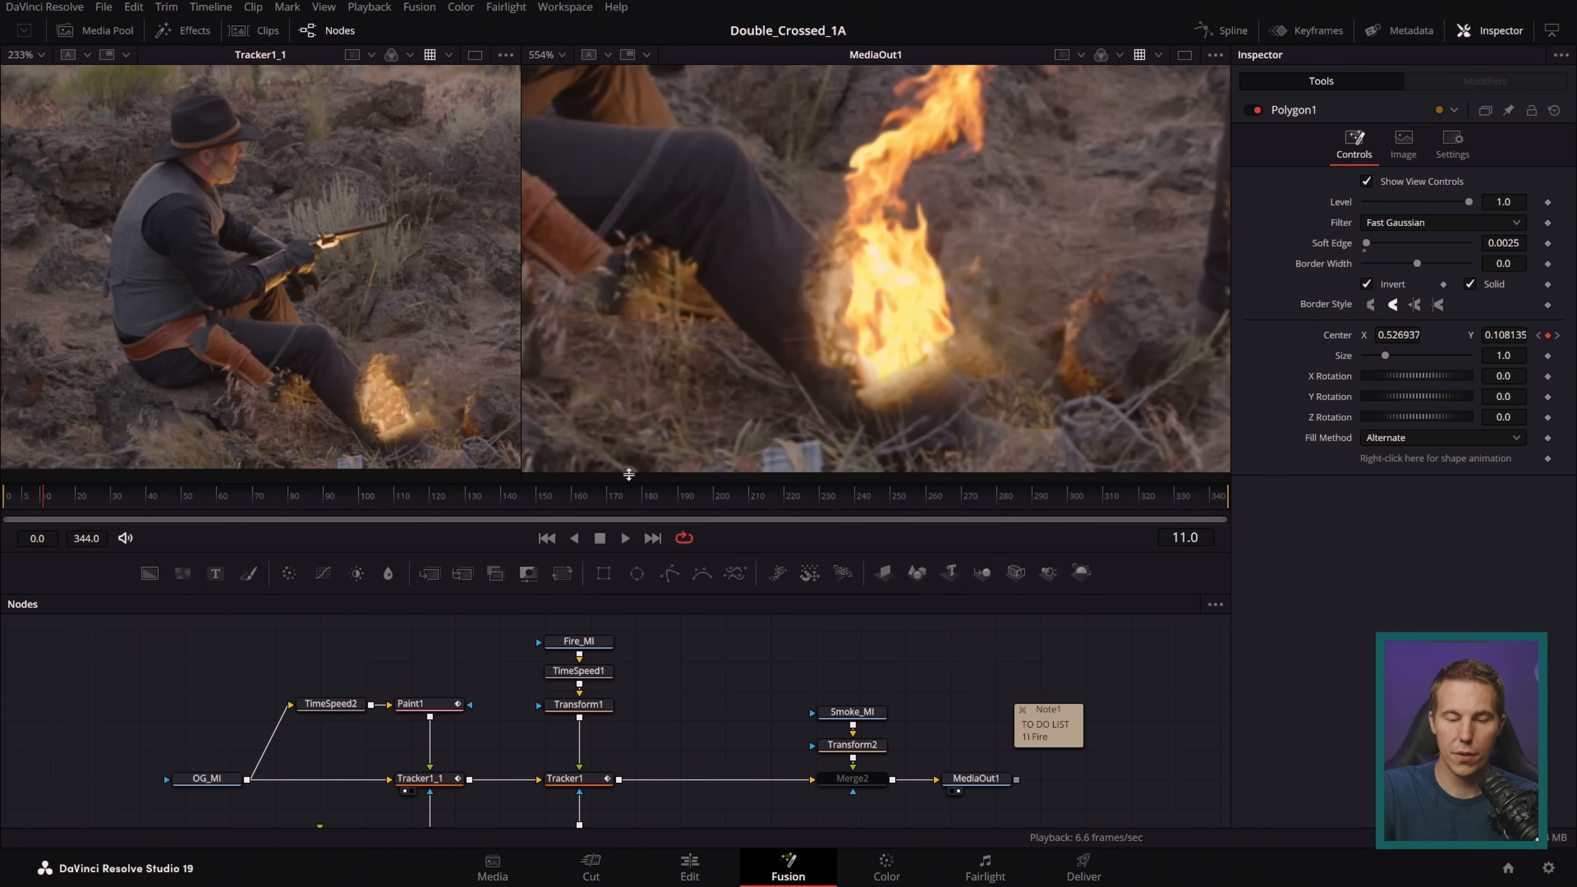
- Show the original OG_MI footage in a widened viewer, zoomed on the logs, and park on frame 41 with the leg in front
left_click_drag(518, 395, 1018, 431)
left_click_drag(216, 786, 405, 747)
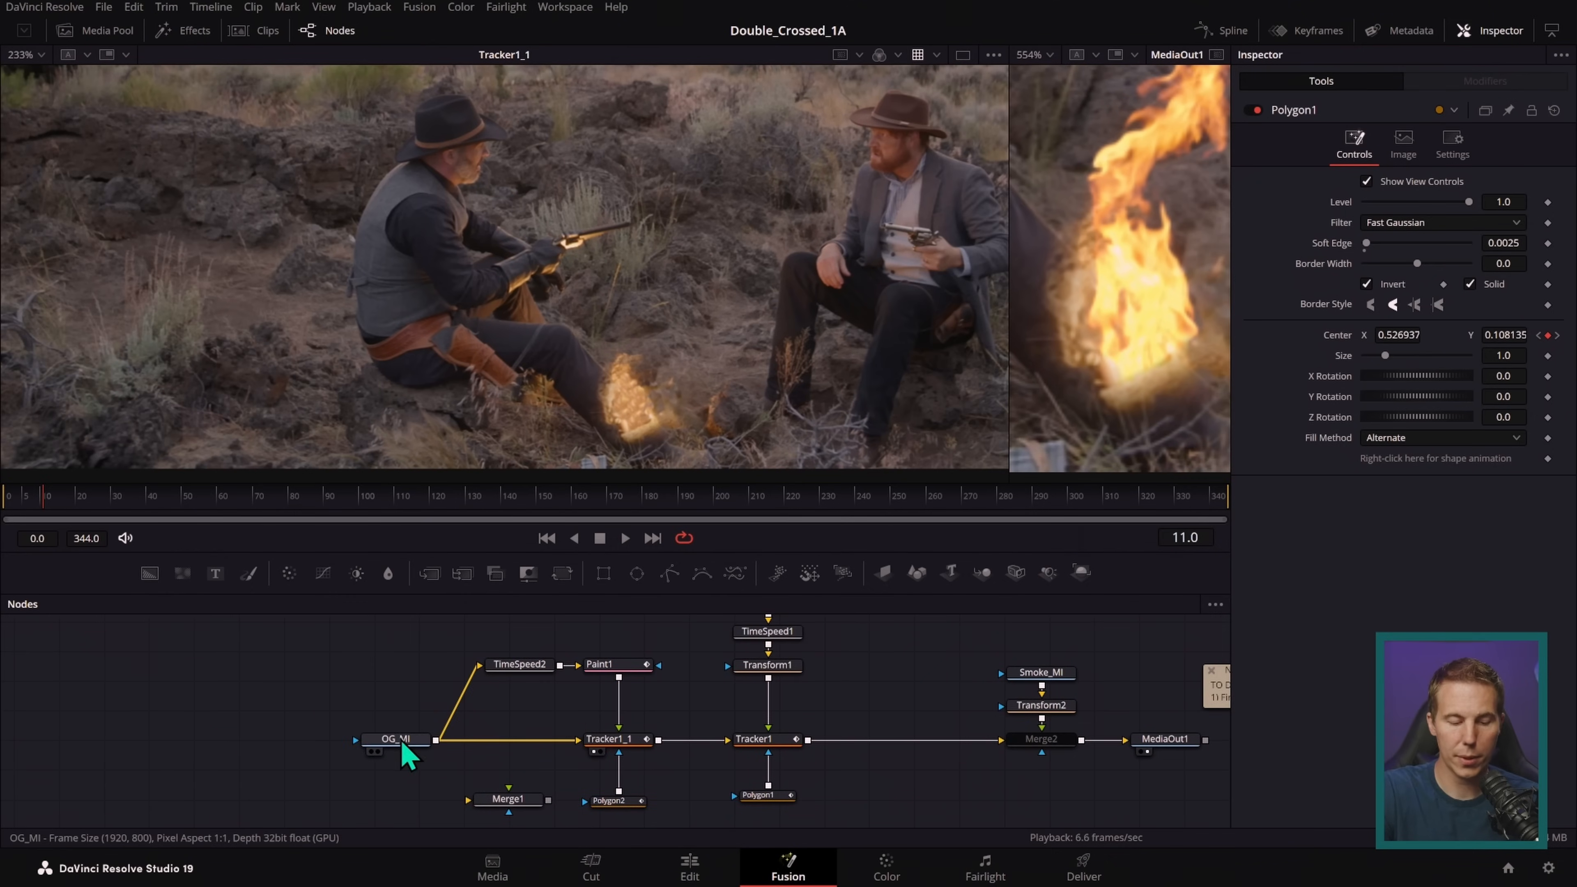
left_click_drag(616, 306, 624, 330)
scroll(708, 407, "up", 4)
left_click_drag(767, 377, 809, 264)
left_click_drag(144, 518, 252, 497)
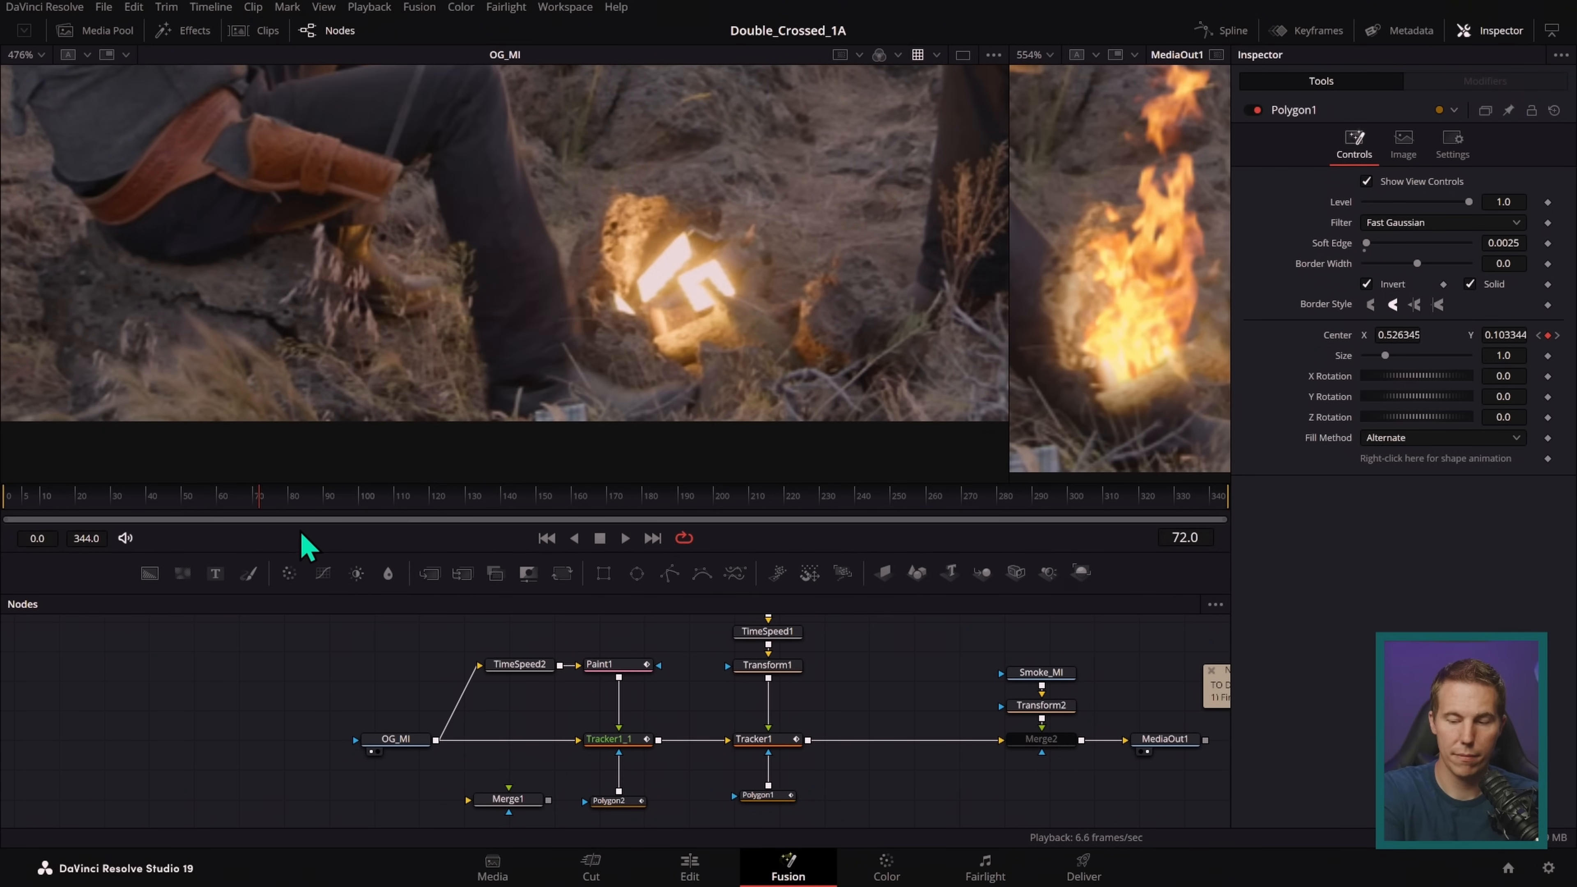
left_click_drag(285, 504, 155, 491)
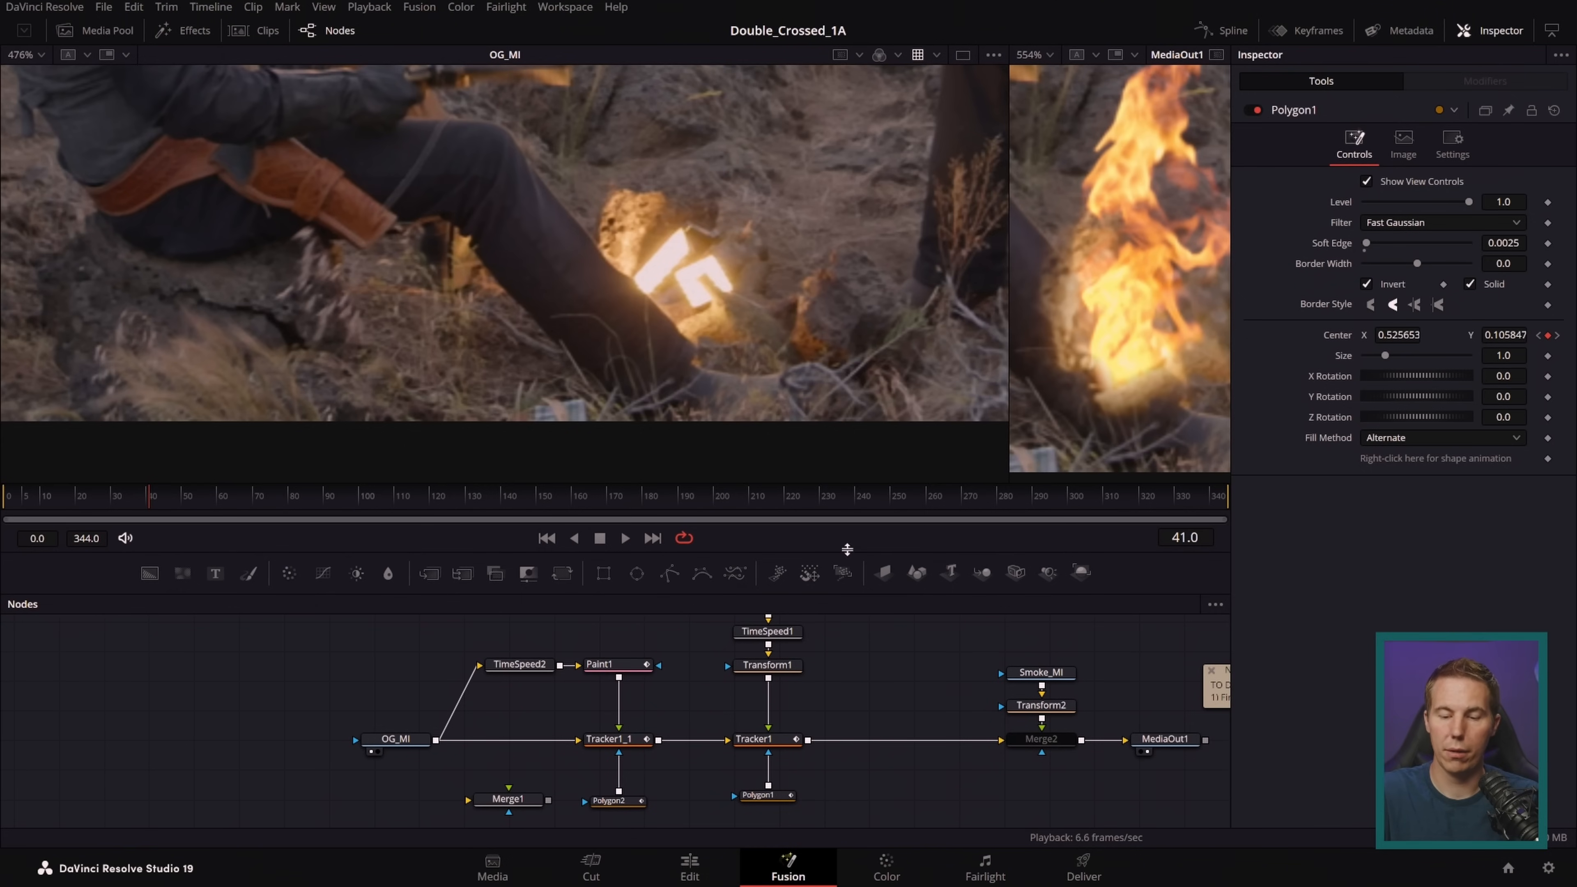
- Duplicate the OG_MI node and merge the copy over the Tracker1 output ahead of Merge2
left_click_drag(745, 680, 583, 682)
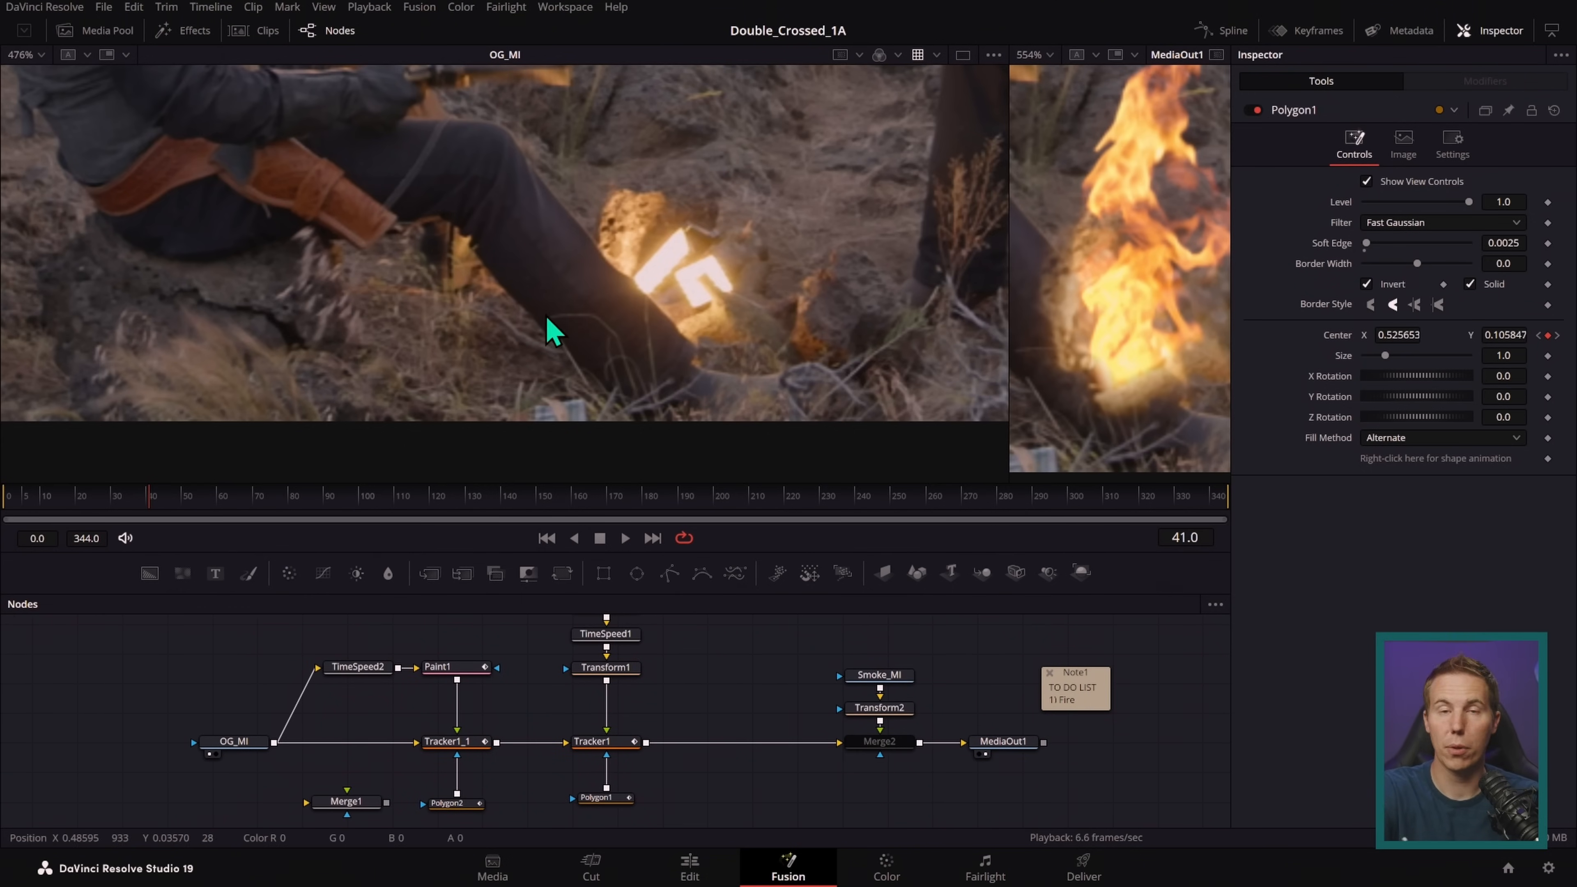
scroll(929, 644, "right", 2)
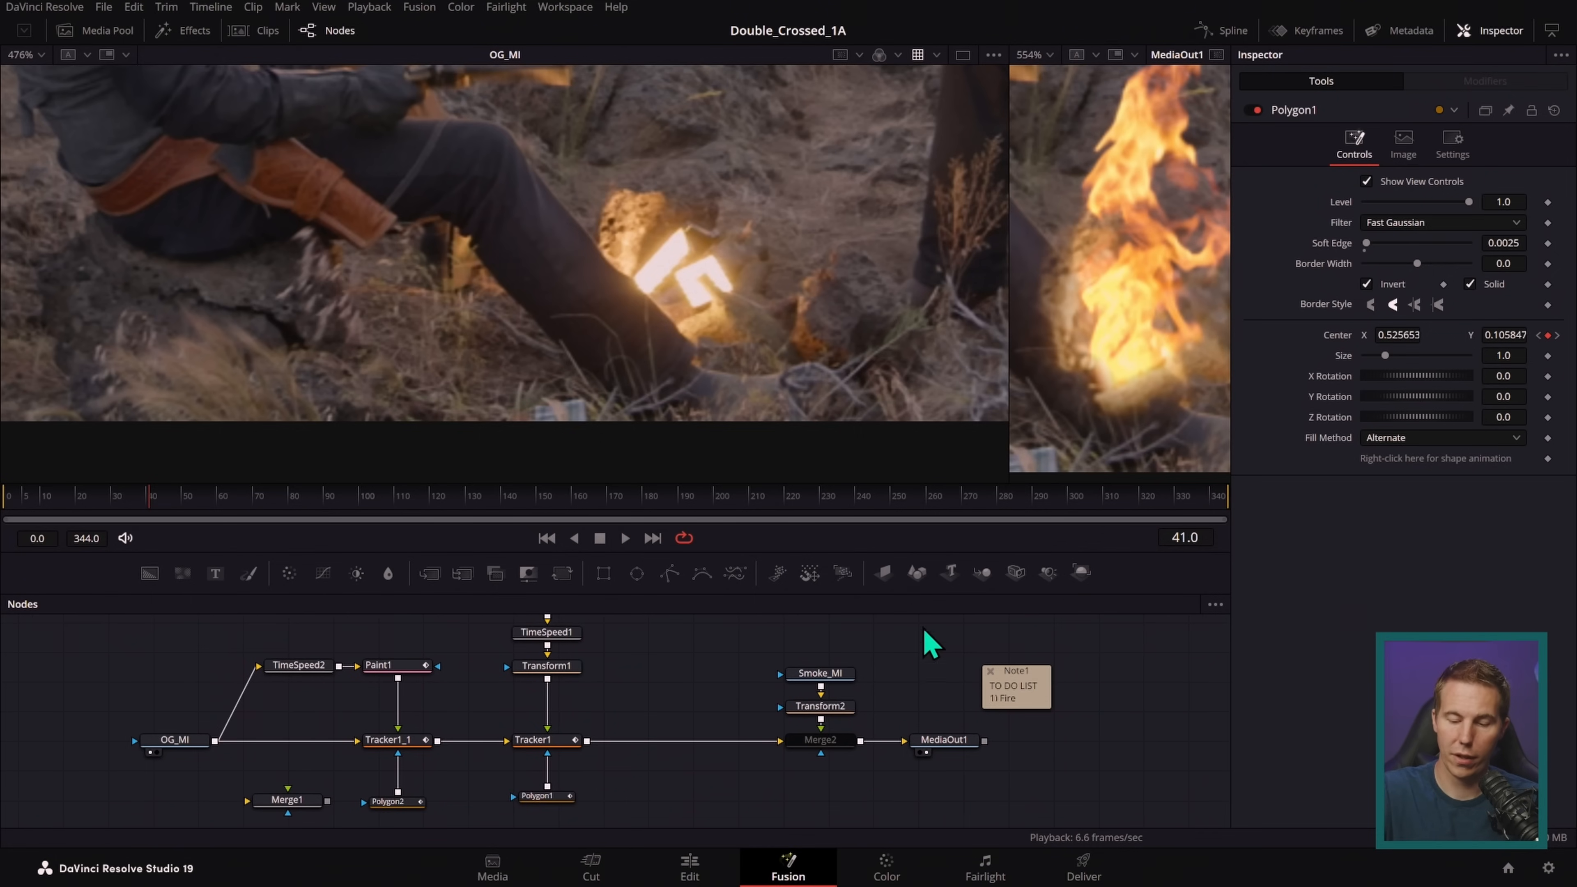
left_click_drag(709, 687, 764, 693)
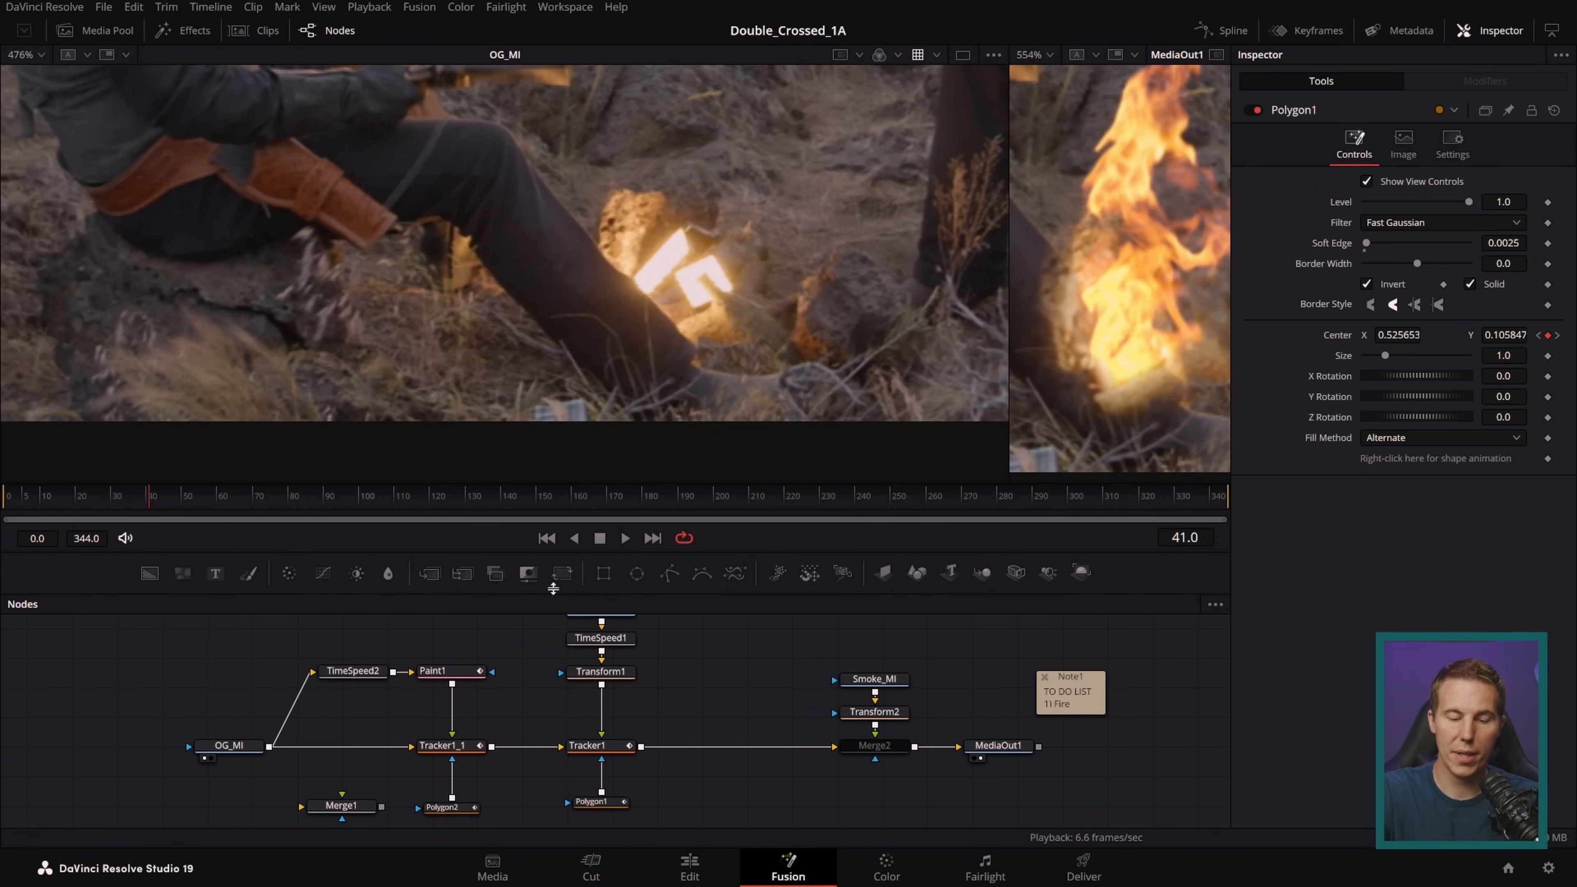
left_click(230, 747)
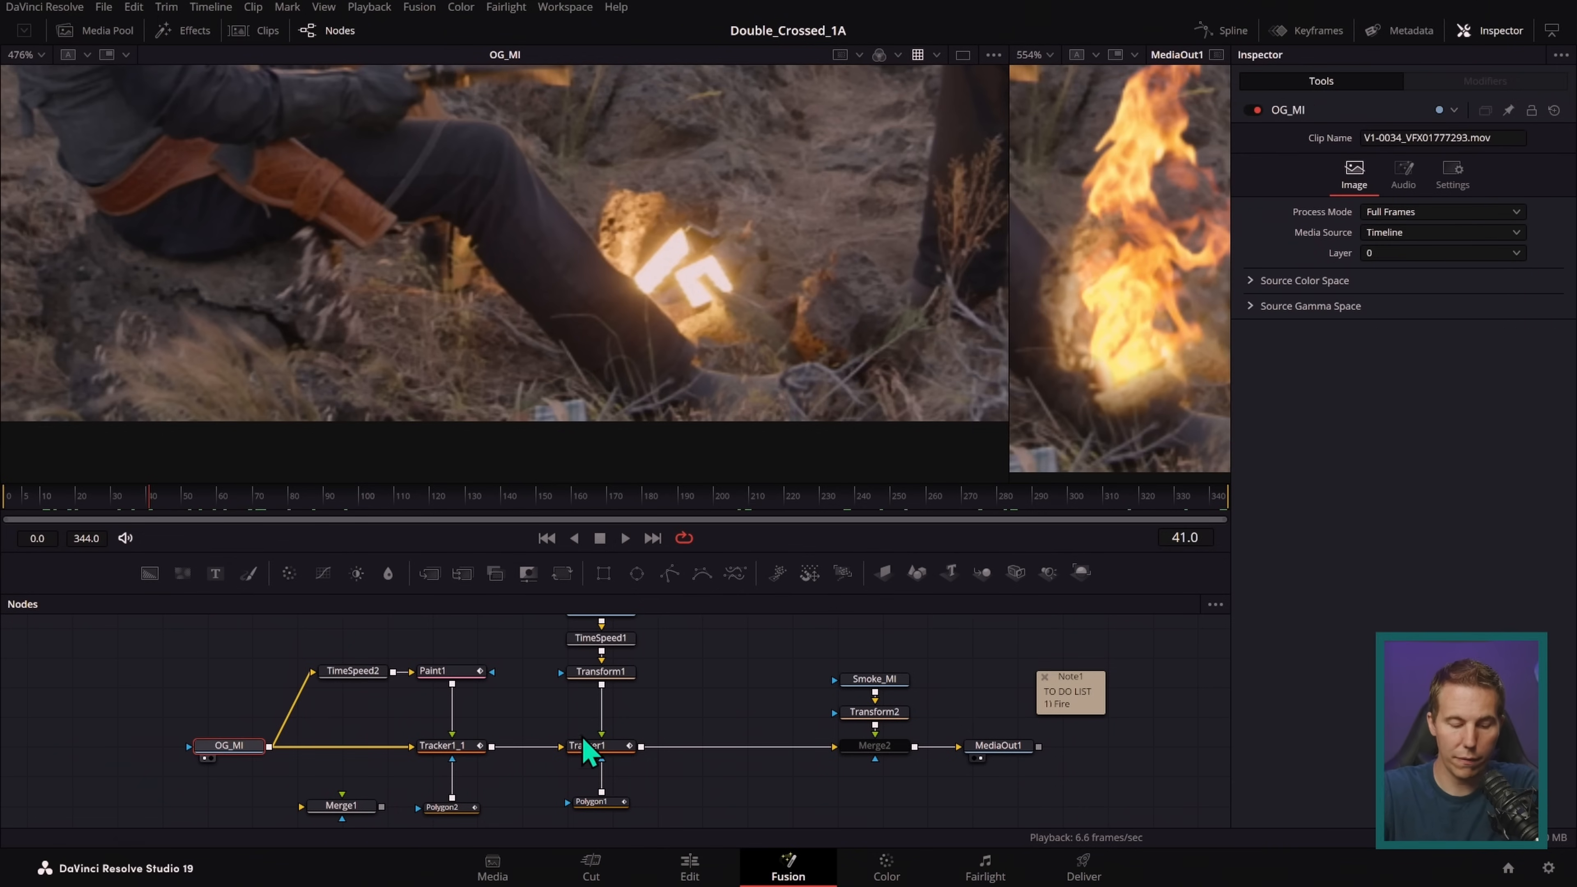
mouse_move(279, 730)
left_mouse_down()
mouse_move(559, 627)
mouse_move(732, 694)
mouse_move(258, 761)
mouse_move(253, 746)
left_mouse_up()
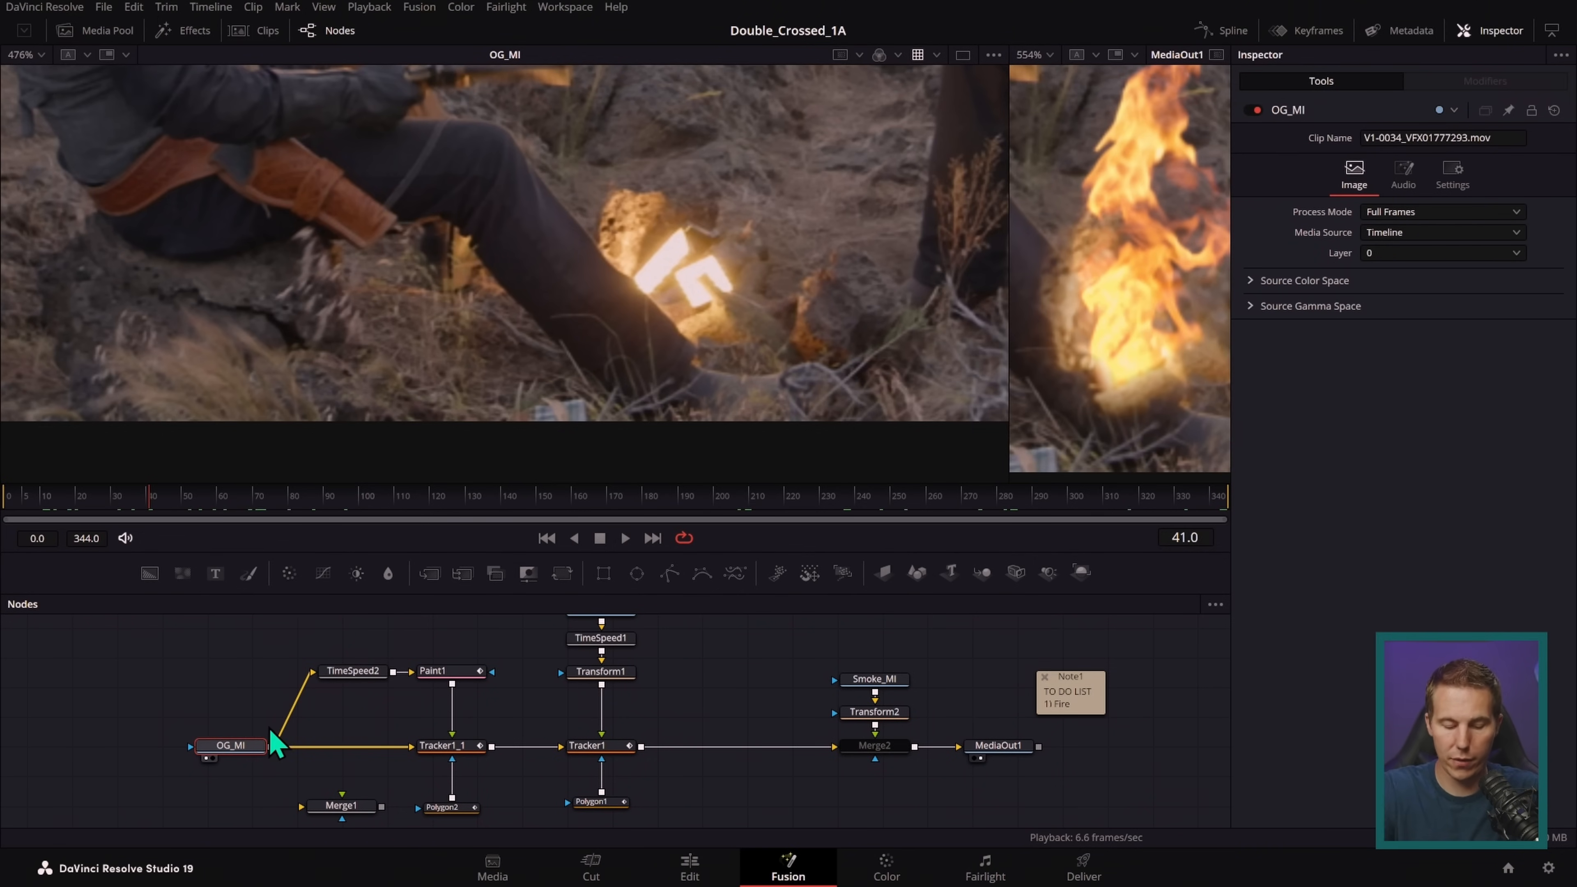
key("ctrl+v")
left_click_drag(767, 656, 655, 769)
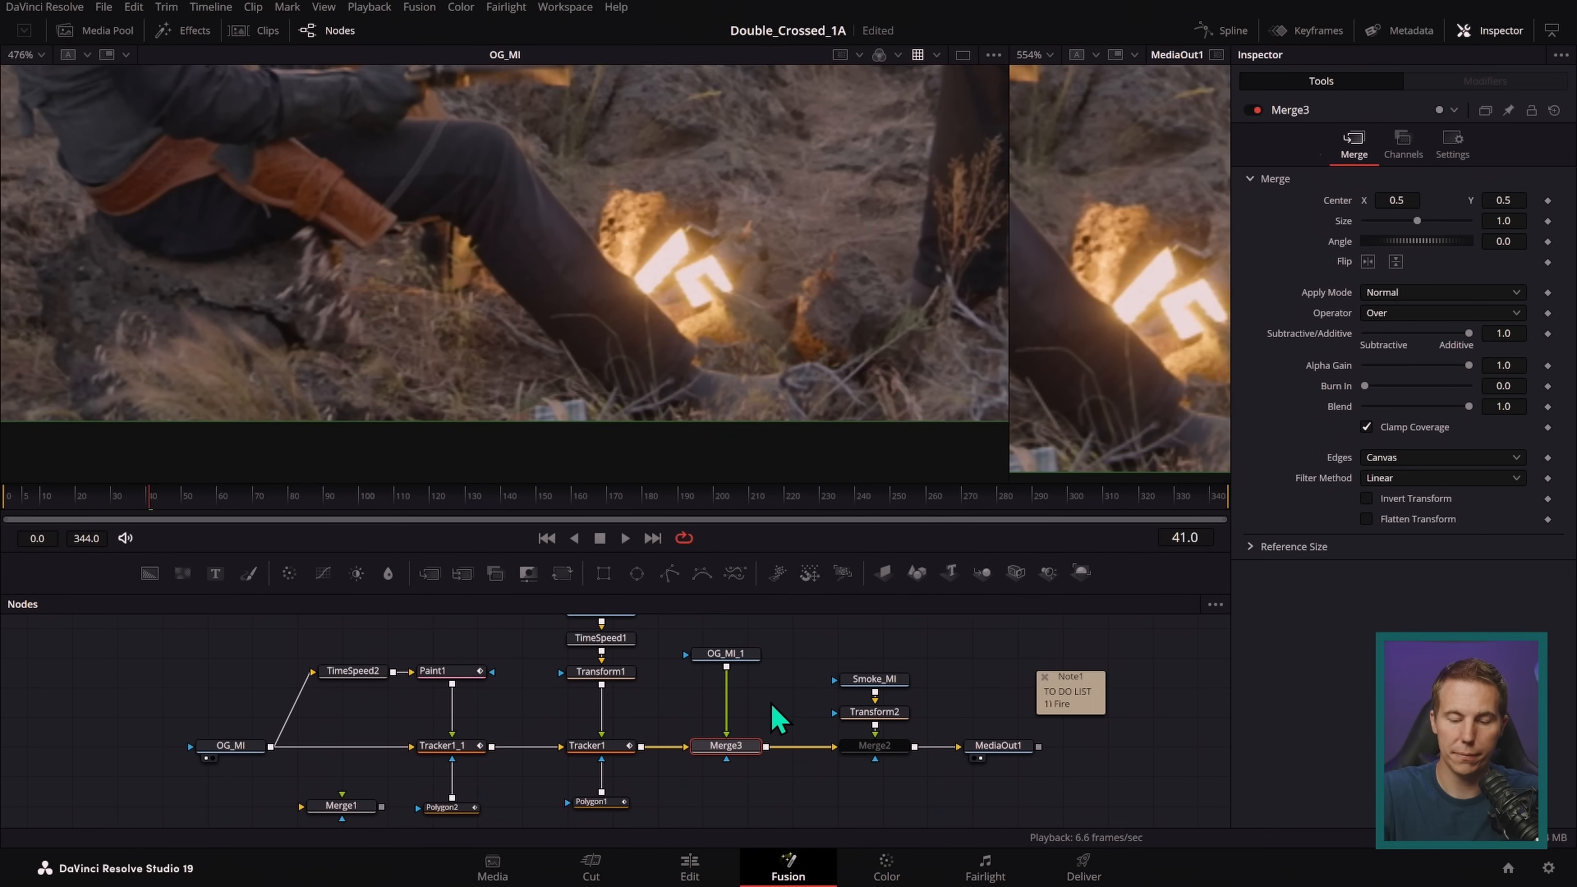
- Add a Polygon mask to Merge3 and draw a closed, smoothed outline around the seated man's lower leg at frame 41
scroll(772, 706, "down", 2)
left_click_drag(670, 573, 735, 728)
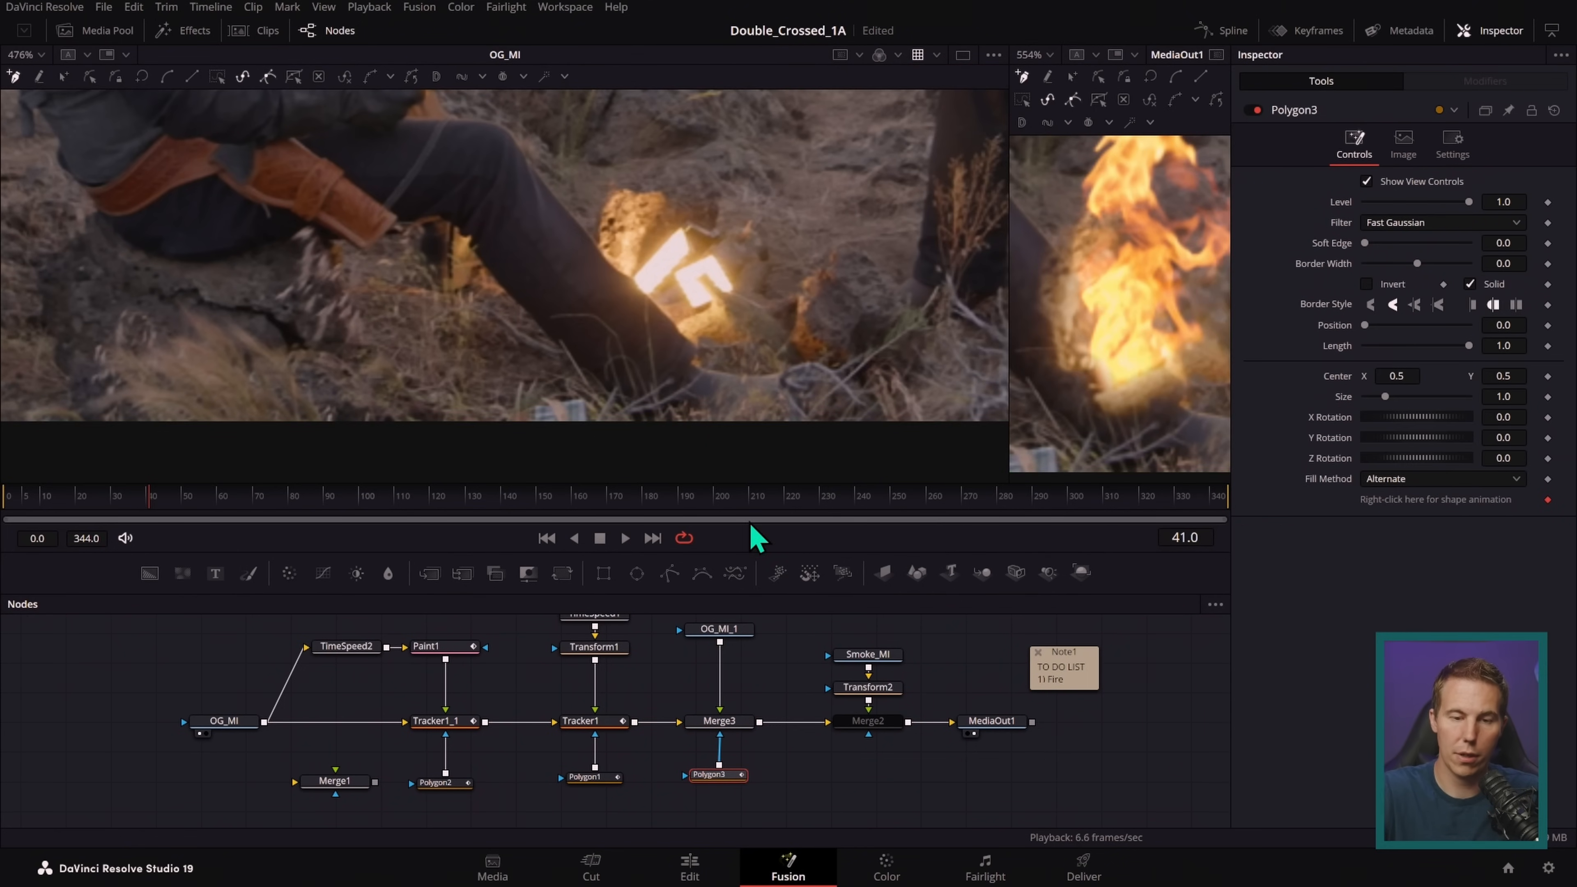
left_click(535, 174)
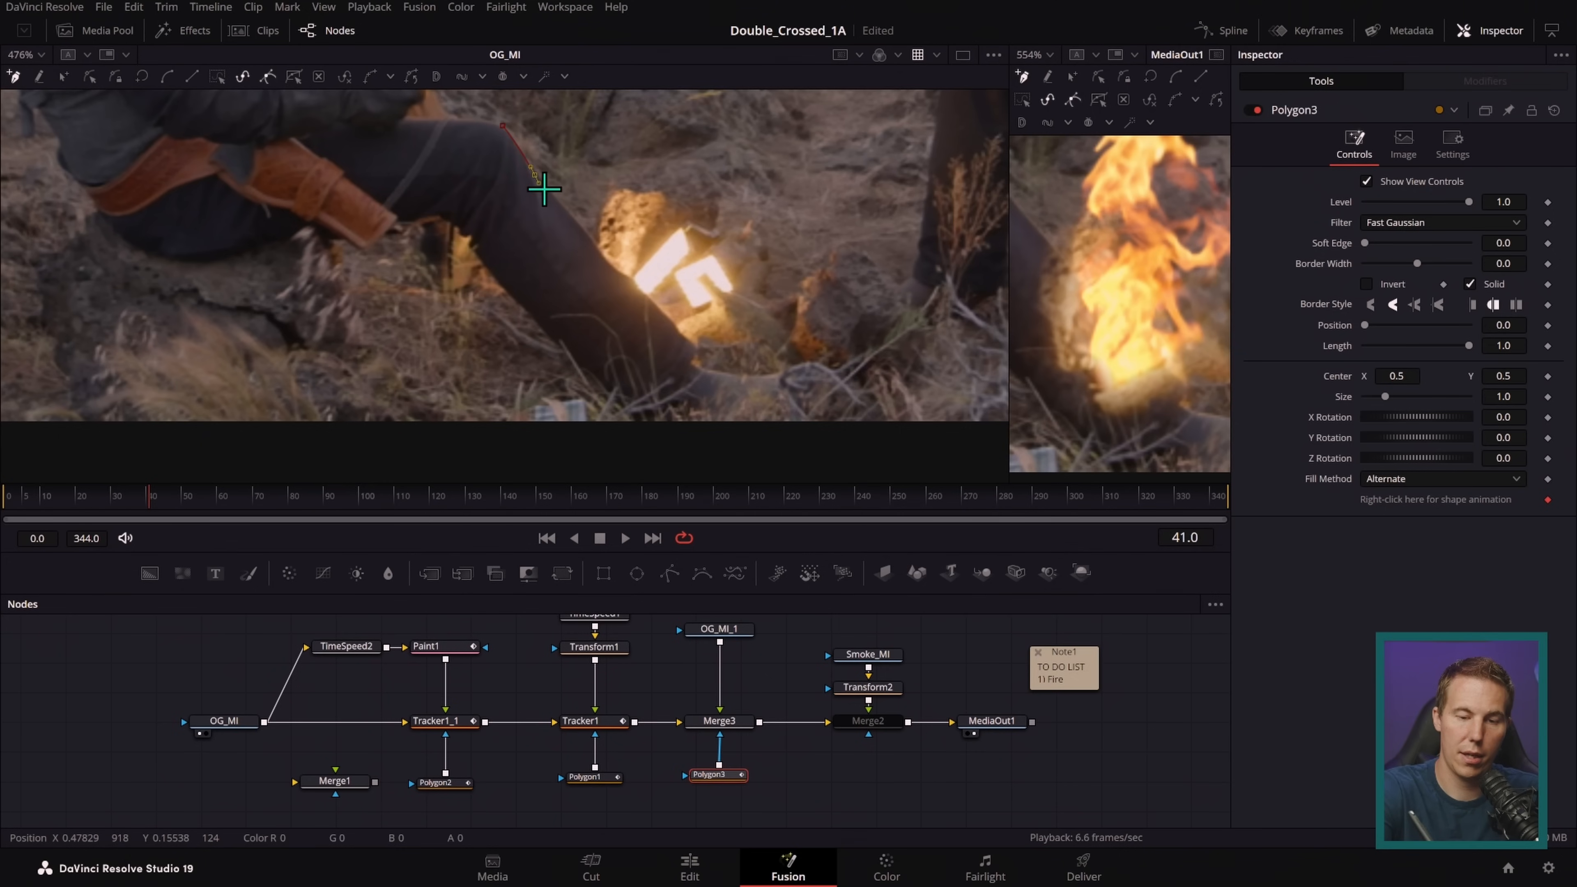
left_click(590, 234)
left_click(634, 280)
left_click(645, 294)
left_click(665, 310)
left_click(682, 331)
left_click(694, 343)
left_click(693, 364)
left_click(560, 350)
left_click(508, 283)
key("shift+c")
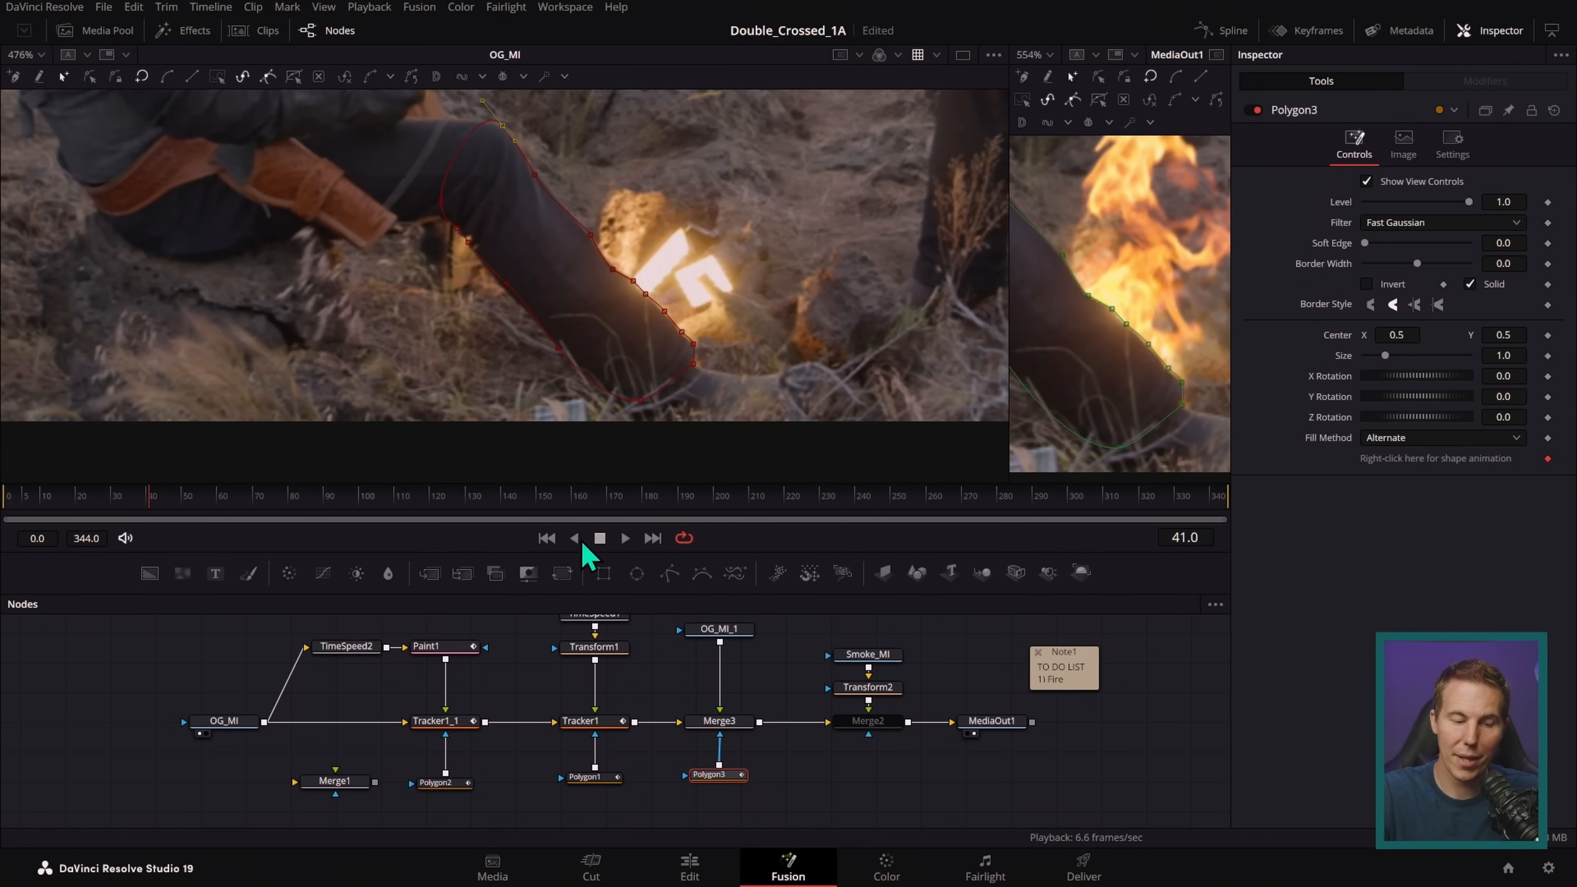
- Reshape the Polygon3 outline at frame 64 so its whole shape and edge points follow the seated man's lower leg
left_click_drag(168, 504, 244, 508)
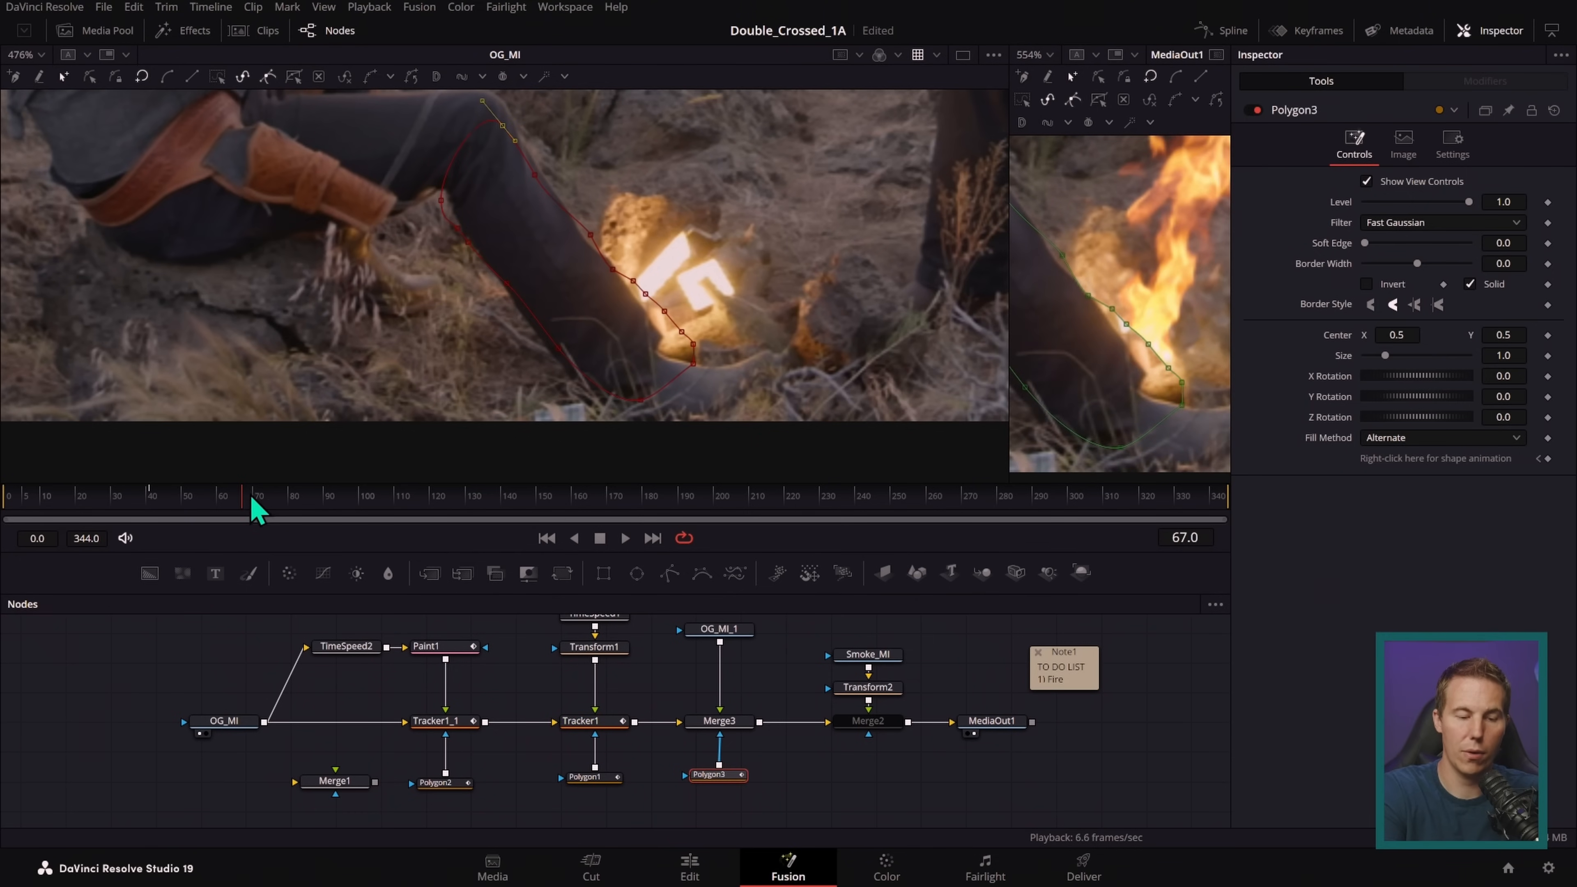
left_click(252, 503)
left_click(247, 504)
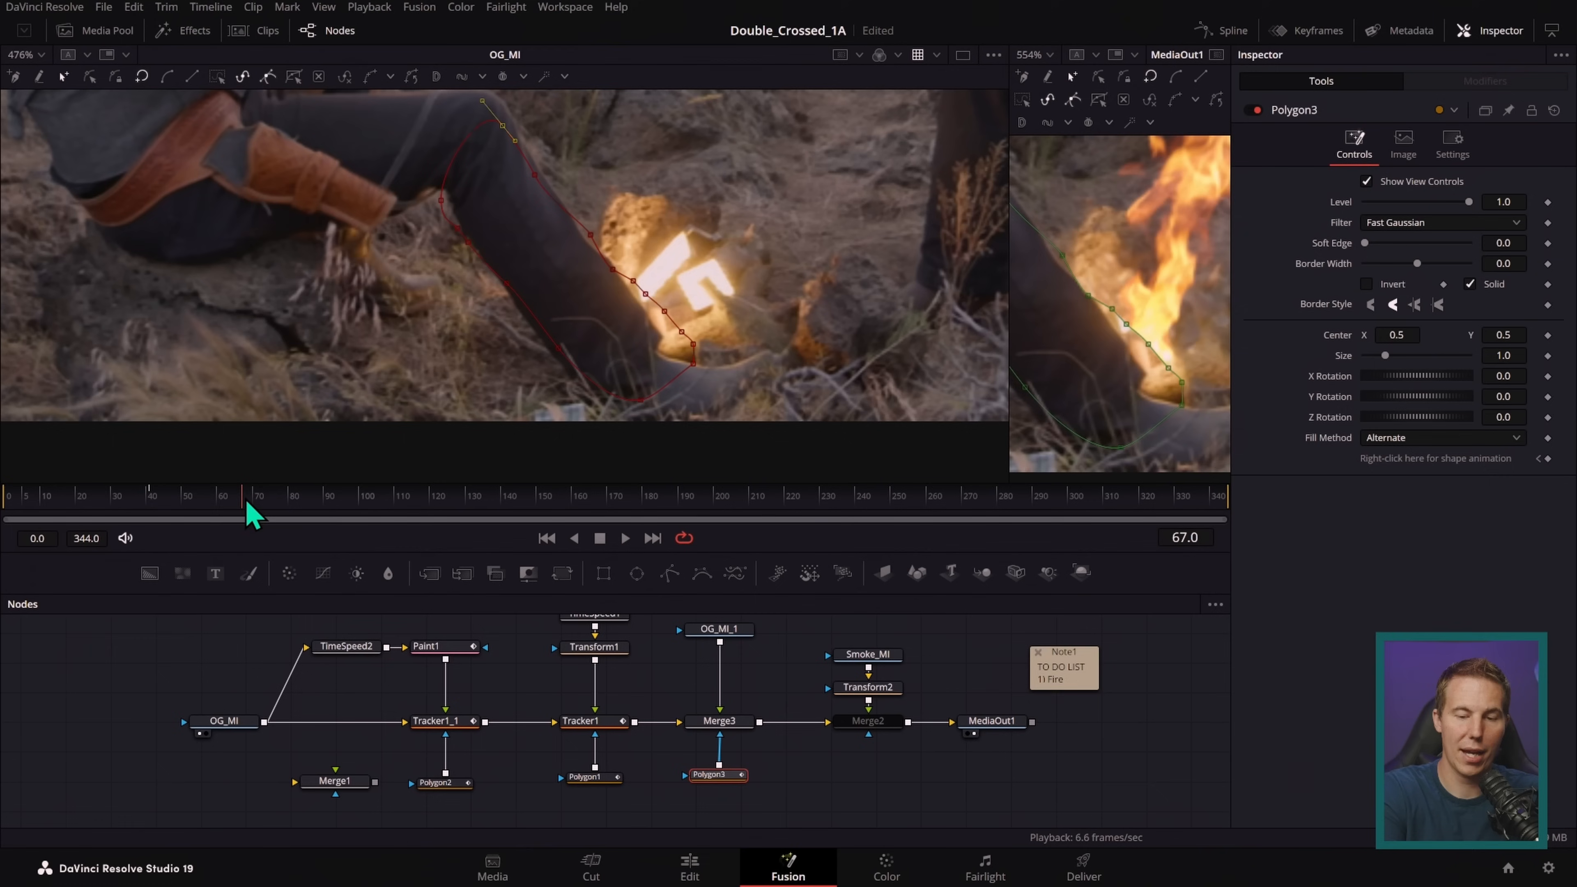
left_click(240, 503)
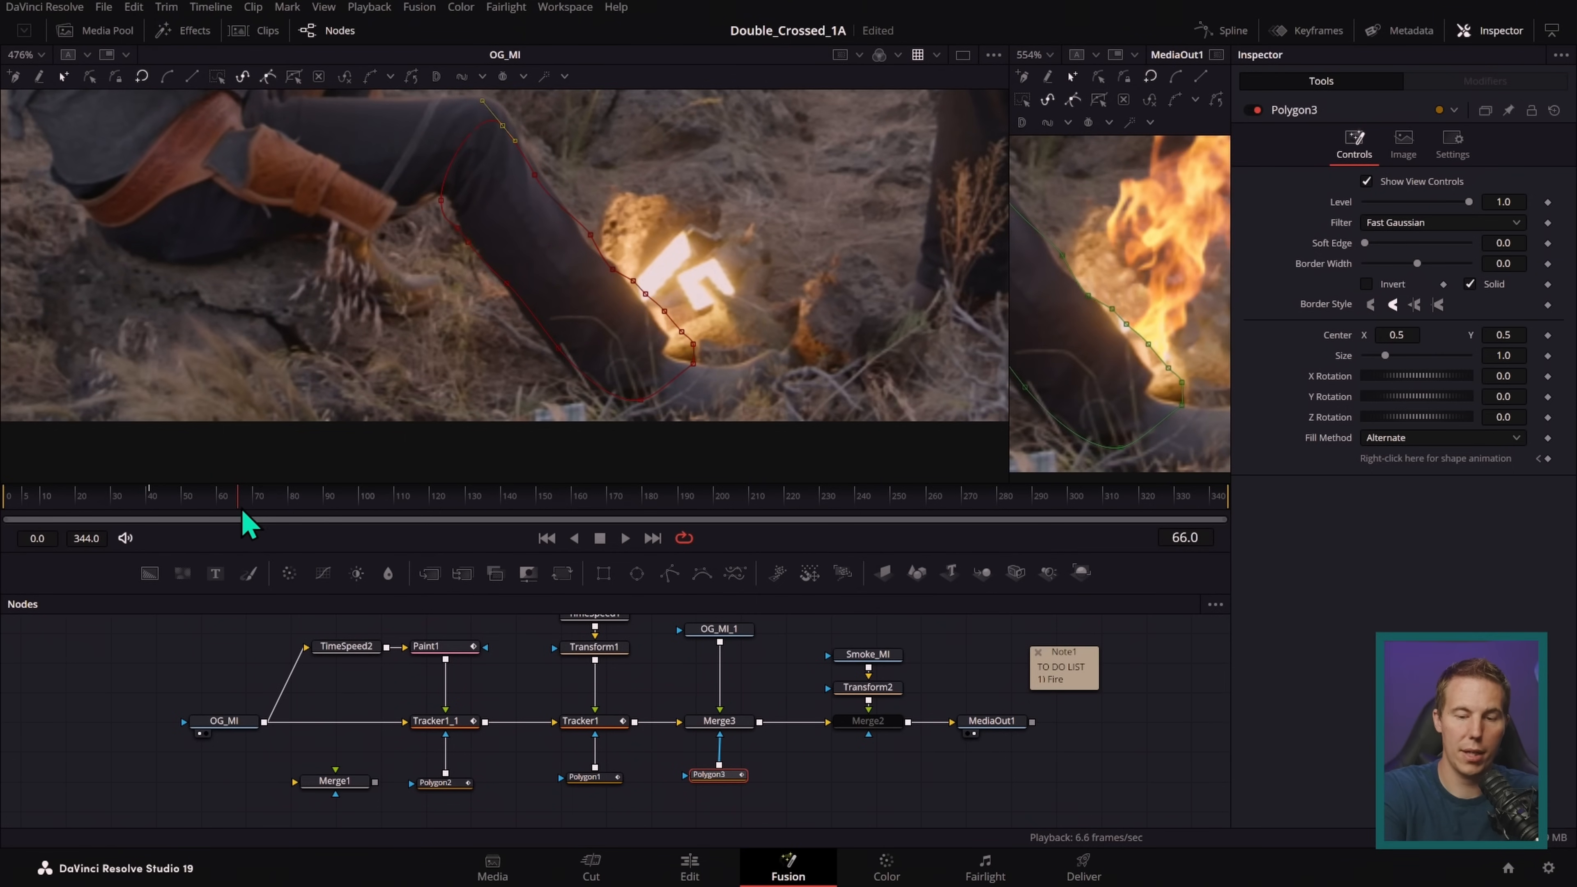
left_click(232, 513)
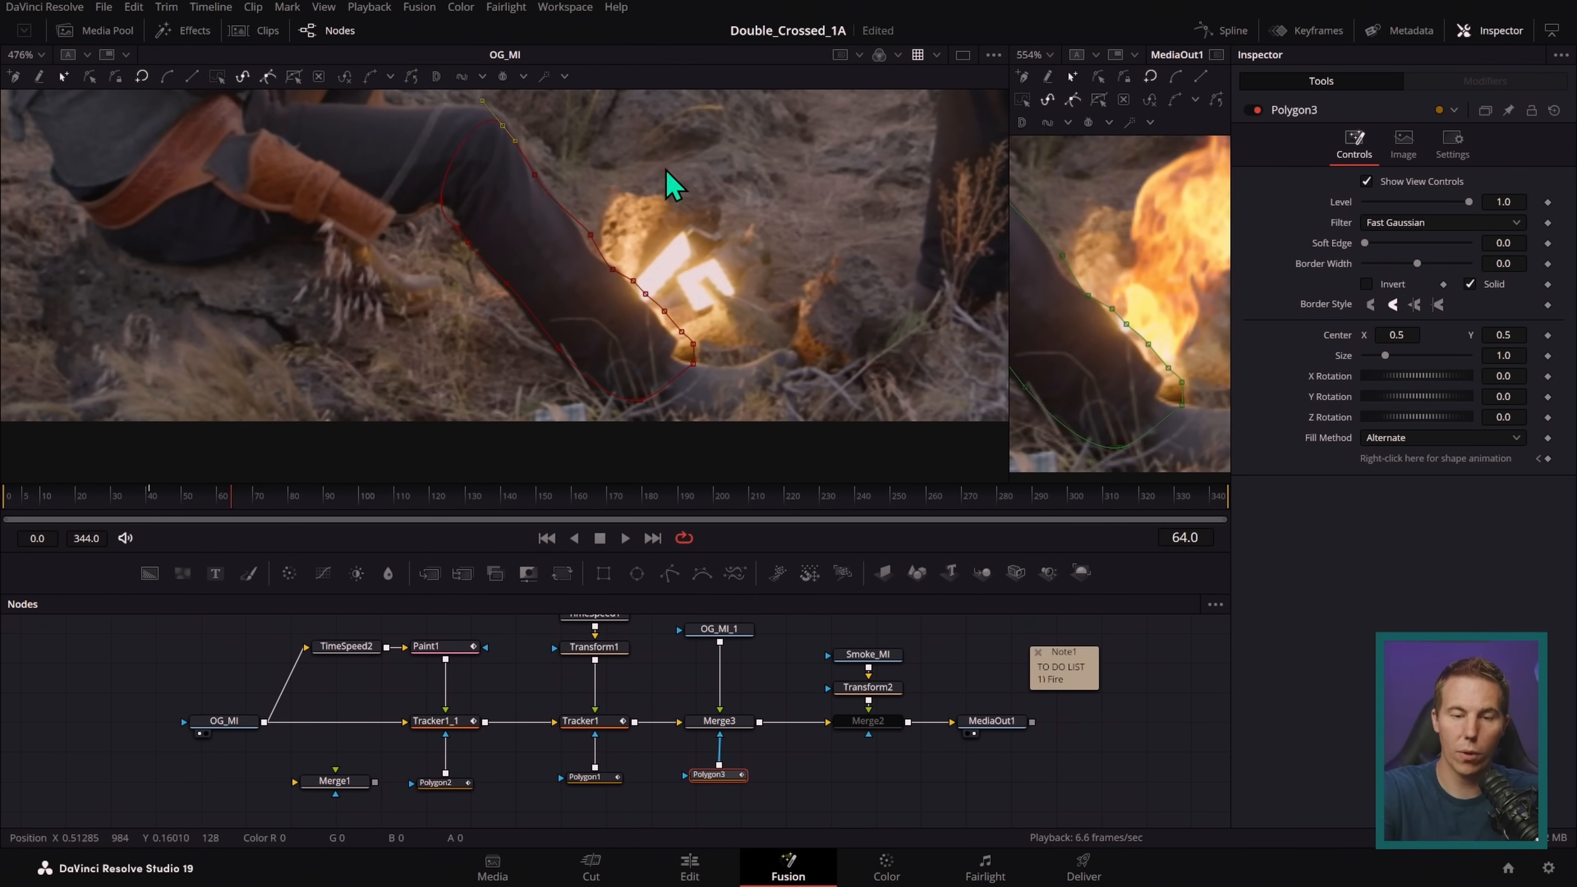
left_click_drag(404, 111, 742, 442)
left_click_drag(694, 344, 682, 336)
key("ctrl+z")
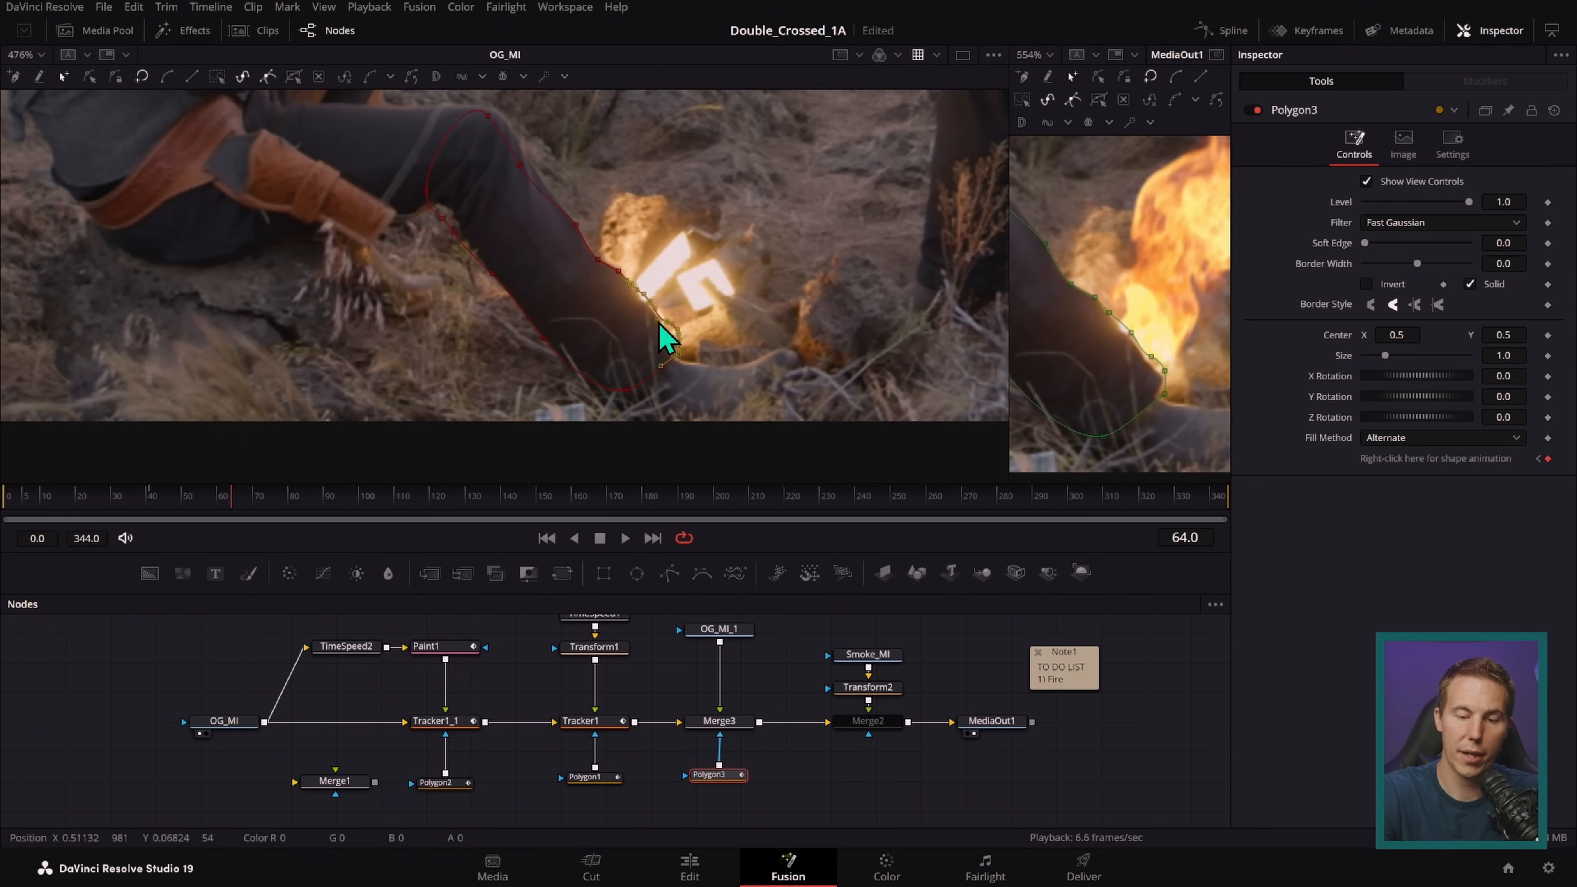
left_click(625, 390)
left_click_drag(681, 340, 675, 339)
left_click(675, 338)
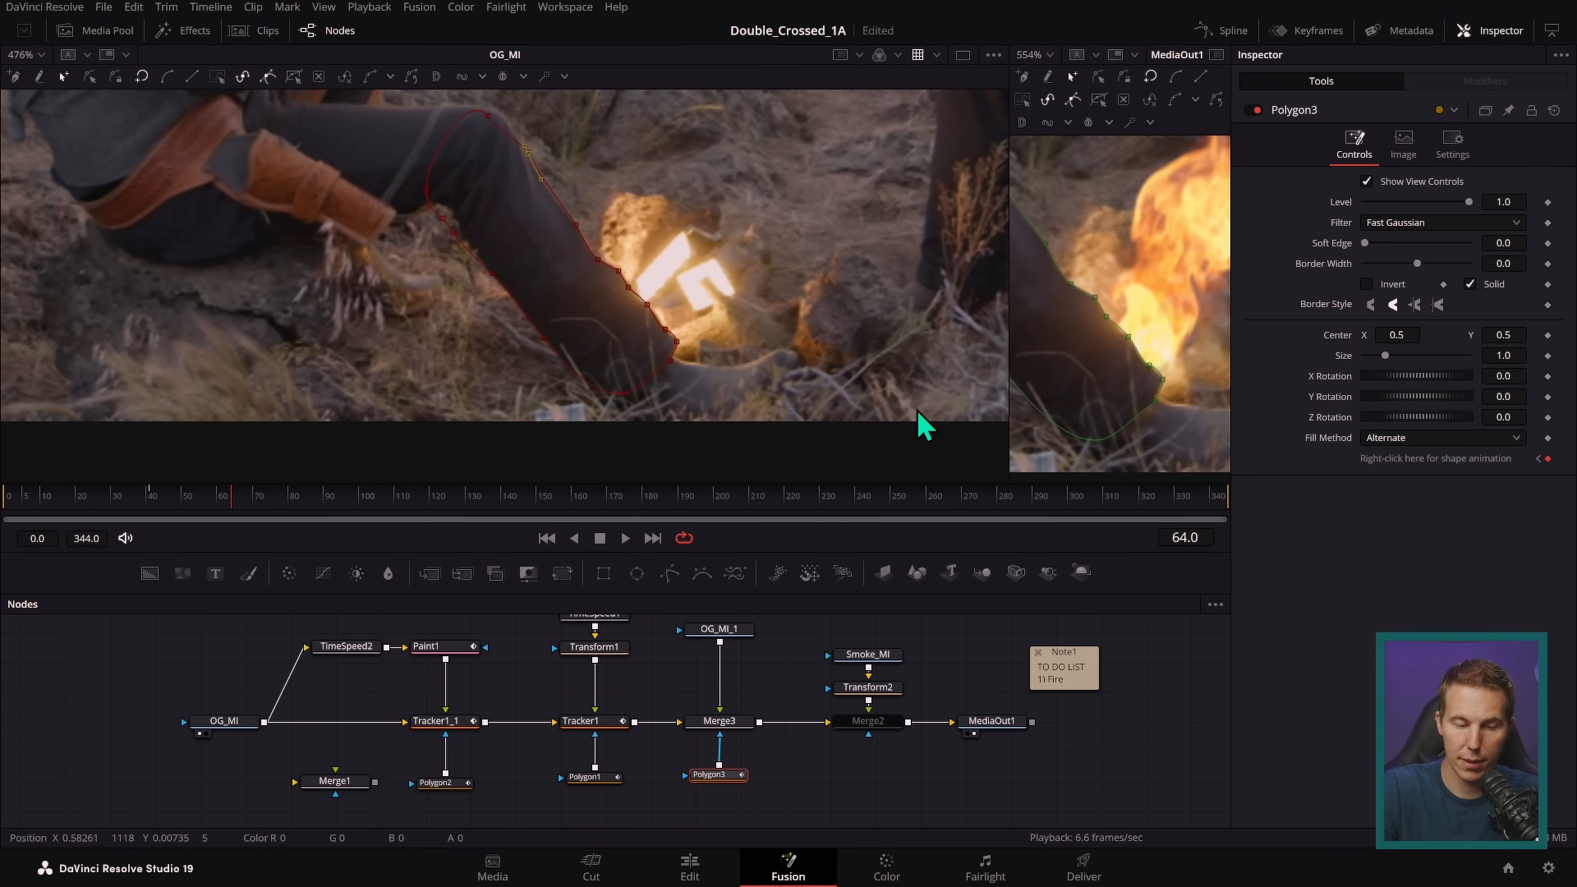
- Shift the Polygon3 outline onto the leg at frame 0, fine-tune its points along the shin, and check the earlier frames
left_click_drag(230, 499, 2, 535)
left_click_drag(403, 109, 715, 343)
left_click(520, 128)
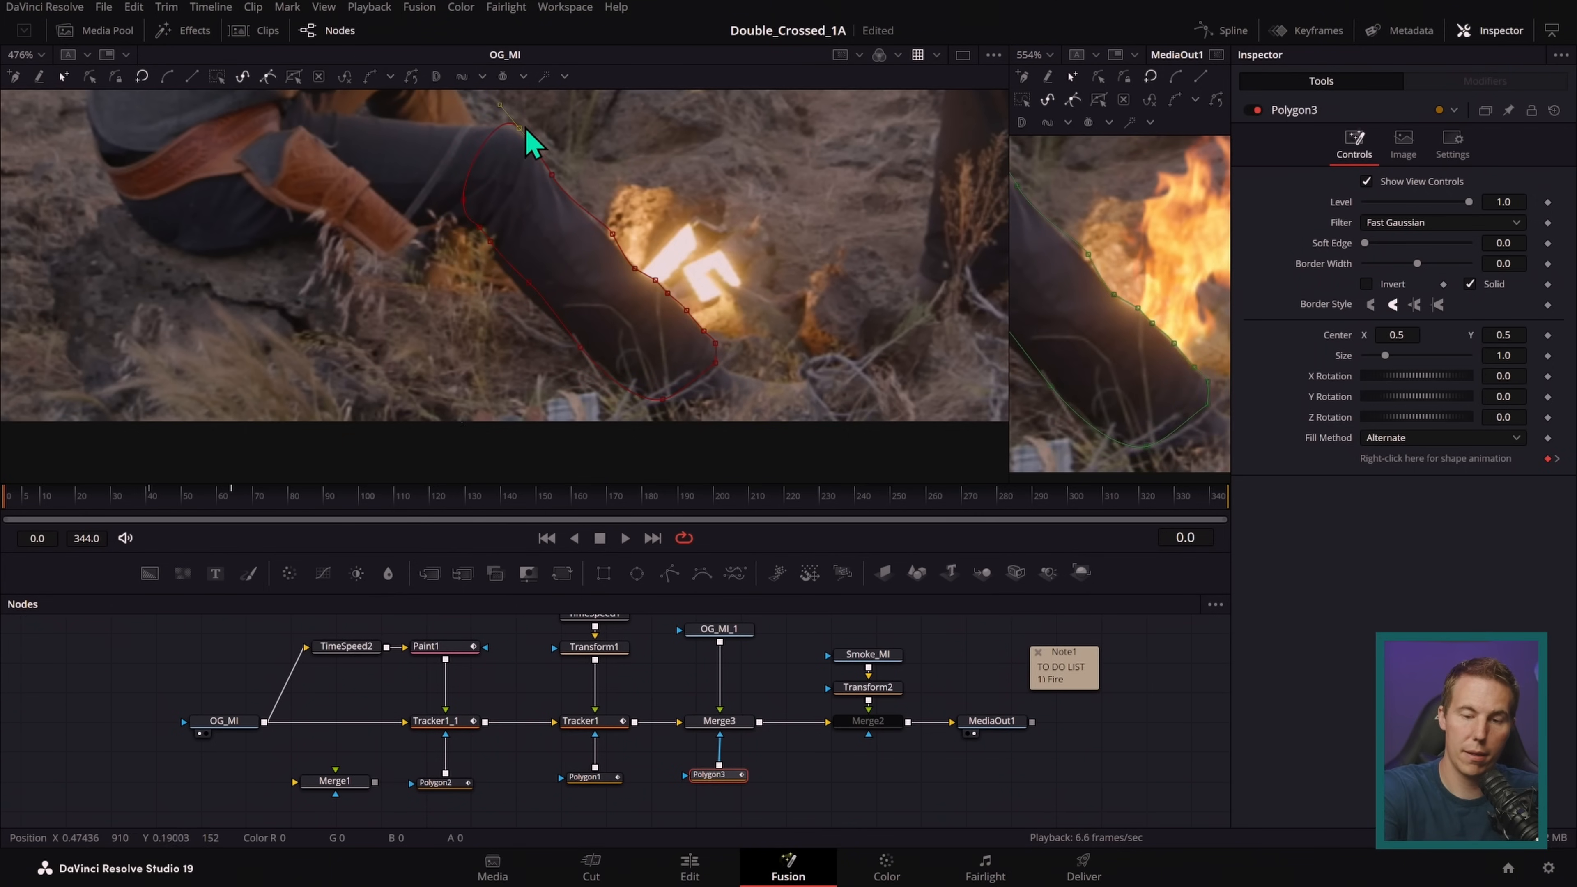
left_click_drag(615, 235, 611, 239)
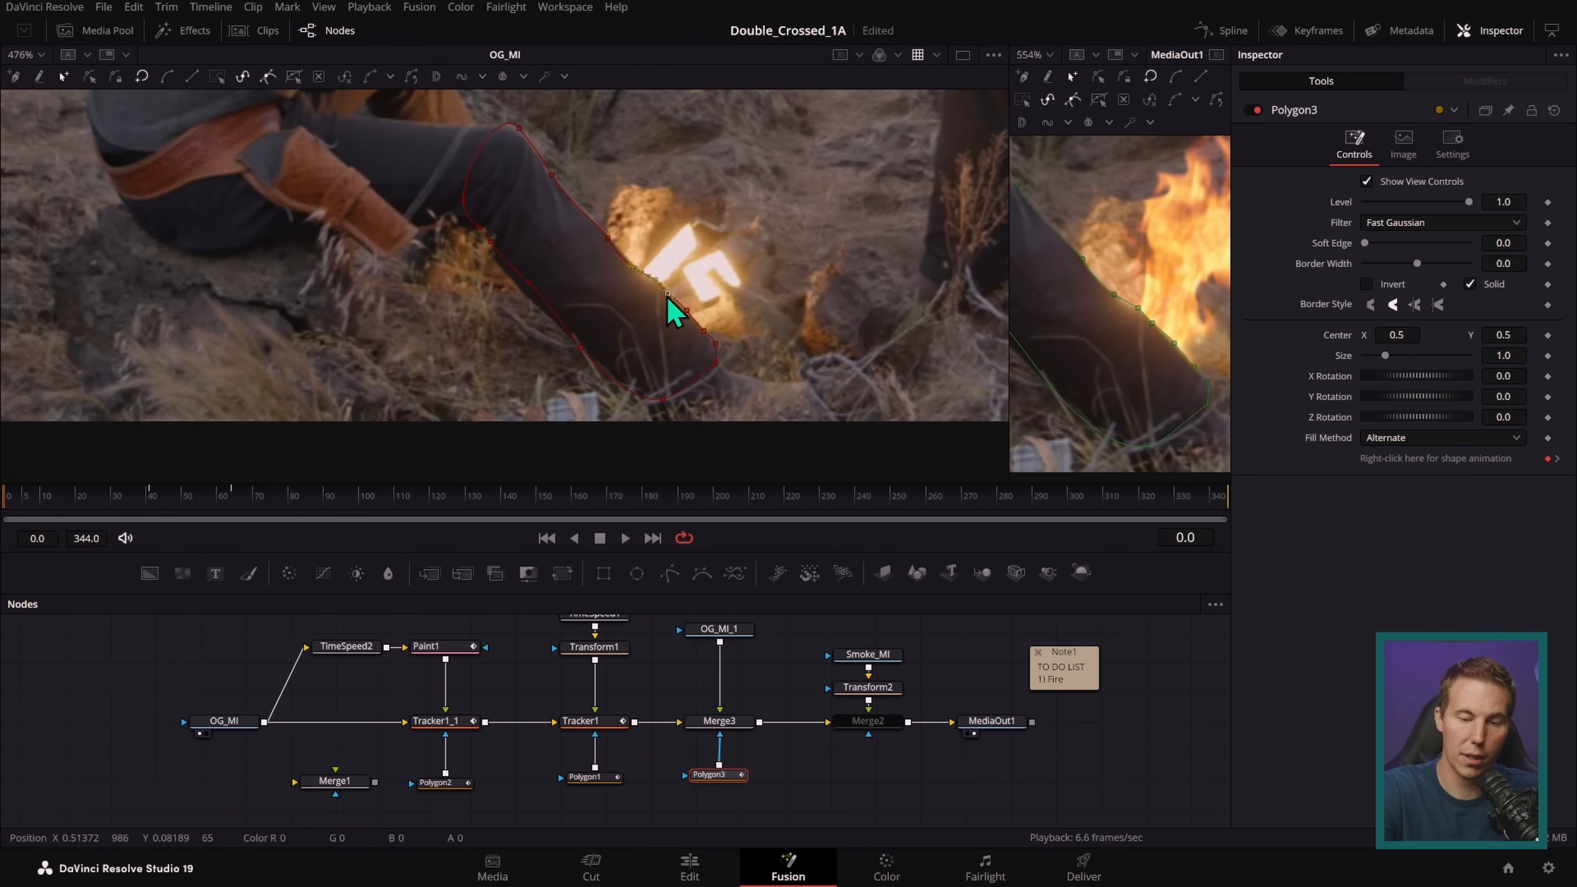
key("alt+]")
left_click_drag(116, 500, 8, 500)
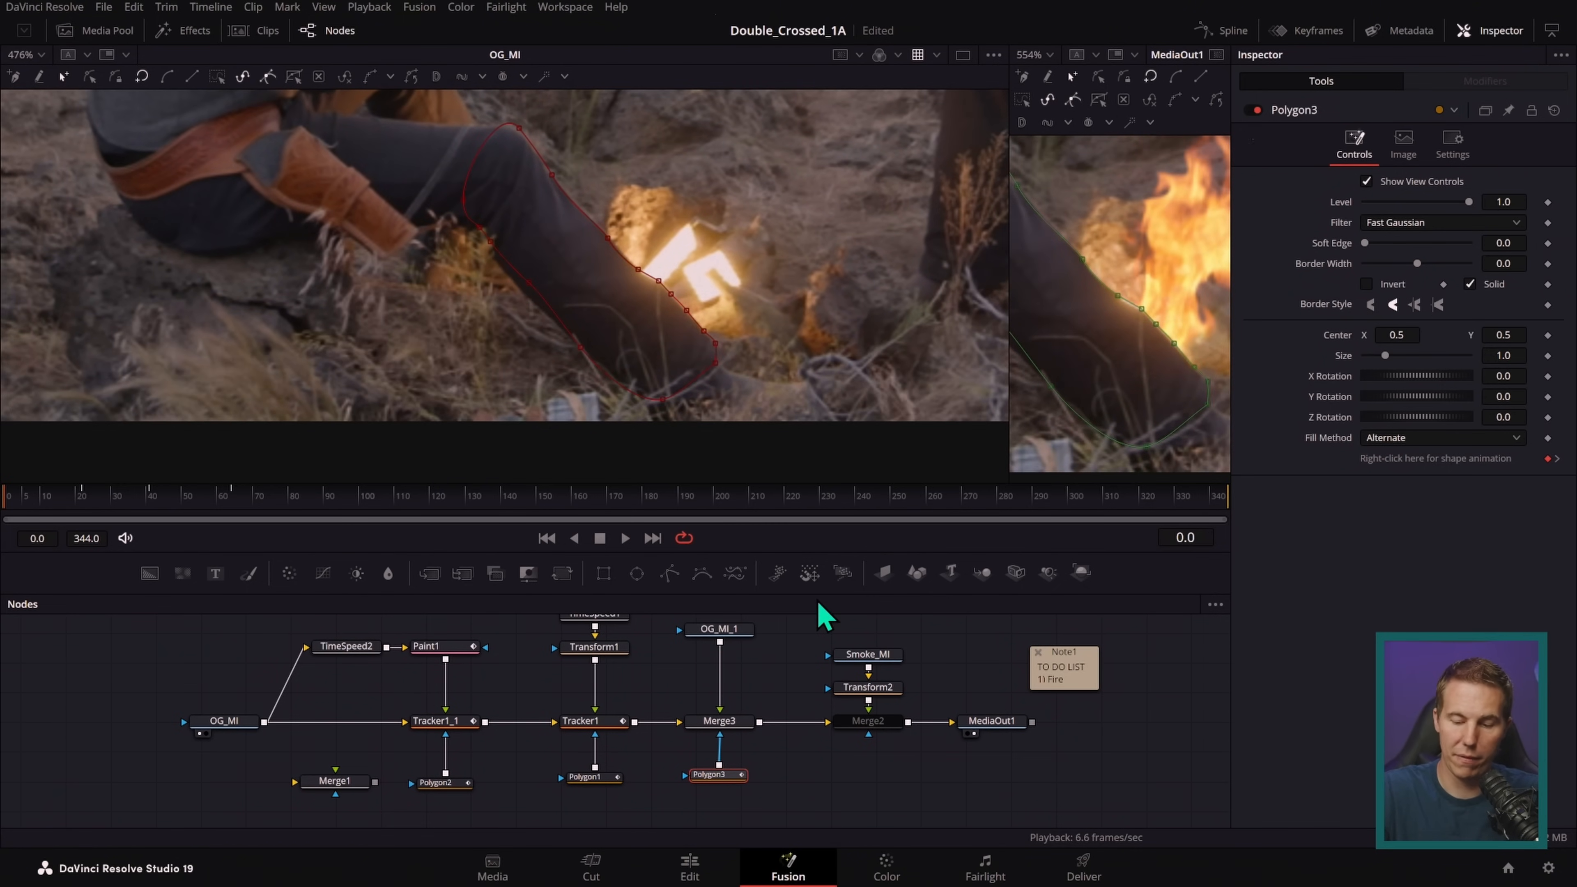
- Show the Merge3 composite in the large viewer and set the Polygon3 soft edge to 0.0015
left_click_drag(719, 721, 623, 264)
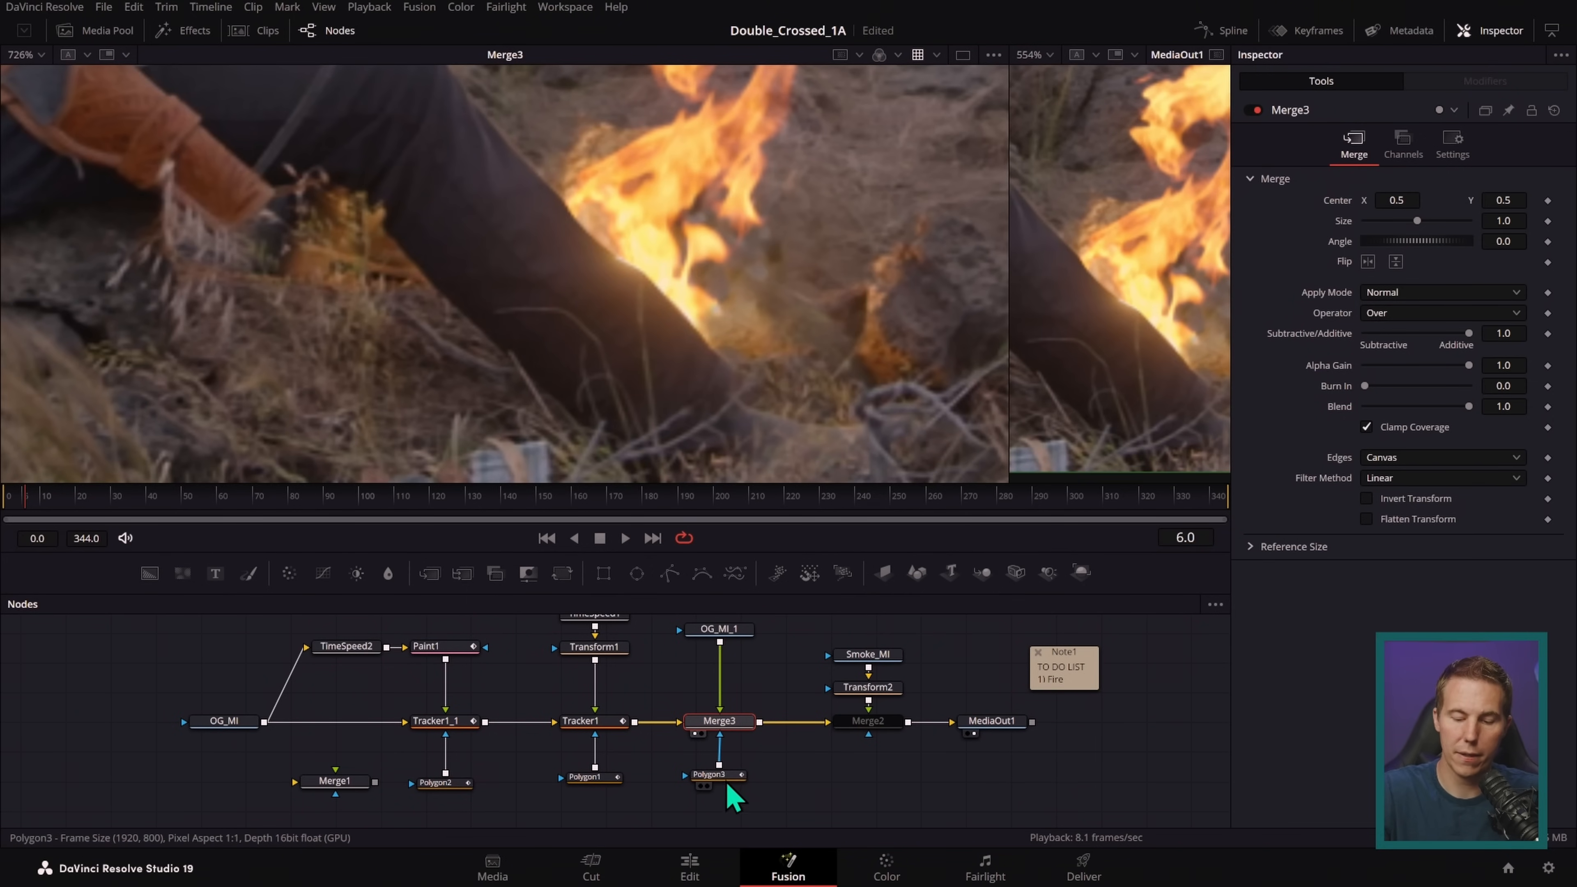
left_click(739, 775)
left_click(1504, 244)
scroll(1504, 244, "down", 2)
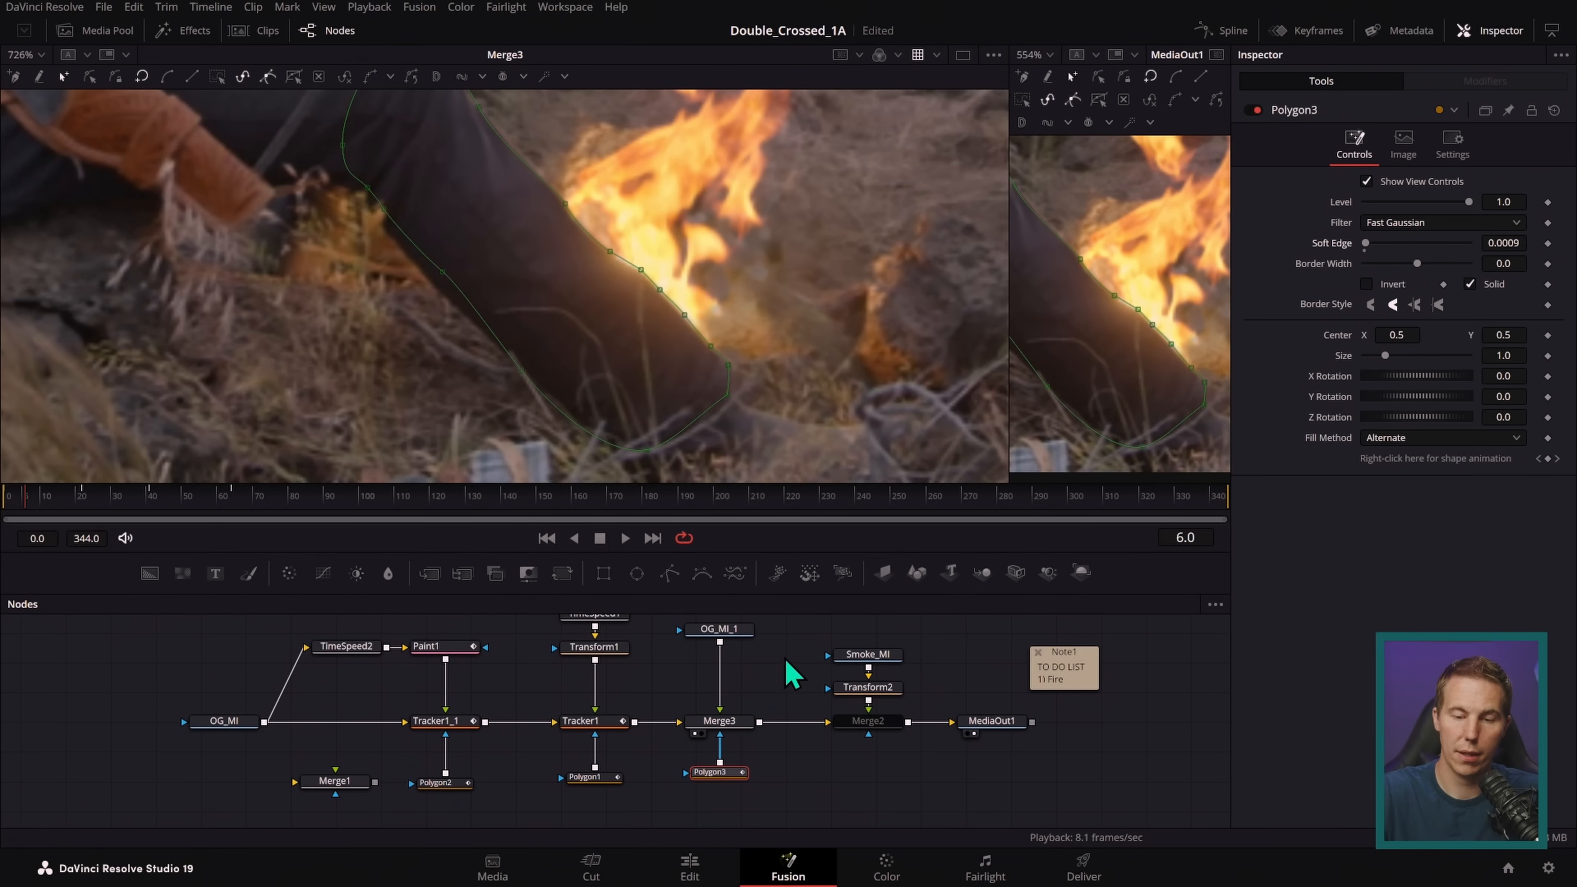
left_click(805, 676)
scroll(1508, 242, "up", 3)
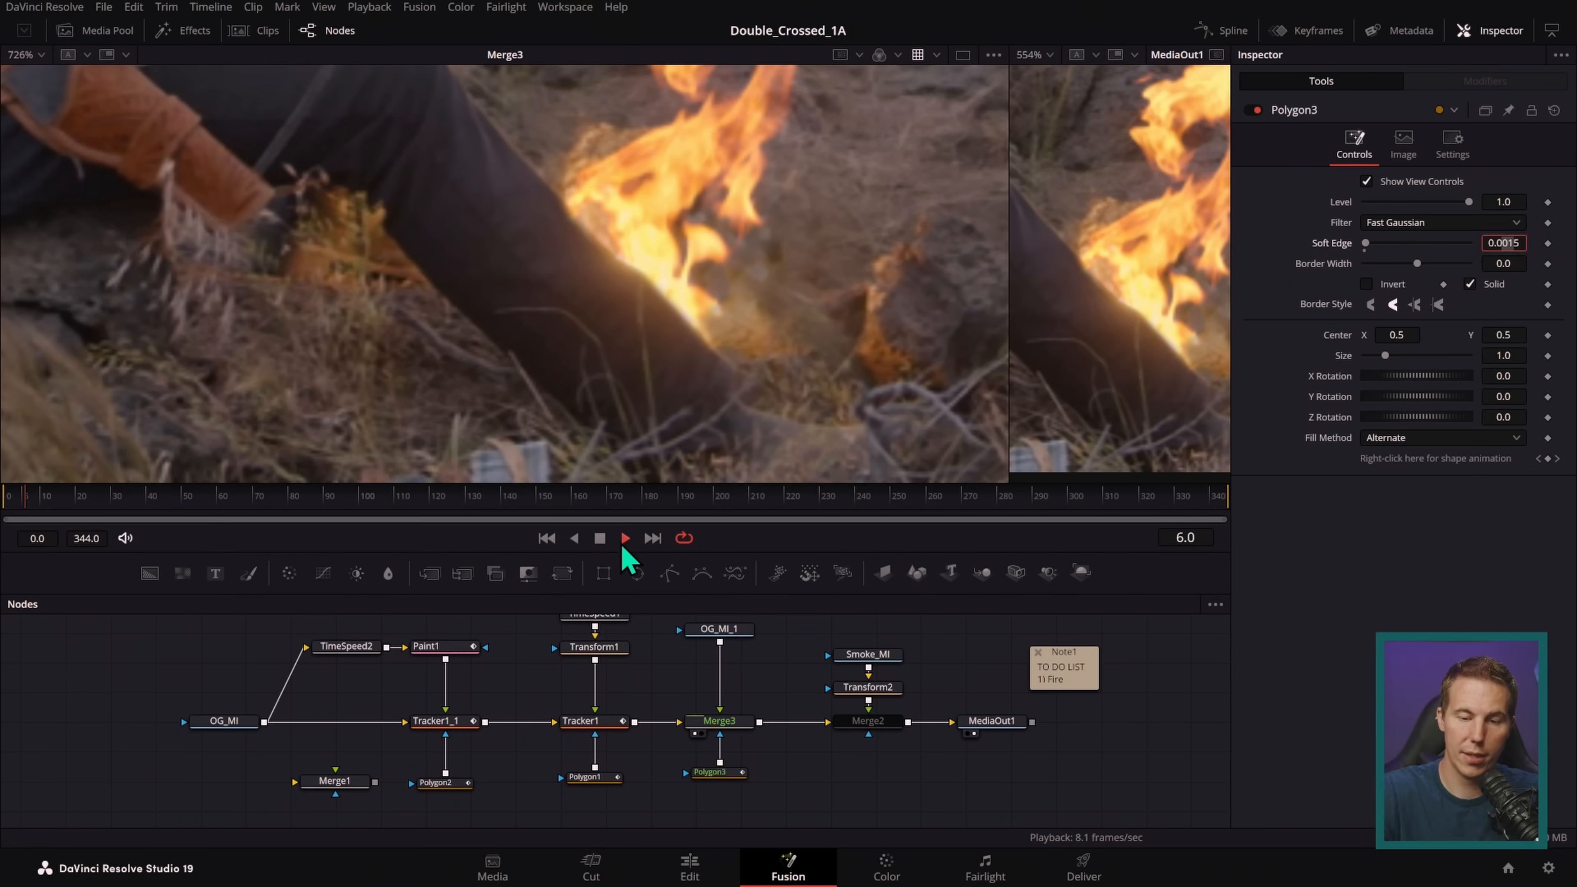
- Play back the composite up to about frame 66 to examine how the masked leg edge holds against the flames
left_click(625, 538)
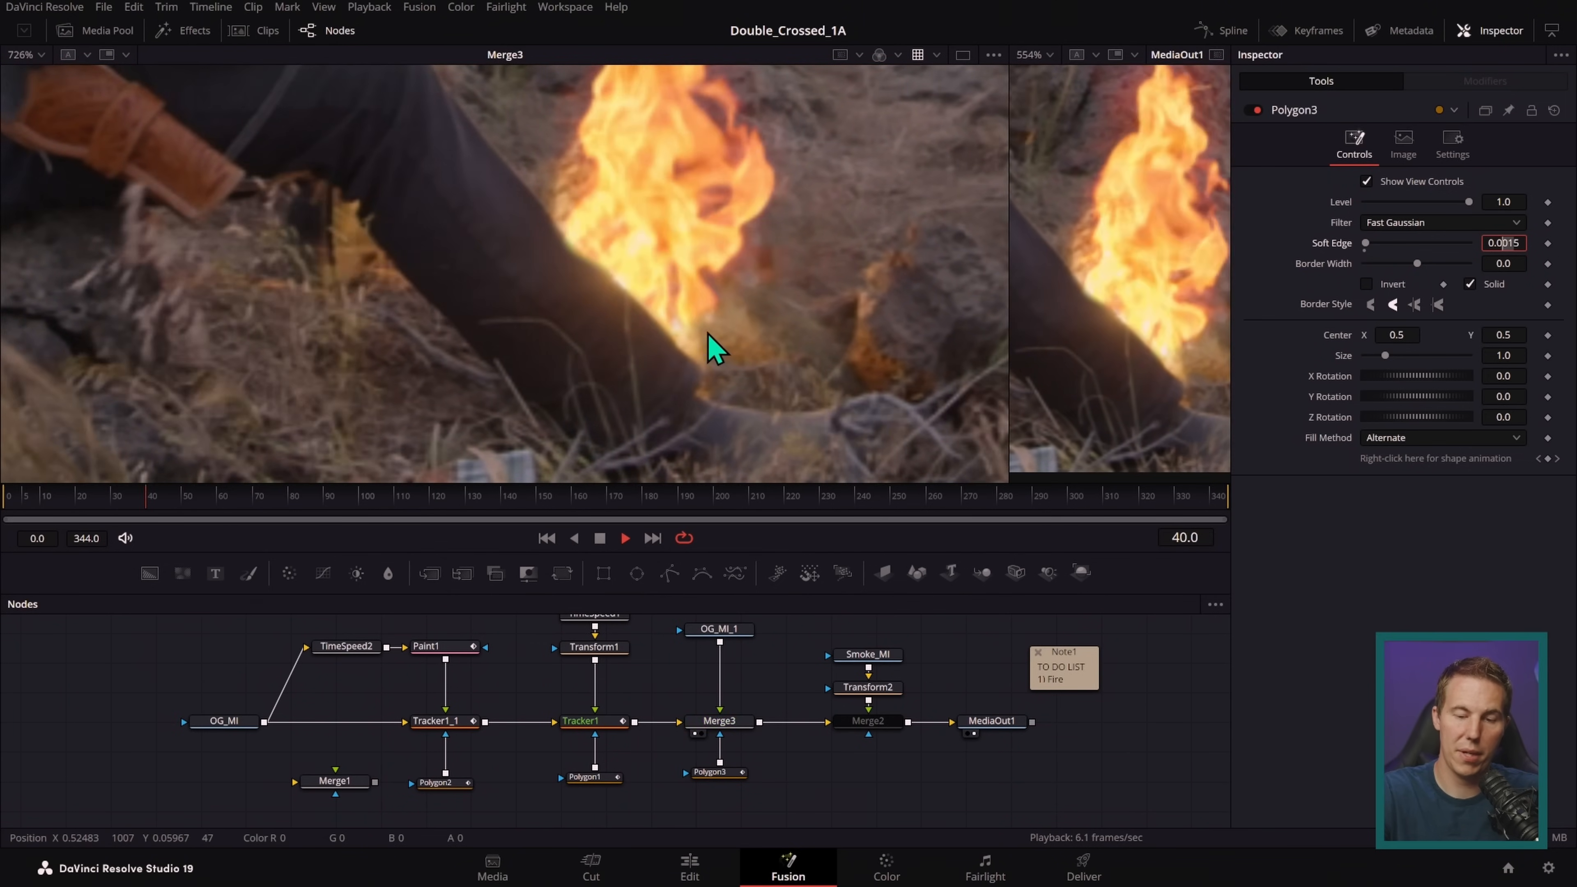
left_click(599, 539)
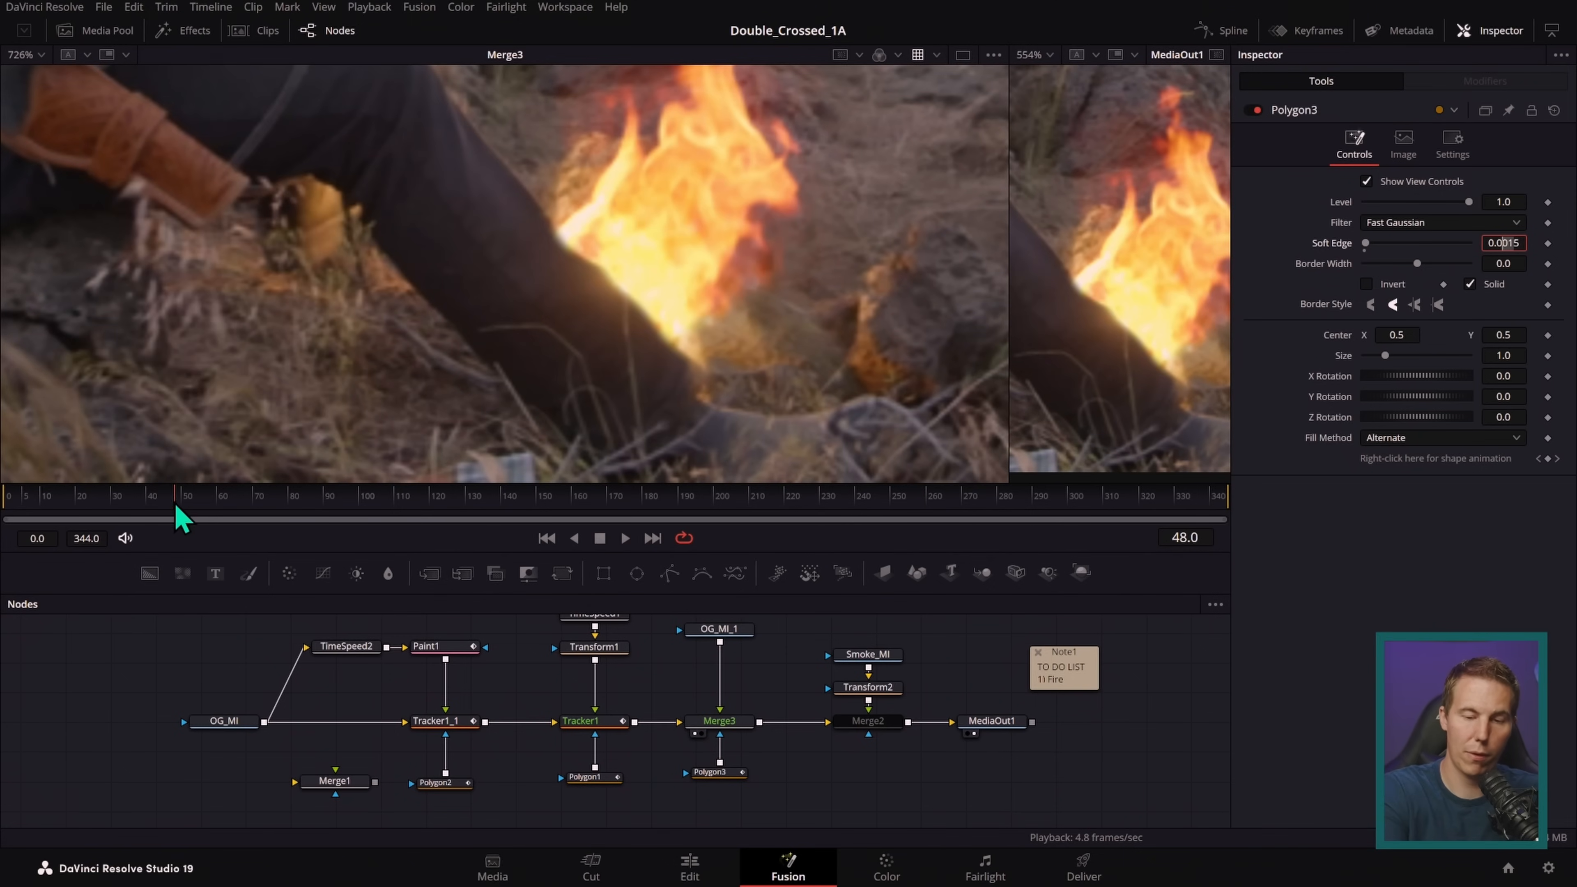
left_click(625, 538)
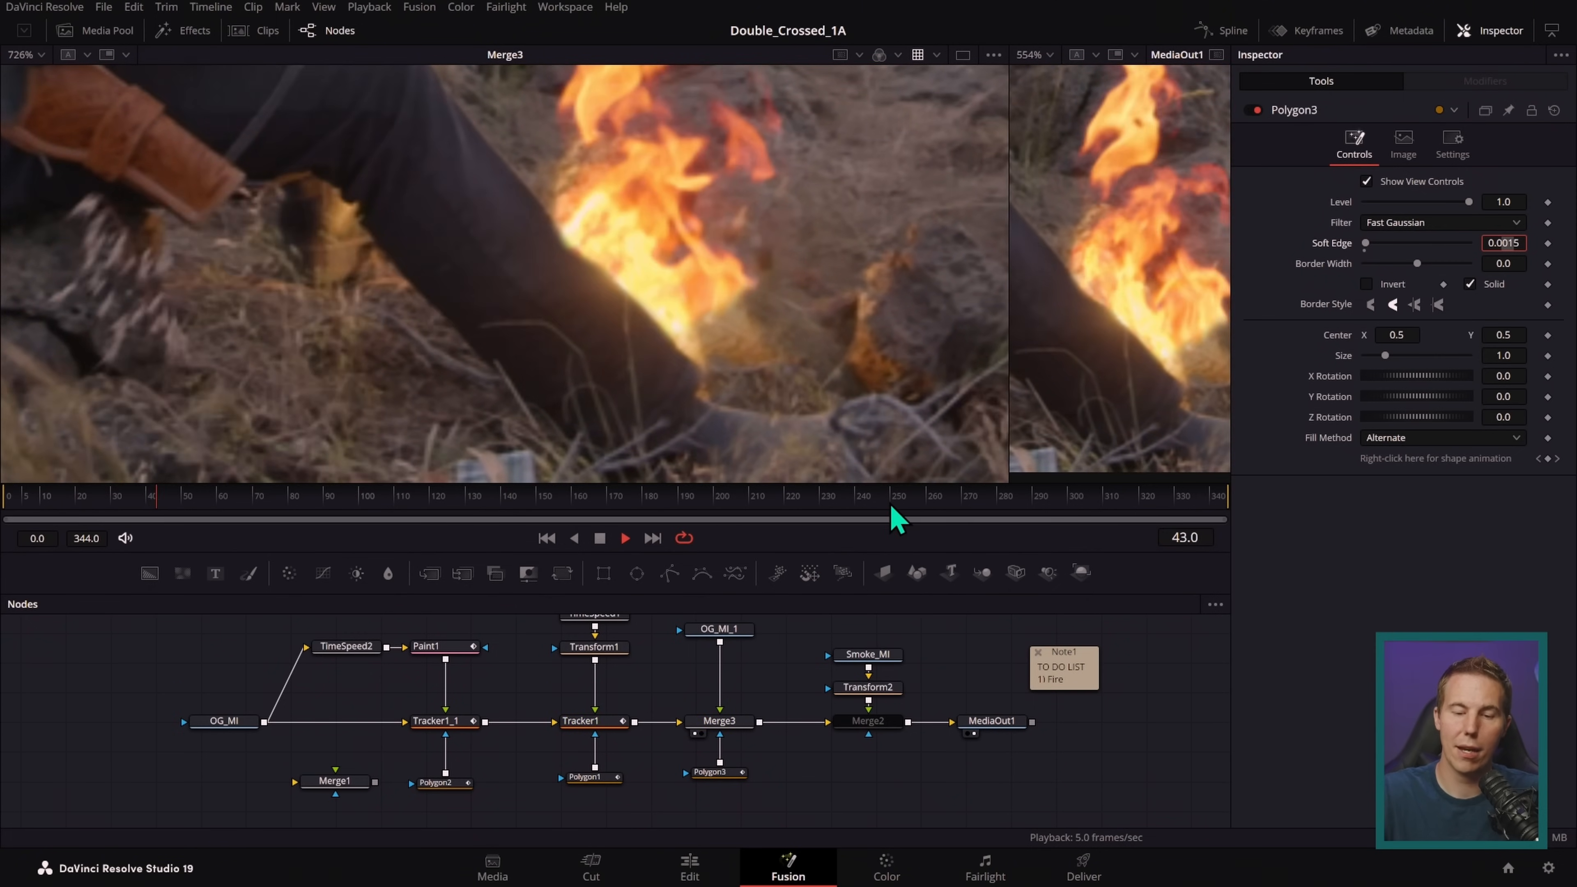
left_click(599, 538)
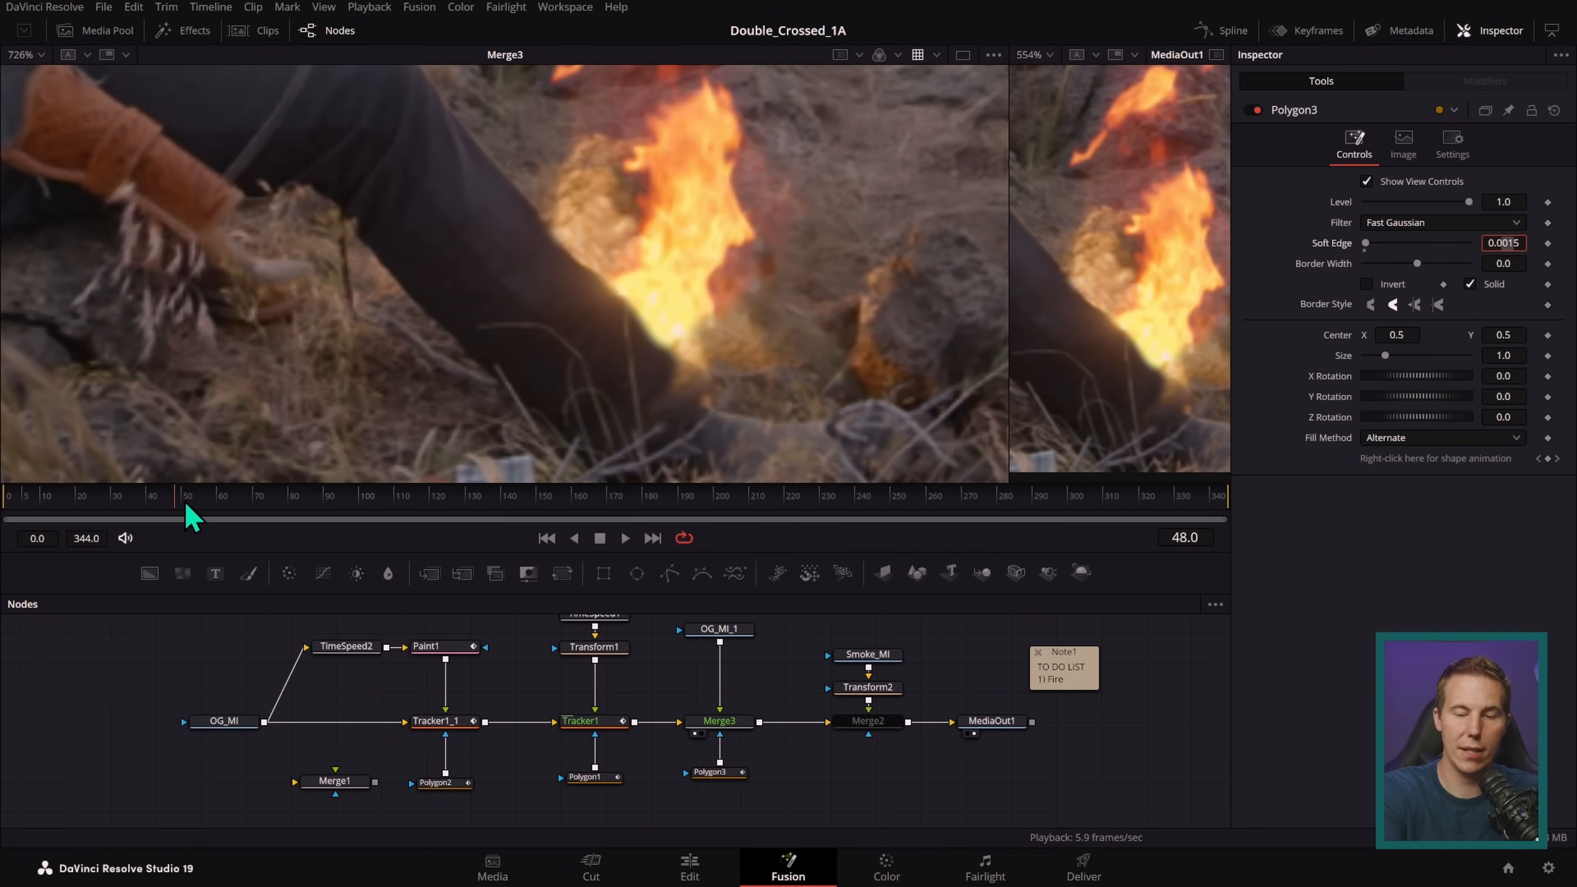
key("space")
left_click(600, 539)
left_click_drag(260, 517, 258, 520)
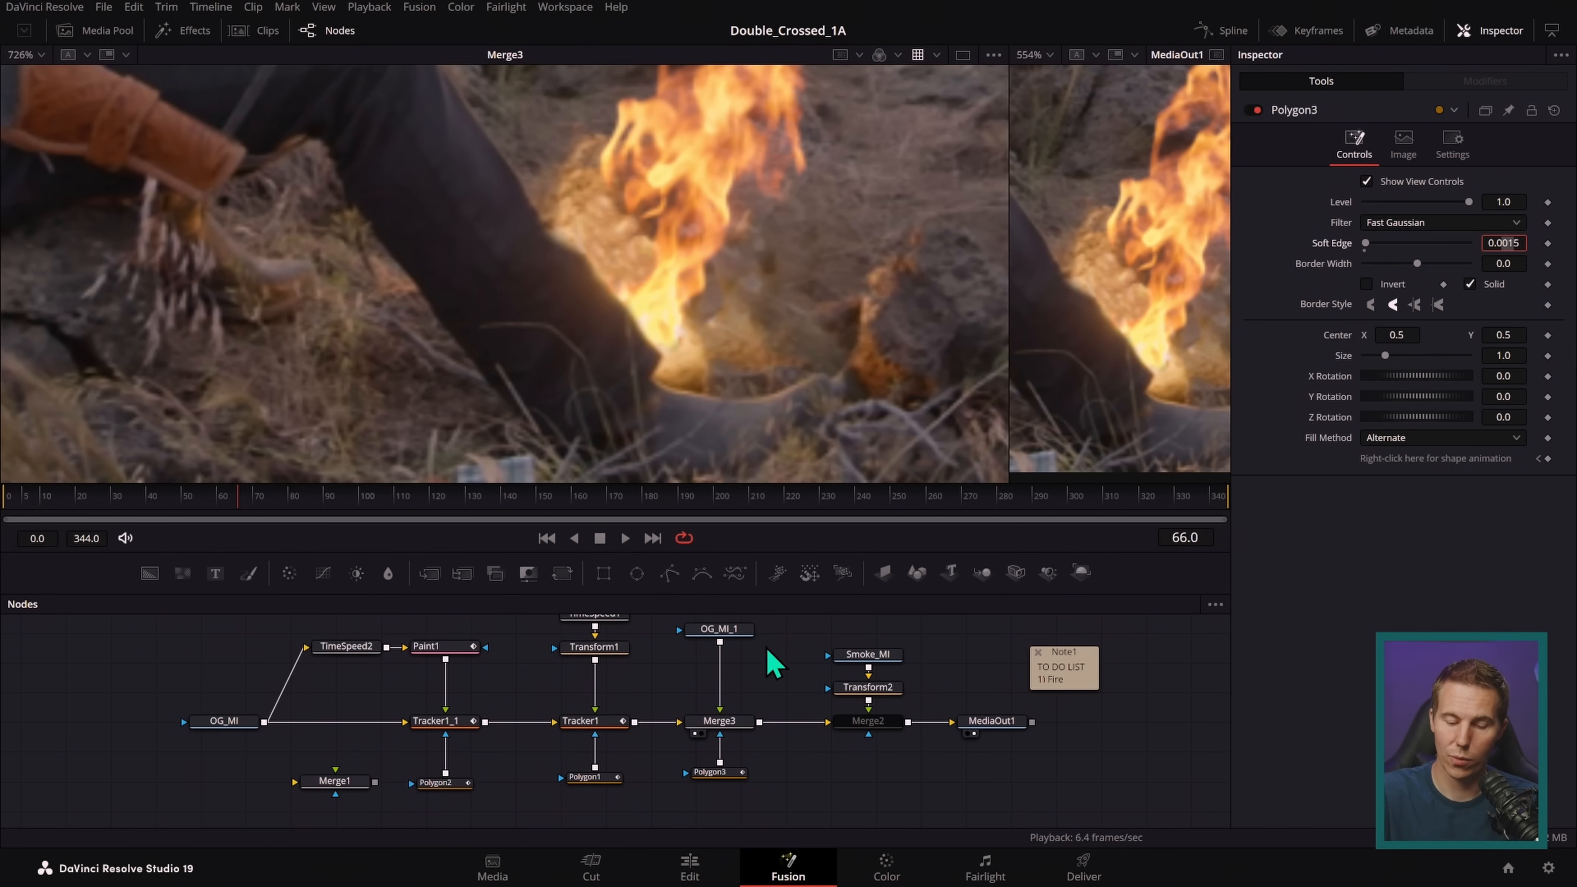
- Delete the Polygon3 leg mask and show the OG_MI_1 footage in the large viewer
left_click(721, 773)
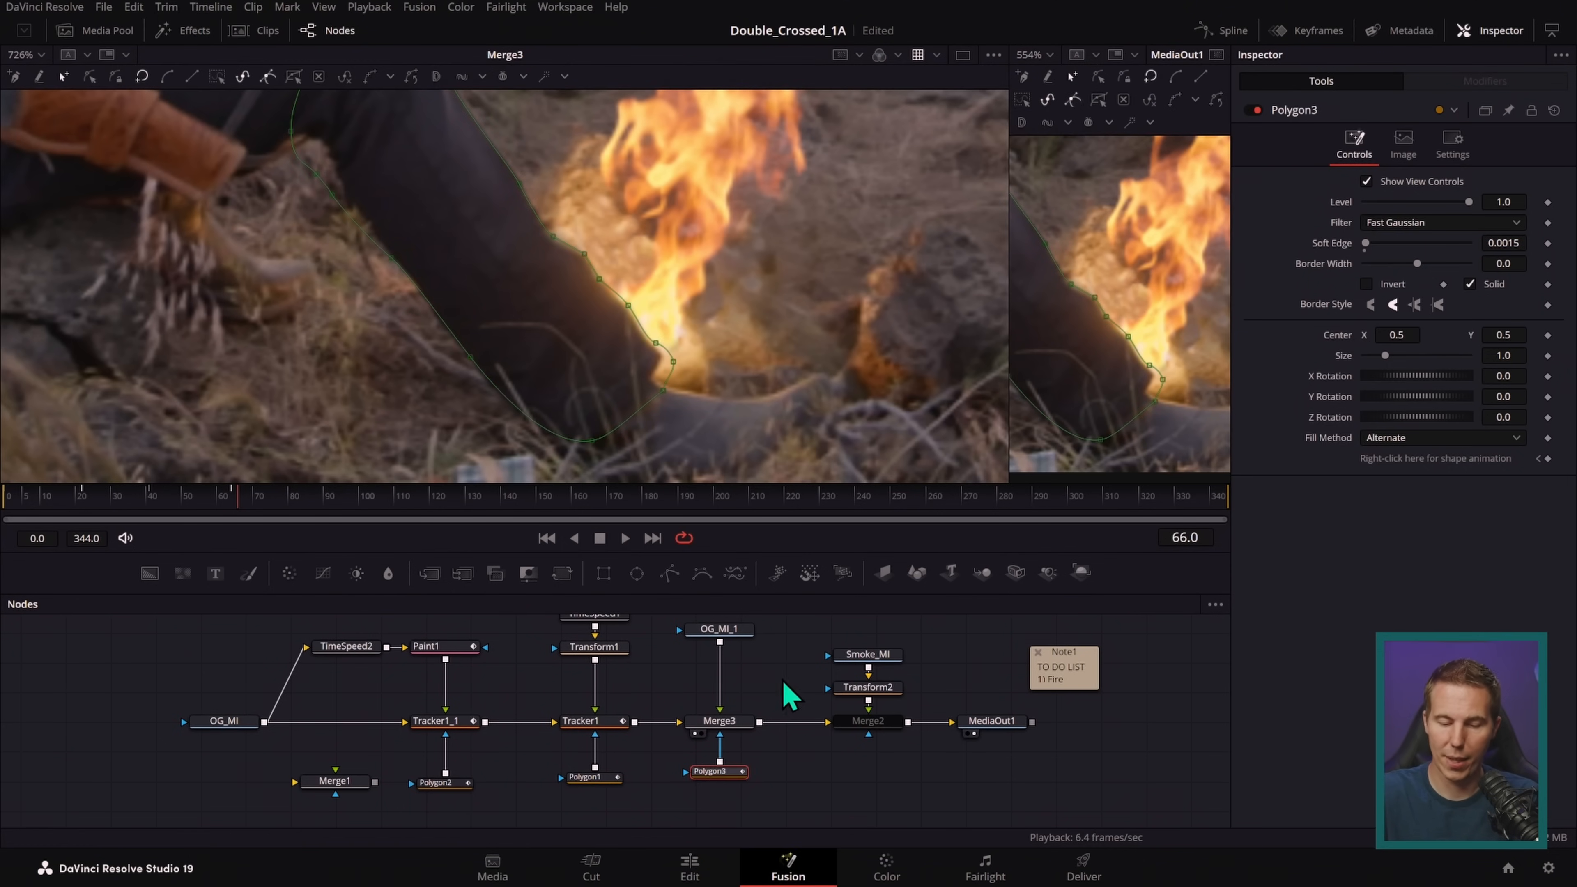
key("Delete")
left_click_drag(735, 633, 742, 208)
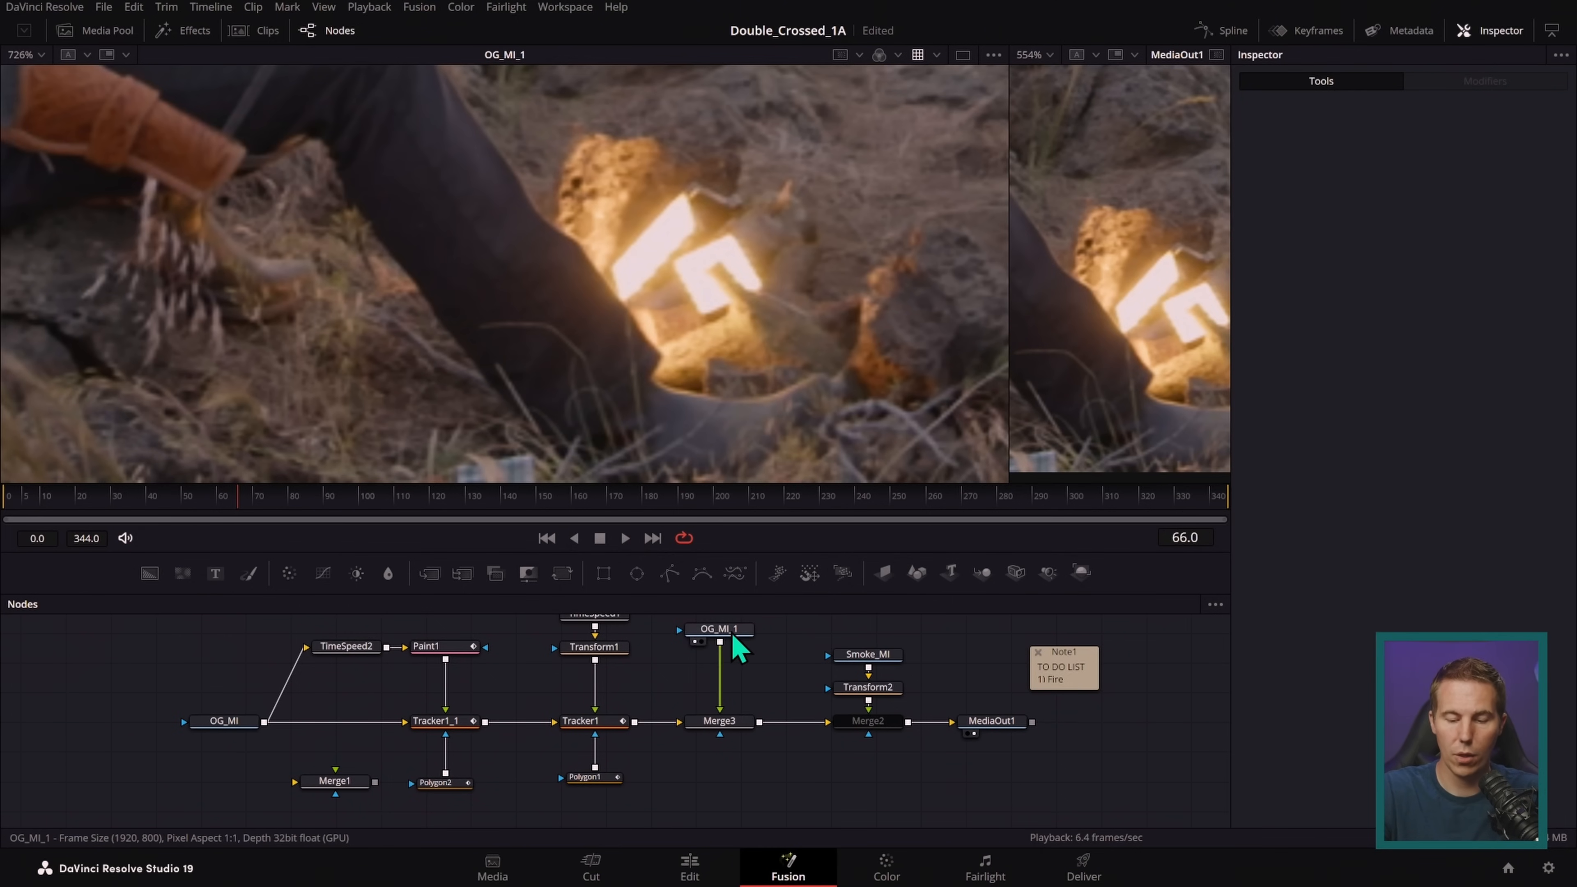
- Insert a Magic Mask after OG_MI_1 and stroke over the man's lower leg and boot at frame 66
left_click(745, 630)
key("shift+space")
type("xf")
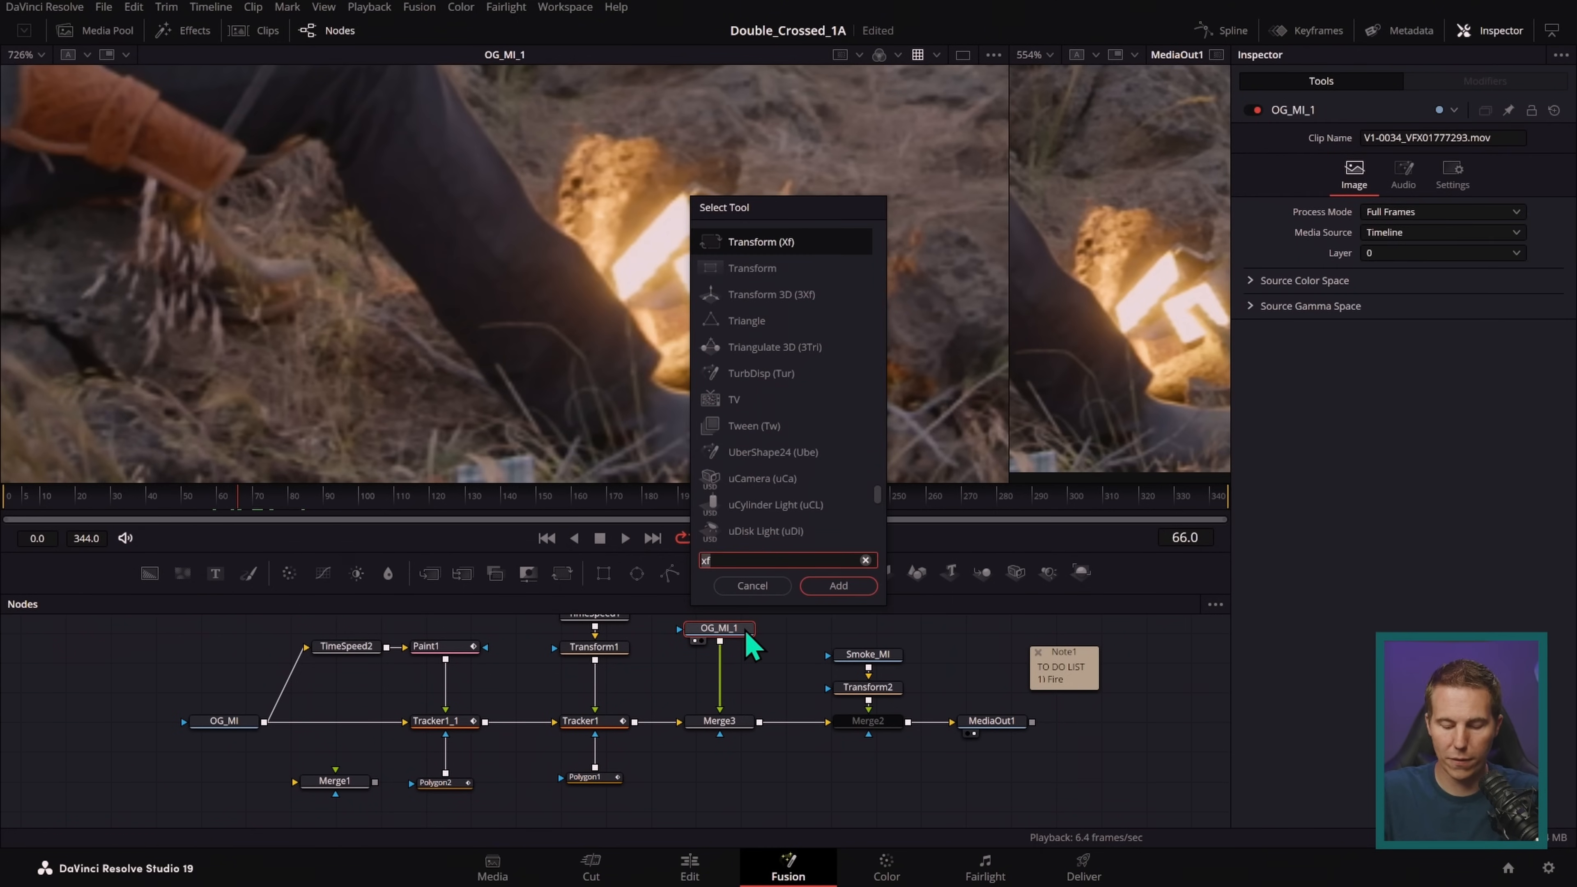
key("BackSpace")
key("BackSpace")
type("magic")
key("Return")
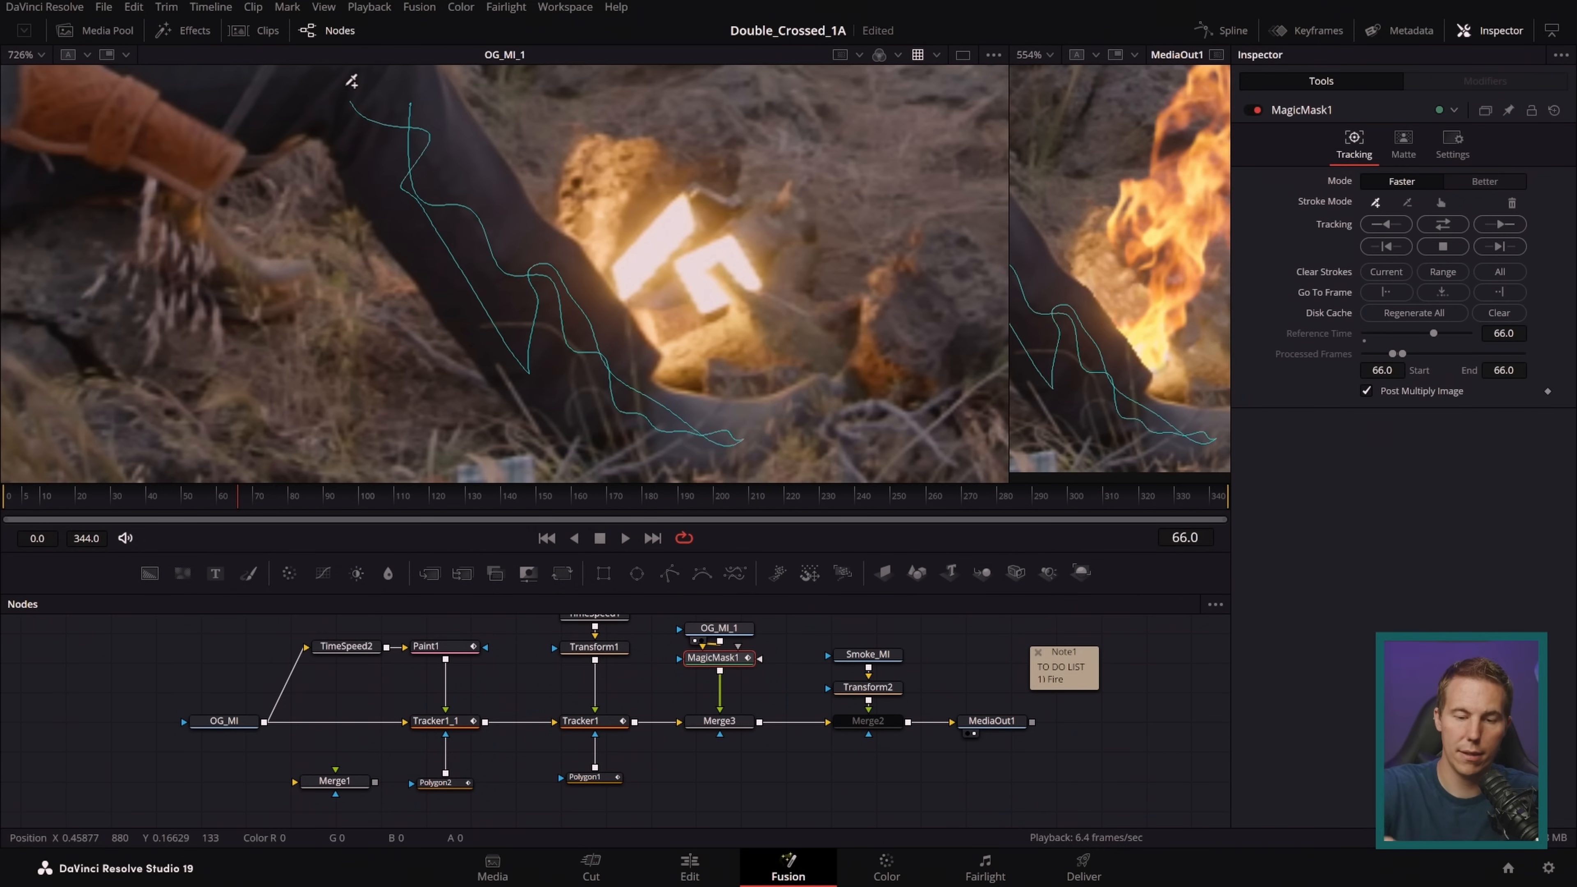
- Show the MagicMask1 result, add a stroke along the shin's fire-side edge, and compare Better mode before returning to Faster
mouse_move(750, 663)
left_mouse_down()
mouse_move(743, 650)
mouse_move(744, 663)
left_mouse_up()
key("1")
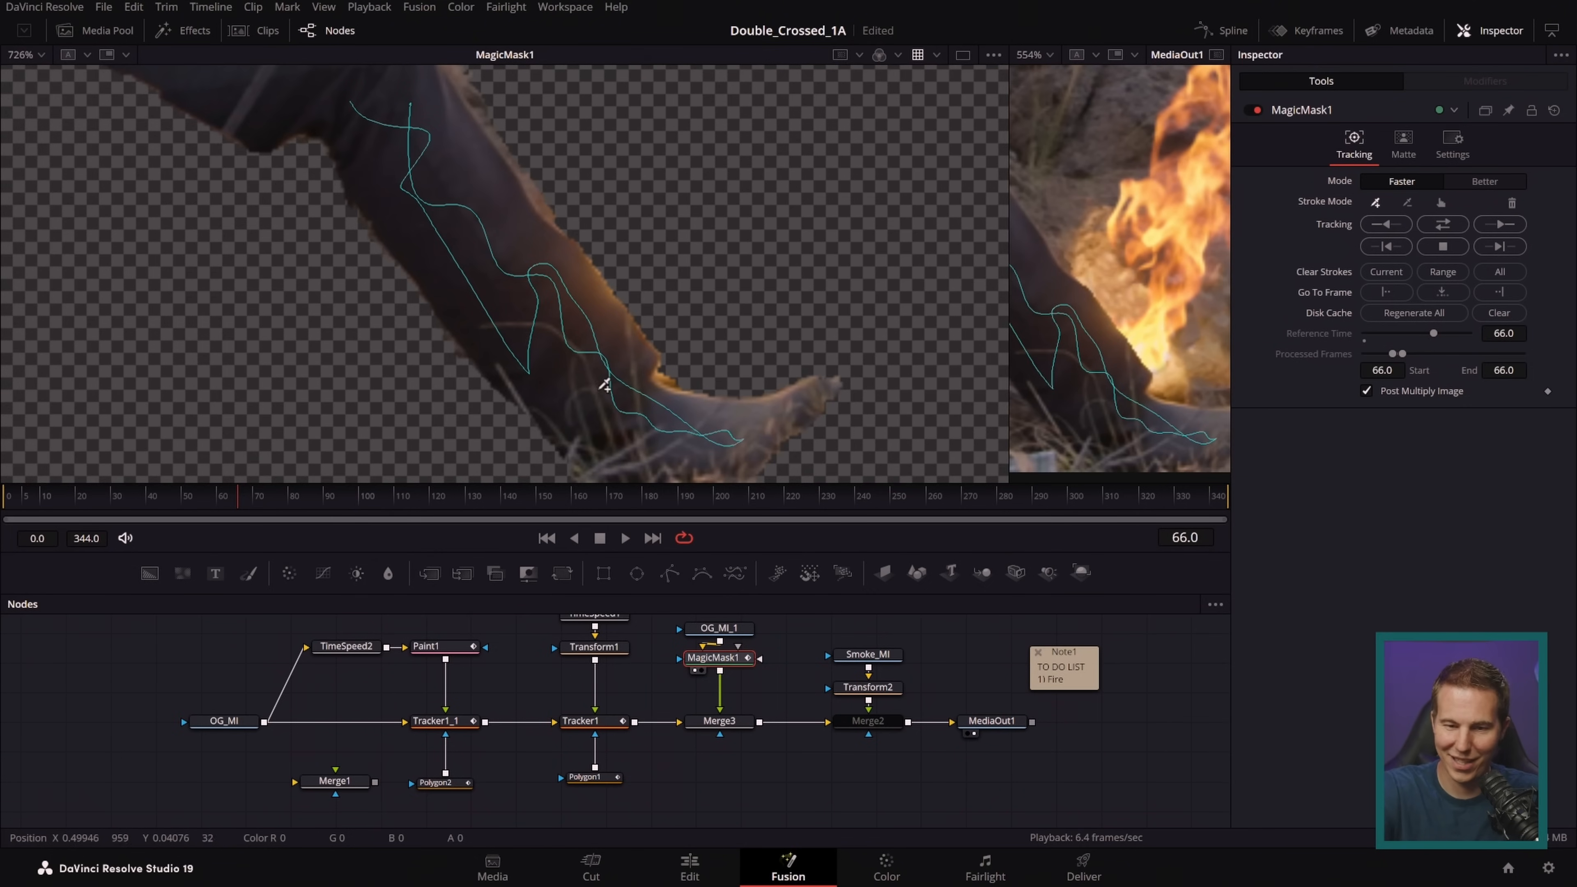
left_click_drag(532, 184, 548, 214)
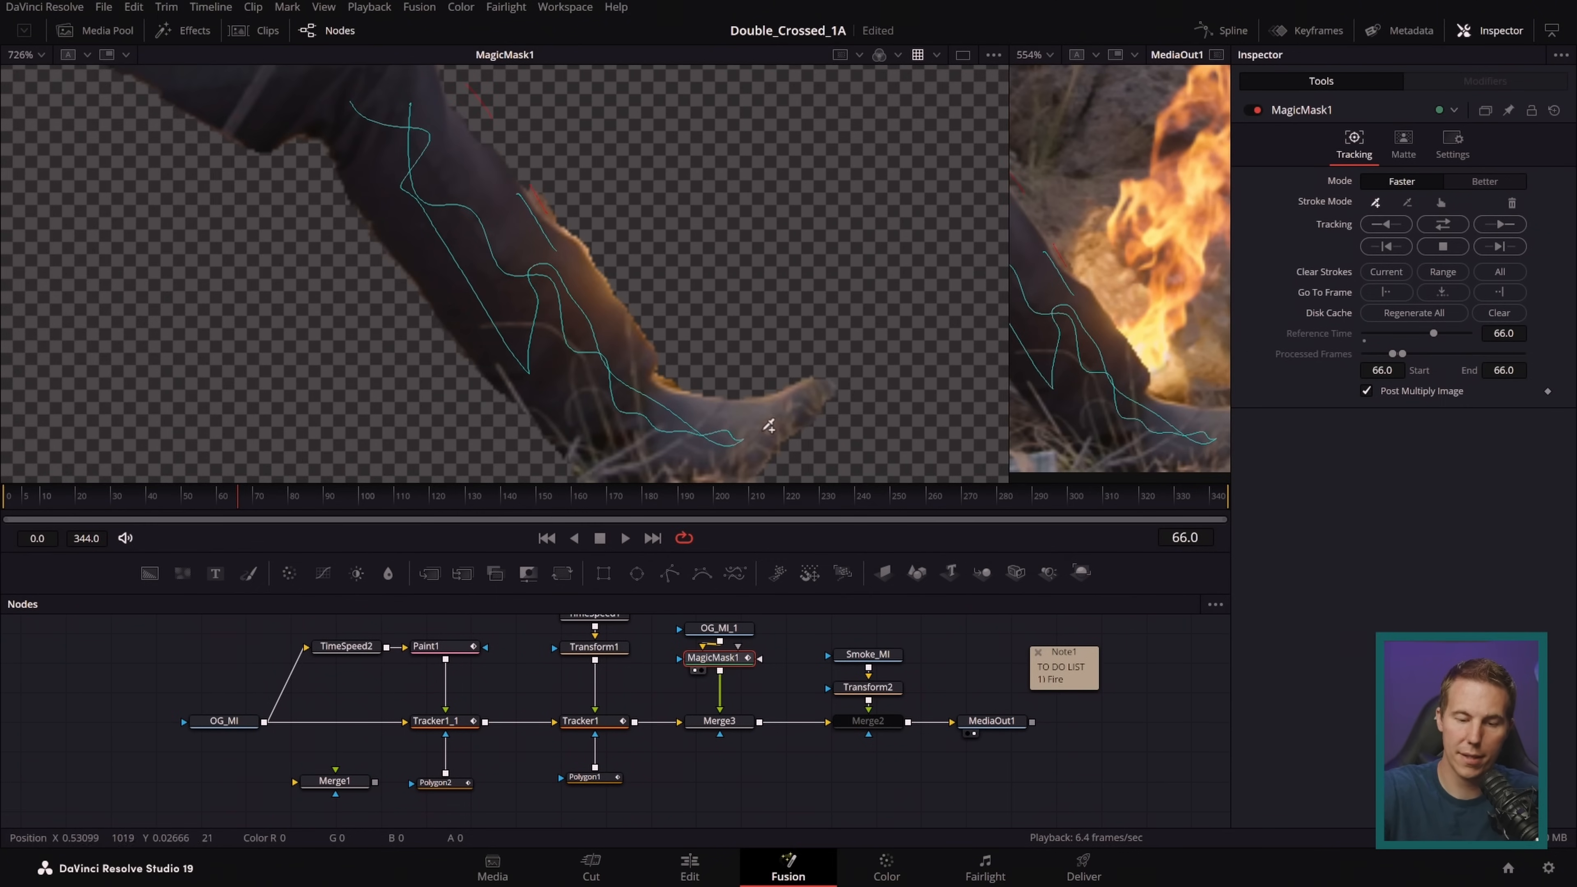
left_click(1485, 182)
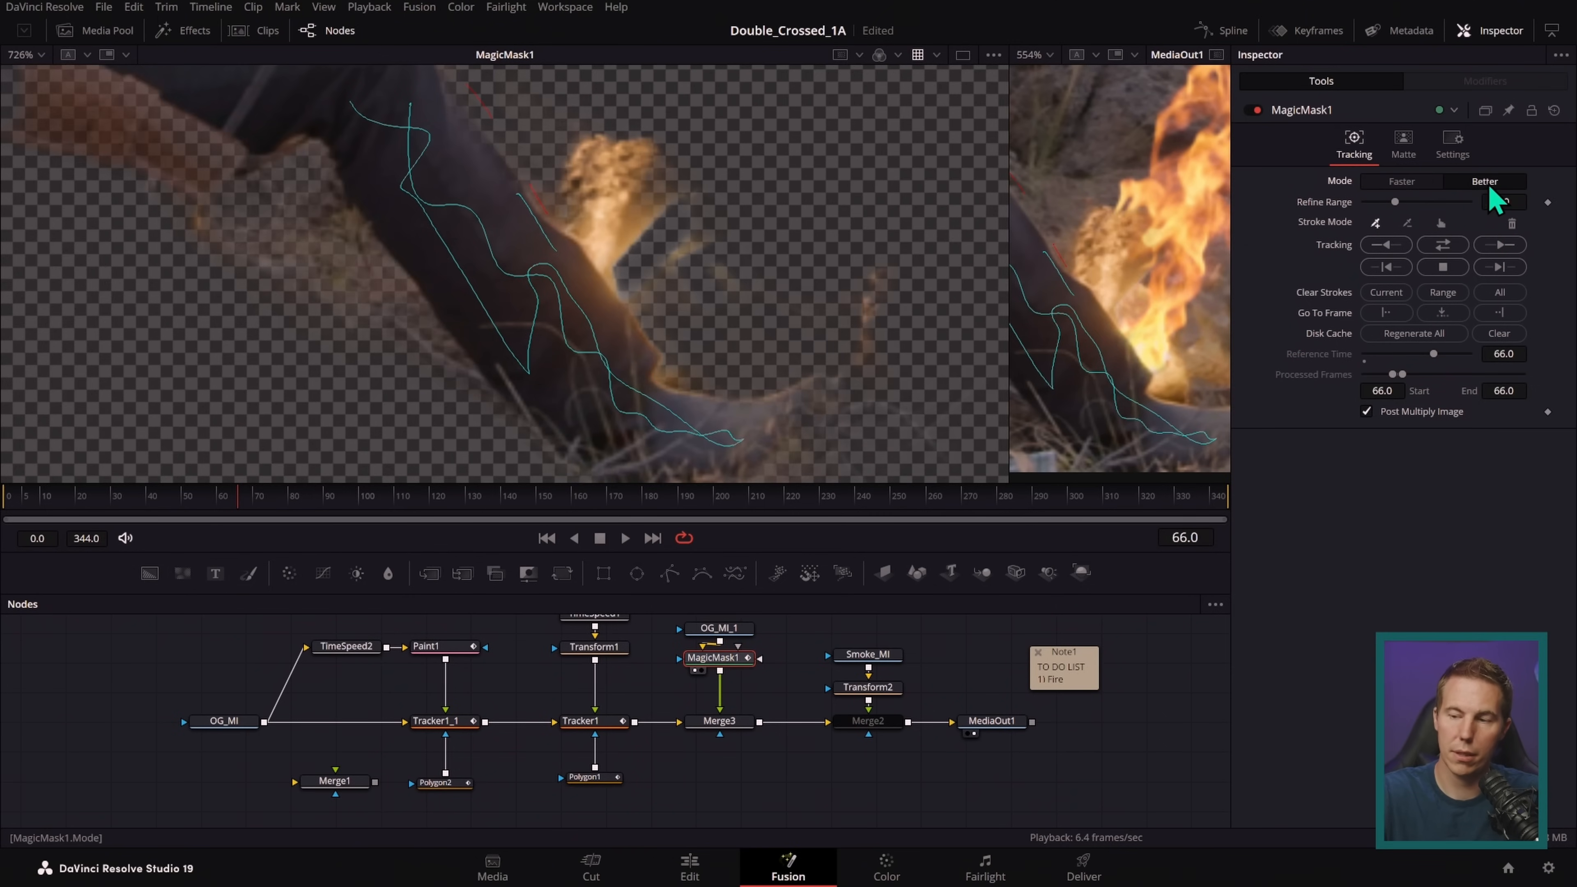
left_click(1406, 181)
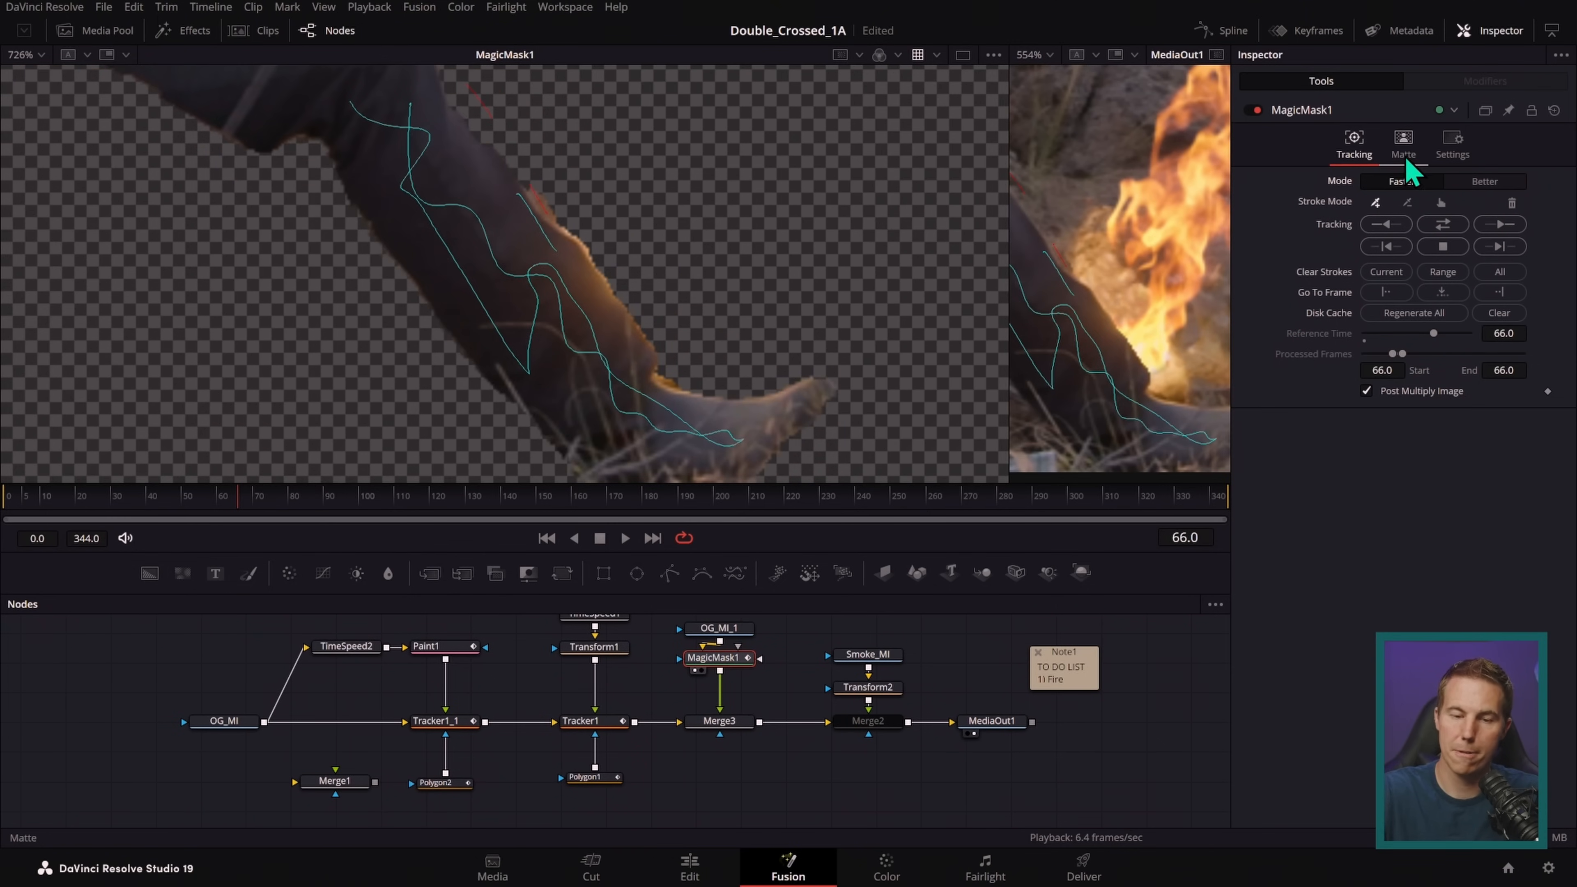
- Track MagicMask1 backward to frame 0 and forward from frame 66, stopping at frame 78
left_click(1389, 229)
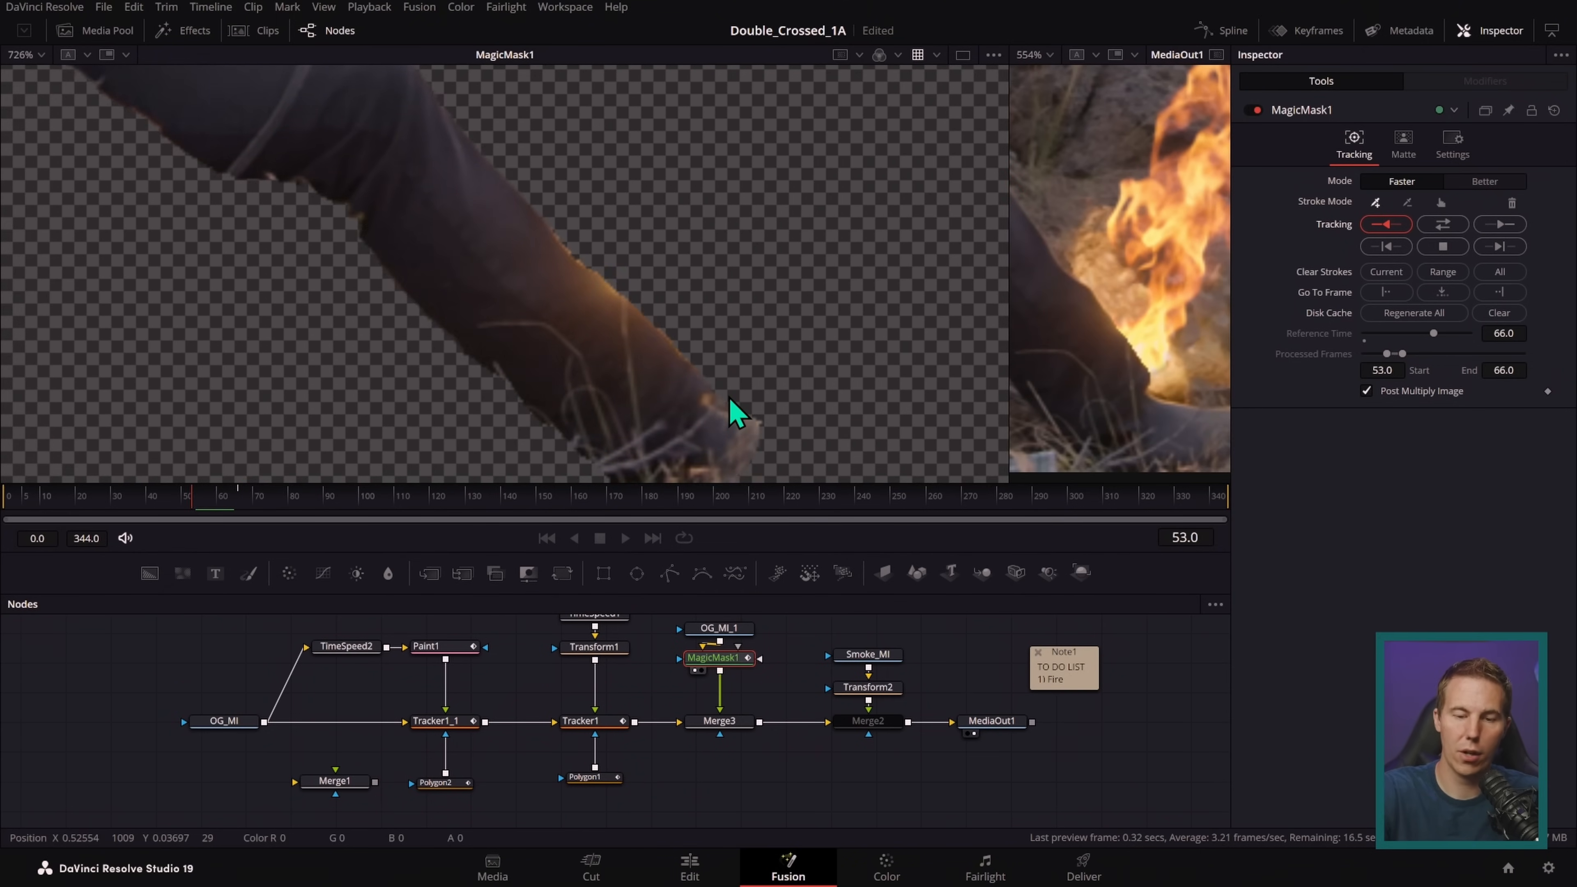
left_click(241, 507)
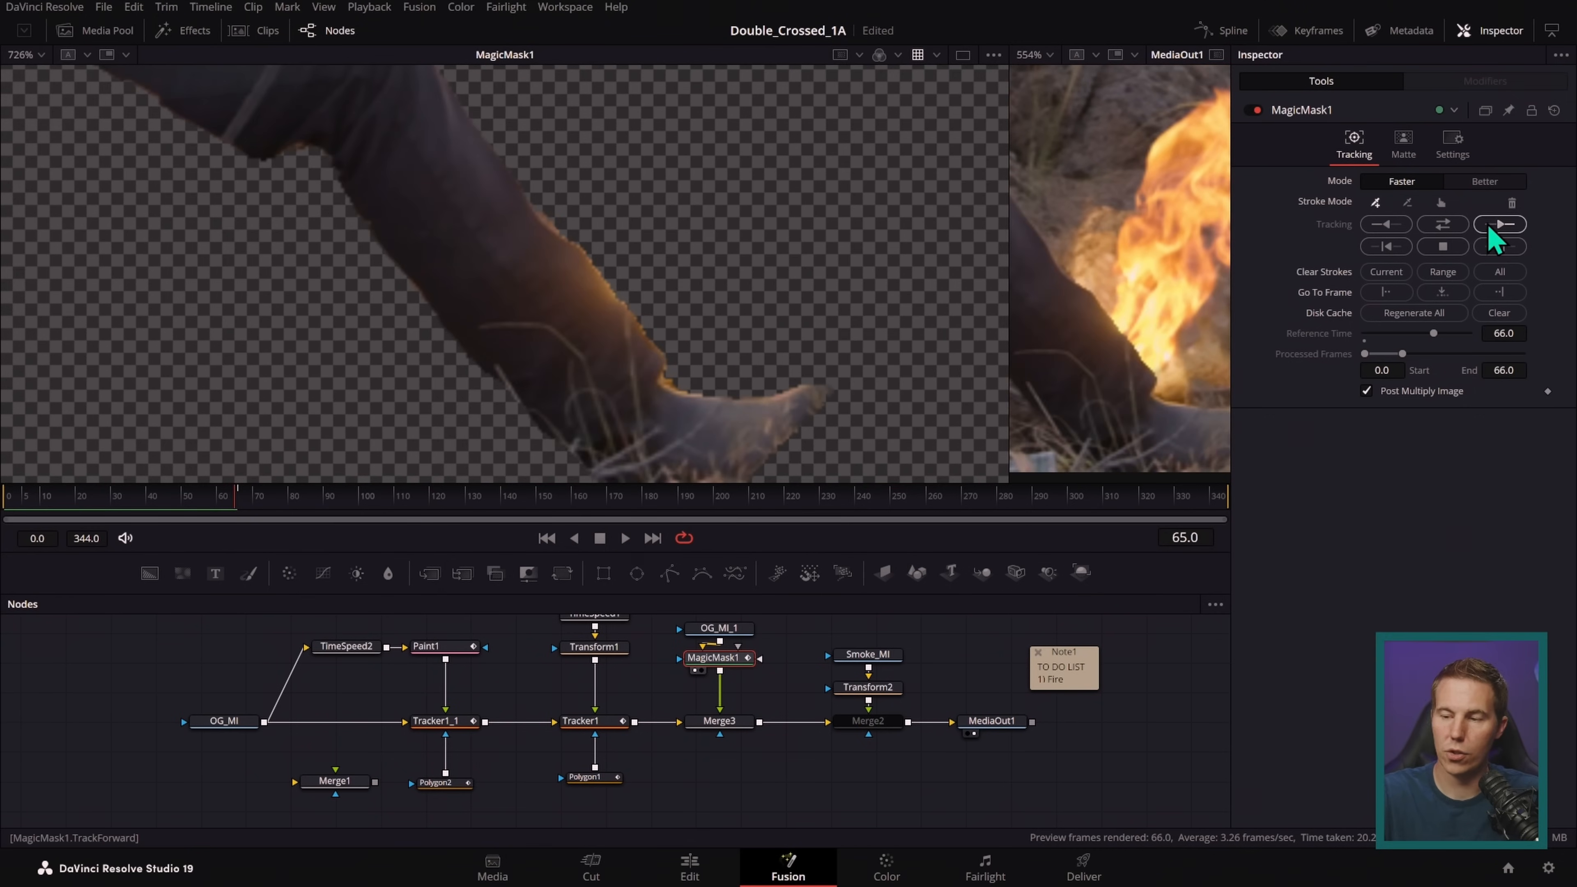
left_click(1497, 227)
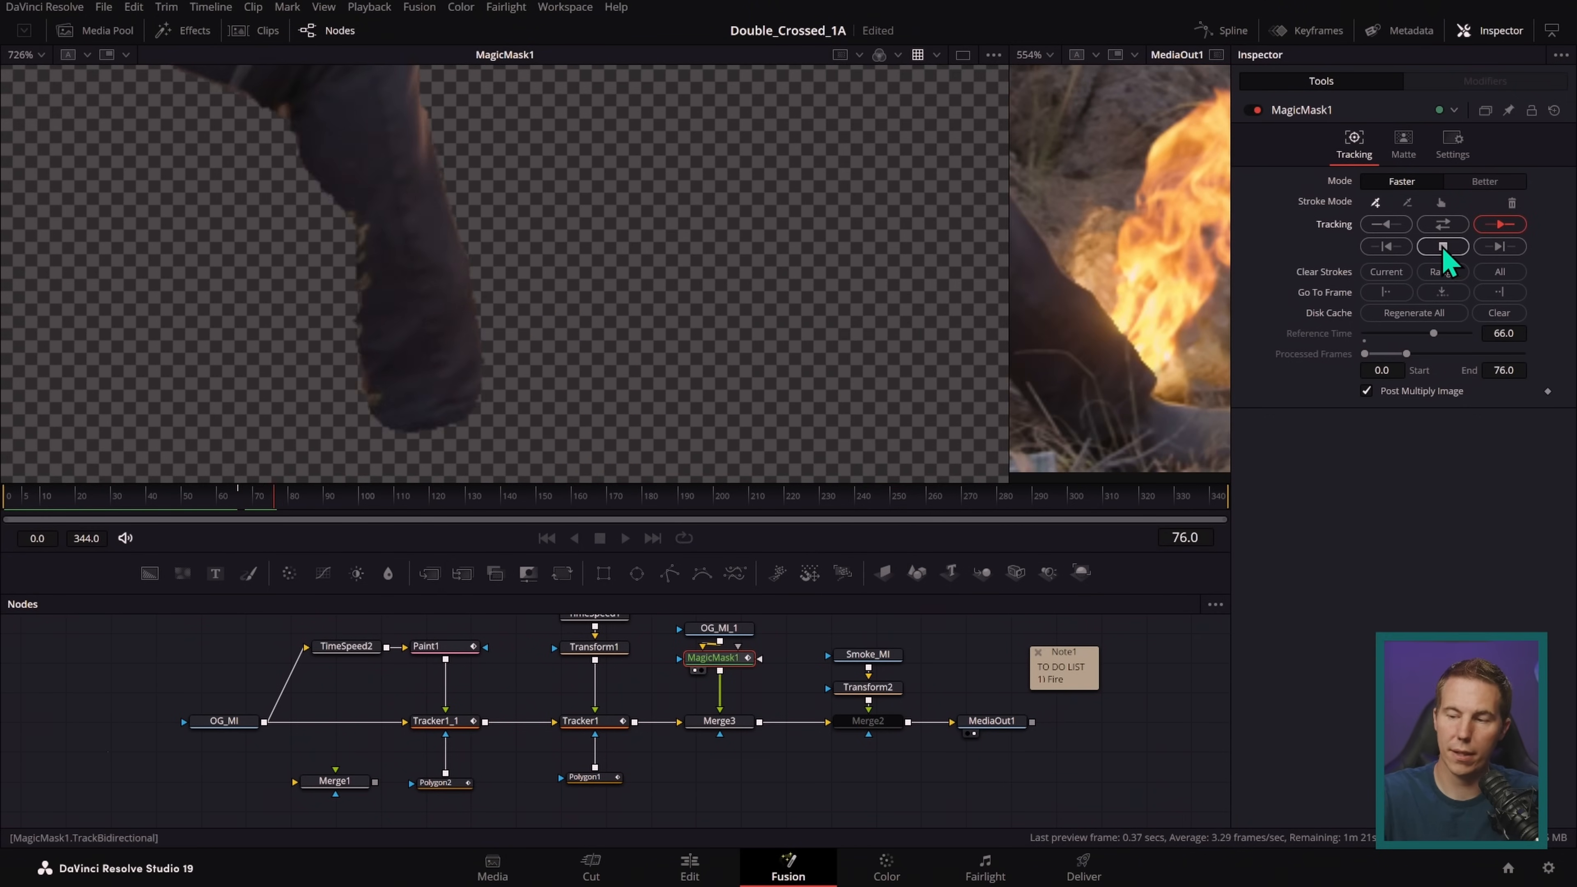
left_click(1444, 248)
left_click(956, 458)
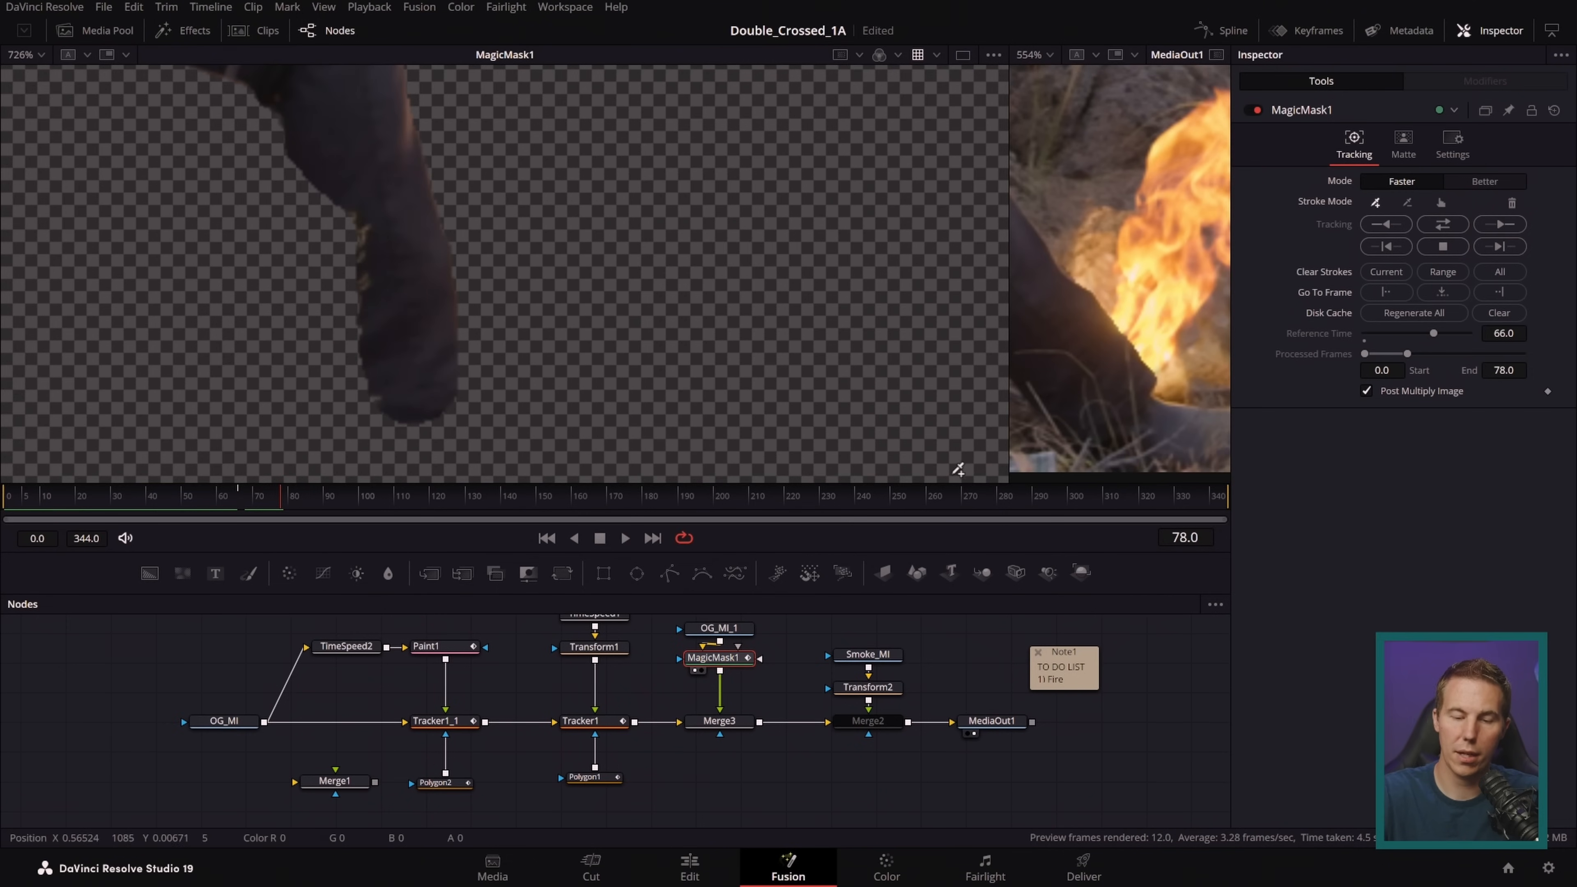
- Show the Merge3 composite at frame 62 with the magic-masked leg over the fire, and save the project
left_click_drag(269, 506, 150, 511)
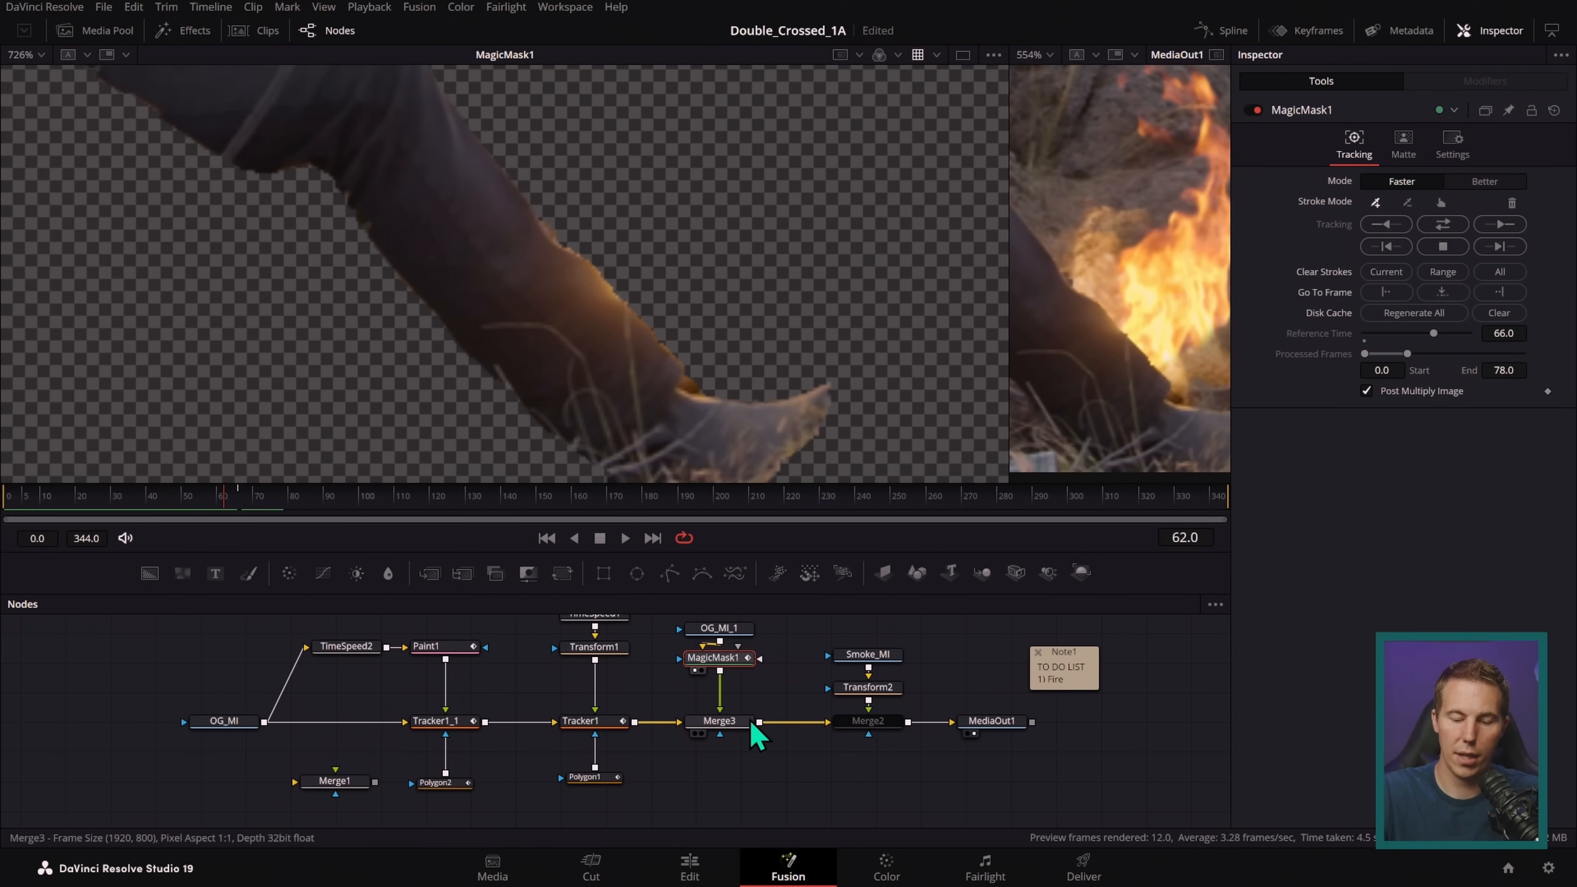
key("1")
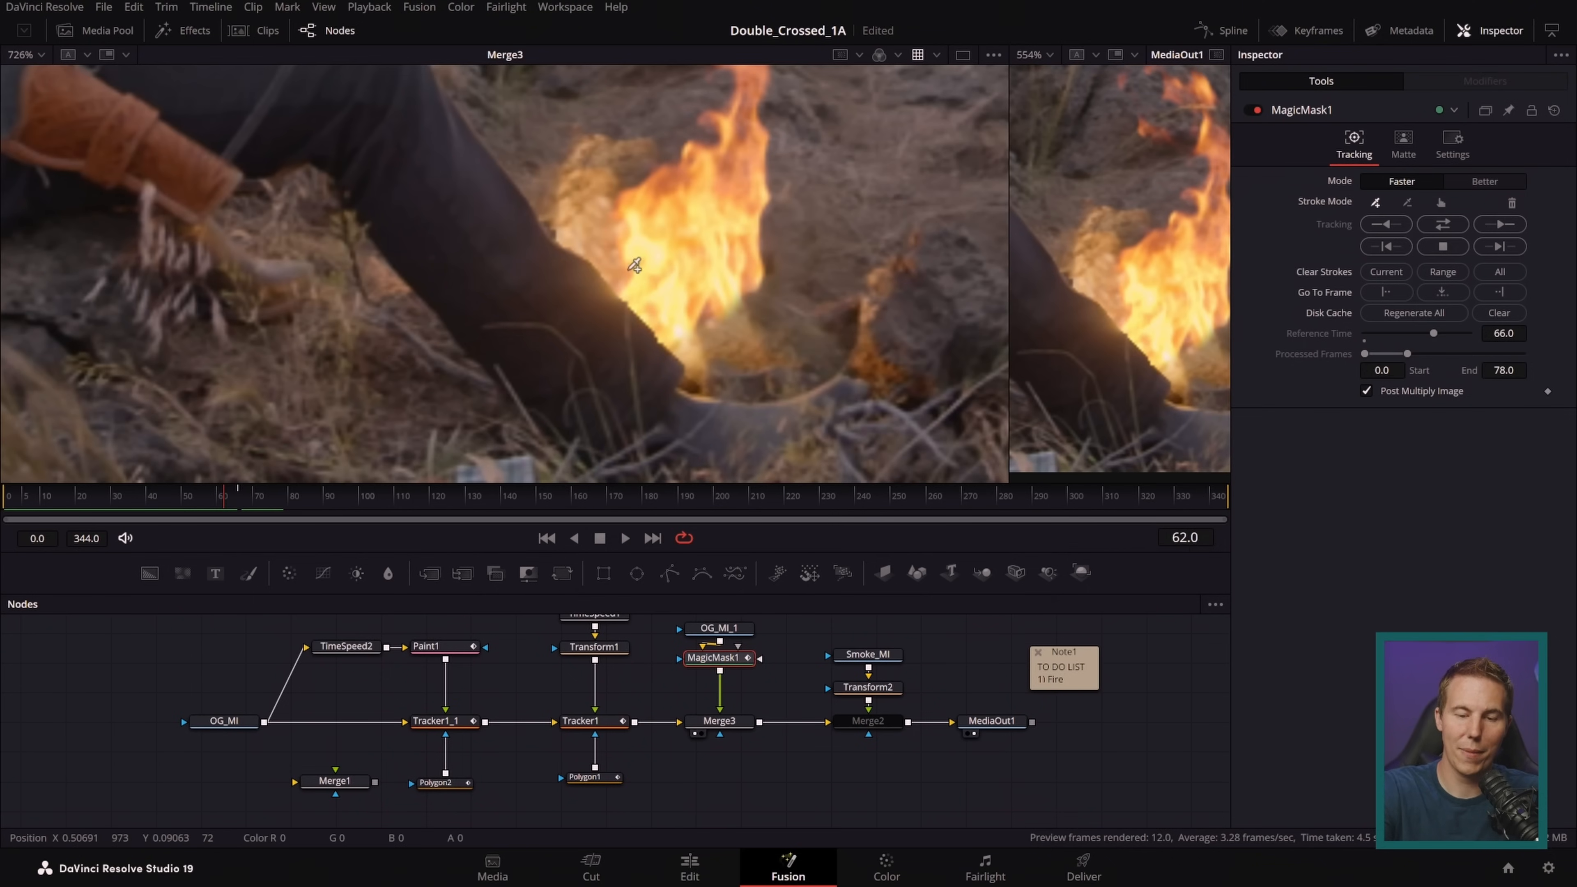
key("ctrl+s")
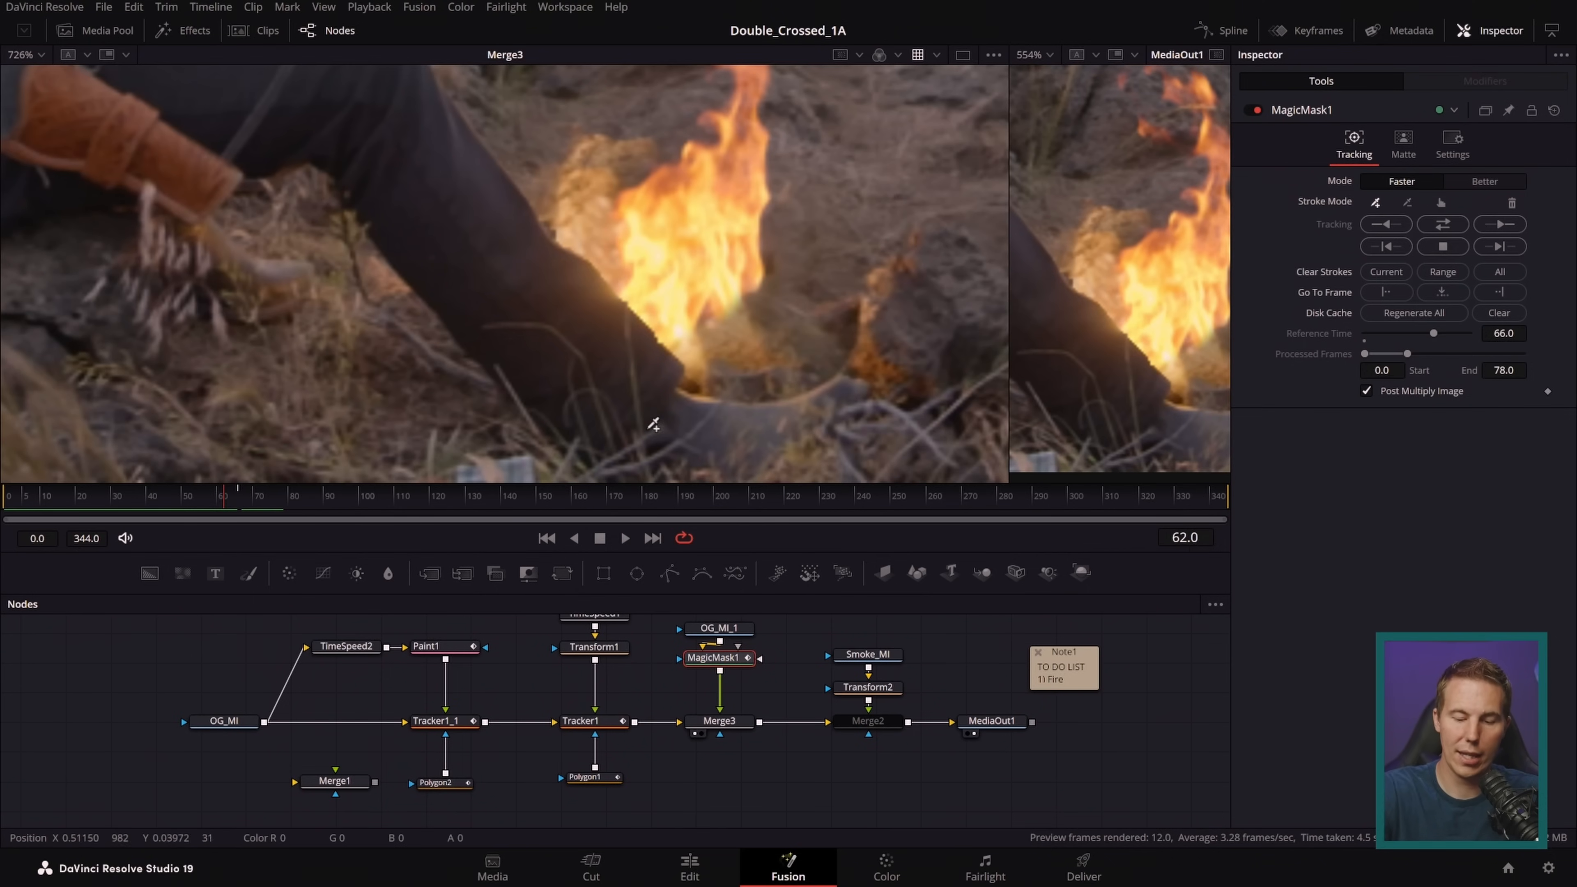
- Set the MagicMask1 matte blur to 0.47 and review the softened leg edge from the early frames
left_click(1403, 146)
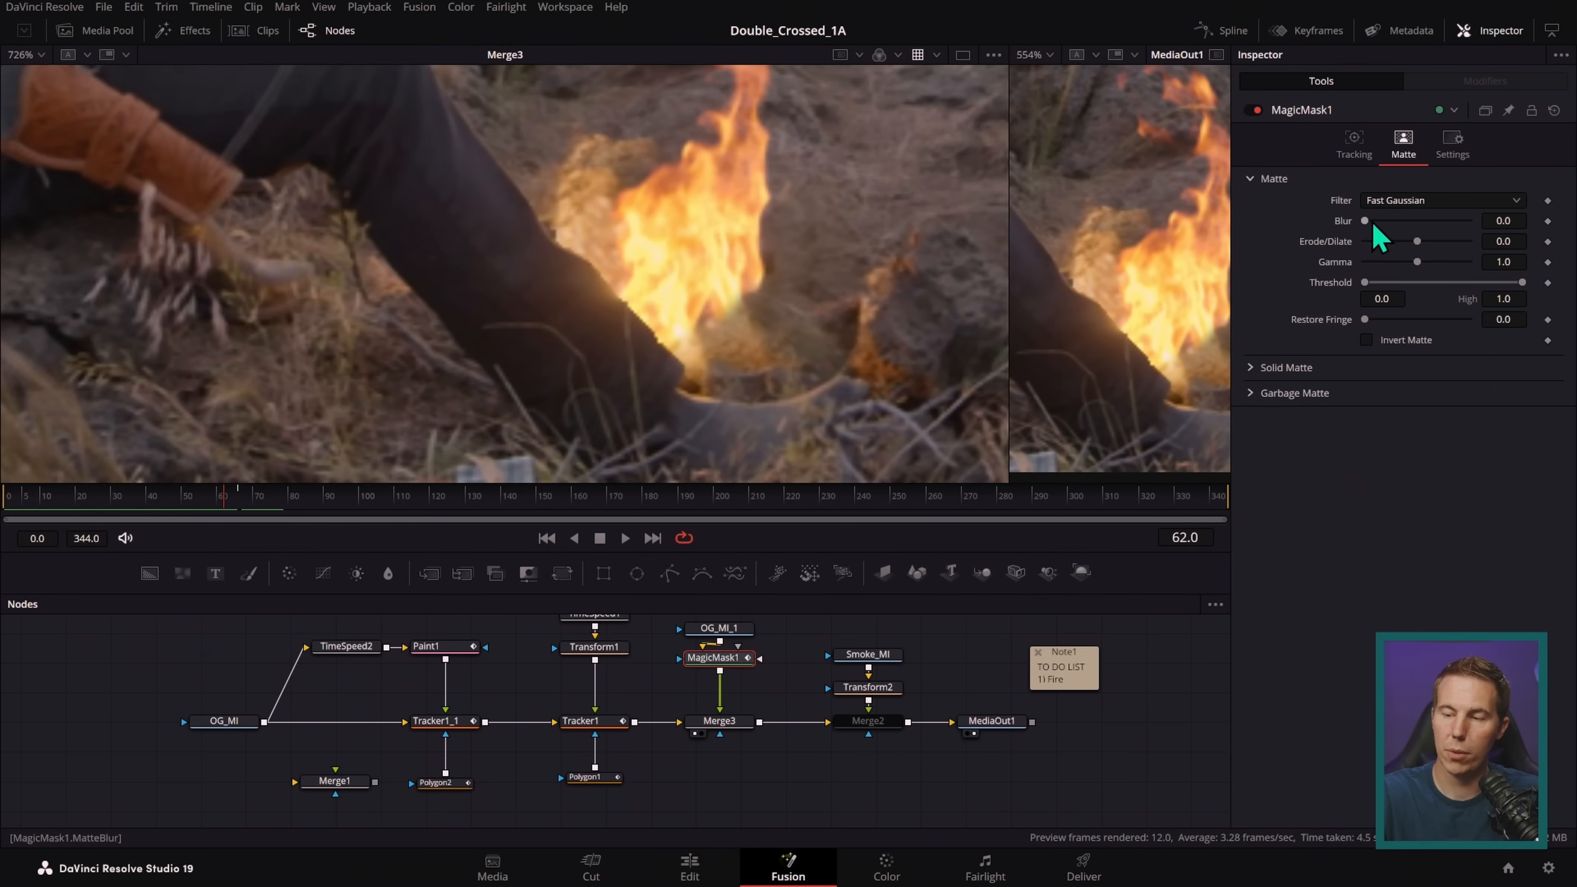
left_click_drag(1366, 222, 1370, 222)
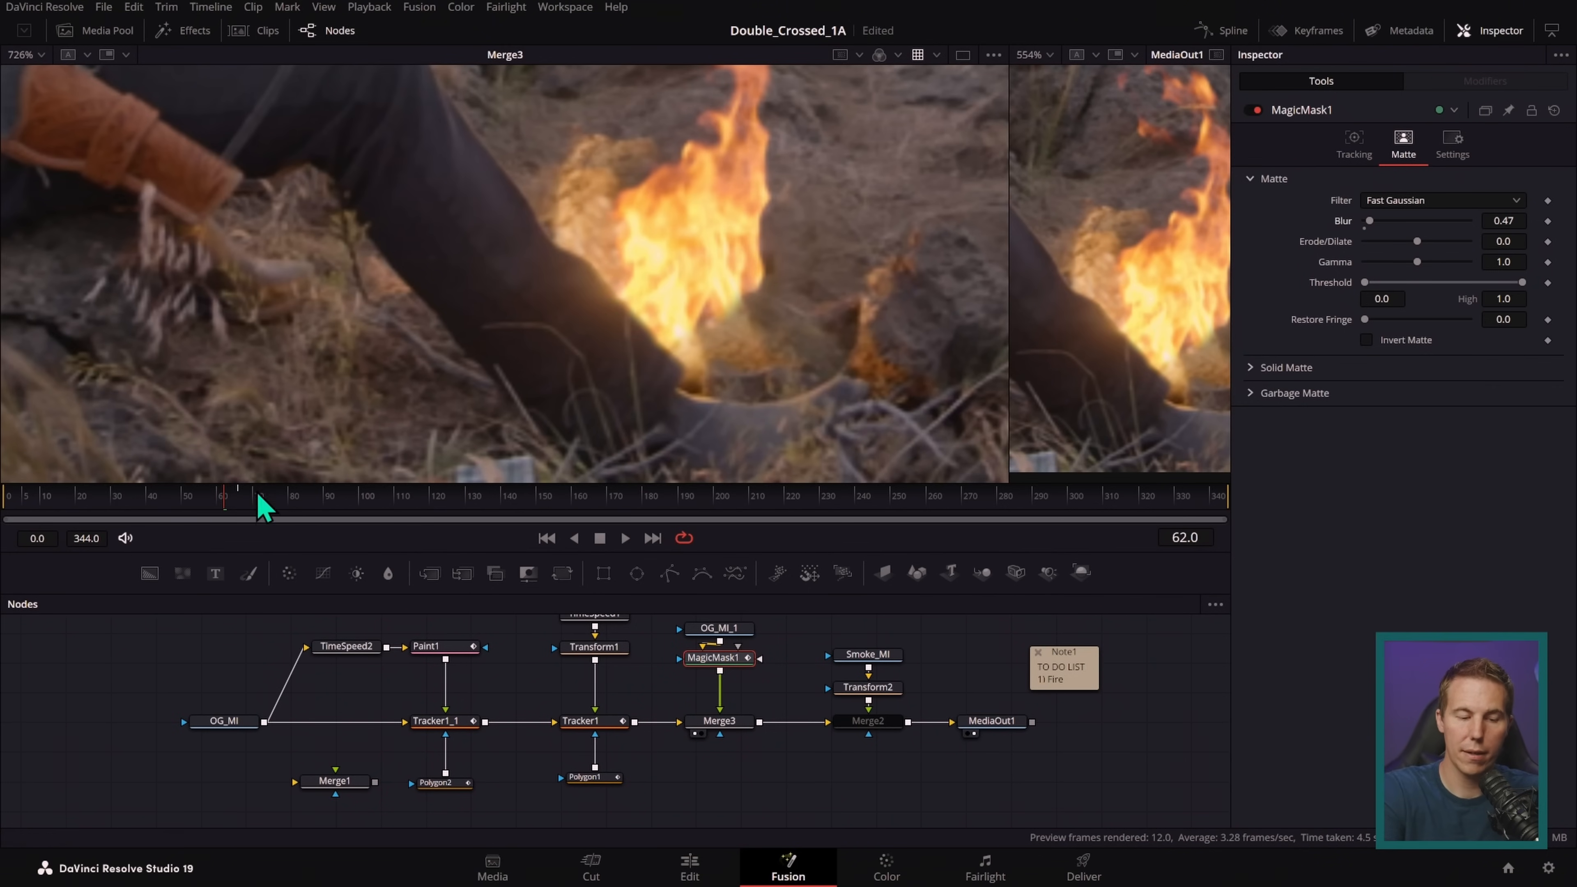
left_click_drag(227, 502, 25, 497)
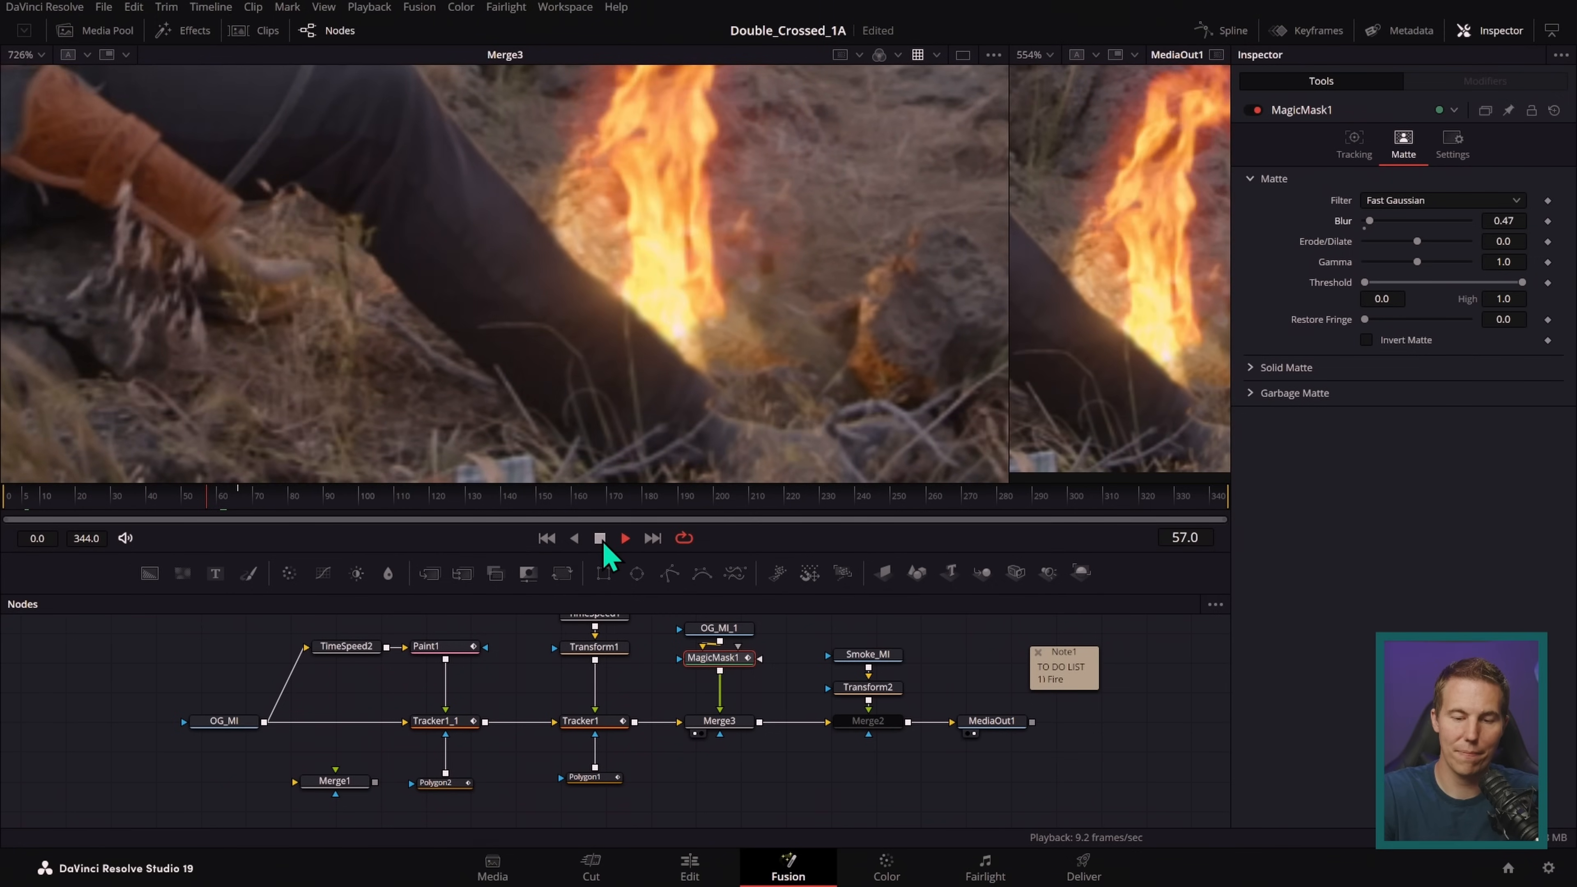
- Stop playback and scrub the Merge3 composite between frames 67 and 70 to examine the leg edge against the fire
left_click(600, 539)
left_click_drag(260, 503, 254, 504)
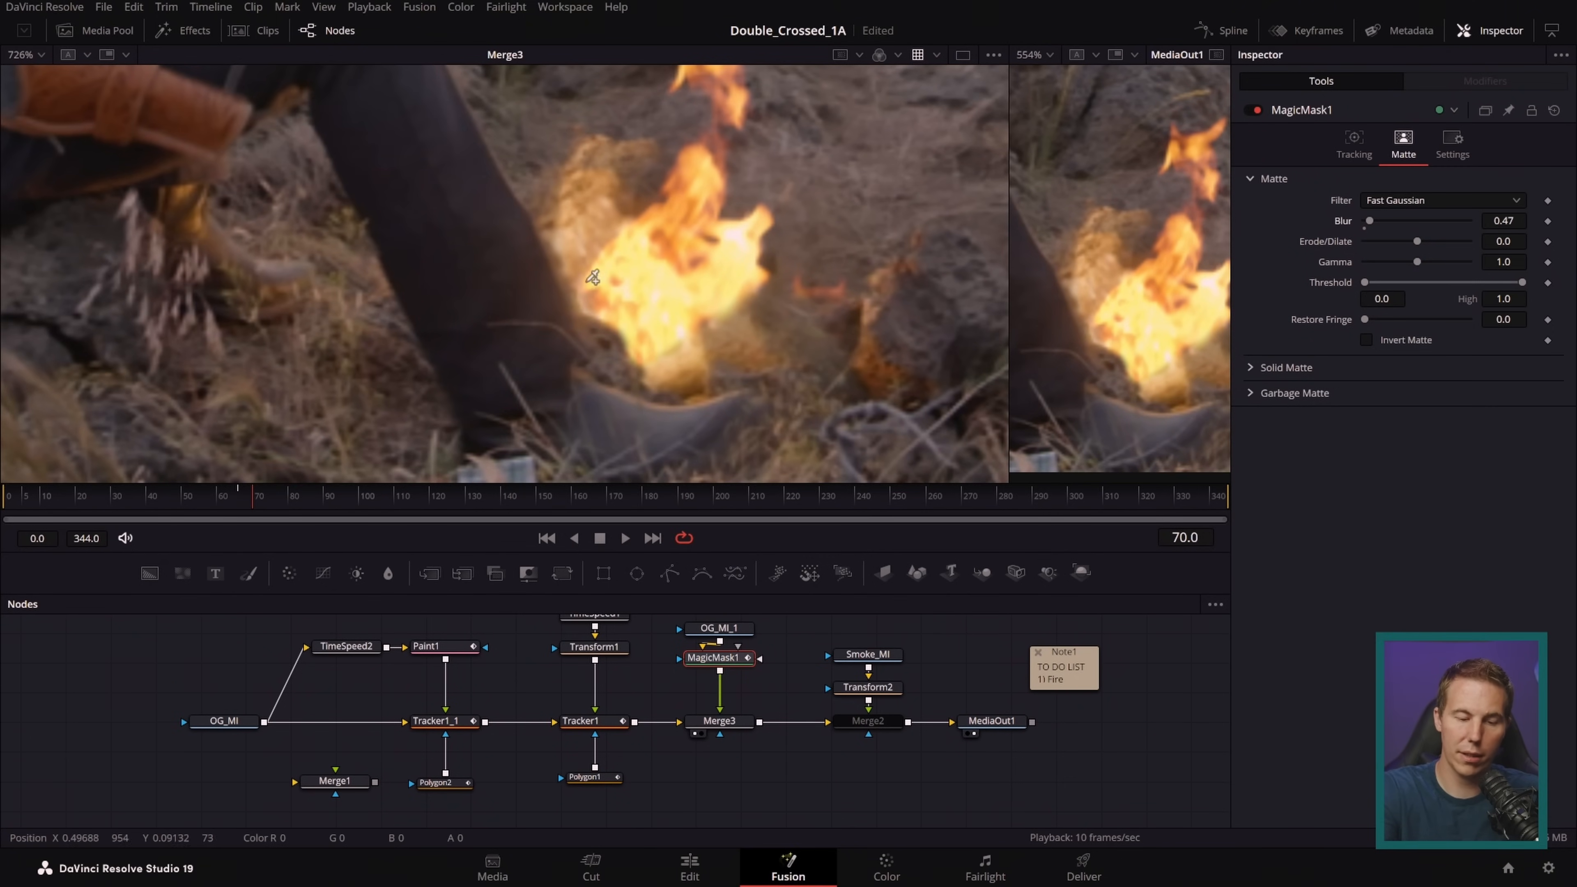
left_click_drag(250, 502, 247, 518)
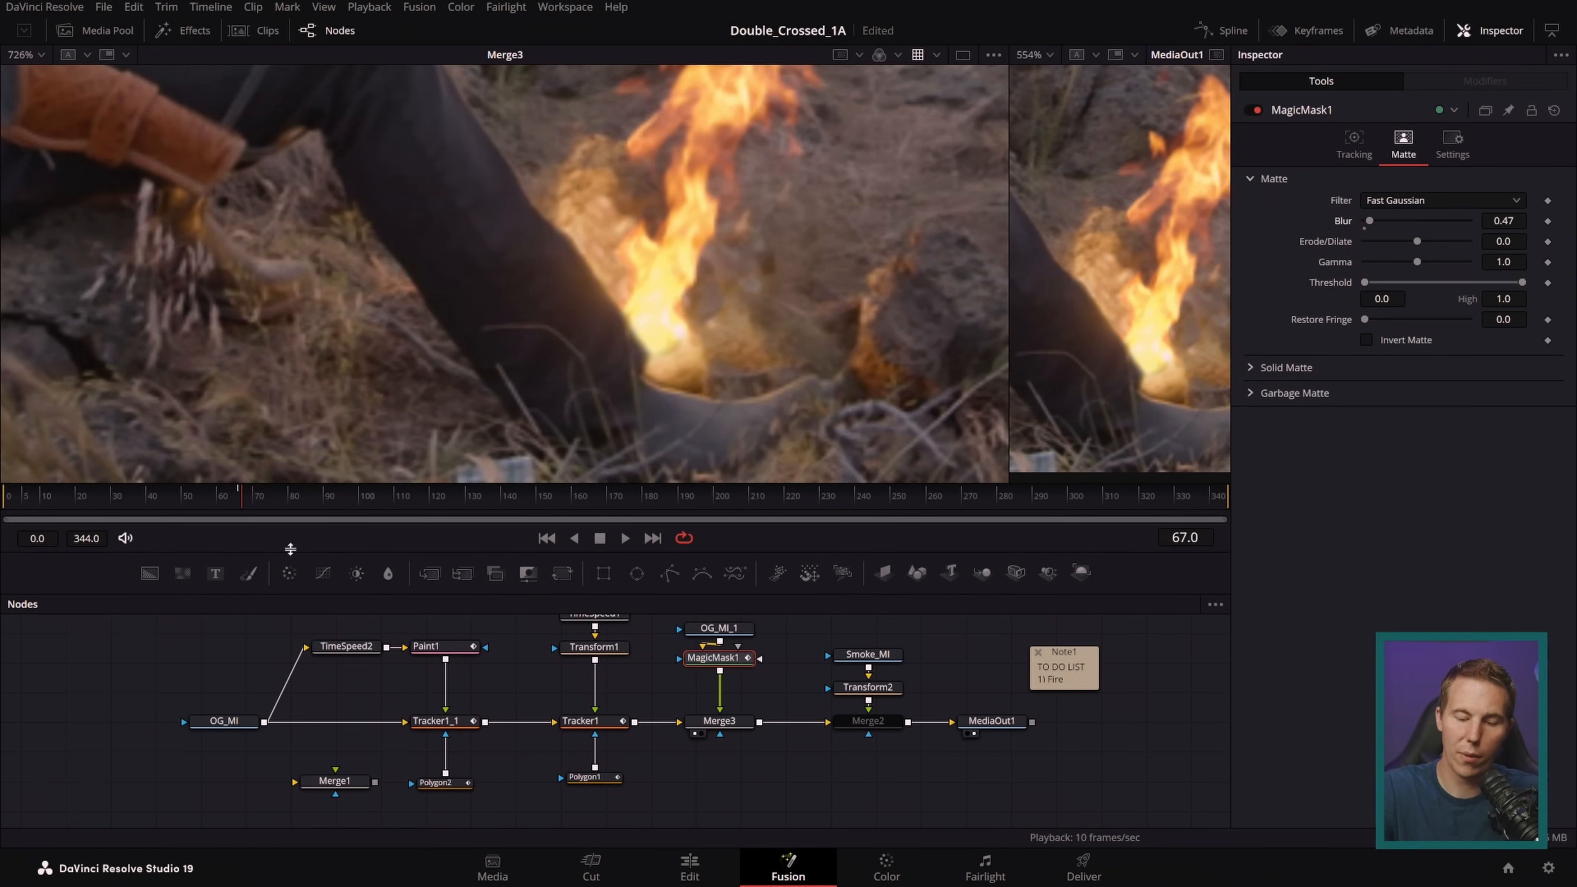
- Show the MagicMask1 result with its tracking settings and examine the mask around the boot from frame 67 to 70, returning to frame 69
left_click_drag(731, 676, 791, 279)
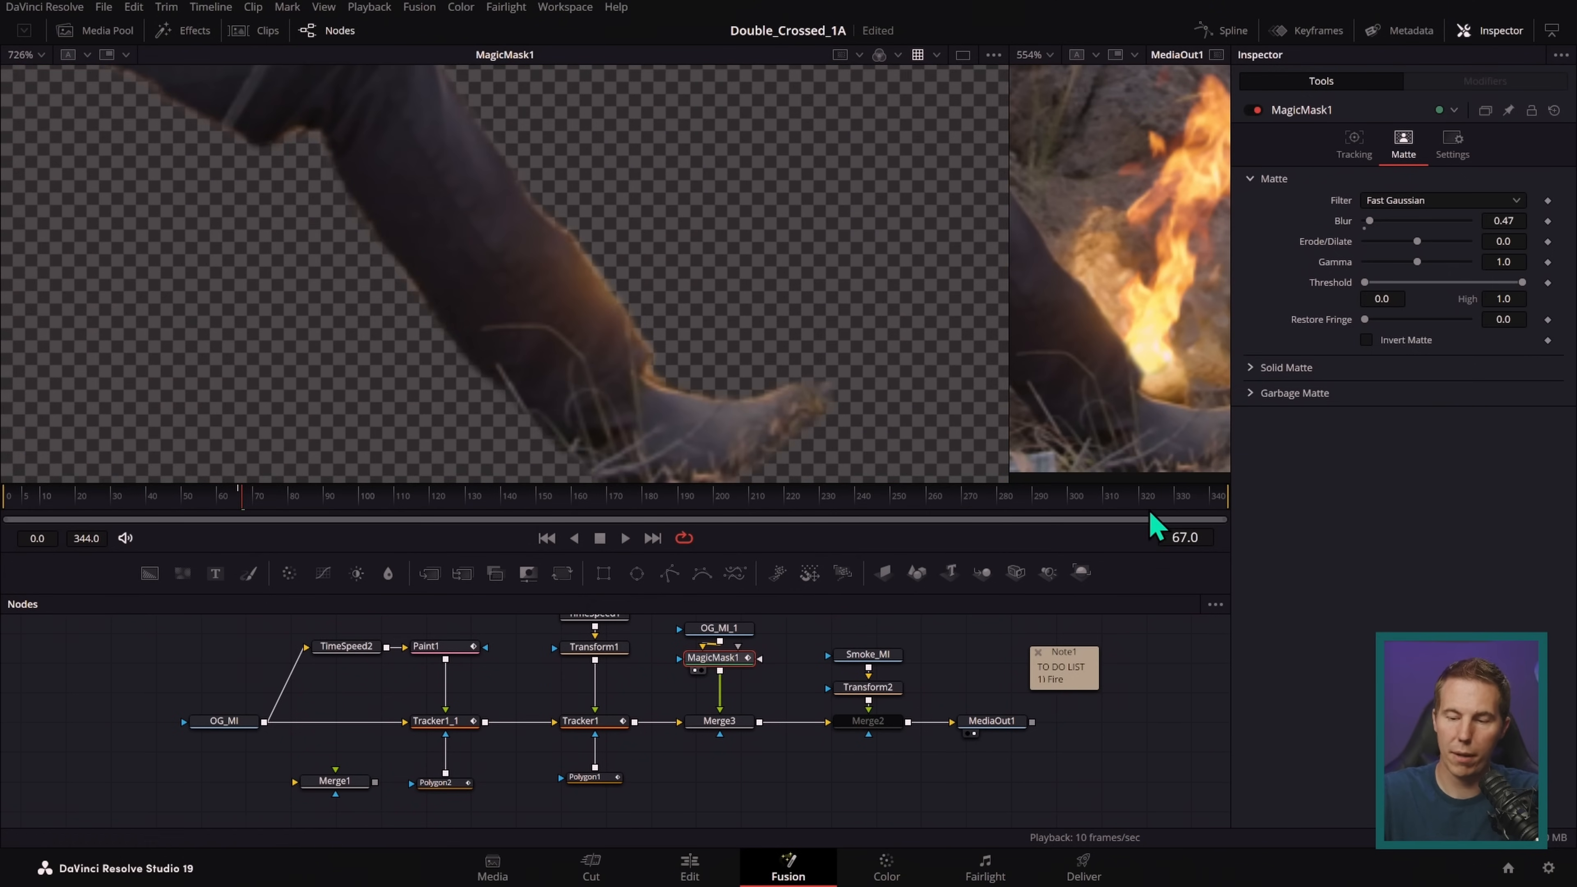
left_click(745, 661)
left_click(1355, 145)
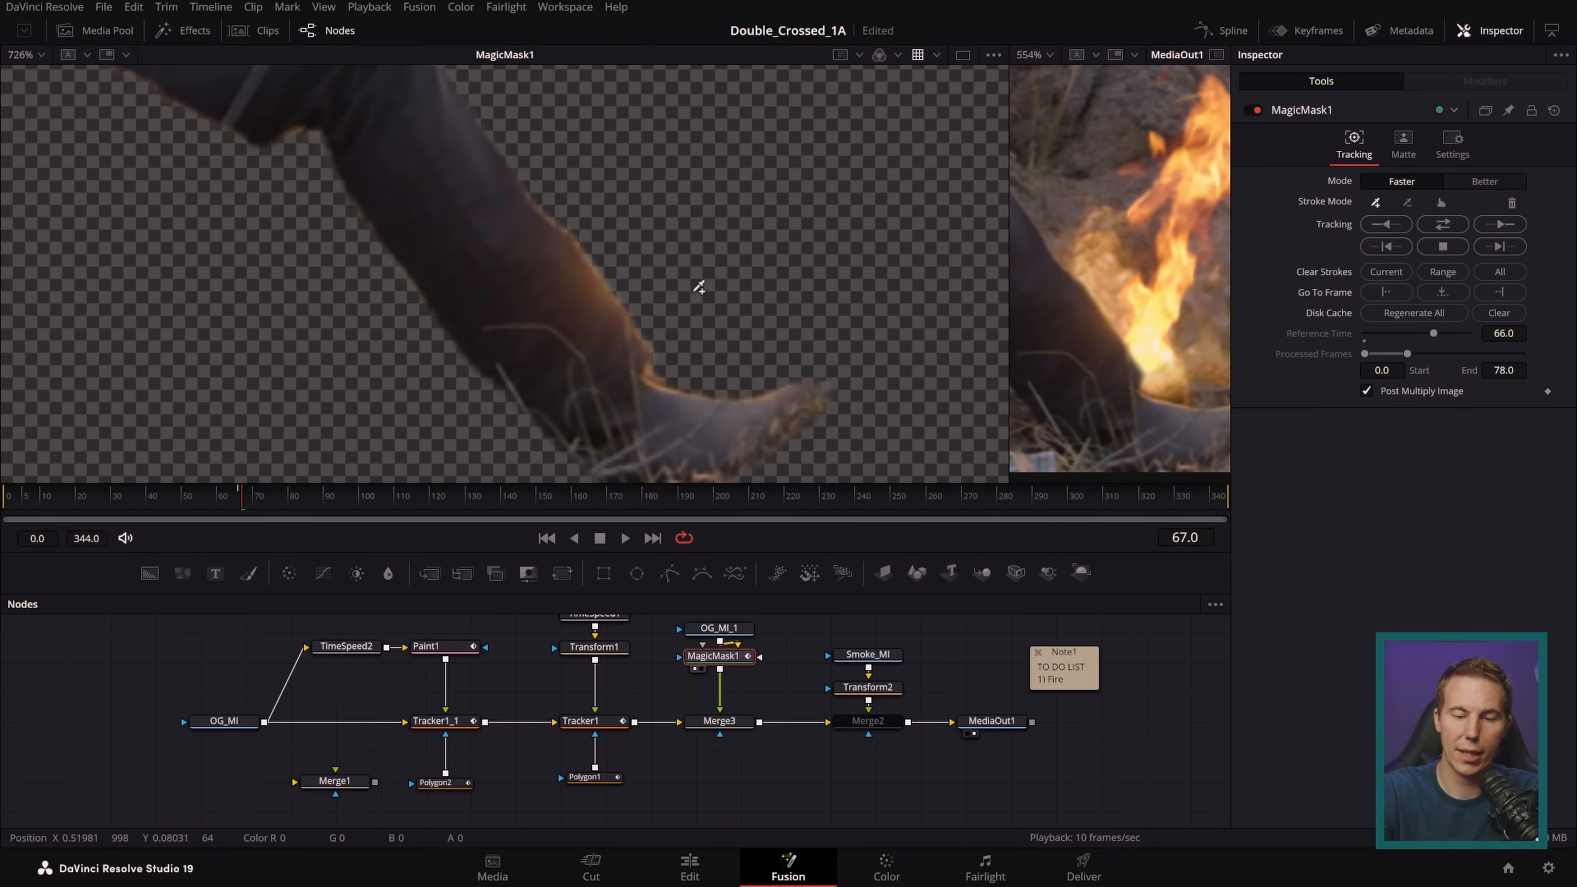
key("Right")
key("Right")
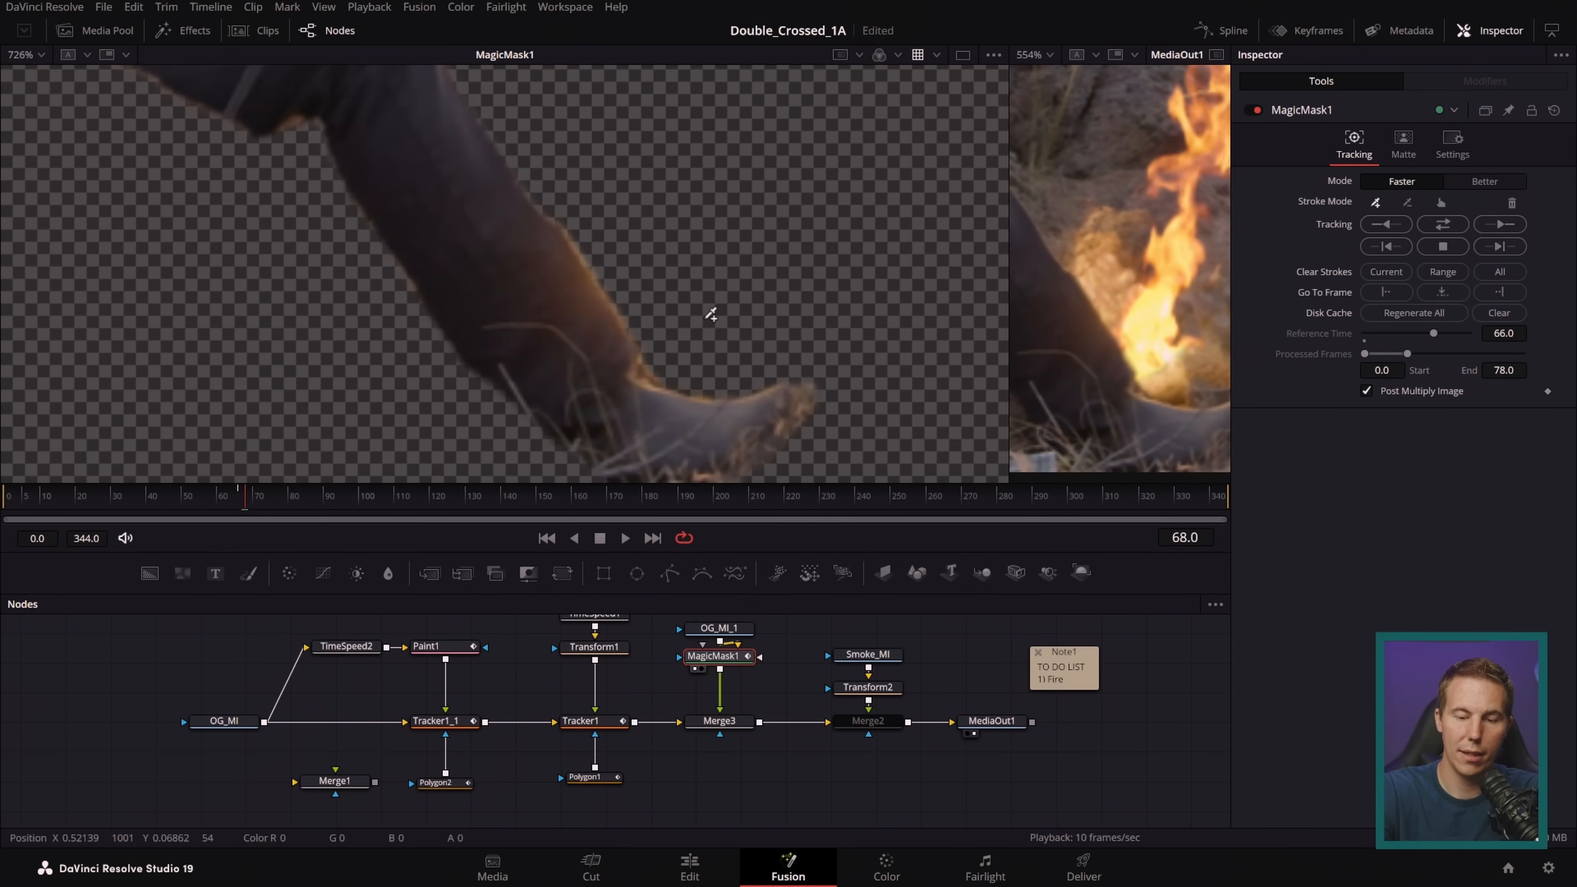
key("Right")
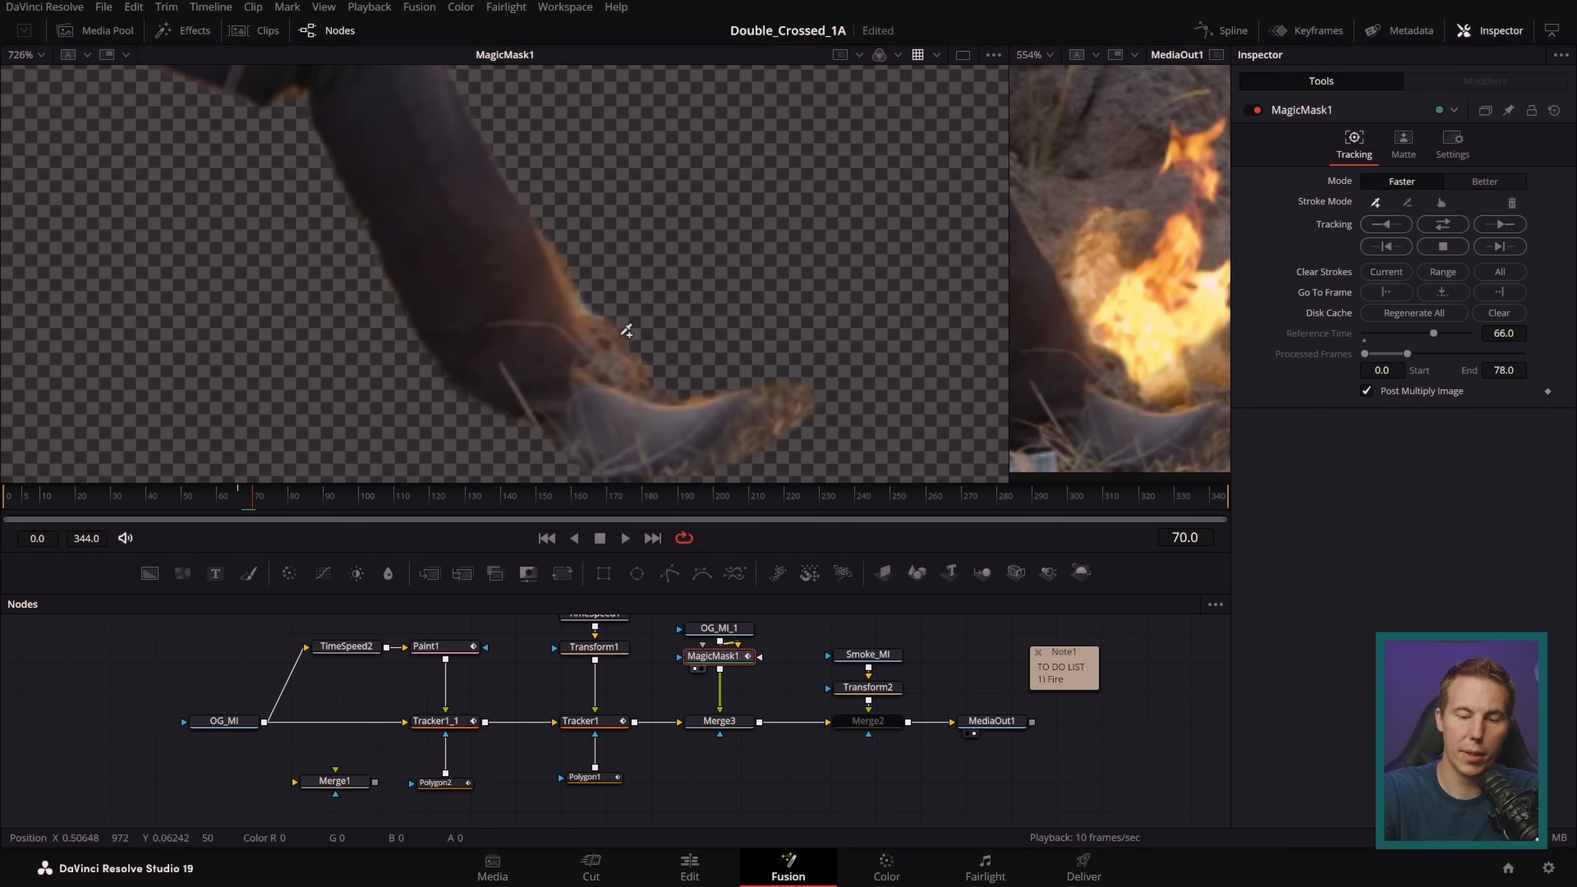
key("Left")
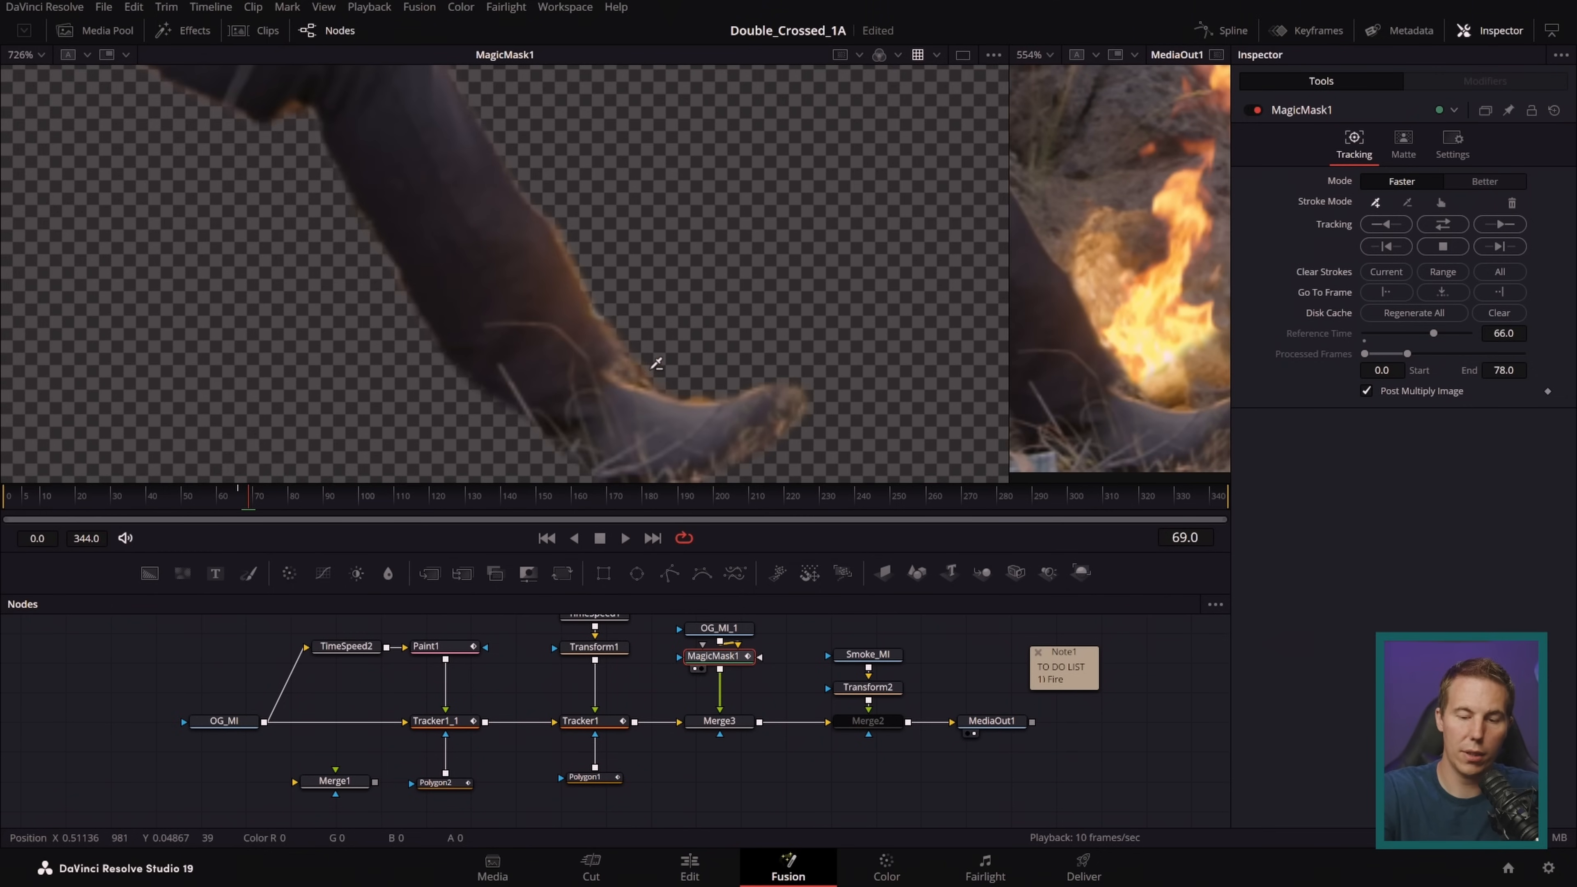
- Add a subtractive stroke over the stray area above the boot at frame 69, then retrack MagicMask1 forward and stop at frame 75
left_click_drag(627, 375, 640, 344)
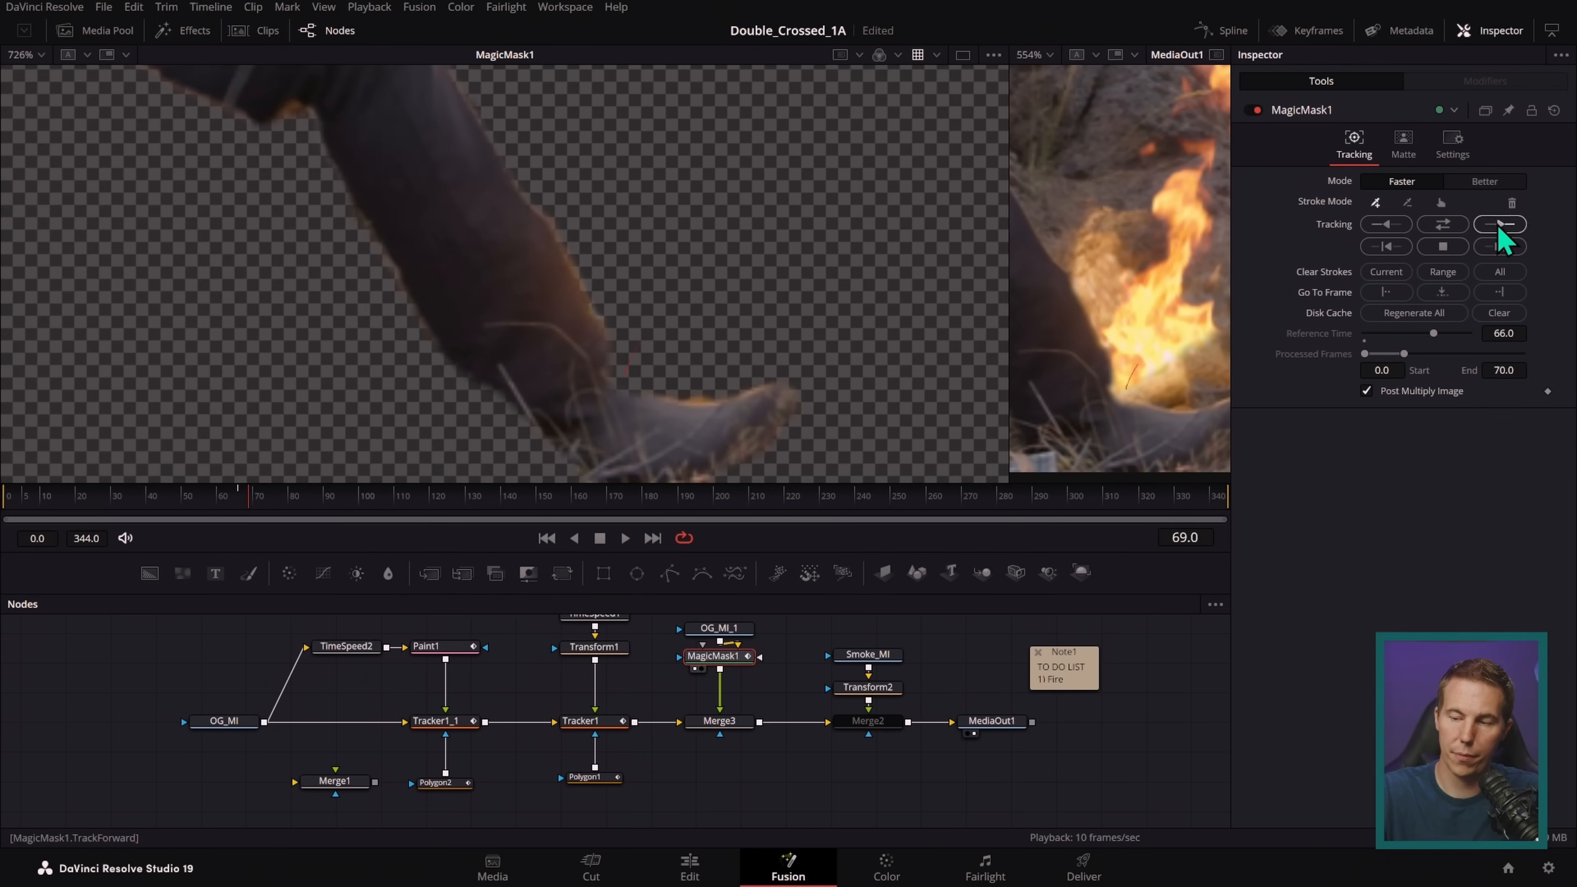
left_click(1497, 226)
left_click(1442, 248)
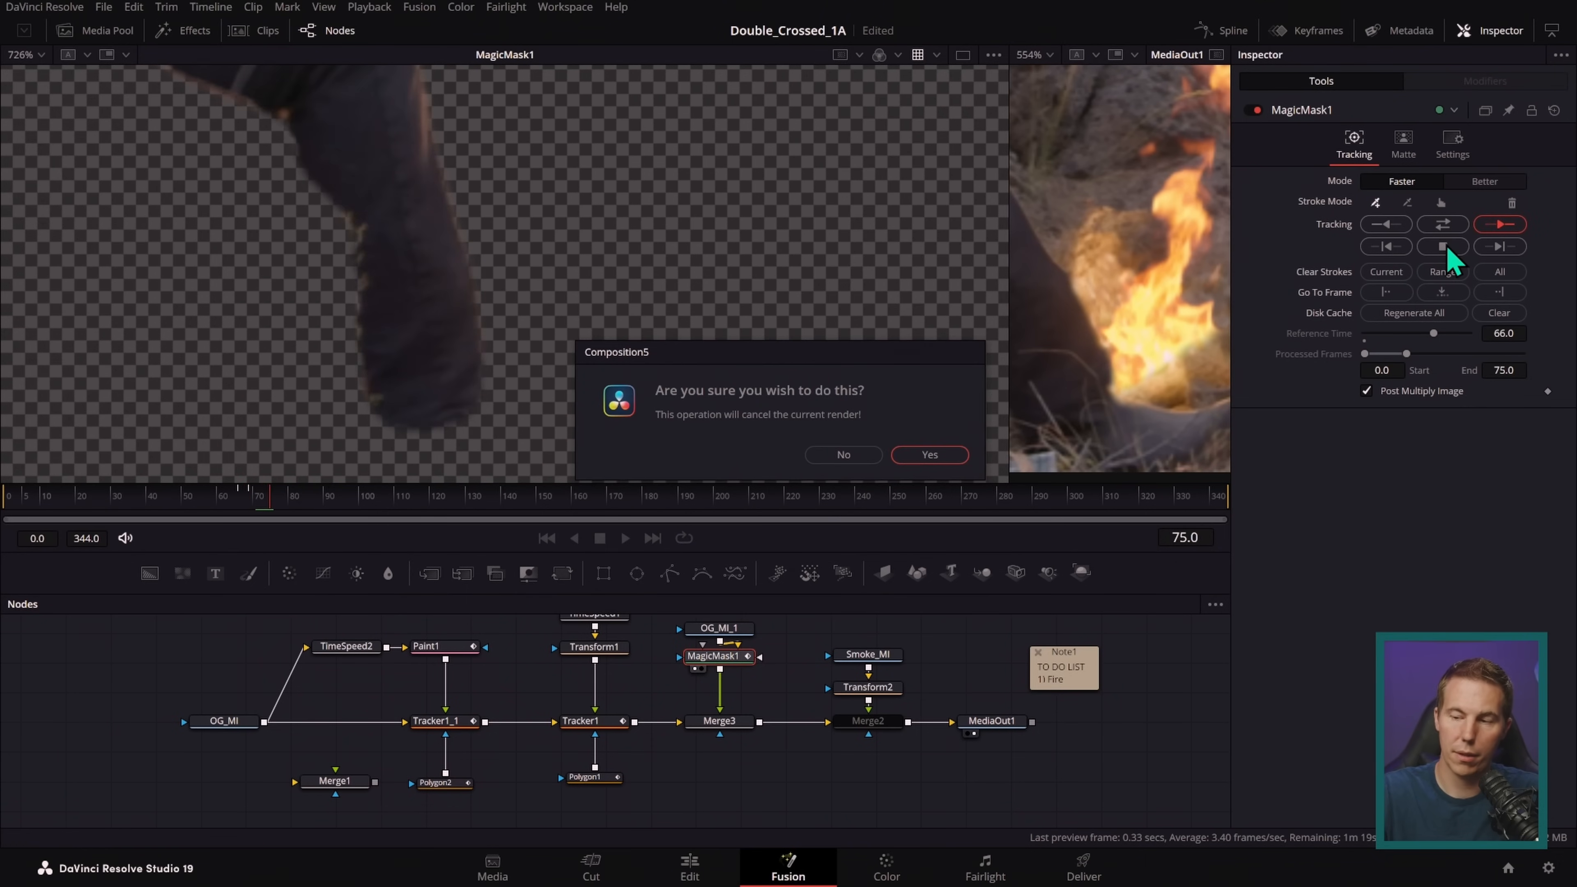
left_click(950, 459)
- Scrub the retracked mask from frame 69, show the Merge3 composite, and play it from frame 21 to check the leg passing the fire
left_click(261, 517)
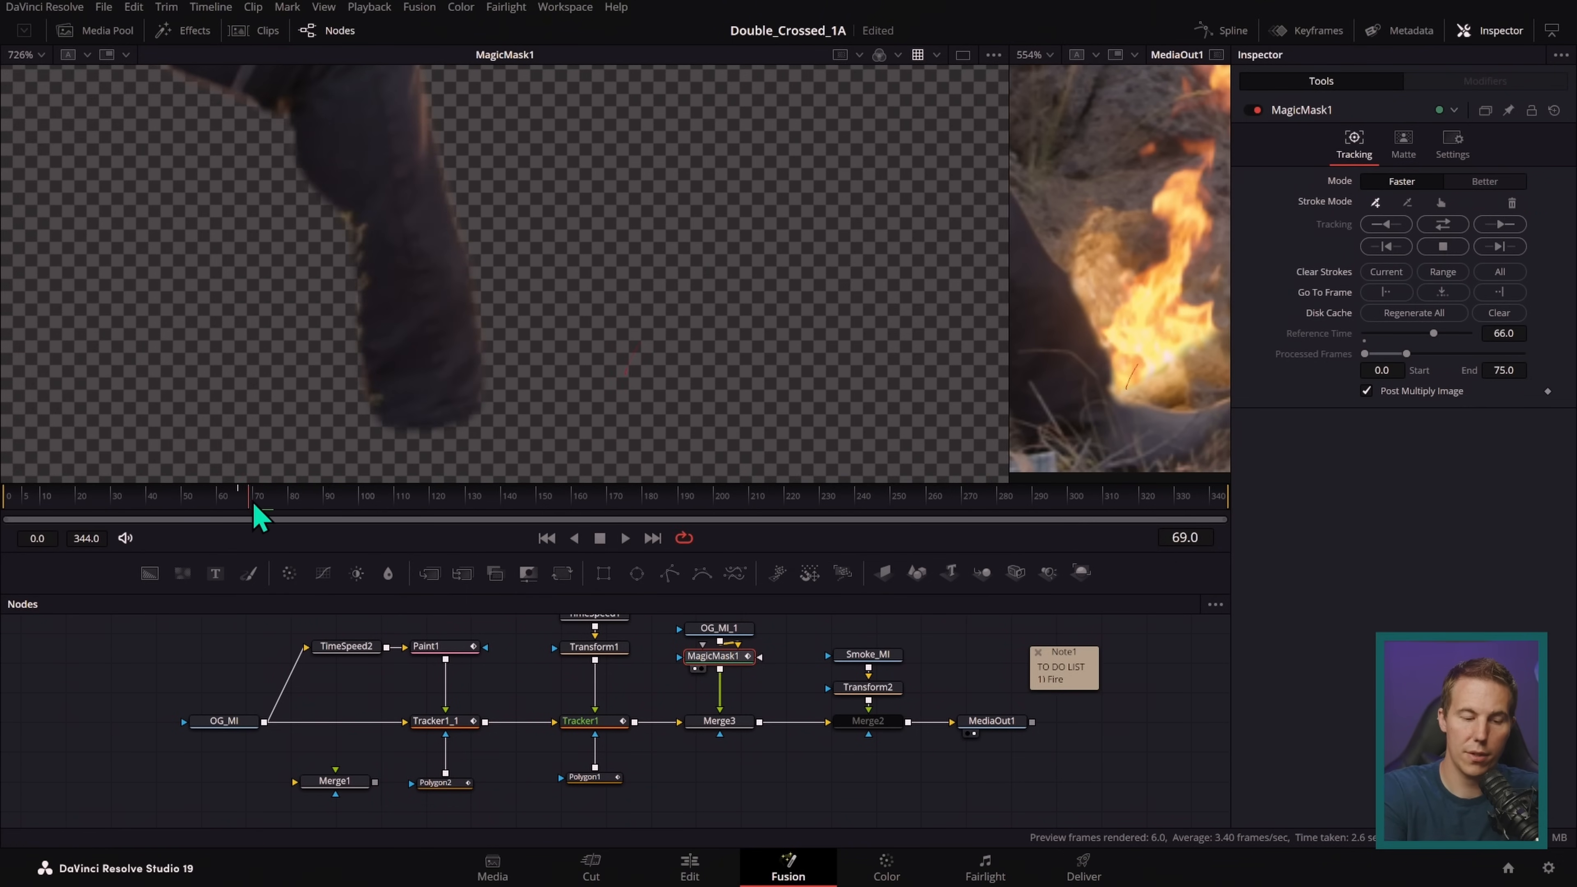
left_click_drag(249, 505, 261, 514)
left_click_drag(719, 721, 781, 436)
left_click_drag(267, 504, 301, 511)
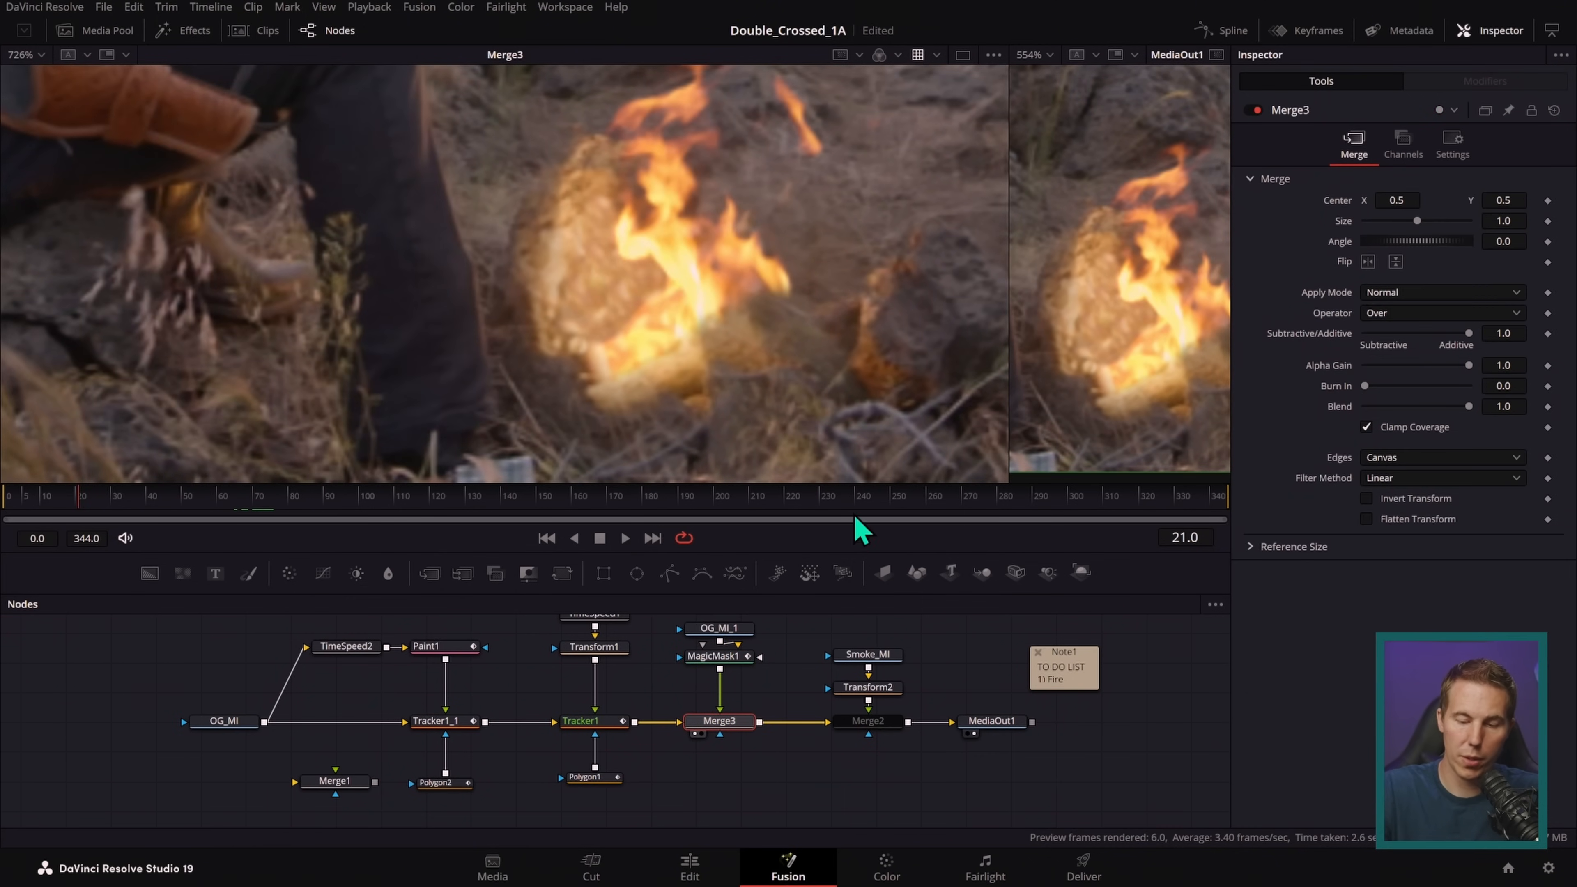
left_click(626, 538)
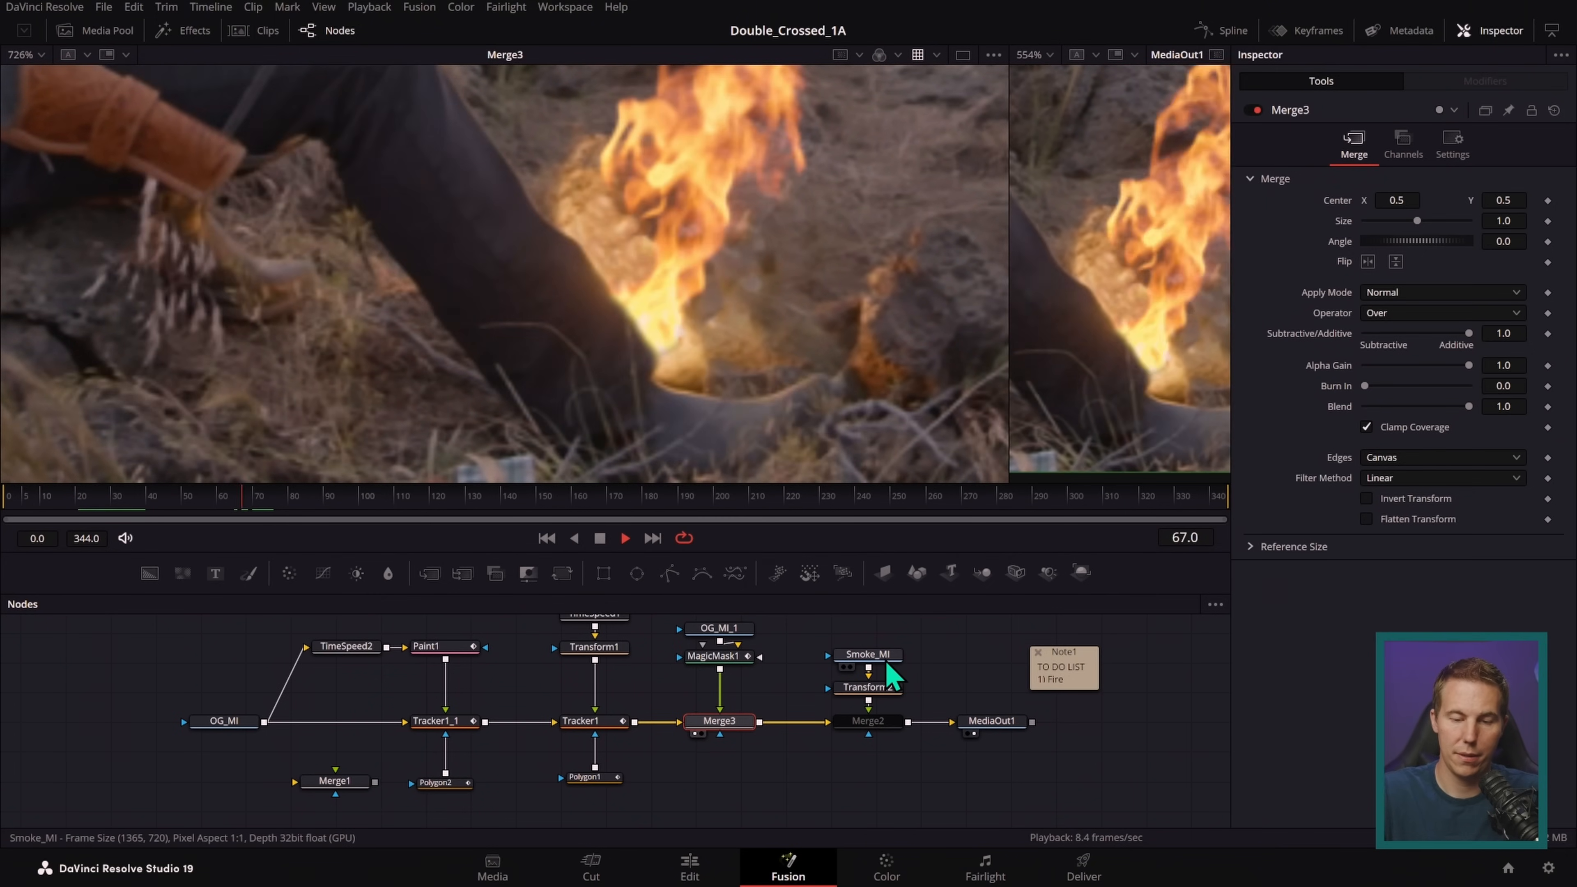
left_click(599, 538)
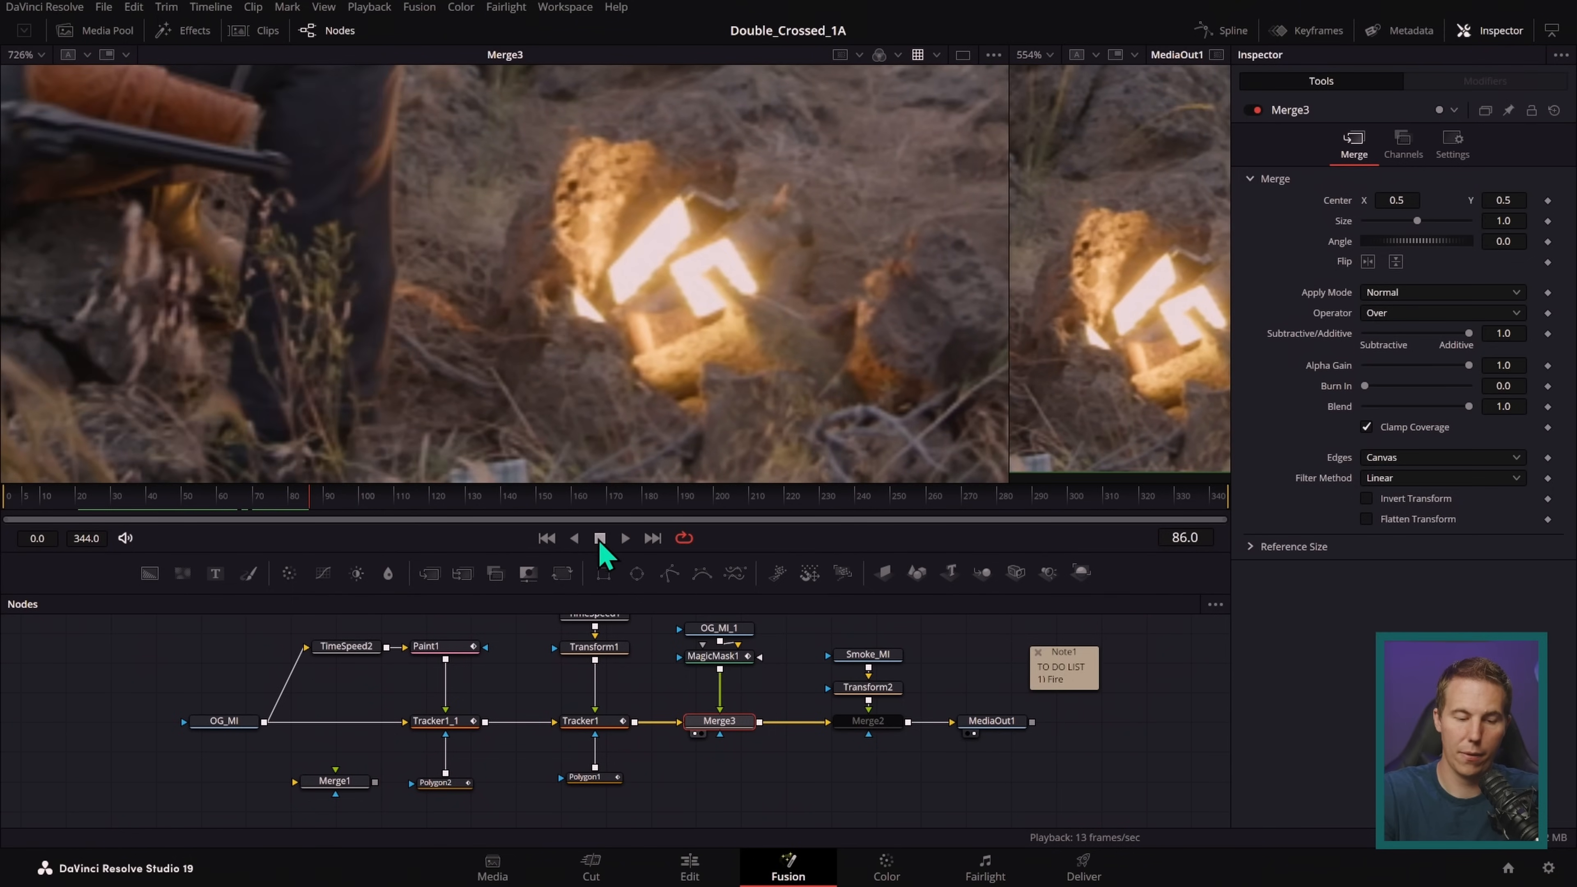
- Review the campfire shot full screen from the Edit page and exit the full-screen view
left_click(733, 863)
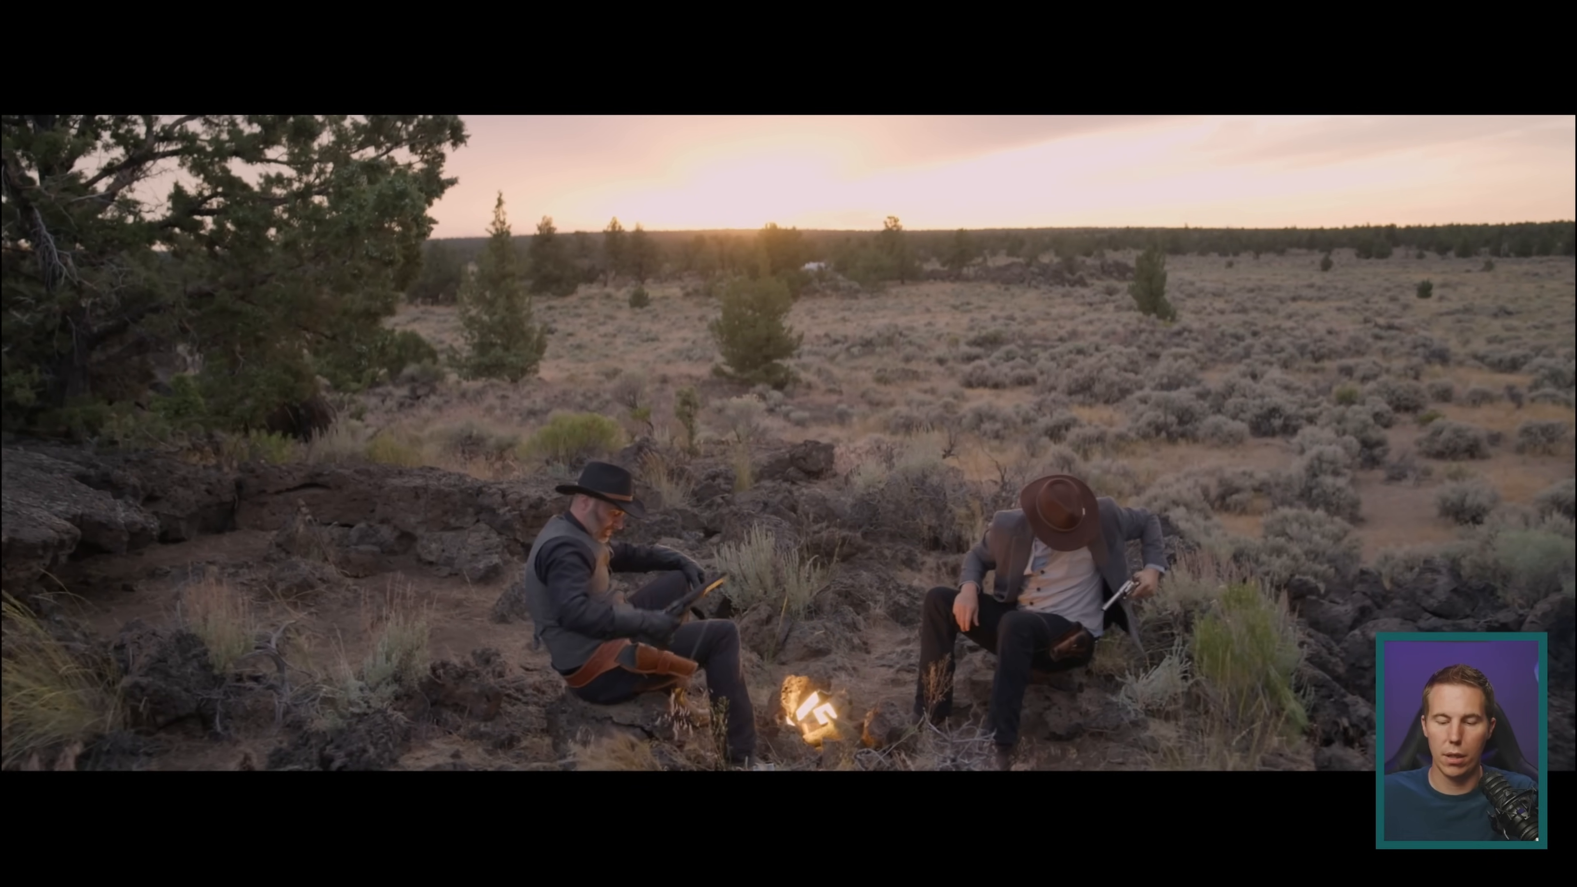
mouse_move(801, 725)
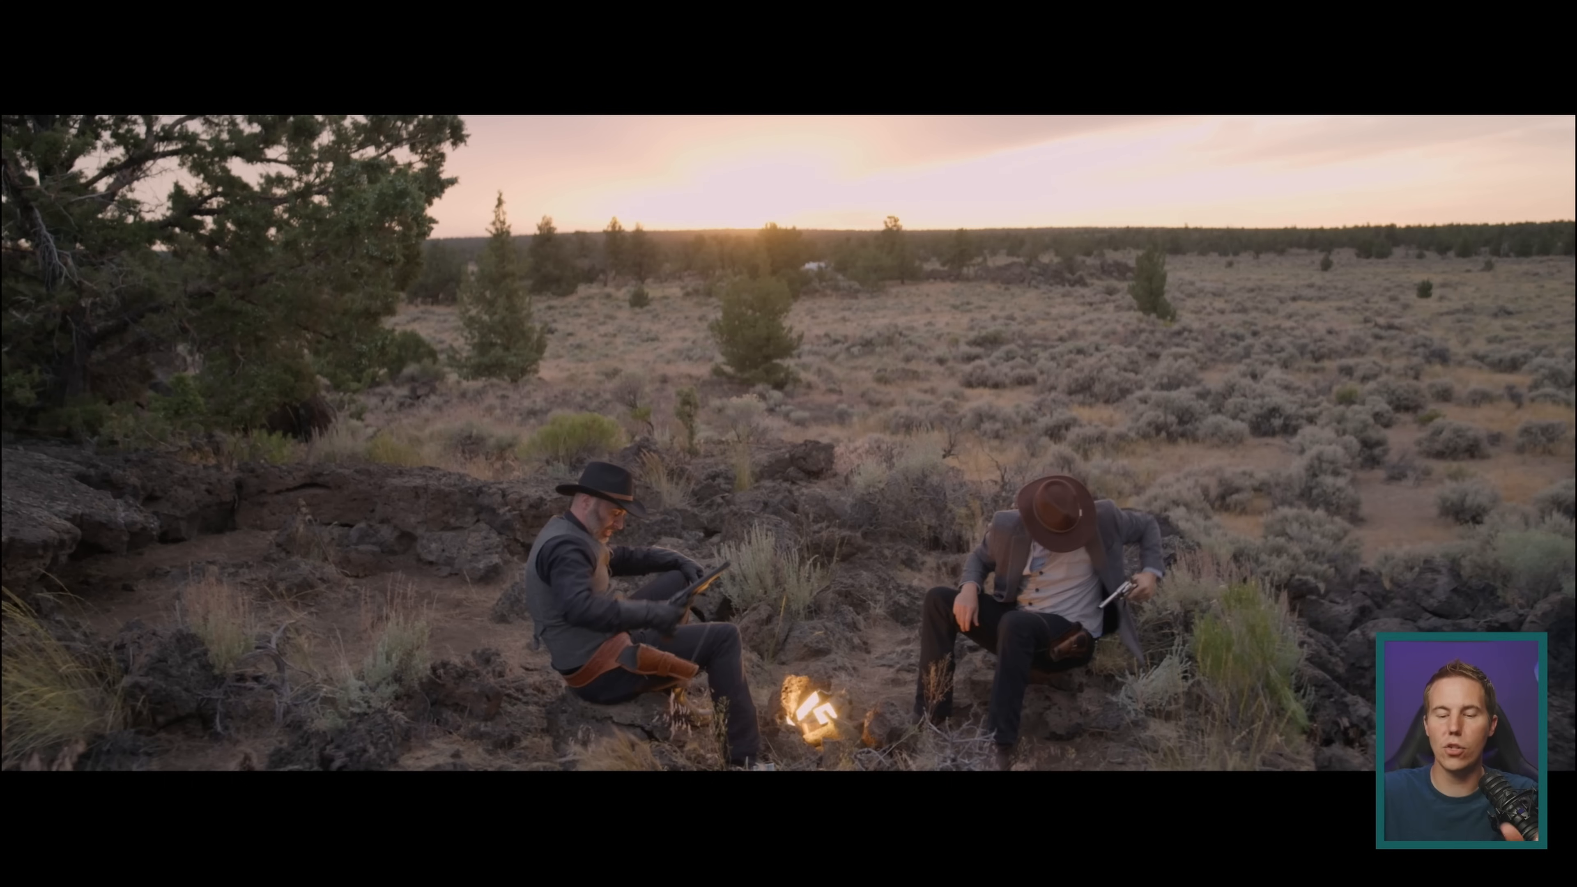
key("Escape")
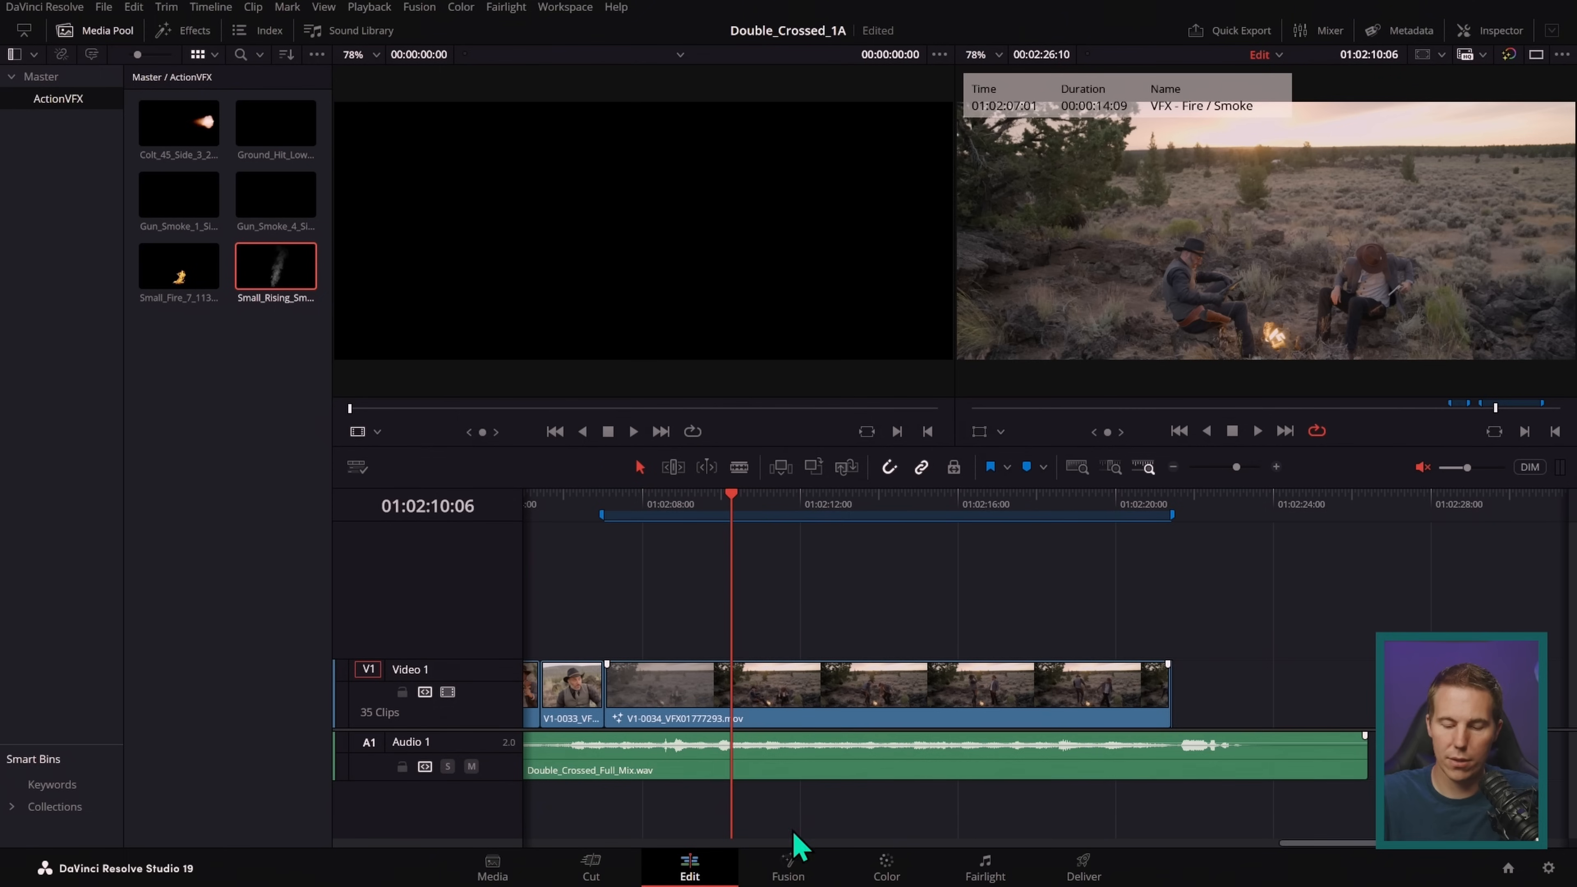
- Return to the Fusion composition and select the Merge3 node
left_click(789, 875)
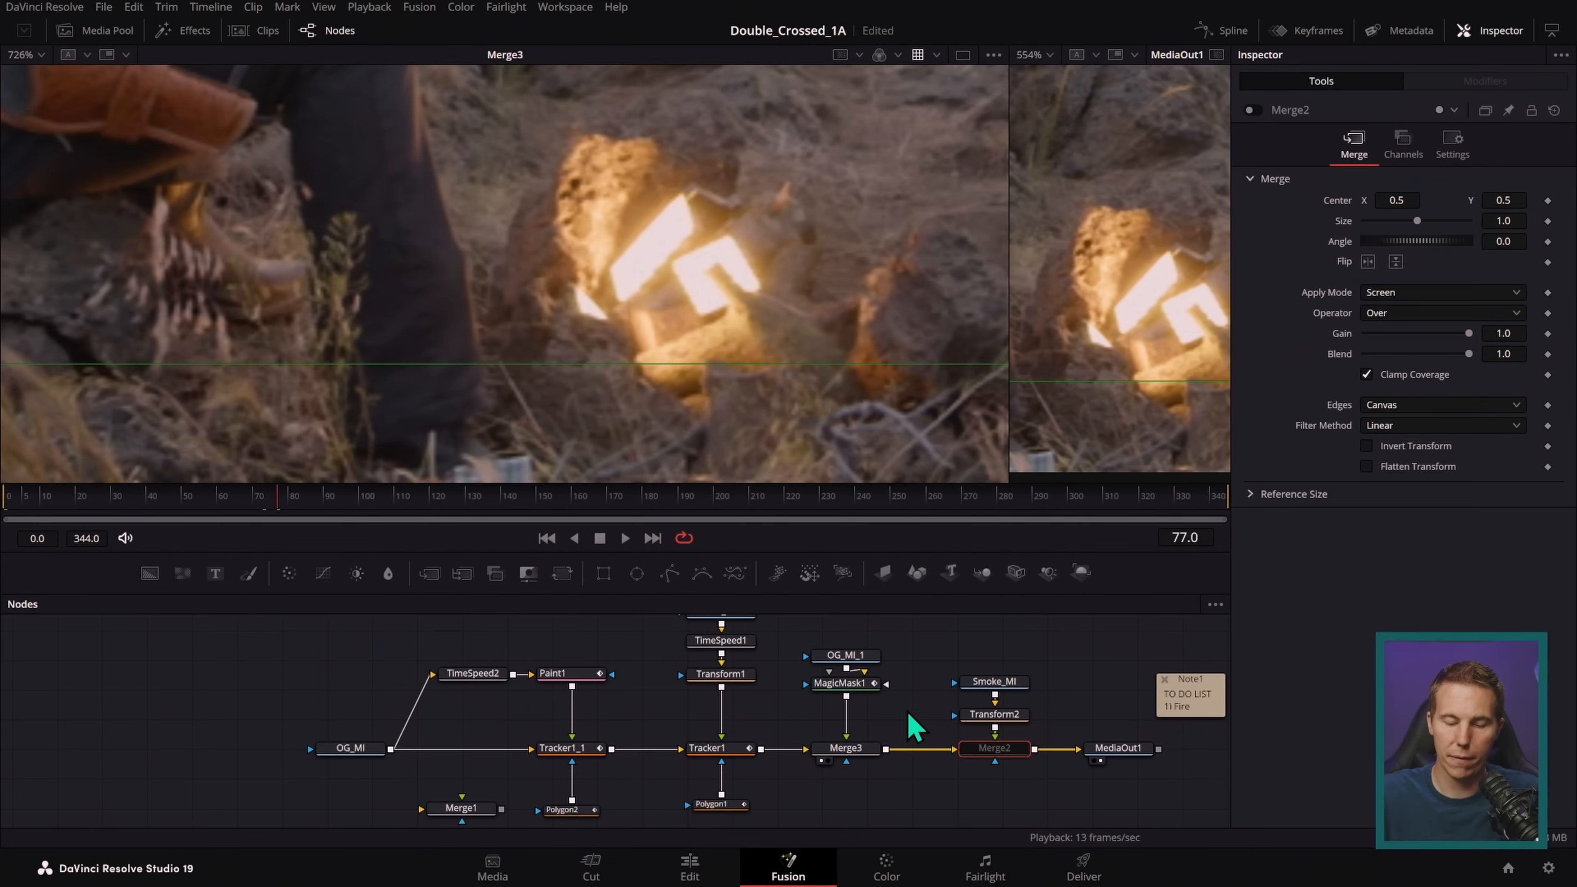
left_click(866, 748)
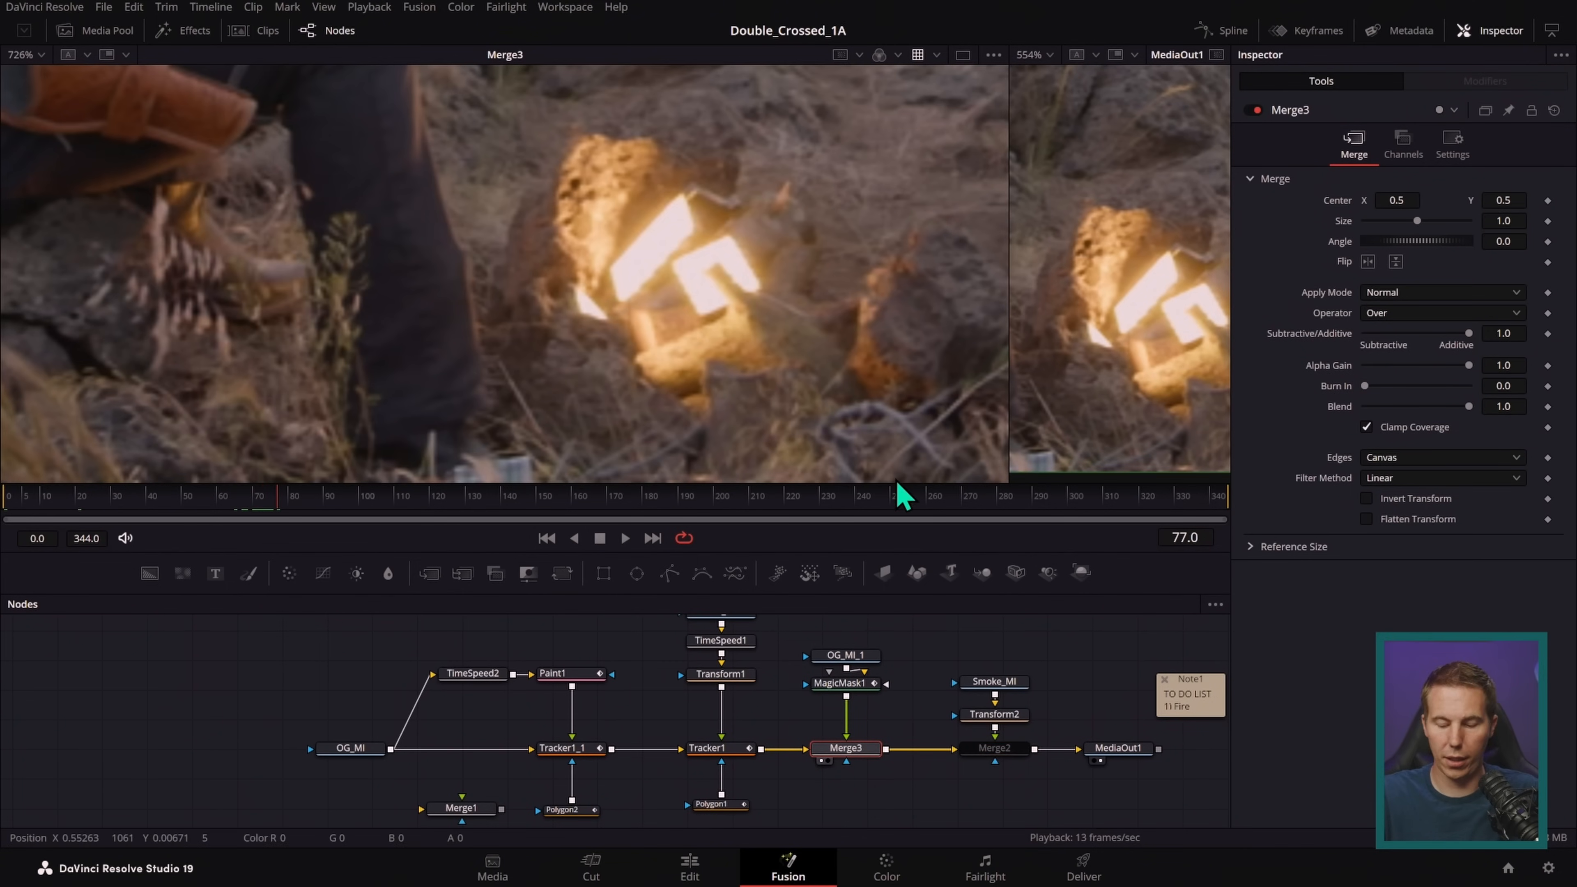
- Step frame by frame between frames 72 and 77 to examine where the masked leg leaves the fire and rock
key("Left")
key("Left")
key("Right")
key("Left")
key("Right")
key("Right")
key("Left")
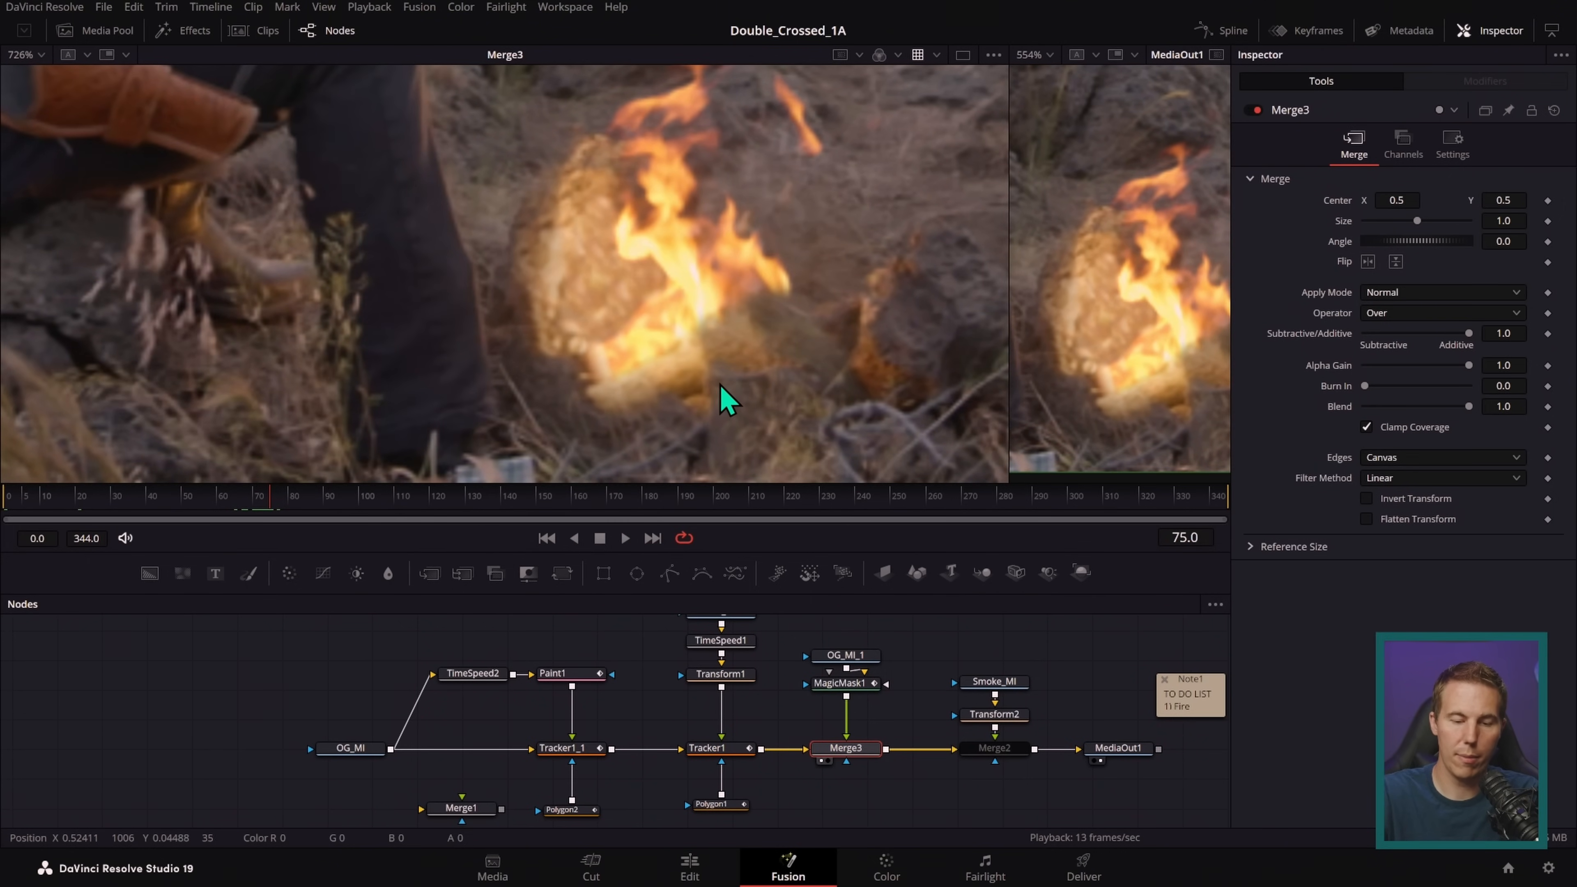
key("Left")
key("Left")
key("Left")
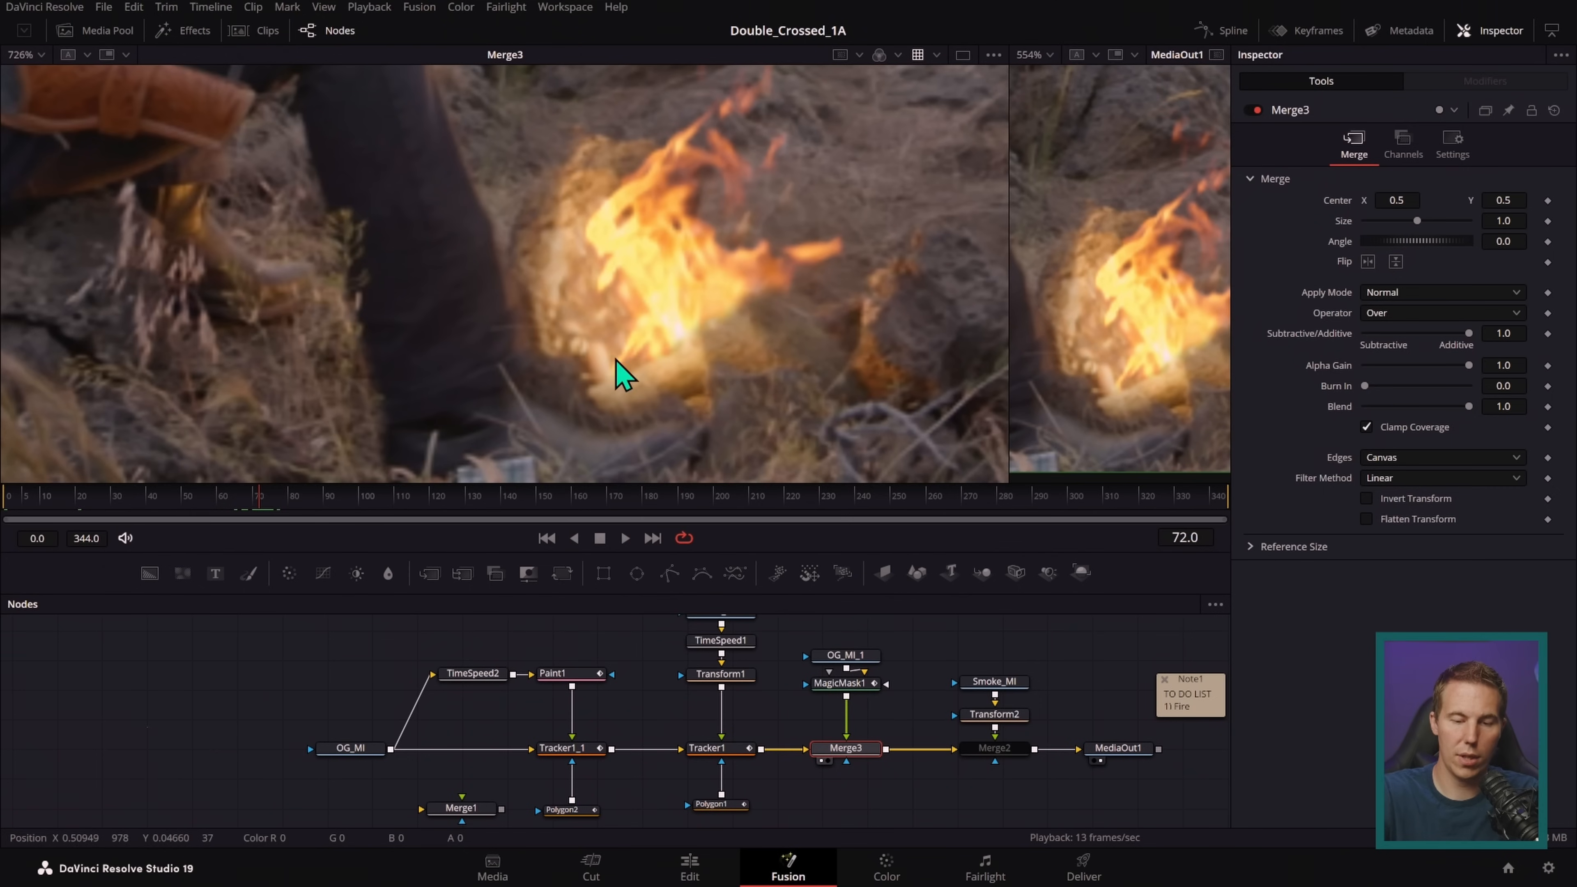
key("Right")
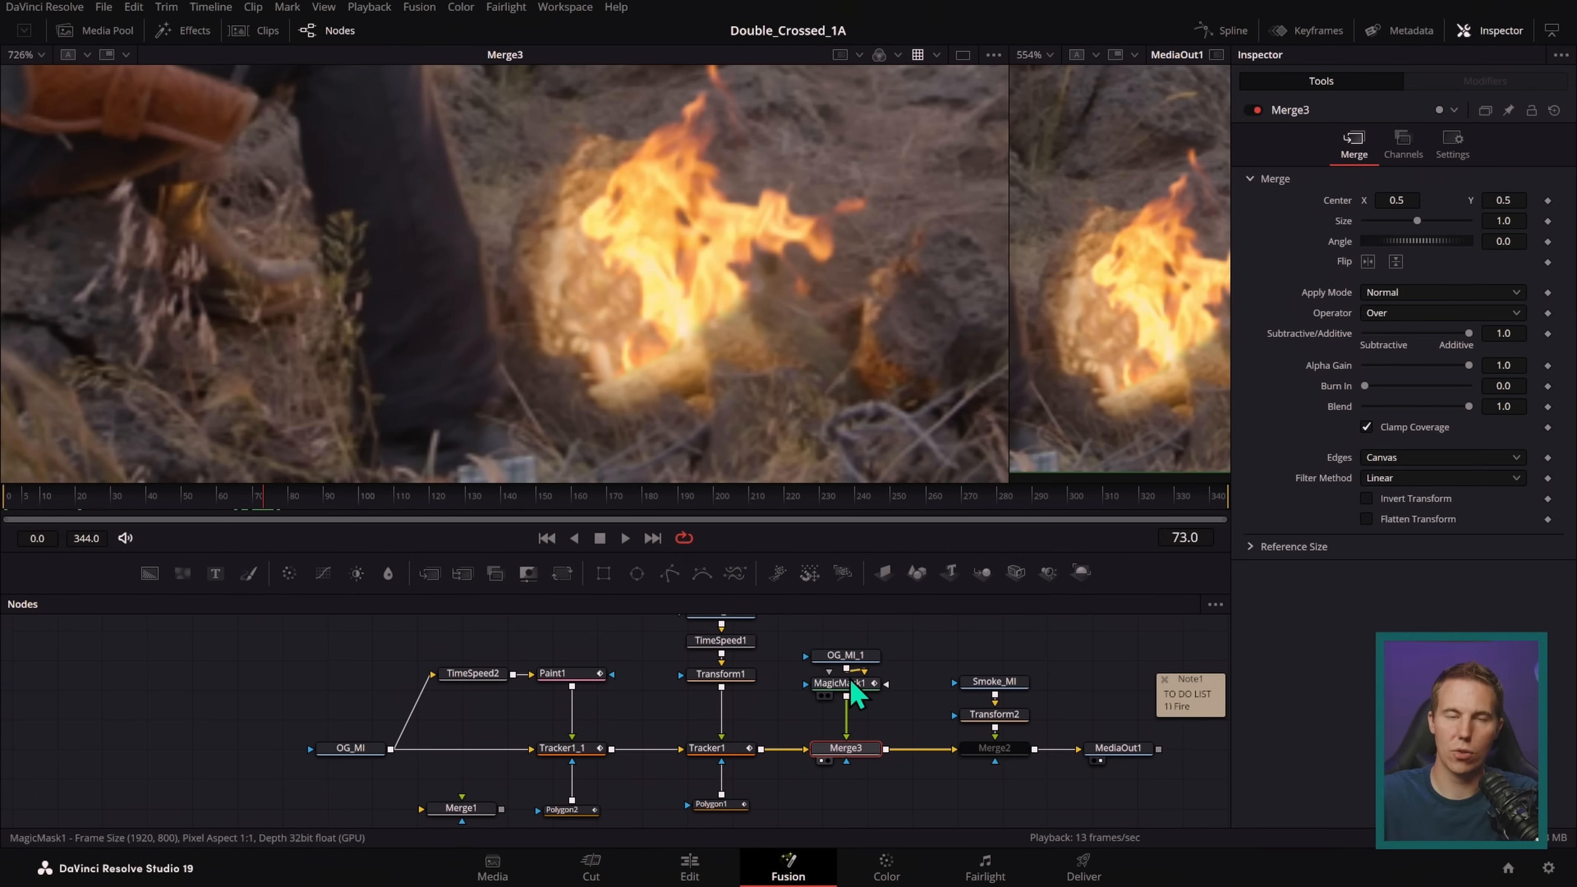
- Keyframe Merge3's Blend at 1.0 on frame 72 and 0.0 on frame 73 to cut off the masked leg layer
mouse_move(853, 685)
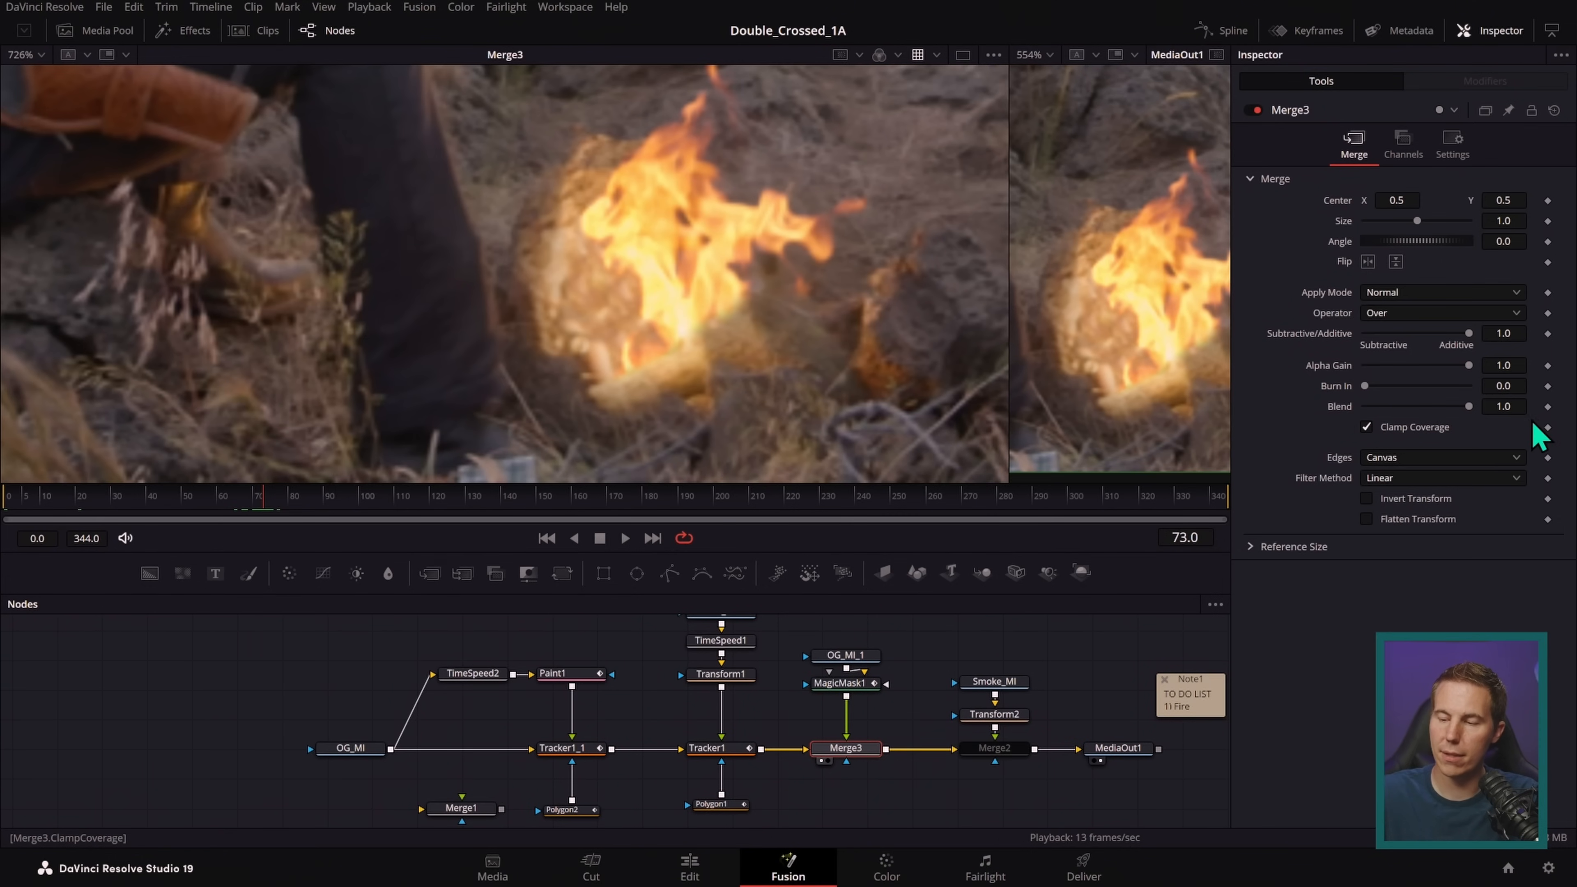
key("Left")
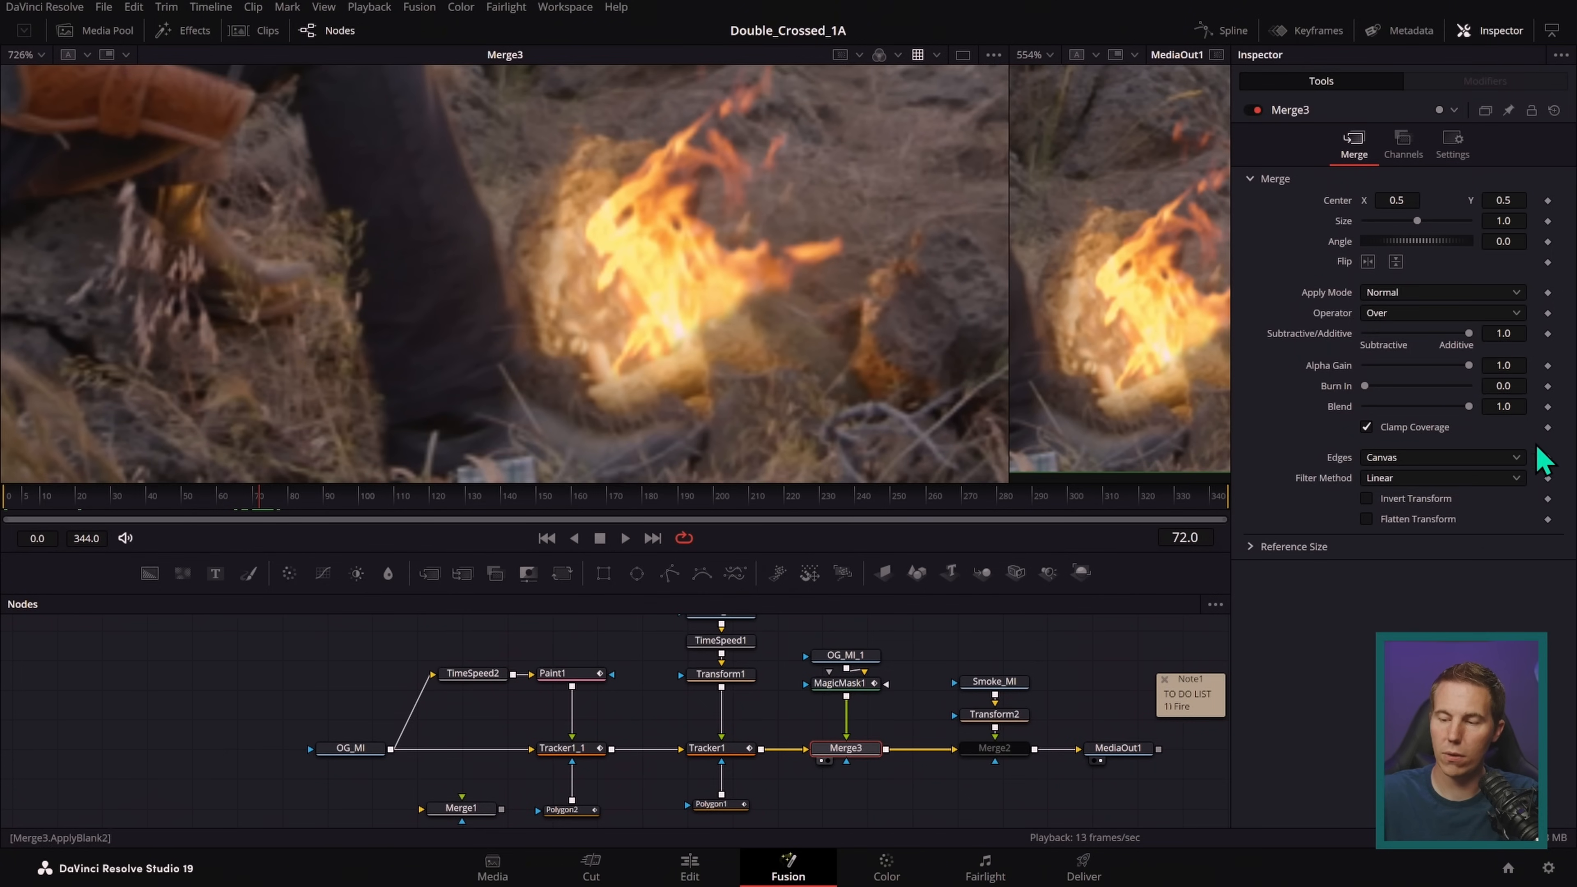
left_click(1547, 407)
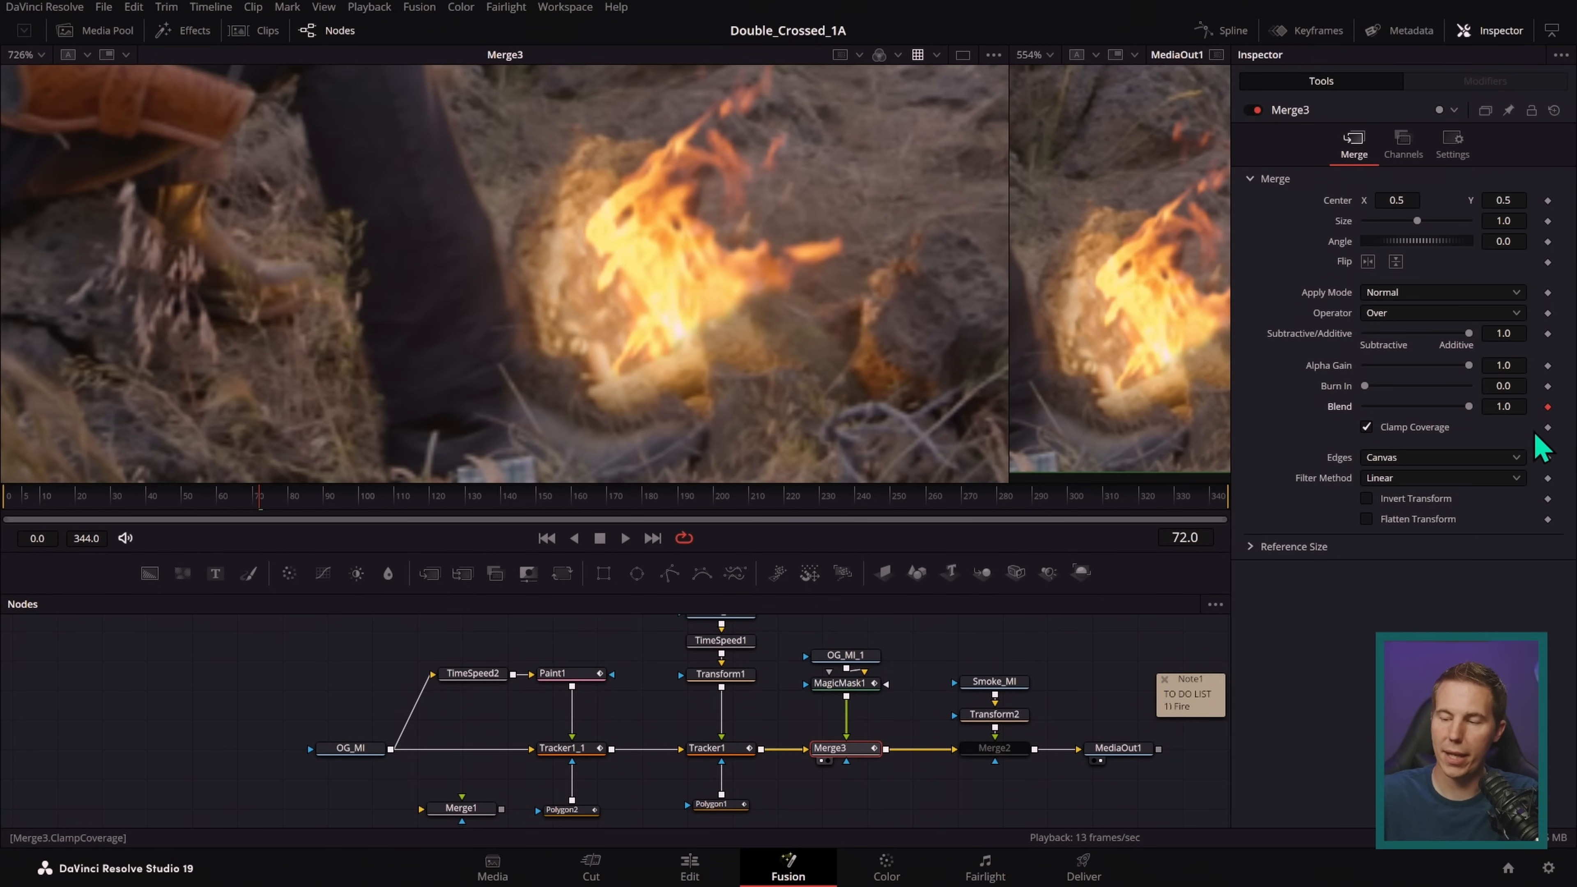
key("Right")
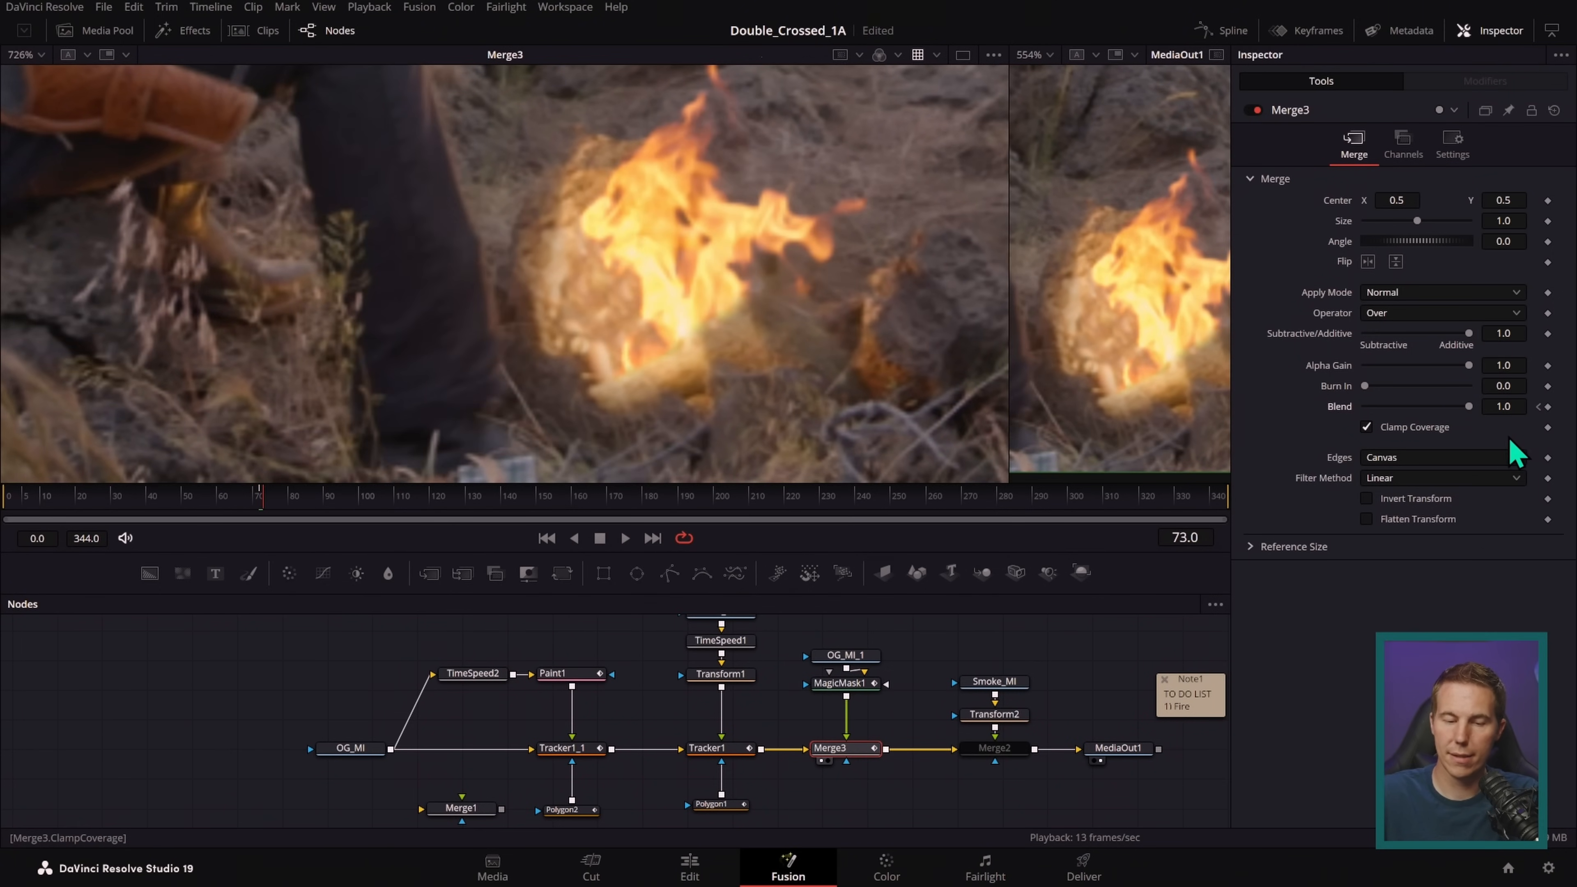
left_click_drag(1416, 410, 1137, 493)
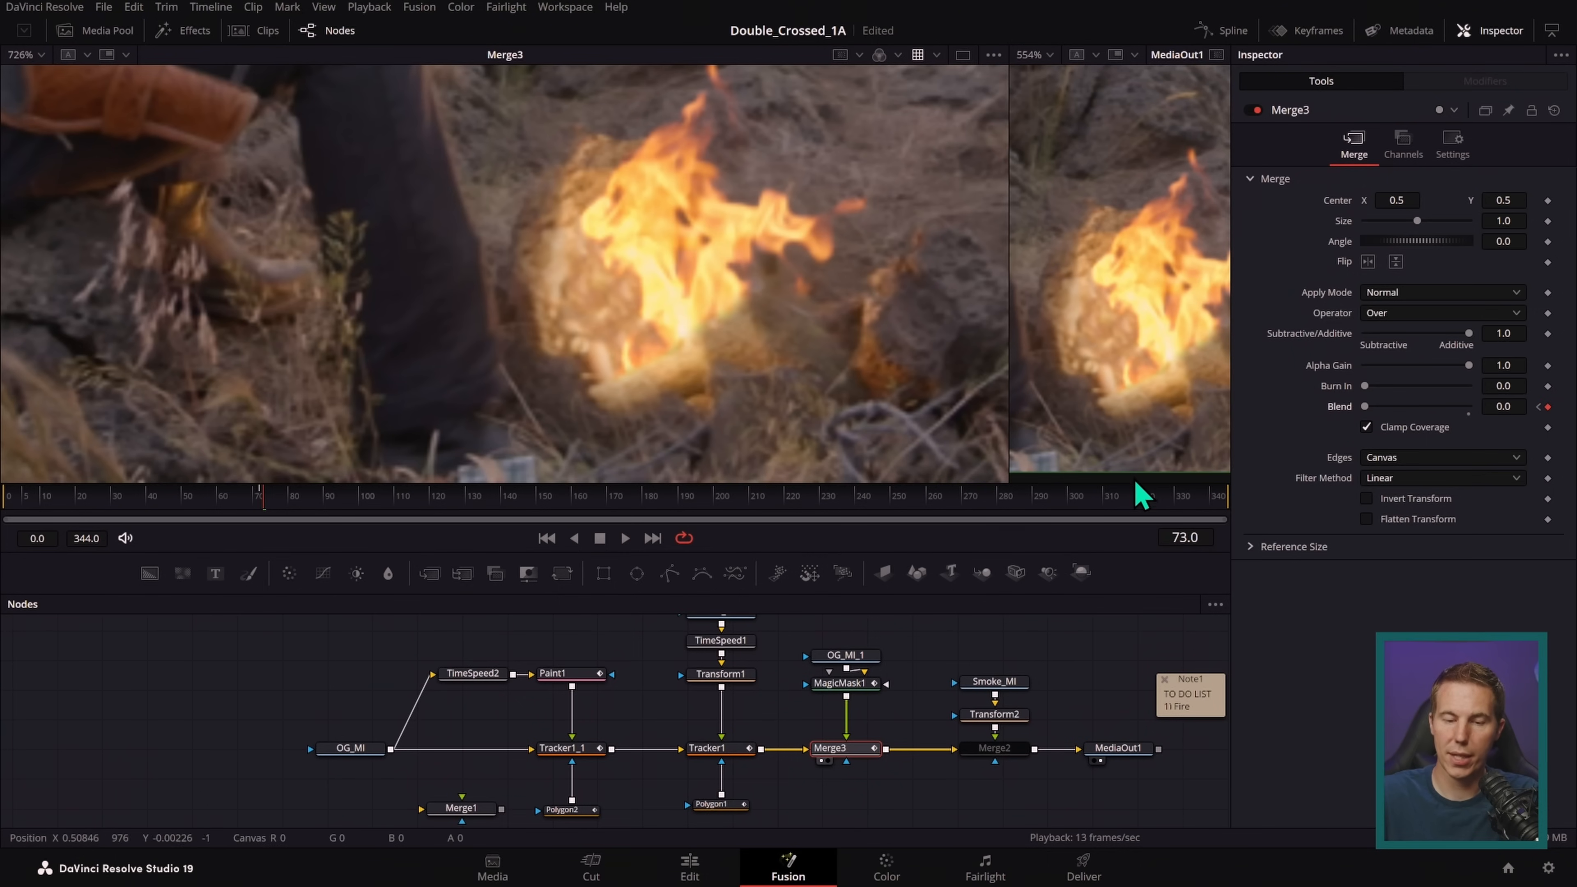
key("Right")
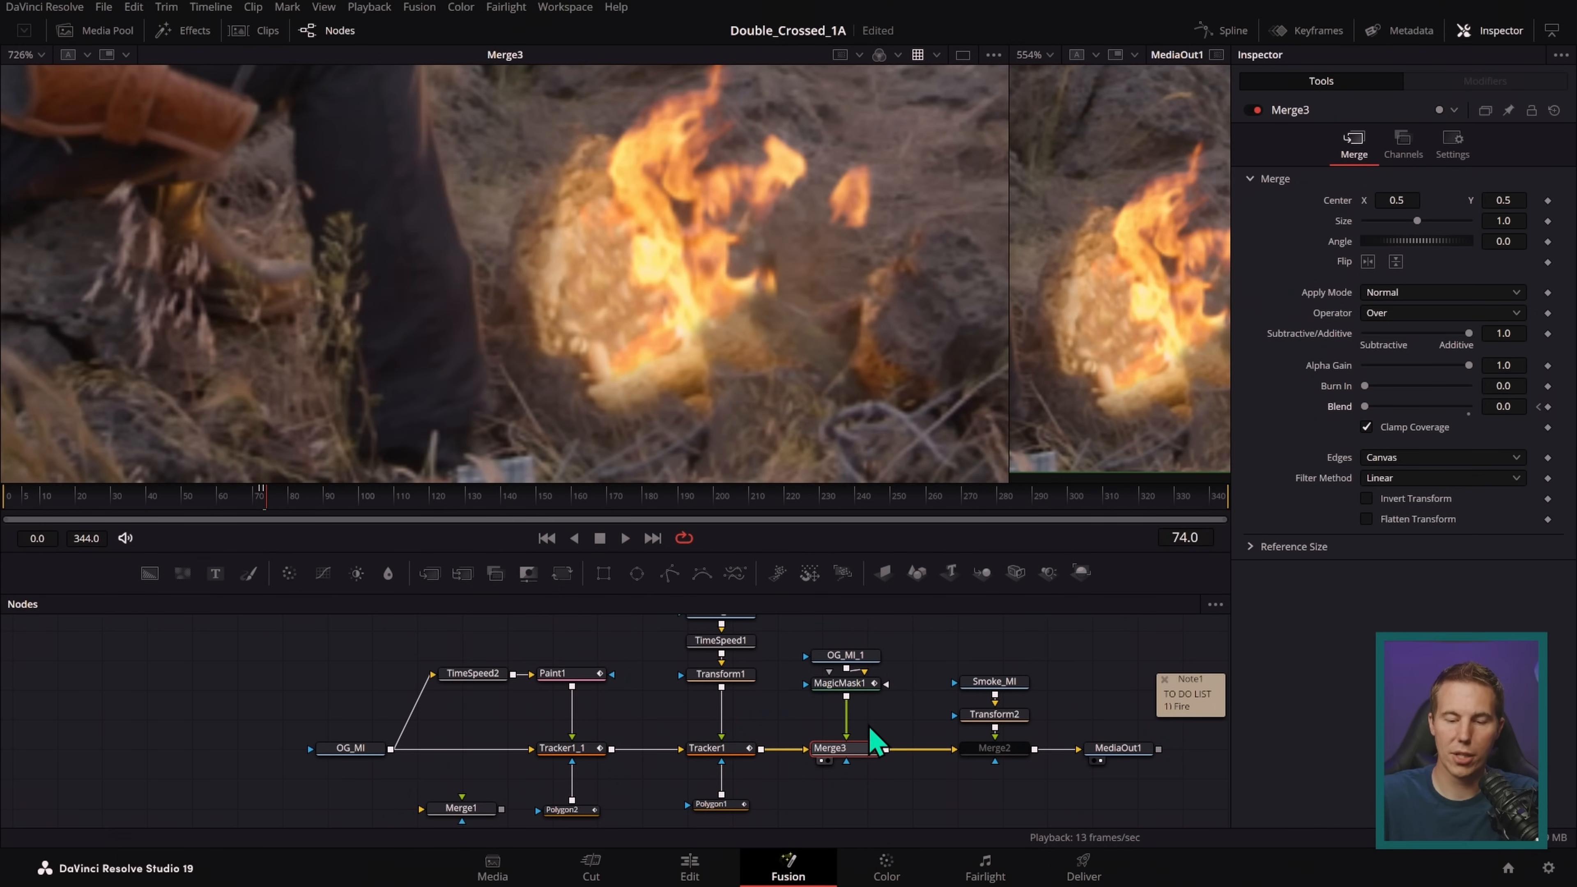
key("Left")
key("Left")
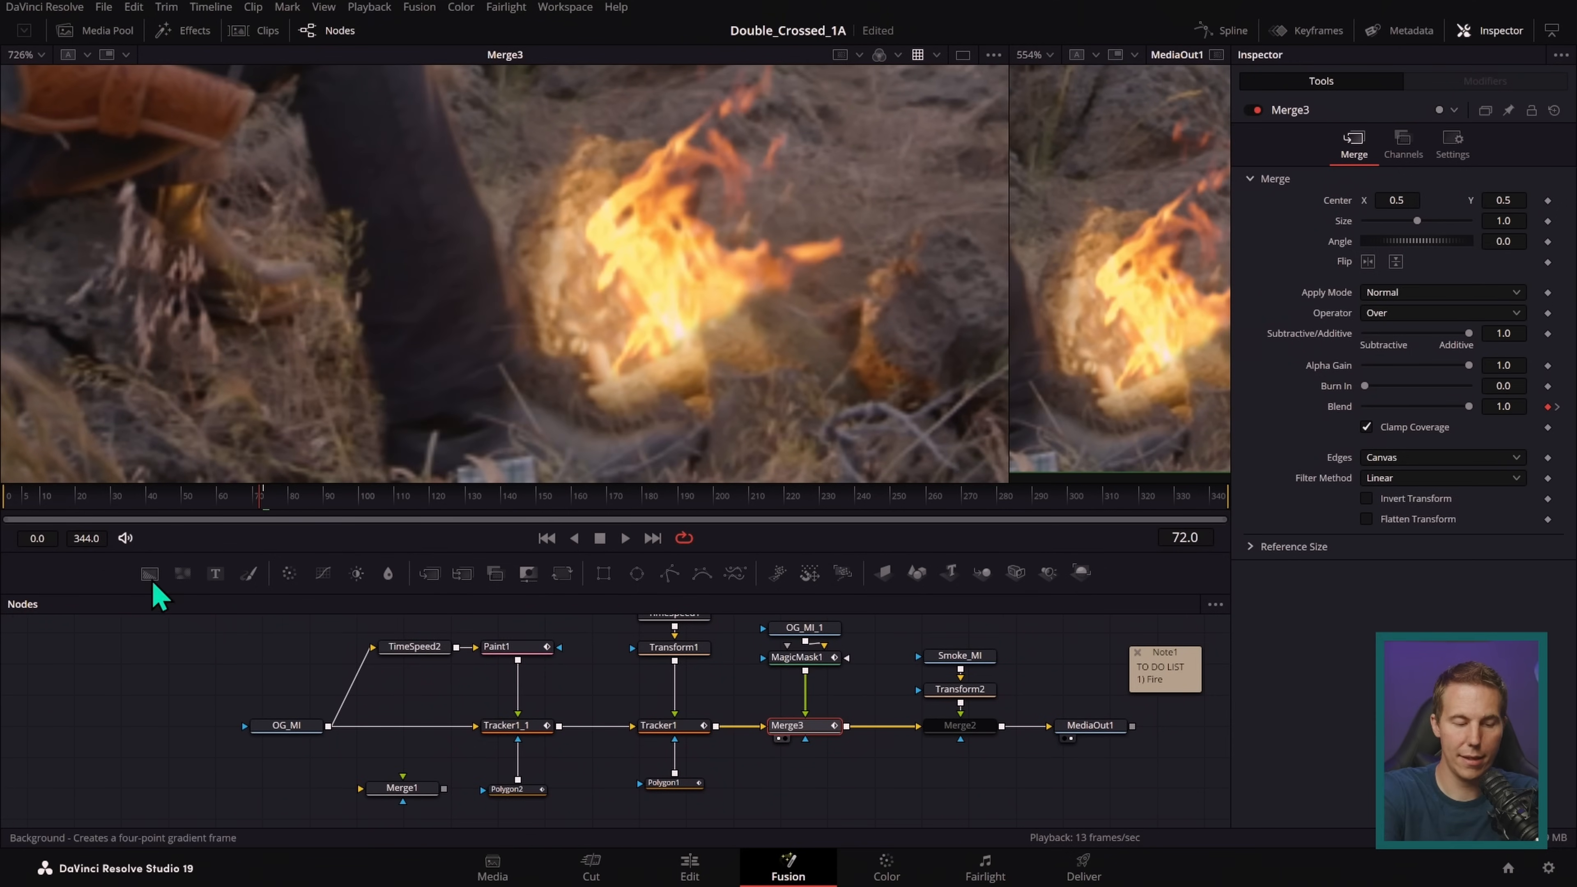
- Feed a black Background node into Merge3 and check the isolated leg mask through frames 67 to 73
left_click_drag(150, 573, 746, 751)
left_click_drag(762, 697, 767, 728)
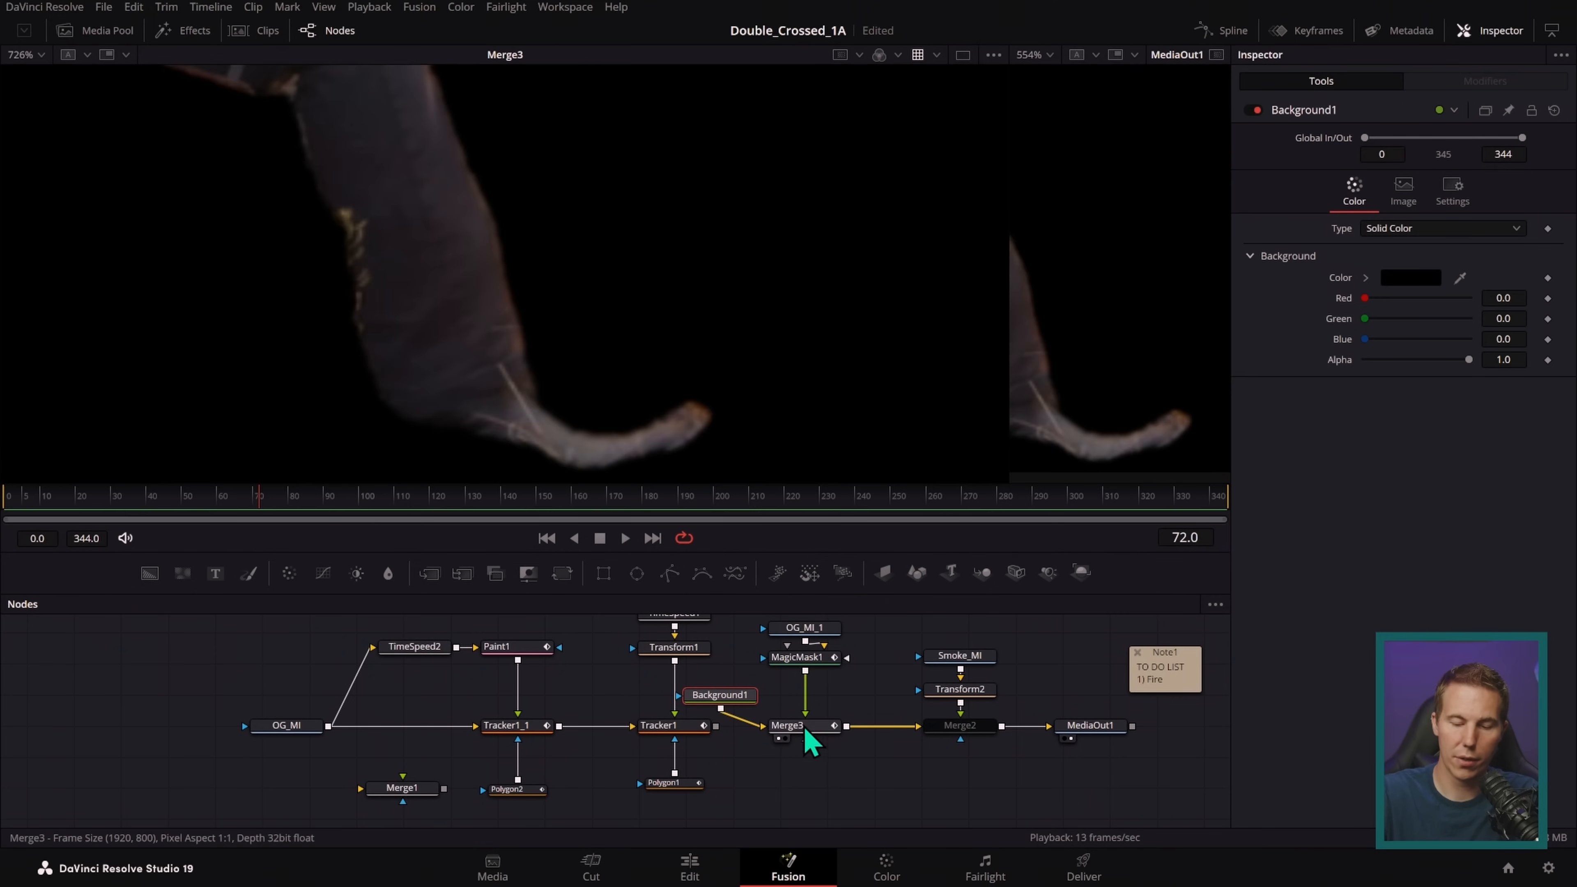
key("Left")
key("Left")
key("Left")
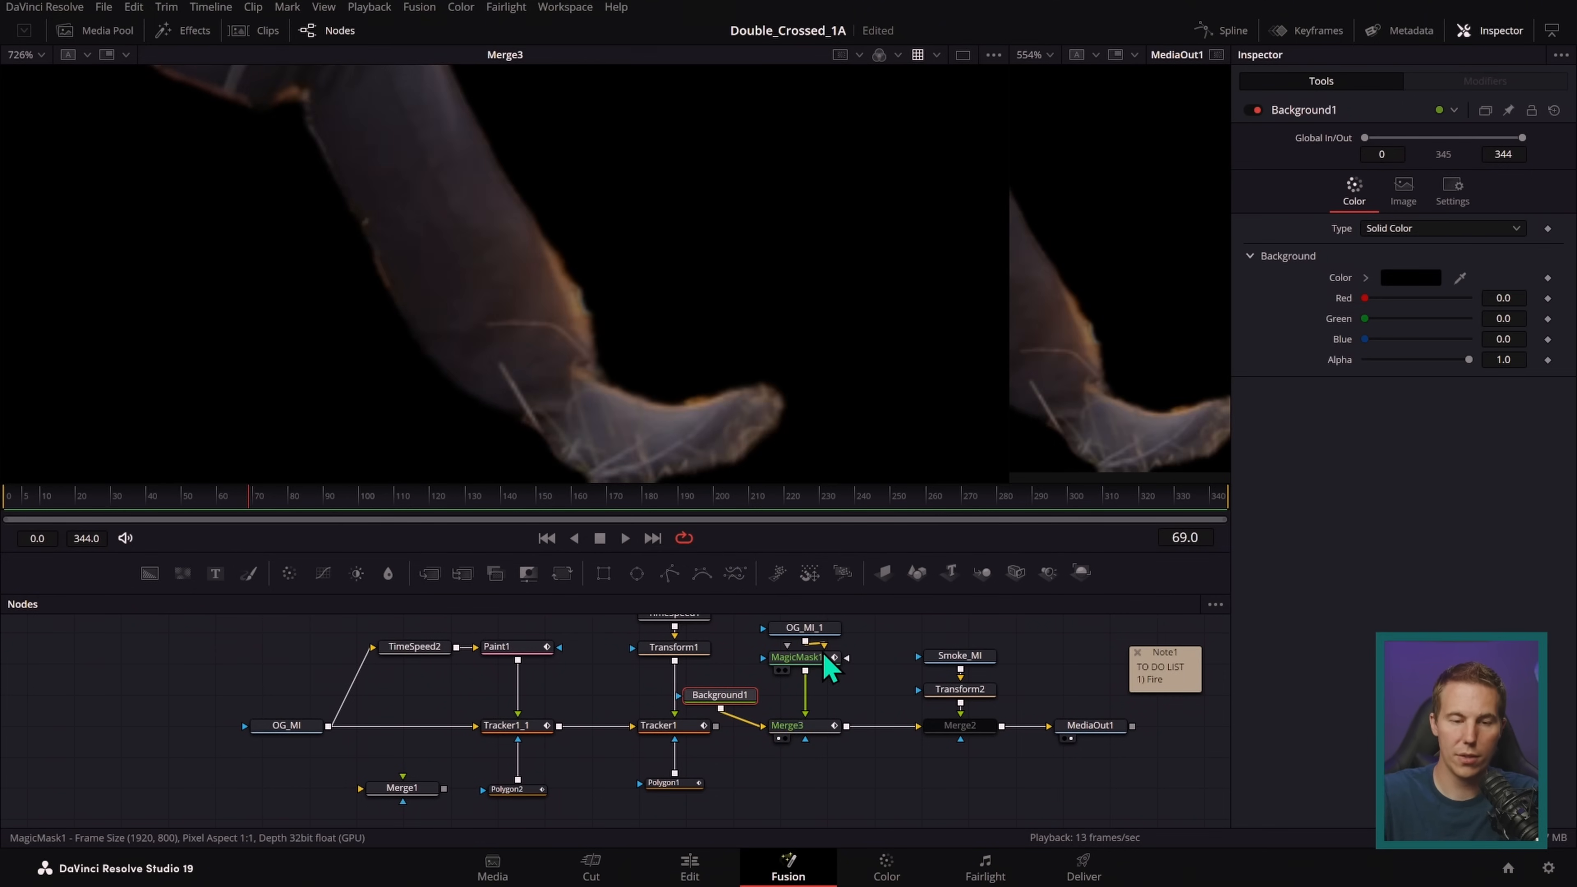
key("Left")
key("Left")
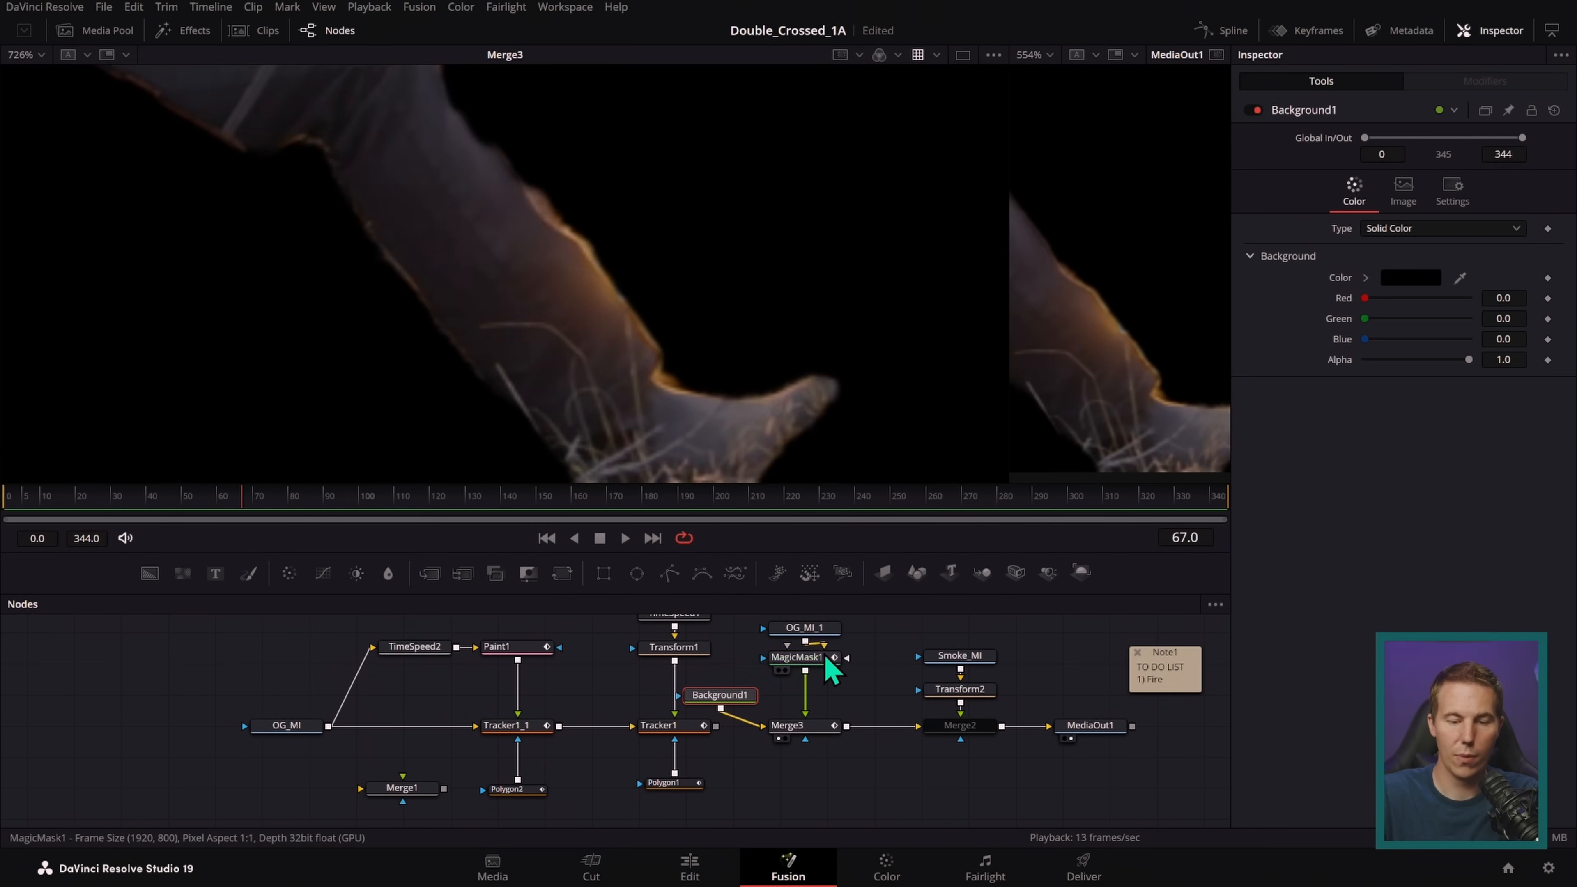
key("Right")
key("Right")
key("Right")
key("Right")
key("Right")
key("Right")
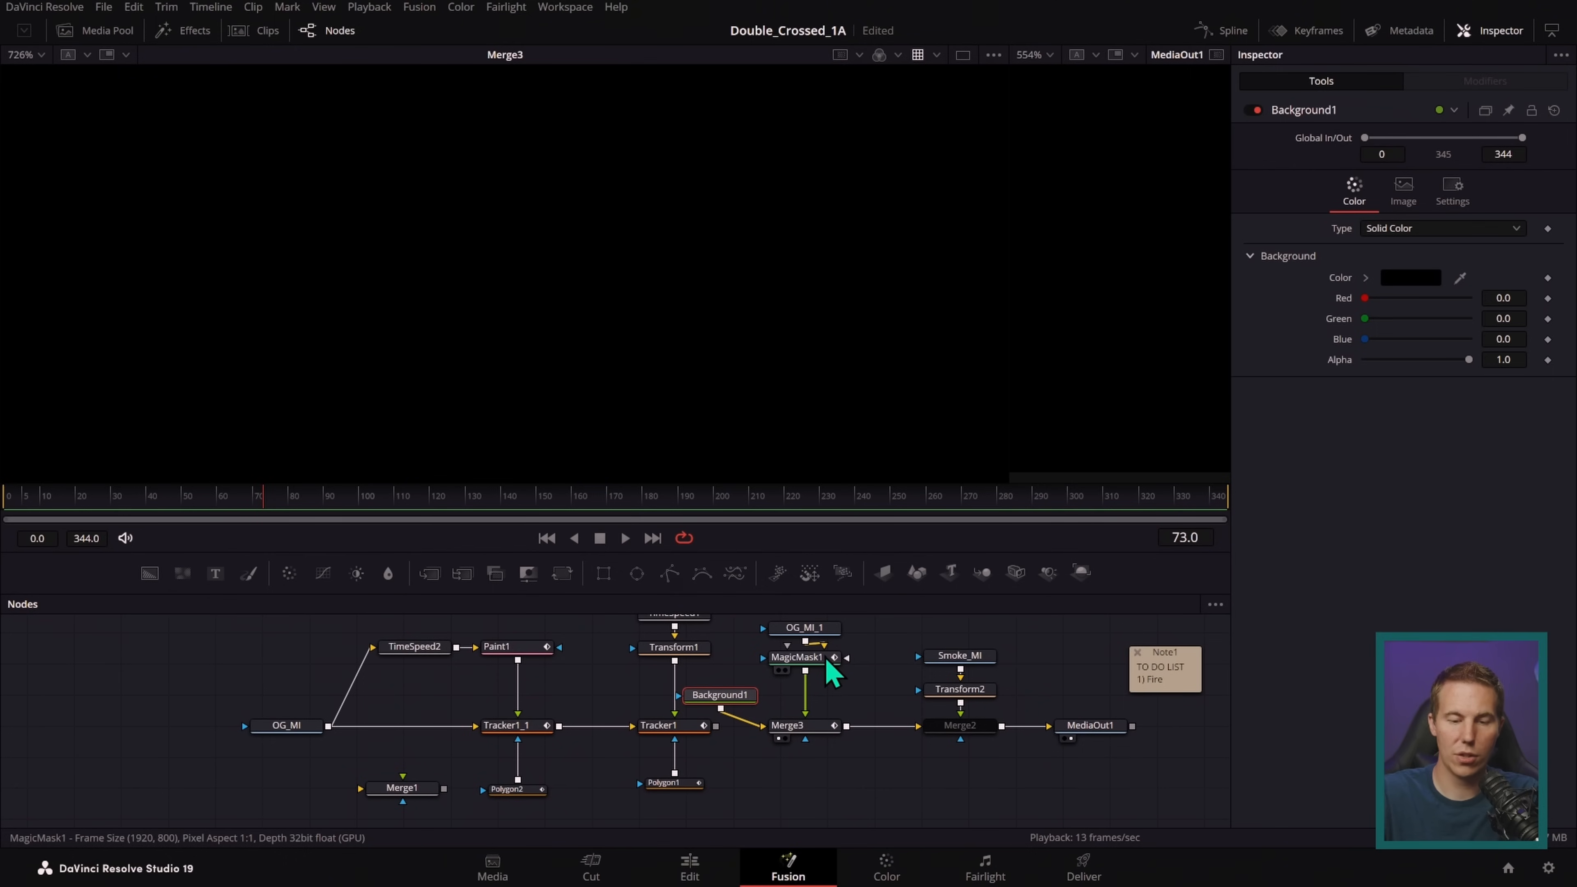
- Delete the black Background node, reconnect Tracker1 to Merge3's background input, and scrub the restored composite
left_click_drag(749, 723, 757, 704)
key("Delete")
left_click_drag(521, 500, 611, 517)
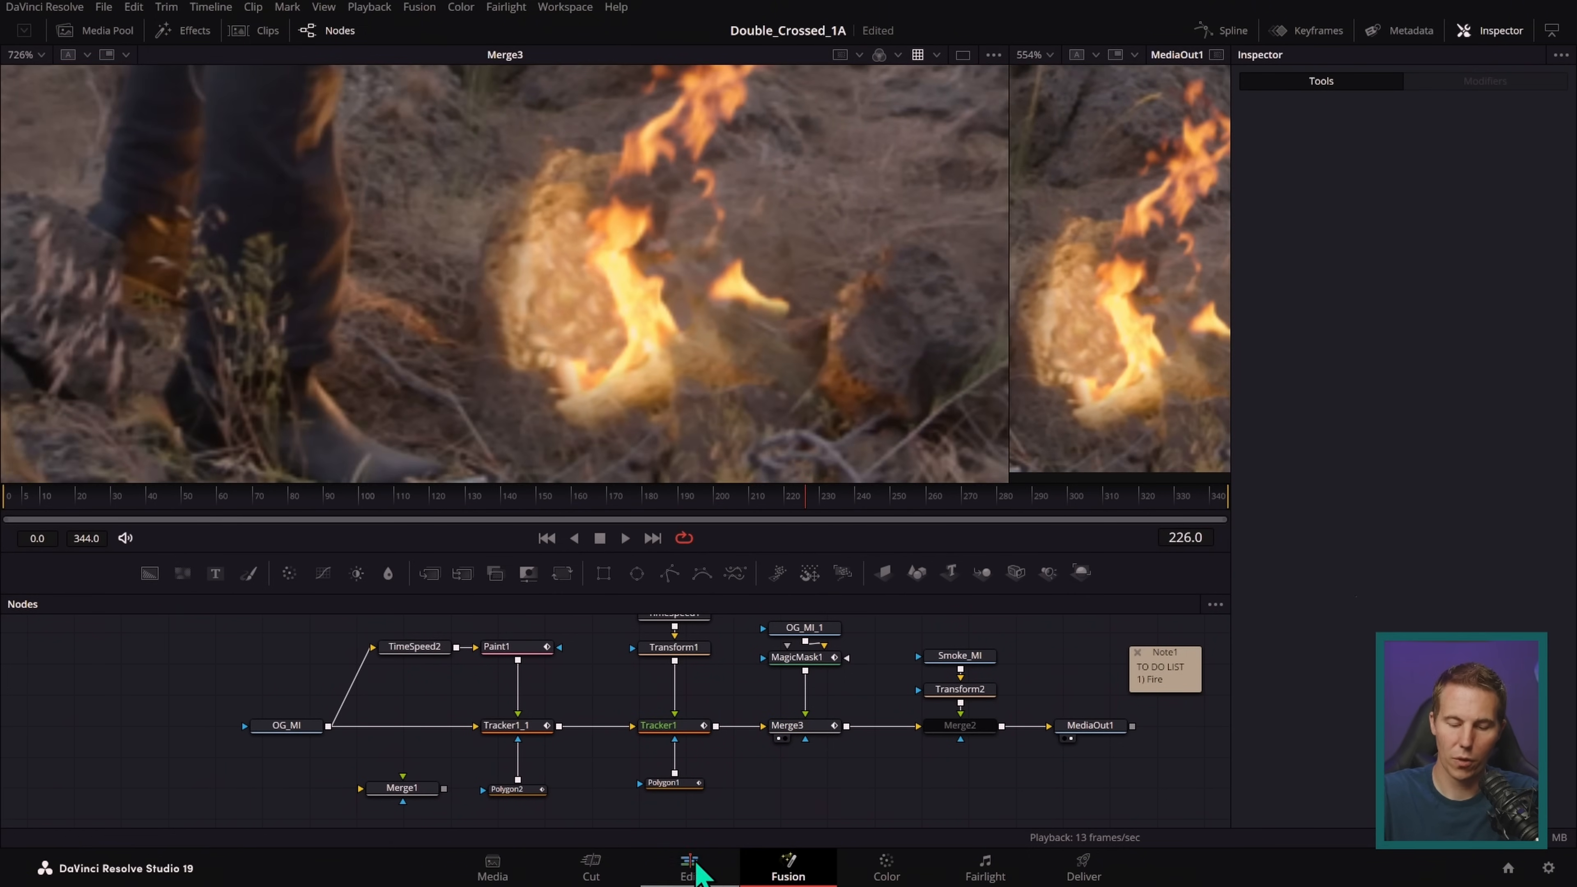
- Switch to the Edit page and review the fire shot from its start in full-screen playback
left_click(692, 864)
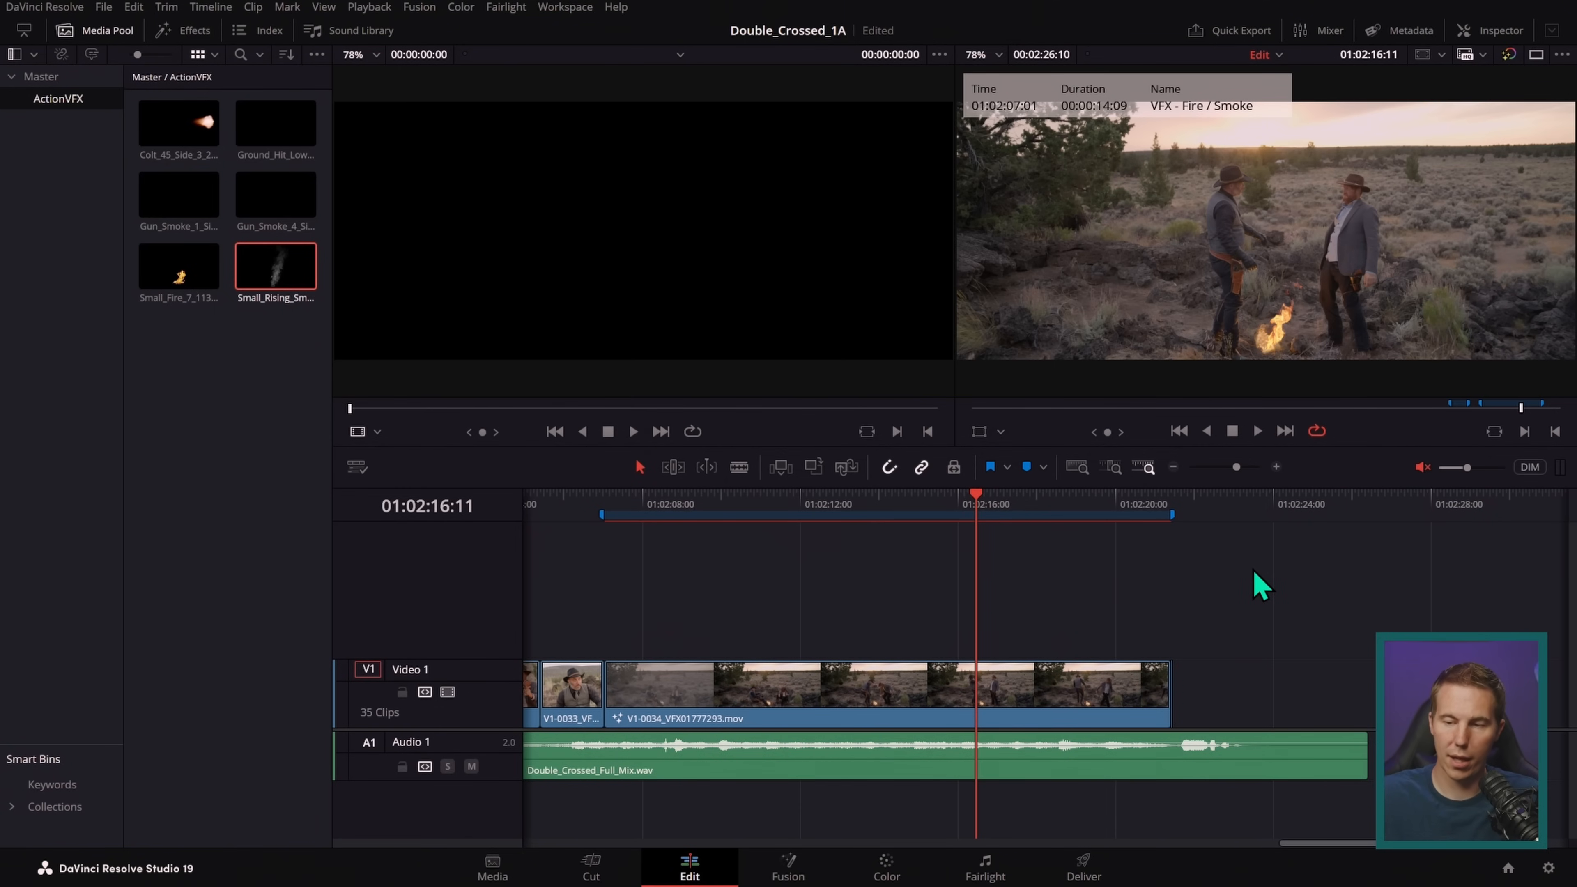
left_click_drag(745, 504, 606, 510)
key("p")
key("space")
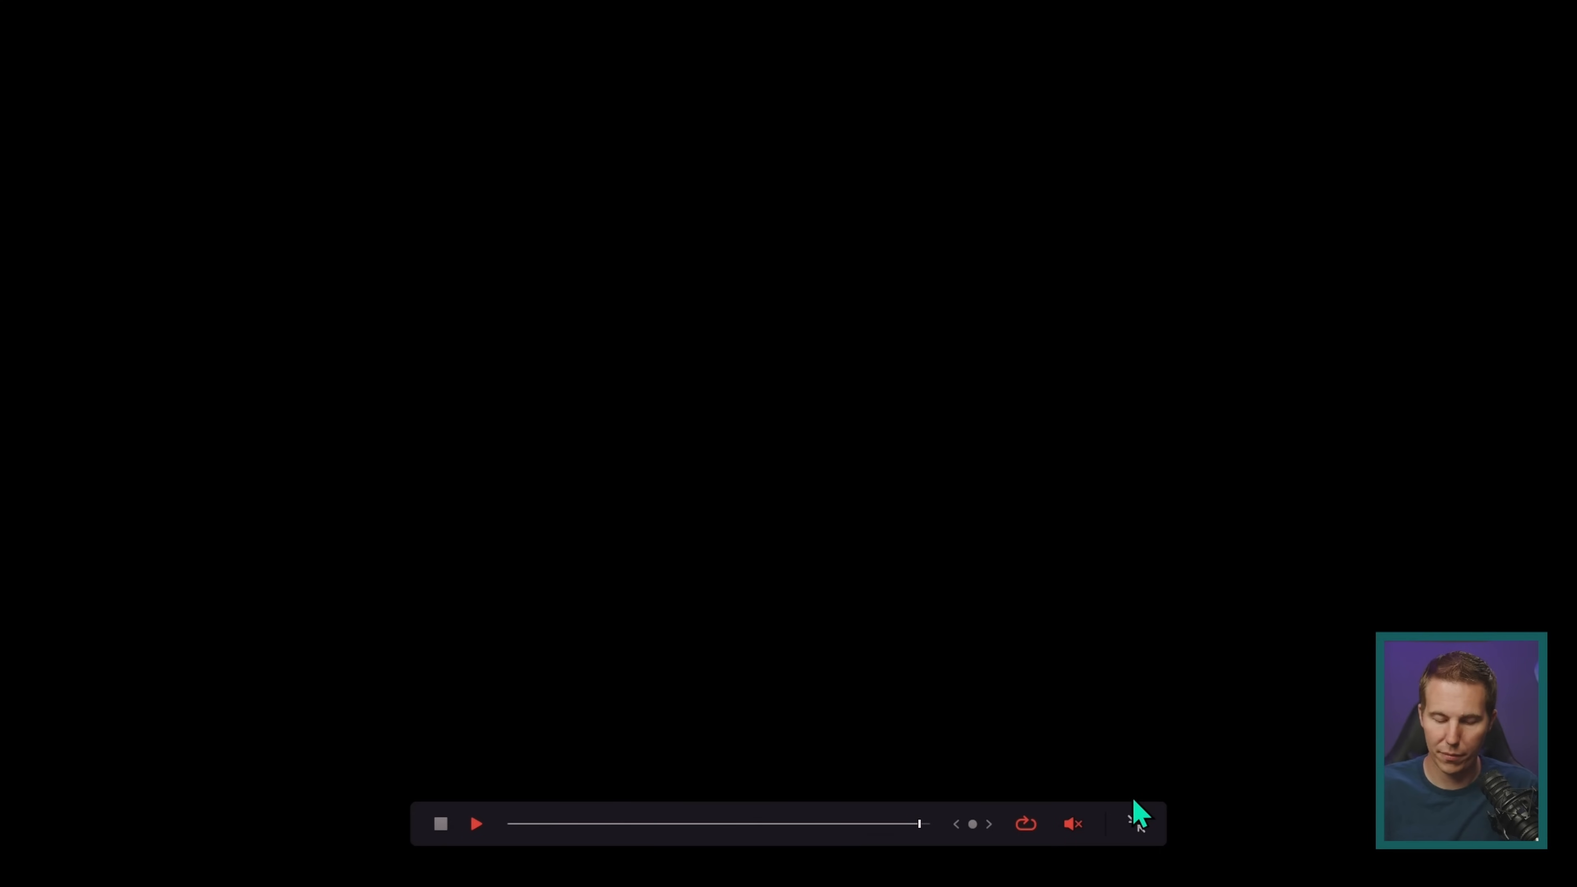
left_click(1135, 807)
left_click(989, 509)
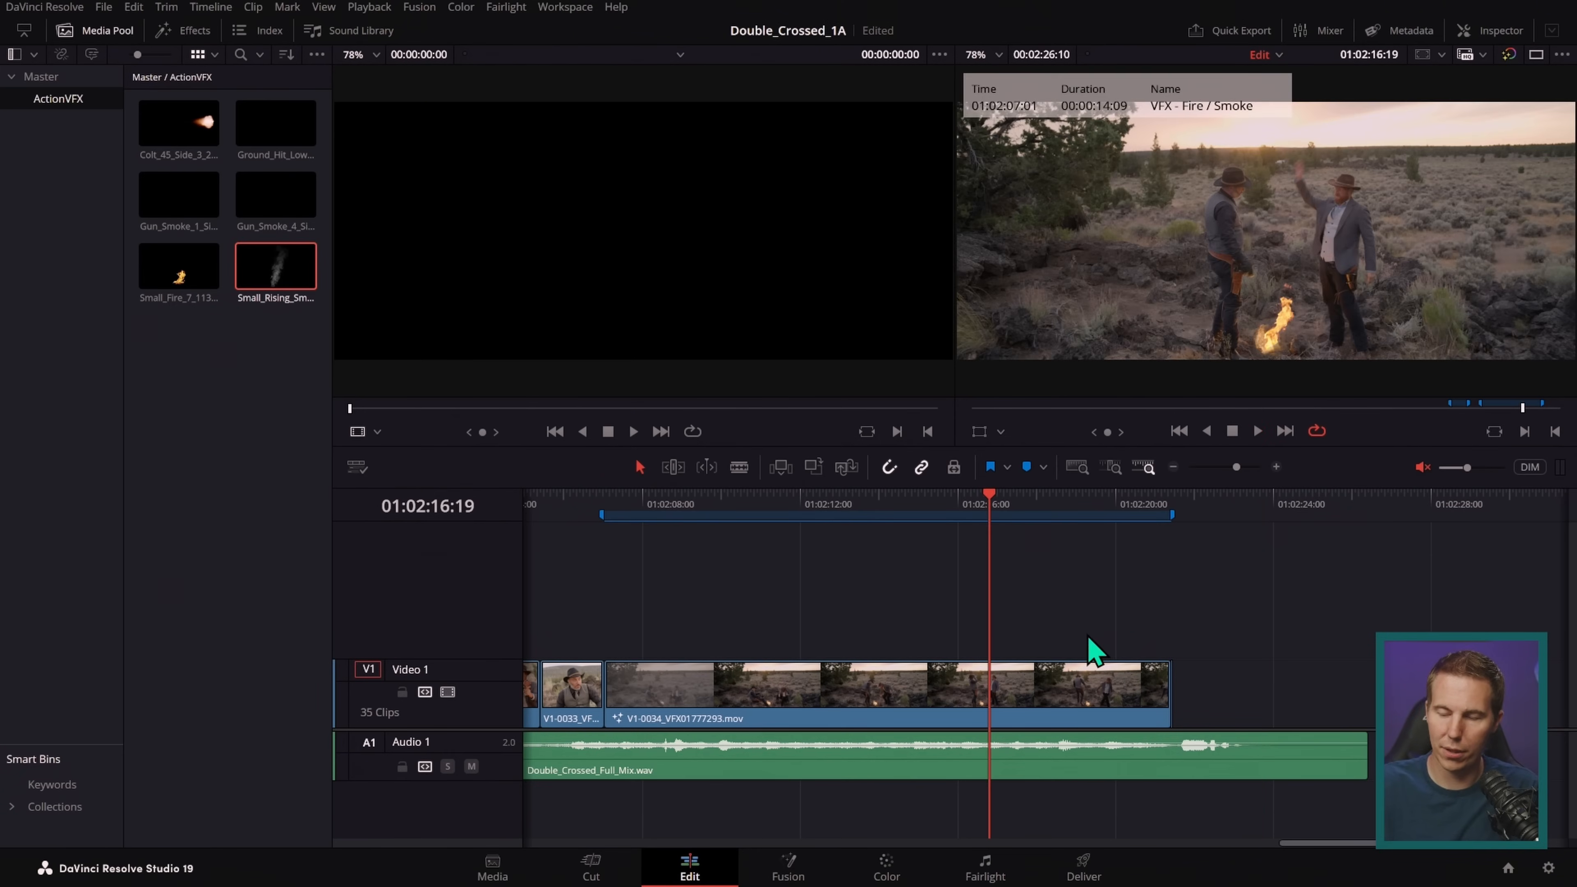
- Return to the Fusion page, frame both men in an enlarged MediaOut1 viewer, and re-enable the Merge2 smoke layer
left_click(806, 870)
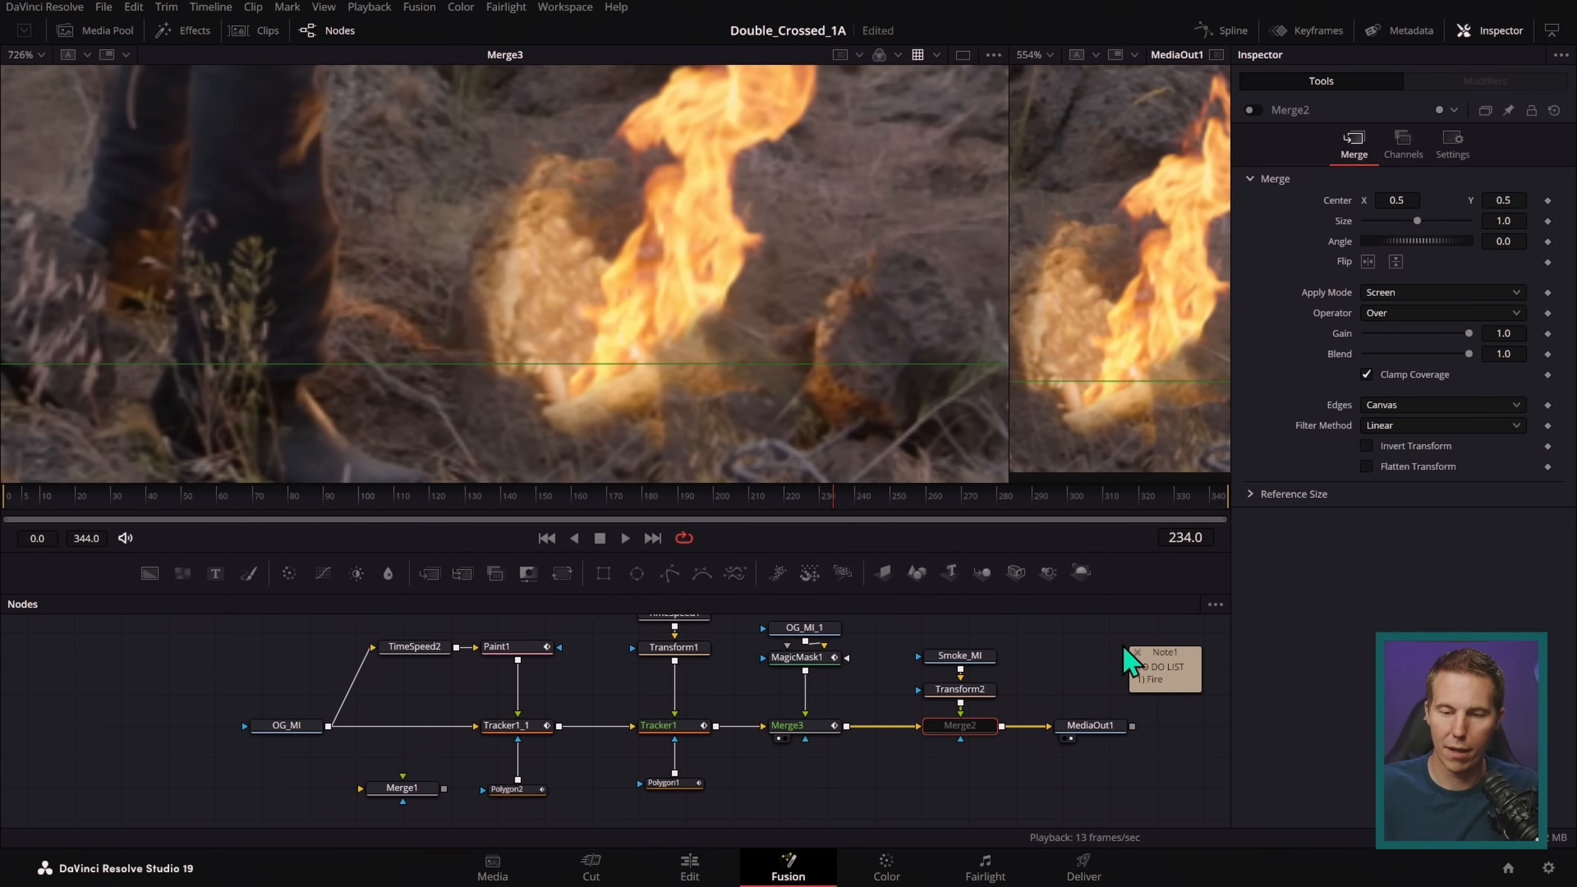
scroll(722, 423, "down", 10)
scroll(746, 394, "up", 3)
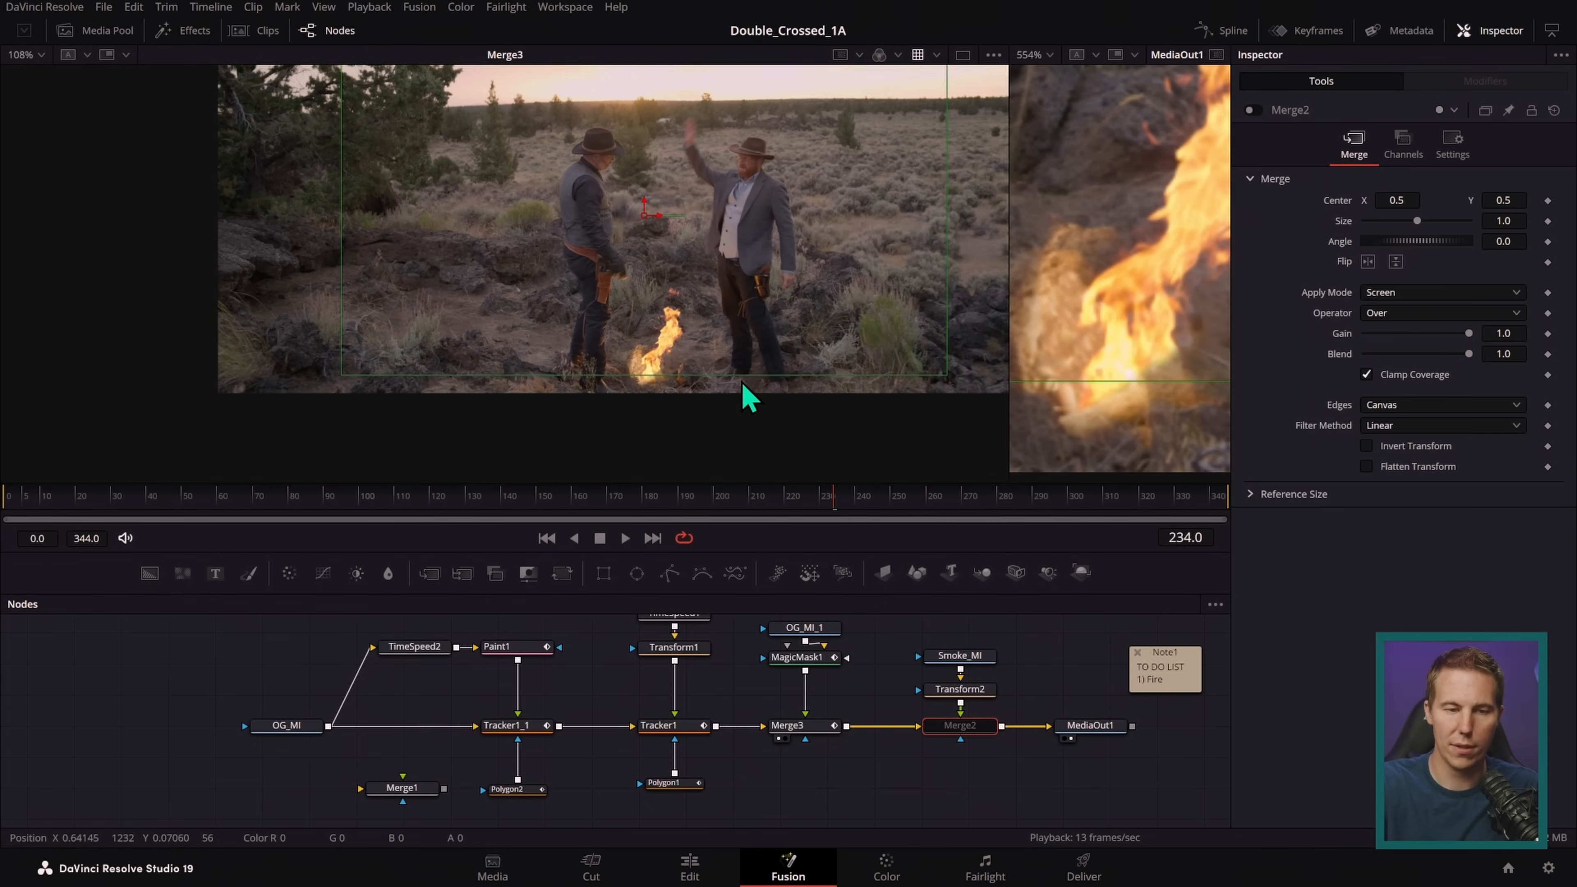
left_click_drag(1010, 335, 467, 386)
scroll(996, 327, "down", 4)
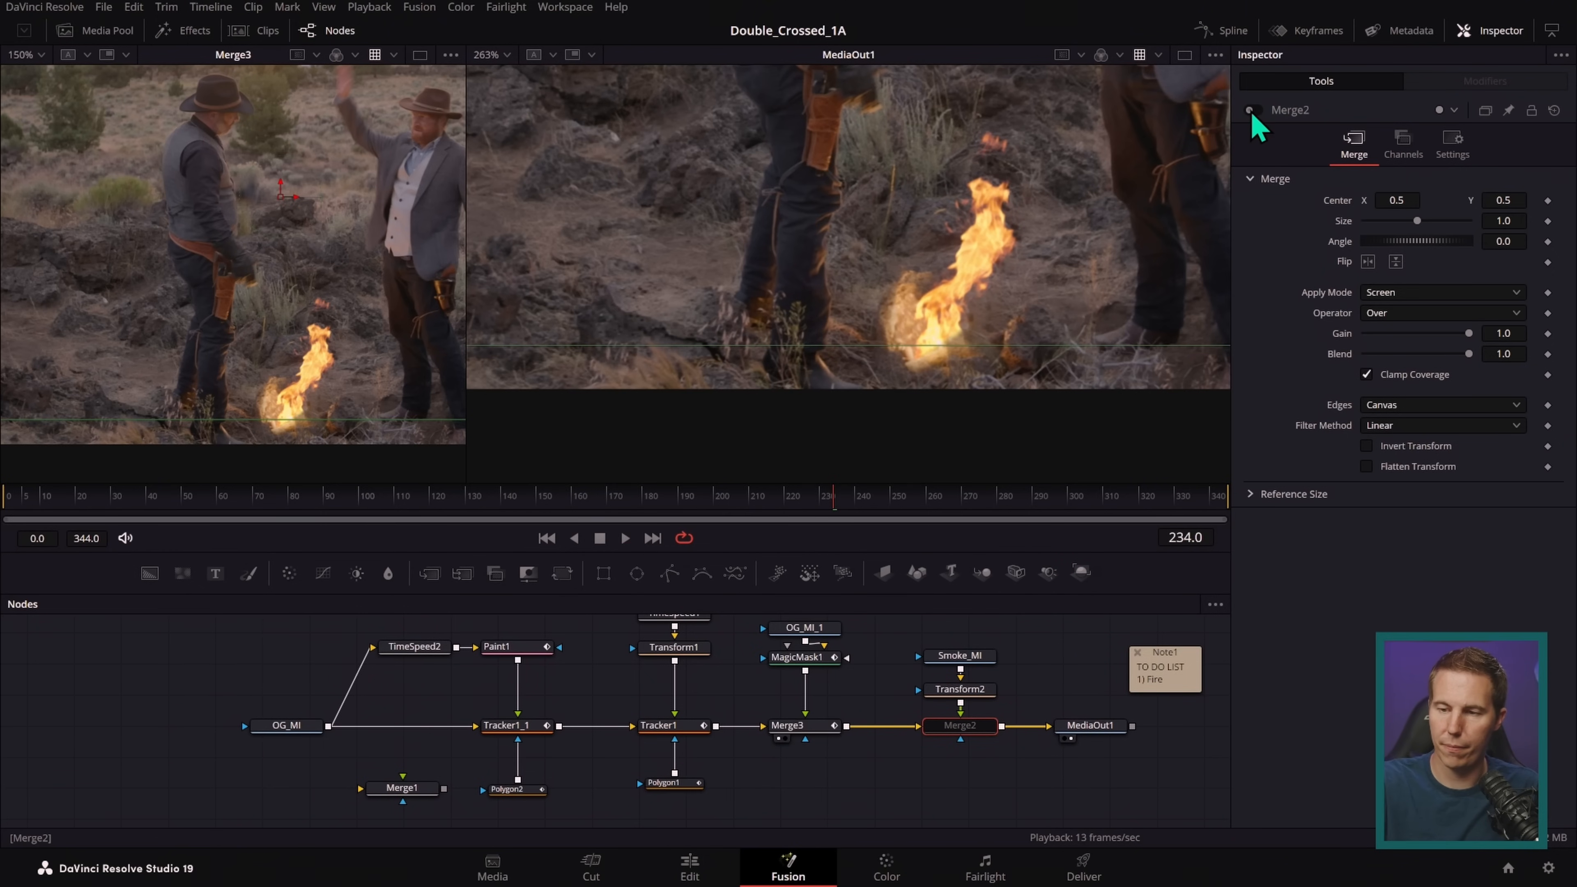
scroll(948, 410, "down", 2)
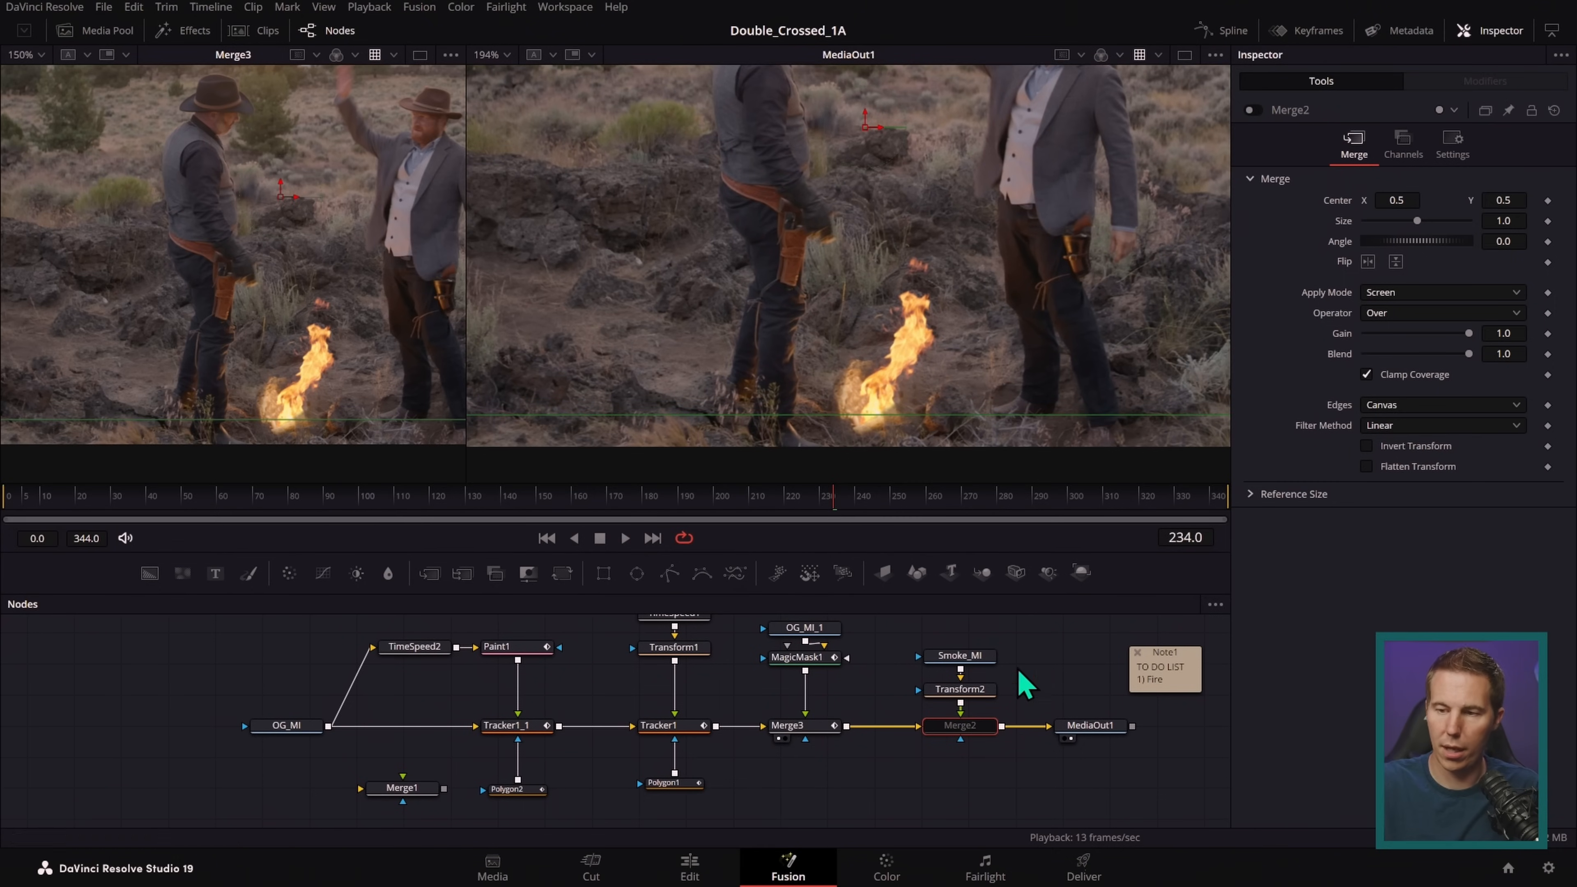
left_click(1253, 110)
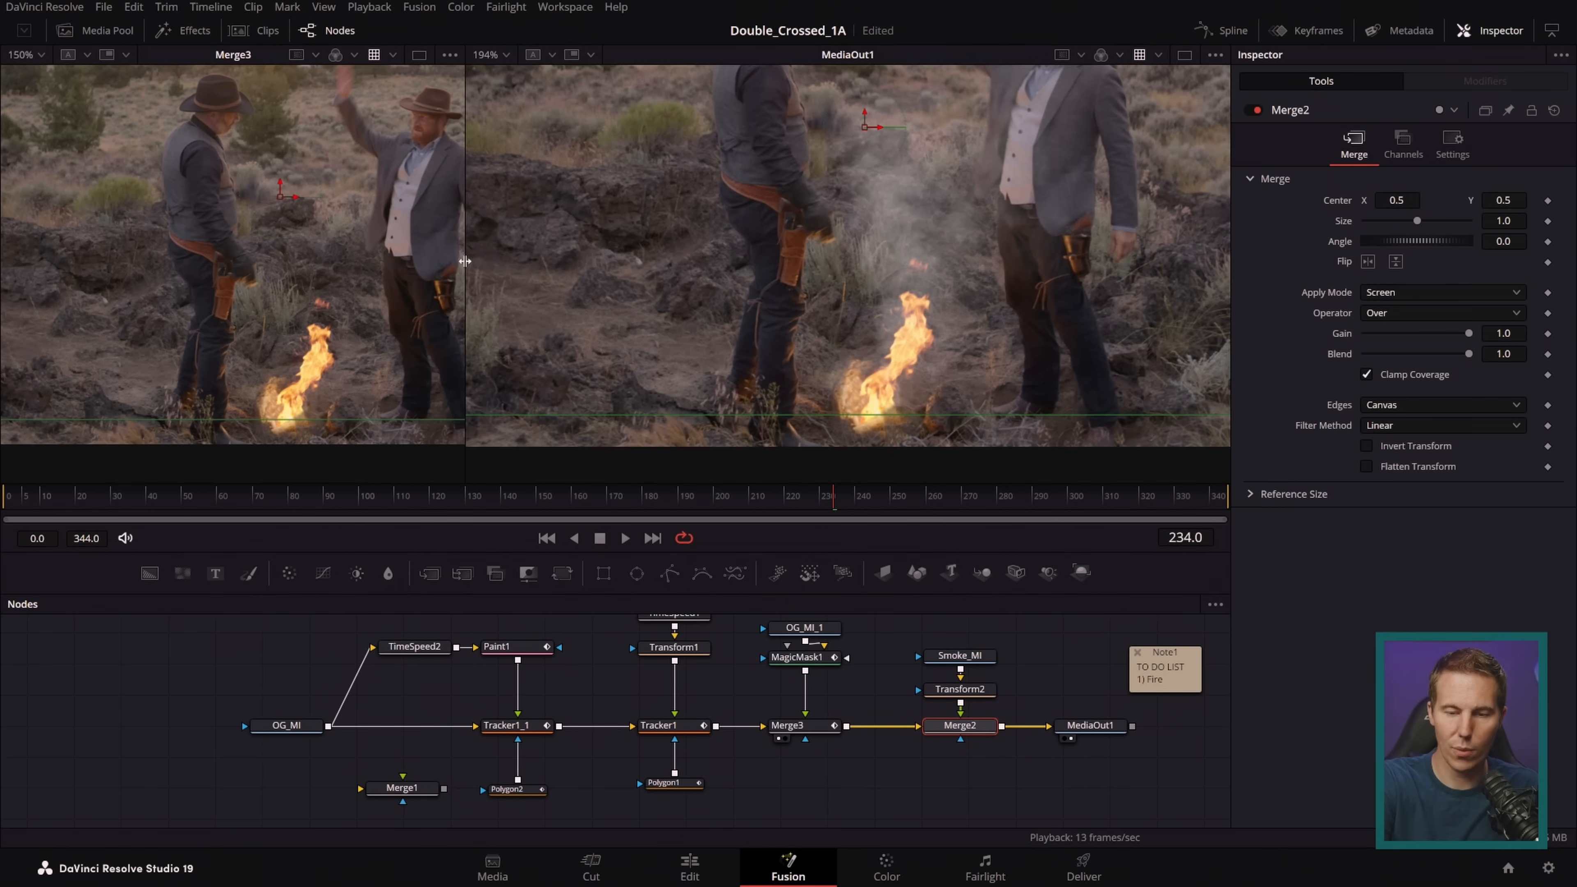
- Add an Ellipse mask node below Merge2 and connect it to Merge2's effect mask input
left_click_drag(475, 267, 342, 282)
scroll(1006, 315, "down", 2)
left_click_drag(1000, 314, 943, 405)
left_click_drag(1015, 705, 973, 595)
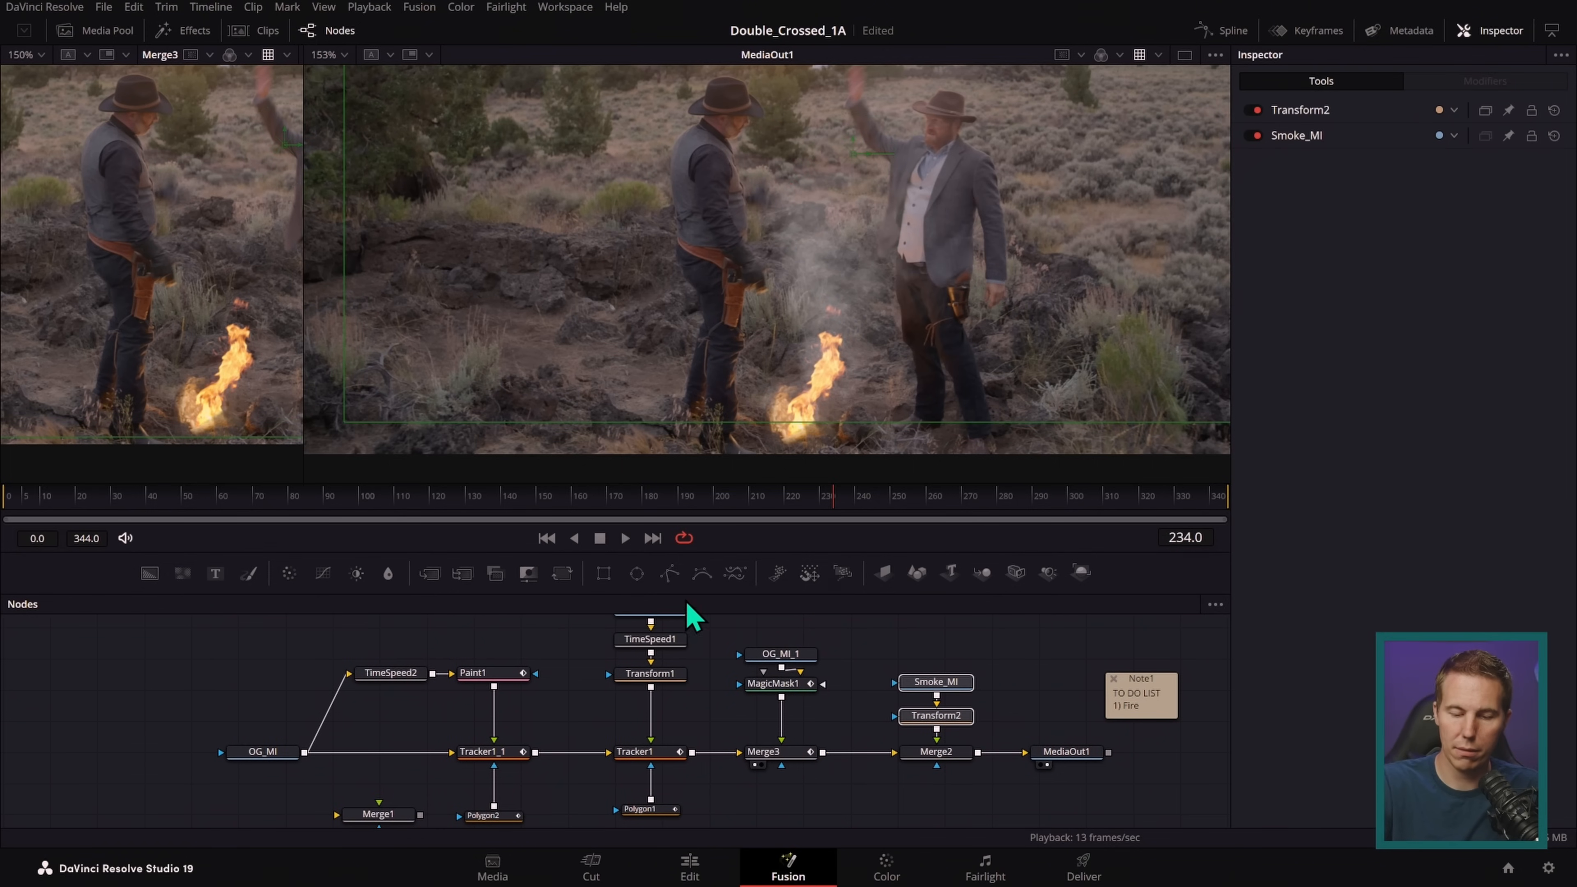
left_click_drag(672, 582, 967, 719)
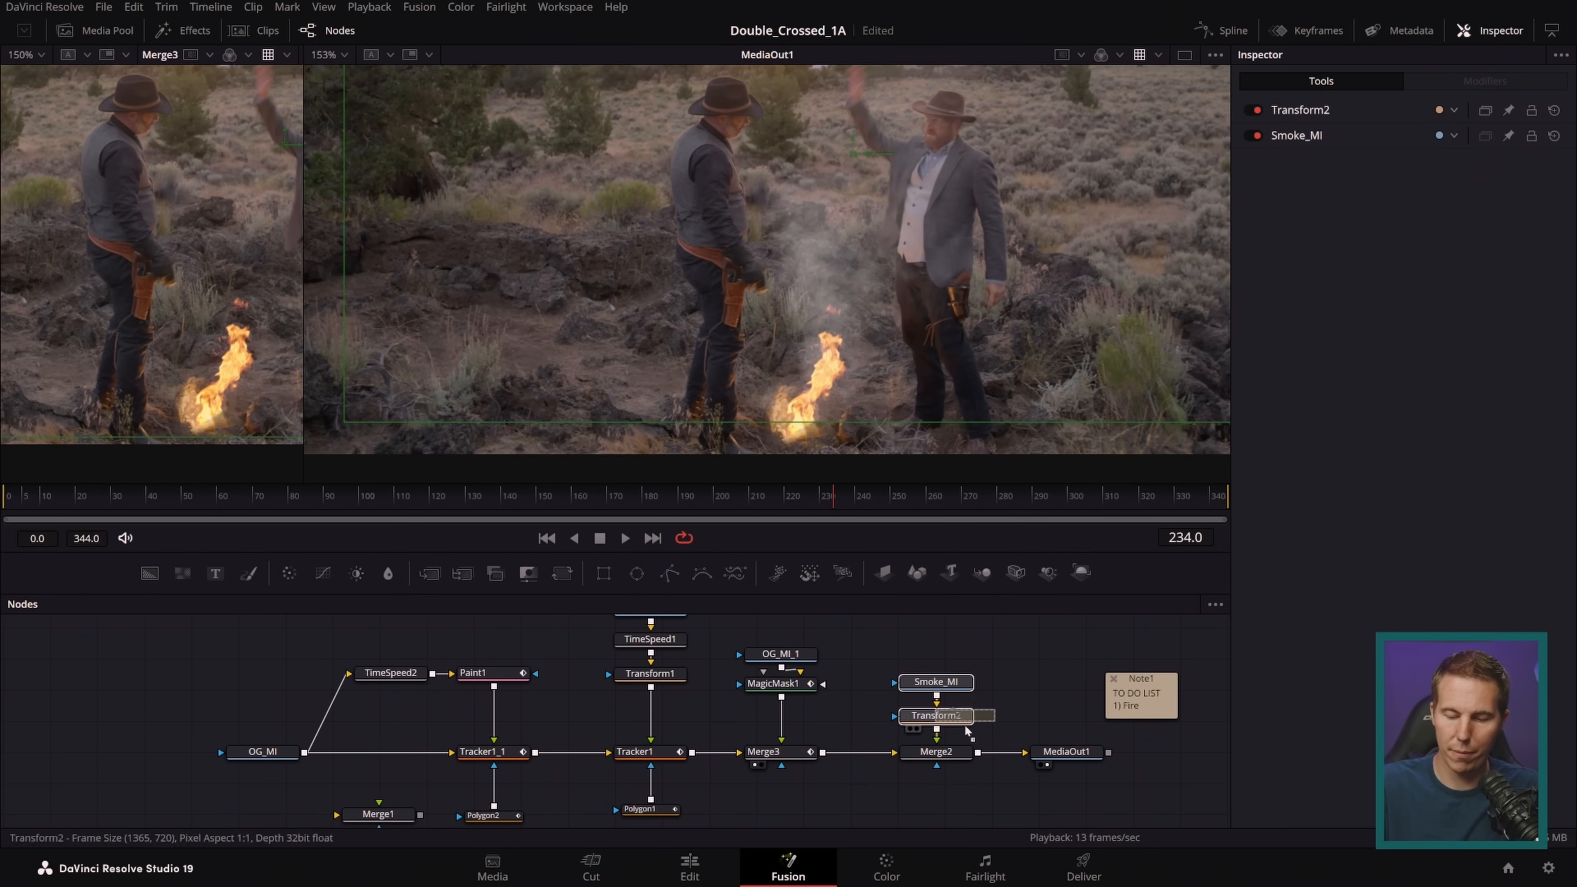
left_click_drag(931, 794, 939, 770)
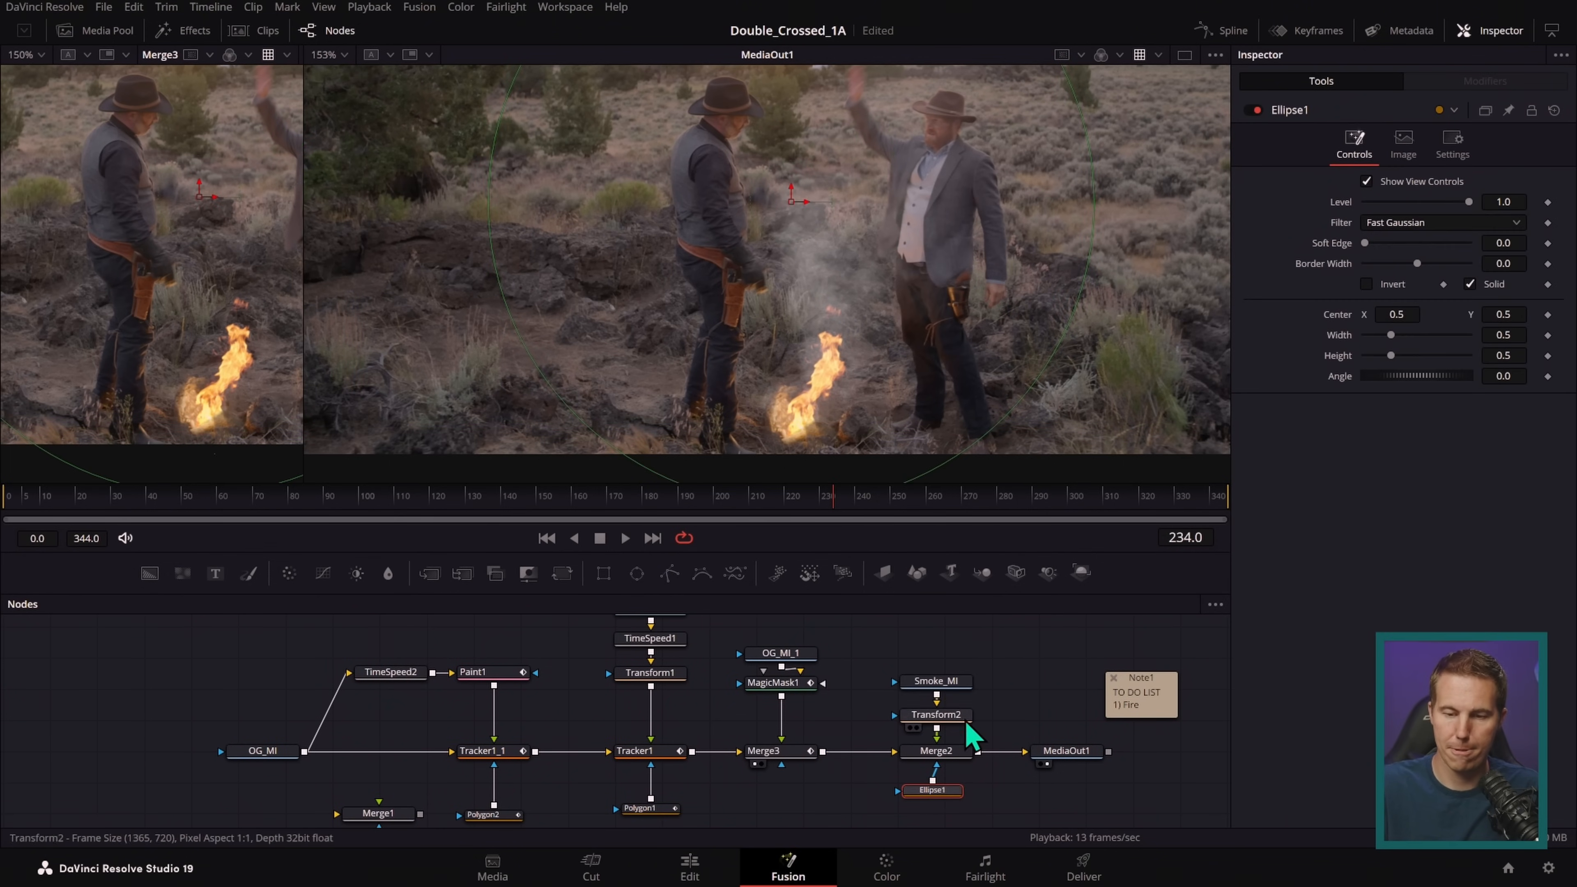
- Raise the ellipse mask's center to about Y 0.70, set its Soft Edge to 0.0441 and its height to about 0.52
left_click_drag(792, 190, 801, 92)
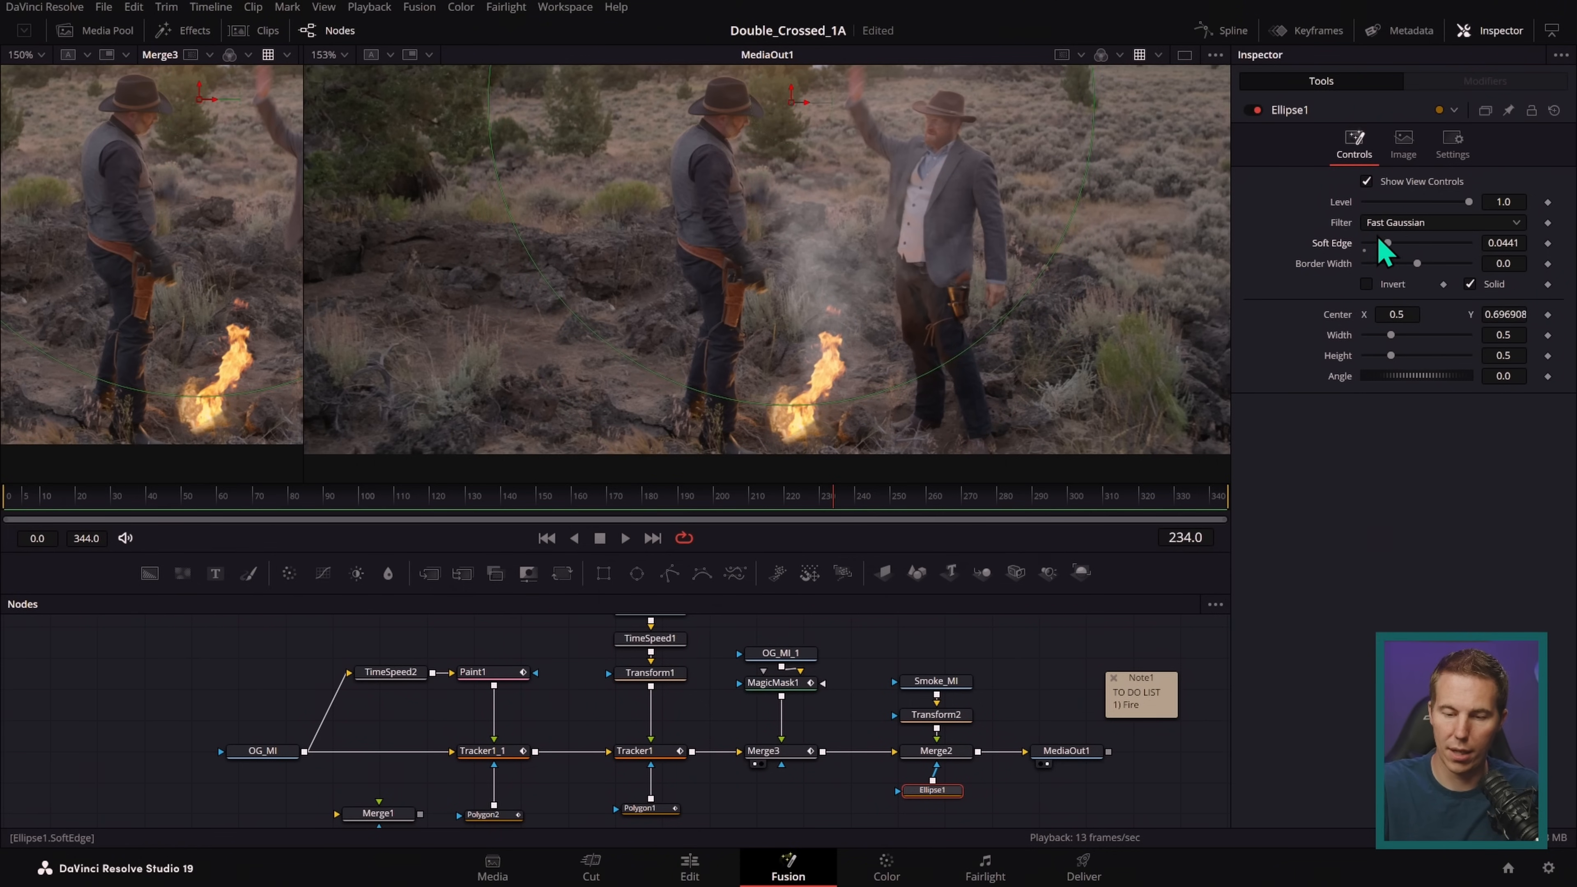
left_click_drag(805, 424, 835, 436)
- Feed a black Background into Merge2 to isolate the smoke and move the ellipse's center to about X 0.502, Y 0.767
left_click_drag(150, 573, 933, 753)
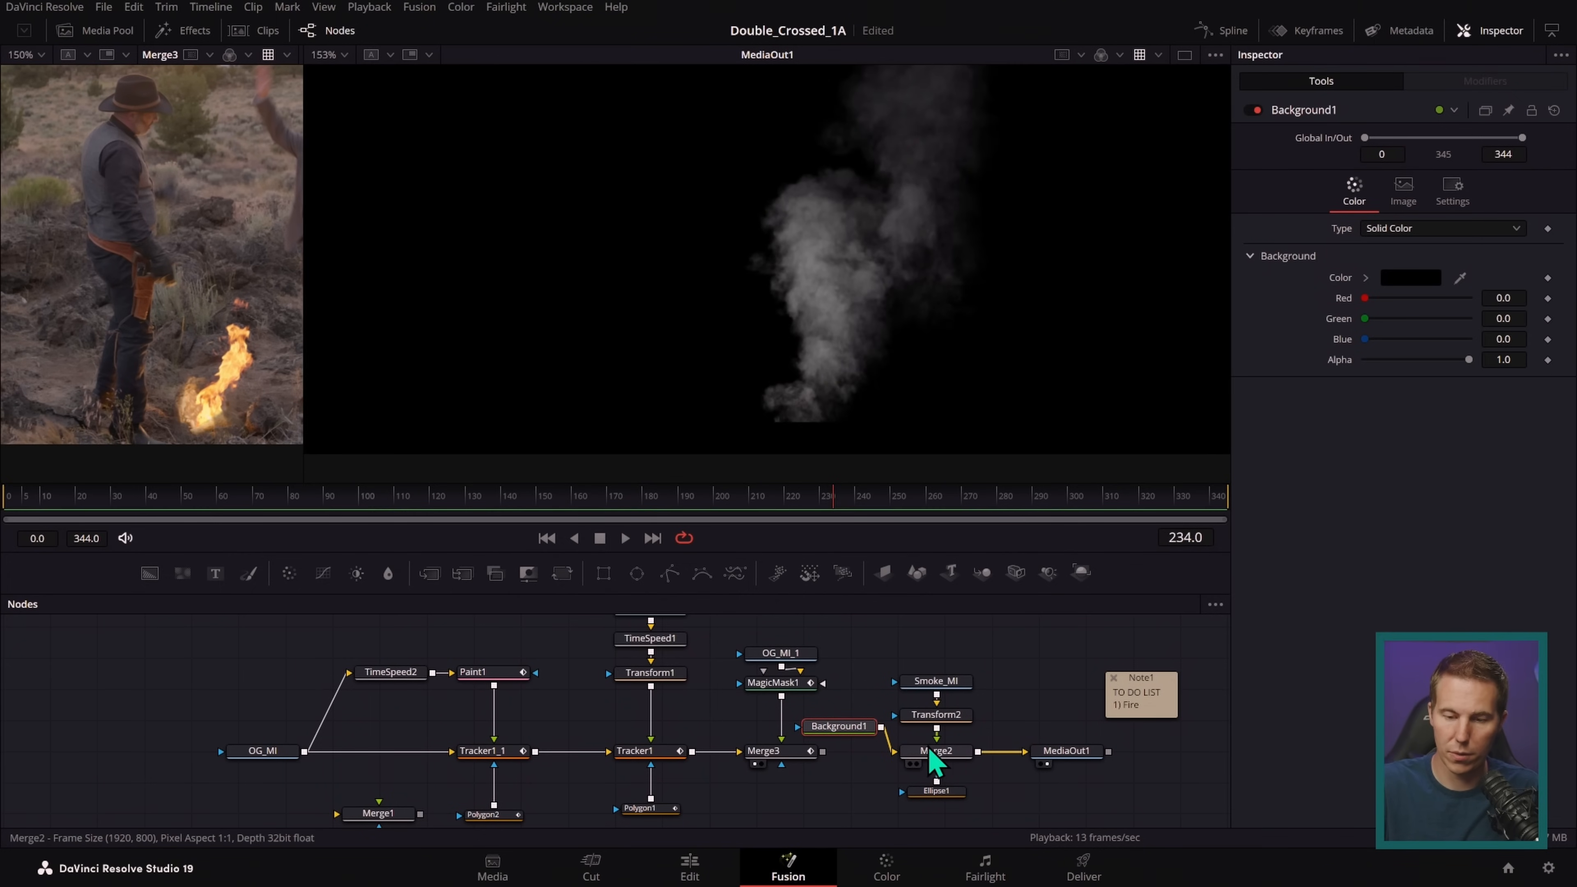
left_click(949, 795)
left_click_drag(795, 112, 795, 61)
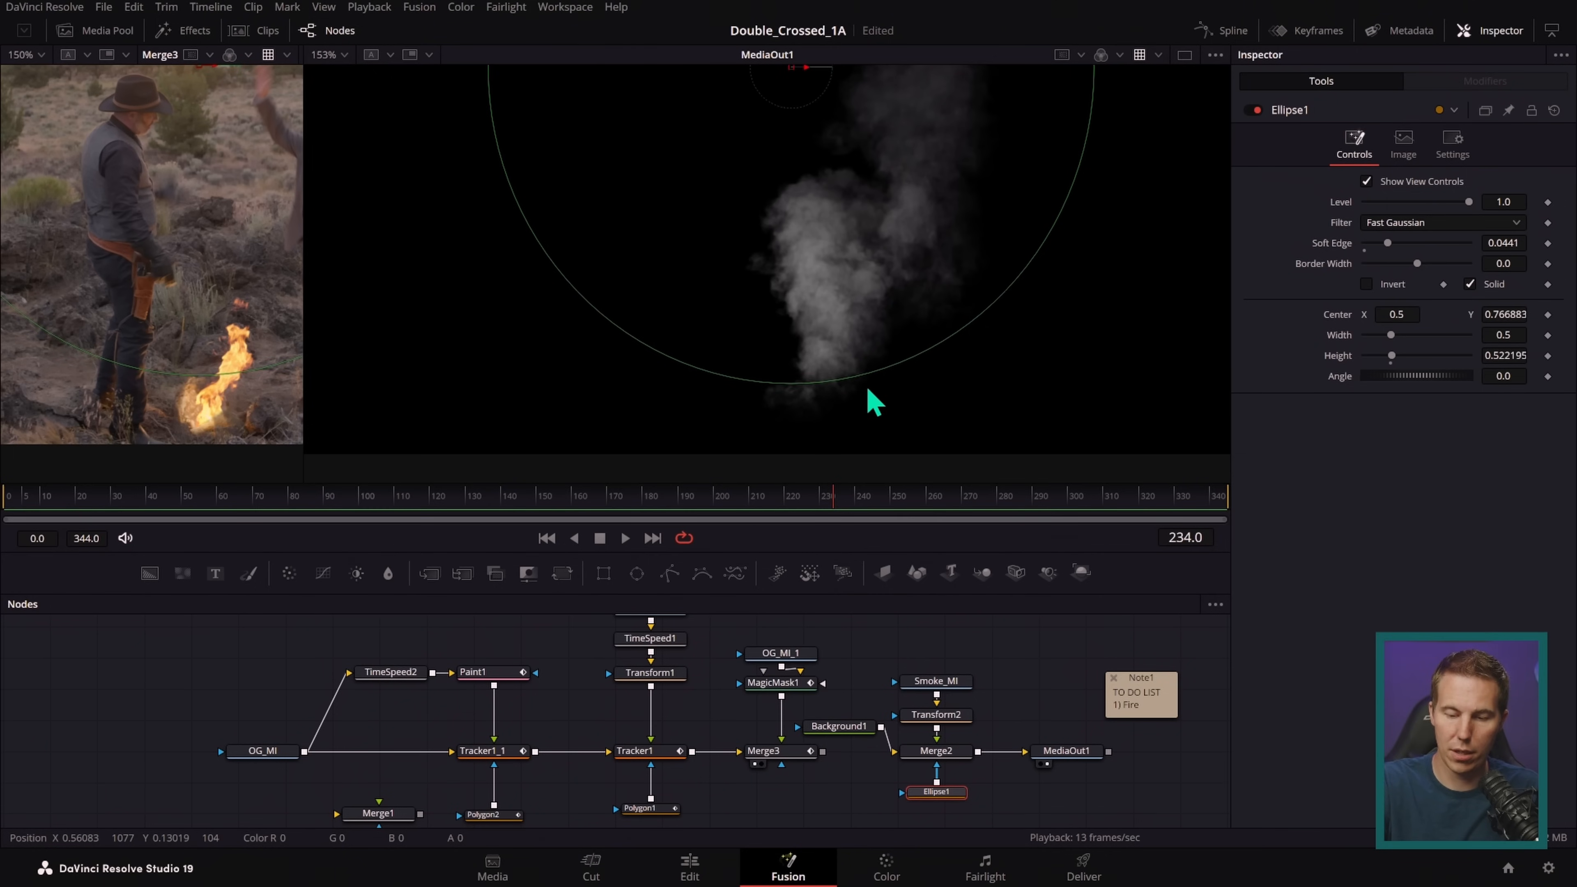
mouse_move(792, 70)
left_mouse_down()
mouse_move(791, 113)
mouse_move(796, 73)
left_mouse_up()
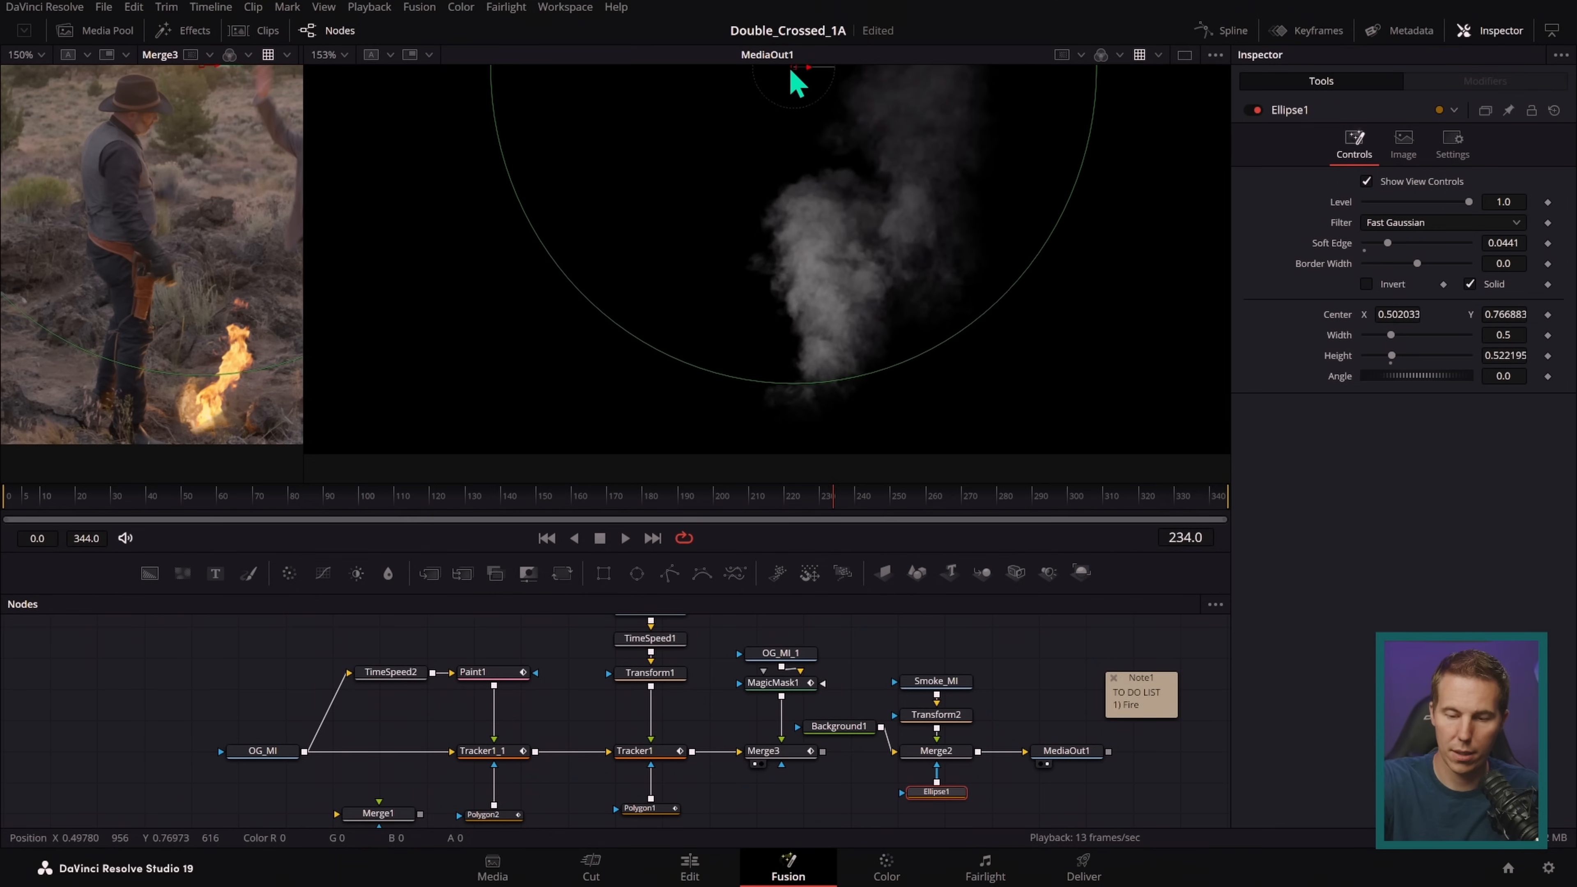
- Delete the black Background node and reconnect Merge3 to Merge2's background input
left_click_drag(868, 734, 935, 752)
key("Delete")
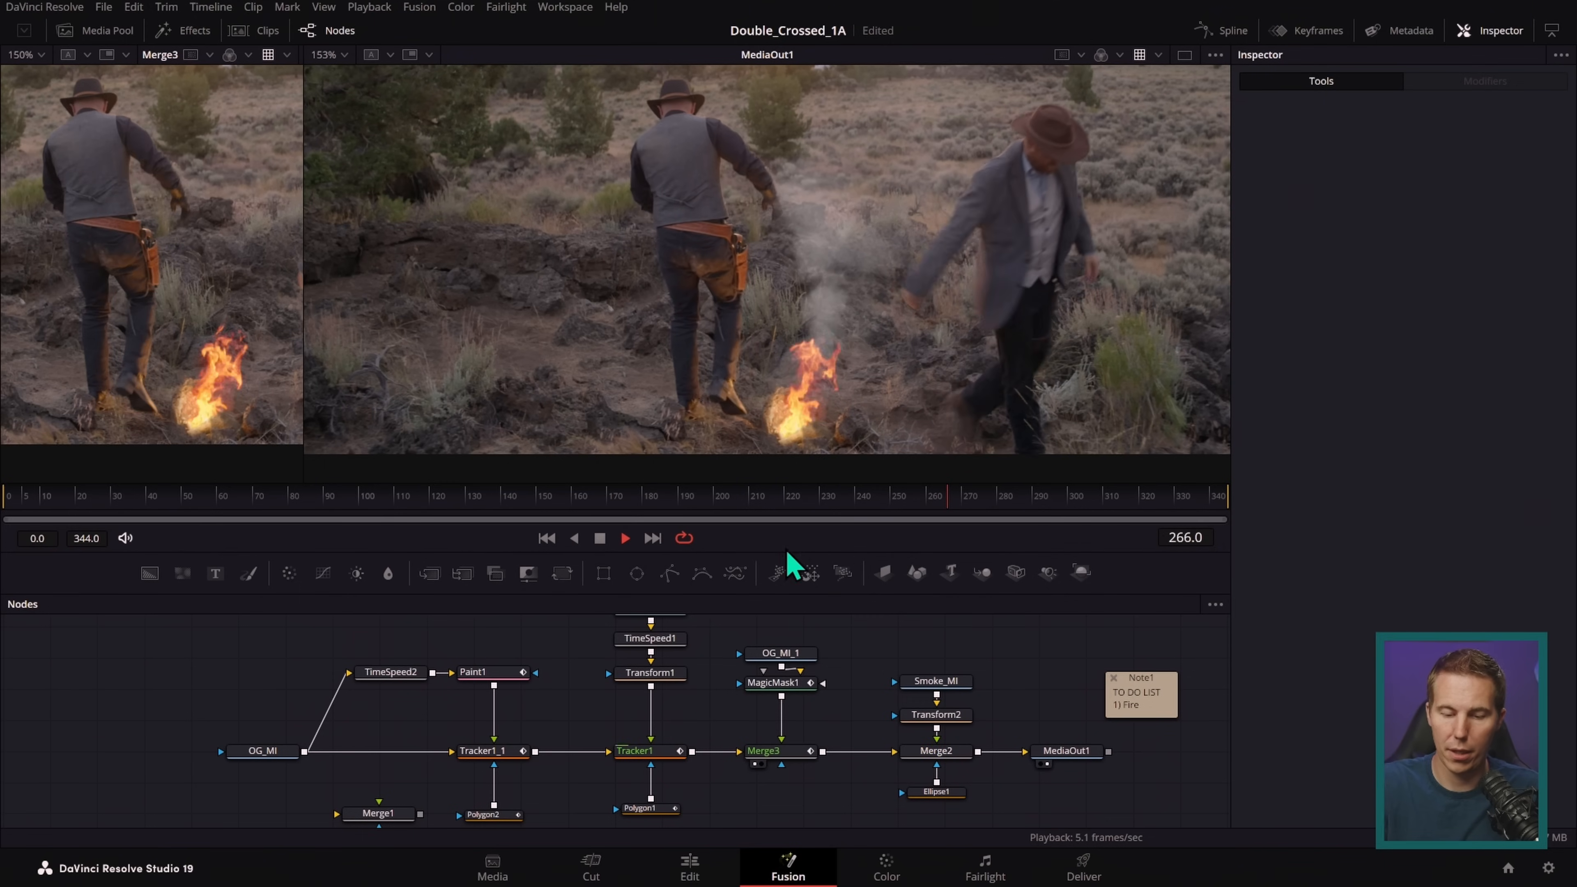
- Scrub and play back the composite to review how the masked smoke rises from the fire
left_click(600, 539)
left_click_drag(940, 514, 788, 522)
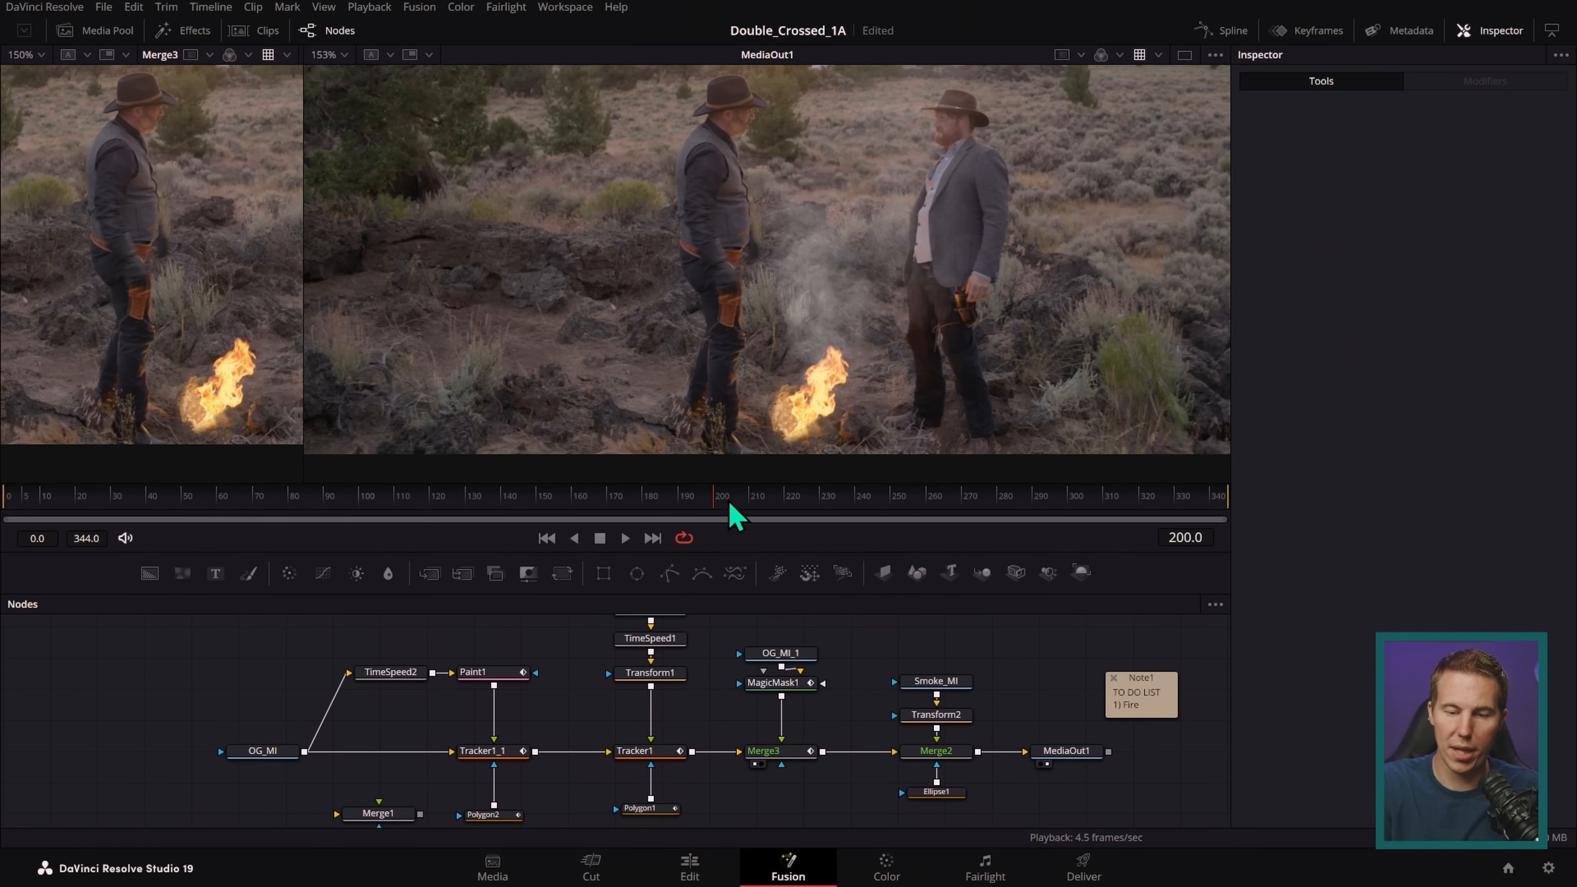
left_click(648, 502)
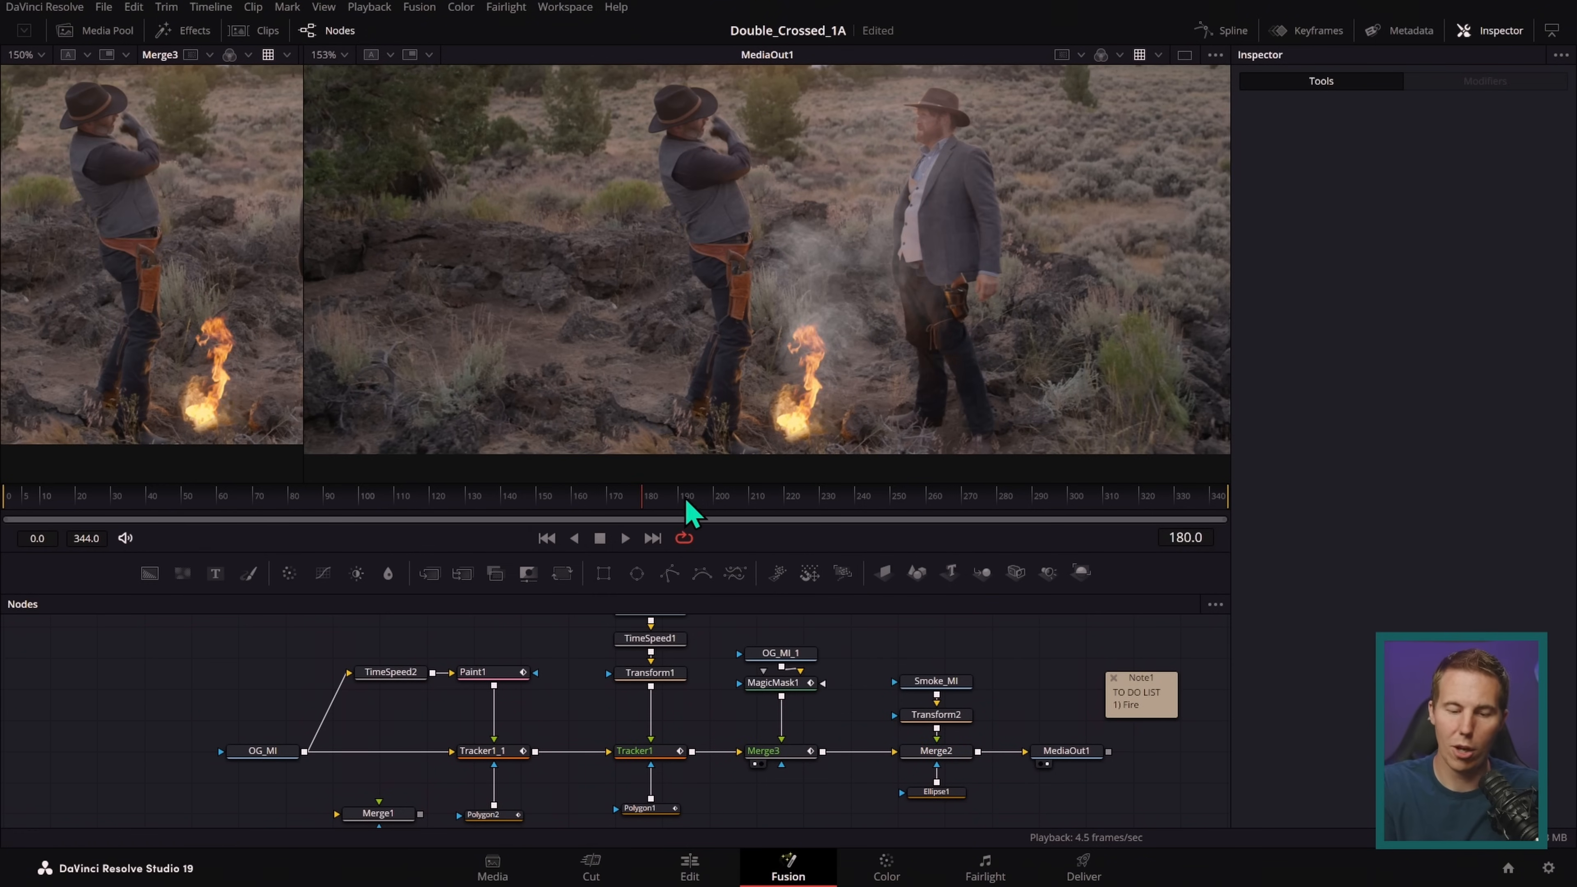
left_click(512, 501)
left_click(625, 538)
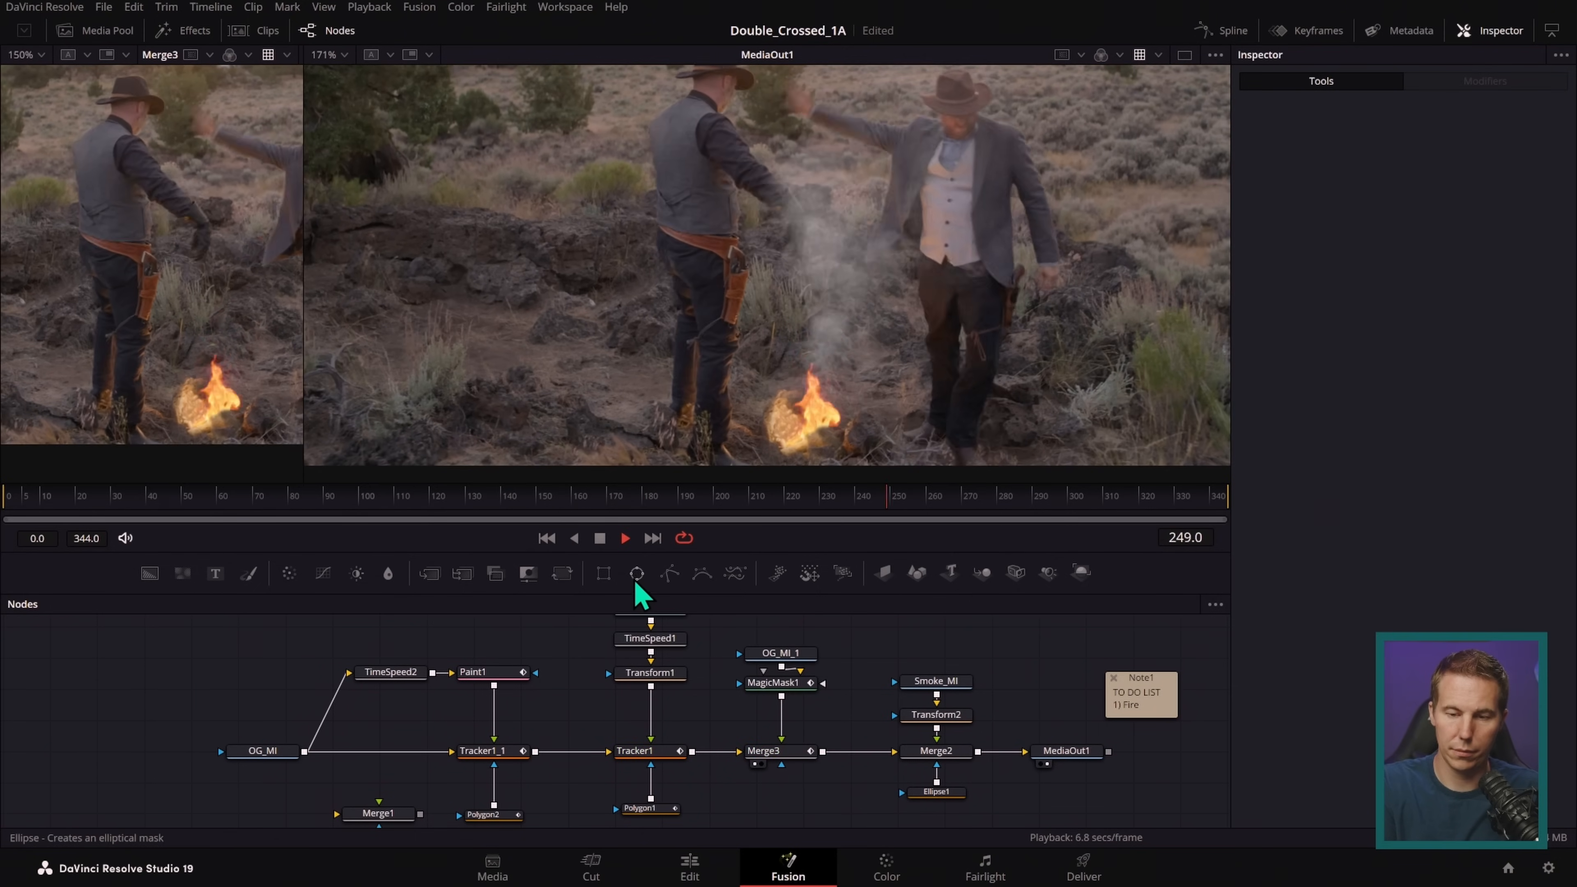
left_click(600, 538)
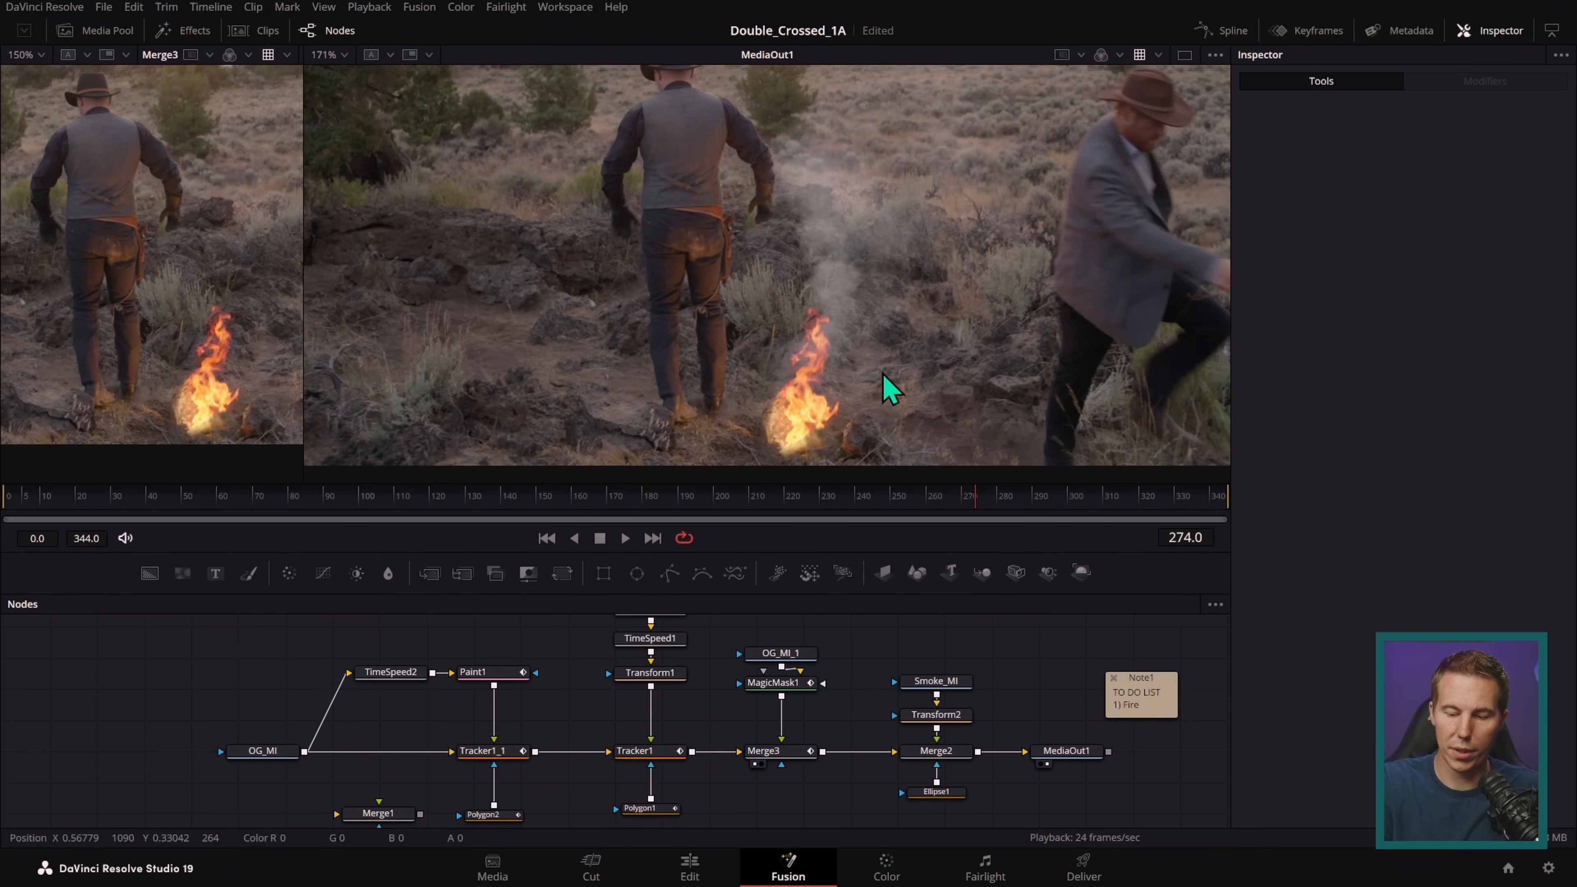
- Copy the fire's TimeSpeed node, set to speed 2.0, and insert it between Smoke_MI and Transform2
scroll(972, 673, "up", 3)
left_click_drag(950, 735, 953, 664)
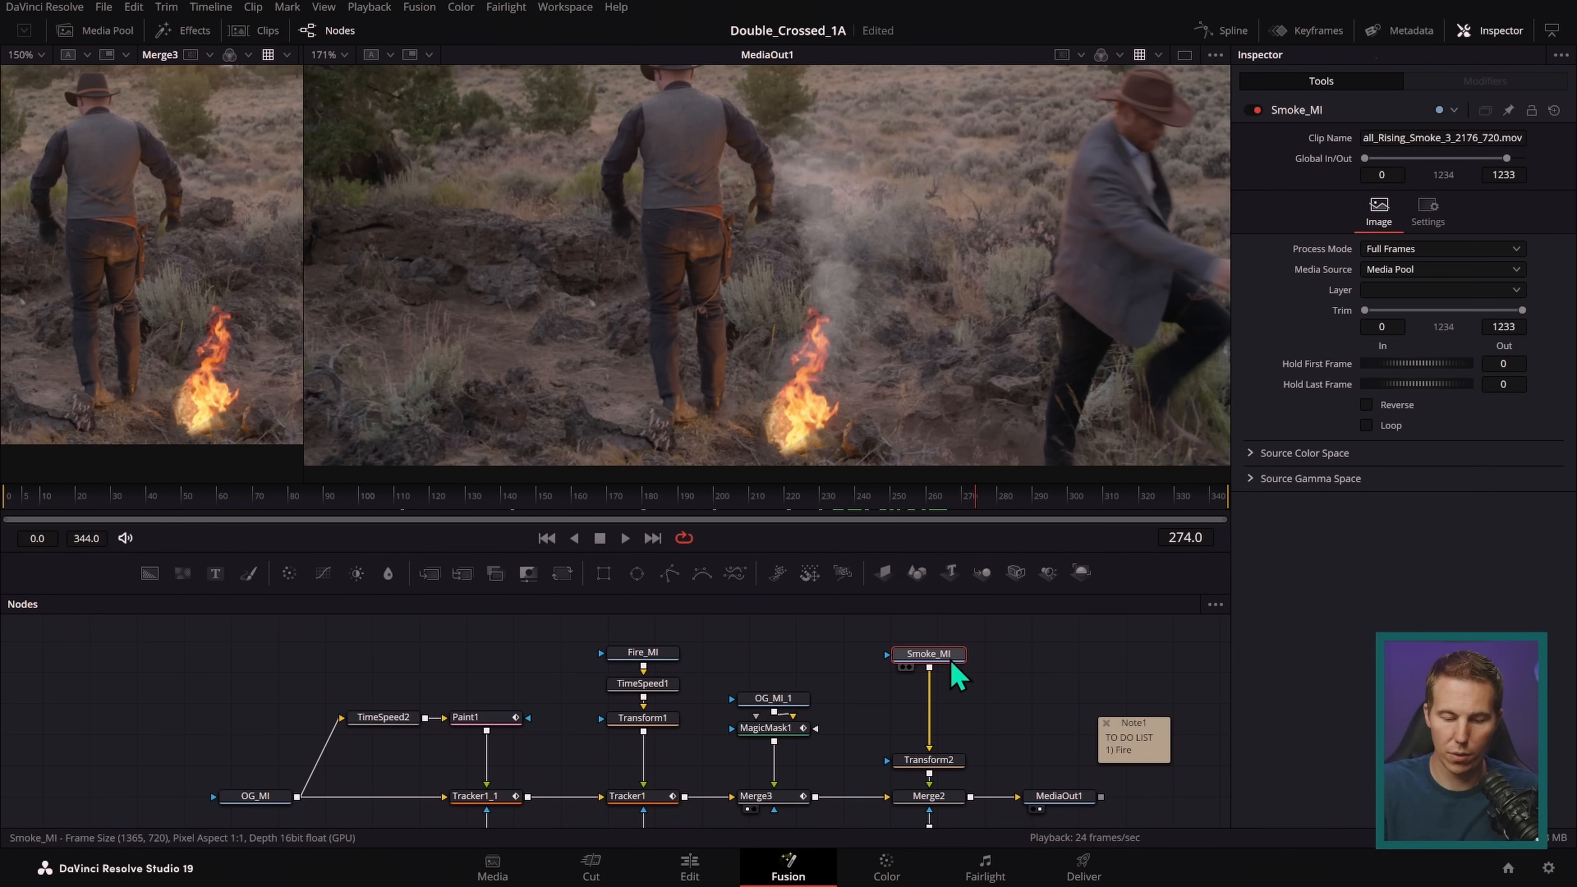
left_click(652, 685)
key("ctrl+c")
left_click(942, 654)
key("ctrl+v")
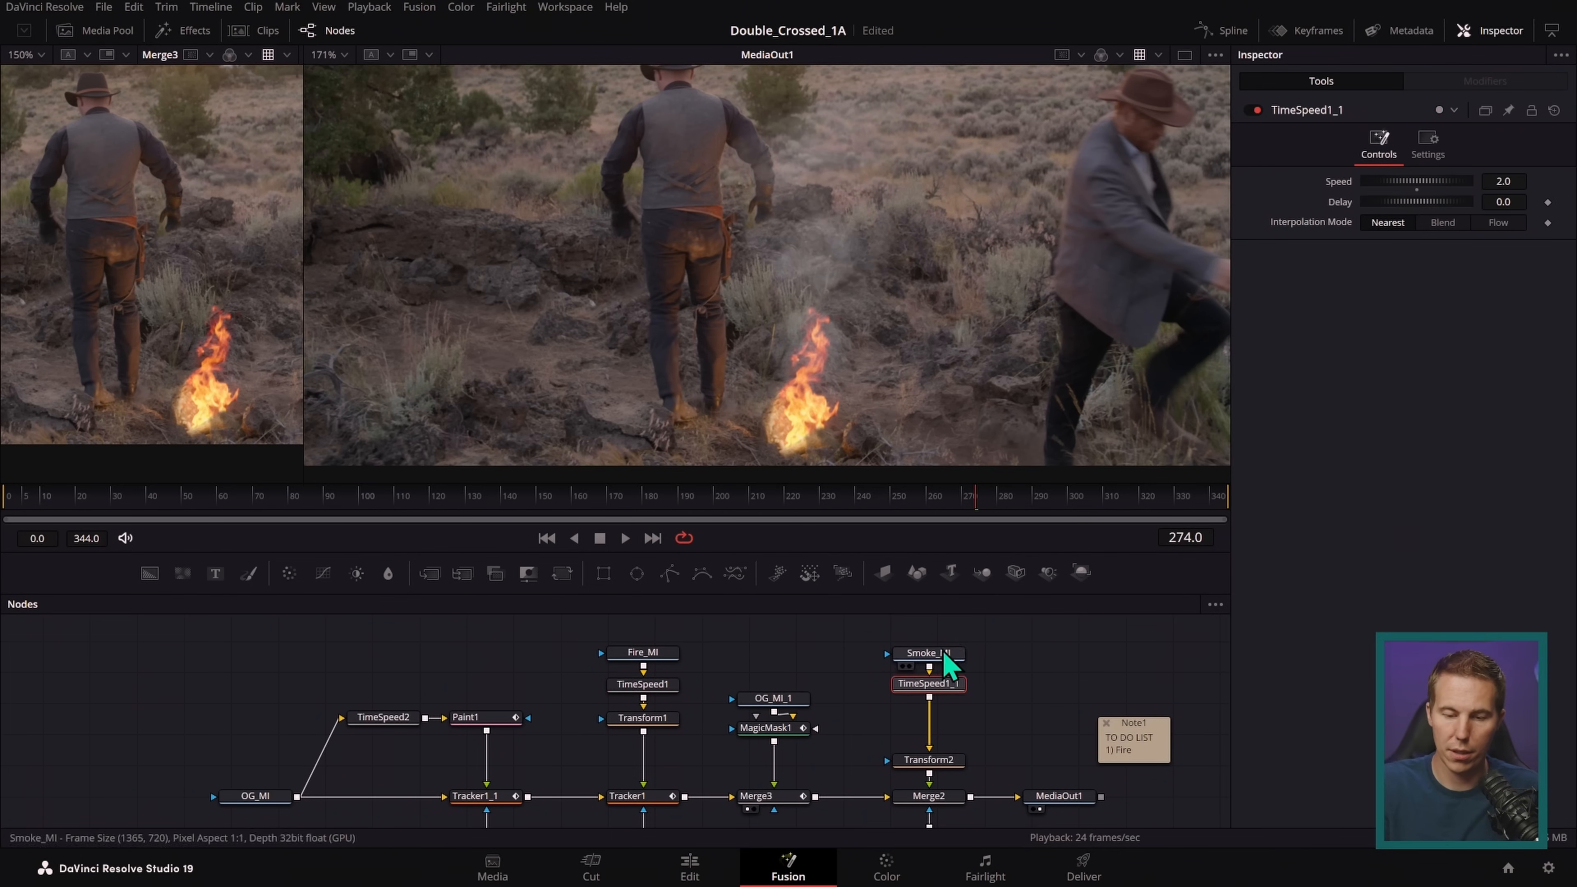
- Check the smoke clip's range in the keyframe view and play back the composite with the faster smoke
left_click(1308, 32)
scroll(1069, 687, "down", 2)
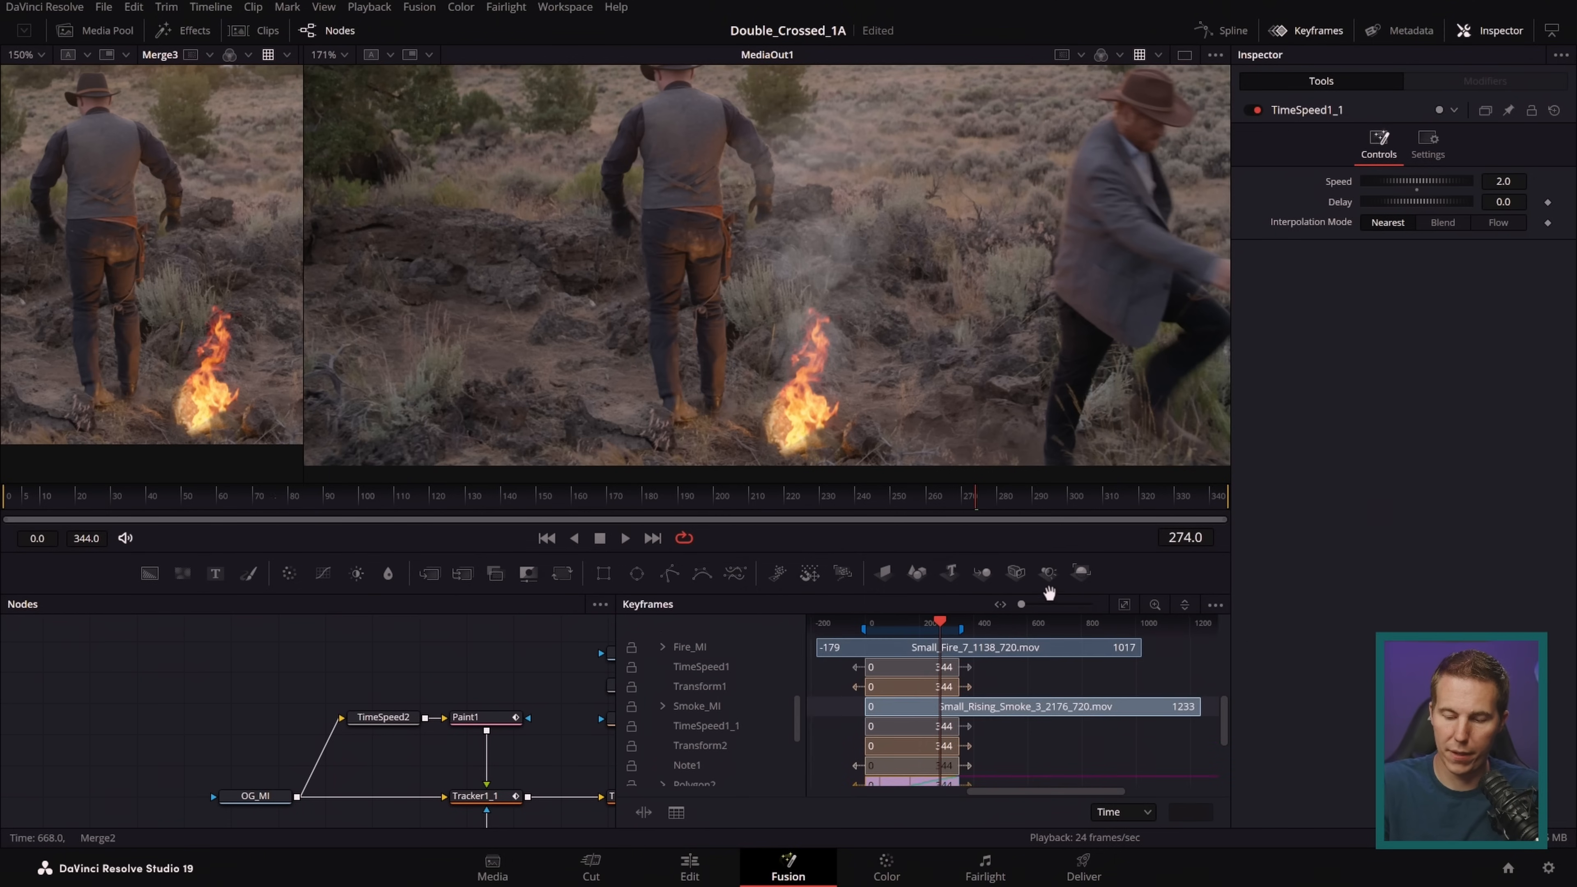
left_click(1341, 34)
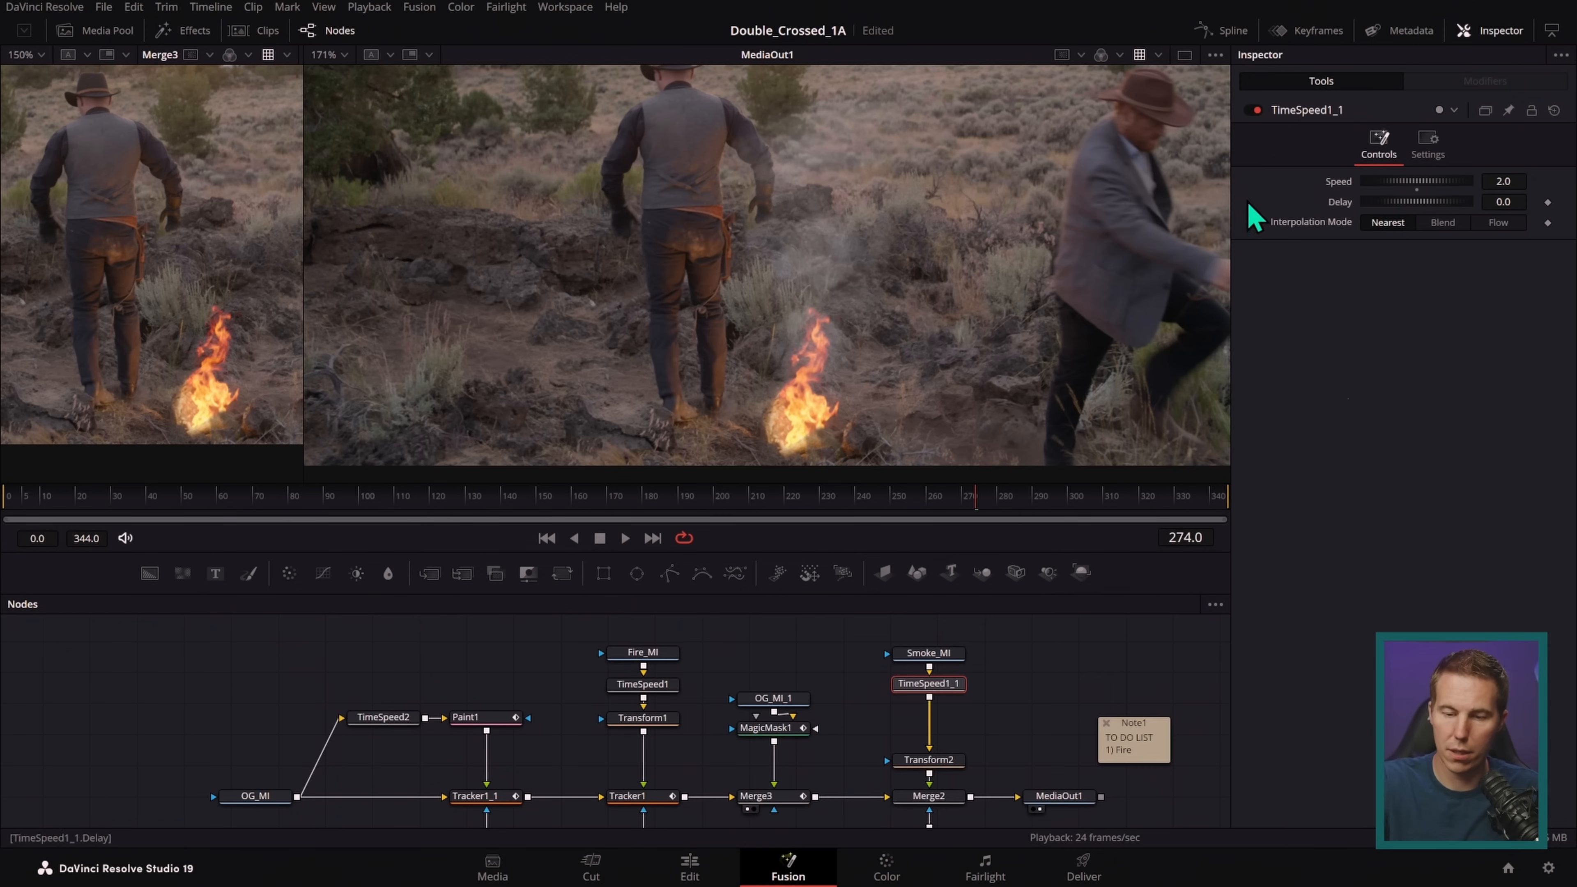
left_click(626, 538)
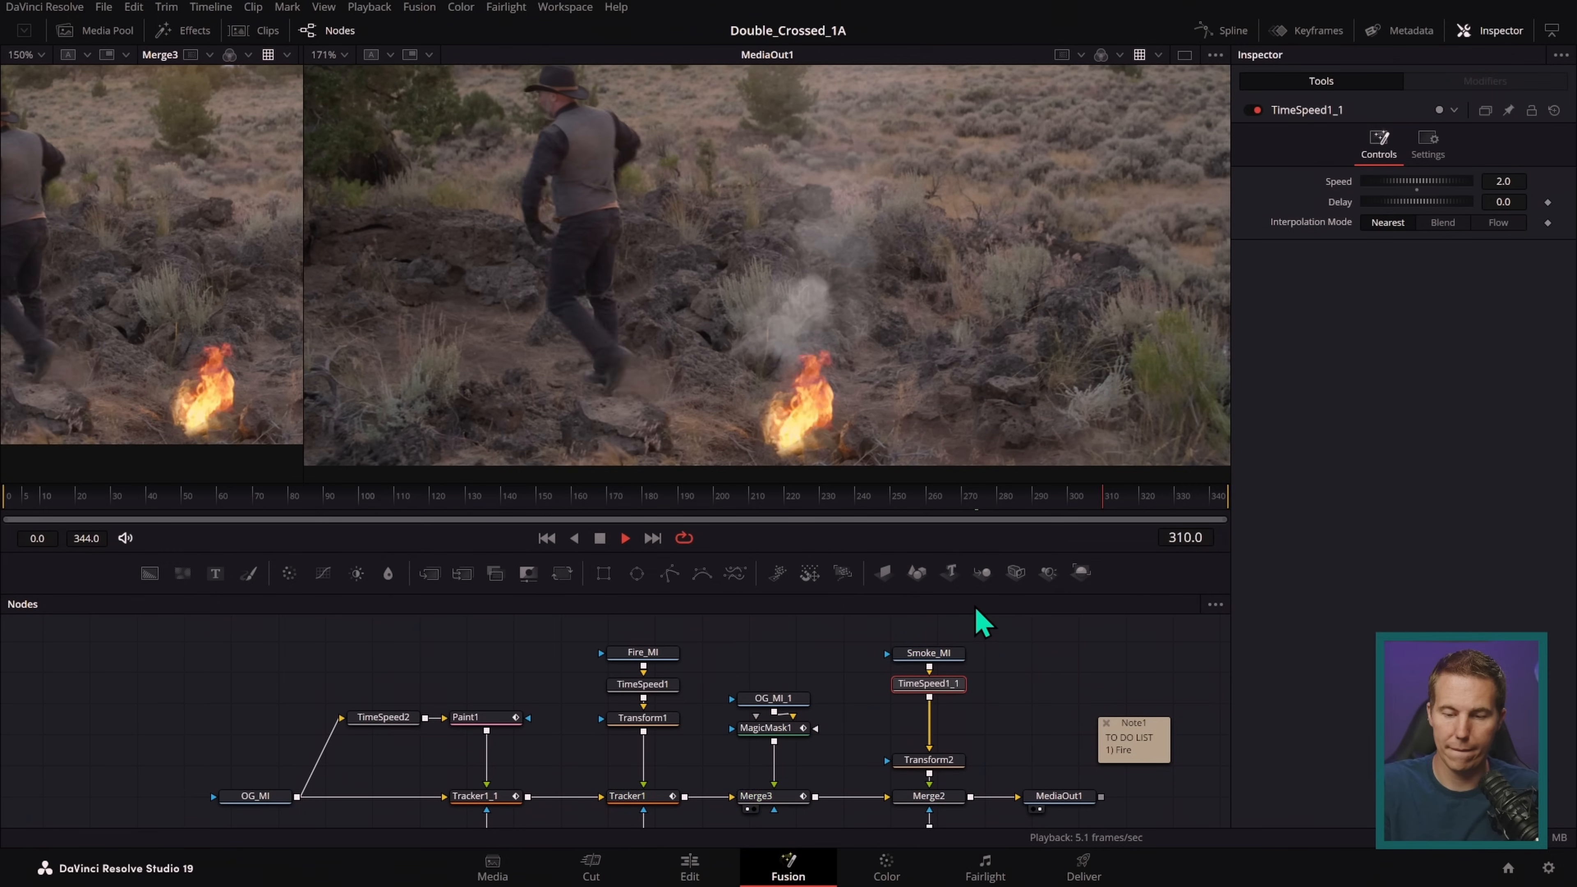
left_click(626, 538)
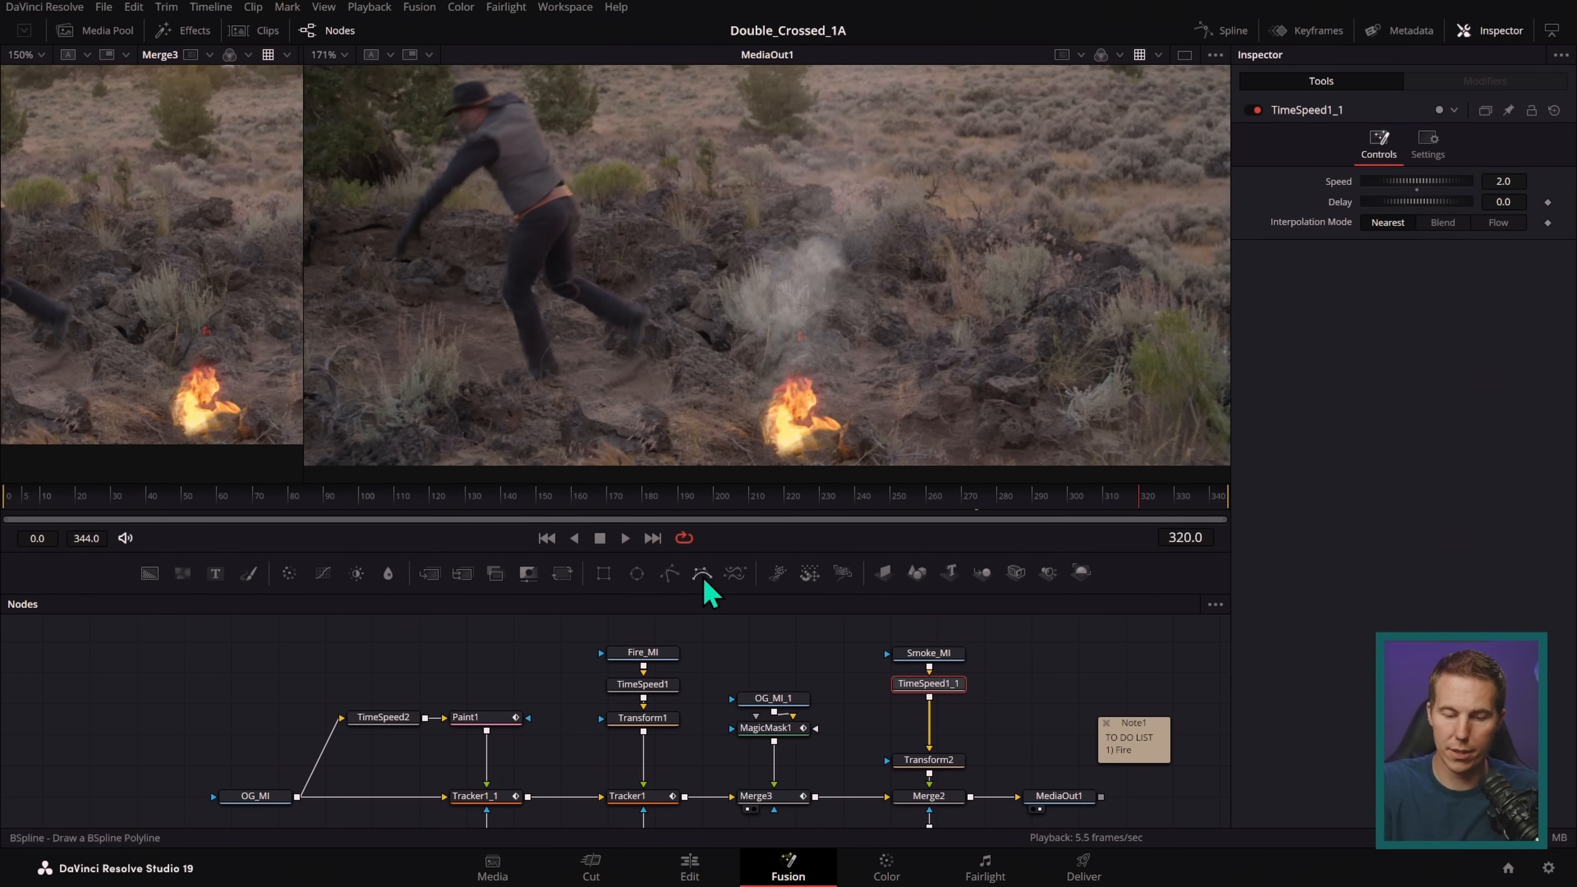
- Switch to the Edit page and play the finished fire and smoke shot full screen in the timeline
left_click(691, 870)
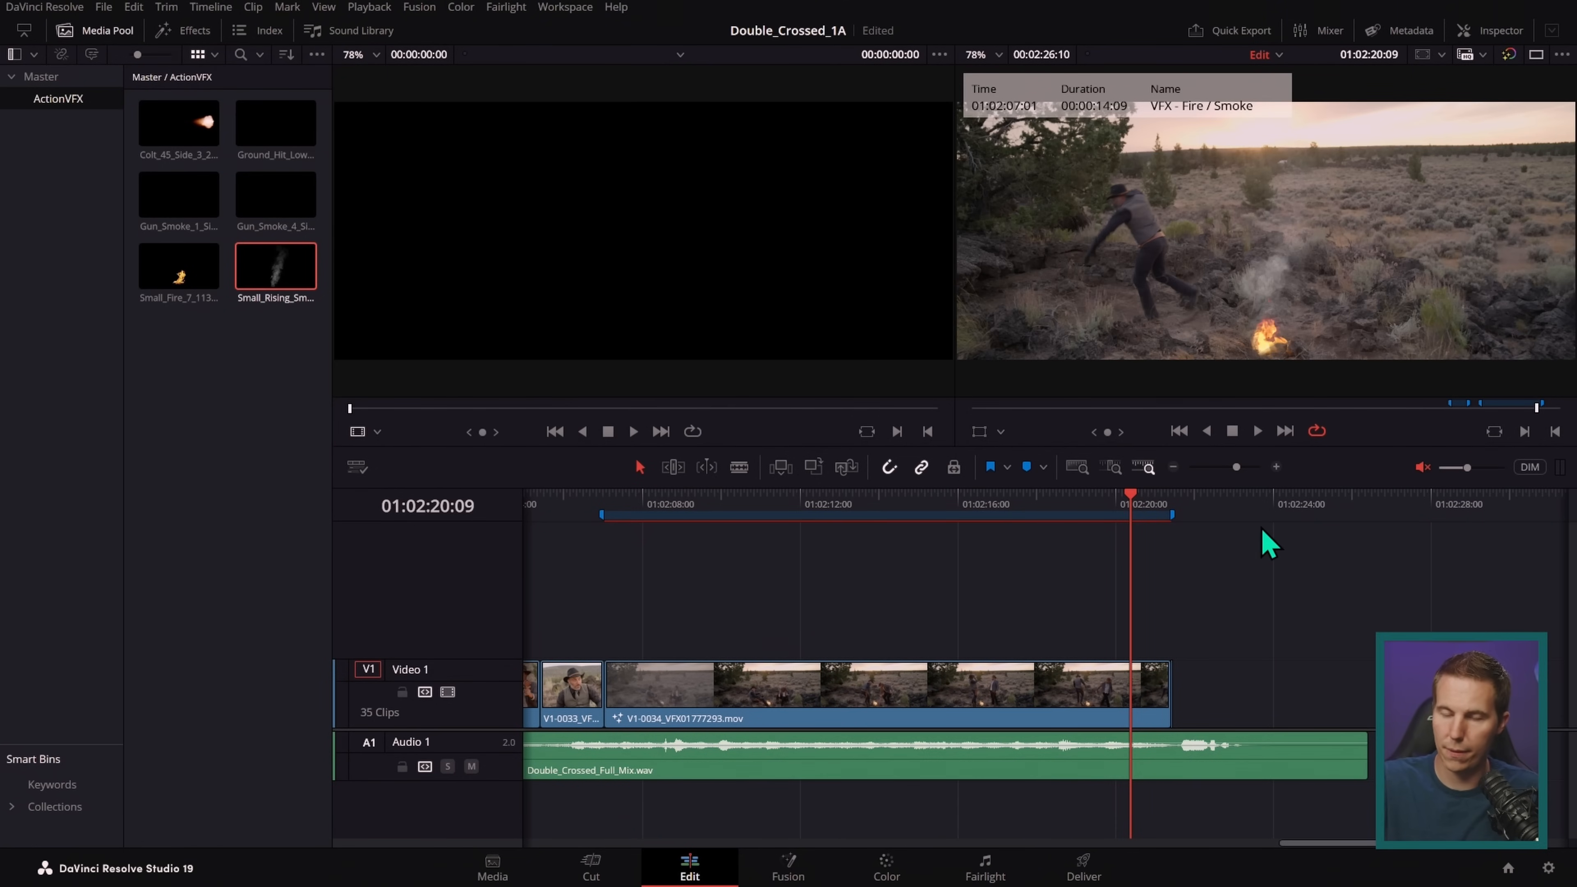
key("p")
key("space")
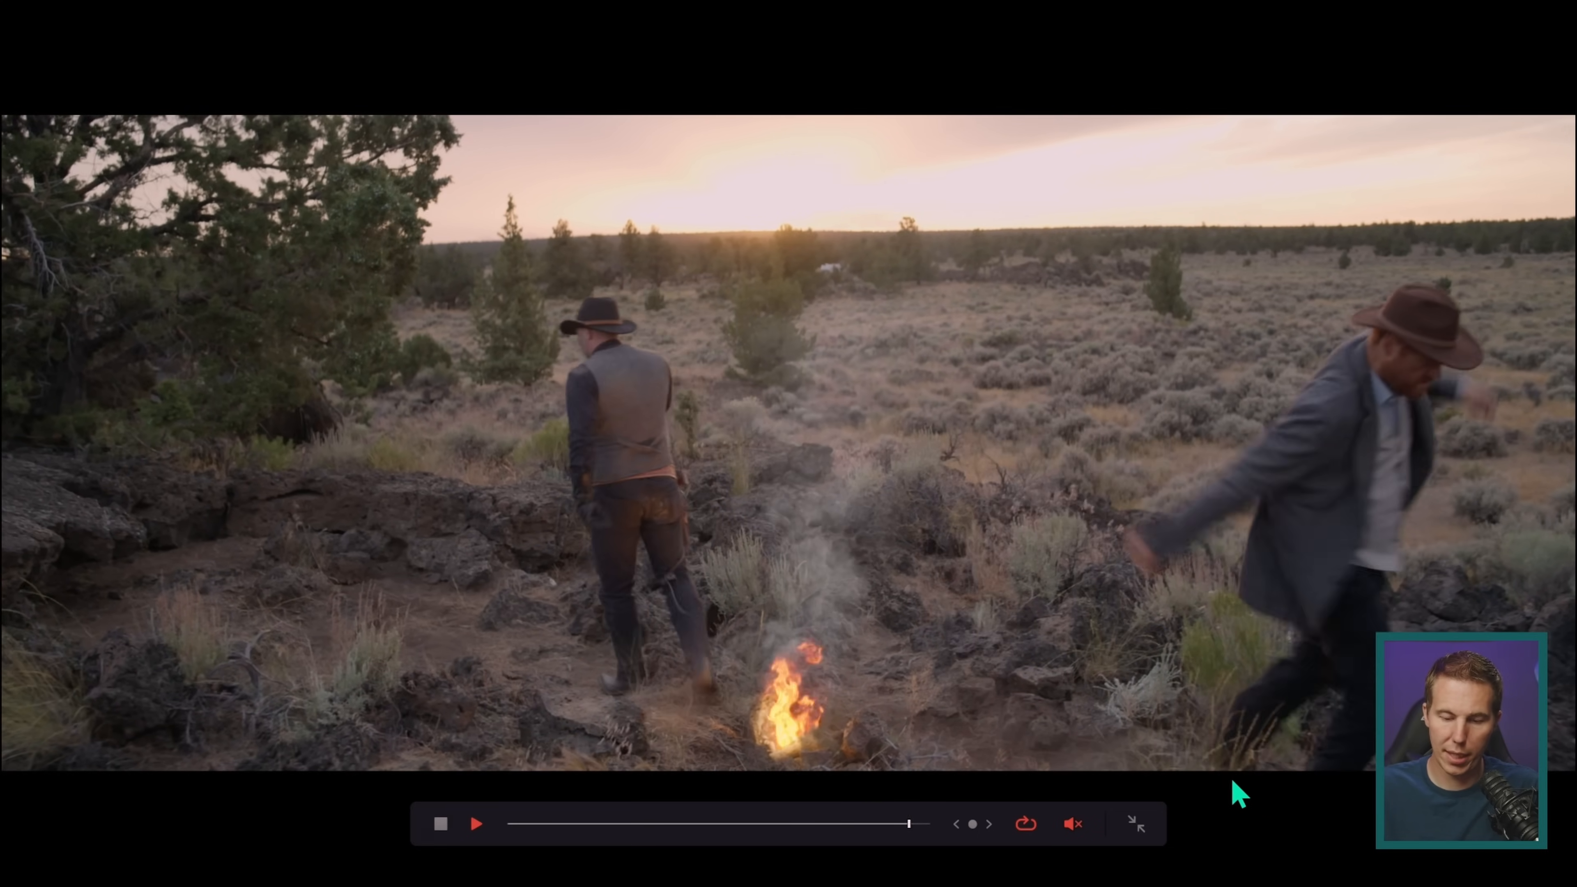
left_click_drag(911, 829, 904, 830)
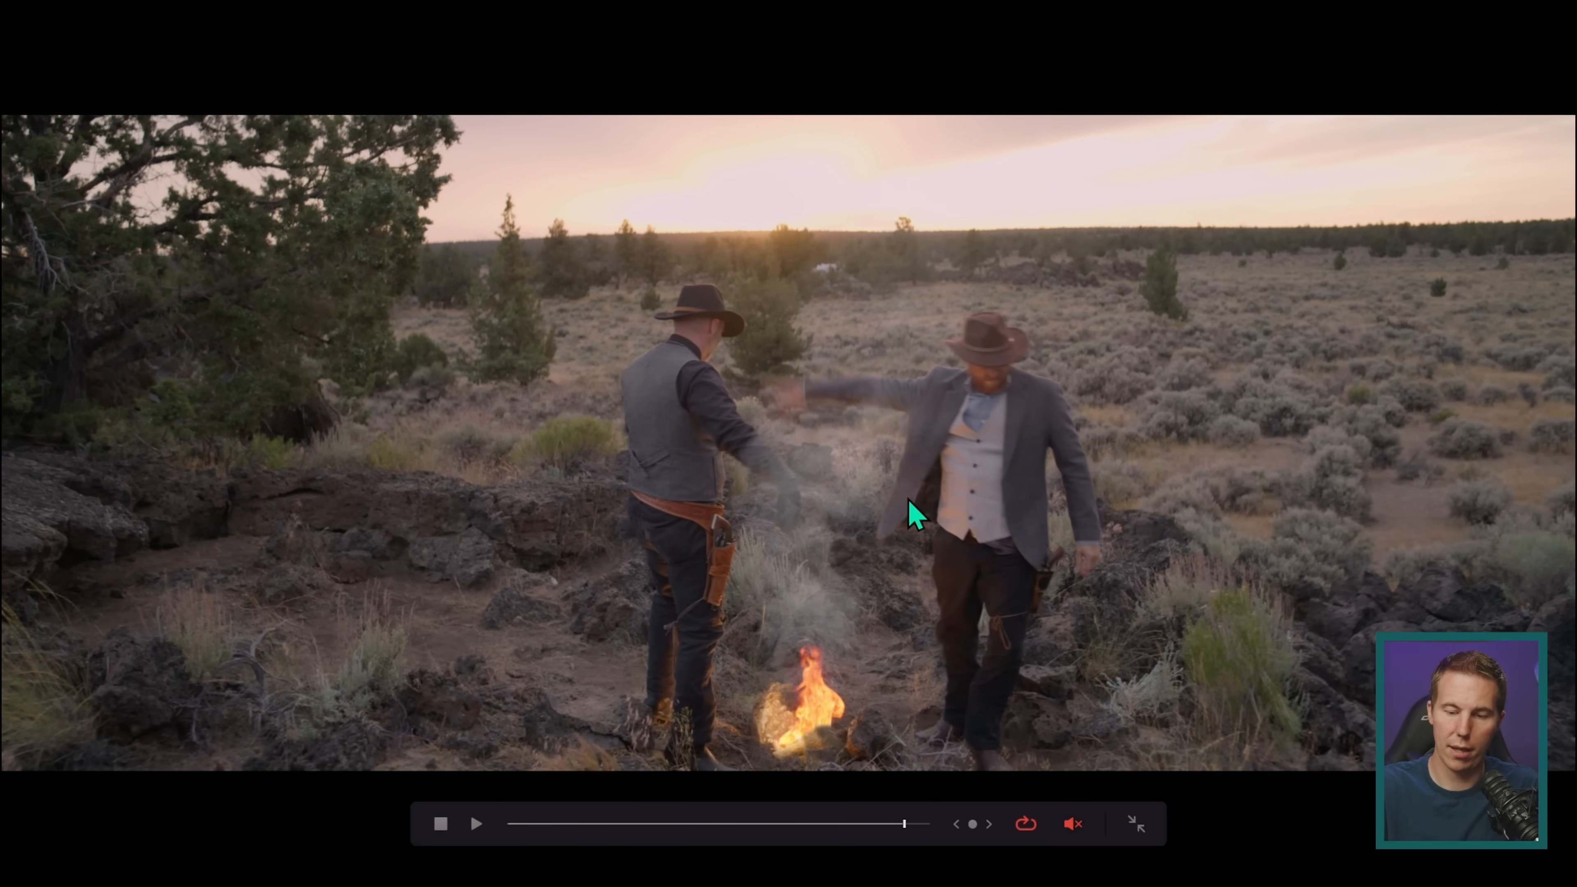
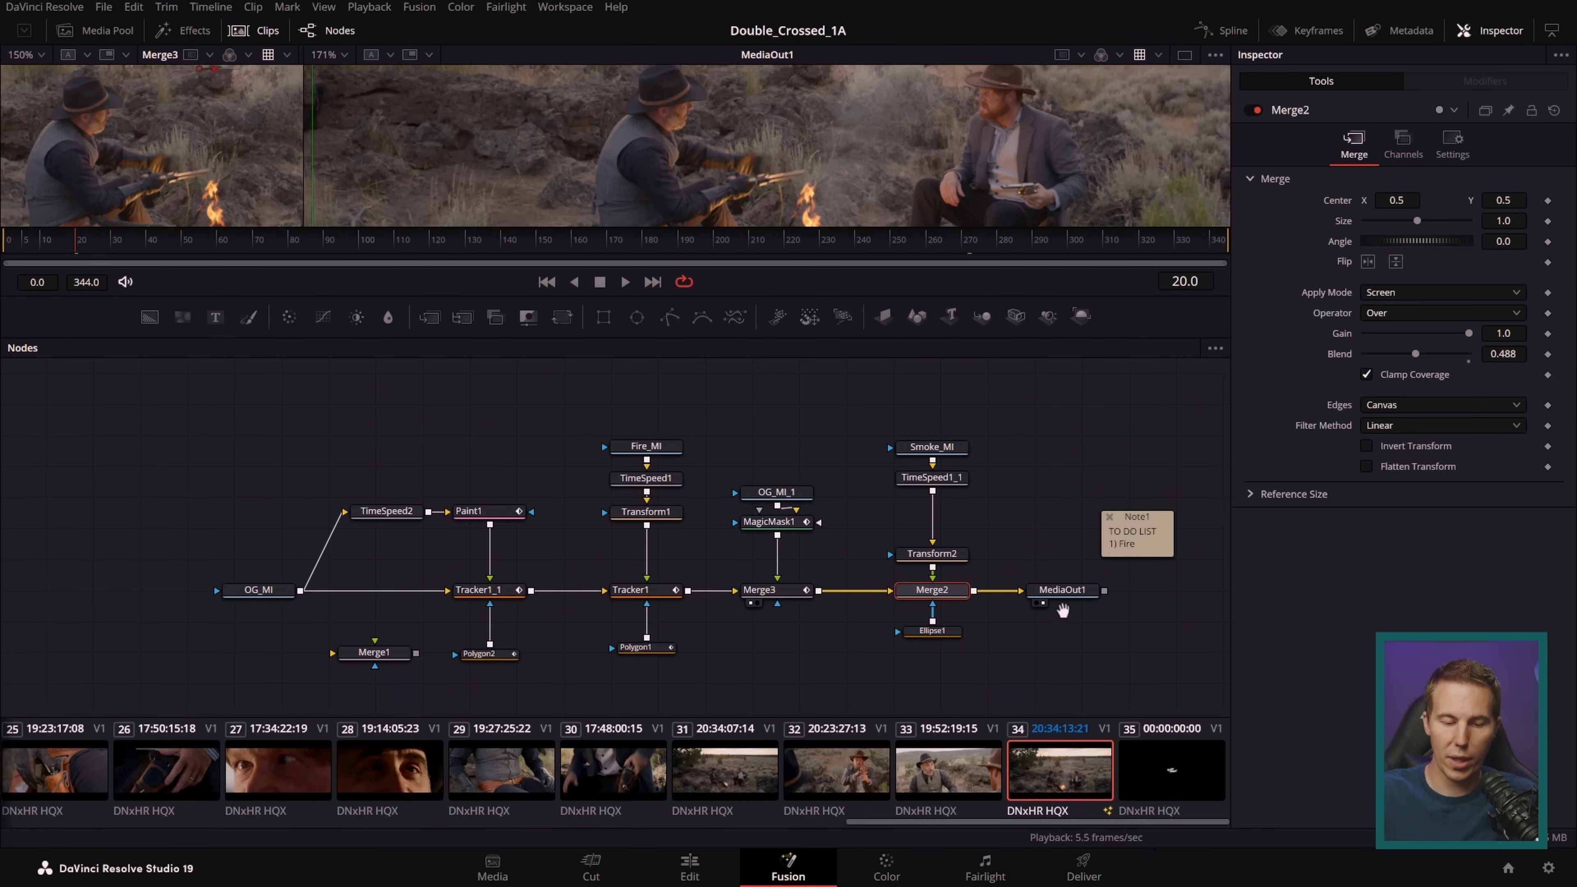
- Copy the fire nodes with TimeSpeed1 and Transform1 and the smoke nodes with TimeSpeed1_1 from clip 34 into clip 31's composition
left_click(1066, 449)
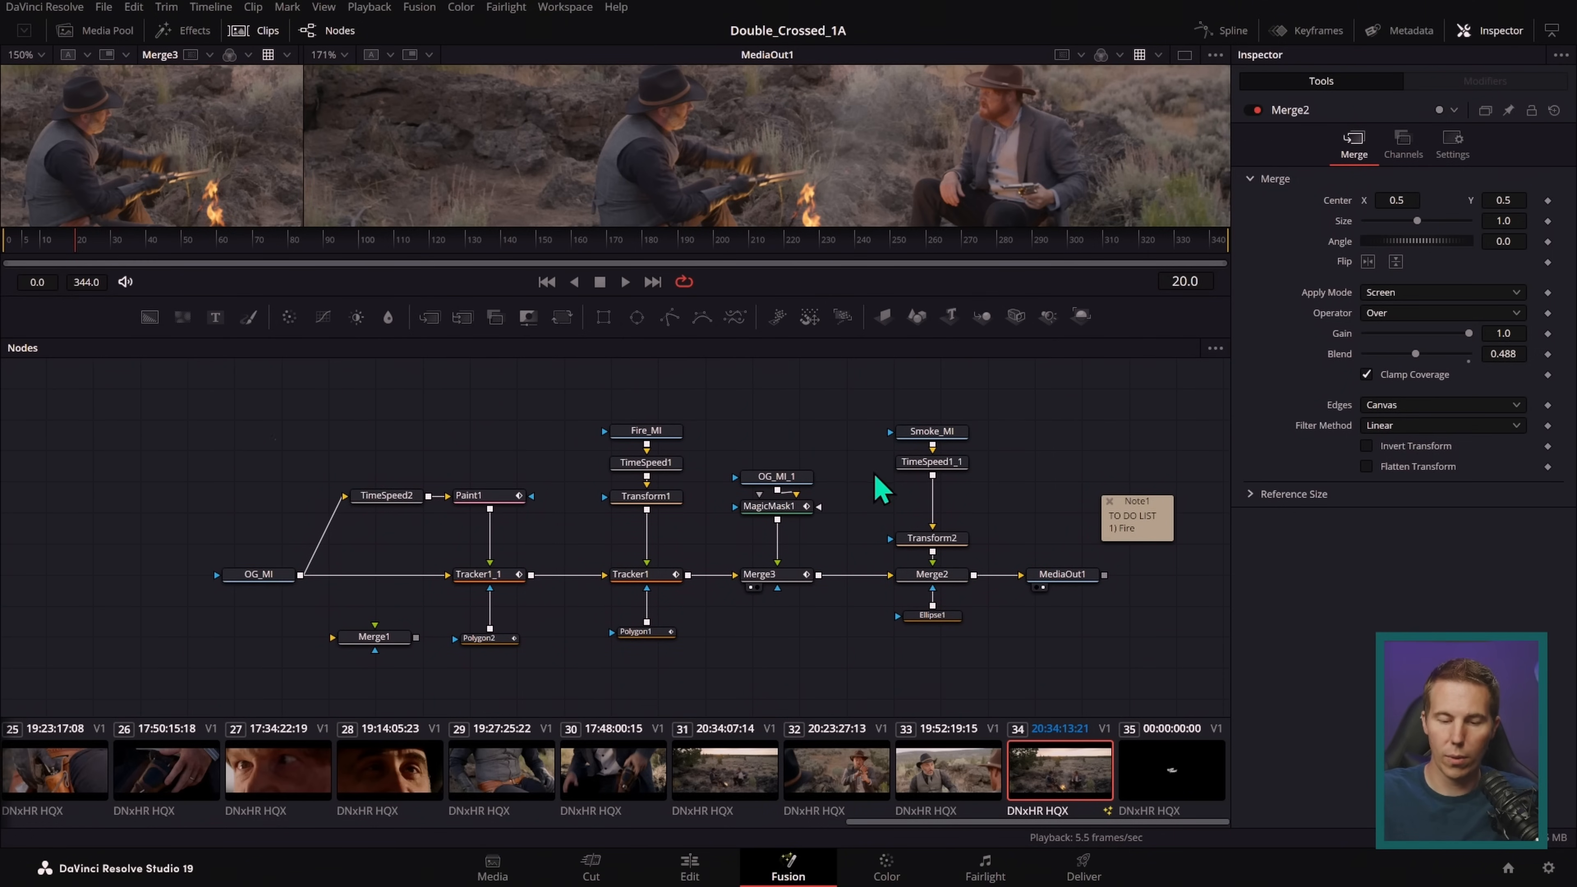
left_click_drag(614, 377, 1004, 542)
left_click_drag(892, 378, 1016, 537)
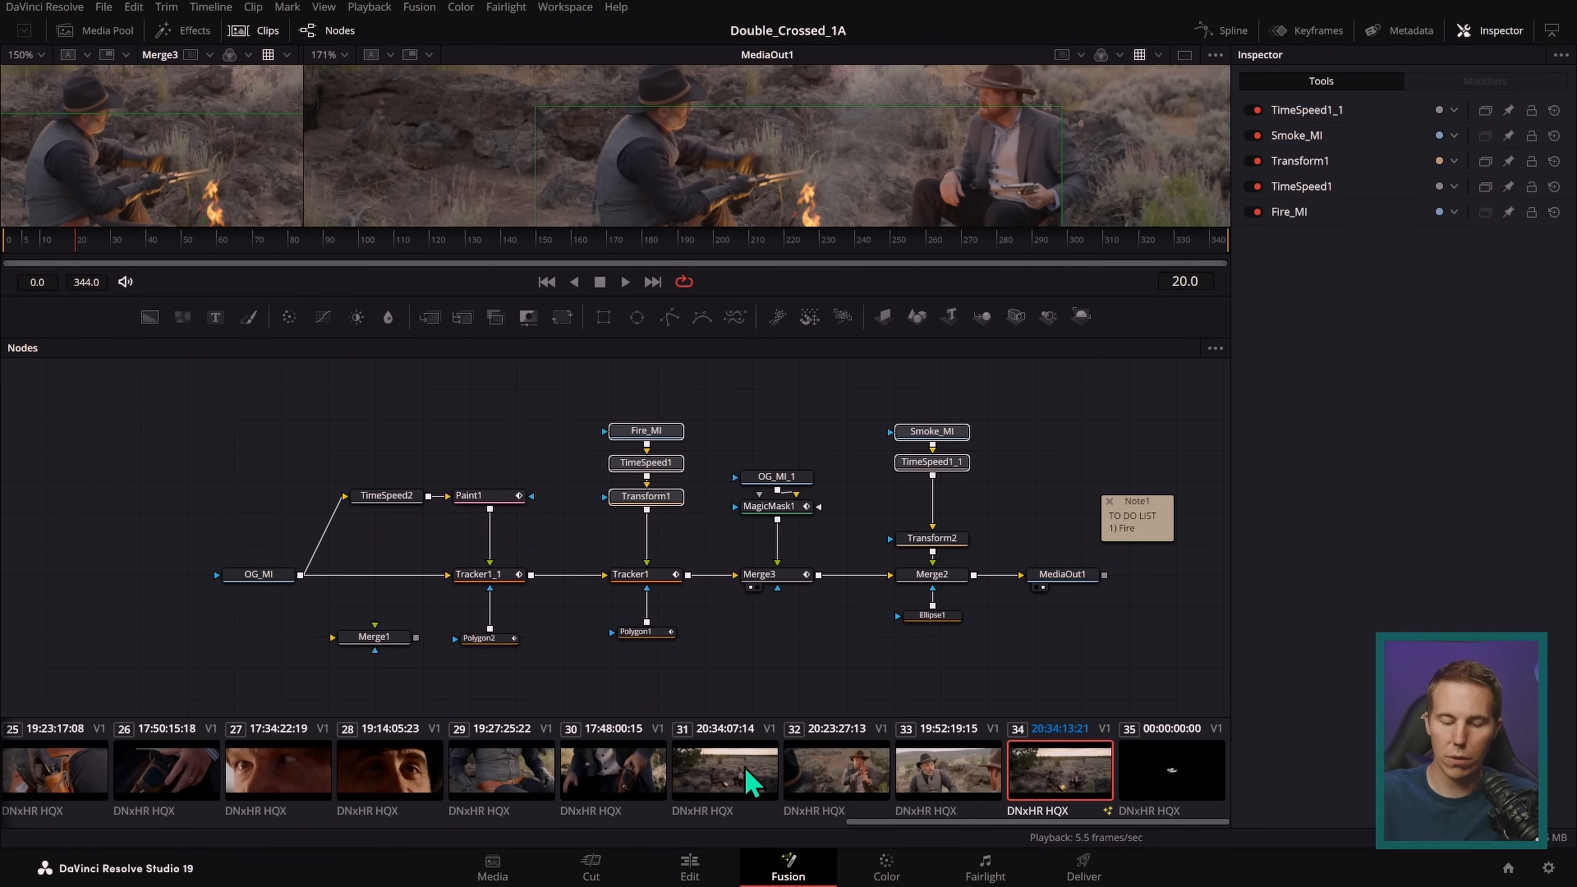
left_click(764, 784)
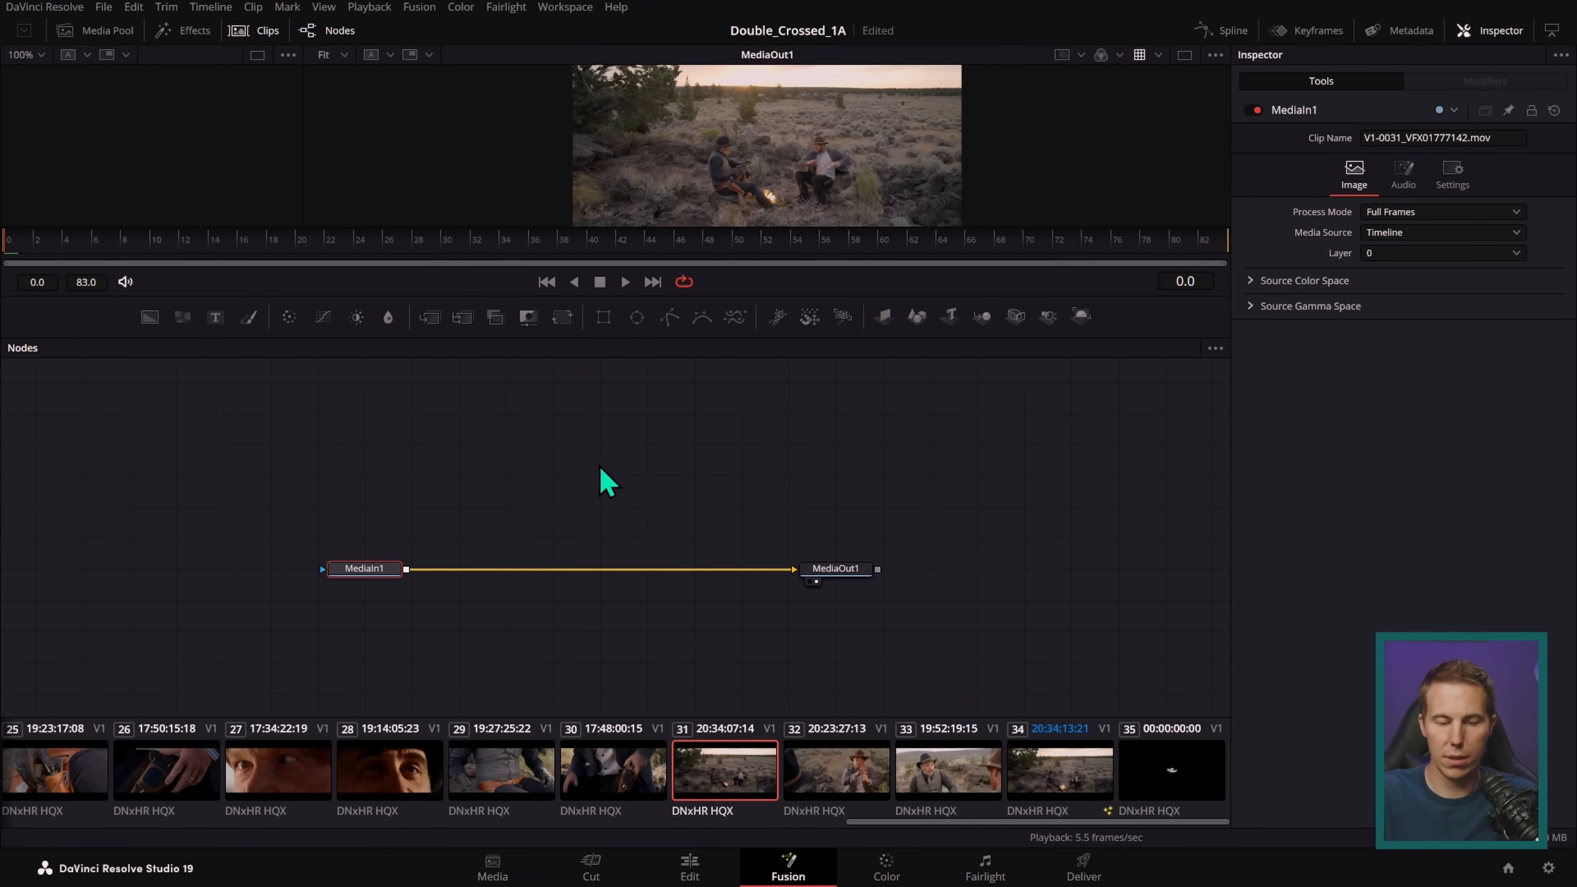
key("ctrl+v")
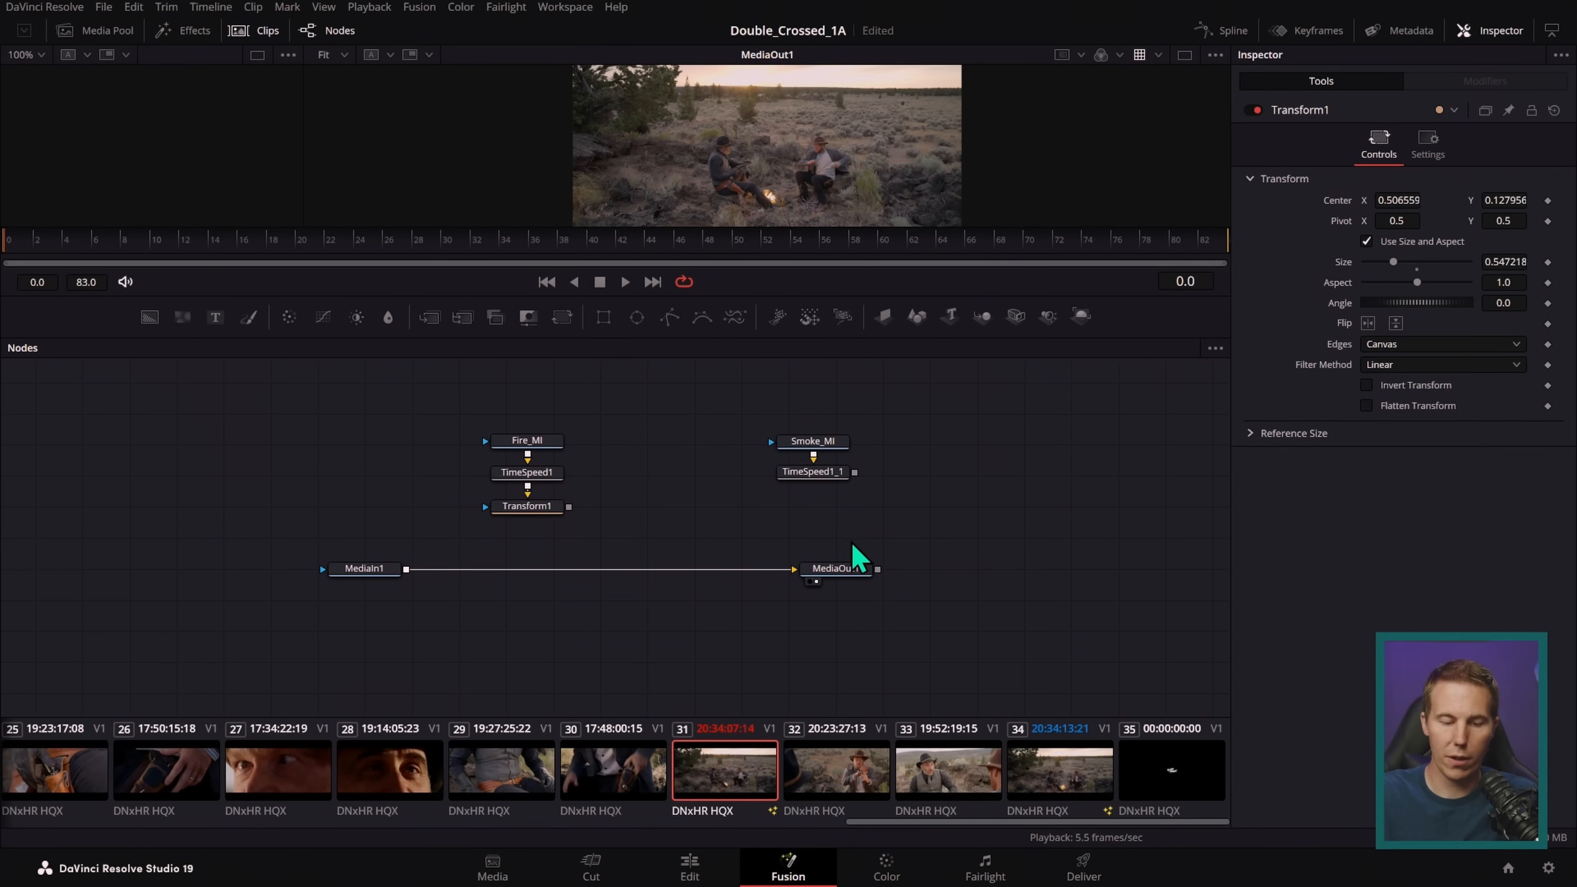
left_click(265, 31)
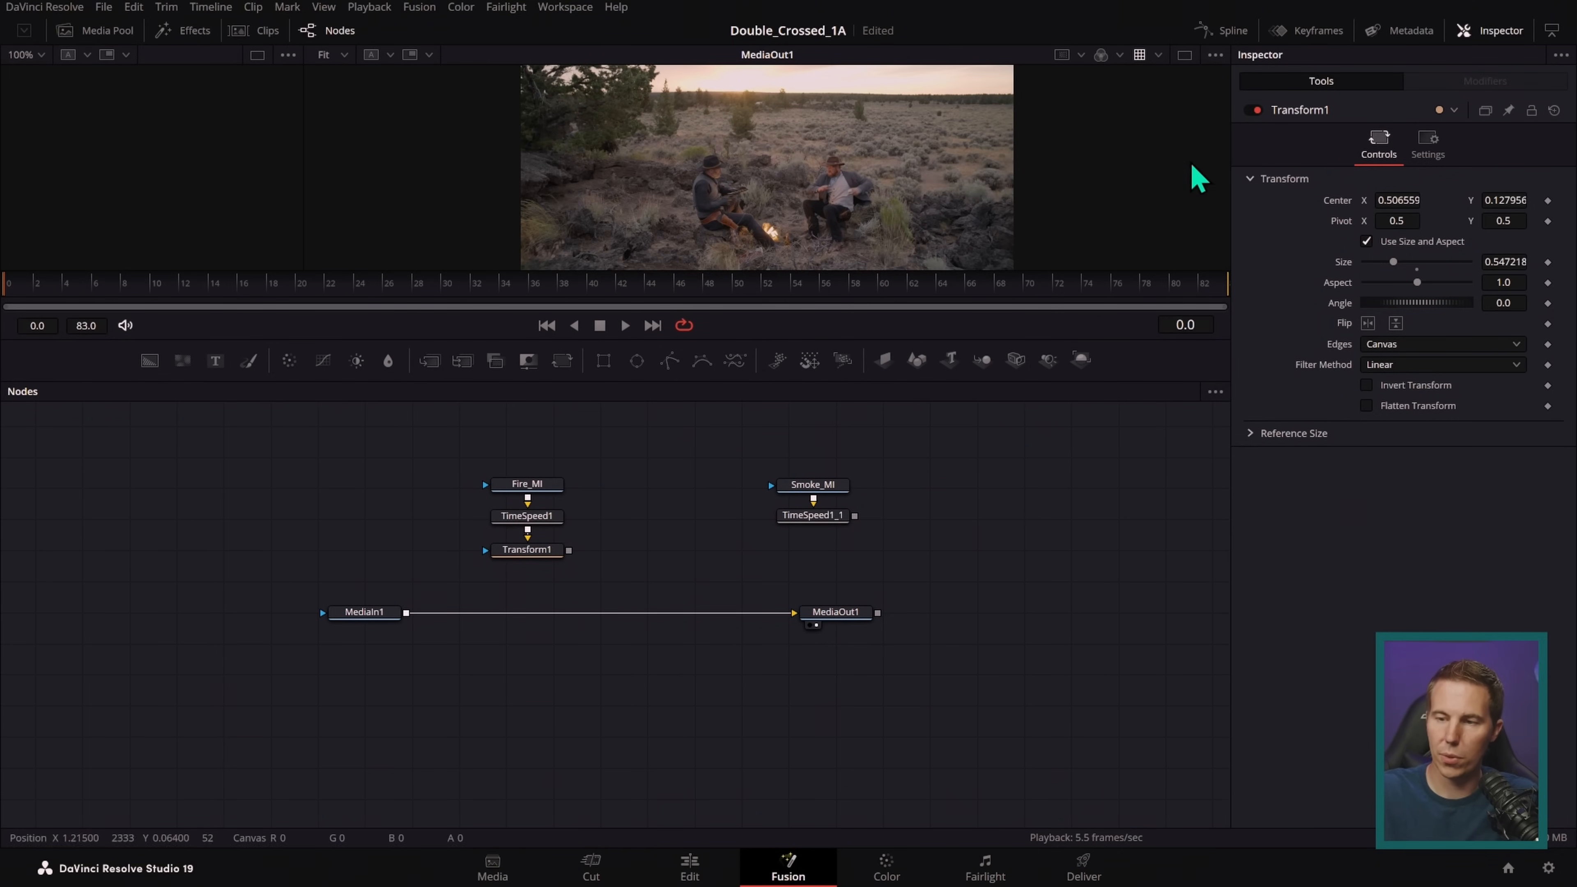
- Slide the source clips in the keyframe view so Fire_MI starts at frame -6 and Smoke_MI at frame -3
left_click(1286, 35)
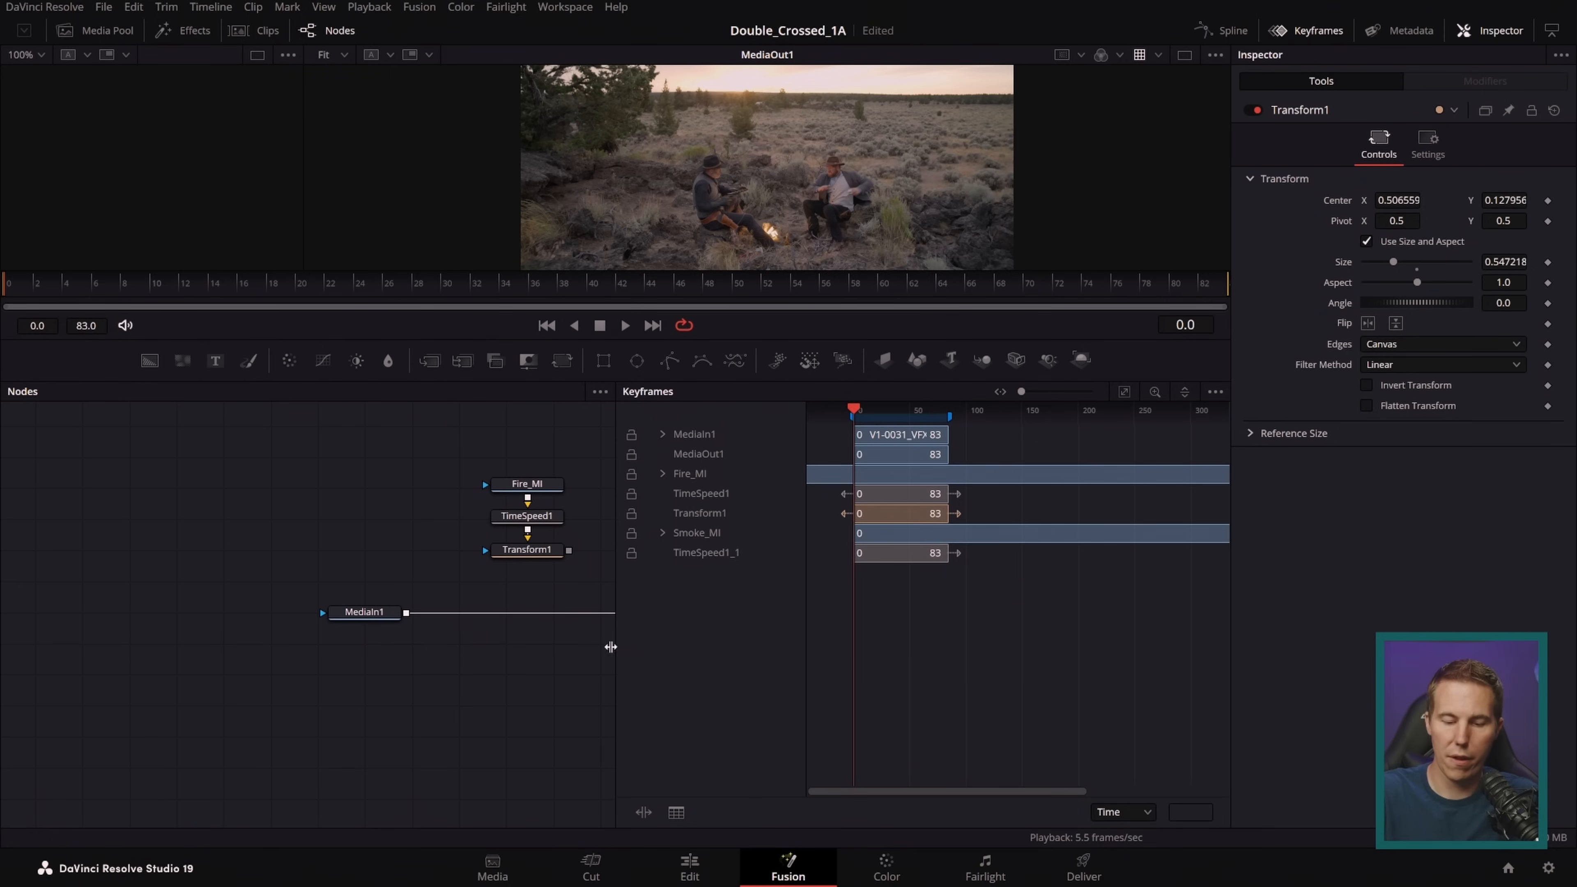
left_click_drag(615, 651, 494, 651)
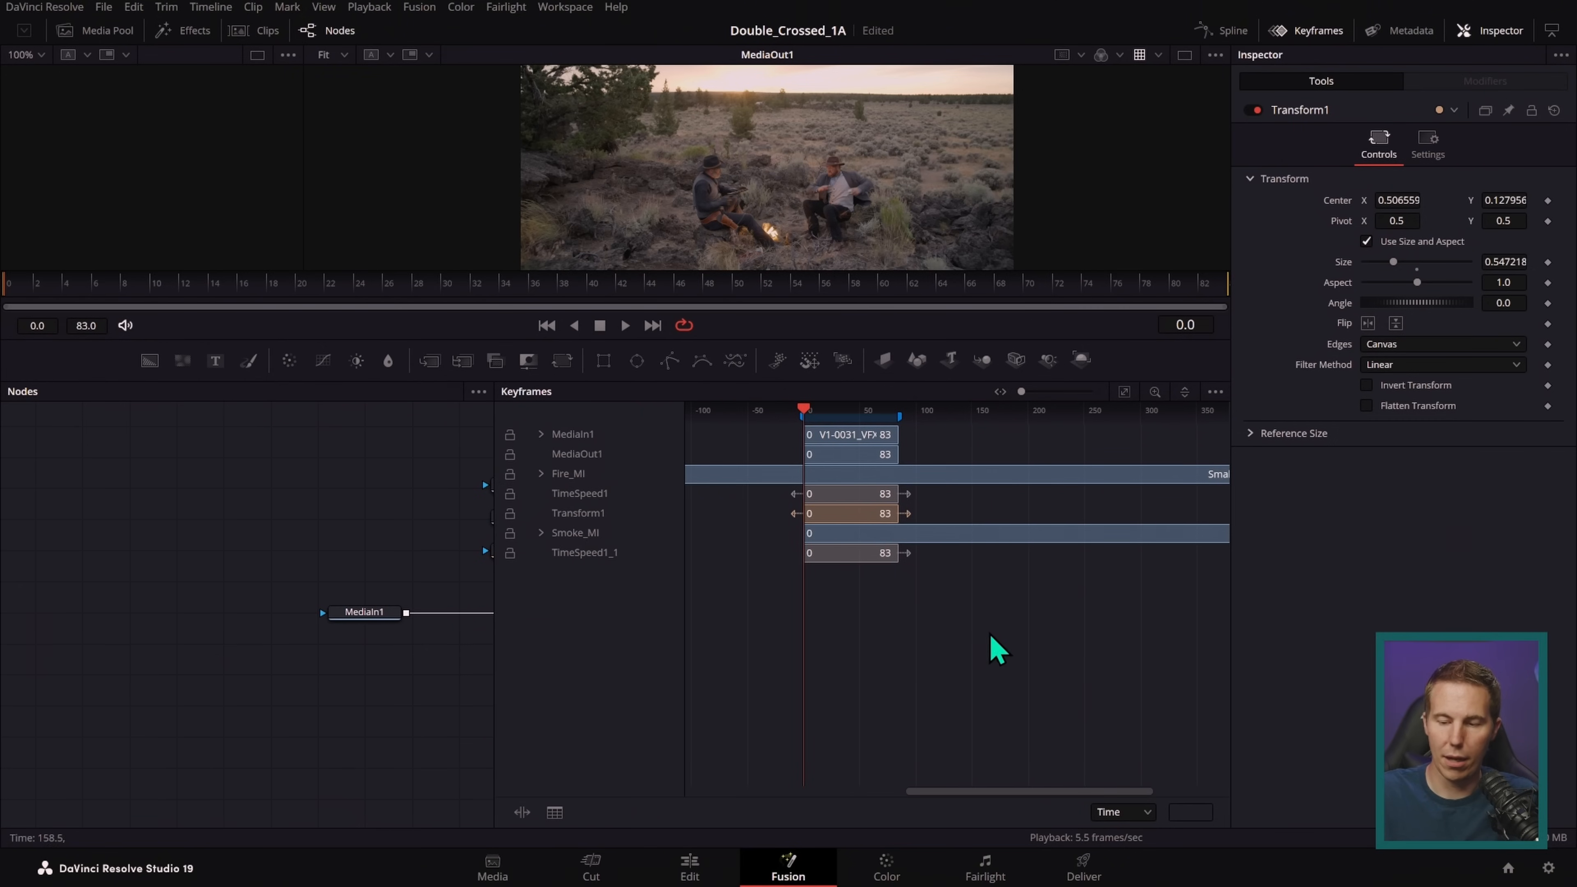
left_click(1125, 392)
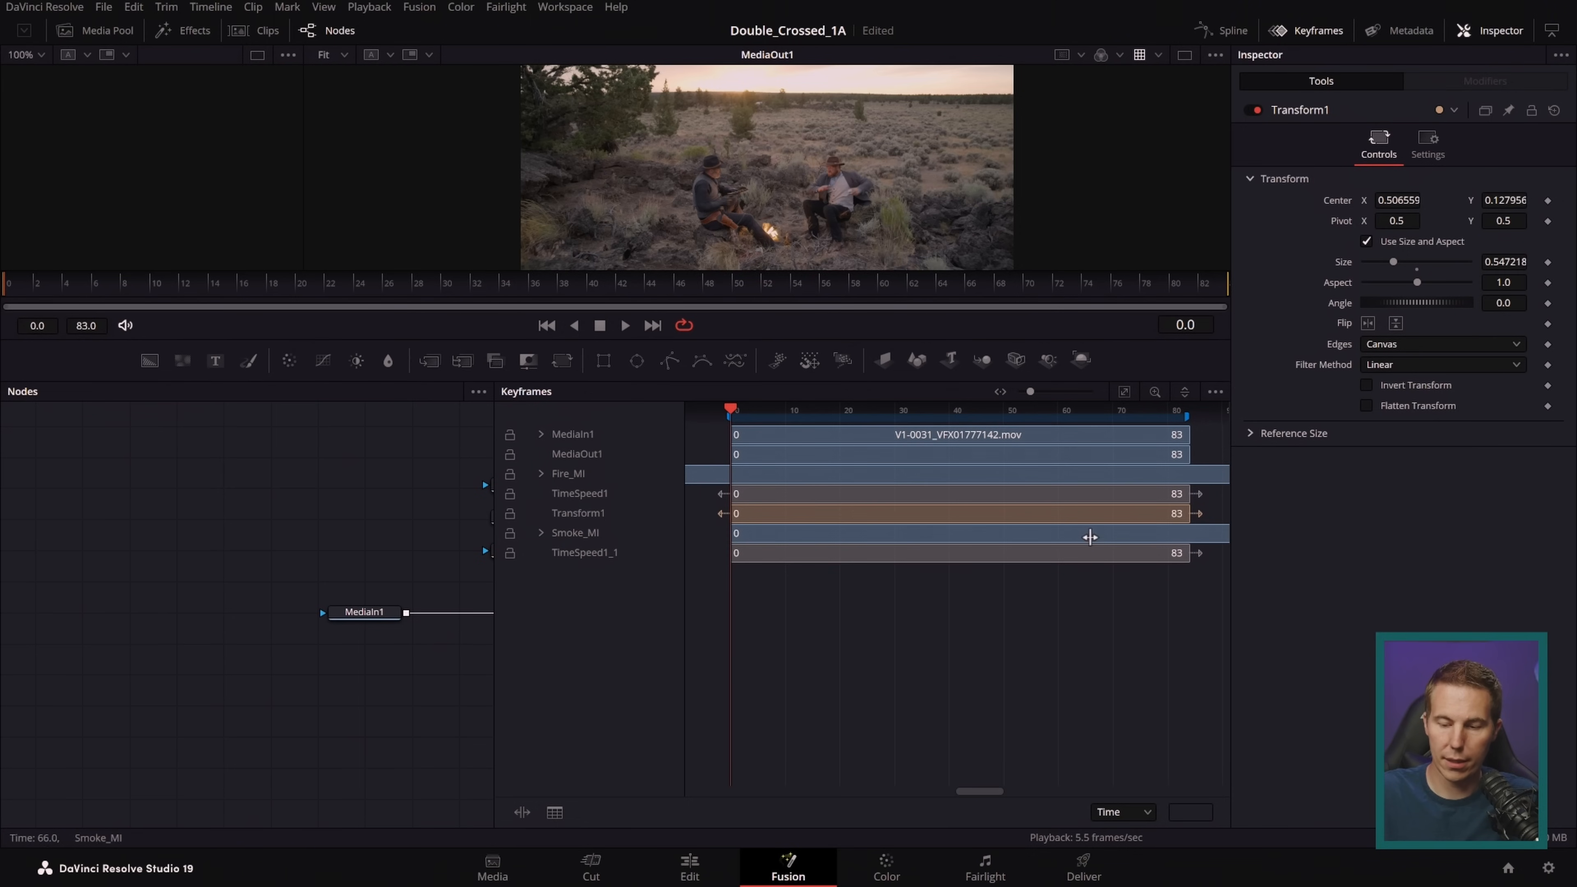
left_click(1004, 535)
left_click(1121, 467)
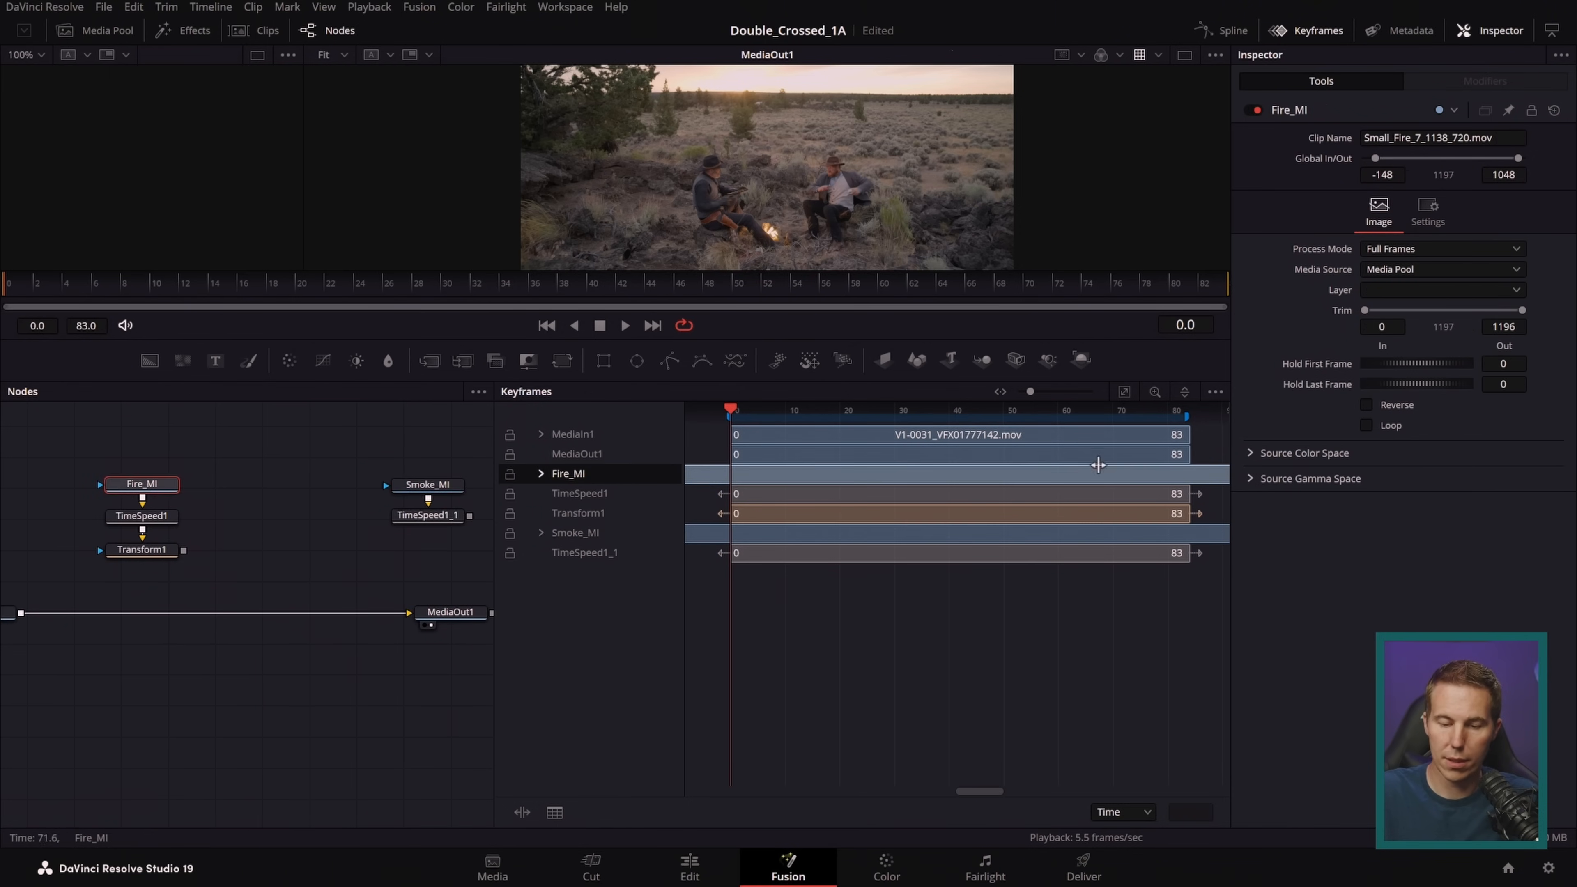
left_click_drag(771, 472, 867, 479)
left_click_drag(891, 535, 1055, 540)
left_click(940, 649)
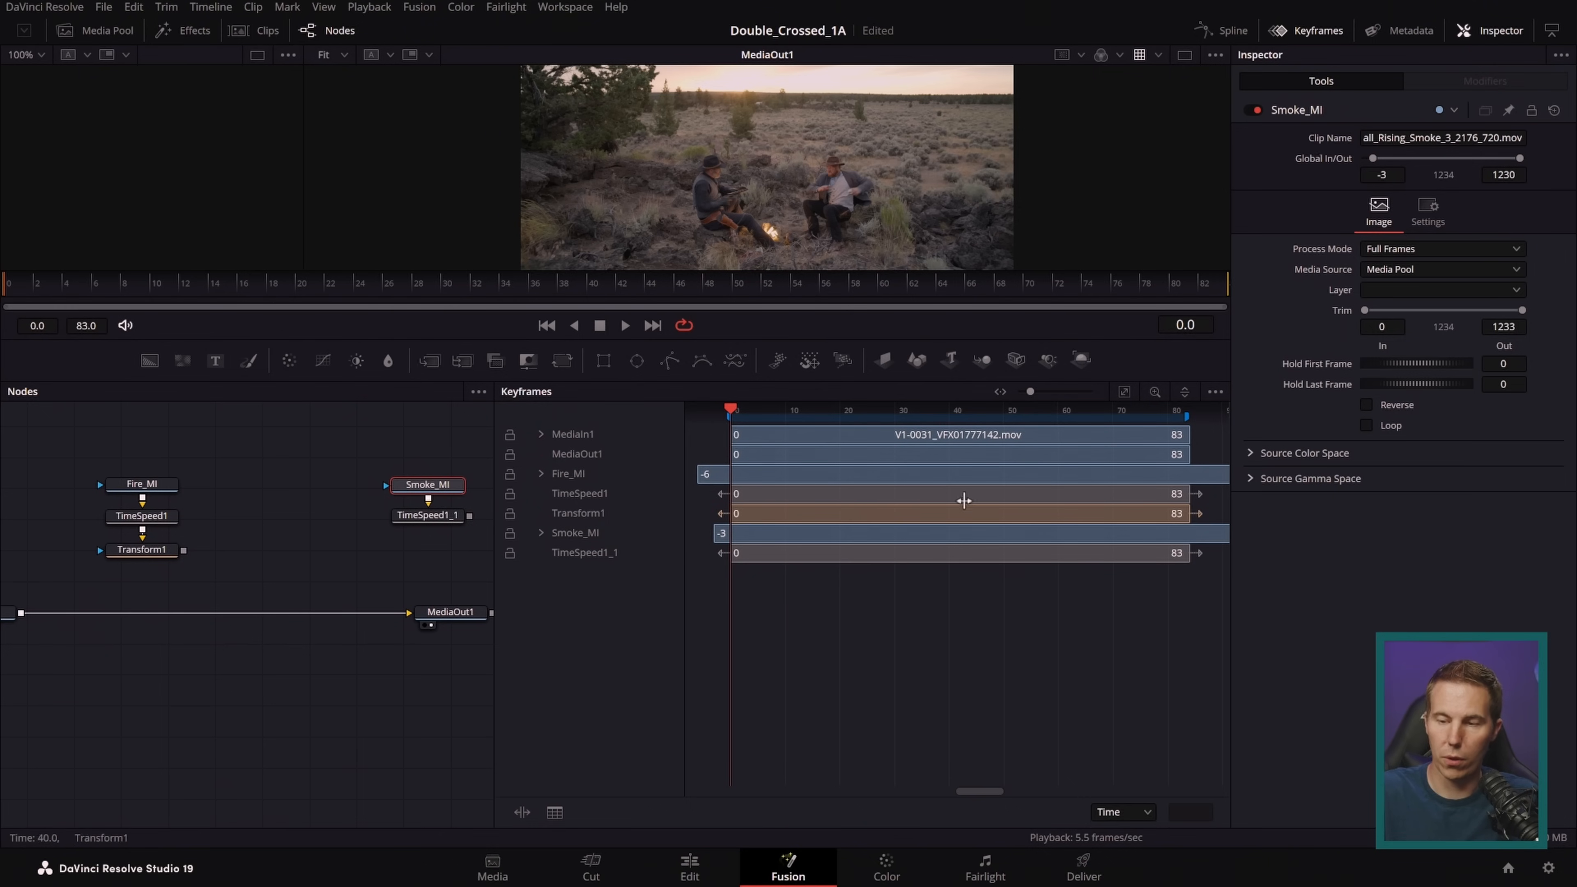
left_click(1309, 30)
- Merge the fire over MediaIn1 and the smoke over that result, setting the smoke merge's Apply Mode to Screen
scroll(1142, 569, "left", 10)
left_click_drag(705, 457, 448, 663)
left_click_drag(873, 440, 615, 664)
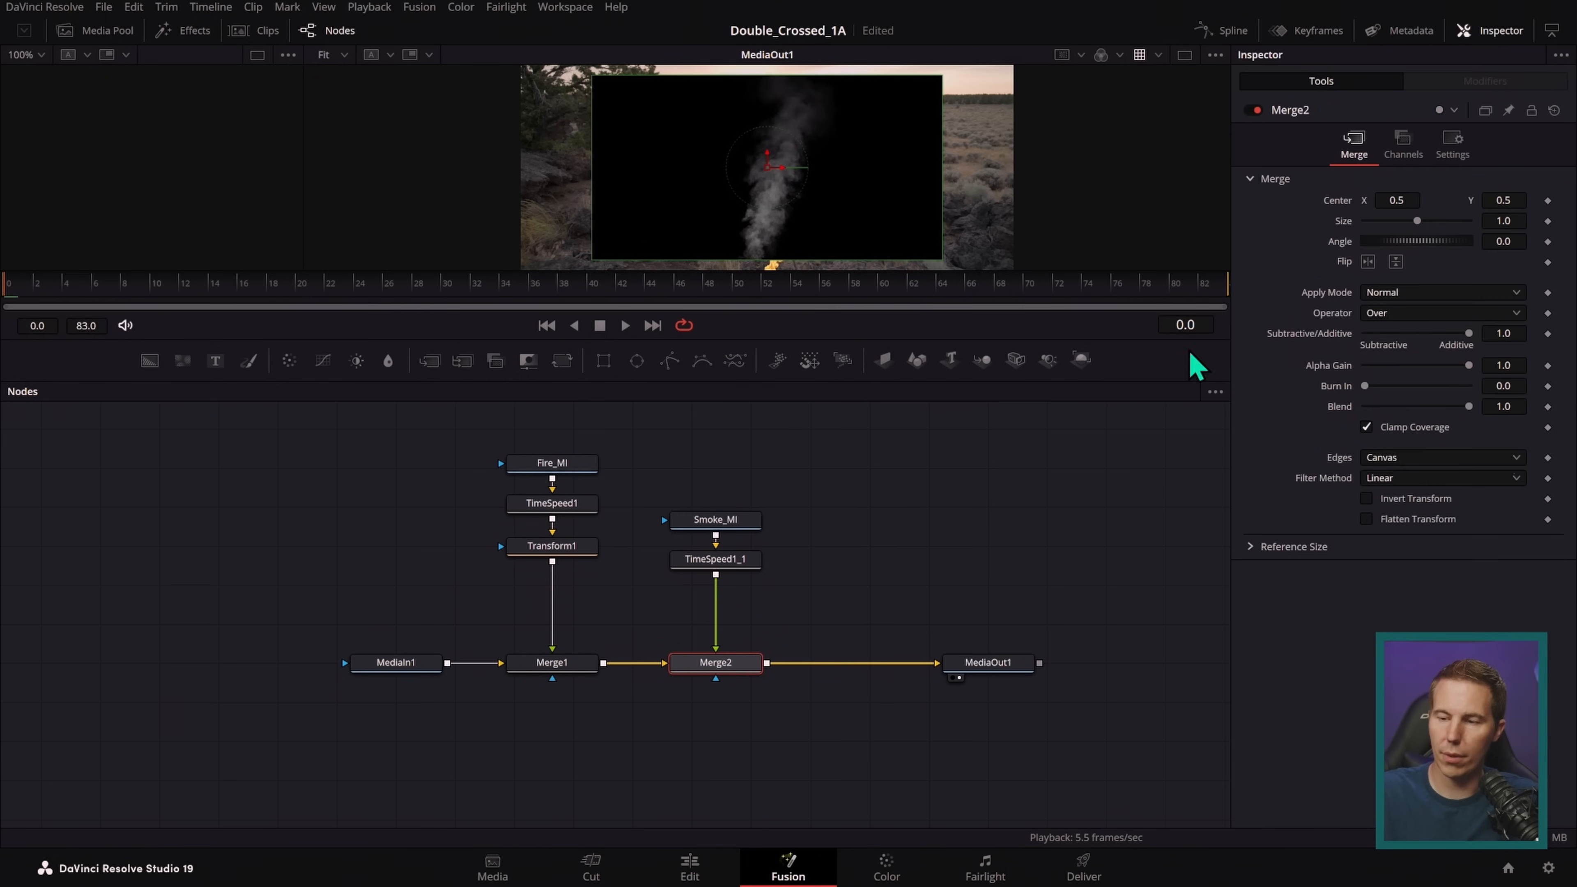
left_click(1403, 303)
left_click(1404, 336)
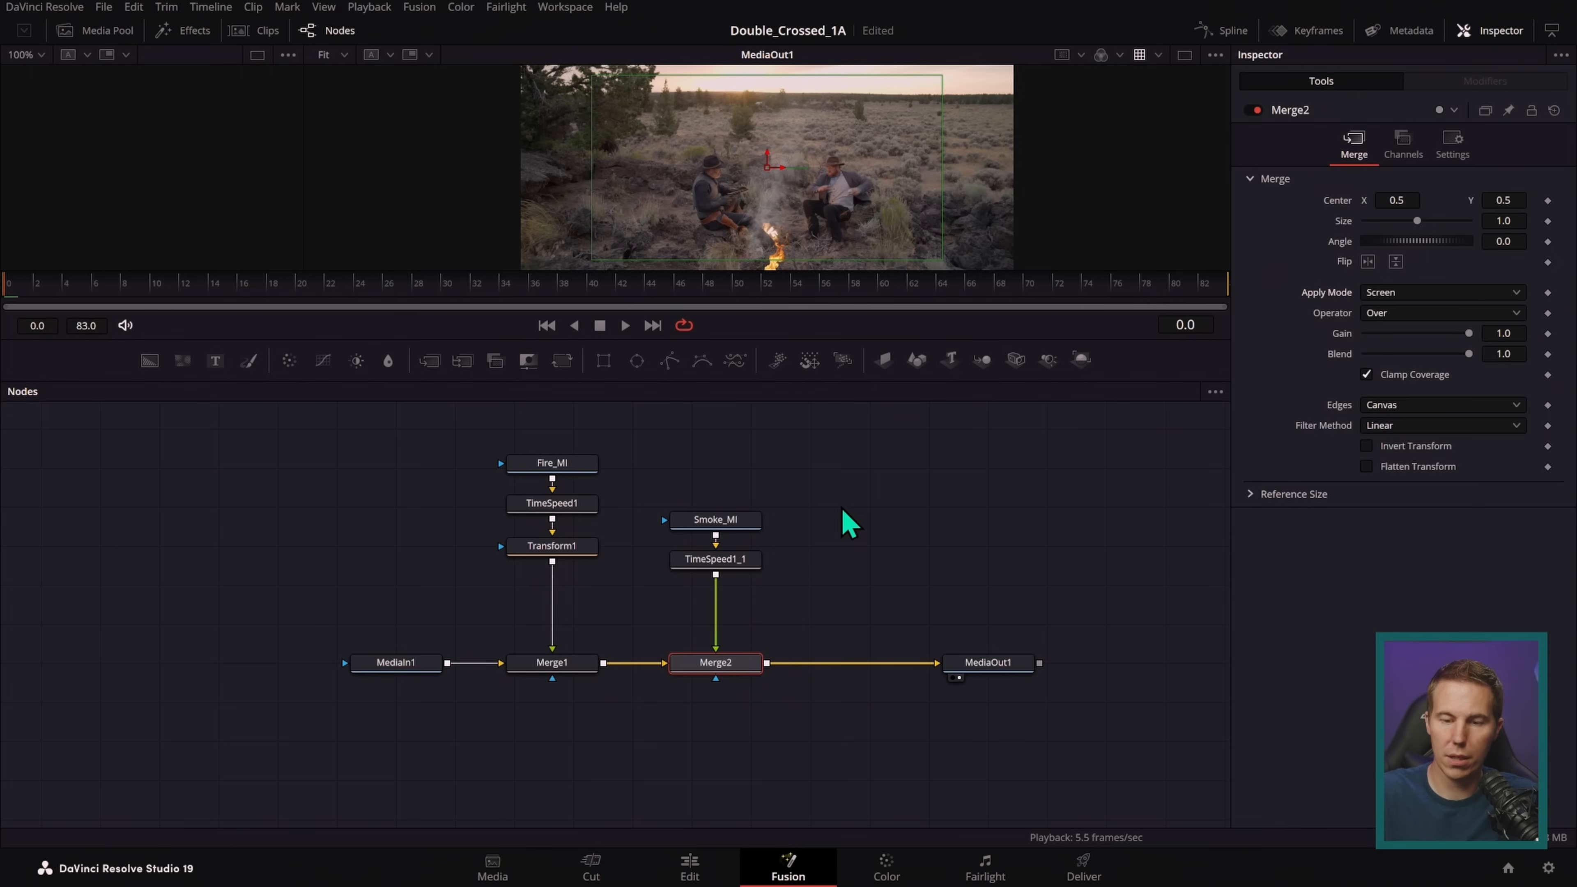
left_click_drag(913, 381, 925, 413)
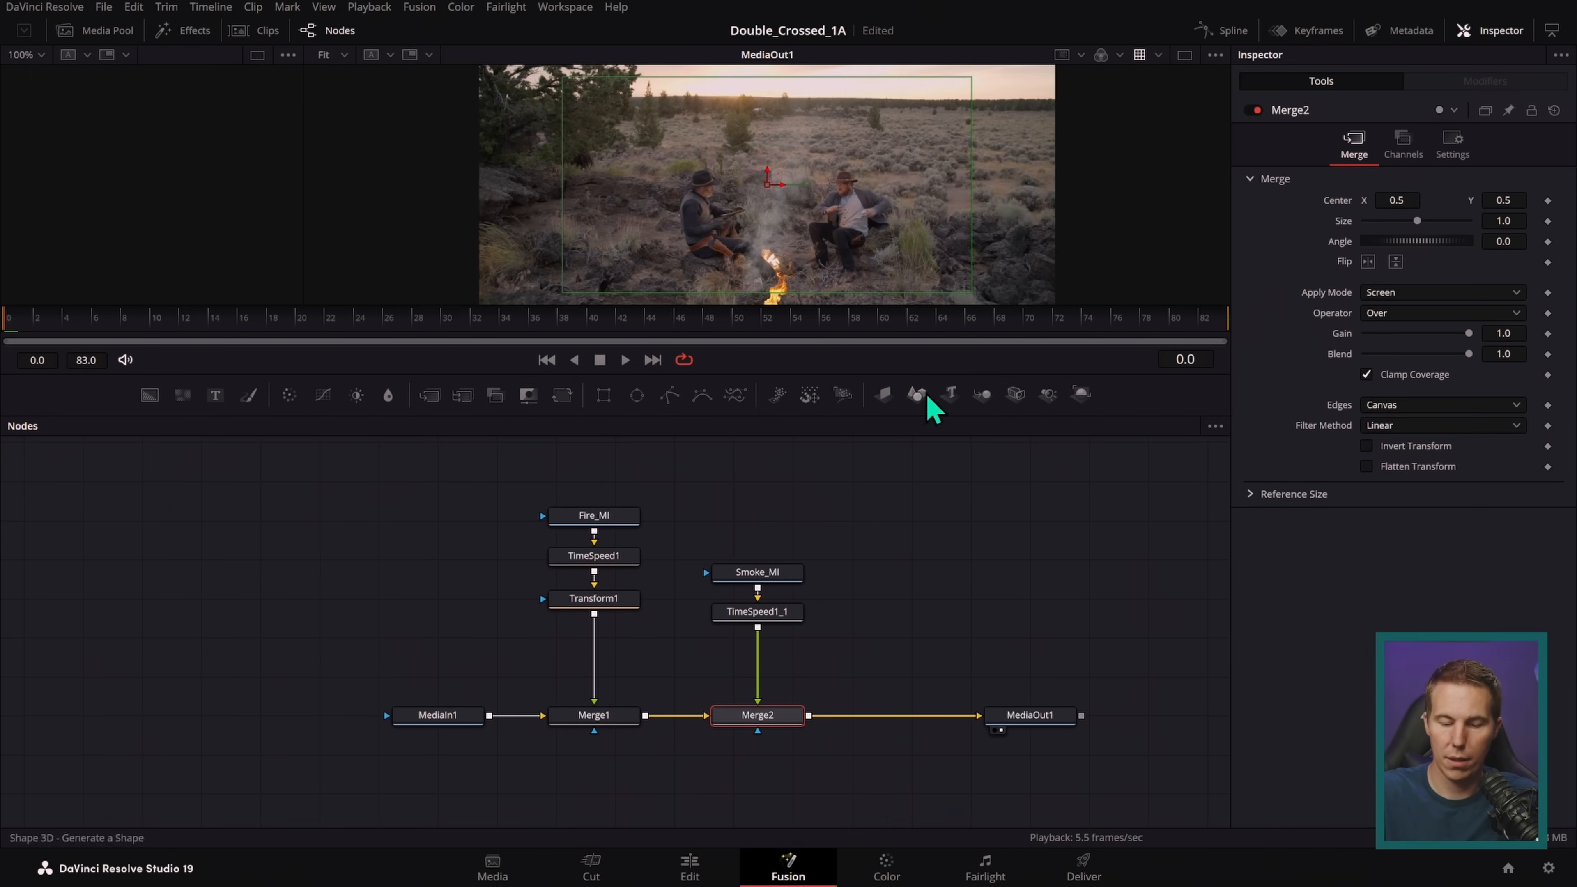
- Copy the Ellipse1 mask from clip 34 into clip 31 and connect it to Merge2's mask input
left_click(257, 33)
left_click(1072, 767)
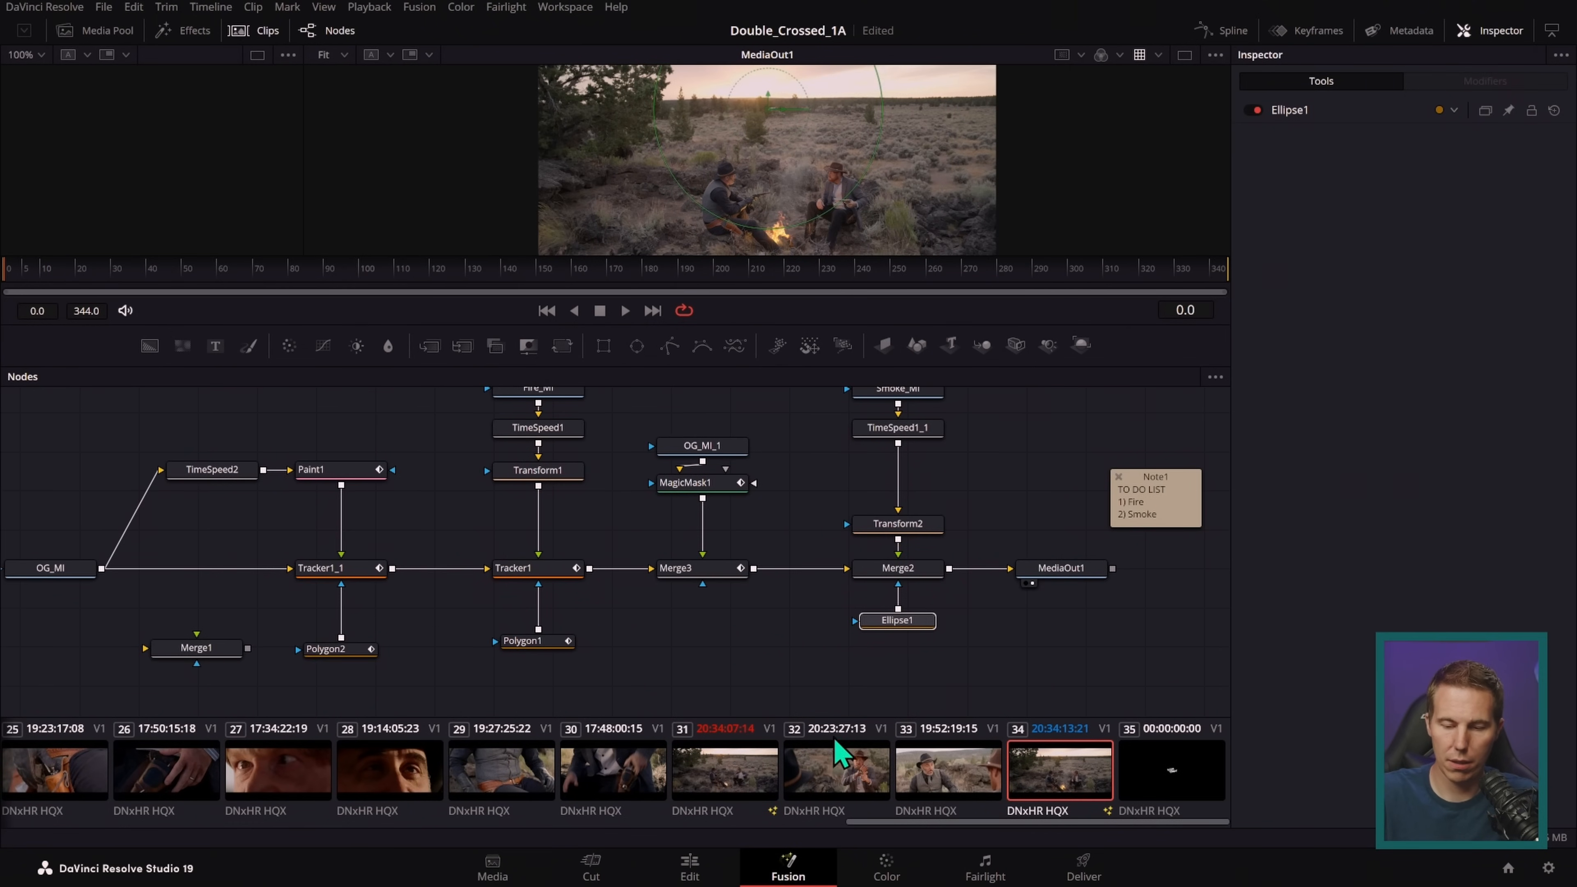
left_click(745, 770)
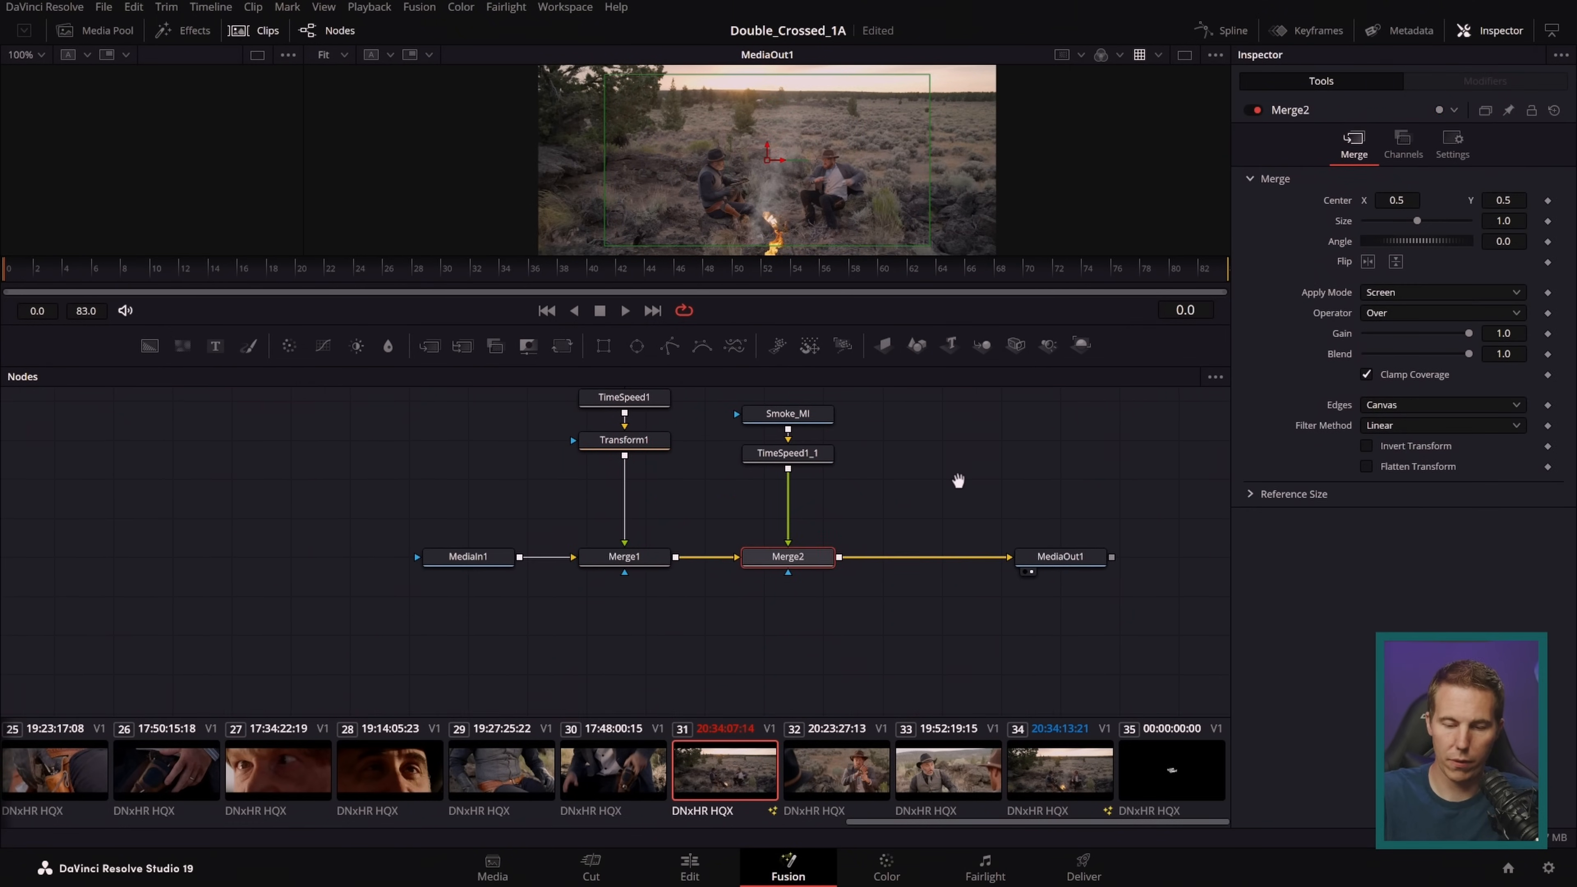
left_click(801, 644)
left_click_drag(839, 640, 801, 571)
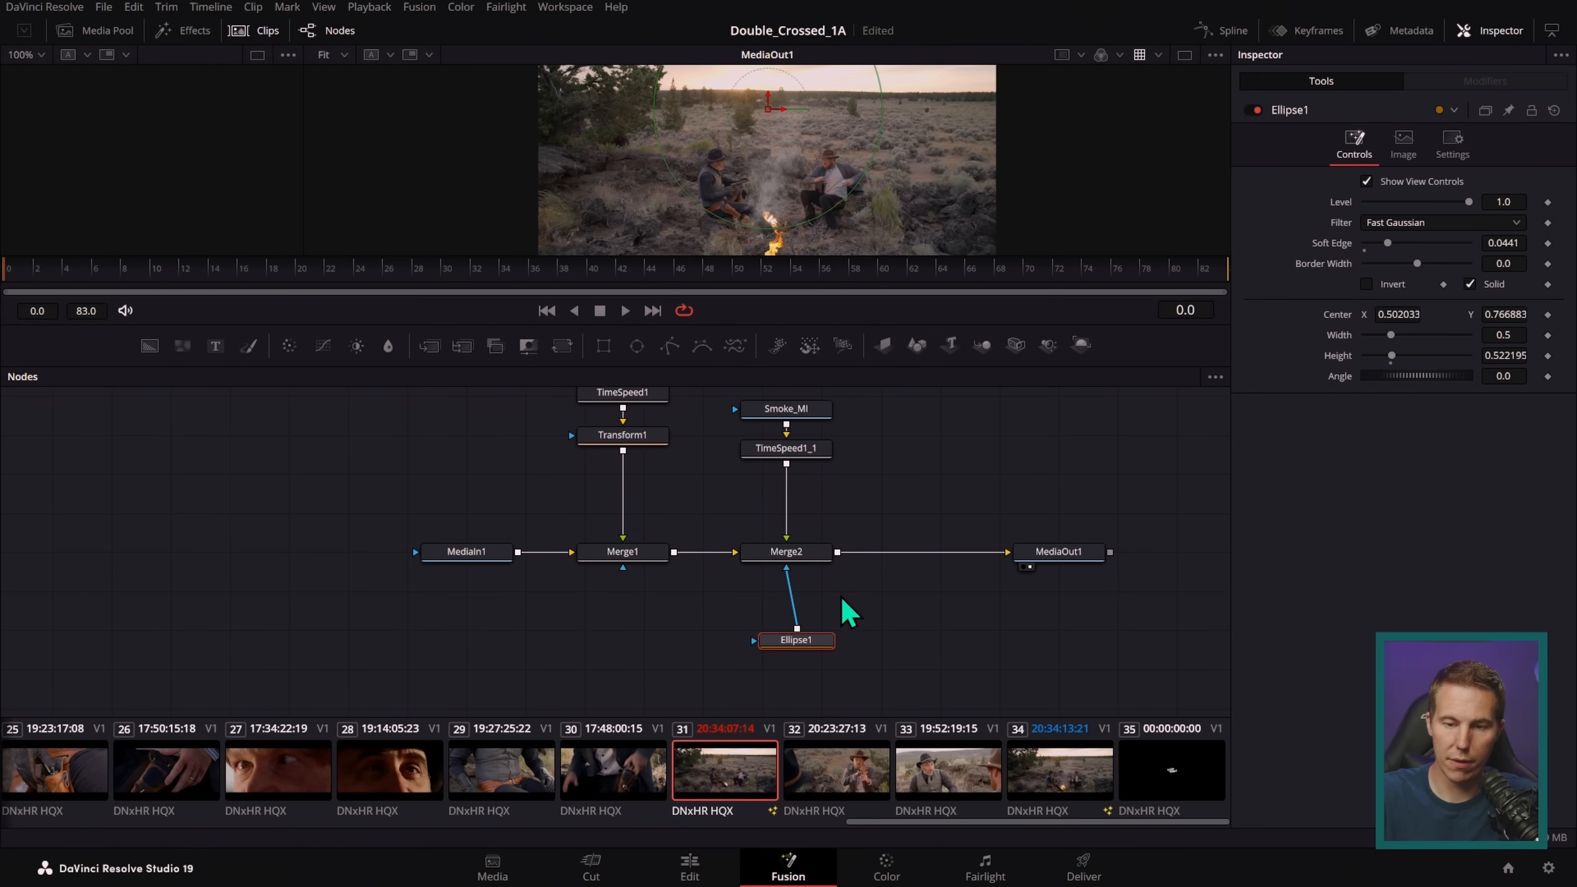
left_click_drag(923, 482, 967, 537)
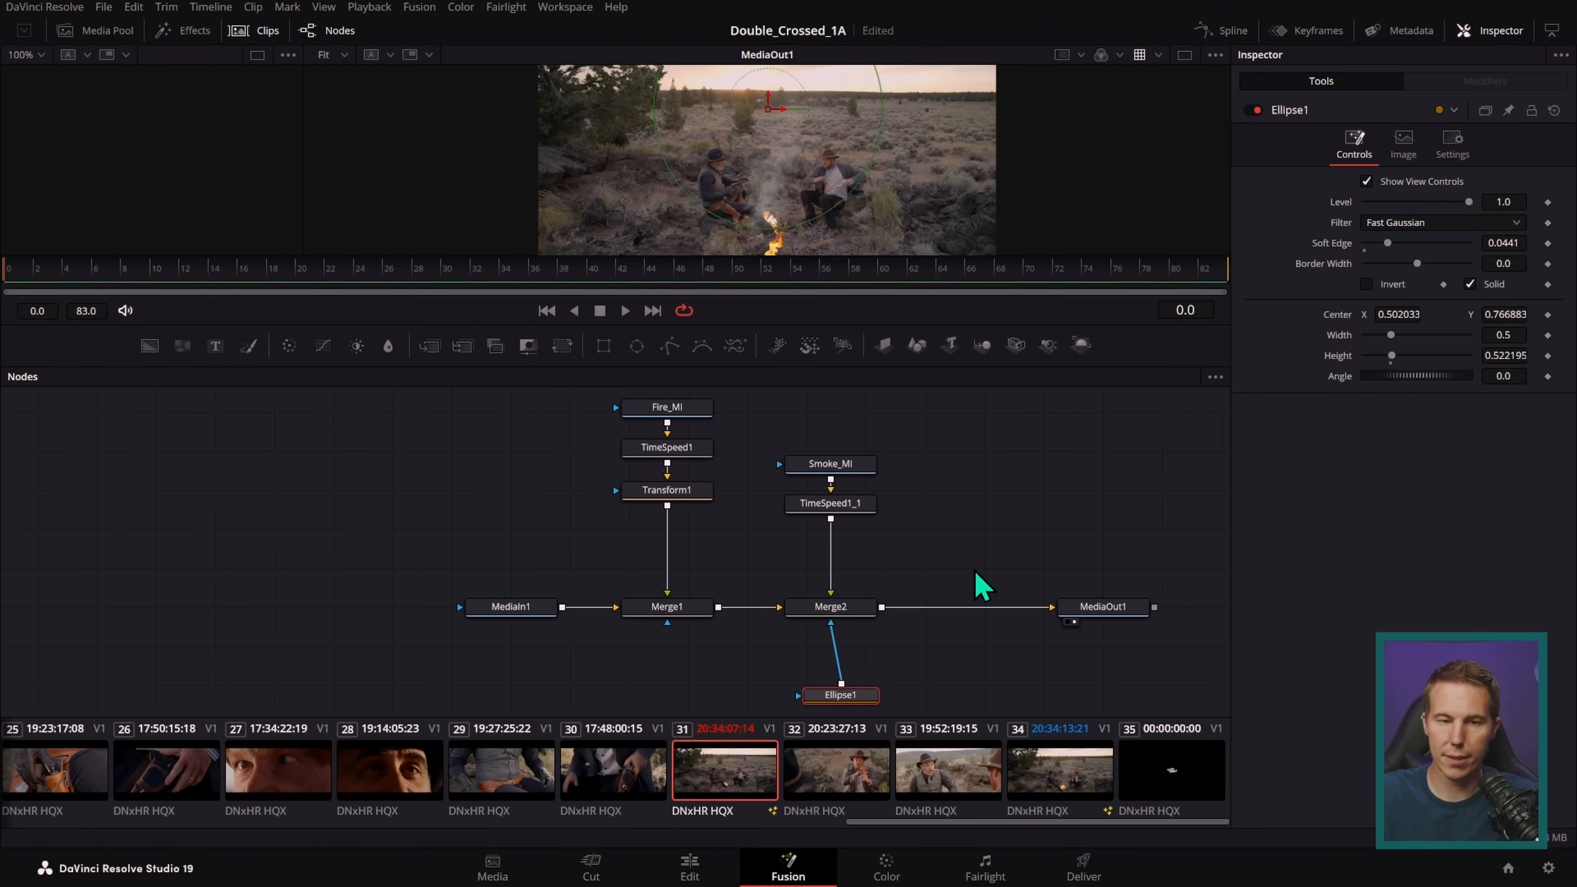
left_click(255, 30)
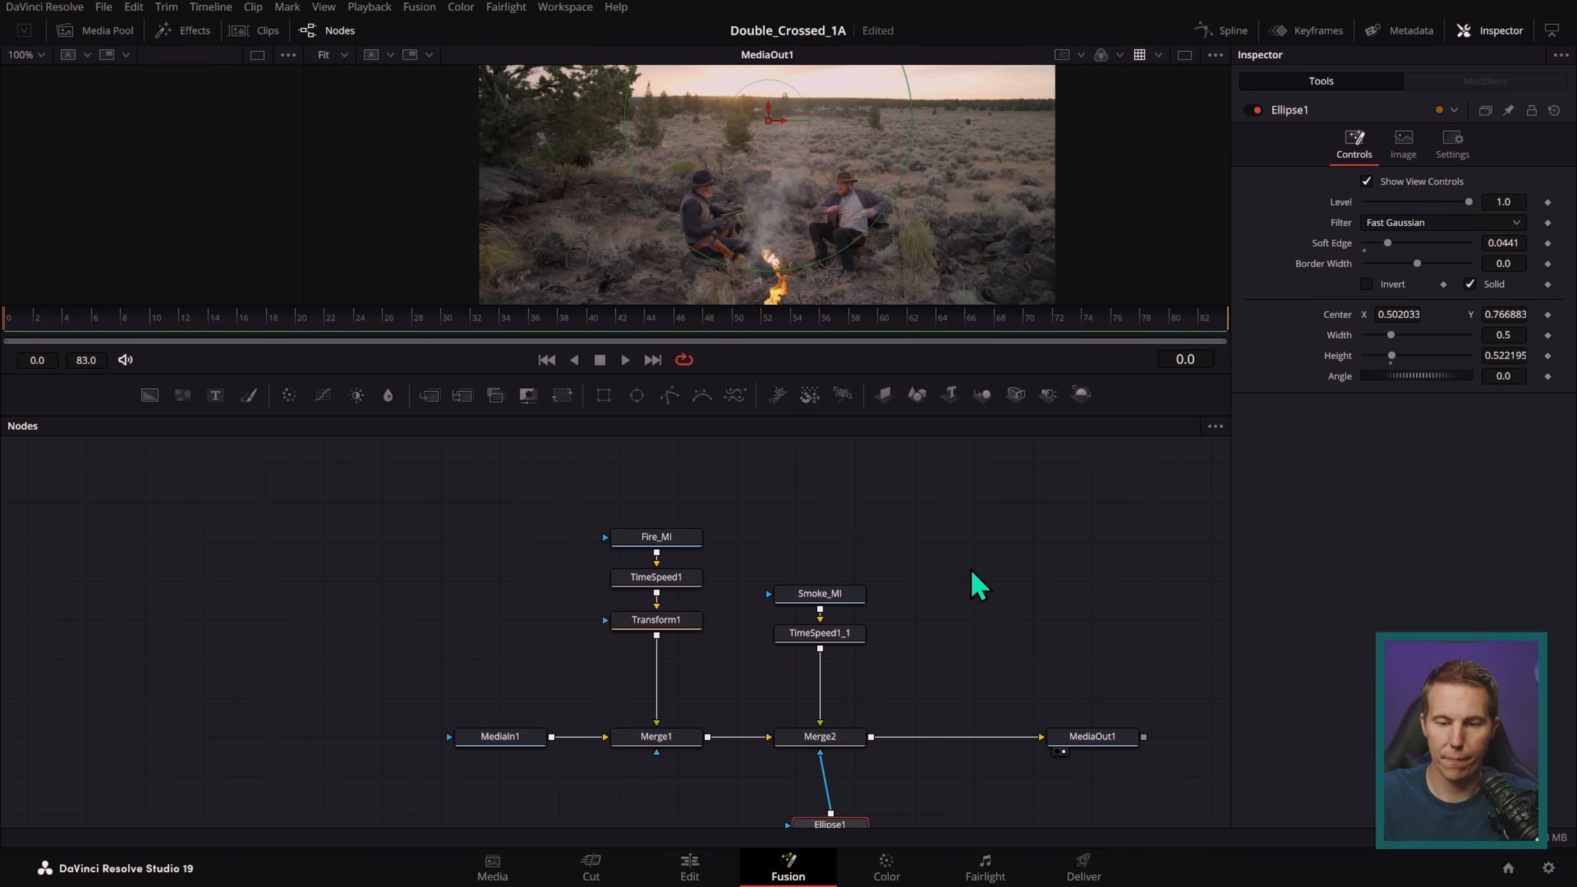
- Go to frame 4, move MediaIn1 well away from Merge1 in the node graph and display it in the empty viewer
left_click_drag(910, 371, 910, 539)
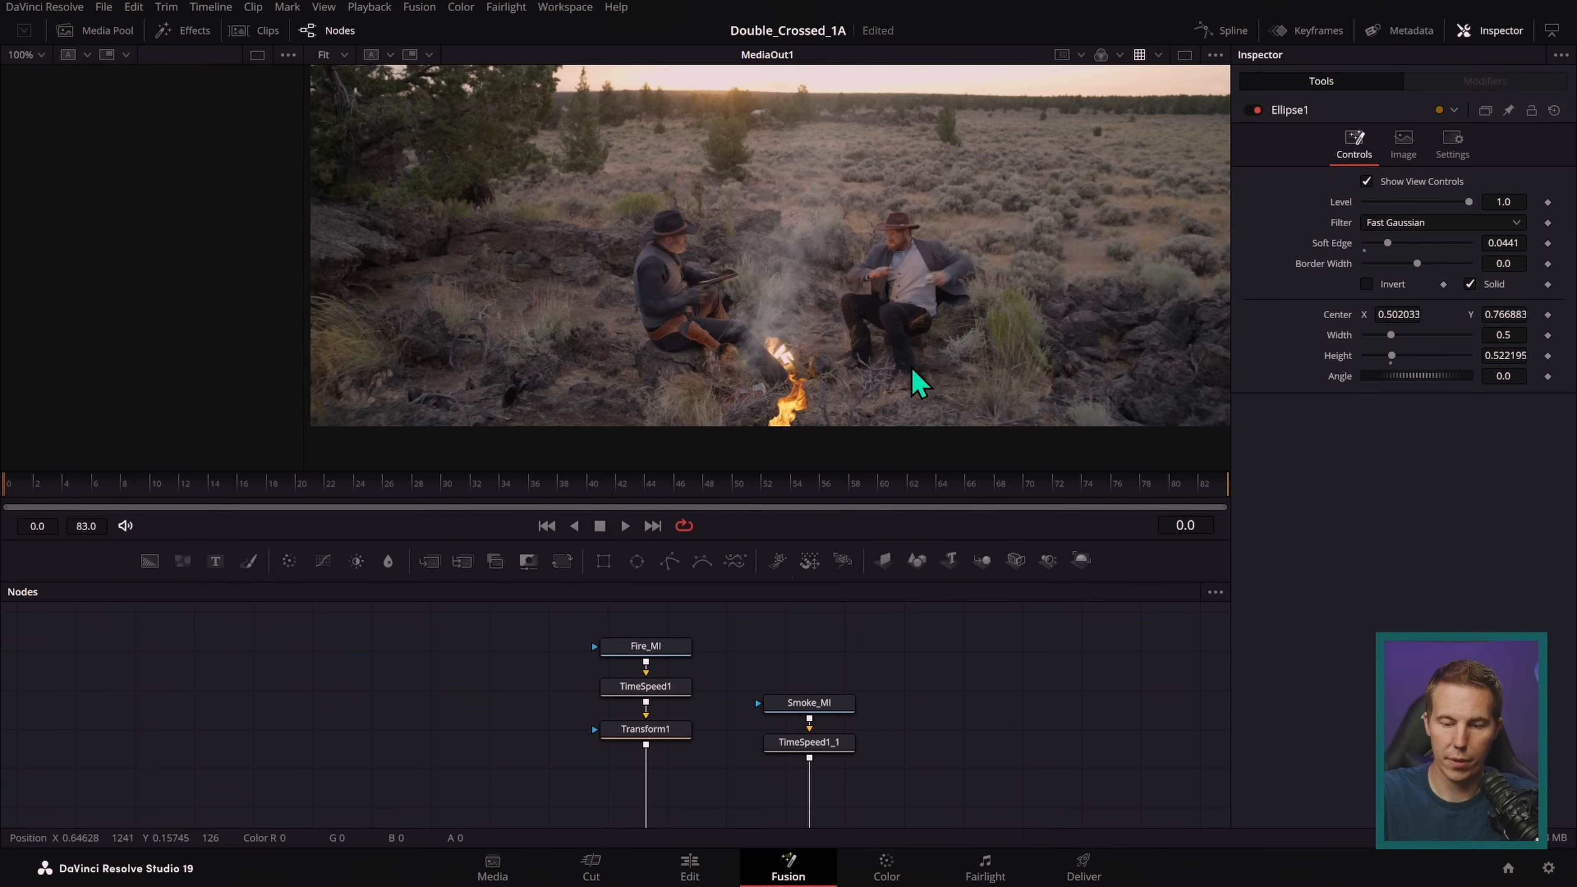
left_click_drag(922, 680, 909, 588)
scroll(869, 634, "down", 1)
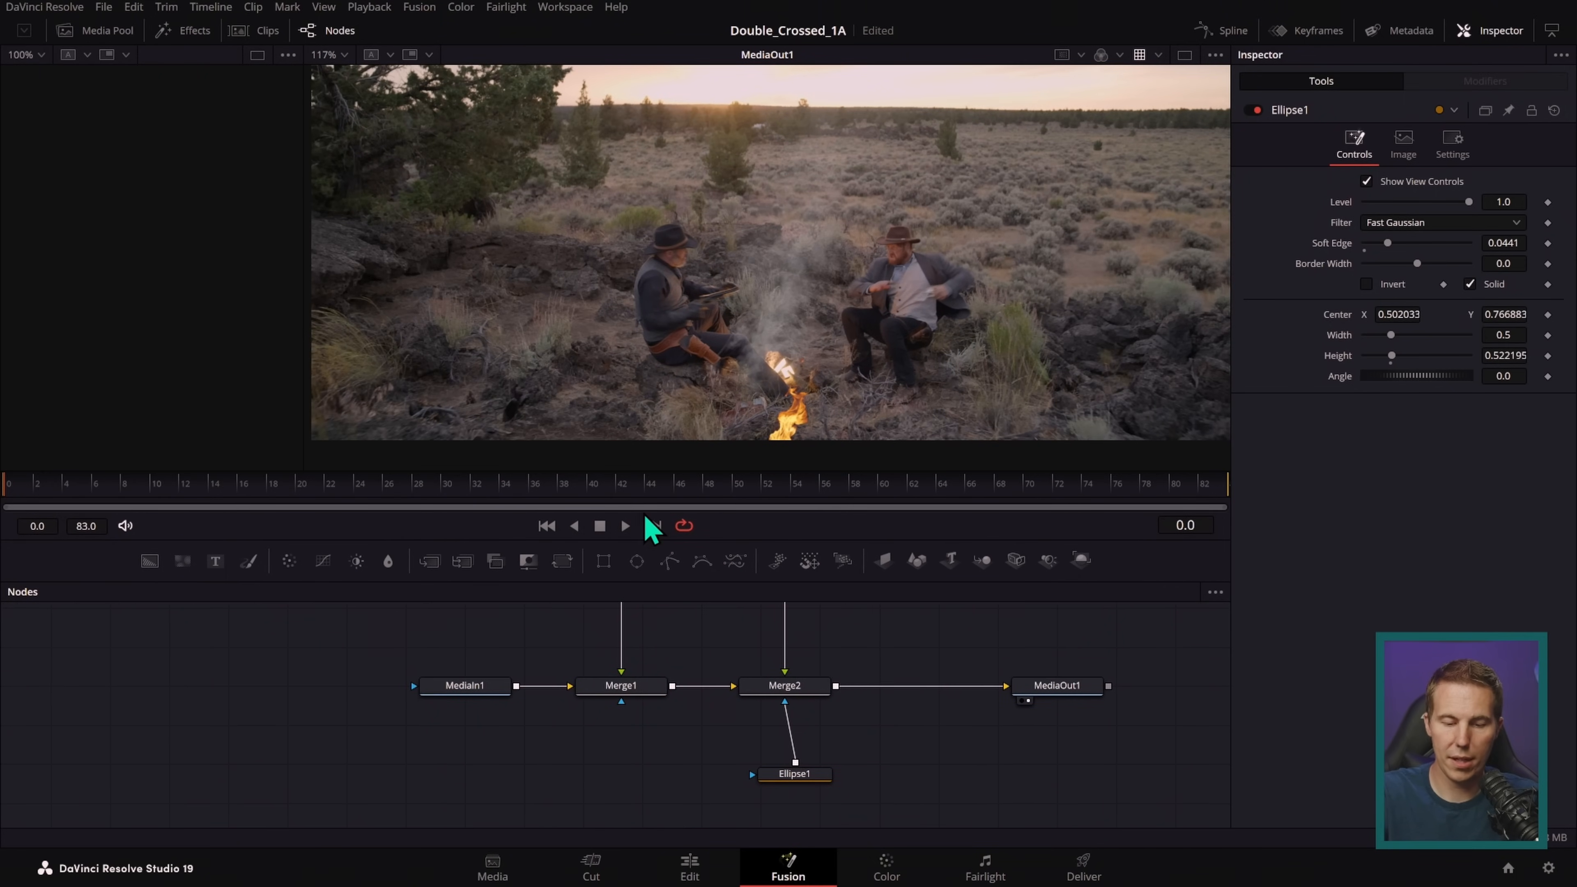
mouse_move(55, 484)
left_mouse_down()
mouse_move(243, 511)
mouse_move(778, 504)
mouse_move(1148, 470)
mouse_move(1082, 483)
mouse_move(11, 475)
mouse_move(1010, 511)
mouse_move(49, 483)
mouse_move(62, 491)
left_mouse_up()
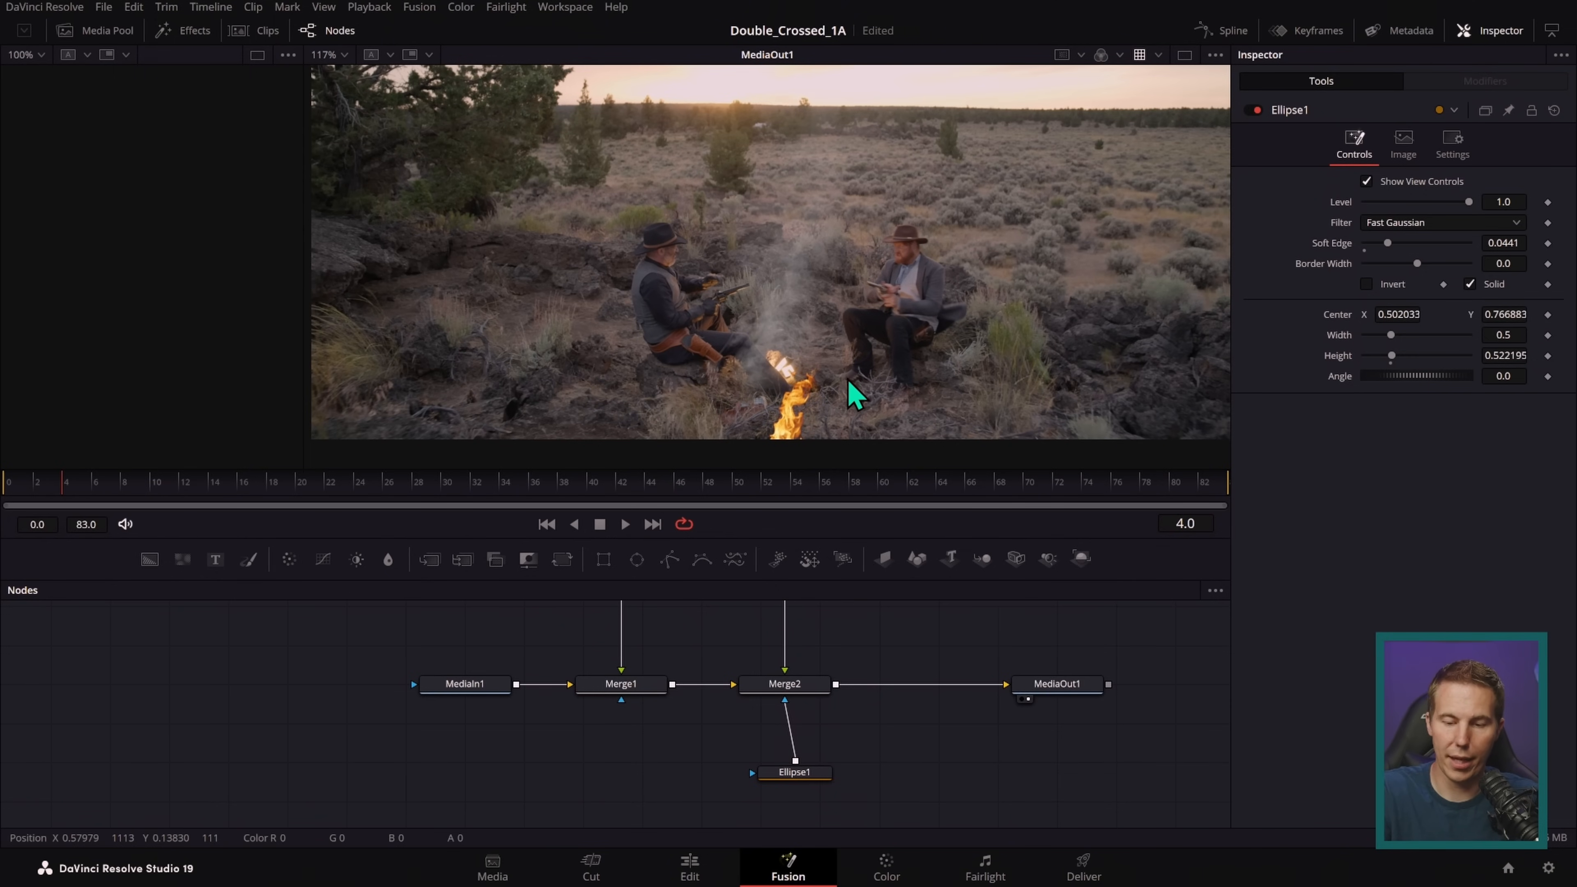
scroll(1046, 676, "left", 5)
left_click_drag(764, 722, 513, 722)
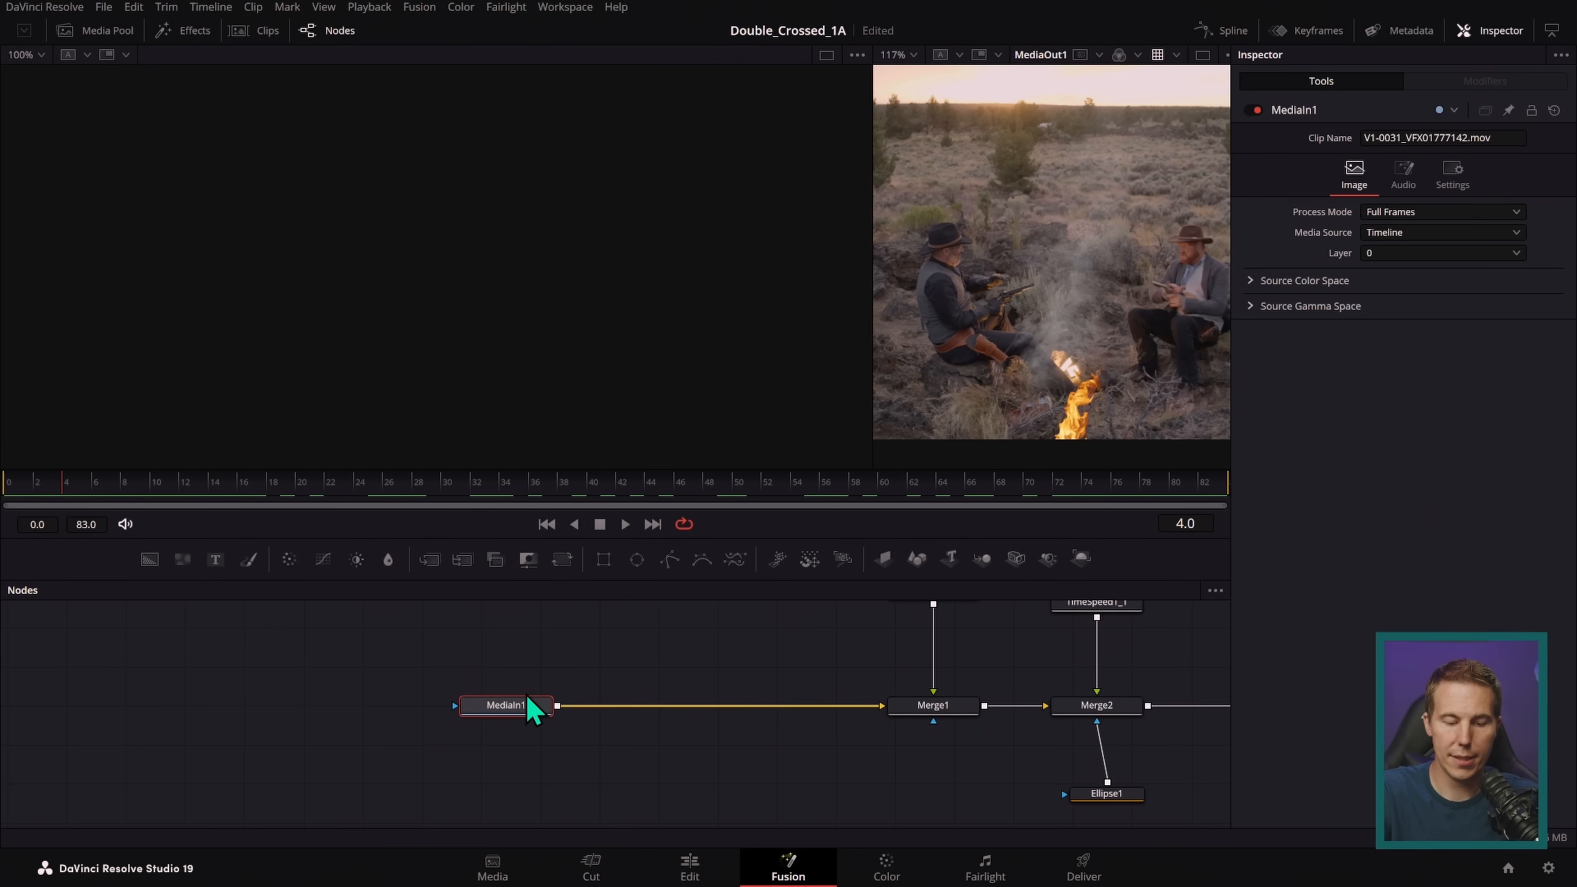
left_click_drag(525, 706, 559, 301)
- Add a Paint node above MediaIn1 and feed it from MediaIn1's output
left_click_drag(661, 608, 660, 641)
left_click(666, 655)
key("shift+space")
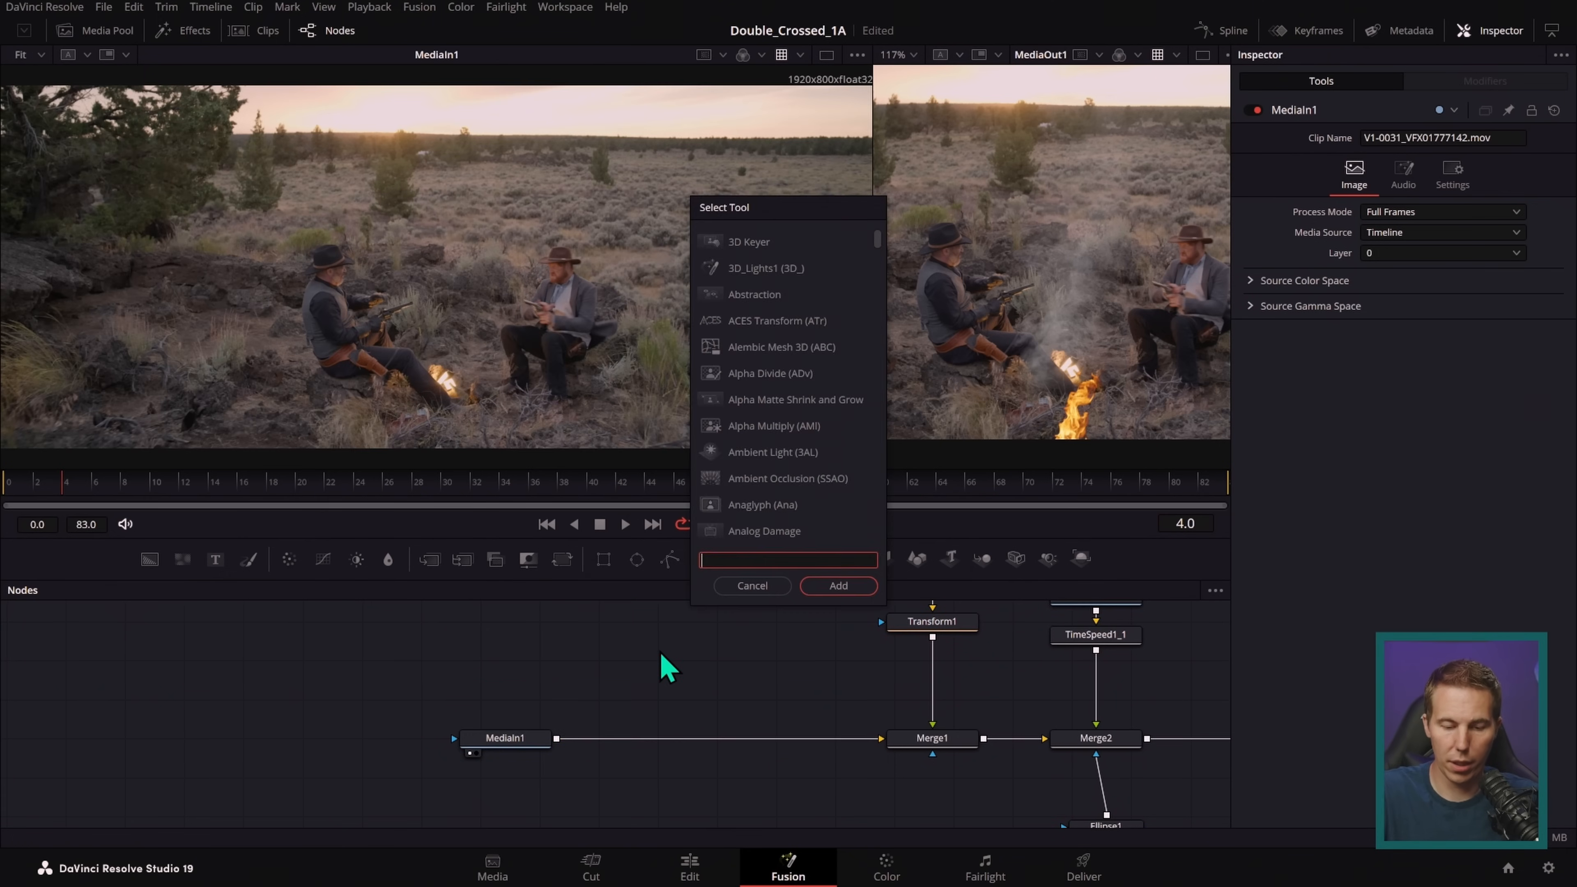
type("pai")
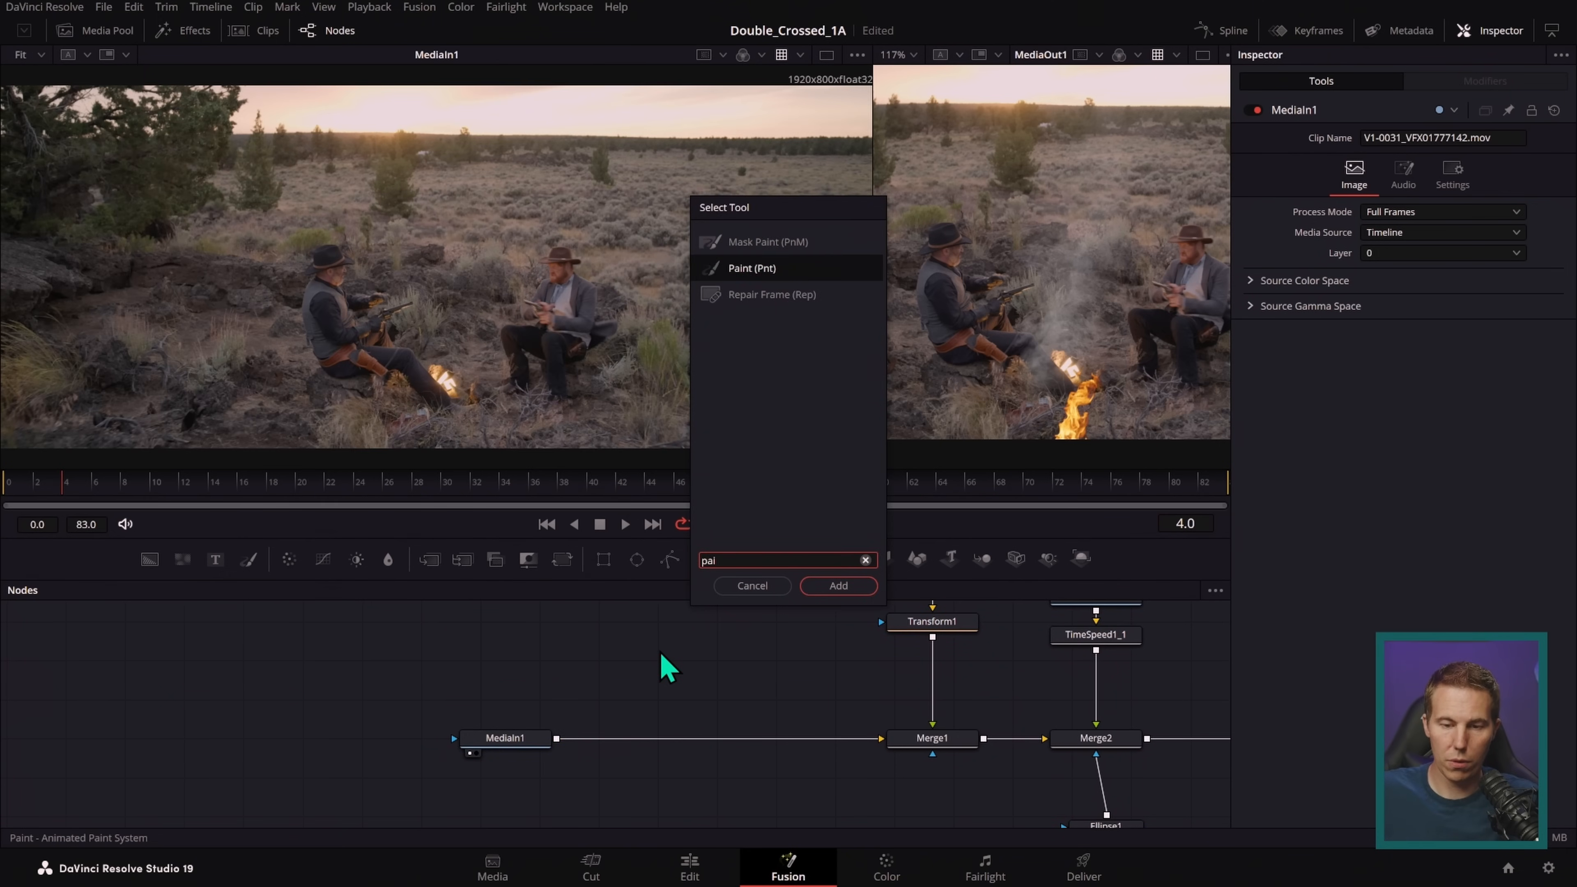
key("Return")
left_click_drag(556, 739, 656, 668)
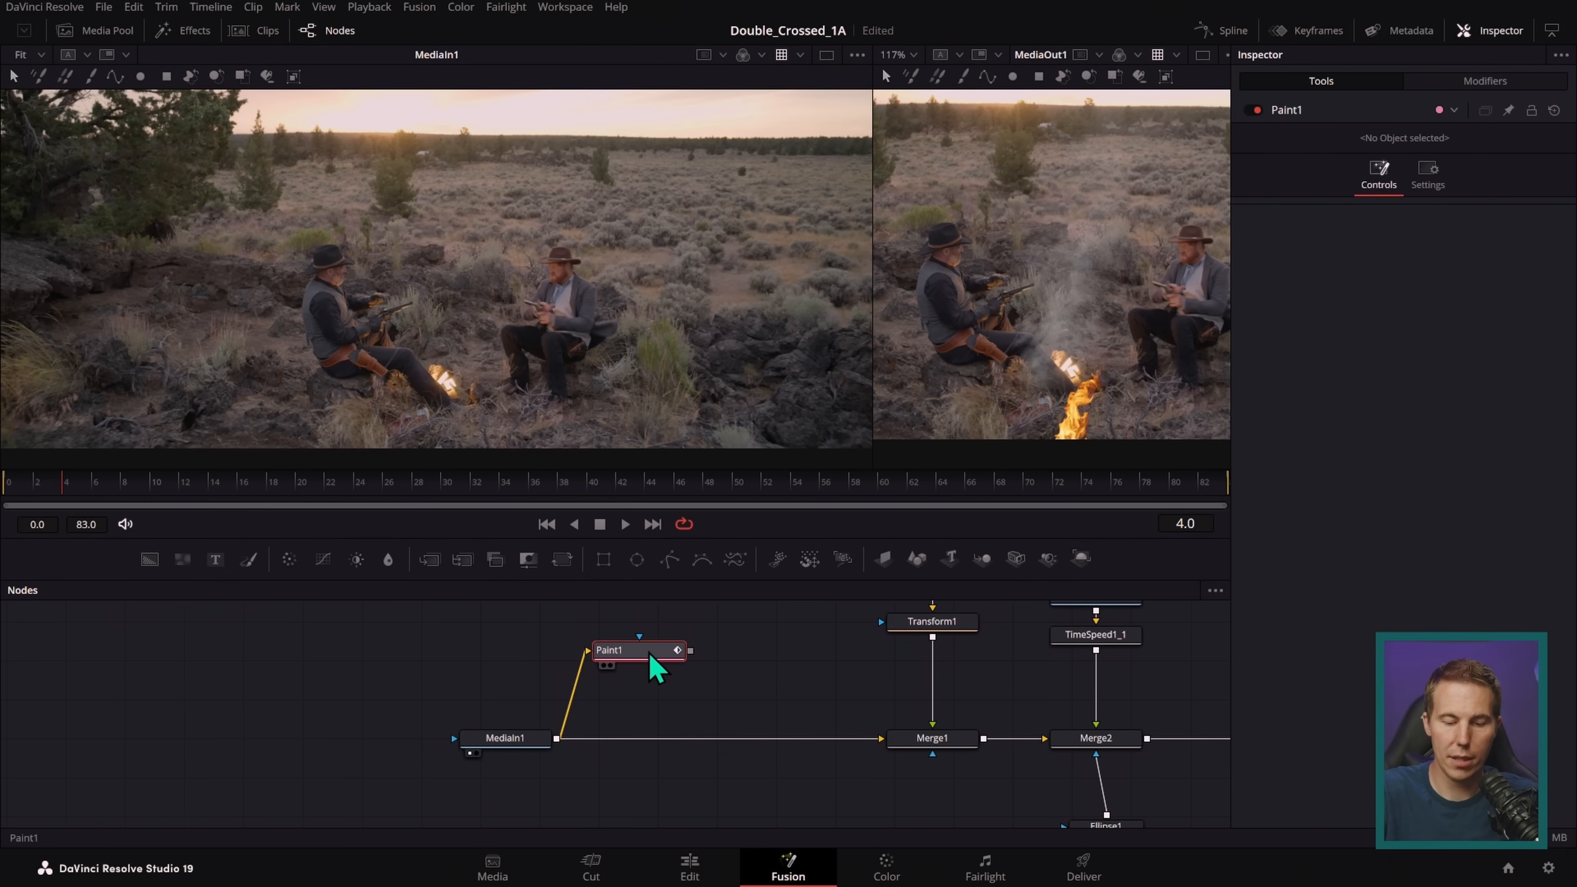
- Display Paint1 in the viewer and go to frame 66, with the glowing light by the boot in close view
key("1")
scroll(621, 354, "up", 5)
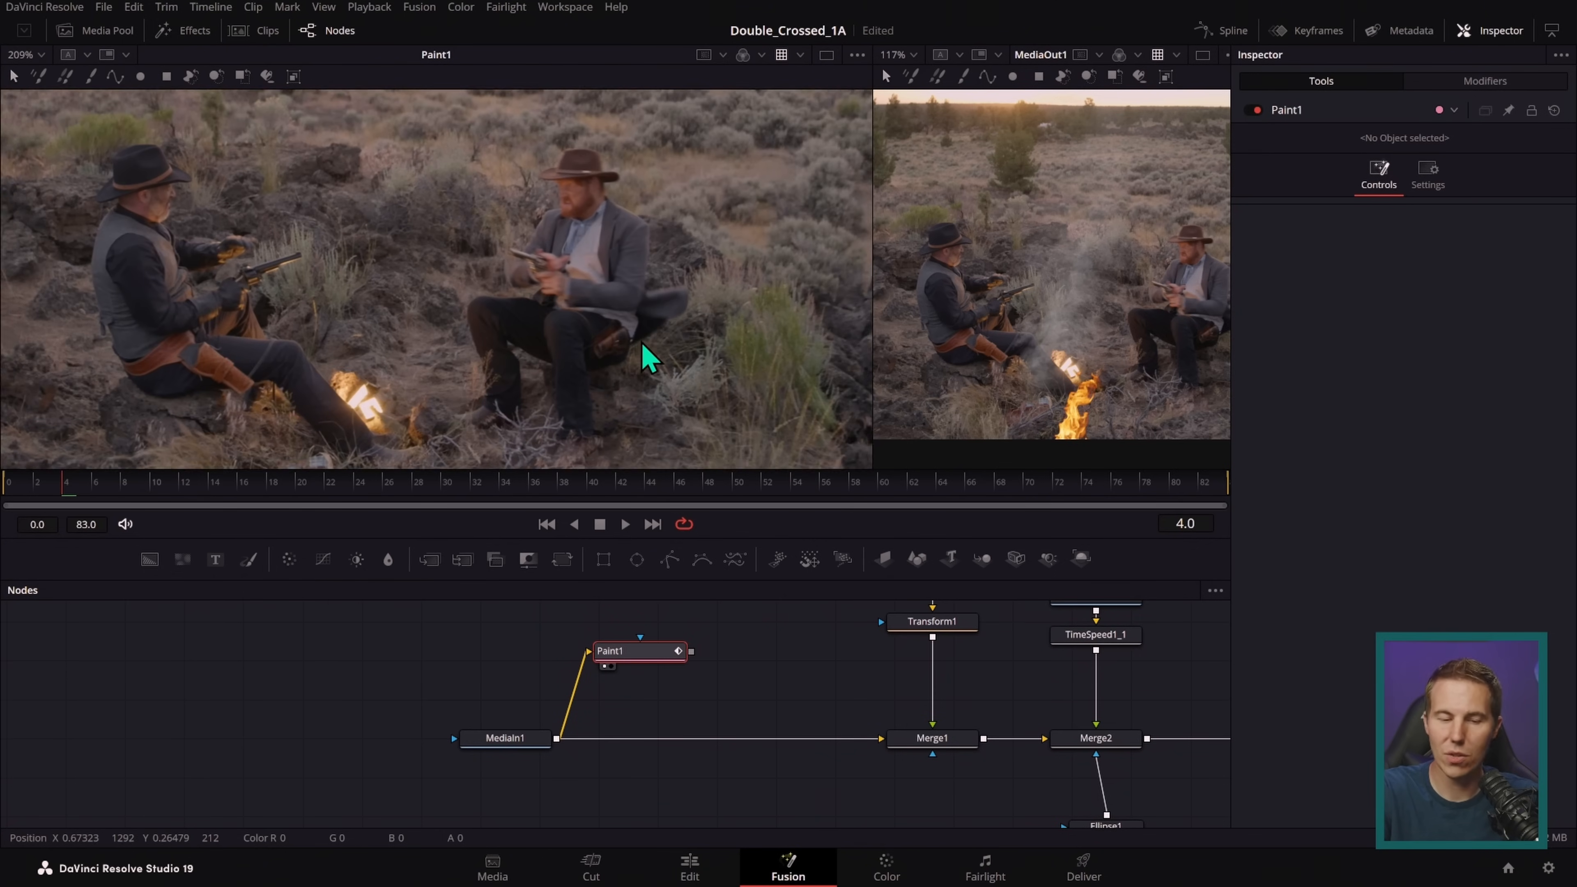
left_click_drag(495, 491, 985, 499)
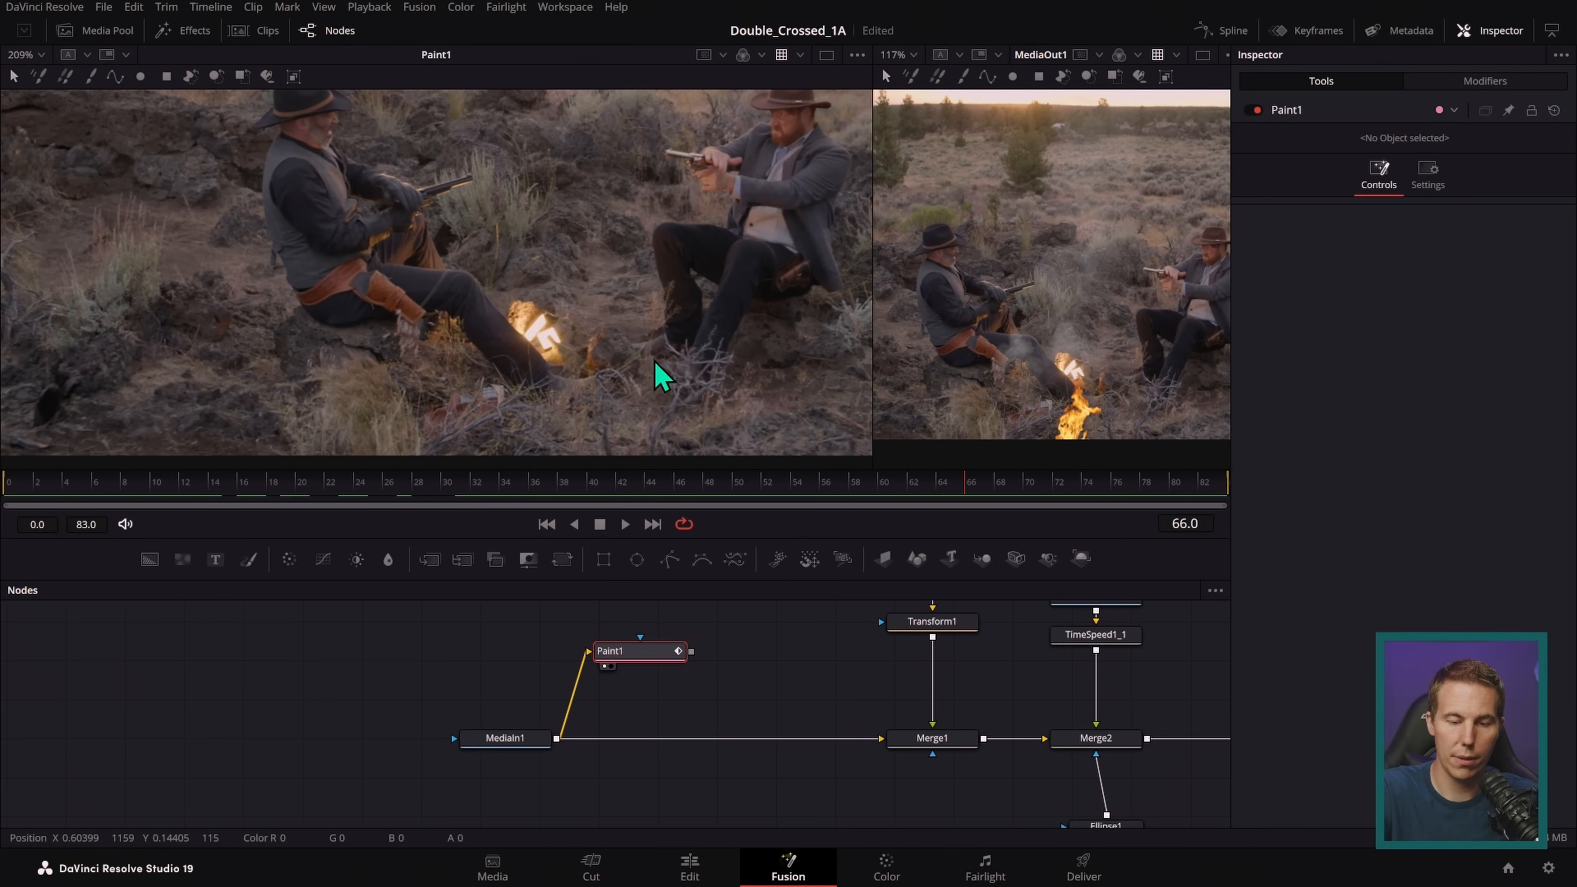
scroll(588, 345, "up", 5)
- Insert a Time Speed node between MediaIn1 and Paint1, moving Paint1 over to make room for it
left_click_drag(640, 651, 704, 637)
key("shift+space")
type("pai")
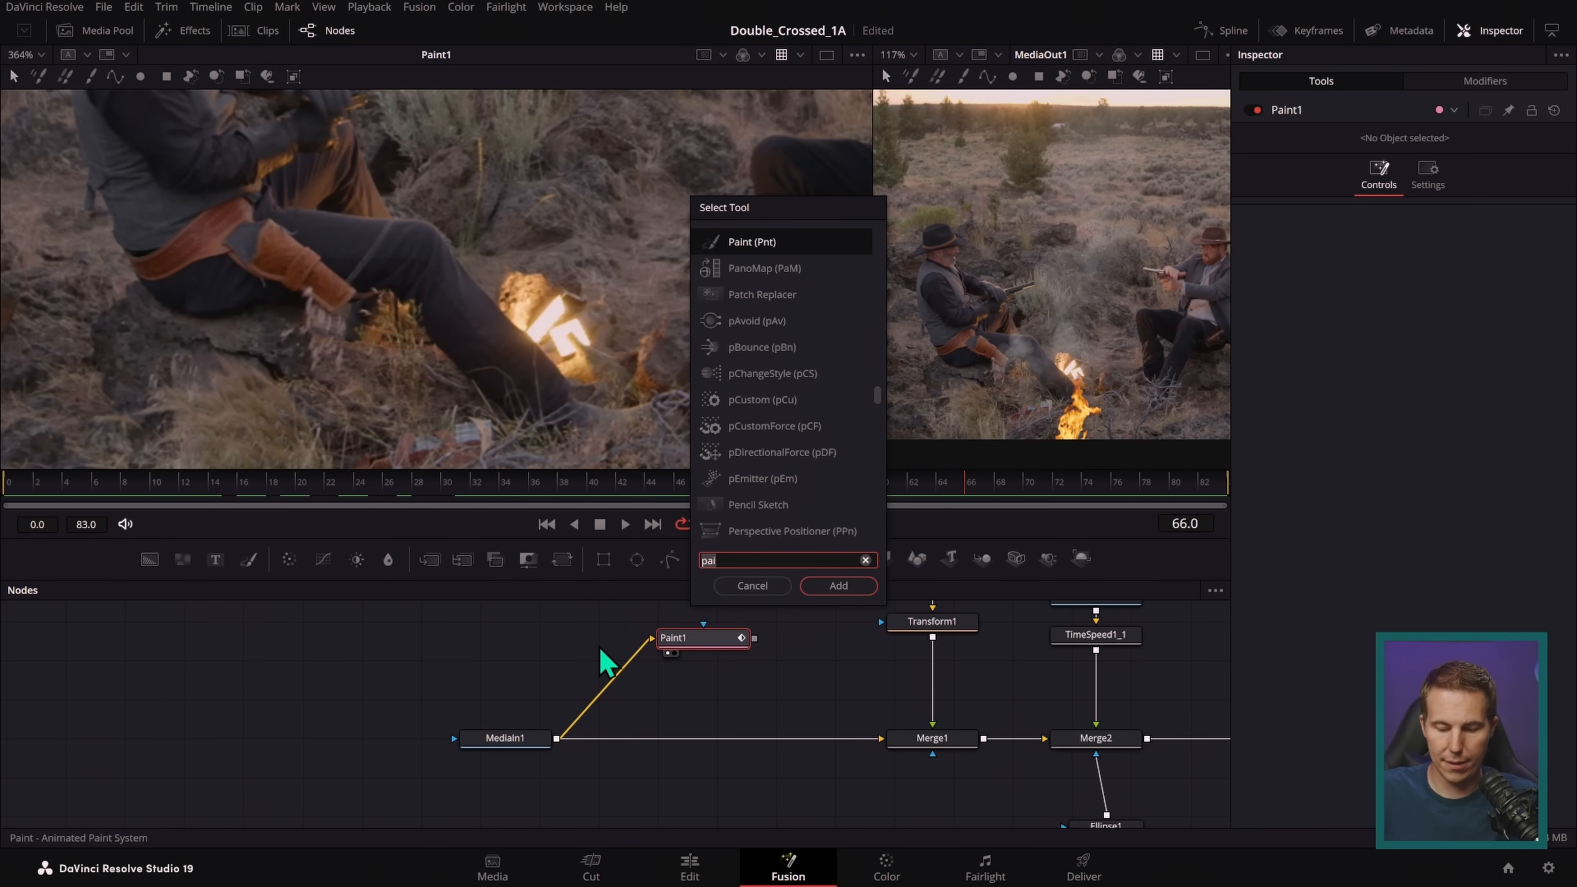
key("BackSpace")
key("BackSpace")
key("BackSpace")
type("time")
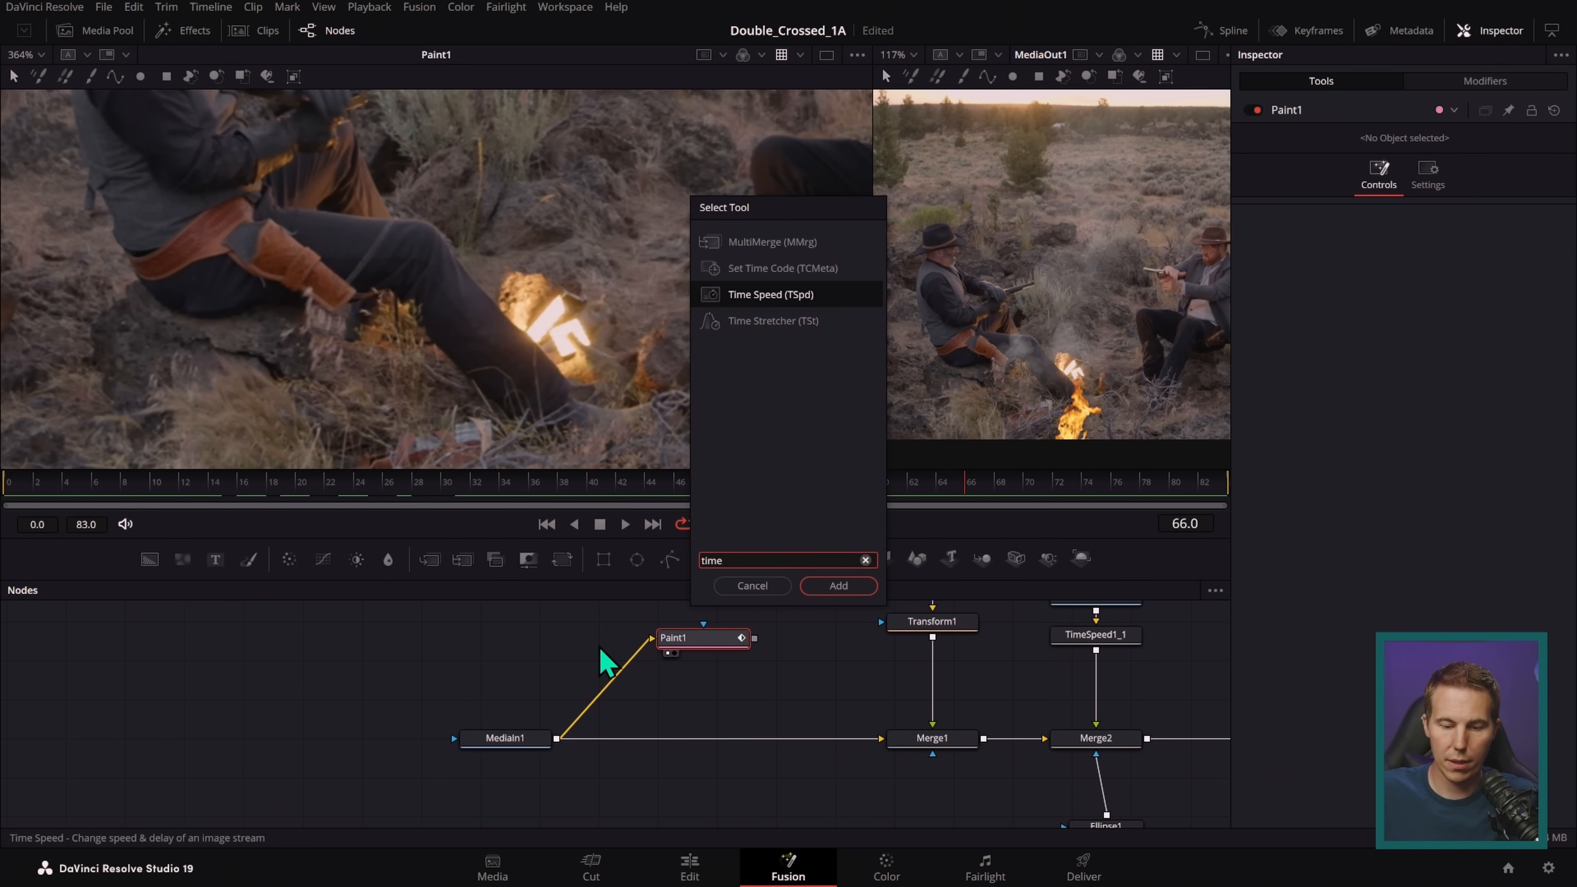
key("Return")
mouse_move(810, 652)
left_mouse_down()
mouse_move(721, 715)
mouse_move(617, 696)
left_mouse_up()
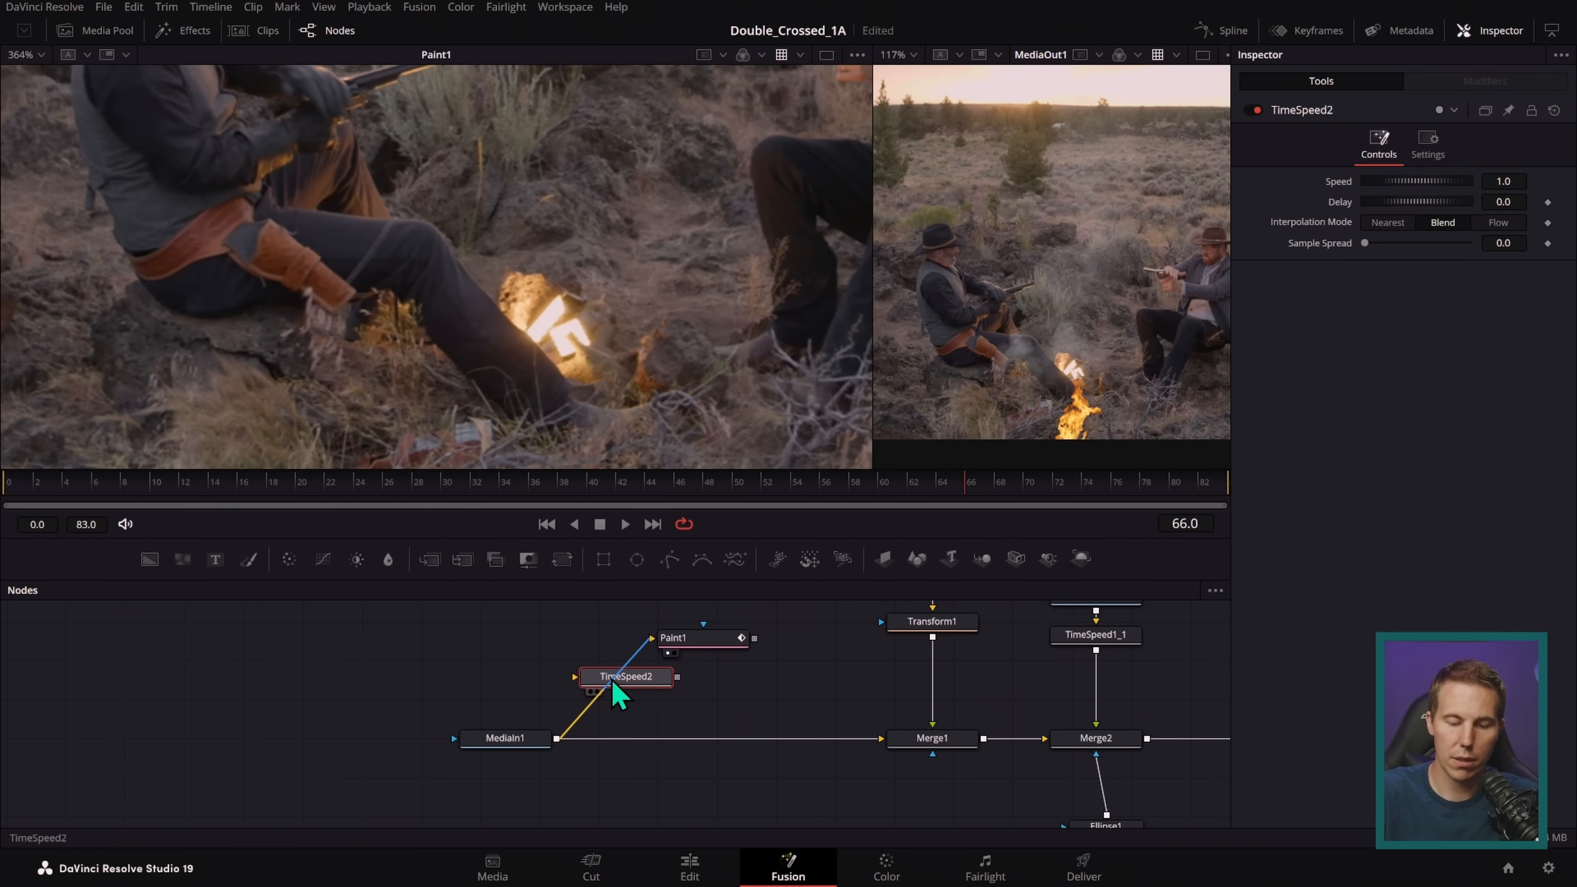
left_click_drag(718, 643, 763, 642)
mouse_move(640, 679)
left_mouse_down()
mouse_move(628, 687)
mouse_move(610, 640)
left_mouse_up()
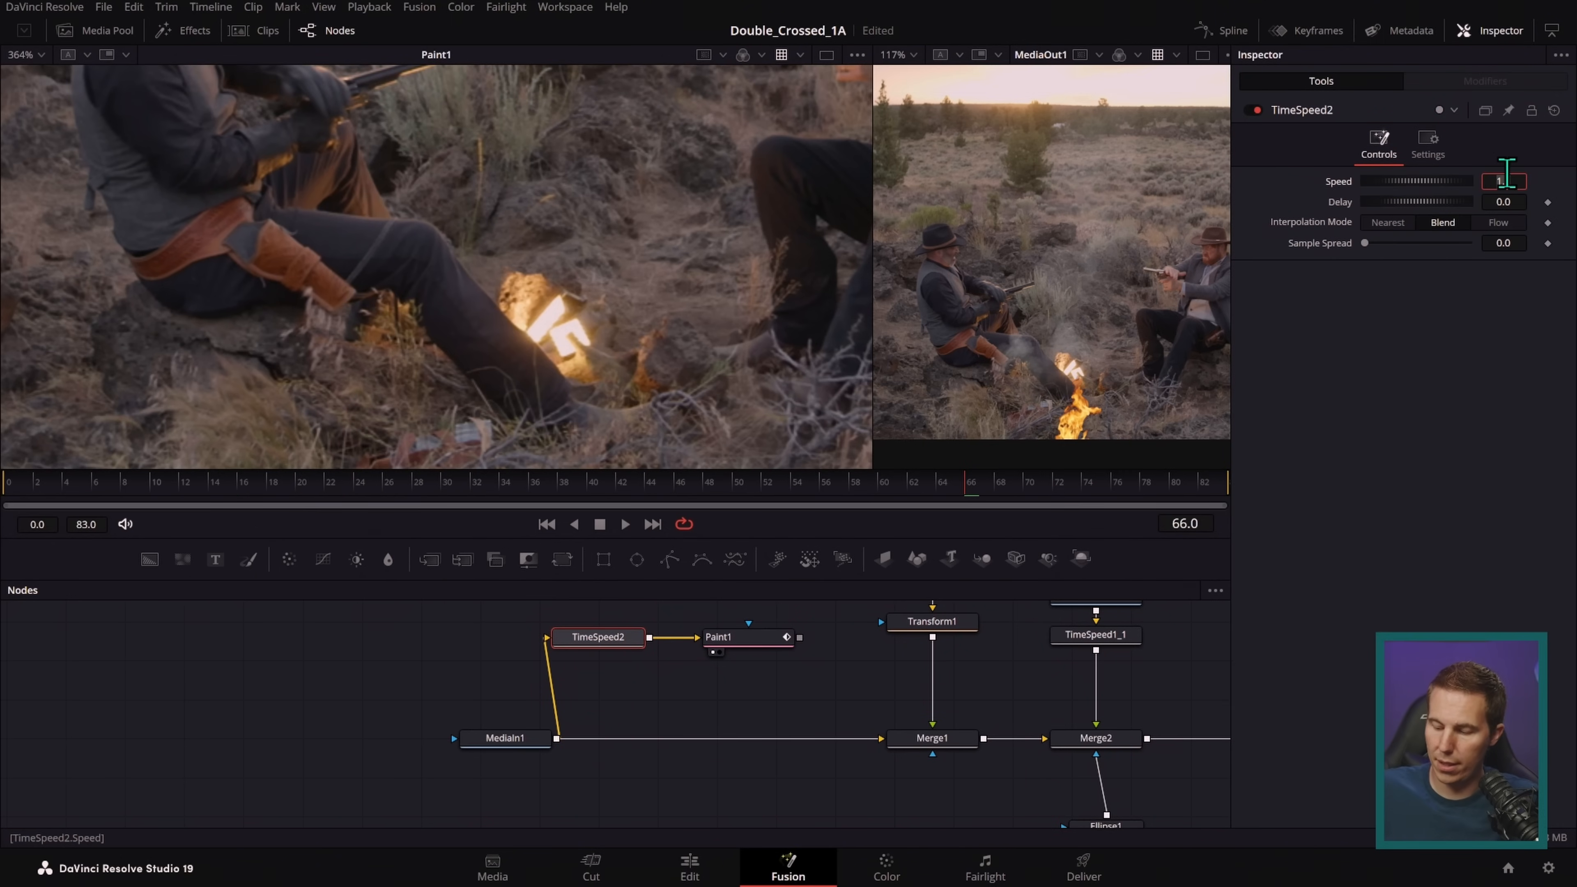
- Freeze the clip on frame 66 in TimeSpeed2 with Speed 0, Delay 66 and Interpolation Mode Nearest
key("Tab")
key("Tab")
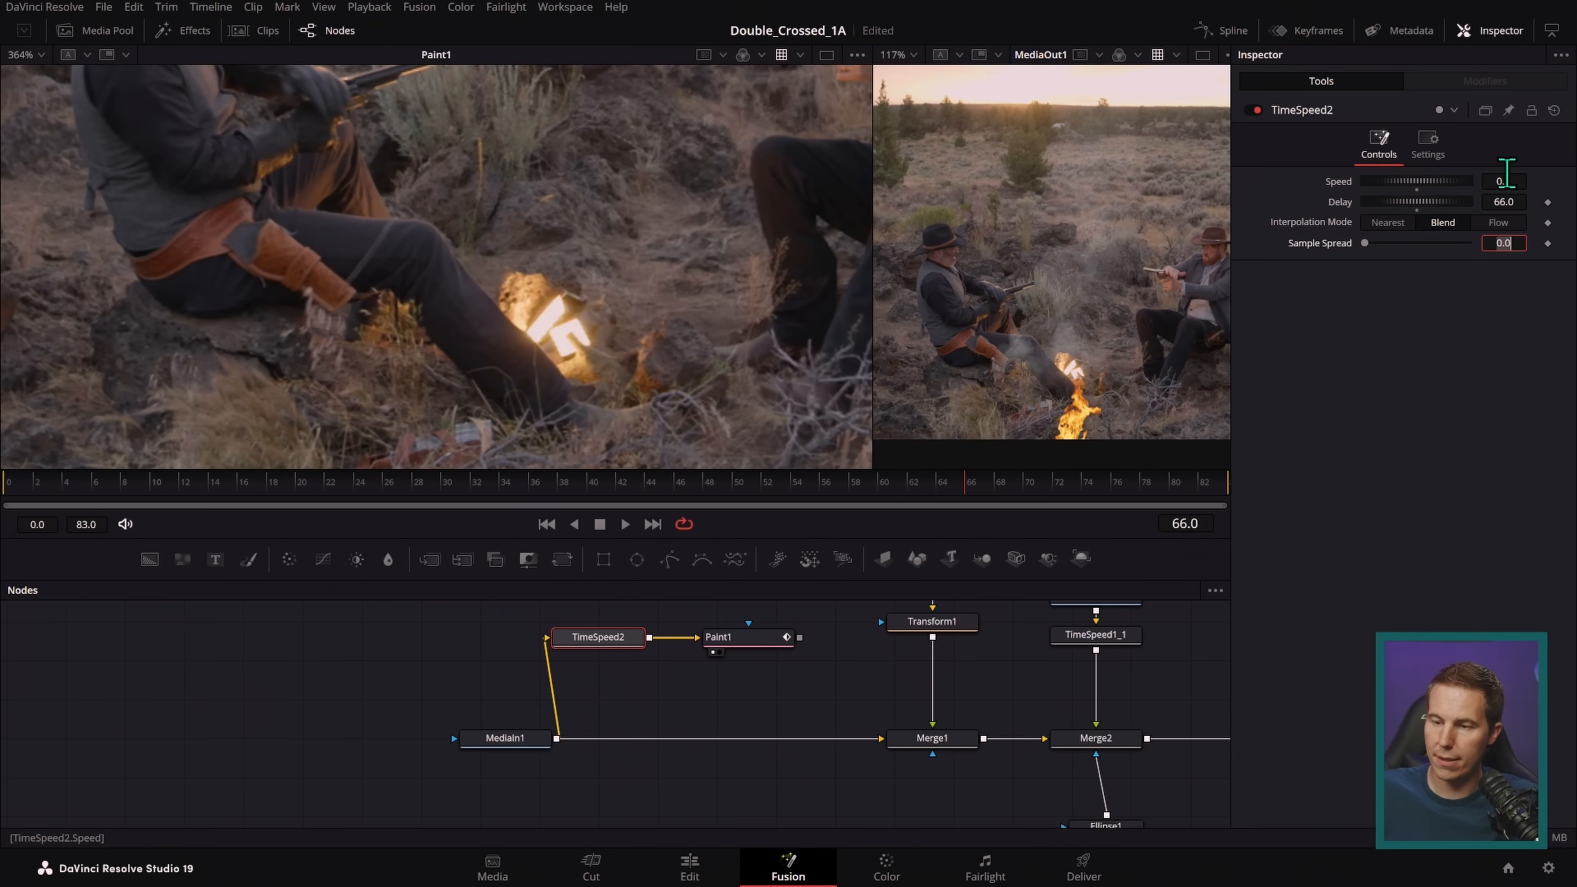
left_click(1383, 224)
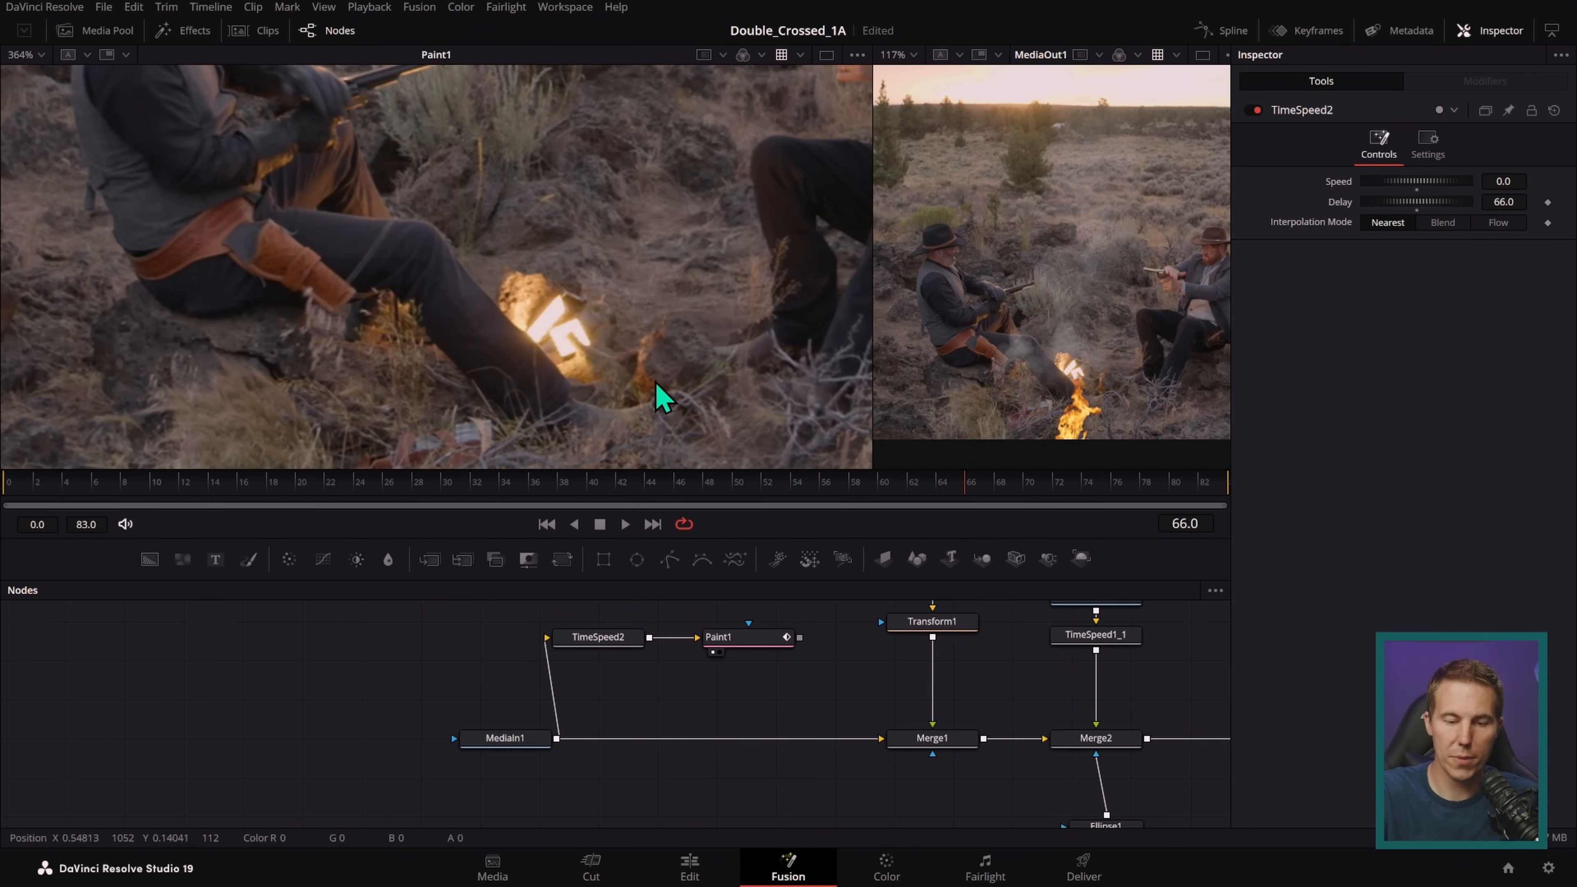
- Set up a Stroke brush in Paint1 with Apply Mode Clone, Softness about 1.008 and Size 0.0055
scroll(599, 347, "up", 4)
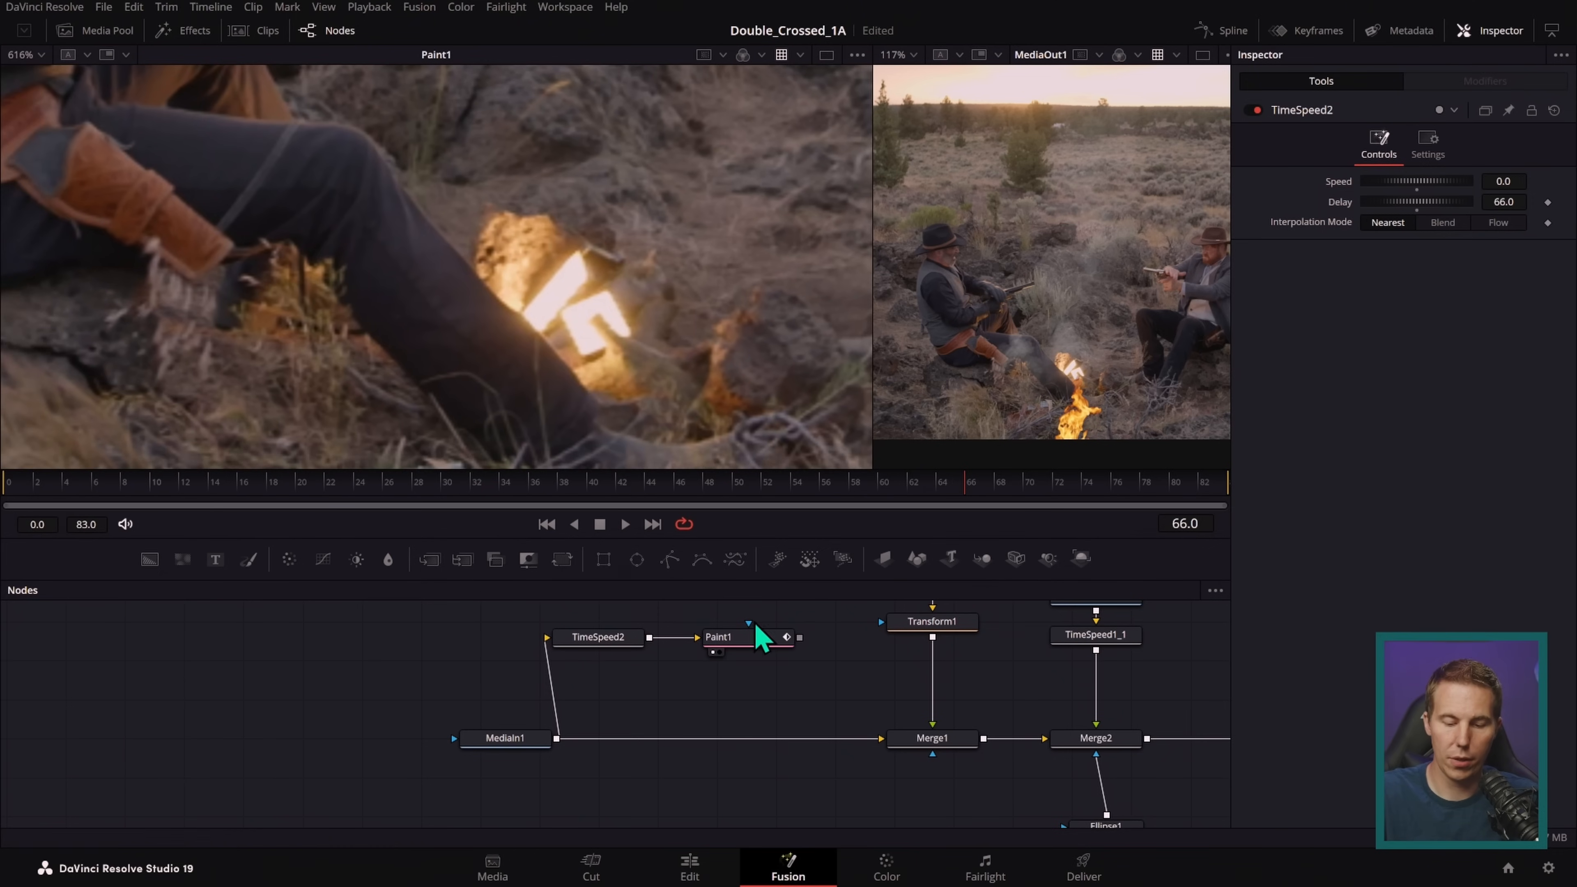
left_click(742, 639)
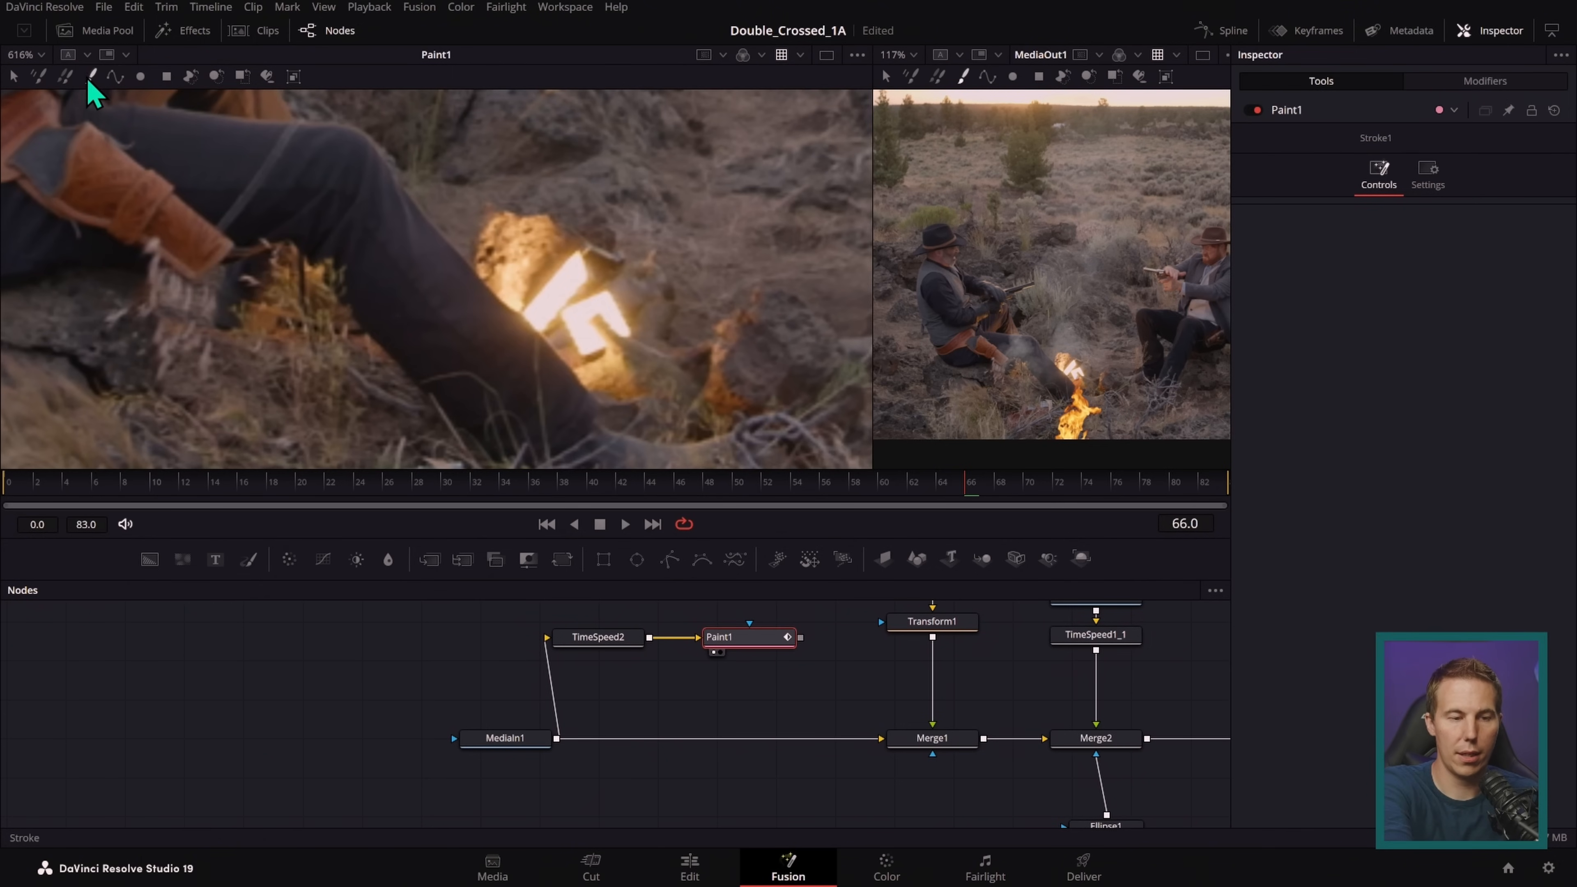
left_click(90, 78)
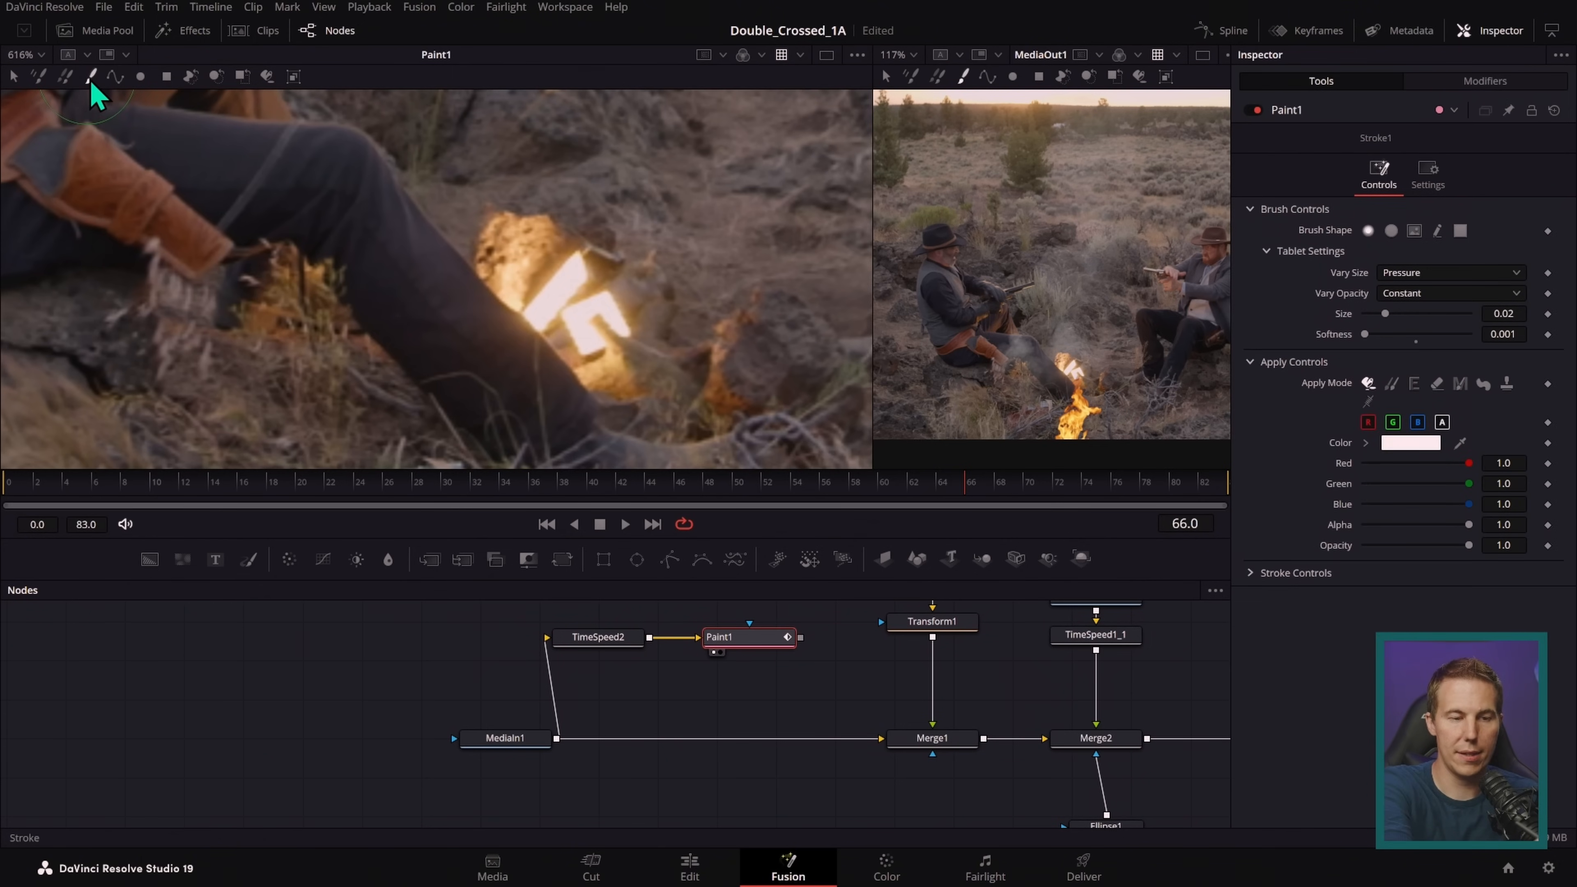
left_click(1392, 384)
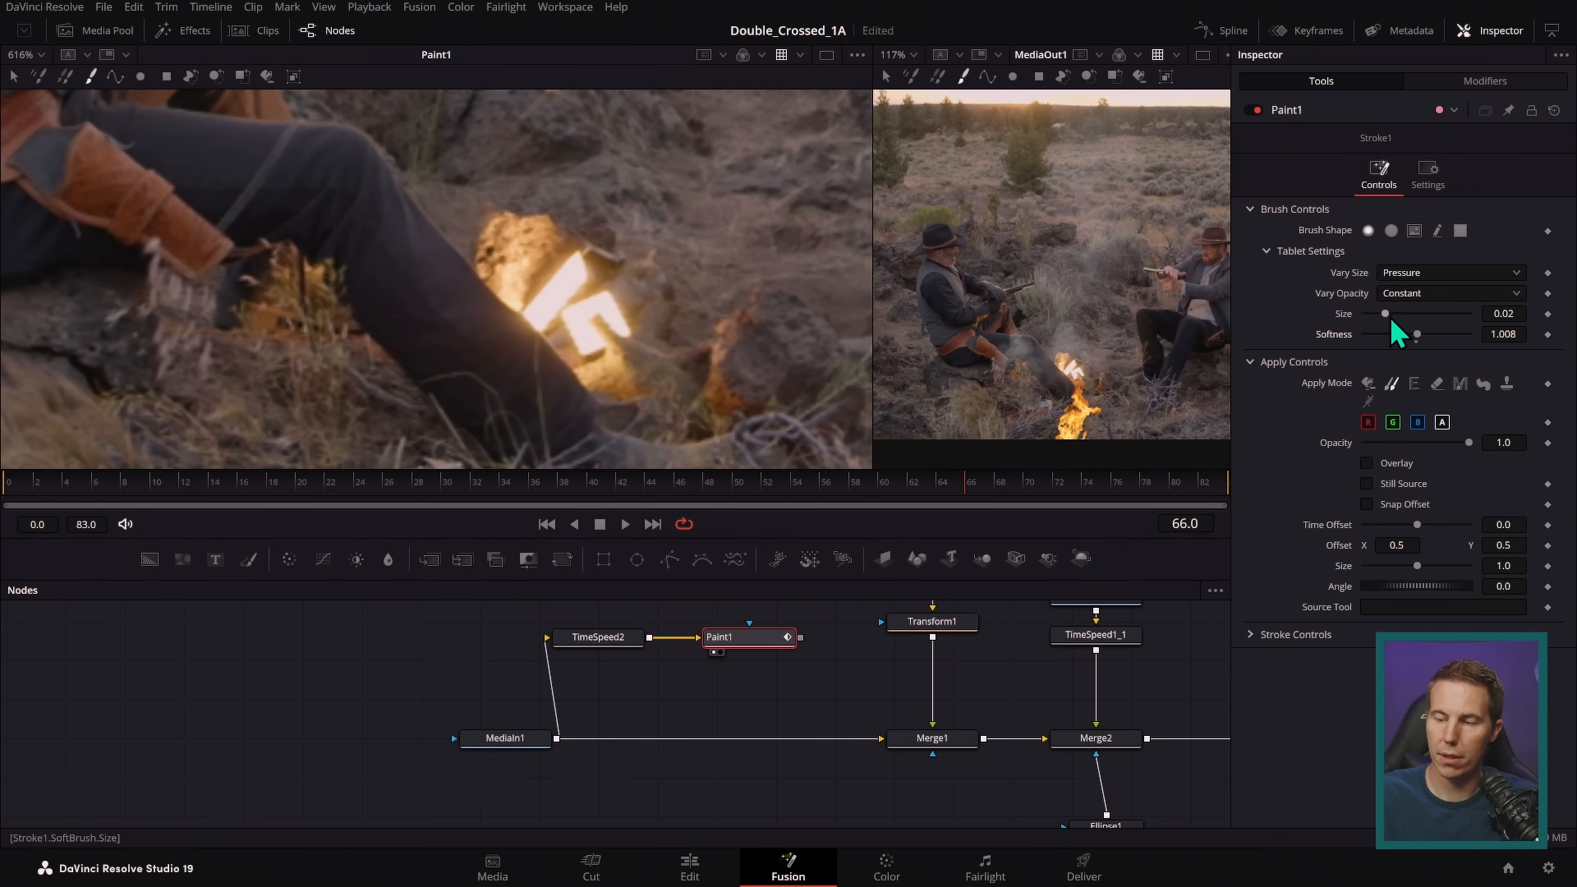
left_click_drag(1374, 324, 1370, 324)
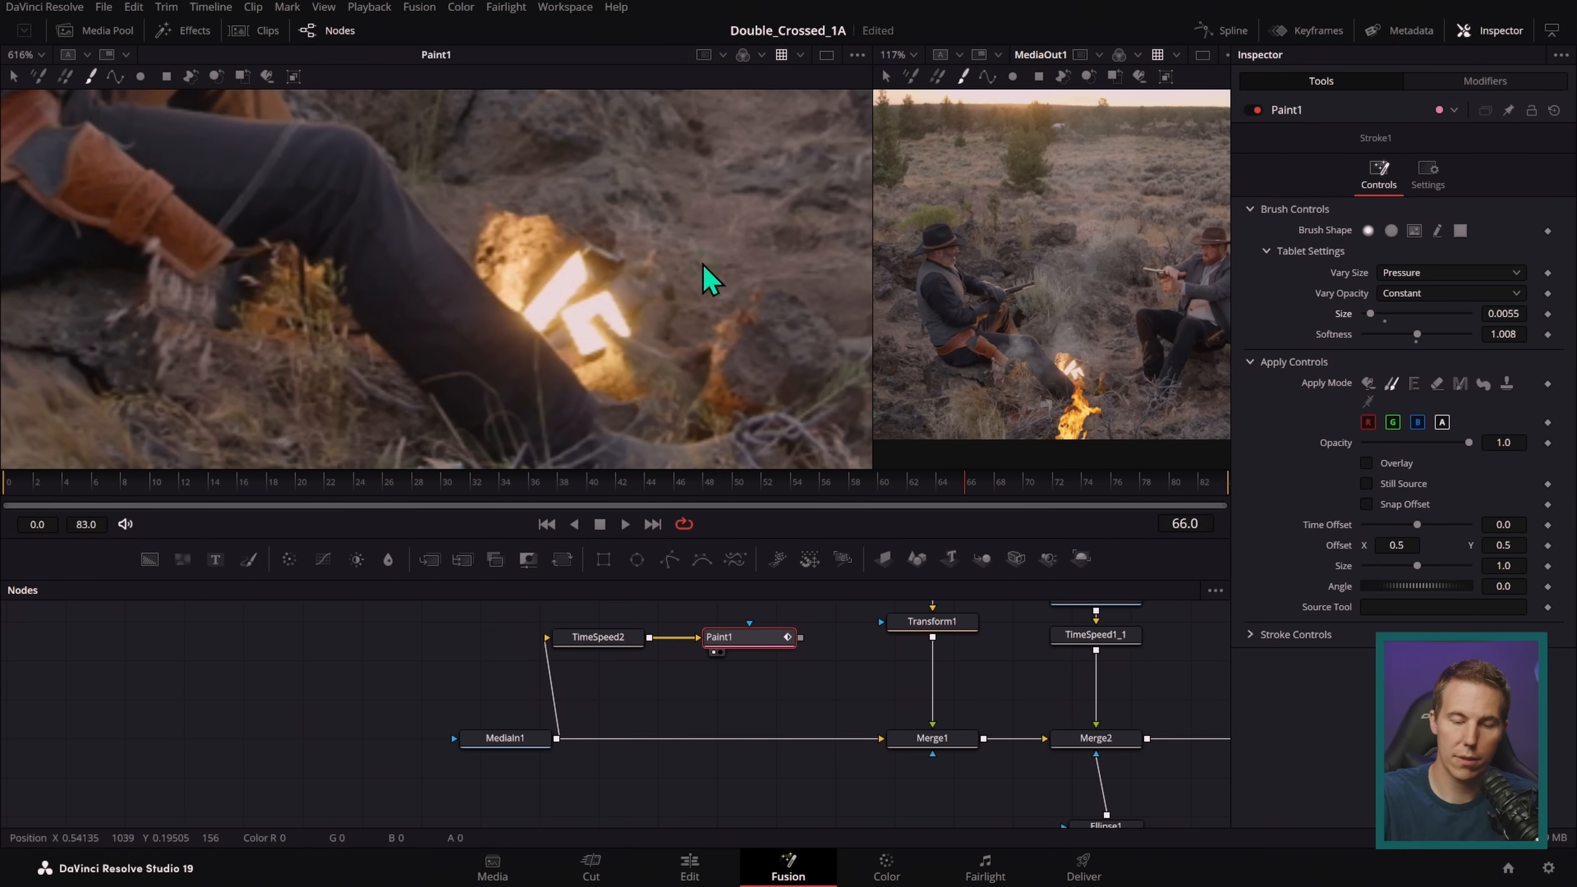
- Clone the surrounding rock and ground texture over the bright light shapes beside the man's boot, resampling the source as needed
scroll(695, 308, "up", 5)
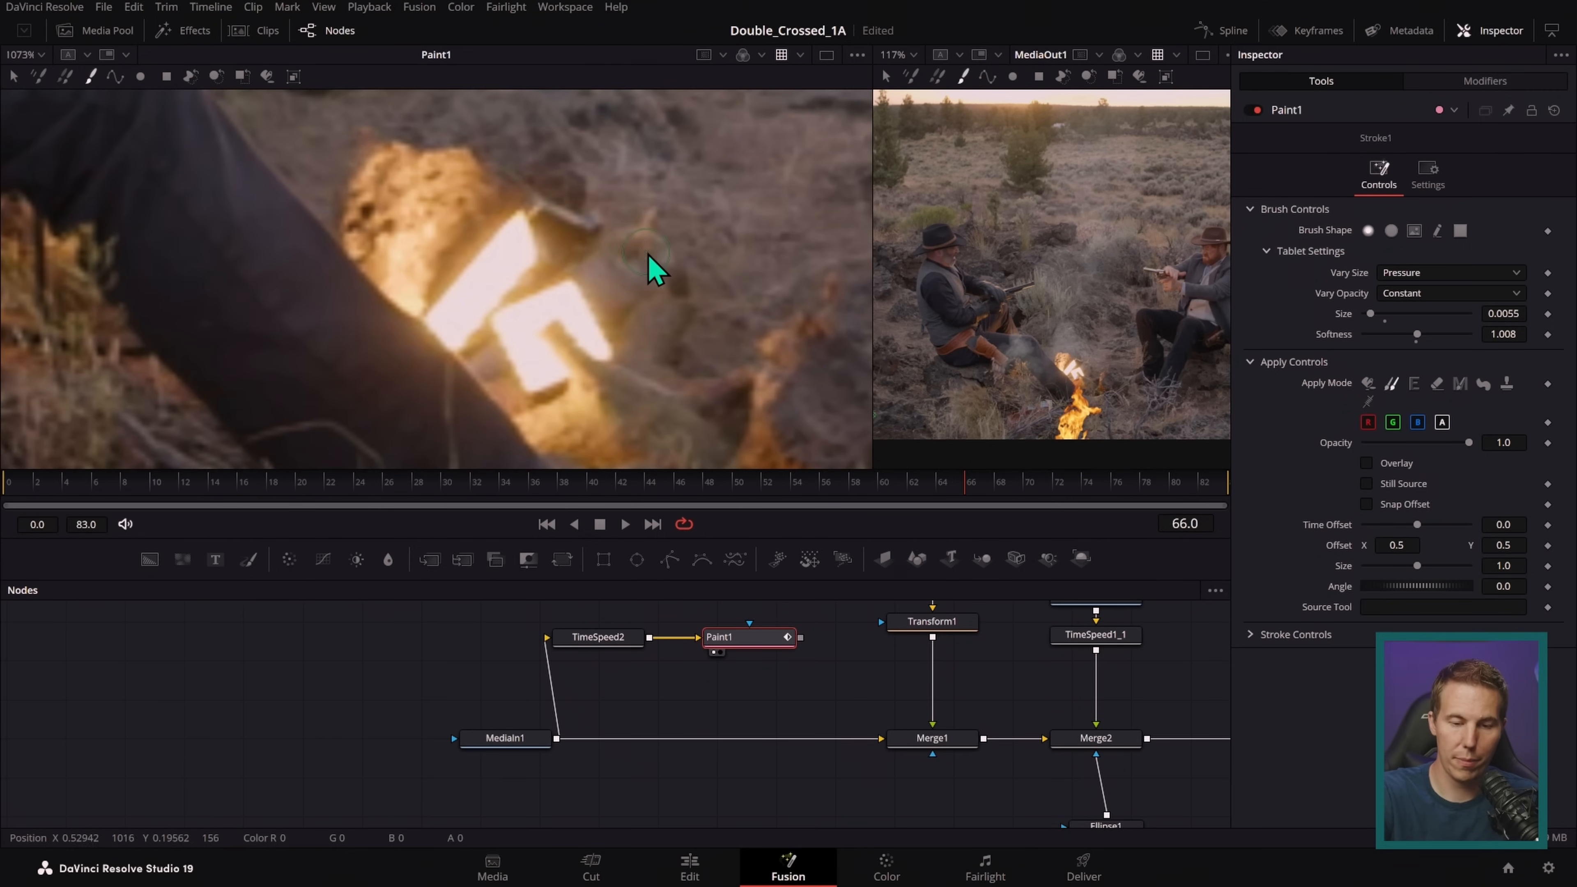
left_click(618, 281, "alt")
left_click_drag(583, 291, 590, 336)
left_click_drag(596, 311, 611, 360)
mouse_move(575, 298)
left_mouse_down()
mouse_move(577, 291)
mouse_move(558, 313)
mouse_move(561, 214)
mouse_move(502, 234)
mouse_move(491, 206)
mouse_move(525, 238)
mouse_move(519, 218)
mouse_move(480, 277)
mouse_move(521, 301)
mouse_move(534, 343)
mouse_move(519, 343)
mouse_move(548, 377)
mouse_move(530, 340)
mouse_move(536, 392)
mouse_move(548, 364)
mouse_move(492, 323)
mouse_move(506, 312)
mouse_move(523, 340)
mouse_move(546, 323)
mouse_move(531, 352)
mouse_move(473, 322)
mouse_move(507, 342)
mouse_move(454, 330)
left_mouse_up()
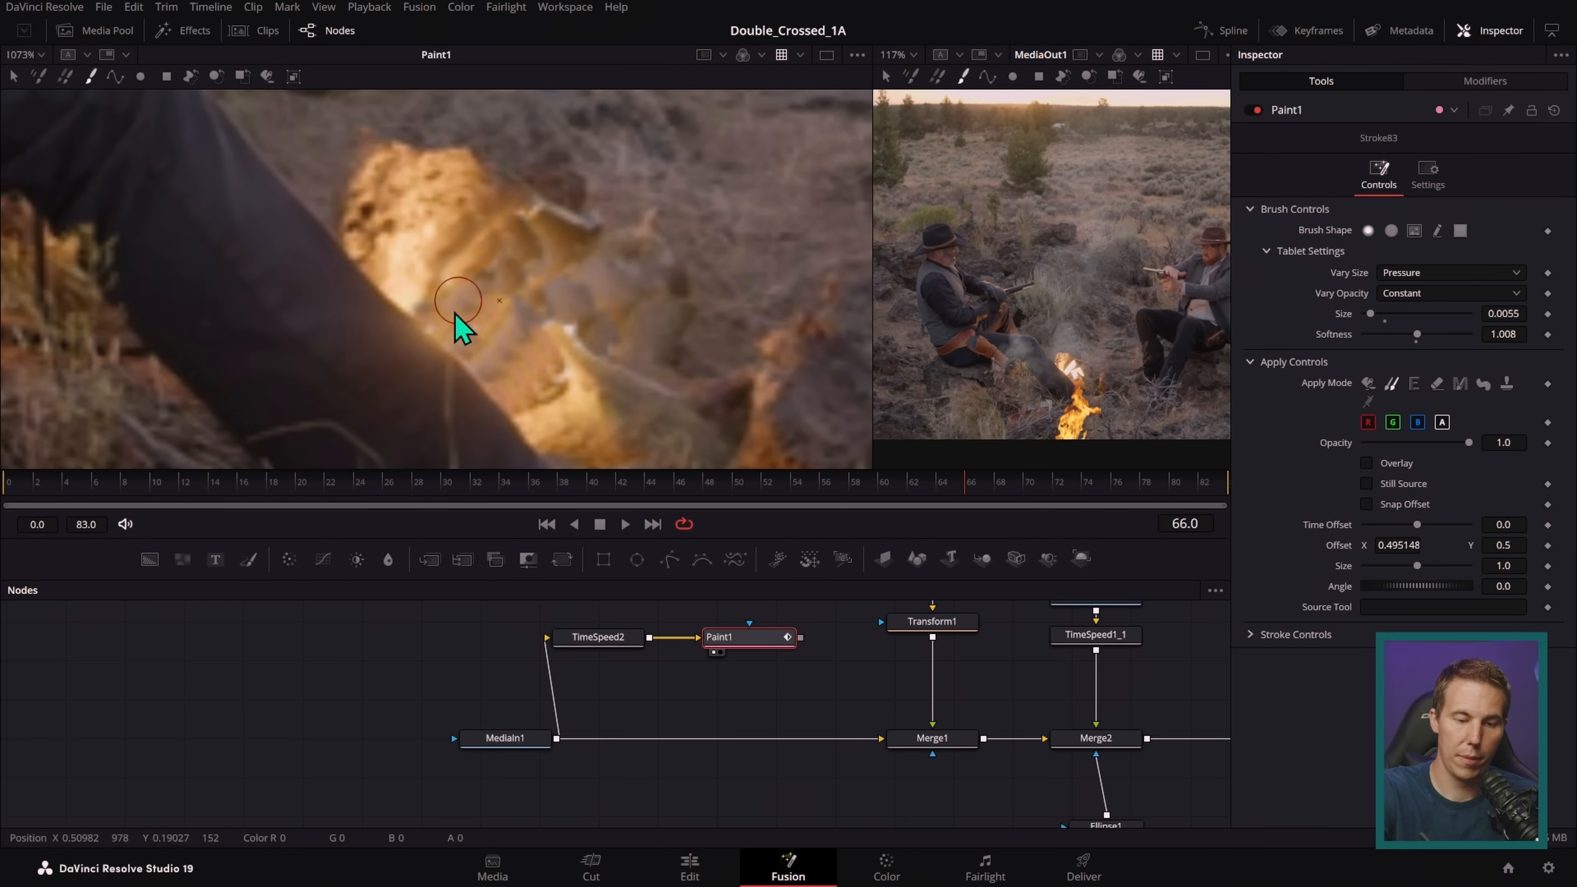
left_click_drag(496, 304, 524, 276)
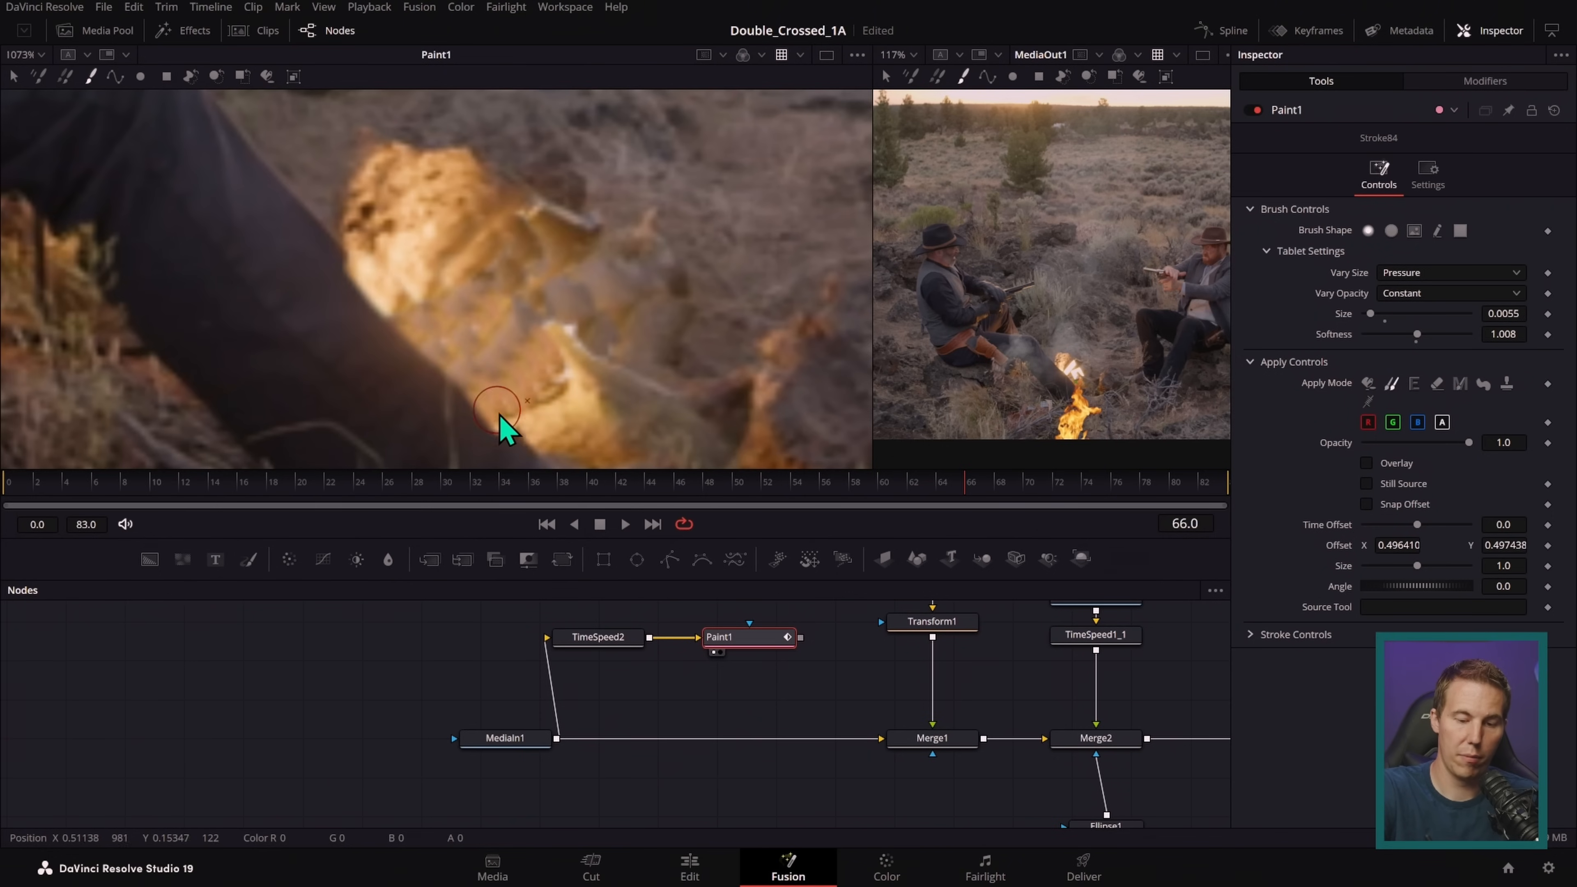
left_click_drag(528, 430, 562, 393)
left_click(621, 344, "alt")
left_click_drag(574, 311, 602, 305)
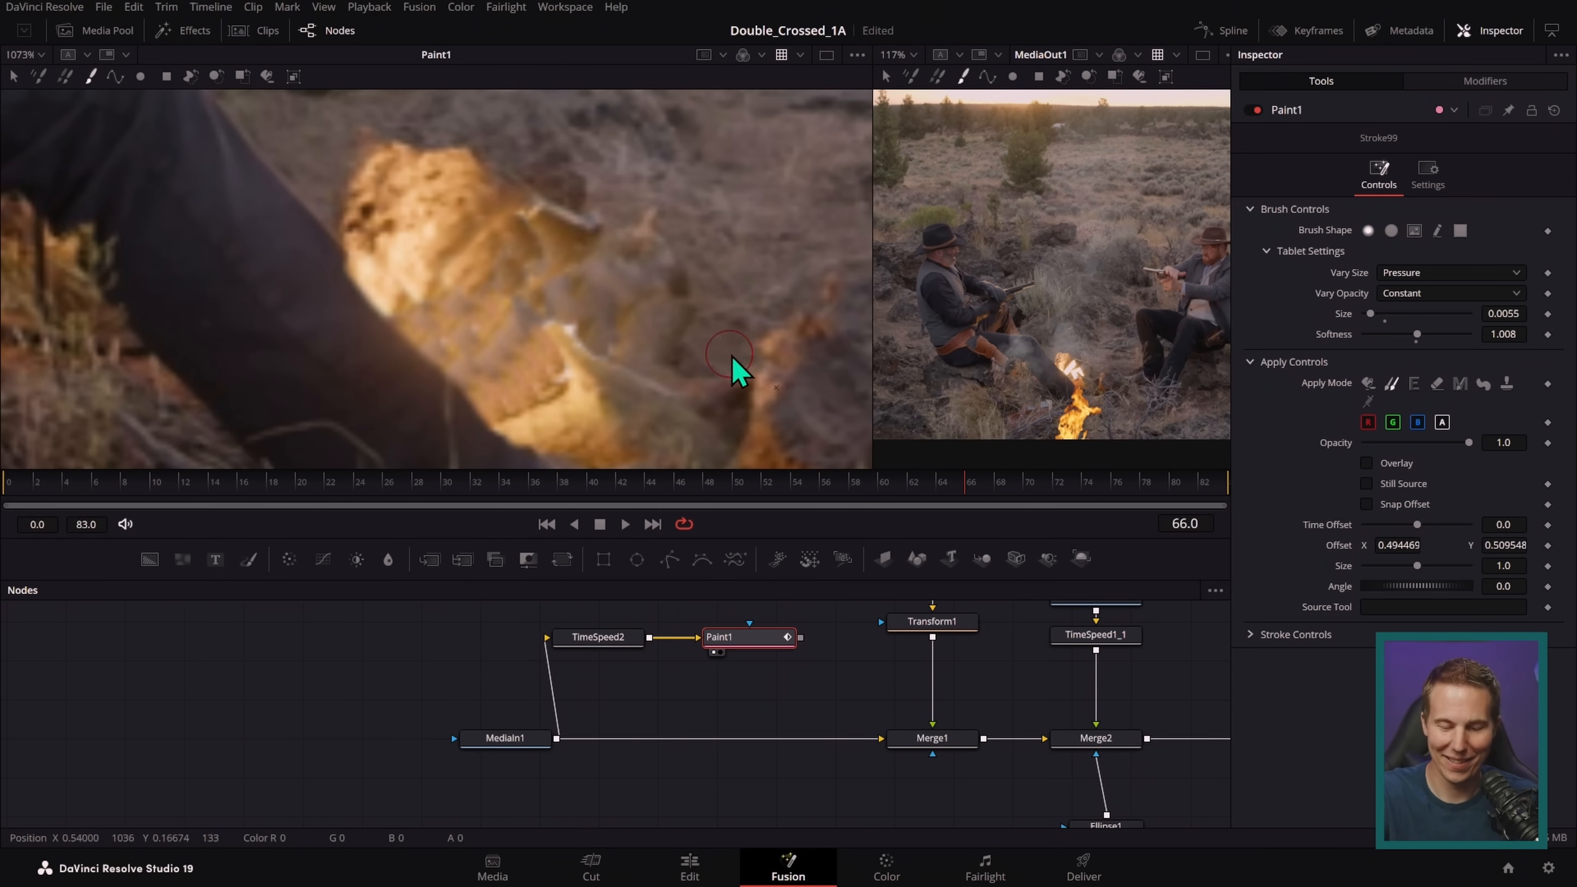
- Merge Paint1 over MediaIn1 ahead of Merge1, and mask that merge with a closed polygon drawn around the painted rock
left_click_drag(429, 559, 743, 738)
mouse_move(801, 639)
left_mouse_down()
mouse_move(764, 747)
mouse_move(792, 750)
mouse_move(771, 736)
left_mouse_up()
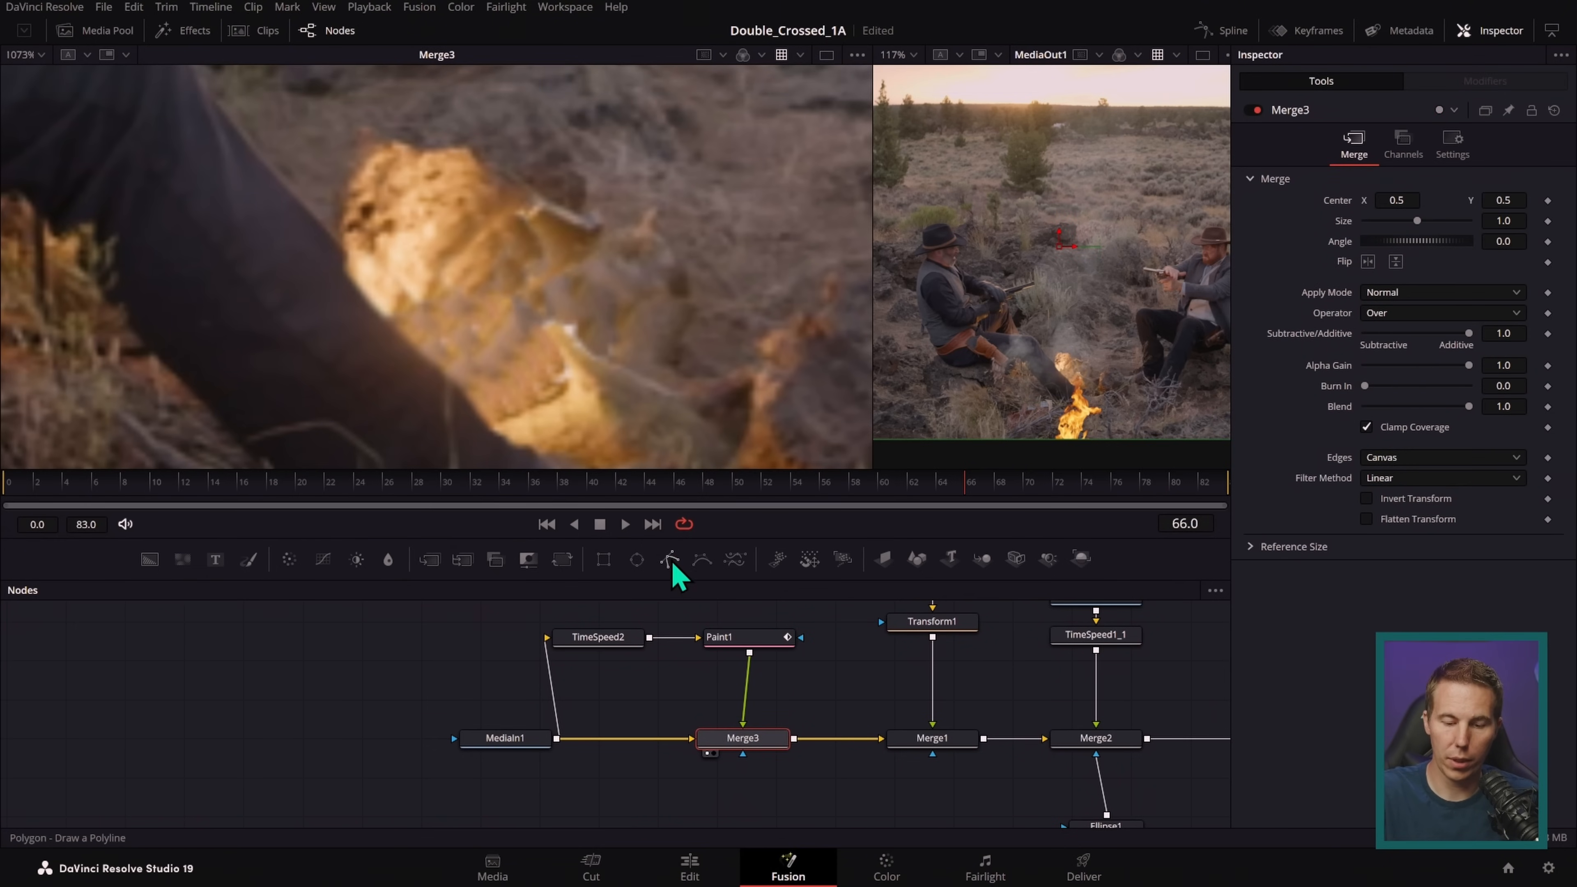
left_click_drag(732, 814, 736, 716)
left_click(373, 135)
left_click(513, 127)
left_click(614, 221)
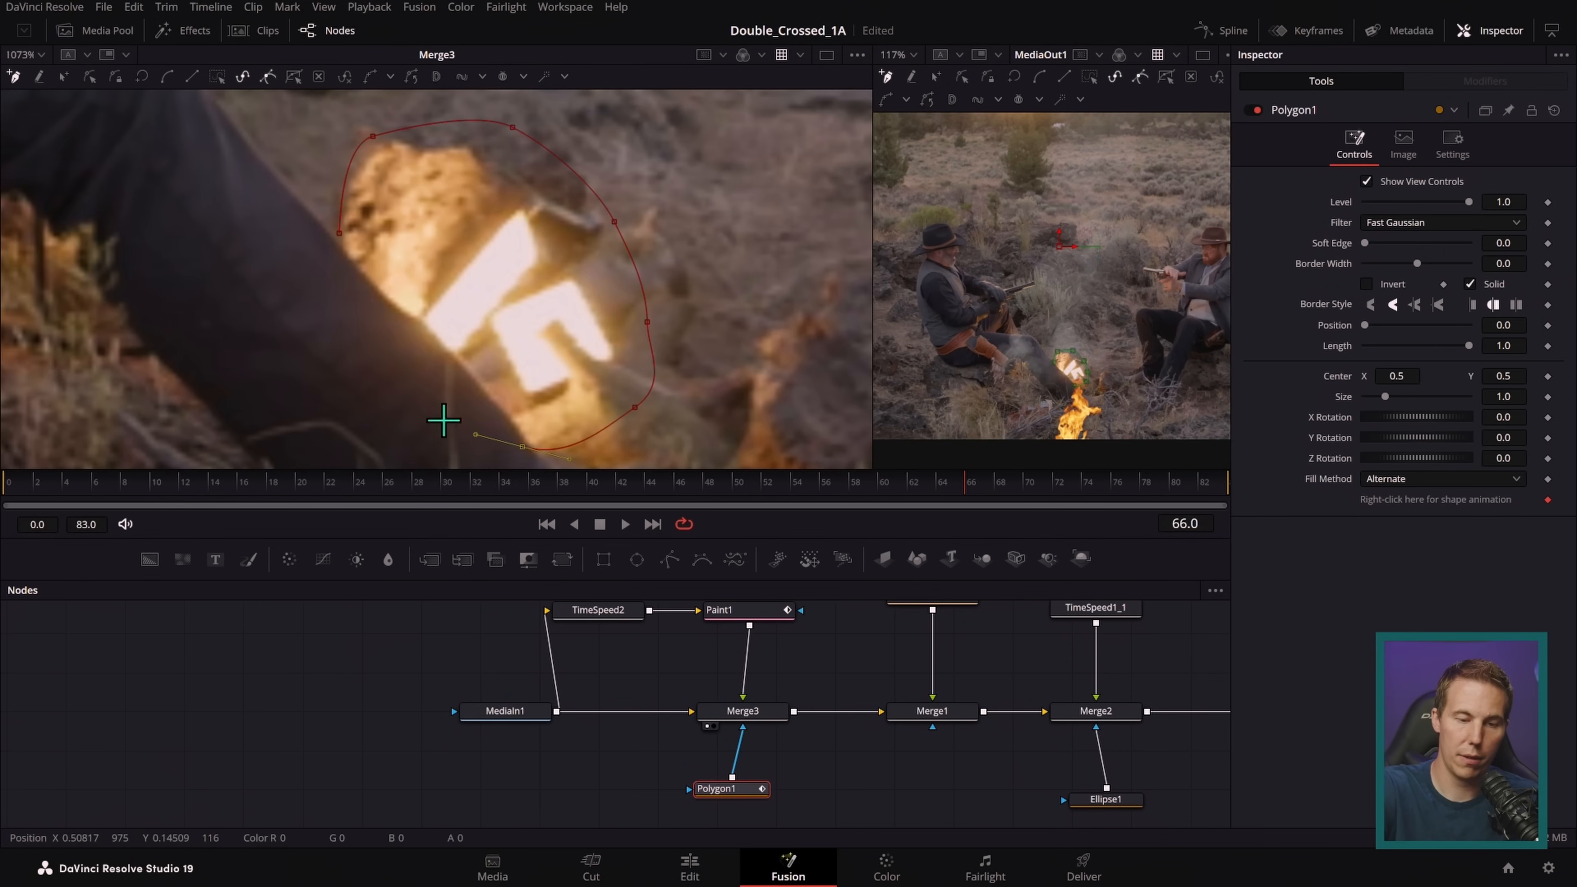
left_click_drag(280, 252, 535, 438)
left_click_drag(730, 788, 749, 782)
- Move MediaIn1 away from Merge3 to make room and insert a Tracker node between them
scroll(686, 345, "down", 5)
scroll(728, 293, "up", 1)
left_click_drag(728, 294, 575, 249)
left_click(821, 679)
mouse_move(588, 700)
left_mouse_down()
mouse_move(751, 694)
mouse_move(583, 707)
left_mouse_up()
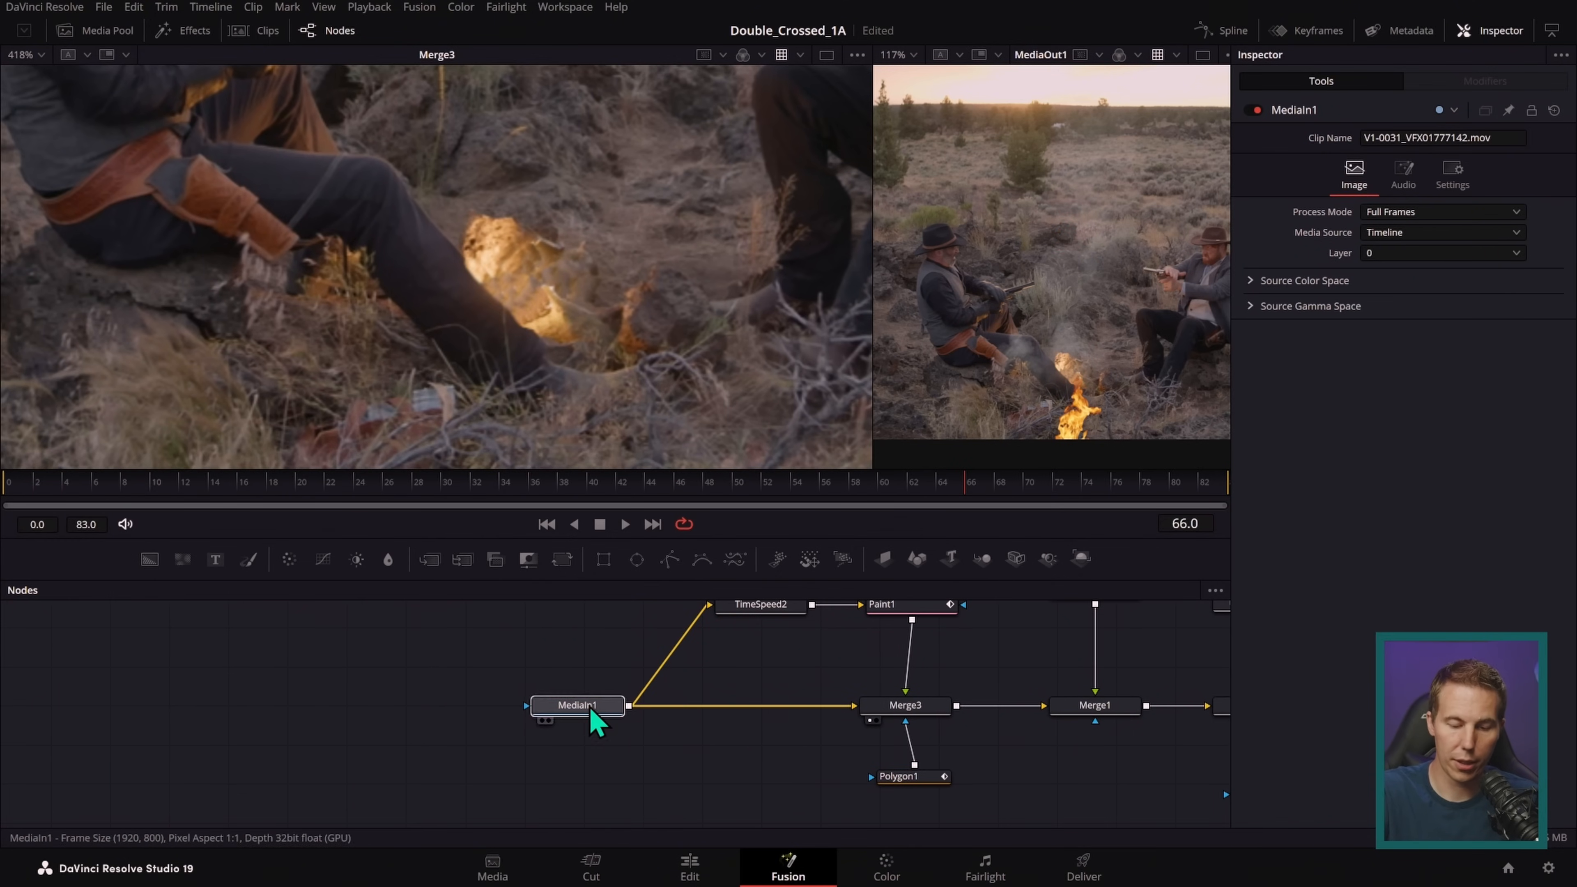
left_click(714, 758)
key("shift+space")
type("tracke")
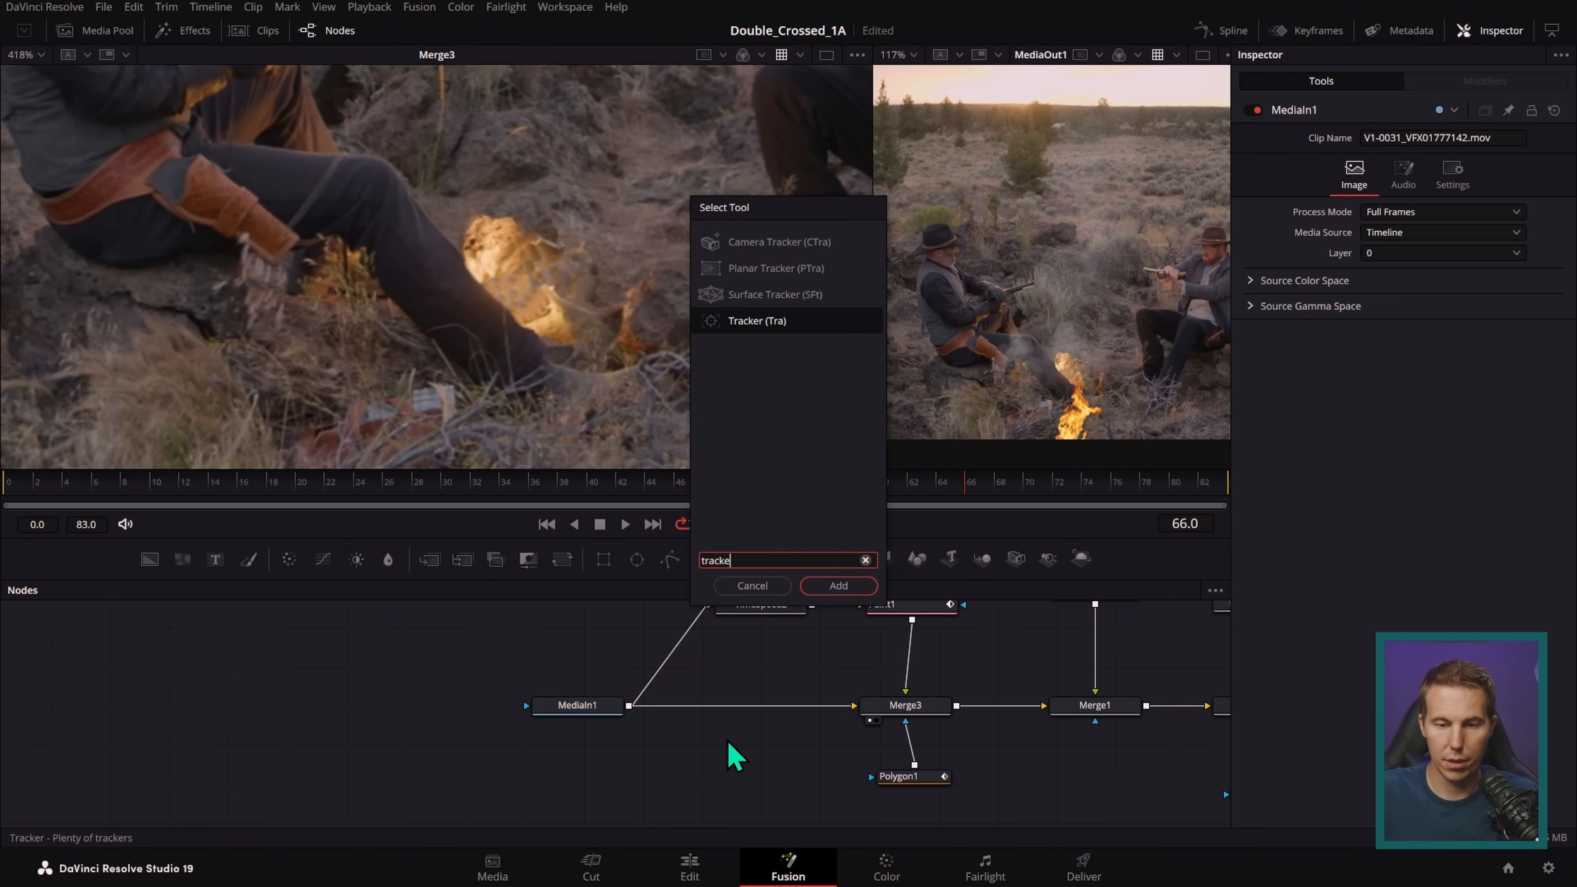
key("Return")
left_click_drag(726, 754, 773, 707)
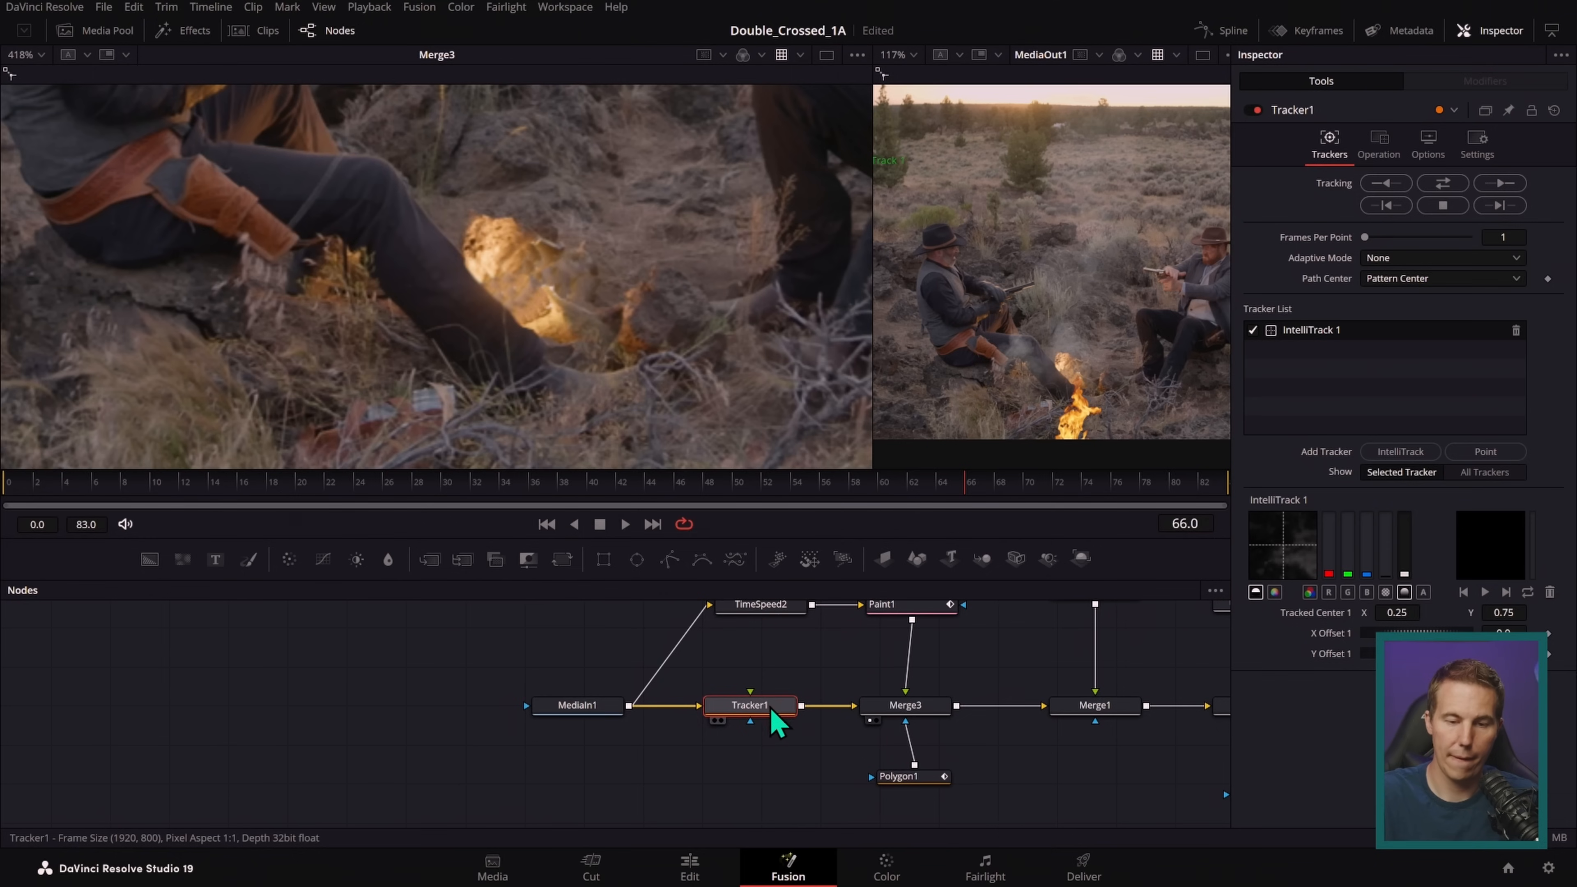
- Display Tracker1 in the viewer, check how the glowing light moves through the clip and go to frame 83
key("1")
scroll(664, 283, "up", 3)
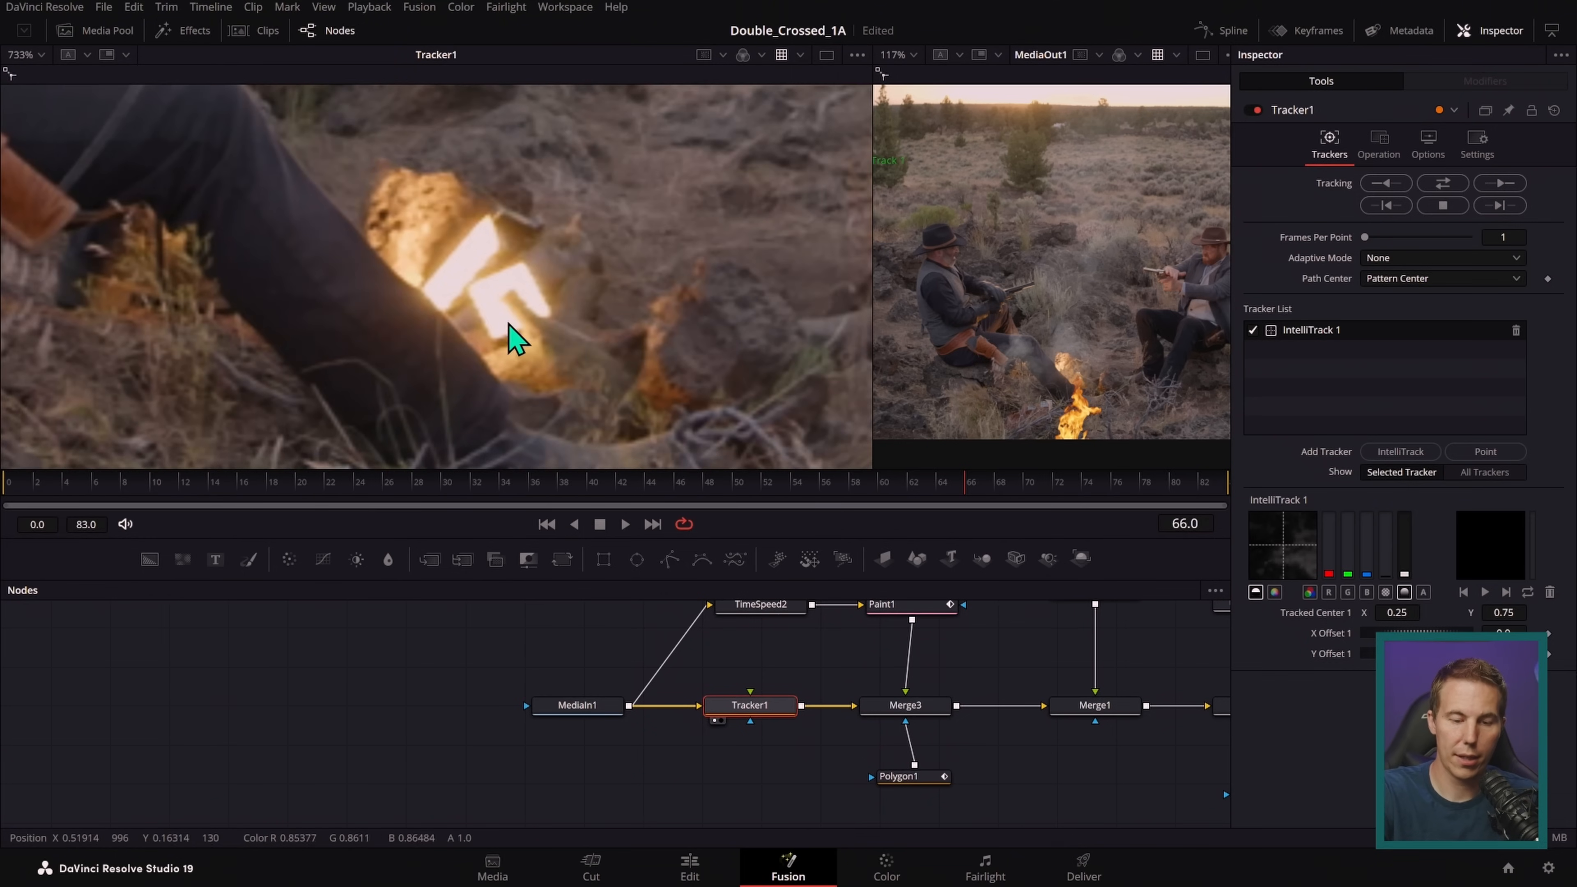
left_click_drag(994, 496, 1202, 502)
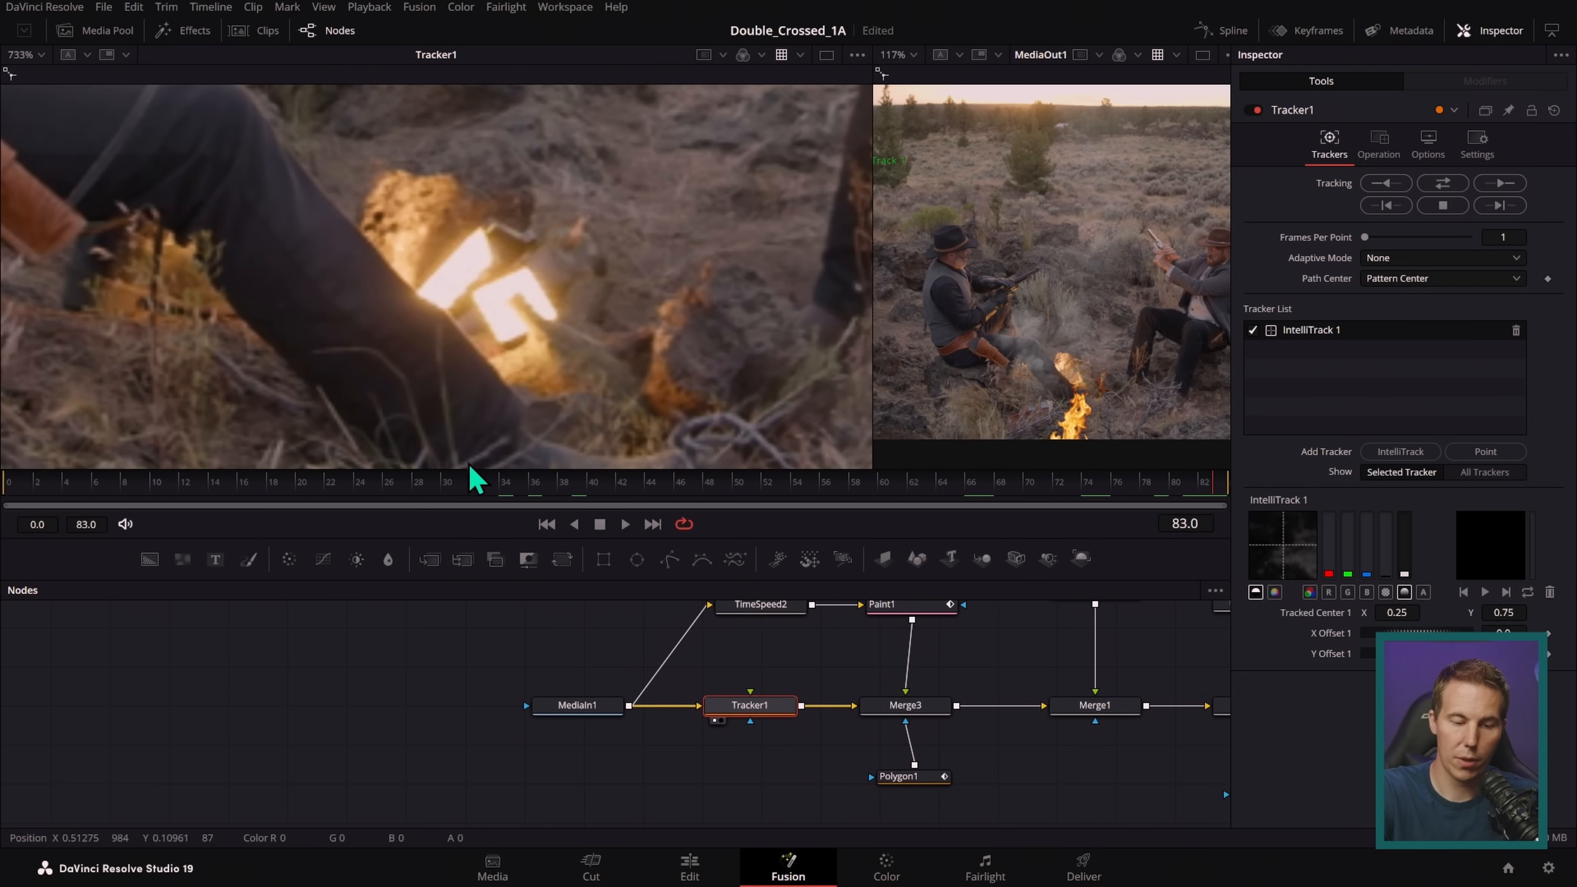
left_click_drag(200, 503, 1100, 507)
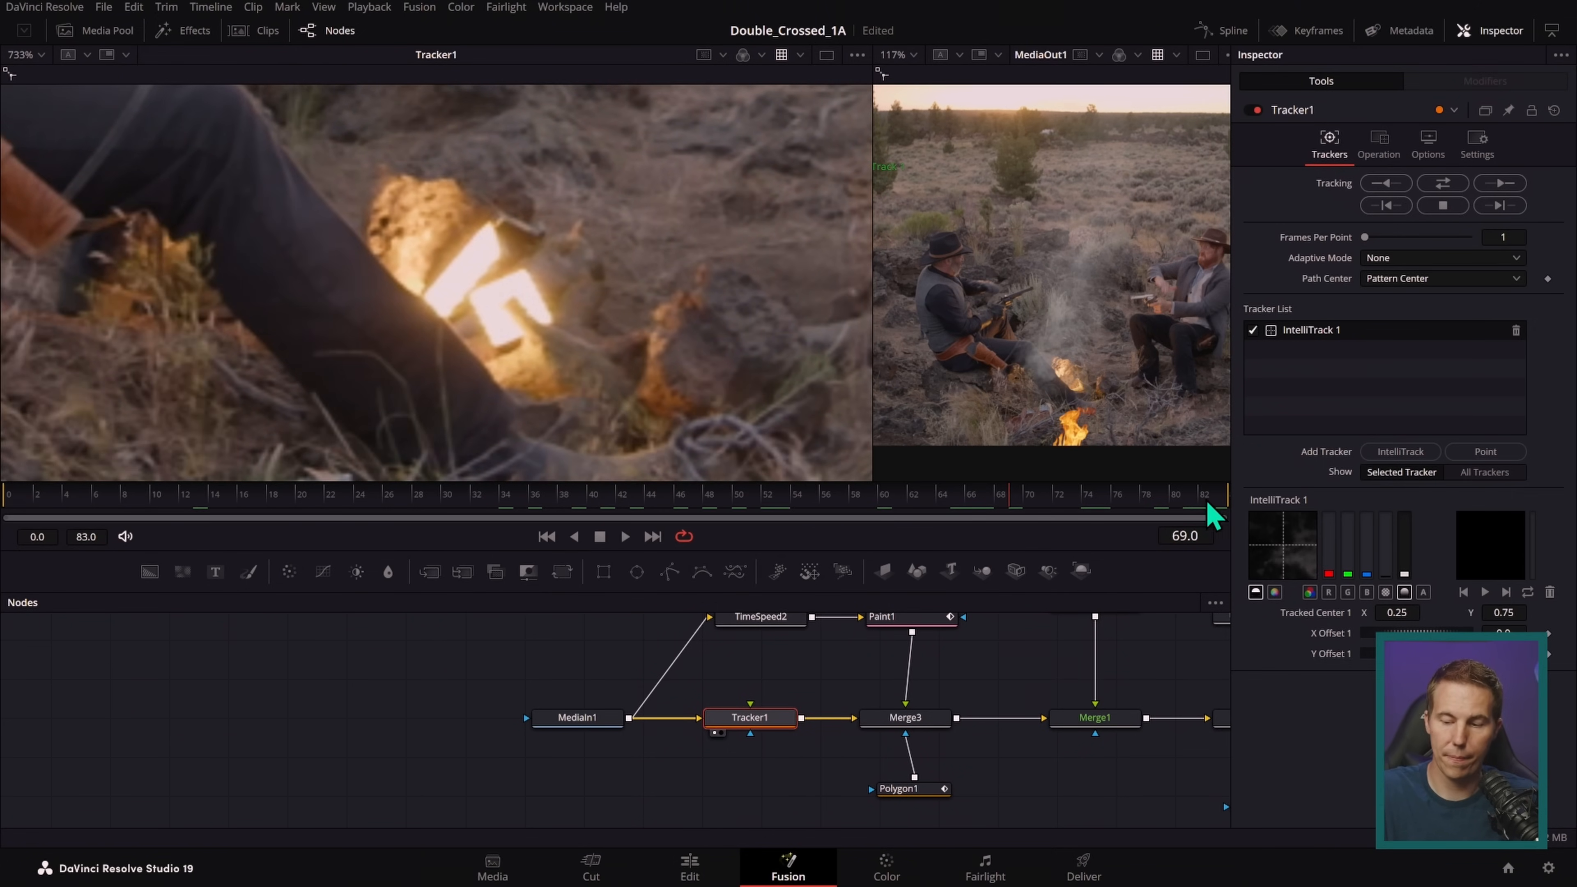
left_click_drag(1214, 515, 1240, 510)
- Place the IntelliTrack 1 box over the glowing light's lower edge at frame 83 and track it backward to the clip's start
scroll(574, 310, "down", 6)
left_click_drag(581, 469, 750, 639)
left_click_drag(273, 229, 633, 448)
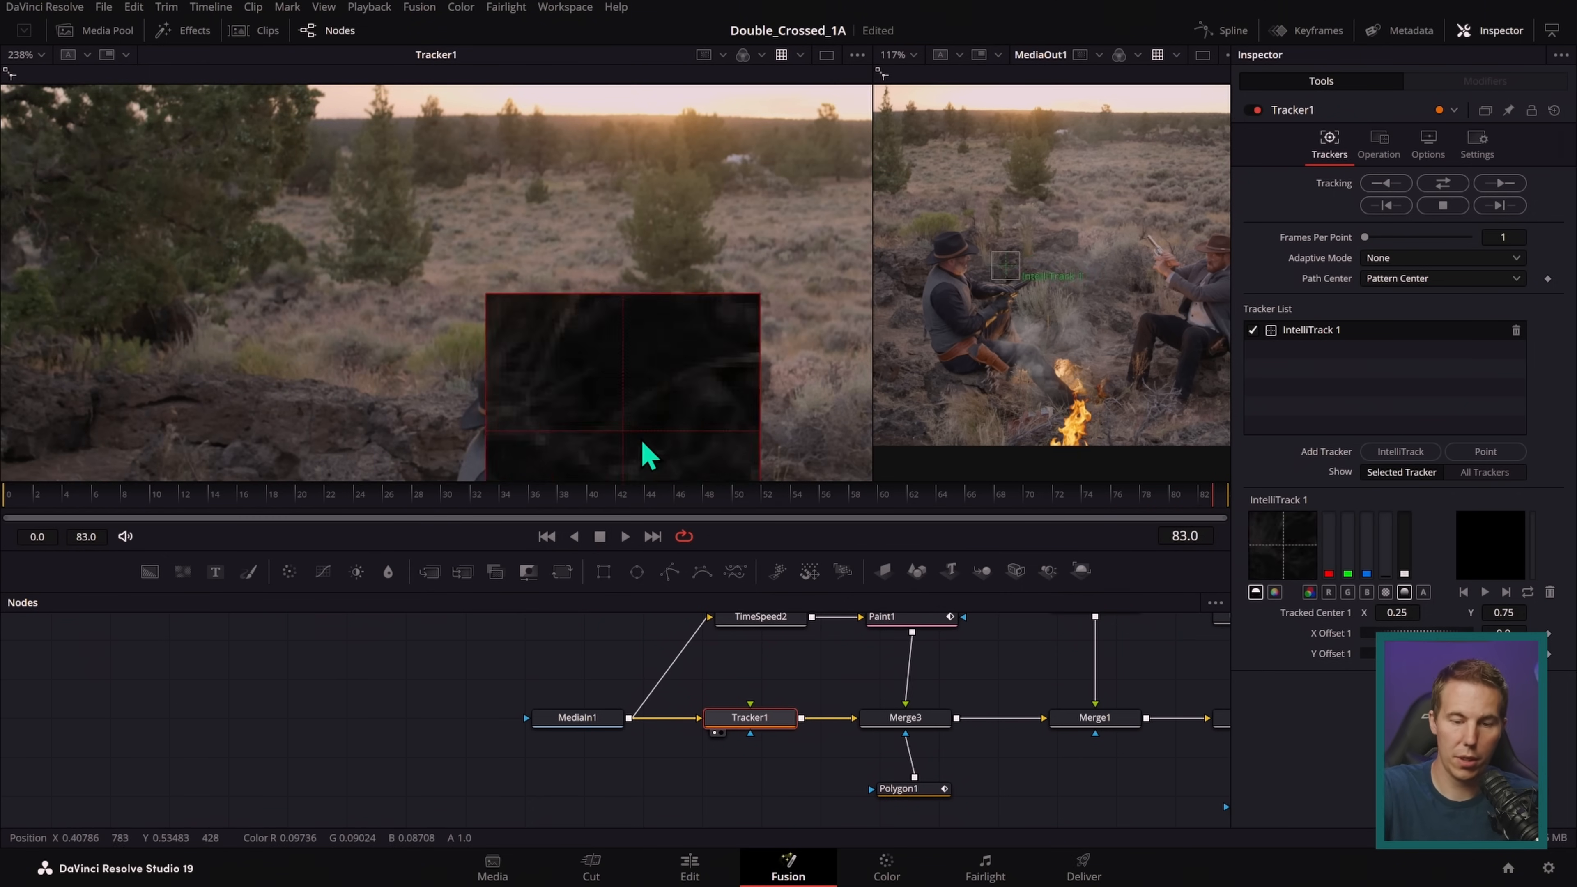
left_click_drag(757, 335, 562, 426)
scroll(686, 316, "up", 10)
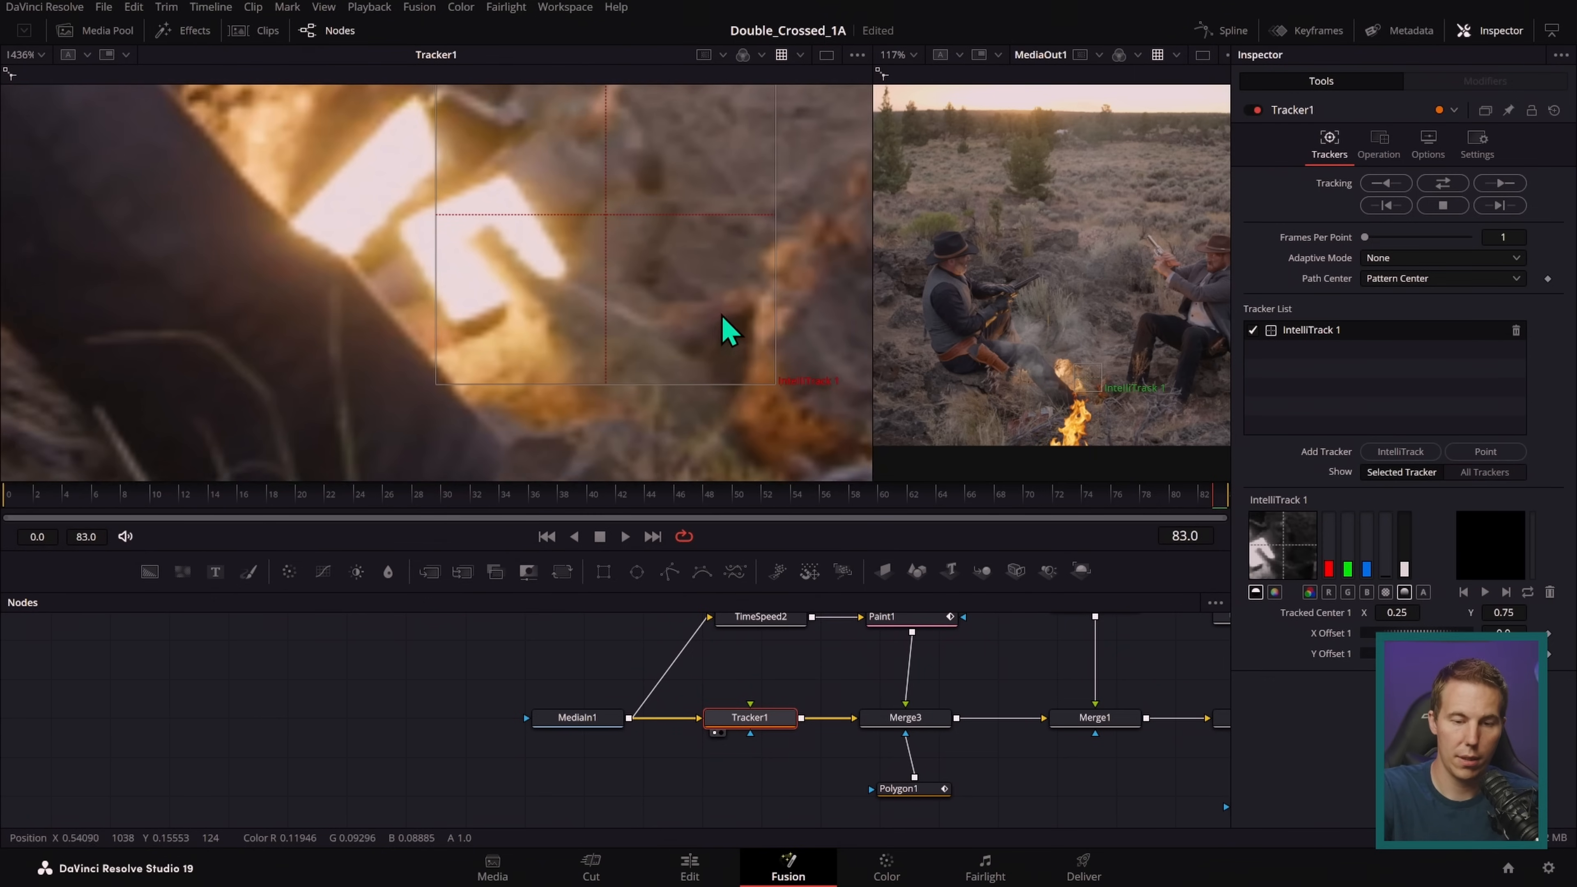
left_click_drag(609, 230, 462, 324)
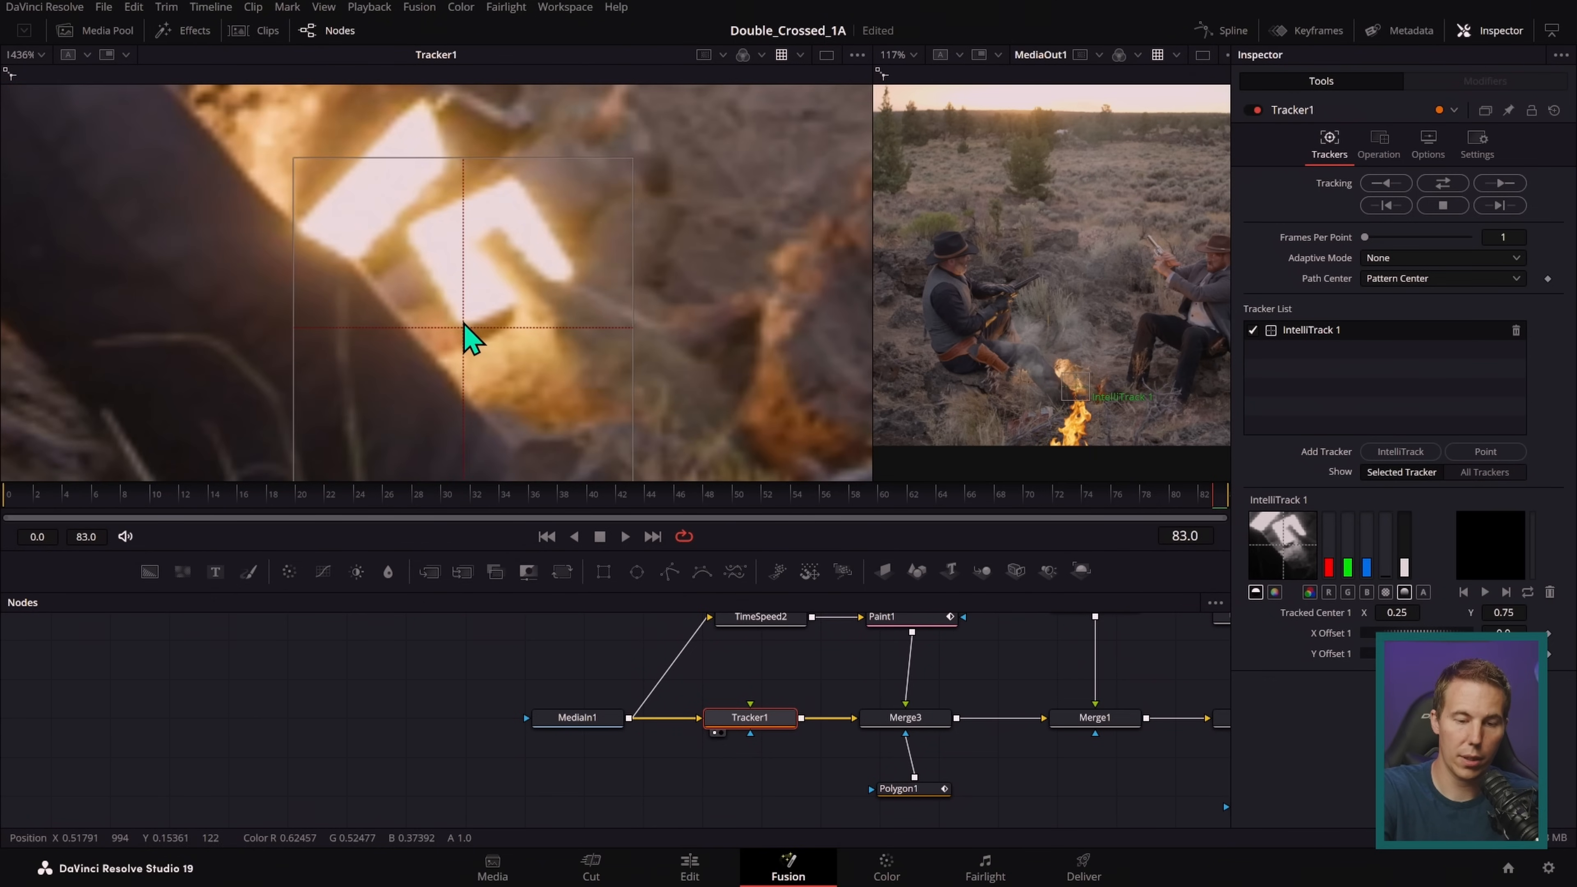
scroll(736, 327, "down", 3)
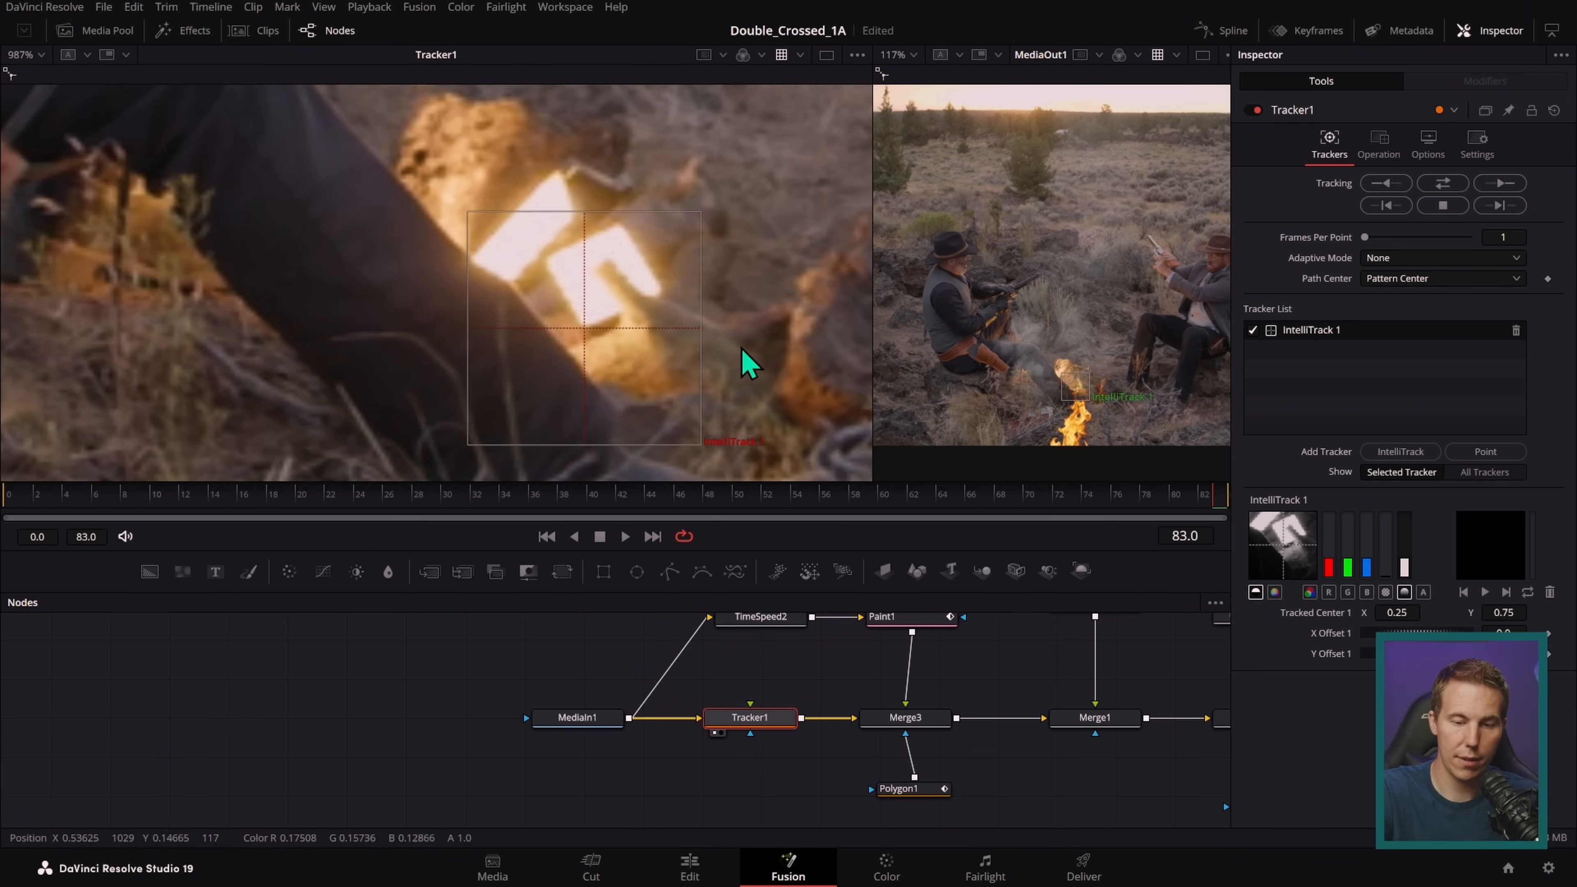
left_click_drag(727, 373, 664, 361)
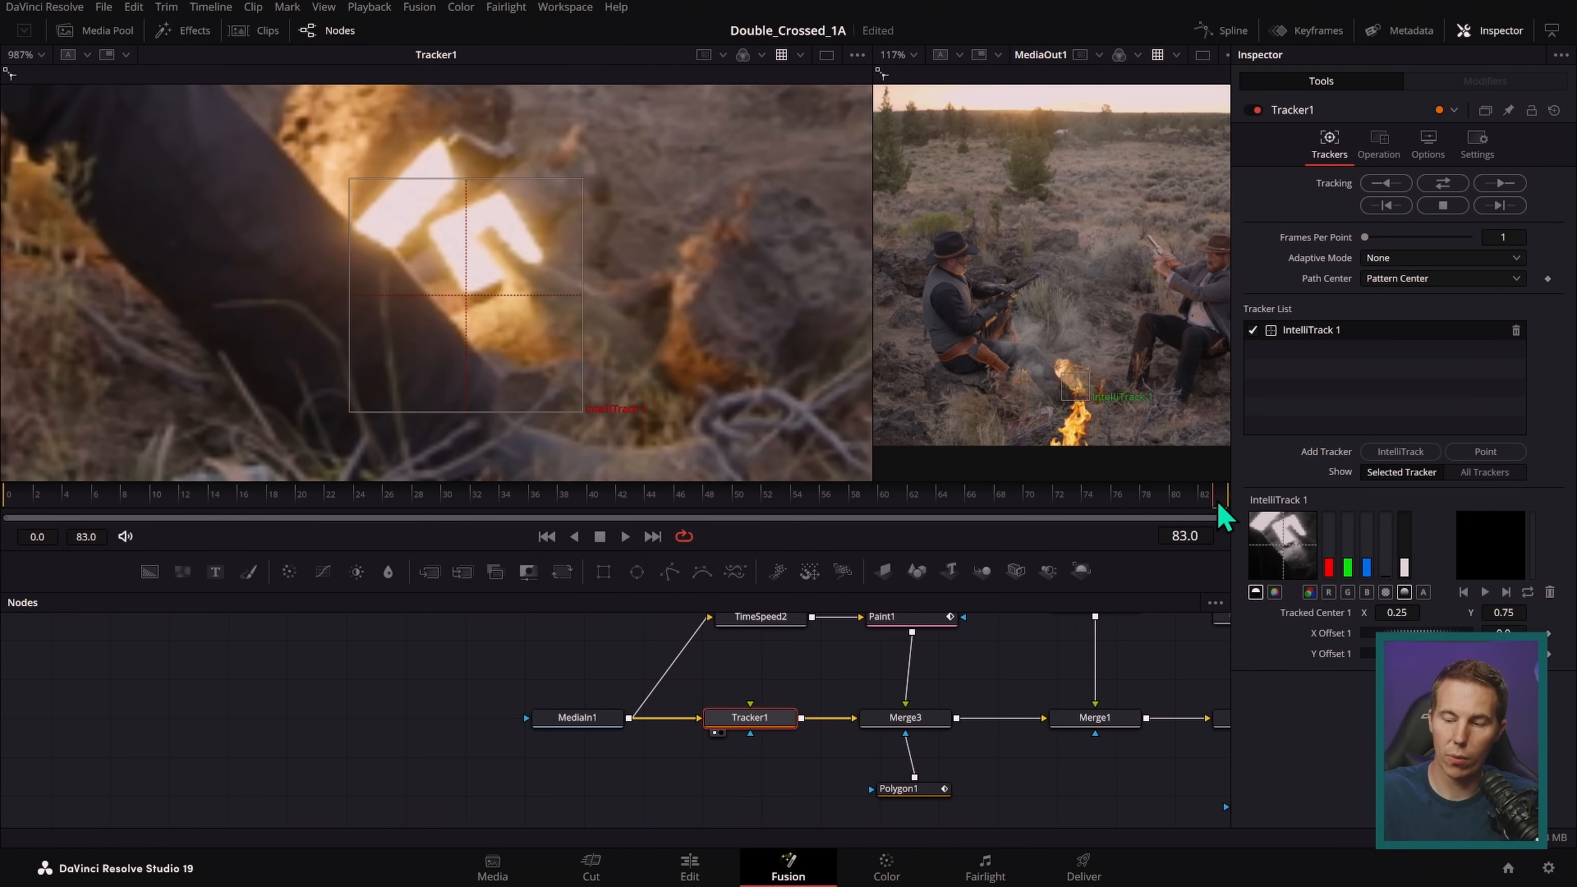
left_click(1388, 185)
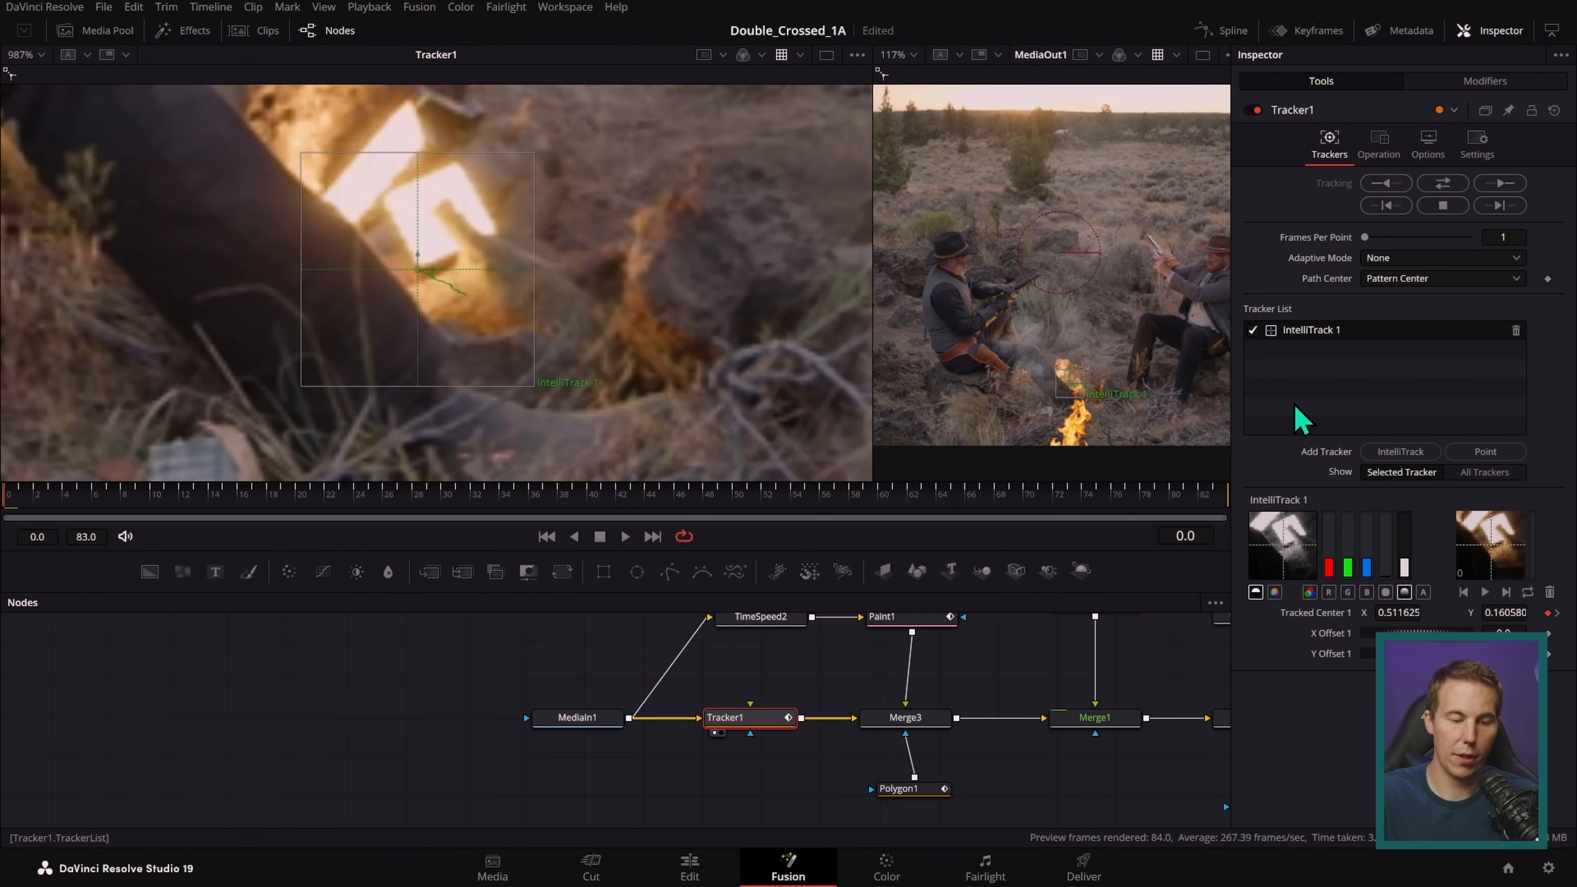
- Return to frame 83 and set Tracker1's Operation to Match Move with Merge set to FG over BG
left_click(653, 536)
left_click(1381, 147)
left_click(1404, 181)
left_click(1397, 231)
- Replace Merge3 with Tracker1, feeding Paint1 into its foreground and Polygon1 into its mask input, with its output going to Merge1
left_click_drag(906, 704, 750, 703)
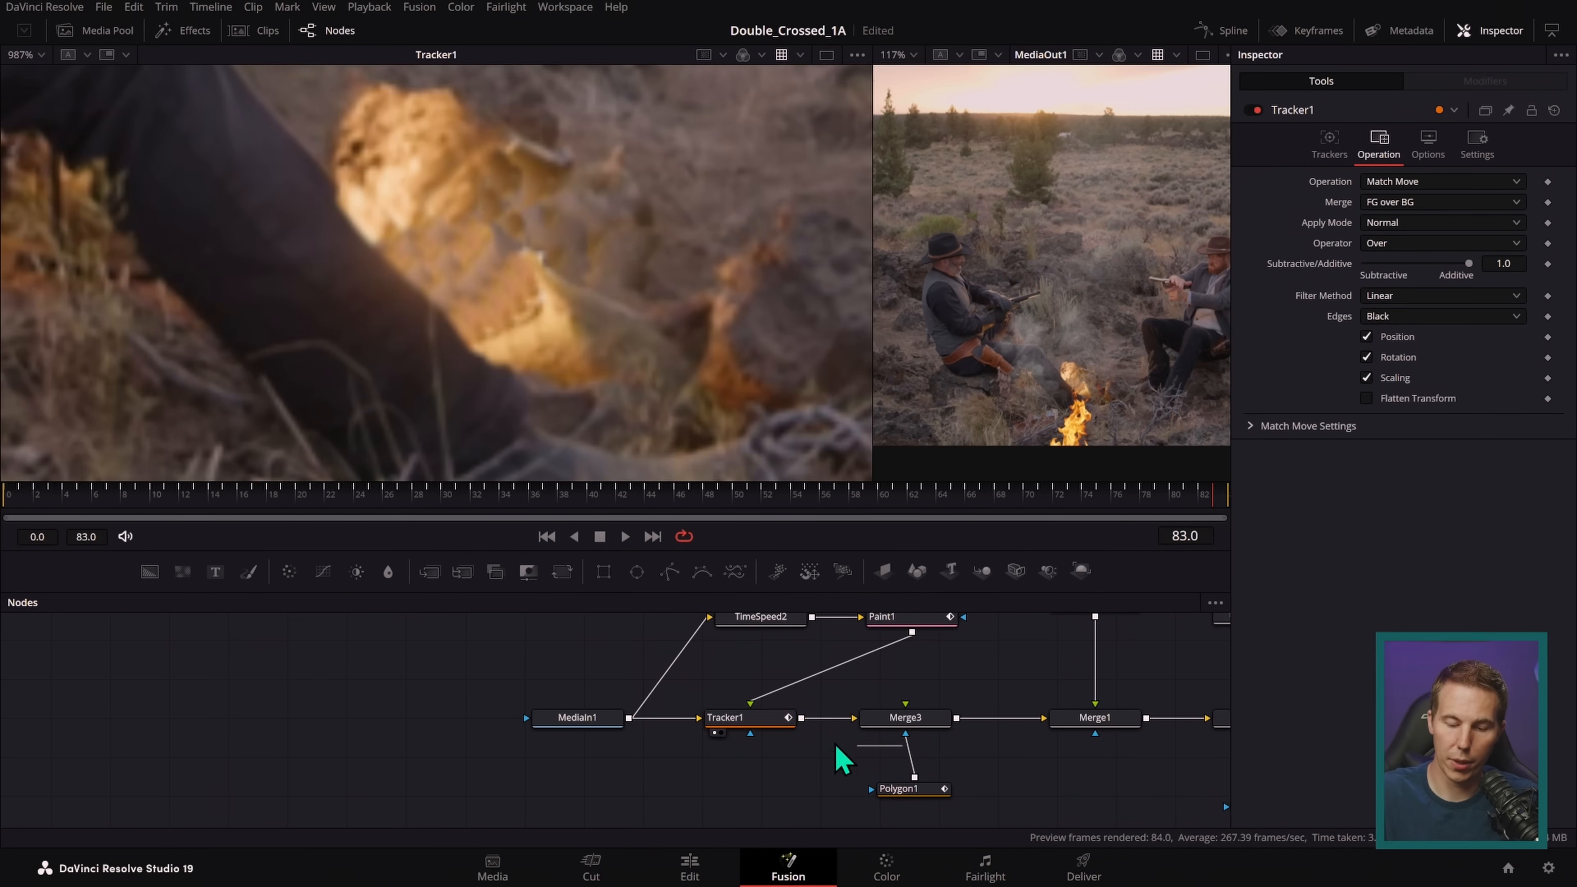
left_click(931, 714, "ctrl")
left_click(931, 720)
key("Delete")
left_click_drag(793, 726, 947, 730)
left_click(986, 681)
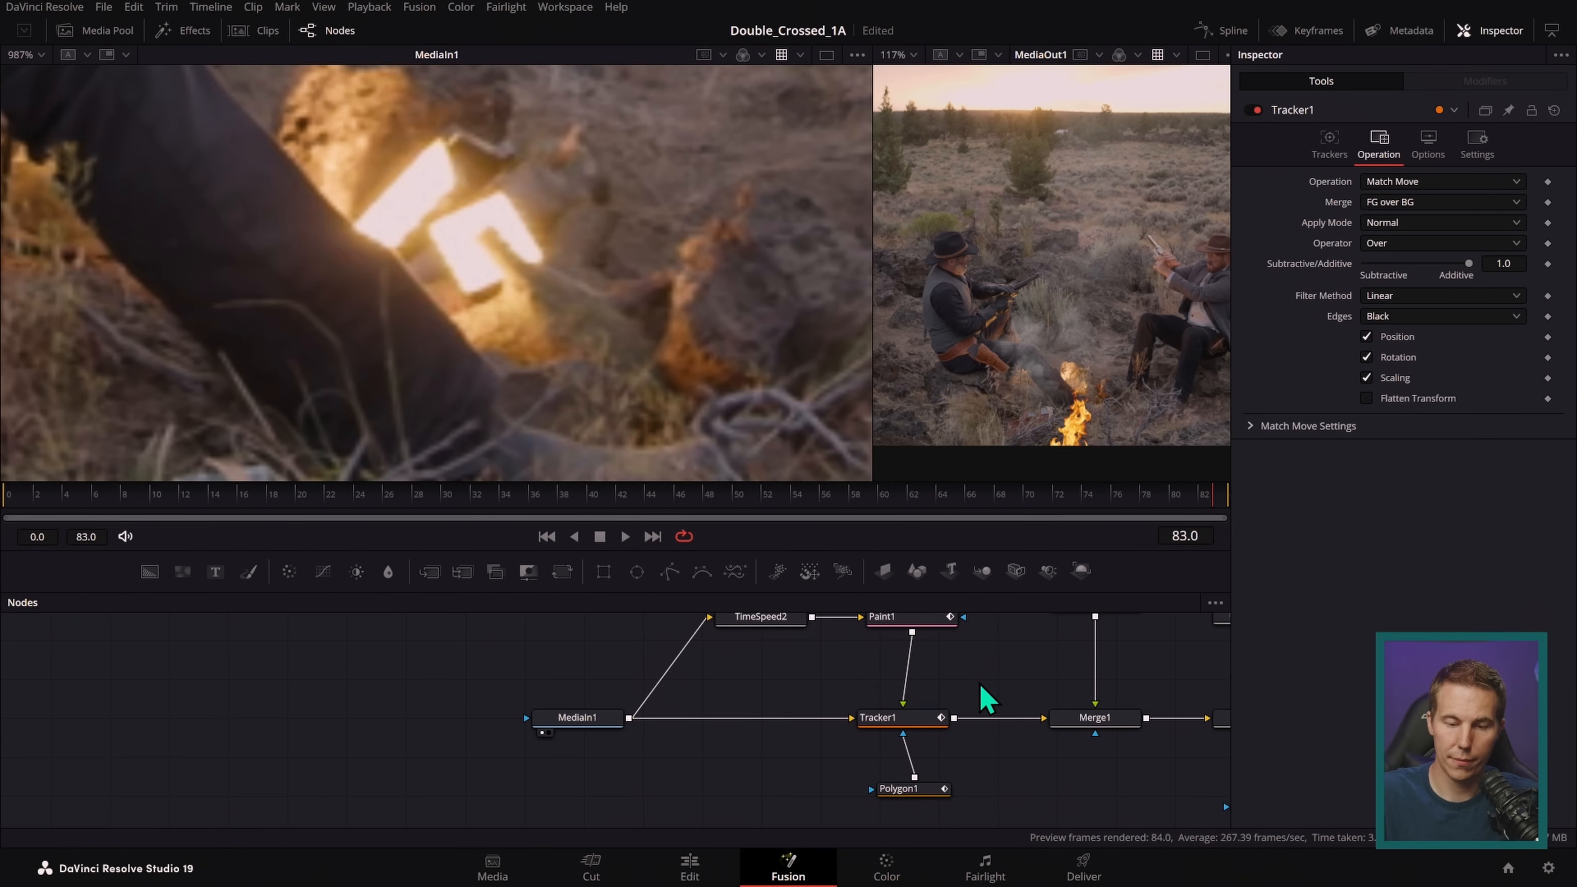
- Display Tracker1 in the viewer with Polygon1 selected and go to frame 66
left_click(897, 794)
left_click_drag(906, 735, 739, 298)
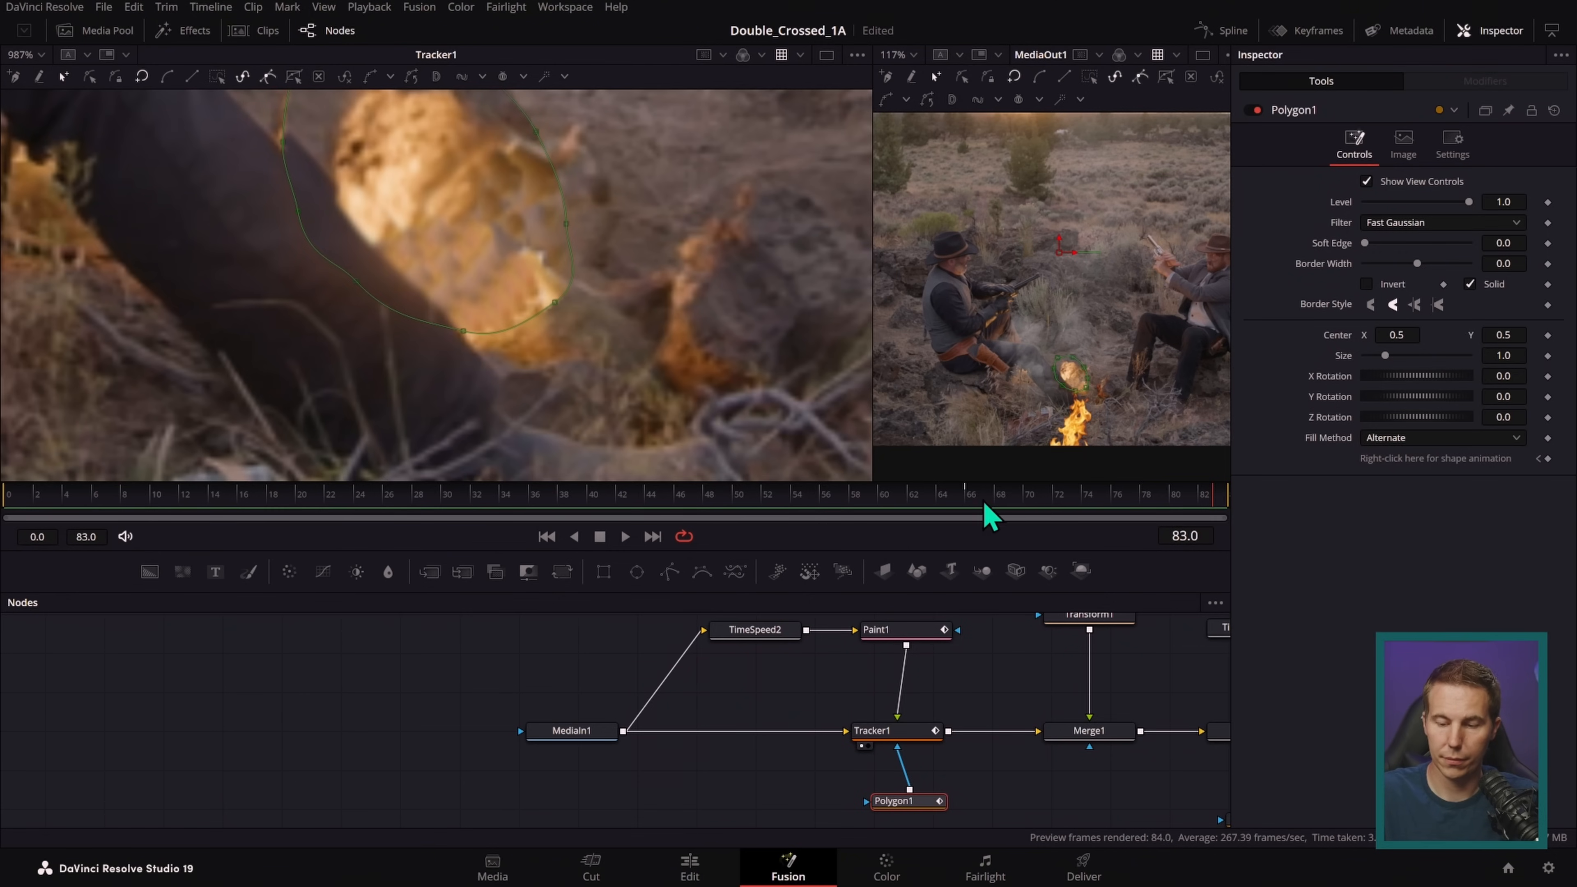
left_click(970, 508)
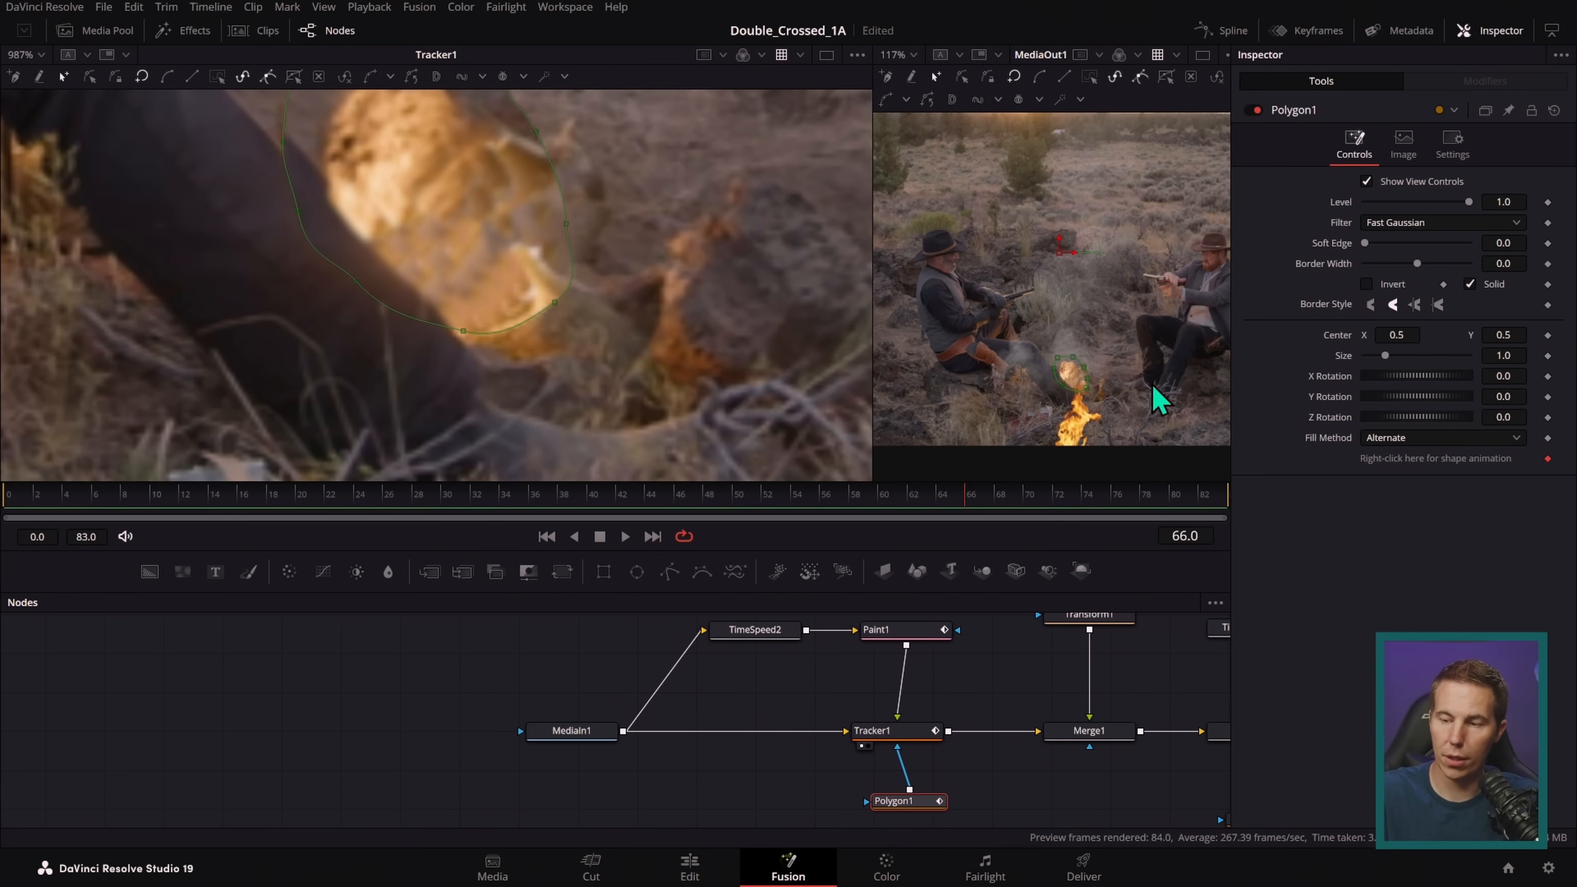
- Set Polygon1's Soft Edge to 0.0028 and switch Tracker1 off and on to compare the patch with the original
left_click_drag(1366, 242, 1370, 248)
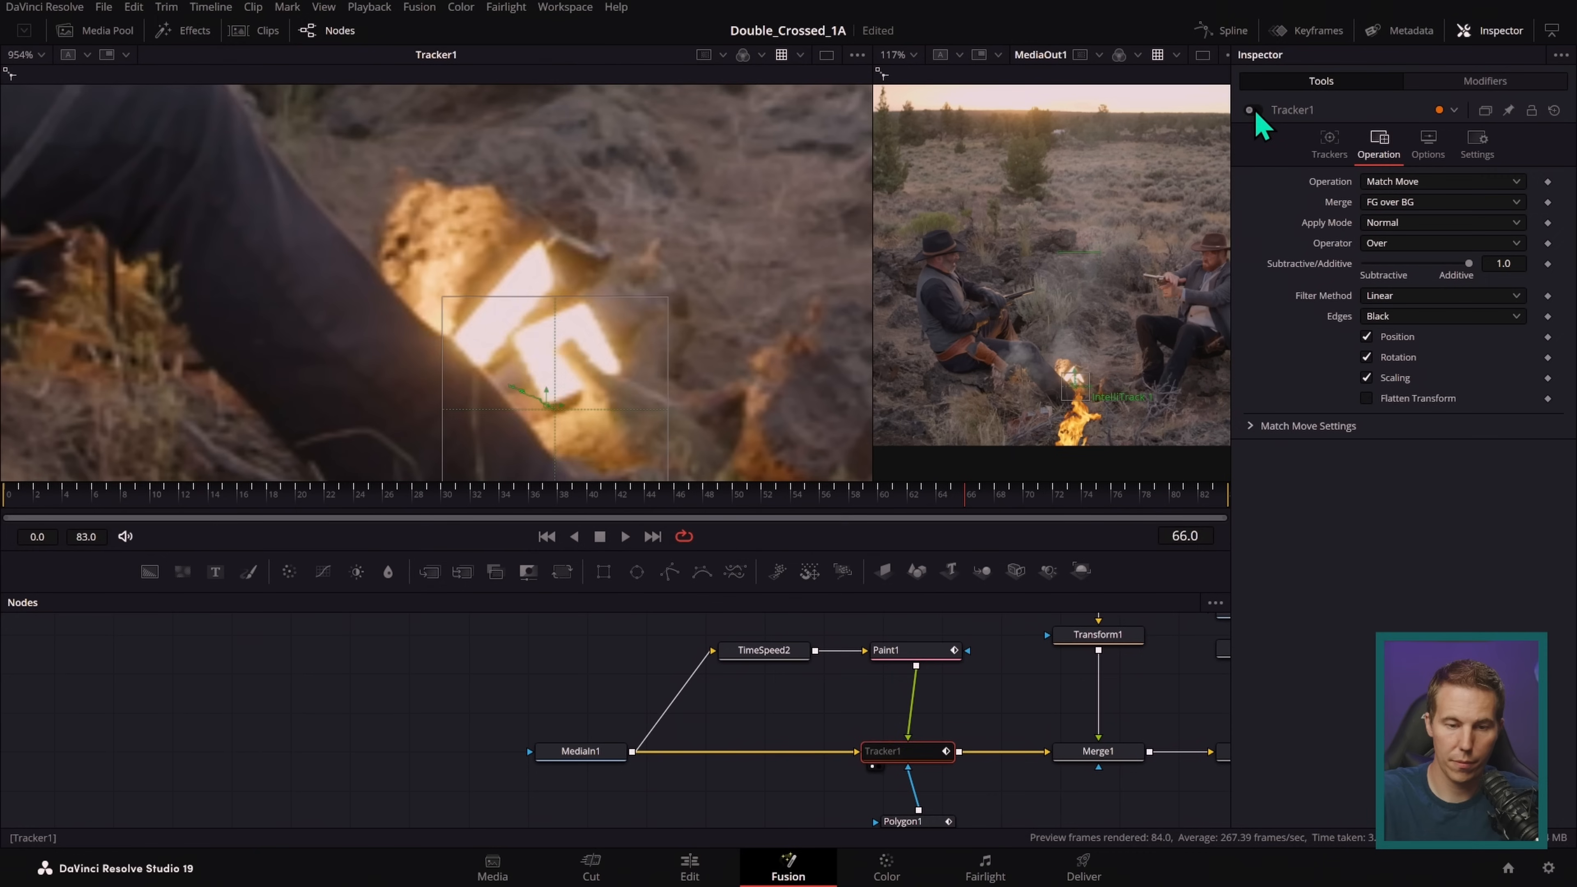
left_click(1254, 111)
left_click(1255, 112)
left_click(1255, 112)
left_click(1255, 112)
left_click(1254, 111)
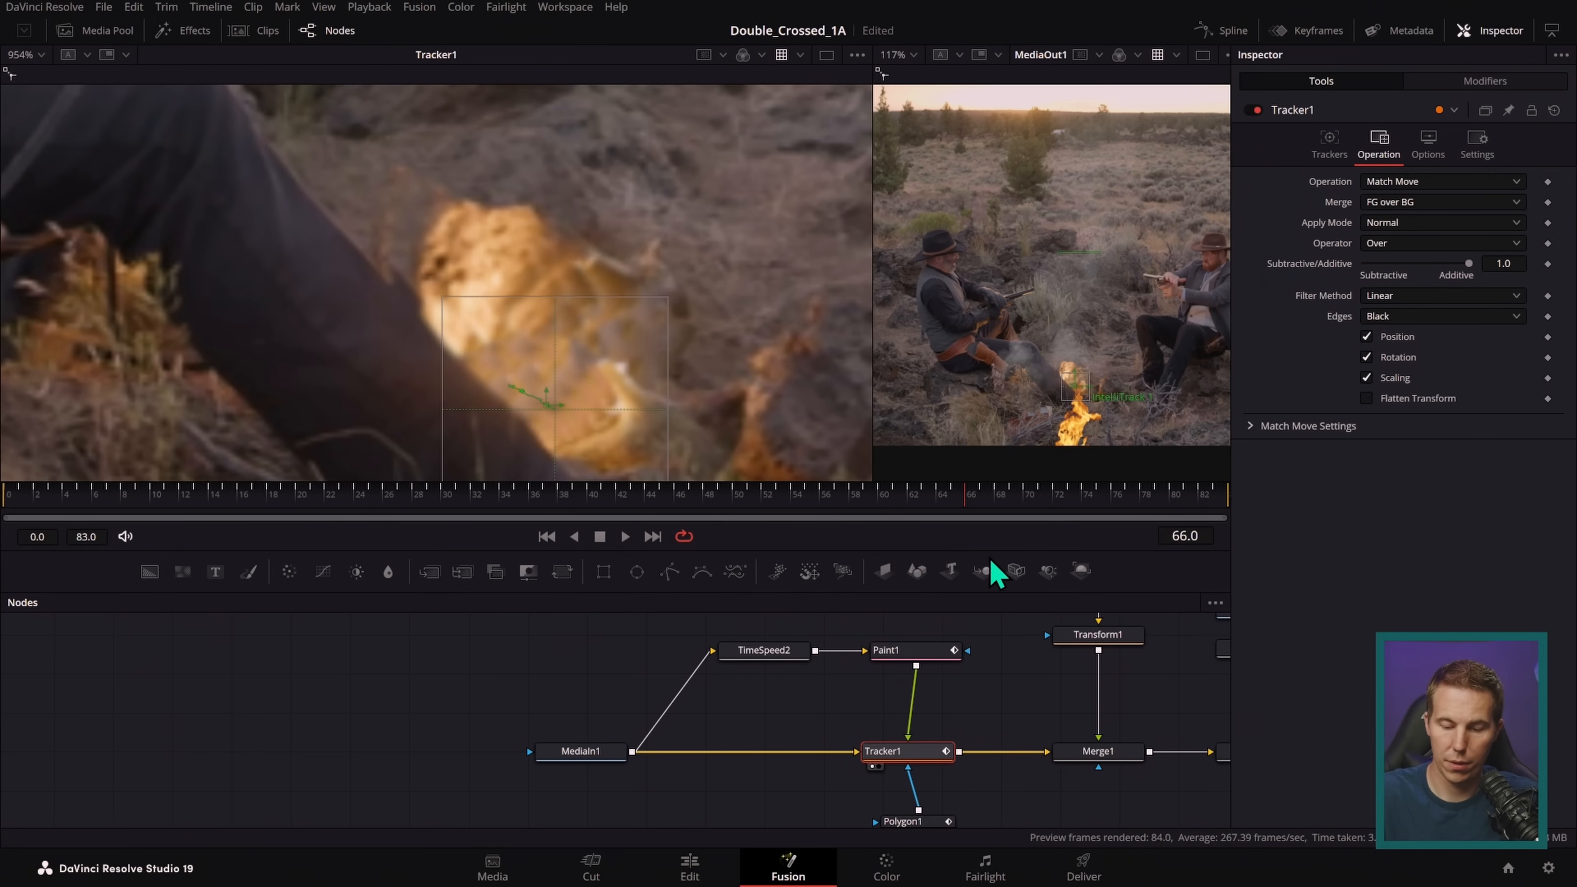
- Insert a Transform node between Paint1 and Tracker1
left_click(917, 657)
key("shift+space")
type("xf")
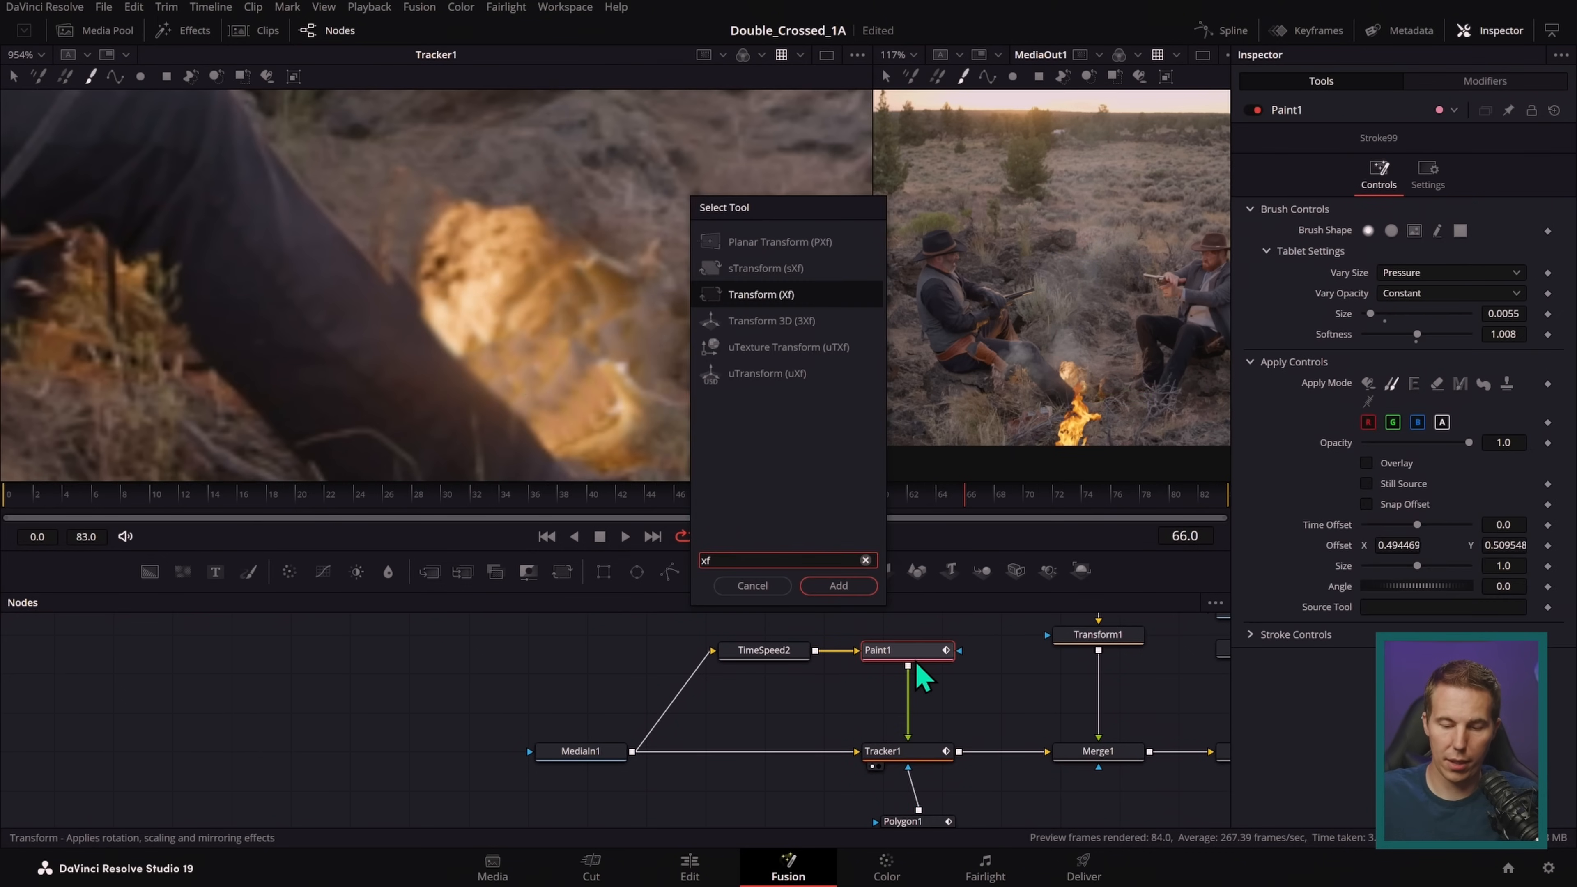
key("Return")
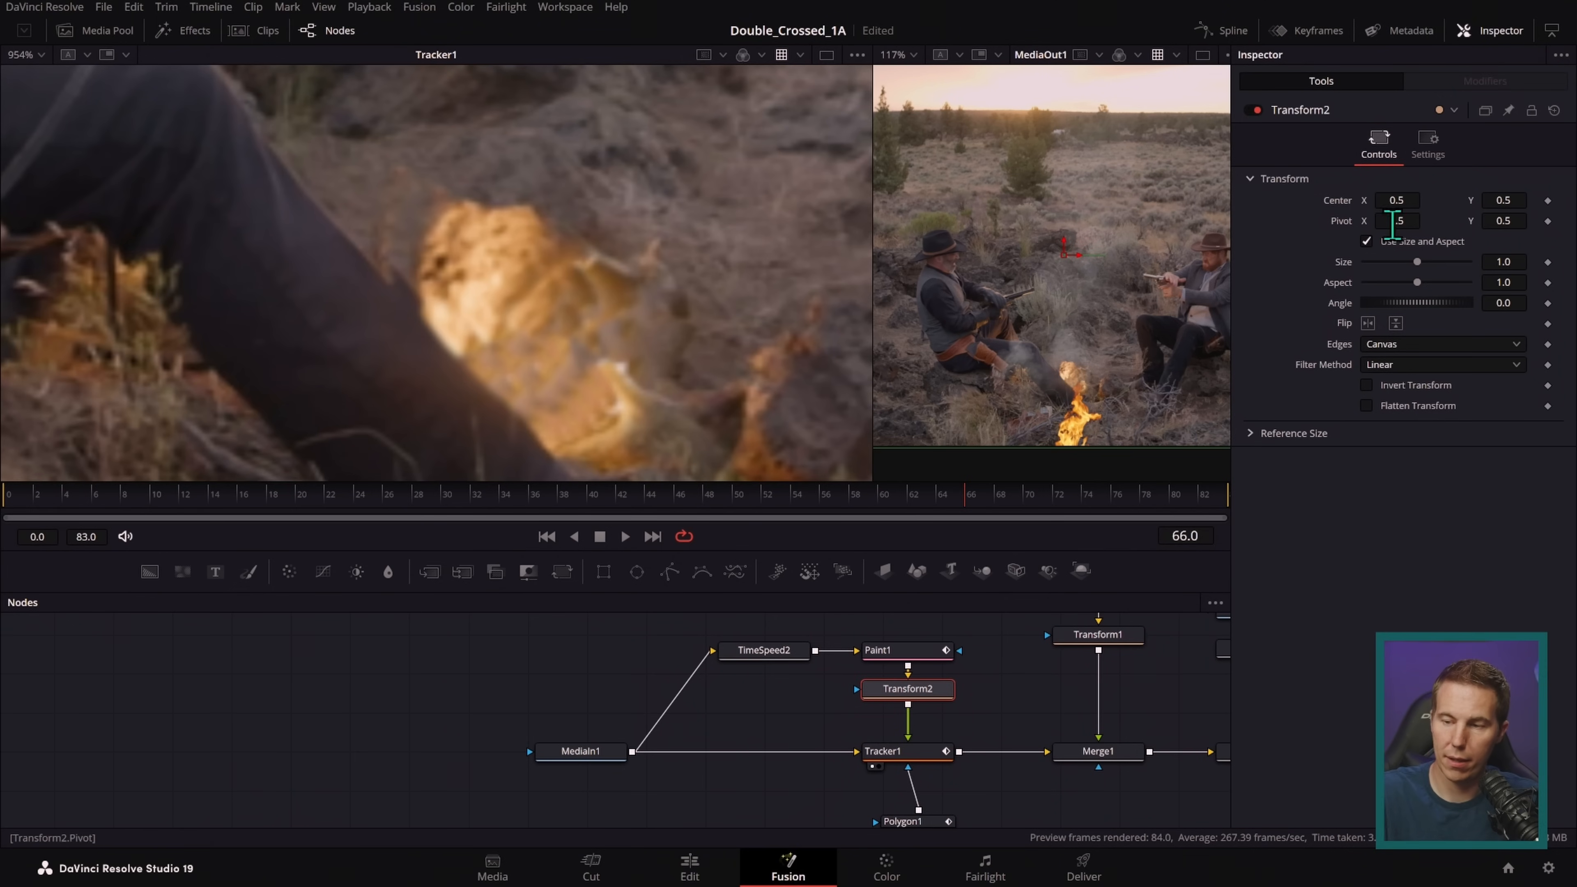
- Set Transform2's Center to X 0.4957, Y 0.5051 and compare the patch with the transform off and on
left_click_drag(1402, 200, 1383, 200)
left_click_drag(1498, 200, 1503, 200)
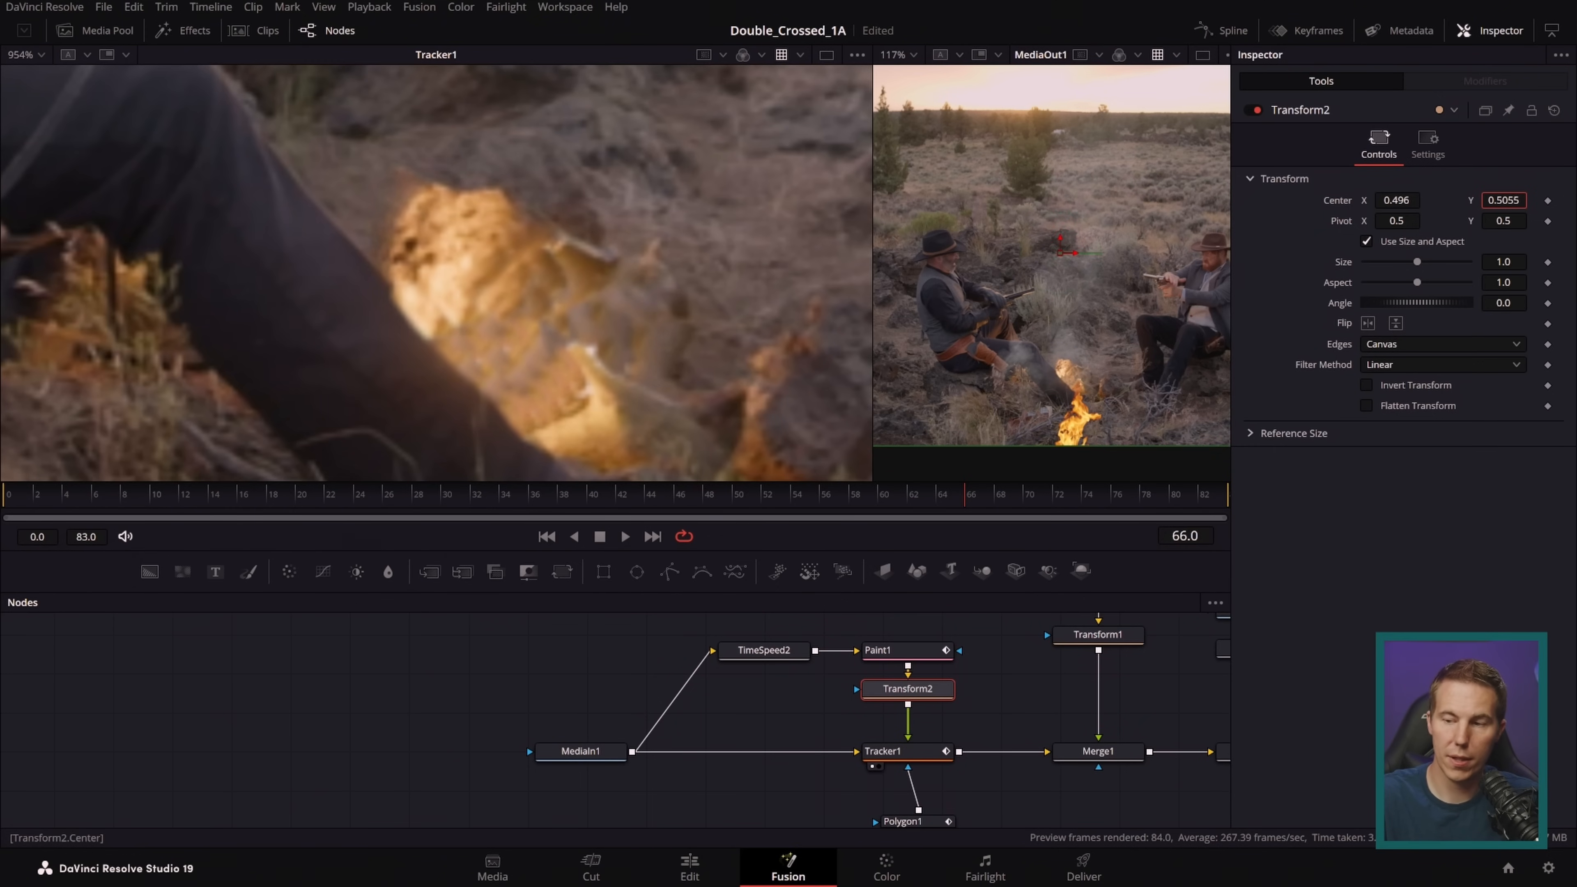
left_click_drag(1403, 200, 1399, 200)
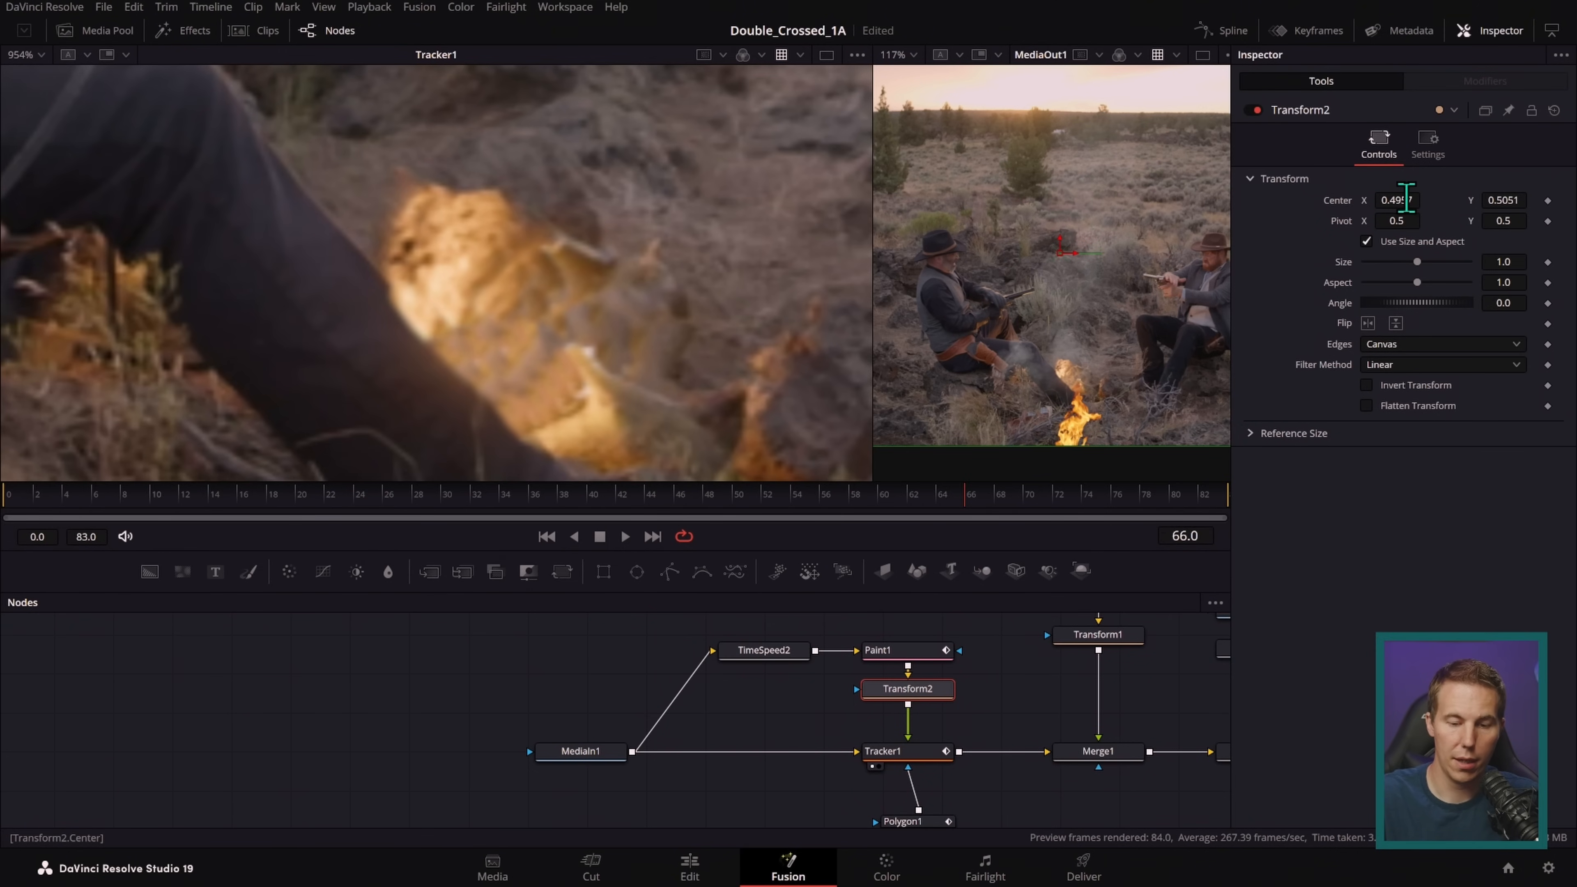
left_click(1256, 110)
left_click(1257, 111)
left_click(1256, 111)
left_click(1256, 110)
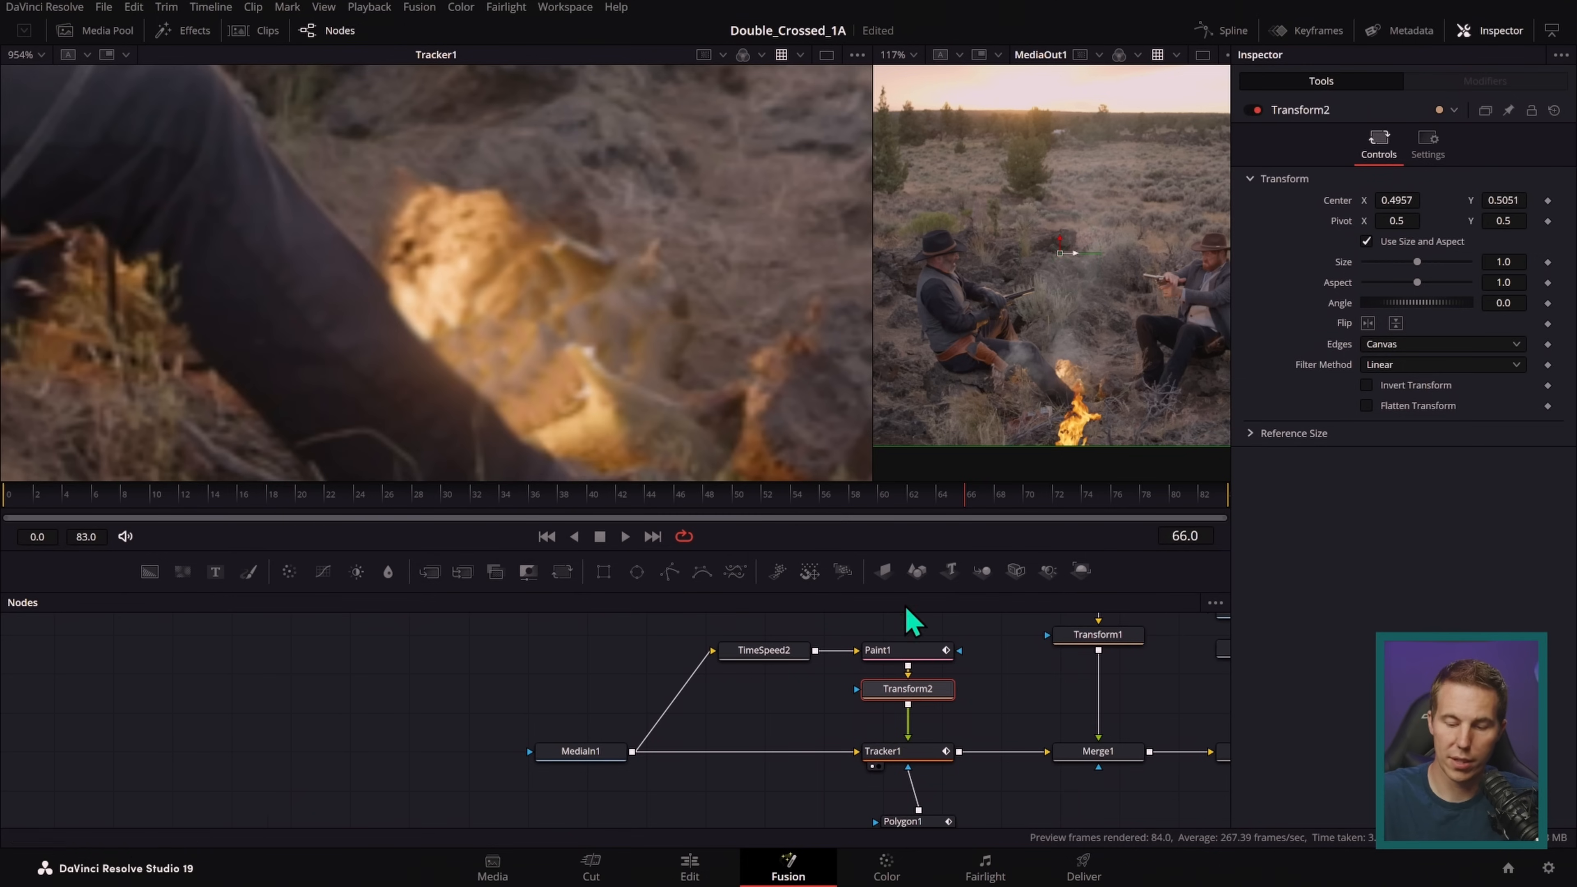
- Align Polygon1 under Tracker1 and connect its Center to the Position of Tracker1IntelliTrack1Path
left_click_drag(993, 714, 940, 650)
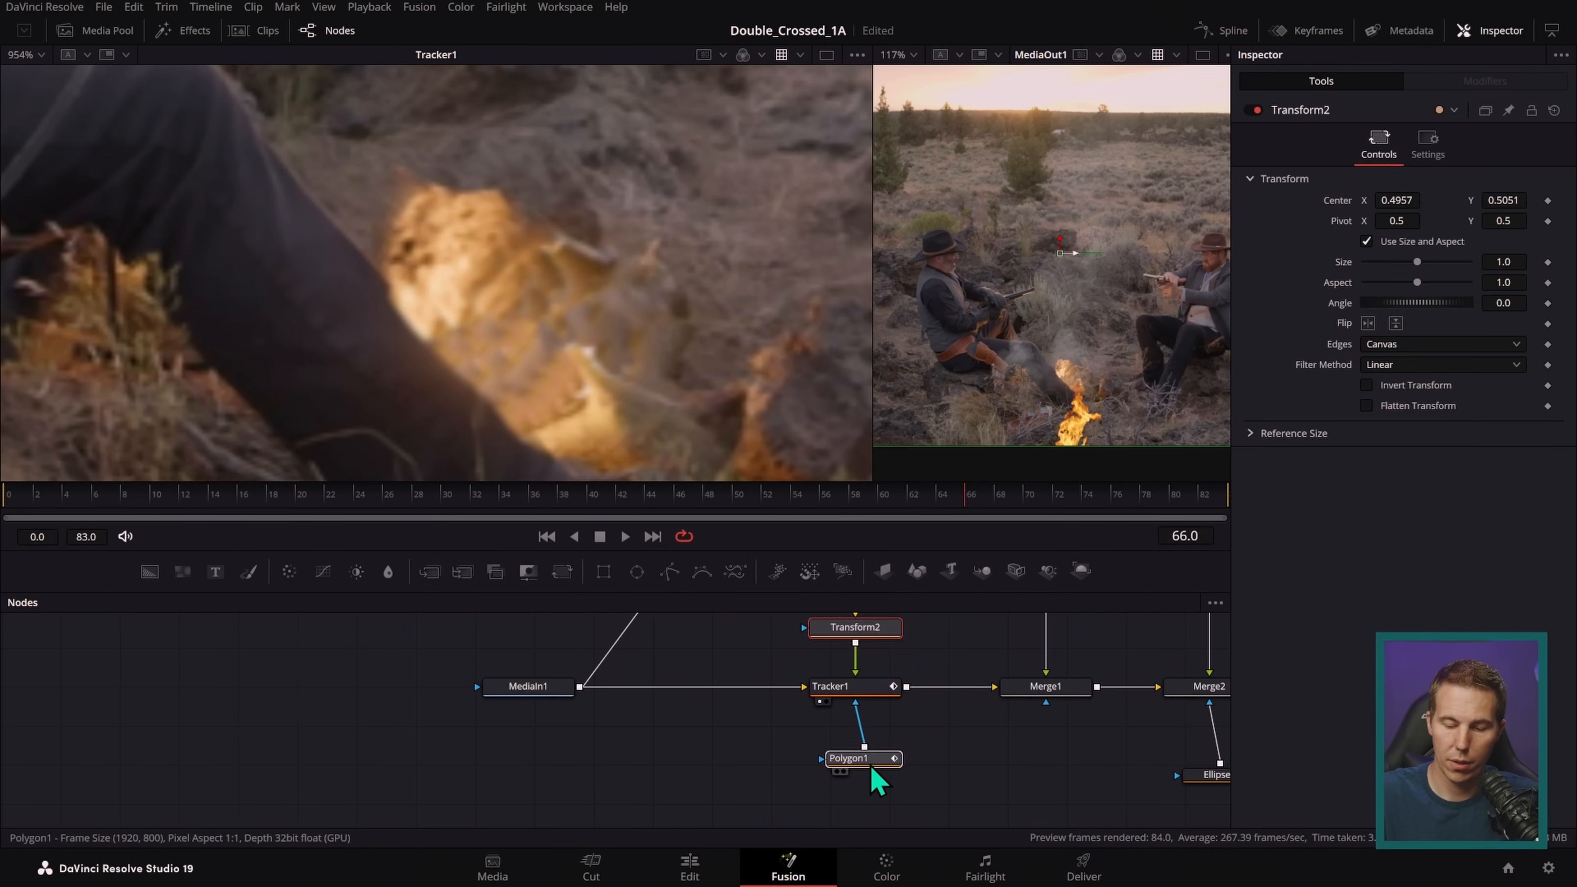
left_click_drag(874, 762, 864, 780)
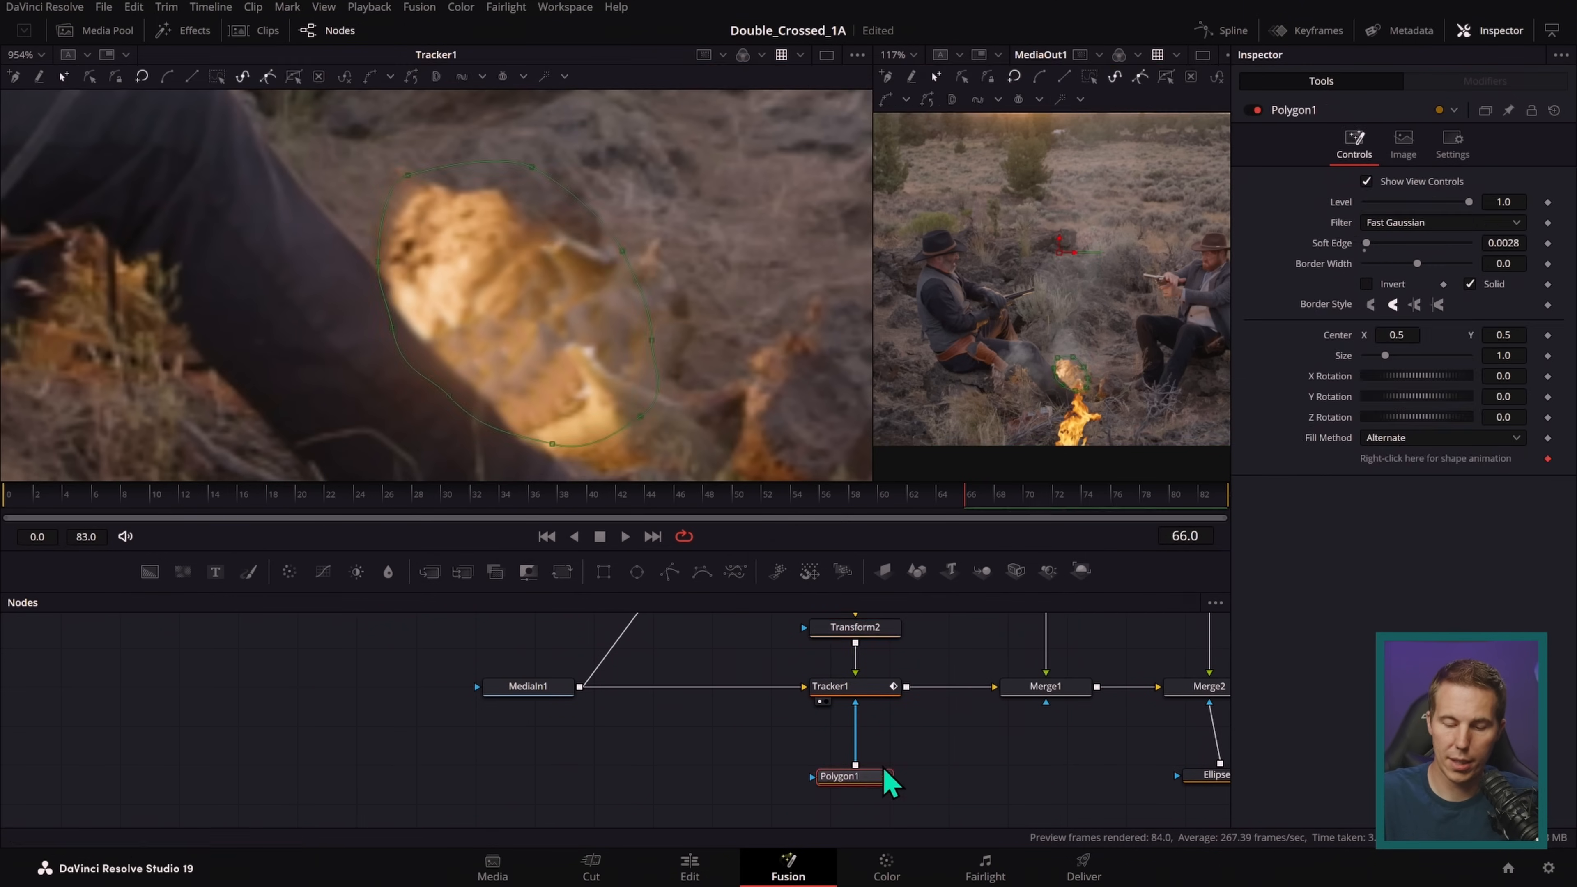
right_click(1338, 340)
mouse_move(1409, 425)
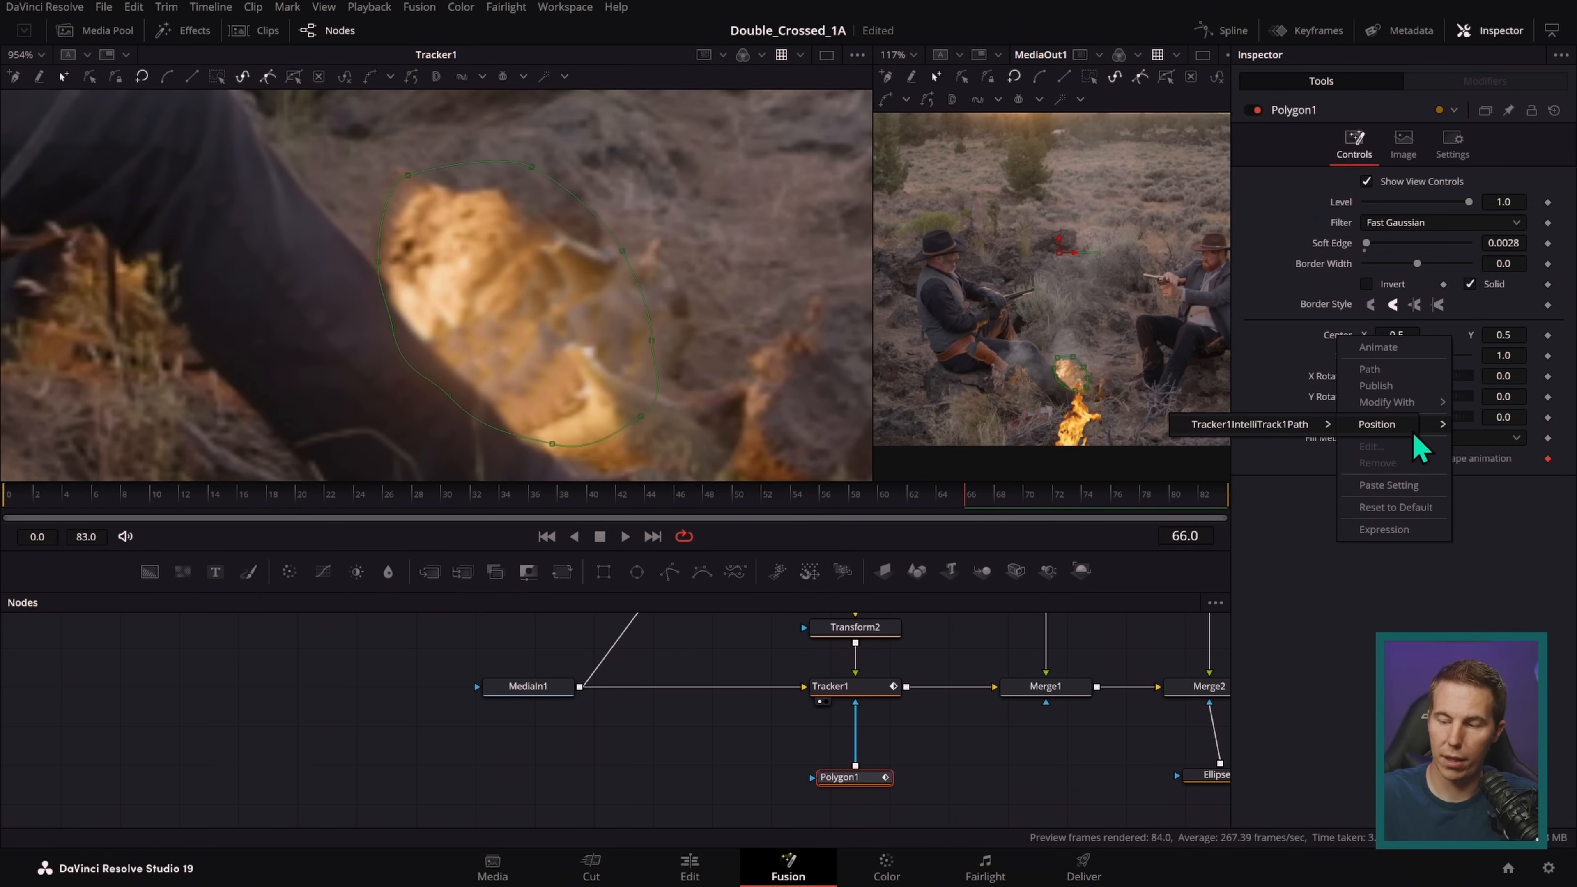
left_click(1388, 436)
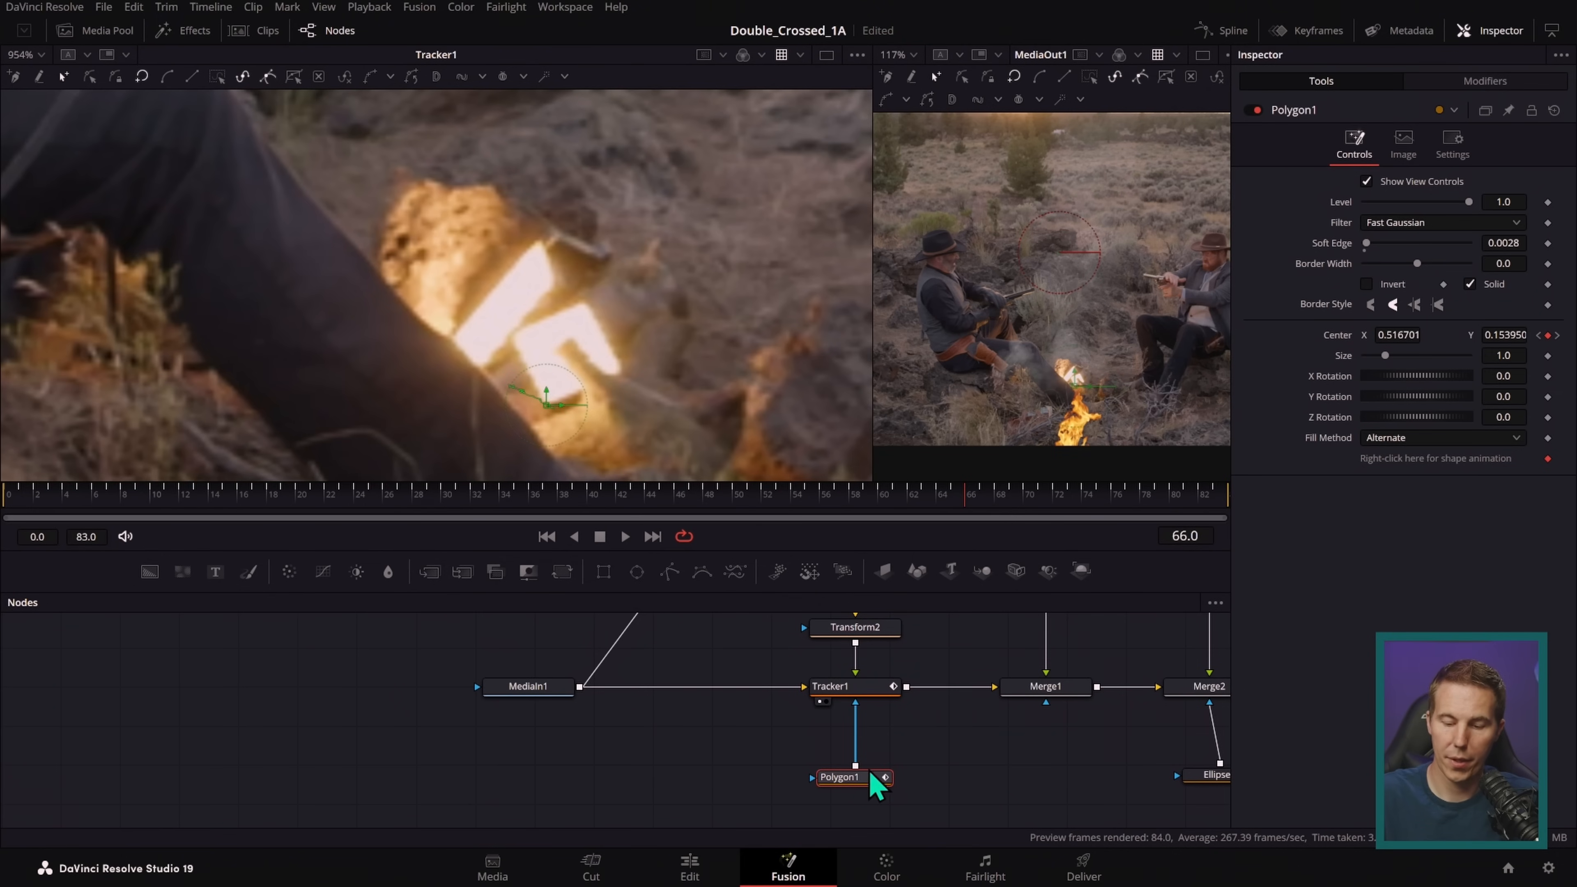
- Move Polygon1's whole shape from below the frame back over the glowing light beside the leg
scroll(835, 466, "down", 8)
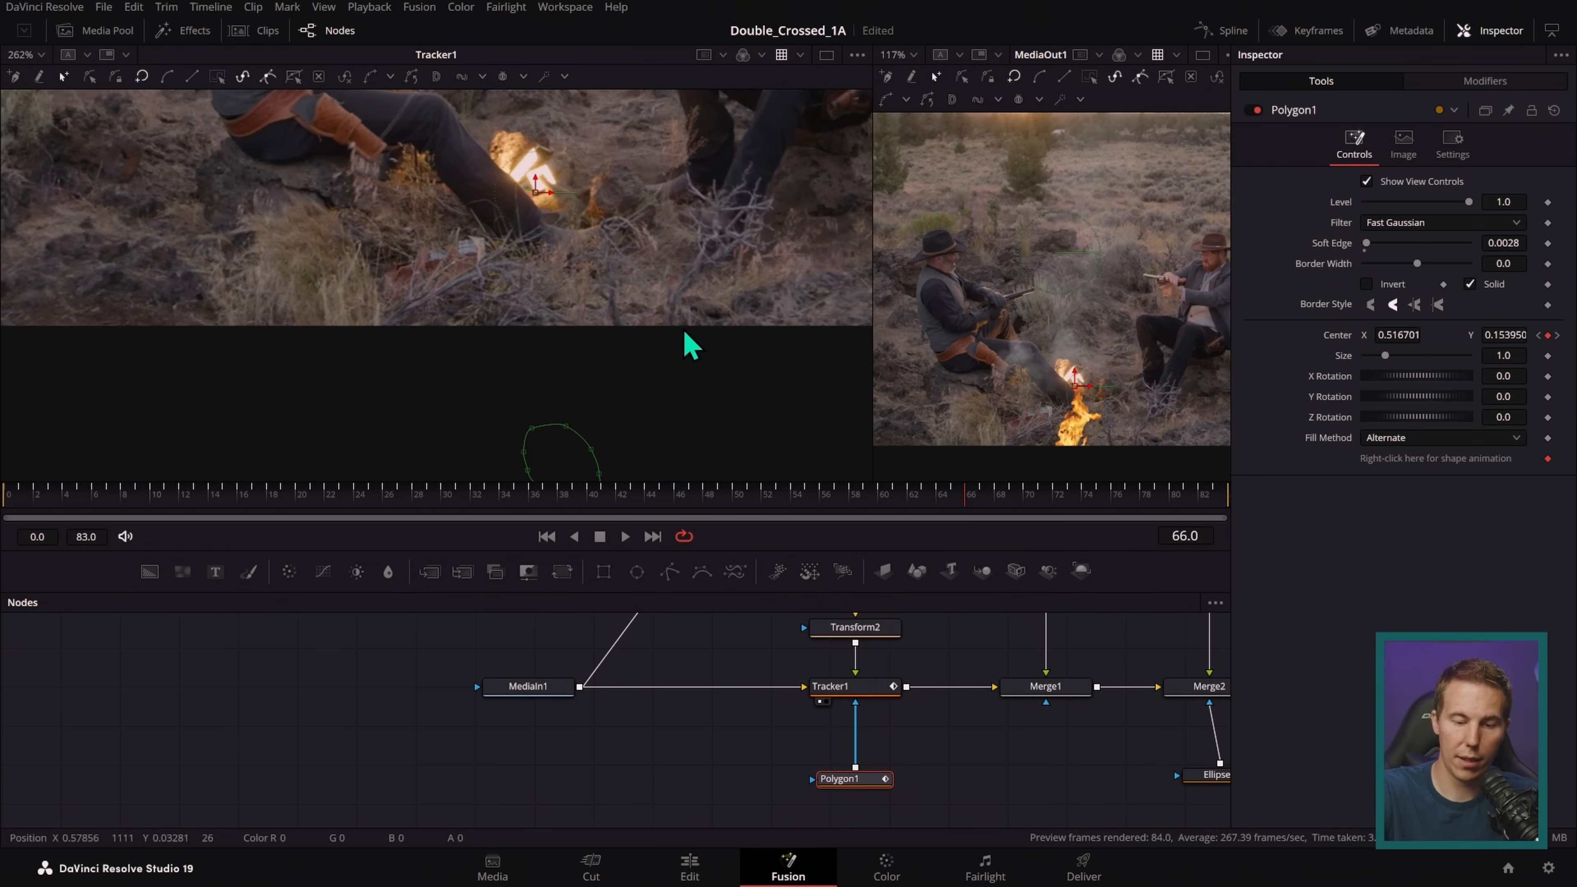
left_click_drag(536, 375, 574, 253)
scroll(574, 254, "up", 6)
left_click_drag(705, 405, 717, 457)
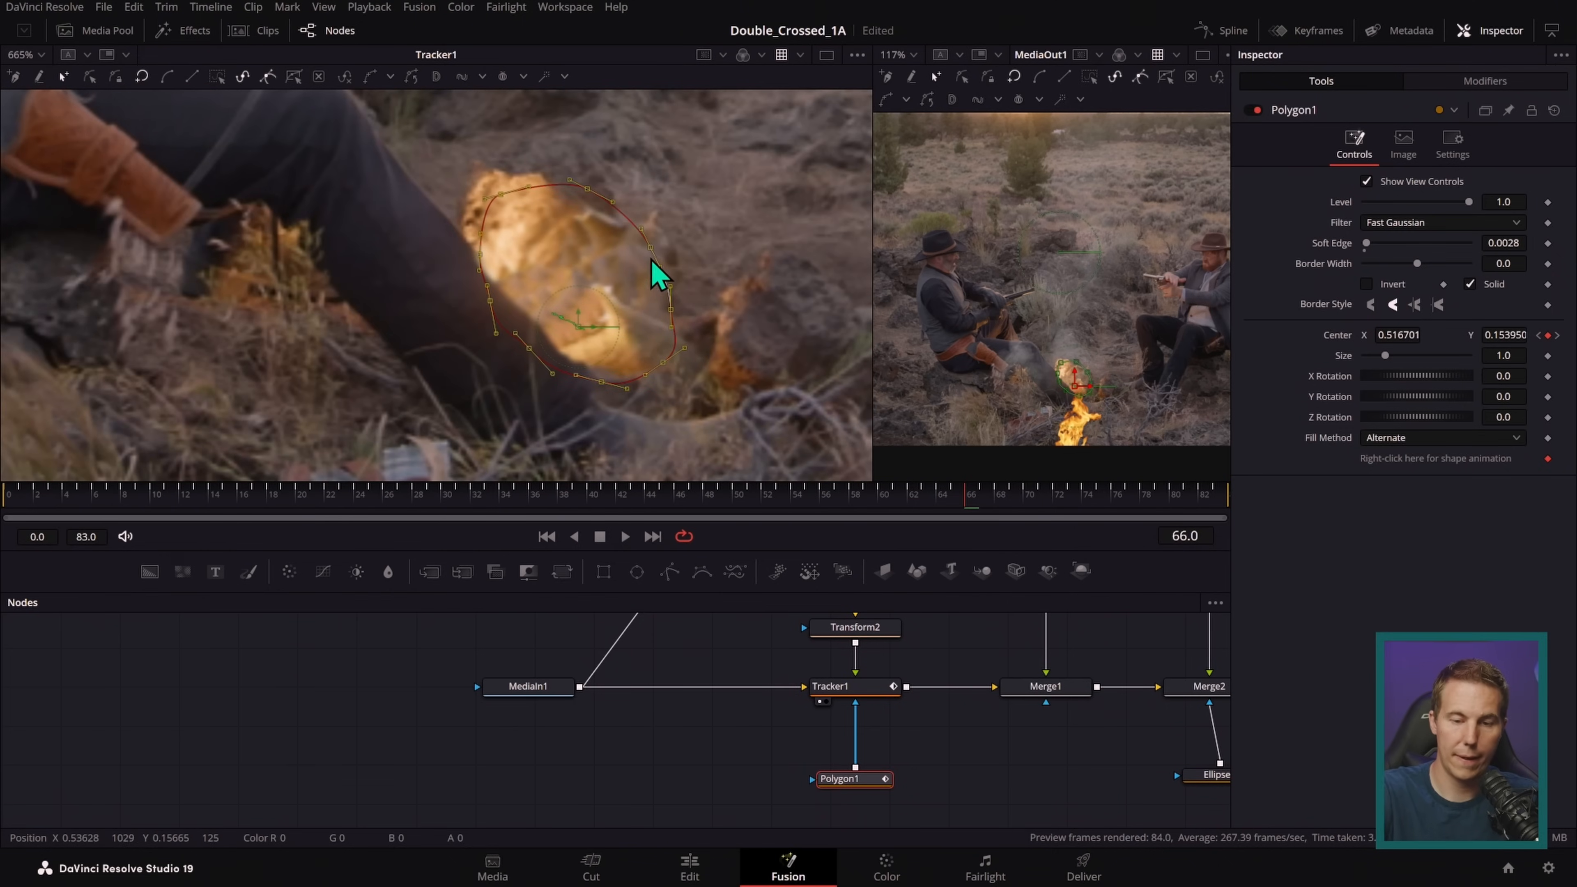
mouse_move(589, 194)
left_mouse_down()
mouse_move(606, 163)
mouse_move(575, 180)
mouse_move(615, 200)
mouse_move(573, 177)
left_mouse_up()
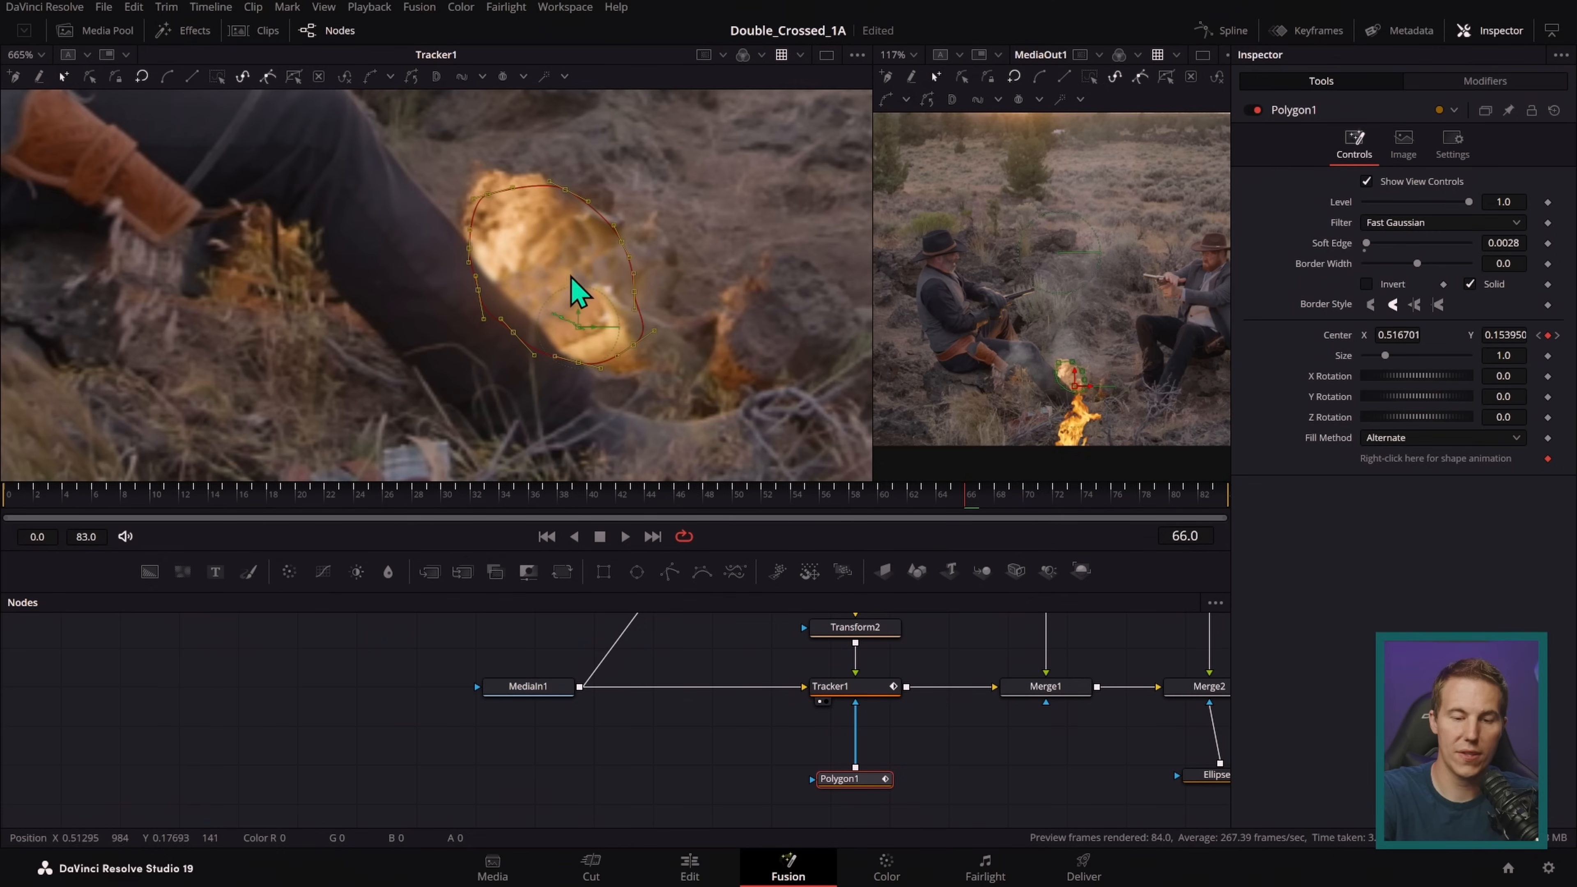
left_click(755, 670)
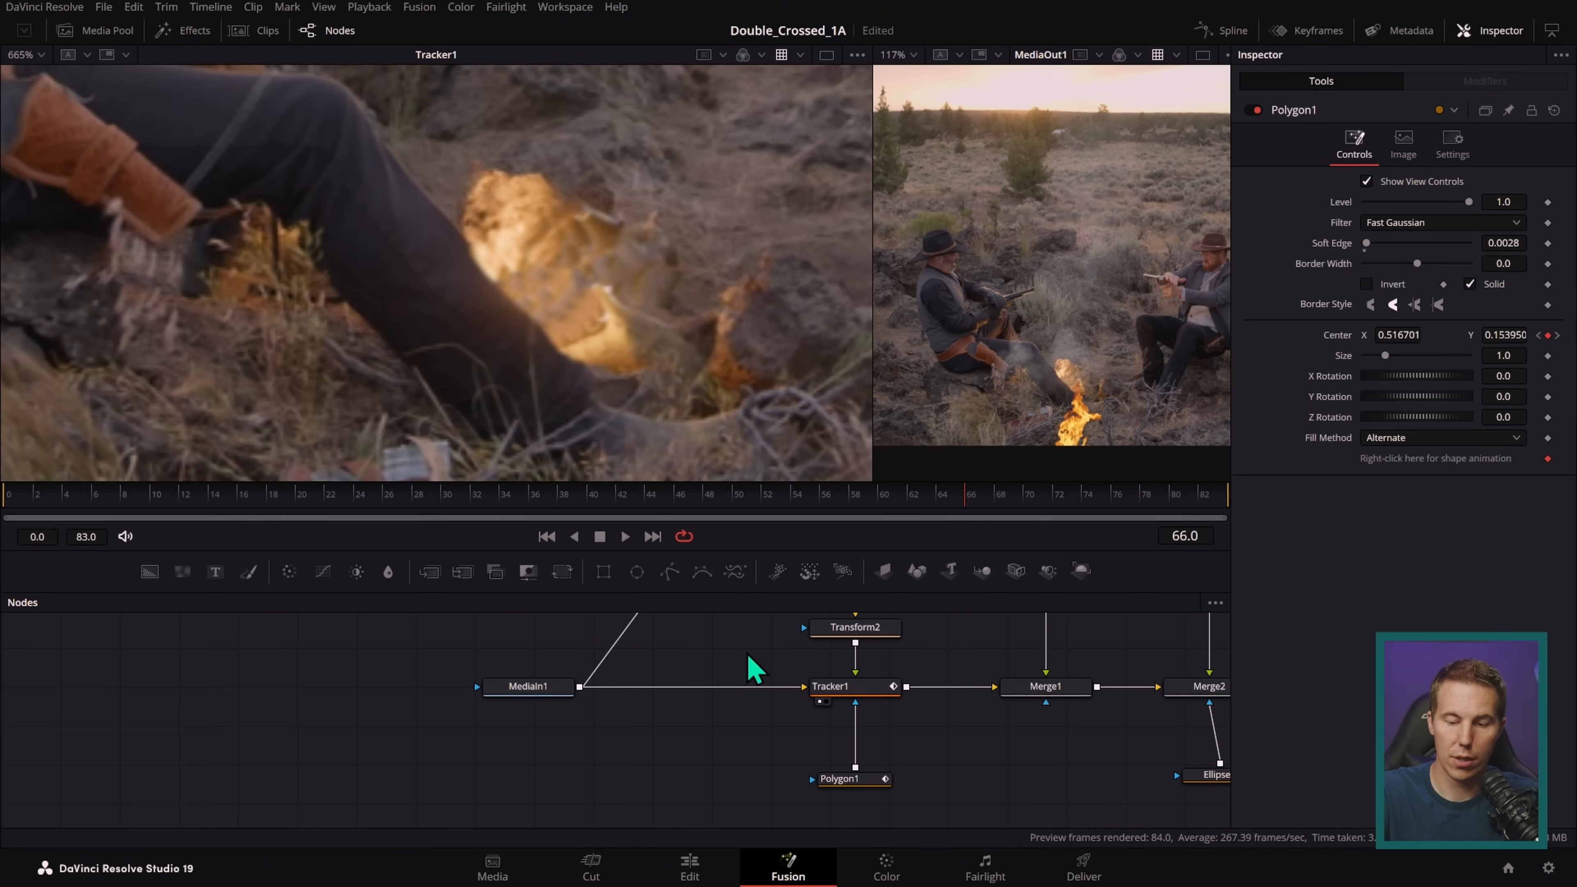
- Play back the shot and scrub through it to check that the tracked patch holds over the light
left_click(625, 536)
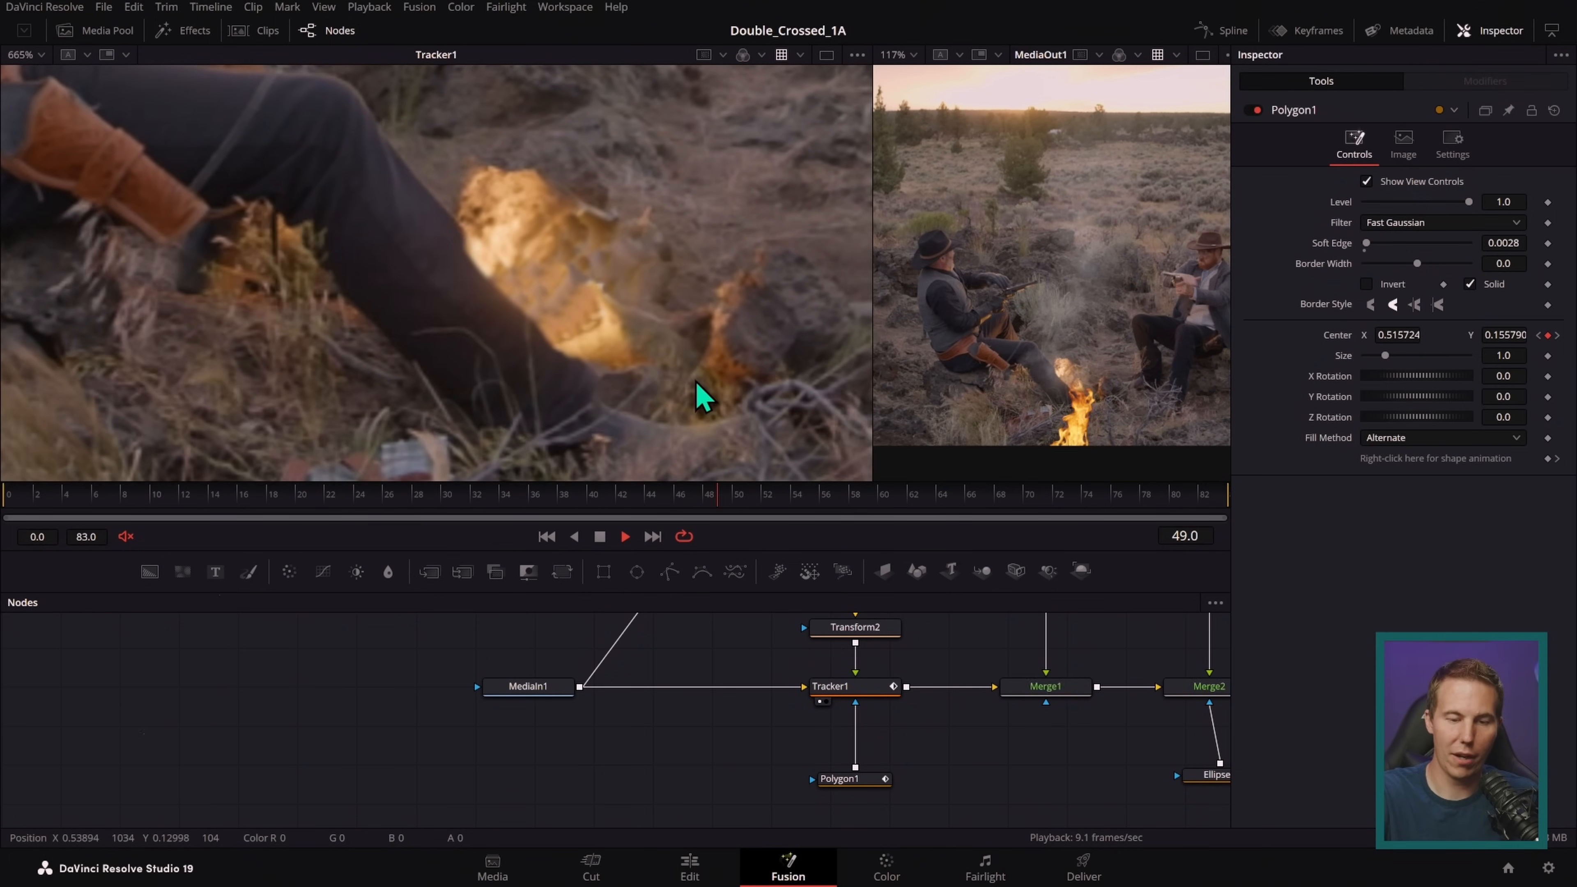
left_click(600, 536)
left_click(642, 507)
left_click_drag(618, 497, 649, 512)
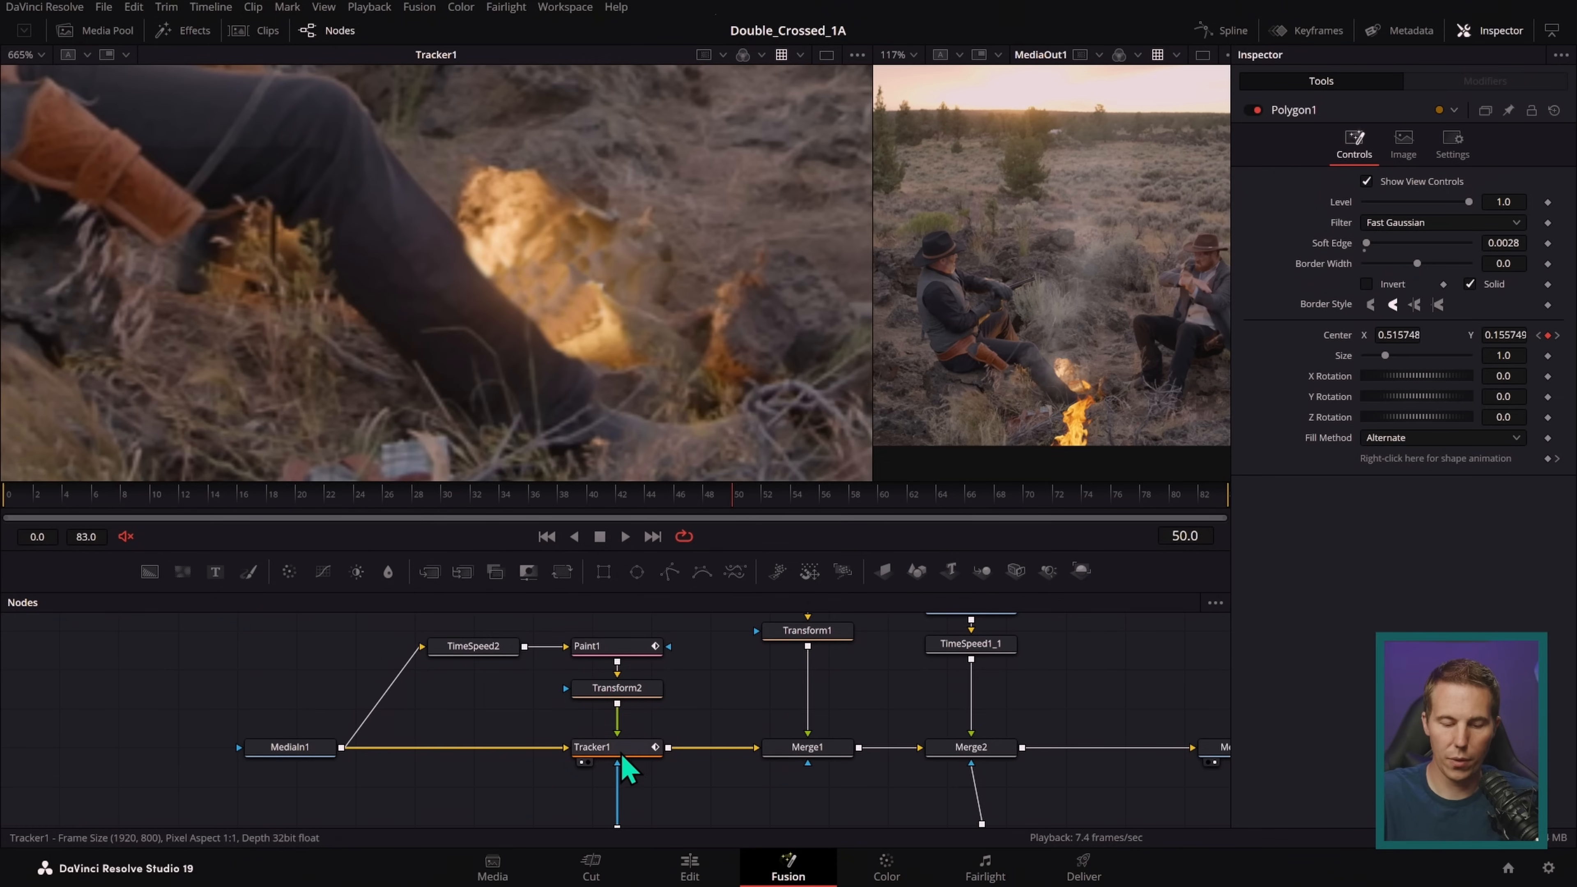
- Replace Merge1 with a copy of Tracker1 between Tracker1 and Merge2, feeding Transform1 into its foreground
left_click(652, 749)
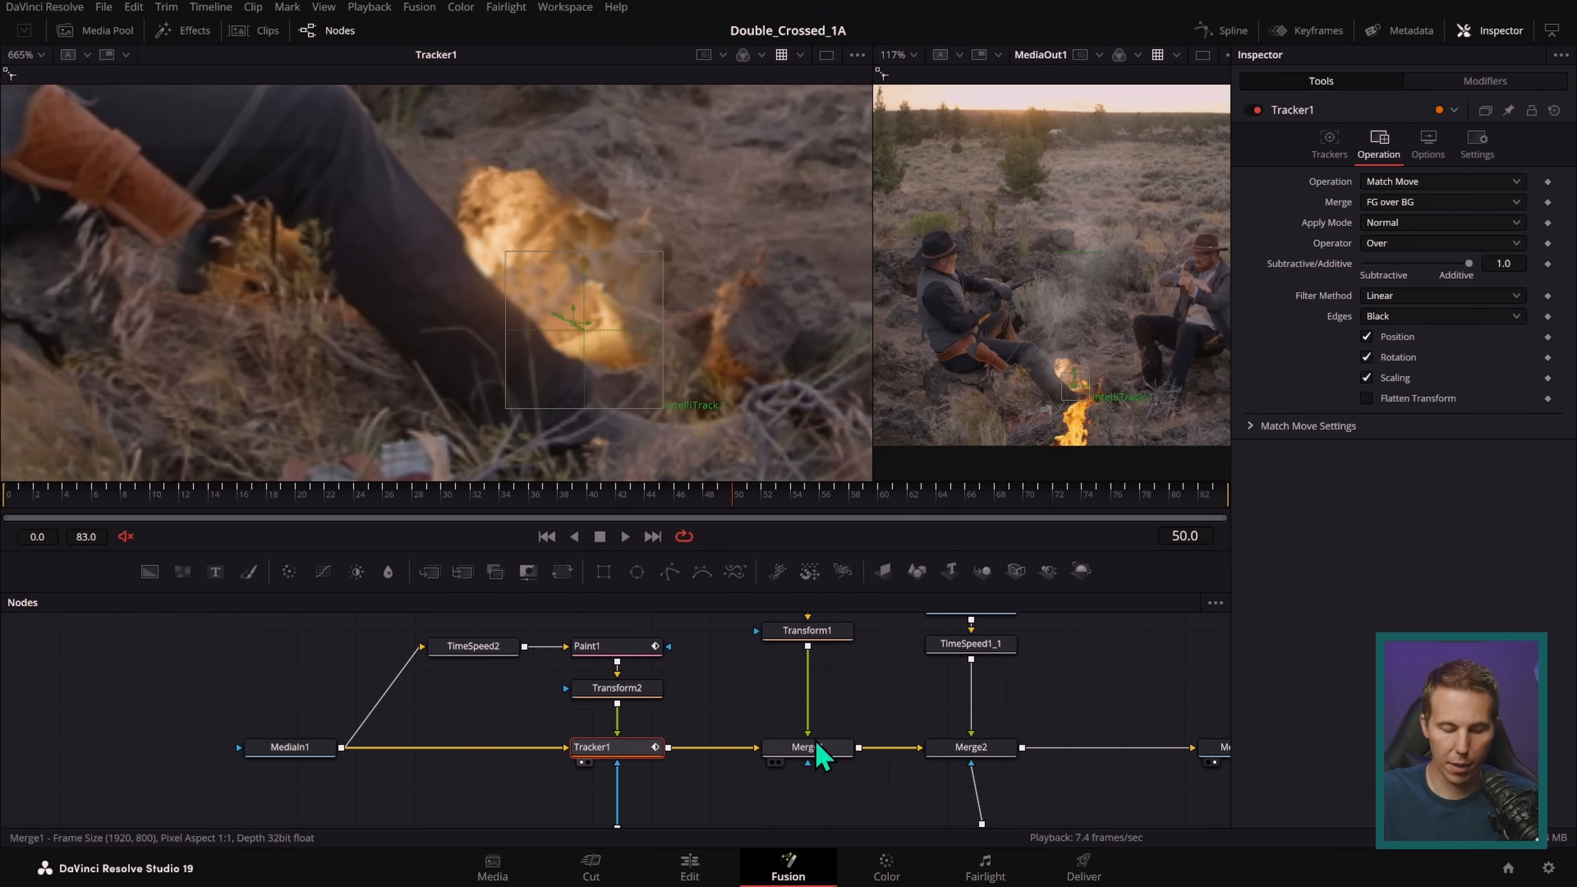
left_click(841, 759)
key("Delete")
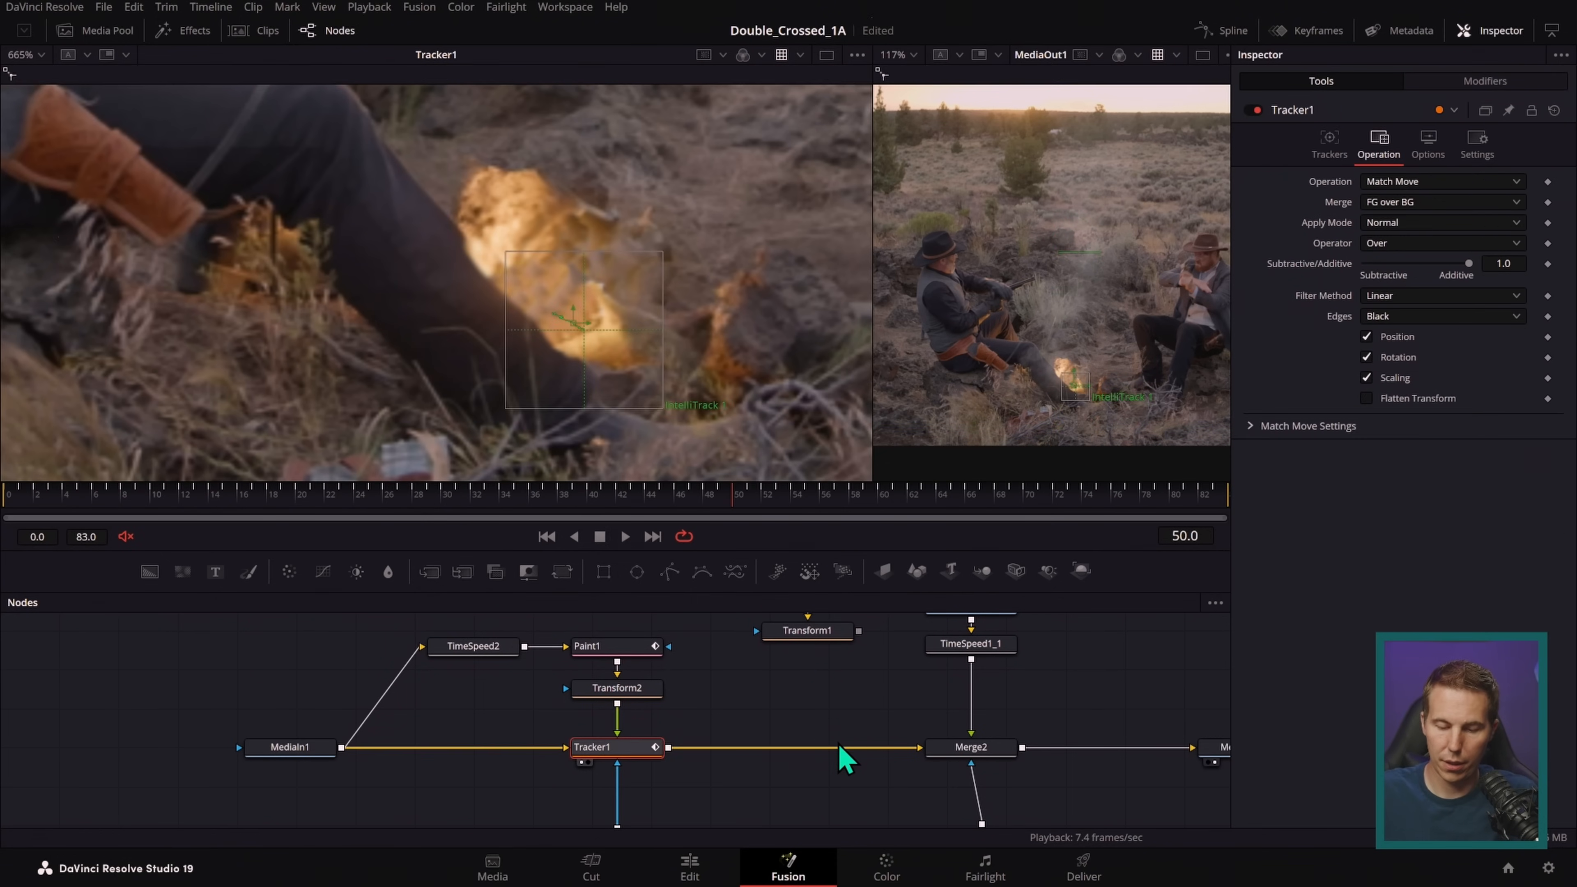
key("ctrl+c")
key("ctrl+v")
left_click_drag(835, 715, 834, 753)
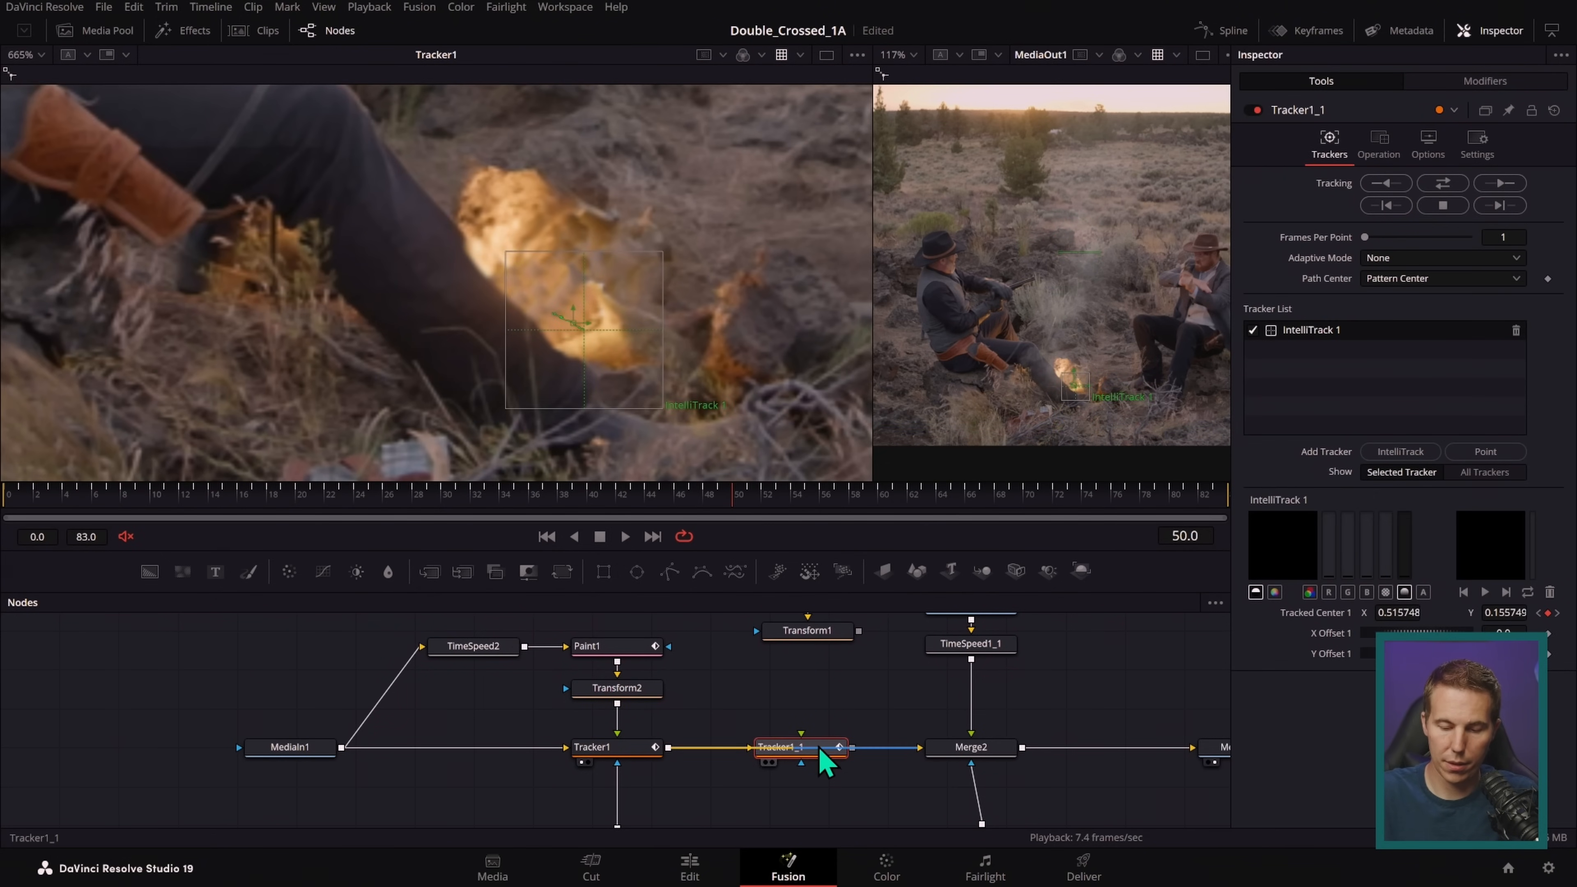
left_click_drag(858, 631, 826, 733)
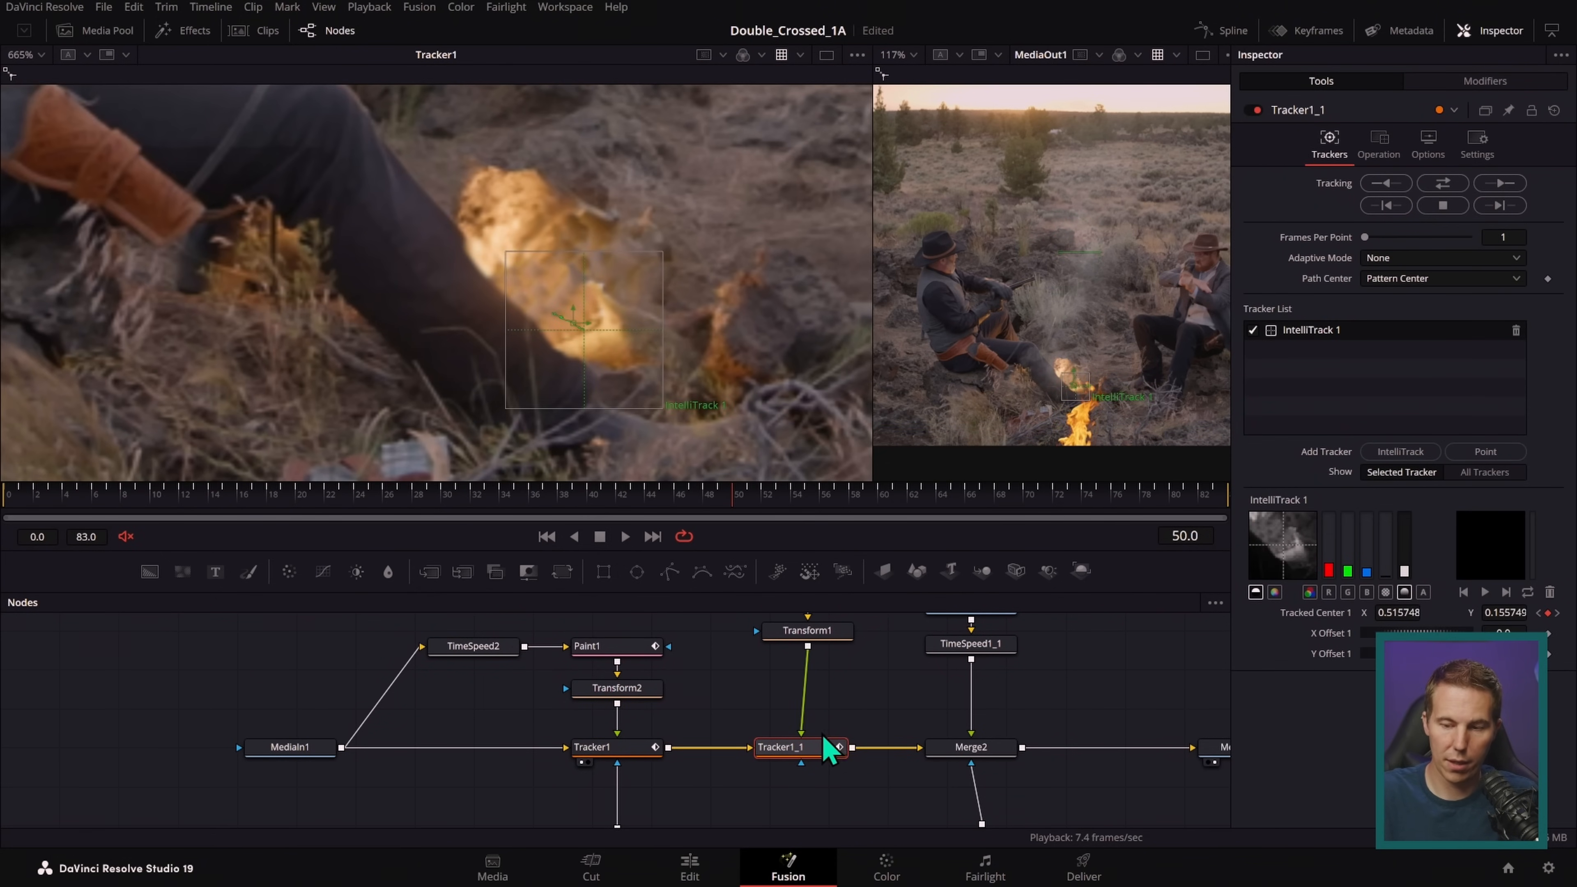
- Enlarge the MediaOut1 viewer and move the fire through Transform1 to Center X 0.487855, Y 0.272164, checking it across the timeline
left_click_drag(872, 368, 615, 369)
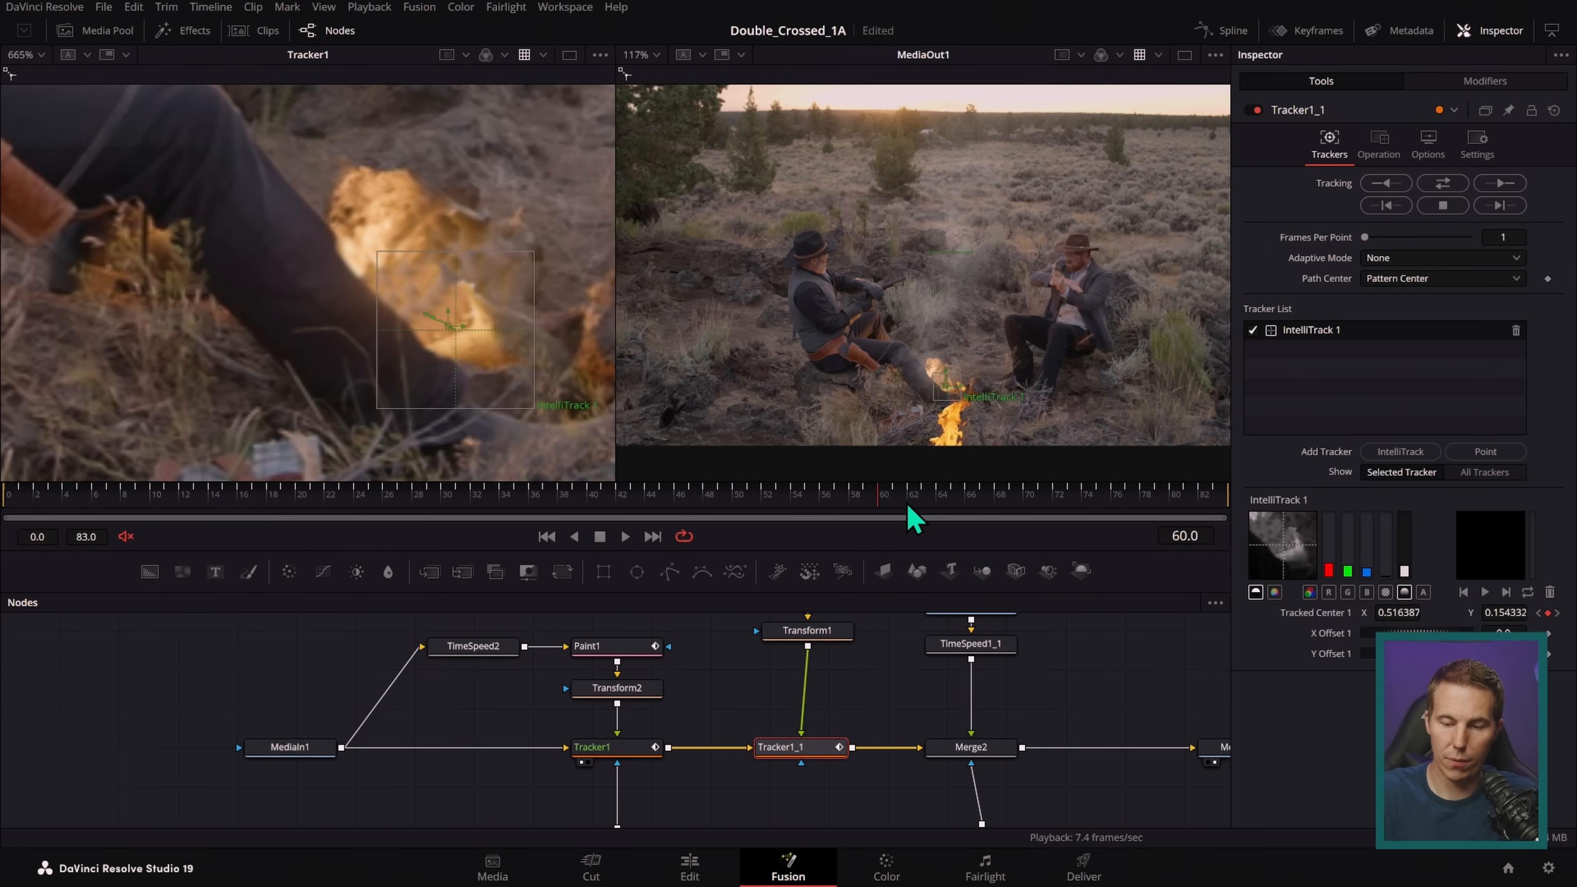
left_click(829, 633)
mouse_move(938, 384)
left_mouse_down()
mouse_move(943, 362)
mouse_move(989, 353)
mouse_move(926, 365)
left_mouse_up()
left_click(134, 500)
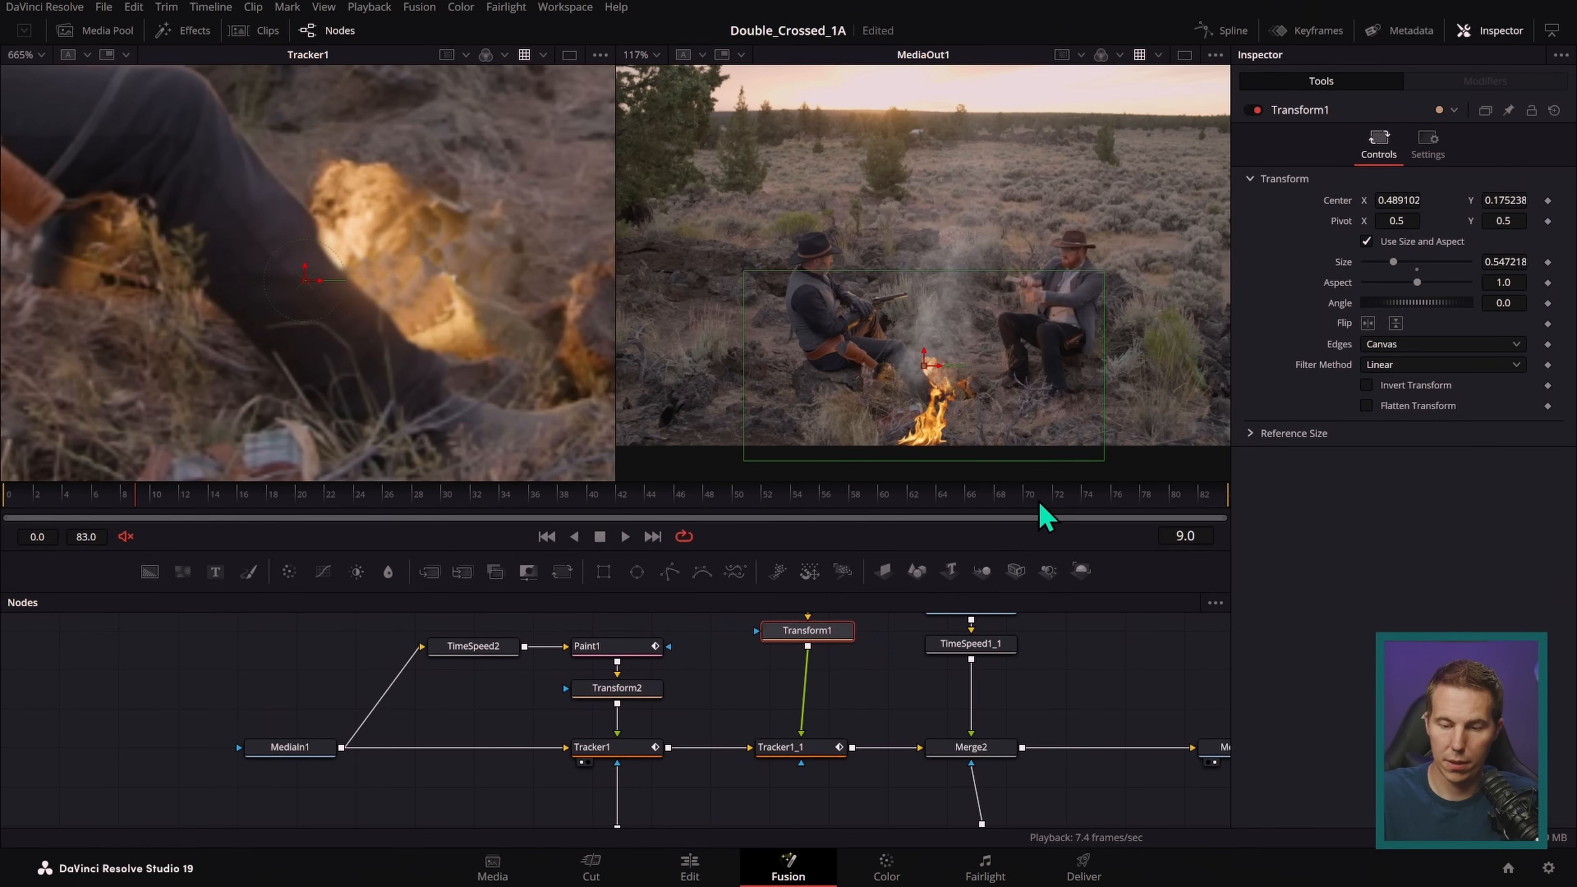
left_click_drag(925, 366, 924, 334)
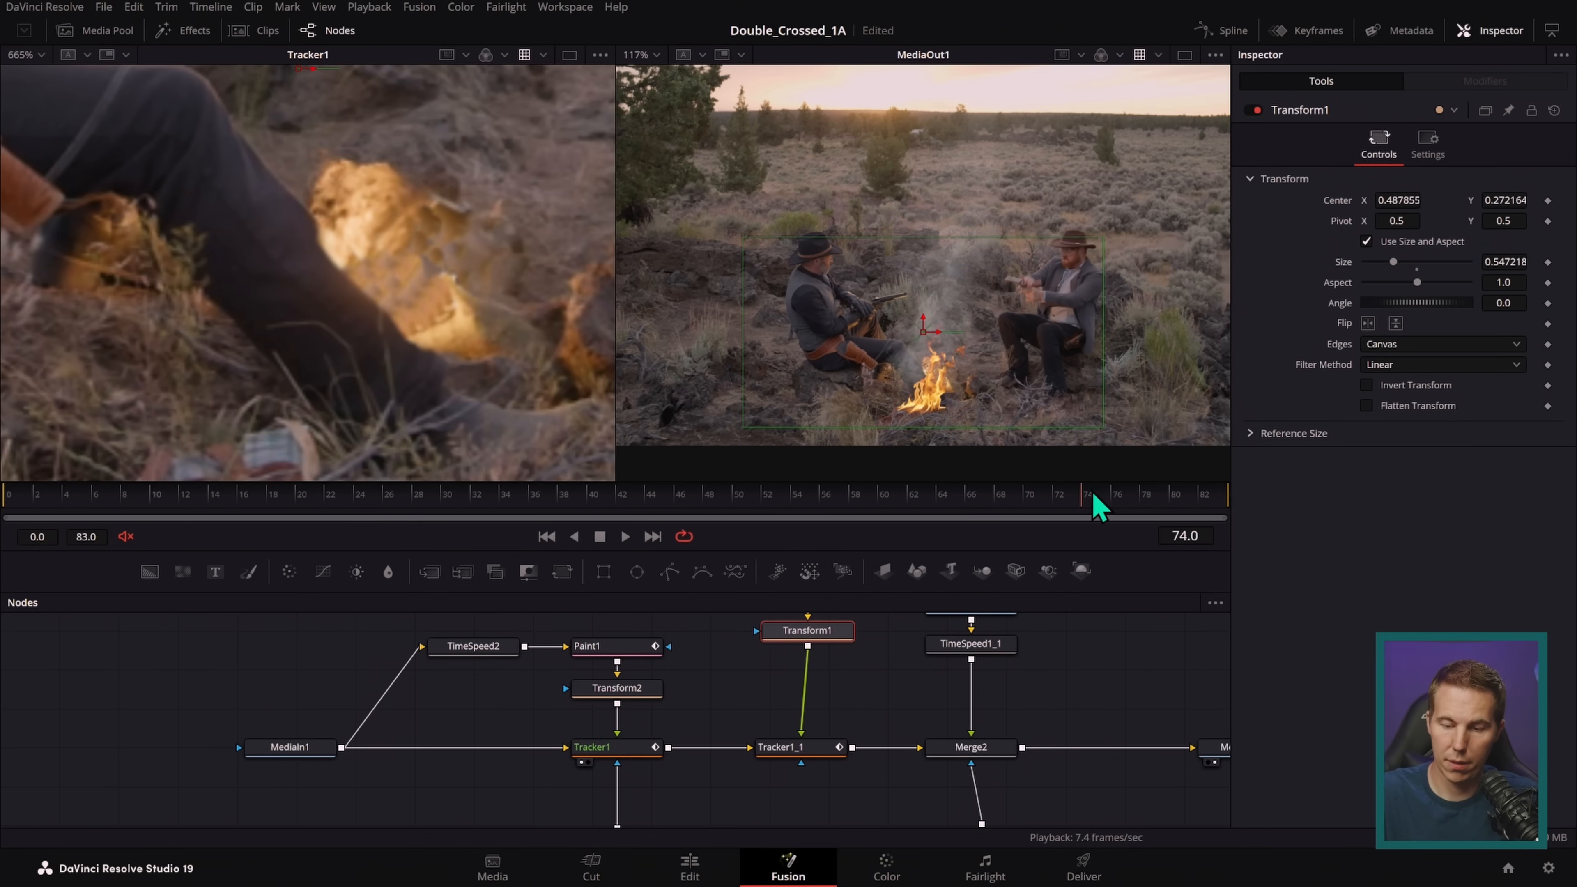
left_click_drag(1067, 506, 1345, 491)
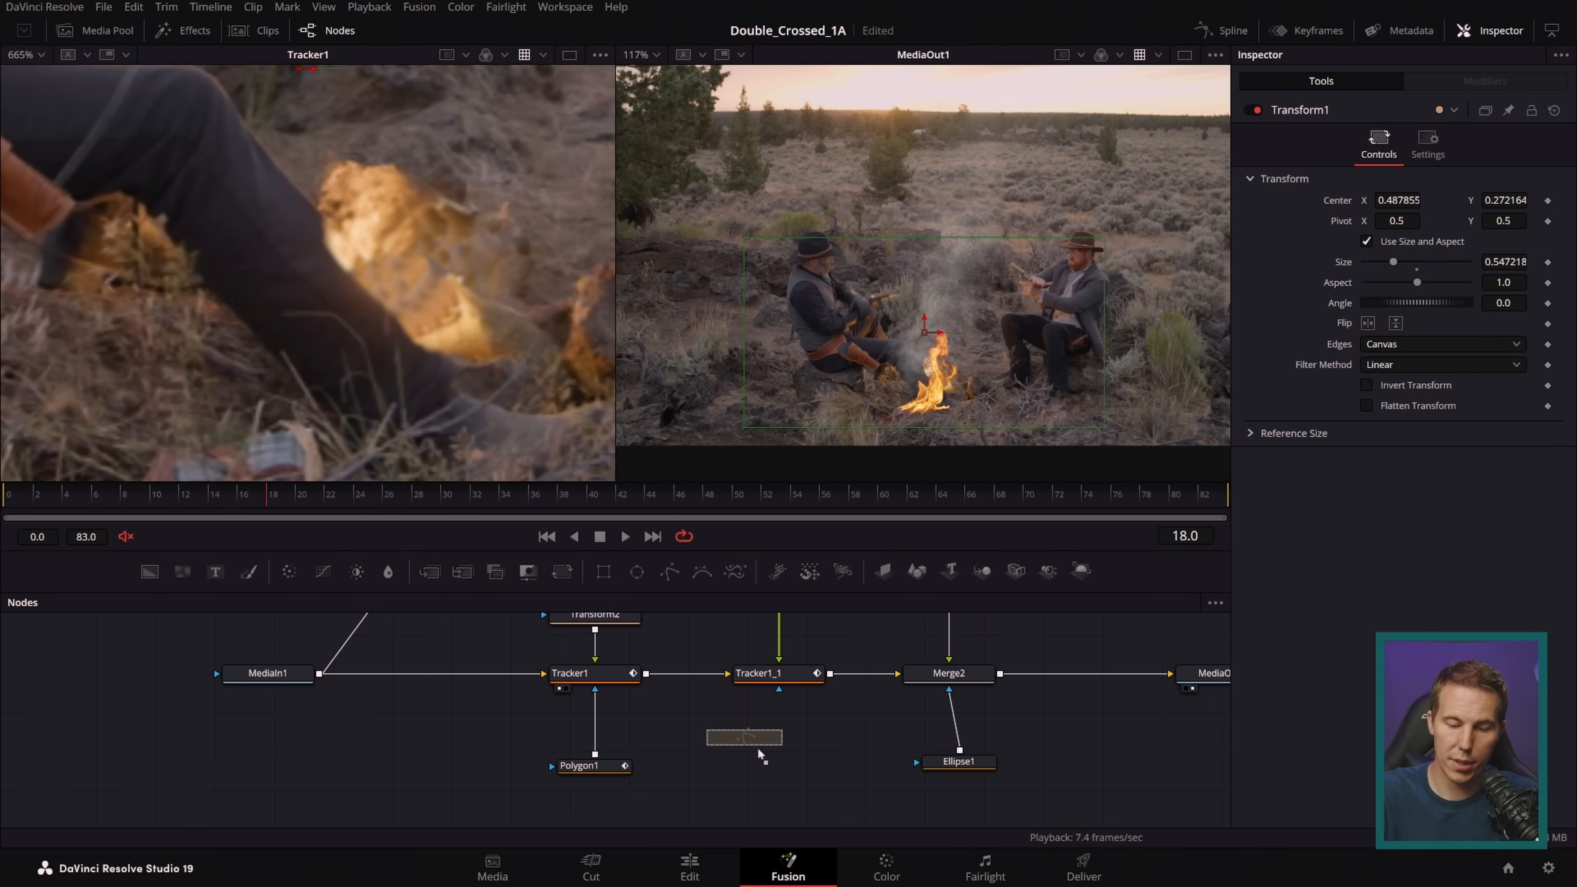
- Add a Polygon mask to Tracker1_1 and display Tracker1_1 in the large viewer at frame 57
left_click(767, 753)
left_click_drag(815, 754, 779, 688)
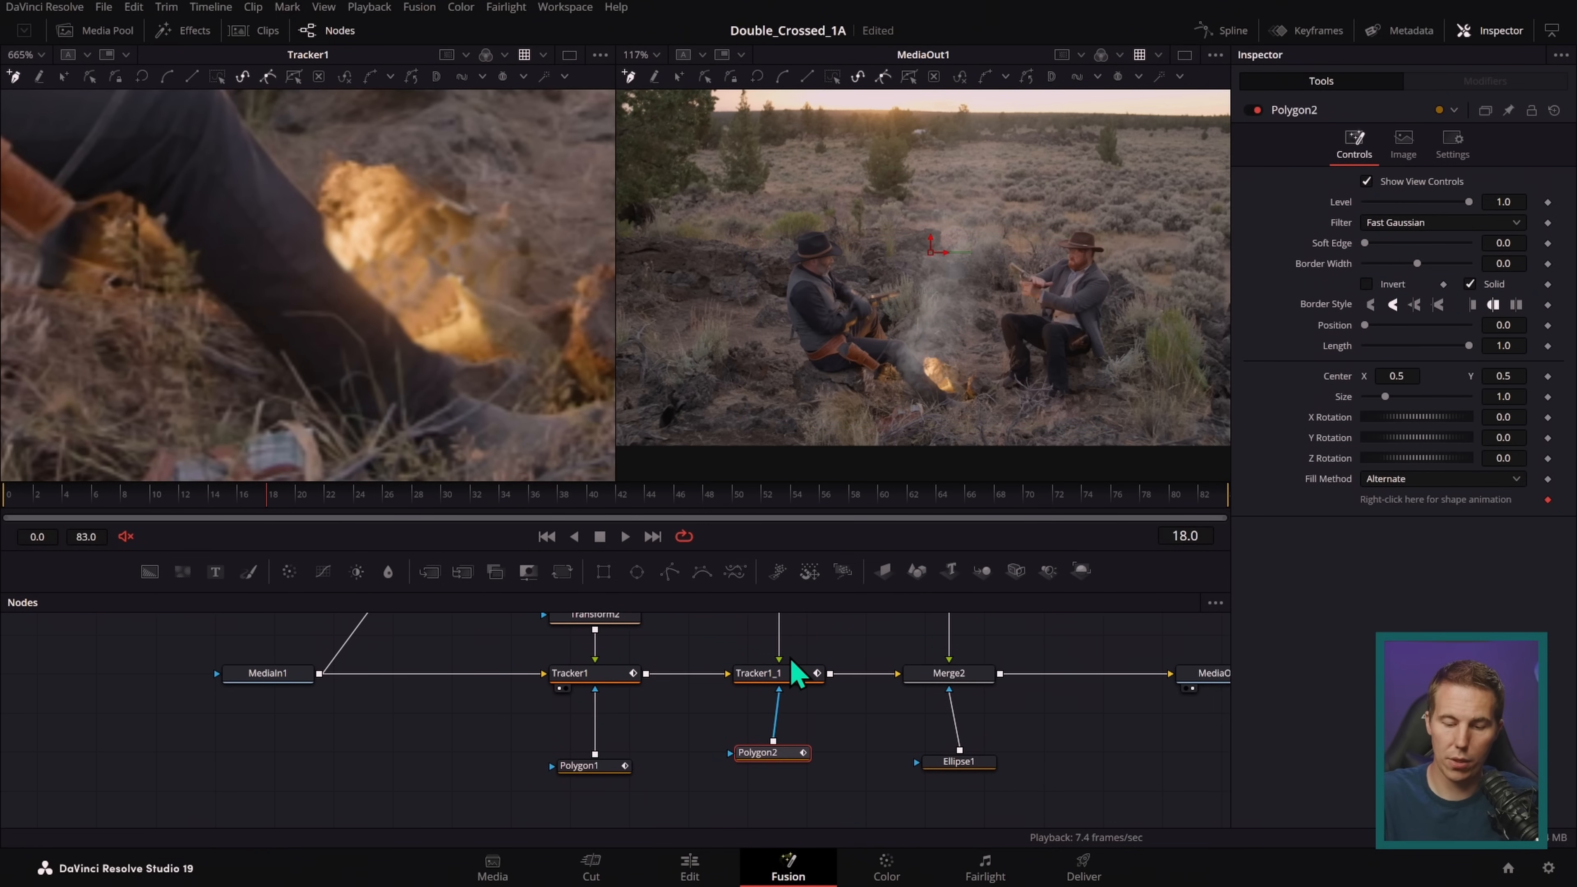
left_click_drag(780, 743, 785, 752)
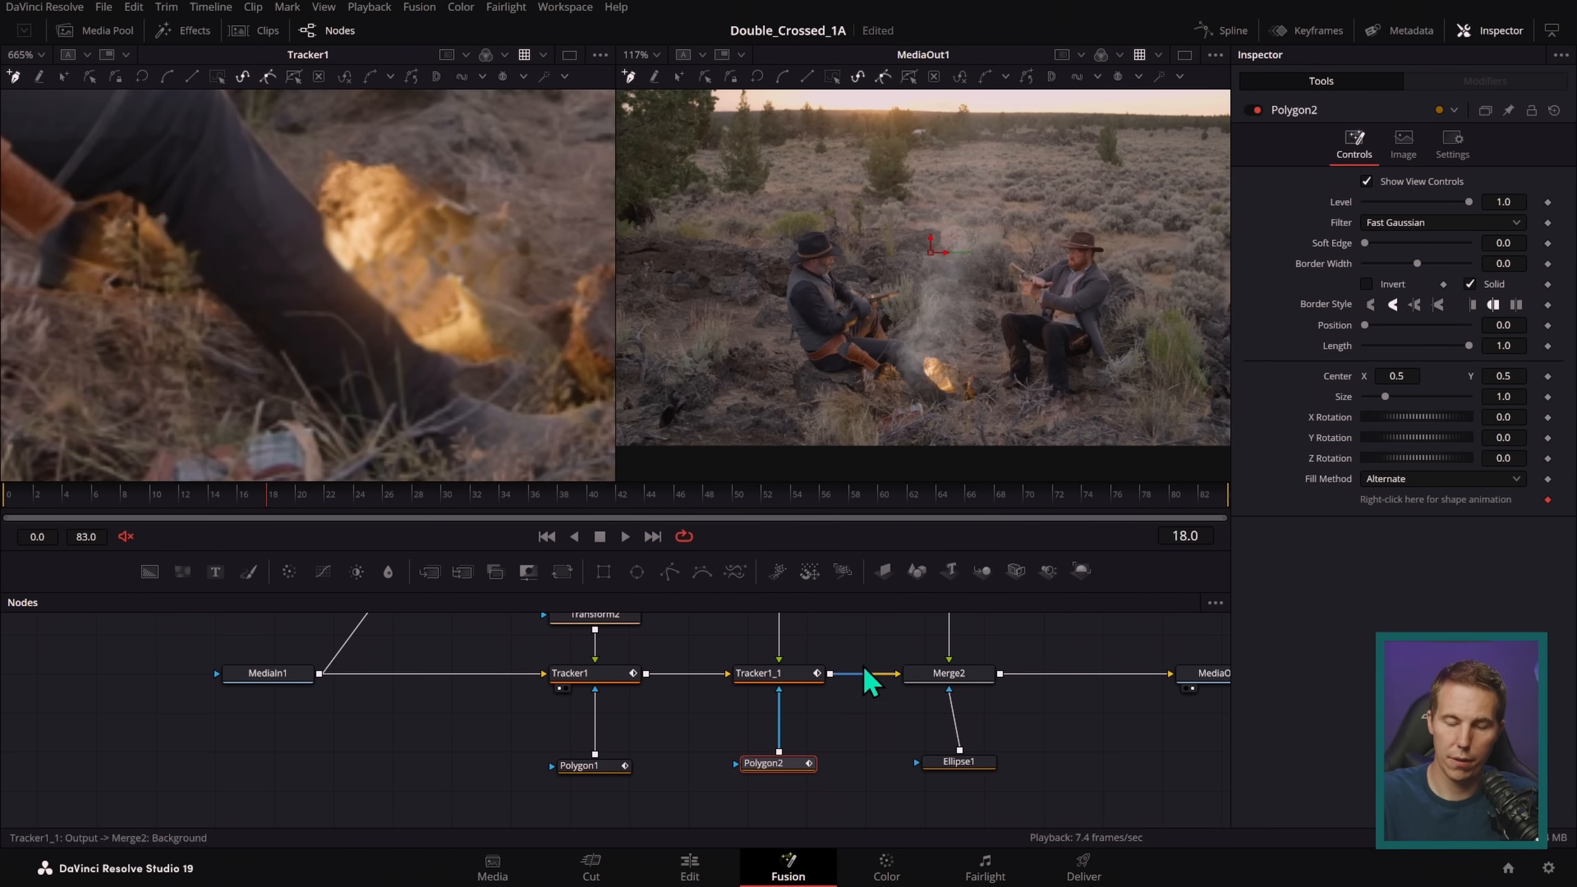
left_click_drag(834, 648, 830, 679)
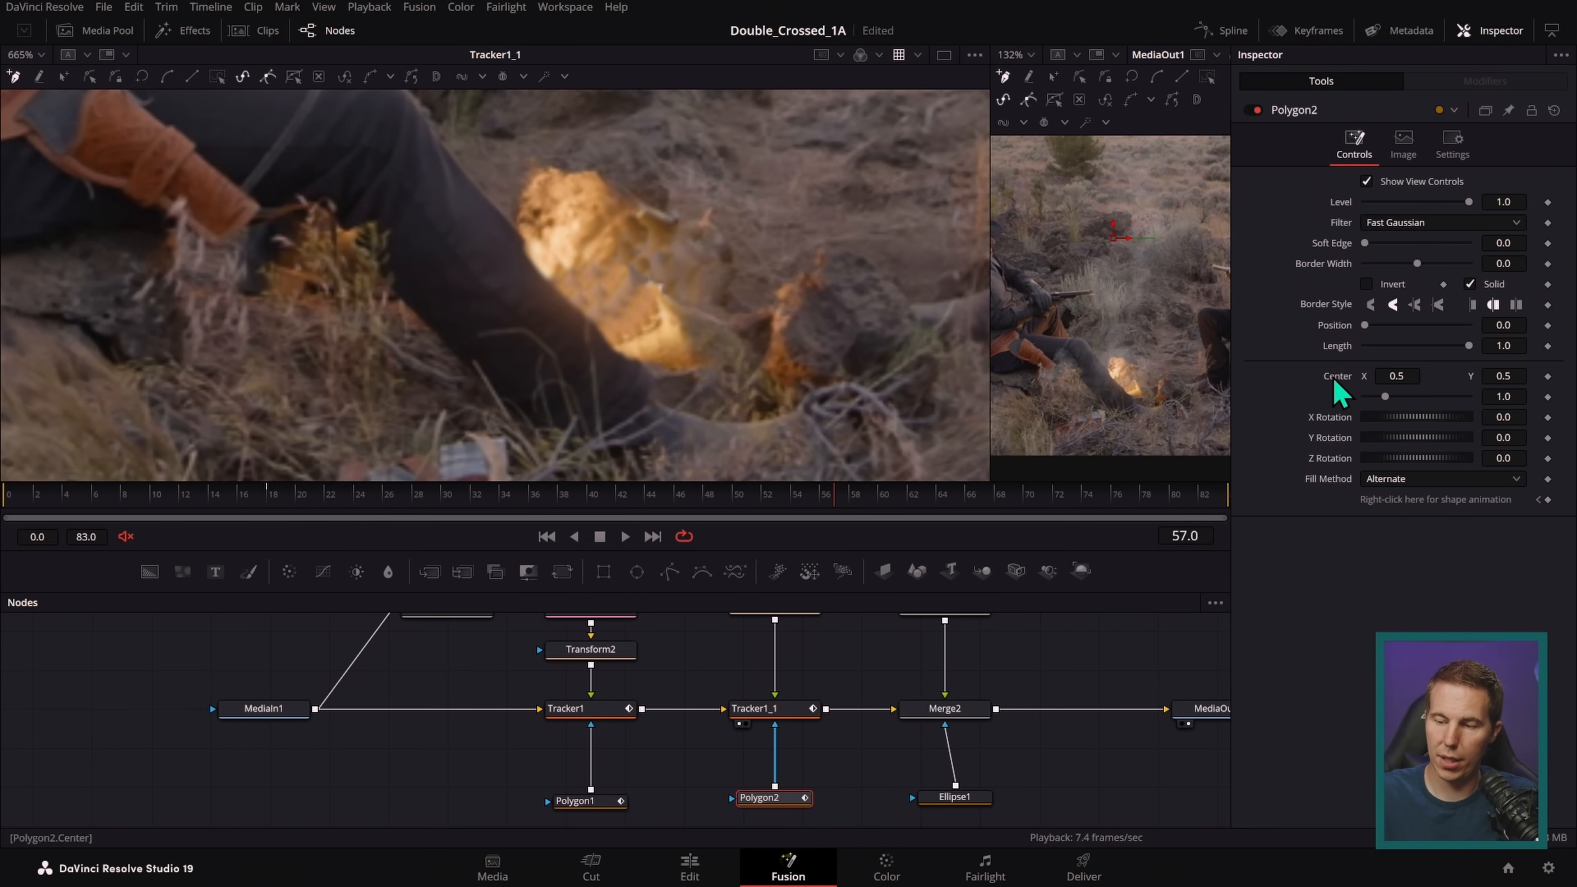
- Check which tracker path drives Polygon1's Center against the paths offered for Polygon2's Center
right_click(1338, 392)
mouse_move(1391, 466)
mouse_move(1309, 500)
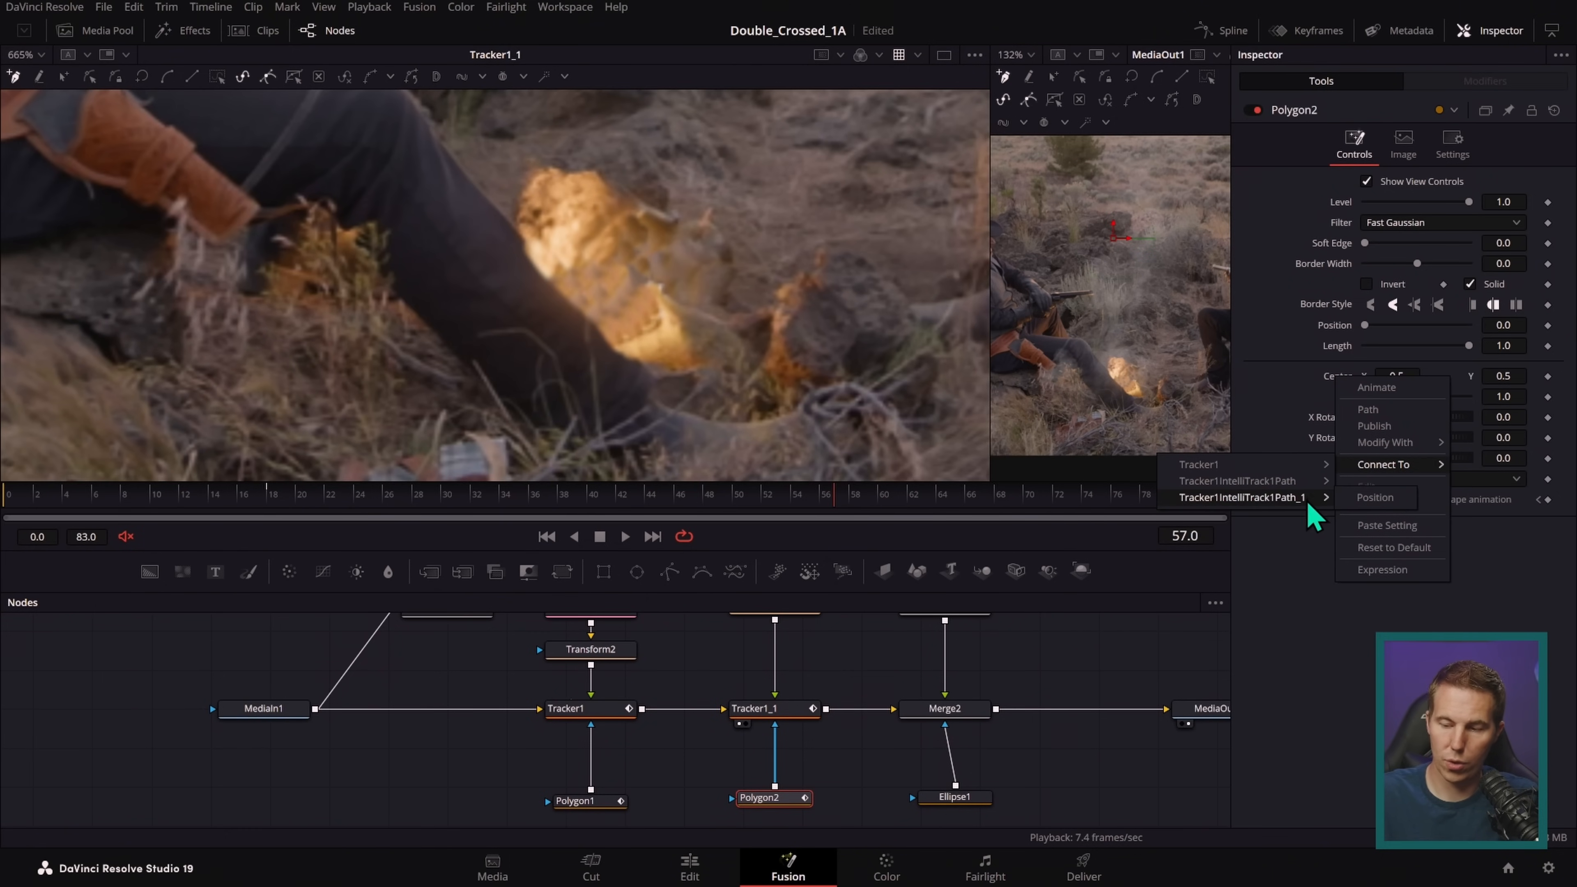
left_click(608, 712)
left_click(610, 713)
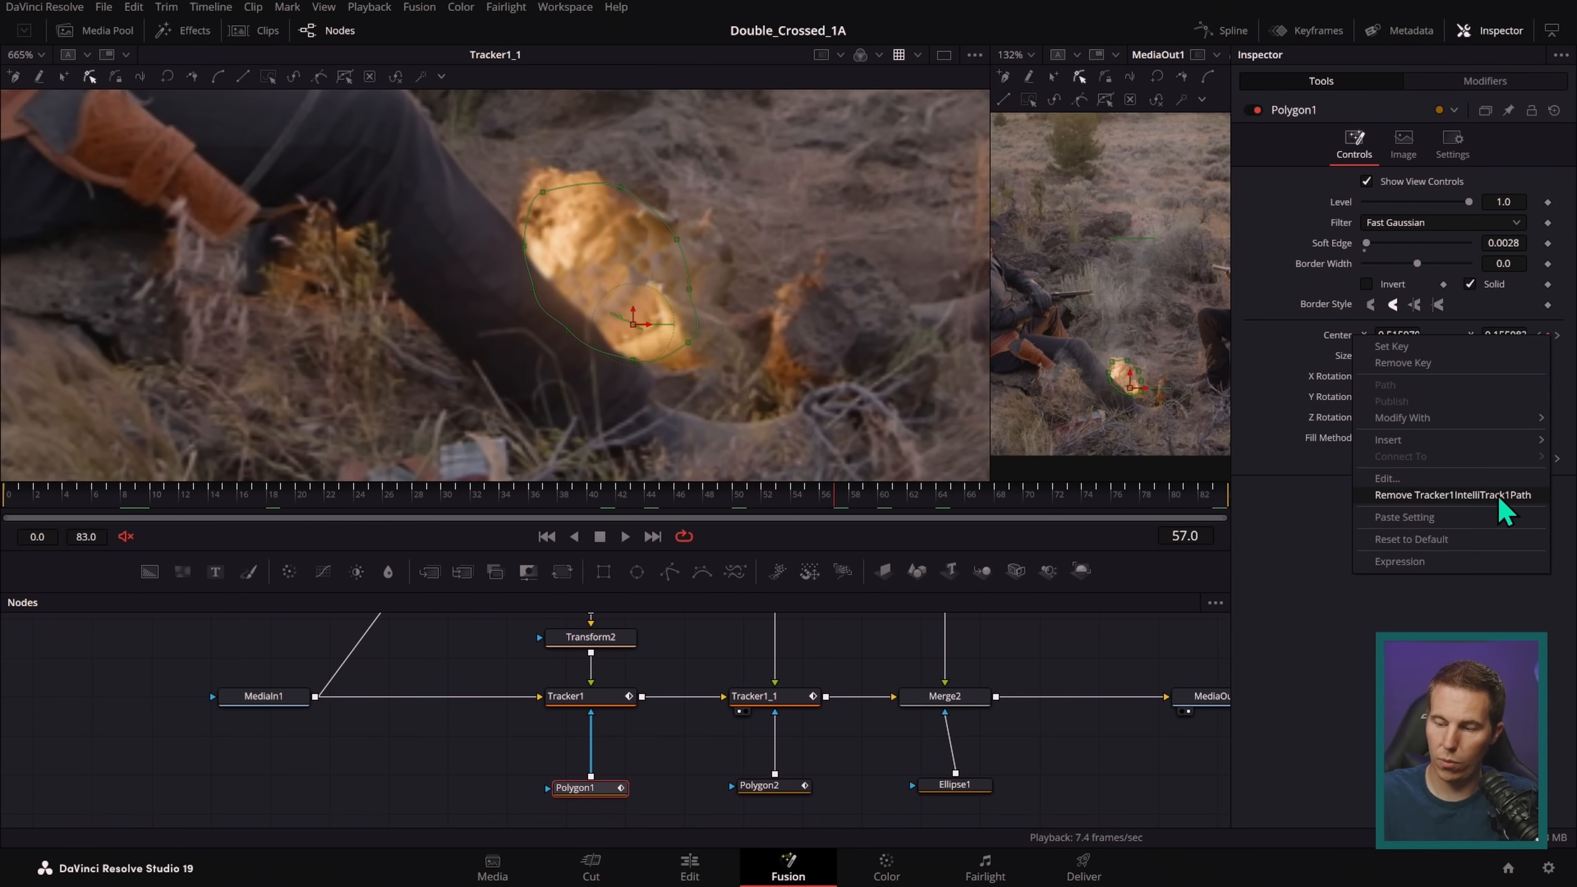
left_click(1496, 495)
- Connect Polygon2's Center to the Position of Tracker1IntelliTrack1Path
left_click(780, 787)
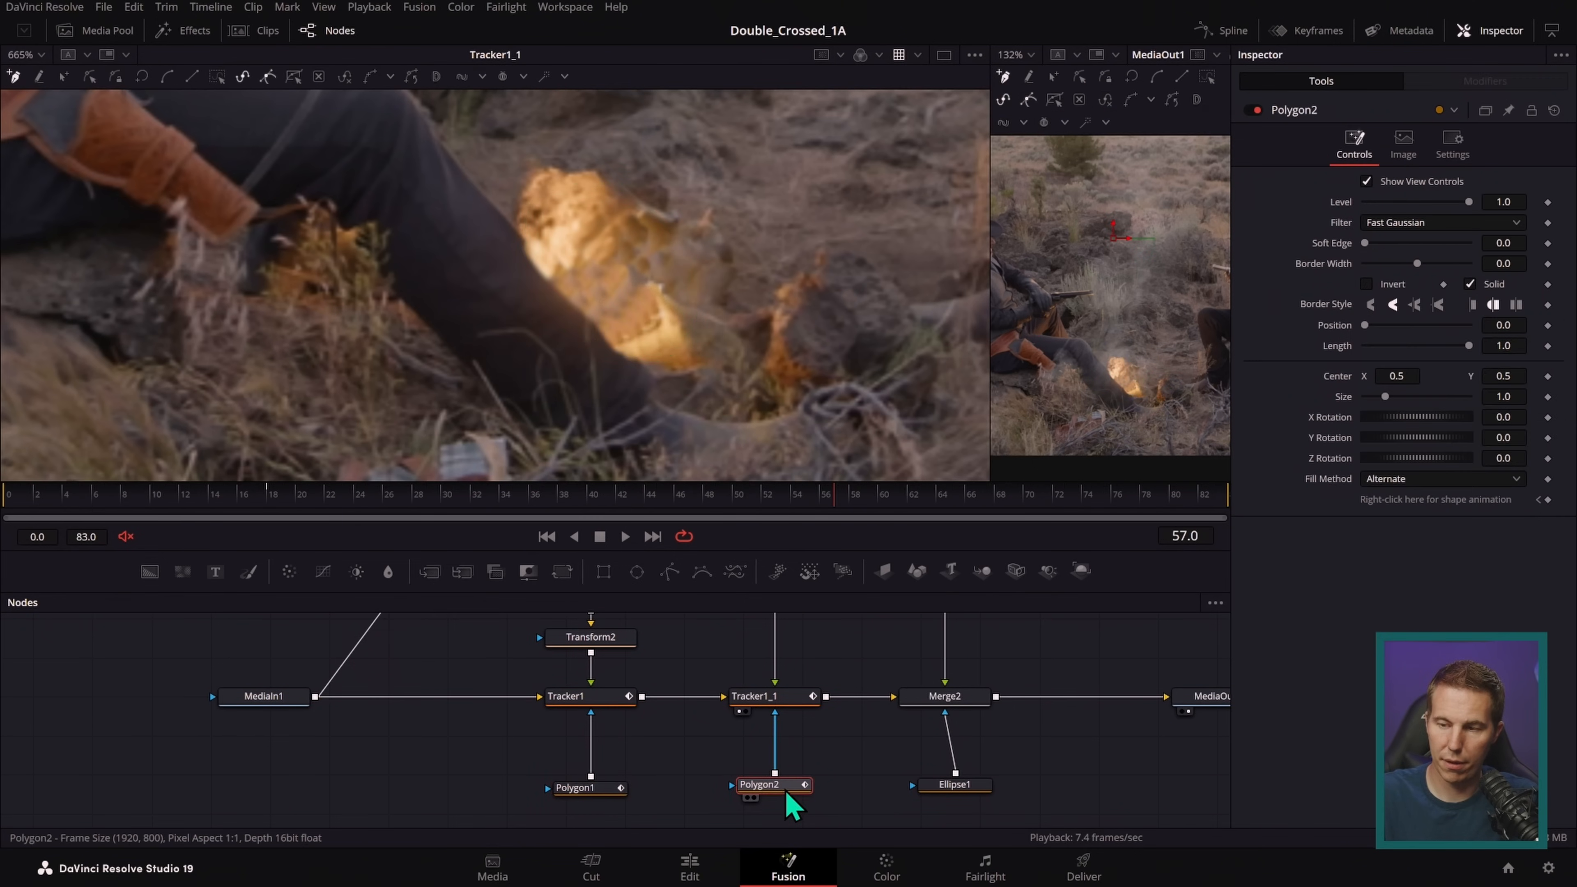
right_click(1342, 387)
mouse_move(1422, 467)
mouse_move(1319, 484)
left_click(1389, 485)
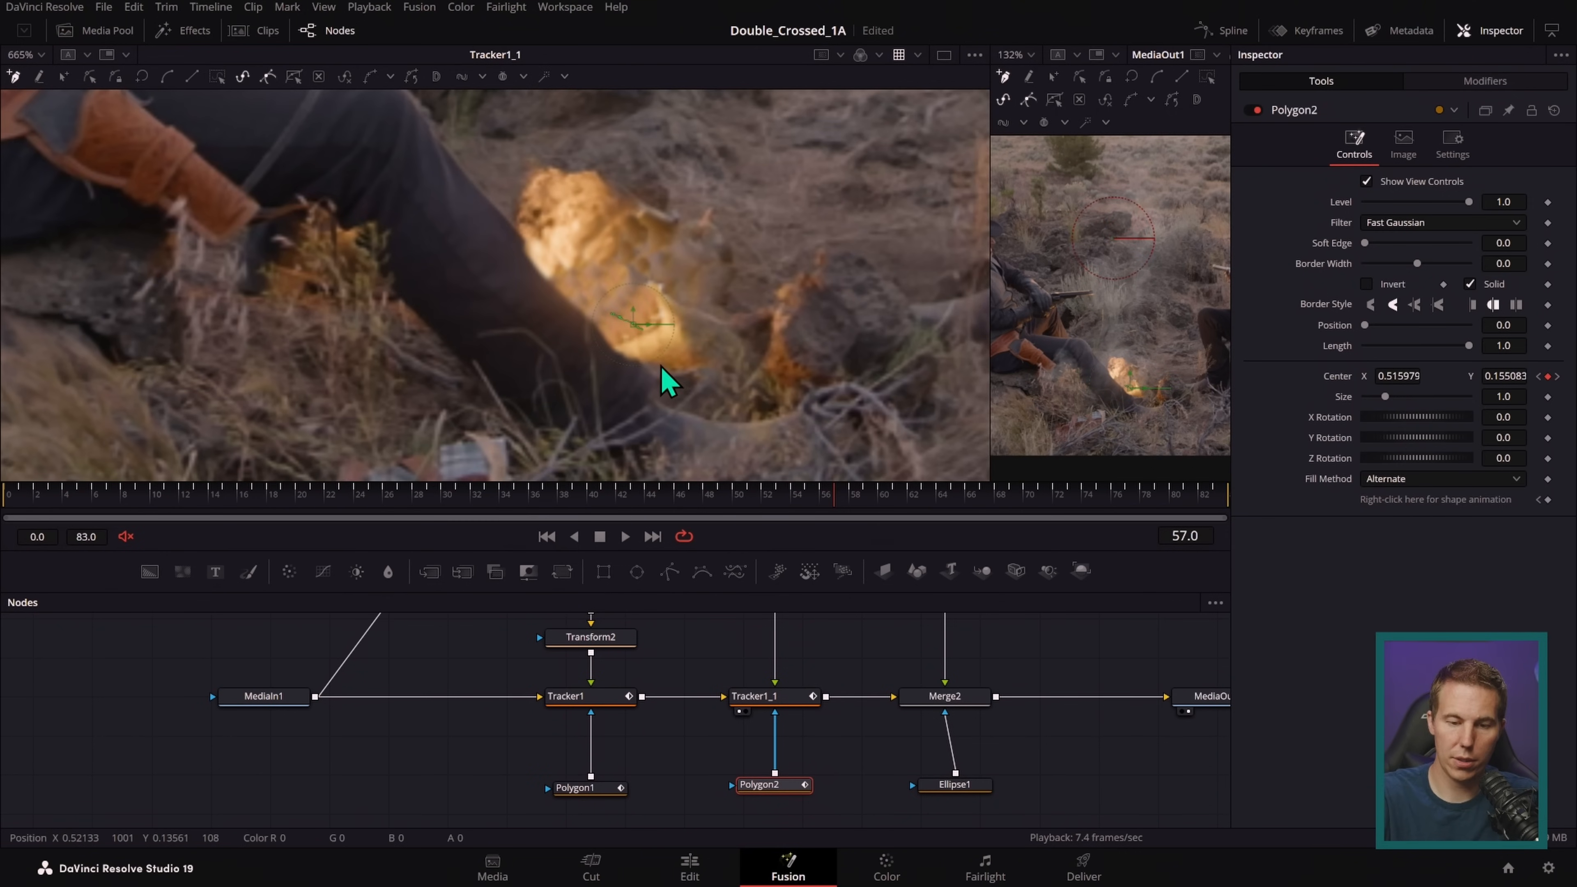
- Draw a closed Polygon2 shape around the foreground leg, rocks and branches below the fire's base and invert the mask
left_click(766, 696)
left_click(766, 784)
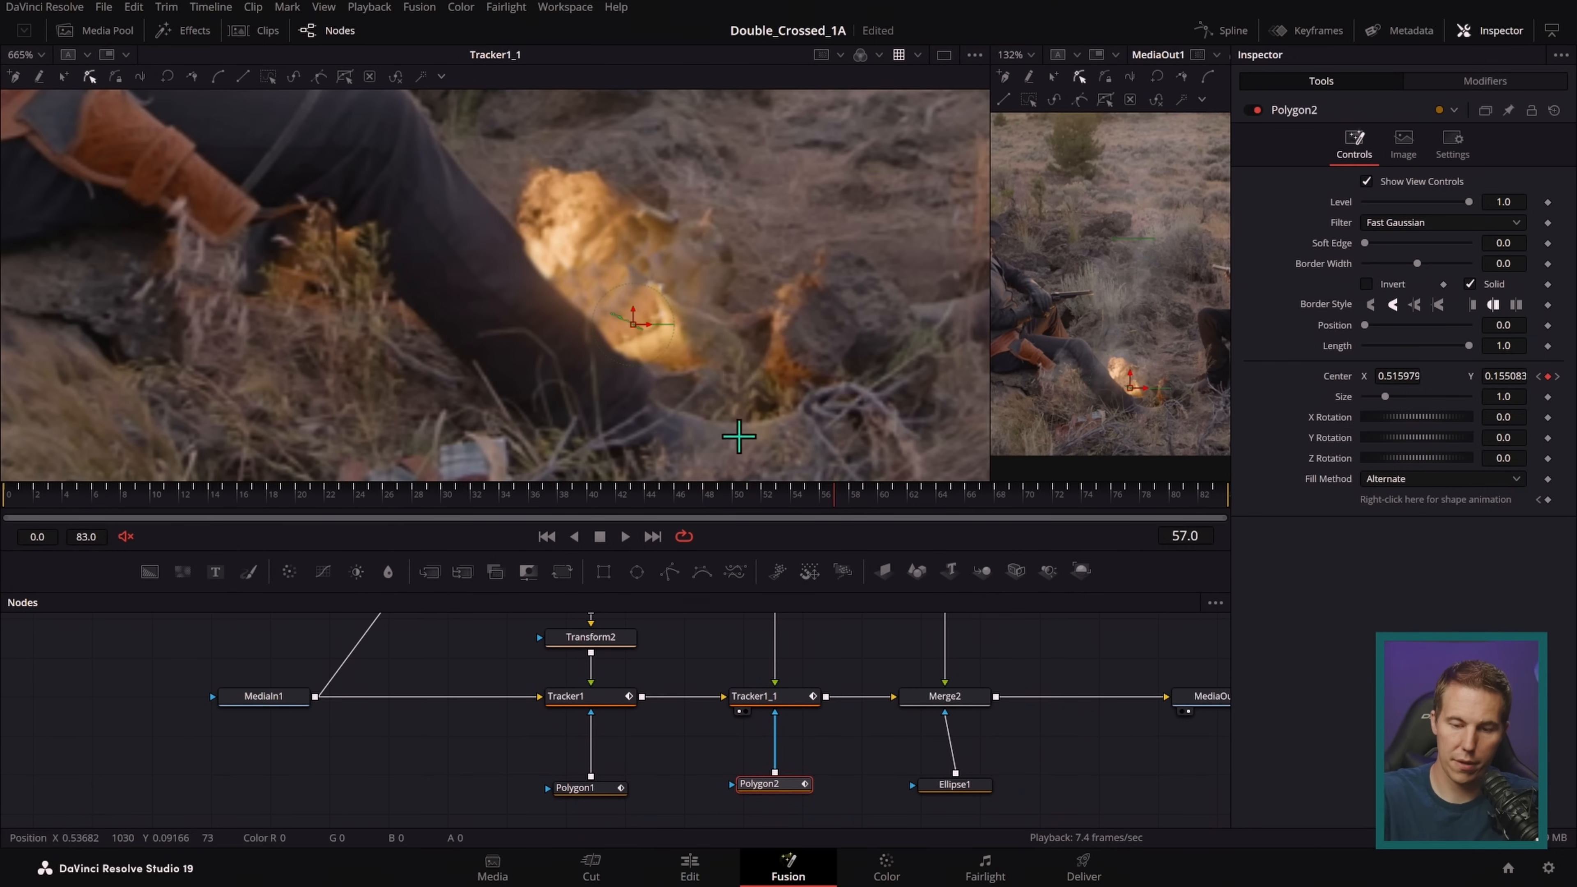
left_click_drag(578, 361, 623, 345)
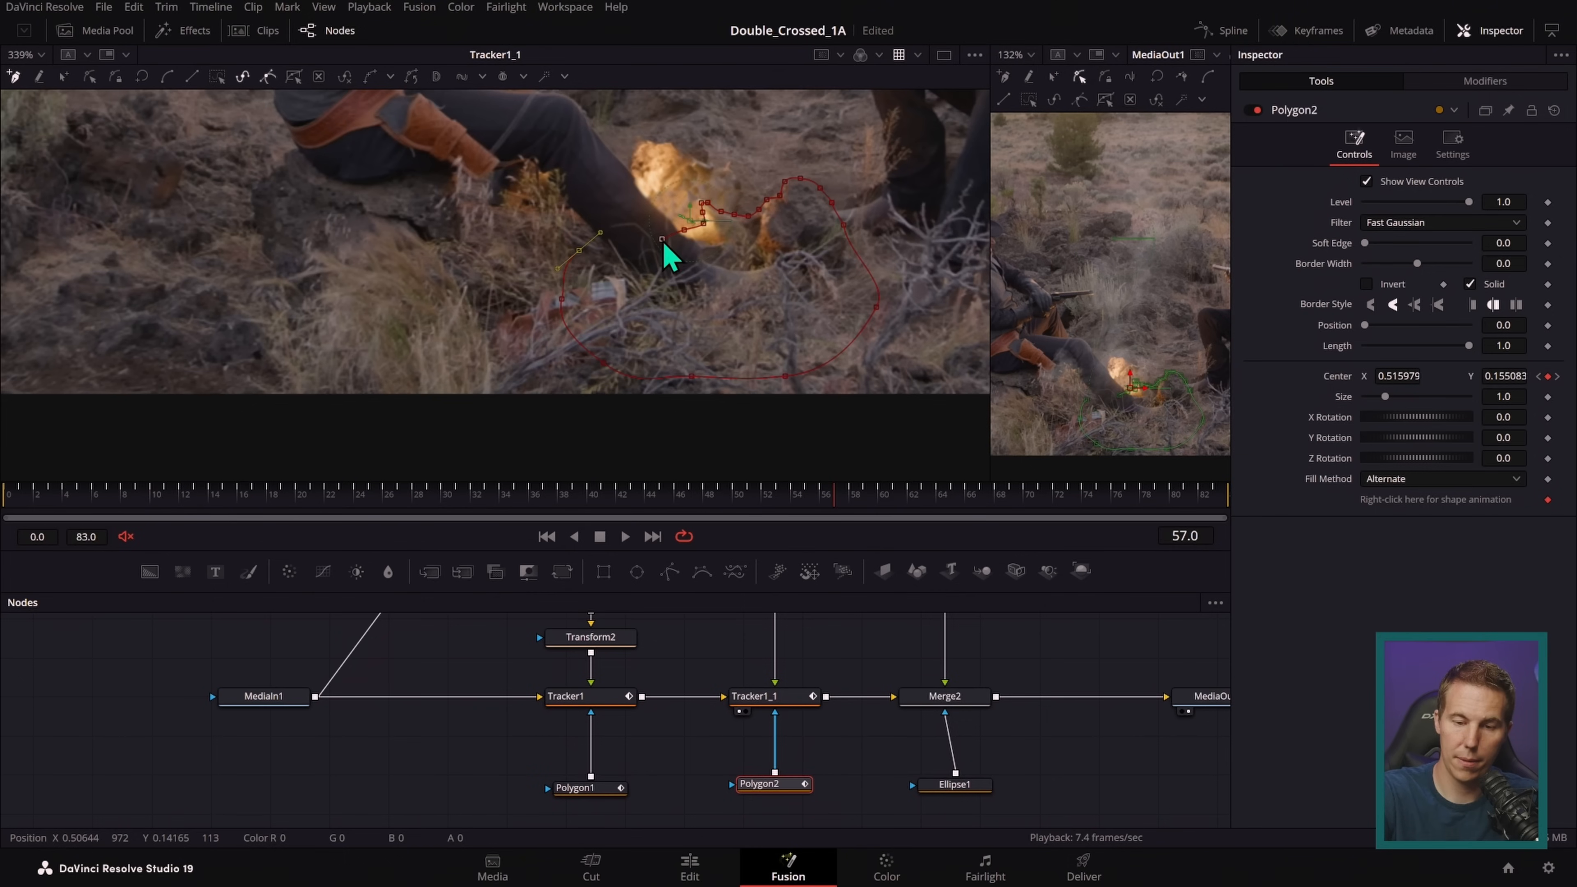
key("shift+c")
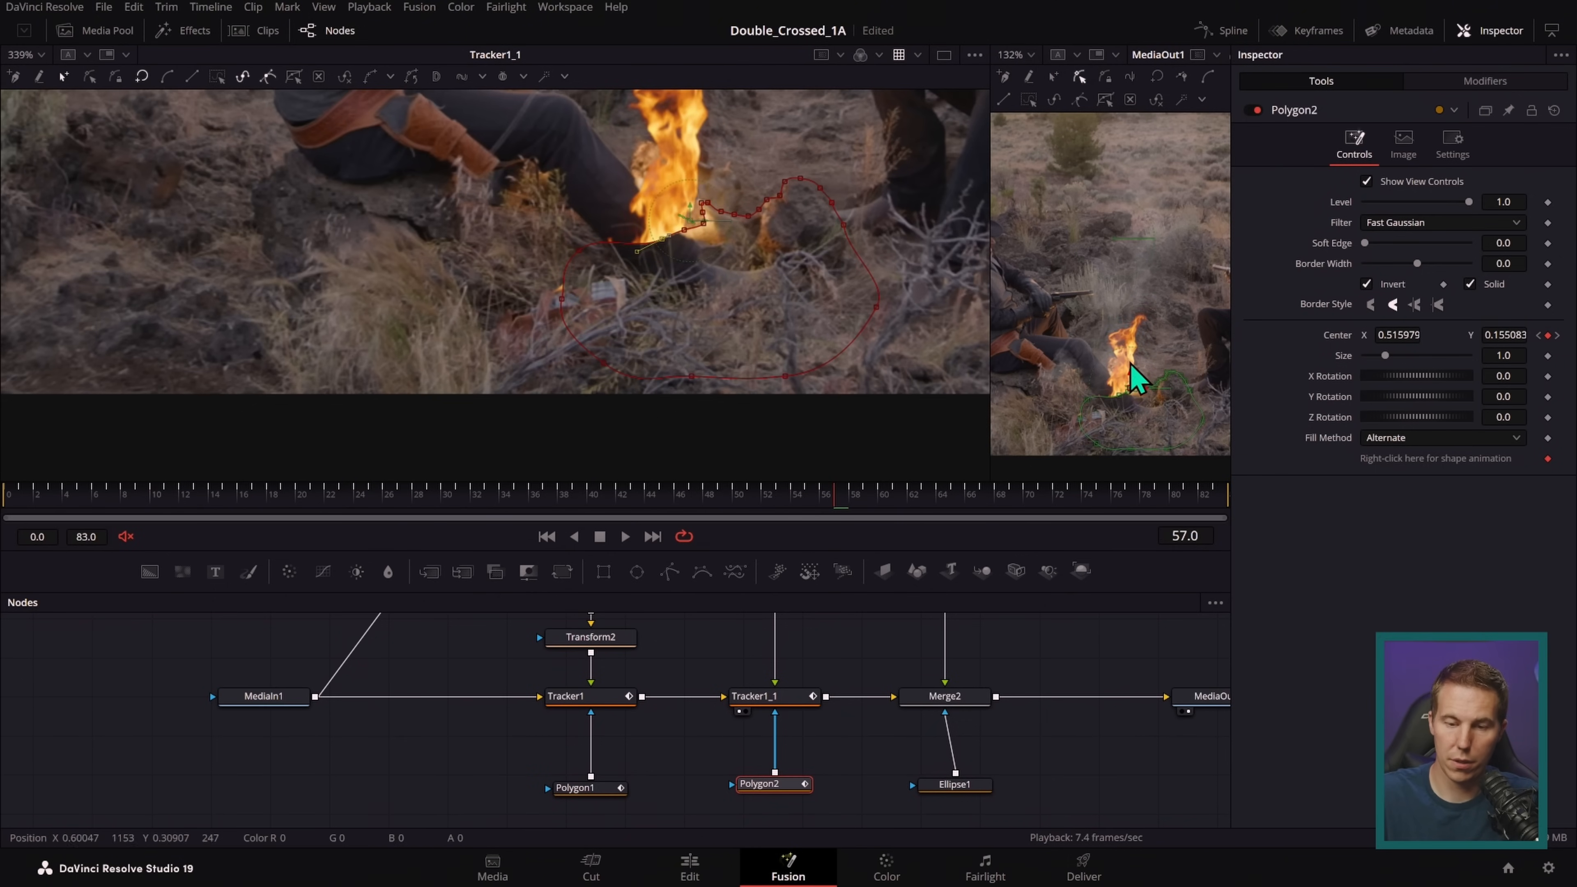
- Set Polygon2's soft edge to 0.0014 and scrub through the clip to check the fire's masked base
left_click_drag(862, 519, 131, 494)
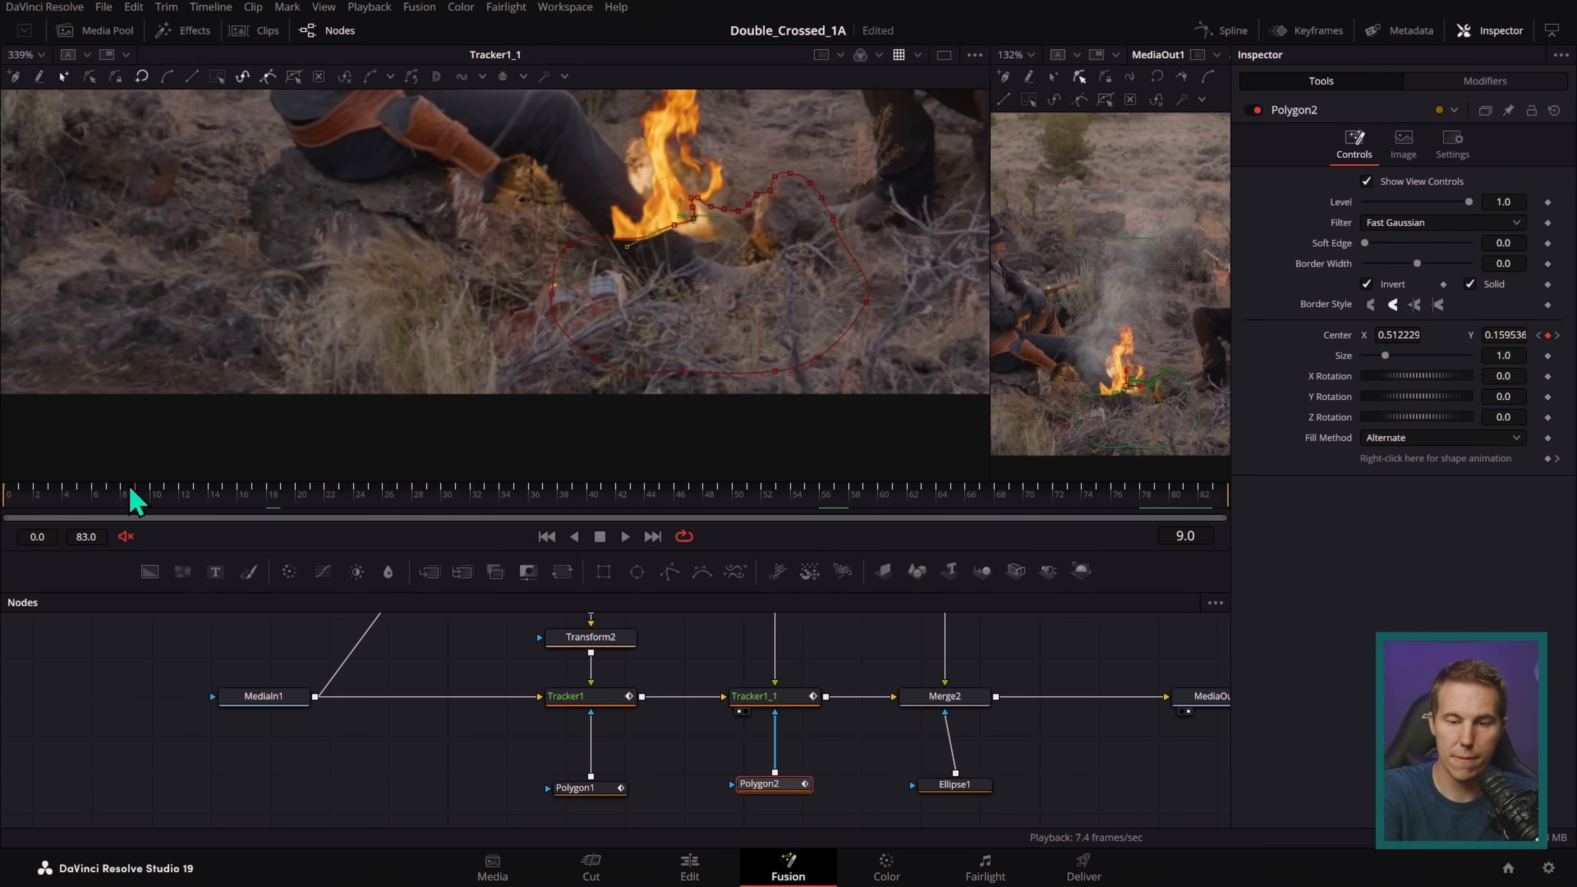
scroll(532, 405, "up", 6)
left_click_drag(1500, 243, 1504, 242)
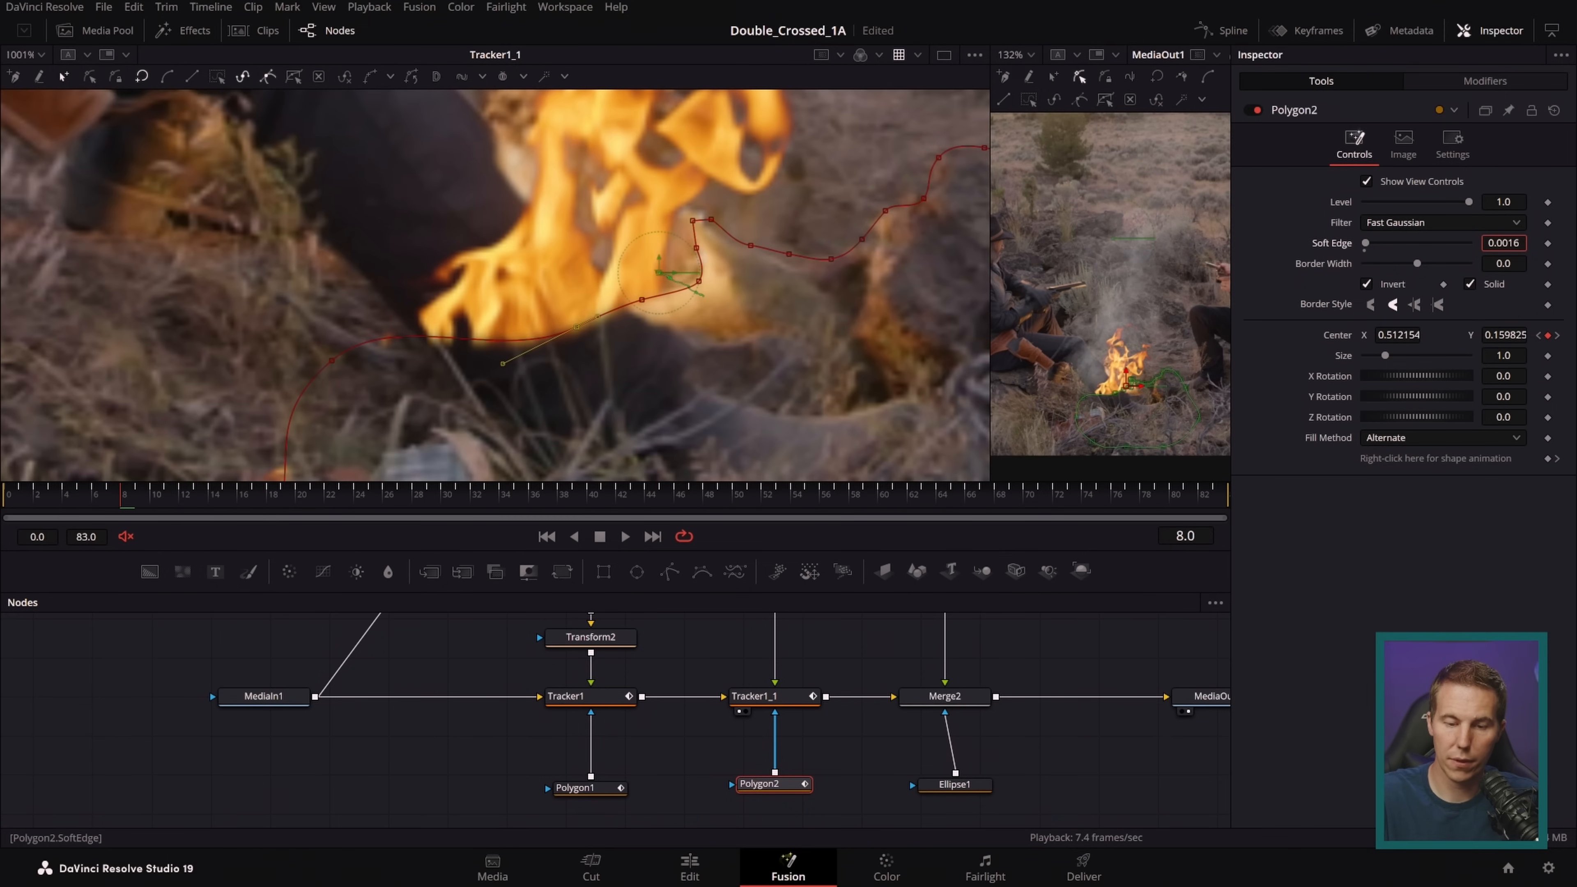
left_click(243, 503)
left_click_drag(253, 507, 1025, 511)
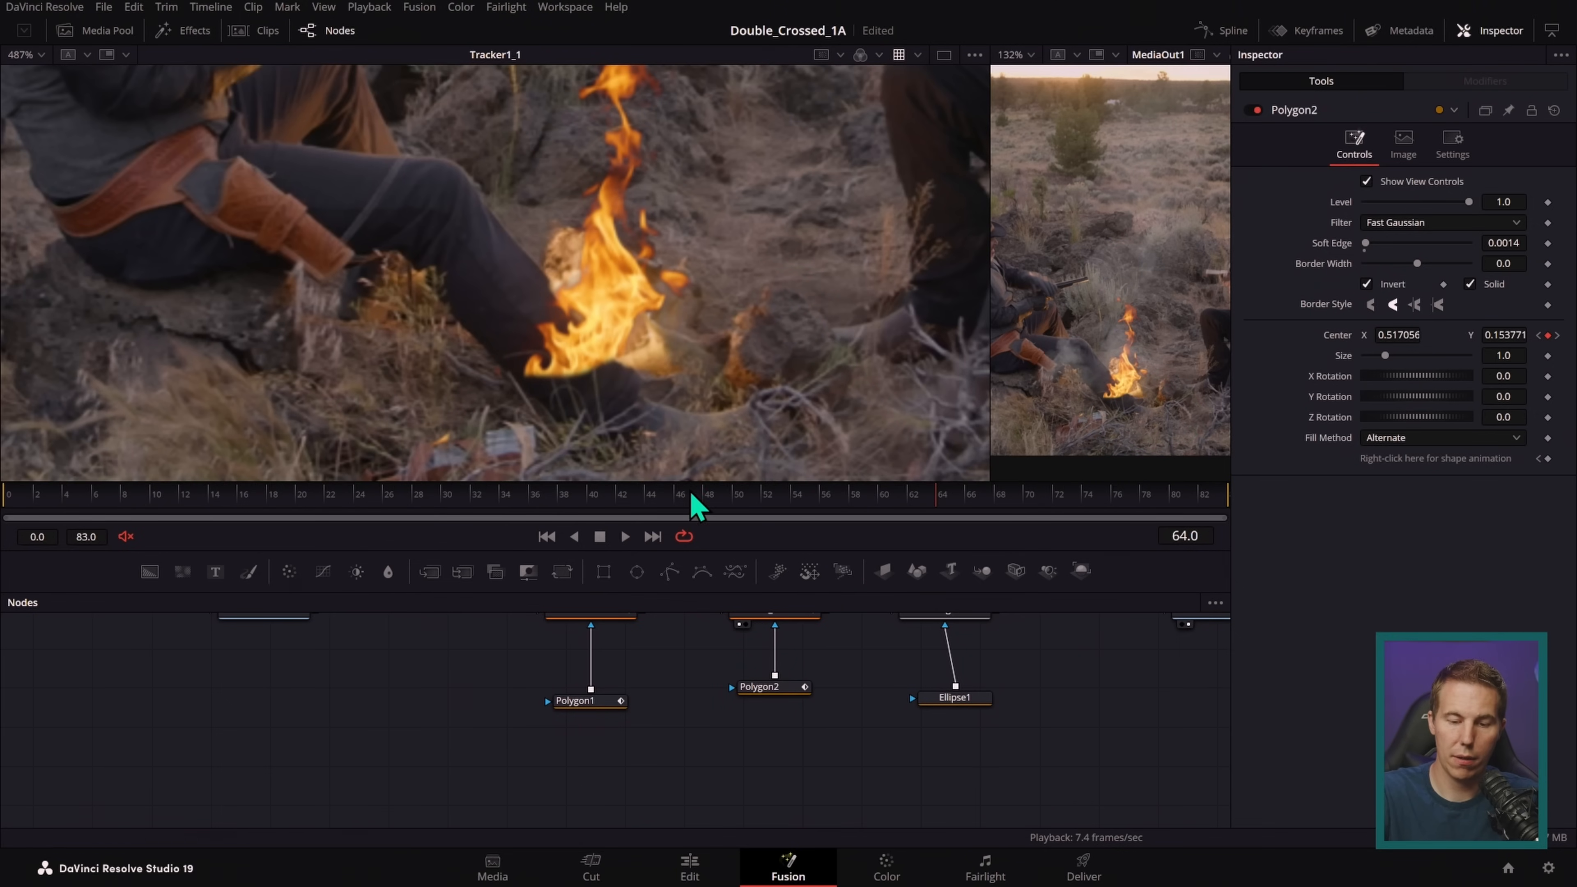
left_click(475, 513)
- Set the apply mode of Tracker1_1's match move operation to Lighter Color
left_click_drag(825, 665, 797, 770)
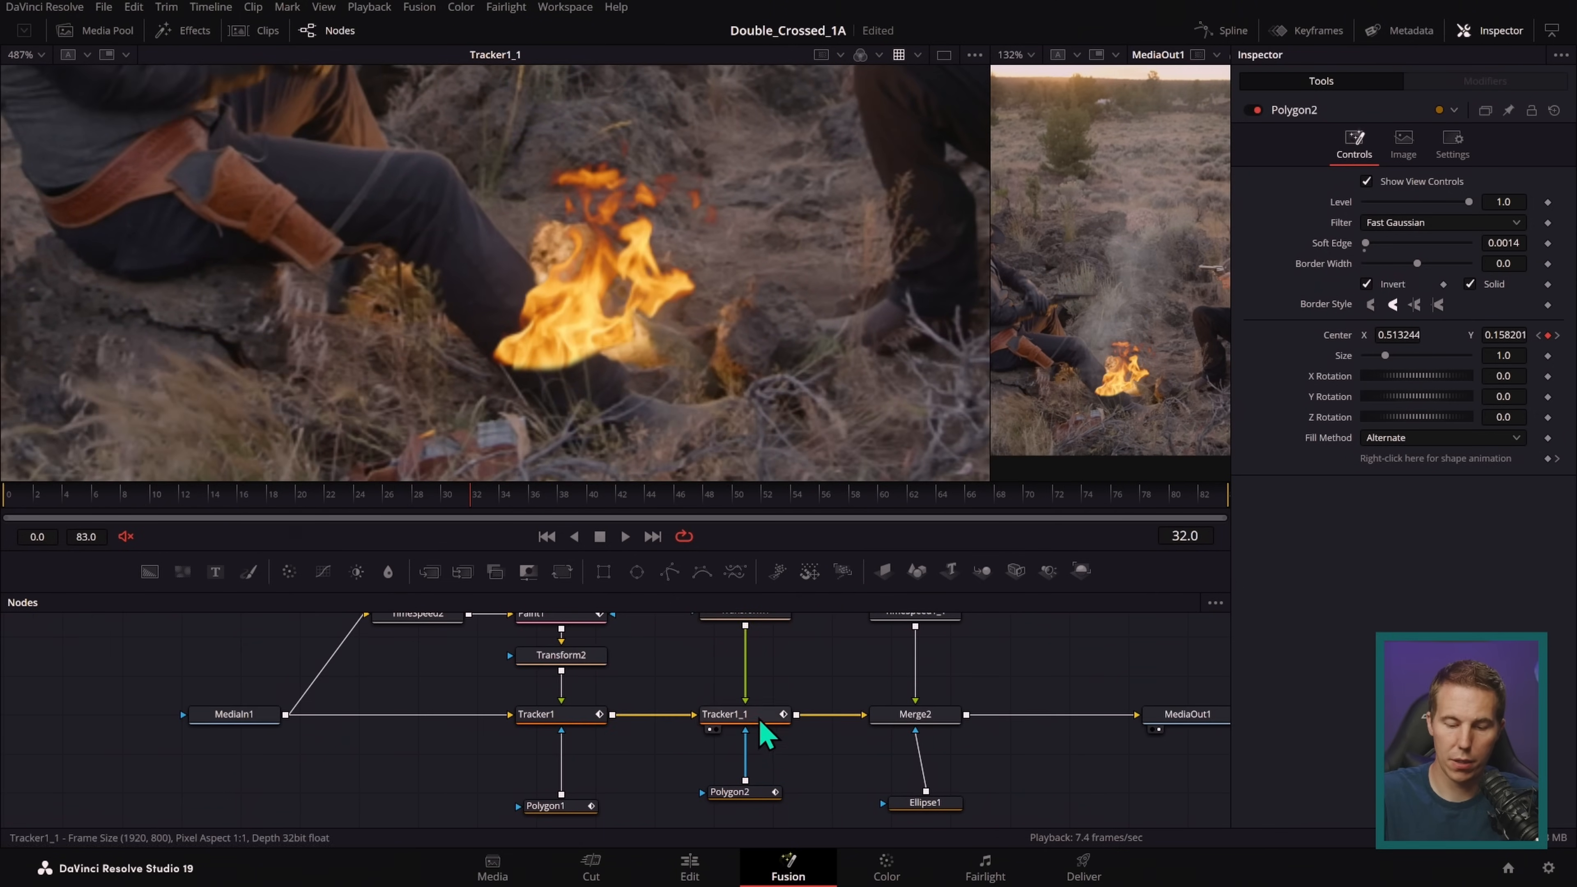
left_click(751, 715)
left_click(1383, 149)
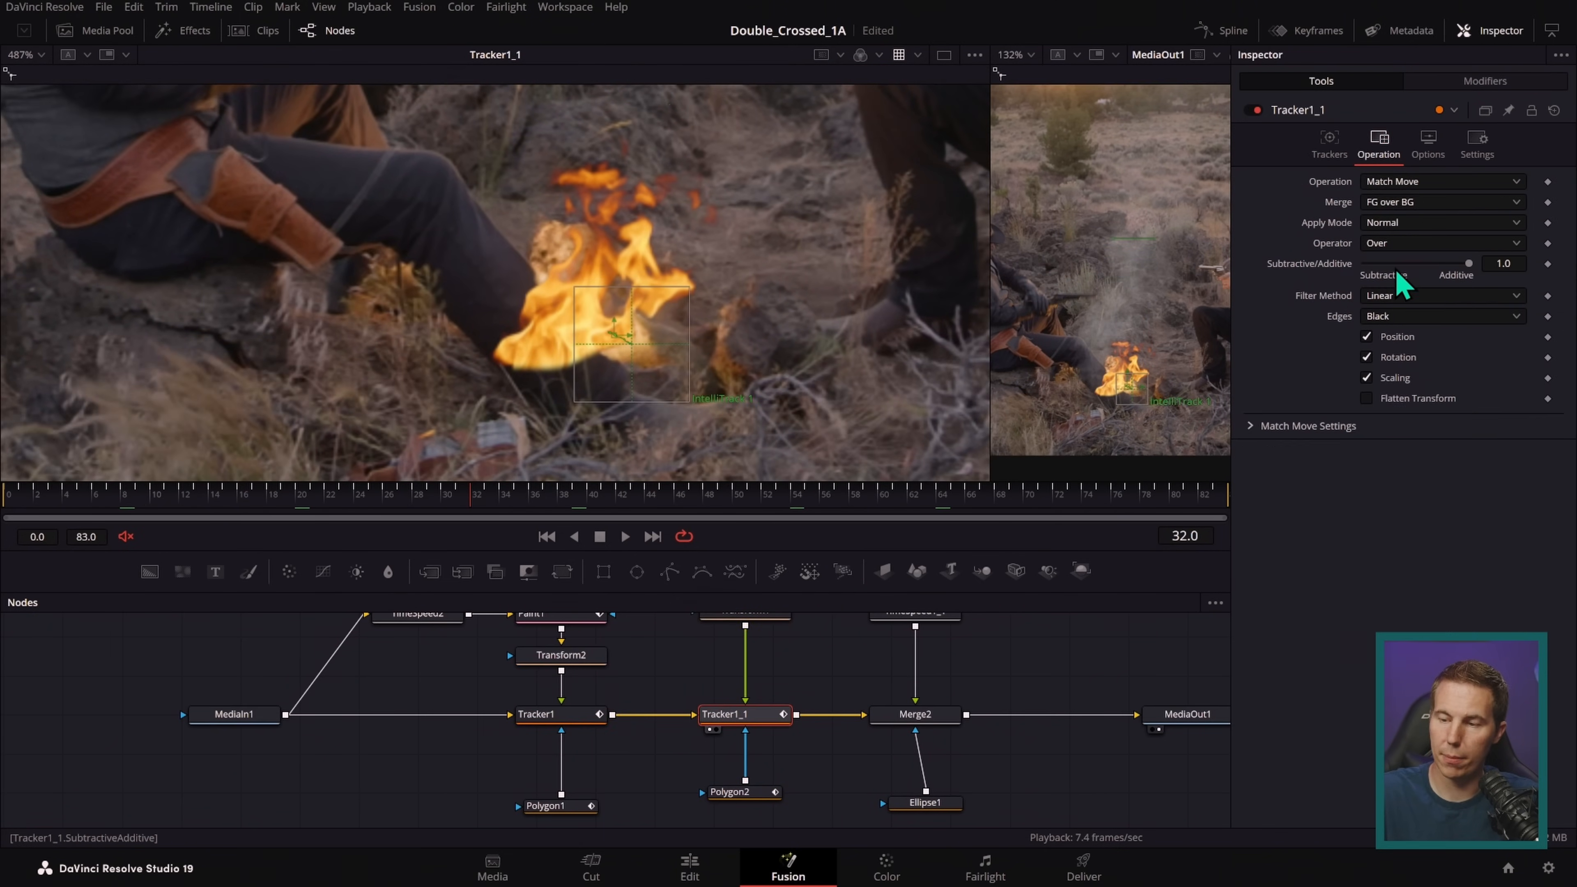
left_click(1402, 222)
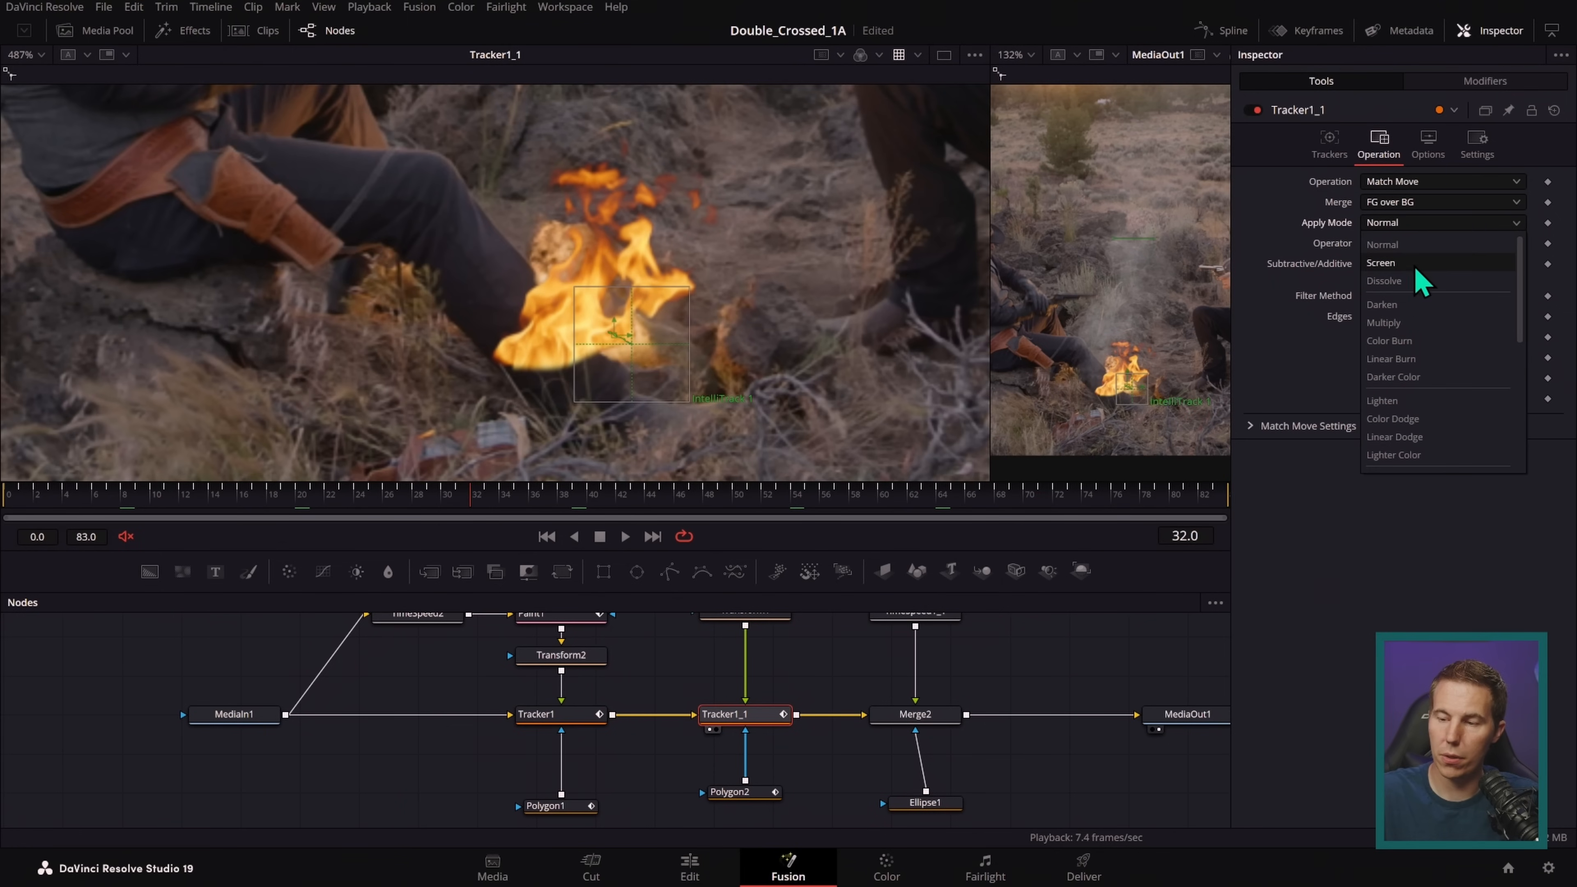
left_click(1422, 455)
- Move MediaOut1 and the smoke branch with Merge2 and Ellipse1 farther downstream to open a gap after Tracker1_1
left_click_drag(943, 514, 943, 332)
left_click_drag(980, 543, 882, 645)
left_click_drag(820, 480, 717, 736)
left_click_drag(762, 658, 978, 658)
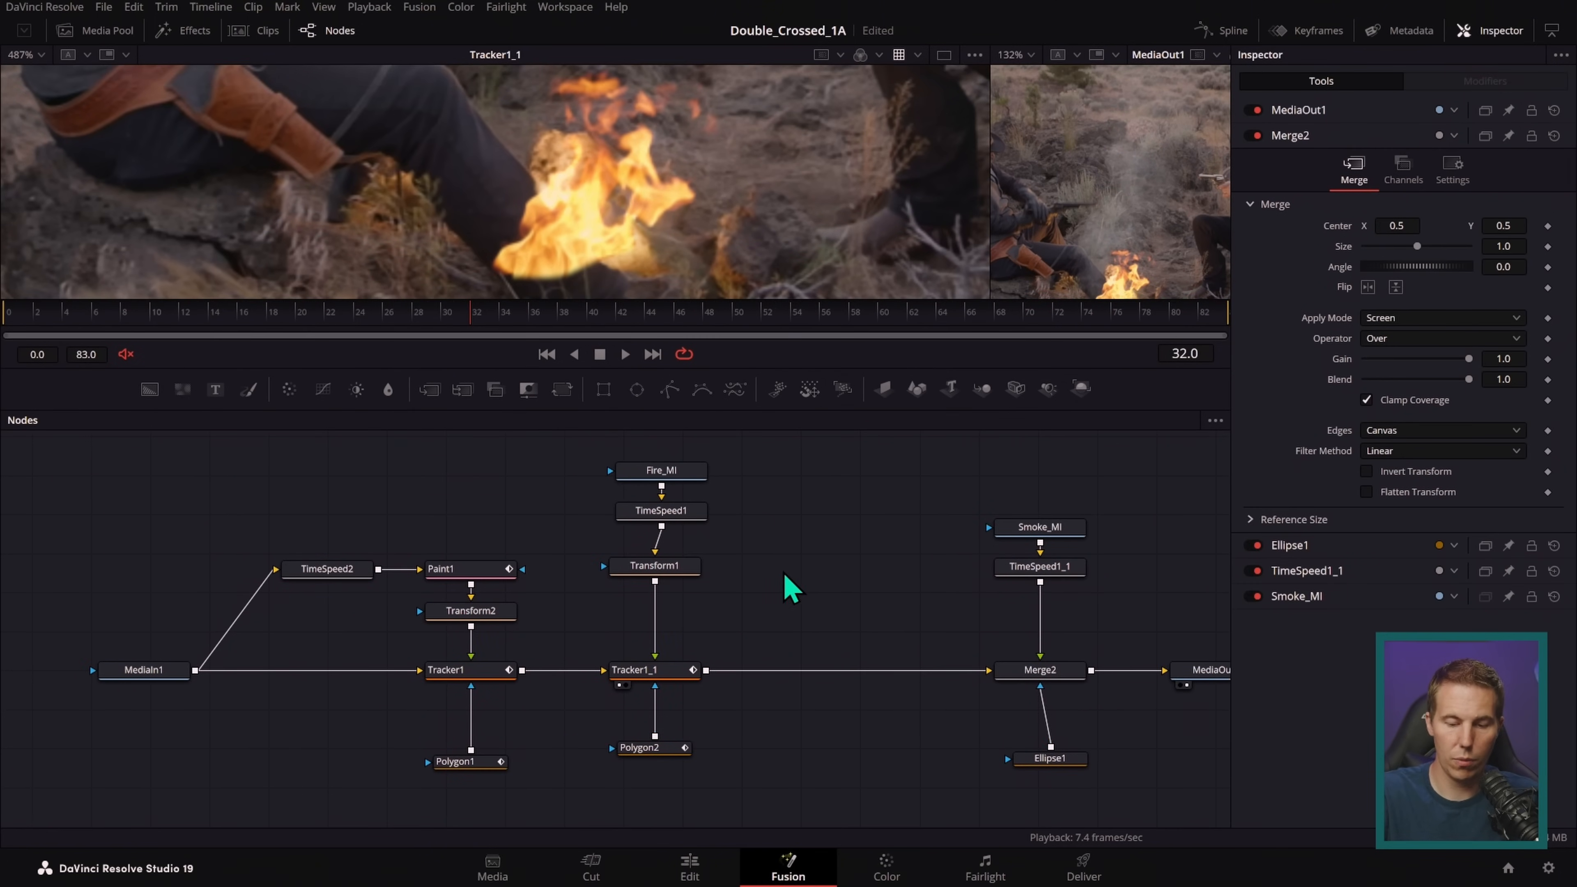
- Add a Magic Mask node fed by MediaIn1 and merge its output over Tracker1_1
key("shift+space")
type("magic")
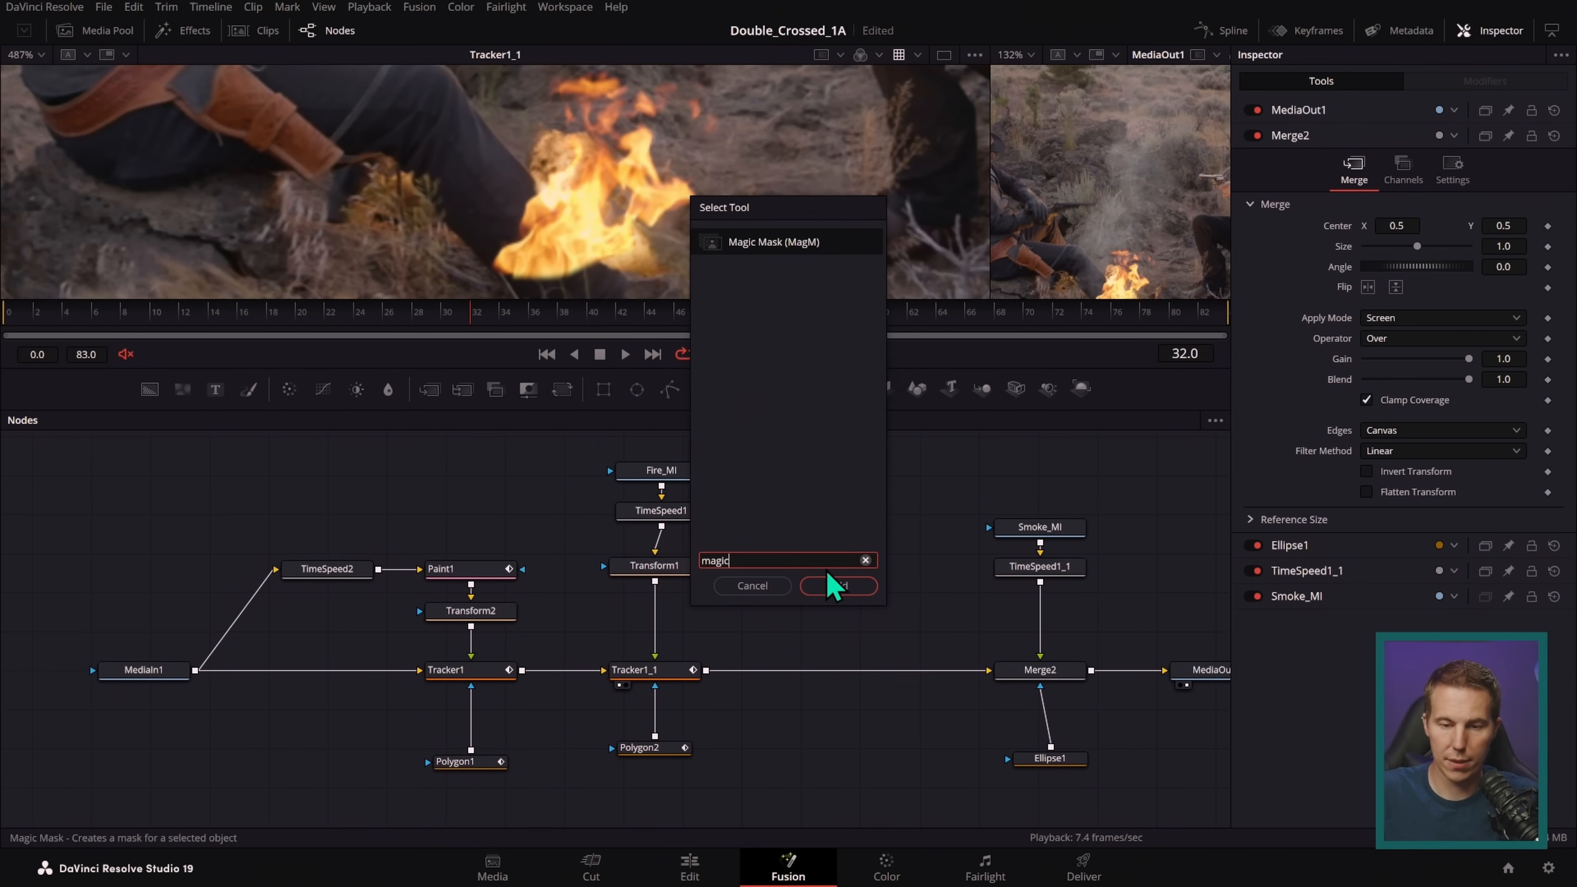
key("Return")
left_click(185, 669)
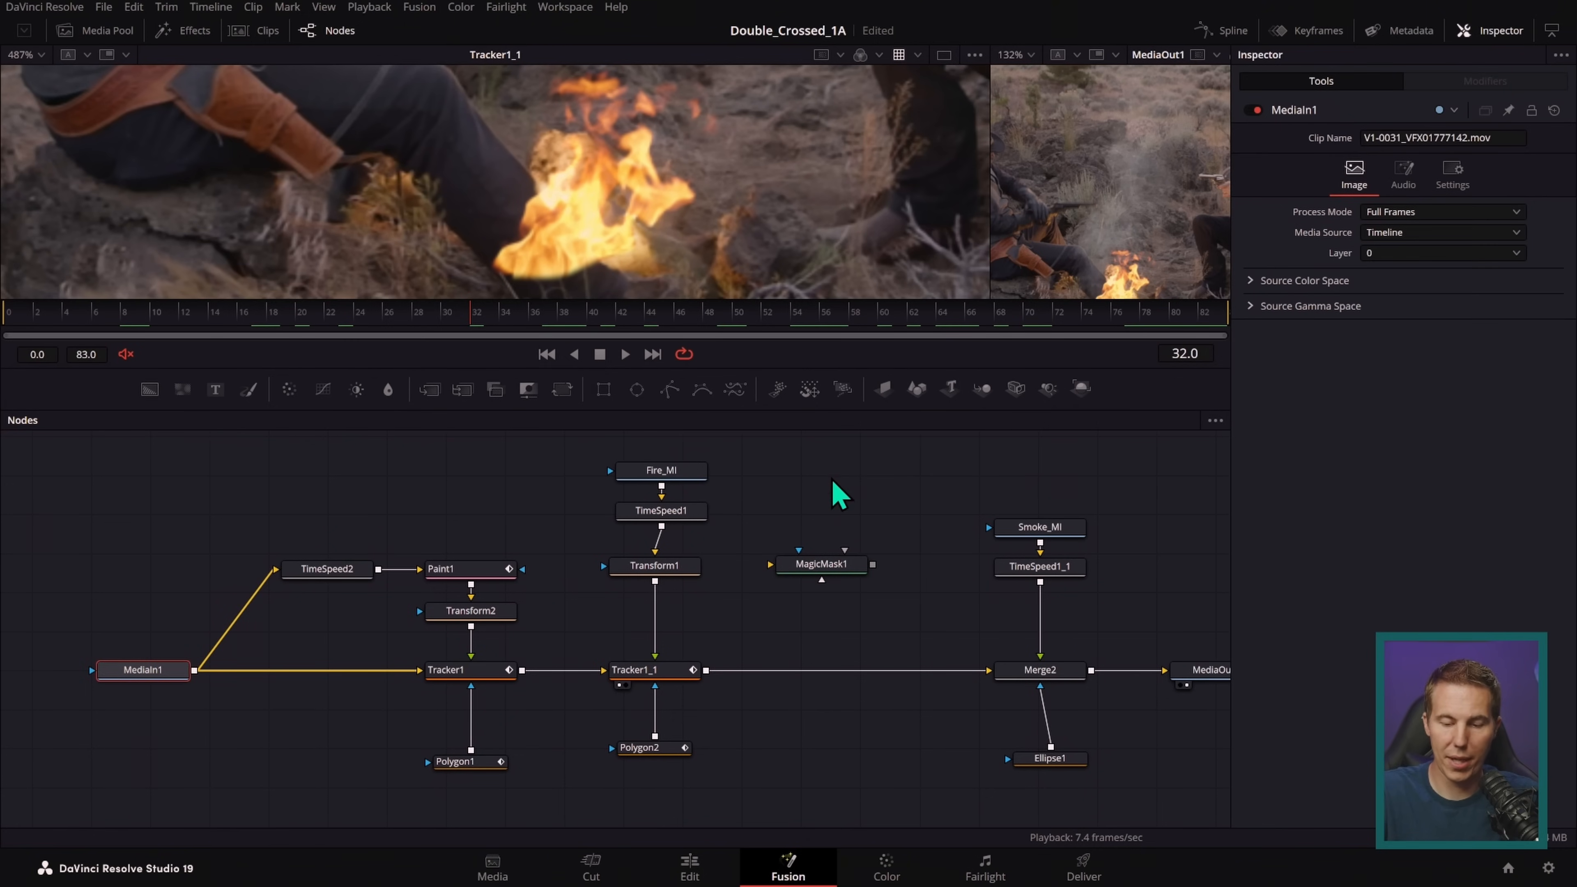
left_click_drag(195, 670, 770, 564)
left_click_drag(874, 566, 707, 671)
- Display MagicMask1 in the large viewer, mark the seated man's leg beside the fire with strokes and track the mask in both directions
key("1")
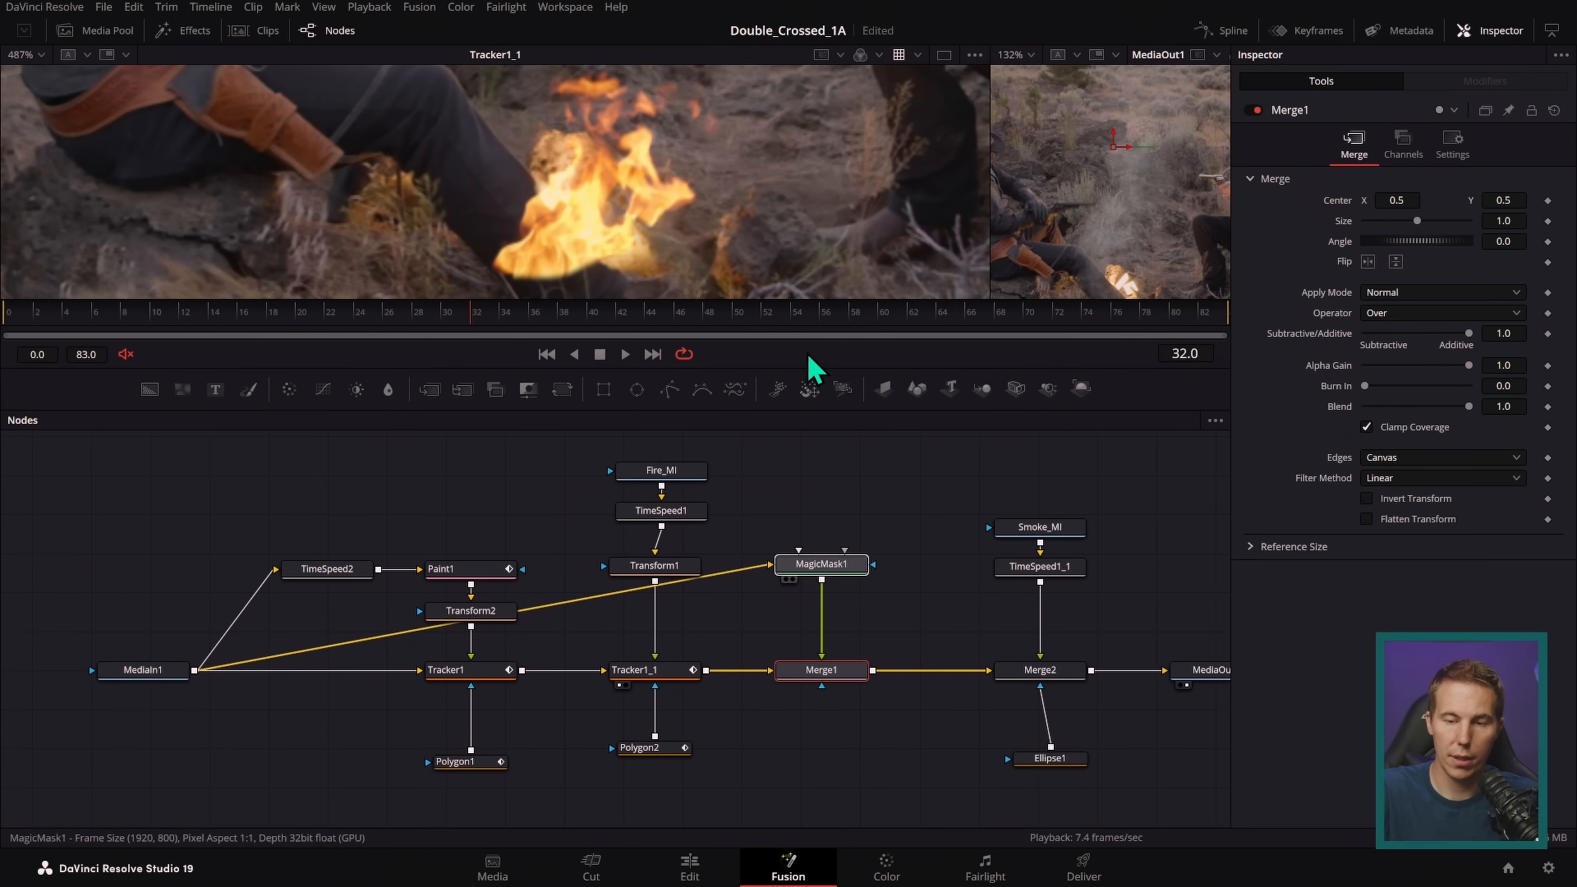
left_click_drag(859, 412, 859, 568)
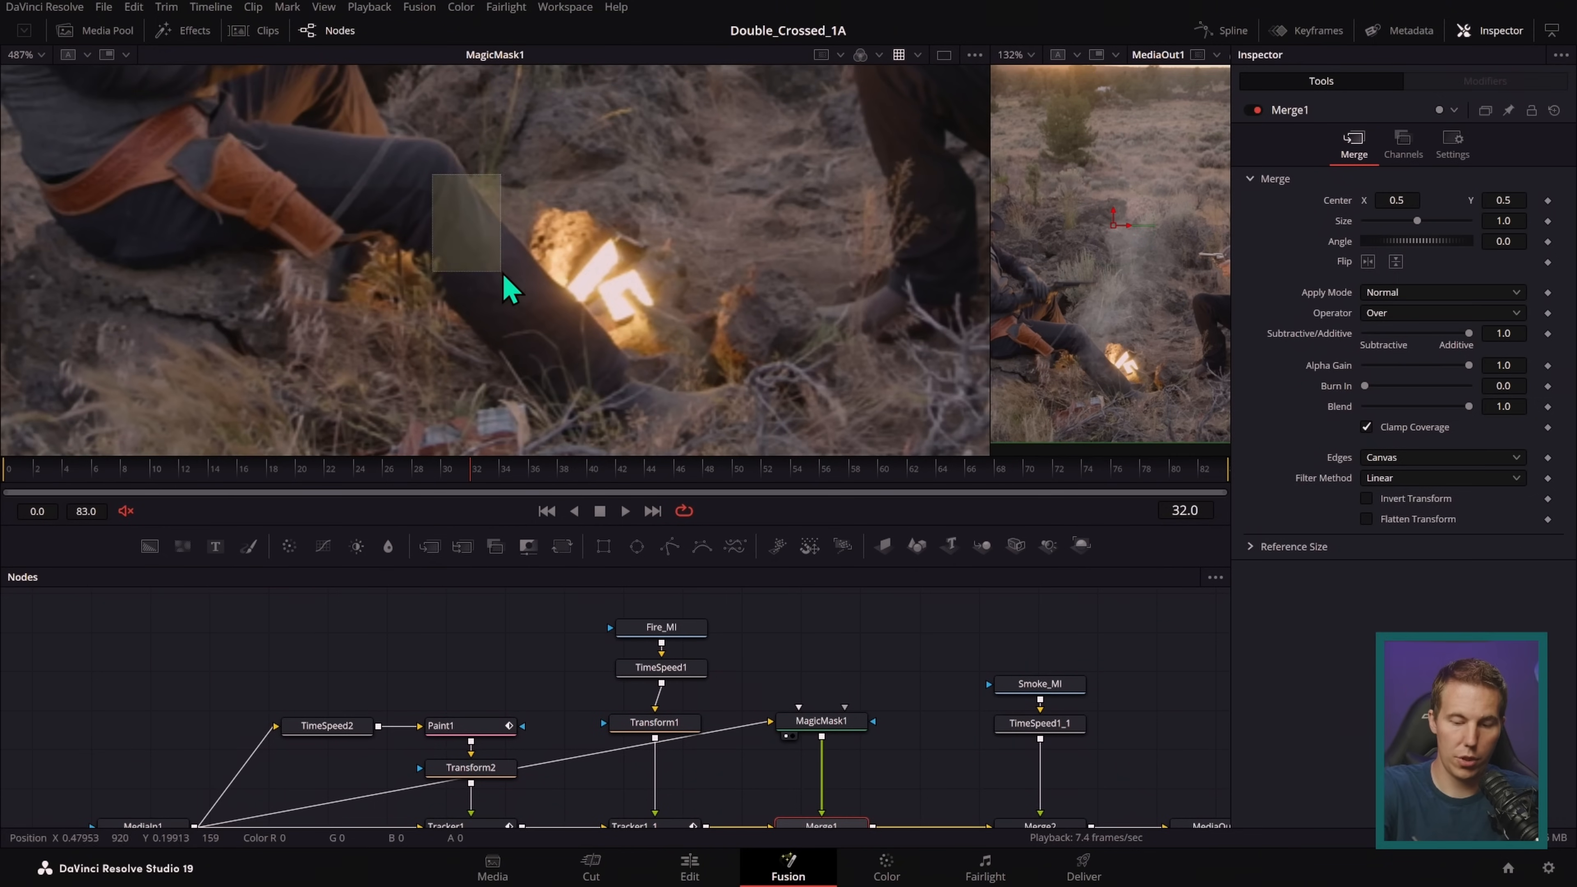
left_click(821, 721)
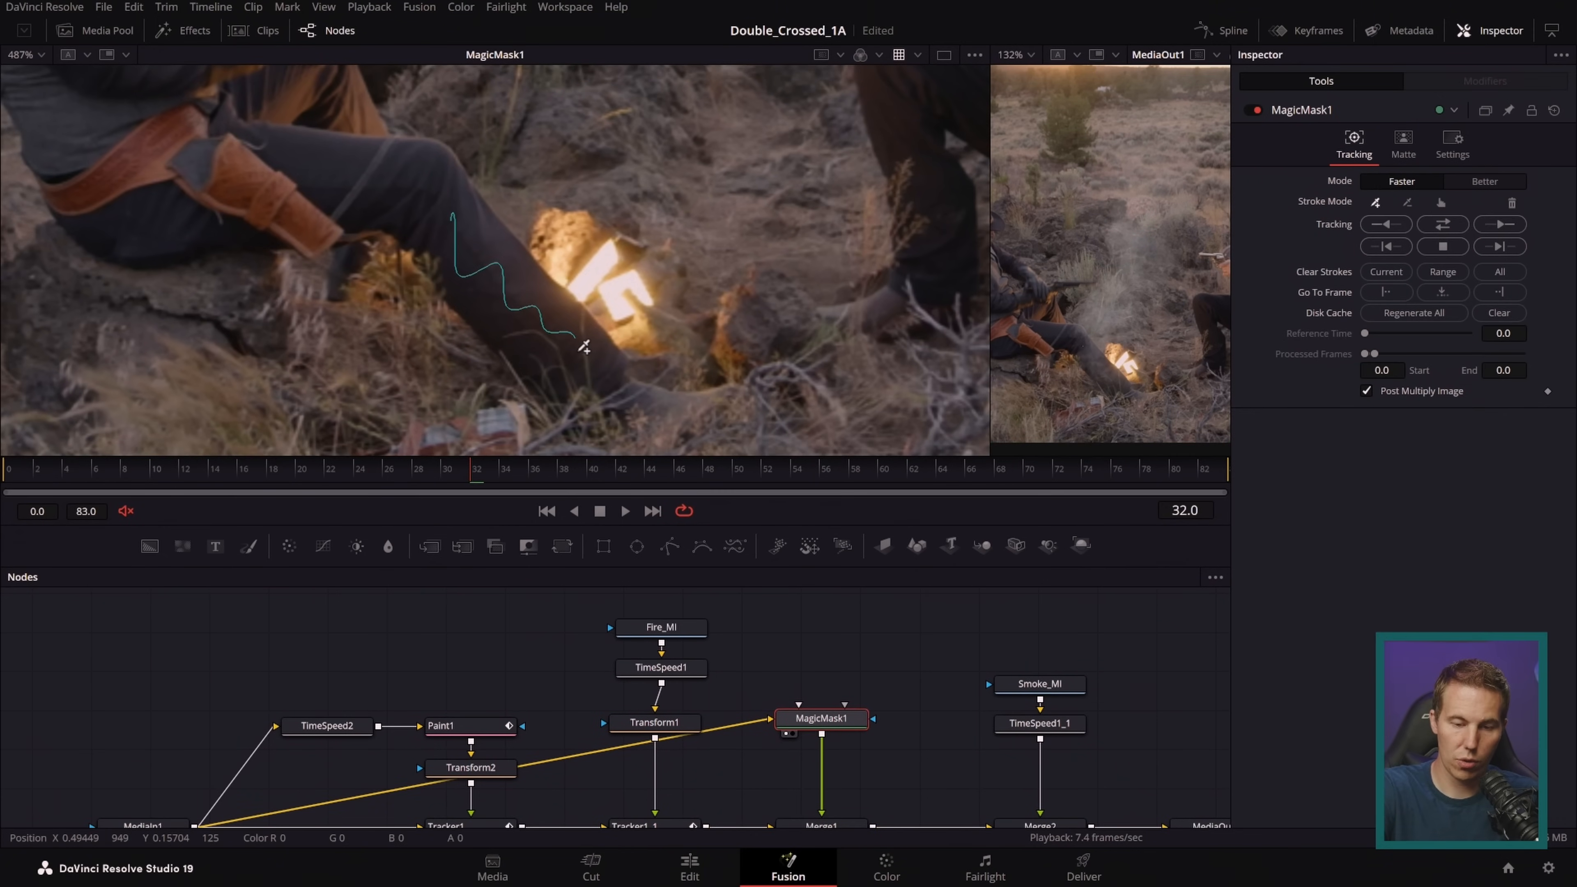
left_click_drag(514, 306, 464, 241)
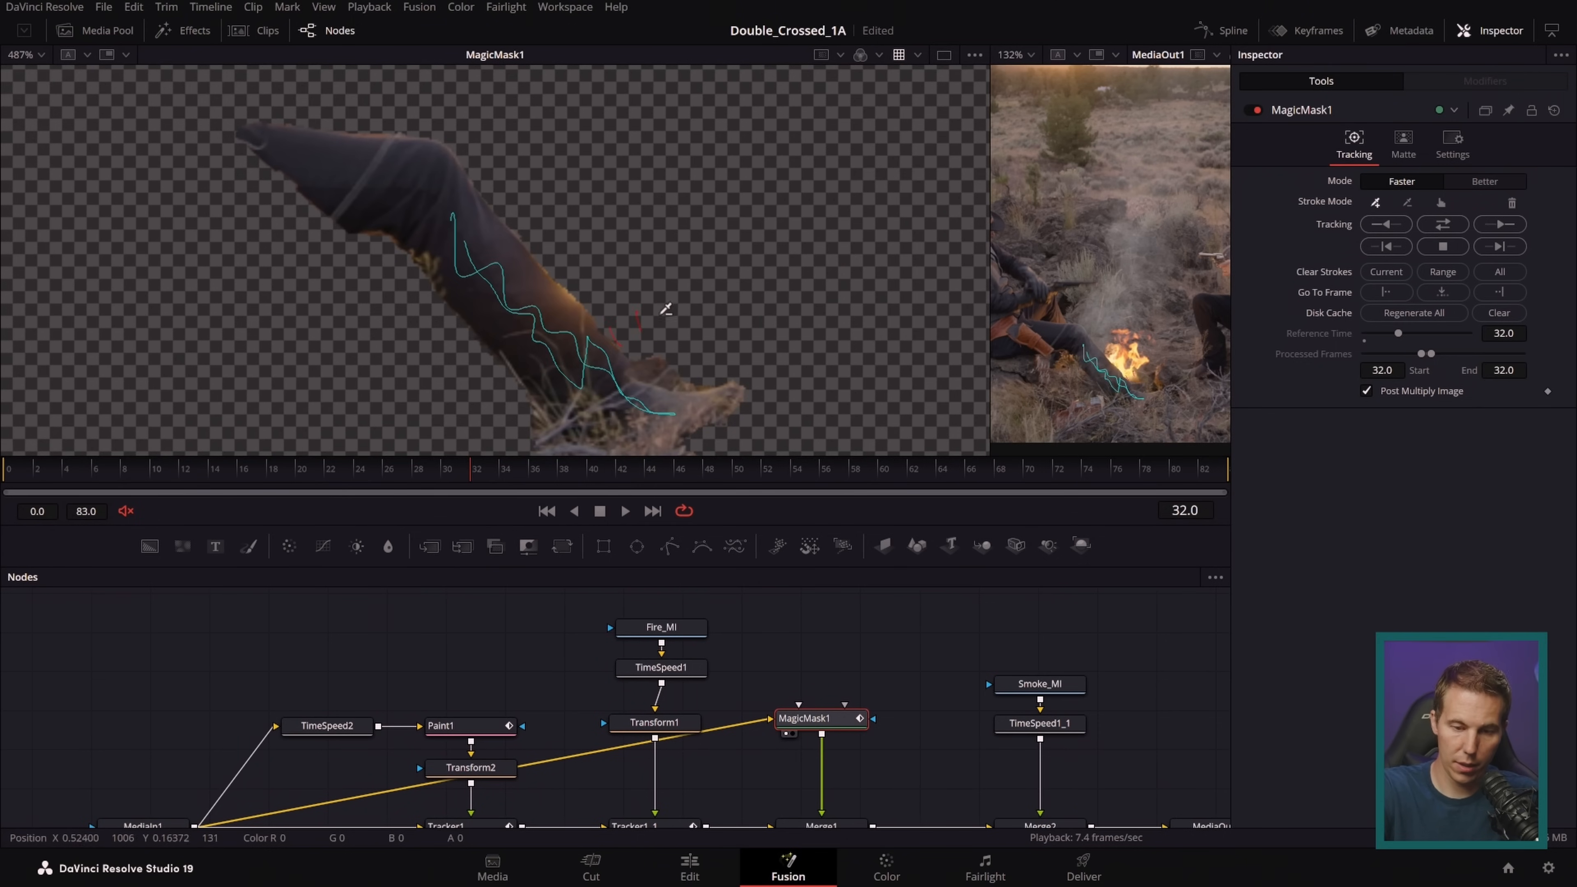
left_click(1443, 224)
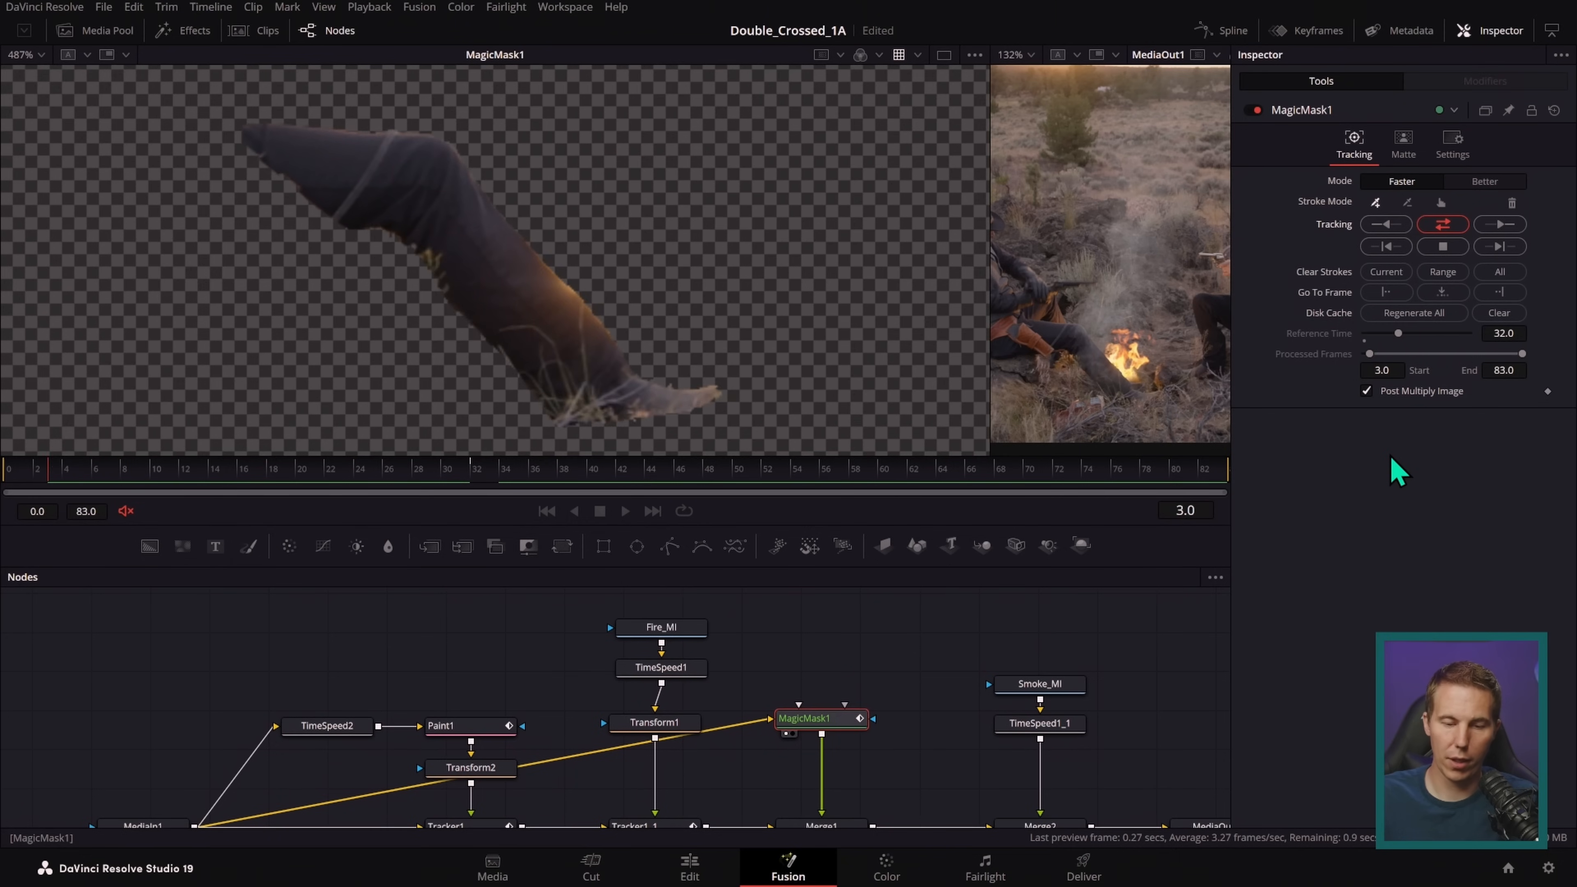
- Set the Magic Mask matte blur to 0.39 and display Merge1 in the large viewer
left_click(1405, 146)
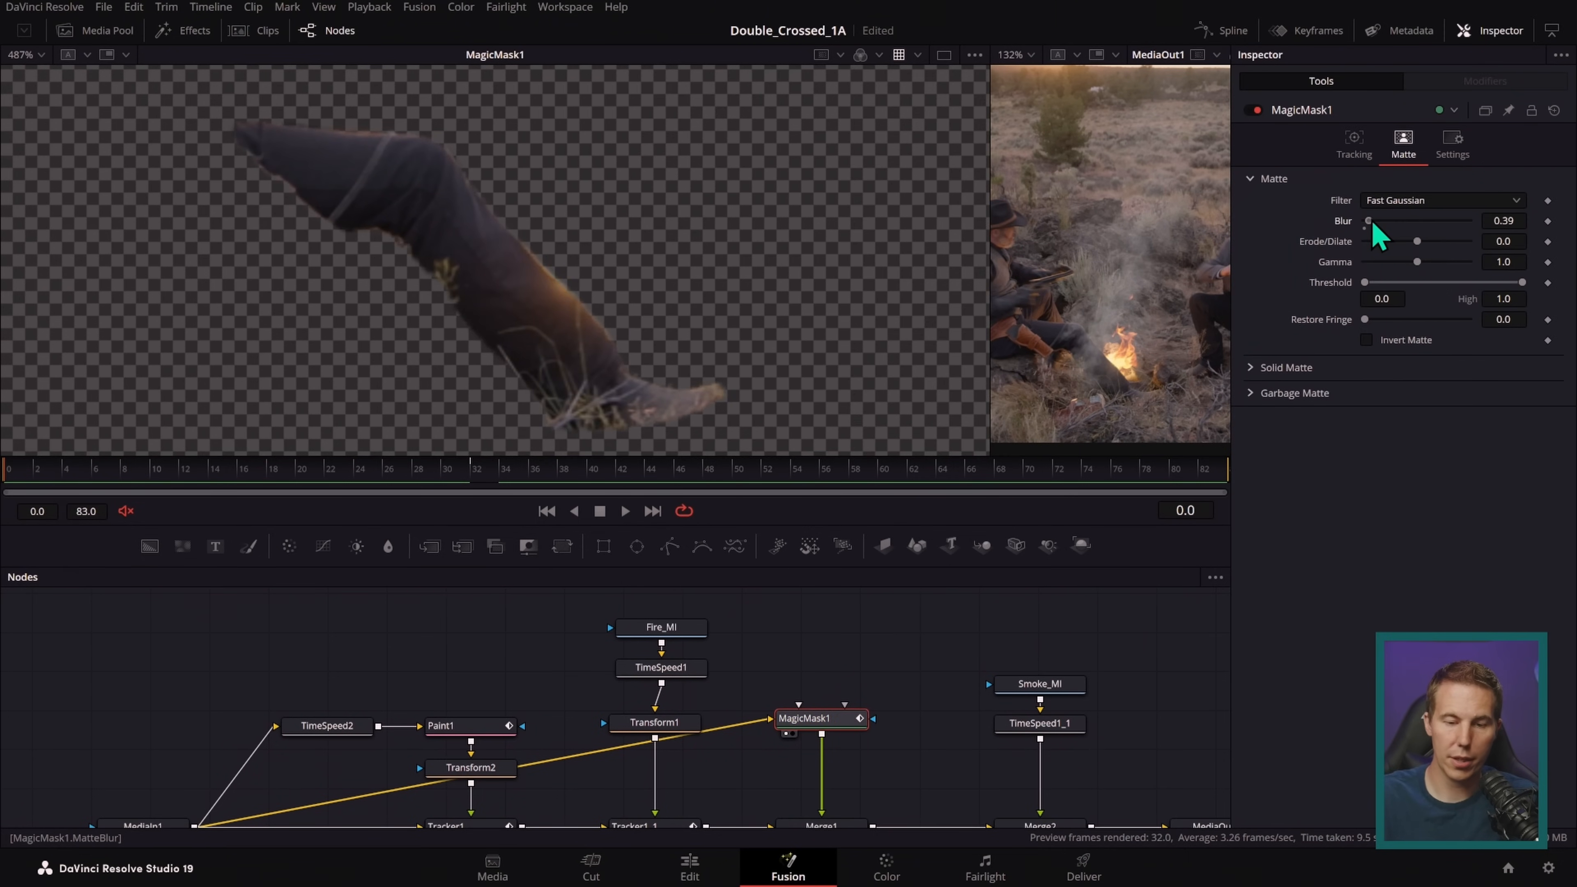
left_click_drag(869, 789, 797, 737)
left_click_drag(750, 774, 785, 239)
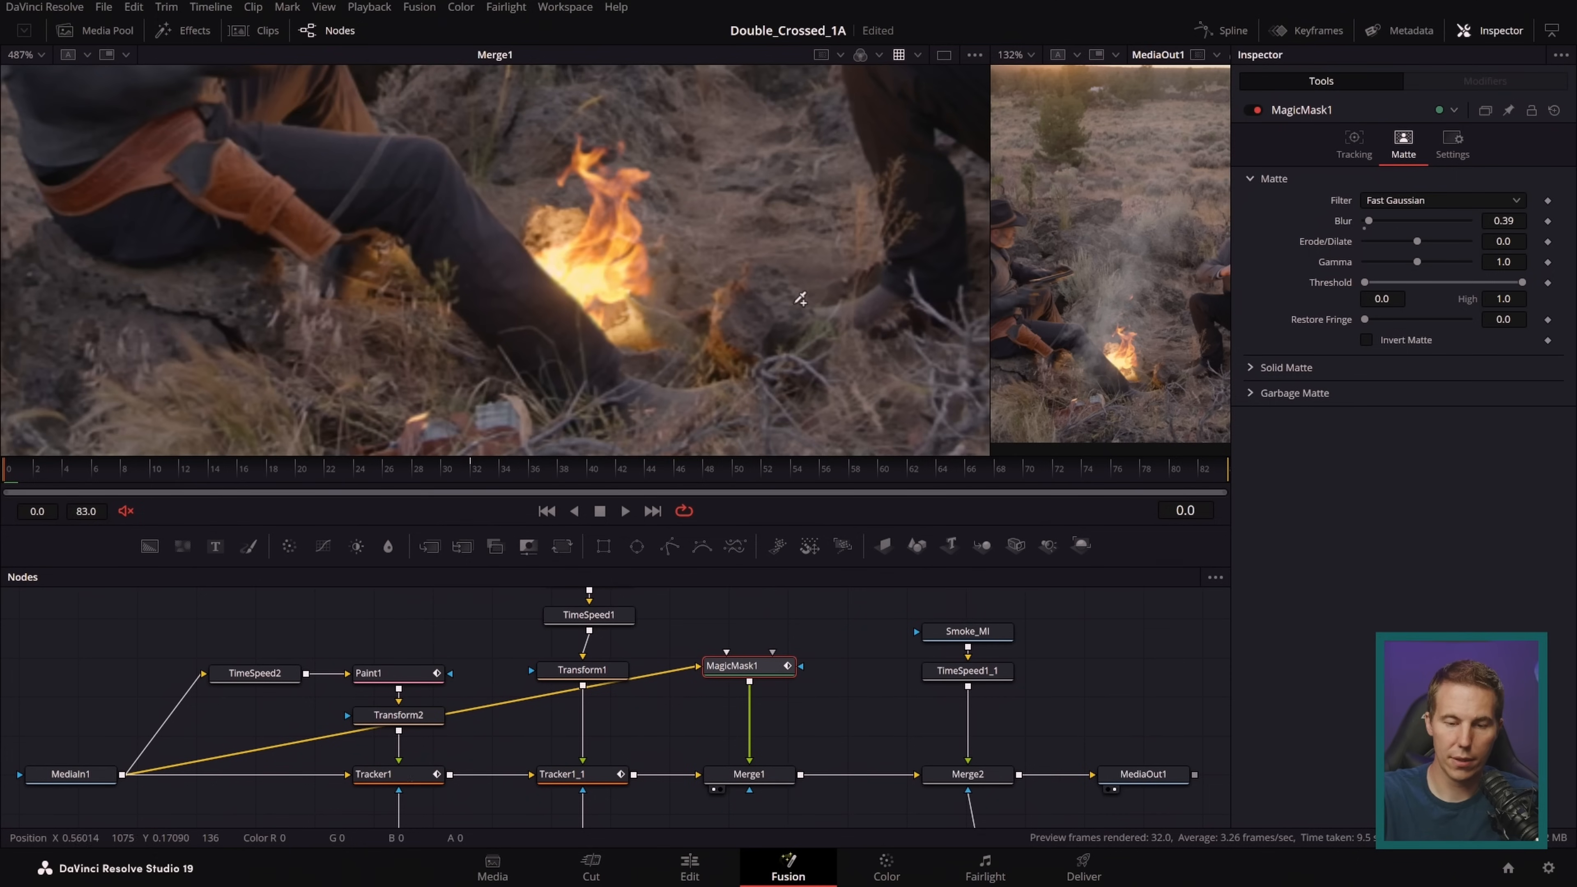
- Compare the leg against the fire with Merge1 off and on, and play back the composite
scroll(713, 319, "up", 2)
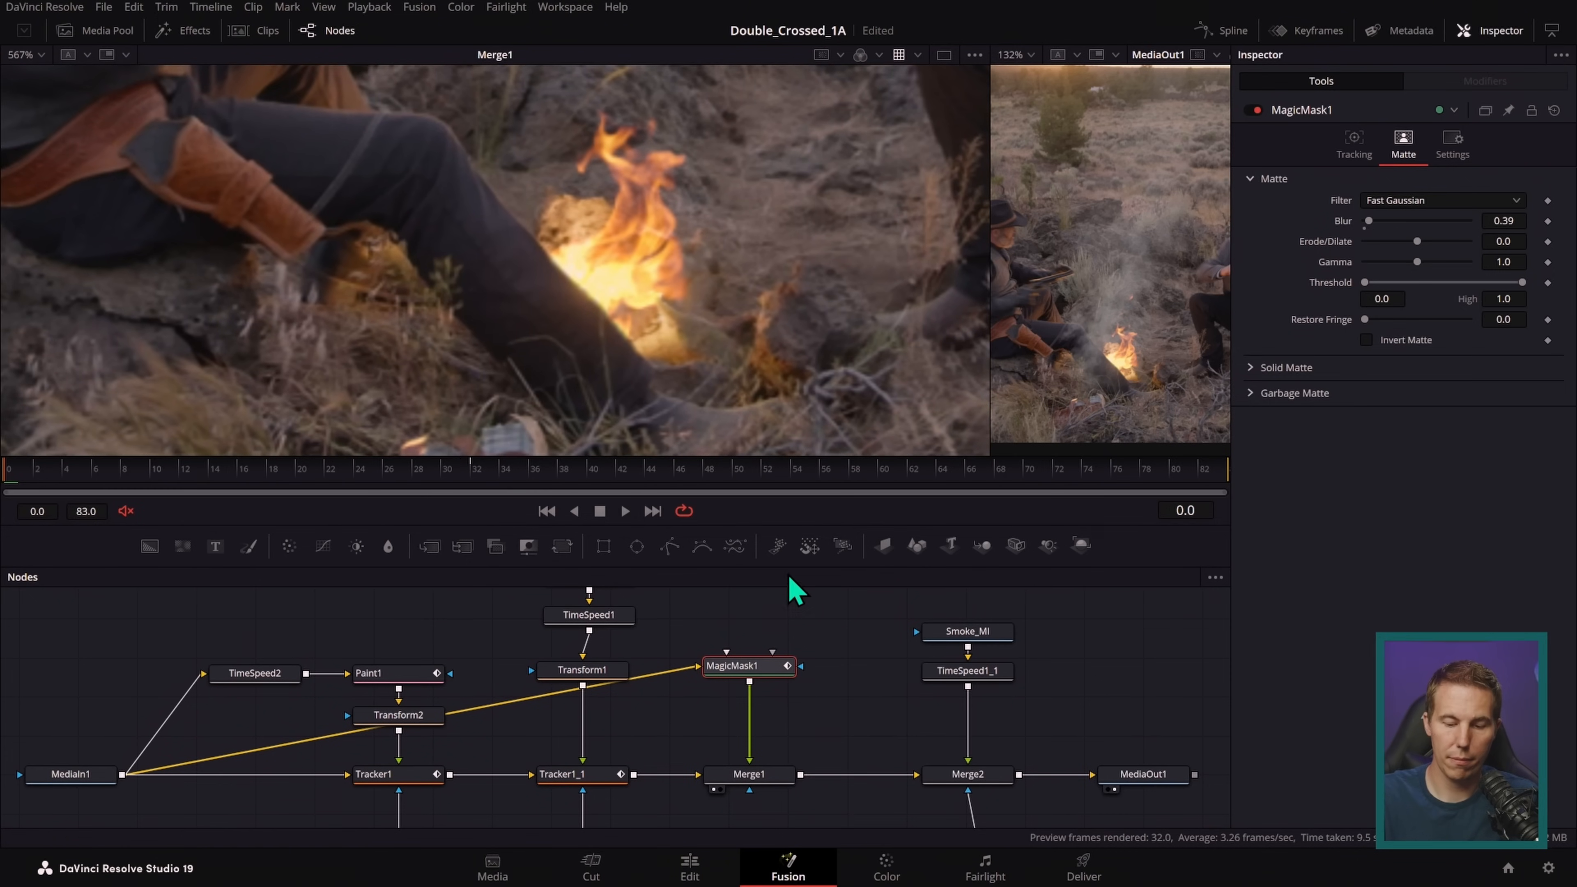
left_click(758, 777)
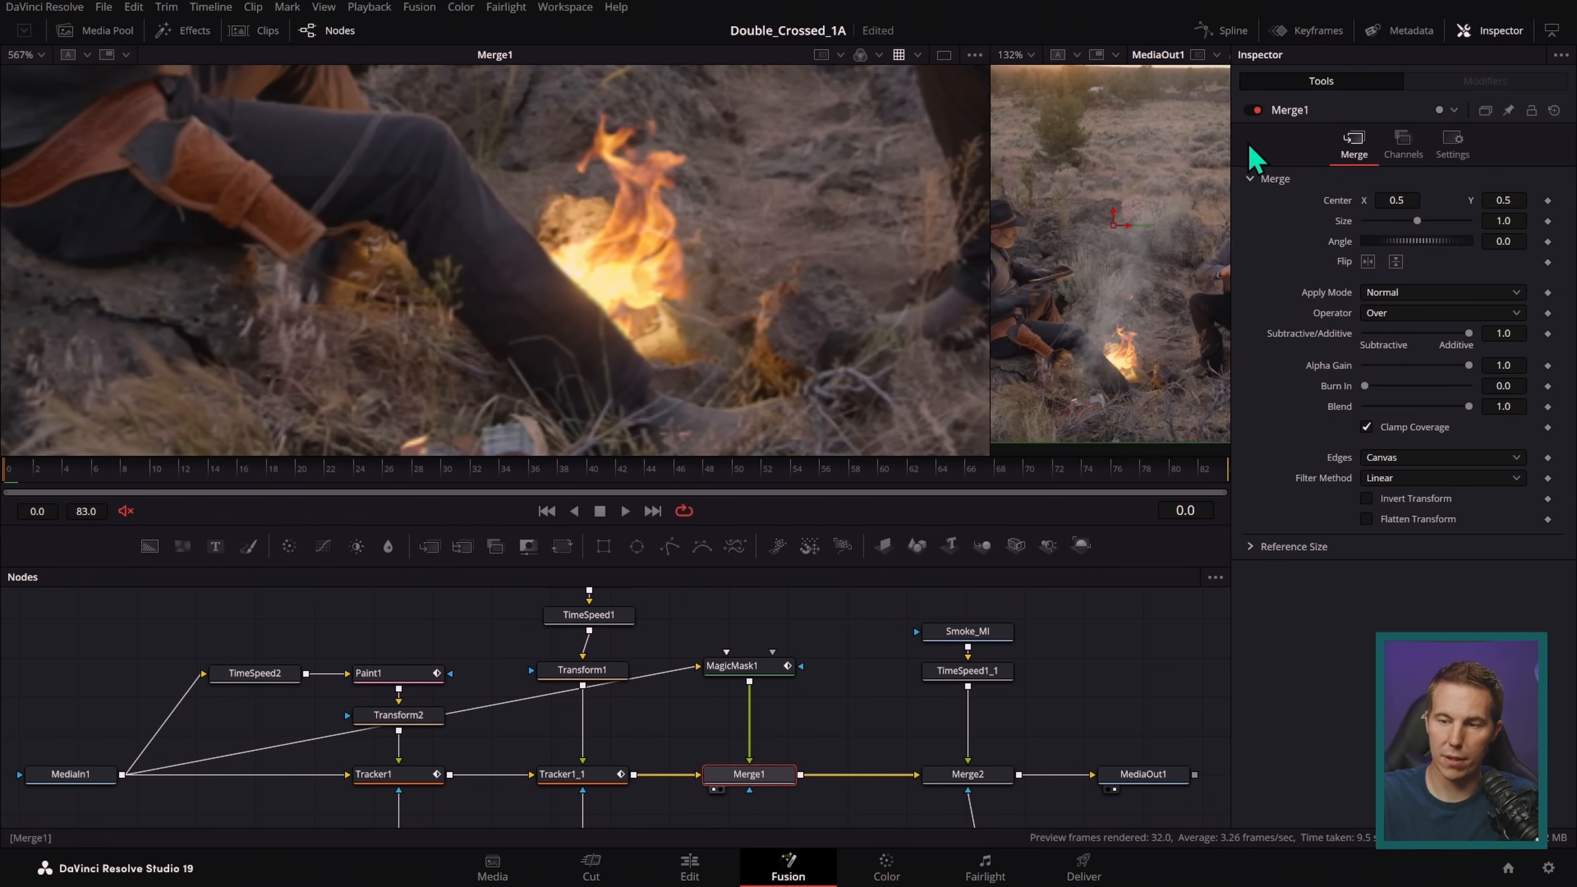
left_click(1250, 111)
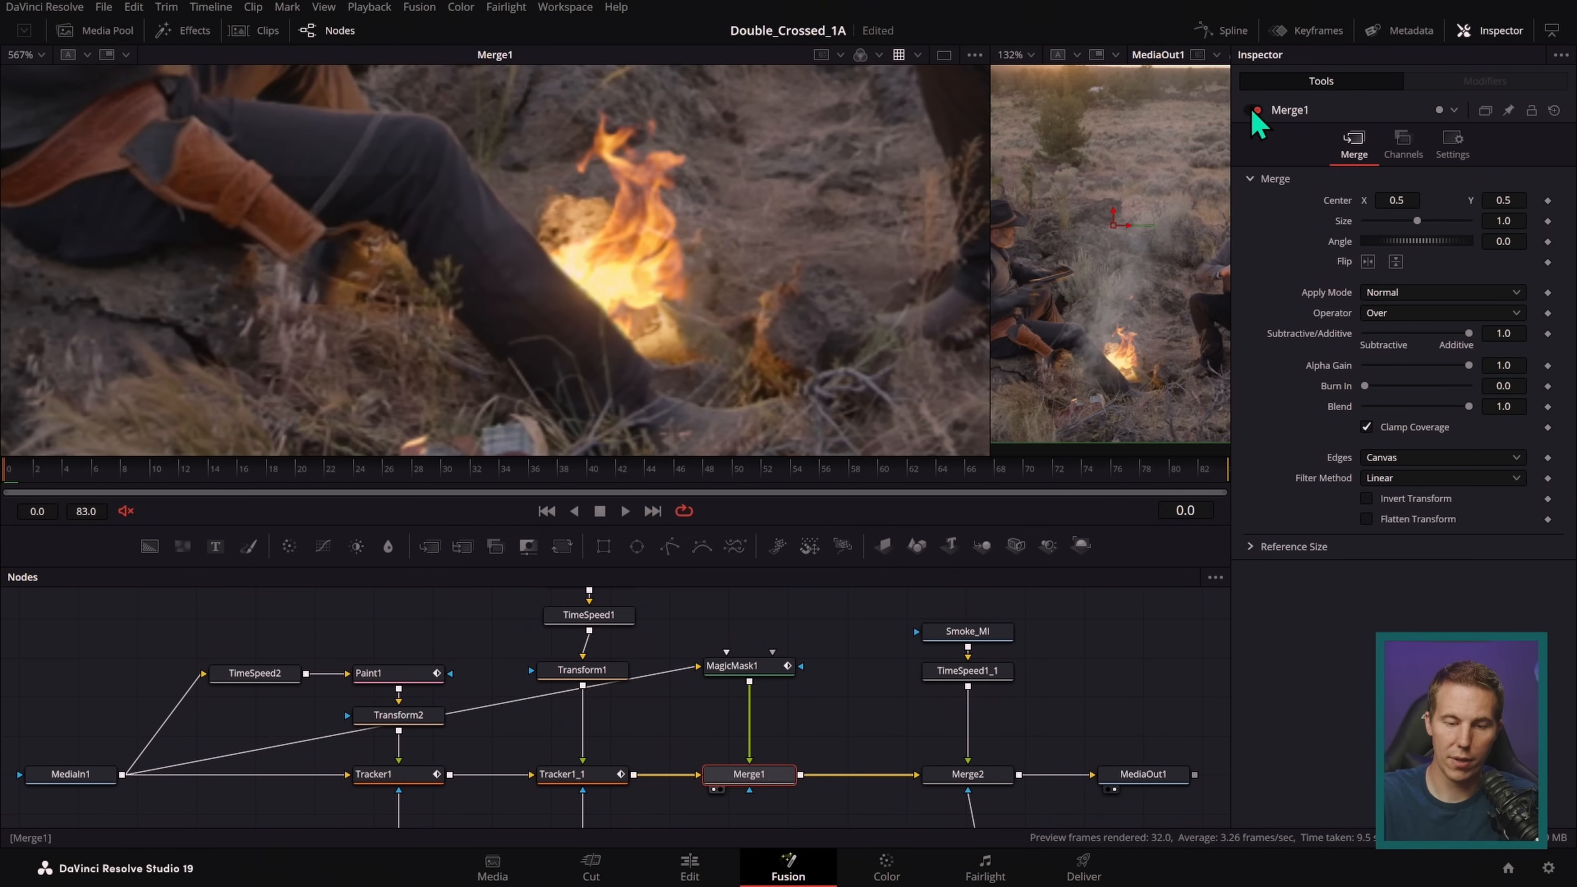
scroll(838, 341, "up", 3)
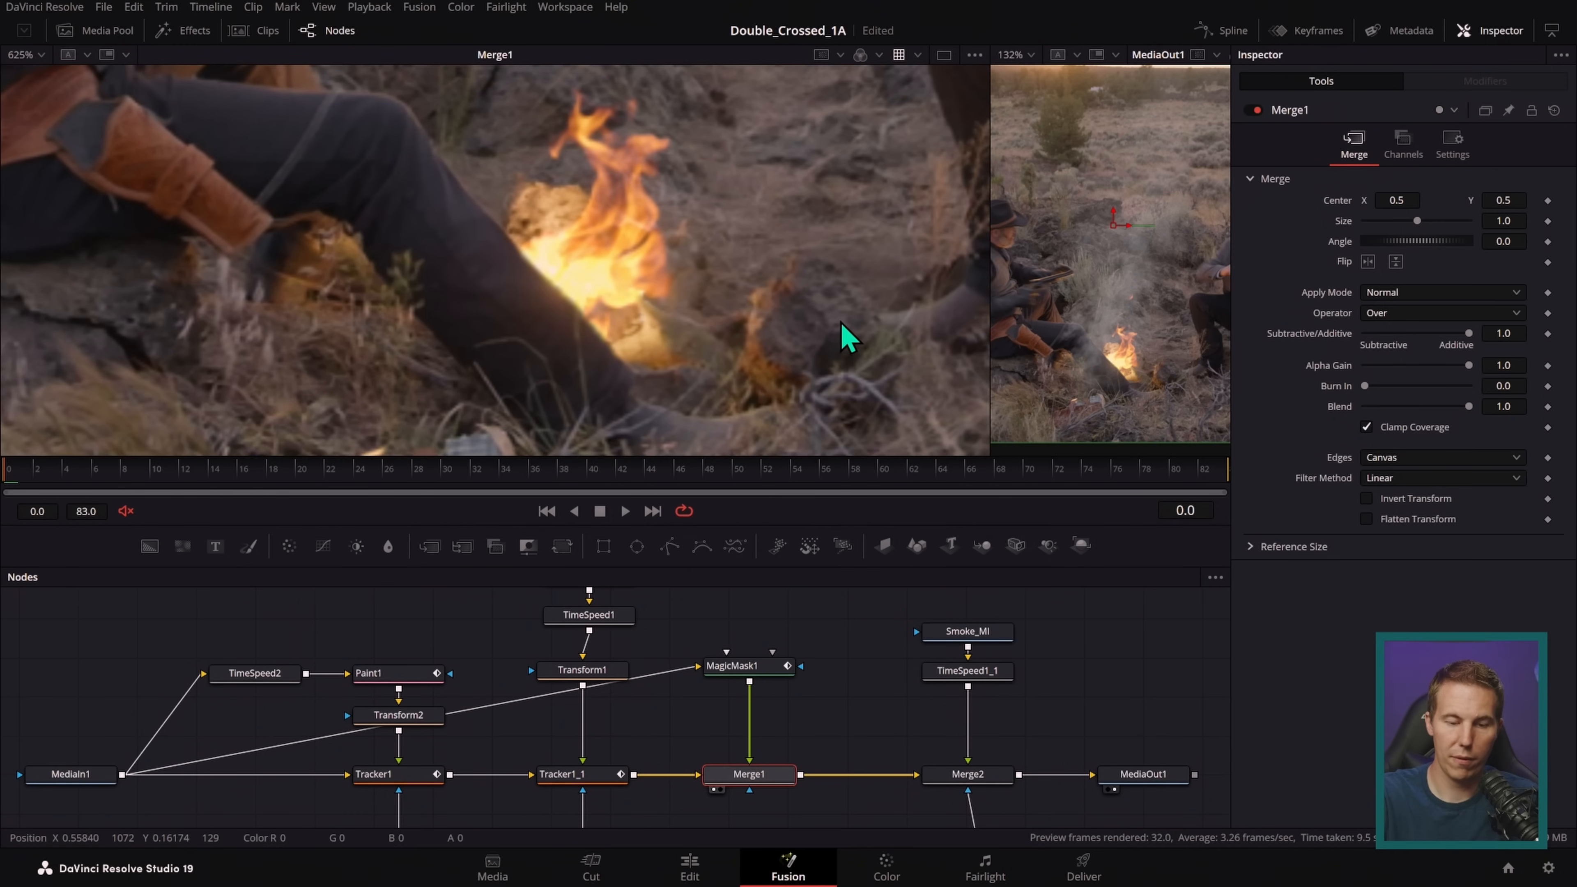
left_click(626, 510)
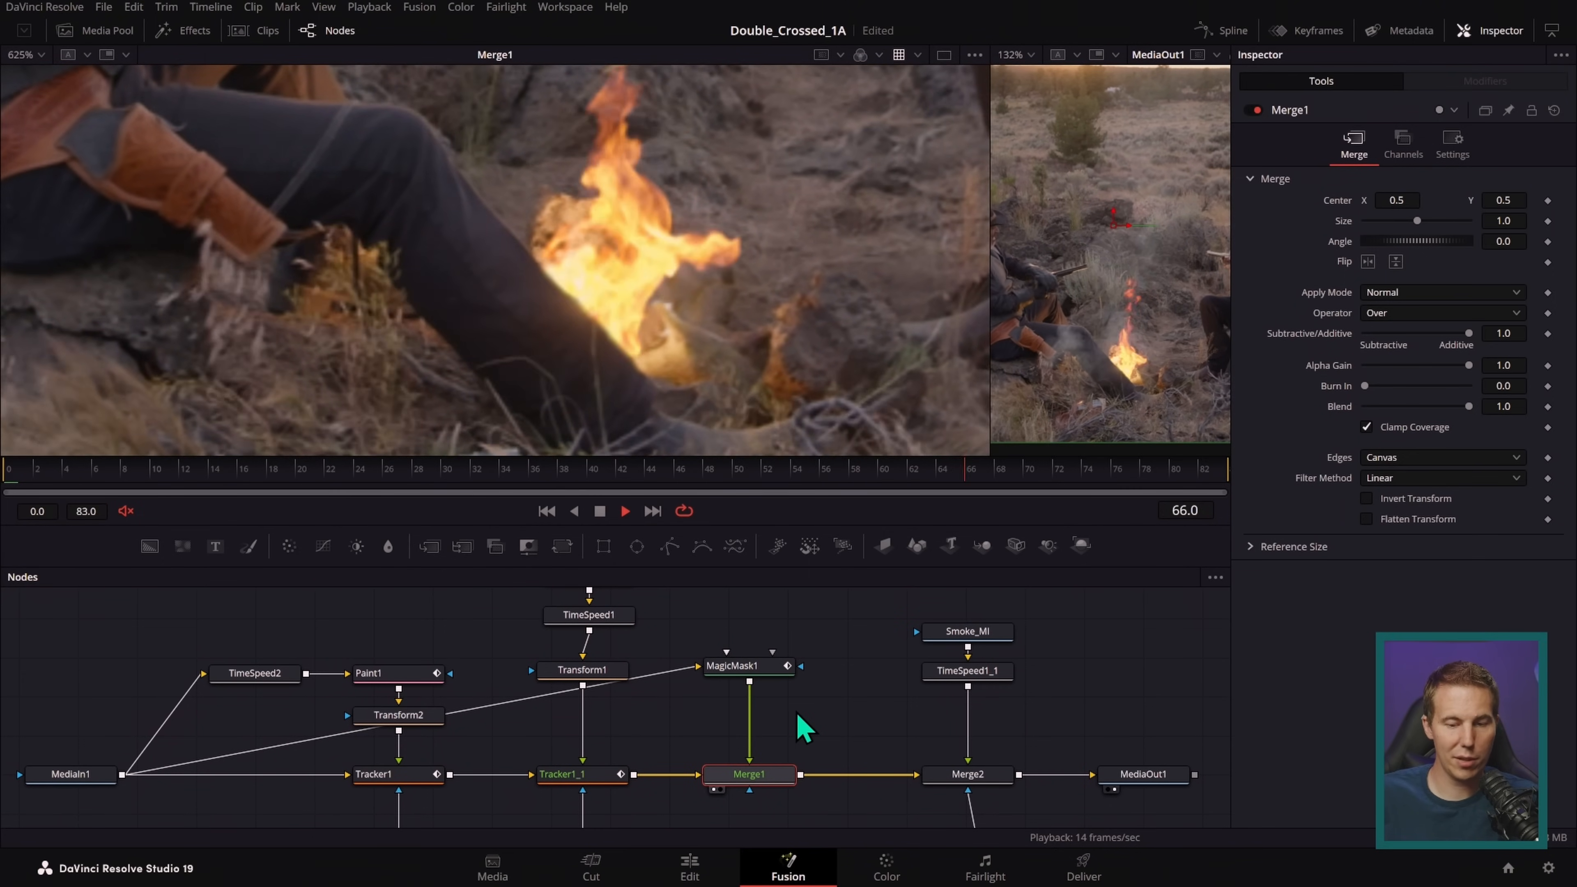
left_click(600, 511)
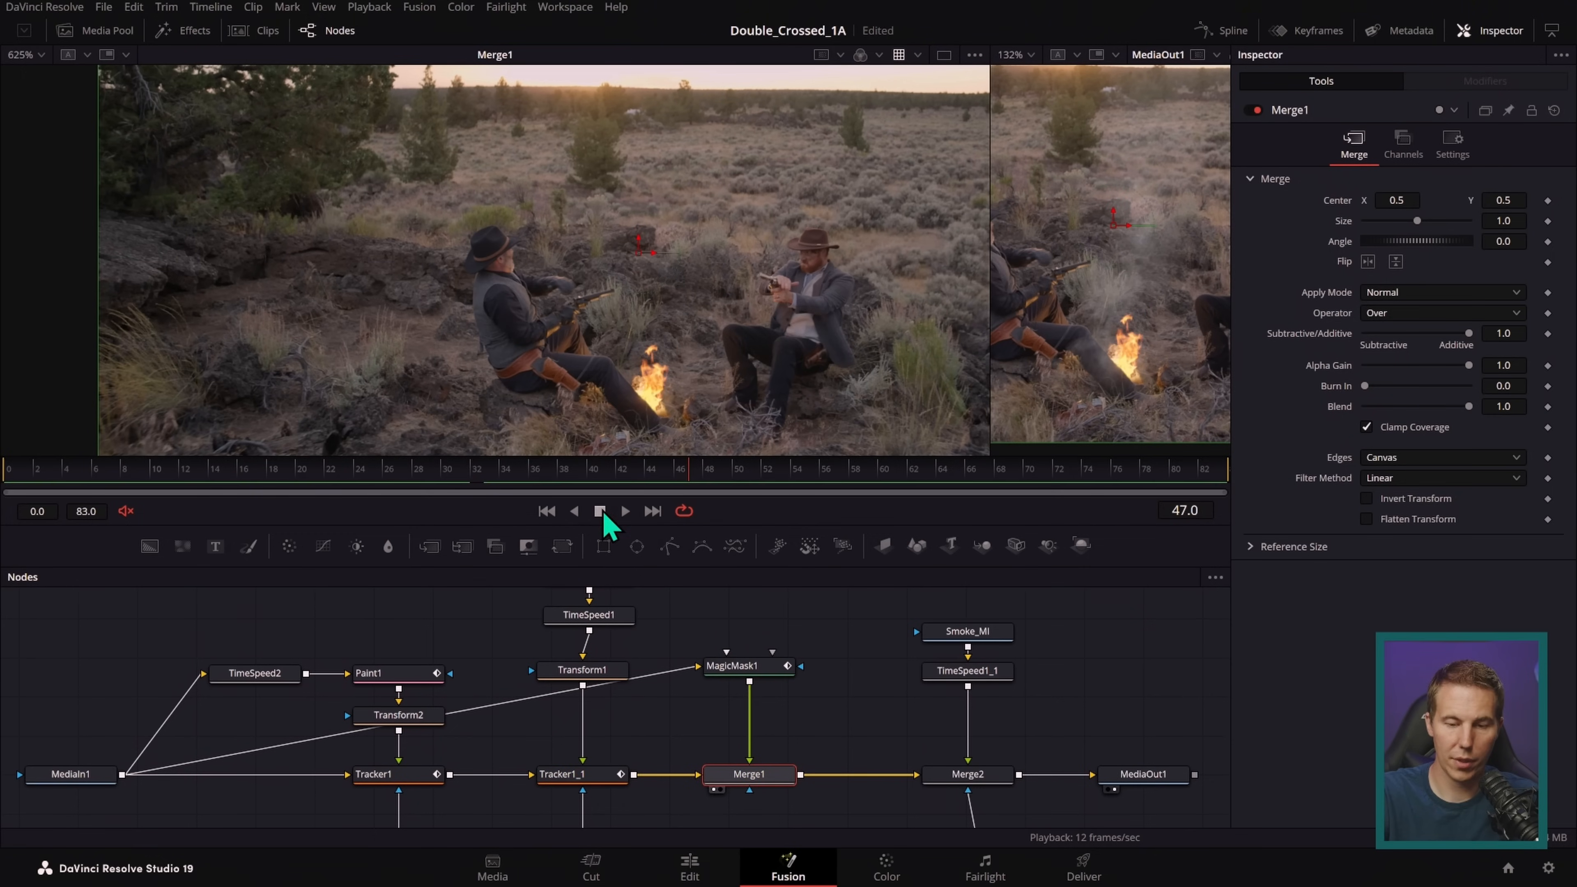
- Display Merge2 and shrink Ellipse1 to about 0.328 by 0.342, centring it at about X 0.594, Y 0.546
left_click_drag(1008, 789, 781, 765)
key("1")
scroll(821, 669, "down", 3)
left_click(745, 741)
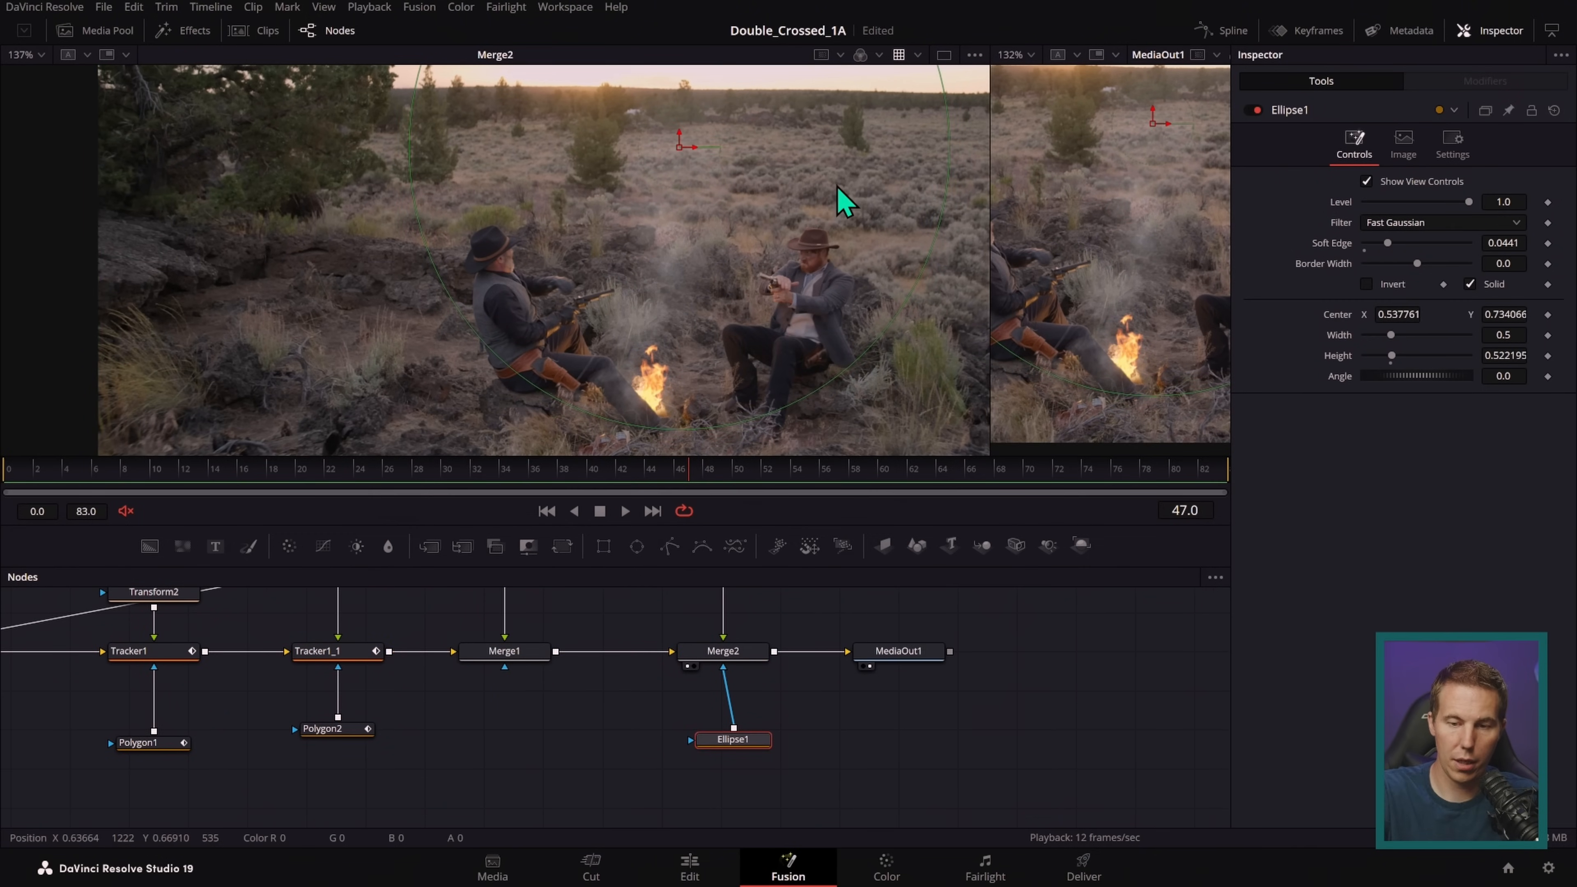
left_click_drag(866, 380, 838, 341)
left_click_drag(681, 146, 696, 199)
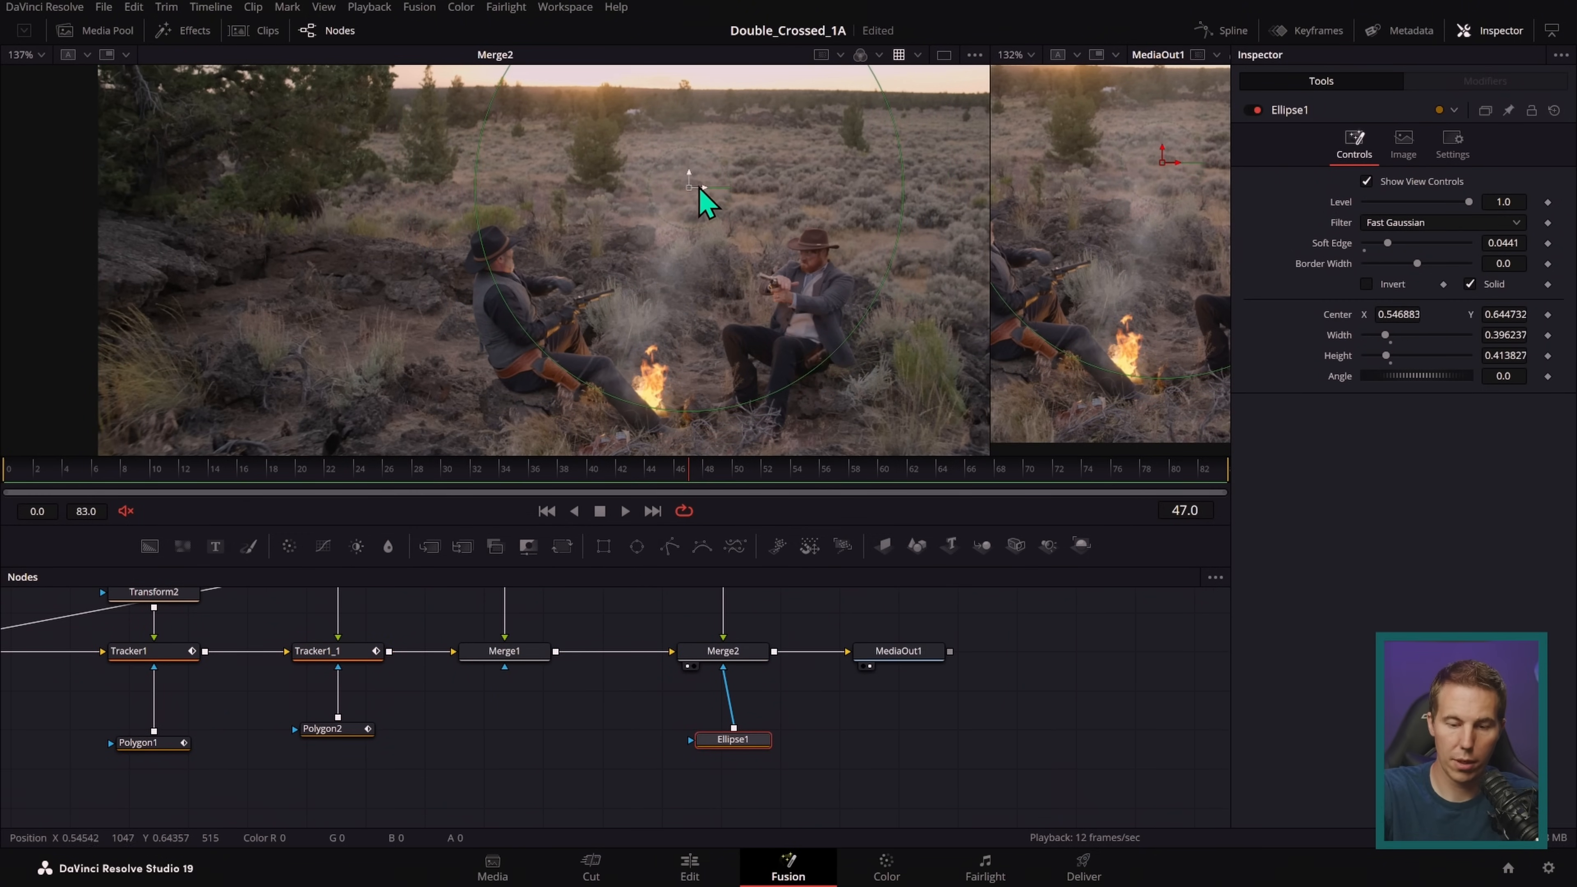
left_click_drag(825, 382, 800, 349)
left_click_drag(689, 186, 739, 286)
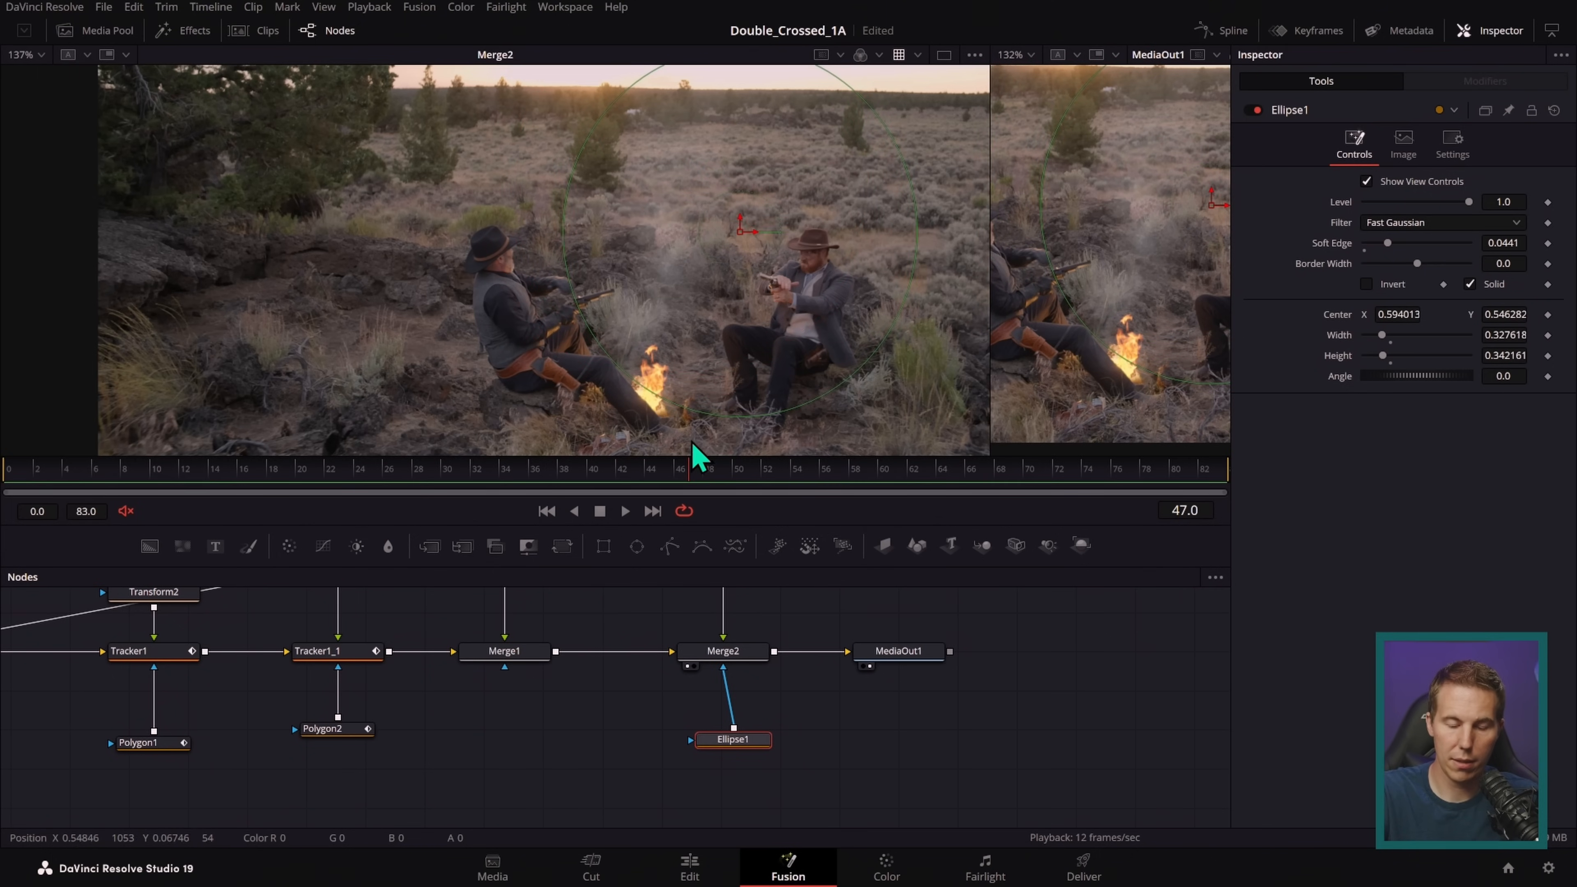
scroll(739, 379, "up", 5)
scroll(782, 328, "down", 2)
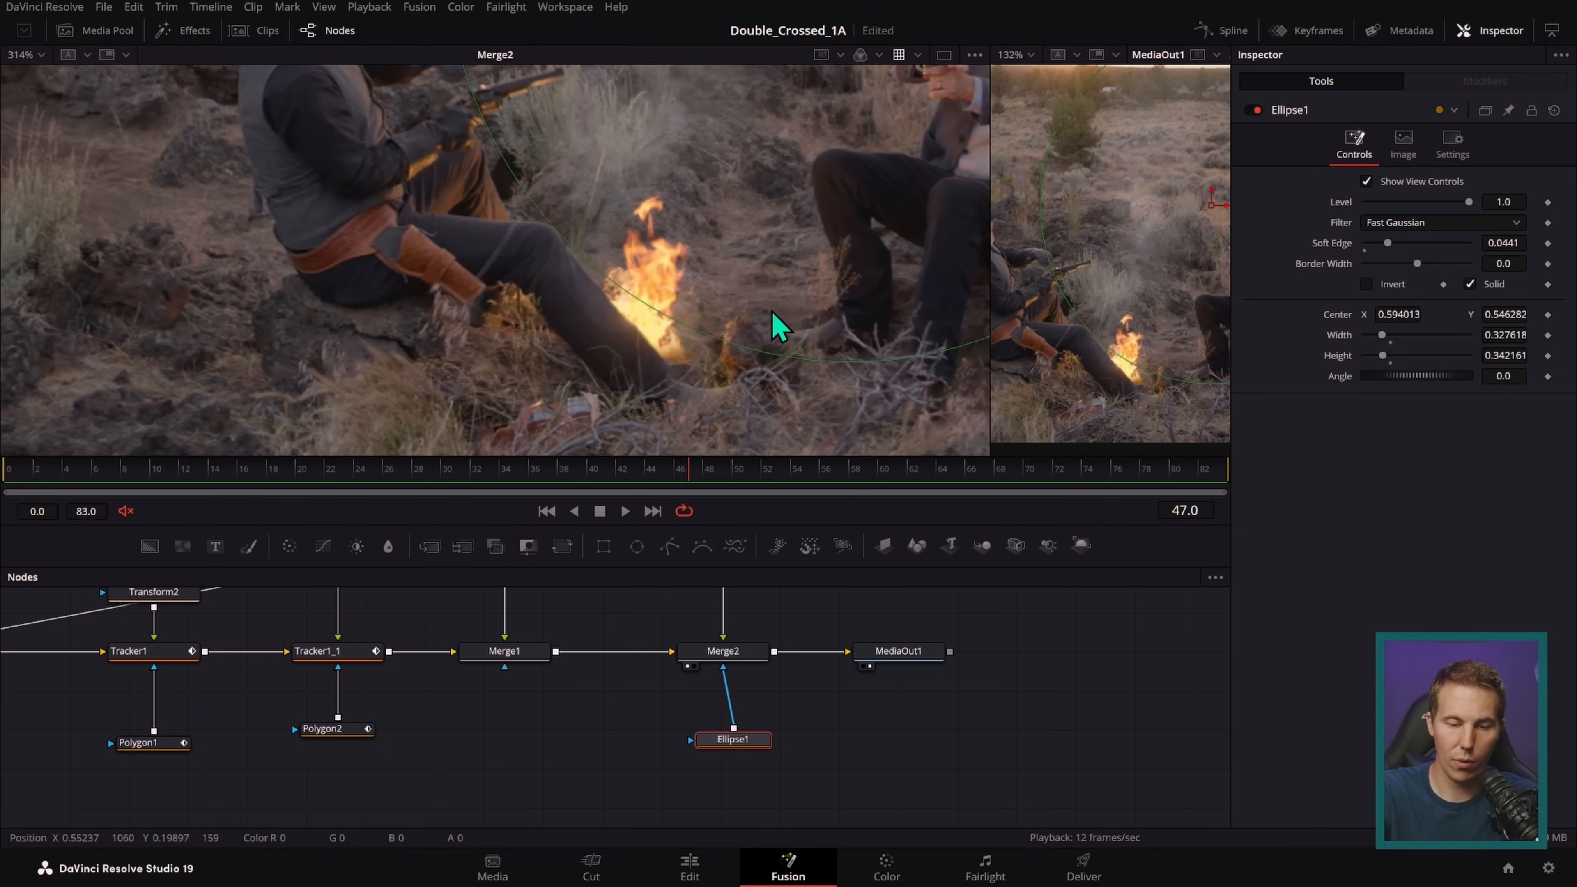
mouse_move(694, 483)
left_mouse_down()
mouse_move(570, 491)
mouse_move(725, 497)
mouse_move(708, 479)
left_mouse_up()
- Extract Merge1 and MagicMask1 from behind Tracker1_1 and insert Merge1 between Merge2 and MediaOut1
left_click_drag(824, 671, 905, 757)
left_click_drag(954, 521, 954, 359)
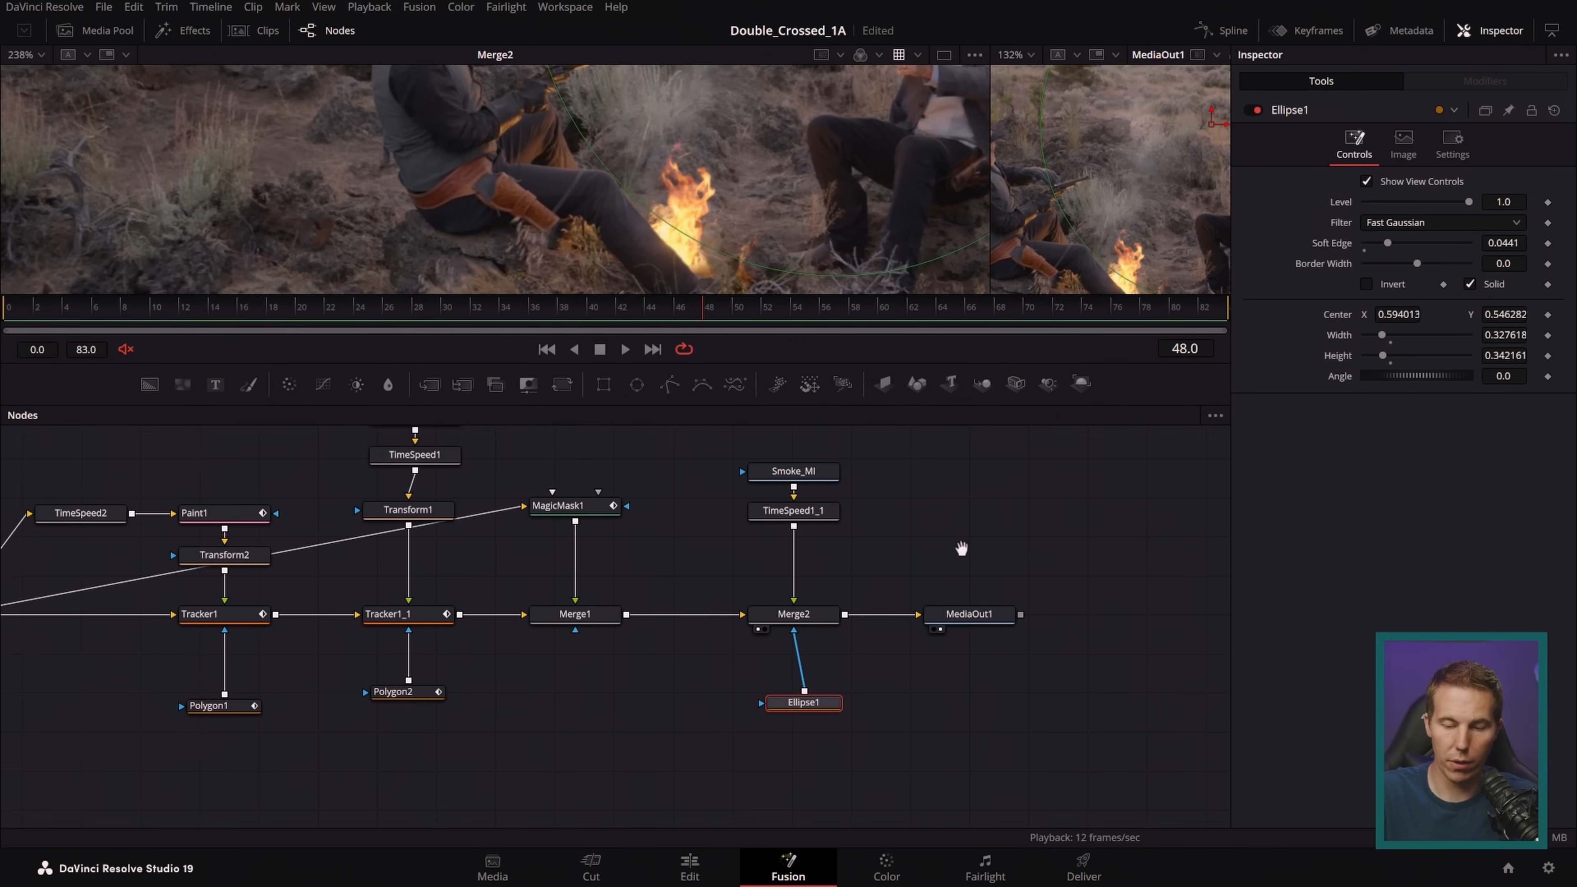
left_click_drag(931, 628, 1078, 620)
left_click_drag(649, 444, 570, 688)
left_click_drag(675, 448, 574, 690)
left_click_drag(600, 620, 984, 625)
left_click_drag(1120, 621, 1120, 633)
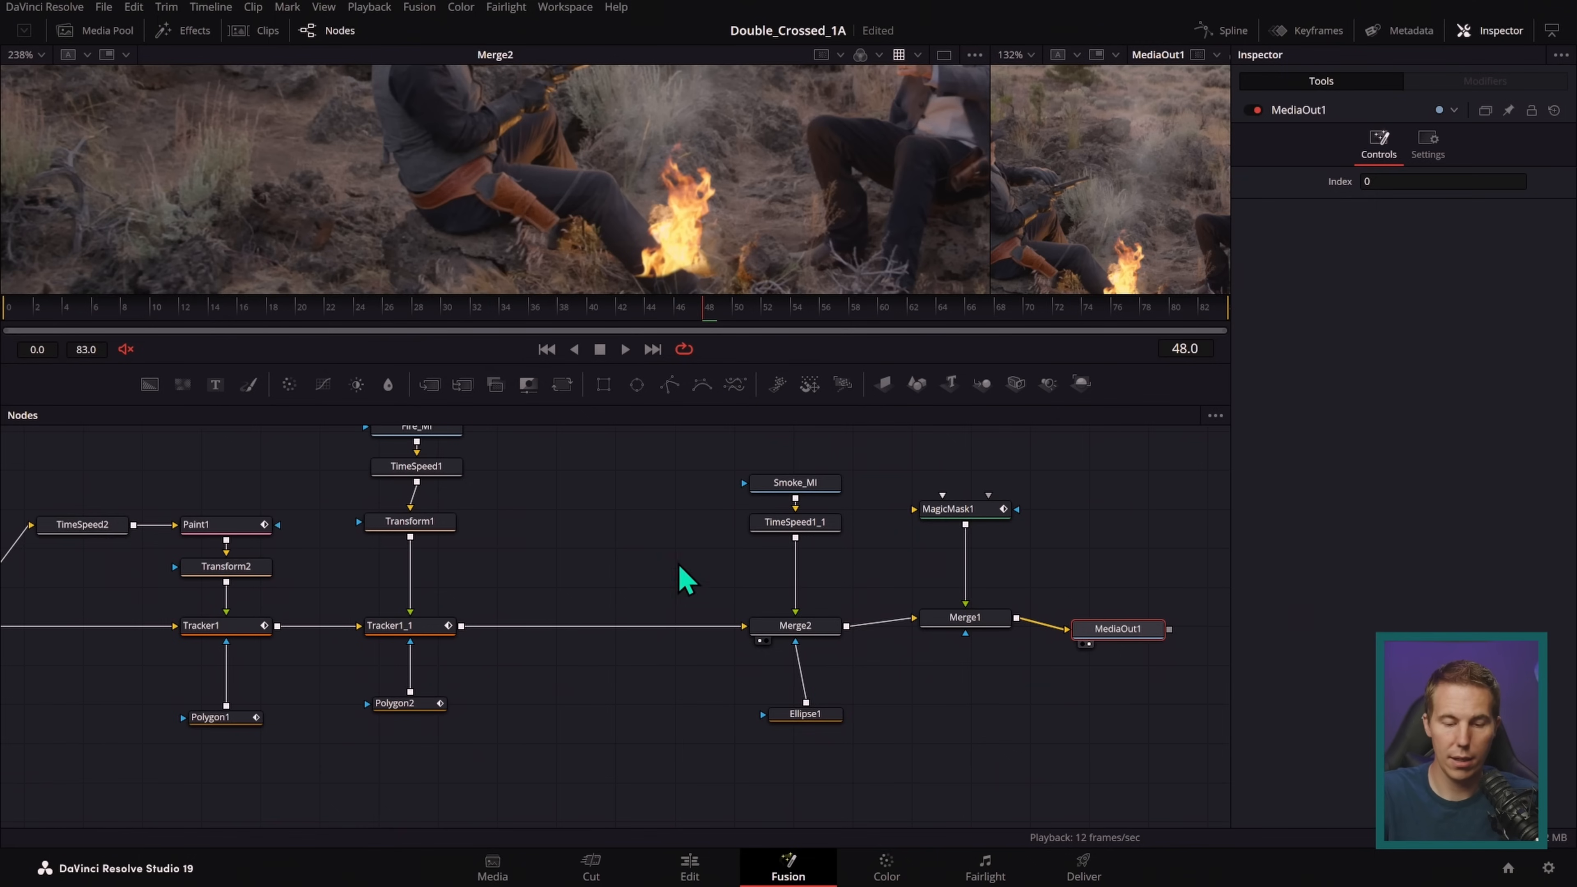
- Reconnect MediaIn1 to MagicMask1's input, tidy the end of the node chain and display MediaOut1 in the large viewer
scroll(683, 584, "down", 2)
left_click_drag(58, 614, 912, 514)
left_click_drag(1066, 538, 990, 542)
left_click_drag(985, 615, 1017, 606)
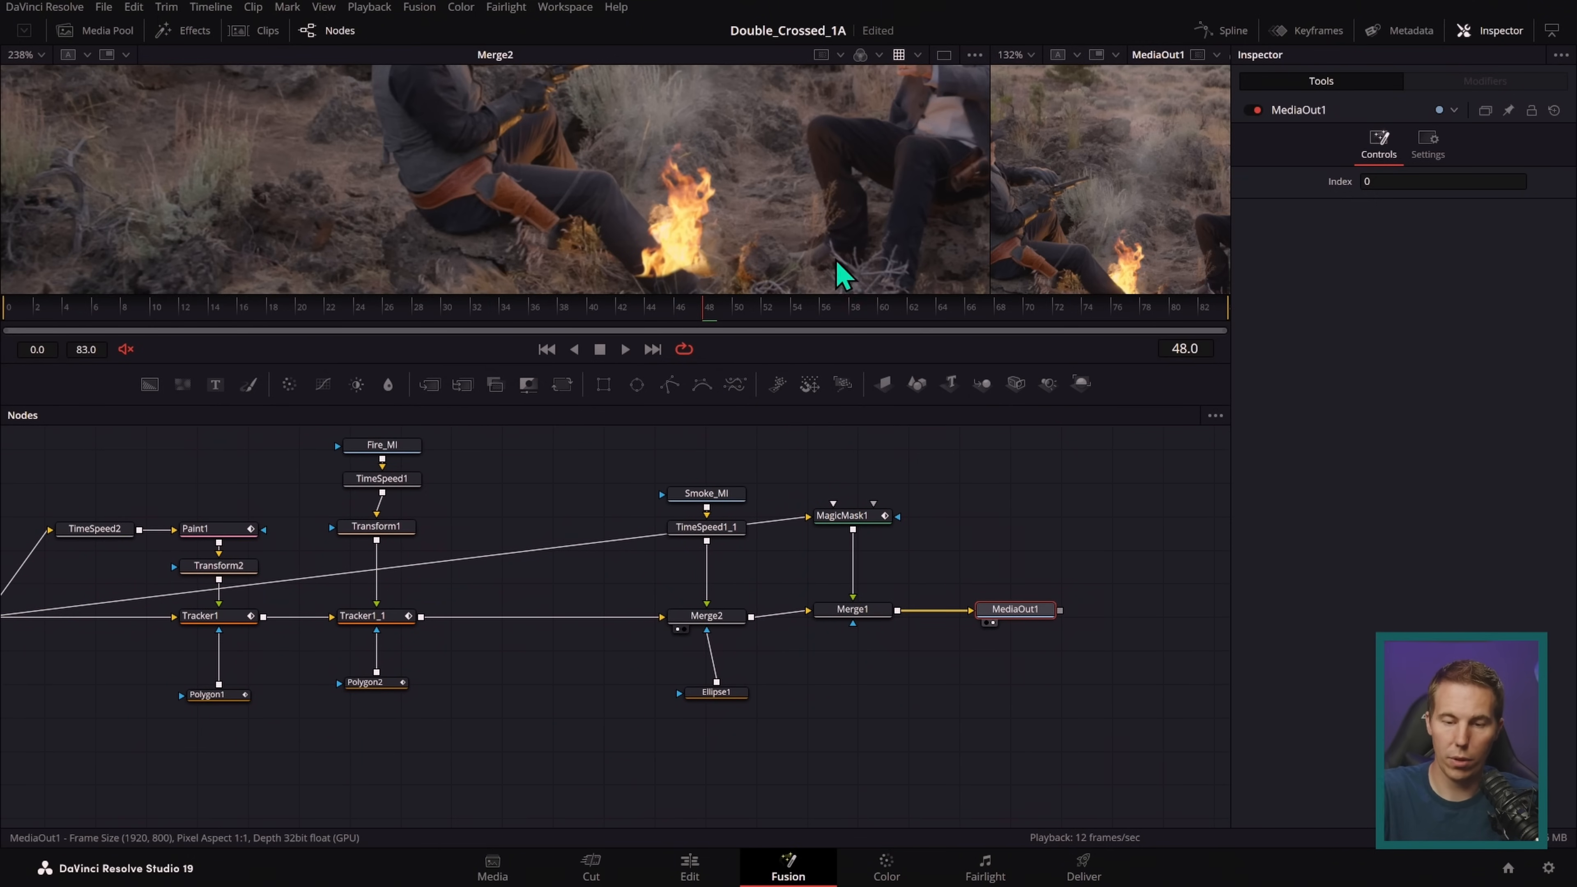
key("1")
left_click_drag(811, 360, 810, 477)
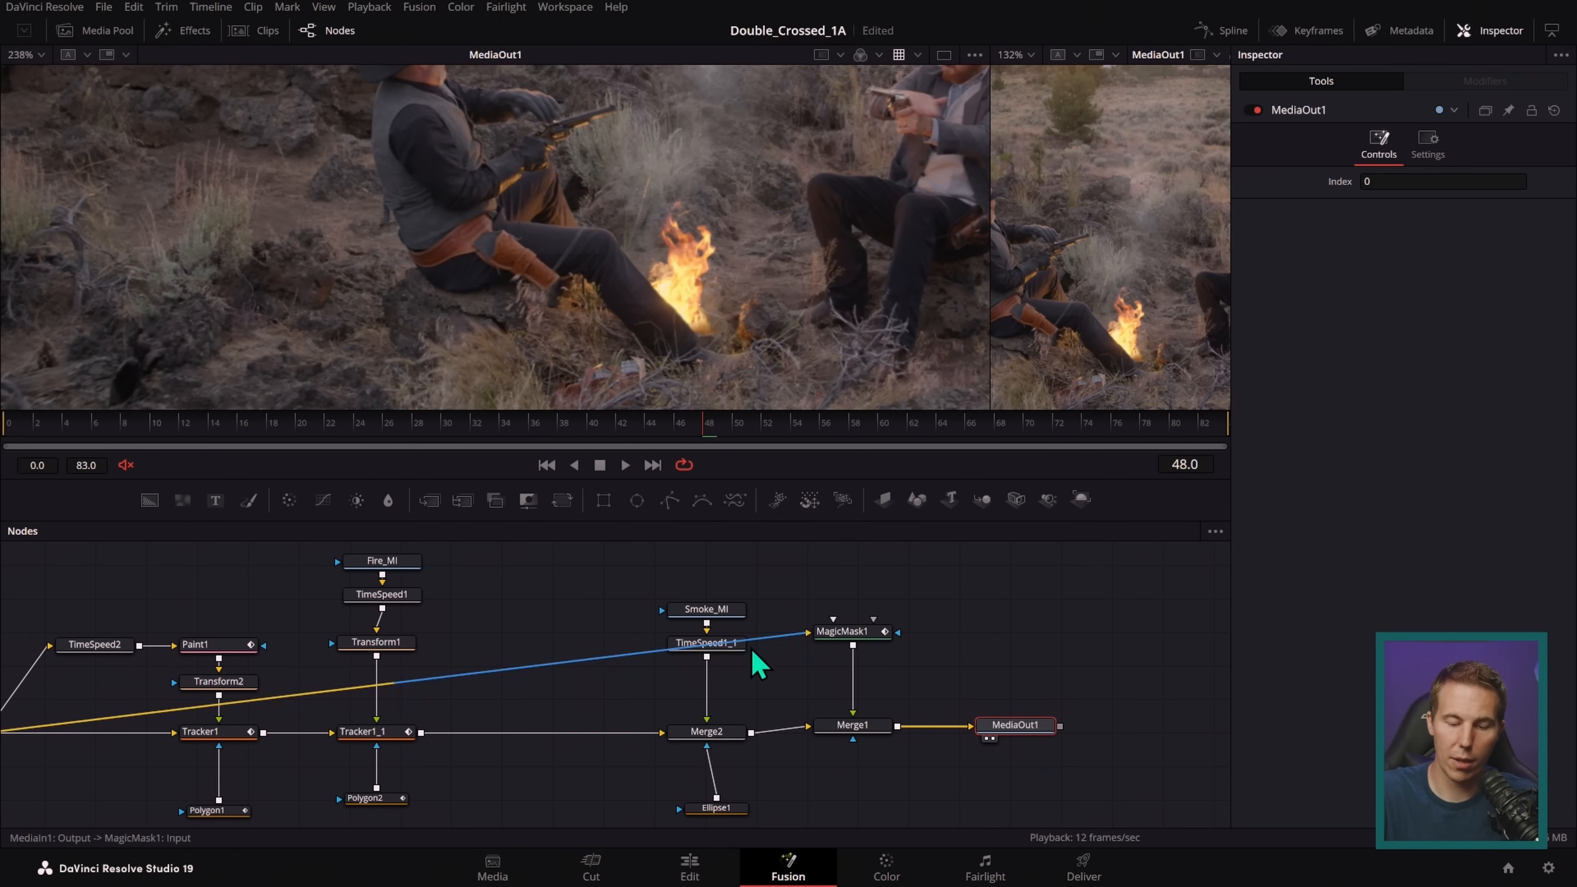
- Toggle Merge1 off and on repeatedly to compare how the masked leg covers the fire and smoke
left_click(707, 610)
left_click(869, 725)
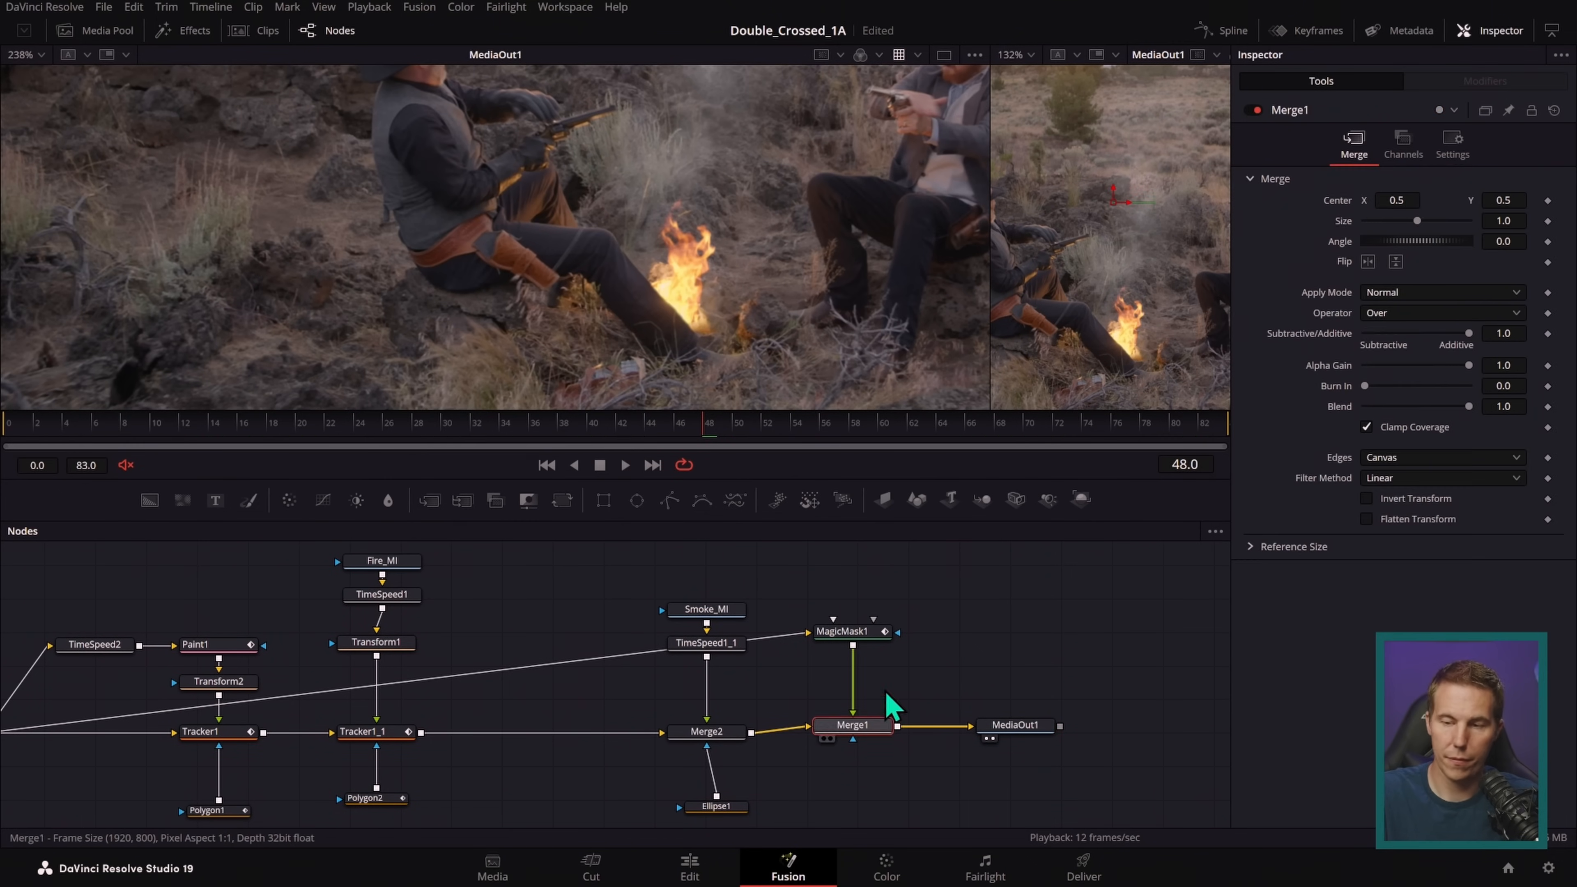
scroll(714, 298, "up", 5)
left_click(1251, 110)
left_click(1250, 110)
left_click(1251, 110)
left_click(1251, 111)
left_click(1251, 111)
left_click(1251, 110)
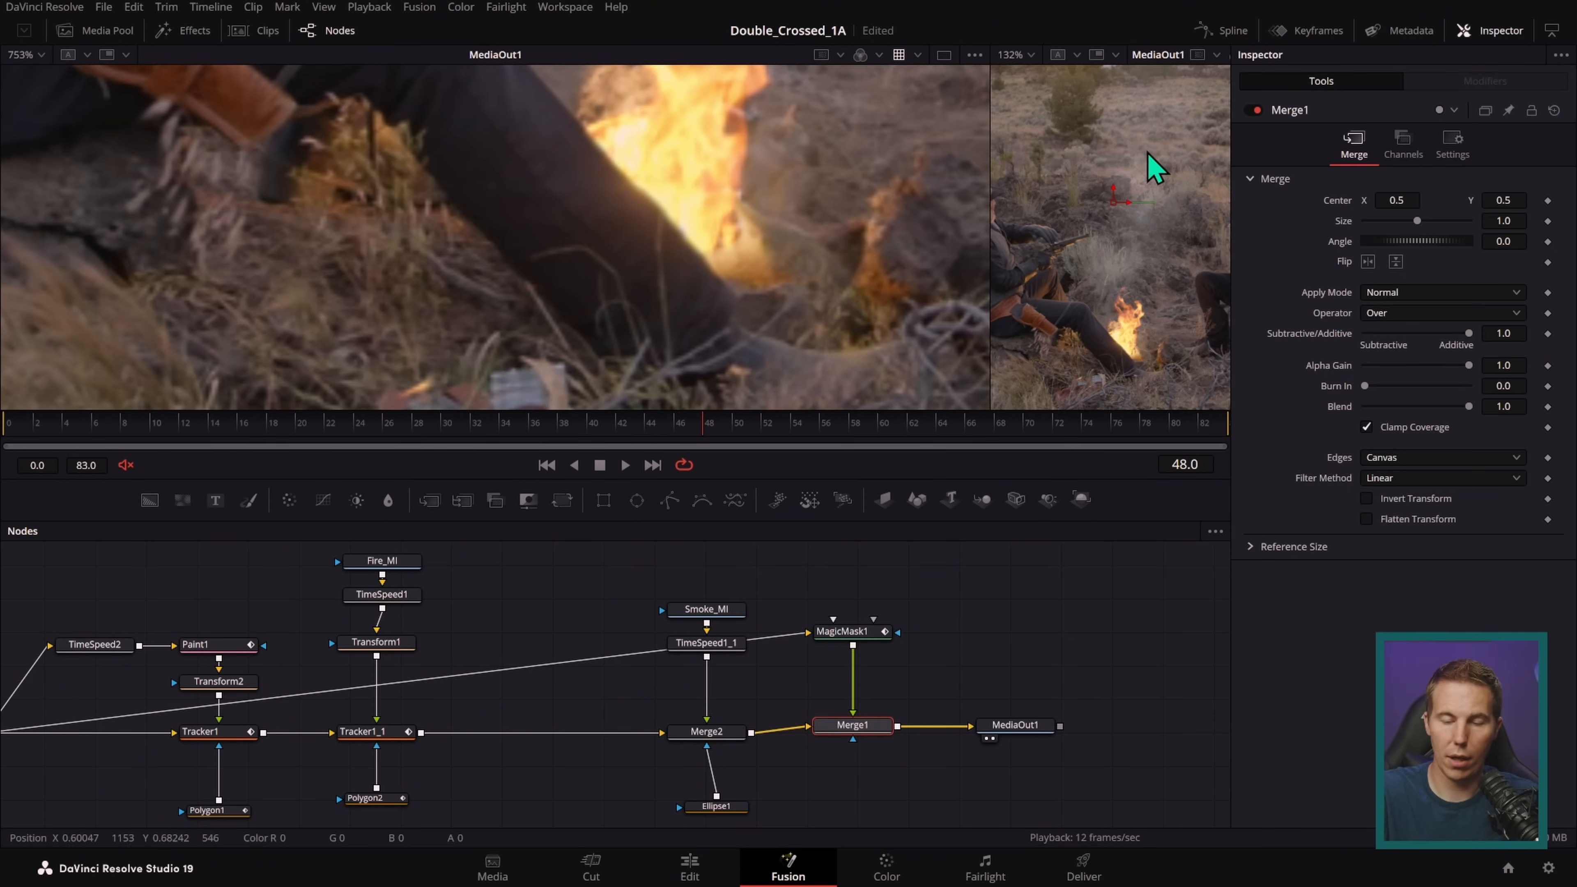
- Play back the final composite to review the fire and smoke around the leg
scroll(827, 300, "down", 4)
left_click(627, 467)
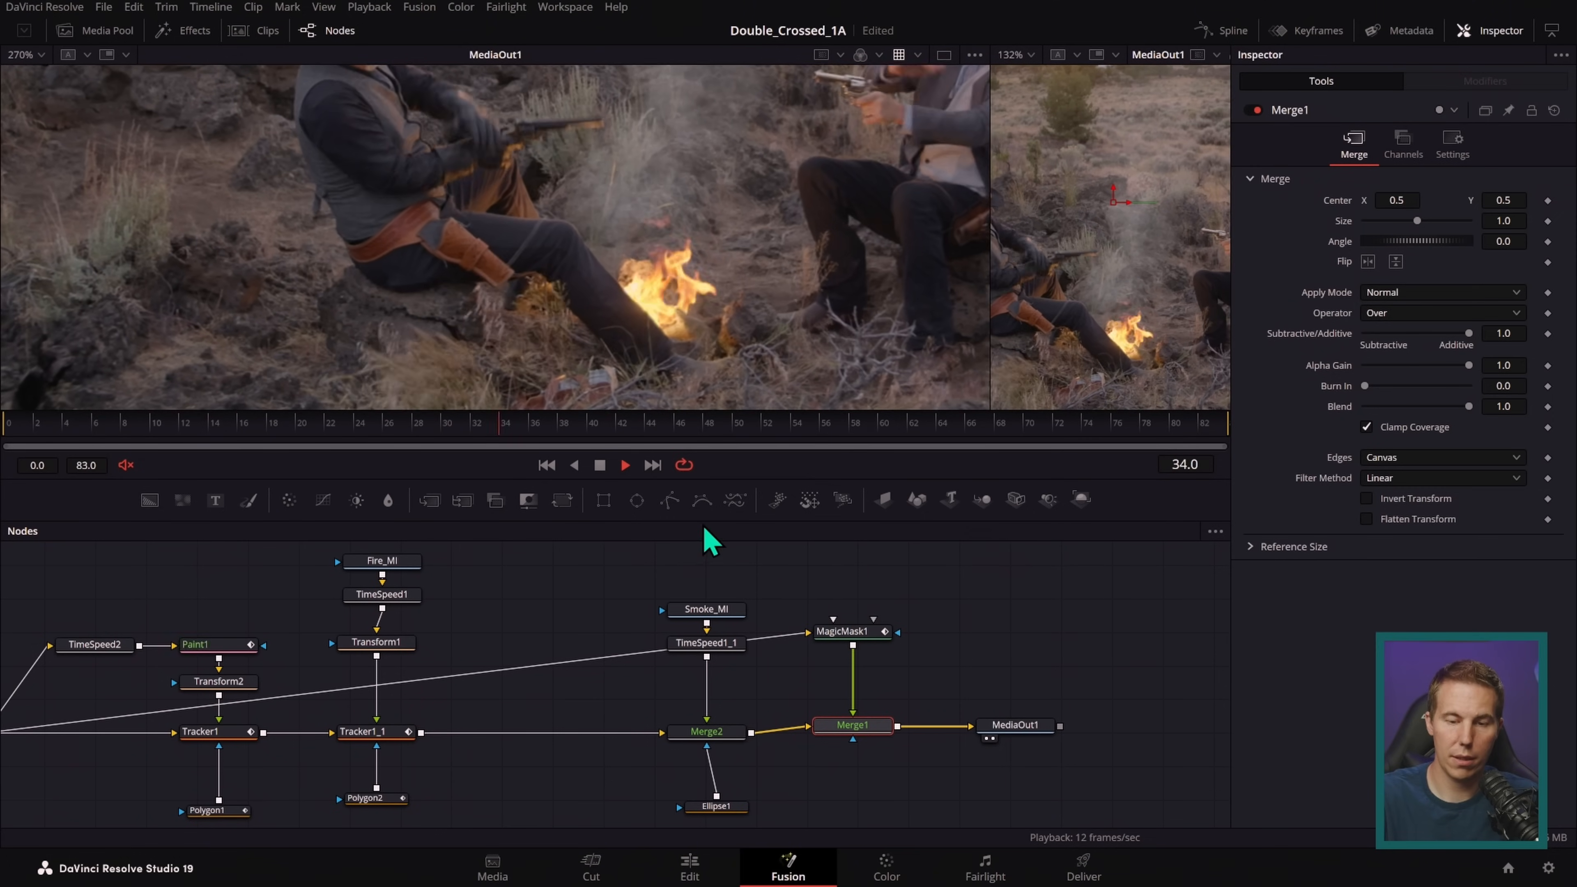
left_click(600, 464)
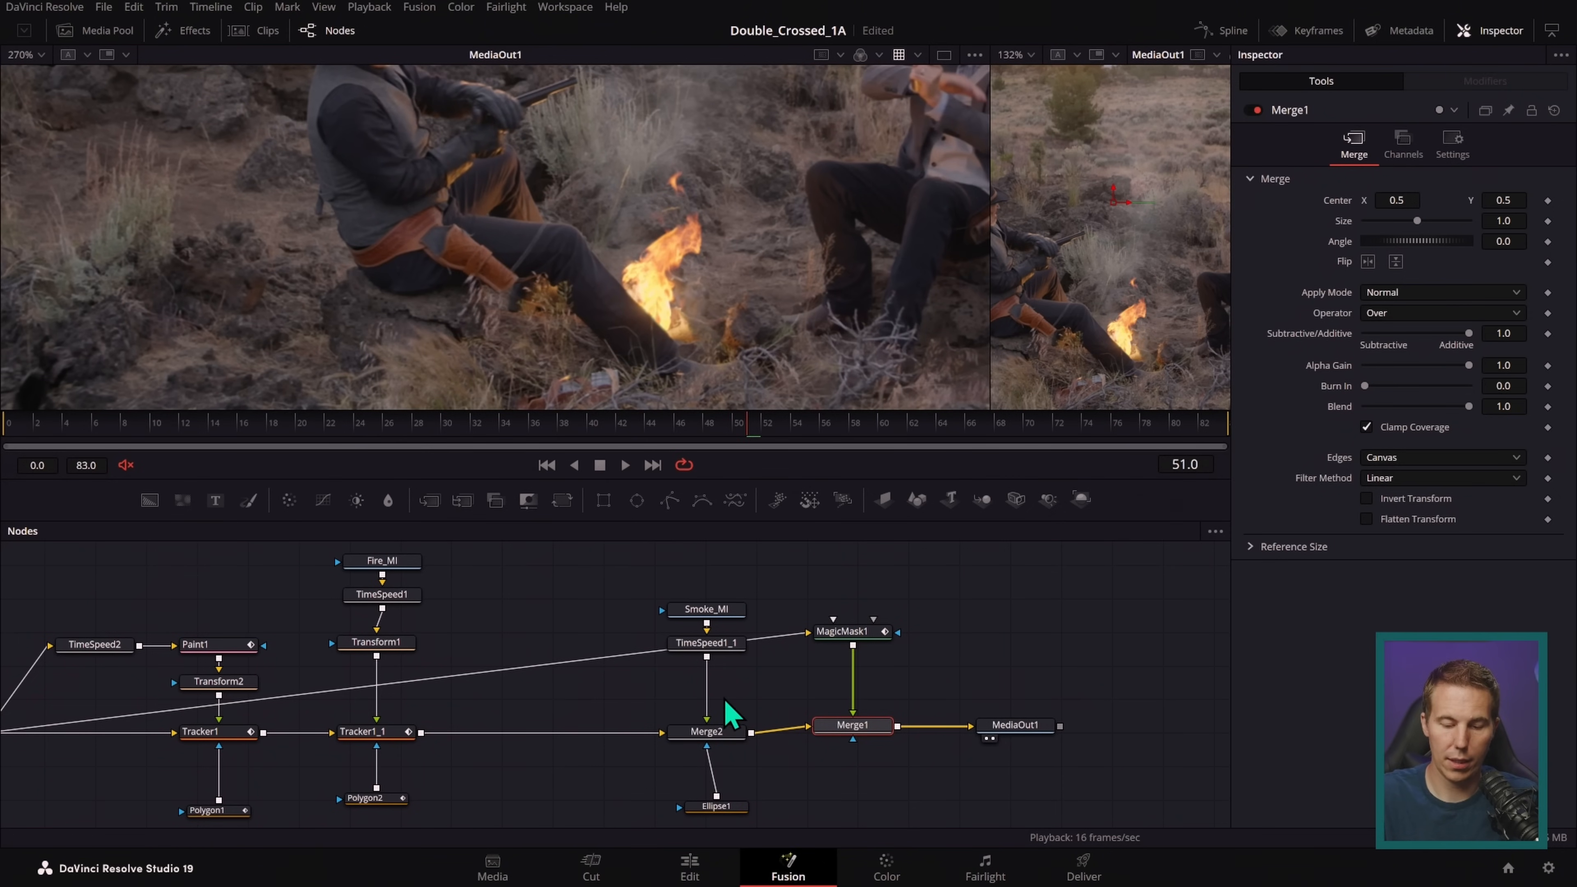
- Add a Transform node between TimeSpeed1_1 and Merge2 in the smoke branch
left_click(731, 651)
key("shift+space")
type("transform")
key("Return")
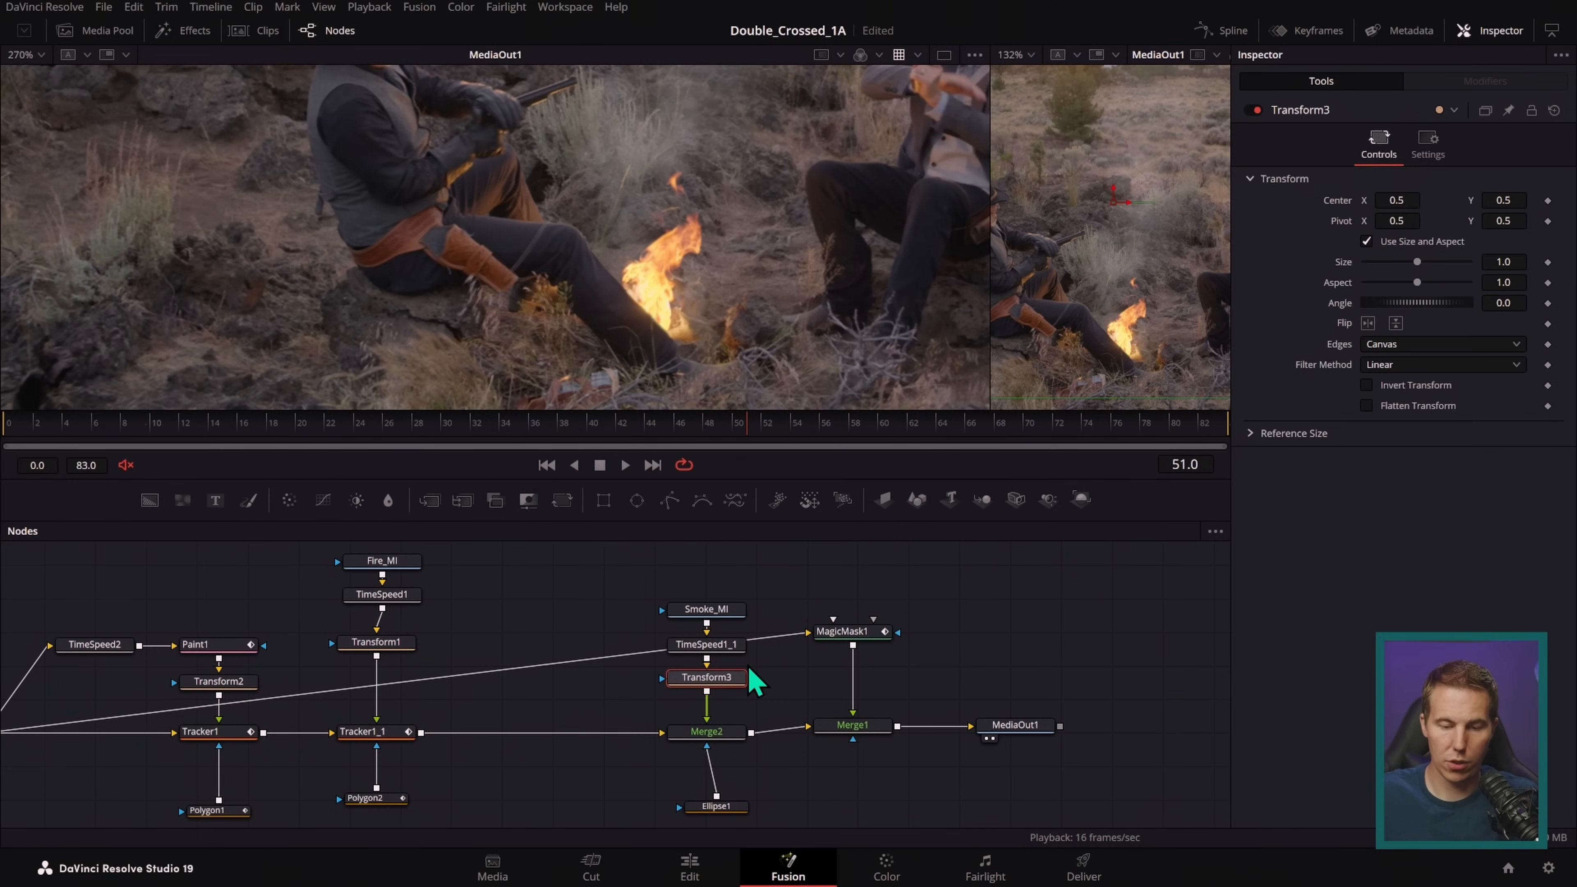
- Enlarge the smoke with Transform3 to a size of about 1.103 and reposition it to a center of about X 0.54, Y 0.564
scroll(807, 292, "down", 6)
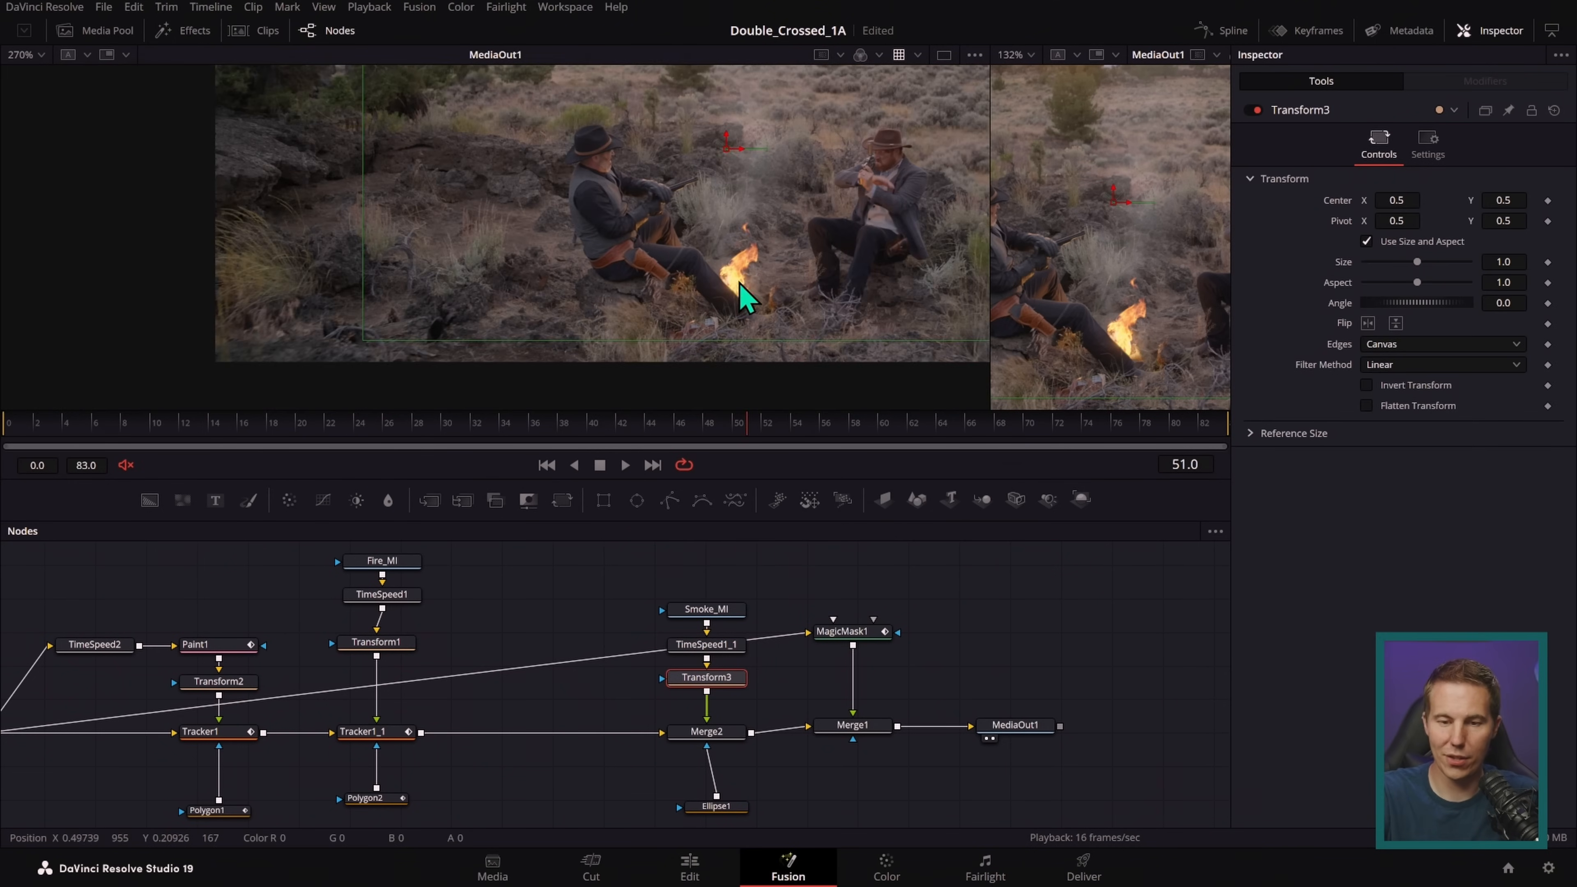
scroll(720, 317, "down", 3)
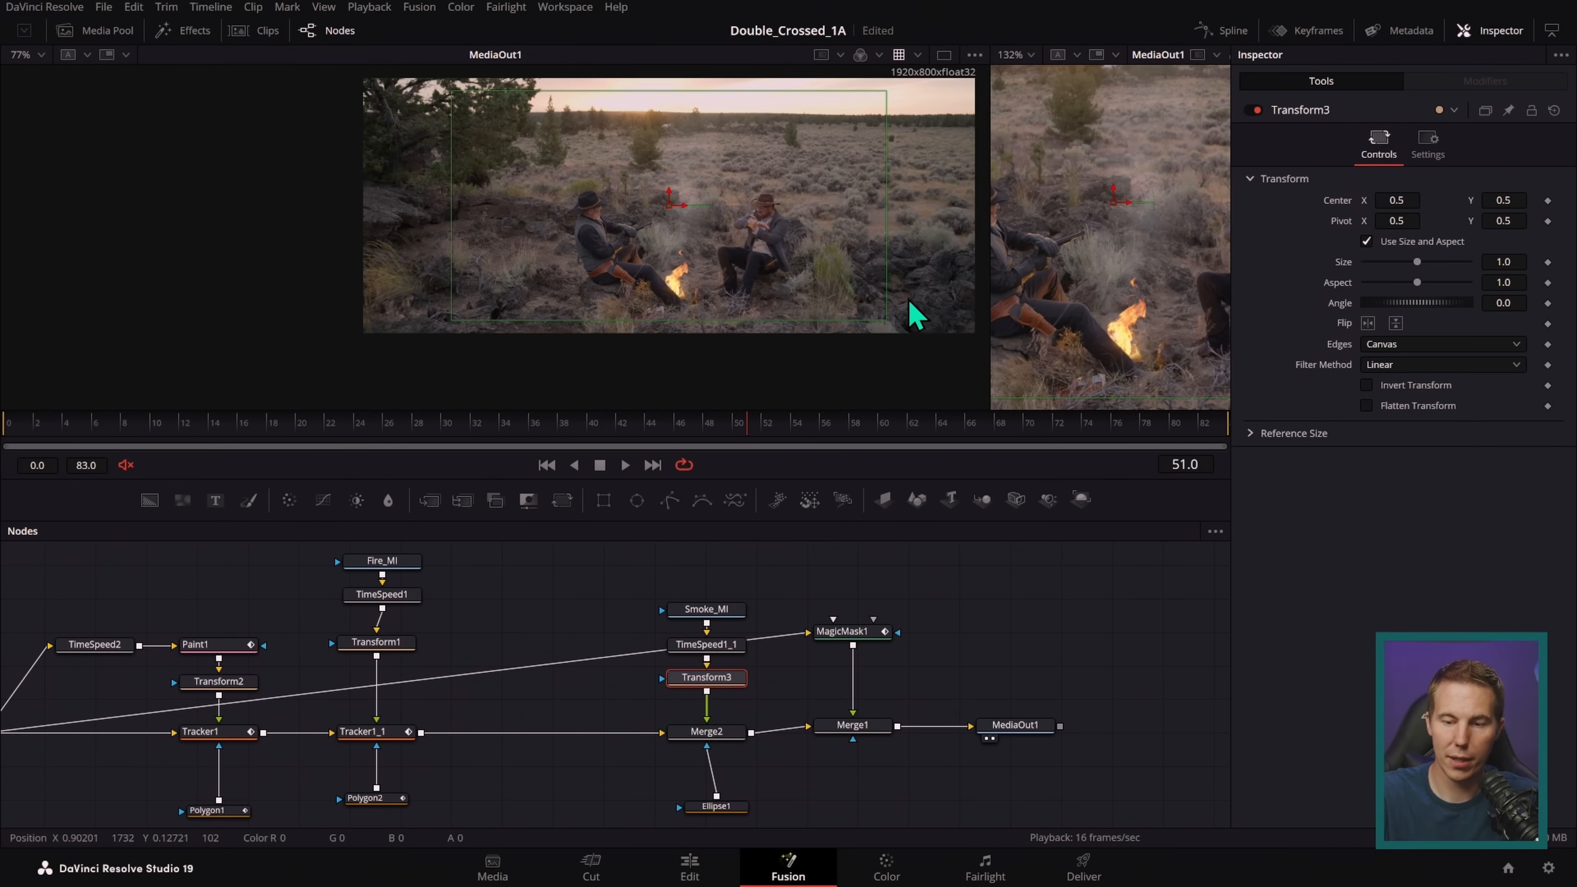
left_click_drag(887, 321, 895, 325)
left_click_drag(670, 201, 669, 178)
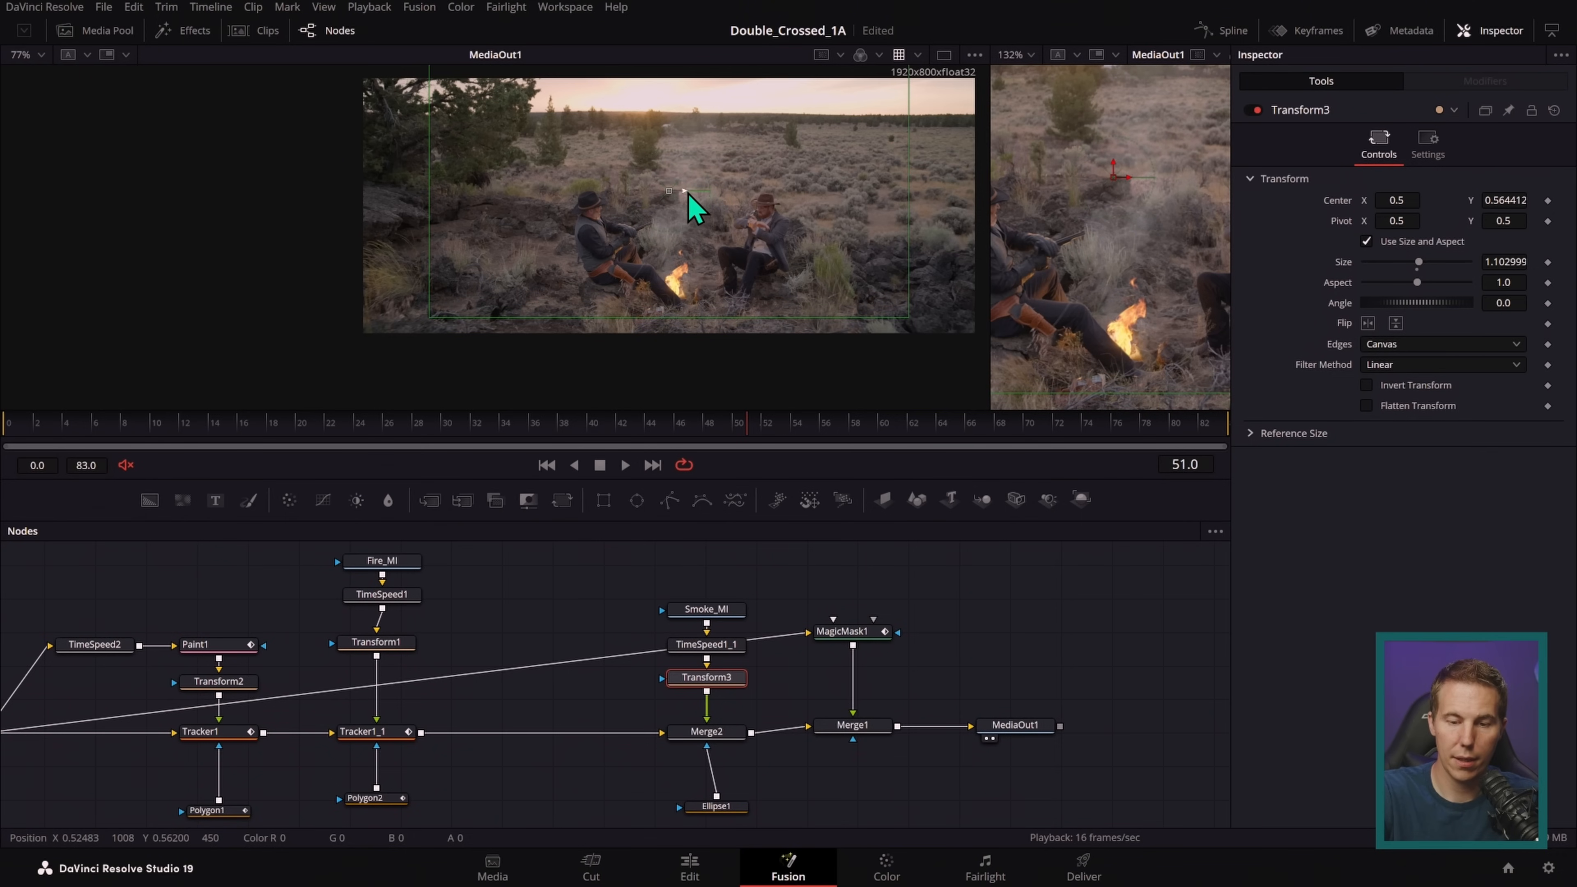
left_click_drag(685, 191, 702, 193)
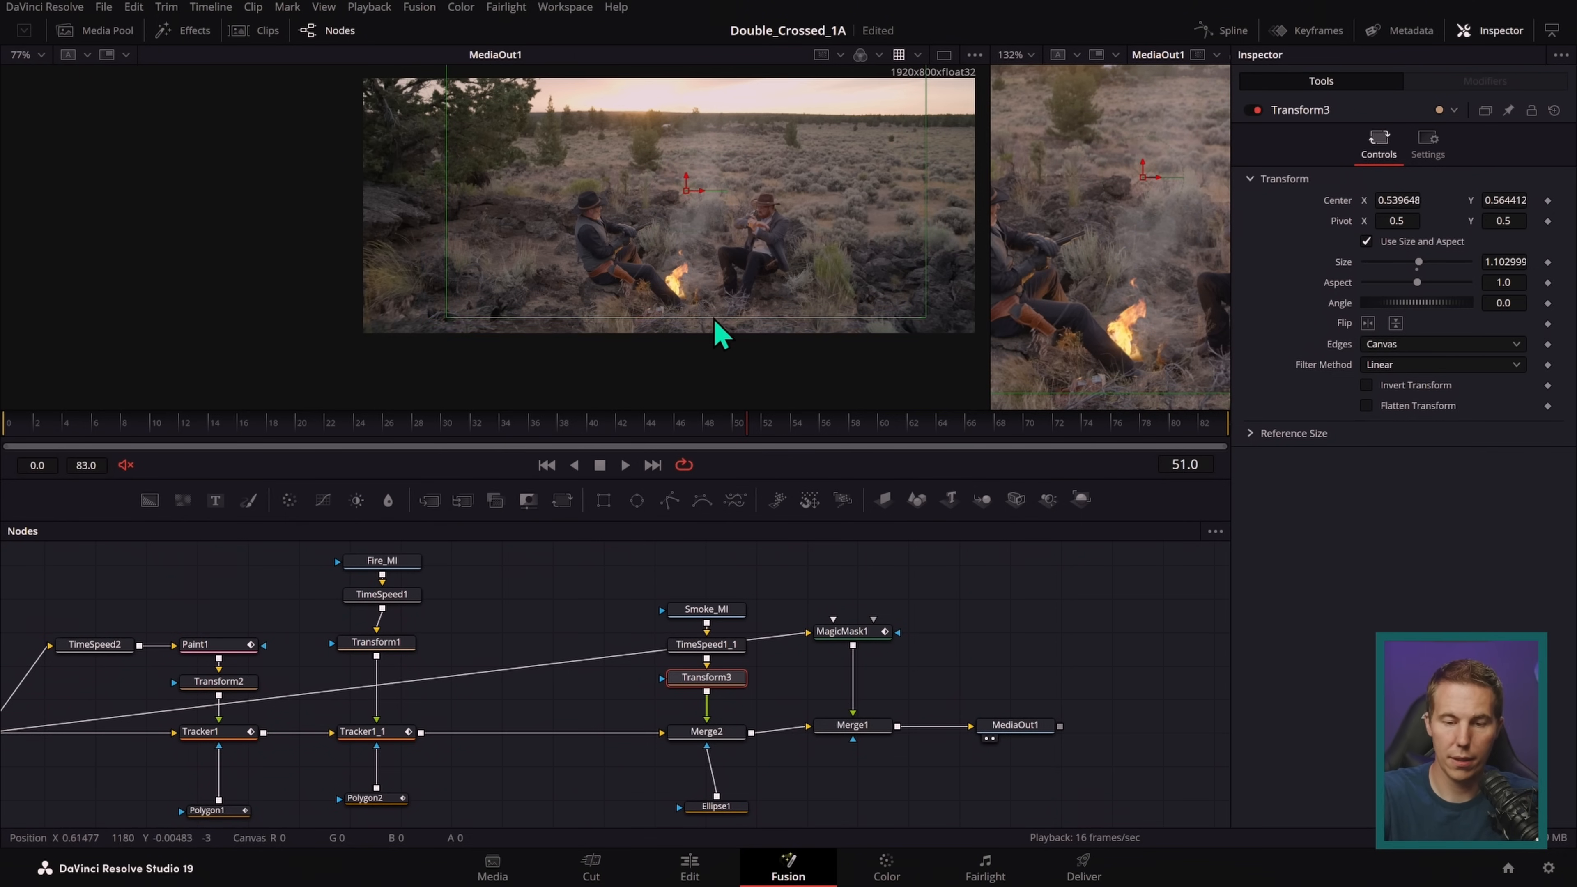
- Play the composite from the first frame to review the repositioned smoke behind the fire
scroll(729, 331, "up", 3)
left_click(546, 465)
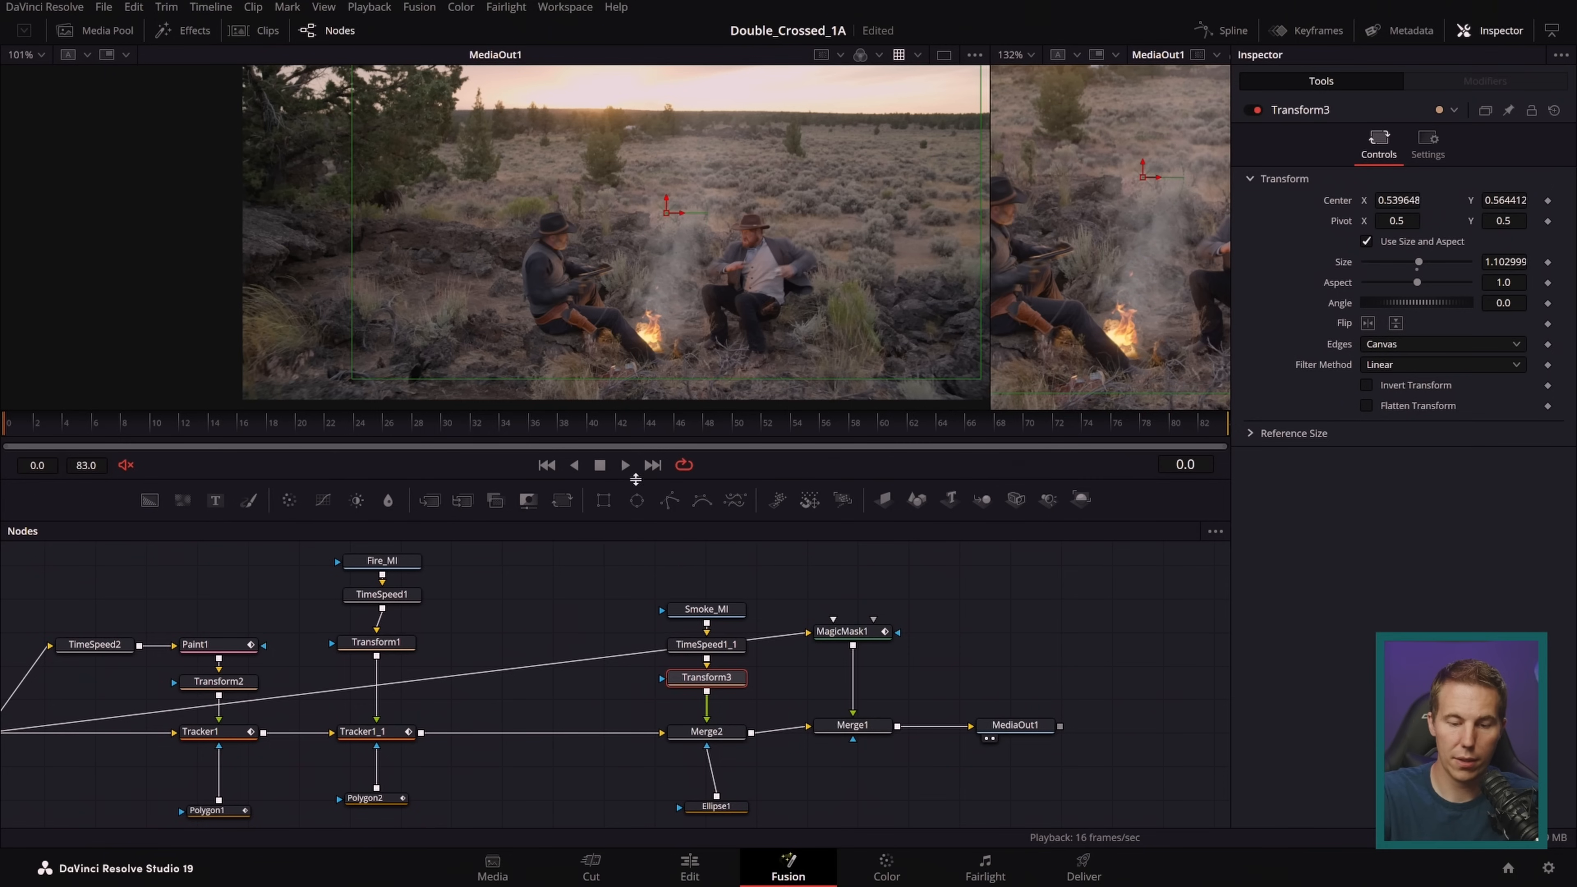
left_click(624, 466)
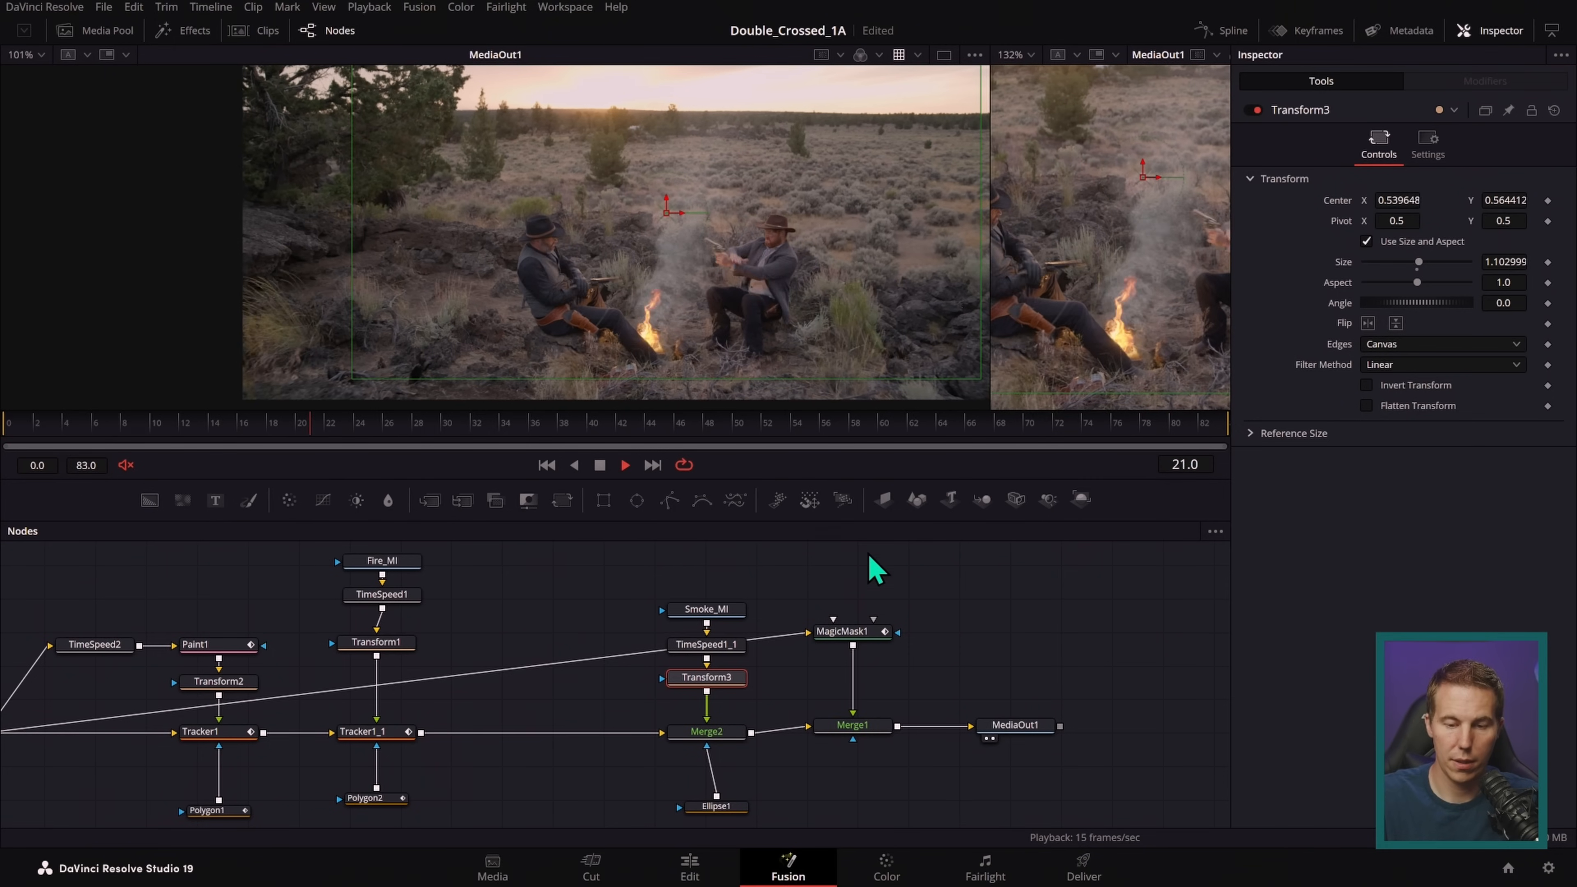
scroll(803, 335, "up", 3)
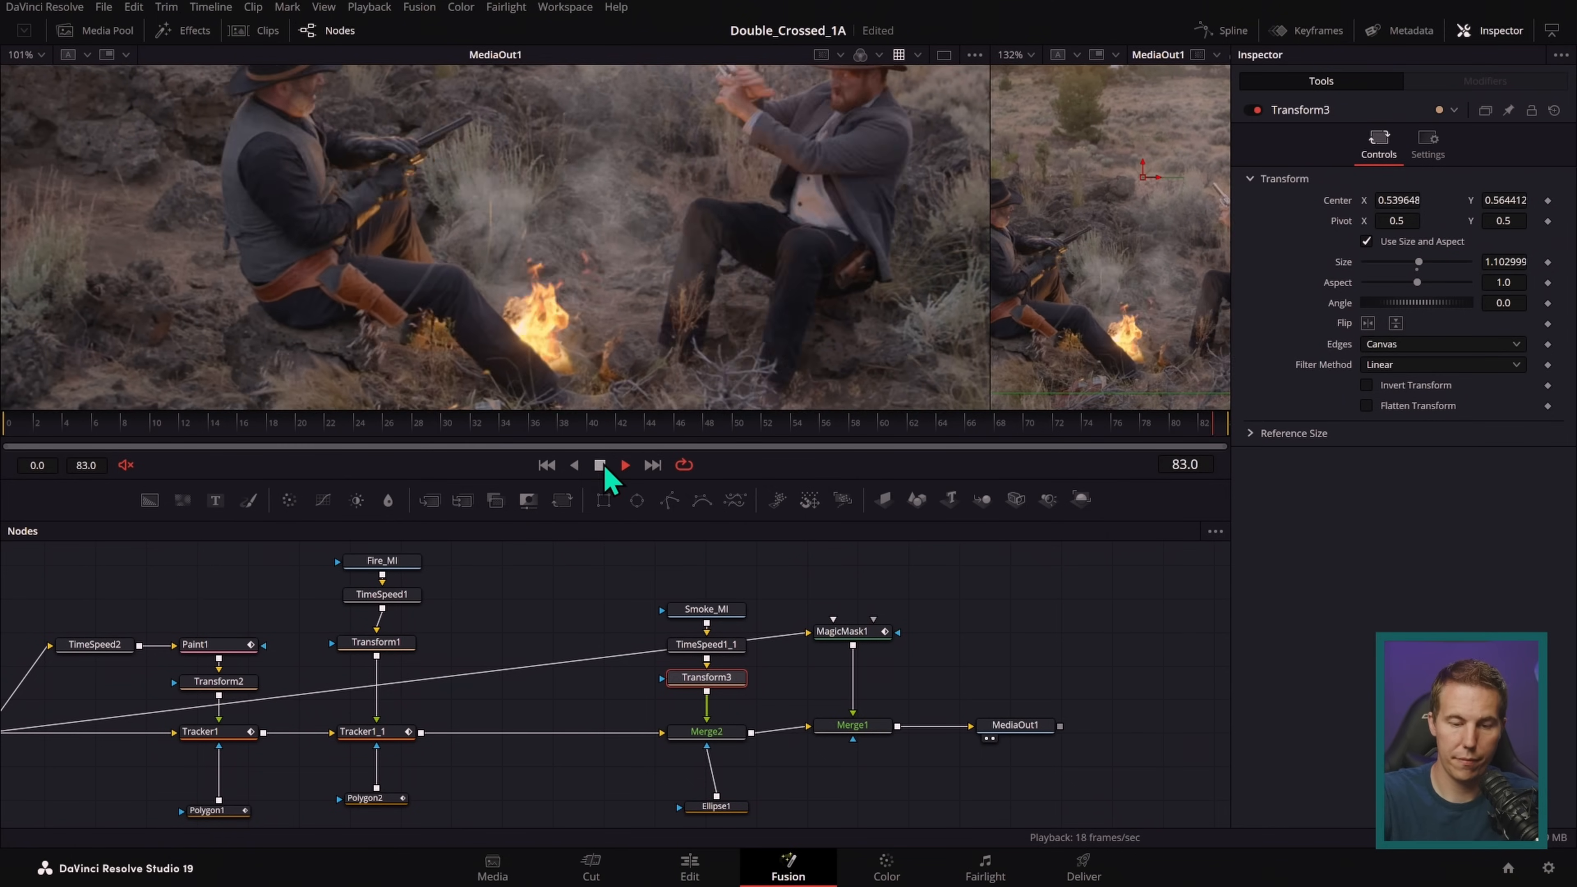
scroll(764, 323, "down", 3)
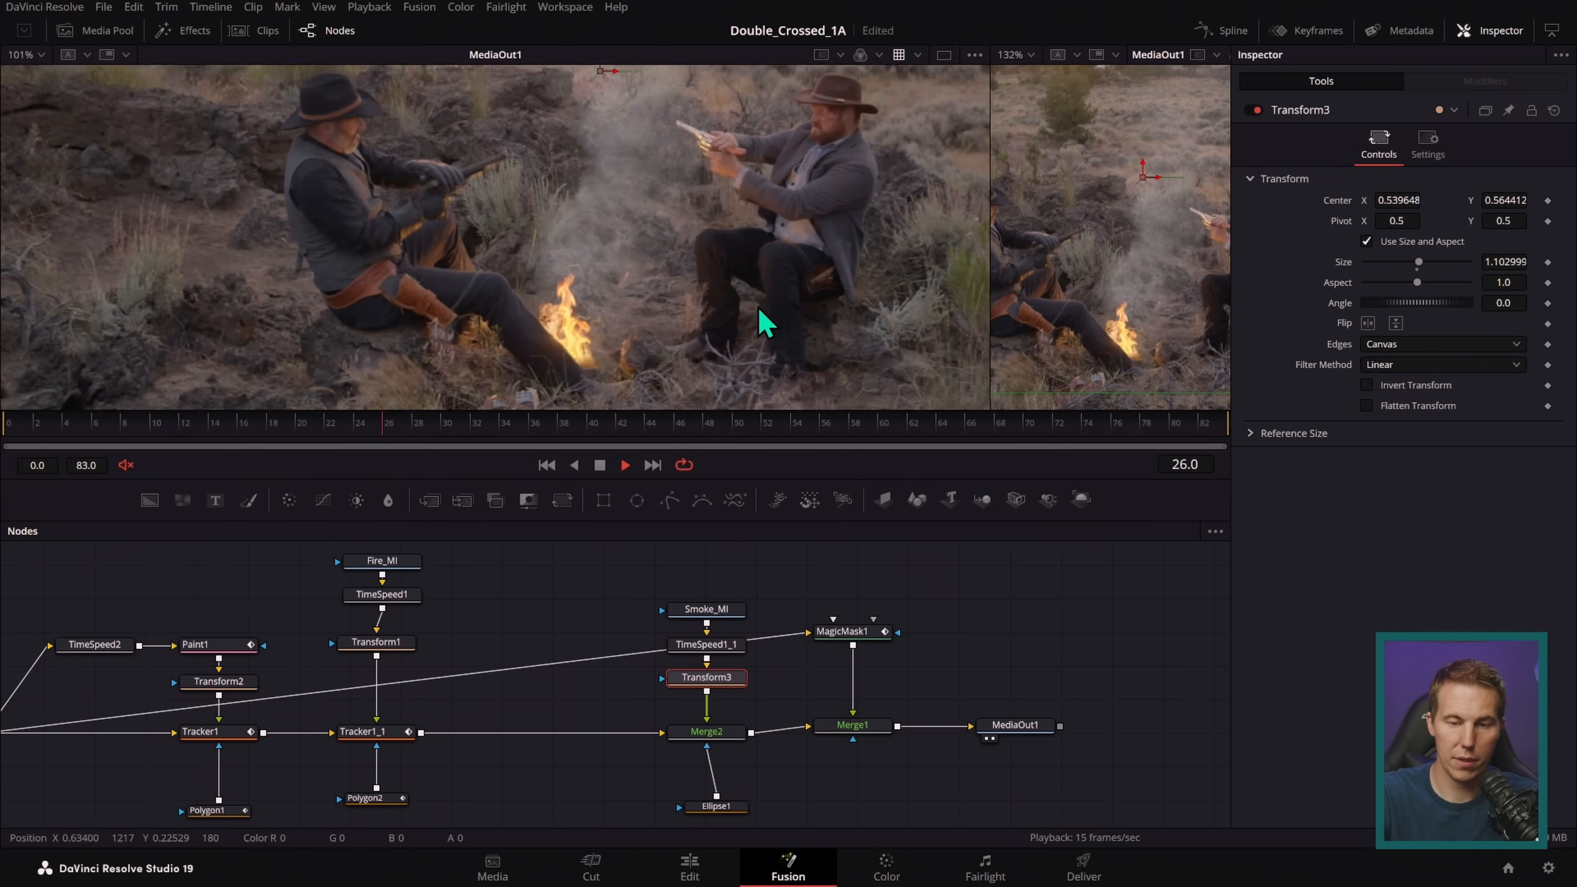
scroll(764, 324, "up", 3)
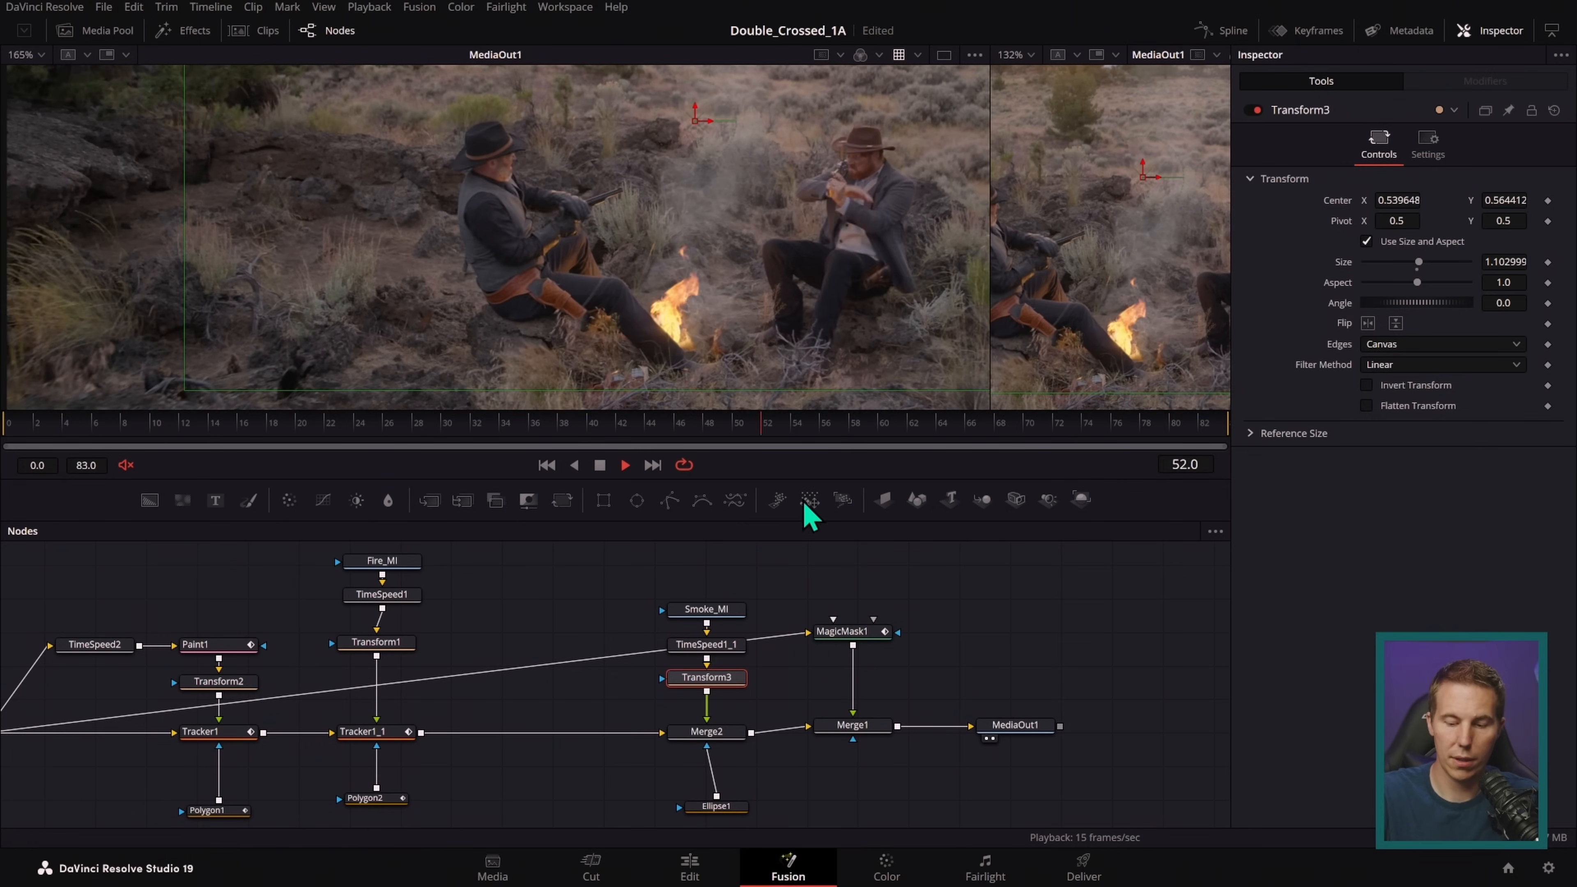
left_click(600, 464)
- Reduce the smoke's strength by setting the Merge2 blend to 0.472 and play back the result
left_click(707, 732)
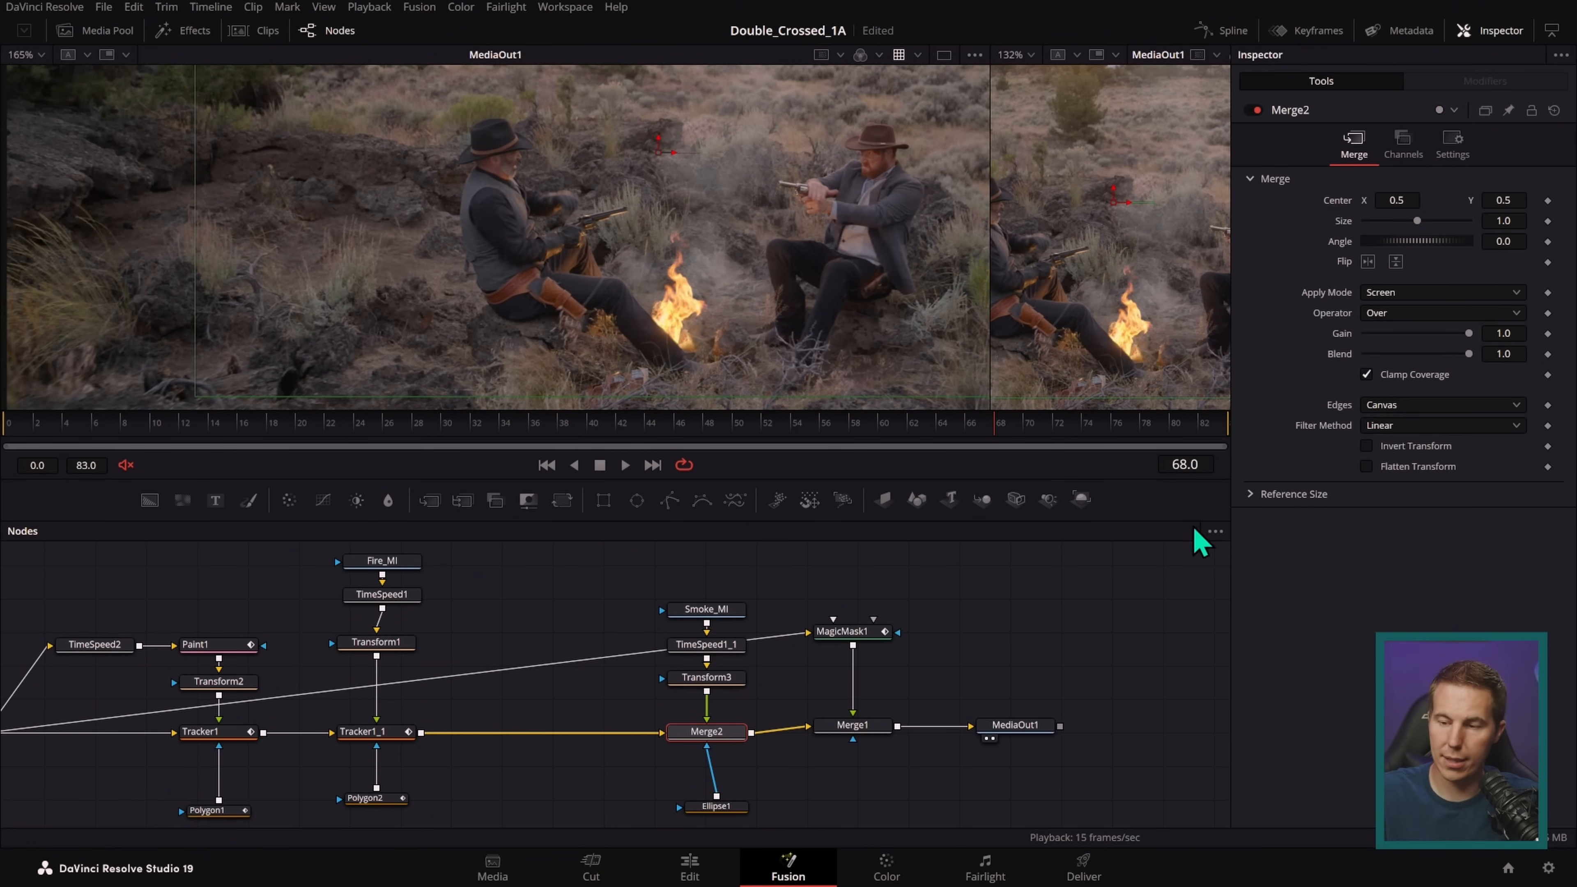
left_click_drag(1411, 368, 1412, 368)
left_click(977, 590)
left_click(625, 464)
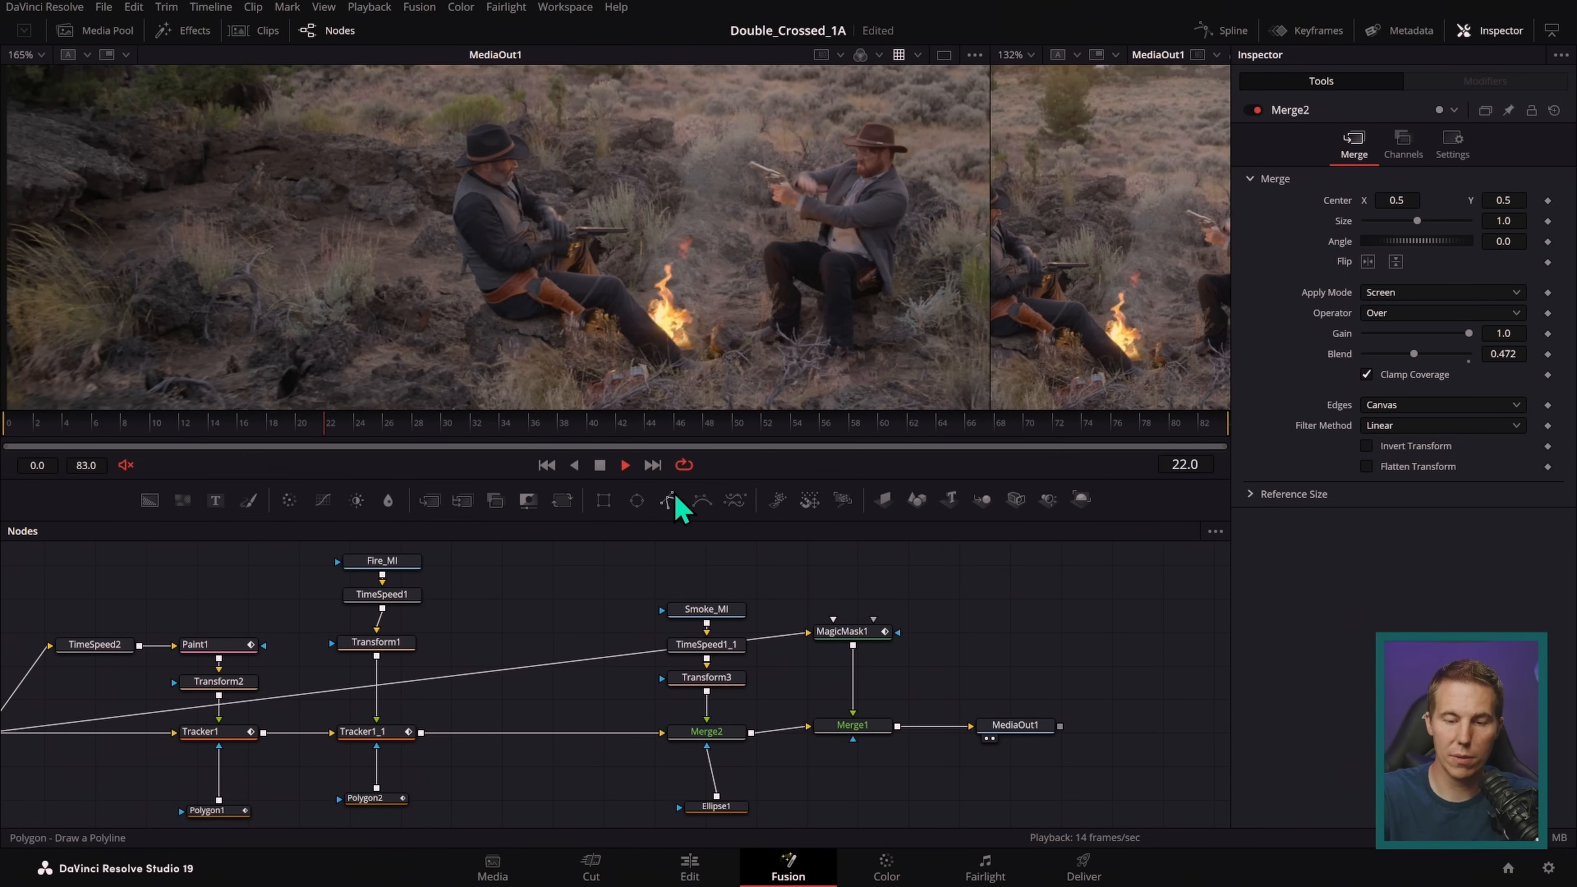
left_click(600, 464)
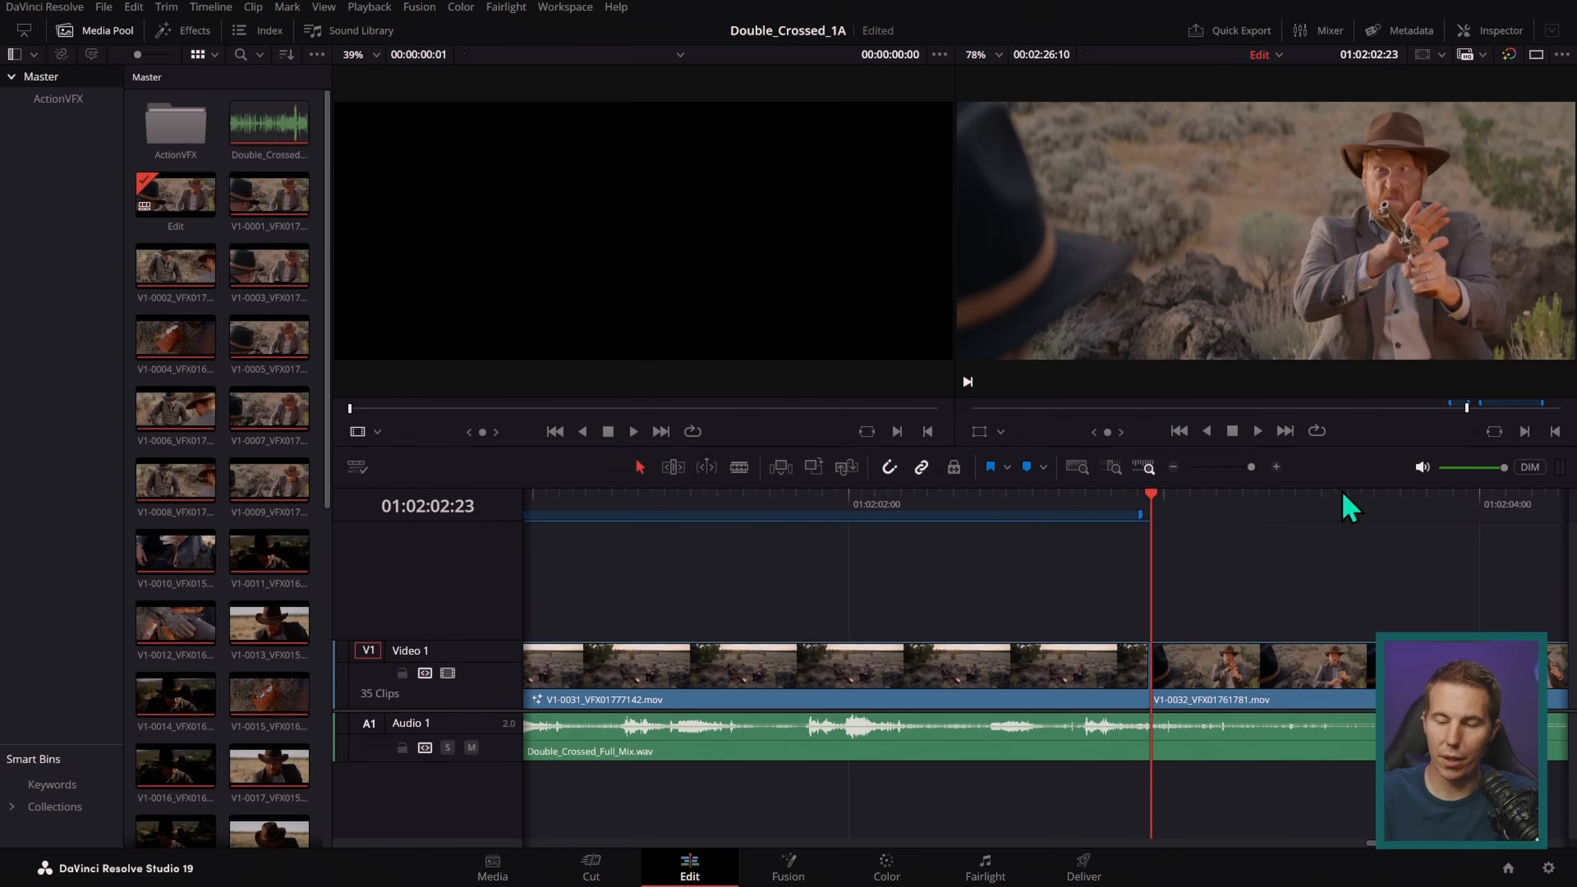
- Reopen clip 31 at 01:02:02:11 on the Fusion page and enlarge the MediaOut1 viewer around the two men
left_click(993, 501)
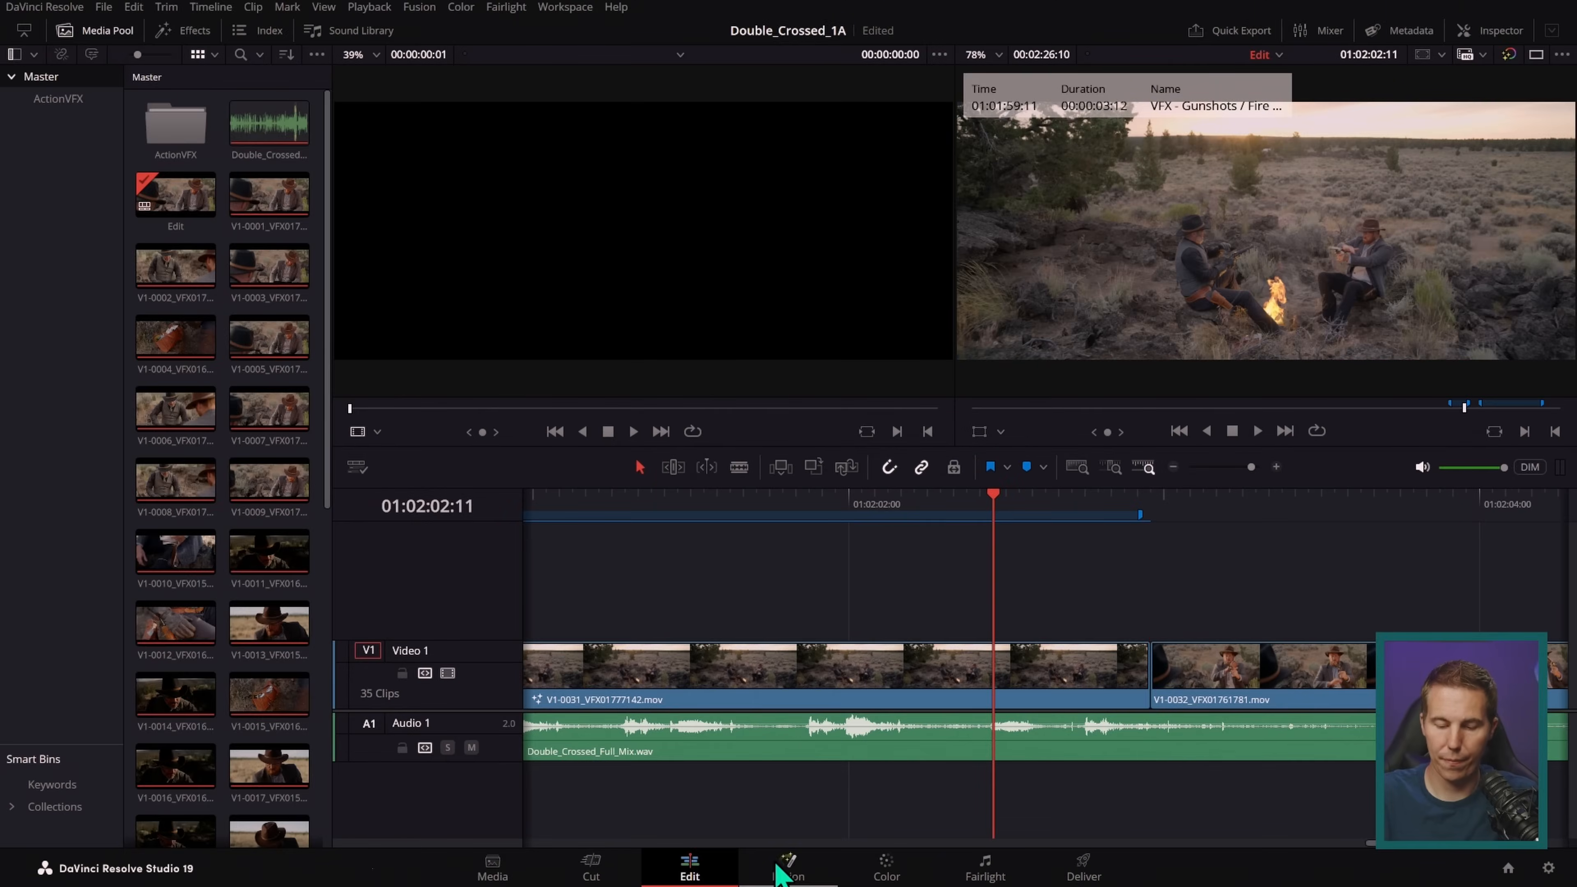
left_click(786, 877)
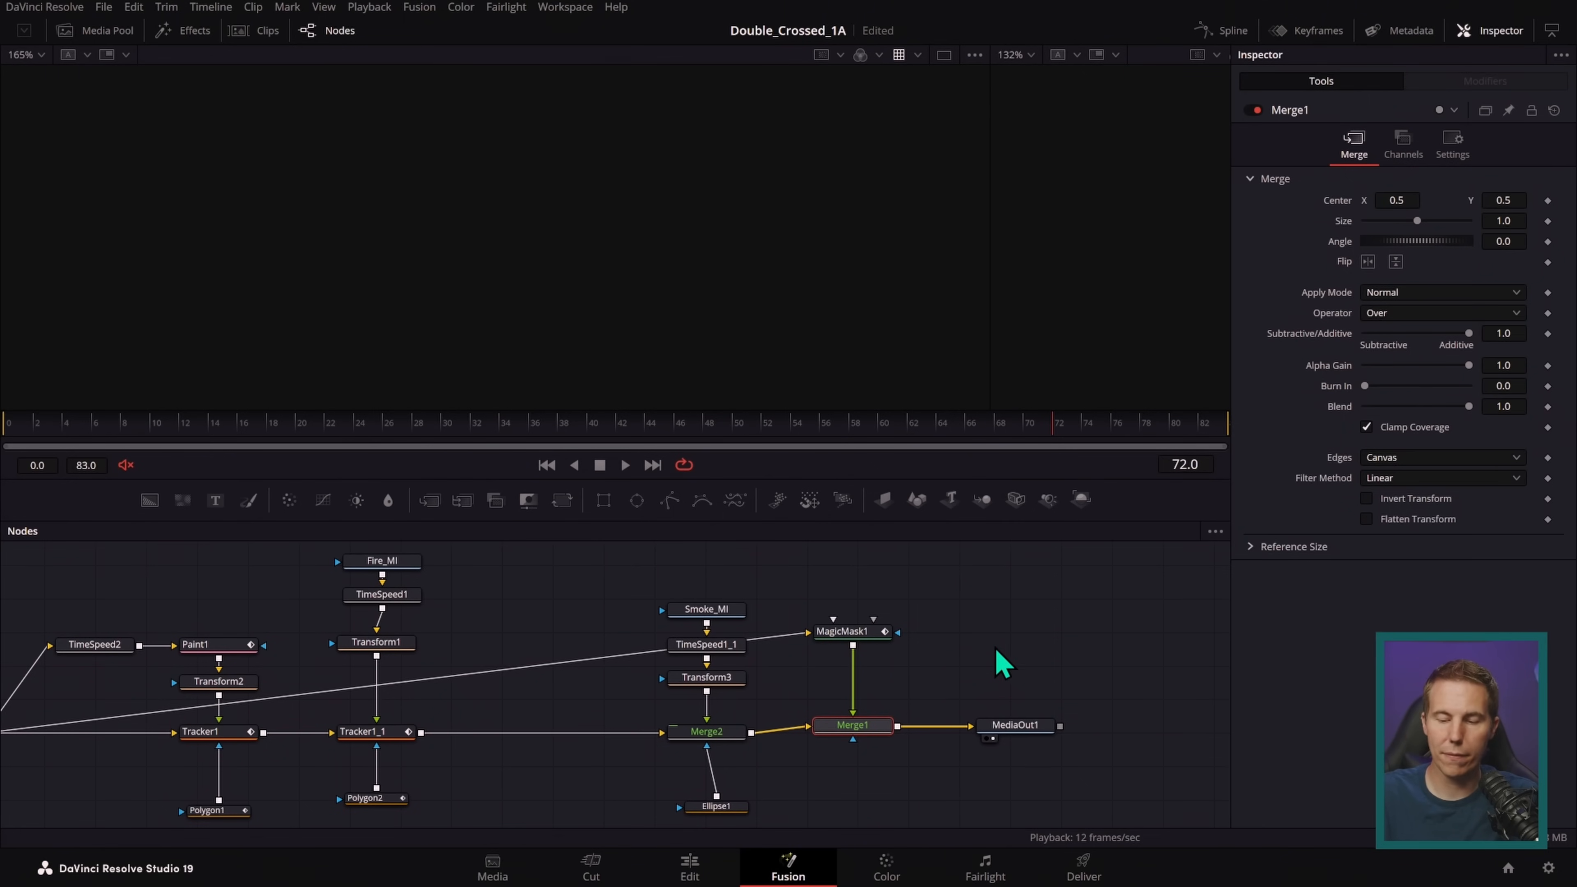
left_click_drag(1020, 642, 807, 640)
left_click_drag(812, 726, 1068, 715)
left_click_drag(988, 334, 352, 339)
left_click_drag(634, 410, 637, 502)
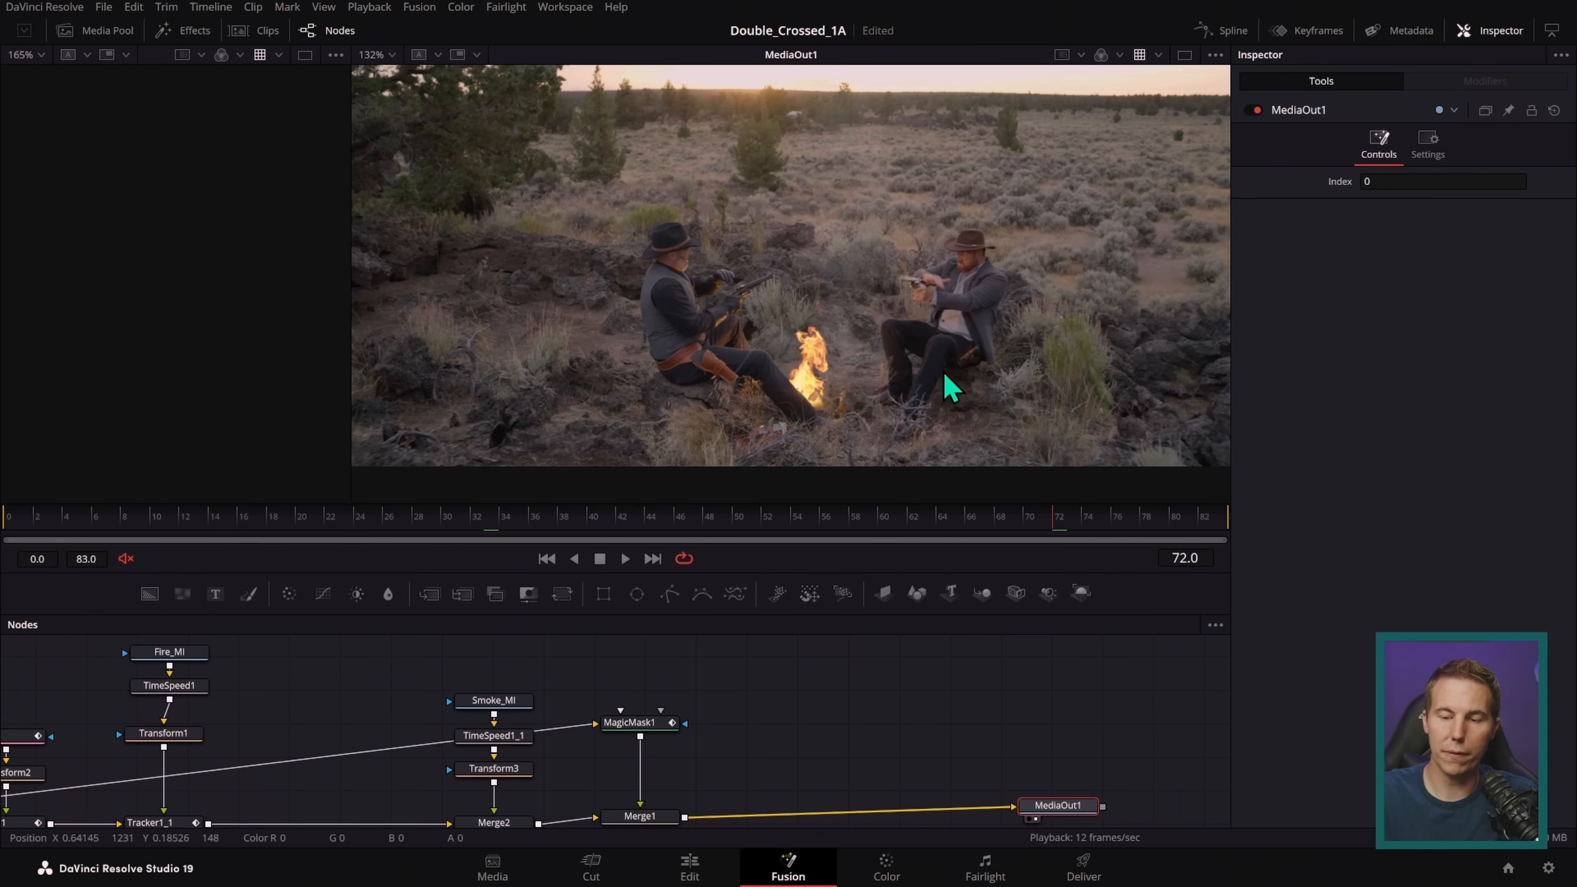
scroll(947, 414, "up", 5)
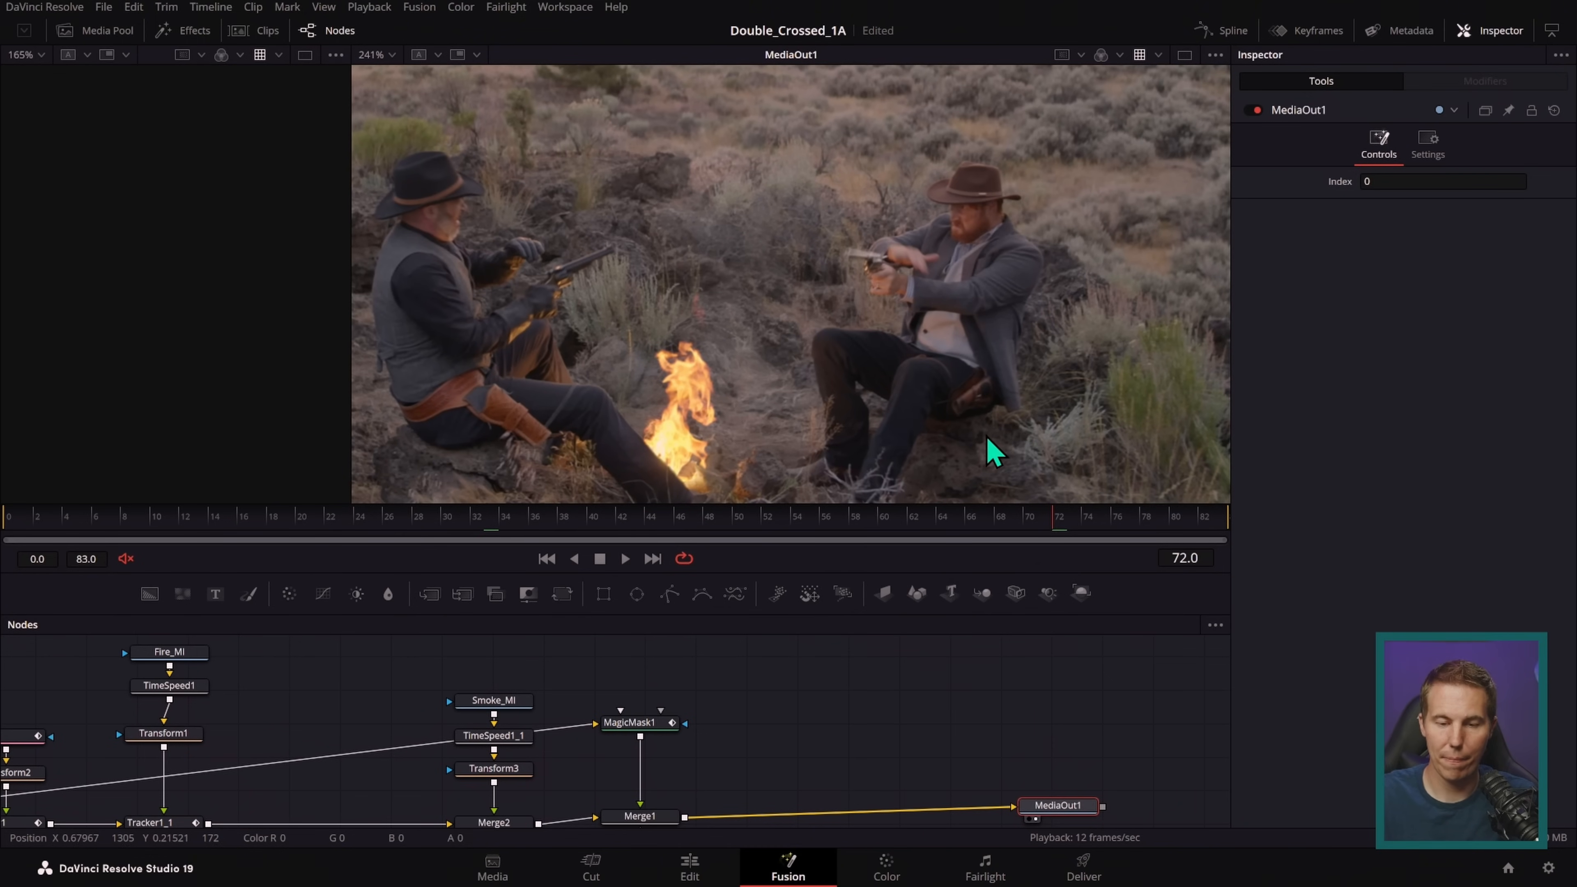
- Move MediaOut1 farther from Merge1 to leave room for more nodes at the end of the chain
left_click_drag(1052, 812, 1080, 760)
left_click_drag(958, 691, 835, 715)
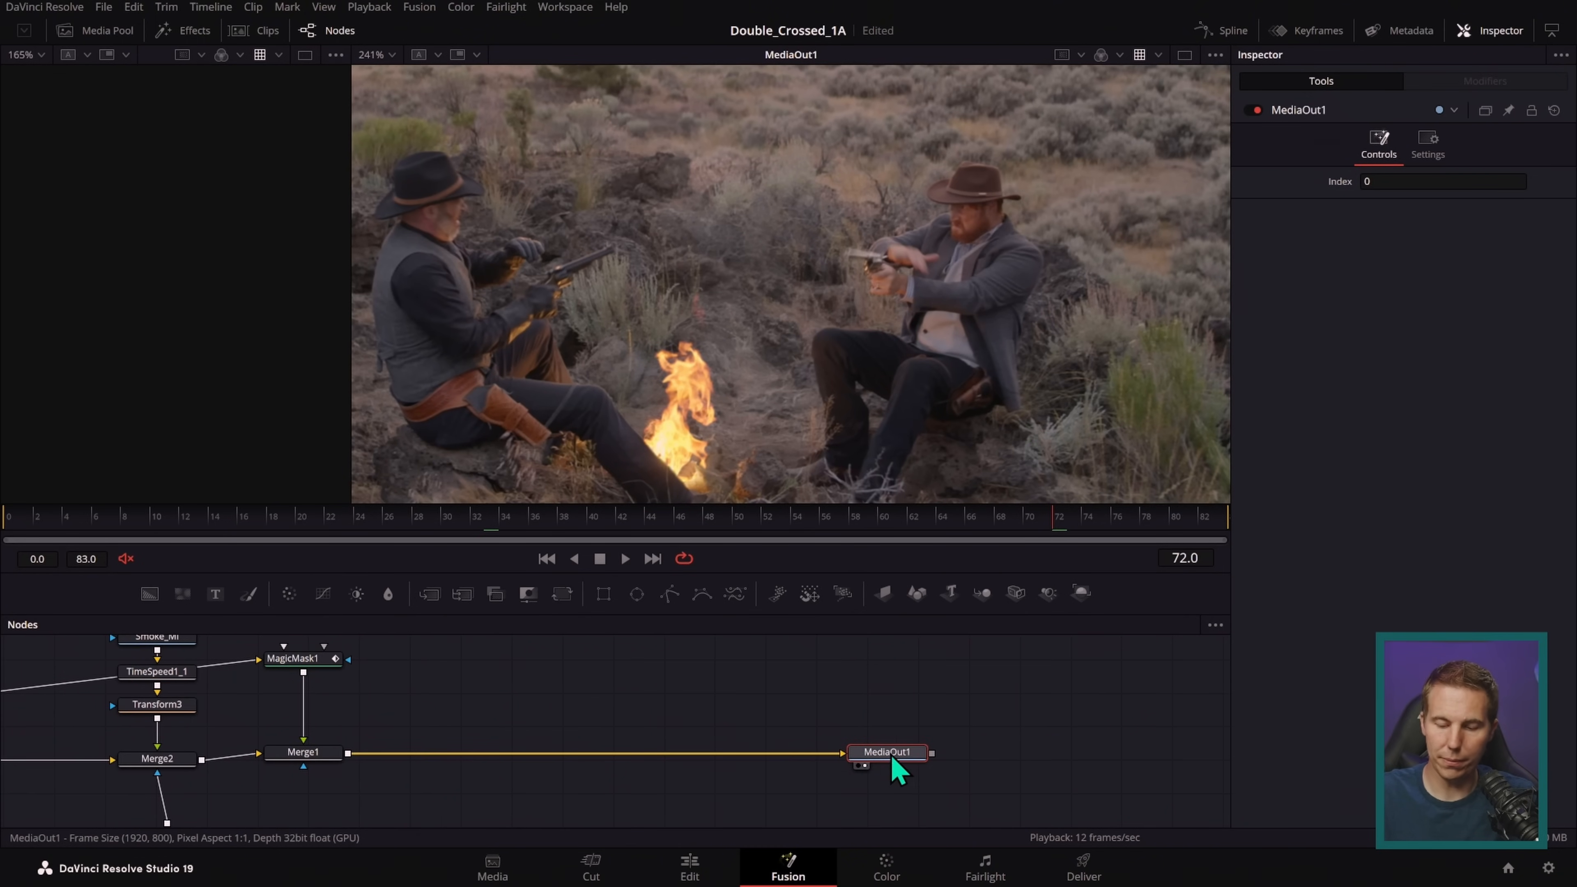
left_click_drag(898, 765, 968, 767)
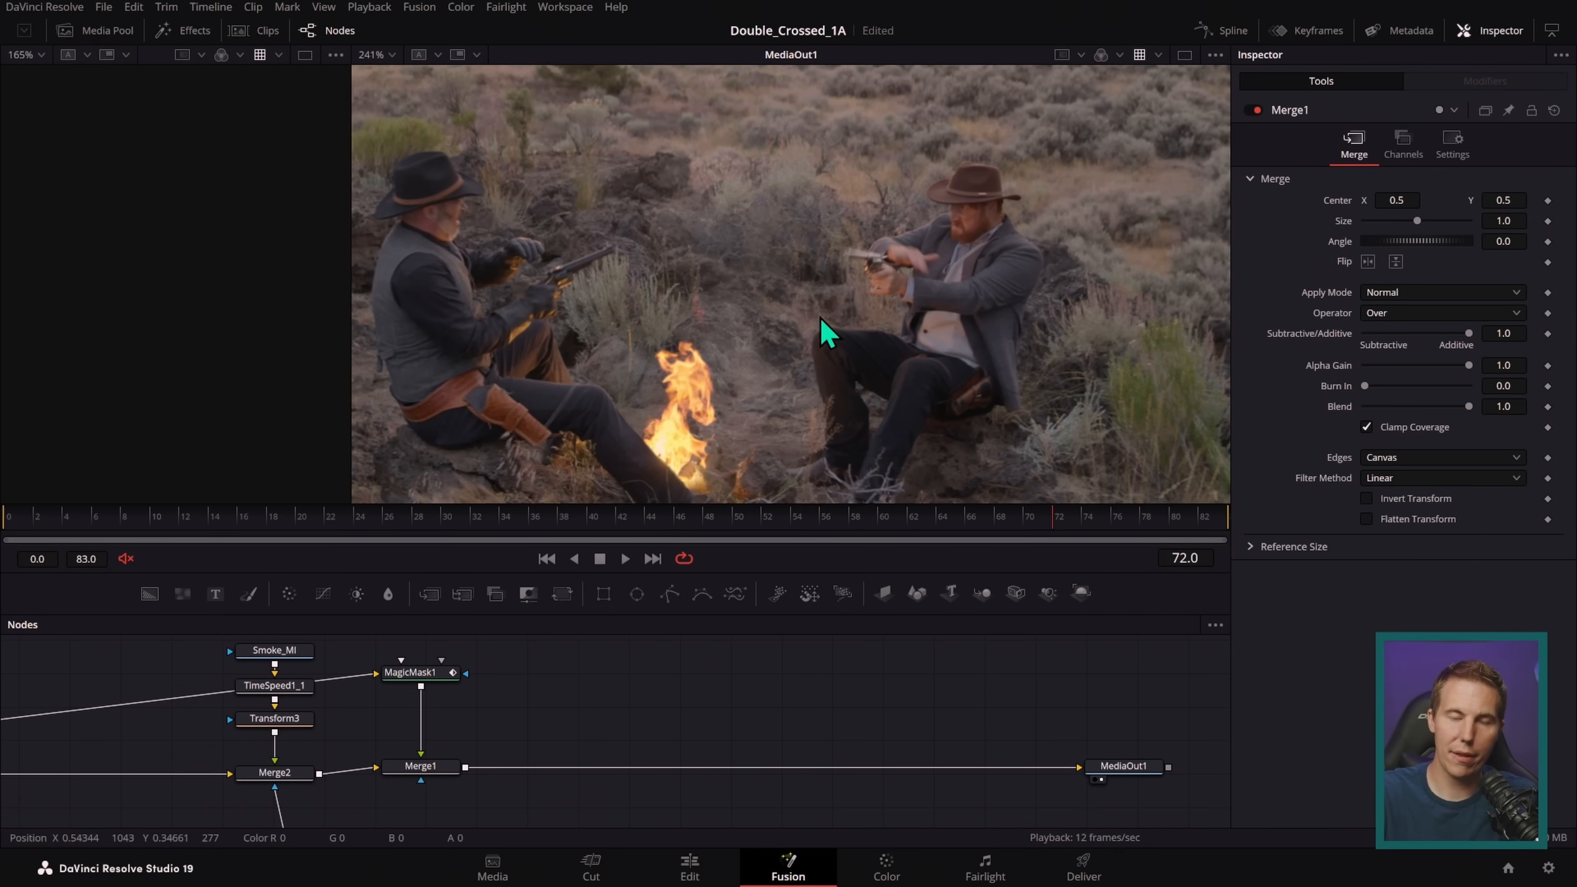
- Return to the Edit page and increase the Audio 1 track height so its waveform is easy to read
left_click(714, 867)
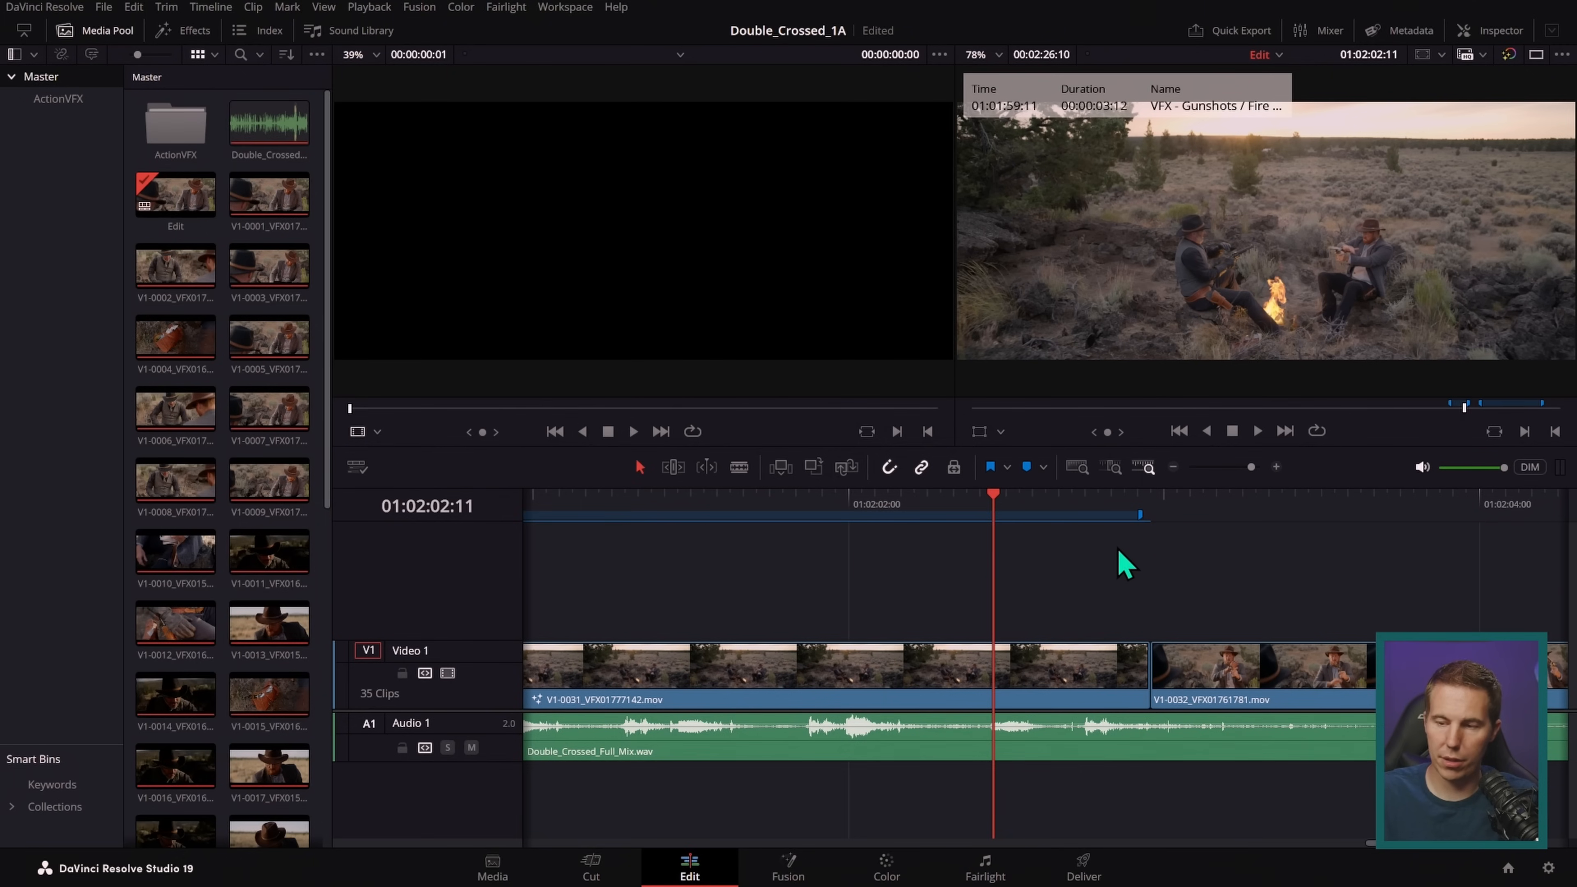
scroll(1049, 587, "down", 4)
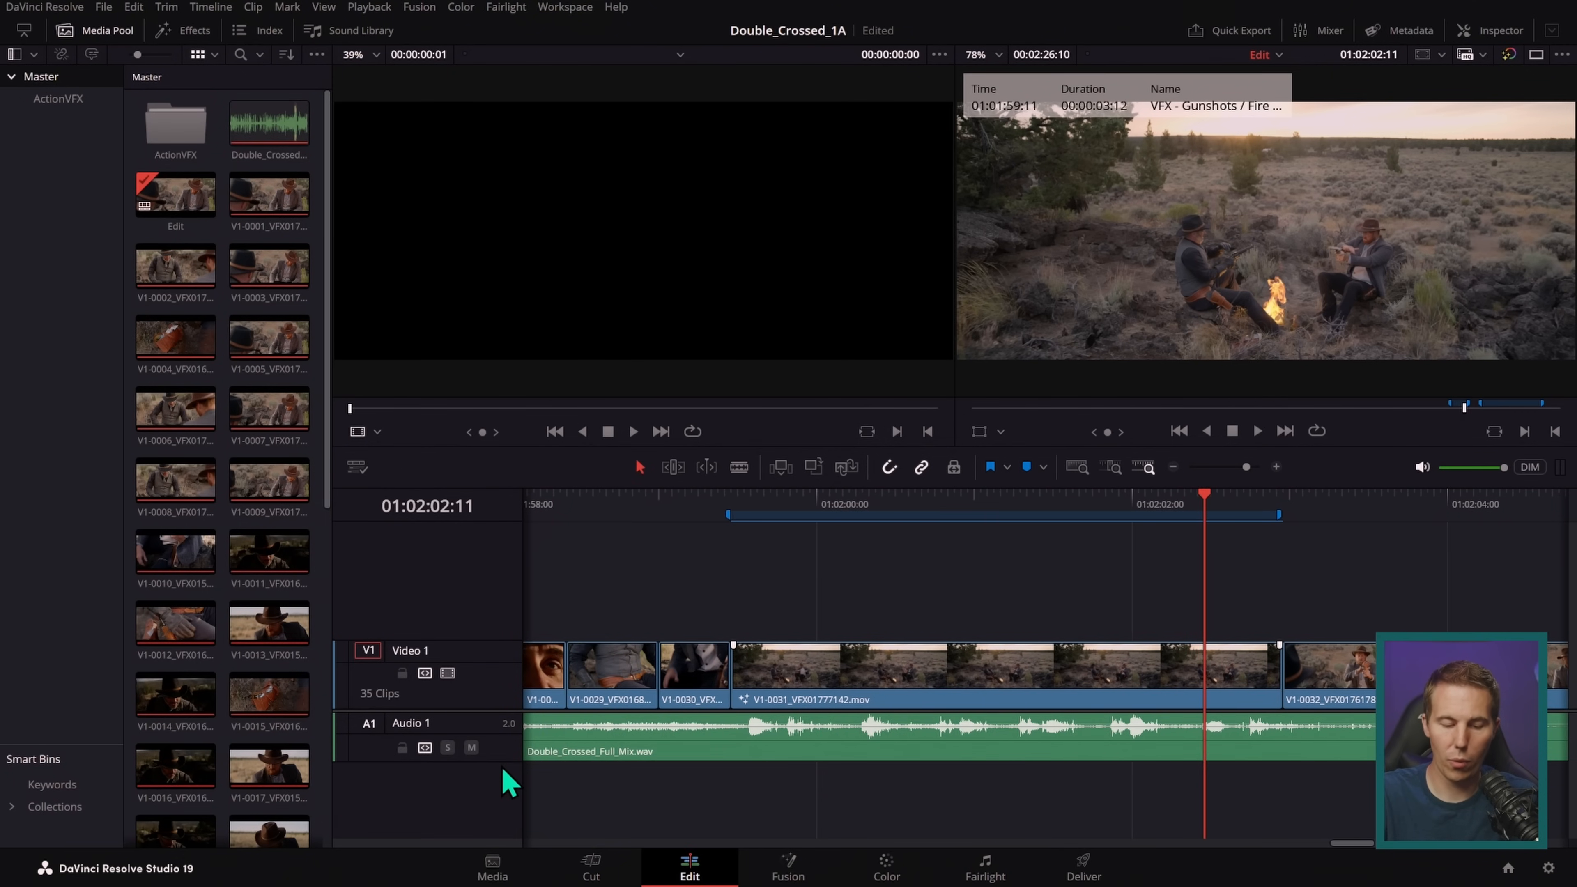
scroll(529, 729, "up", 3)
left_click_drag(505, 708, 506, 709)
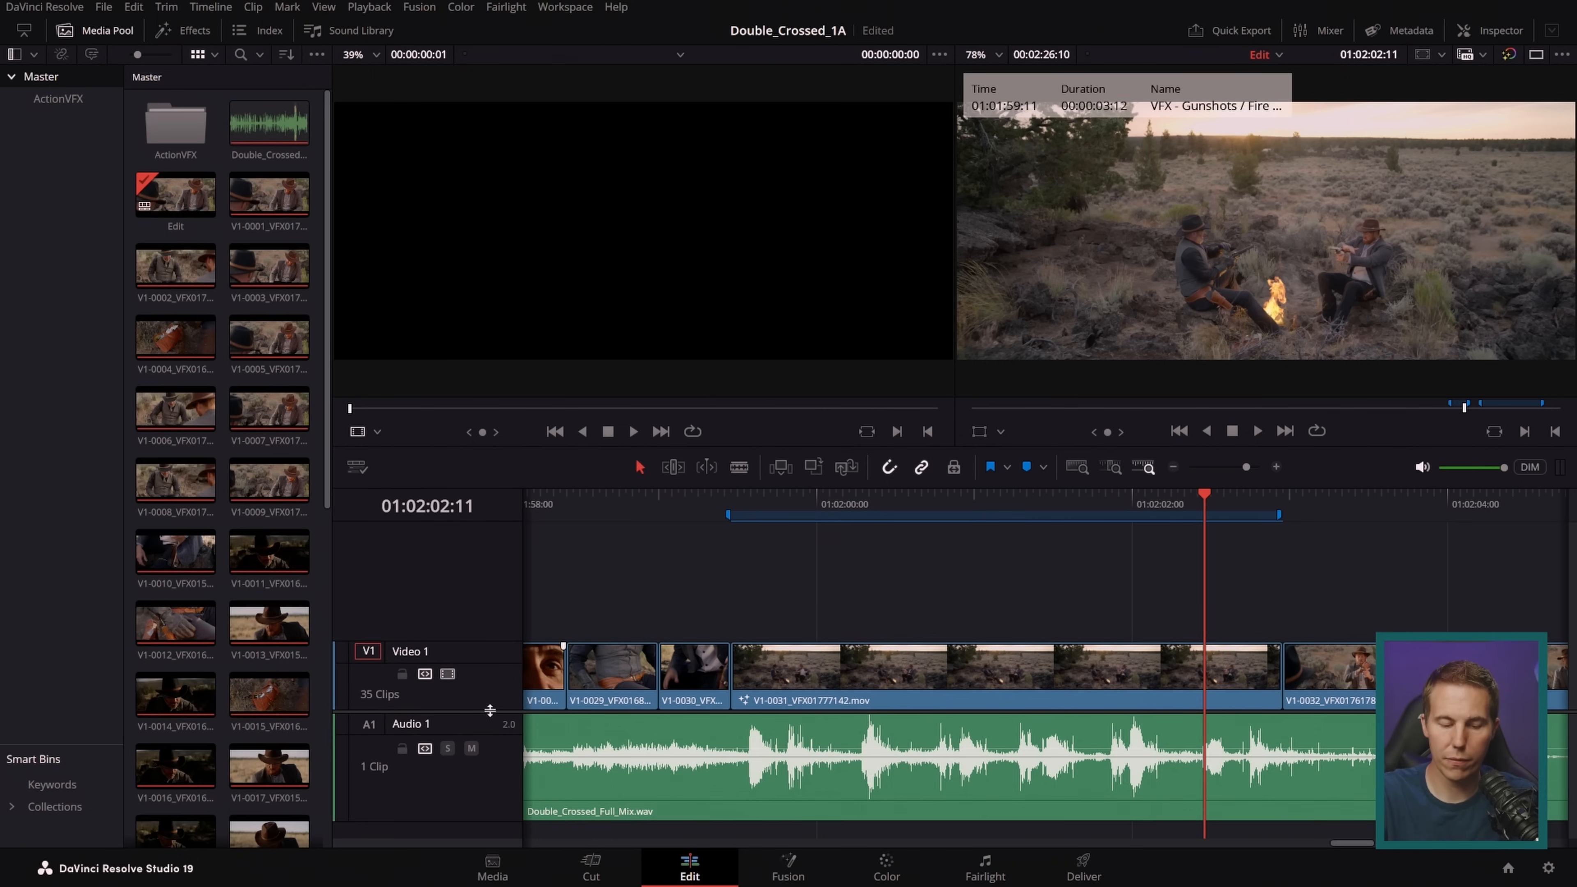
scroll(518, 786, "up", 3)
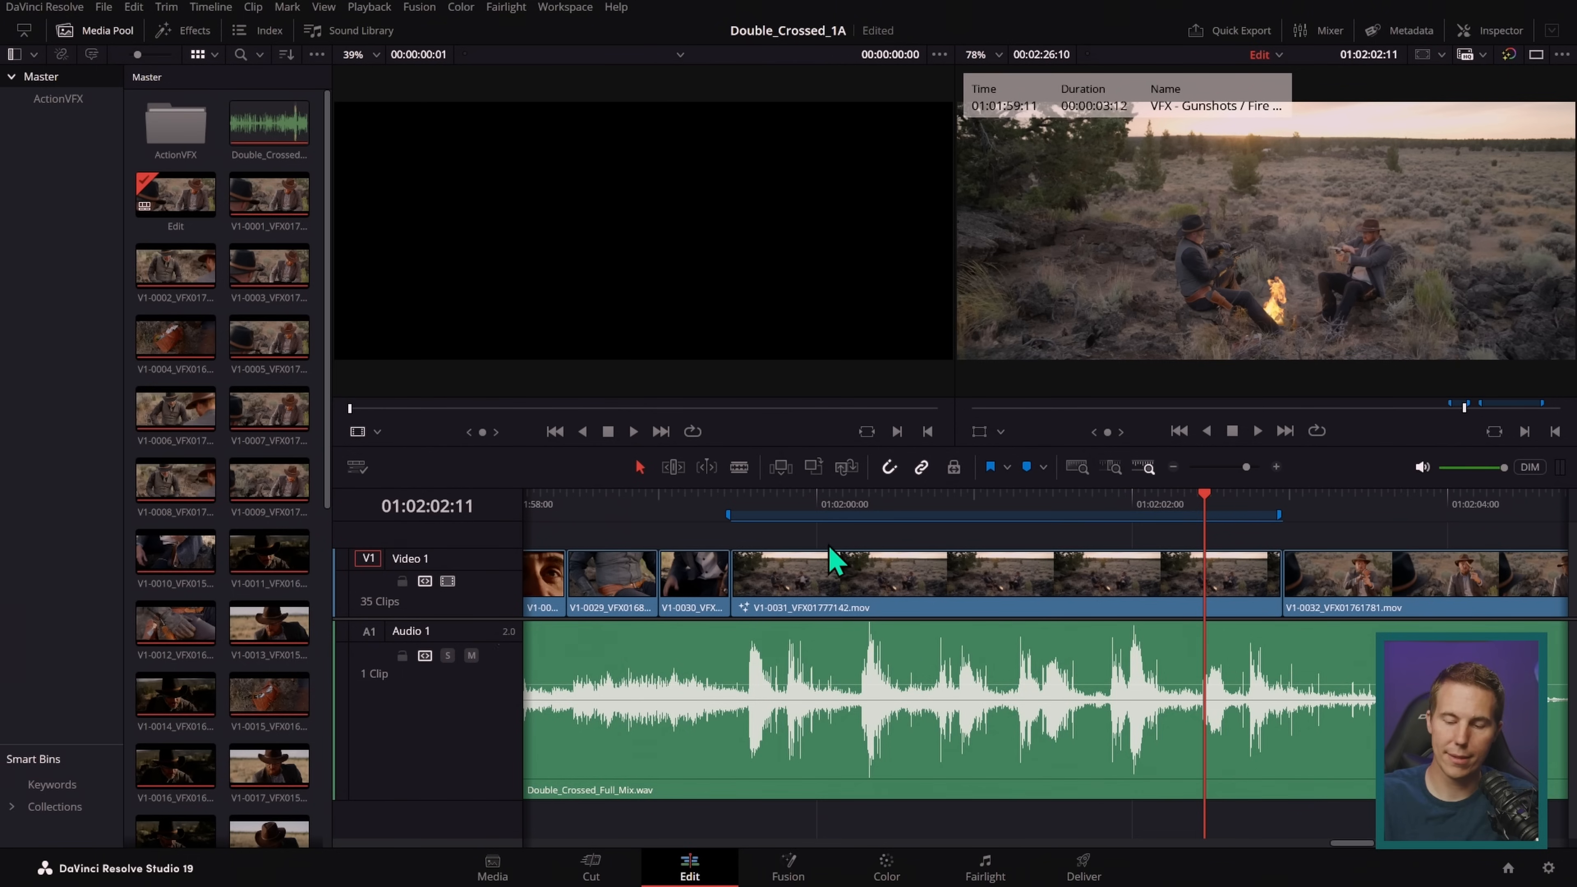
- Play clip 31 from about 01:01:59:14 and replay its opening to match the gunshot sounds to the waveform peaks
left_click(744, 503)
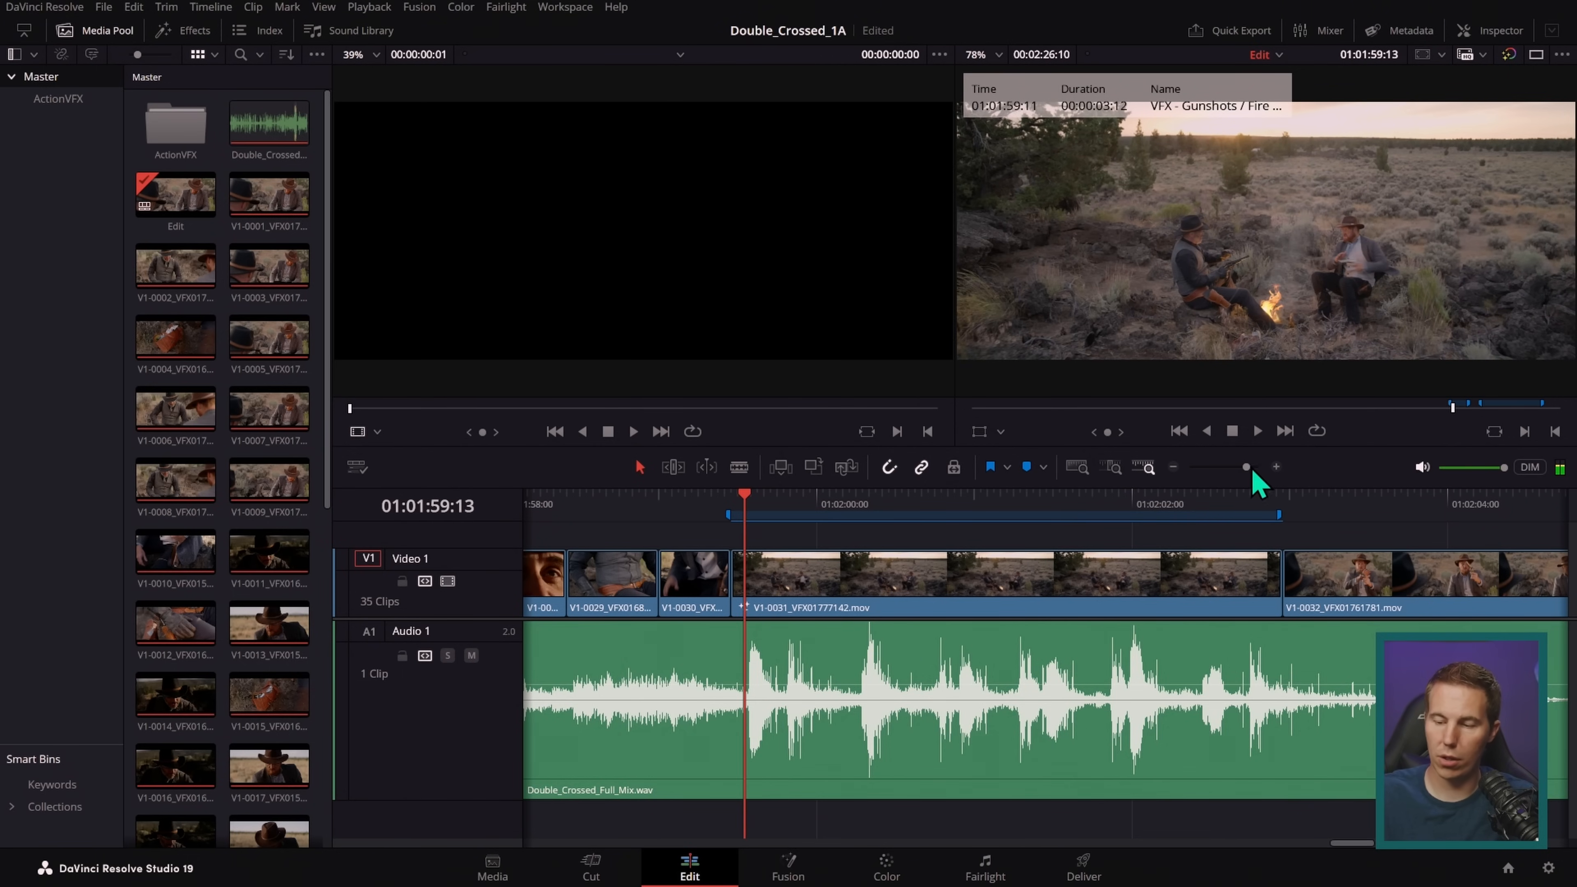
left_click(1275, 467)
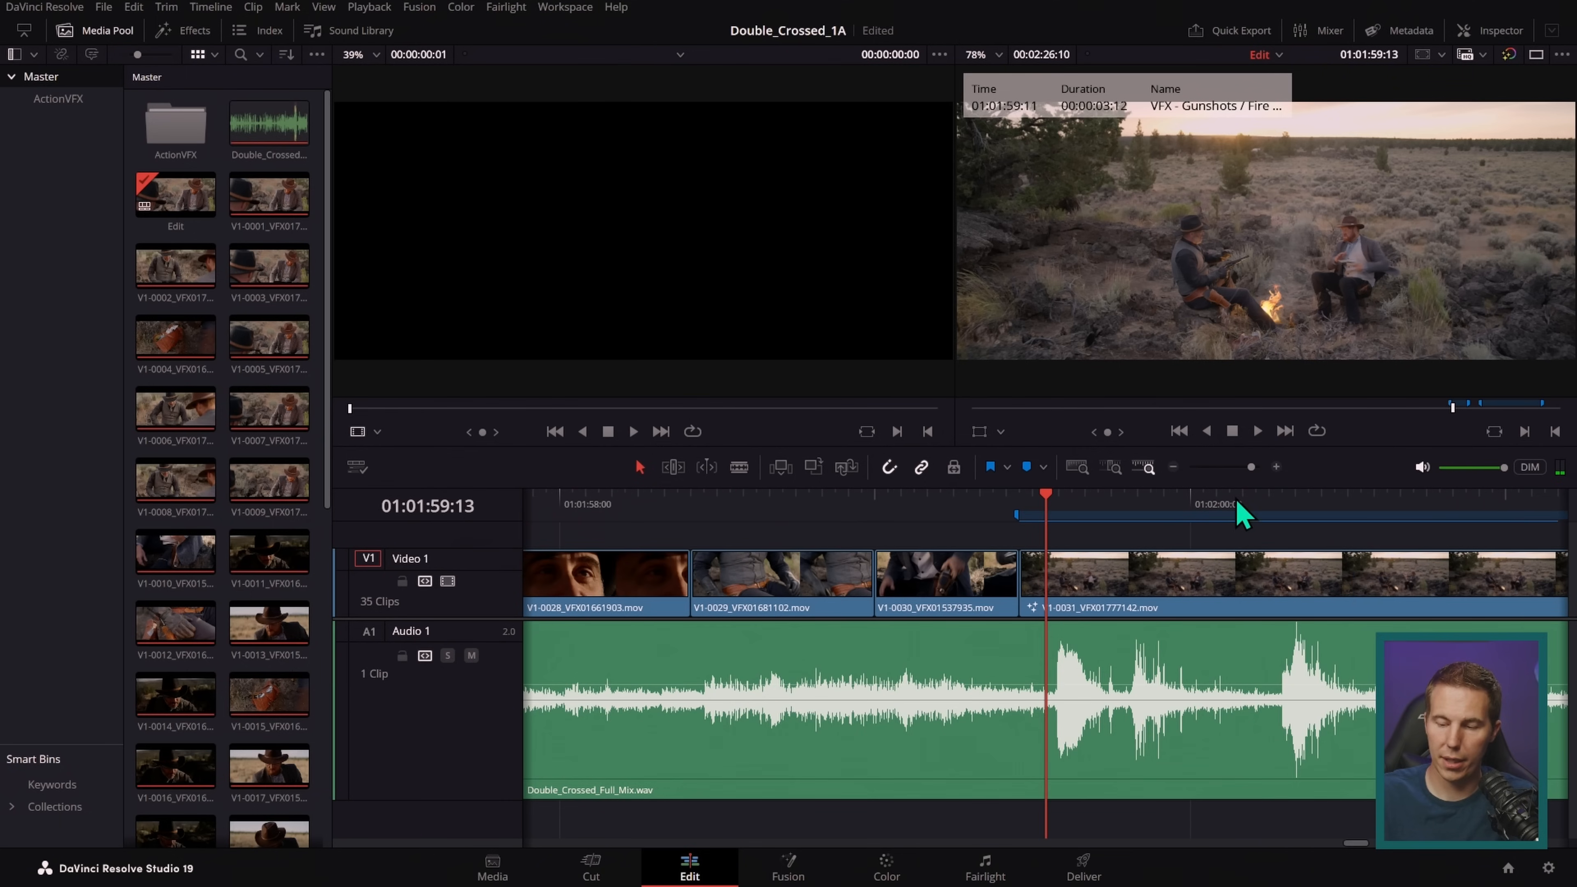
scroll(1137, 546, "right", 5)
left_click(751, 505)
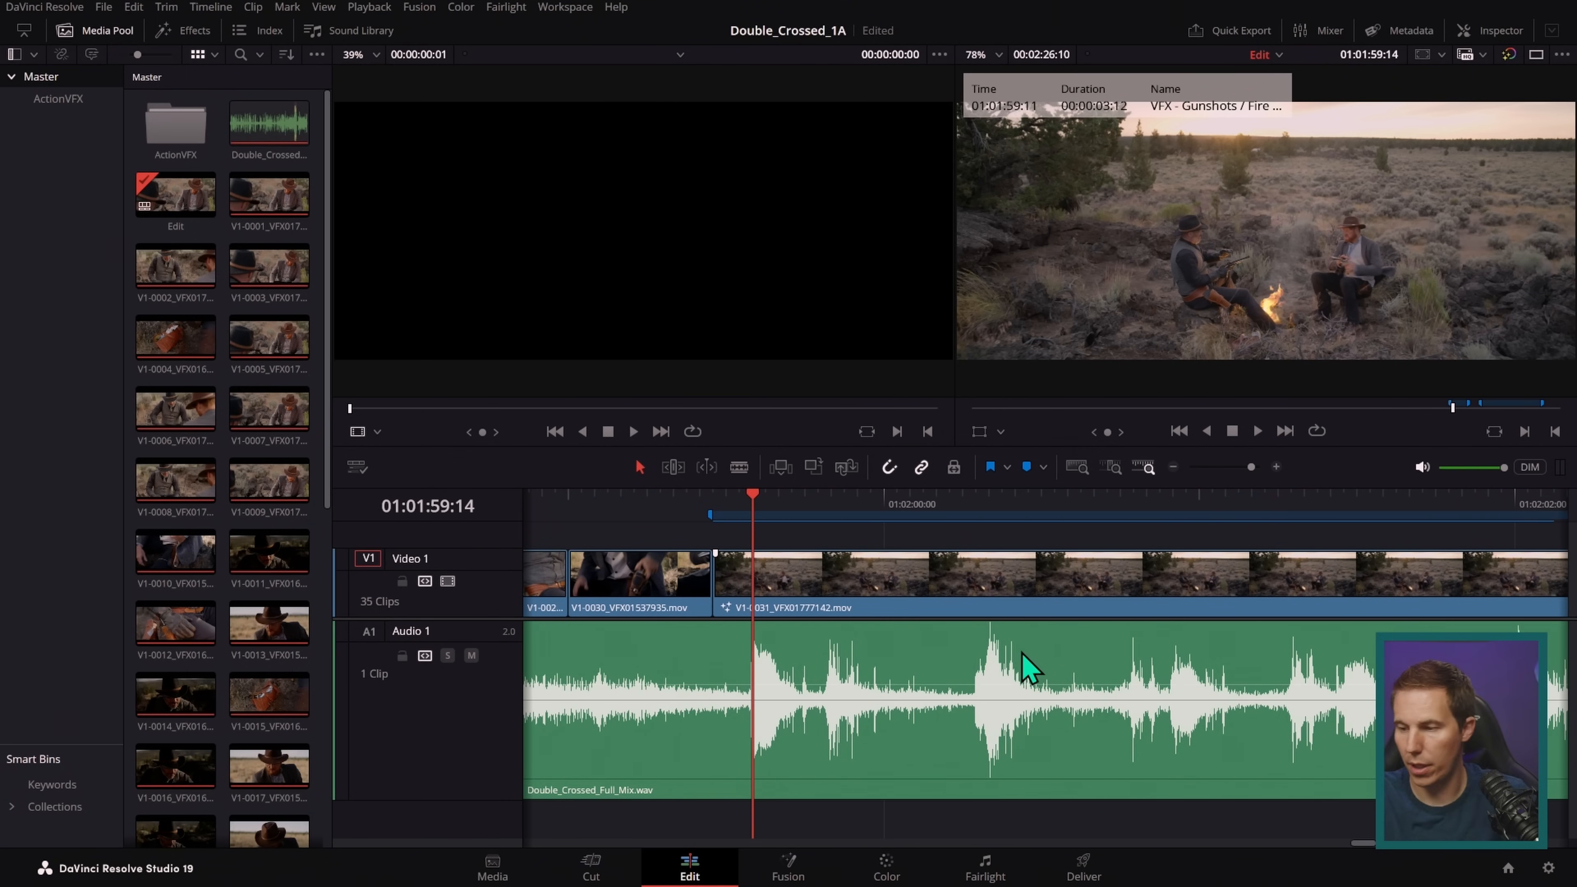
key("space")
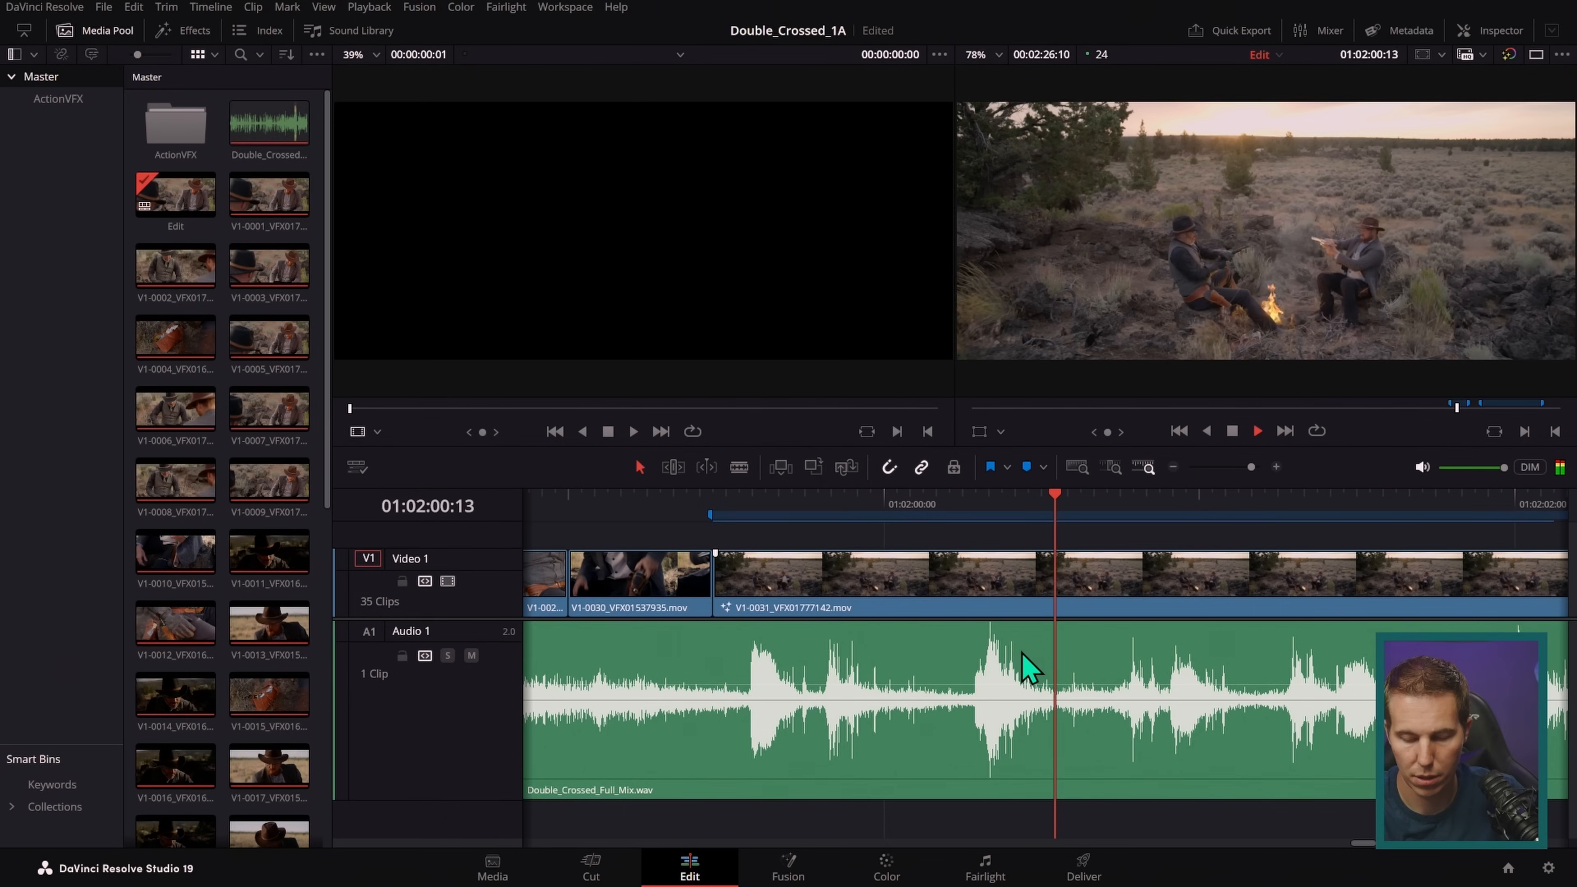
key("space")
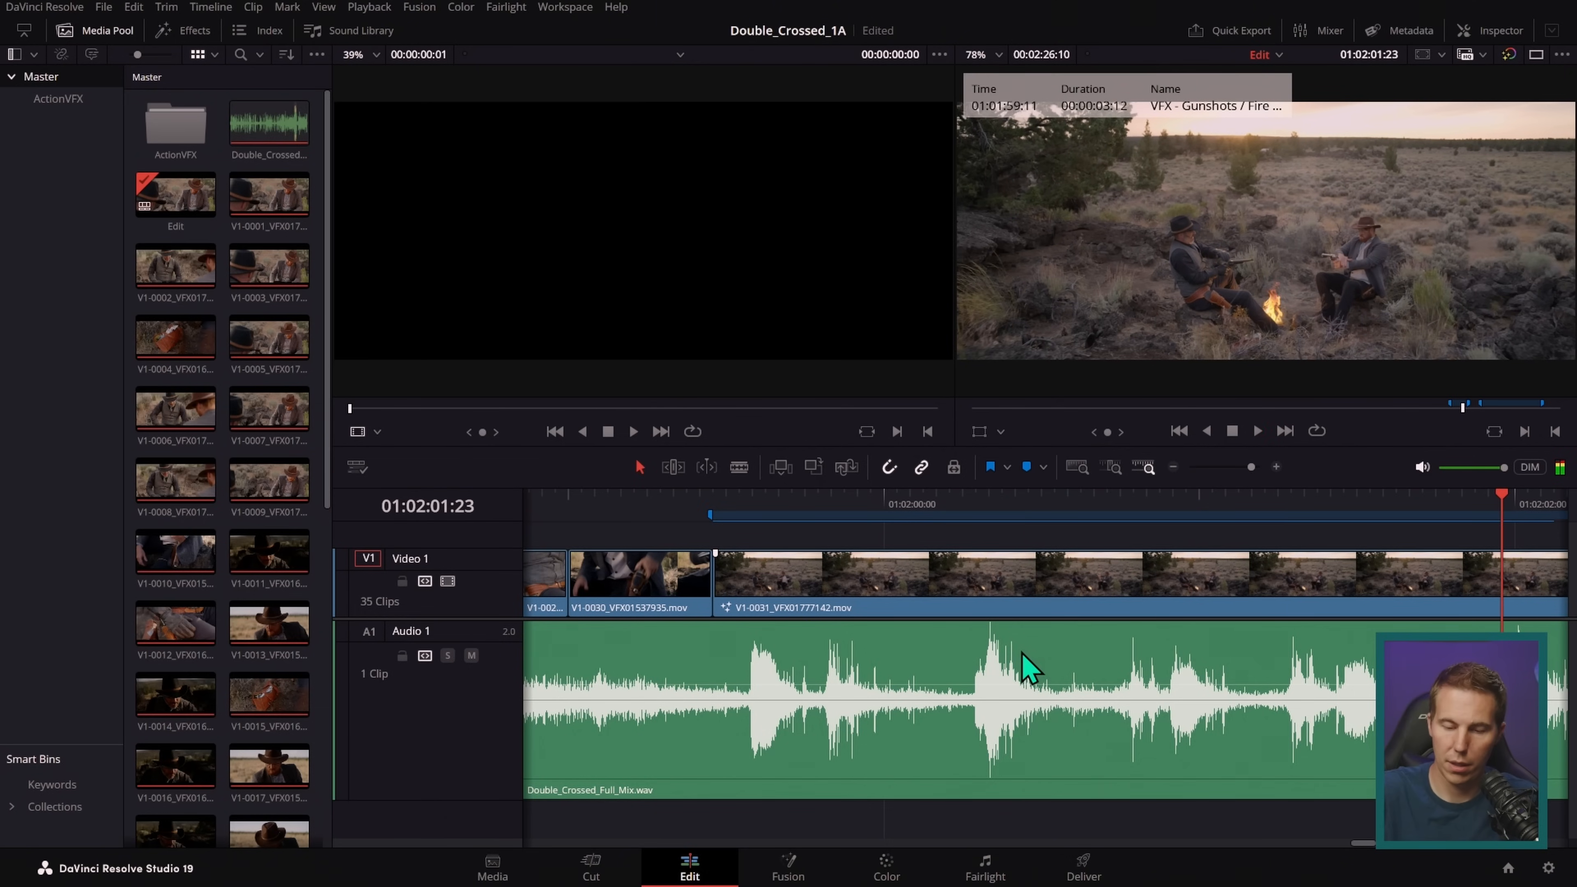
left_click(753, 504)
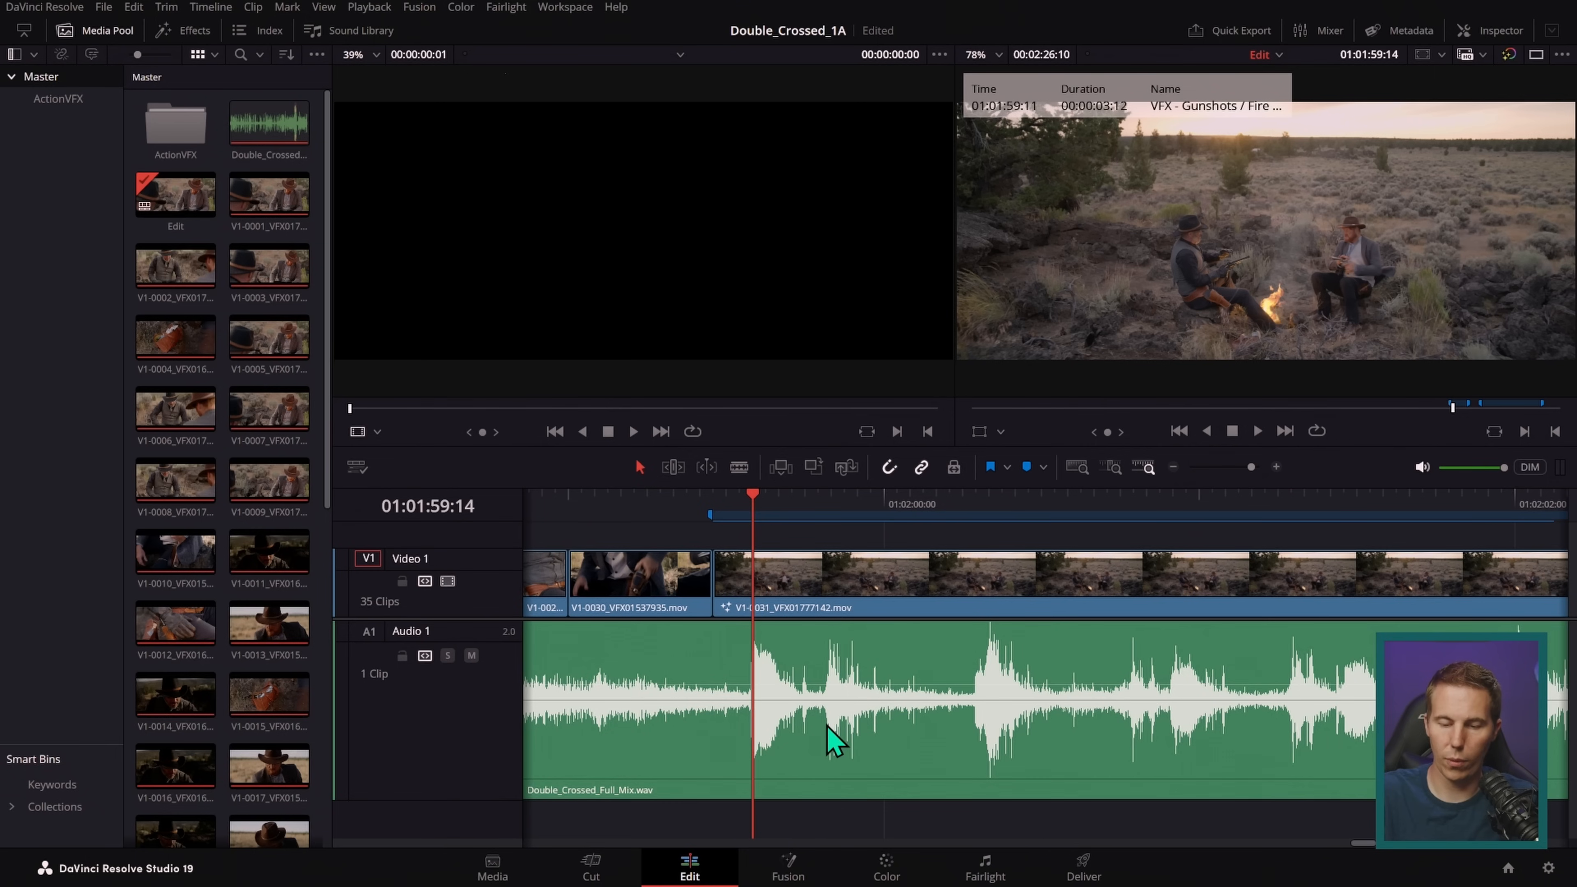
left_click(740, 504)
key("space")
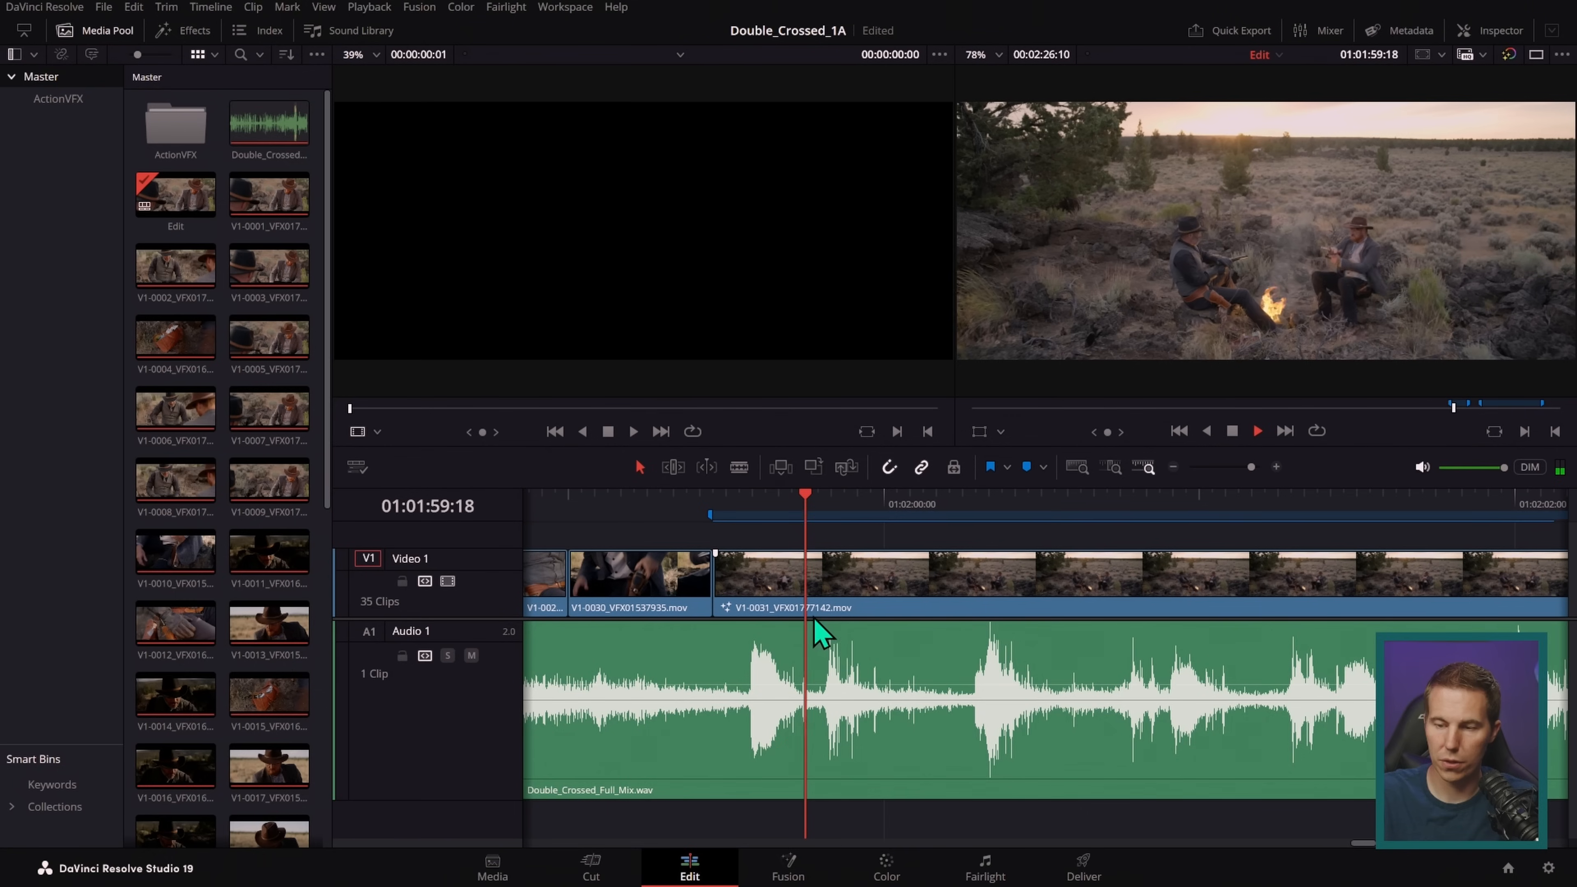
key("space")
- Select clip V1-0031 and add a marker to it at the first gunshot, 01:01:59:14
left_click(860, 521)
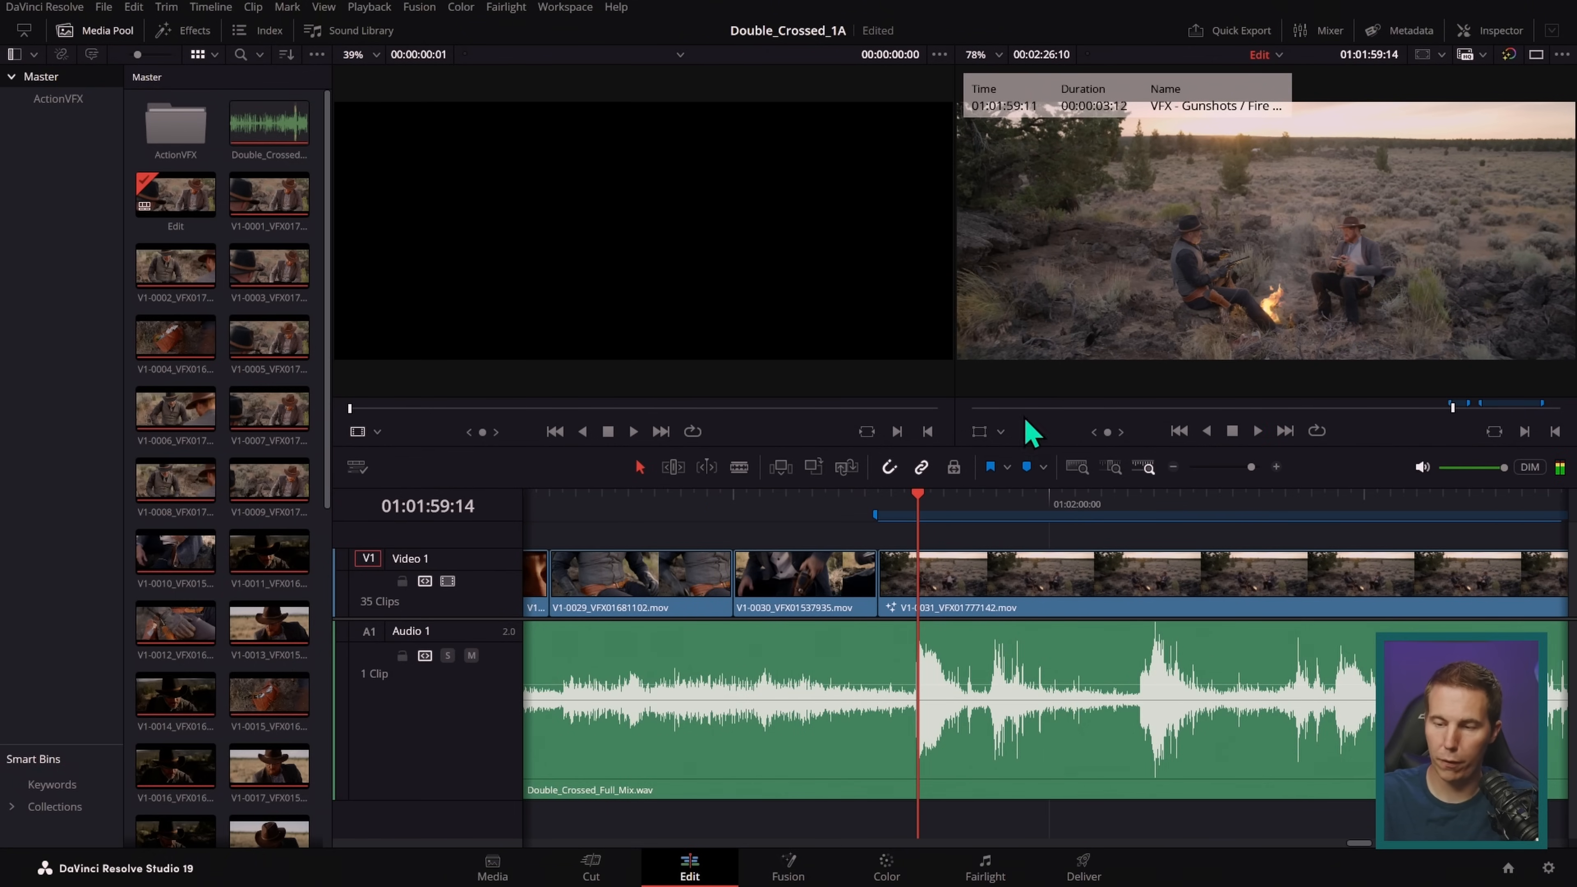
left_click_drag(986, 510, 918, 516)
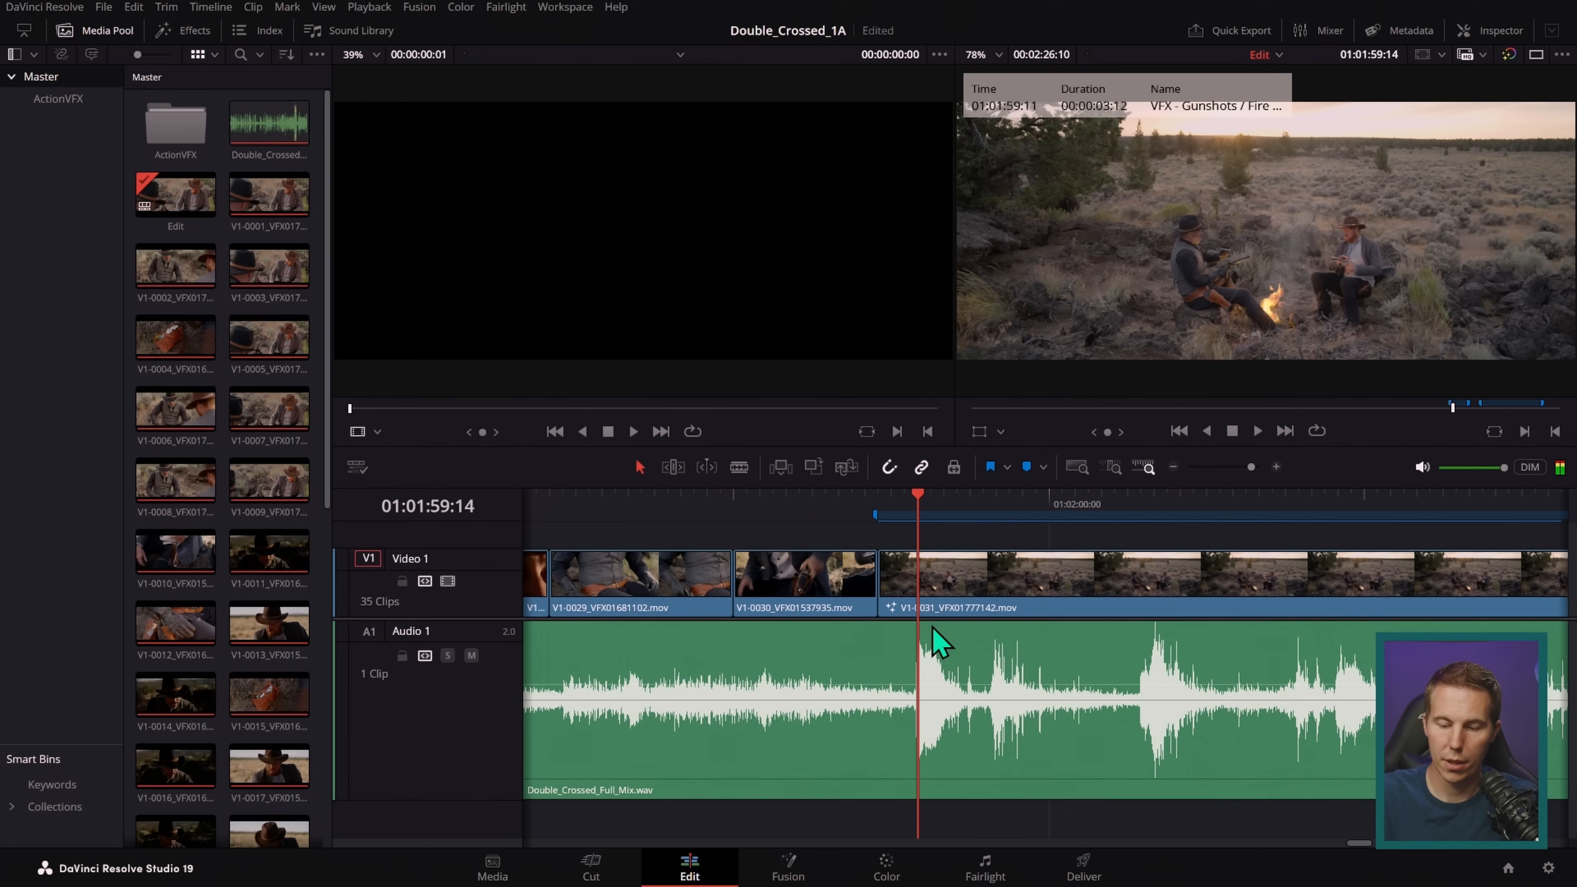
left_click(990, 608)
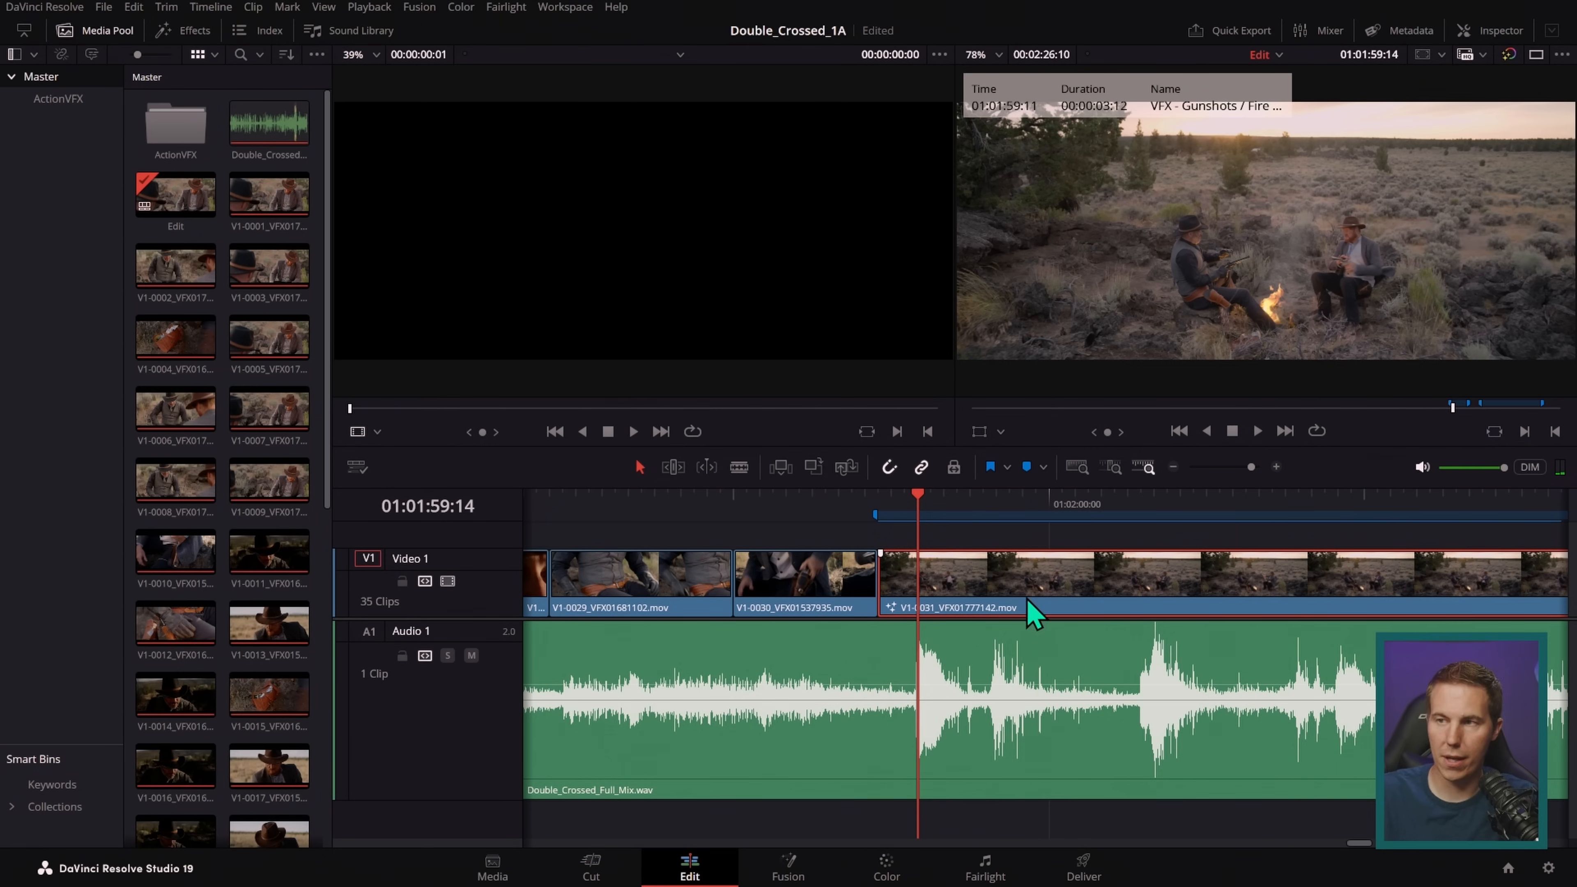
- Add markers to clip V1-0031 at the waveform peaks at 01:02:00:08 and 01:02:00:22
left_click(996, 514)
left_click_drag(1096, 515, 1159, 529)
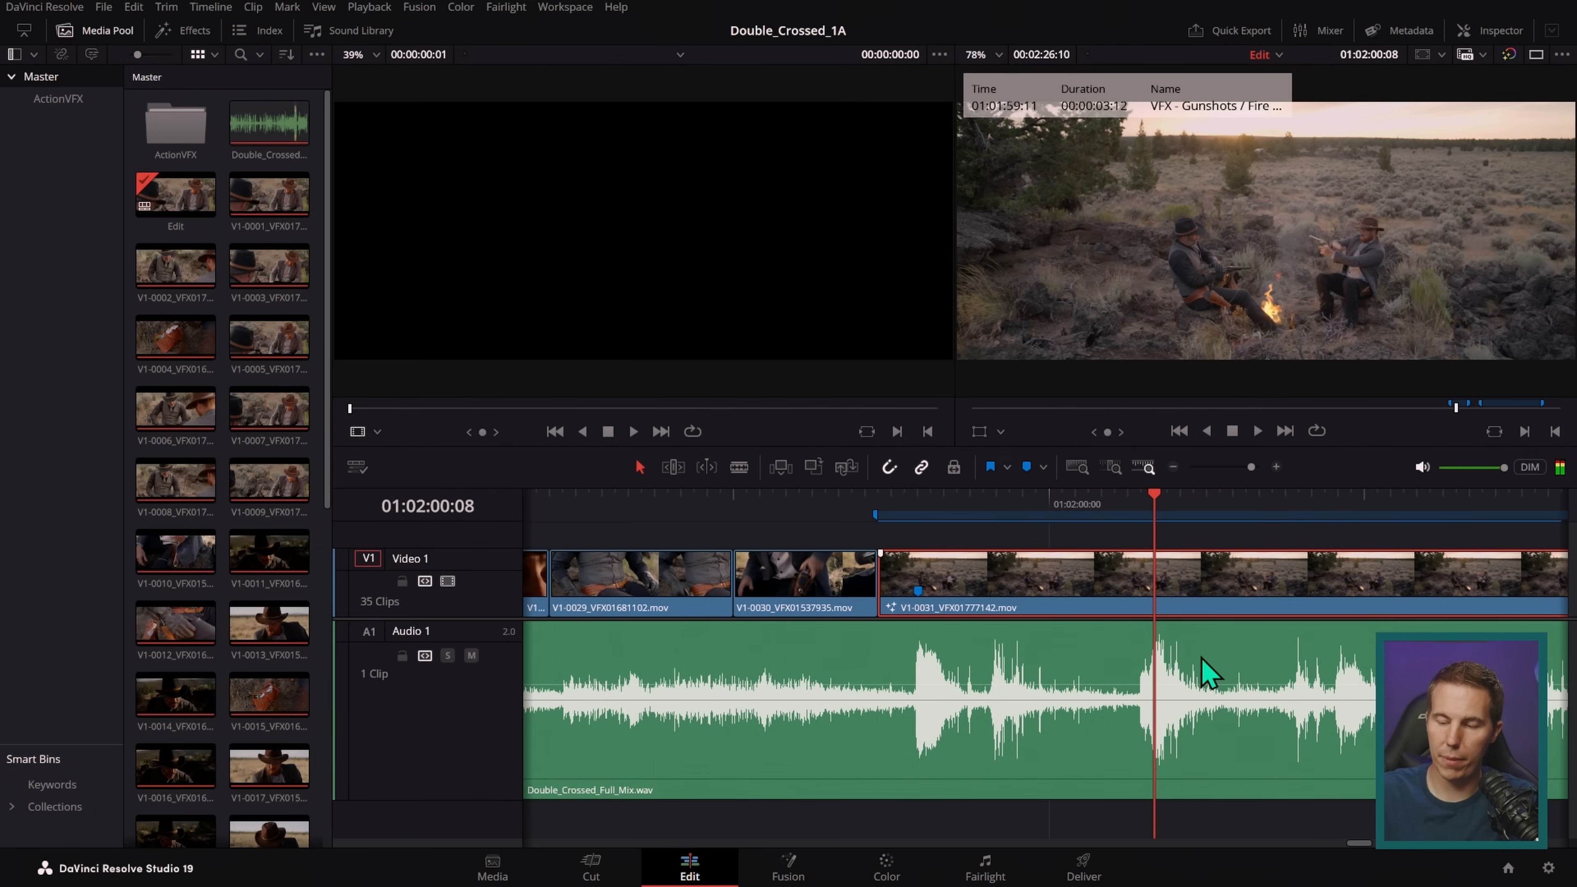
scroll(1043, 676, "right", 5)
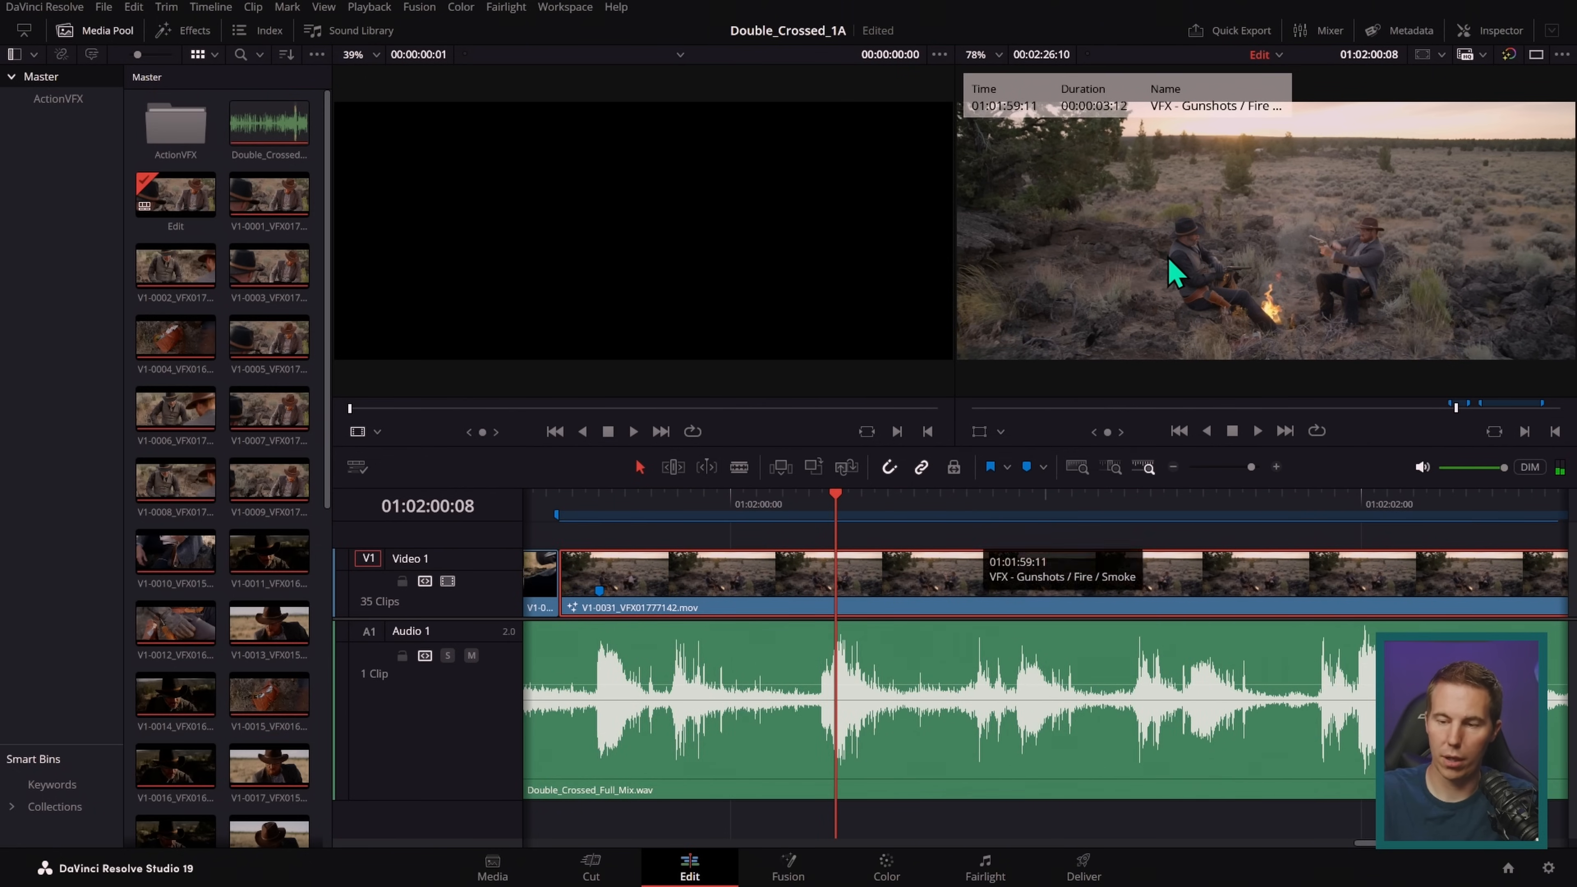
key("m")
left_click_drag(970, 514, 1020, 512)
key("m")
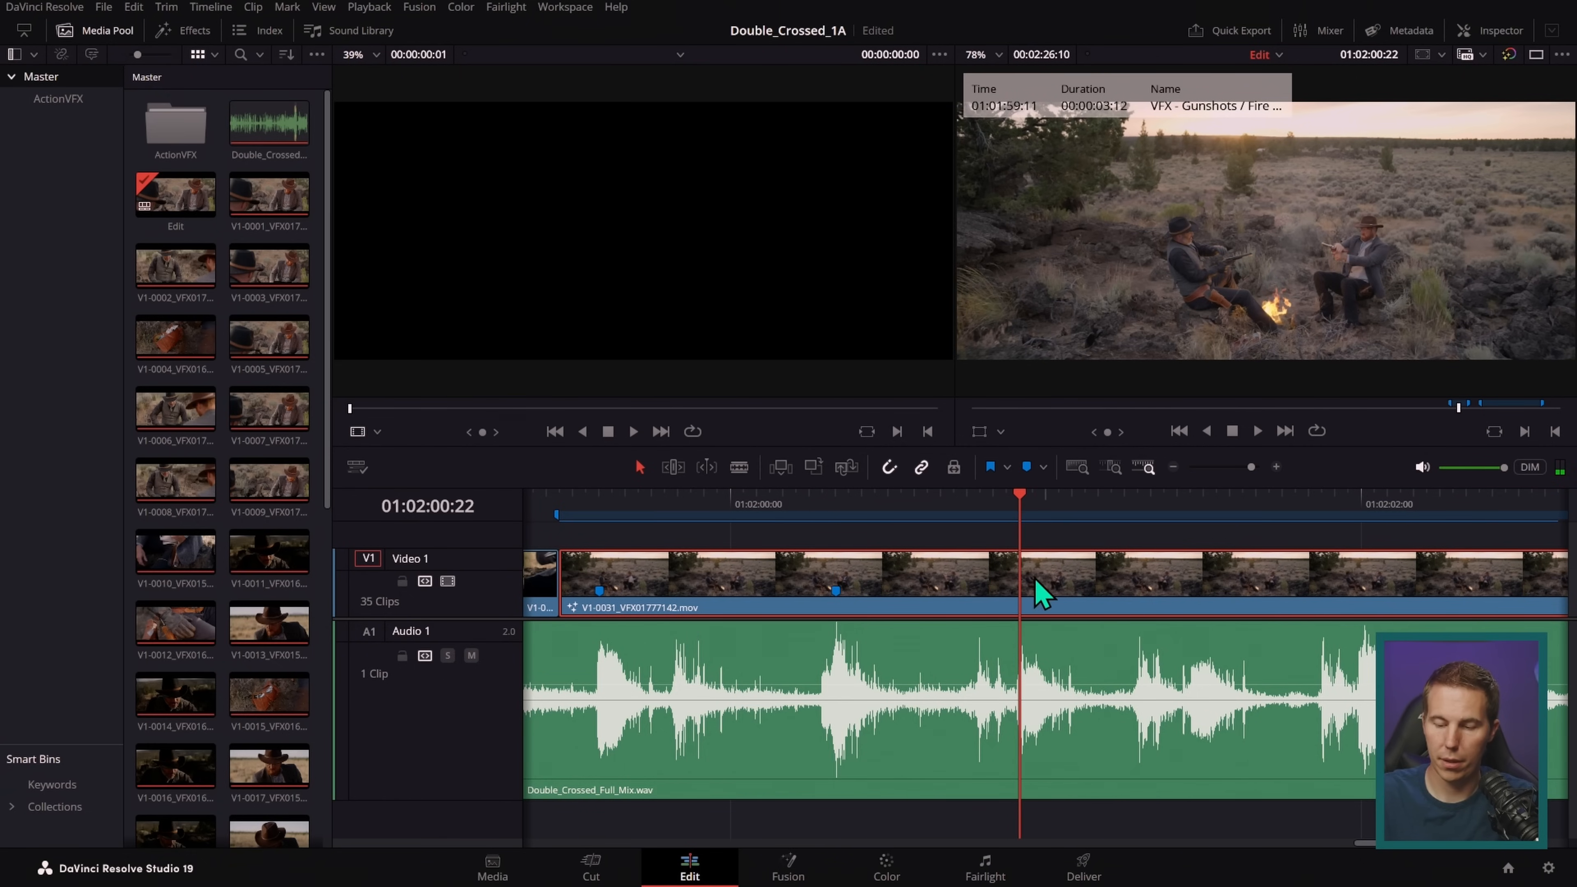
- Add markers to clip V1-0031 at the waveform peaks at 01:02:01:11 and 01:02:02:00
scroll(1190, 669, "right", 4)
left_click(956, 506)
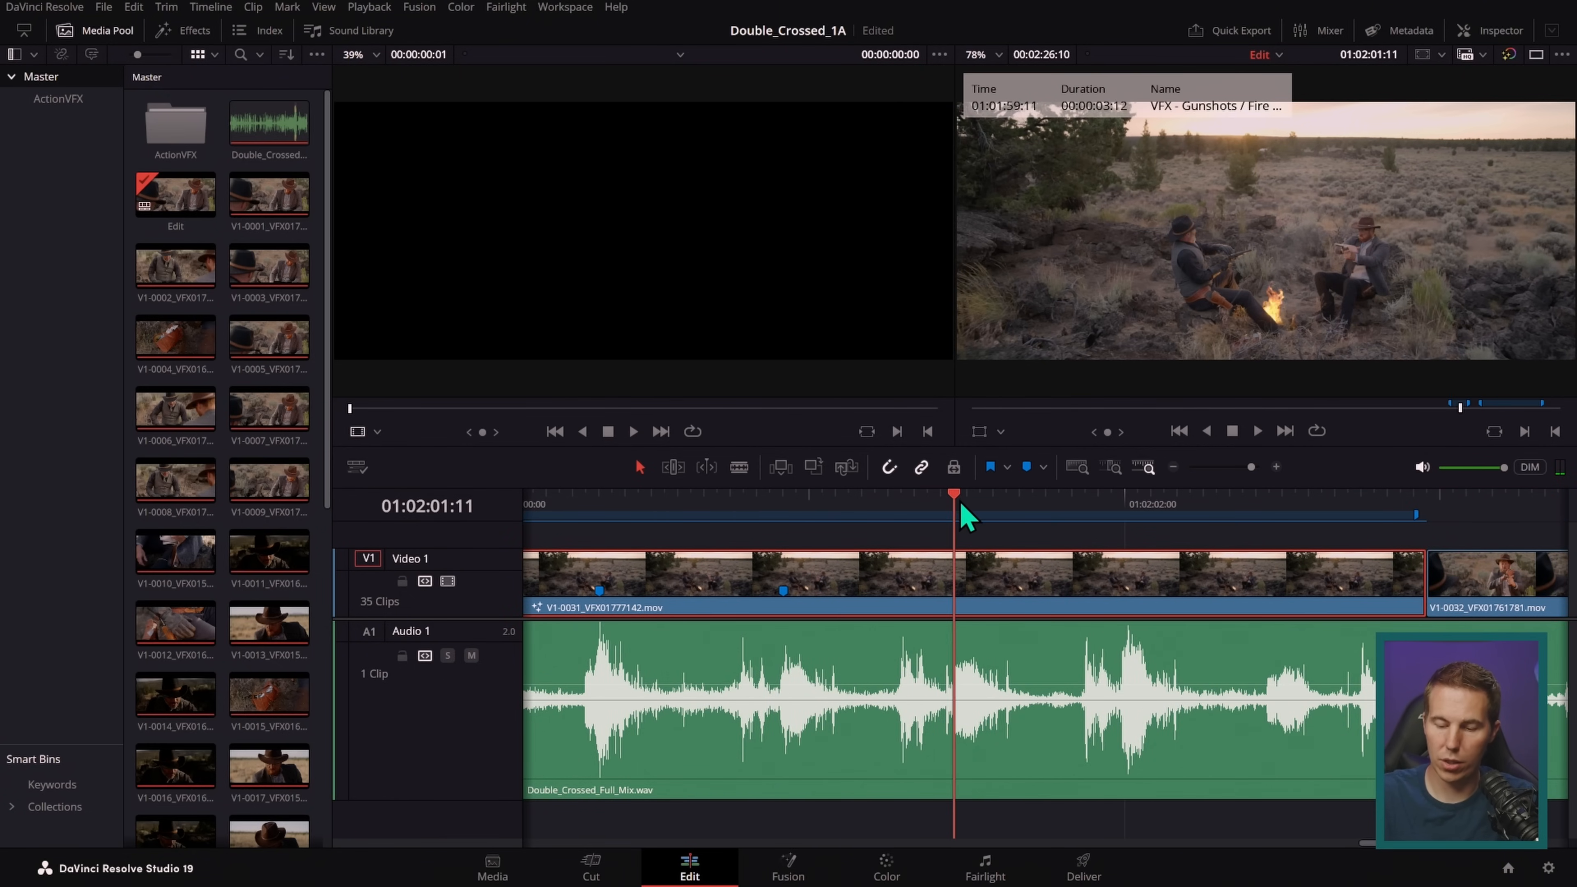
key("m")
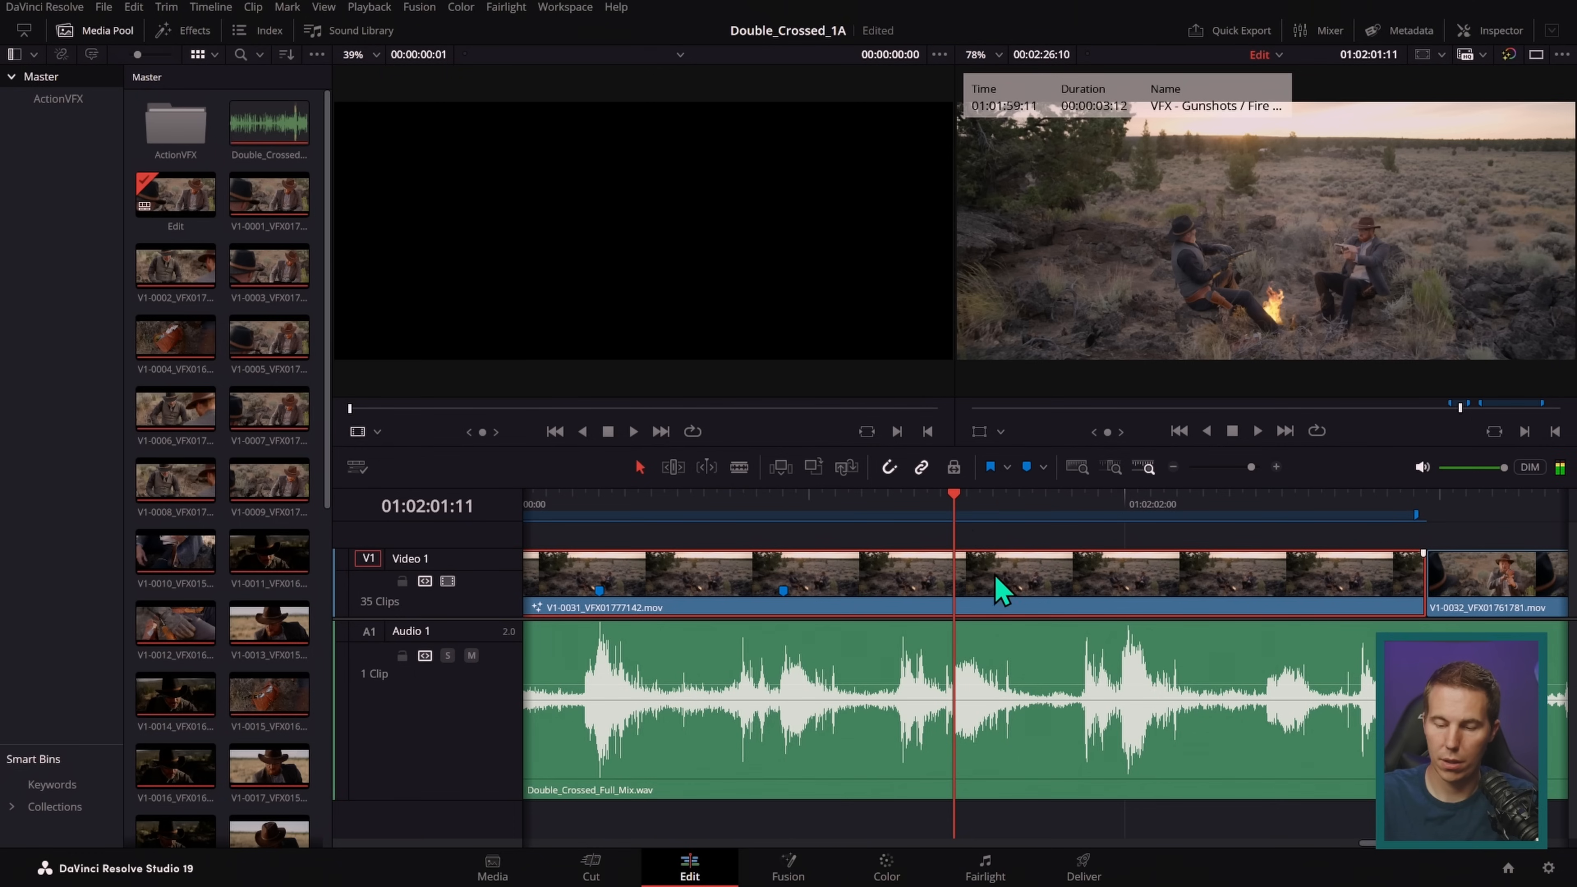
left_click(1126, 511)
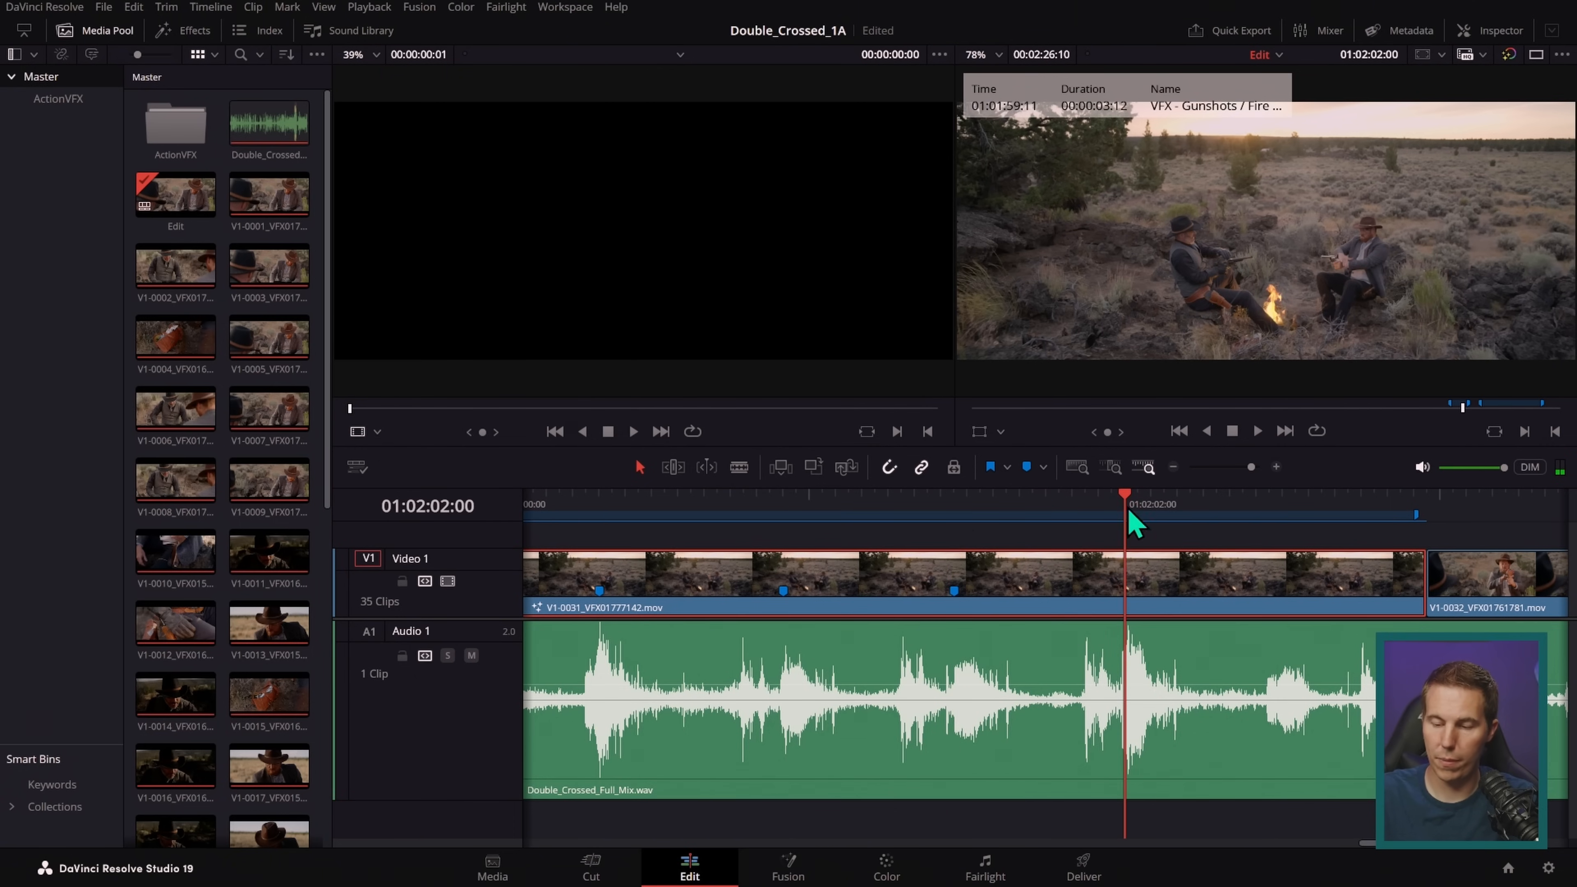
key("m")
scroll(1183, 662, "right", 4)
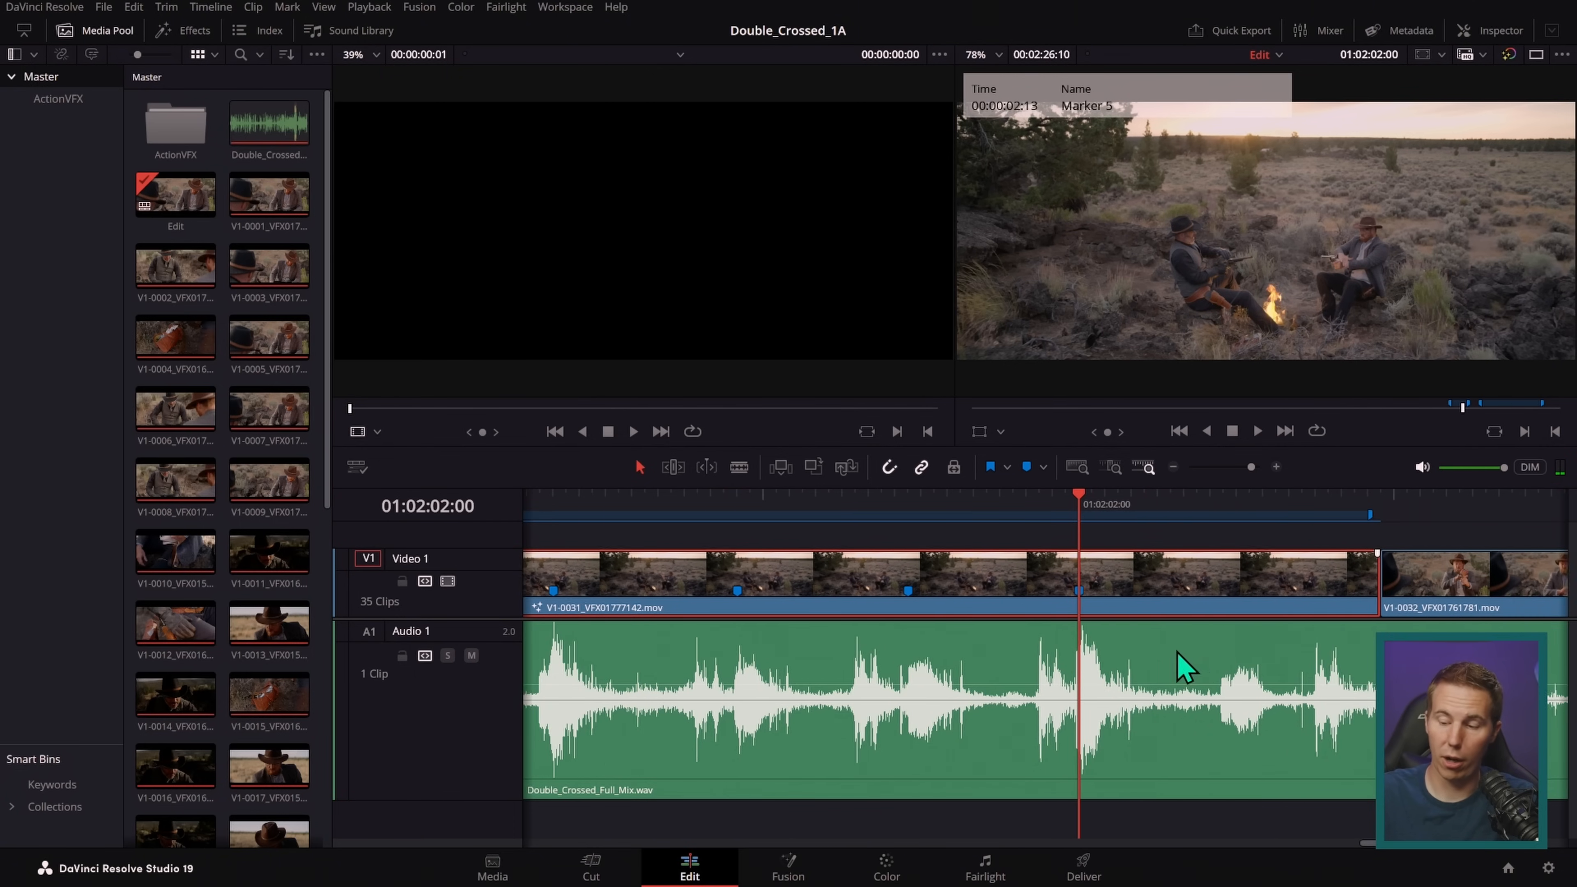
- Play the end of clip V1-0031 to find its last gunshot and add a marker there at 01:02:02:18
left_click(1120, 503)
left_click(1029, 508)
key("space")
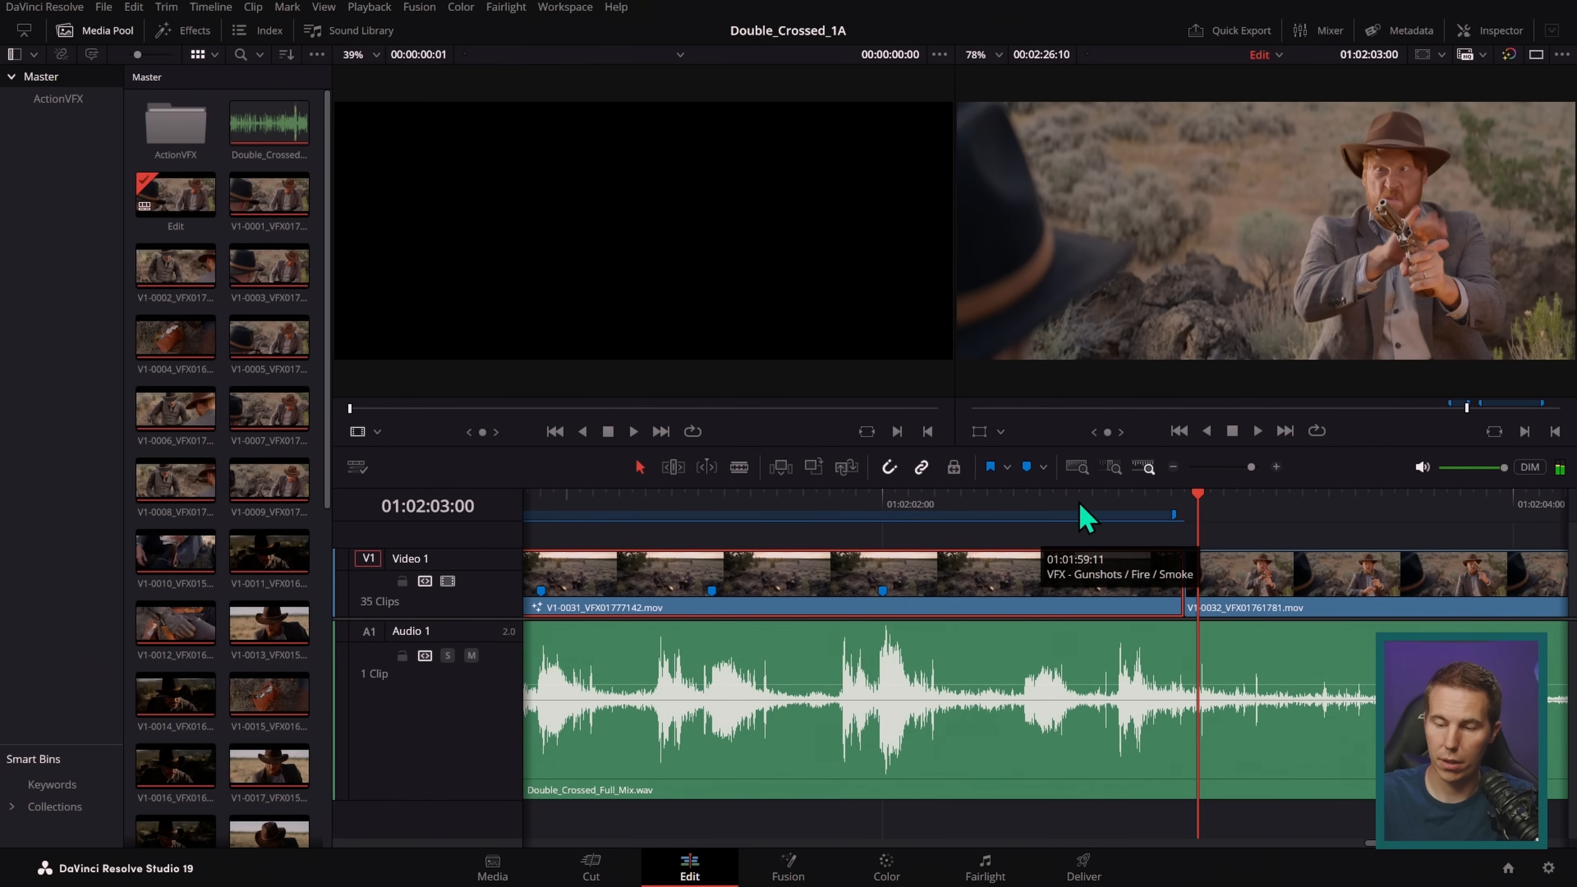
left_click(994, 525)
key("/")
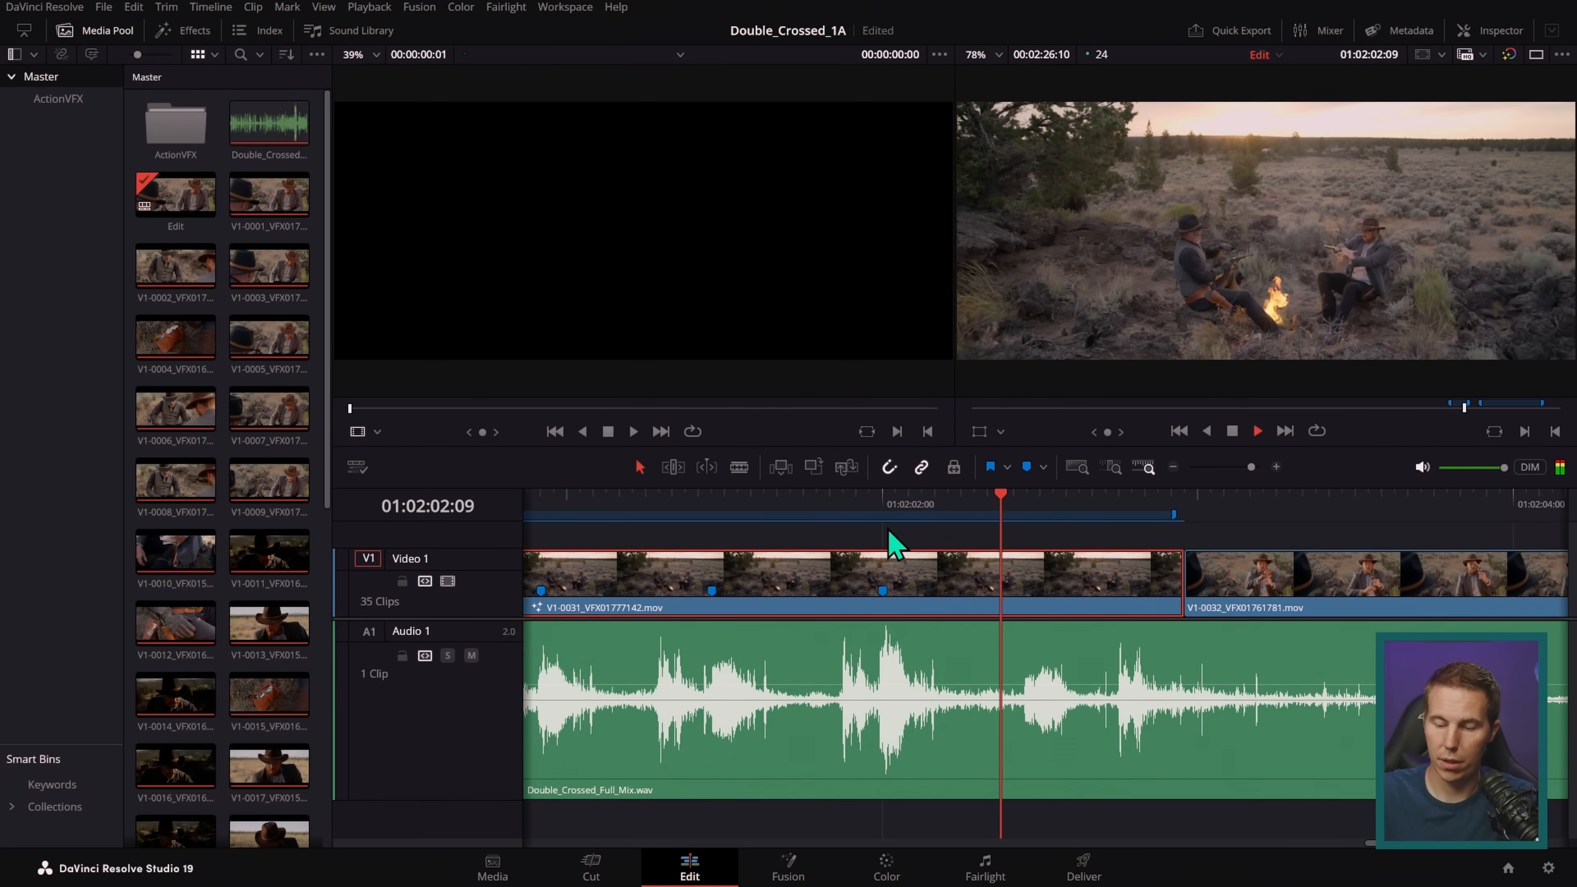
left_click(1120, 511)
left_click(1110, 508)
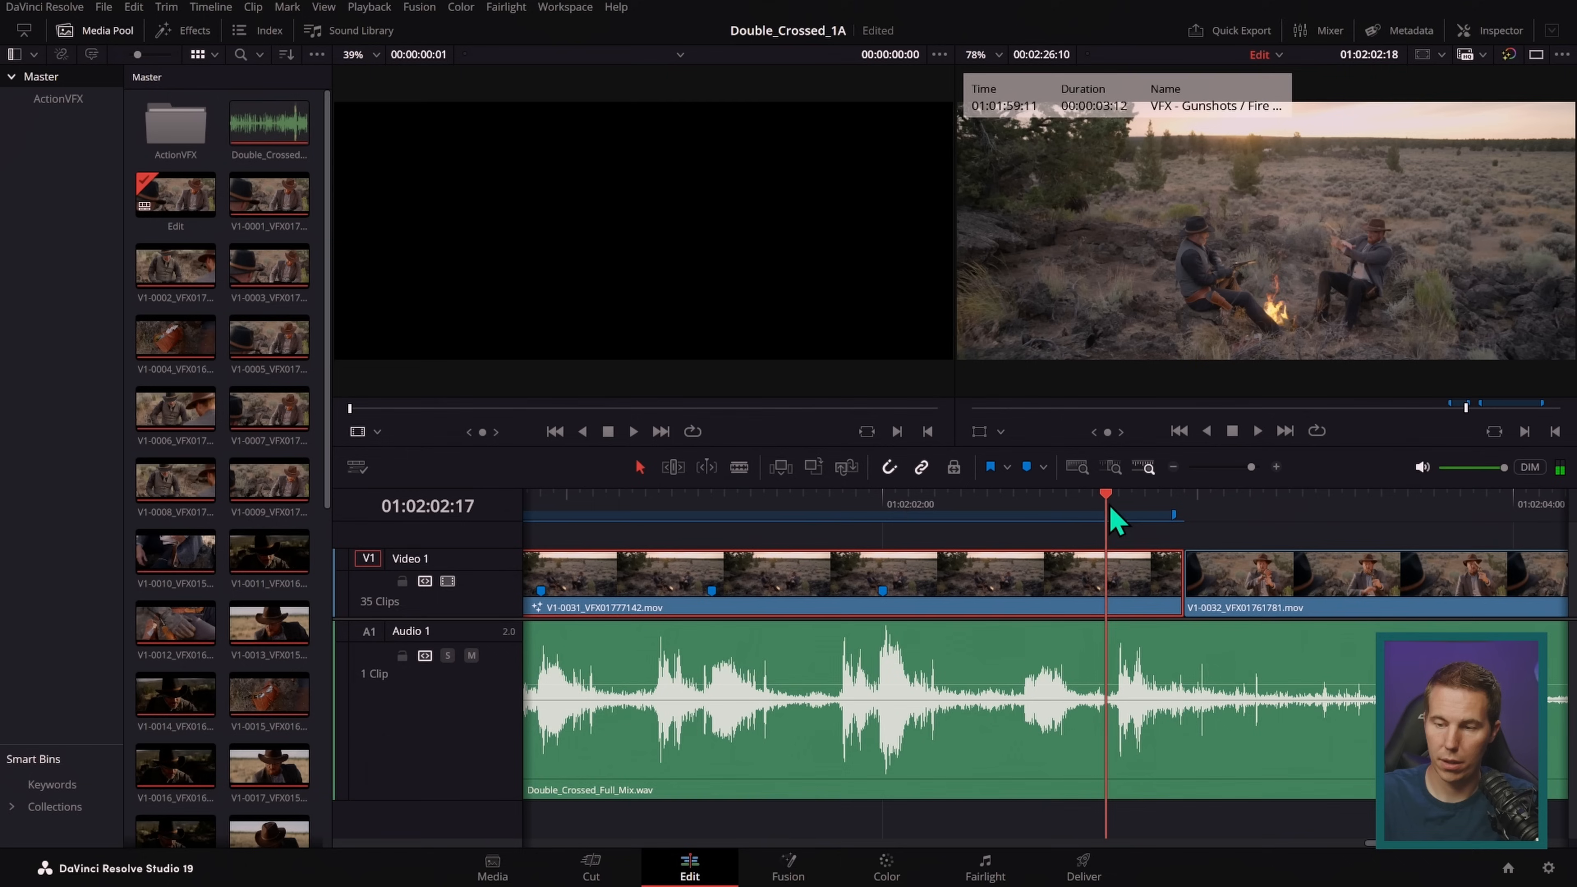
left_click(1133, 515)
left_click(1120, 516)
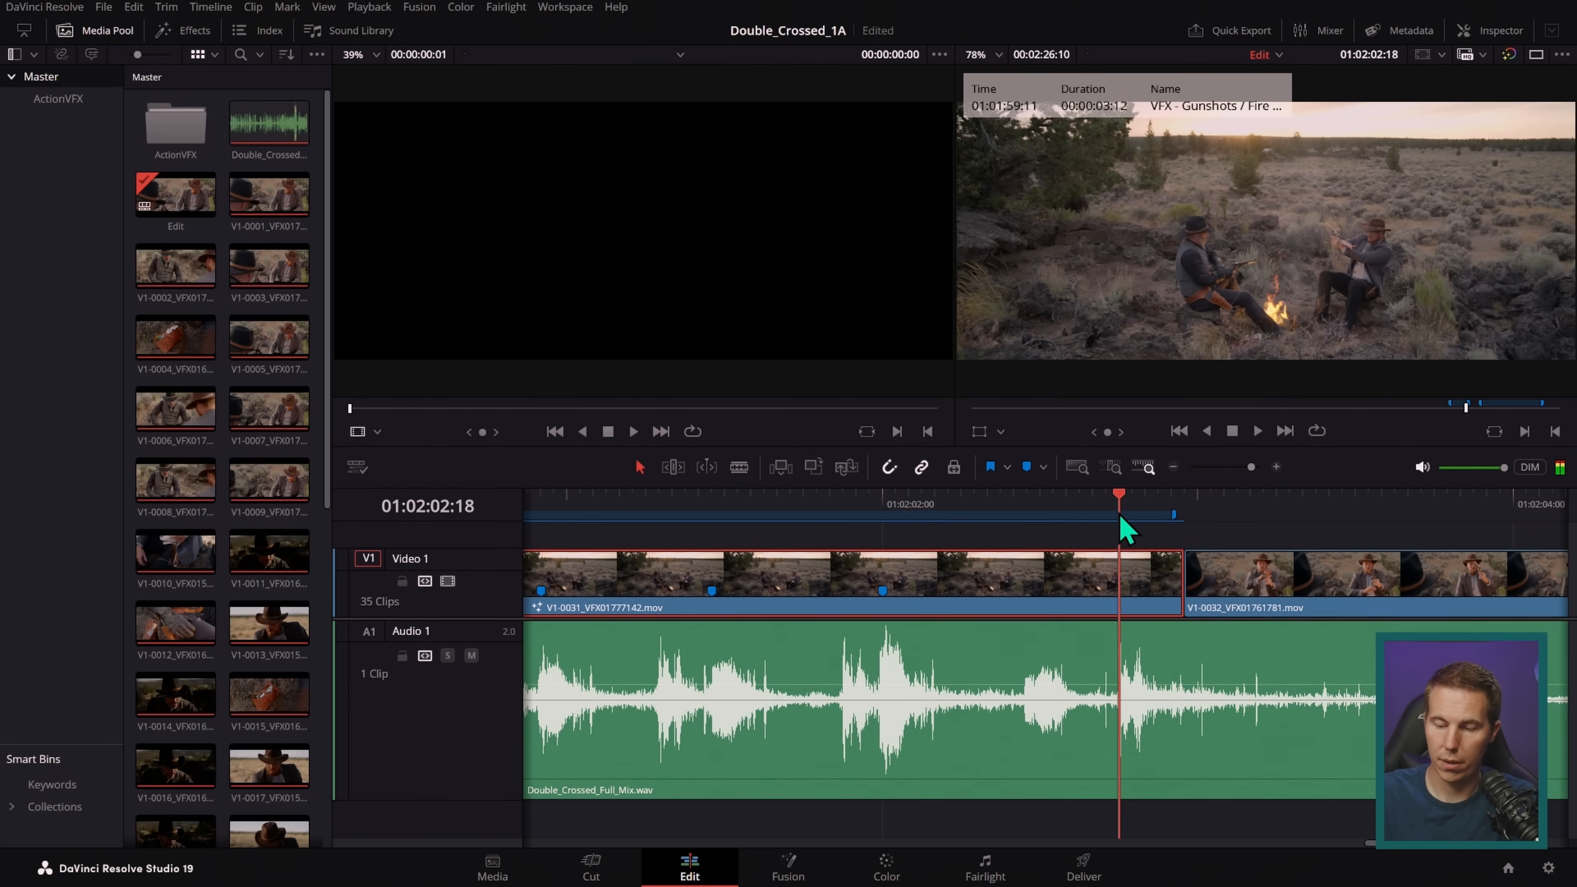
scroll(1134, 637, "left", 3)
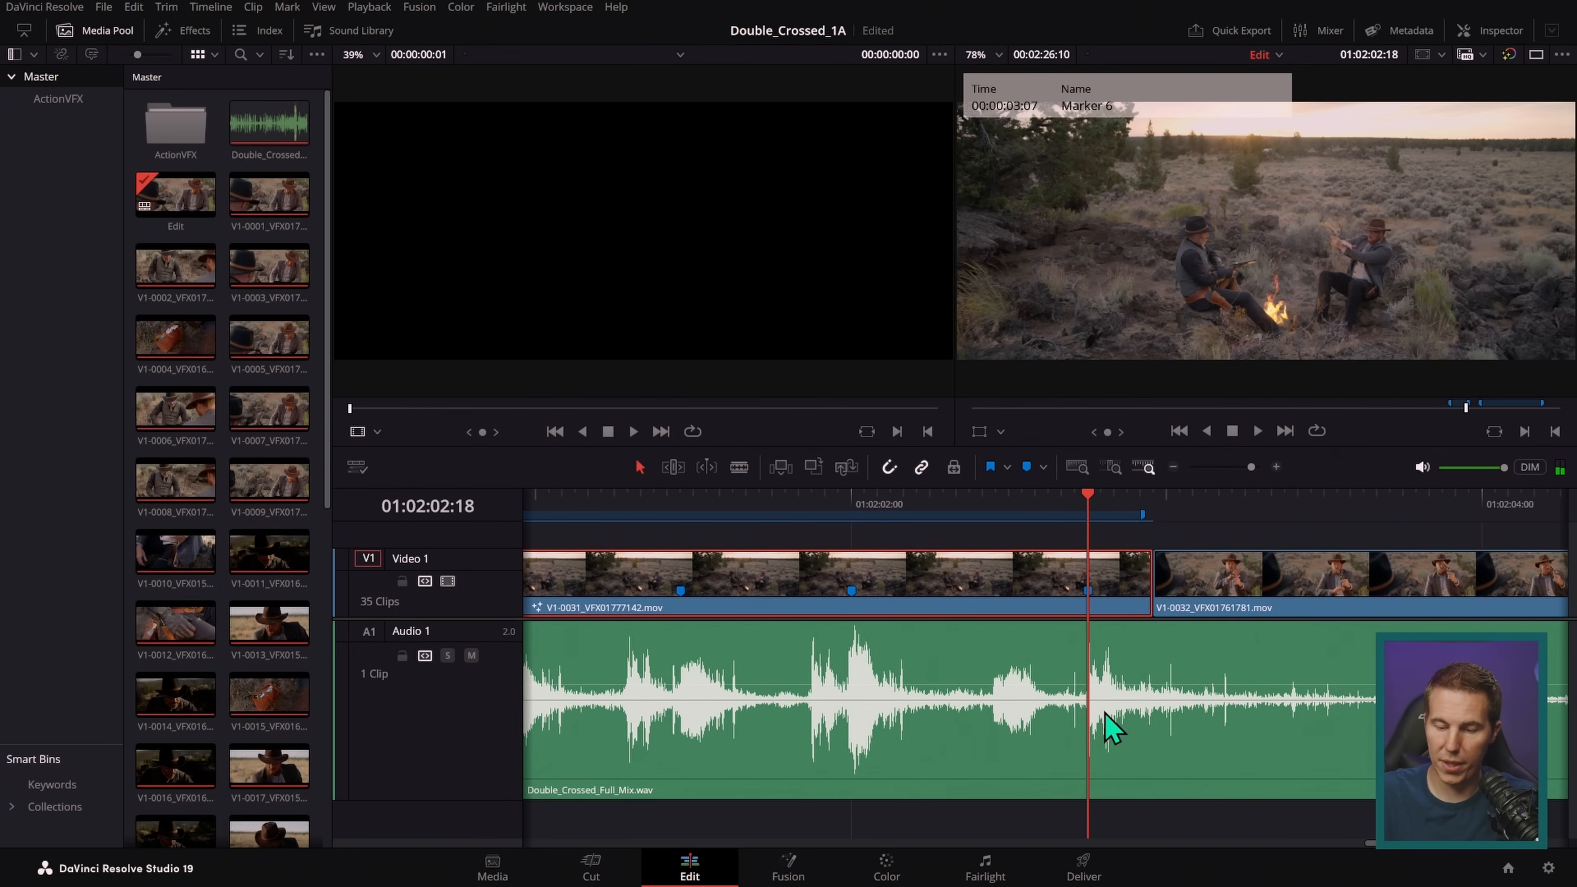
- Switch the marker color to red and mark clip V1-0031 at the secondary peak after the first gunshot and at 01:02:00:19
left_click(1174, 467)
scroll(1117, 696, "left", 5)
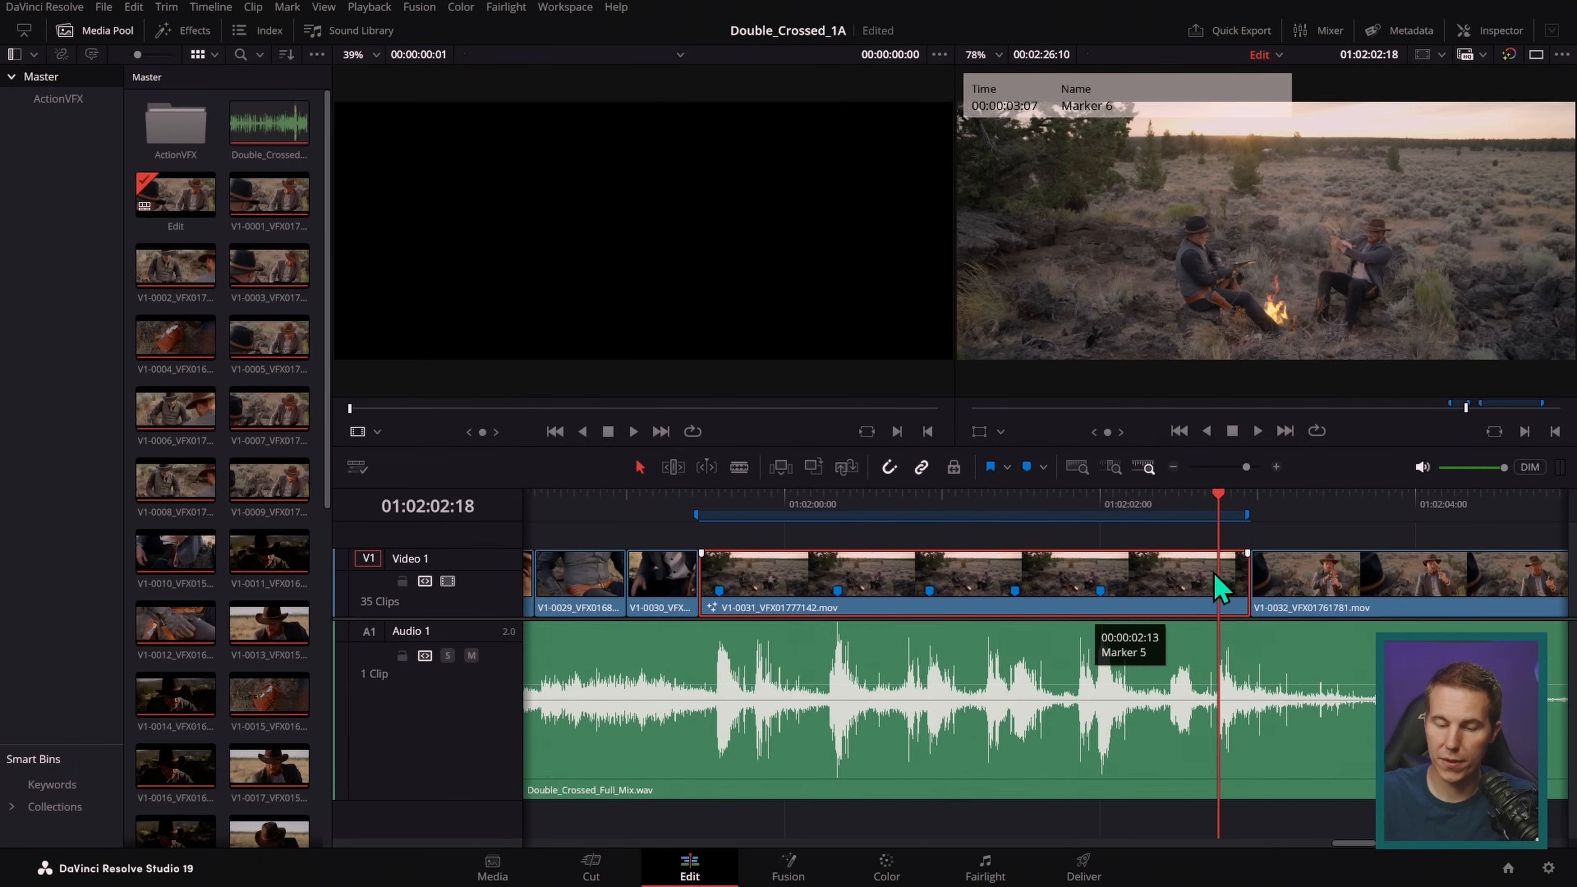
left_click(1044, 468)
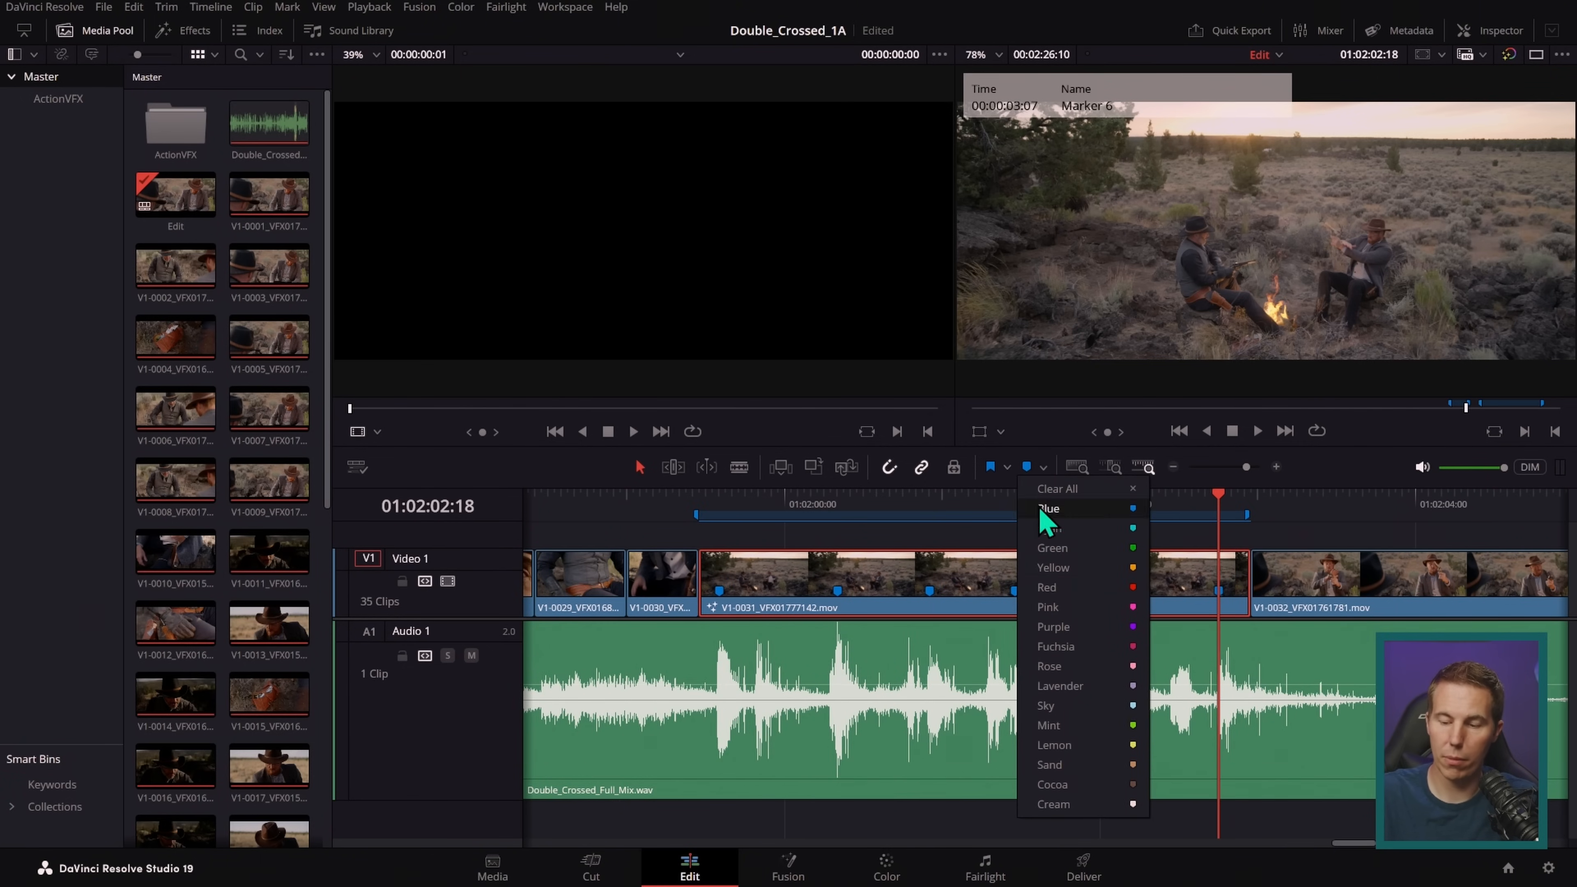
left_click(1108, 601)
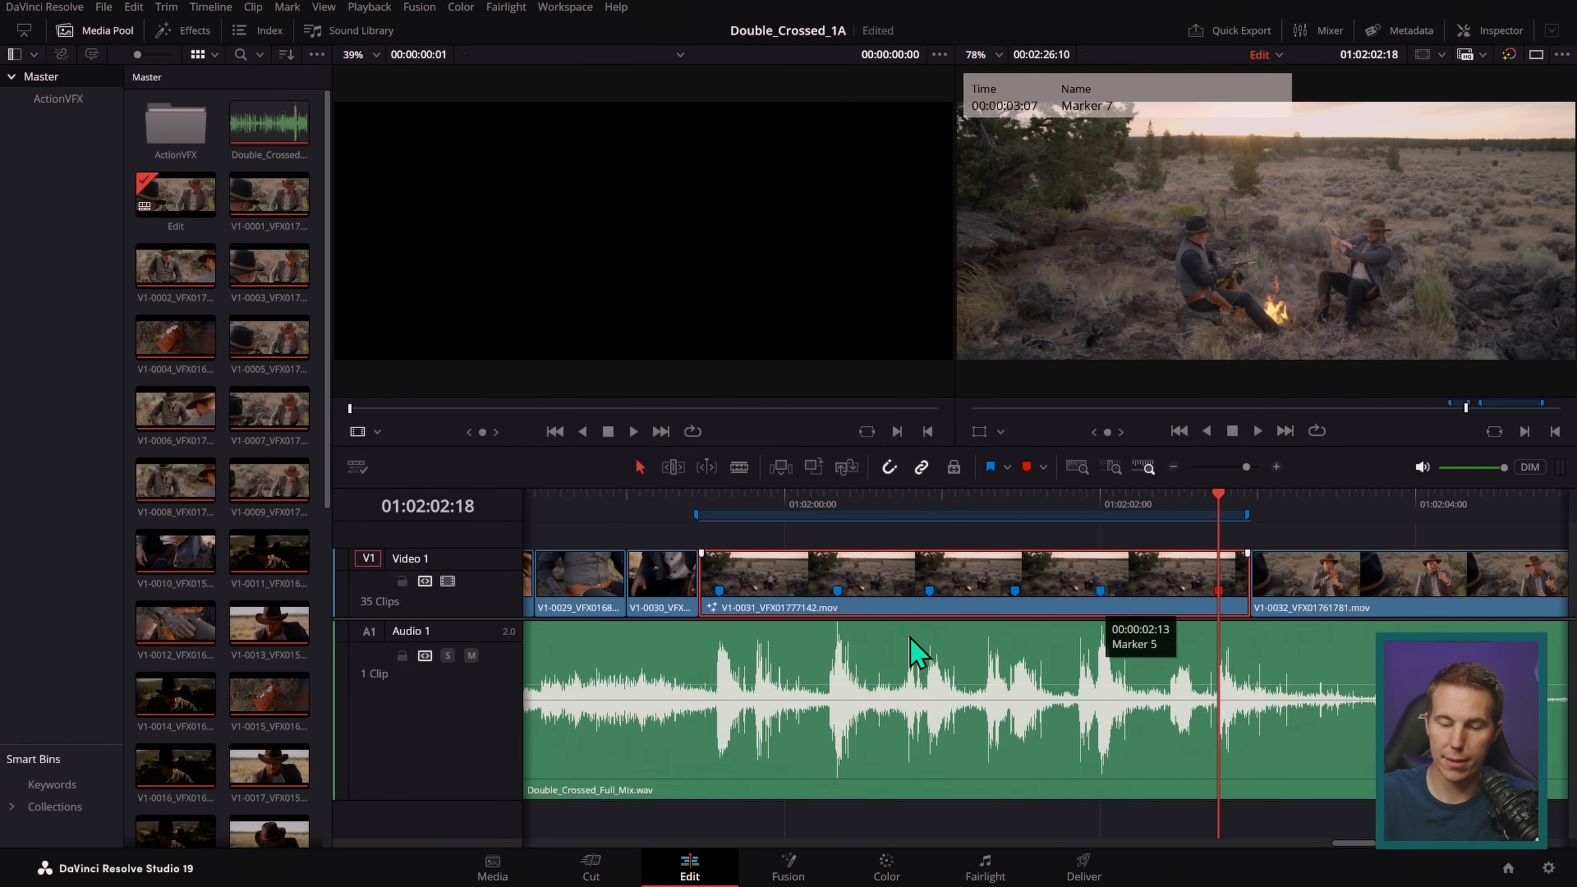
left_click(763, 510)
key("m")
left_click_drag(889, 522, 910, 527)
key("m")
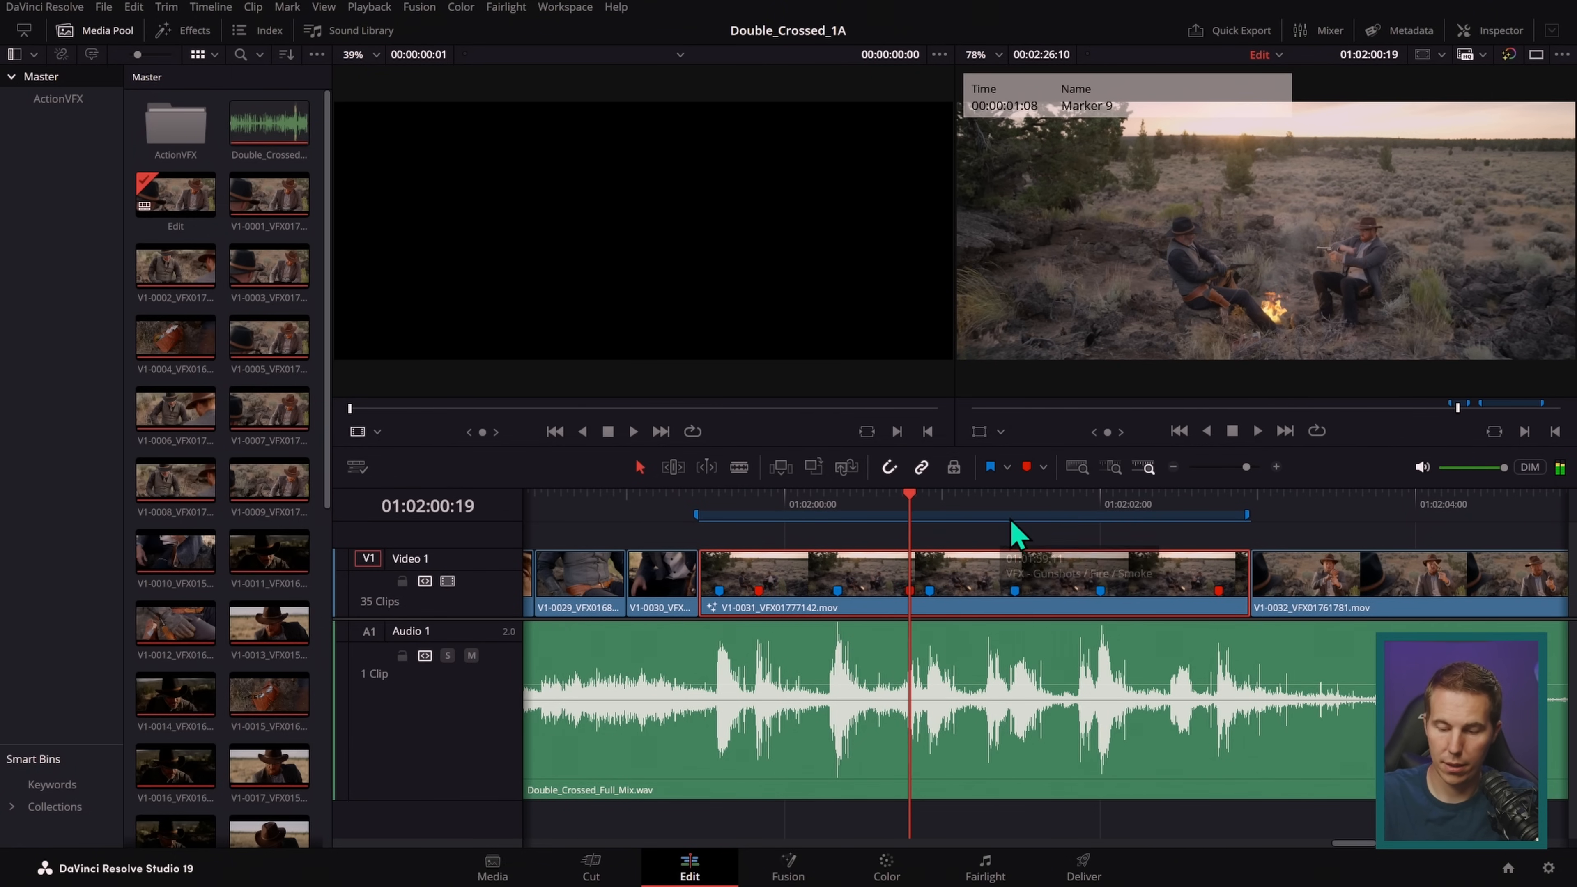
- Add red markers to clip V1-0031 at the next three alternate peaks, ending at 01:02:02:11, and recolor the clip's last marker blue
left_click(991, 513)
key("m")
left_click(1082, 510)
key("m")
left_click(1173, 513)
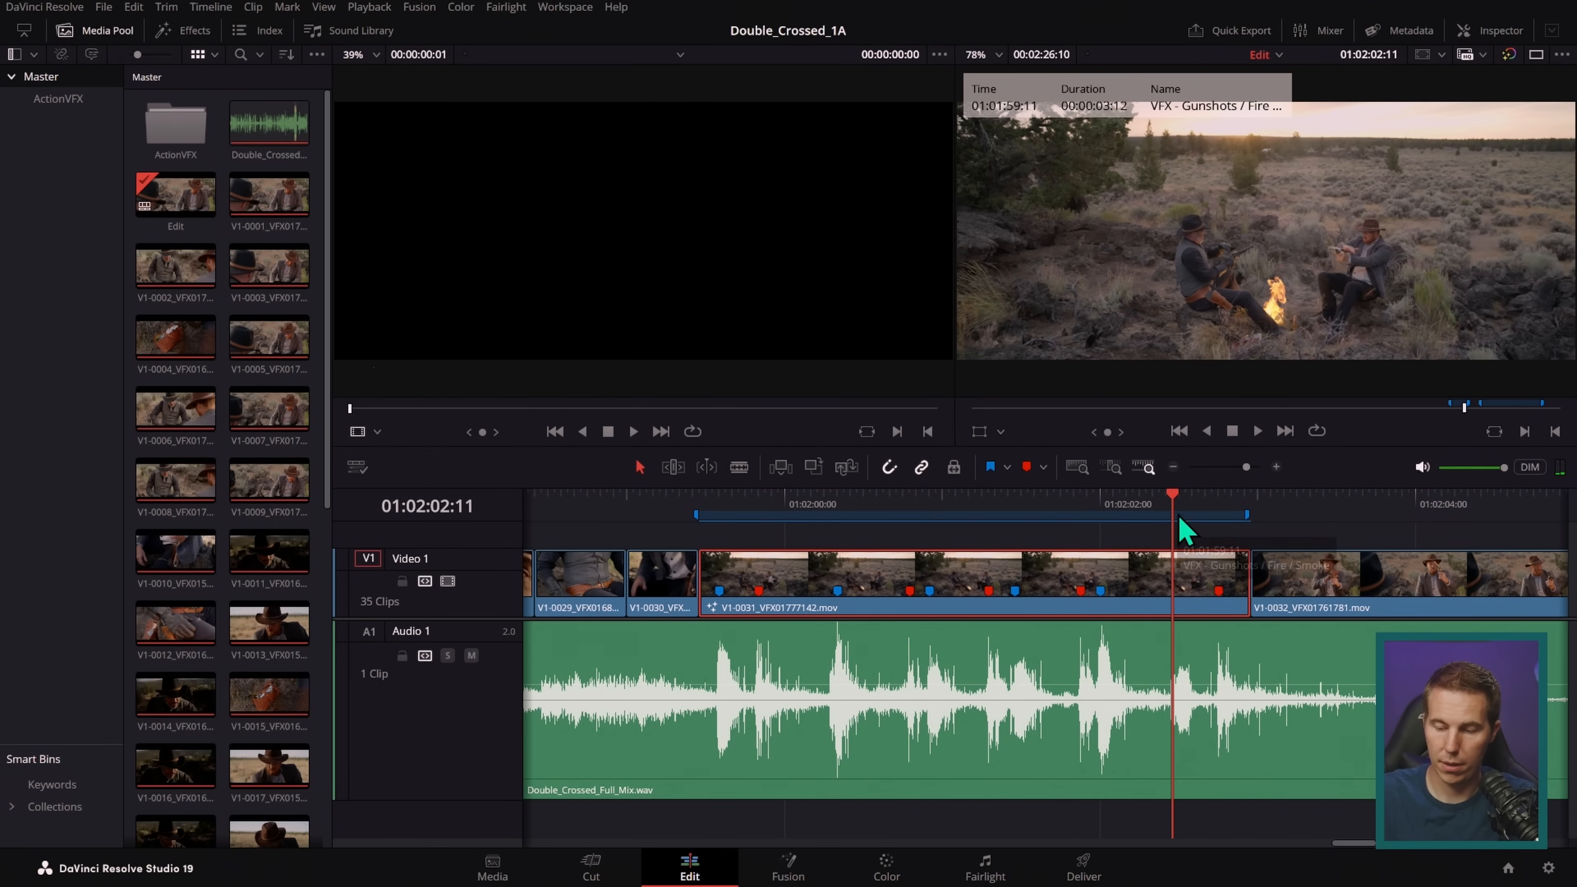
key("m")
double_click(1218, 592)
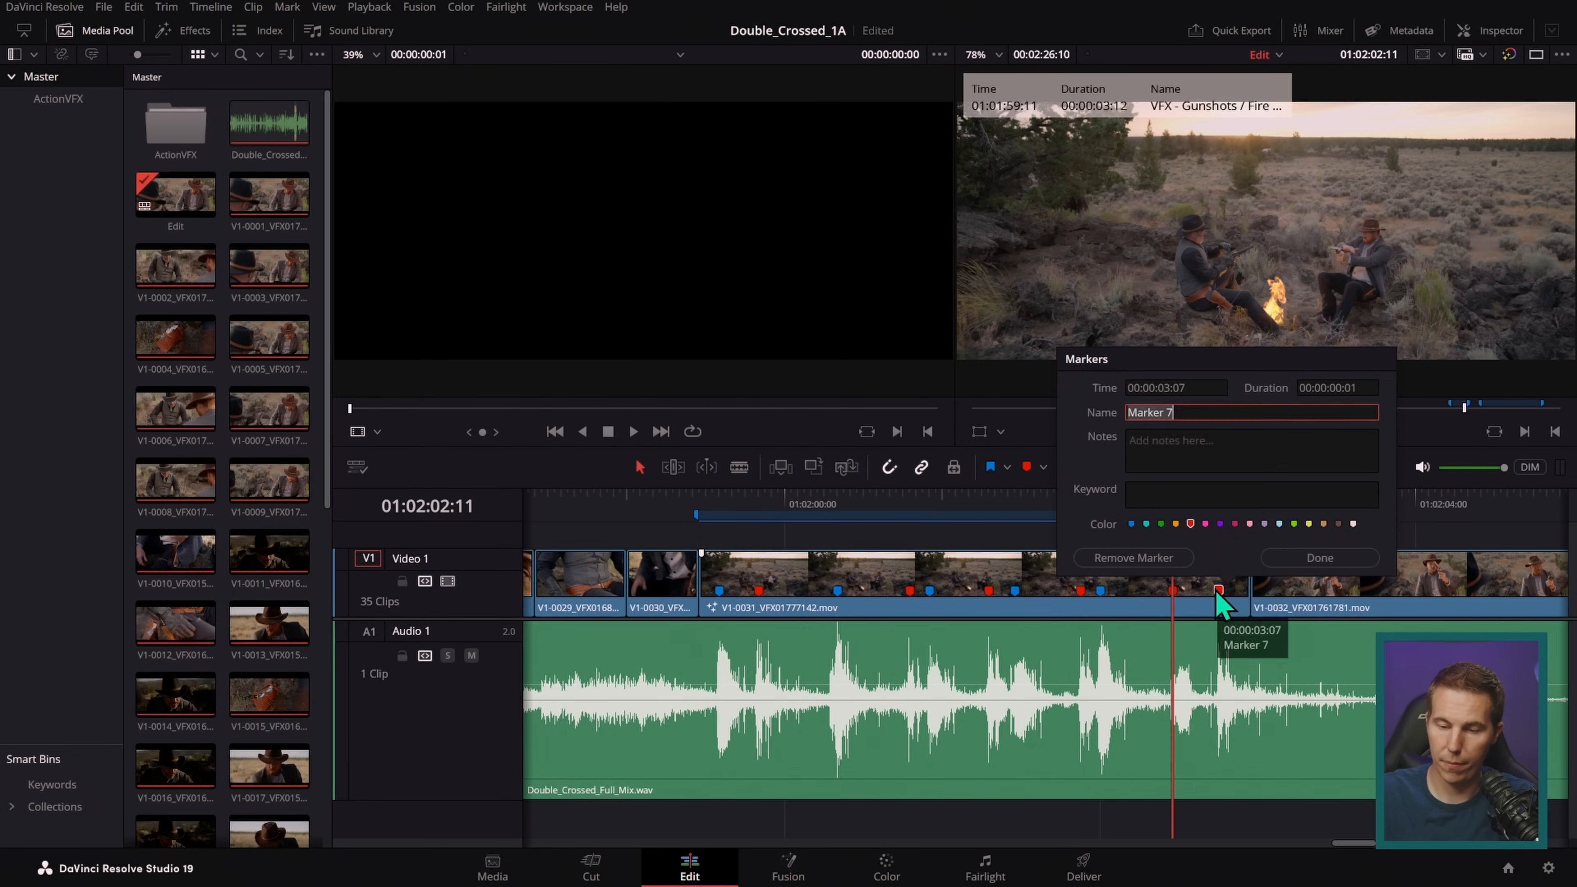
left_click(1320, 559)
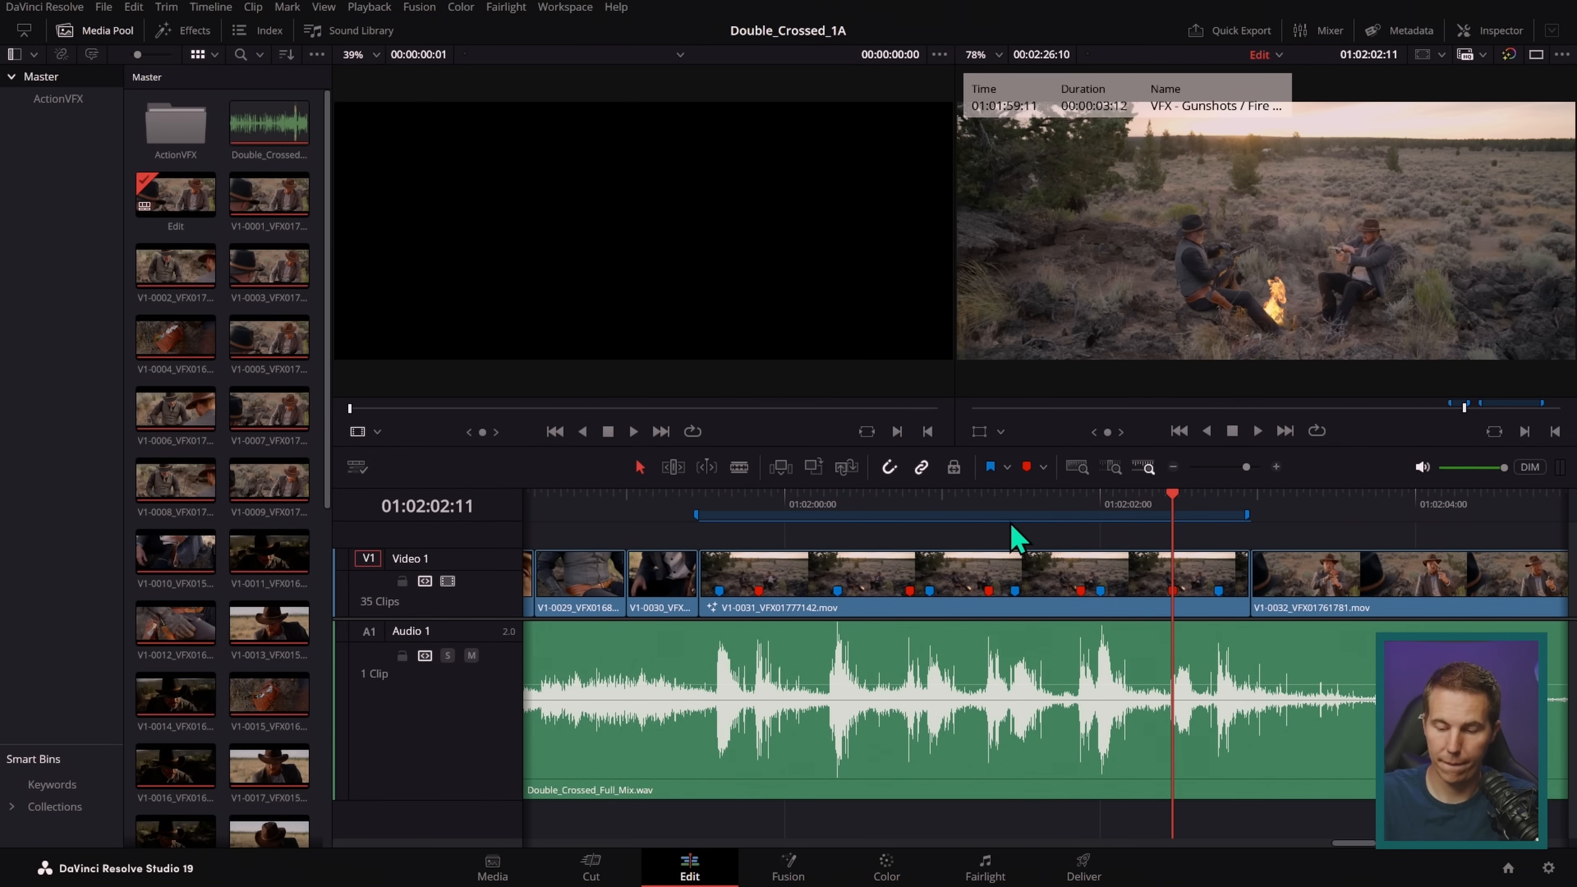
- Add a red marker to clip V1-0031 at 01:02:00:07, just before the second blue marker
left_click(839, 511)
left_click(1276, 467)
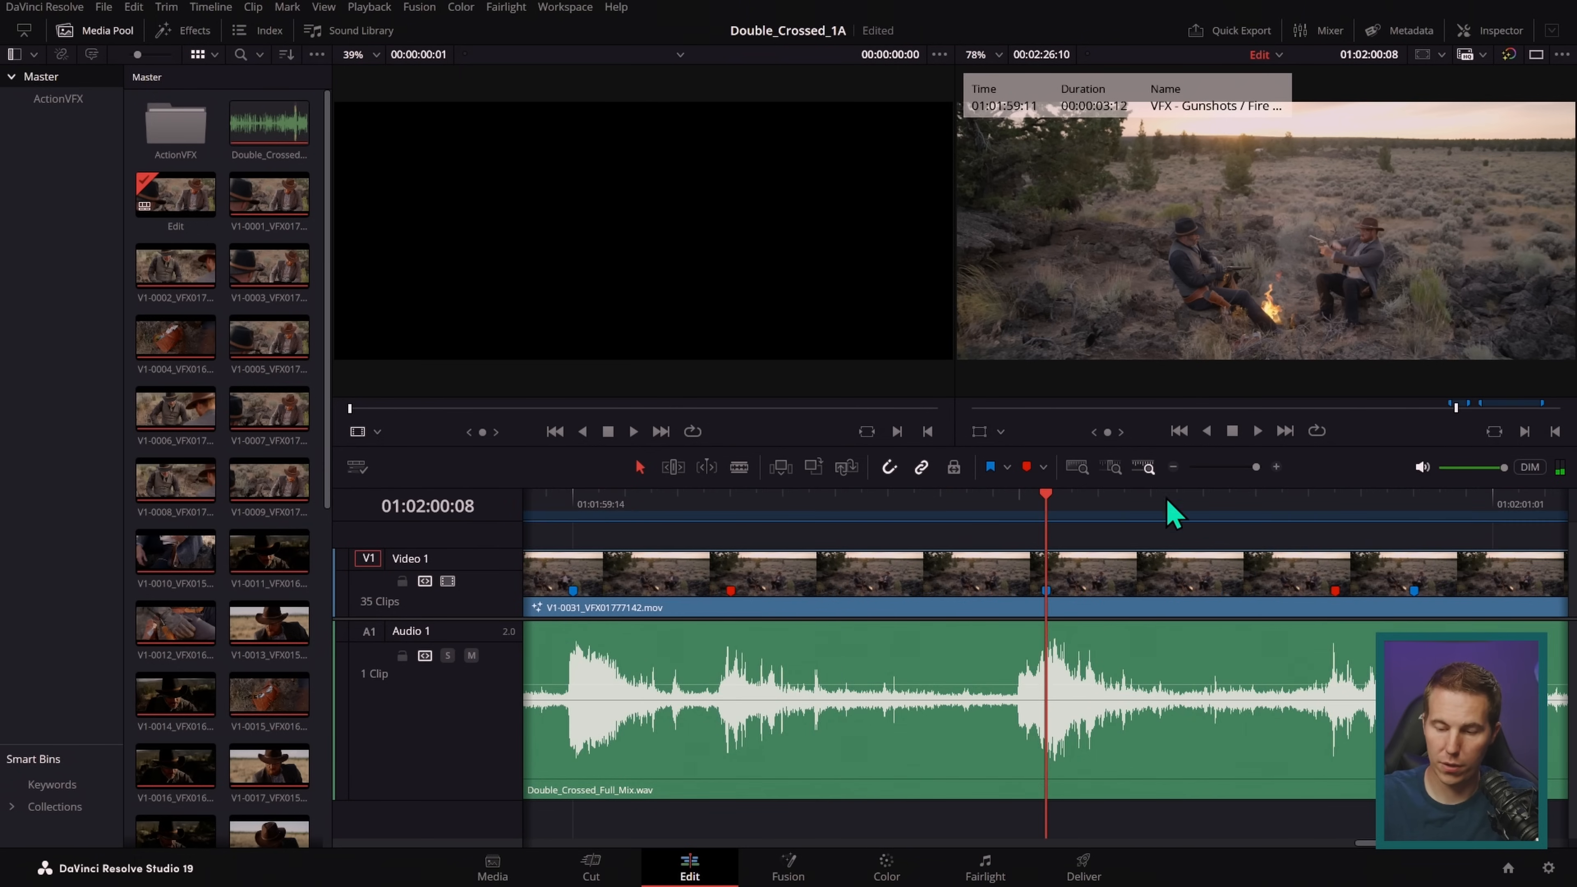
left_click_drag(1045, 504, 1025, 536)
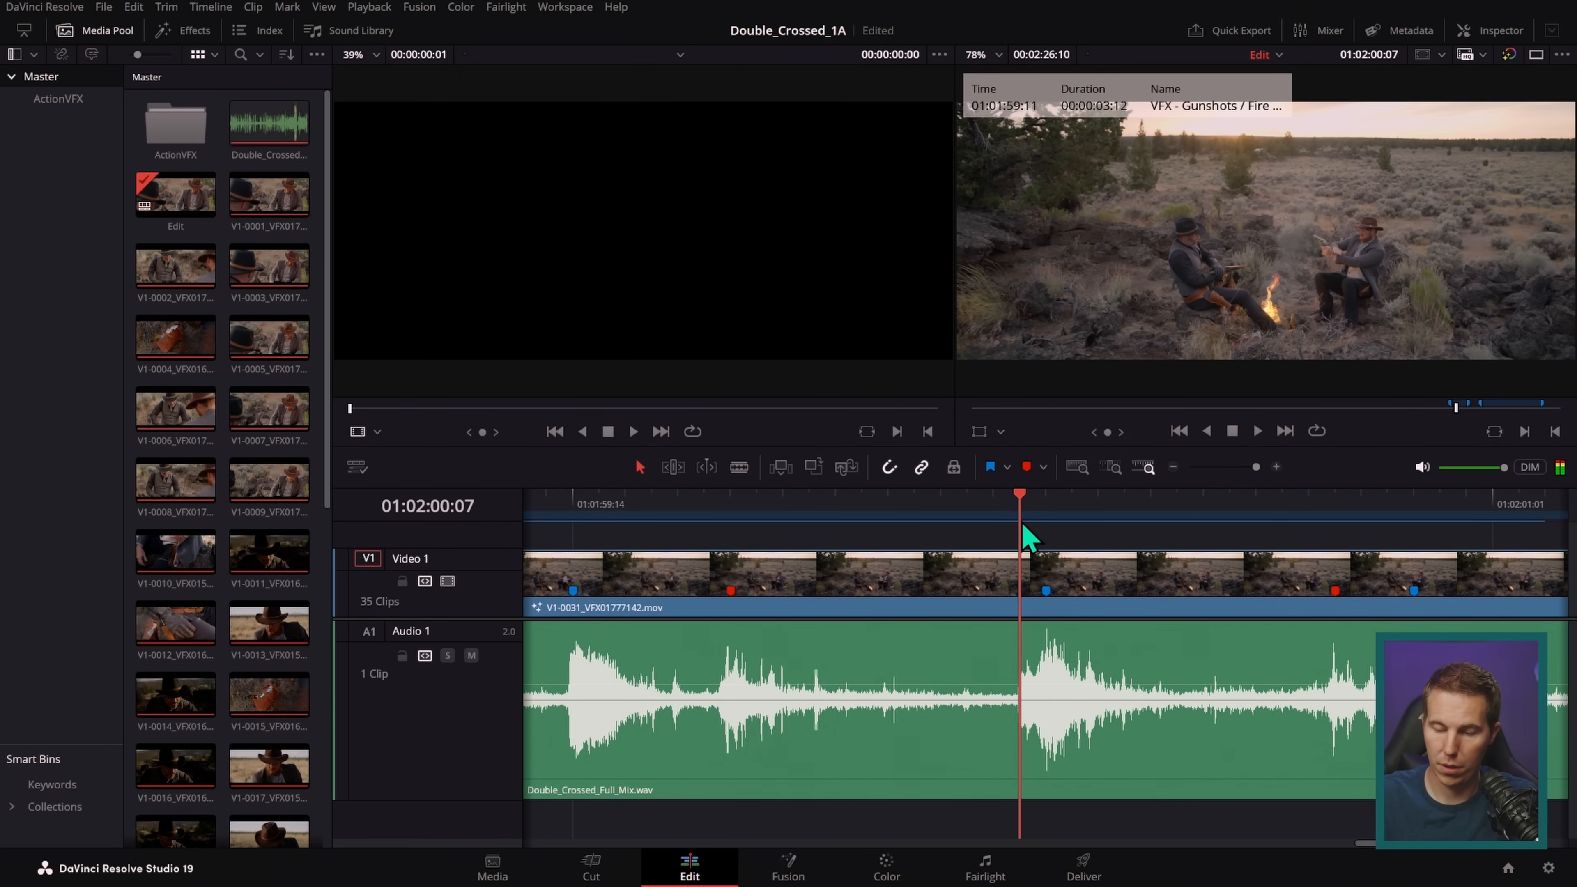
left_click(1099, 603)
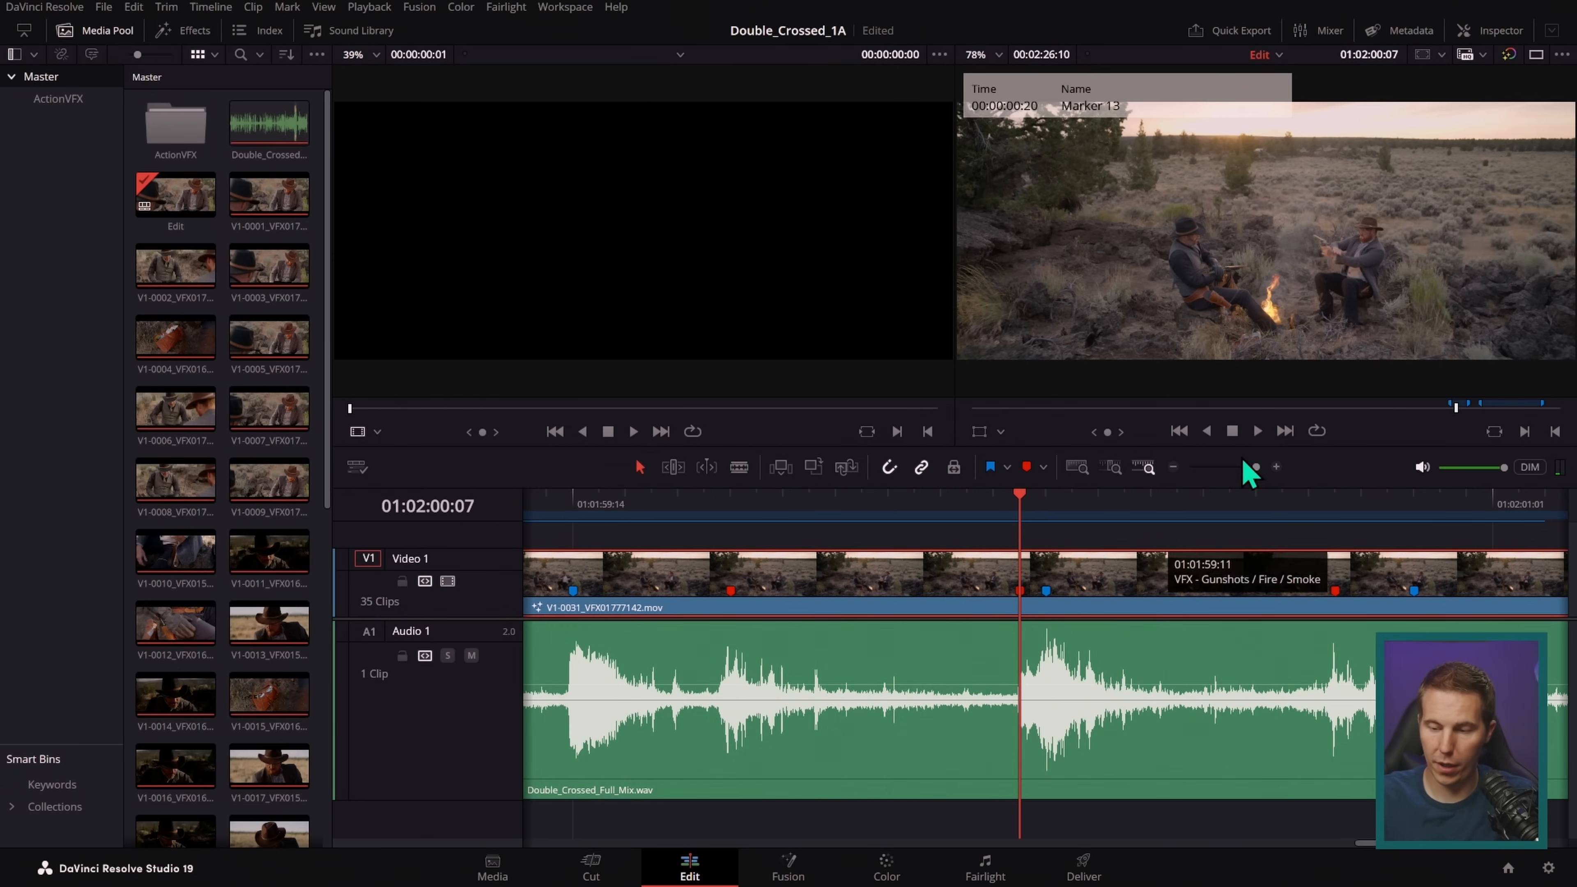
left_click(1174, 469)
scroll(1102, 678, "right", 3)
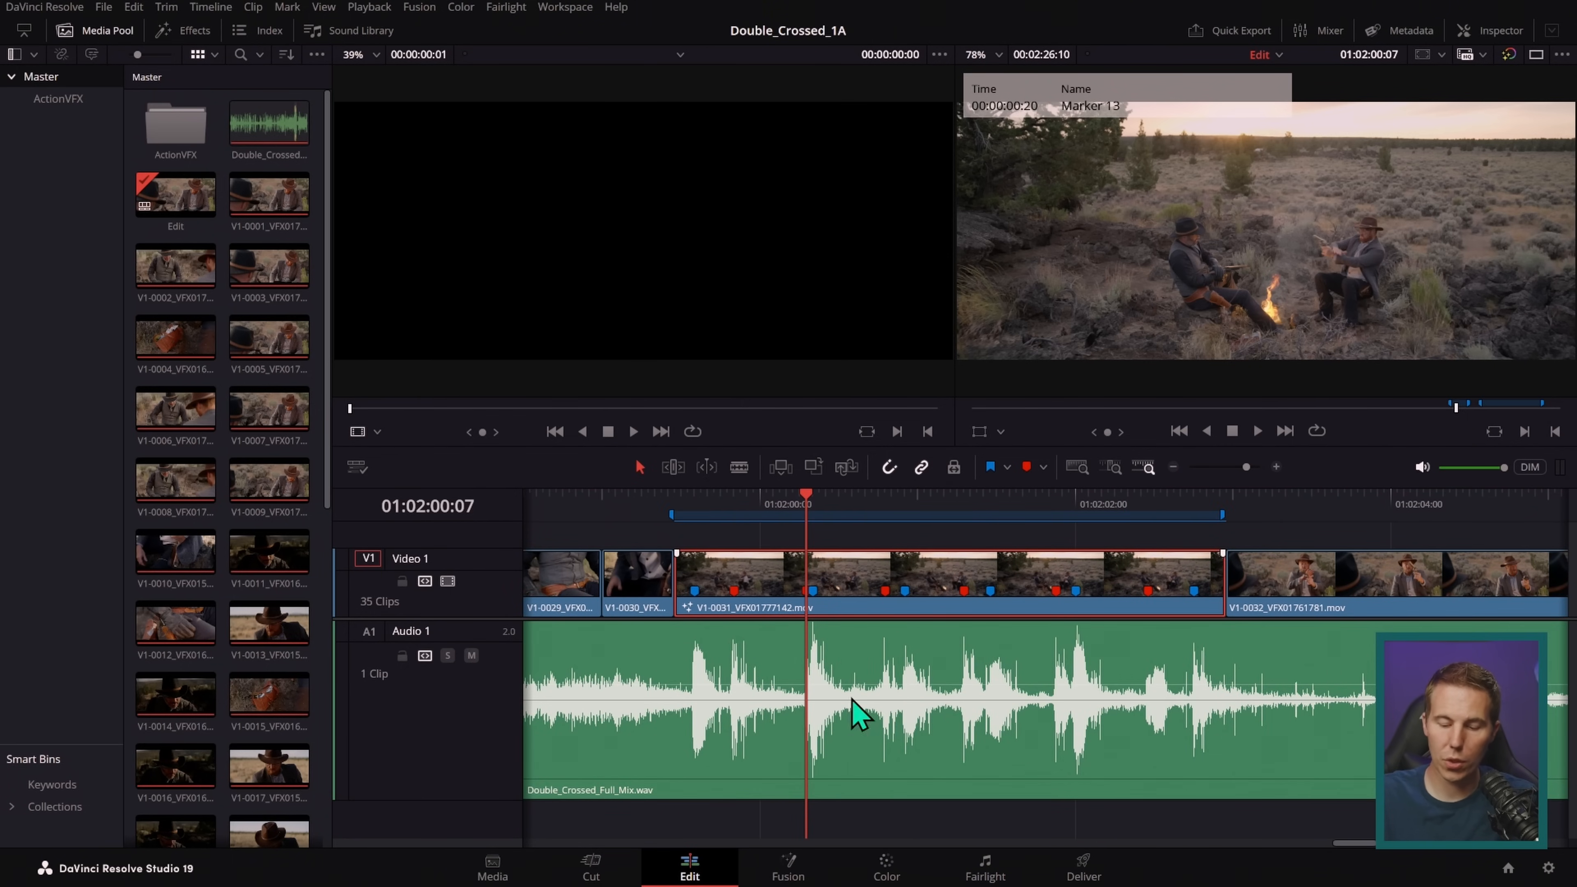
- Open clip 31 on the Fusion page and display the Keyframes editor at full width with MediaIn1's clip markers in view
left_click(788, 872)
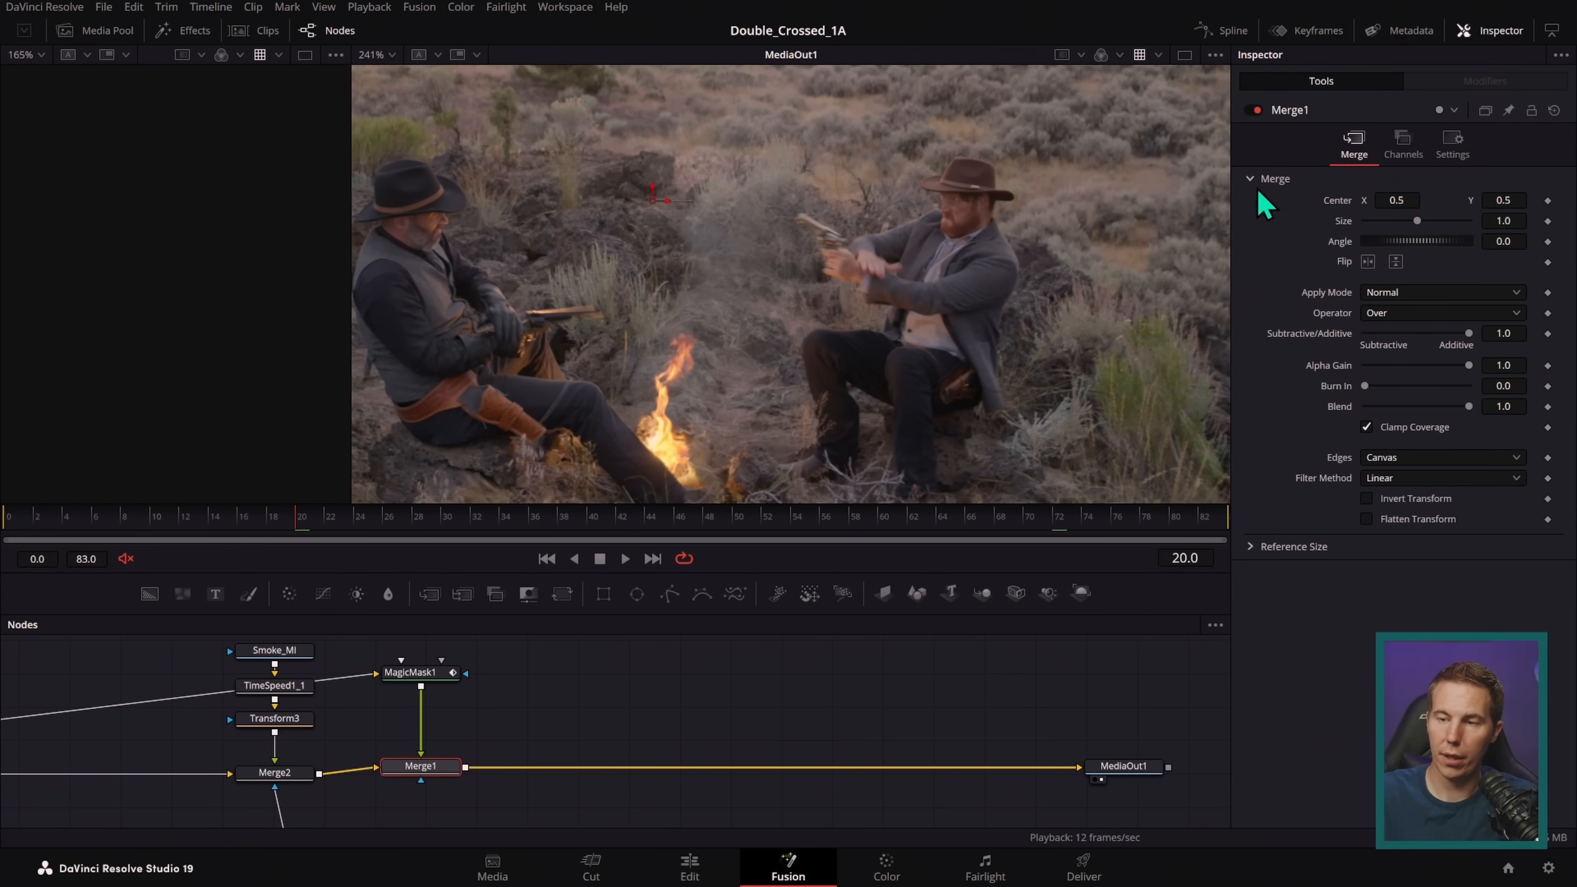
left_click(1310, 32)
scroll(714, 684, "down", 6)
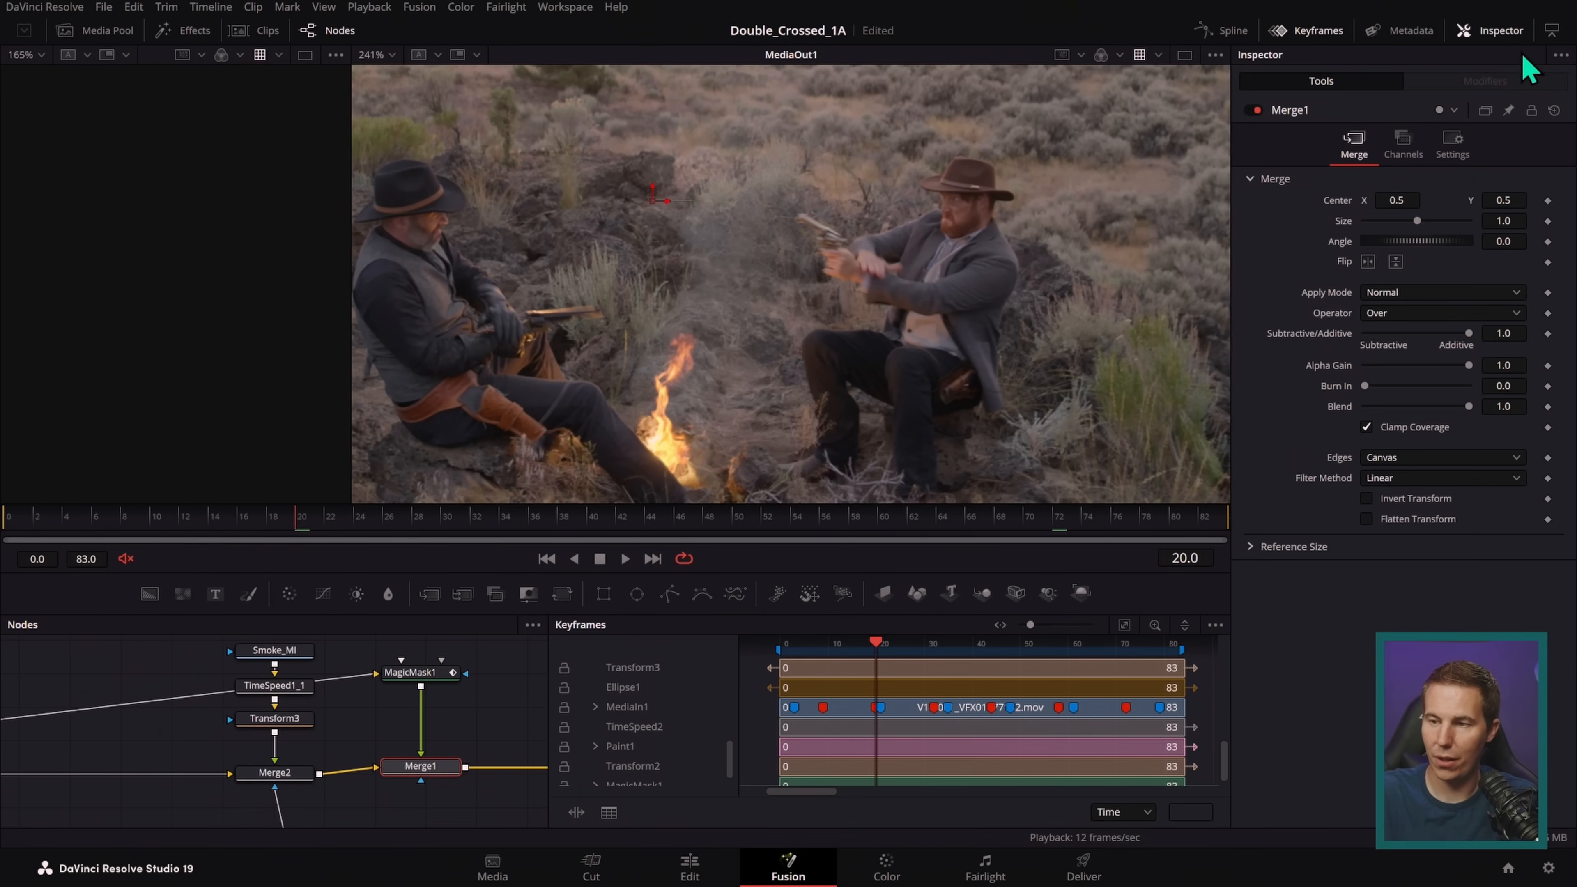
left_click(1551, 33)
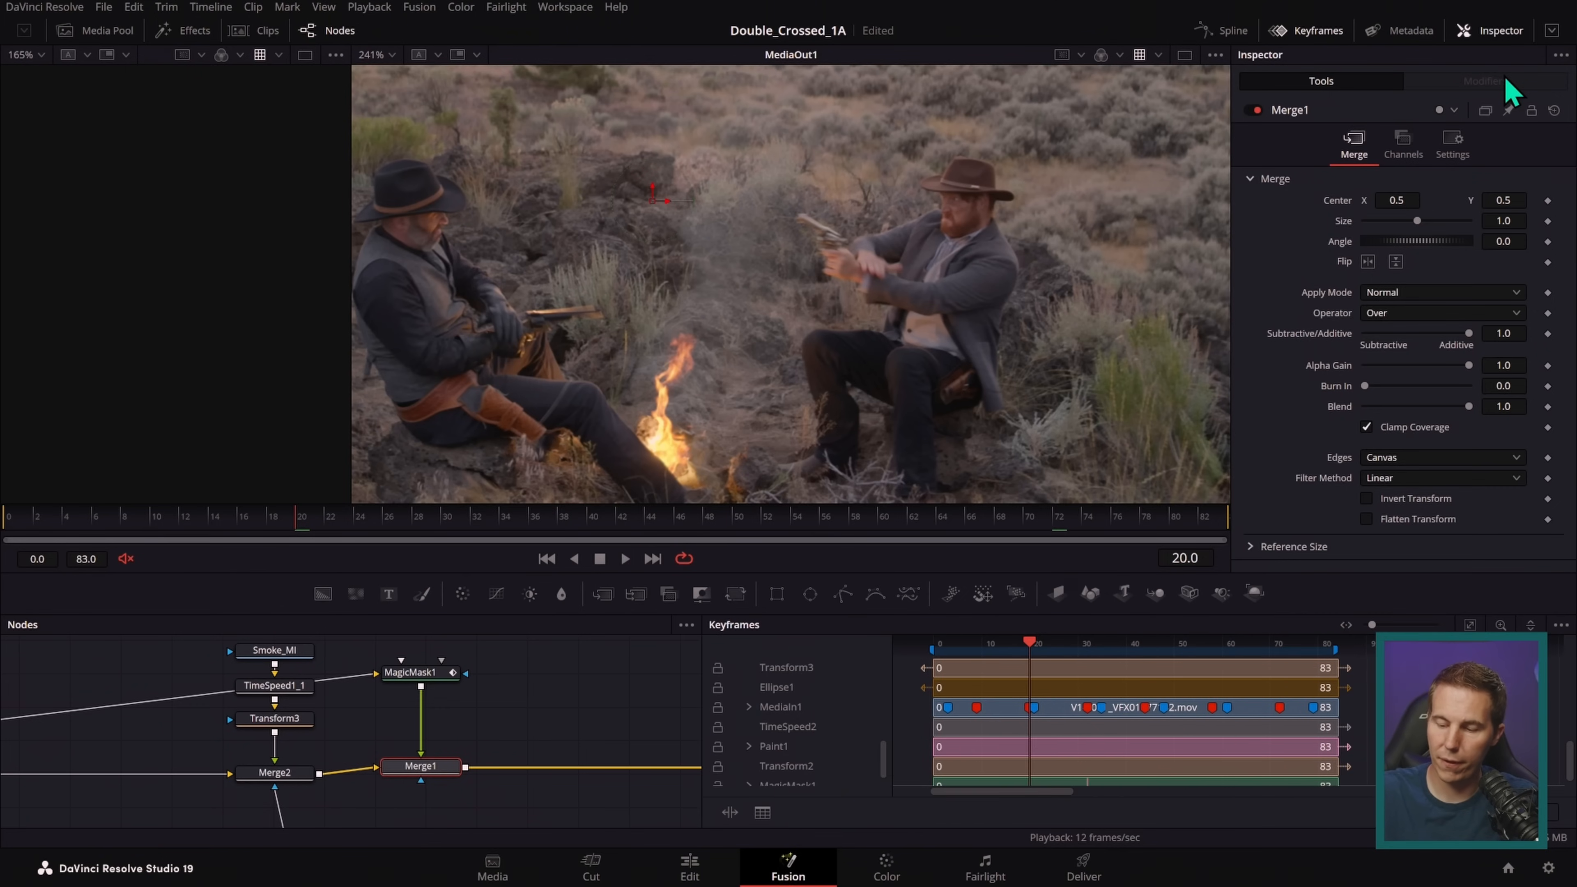
- Enlarge the time scale of the Keyframes editor, go to the first gunshot marker at frame 3, and widen the node graph
left_click(1469, 625)
left_click_drag(1031, 786, 957, 814)
left_click_drag(1374, 763, 1046, 747)
left_click_drag(1226, 655, 1125, 656)
scroll(1124, 649, "right", 3)
left_click_drag(835, 338, 945, 351)
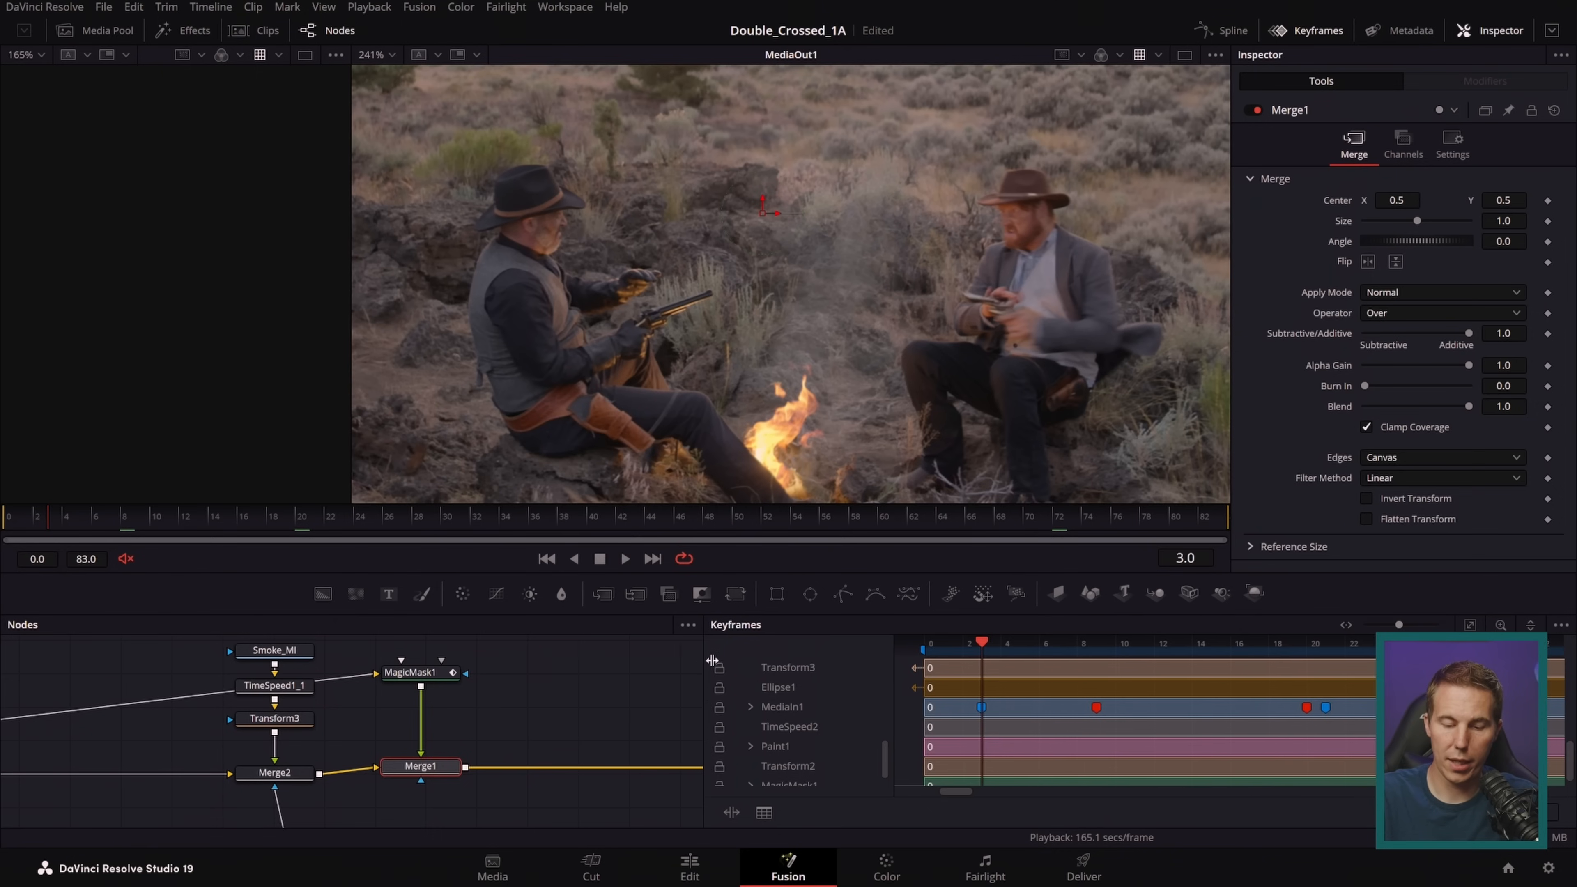
left_click_drag(703, 661, 1086, 661)
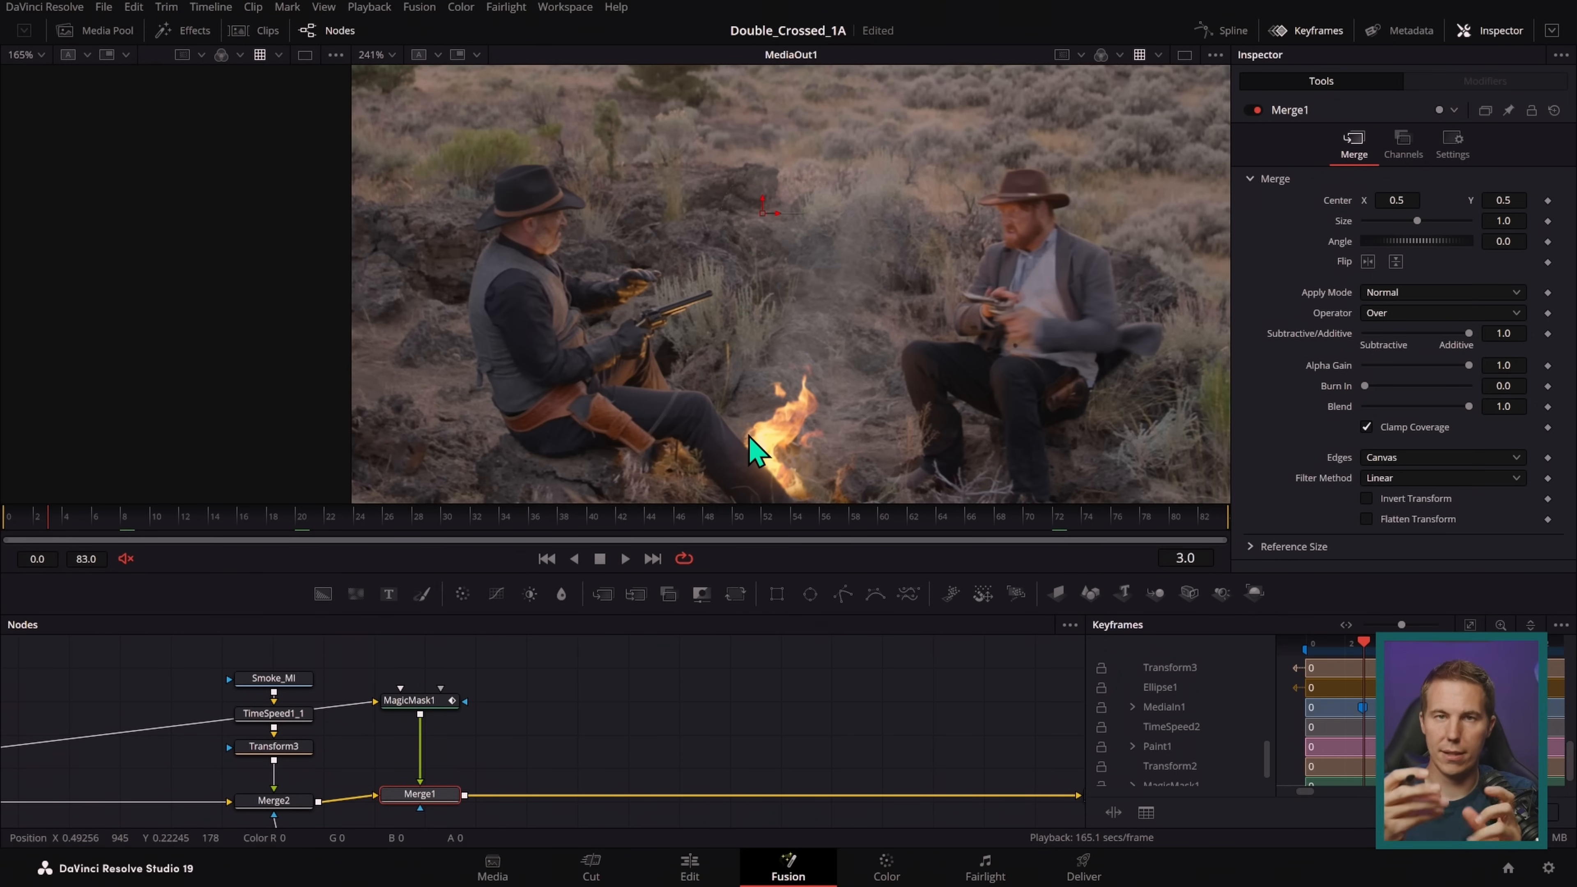
- Add Colt_45_Side_3_2480_720.mov from the ActionVFX bin to the node graph and show it in the first viewer
left_click(104, 31)
left_click(60, 99)
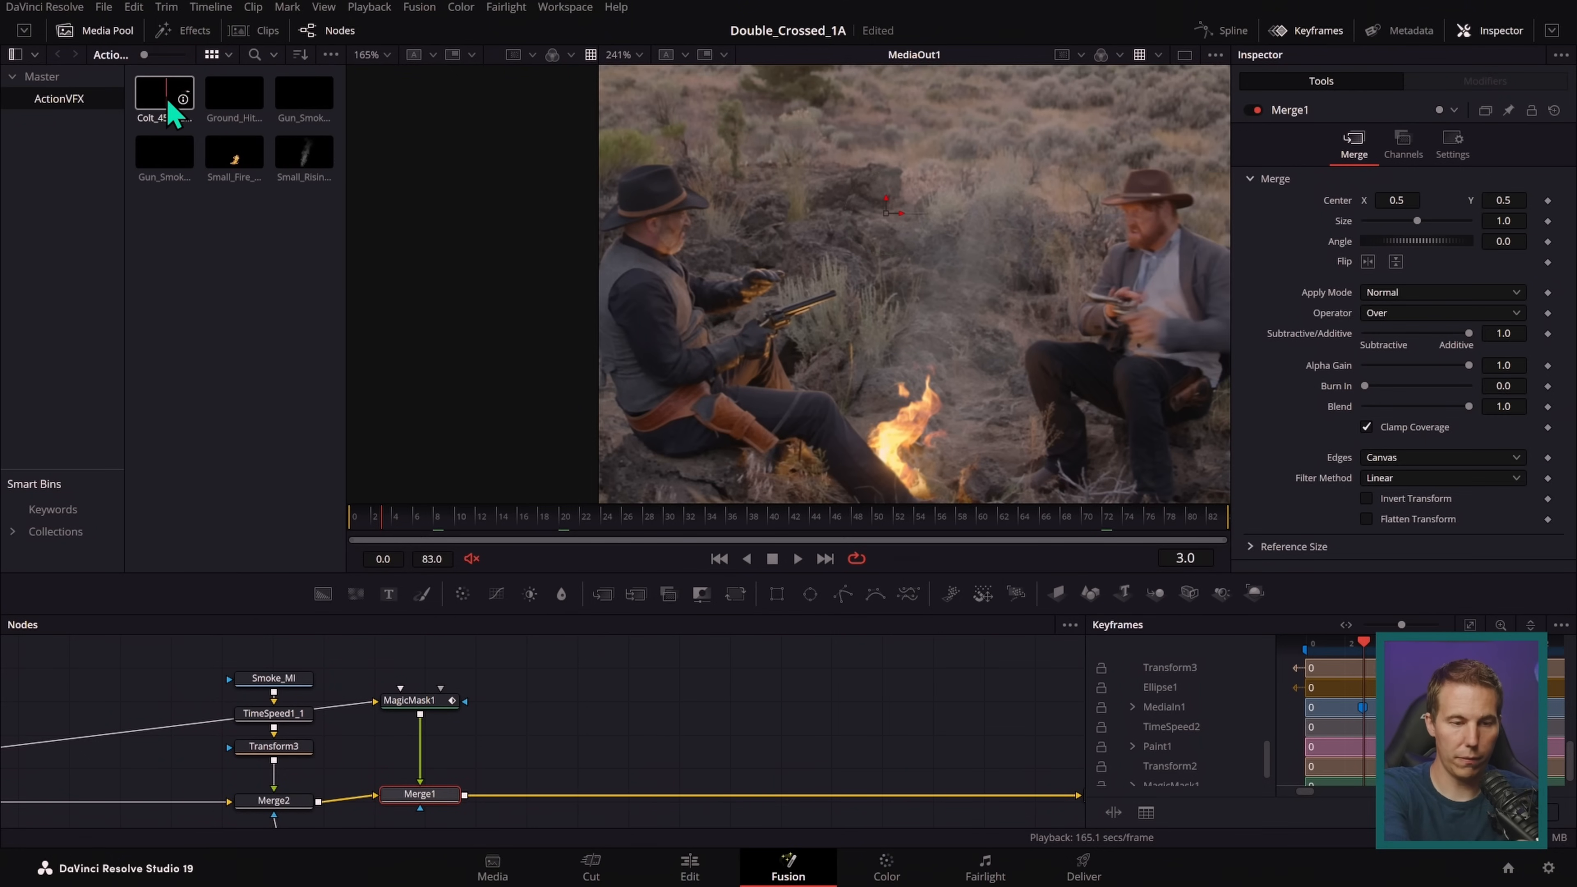
left_click_drag(175, 114, 654, 700)
key("1")
- Play the Colt 45 muzzle flash repeatedly from frame 0 to examine its shape and timing
left_click(367, 528)
scroll(857, 323, "down", 5)
left_click_drag(837, 327, 692, 373)
scroll(840, 360, "up", 3)
left_click_drag(879, 354, 917, 360)
left_click(799, 559)
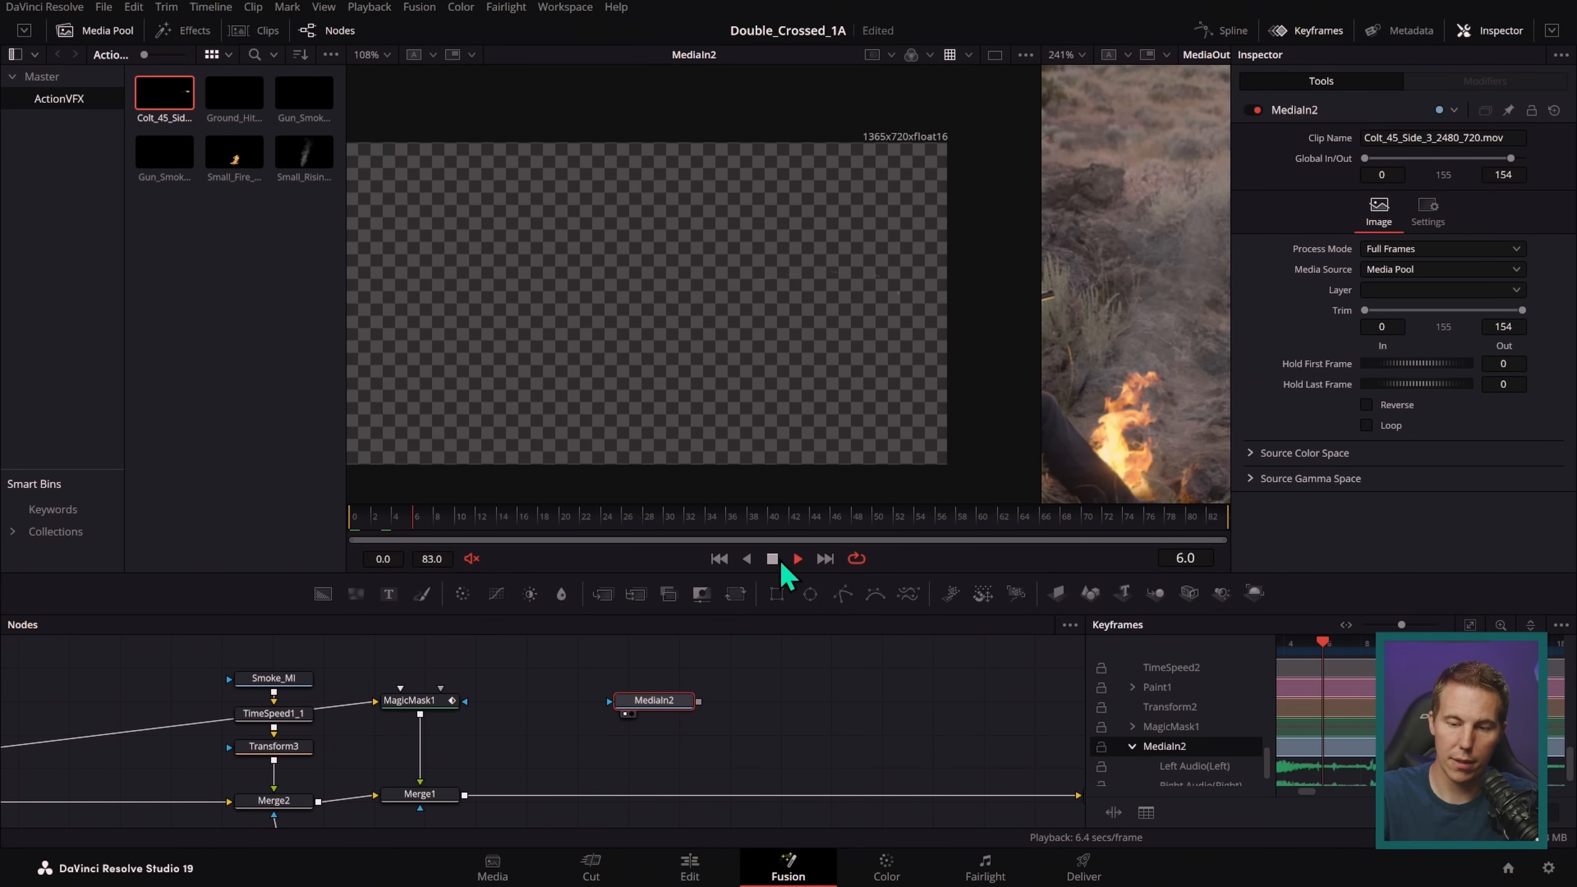
left_click_drag(378, 521, 338, 527)
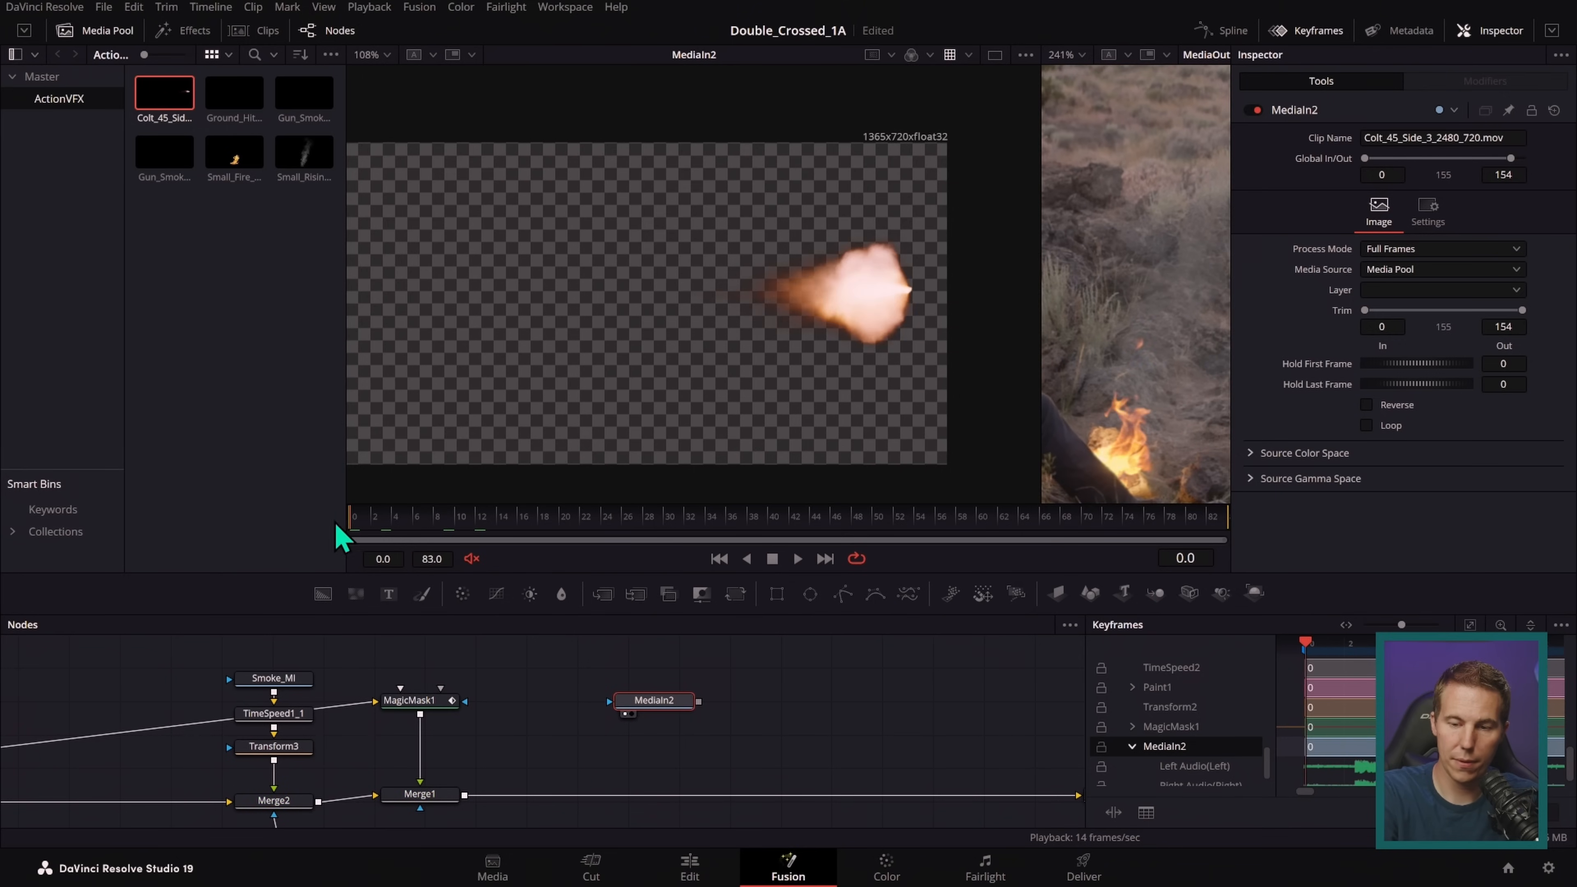
left_click(798, 559)
left_click(780, 560)
left_click_drag(489, 533, 351, 553)
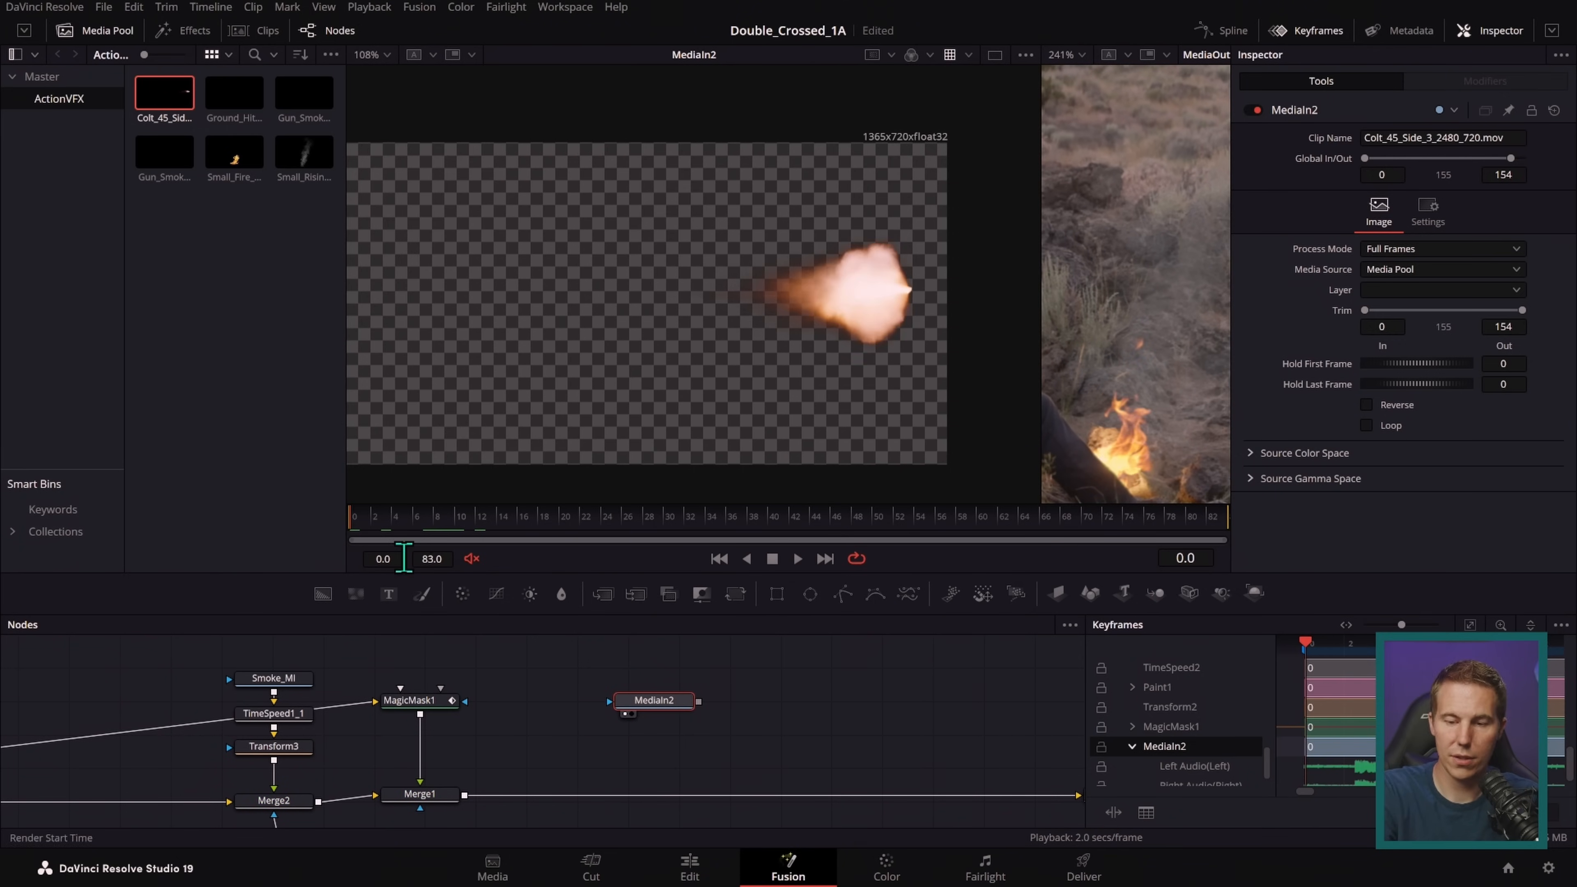
left_click(797, 559)
left_click(775, 560)
left_click_drag(458, 523, 352, 536)
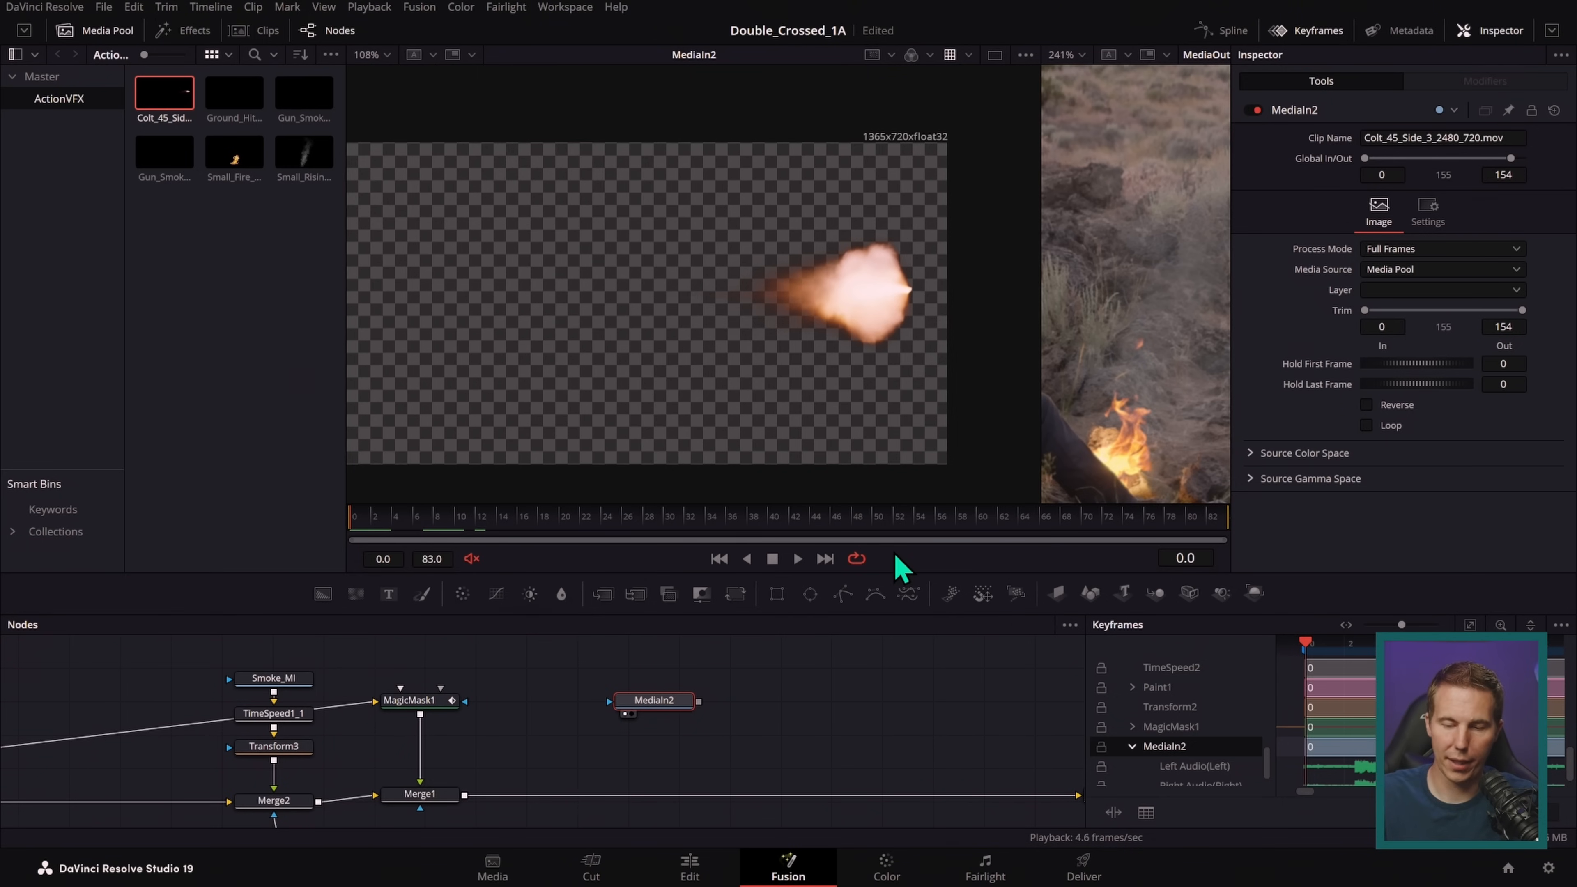
- Make the node graph taller and rename the muzzle flash's MediaIn node Flash_MI
left_click_drag(701, 714, 704, 714)
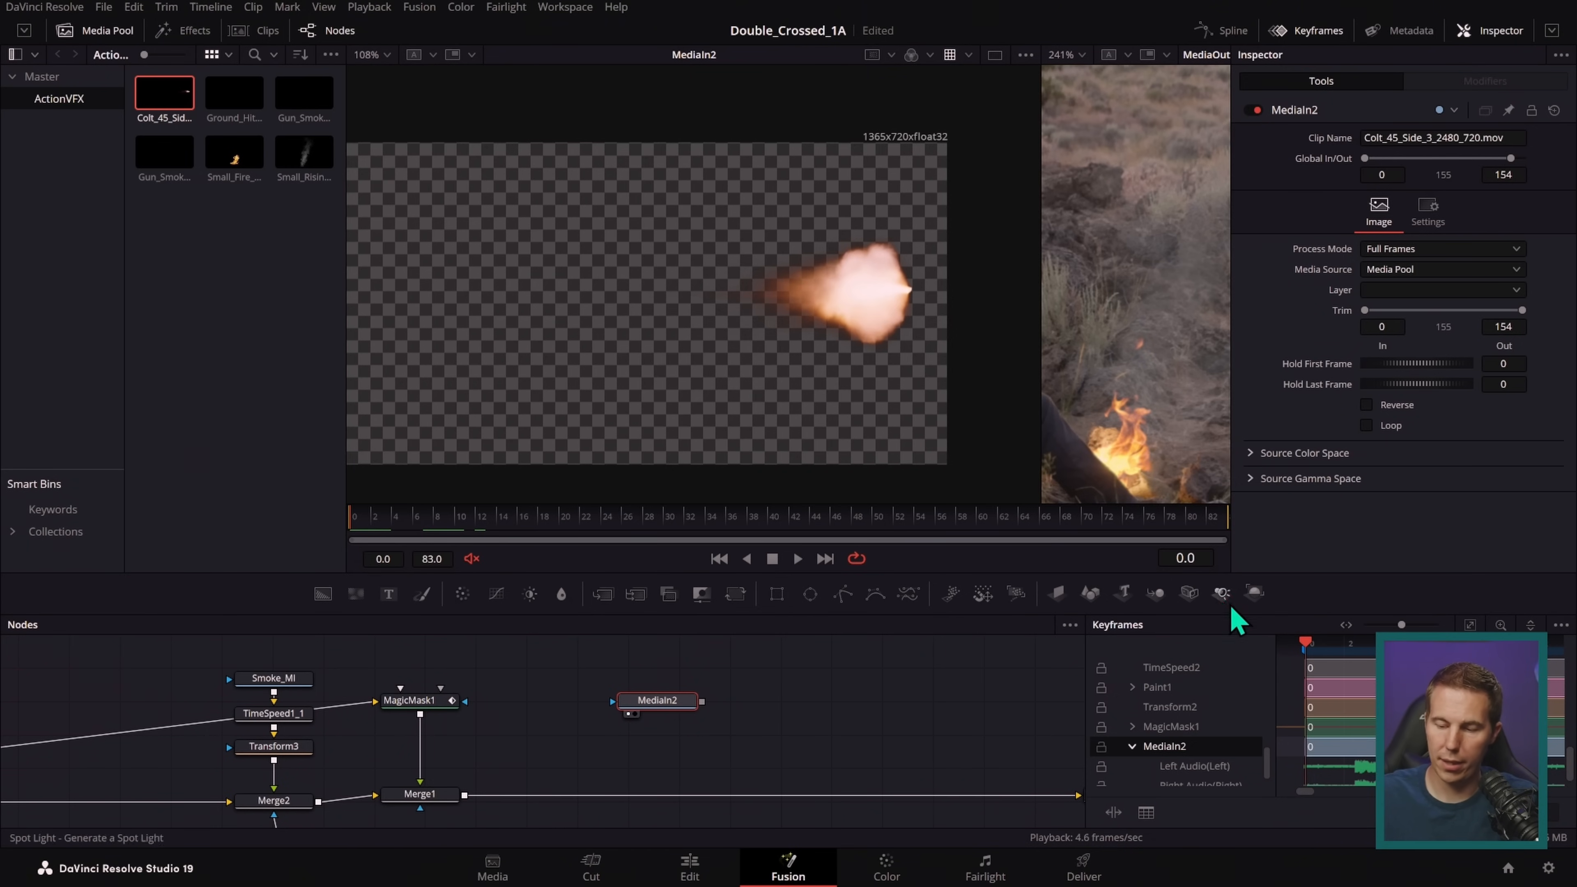
left_click_drag(1258, 571, 1258, 293)
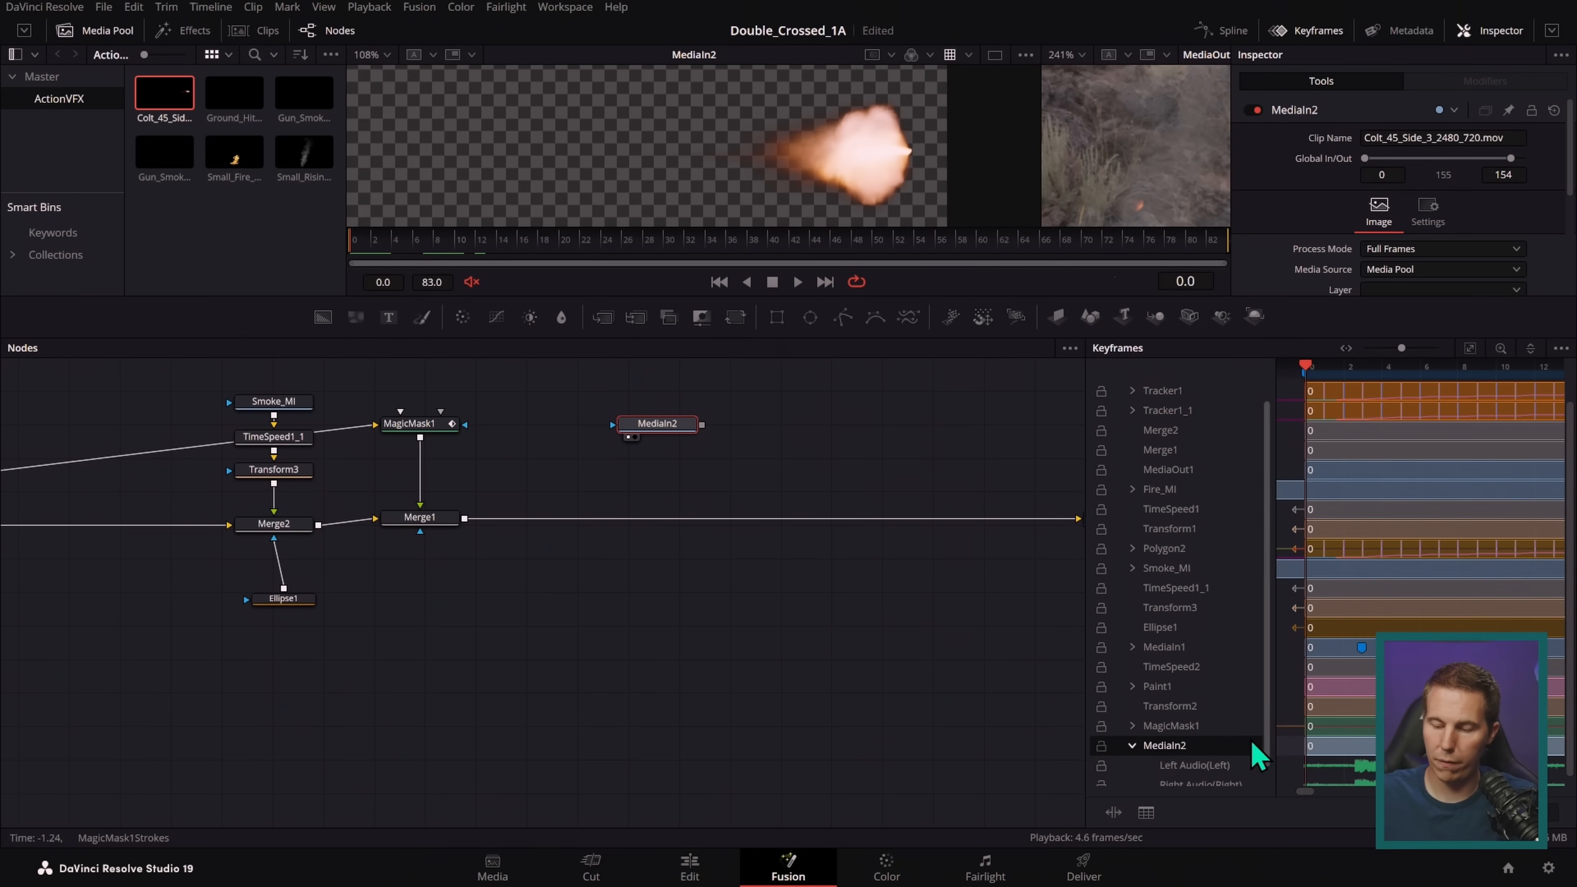
key("F2")
type("Flash")
key("Return")
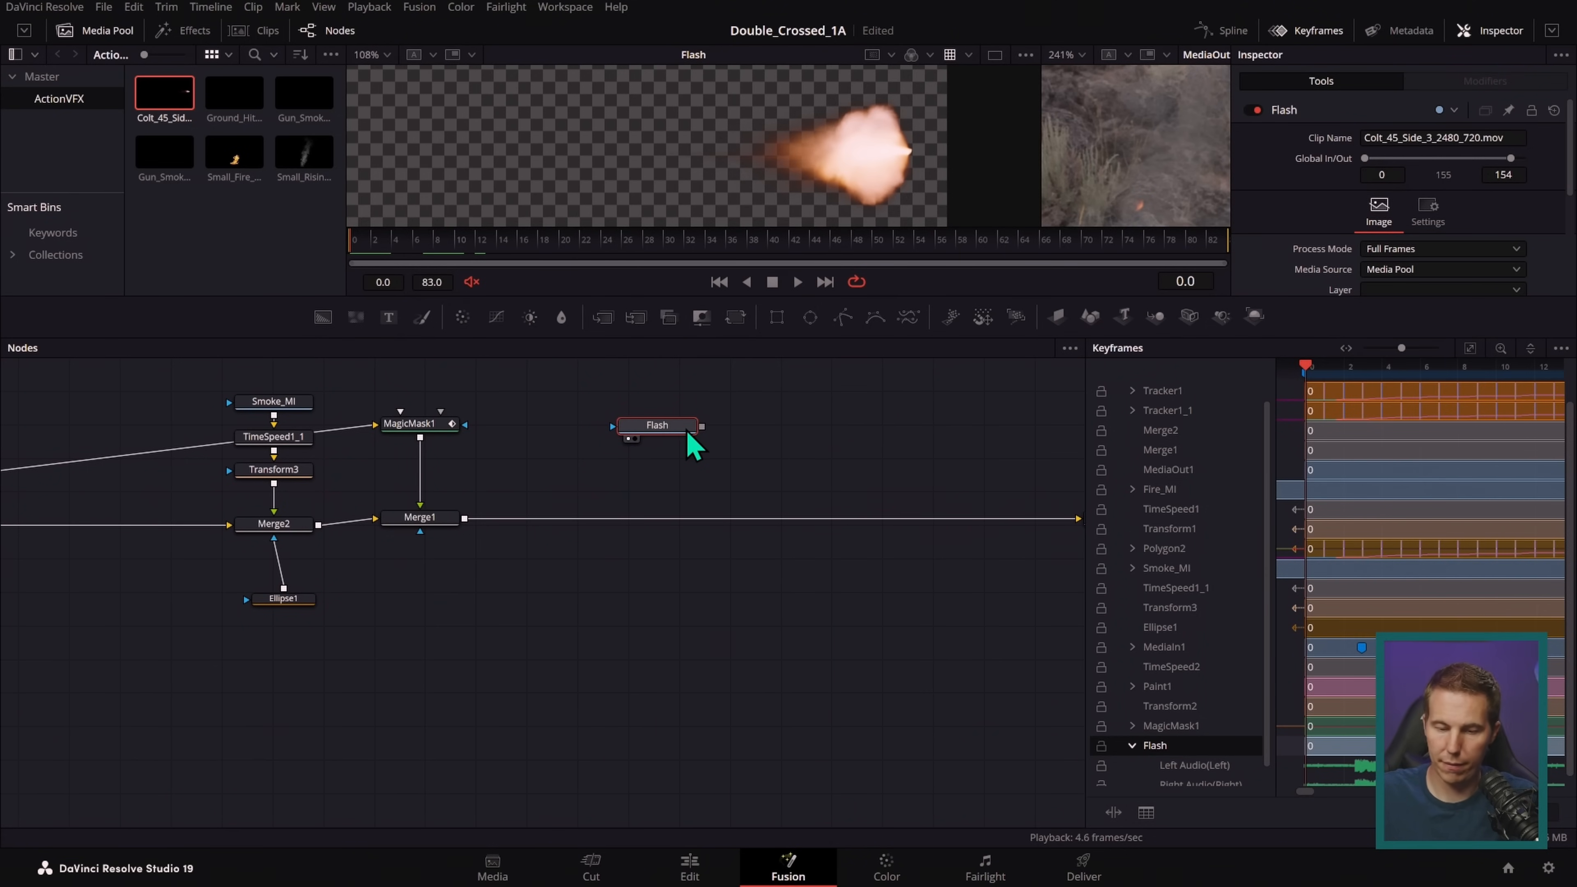
key("F2")
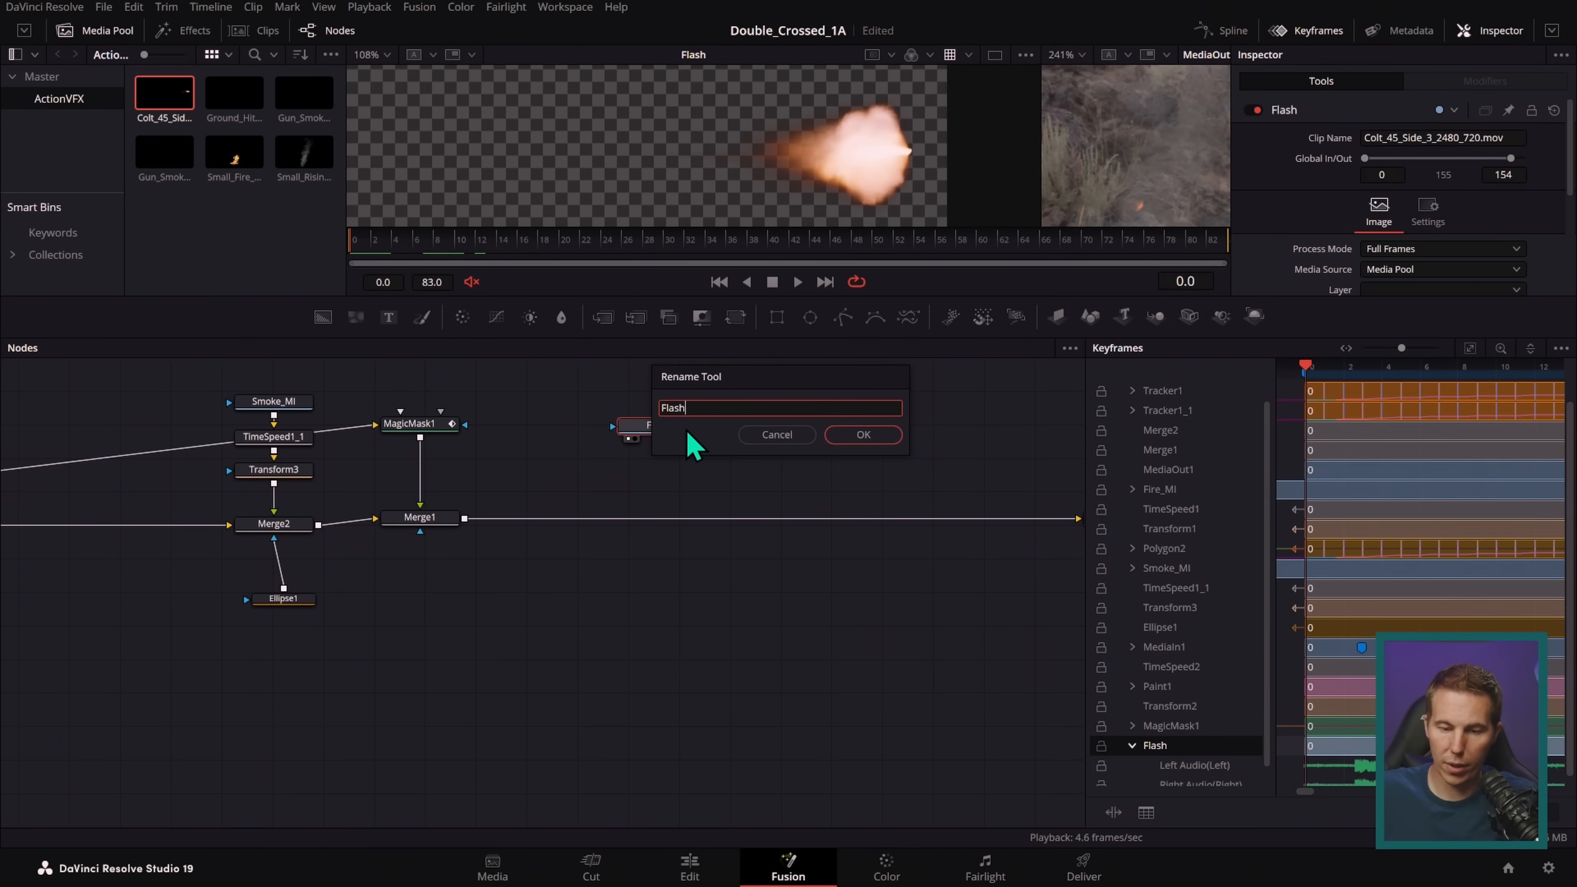
key("Return")
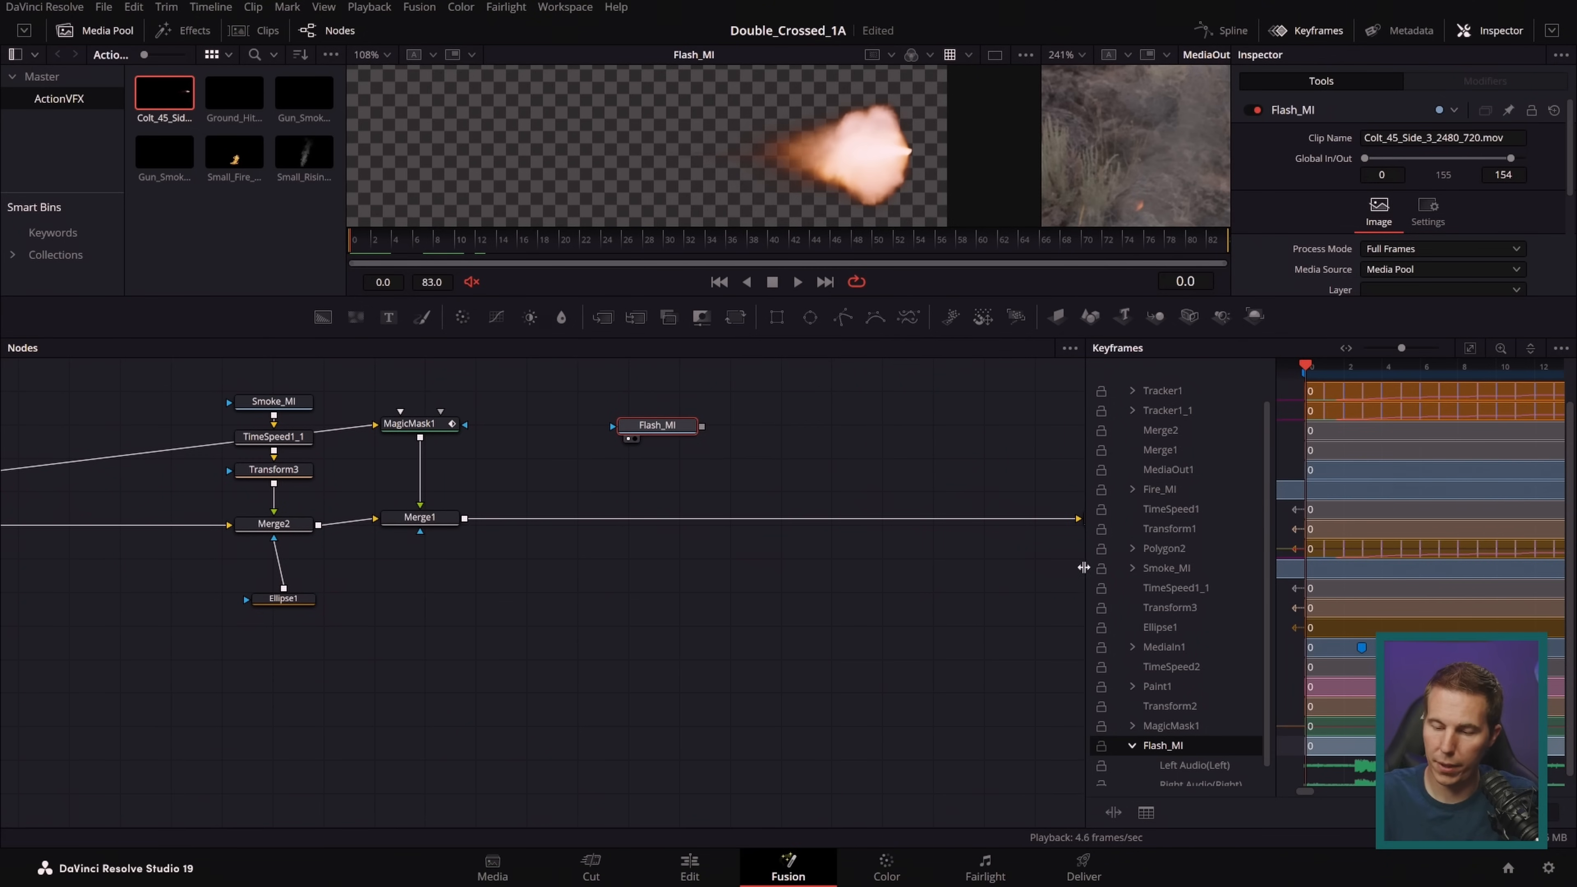
- Move the Flash_MI clip to start at frame 3, trim its global out to frame 3, and check frames 3 and 4
left_click_drag(1084, 569, 818, 569)
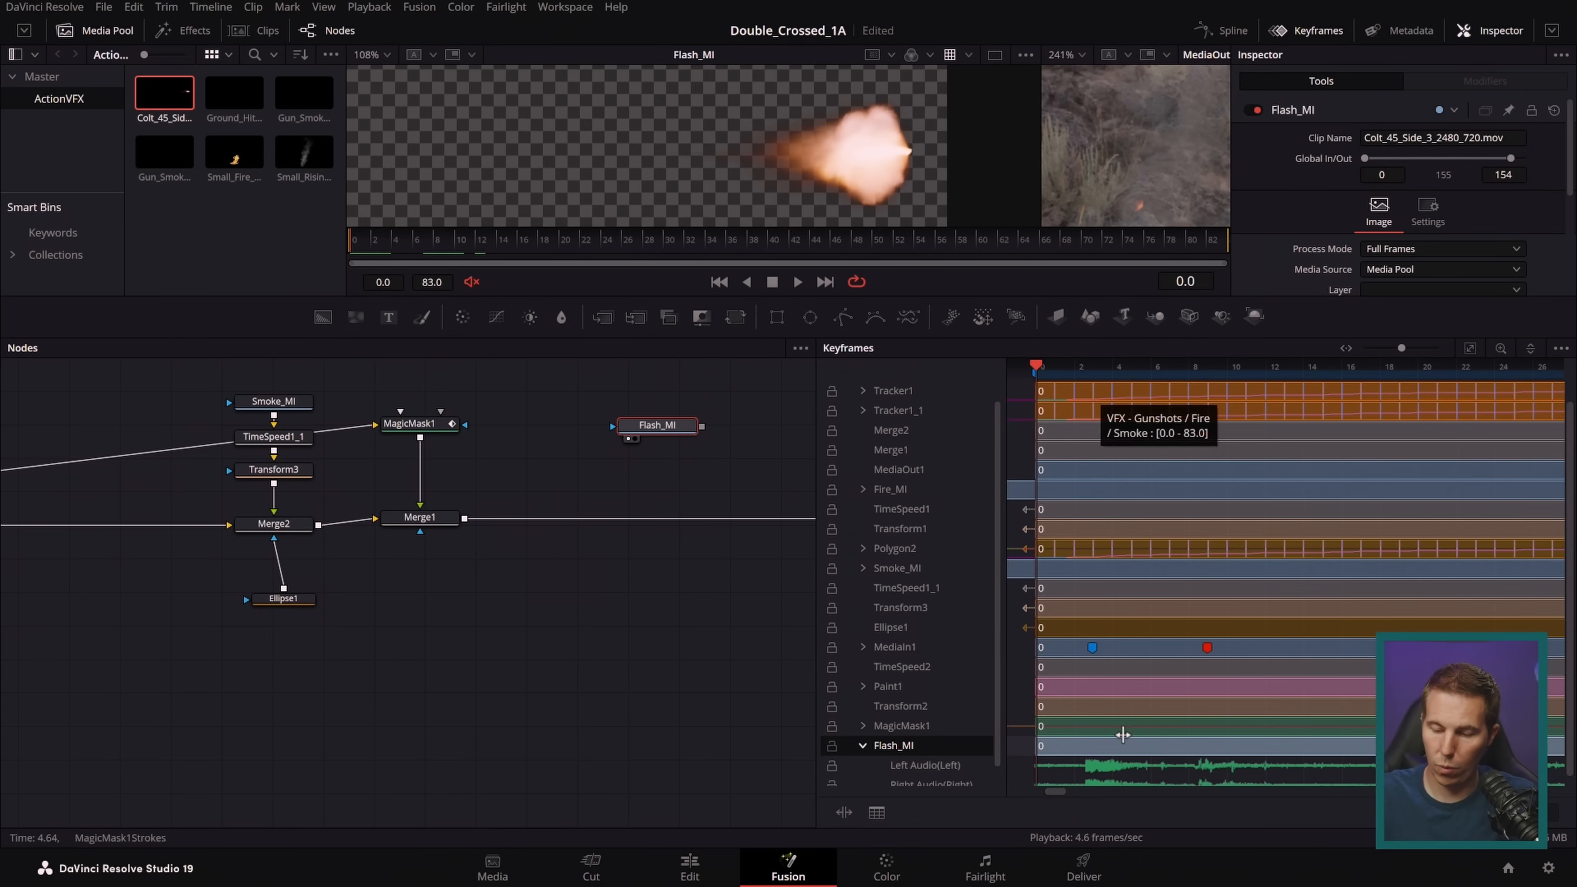
left_click_drag(1128, 746, 1188, 751)
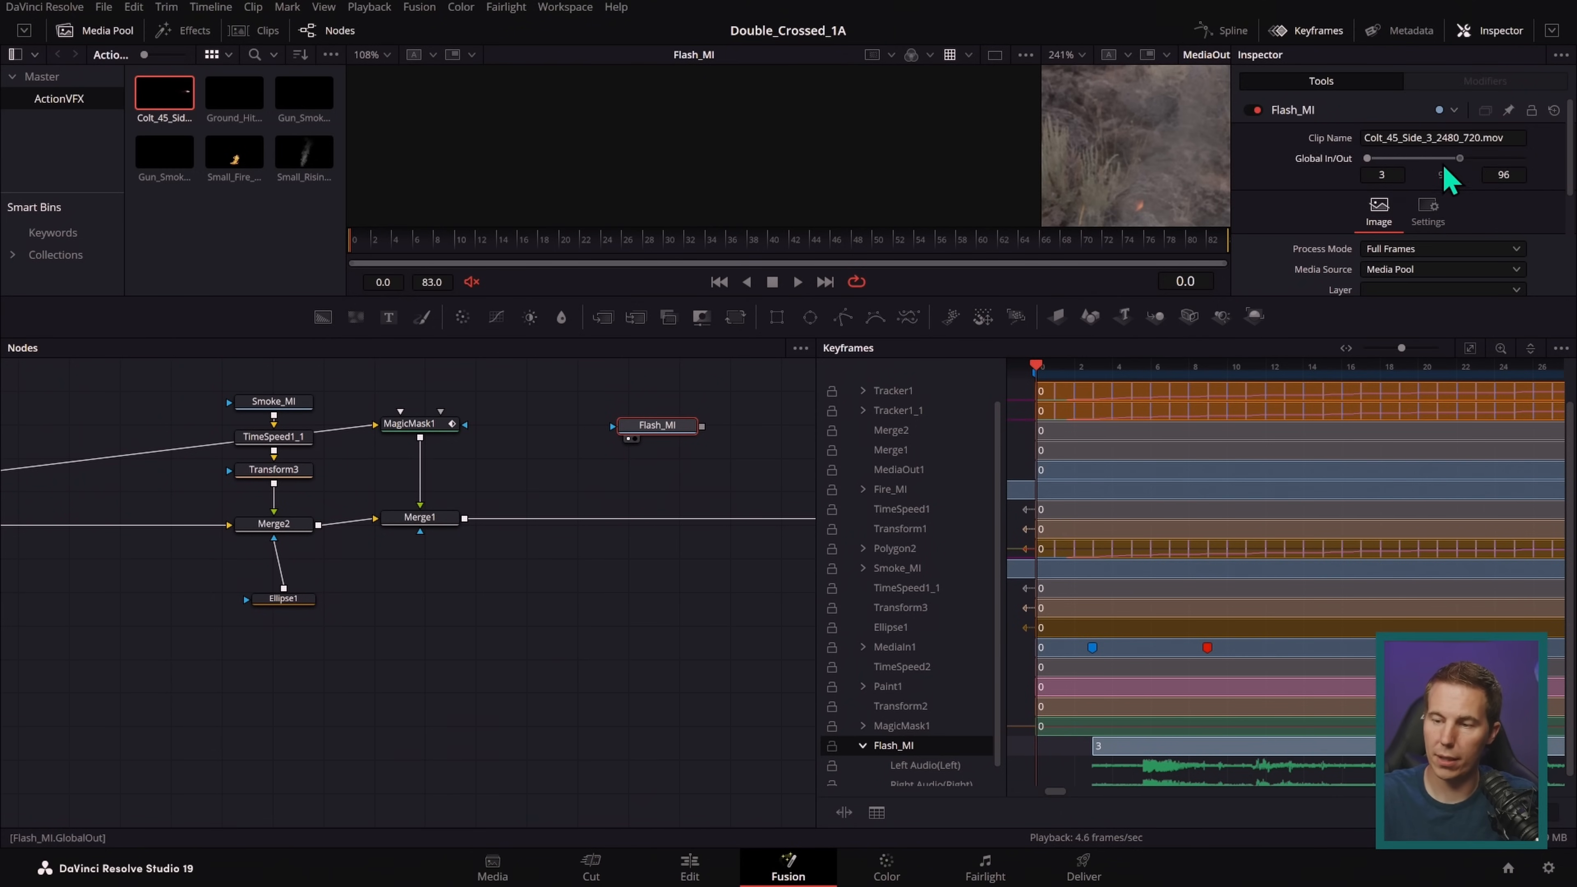
left_click_drag(1463, 168, 1366, 205)
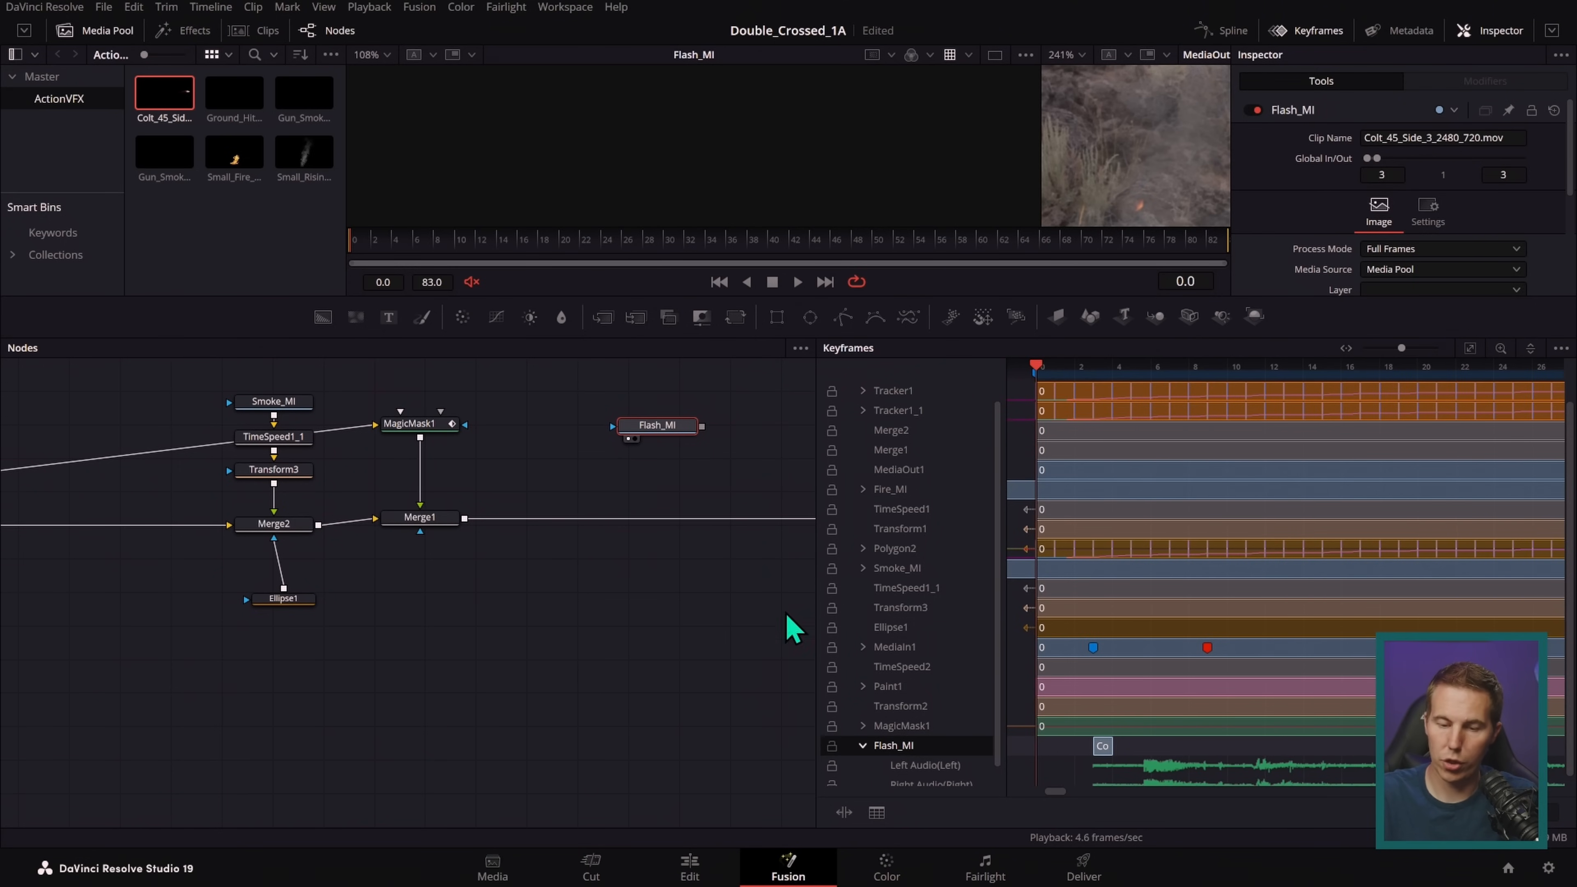
left_click_drag(749, 630, 612, 694)
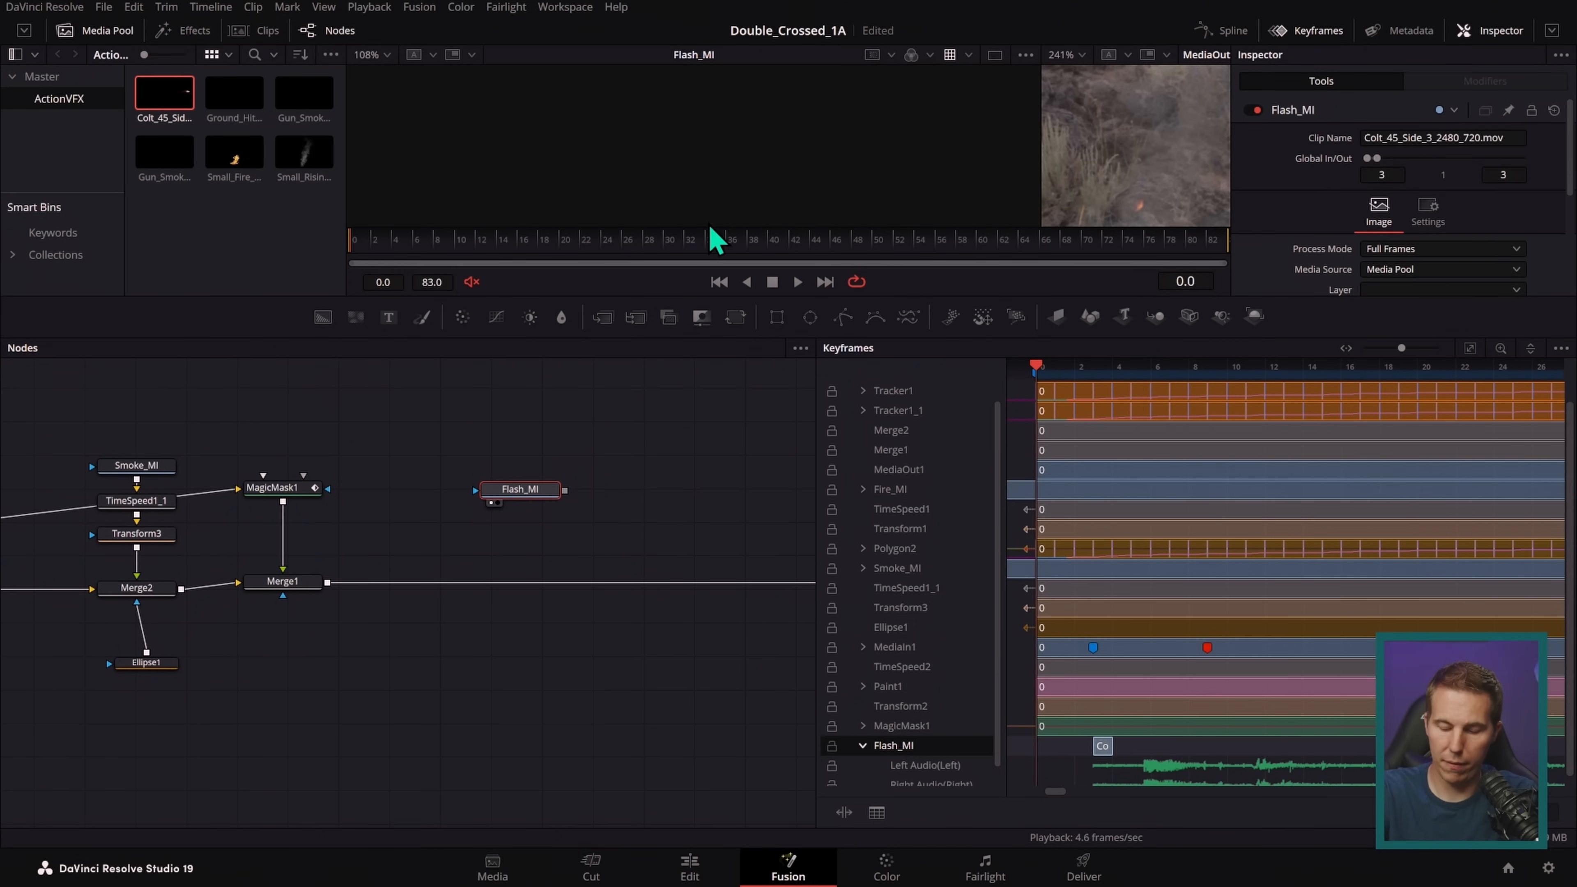
key("Right")
key("Right")
key("Right")
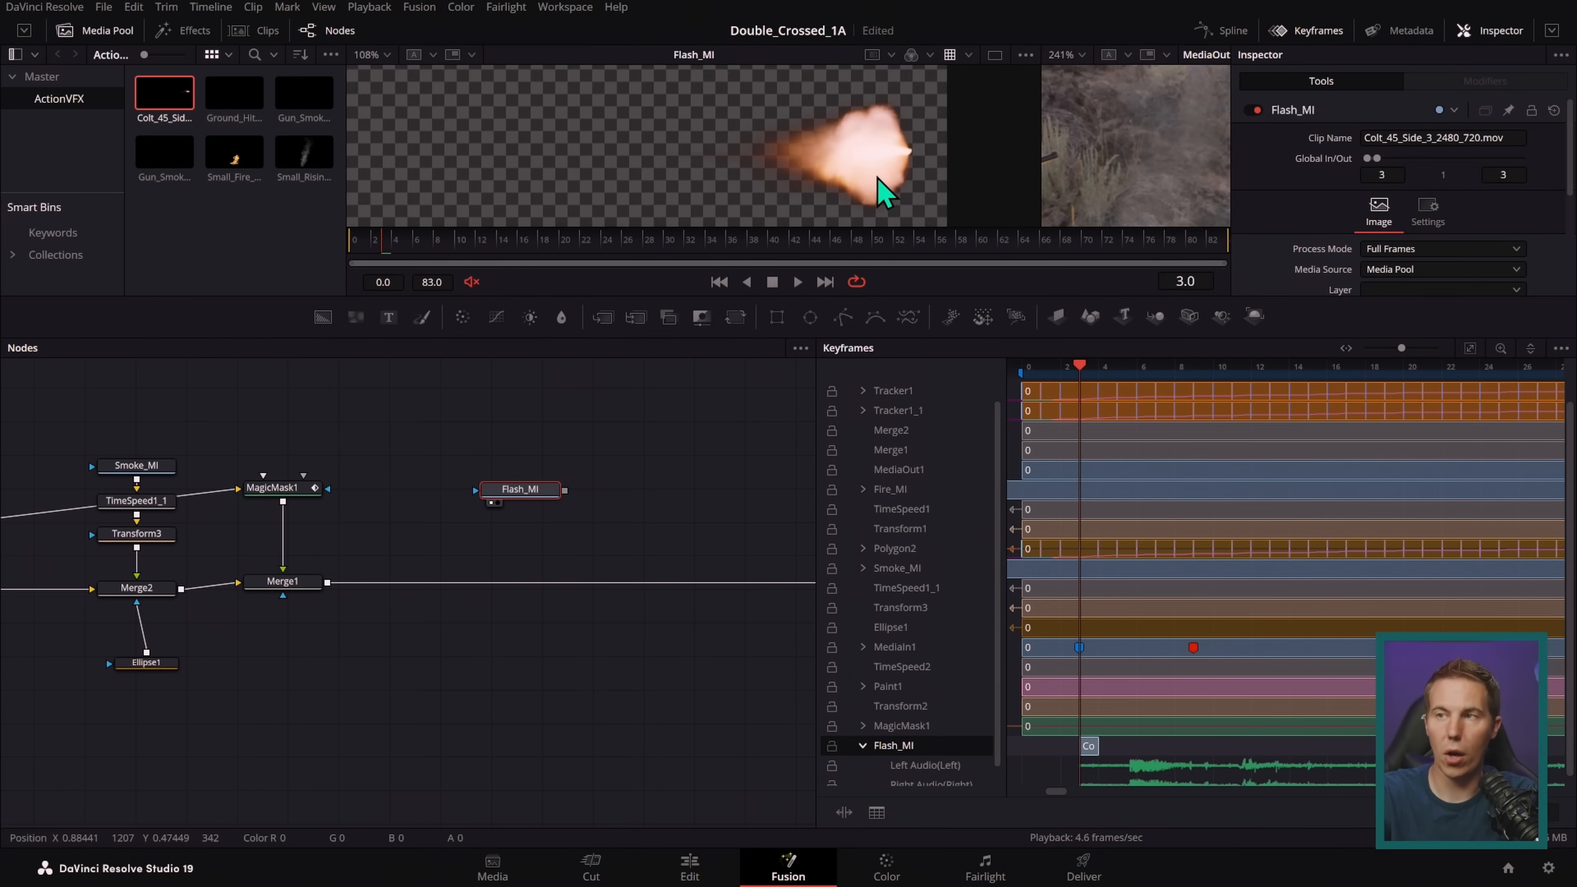
key("Right")
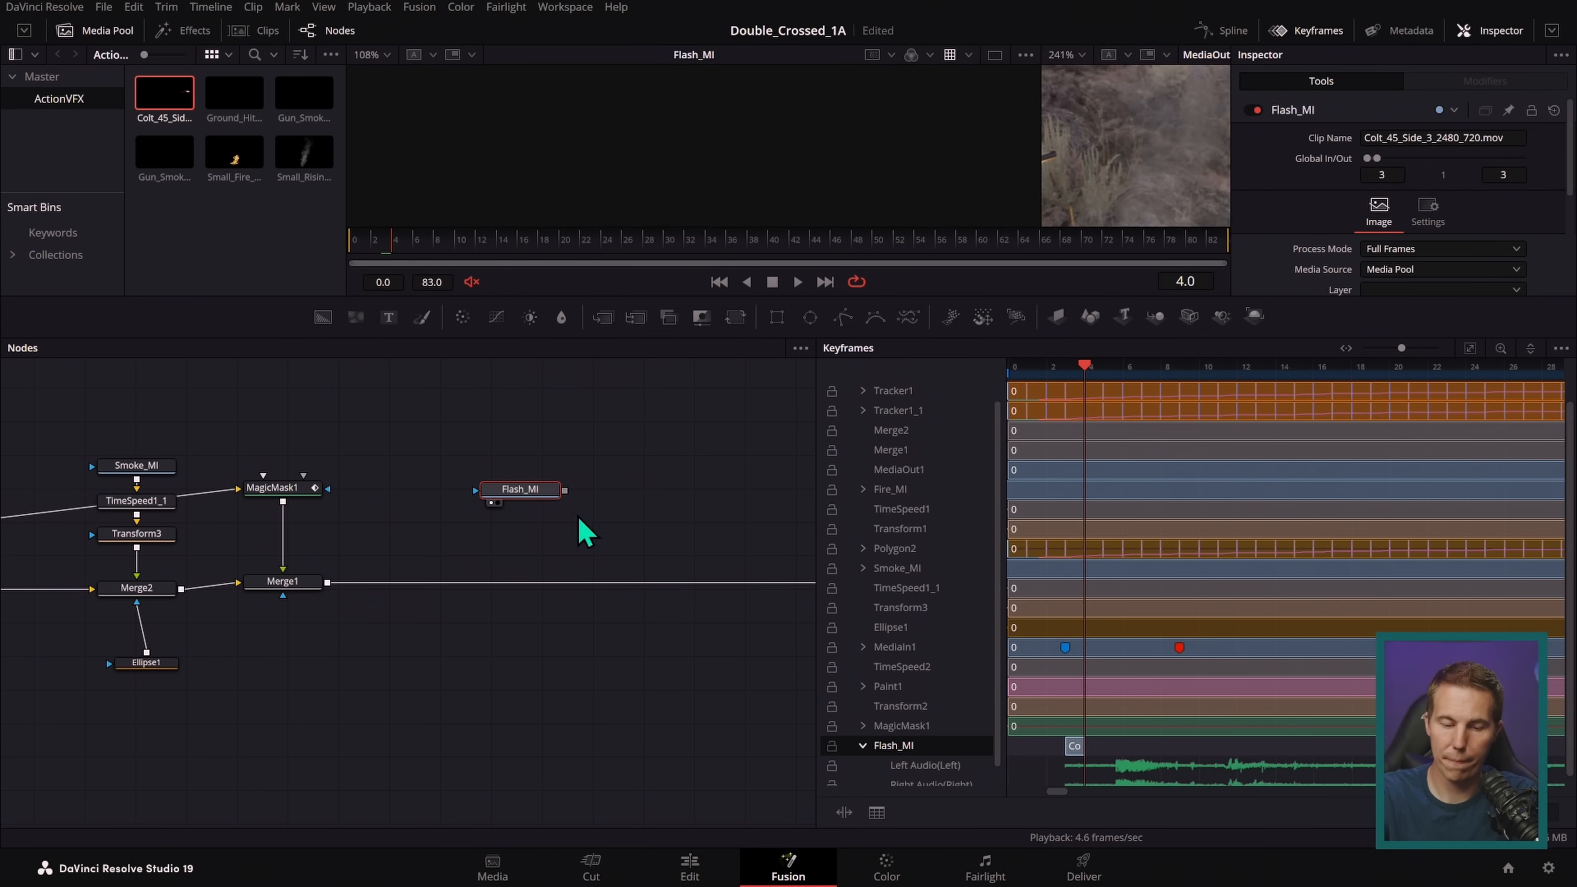
- Hide the Keyframes editor, then merge Flash_MI over the Merge1 output before MediaOut1 and show the merge in an enlarged first viewer
left_click(1330, 39)
left_click_drag(785, 503, 557, 684)
left_click_drag(984, 295, 984, 376)
left_click_drag(757, 753, 768, 141)
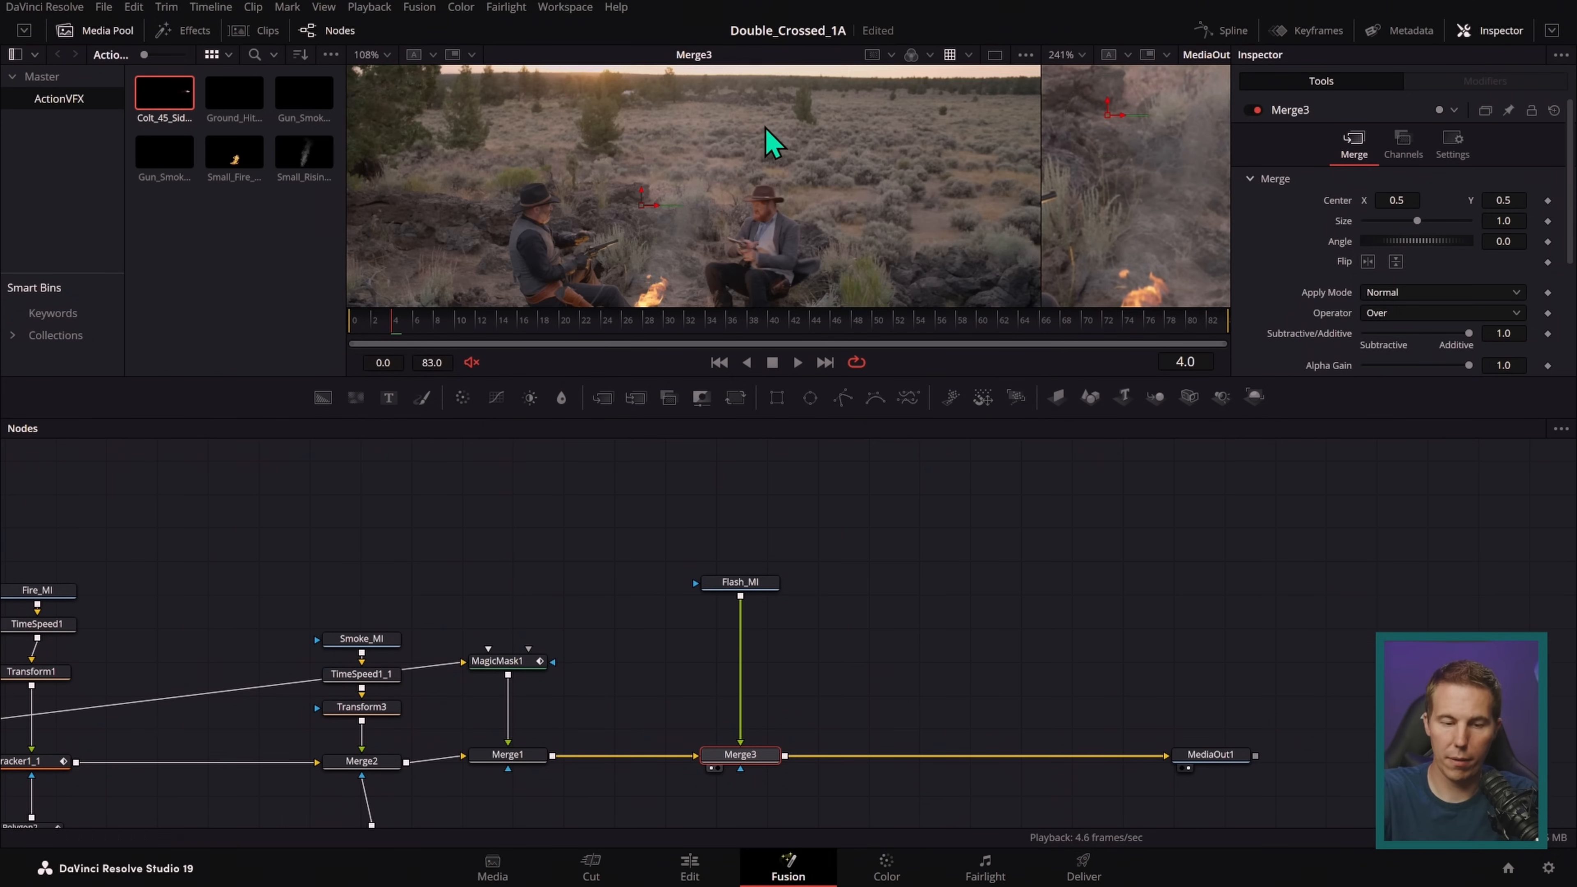
left_click_drag(904, 376, 904, 637)
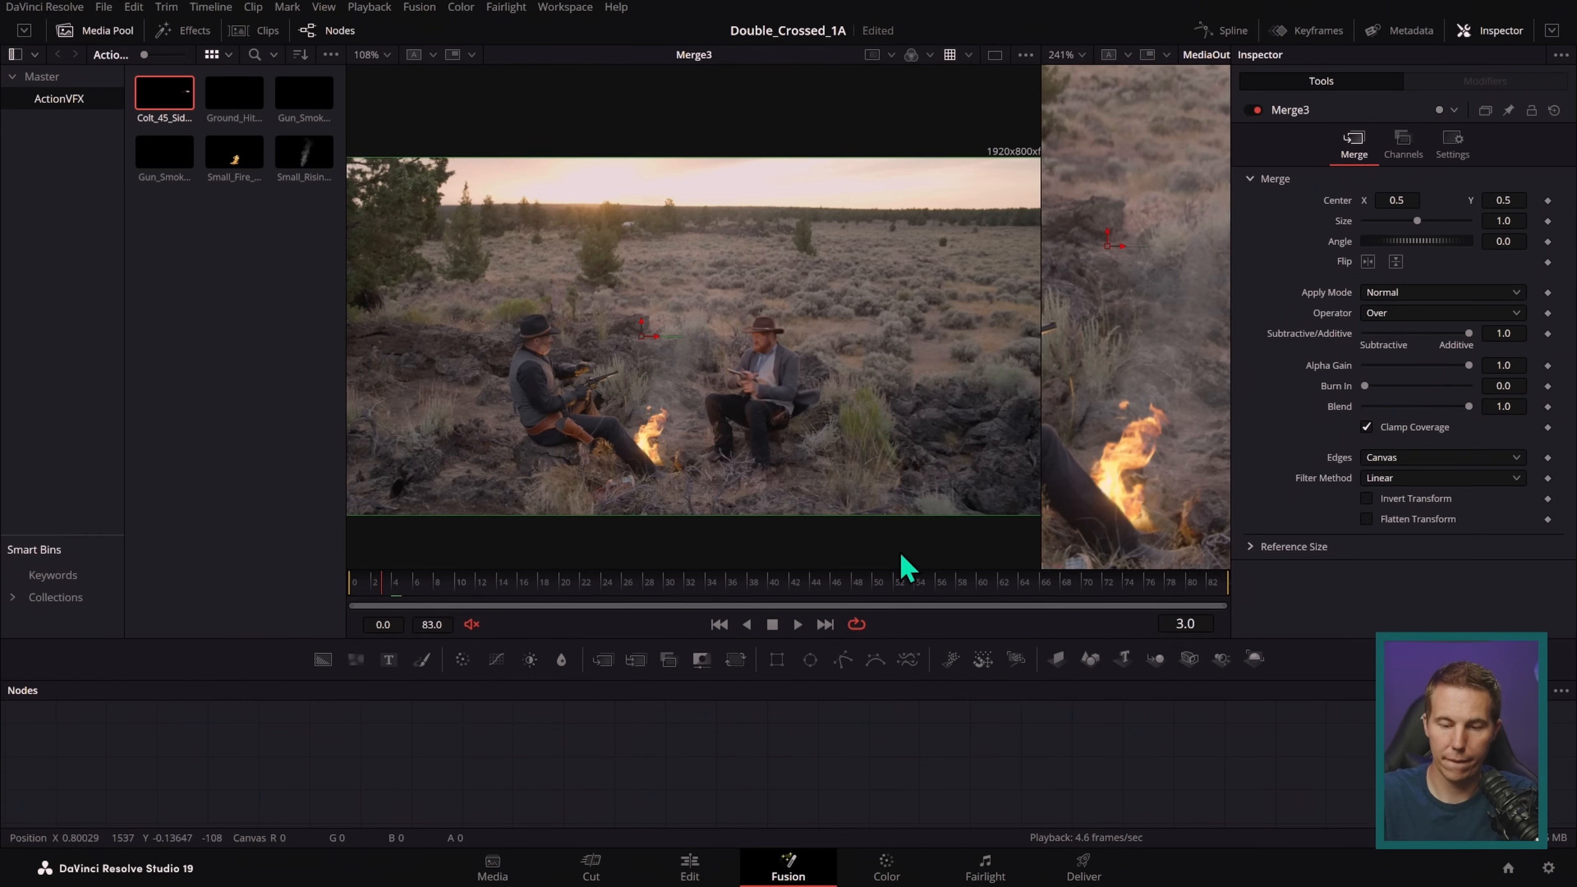
left_click_drag(1042, 355, 1143, 398)
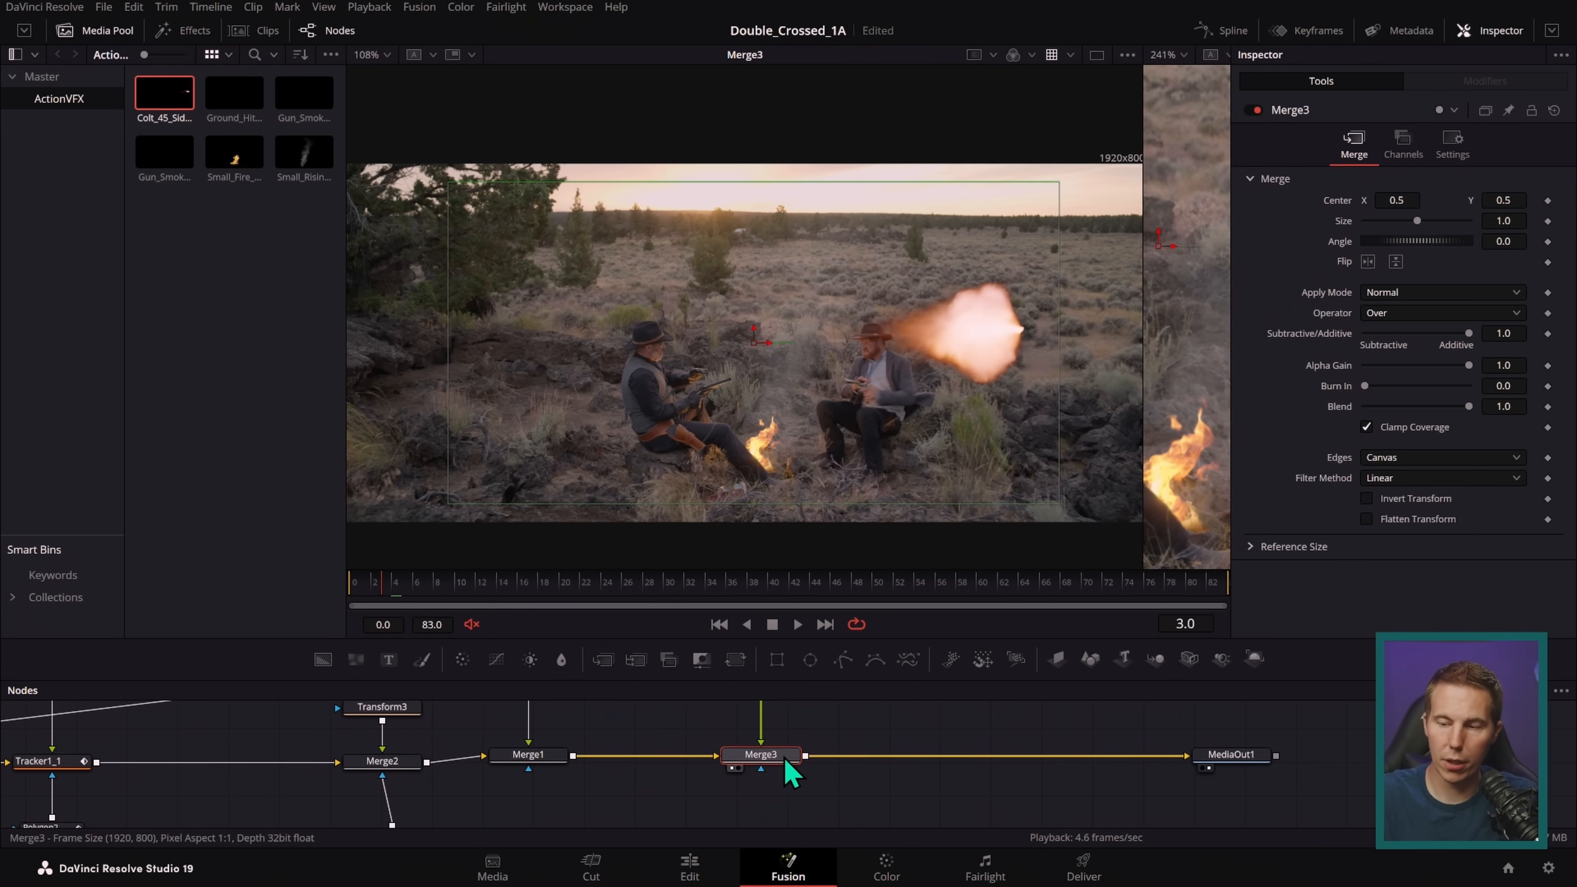
- Compare the flash merge's Alpha Gain at 0.0 and 1.0, leaving it at 0.0
left_click_drag(1470, 366, 1366, 366)
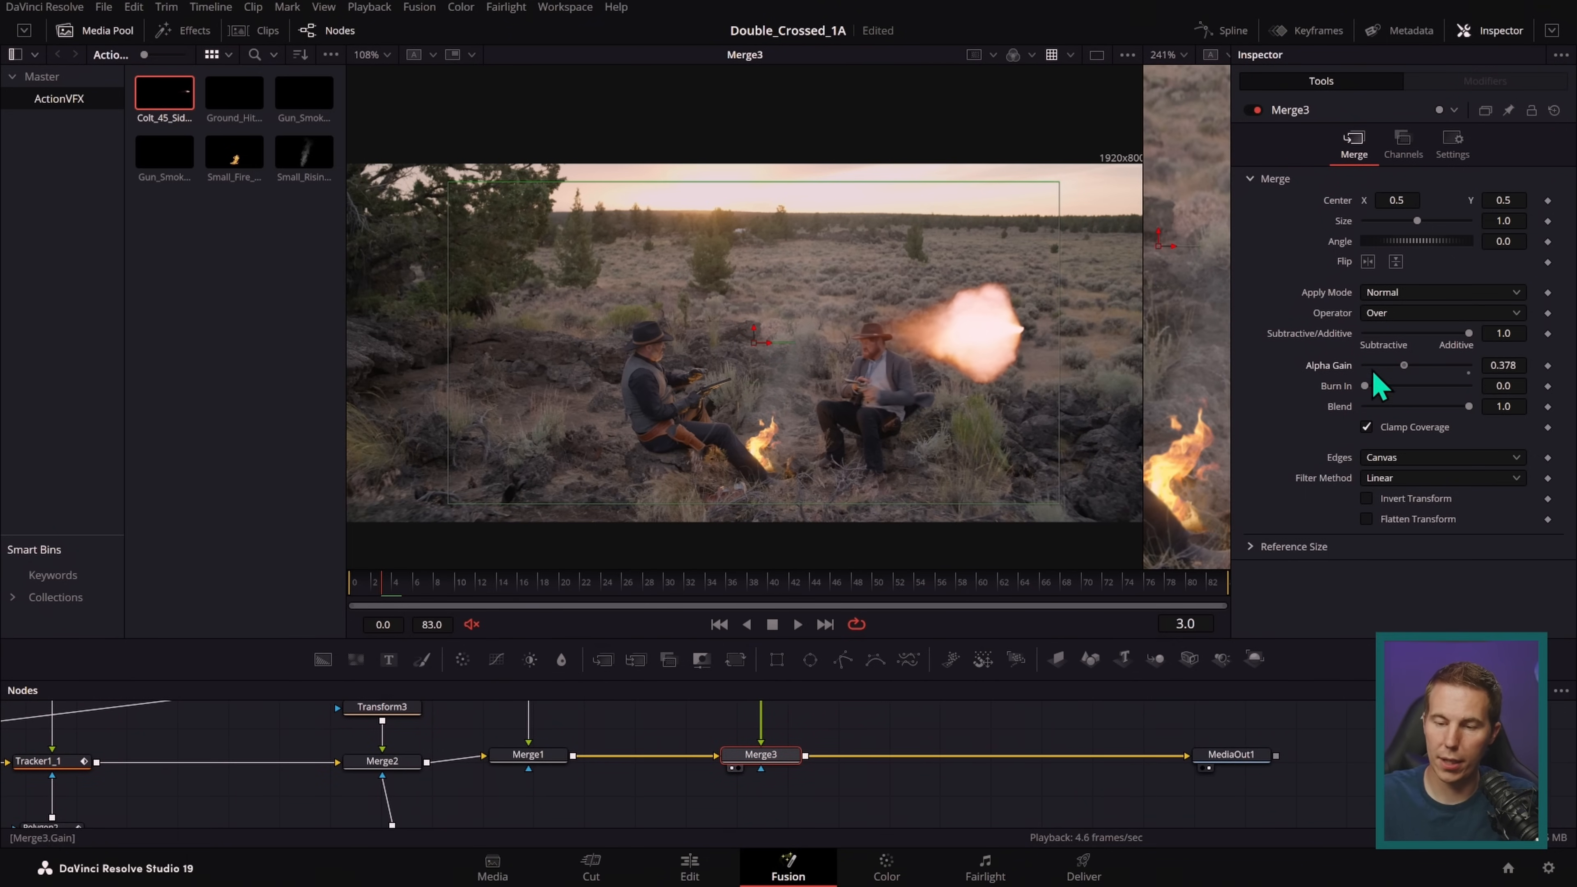
scroll(1012, 401, "up", 3)
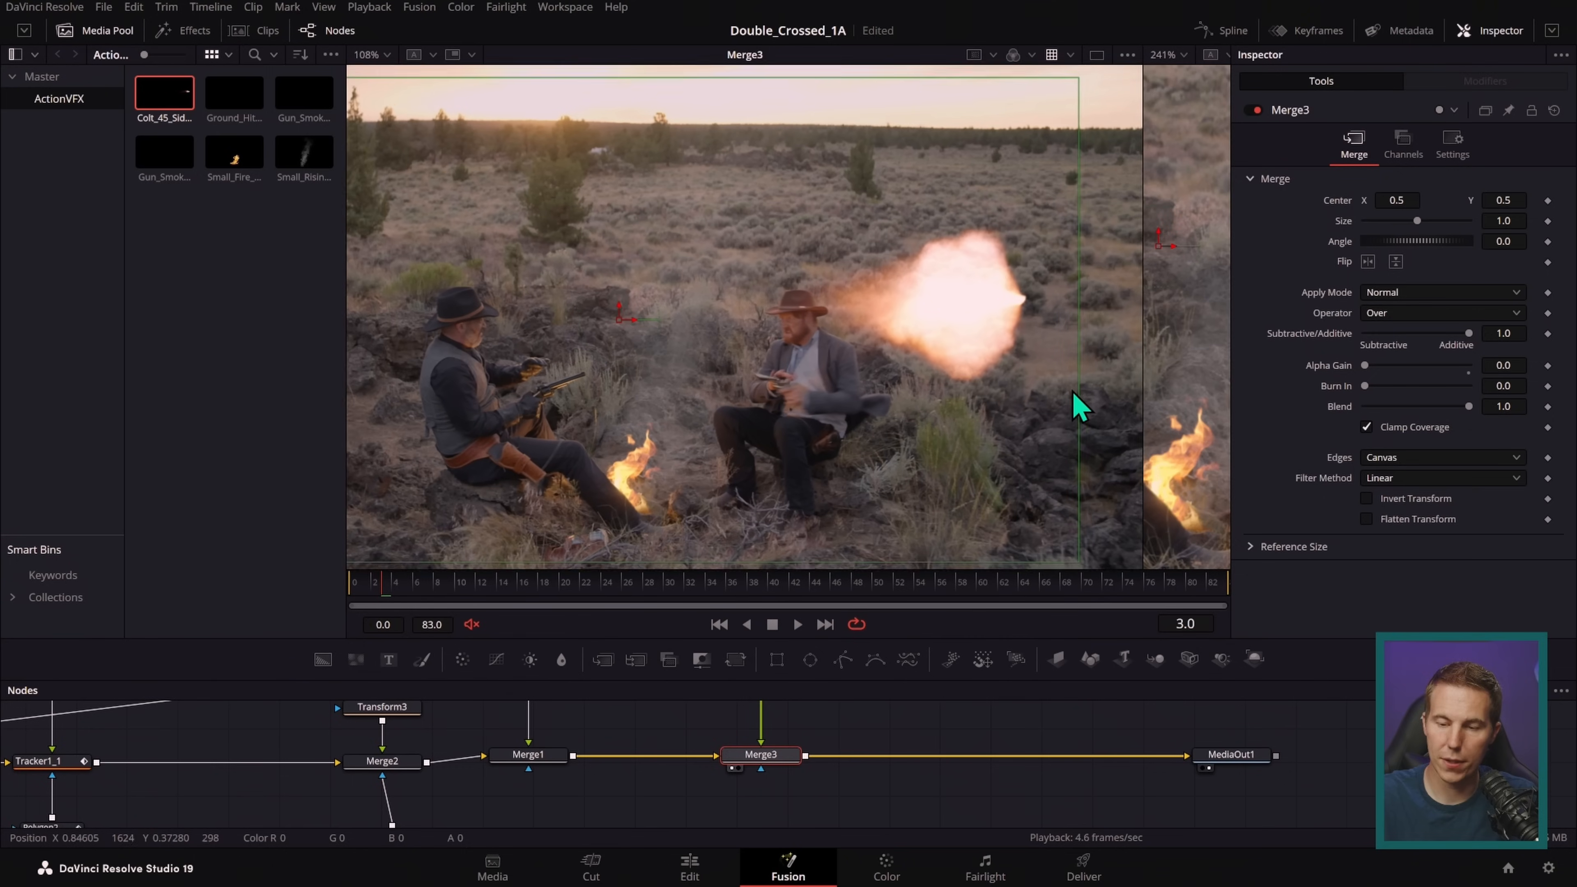
left_click_drag(1366, 366, 1469, 365)
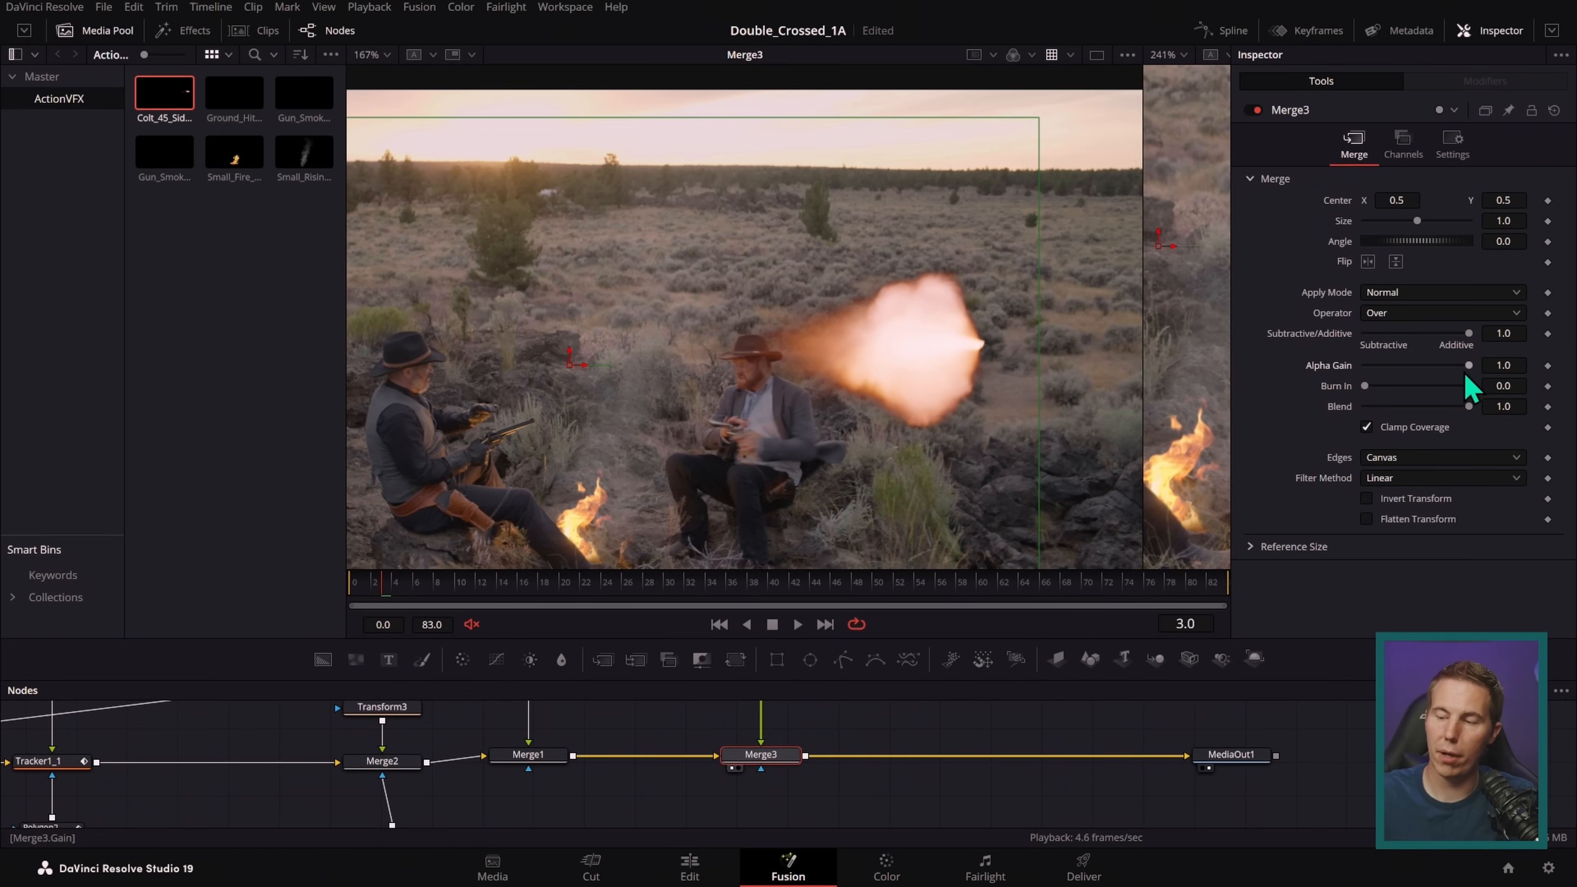
left_click_drag(1468, 366, 1267, 421)
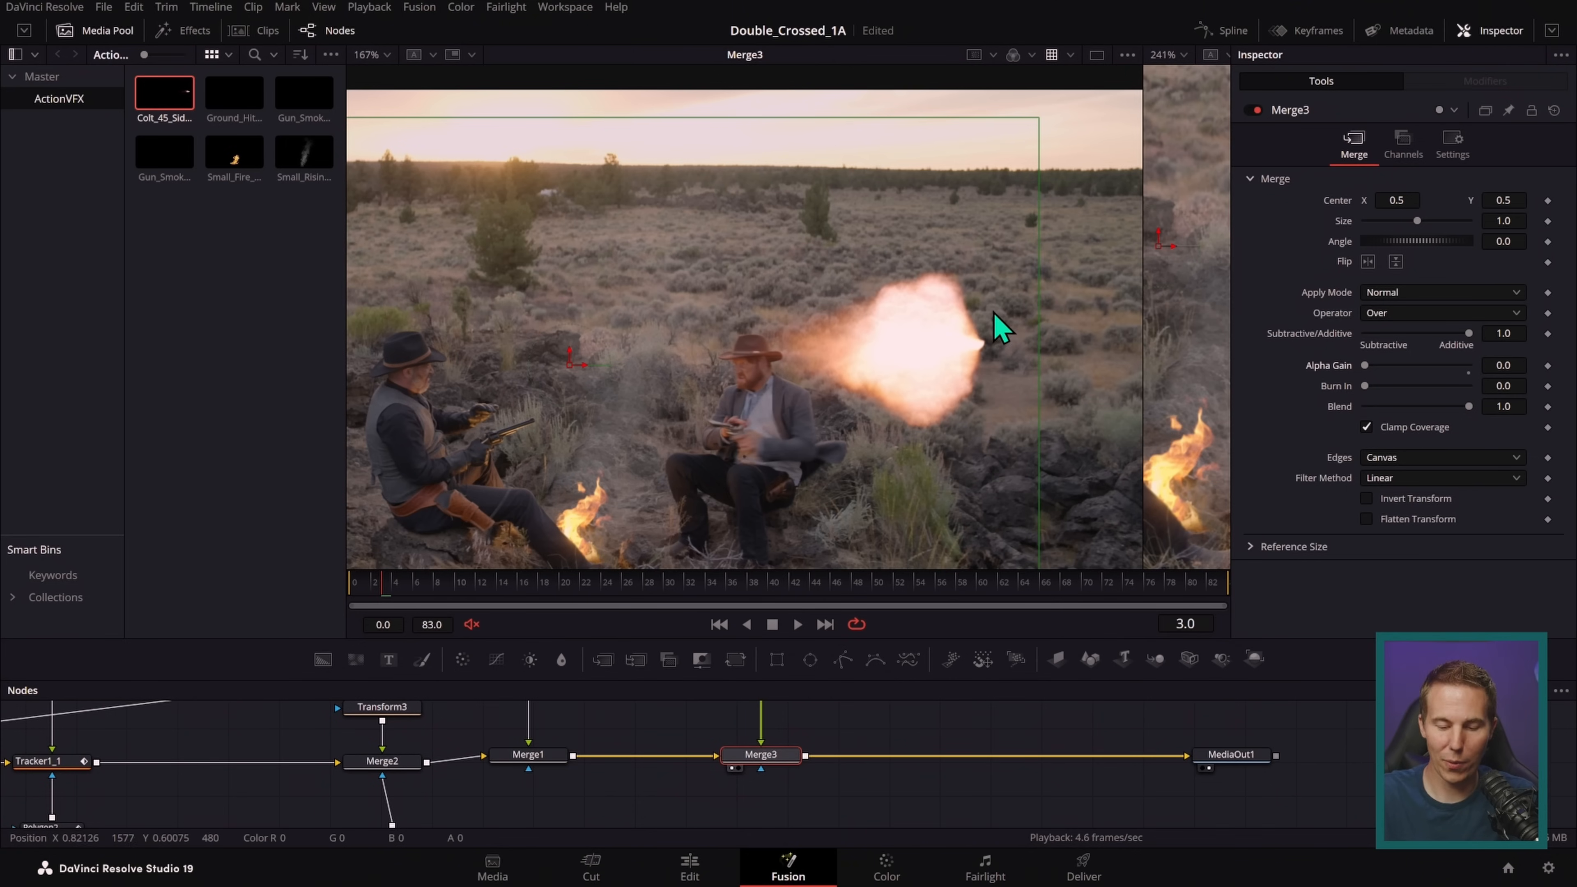
- Hide the page navigation bar and make the node graph taller to bring the flash and merge nodes into view
scroll(869, 714, "up", 3)
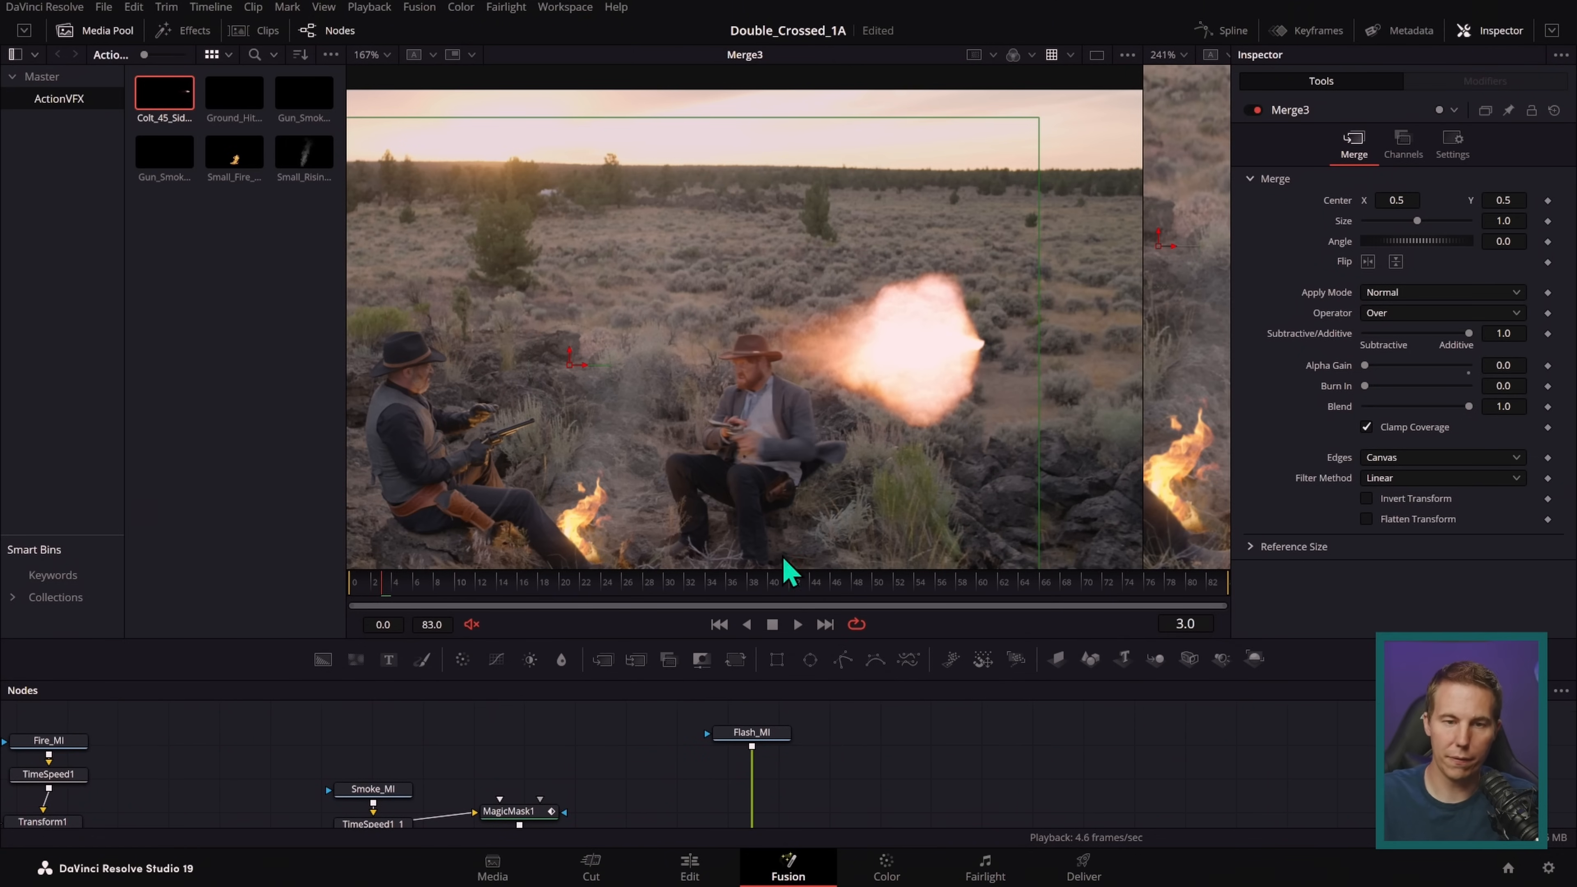
left_click(568, 7)
left_click(626, 62)
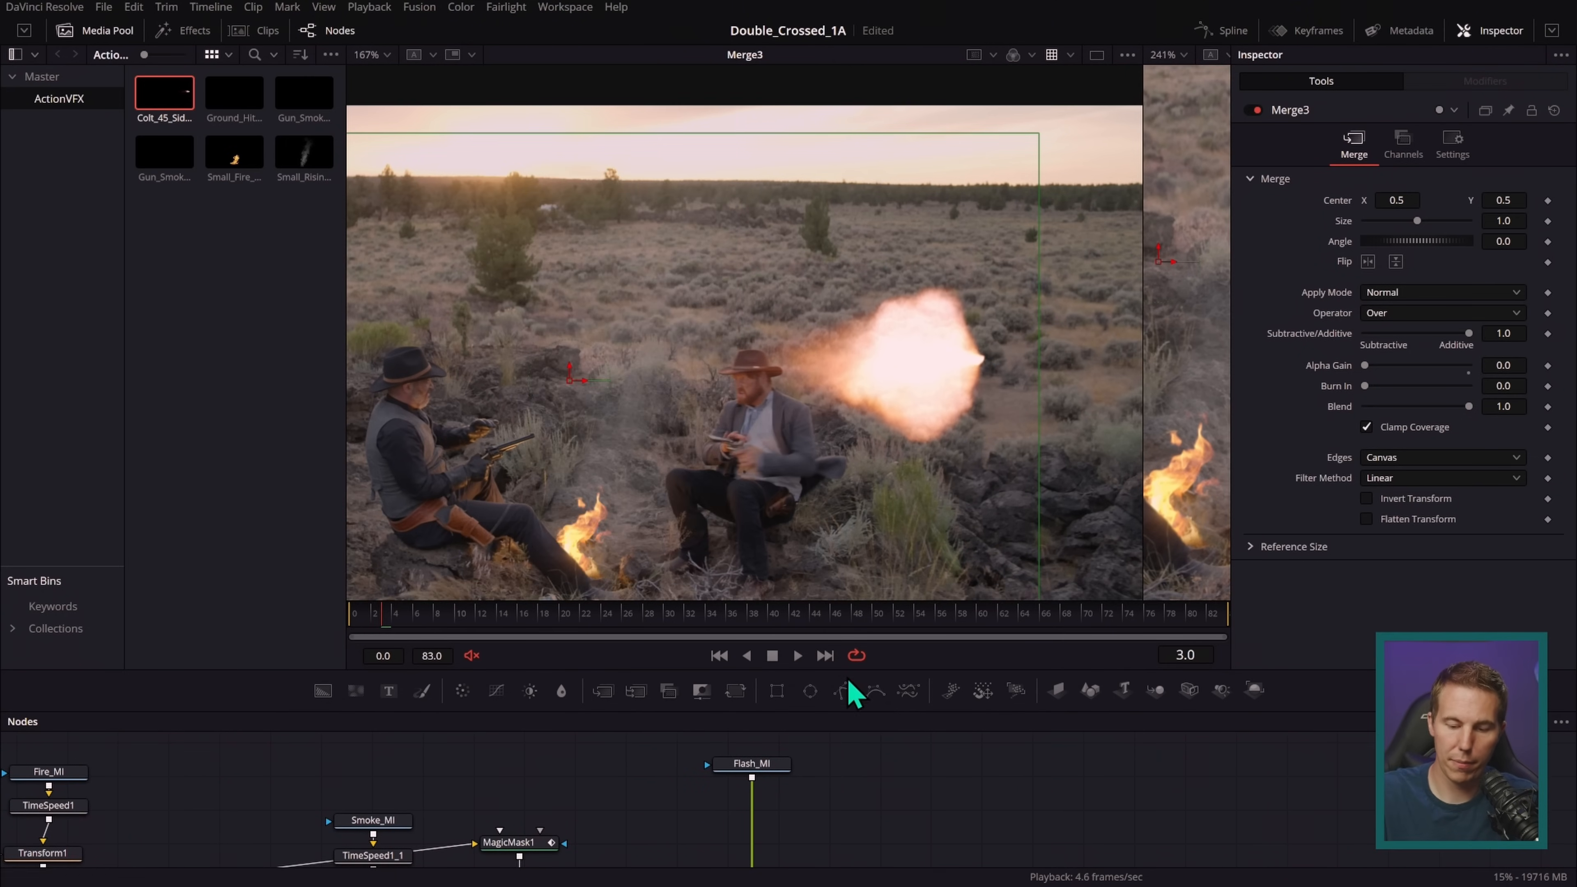
left_click_drag(893, 668, 892, 517)
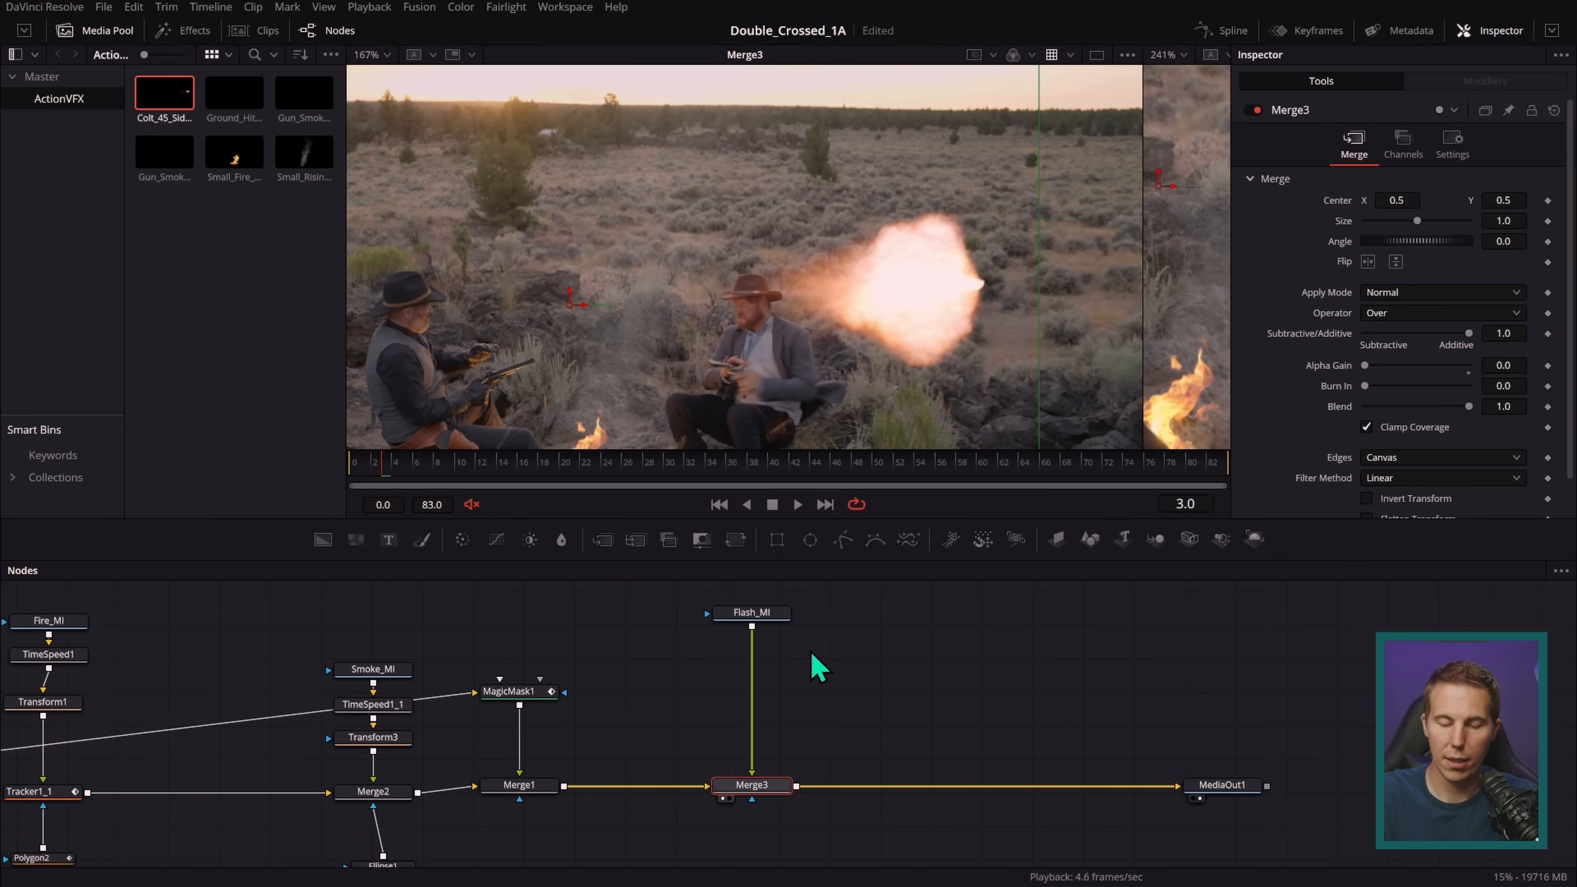
- Add a Transform (Xf) node after Flash_MI and place its pivot on the flash's narrow tip, at about X 0.941, Y 0.545
left_click(764, 615)
key("shift+space")
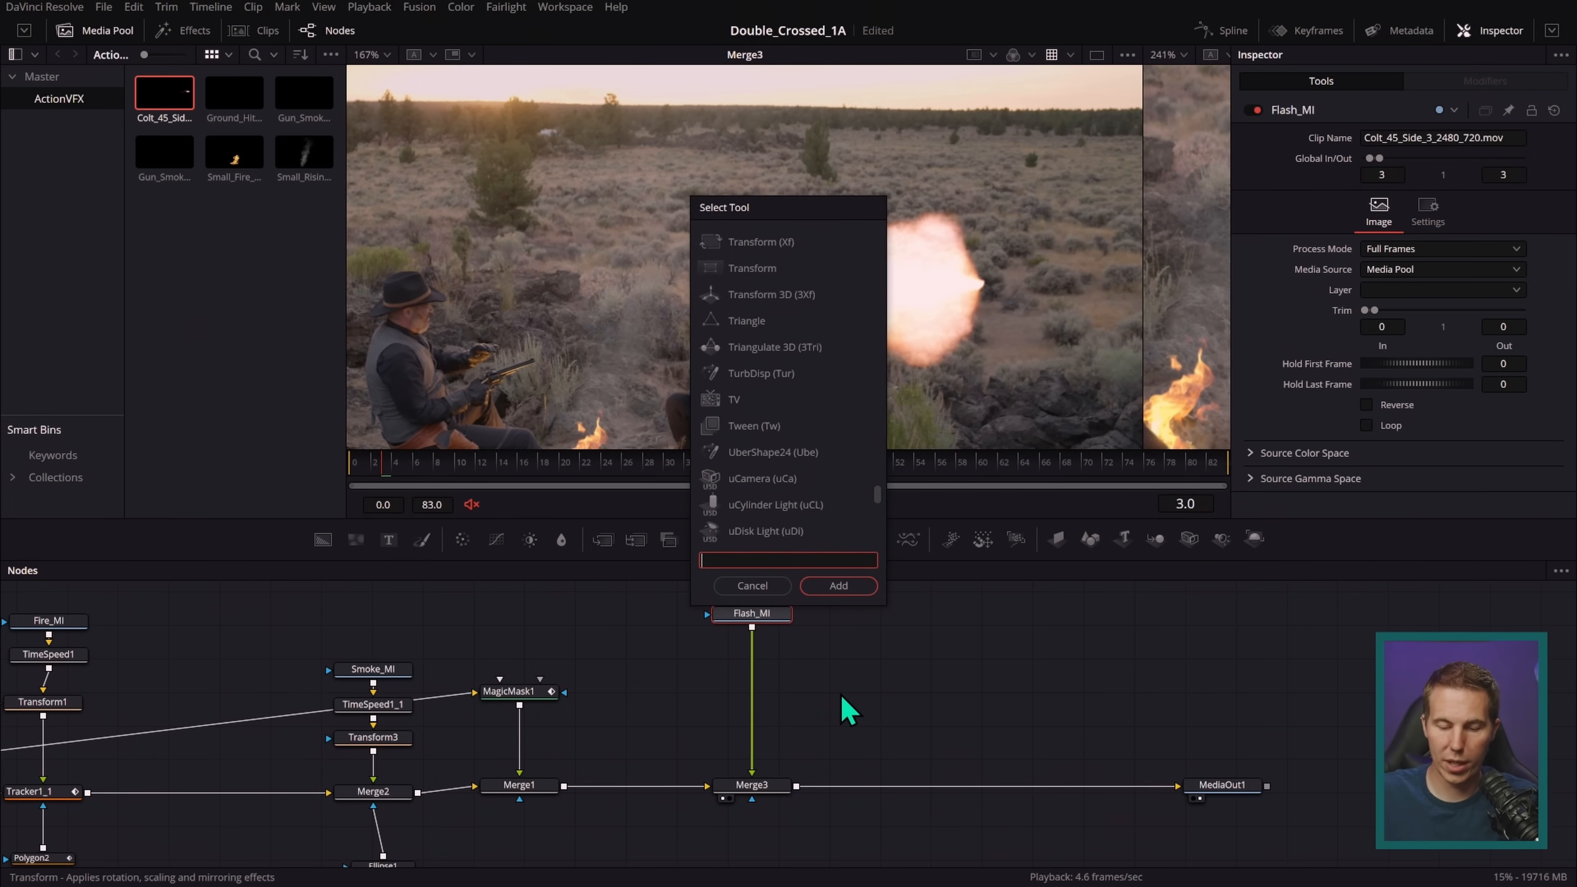
type("xf")
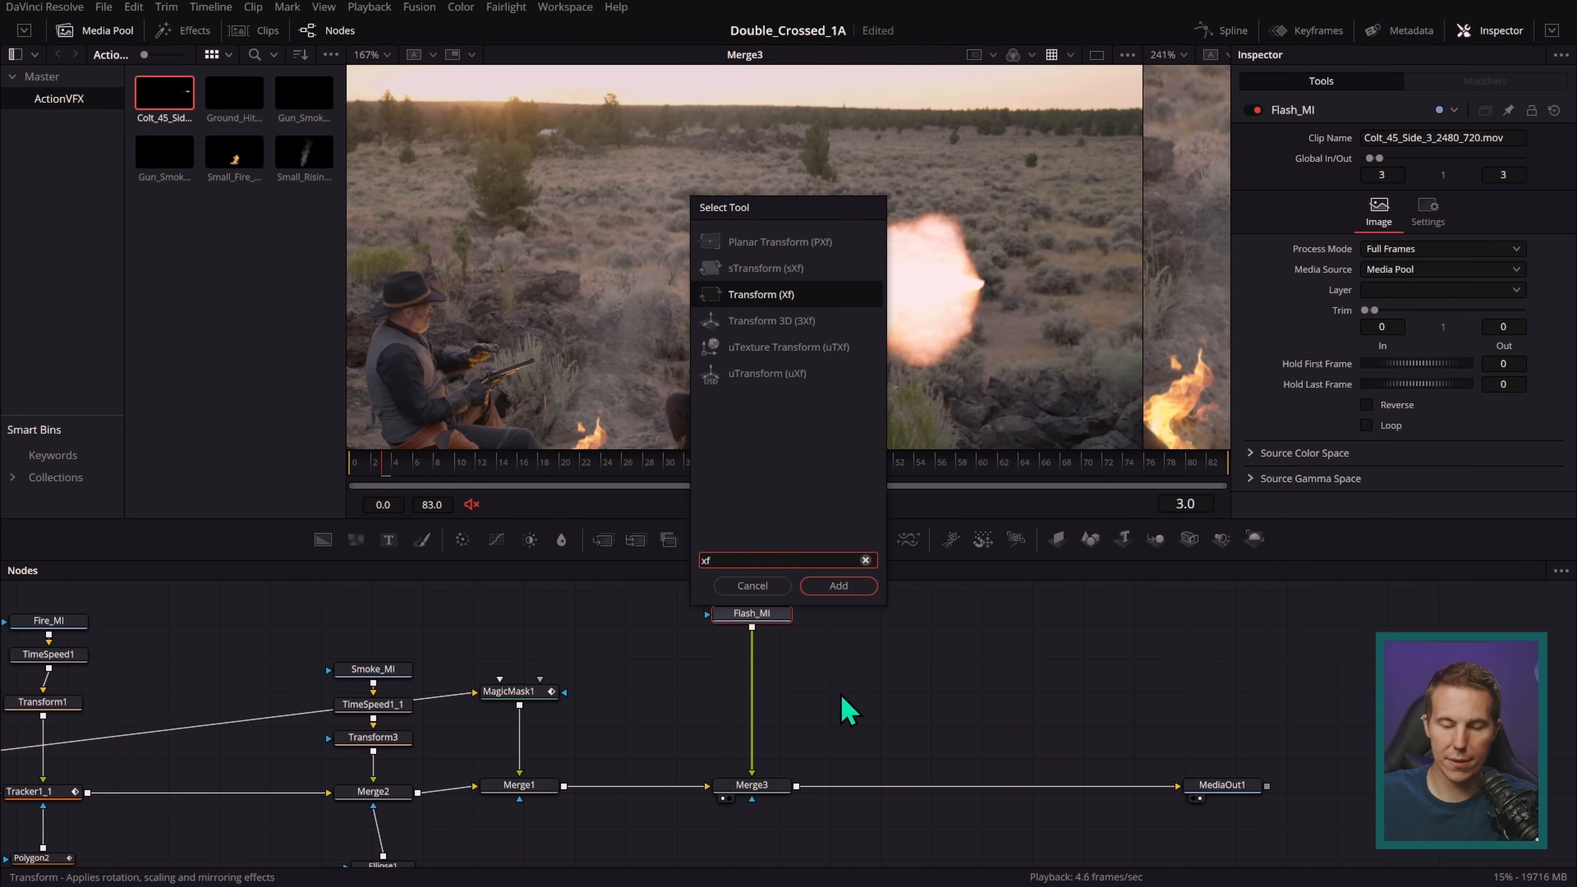
key("Return")
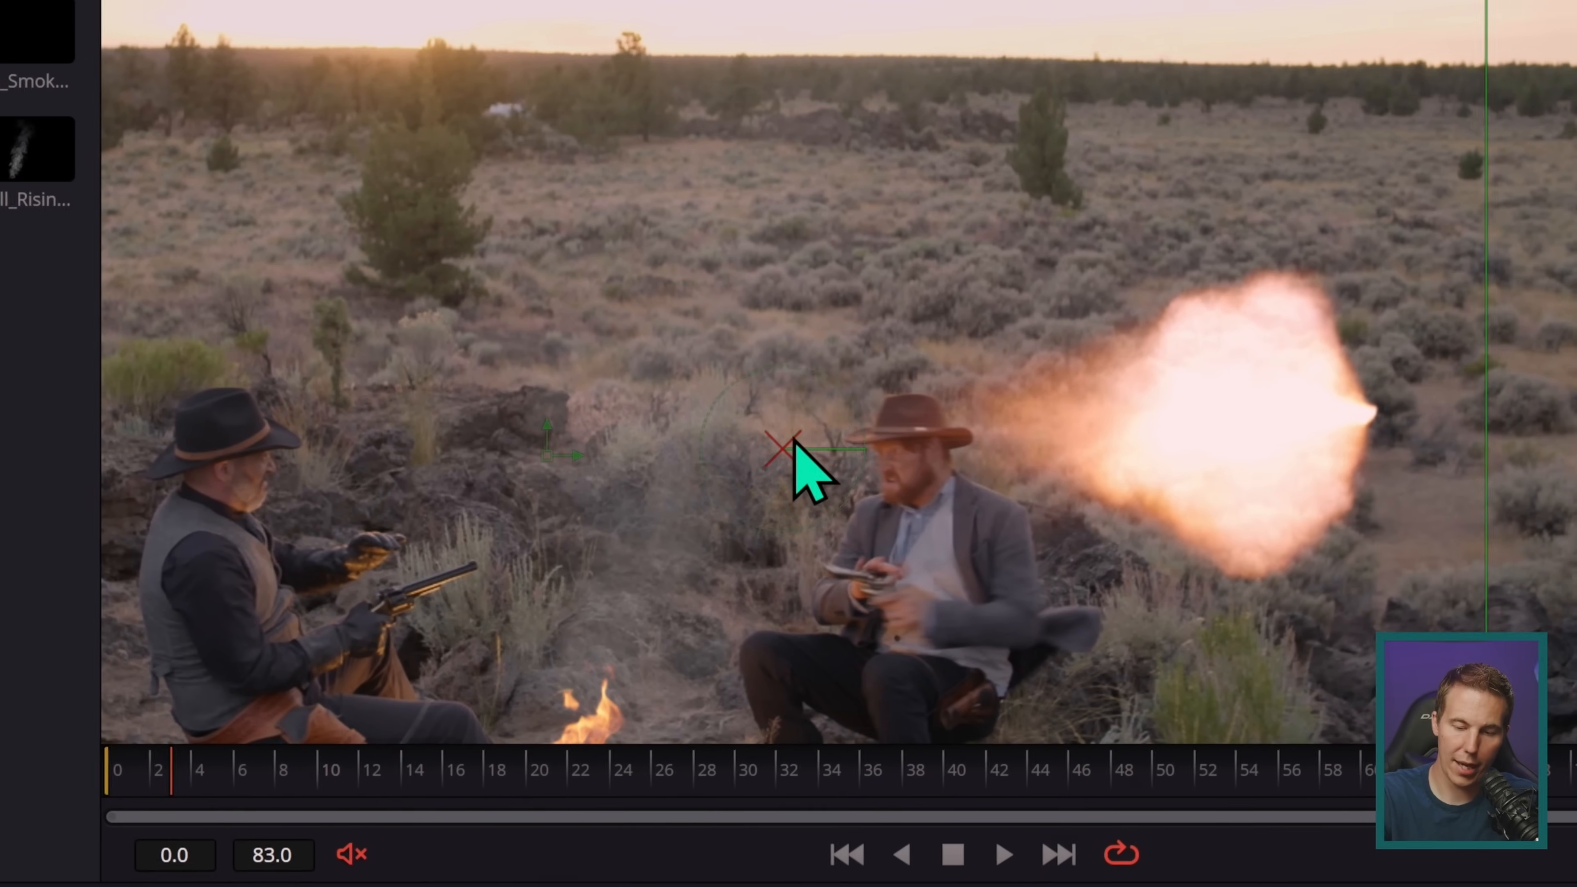
left_click_drag(793, 438, 1067, 452)
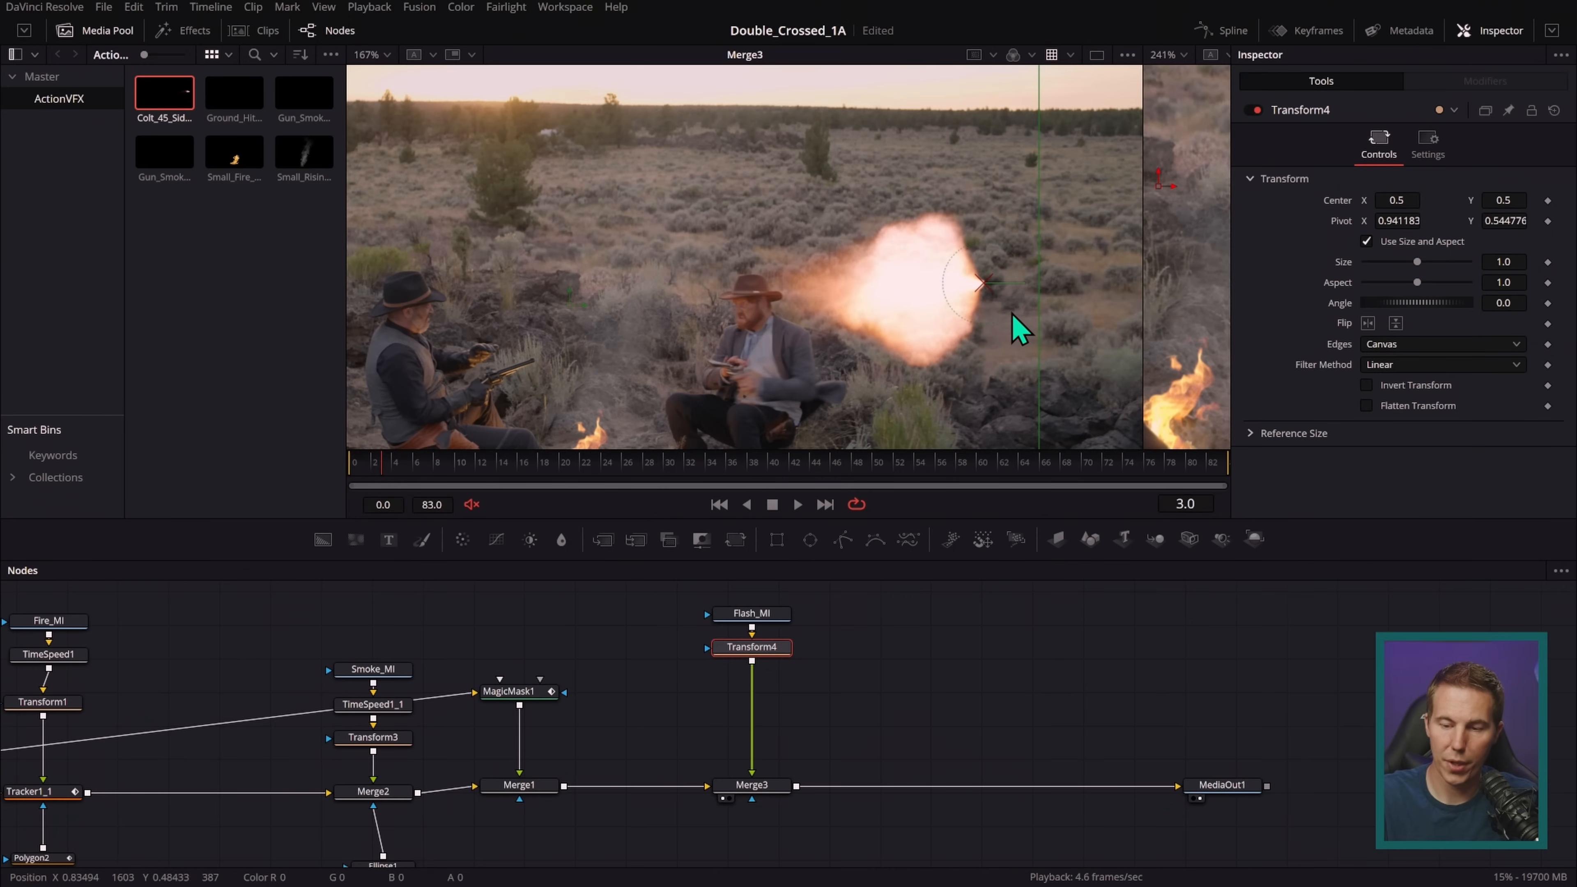
left_click_drag(1020, 329, 1029, 281)
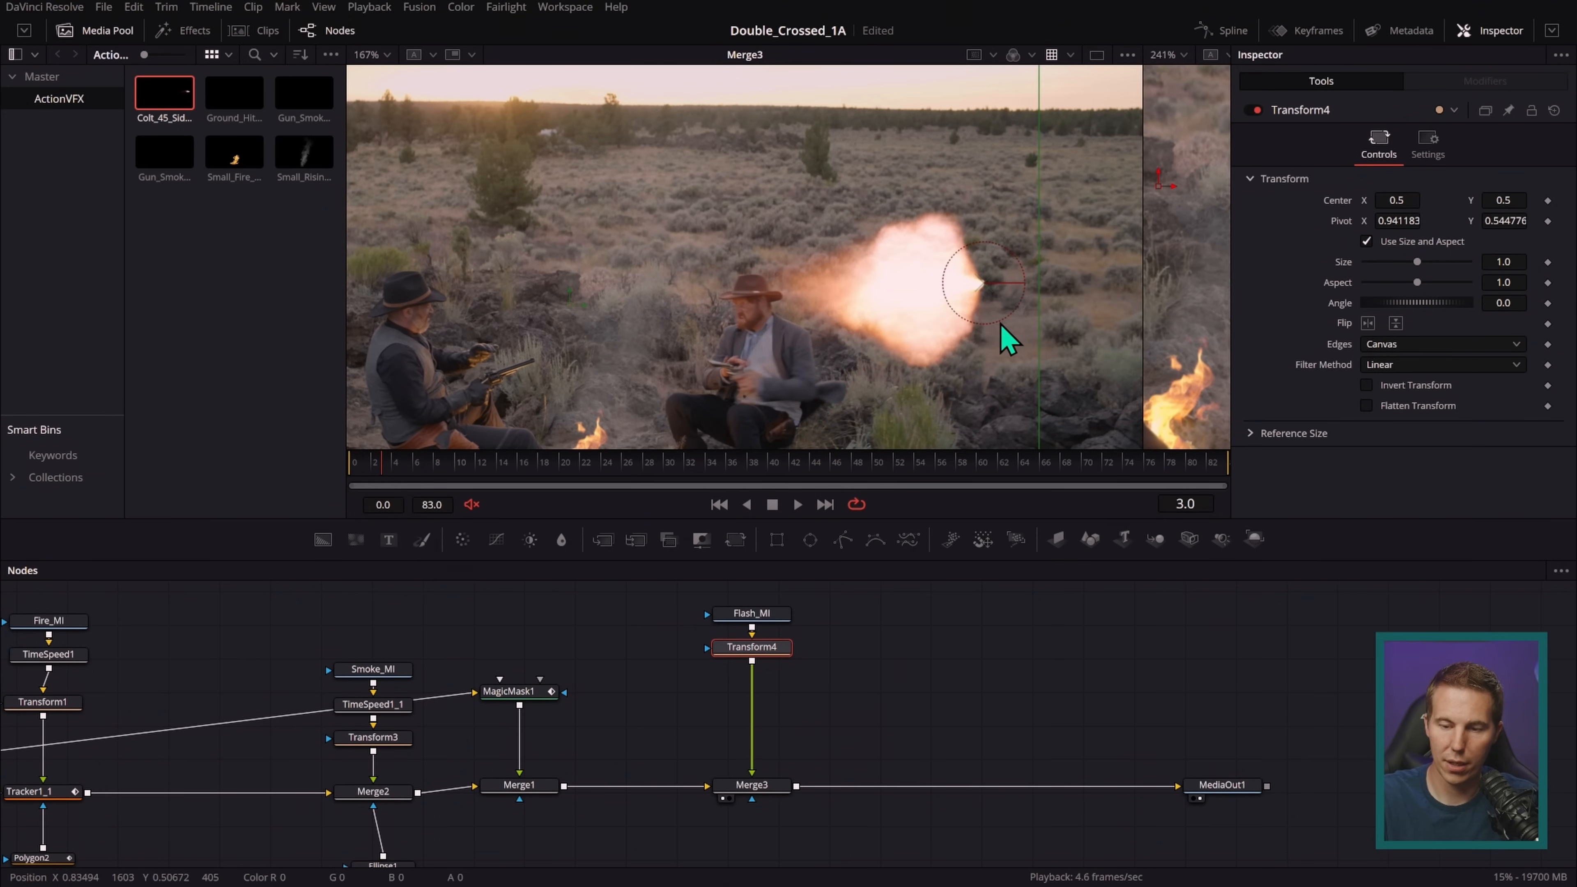
- Move the flash to the muzzle of the older cowboy's gun, center about X 0.022, Y 0.342, and rotate it to about -162.5 degrees
left_click_drag(574, 323, 121, 385)
left_click_drag(565, 337, 511, 451)
left_click(895, 612)
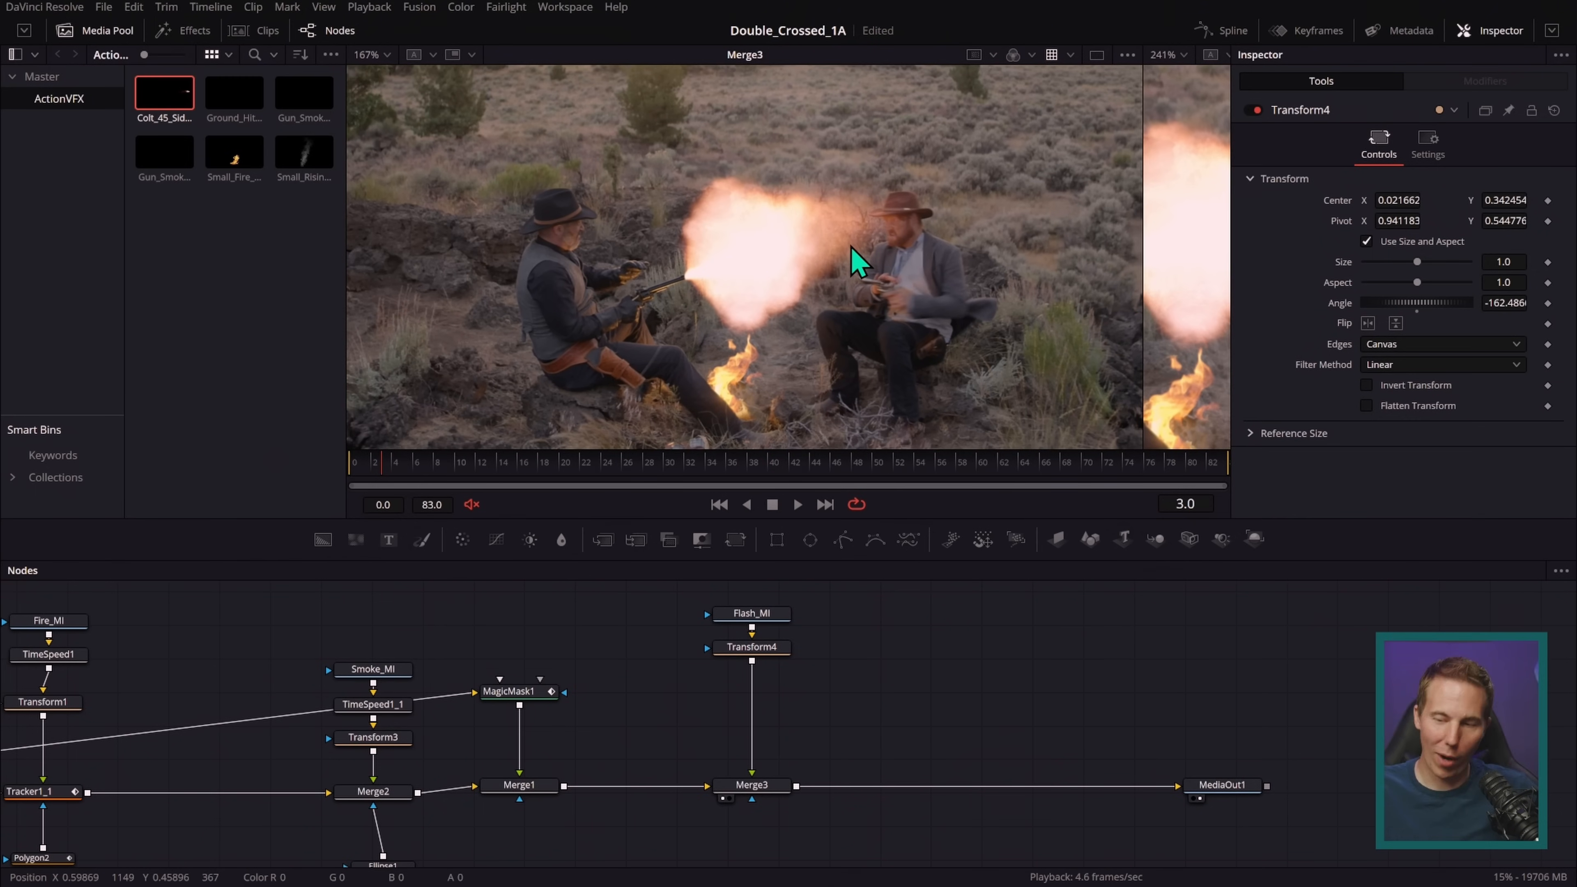
- Scale the muzzle flash down to a size of 0.341 and scrub through the opening frames to check it
left_click_drag(1517, 260, 882, 552)
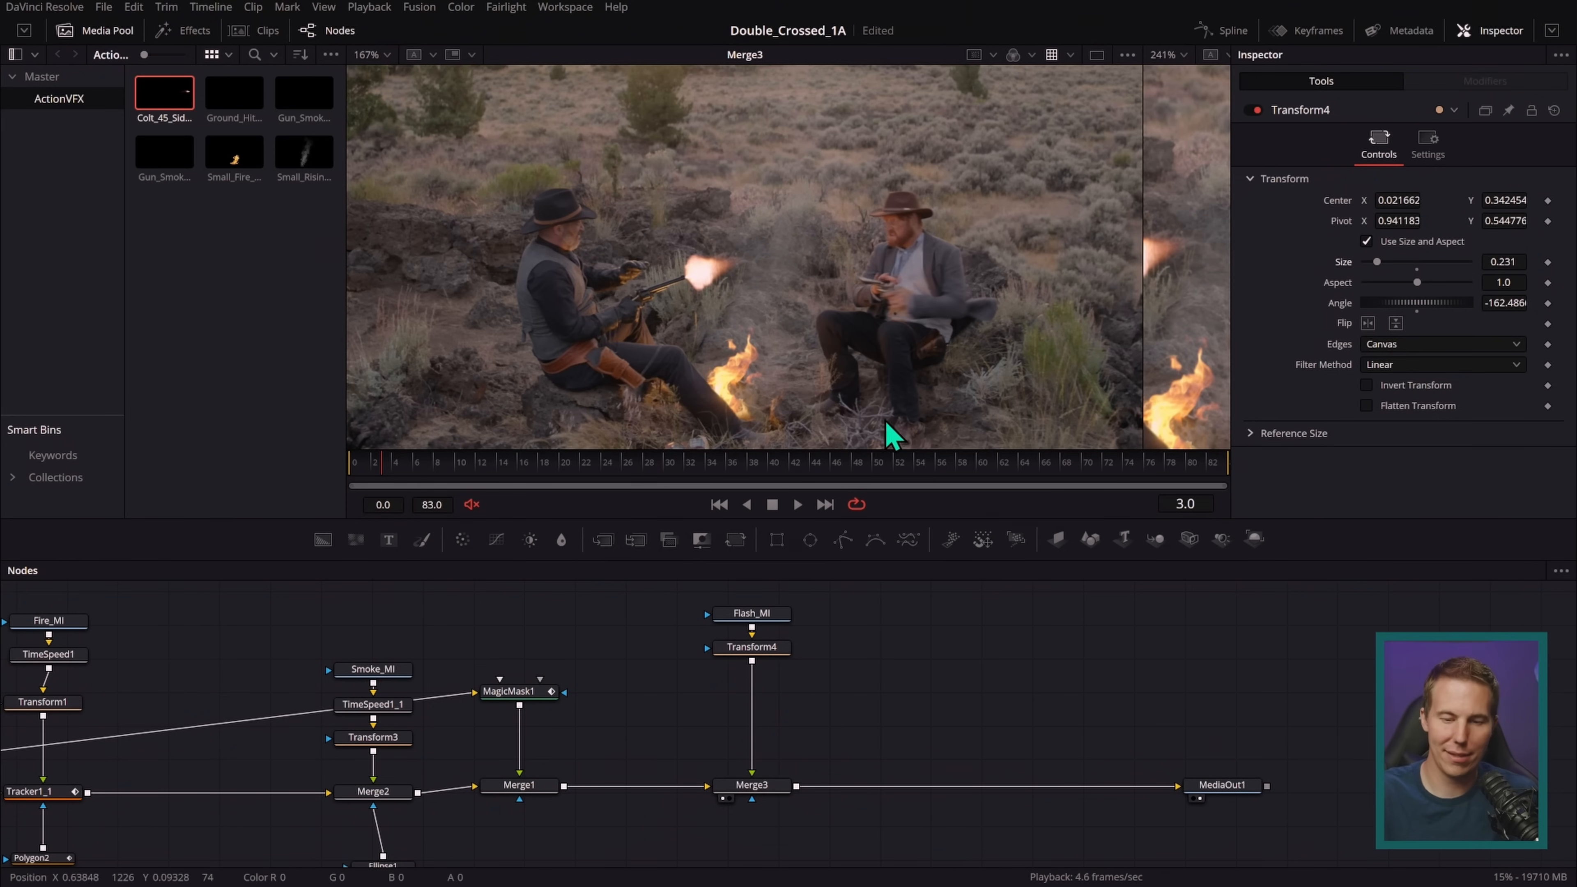
scroll(792, 317, "up", 2)
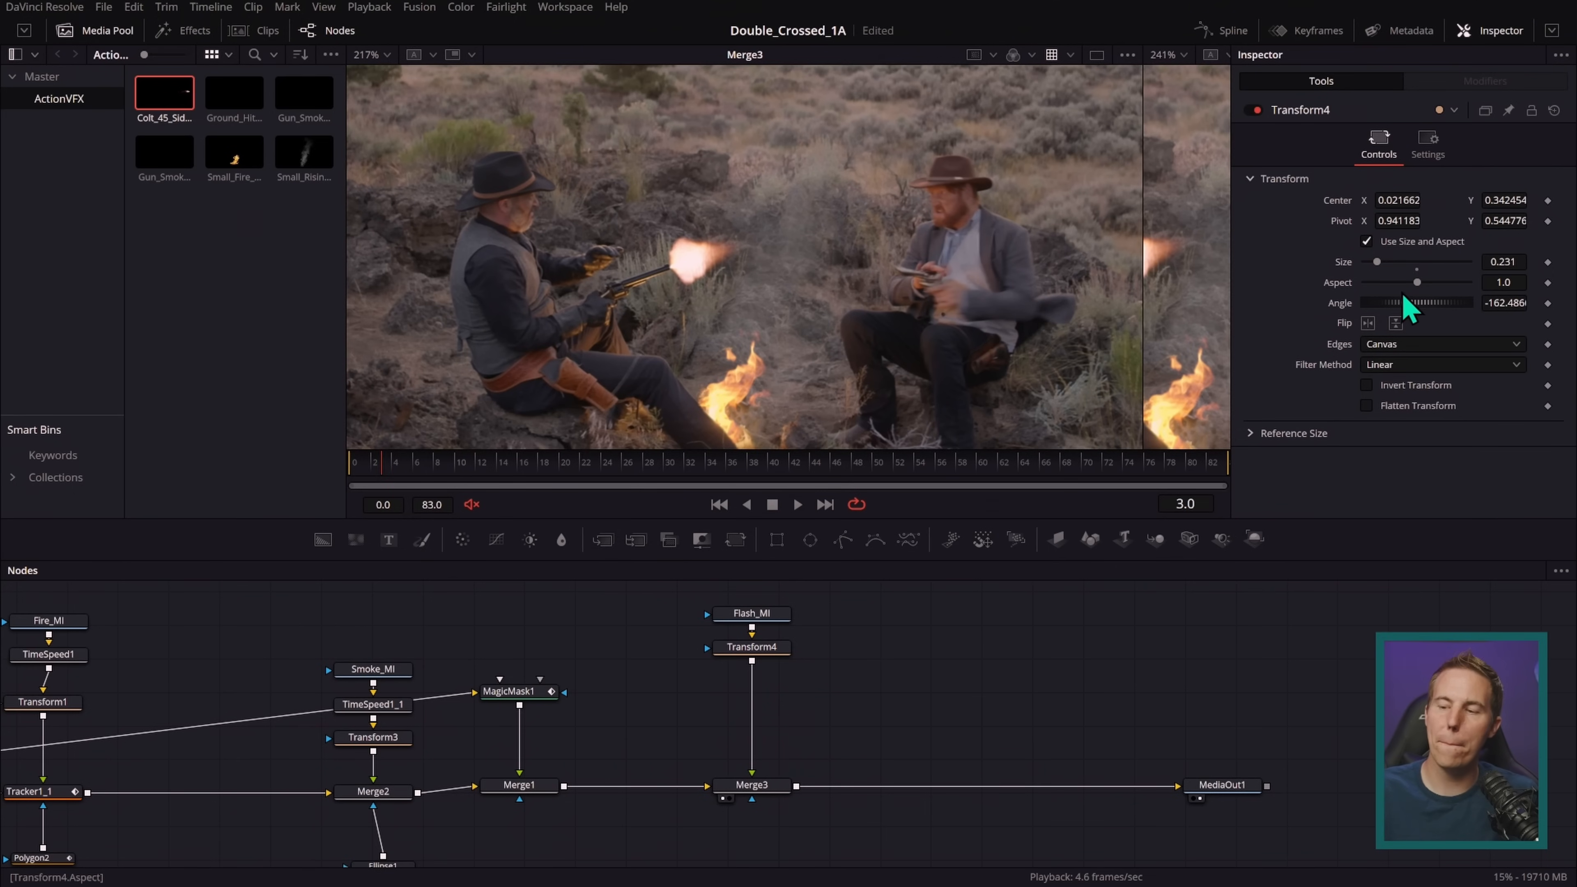
left_click(1385, 264)
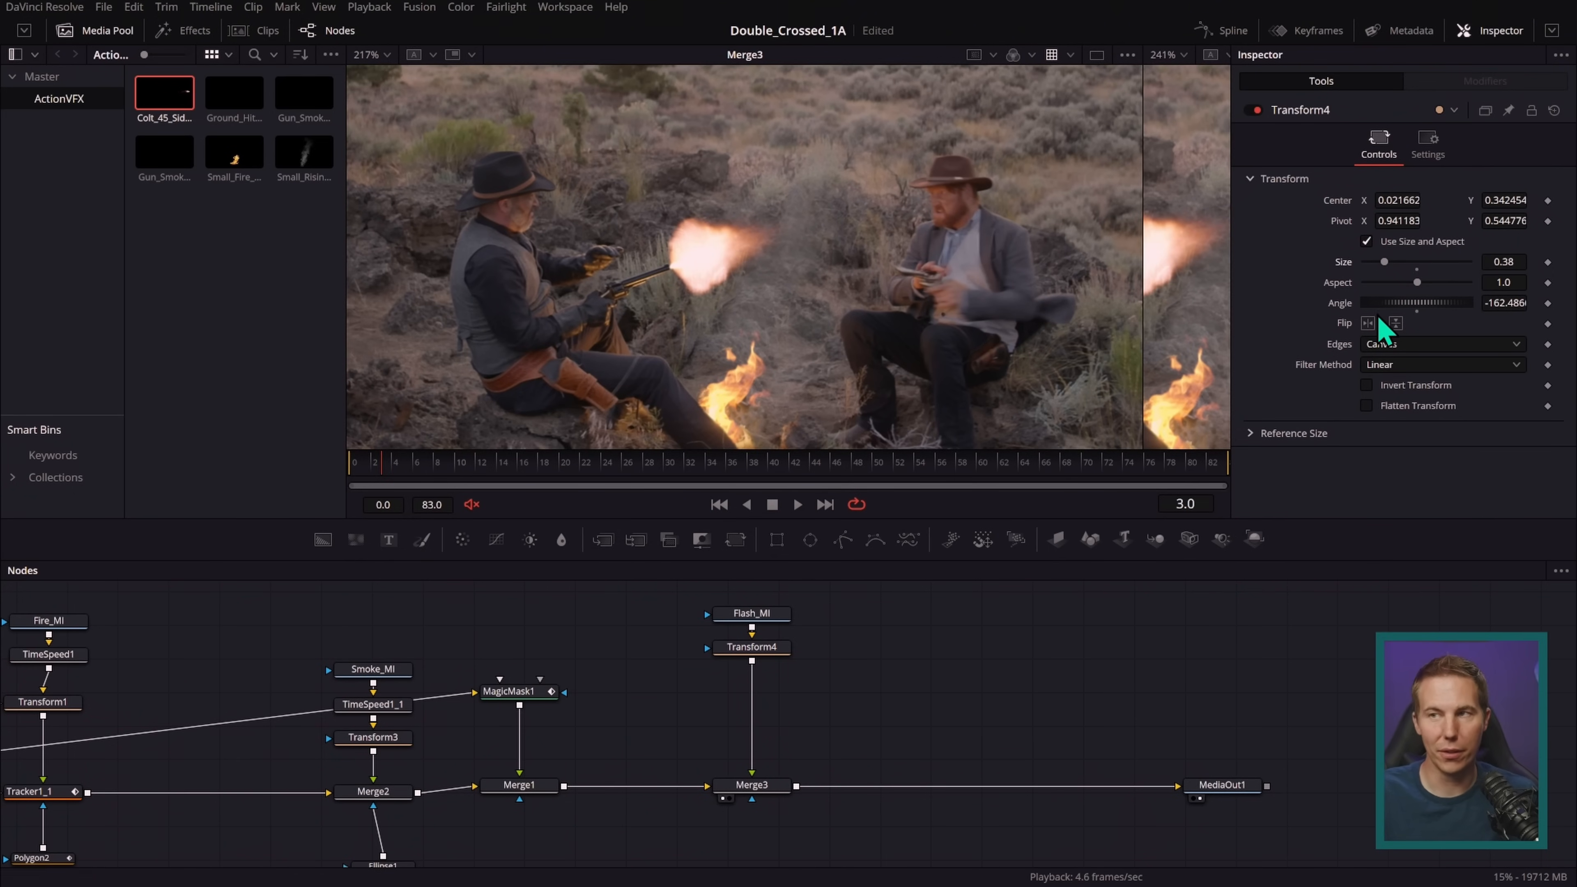
left_click_drag(931, 337, 969, 340)
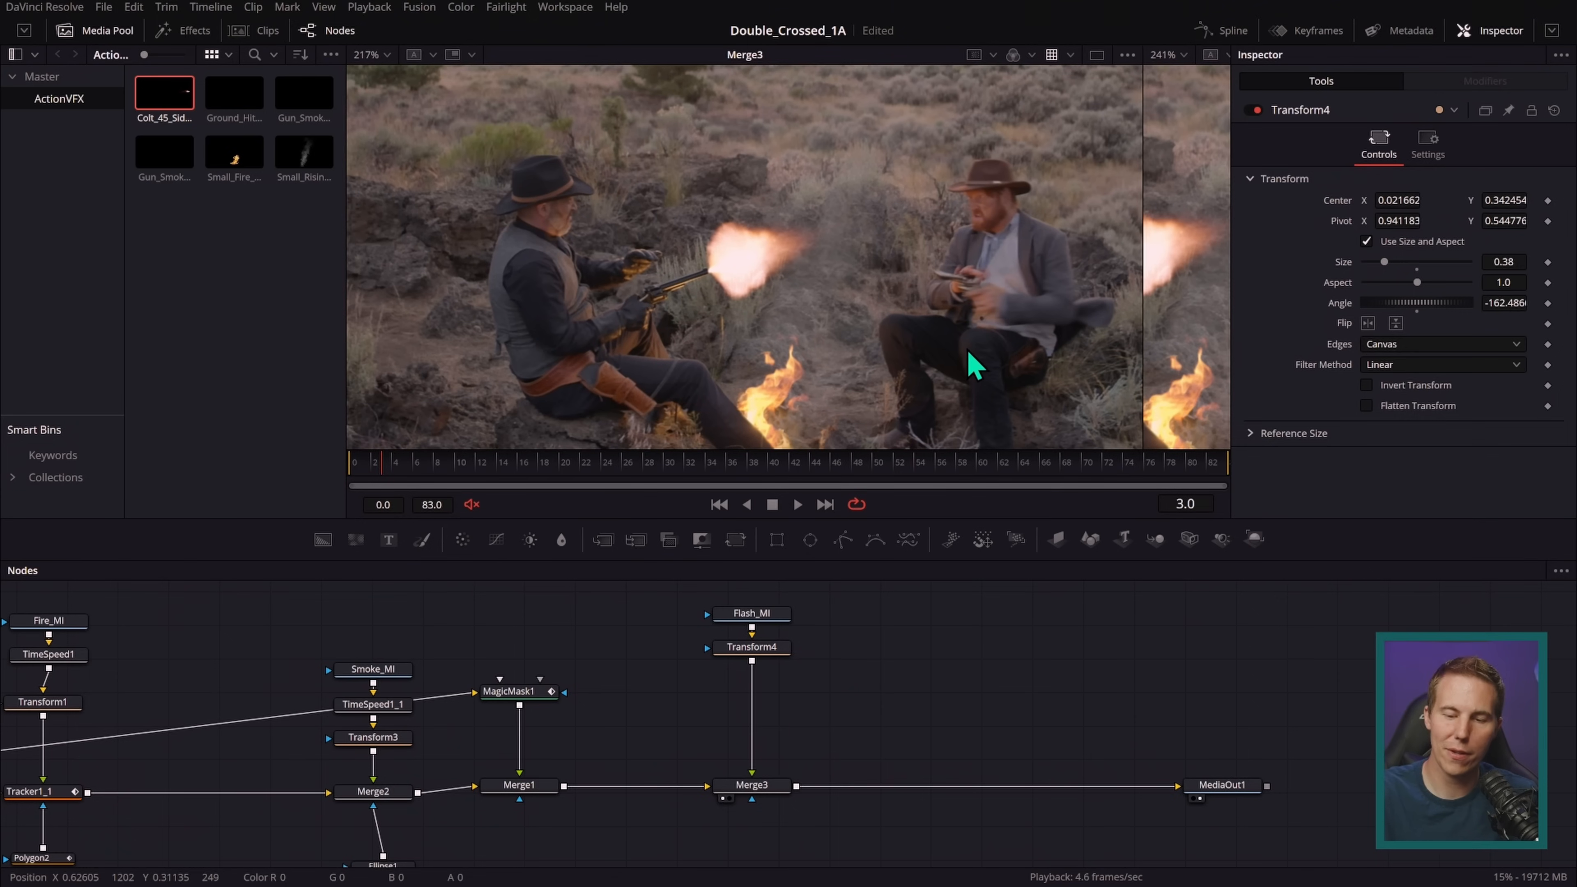
mouse_move(1516, 257)
left_mouse_down()
mouse_move(1445, 257)
mouse_move(1494, 257)
left_mouse_up()
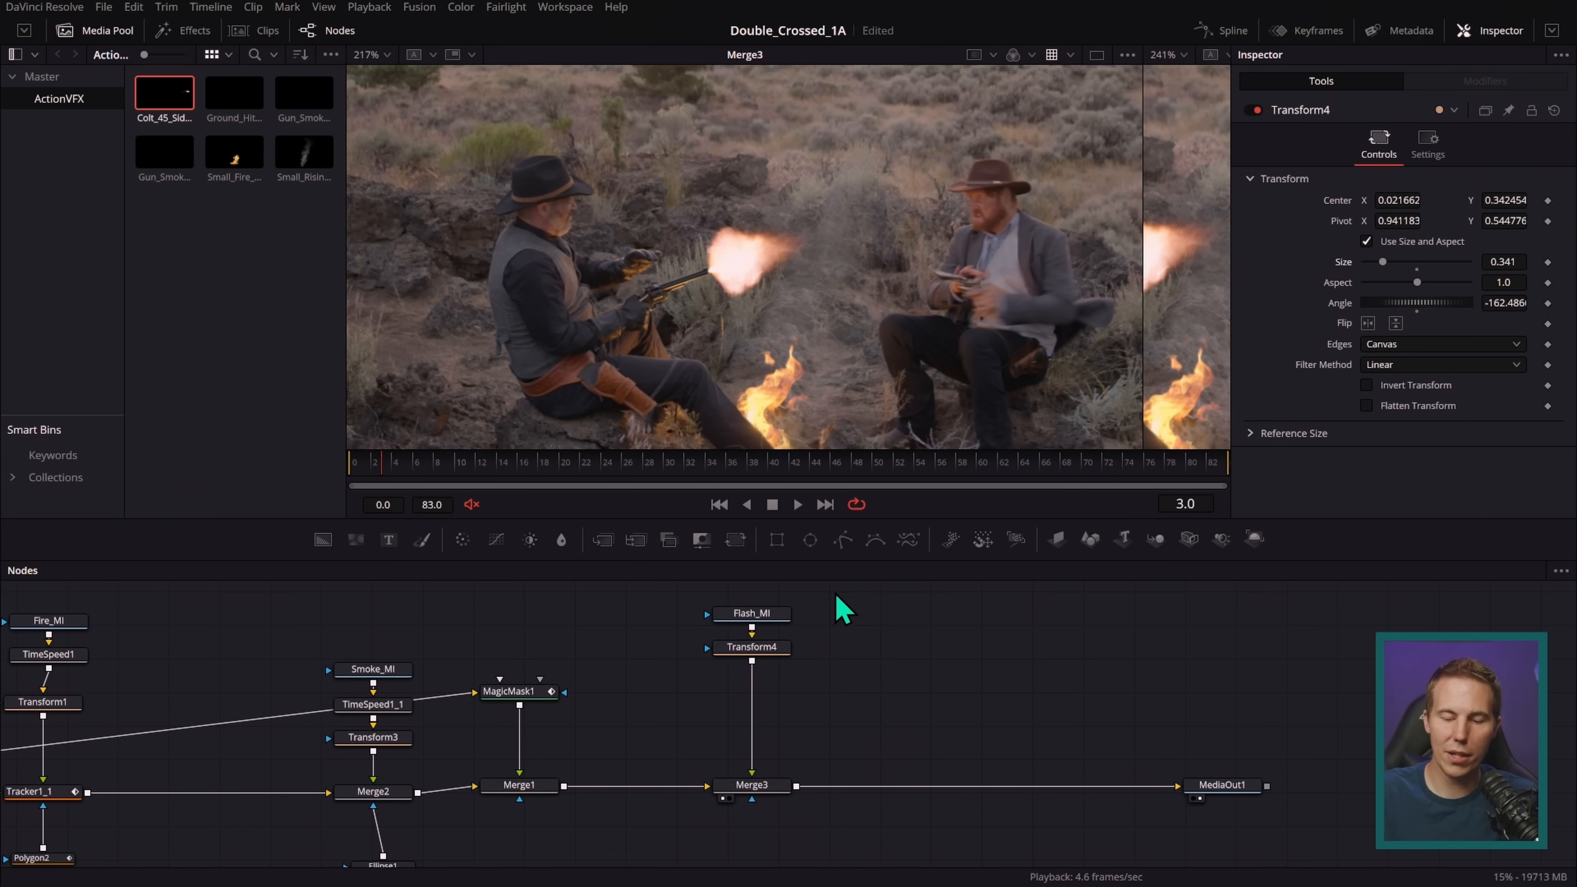
left_click_drag(377, 466, 360, 470)
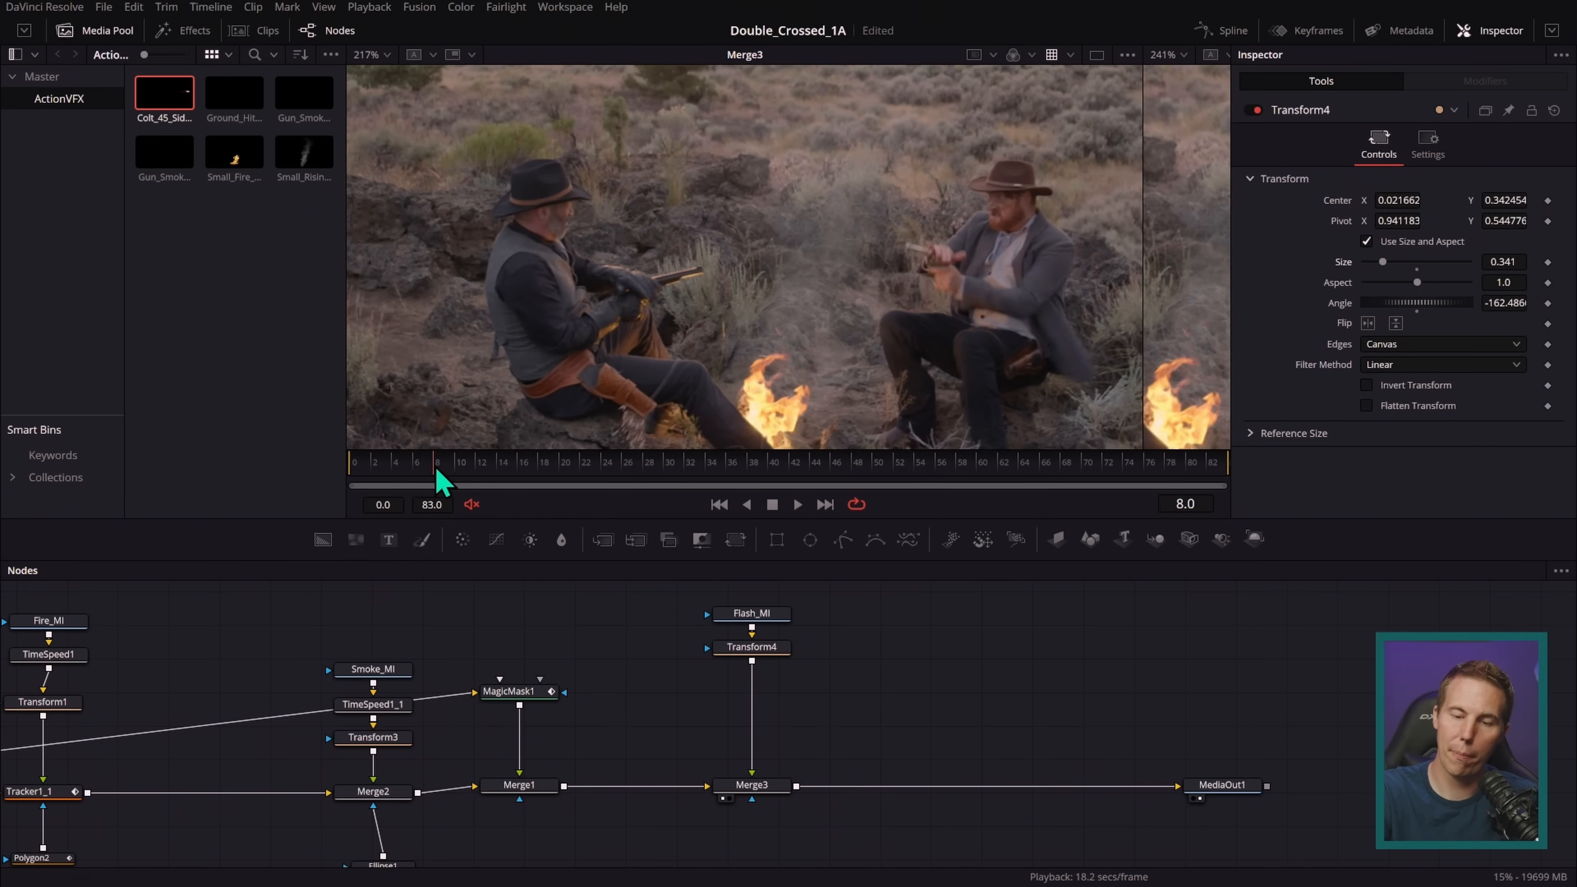
left_click_drag(477, 469, 388, 469)
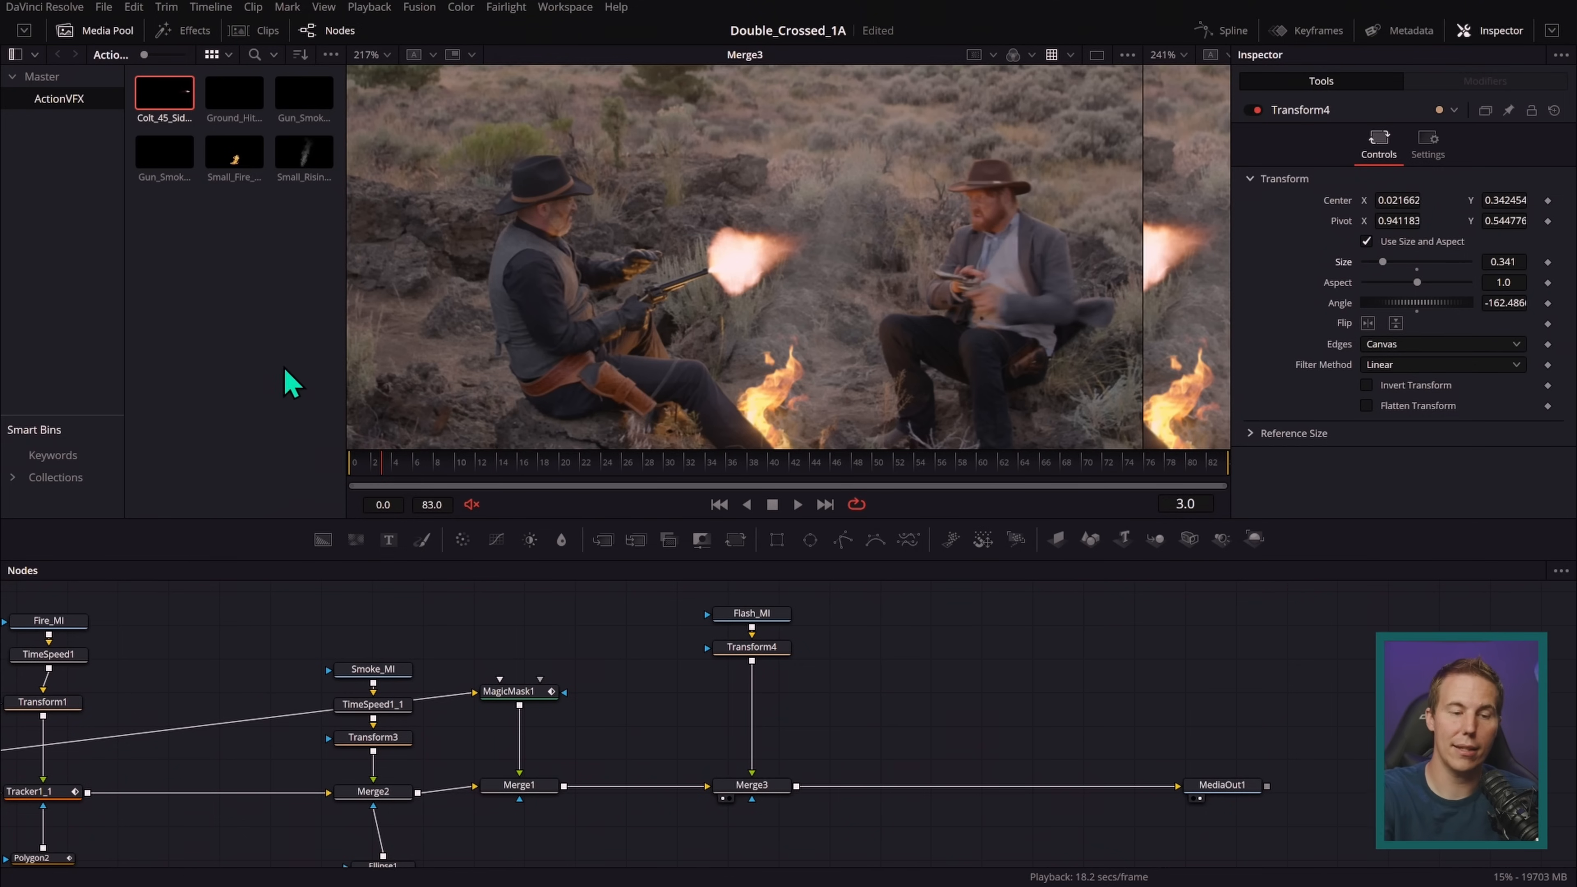
- Add Gun_Smoke_1_Side_1762_720.mov from the ActionVFX bin to the node graph and show it in the first viewer
left_click_drag(315, 103, 913, 625)
key("1")
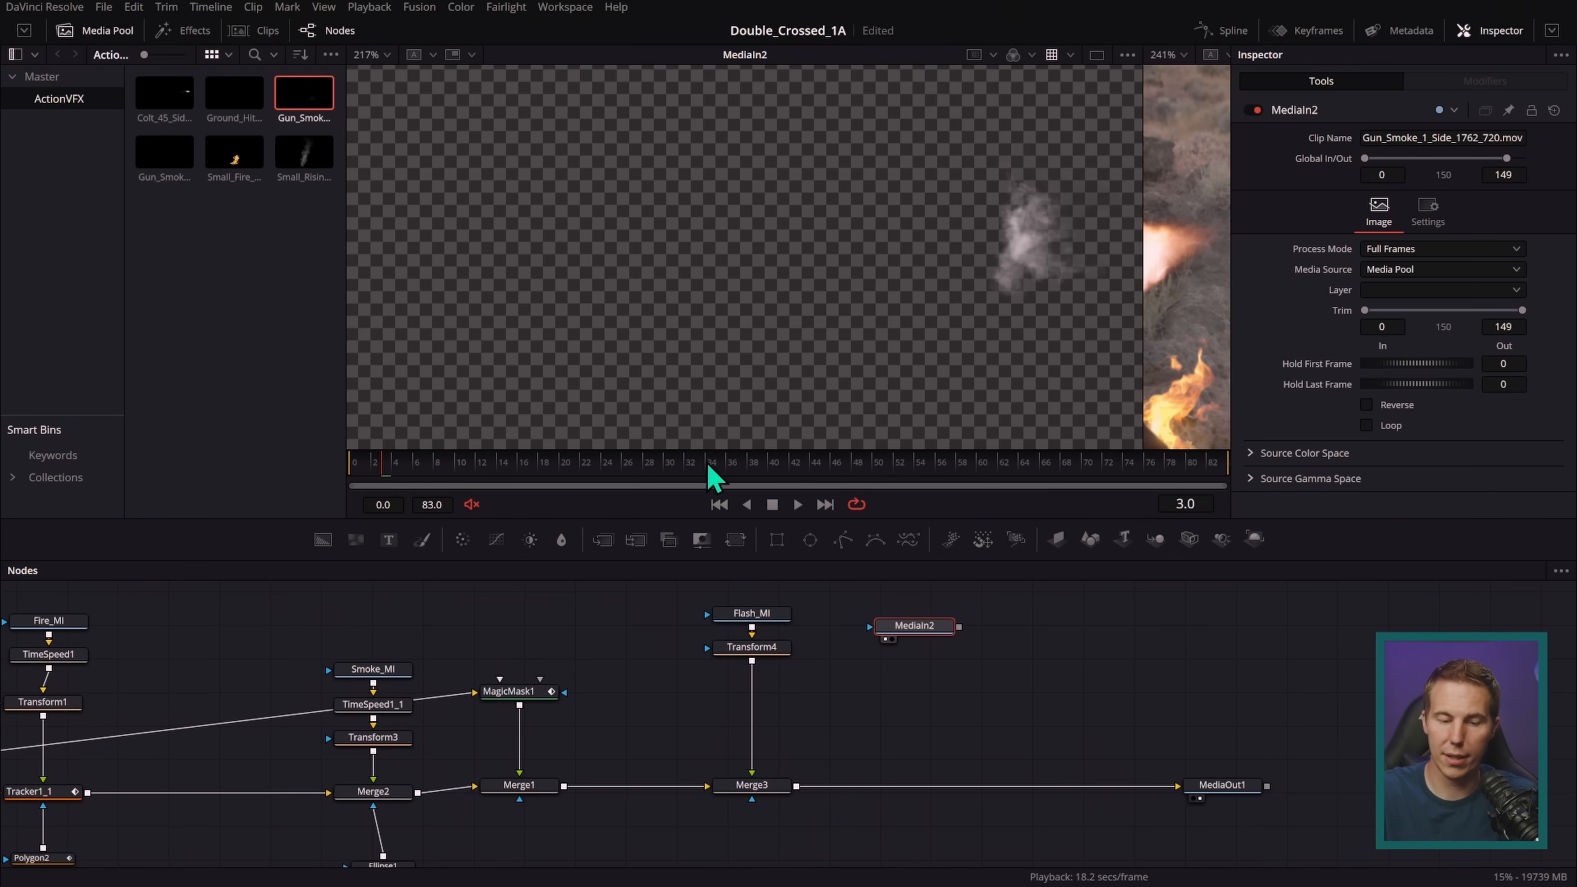
- Fit the gun smoke in the viewer, play it from frame 0 to examine its movement, and return to the first frame
left_click(355, 471)
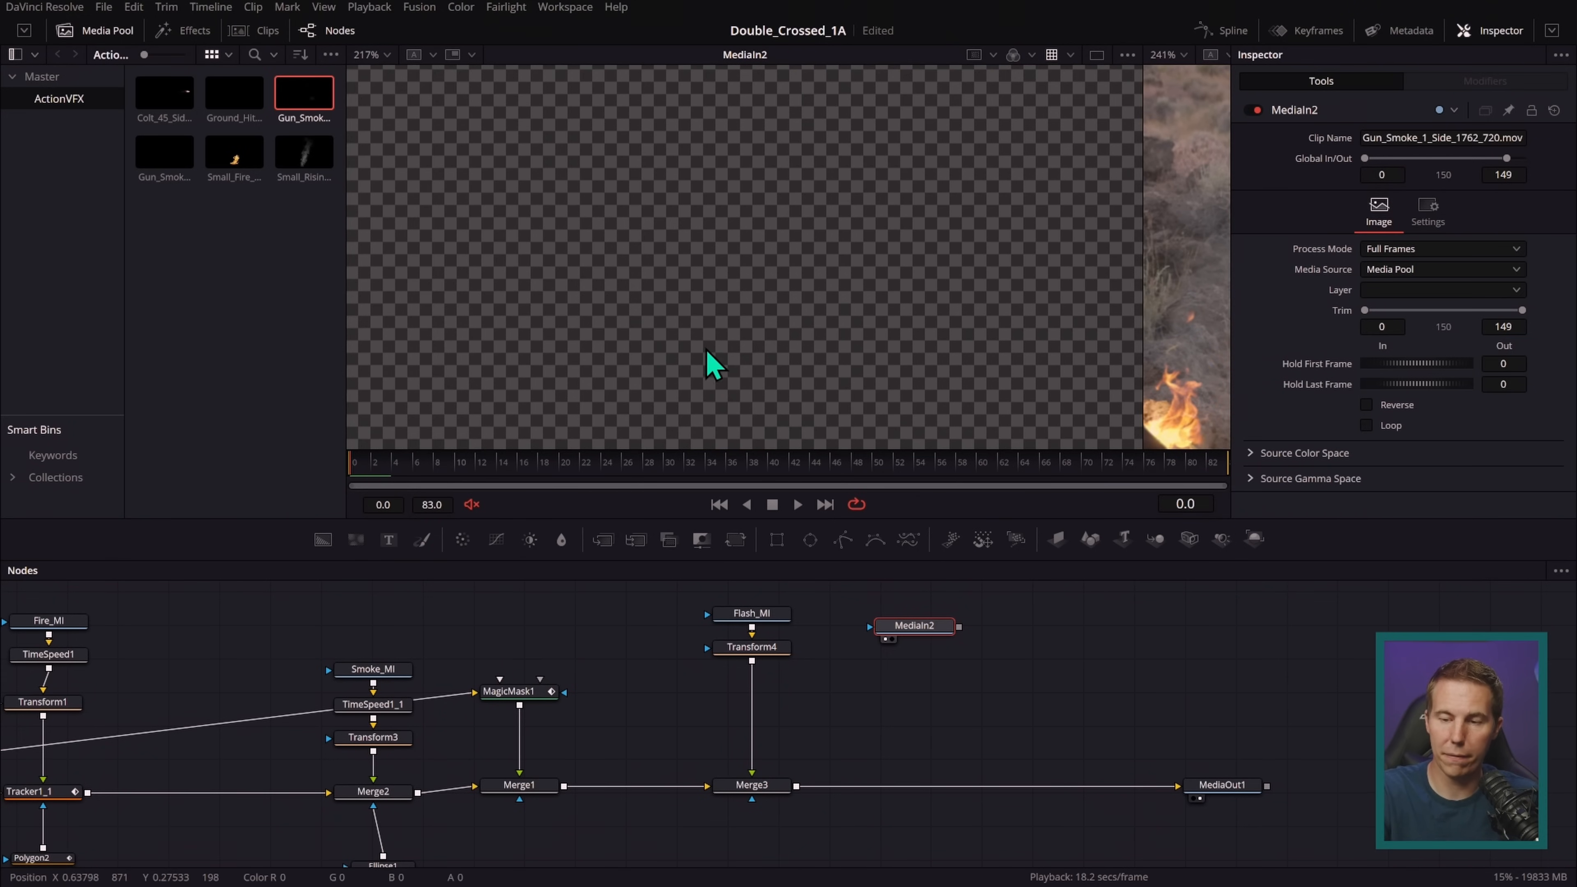
left_click(797, 504)
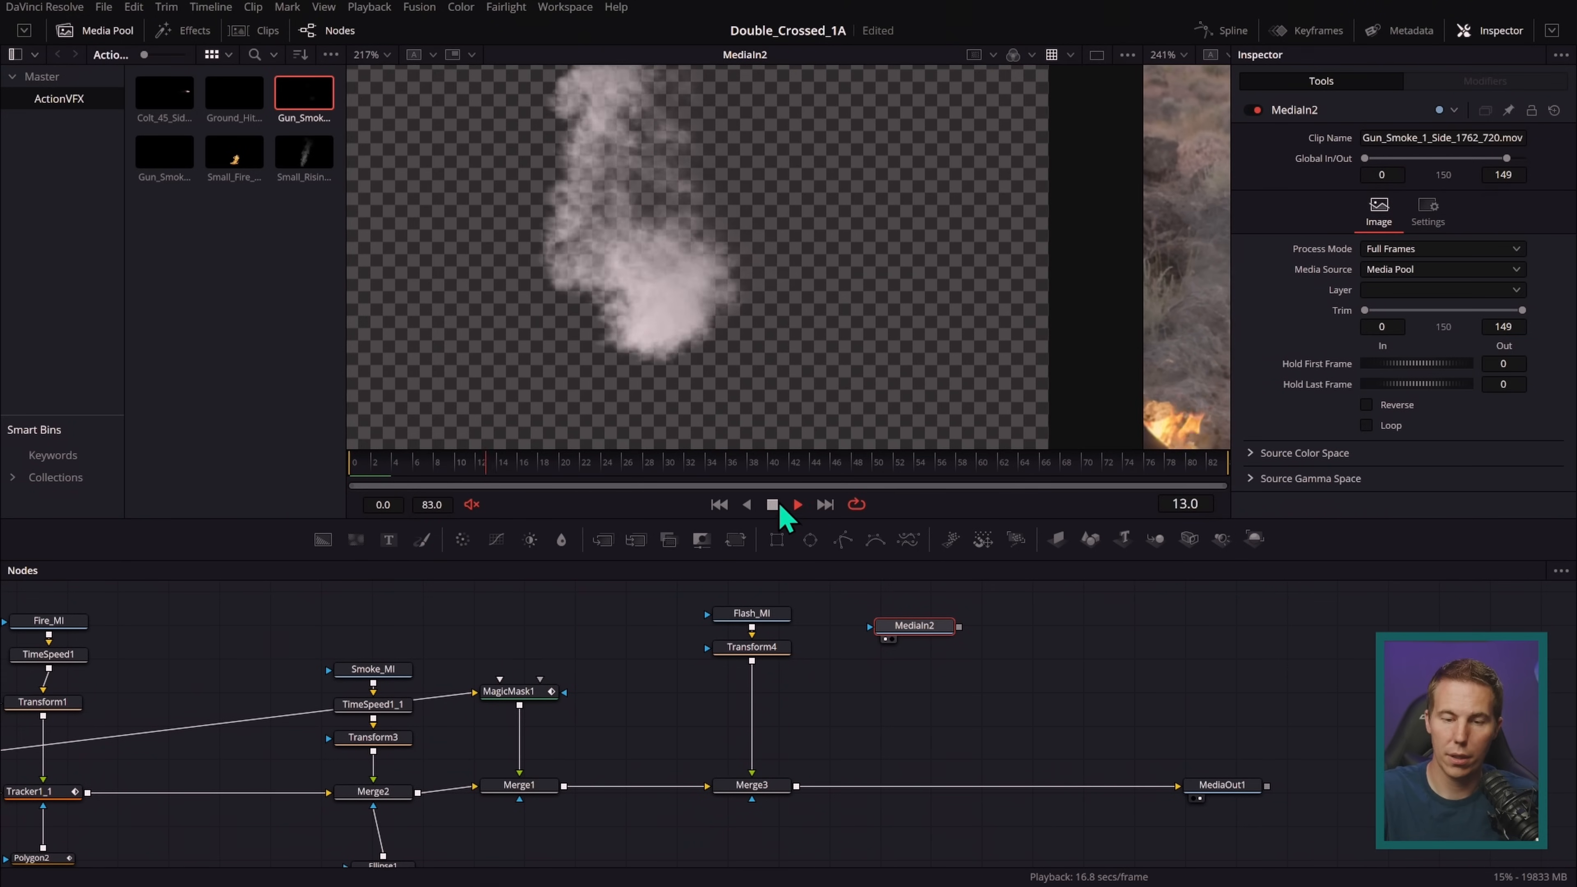
key("ctrl+f")
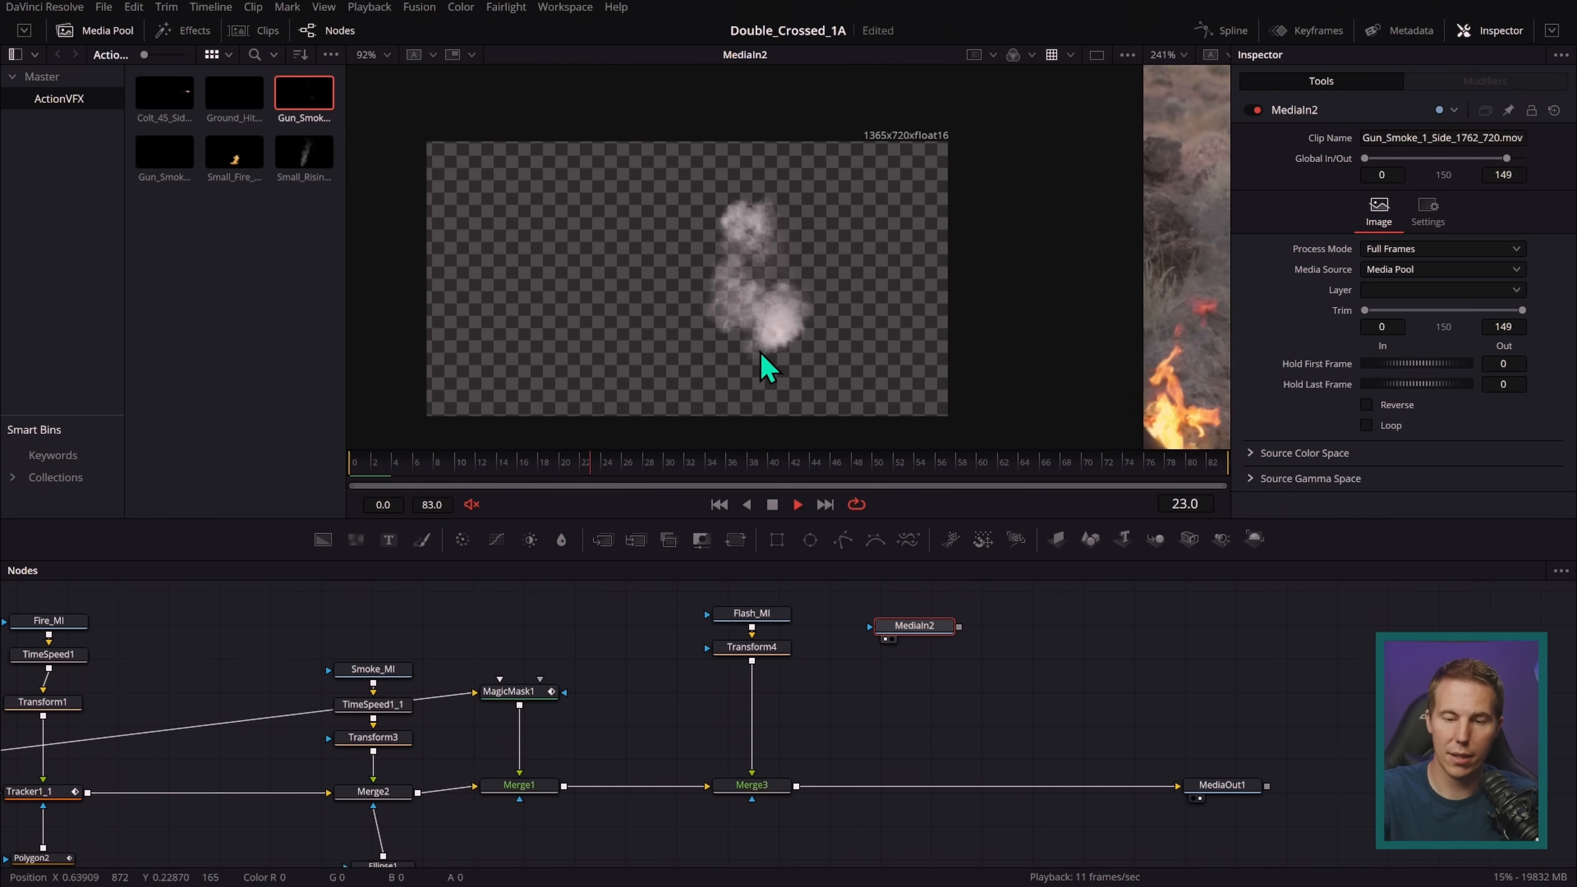
left_click(719, 504)
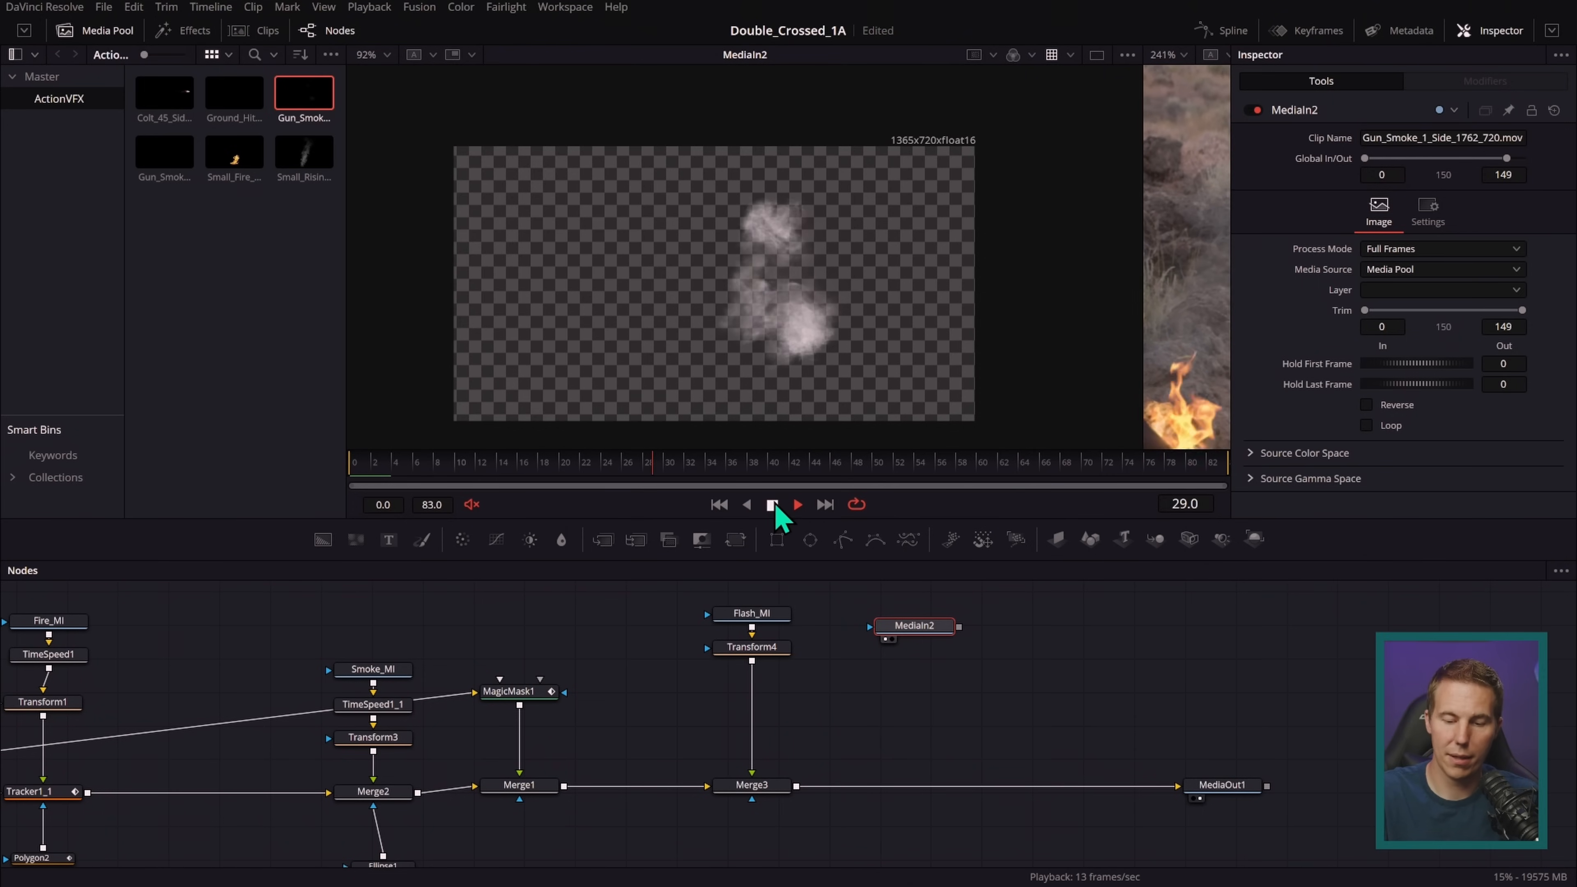
left_click(718, 504)
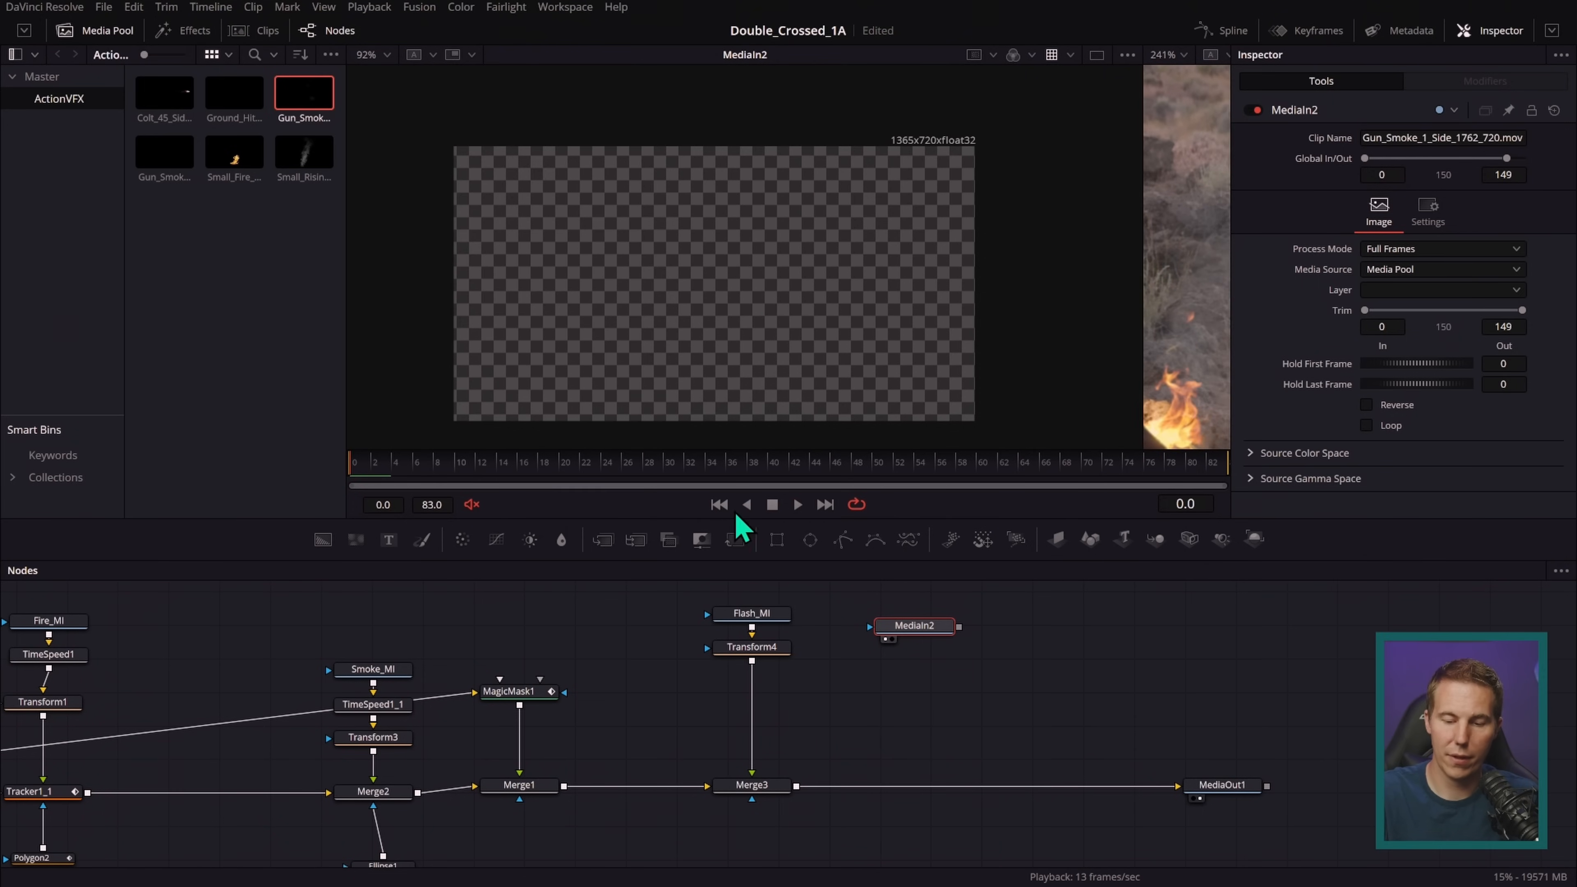
- Add Gun_Smoke_4_Side_1771_720.mov from the ActionVFX bin as an alternative, play it, and delete its node
left_click(772, 505)
left_click_drag(163, 154, 912, 685)
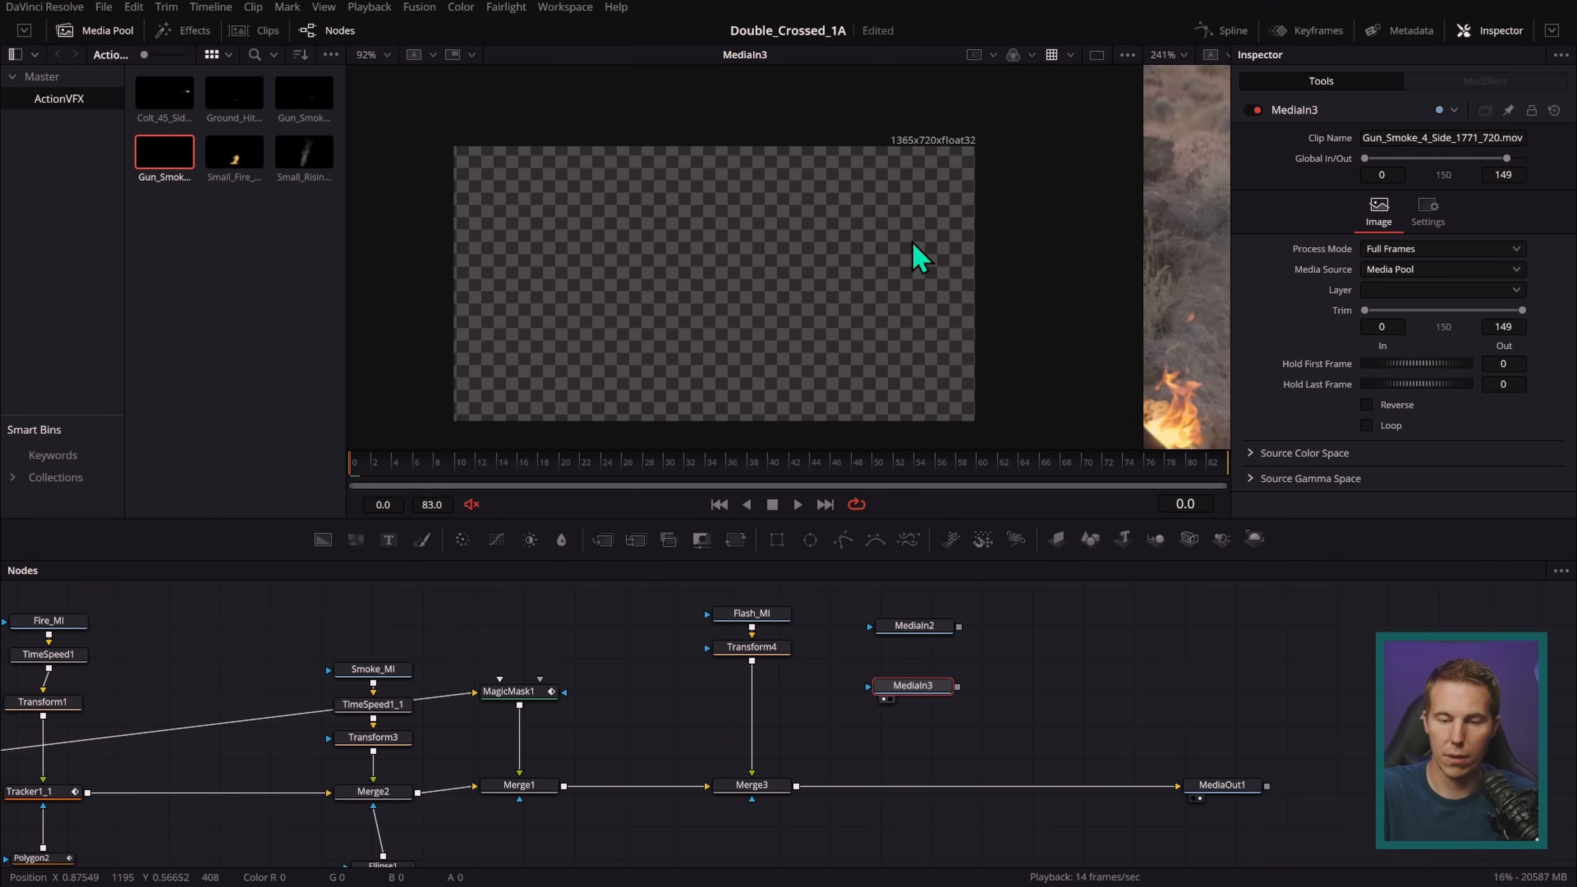
left_click(797, 504)
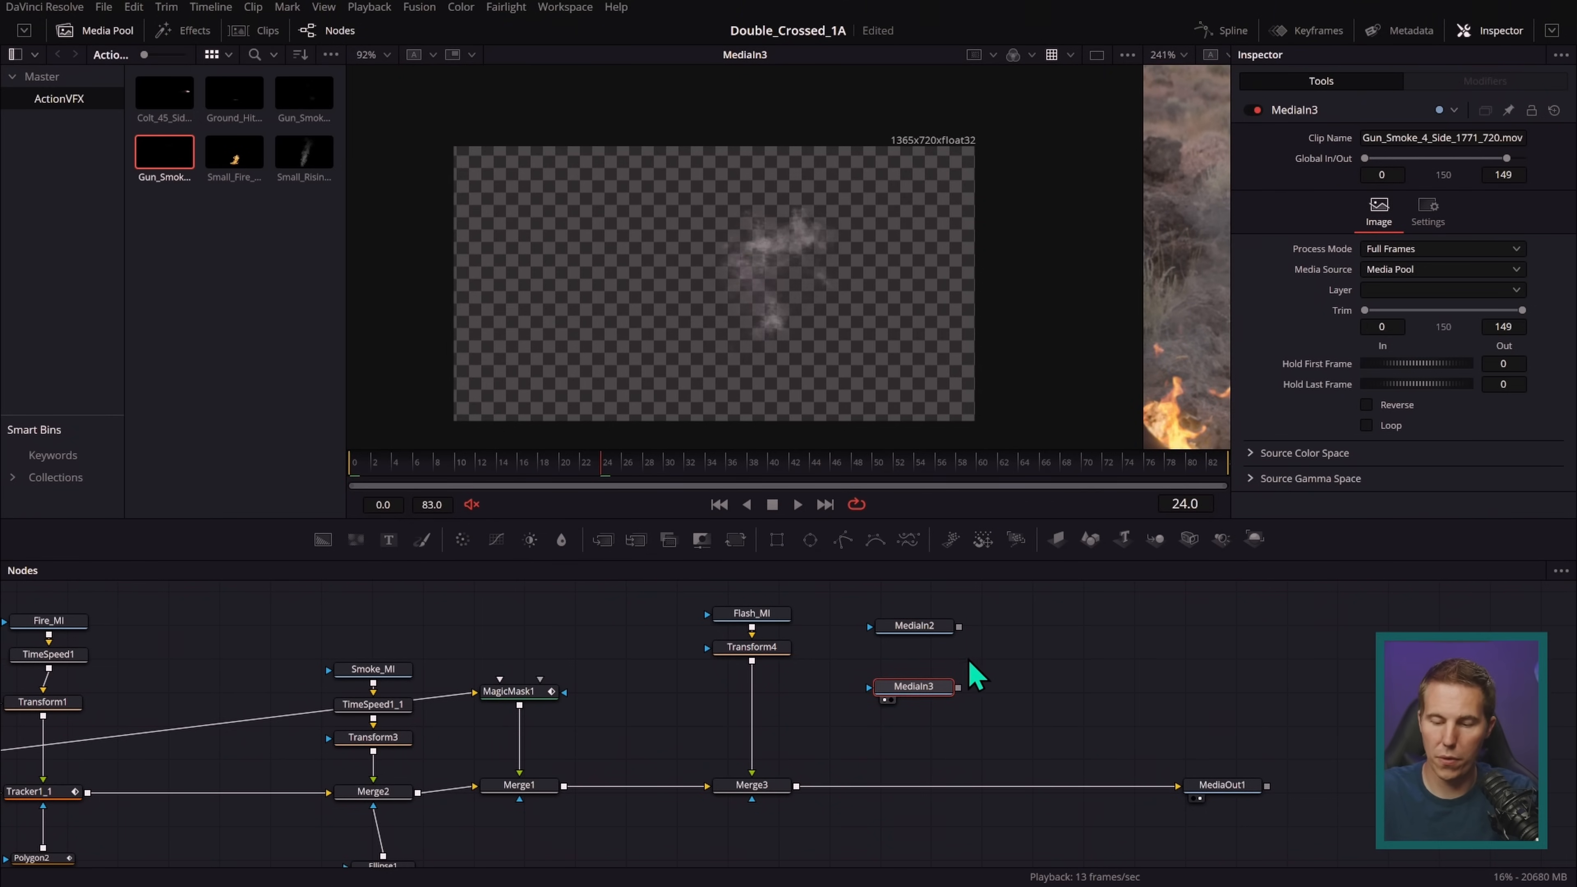
key("Delete")
- Merge the first gun smoke clip after Merge3, view the result, and at frame 3 move its center to about X 0.301, Y 0.652
left_click_drag(932, 640, 889, 628)
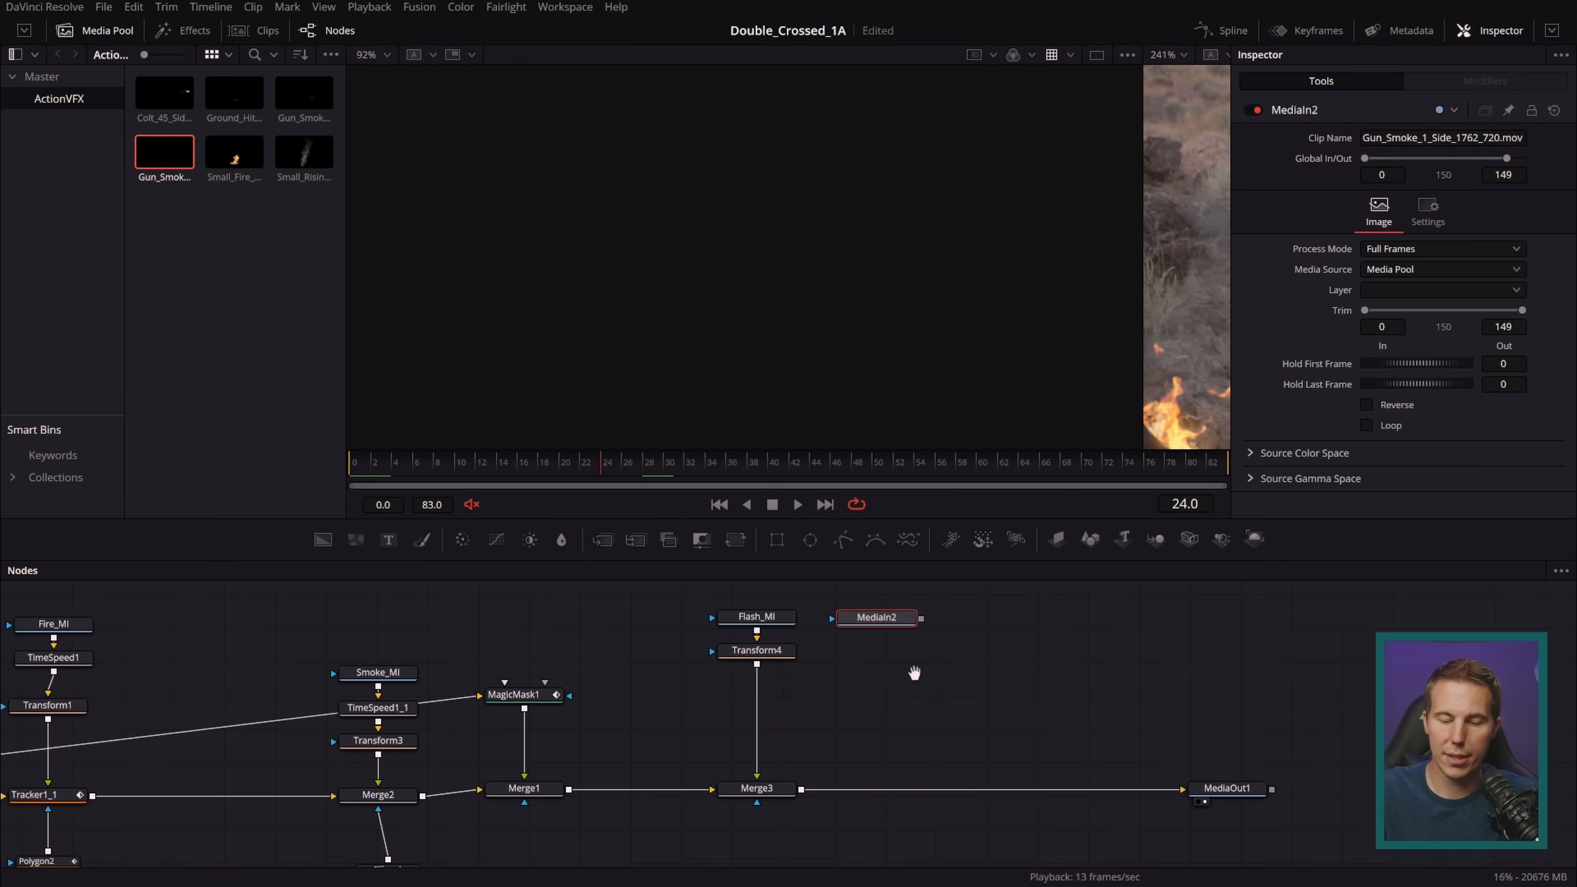
left_click_drag(938, 618, 908, 169)
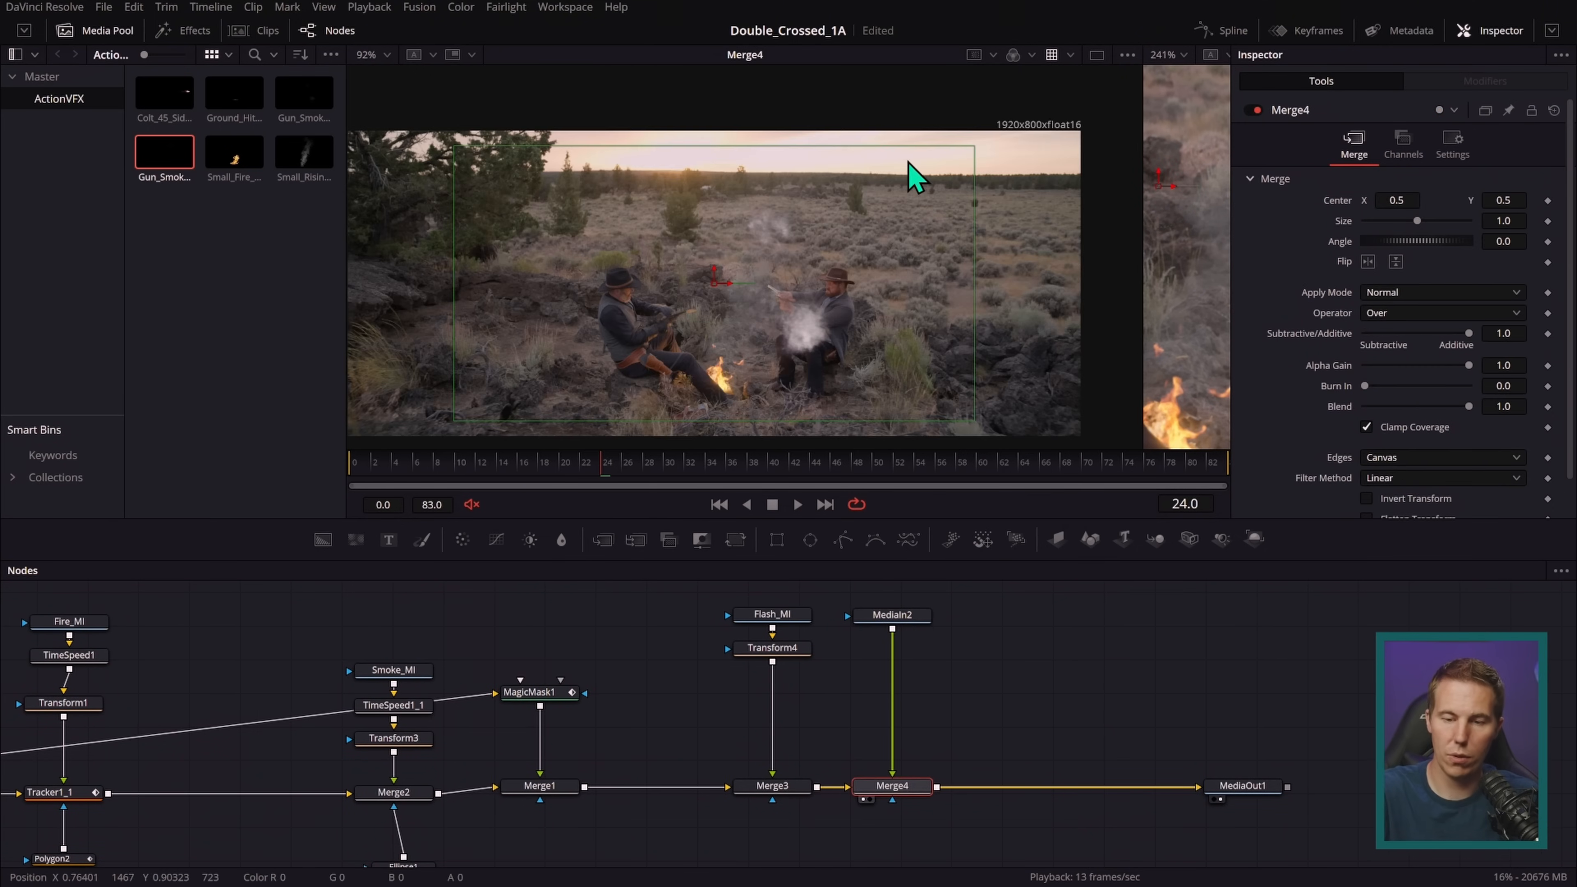
scroll(821, 318, "up", 4)
left_click(572, 469)
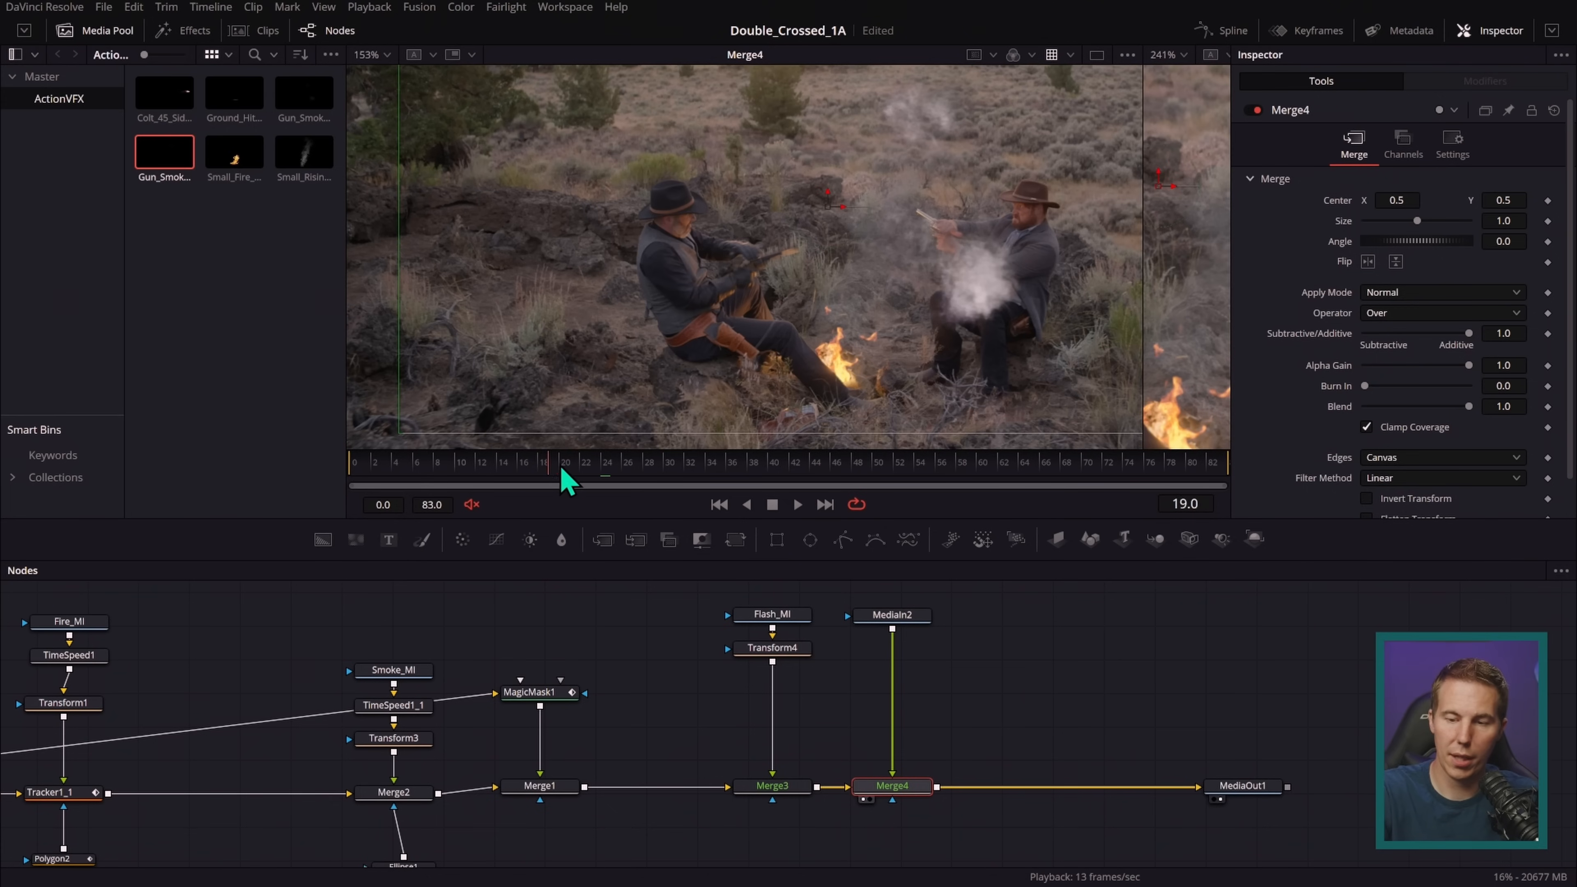
left_click_drag(488, 470, 398, 475)
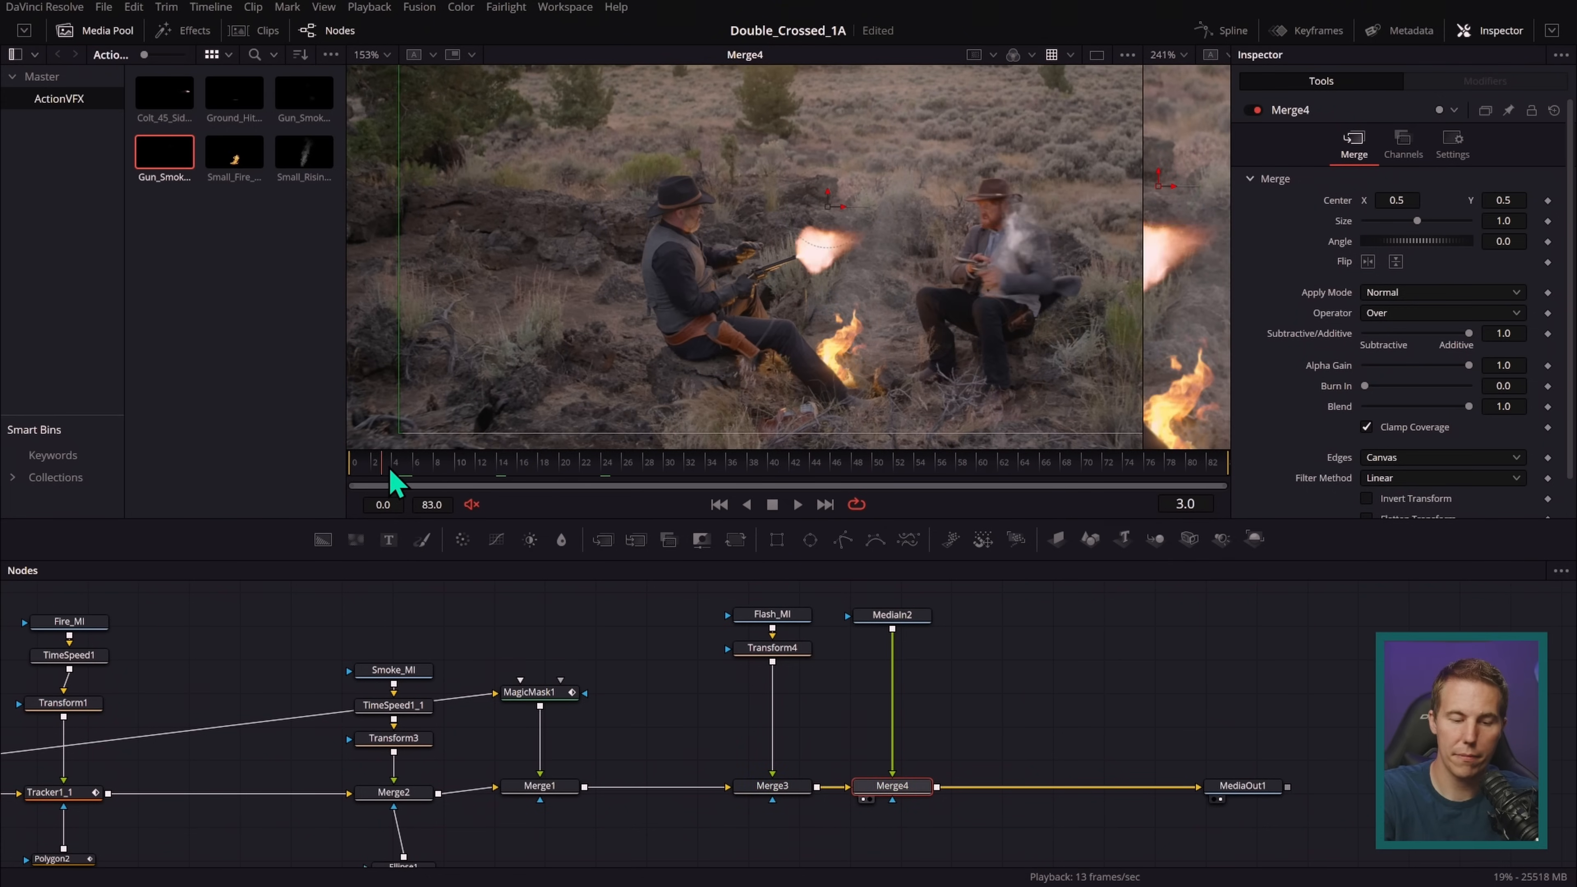
left_click_drag(835, 224, 617, 163)
mouse_move(398, 476)
left_mouse_down()
mouse_move(370, 475)
mouse_move(419, 479)
mouse_move(385, 478)
left_mouse_up()
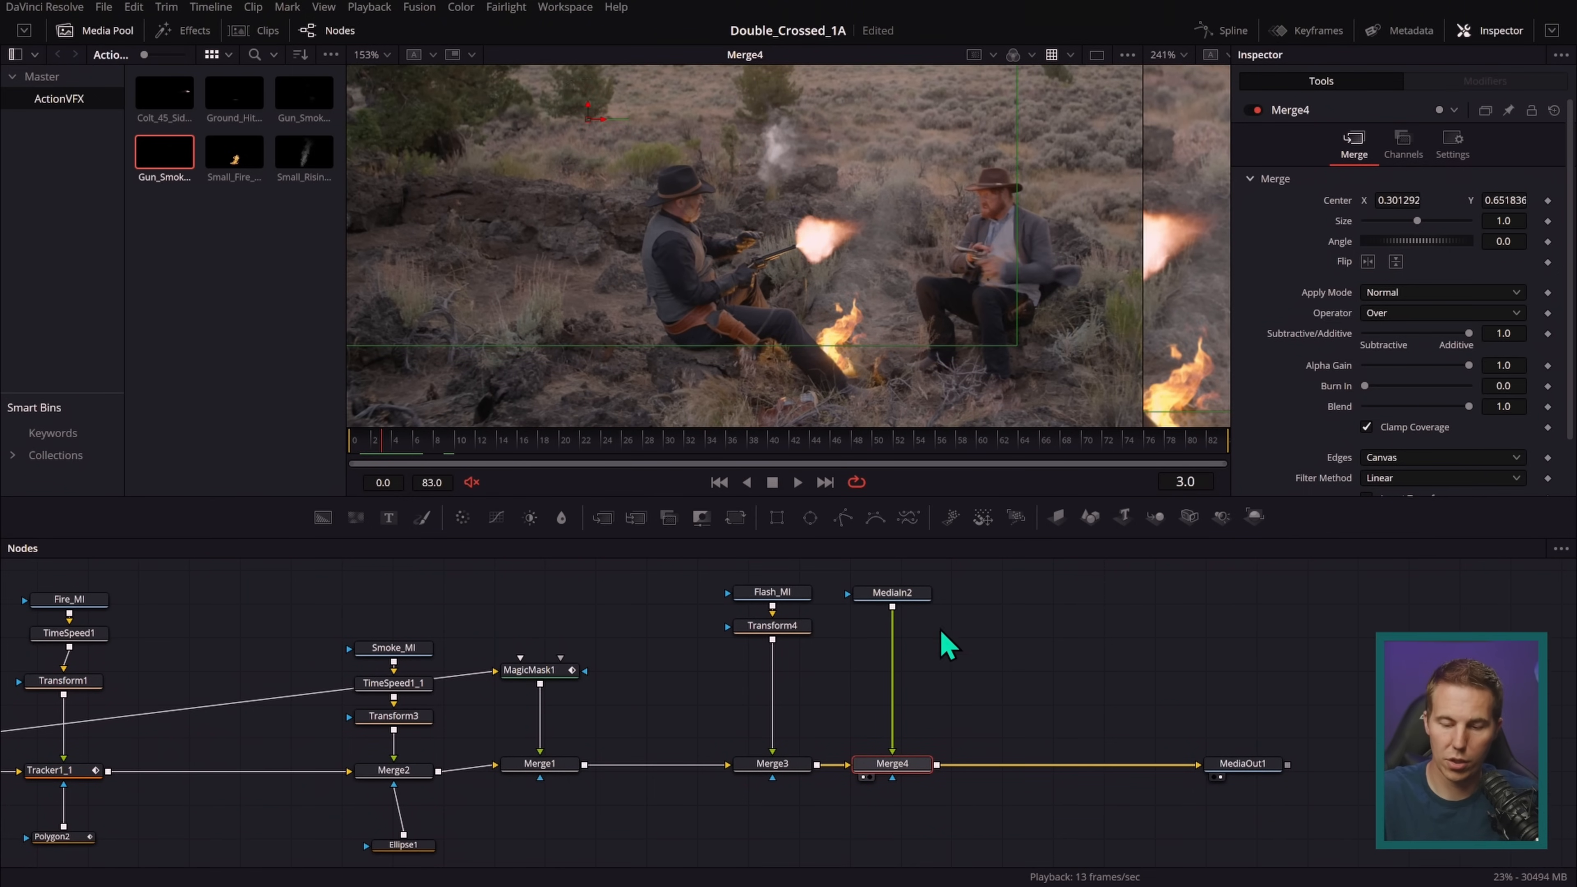
- Rename the MediaIn2 gun smoke node to GunSmoke1_MI
left_click(919, 595)
key("F2")
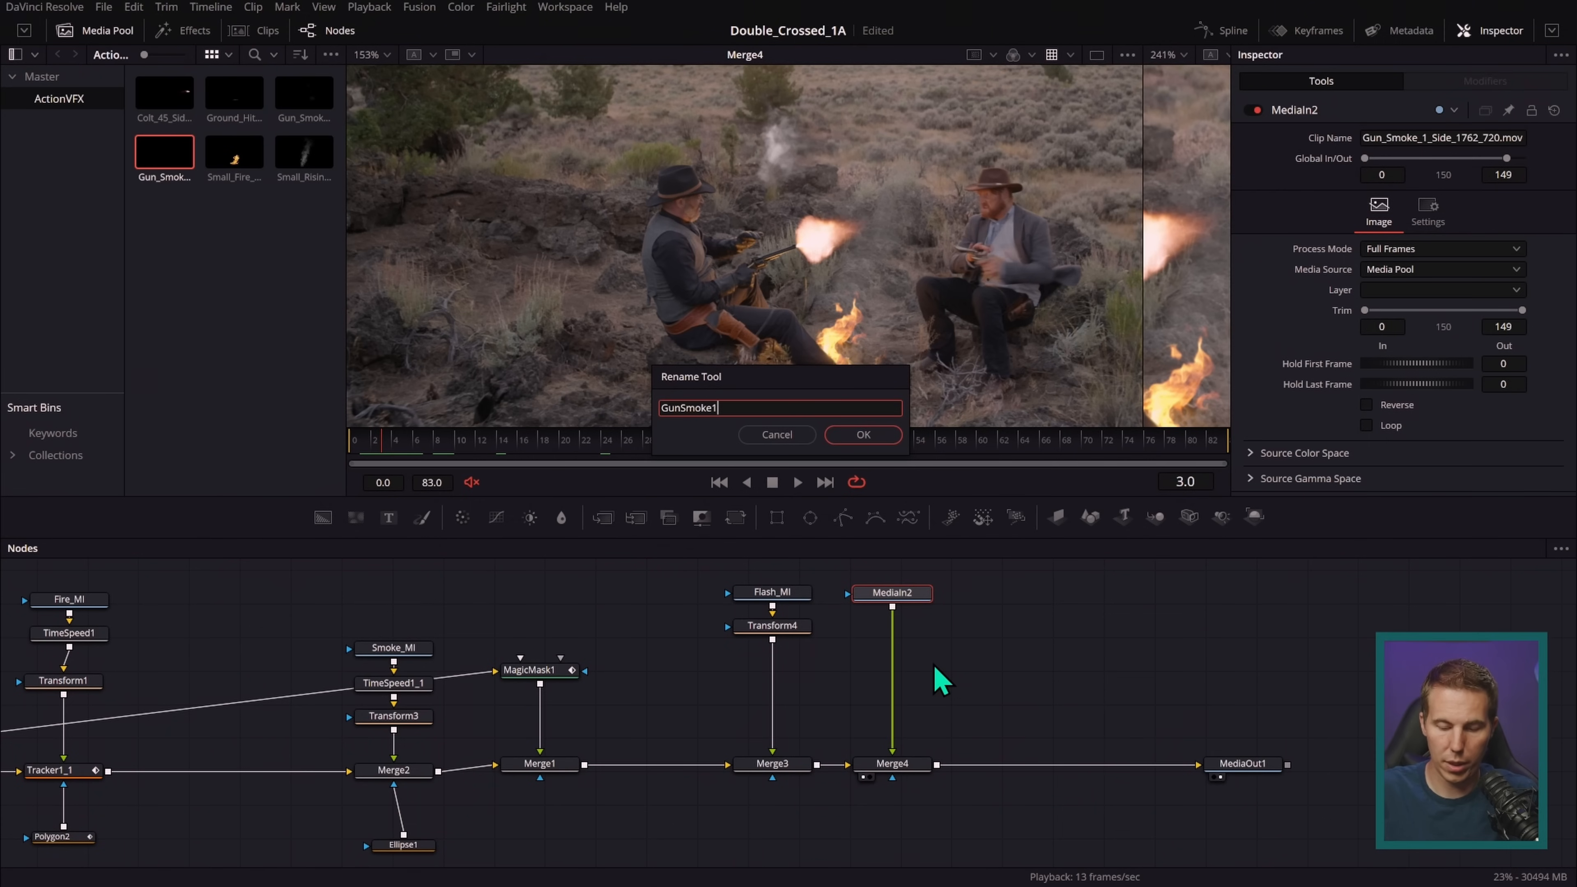
key("Return")
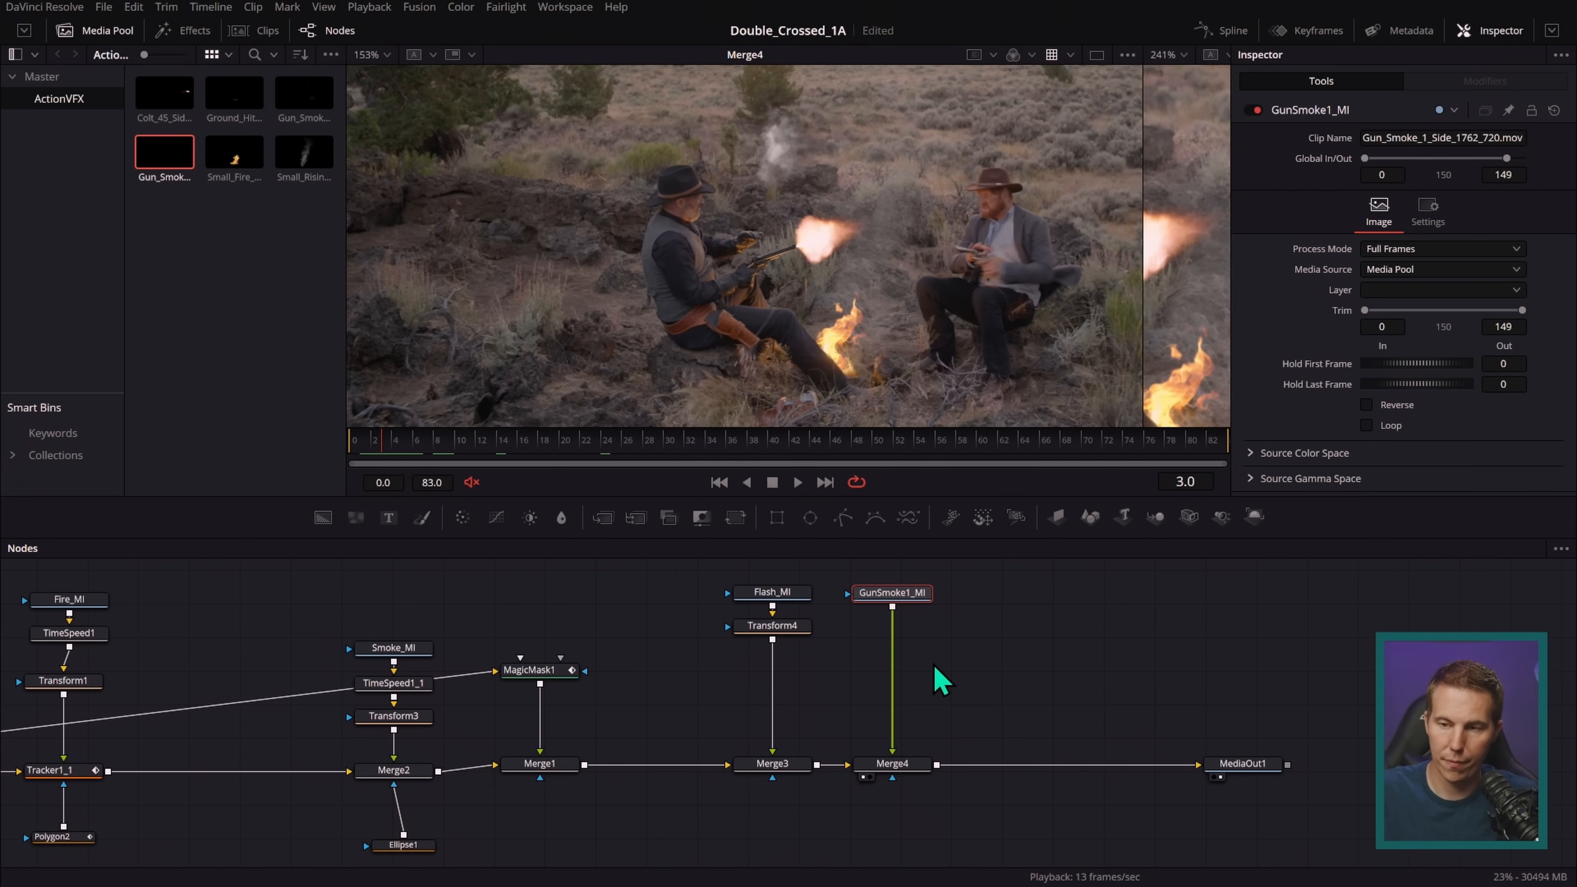
- Limit the keyframe editor to selected tools and shift the GunSmoke1_MI clip to start at frame -3, beside the node graph
left_click(1315, 32)
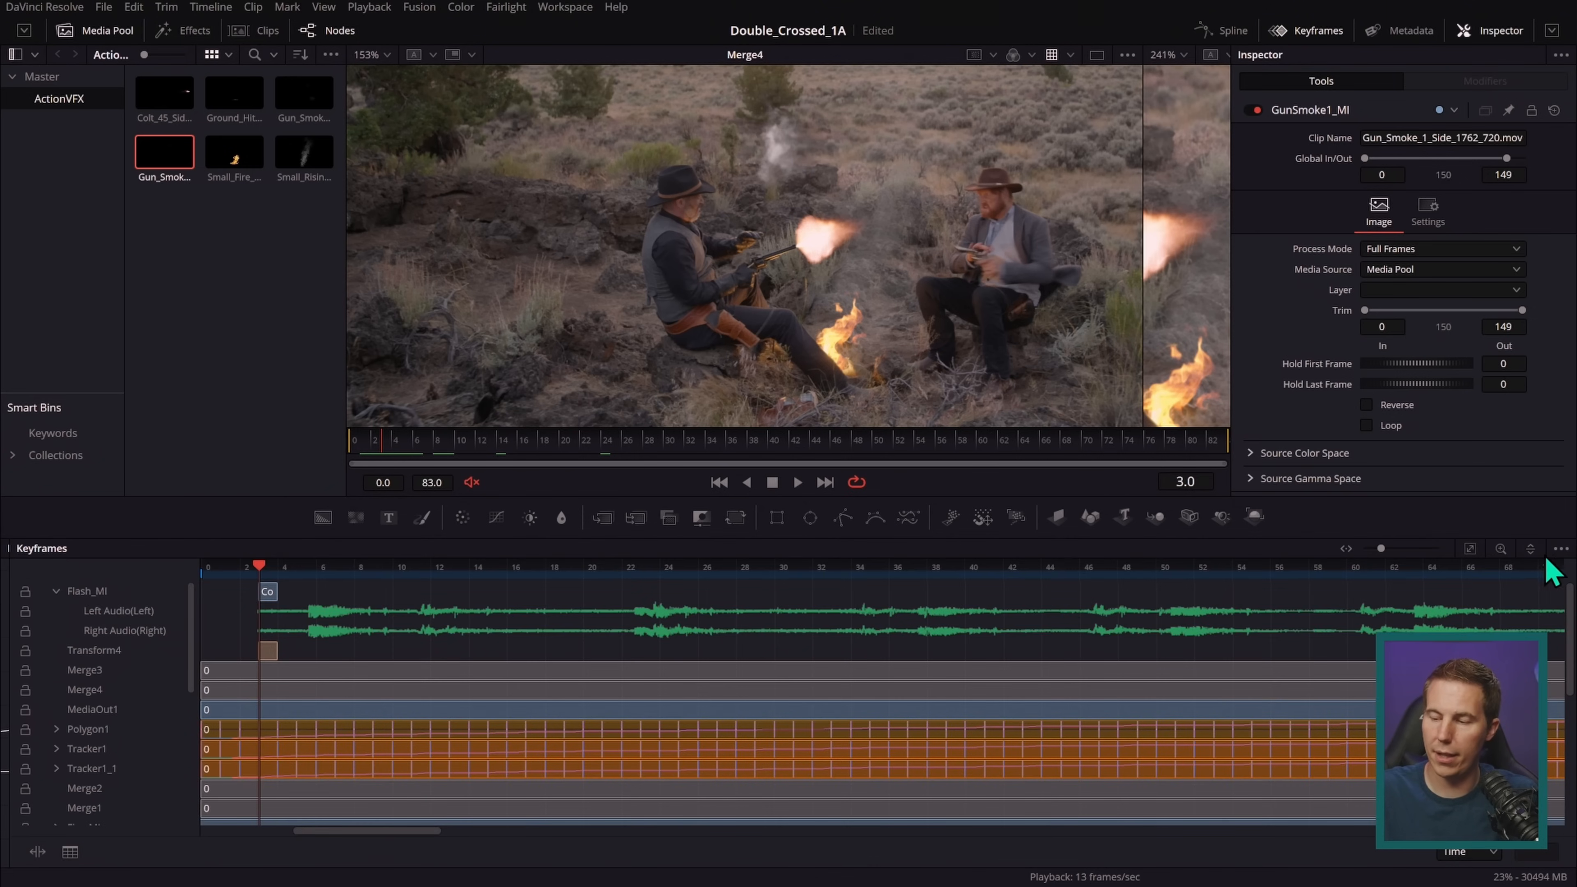
left_click(1562, 549)
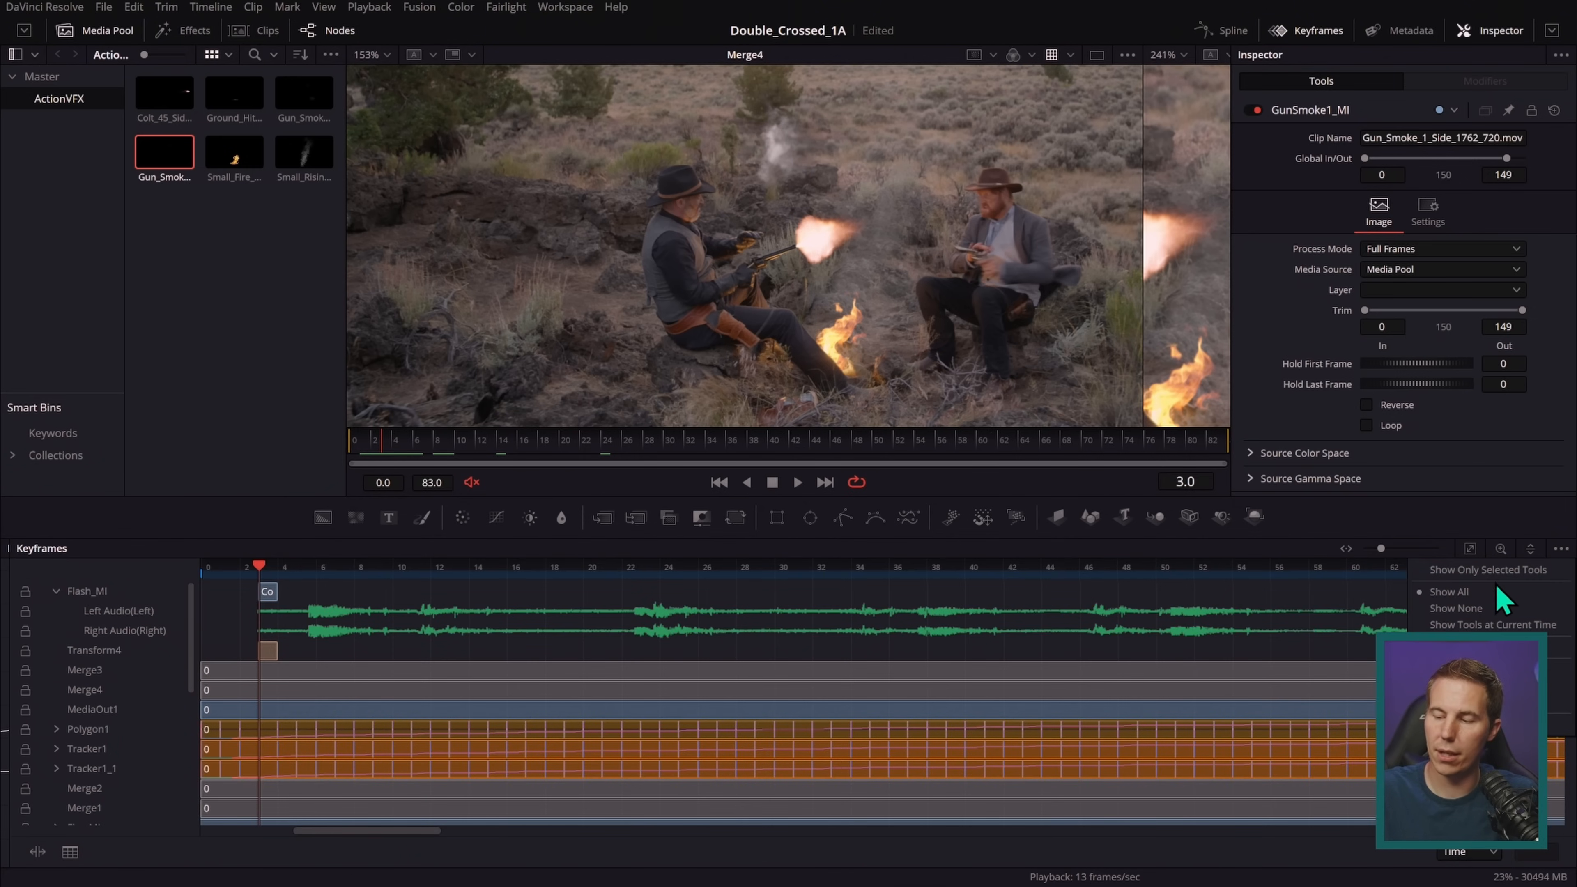
left_click(1515, 570)
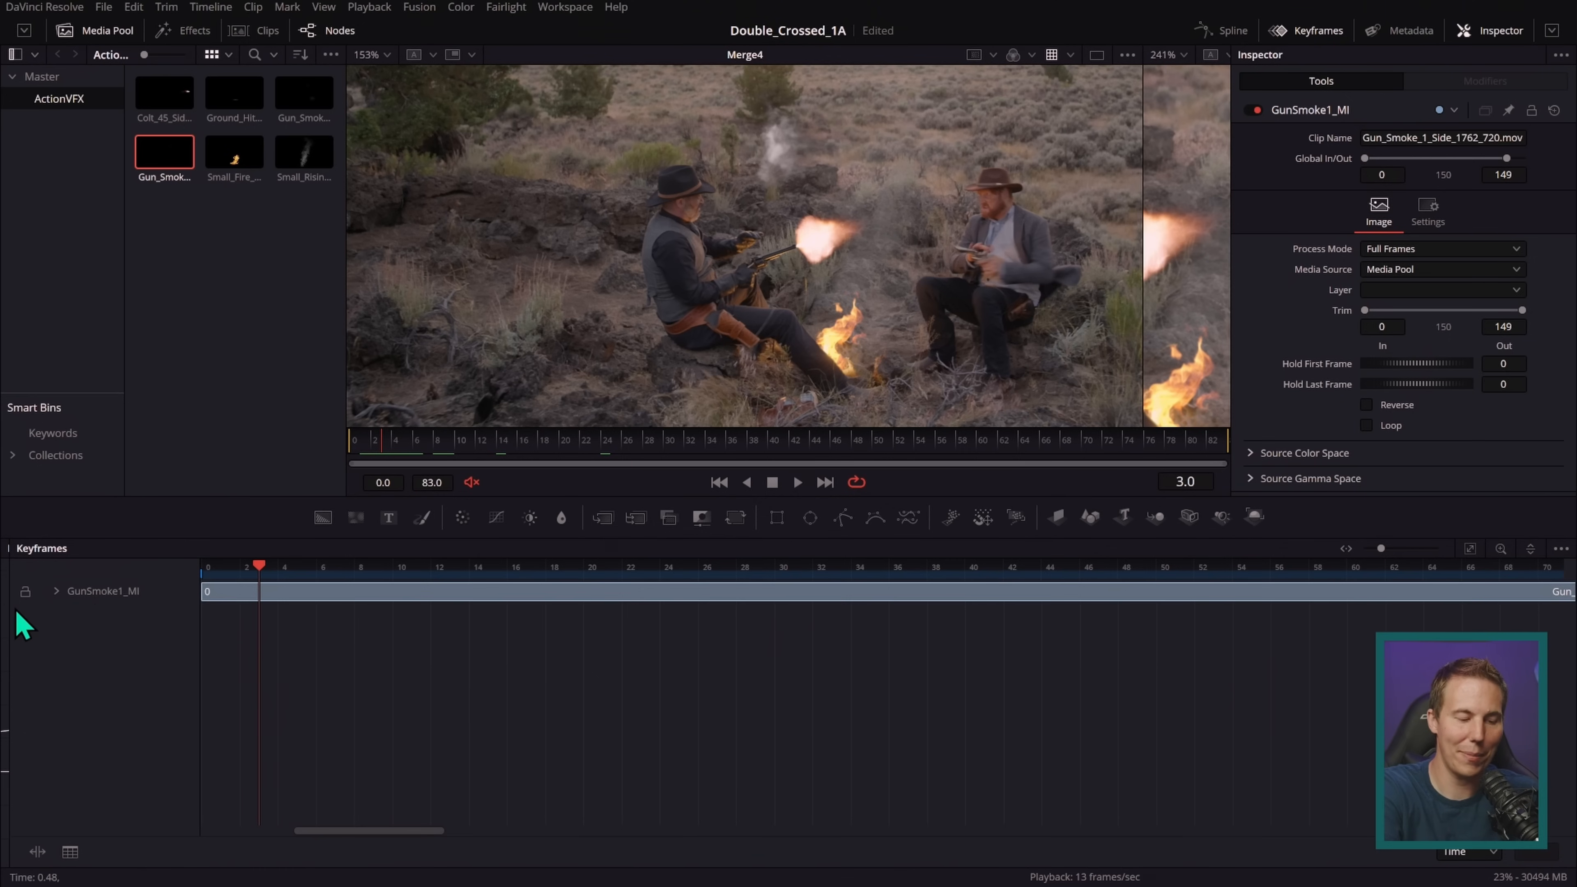
left_click_drag(11, 608, 873, 710)
left_click_drag(1213, 598, 1150, 614)
left_click_drag(775, 685, 567, 683)
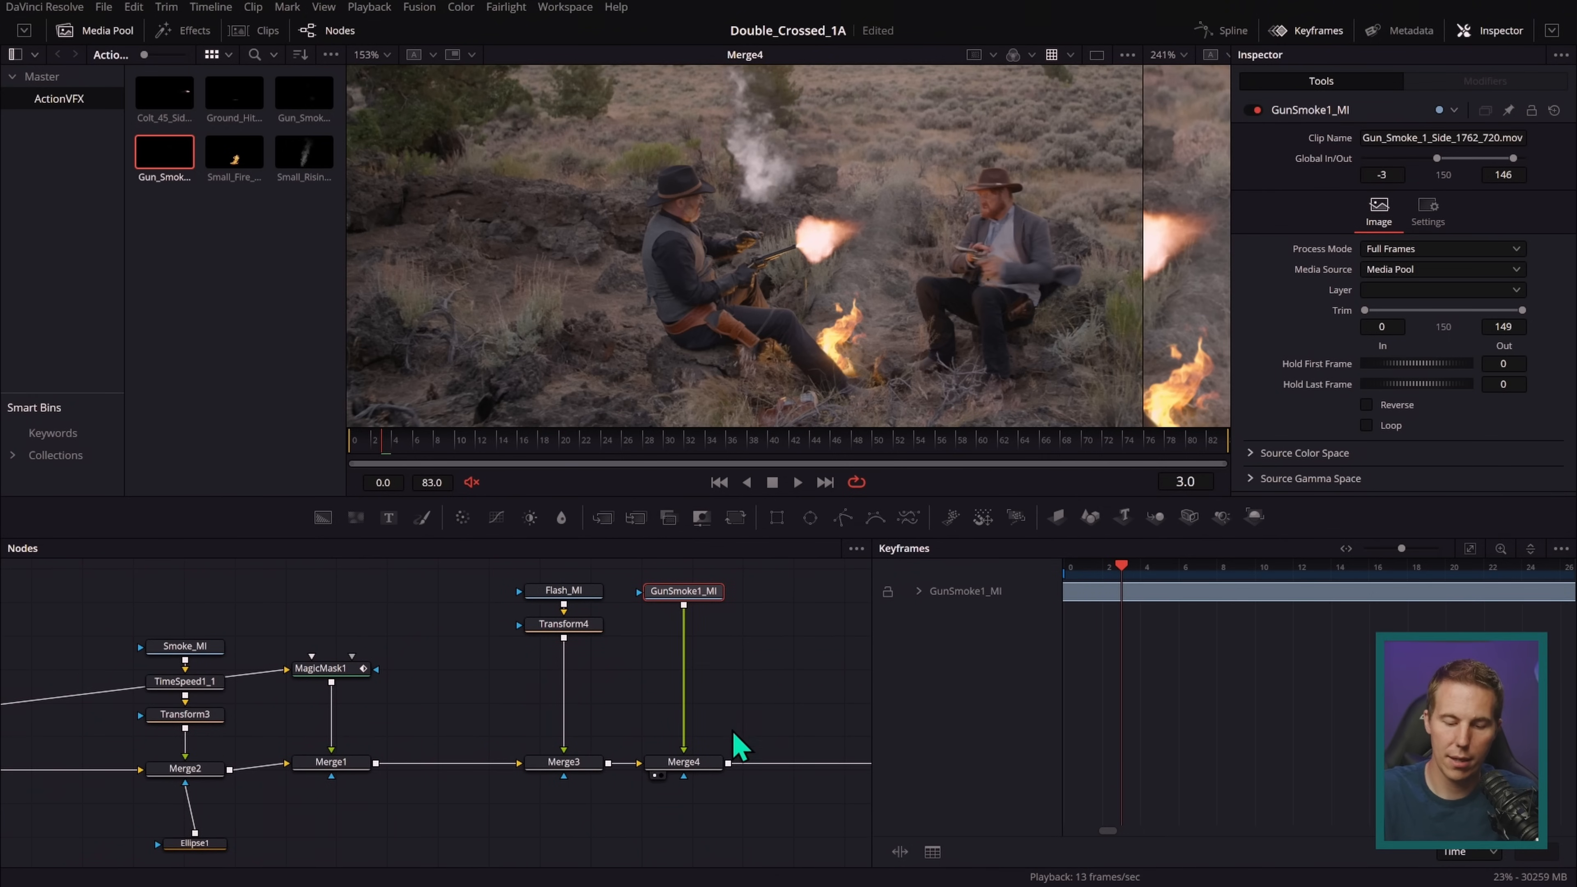
- Set the apply mode of Merge4 to Screen
left_click(698, 767)
left_click(1388, 297)
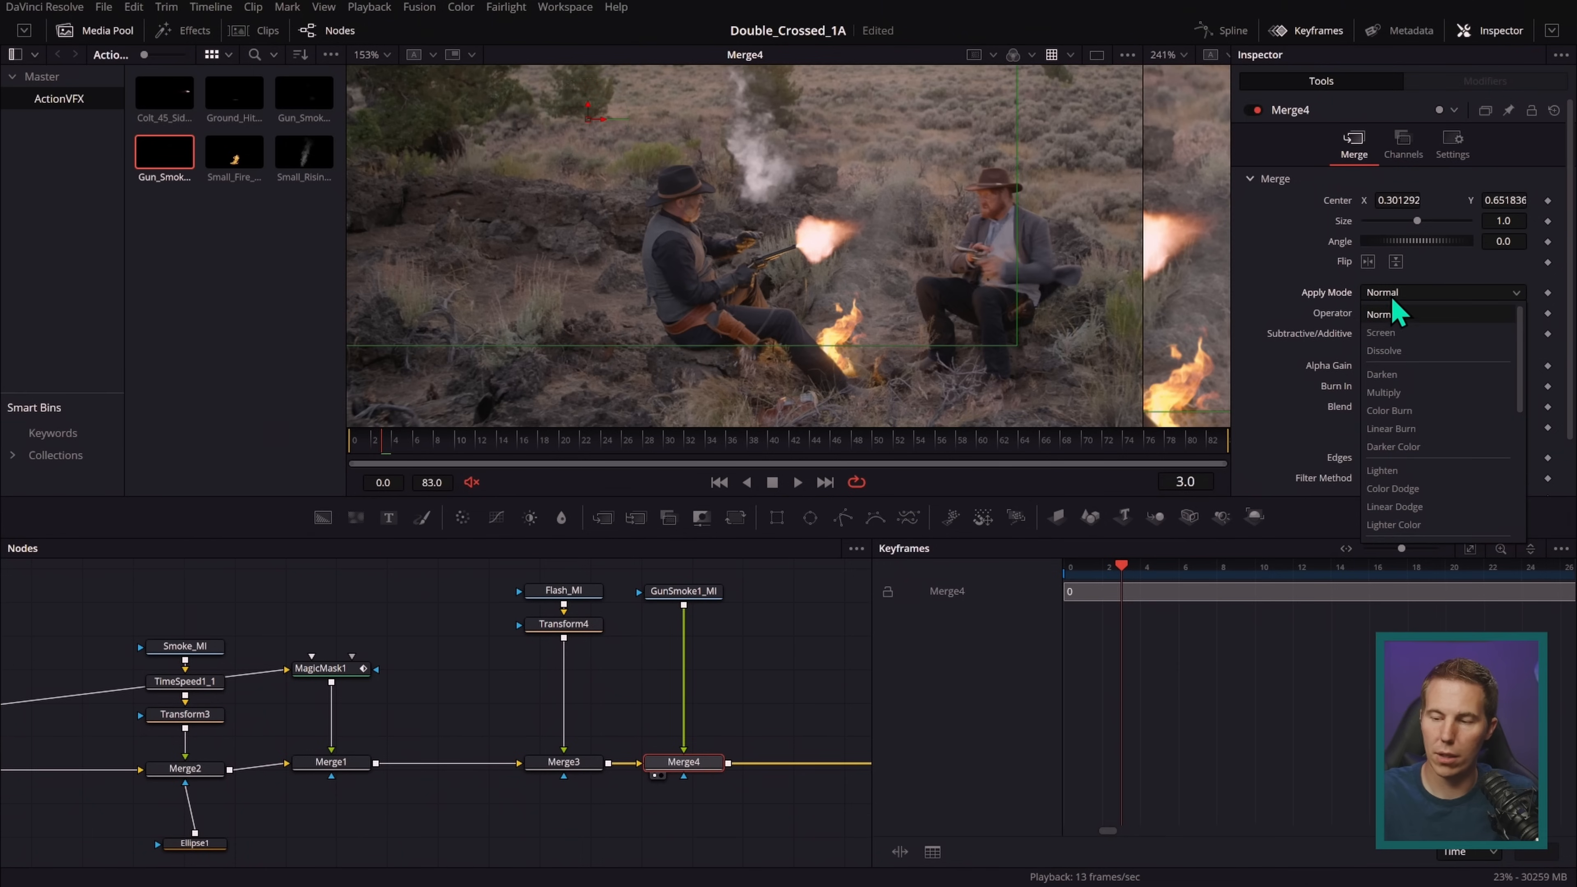
left_click(1392, 345)
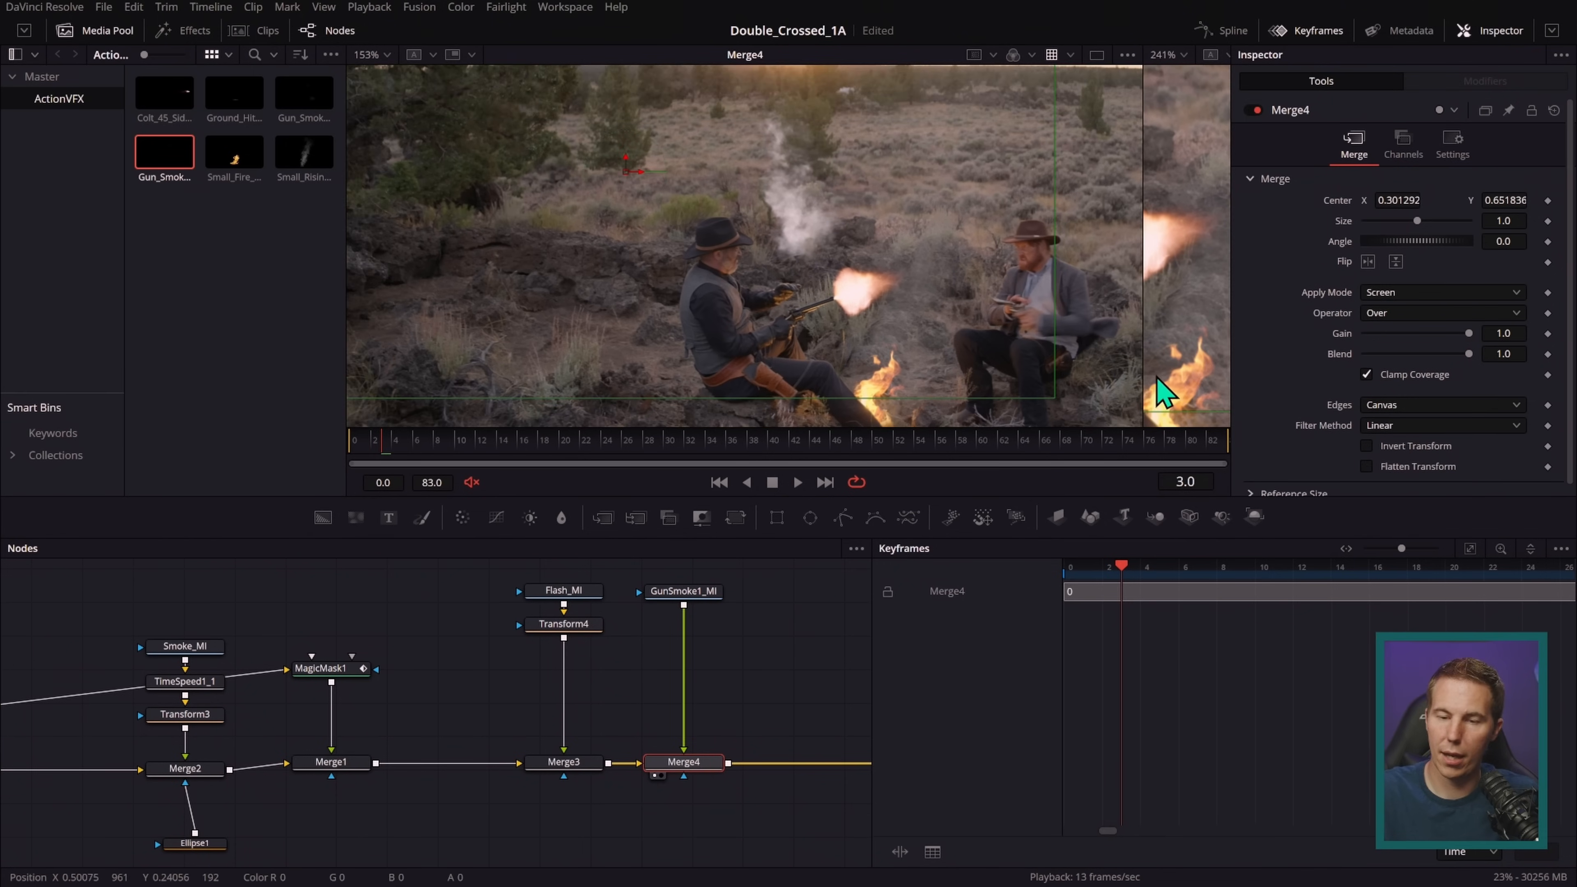
- Add a Transform node after GunSmoke1_MI and place its pivot near the smoke's origin, about X 0.774, Y 0.438
left_click(707, 594)
key("shift+space")
key("Return")
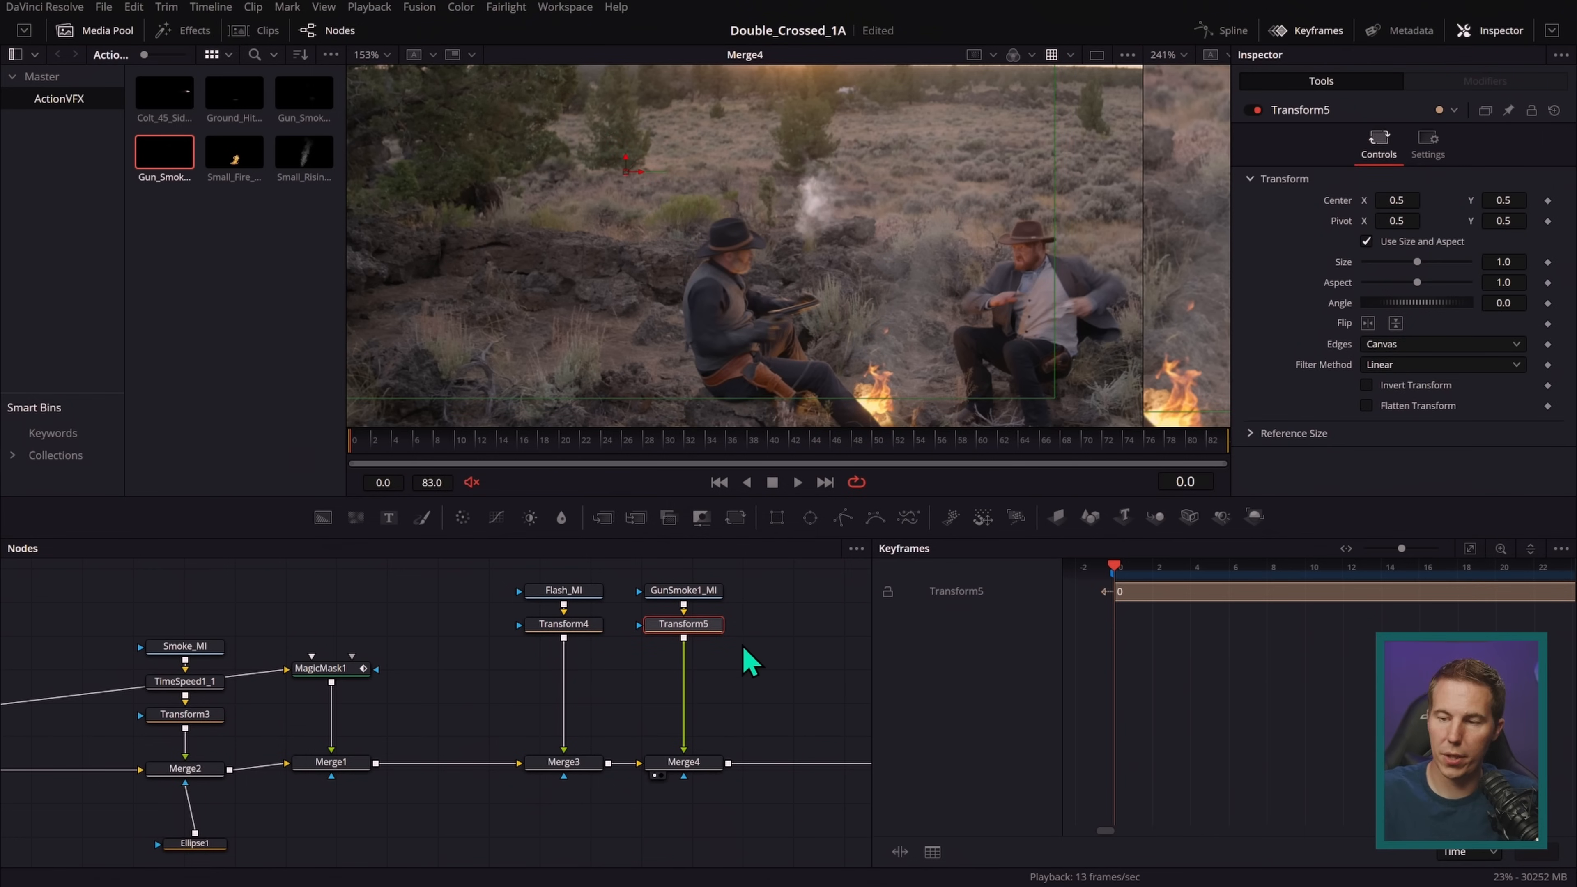
left_click_drag(668, 174, 856, 200)
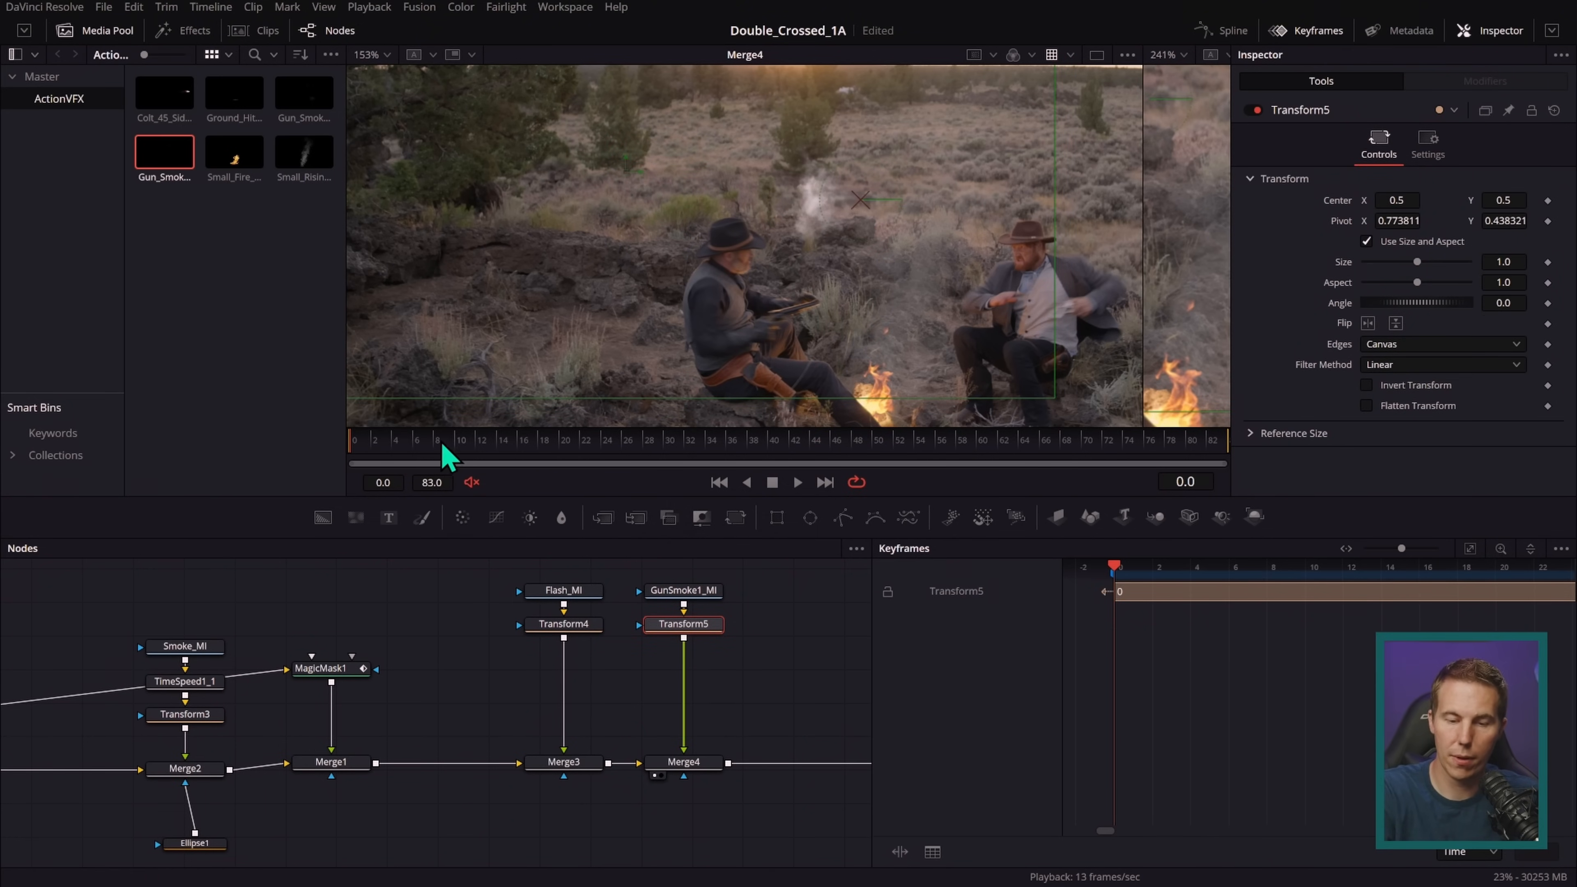
- Place the smoke at the older cowboy's muzzle, center about X 0.452, Y 0.271, angle about -162.4 degrees, and size 0.55
left_click_drag(898, 247, 764, 165)
left_click_drag(596, 169, 583, 275)
left_click_drag(1417, 261, 1383, 266)
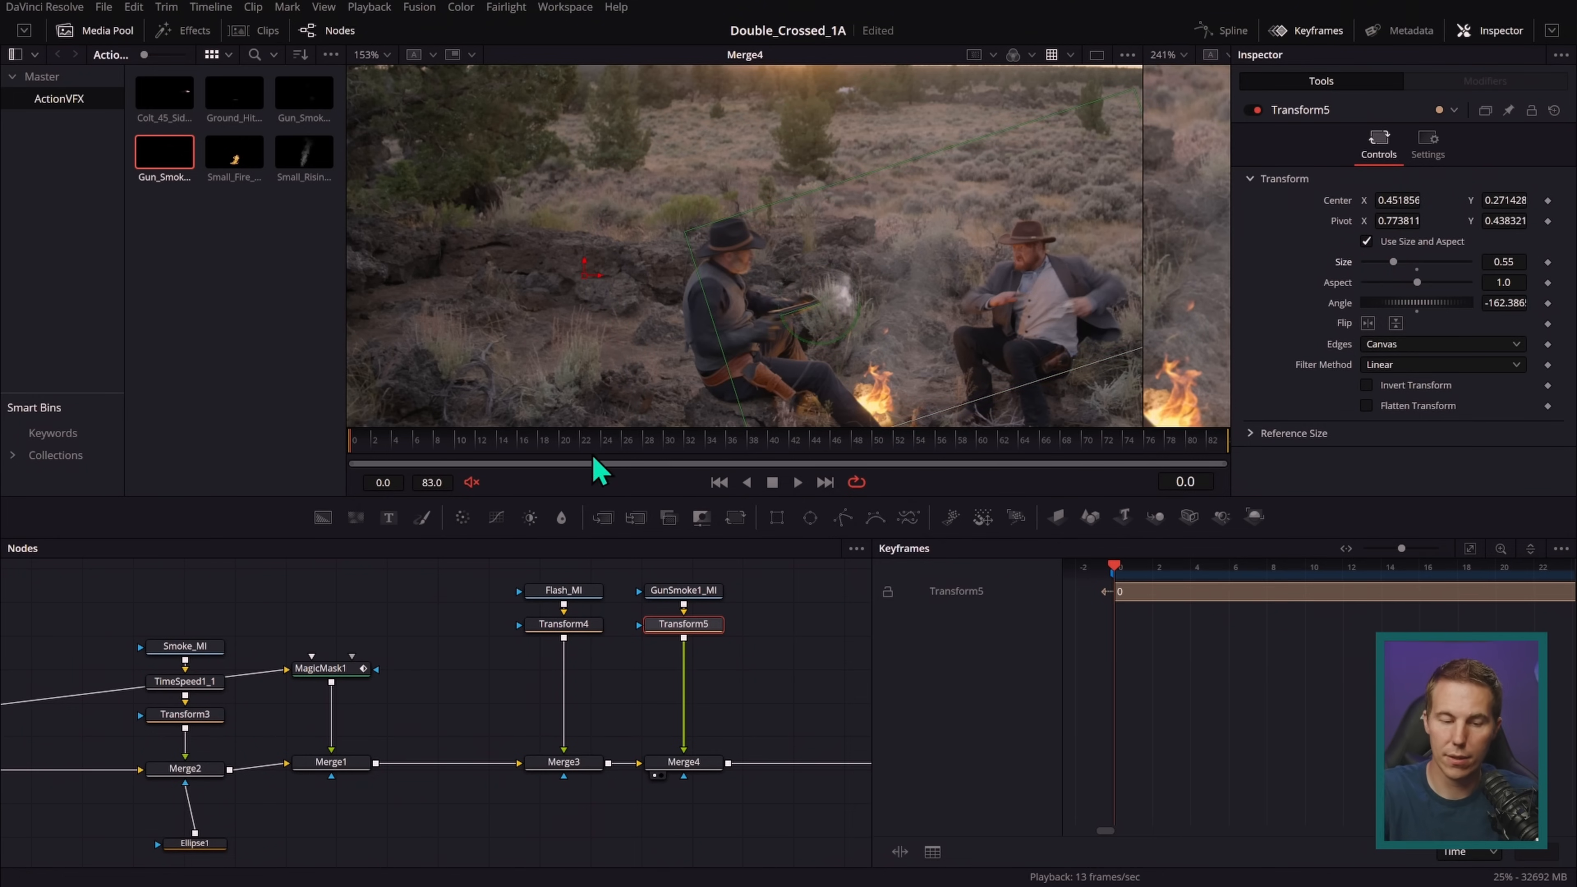
- Play the shot to check the gun smoke's motion and return to the first frame
left_click(797, 482)
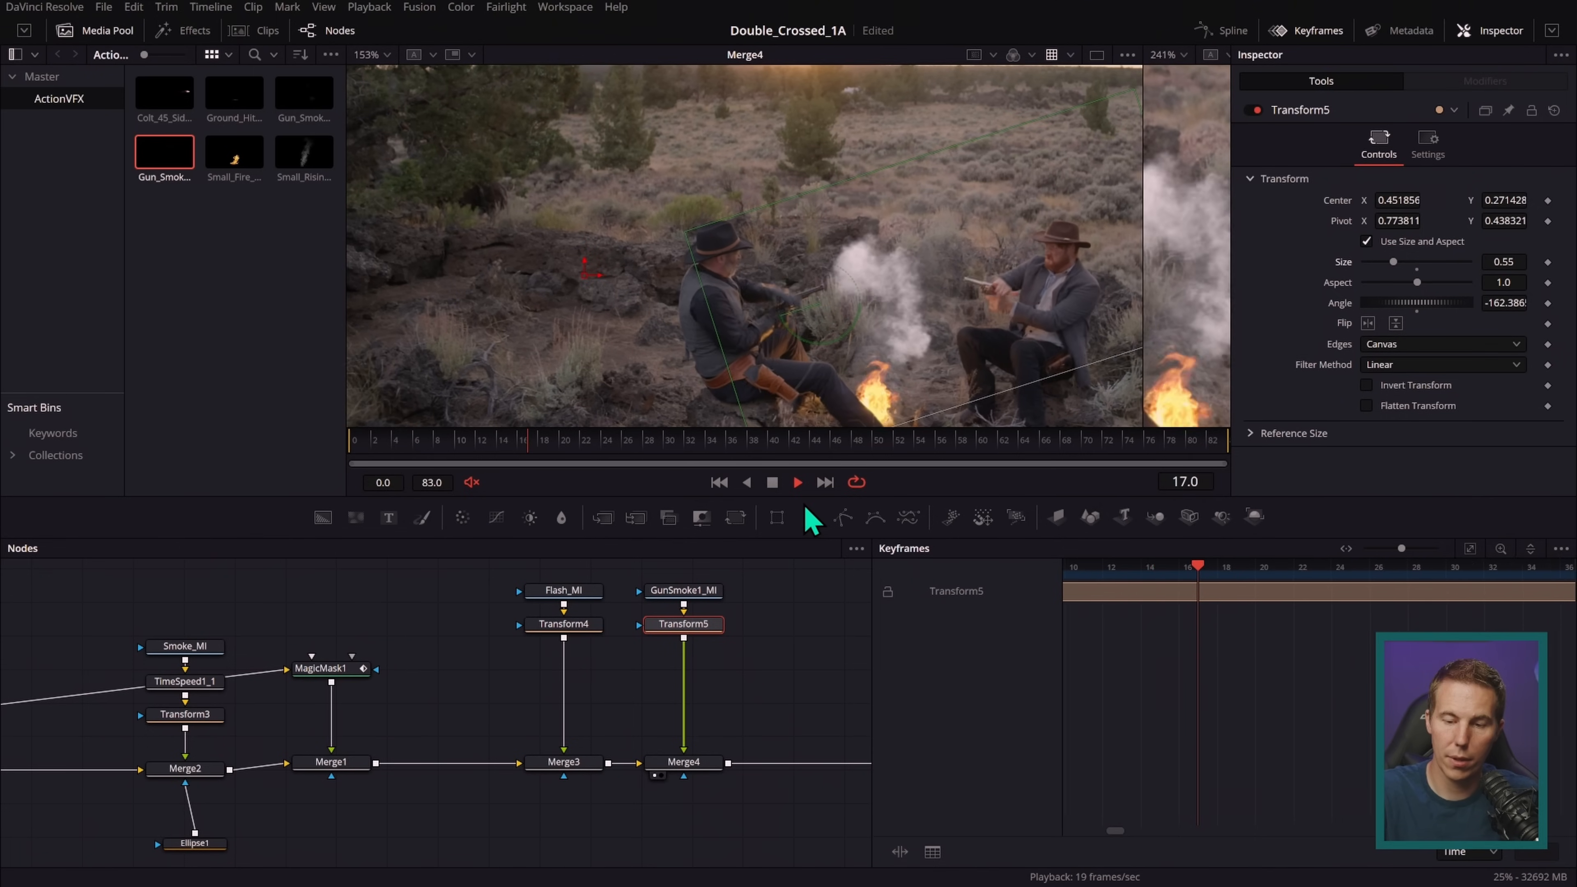
left_click(772, 483)
left_click_drag(689, 444, 323, 457)
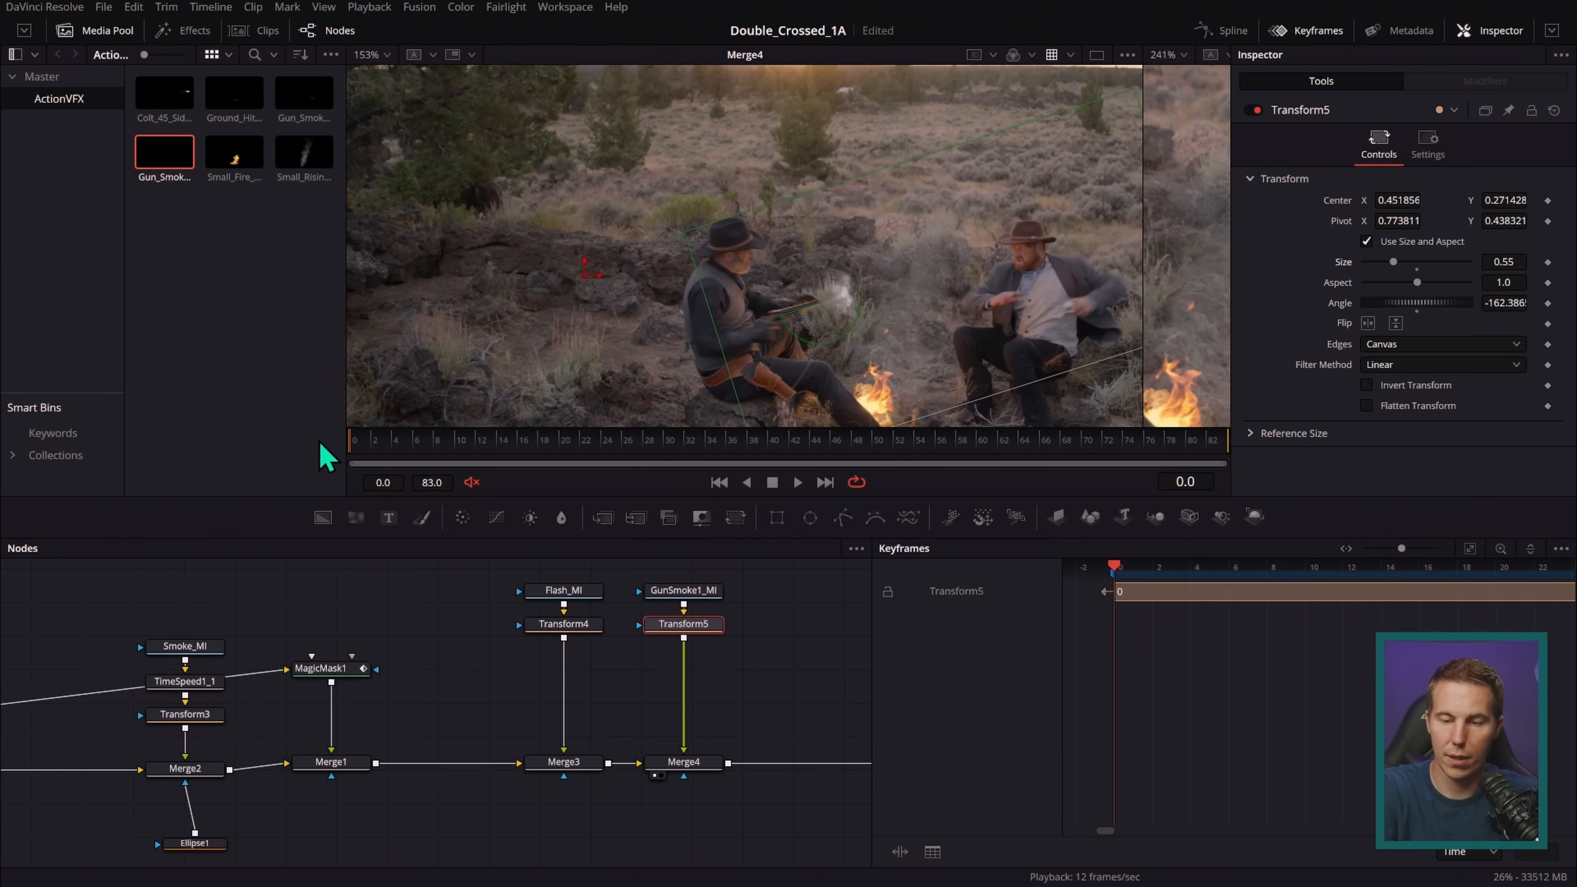
- Disable the Tracker1, Tracker1_1, Merge2 and Merge1 nodes together to speed up playback
left_click_drag(757, 730, 824, 746)
scroll(824, 745, "down", 2)
left_click_drag(872, 671, 1143, 671)
left_click_drag(908, 757, 954, 750)
scroll(931, 770, "down", 2)
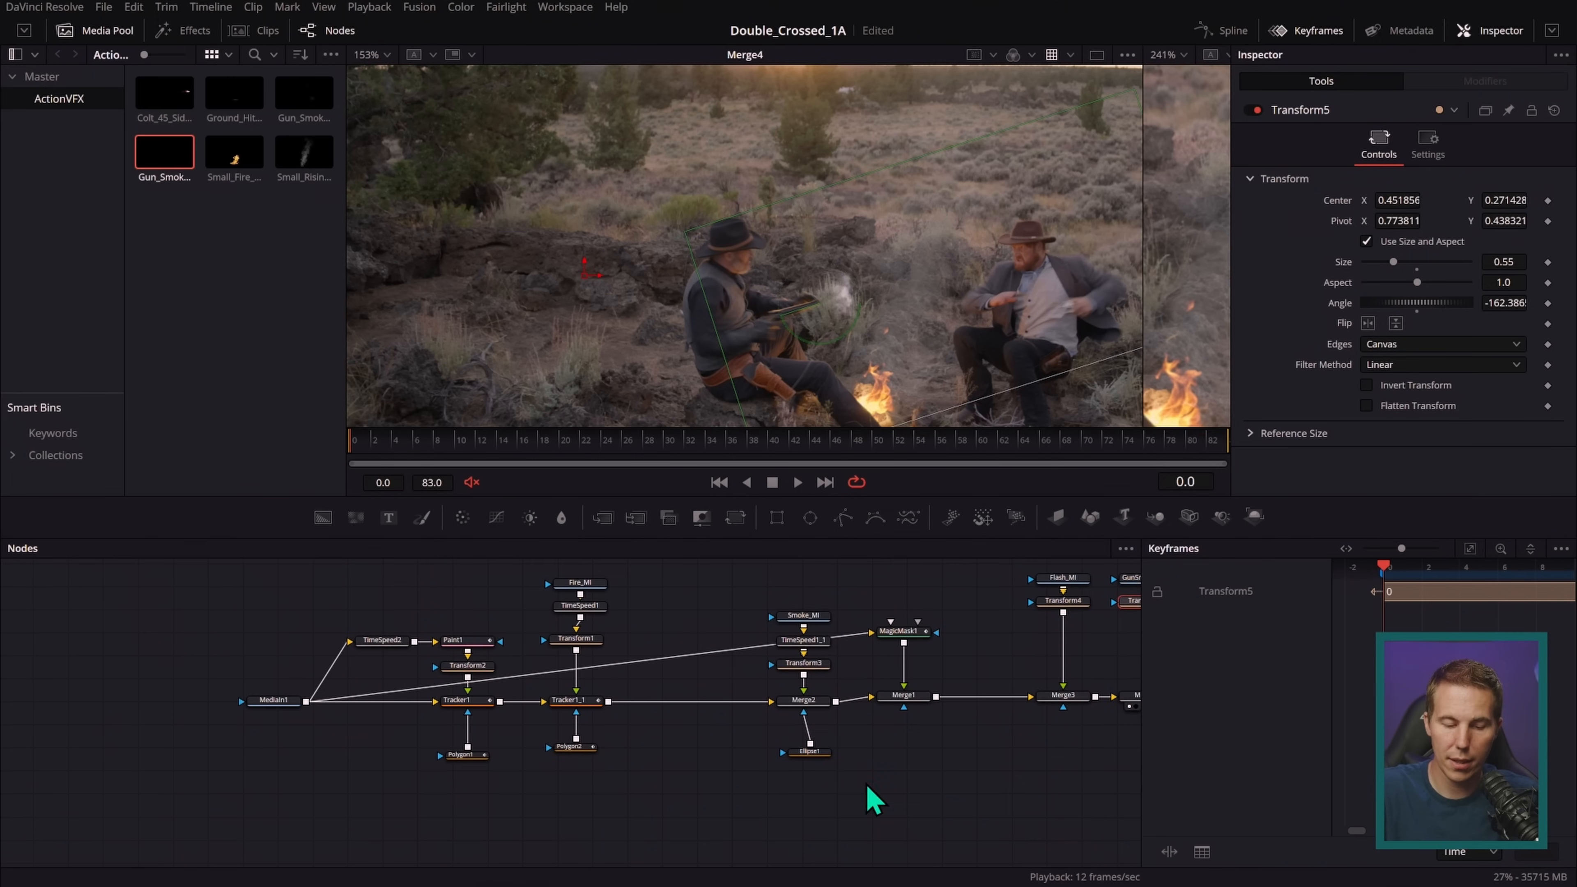
left_click_drag(404, 725, 947, 708)
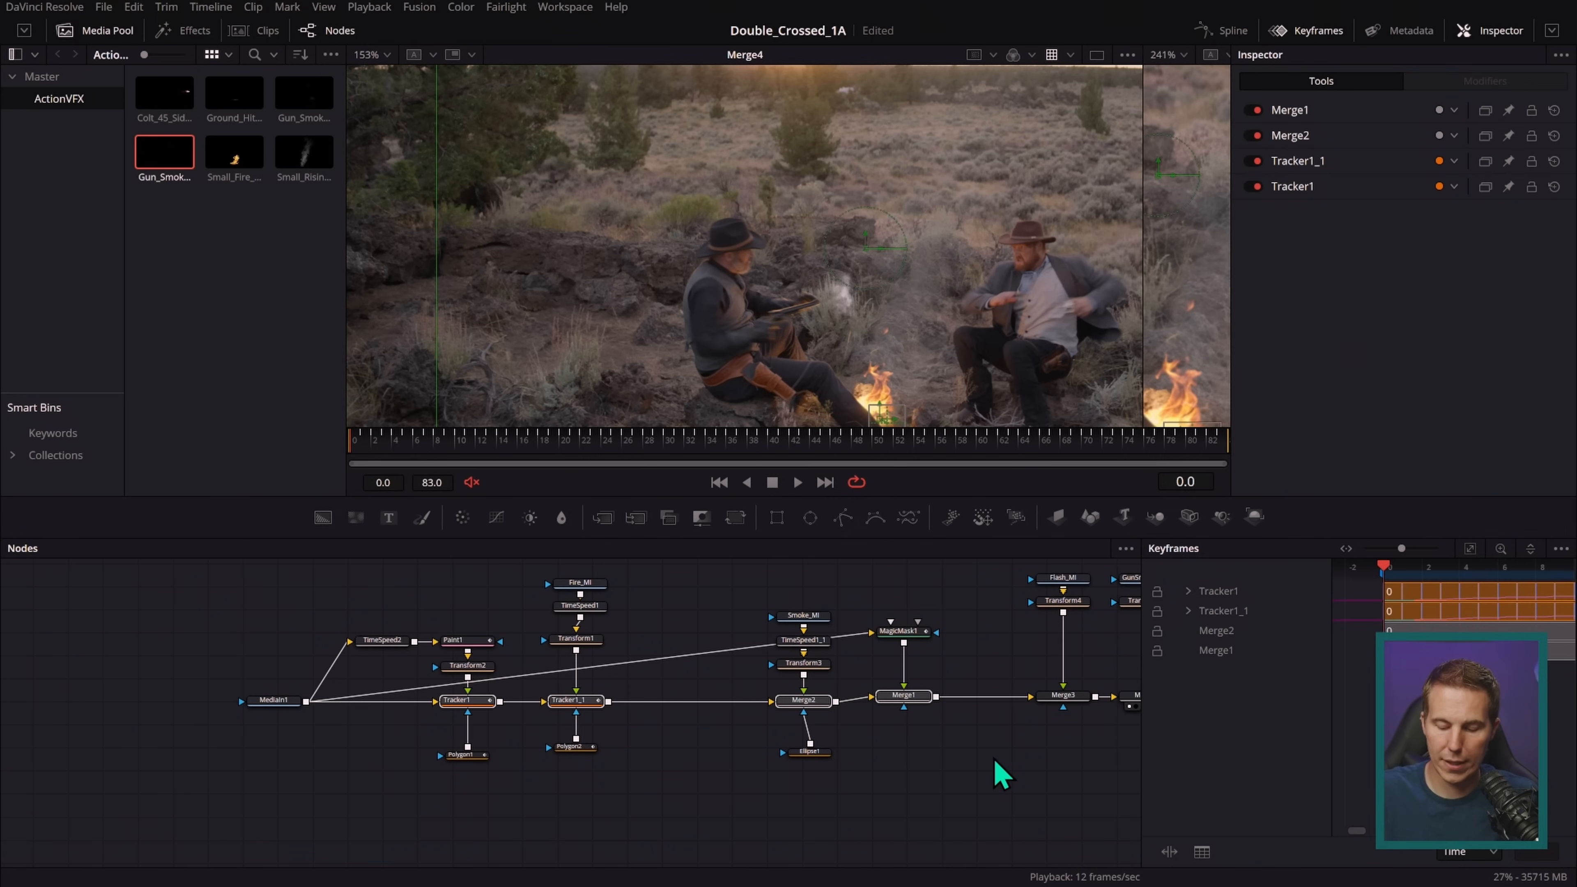
key("ctrl+p")
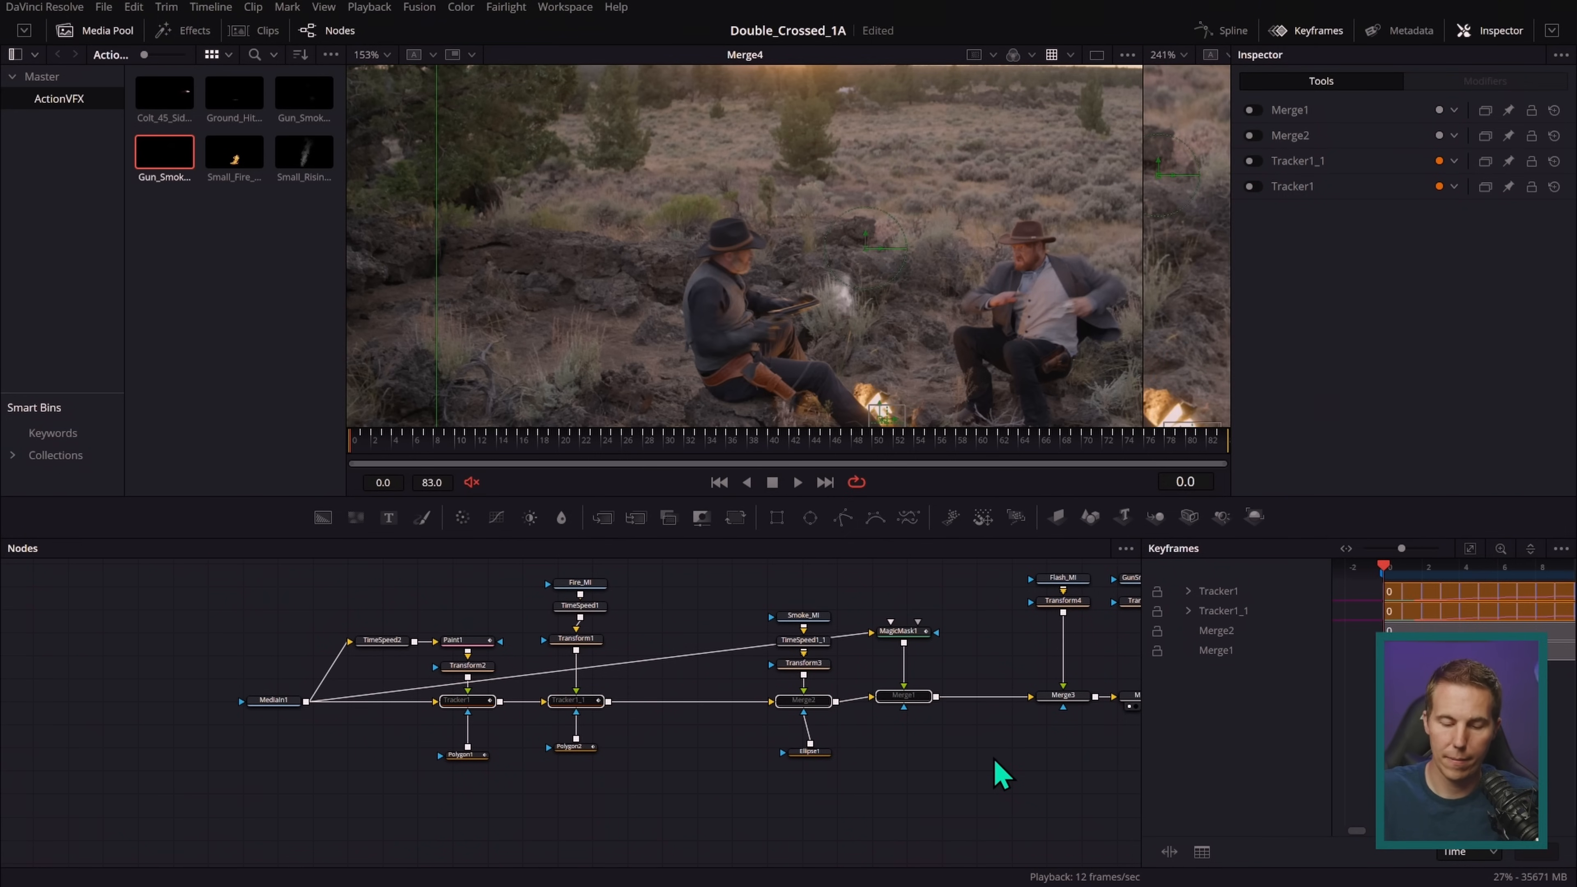
left_click_drag(928, 749, 813, 745)
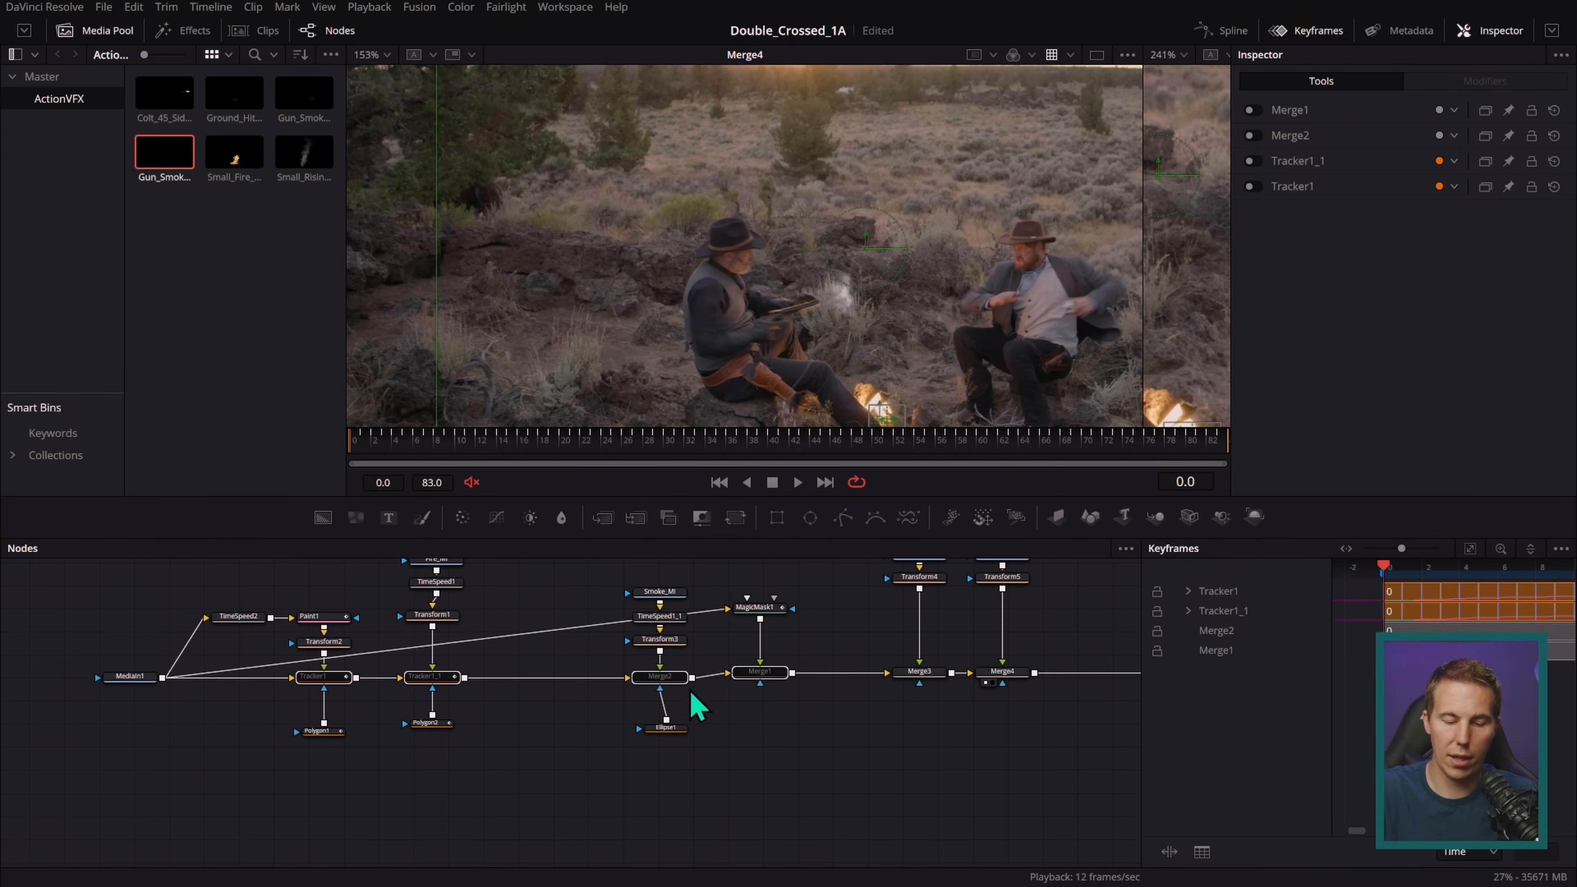
- Zoom in on the older cowboy and replay the opening frames to examine the gun smoke's scale and motion
left_click(761, 673)
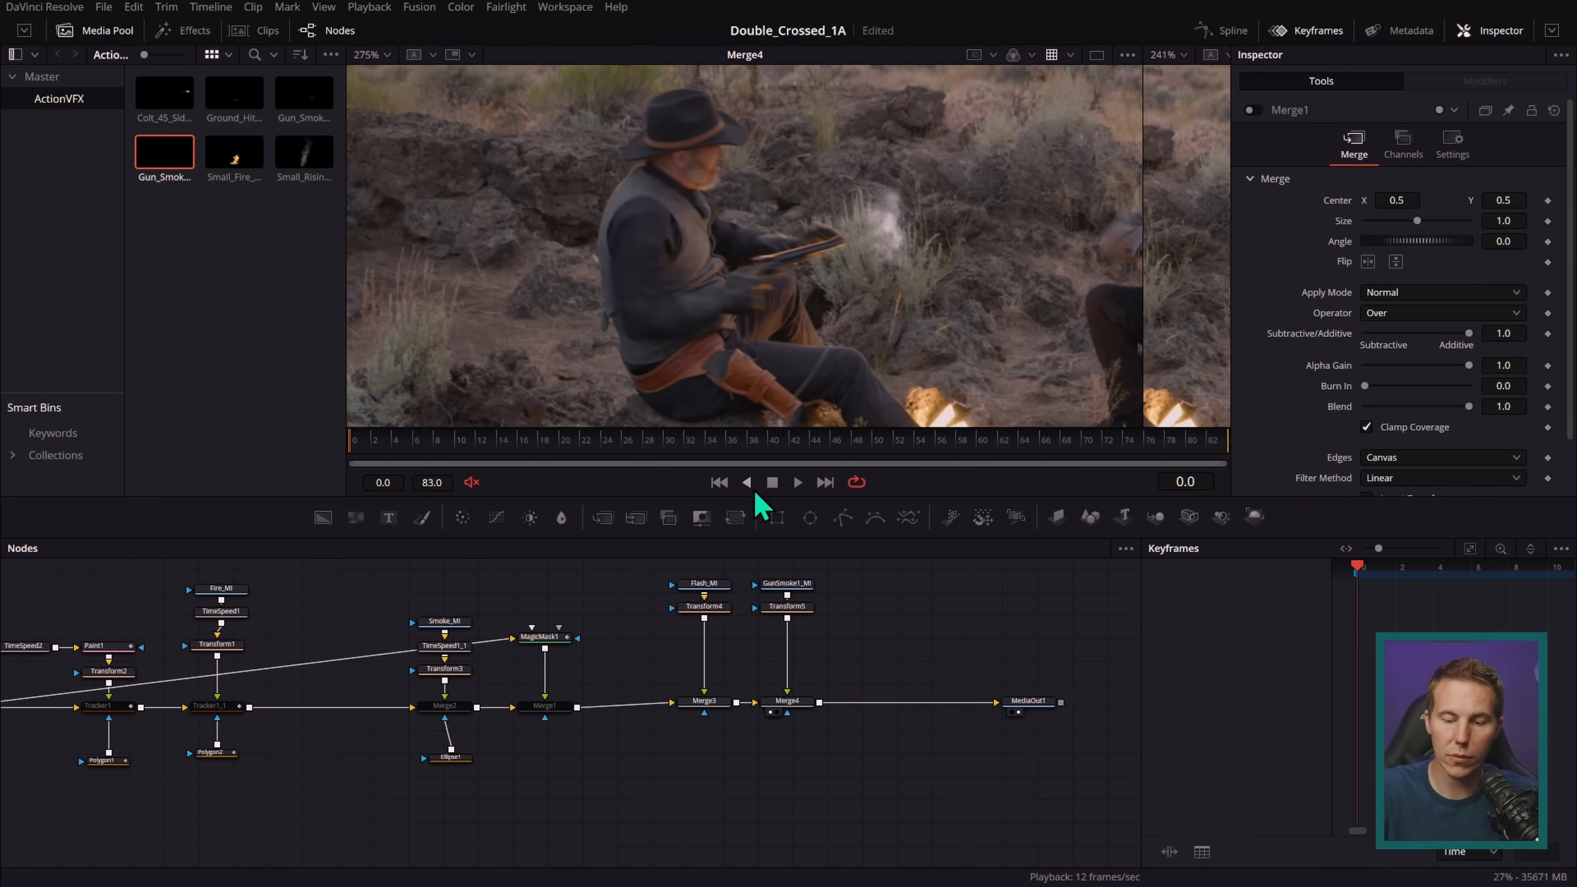
left_click(798, 483)
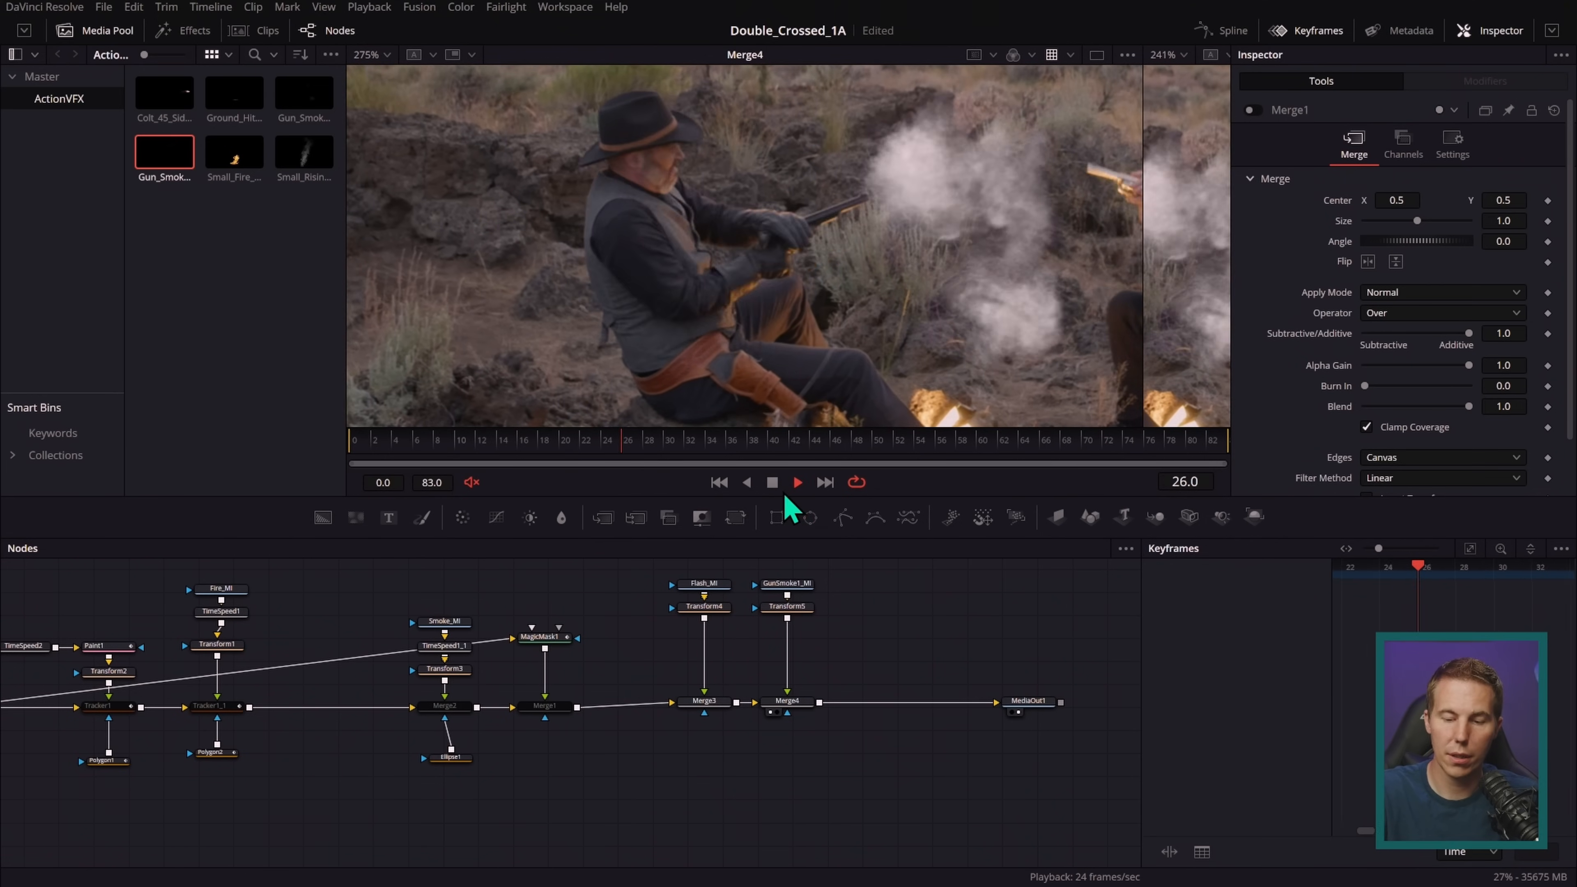
left_click_drag(725, 442, 245, 483)
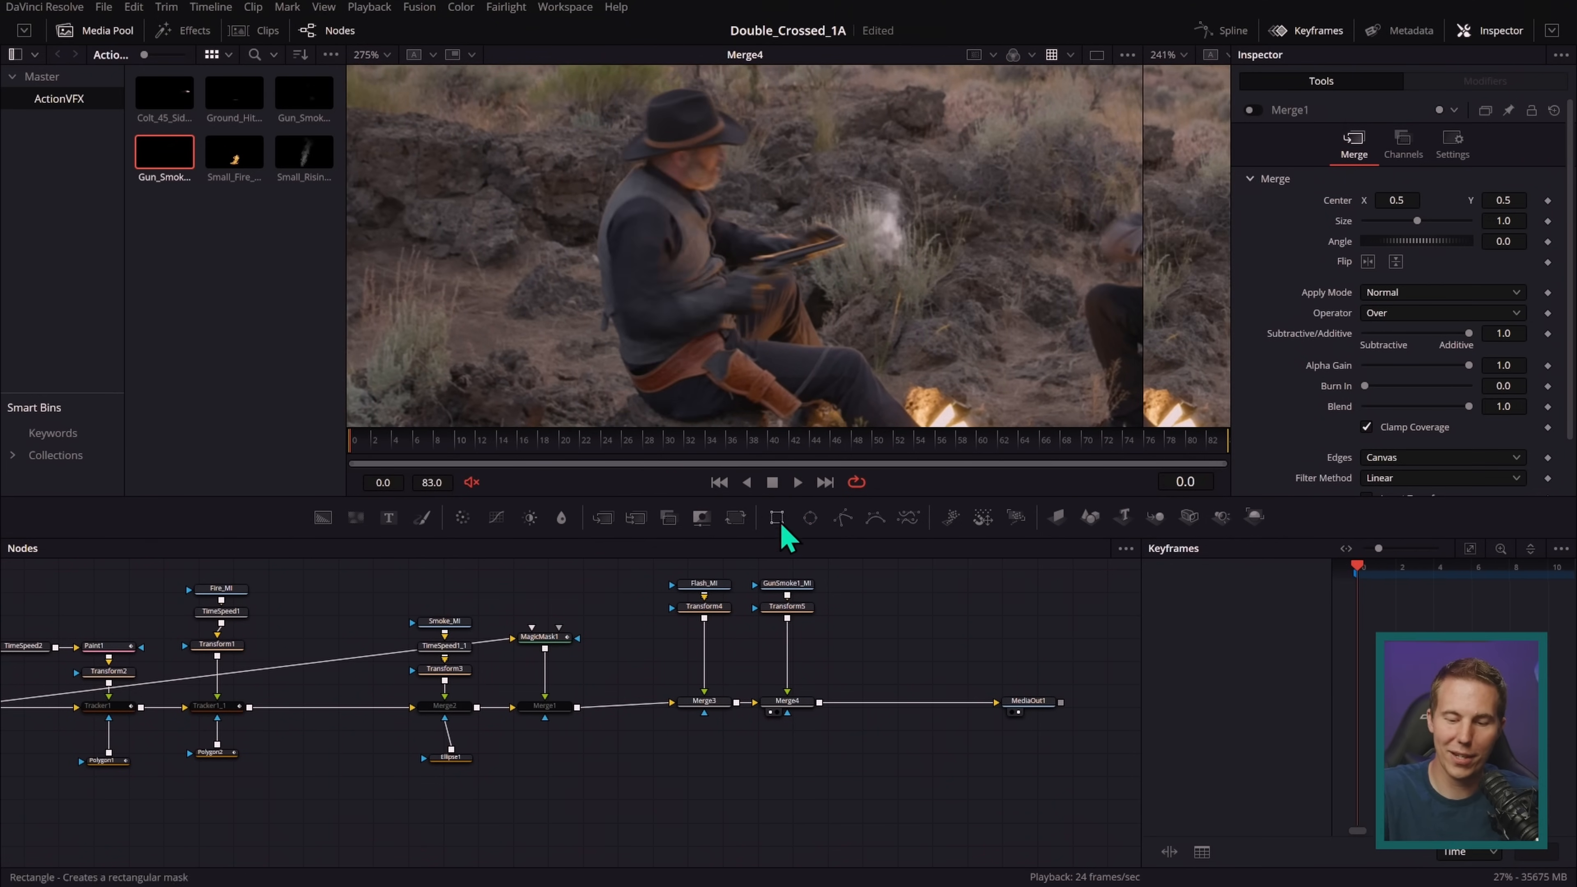
left_click(799, 484)
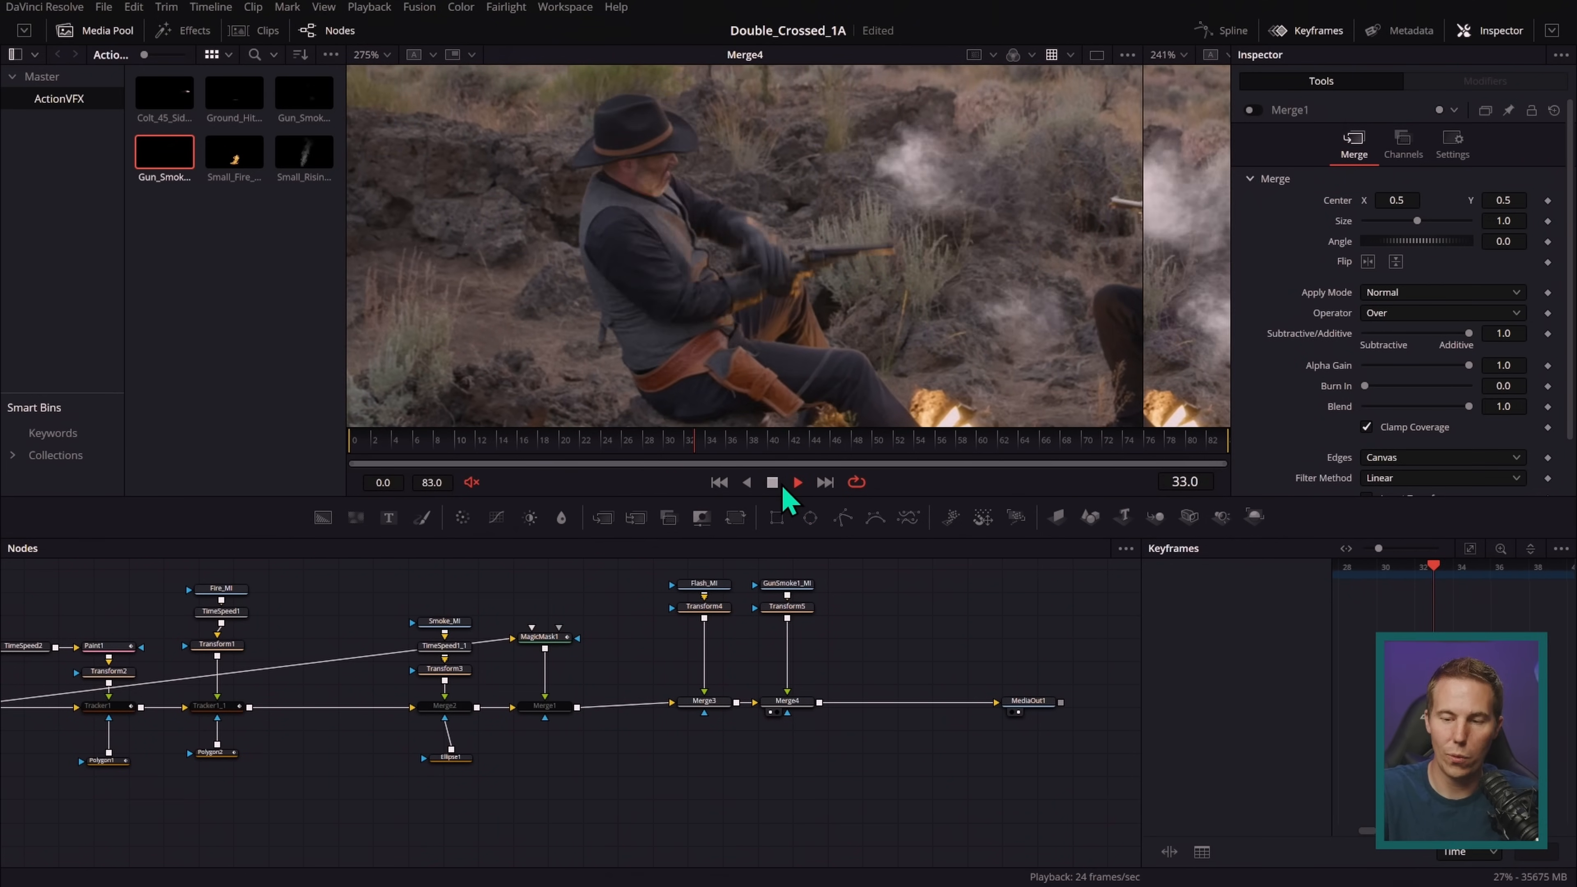
left_click(773, 484)
left_click_drag(732, 462, 328, 448)
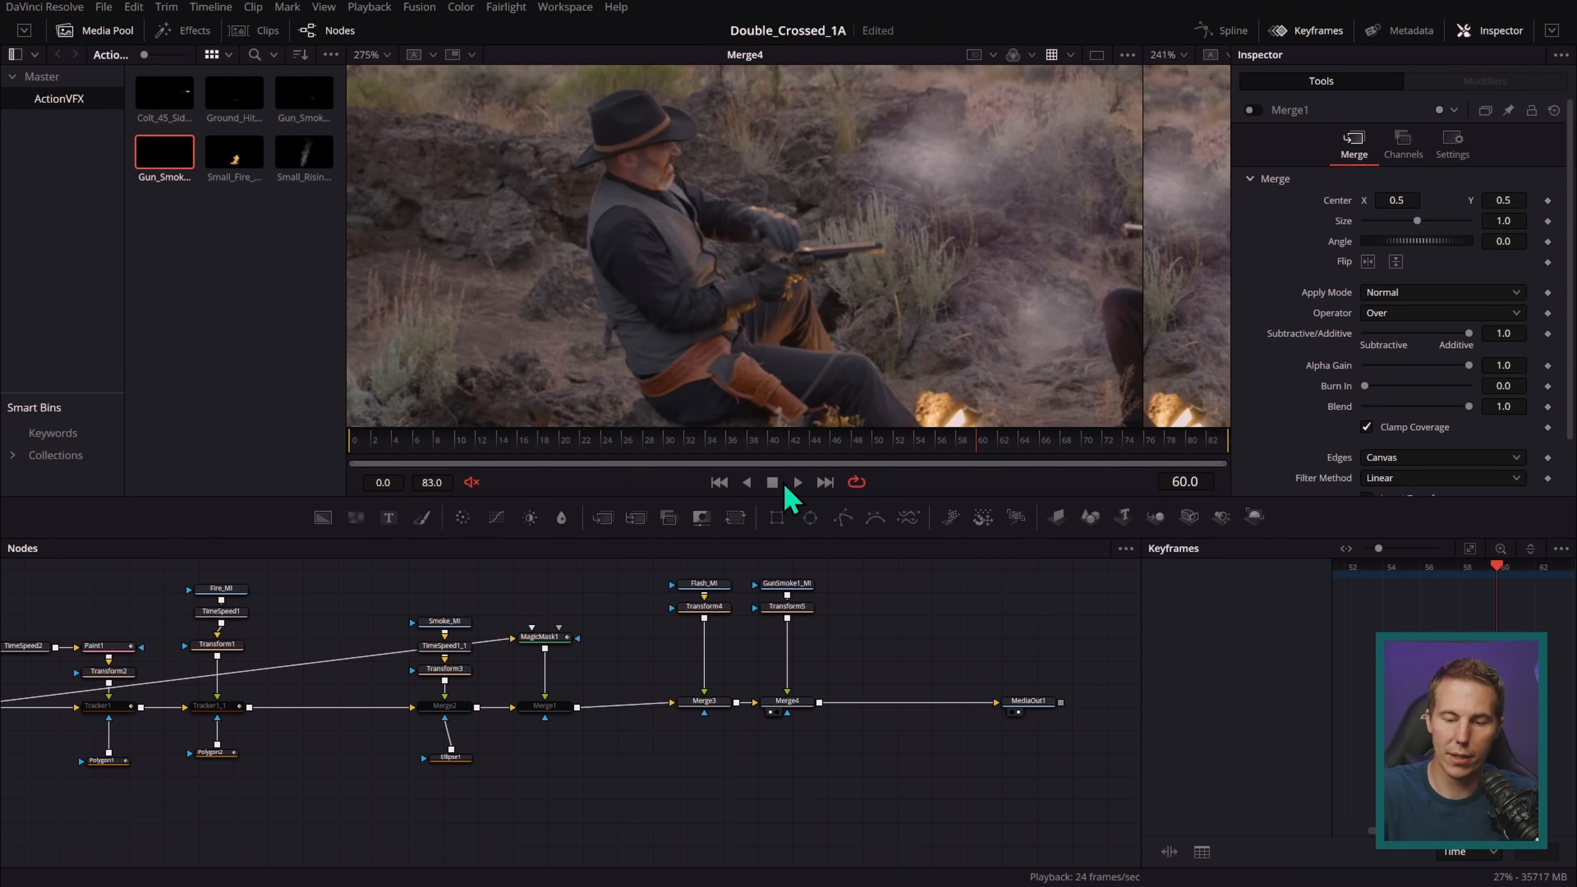
left_click_drag(820, 462, 660, 464)
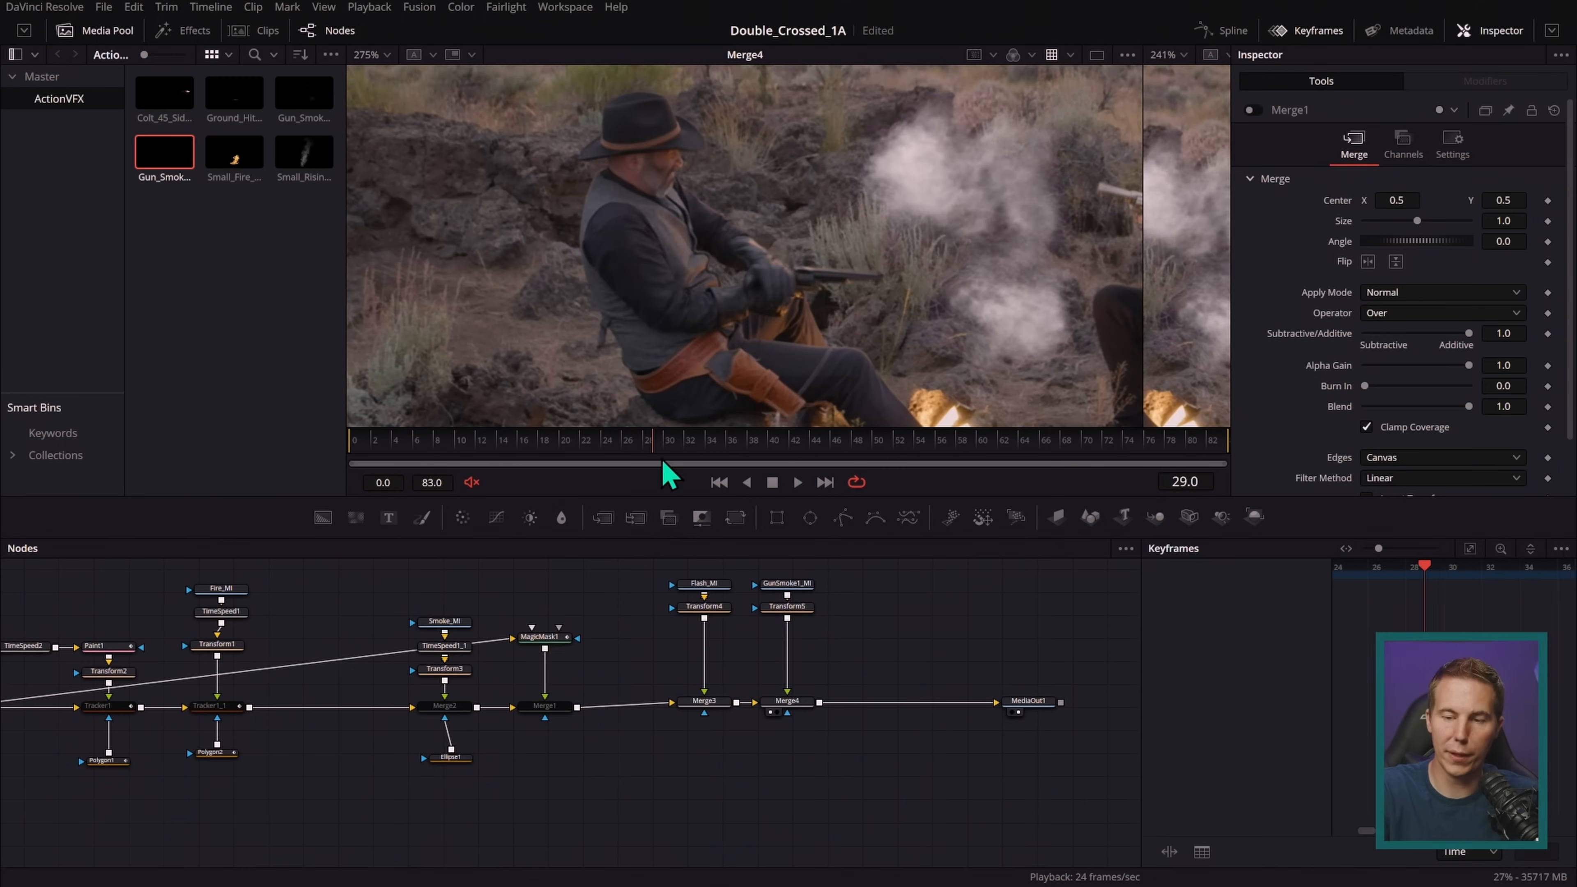
left_click(776, 484)
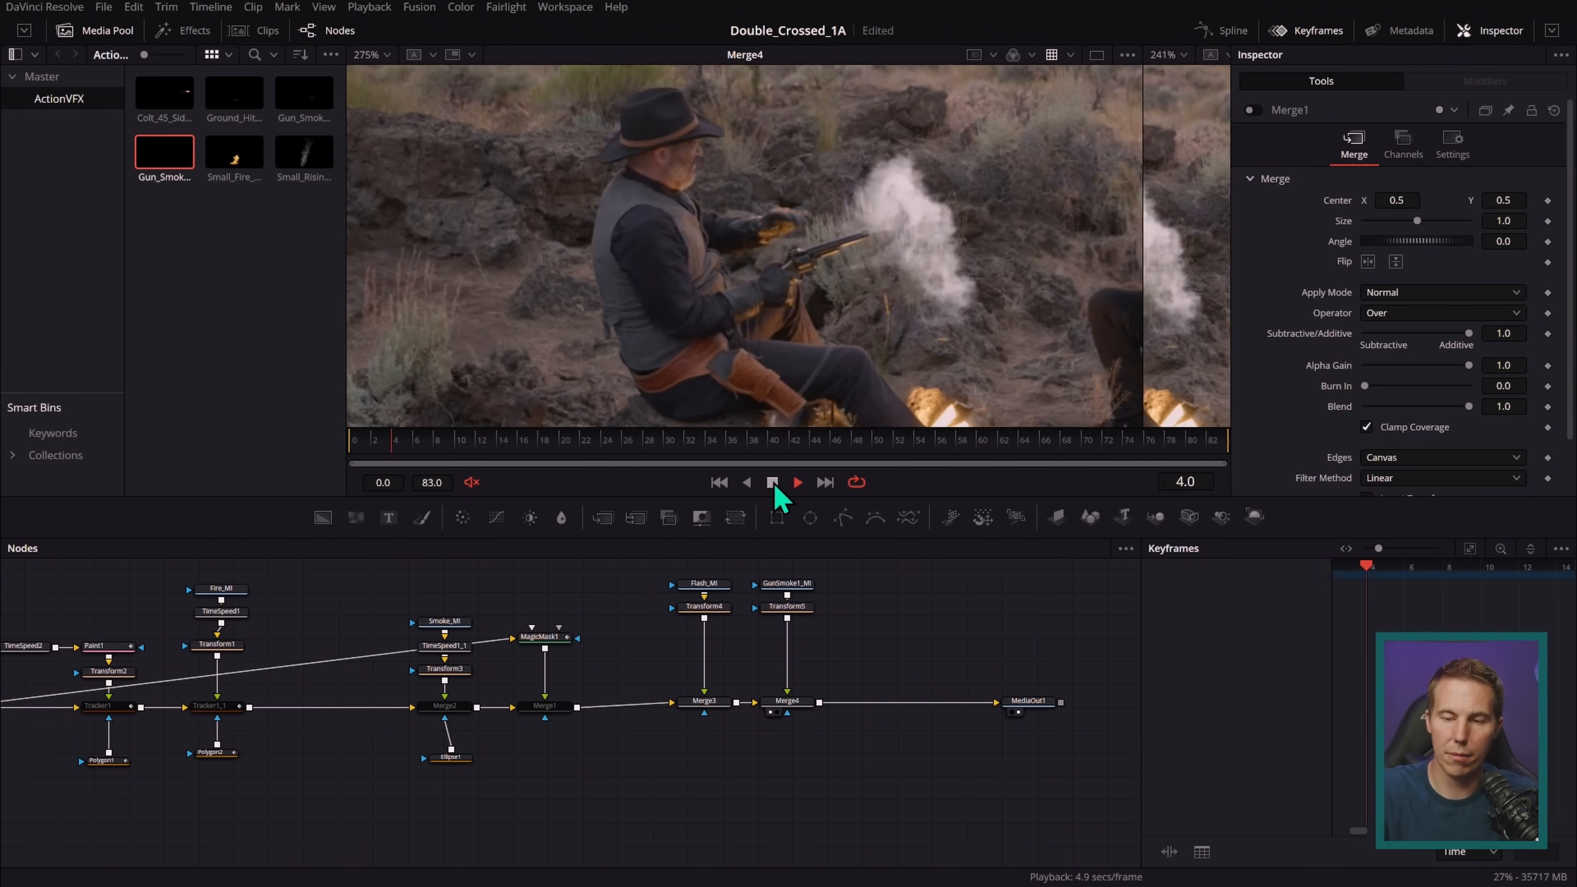
left_click(767, 463)
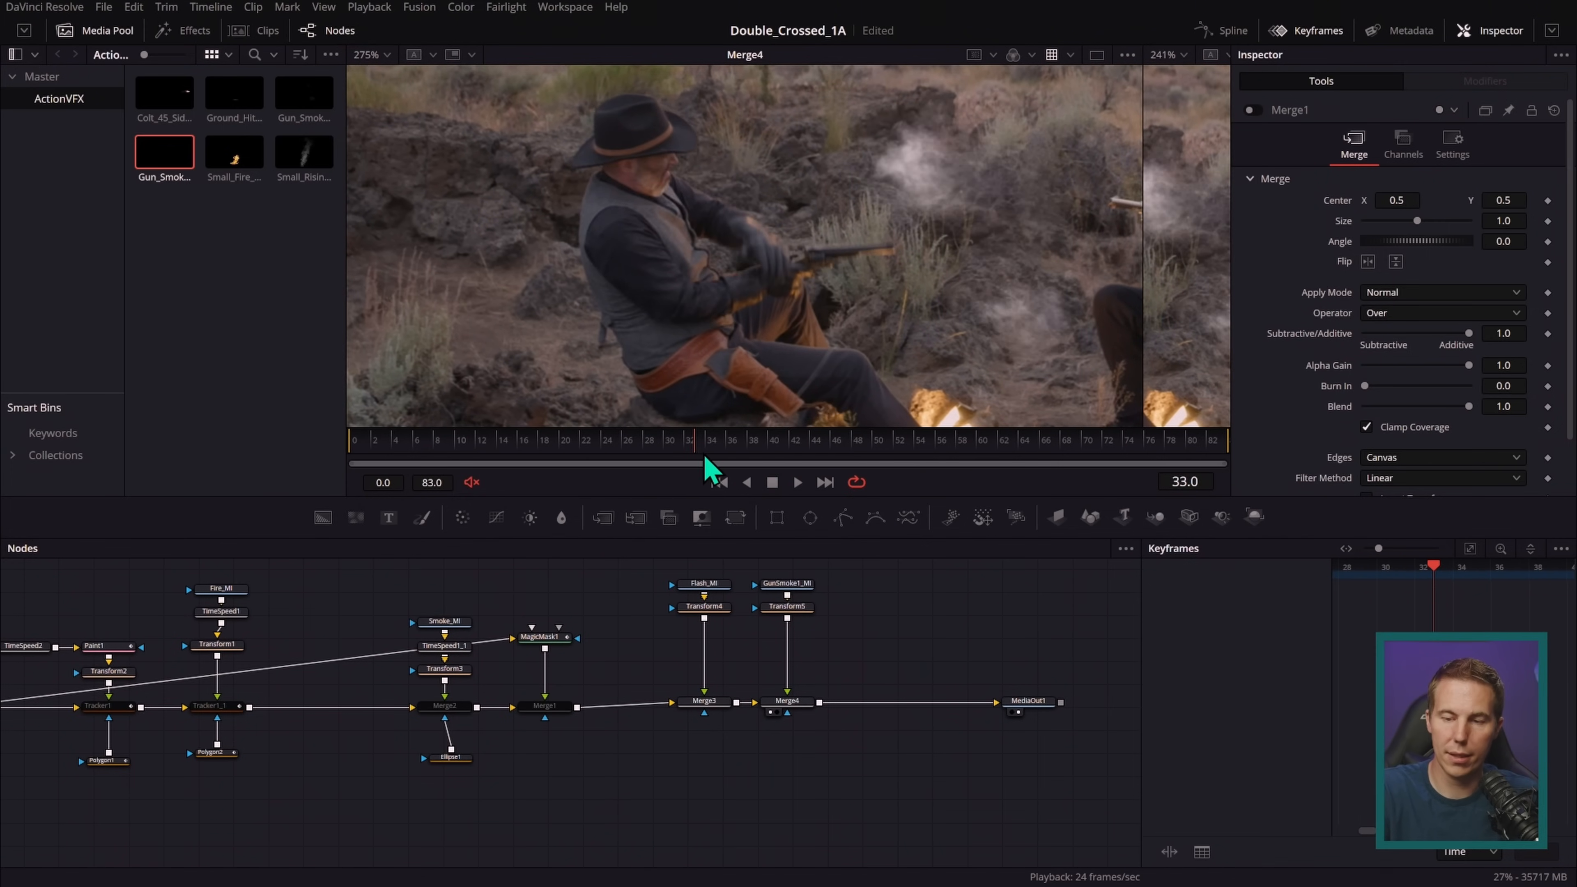
left_click_drag(706, 459, 534, 497)
- Reduce the size of Transform5 on the gun smoke to 0.378 and scrub the frames to check it
left_click(788, 608)
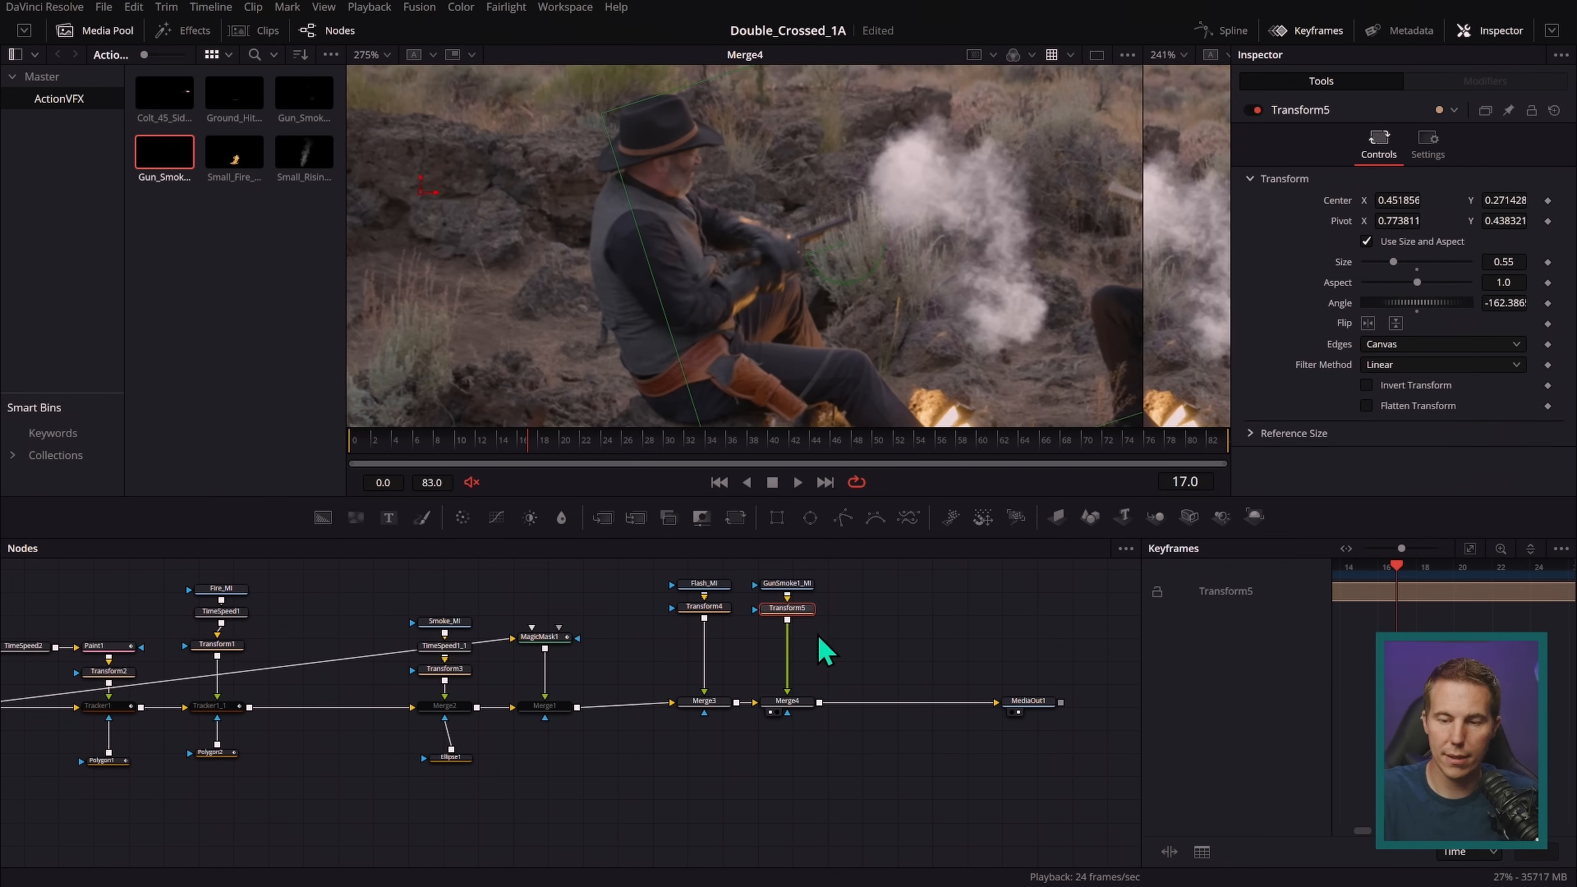
left_click_drag(1503, 261, 1501, 262)
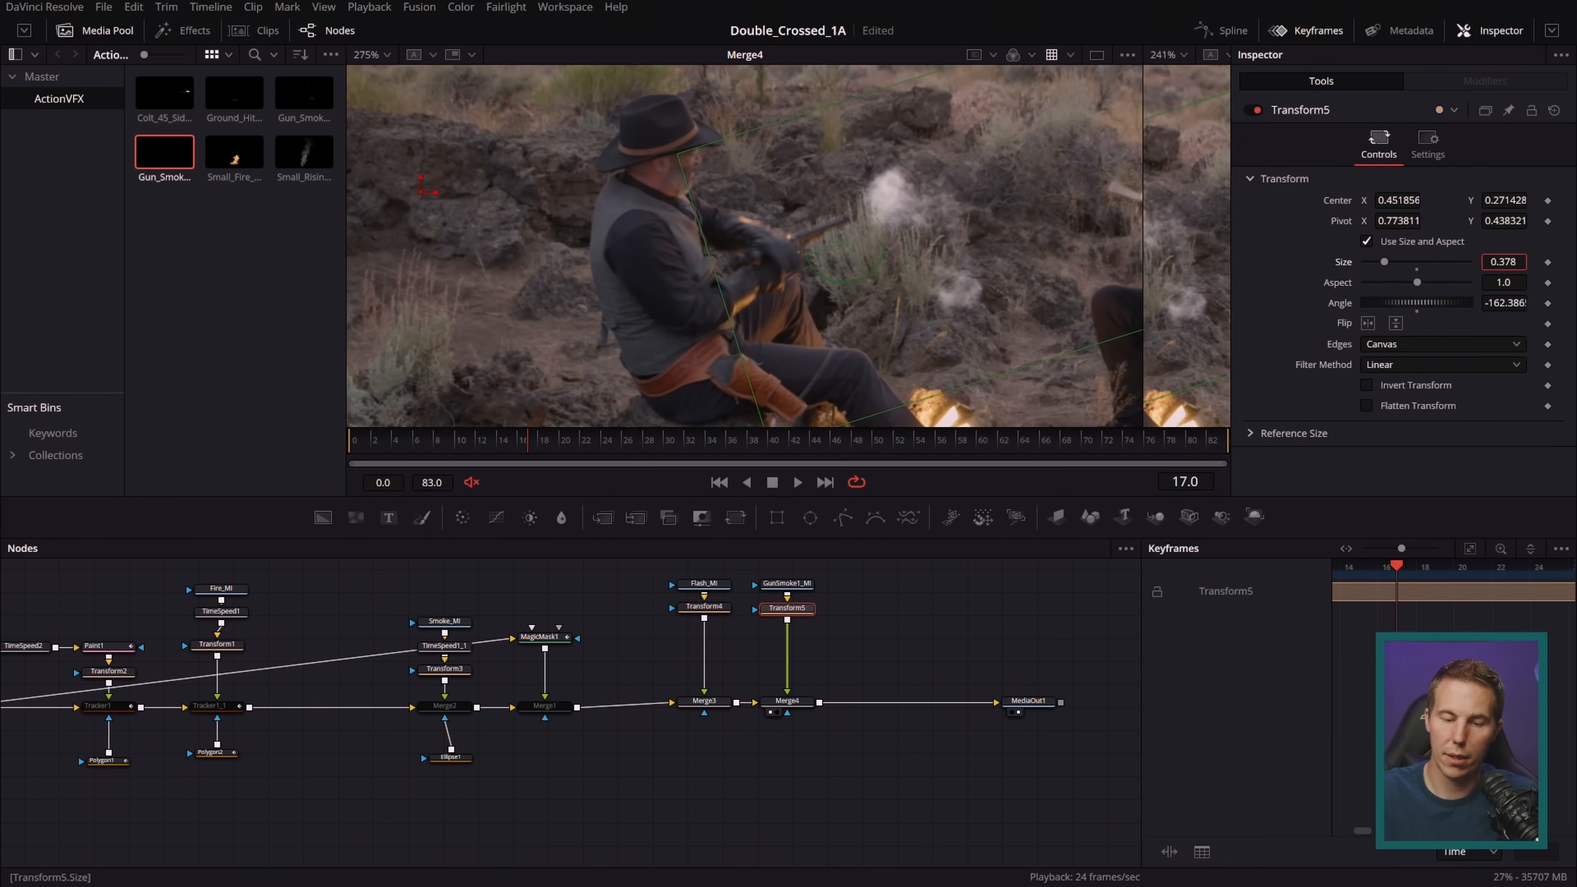
left_click_drag(483, 458, 572, 443)
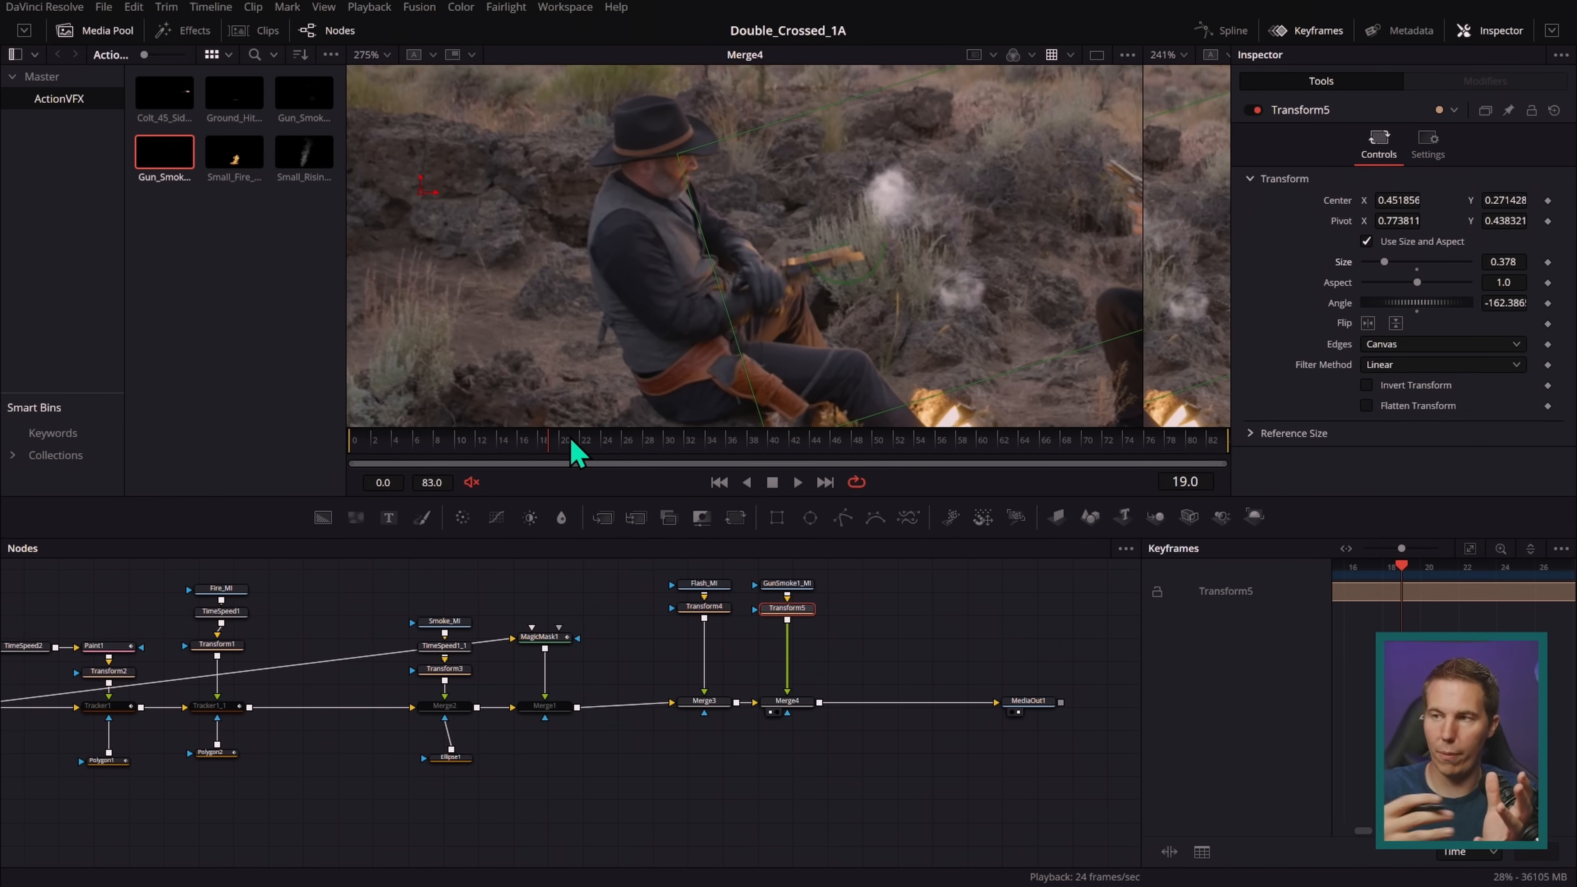
- Replay the shot from the first frame and scrub the opening frames to examine the gun smoke's timing against the flash
left_click_drag(554, 457, 310, 491)
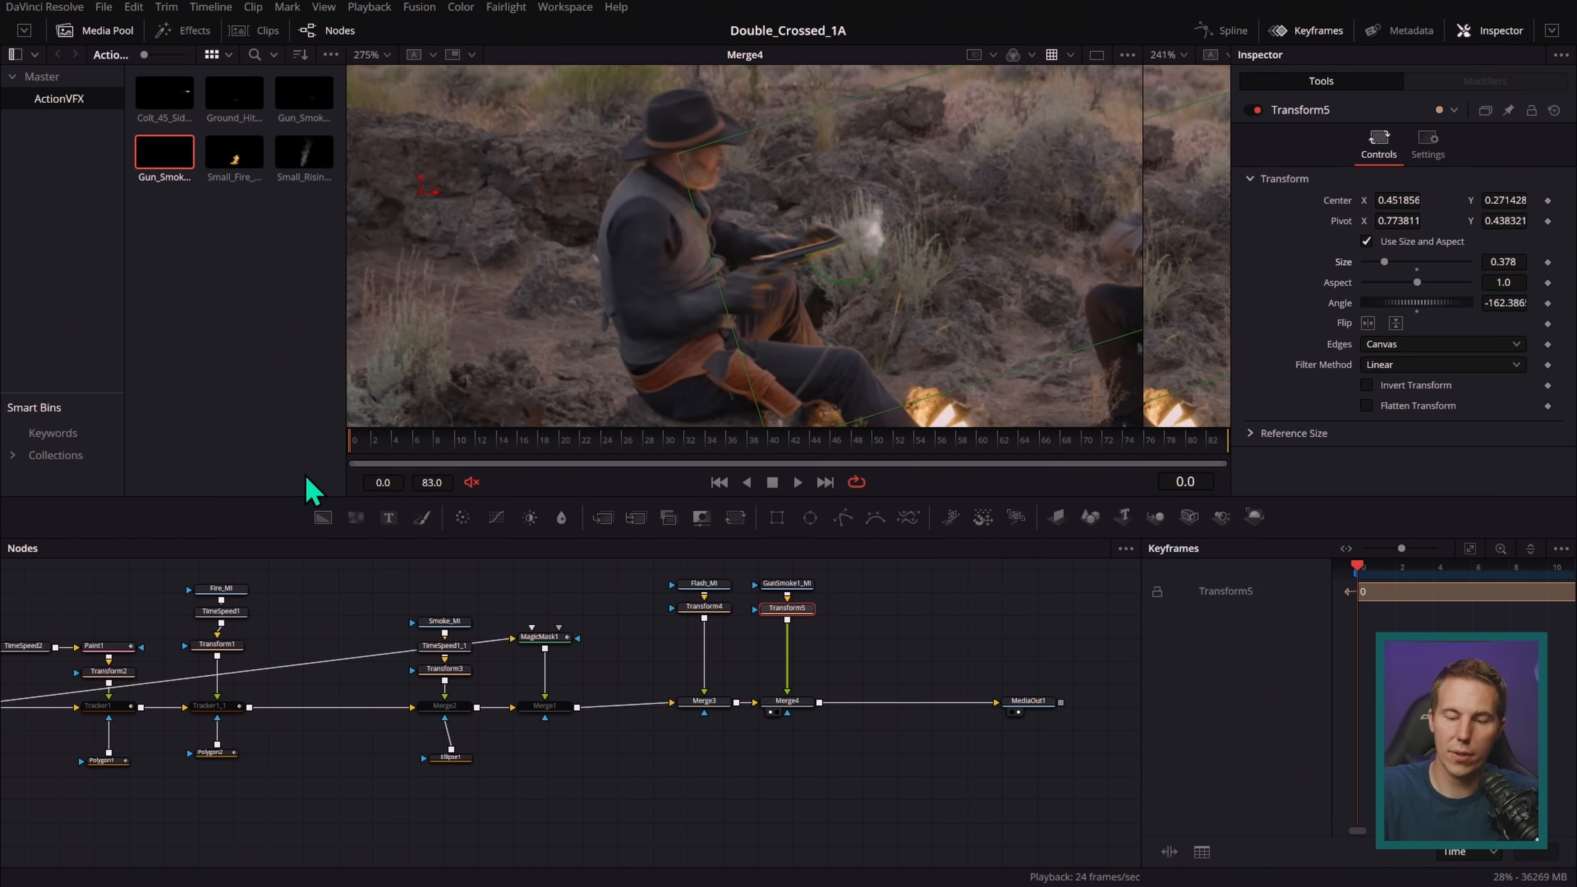
left_click(798, 483)
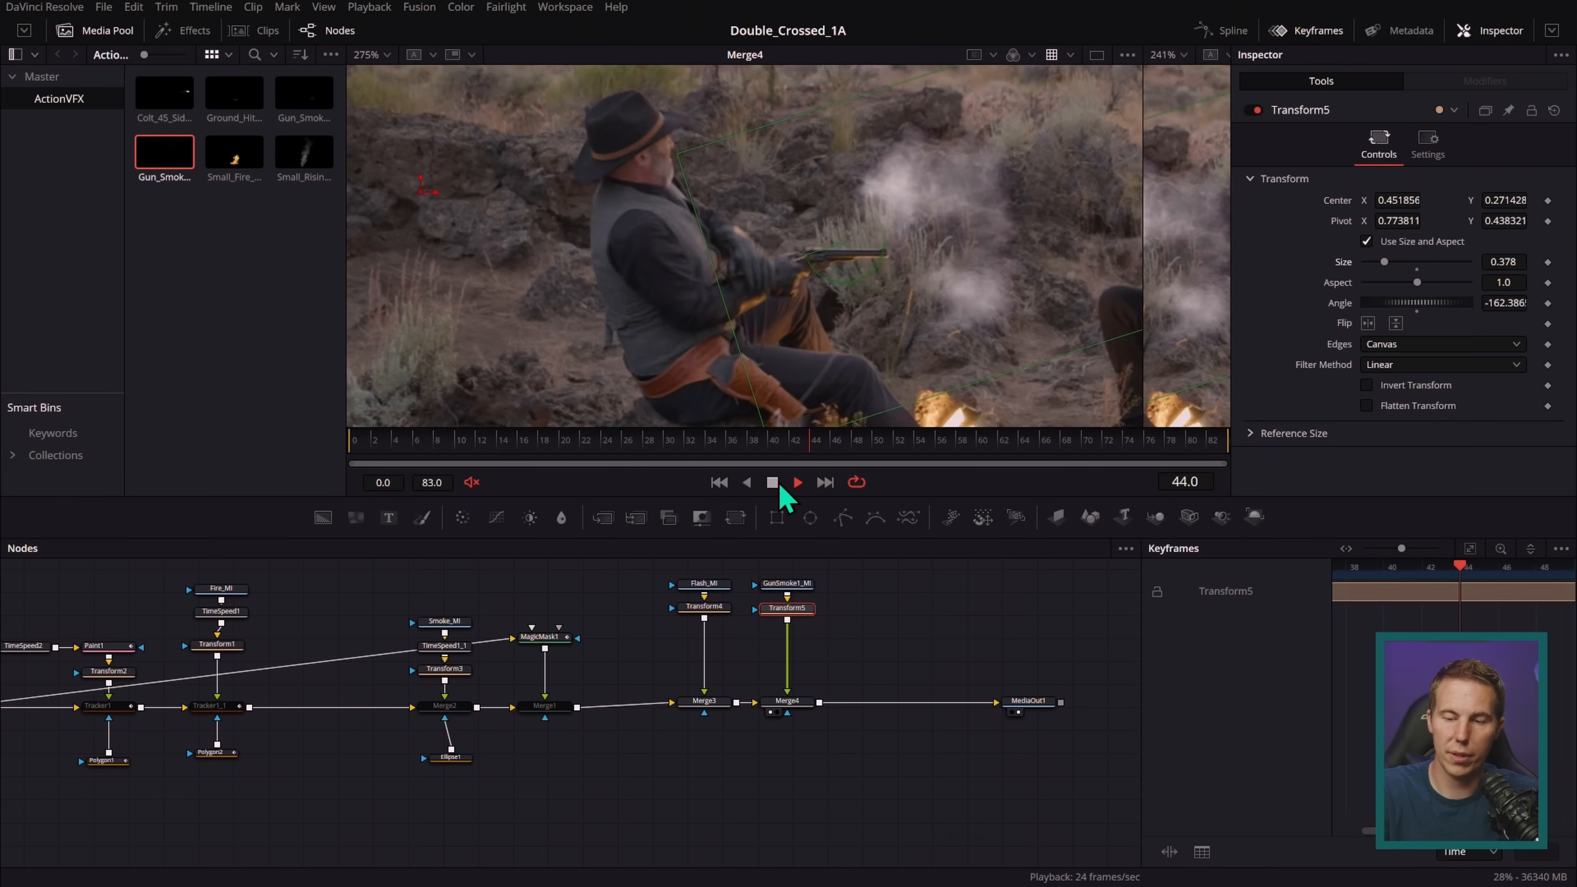
left_click(772, 483)
left_click_drag(352, 451, 387, 450)
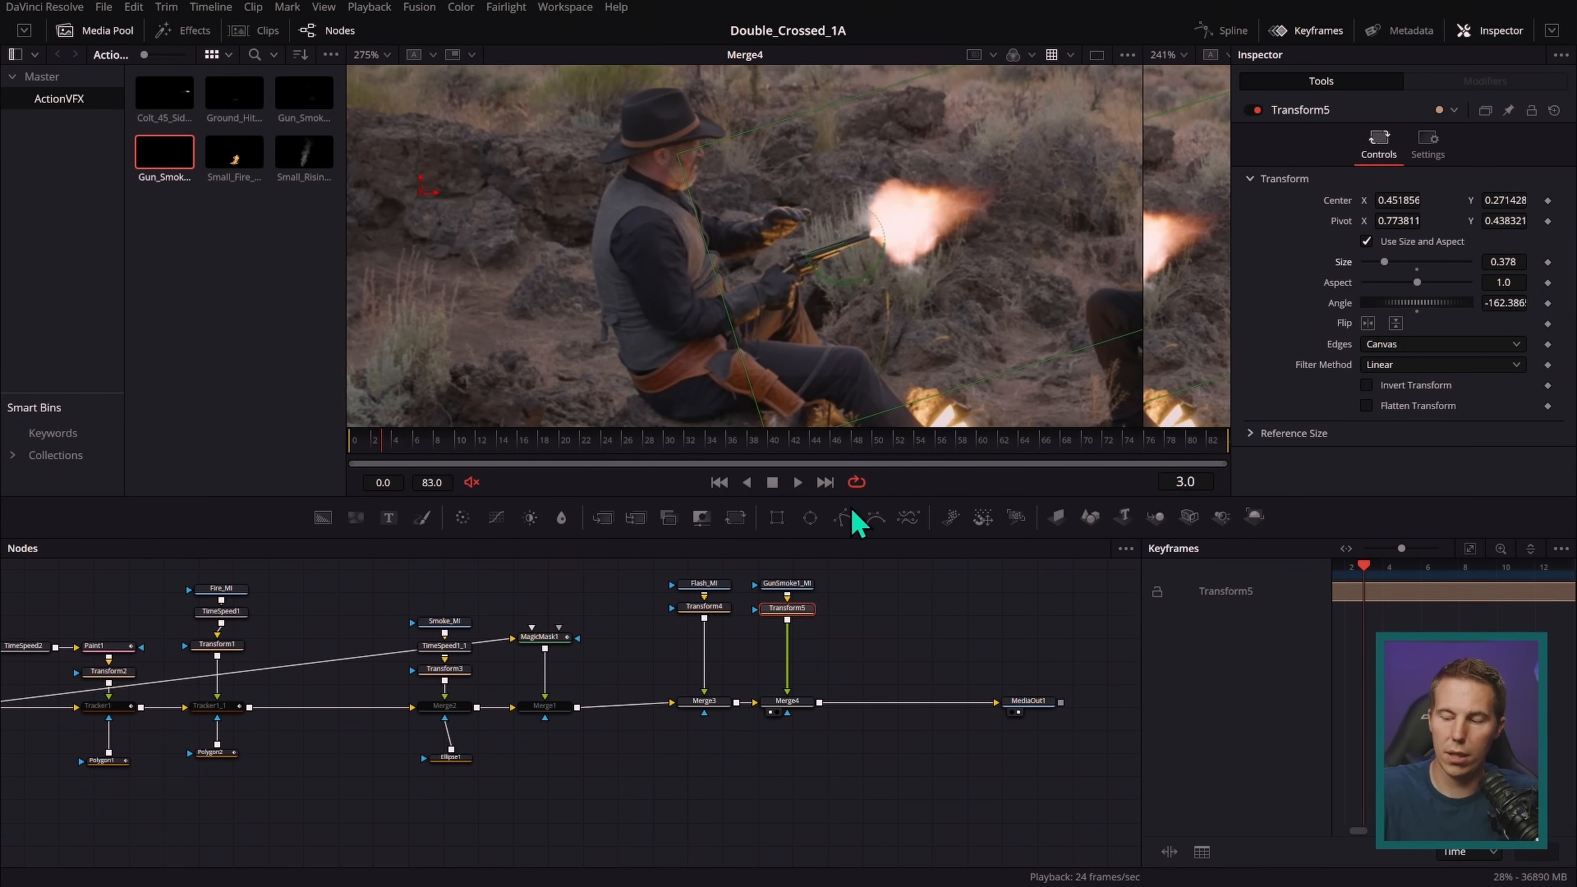
- Widen the keyframe display and slide the GunSmoke1_MI clip so it starts at frame 0
left_click(795, 584)
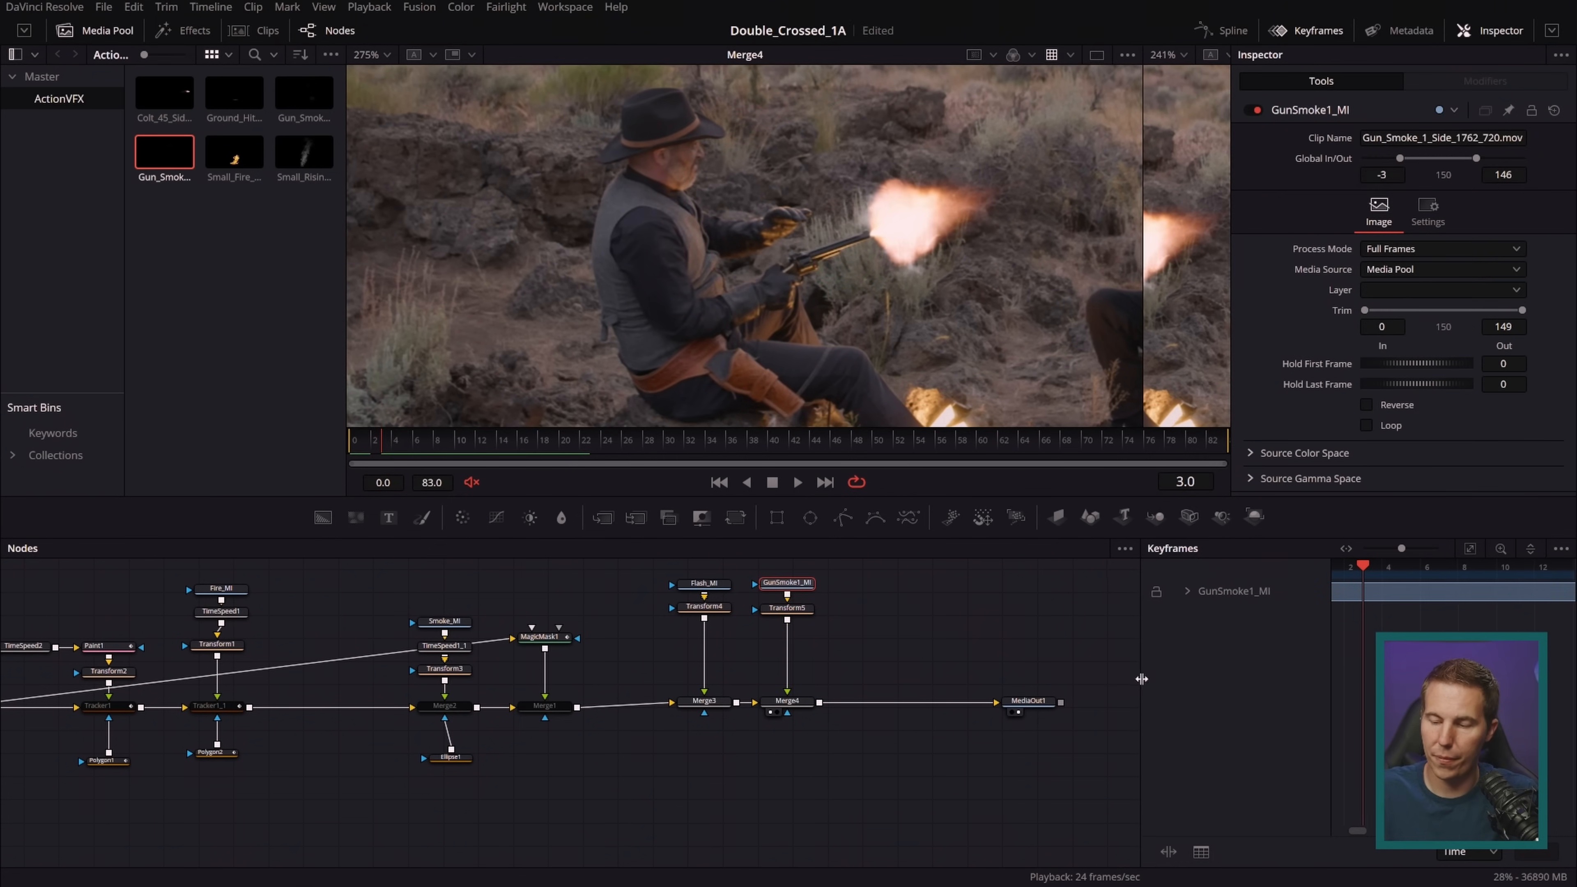
left_click_drag(1142, 679, 737, 679)
left_click_drag(1063, 663, 1282, 655)
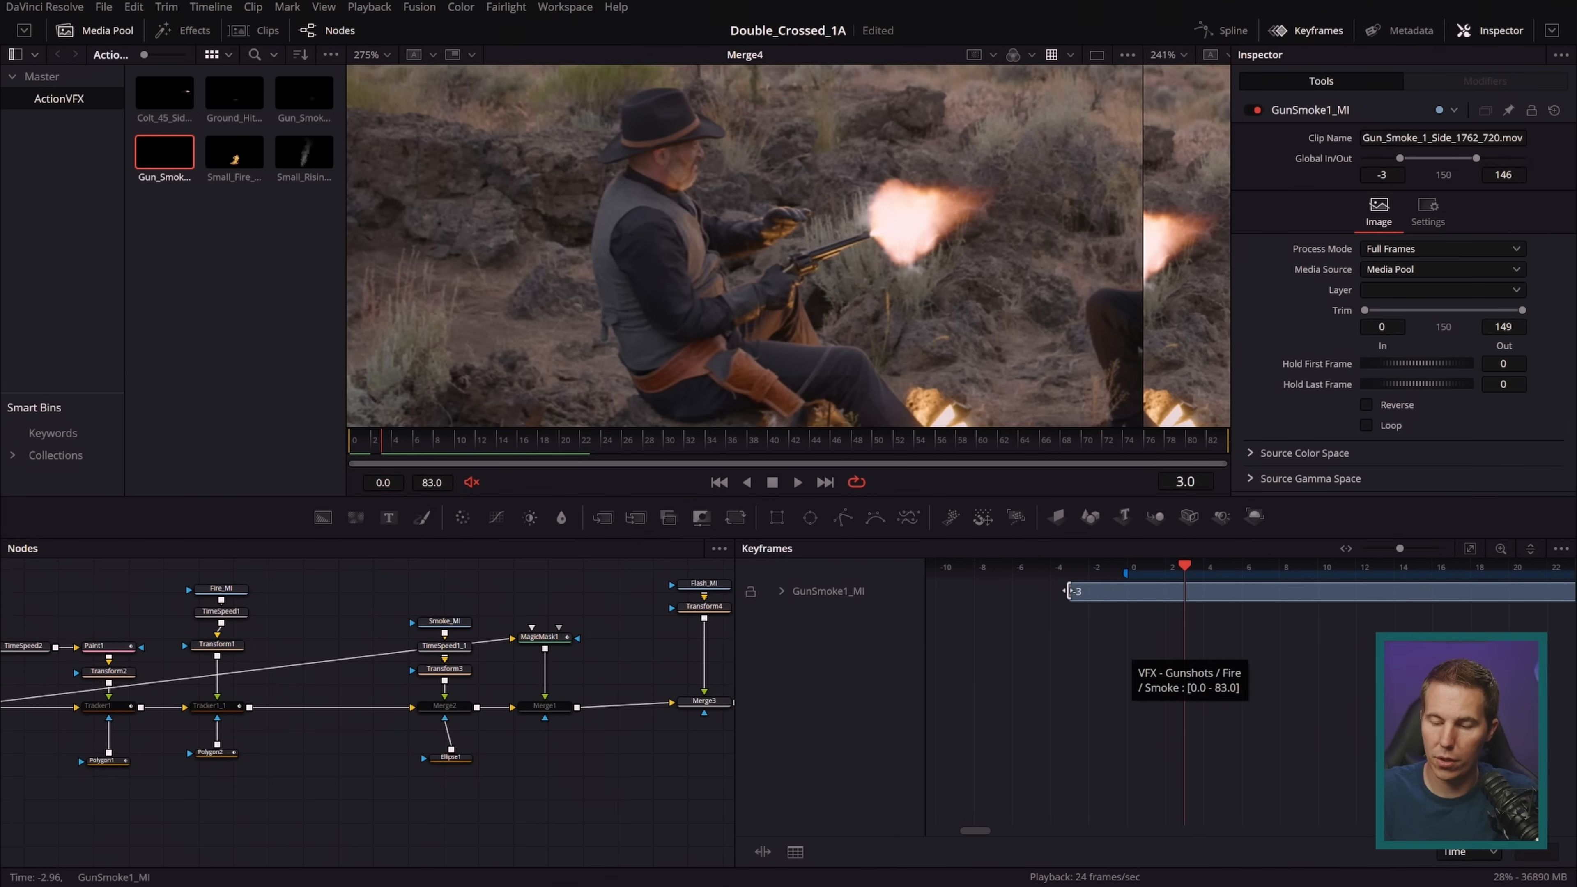
left_click_drag(1074, 588, 1147, 591)
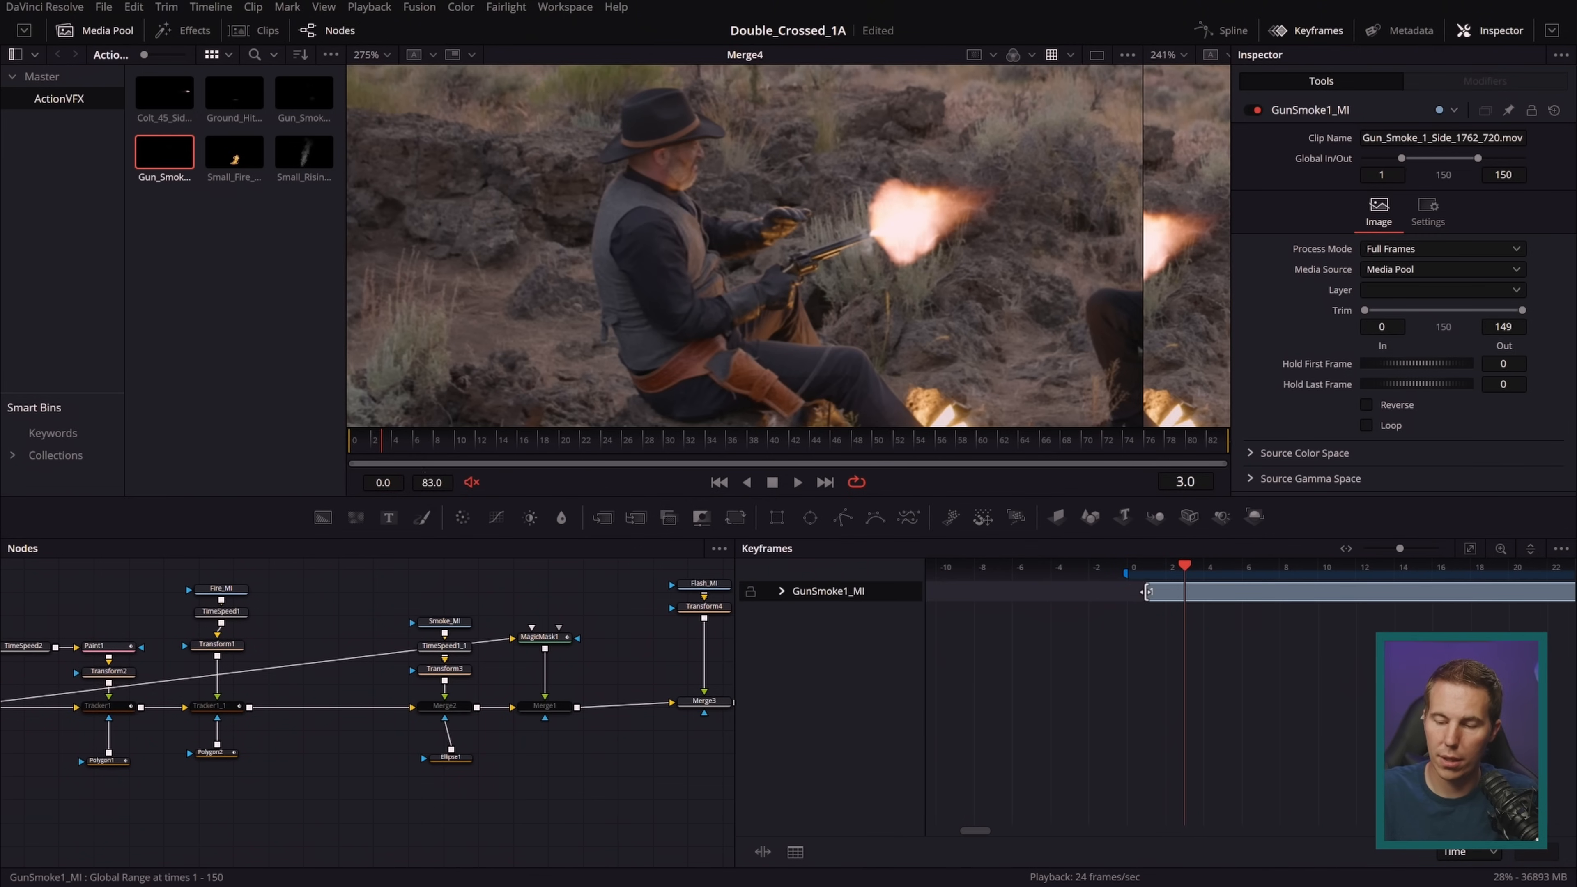
left_click_drag(1163, 596, 1144, 593)
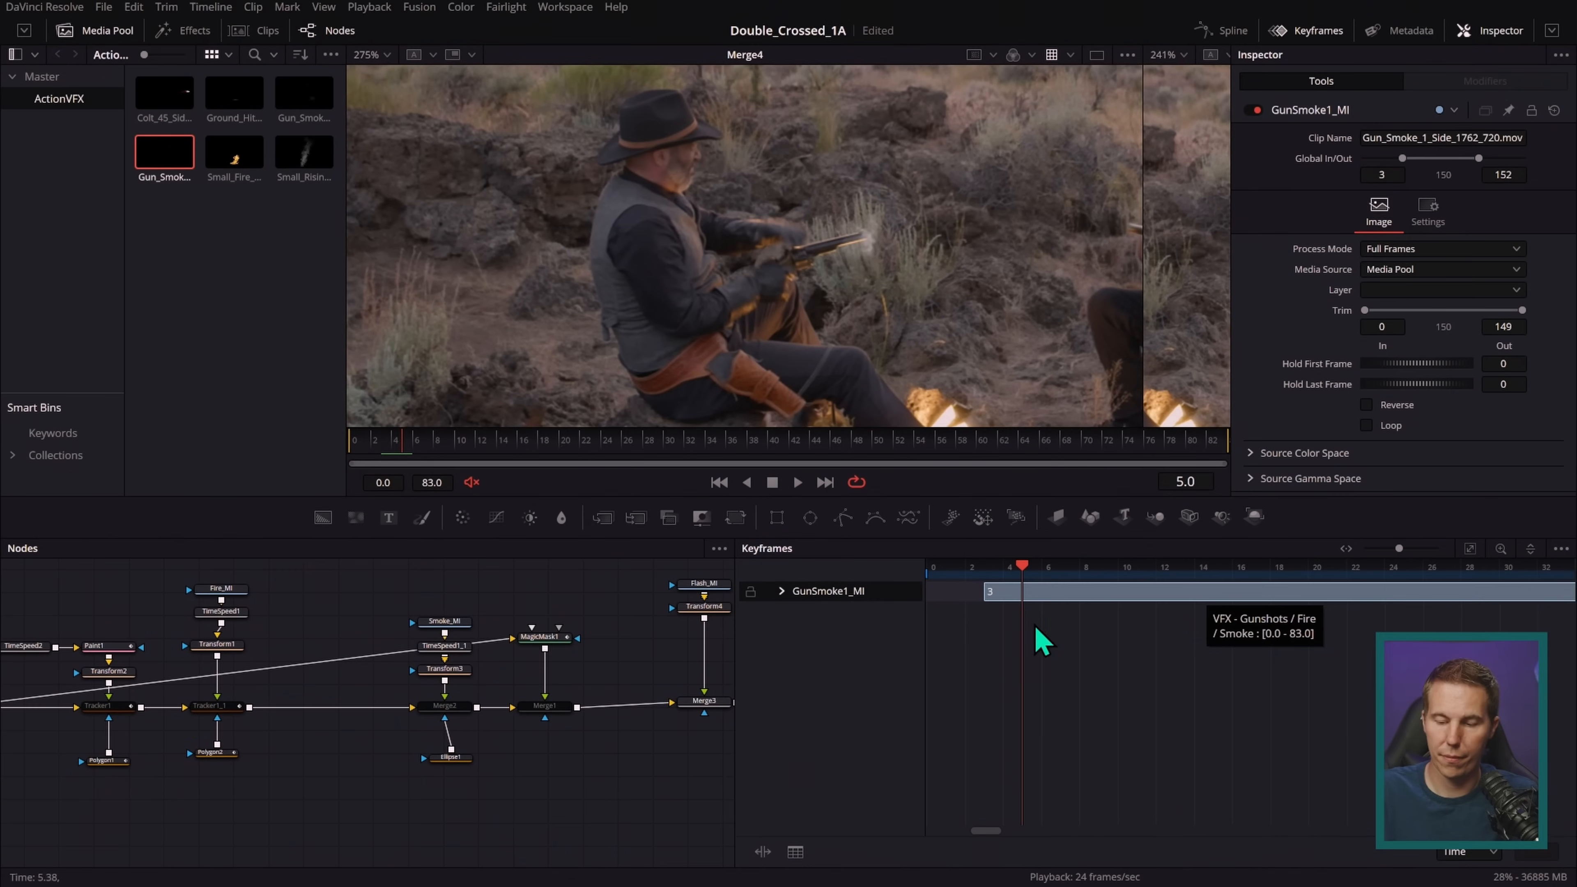
mouse_move(1017, 566)
left_mouse_down()
mouse_move(980, 573)
mouse_move(1063, 593)
mouse_move(1001, 587)
left_mouse_up()
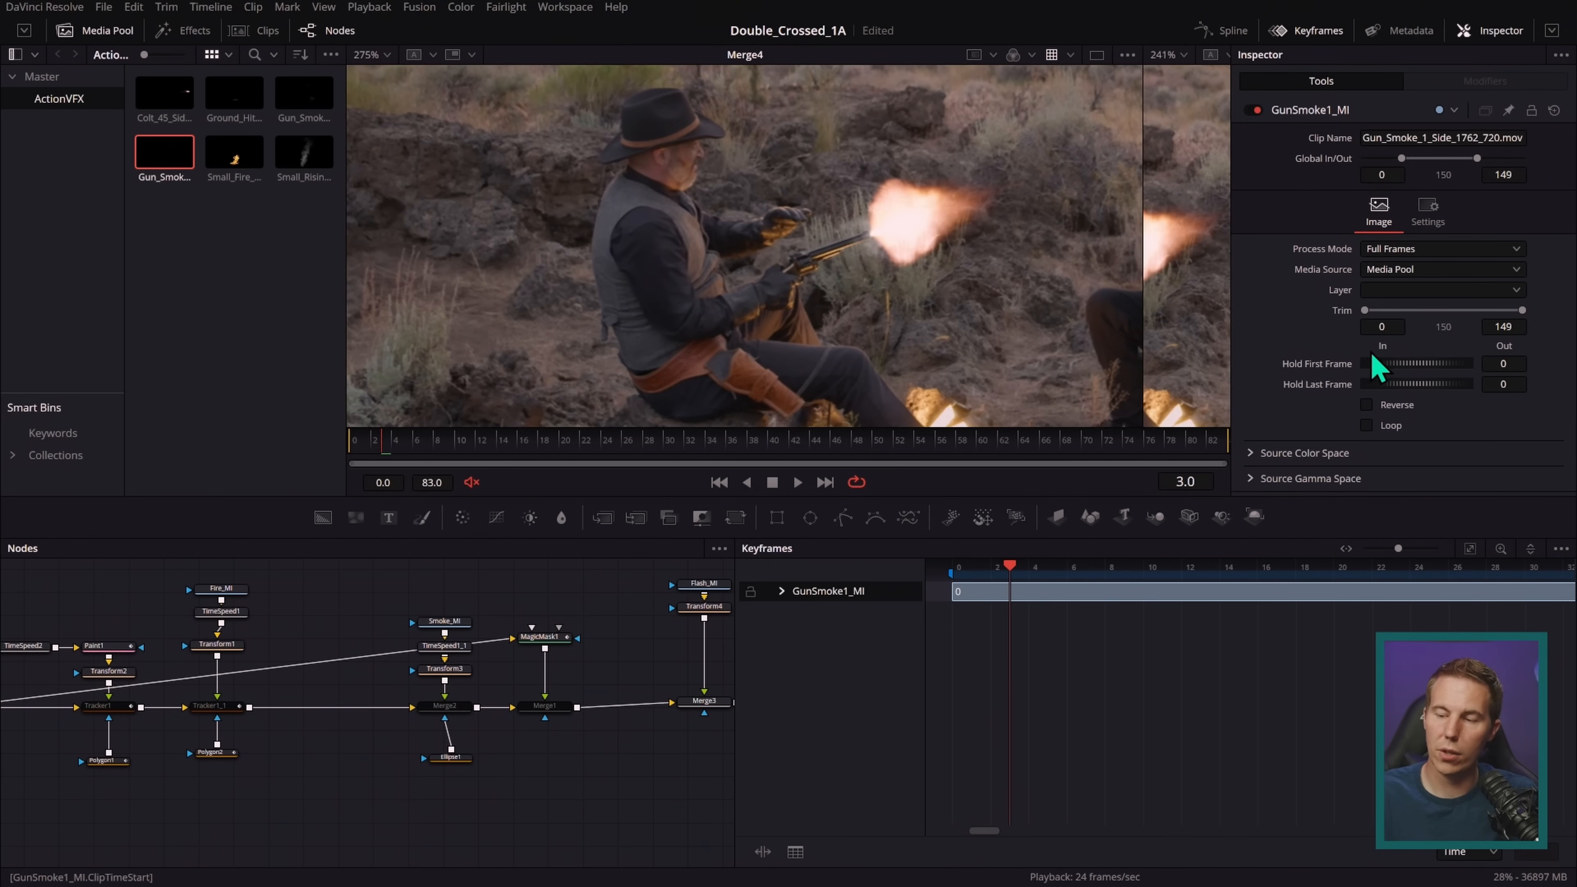
- Try Trim In values of 13 and 7 on the GunSmoke1_MI clip
left_click(1377, 326)
type("13")
key("Return")
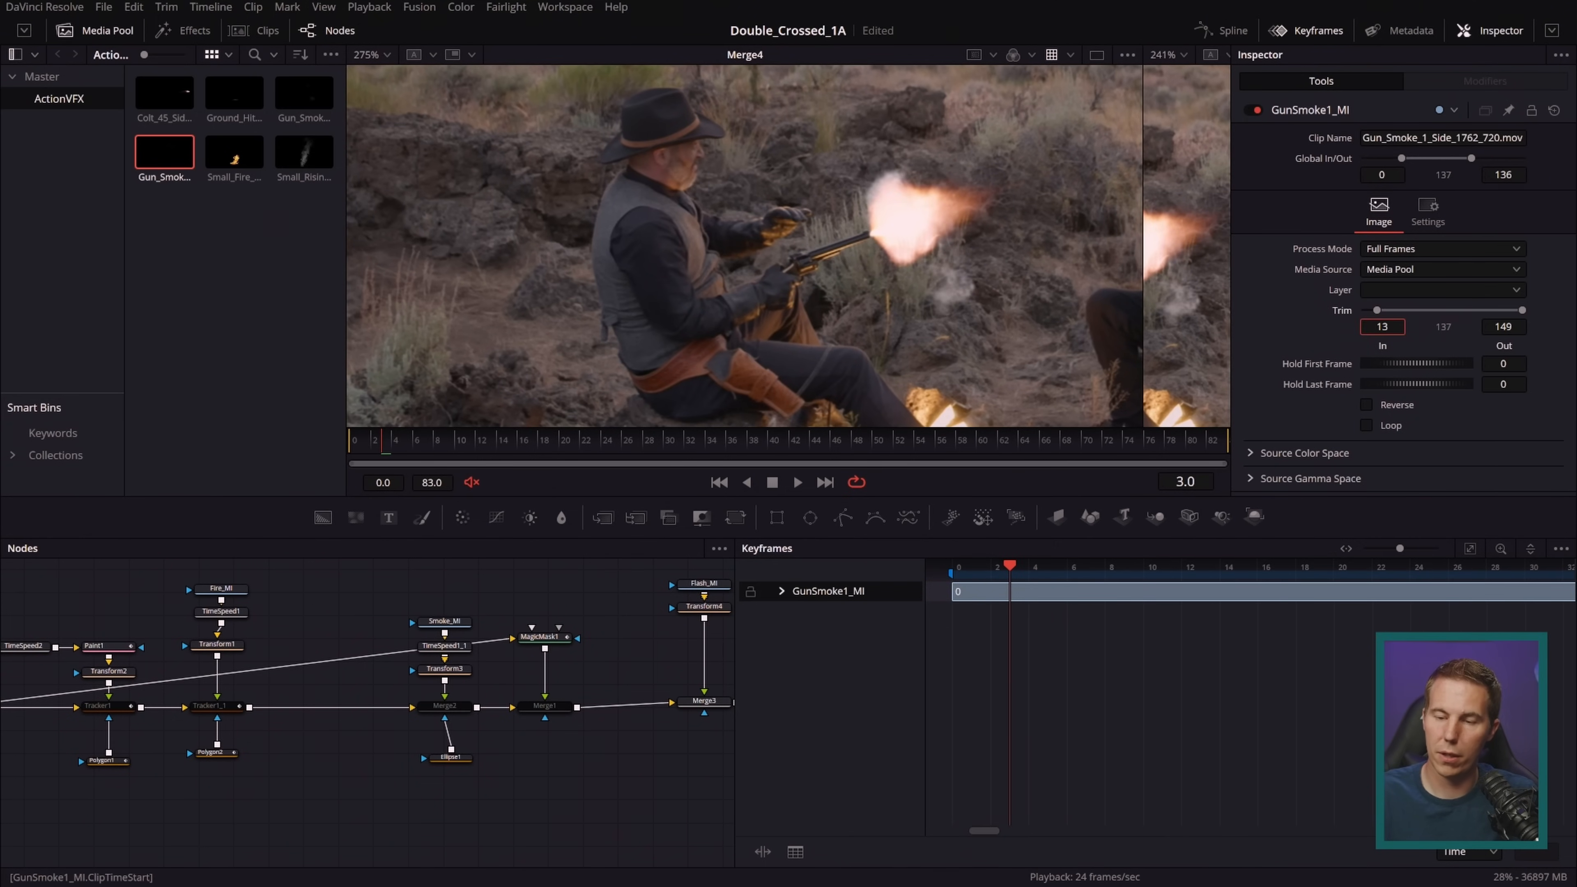
left_click(1387, 328)
type("7")
key("Return")
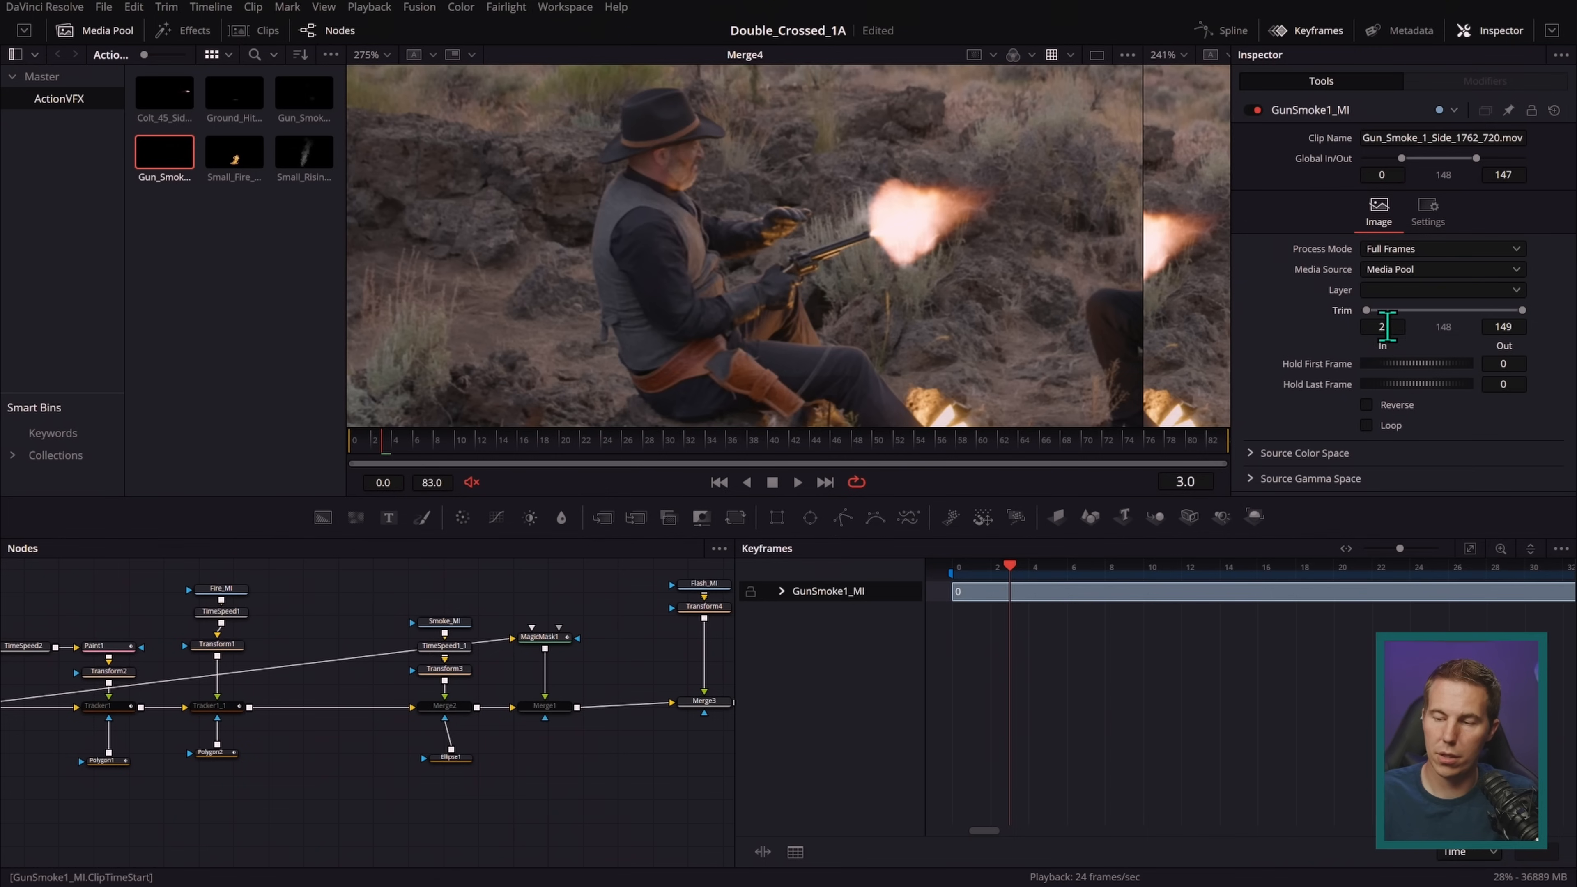
- Trim the GunSmoke1_MI clip's In point to 4, start it at frame 3 and play it back
left_click(1387, 327)
type("2")
key("Return")
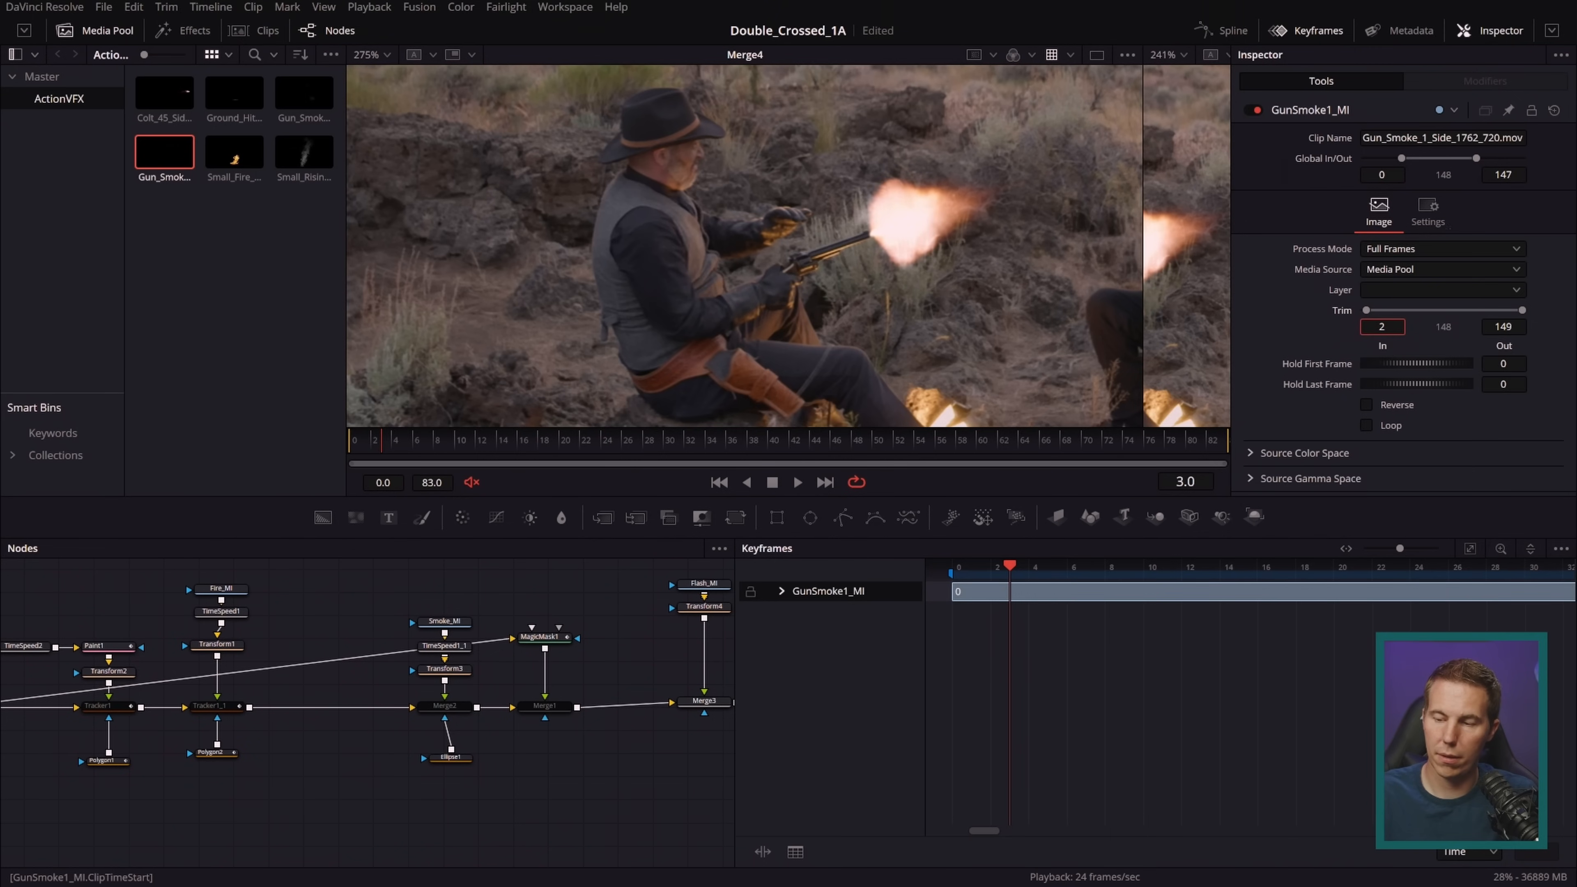
left_click_drag(1075, 594, 1133, 597)
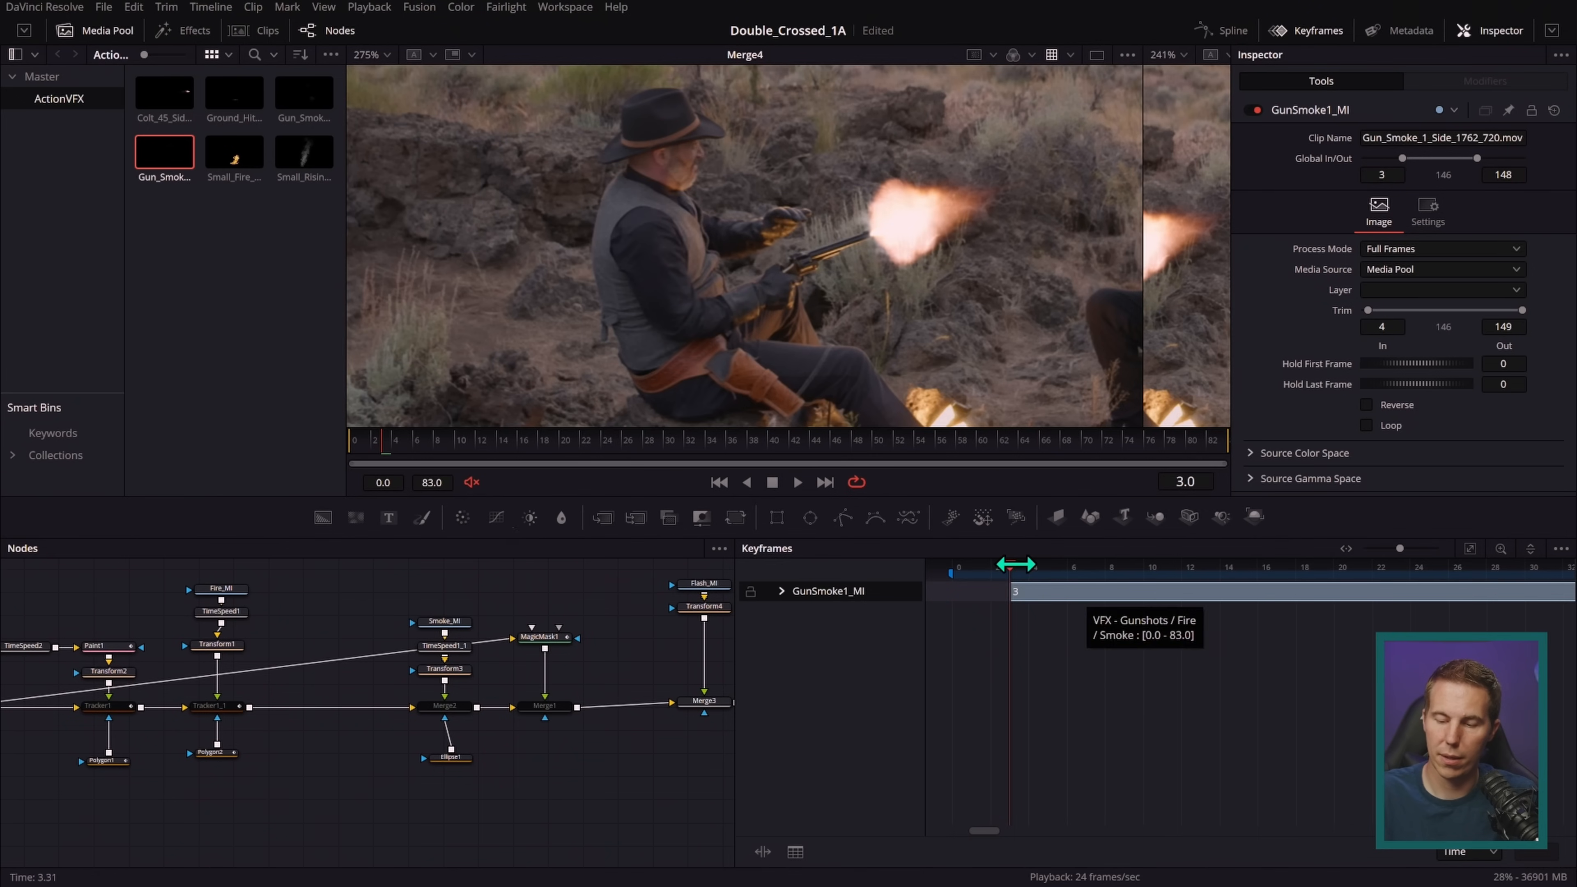
key("space")
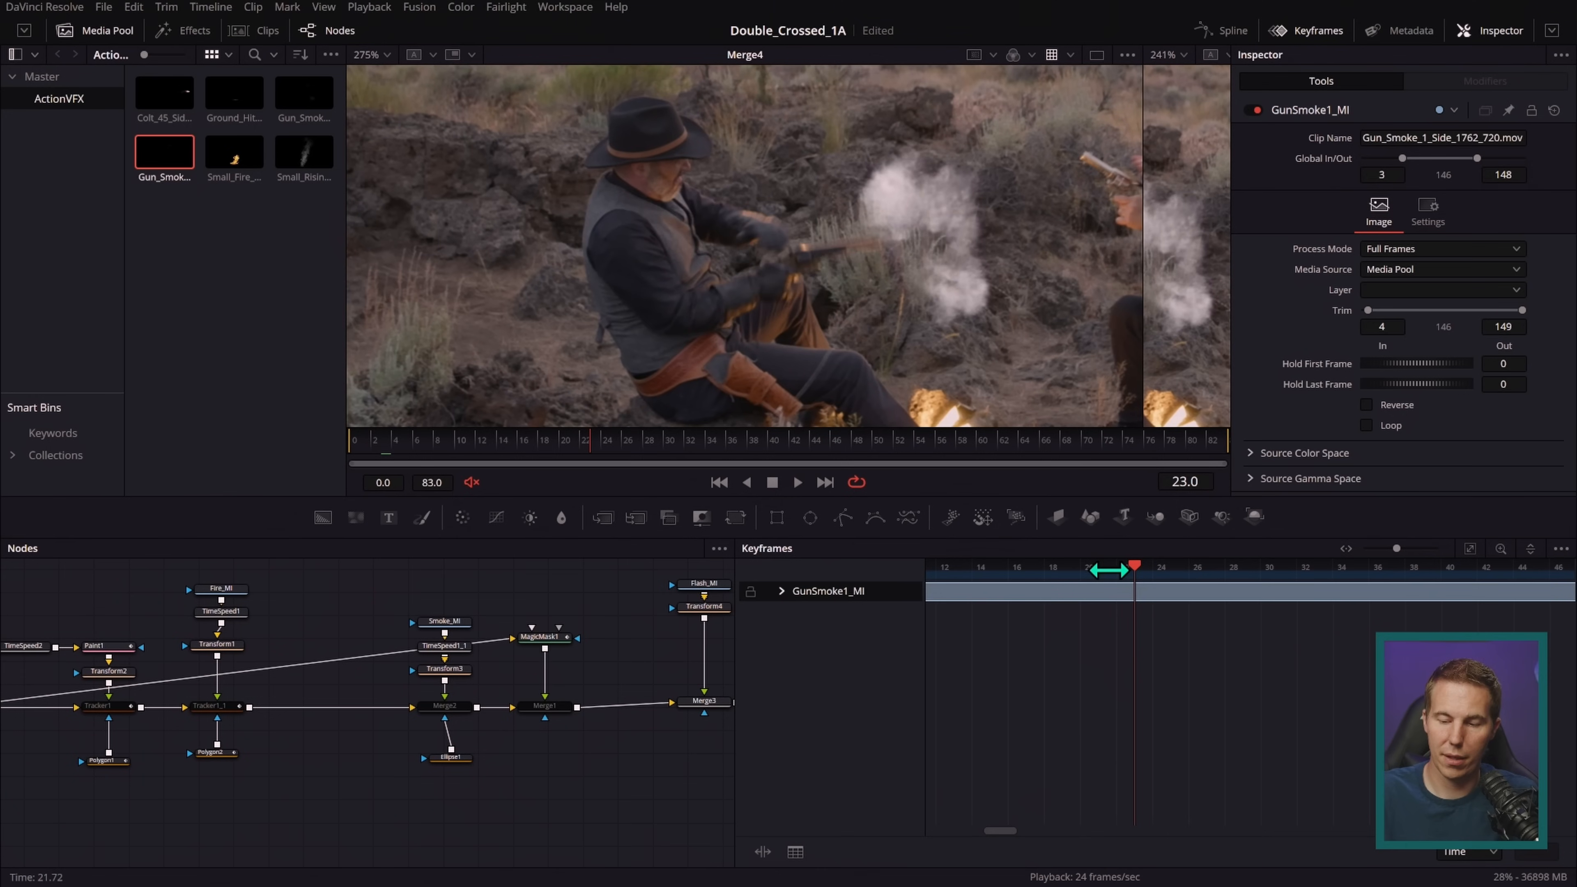
- Move Transform5's pivot to X 0.788148, Y 0.456446 near the gun muzzle and scrub the frames to check the smoke
left_click_drag(660, 737, 485, 757)
left_click(630, 632)
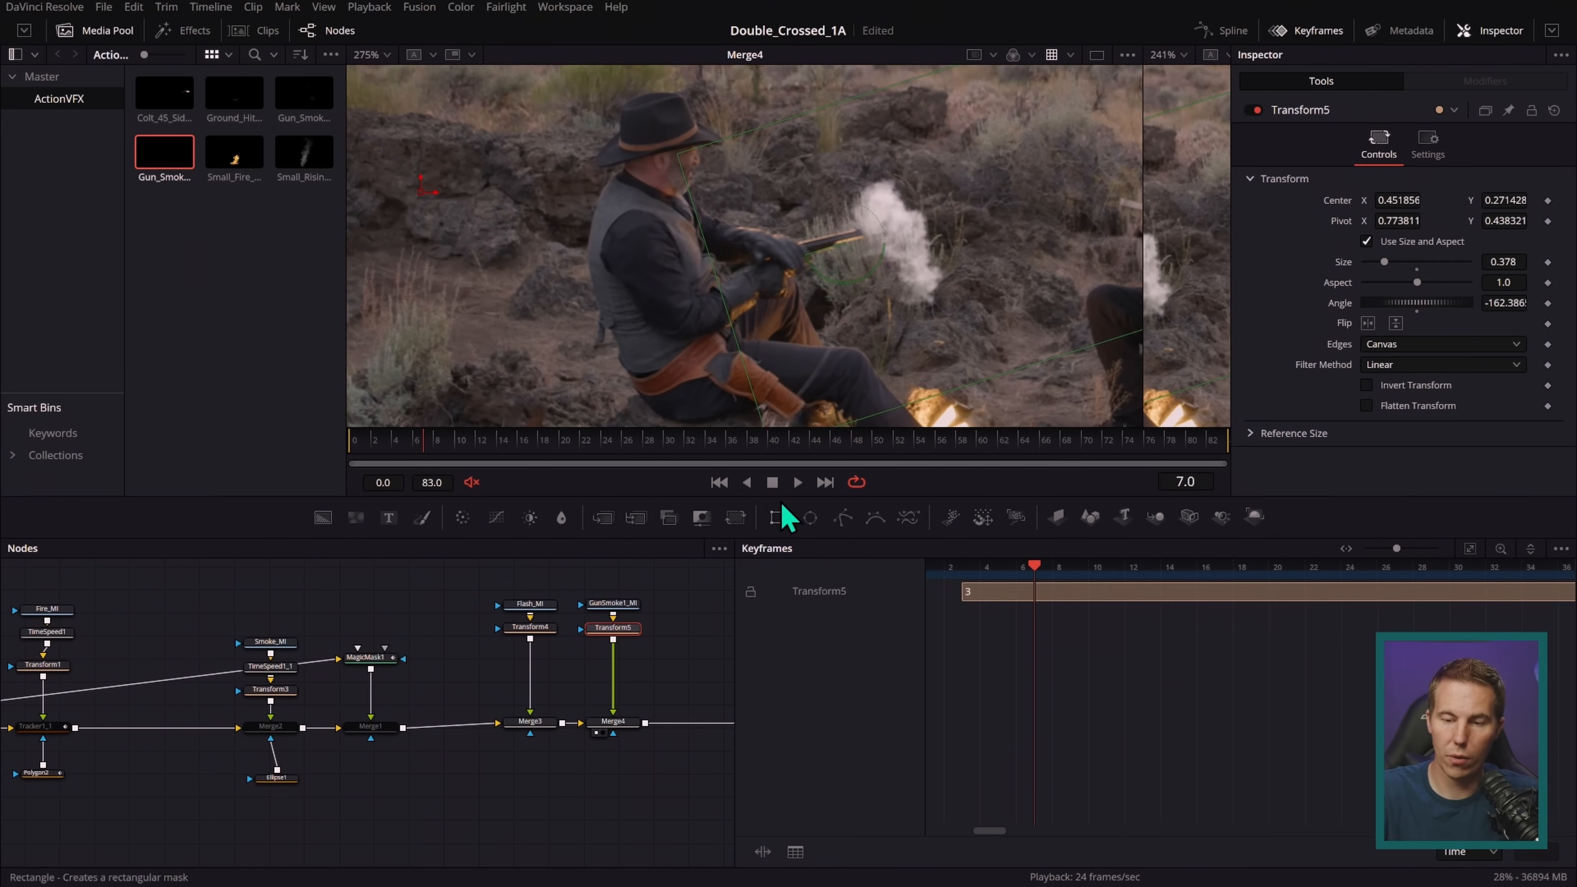
left_click_drag(846, 244, 866, 230)
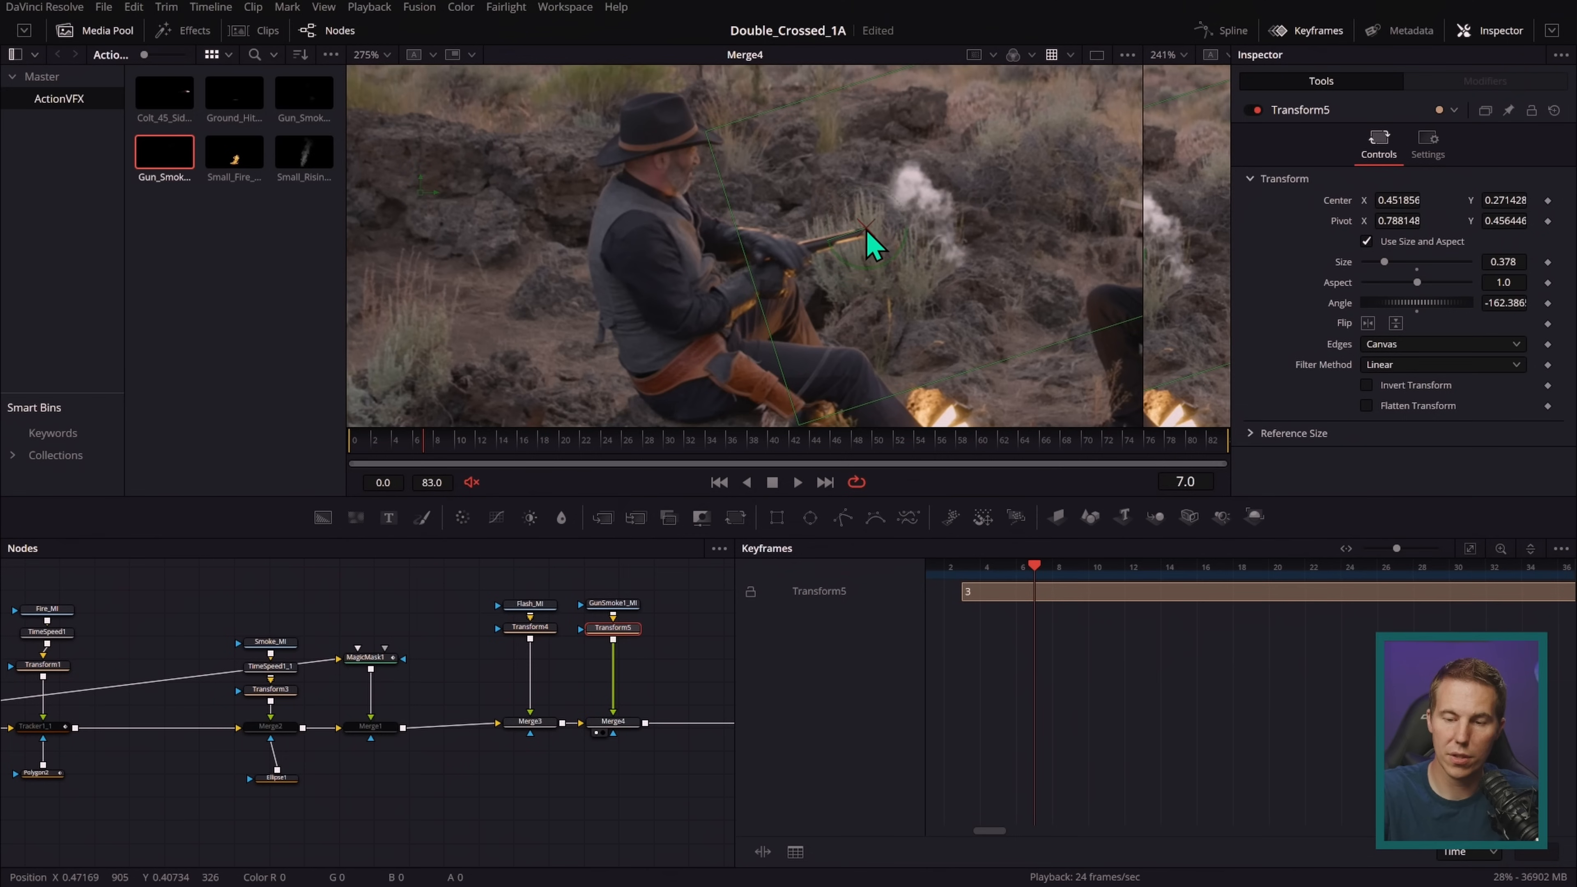
left_click_drag(433, 457, 477, 428)
- Lower the Blend of Merge4 to 0.276 to make the gun smoke fainter
left_click(612, 723)
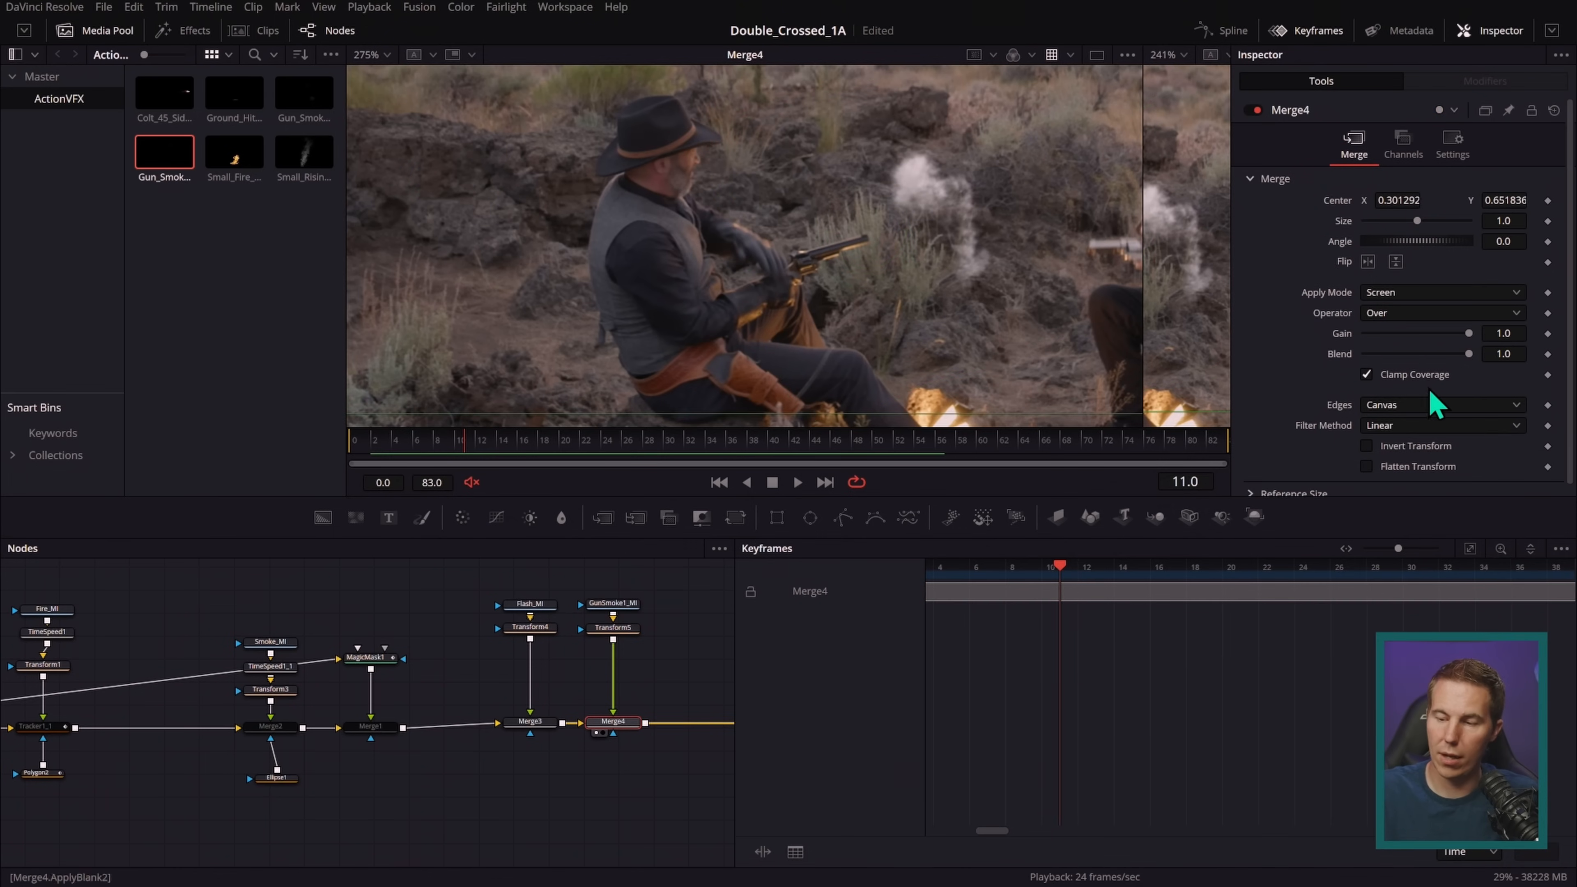
left_click_drag(1477, 360, 1405, 368)
left_click_drag(1401, 362, 1394, 355)
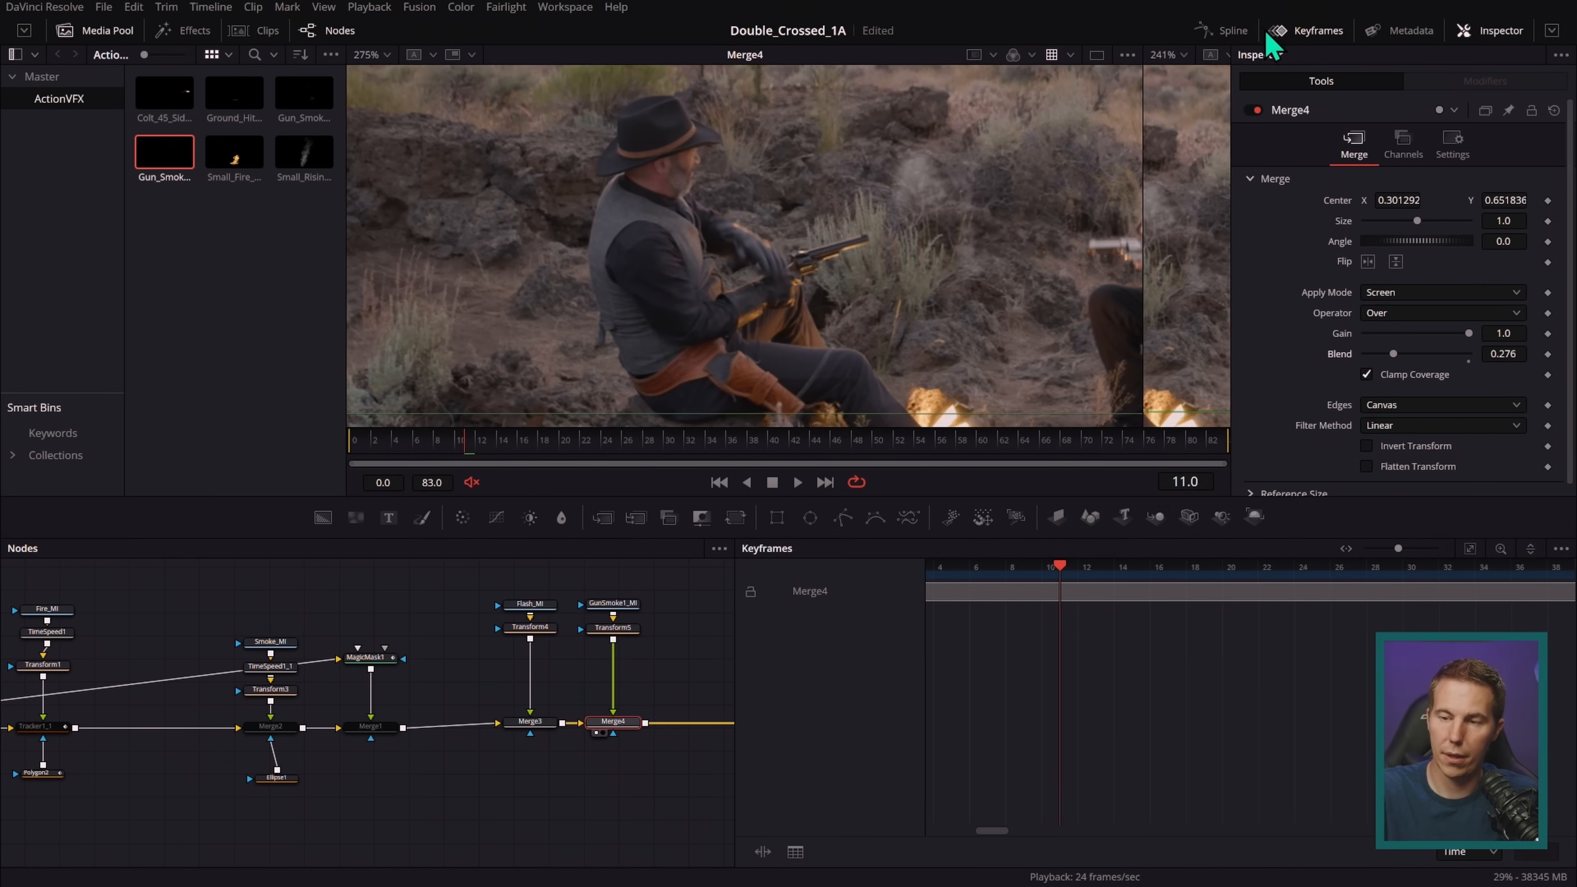
- Play the opening frames repeatedly to check the fainter gun smoke, stopping at the first frame
left_click(797, 482)
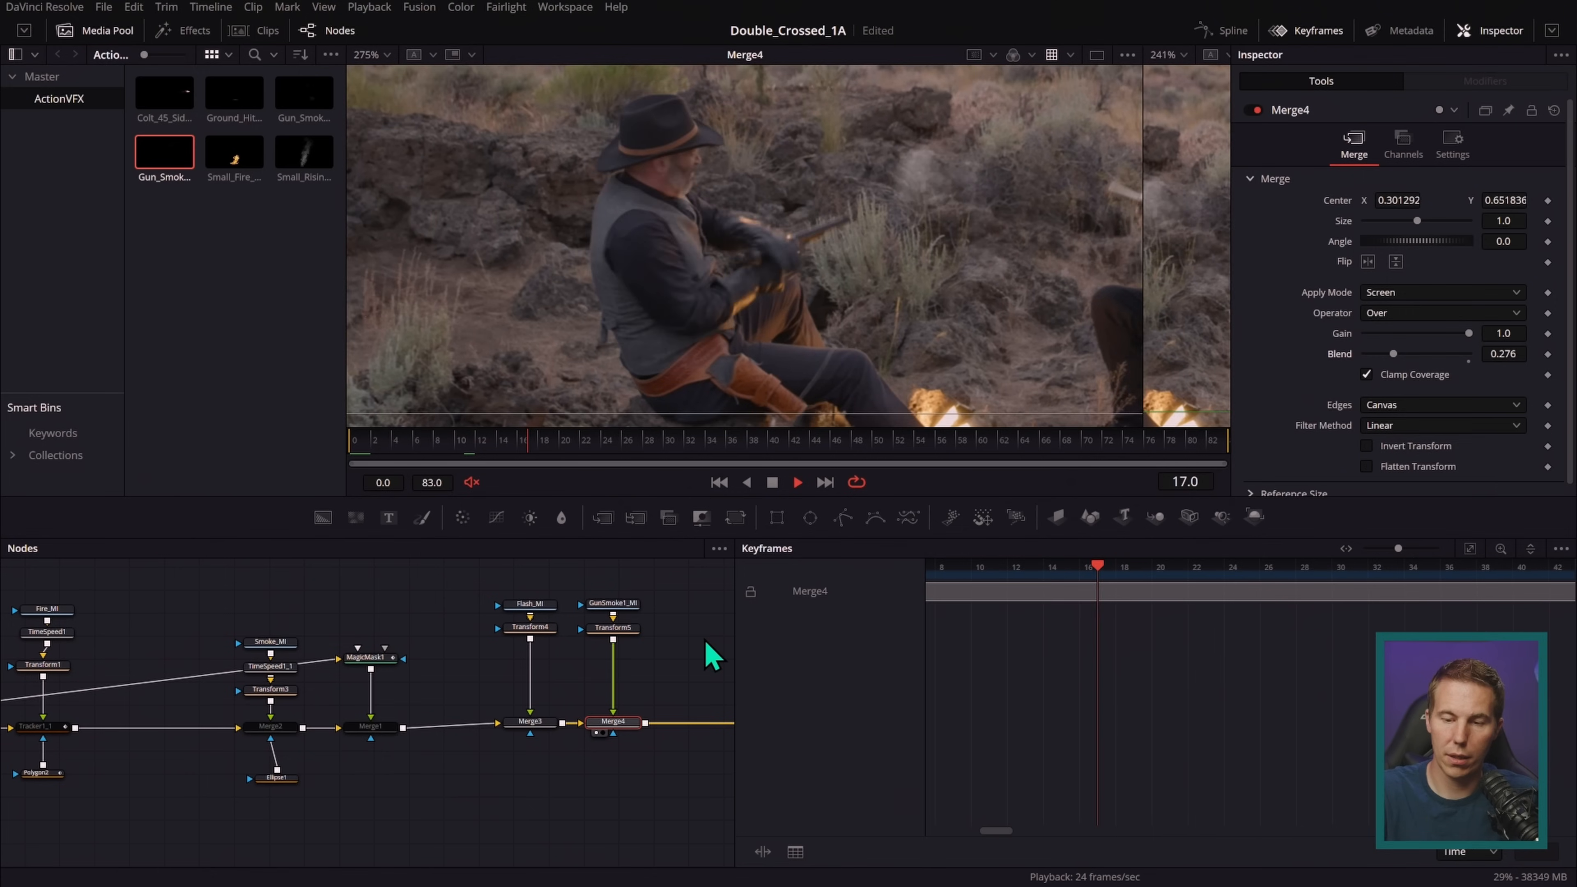
left_click(715, 658)
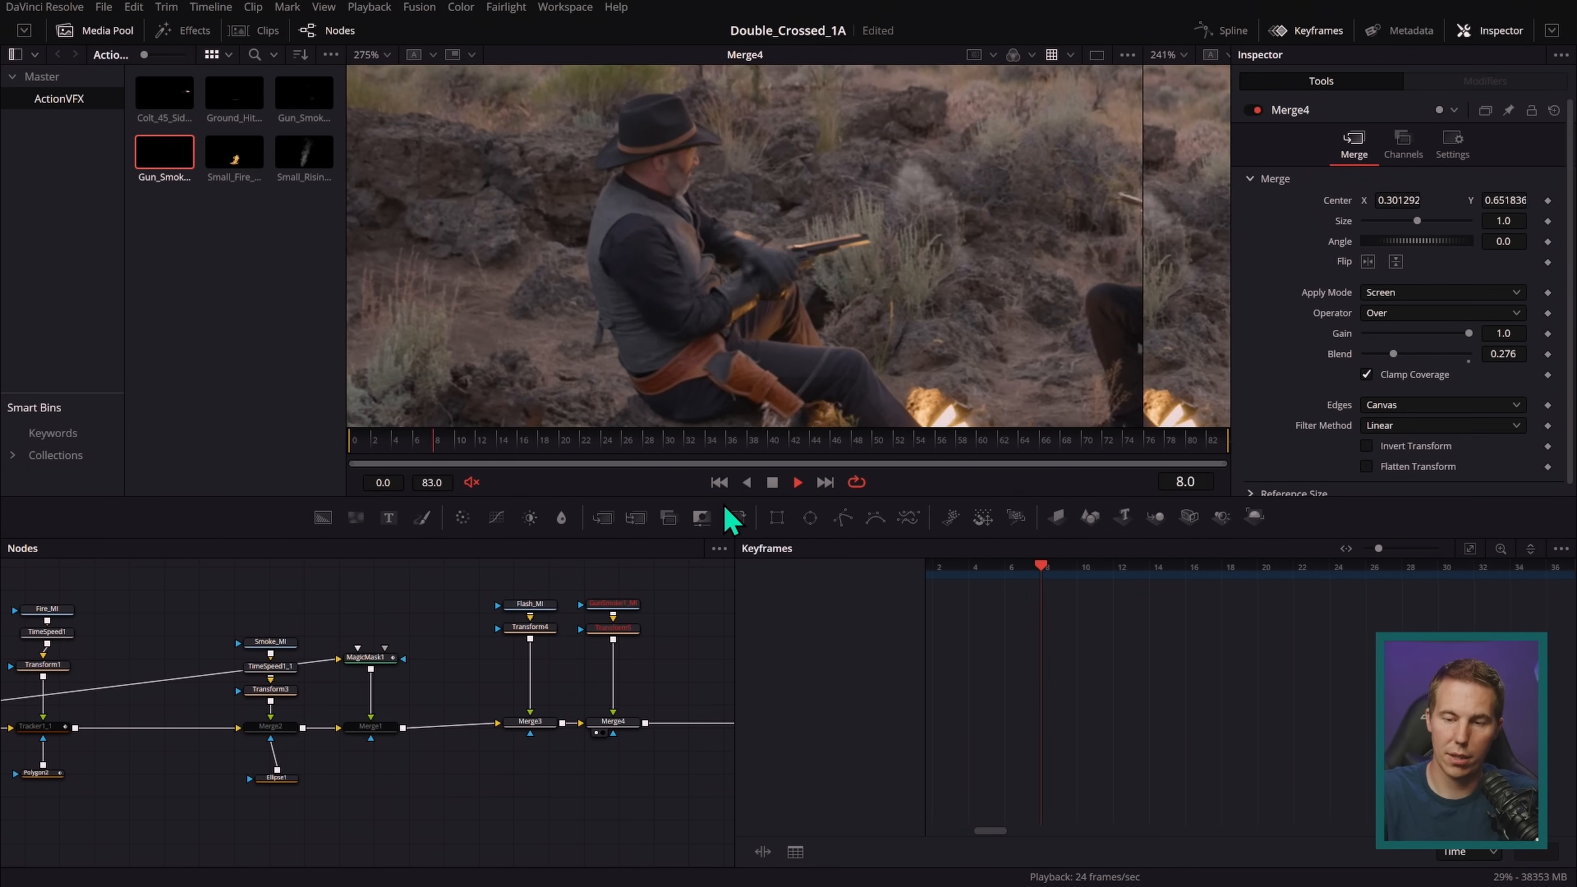
left_click(719, 483)
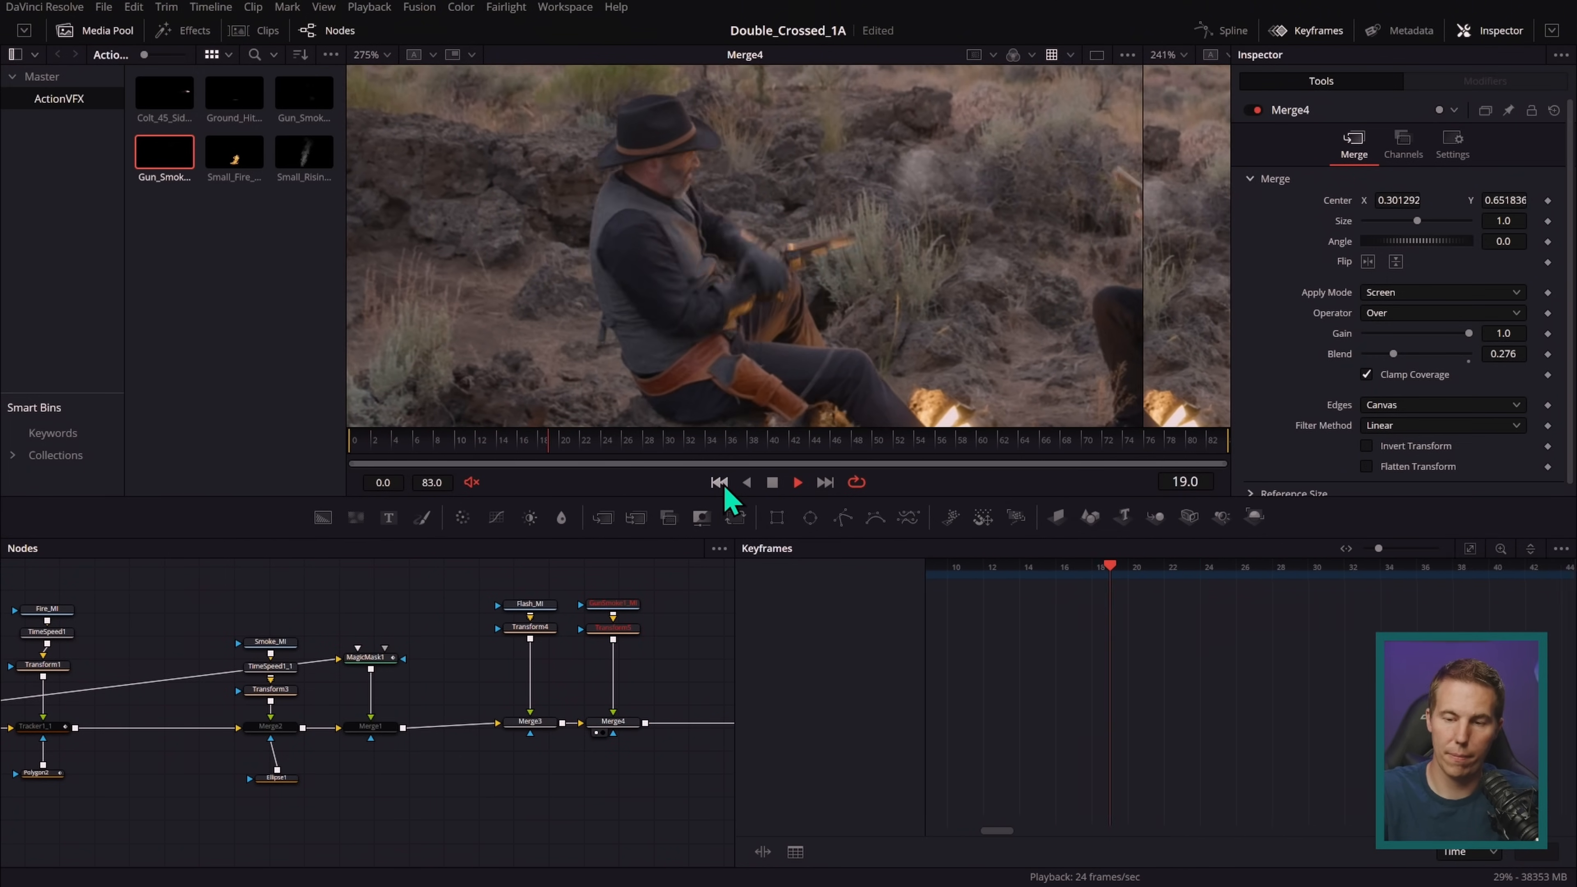
left_click(719, 483)
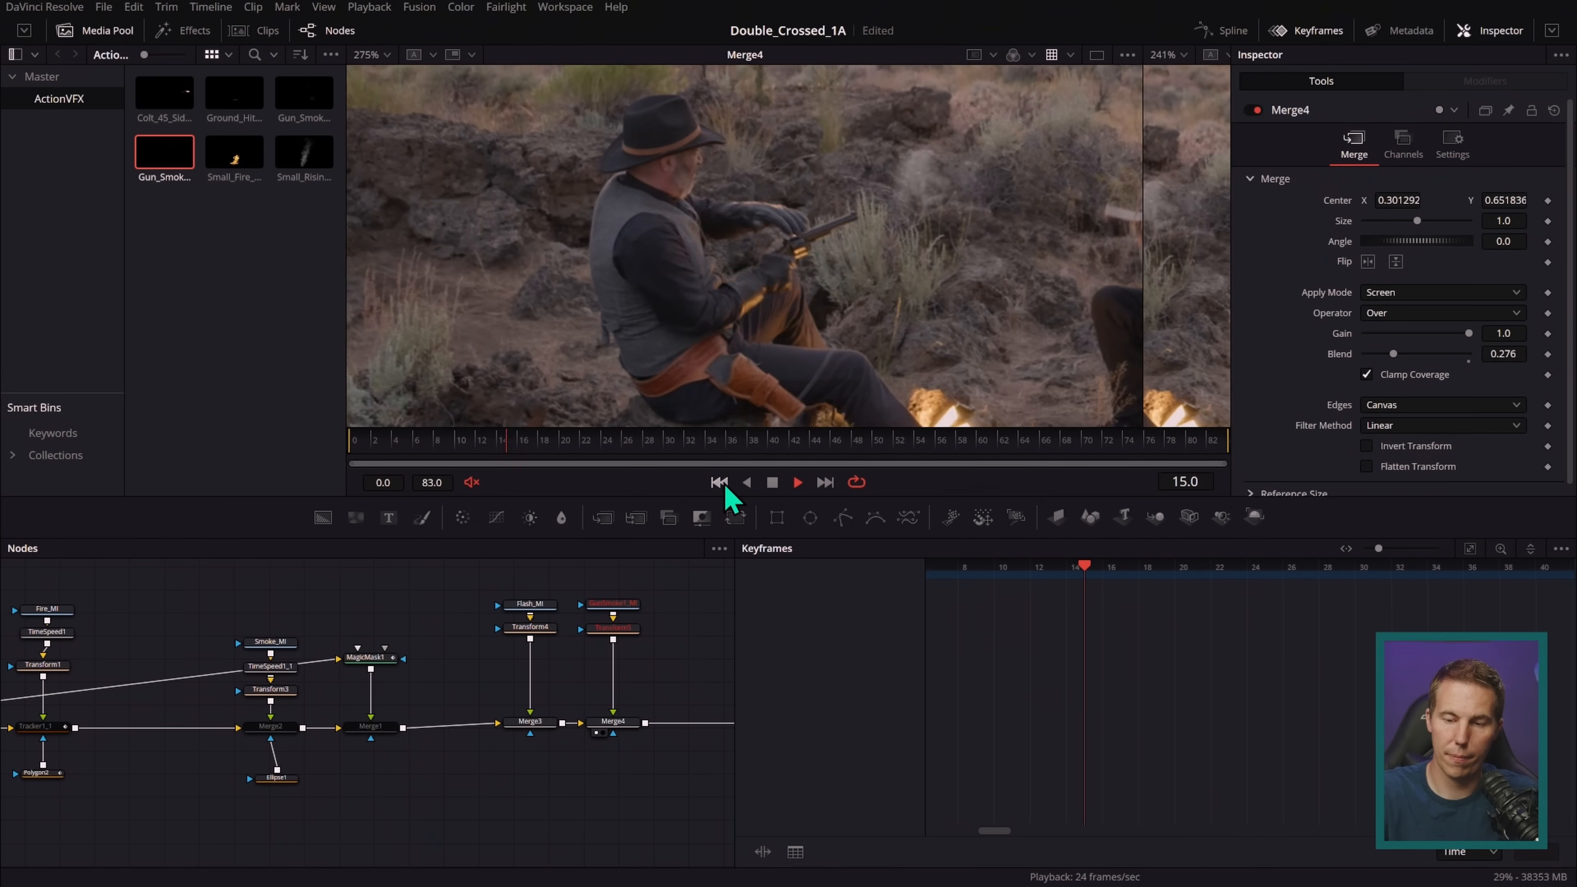
left_click(719, 484)
left_click(772, 482)
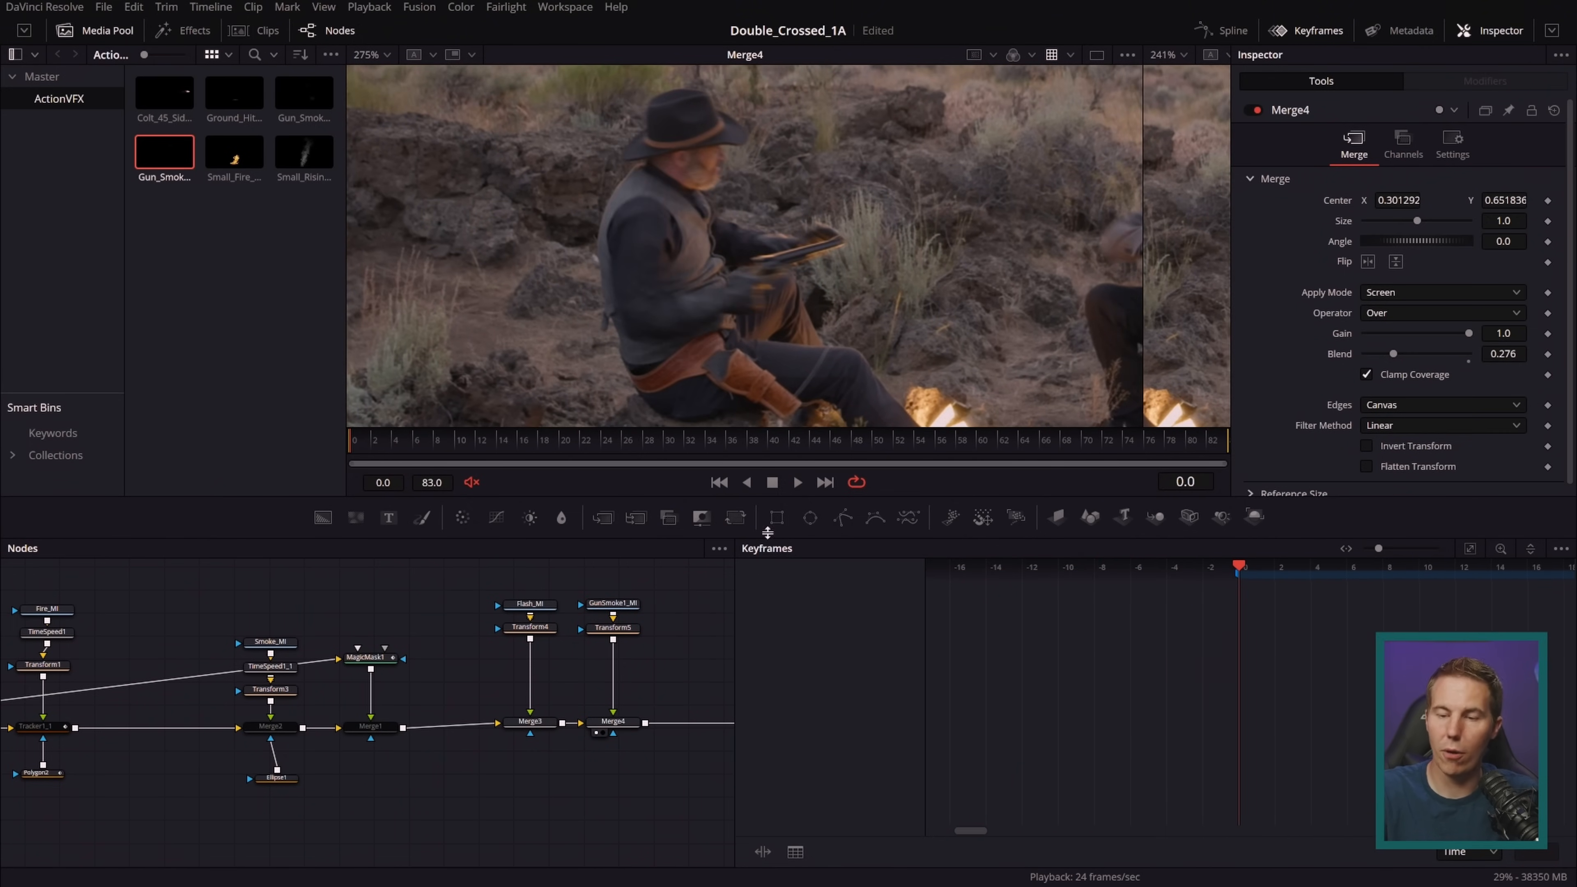
- Hide the keyframe display, zoom out to show both cowboys, and replay the shot from the start
left_click(1307, 34)
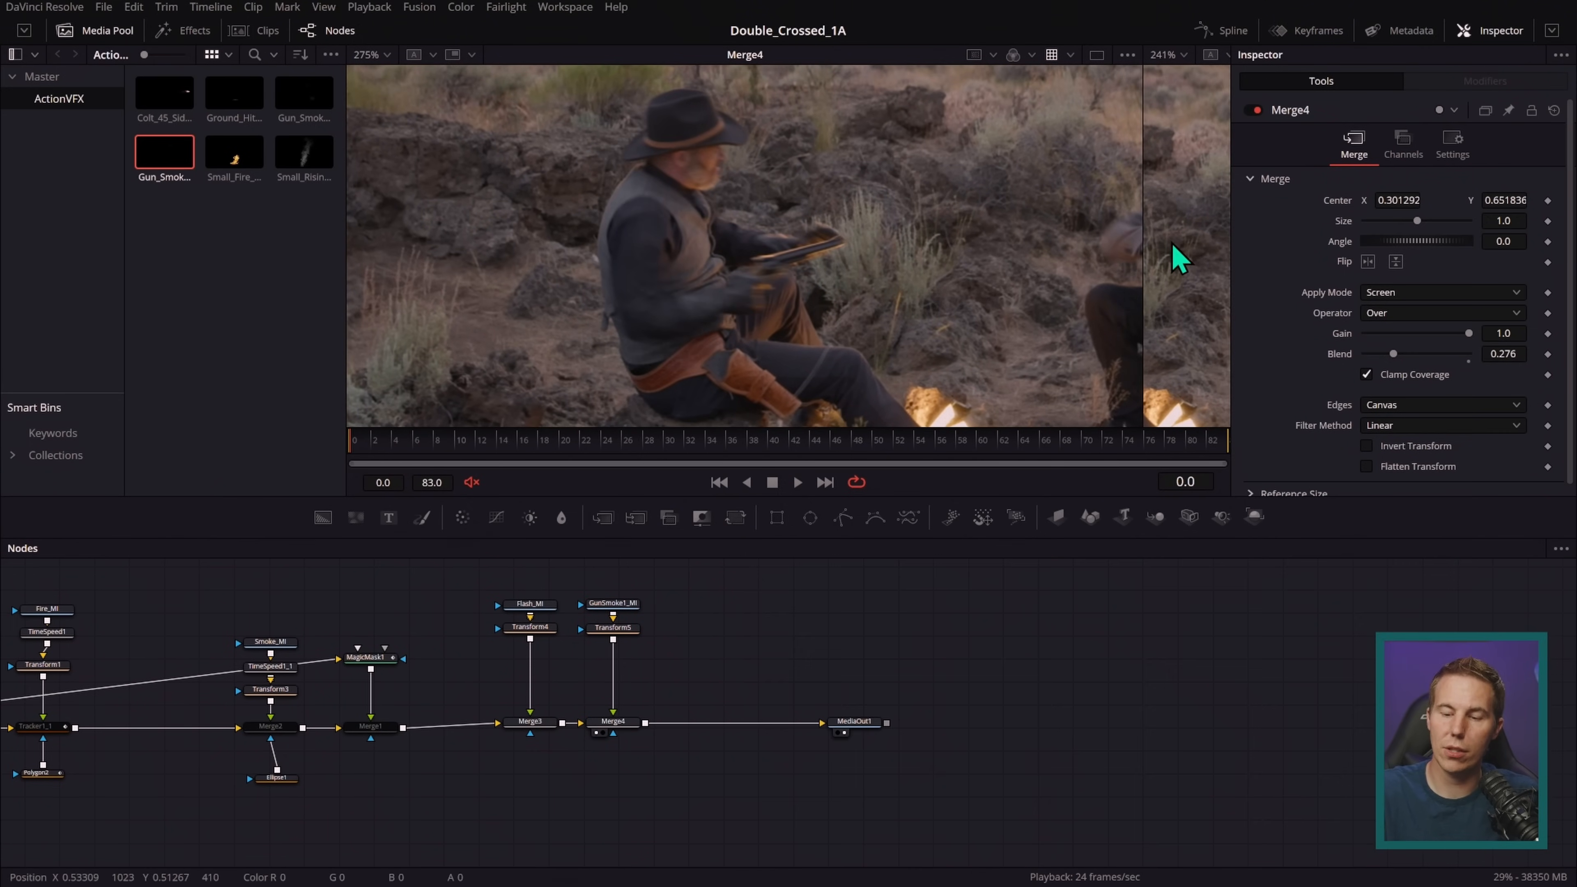
scroll(961, 288, "down", 3)
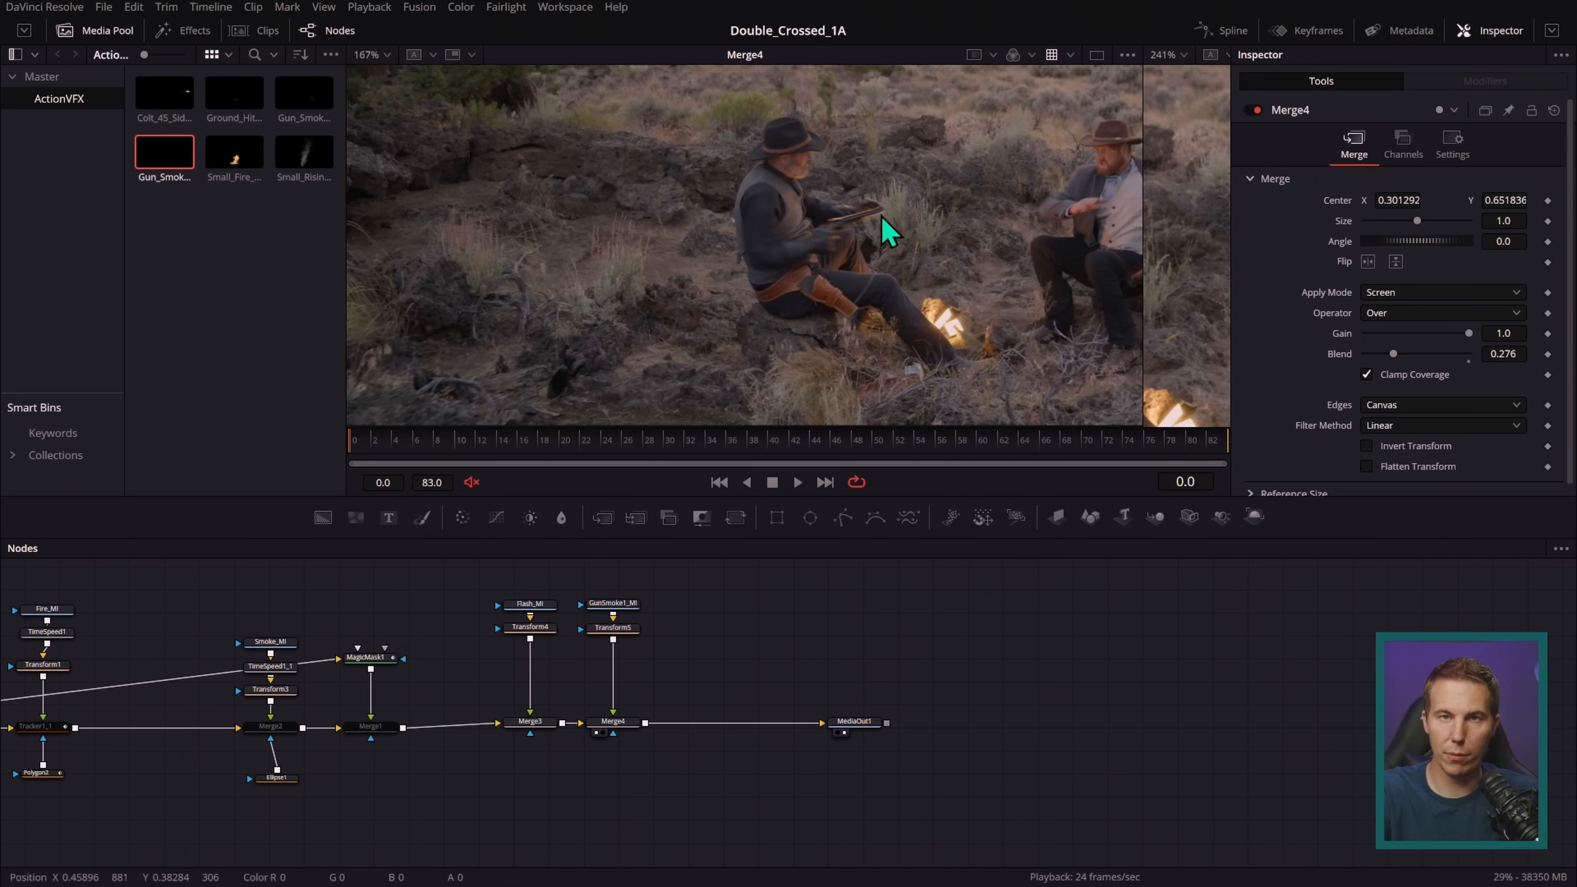
scroll(944, 289, "down", 2)
left_click_drag(818, 435, 350, 472)
left_click(798, 483)
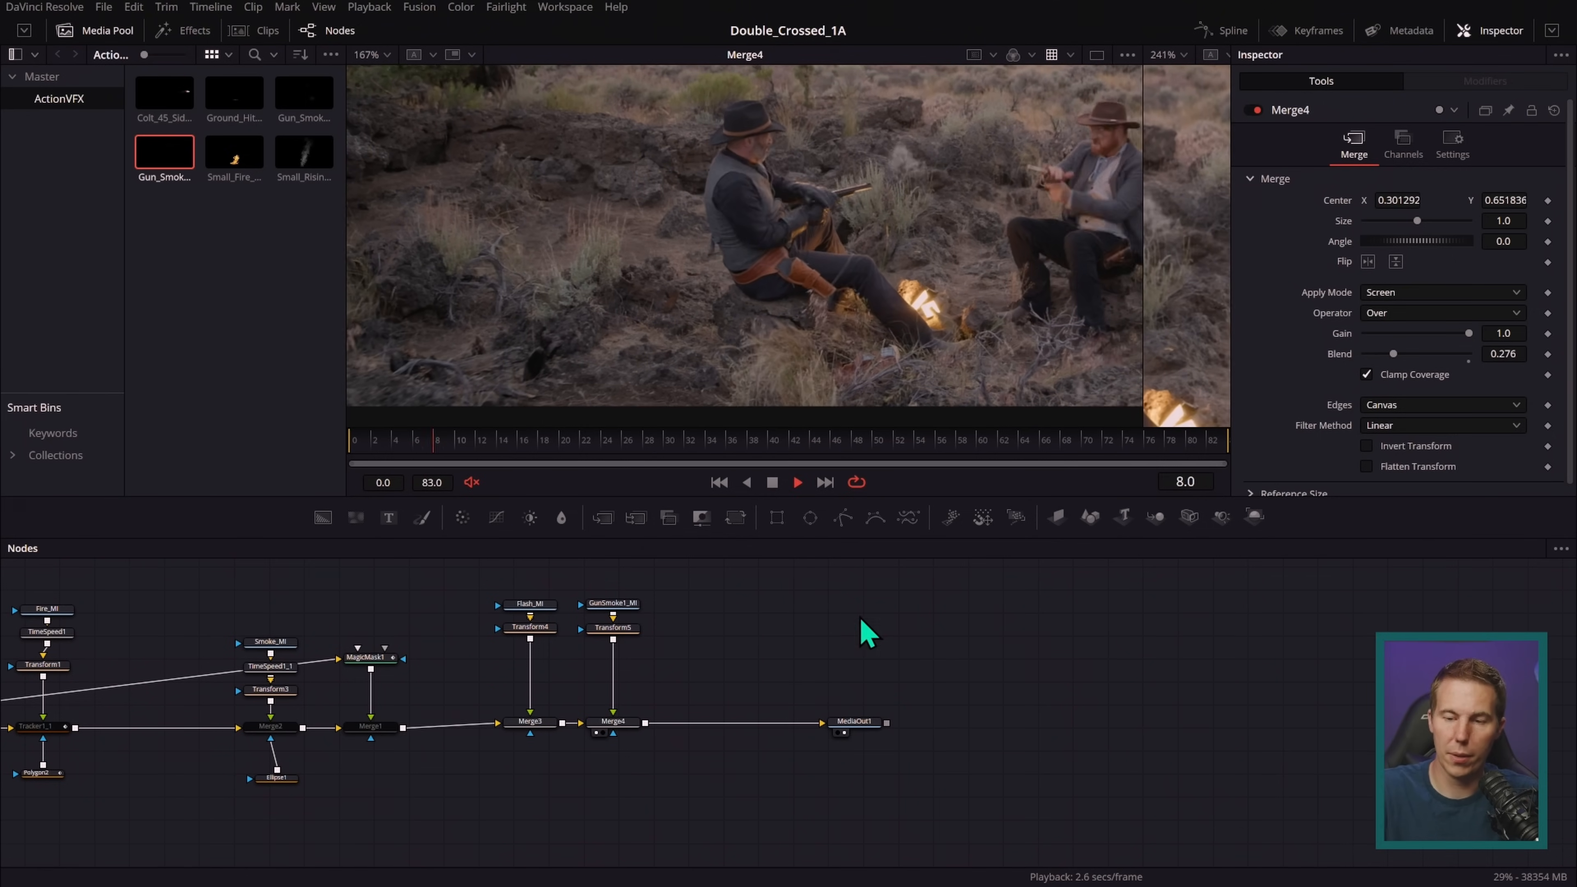
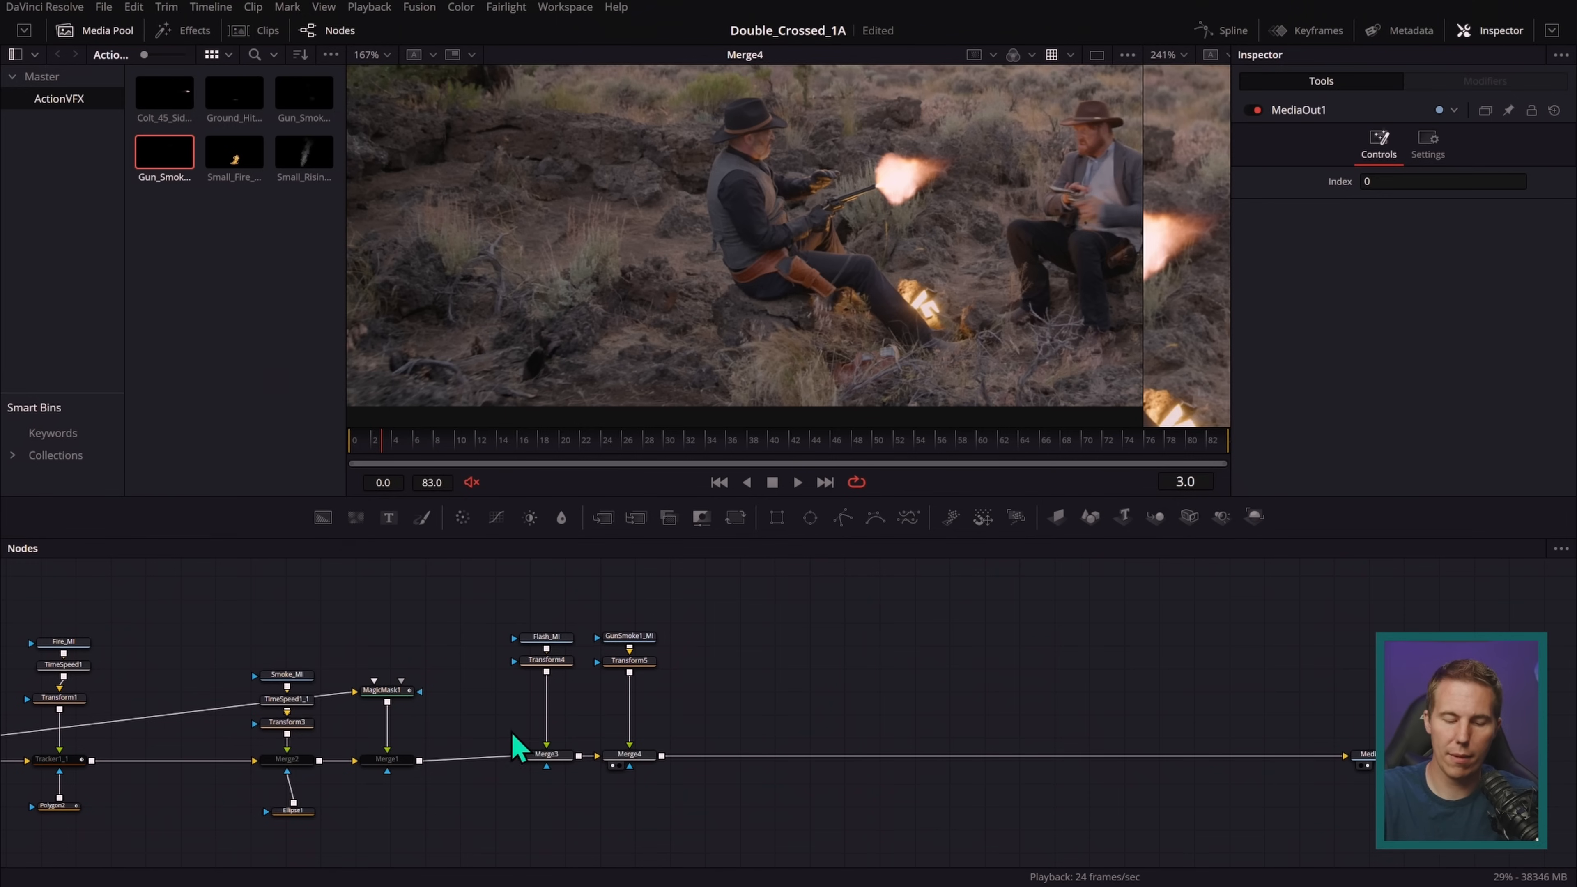
- Disable Merge3 and Merge4 together and shift the flash and gun smoke branches further along the node flow
left_click_drag(513, 734, 715, 784)
key("ctrl+p")
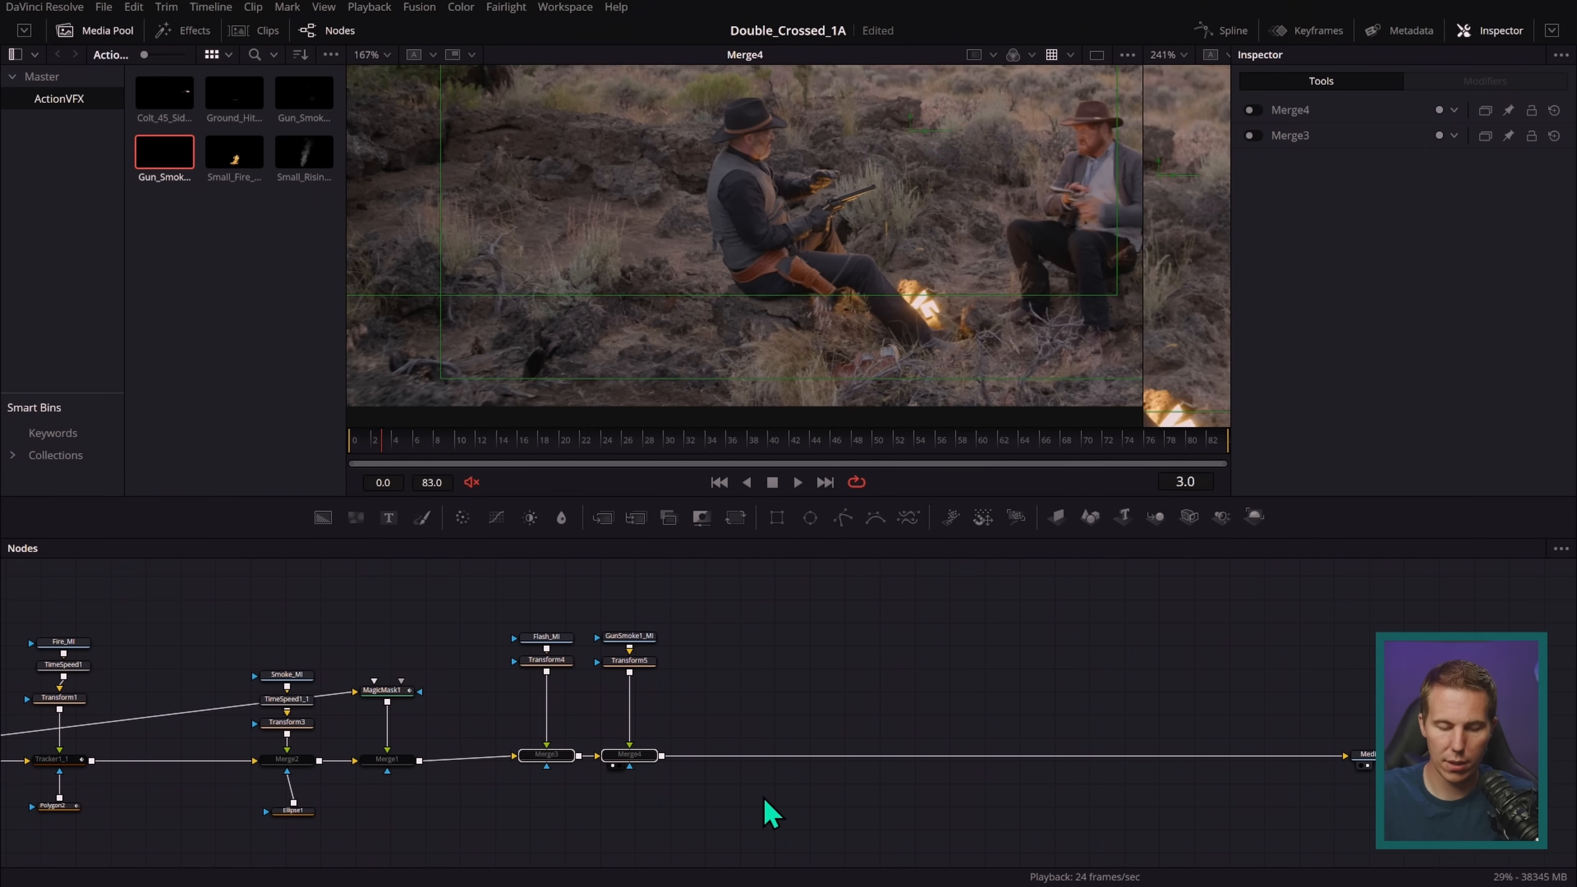
scroll(772, 644, "left", 5)
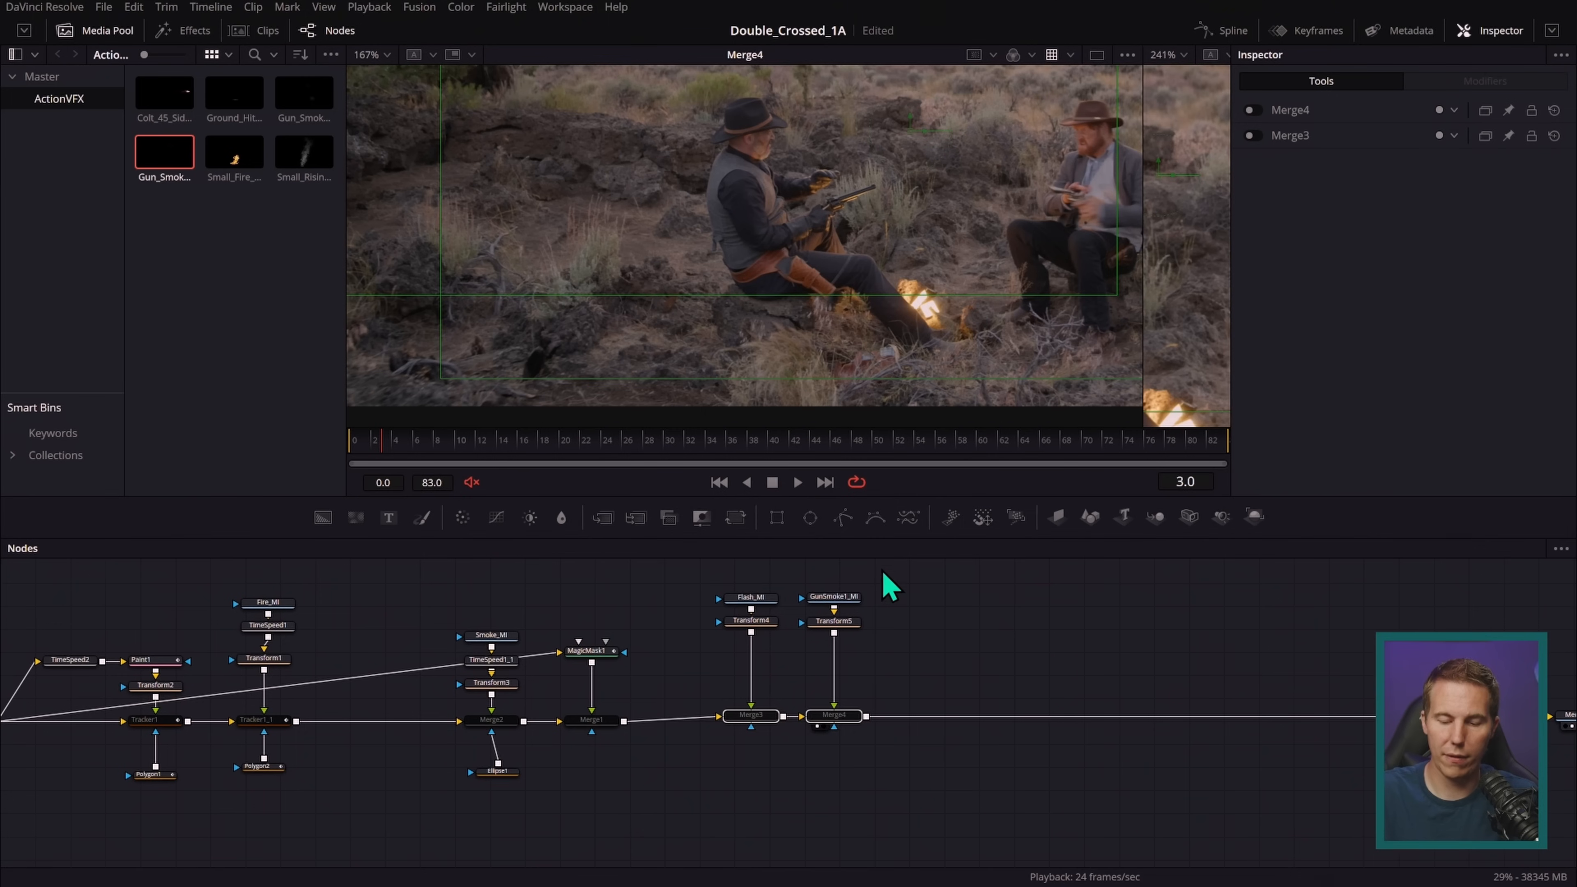
left_click_drag(894, 575, 726, 770)
left_click_drag(829, 733, 901, 732)
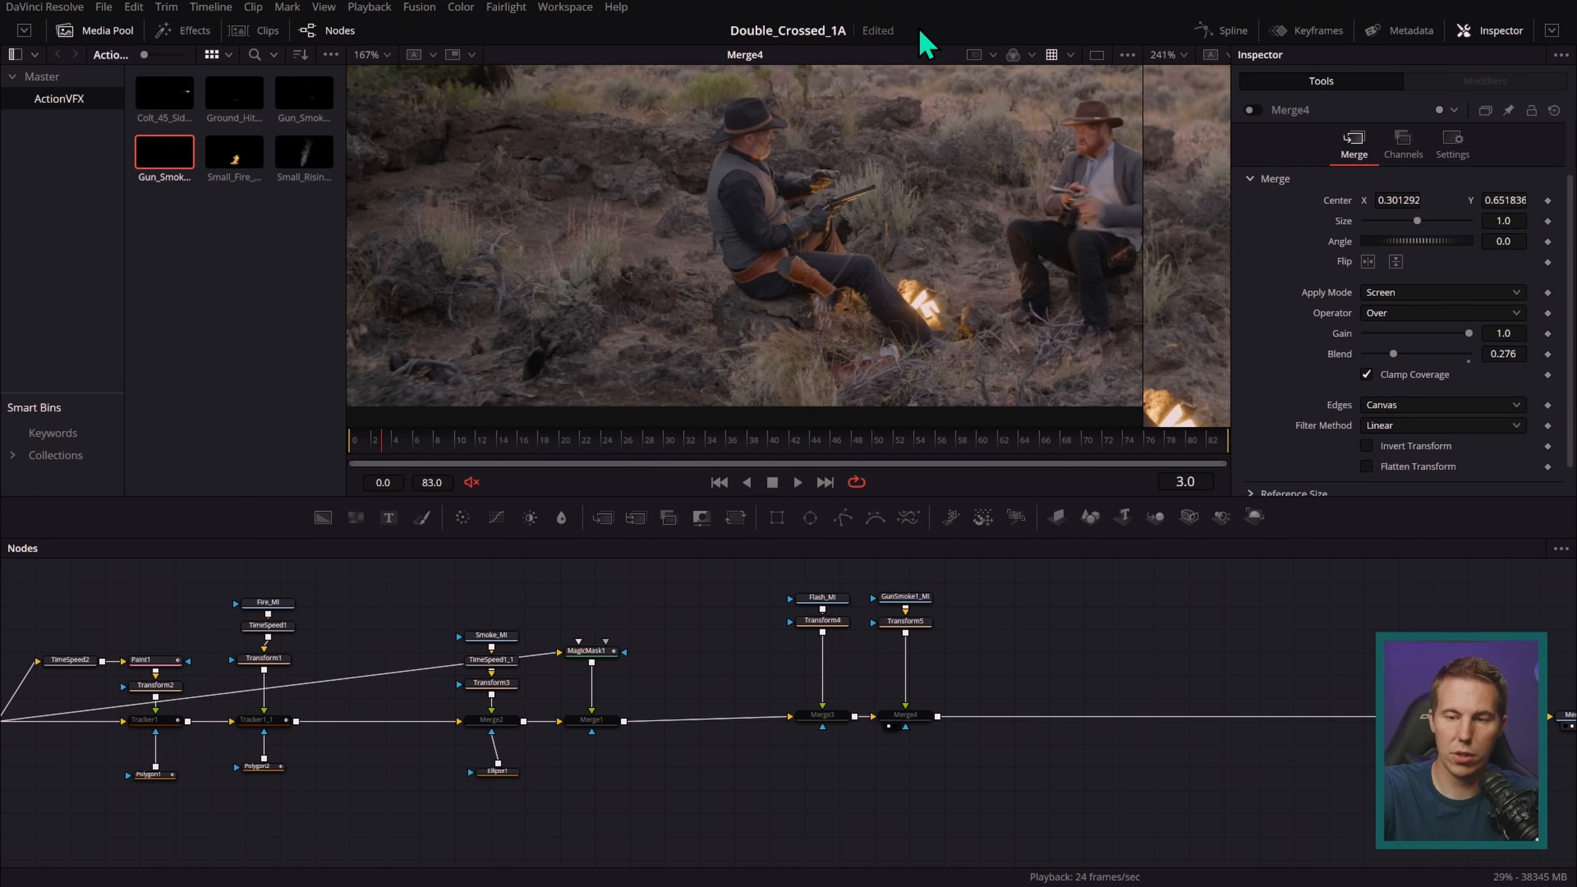
- Show the page navigation, switch to the Edit page, and enlarge the video track area above Video 1
left_click(570, 7)
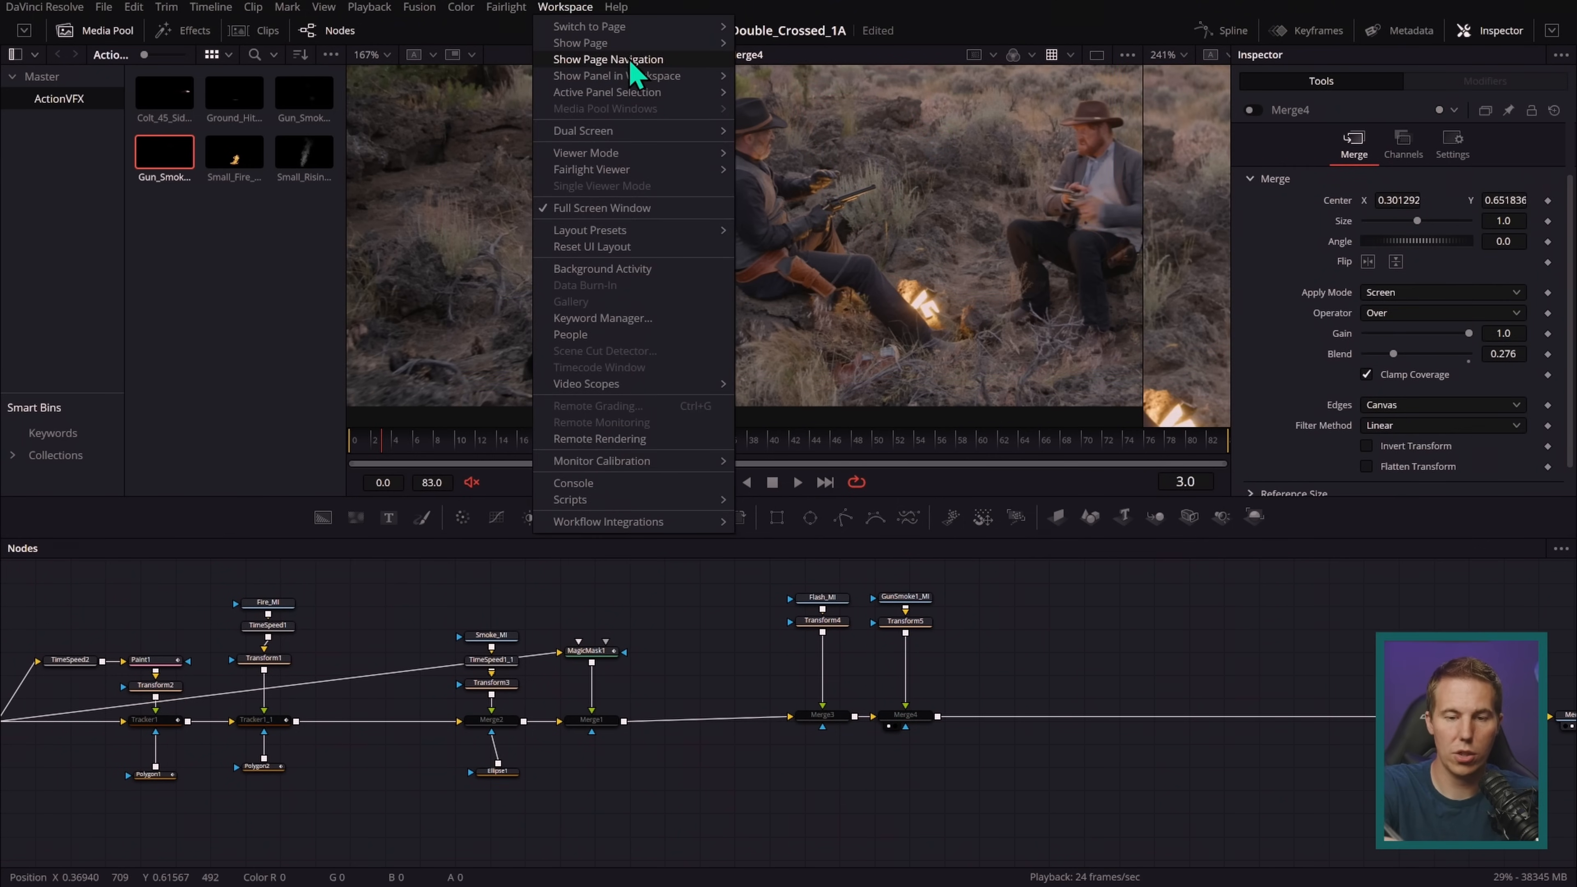
left_click(630, 61)
left_click(700, 874)
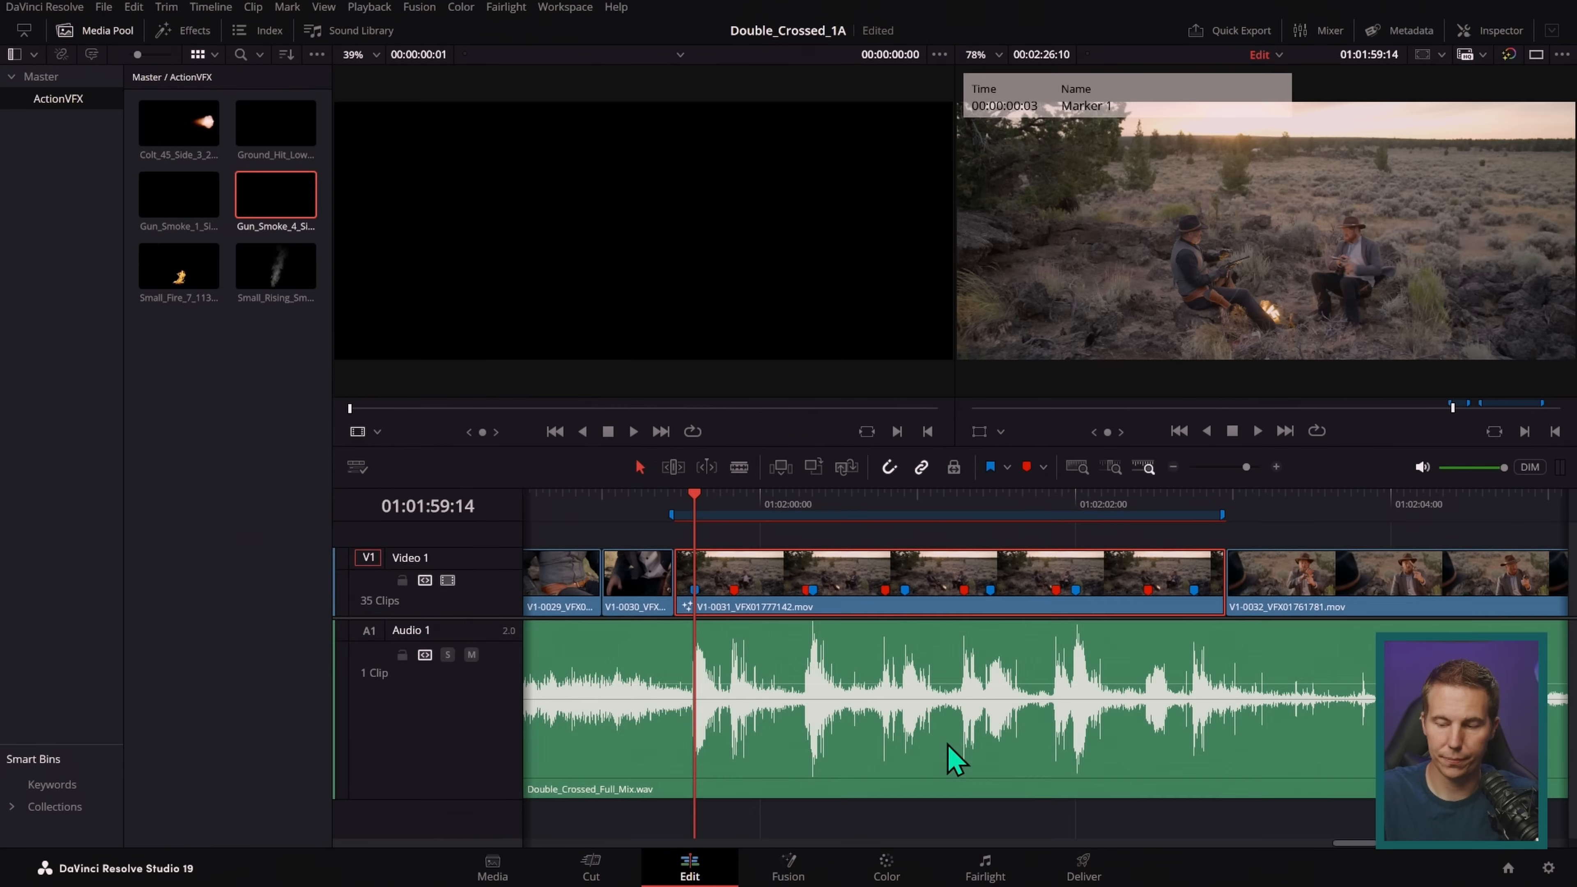
left_click_drag(494, 617, 495, 801)
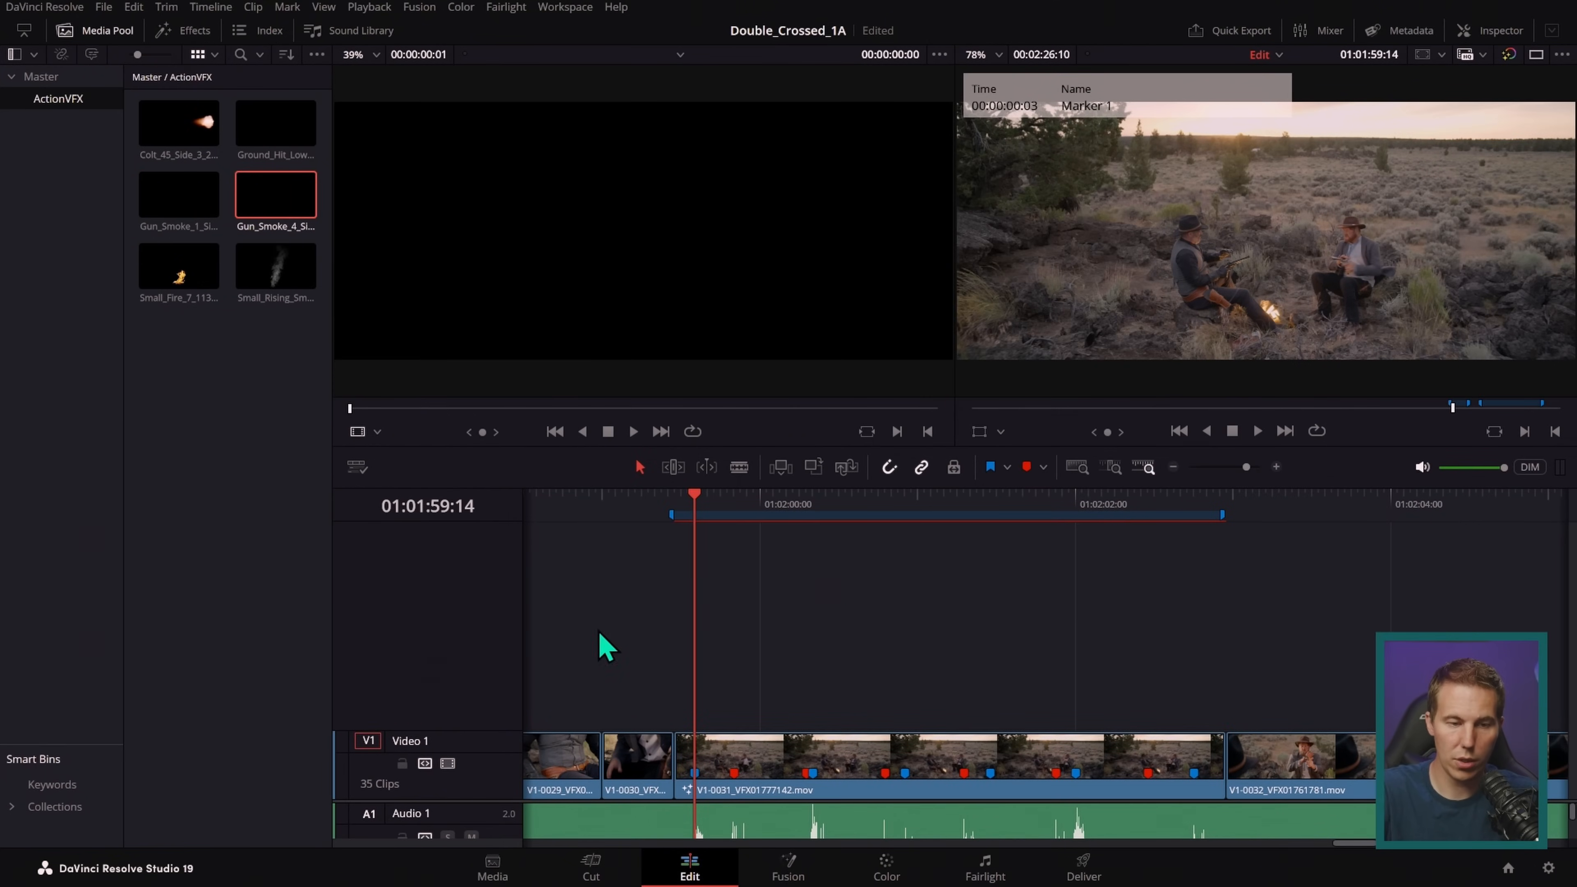
- Place the Colt_45_Side_3 clip on Video 2 at 01:01:59:14 above clip 31 and cut it down to one frame
left_click_drag(192, 140, 721, 706)
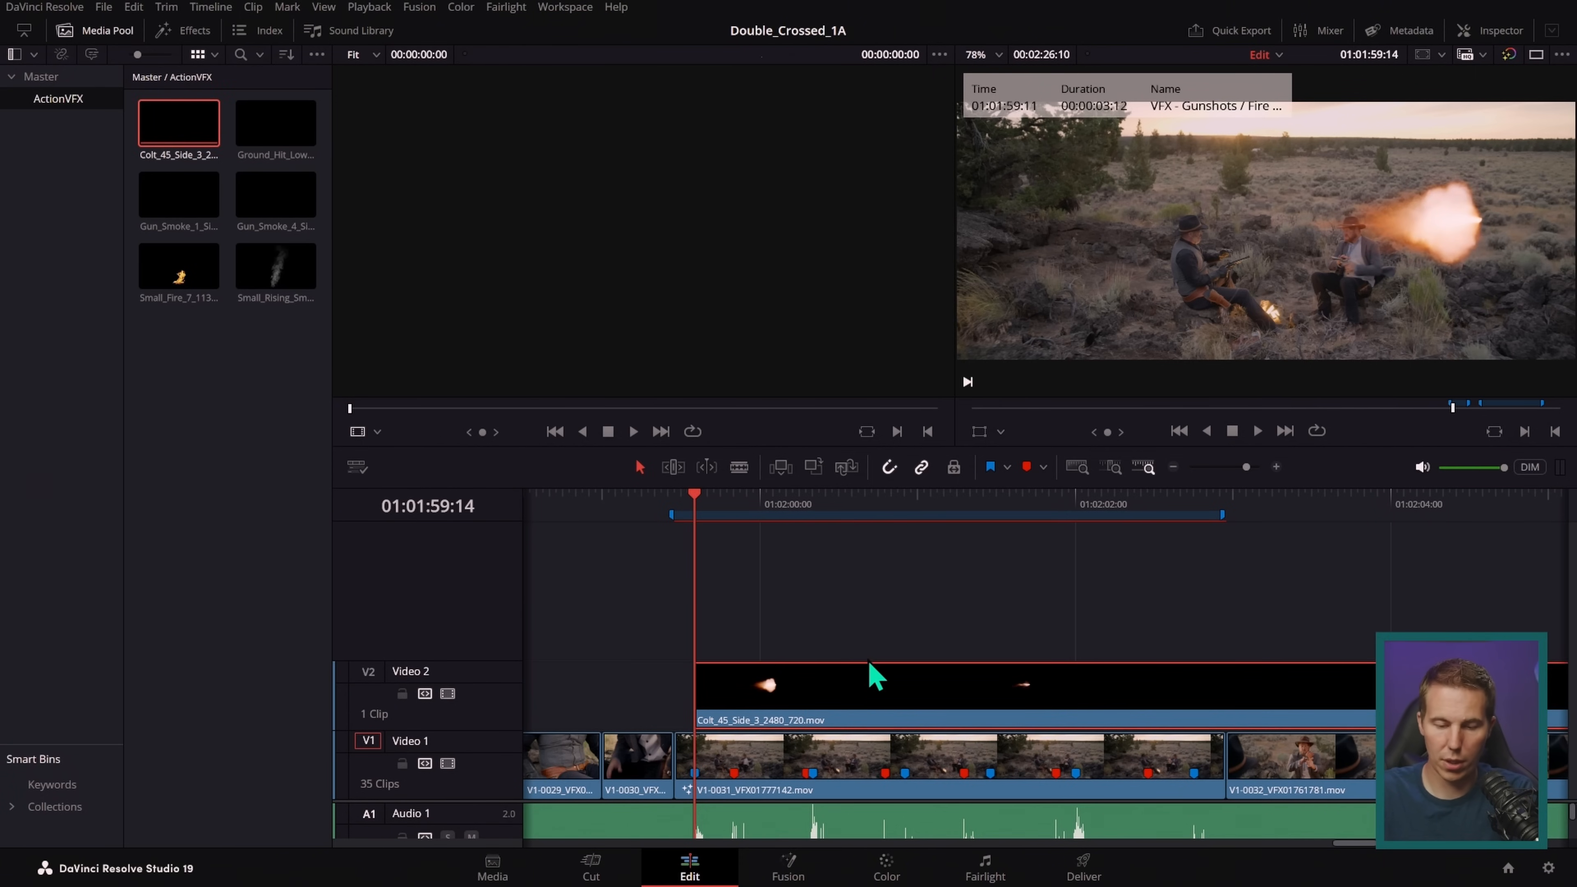
key("Right")
key("ctrl+b")
left_click(839, 691)
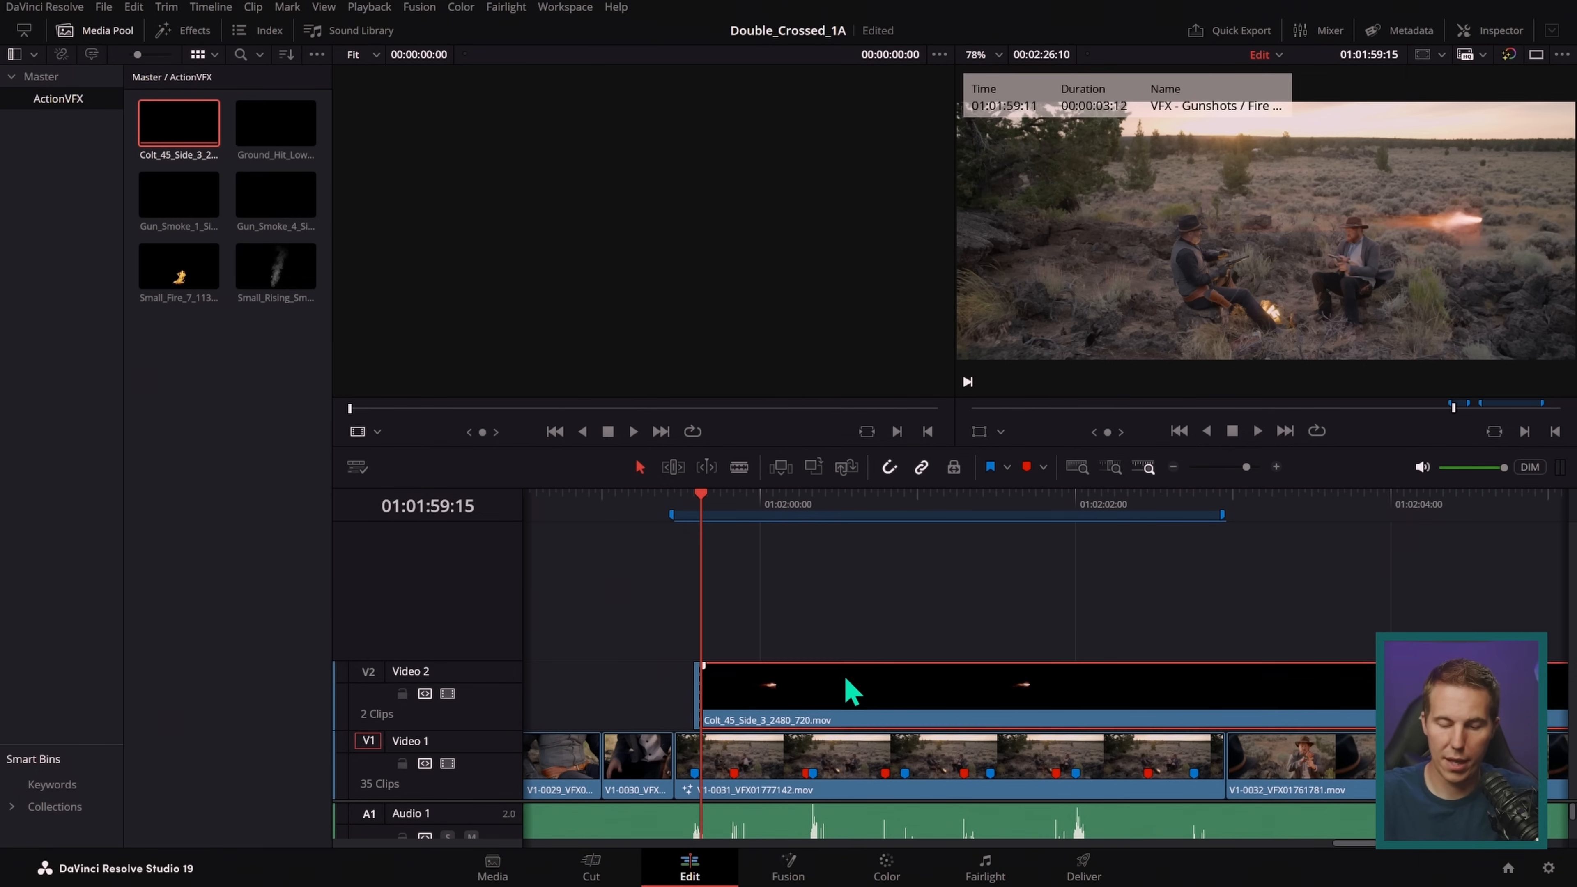
key("Delete")
left_click(1276, 466)
scroll(1137, 649, "right", 3)
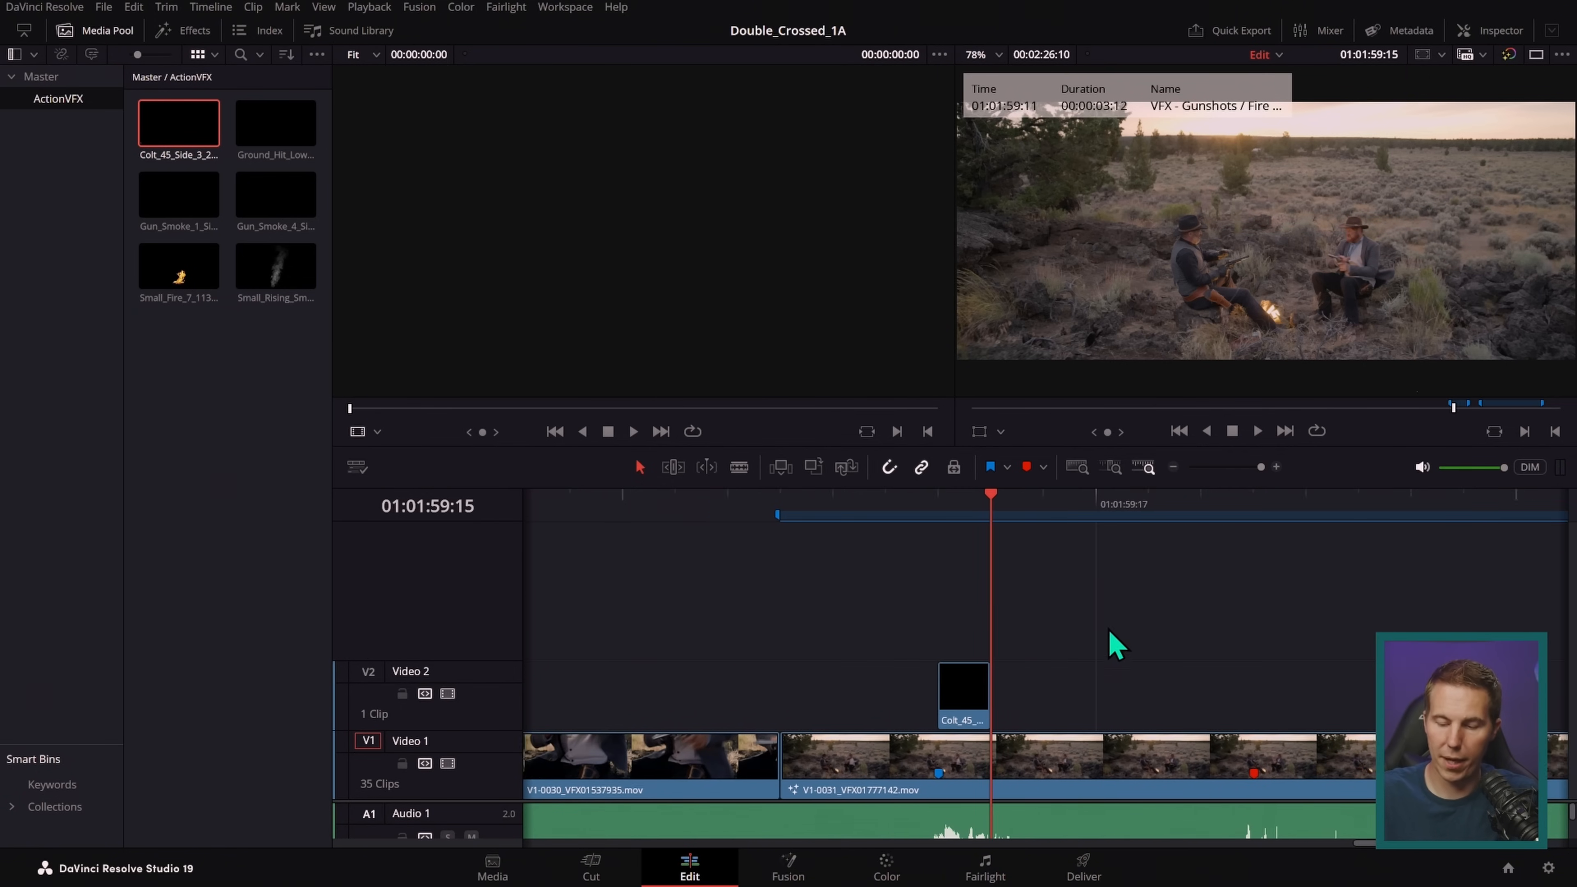
- Show transform handles on the one-frame flash clip, shrink it, turn it around to fire rightward, and move it between the two cowboys
left_click_drag(815, 510, 775, 562)
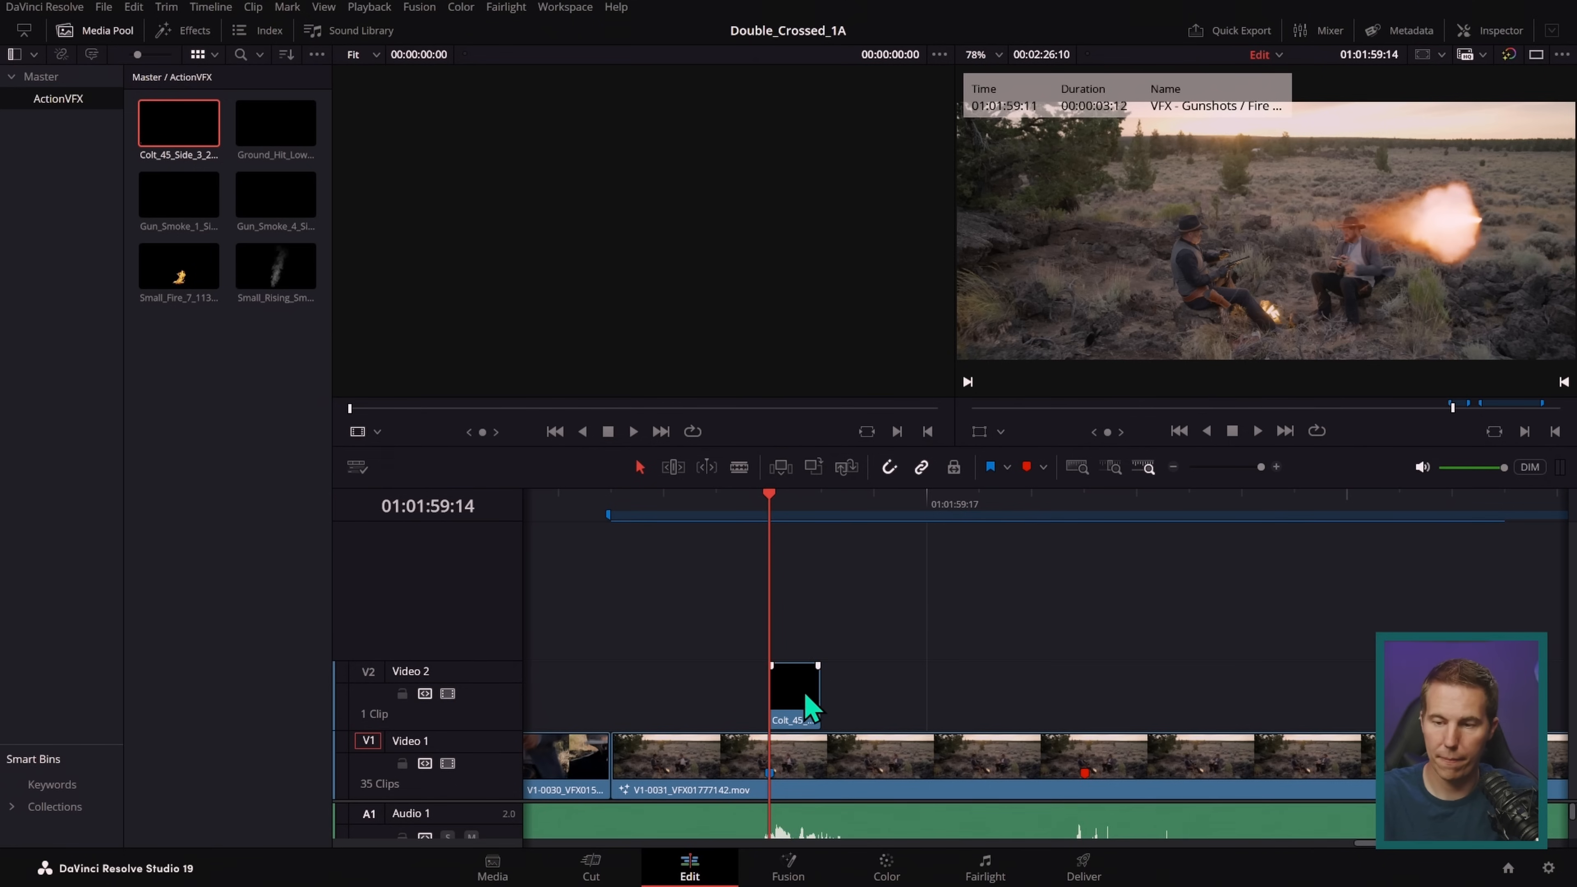
left_click(979, 431)
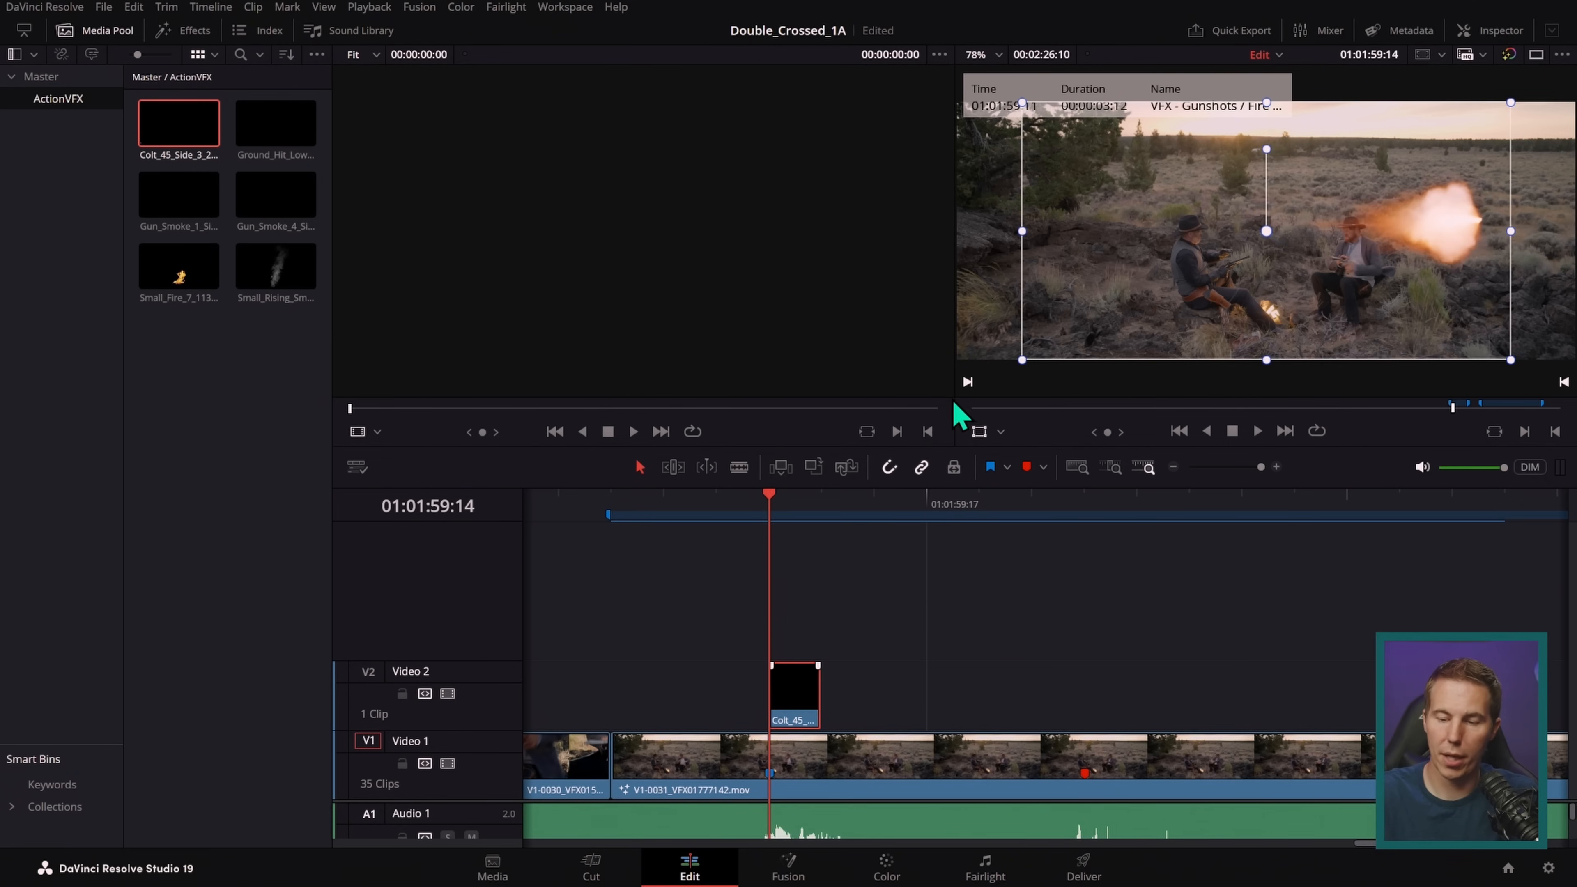
mouse_move(1024, 361)
left_mouse_down()
mouse_move(1120, 330)
mouse_move(1143, 297)
left_mouse_up()
left_click_drag(1267, 146, 1283, 336)
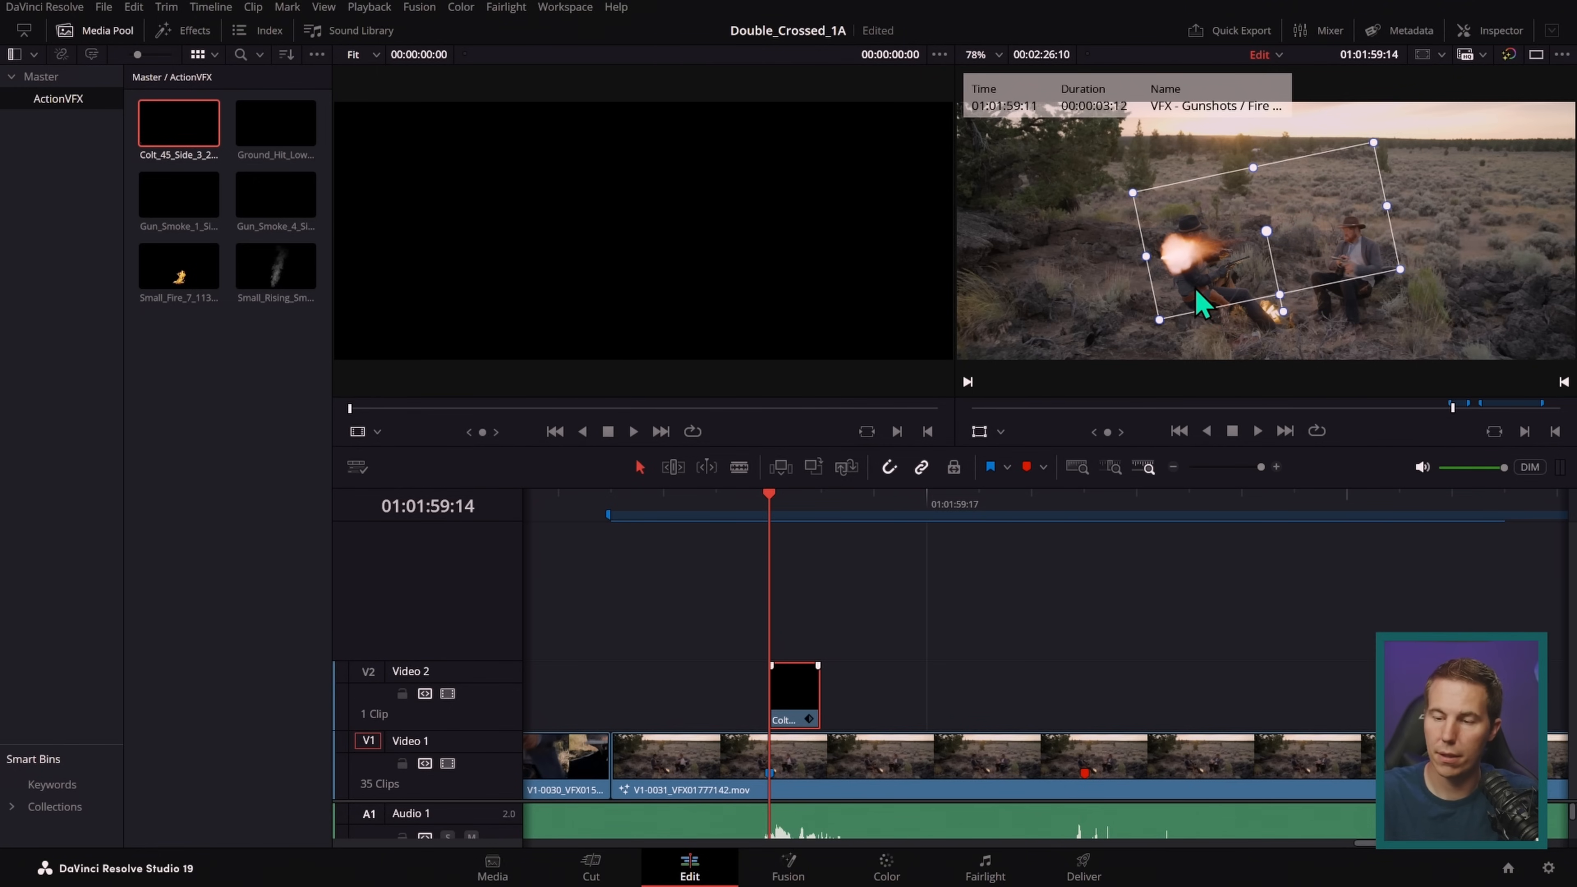
left_click_drag(1165, 314, 1273, 285)
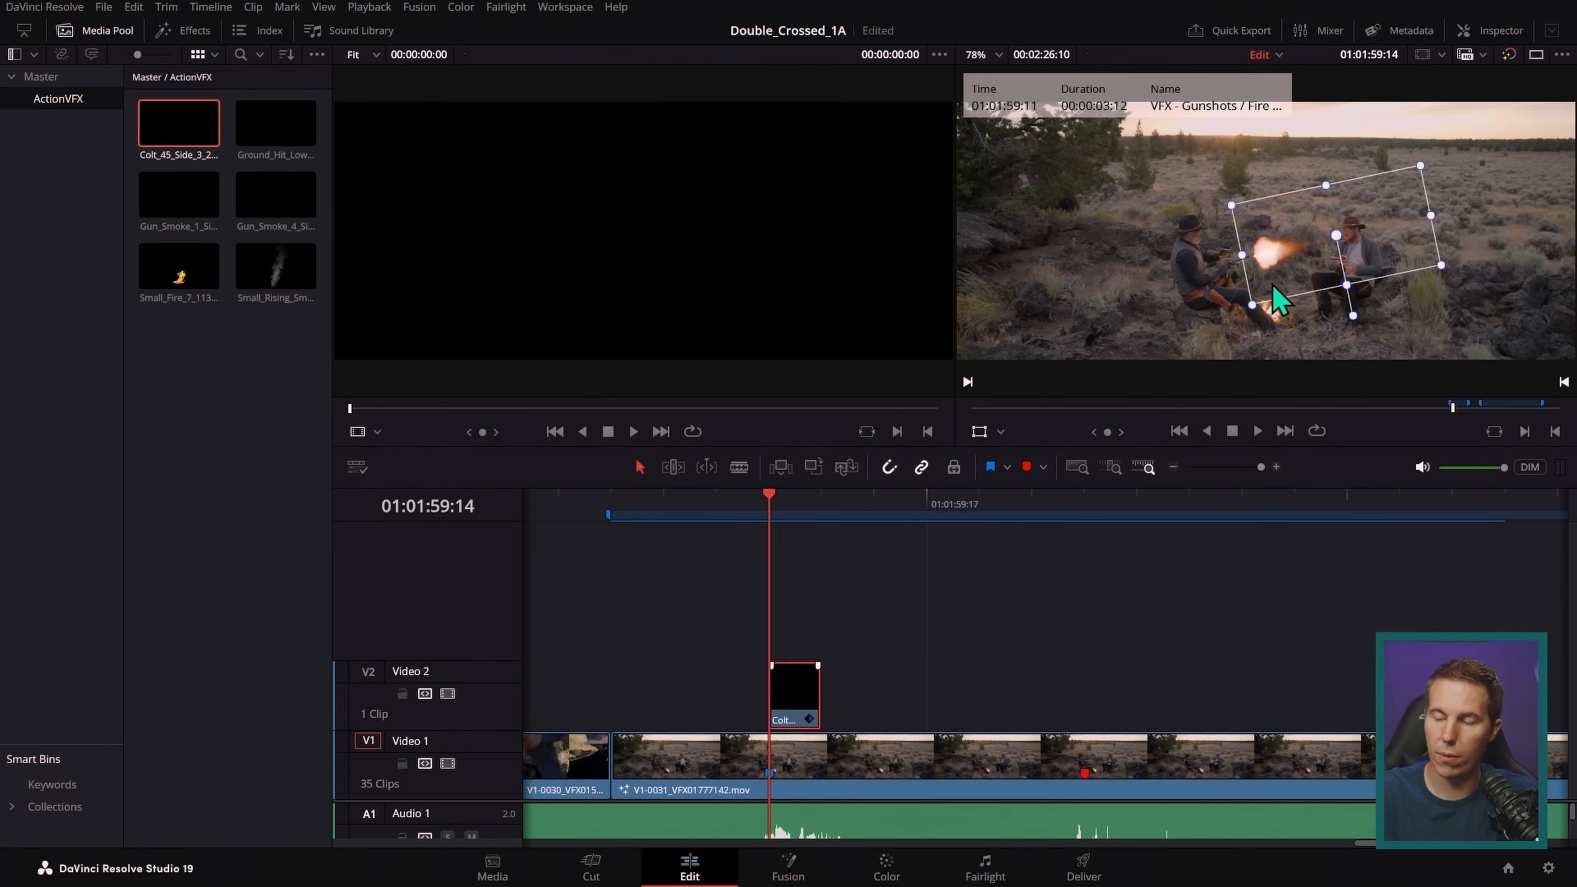
- At 200% view, scale the flash to about 0.29, rotate it to about -165 degrees, and seat it on the bearded cowboy's gun muzzle
left_click(997, 54)
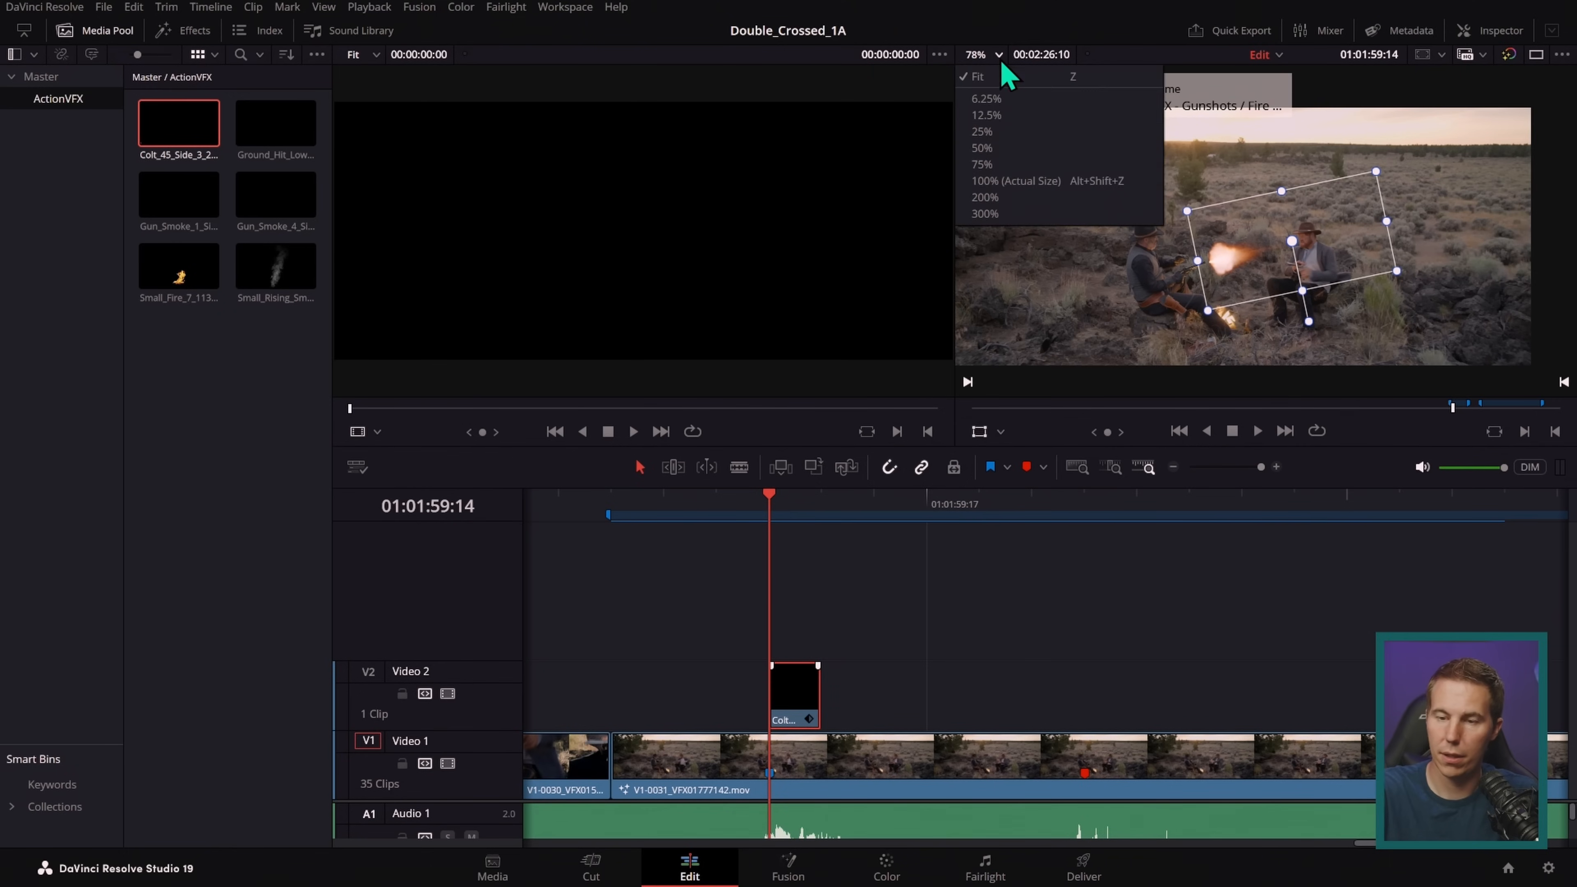
left_click(1024, 203)
left_click_drag(1317, 286, 1301, 284)
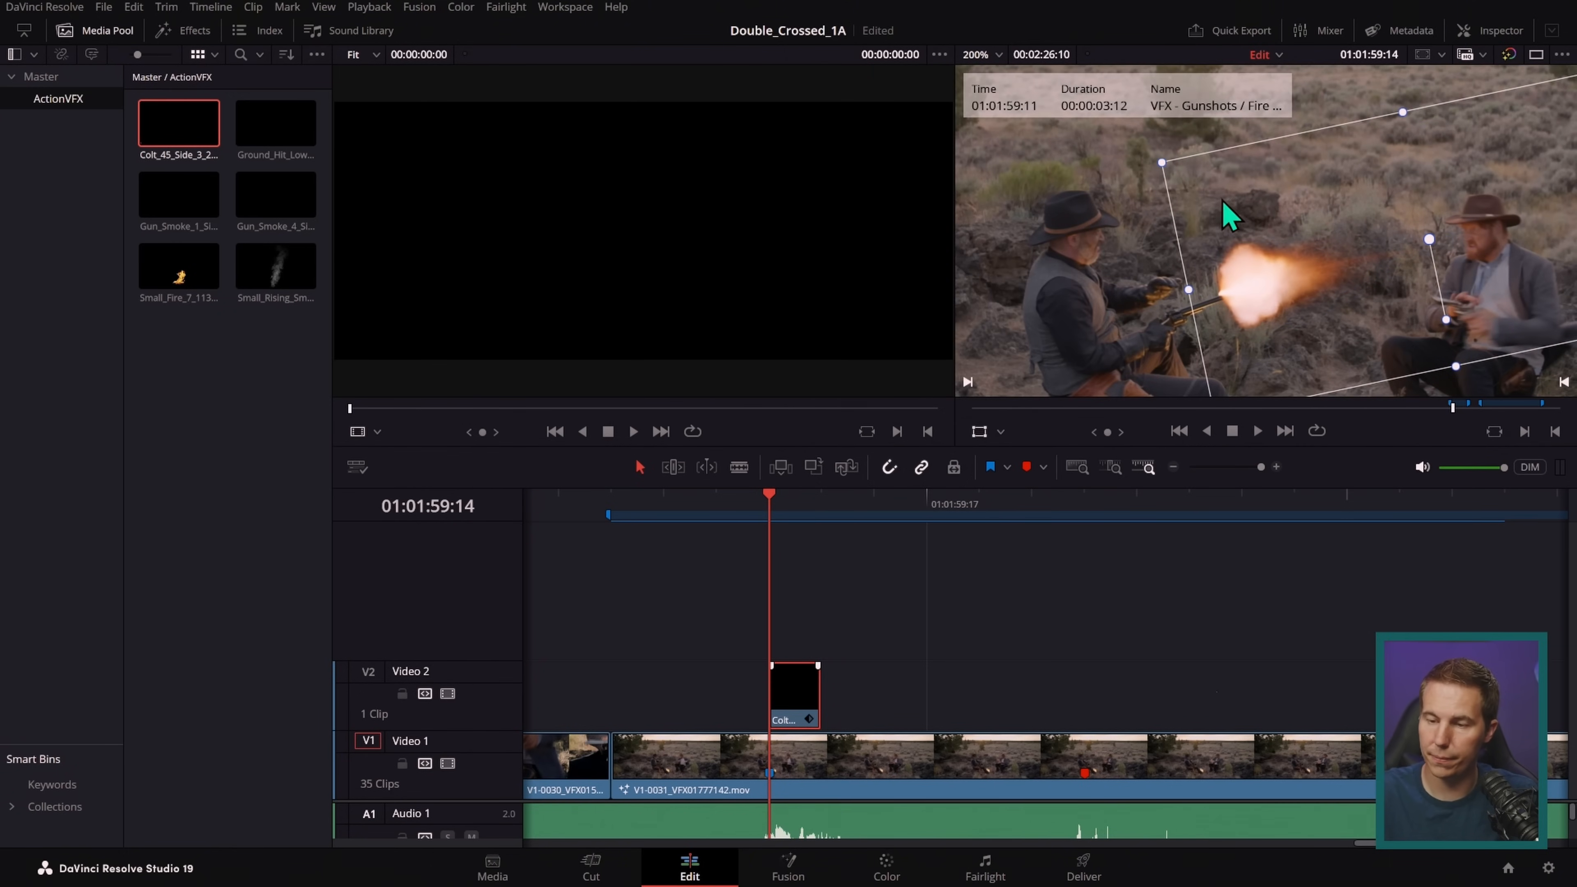
left_click_drag(1168, 171, 1266, 171)
left_click_drag(1450, 334, 1287, 314)
left_click_drag(1397, 327, 1400, 326)
left_click_drag(1260, 300, 1260, 297)
- Show the flash clip's Inspector settings and open its composite mode choices
left_click(858, 686)
scroll(858, 686, "down", 2)
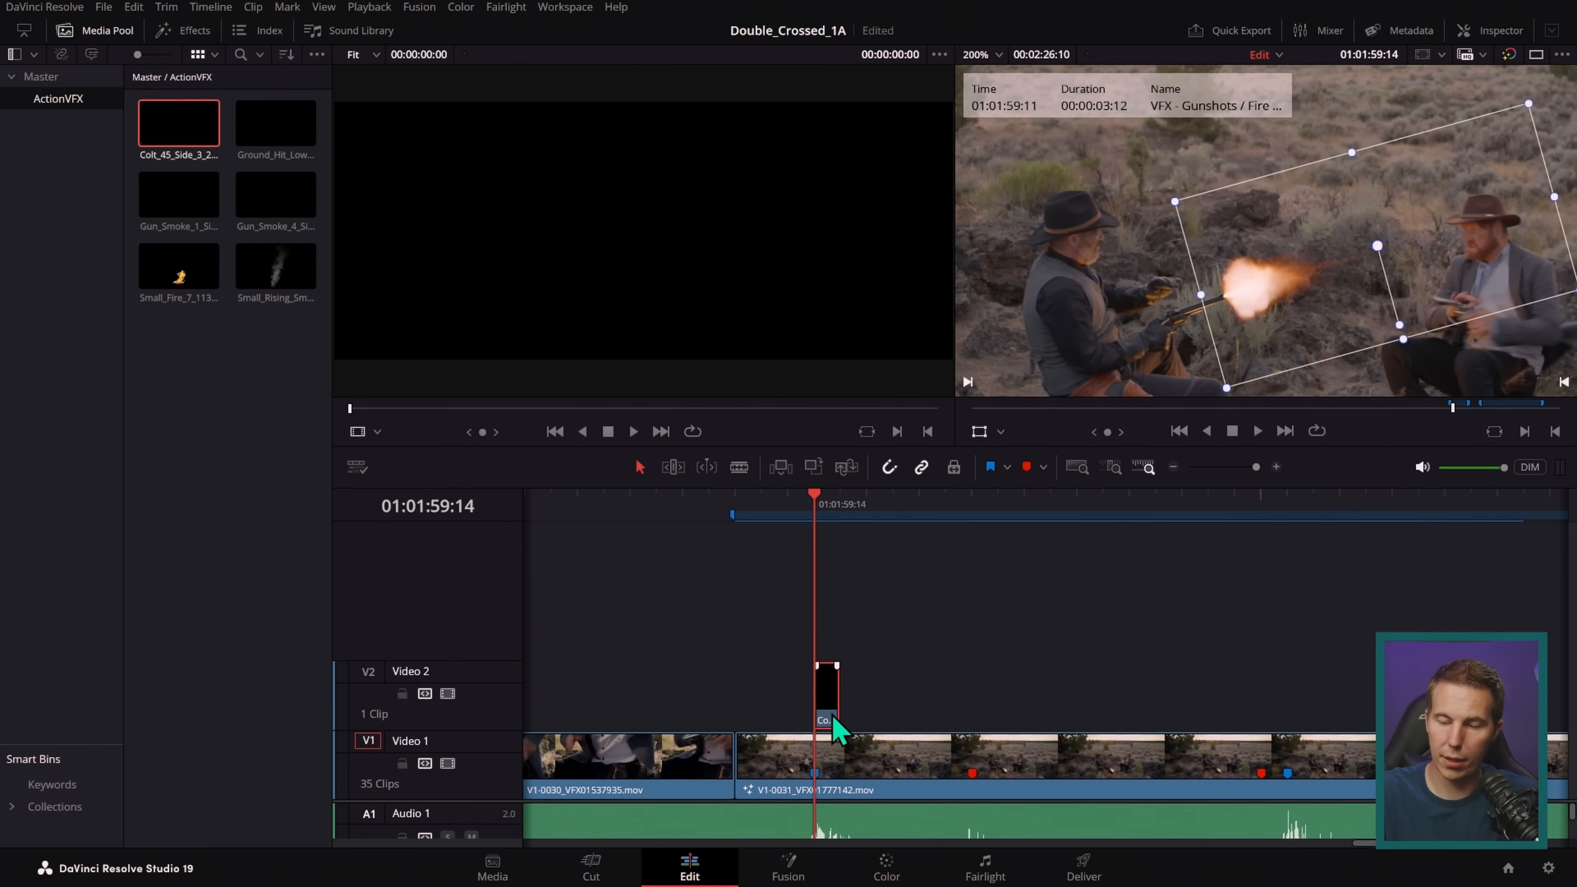
left_click(1496, 32)
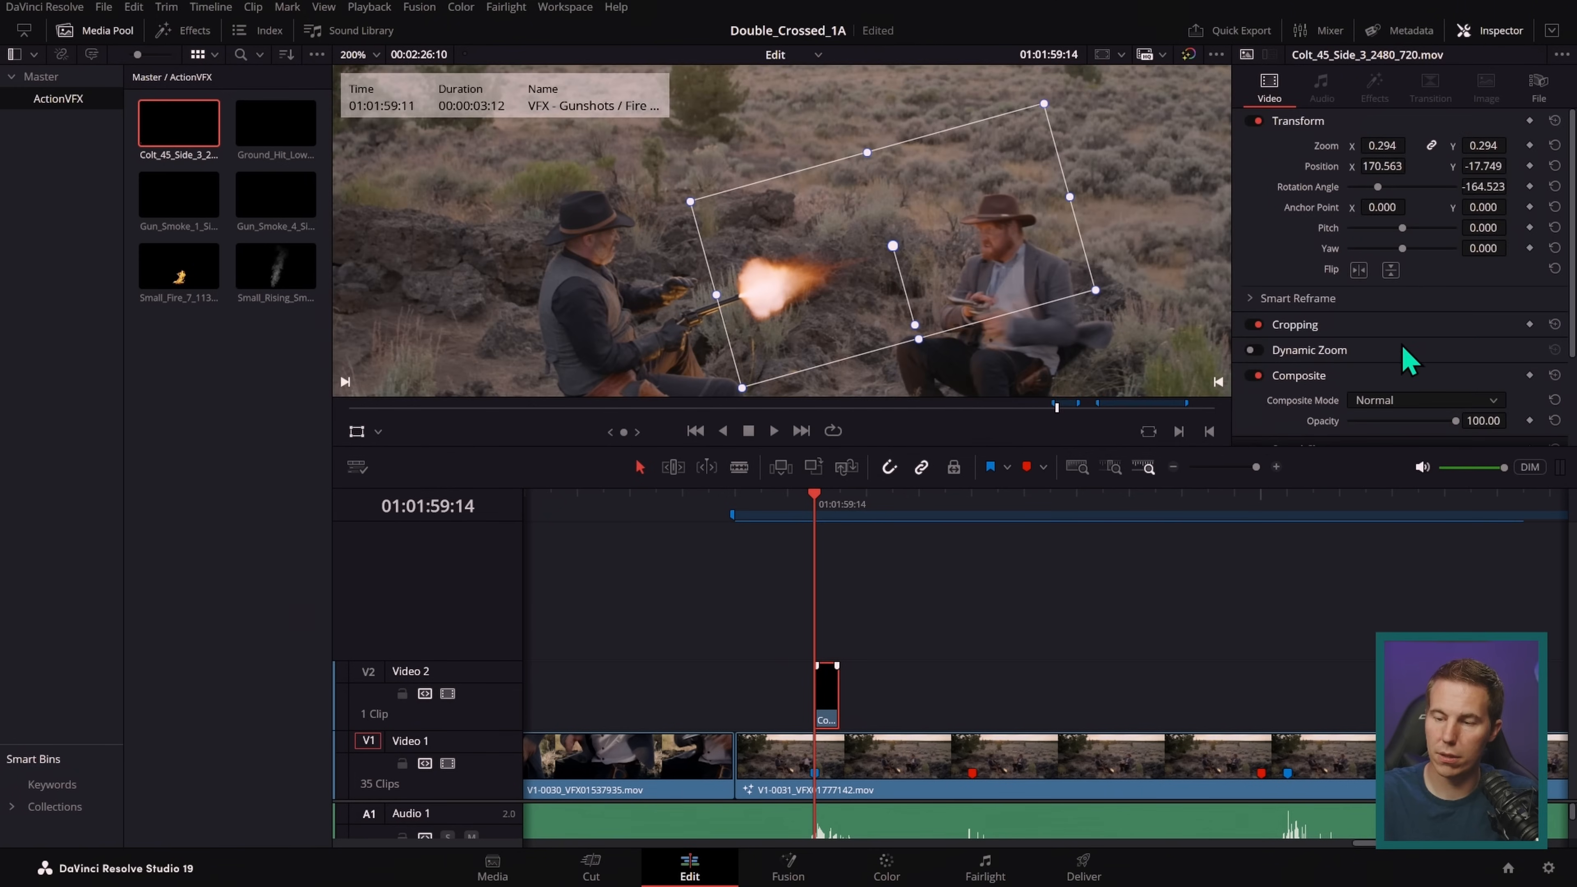
left_click(1441, 400)
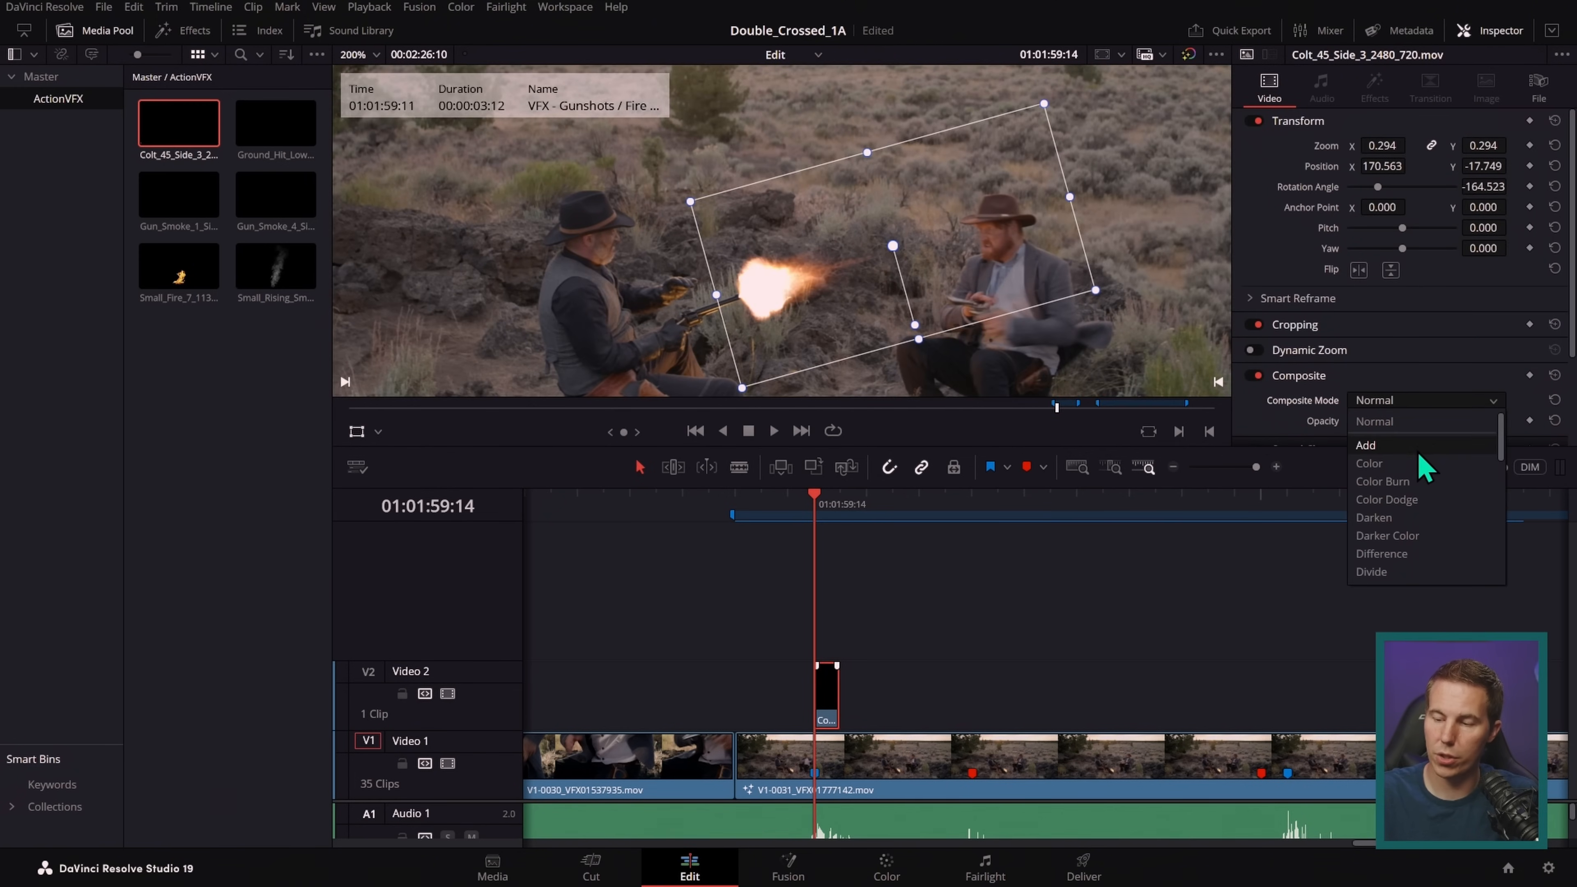
- Set the muzzle flash clip's composite mode to Add, lower its opacity to about 77, and hide the transform overlay
left_click(1425, 460)
mouse_move(1455, 429)
left_mouse_down()
mouse_move(1417, 437)
mouse_move(1444, 435)
left_mouse_up()
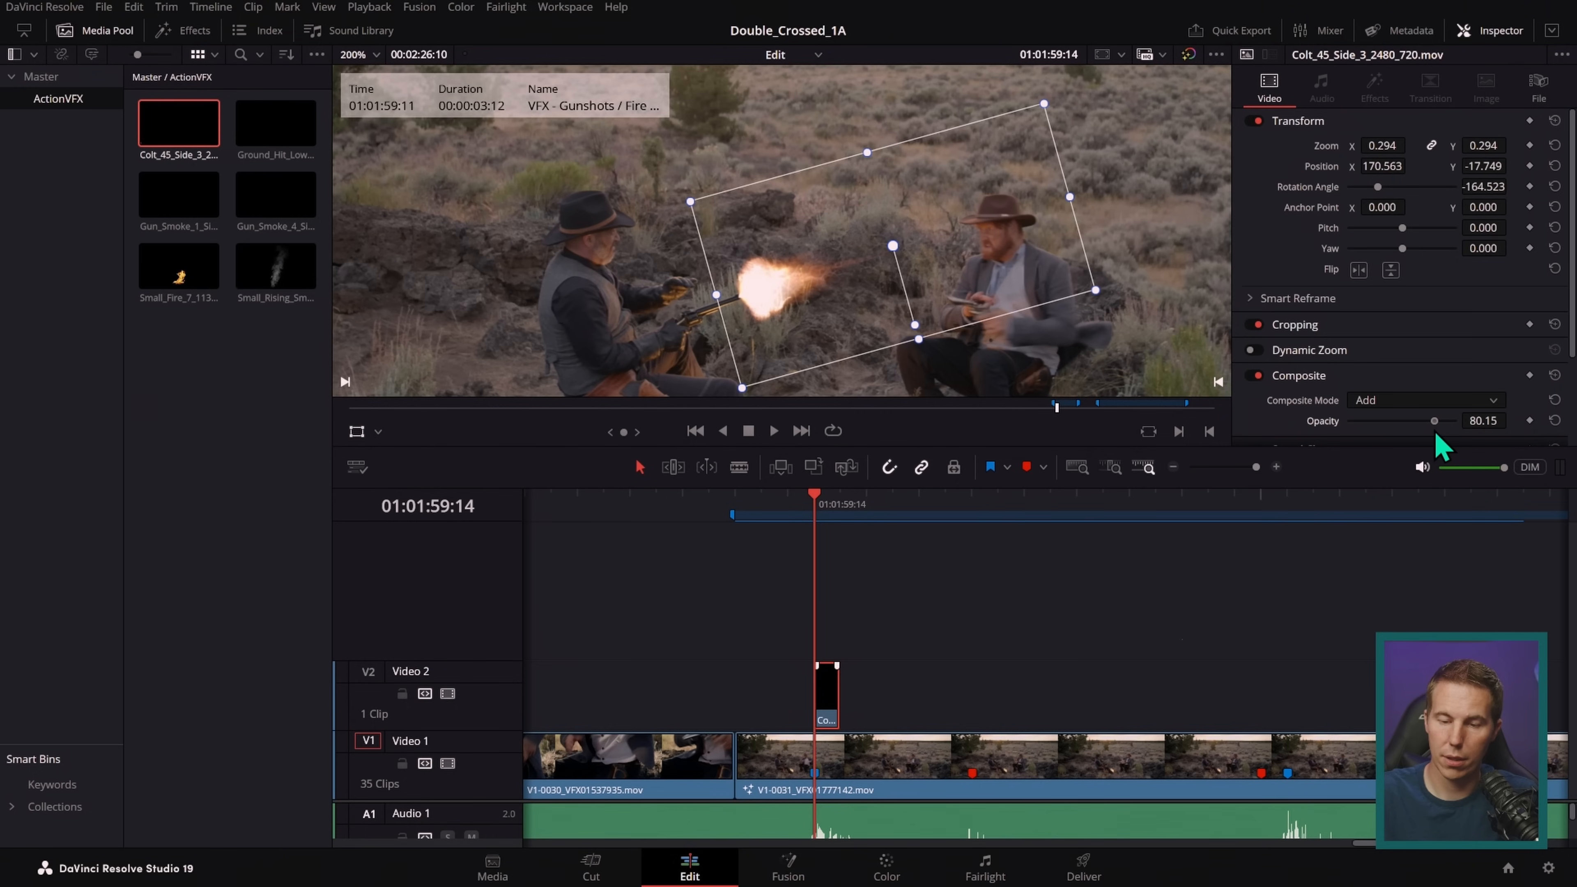
left_click(357, 431)
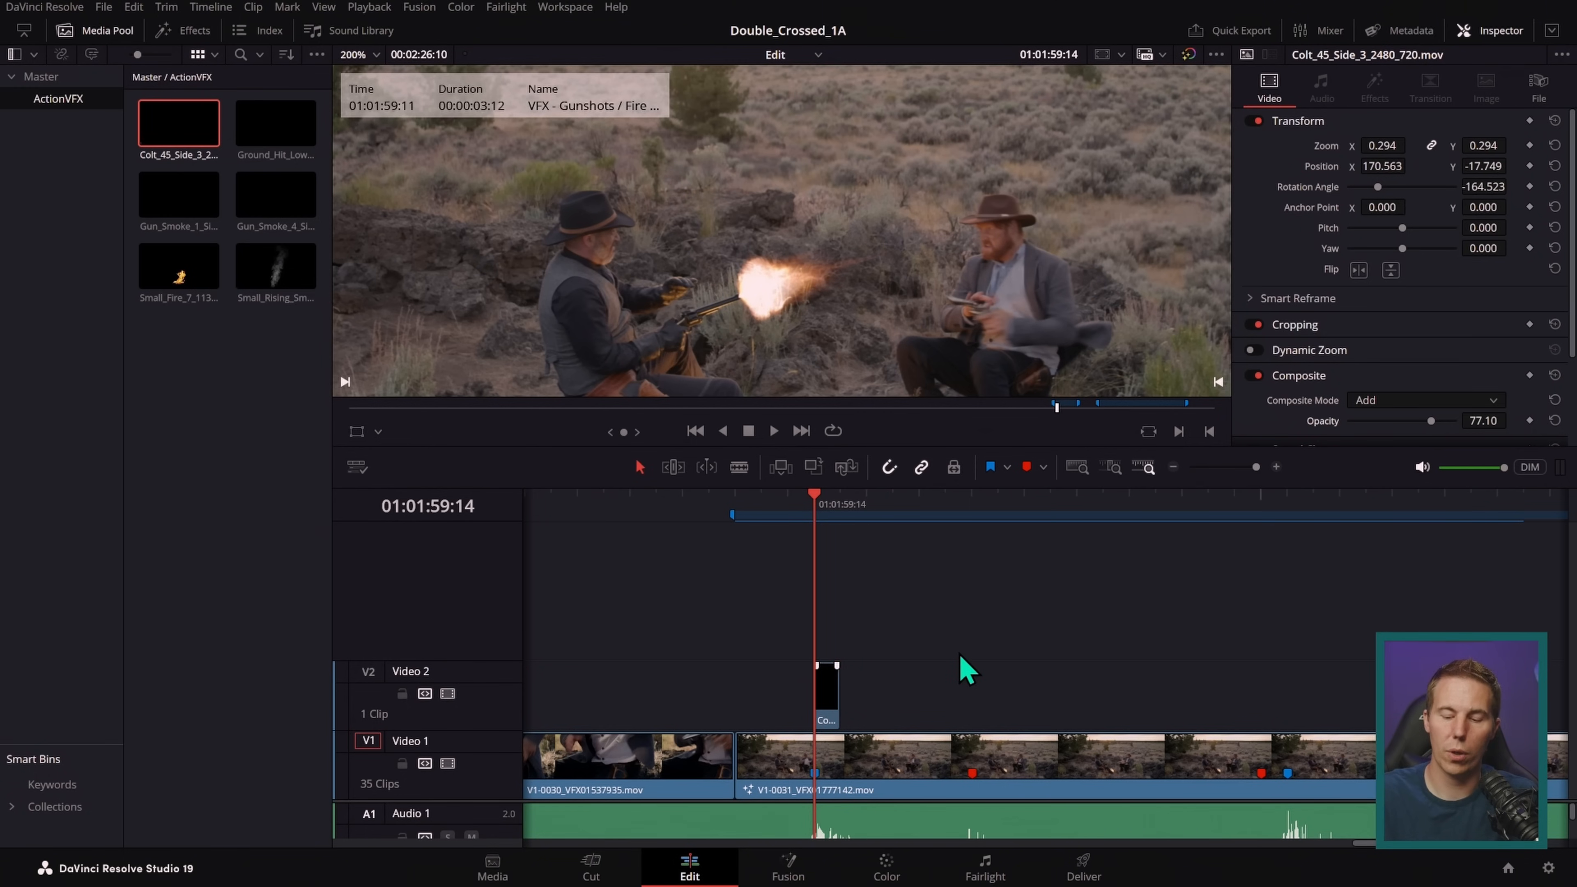
- Duplicate the muzzle flash at the second gunshot marker, 01:02:00:08, and align it with the barrel at rotation about -181.4, position about 190.8, -108.7
scroll(1010, 628, "right", 3)
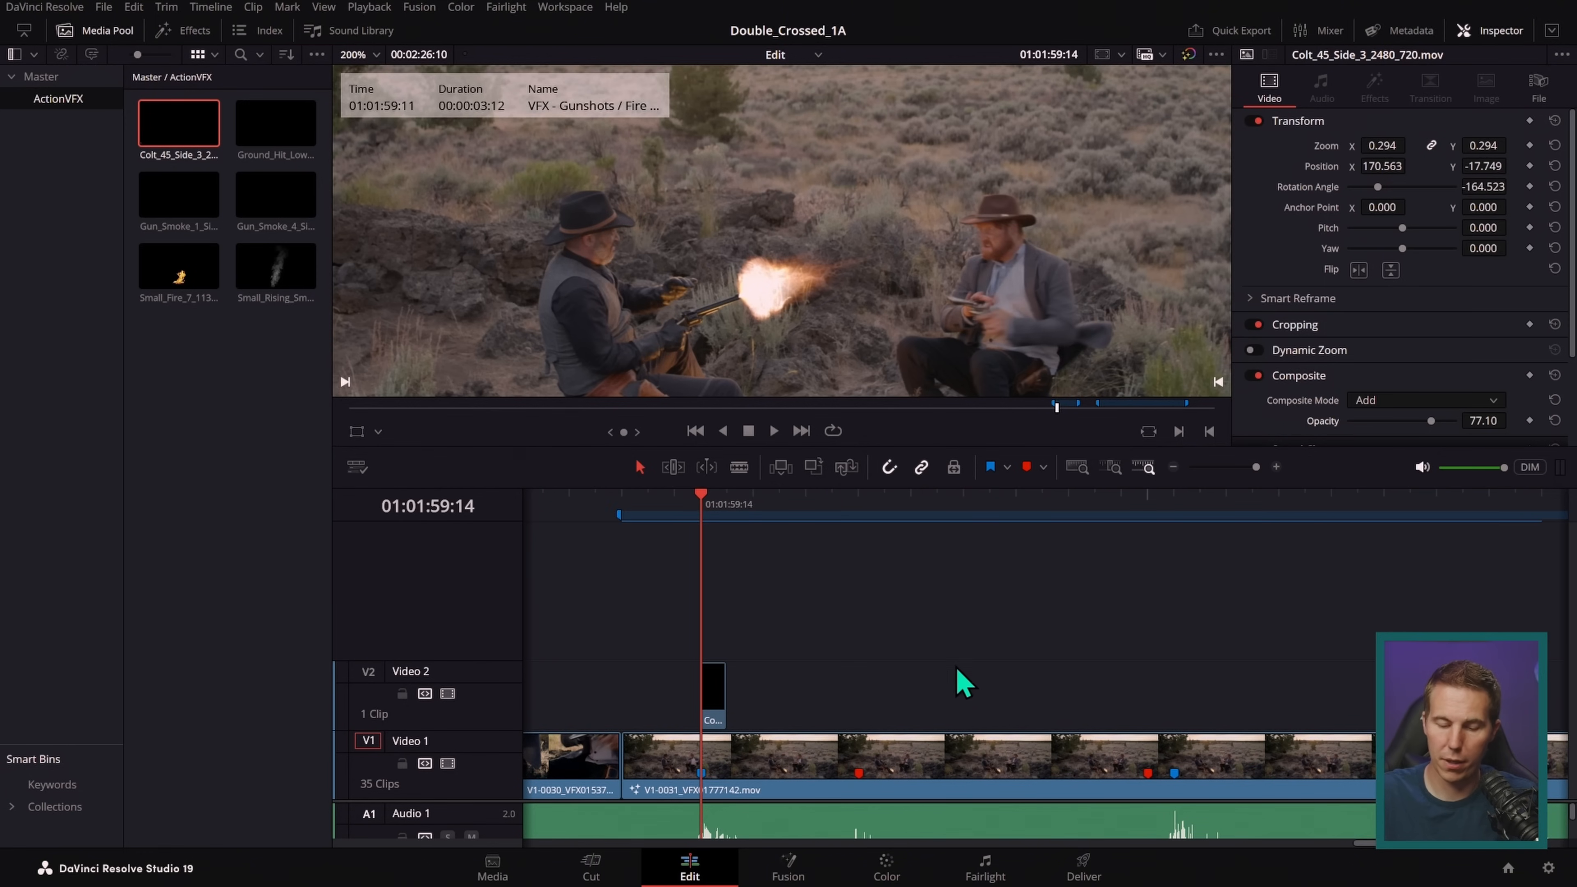
left_click_drag(720, 709, 1193, 712)
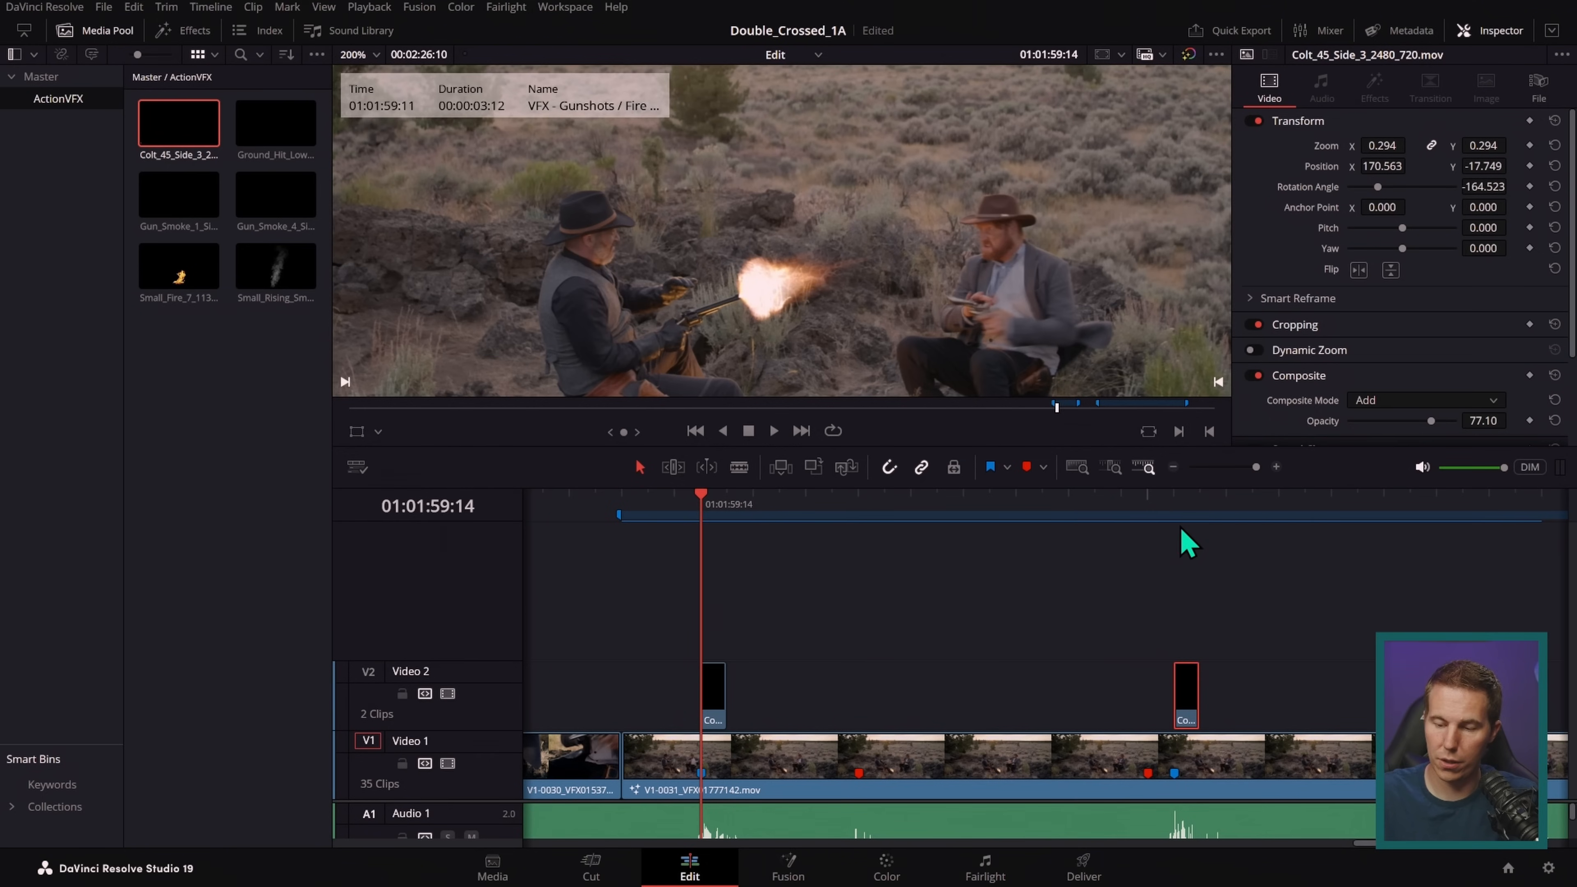
left_click(1183, 515)
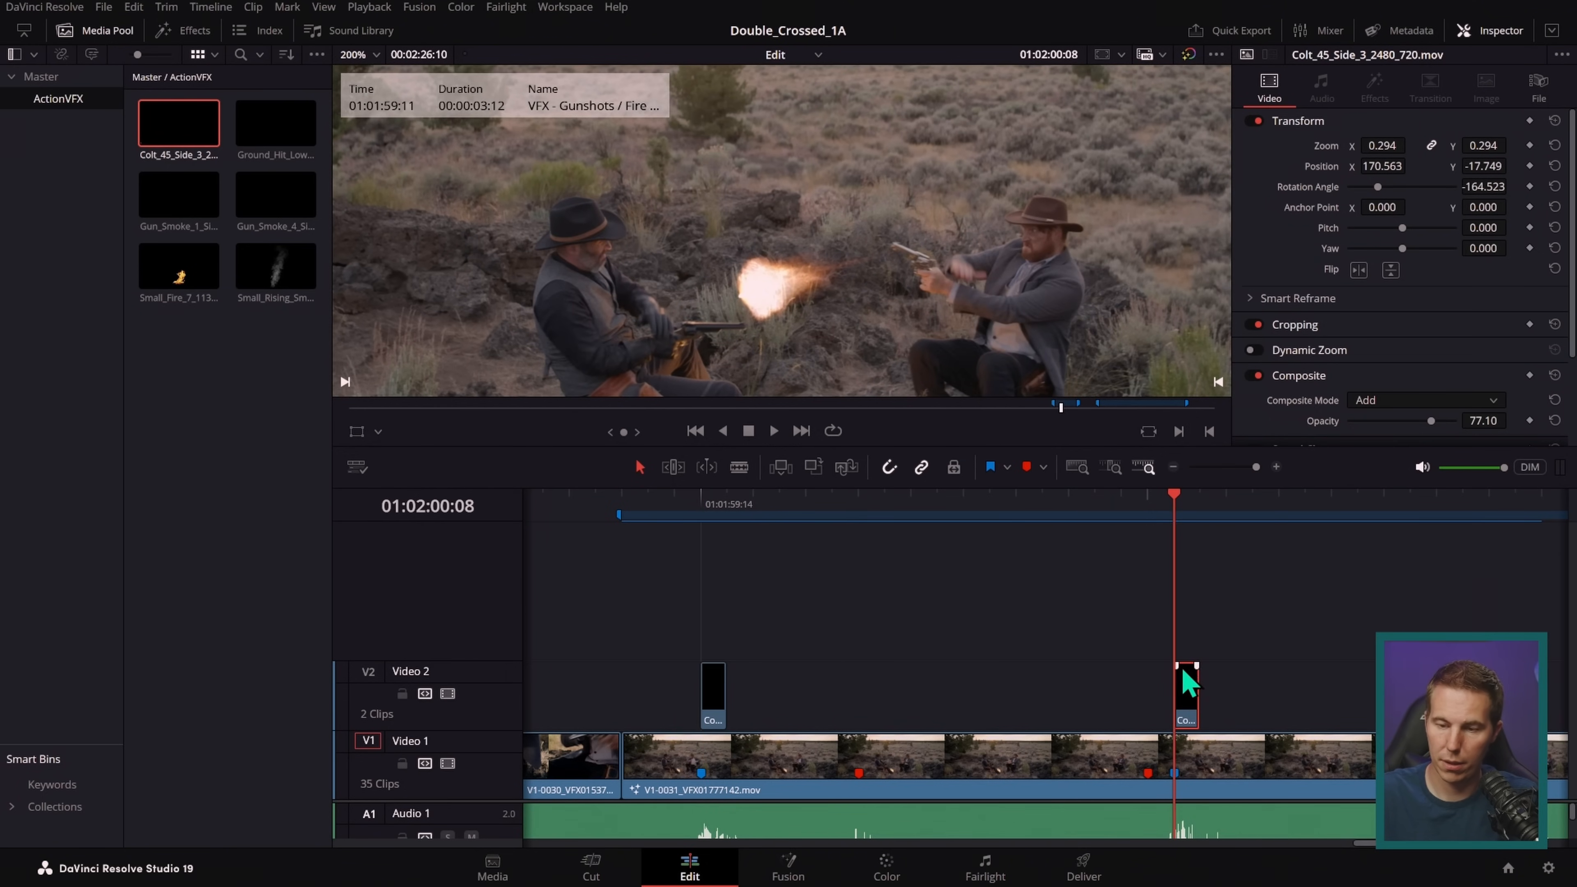
key("shift+grave")
left_click_drag(915, 326, 898, 333)
left_click_drag(869, 272, 927, 292)
scroll(950, 335, "down", 2)
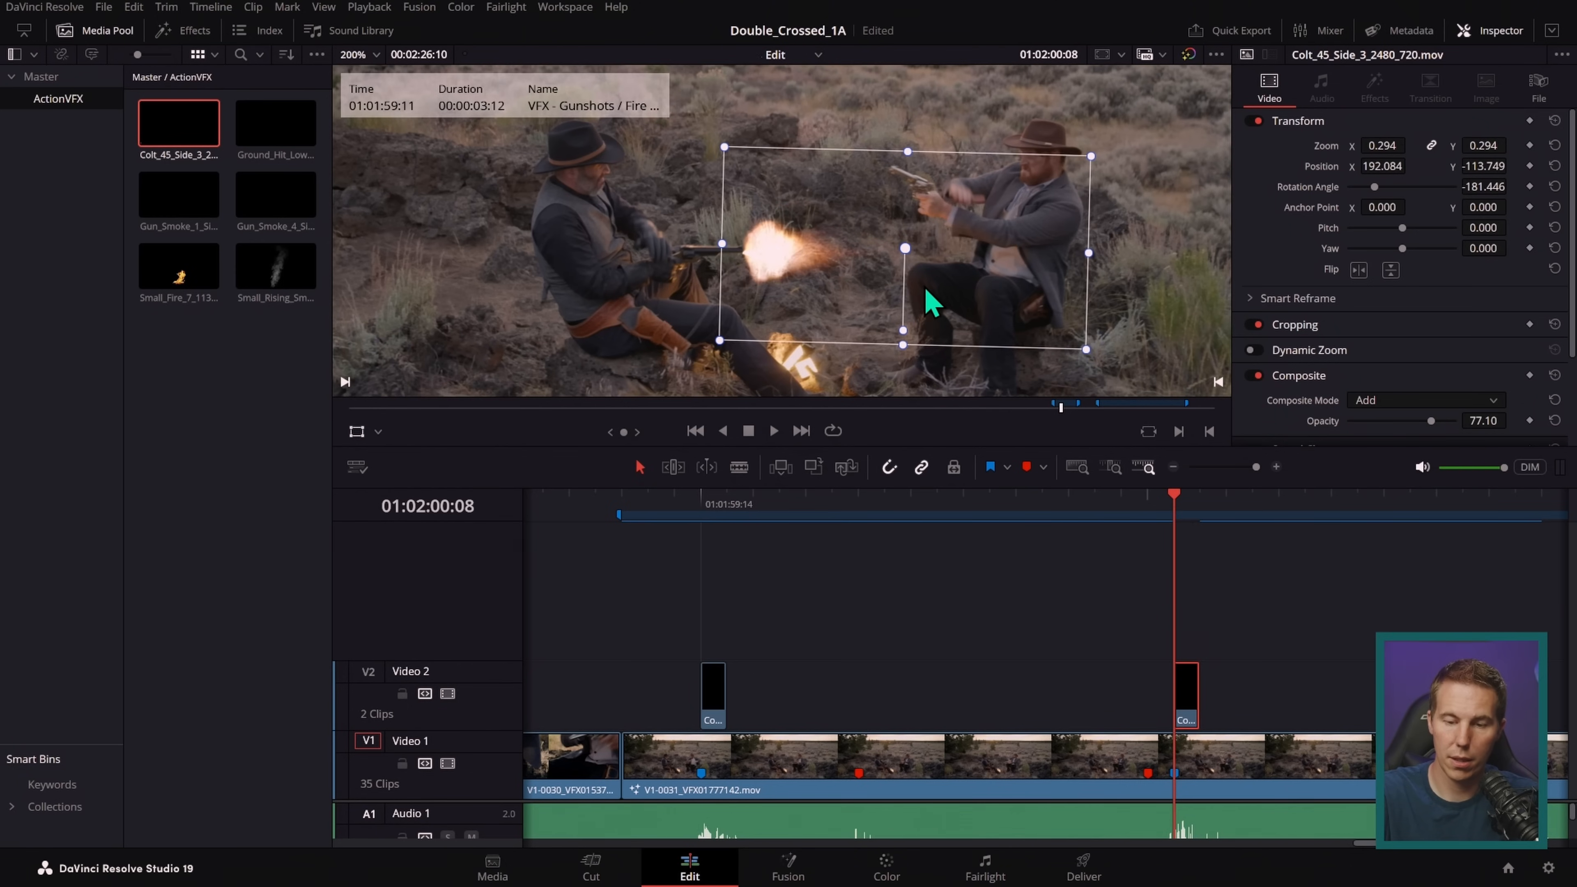
left_click_drag(926, 291, 926, 285)
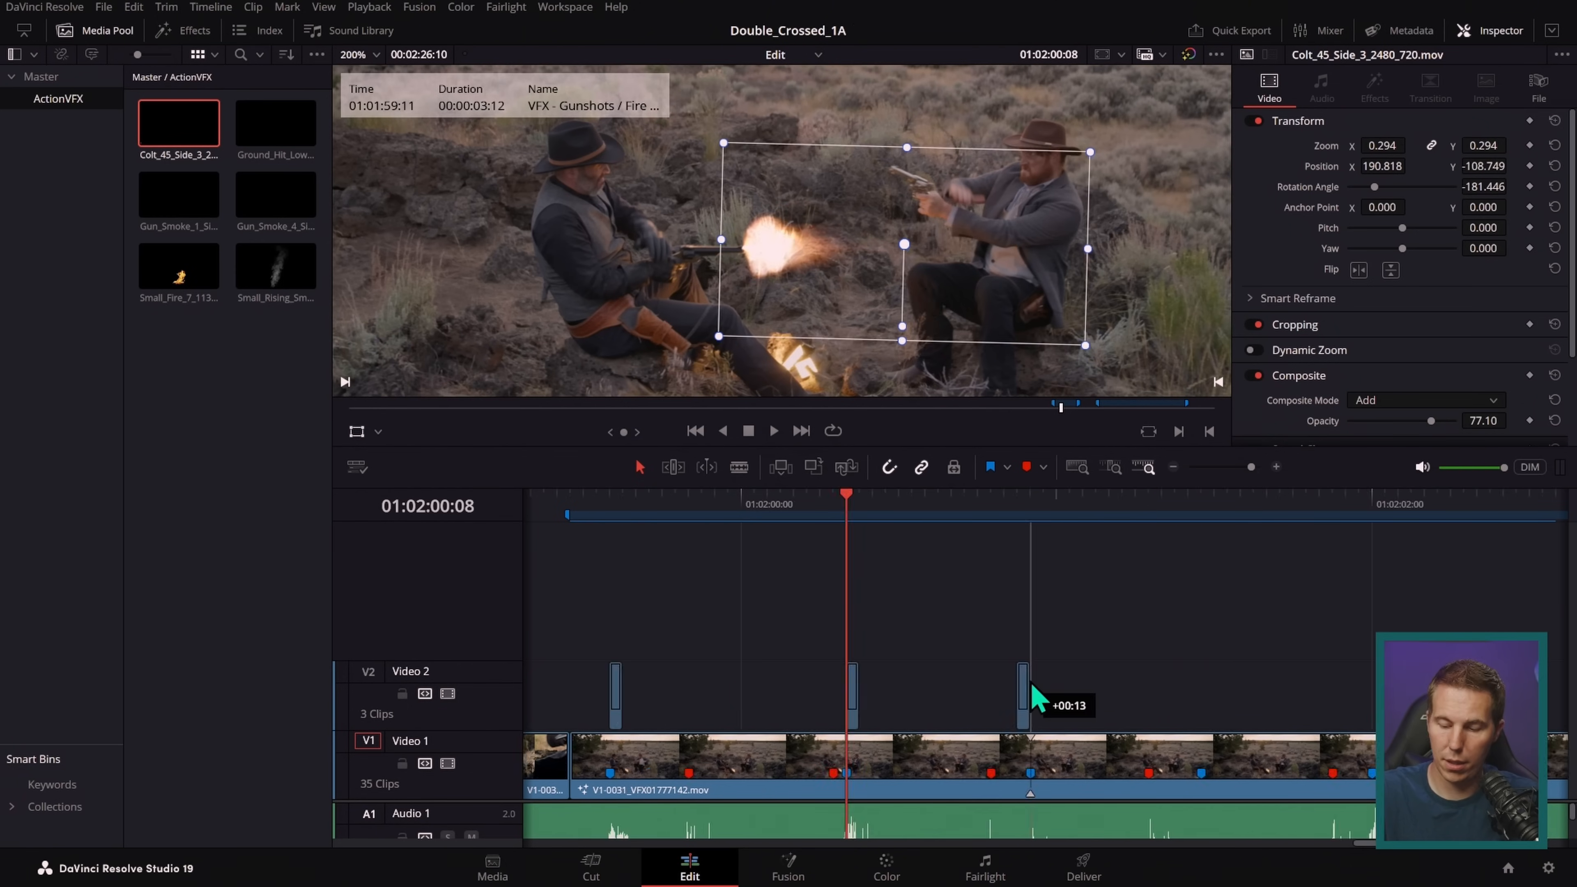
- Duplicate the muzzle flash at the third gunshot, 01:02:00:22, and fit it to the barrel at rotation about -166.6, position about 184.5, -14.7
left_click_drag(1031, 683, 1040, 681)
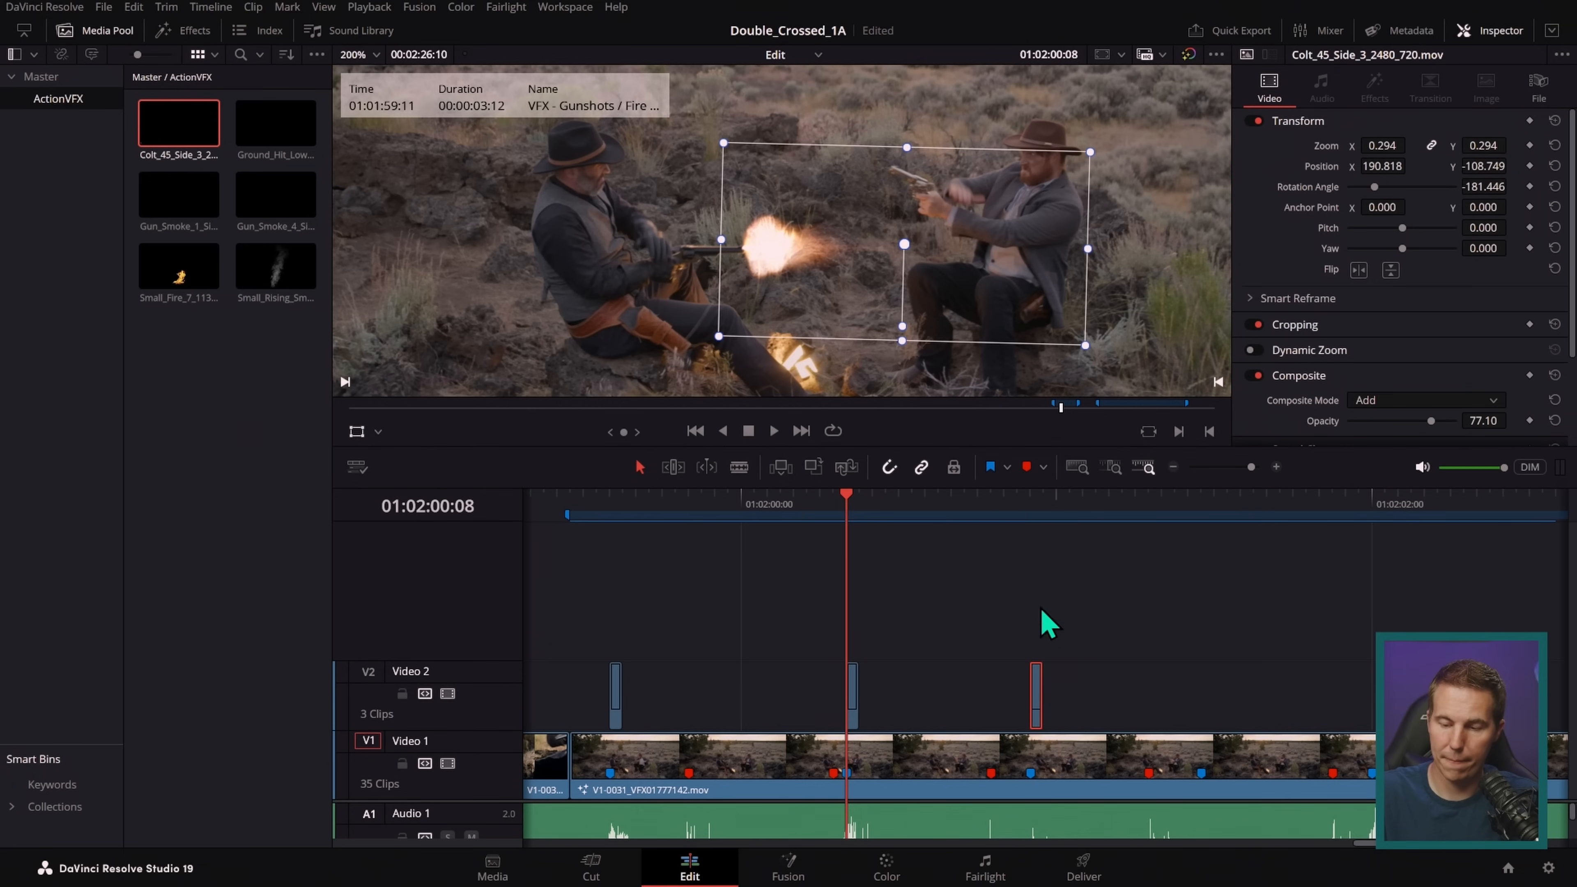
left_click(1032, 500)
left_click_drag(905, 334, 936, 359)
left_click_drag(793, 284, 811, 213)
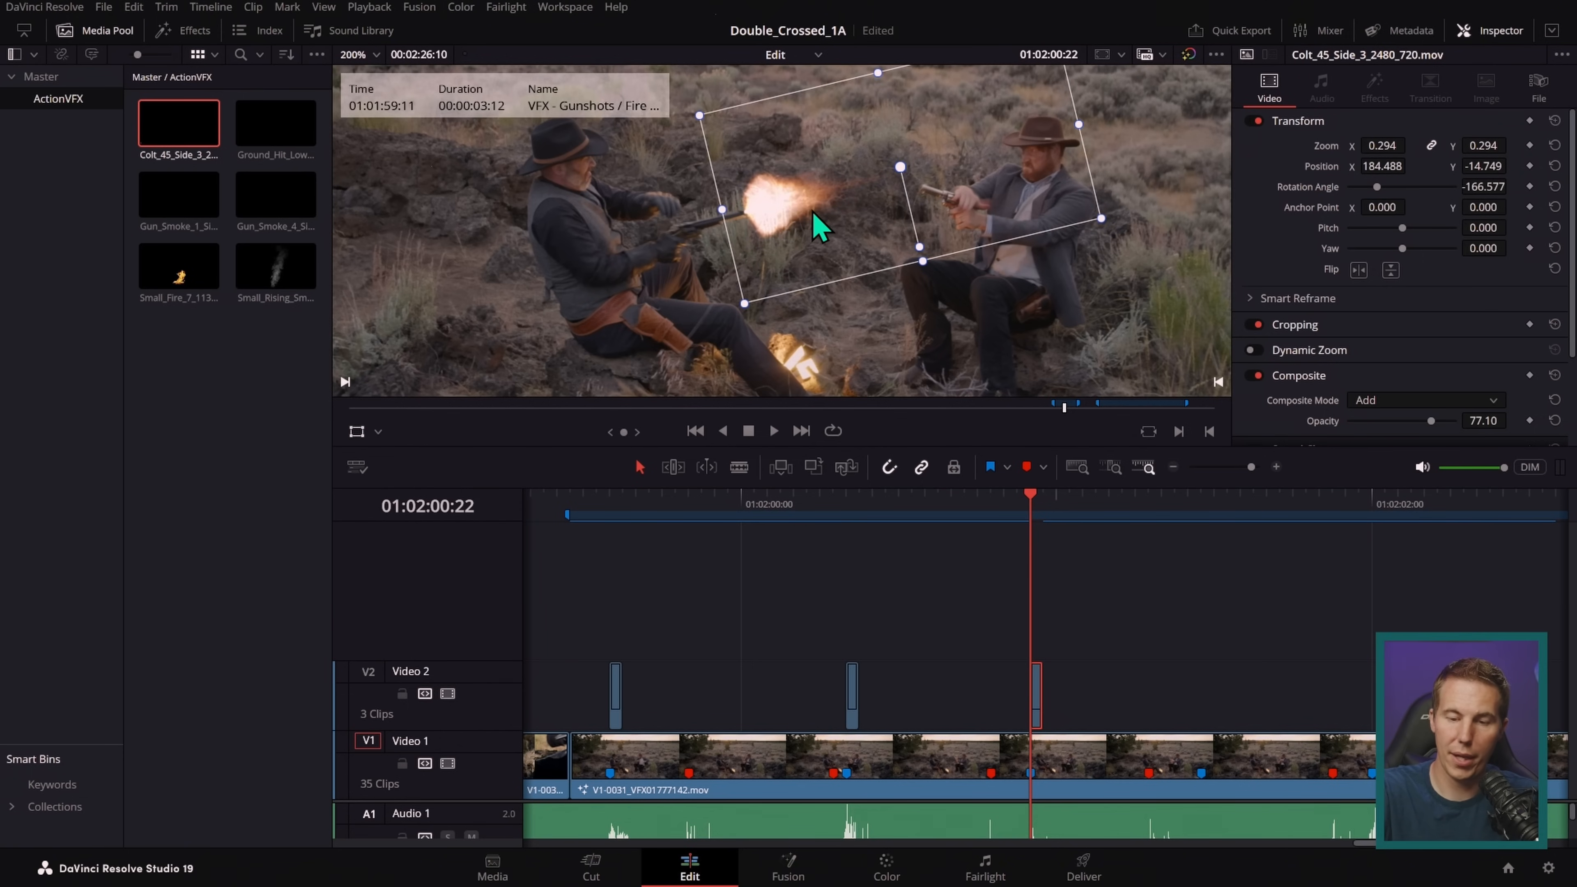
- Duplicate the muzzle flash at the fourth gunshot, 01:02:01:11, and fit it to the barrel at rotation about -162.8, position about 176.9, 7.3
scroll(1025, 606, "right", 3)
left_click_drag(938, 640, 1008, 694)
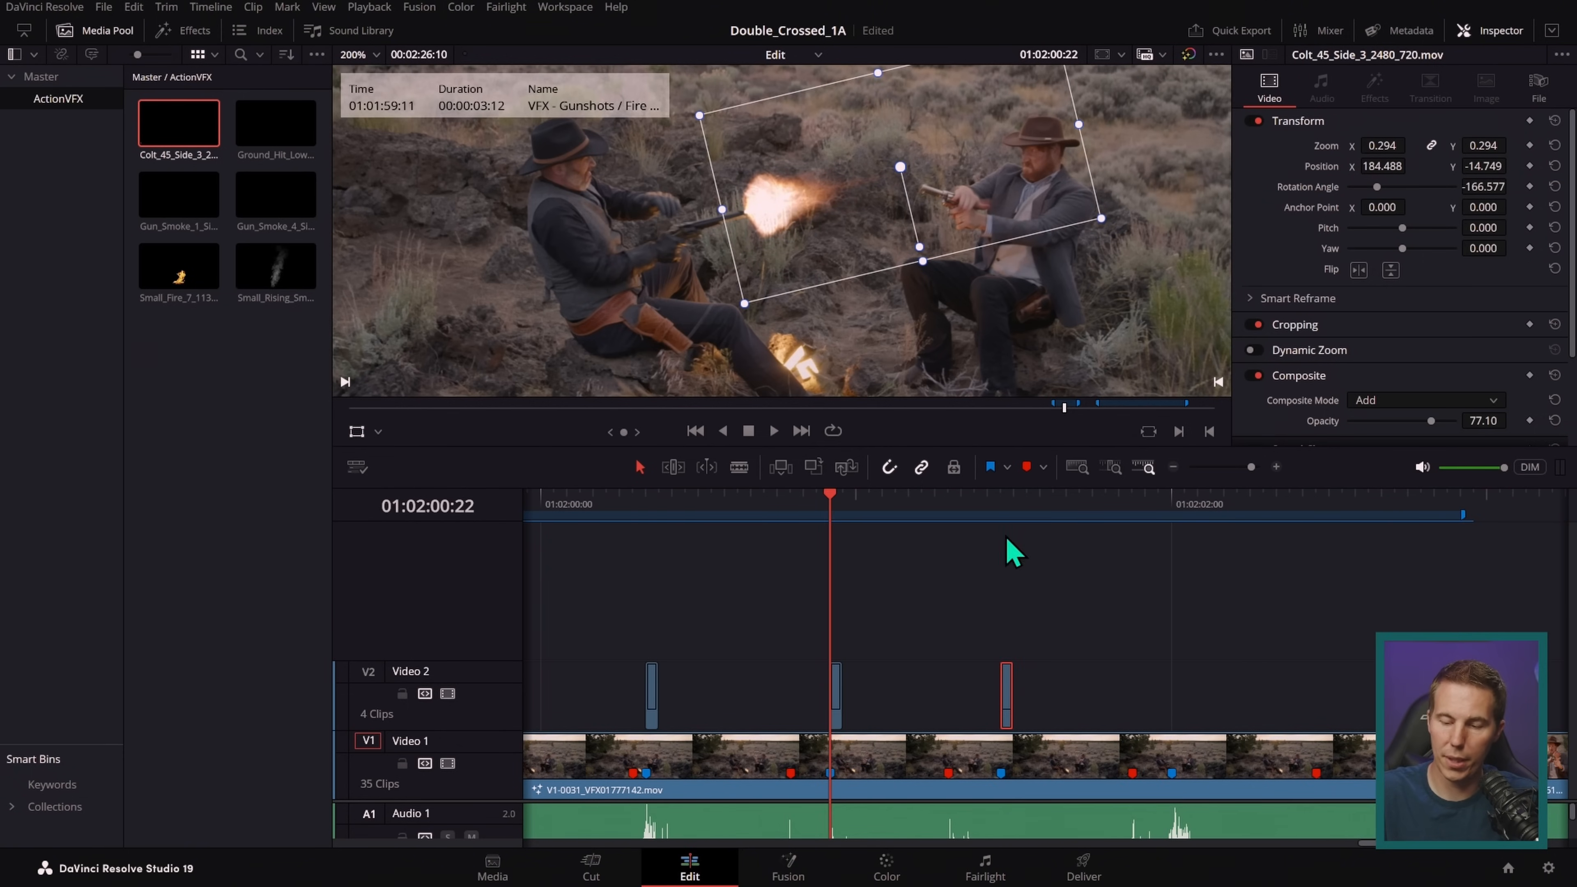
left_click(1002, 504)
left_click_drag(845, 221, 837, 200)
left_click_drag(921, 242, 927, 243)
left_click_drag(801, 203, 795, 191)
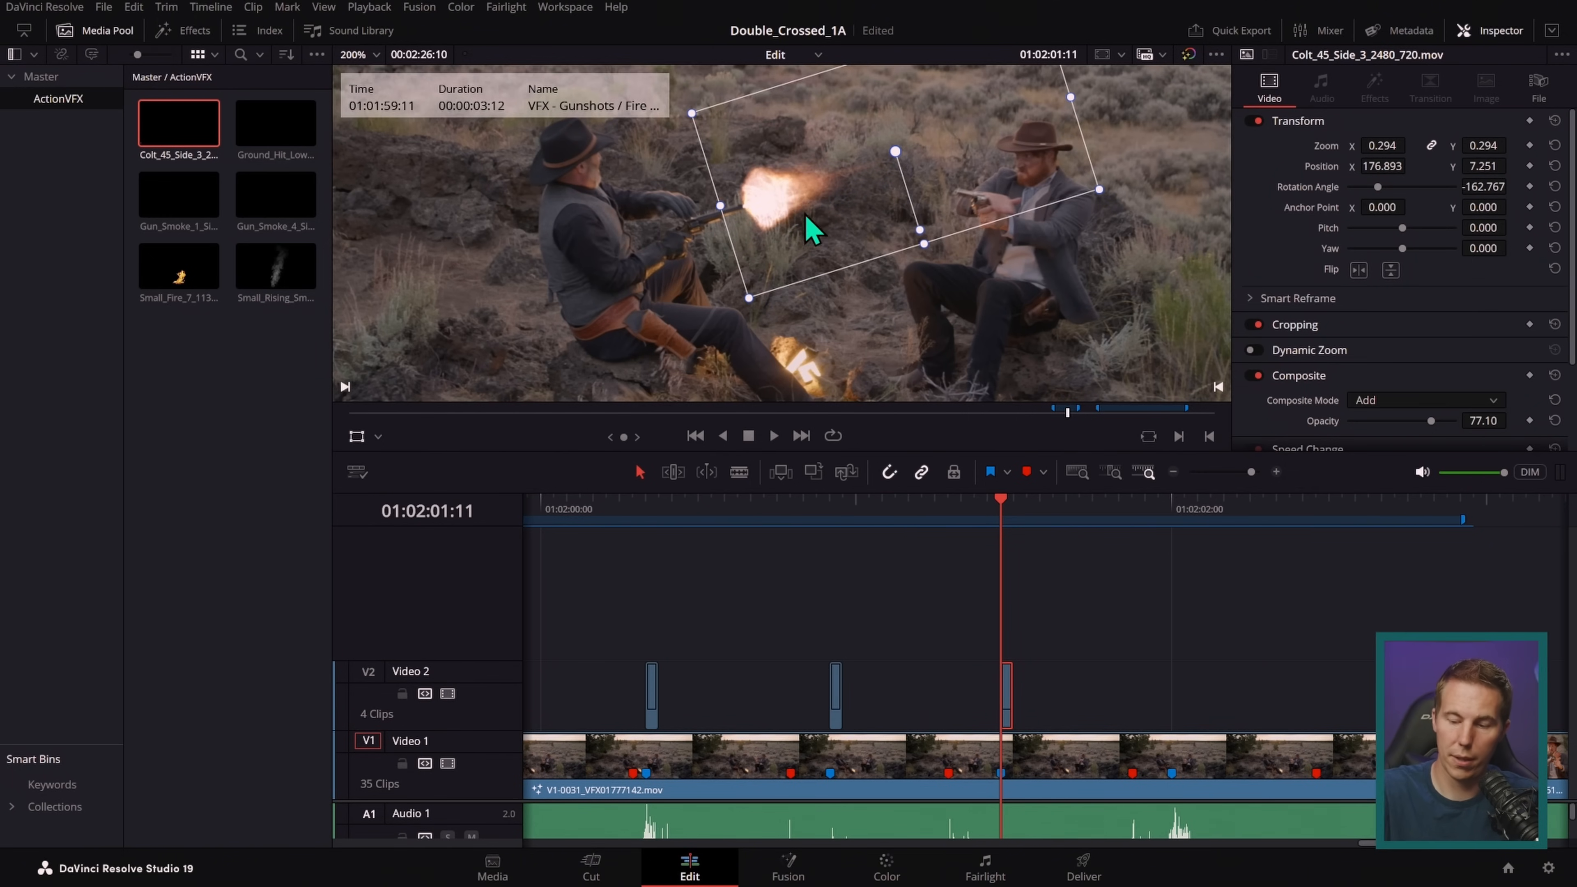
- Duplicate the muzzle flash at the fifth gunshot, 01:02:02:00, and fit it to the barrel at rotation about -173.7, position about 192.1, -49.7
left_click_drag(1007, 690, 1177, 676)
left_click(1177, 506)
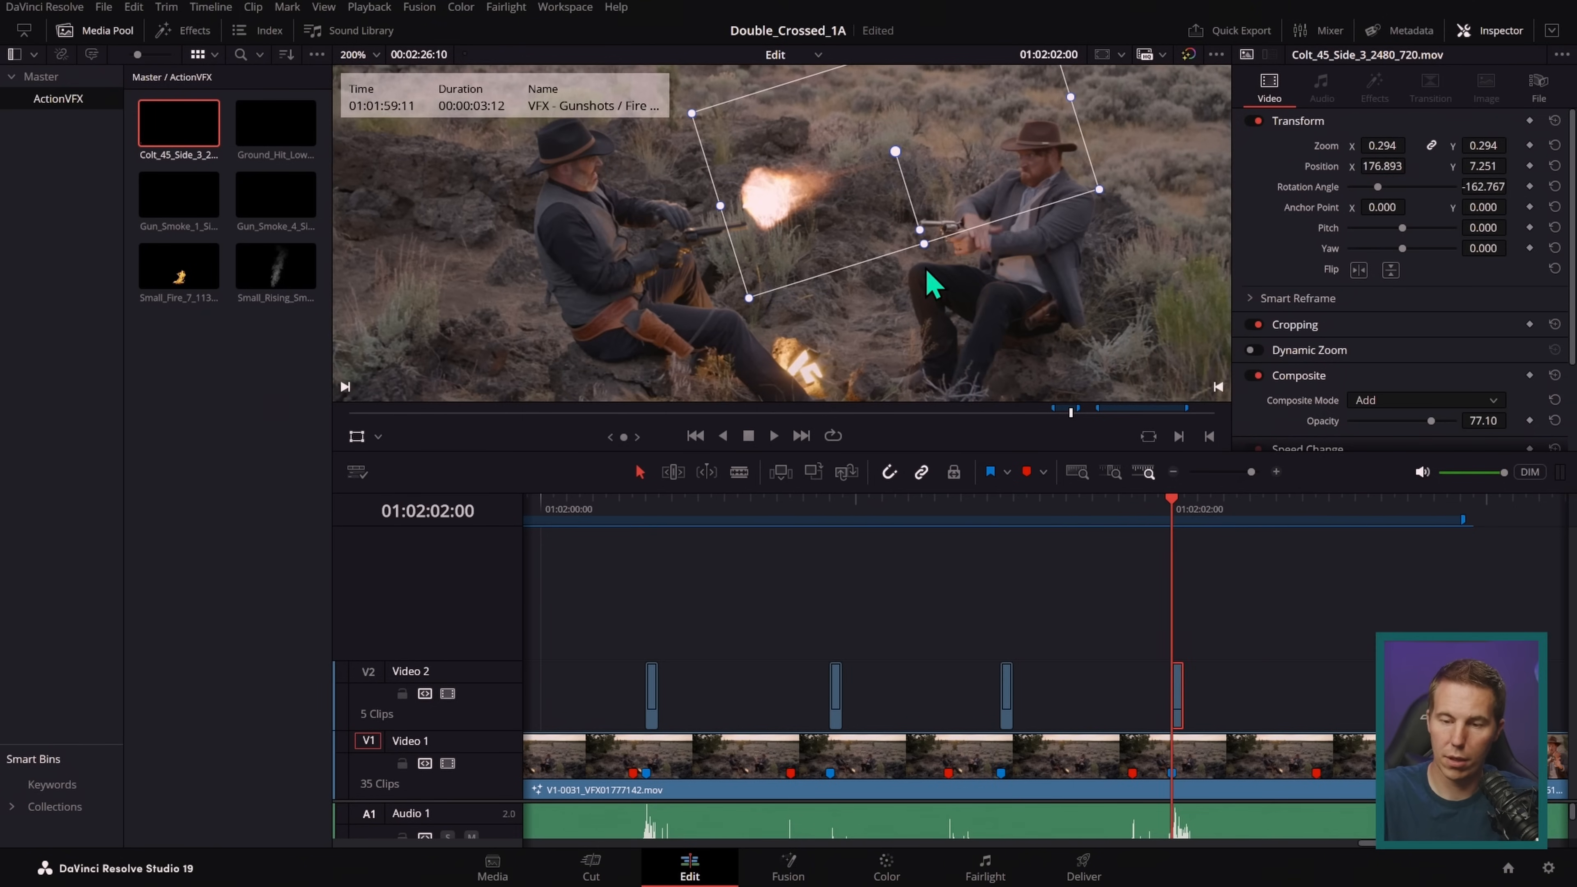
left_click_drag(916, 227, 908, 253)
left_click_drag(824, 176, 829, 210)
- Duplicate the muzzle flash at the sixth gunshot, 01:02:02:18, and fit it to the barrel at rotation about -170.8, position about 204.7, -52.7
left_click_drag(1188, 694, 1409, 690)
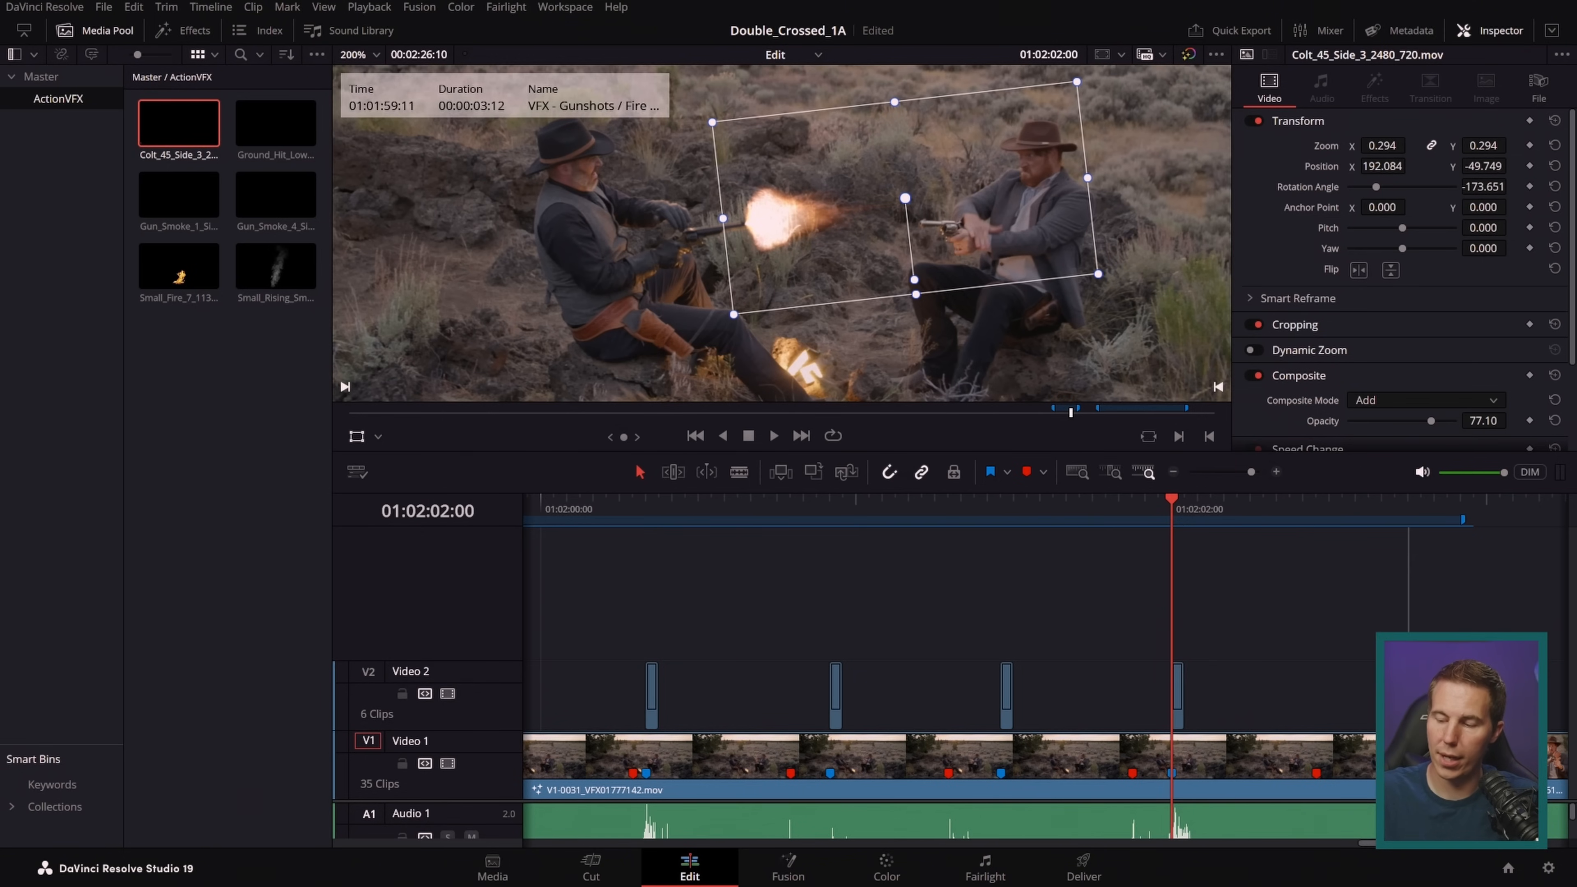
left_click(1408, 510)
mouse_move(853, 236)
left_mouse_down()
mouse_move(887, 249)
mouse_move(862, 244)
left_mouse_up()
left_click_drag(927, 293, 908, 290)
left_click_drag(834, 248, 832, 243)
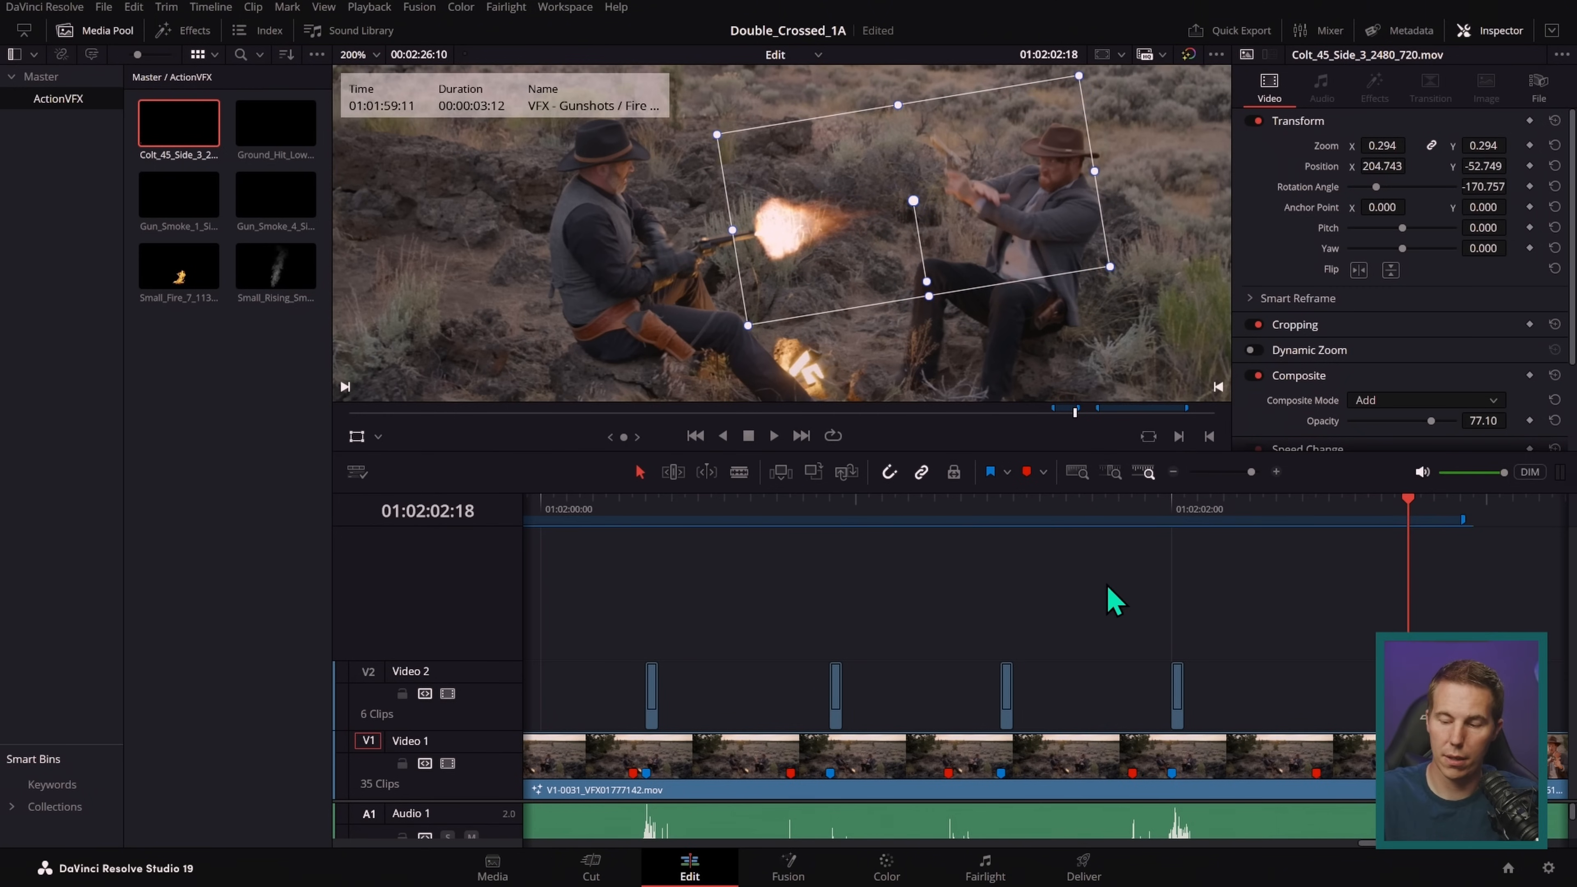
- Play back the shot from its first gunshot to check all the muzzle flashes
left_click_drag(1261, 512, 594, 528)
key("space")
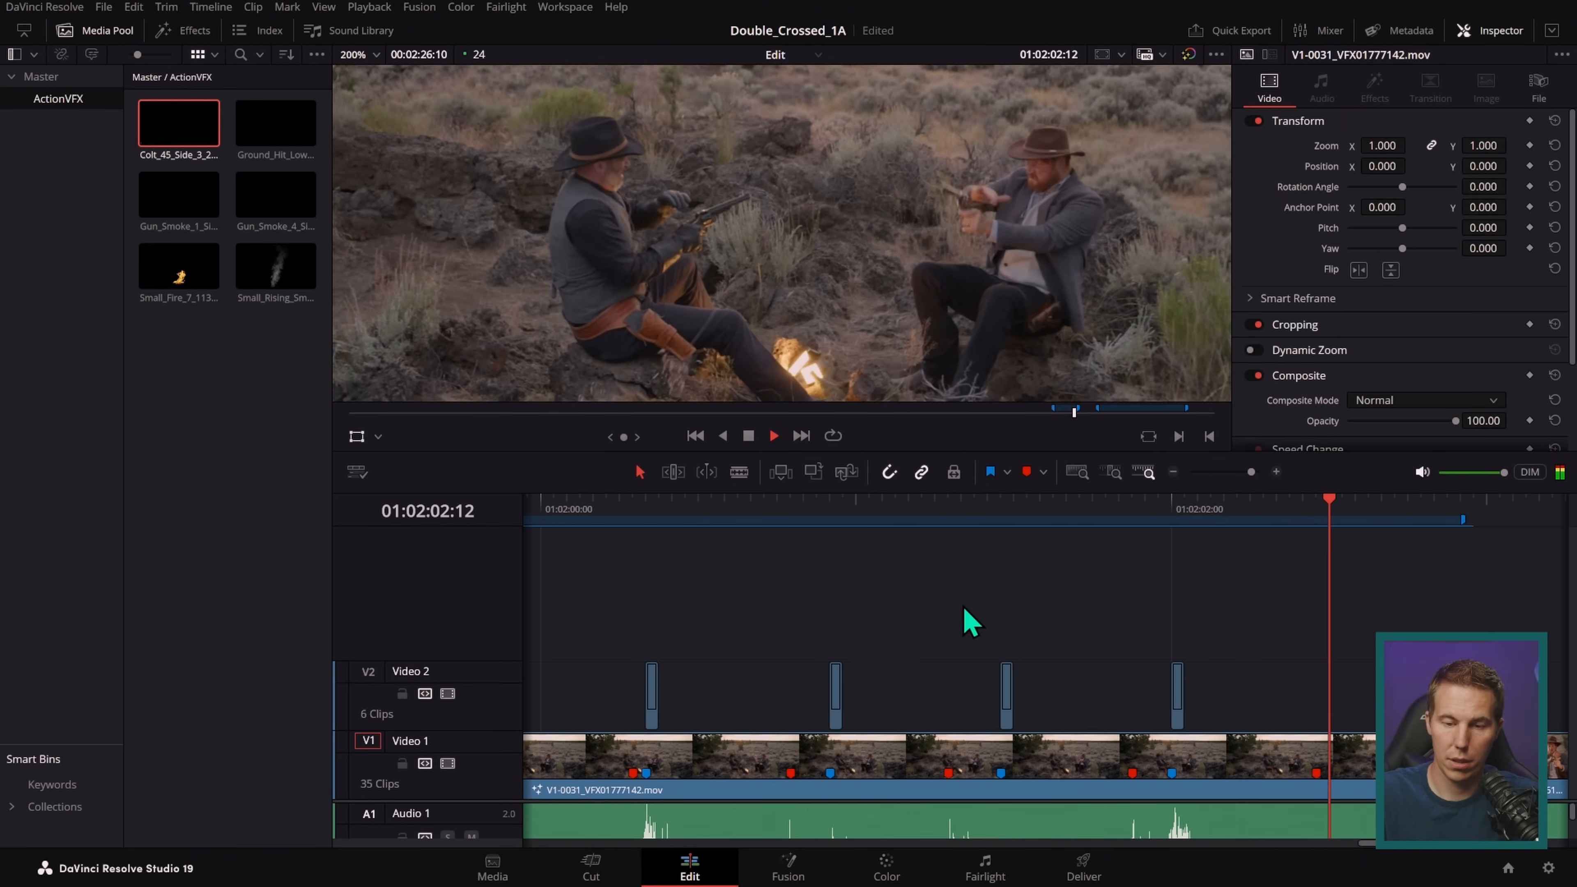
key("space")
- Add Gun_Smoke_1_Side to Video 3 starting at the second gunshot and scale it down to 0.480
left_click_drag(1383, 514, 672, 518)
left_click(304, 221)
left_click_drag(178, 196, 776, 646)
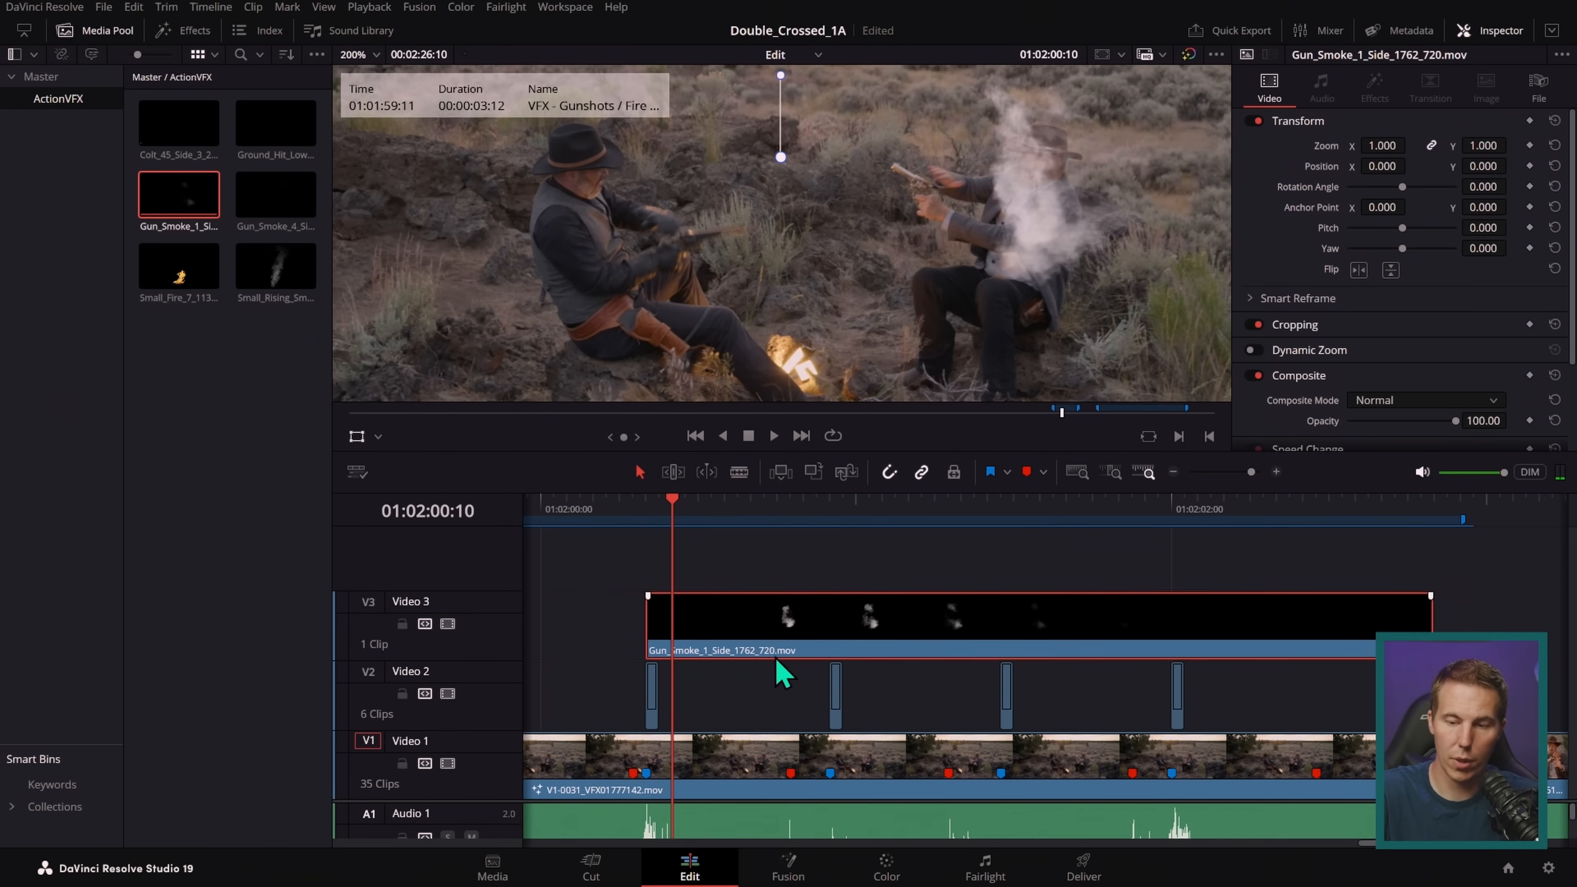
left_click_drag(1382, 146, 1350, 146)
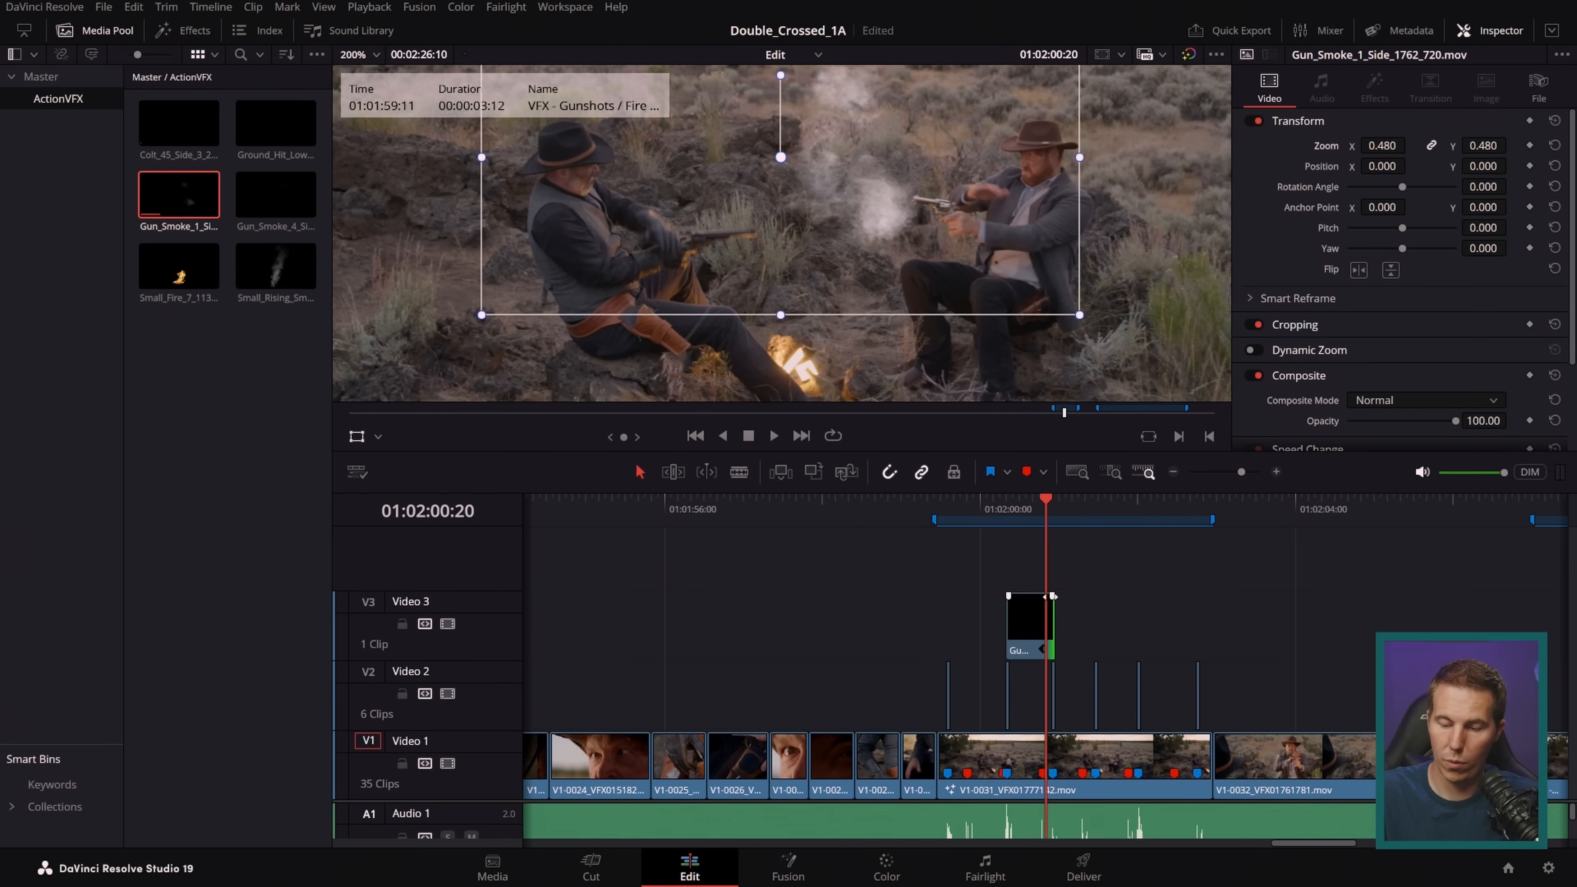
- Trim the smoke clip's start so it opens on visible smoke, align it with the second gunshot, and extend its end past the third
left_click_drag(1090, 621, 1053, 622)
left_click(1277, 473)
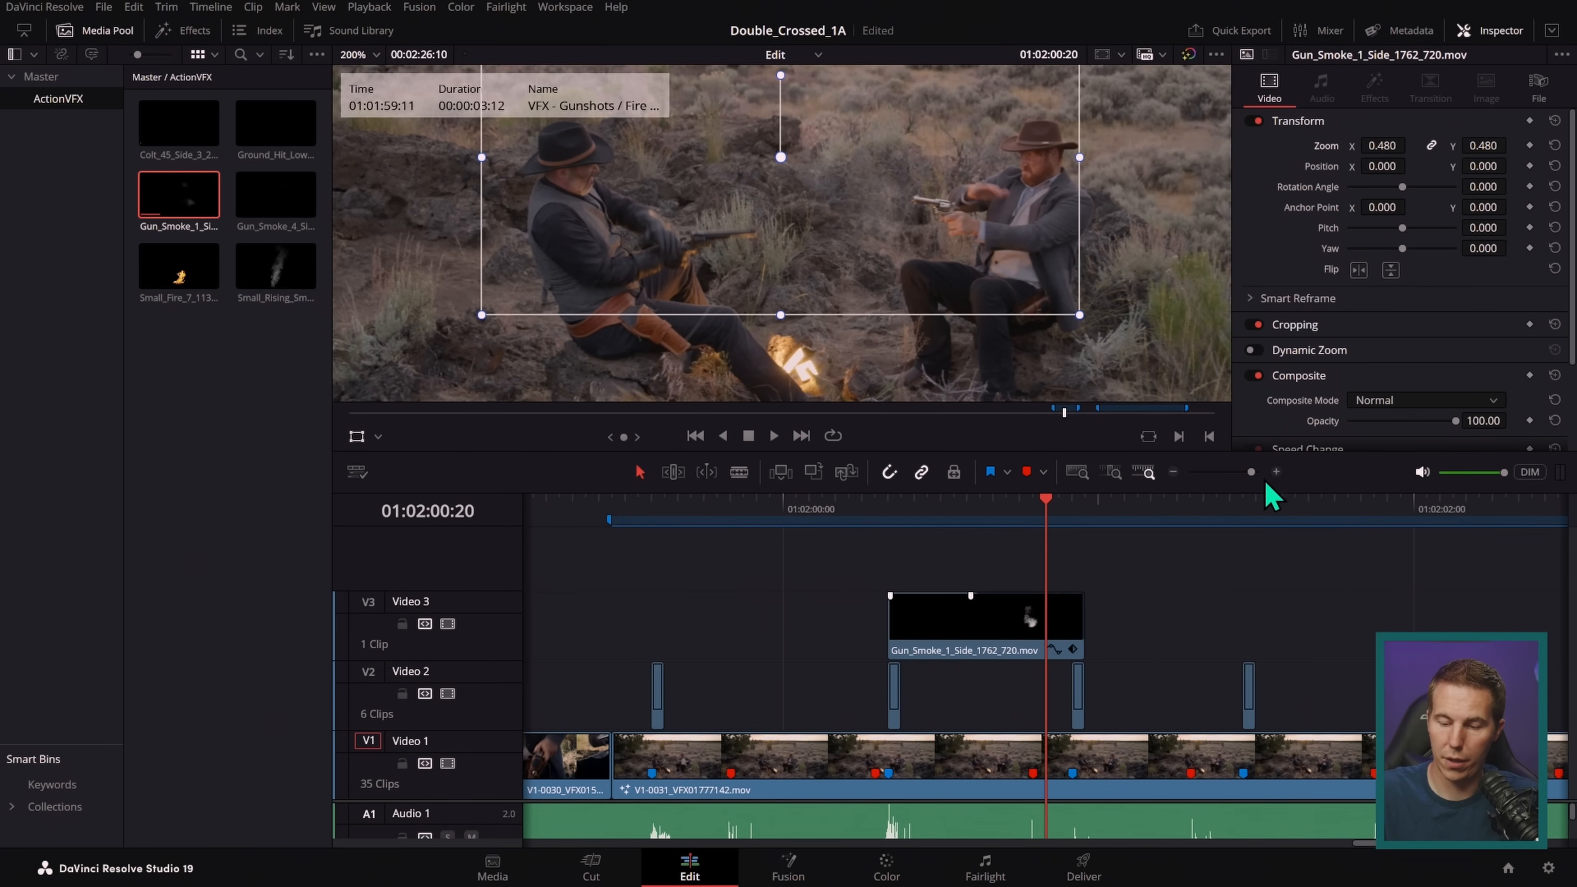
mouse_move(913, 523)
left_mouse_down()
mouse_move(887, 525)
mouse_move(940, 523)
left_mouse_up()
left_click(962, 614)
left_click_drag(891, 620, 938, 627)
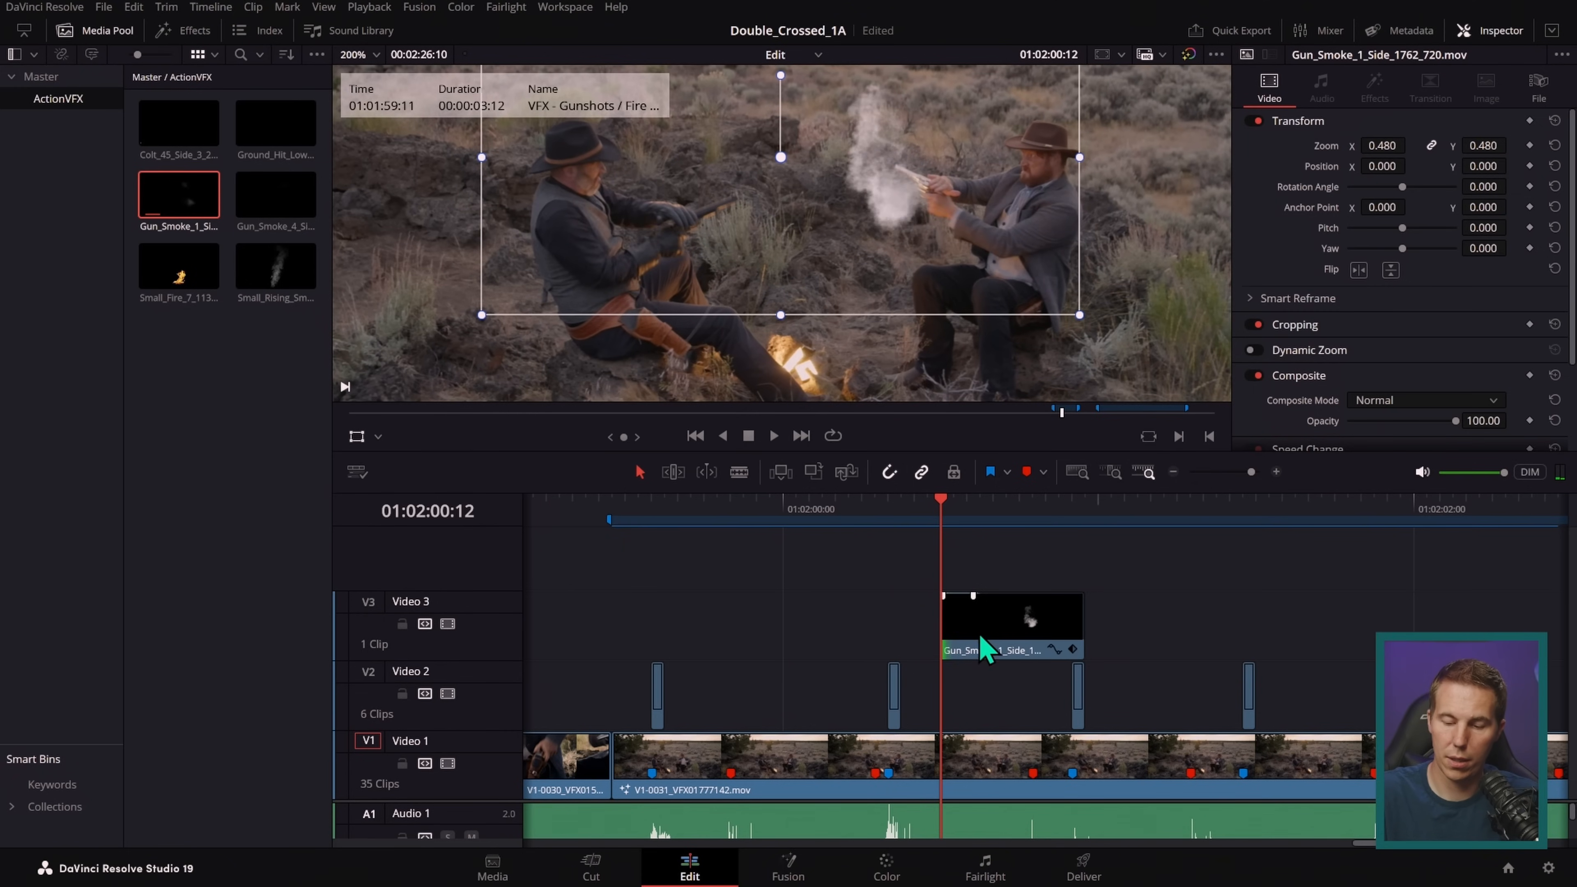
left_click_drag(984, 649, 931, 656)
left_click_drag(1026, 618, 1201, 618)
- Scale the smoke to about 0.239, flip it horizontally, and move it to the gun barrel at about 34, -43
left_click_drag(1079, 315, 944, 281)
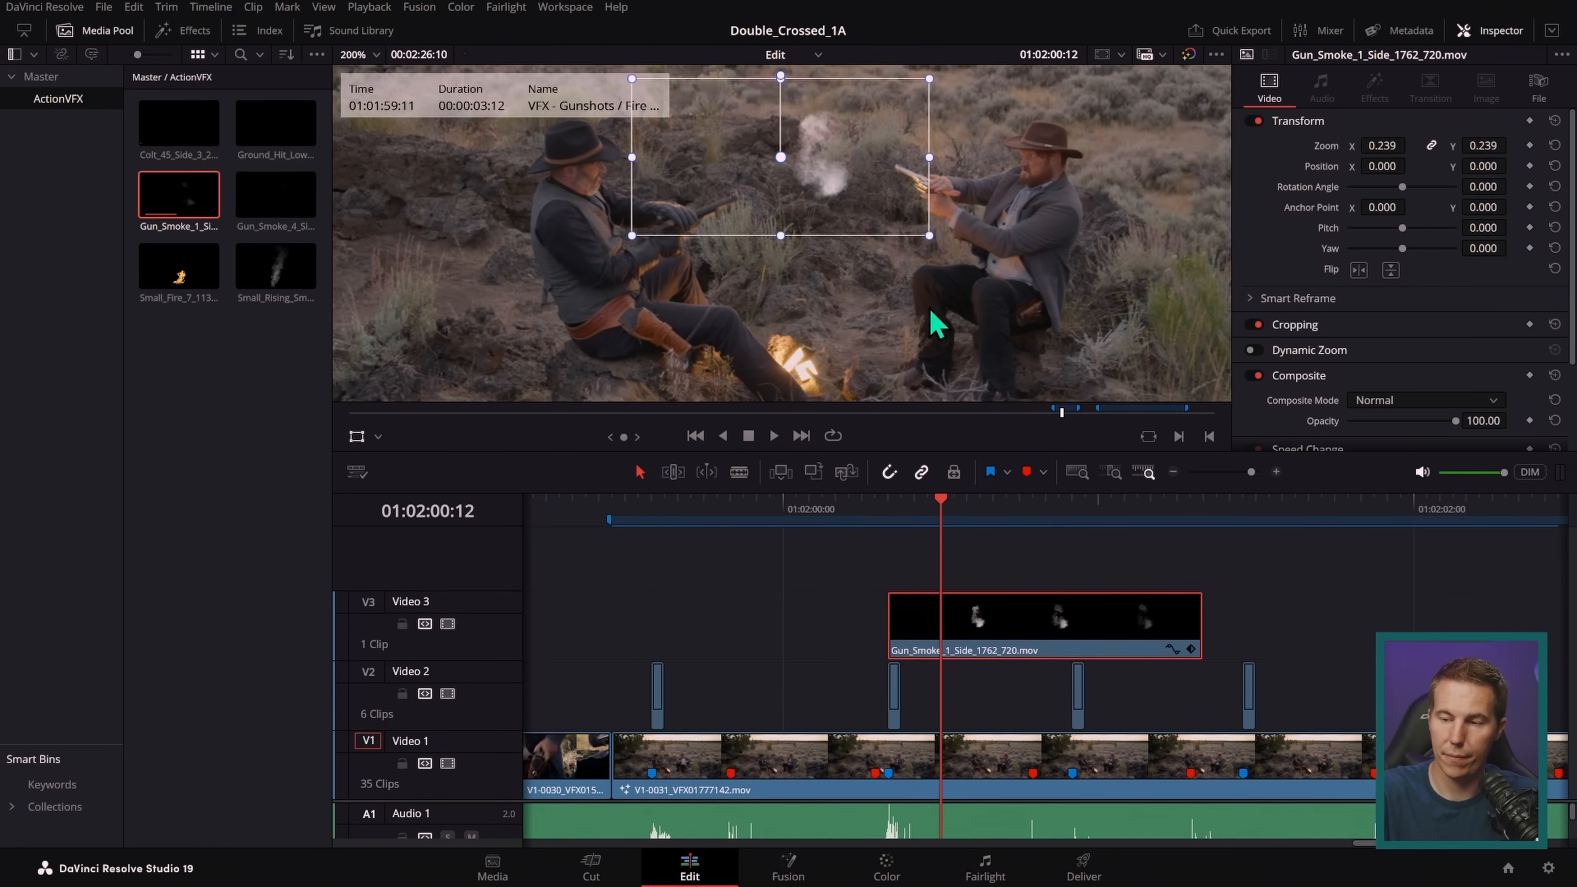
left_click(1359, 270)
left_click_drag(803, 182, 826, 217)
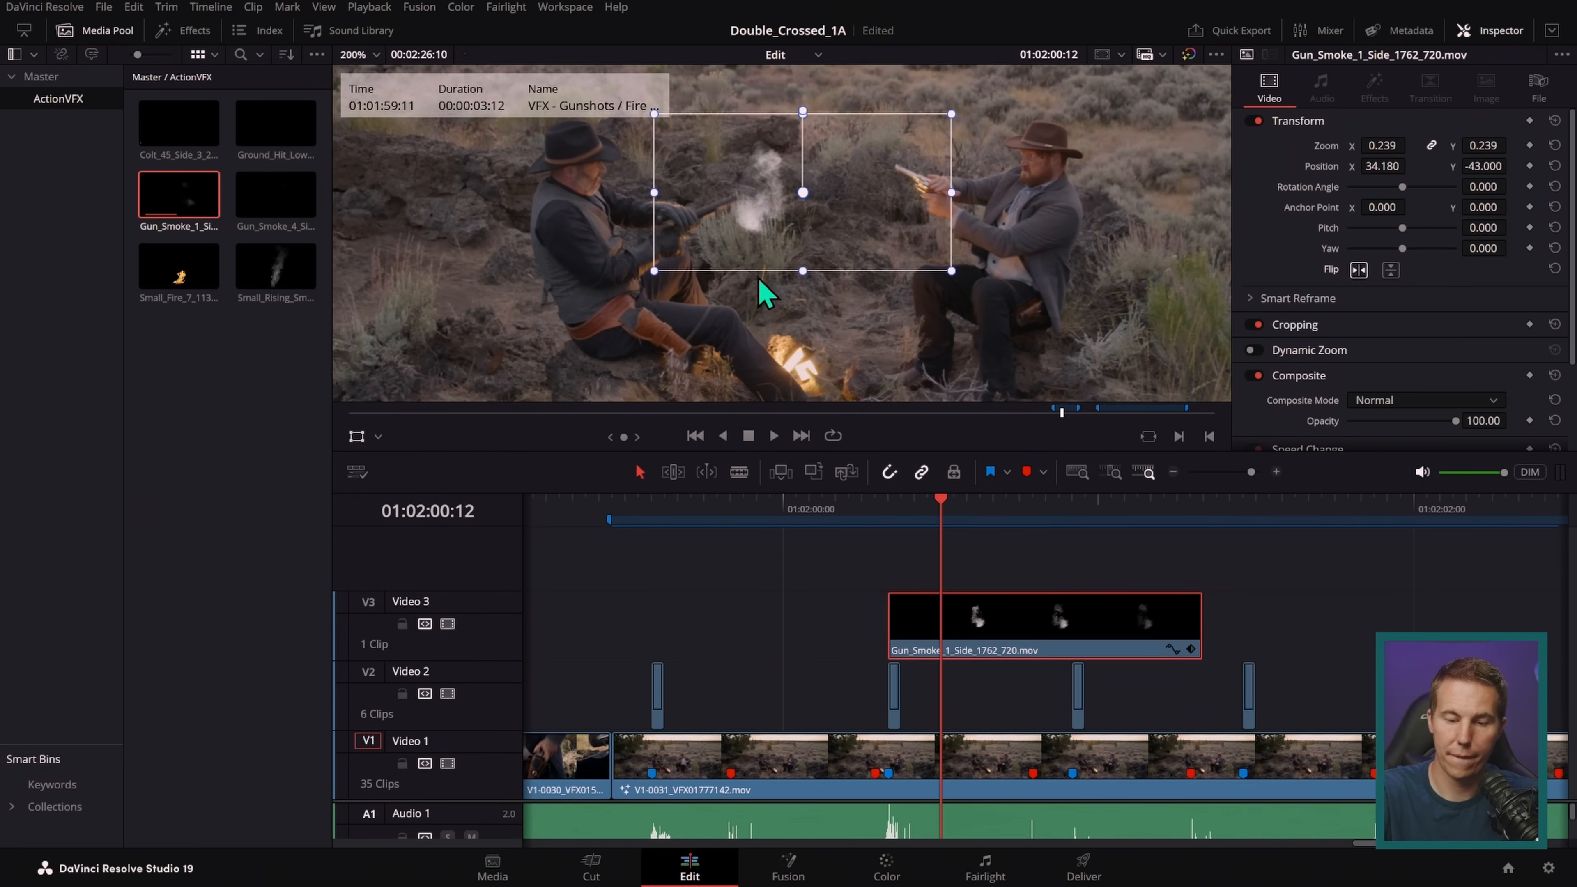
- Shift the smoke clip to start at 01:02:00:09 and reposition it at the barrel to about 52, -83
left_click_drag(943, 502, 894, 513)
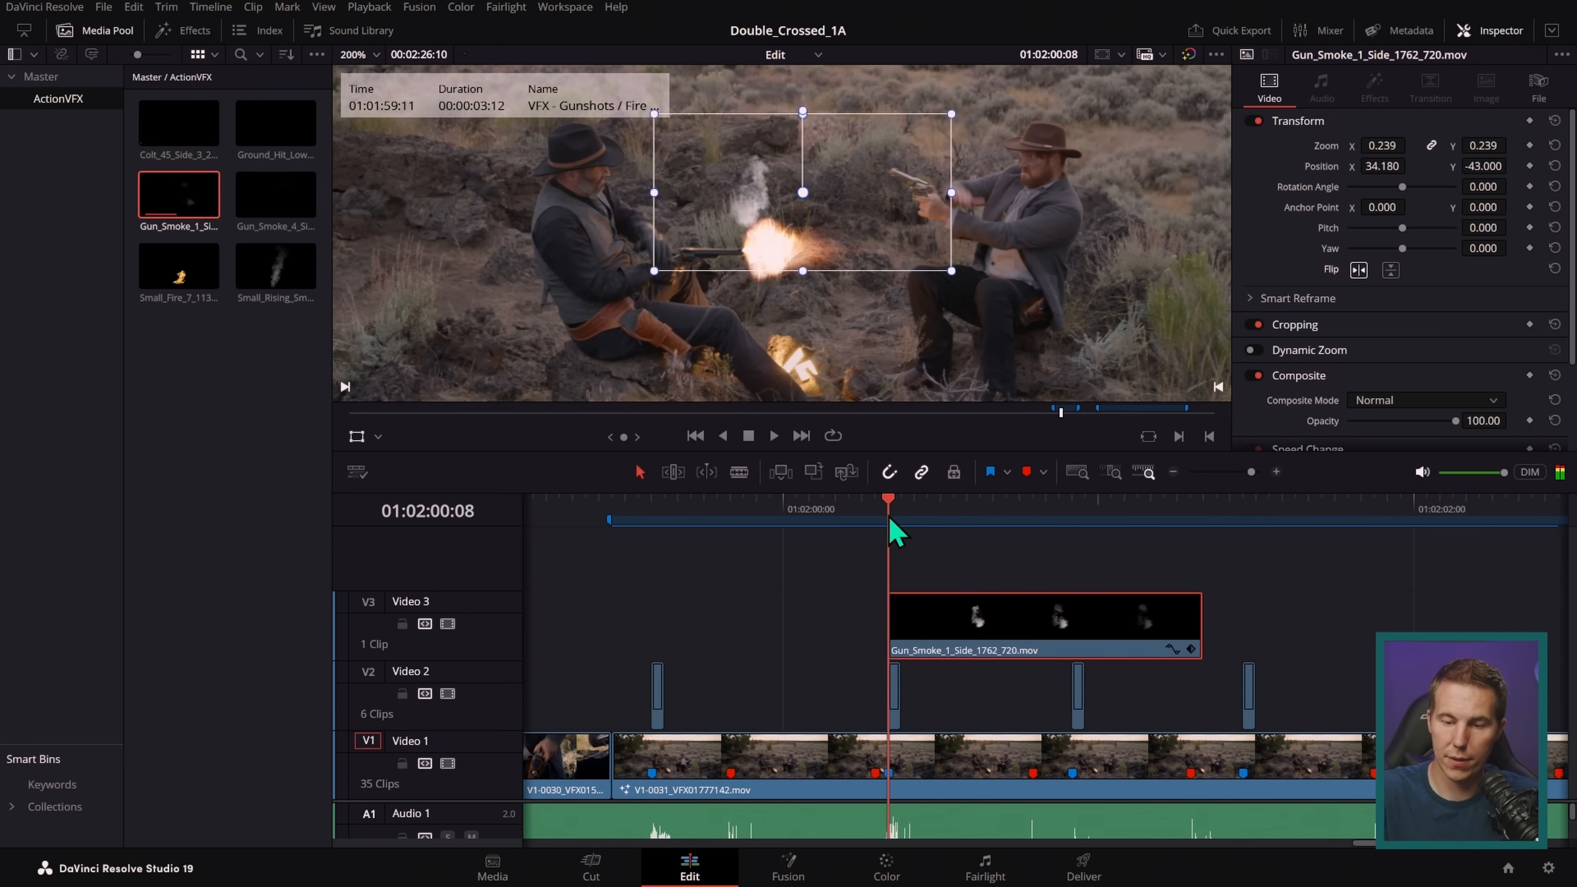
left_click(901, 515)
left_click_drag(944, 620, 955, 624)
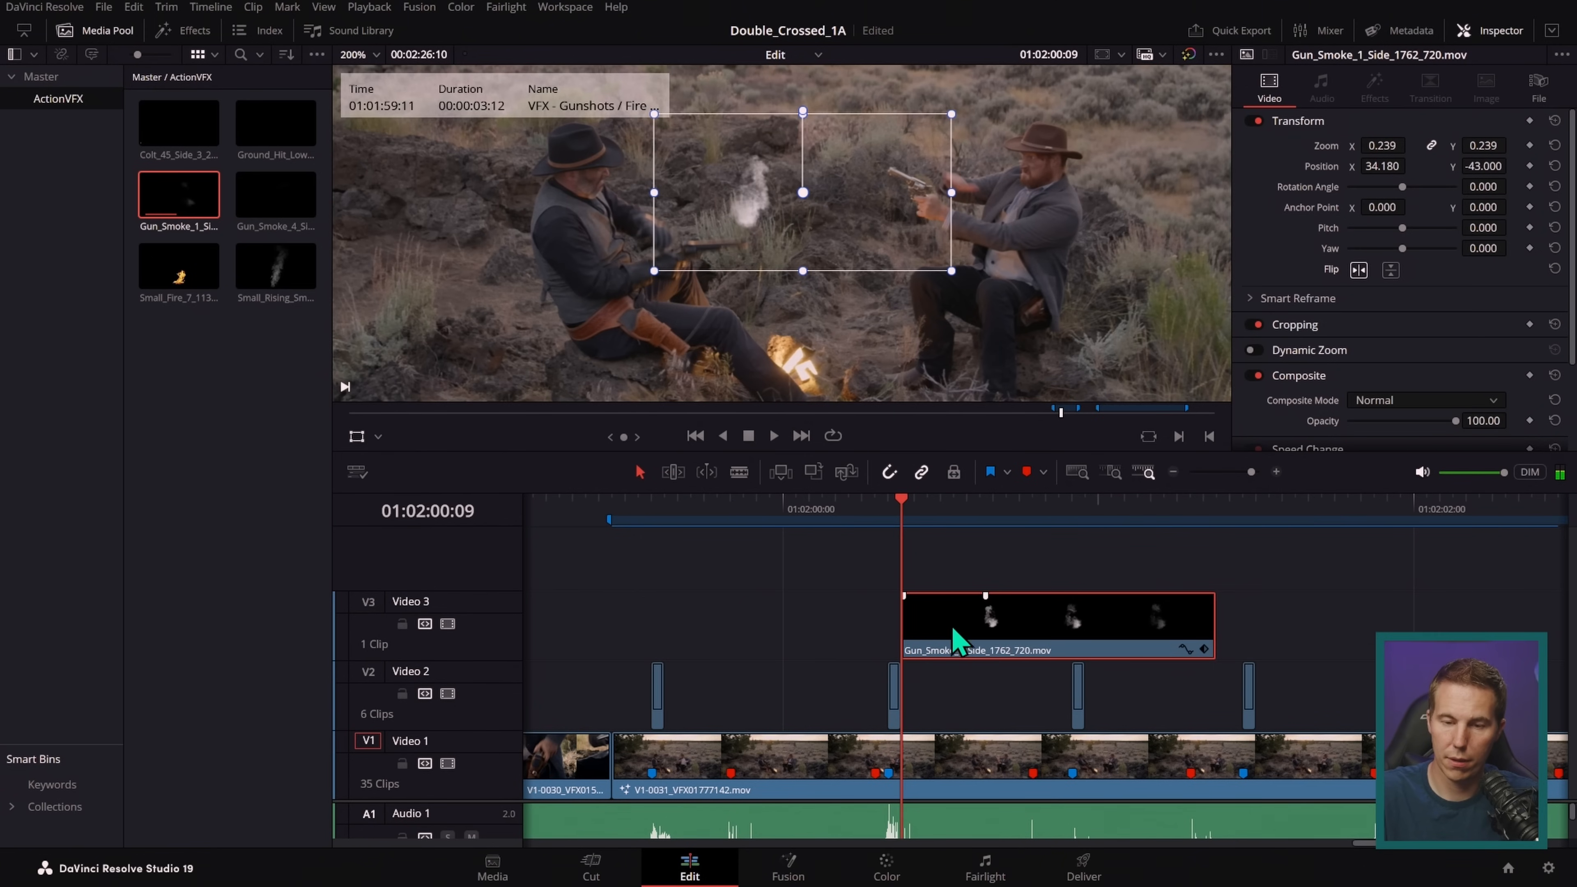
left_click_drag(827, 214, 833, 246)
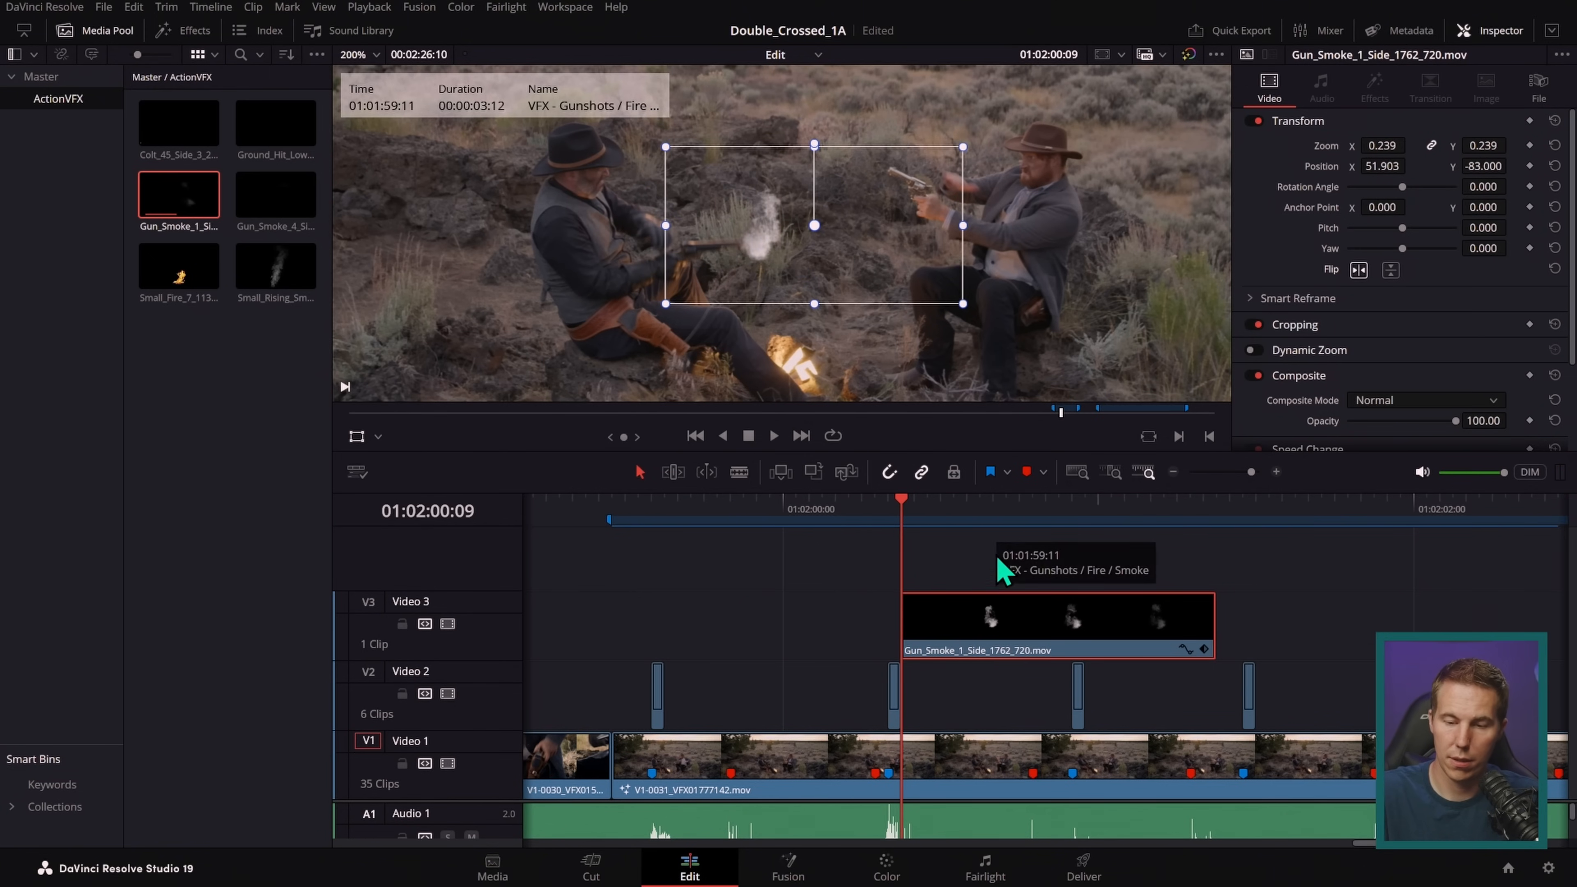
- Play back the smoke after the second gunshot and step back through its frames to 01:02:00:15
key("space")
left_click_drag(1078, 519, 932, 522)
key("space")
mouse_move(1081, 519)
left_mouse_down()
mouse_move(1007, 528)
mouse_move(1062, 533)
left_mouse_up()
key("Left")
key("Left")
key("Left")
key("Left")
key("Left")
key("Left")
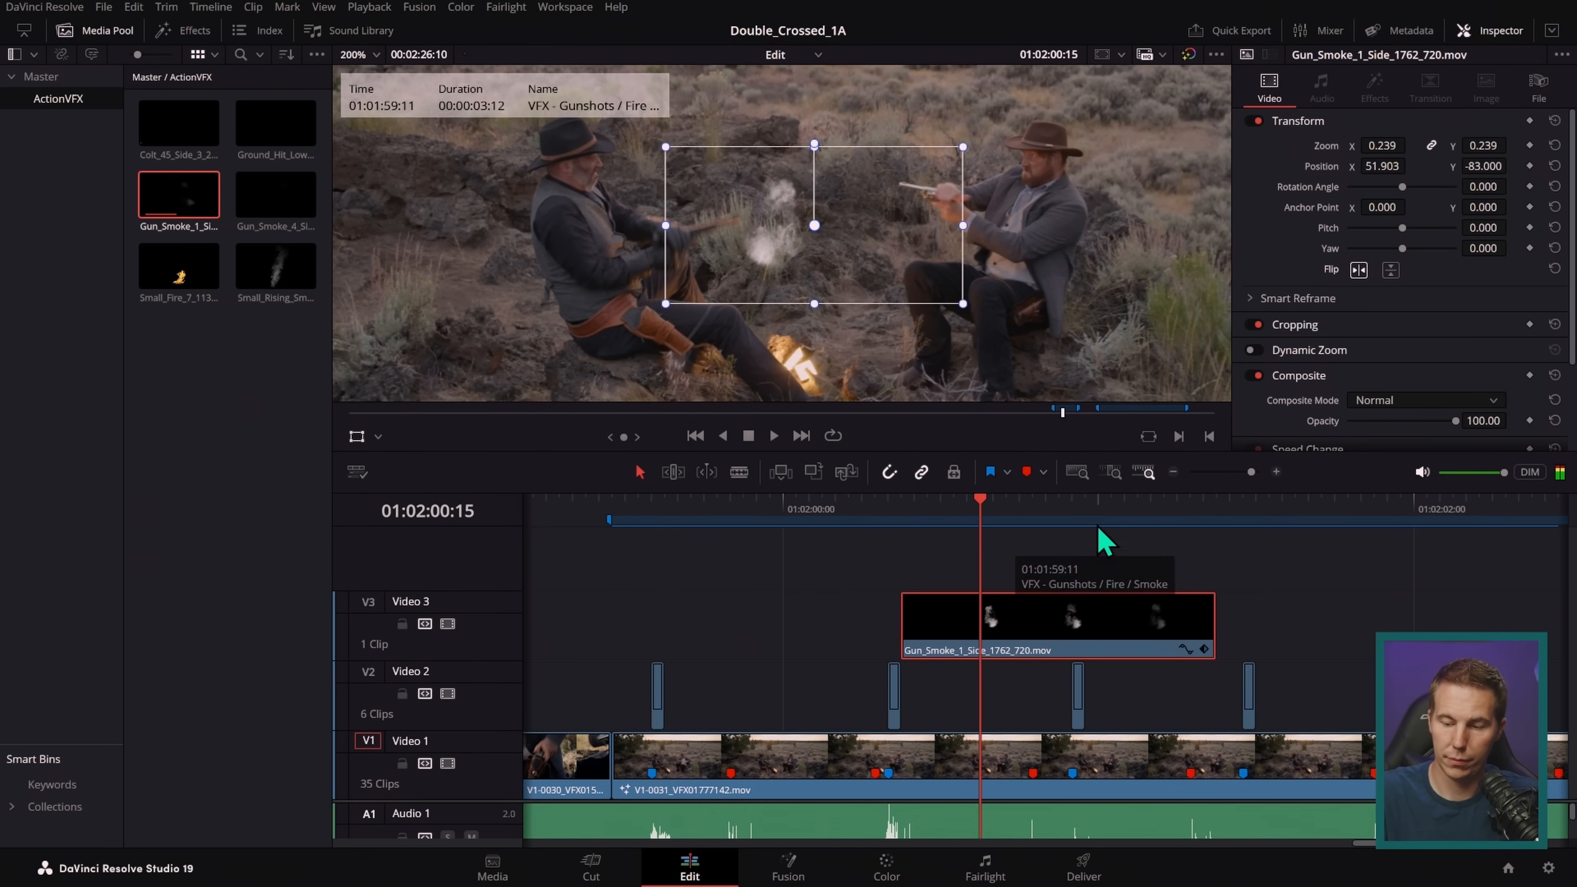
- Enlarge the smoke to about 0.308 and realign it with the barrel at position about 109, -80
left_click_drag(963, 304, 1010, 345)
left_click_drag(852, 281, 883, 274)
left_click_drag(980, 517, 904, 517)
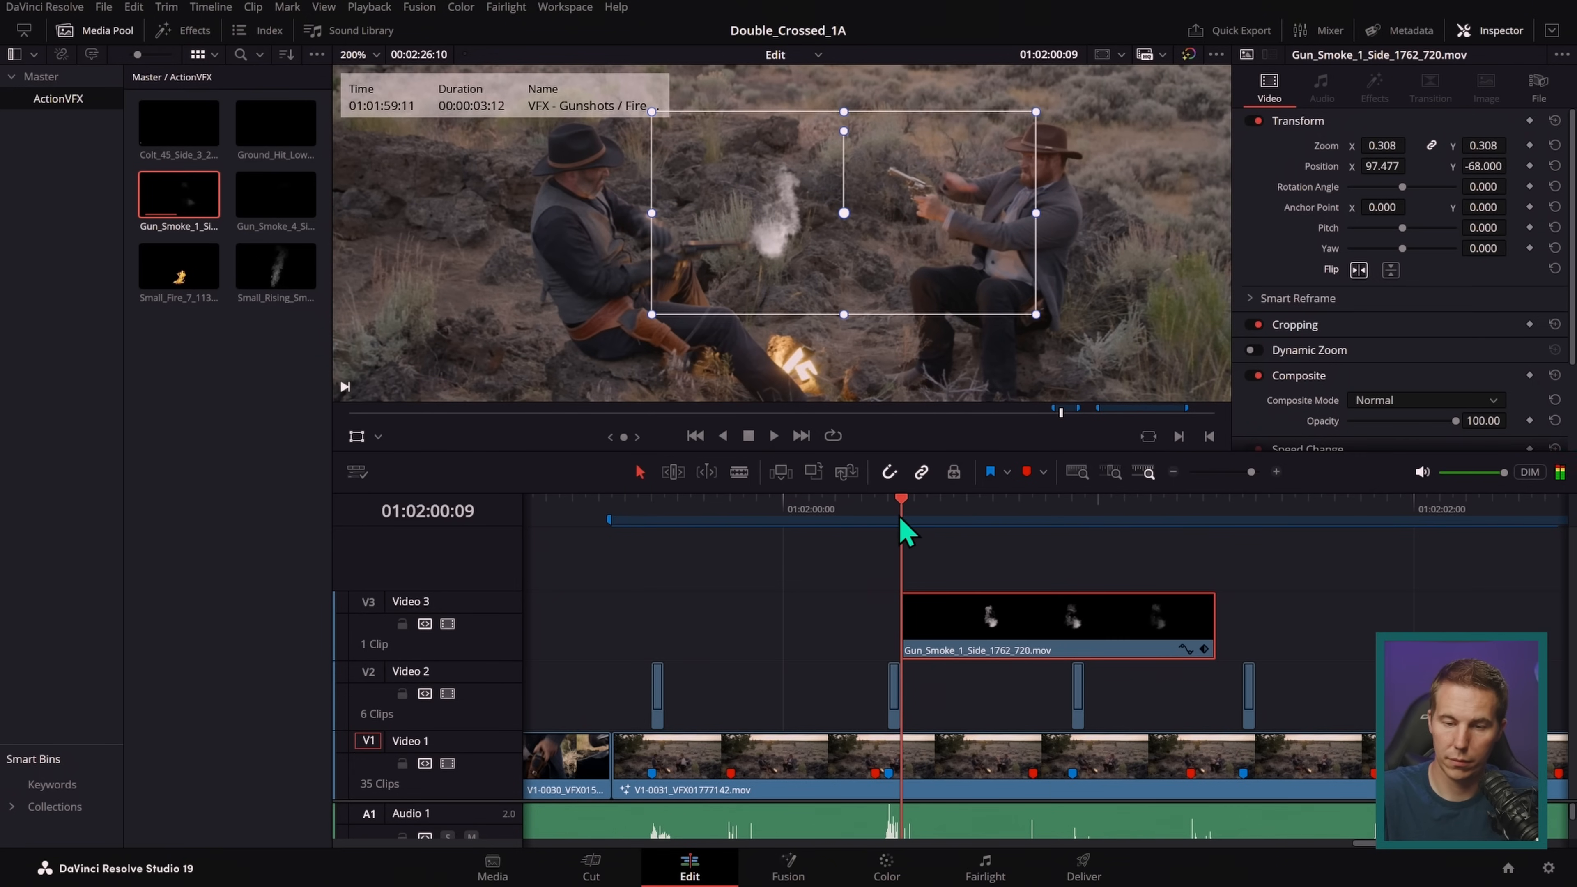
left_click_drag(881, 265, 884, 272)
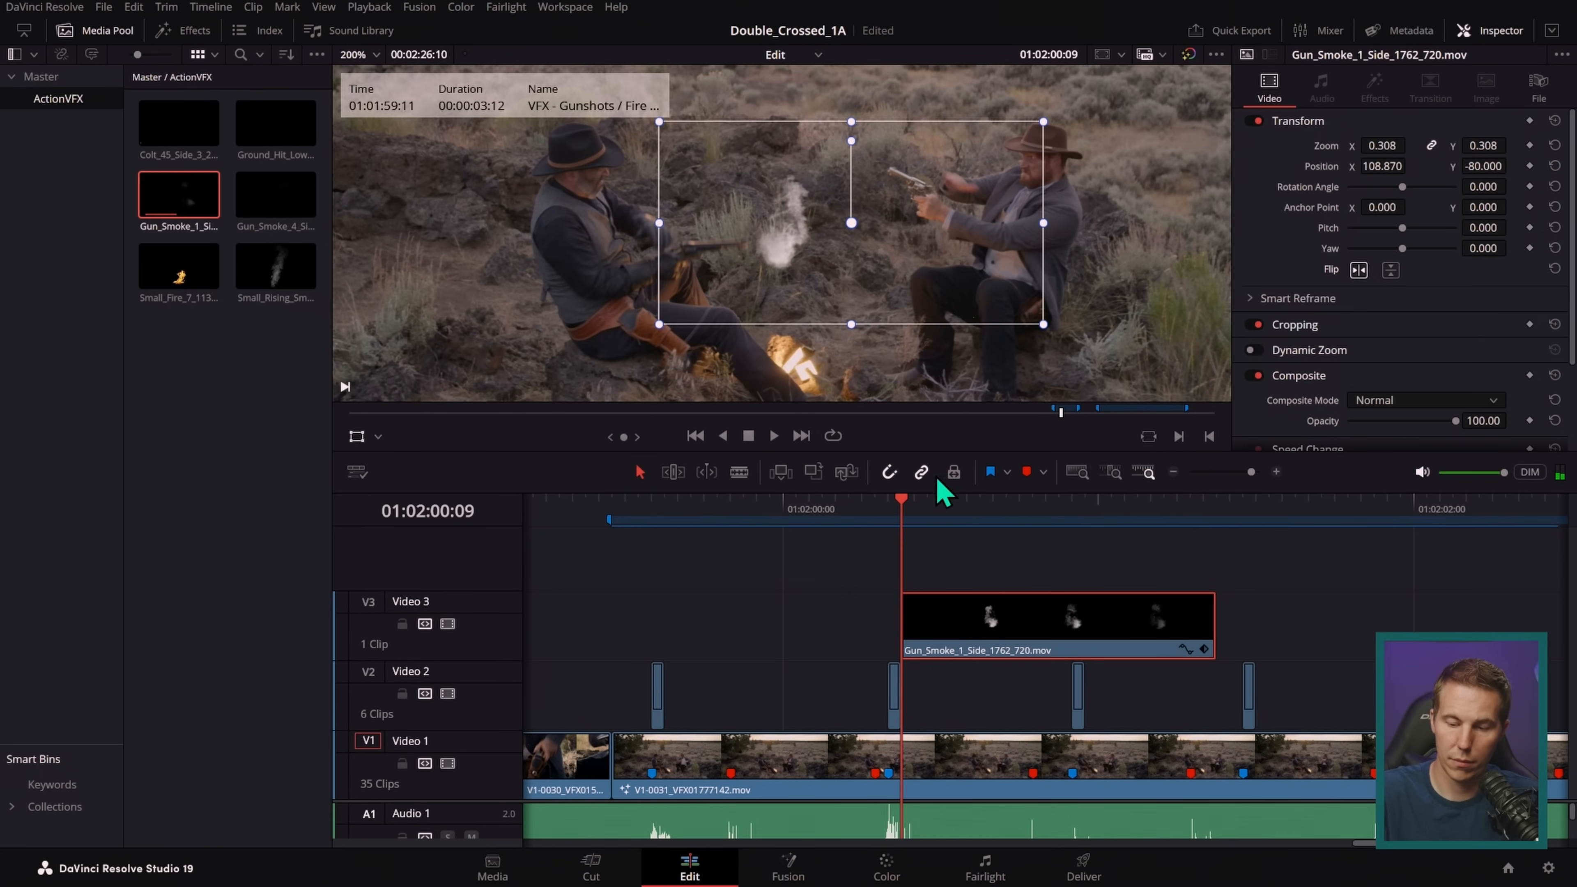
- Replay the second gunshot to check the enlarged smoke, then step back to 01:02:00:17
left_click(881, 513)
key("space")
key("space")
left_click(1032, 510)
key("Left")
key("Left")
- Duplicate the smoke clip at the fourth gunshot, rotate it about 11.9 degrees, and move it to the barrel at about 92, -12
left_click(1174, 471)
left_click_drag(1183, 587, 1068, 630)
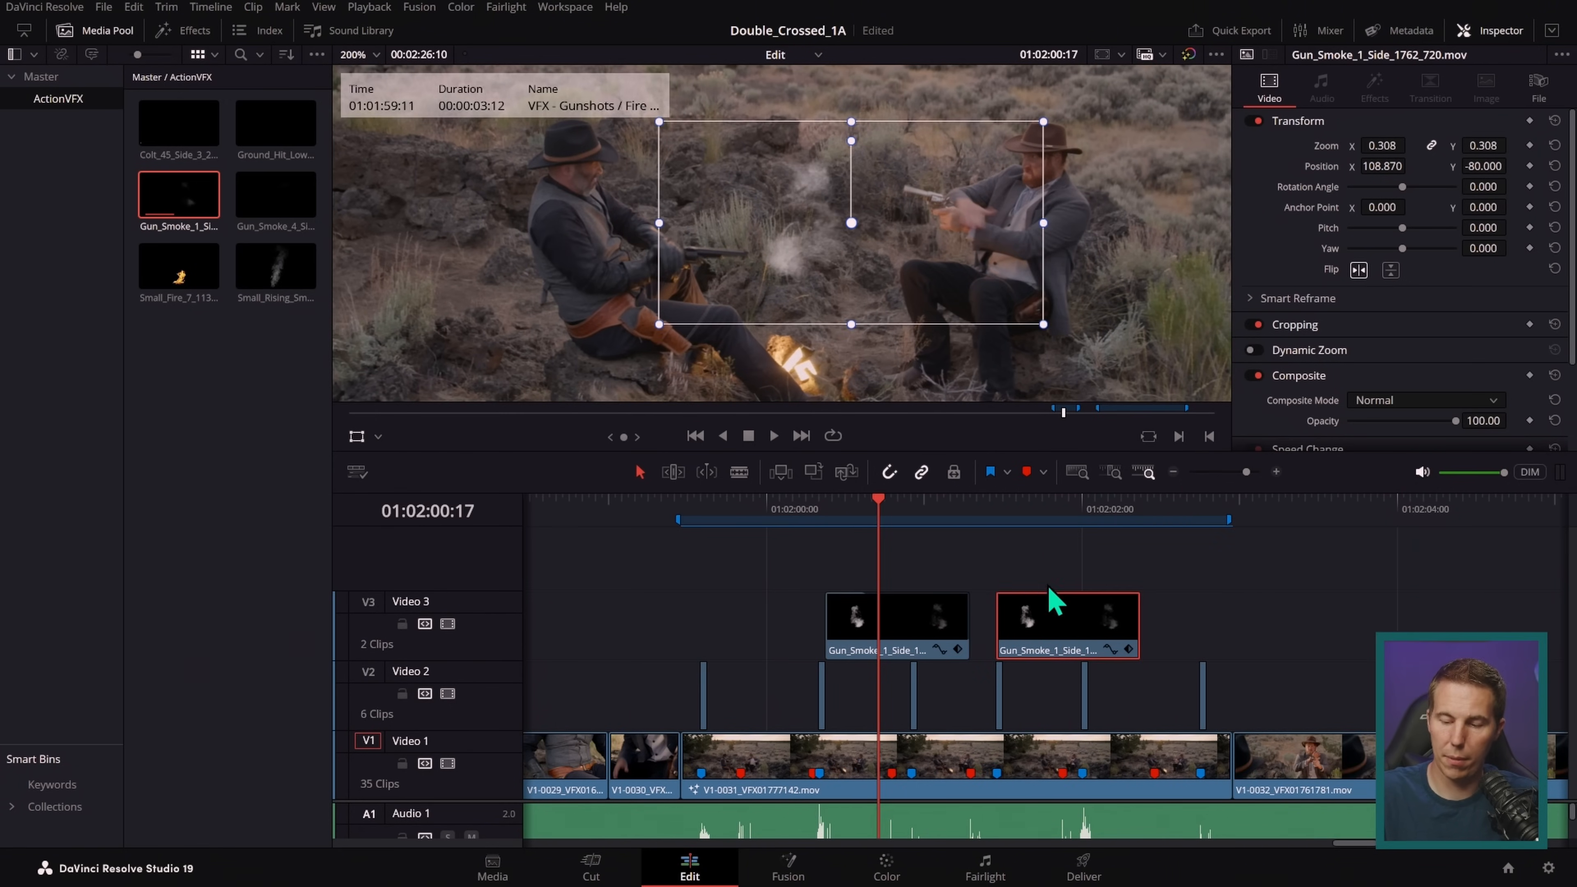
left_click(996, 512)
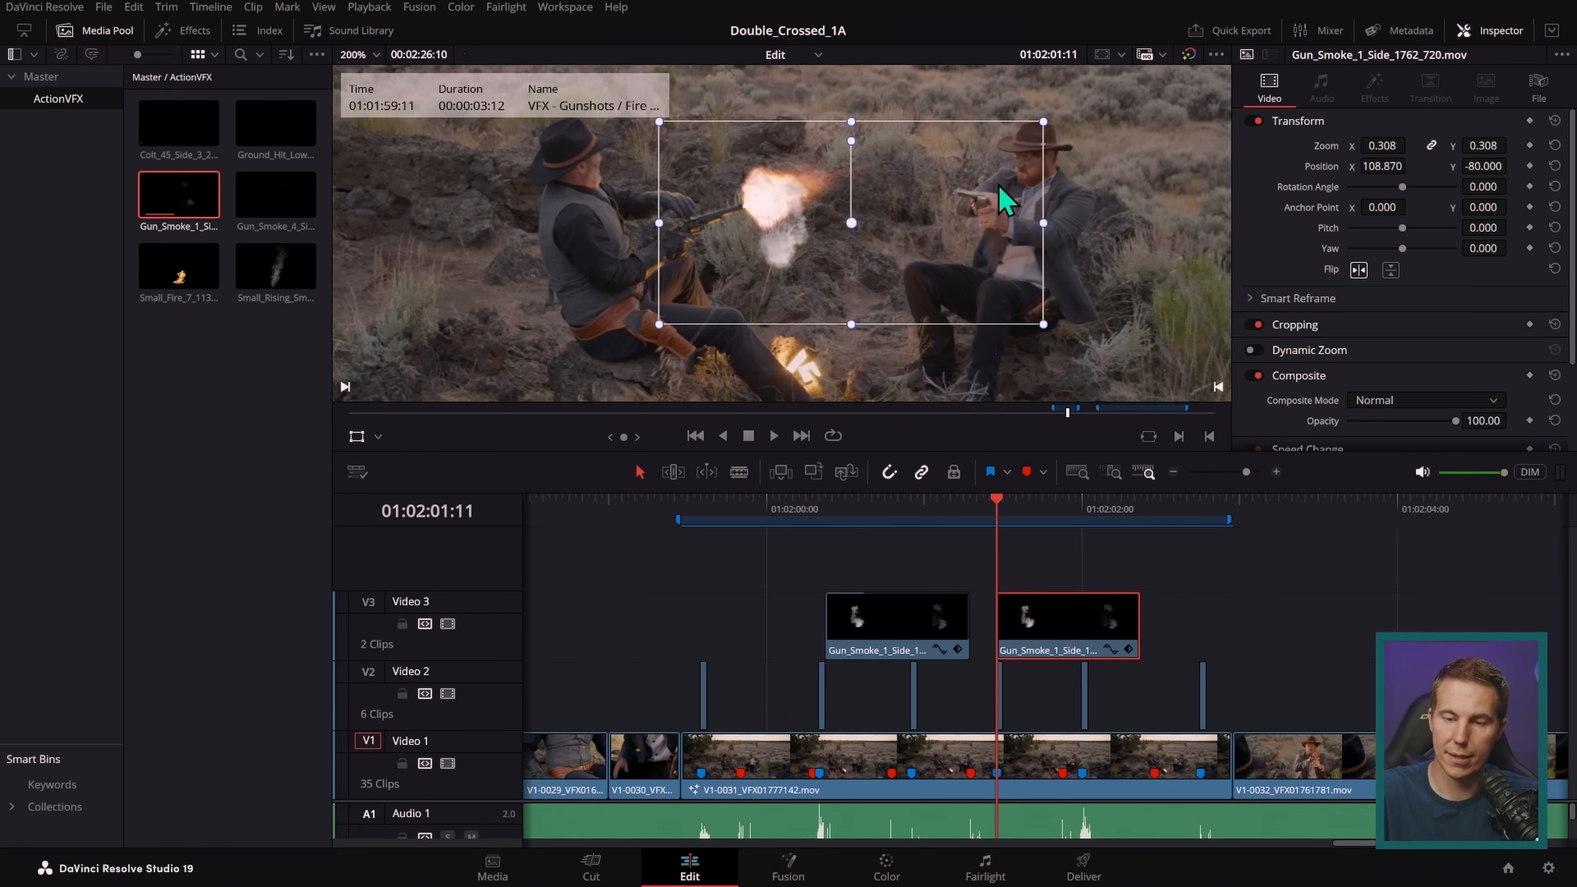
left_click_drag(850, 140, 857, 147)
left_click_drag(988, 255, 970, 290)
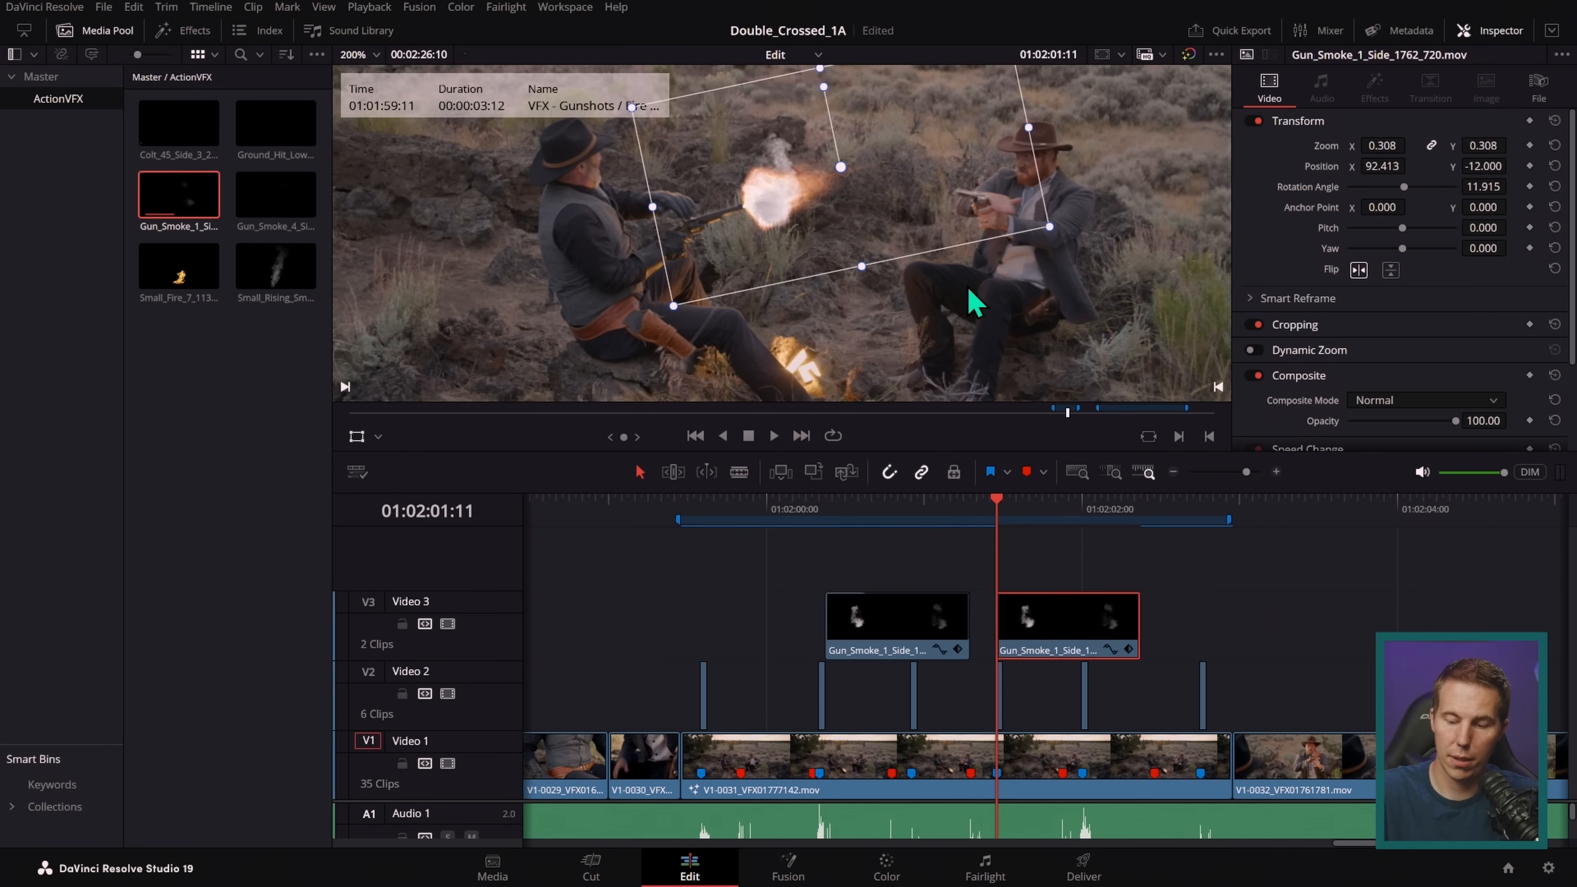
- Nudge the duplicated smoke clip one frame later and extend the ends of both smoke clips
left_click_drag(1043, 645, 1047, 646)
key("space")
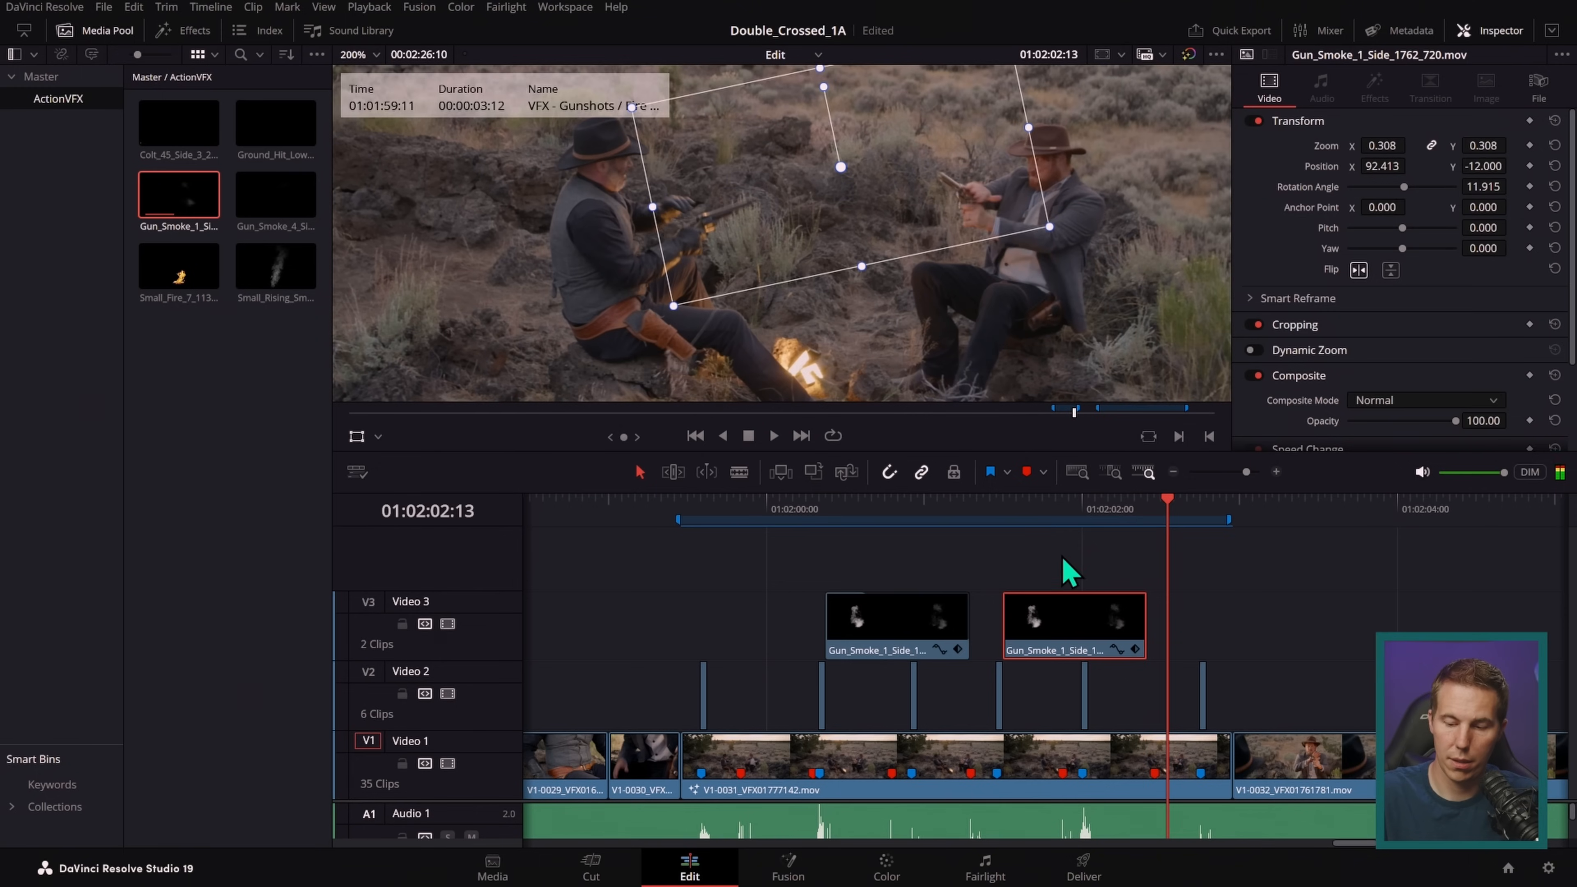
left_click_drag(1138, 615, 1271, 615)
left_click_drag(967, 624, 996, 623)
- Play back the smoke over the gunshots and shorten the second smoke clip to end at the last muzzle flash
left_click(820, 521)
key("space")
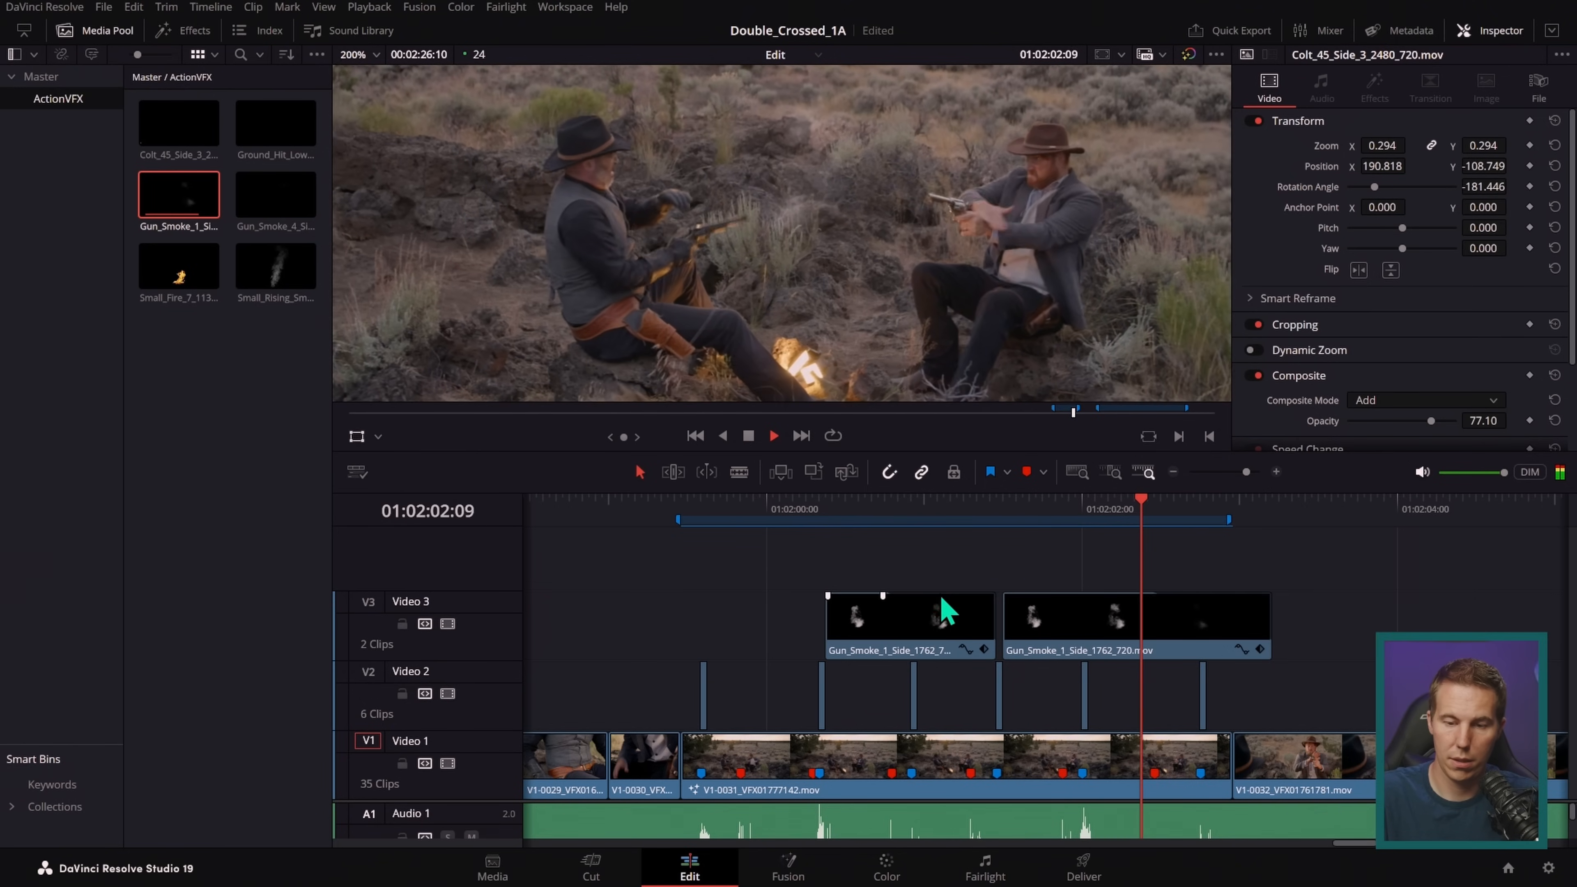
key("space")
left_click_drag(1266, 621, 1197, 620)
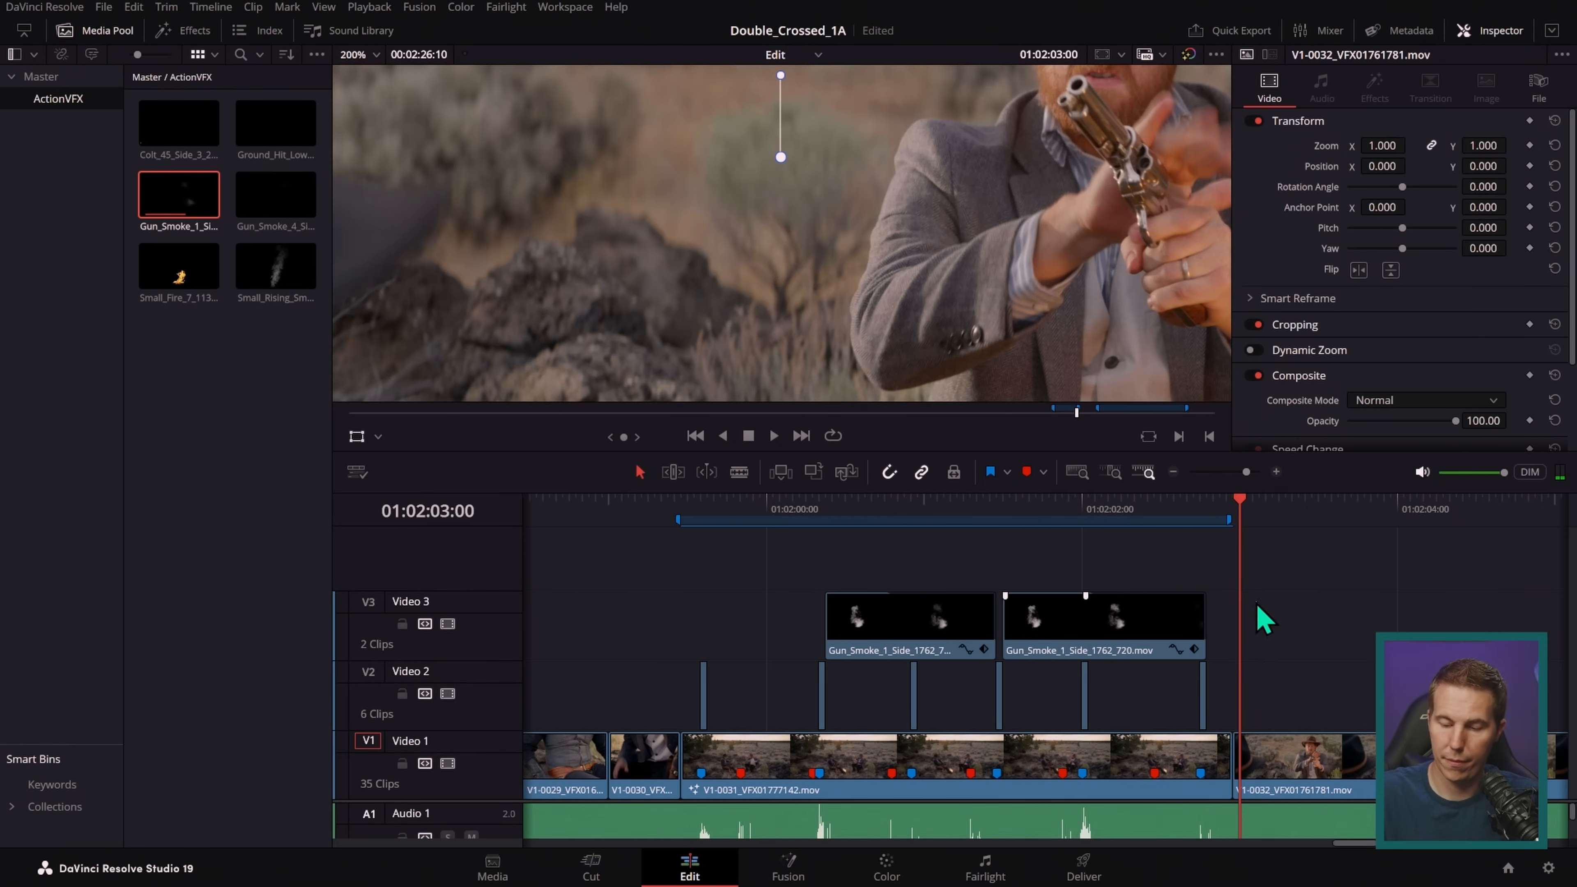
- Add the Gun_Smoke_4 clip on a new Video 4 track at the first gunshot, scale it to 0.704, and flip it horizontally
left_click_drag(300, 221, 780, 581)
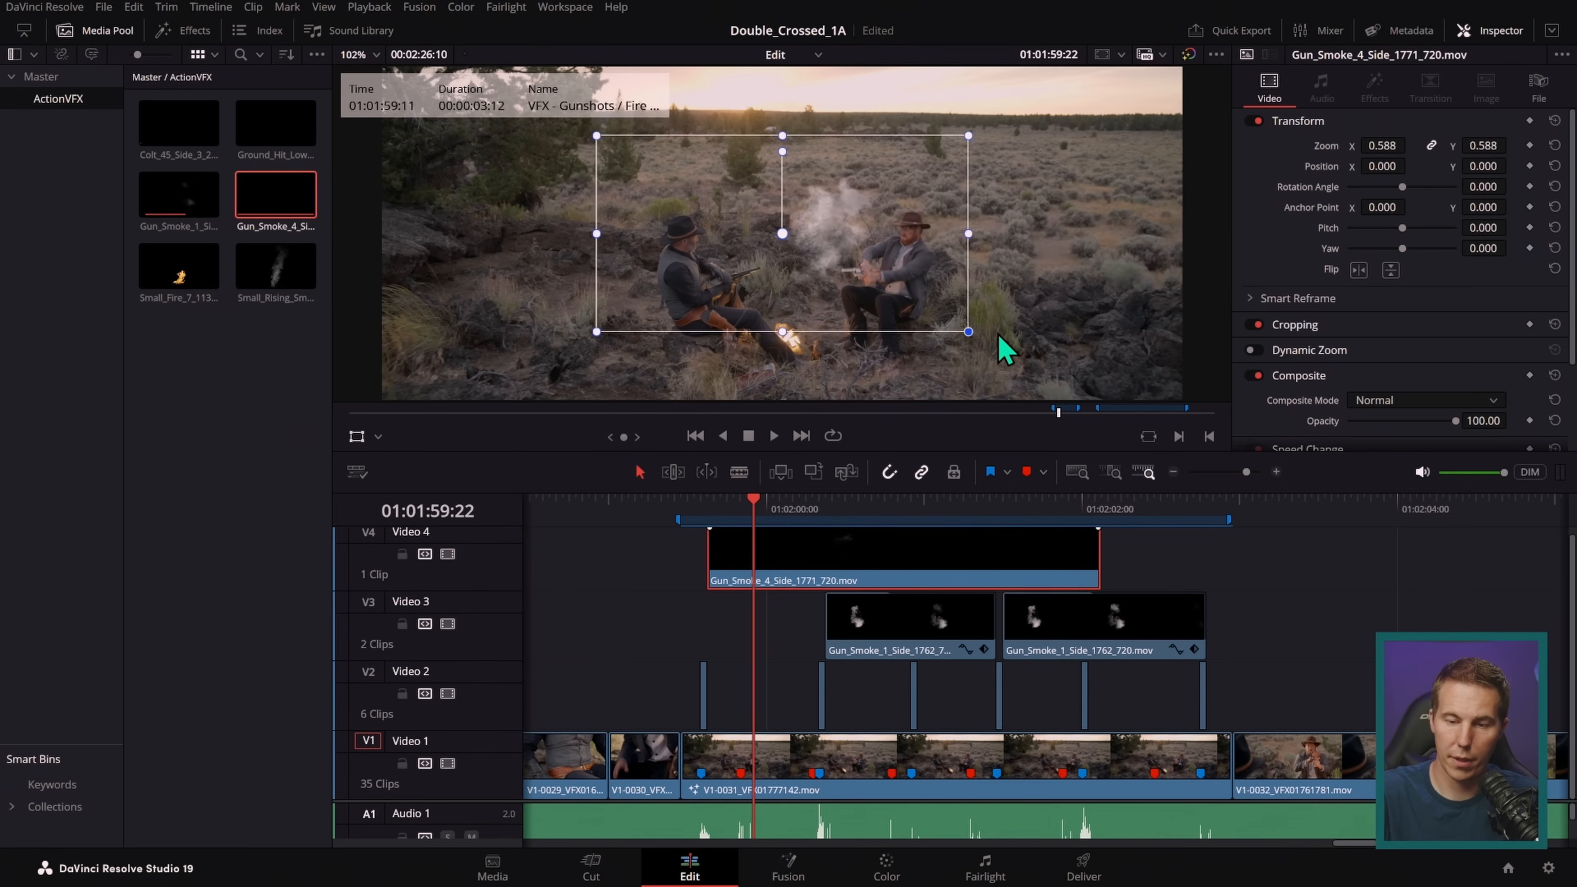
mouse_move(1004, 342)
left_mouse_down()
mouse_move(1024, 363)
mouse_move(1005, 351)
left_mouse_up()
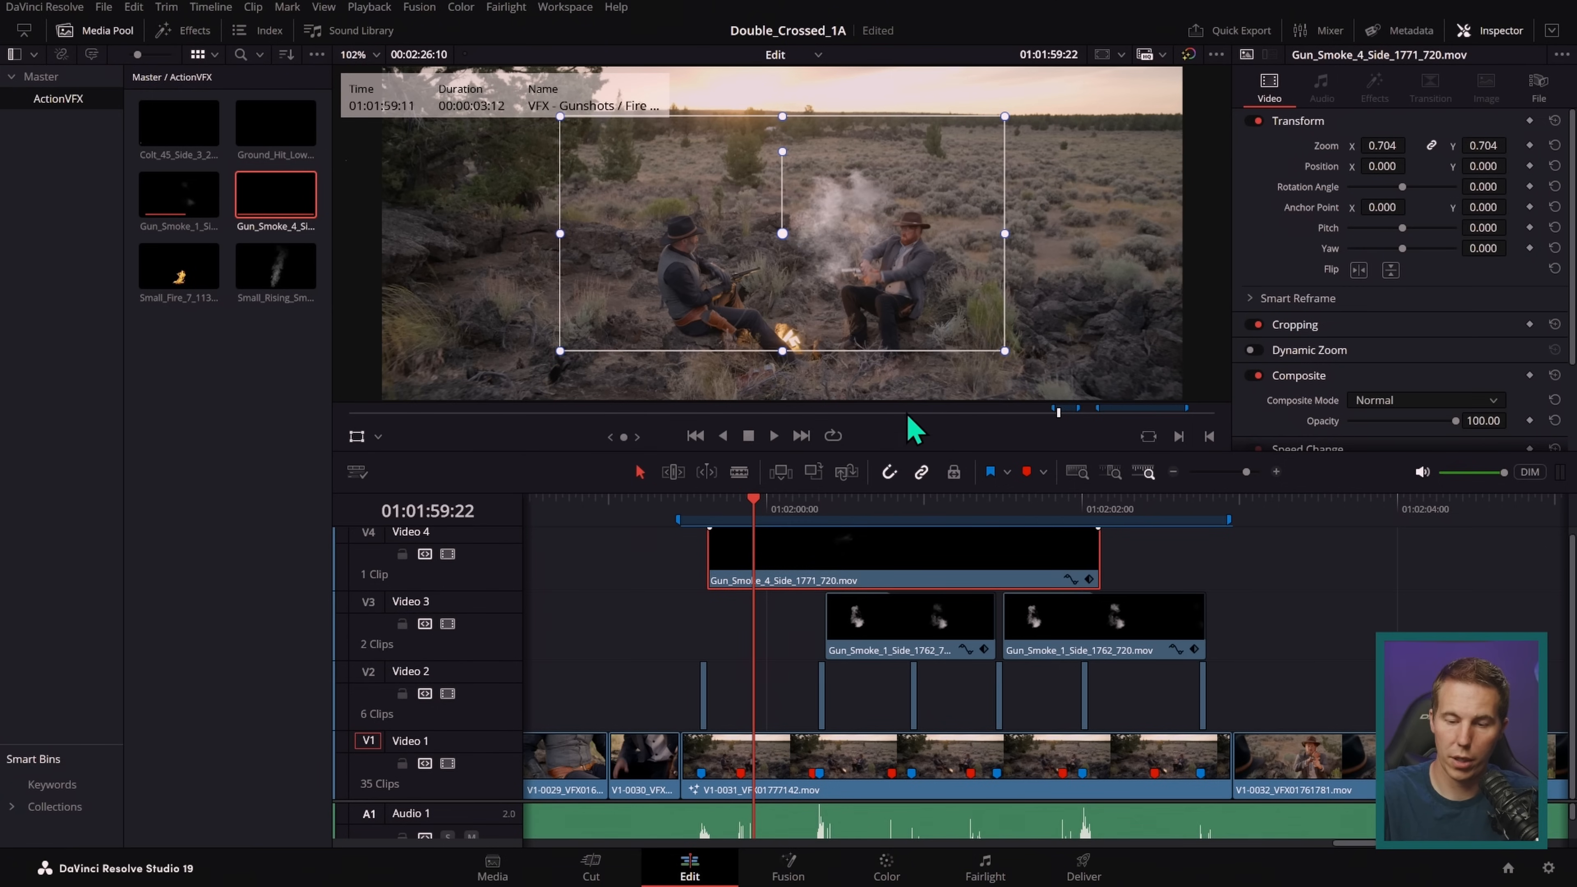
left_click(1359, 270)
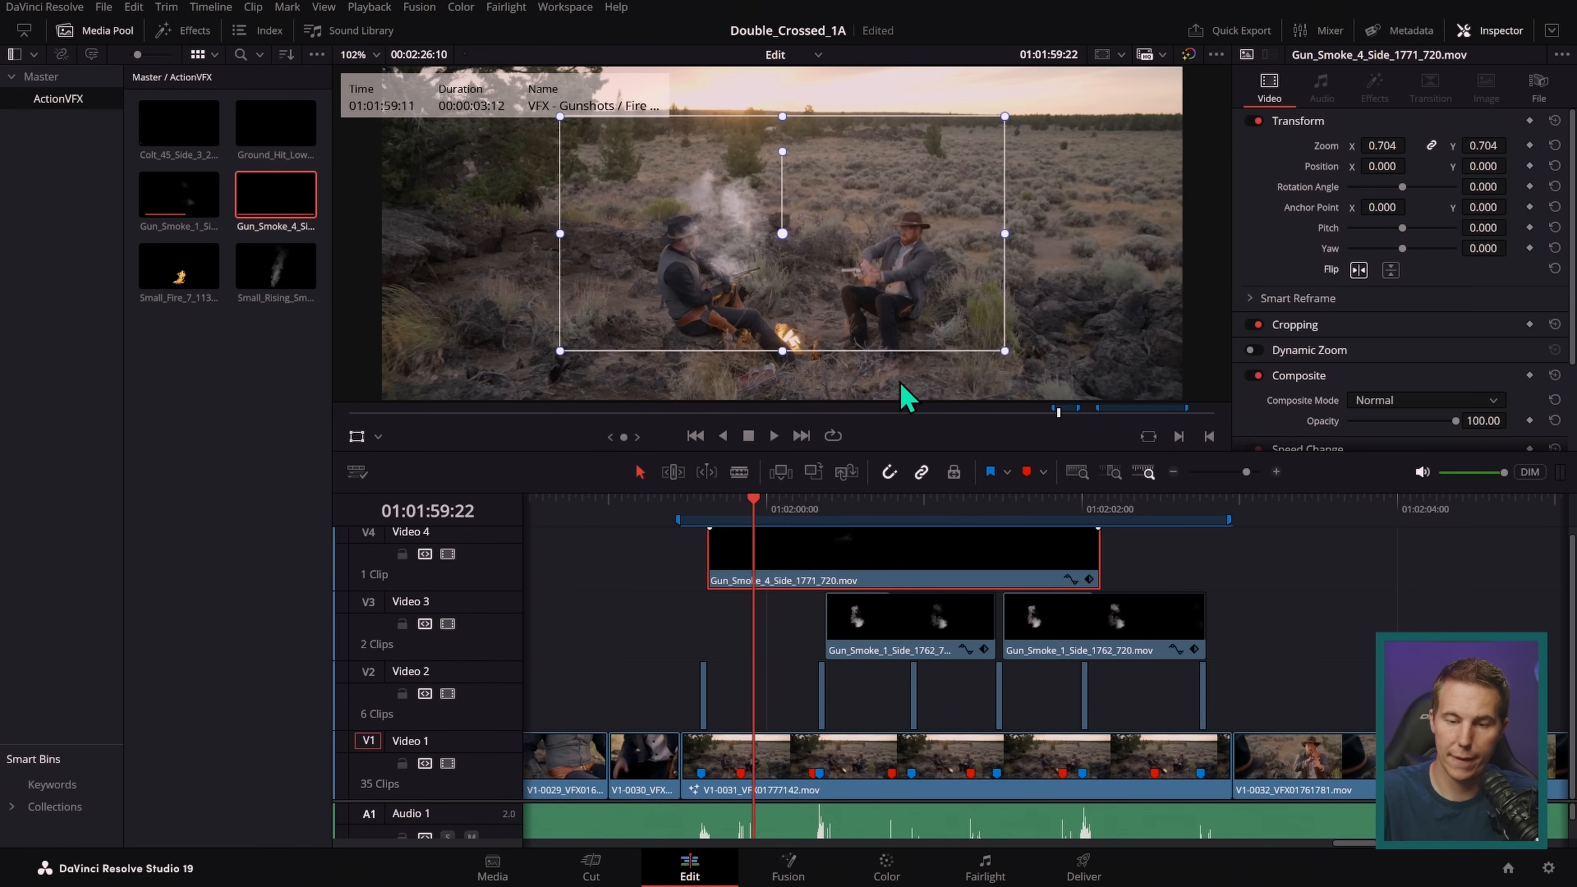
- Start the smoke at the first muzzle flash, scale it to 0.368, rotate it about 5.1 degrees, and place it at about 90, -55
left_click_drag(766, 527, 773, 574)
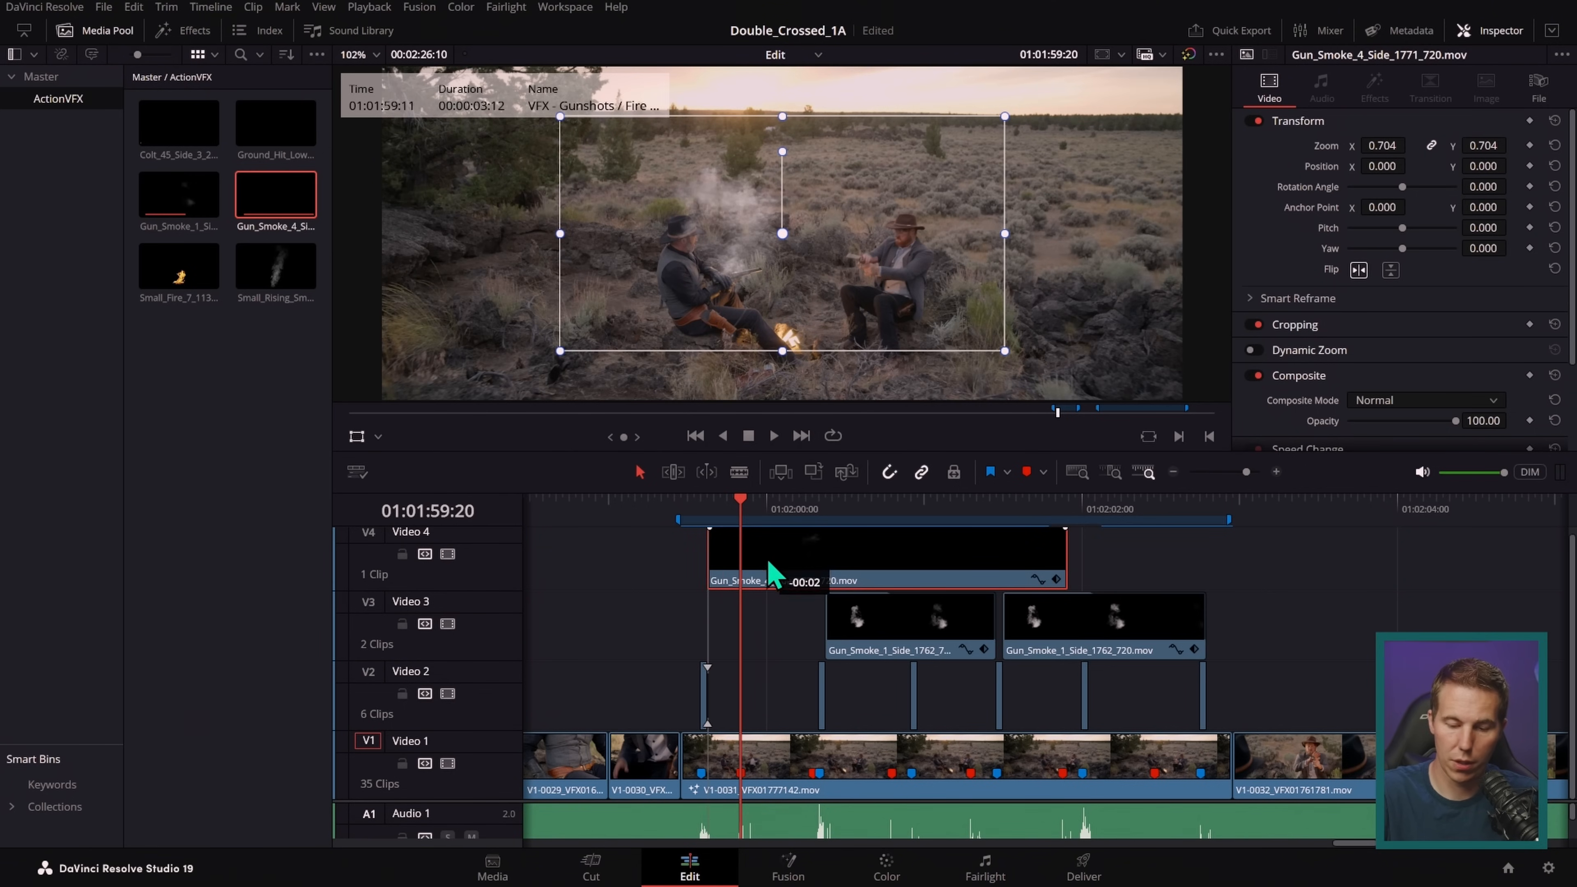
left_click(708, 505)
left_click_drag(1005, 351, 943, 211)
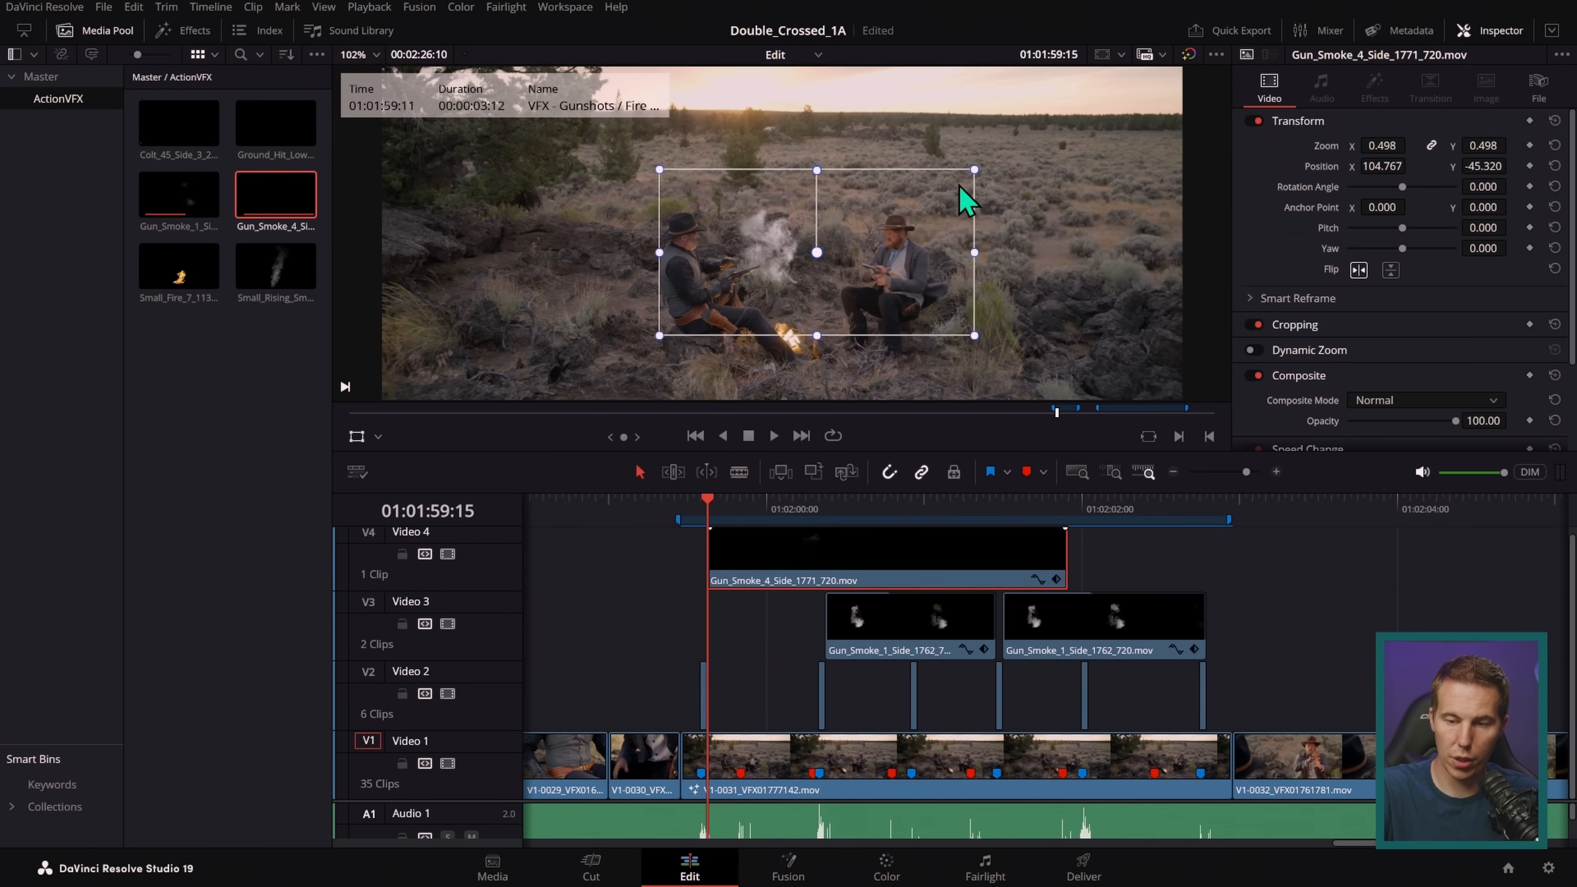
key("space")
key("space")
key("Left")
key("Left")
key("Left")
key("Left")
key("Left")
key("Left")
key("Left")
key("Left")
key("Left")
key("Left")
key("Left")
key("Left")
key("Left")
key("Left")
key("Left")
key("Left")
key("Left")
key("Left")
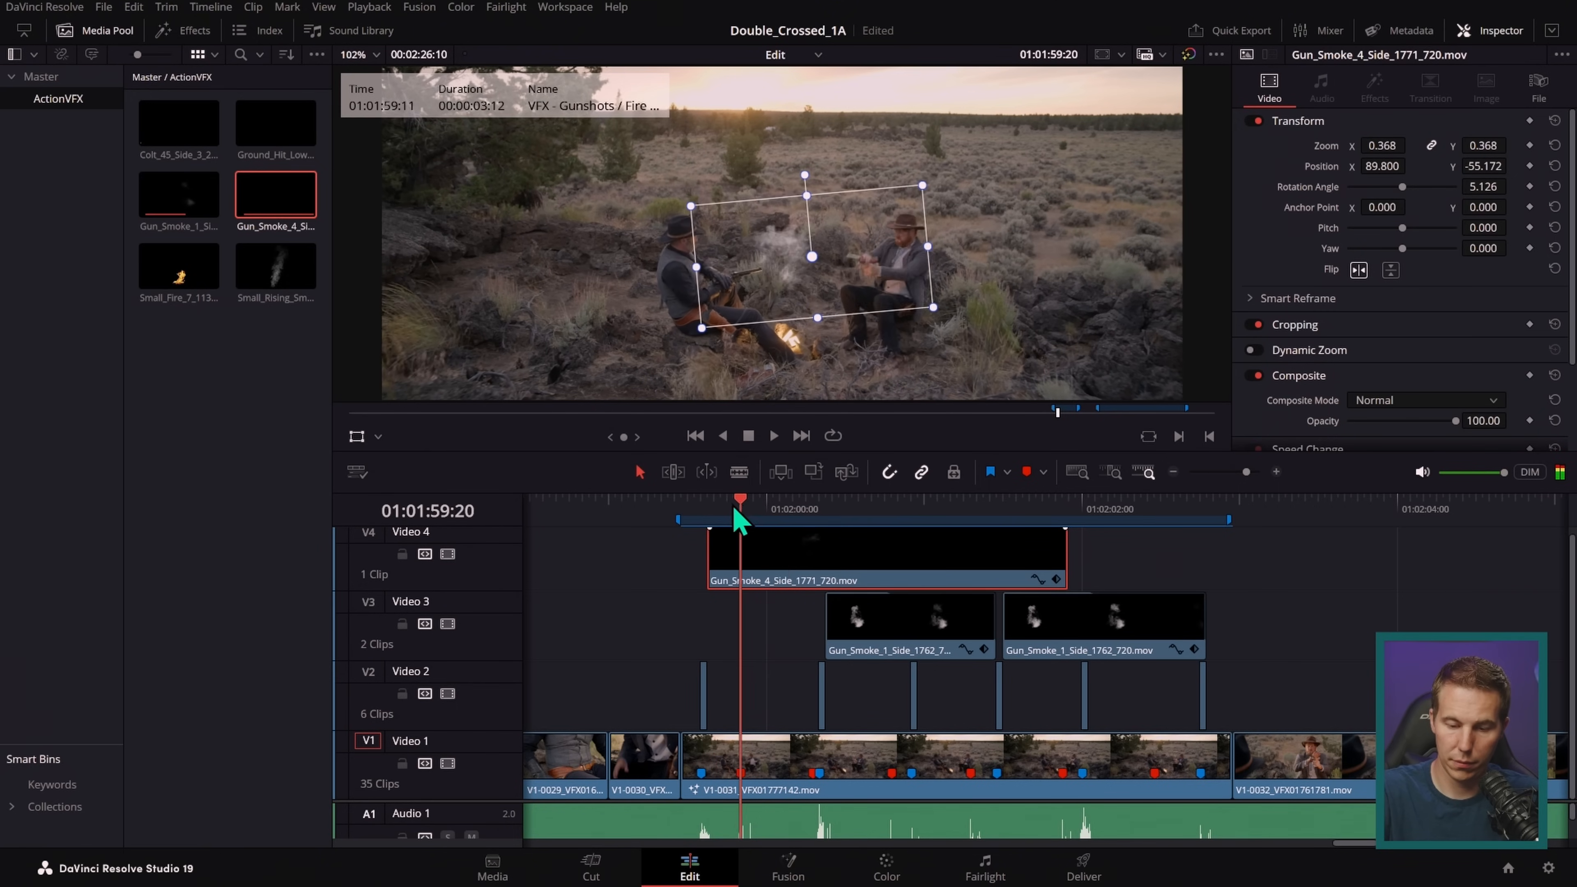
- Play back the first gunshots and shorten the Gun_Smoke_4 clip to end just after the third muzzle flash
key("space")
left_click_drag(708, 512, 883, 522)
key("space")
left_click_drag(1066, 559, 932, 559)
key("/")
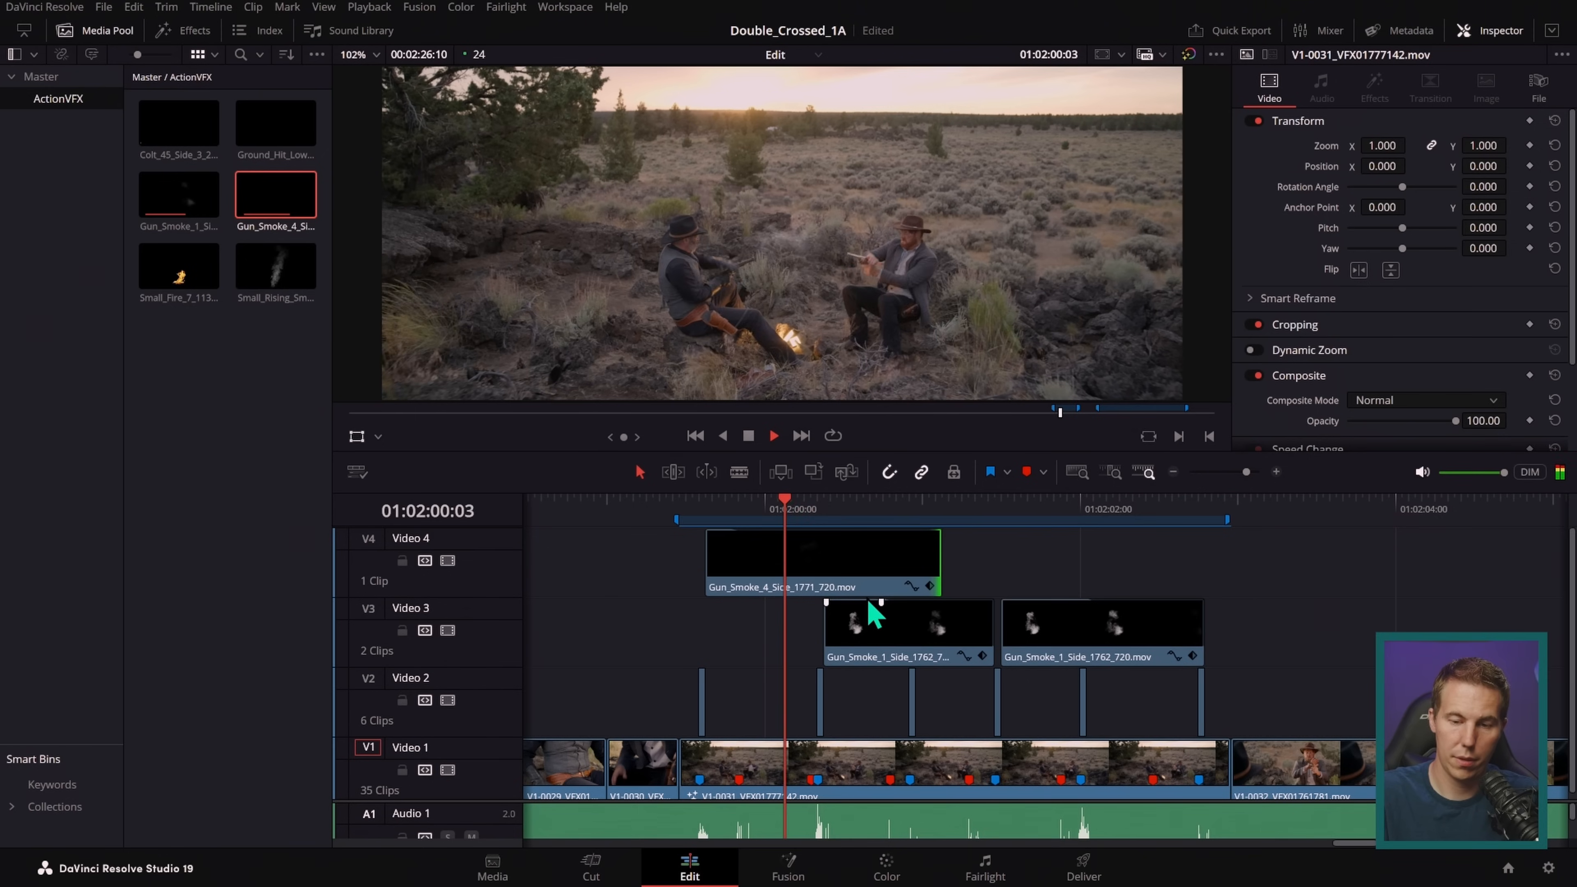
- Duplicate the Gun_Smoke_4 clip at the third gunshot, scale it to about 0.33, and adjust its rotation and position to the barrel
left_click(900, 621)
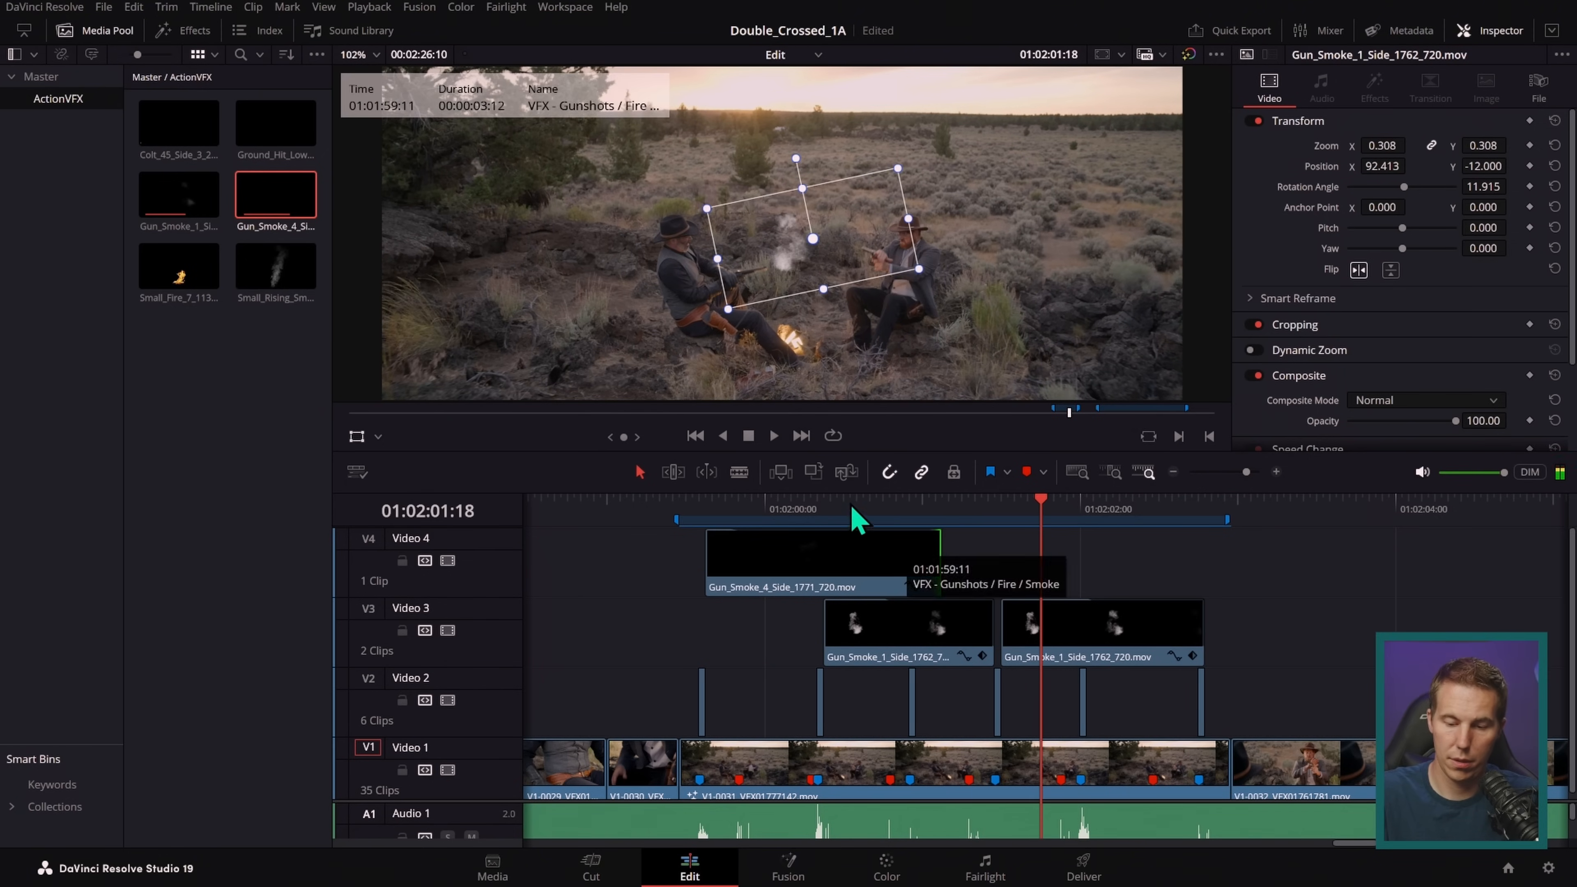
left_click_drag(890, 581, 1028, 581)
left_click(911, 553)
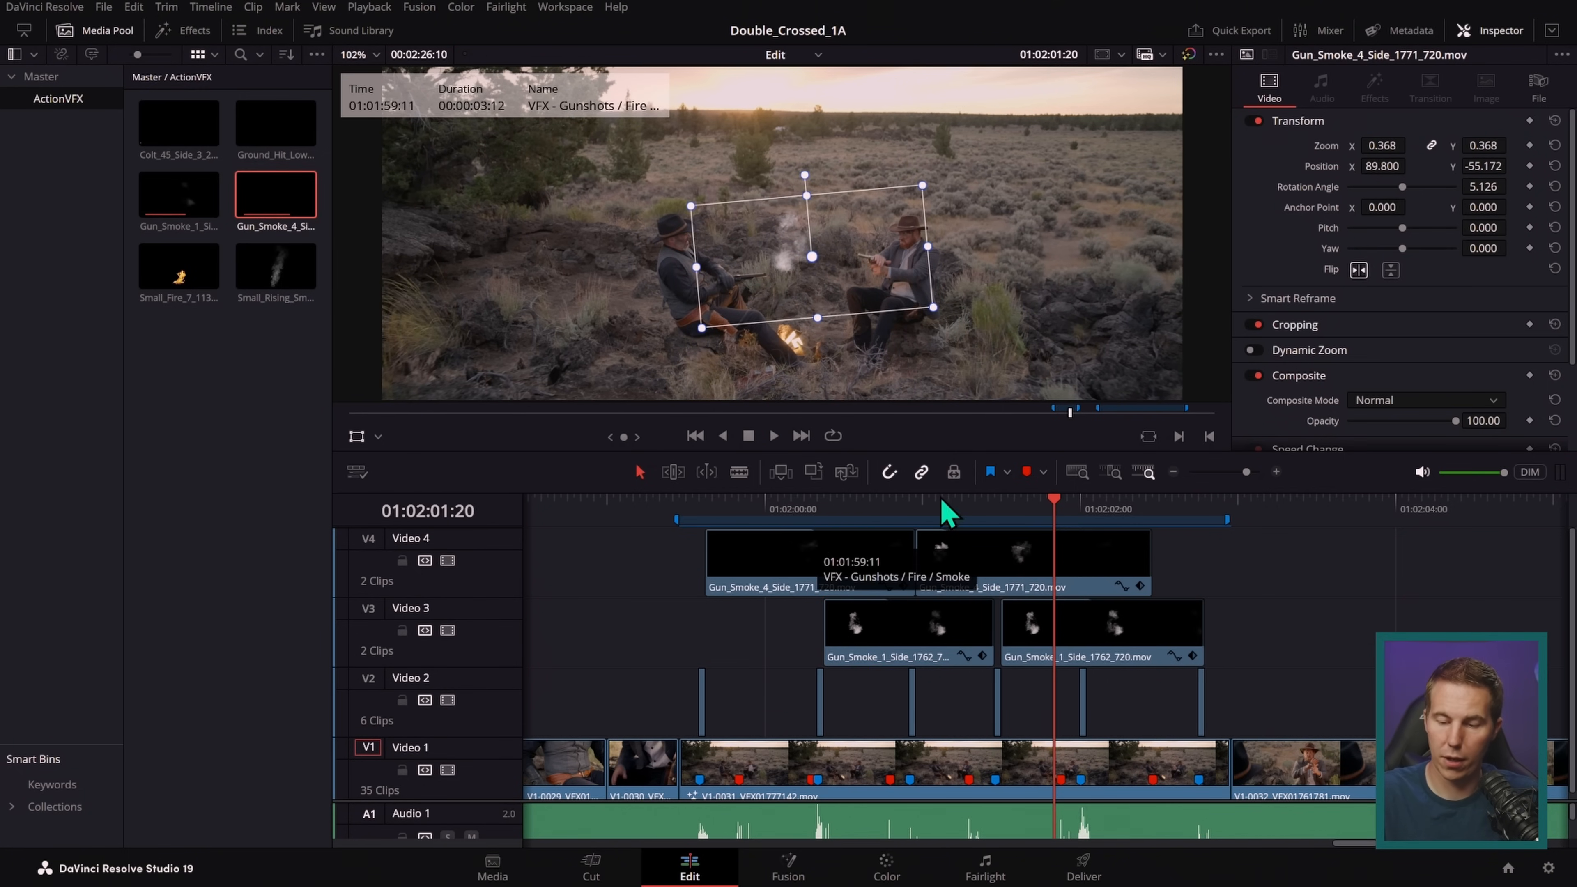
left_click(918, 506)
key("space")
key("space")
left_click_drag(935, 507, 925, 511)
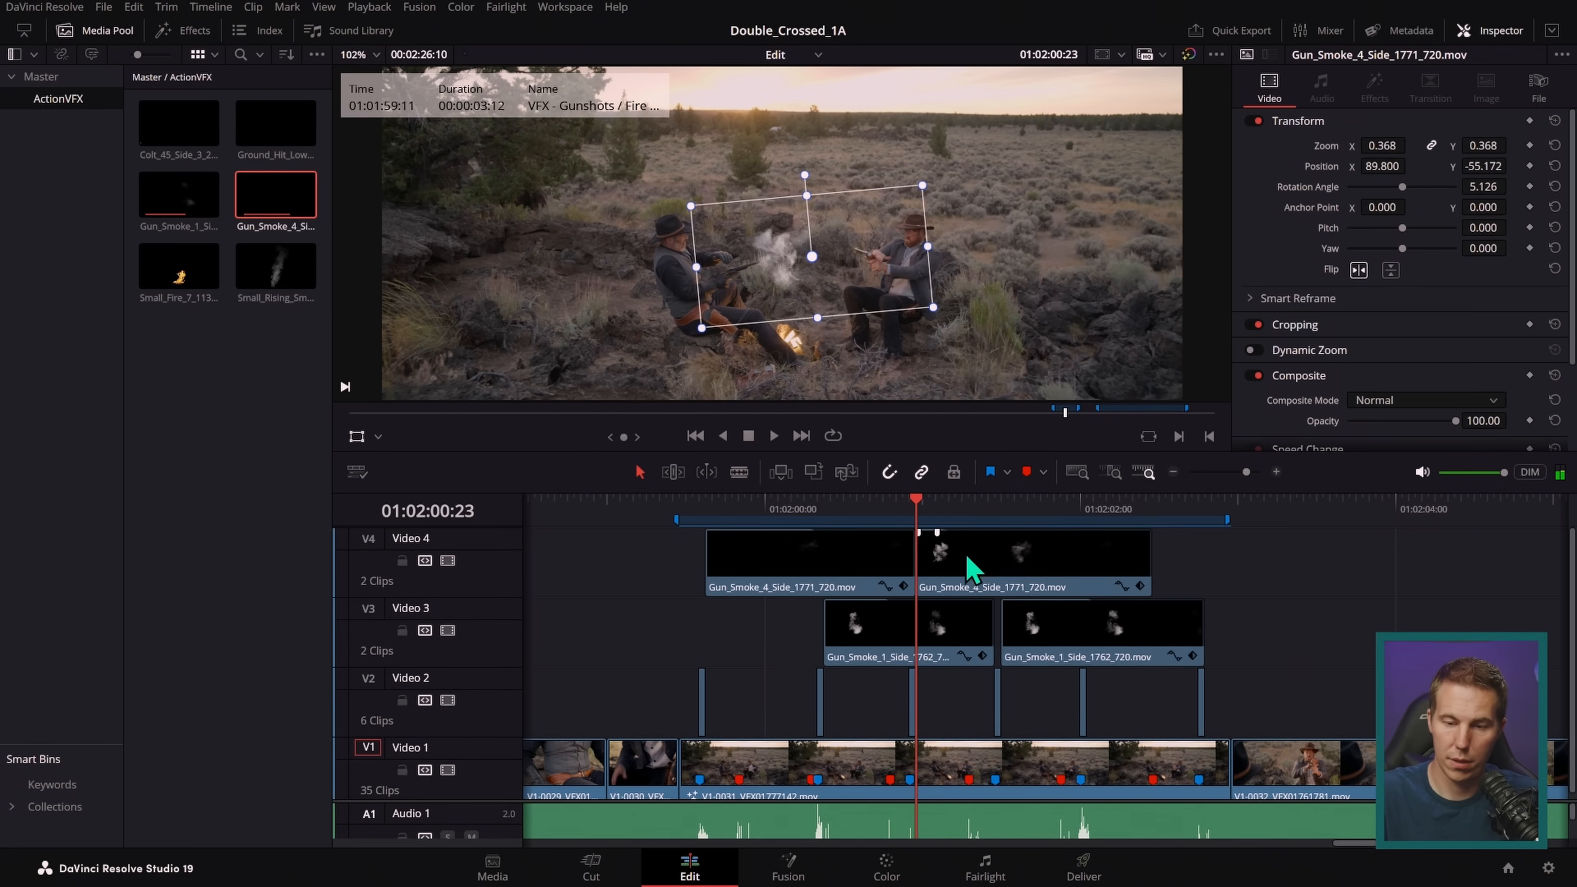
left_click_drag(922, 185, 911, 193)
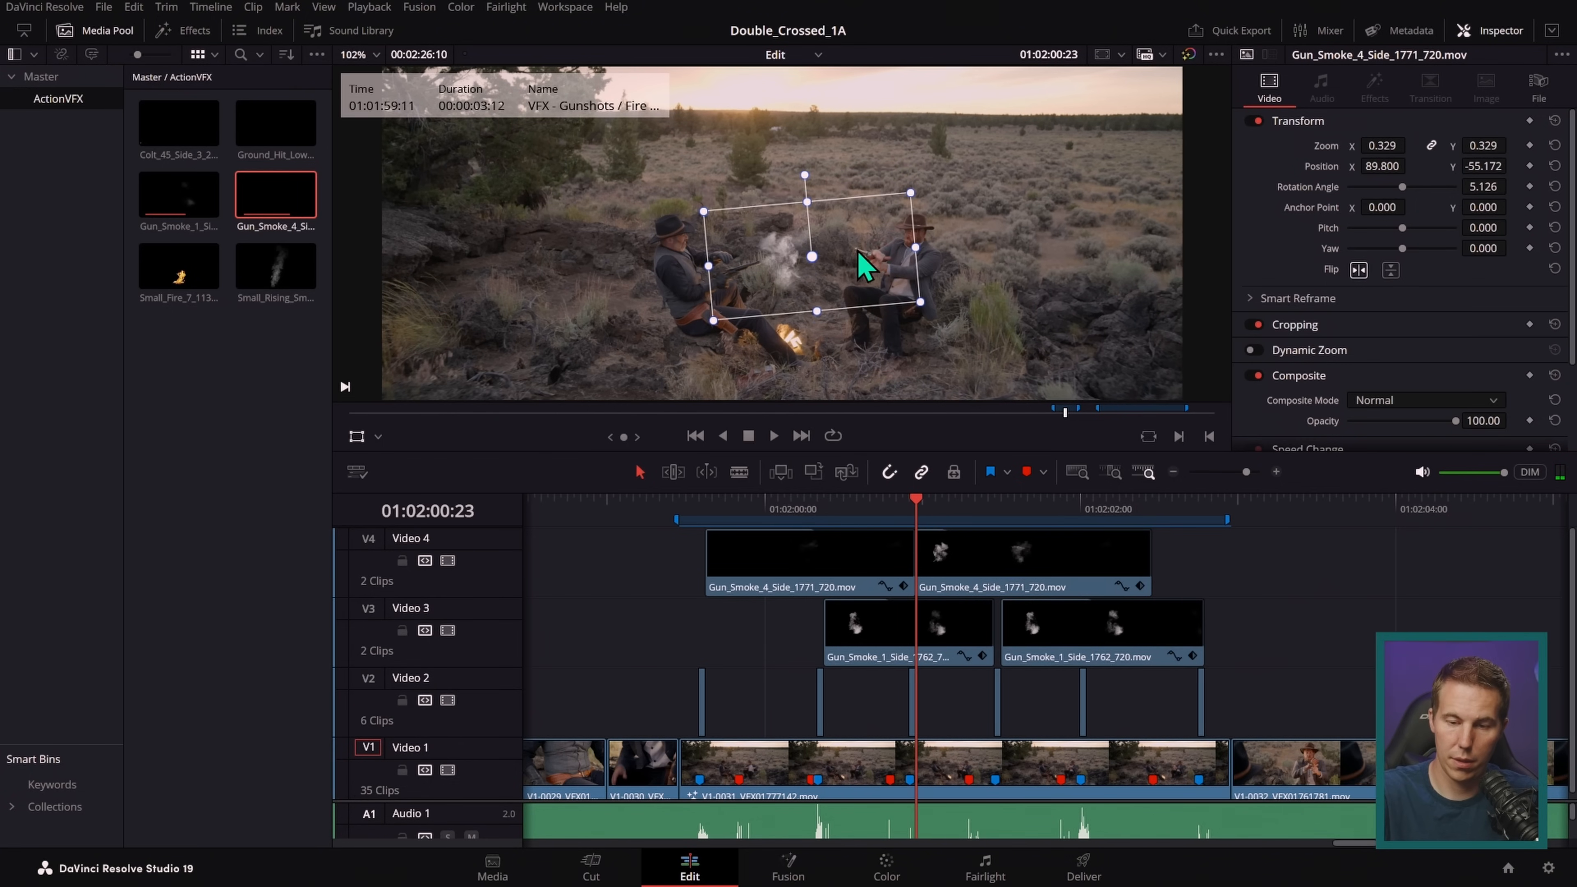
left_click_drag(805, 175, 800, 170)
left_click_drag(840, 265, 836, 264)
- Replay the smoke, duplicate the Gun_Smoke_4 clip at the fifth gunshot, and extend the second Gun_Smoke_1 clip past the shot's end
key("space")
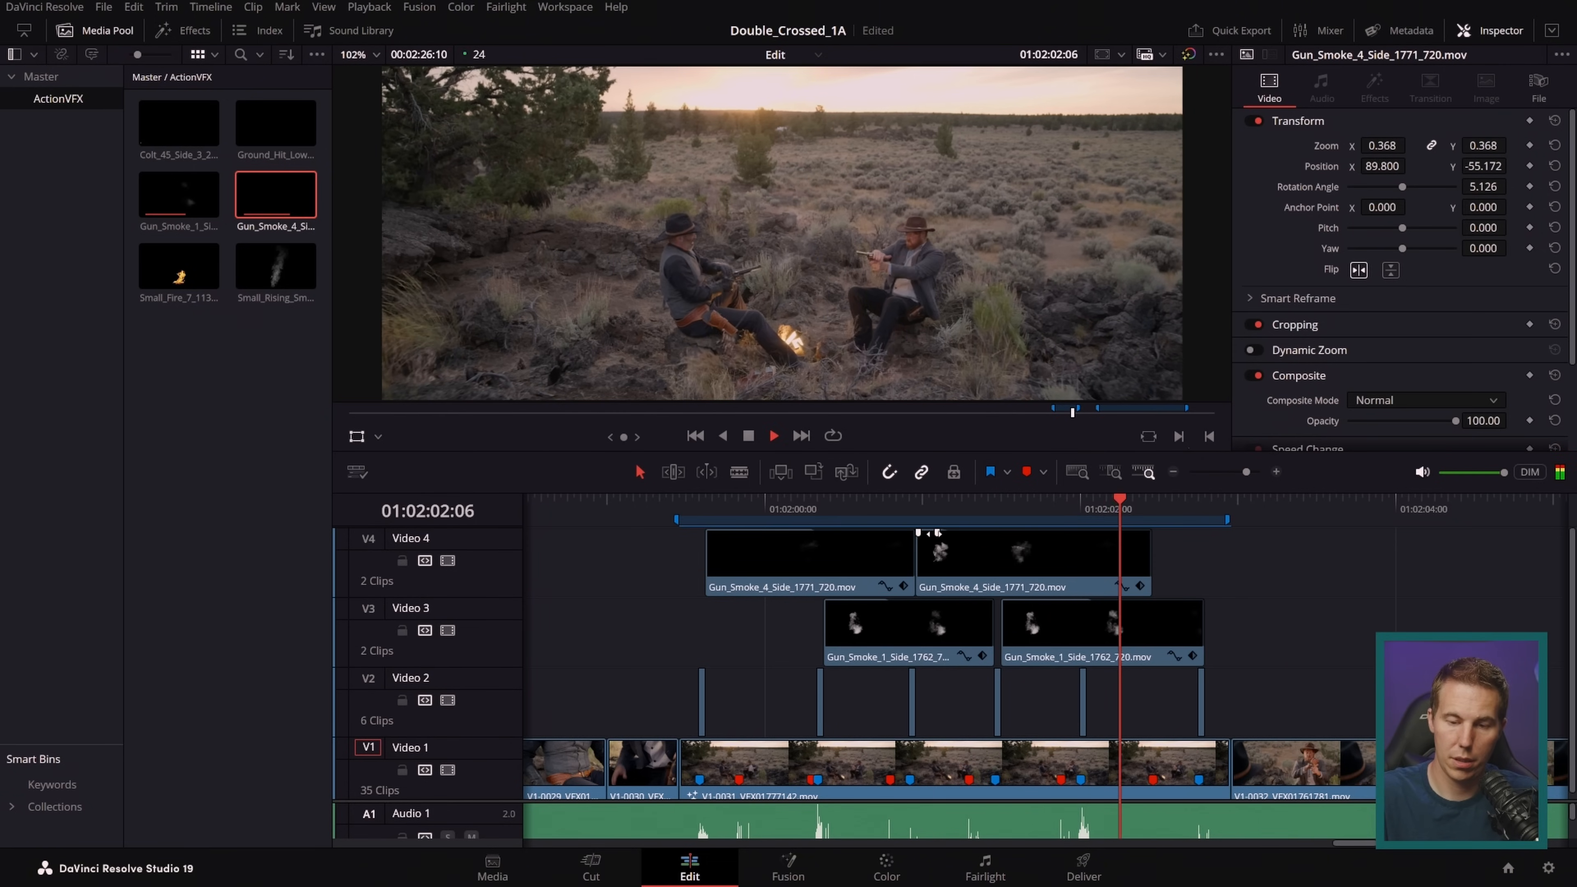
key("space")
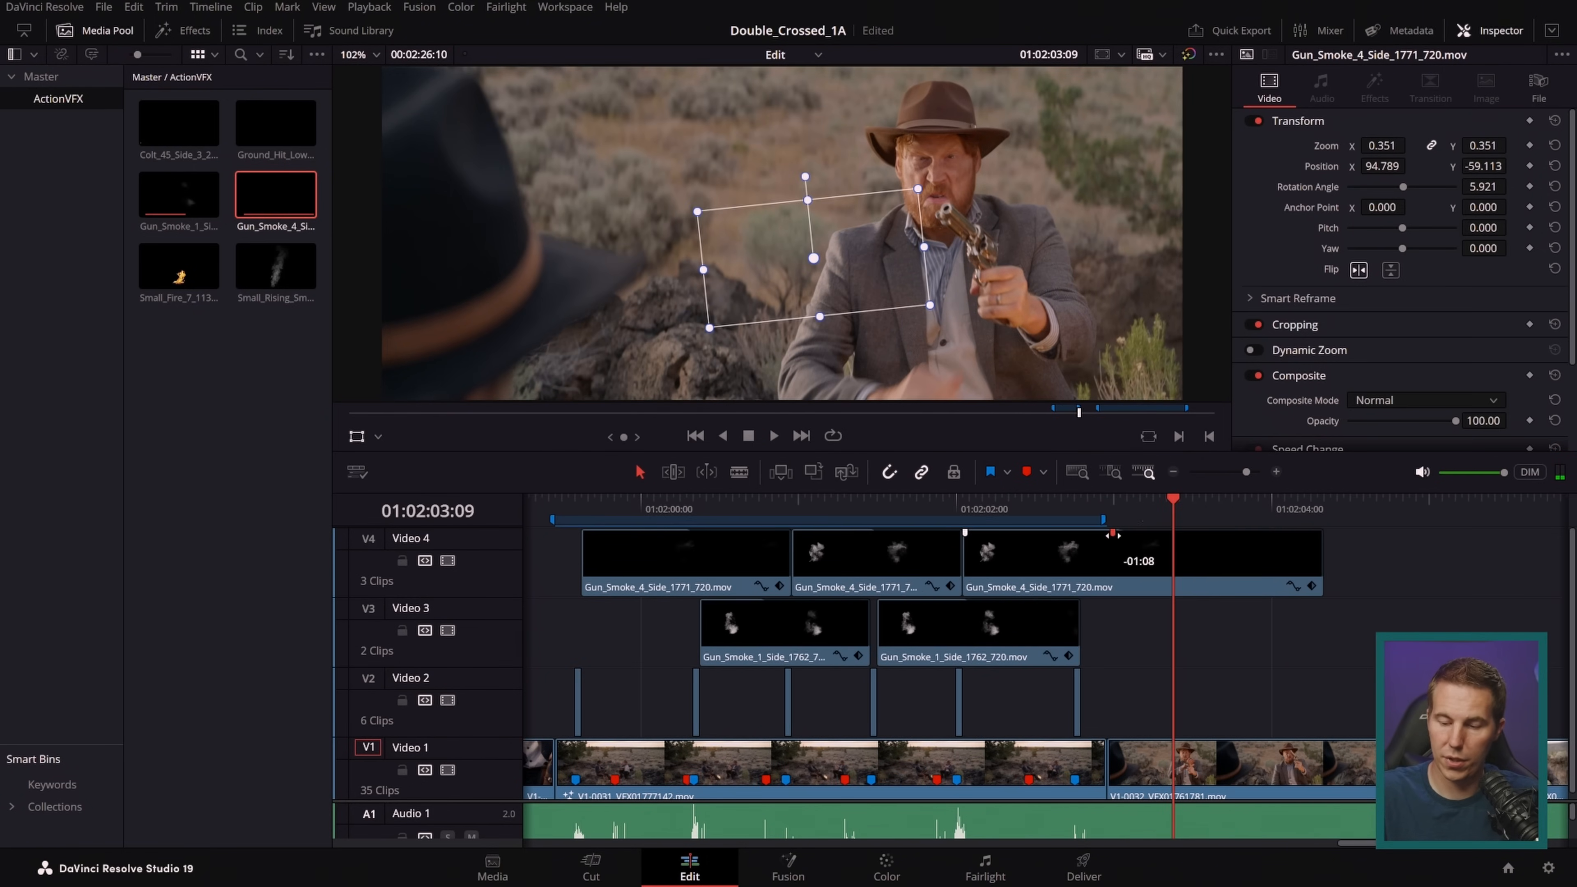
left_click_drag(1080, 621, 1243, 626)
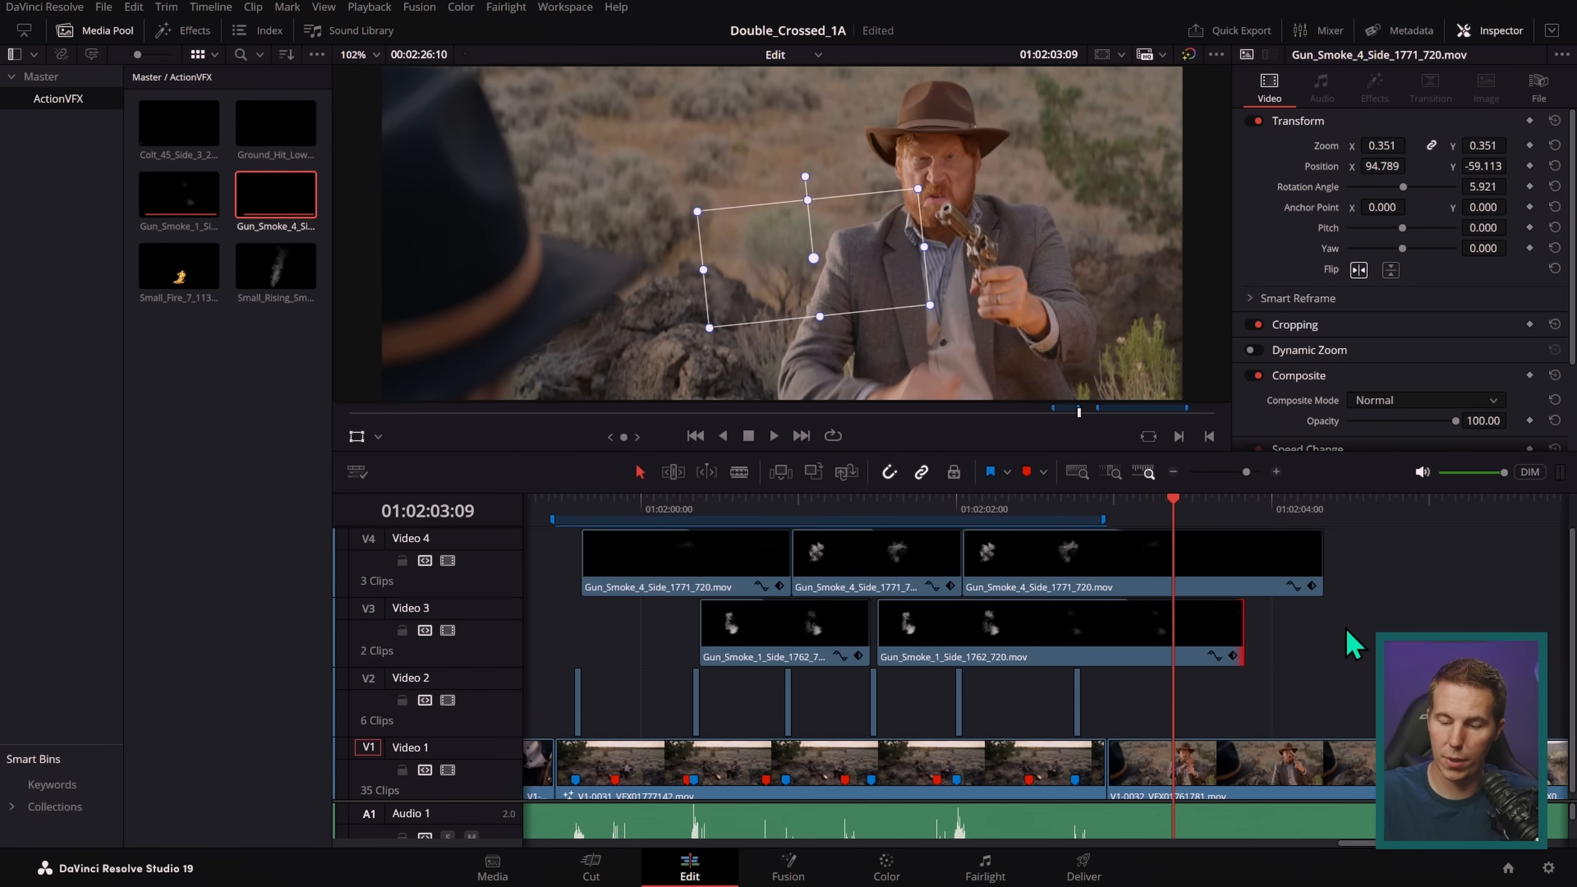
- Duplicate the second Gun_Smoke_1 clip onto Video 5 at the sixth gunshot, scale it to 0.350, and move it to about 115, -18
left_click_drag(951, 634, 1080, 559)
left_click(973, 505)
left_click_drag(973, 504, 954, 512)
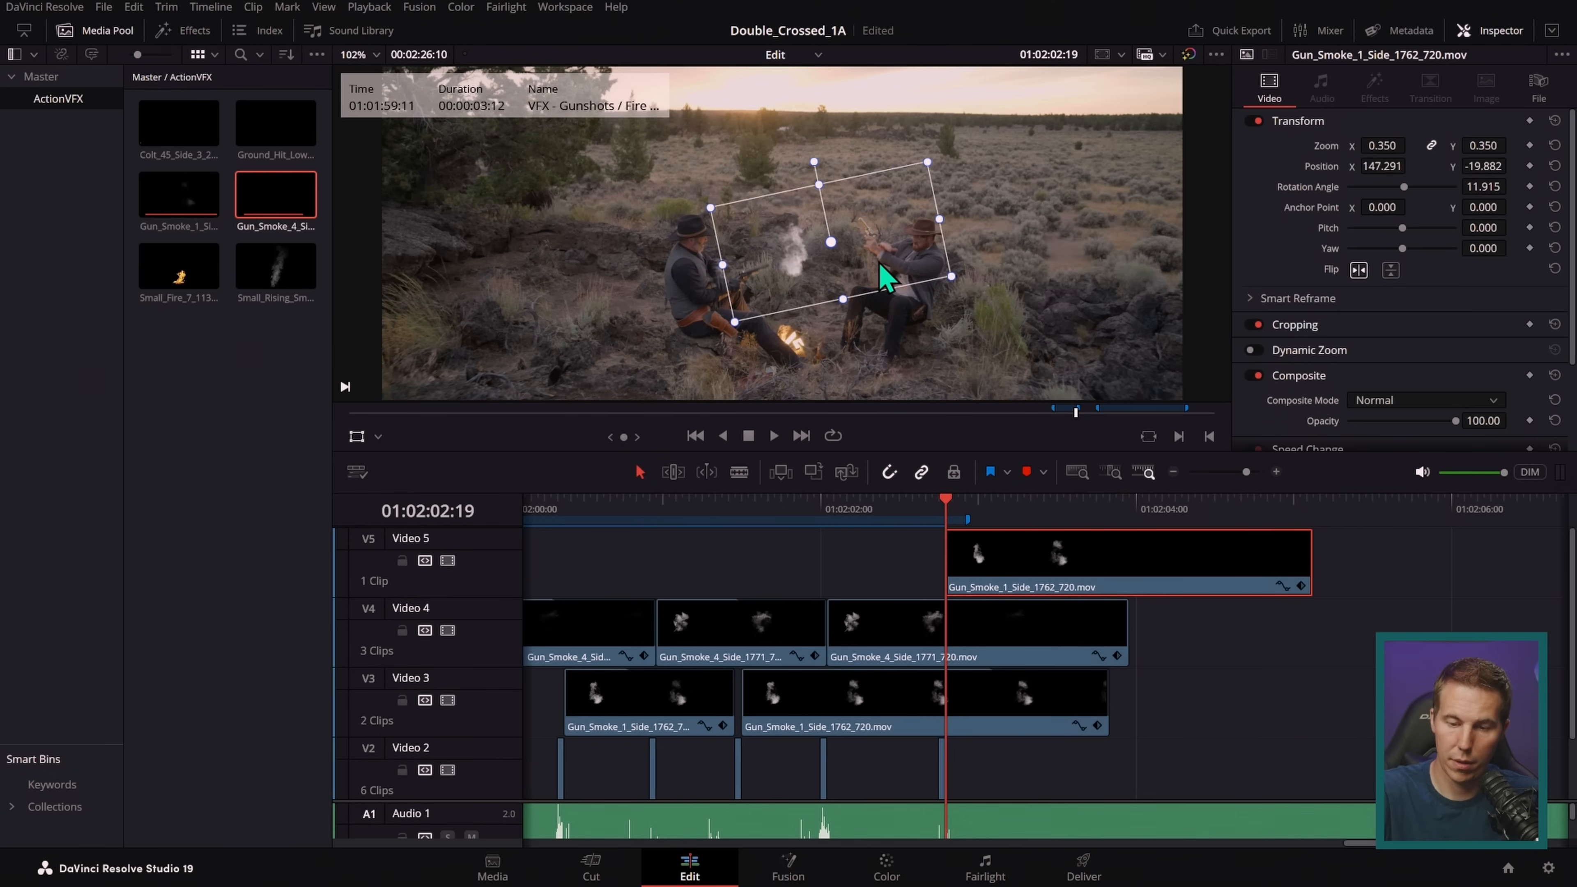
left_click(921, 506)
key("space")
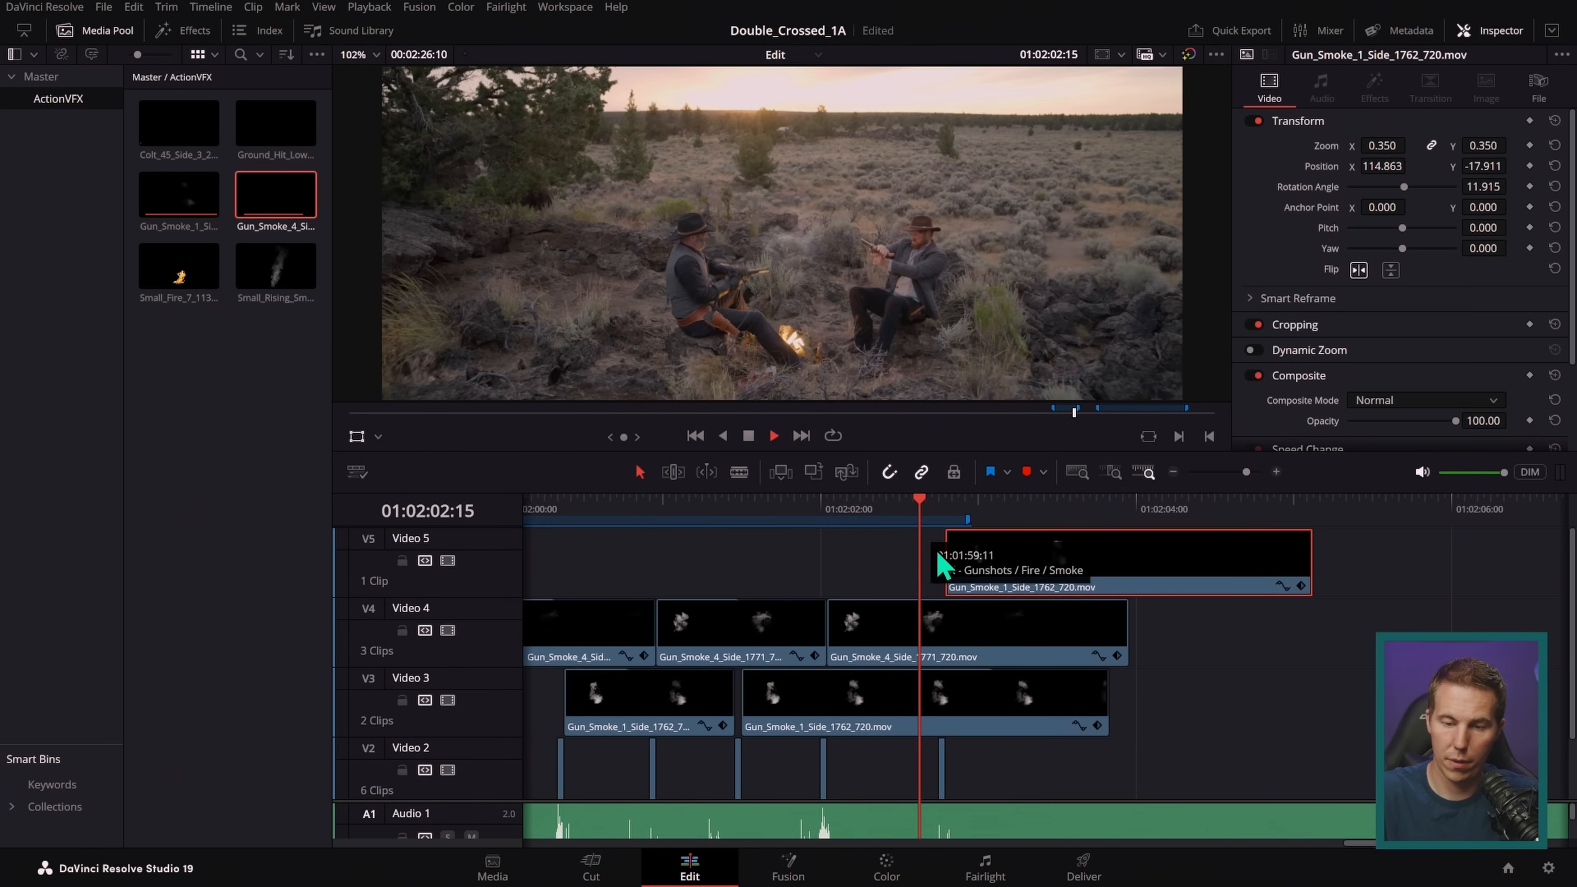
- Trim the last smoke clips on Video 5, Video 4 and Video 3 to end at the cut to the next shot
left_click_drag(1309, 550, 975, 622)
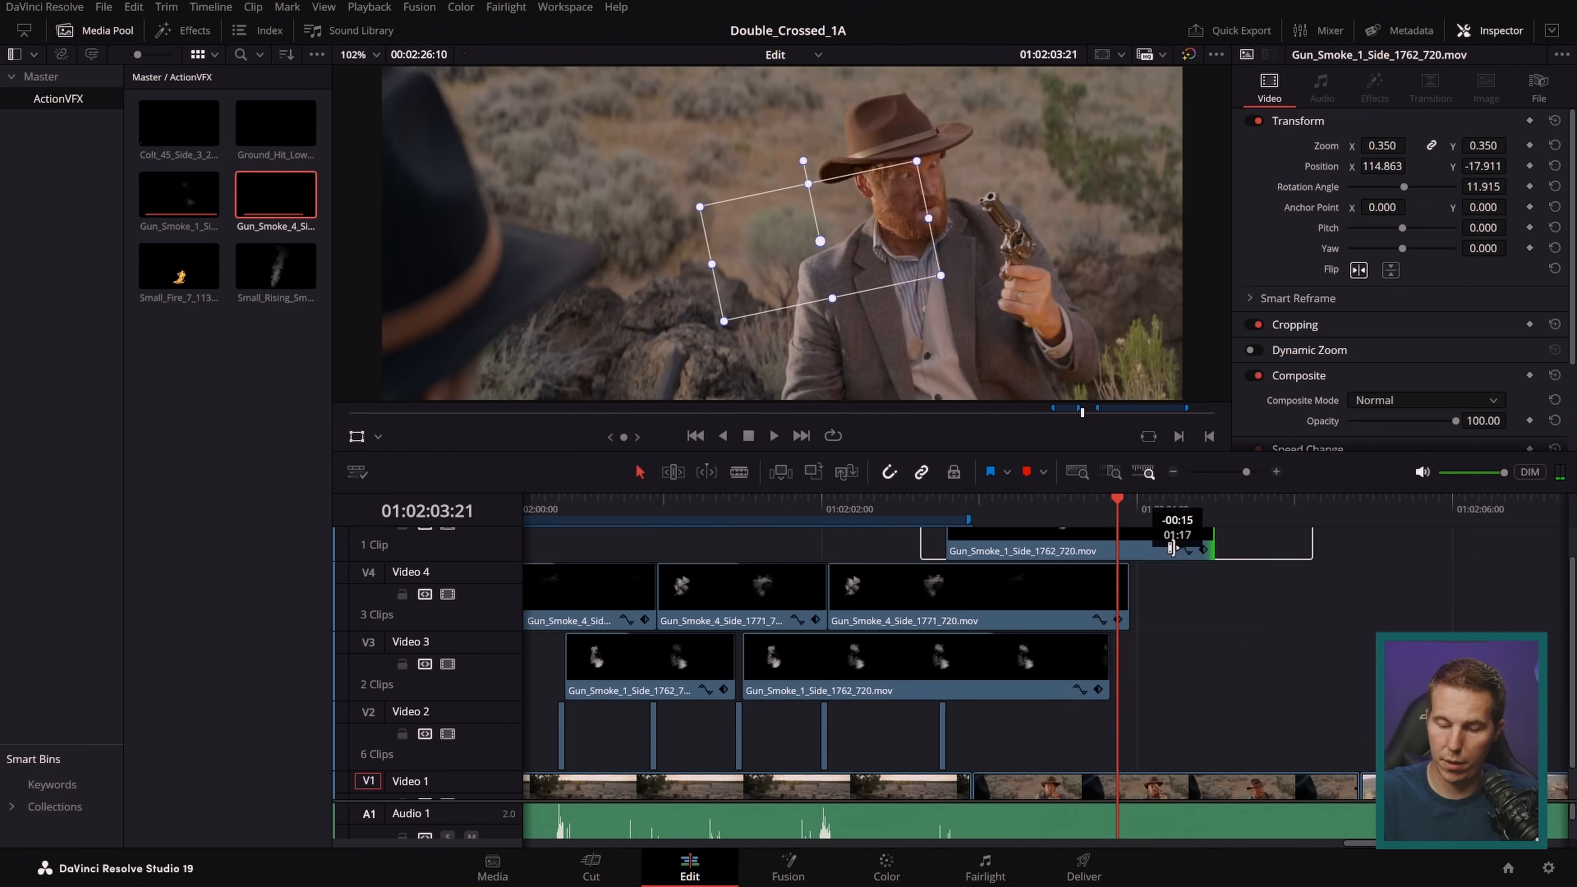
left_click(1120, 589)
left_click_drag(1120, 589, 971, 589)
left_click_drag(1099, 652, 971, 653)
- Play back the whole wide shot from 01:01:59:11 to check the smoke over all six gunshots
left_click(894, 506)
left_click(925, 600)
key("space")
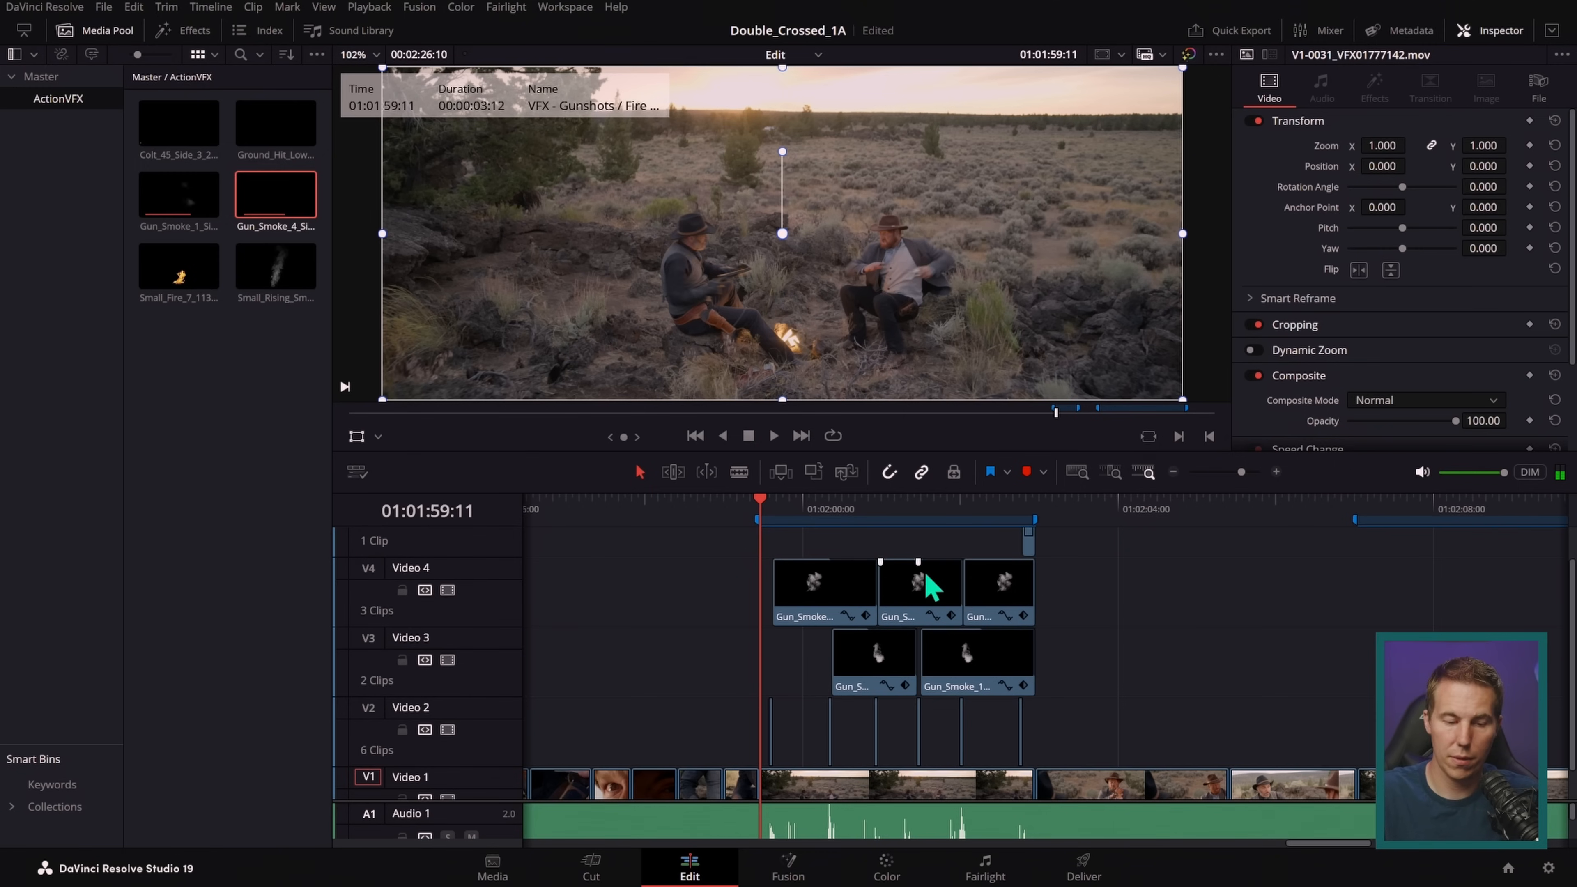
key("space")
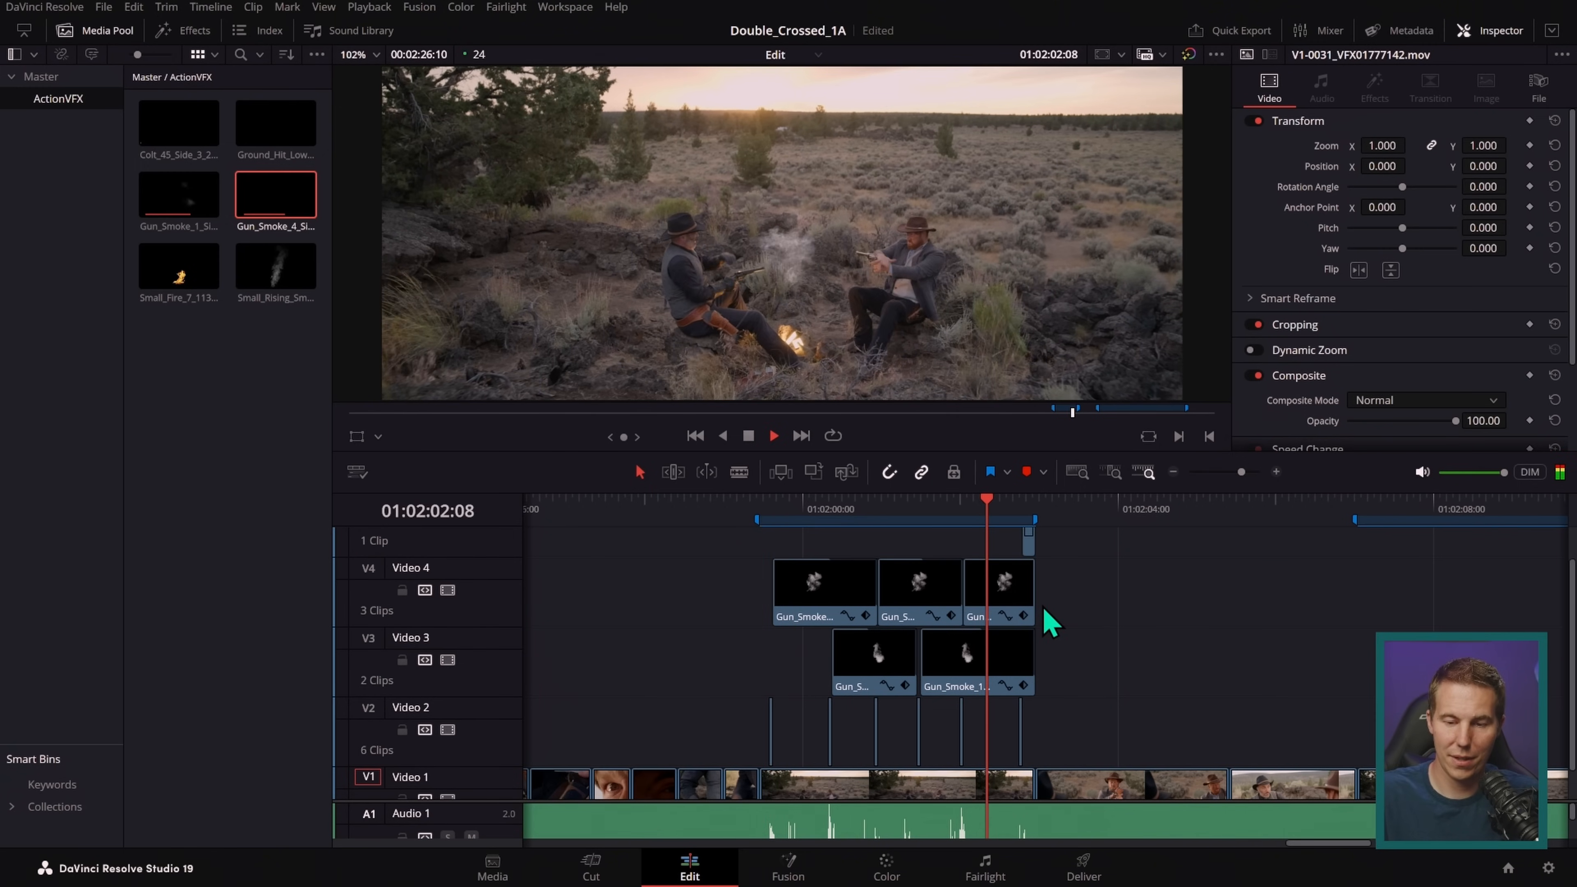
key("space")
left_click_drag(996, 516, 845, 515)
- Lower the opacity of the smoke clips on Video 3 and Video 4, and set the Video 5 smoke clip to 22.14
left_click_drag(1054, 615, 832, 671)
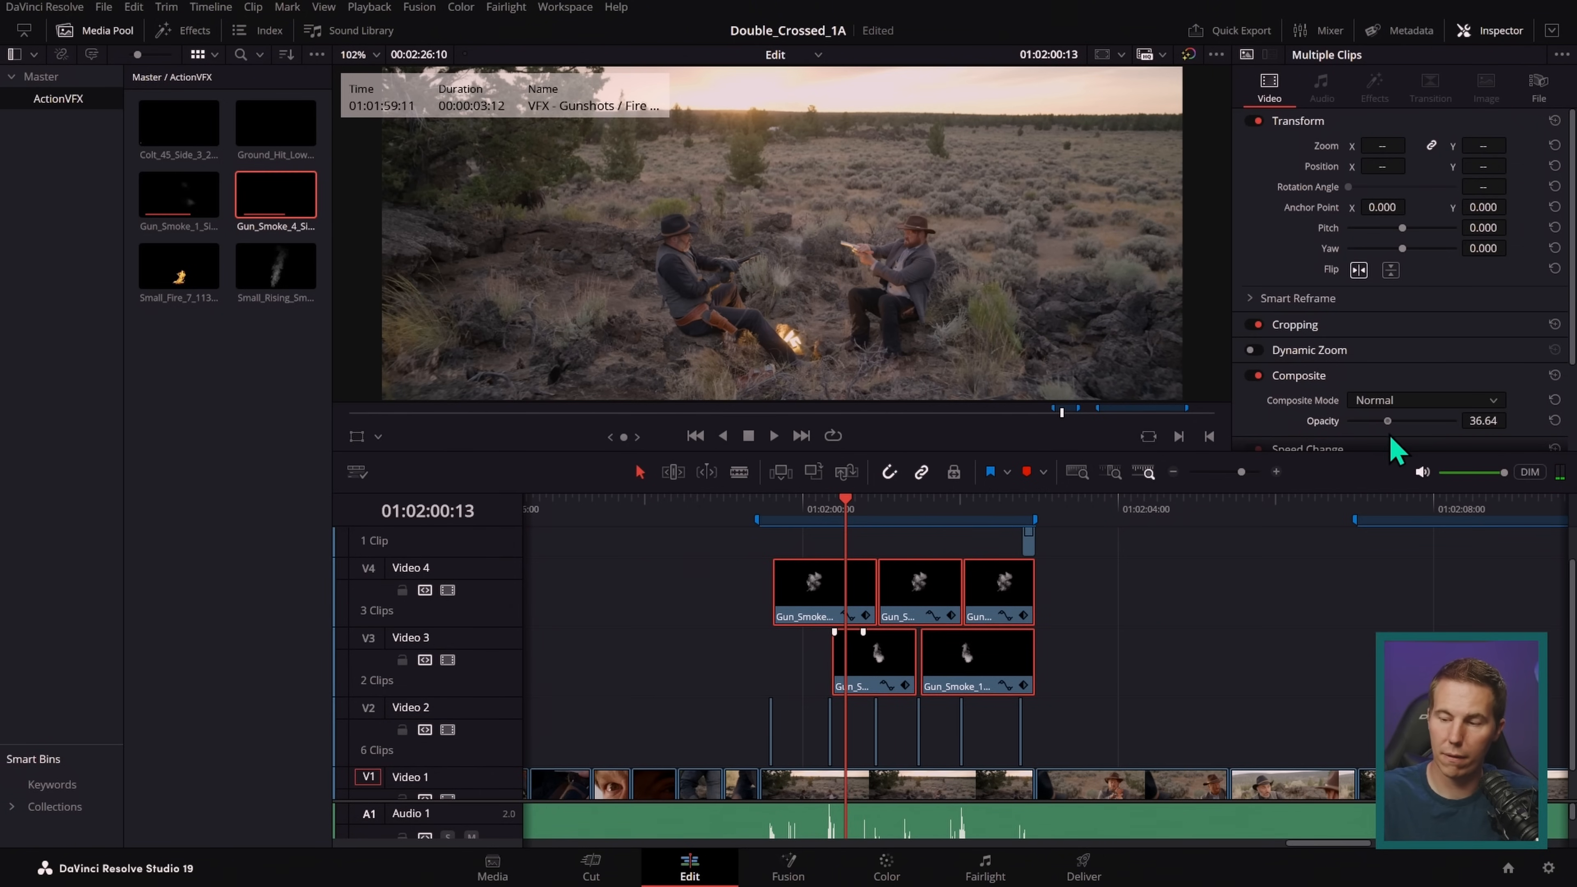
key("Up")
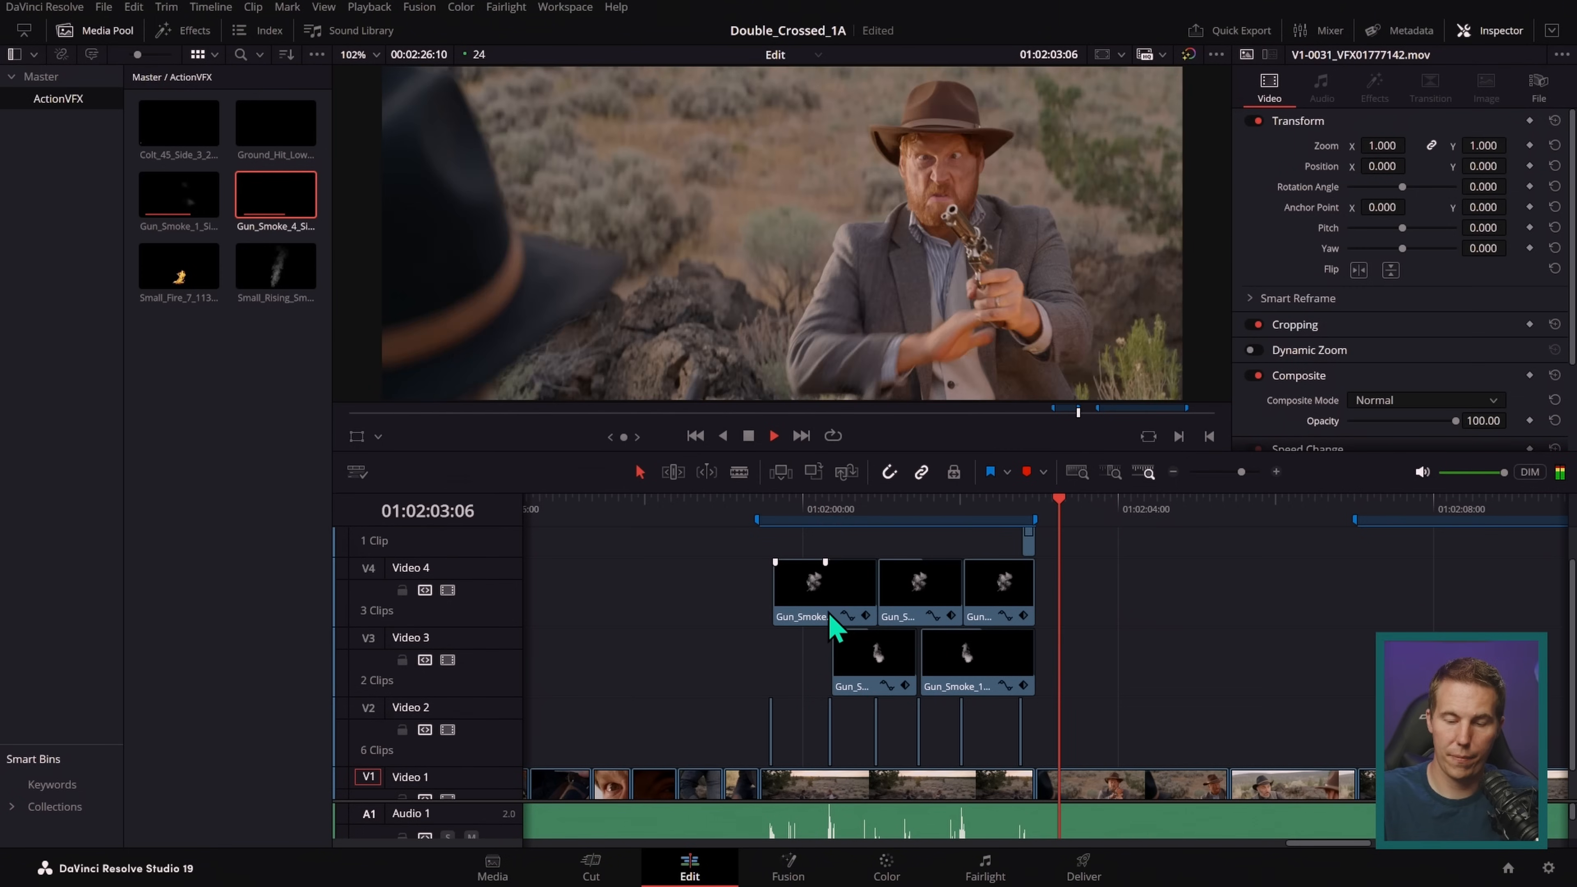
left_click(1027, 519)
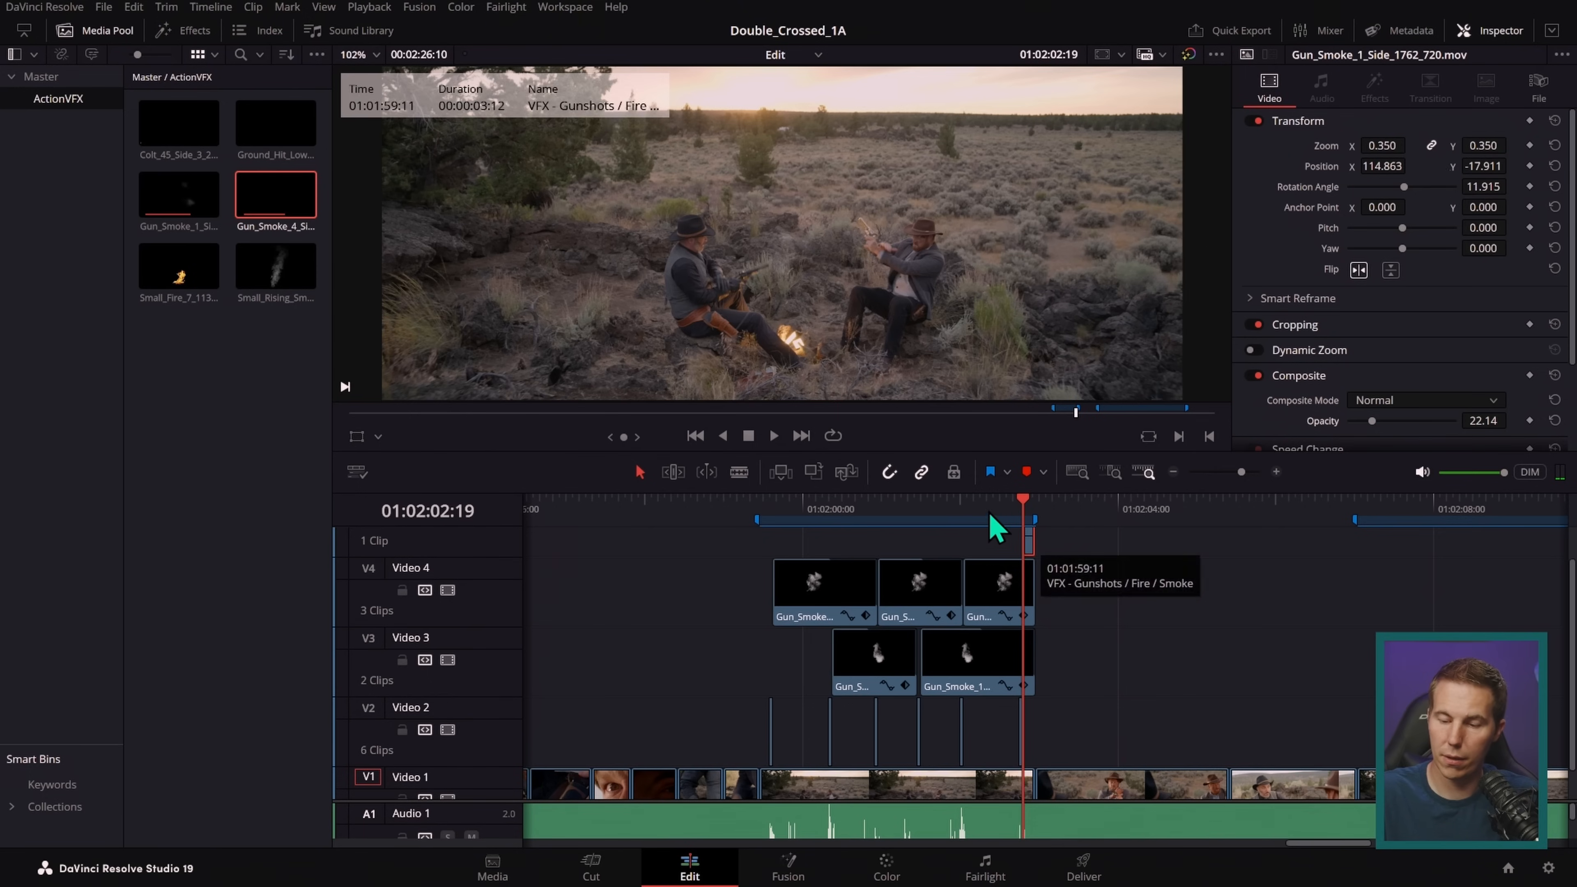
key("space")
key("space")
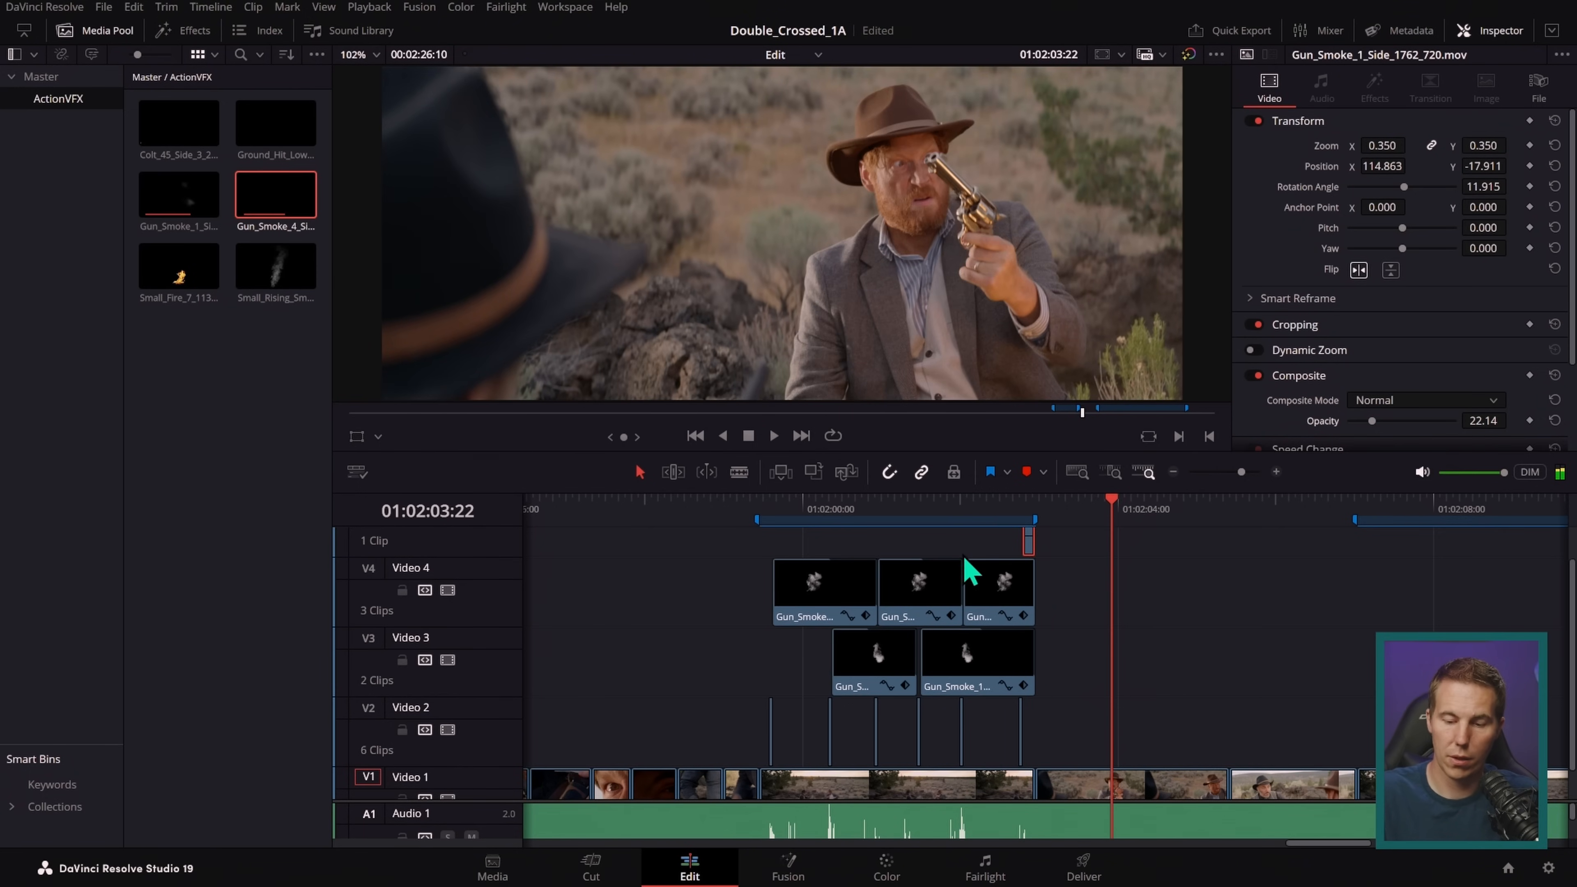
- Play the gunshot shot from its start to review the more transparent smoke
left_click(764, 511)
key("space")
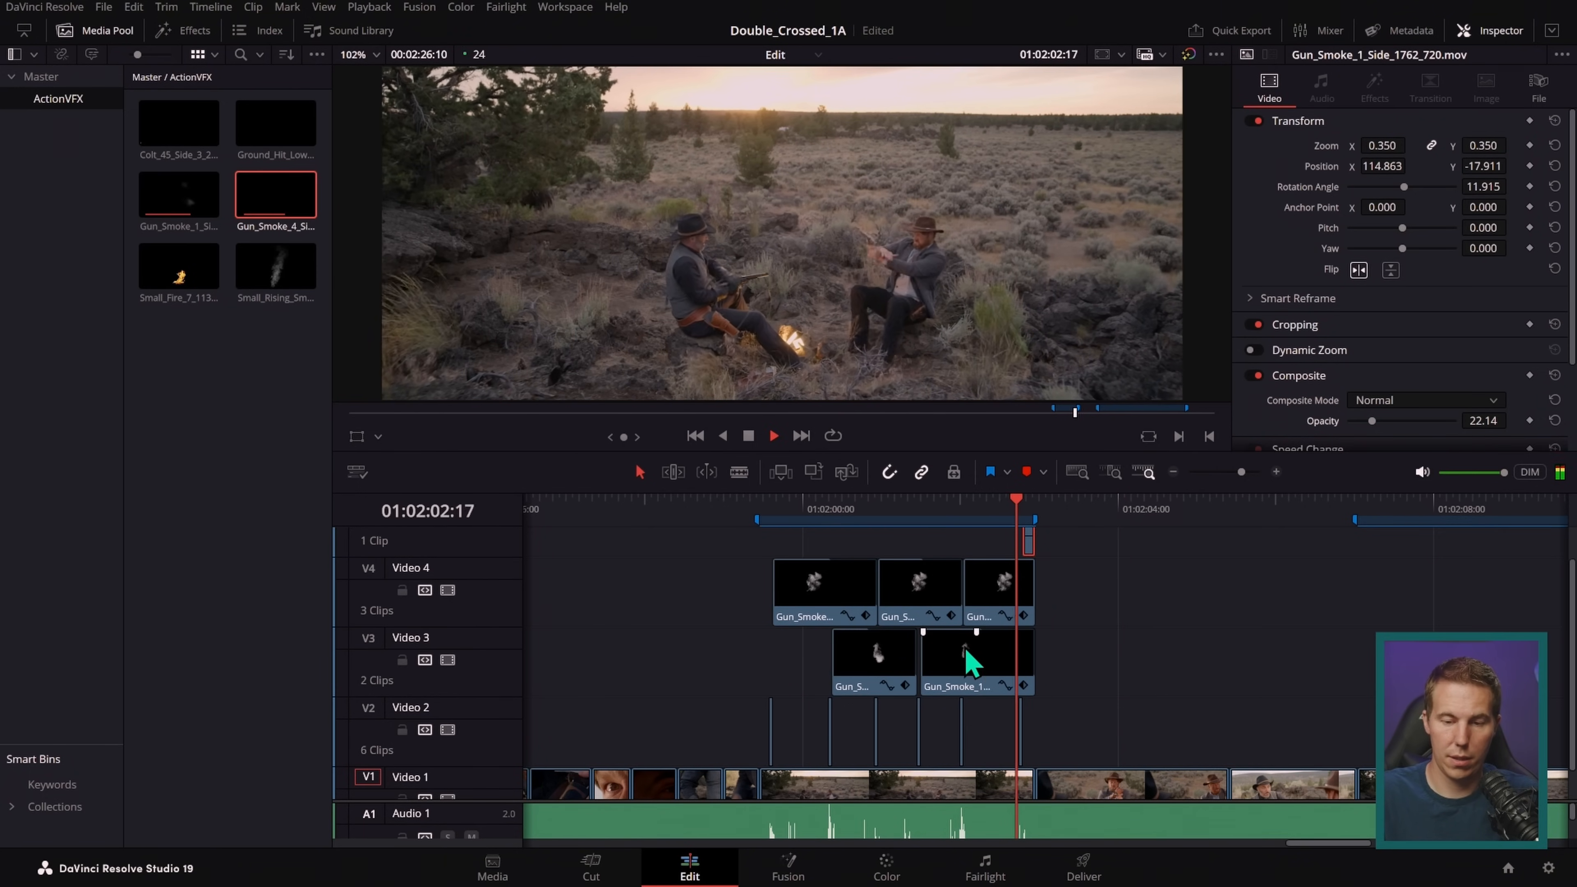
key("space")
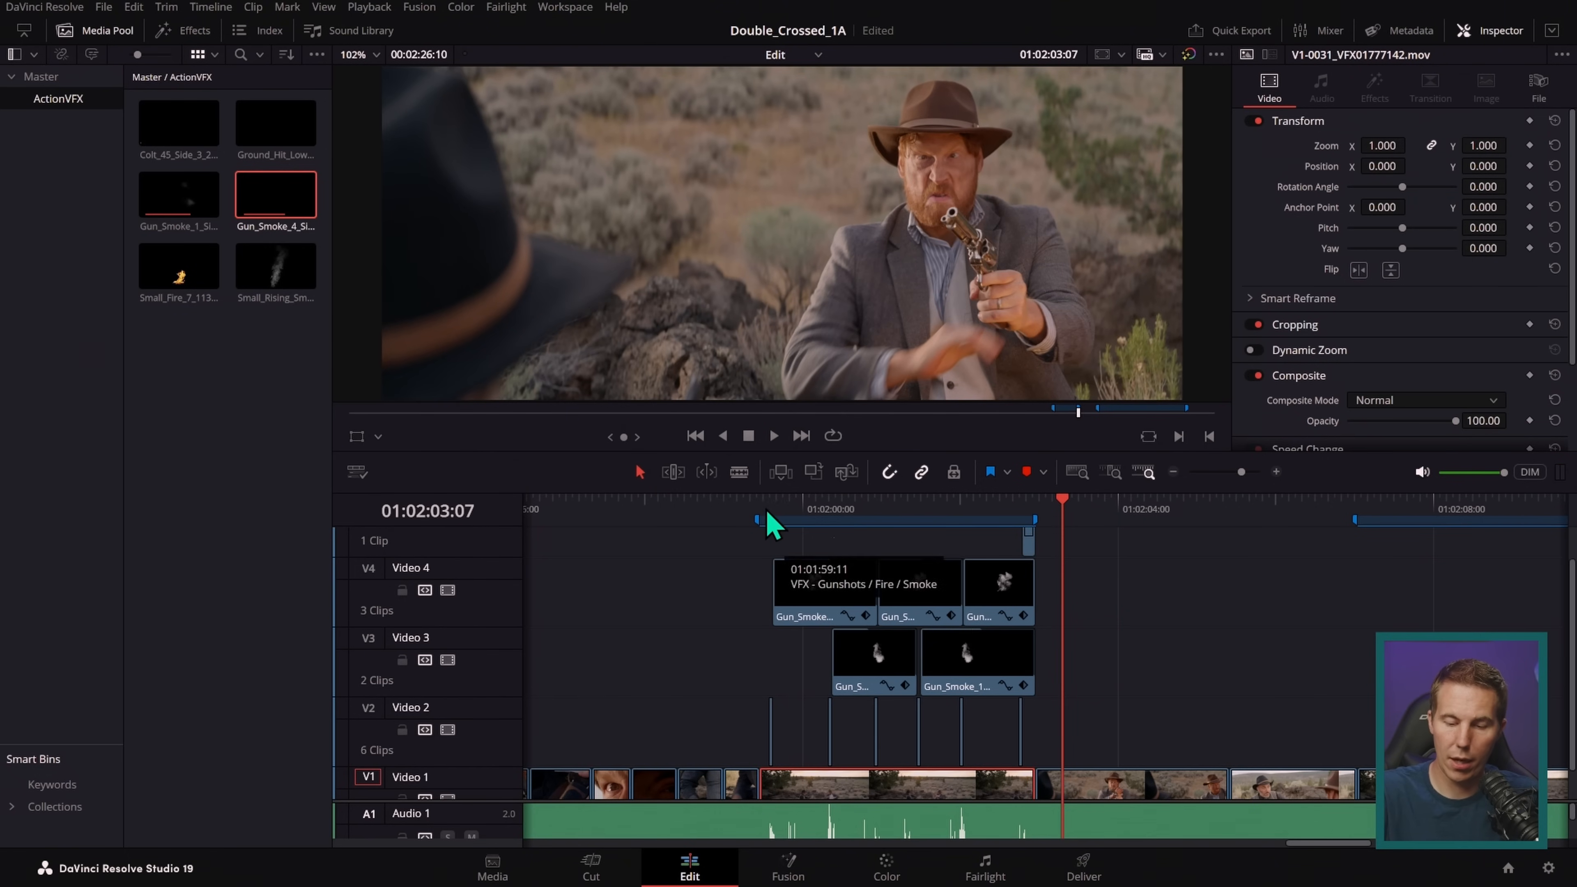
- Re-enable the Tracker1, Tracker1_1, Merge2 and Merge1 nodes of the wide shot in Fusion and return to the Edit page
left_click(770, 525)
left_click(784, 864)
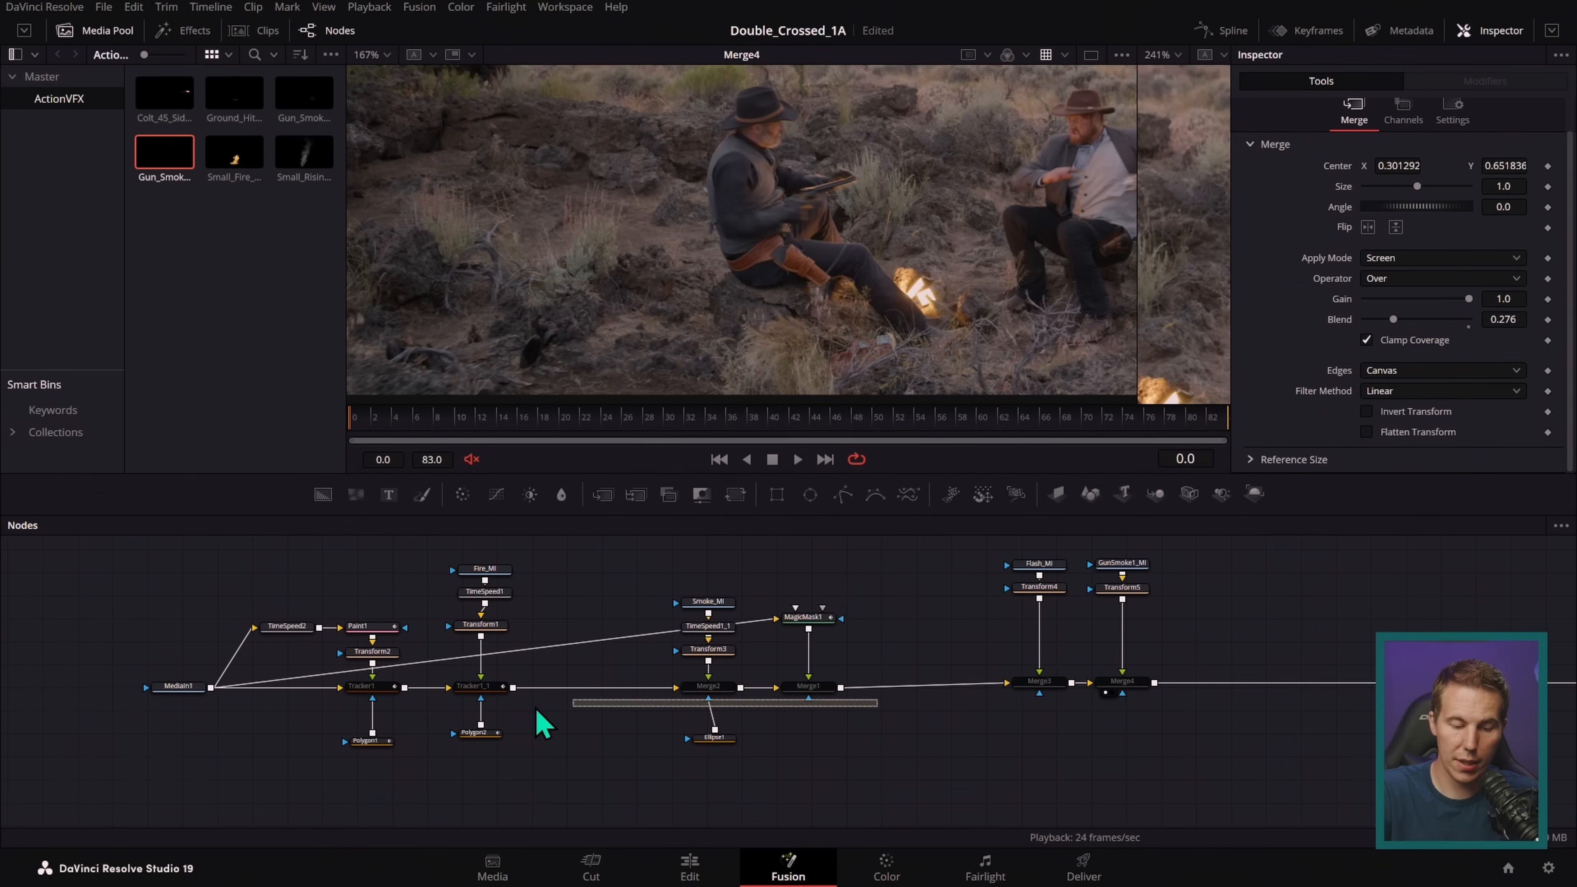
left_click_drag(544, 724, 398, 694)
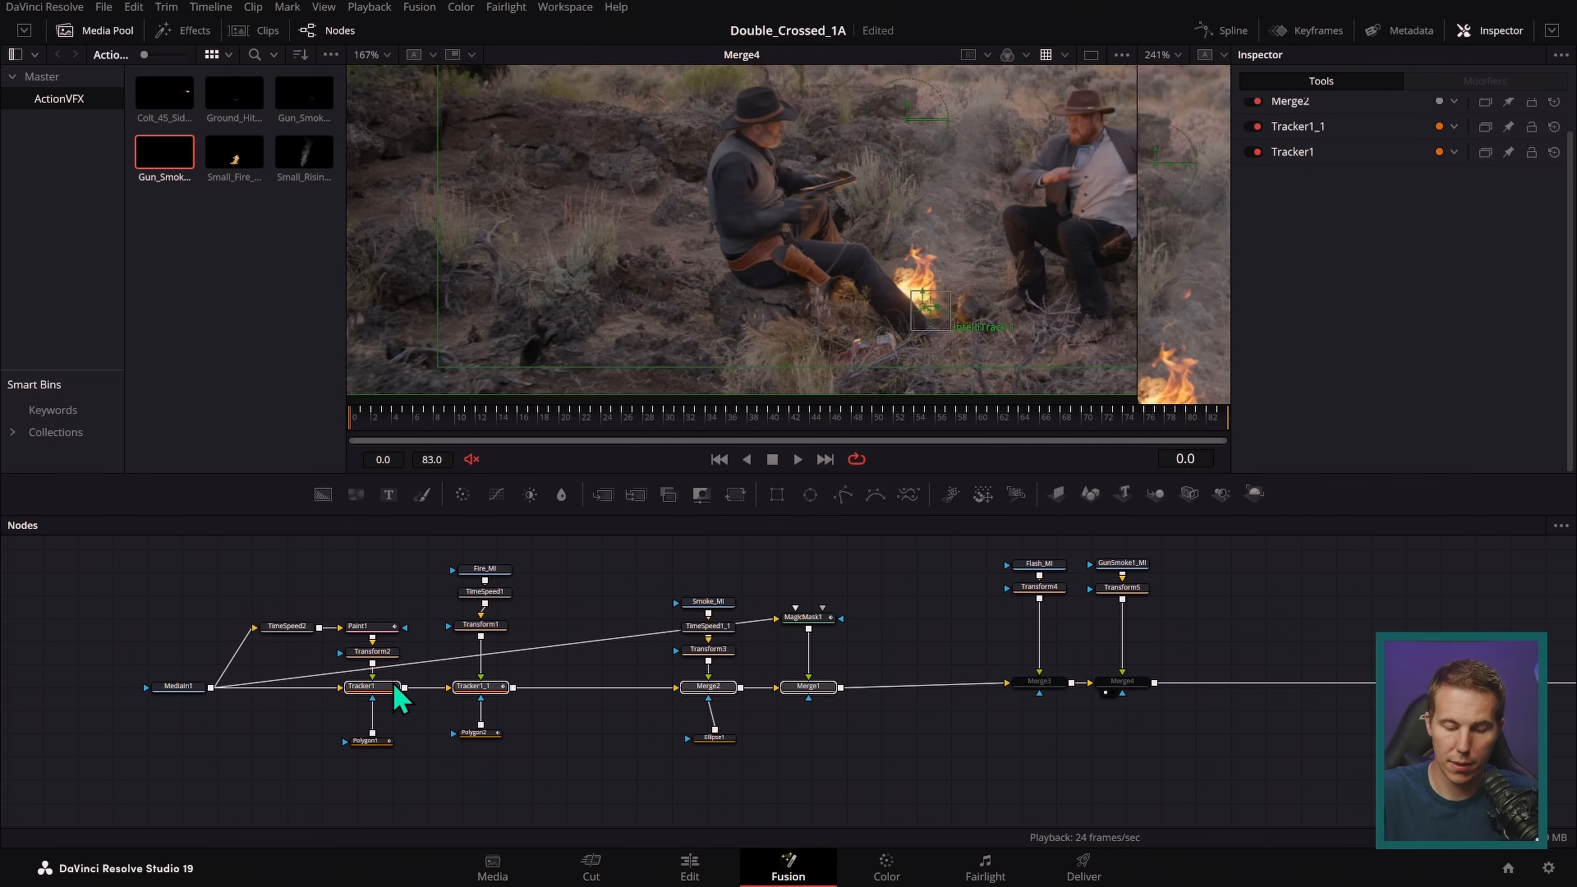
left_click(689, 865)
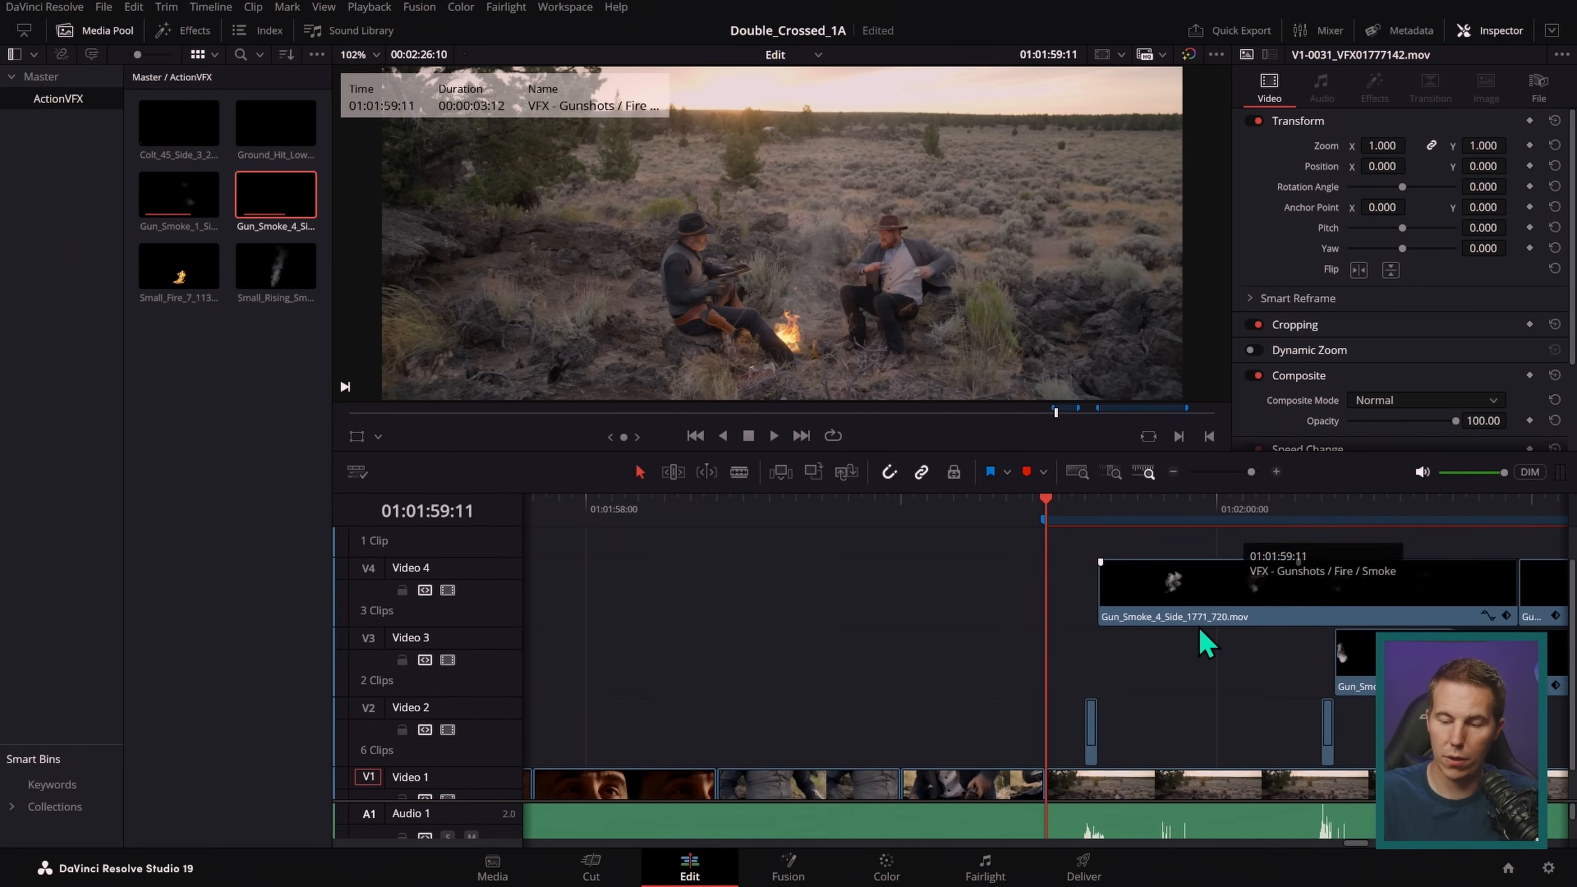
- Enlarge the timeline area and copy the Colt_45_Side_3 flash onto a new Video 6 track at each of the six red markers
left_click_drag(1095, 645, 843, 631)
left_click_drag(1357, 597, 1102, 635)
left_click(1173, 473)
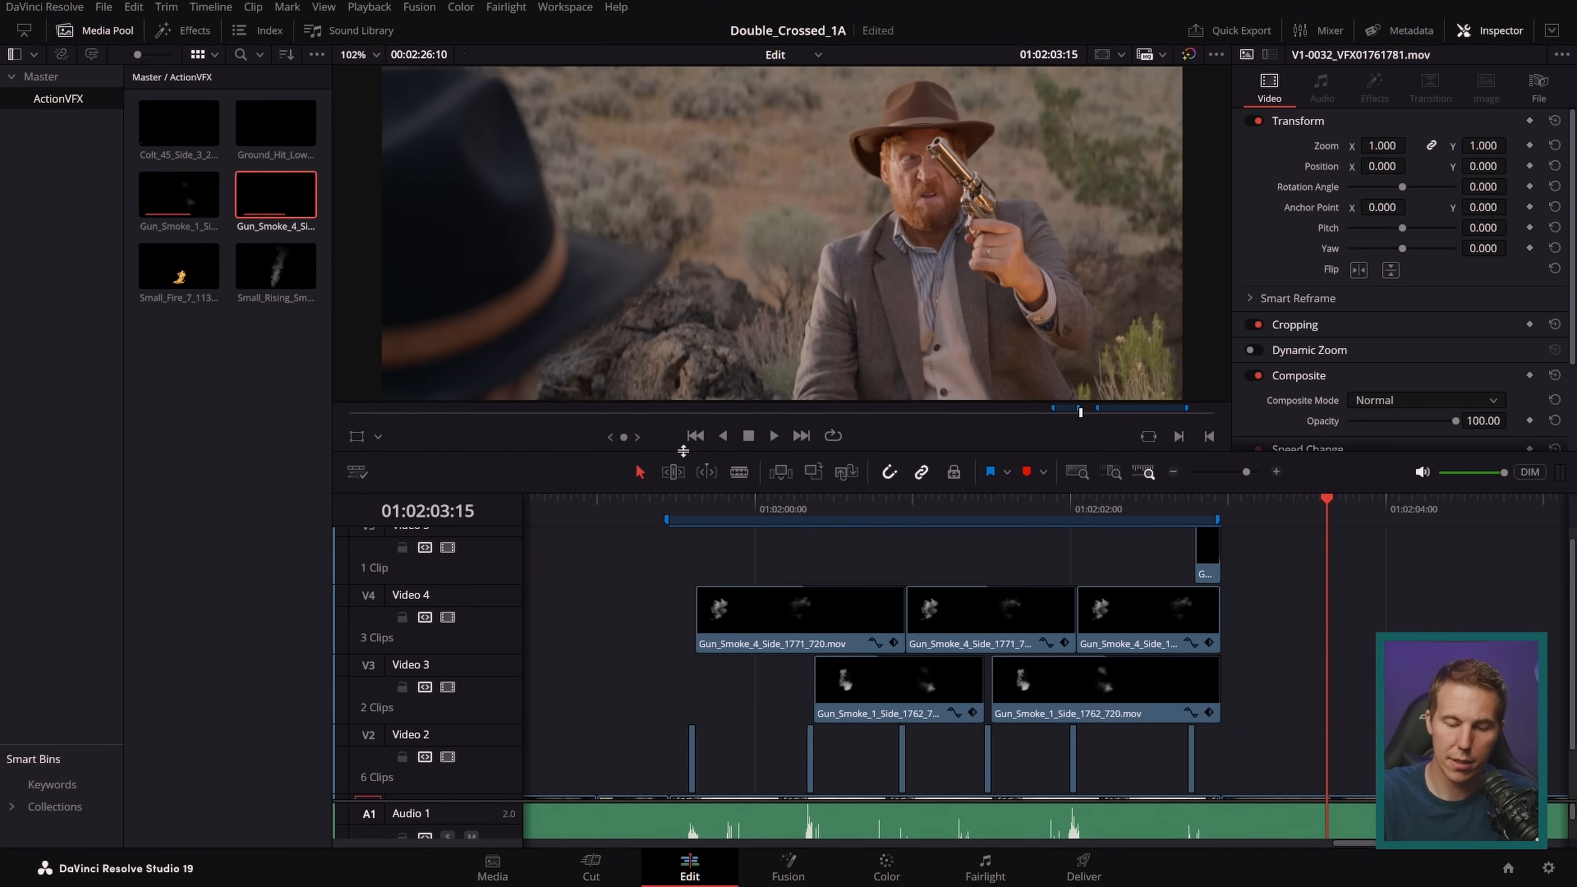
left_click_drag(683, 452, 683, 248)
left_click(707, 676)
left_click_drag(698, 685, 709, 499)
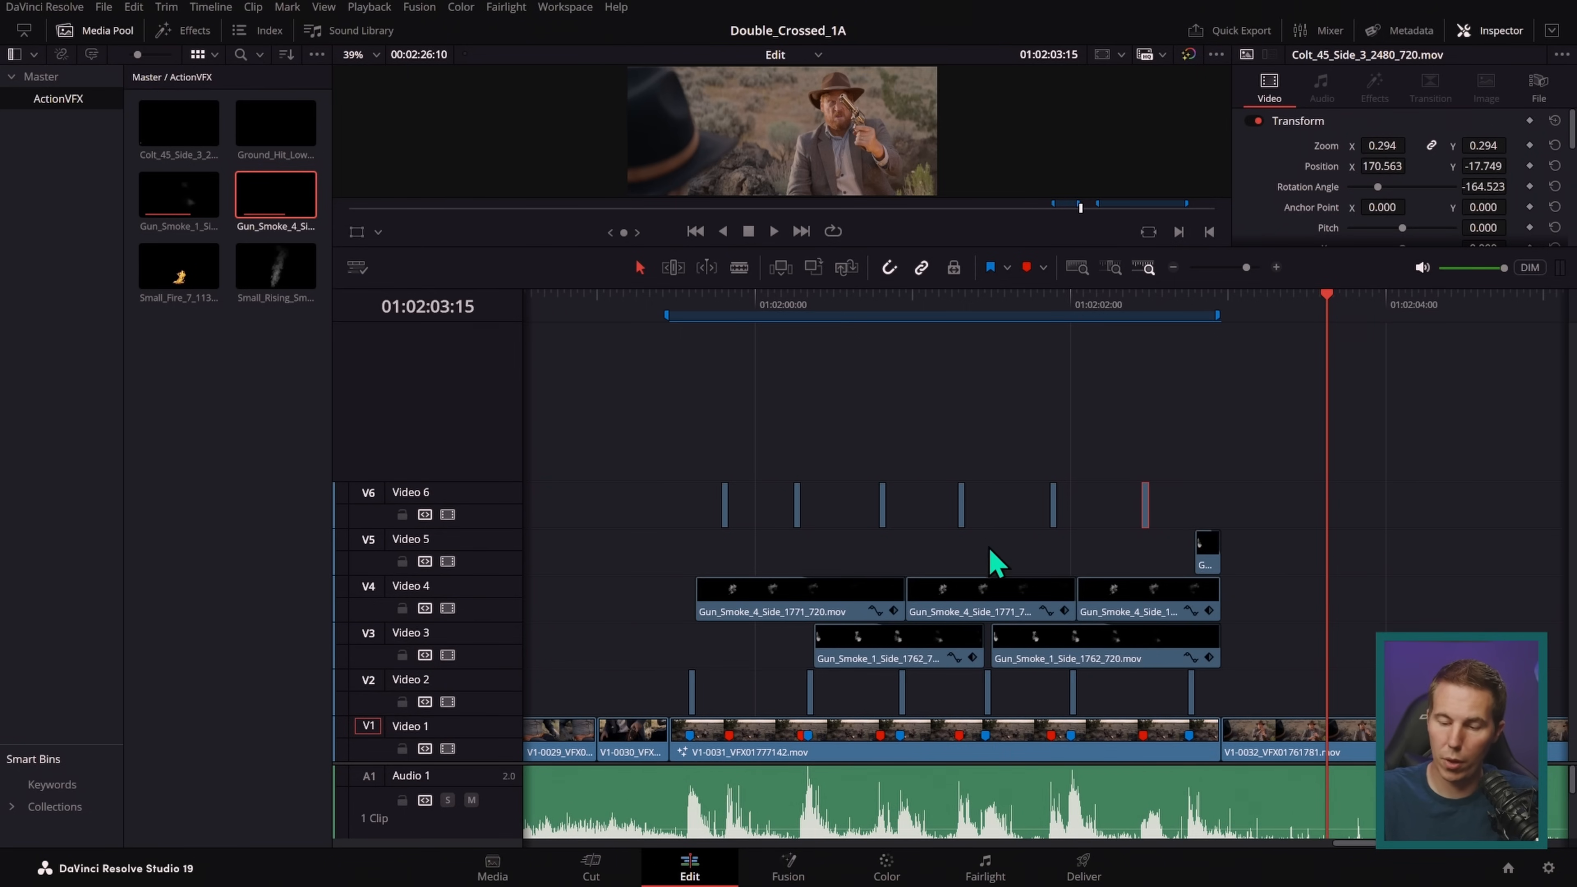
- Duplicate the Gun_Smoke_4 clip onto Video 7 at the first, third and fifth Video 6 flashes, with its horizontal flip removed
left_click_drag(779, 606, 808, 469)
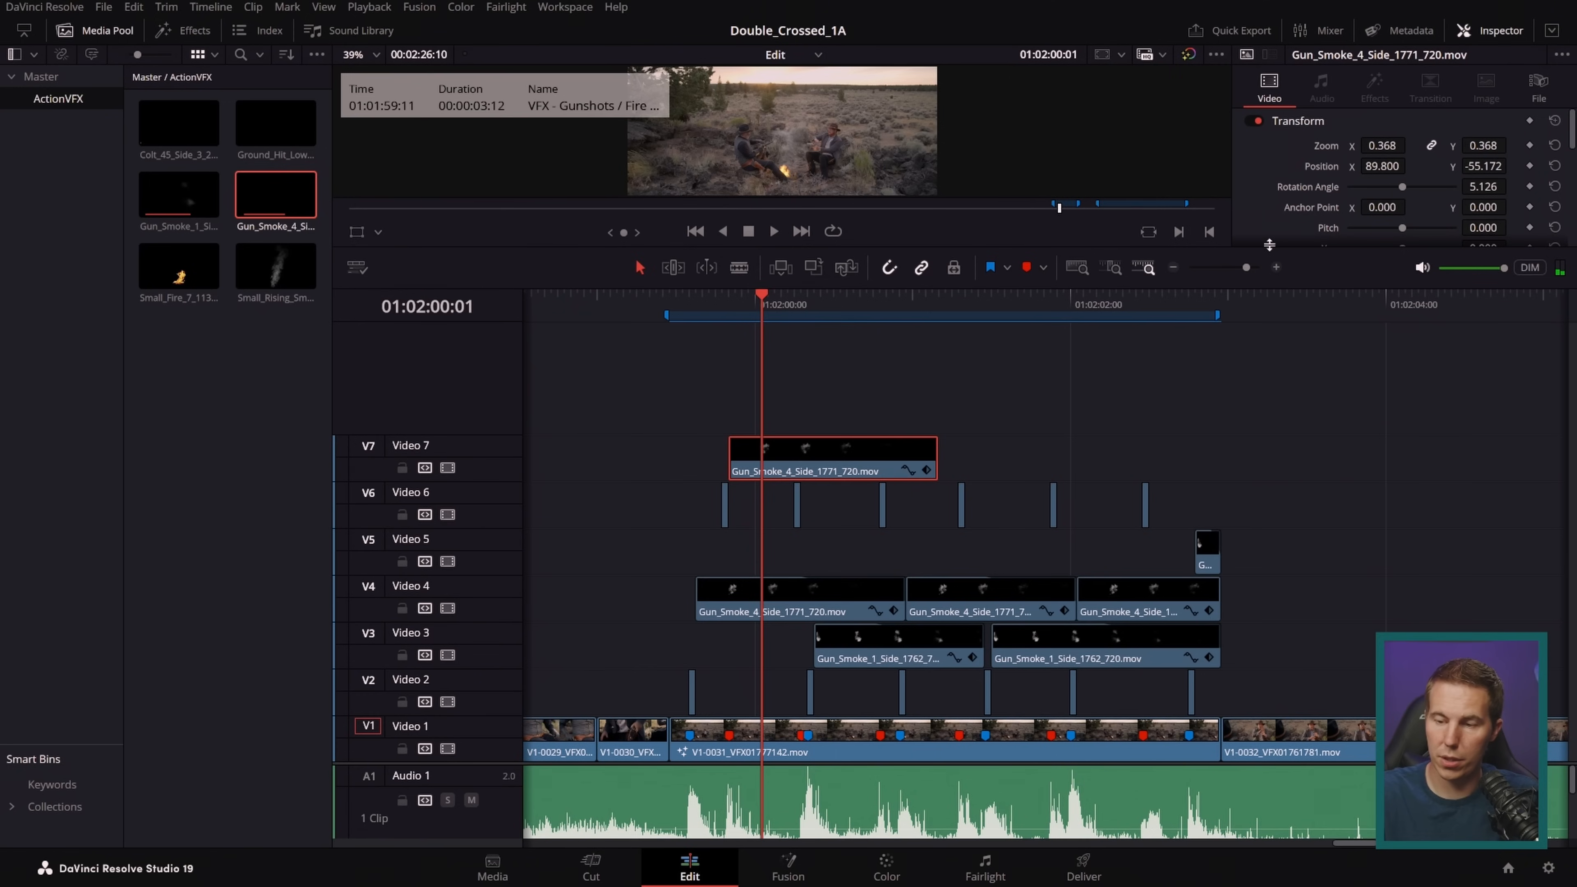
left_click_drag(1269, 246, 1257, 387)
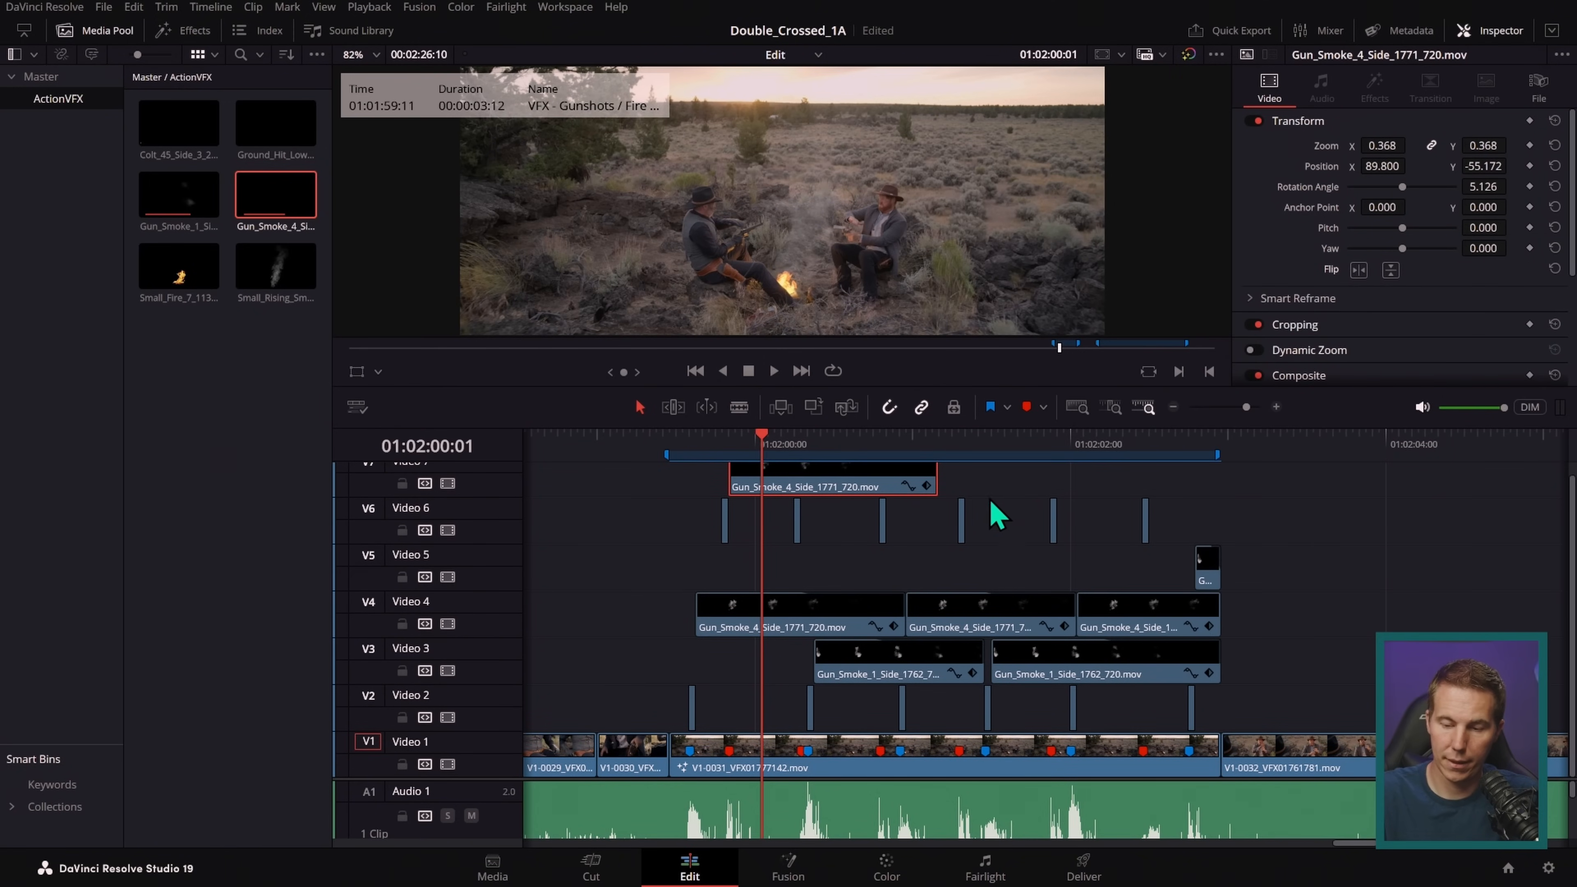
left_click_drag(688, 584, 650, 693)
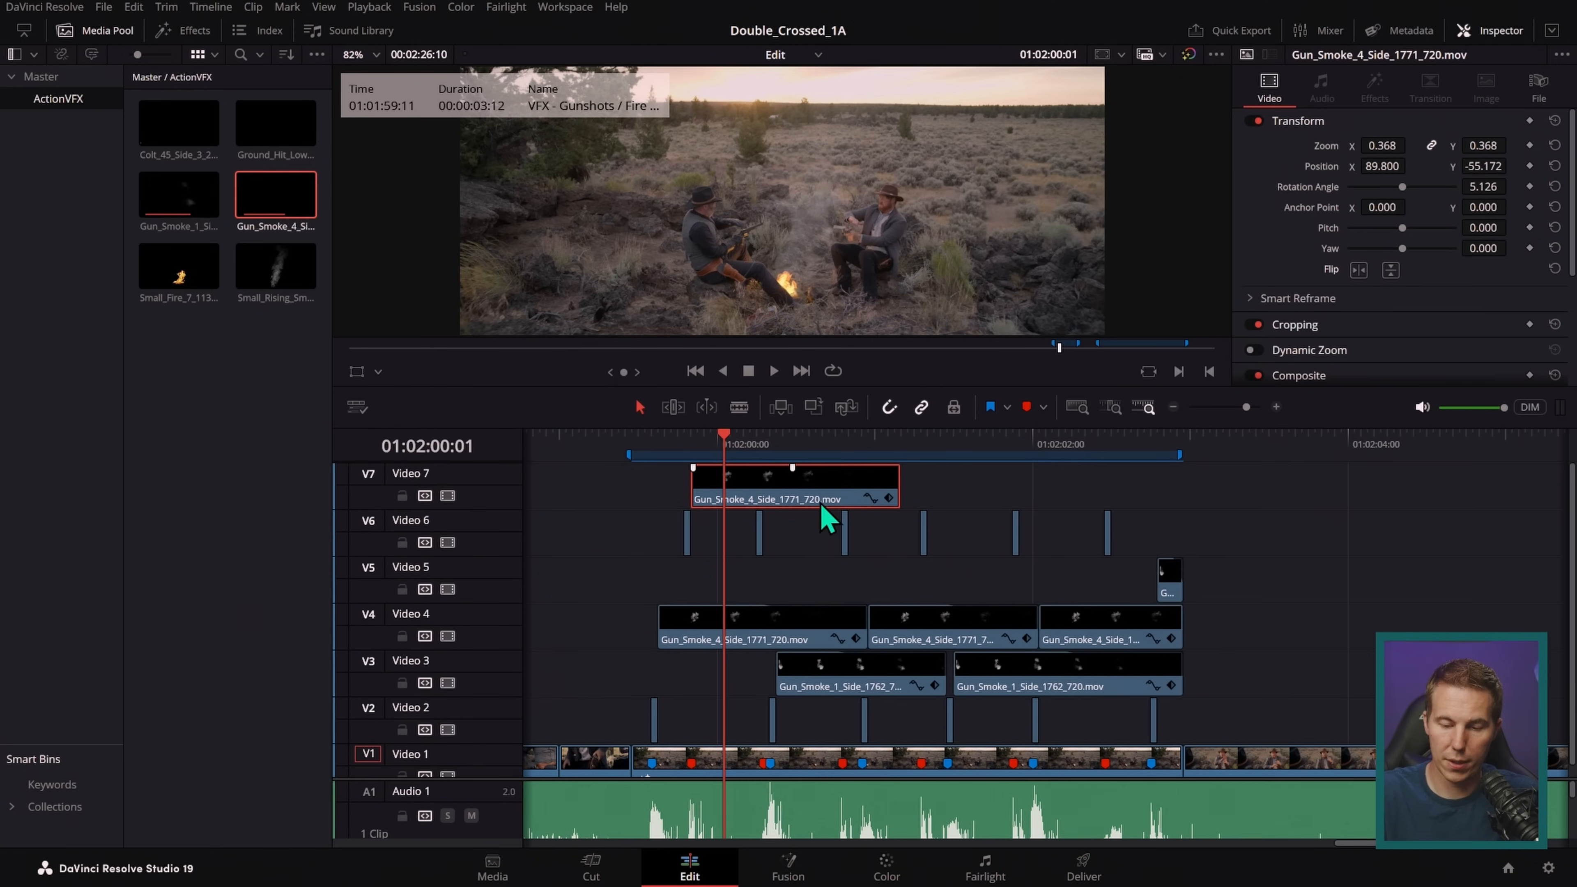
left_click_drag(832, 497, 940, 502)
left_click_drag(943, 497, 1141, 503)
- Duplicate the Gun_Smoke_1 clip onto Video 8 at the second, fourth and sixth Video 6 flashes and remove the copies' horizontal flip
left_click_drag(888, 690, 1227, 531)
scroll(1224, 553, "up", 1)
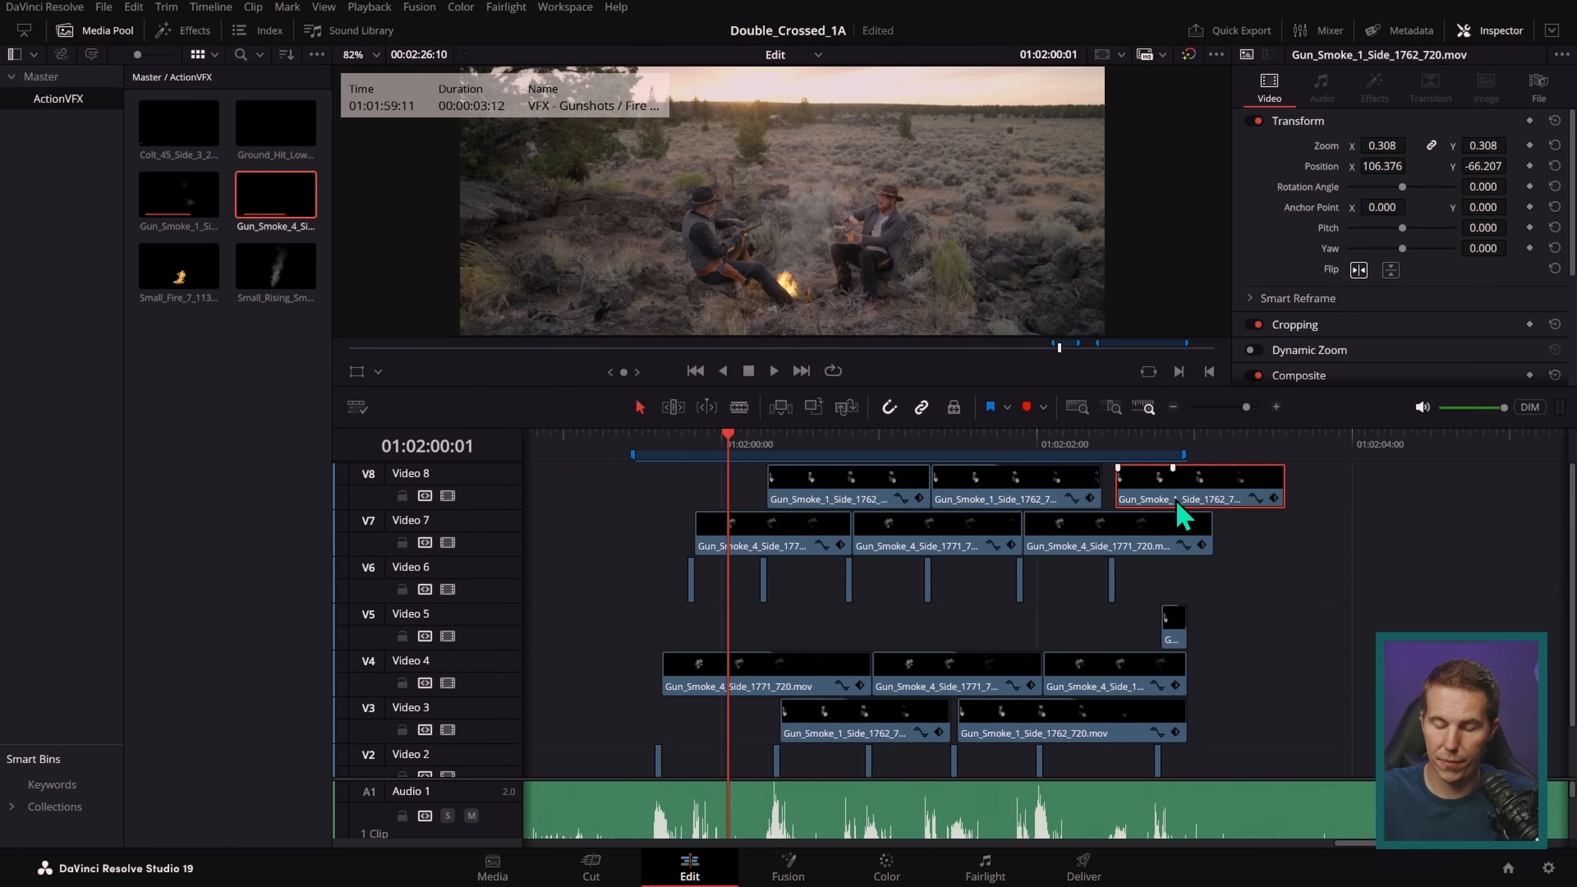
key("alt+y")
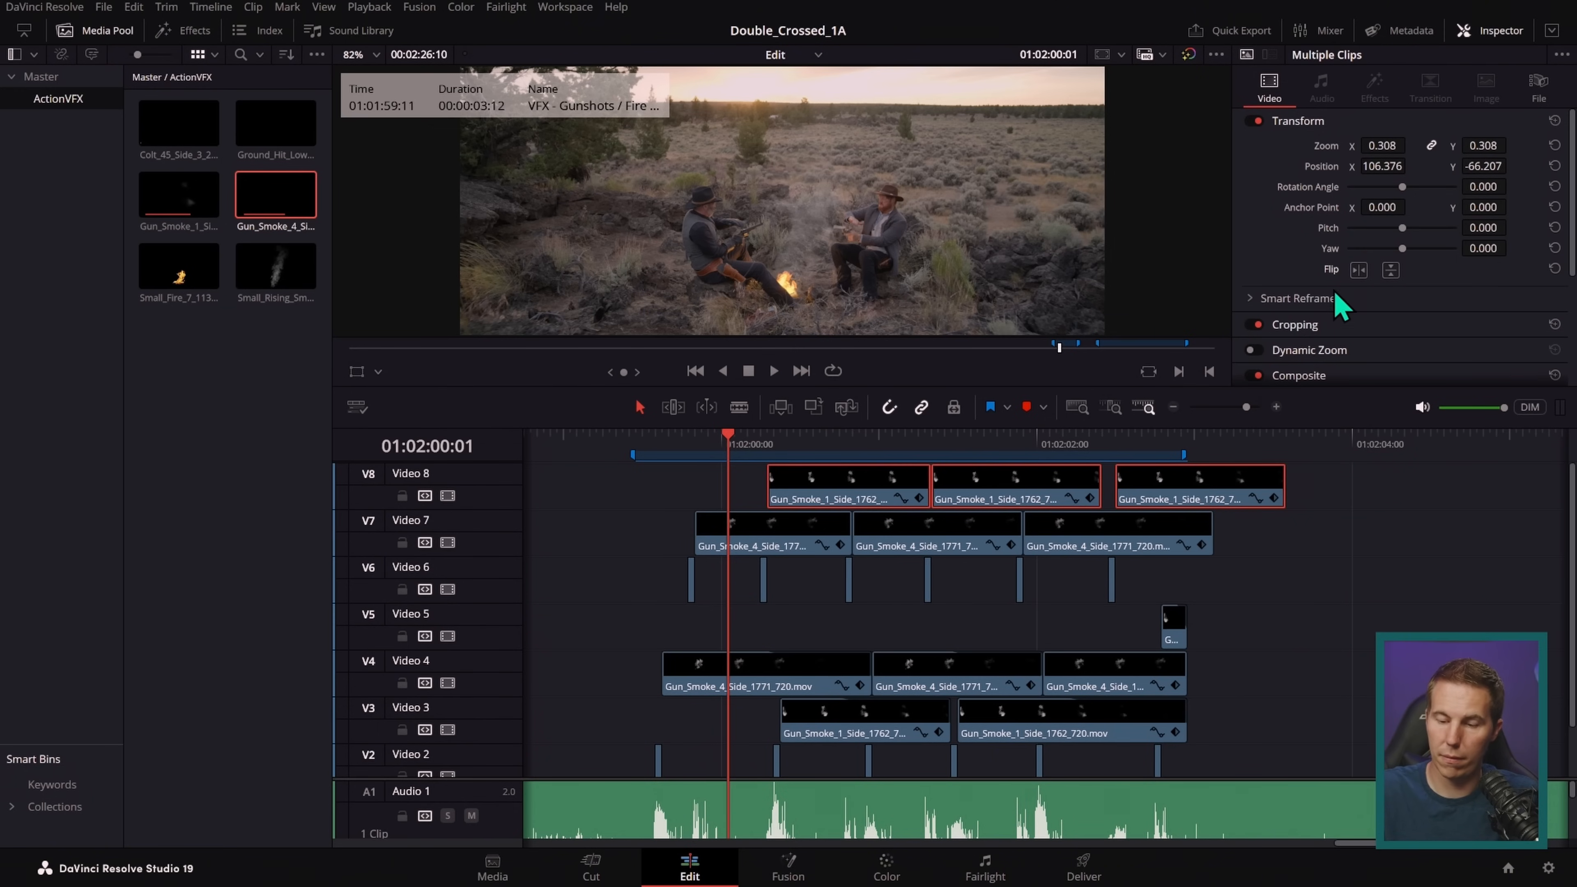
- Flip the first Video 6 flash horizontally and fit it to the right shooter's muzzle at zoom 0.261, position 7.280, 19.555 and rotation -198.863
left_click(1220, 541)
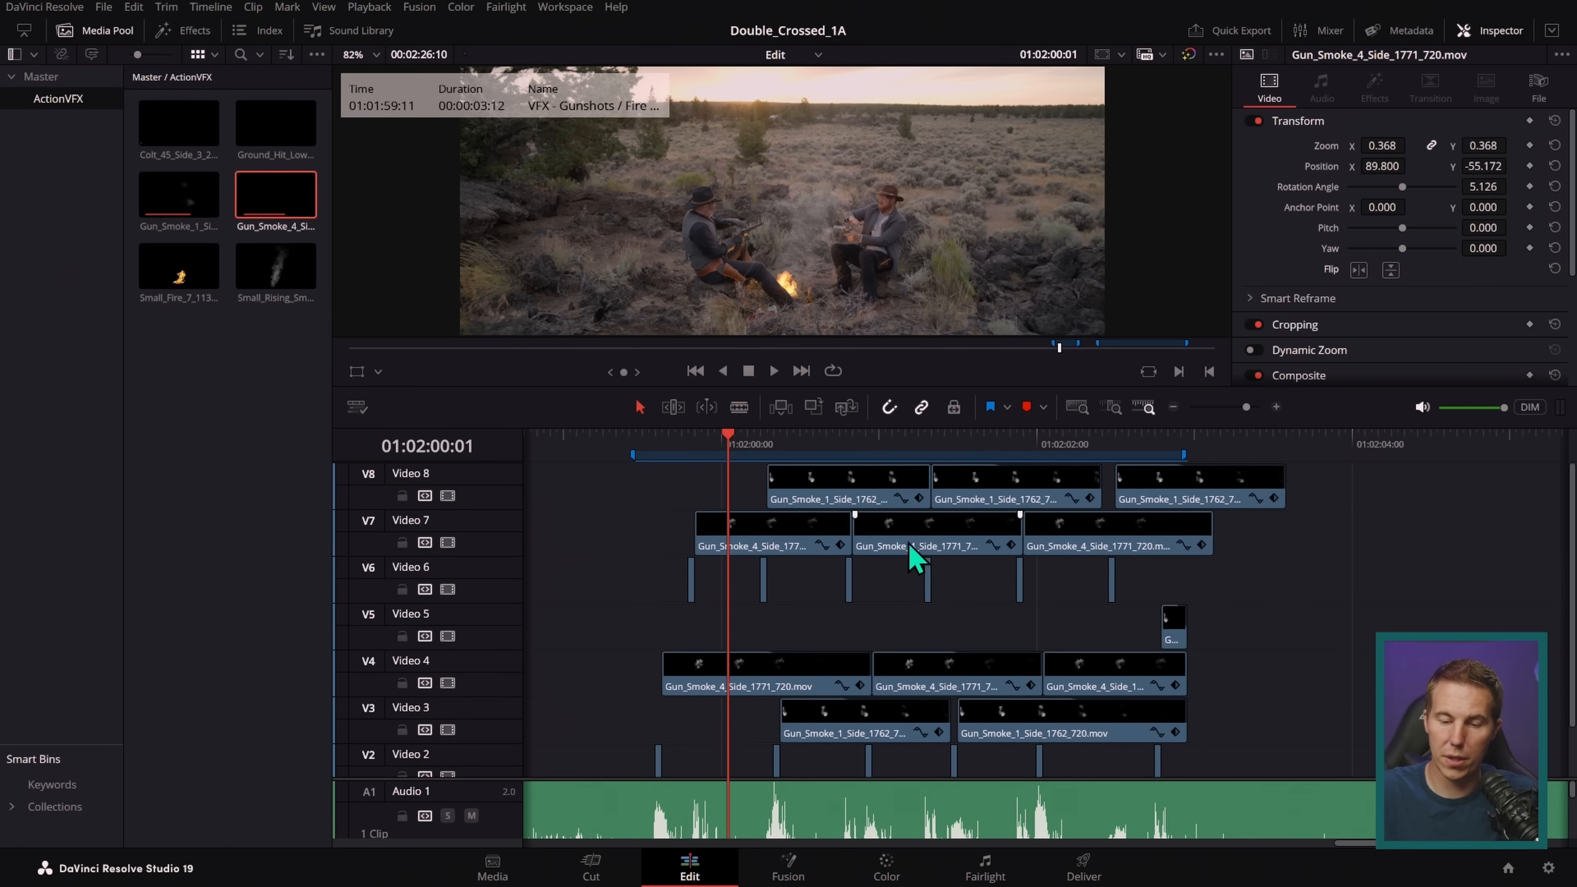
left_click_drag(724, 452, 691, 452)
left_click(704, 640)
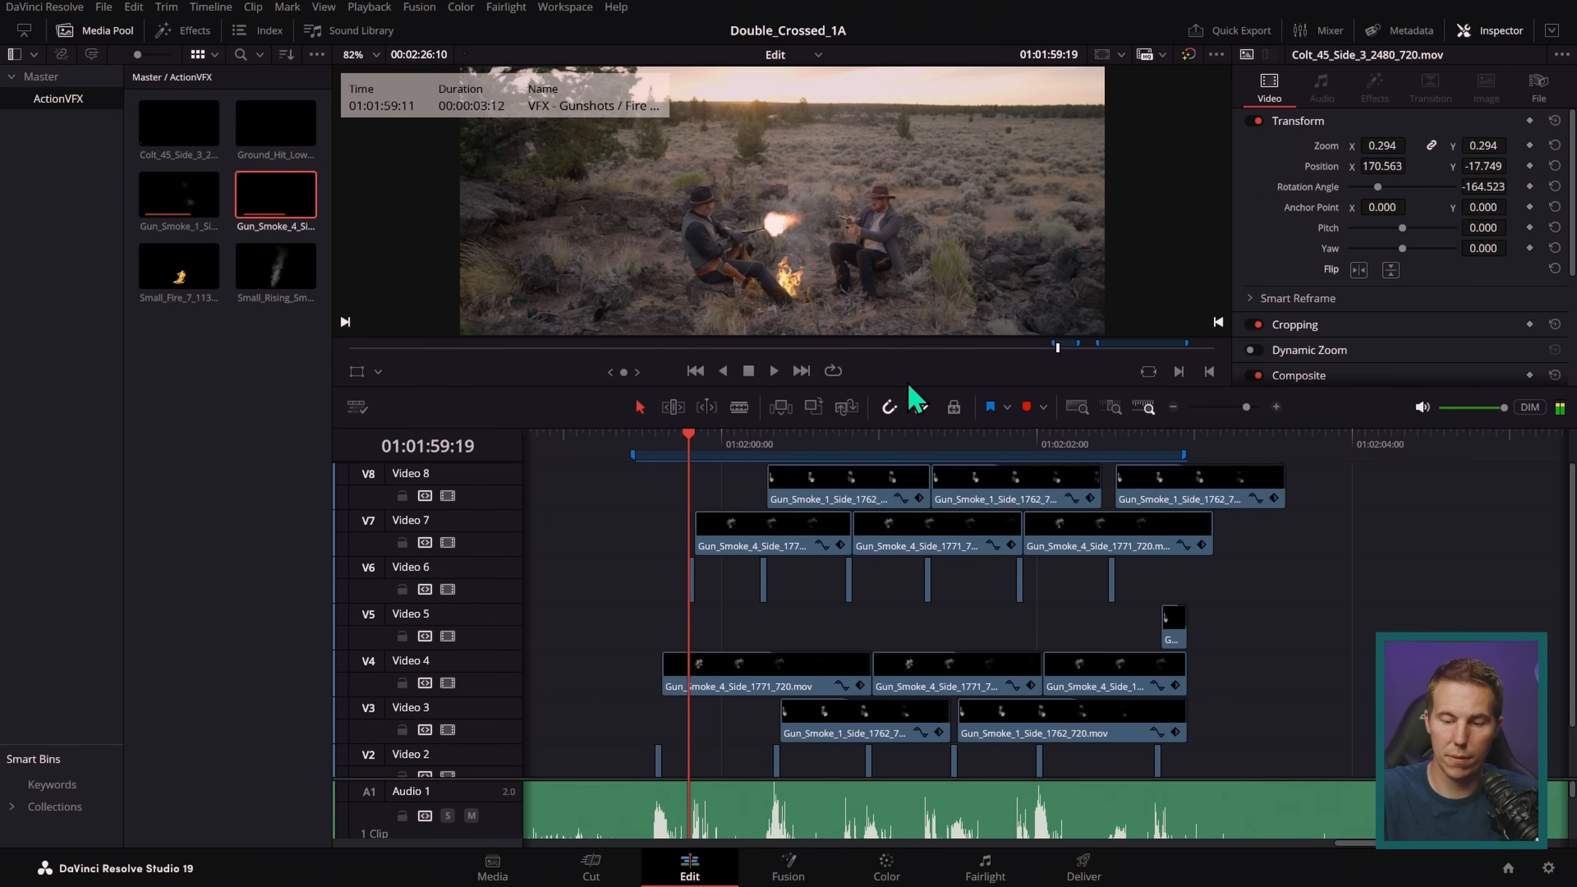
left_click_drag(911, 390, 911, 509)
scroll(934, 342, "up", 5)
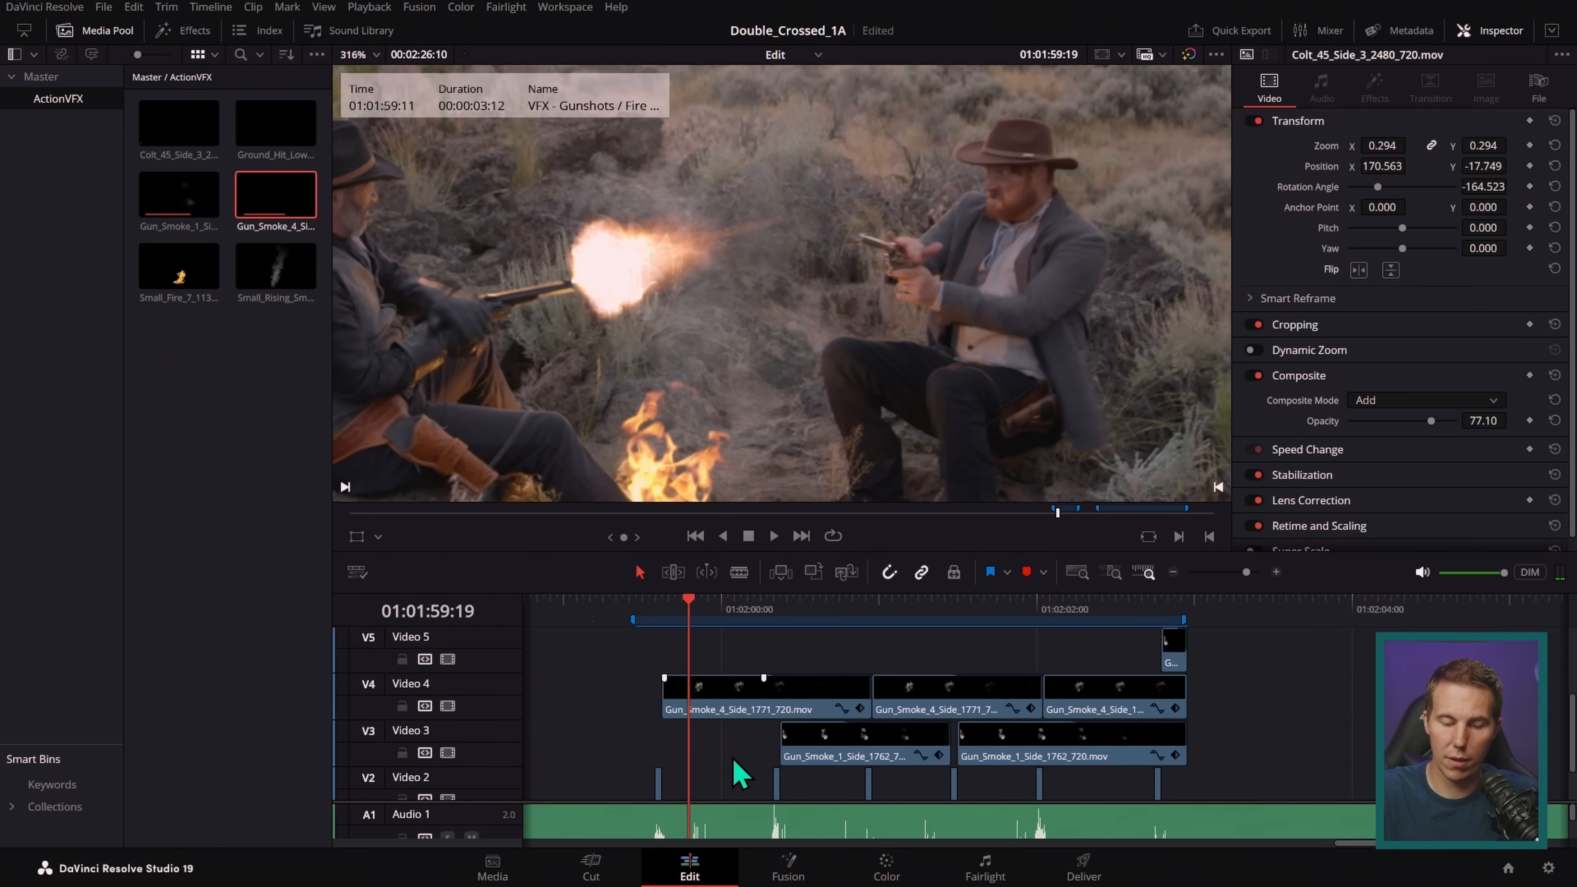
scroll(745, 758, "down", 2)
scroll(781, 735, "up", 4)
scroll(833, 751, "up", 2, "ctrl")
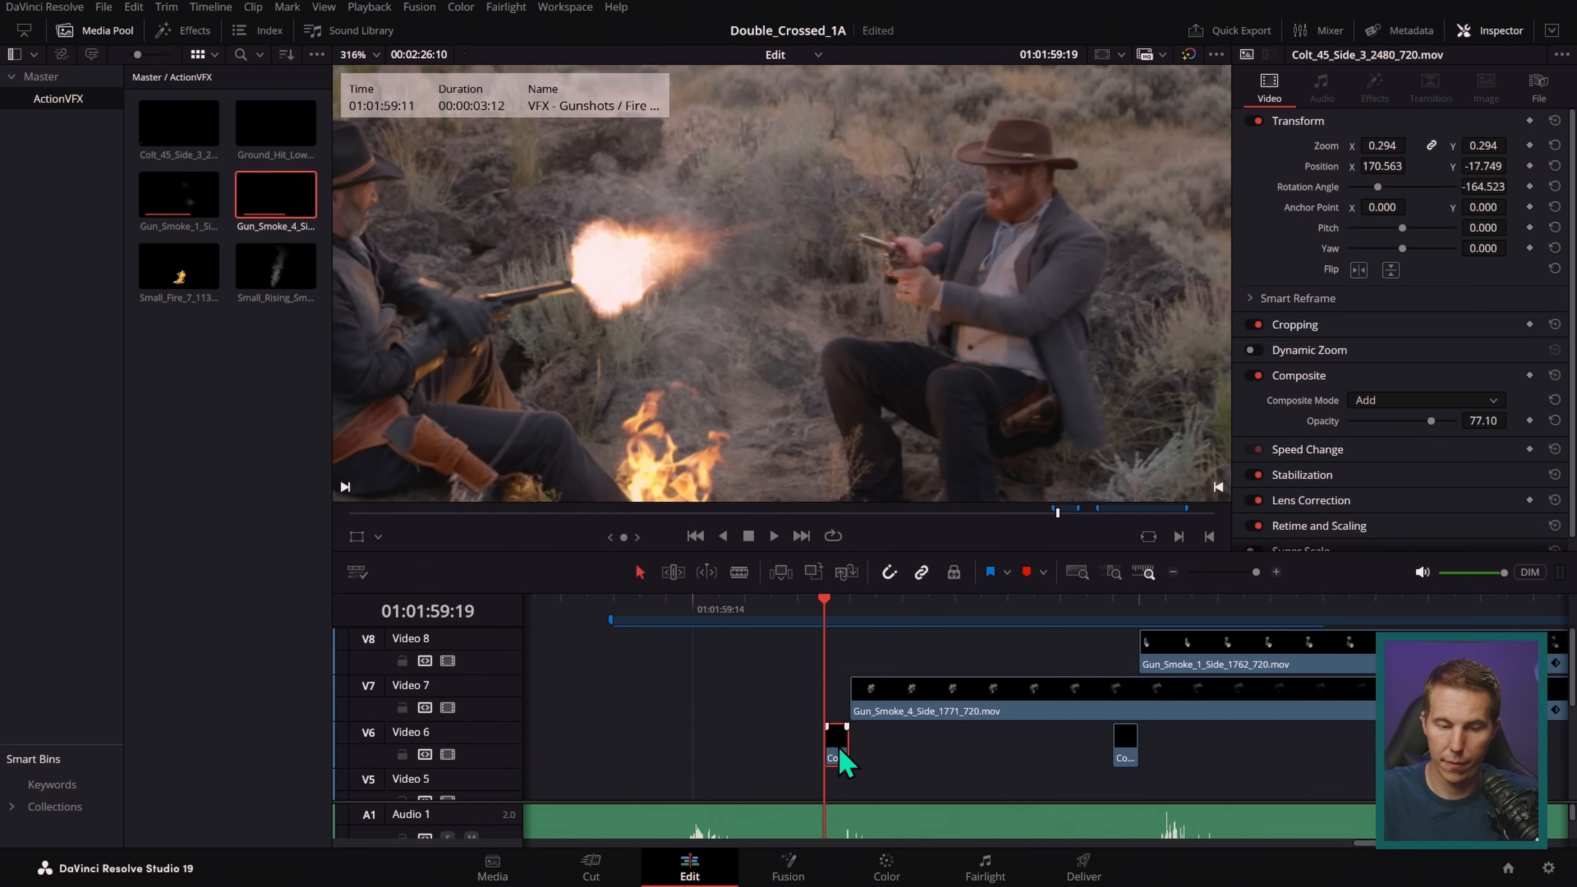
left_click(357, 537)
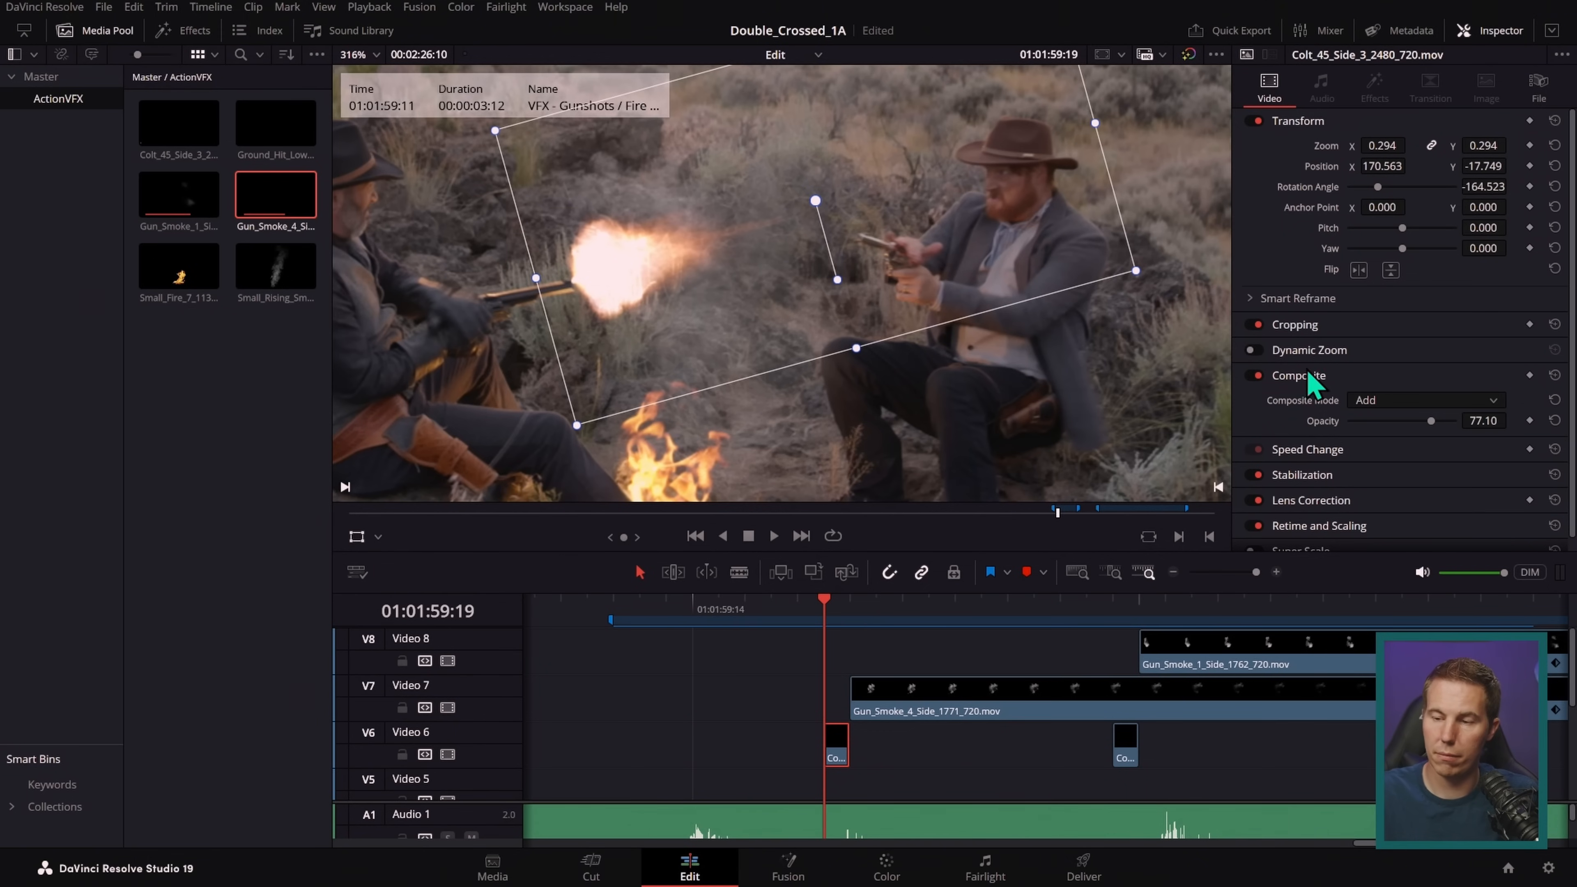
left_click(1359, 270)
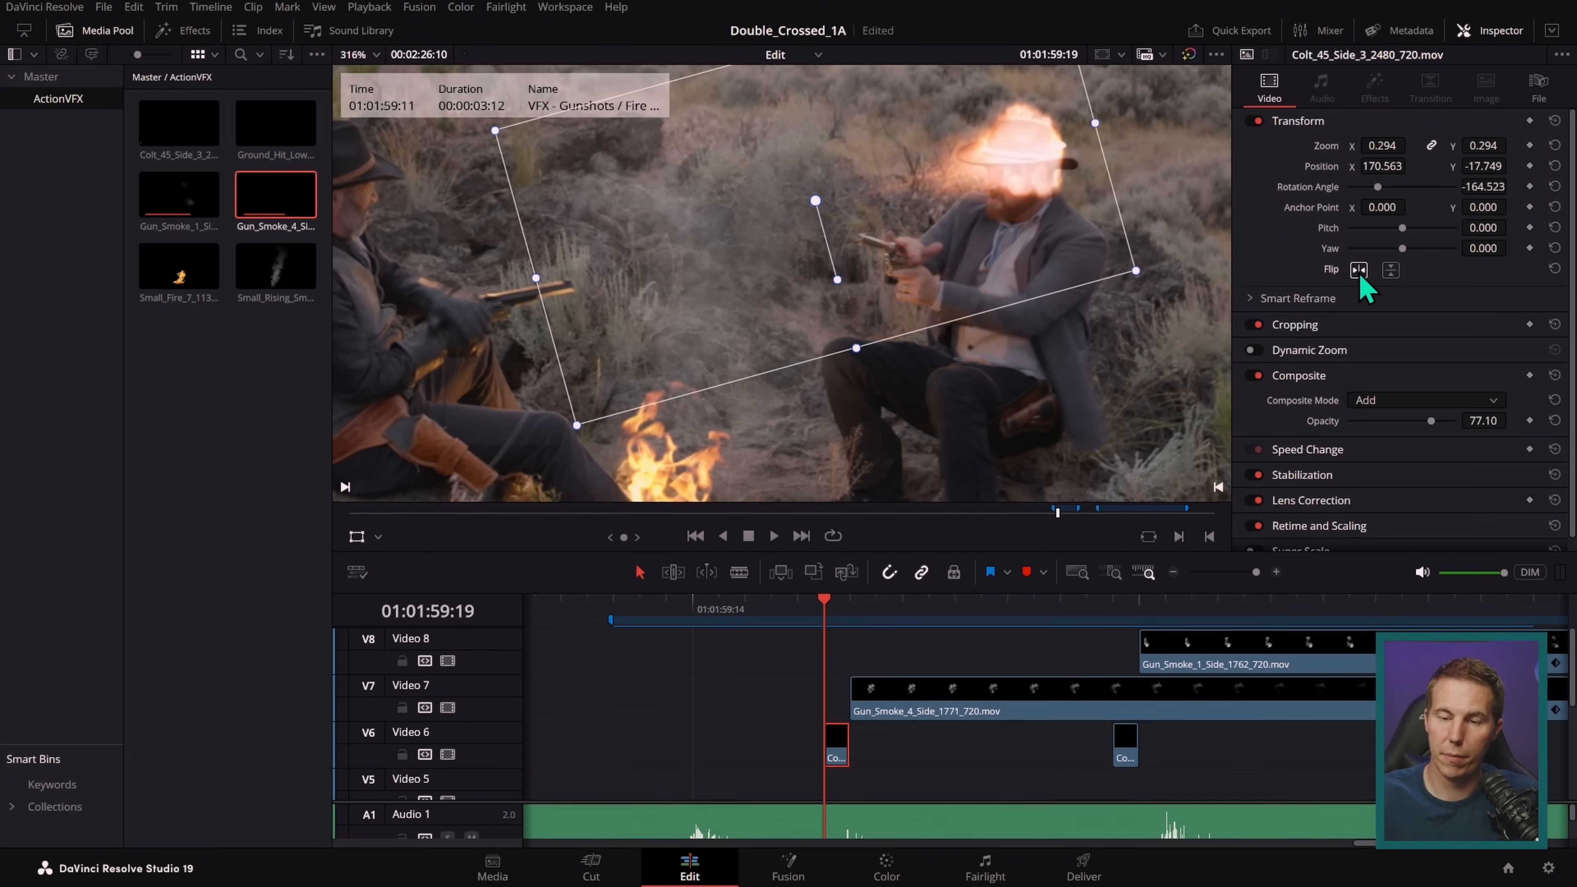
left_click_drag(839, 297, 776, 292)
left_click_drag(961, 292, 819, 250)
left_click_drag(845, 381, 809, 294)
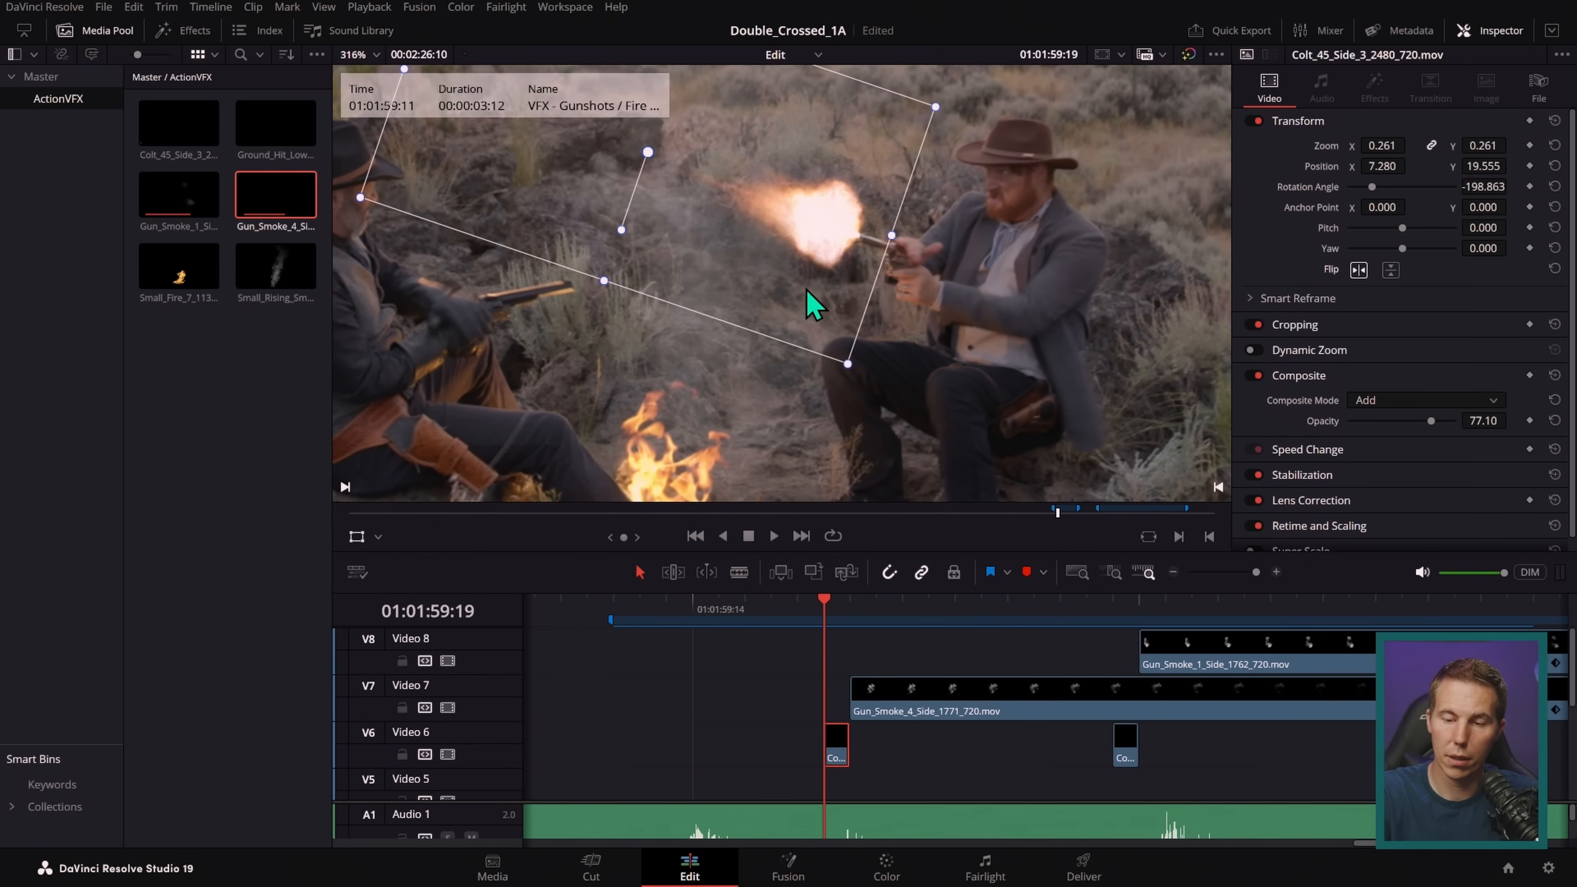
- Flip the second Video 6 flash horizontally and align it with the right shooter's raised muzzle at position 19.286, 114.395 and rotation -218.423
left_click(1112, 602)
left_click(1129, 751)
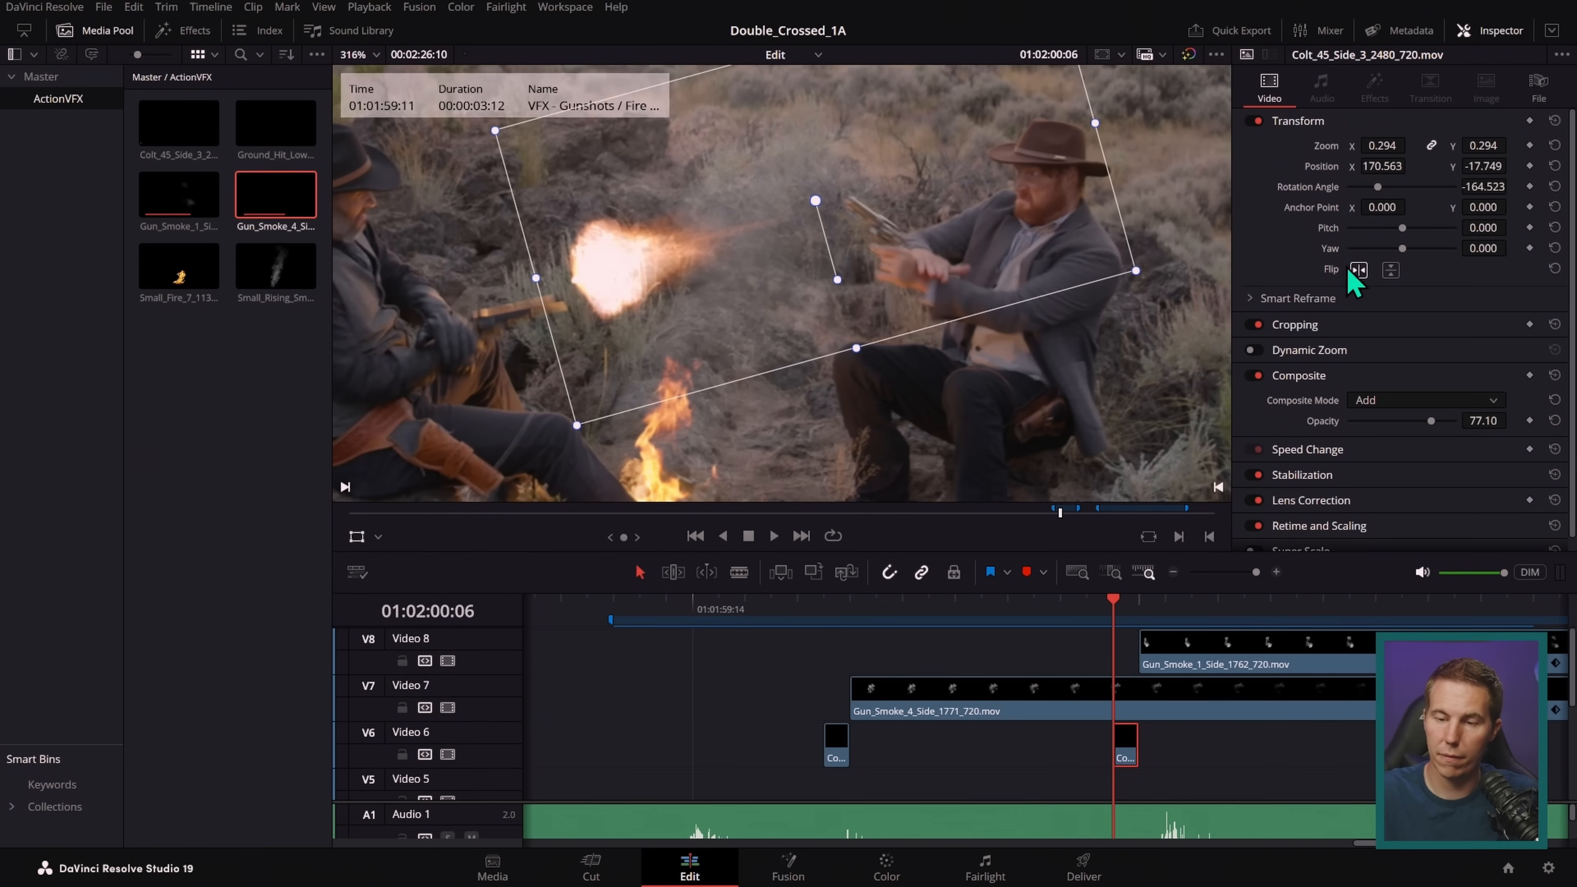
left_click(1358, 270)
left_click_drag(854, 289, 840, 317)
left_click_drag(639, 245, 645, 254)
- Move the third Video 6 flash, at 01:02:00:19, over to the right shooter's revolver muzzle
scroll(1042, 732, "right", 5)
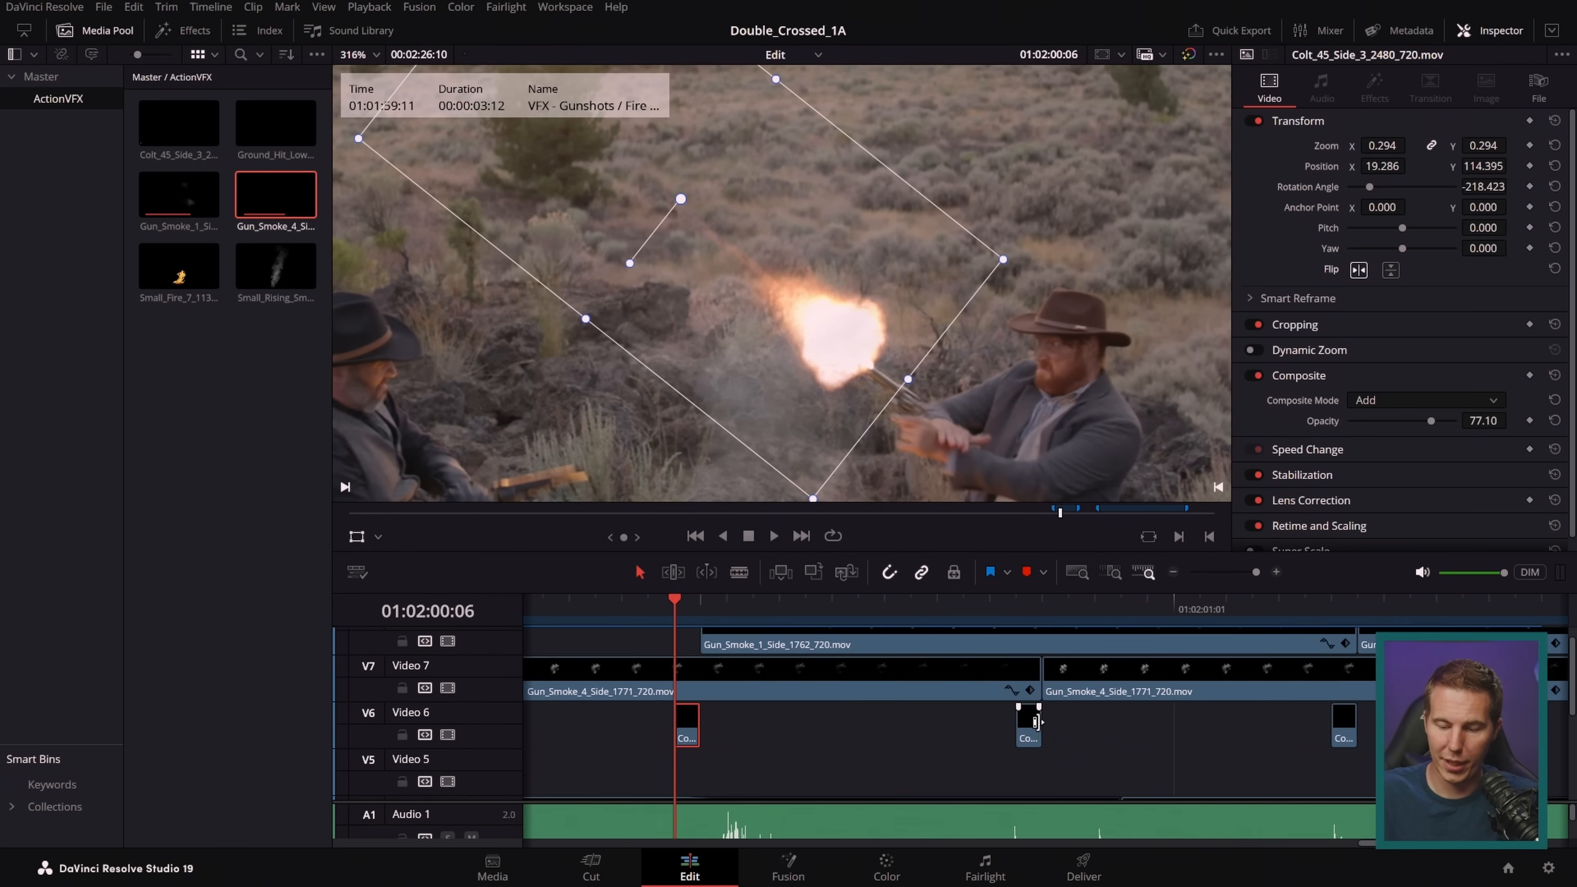
left_click_drag(685, 622, 1028, 694)
left_click(1028, 723)
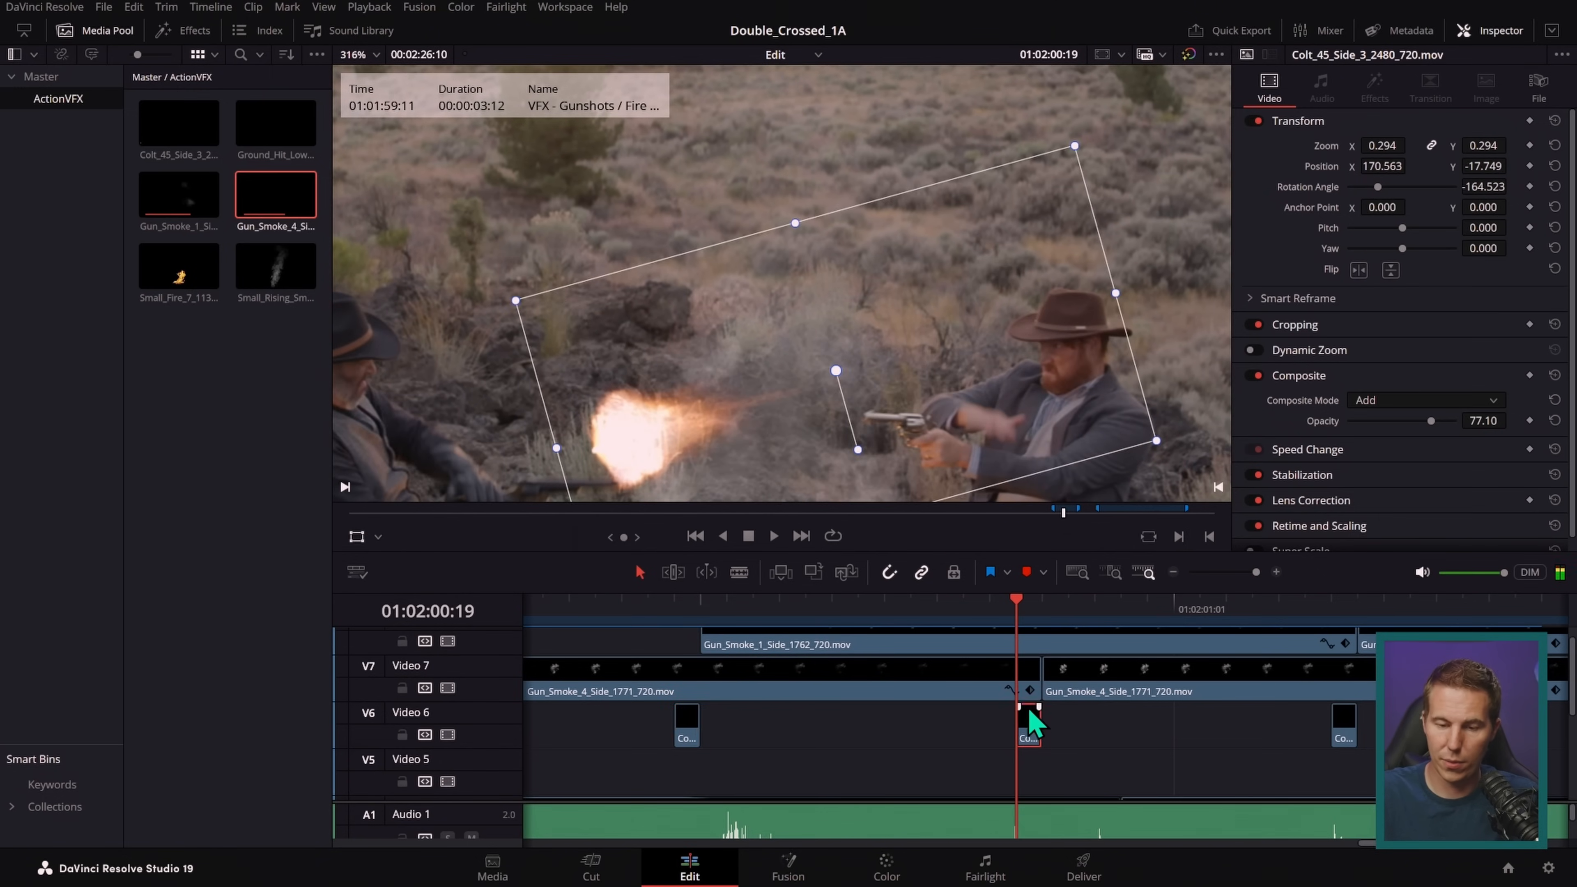
left_click_drag(1088, 297, 817, 380)
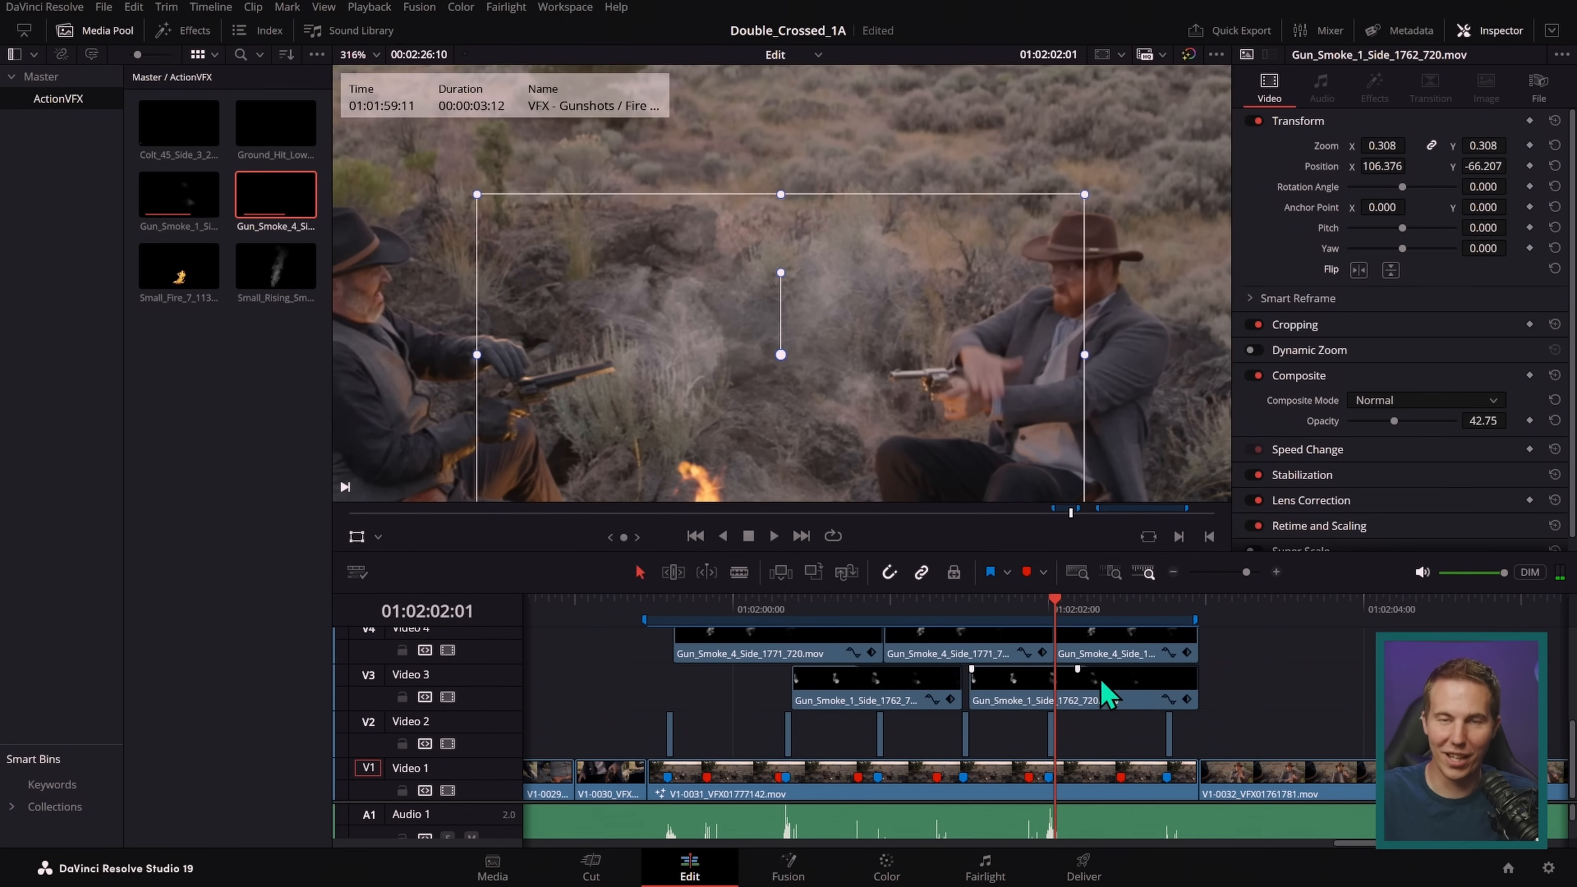
- Play the gunfight full screen, pause on the wide shot and examine the white object in the distant background
scroll(1102, 699, "down", 1)
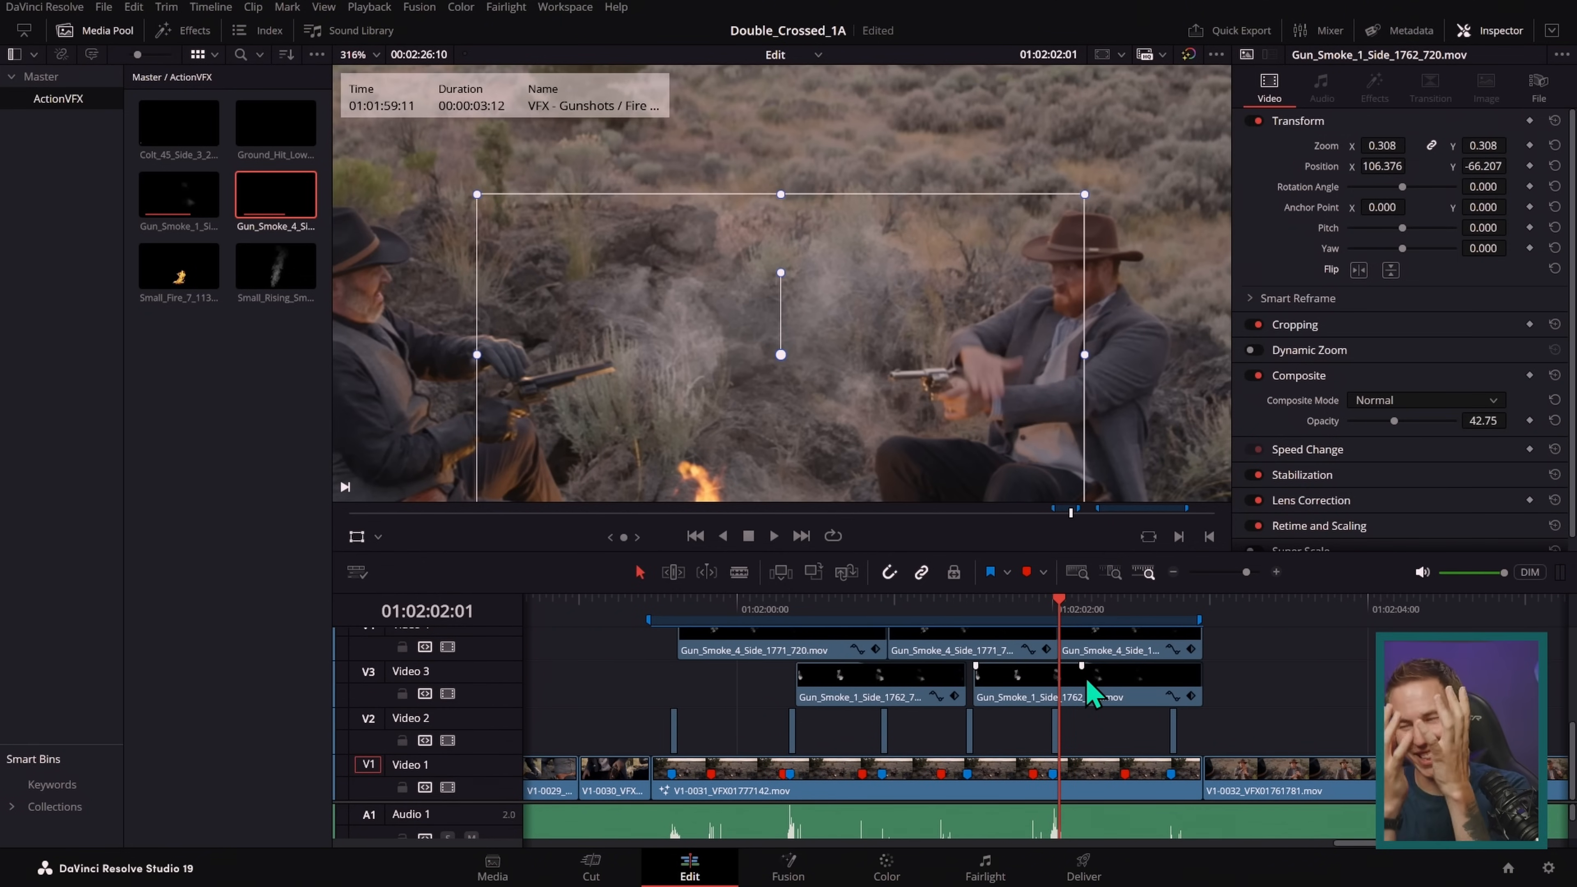
left_click_drag(1111, 554, 1117, 504)
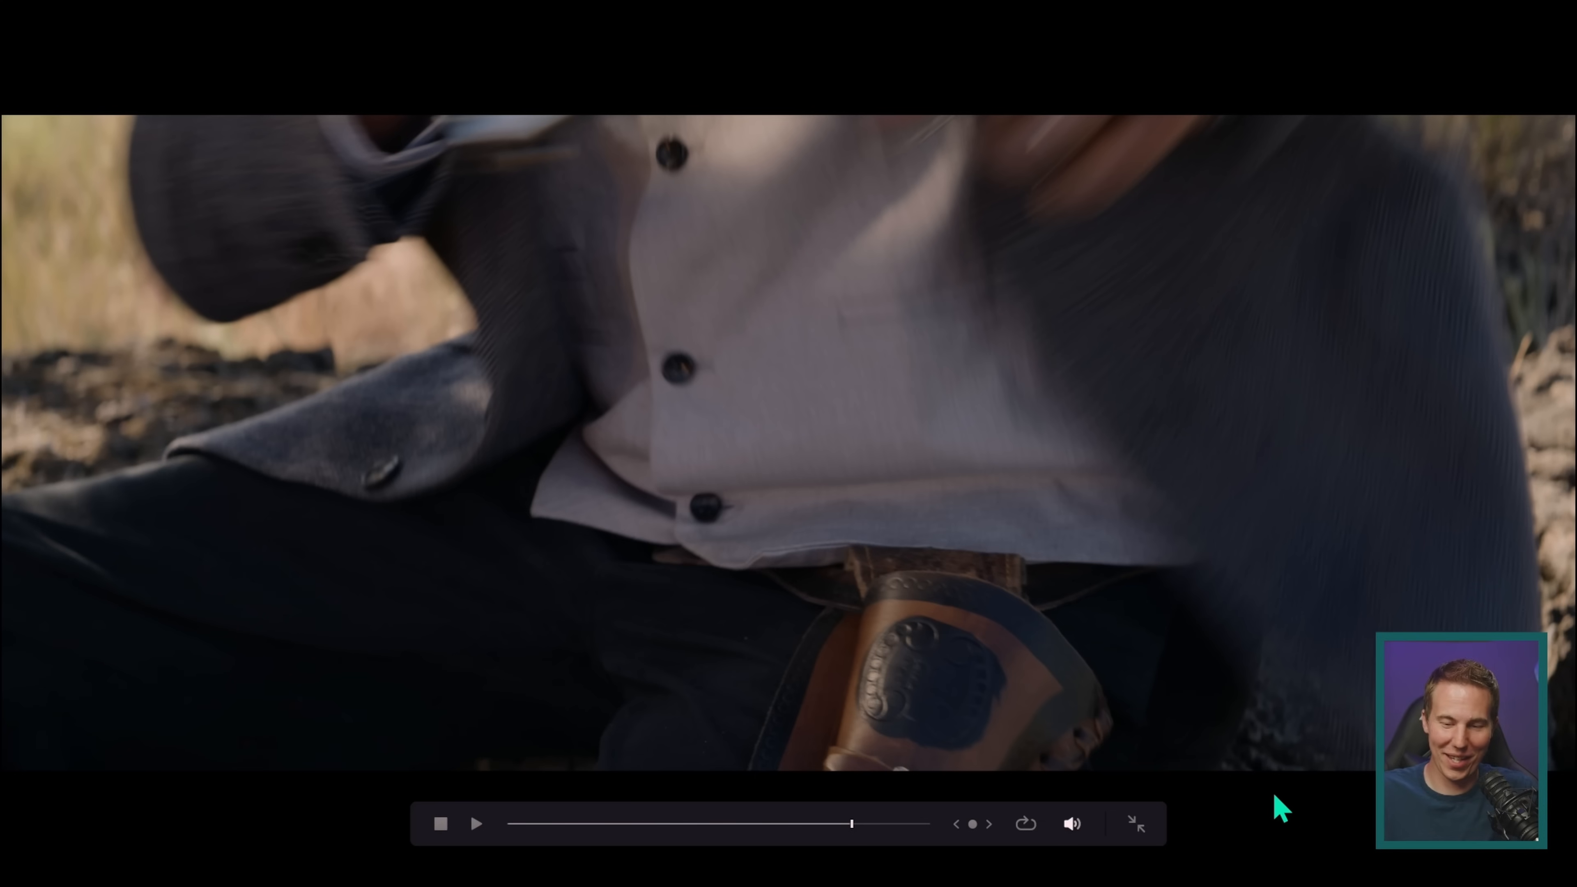
key("space")
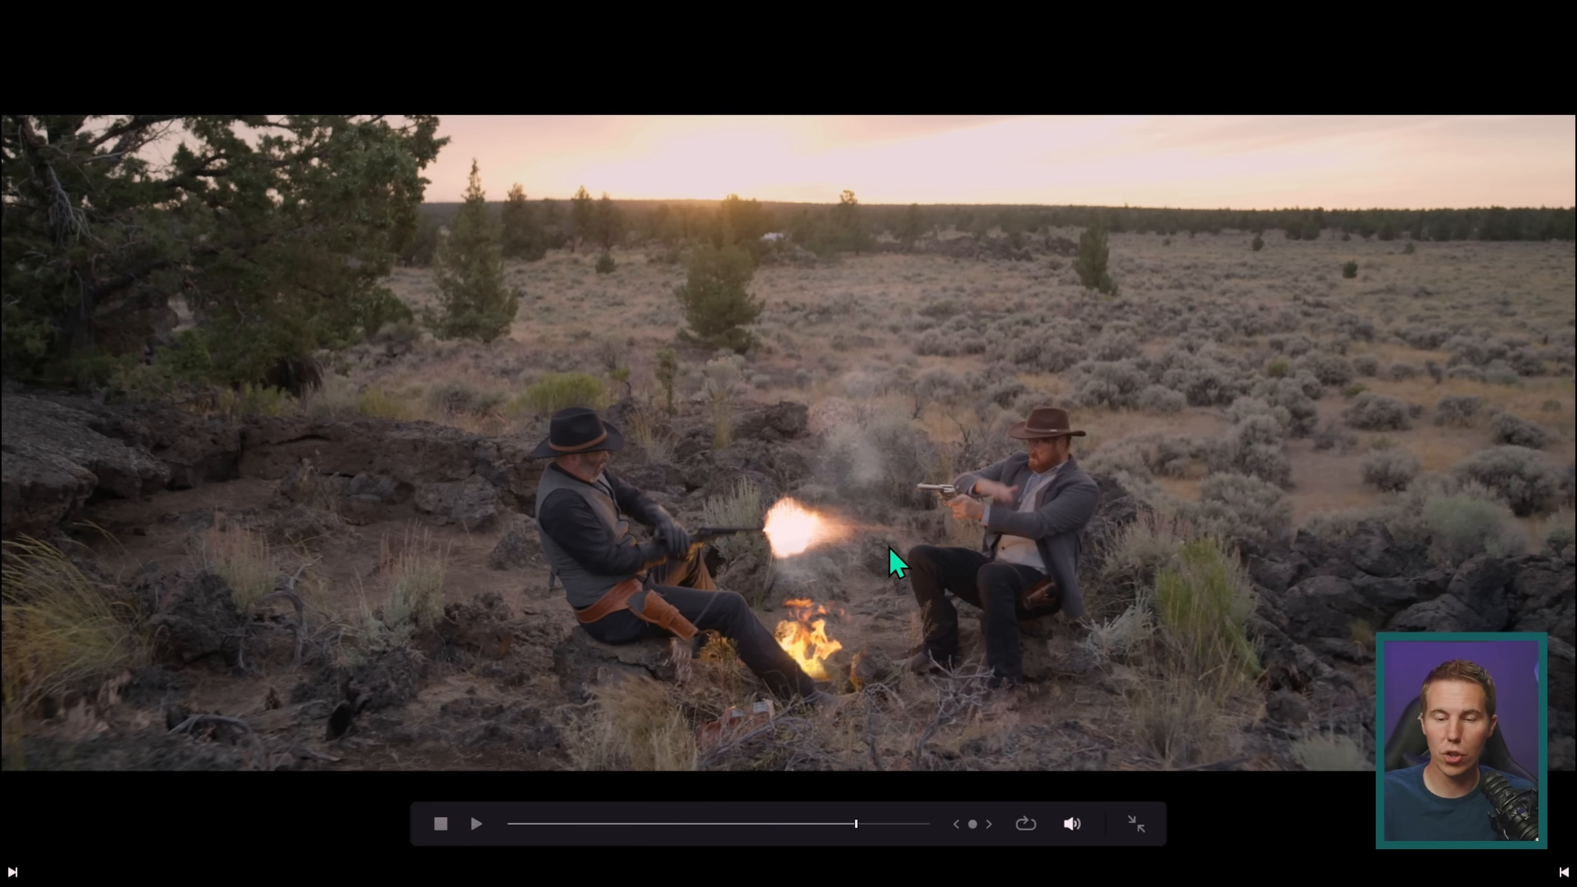
left_click_drag(770, 214, 790, 257)
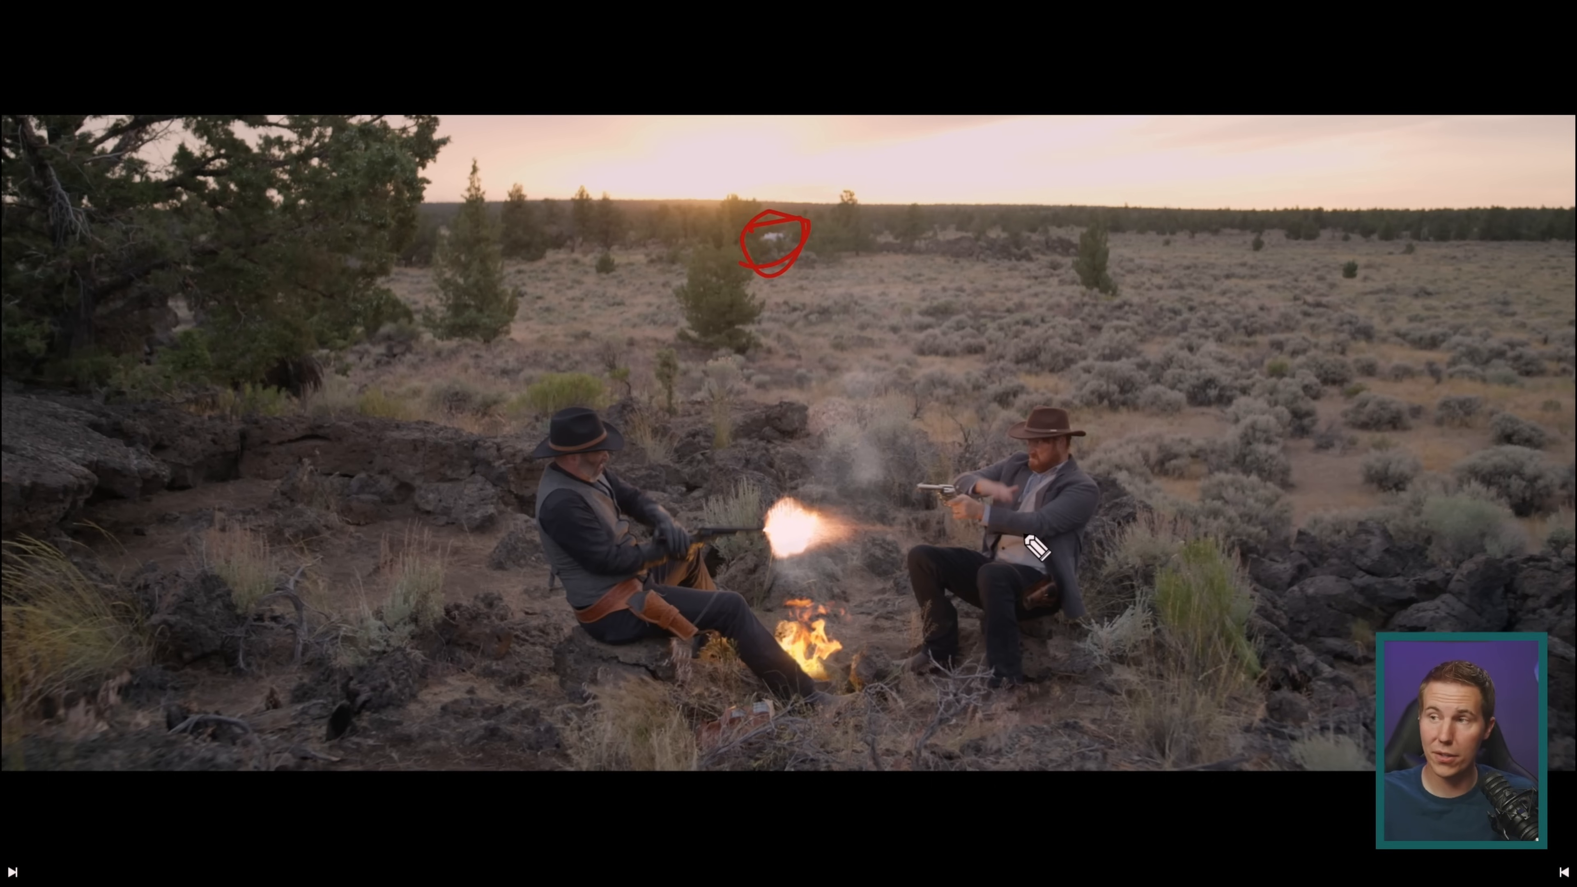
key("Escape")
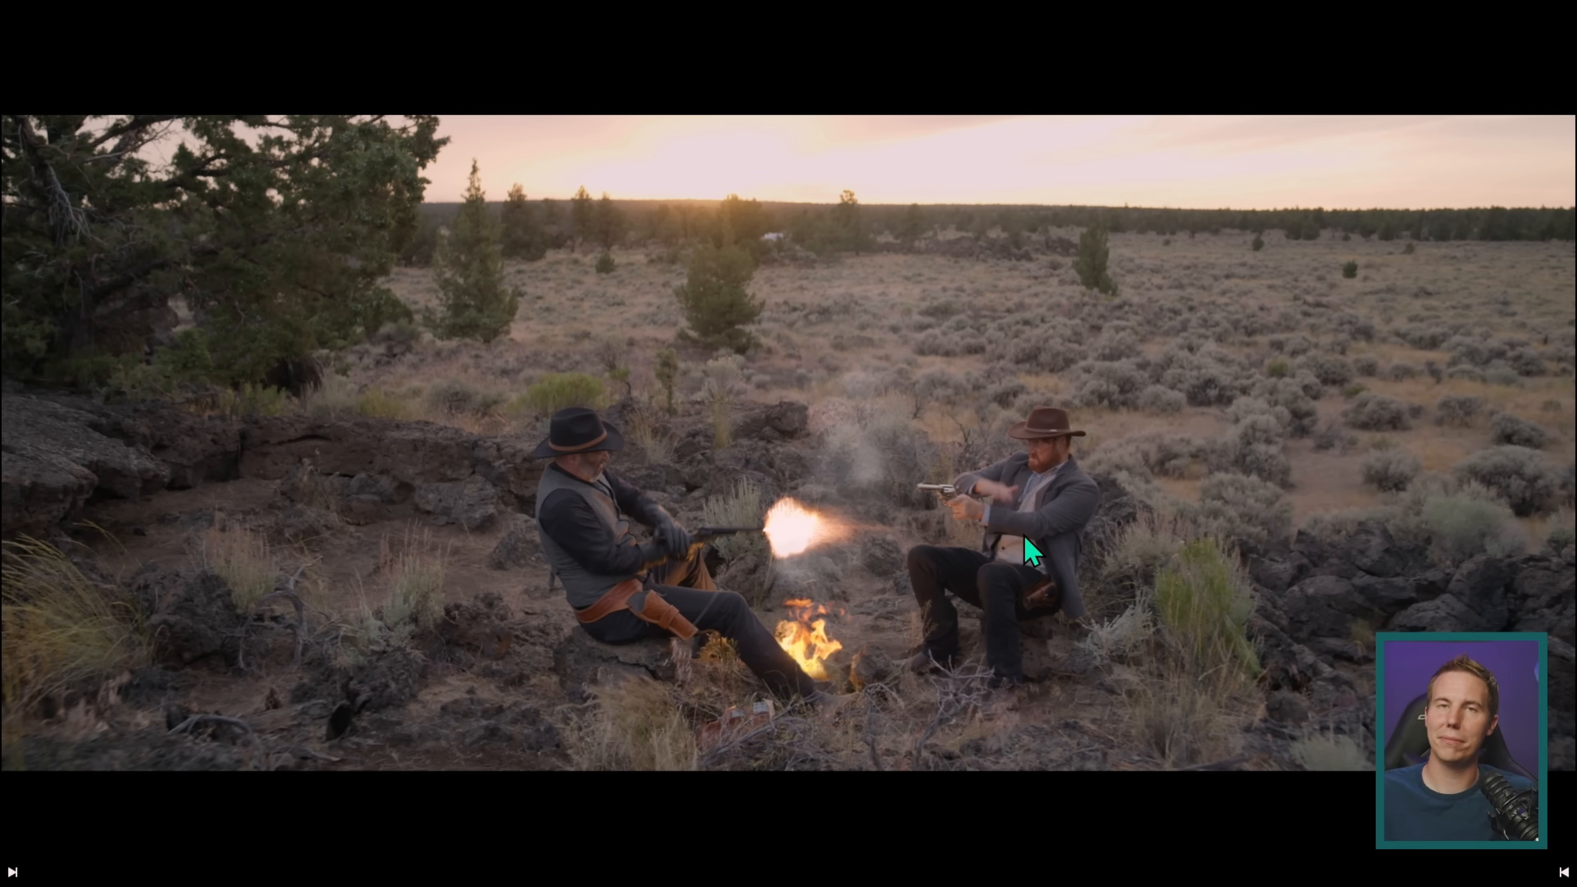
mouse_move(916, 464)
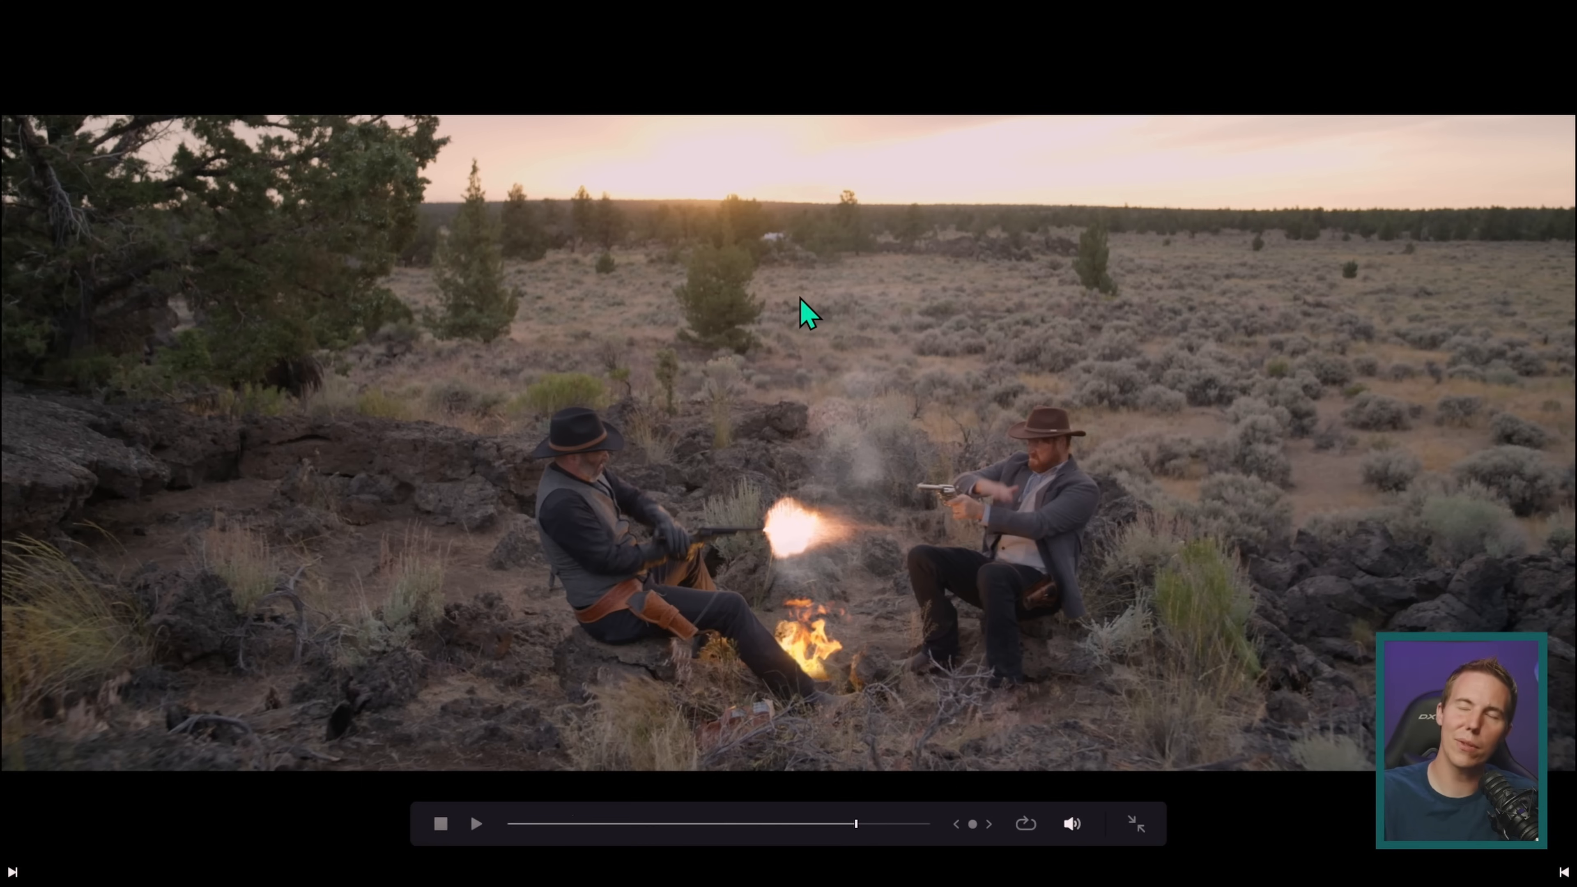
key("Escape")
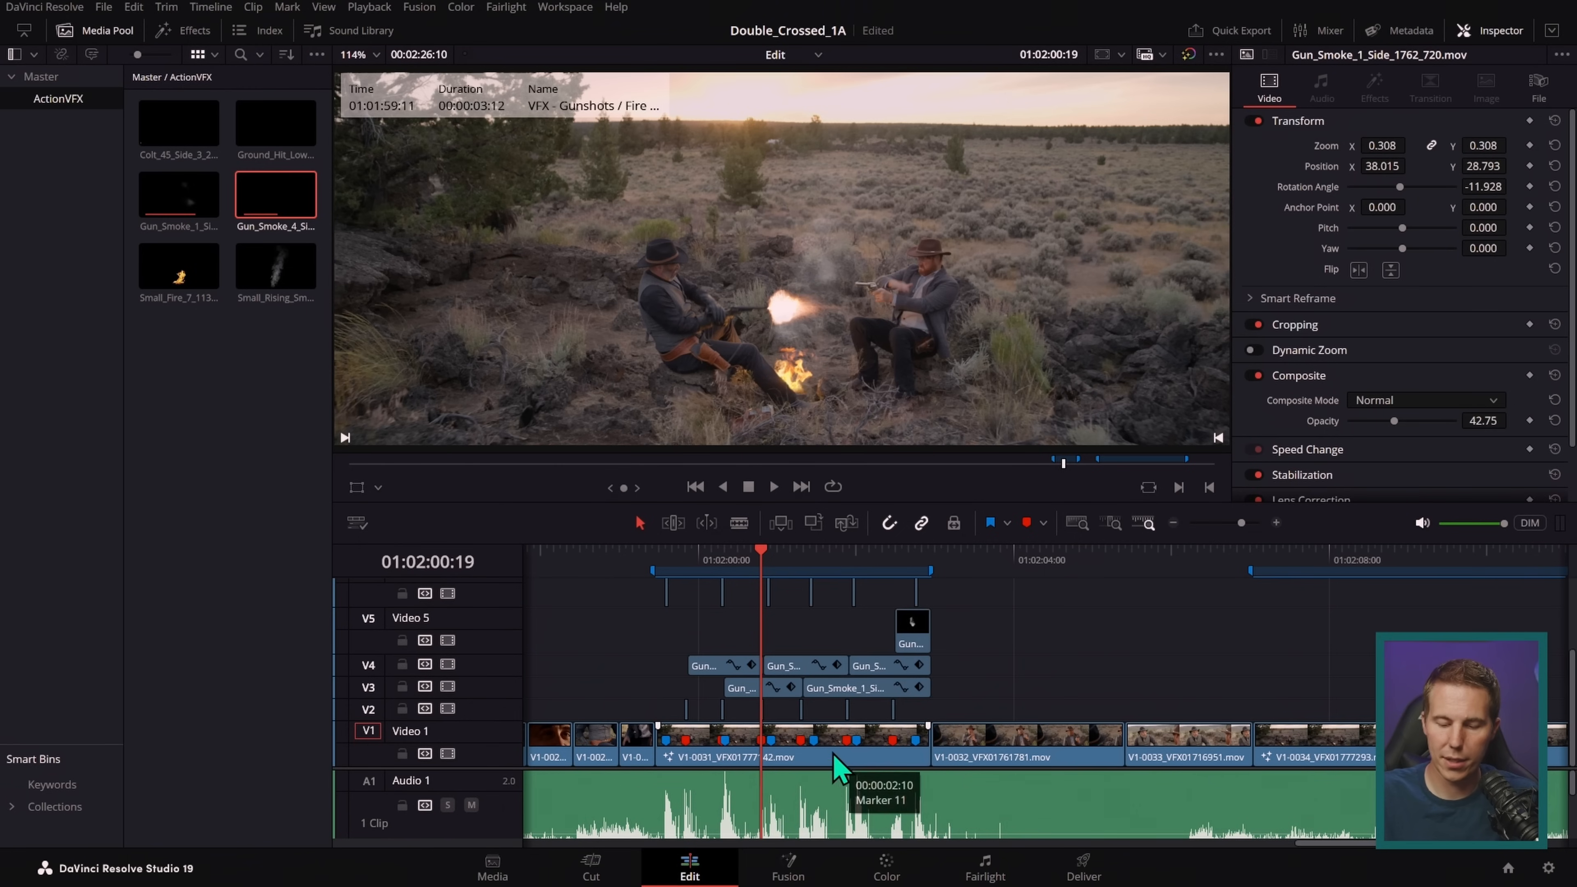
- Open the wide shot V1-0031_VFX01777142.mov in Fusion from 01:01:59:13, ahead of the flash and smoke clips
left_click(849, 757)
left_click(798, 872)
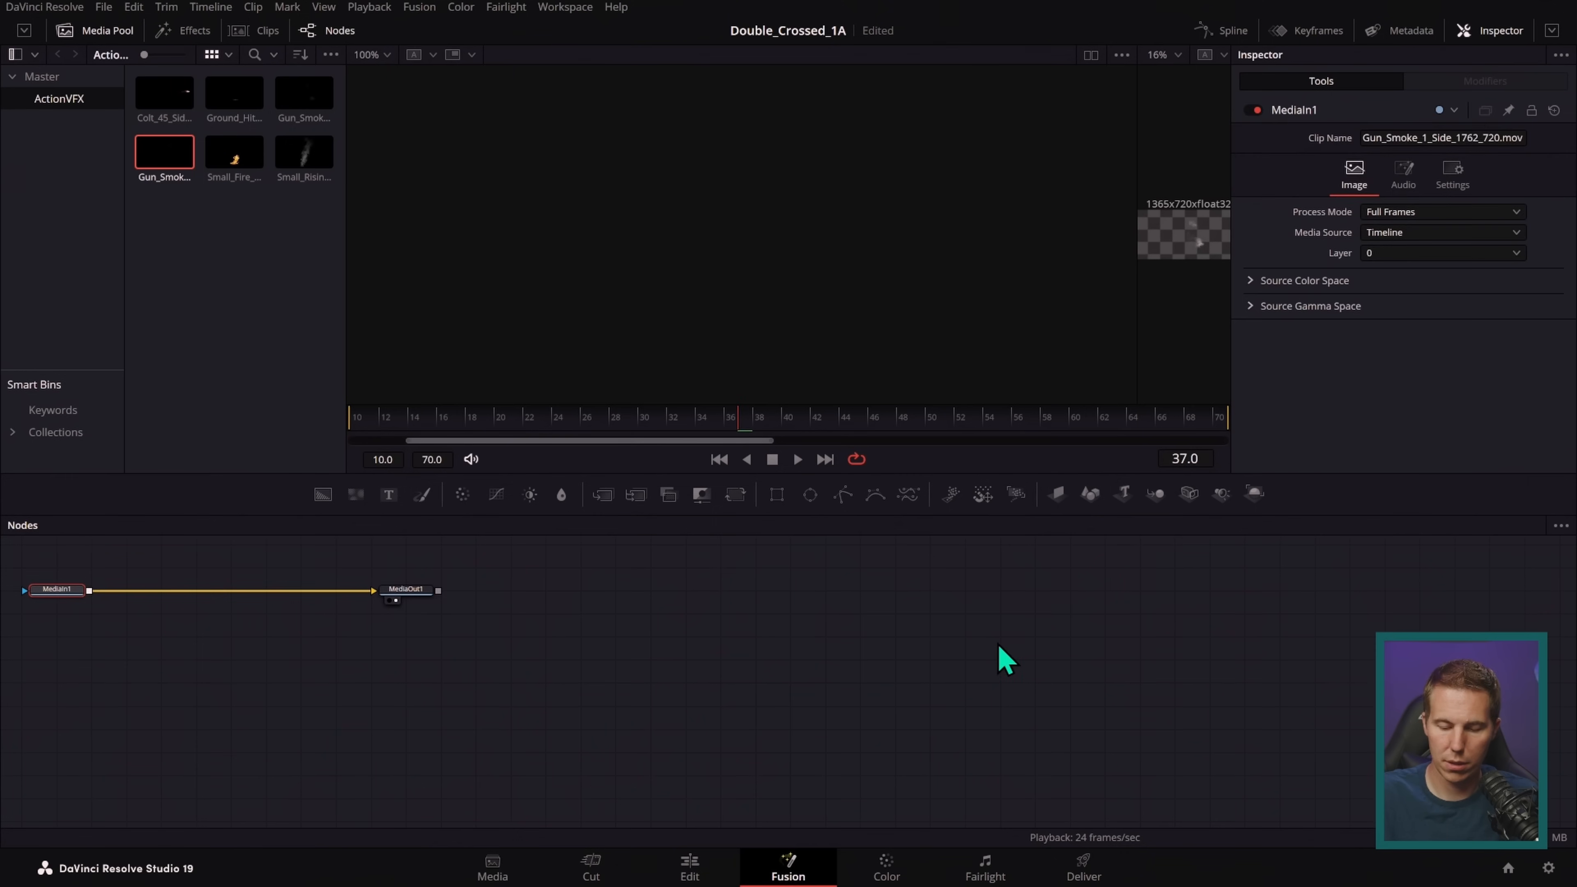
scroll(988, 591, "left", 5)
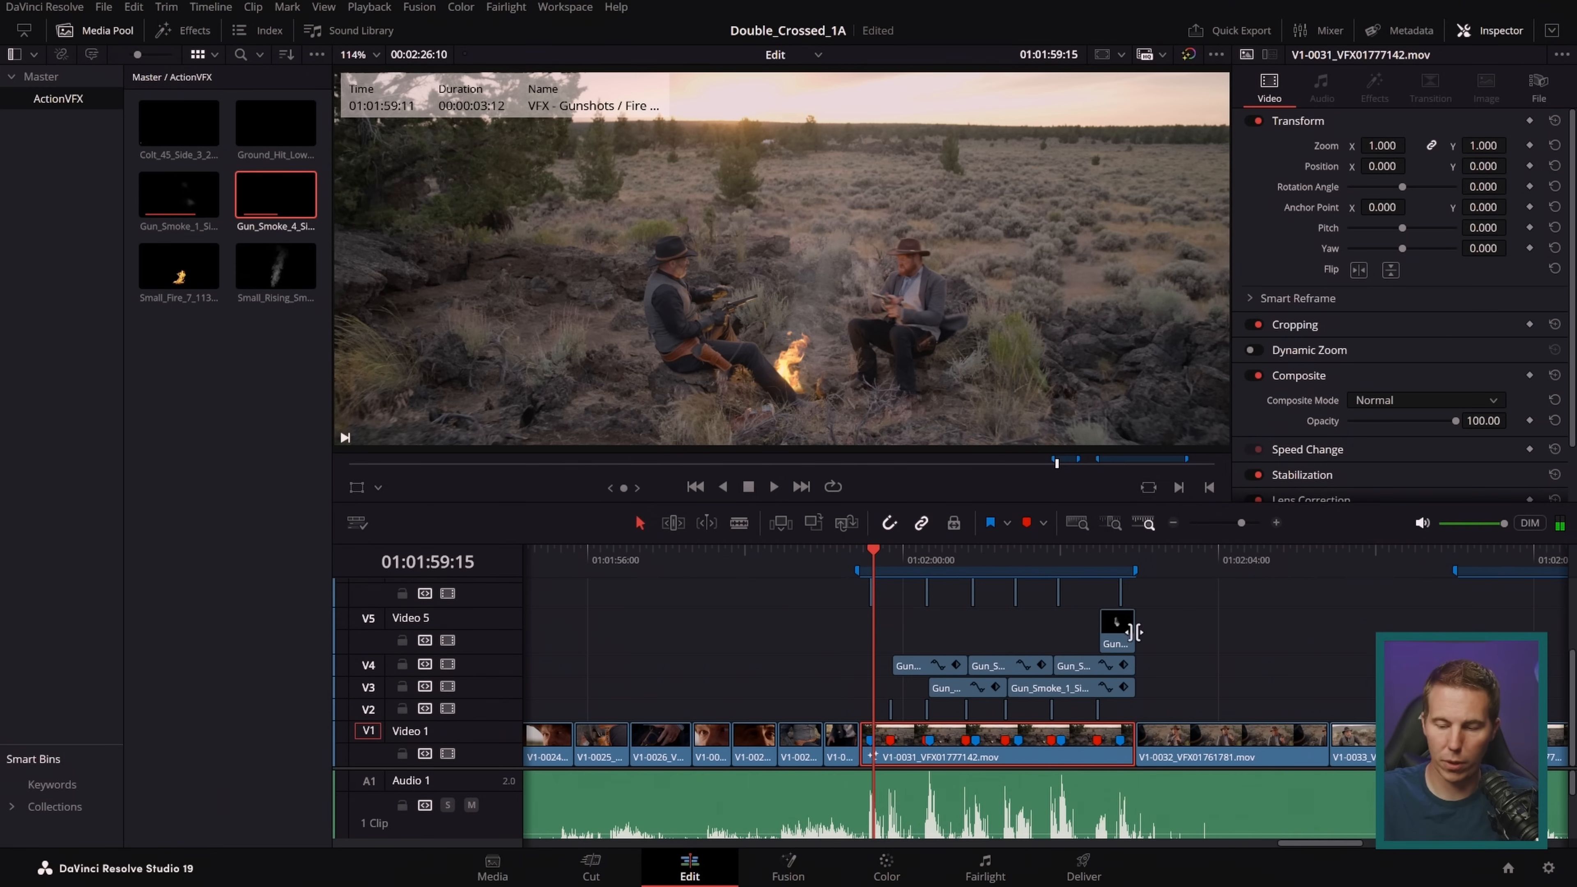
left_click(1275, 524)
left_click(1276, 523)
left_click(1276, 523)
left_click(993, 561)
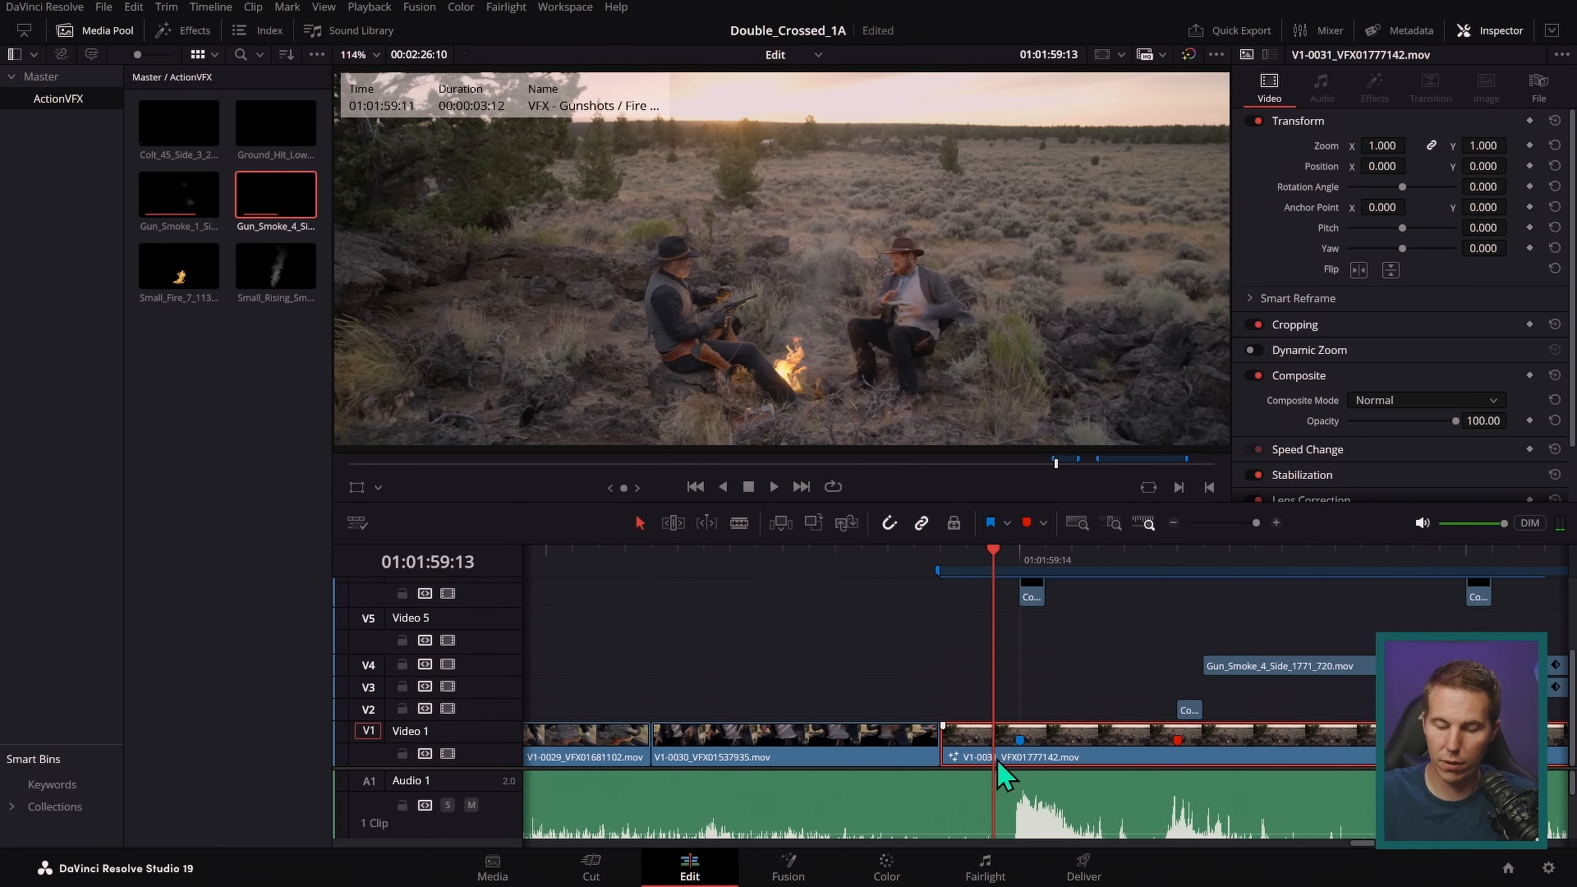
left_click(780, 874)
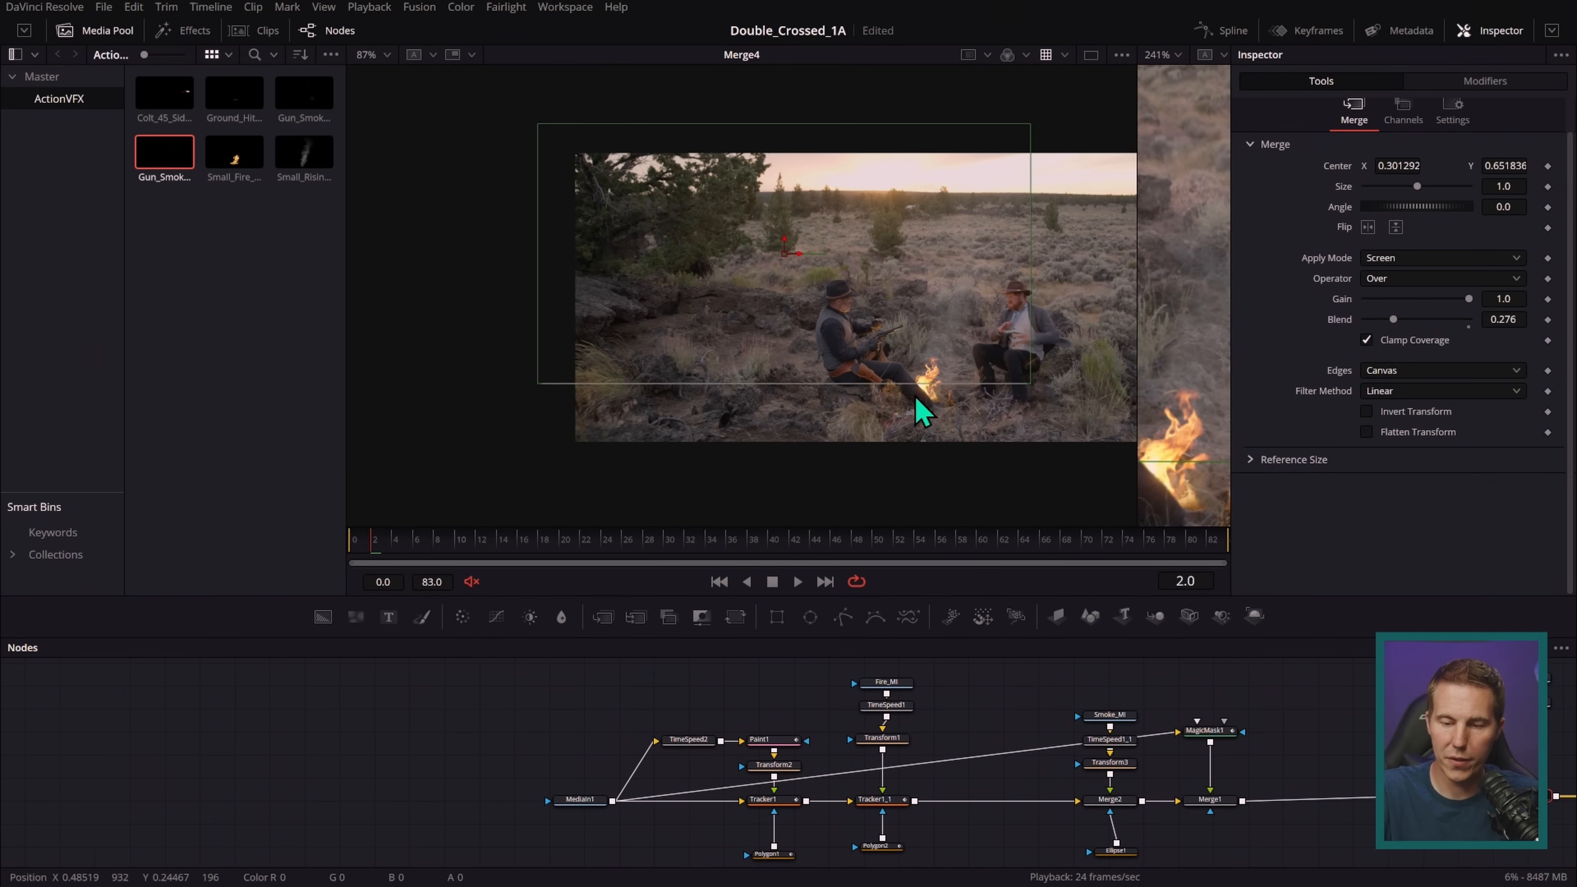
- Add a new Tracker node near MediaIn1 in the wide shot's node graph
left_click_drag(670, 776, 506, 777)
left_click(693, 727)
scroll(776, 701, "up", 2)
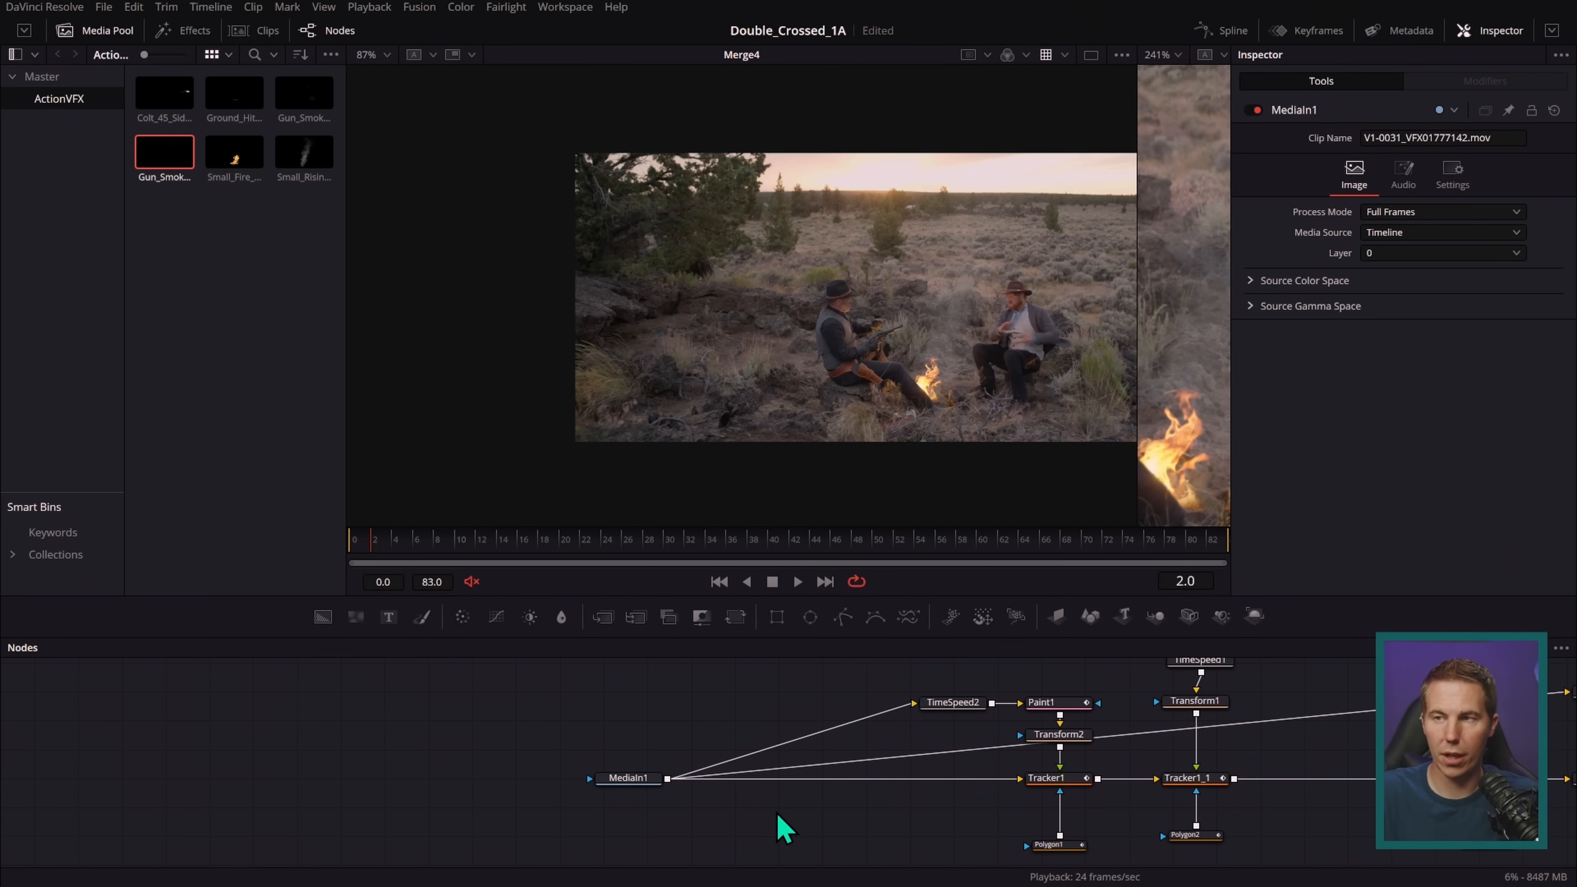
key("shift+space")
type("xf")
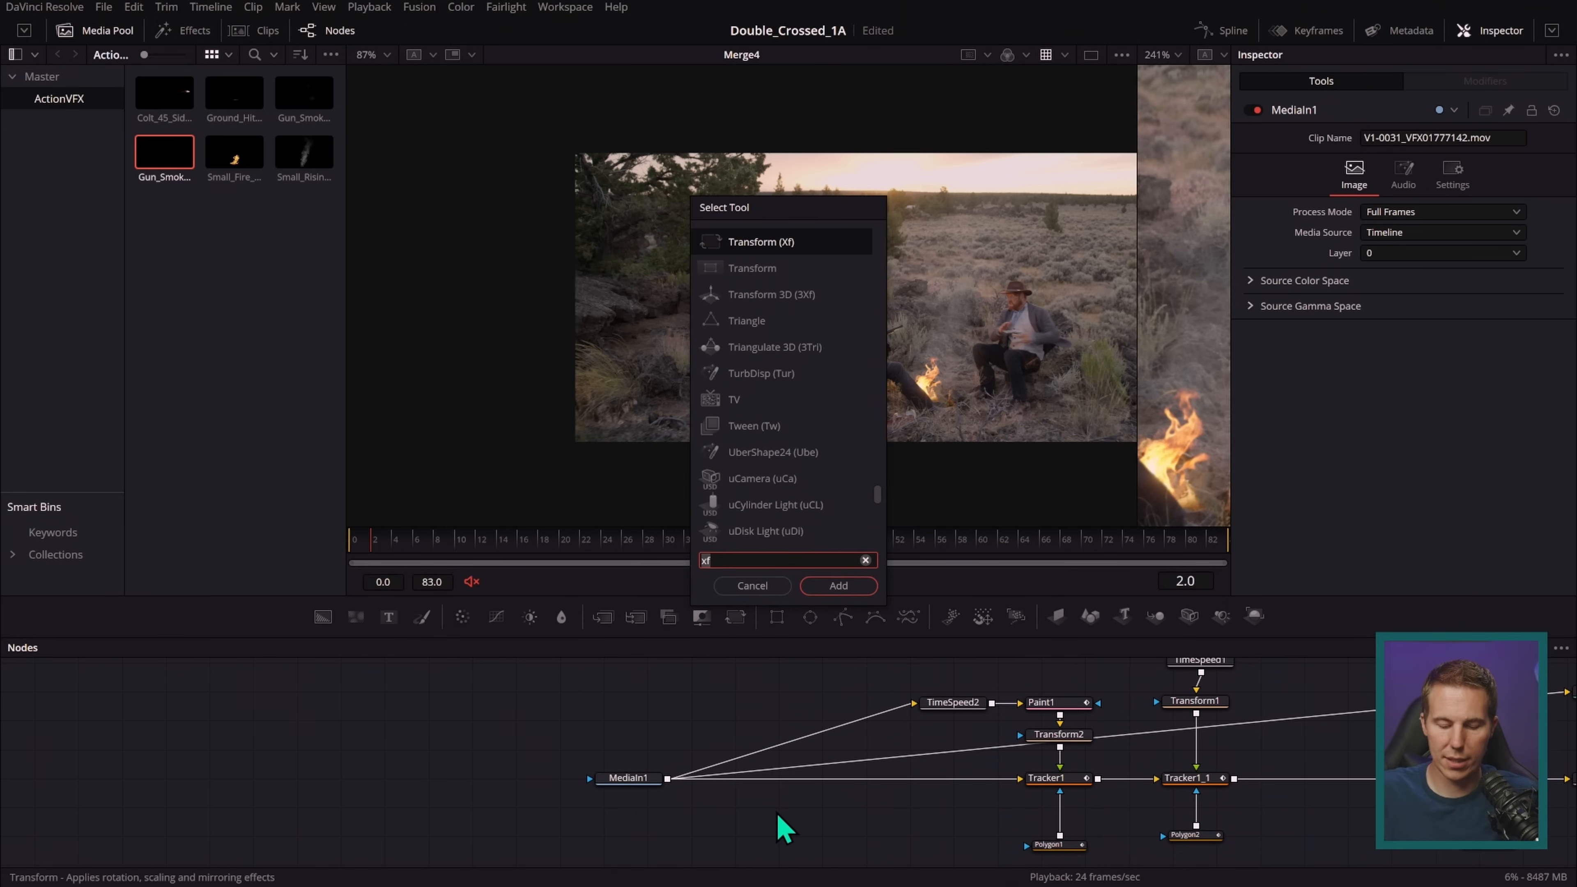
key("BackSpace")
key("BackSpace")
type("track")
key("Return")
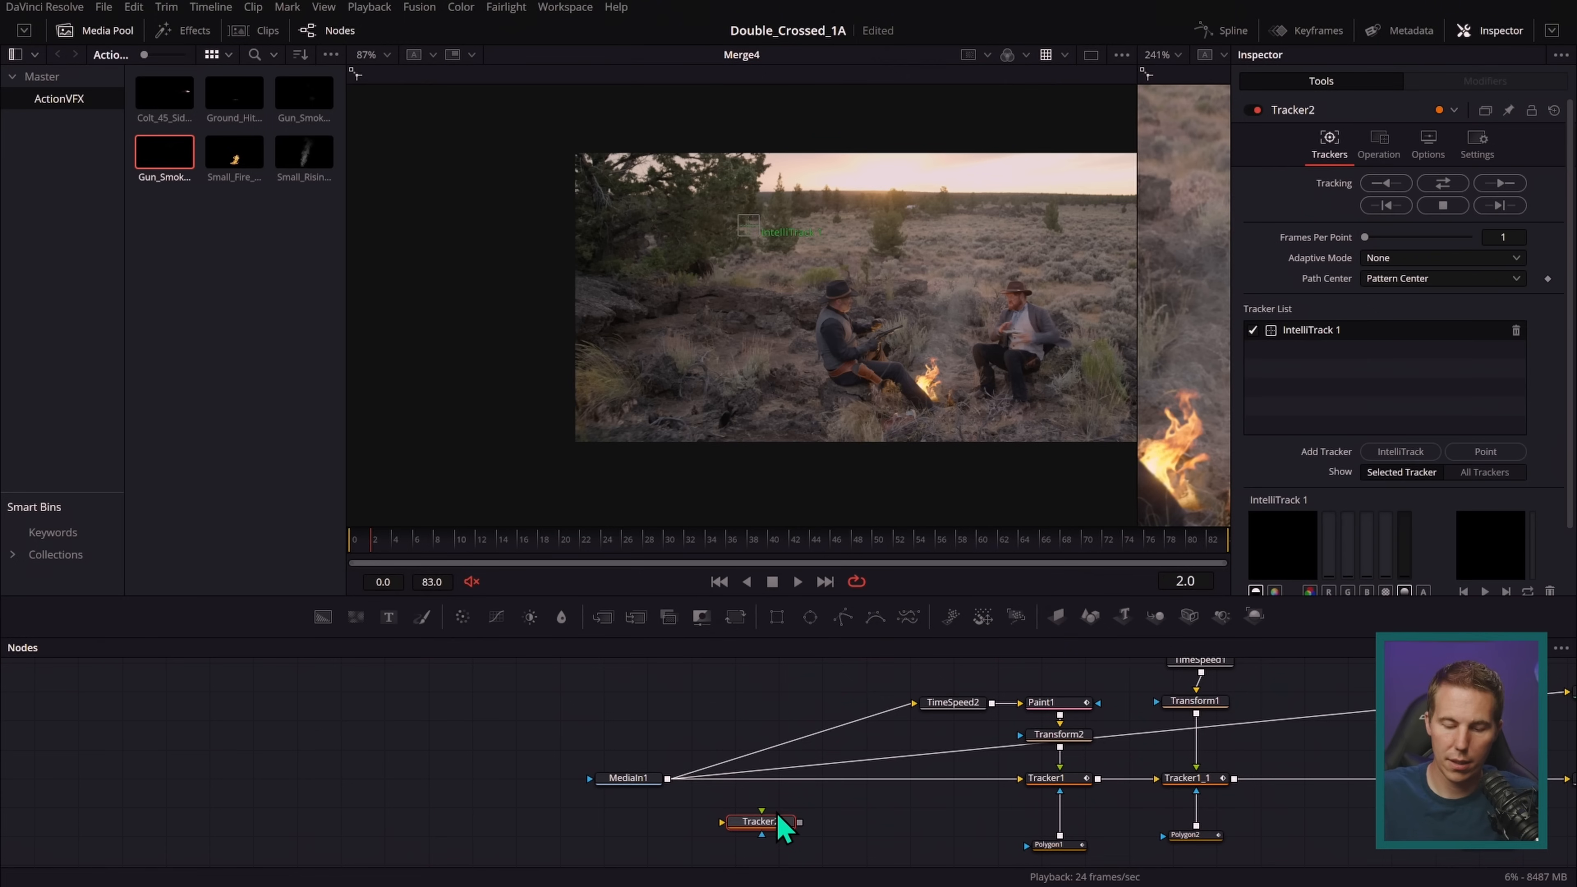
- Insert Tracker2 between MediaIn1 and Tracker1 and line the nodes up in a row
left_click_drag(762, 835, 946, 784)
left_click_drag(943, 679, 747, 829)
left_click_drag(936, 783, 778, 781)
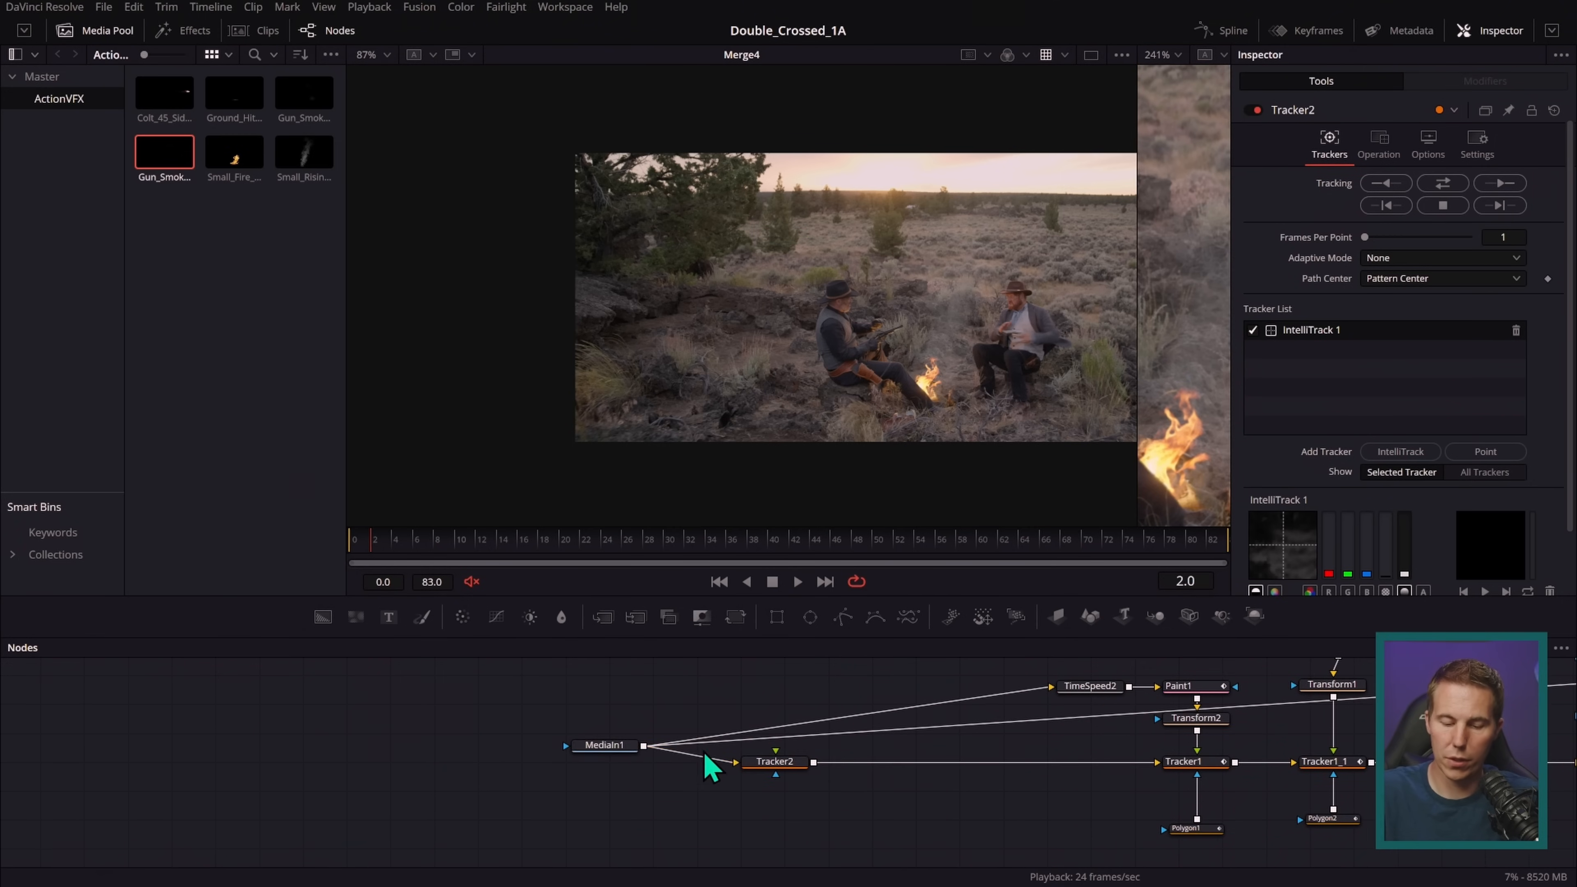
left_click_drag(612, 746, 599, 761)
left_click_drag(785, 768, 853, 770)
left_click_drag(945, 724, 925, 766)
- Center Tracker2's IntelliTrack point on the white object among the distant trees and track it both forward and backward
left_click(835, 805)
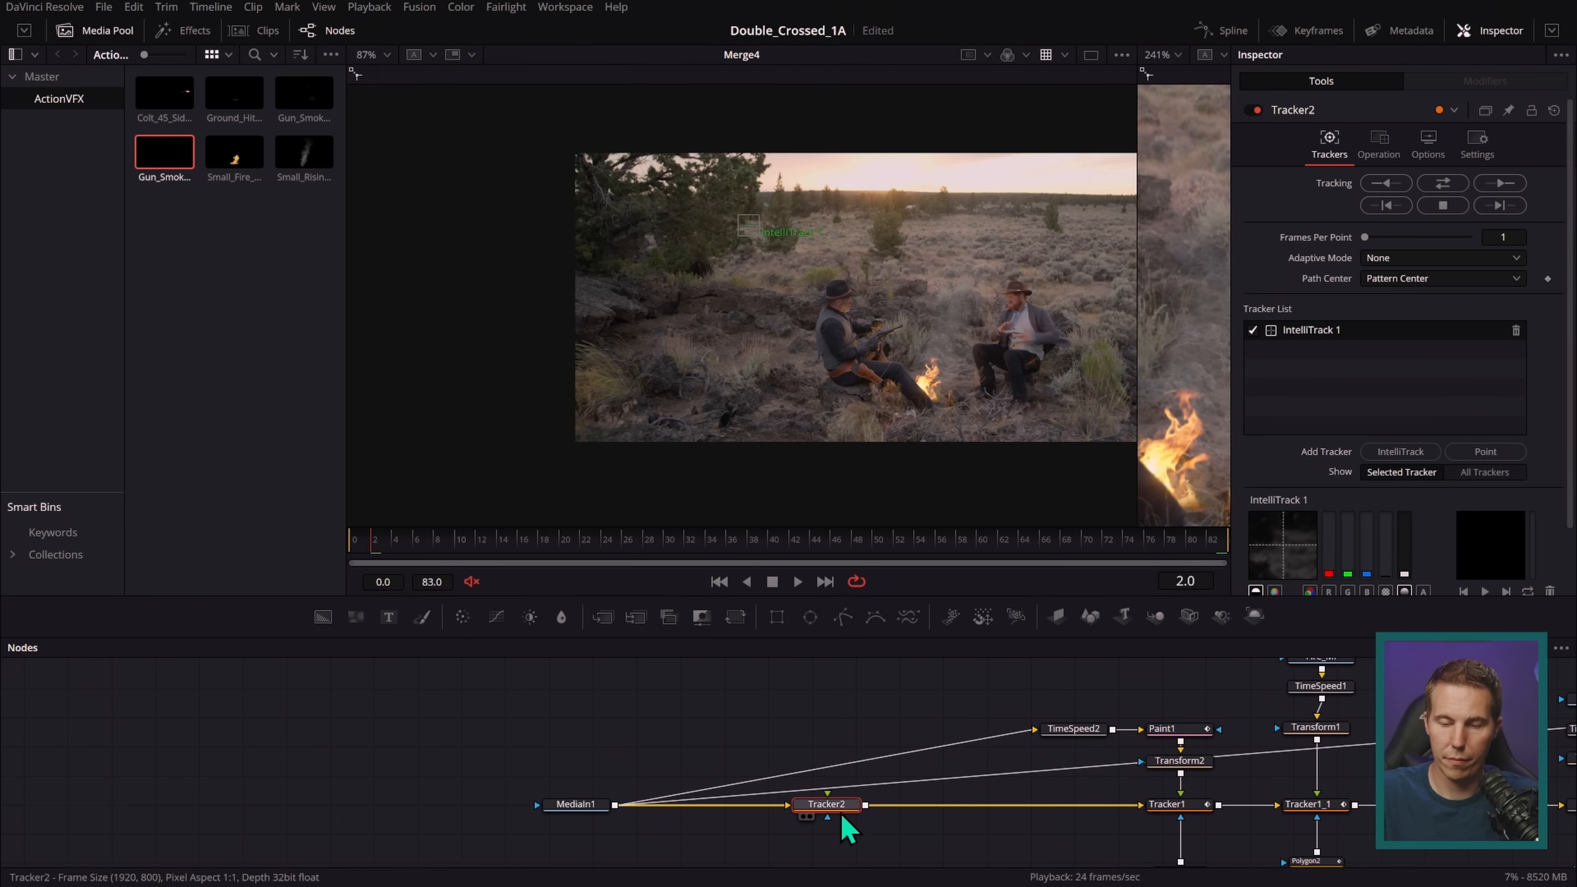
scroll(963, 251, "up", 2)
left_click_drag(924, 295, 835, 440)
left_click_drag(532, 365, 780, 381)
scroll(858, 347, "up", 4)
left_click_drag(670, 431, 735, 374)
scroll(834, 316, "up", 3)
scroll(929, 351, "up", 3)
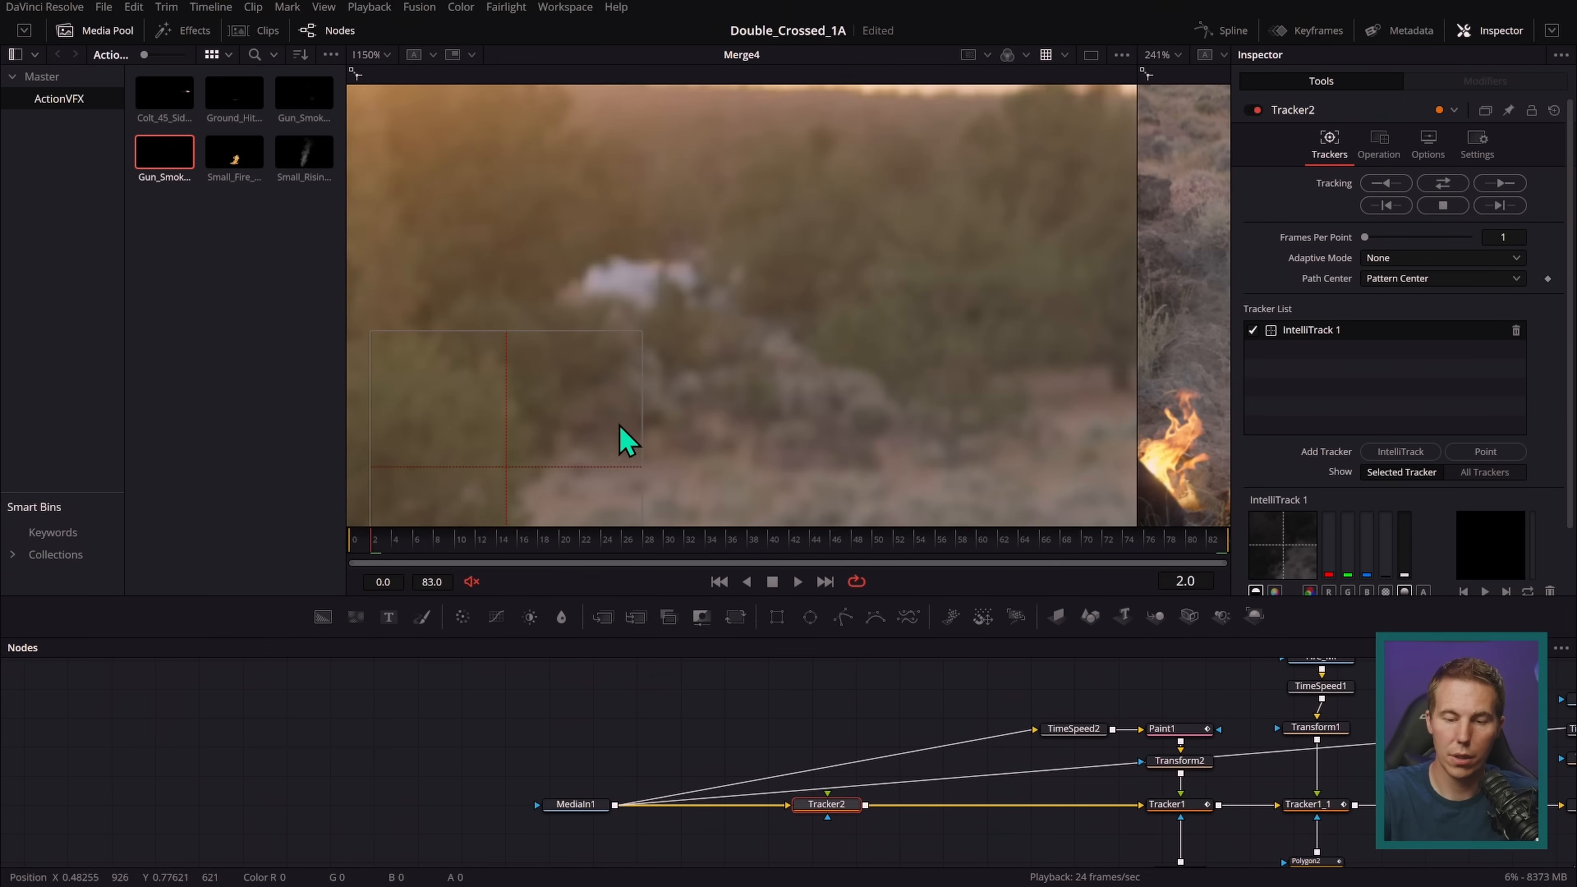
scroll(792, 352, "down", 2)
left_click_drag(704, 440, 806, 301)
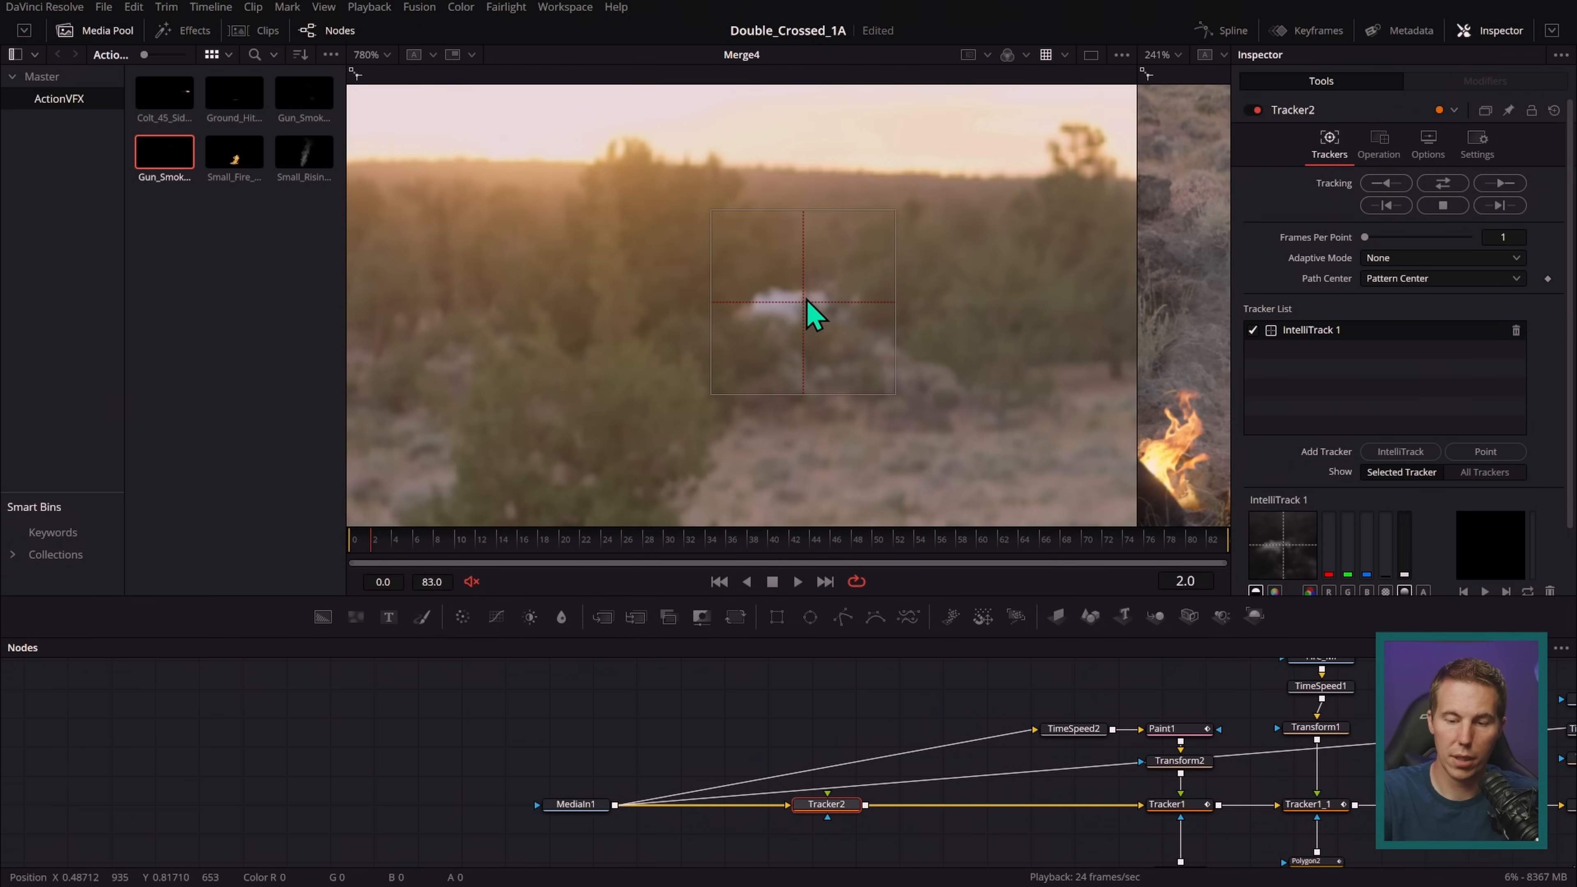
scroll(933, 422, "down", 3)
left_click_drag(882, 385, 891, 368)
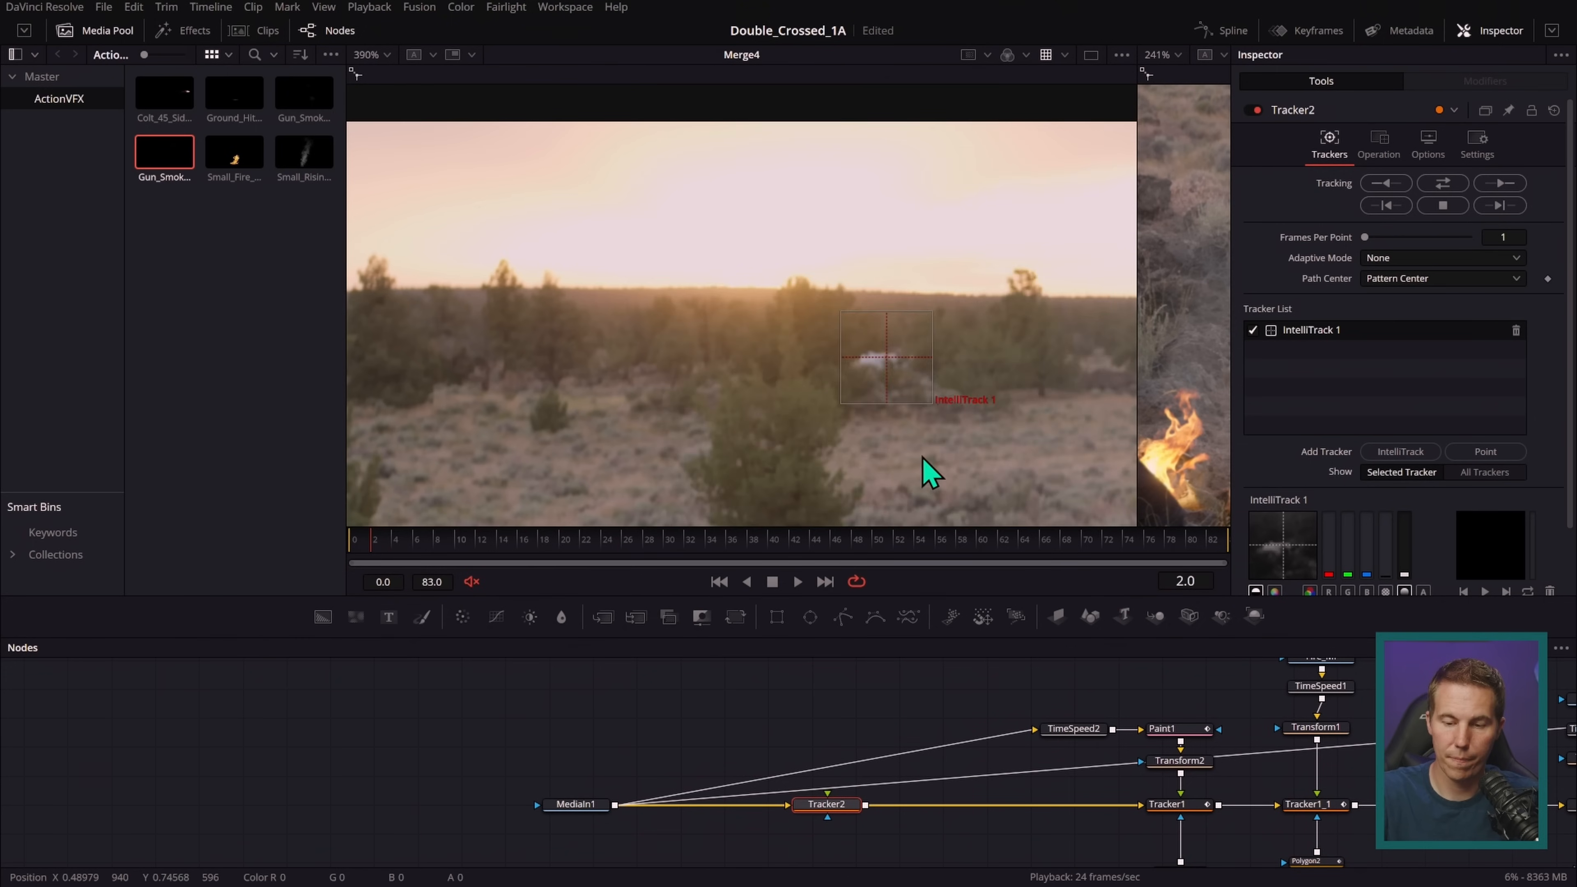
left_click(1442, 187)
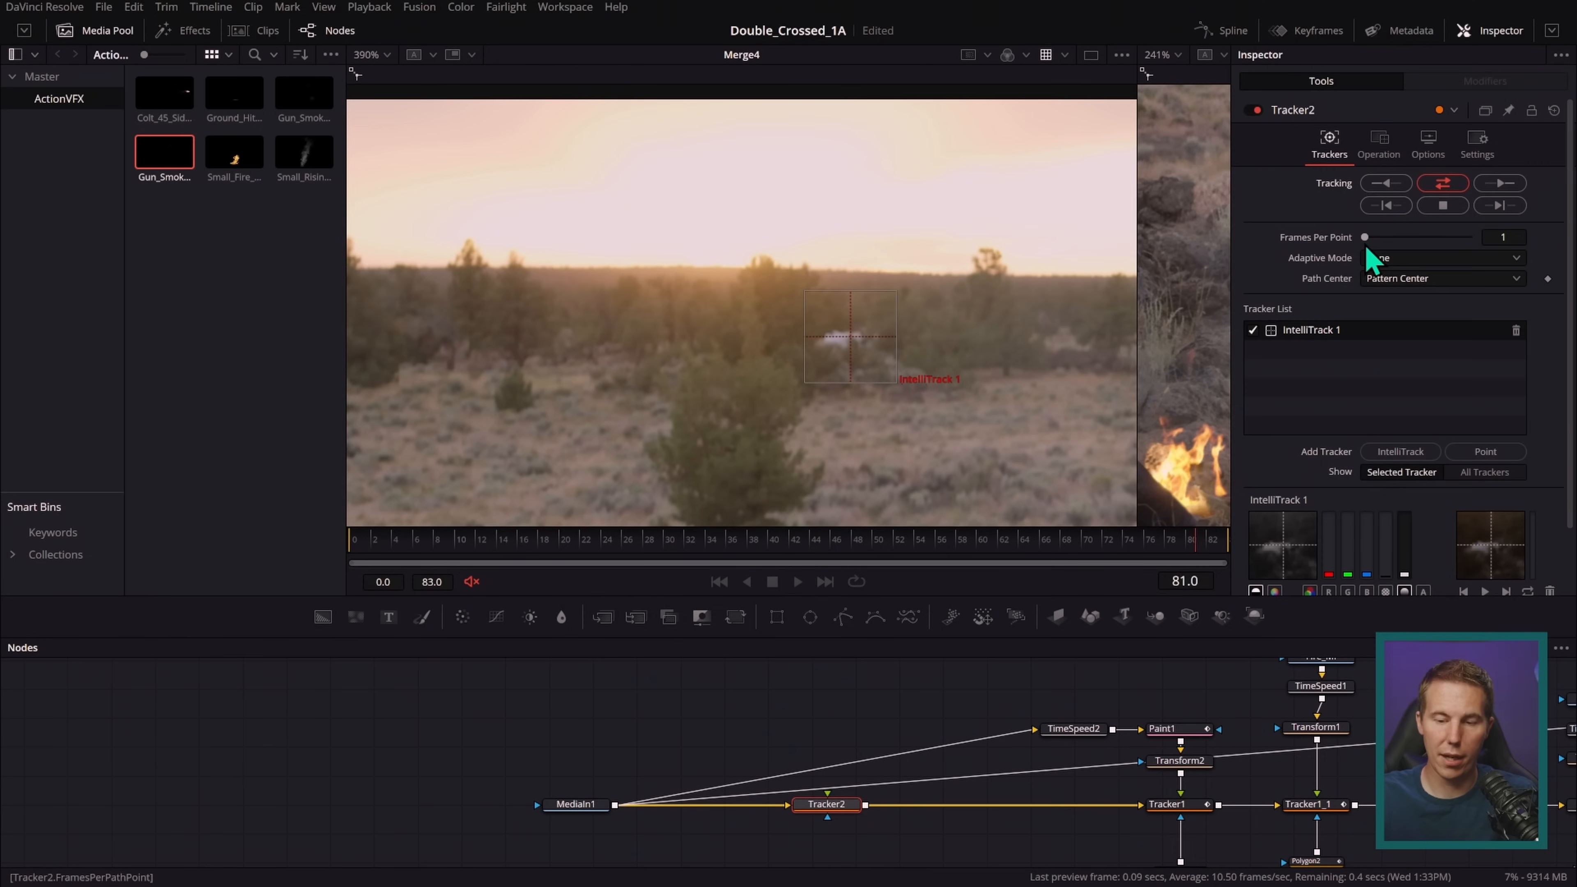
- Add a Paint node above Tracker2 and feed it from MediaIn1's output
left_click(831, 705)
key("shift+space")
type("track")
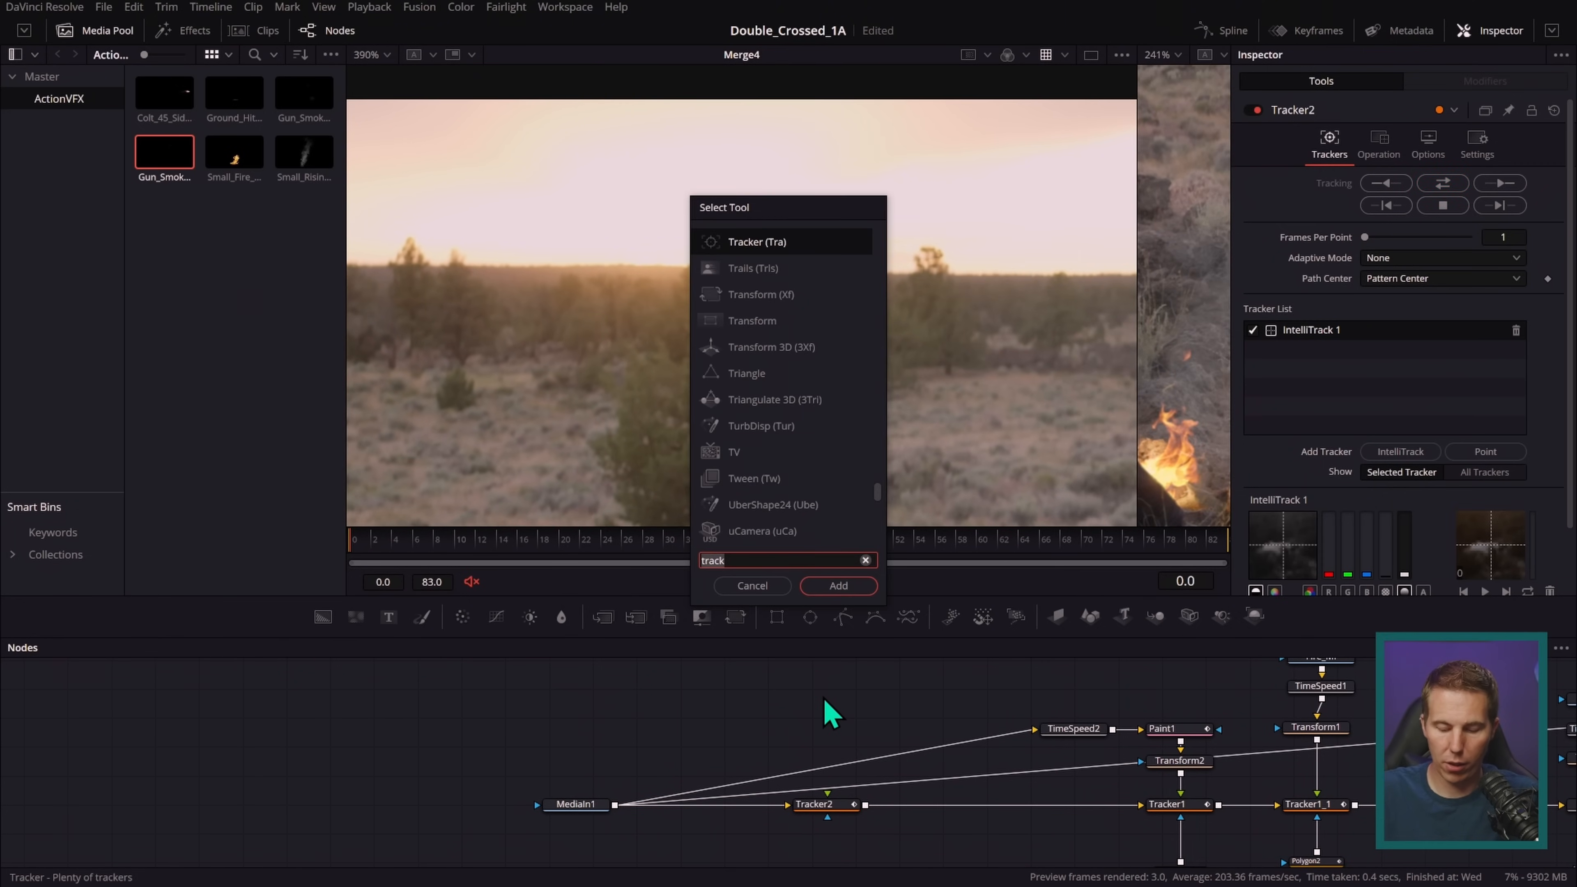
type("paint")
key("Return")
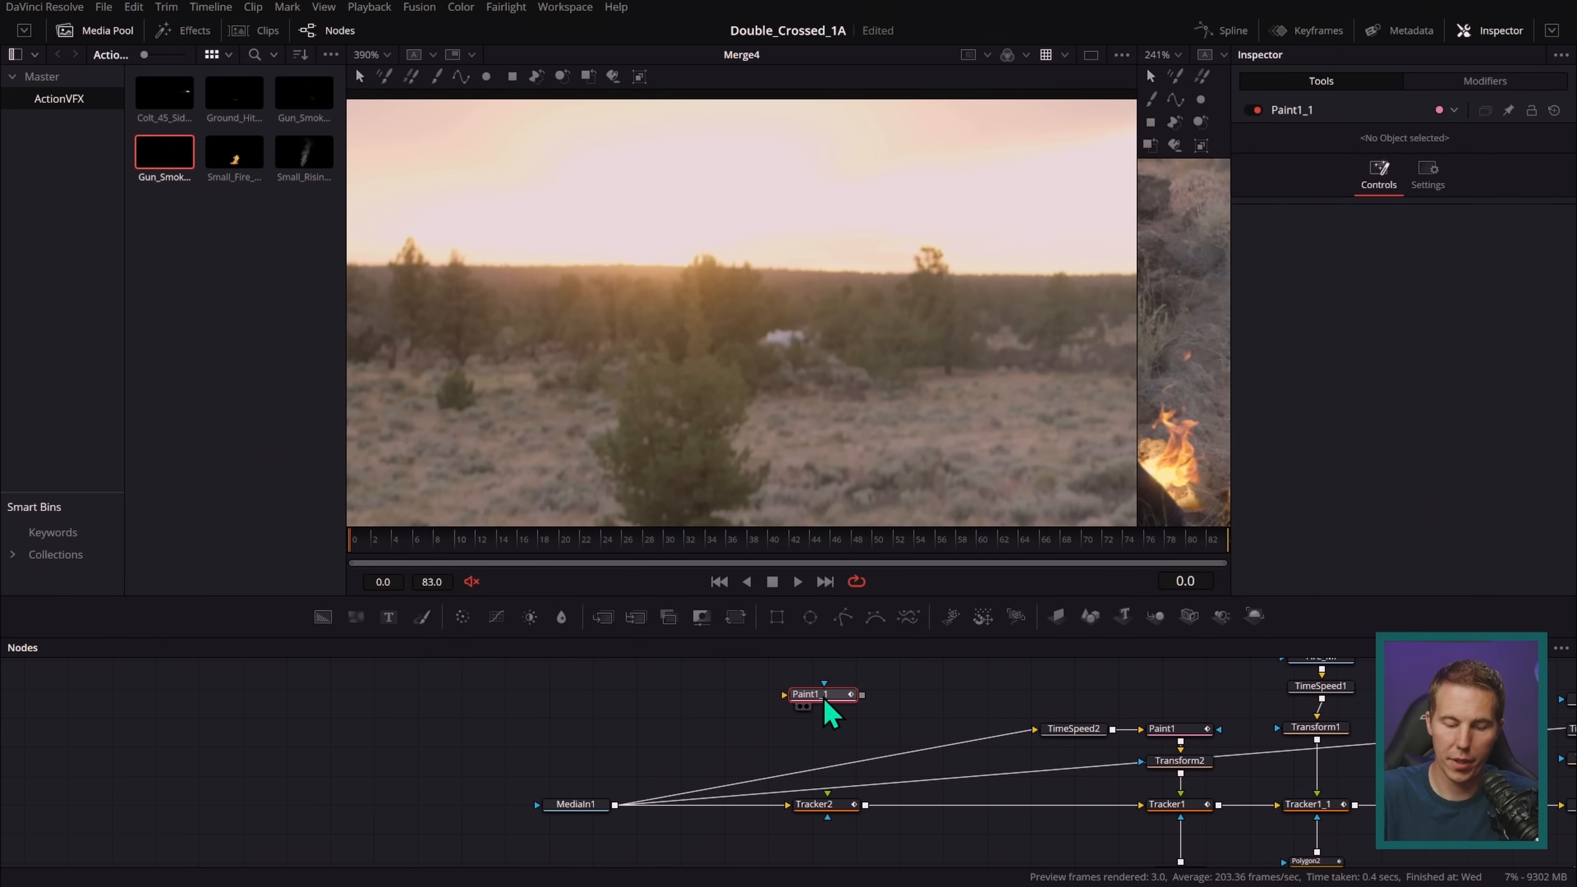
left_click_drag(615, 805, 807, 703)
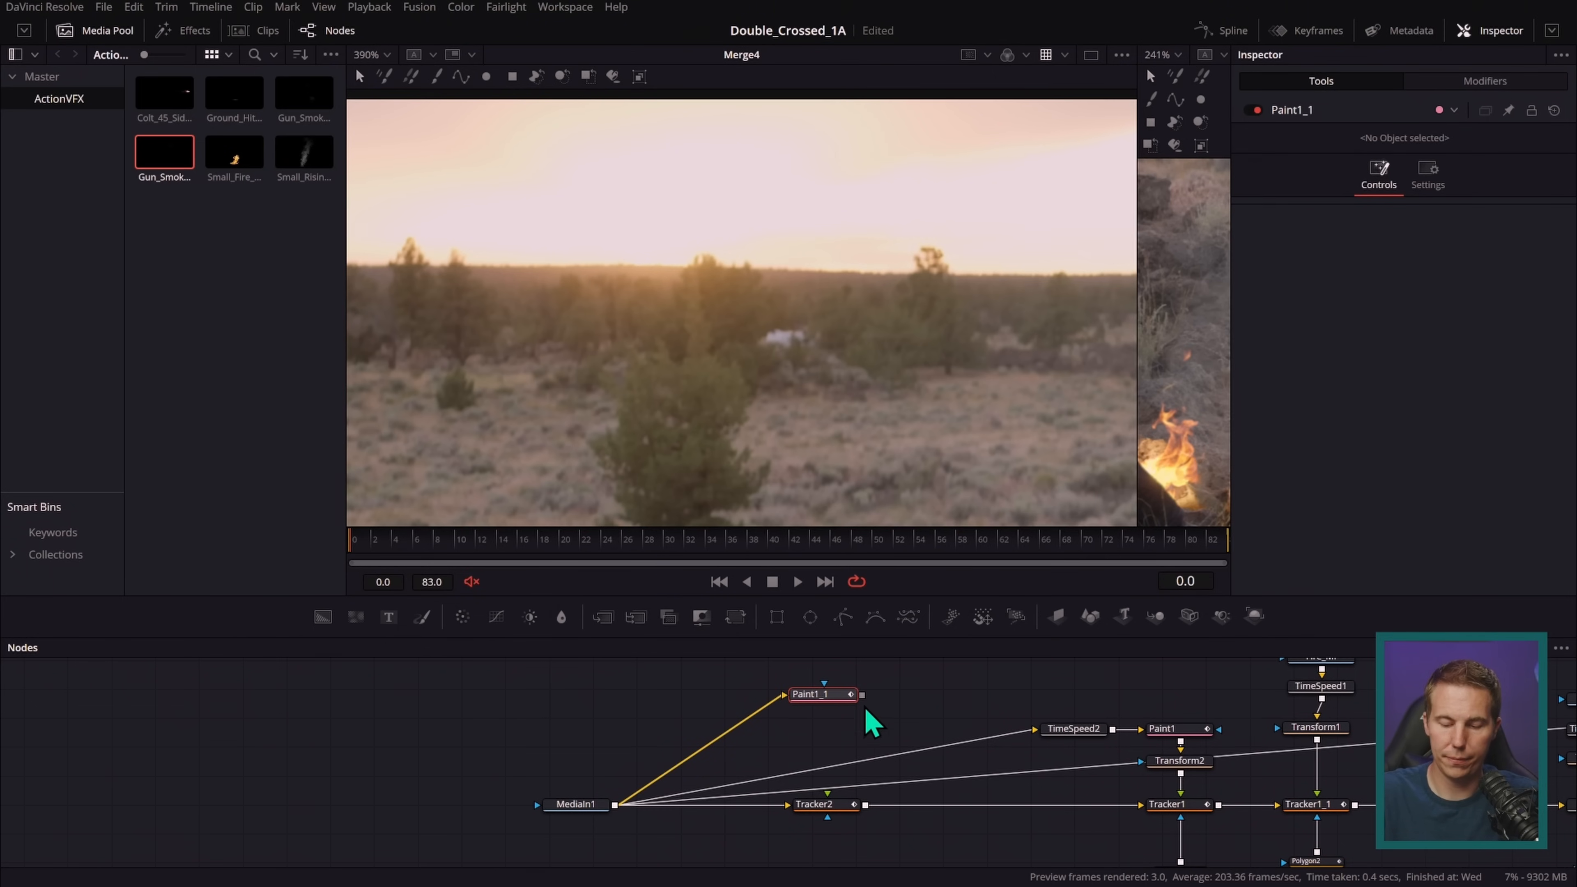
left_click(815, 804)
left_click(707, 728)
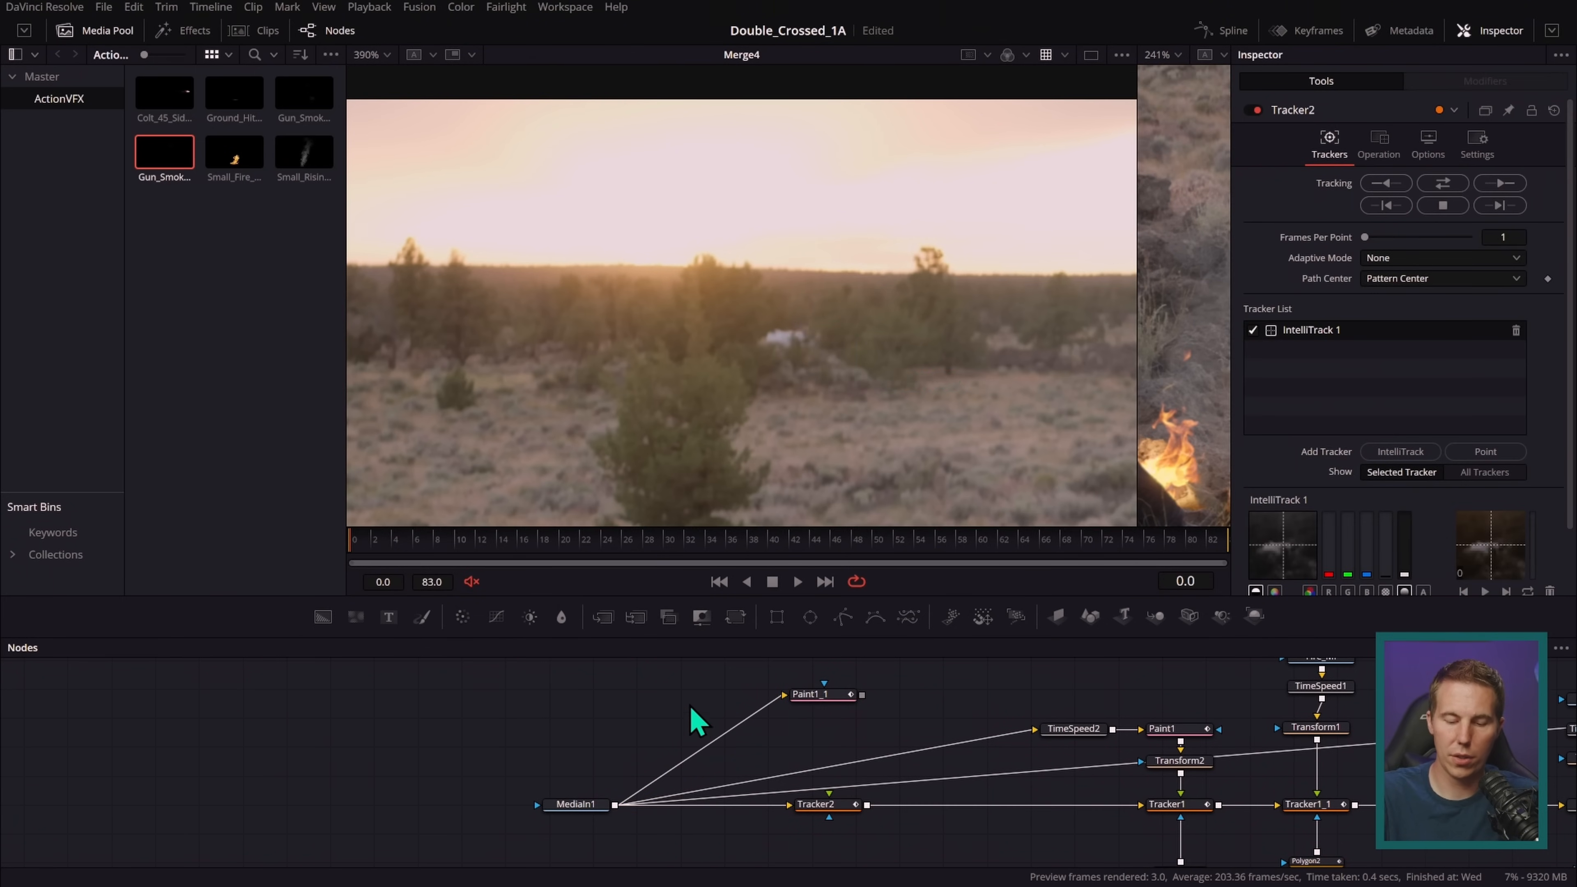
- Insert a Time Speed node between MediaIn1 and Paint1_1 with speed 0.0 and Nearest interpolation
key("shift+space")
type("time")
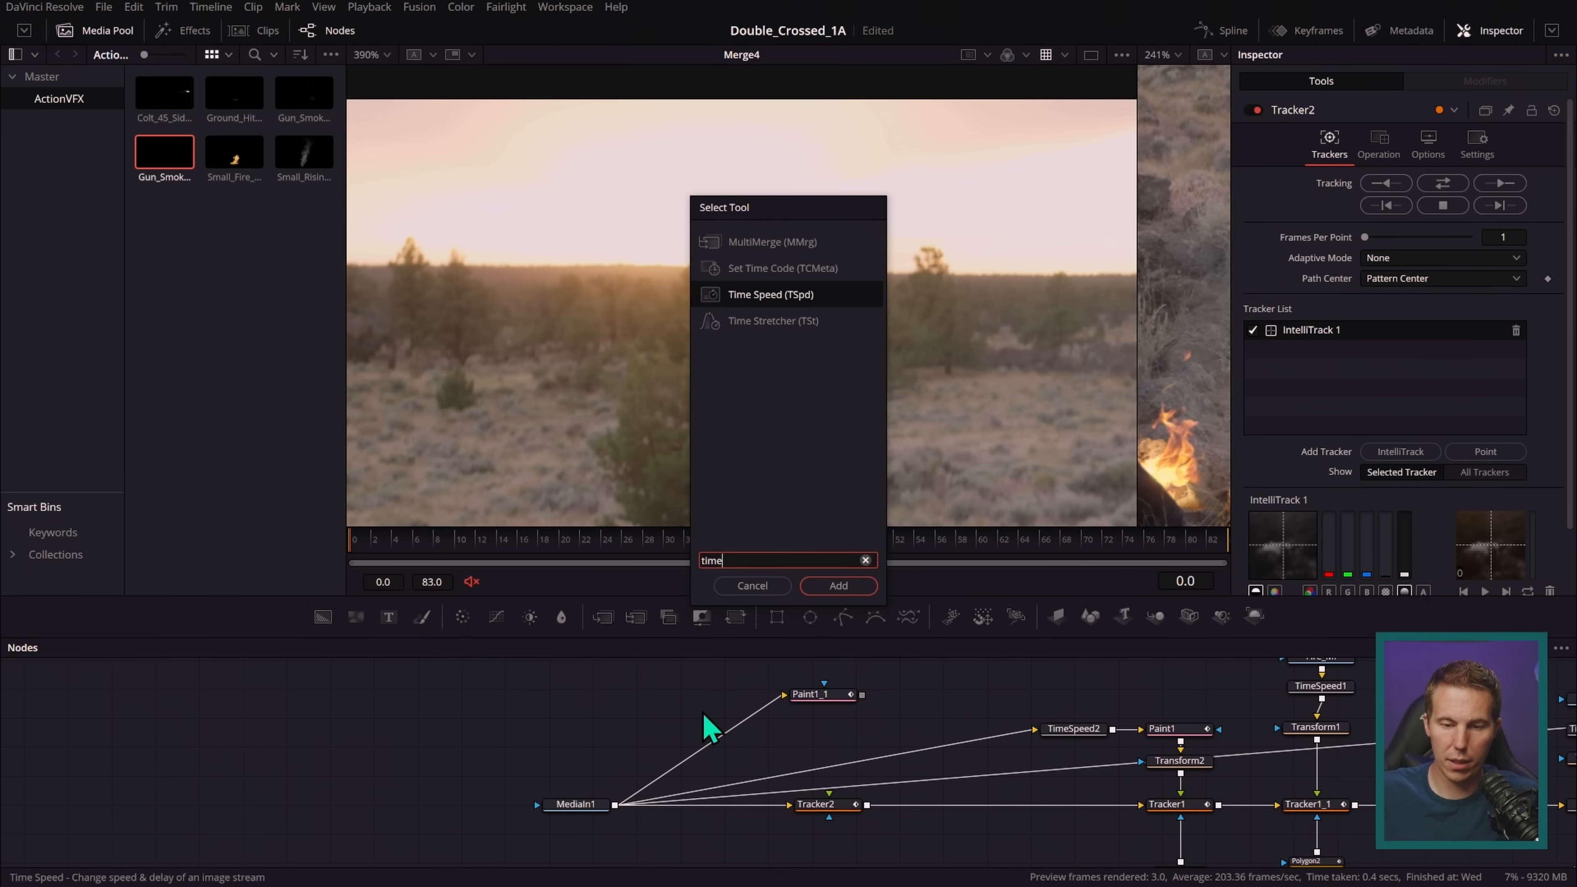
key("Return")
mouse_move(704, 710)
left_mouse_down()
mouse_move(730, 722)
mouse_move(721, 697)
left_mouse_up()
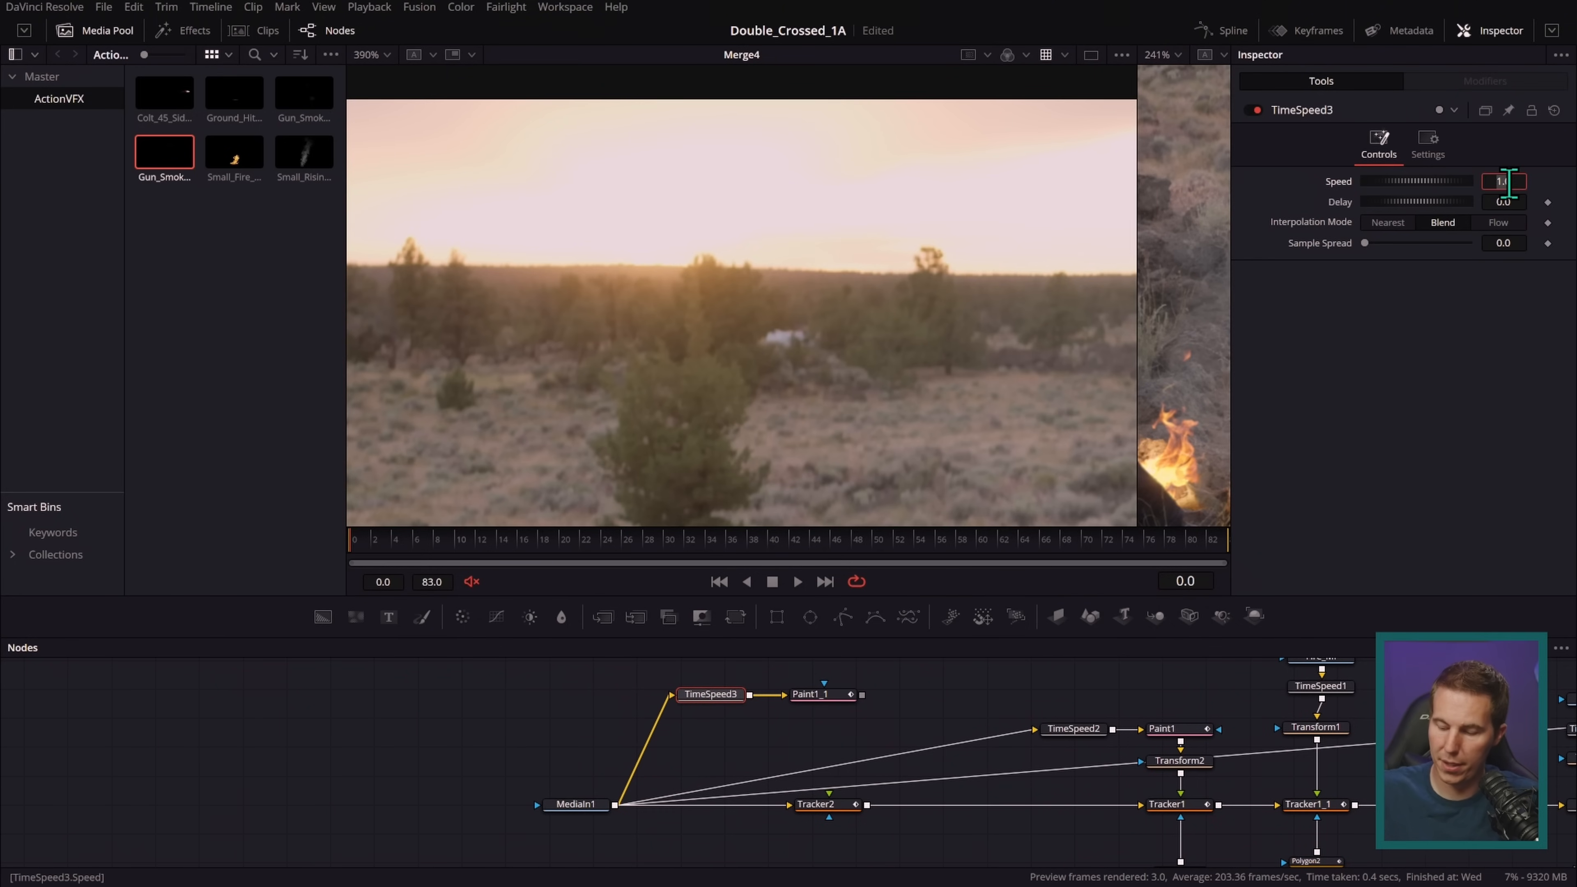
left_click(1388, 222)
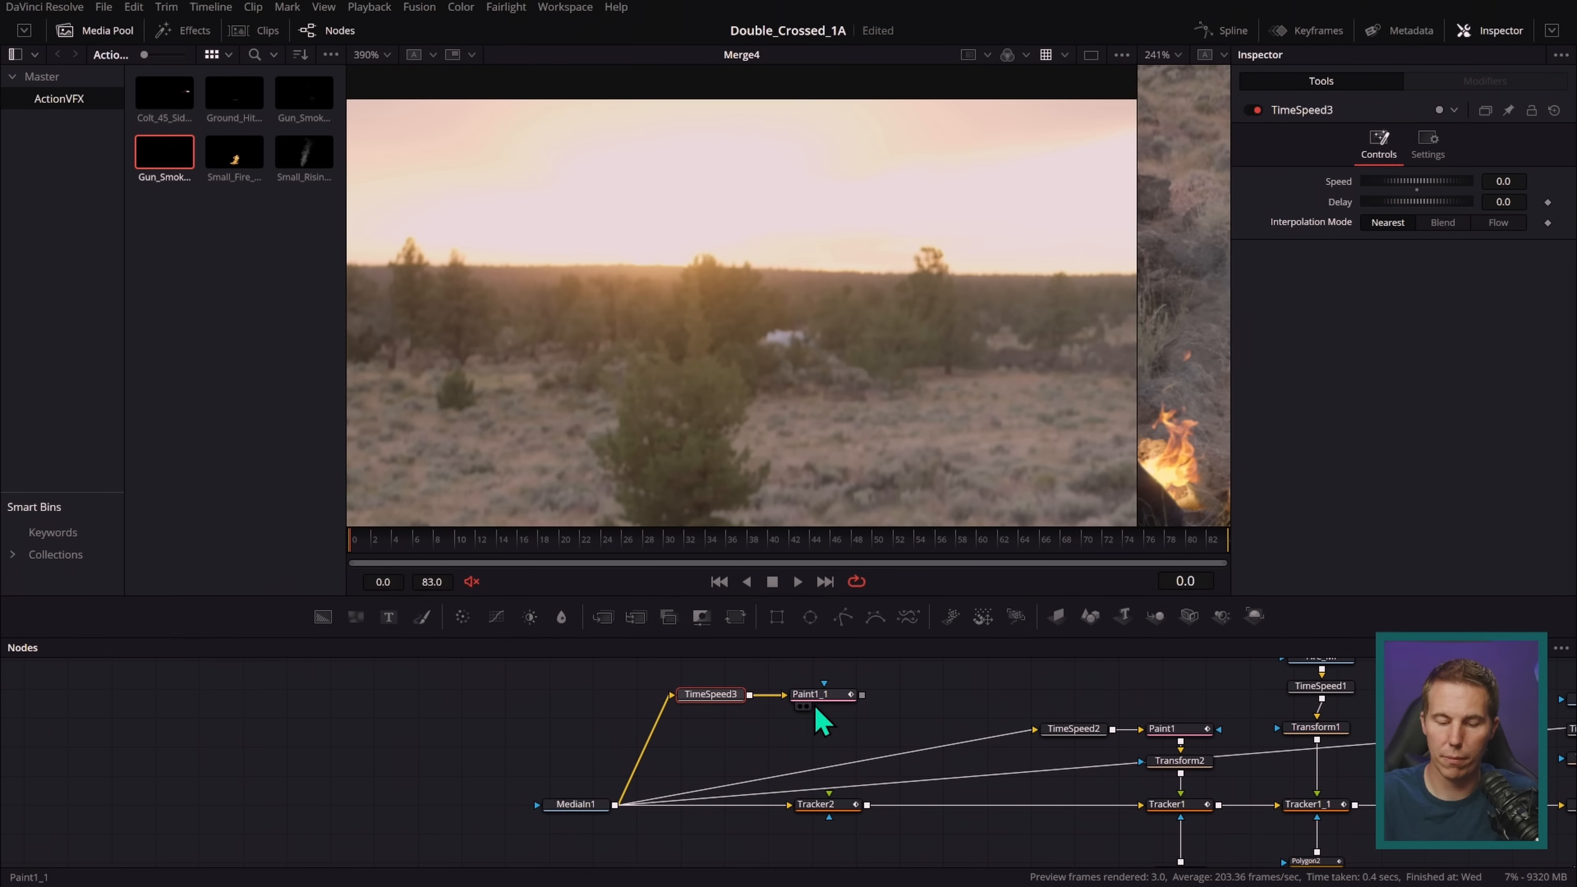
- View Paint1_1 and set up a Clone-mode stroke brush with softness 0.945
key("1")
scroll(833, 351, "up", 3)
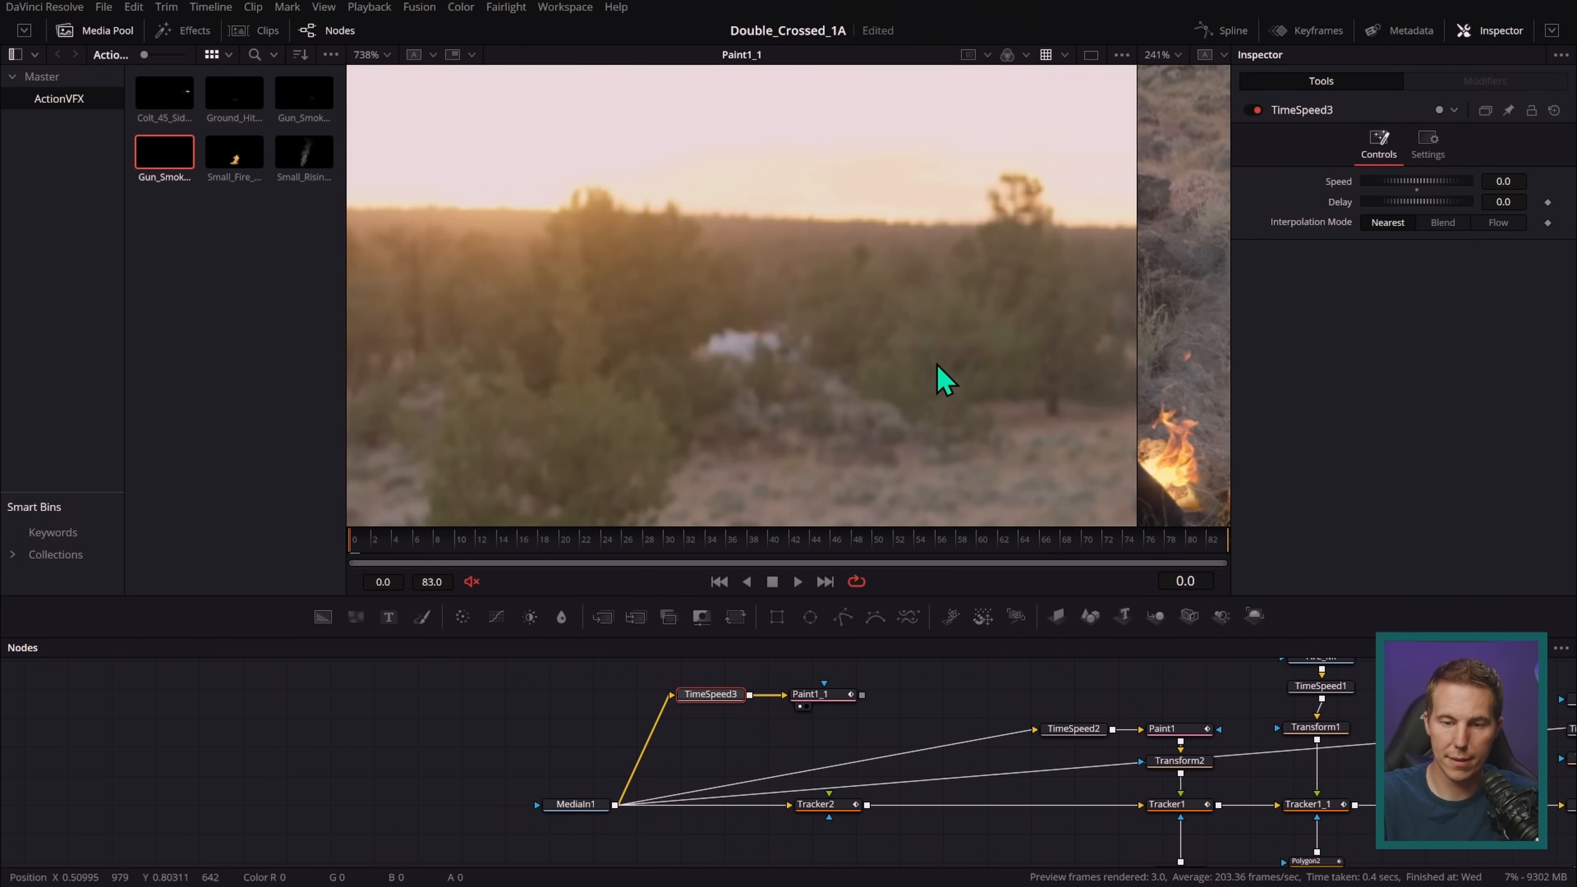
left_click(832, 694)
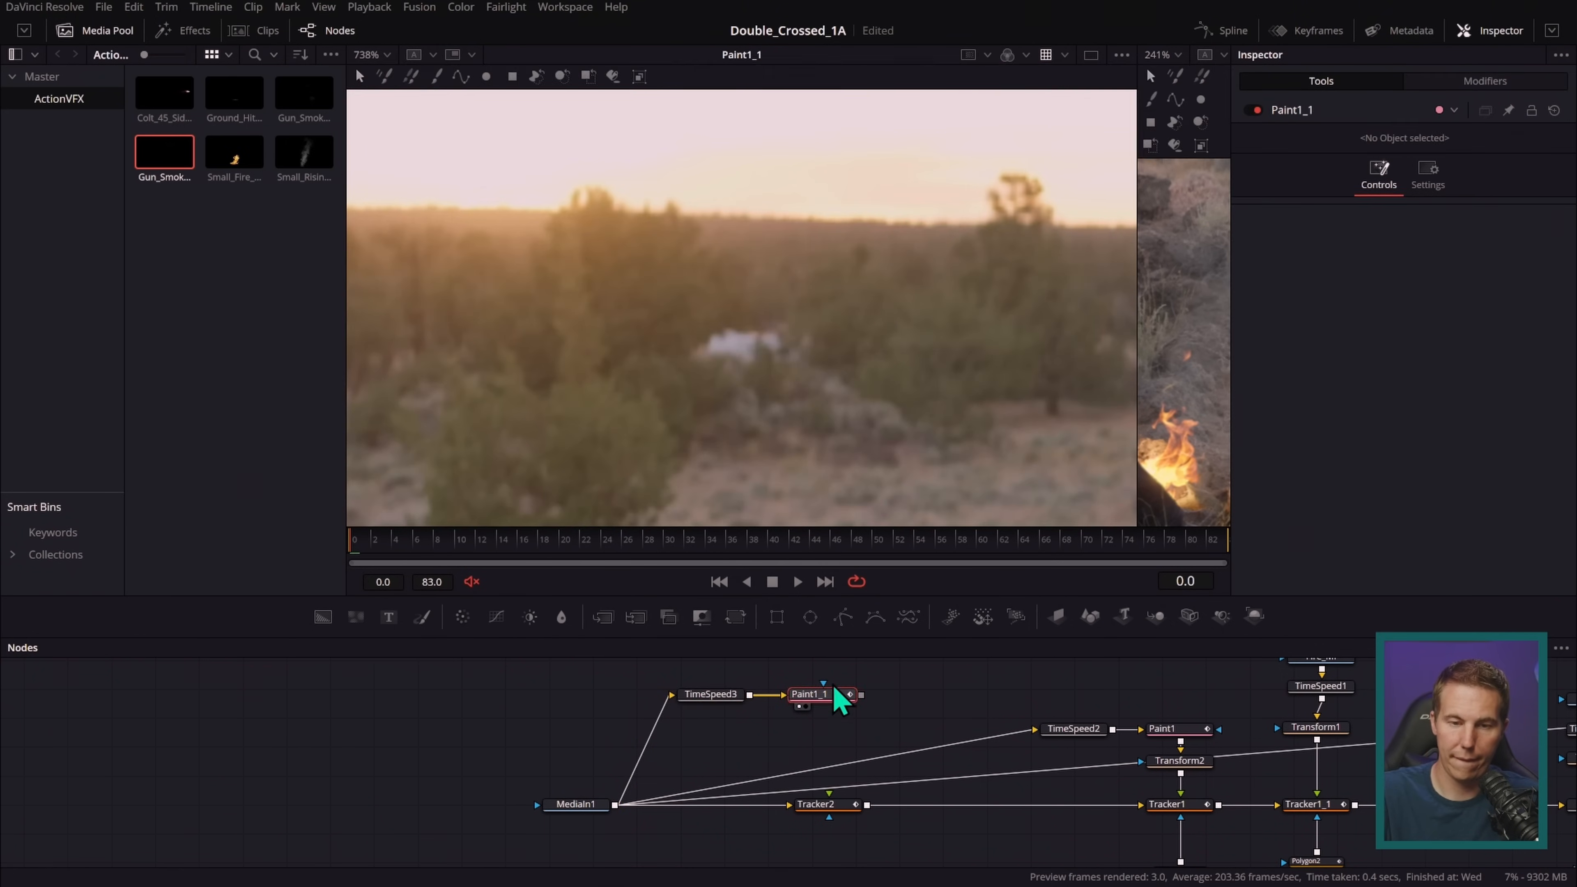
left_click(438, 77)
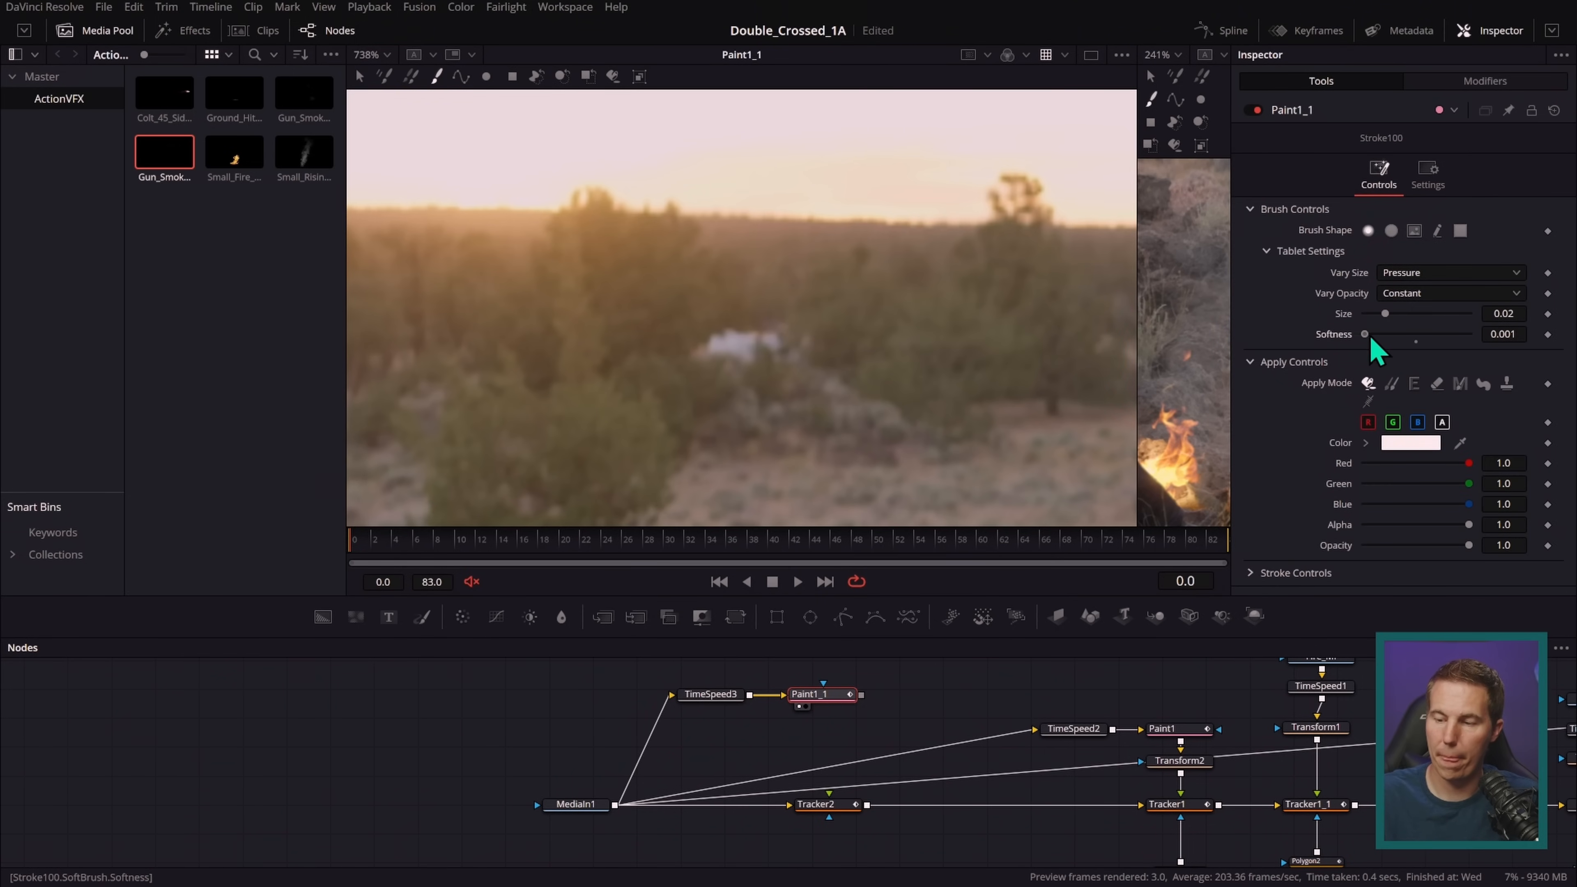
left_click(1392, 384)
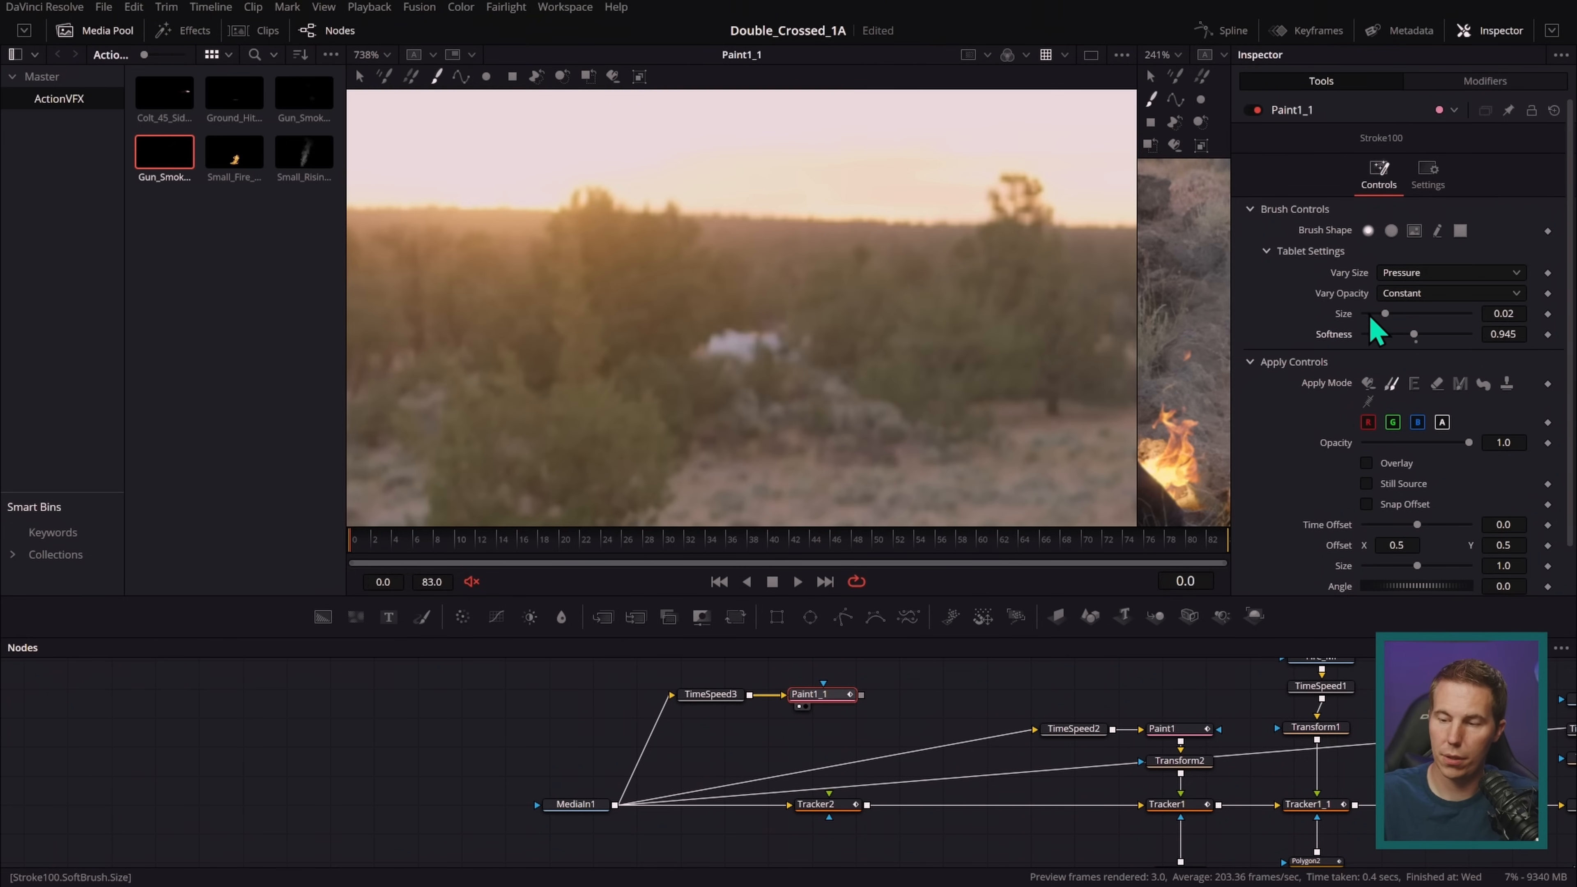
- Clone nearby tree texture over the white object with brush size 0.0126
left_click(661, 312, "alt")
mouse_move(730, 339)
left_mouse_down()
mouse_move(799, 342)
mouse_move(729, 356)
mouse_move(719, 341)
left_mouse_up()
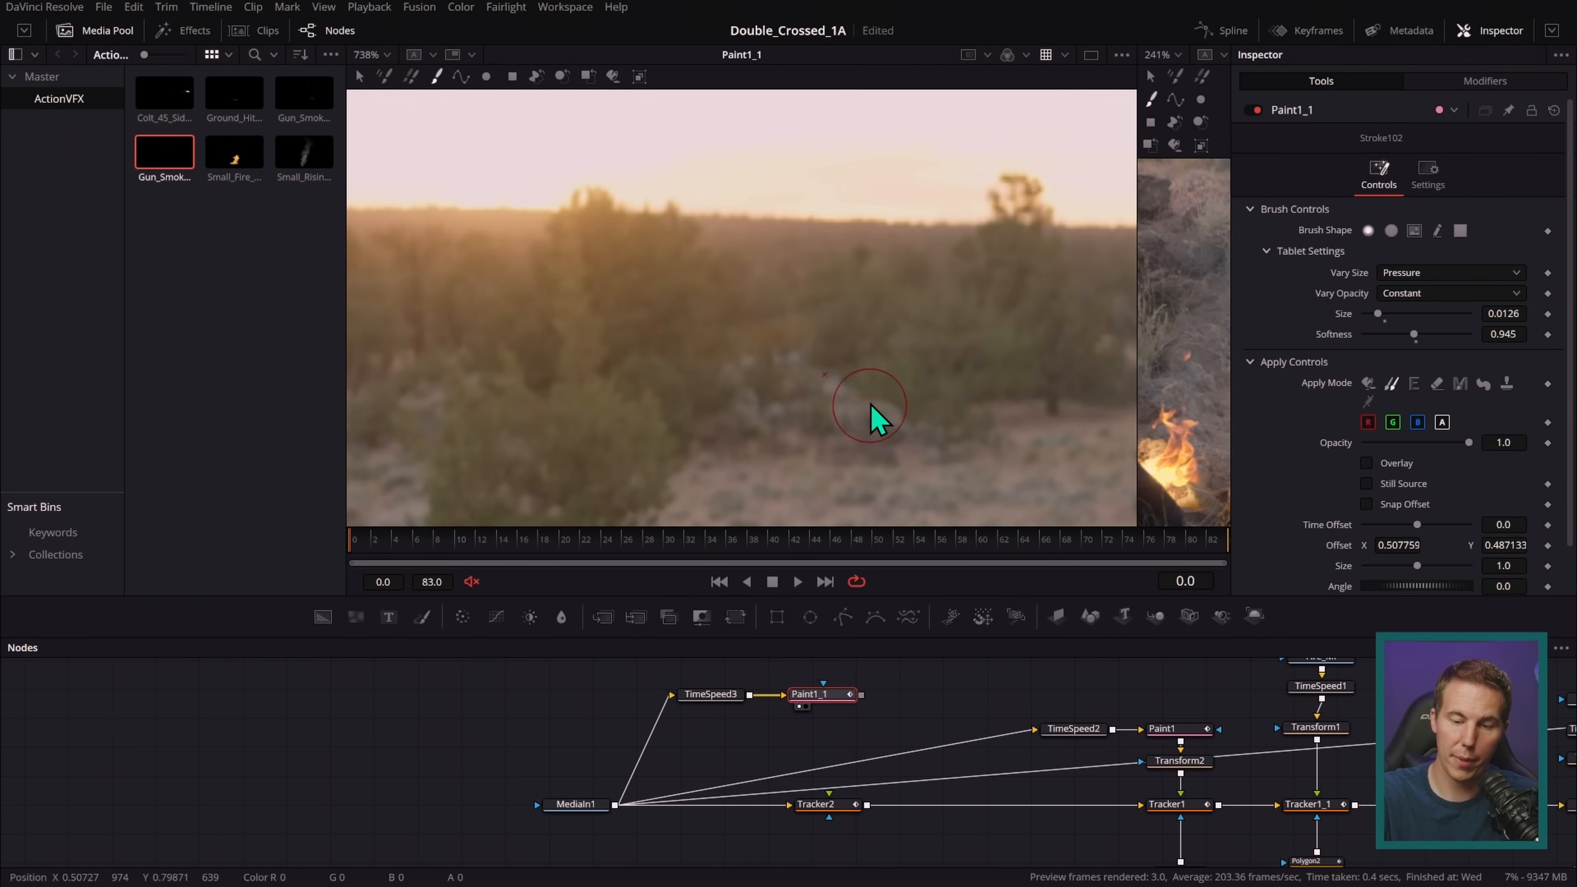
left_click(823, 296, "alt")
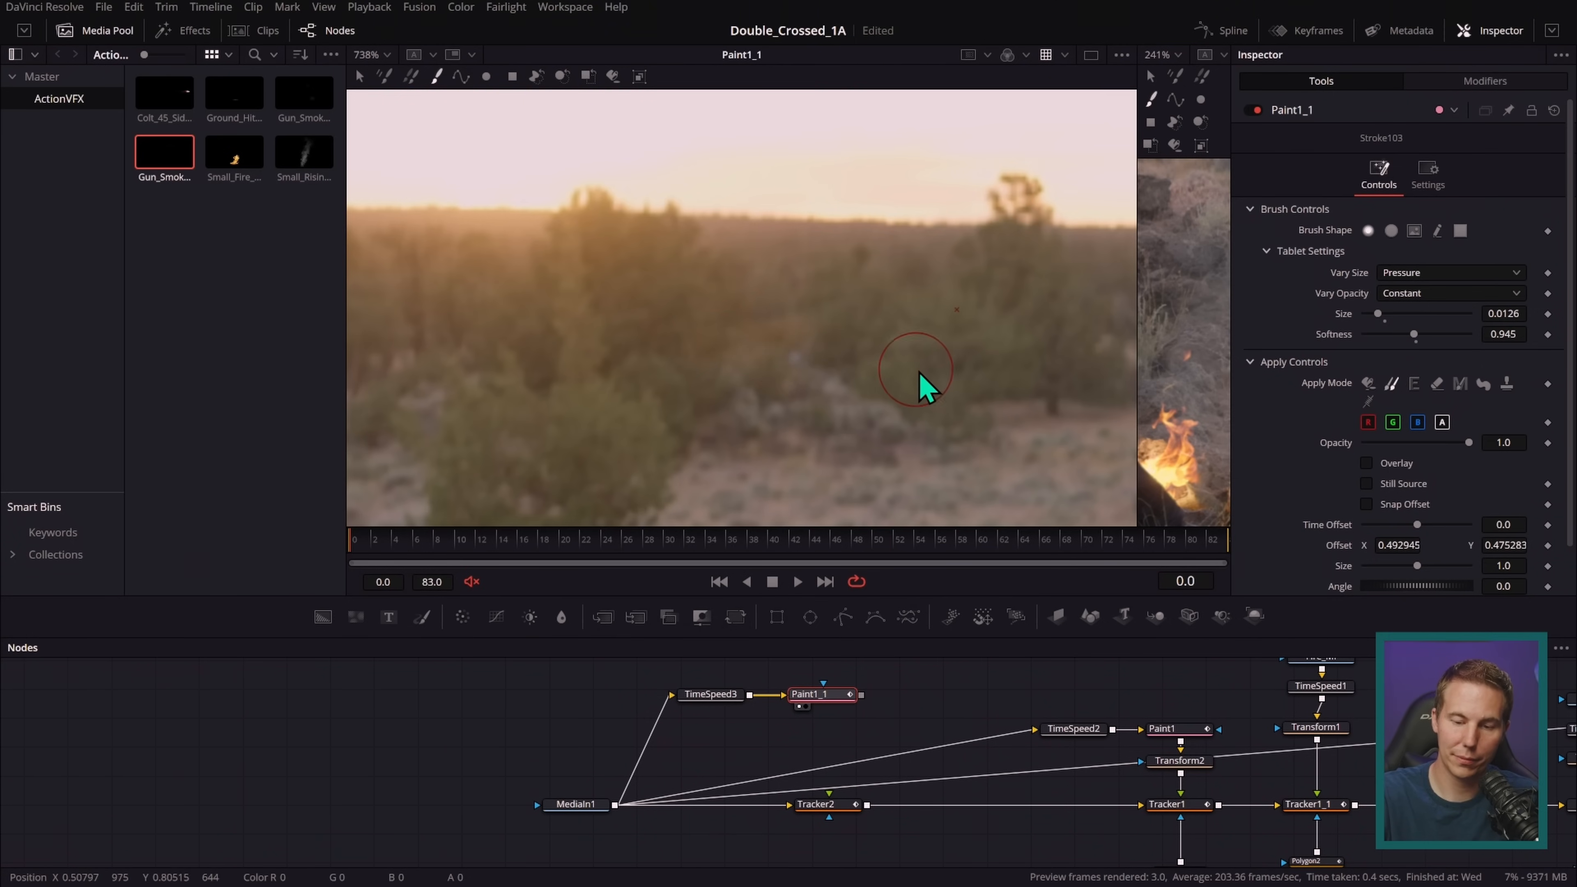
left_click_drag(839, 367, 853, 375)
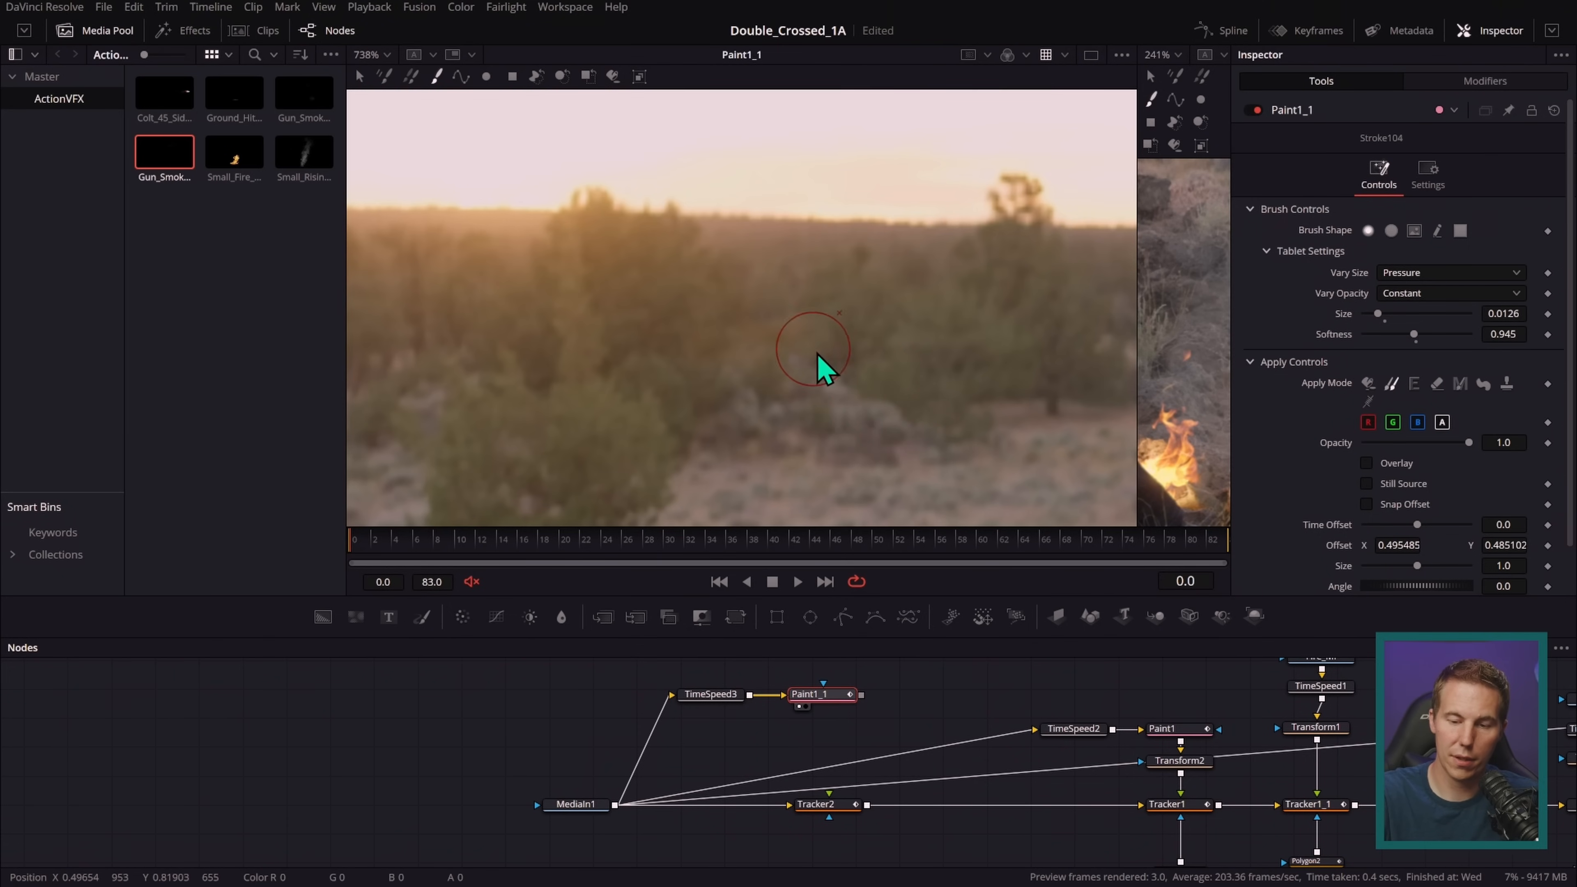
left_click_drag(826, 354, 849, 381)
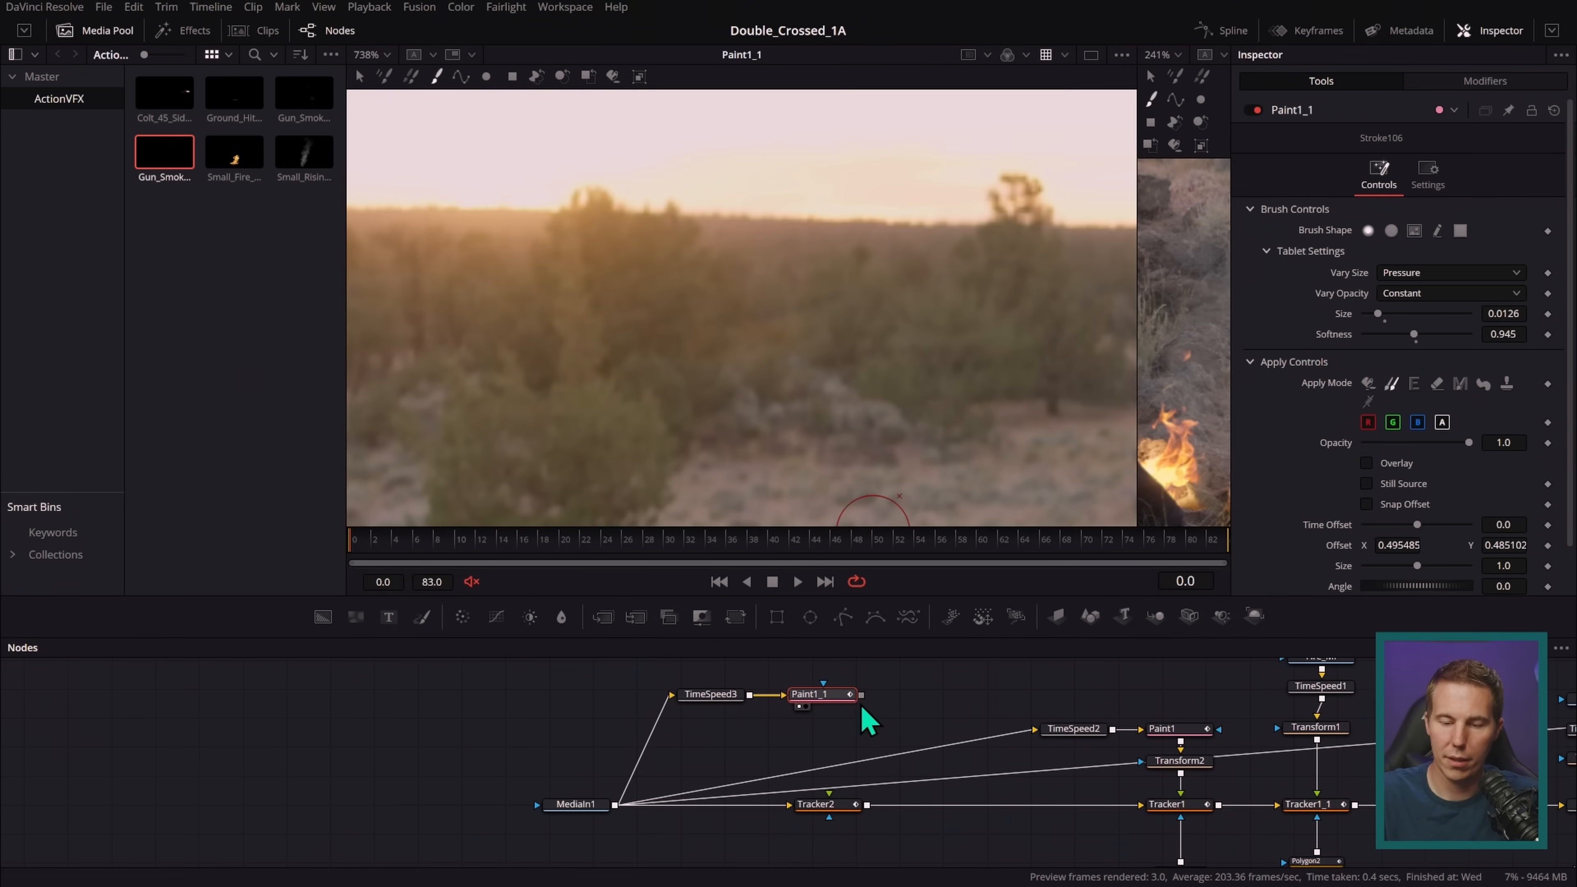
- Connect Paint1_1 to Tracker2's foreground and mask Tracker2 with a closed polygon around the white object
left_click_drag(862, 695, 836, 801)
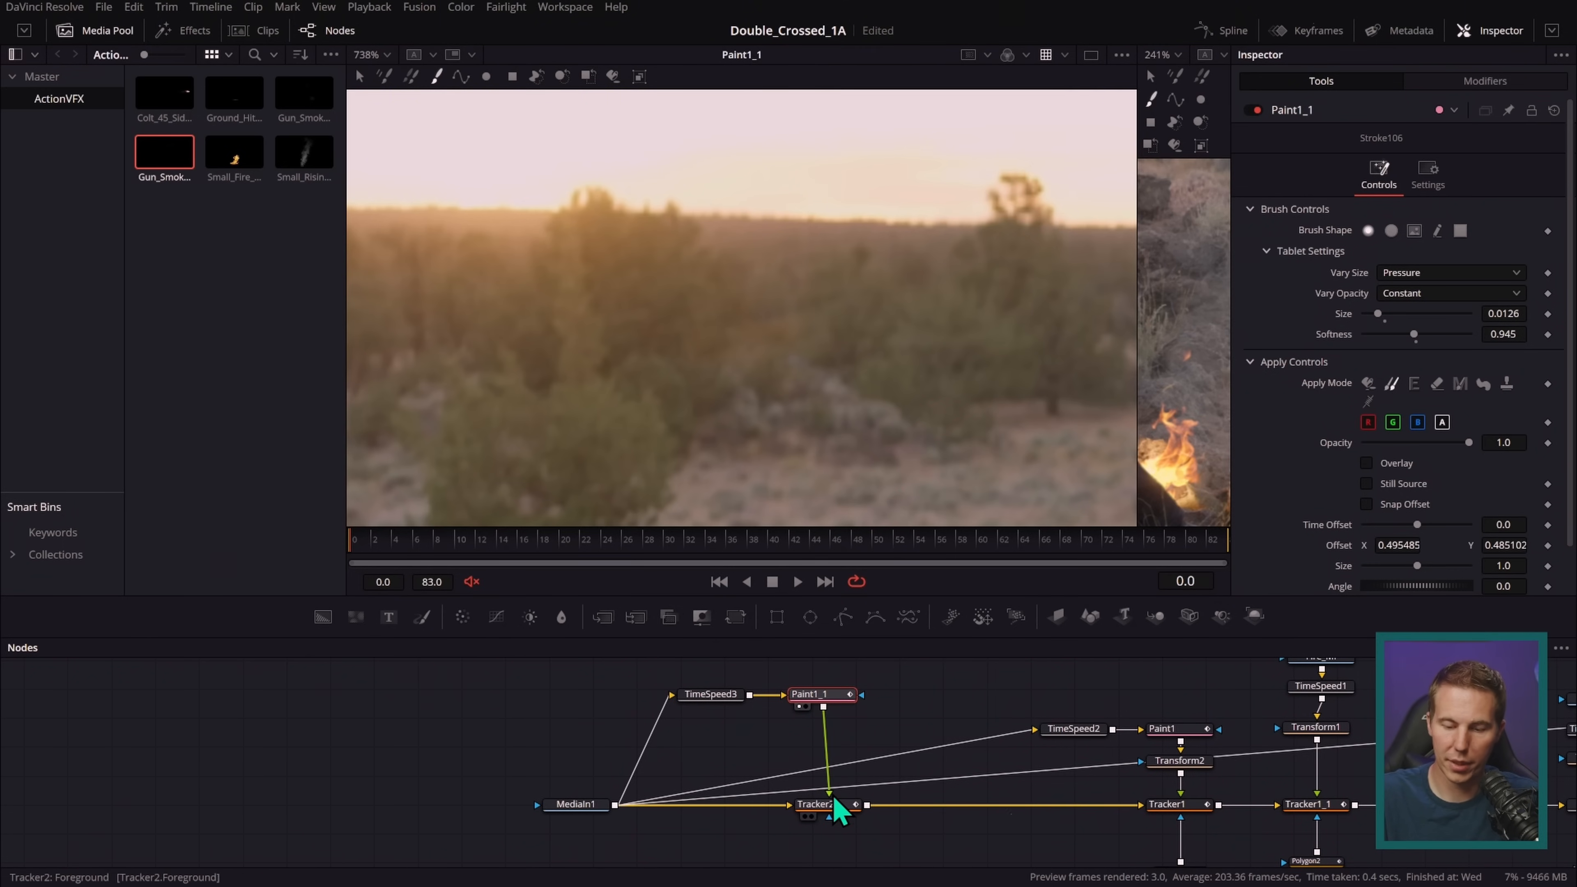
mouse_move(846, 701)
left_mouse_down()
mouse_move(819, 666)
mouse_move(835, 832)
mouse_move(801, 786)
mouse_move(940, 363)
mouse_move(898, 347)
left_mouse_up()
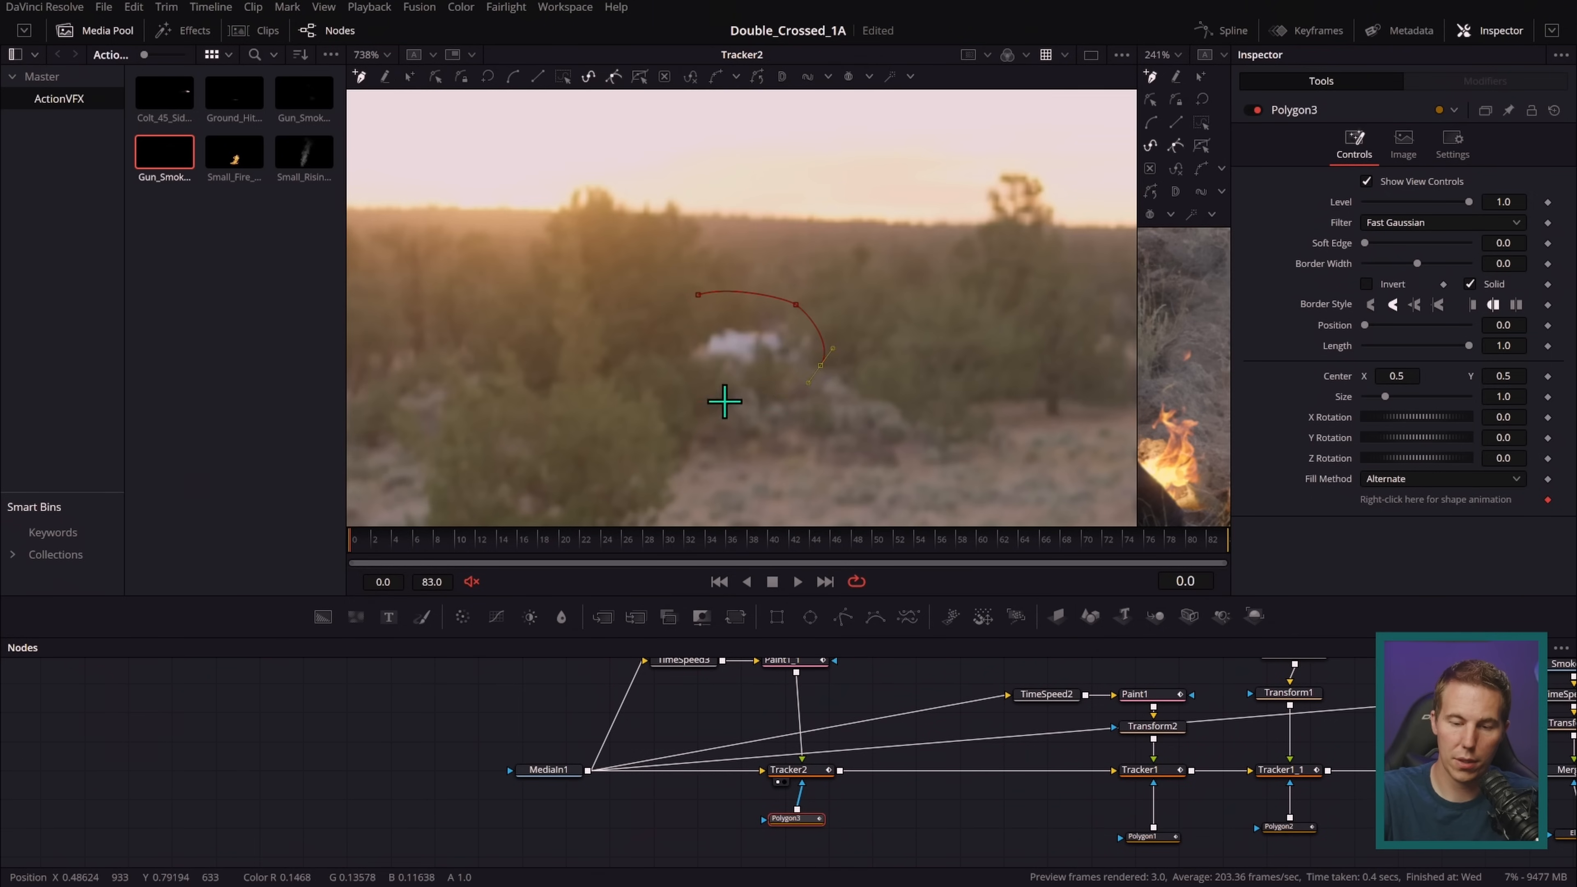
left_click(699, 295)
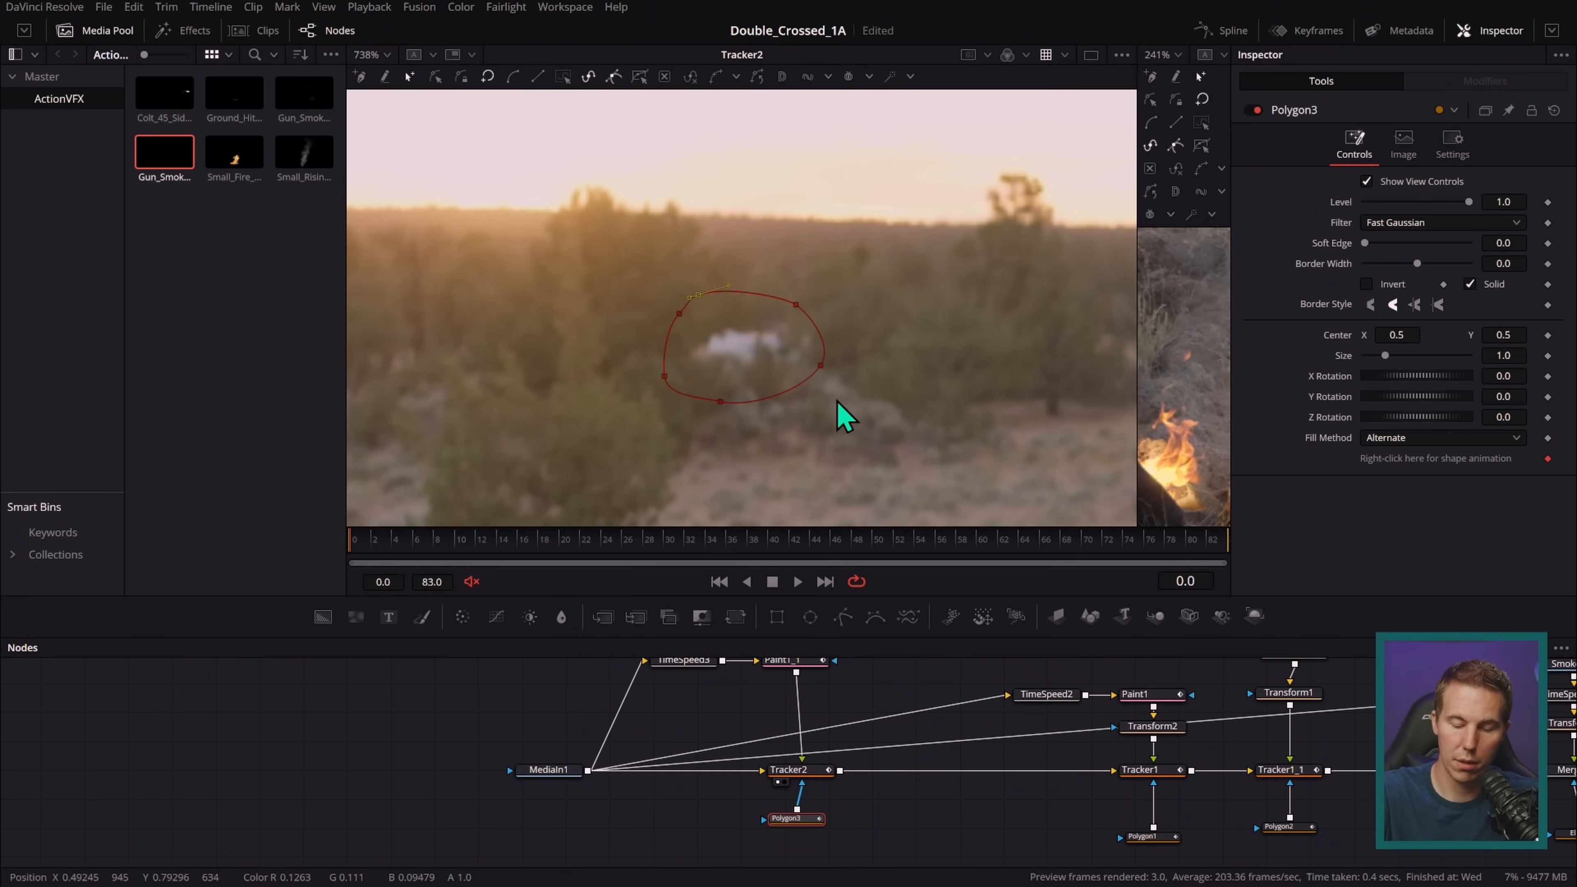
left_click_drag(833, 801, 829, 793)
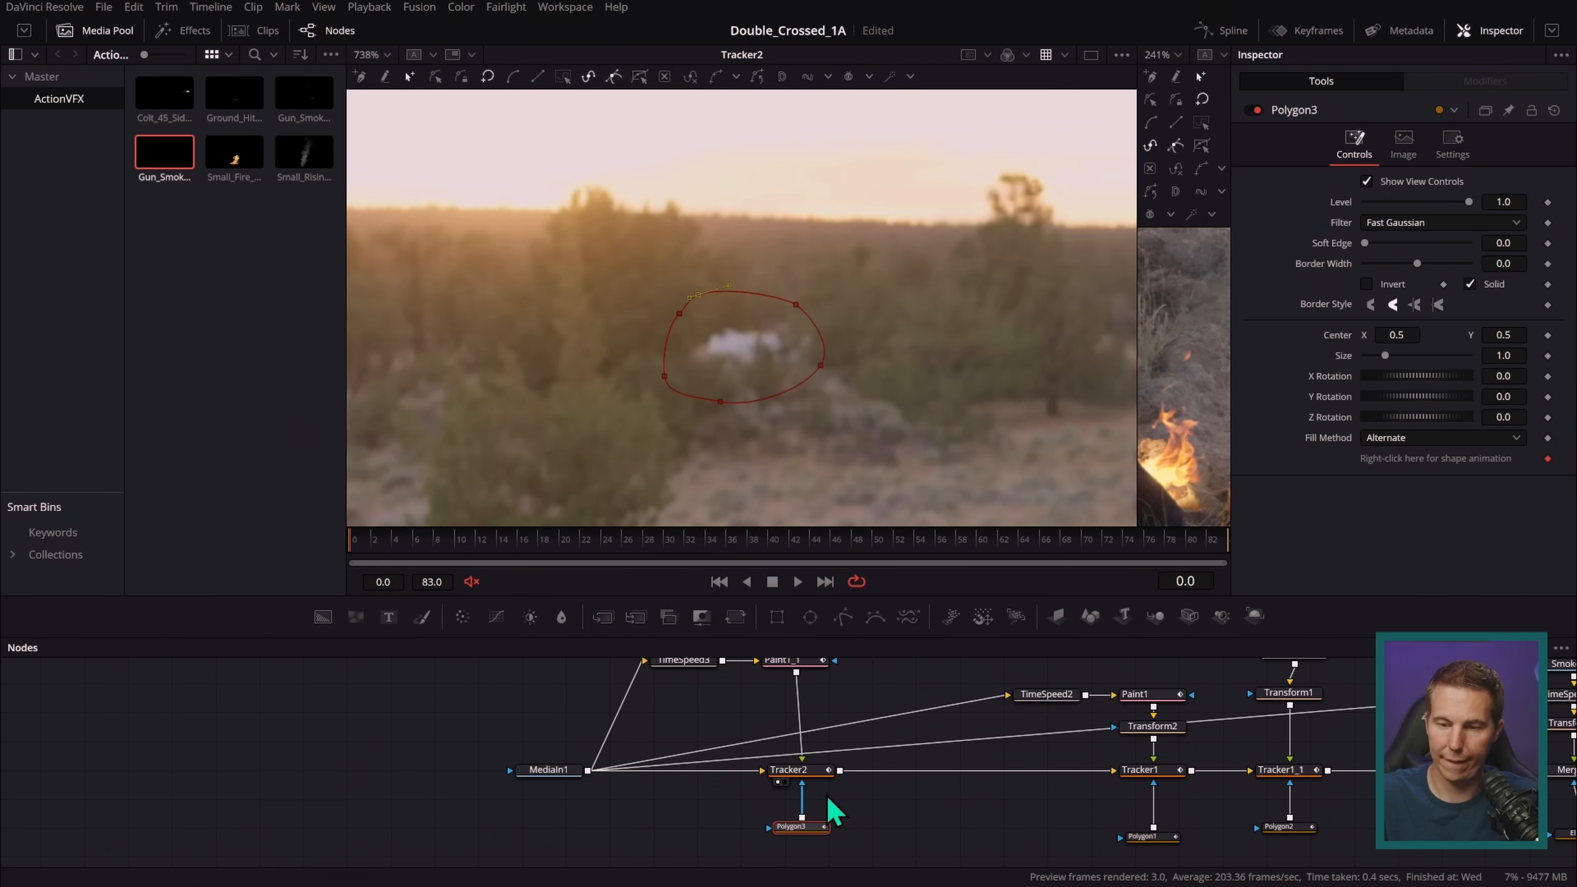
left_click(854, 803)
- Set Tracker2's operation to Match Move with FG over BG and play back the tracked patch
left_click(817, 775)
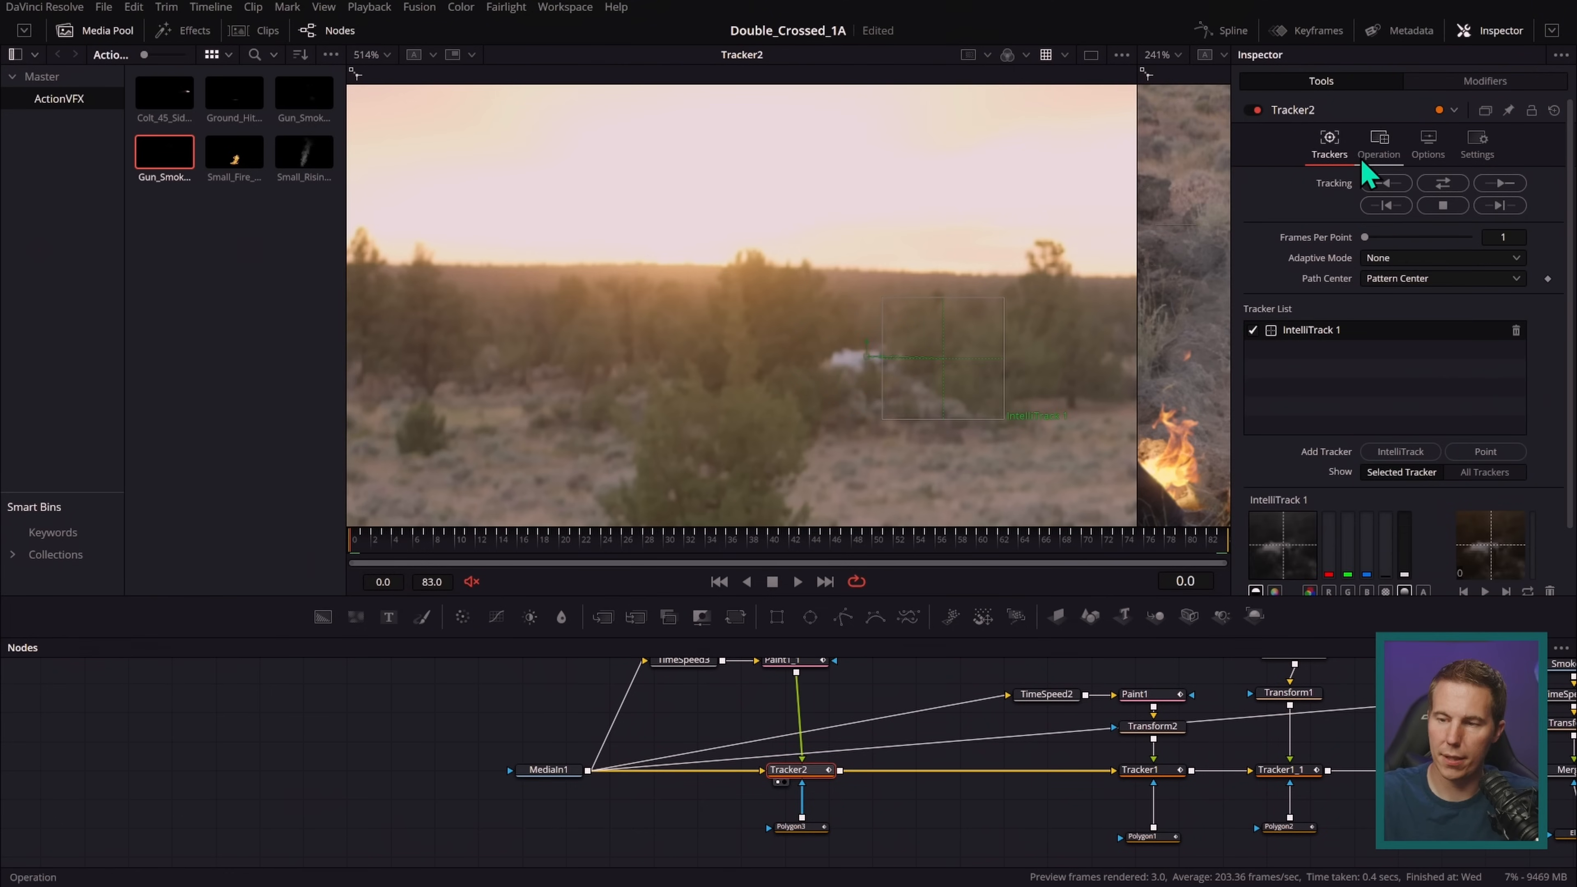
left_click(1379, 150)
left_click(1404, 181)
left_click(1421, 232)
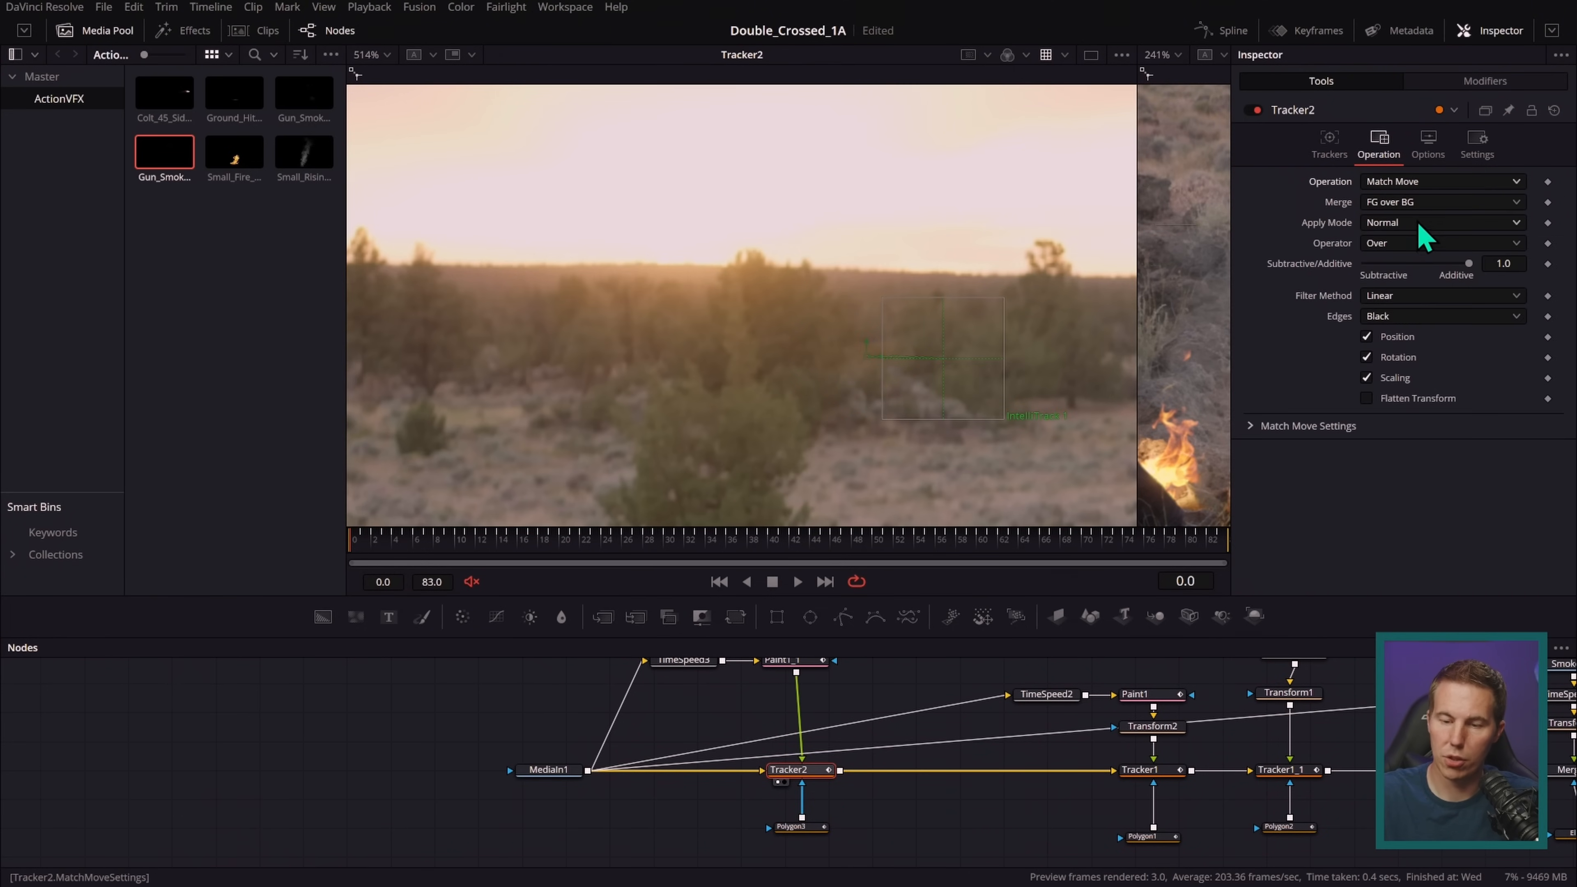
scroll(991, 441, "up", 3)
left_click(799, 582)
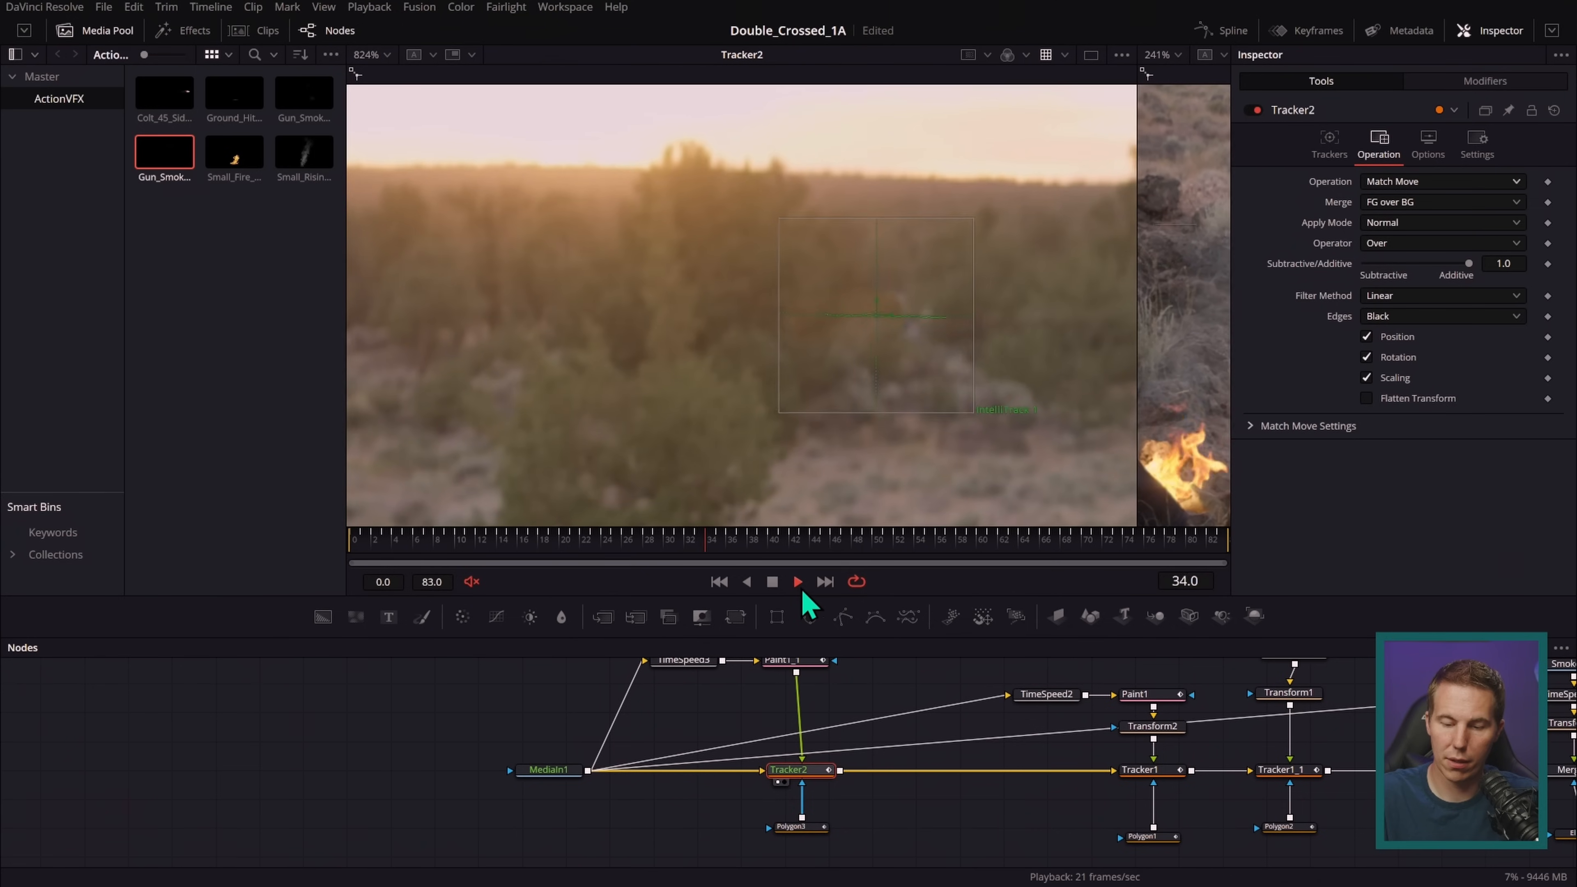
left_click(772, 582)
left_click_drag(834, 559, 360, 593)
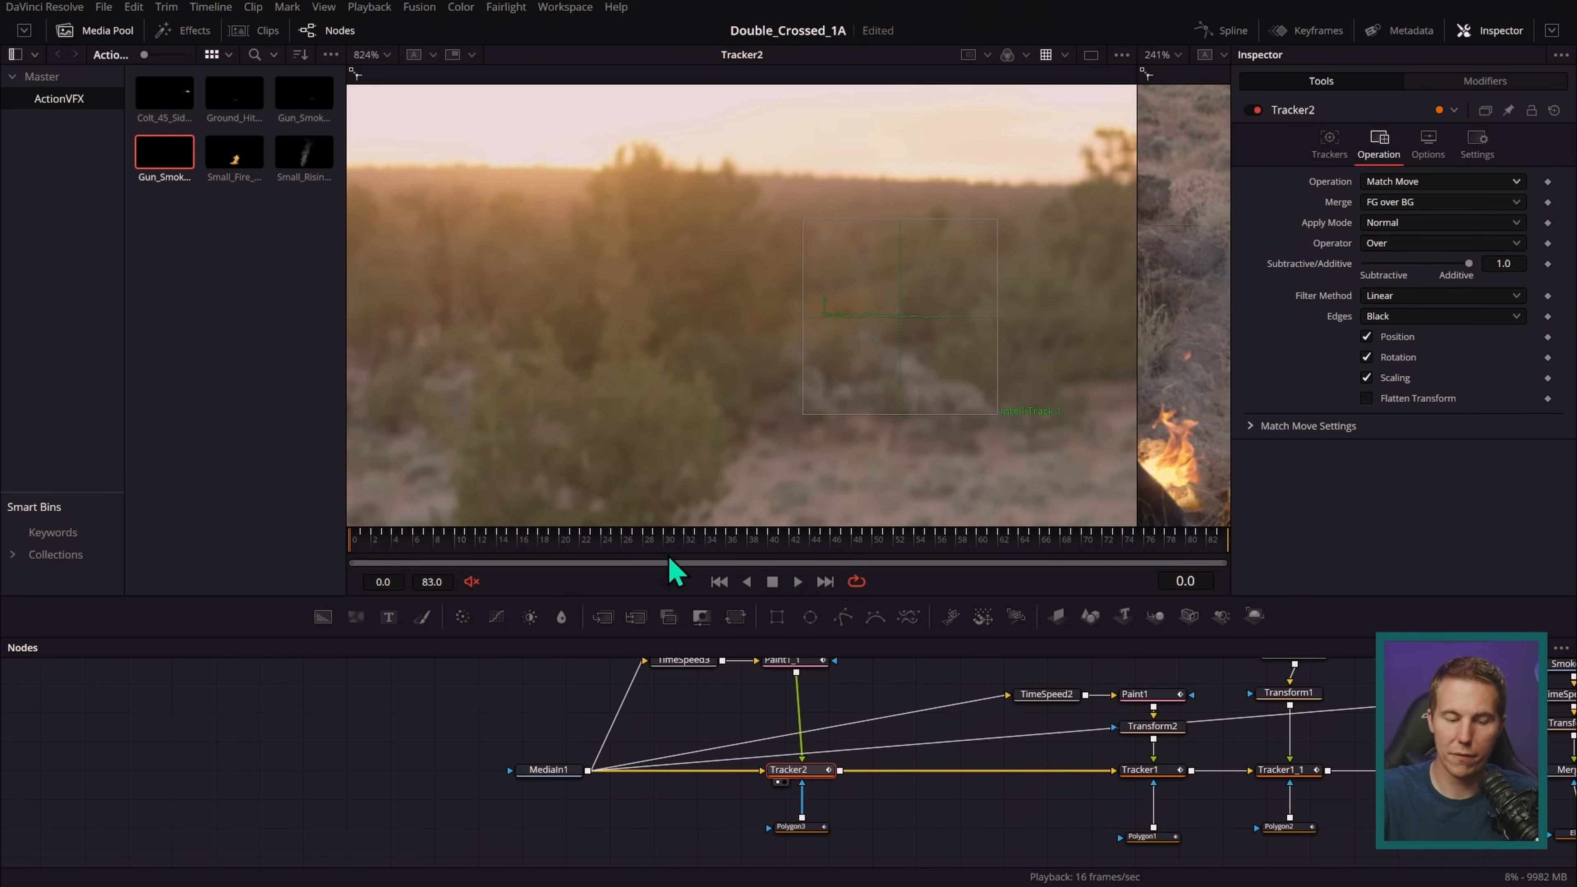
- Connect Polygon3's center to the position of Tracker2IntelliTrack1Path
left_click(805, 827)
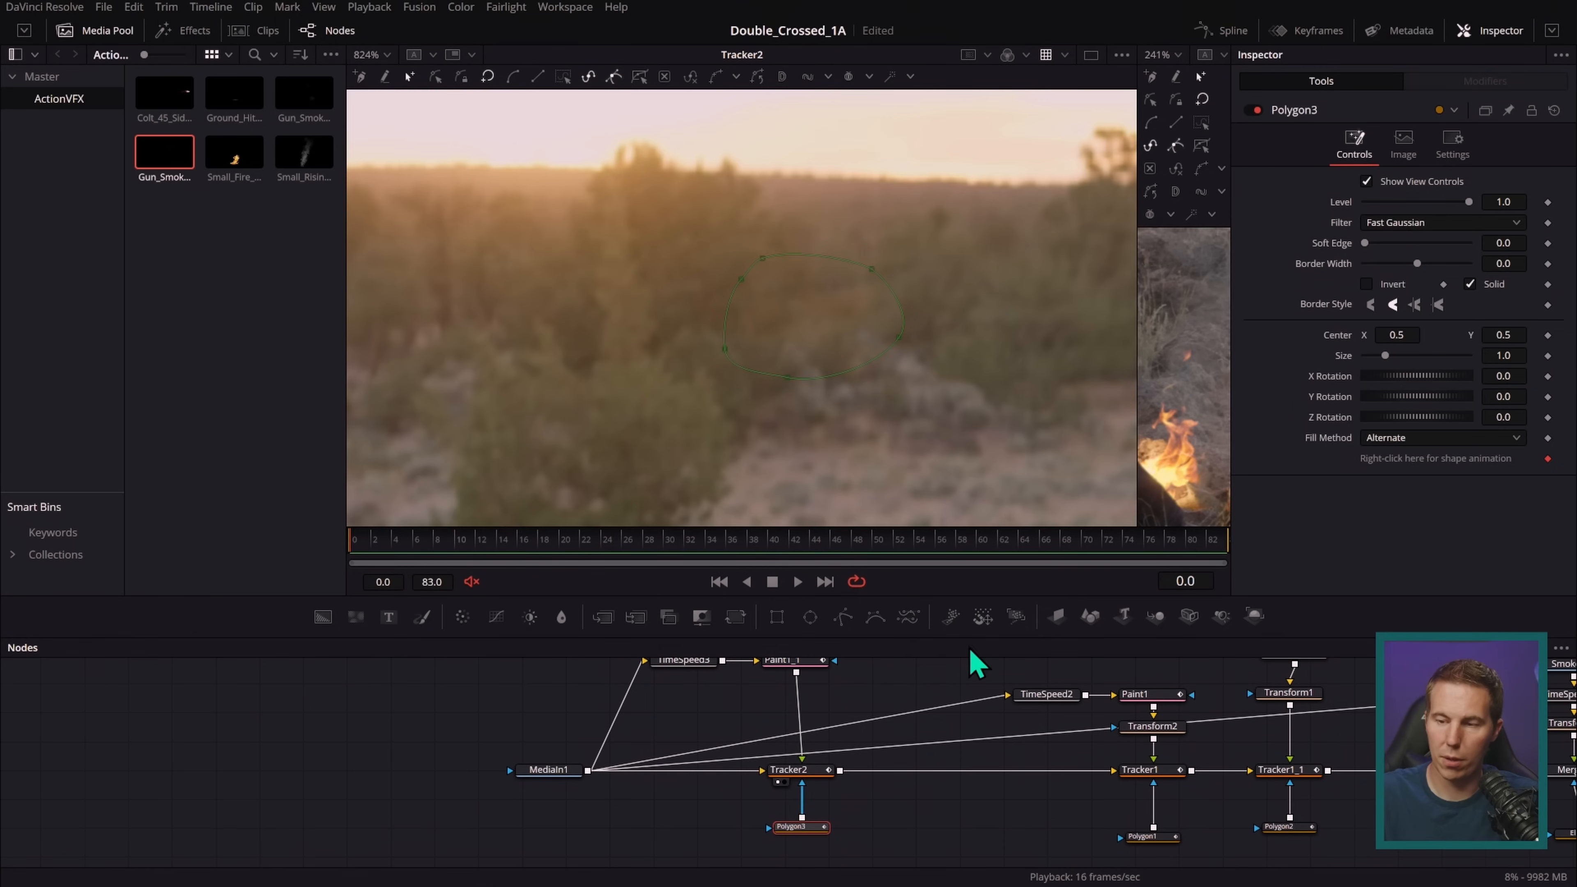
right_click(1344, 338)
mouse_move(1408, 430)
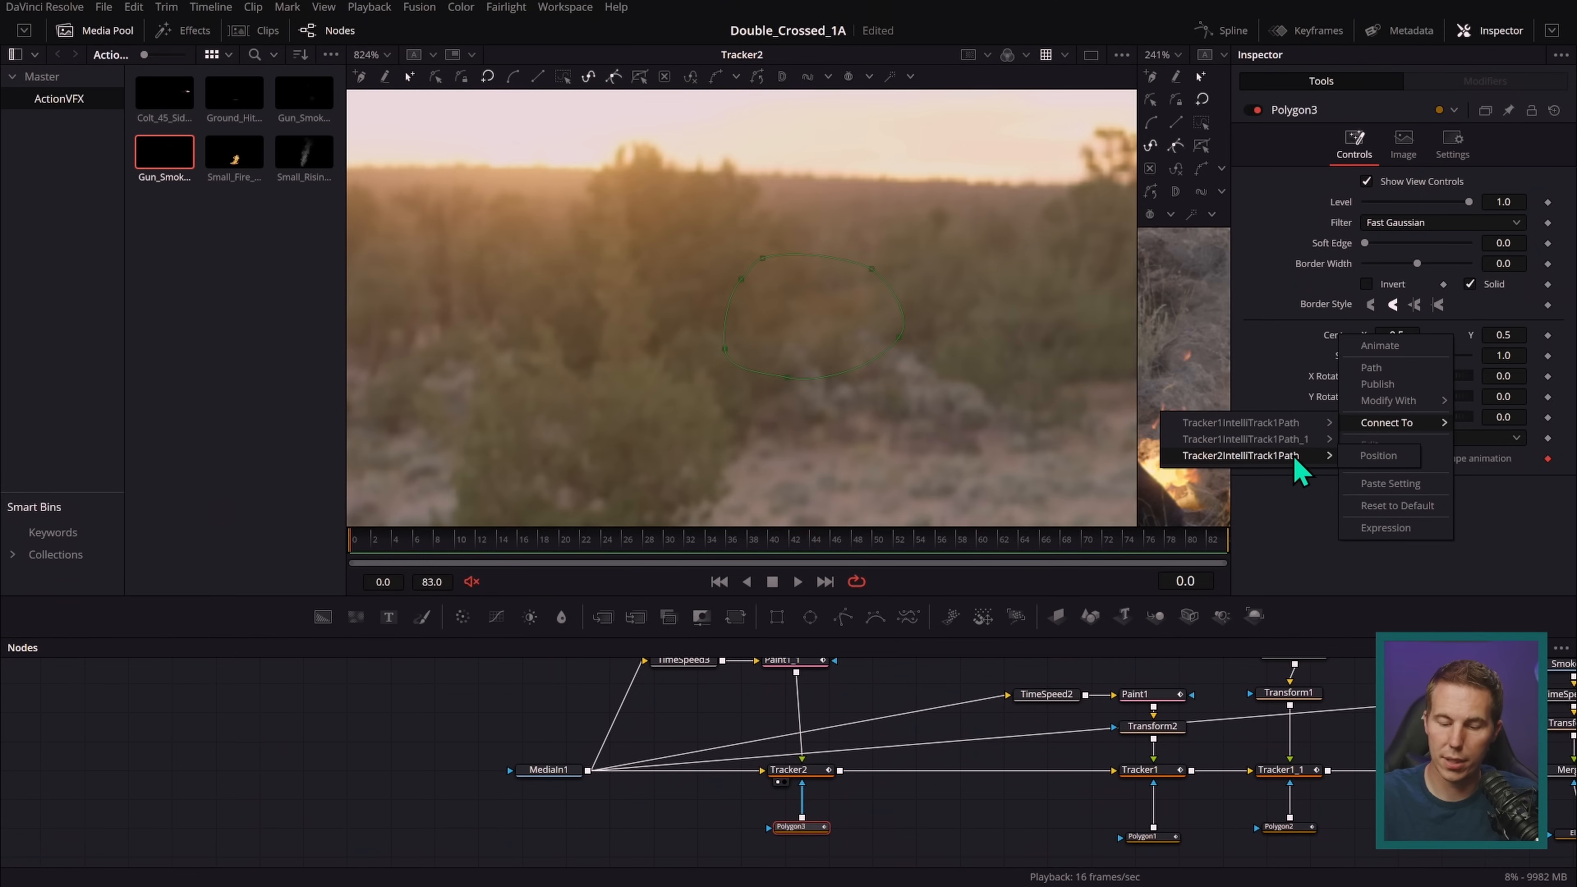
left_click(1378, 456)
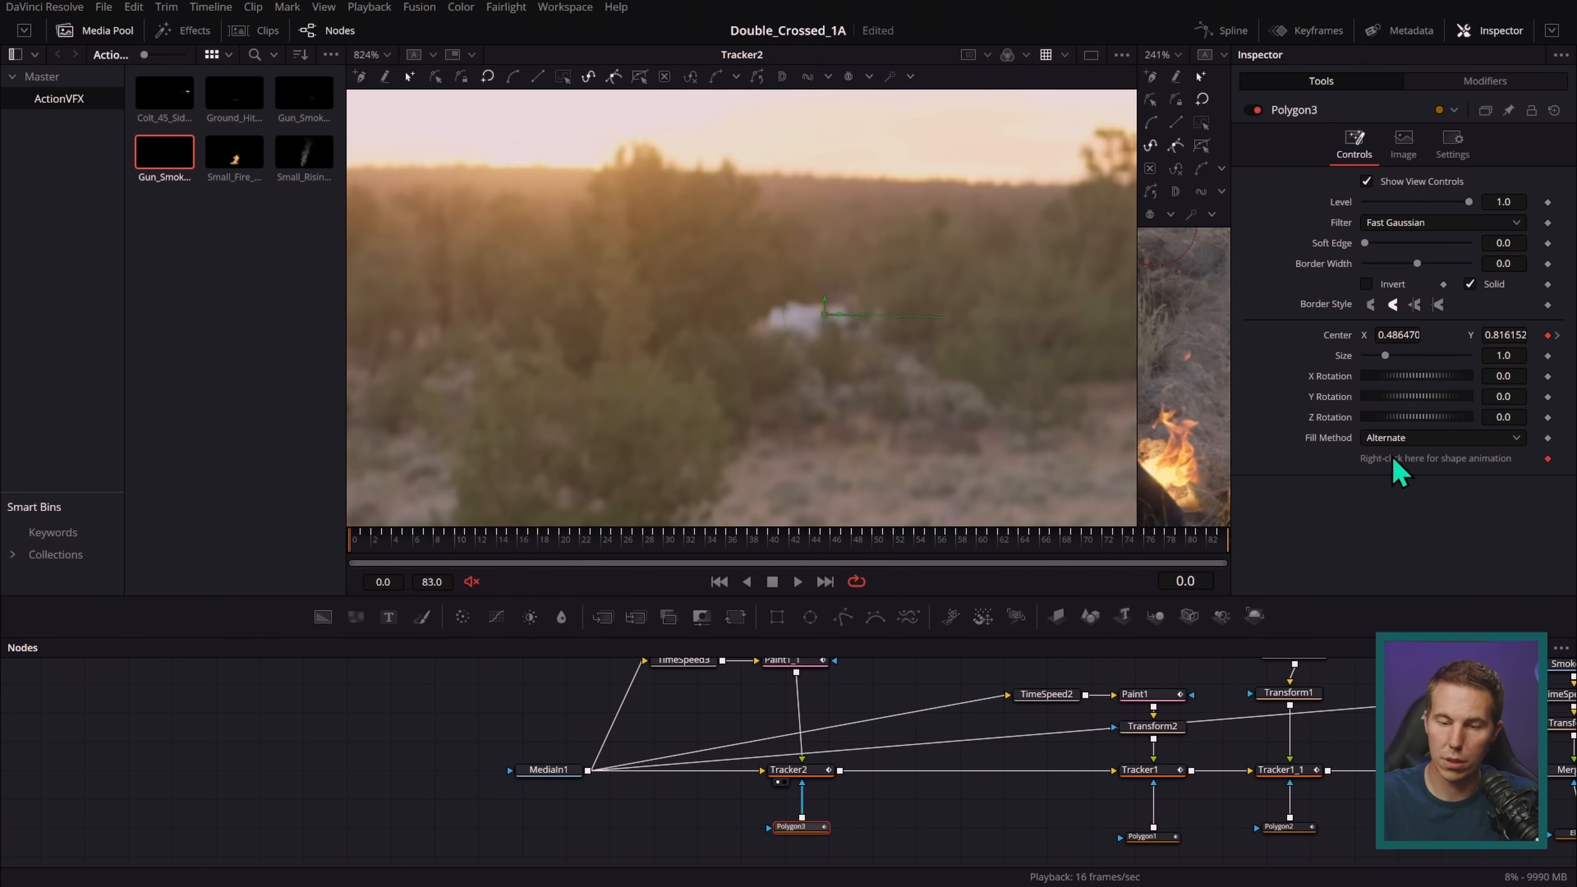
- Move all of Polygon3's points back over the white object among the distant trees
scroll(975, 415, "down", 5)
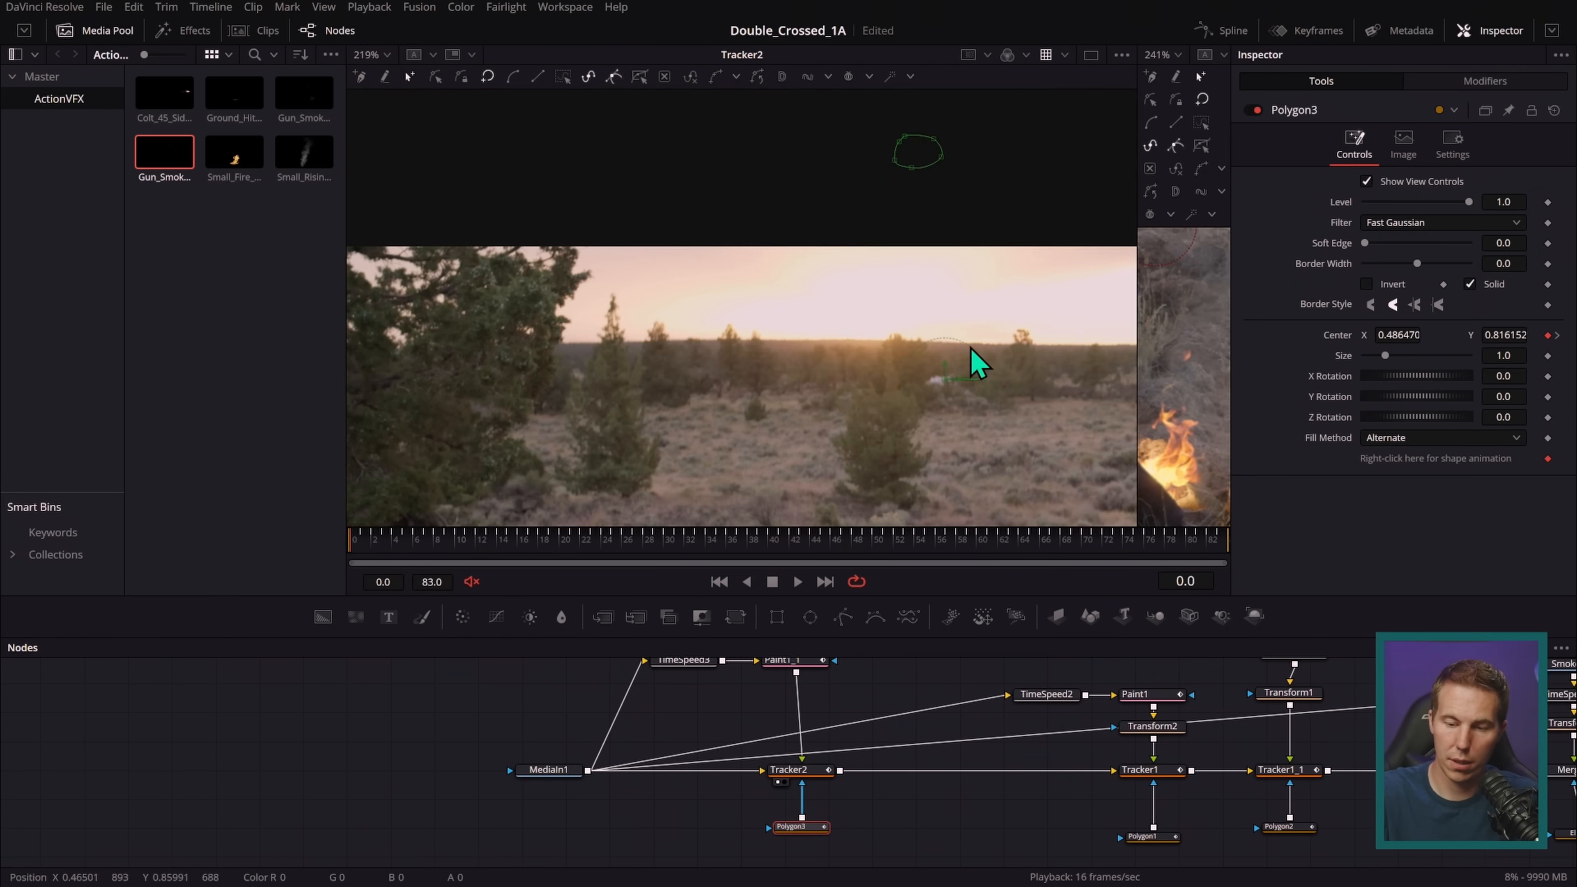
left_click_drag(928, 144, 968, 397)
left_click_drag(948, 176, 969, 397)
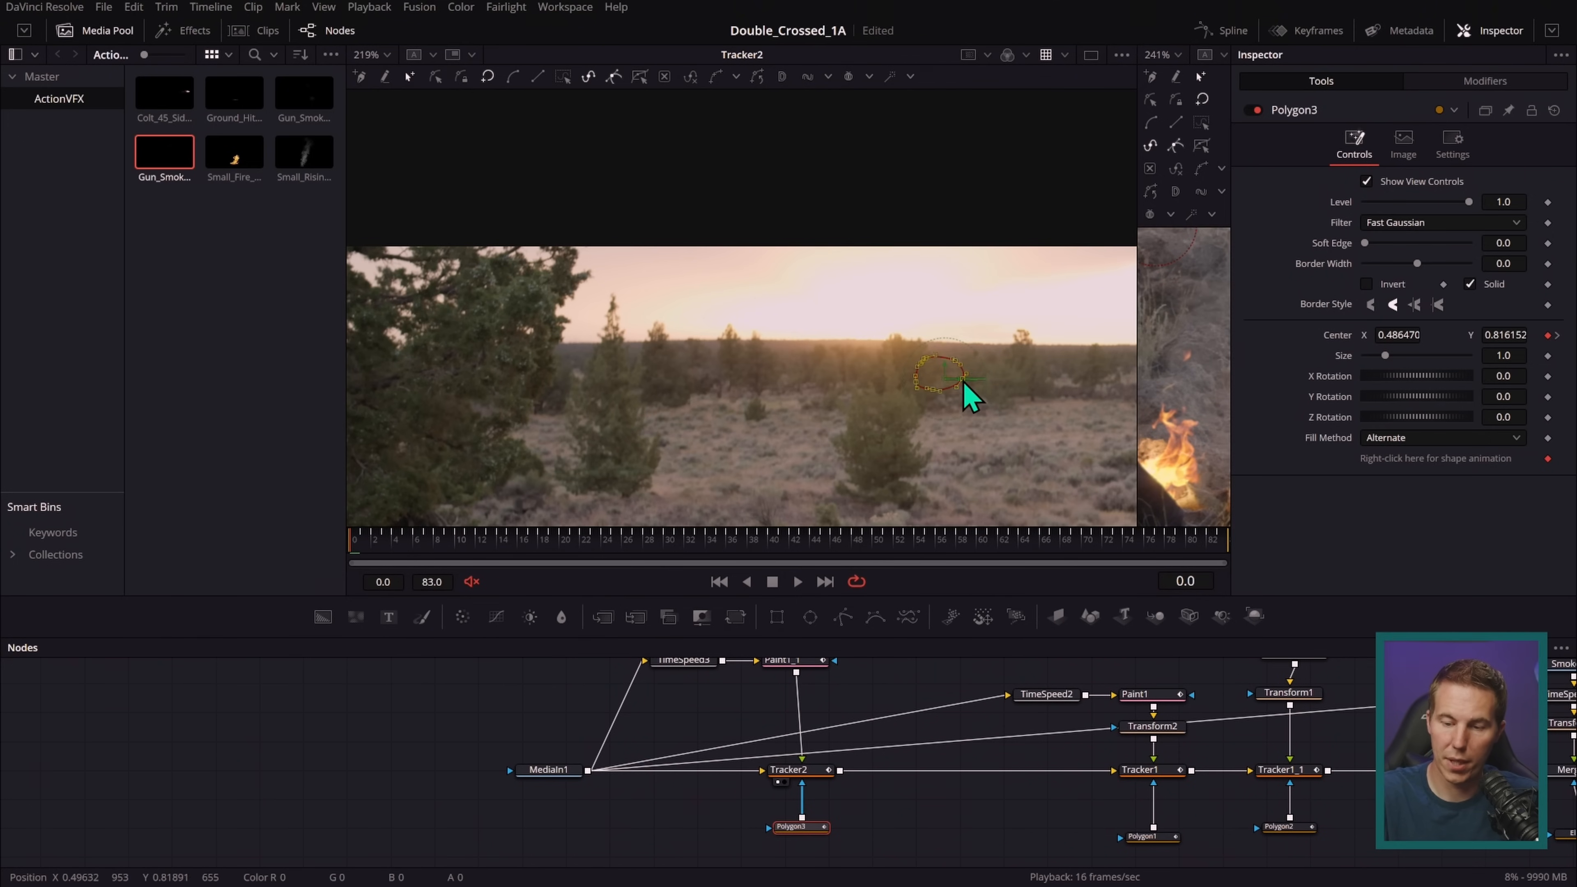
scroll(964, 426, "up", 5)
mouse_move(986, 314)
left_mouse_down()
mouse_move(986, 412)
mouse_move(978, 322)
left_mouse_up()
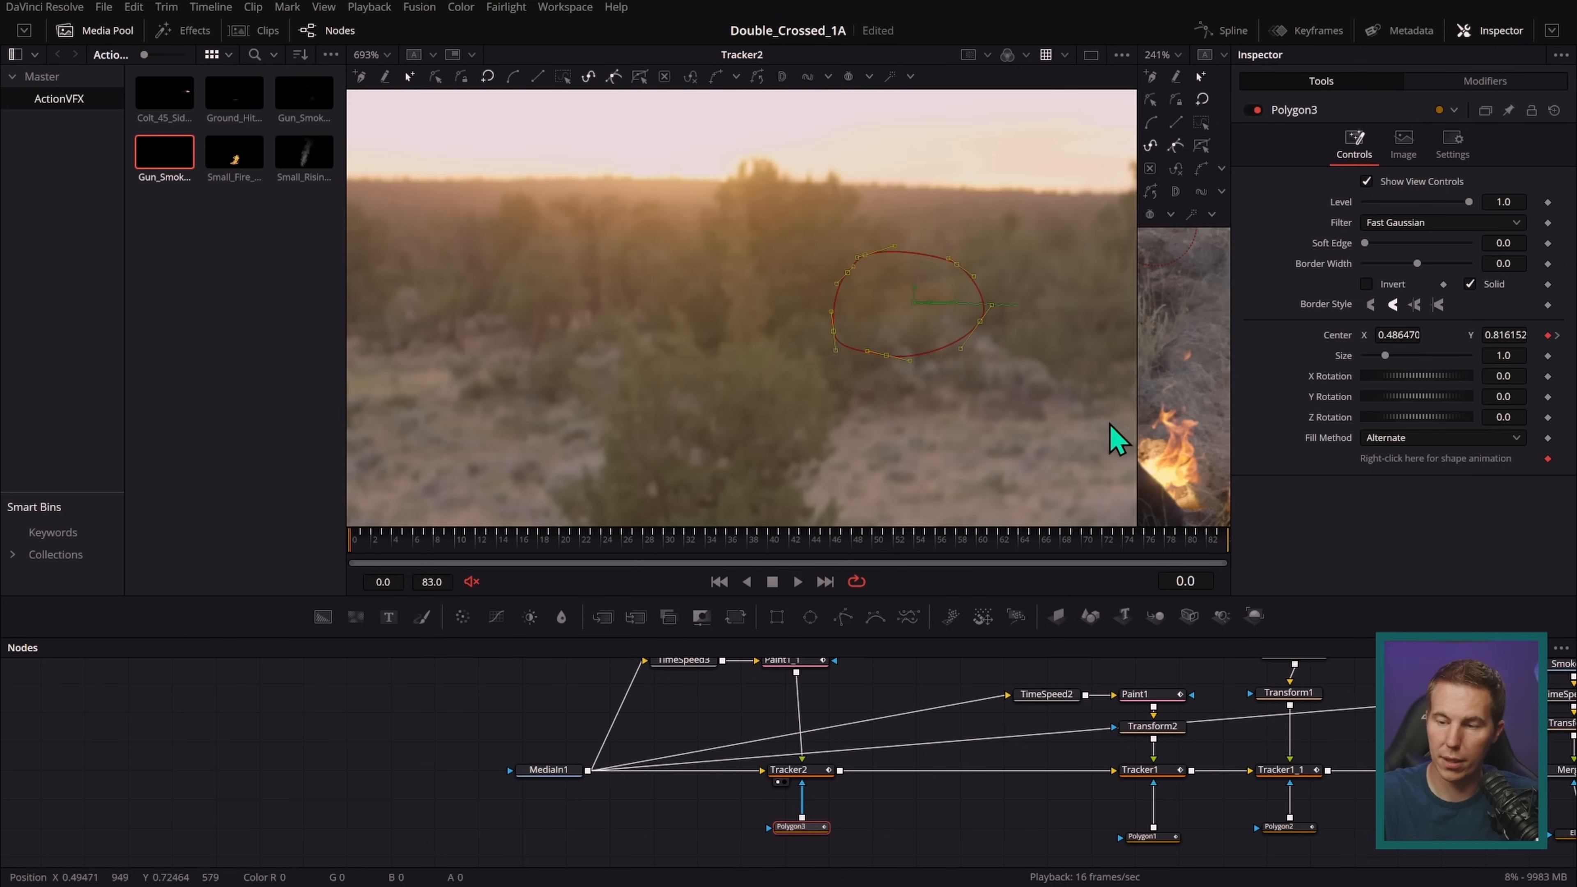
- Set Polygon3's soft edge to 0.0056 and review the patch in playback
left_click_drag(1494, 245, 1503, 244)
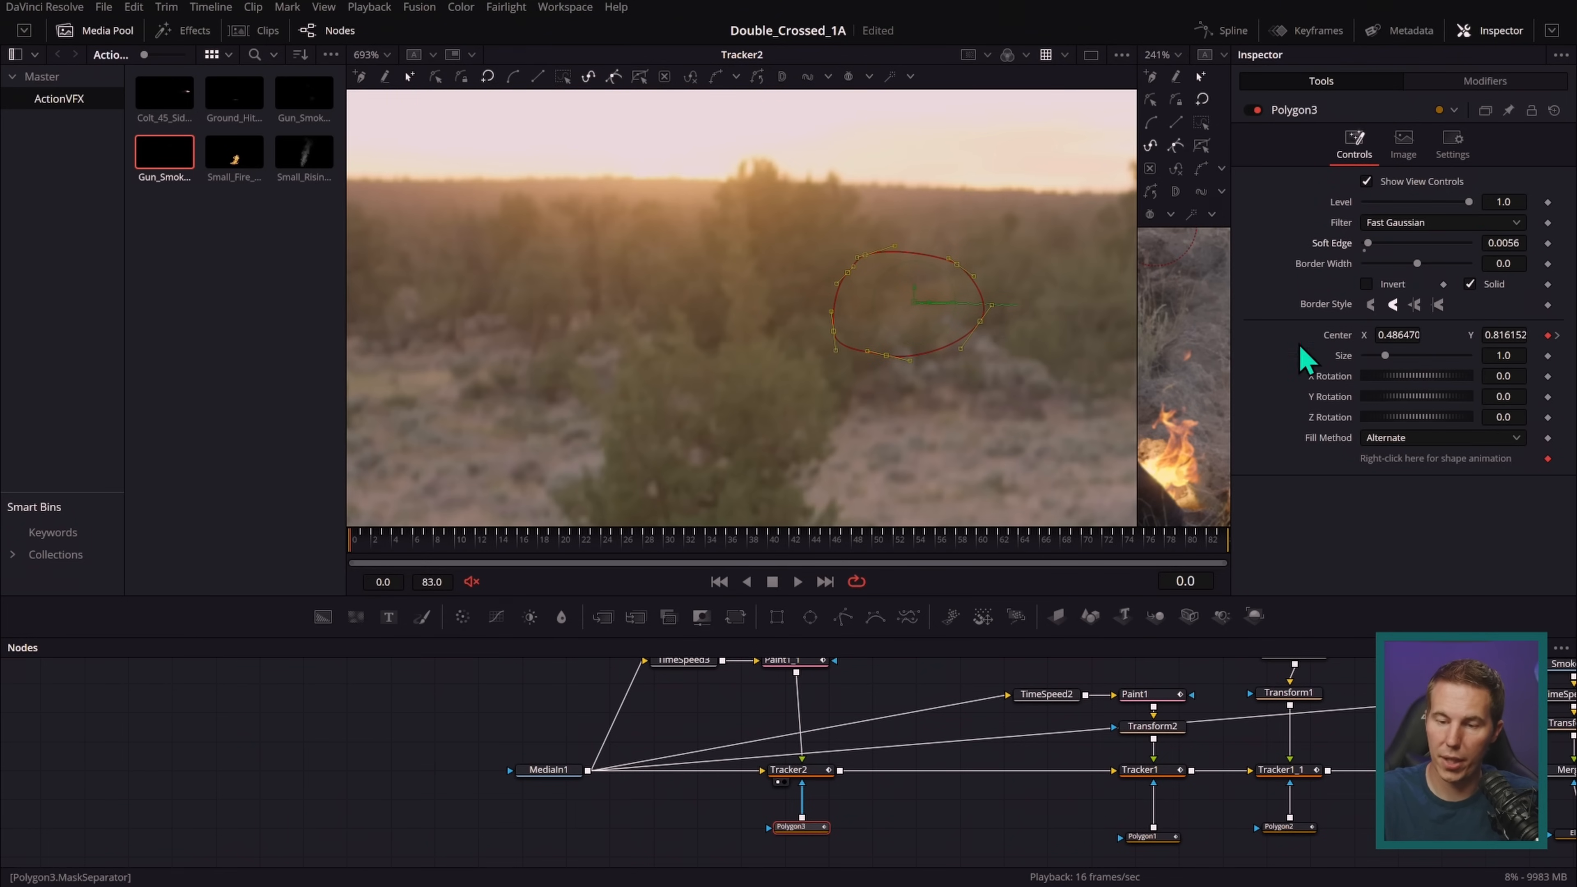
left_click(960, 811)
left_click(798, 582)
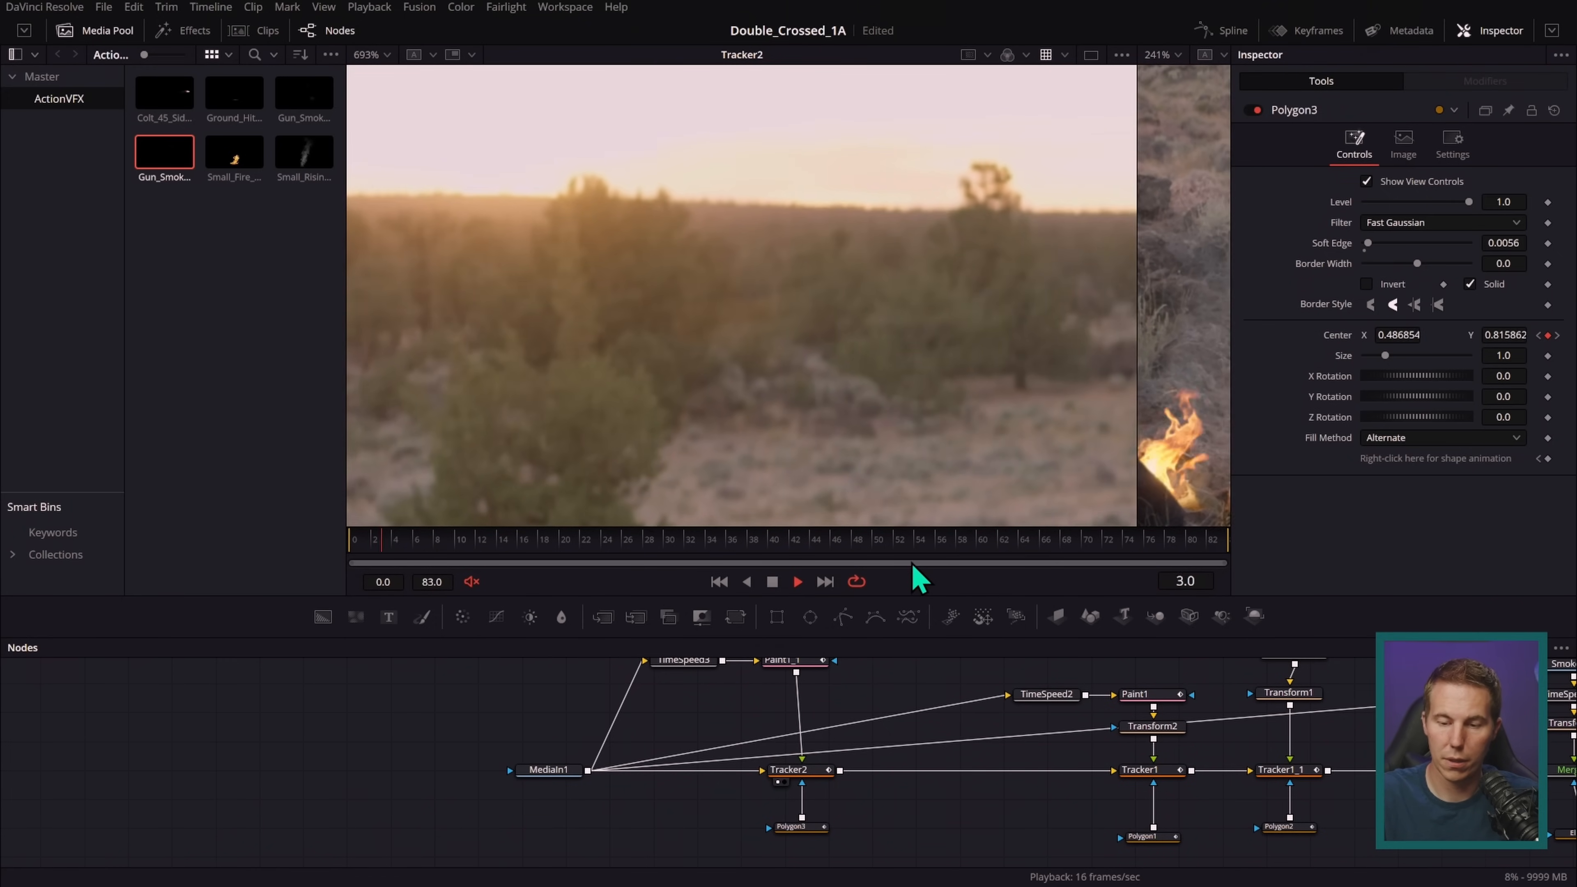
left_click_drag(354, 547, 475, 550)
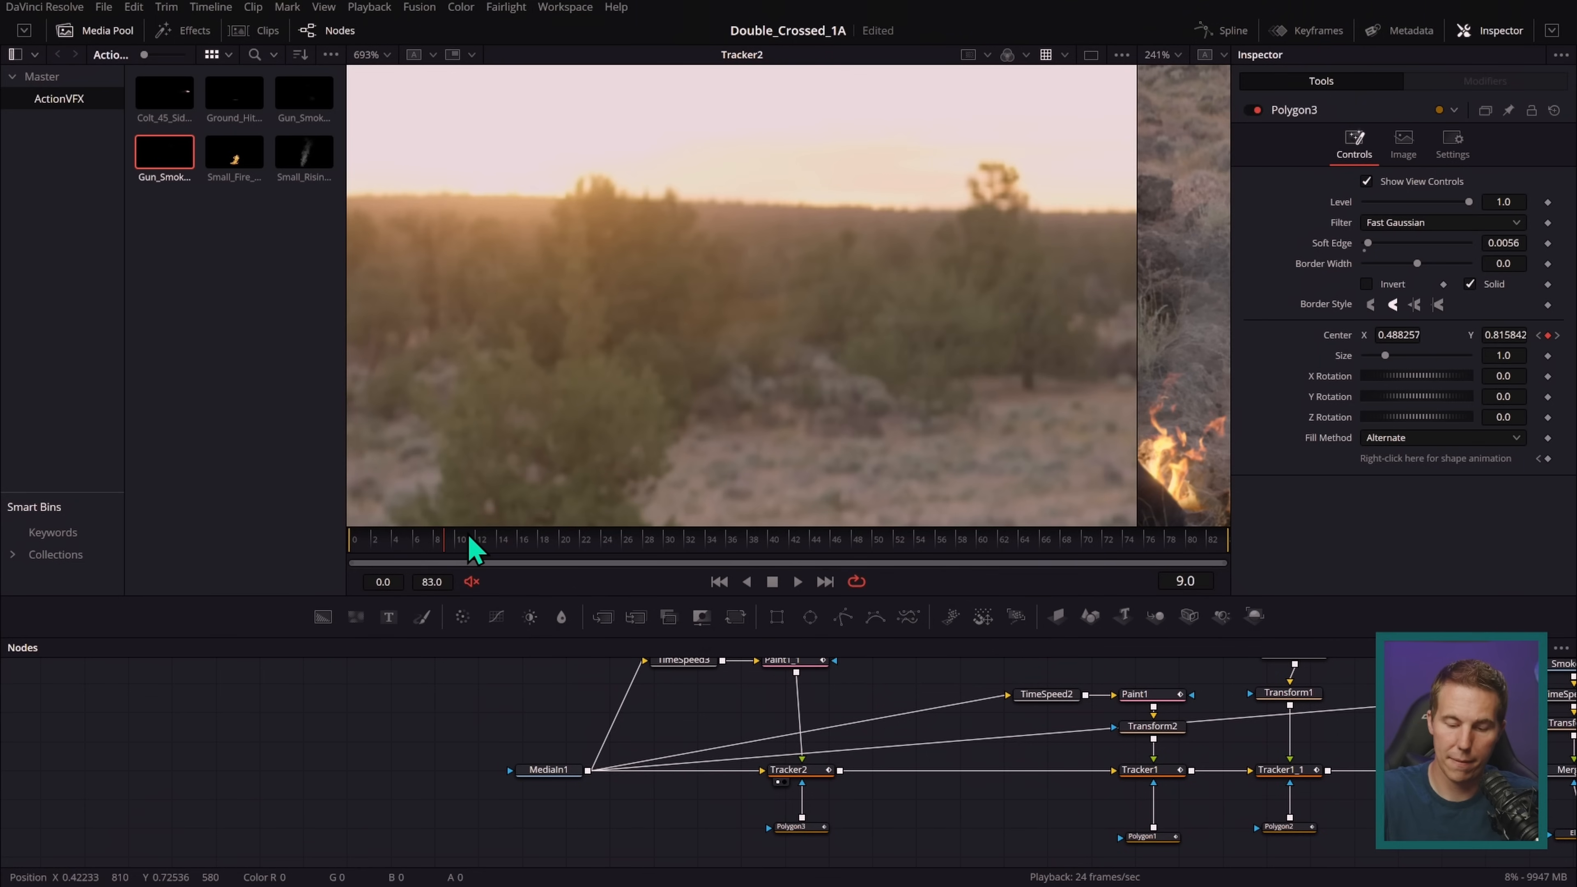
- Adjust Polygon3's outline around the painted patch and scrub through the shot to check it
left_click(801, 824)
mouse_move(799, 289)
left_mouse_down()
mouse_move(810, 252)
mouse_move(791, 286)
left_mouse_up()
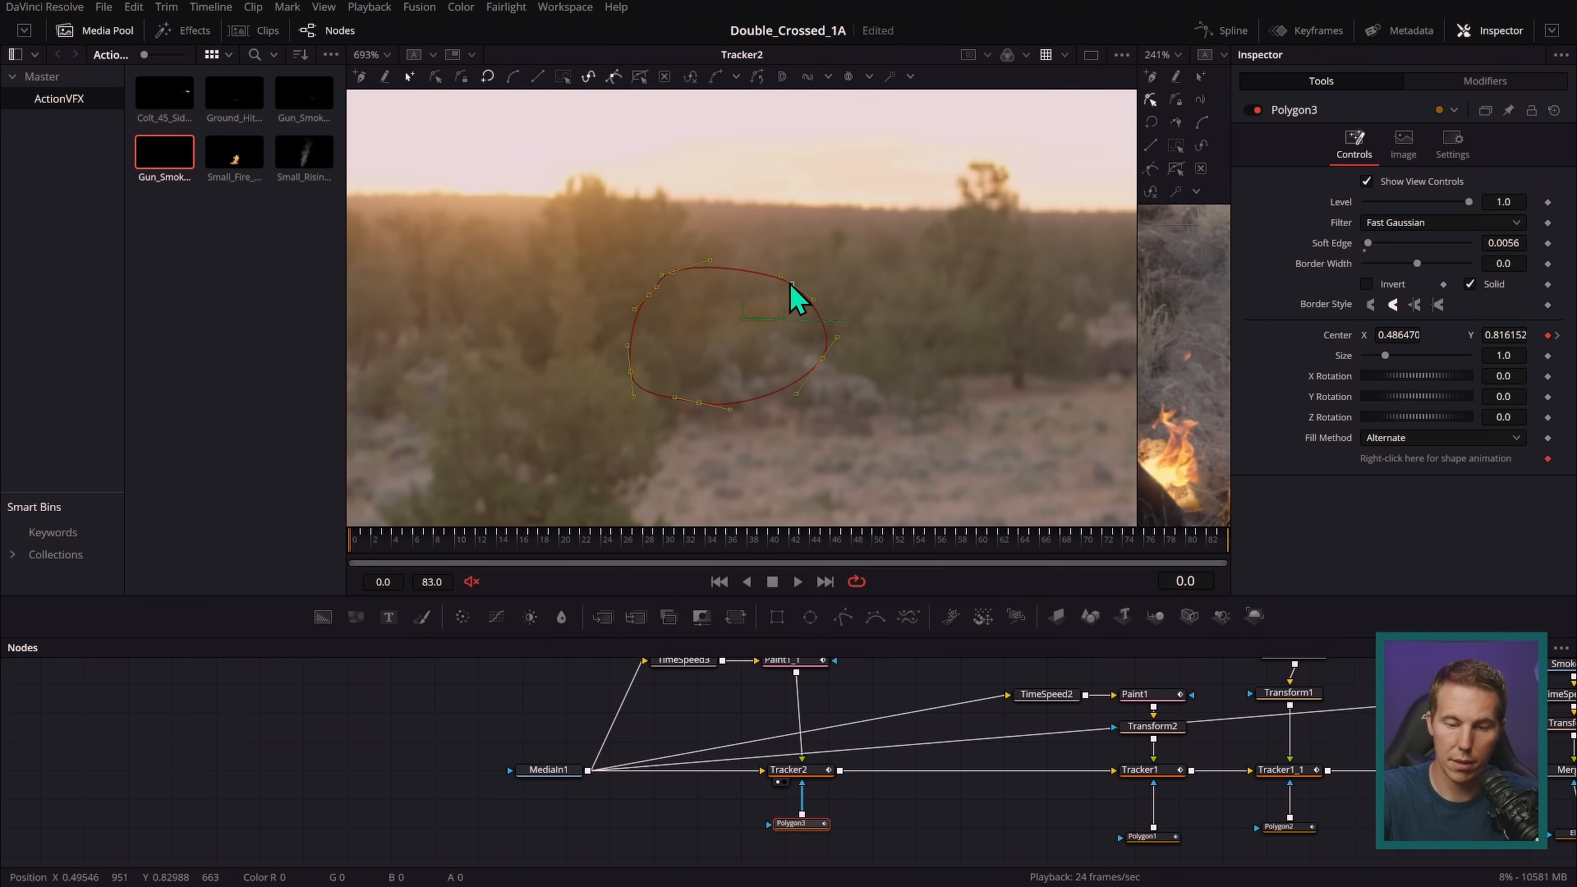
left_click_drag(593, 545, 341, 553)
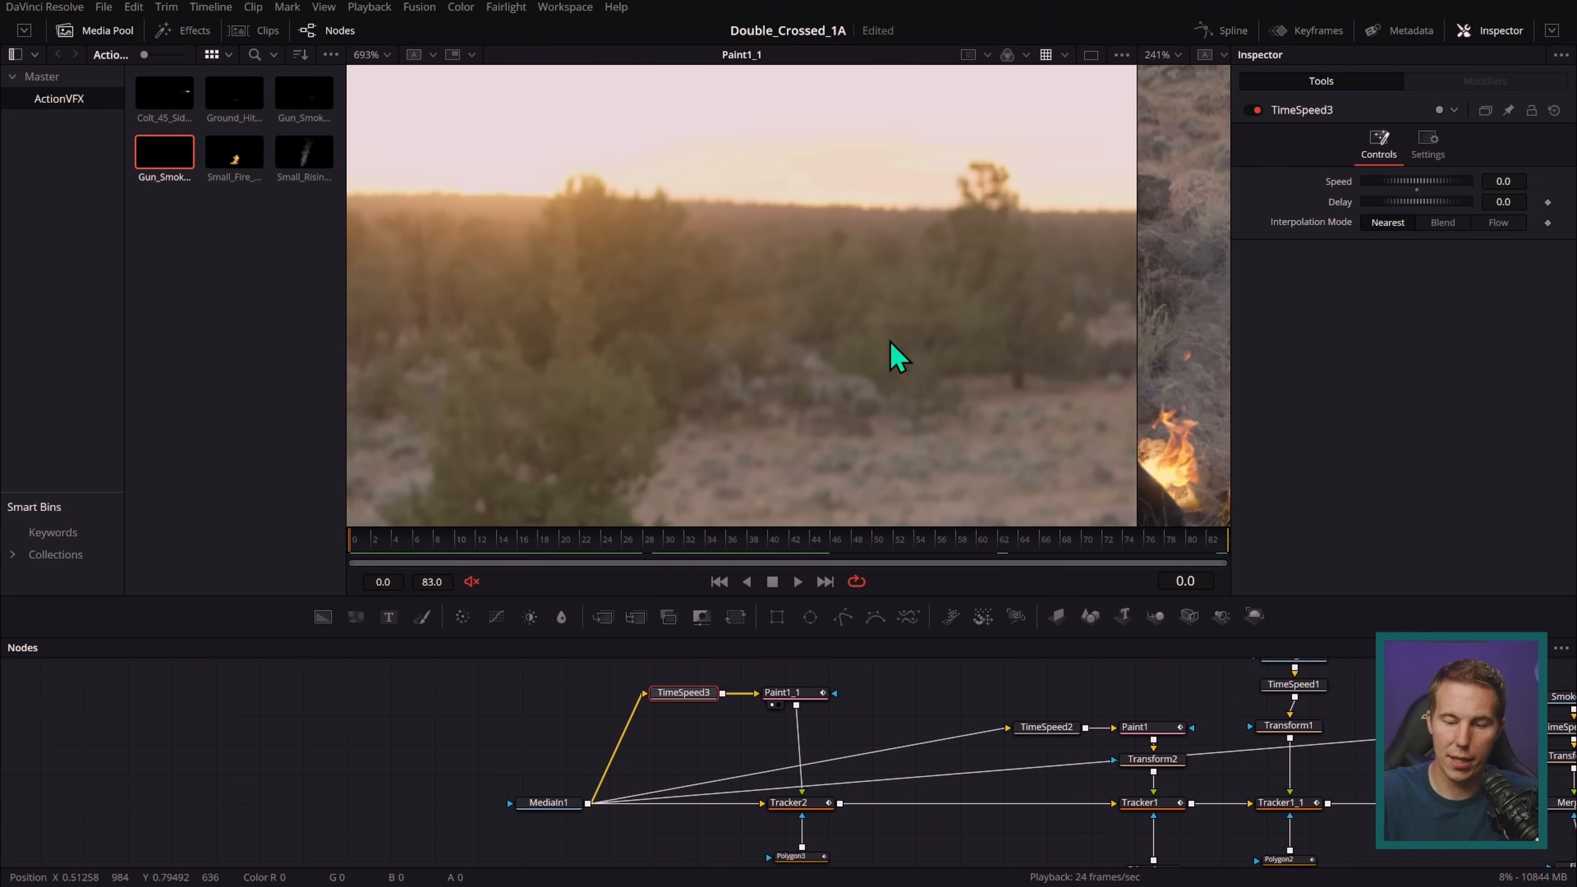
- Move TimeSpeed3 to between Paint1_1 and Tracker2, with Paint1_1 fed directly from MediaIn1, and scrub the shot
left_click(801, 695)
left_click_drag(801, 694, 806, 682)
mouse_move(687, 700)
left_mouse_down()
mouse_move(856, 716)
mouse_move(806, 734)
left_mouse_up()
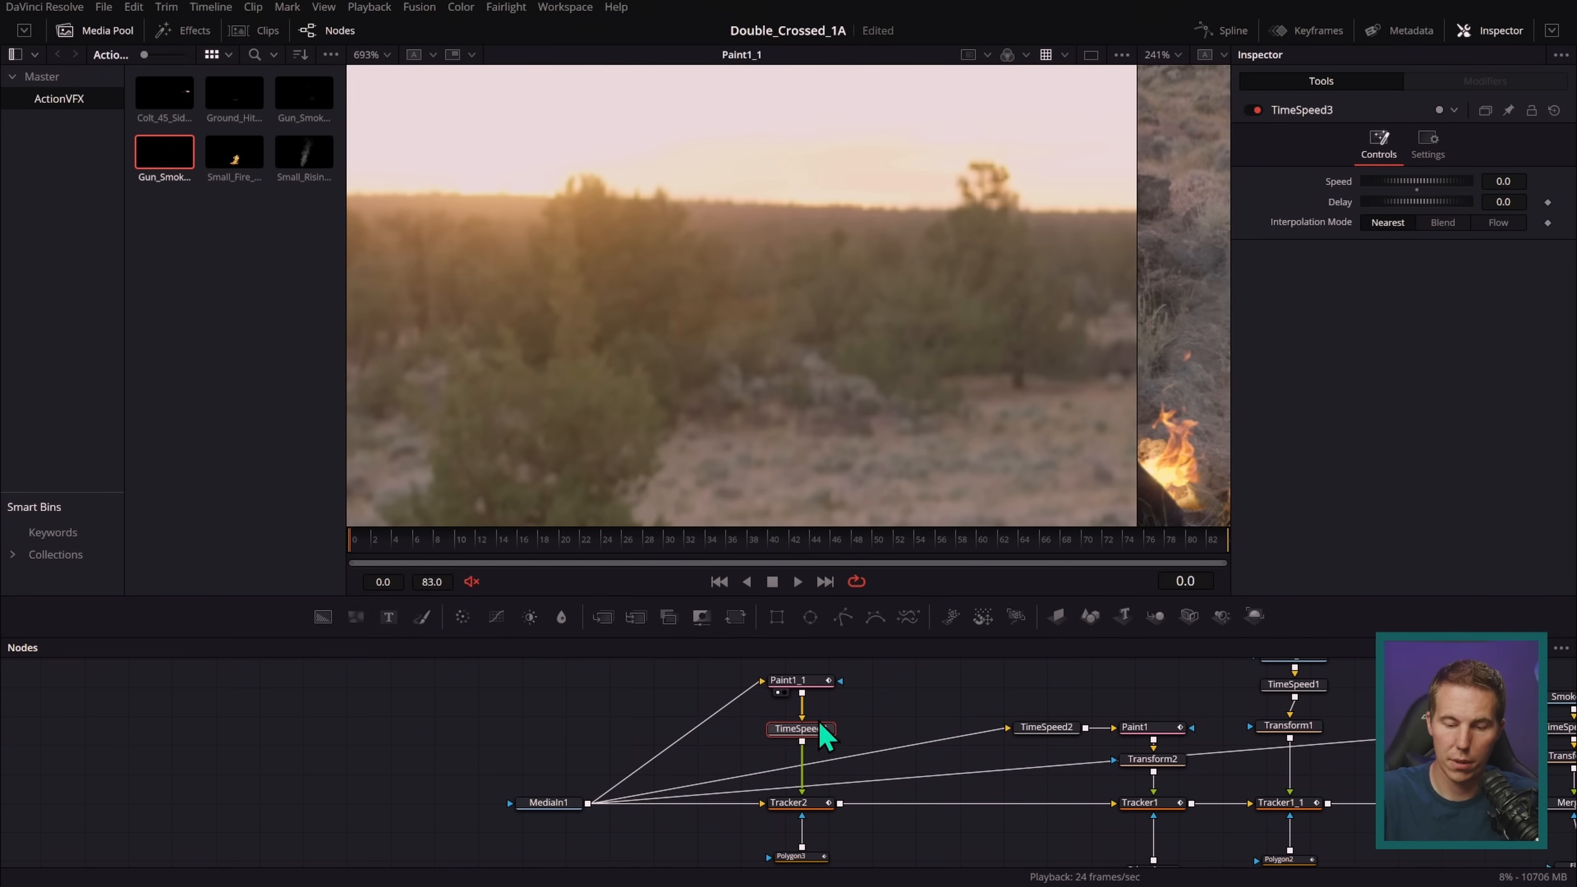
mouse_move(507, 559)
left_mouse_down()
mouse_move(634, 571)
mouse_move(388, 545)
mouse_move(599, 553)
mouse_move(335, 564)
left_mouse_up()
- View Tracker2, set Paint1_1's brush softness to 1.244, refine the patch with more clone strokes and scrub the result
key("1")
key("1")
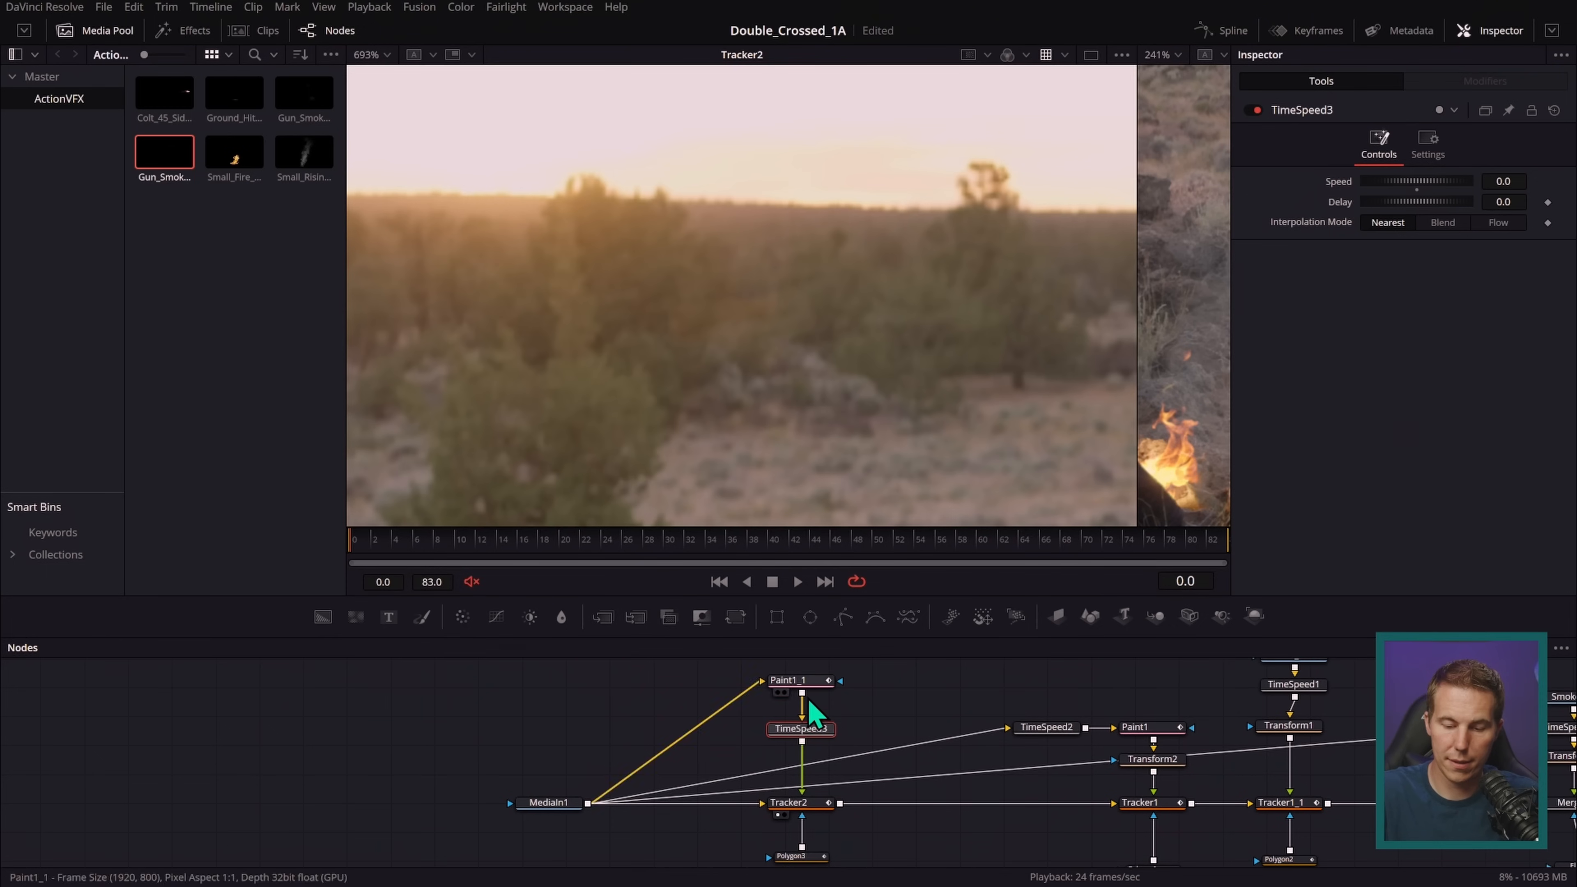
left_click(798, 681)
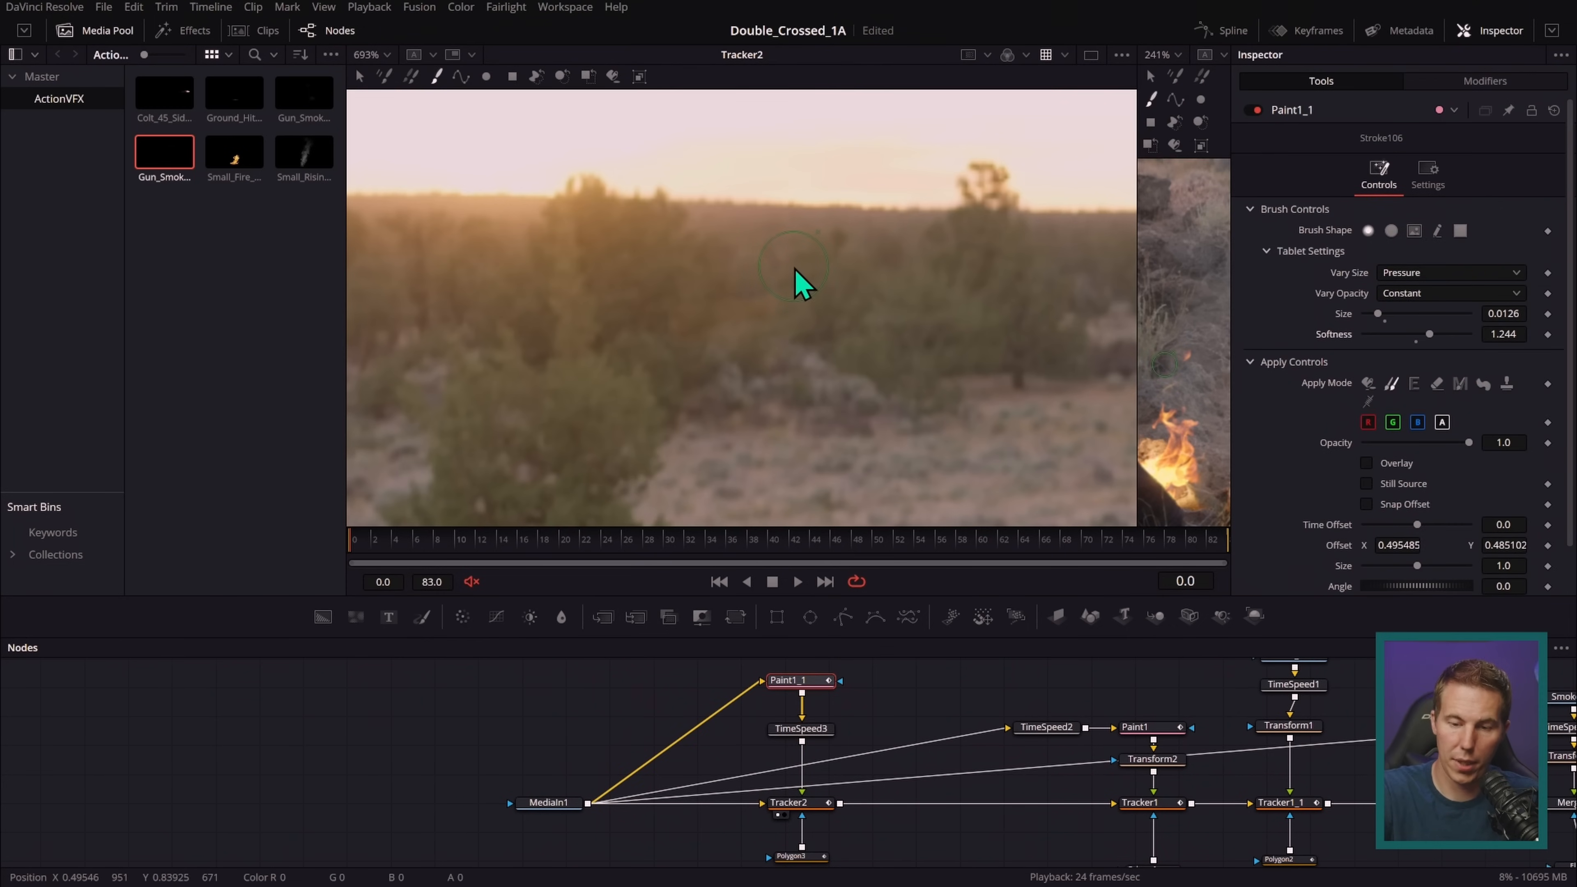
left_click(797, 304)
left_click(715, 309)
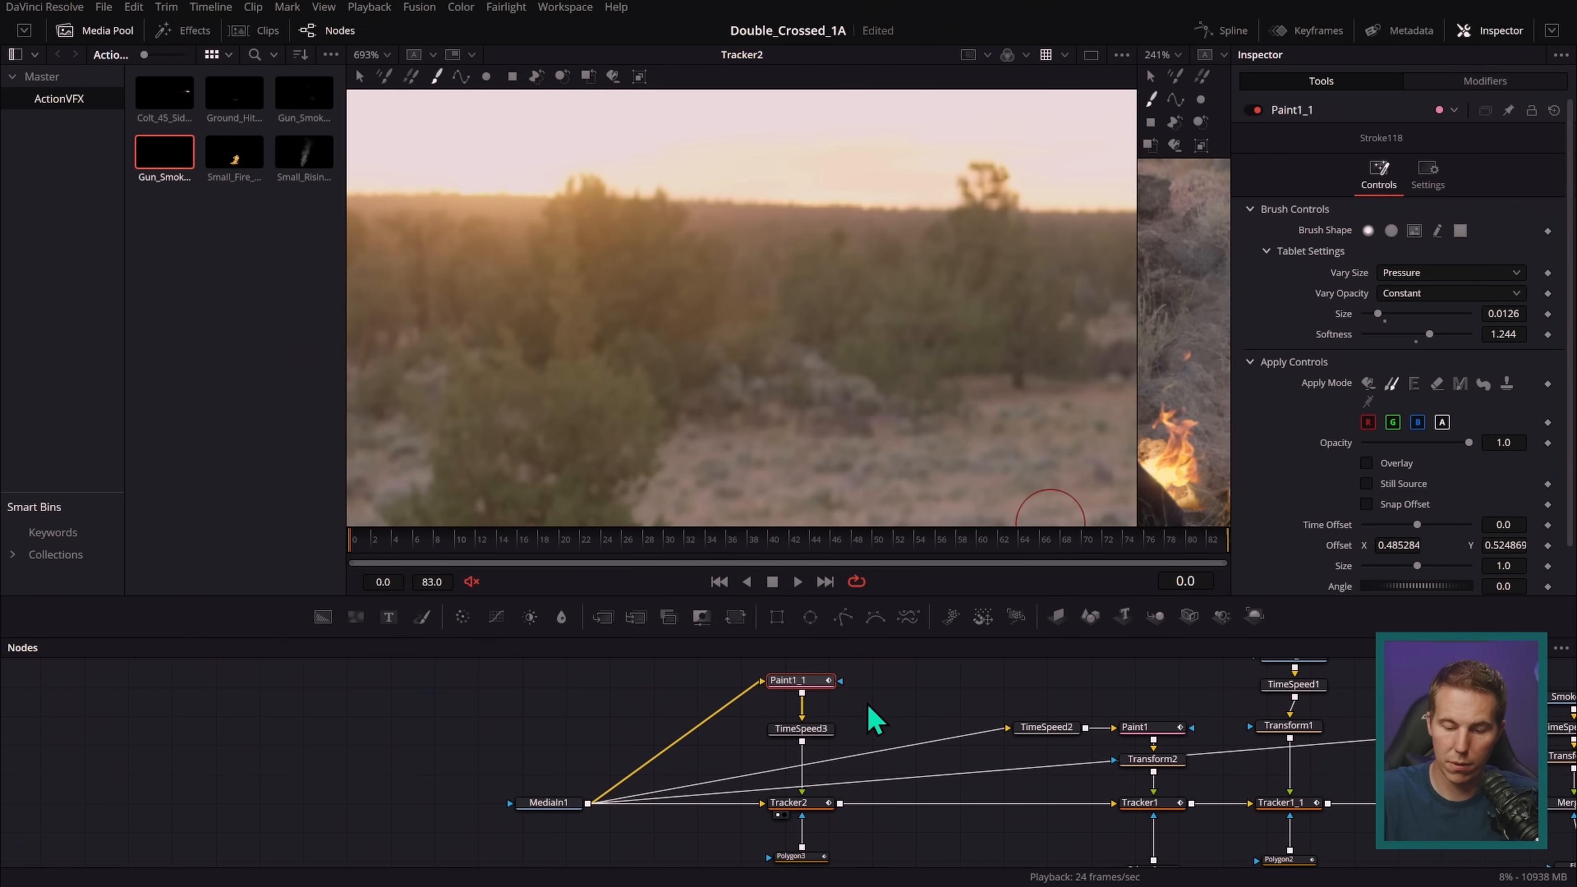
left_click_drag(493, 553, 324, 617)
left_click(801, 803)
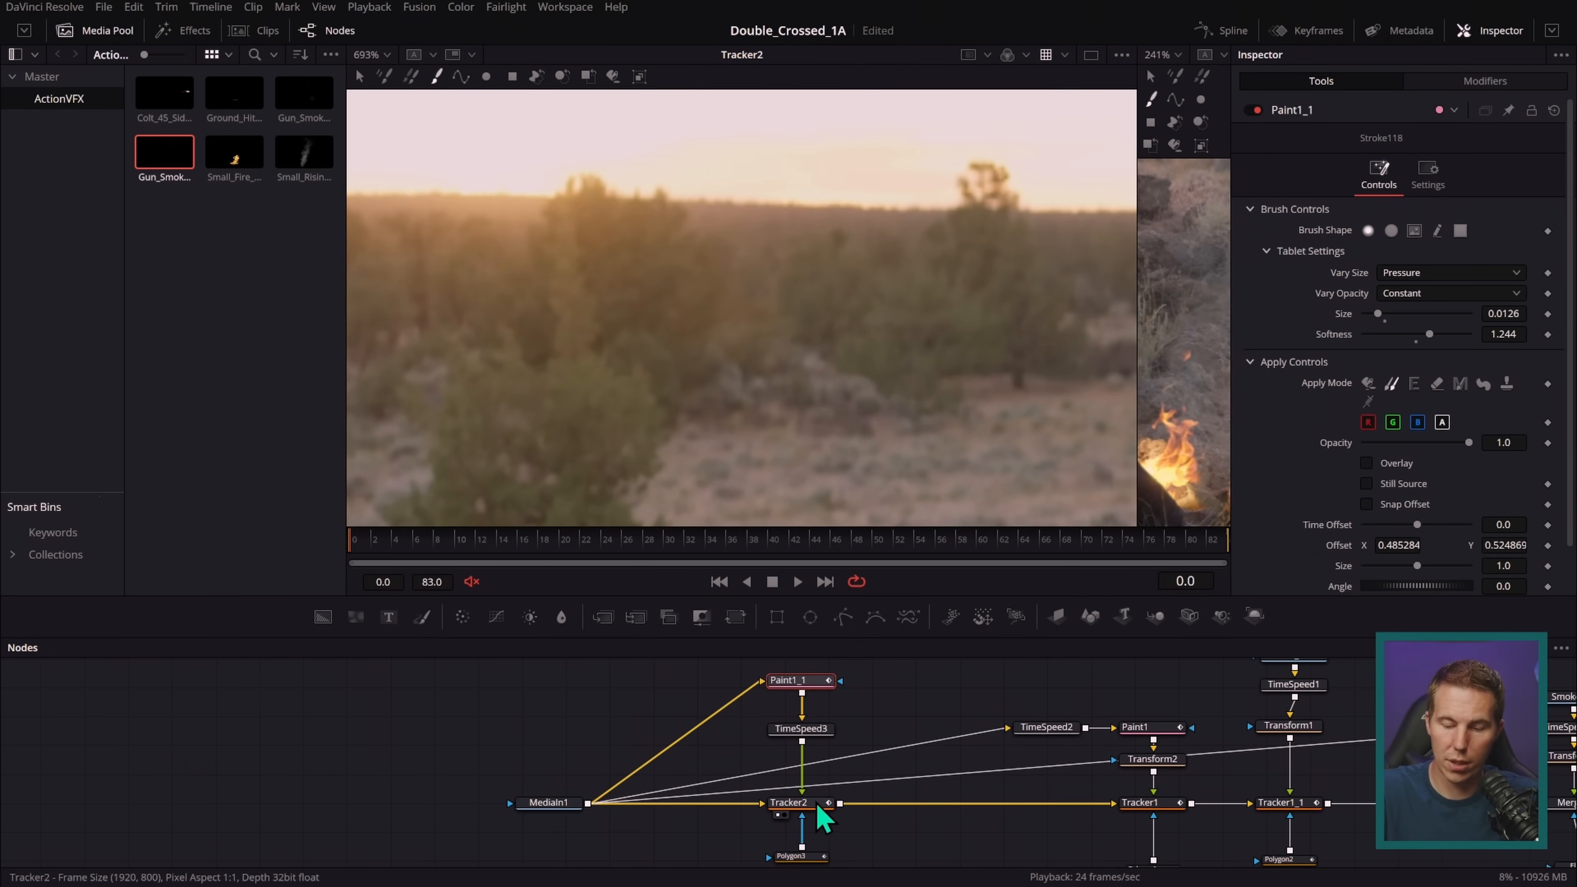
- Play back the Tracker2 result from the first frame, both zoomed in on the patch and at full frame
key("space")
left_click(720, 581)
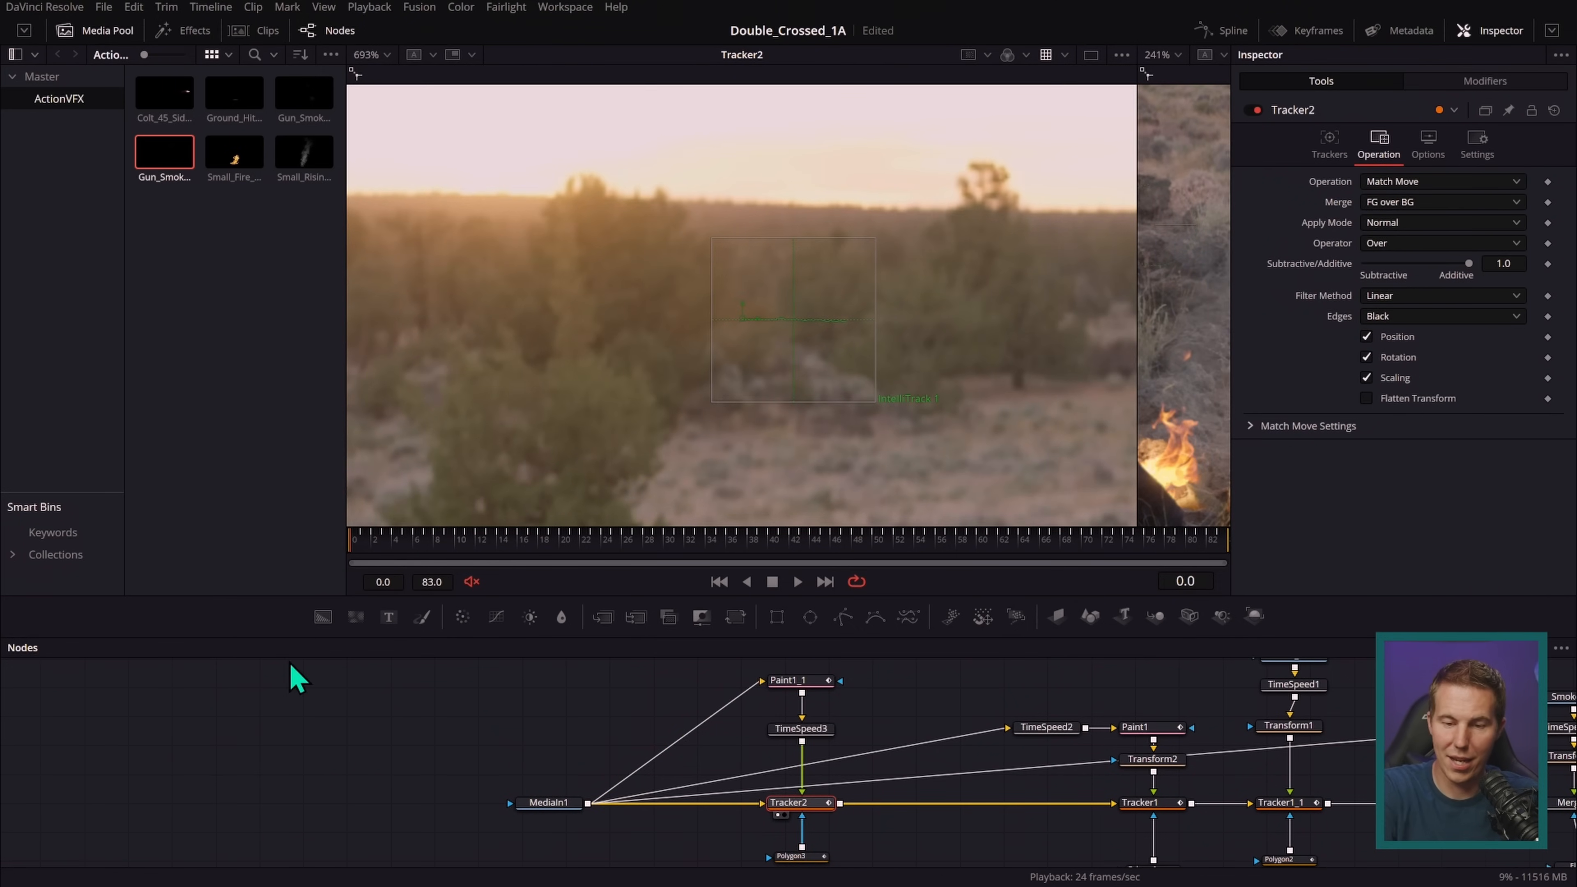
left_click(921, 692)
left_click(798, 582)
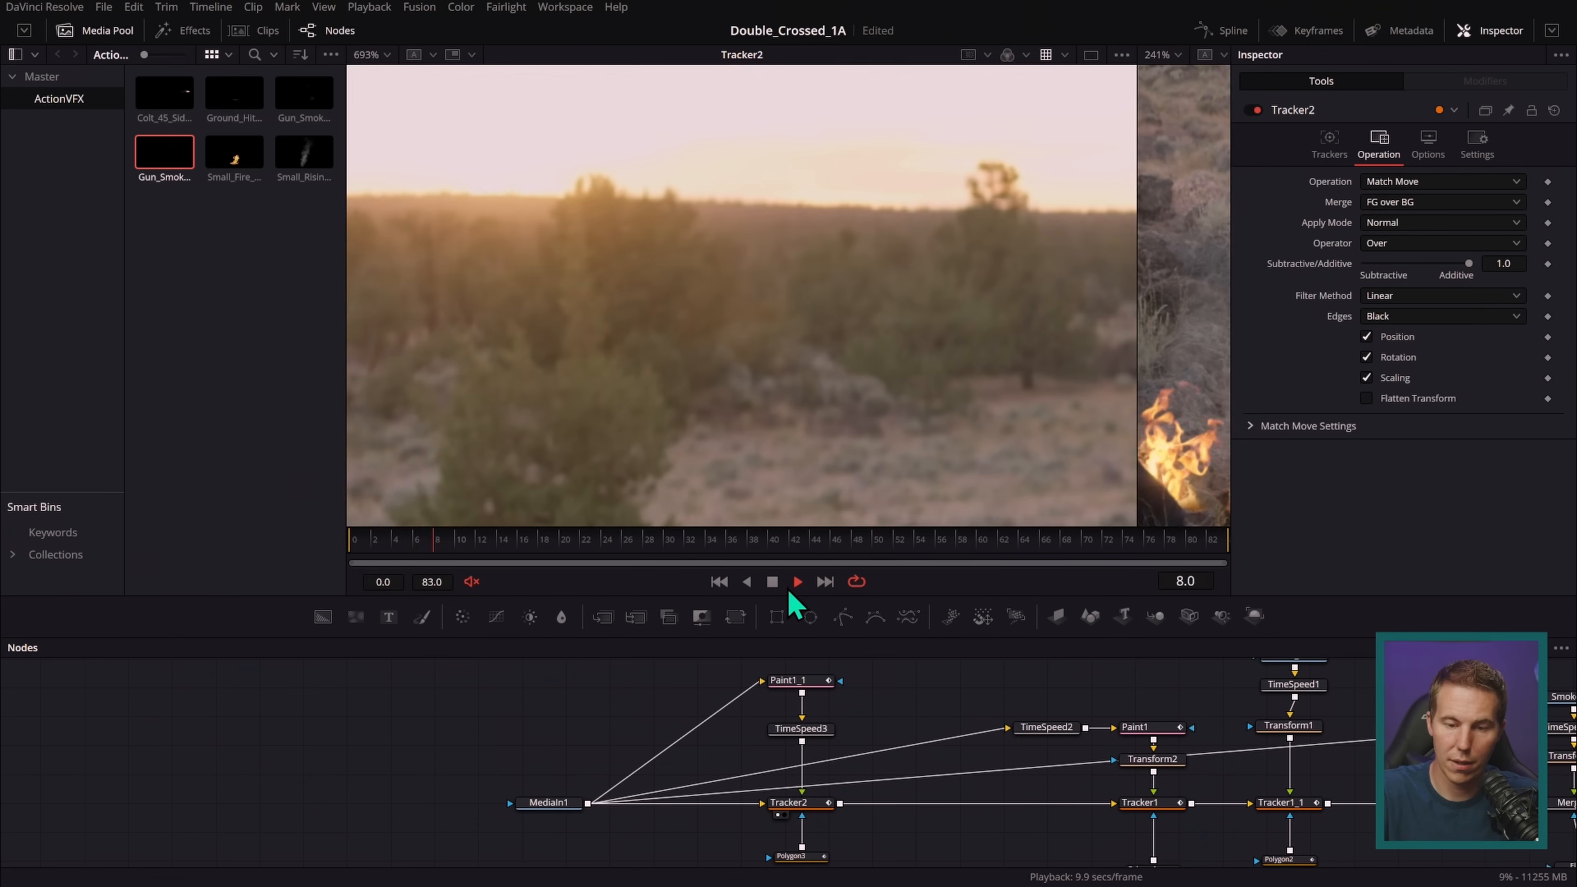
key("ctrl+f")
left_click(797, 582)
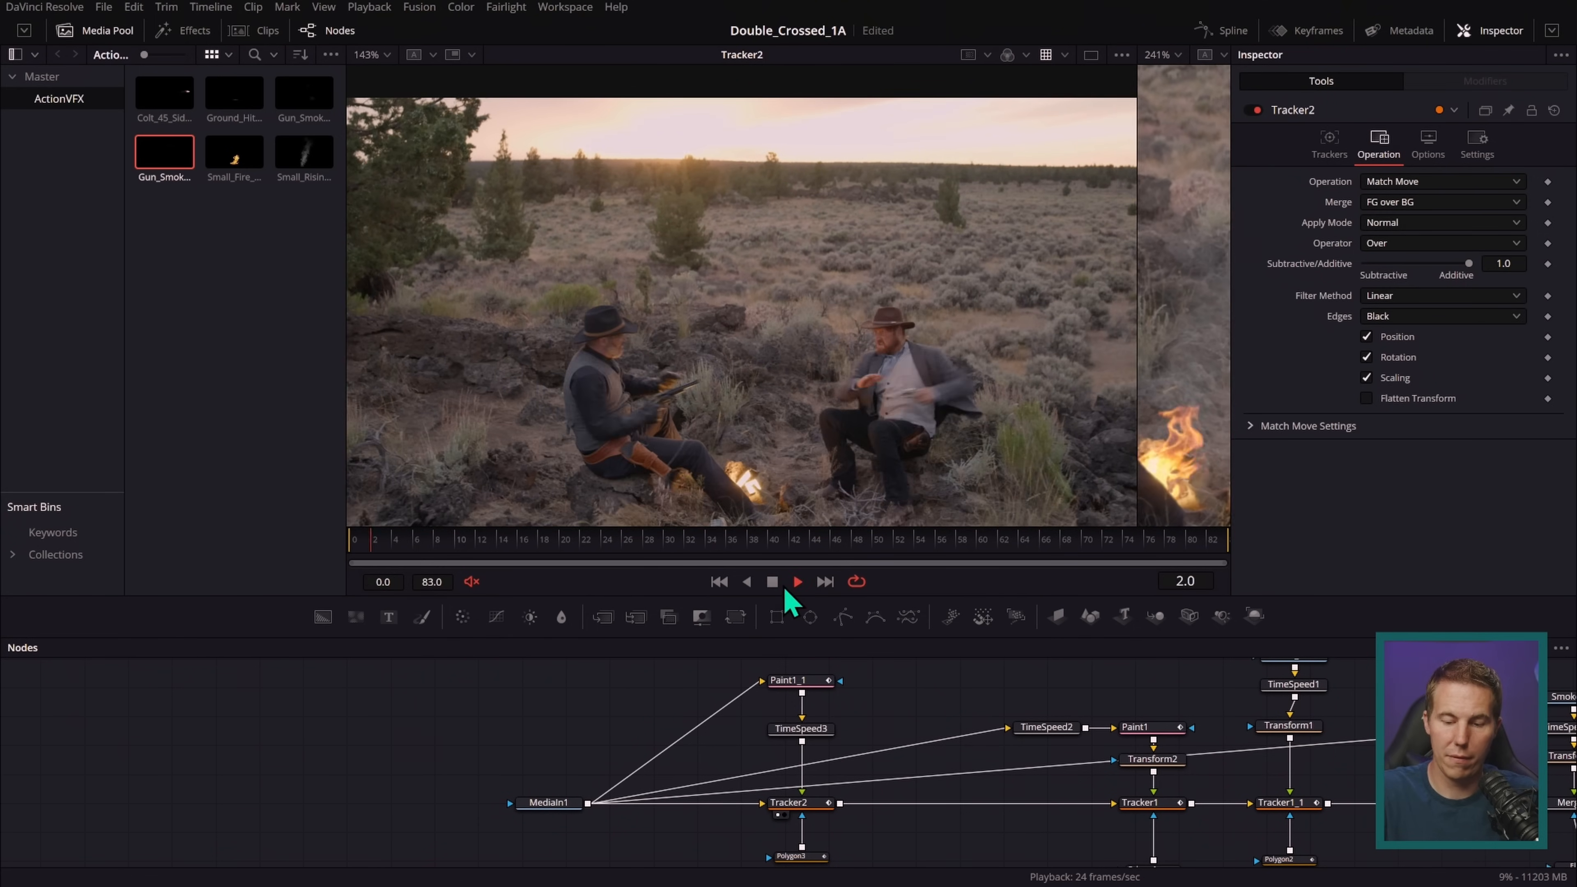
left_click(773, 582)
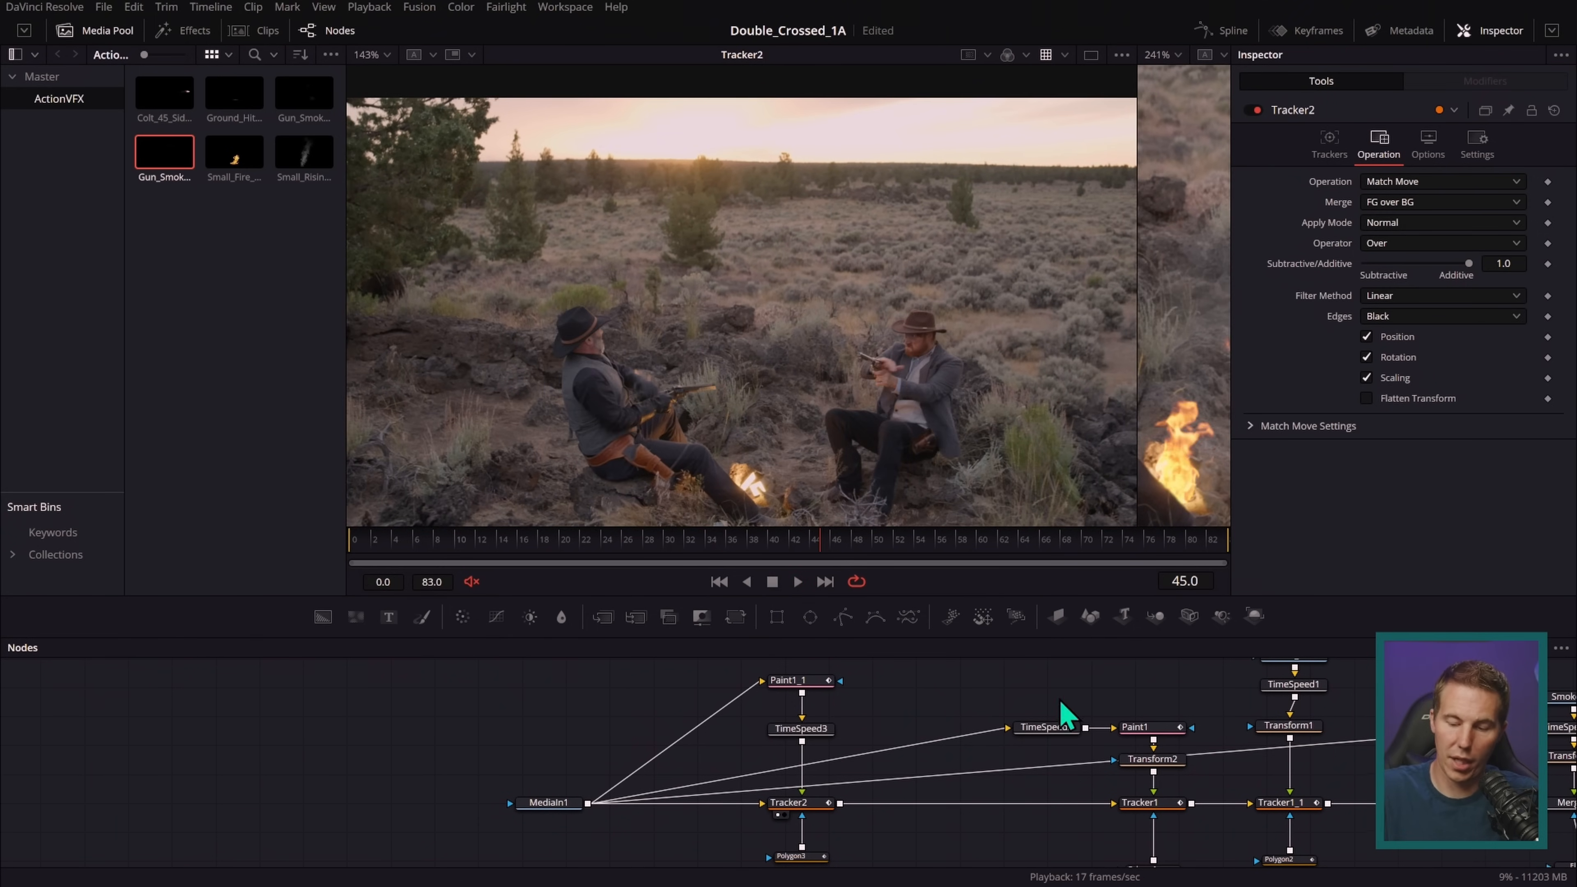
- View MediaOut1, return to the edit timeline and open the Fusion composition of the V1-0034_VFX01777293.mov clip
left_click_drag(1061, 701, 658, 687)
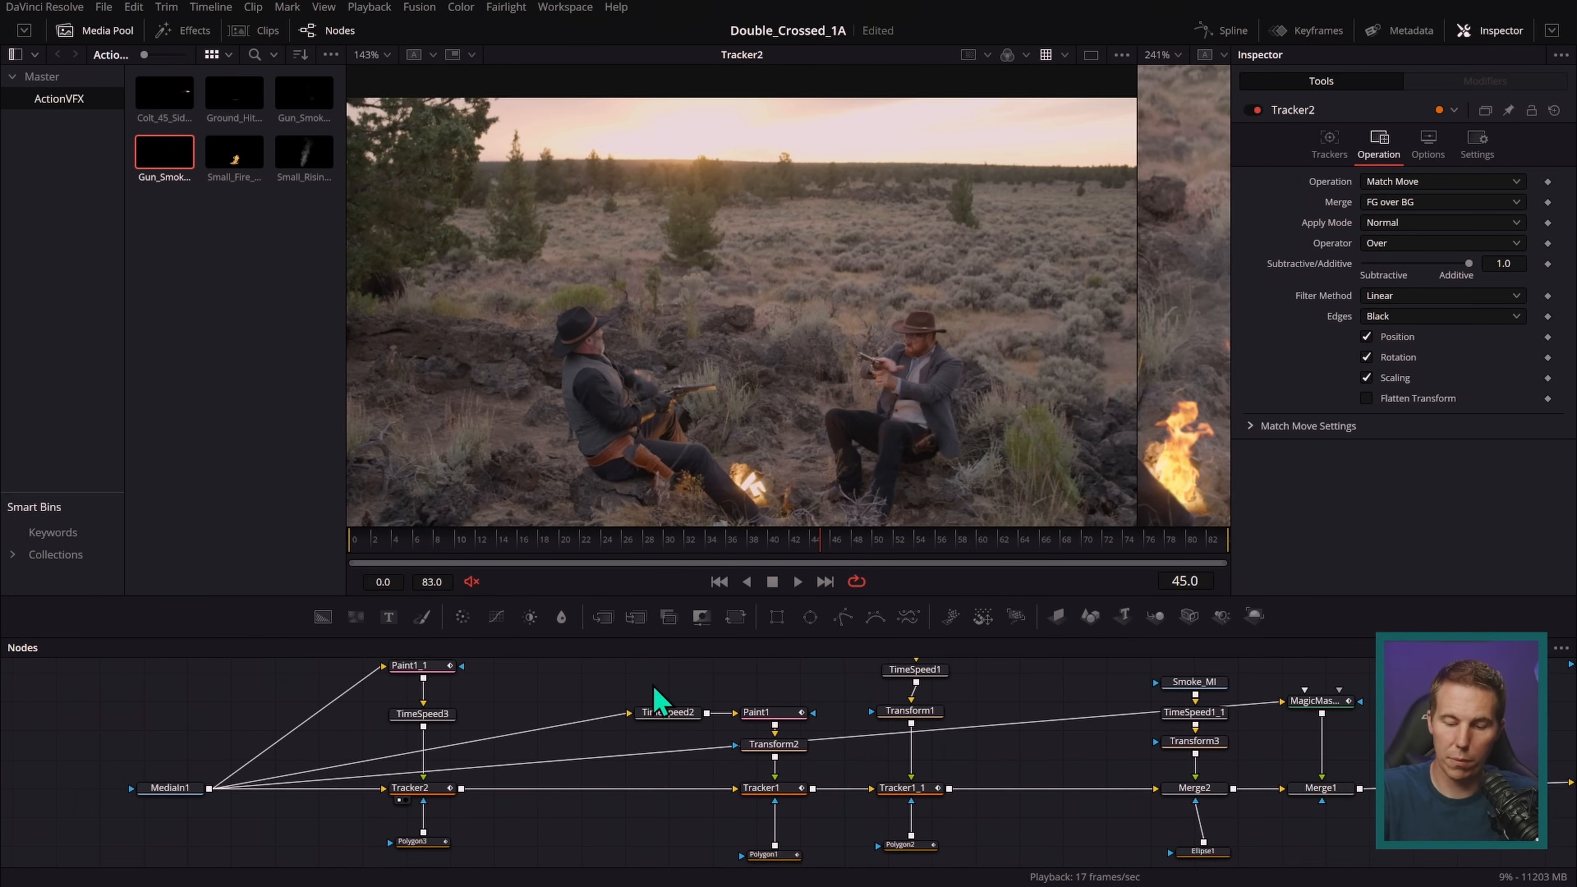
left_click_drag(1167, 748, 689, 707)
left_click_drag(1409, 684, 933, 736)
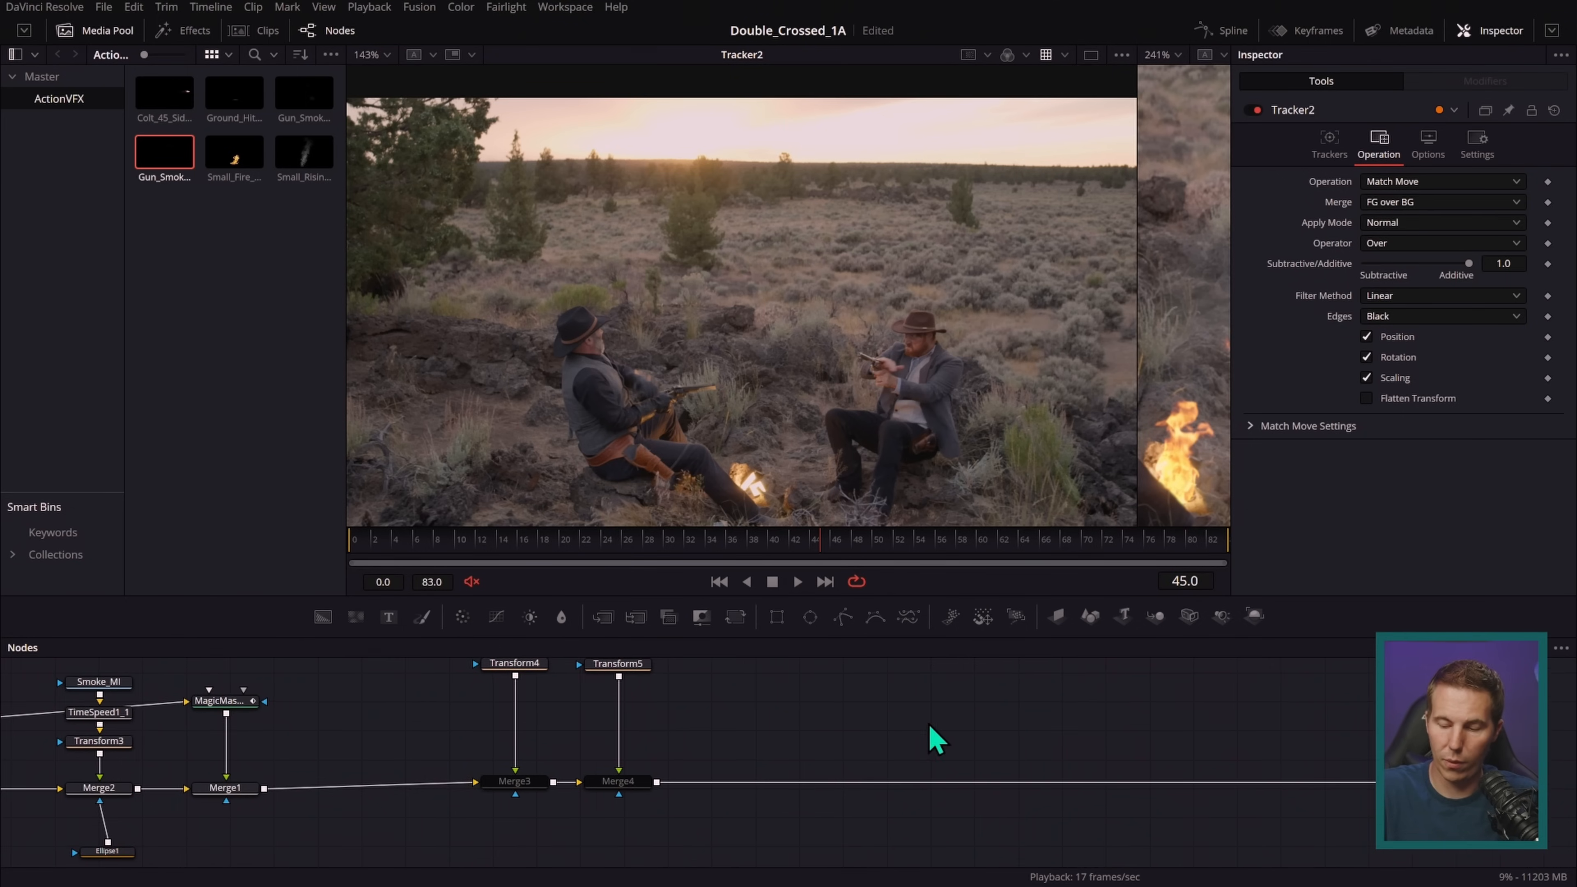
scroll(932, 736, "down", 2)
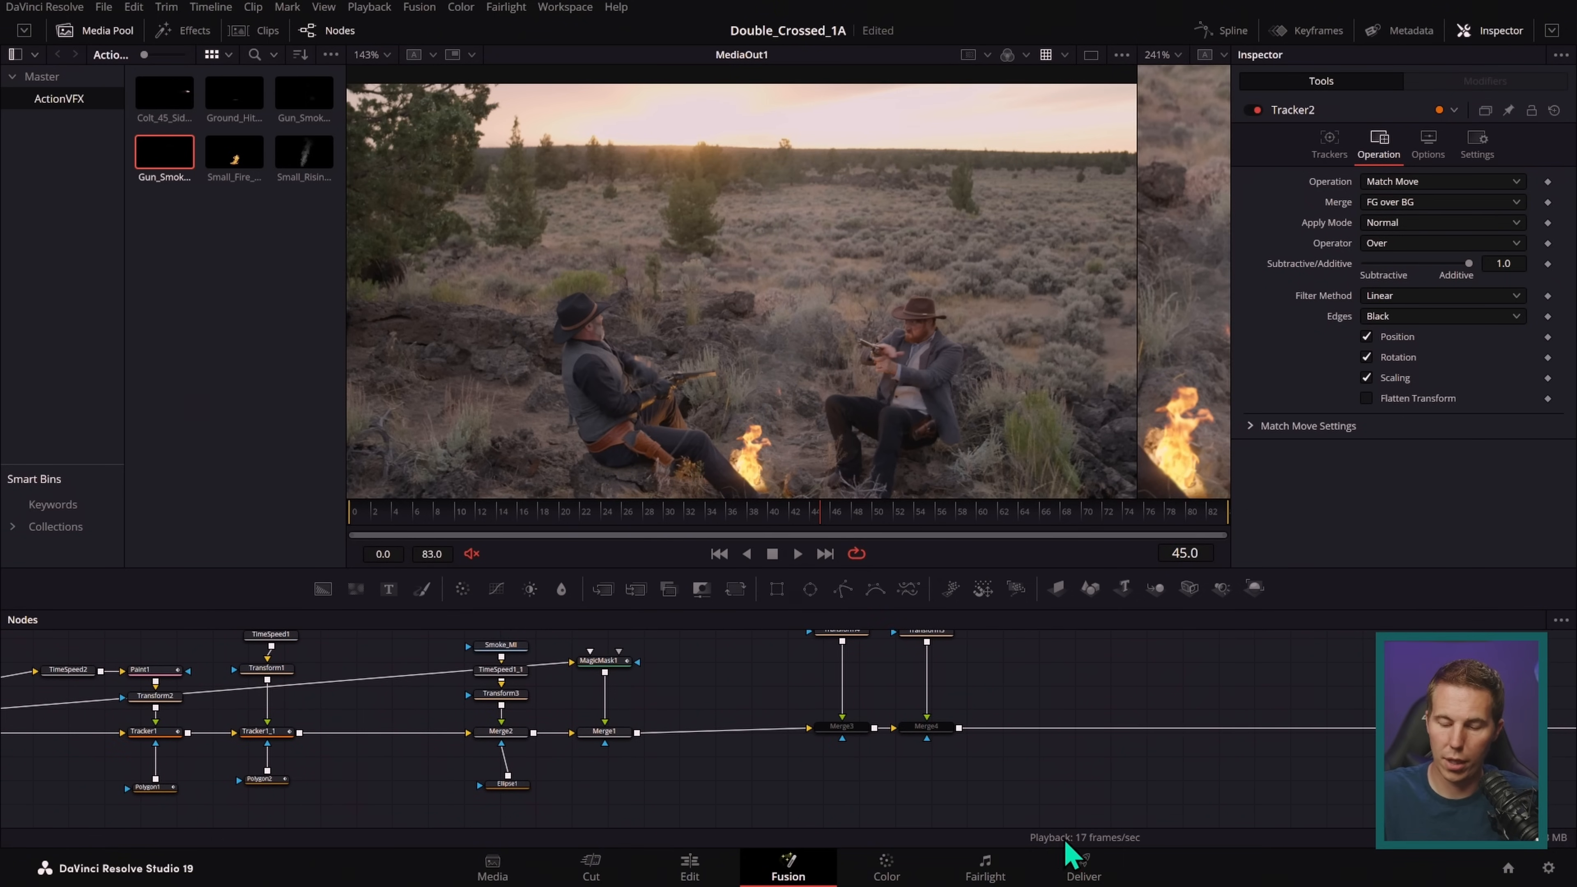
left_click(699, 873)
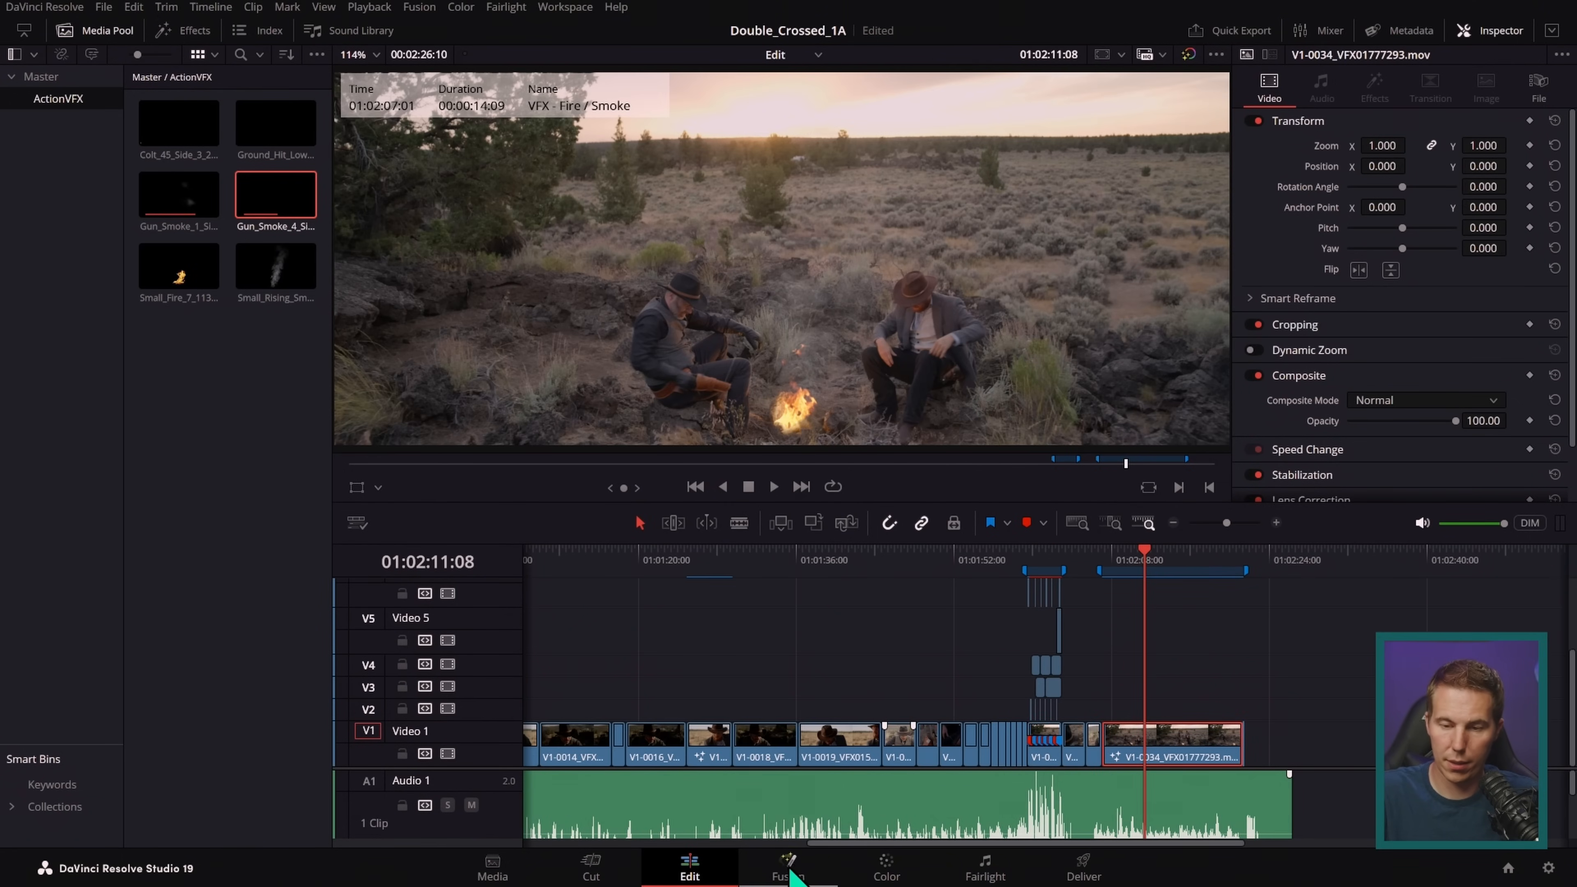
left_click(793, 867)
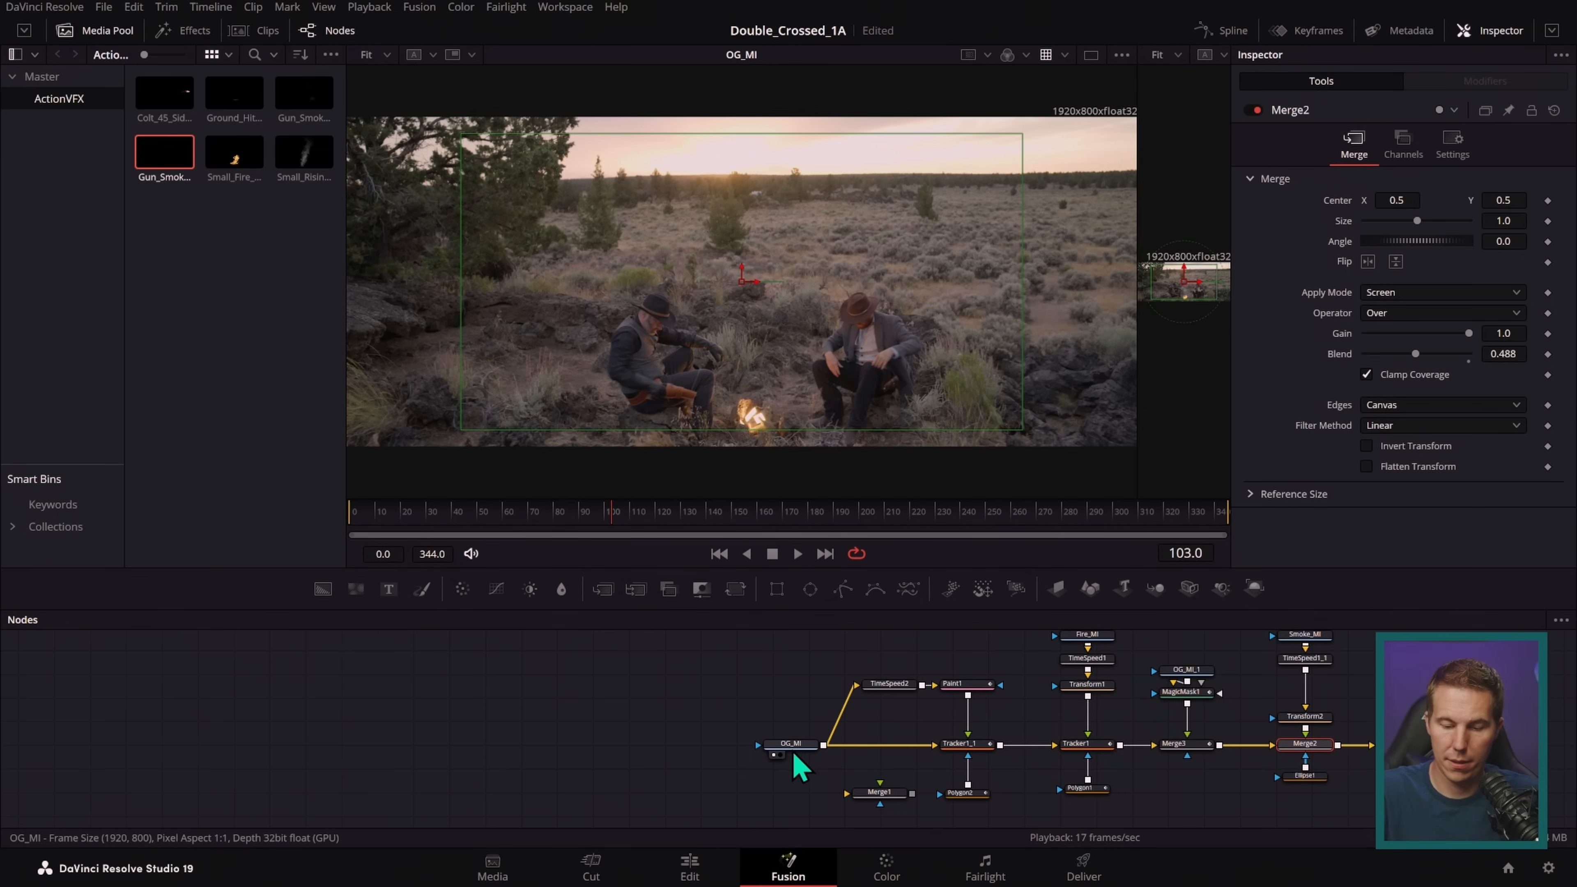
- Move OG_MI away from the other nodes and insert a Tracker node between OG_MI and Tracker1_1
left_click_drag(790, 753, 597, 748)
left_click(646, 720)
key("shift+space")
type("tra")
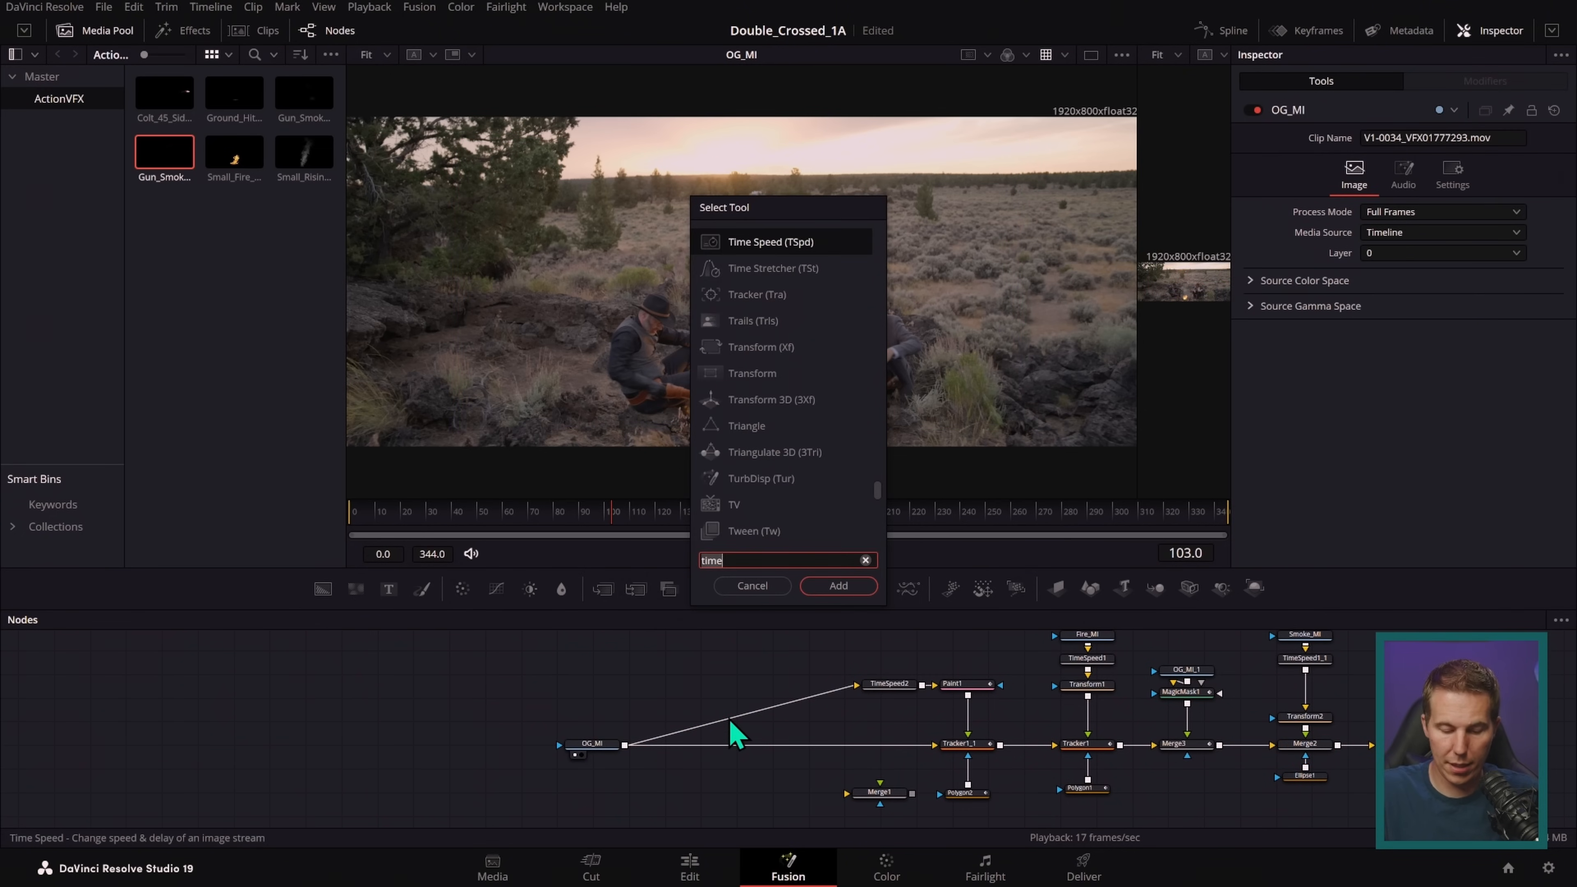
key("Return")
left_click_drag(671, 674, 750, 747)
- Add a Time Speed and a Paint node, wiring OG_MI into the Paint node and the Paint node into the Time Speed
left_click(729, 669)
key("shift+space")
type("tracktime")
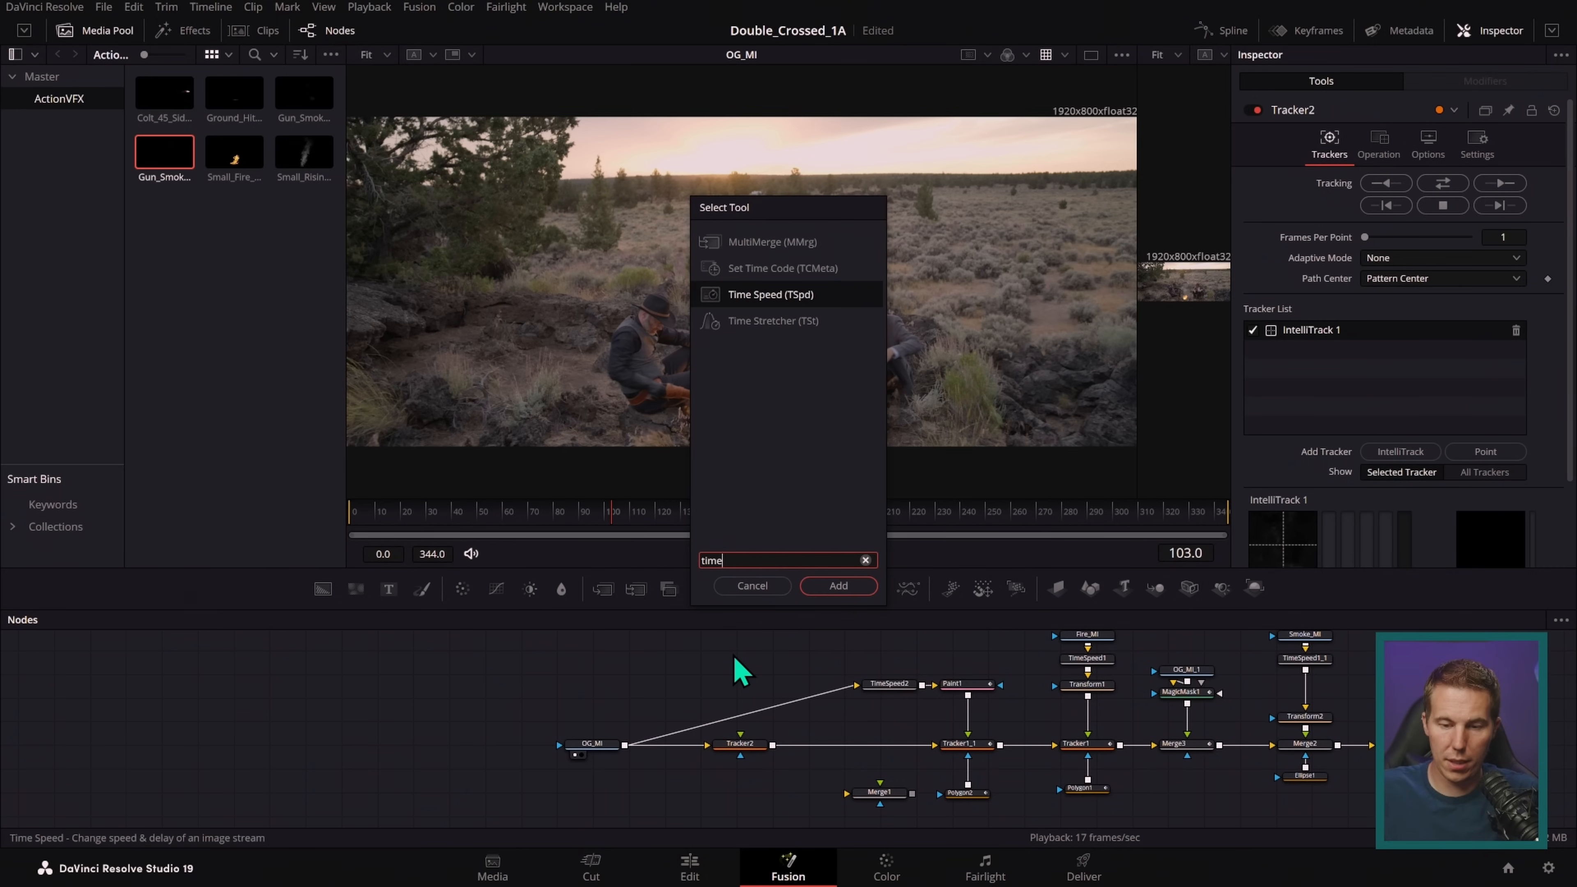
key("Return")
key("shift+space")
type("paint")
key("Return")
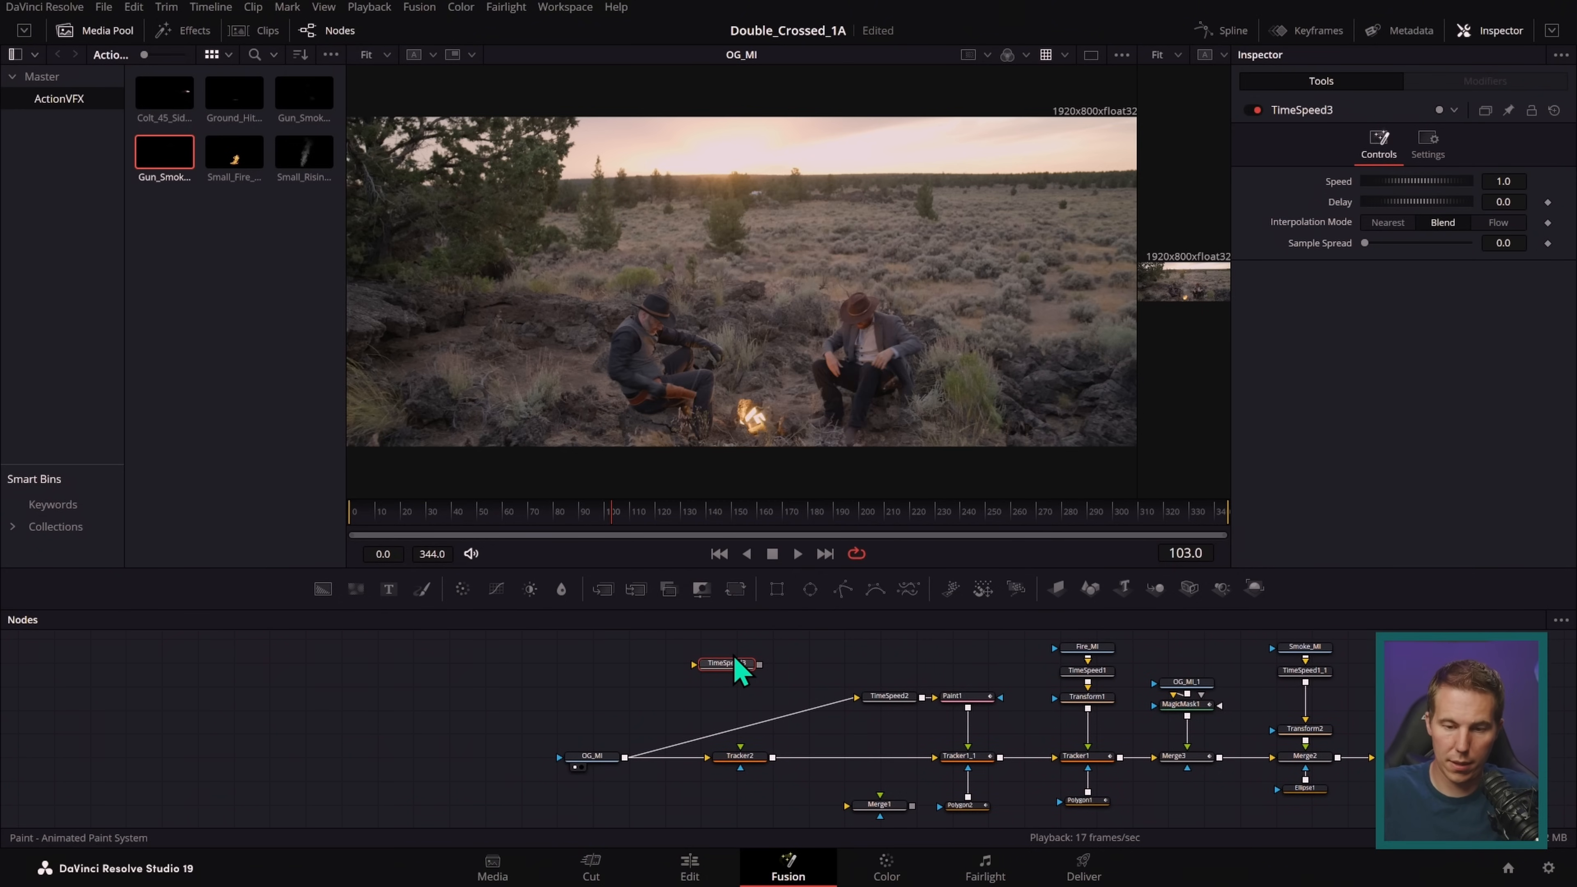
mouse_move(802, 663)
left_mouse_down()
mouse_move(678, 685)
mouse_move(809, 666)
left_mouse_up()
left_click_drag(706, 687, 782, 663)
left_click_drag(626, 759, 681, 687)
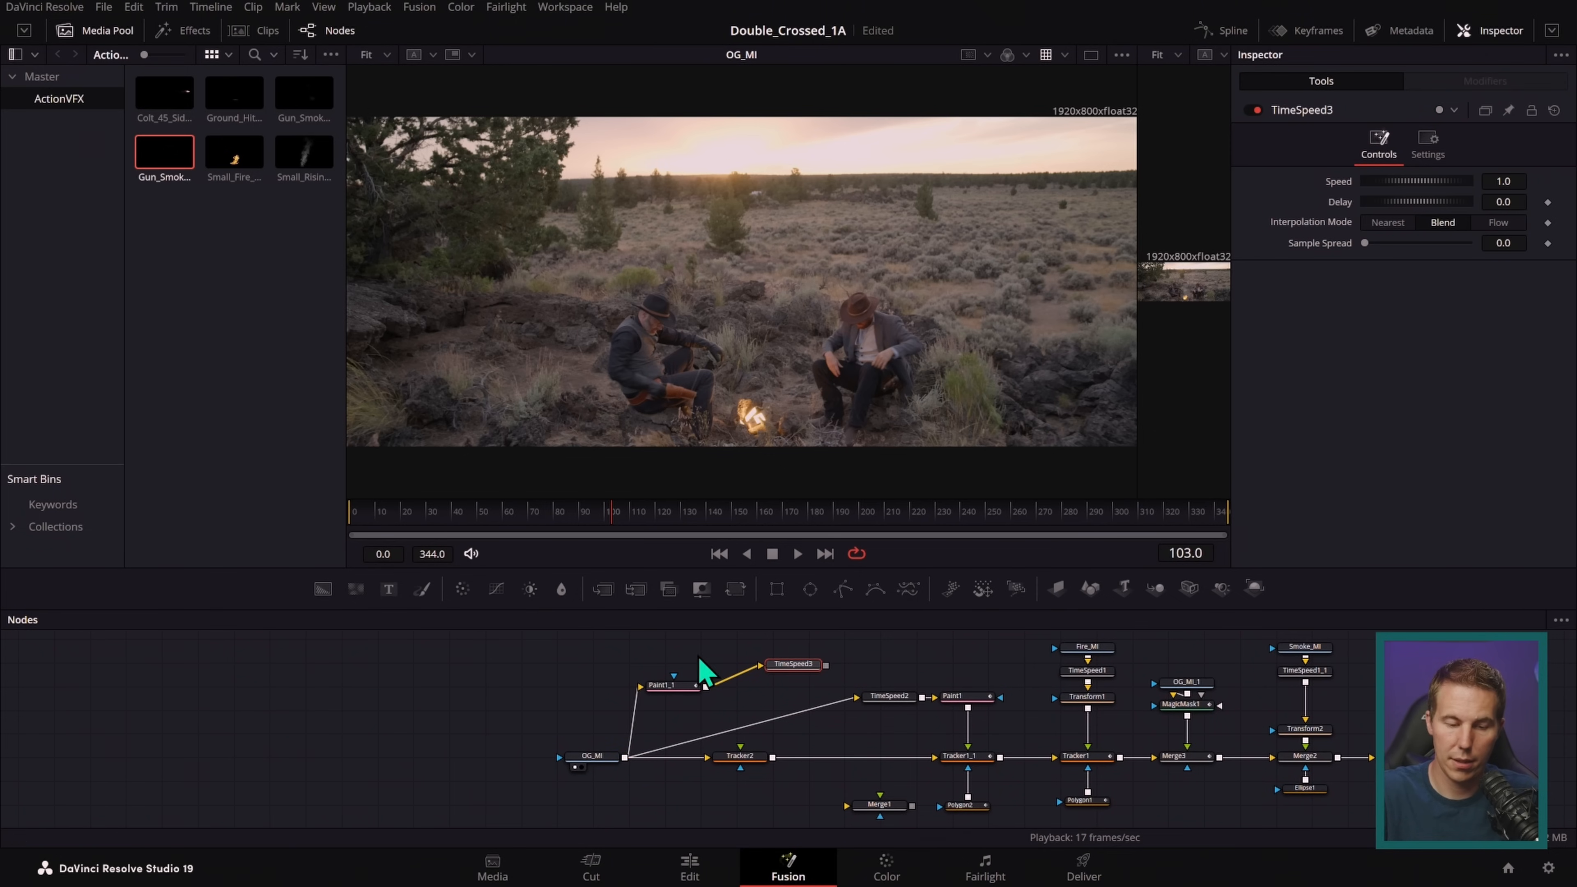
- View Tracker2 at frame 0, place its IntelliTrack point on the white background object and track it through the shot in both directions
left_click_drag(535, 531, 366, 533)
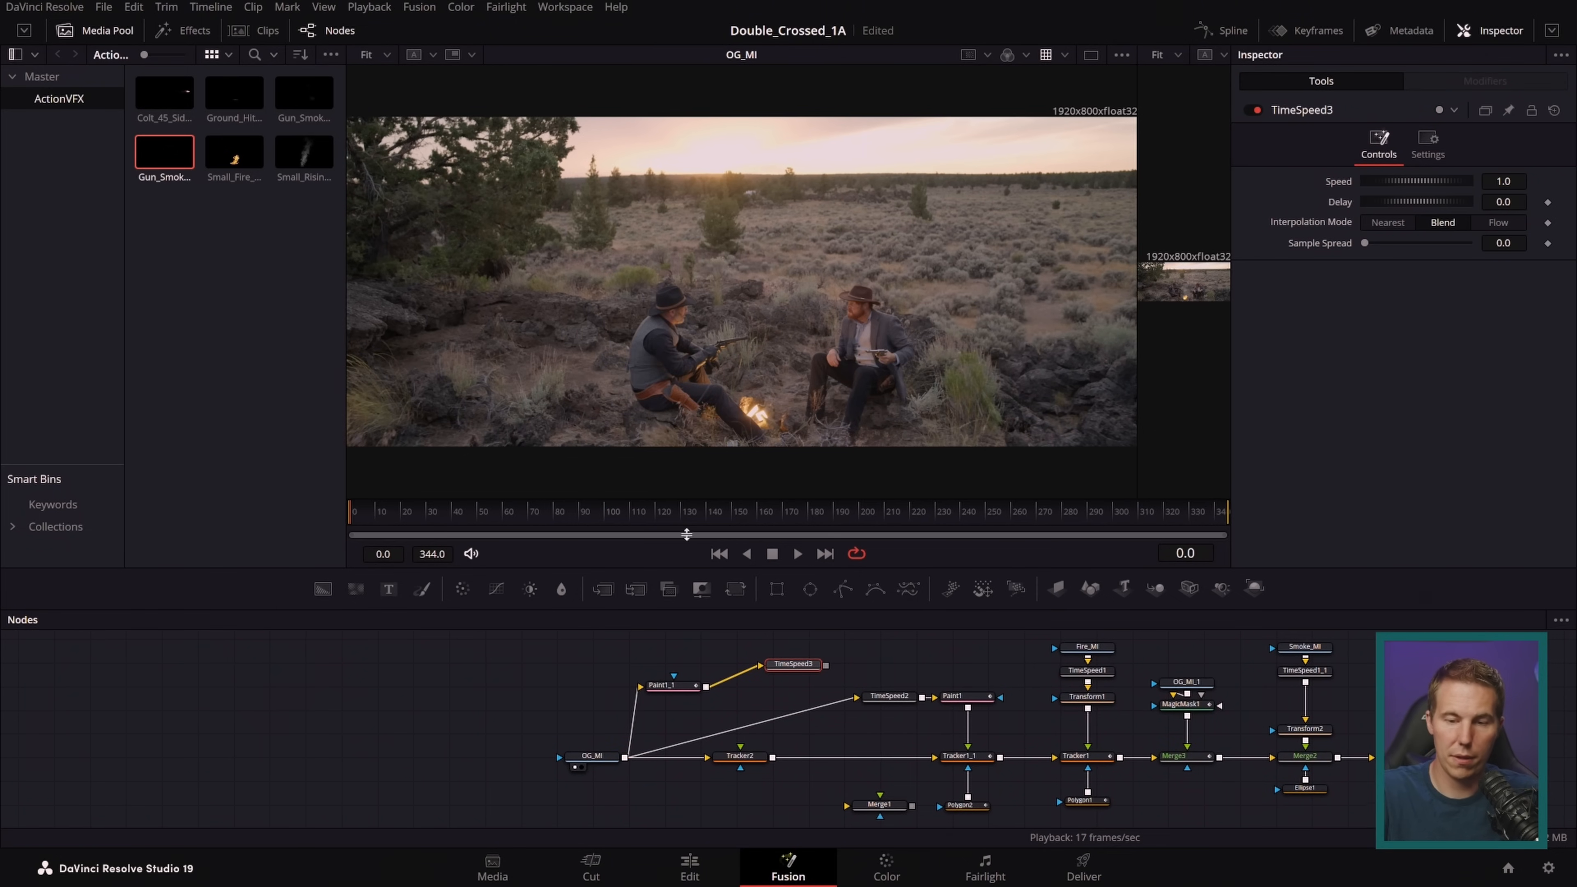
scroll(789, 219, "up", 5)
scroll(828, 205, "up", 4)
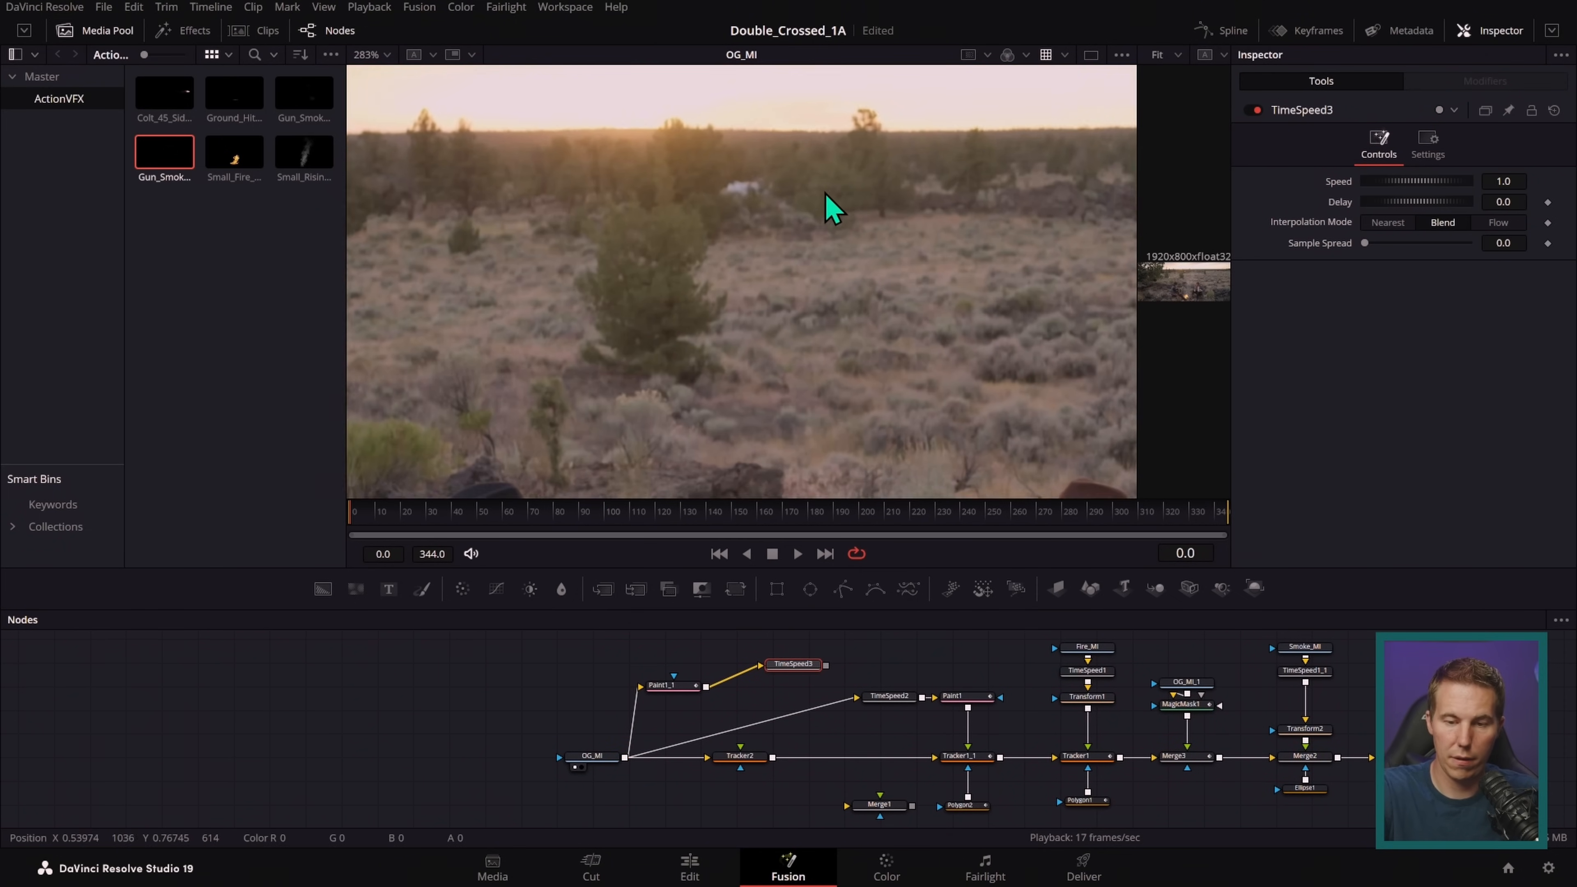
left_click_drag(740, 755, 856, 366)
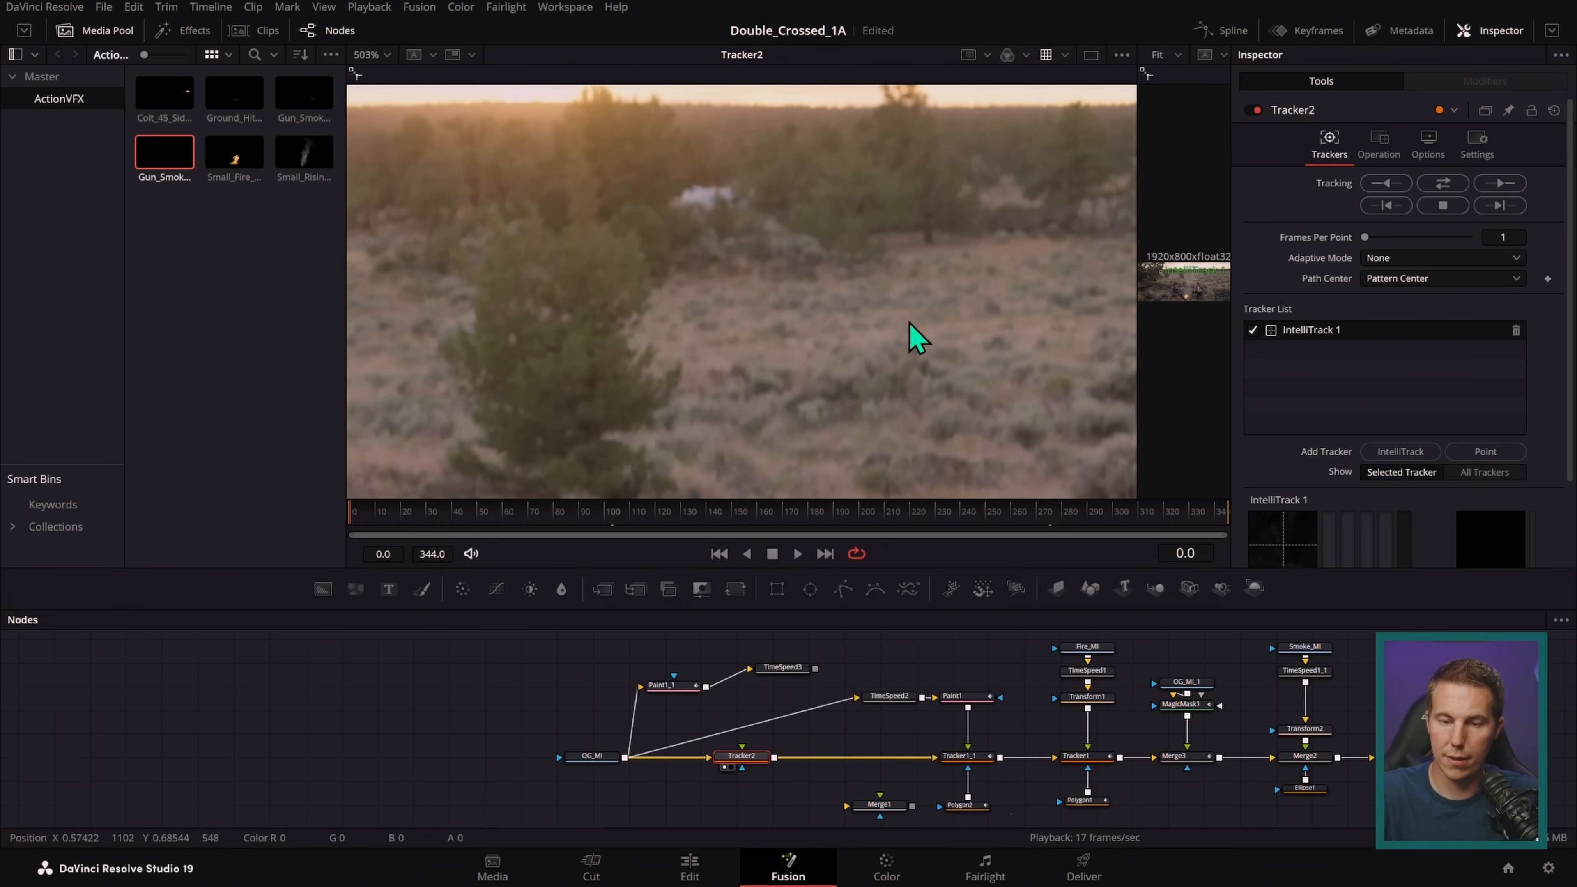
scroll(906, 338, "down", 7)
mouse_move(827, 298)
left_mouse_down()
mouse_move(843, 287)
mouse_move(817, 267)
mouse_move(835, 271)
left_mouse_up()
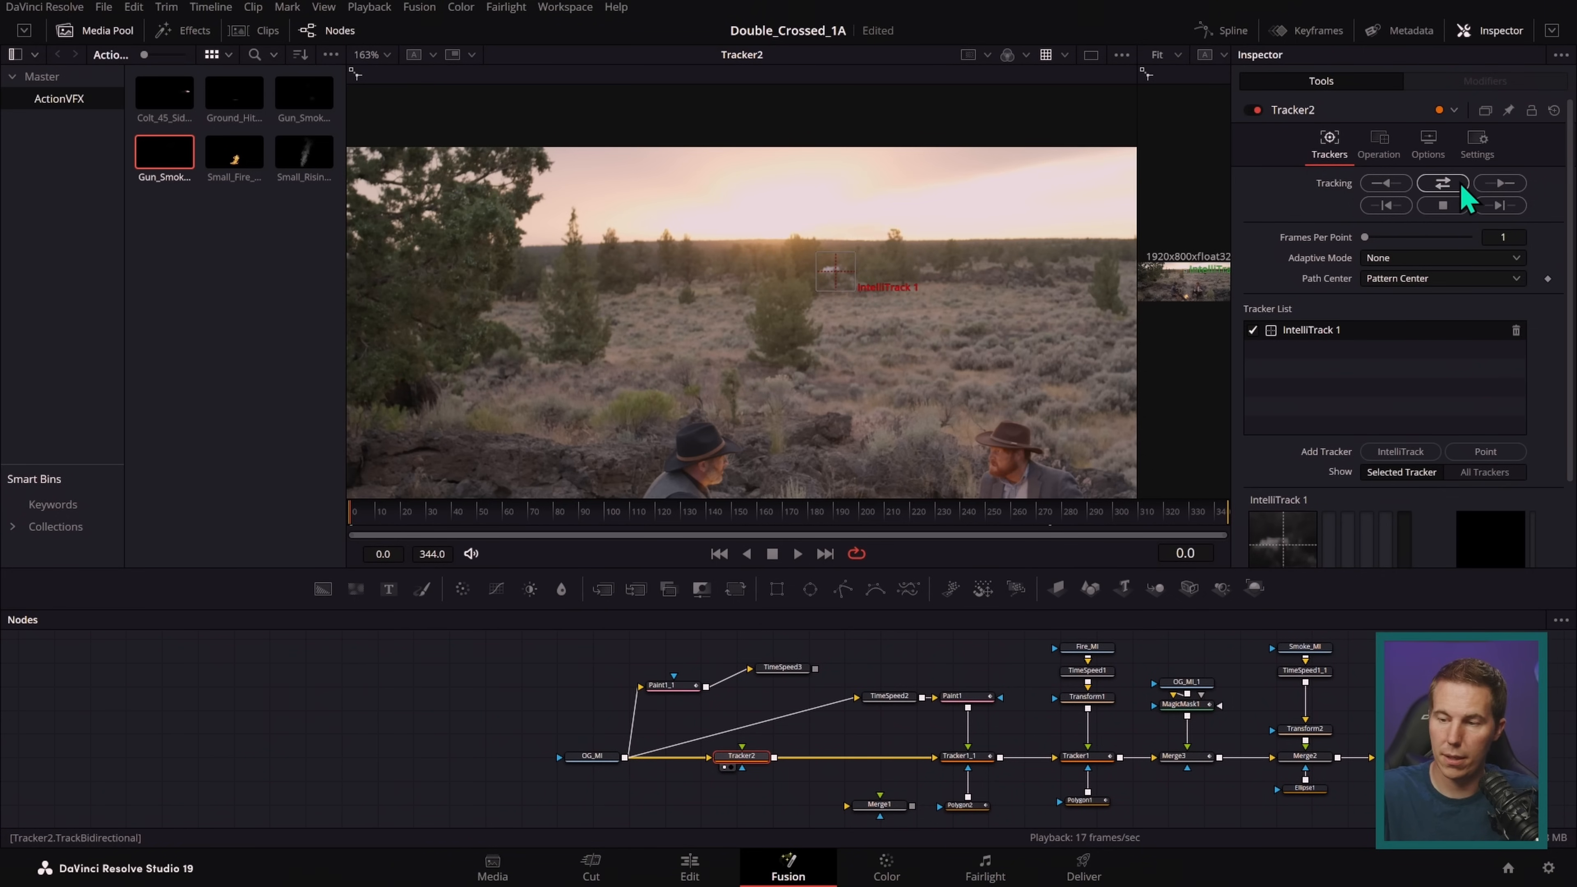
left_click(1444, 184)
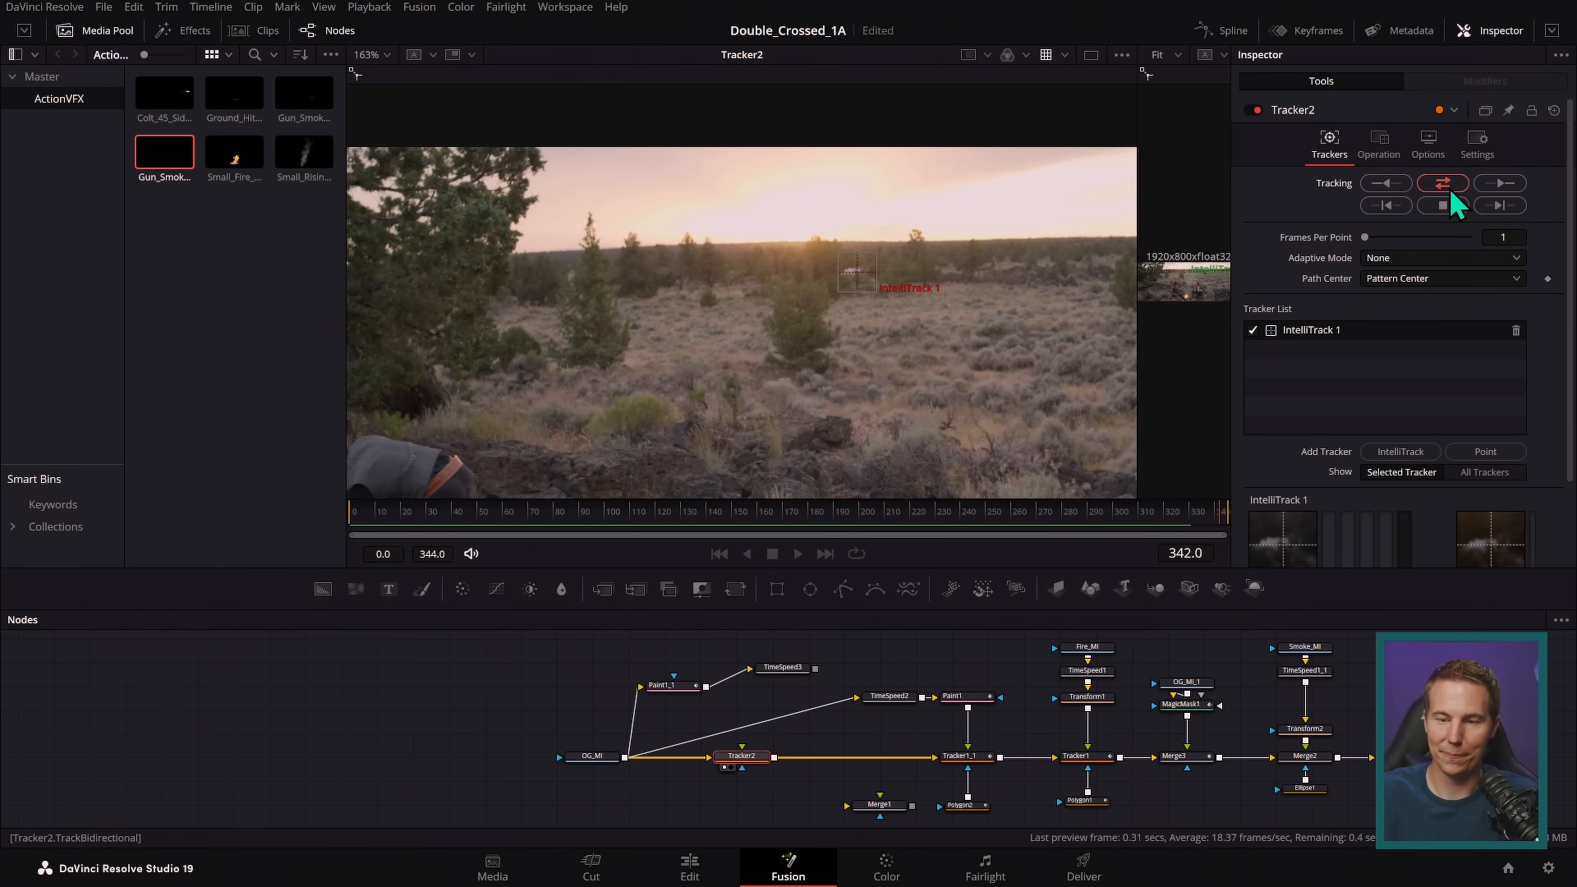
- Set Tracker2's operation to Match Move with the merge set to FG over BG
scroll(932, 283, "up", 6)
left_click_drag(950, 308, 996, 412)
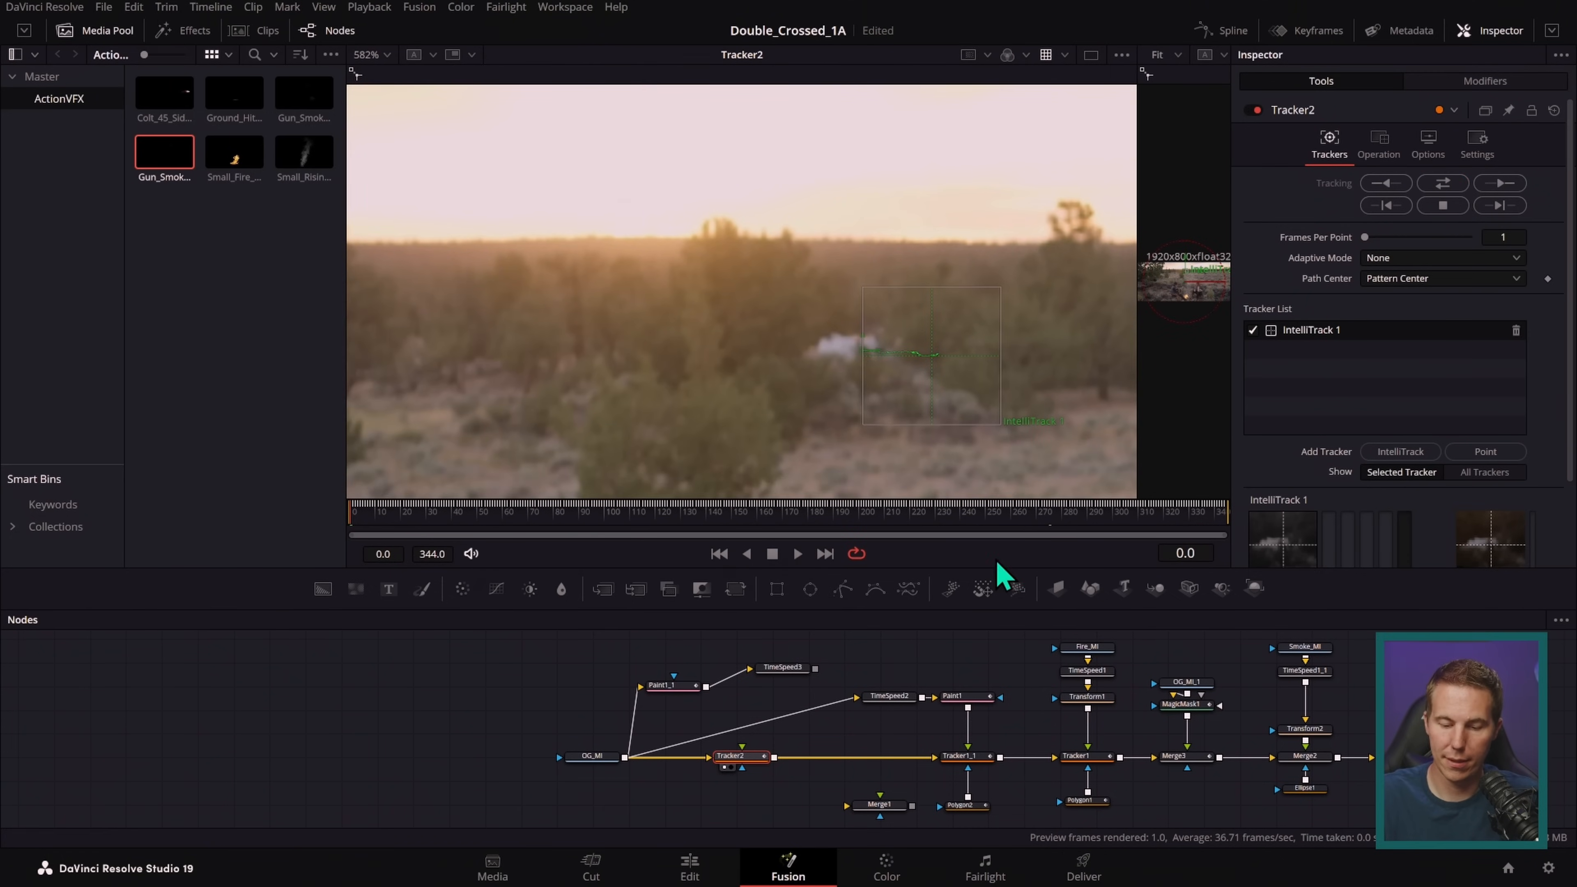
left_click(1380, 145)
left_click(1397, 183)
left_click(1399, 216)
- View Paint1_1 and clone nearby foliage over the white object at frame 0, using brush size 0.0094 and softness 1.244
left_click_drag(665, 686, 947, 248)
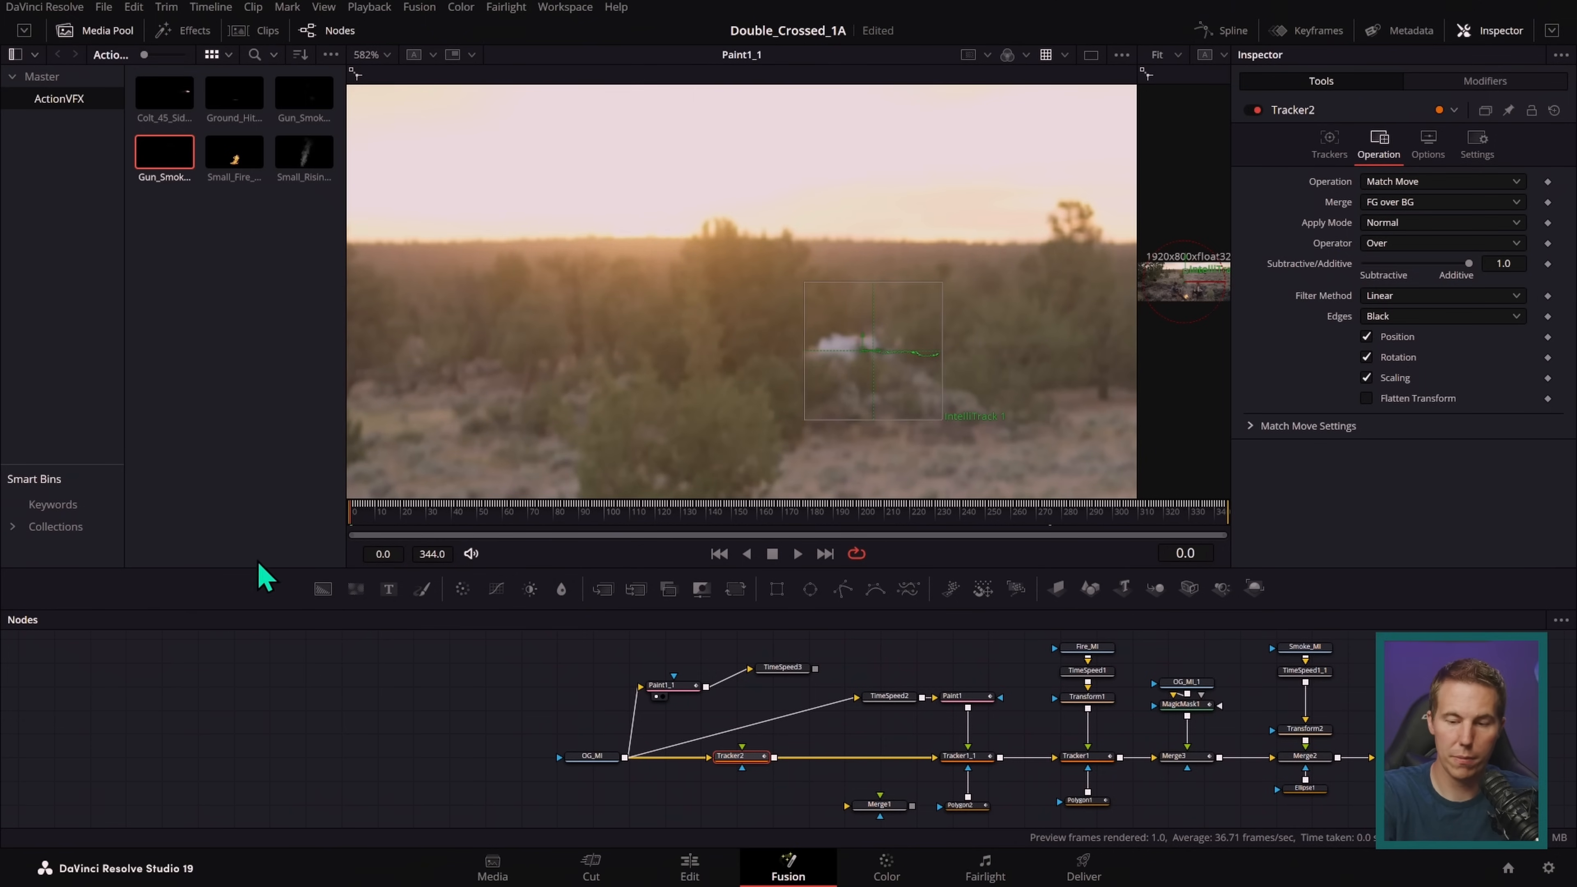
left_click(686, 687)
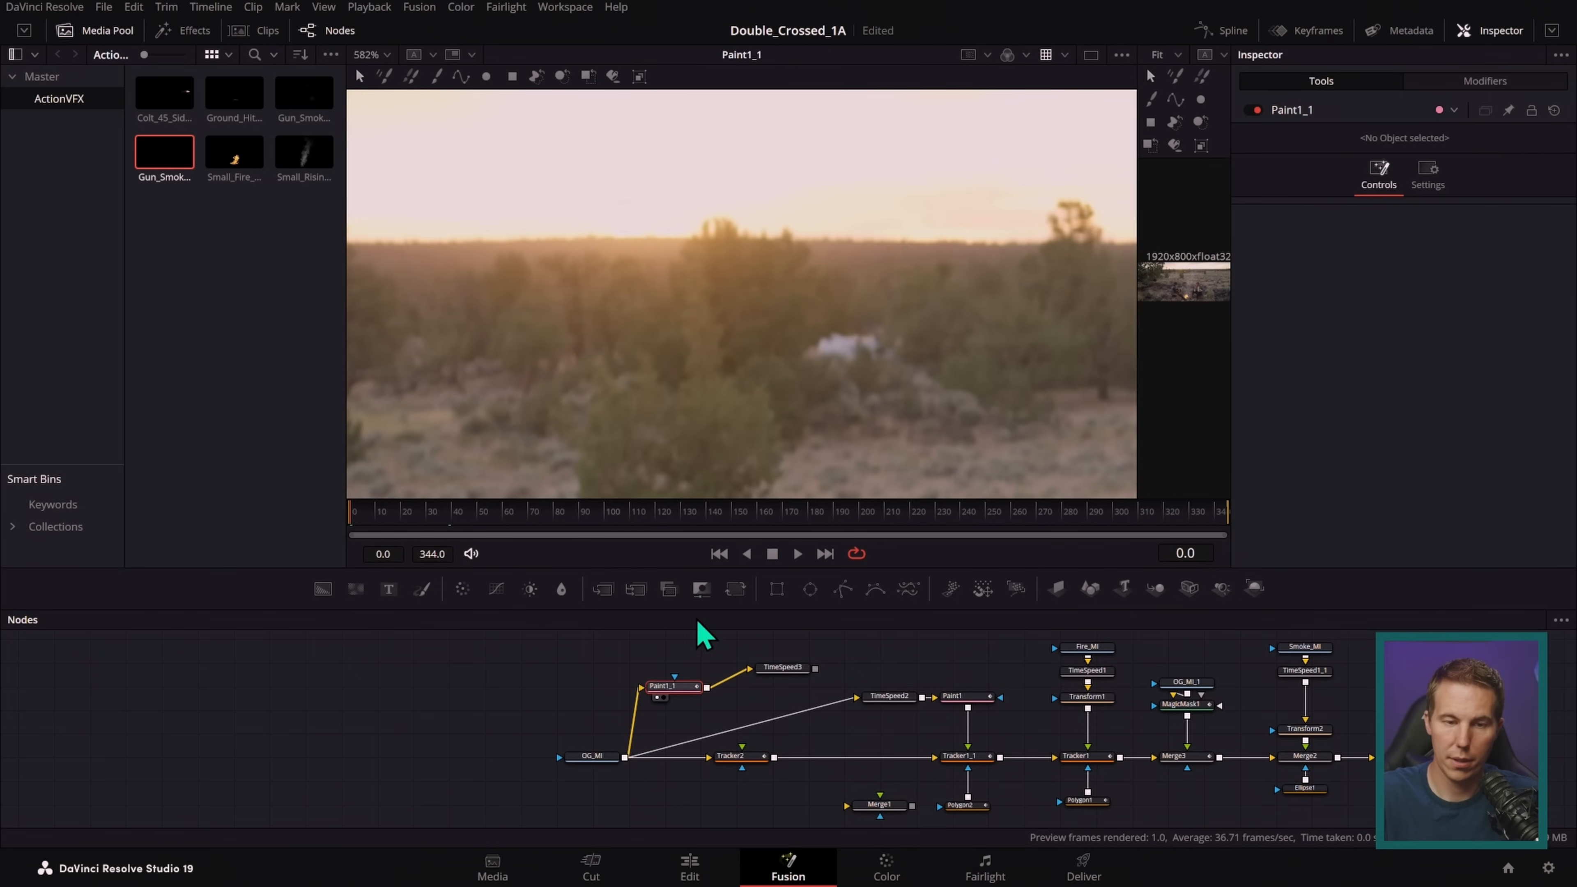
left_click(437, 76)
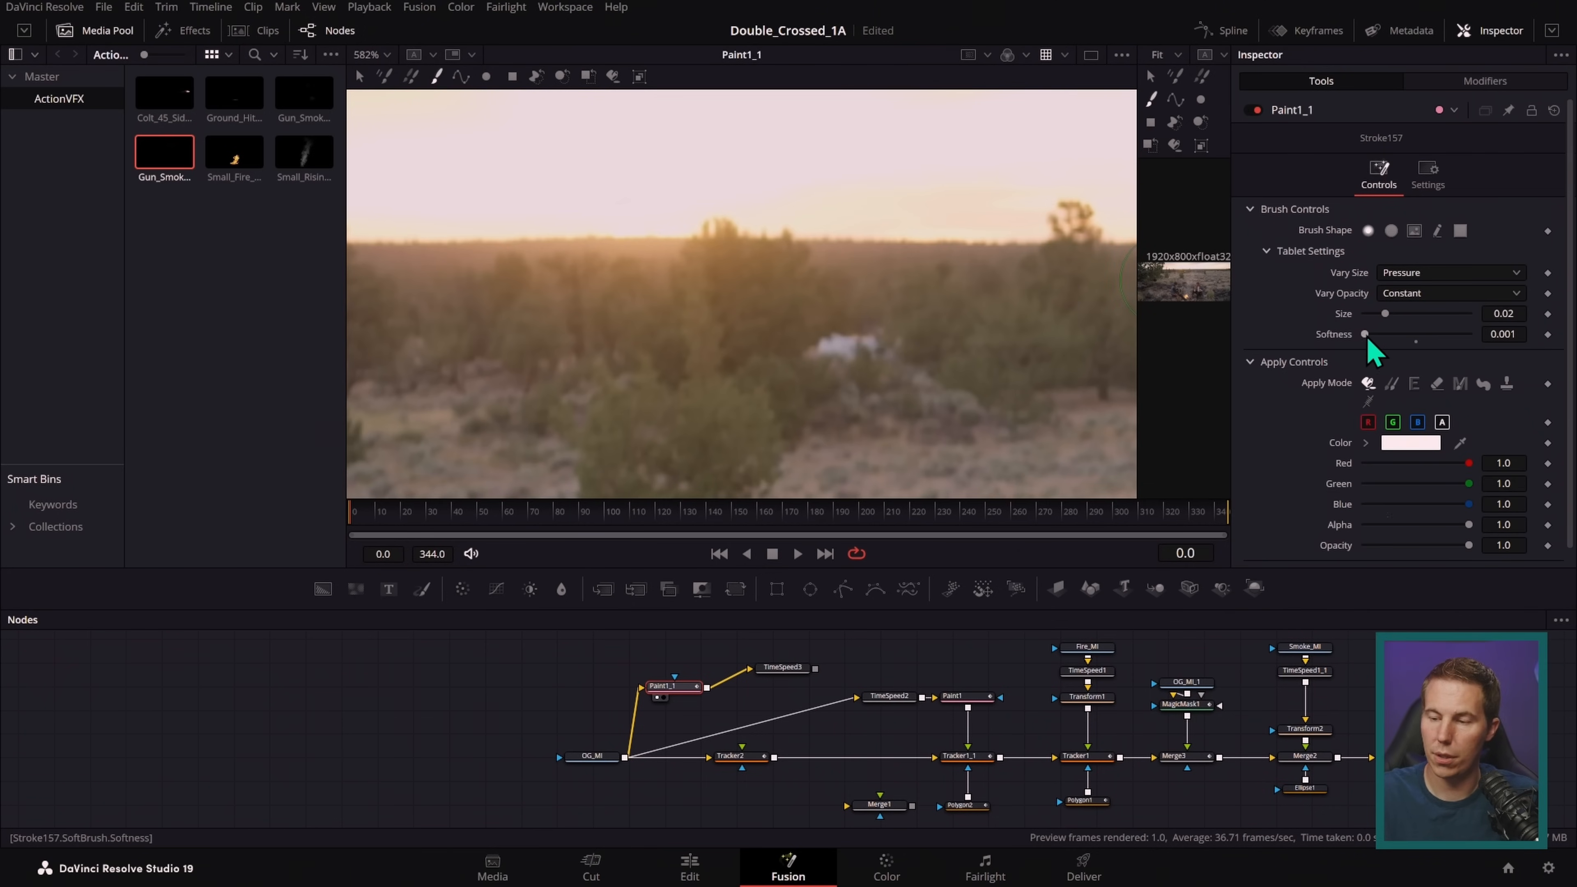
left_click(1392, 385)
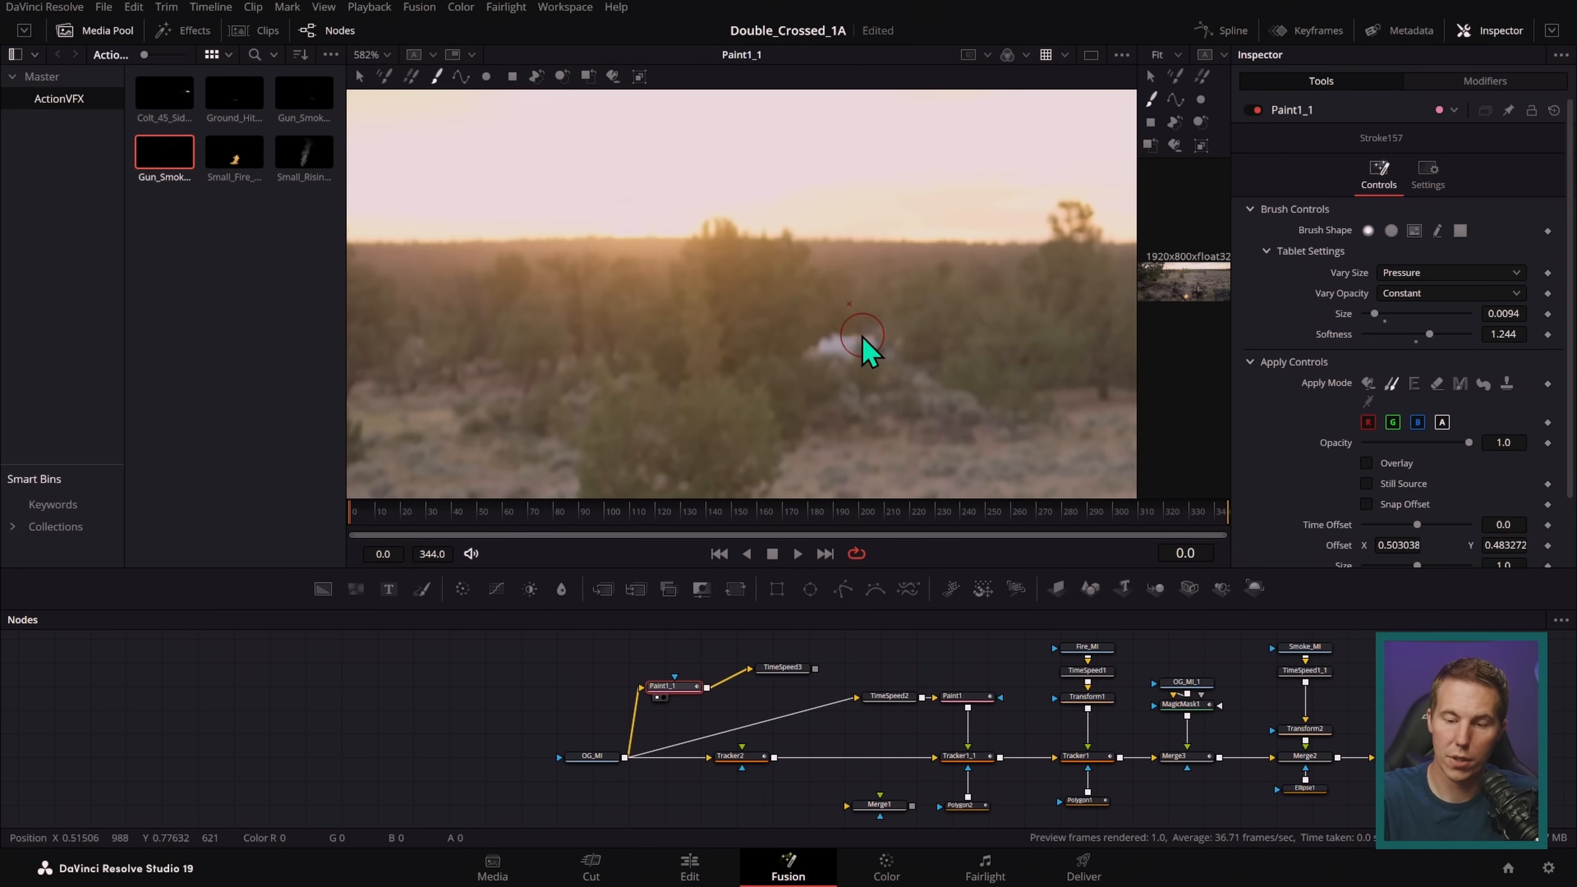
left_click_drag(857, 341, 821, 347)
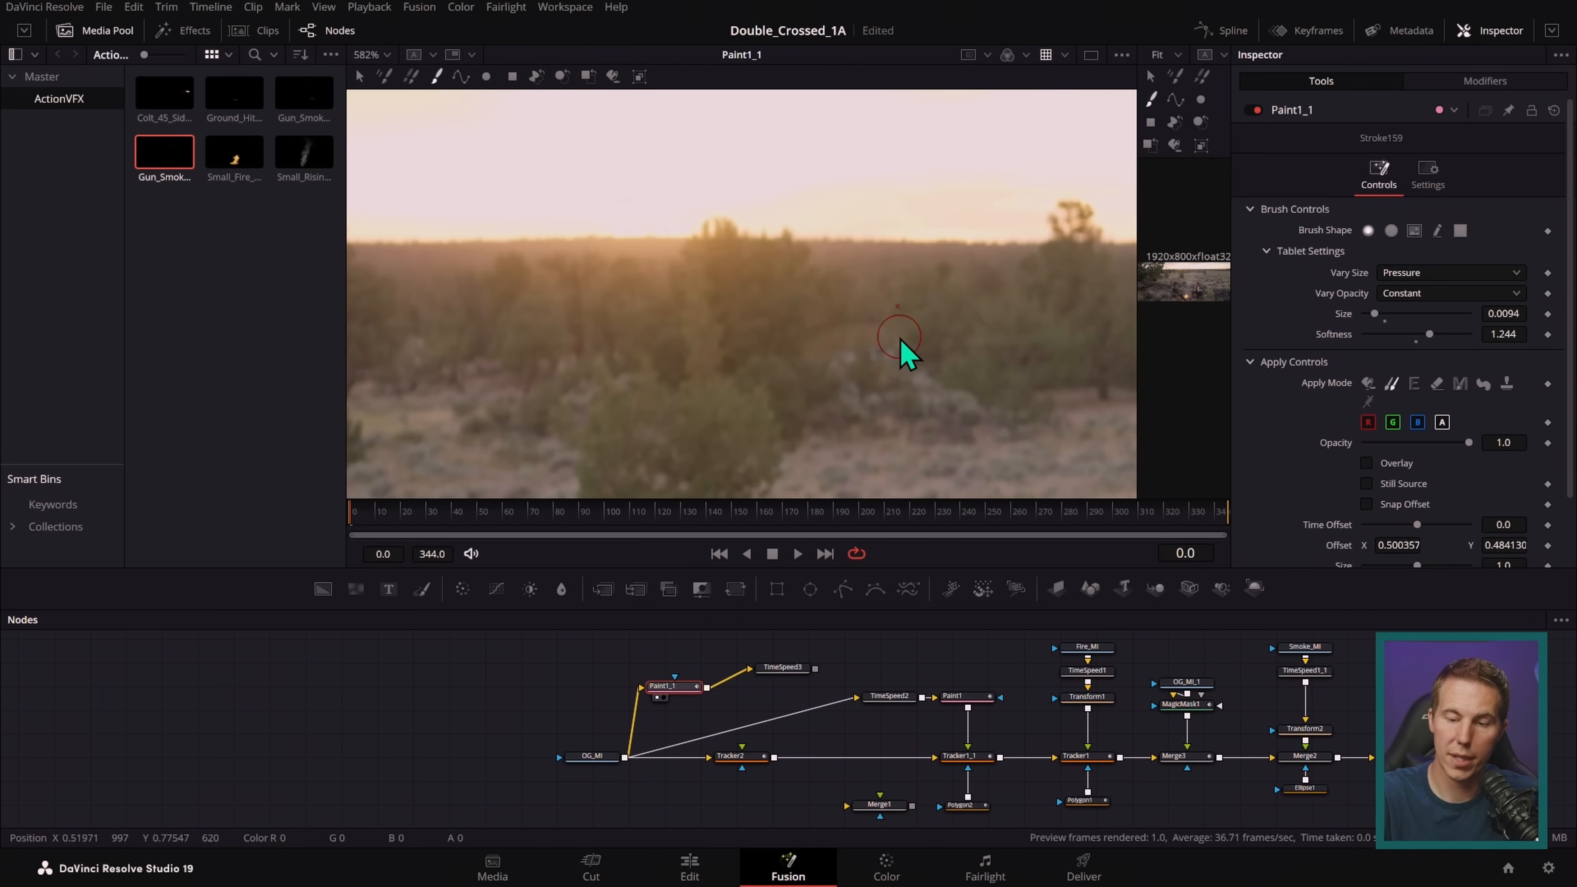
left_click(894, 362)
left_click(877, 348)
left_click(944, 351)
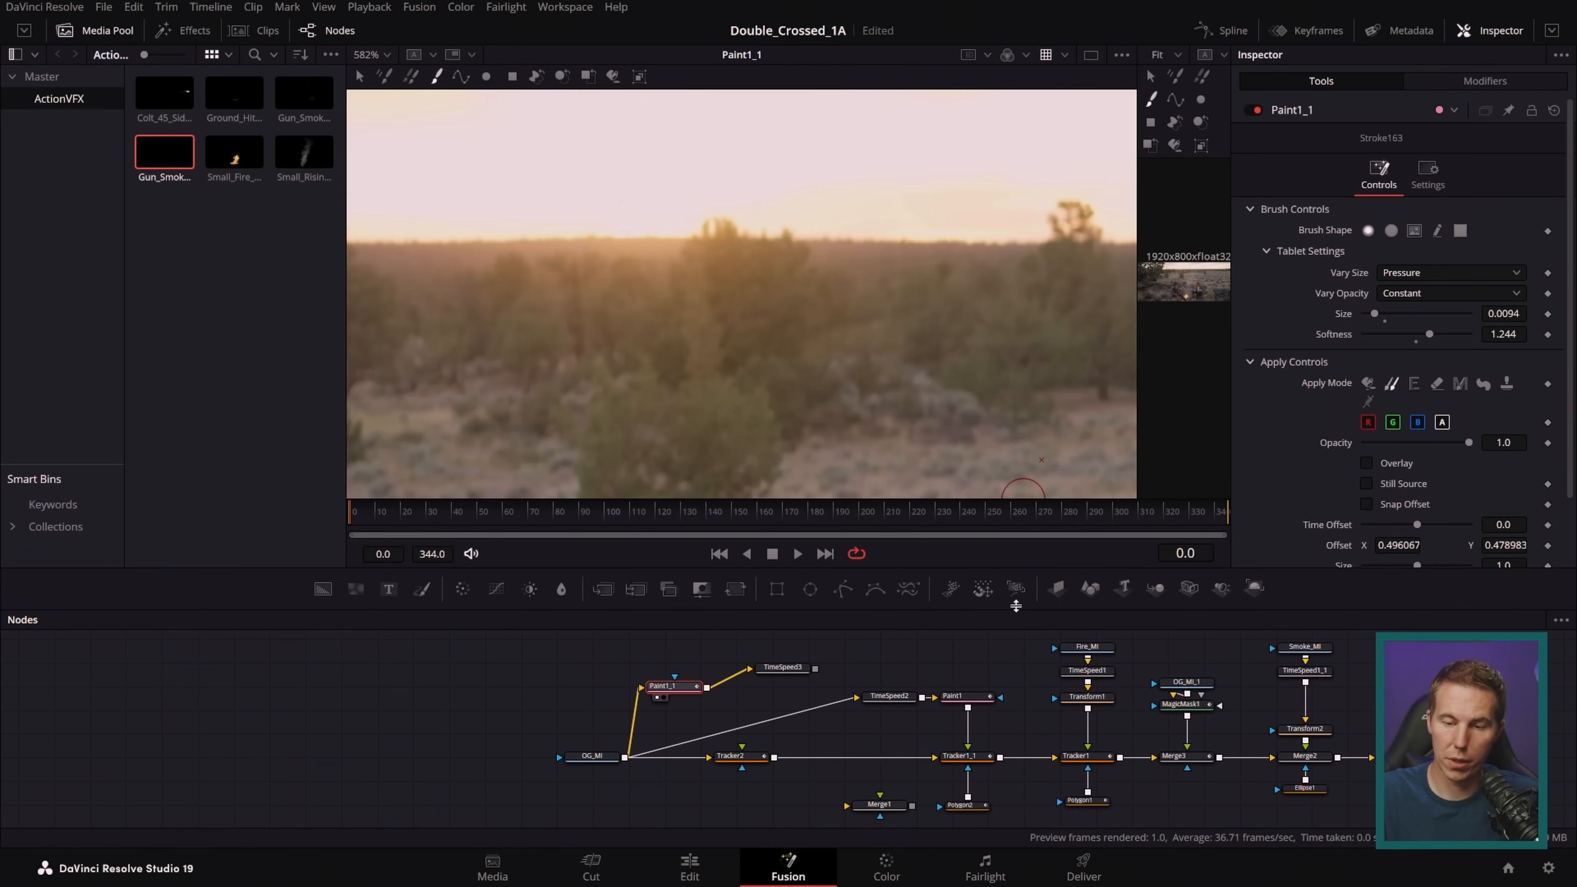
left_click(849, 337)
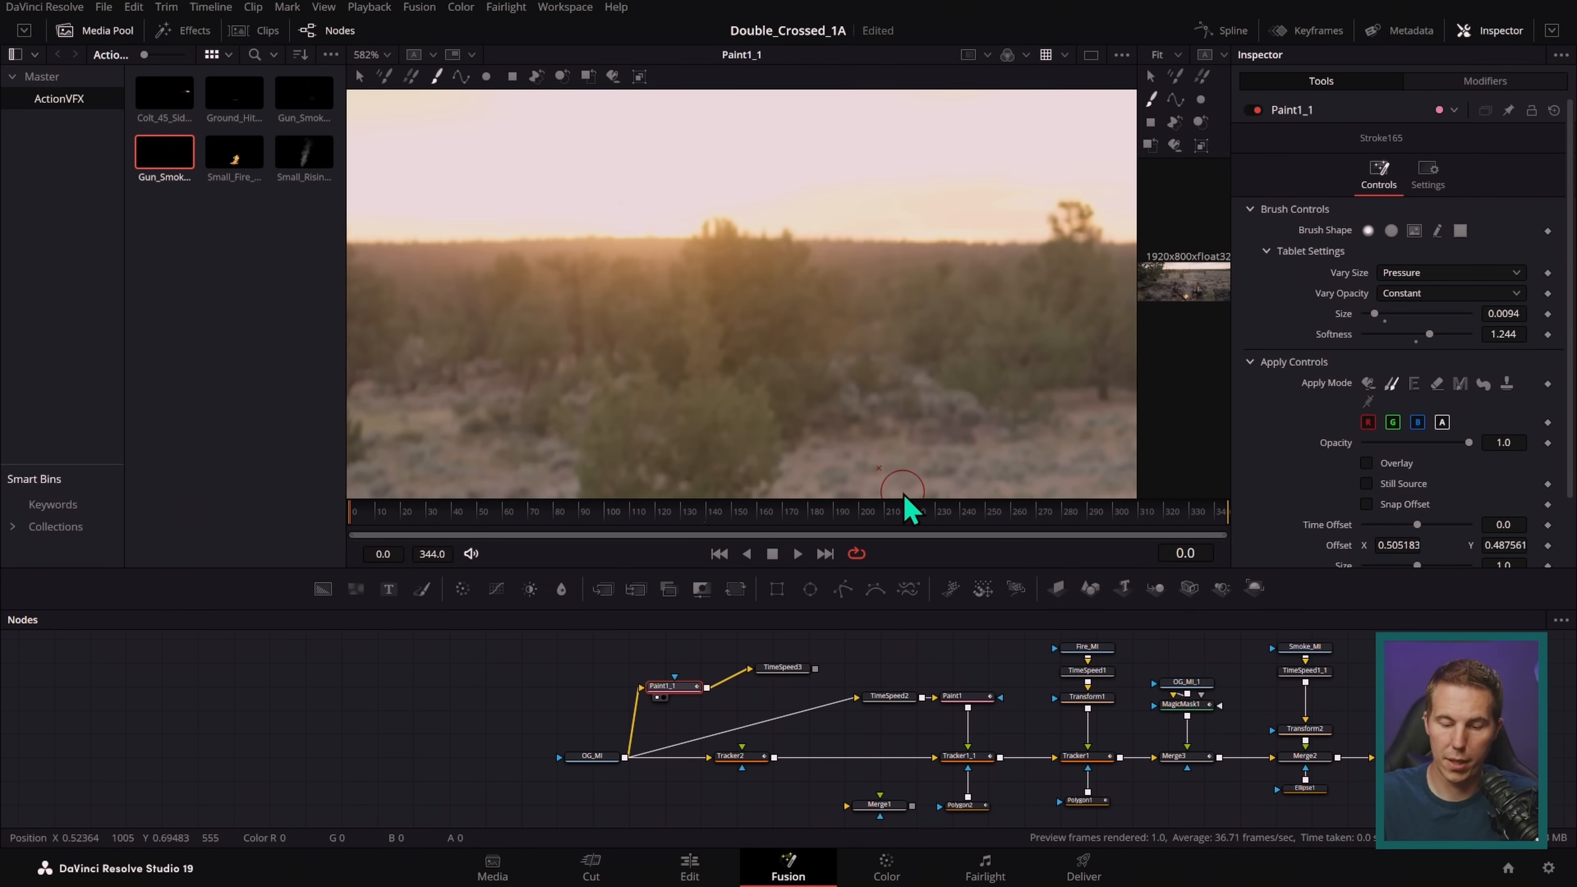
- Set TimeSpeed3's speed to 0, connect it to Tracker2's foreground input and view Tracker2
left_click(785, 668)
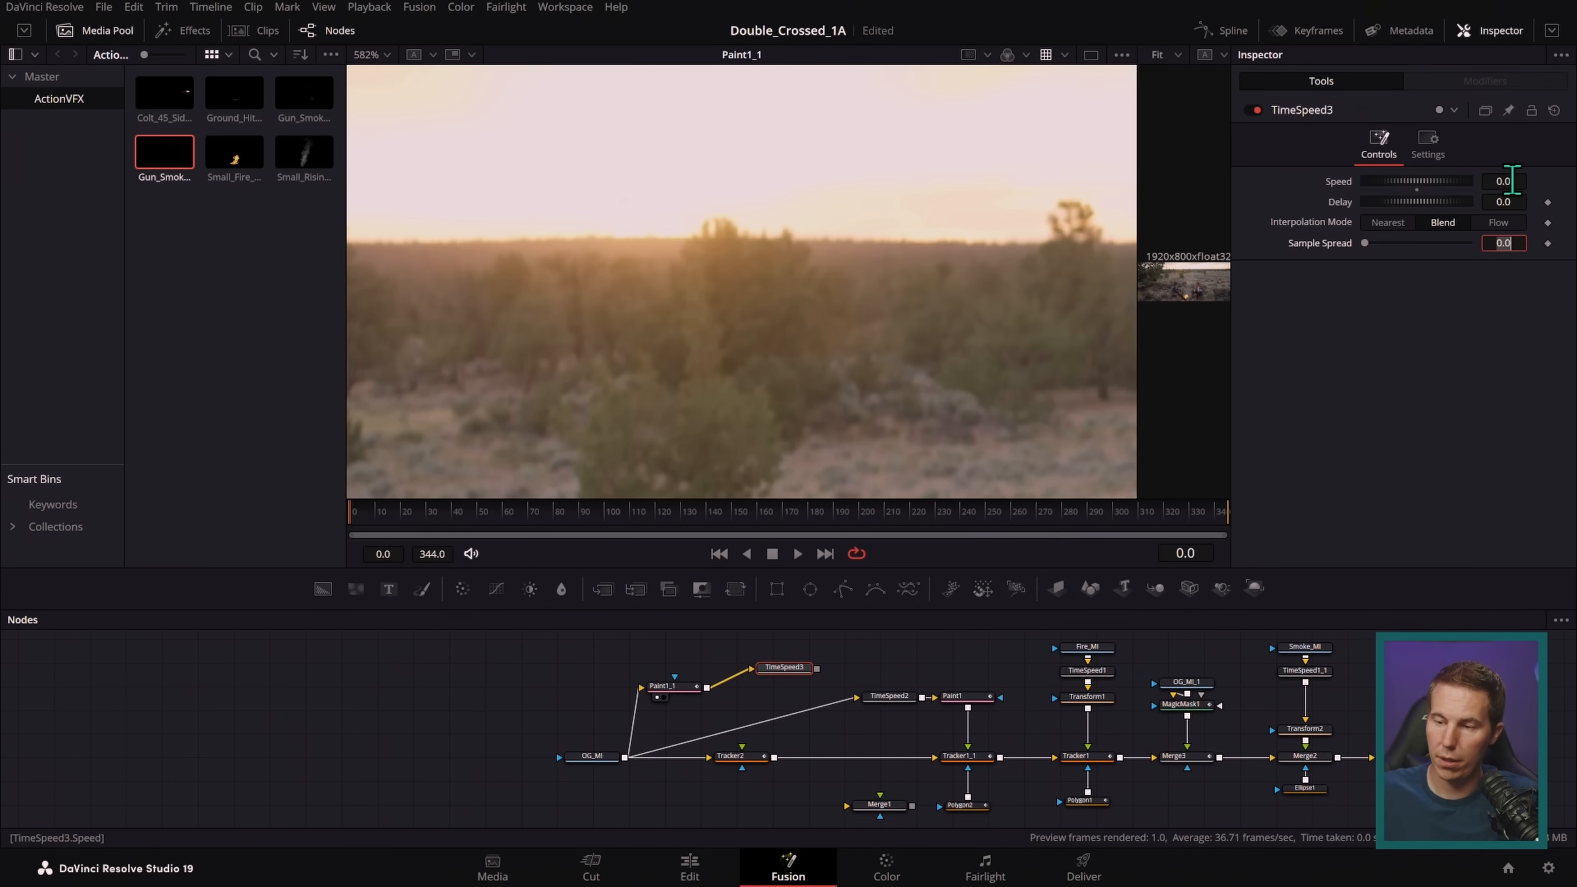
left_click_drag(817, 669, 742, 749)
left_click(732, 756)
key("1")
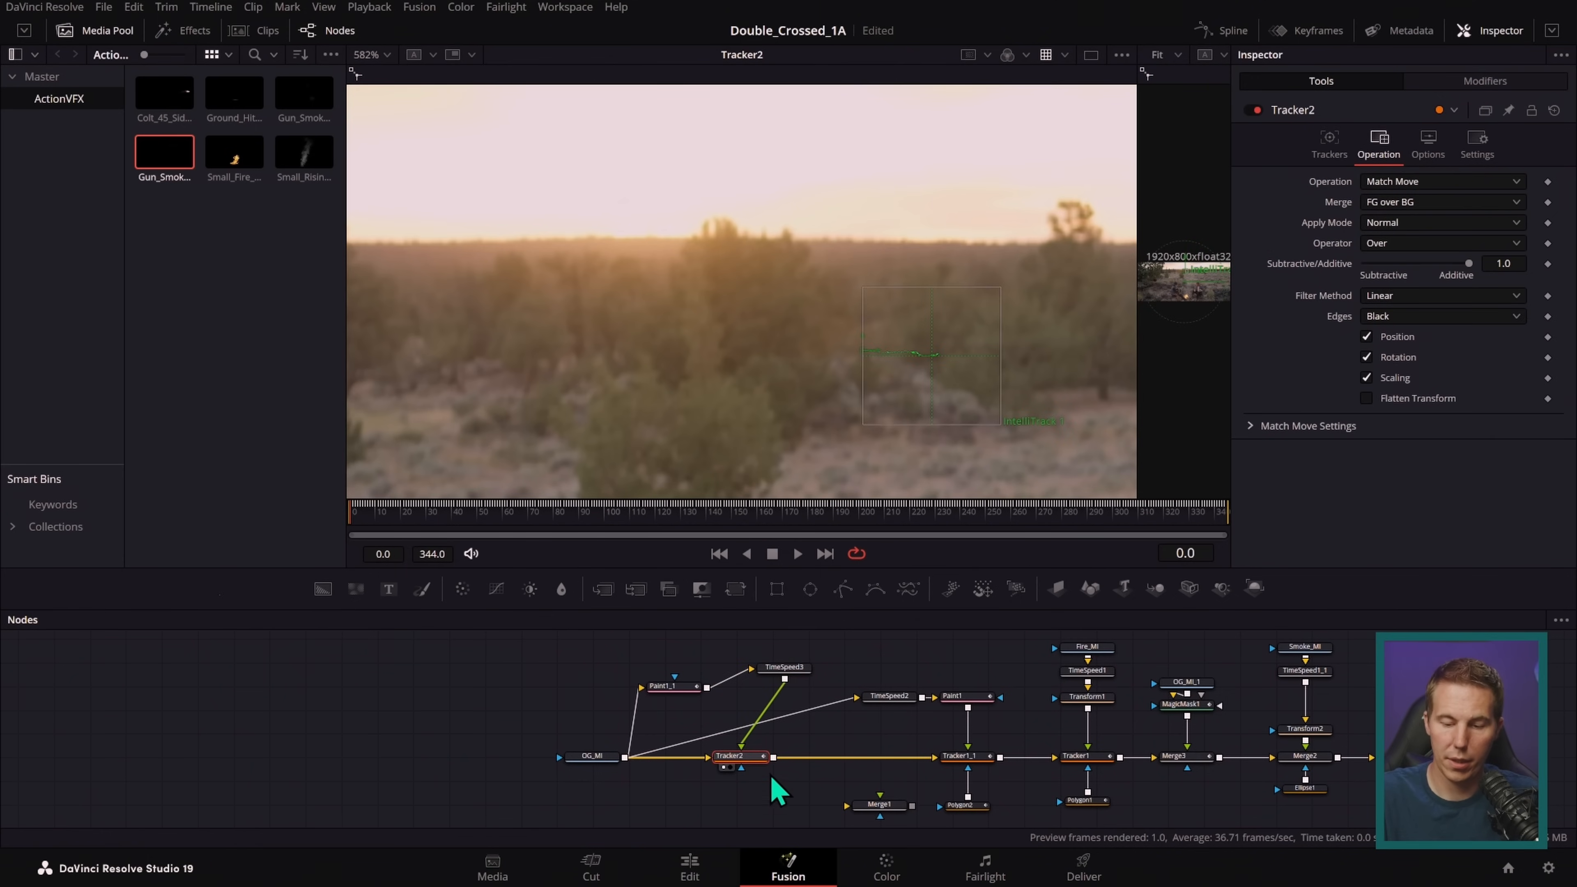
- Mask Tracker2 with a polygon and draw its closed outline around the painted-out object
left_click_drag(730, 806, 746, 746)
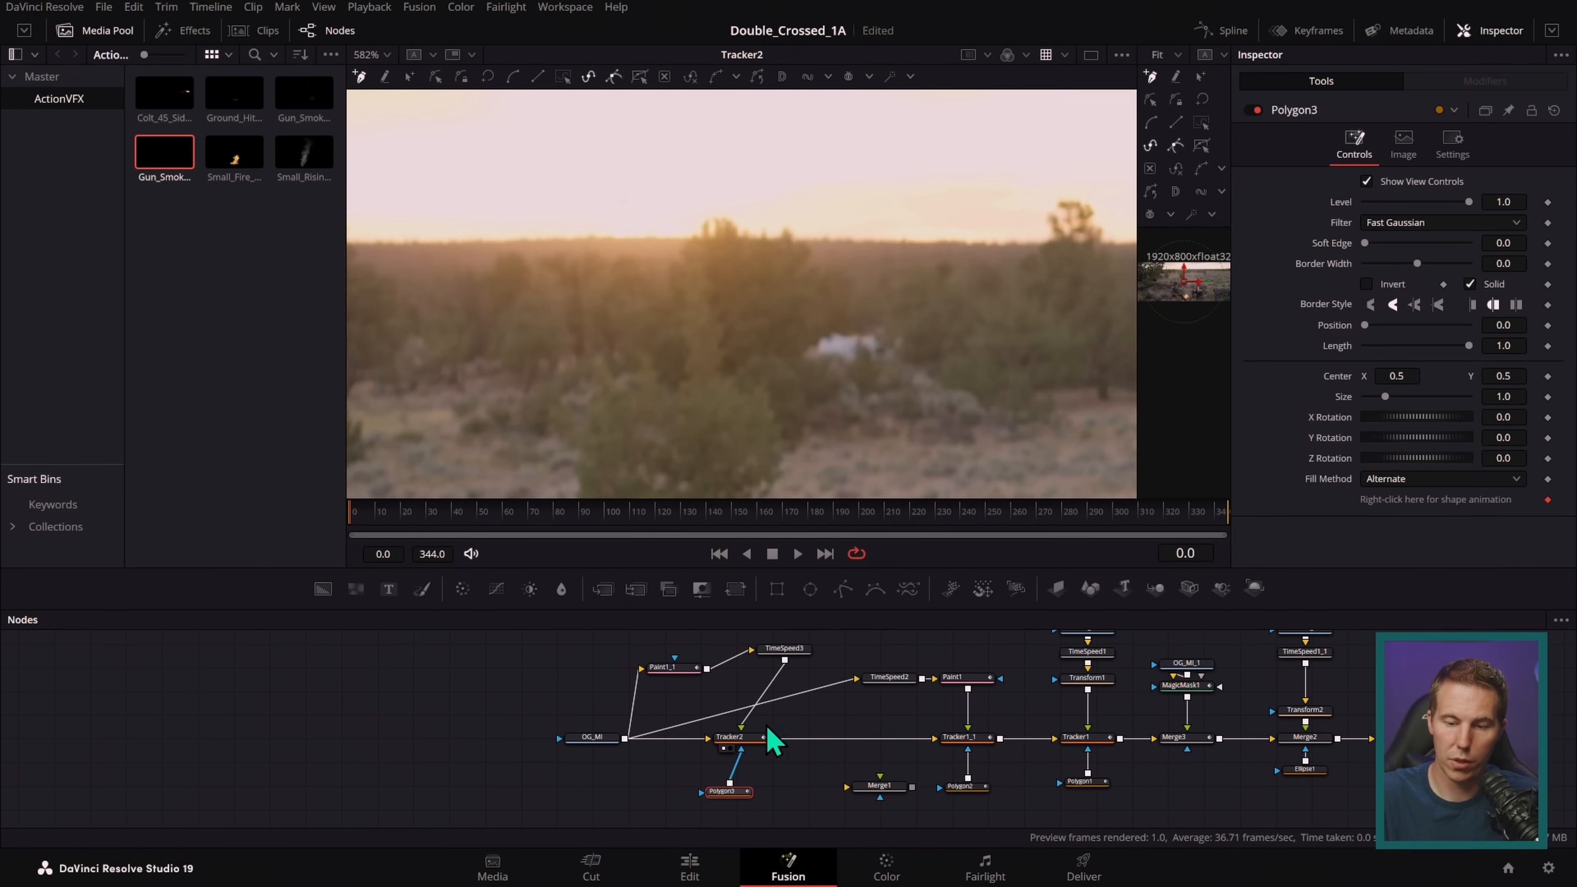
left_click(823, 394)
left_click_drag(773, 356, 778, 342)
left_click(794, 319)
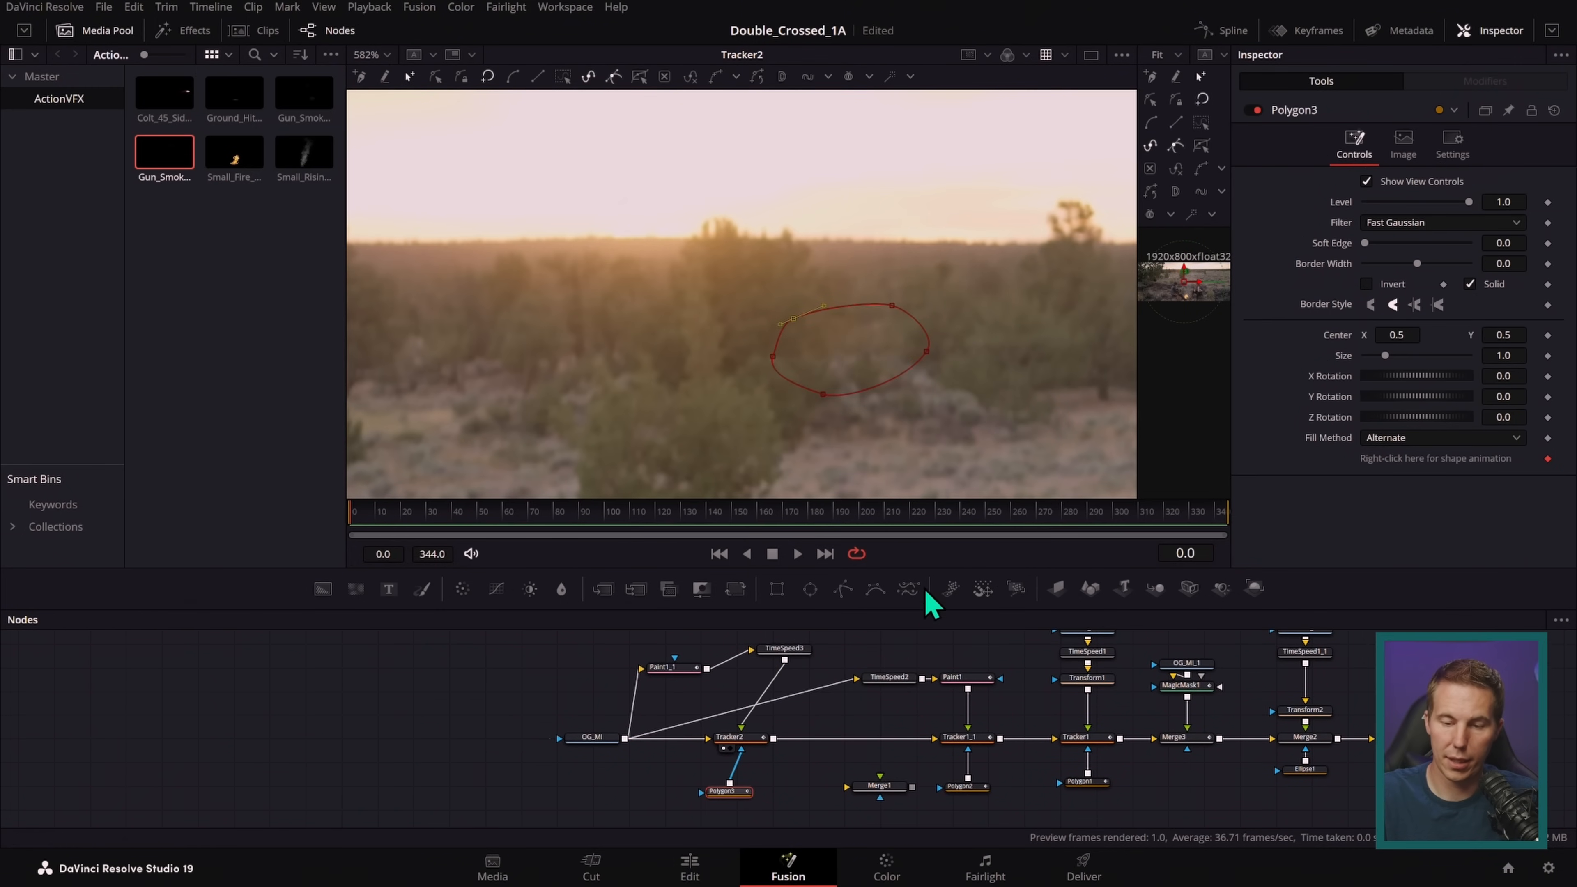
- Connect Polygon3's center to the Tracker2IntelliTrack1Path position and move the outline back over the painted patch
right_click(1338, 336)
mouse_move(1413, 428)
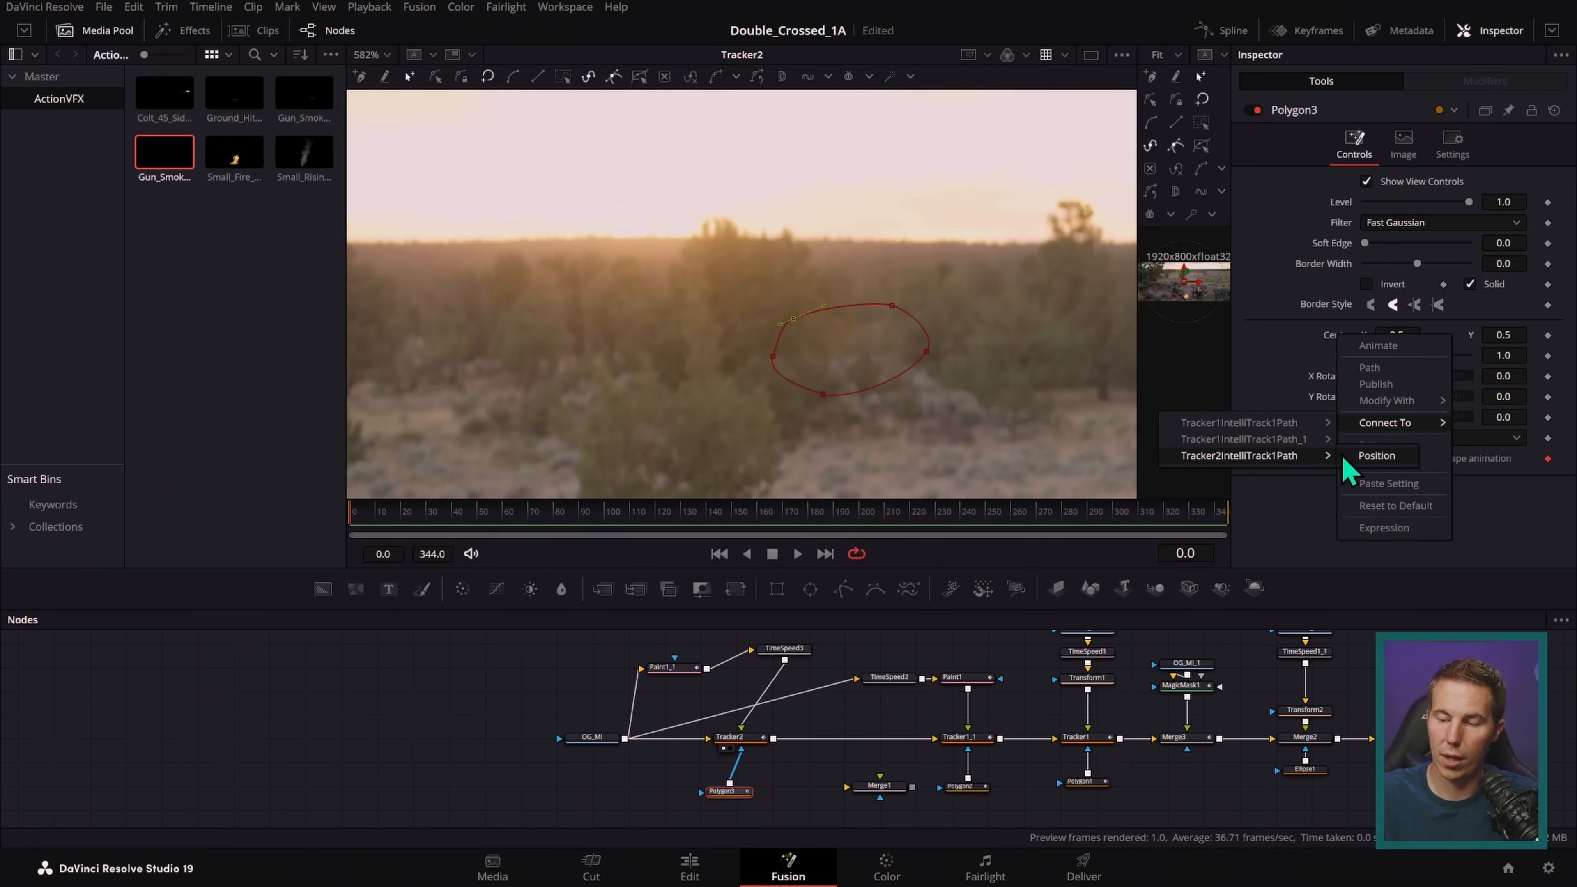
left_click(1391, 463)
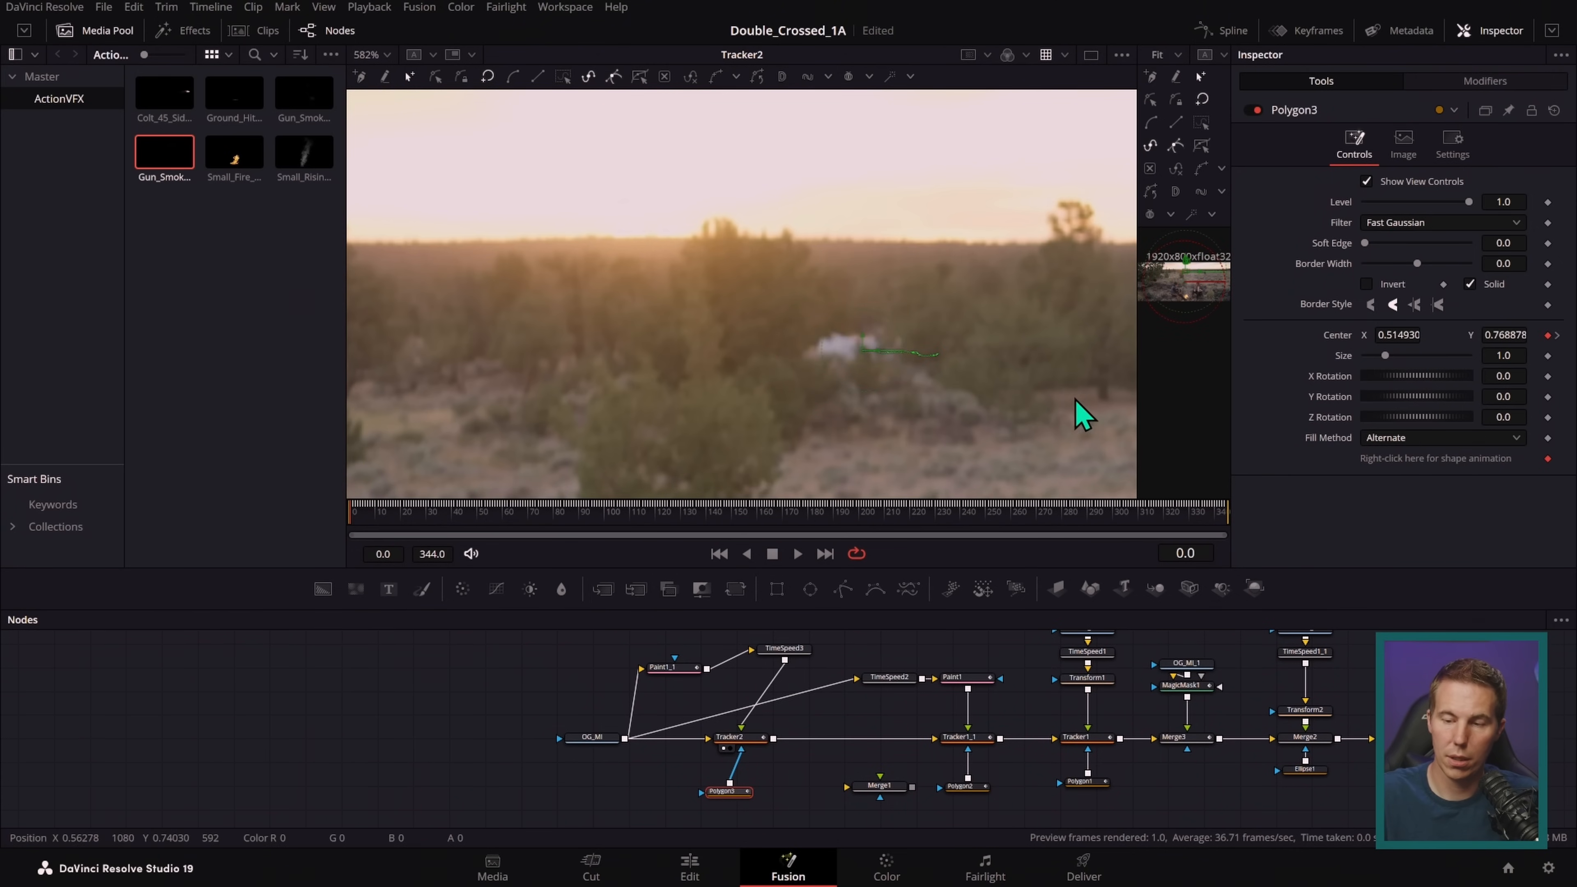
scroll(884, 398, "down", 2)
left_click_drag(969, 221, 1031, 394)
scroll(1056, 416, "up", 3)
mouse_move(1032, 315)
left_mouse_down()
mouse_move(1014, 366)
mouse_move(1027, 312)
left_mouse_up()
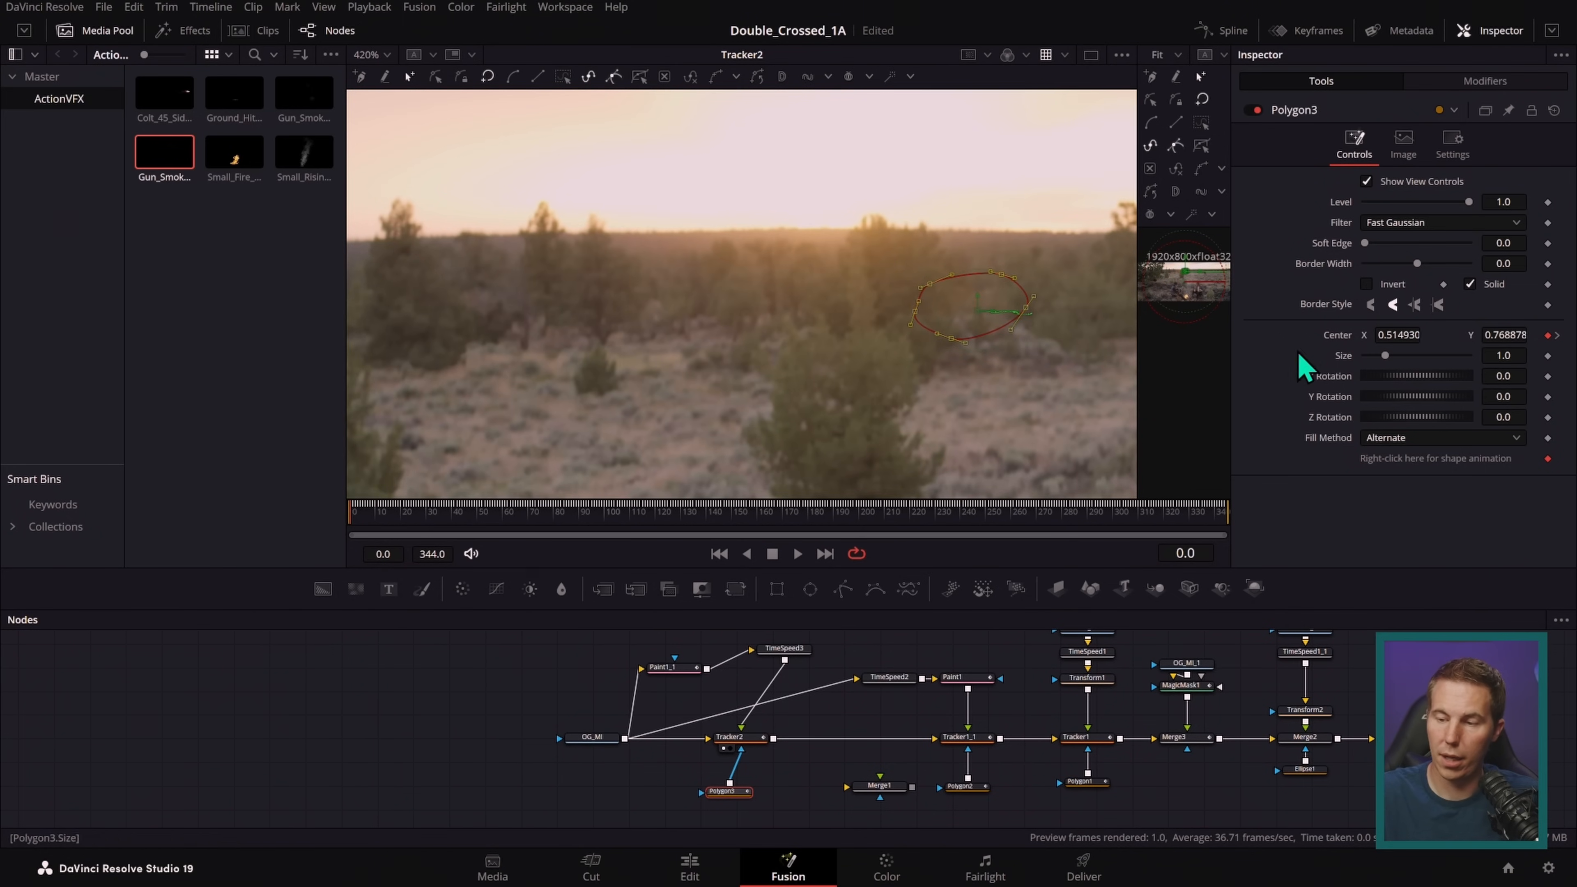
- View Polygon3's matte and set its soft edge to 0.0059
scroll(745, 739, "down", 2)
key("1")
left_click_drag(1365, 243, 1368, 243)
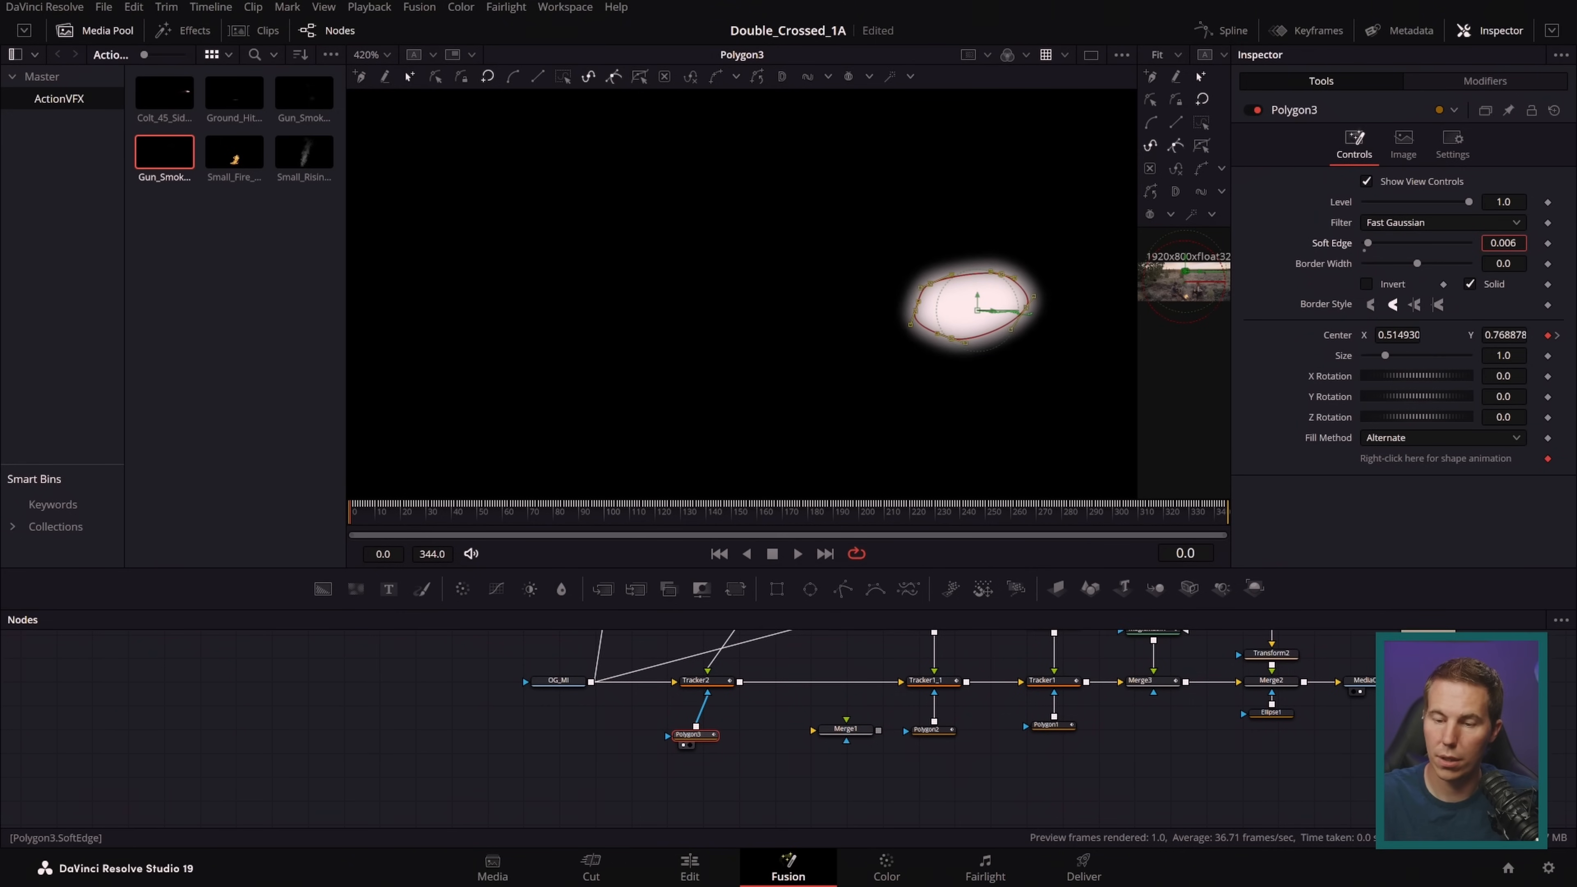
- View Tracker2 at full frame, scrub through the shot and inspect the patched area up close around frame 247
key("1")
key("j")
key("ctrl+f")
left_click(947, 521)
left_click_drag(957, 522, 994, 527)
scroll(793, 267, "up", 5)
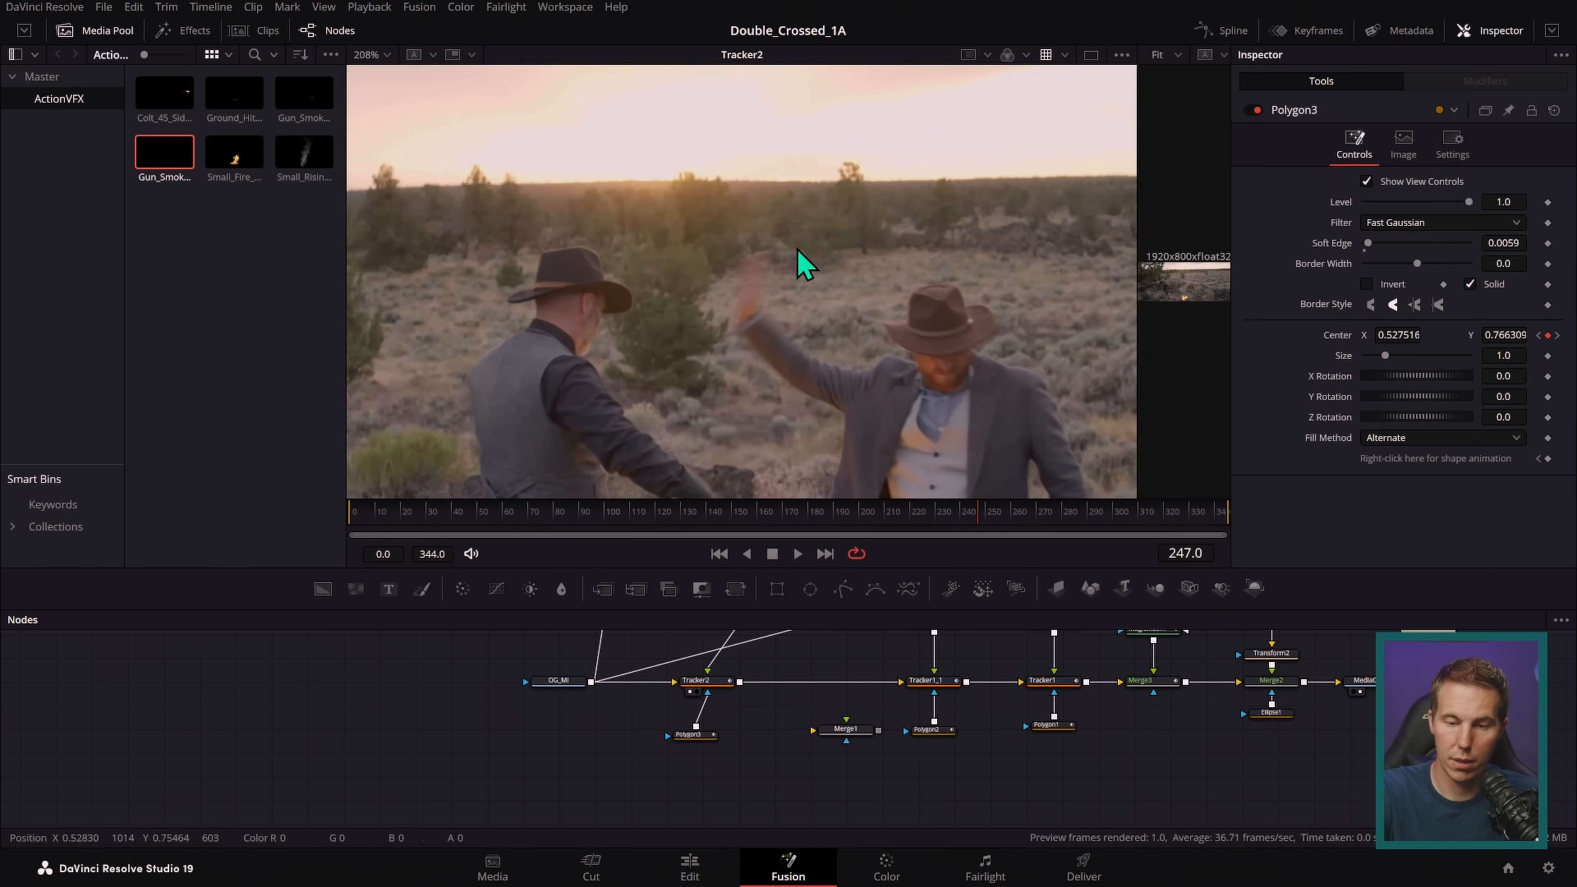
- Toggle Tracker2 at frame 247 to compare the patched background with the original white object
left_click(894, 289)
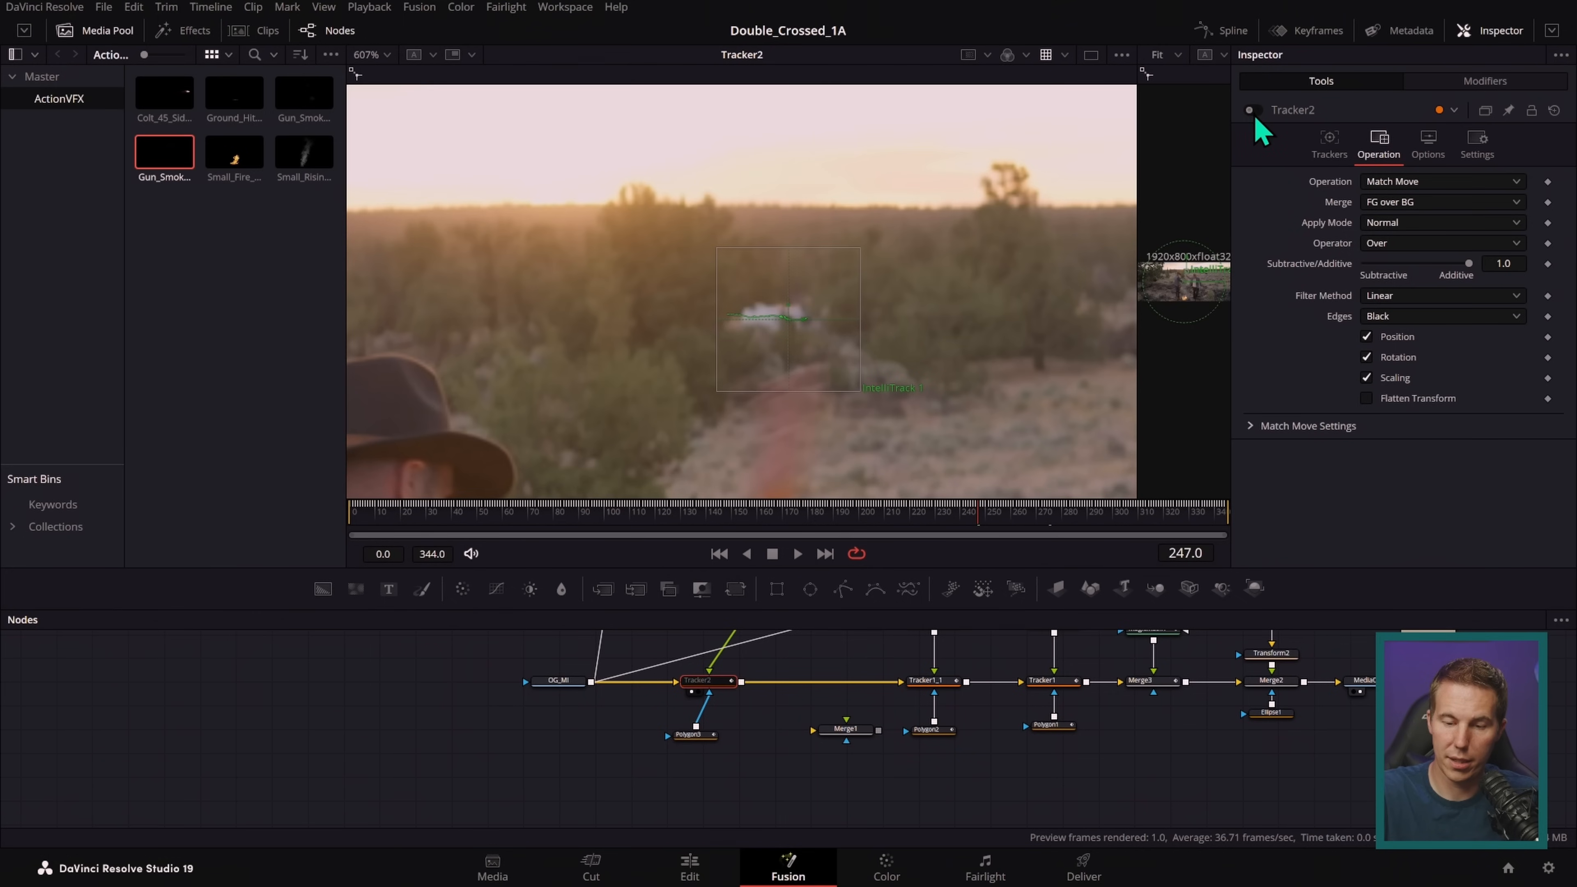
left_click(1256, 111)
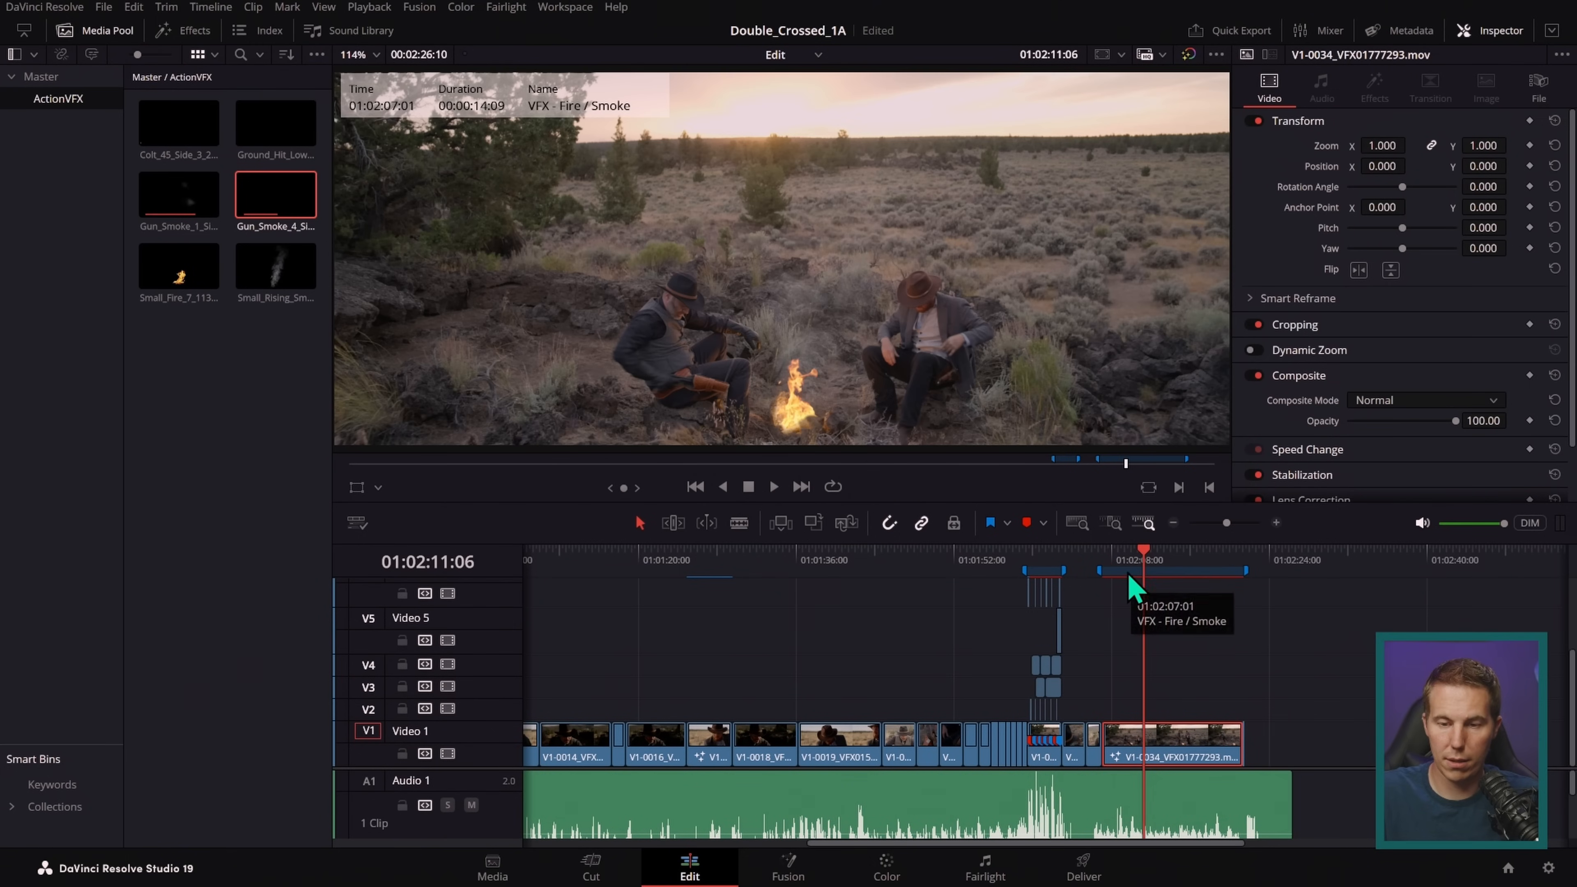
- Return to the edit timeline and compare the wide campfire shots with the close-ups to examine which shots need smoke
scroll(1242, 547, "up", 3)
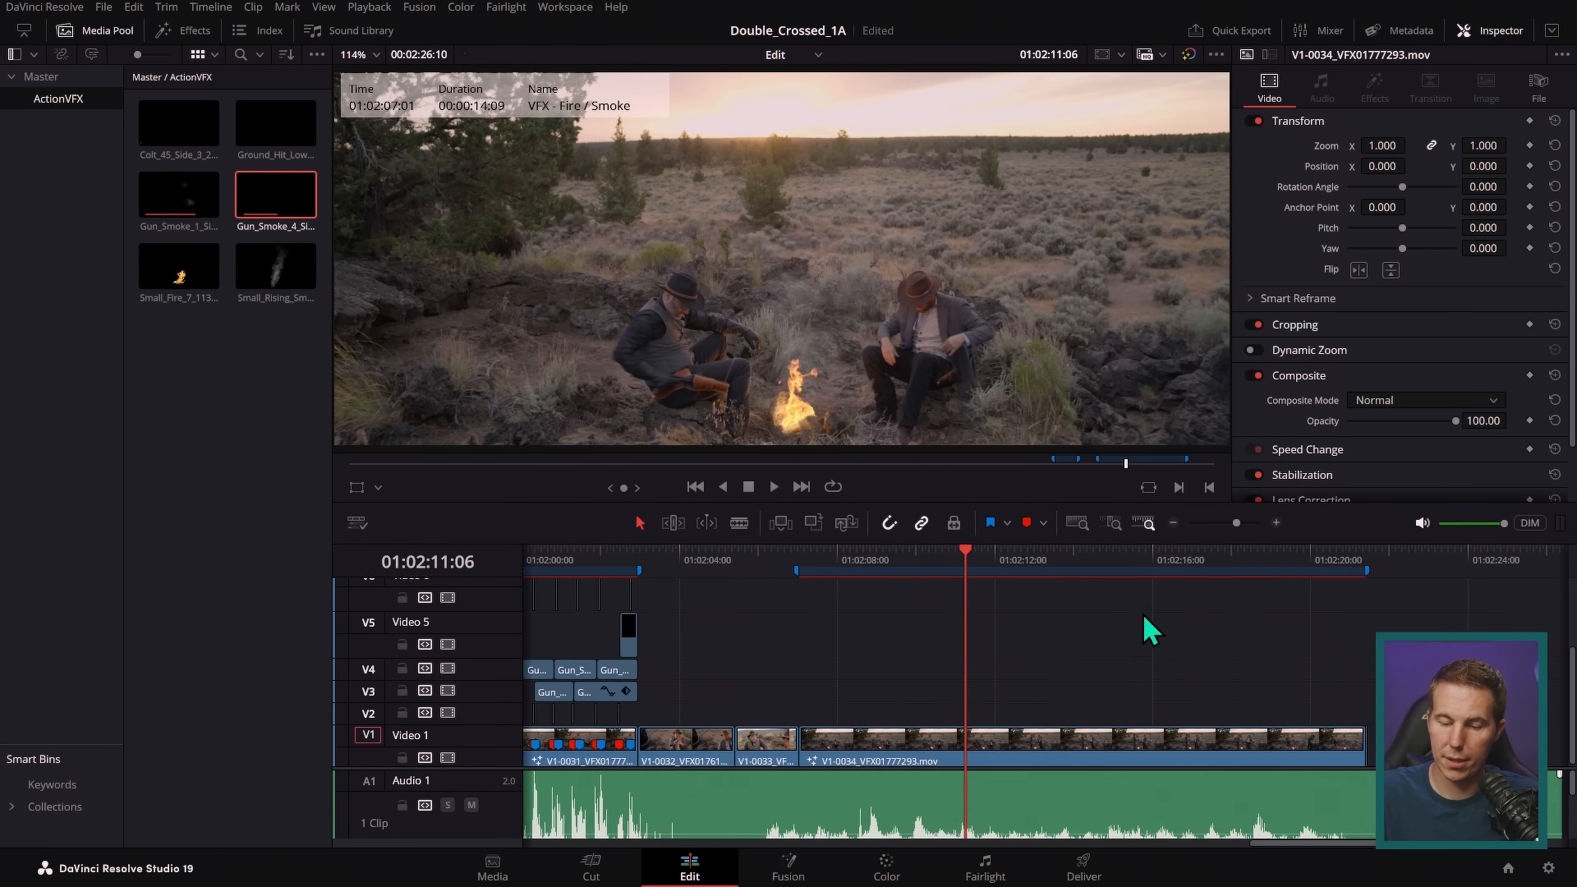
scroll(1148, 630, "right", 5)
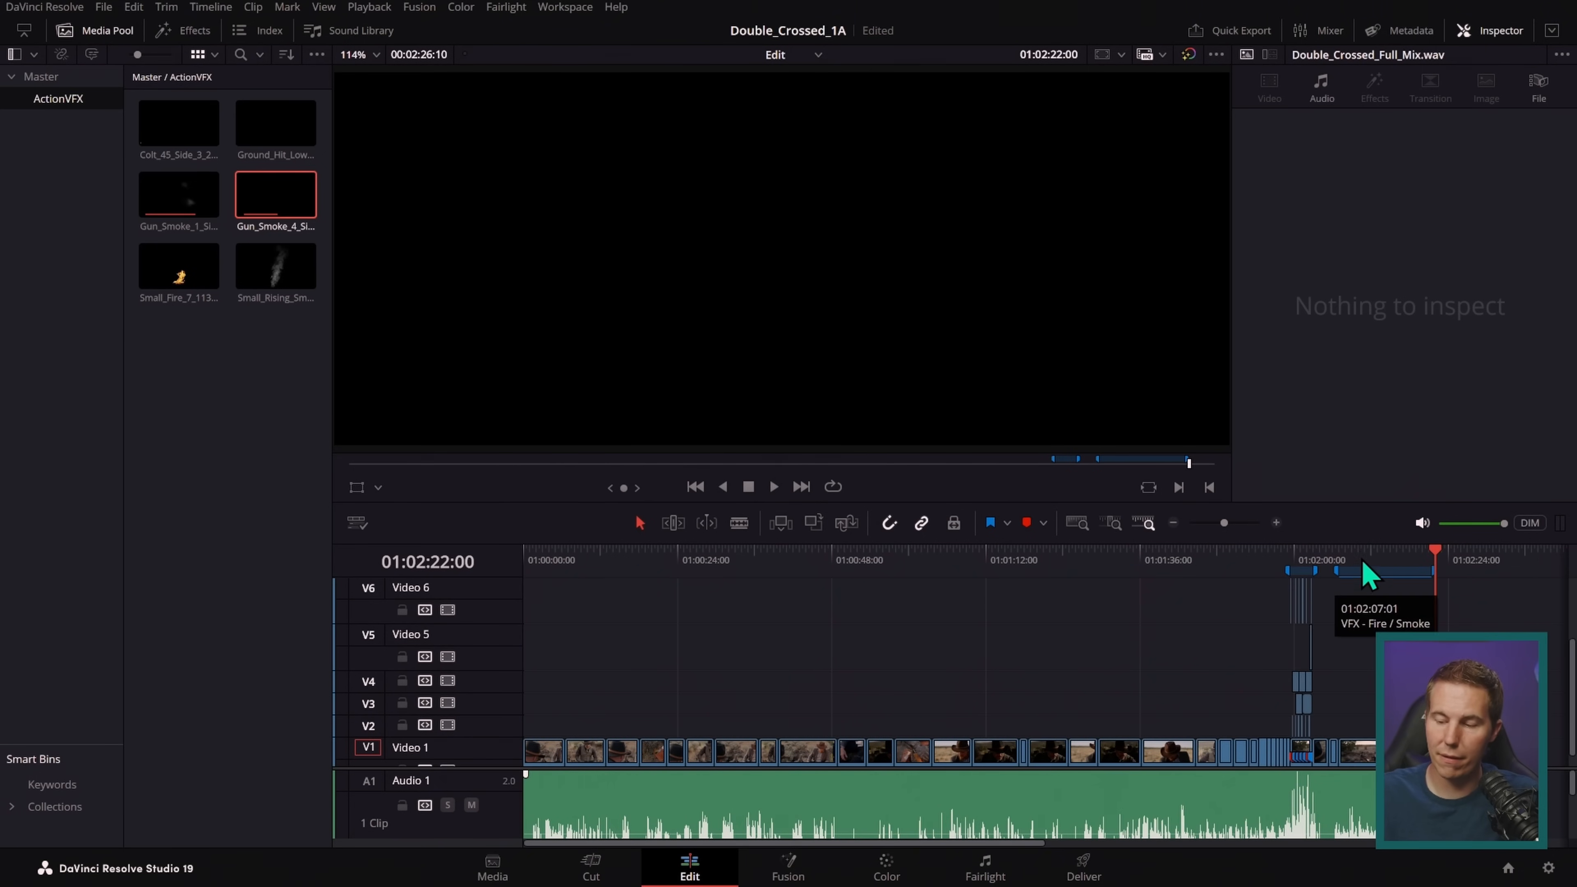
left_click(1365, 565)
left_click(1305, 562)
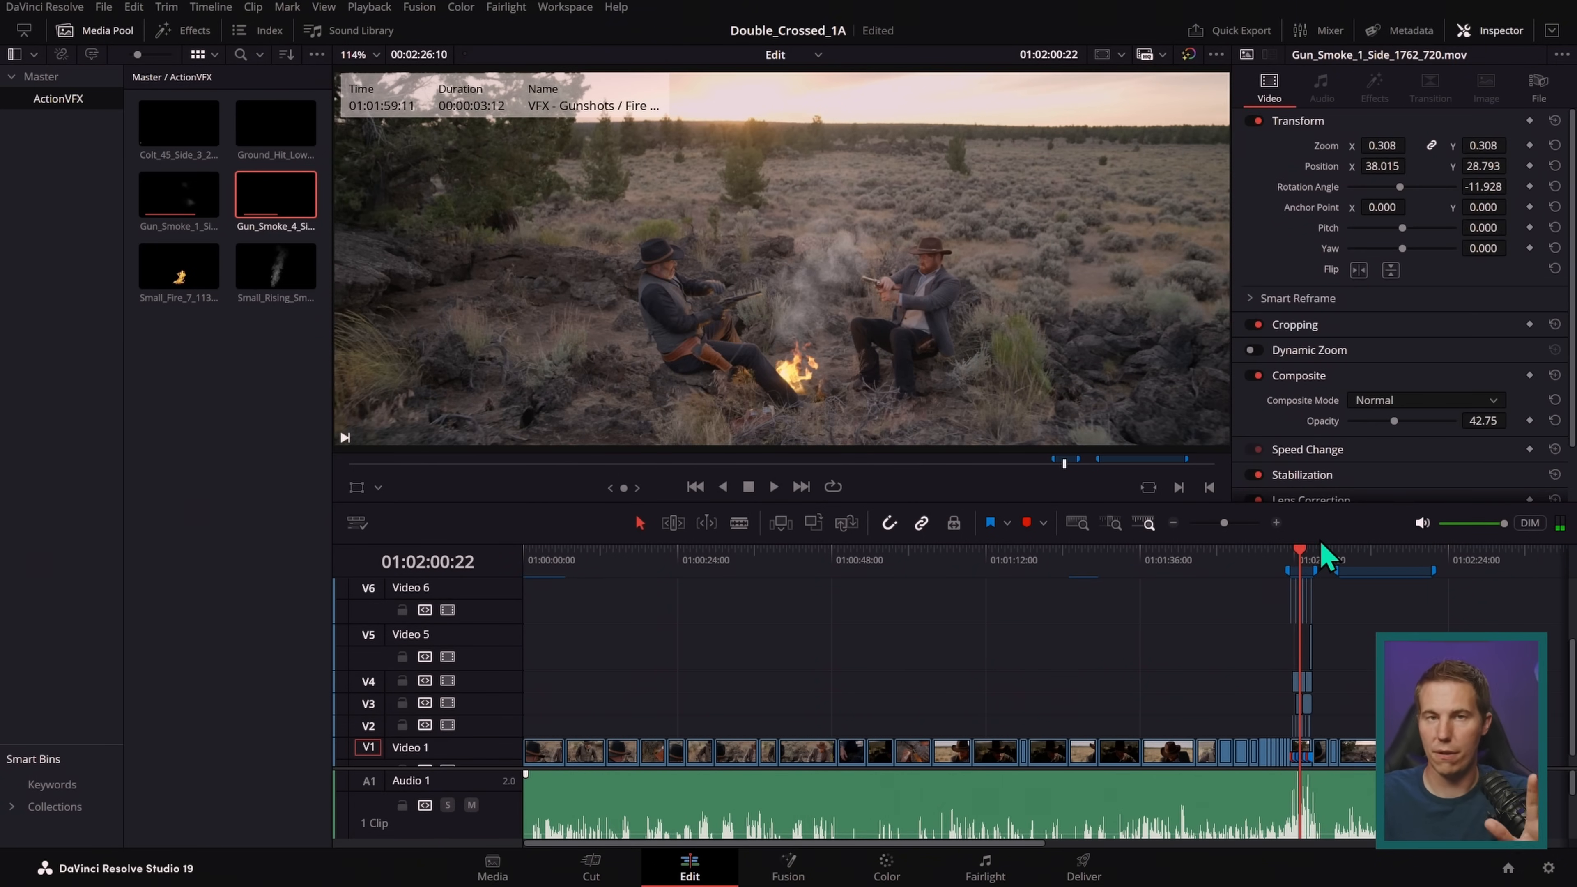
left_click(1031, 555)
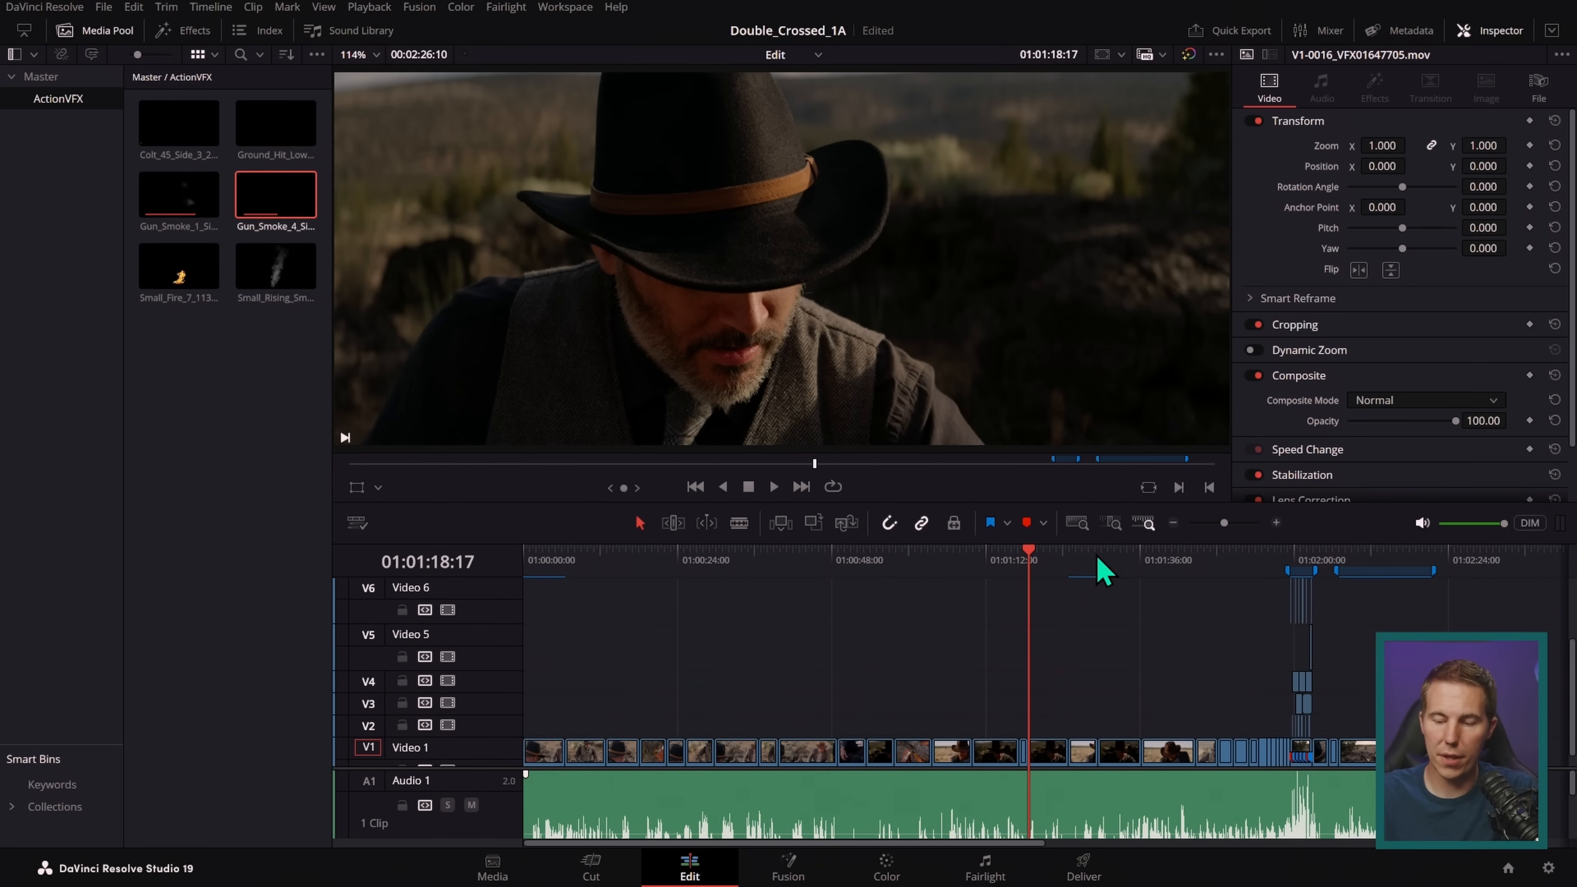
left_click(1080, 556)
scroll(1137, 649, "down", 1)
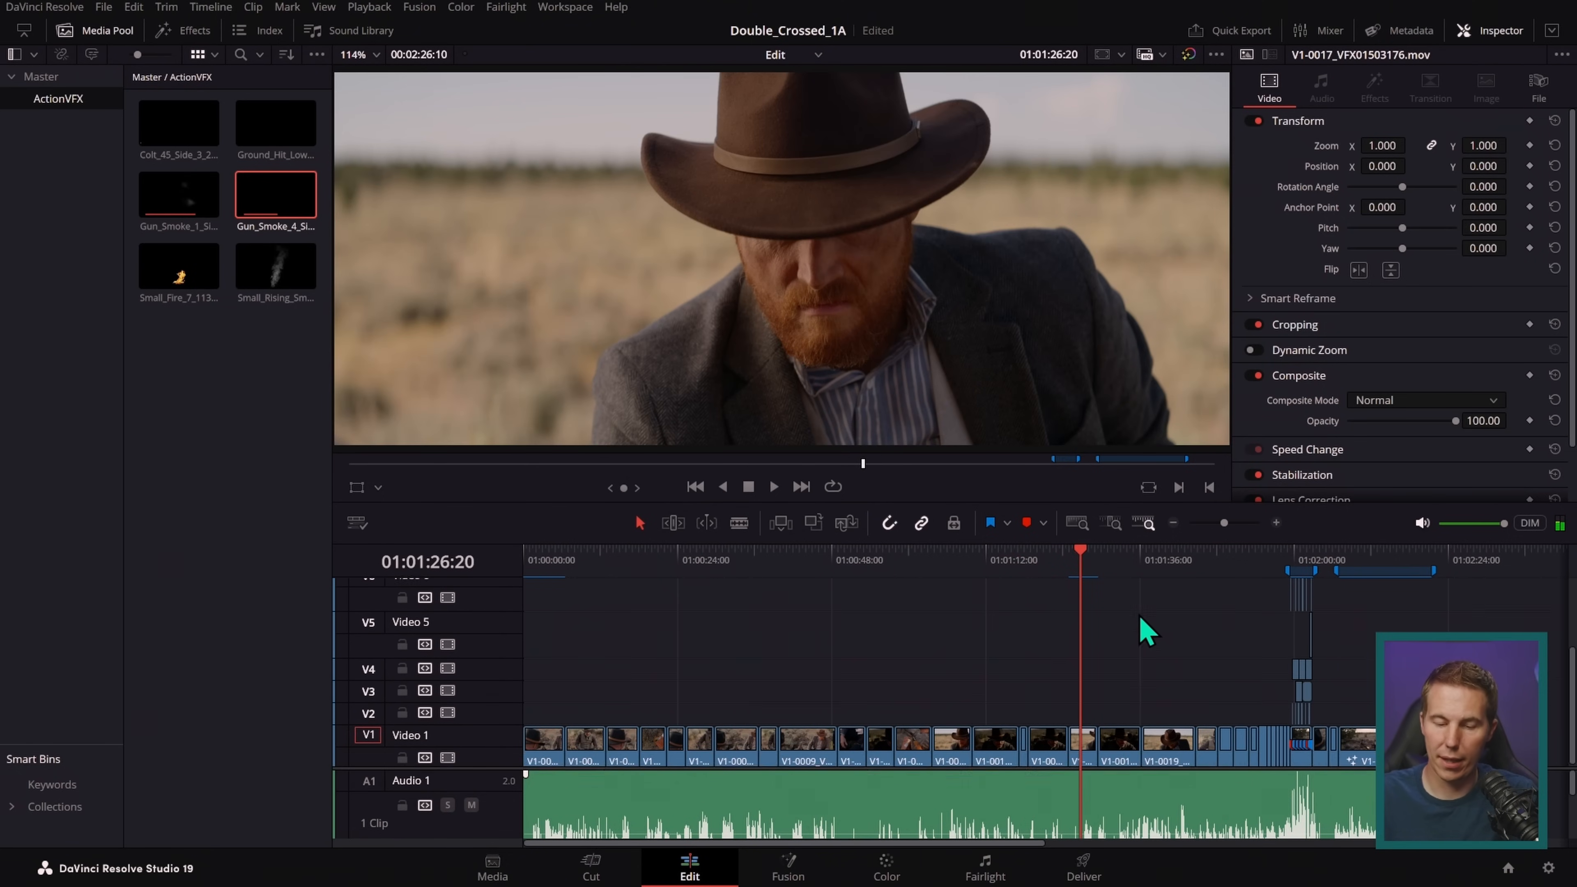
left_click(1121, 555)
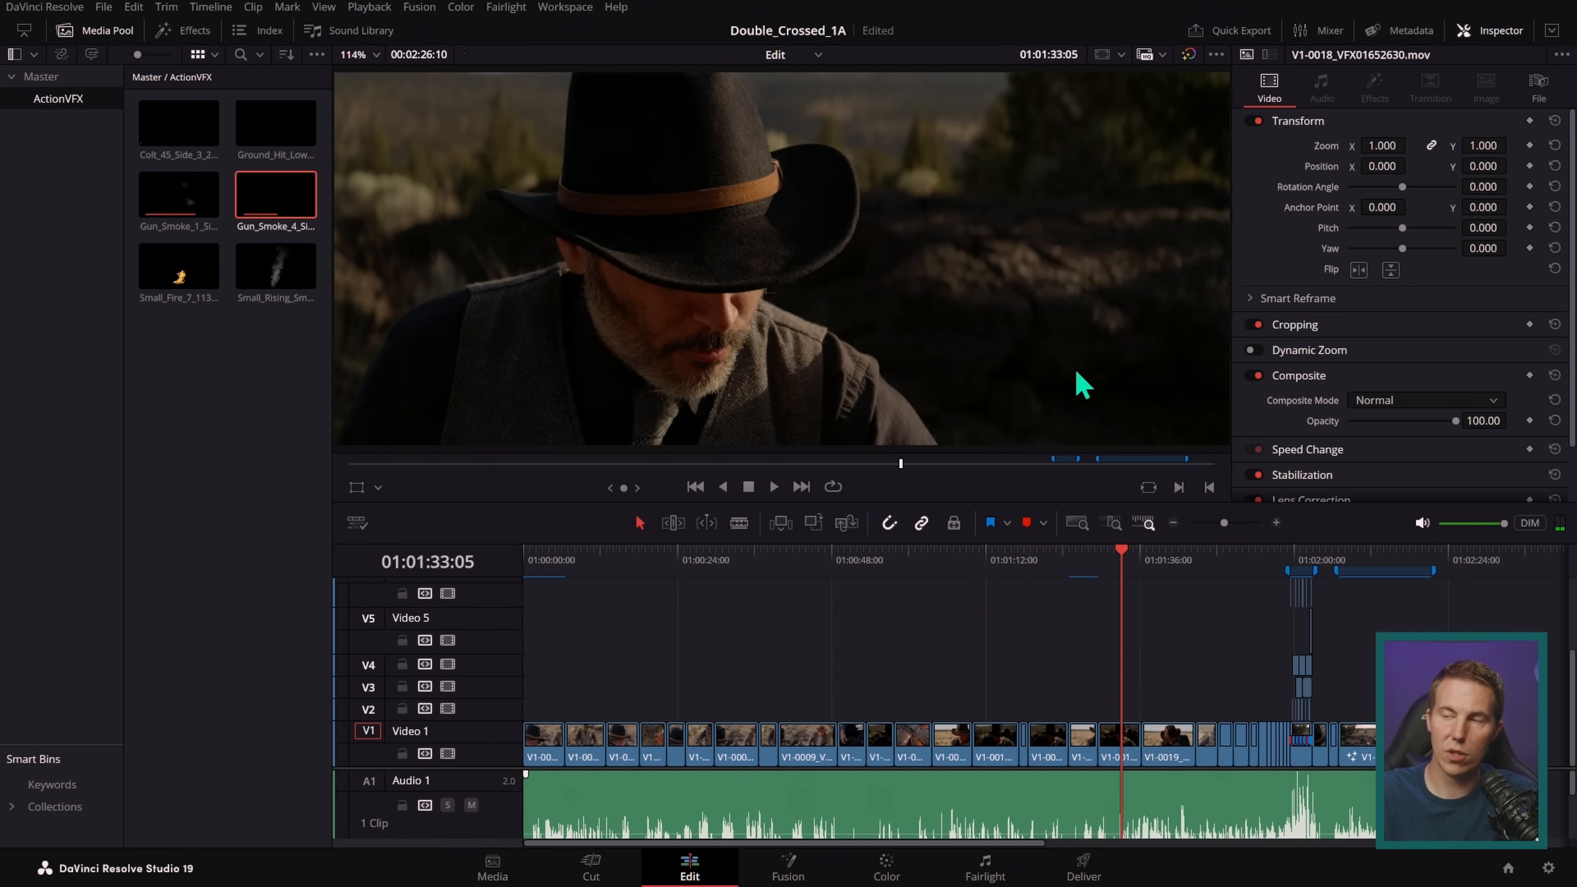
left_click(1303, 559)
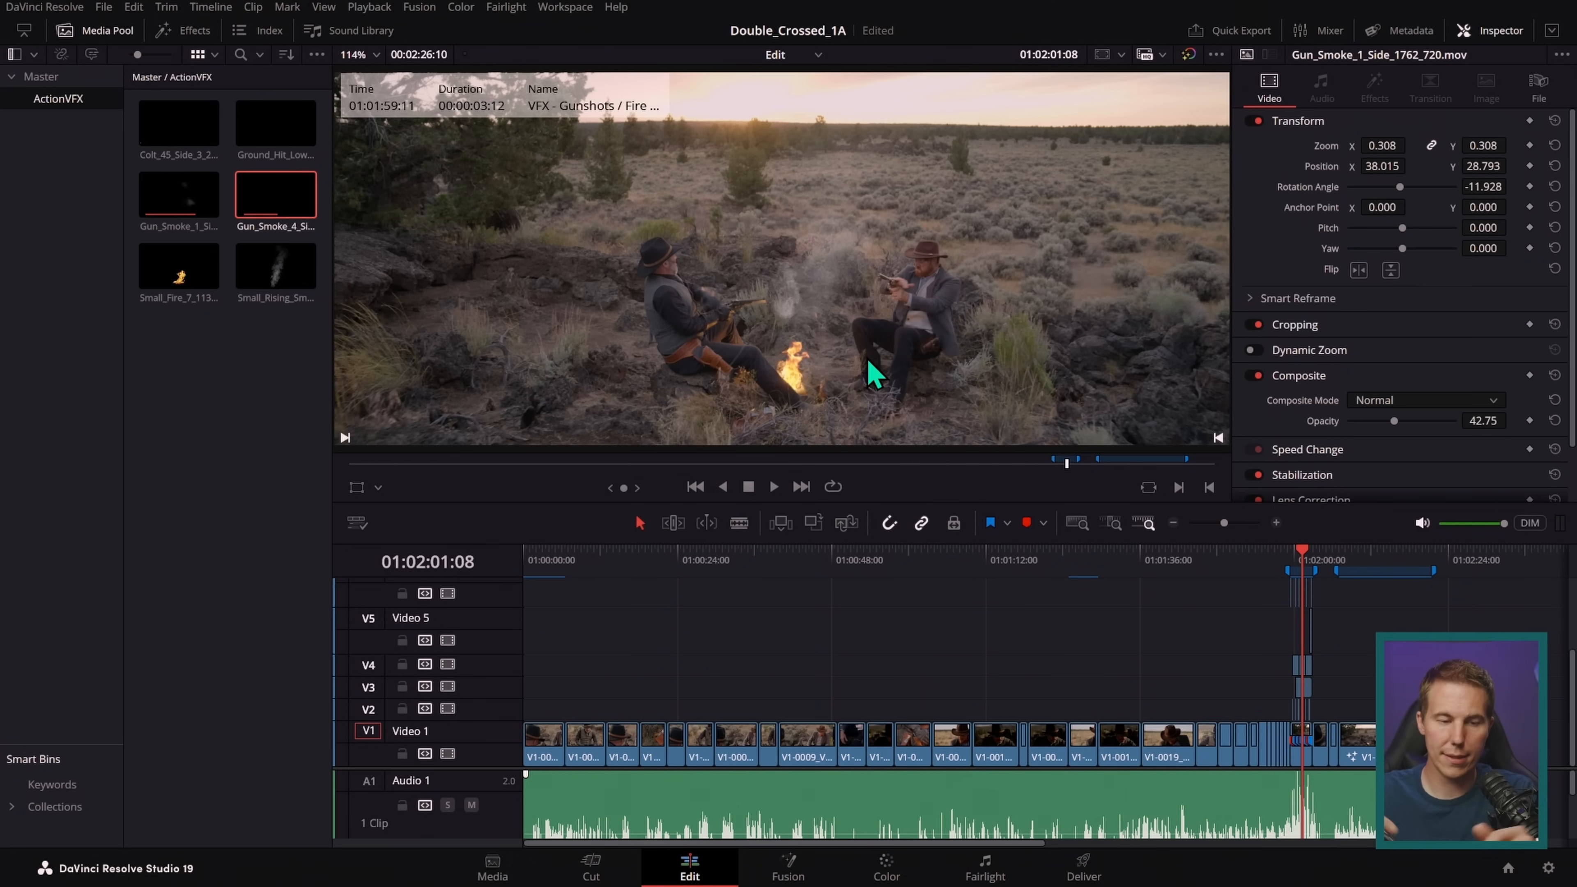
left_click(1031, 558)
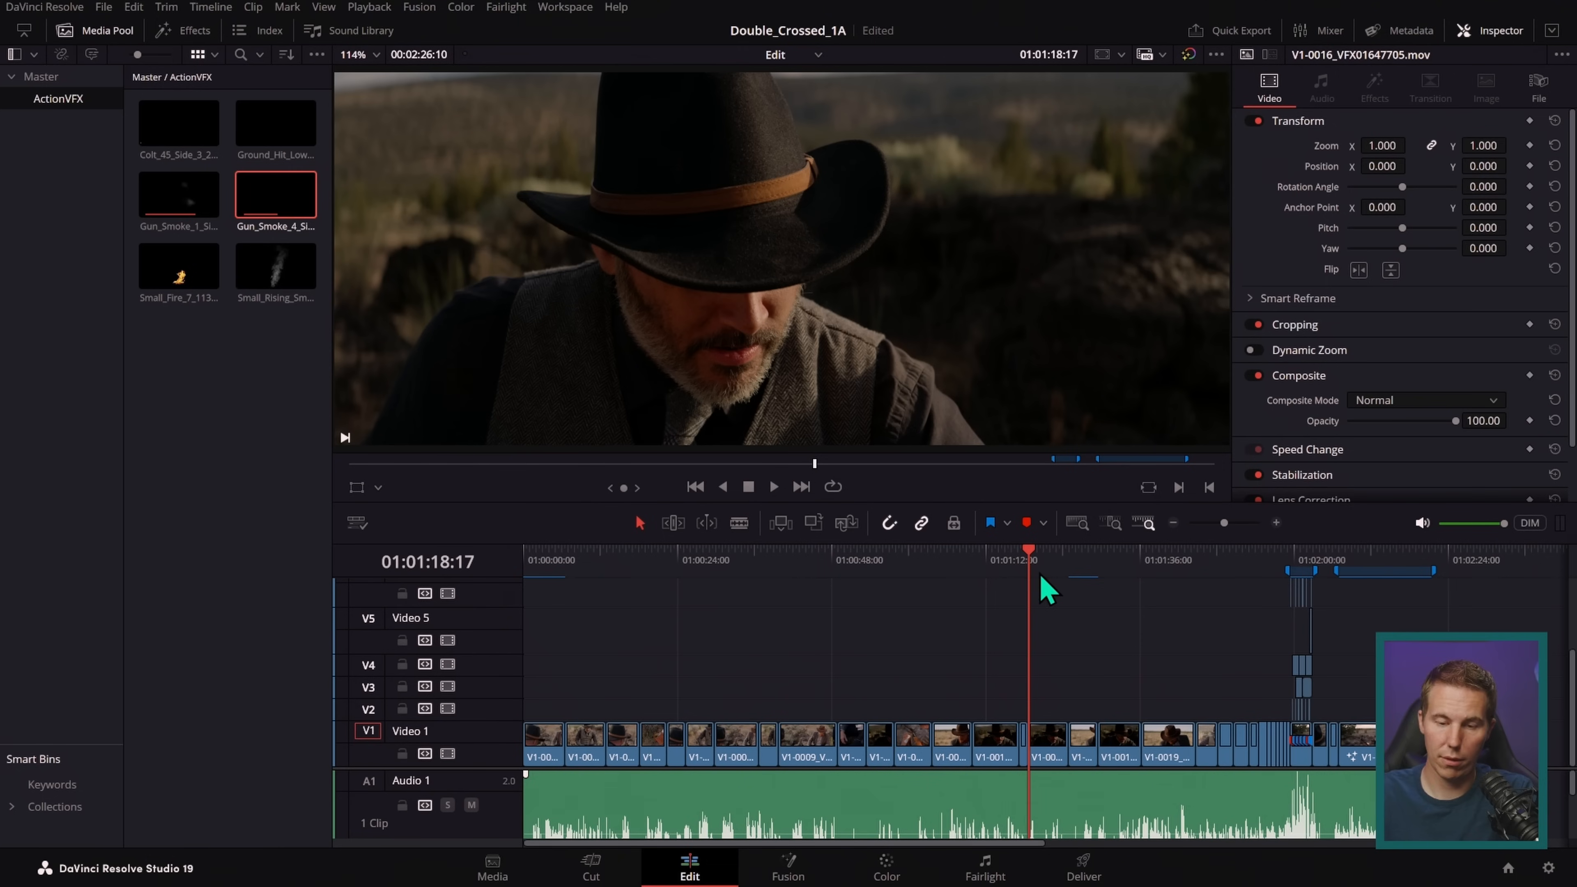
left_click(1001, 563)
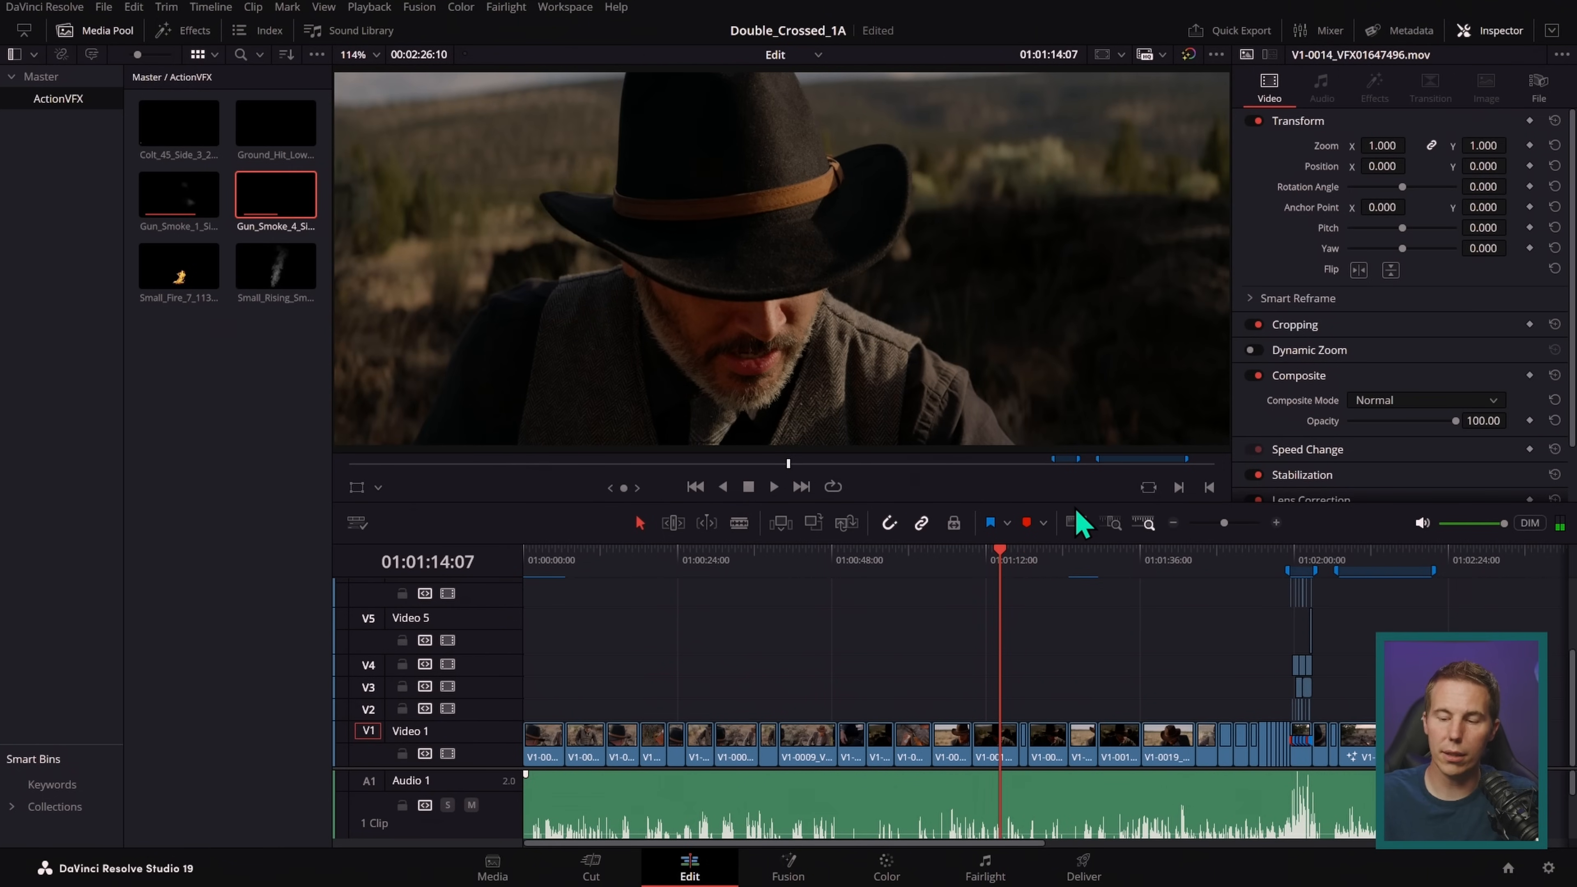
- Enlarge the viewer, place the Small_Rising_Smoke clip on Video 3 above the V1-0014 close-up and fit its start and end to that shot
left_click_drag(1077, 502, 1078, 578)
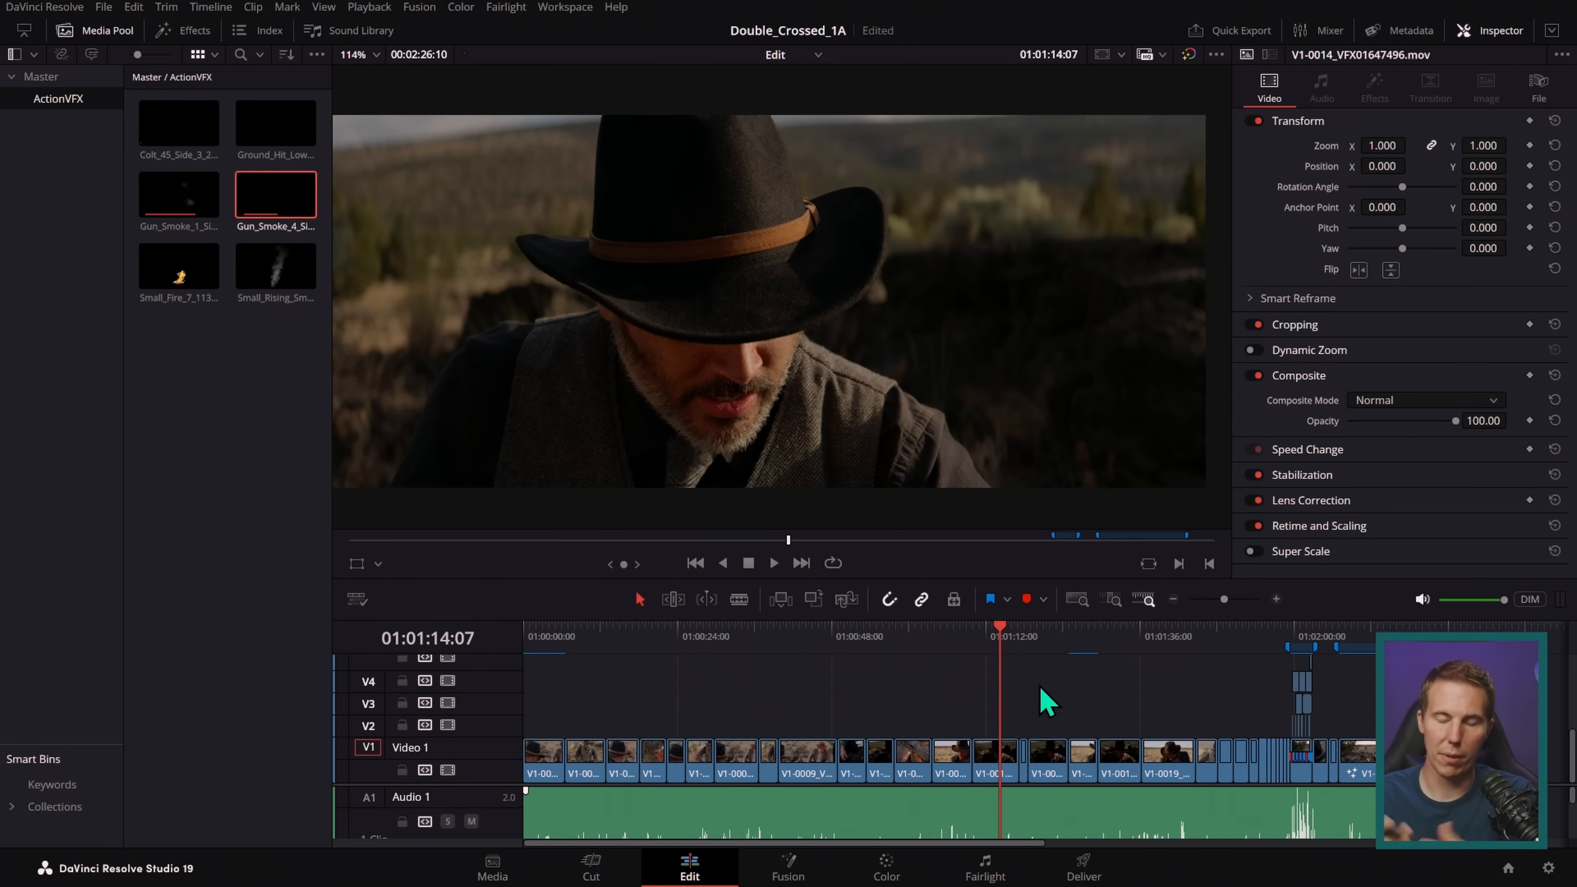
mouse_move(987, 651)
left_mouse_down()
mouse_move(964, 646)
mouse_move(1009, 650)
mouse_move(991, 640)
mouse_move(1006, 659)
left_mouse_up()
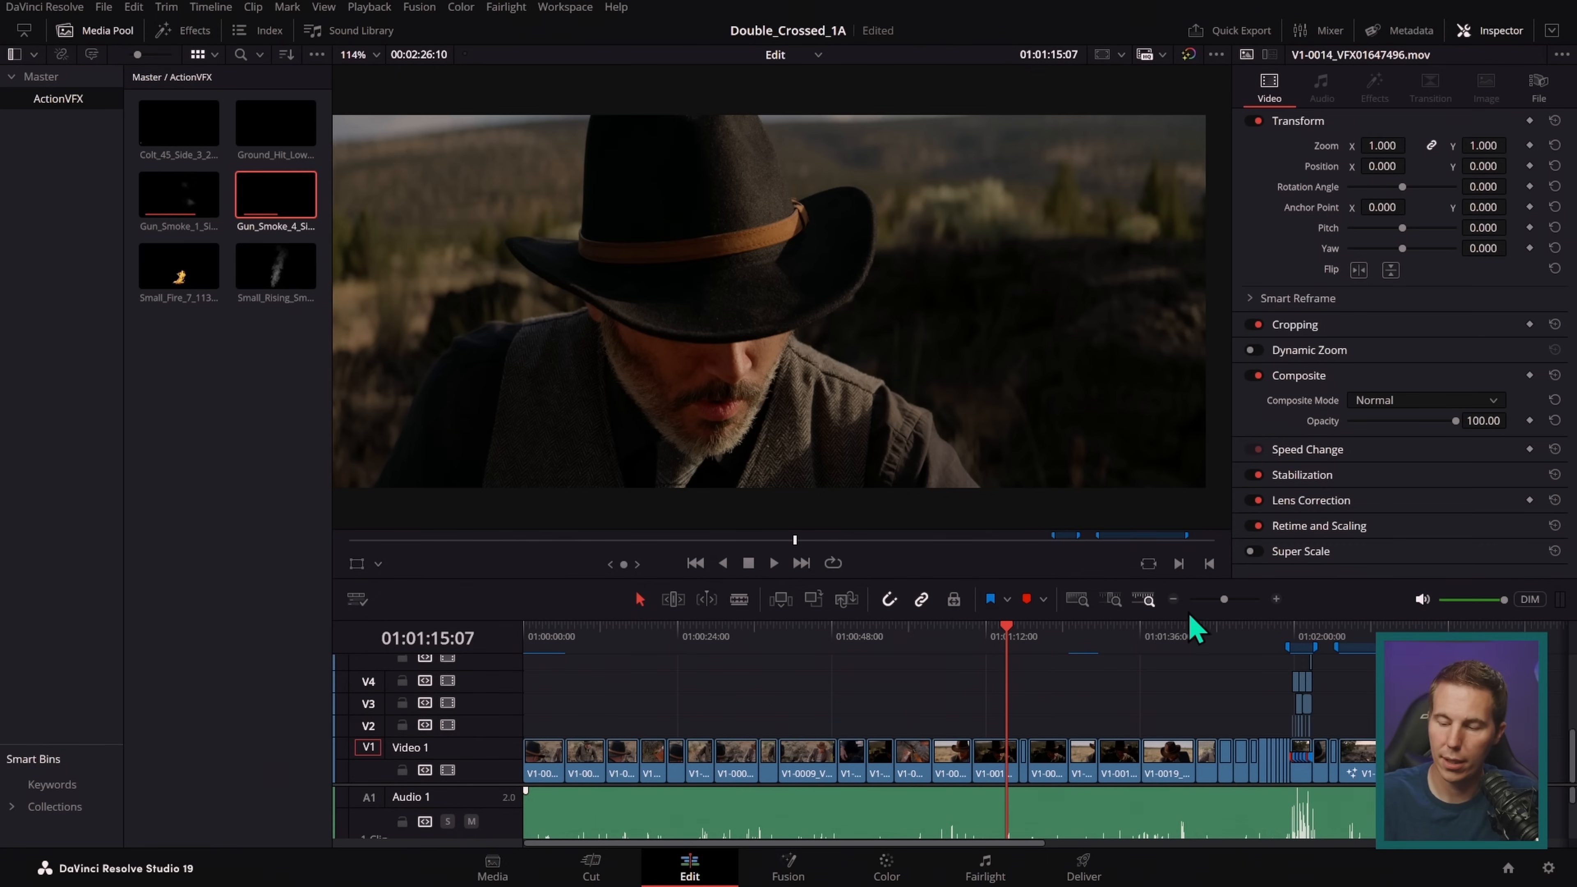
left_click(1276, 598)
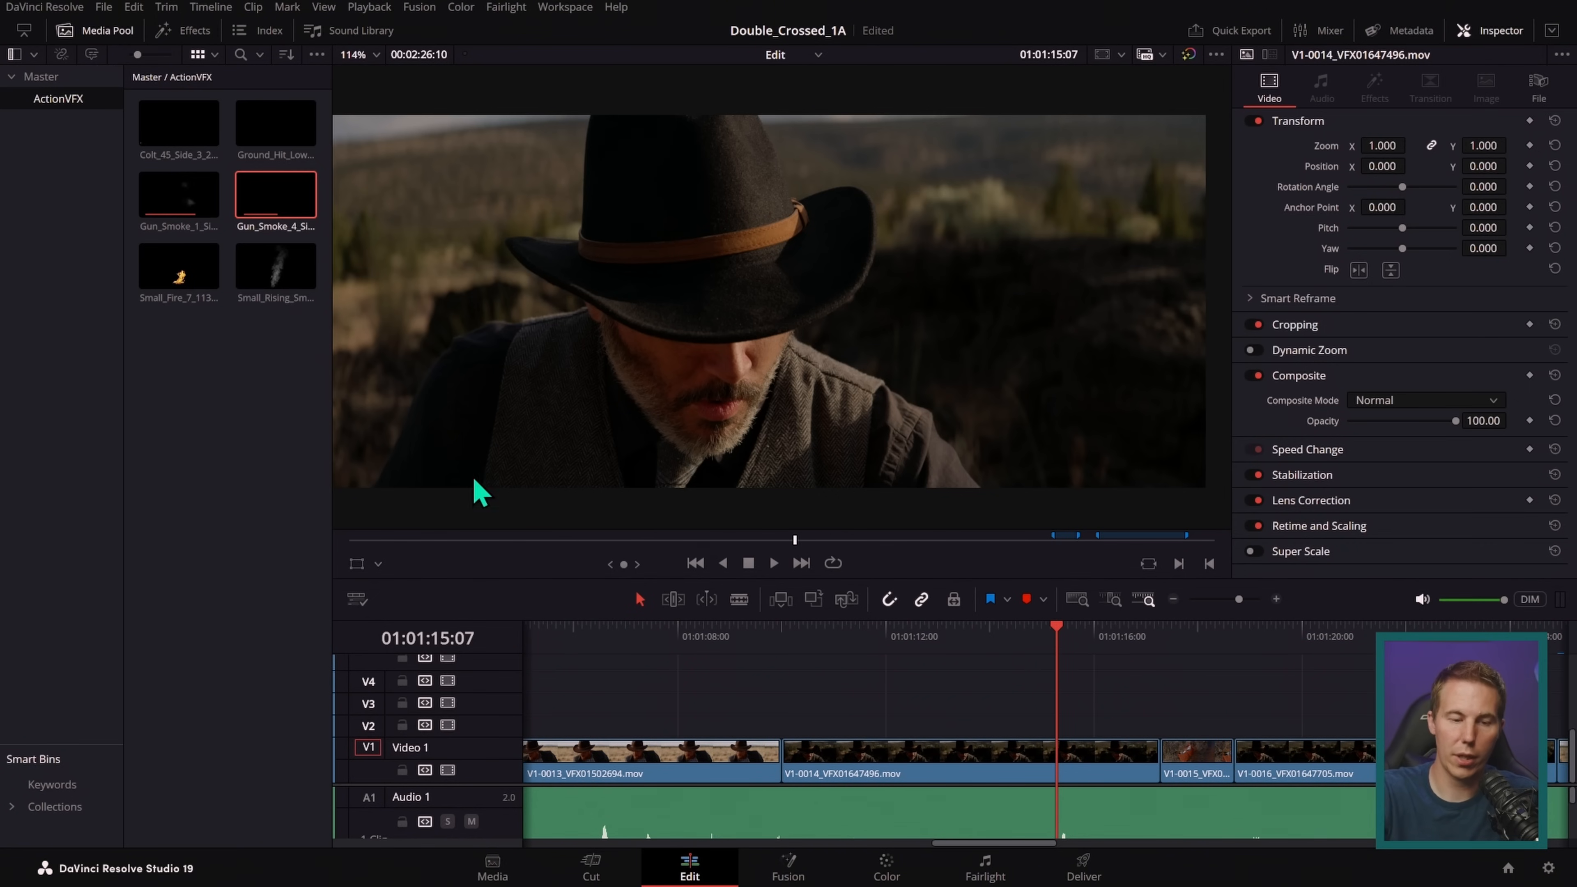
left_click(1173, 599)
left_click(1173, 601)
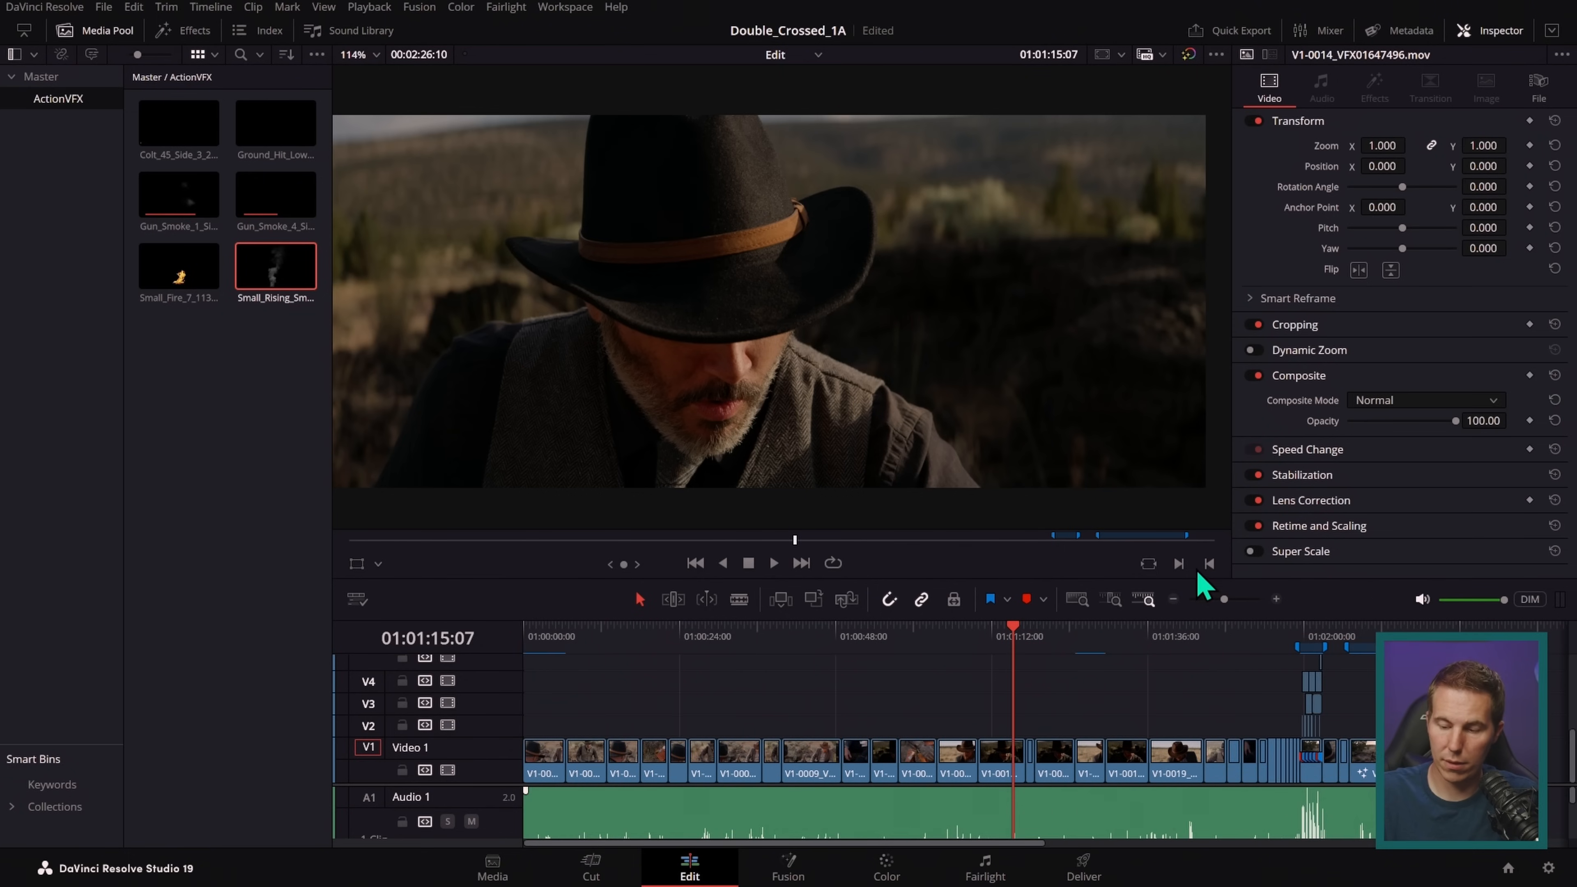
left_click_drag(279, 283, 1024, 721)
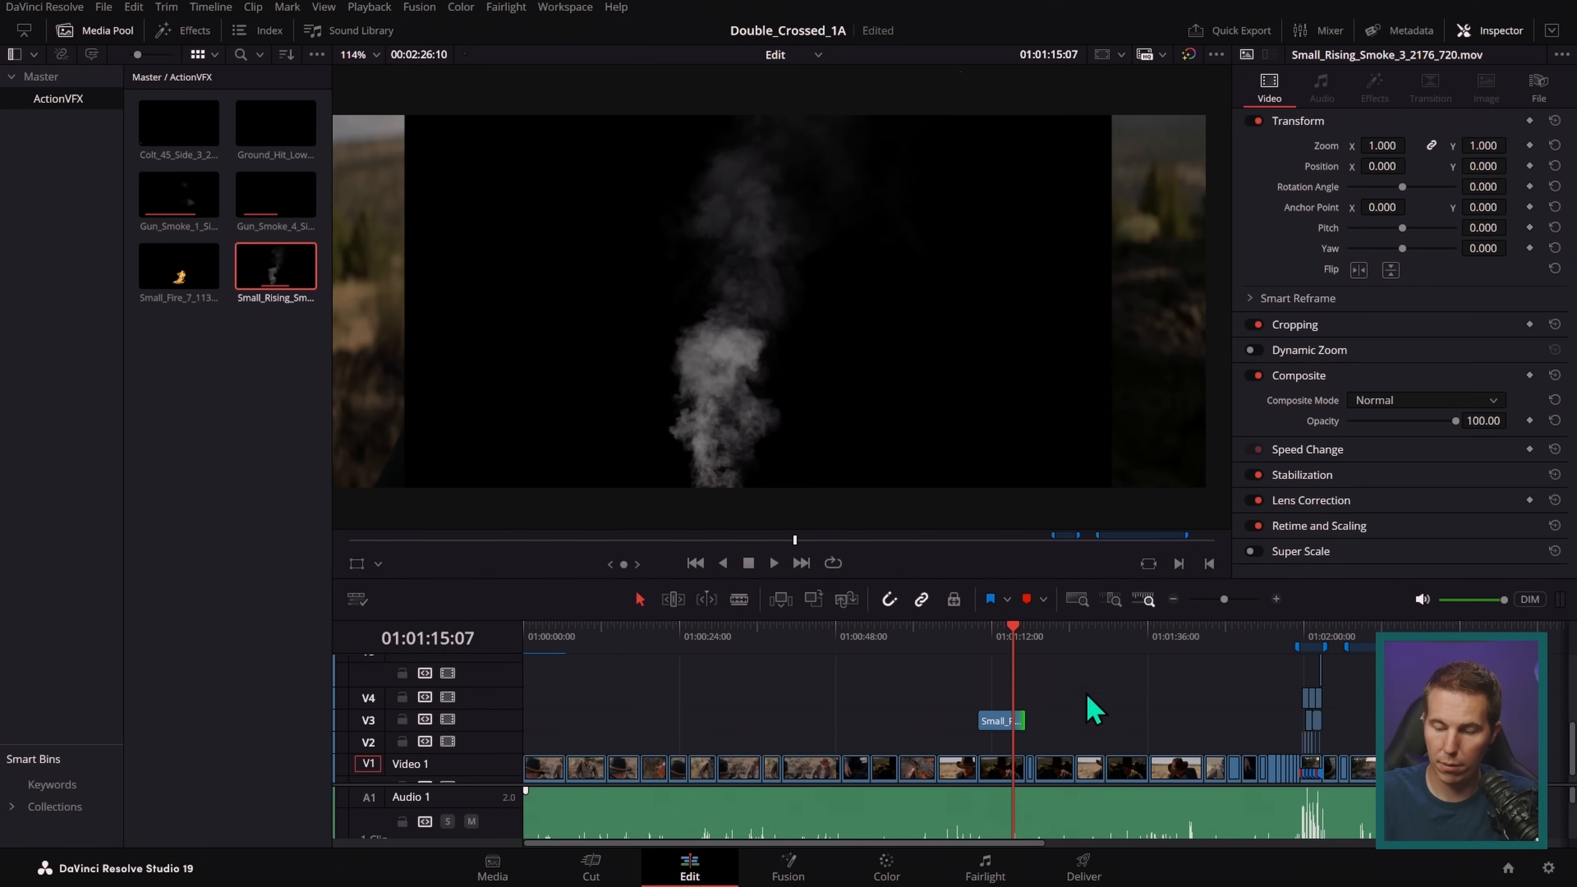
left_click(1276, 599)
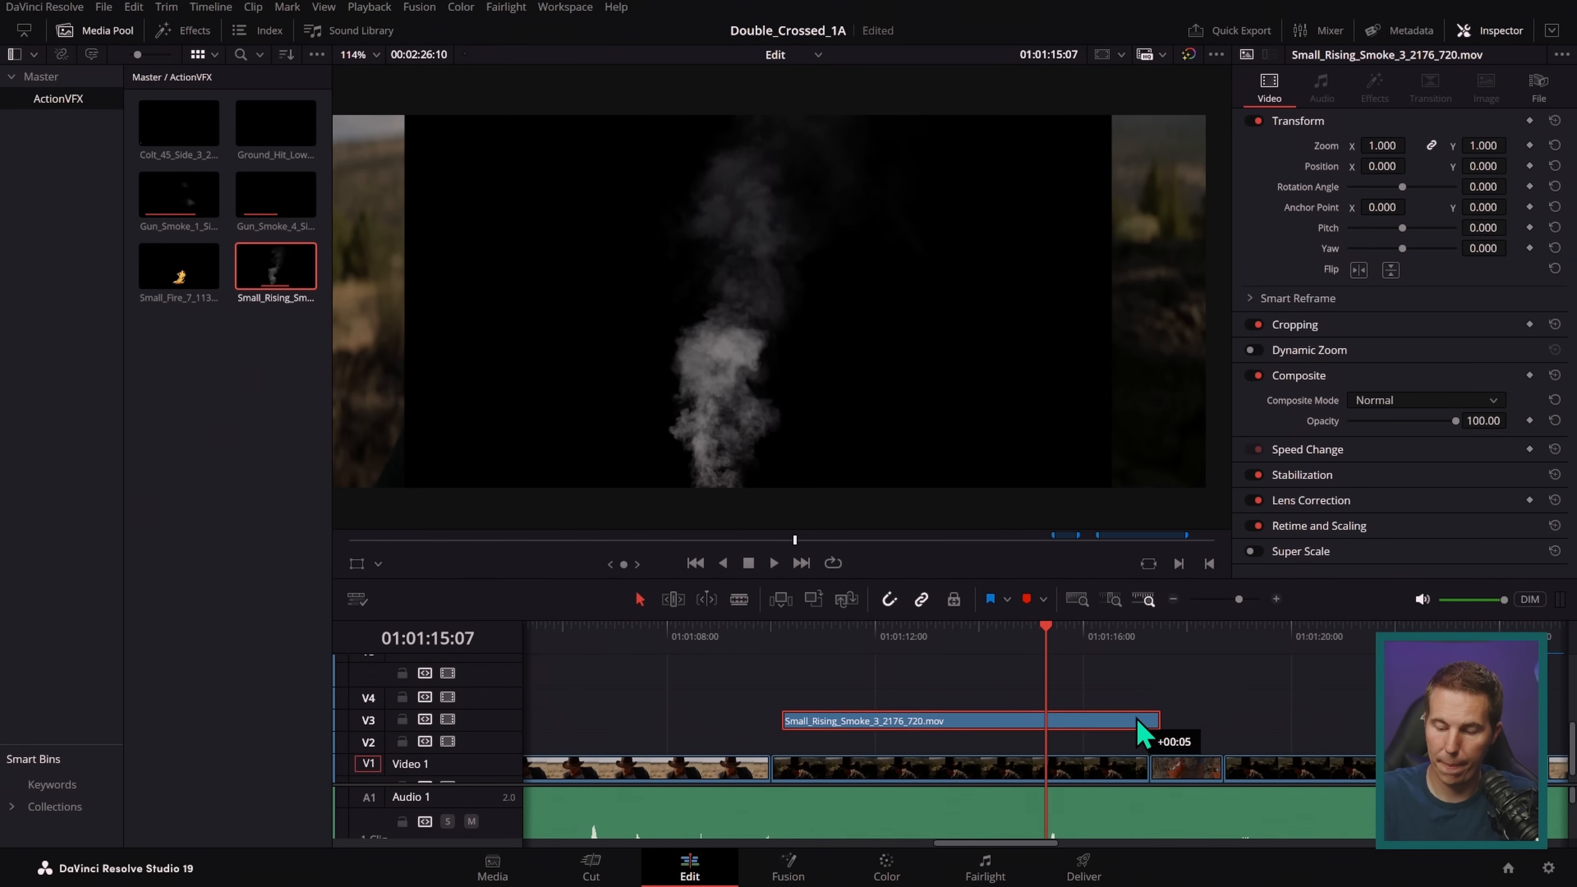
left_click(795, 736)
left_click_drag(780, 725, 774, 726)
left_click(933, 725)
- Scale the smoke clip to a zoom of 3.350 and set its composite mode to Screen
left_click_drag(1382, 144, 1428, 145)
left_click(1418, 400)
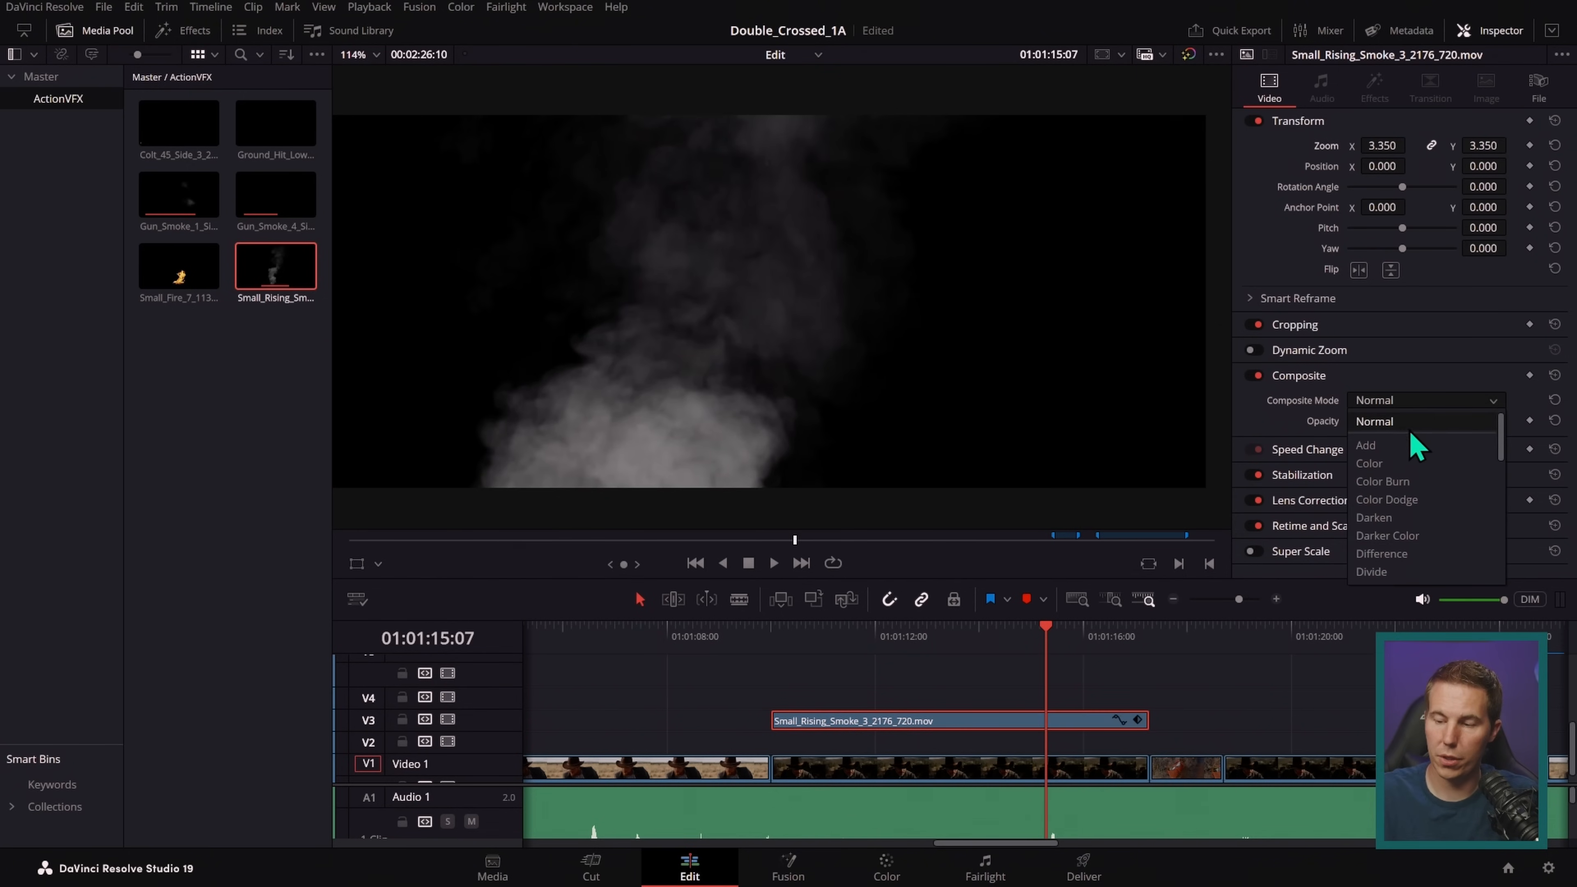
left_click_drag(1501, 451, 1481, 531)
left_click(1447, 532)
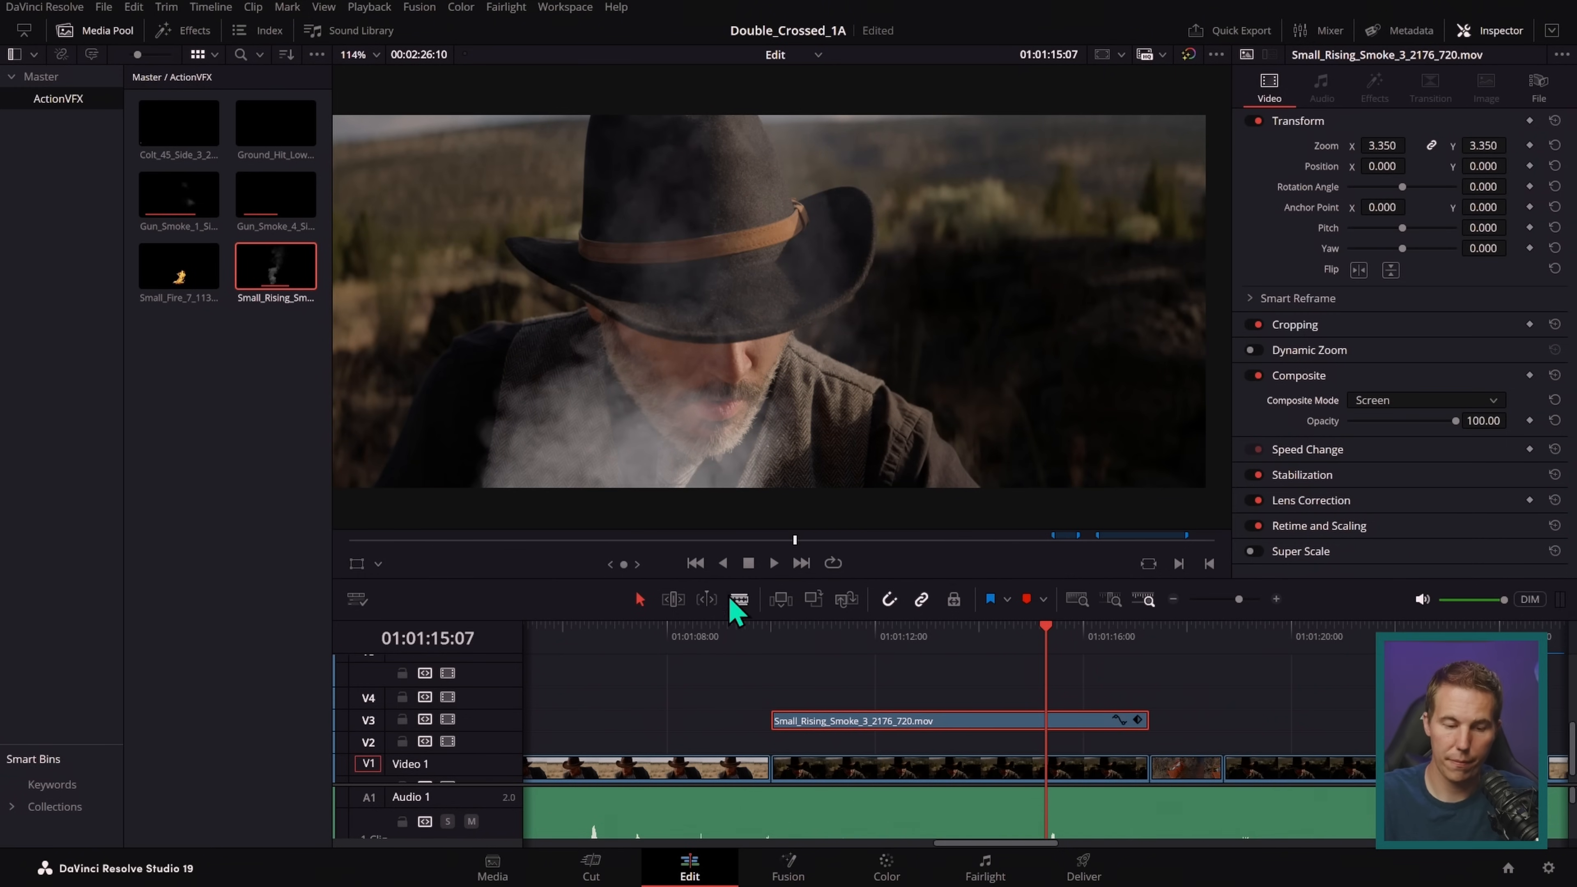
- Move the smoke beside the man to about X 1371, Y 299 and play the shot to check it
left_click_drag(745, 398, 1106, 426)
left_click(771, 640)
key("space")
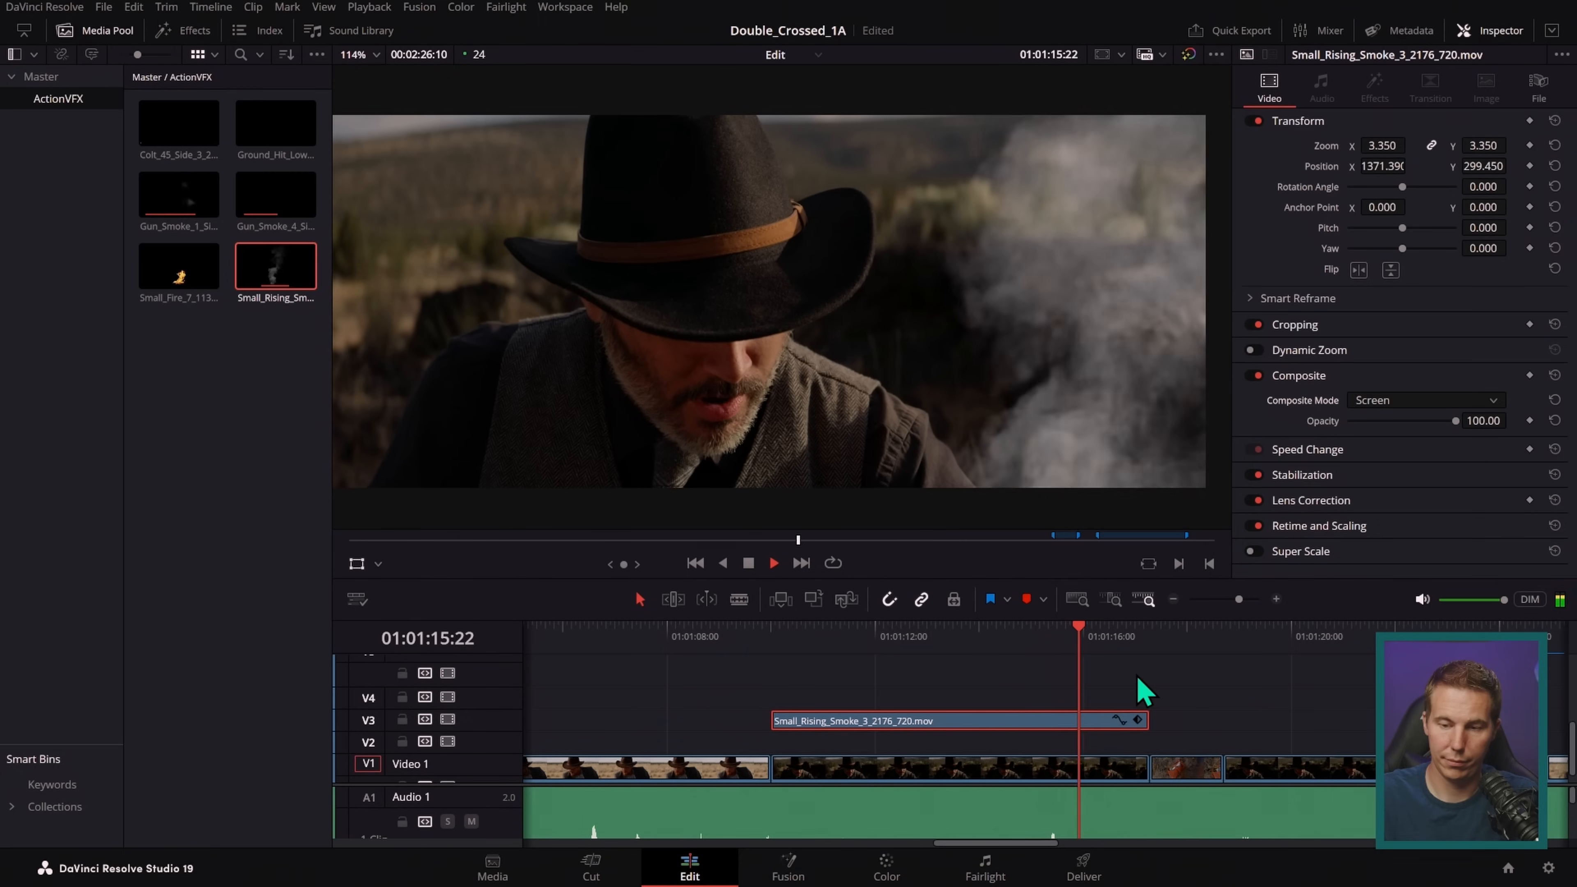
key("space")
left_click_drag(1020, 636, 960, 638)
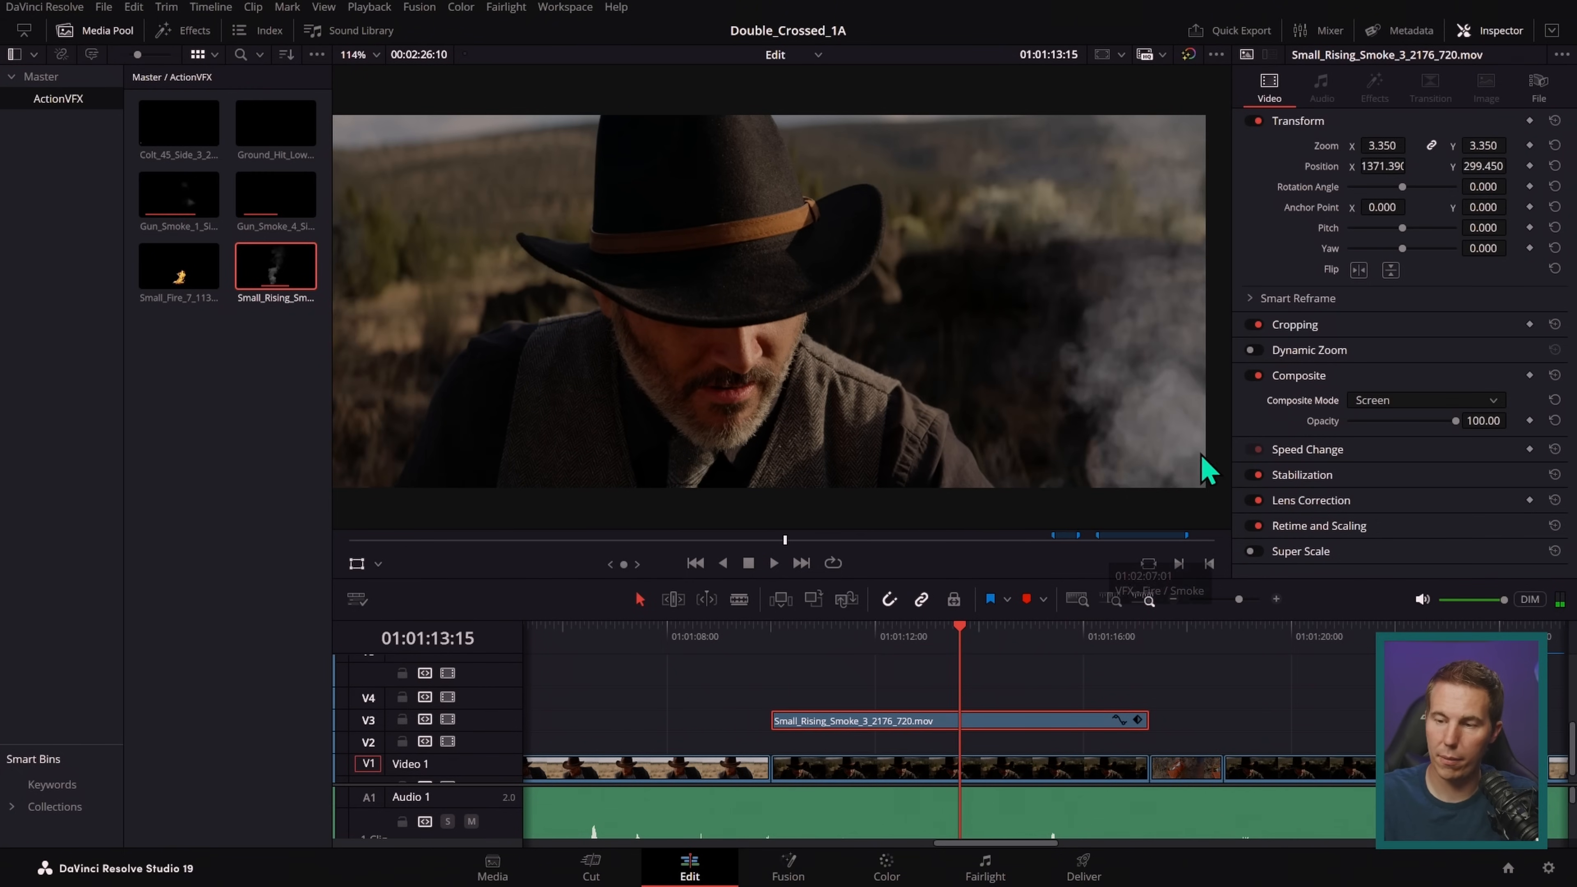
- Set the smoke's zoom to 4.840, move it to about X 1695, Y 870, lower its opacity to 16.79 and play the shot
left_click_drag(1377, 146, 1475, 150)
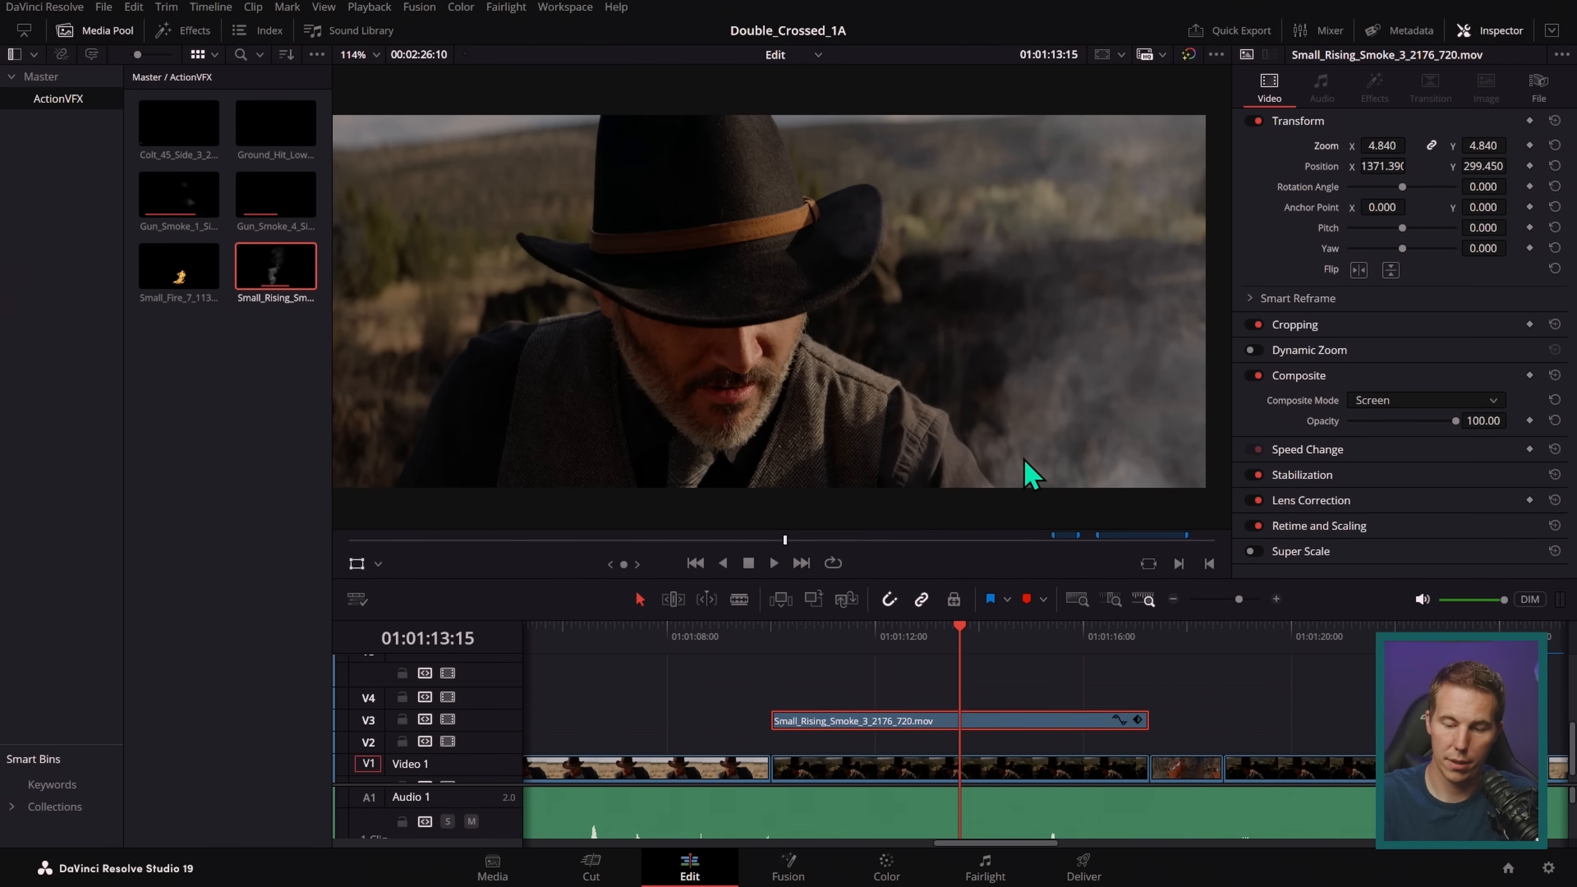
left_click_drag(975, 458, 1130, 373)
left_click_drag(1457, 424, 1369, 430)
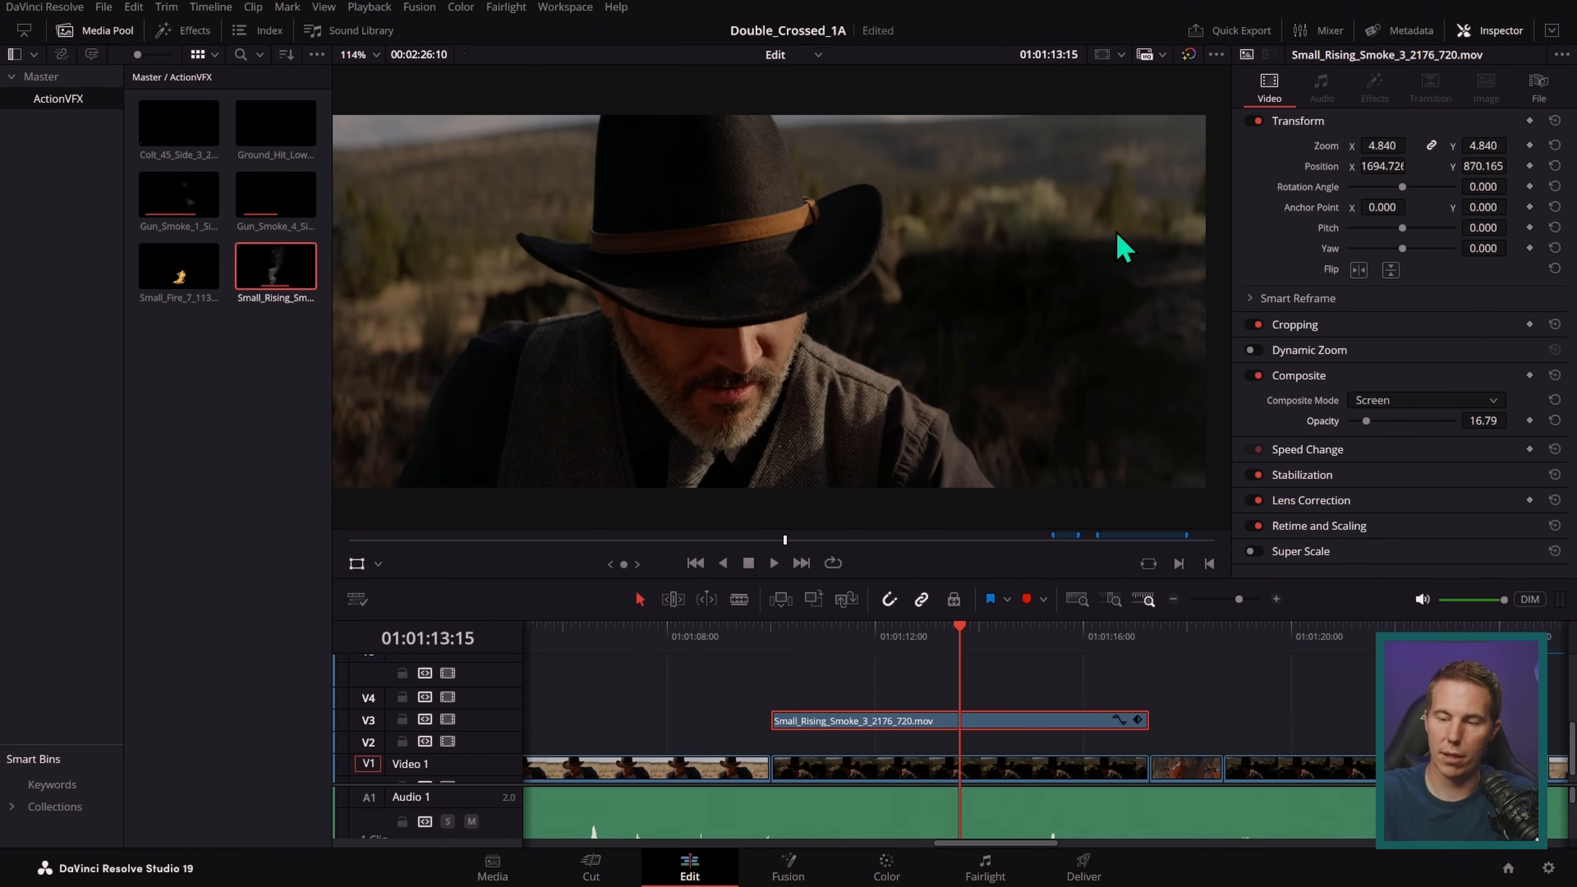
key("Up")
key("space")
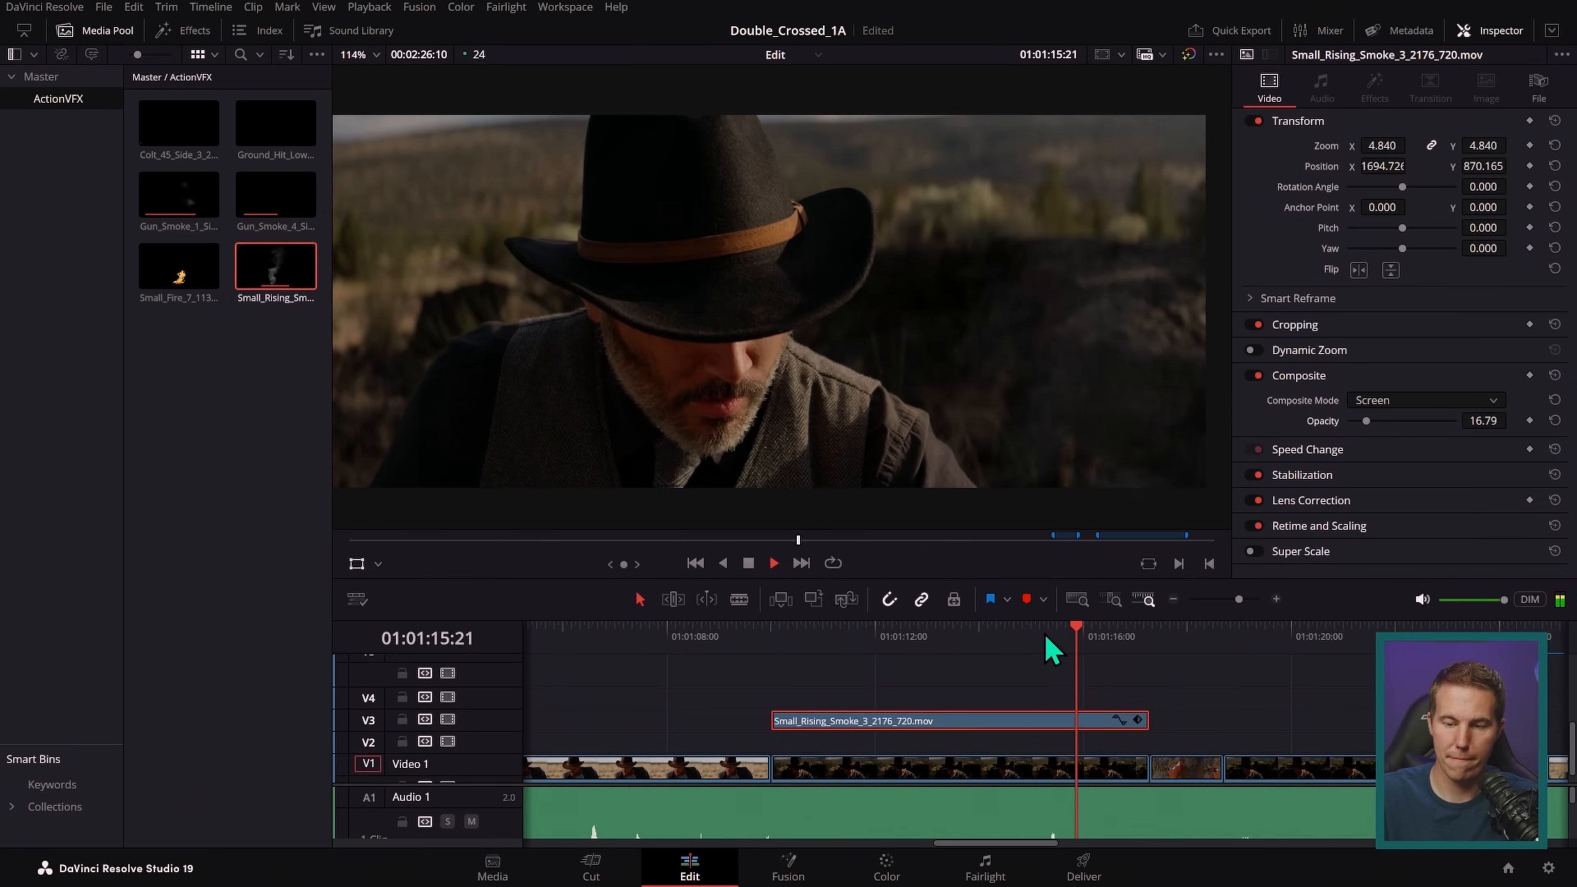
key("space")
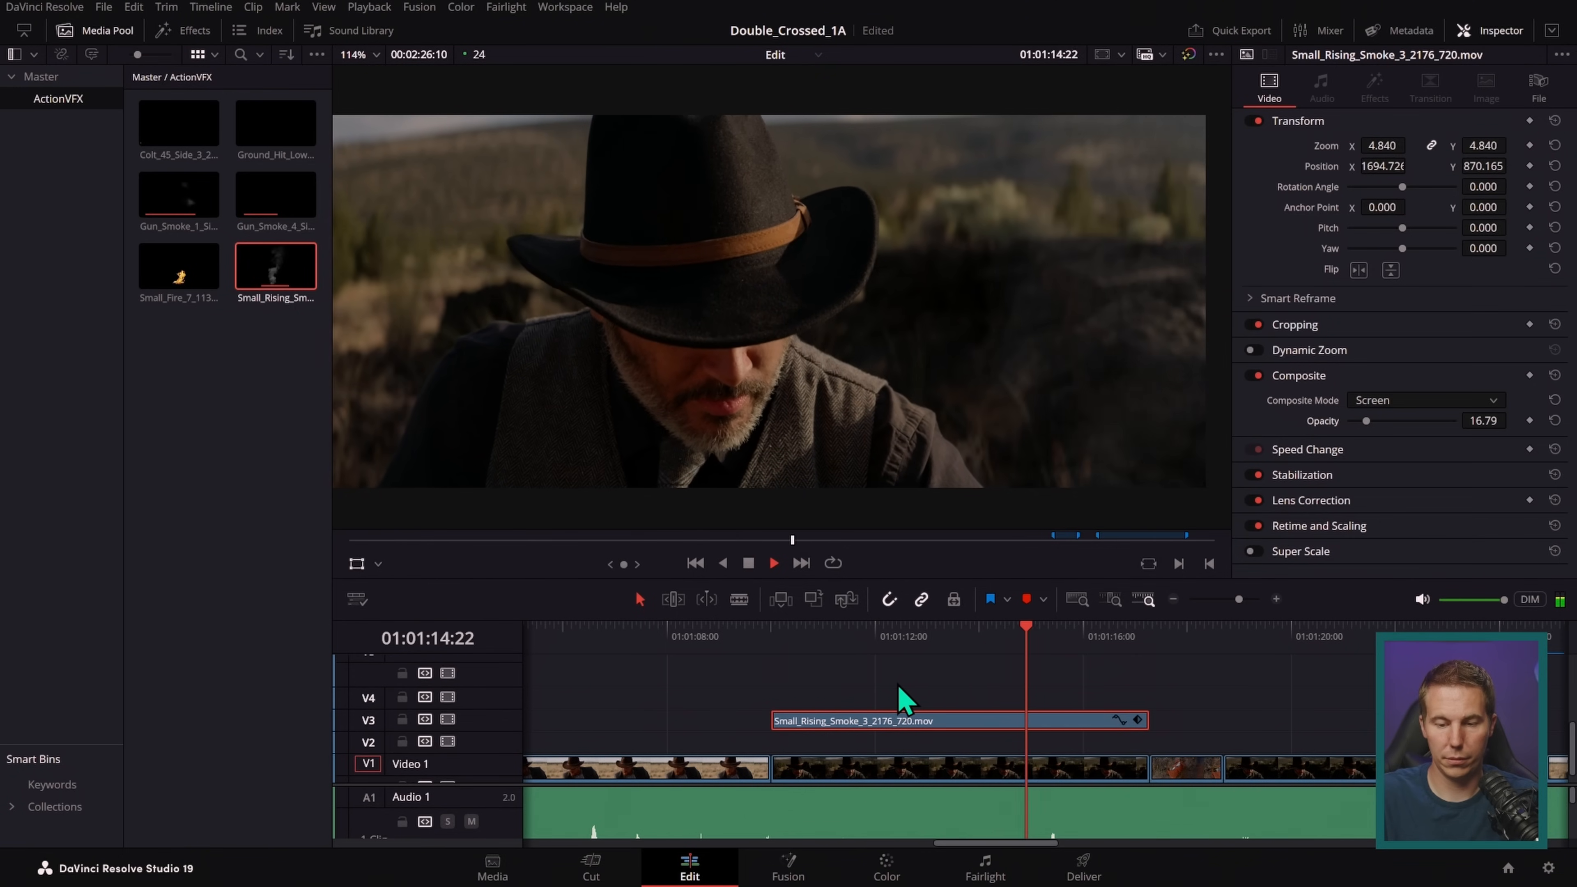
- Keyframe the smoke's position on the clip's first frame and set X to about 1870 on its last frame, 01:01:17:06
left_click_drag(902, 647, 770, 649)
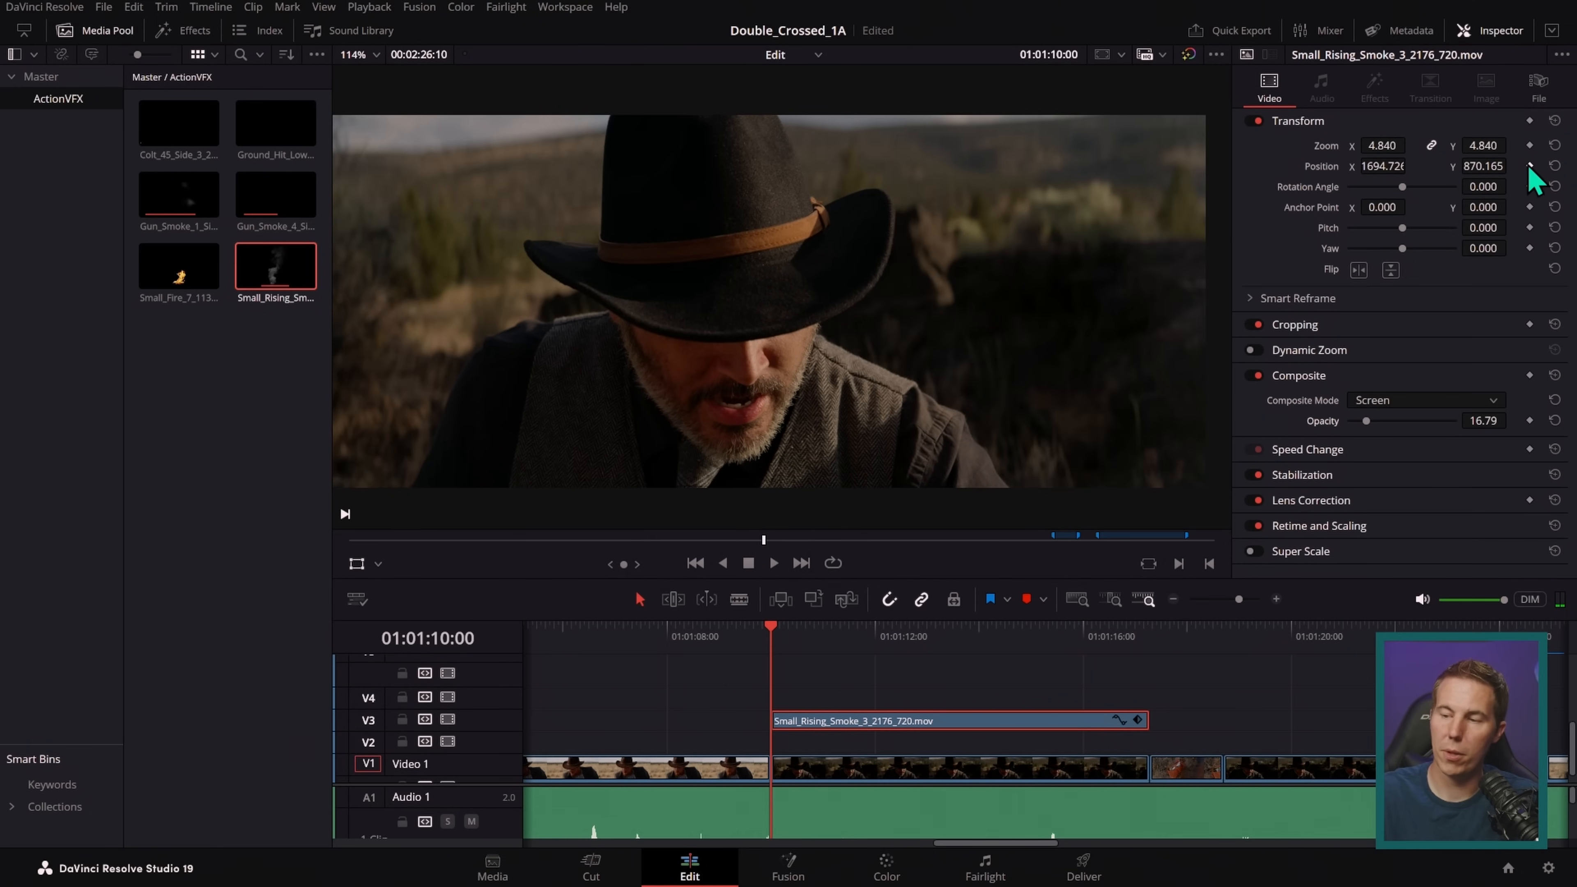
left_click_drag(1125, 641, 1149, 646)
key("Left")
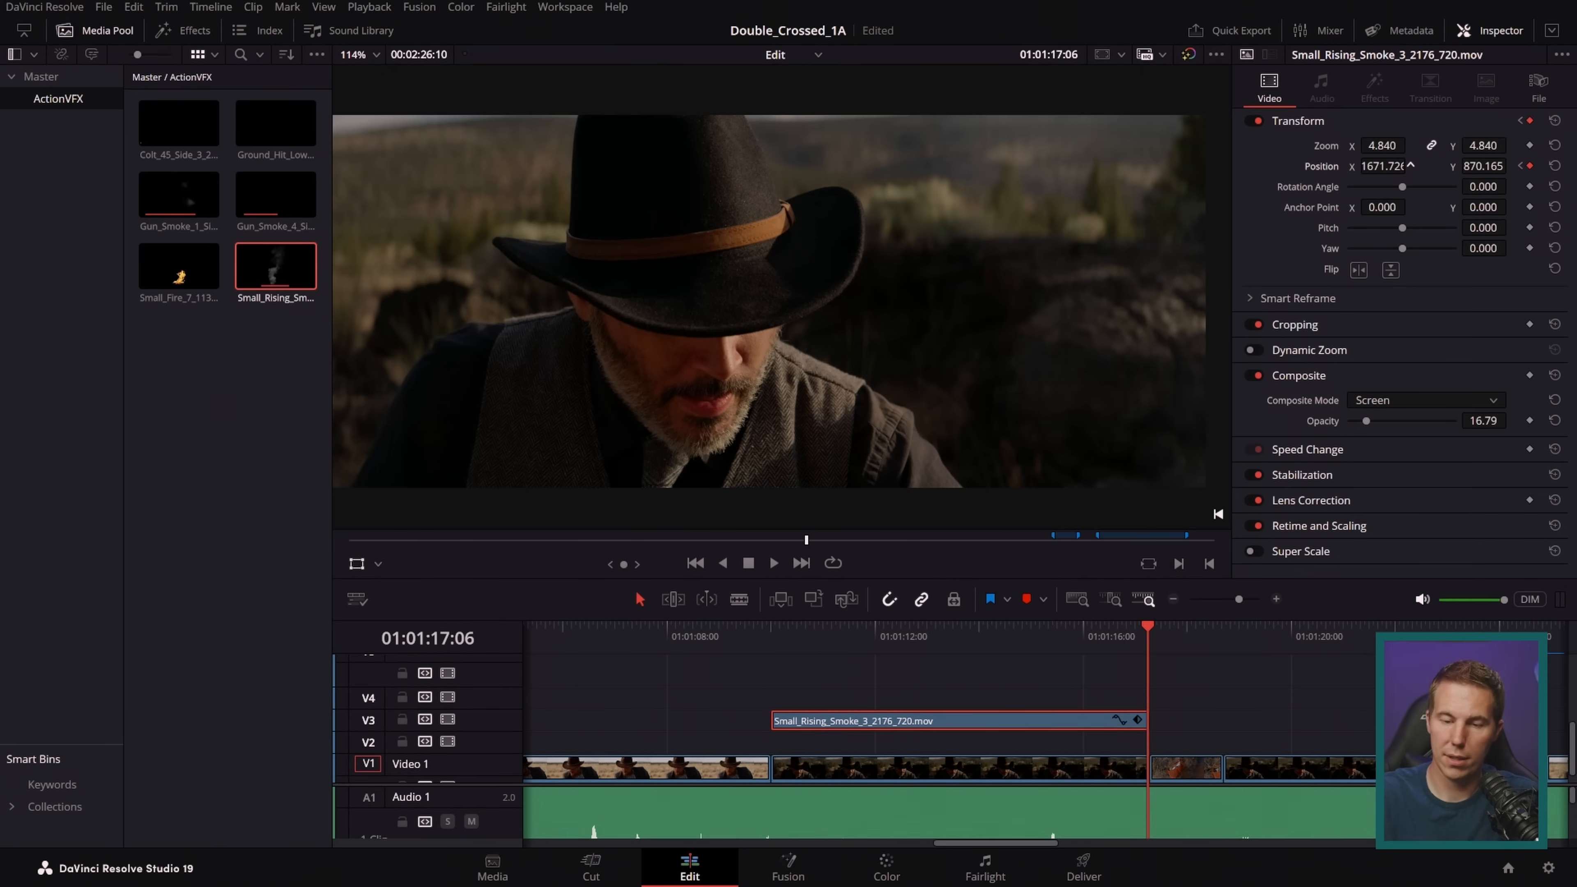
left_click_drag(973, 629, 1148, 662)
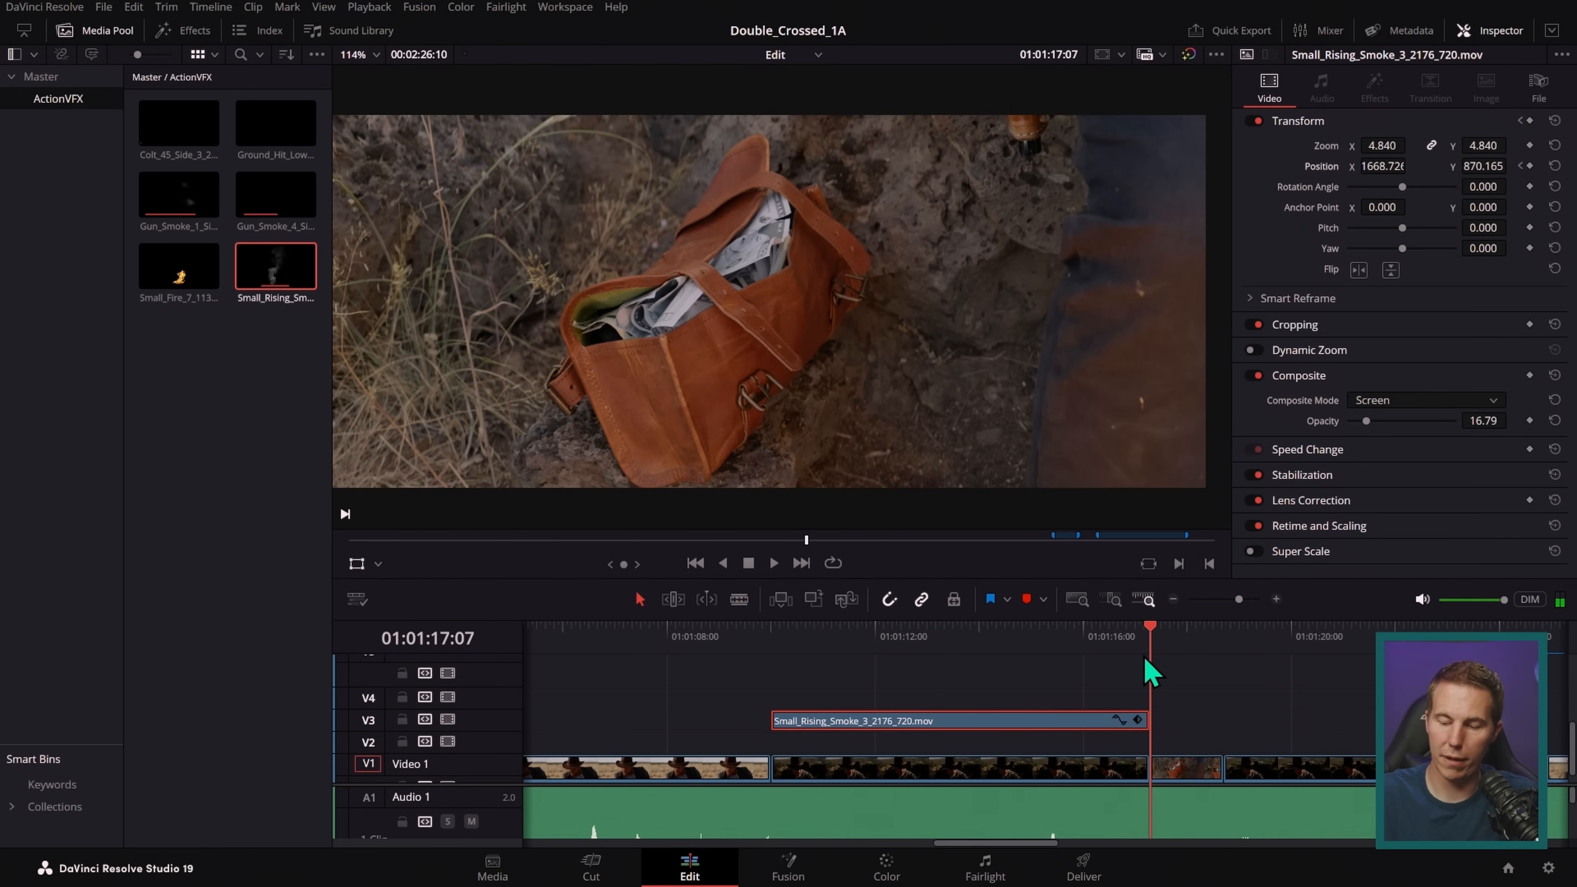
key("Left")
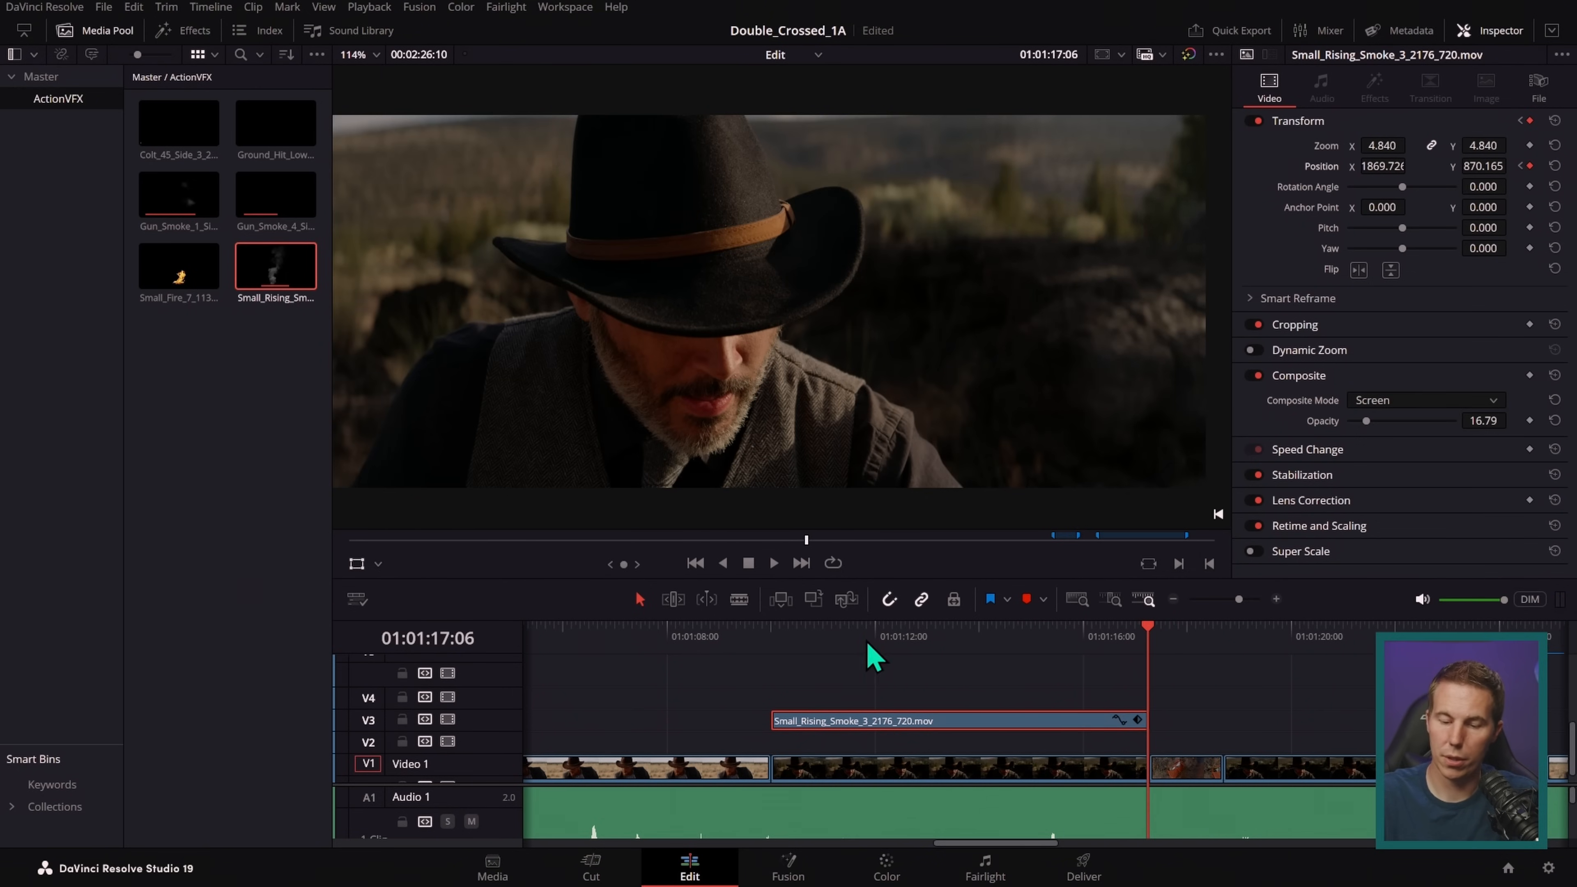
- Play and scrub the V1-0014 close-up to check the smoke's drift against the camera movement
key("Up")
key("space")
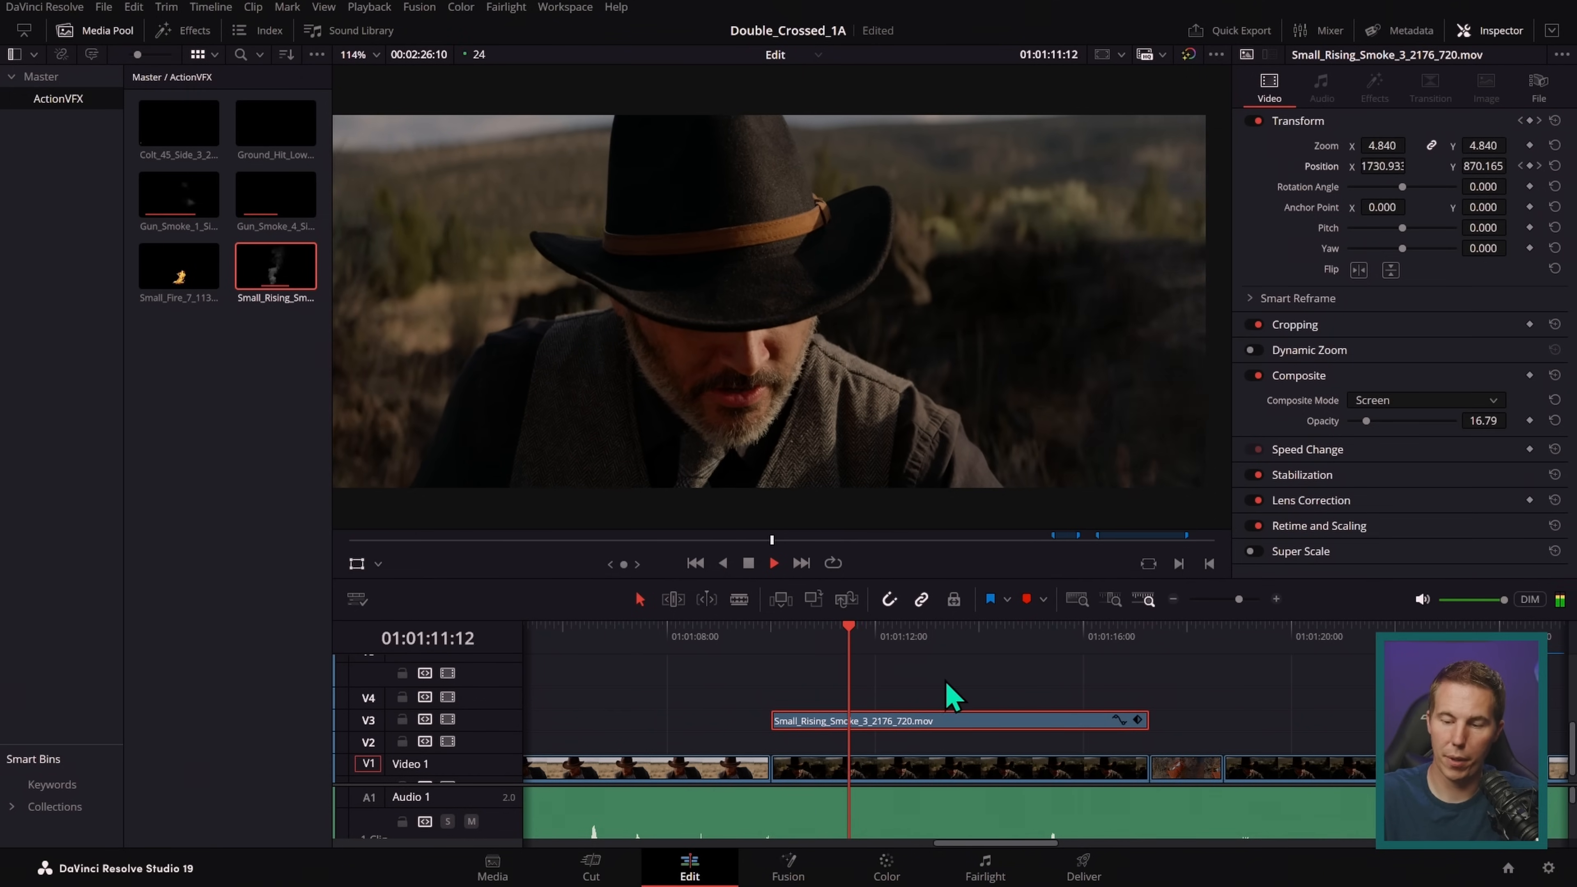
left_click_drag(933, 646, 885, 646)
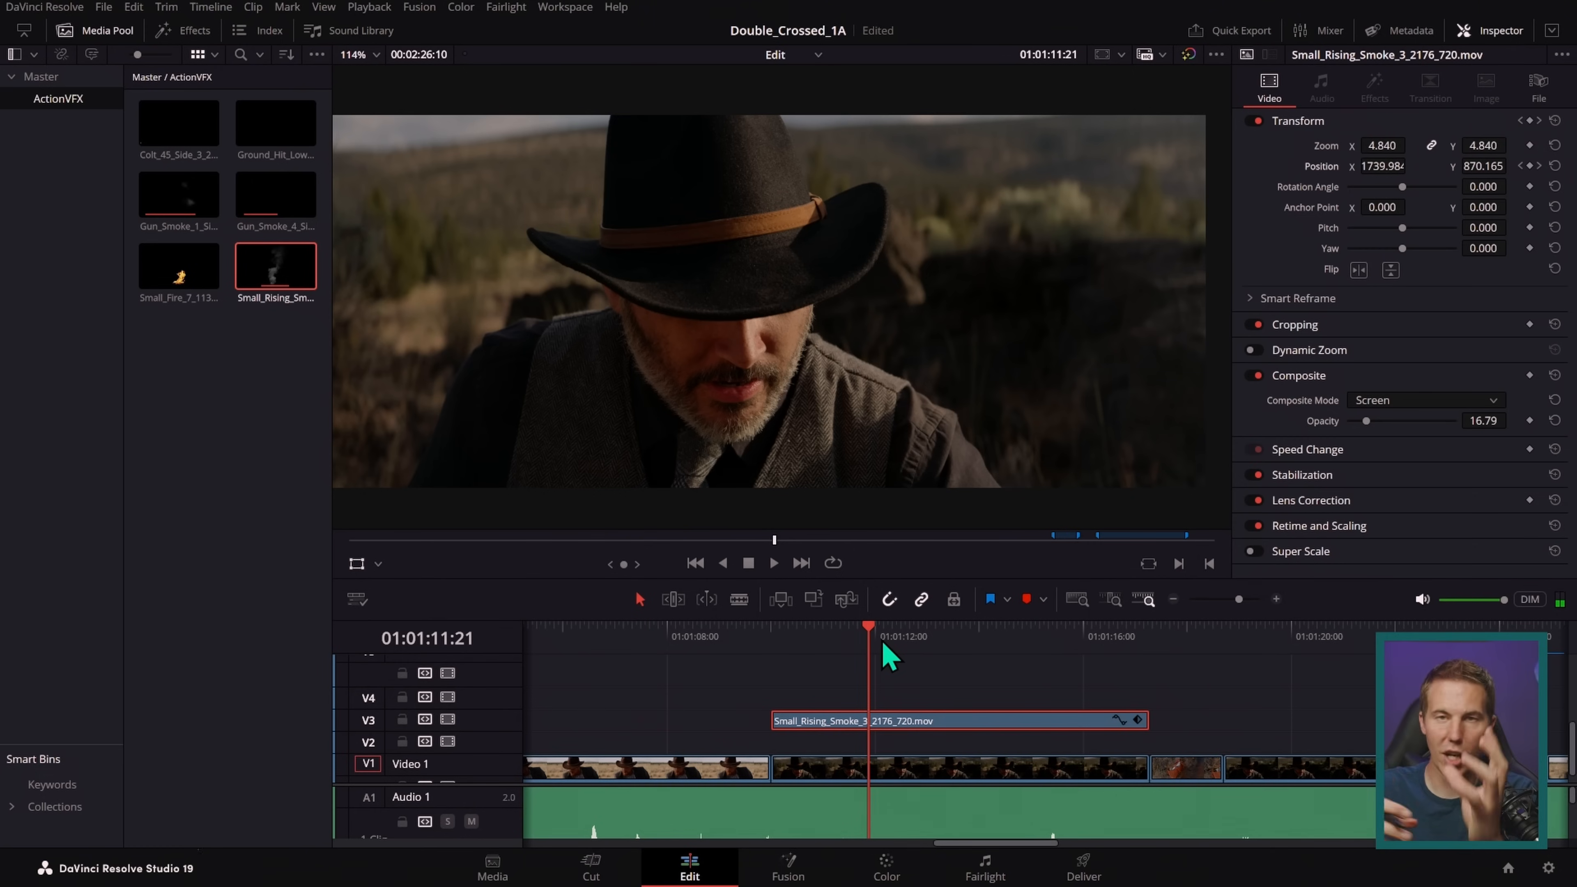
left_click_drag(885, 647, 1042, 647)
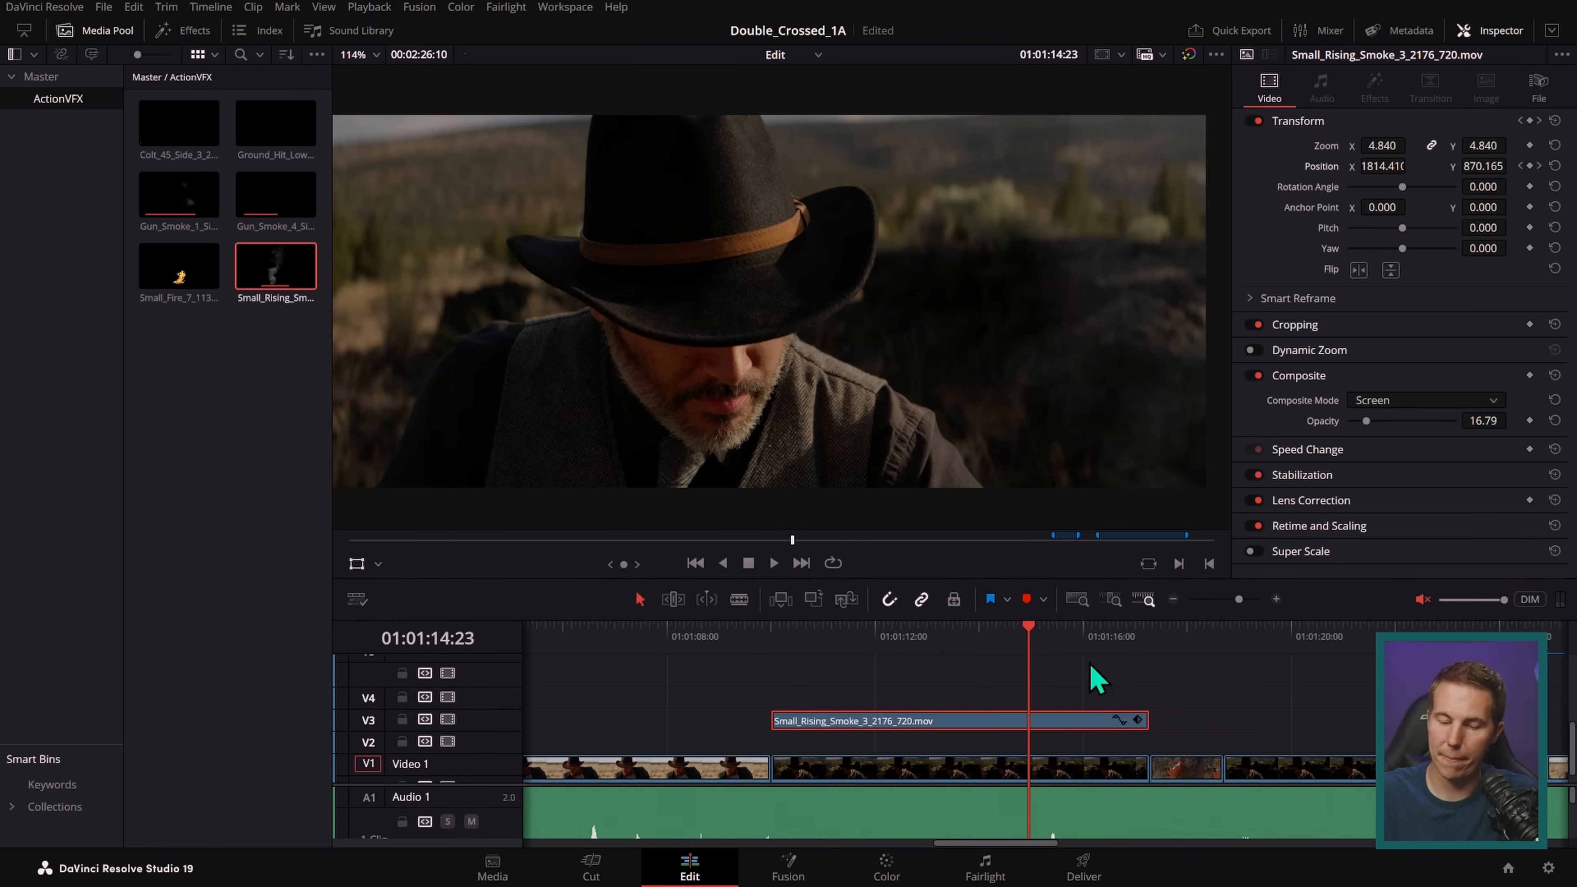
left_click(784, 647)
key("space")
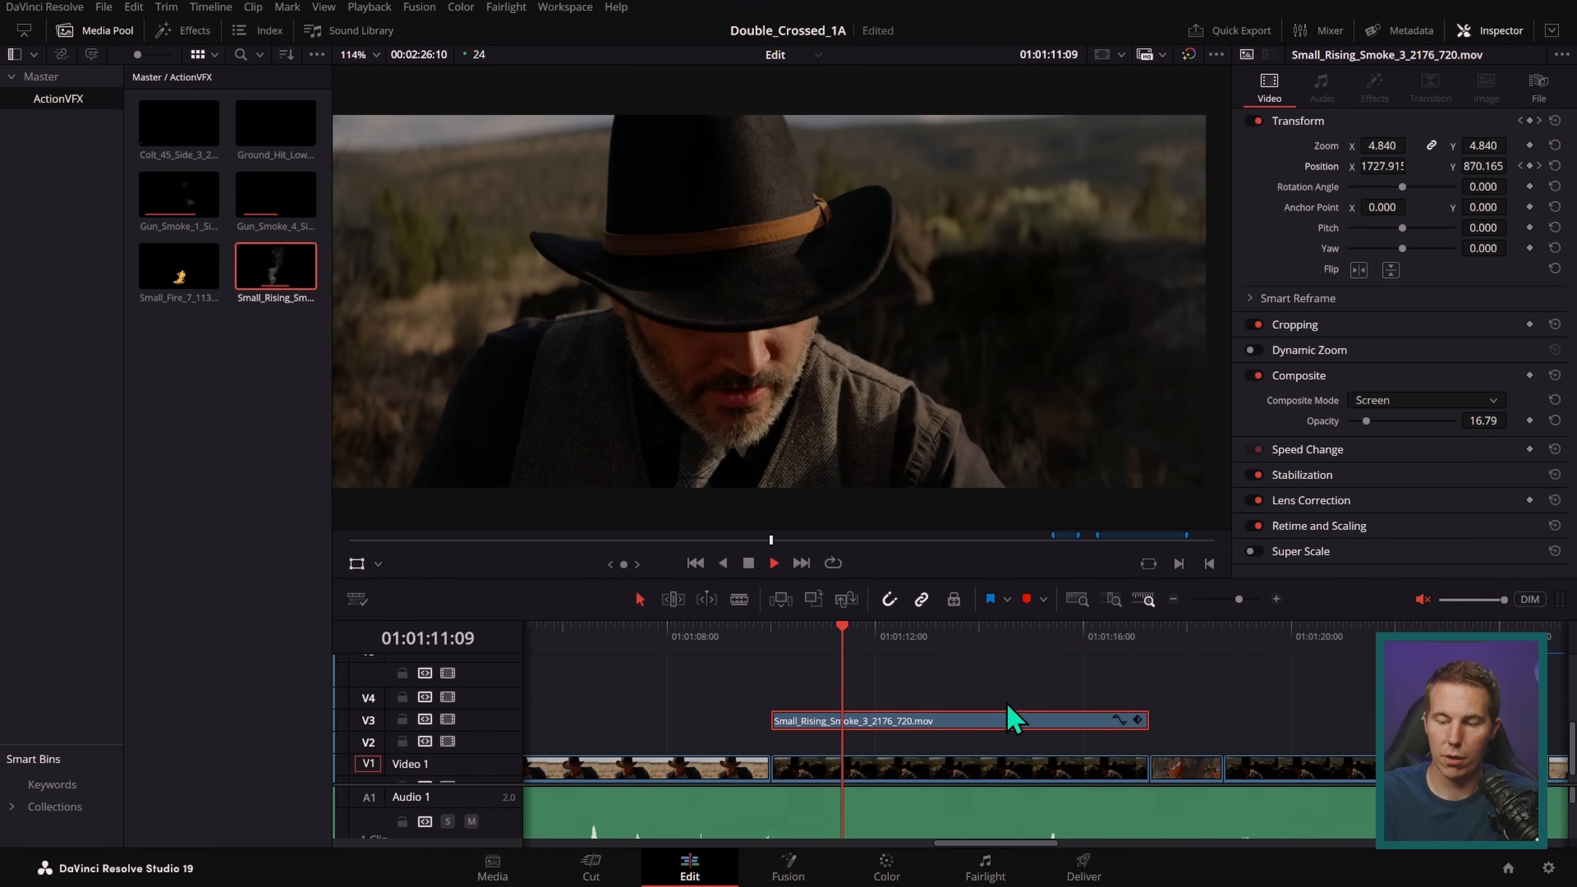
key("space")
- Copy the close-up's smoke clip onto video track 4 above V1-0013 and trim it to the shot's length
key("ctrl+minus")
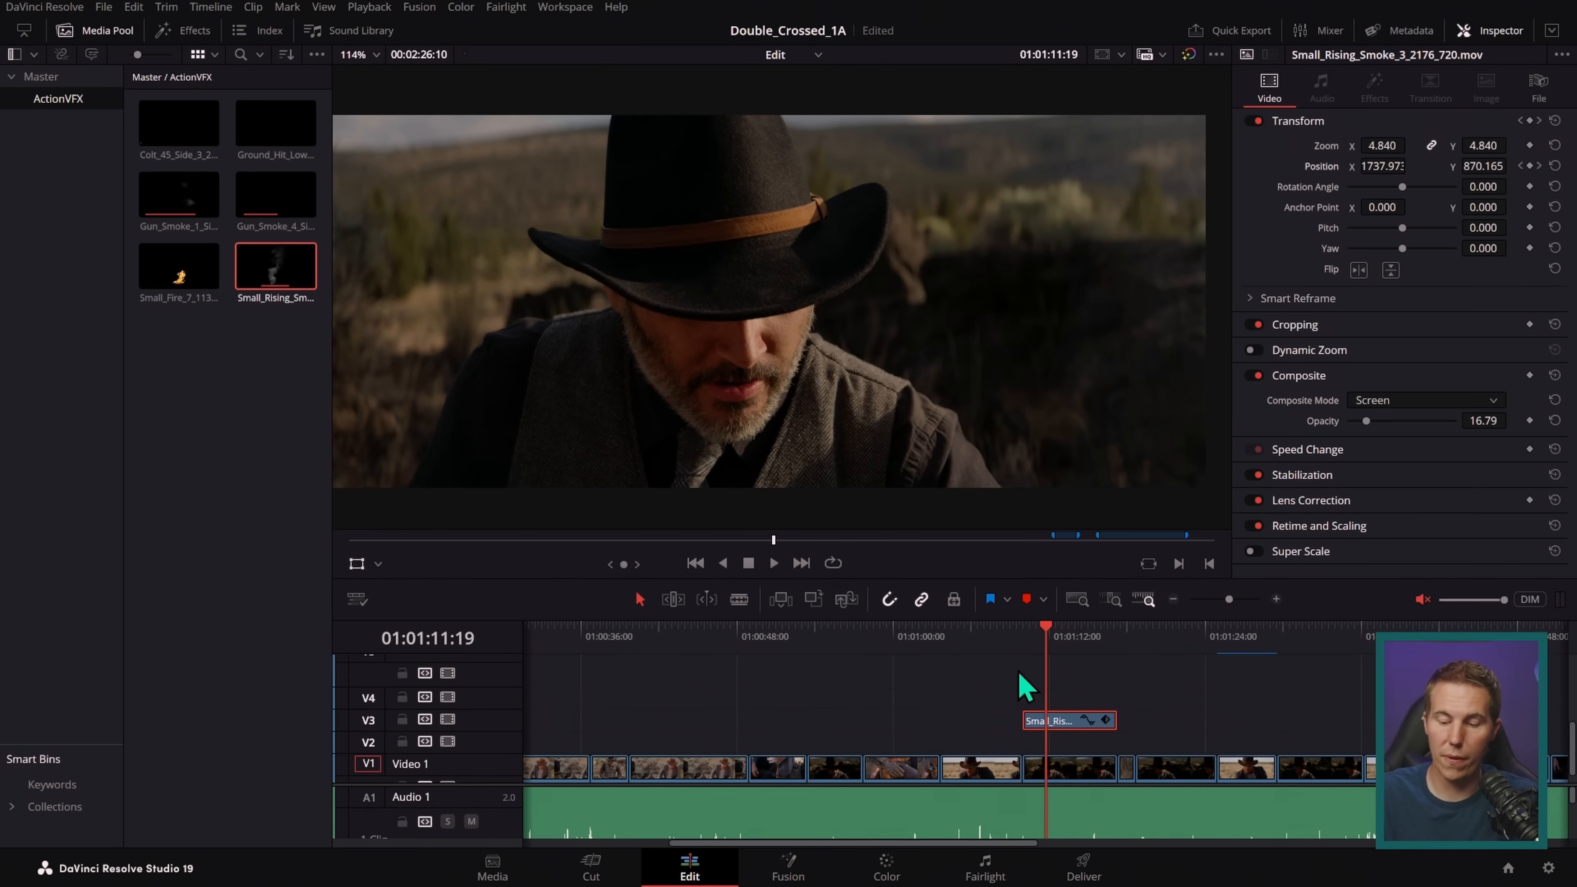
left_click_drag(997, 635, 989, 633)
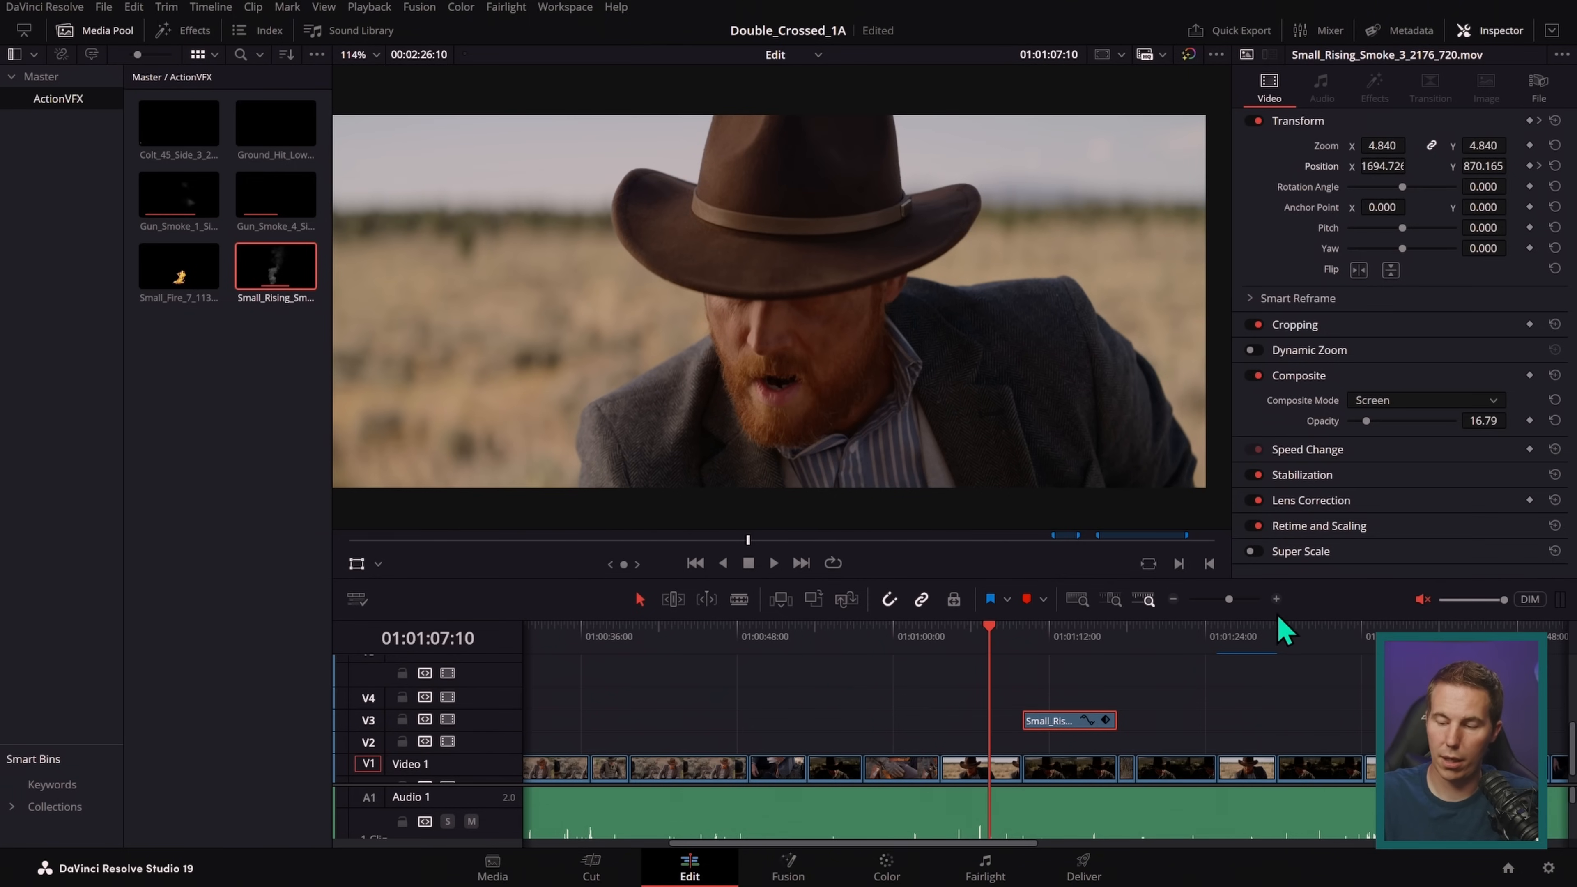
left_click(1277, 599)
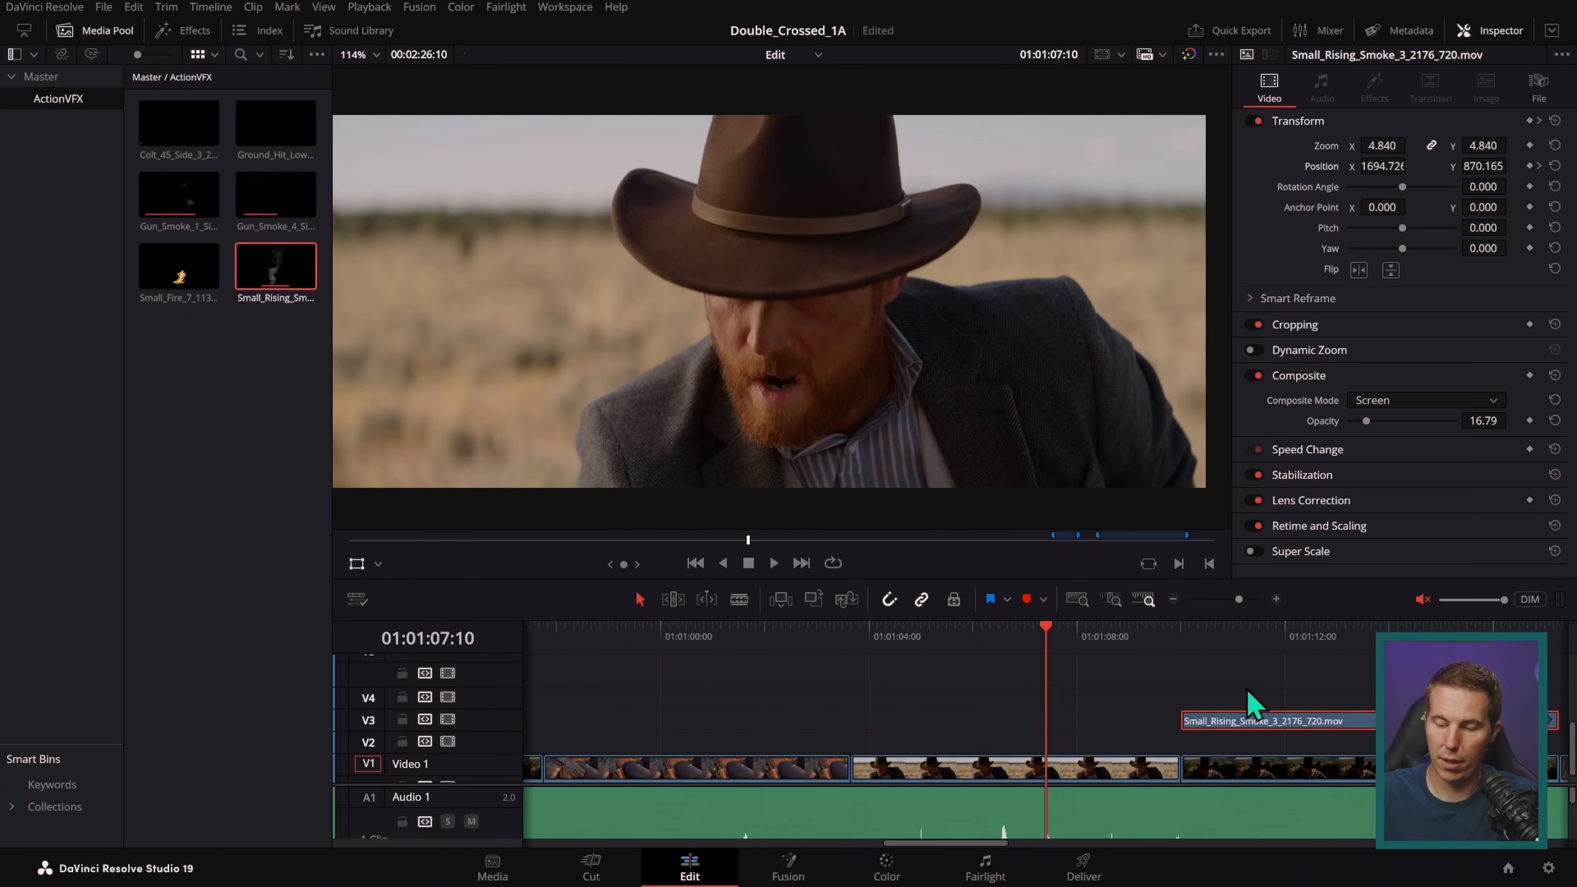
left_click_drag(1249, 733, 953, 721)
left_click_drag(1232, 695, 1179, 695)
- Flip the copied smoke horizontally, set its opacity to 100, move it to about X -1481, Y 1205 and play the shot
left_click_drag(992, 402, 463, 386)
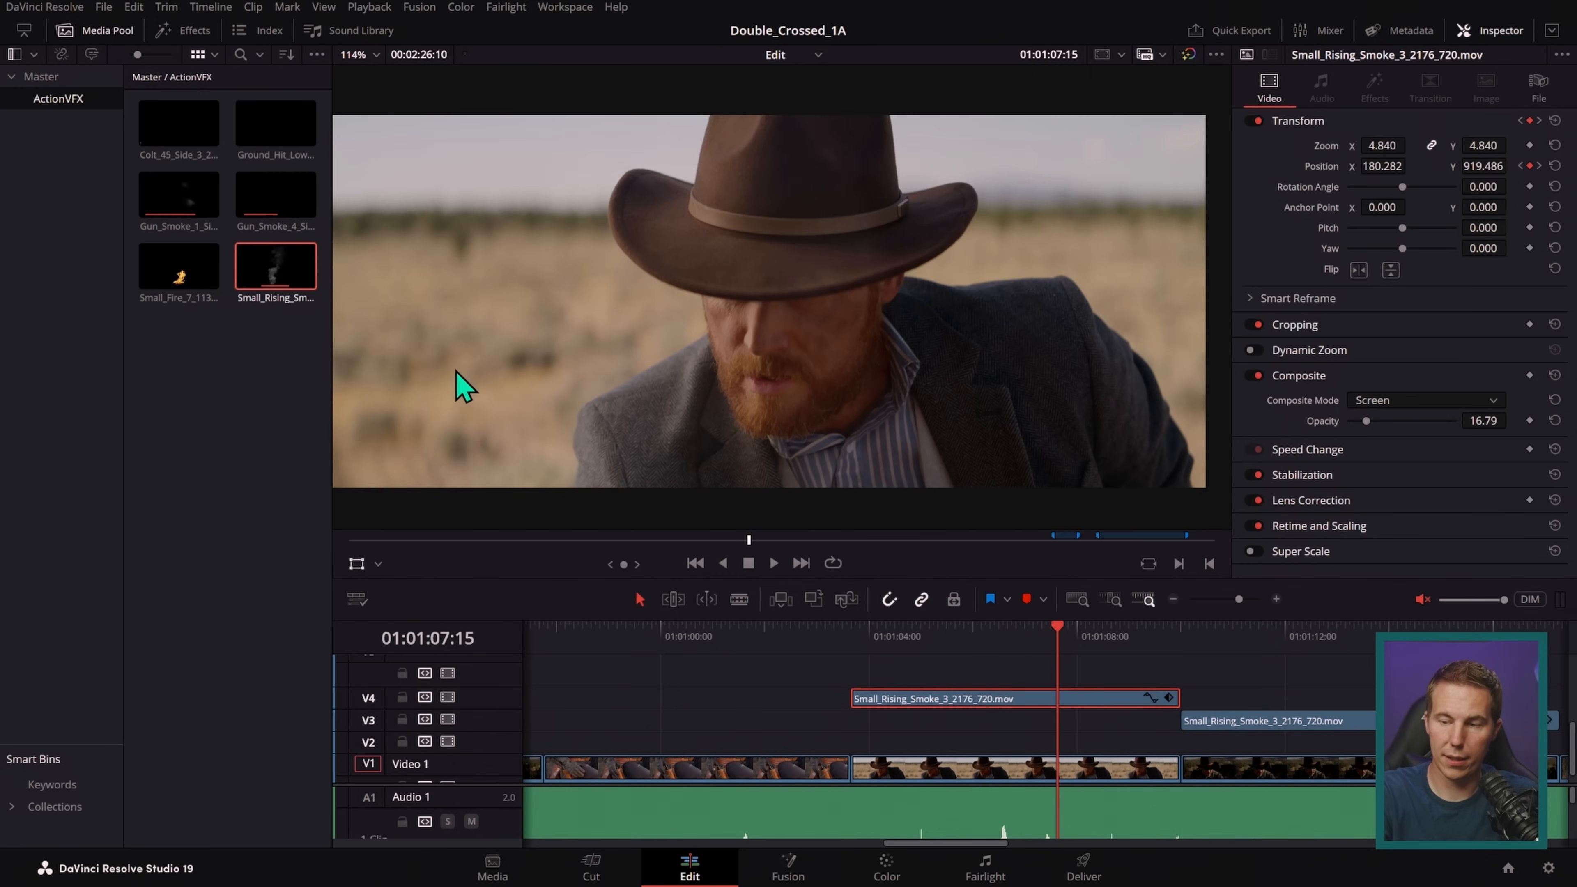
left_click(1359, 271)
left_click_drag(951, 394, 996, 401)
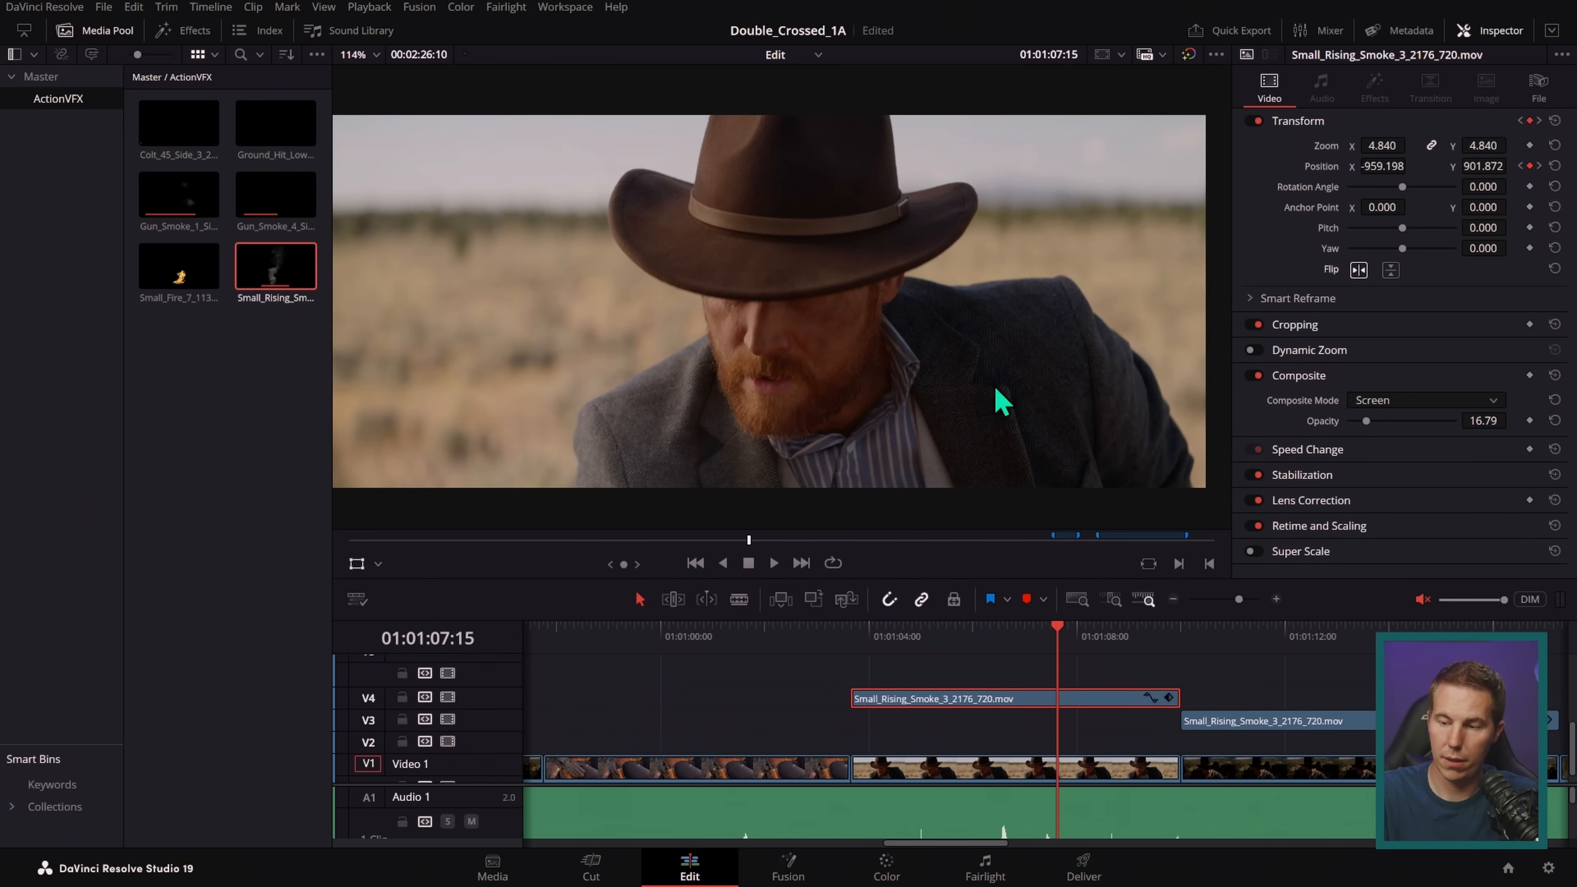
left_click_drag(1367, 421, 1535, 423)
left_click_drag(807, 435, 615, 457)
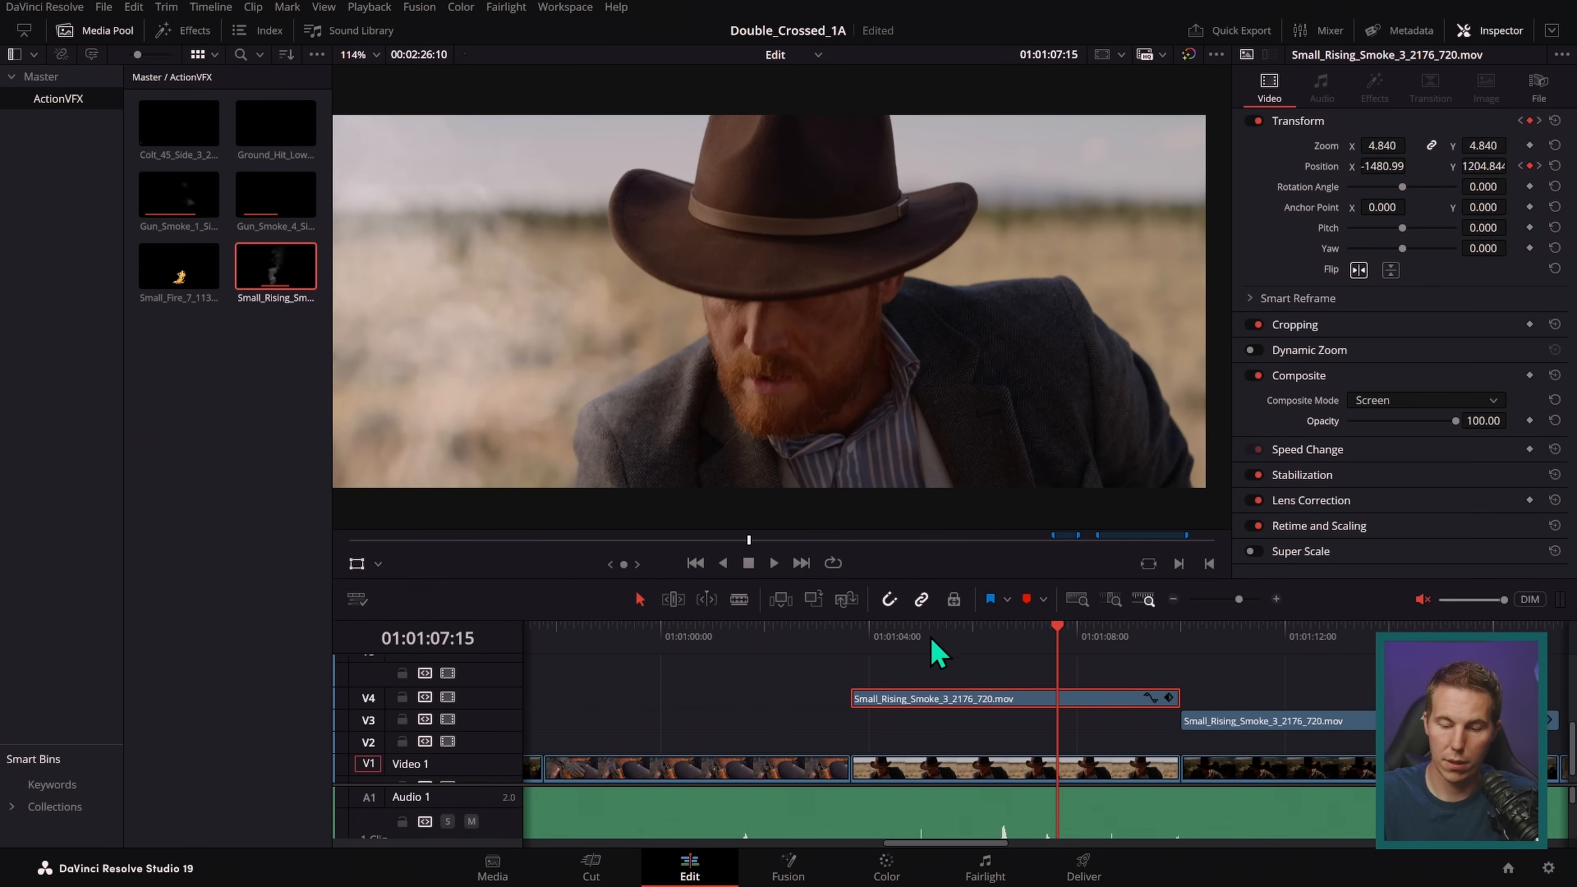
left_click(852, 637)
key("space")
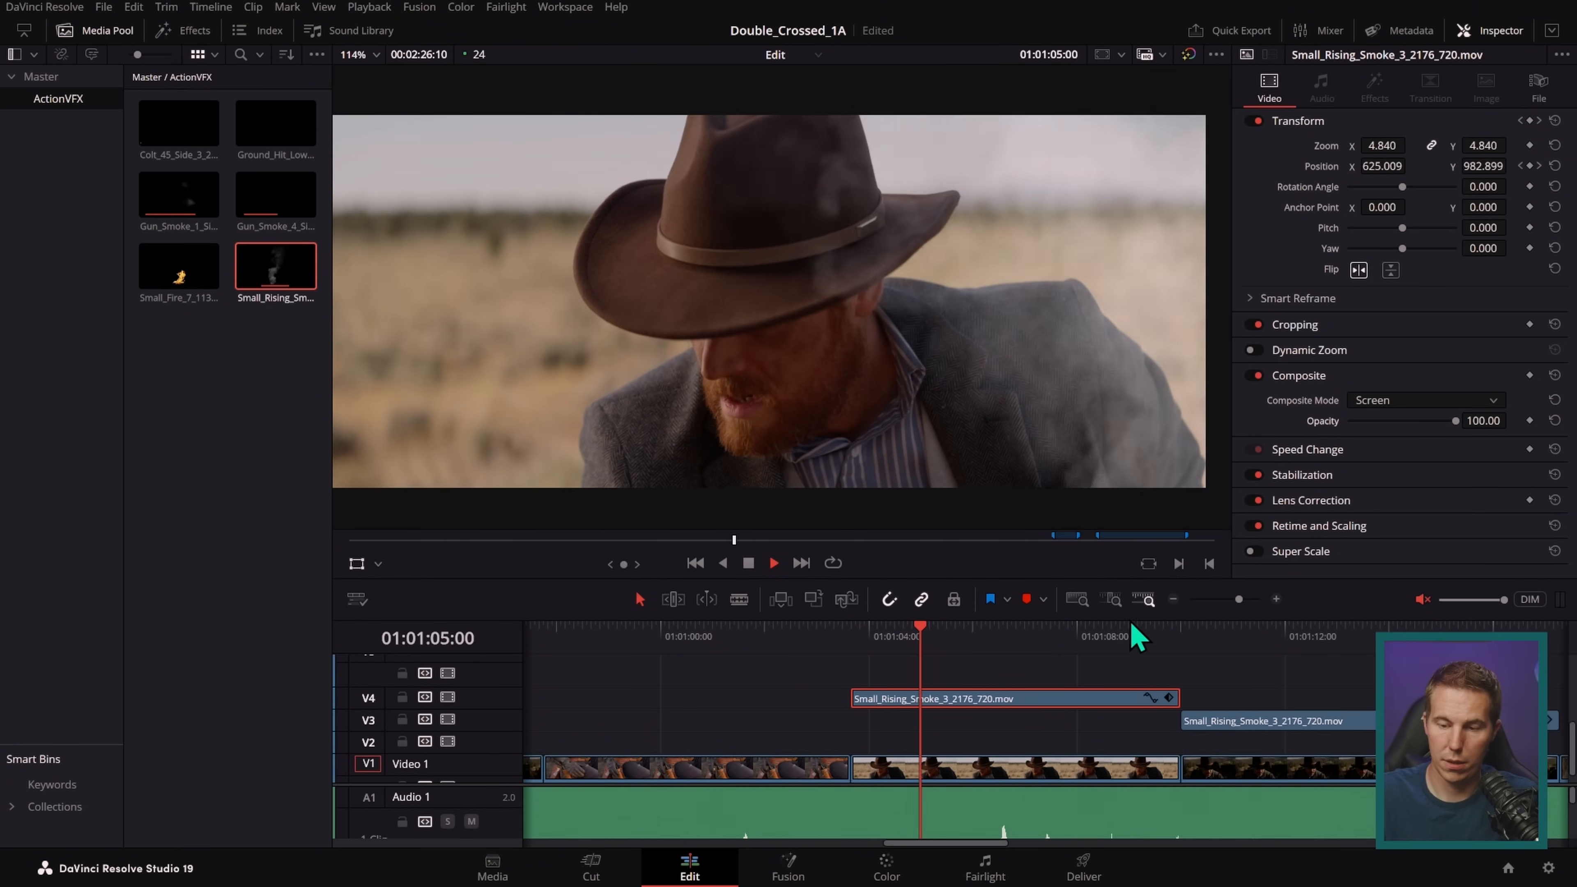
key("space")
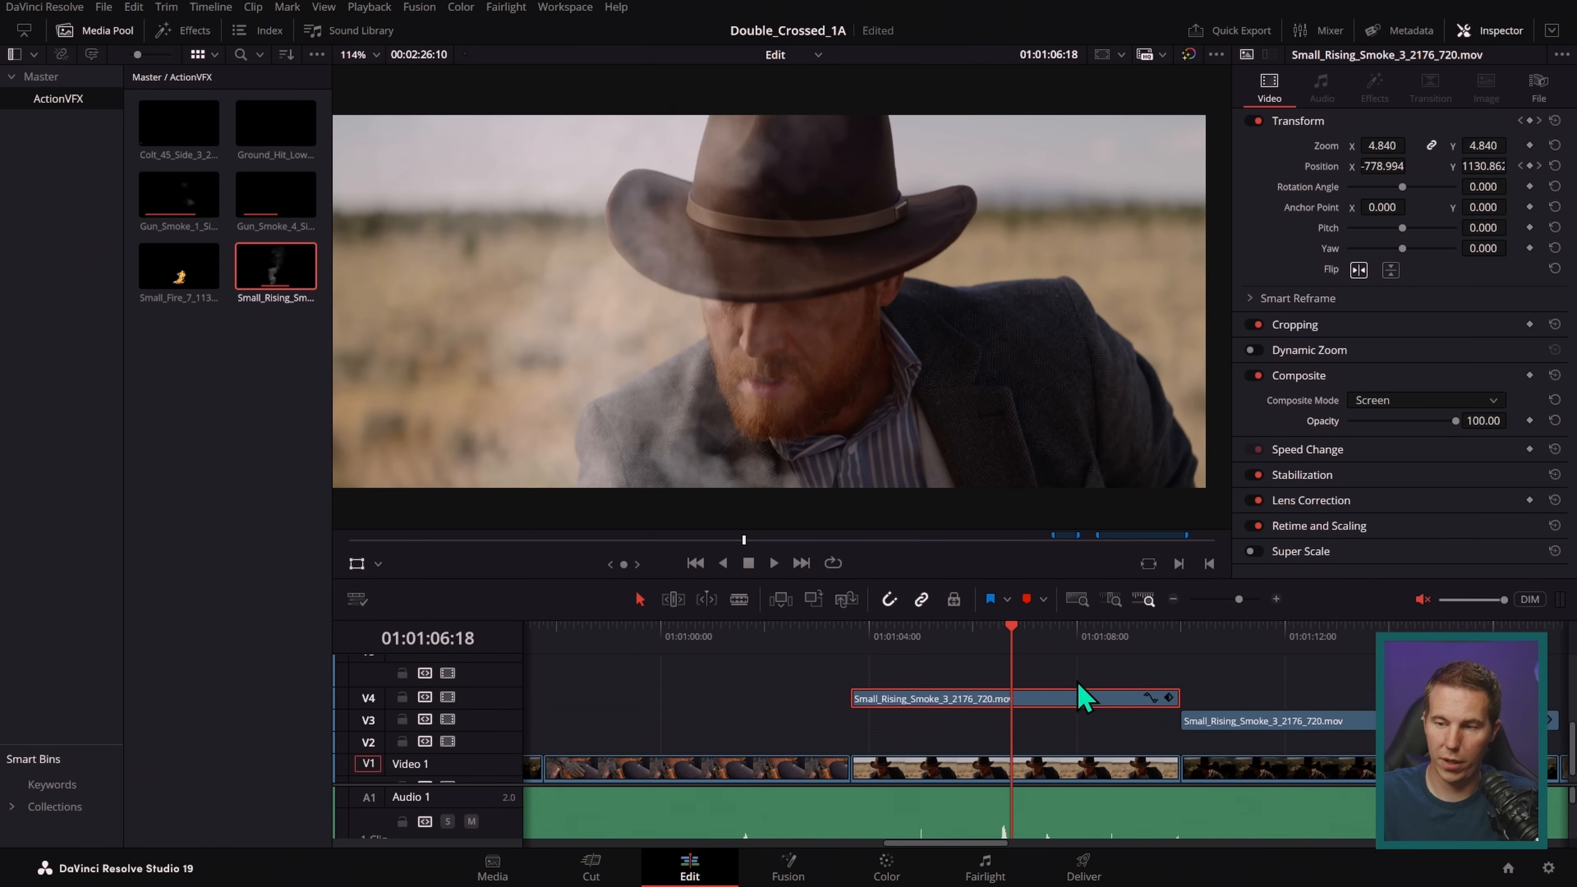
- Reset the smoke's keyframed position, move it to about X -1532, Y -78 and play the shot
left_click_drag(979, 640, 1033, 656)
double_click(1319, 169)
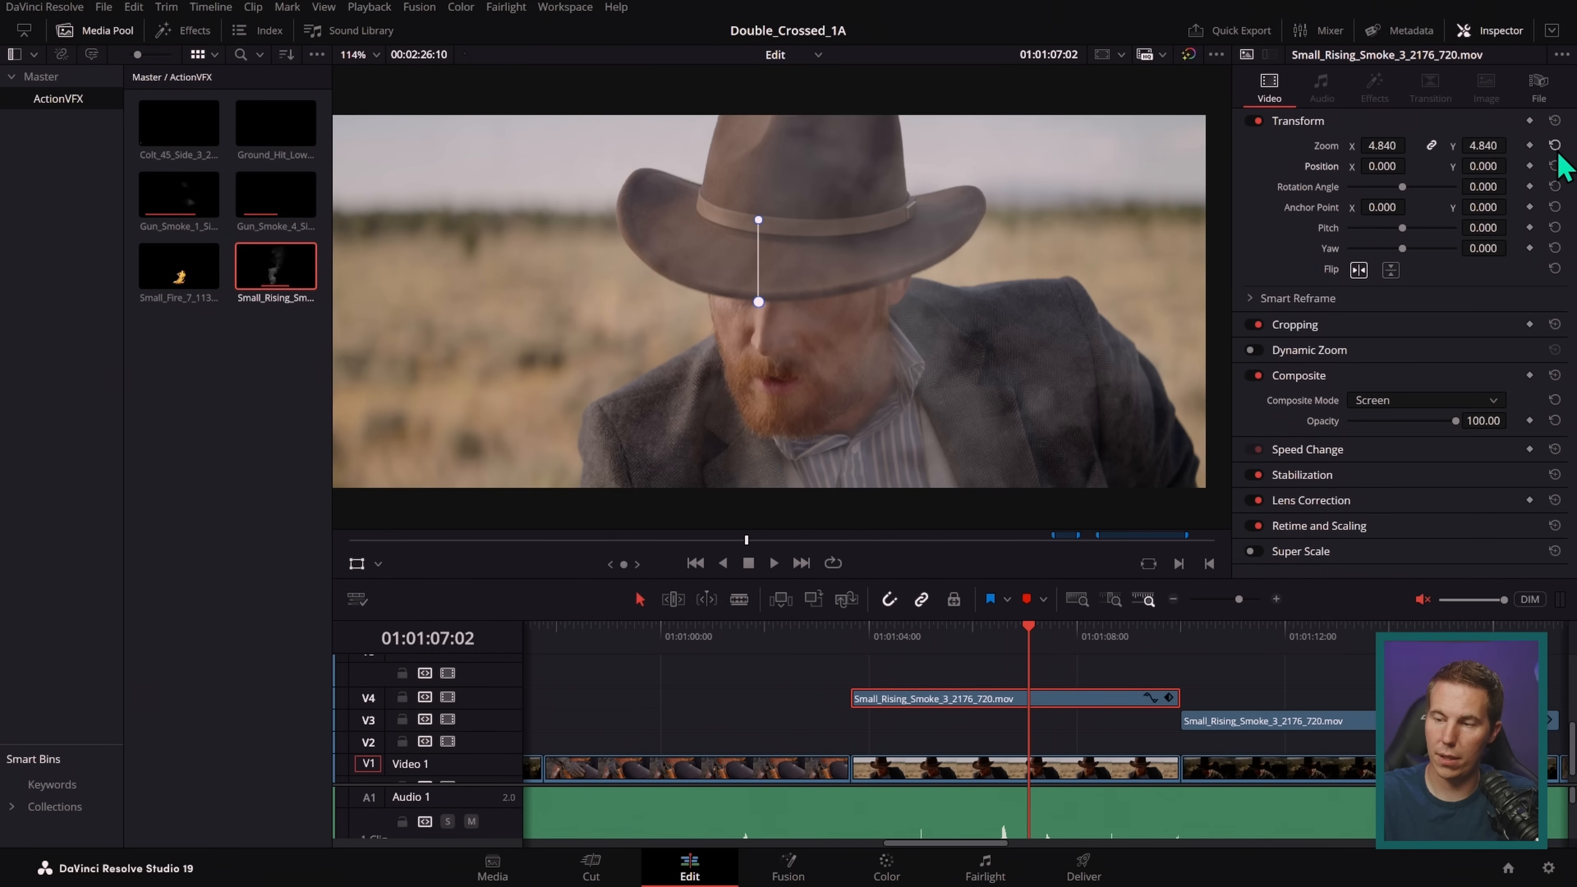
left_click_drag(962, 347, 635, 407)
key("/")
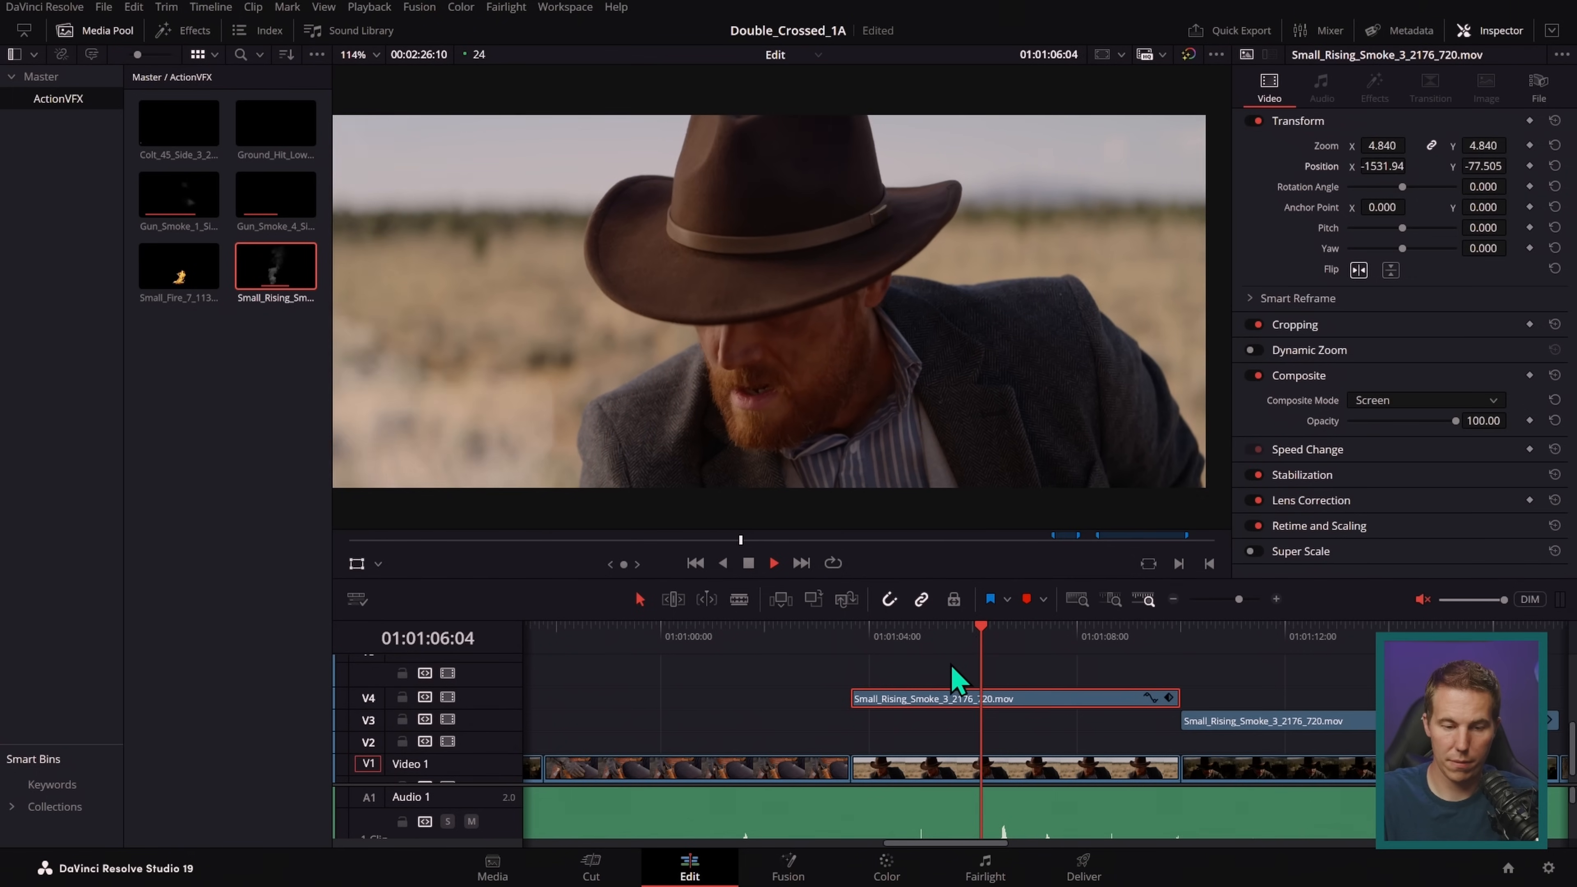
key("space")
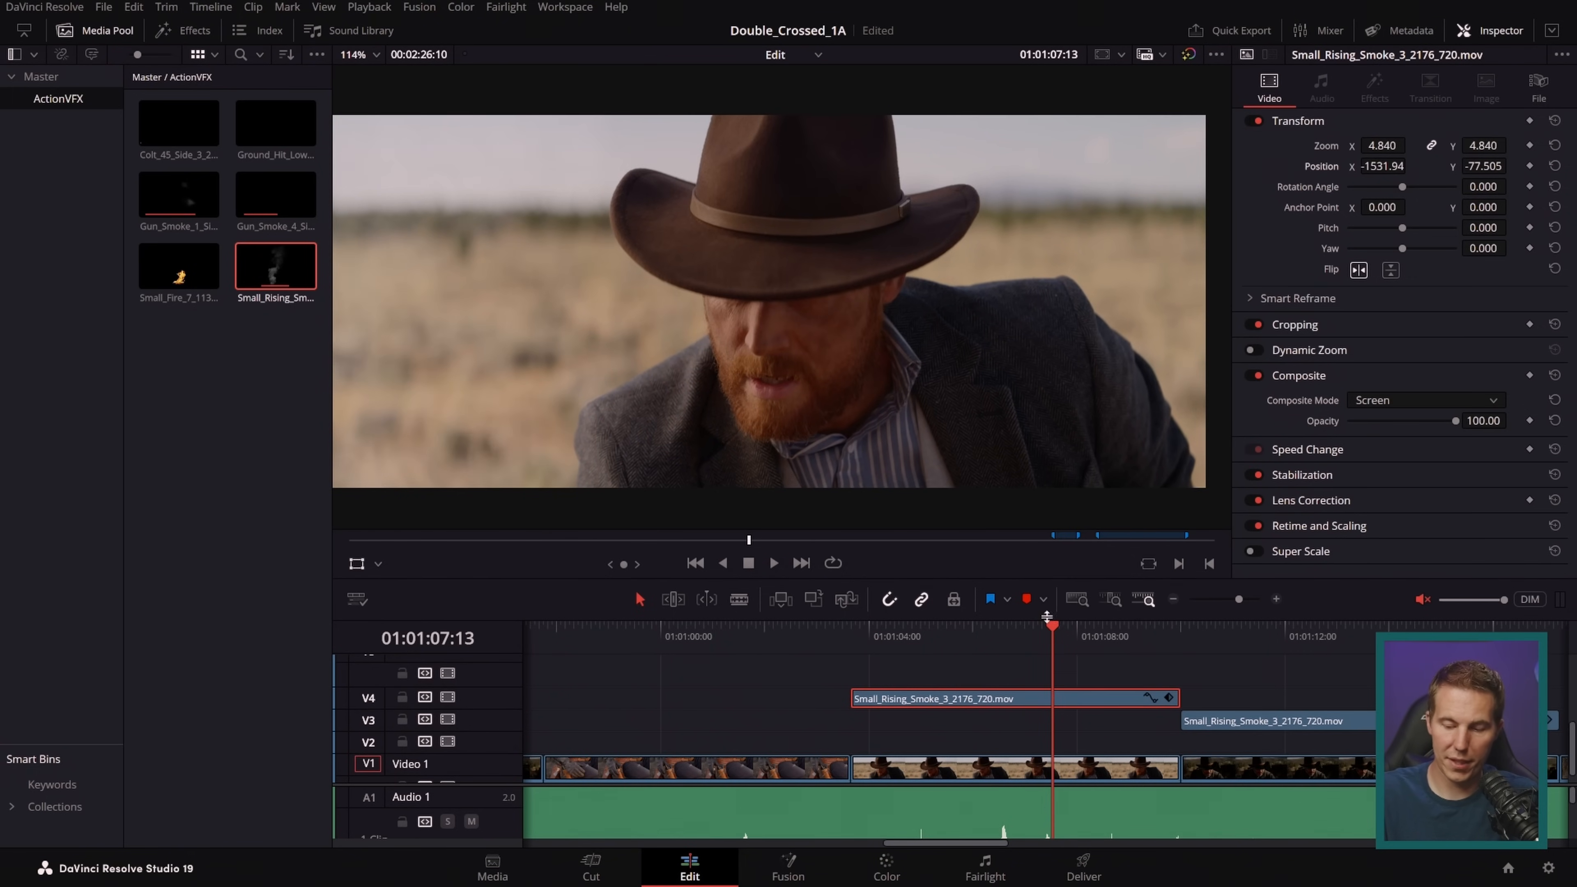
- Enlarge the smoke over V1-0013 to a zoom of 7.750, move it to about X -2103, Y 1379 and play the shot
left_click_drag(708, 438, 621, 262)
left_click_drag(866, 655, 986, 681)
left_click_drag(1378, 142, 1411, 145)
left_click_drag(1419, 214, 1447, 214)
left_click_drag(888, 441, 649, 447)
key("Up")
key("space")
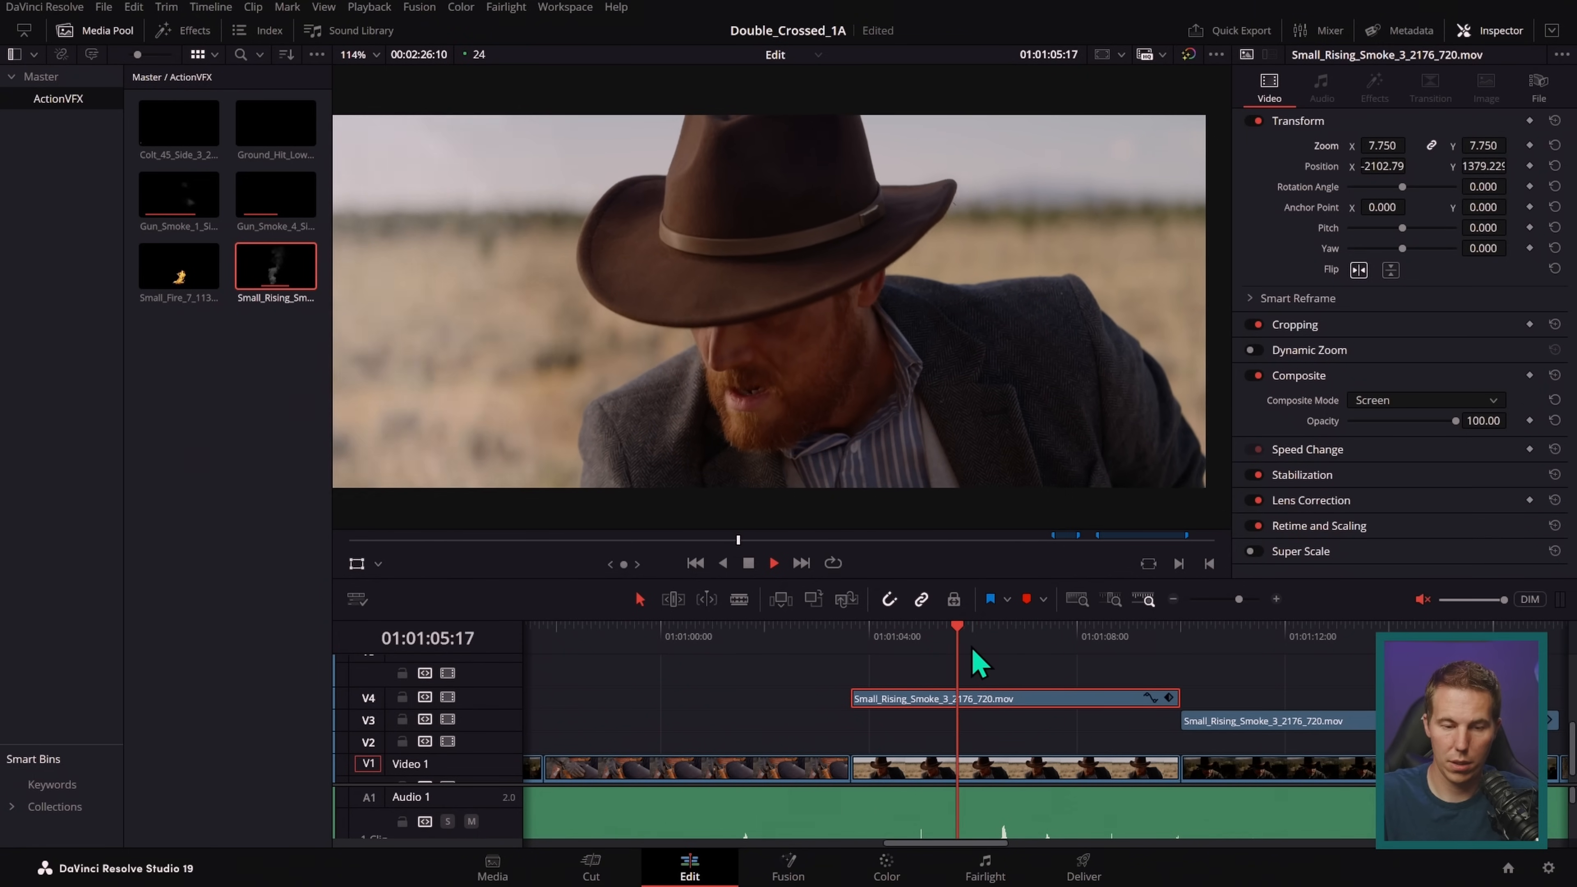
key("space")
- Slip the smoke clip's footage within its slot above V1-0013 and play the shot to check the timing
key("f")
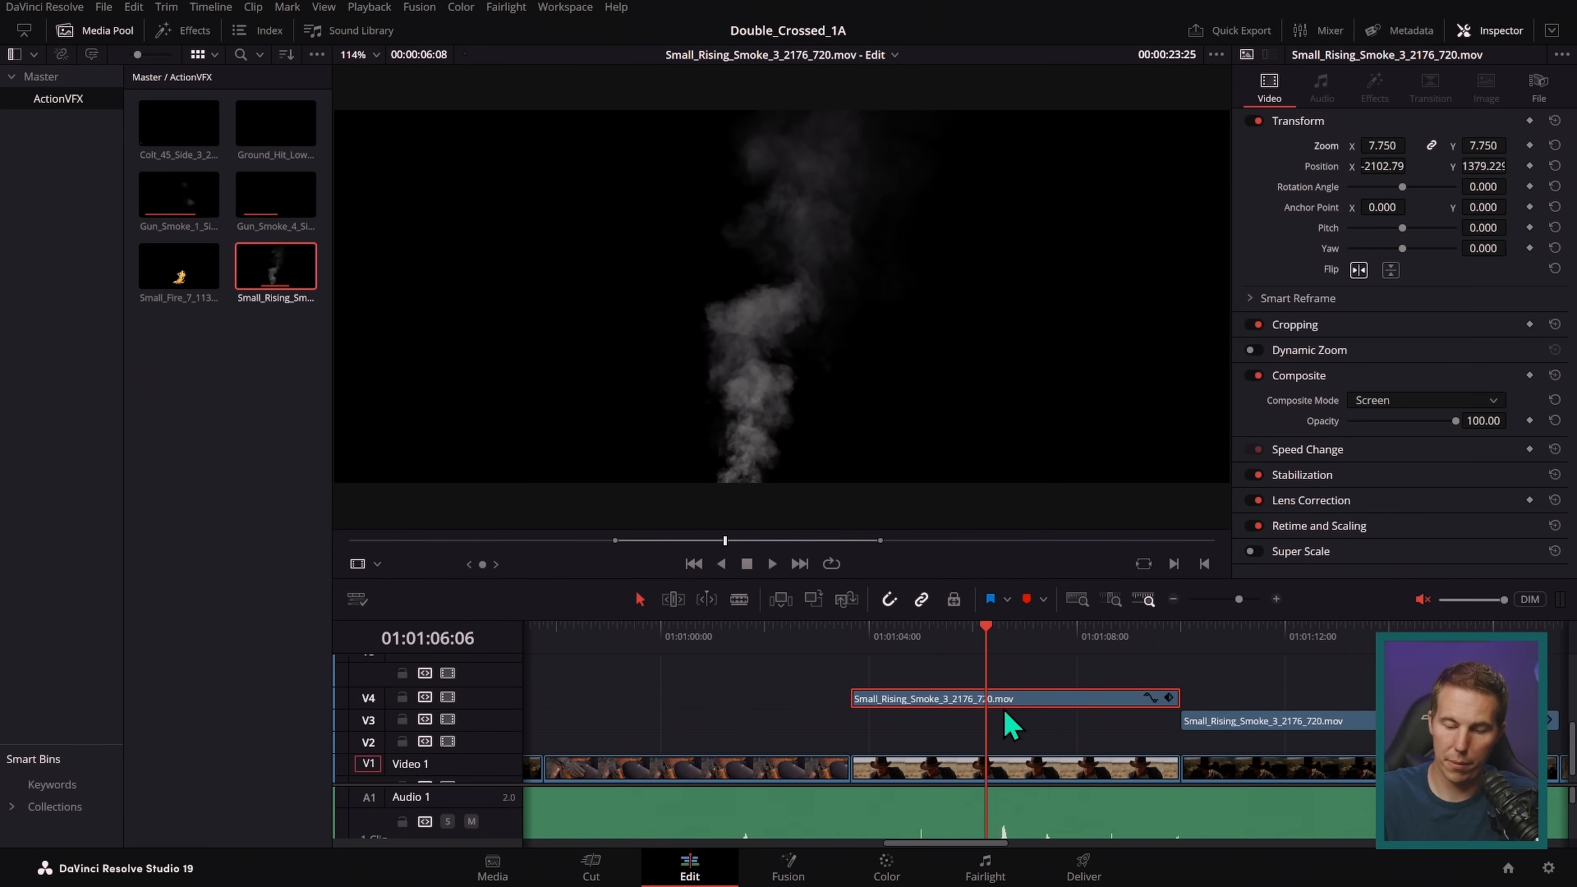
left_click(1013, 698)
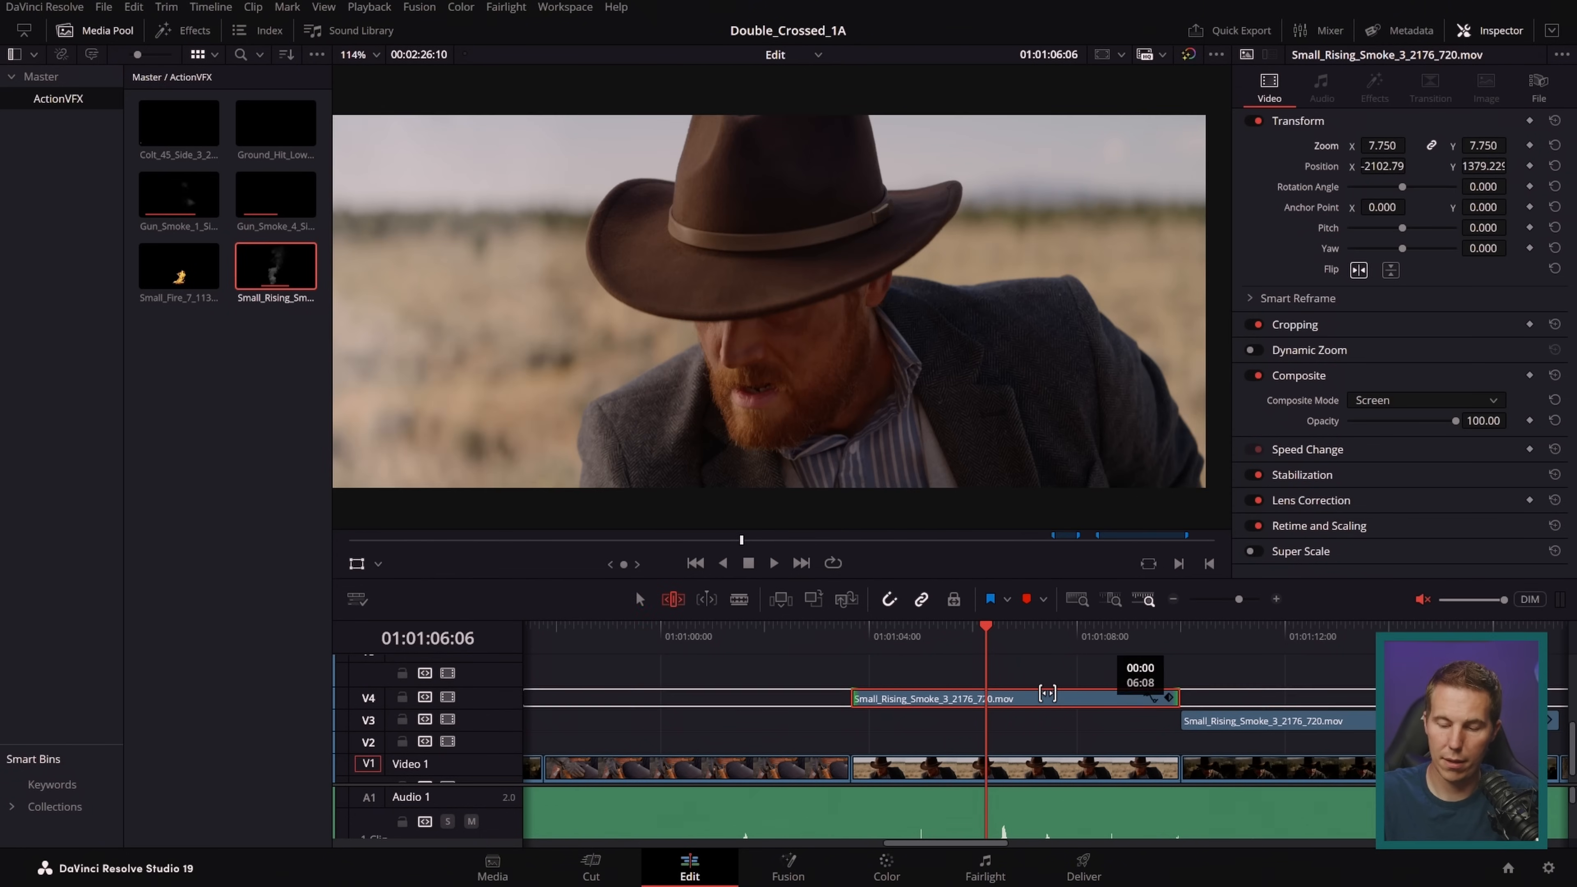
left_click_drag(1047, 697, 534, 662)
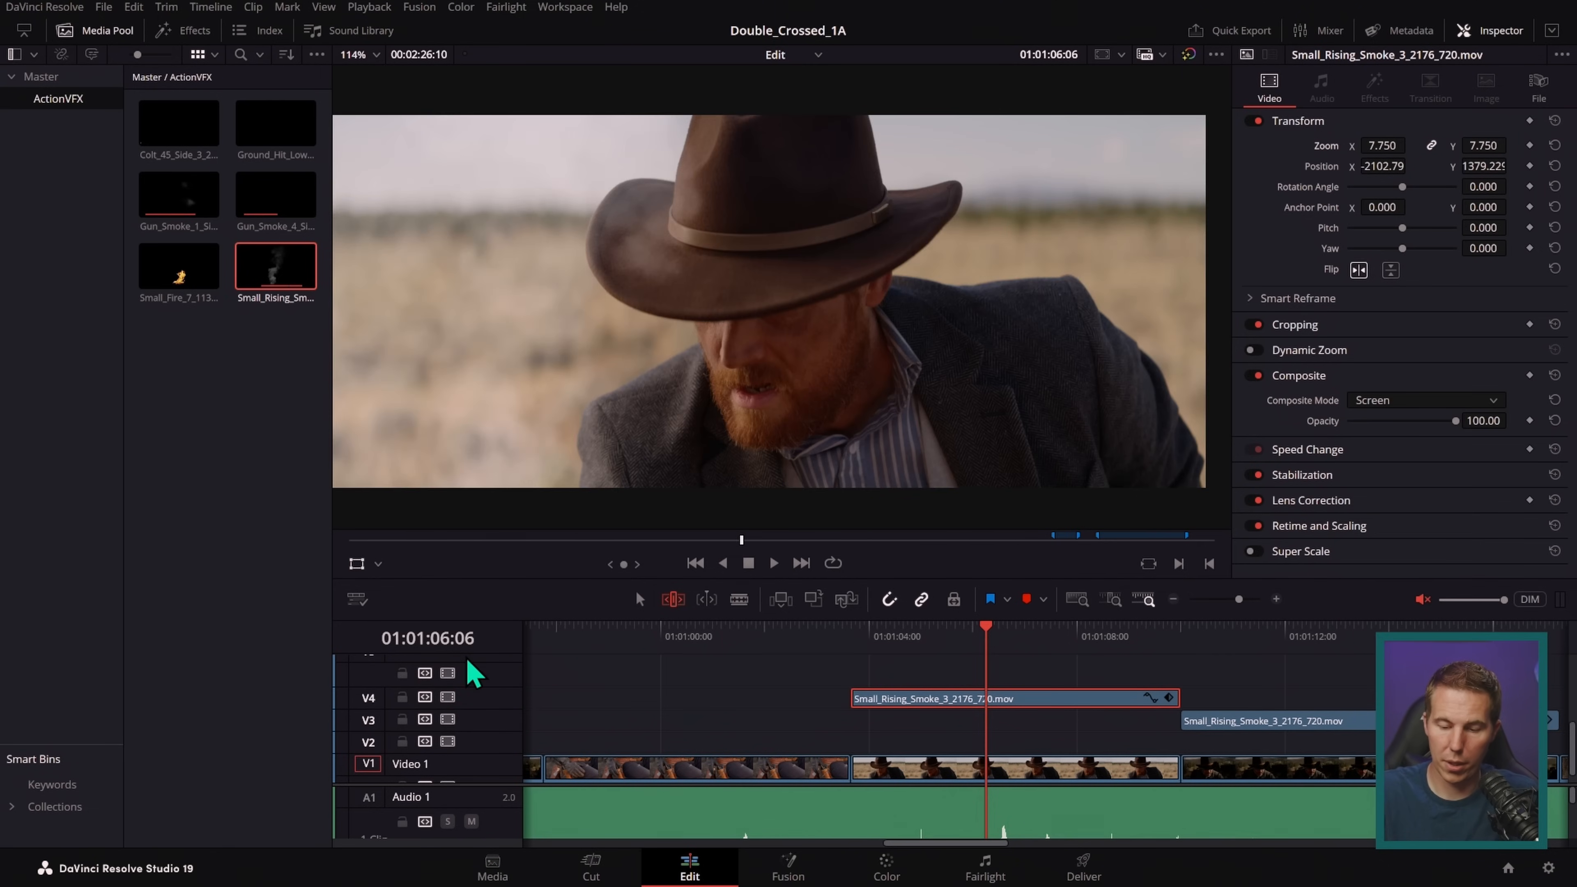
left_click(849, 643)
key("space")
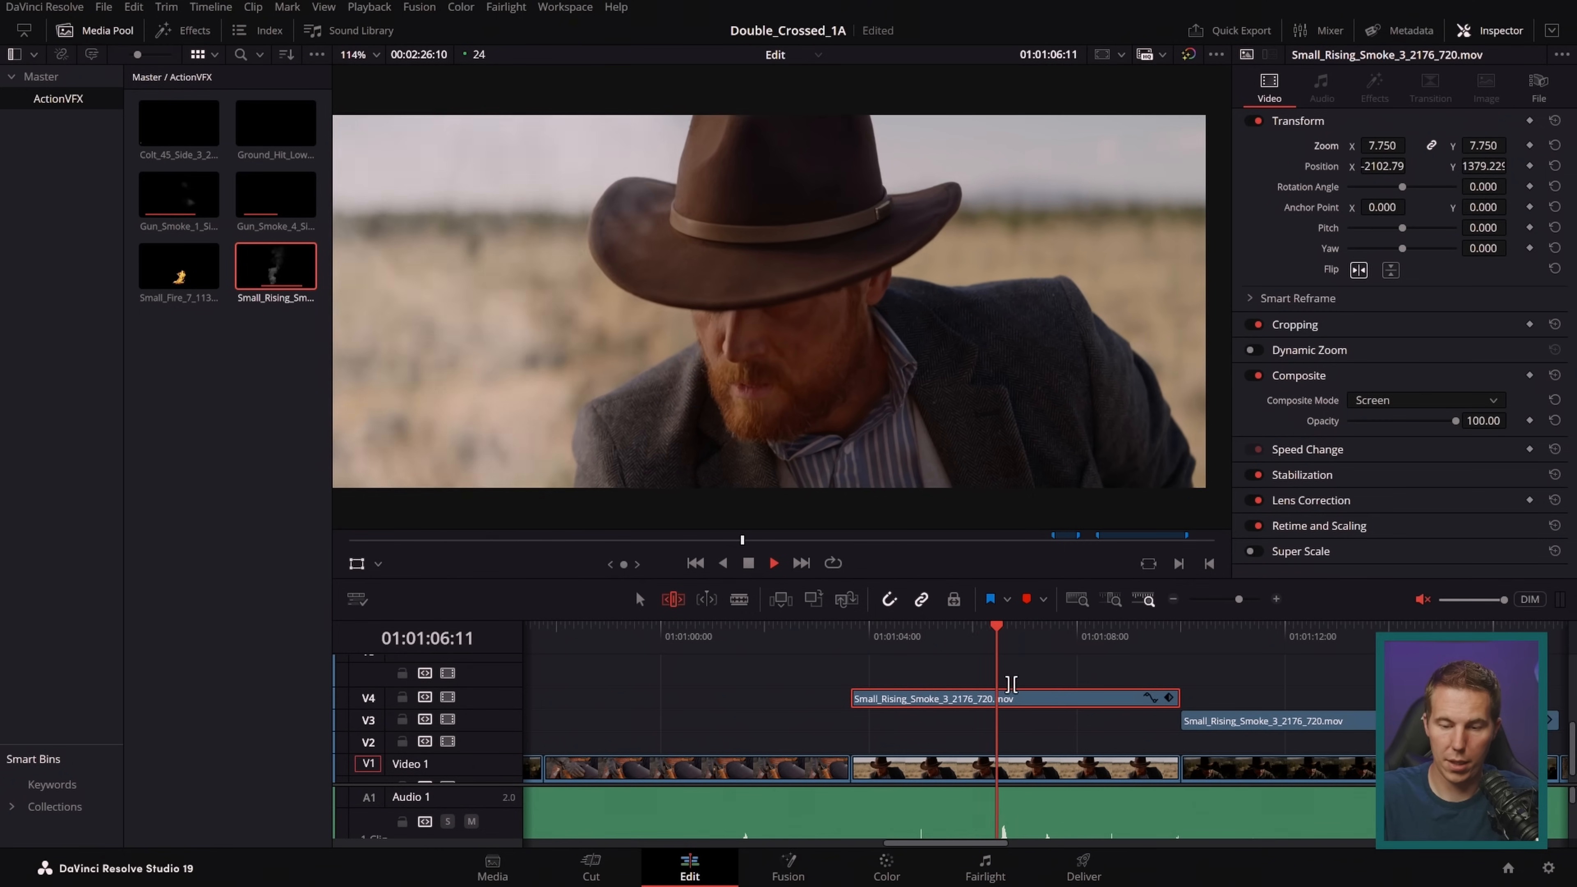
key("space")
key("a")
key("Down")
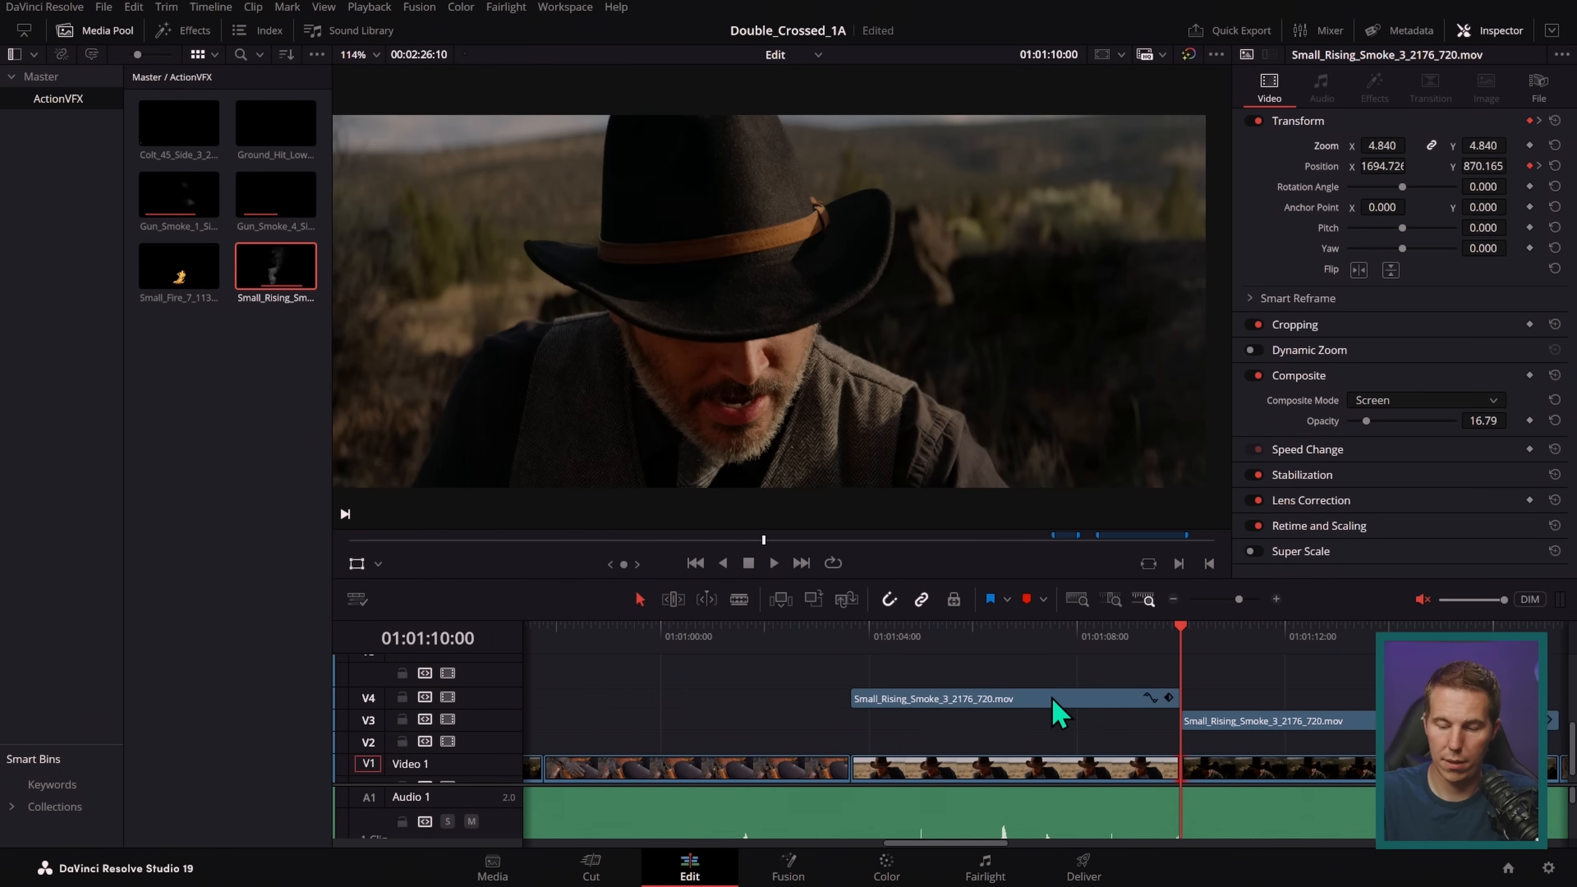
- Move the smoke over V1-0013 to about X -2462, Y 1453, lower its opacity to 41.98 and play the shot
left_click(1056, 700)
left_click(1040, 644)
left_click_drag(907, 447, 736, 407)
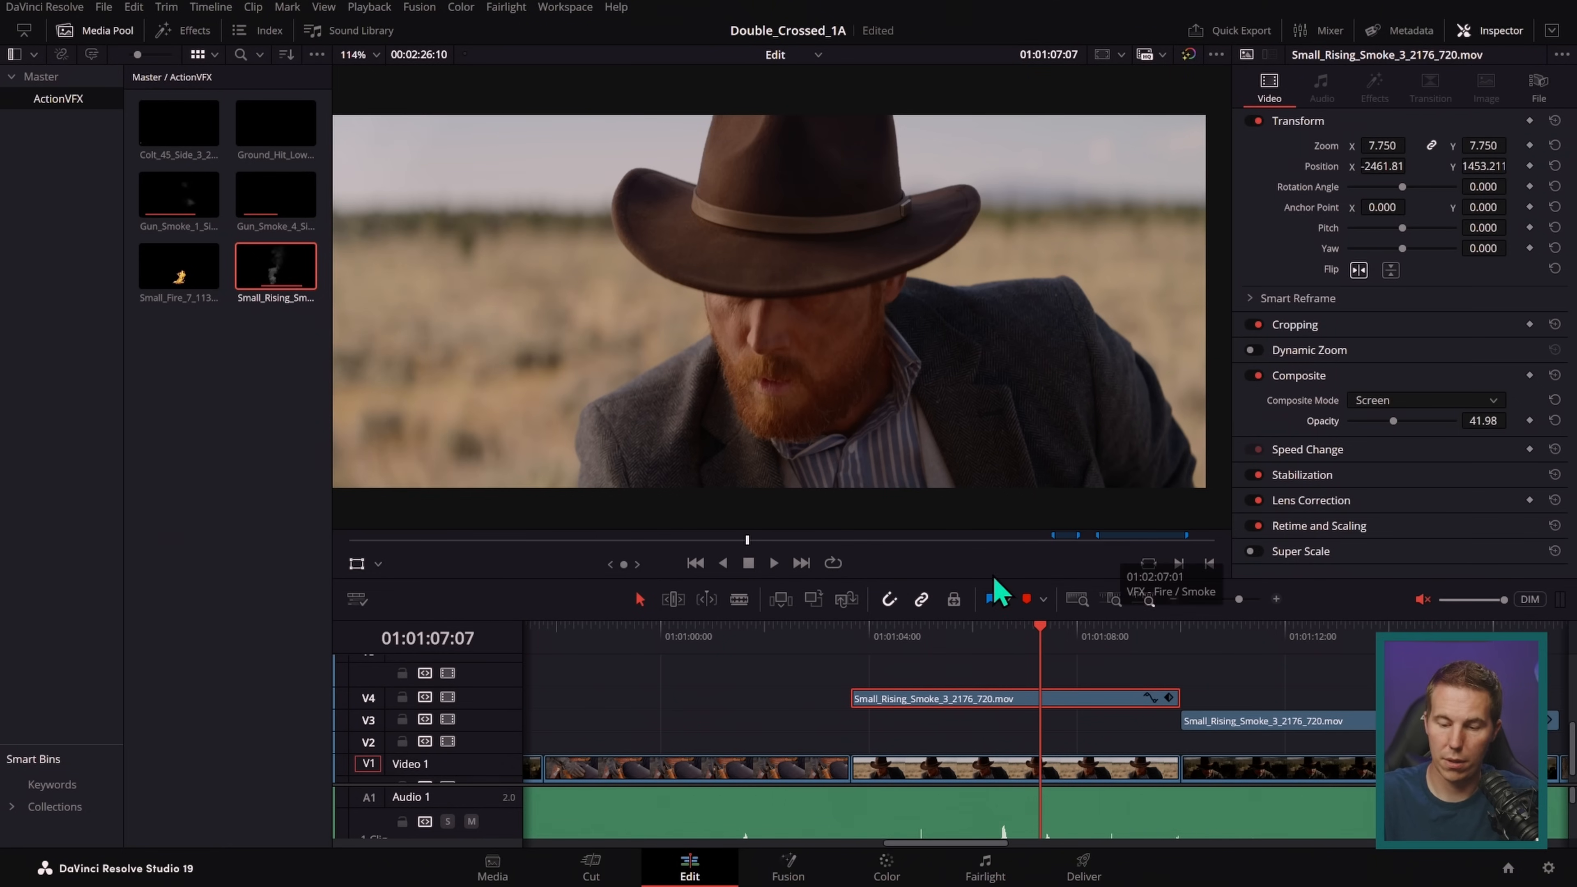
left_click(854, 643)
key("space")
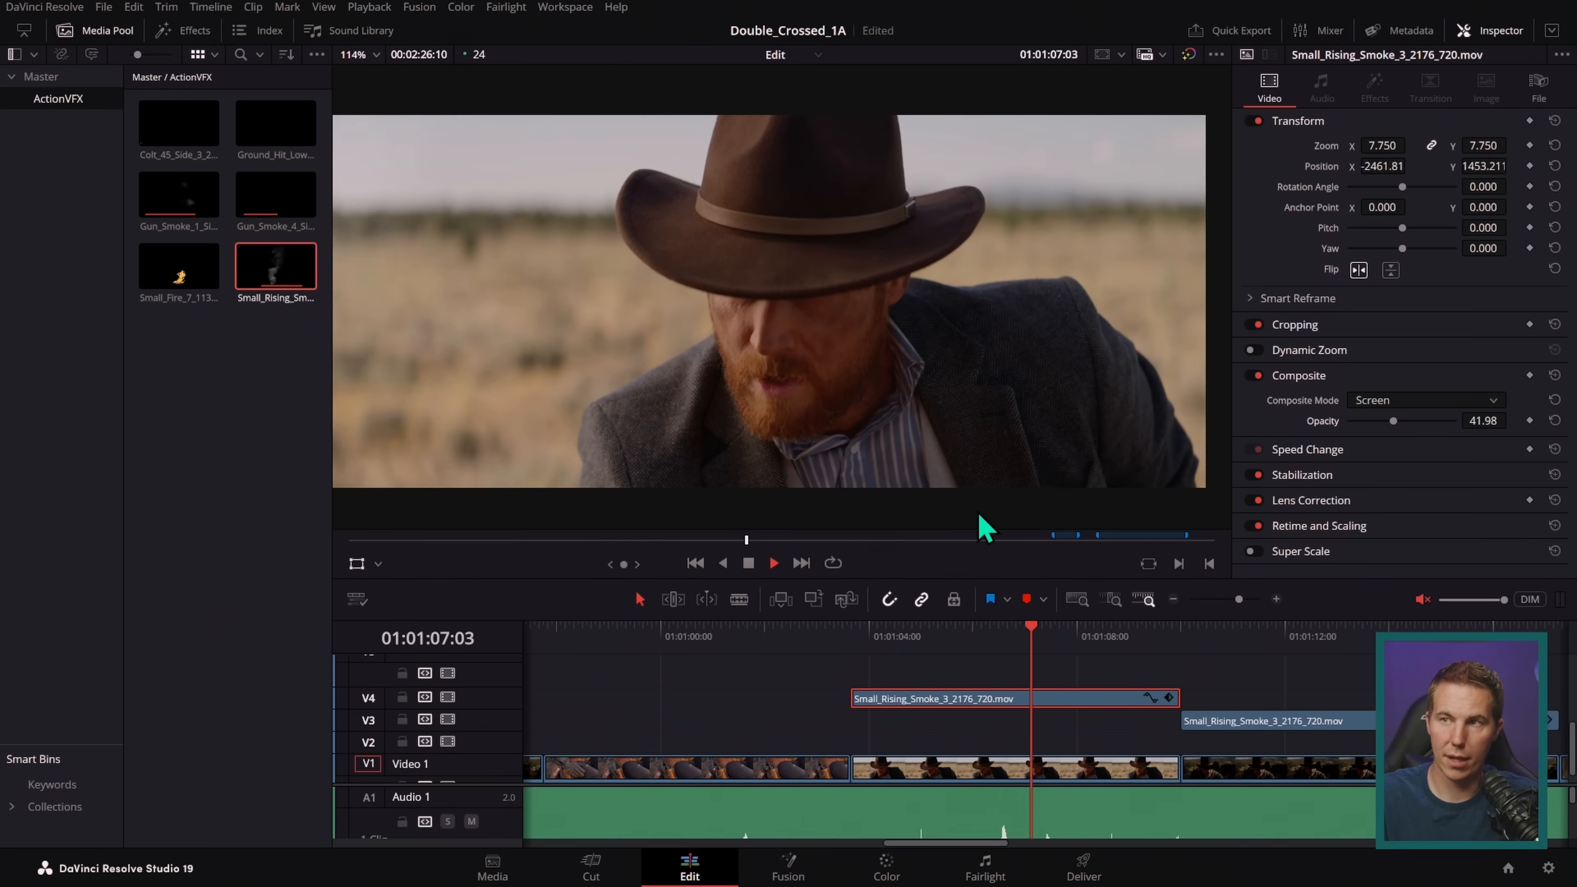
key("space")
left_click(865, 638)
key("space")
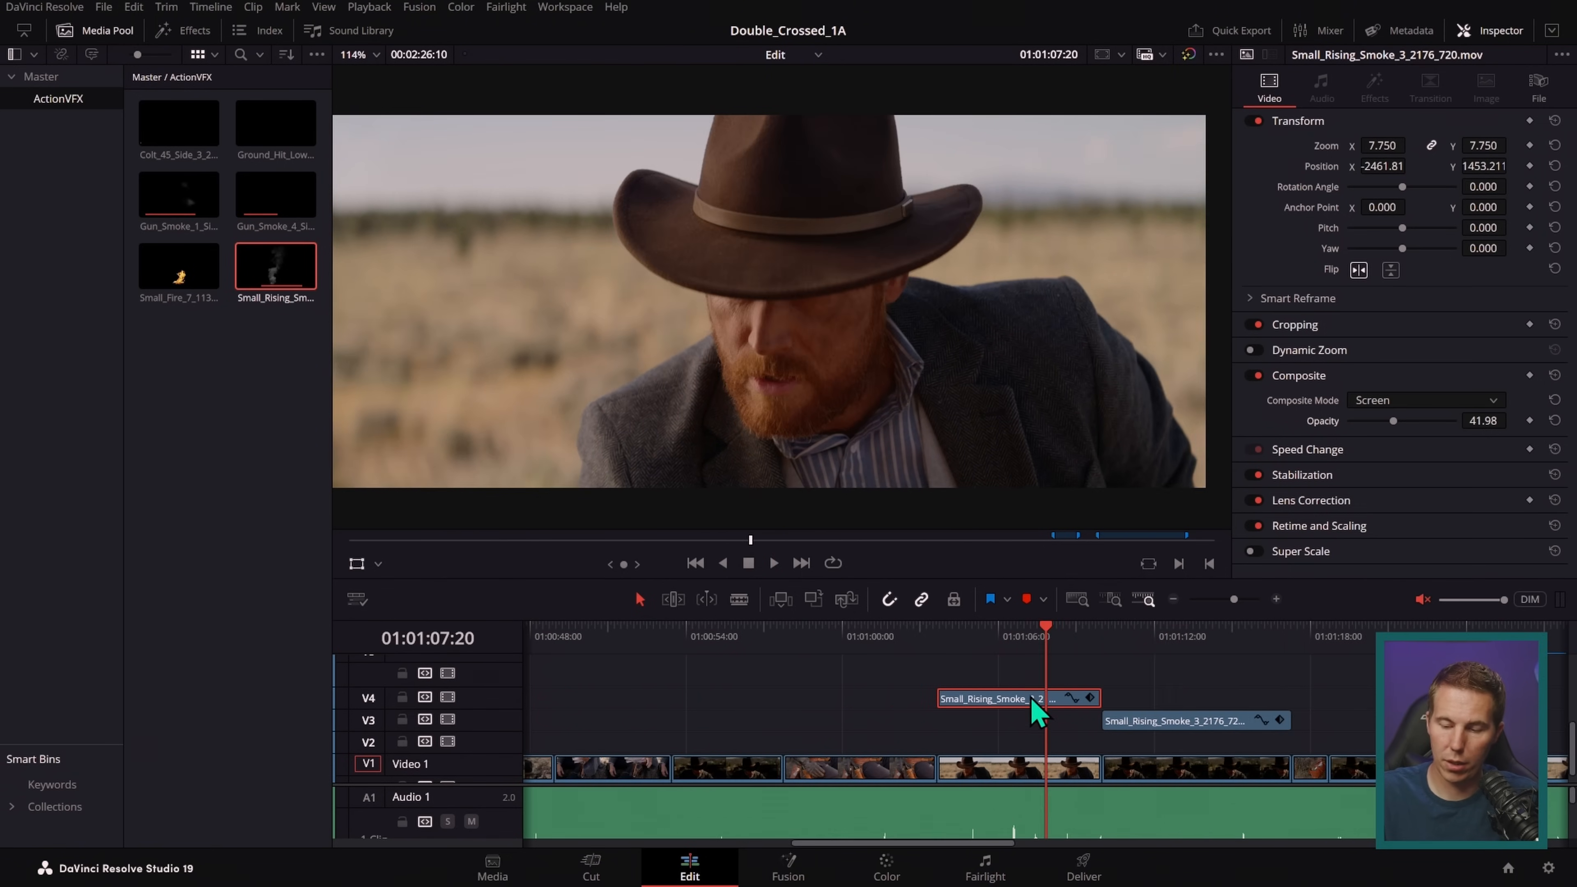
- Set the clip color of the smoke over V1-0013 to Yellow and of the smoke over V1-0014 to Lime
right_click(1037, 711)
mouse_move(1236, 507)
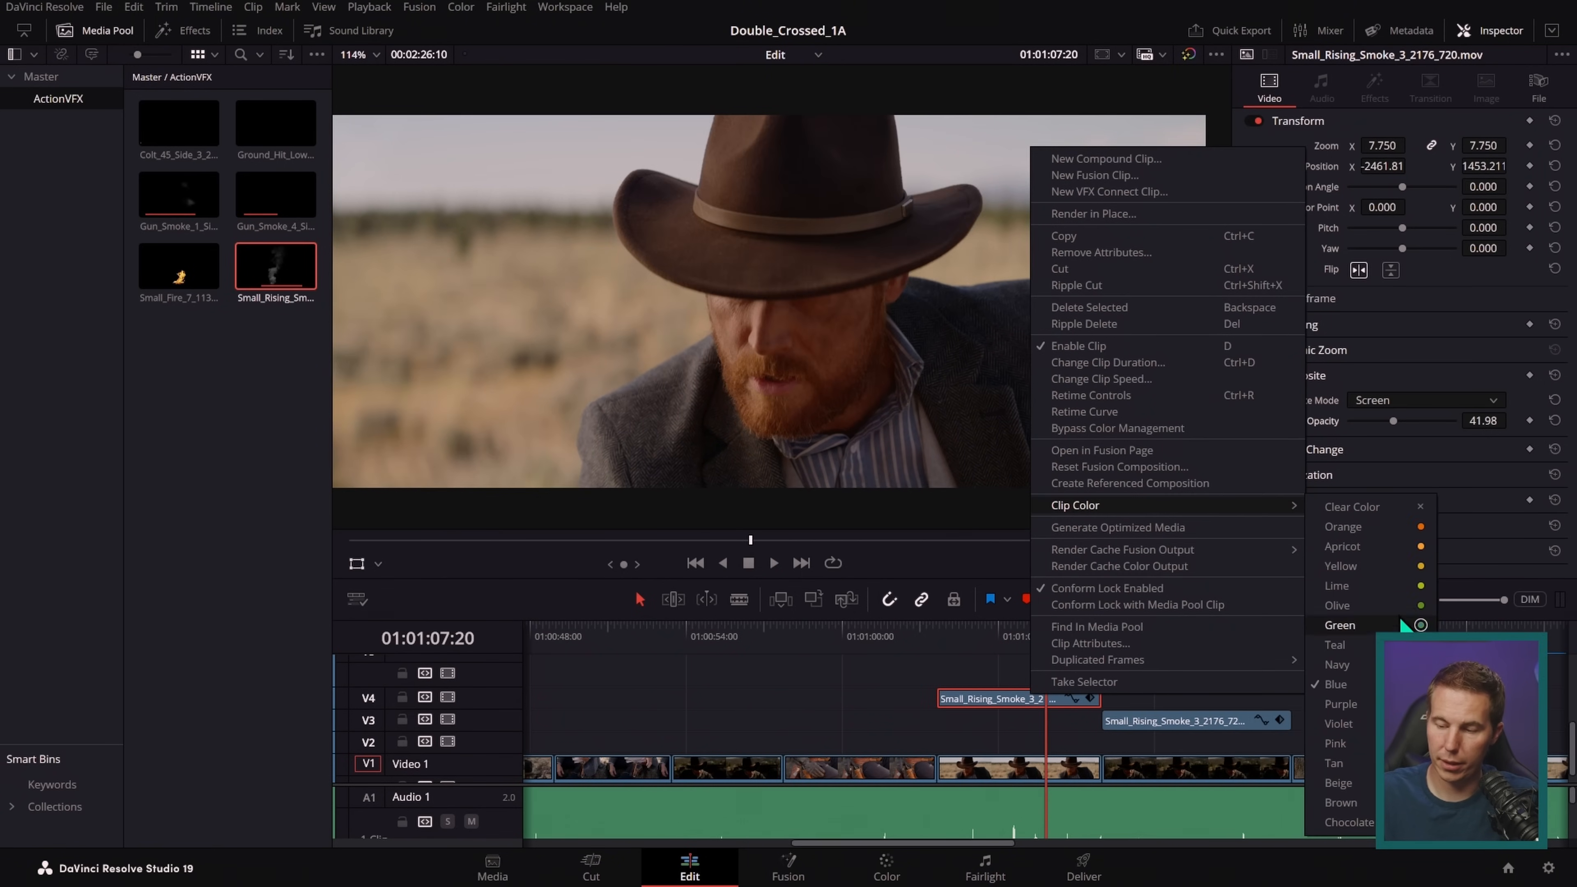
left_click(1398, 567)
left_click(1186, 651)
left_click(1207, 721)
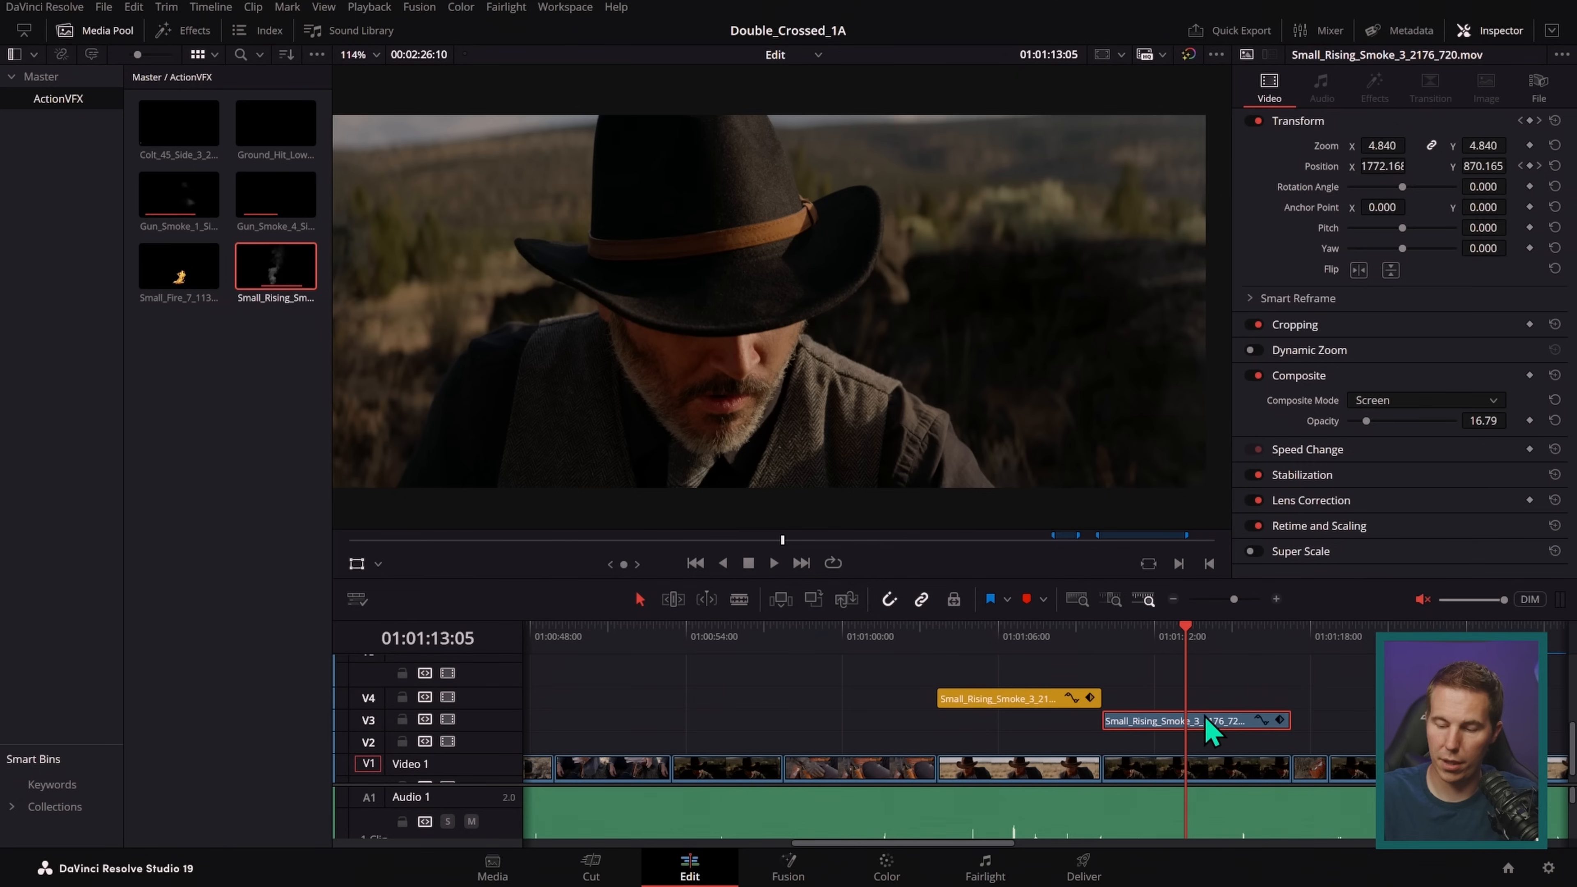
right_click(1212, 722)
mouse_move(1368, 530)
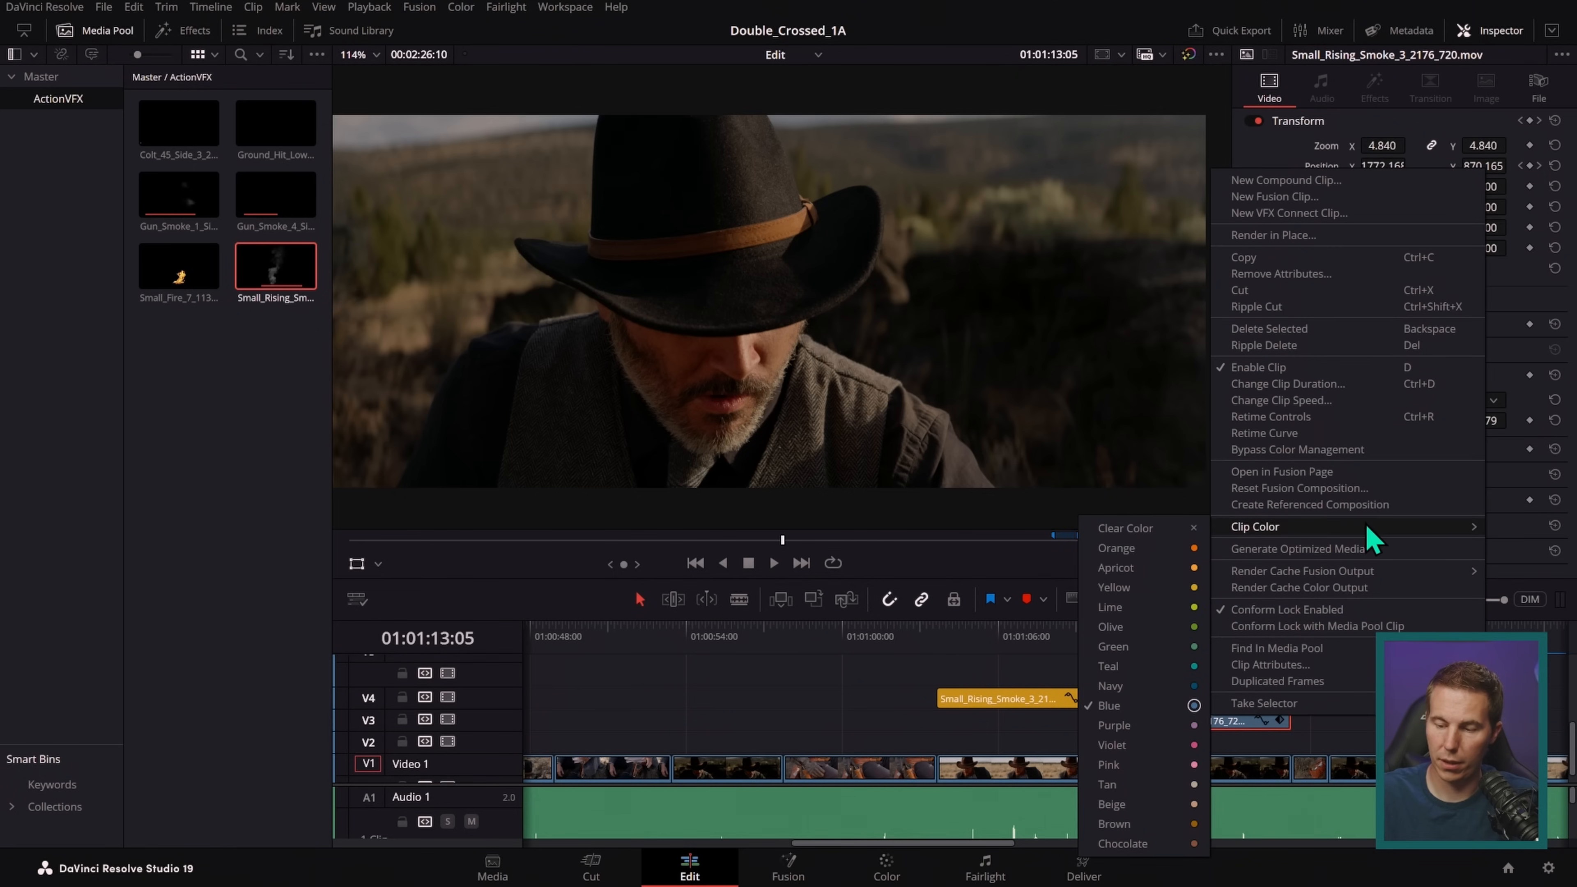
left_click(1190, 609)
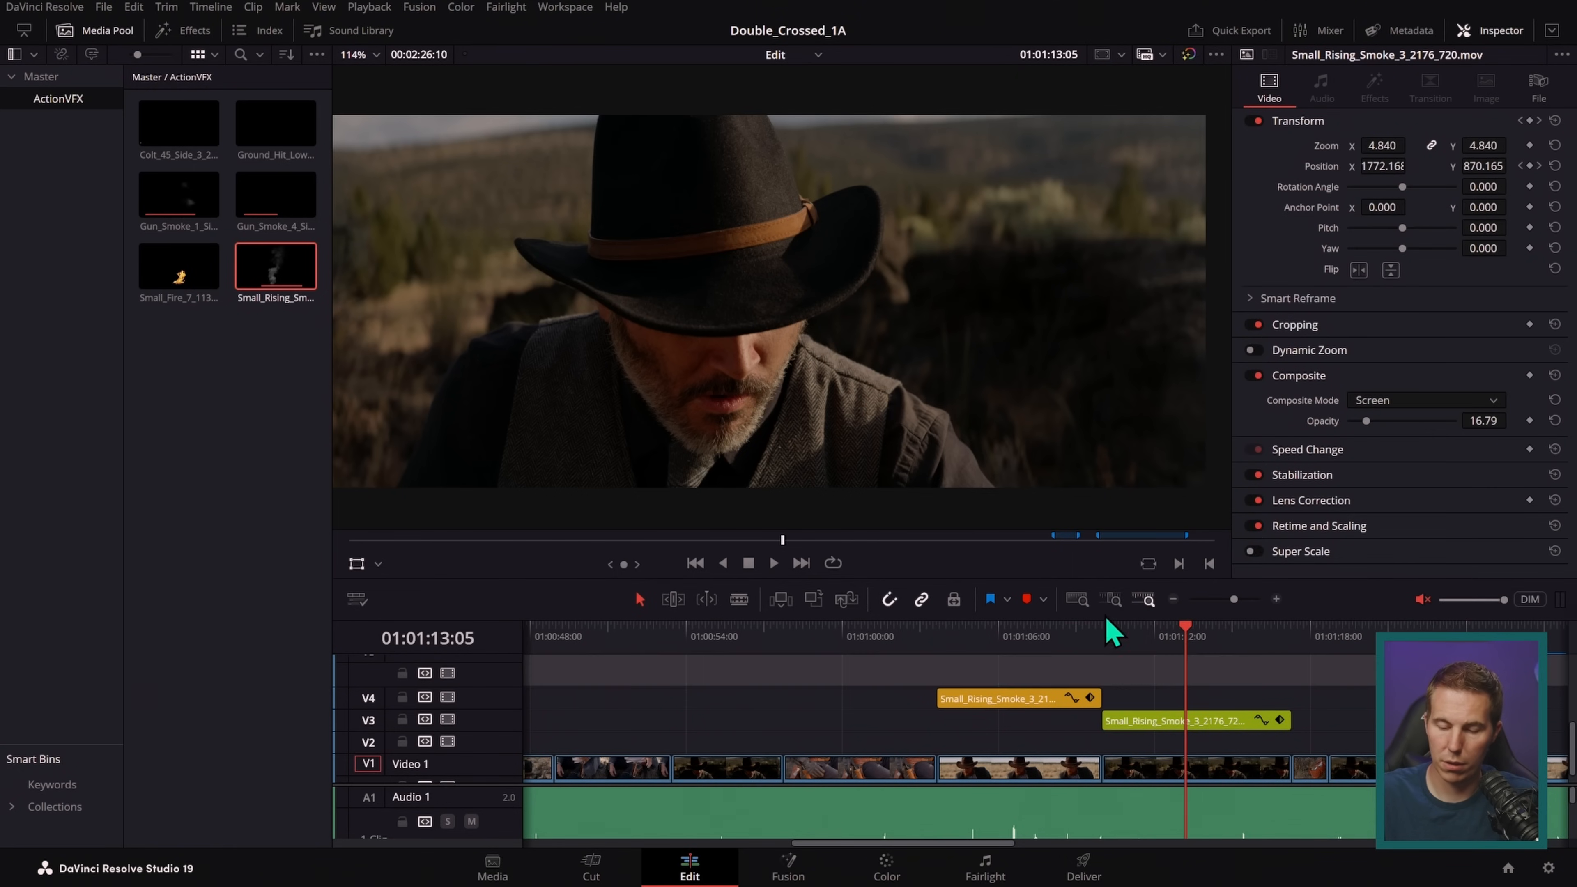
- Copy the lime smoke clip above V1-0016 on video track 4, fit it to the shot's length and slip its footage
scroll(1239, 680, "left", 2)
left_click_drag(1273, 581, 1335, 361)
scroll(1155, 553, "right", 8)
left_click_drag(1003, 623, 1306, 600)
left_click(1203, 427)
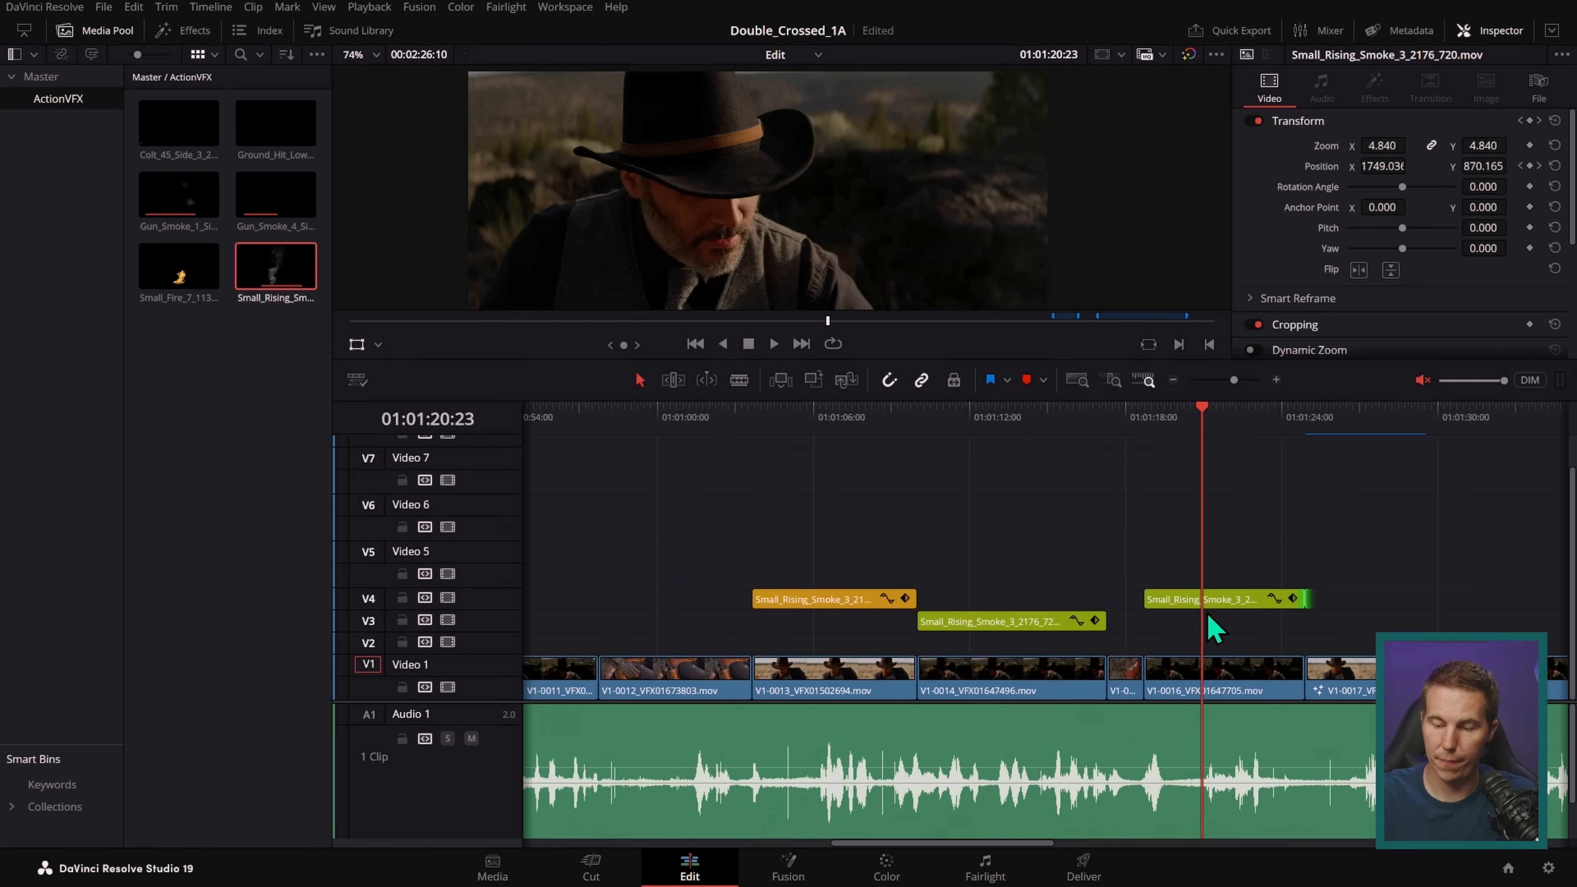
key("y")
left_click_drag(1247, 603, 770, 619)
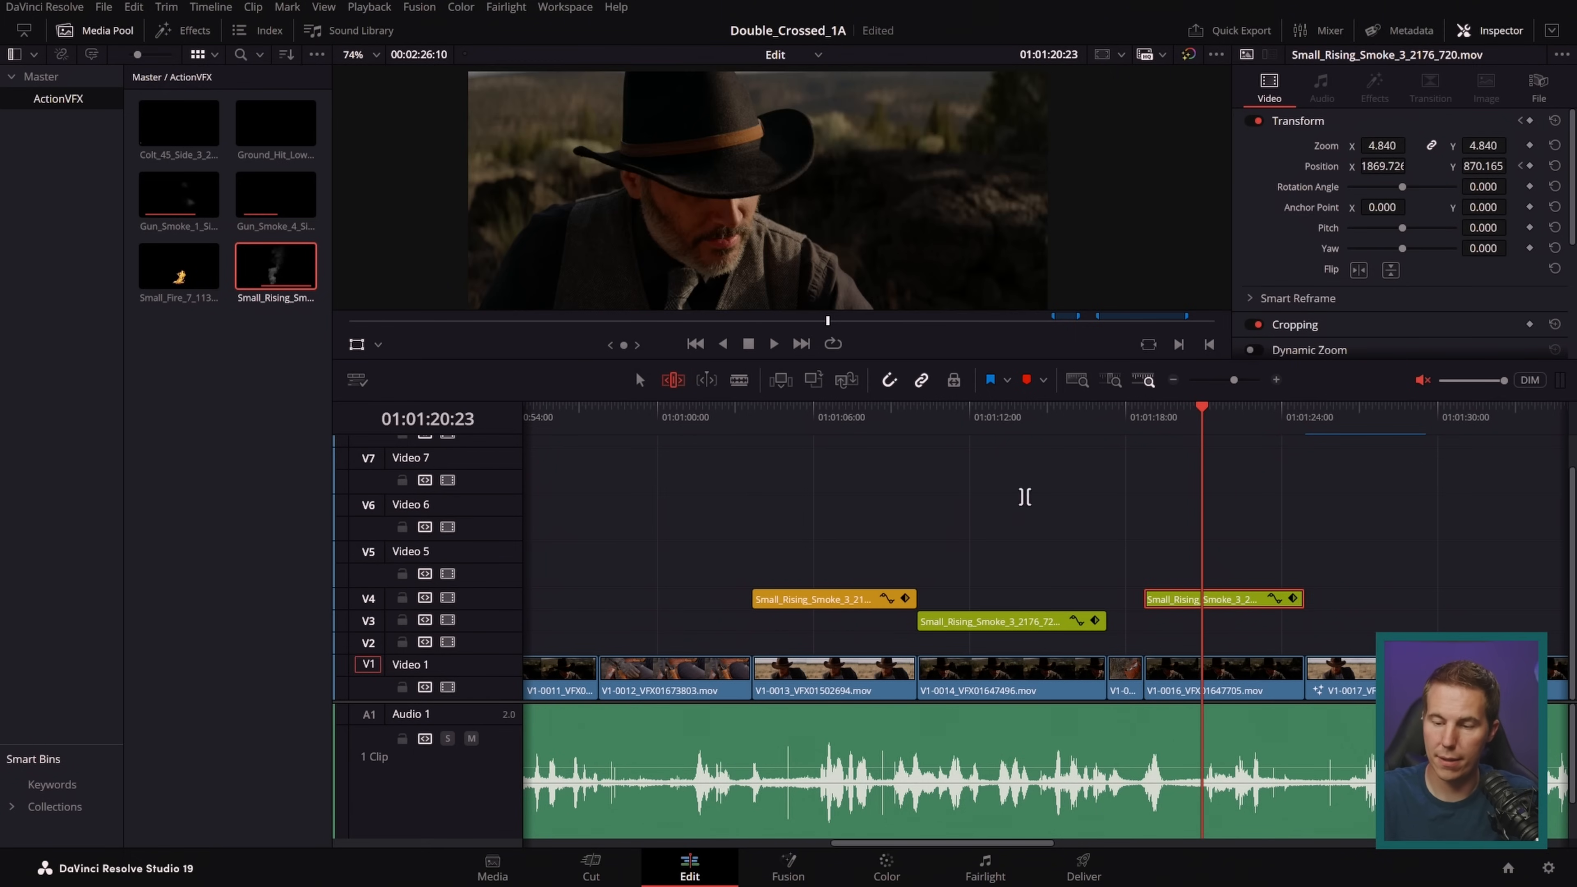
- Play the V1-0016 shot, then place another lime smoke copy above V1-0018 and fit it to that shot's length
left_click(1144, 429)
key("space")
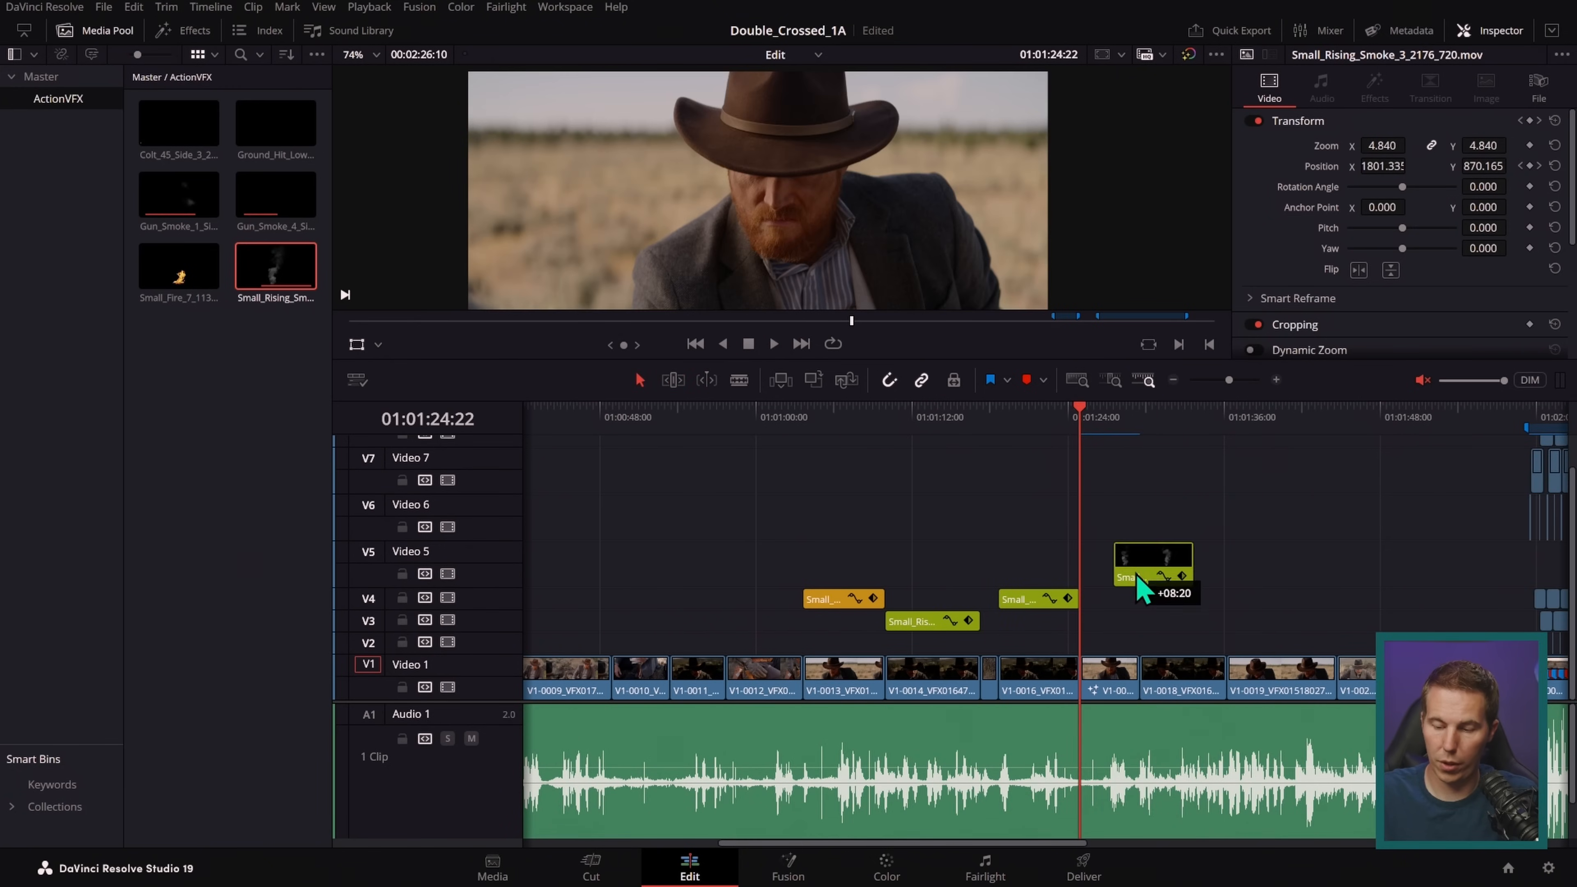
left_click_drag(1136, 597, 1209, 605)
left_click(1182, 426)
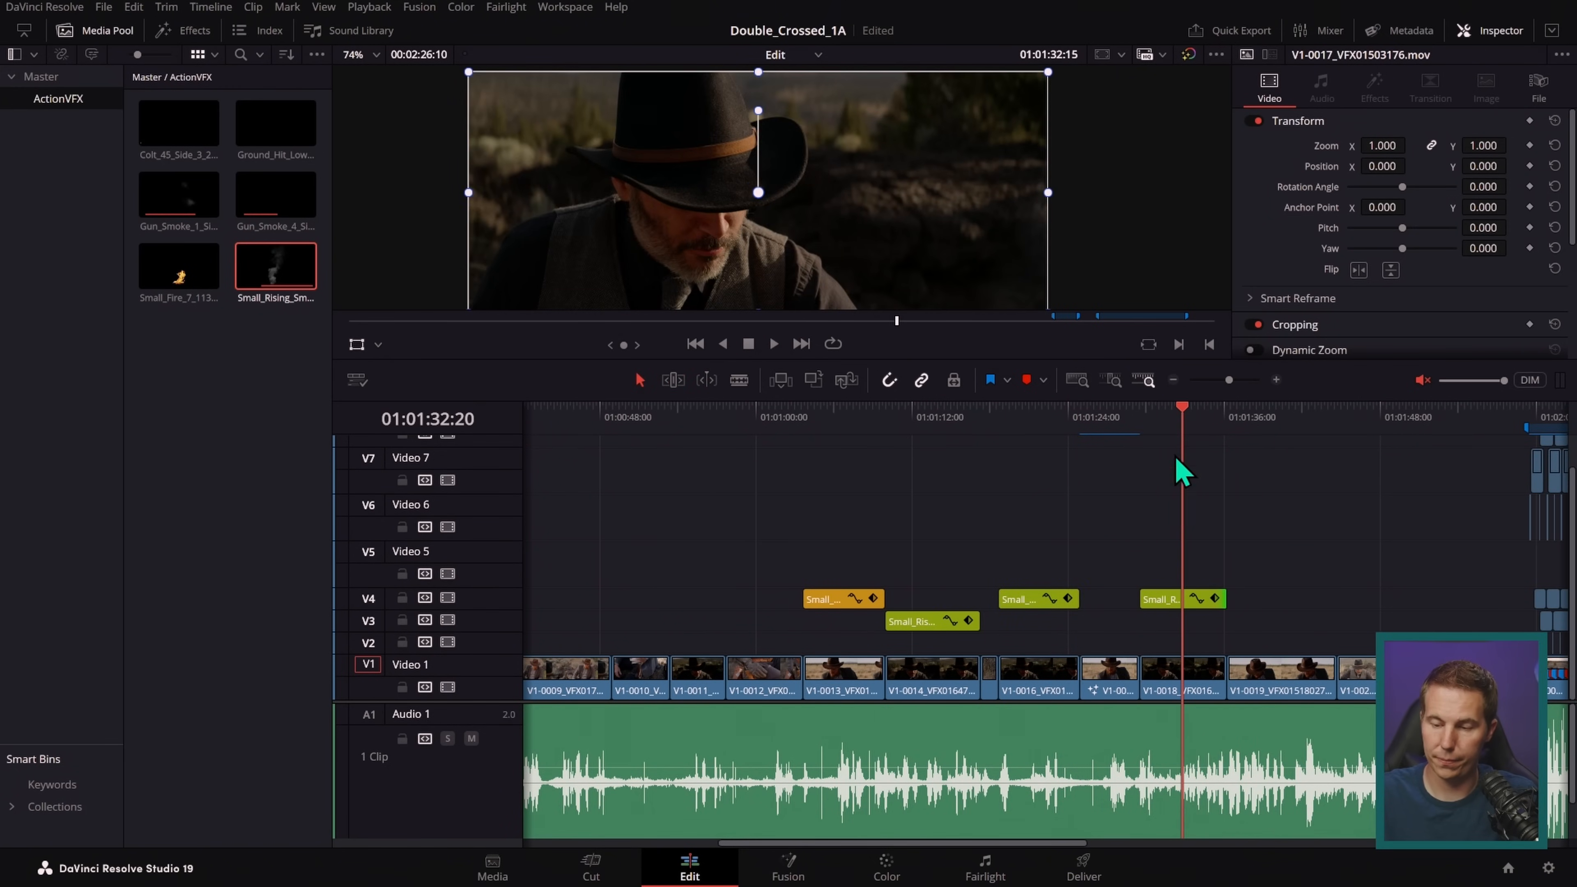
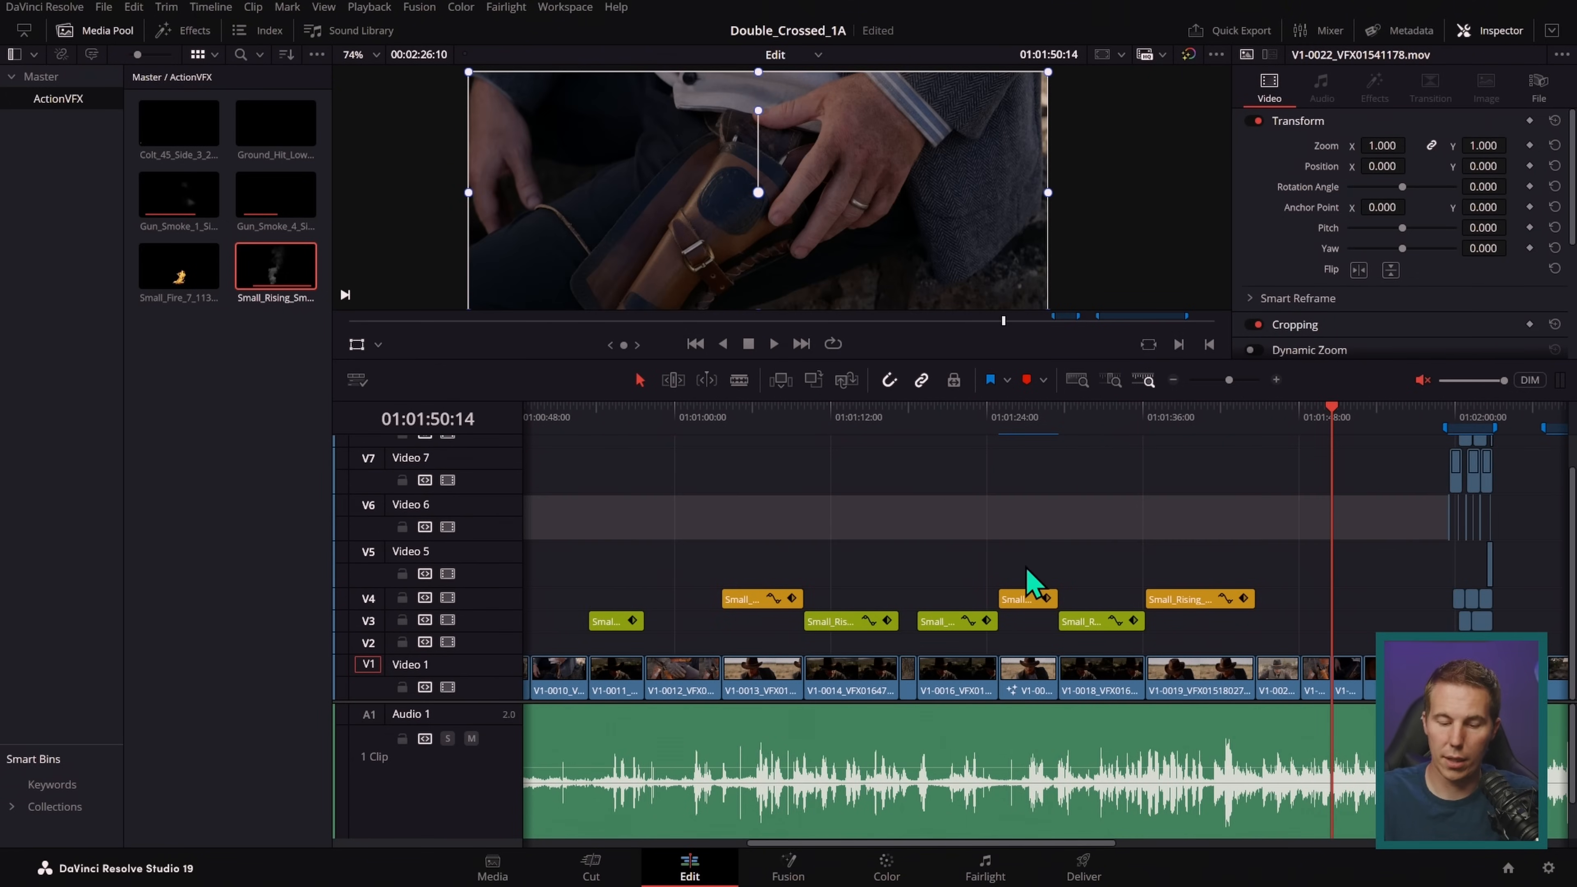
- Copy the yellow smoke clip onto video track 4 above V1-0009 and extend it to the shot's length
left_click(668, 452)
mouse_move(1288, 423)
left_mouse_down()
mouse_move(1302, 433)
mouse_move(1281, 444)
left_mouse_up()
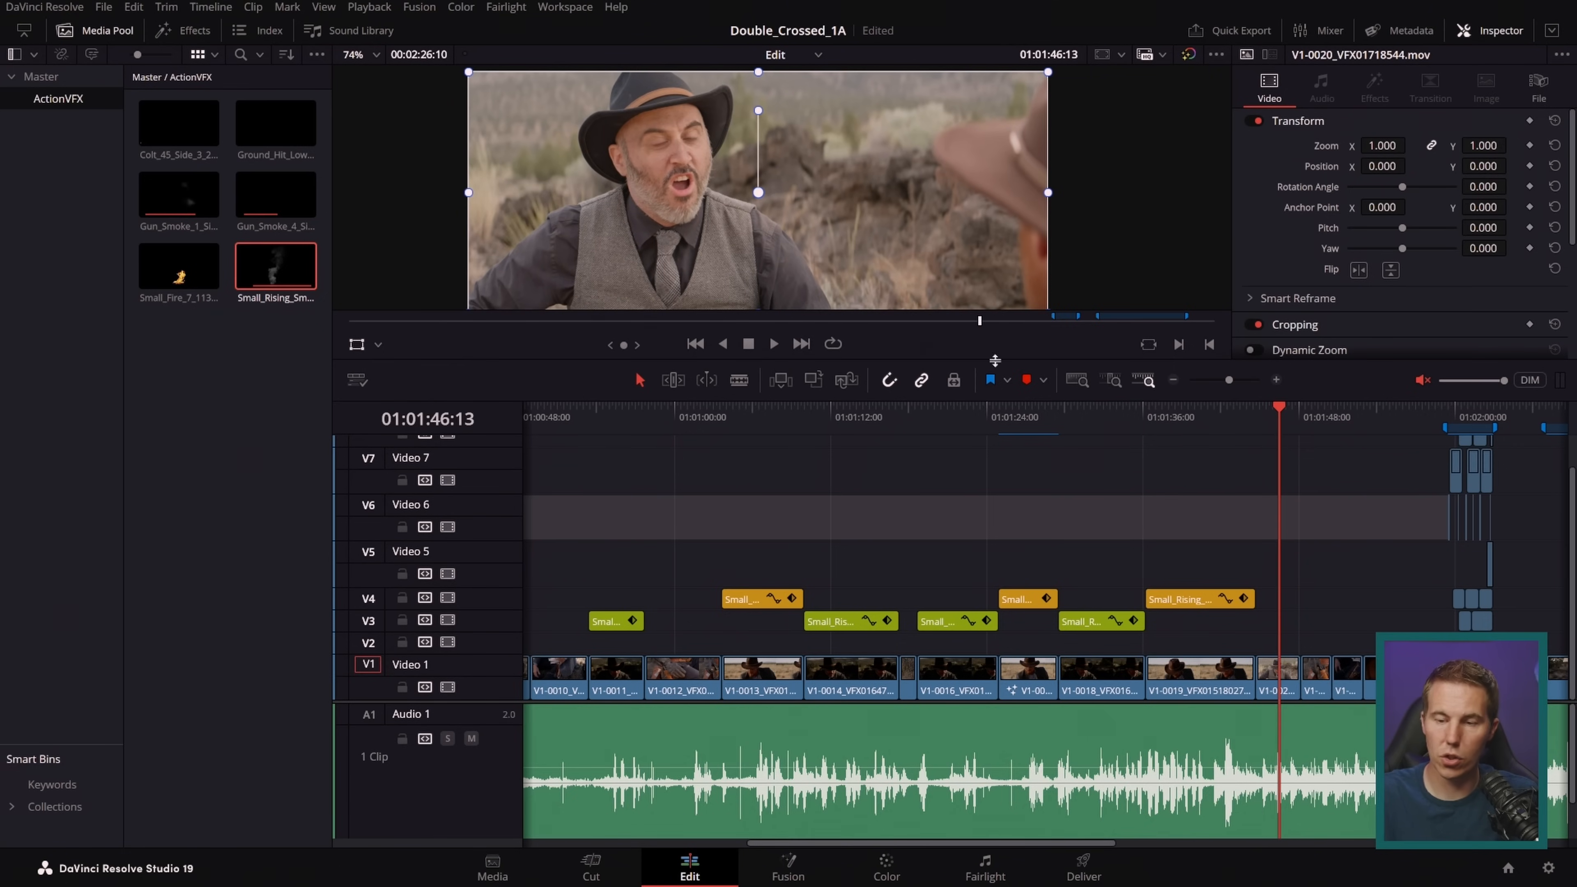
scroll(1242, 541, "up", 3)
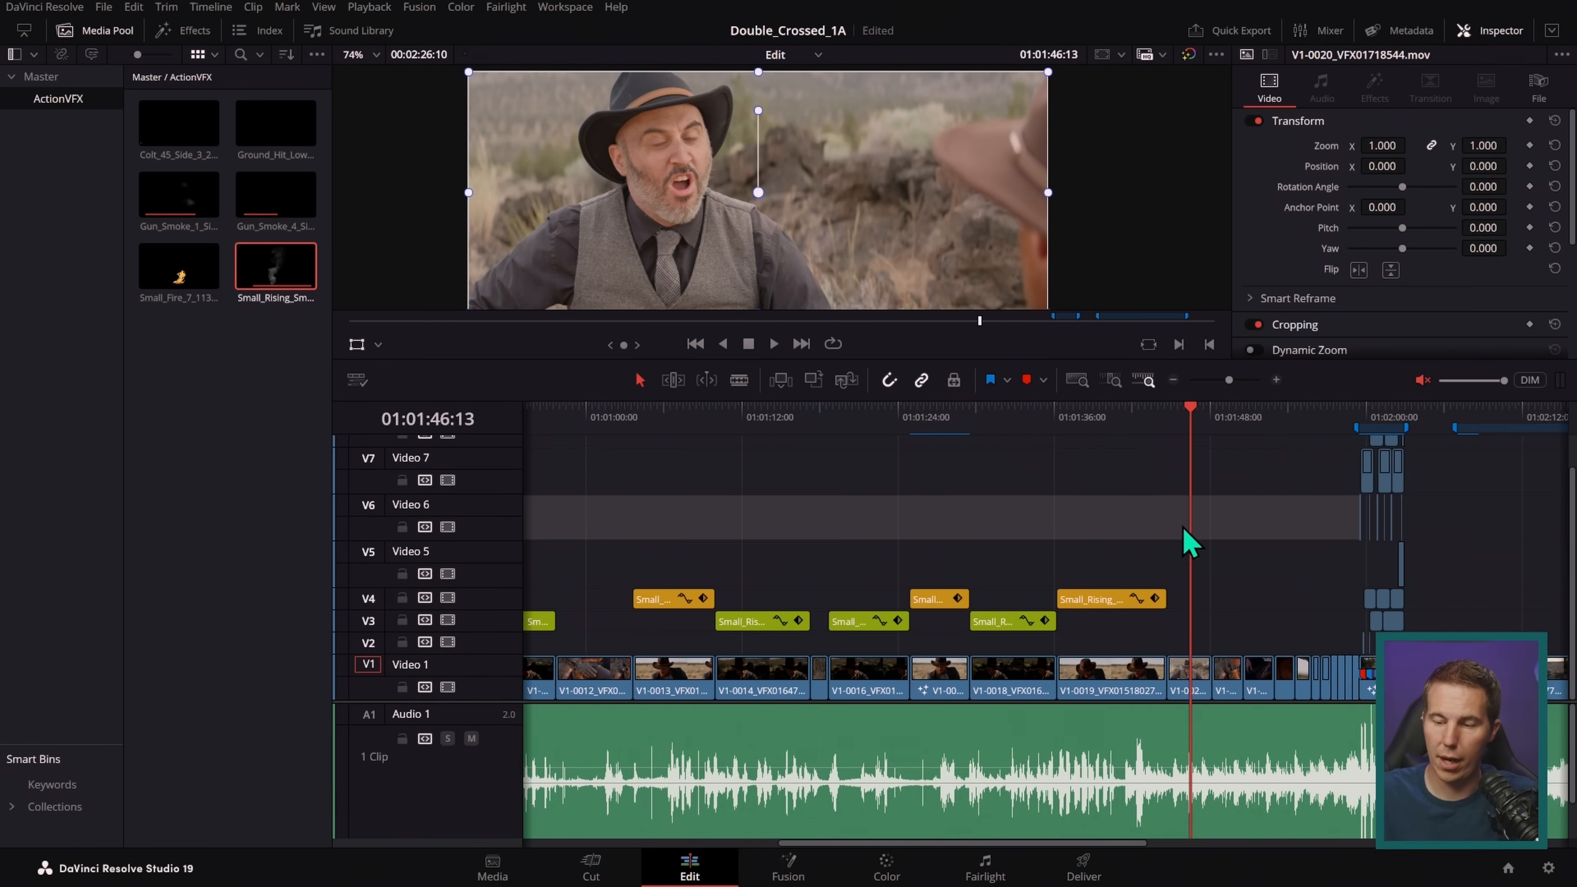
scroll(1024, 534, "left", 10)
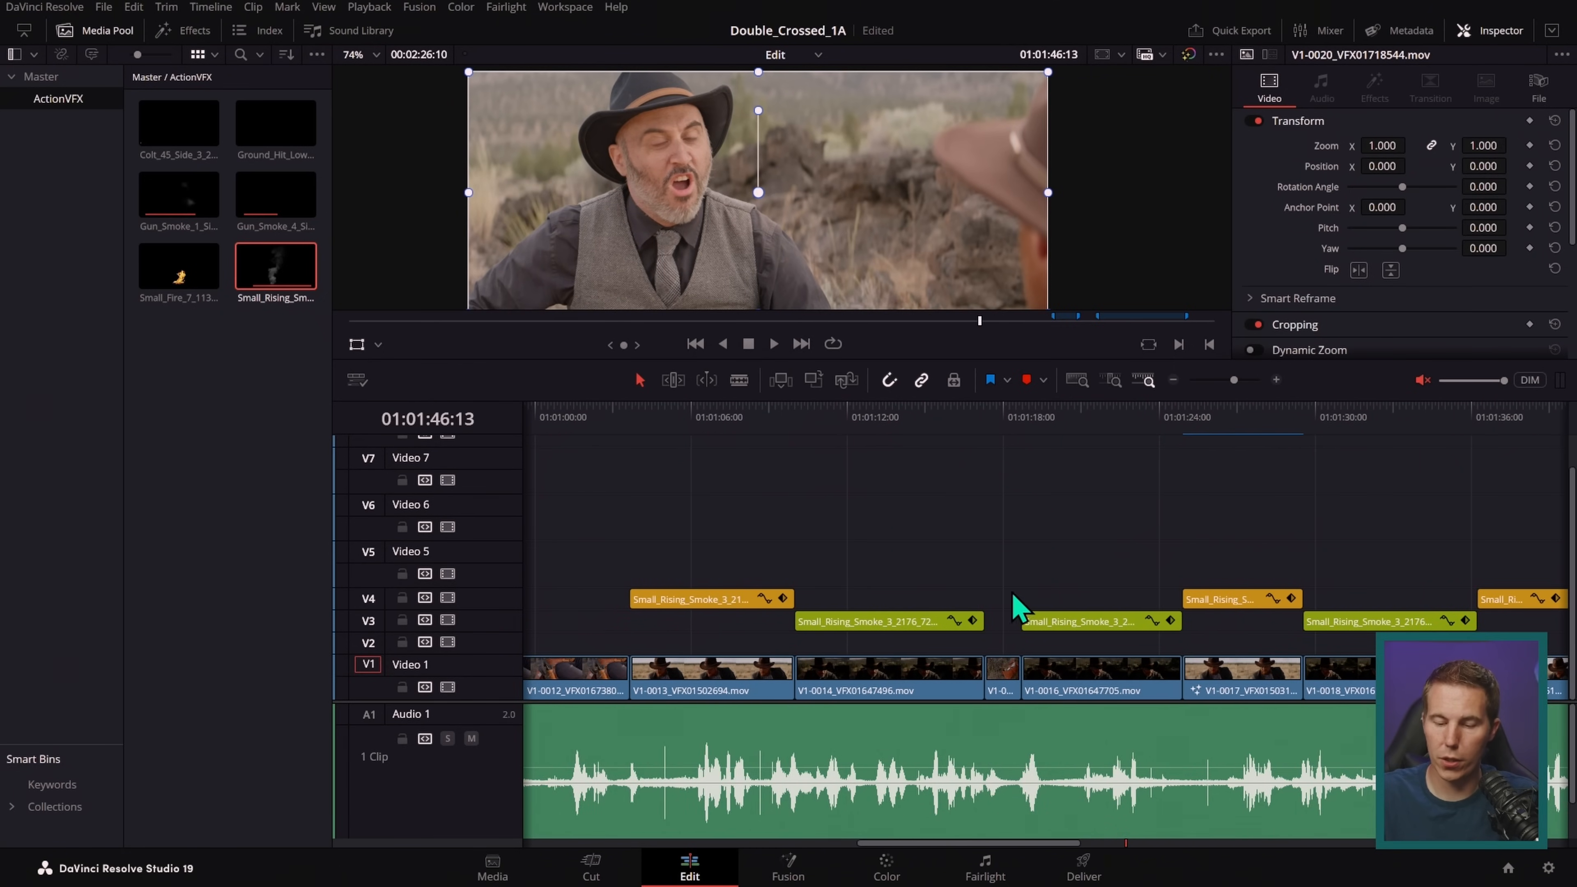
scroll(1179, 544, "left", 10)
scroll(1178, 550, "left", 5)
left_click_drag(1395, 601, 773, 624)
left_click_drag(876, 600, 943, 599)
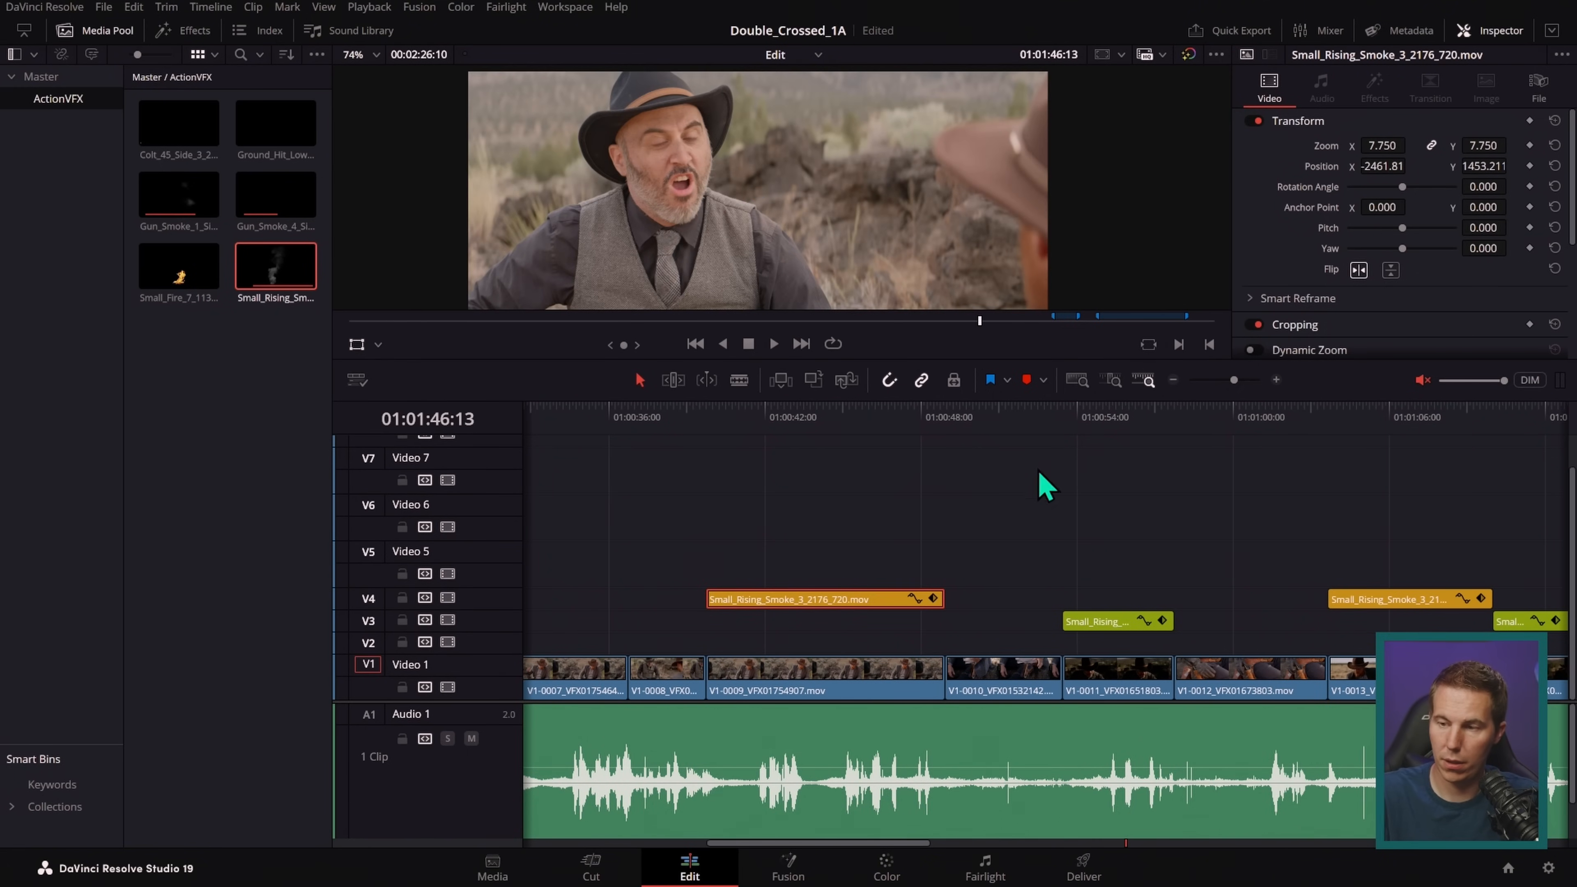
- Reset the transform of the smoke over V1-0009, scale it to about 2.136 and move it to about X -255, Y 193
left_click(1534, 122)
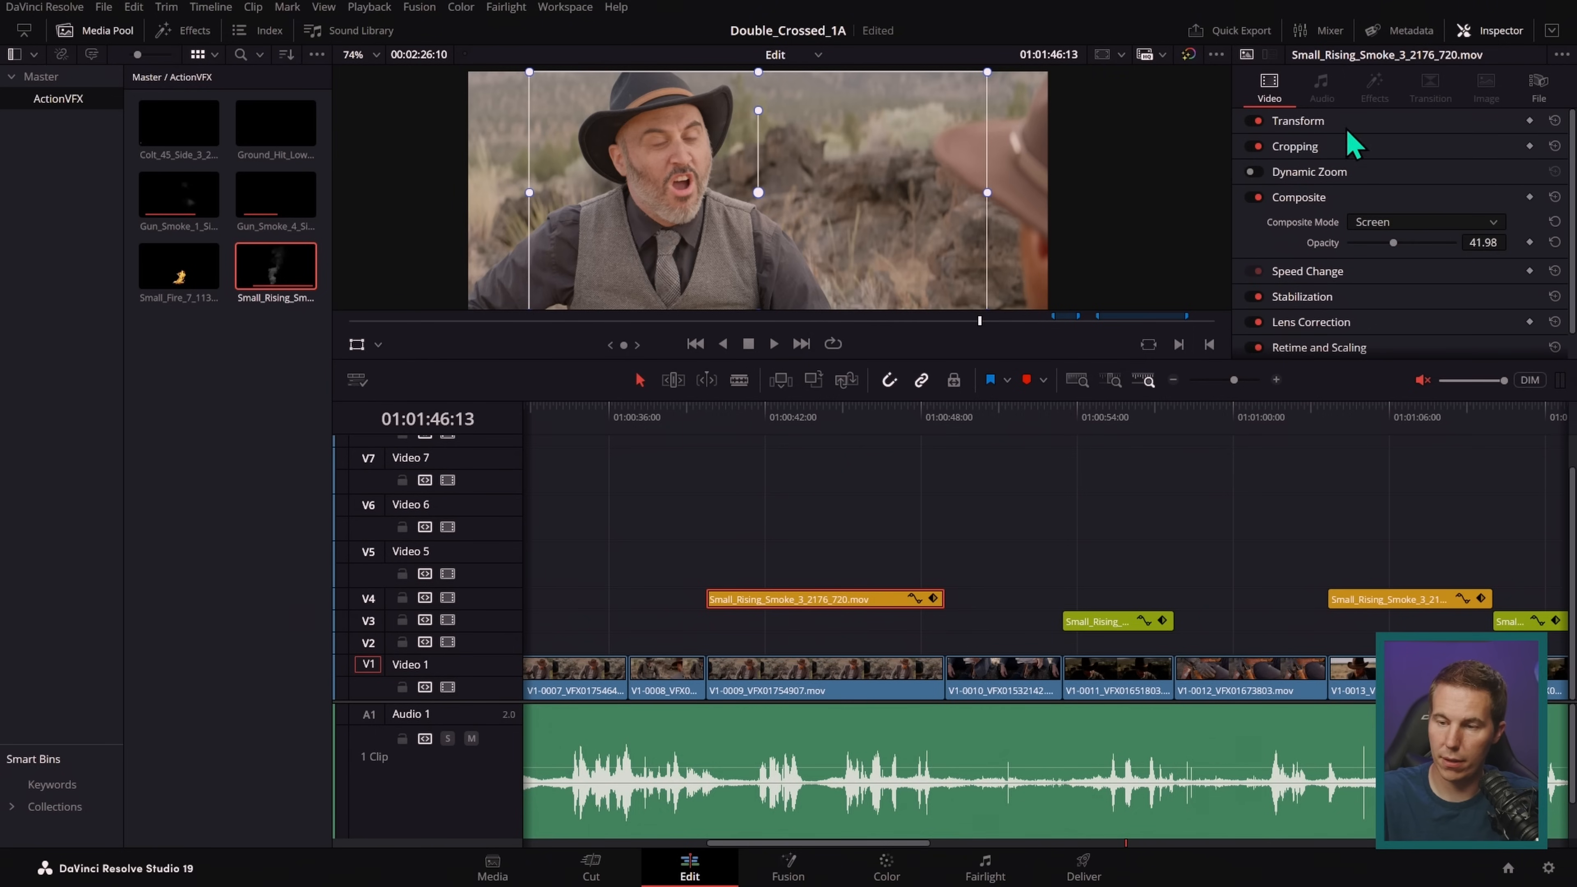
left_click(1373, 129)
left_click_drag(987, 309, 1212, 518)
scroll(1003, 546, "up", 1)
scroll(870, 430, "left", 1)
left_click(862, 423)
key("shift+z")
left_click_drag(770, 239, 889, 244)
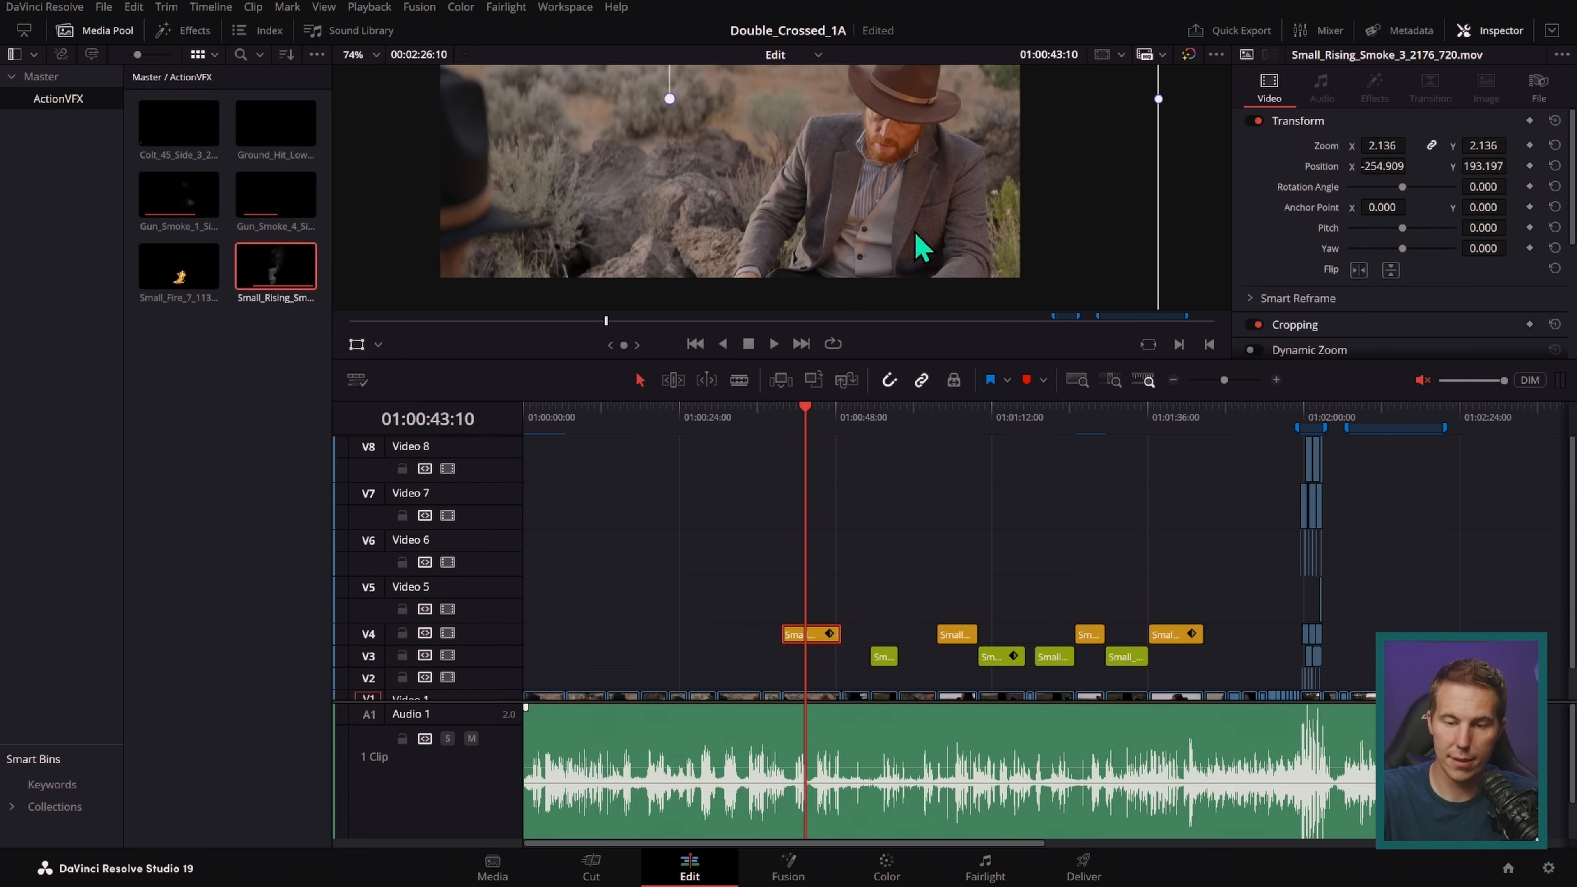
- Scale the smoke over V1-0009 to about 3.571 and reposition it to about X -238, Y 201
left_click_drag(938, 359, 938, 573)
left_click(367, 54)
left_click(396, 156)
left_click_drag(934, 351, 1042, 426)
left_click(781, 625)
scroll(894, 640, "down", 1)
left_click_drag(800, 668, 781, 673)
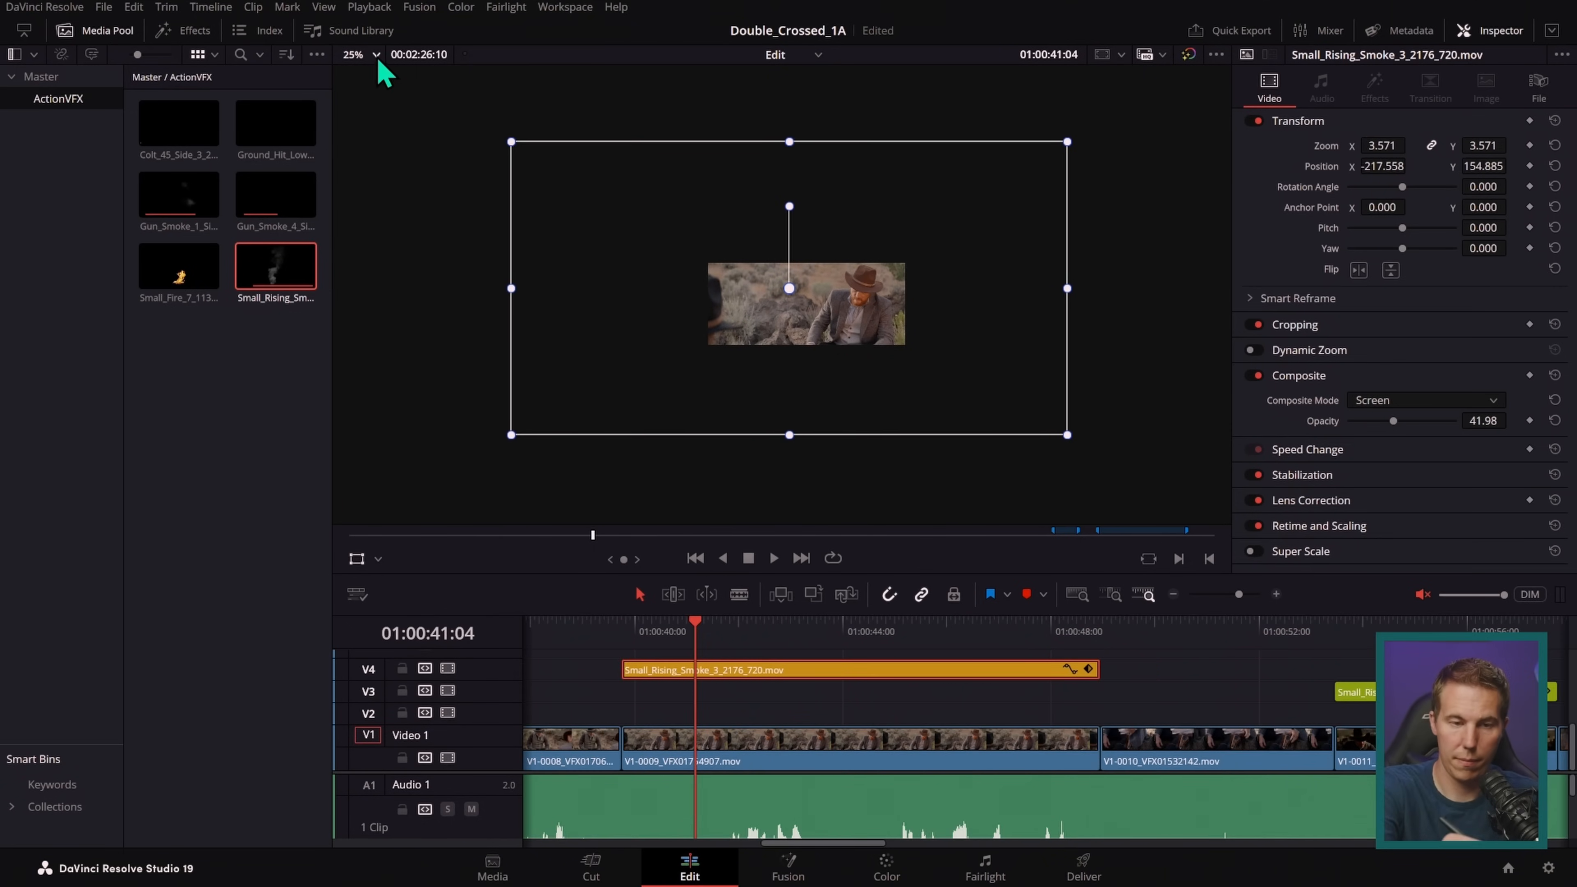
left_click(376, 55)
left_click(391, 190)
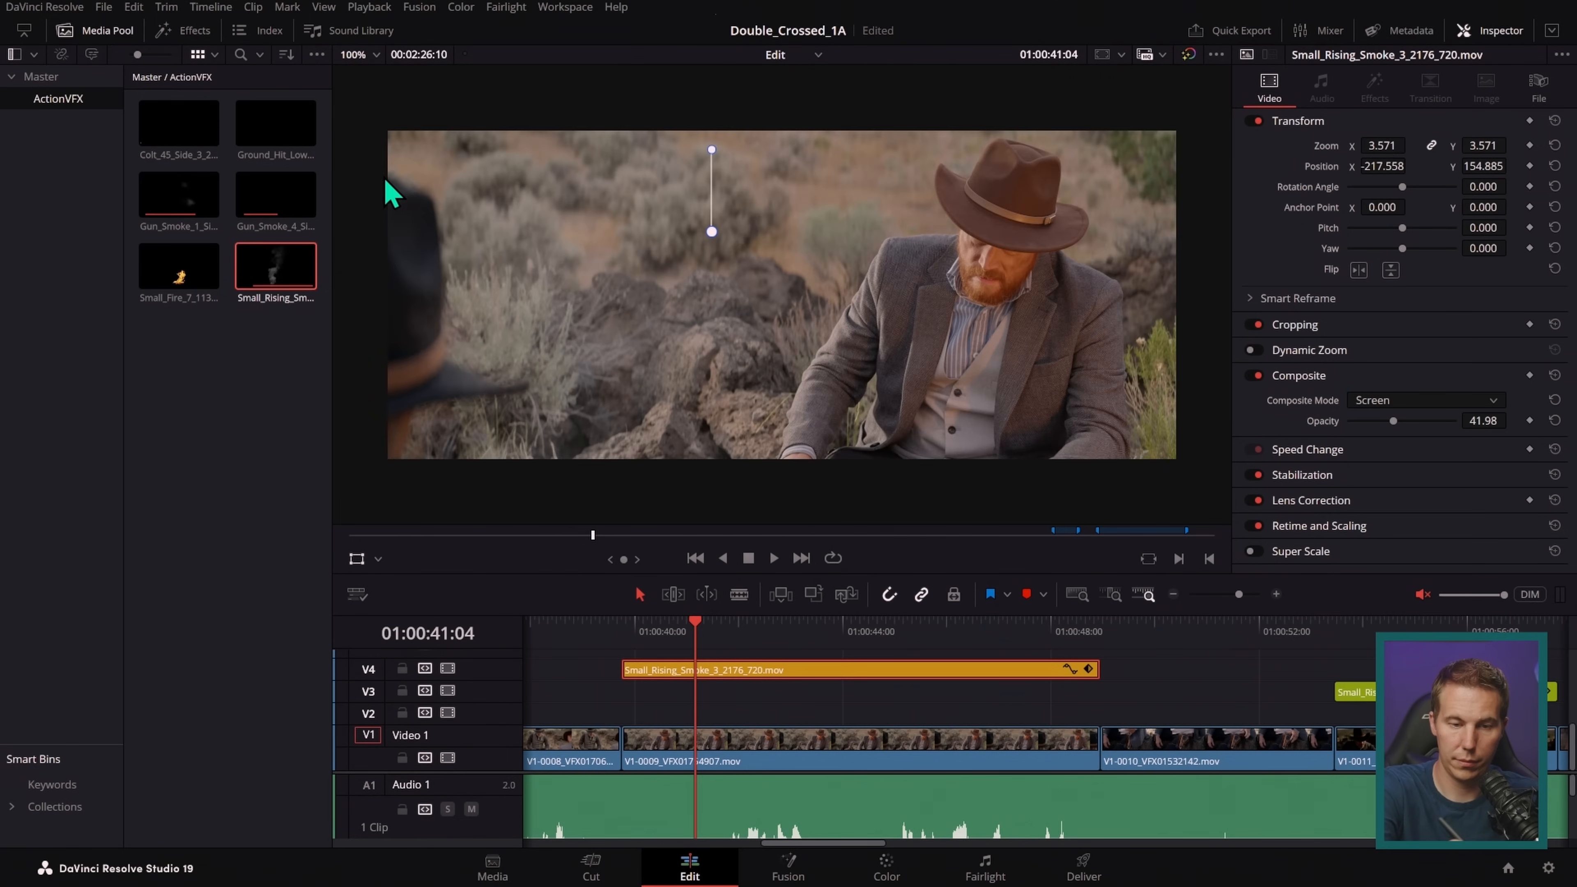
key("space")
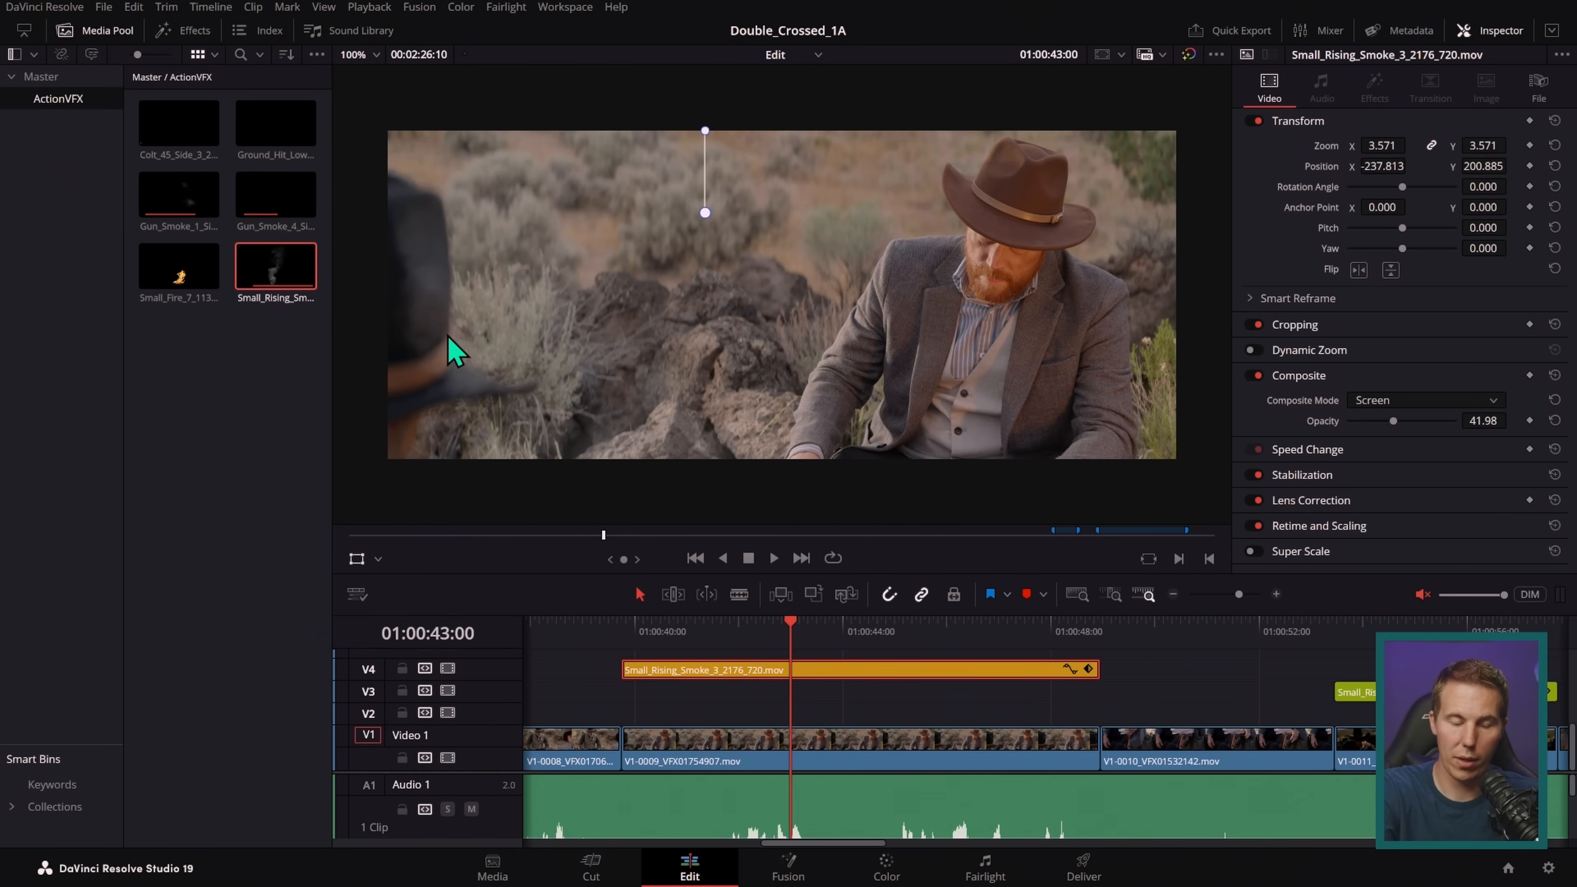
- Play and scrub through V1-0009 to check the smoke against the foreground man's hat
mouse_move(784, 629)
left_mouse_down()
mouse_move(739, 631)
mouse_move(821, 646)
mouse_move(790, 657)
left_mouse_up()
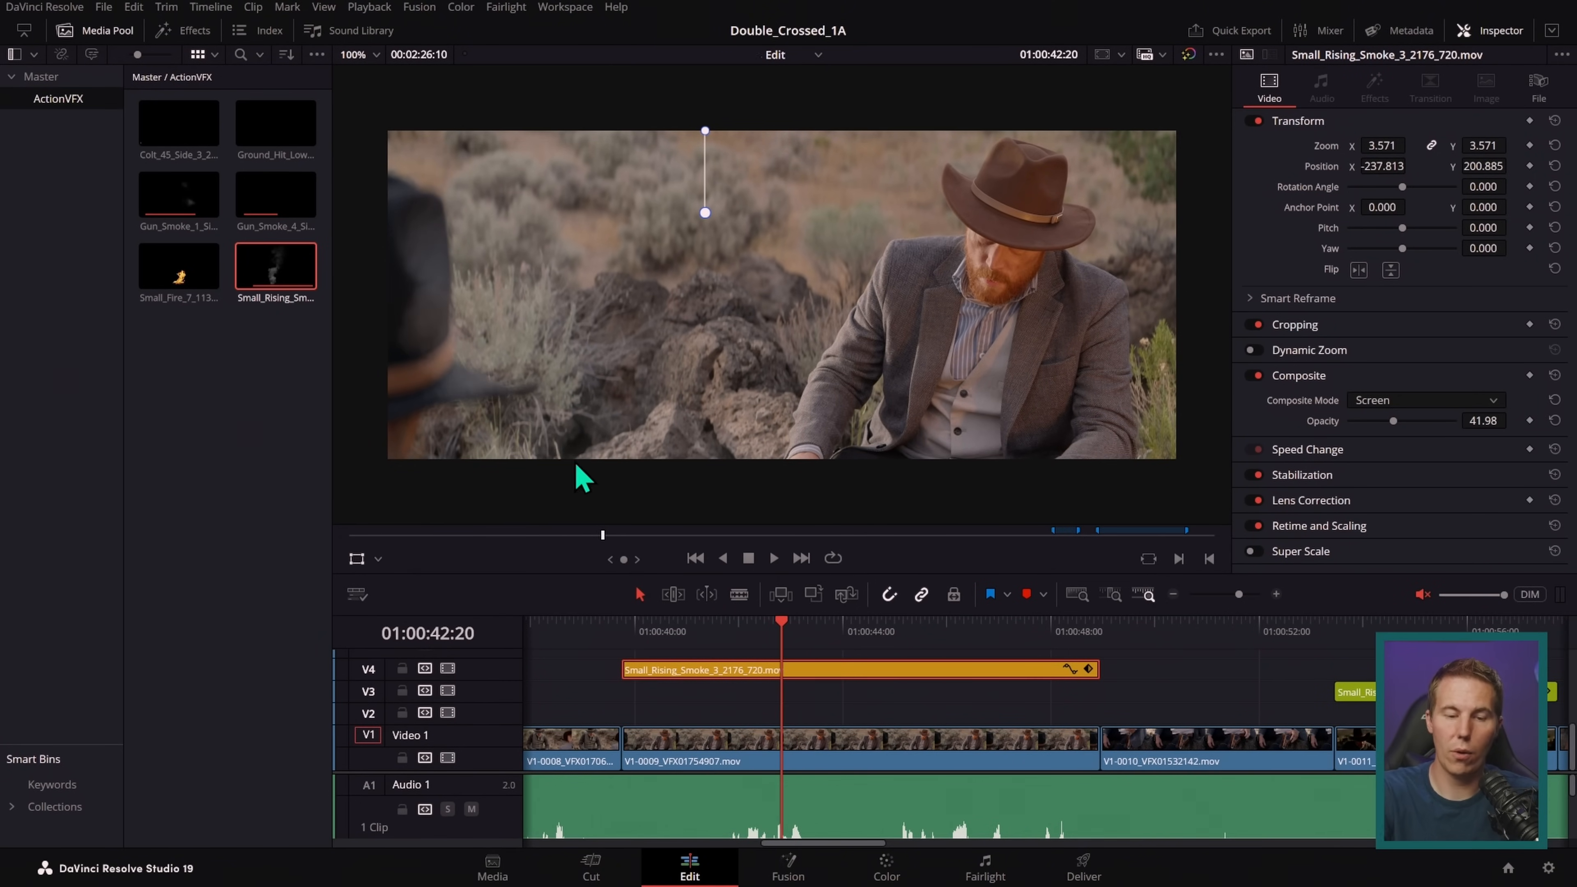
left_click_drag(853, 633, 802, 644)
key("space")
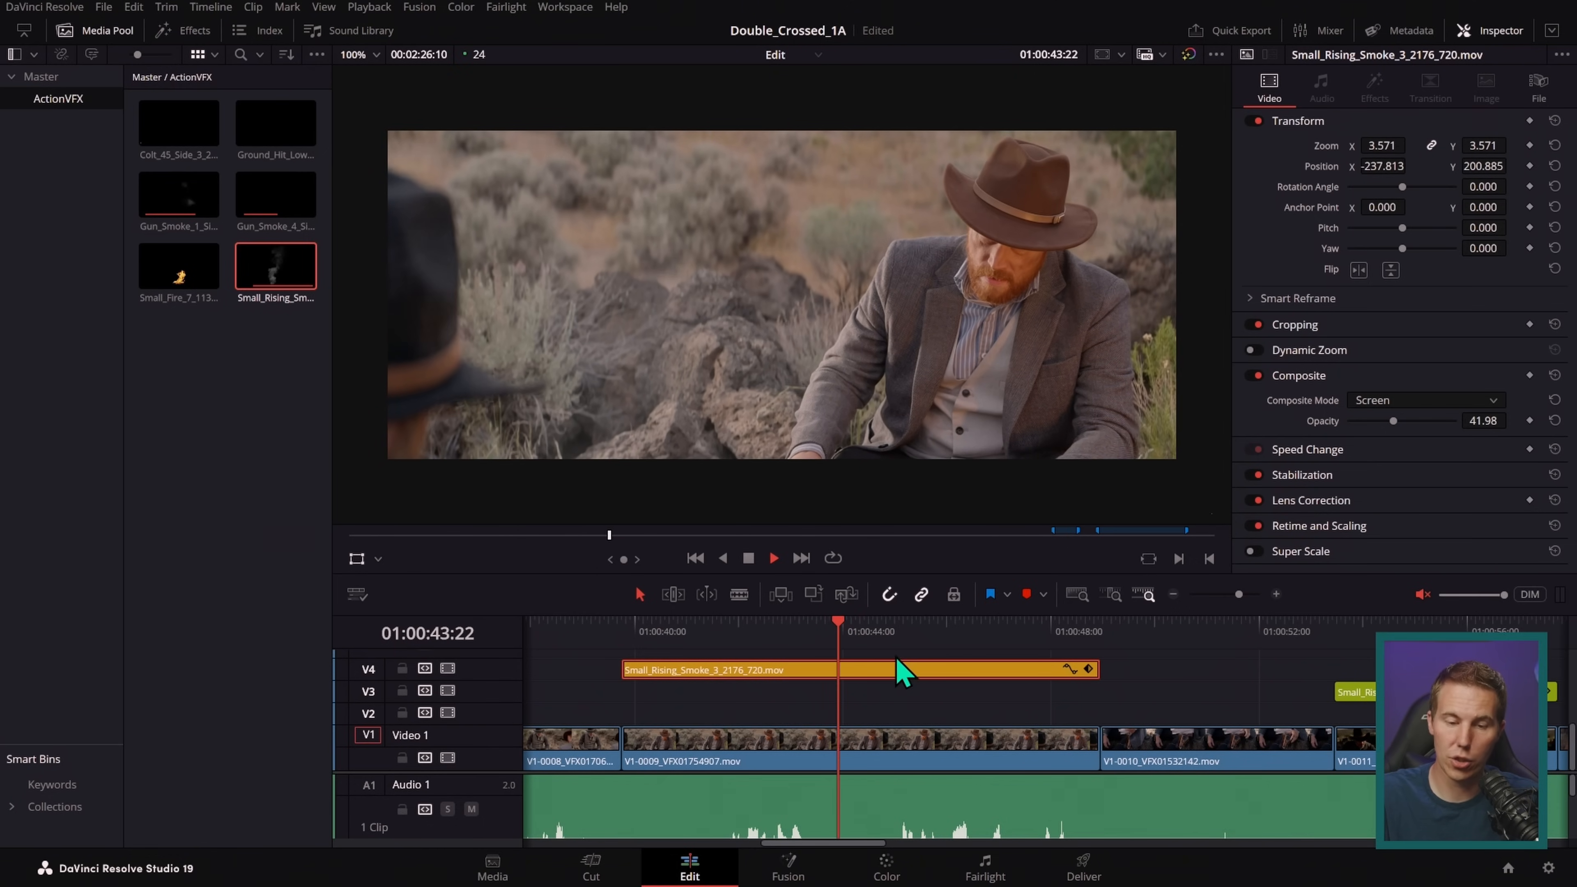
key("space")
left_click_drag(914, 639, 805, 644)
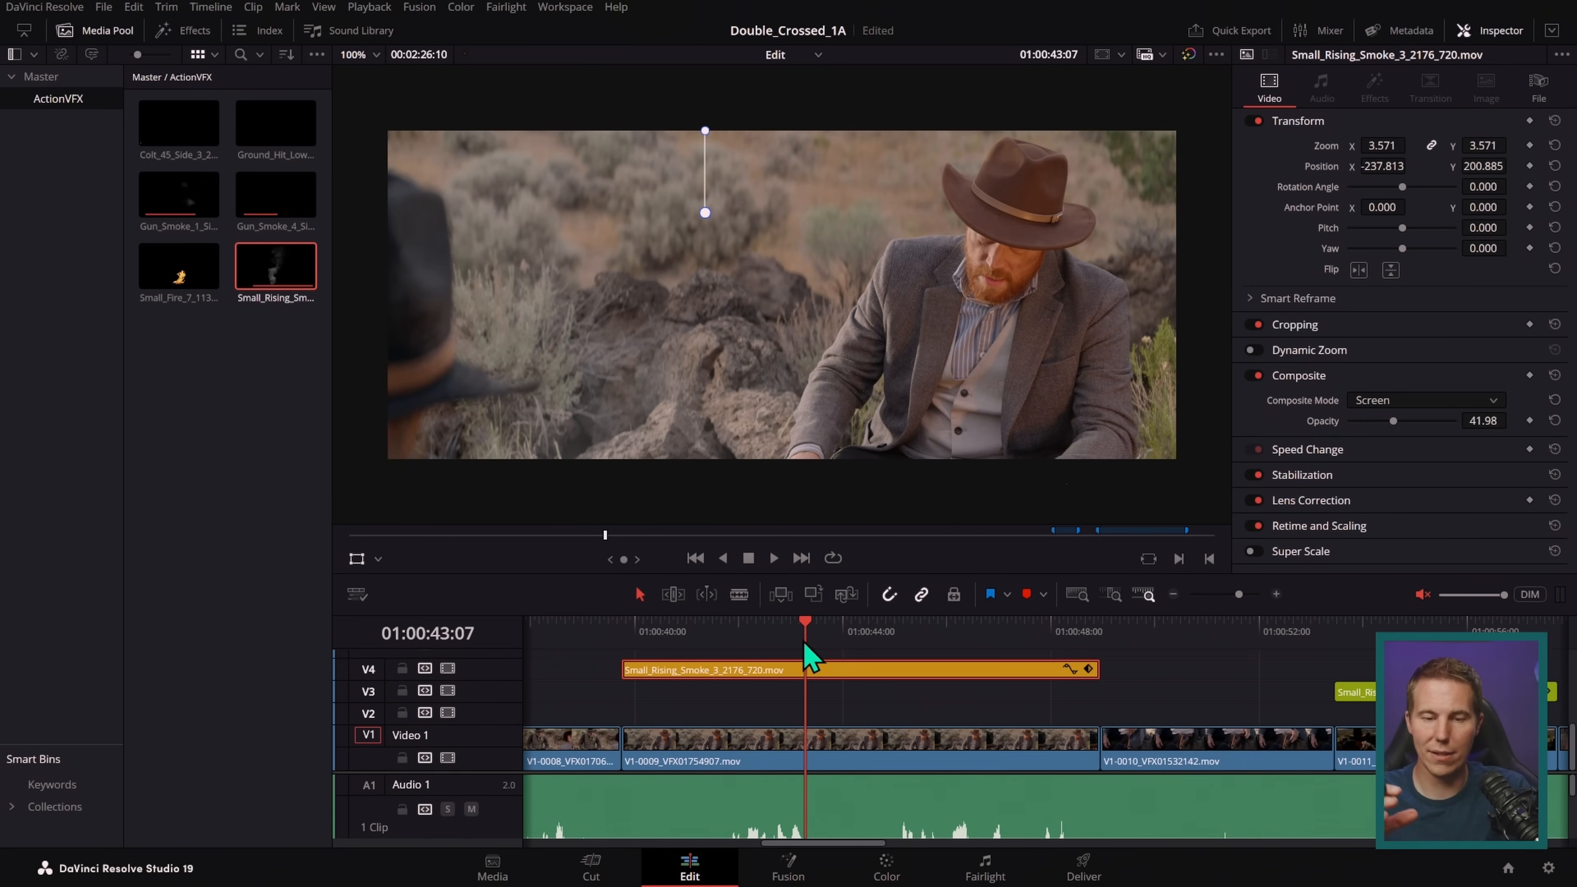
mouse_move(806, 644)
left_mouse_down()
mouse_move(729, 645)
mouse_move(806, 651)
left_mouse_up()
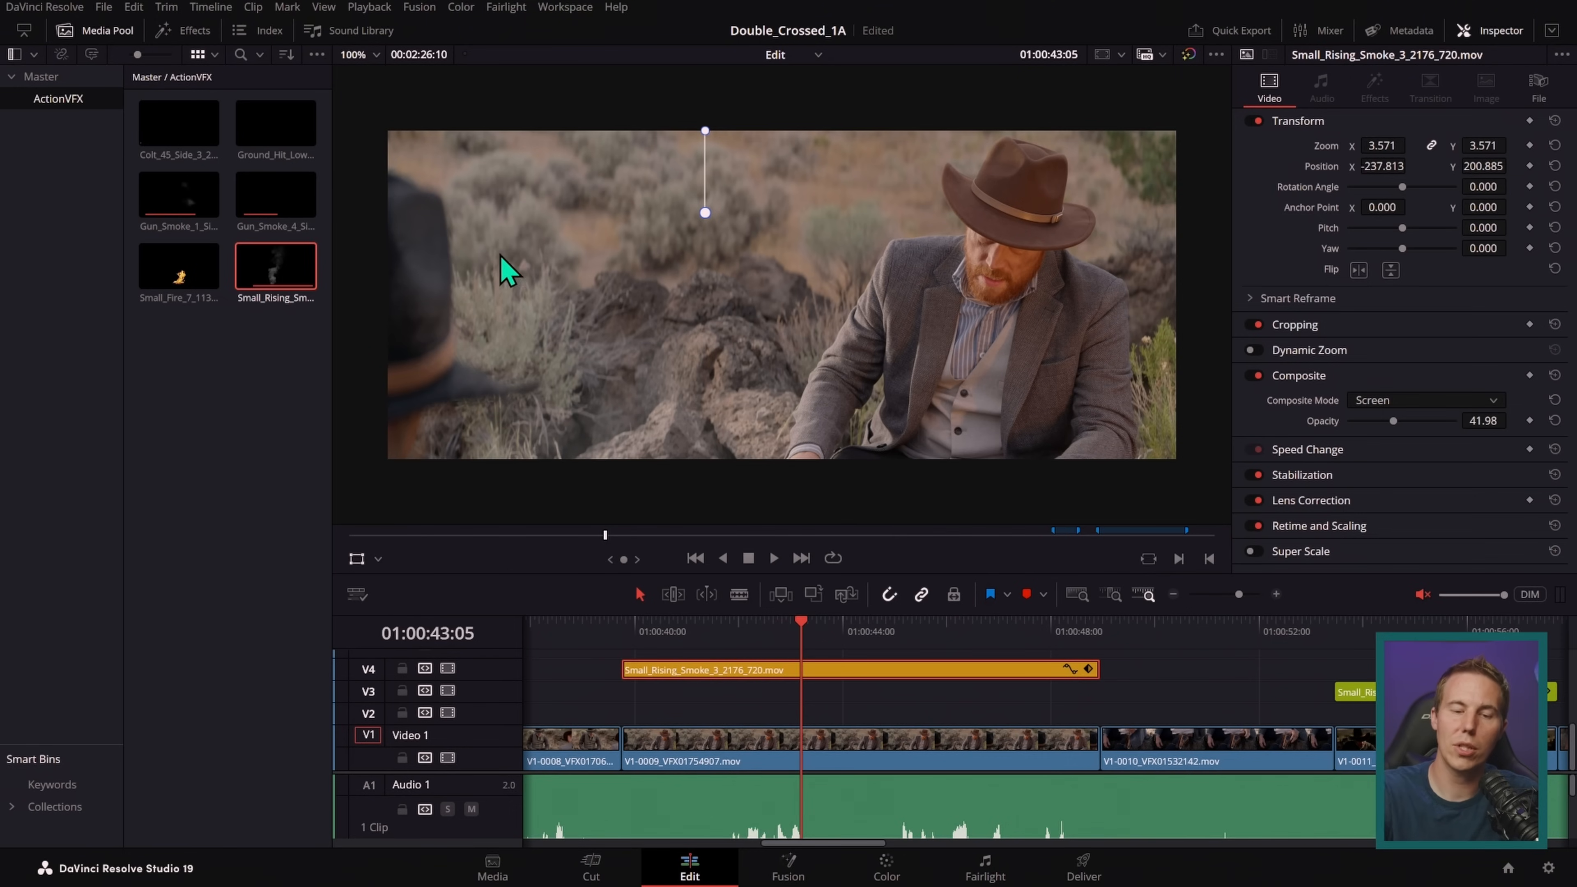
left_click_drag(840, 634, 982, 696)
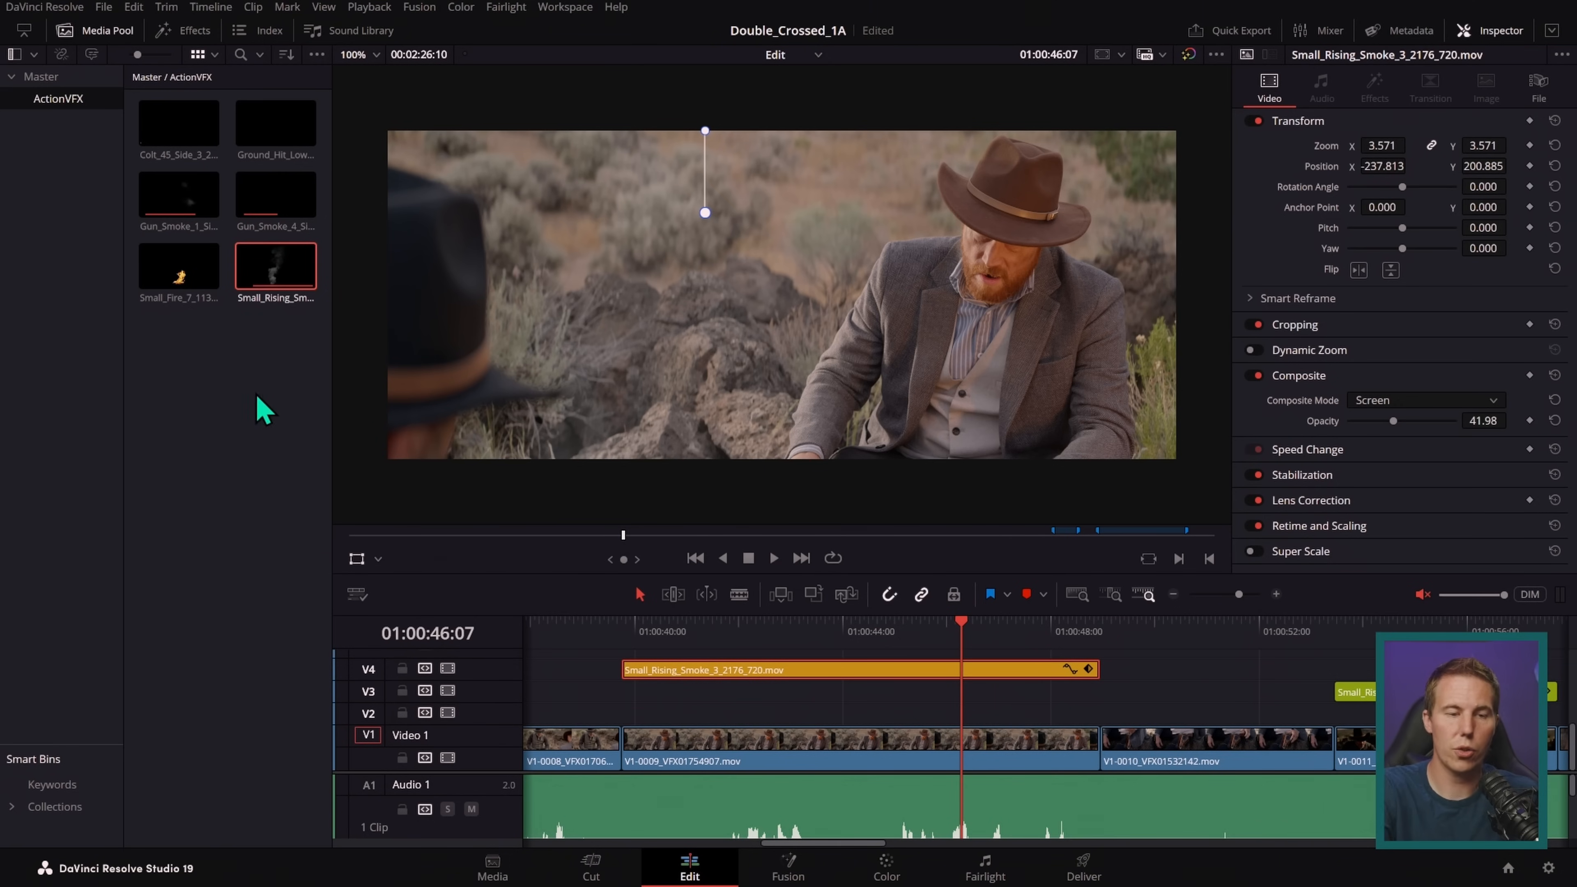
- Add an Adjustment Clip on video track 3 spanning the full V1-0009 shot, and delete the yellow smoke clip above it
left_click(185, 32)
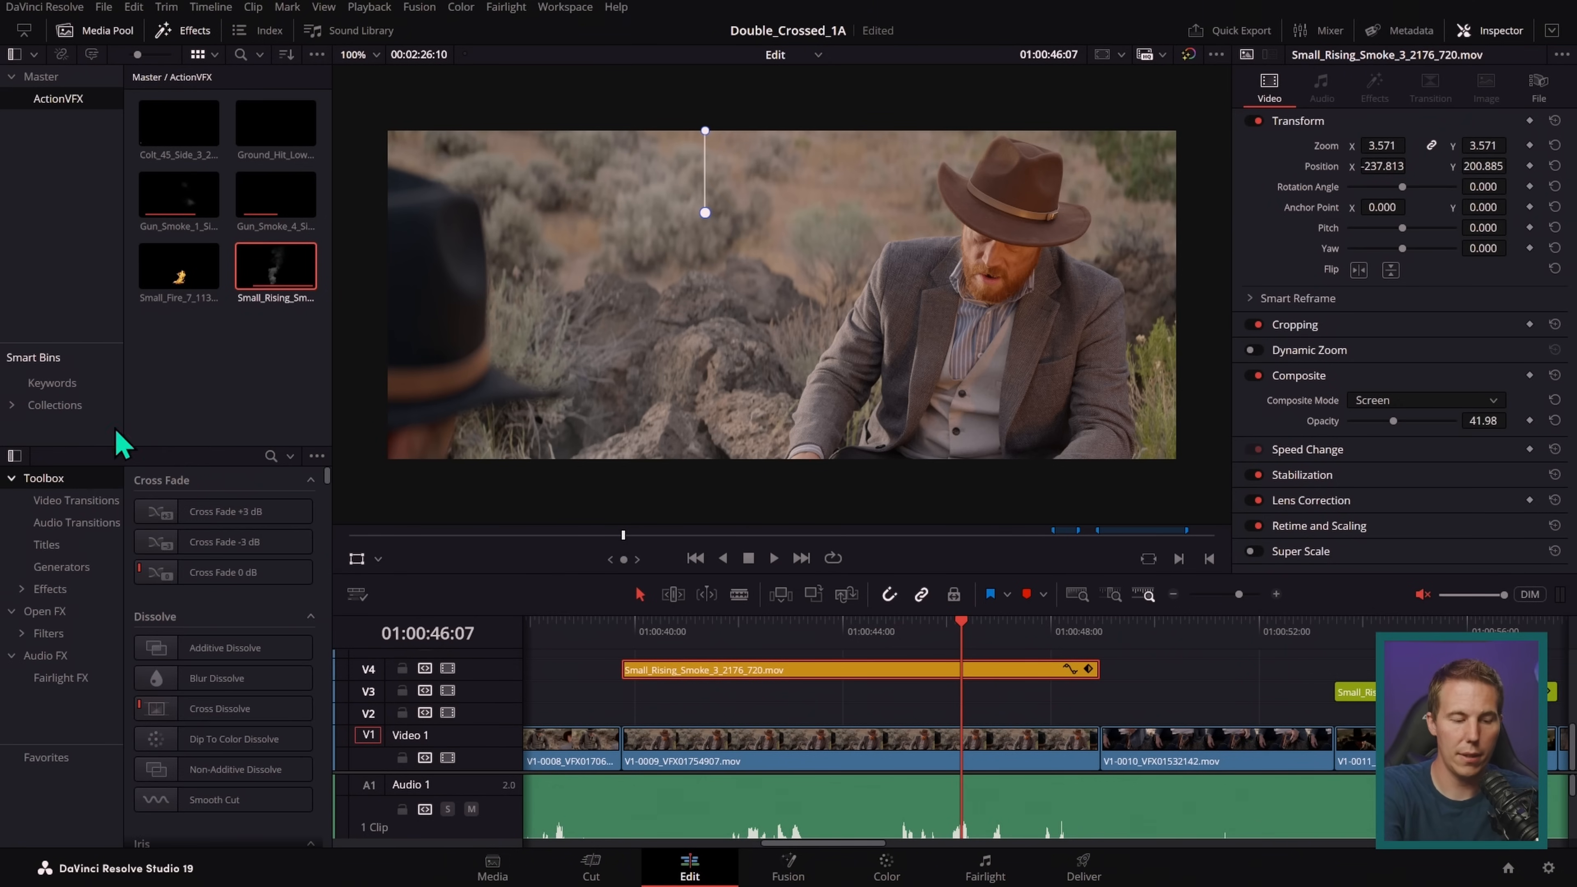
left_click(78, 595)
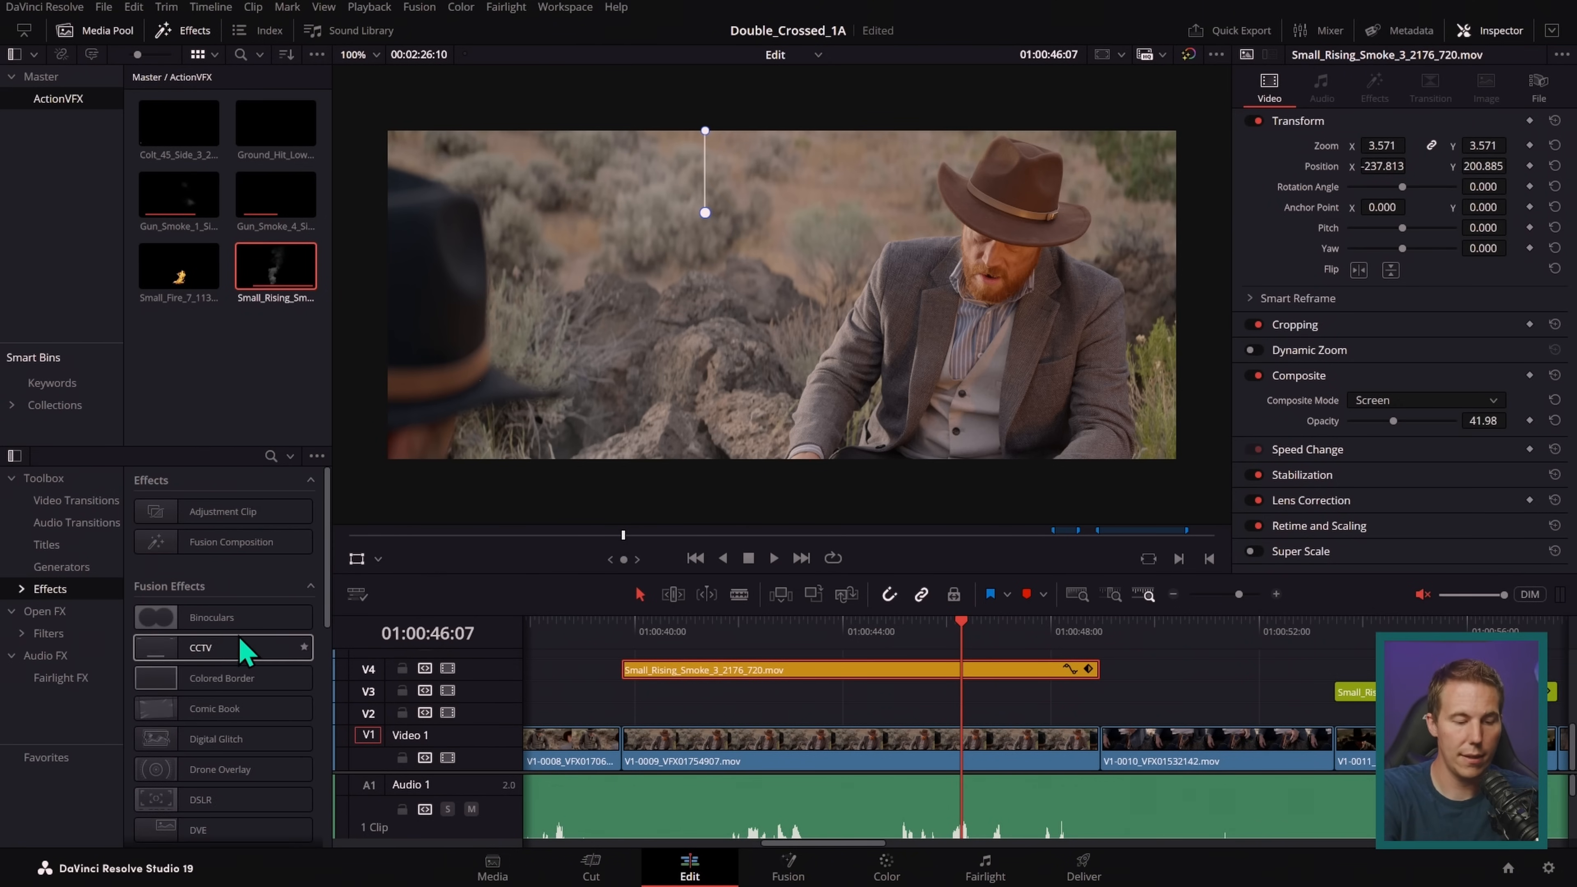
left_click_drag(167, 531, 720, 718)
left_click_drag(877, 708, 1096, 711)
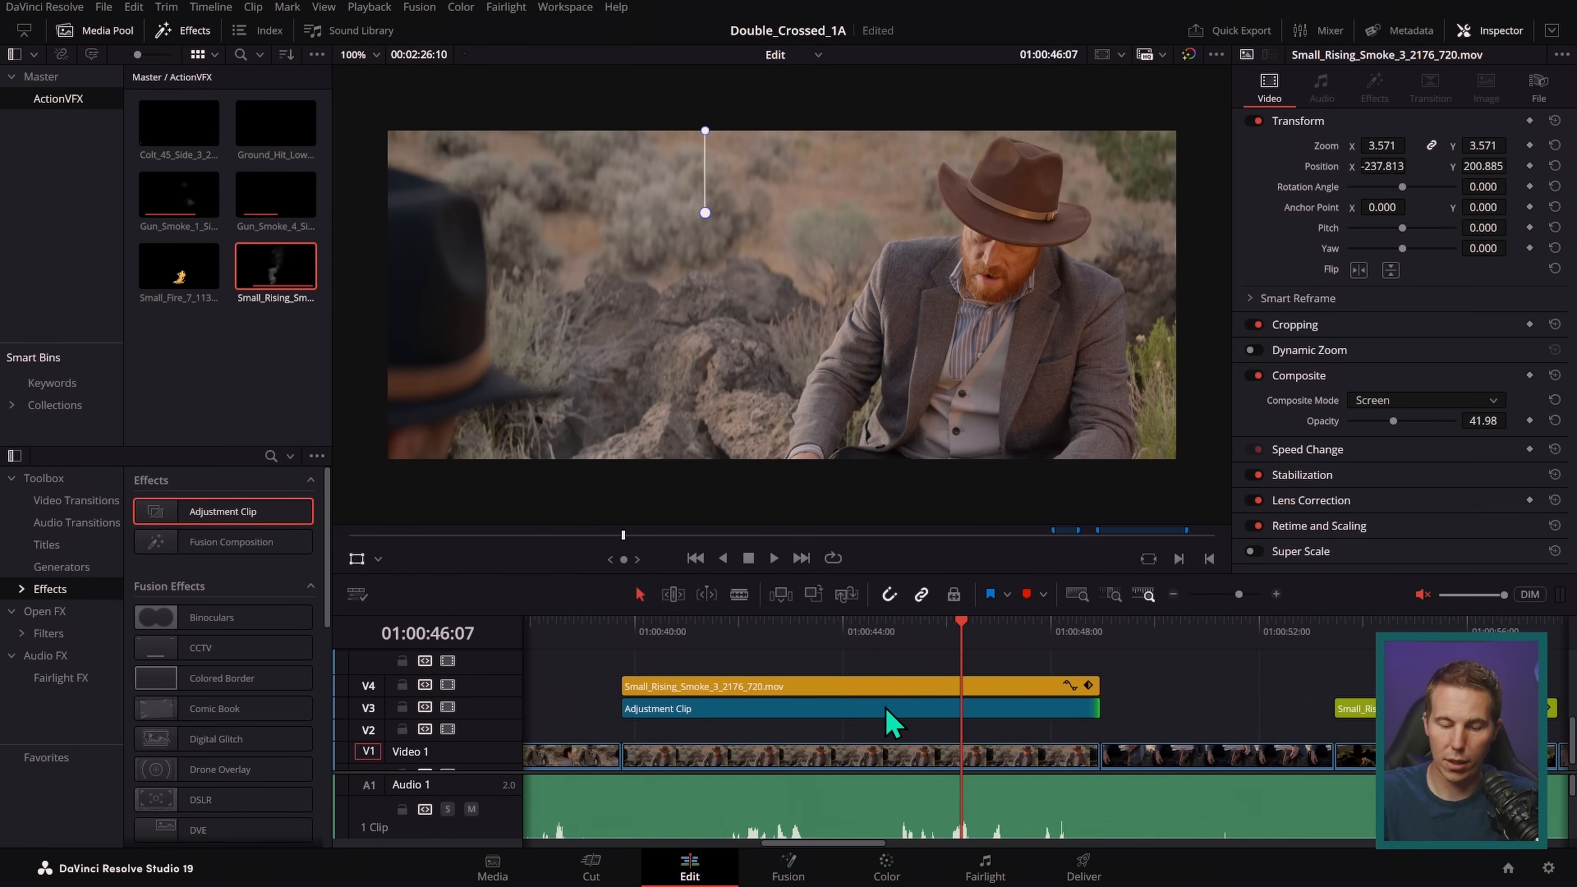
left_click(917, 688)
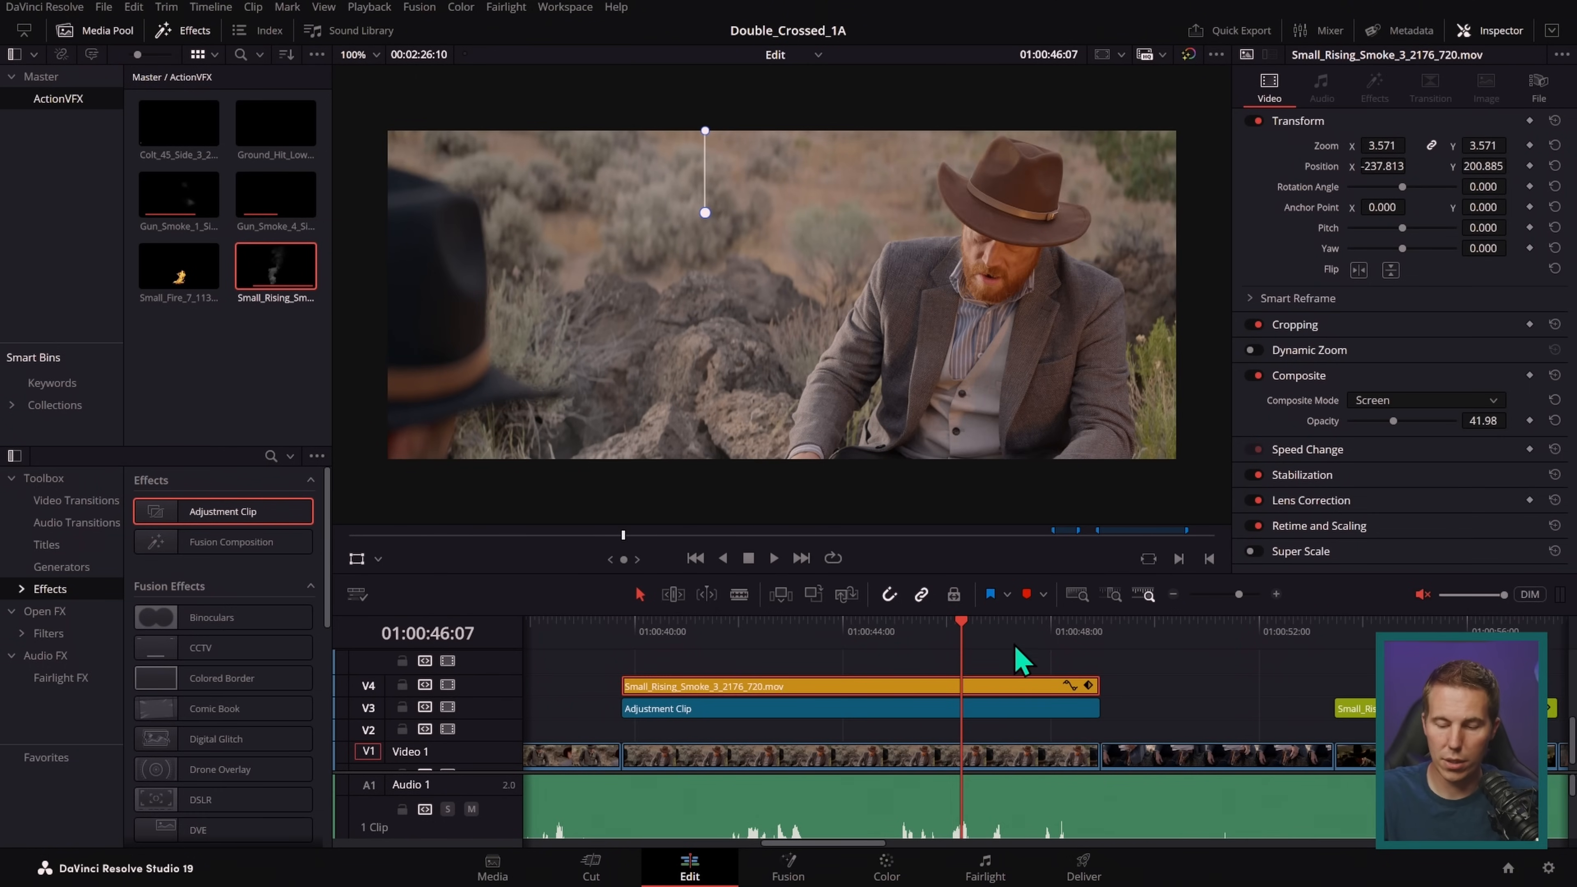
key("Delete")
- Open the adjustment clip in Fusion and merge Small_Rising_Smoke_3_2176_720.mov over MediaIn1
left_click(877, 628)
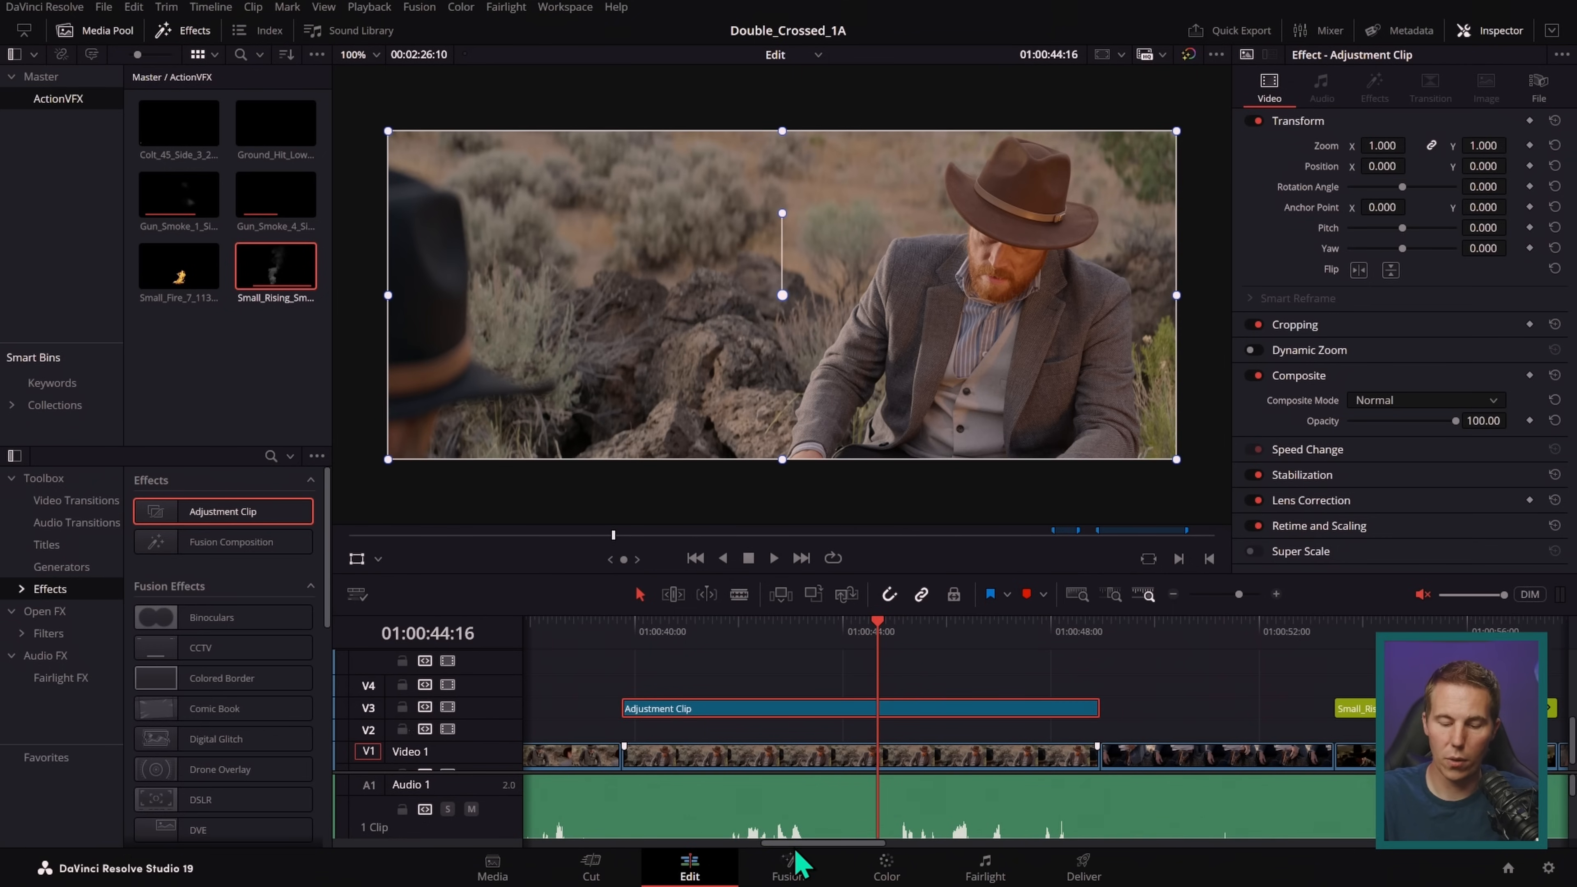
left_click(797, 862)
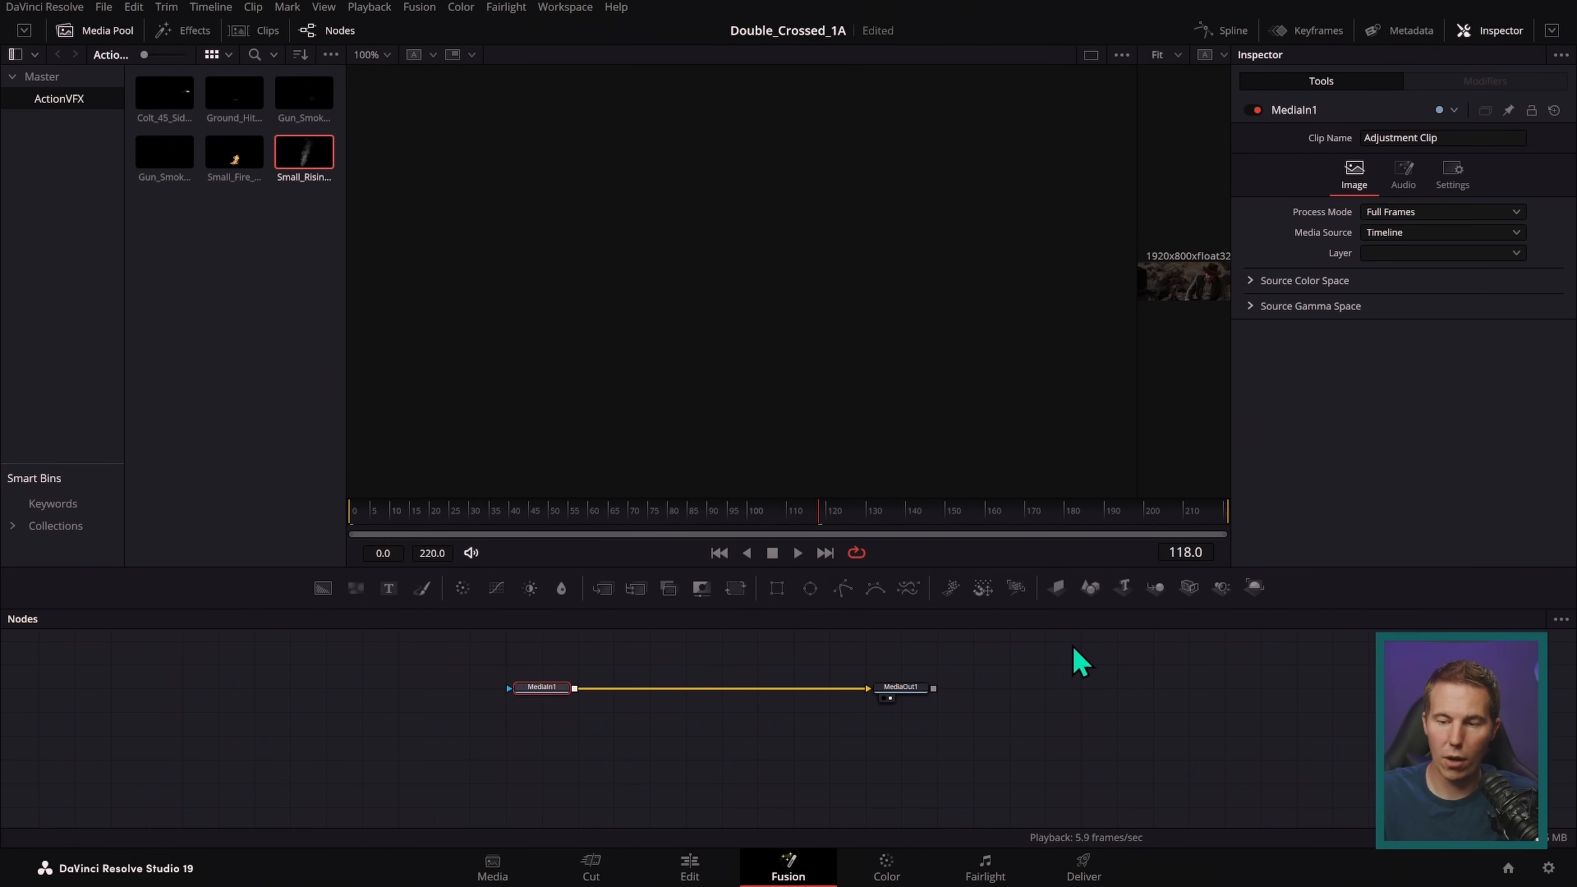
left_click_drag(1134, 394, 643, 435)
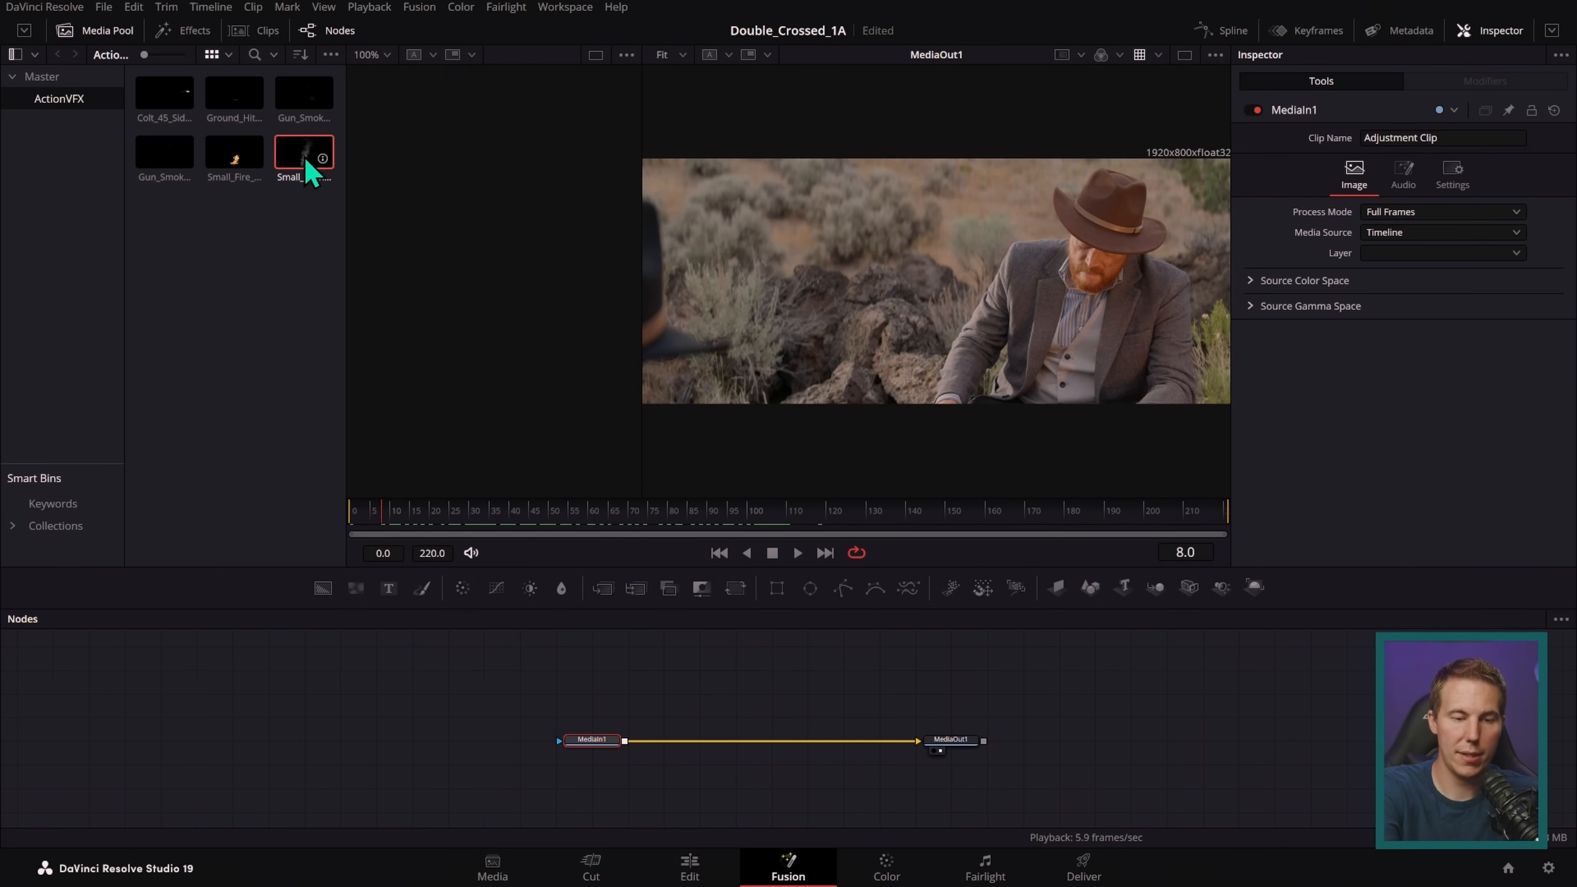
left_click_drag(310, 167, 626, 745)
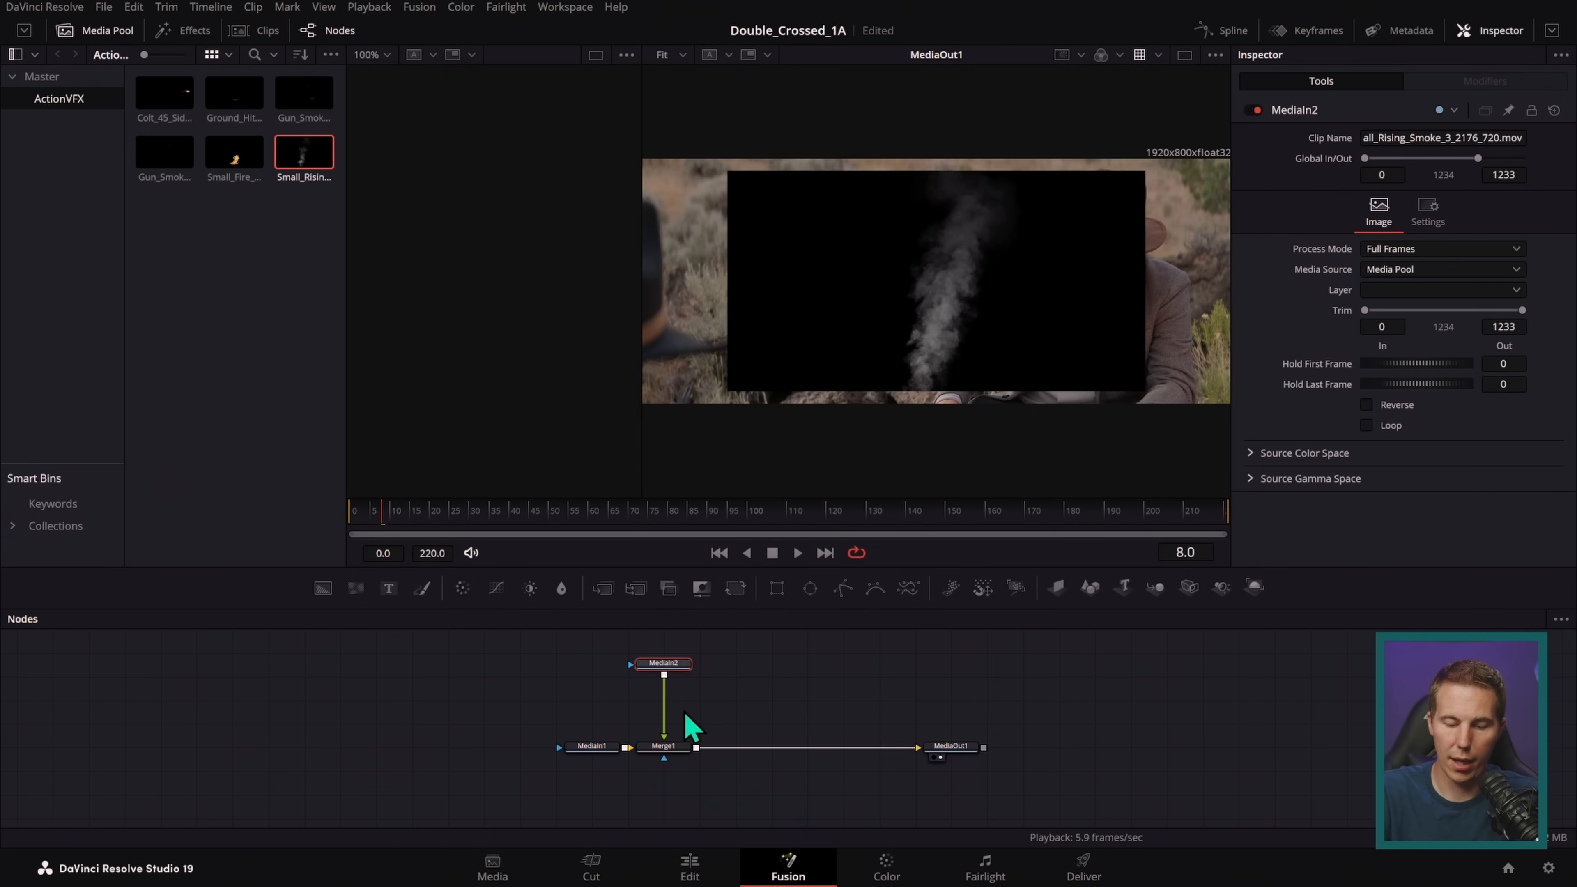
scroll(709, 708, "up", 3)
- Set Merge1's apply mode to Screen, then enlarge the smoke to size 5.0 and center it at about X 0.313, Y 0.972
left_click(675, 761)
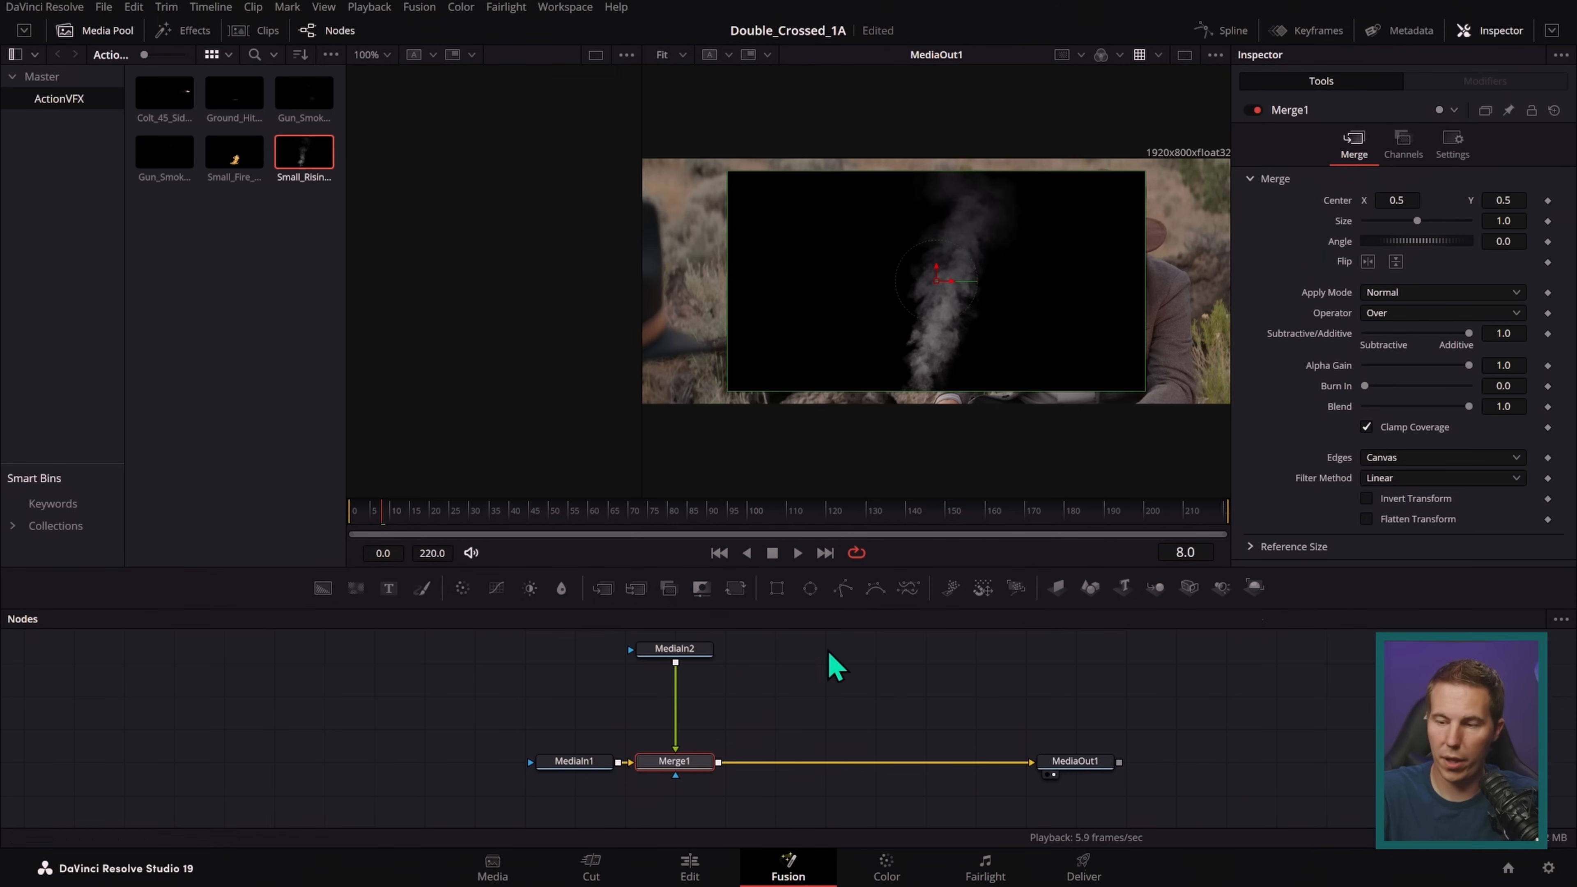
left_click(1414, 294)
left_click(1426, 342)
left_click_drag(1145, 393, 1438, 577)
left_click_drag(895, 290, 797, 299)
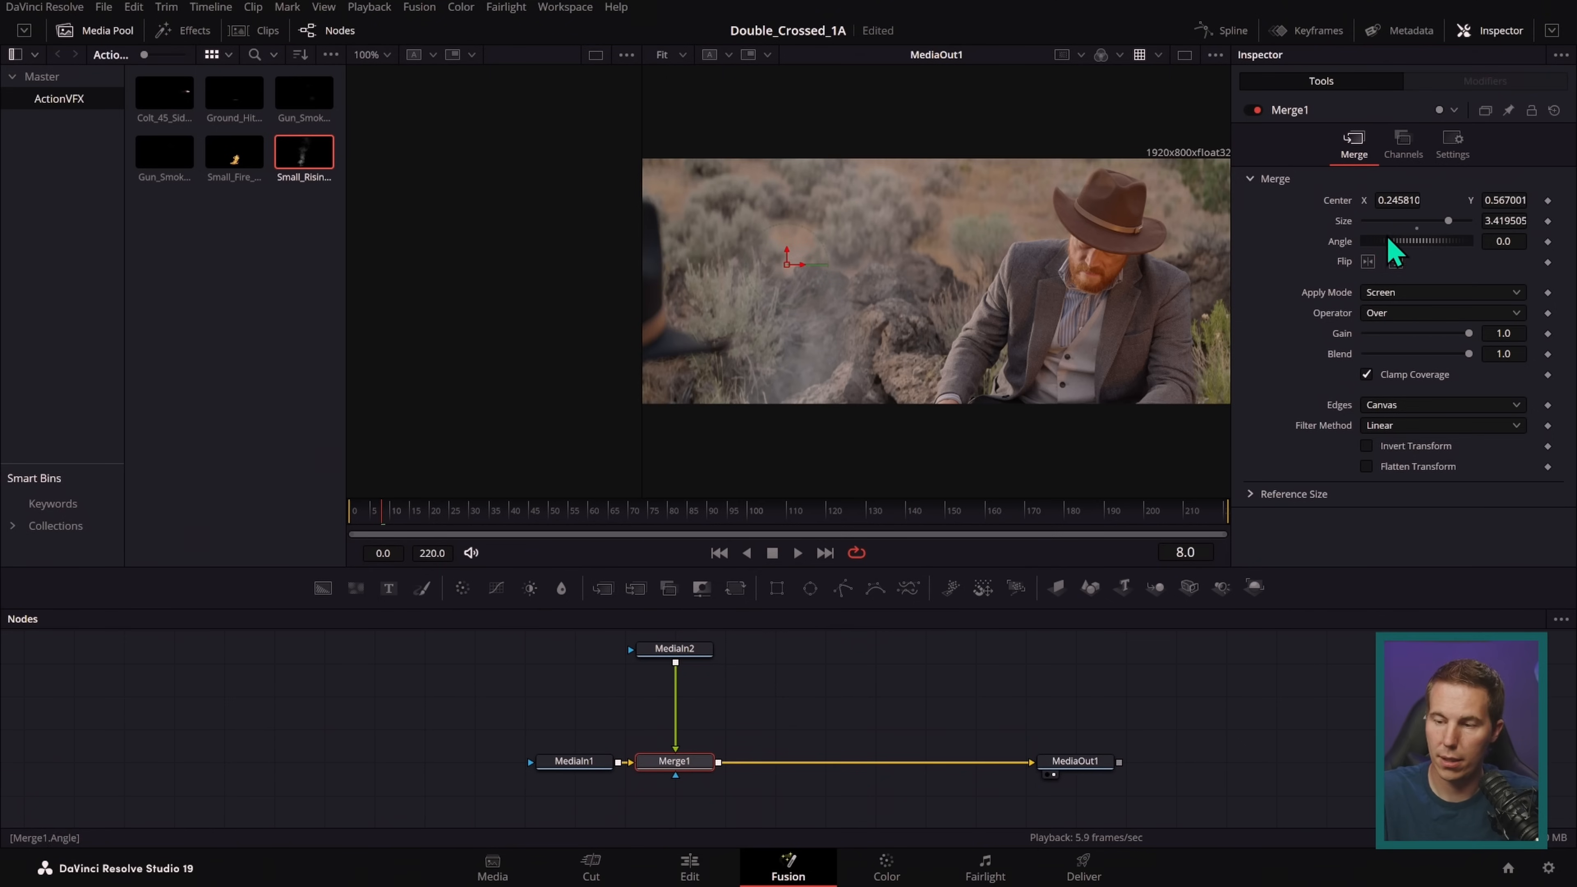
left_click_drag(1450, 222, 1500, 236)
left_click_drag(792, 273, 818, 207)
- Play the composite, lower Merge1's blend to 0.528 and move the smoke's center to about X 0.176, Y 0.956
left_click(798, 553)
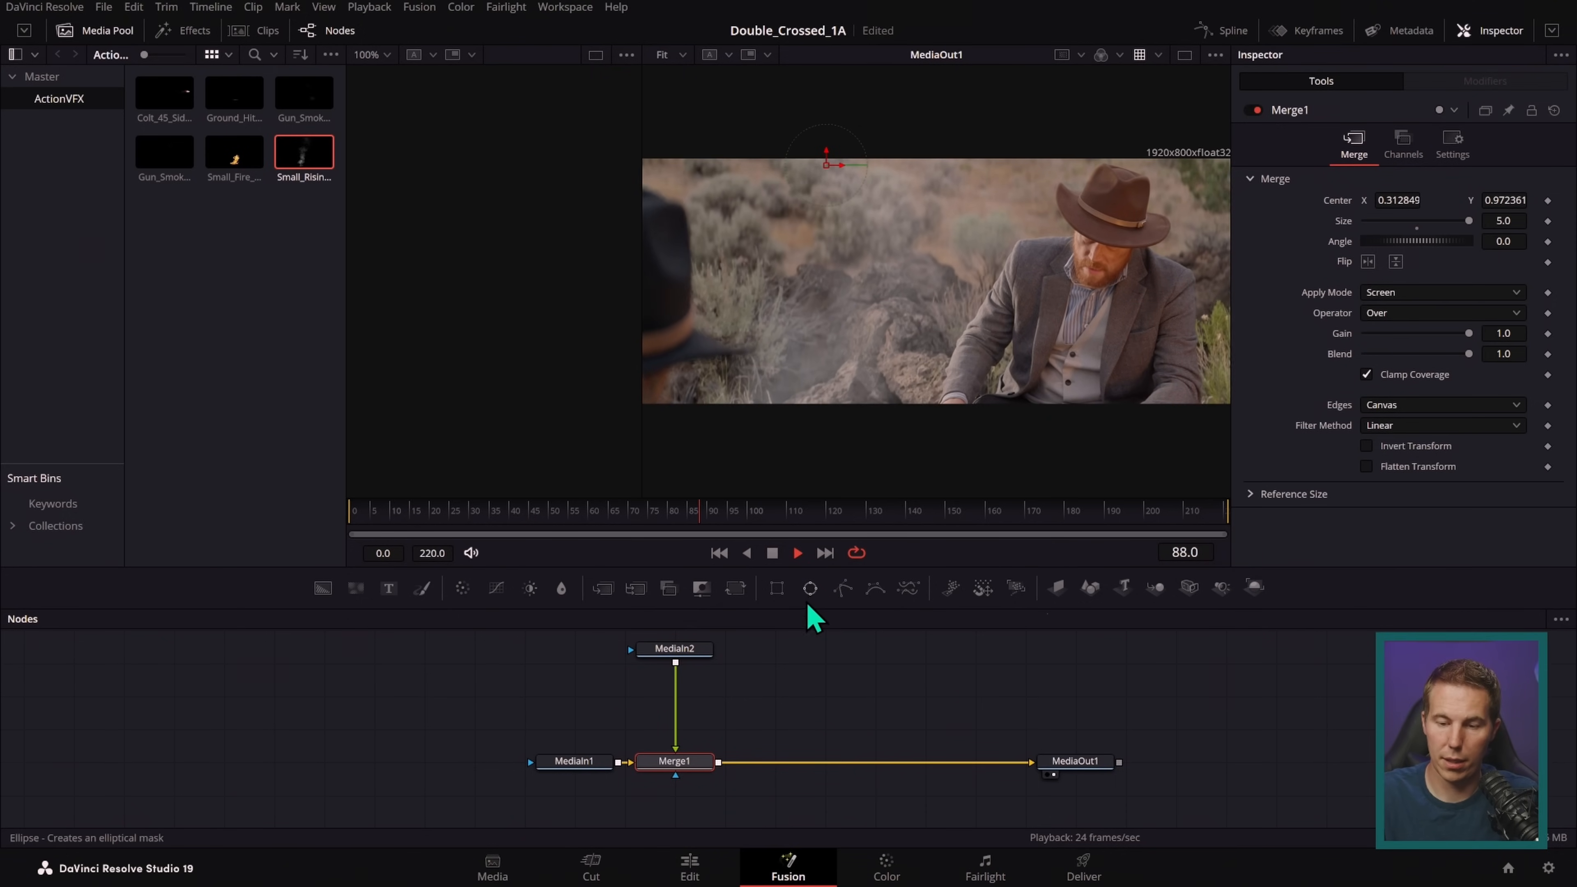
left_click(798, 552)
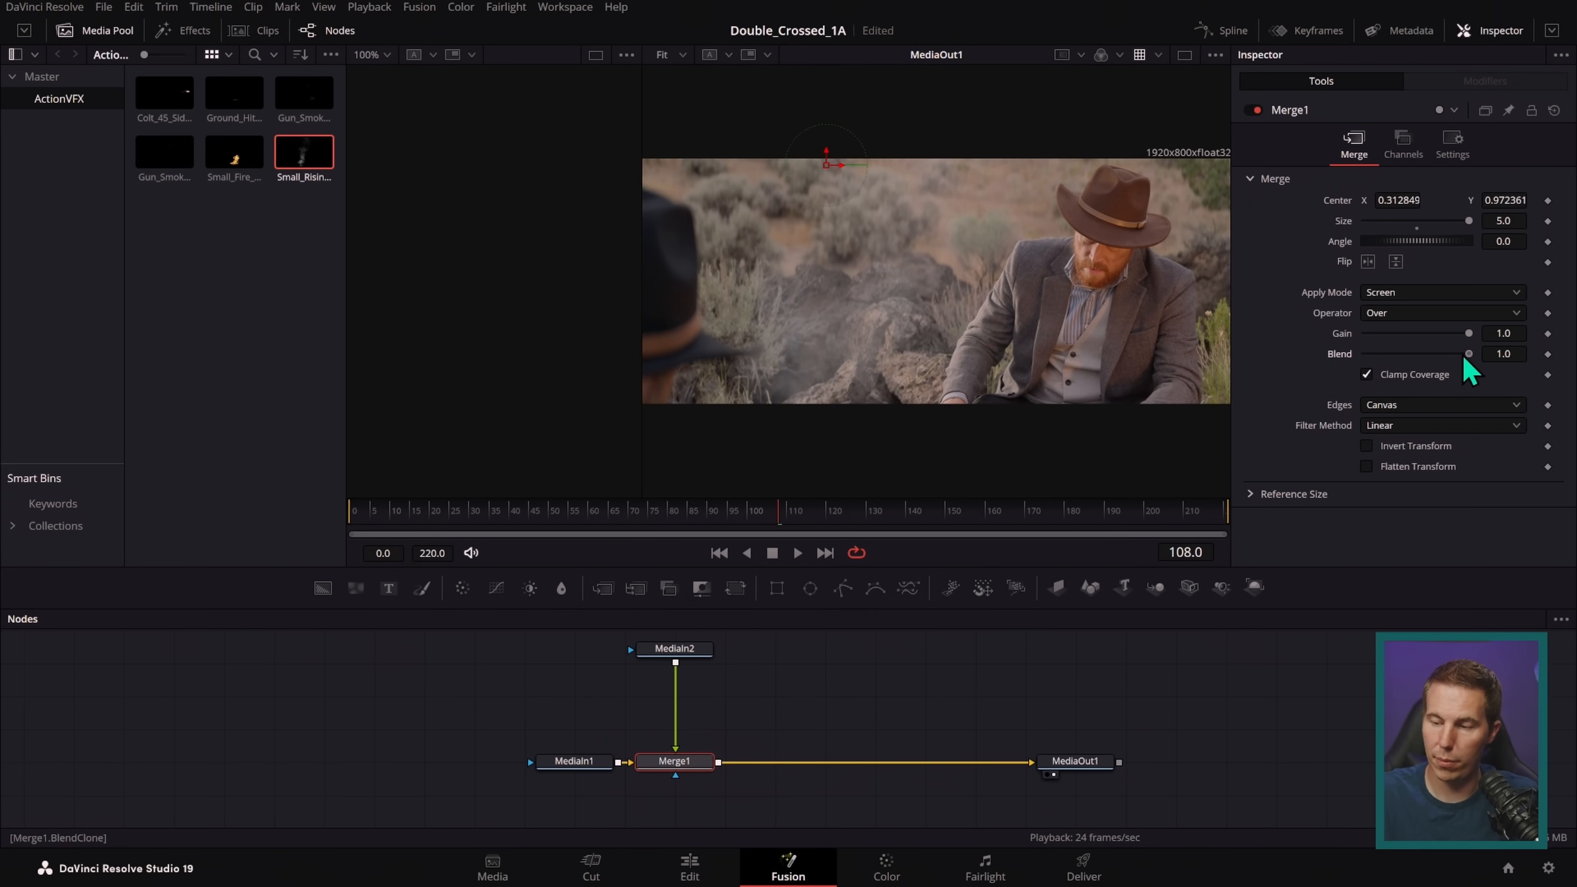
left_click_drag(1469, 354, 1421, 354)
left_click(719, 552)
left_click(797, 552)
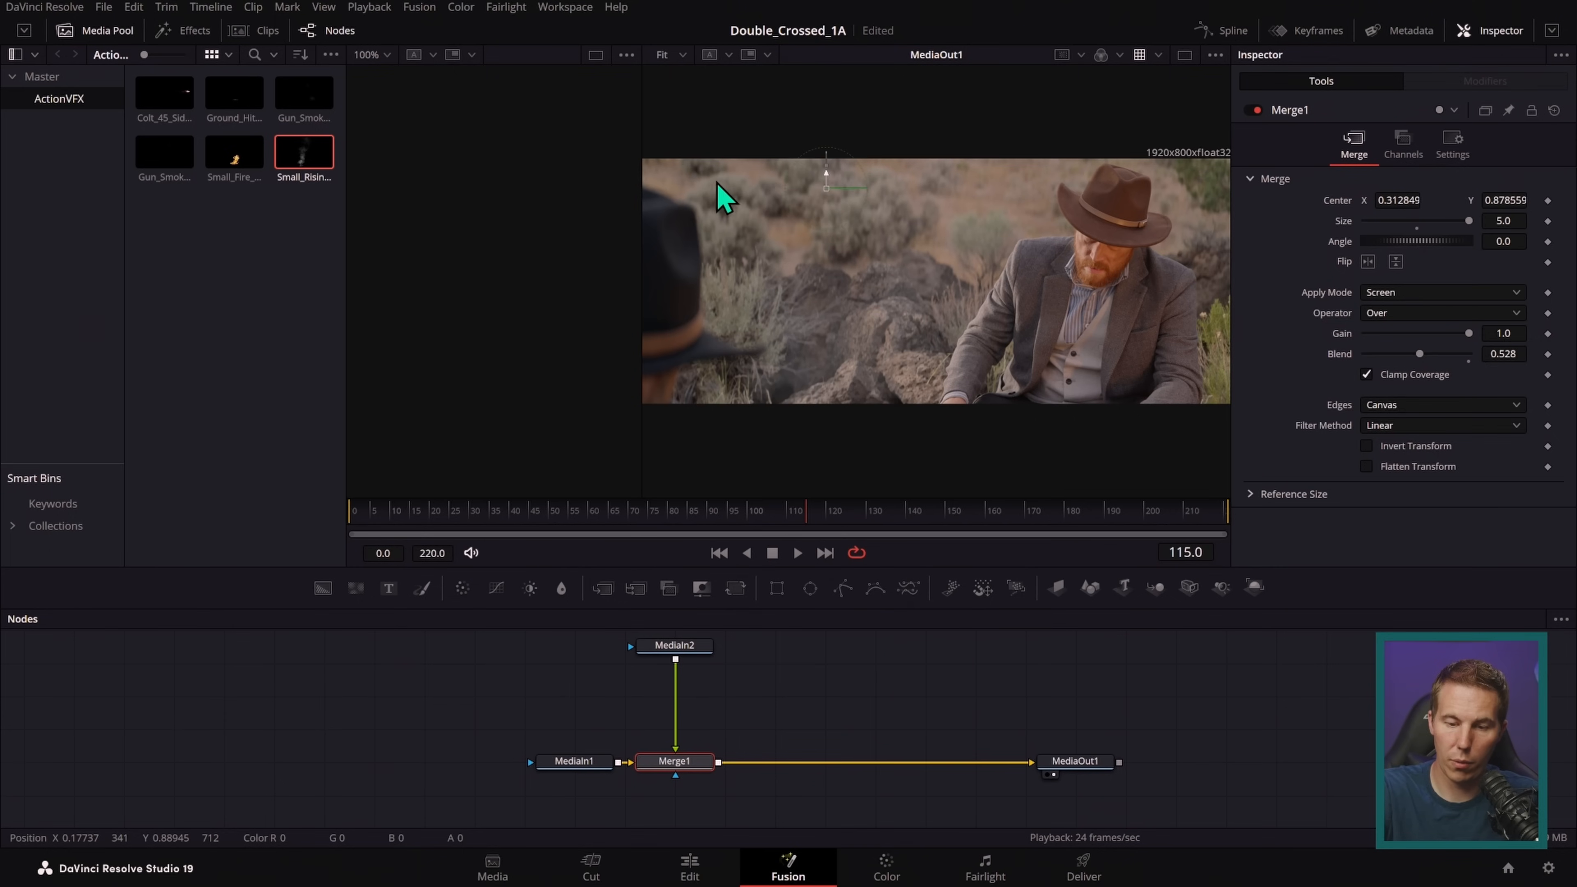
mouse_move(723, 198)
left_mouse_down()
mouse_move(759, 200)
mouse_move(721, 177)
mouse_move(739, 172)
left_mouse_up()
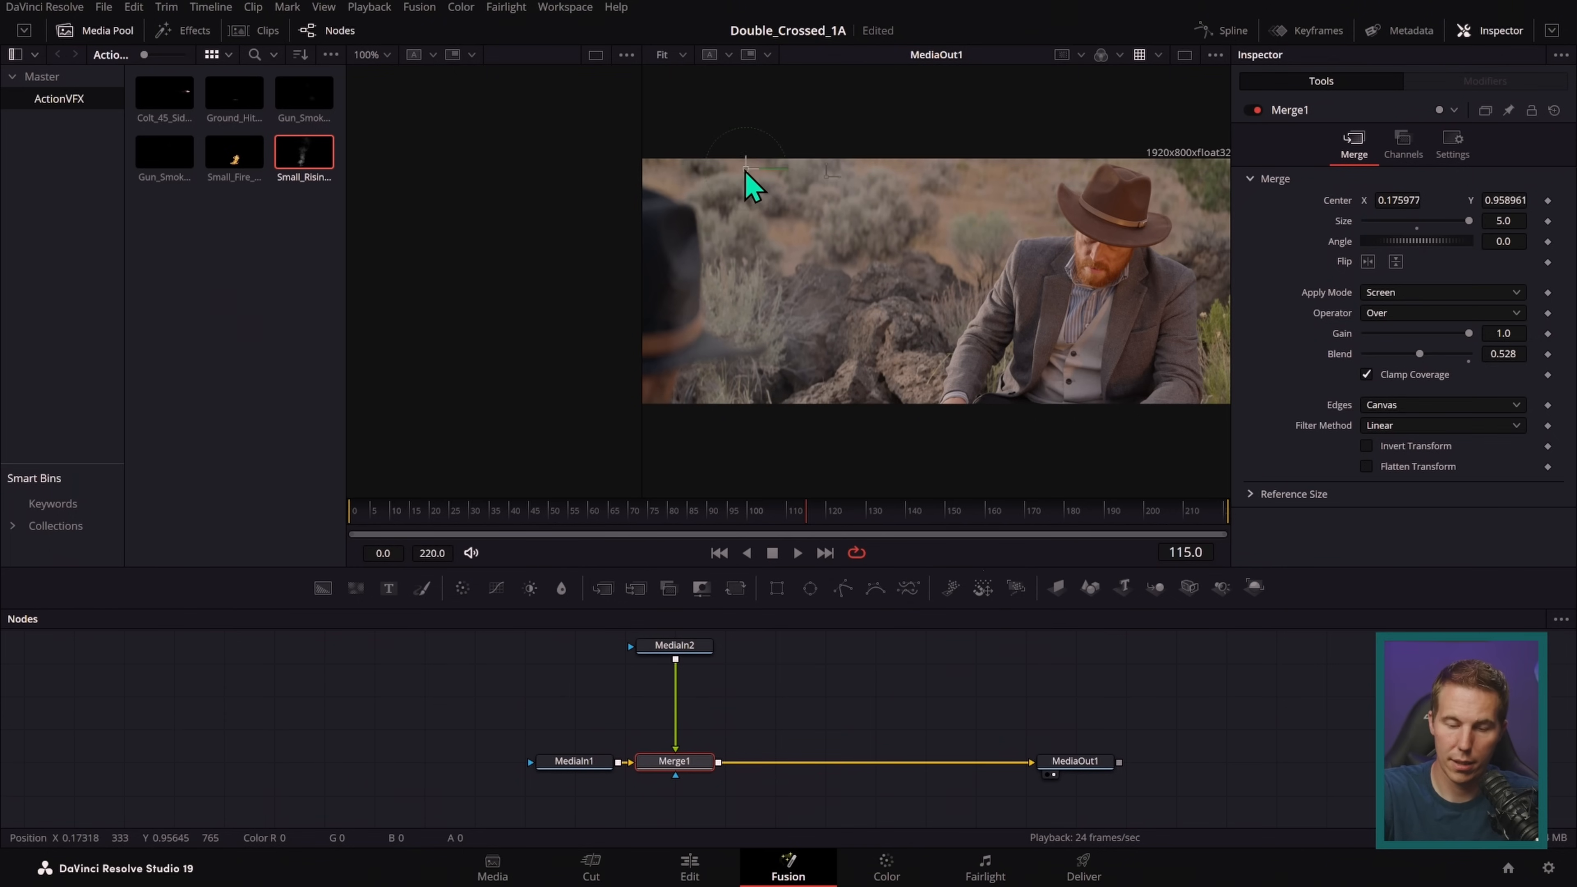
- Add a Polygon mask to Merge1 and draw a closed shape around the foreground man in the hat
scroll(711, 351, "up", 5)
scroll(777, 379, "down", 5)
scroll(940, 422, "up", 3)
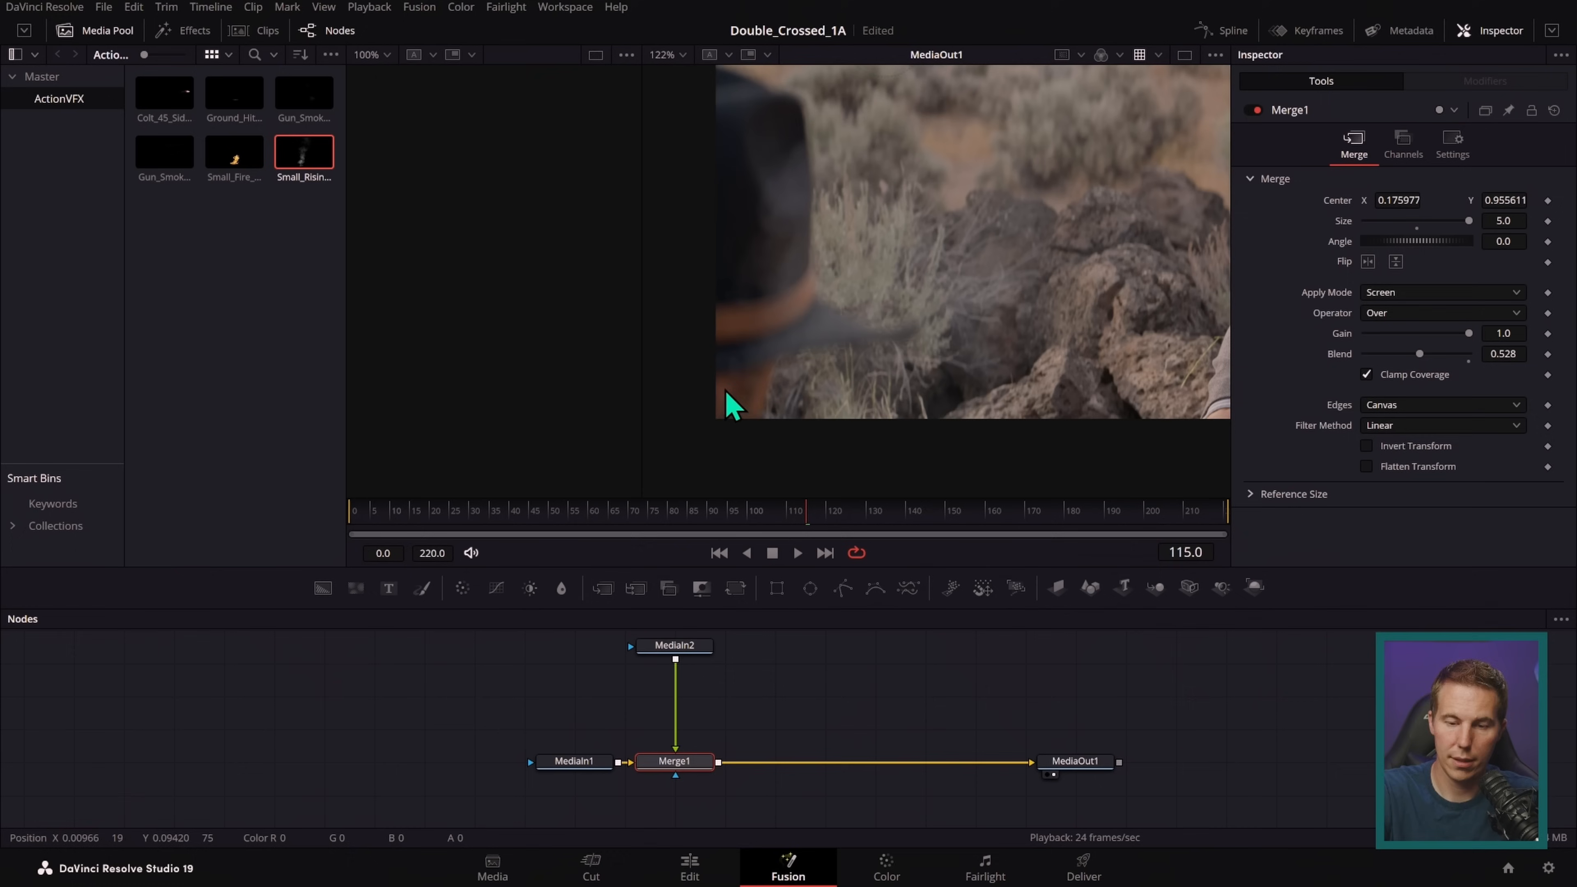
scroll(931, 413, "up", 1)
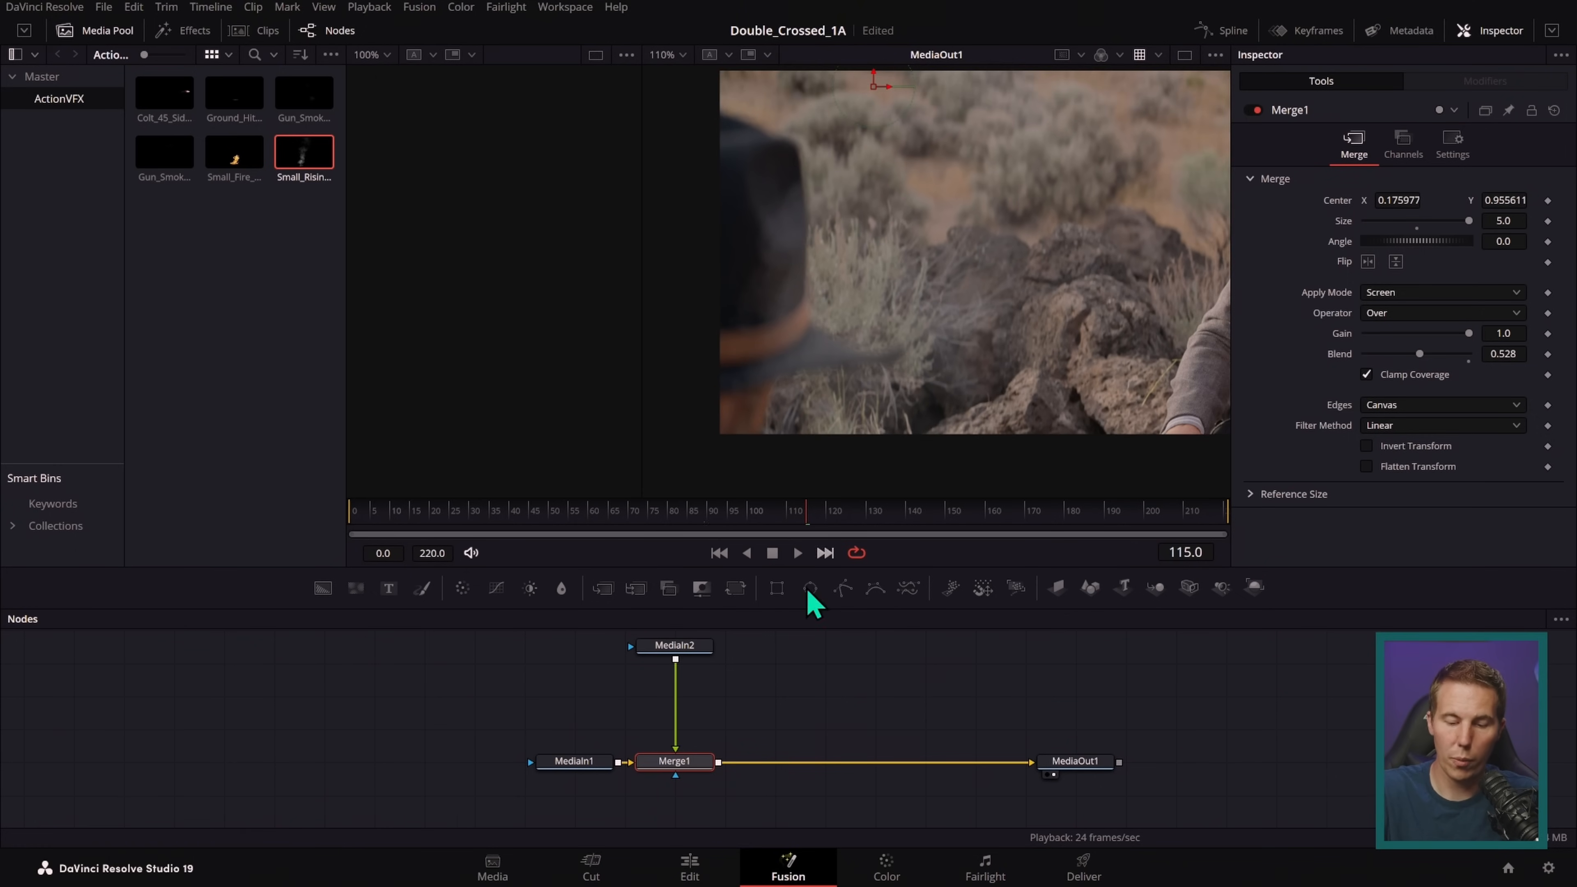
left_click_drag(843, 588, 730, 753)
scroll(801, 749, "up", 1)
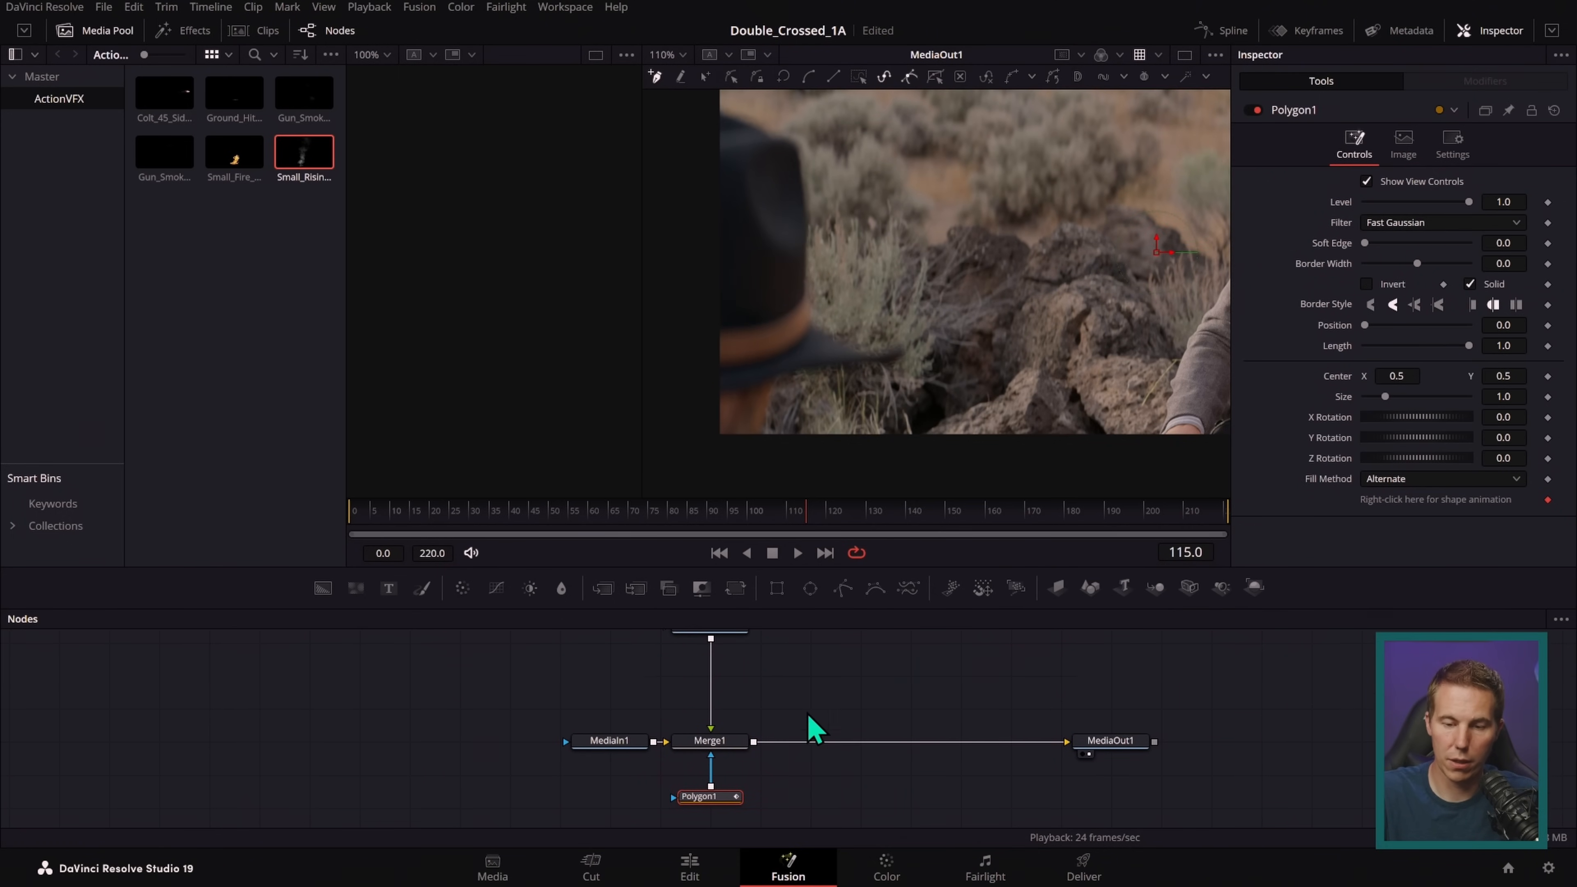
scroll(958, 381, "down", 3)
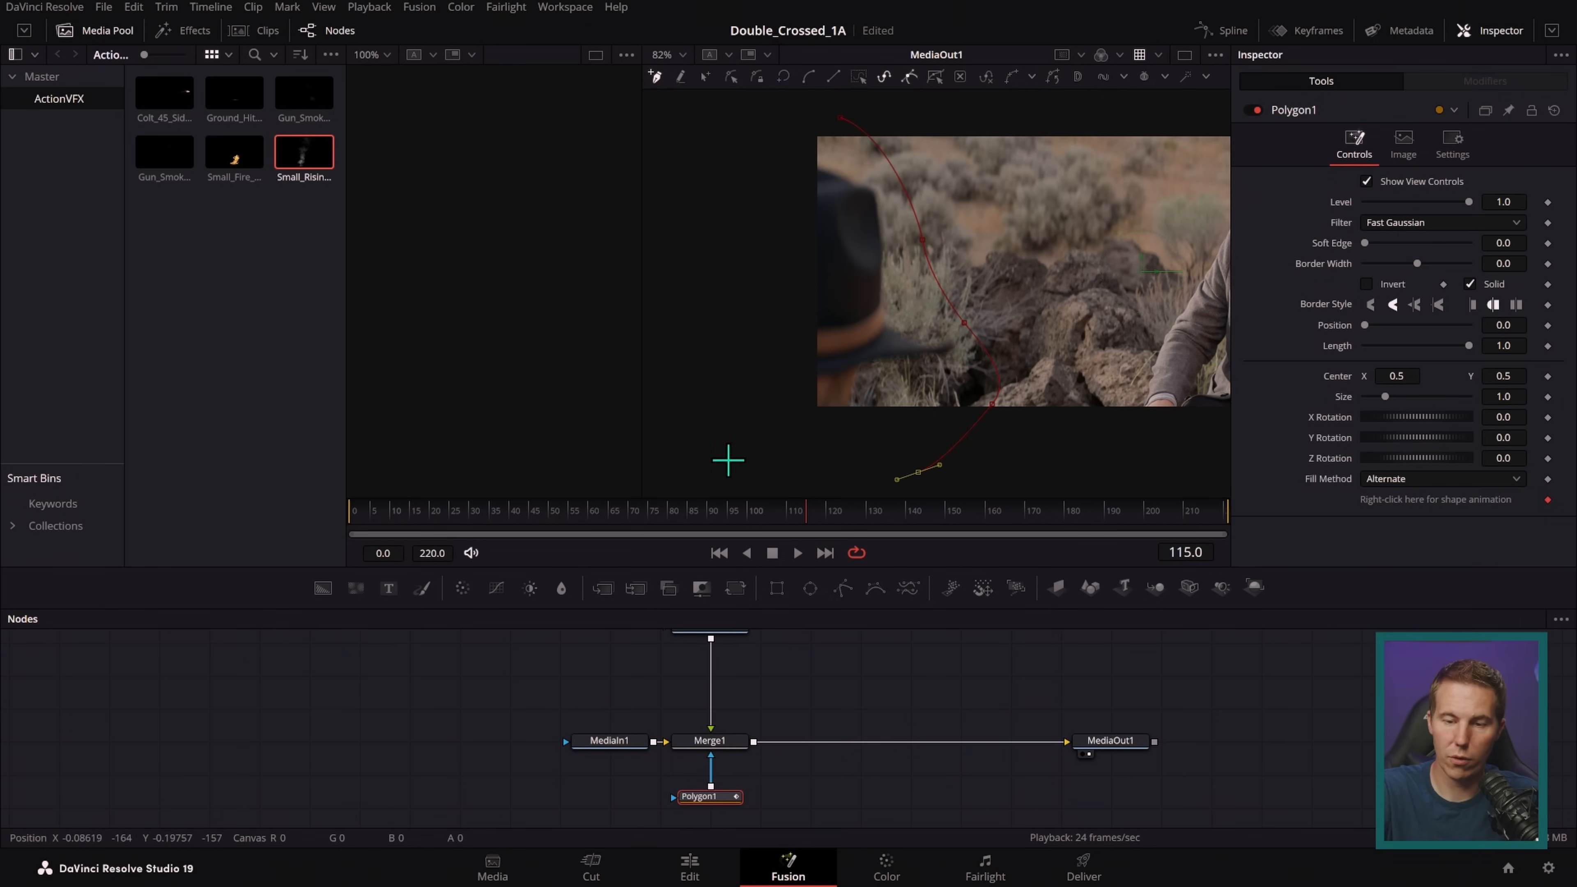
left_click(842, 118)
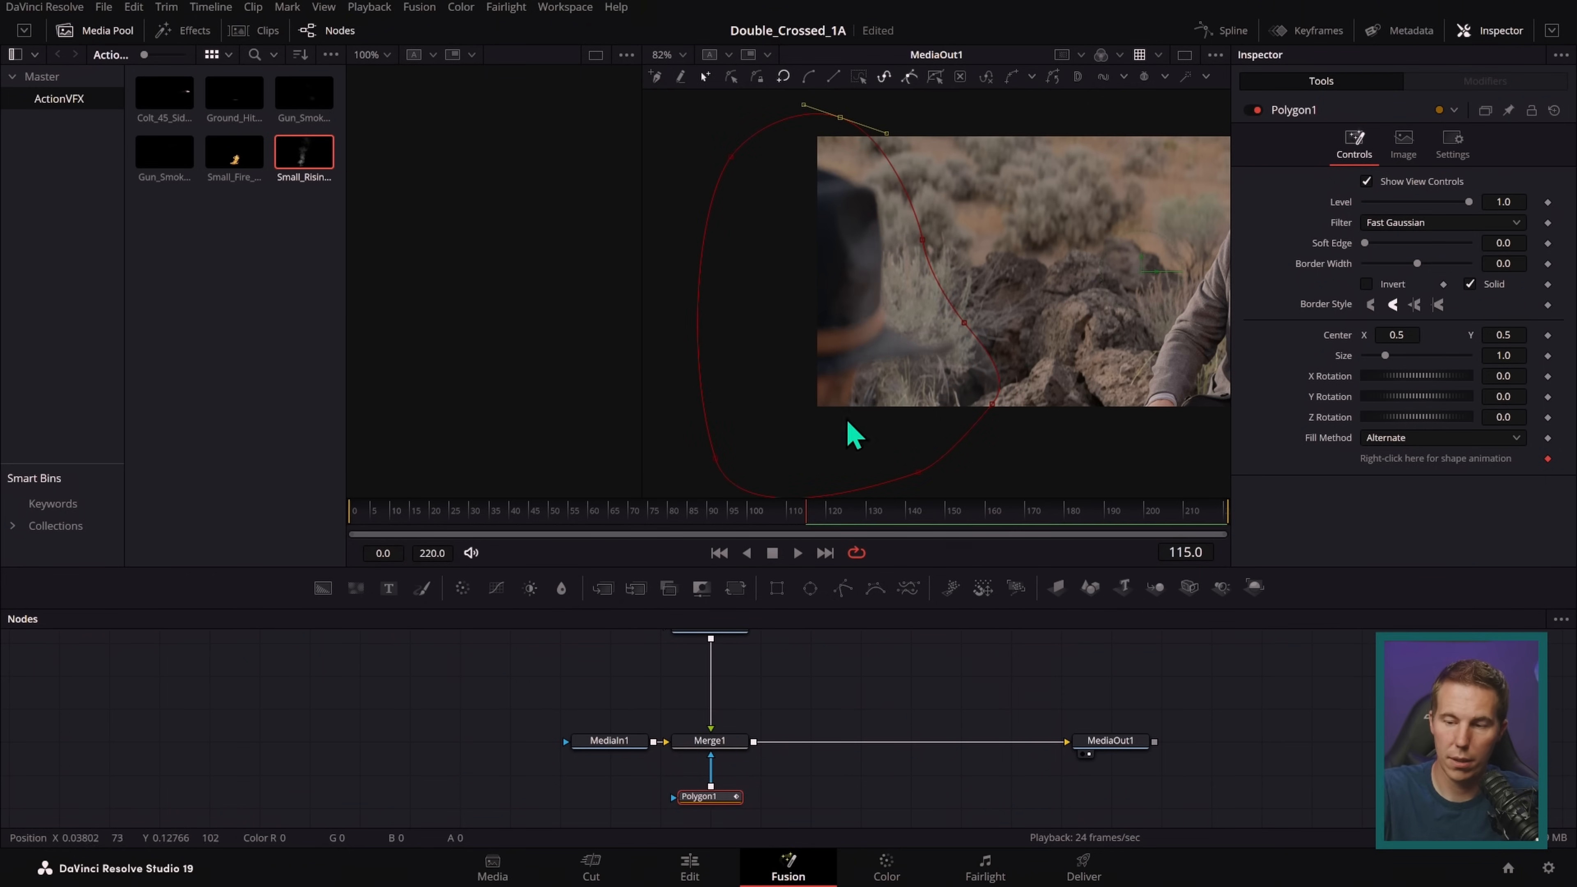
- Invert the polygon mask and set its soft edge to about 0.173
left_click(1366, 285)
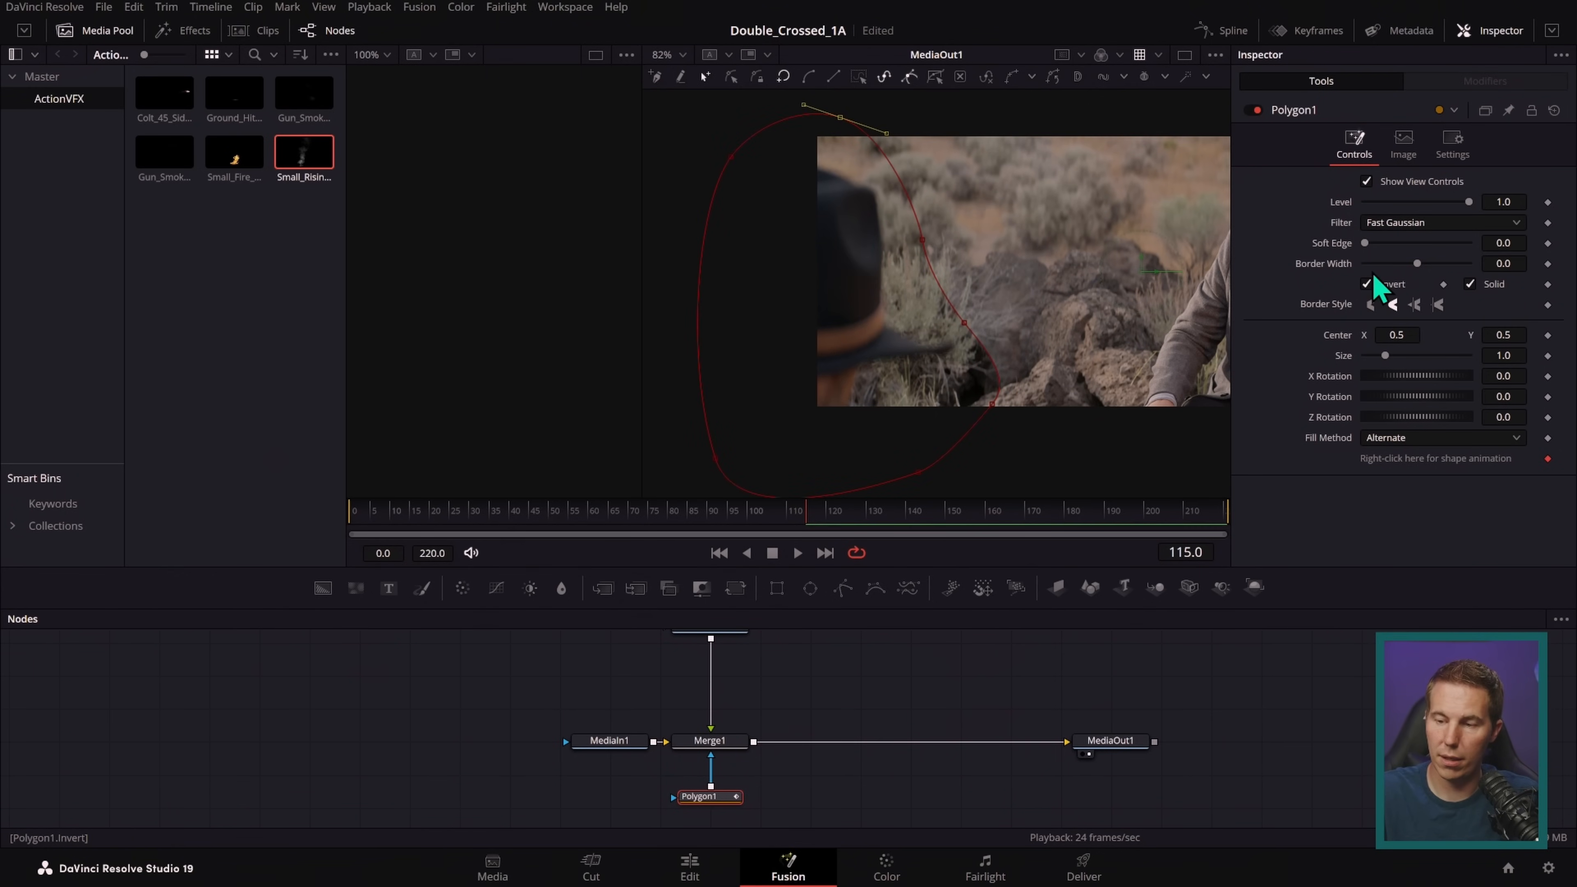
left_click_drag(1365, 242, 1421, 245)
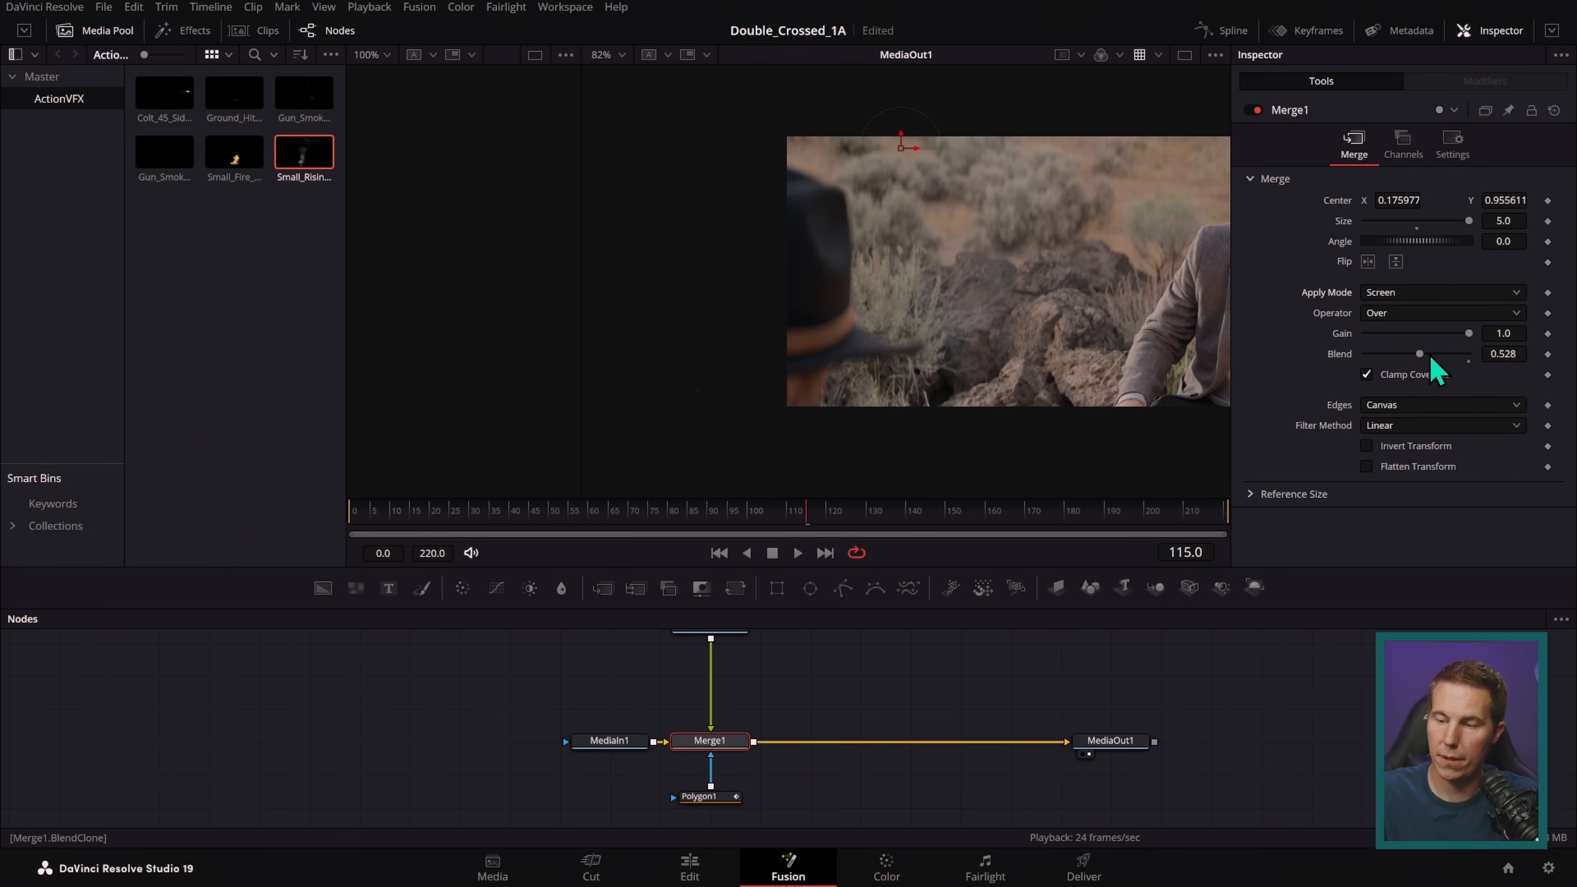
- Raise Merge1's blend to 1.0 and inspect the smoke over the rocks up close
left_click_drag(1420, 353, 1553, 320)
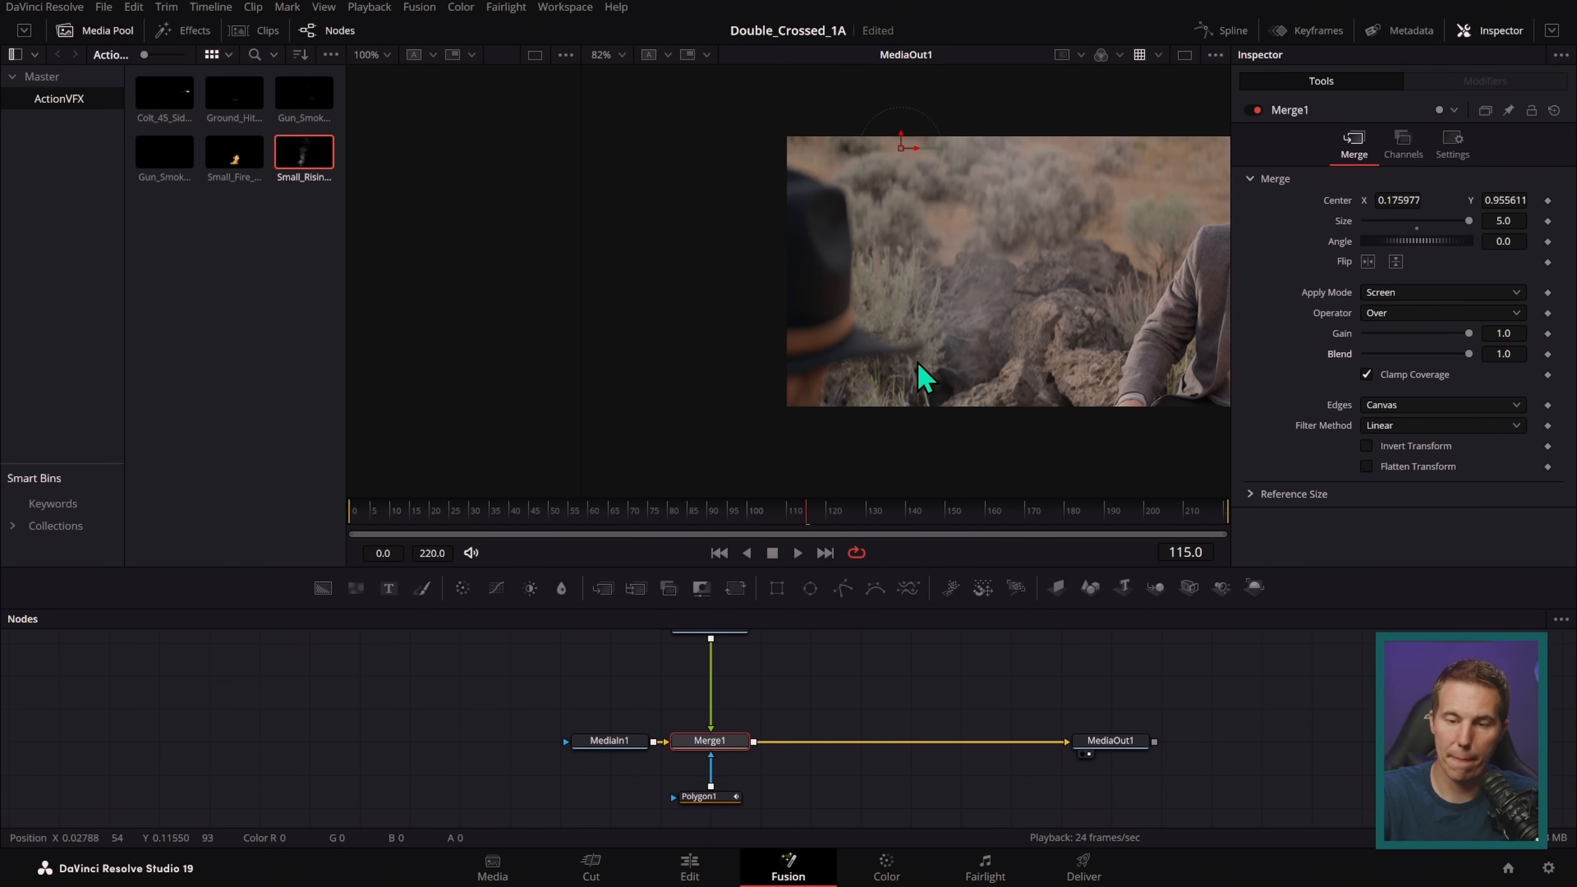
scroll(919, 373, "up", 4)
scroll(801, 730, "up", 2)
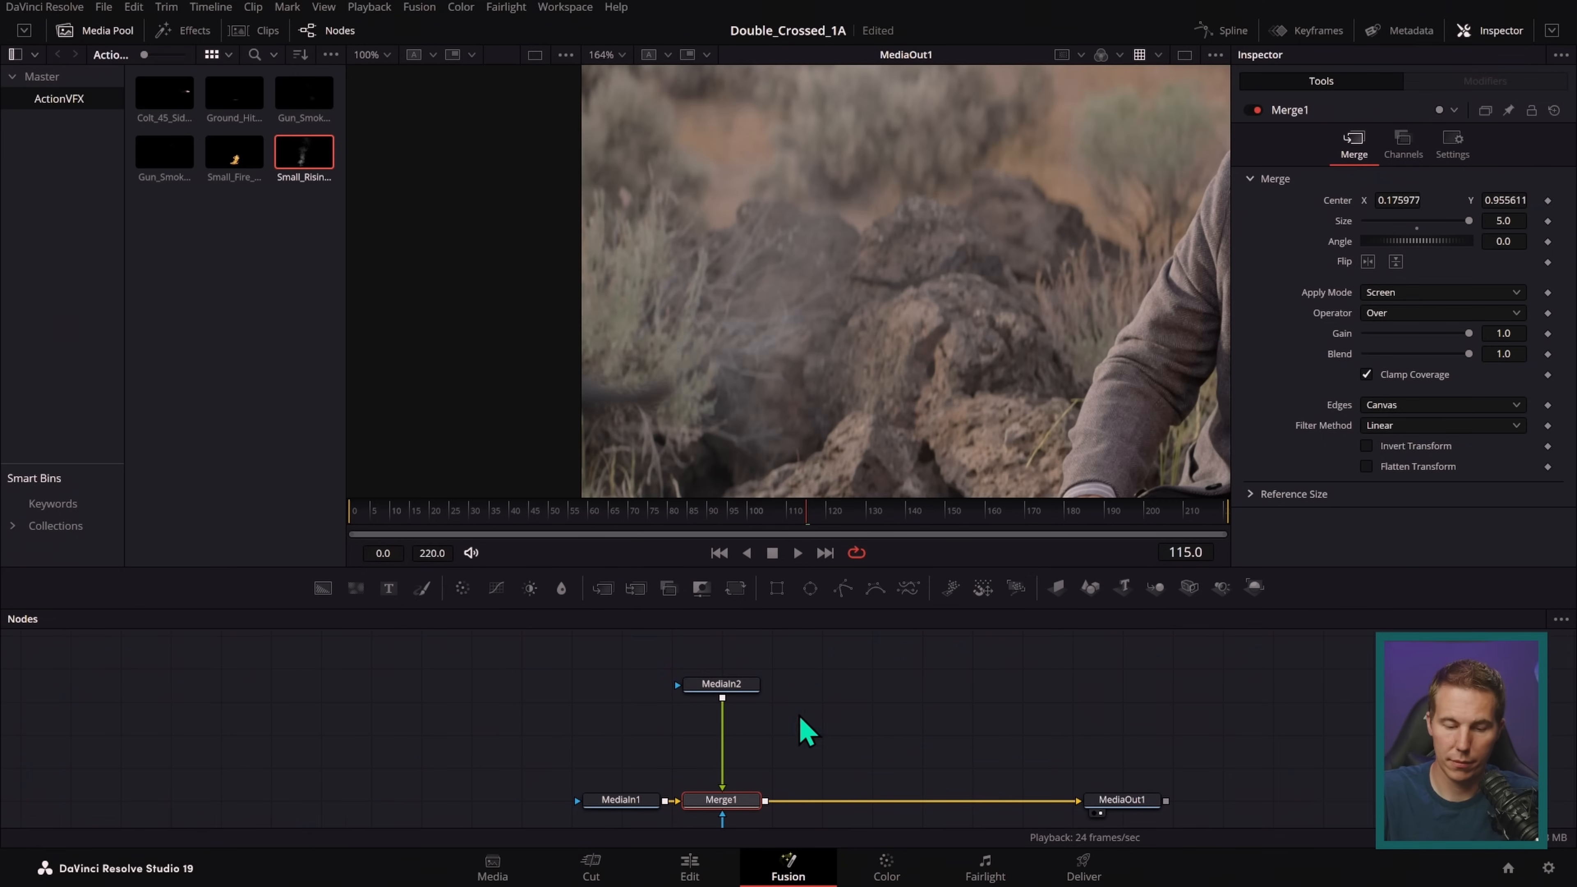
- Insert a BrightnessContrast node between MediaIn2 and Merge1 and raise its gain to 5.0
left_click(733, 688)
left_click_drag(704, 727, 708, 732)
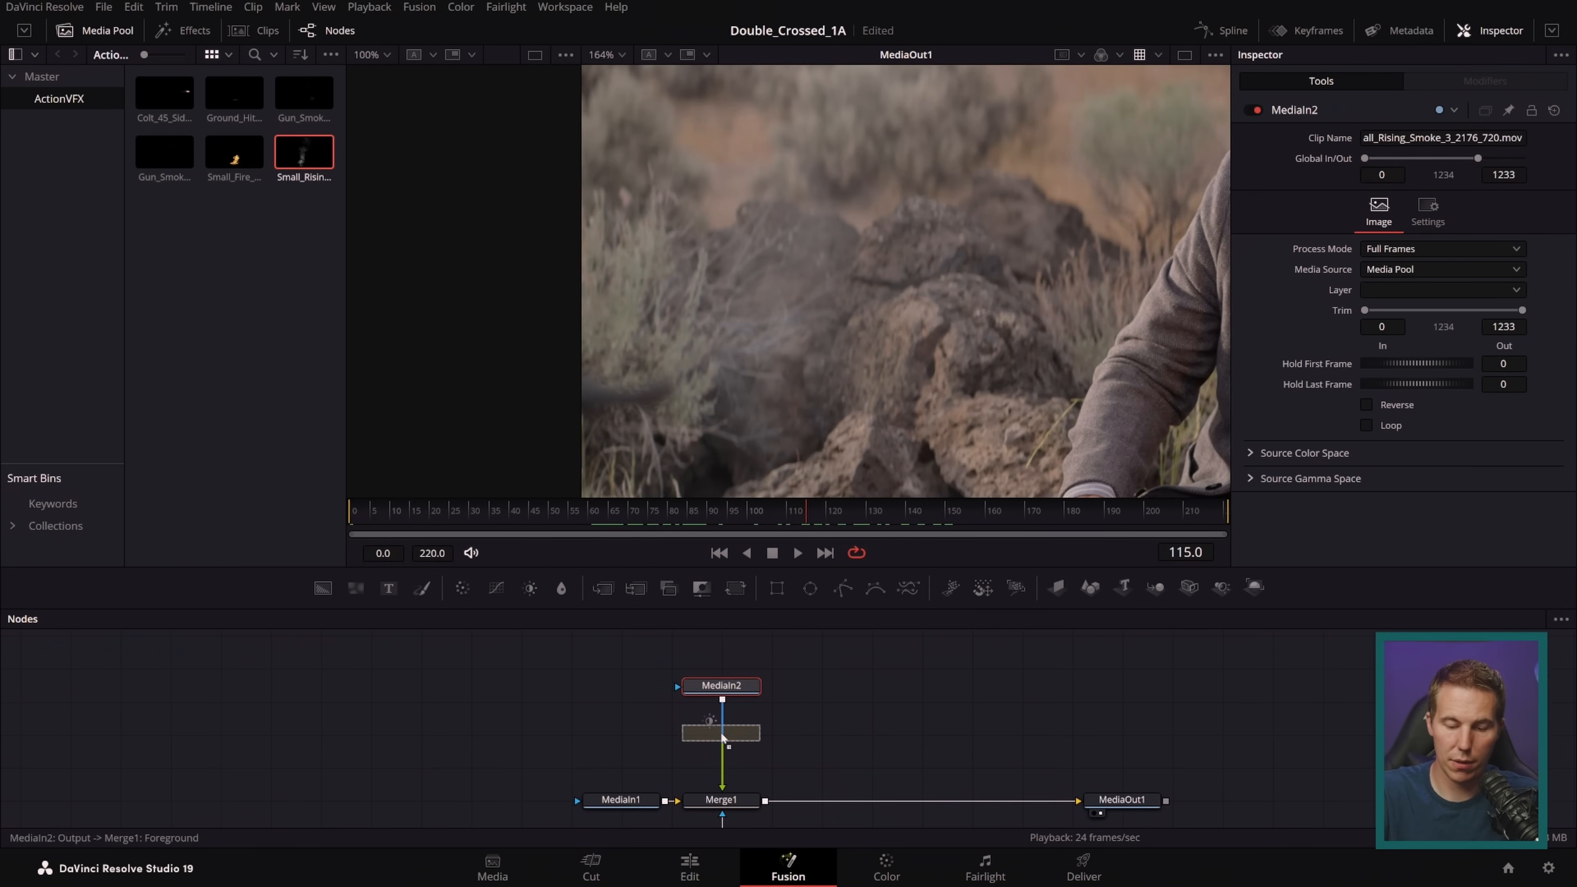
left_click_drag(1416, 202, 1480, 206)
scroll(1004, 356, "down", 4)
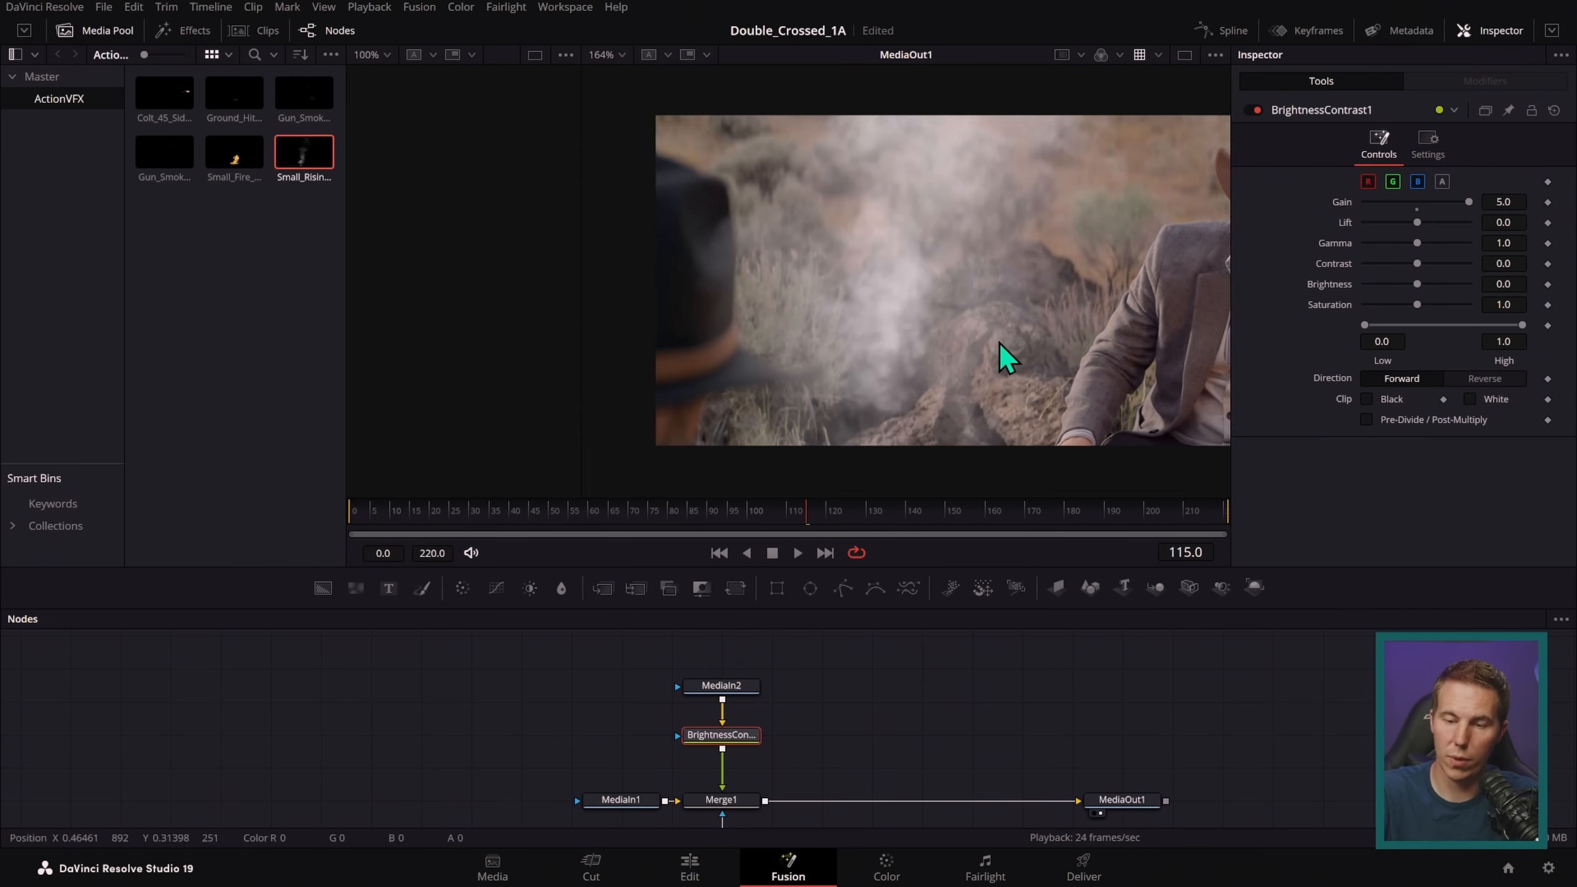
scroll(1067, 359, "up", 2)
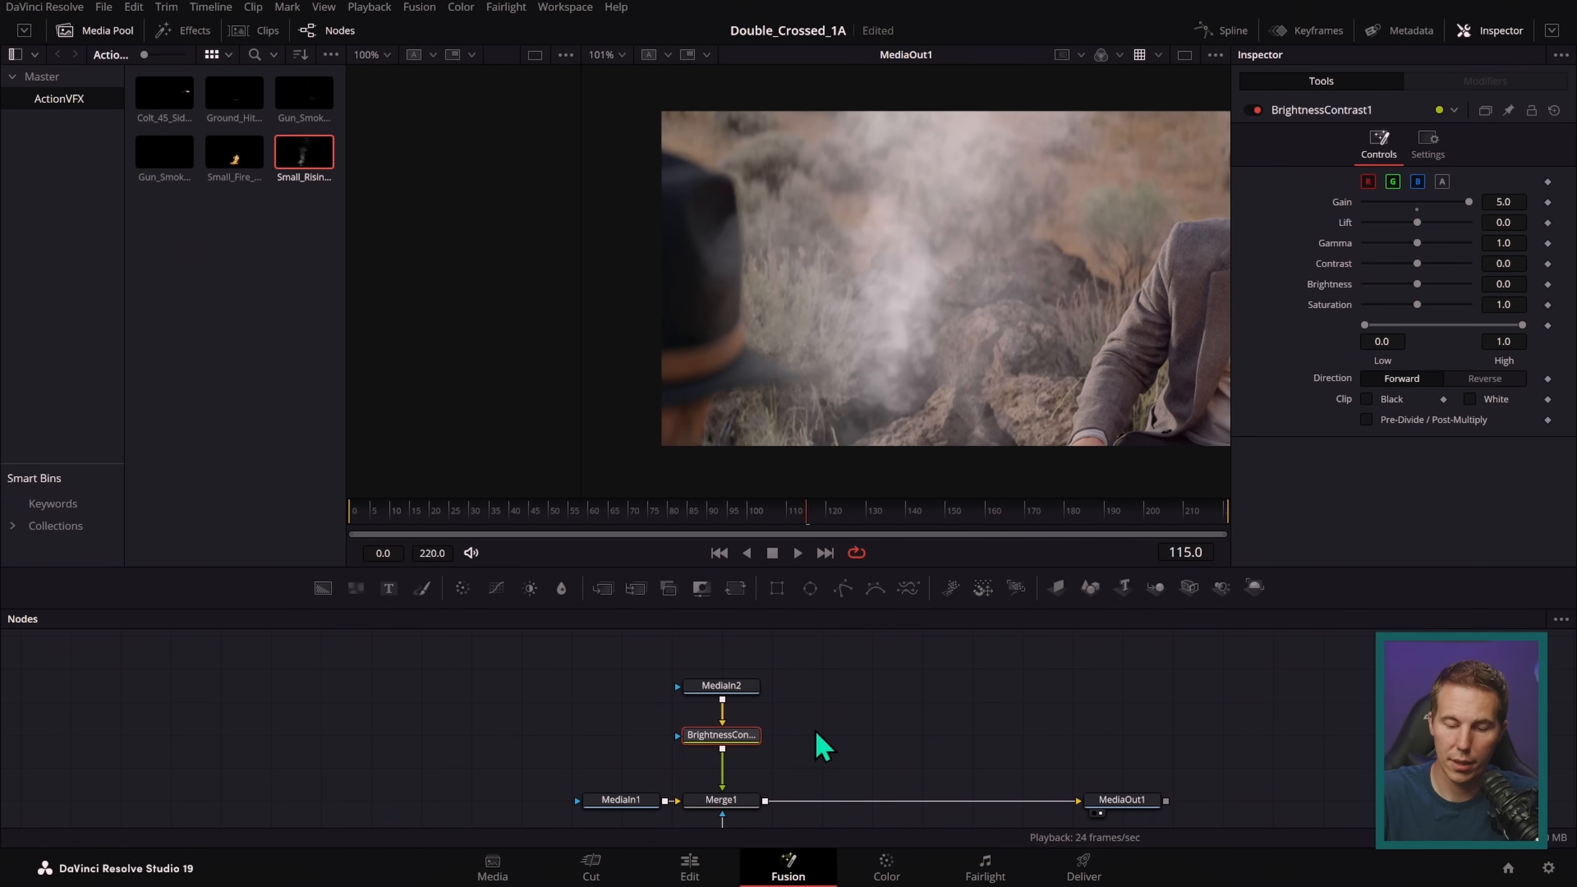
- Reshape Polygon1 so its edge follows further outside the foreground man's hat at frame 115
left_click_drag(808, 742, 815, 680)
left_click(739, 794)
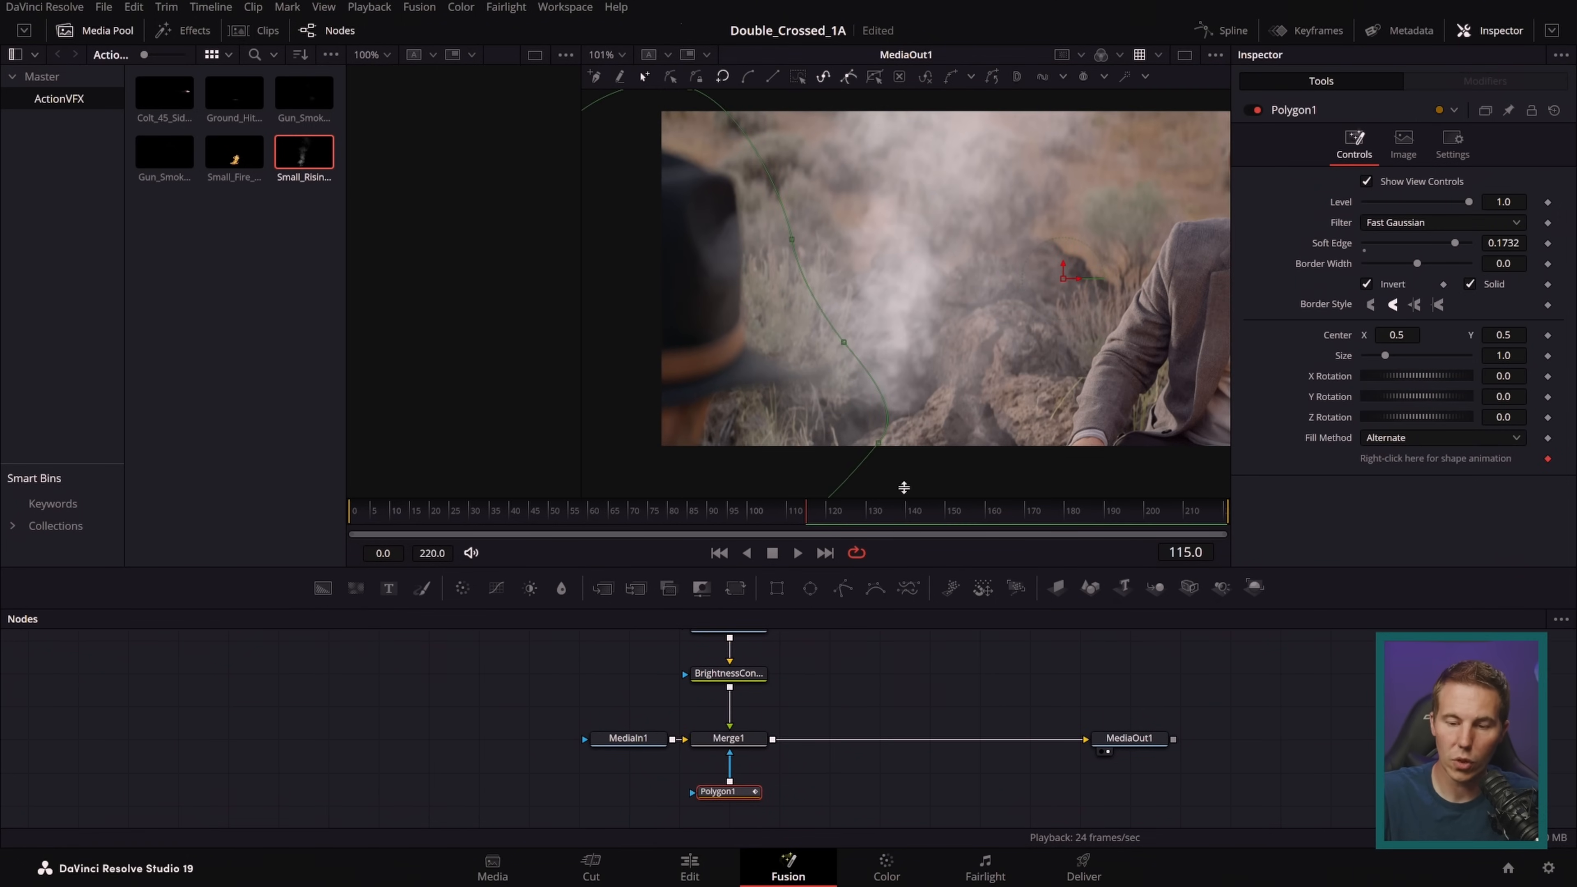
left_click_drag(846, 352, 898, 352)
scroll(776, 209, "up", 3)
left_click(759, 136)
left_click(848, 320)
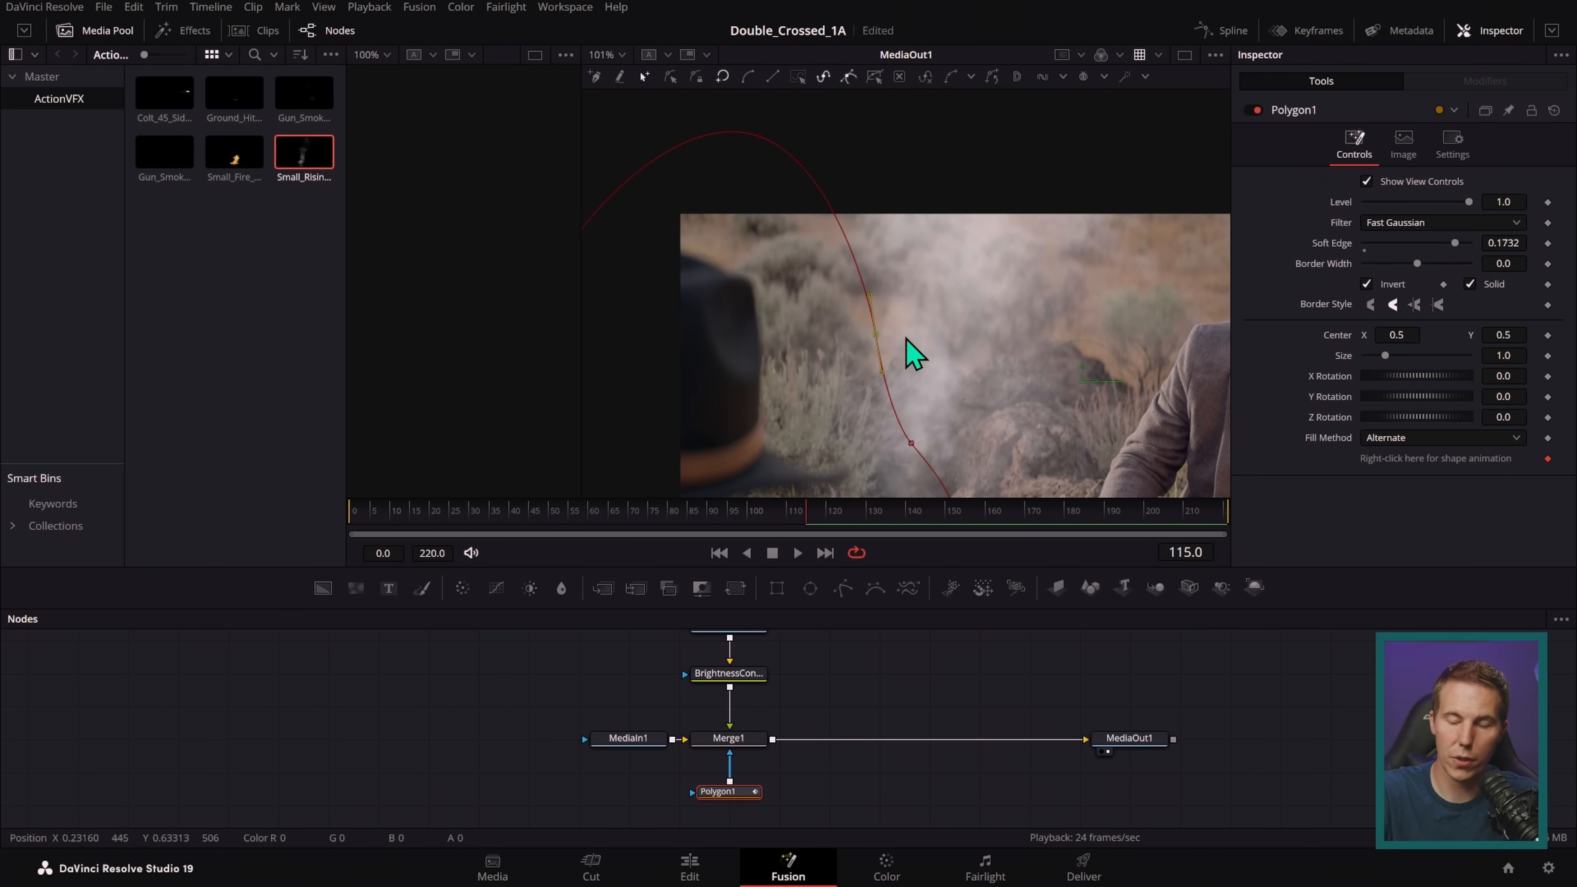
scroll(895, 362, "down", 3)
left_click(881, 697)
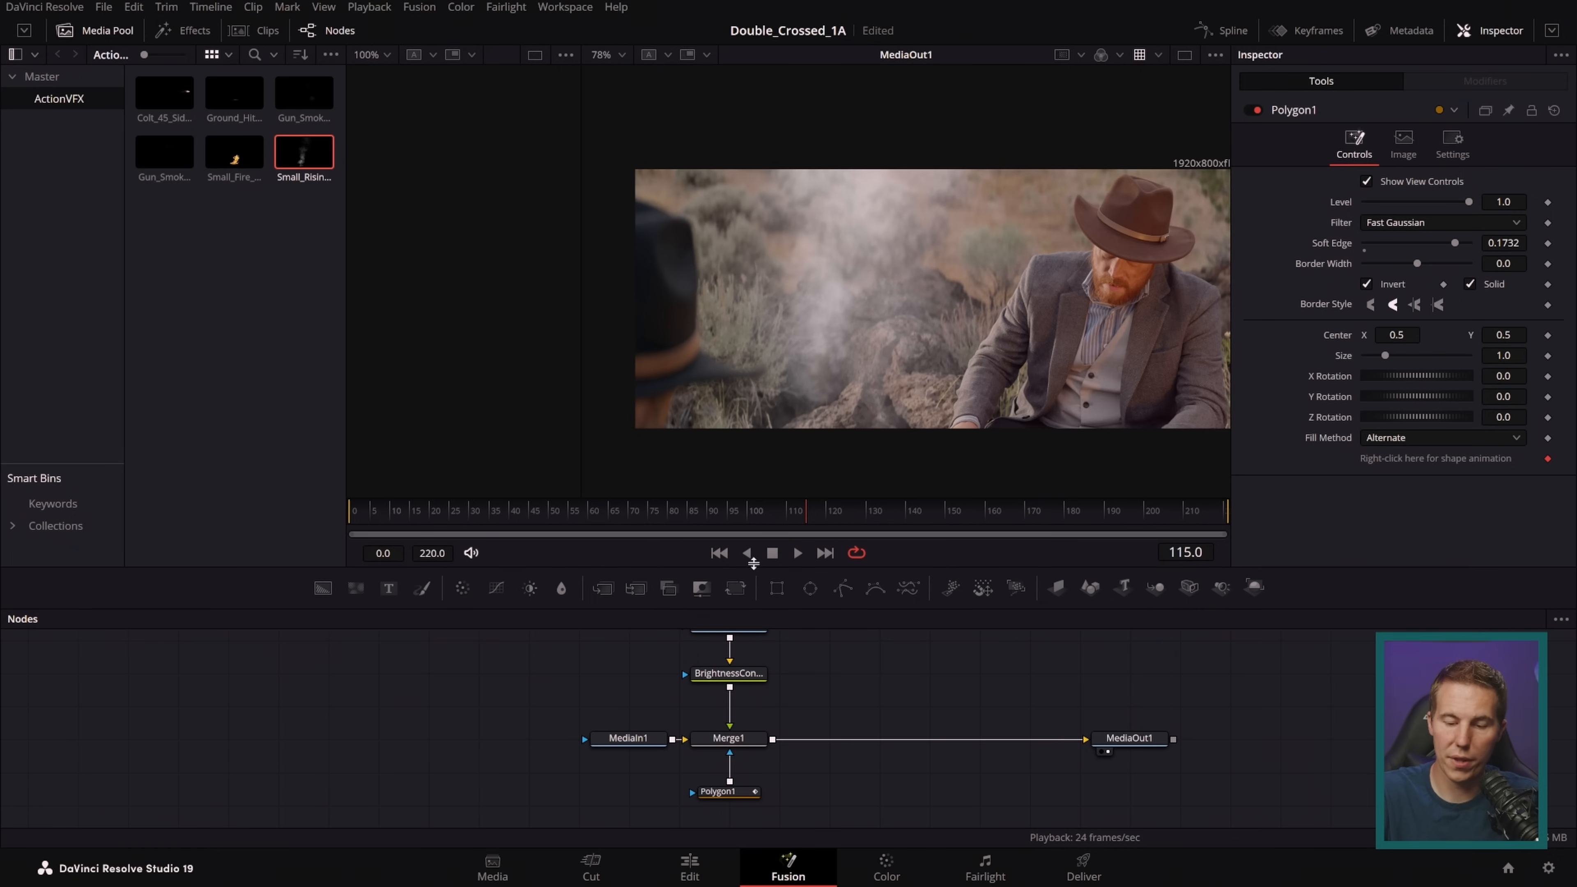
- Delete the BrightnessContrast node between MediaIn2 and Merge1 and play back the composite
left_click(720, 553)
left_click(797, 553)
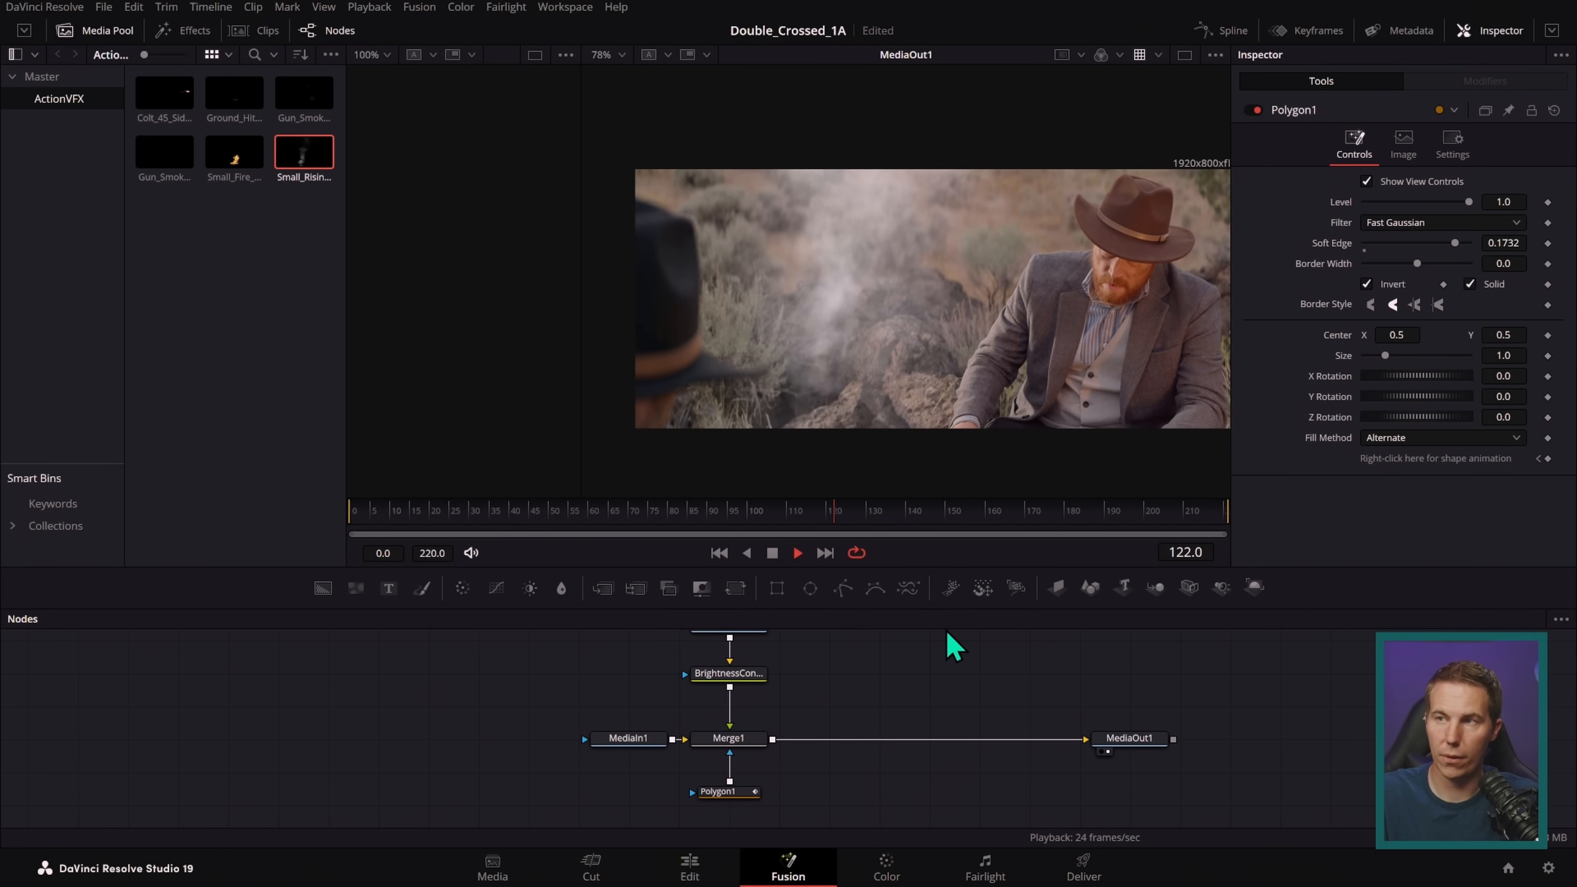
left_click(769, 554)
left_click(745, 675)
key("Delete")
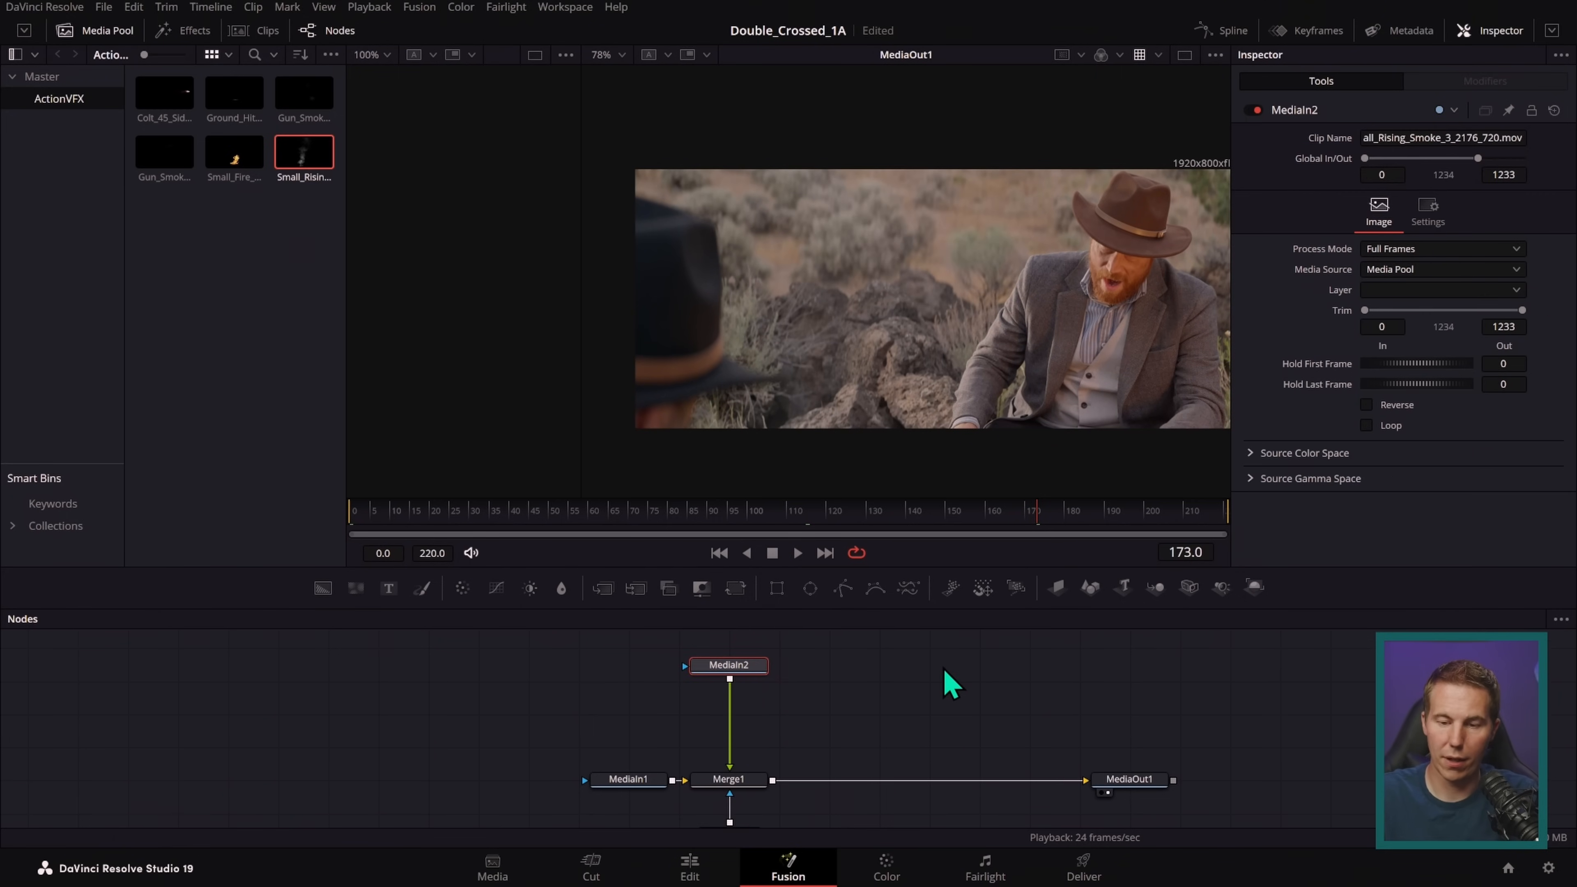
left_click(799, 554)
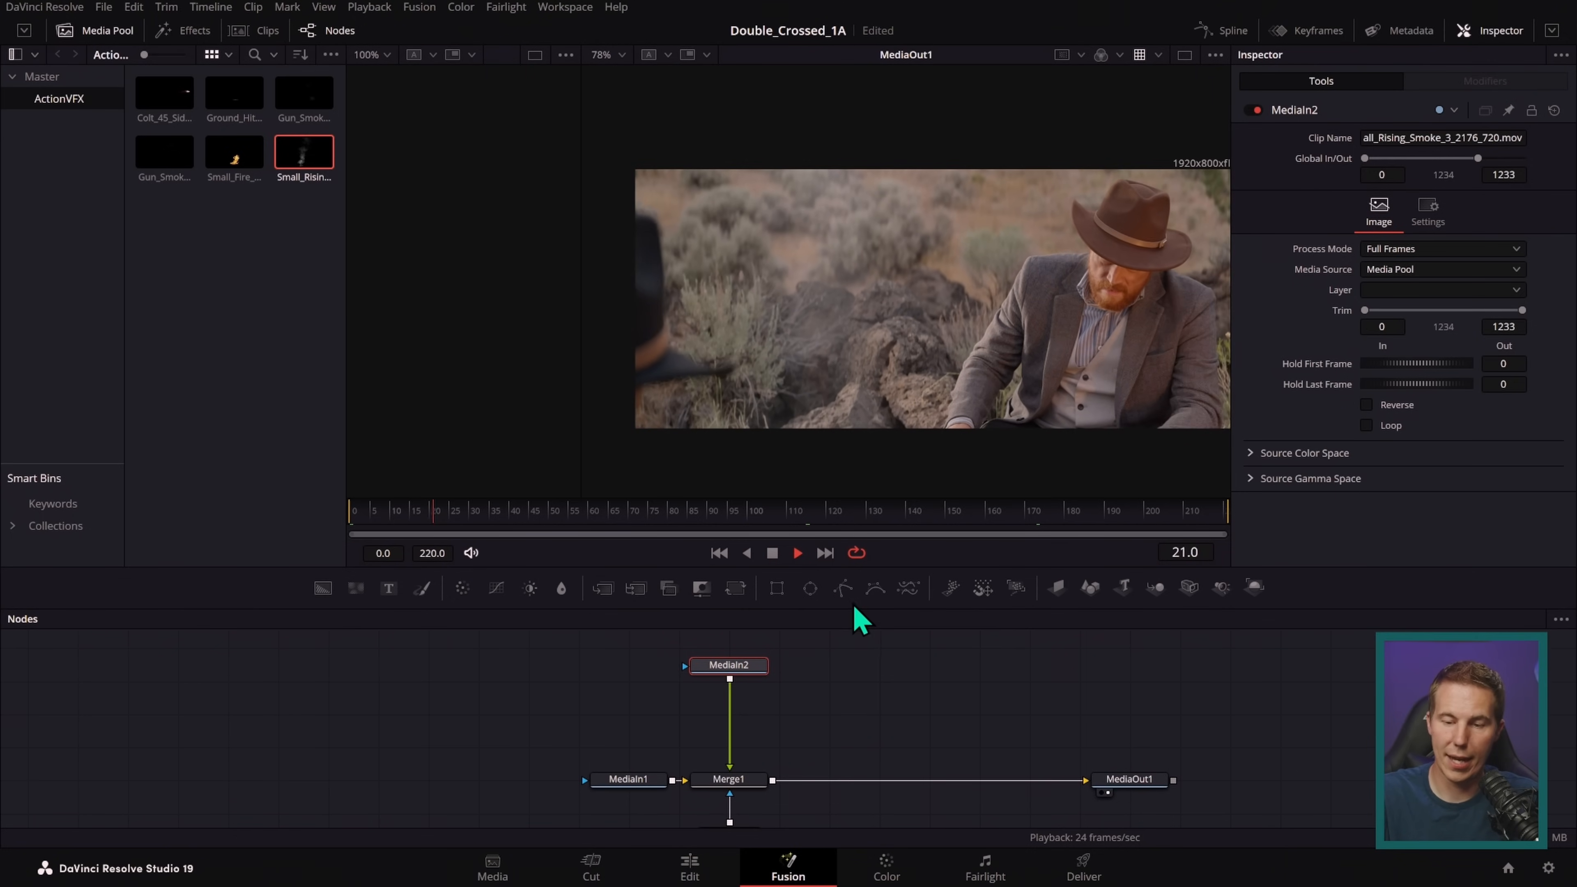
left_click(772, 555)
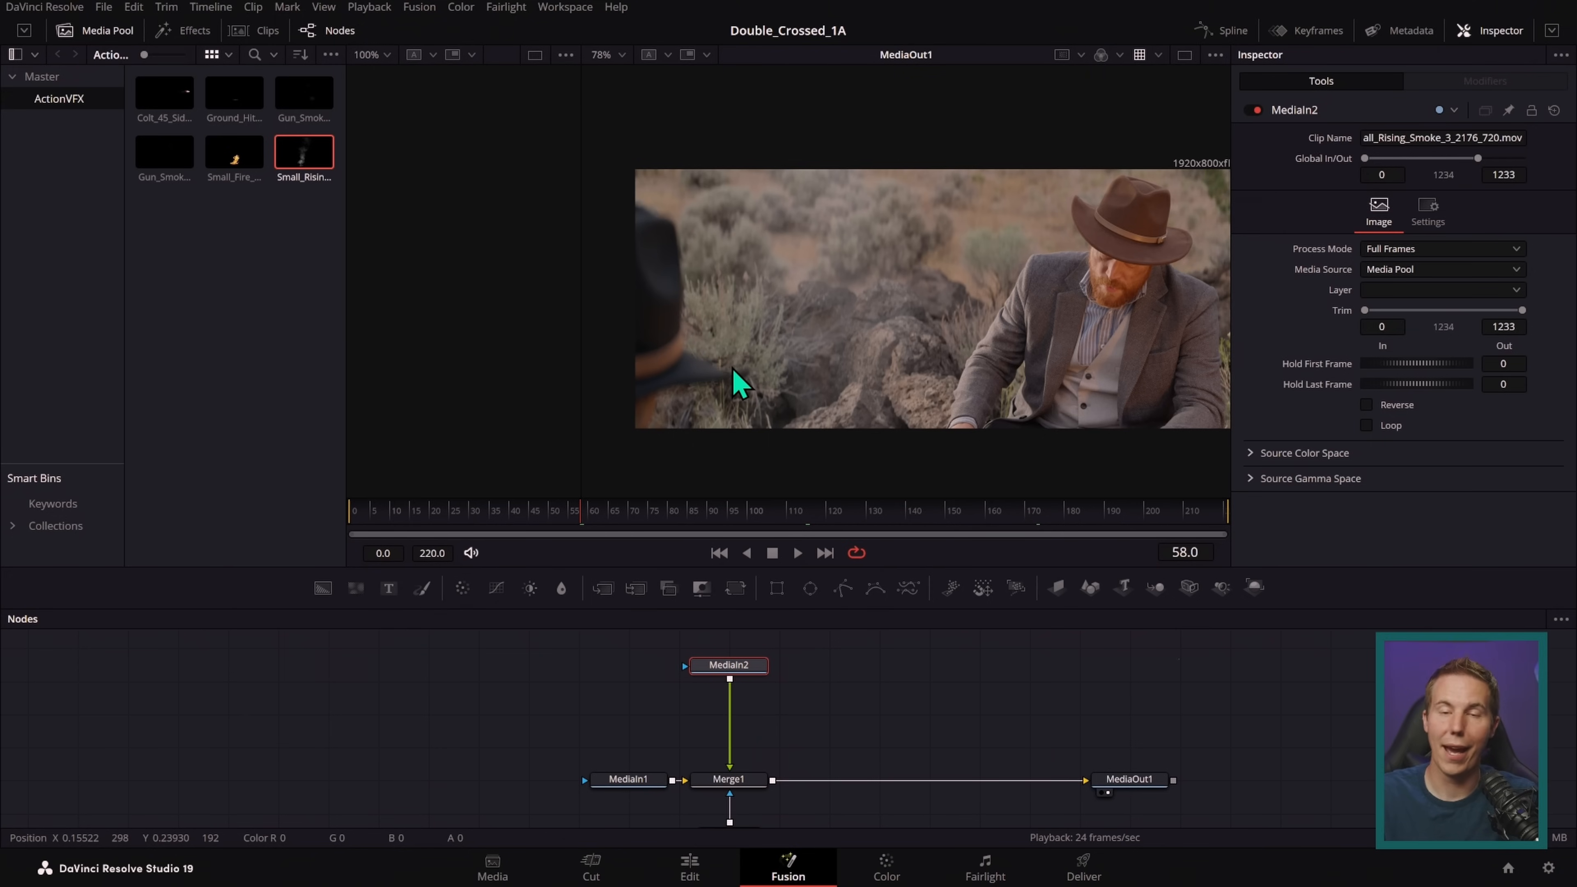
- On the Edit page, duplicate V1-0009's adjustment clip over V1-0007 on V3 and trim the copy to that shot's length
left_click(695, 867)
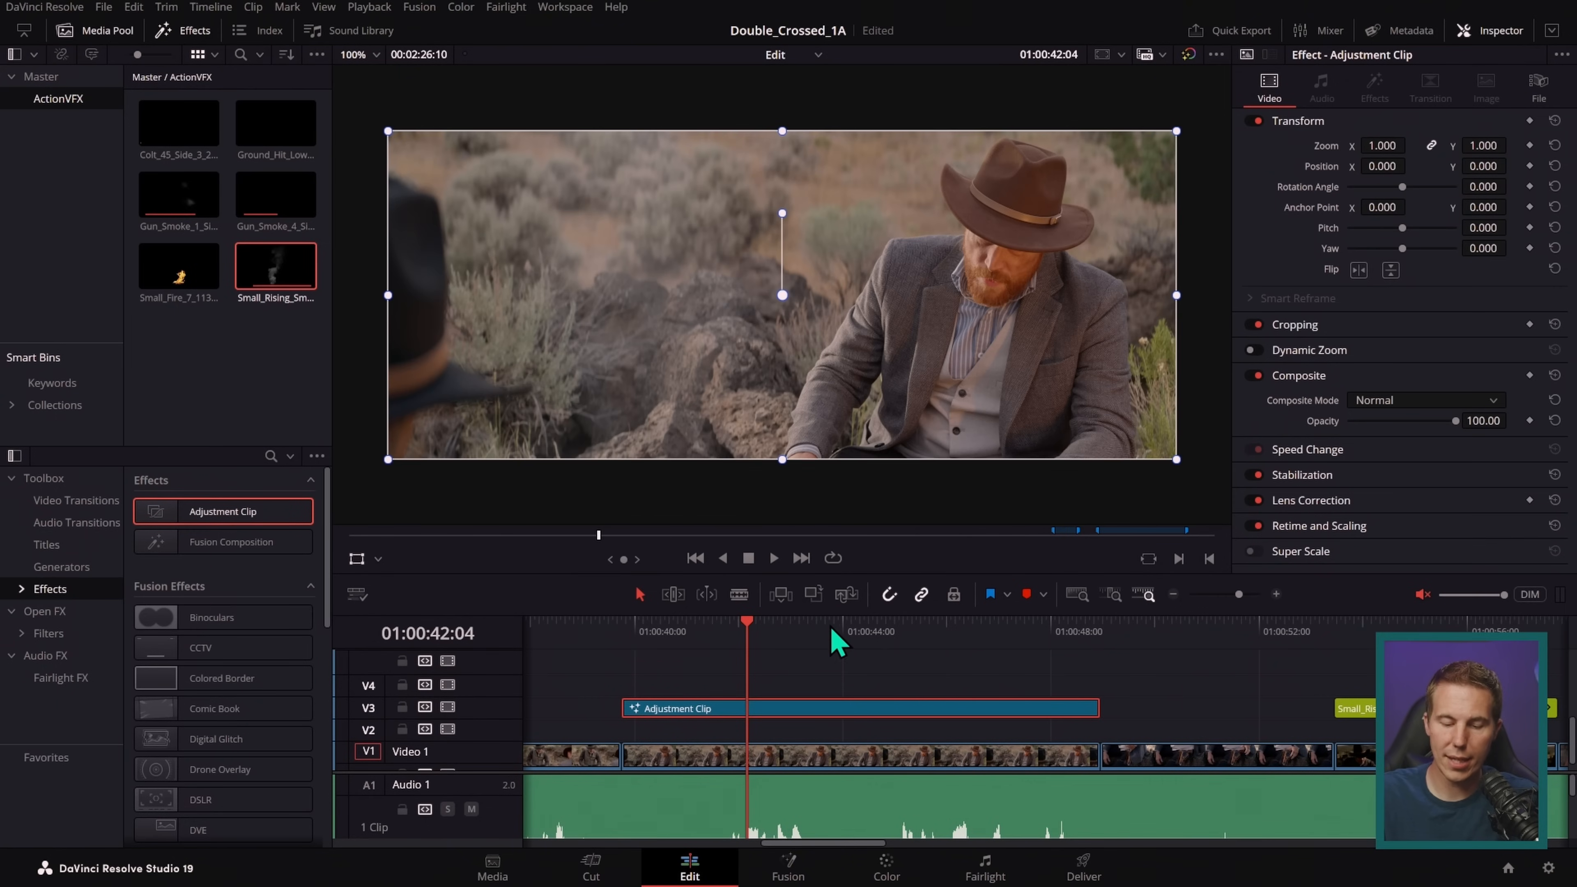
left_click_drag(783, 625, 828, 657)
left_click(1172, 594)
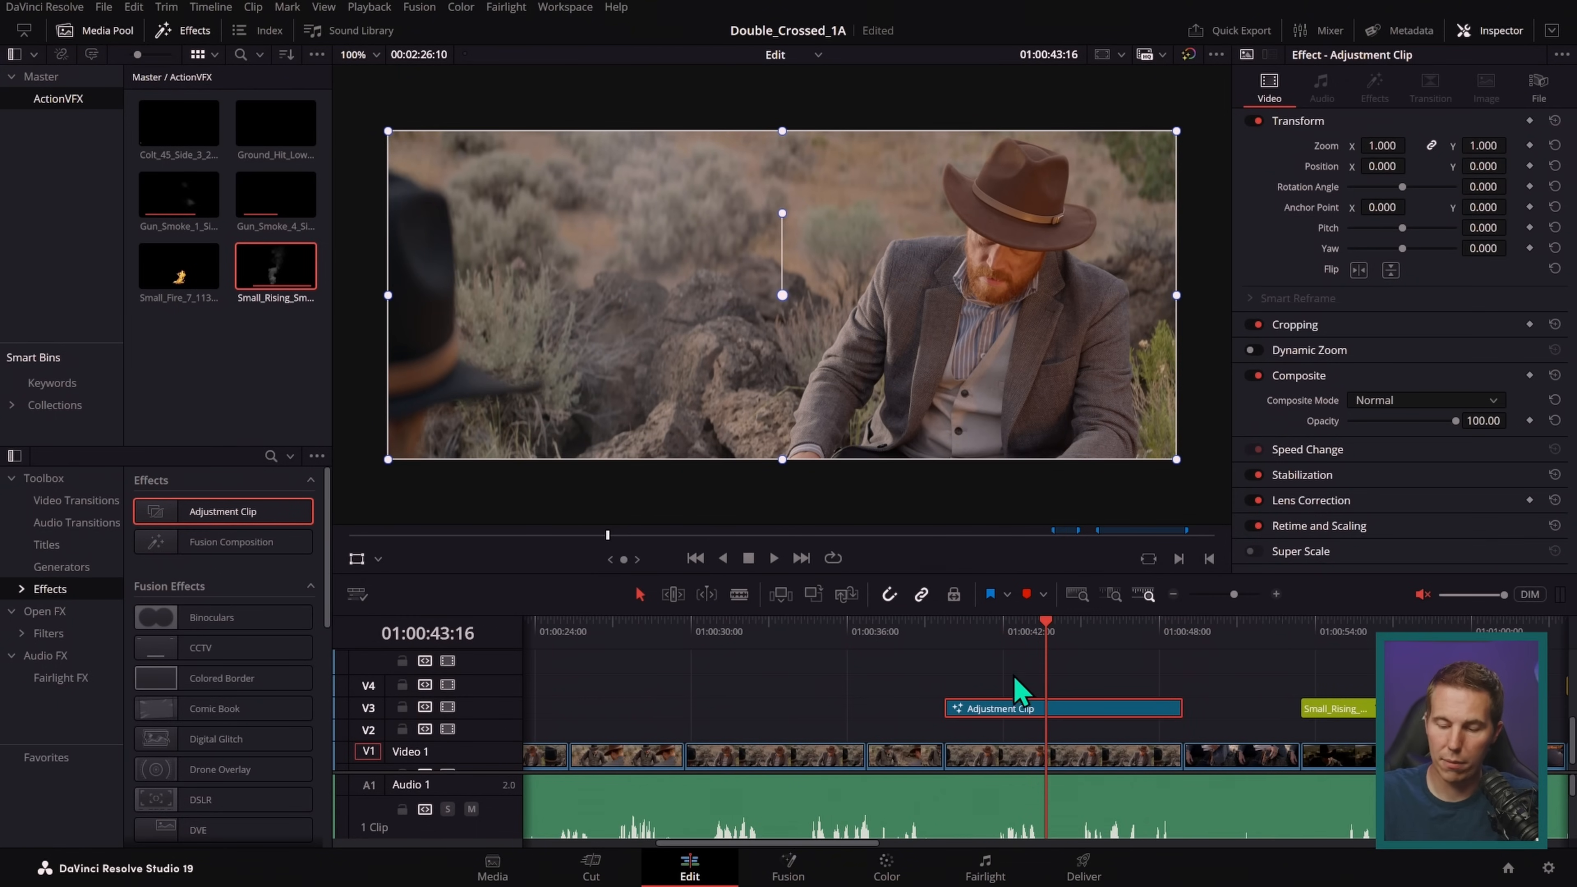
scroll(1084, 695, "down", 1)
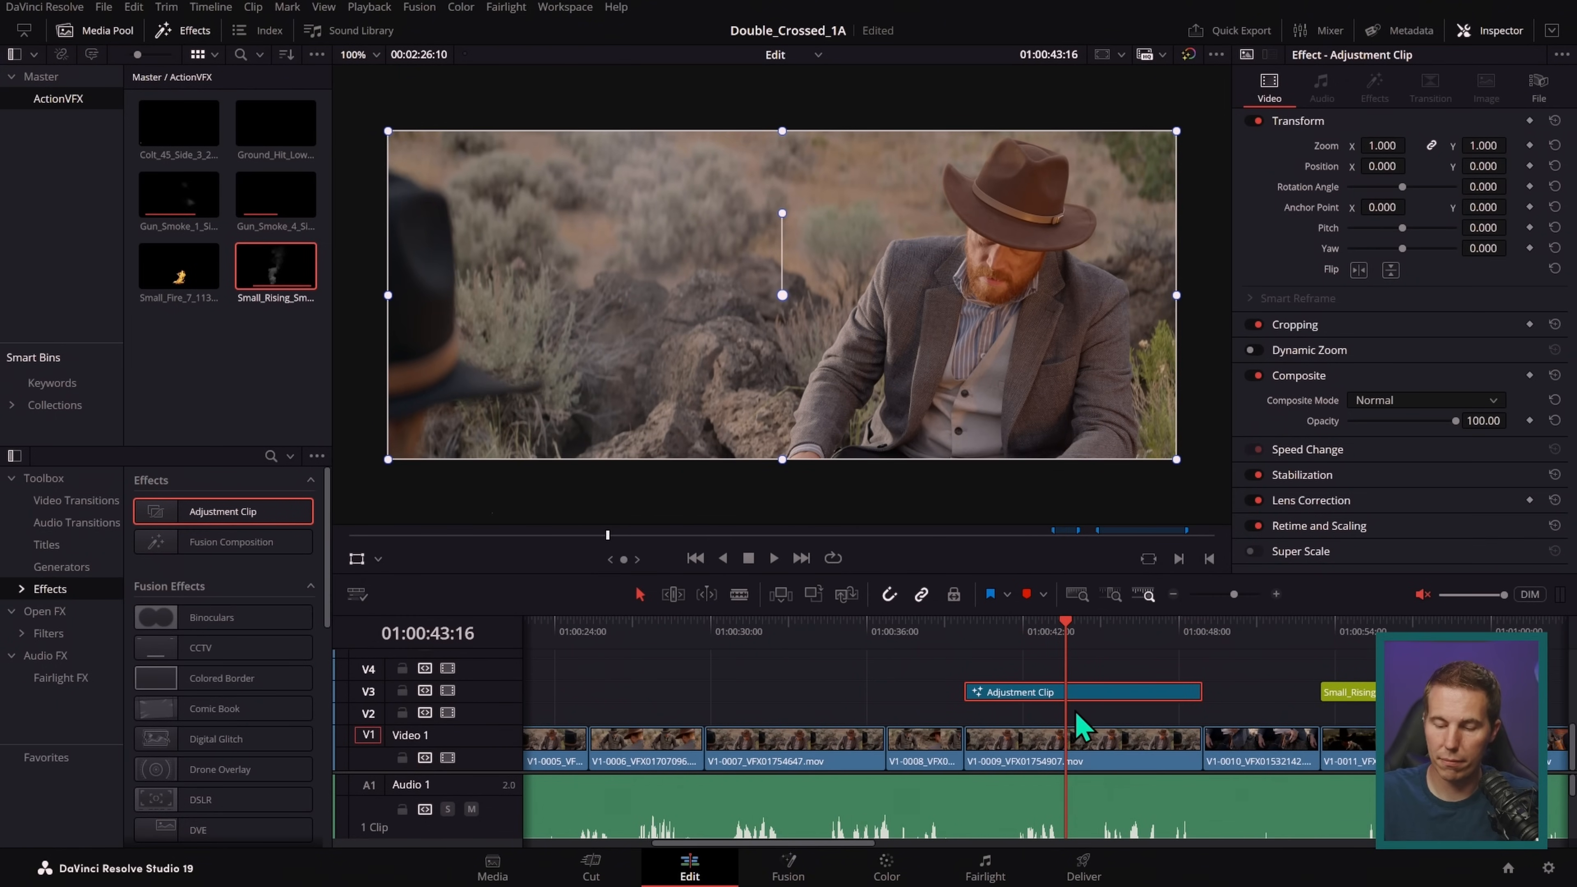
left_click_drag(1093, 706, 833, 704)
left_click_drag(939, 693, 884, 693)
- Duplicate the adjustment clip over V1-0005 on V3 and trim the copy to end with that shot
left_click_drag(773, 633, 858, 647)
scroll(1007, 707, "left", 3)
left_click_drag(1002, 695, 806, 692)
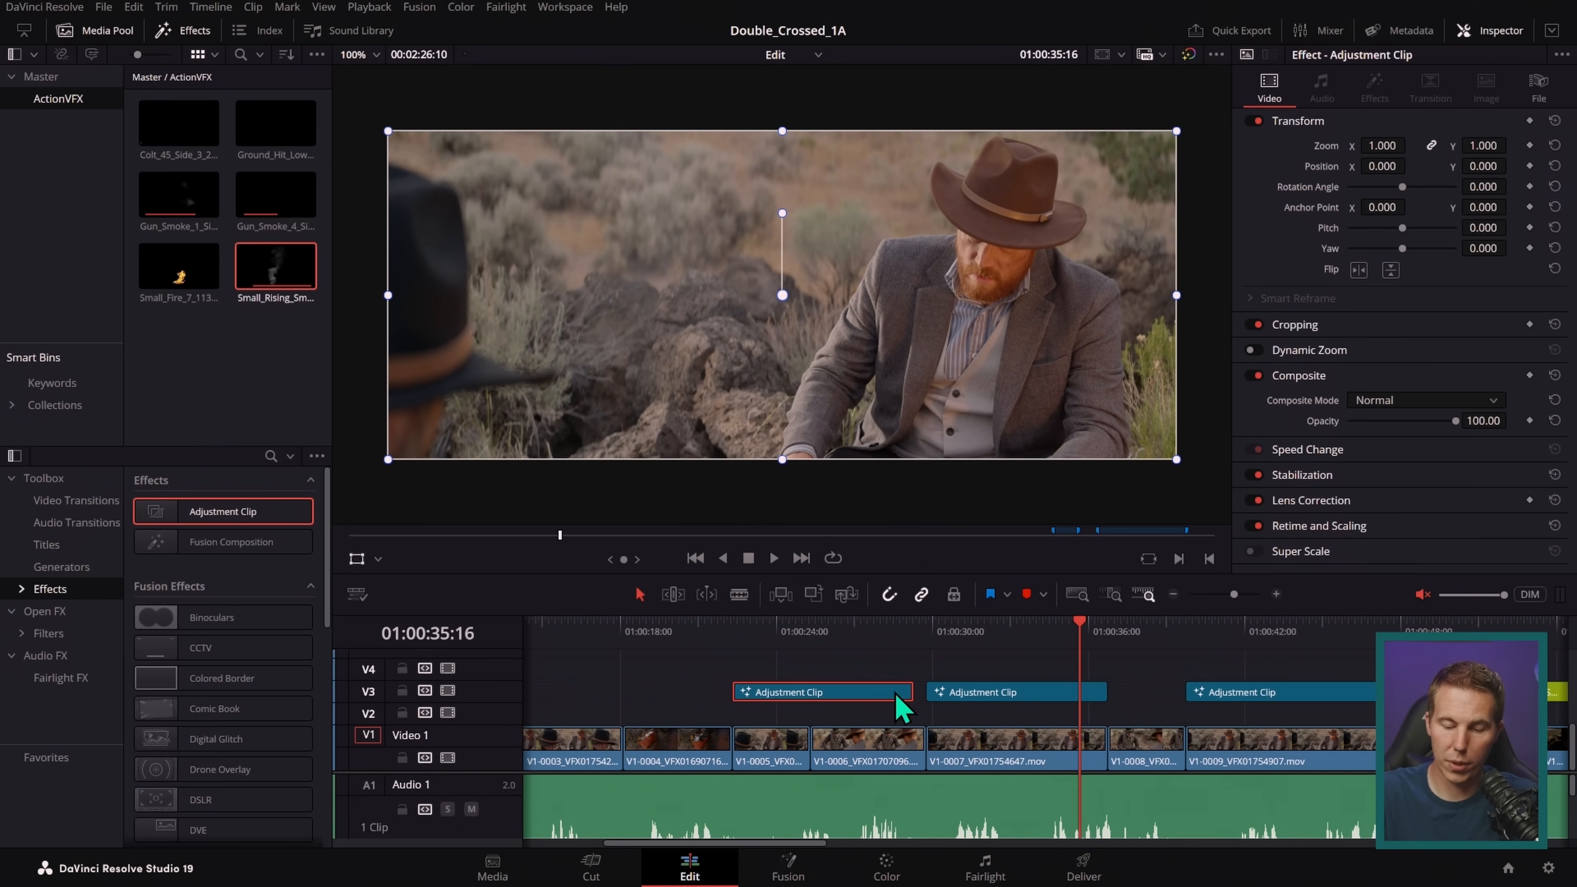
left_click_drag(904, 692, 809, 692)
scroll(873, 693, "left", 5)
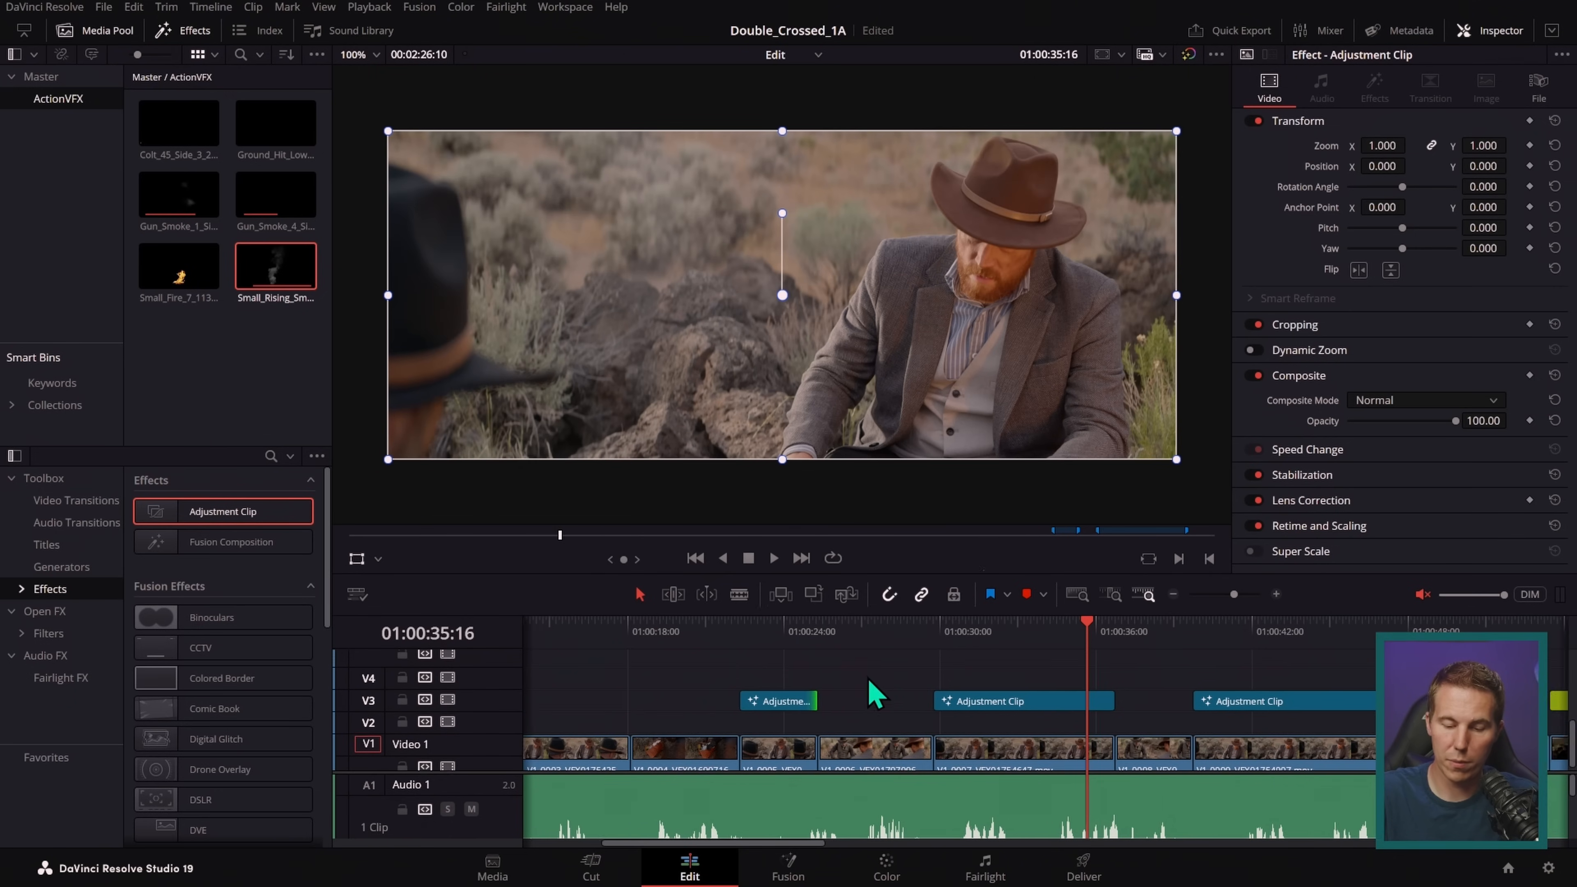
- Duplicate the adjustment clip over V1-0003 and V1-0001 on V3, fitted to each shot, and play from the start
scroll(1149, 661, "left", 1)
left_click_drag(1054, 715, 670, 704)
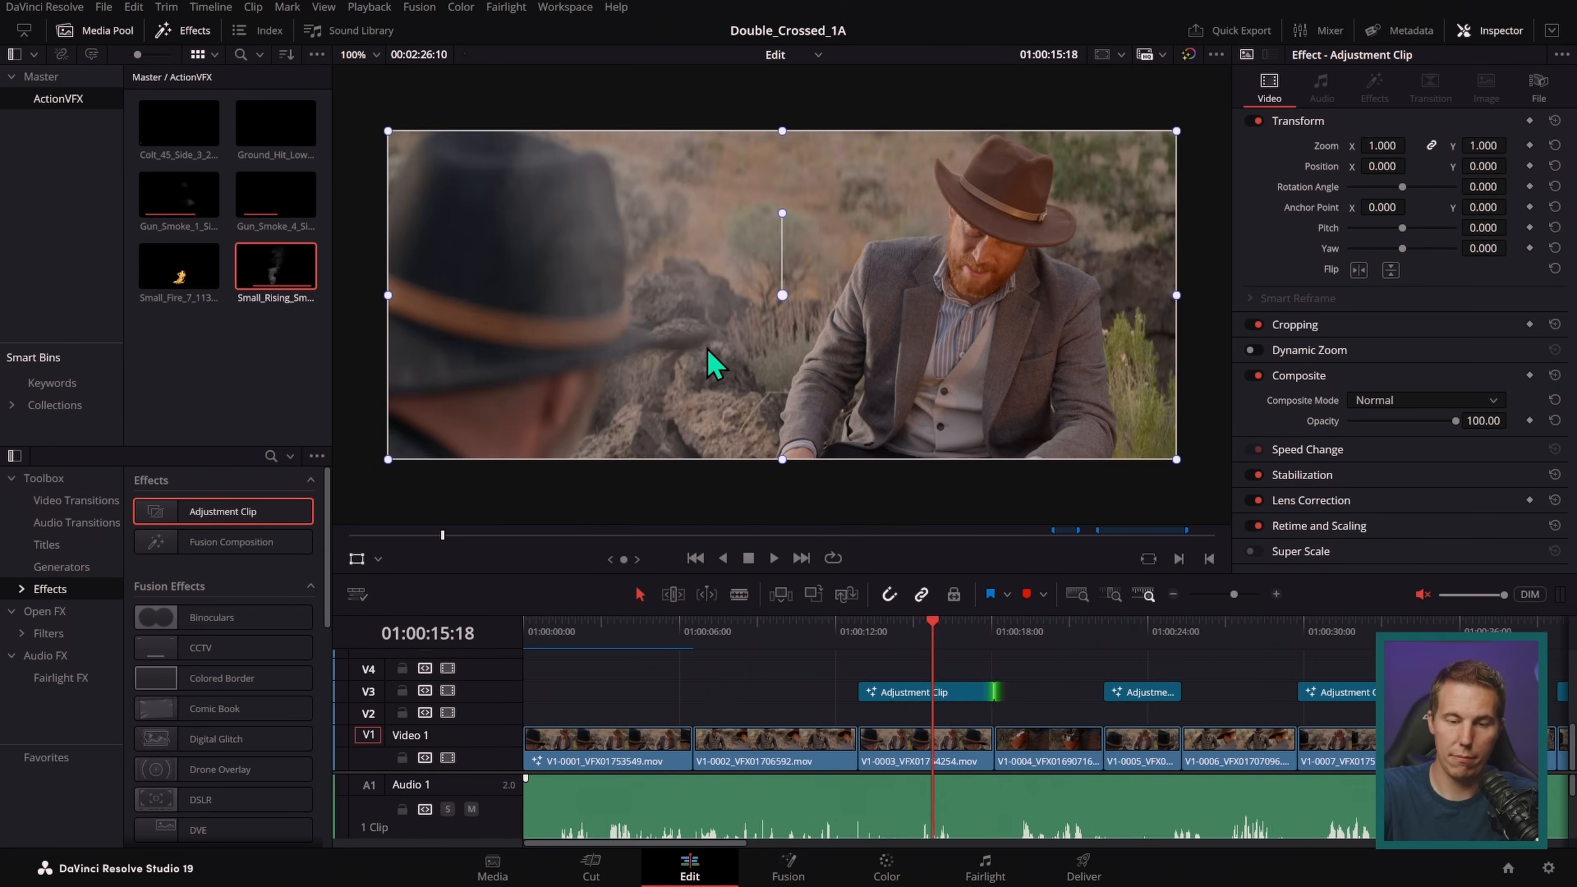
left_click_drag(931, 711, 690, 693)
left_click_drag(618, 634, 535, 640)
key("space")
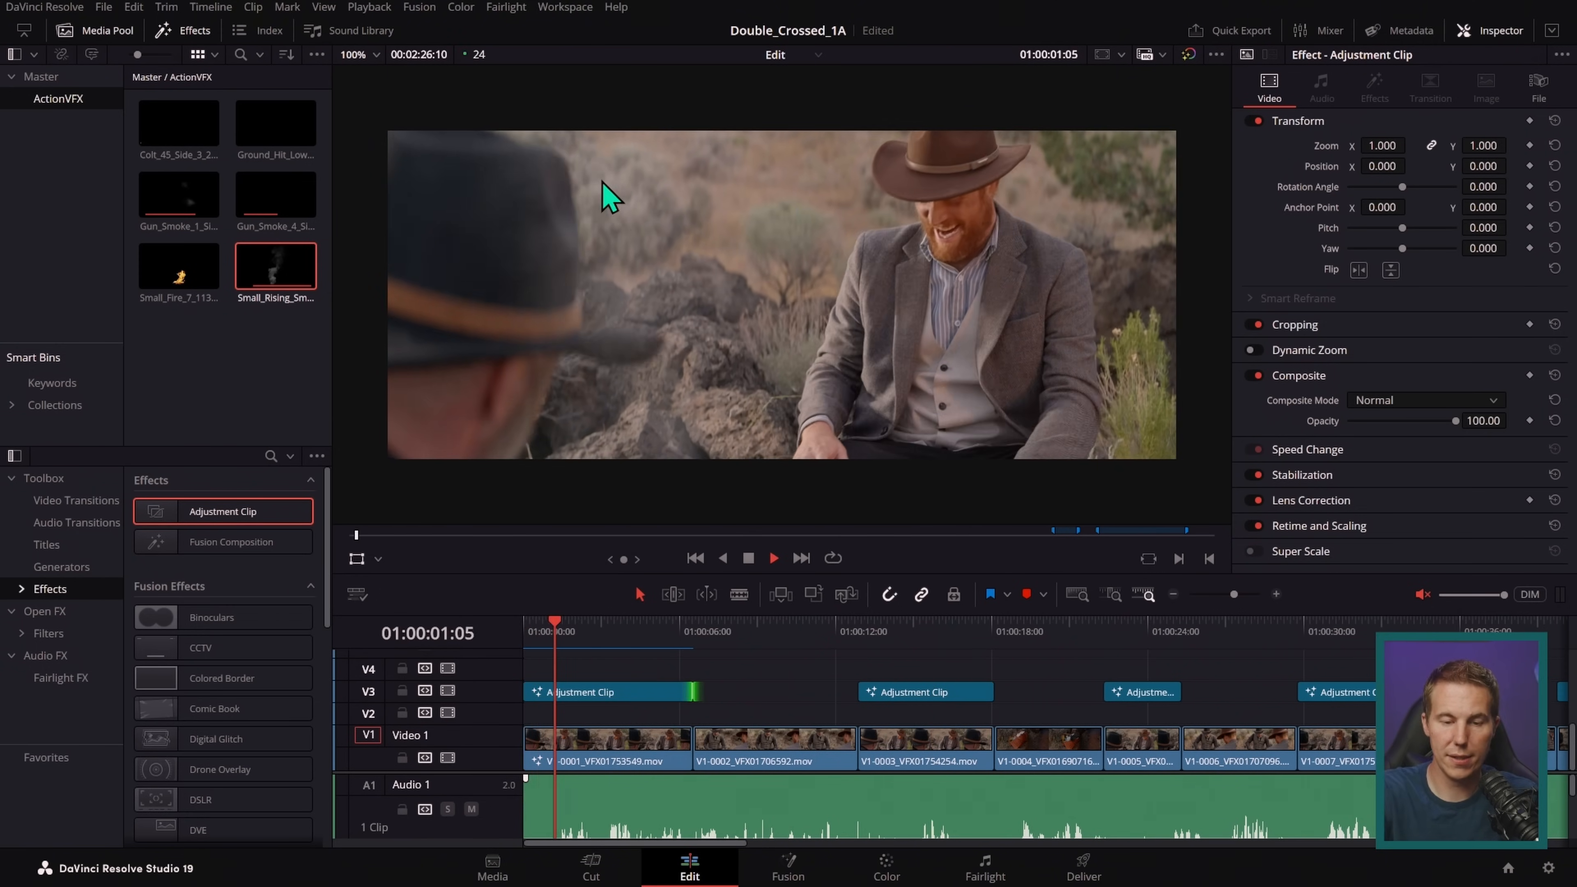
- Open V1-0001's adjustment clip in Fusion and move Merge1's smoke to center X 0.367444, Y 0.995511
left_click(660, 693)
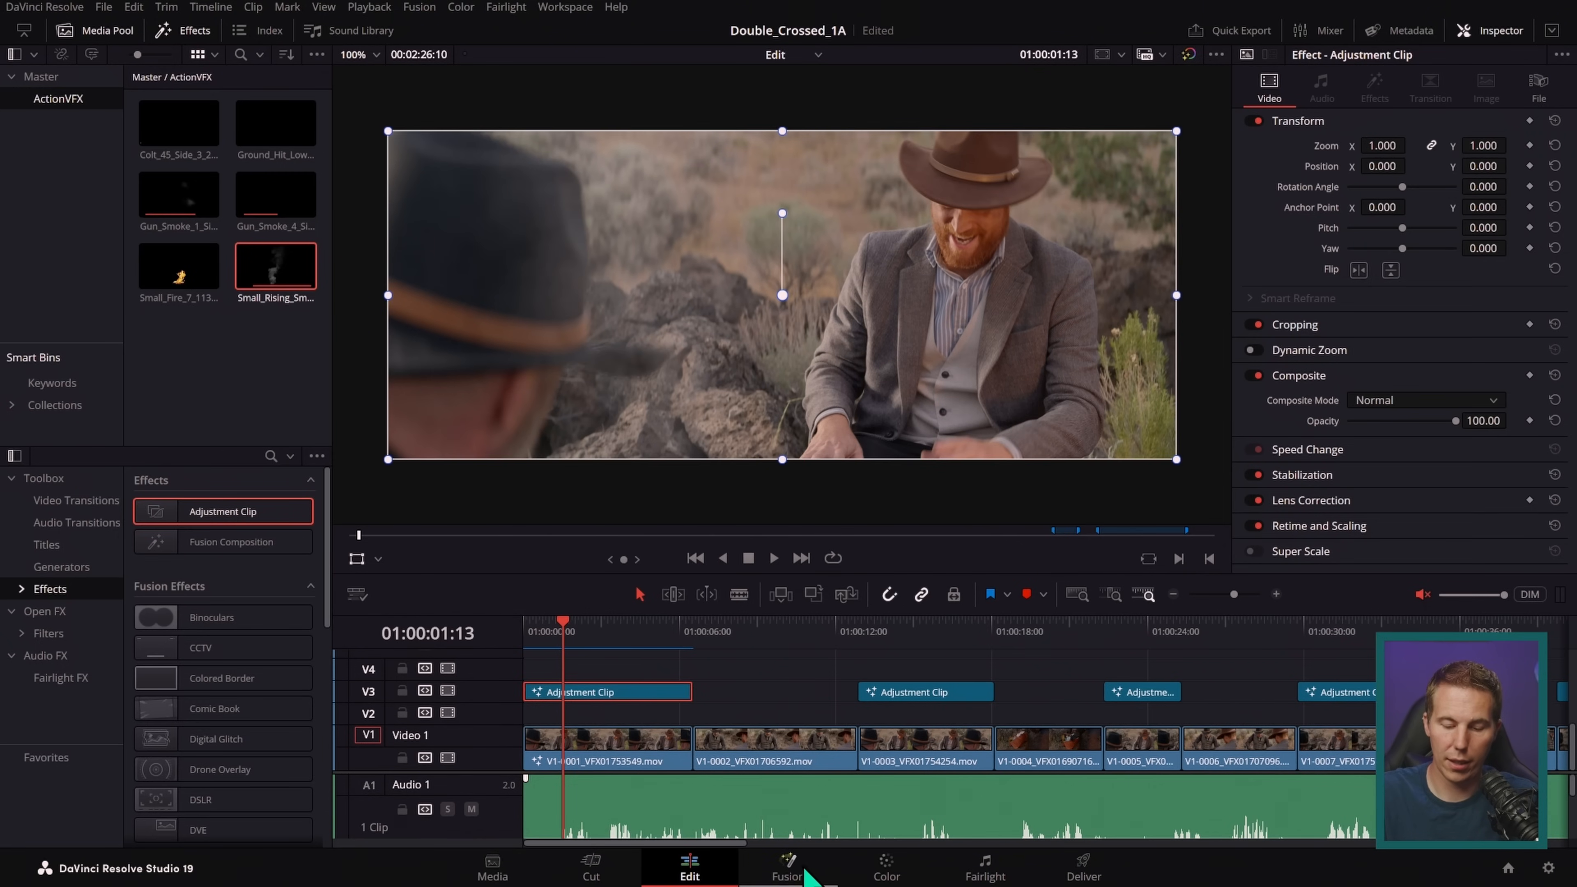
left_click(805, 870)
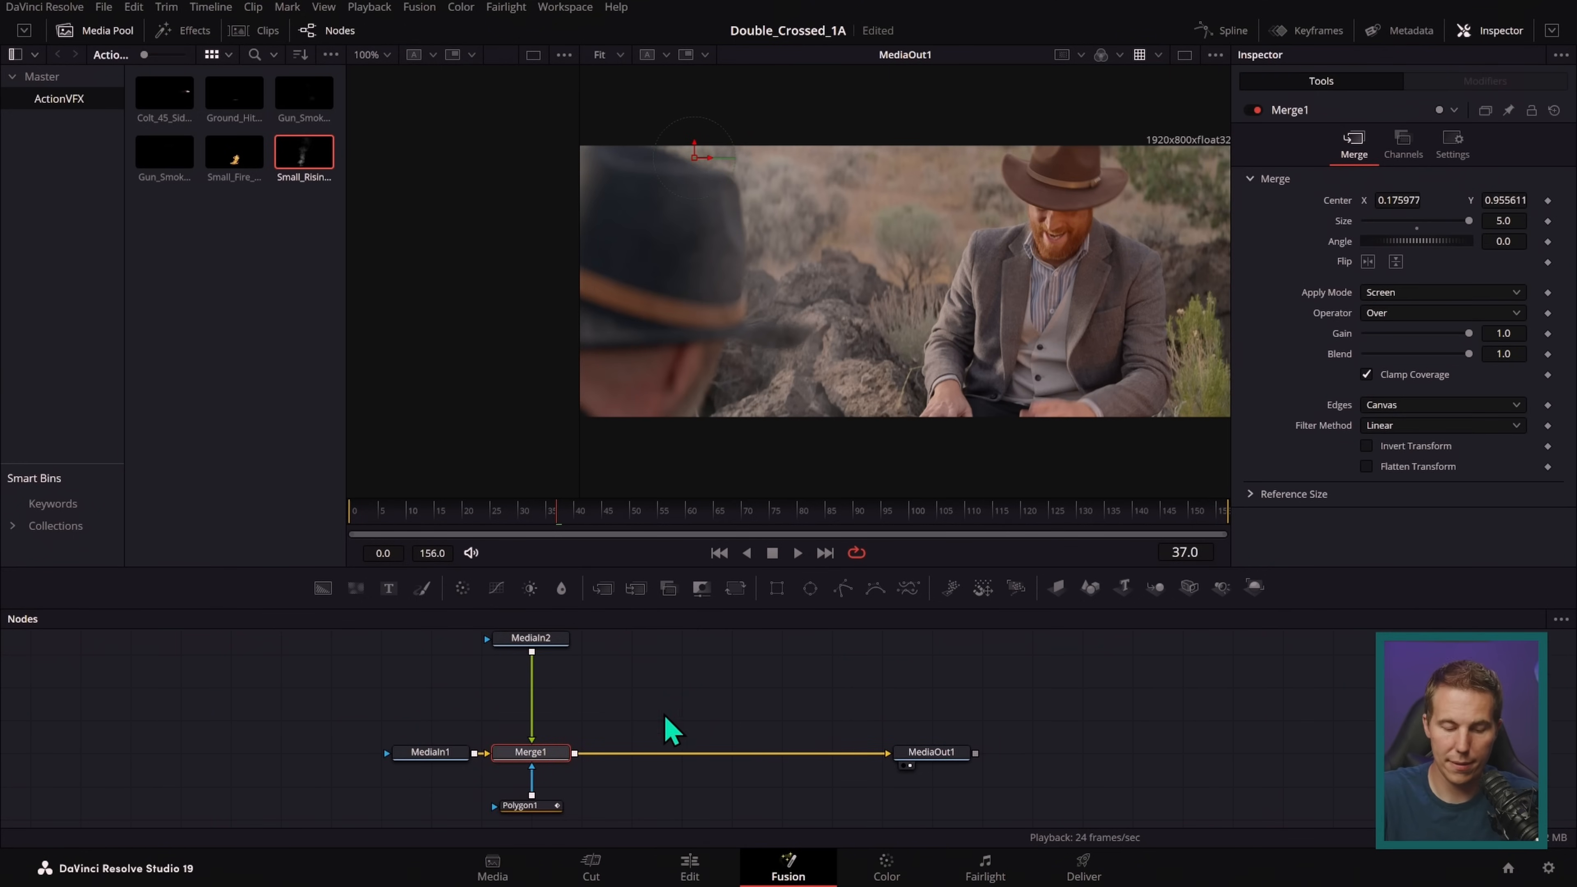
left_click(623, 769)
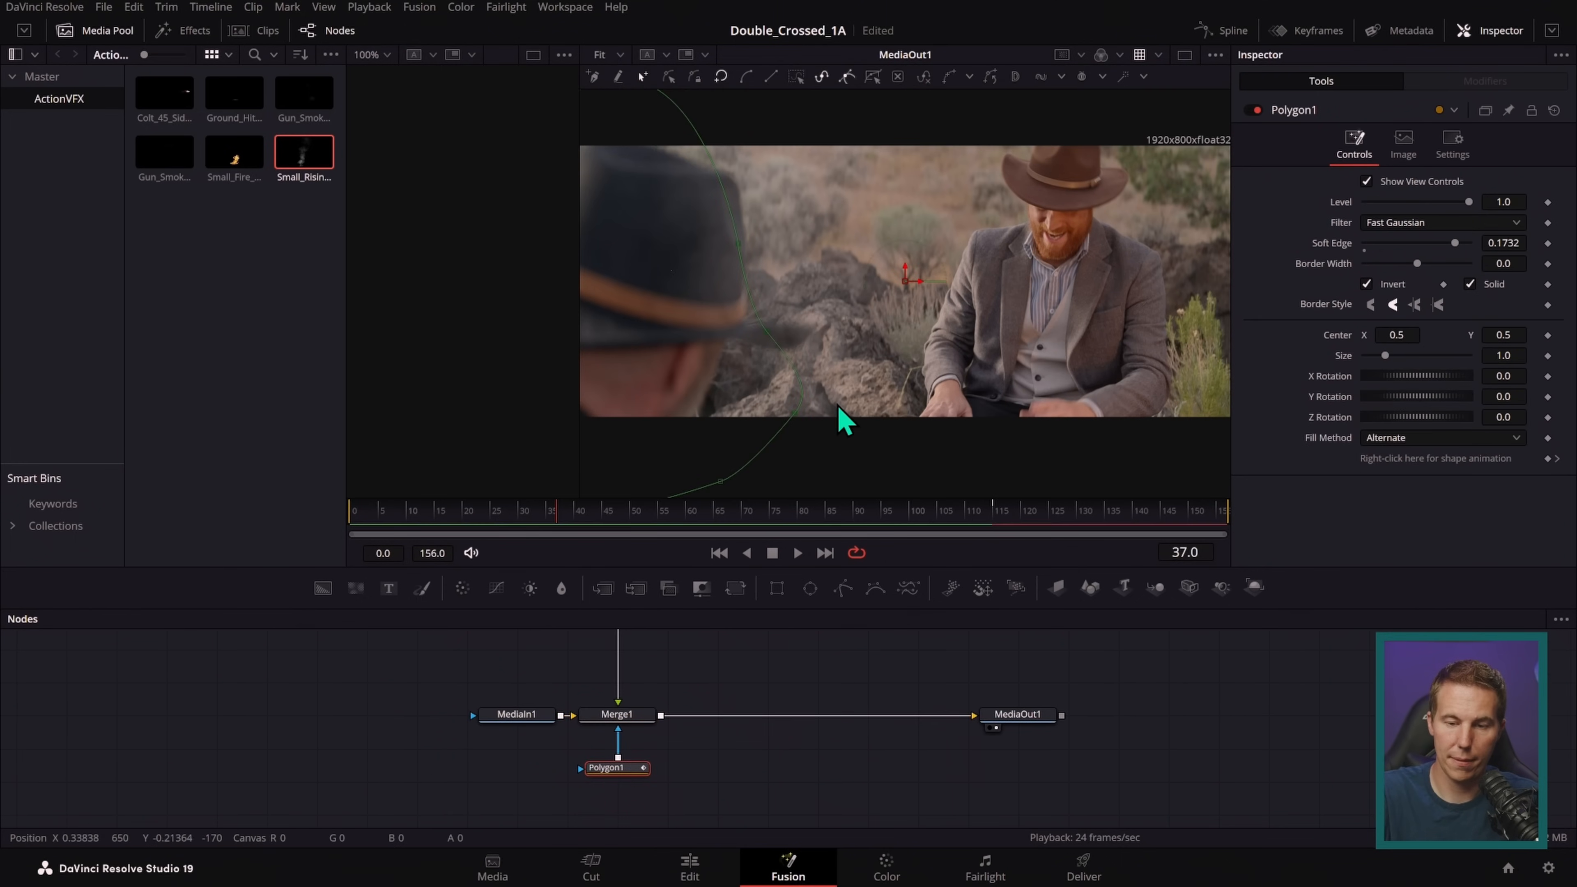
scroll(922, 450, "down", 2)
scroll(723, 702, "up", 3)
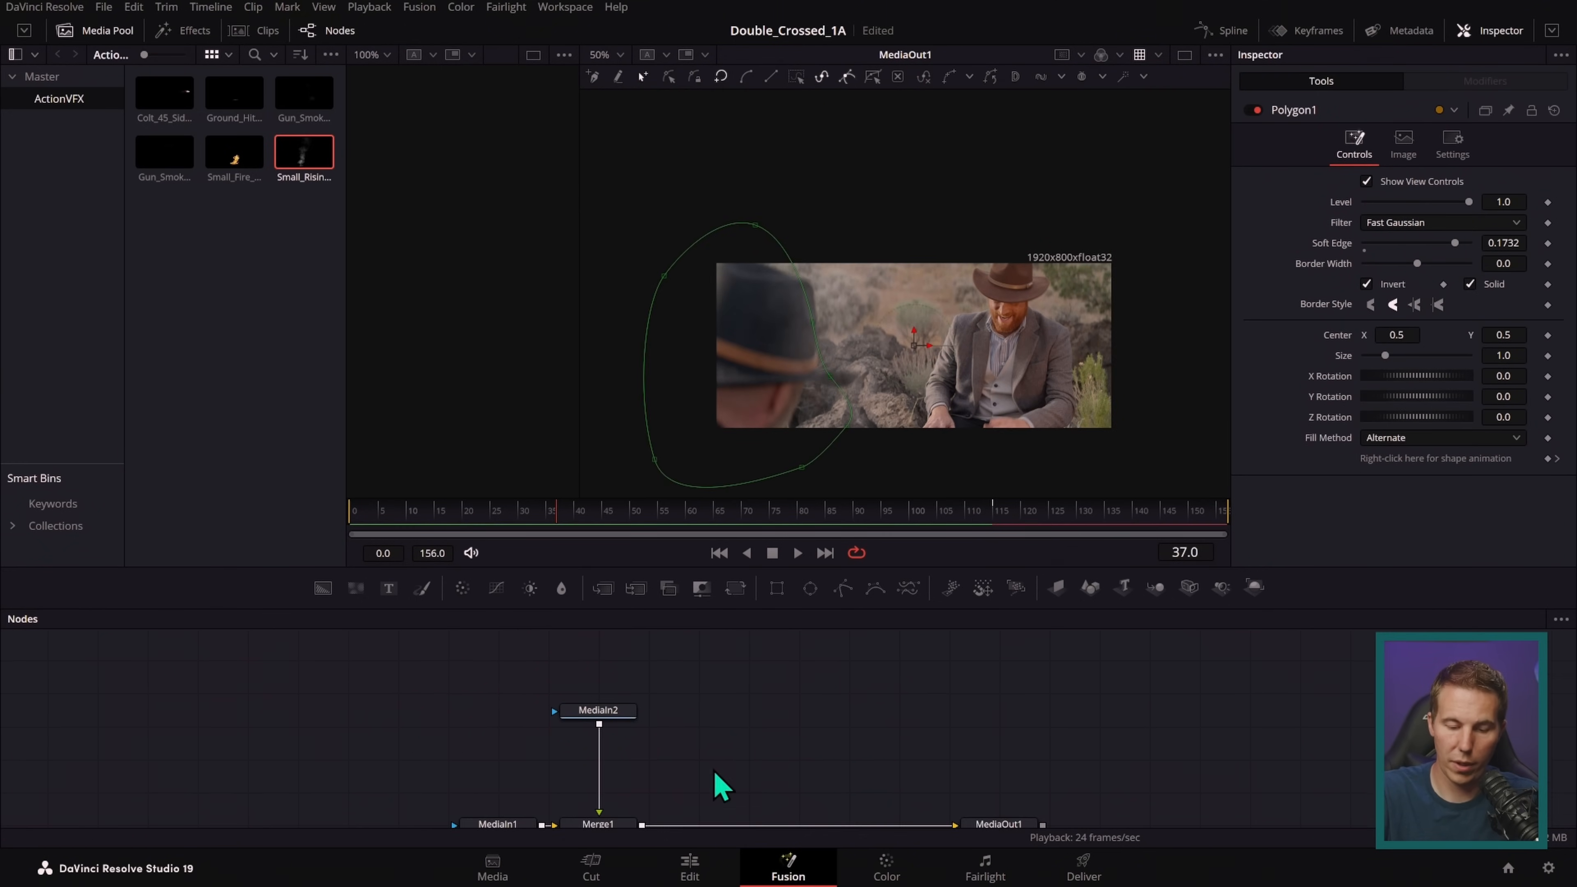
left_click(614, 717)
left_click_drag(652, 790, 683, 713)
left_click(645, 768)
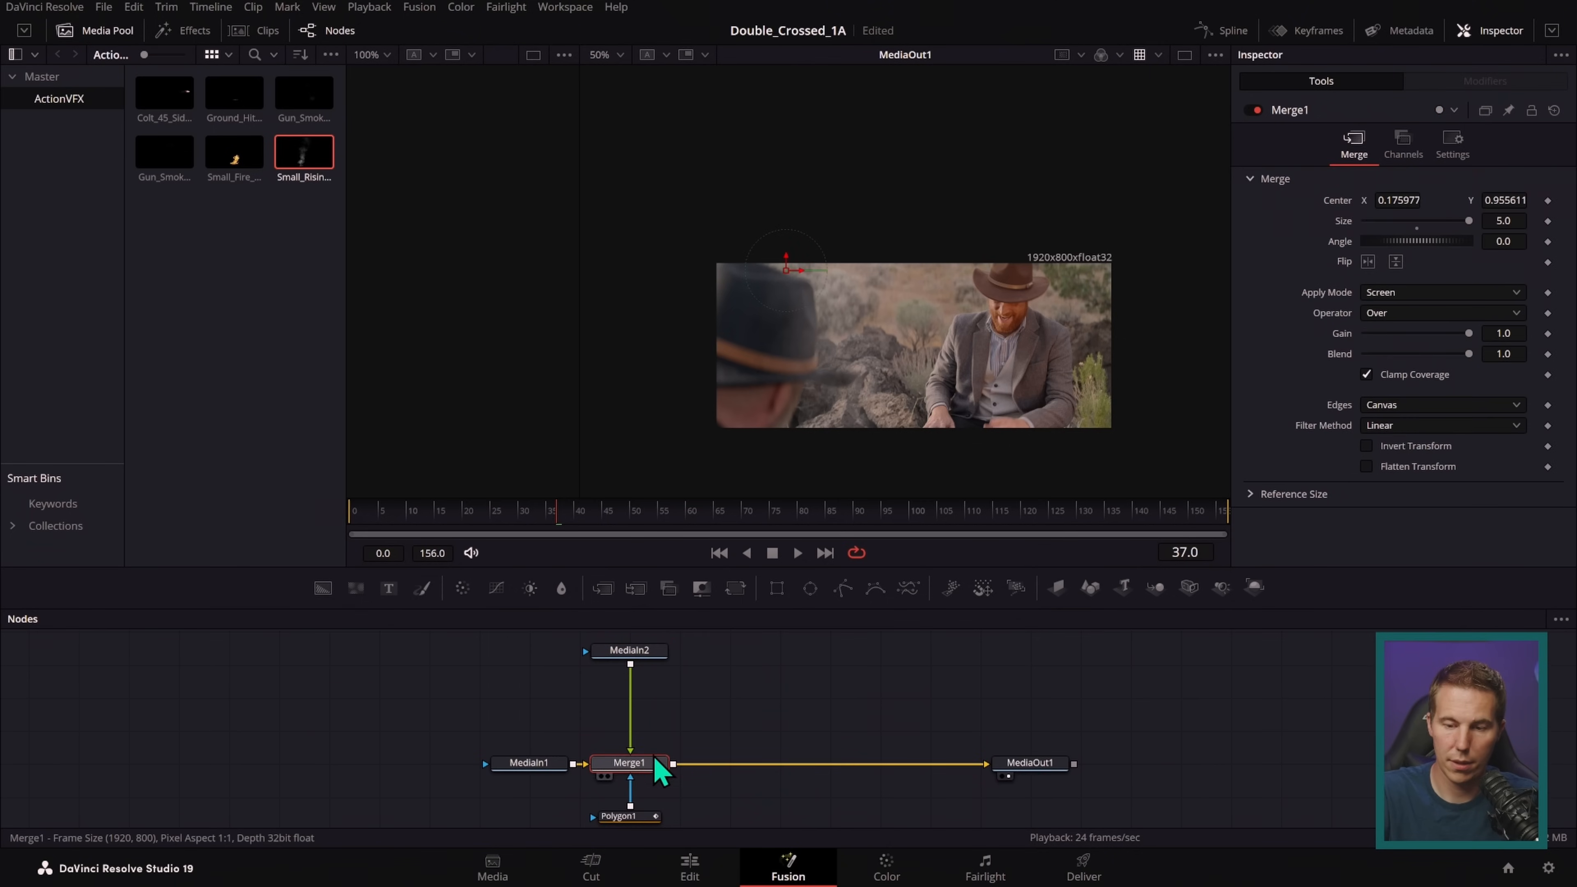
left_click_drag(799, 299, 880, 289)
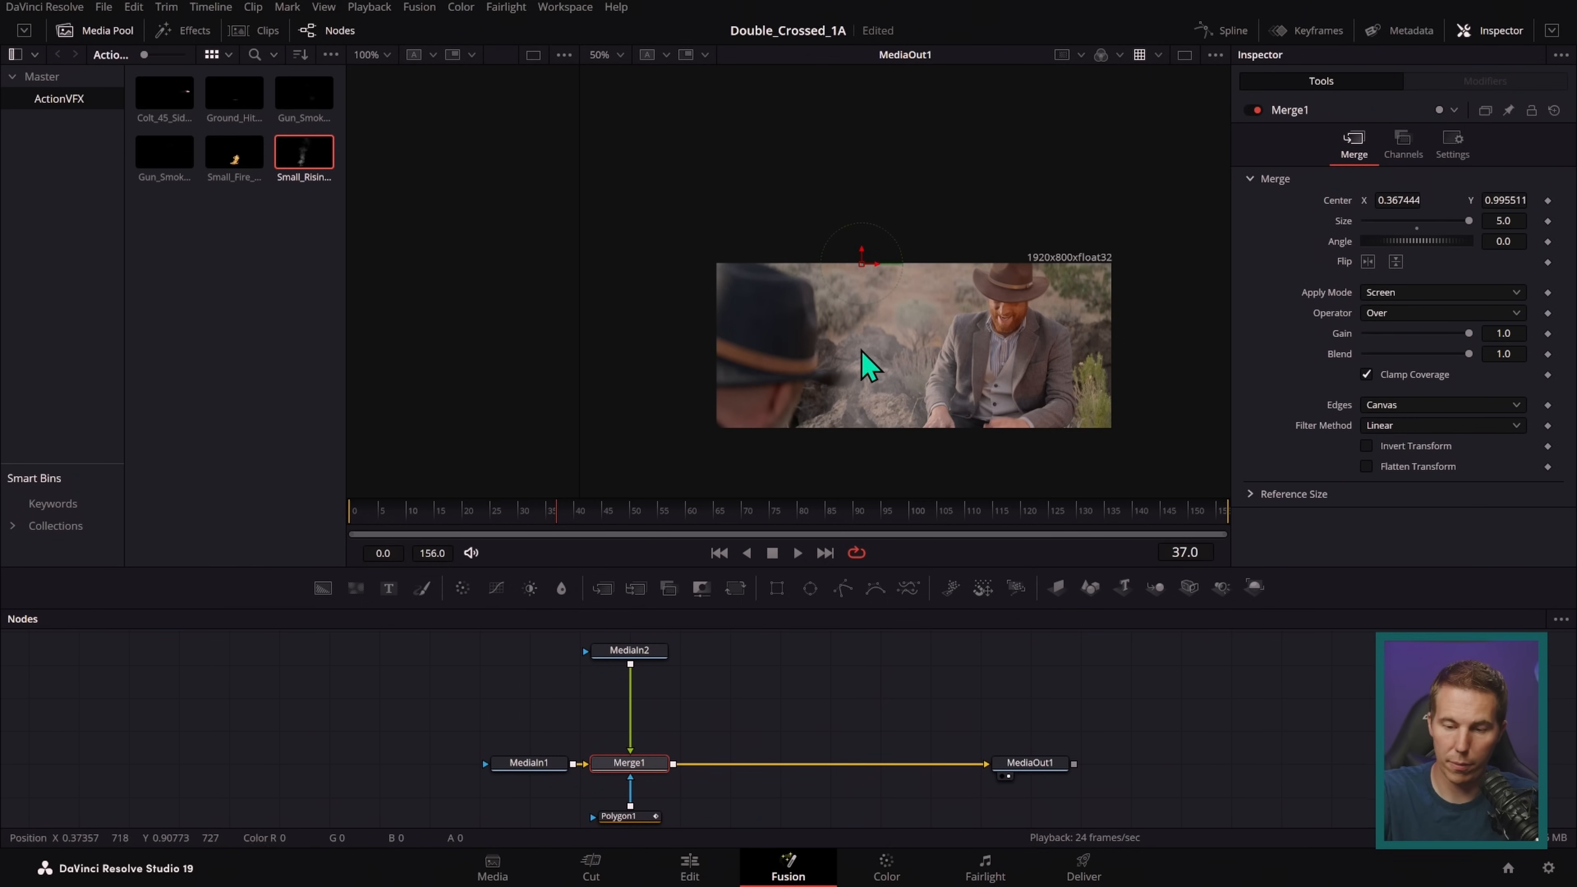
- Widen Polygon1's edge away from the foreground man's hat and face, and play back the composite
left_click(646, 818)
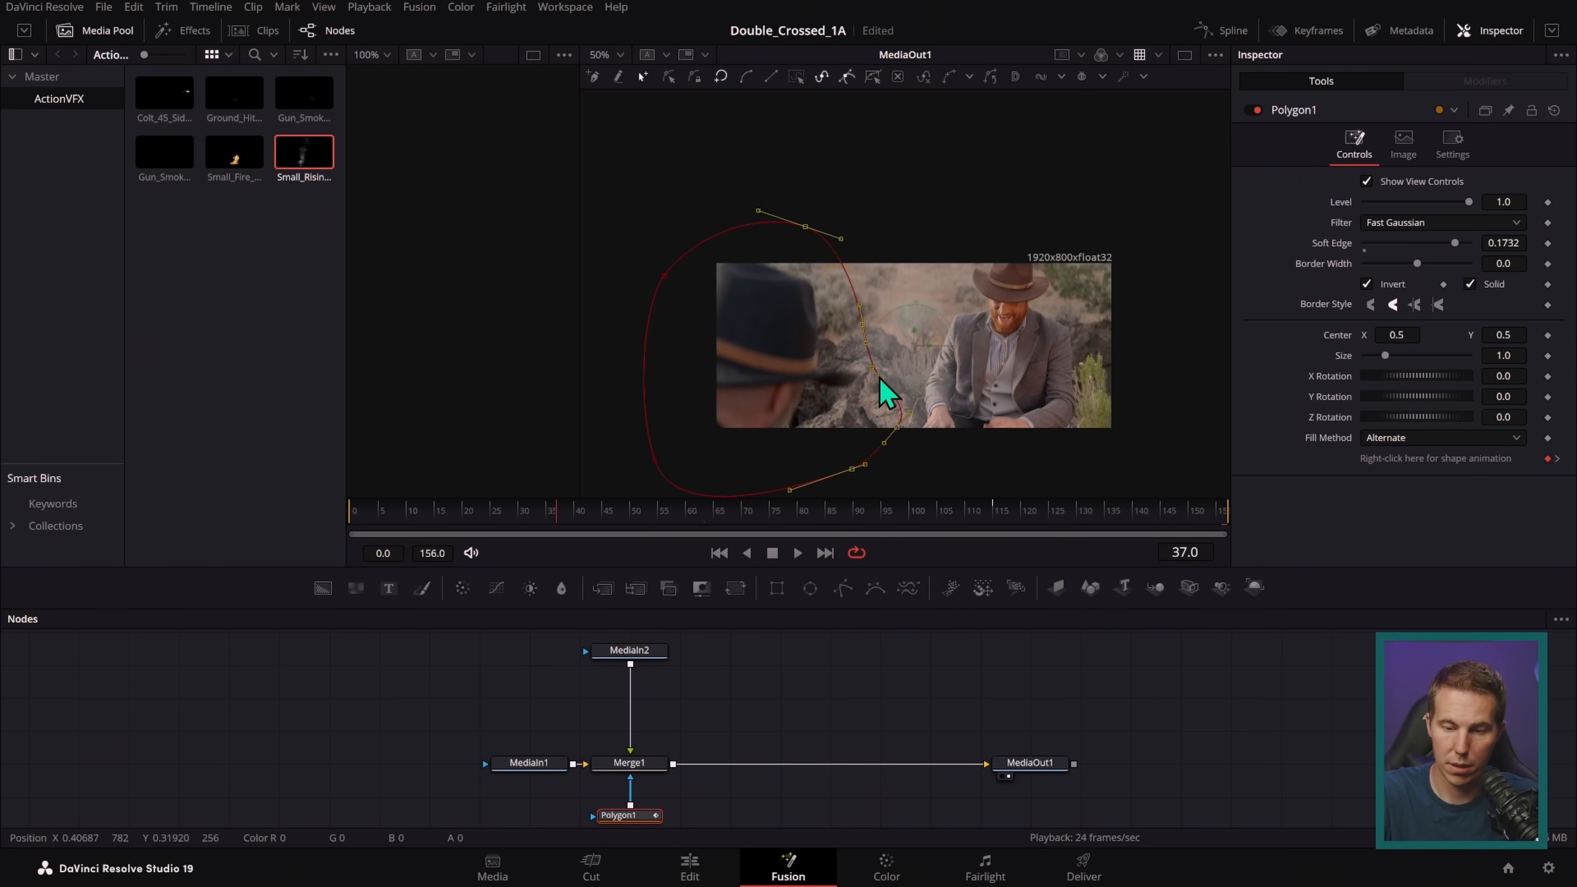
left_click(857, 707)
left_click(721, 556)
left_click(797, 554)
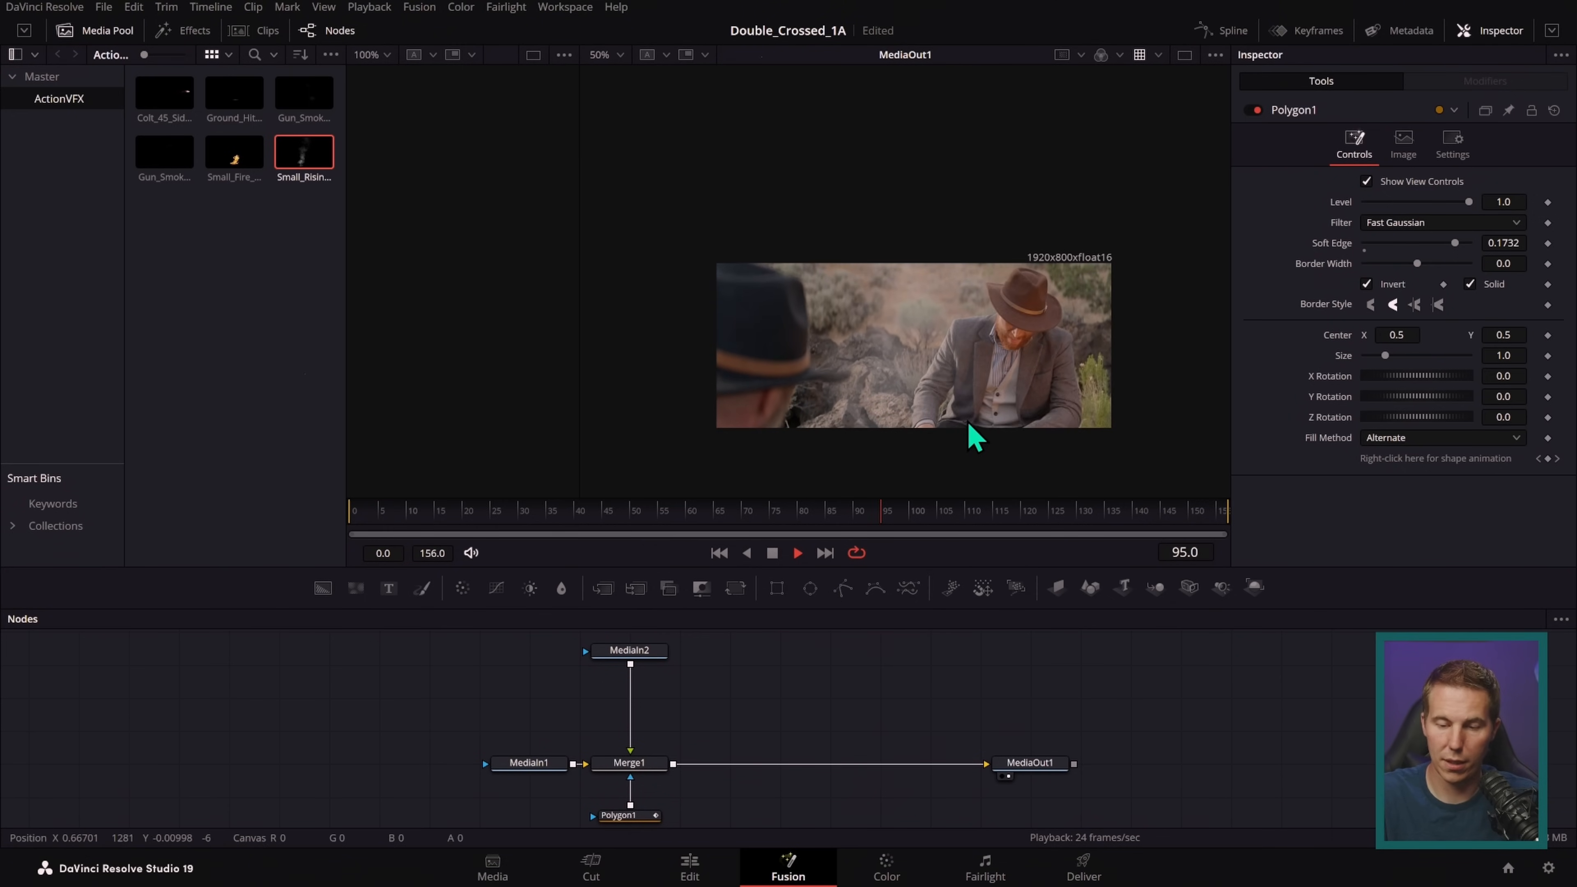
scroll(966, 426, "up", 3)
left_click_drag(1016, 415, 1056, 406)
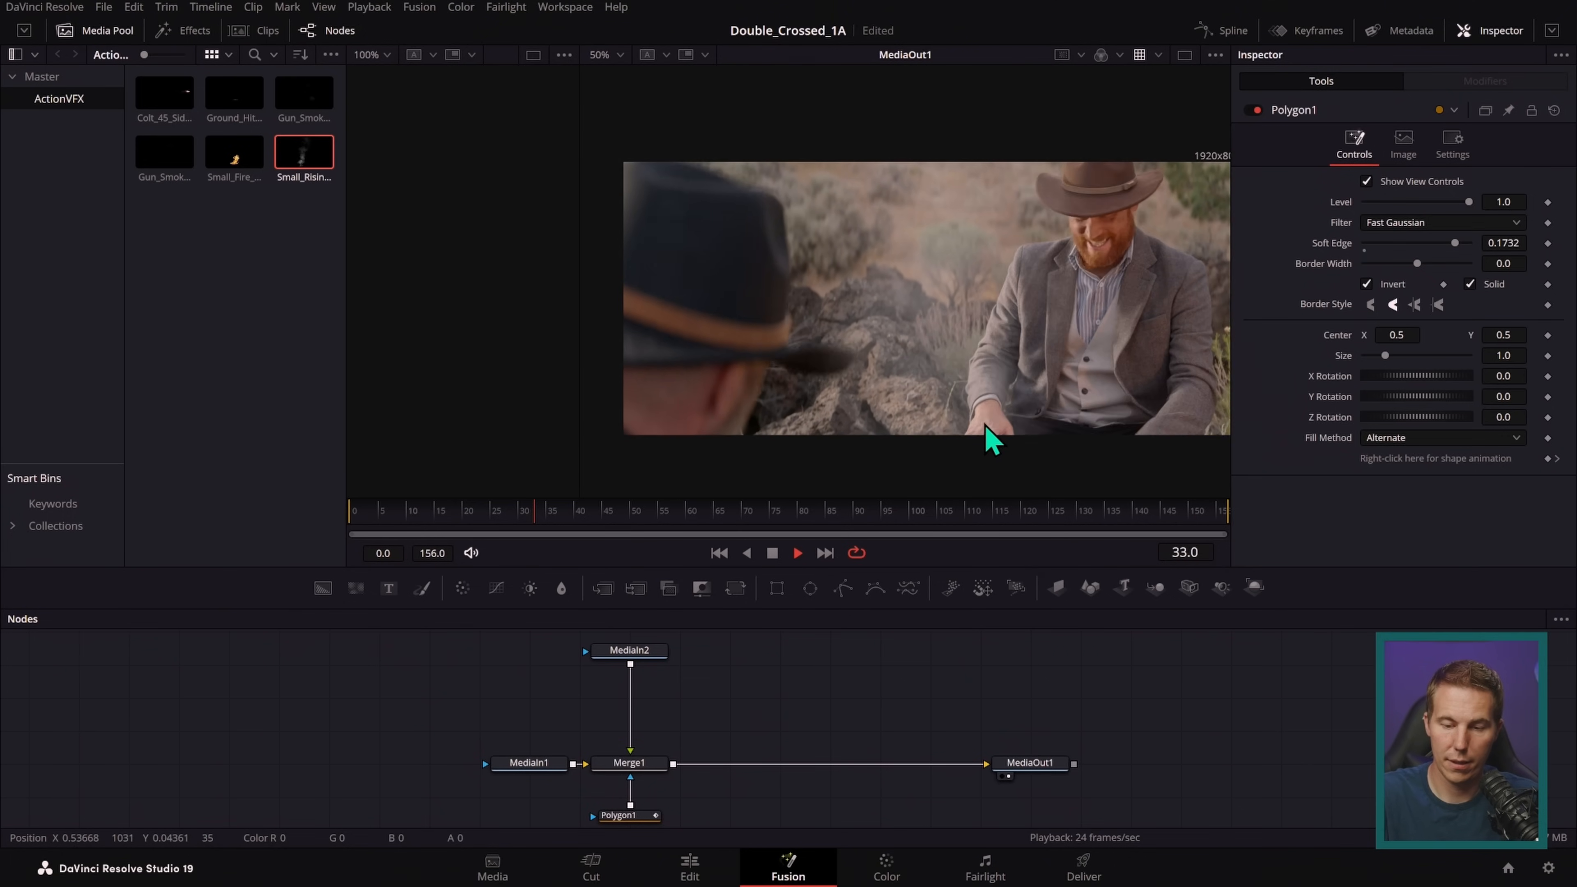
- Remove the shape animation from Polygon1 at frame 37 and scrub the shot to check the mask
left_click(639, 815)
left_click(773, 553)
left_click(571, 533)
key("Left")
key("Left")
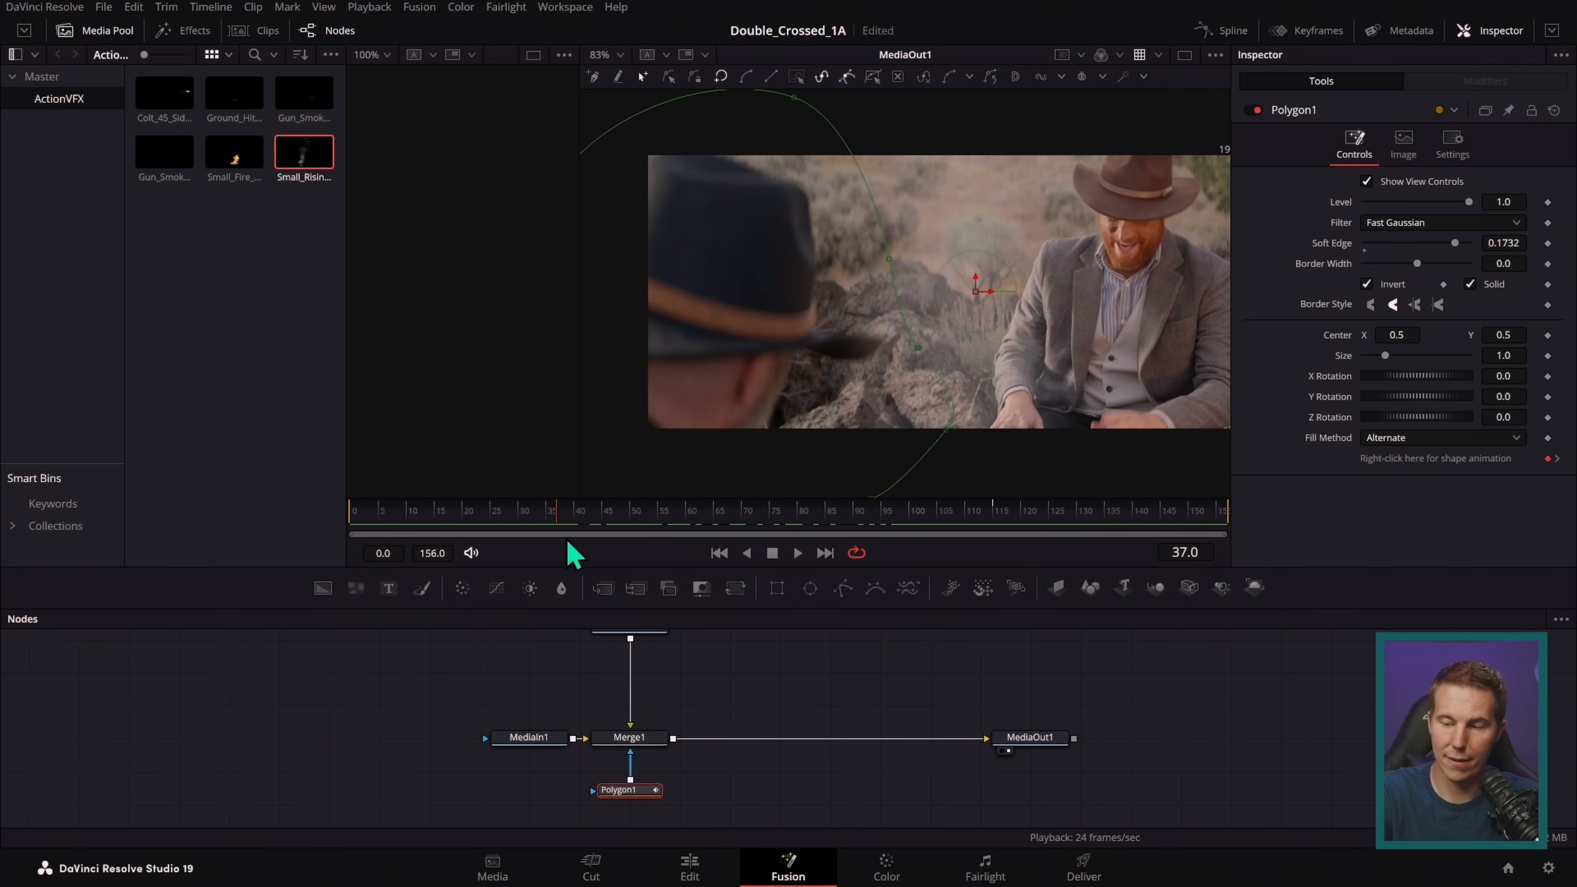
left_click_drag(642, 781, 645, 784)
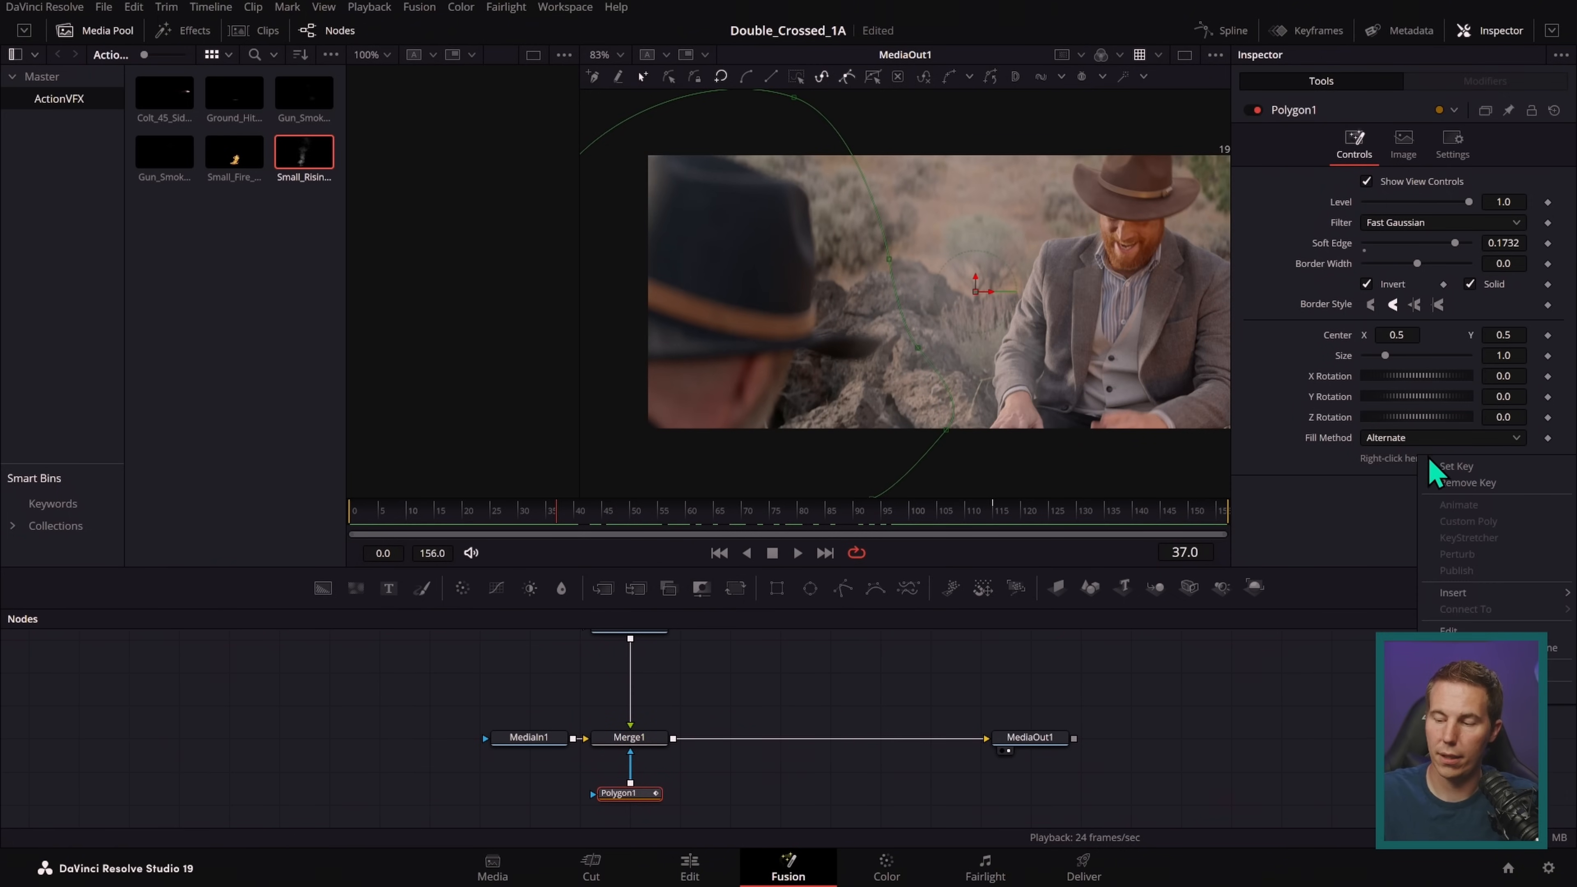
left_click(1475, 648)
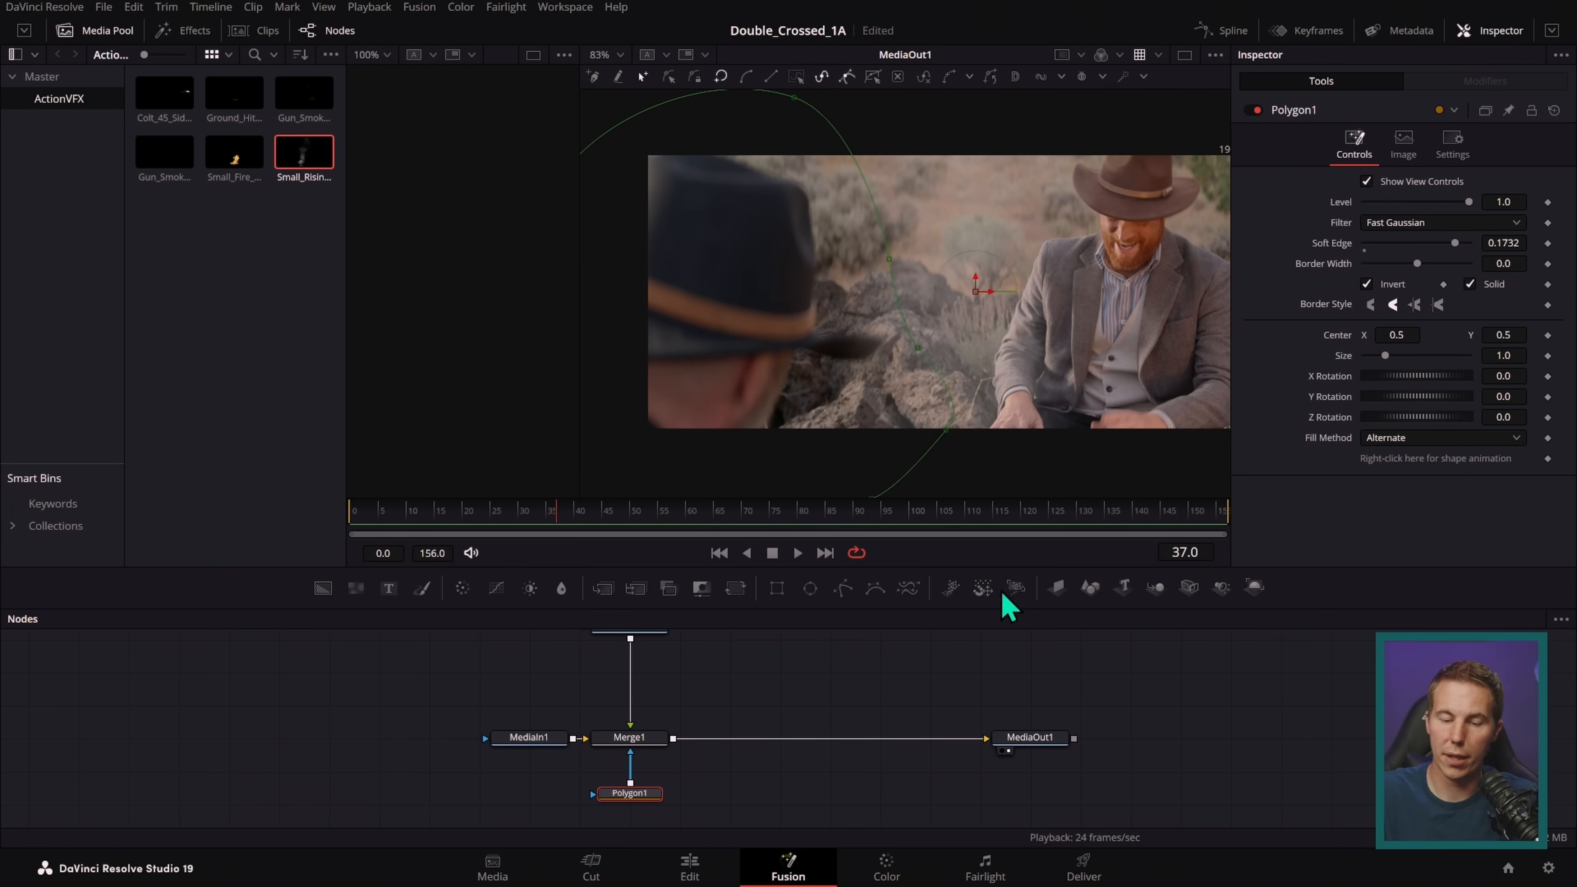
left_click_drag(583, 516, 350, 680)
- Replace the adjustment clip over V1-0003 with a copy of V1-0001's, trimmed to the shot's length, and play it
left_click(690, 866)
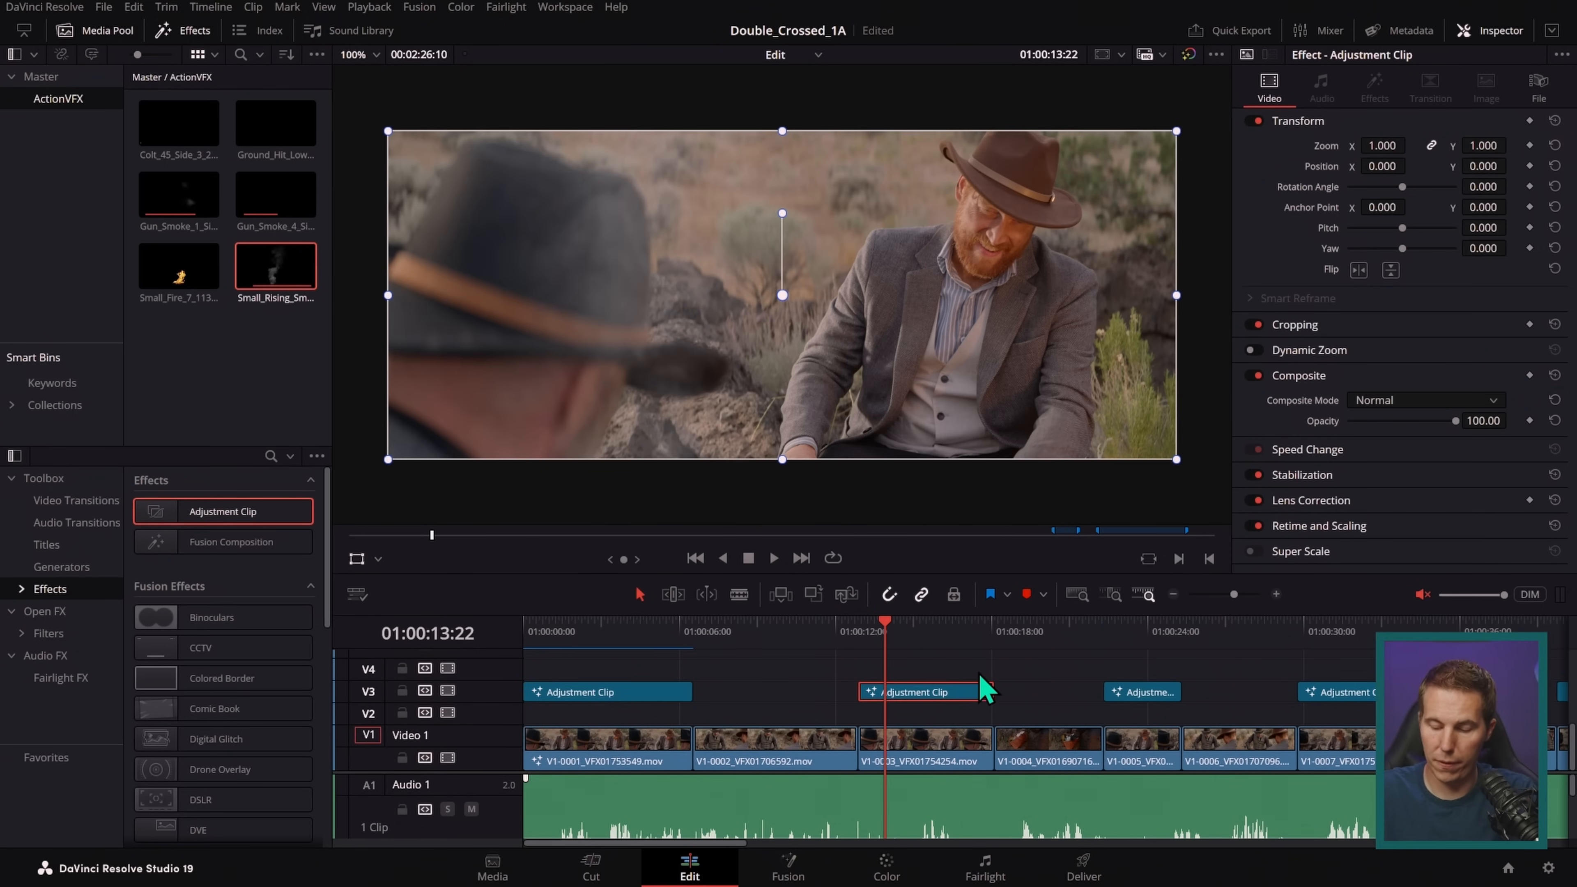
key("Delete")
left_click_drag(655, 693, 993, 693)
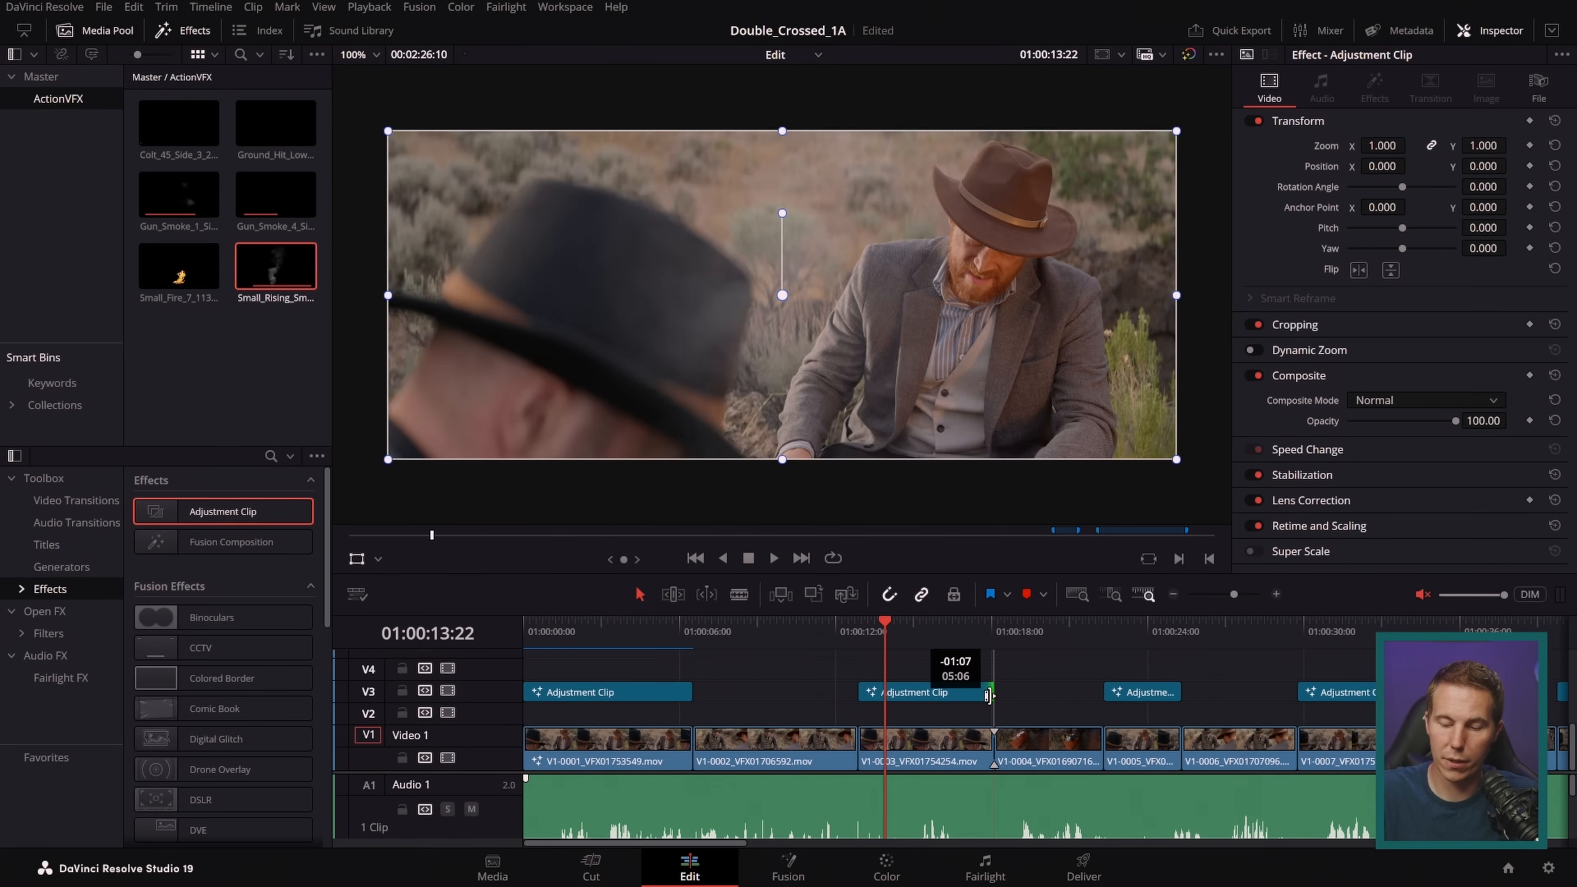
left_click(863, 624)
key("space")
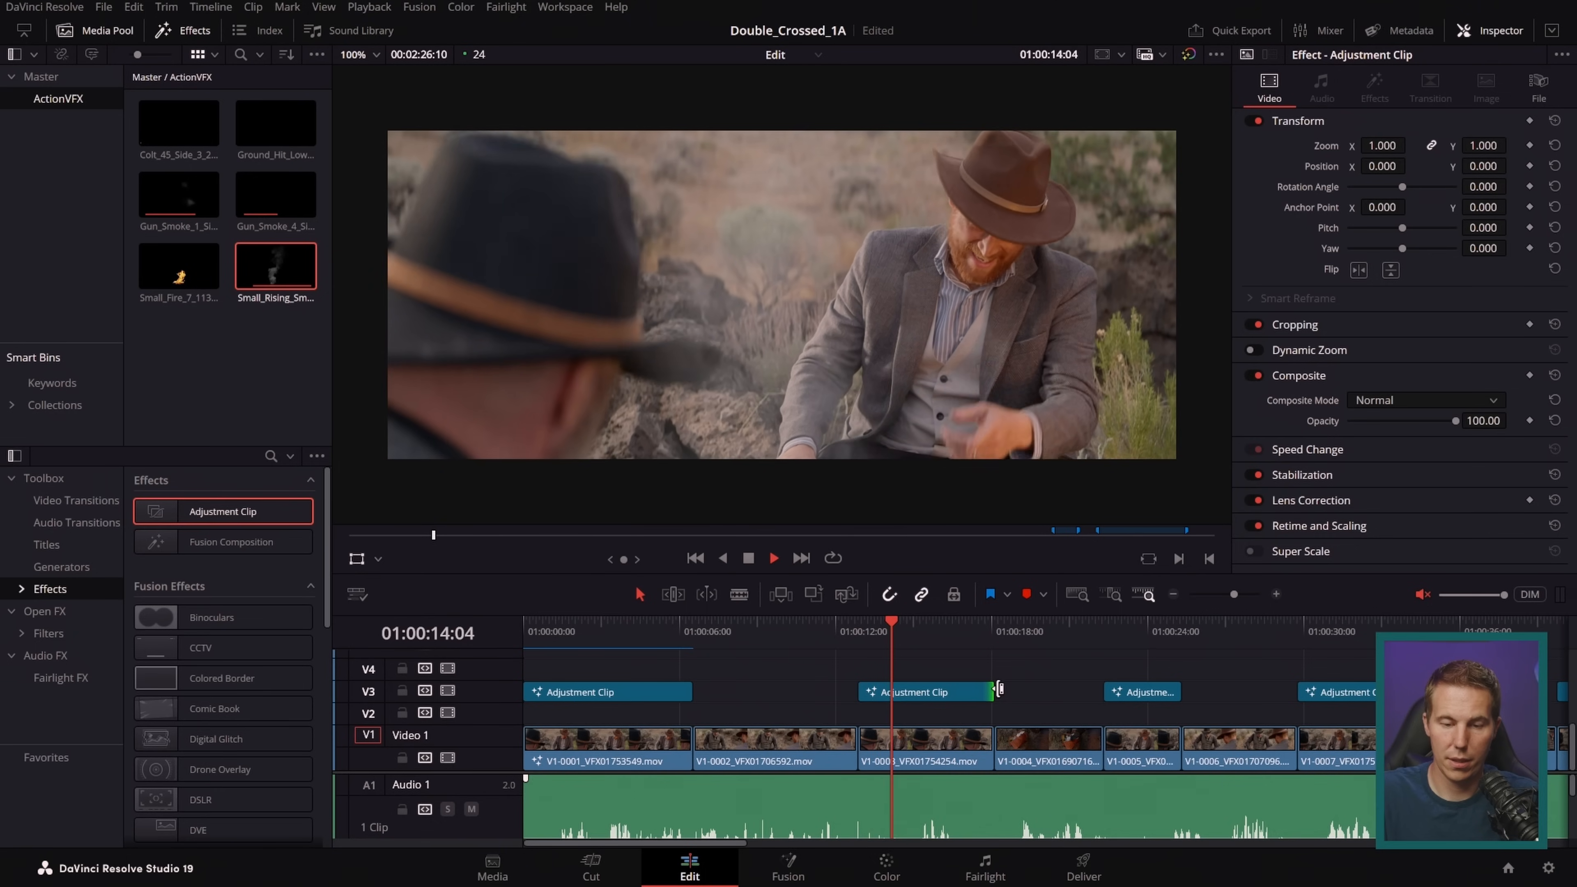
key("space")
- Open V1-0003's adjustment clip in Fusion and shift Polygon1's edge away from the foreground man's hat brim
left_click(932, 692)
left_click(787, 861)
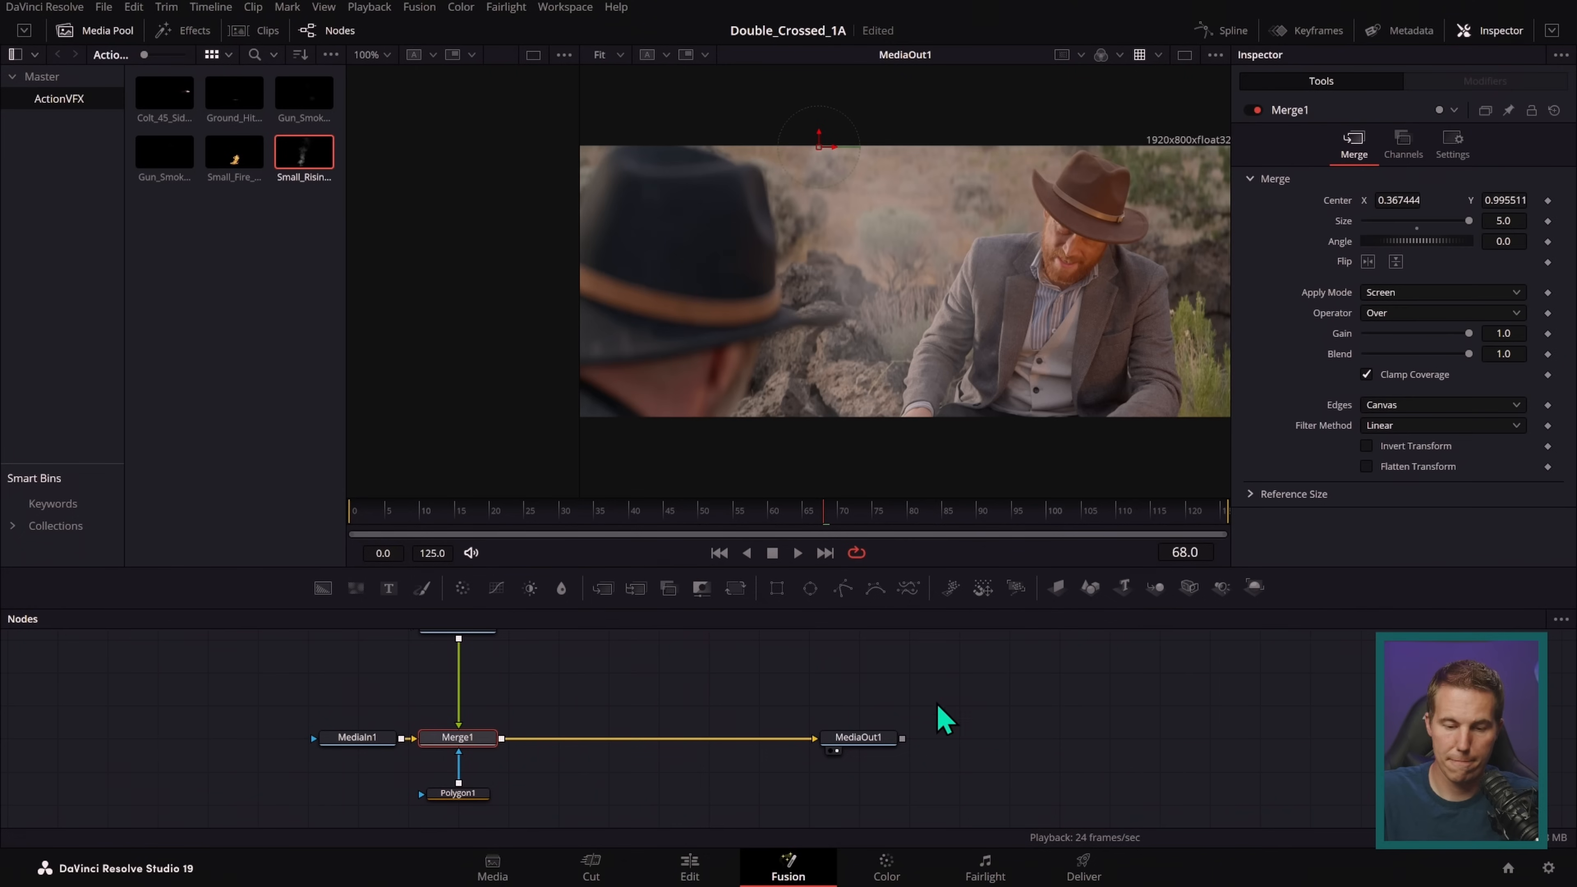
left_click(460, 795)
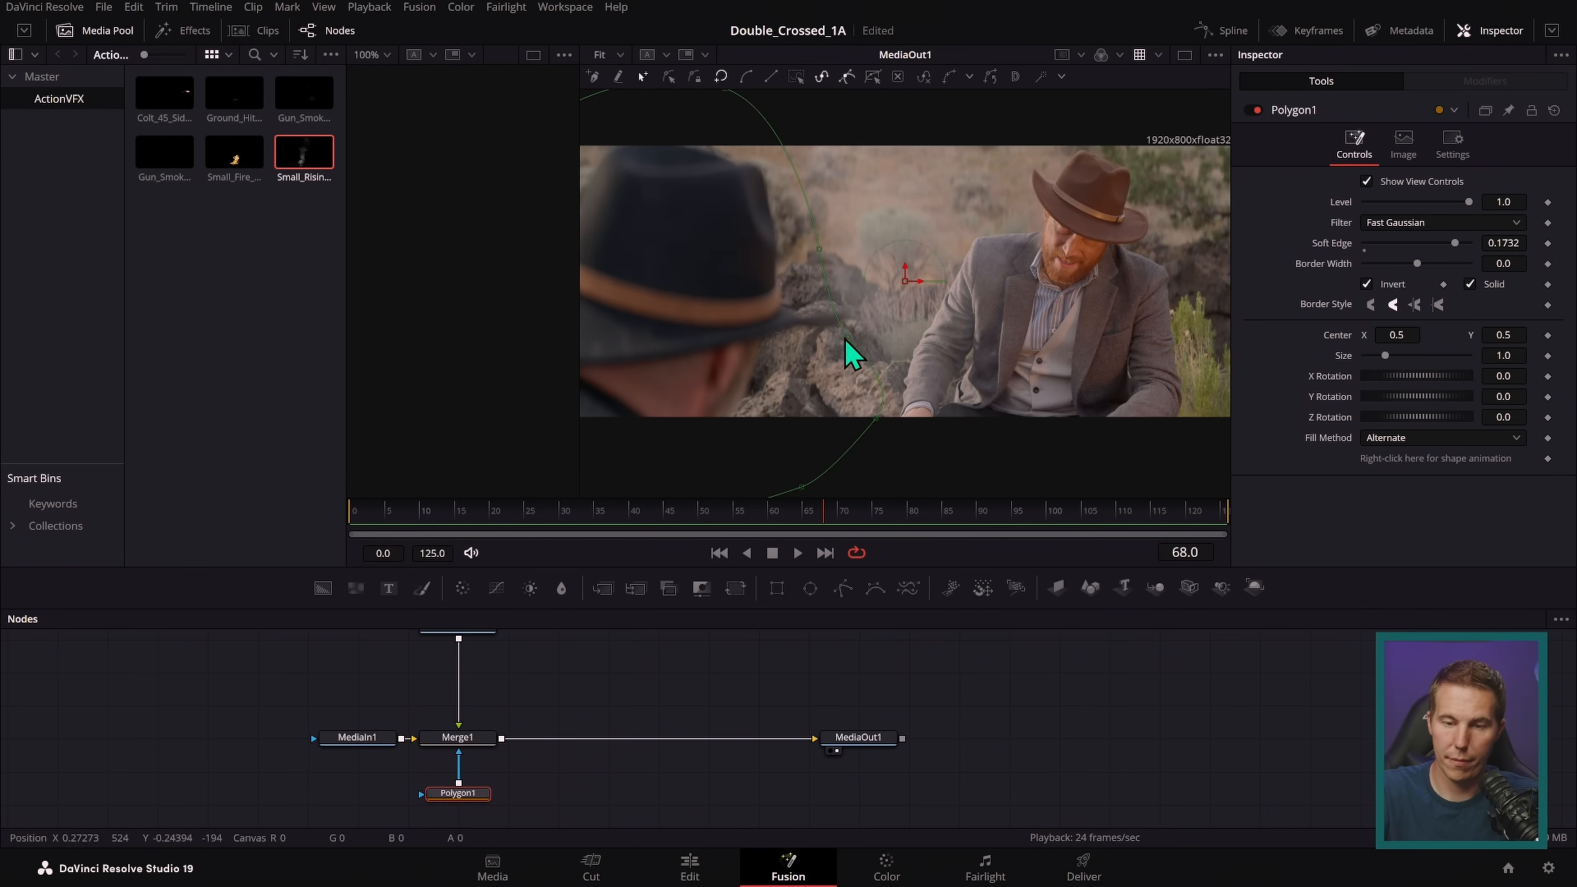
left_click_drag(869, 341, 891, 343)
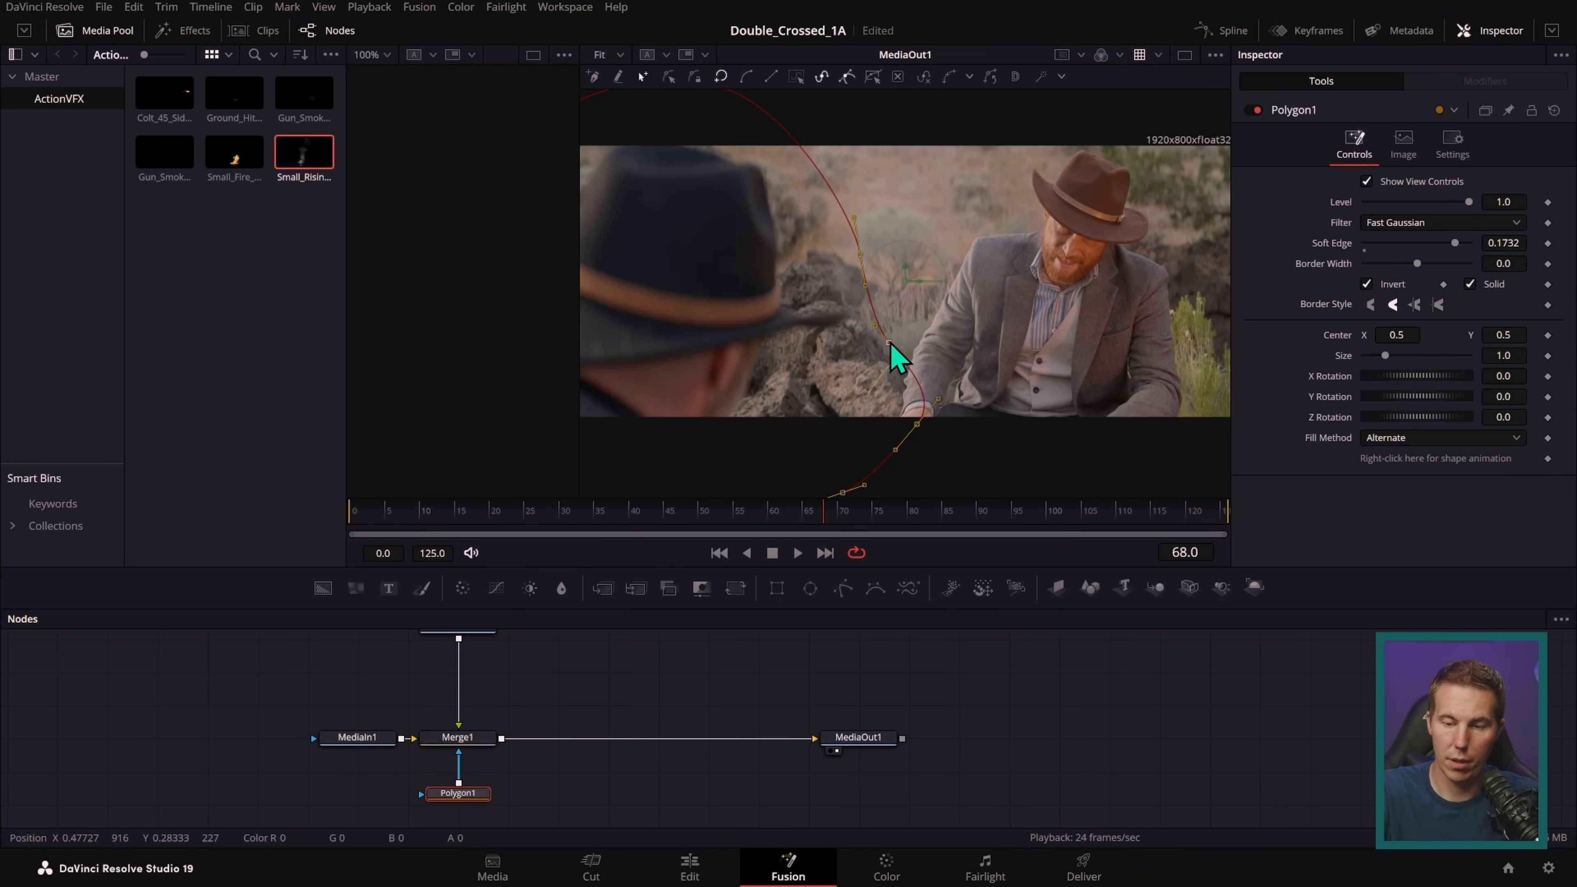
scroll(817, 774, "up", 3)
- Scrub through V1-0003's smoke composite in Fusion and play the shot on the Edit page timeline
left_click(544, 735)
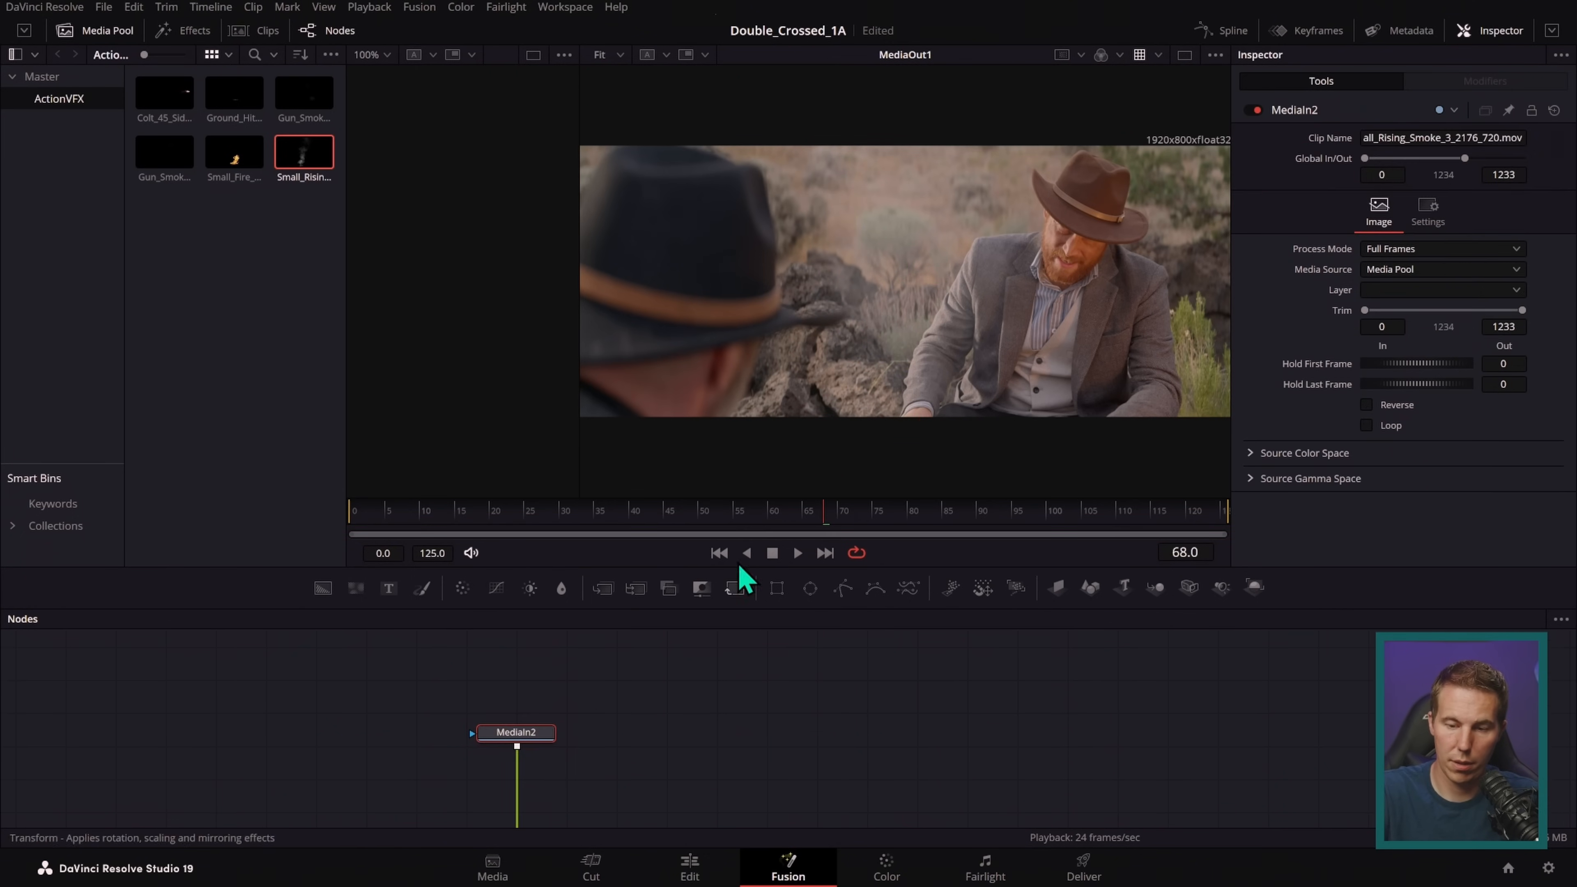
left_click_drag(728, 530, 829, 553)
key("j")
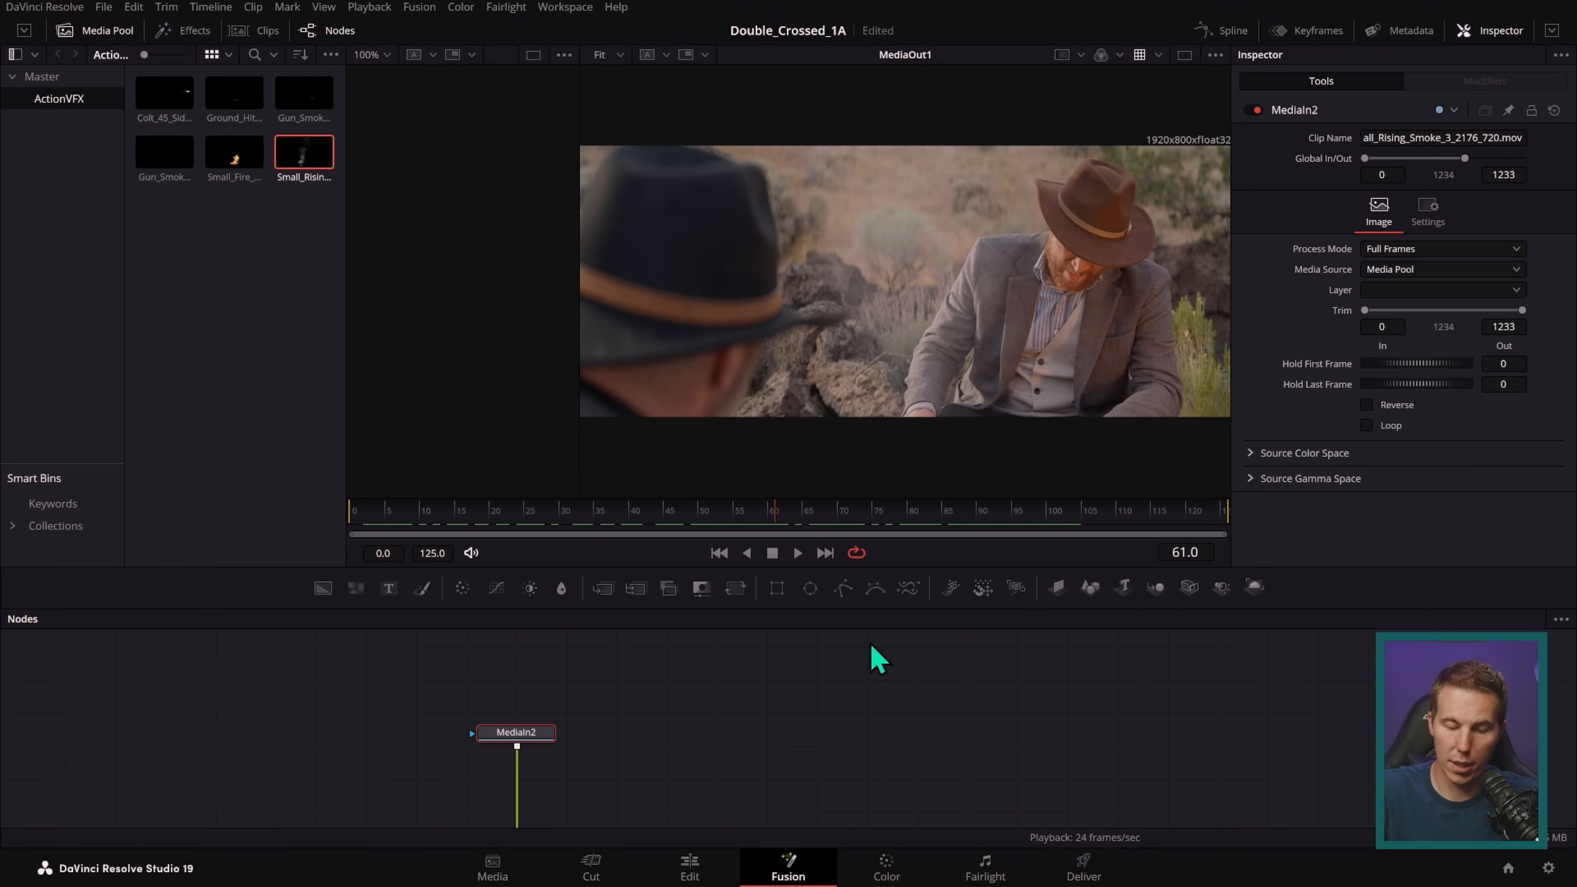
left_click(714, 861)
key("l")
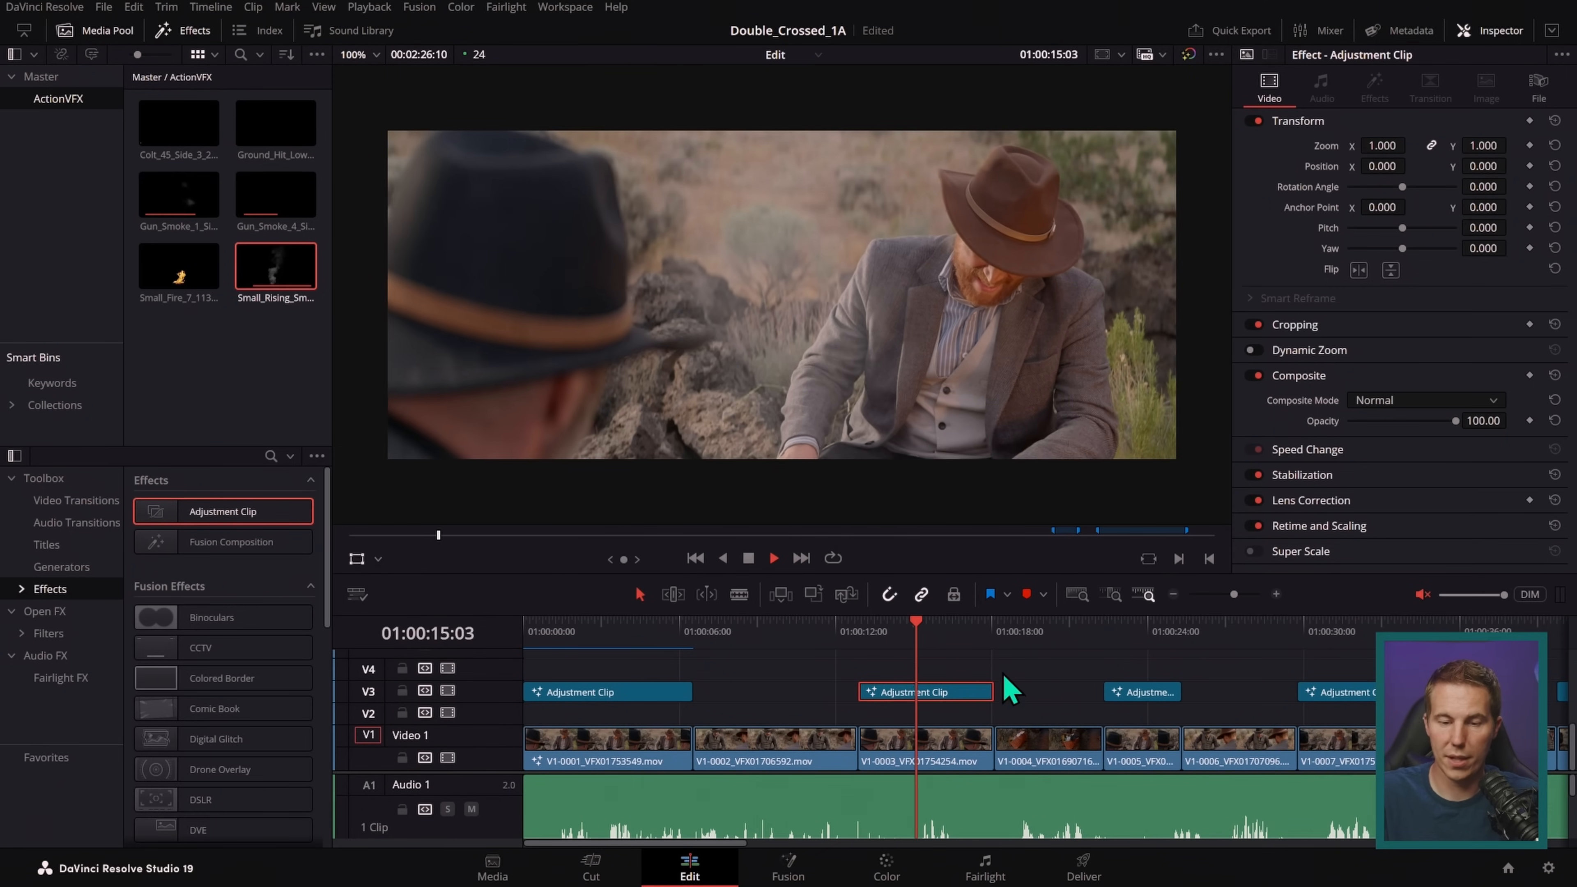
- Replace V1-0005's adjustment clip with a copy of V1-0003's, trimmed to the shot's length, and scrub the result
key("k")
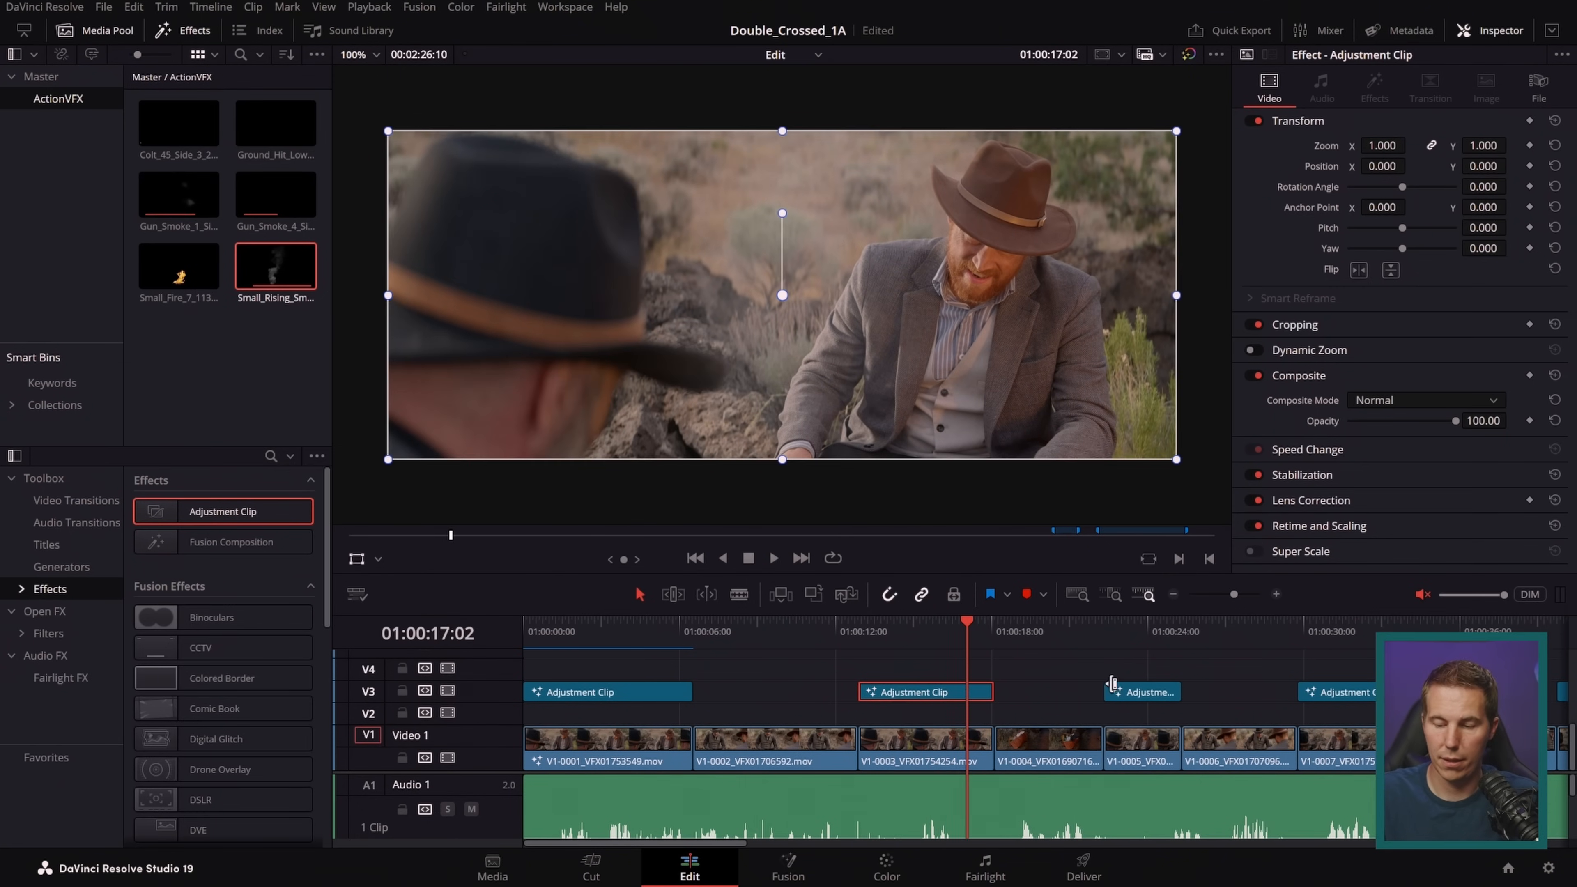
scroll(988, 683, "right", 3)
scroll(962, 659, "left", 2)
left_click_drag(1054, 636, 1088, 642)
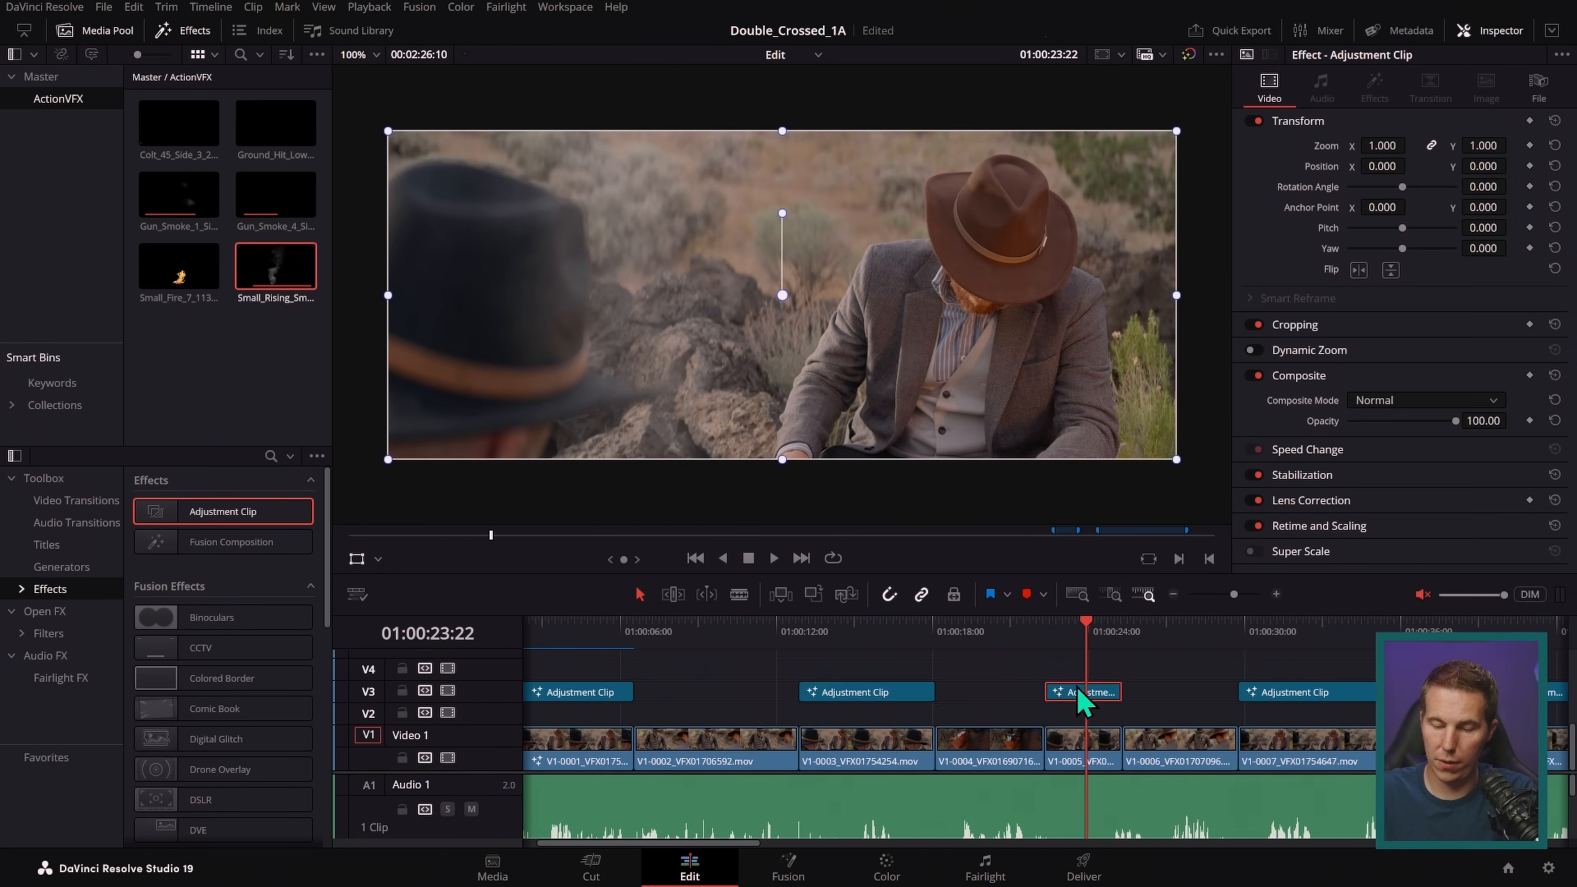
key("BackSpace")
left_click_drag(899, 691, 1145, 692, "alt")
left_click_drag(1180, 692, 1121, 693)
left_click_drag(1055, 639, 1148, 680)
- Look through the rest of the timeline for shots with the same camera angles that need the smoke adjustment clip
scroll(1049, 652, "right", 4)
left_click(1116, 651)
scroll(1233, 662, "right", 6)
scroll(1197, 692, "right", 1)
scroll(1197, 692, "right", 10)
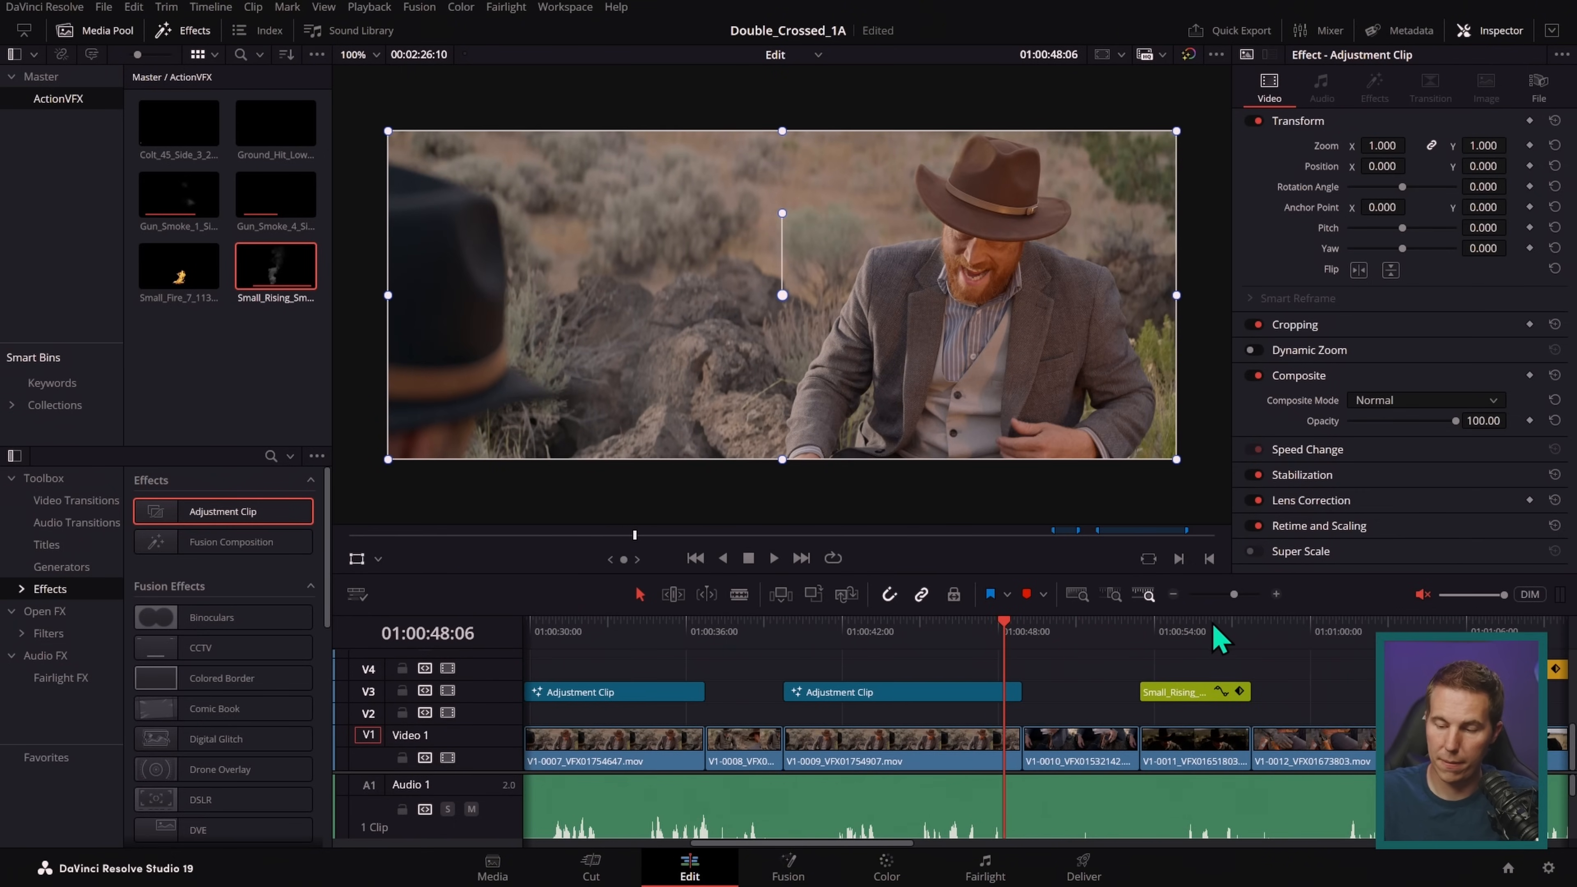
scroll(1221, 684, "right", 10)
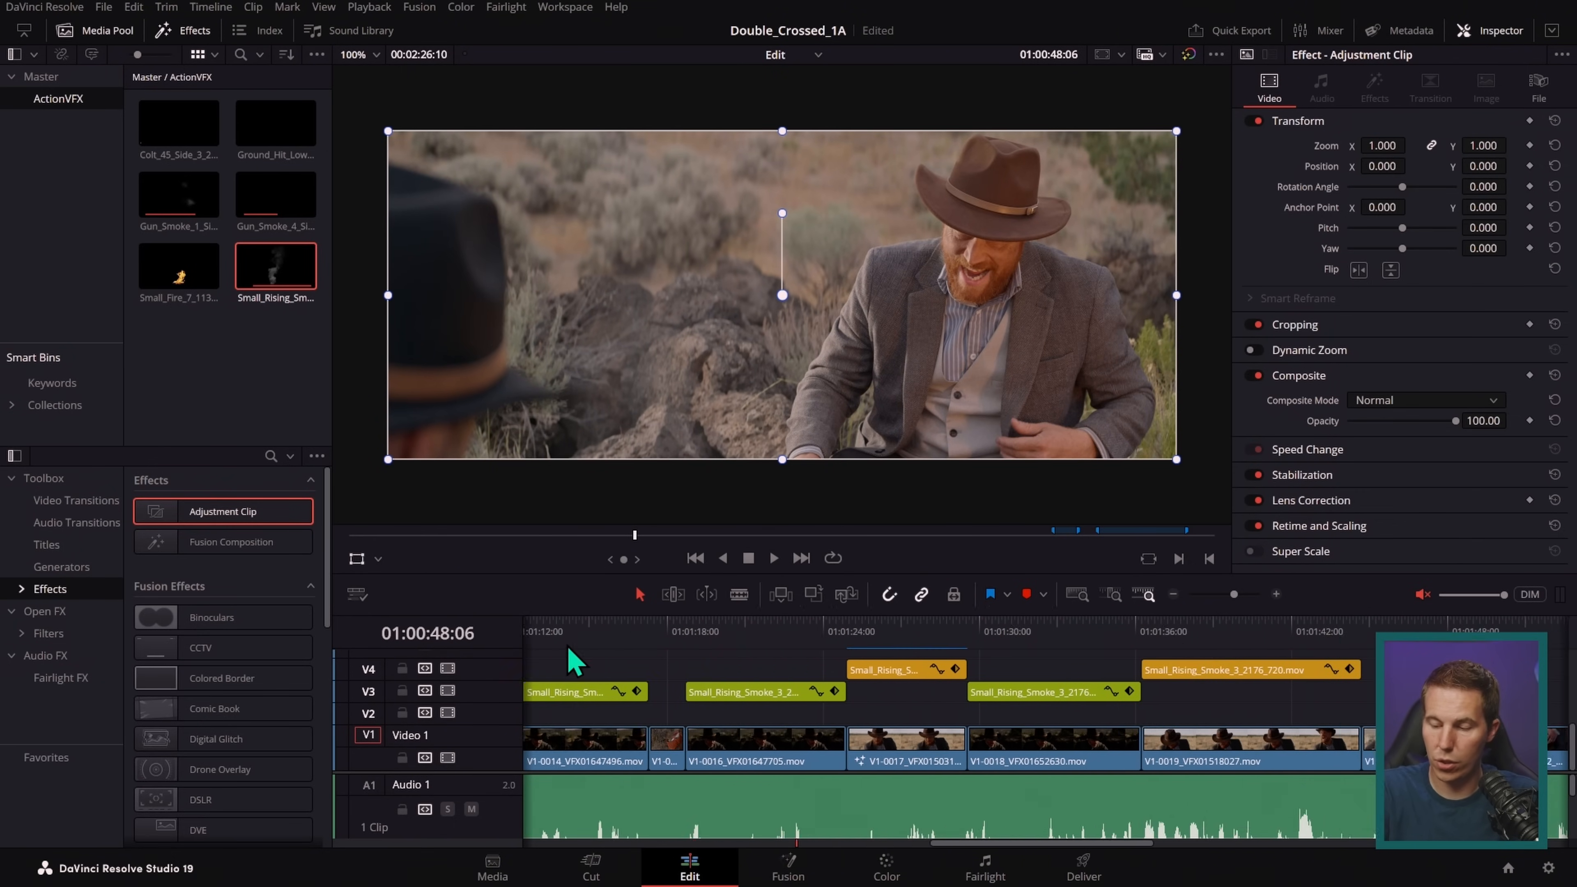
scroll(1327, 681, "right", 5)
left_click_drag(994, 621, 1051, 624)
scroll(957, 705, "left", 20)
scroll(931, 696, "left", 20)
- Copy V1-0003's adjustment clip onto V4 over V1-0002, trimmed to the shot, and flip its Merge1 smoke horizontally in Fusion
left_click(941, 696)
left_click_drag(938, 692, 856, 668)
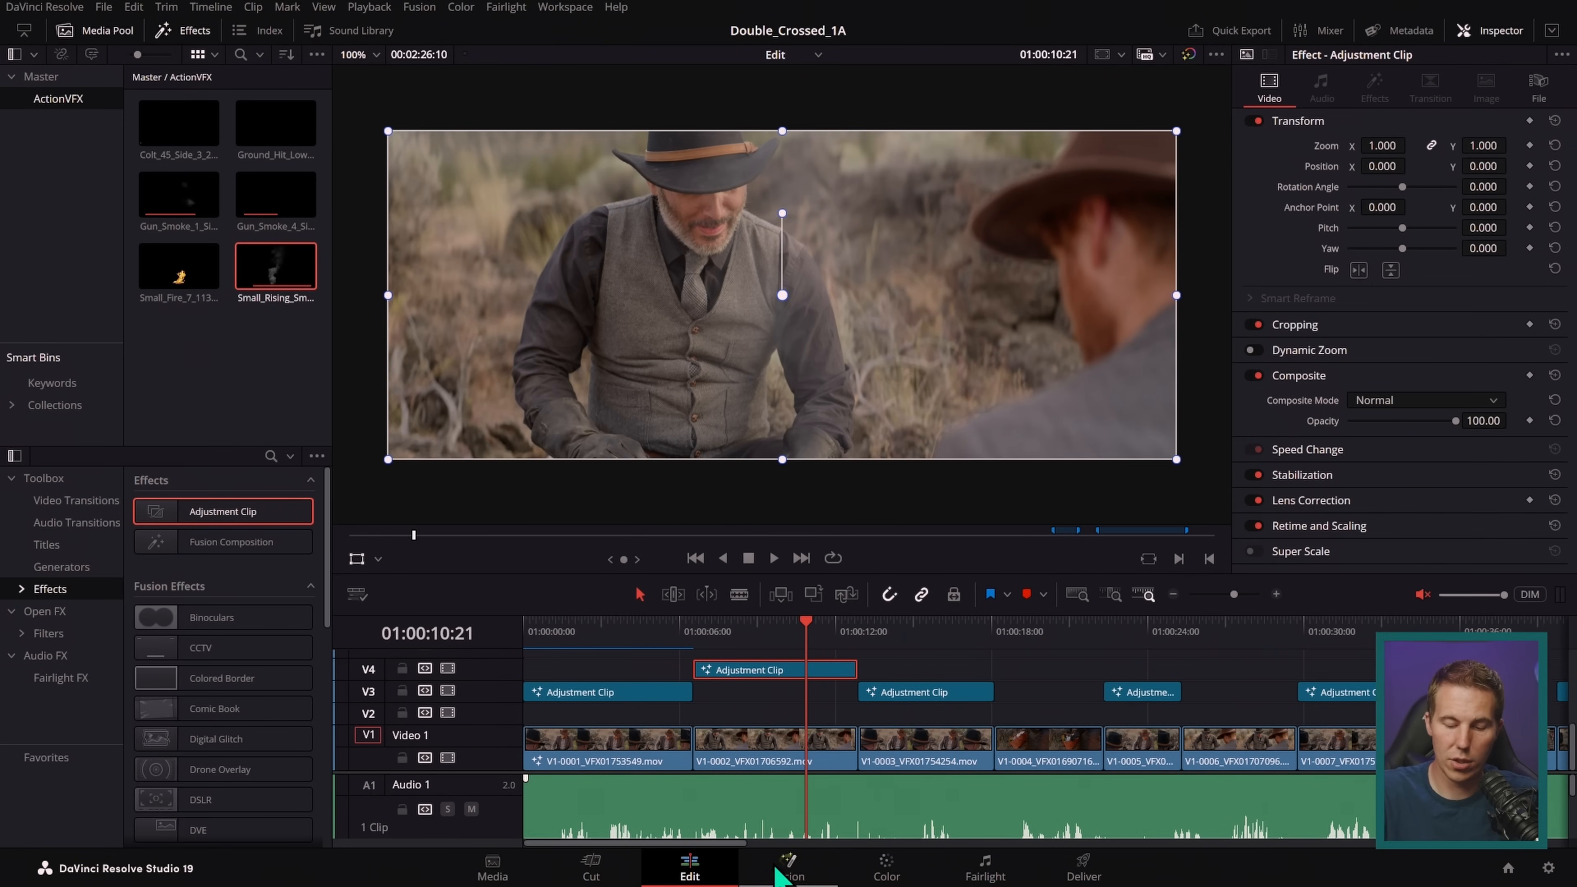
left_click(784, 870)
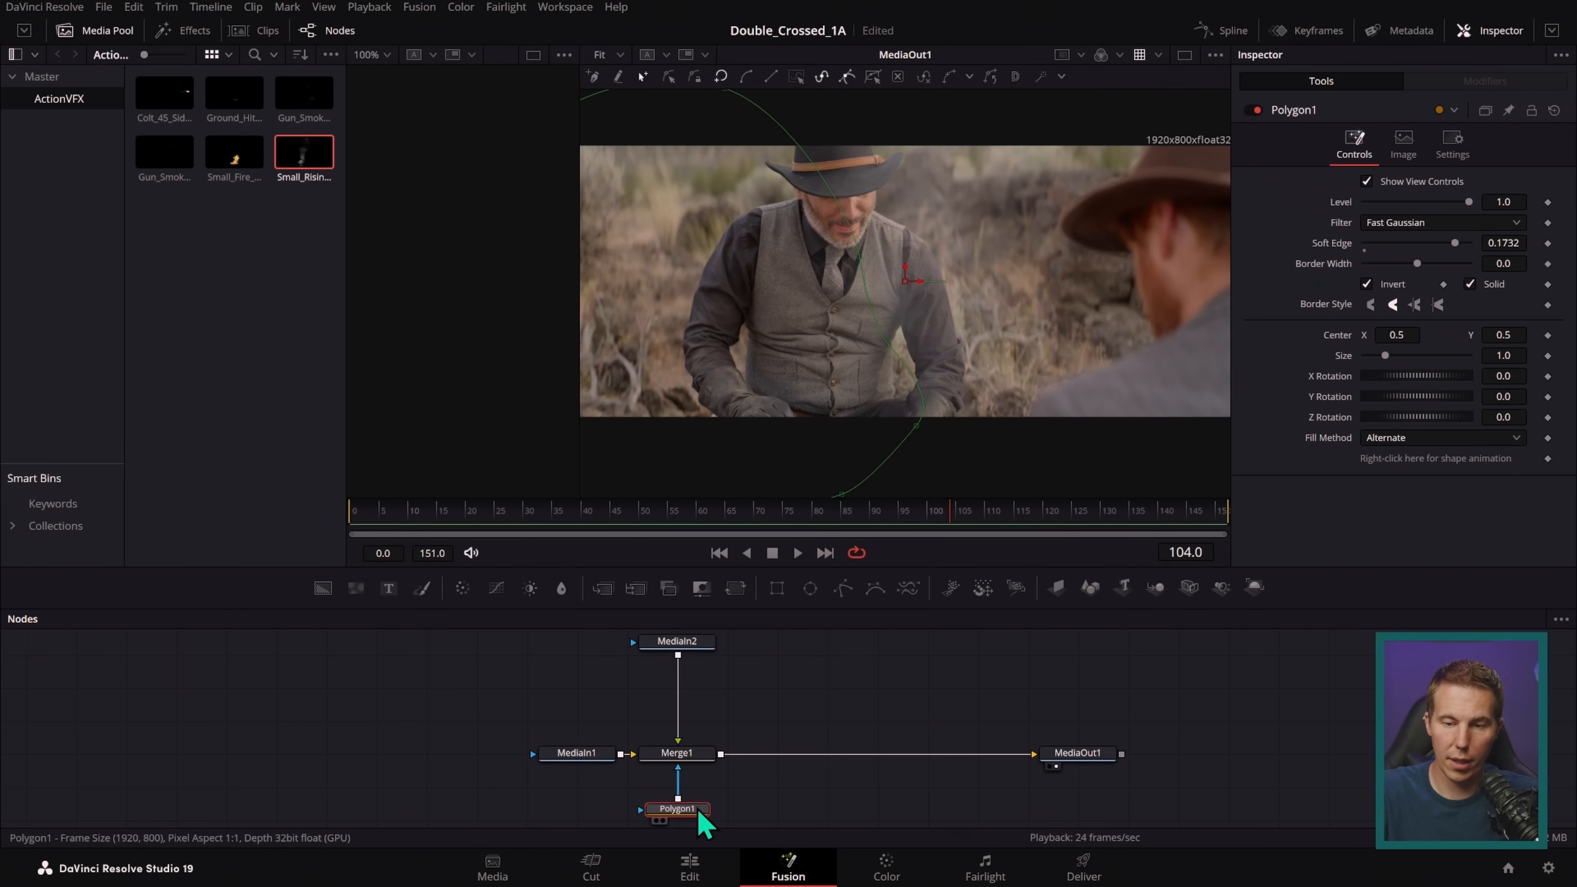
scroll(1004, 440, "down", 3)
left_click(683, 640)
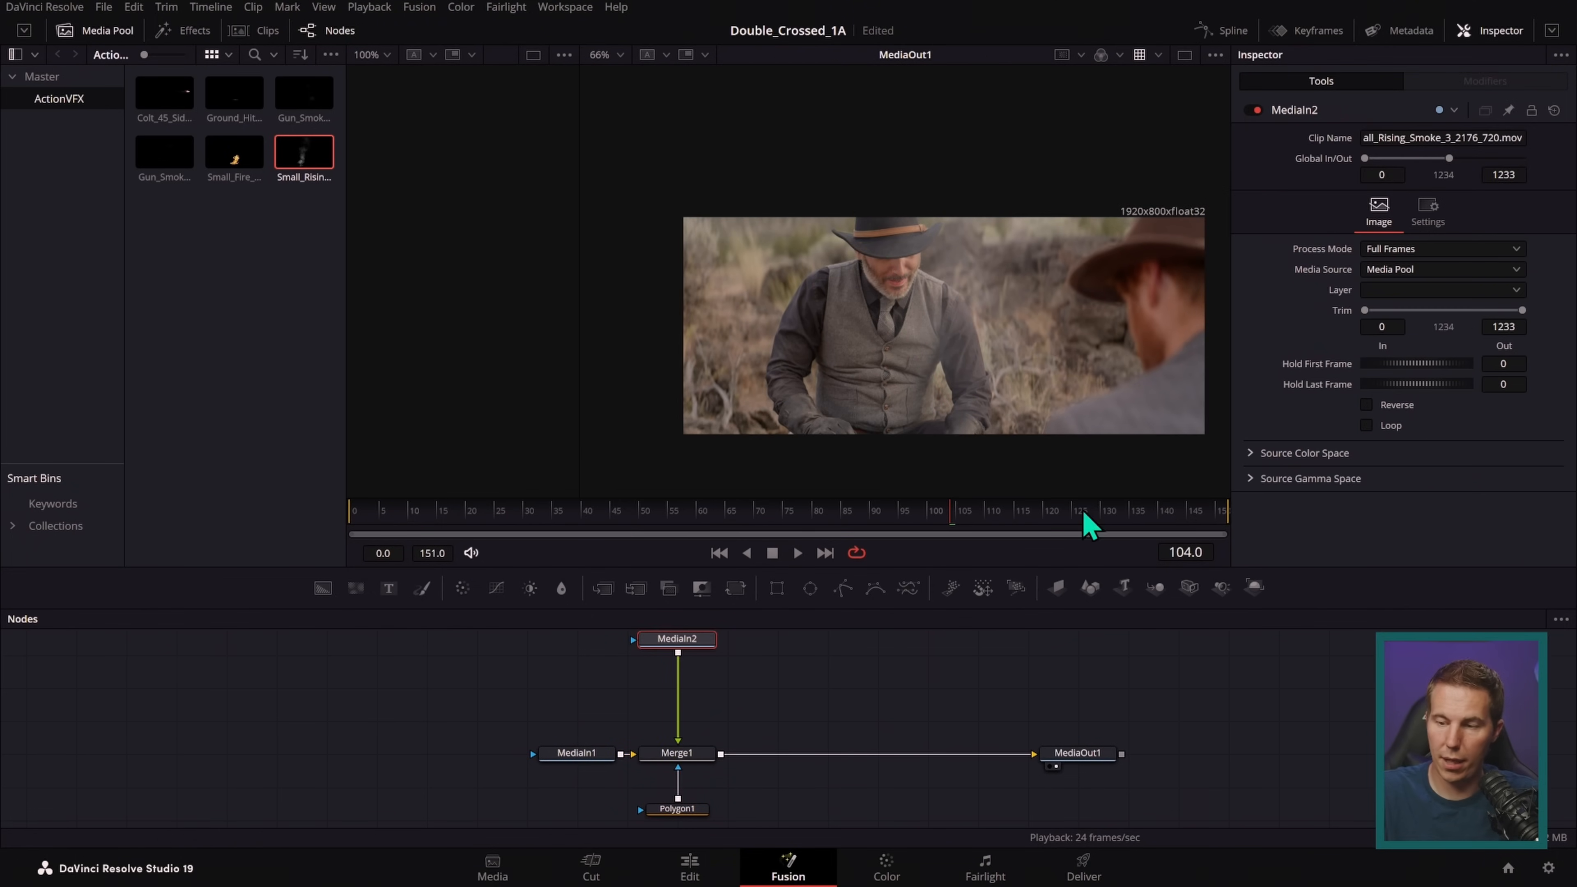
left_click(707, 758)
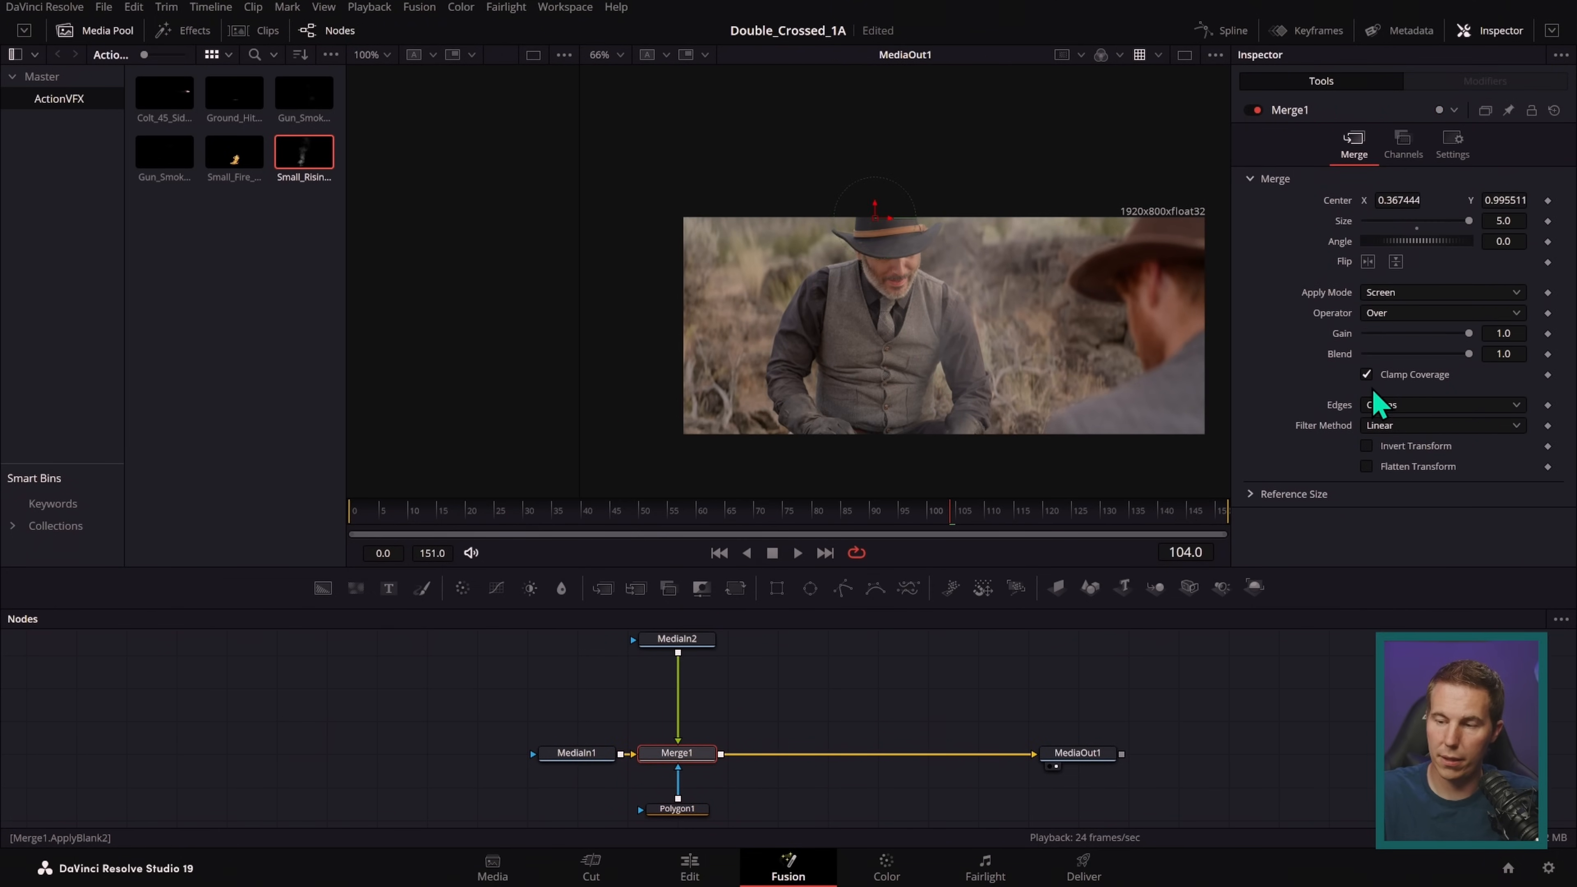
left_click(1369, 261)
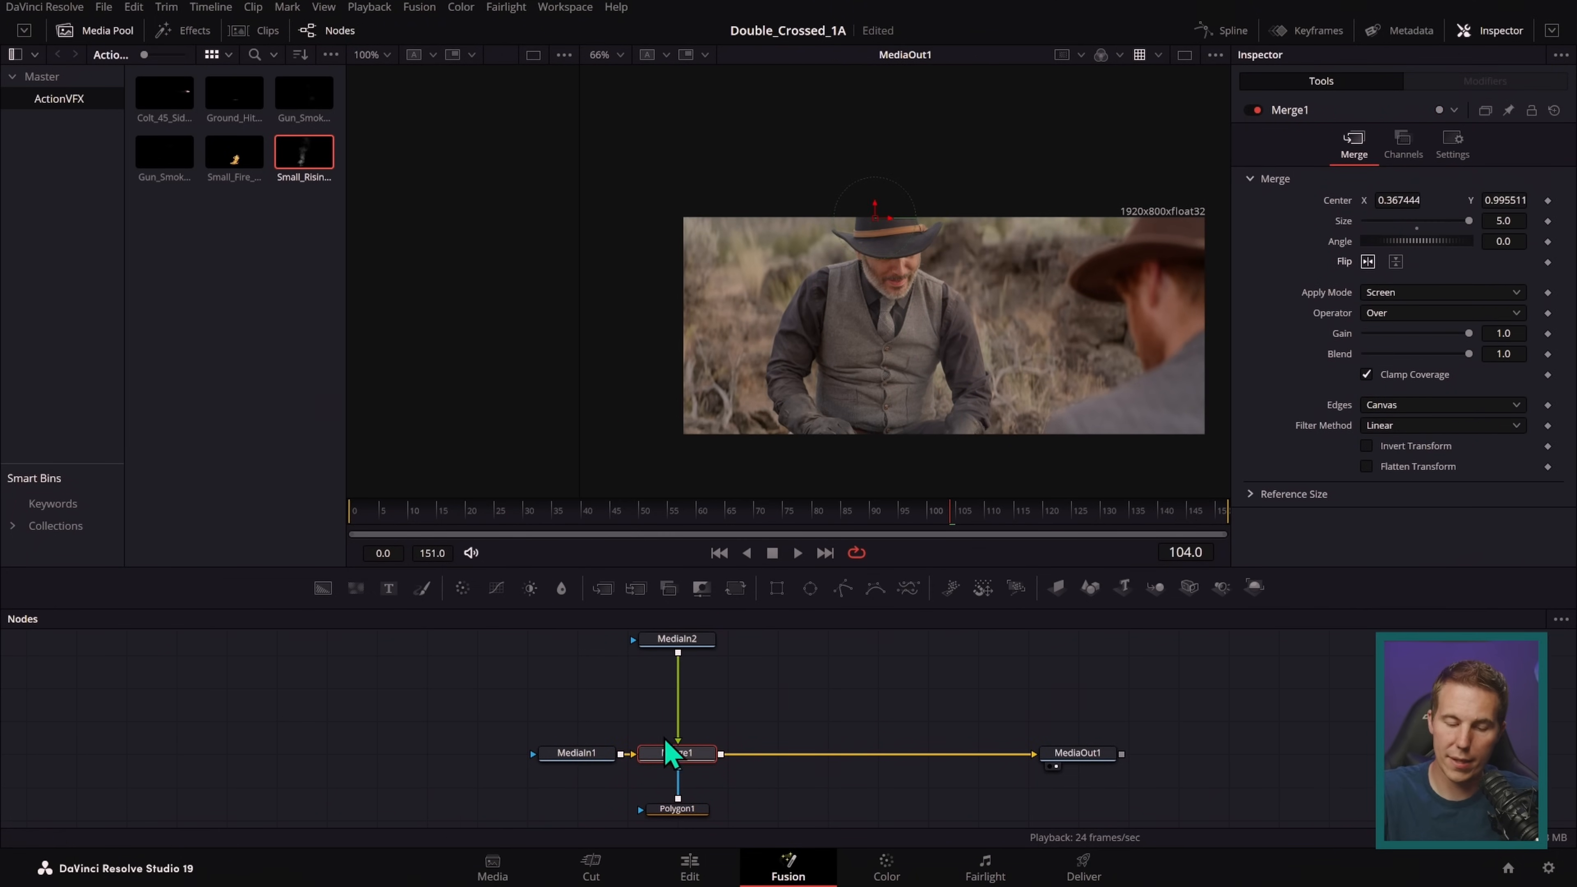
- Delete Polygon1's existing shape and redraw it as a closed mask around the foreground man in V1-0002
left_click(688, 764)
key("ctrl+a")
scroll(1026, 483, "left", 3)
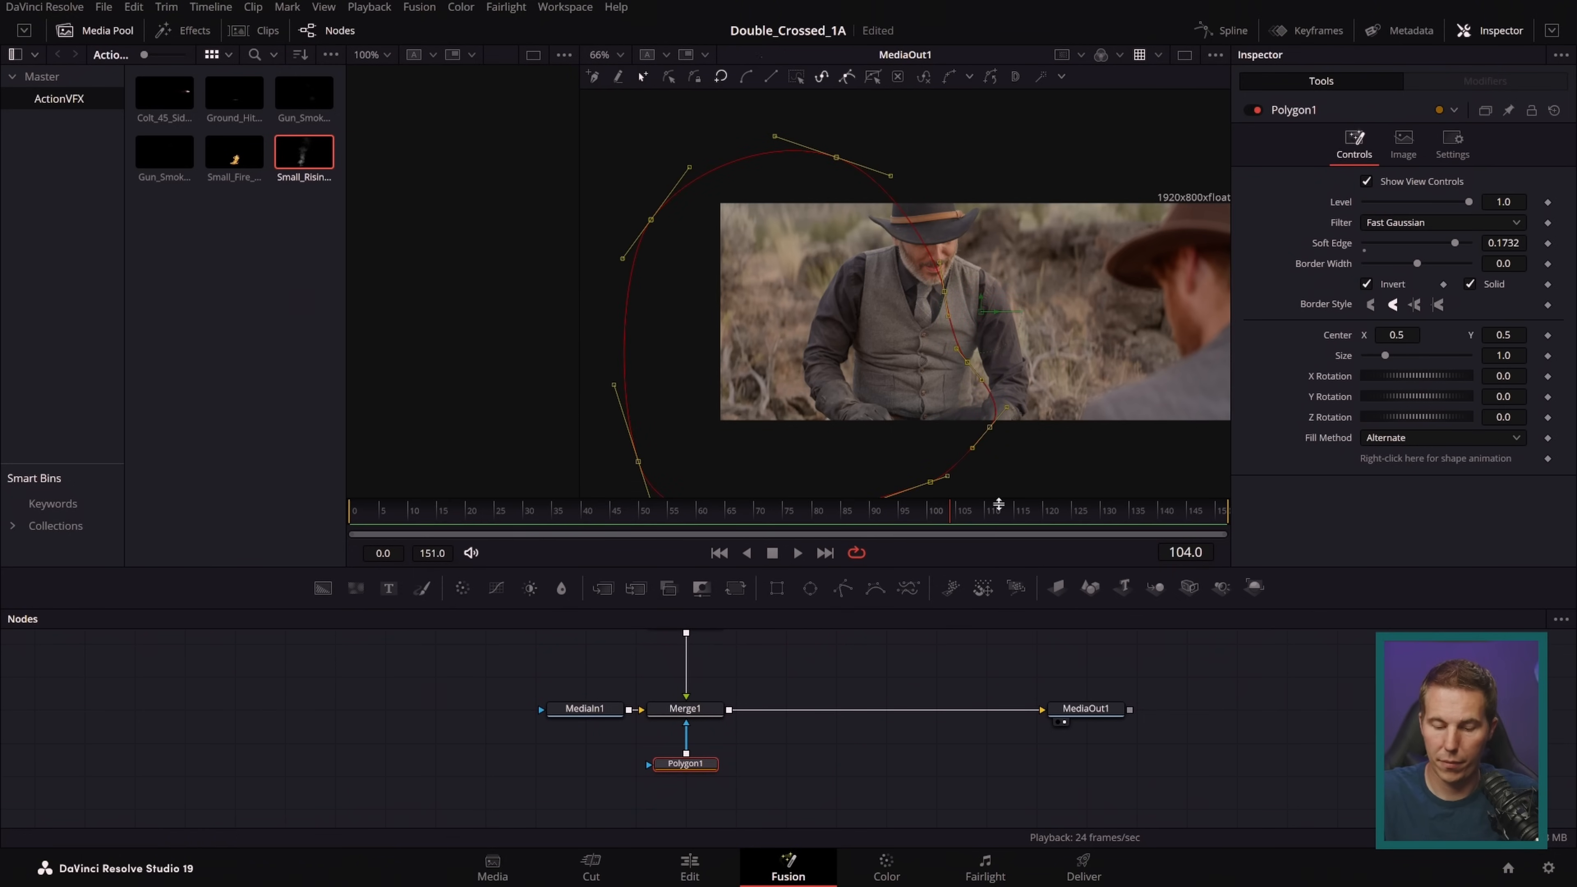
left_click(742, 761)
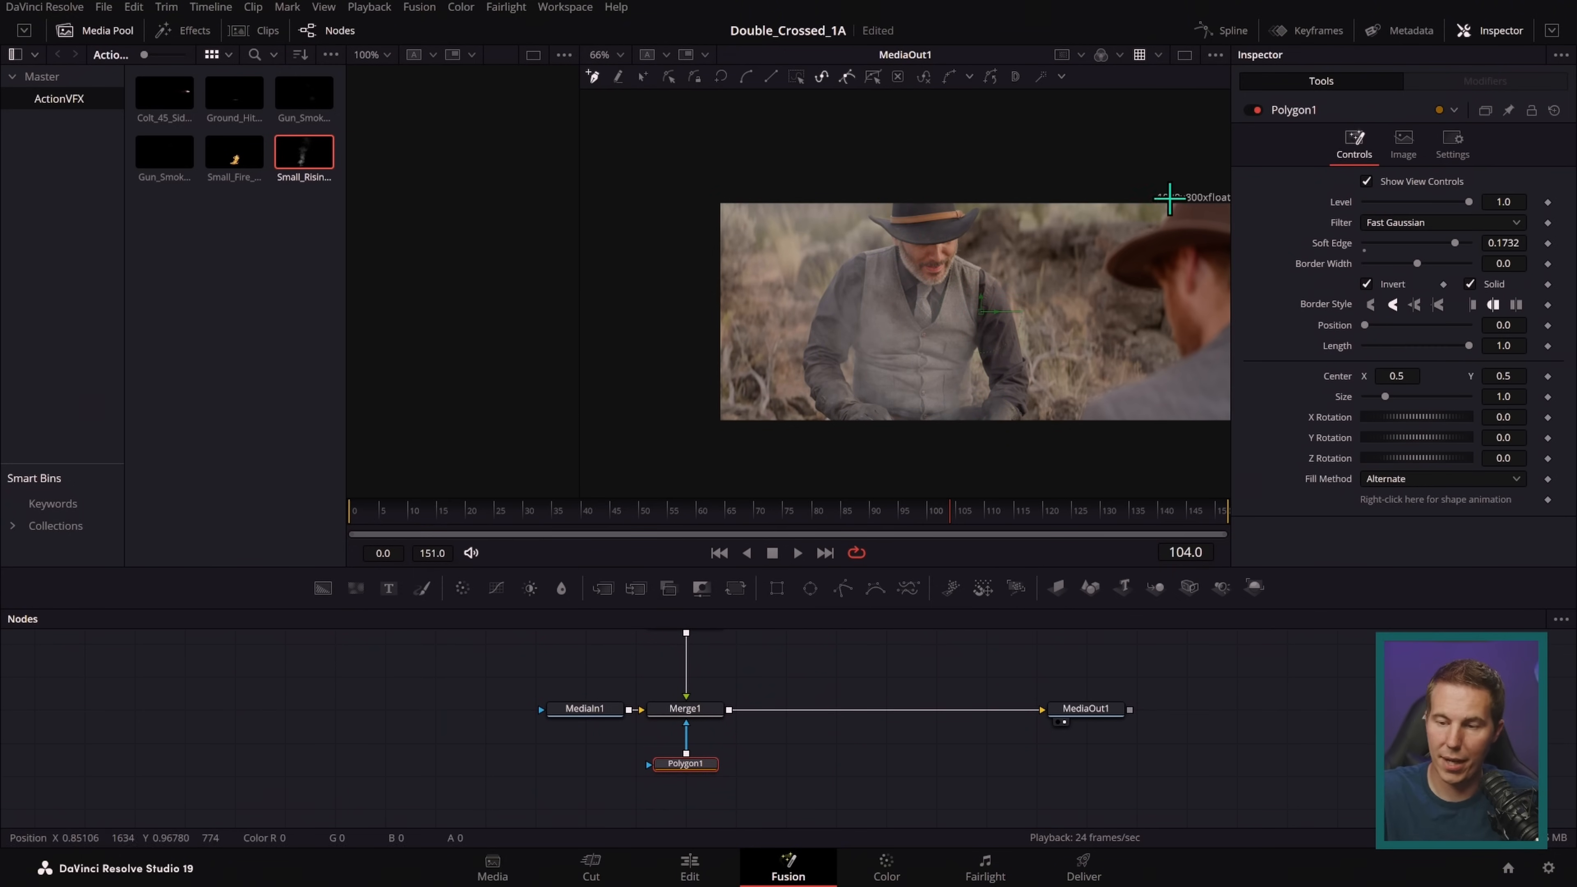
scroll(1079, 435, "right", 5)
scroll(994, 416, "down", 2)
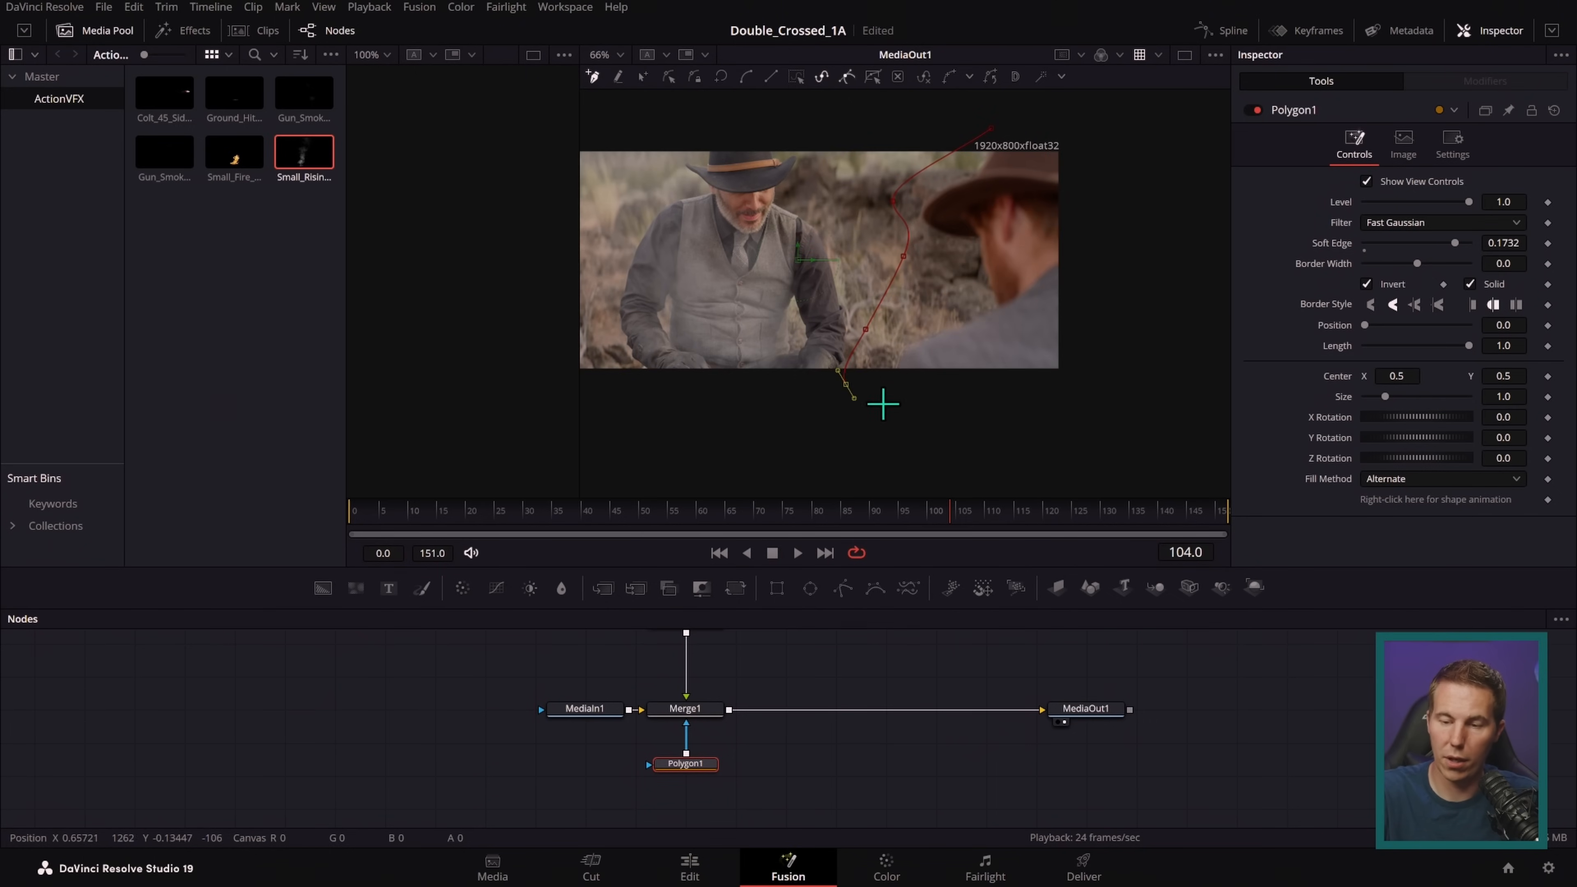
left_click(992, 131)
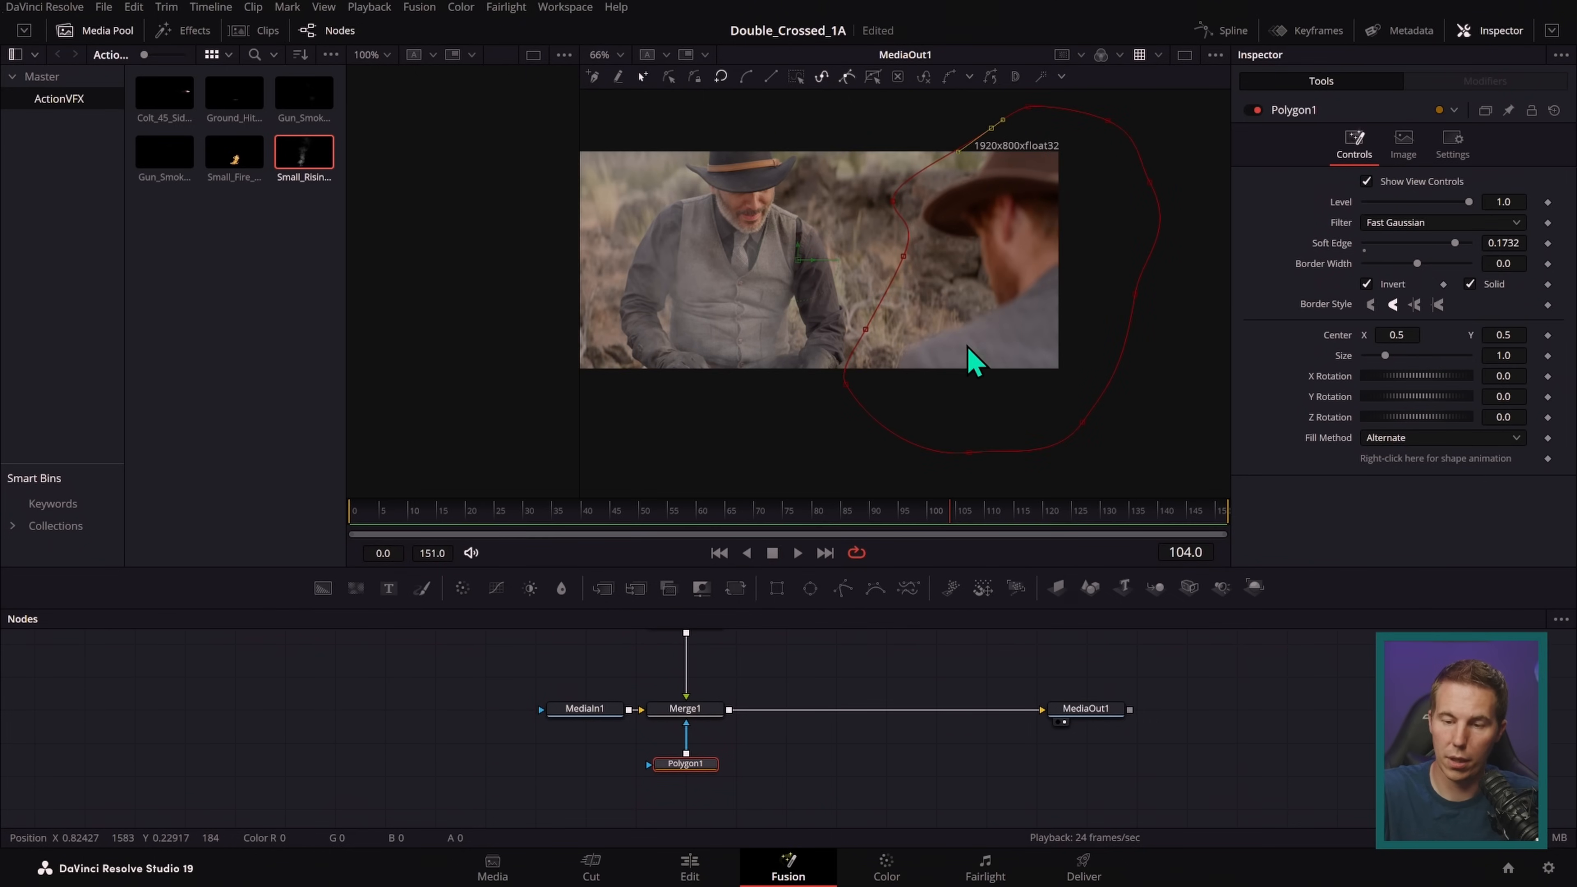
scroll(683, 714, "up", 2)
- Move Merge1's smoke to a center of about X 0.77, Y 0.89 and scrub V1-0002 to its last frame
left_click(714, 721)
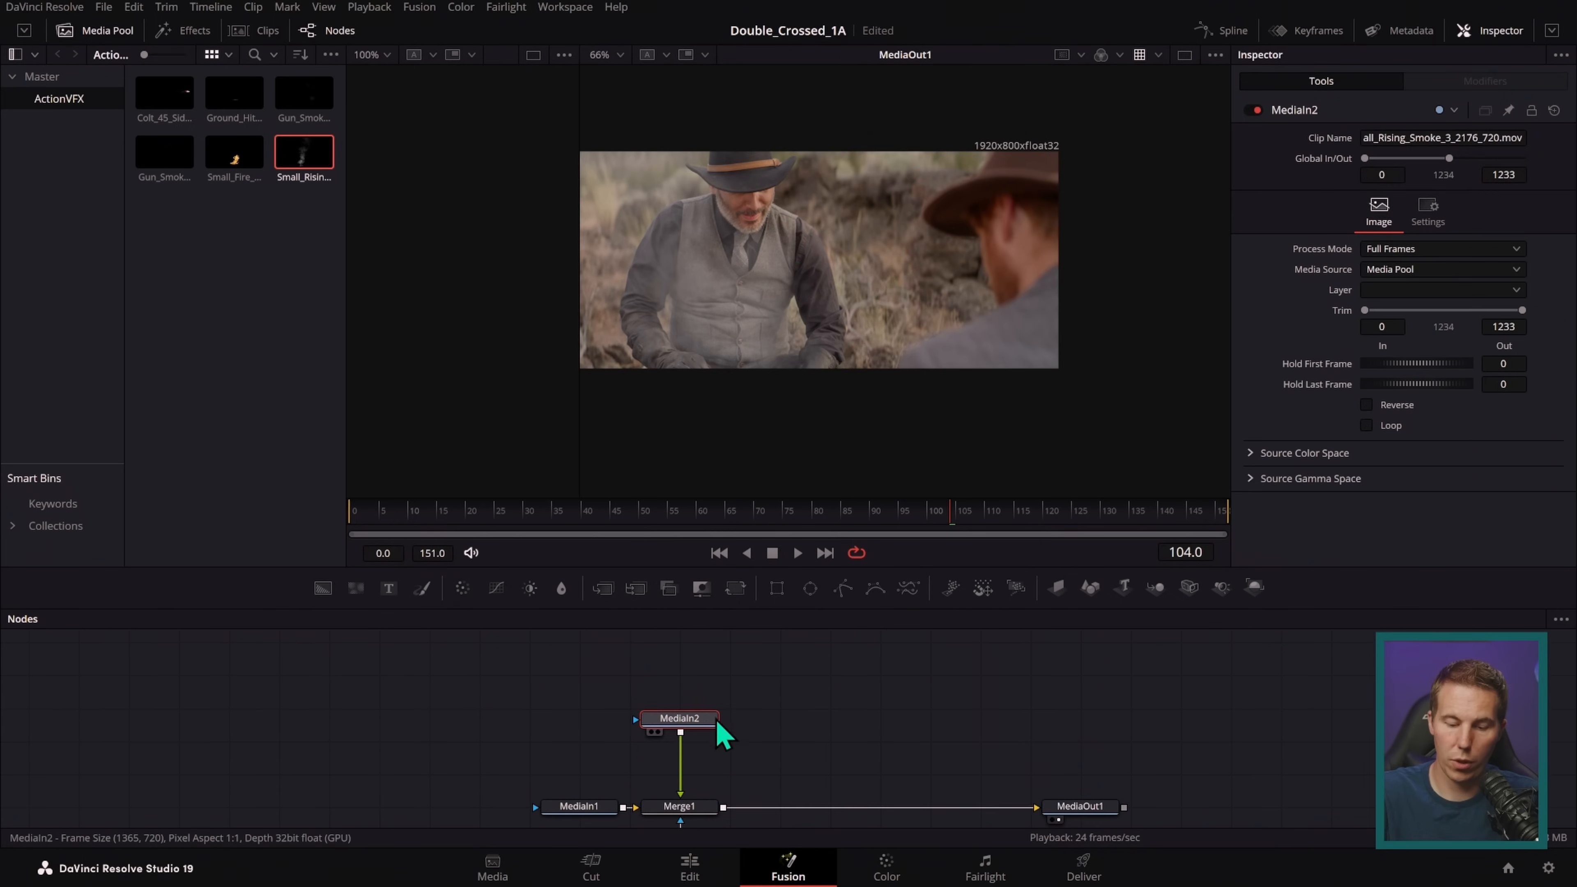
scroll(707, 828, "down", 1)
left_click(695, 807)
left_click_drag(732, 160, 907, 148)
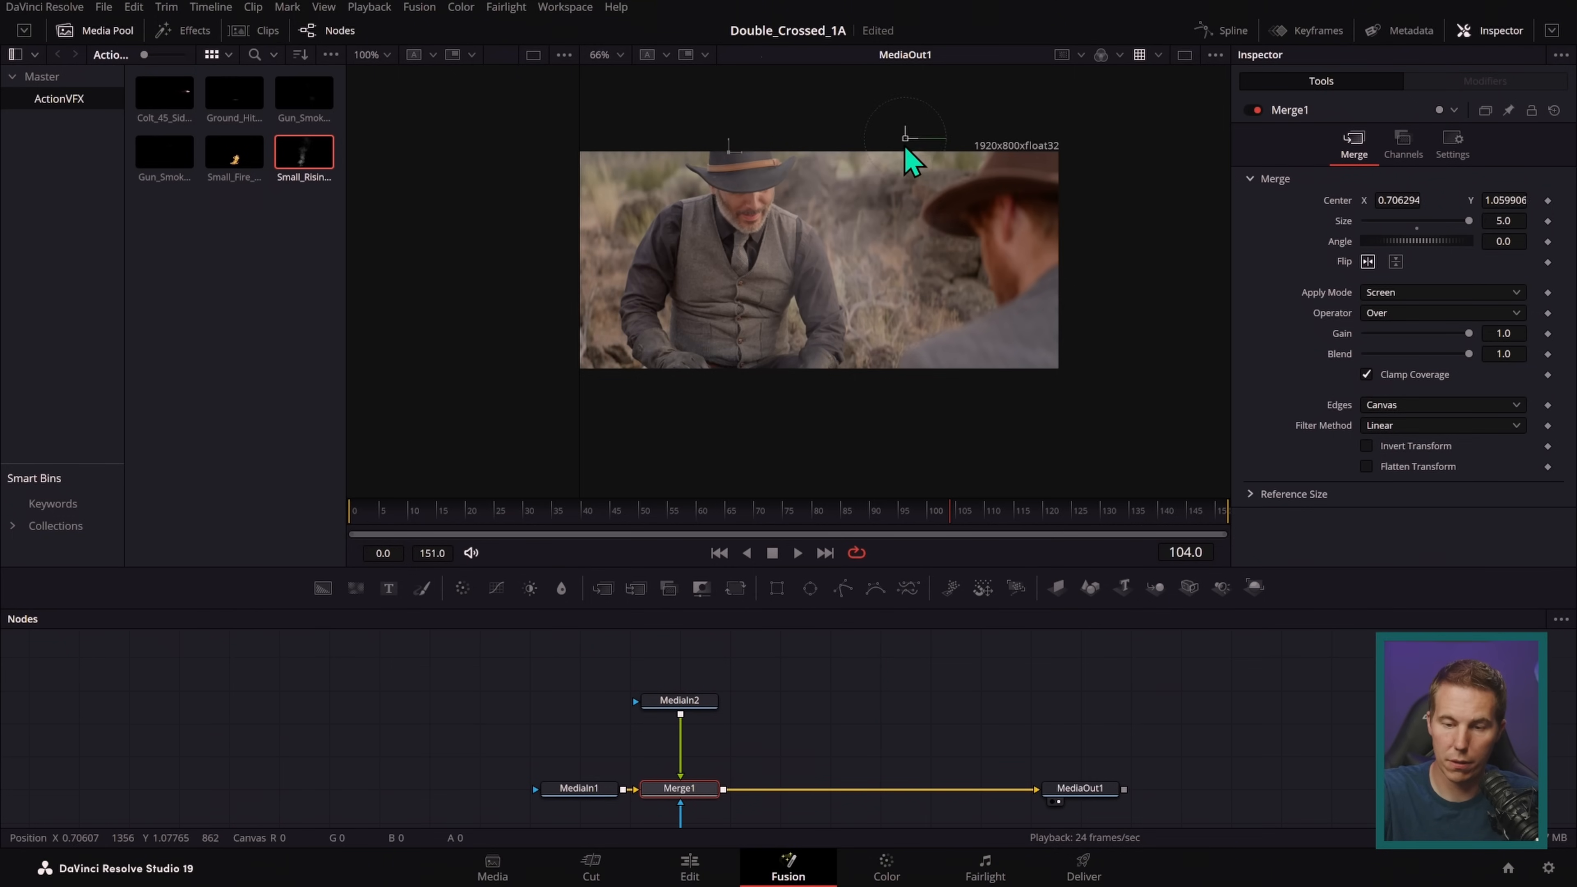
left_click_drag(714, 522, 1285, 472)
scroll(959, 316, "up", 4)
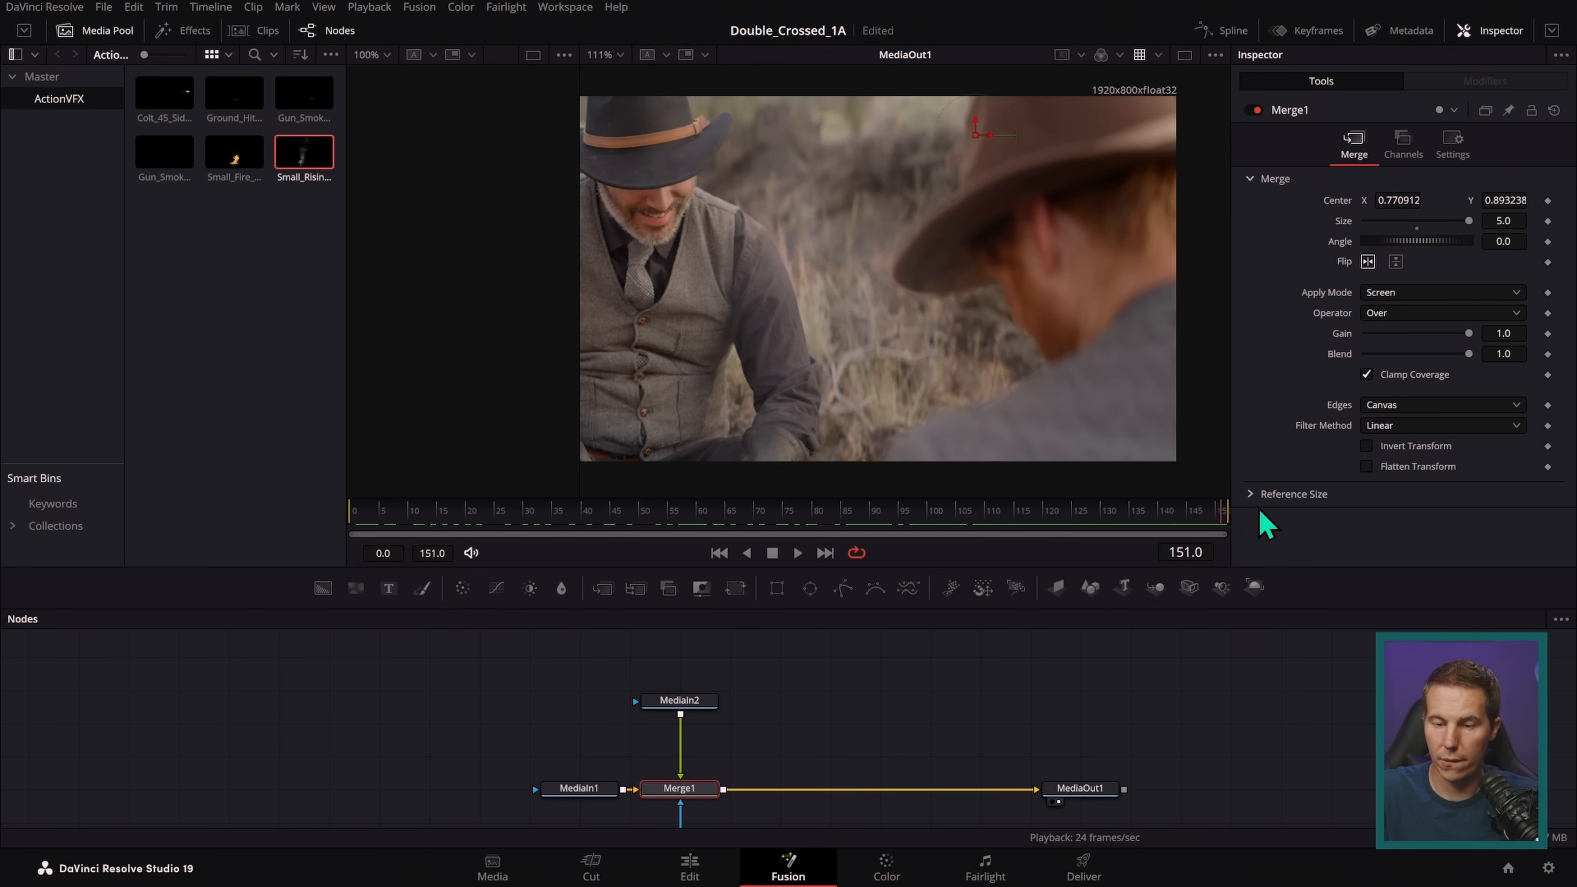
- Reshape Polygon1's edge beside the foreground man's hat brim and shoulder at frame 151, and scrub the shot
left_click_drag(801, 675, 803, 620)
left_click(691, 791)
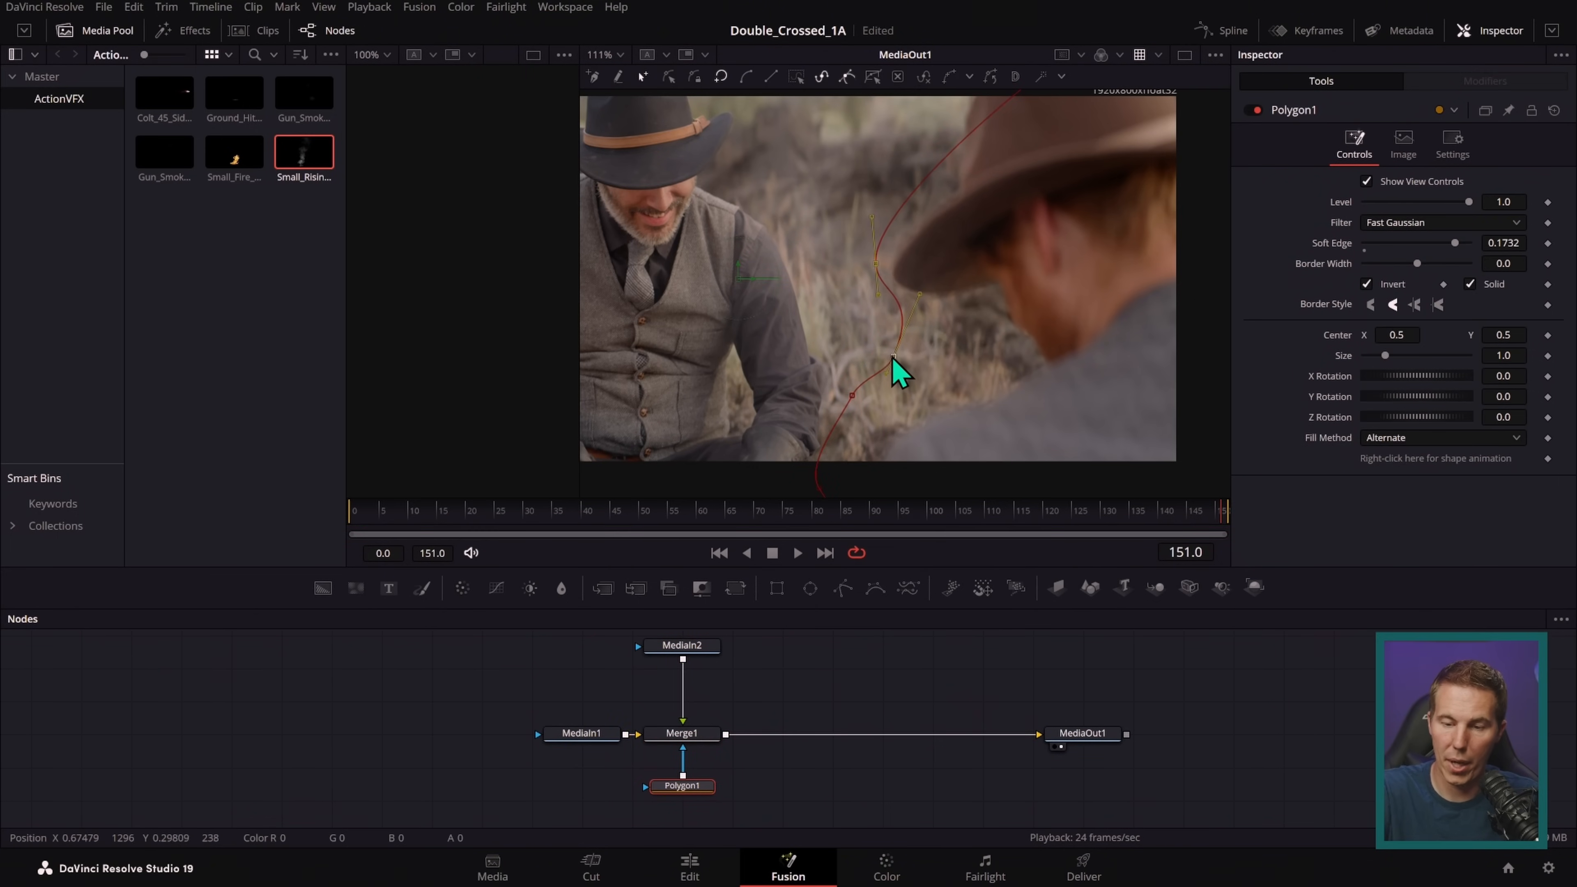
left_click_drag(941, 517, 1231, 510)
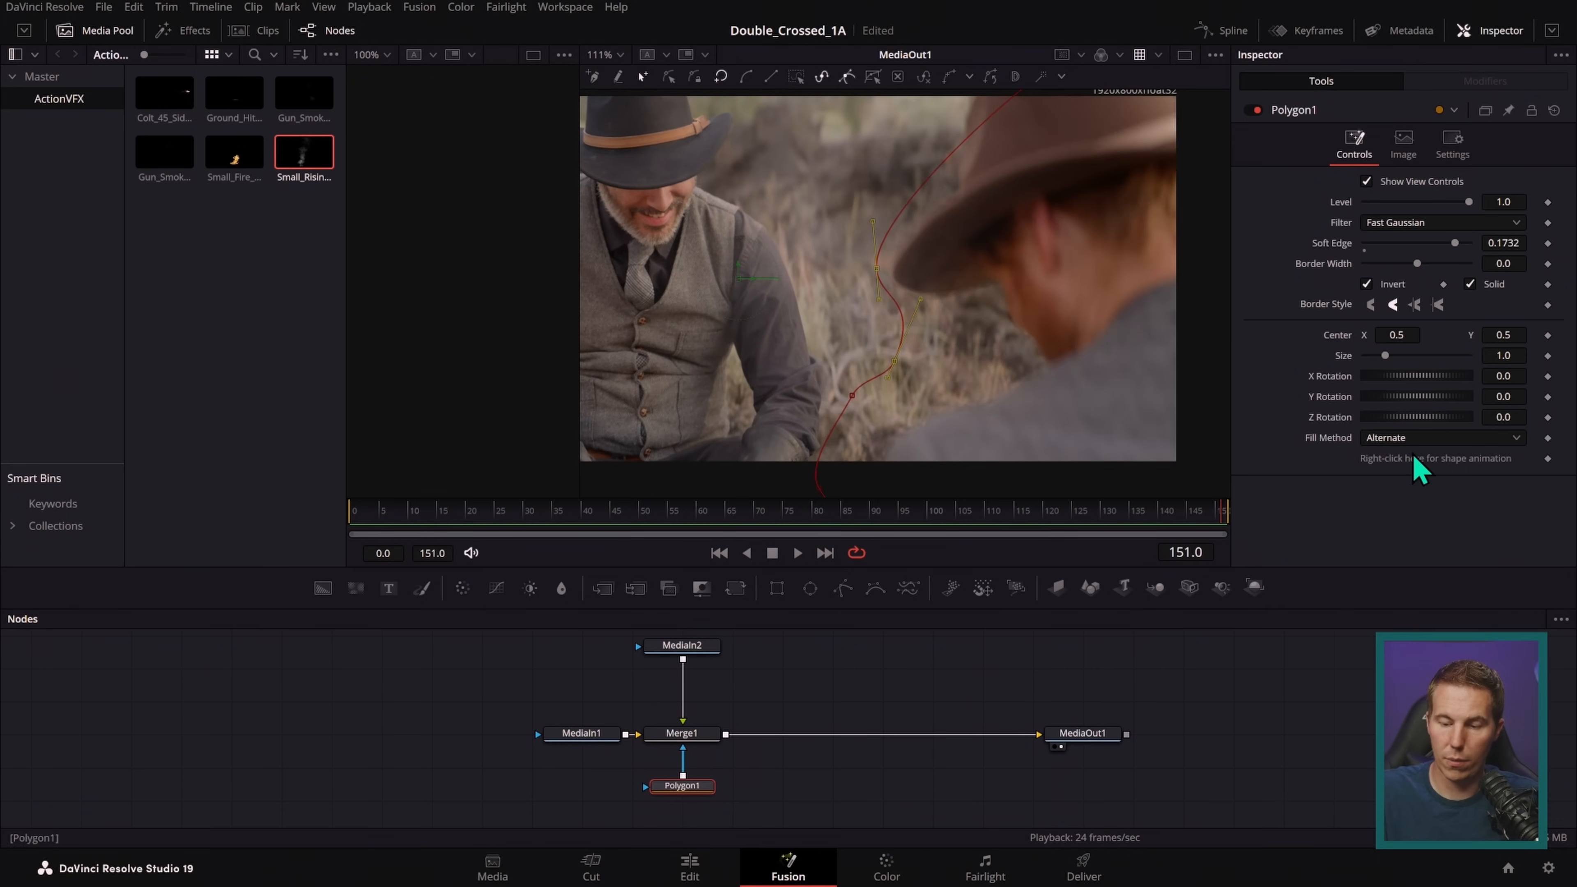
- Return to the Edit page and play from V1-0002 into V1-0003 to check the smoke
key("shift+4")
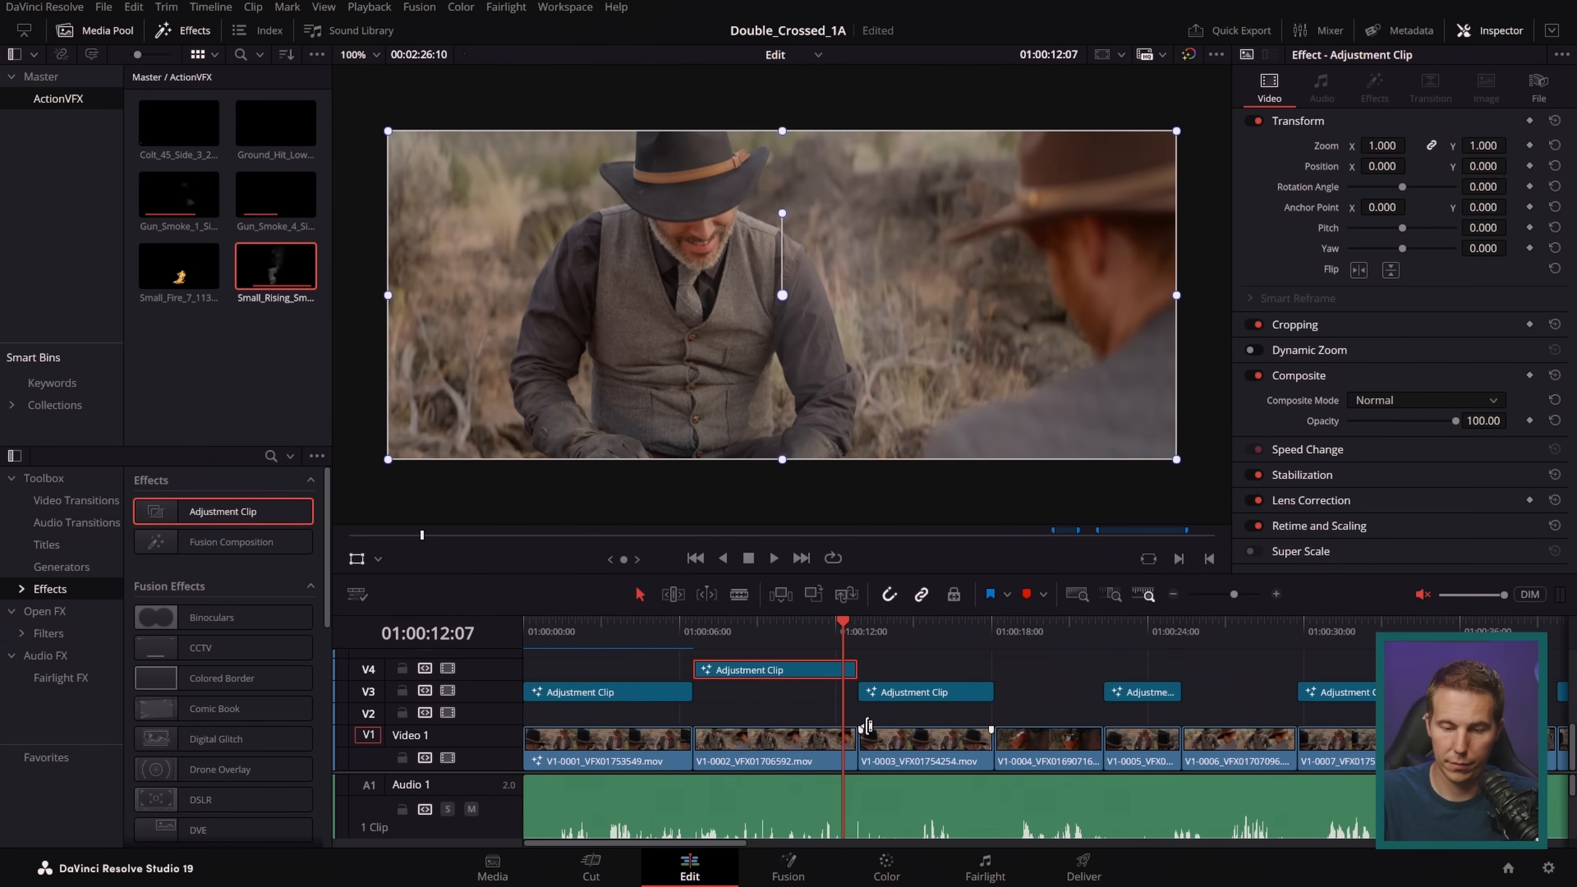
left_click_drag(794, 635, 801, 636)
left_click(694, 630)
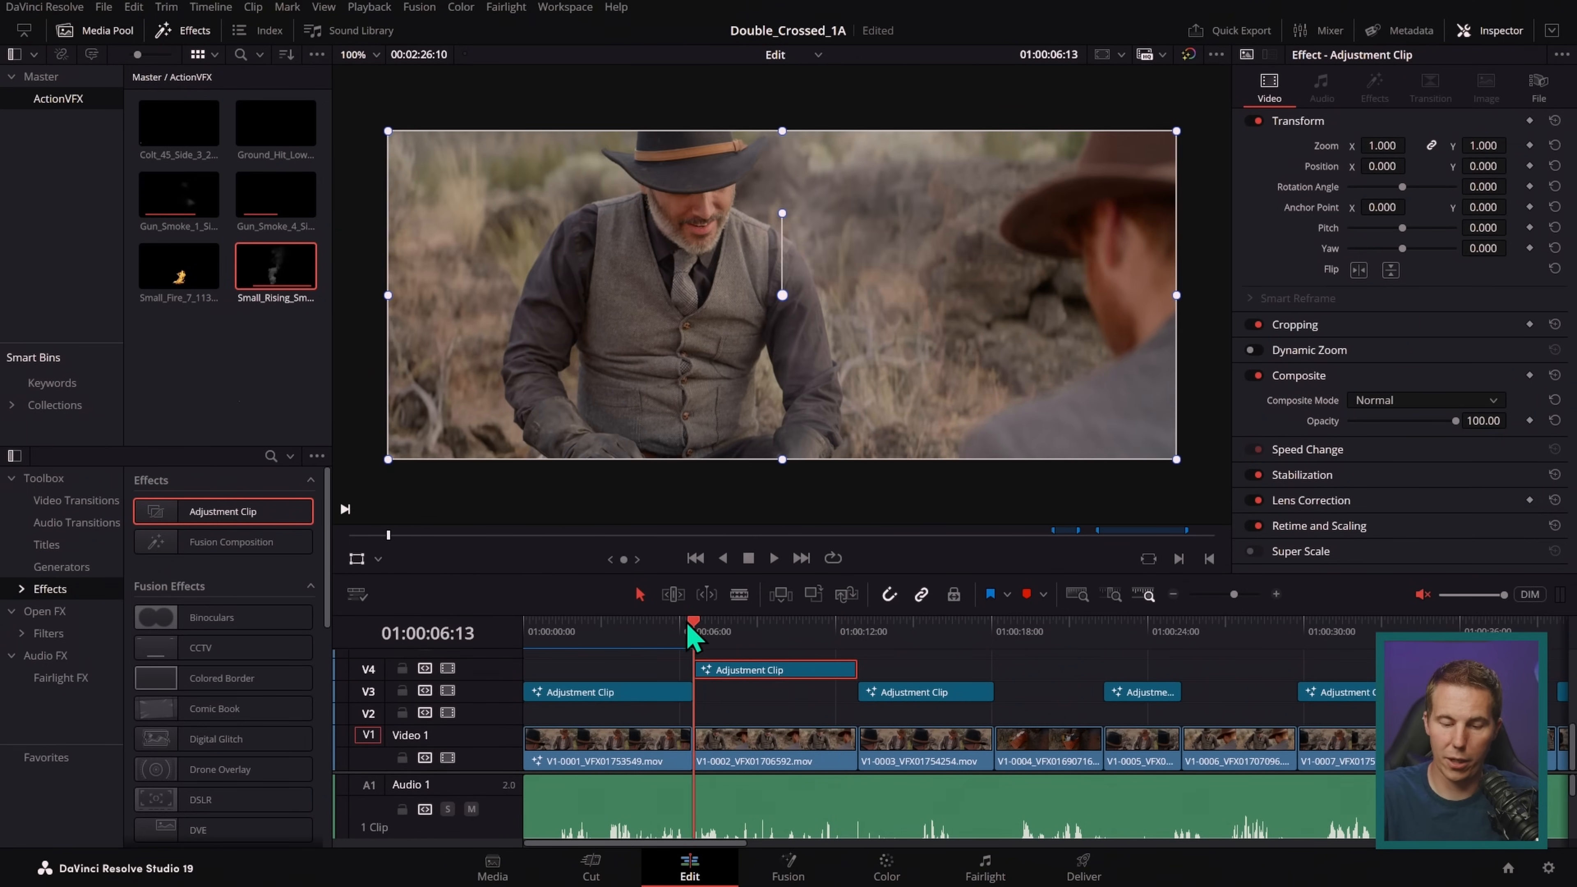
key("space")
left_click(1058, 691)
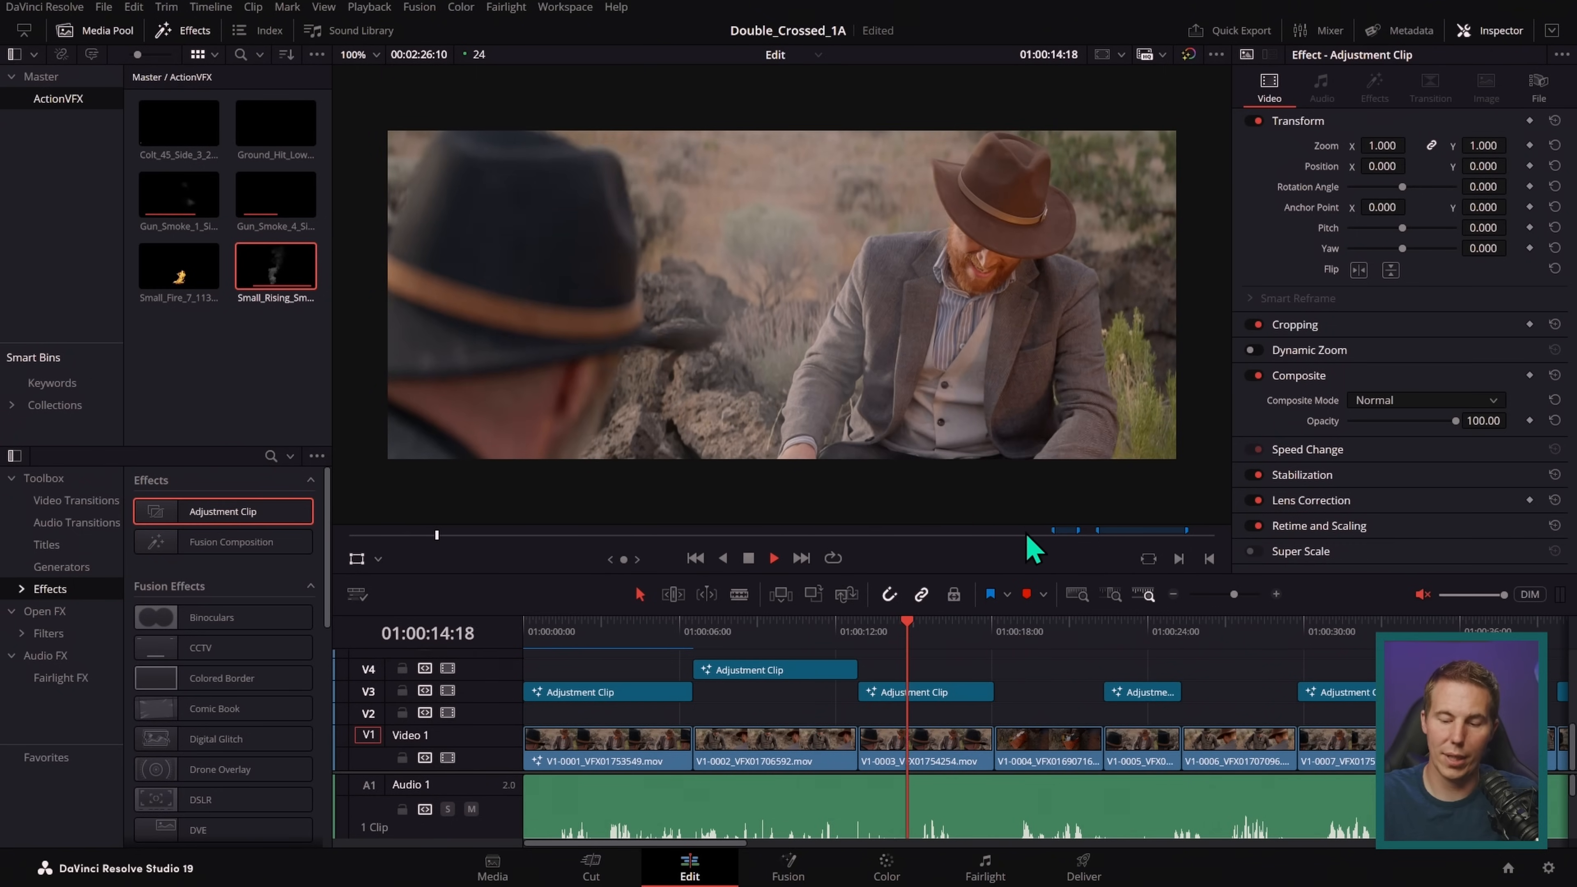
key("space")
- Copy V1-0002's adjustment clip onto V4 over V1-0006, trim it to the shot's length, and open it in Fusion
left_click(1033, 639)
left_click_drag(770, 672, 1254, 686)
scroll(1197, 715, "right", 5)
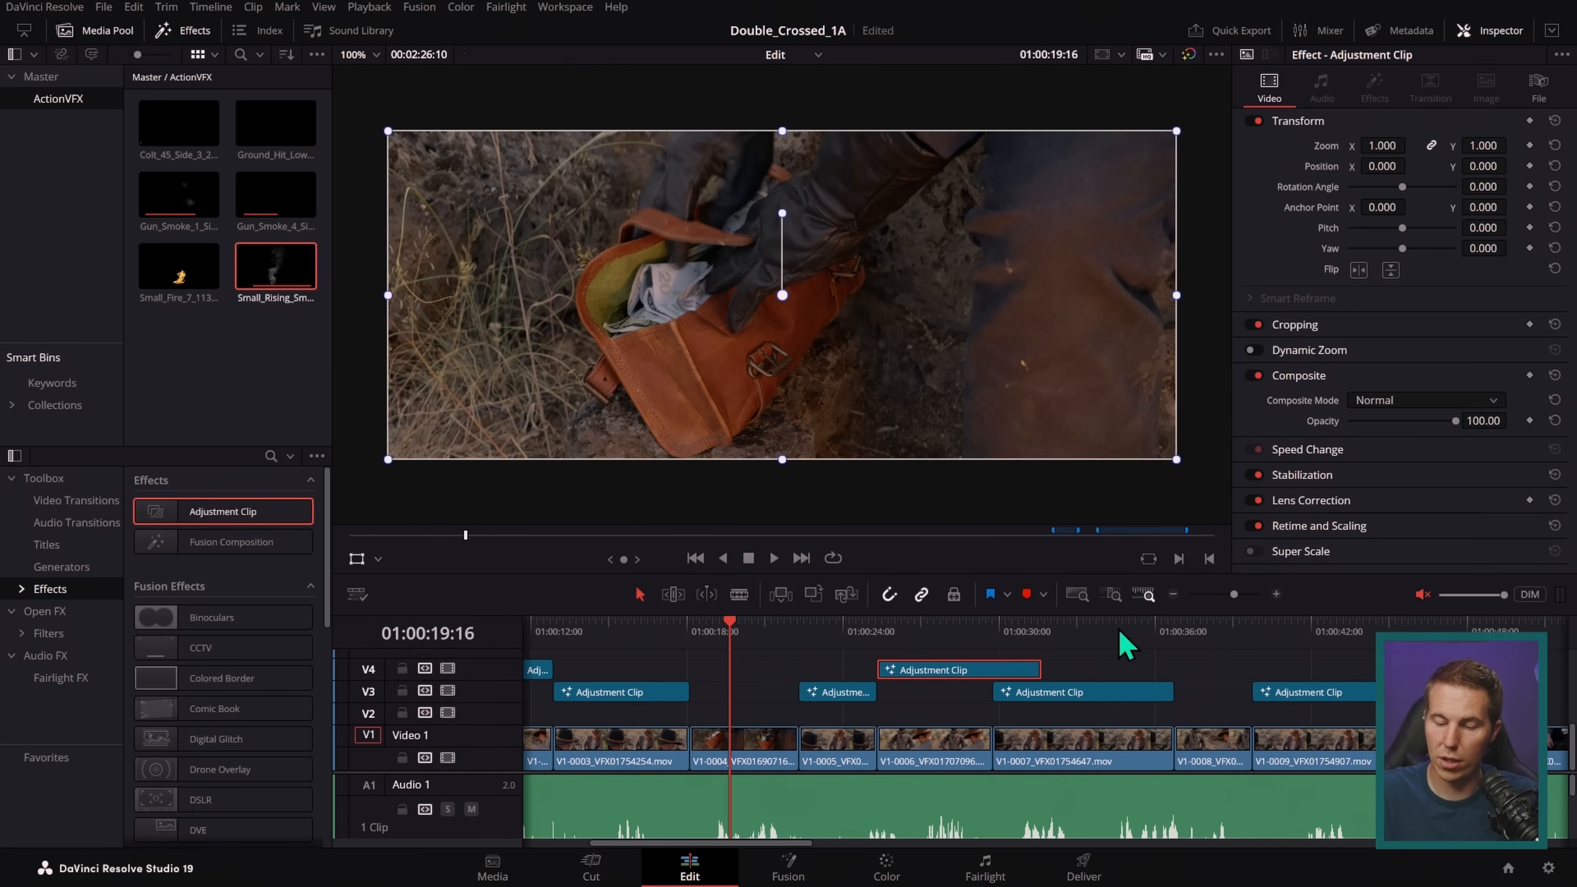
left_click_drag(1047, 666, 932, 649)
left_click(931, 668)
left_click(792, 865)
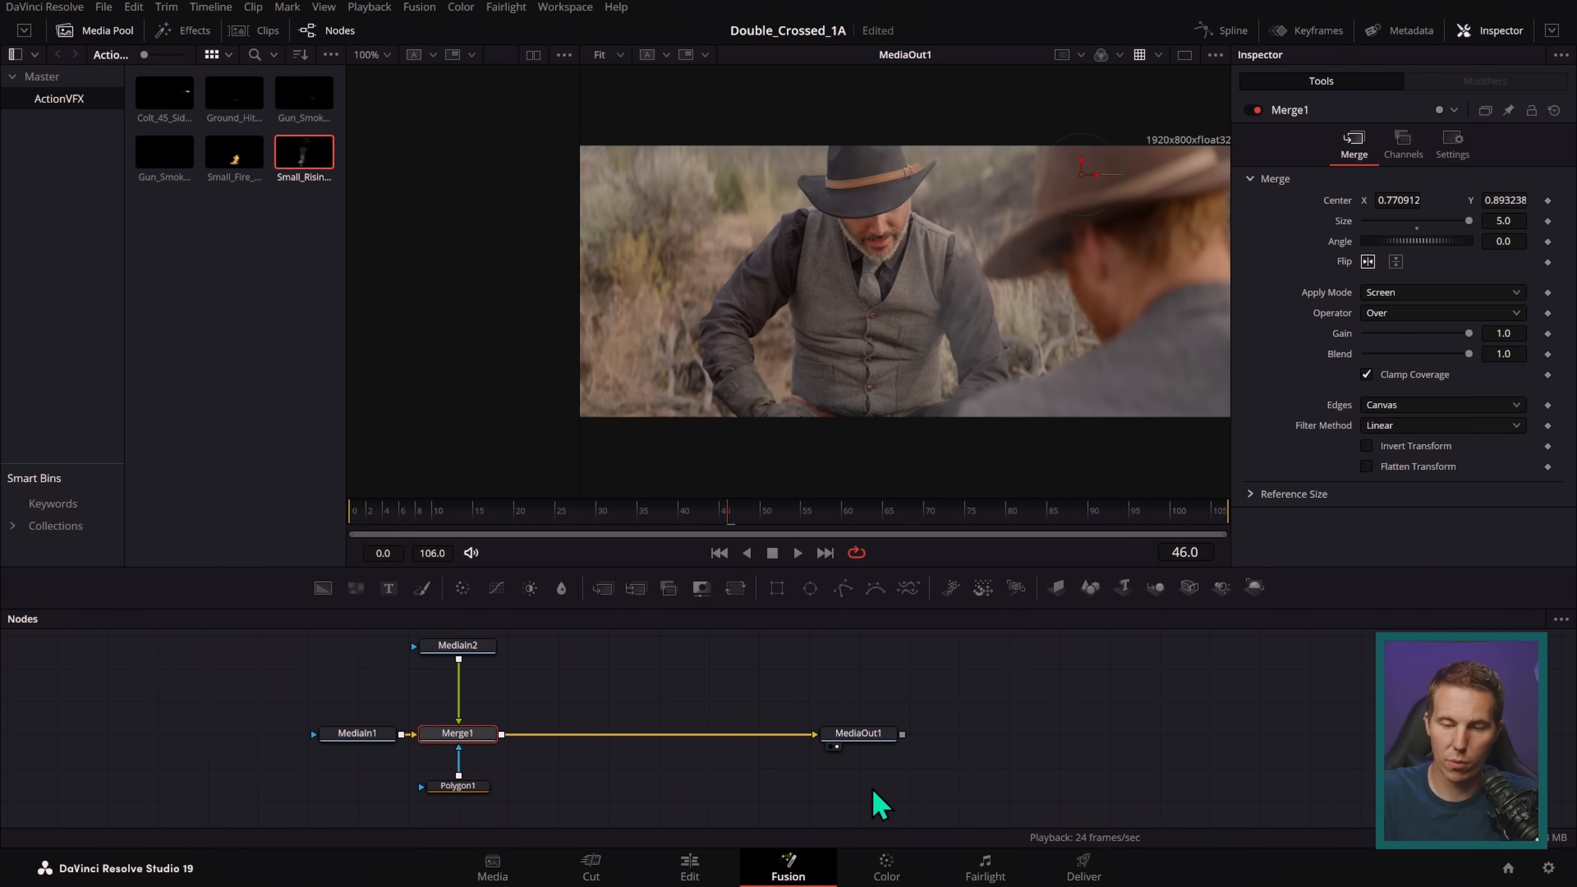
- Shift the whole Polygon1 shape slightly toward the seated man so it clears the foreground man's hat brim in V1-0006
left_click_drag(585, 701, 785, 697)
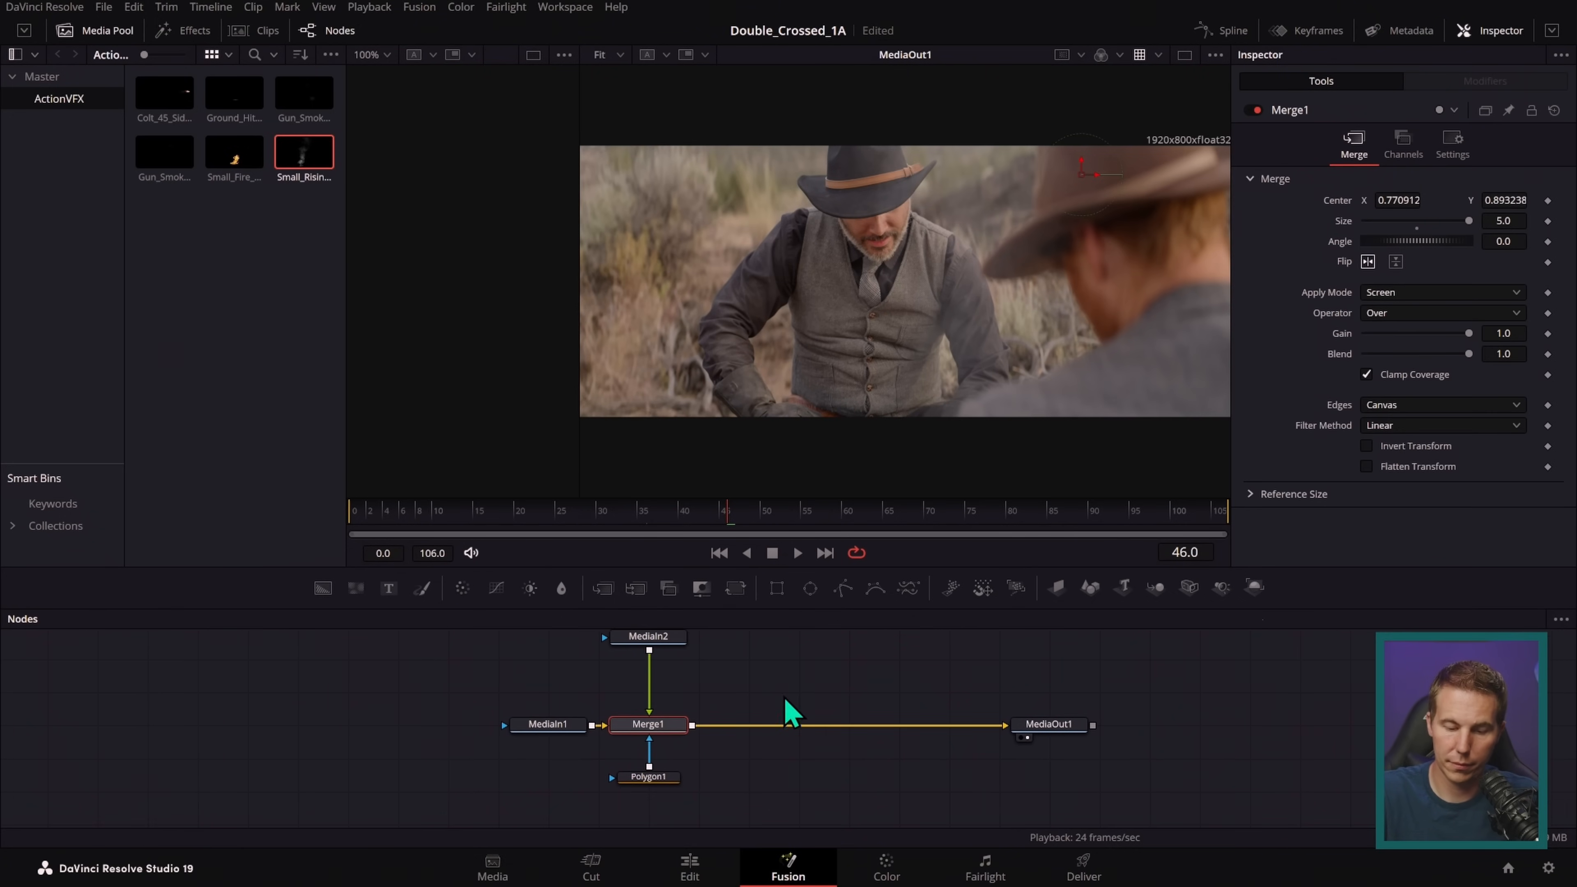
left_click(651, 778)
scroll(986, 412, "down", 4)
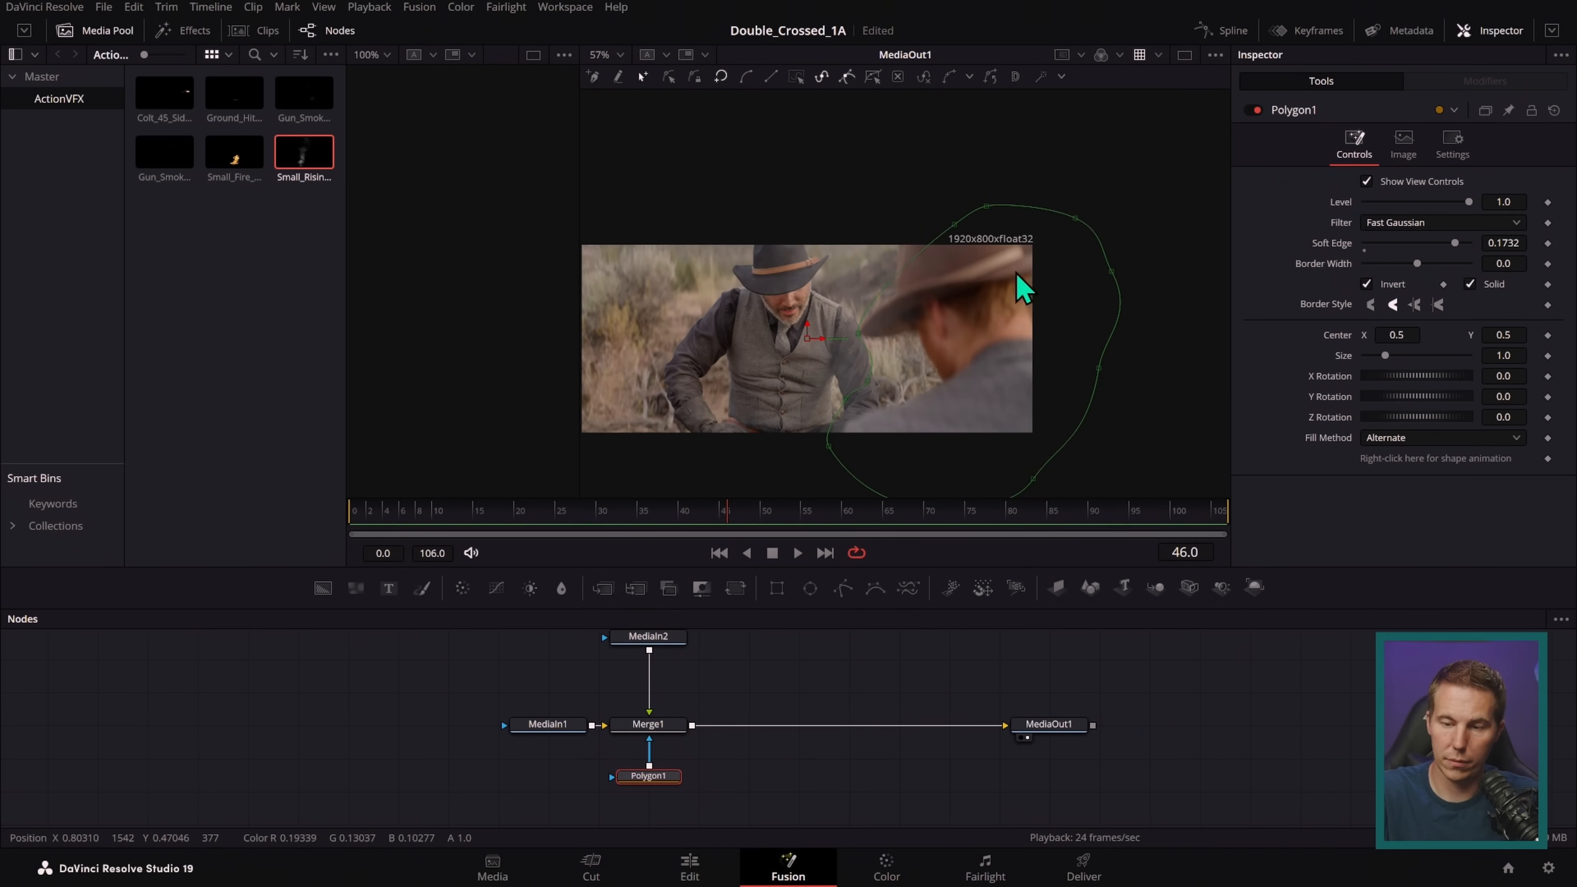
left_click_drag(869, 383, 850, 376)
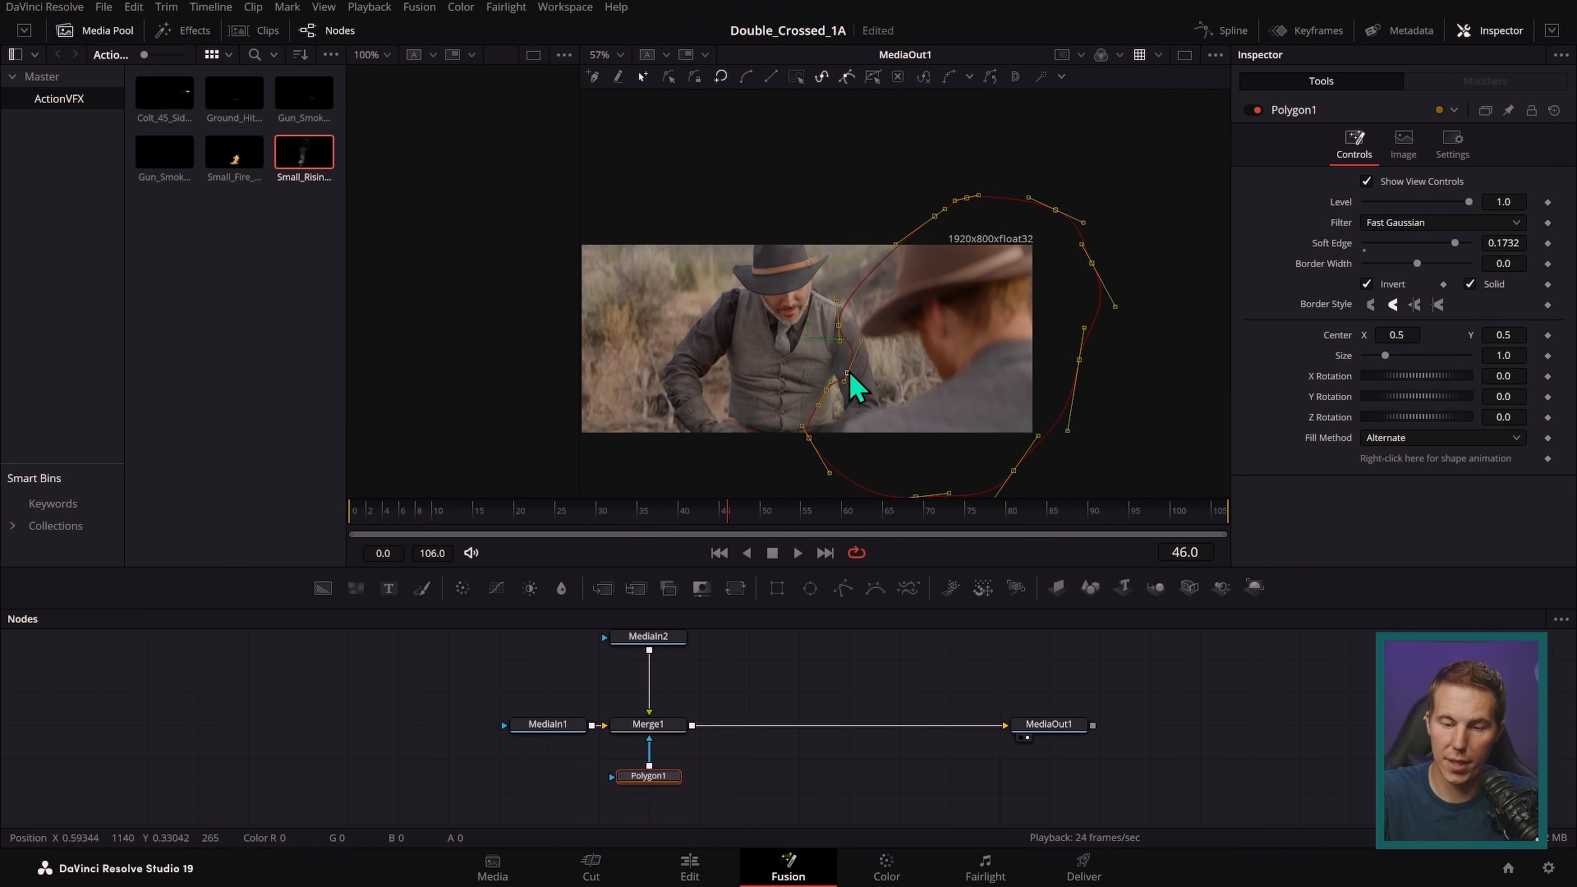
- Set V1-0006's Merge1 smoke to size 3.03, angle about -11.07, and center about X 0.61, Y 0.74
left_click(677, 647)
left_click(671, 727)
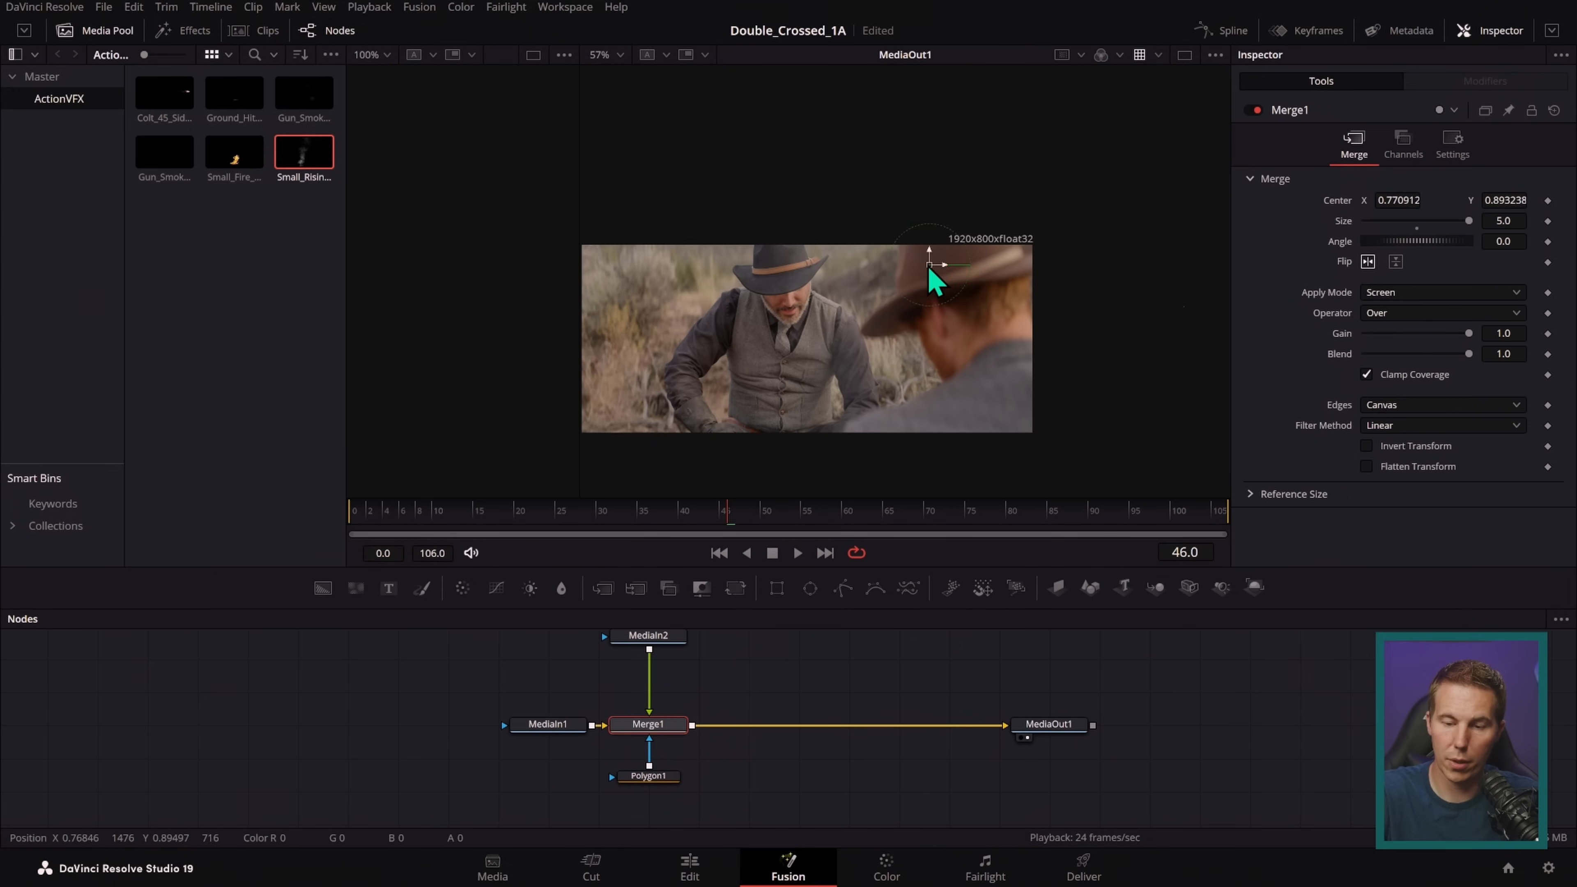
left_click_drag(929, 269, 894, 271)
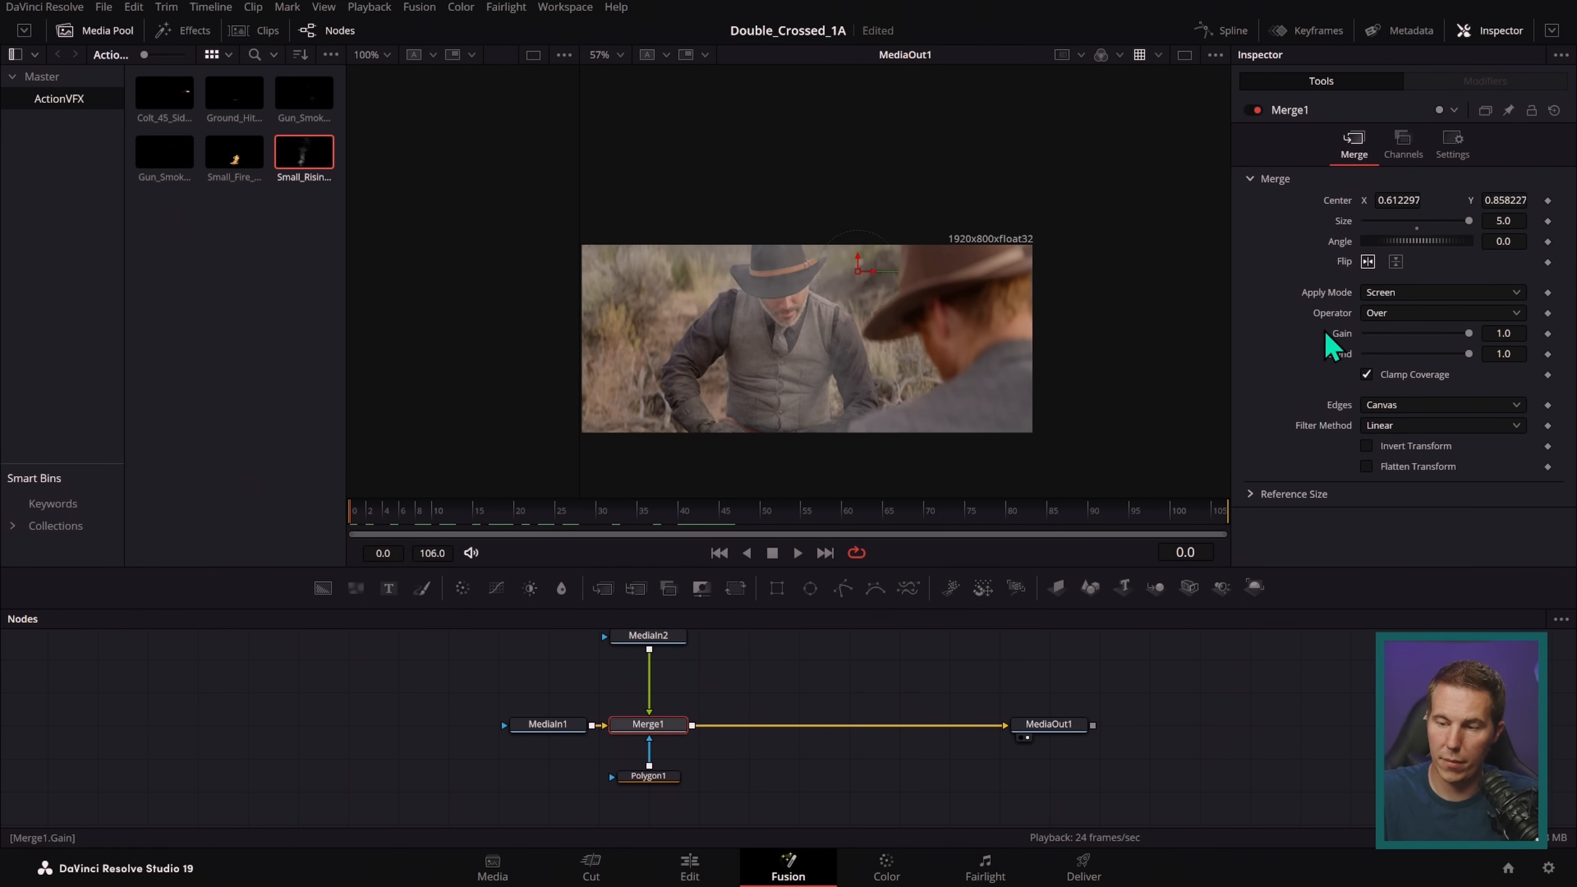
left_click_drag(1459, 235, 1439, 223)
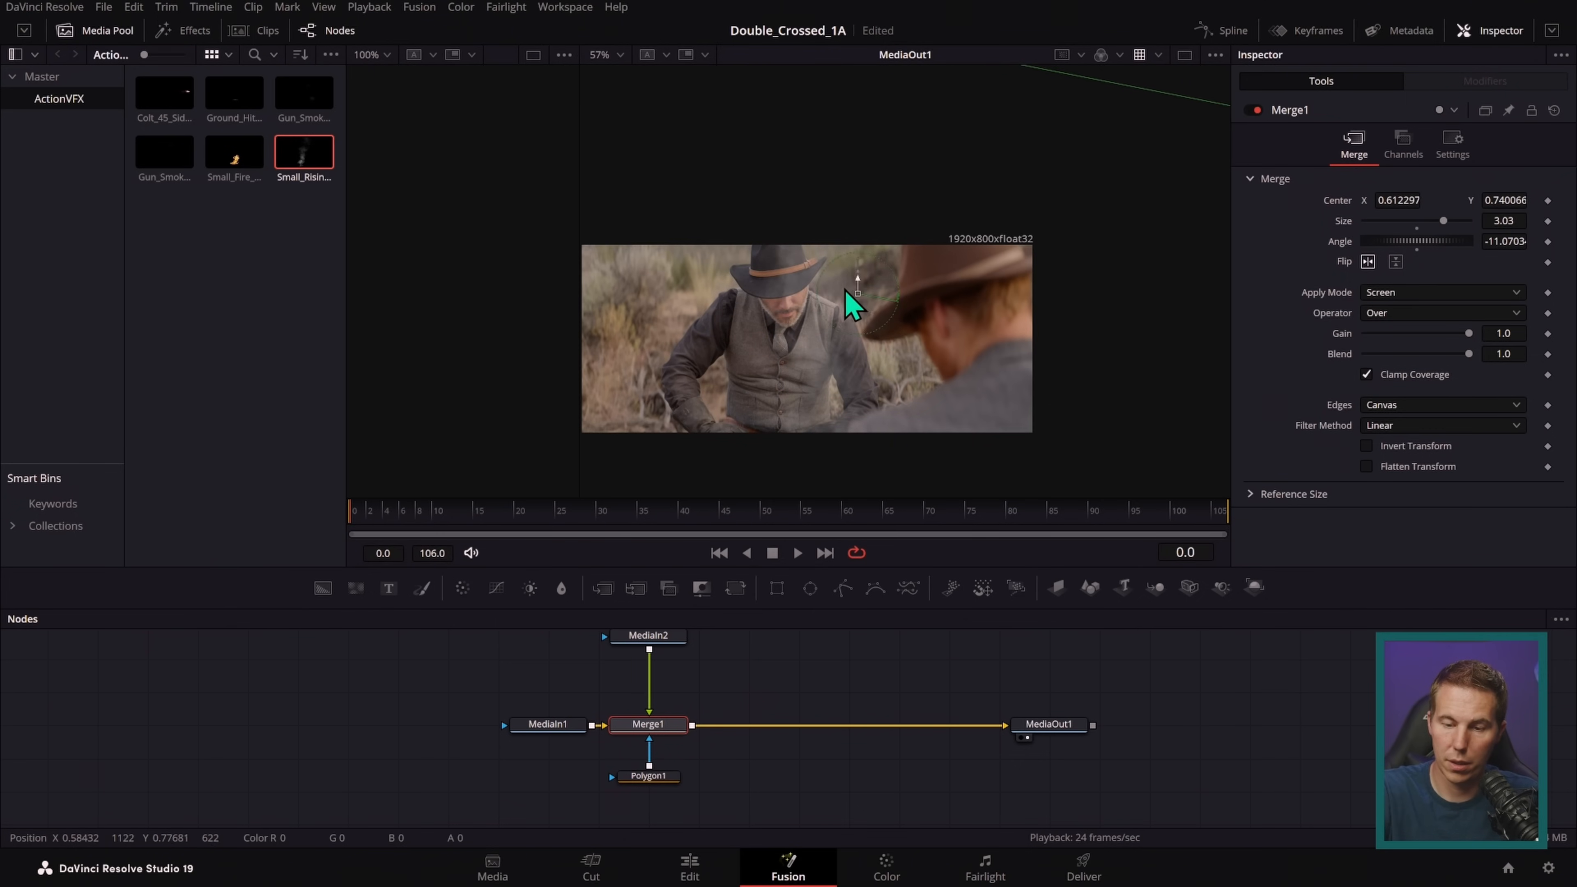
- Play V1-0006's composite in Fusion and inspect the smoke around the foreground man's mask edge up close
left_click(798, 553)
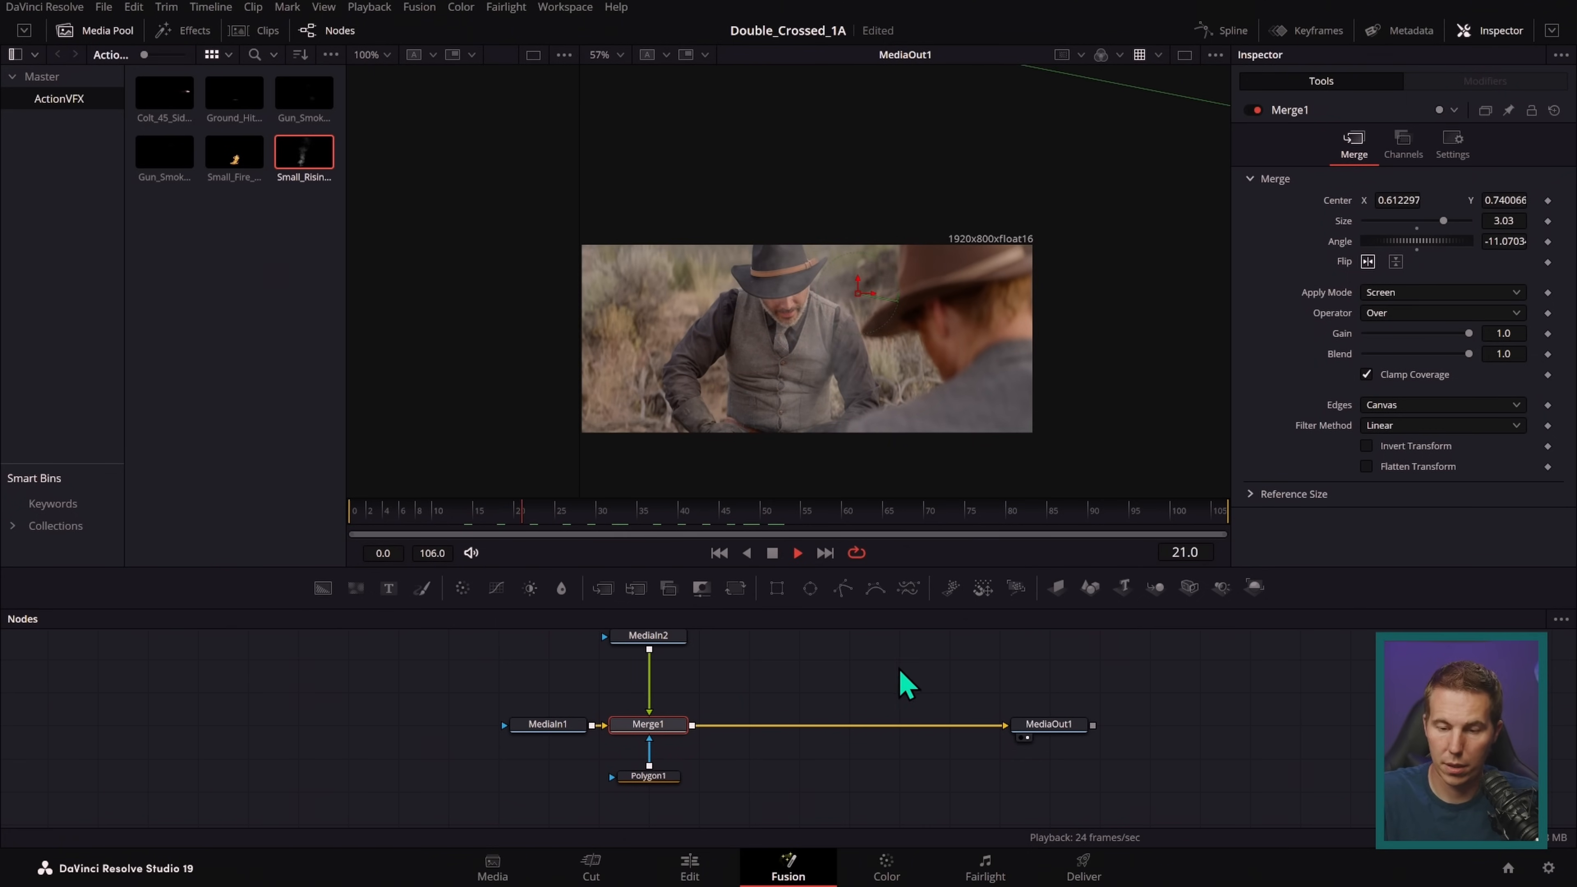
scroll(985, 412, "up", 4)
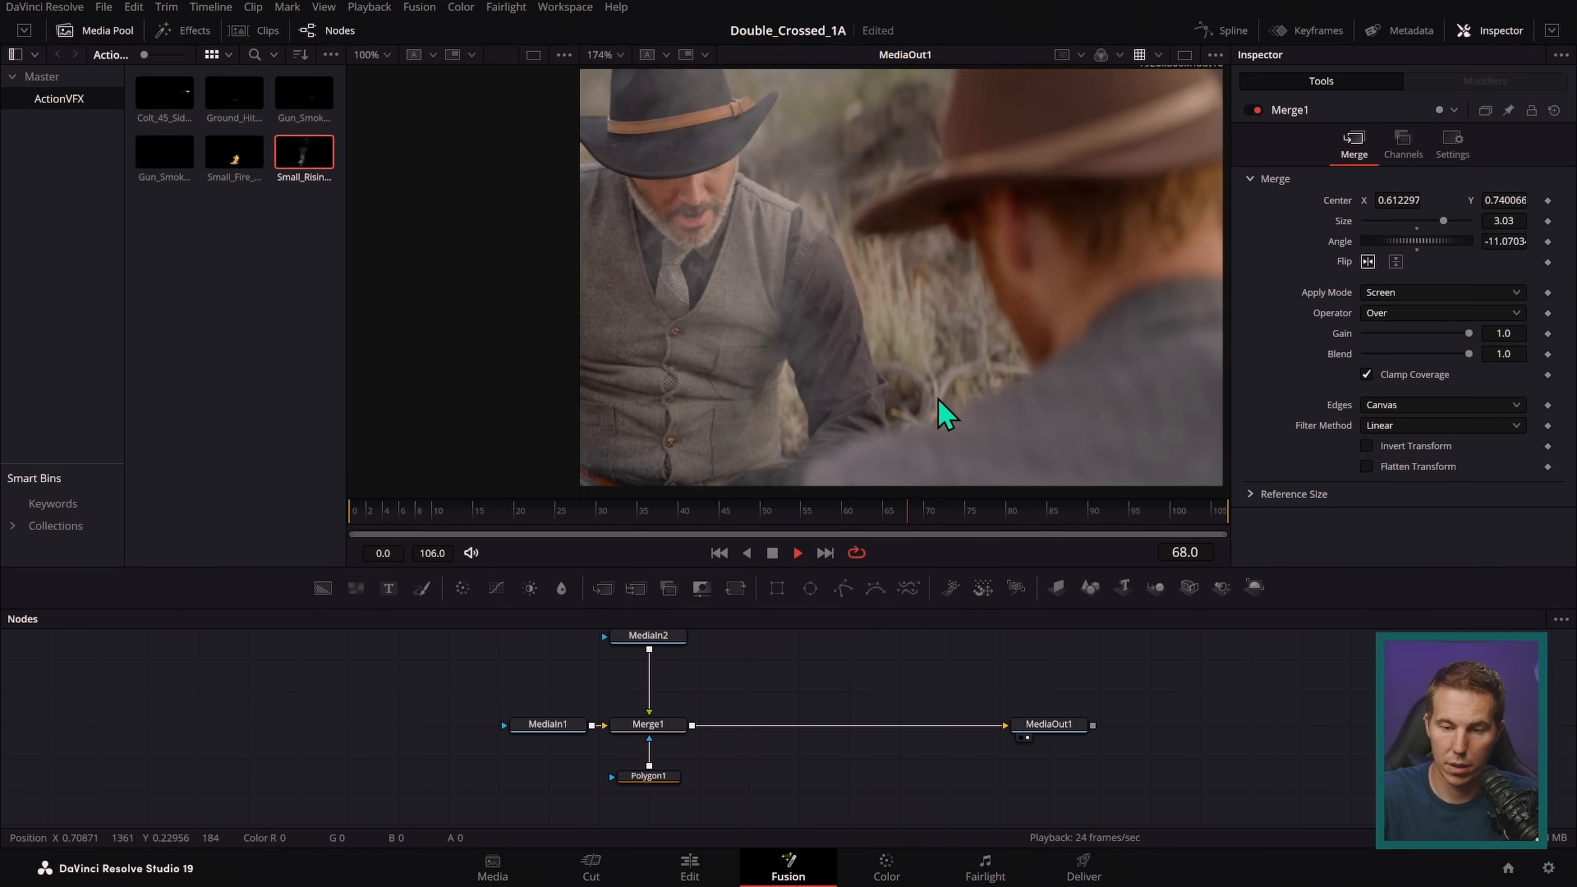
scroll(954, 414, "down", 4)
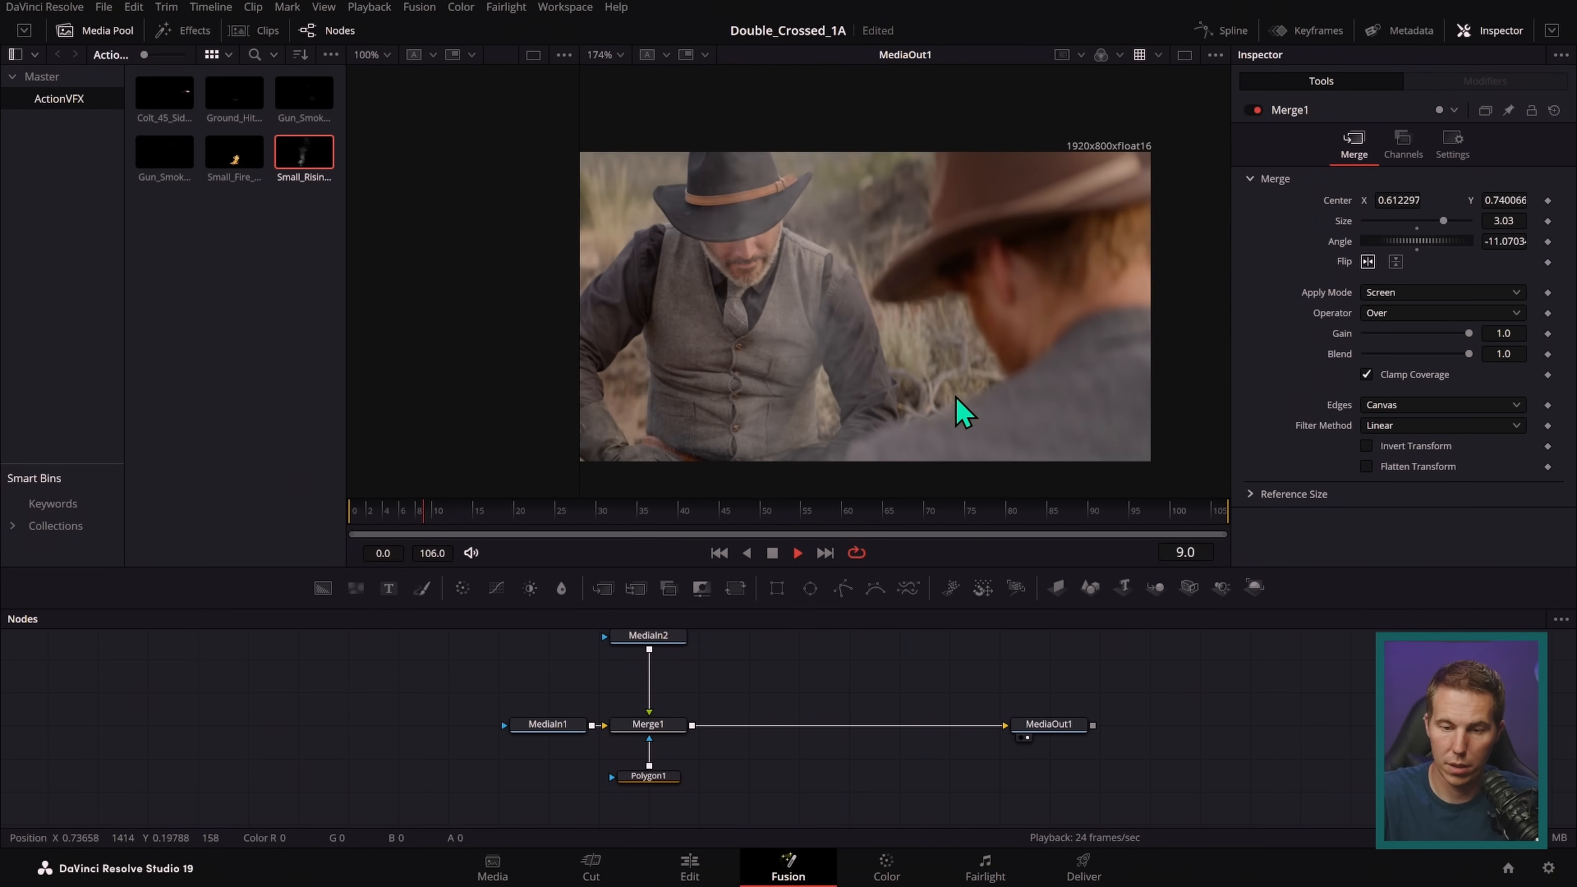
scroll(994, 408, "up", 3)
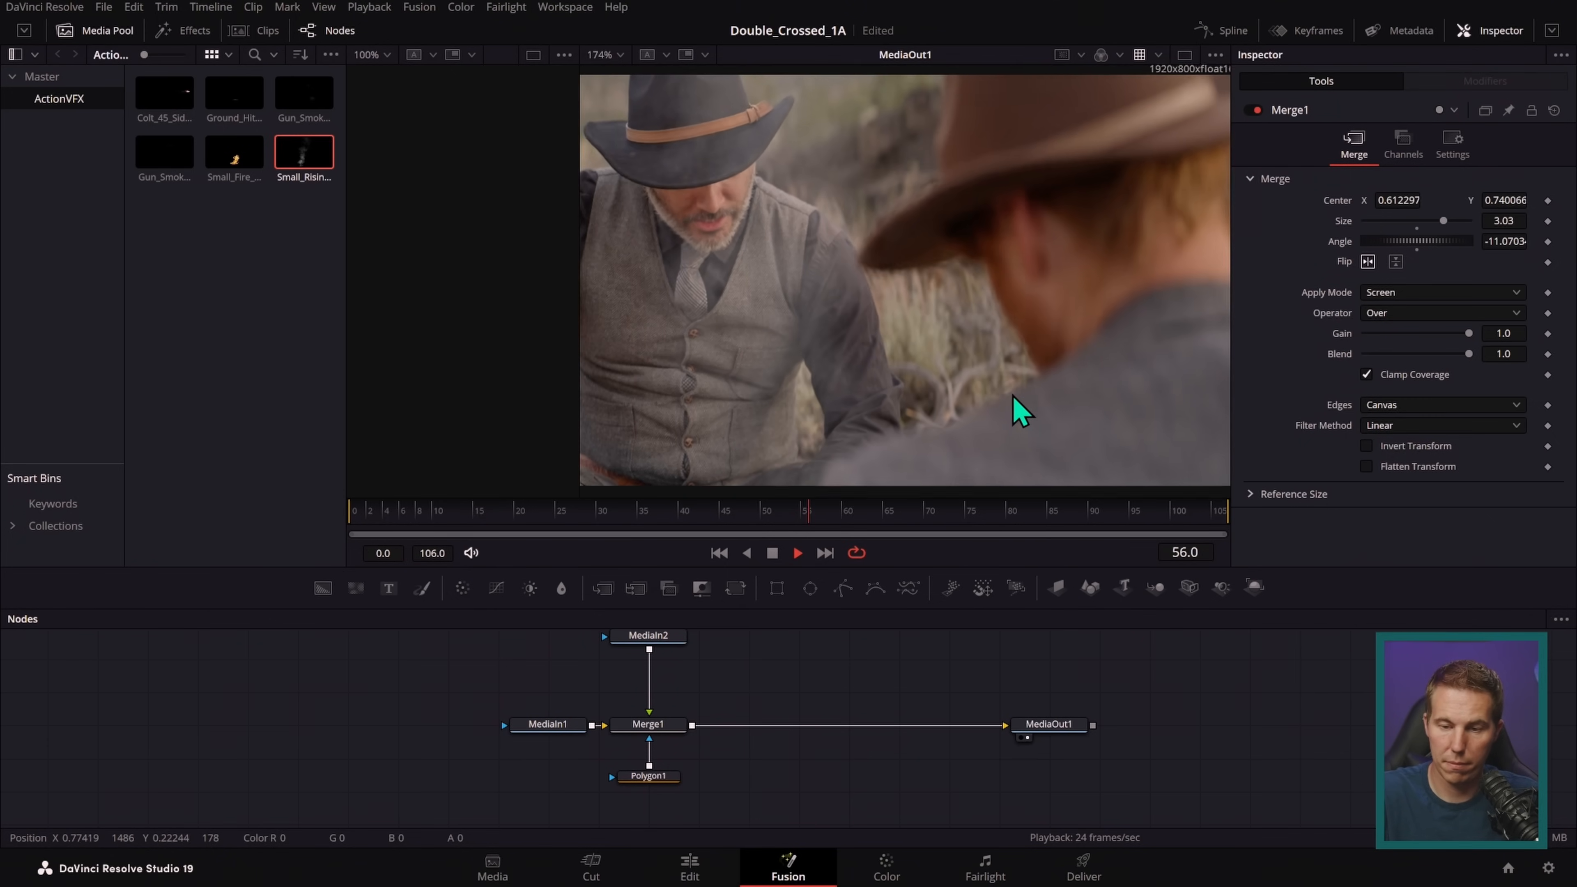
scroll(1056, 385, "down", 2)
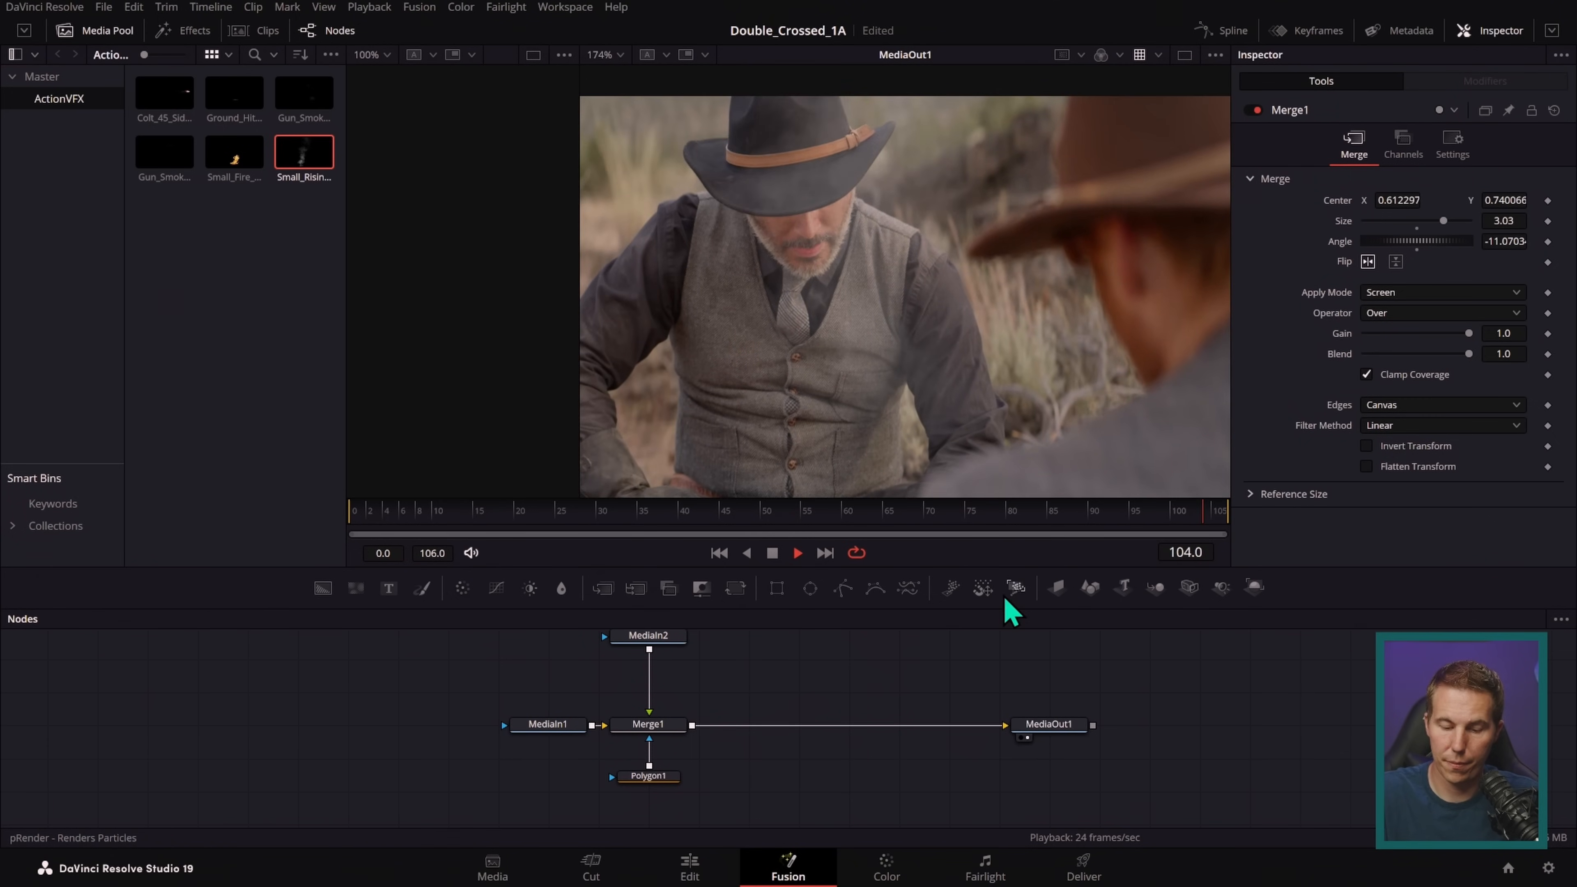
- Return to the Edit page and copy the V4 adjustment clip over V1-0008, trimming it to the shot's length
left_click(703, 870)
left_click_drag(1236, 690, 1252, 692)
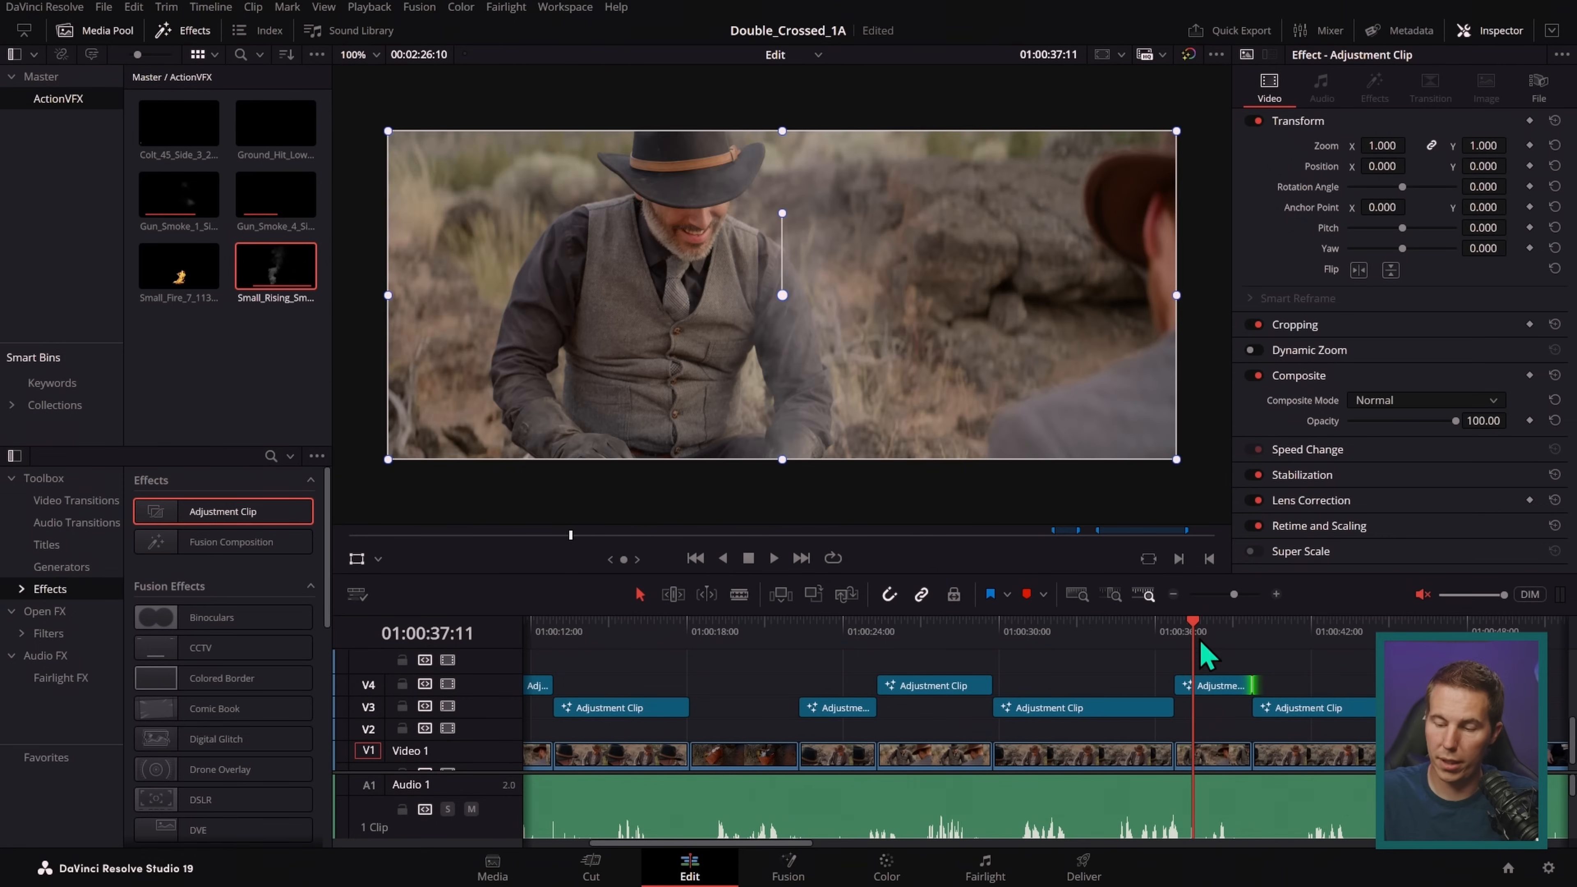
- Select all the smoke adjustment clips on V3 and V4 together and lower their composite opacity to 67.94
left_click_drag(1194, 637, 1178, 633)
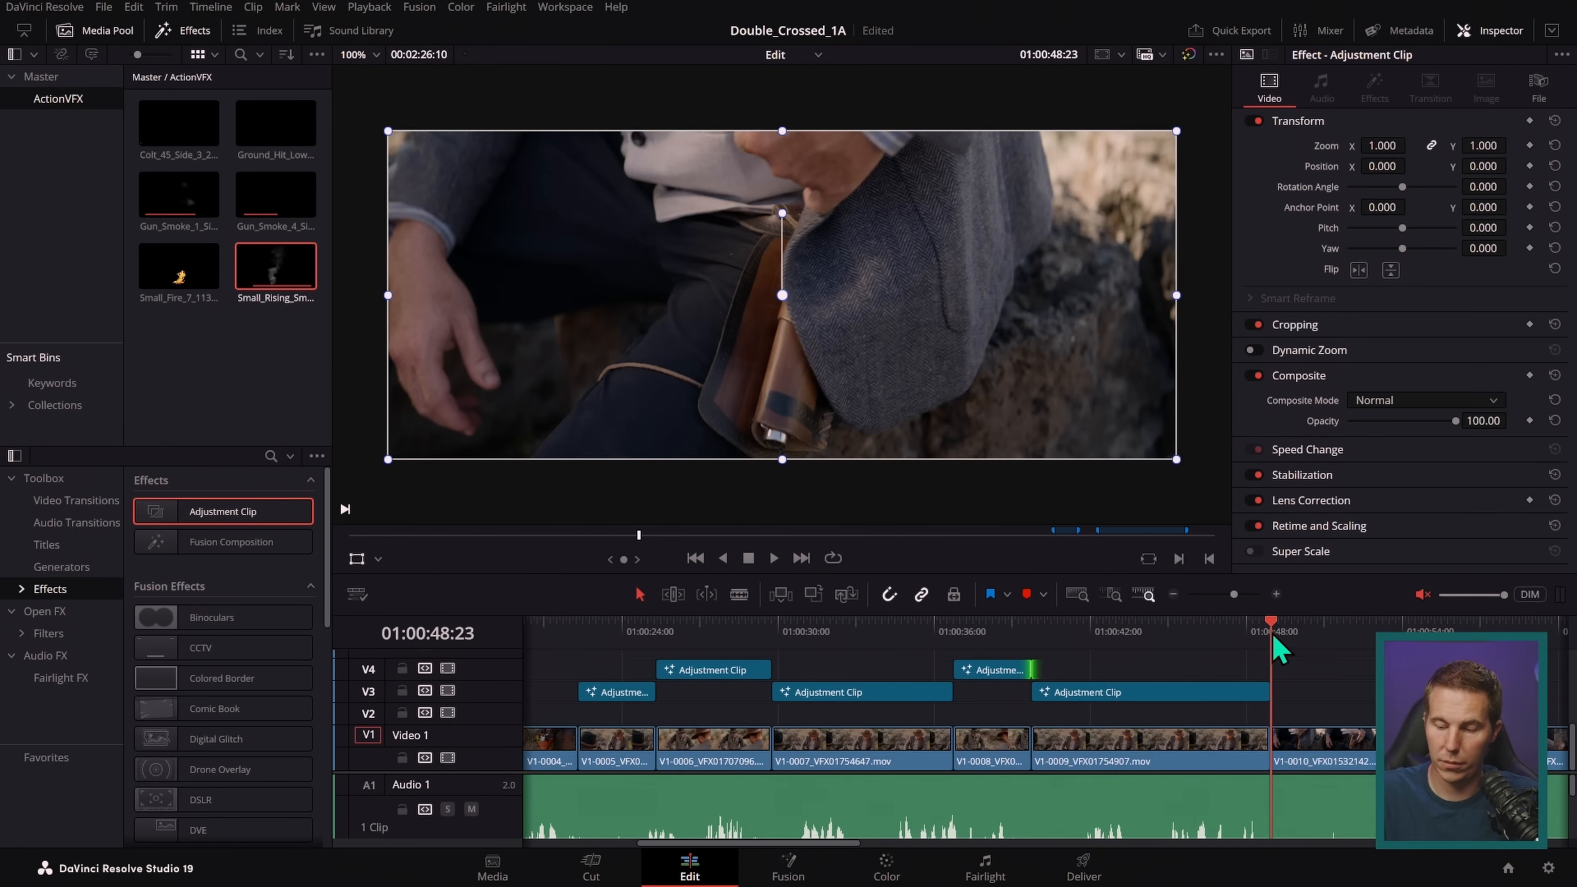
scroll(1063, 640, "right", 5)
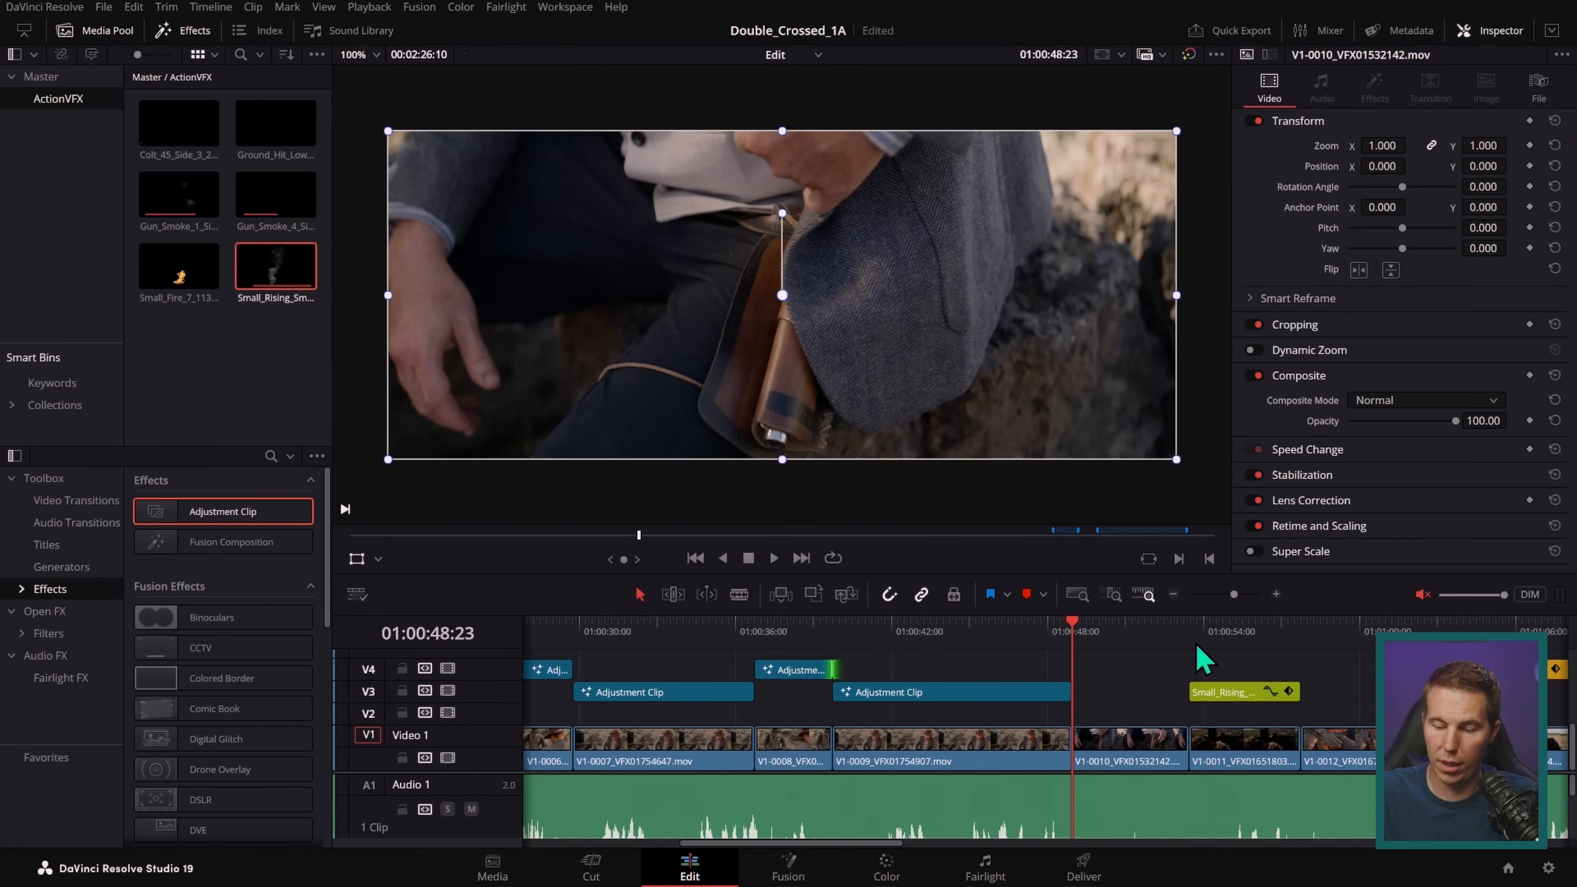
key("space")
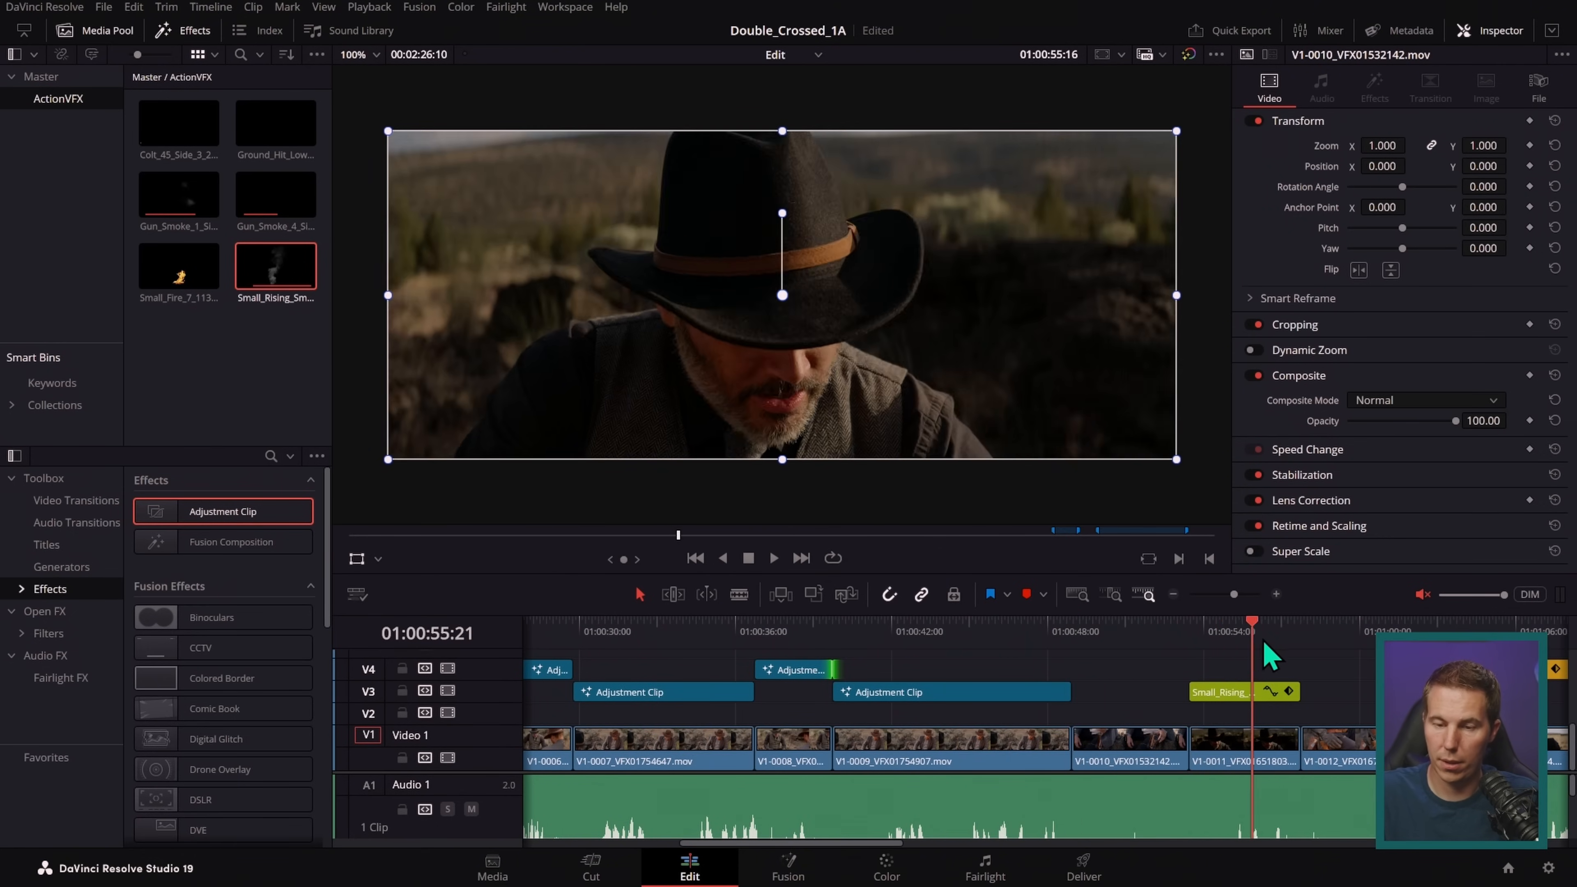
key("space")
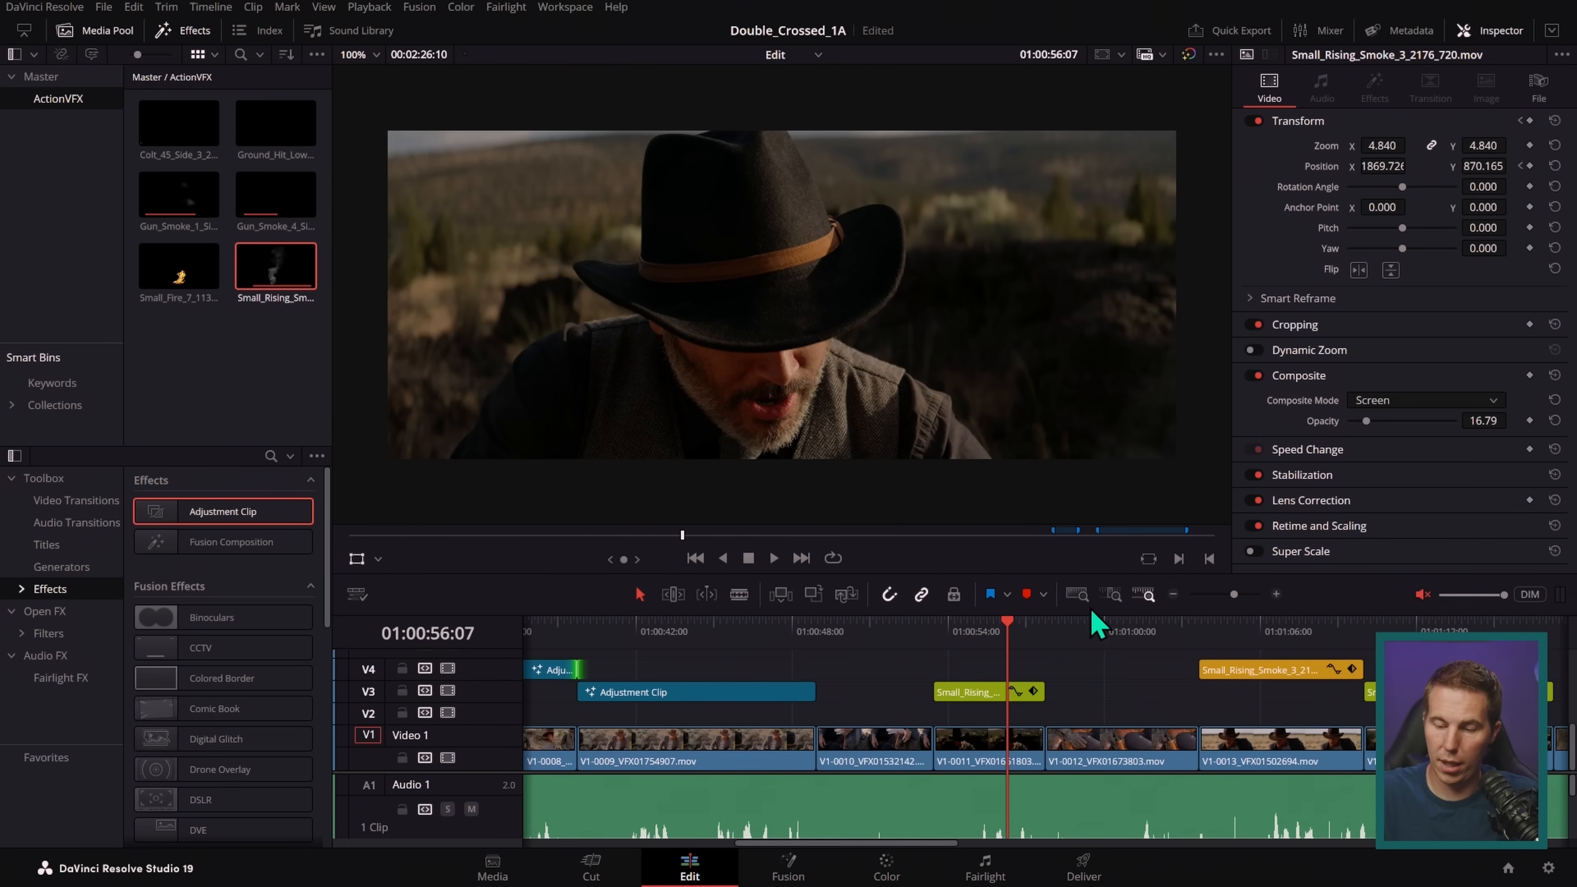
left_click(1205, 595)
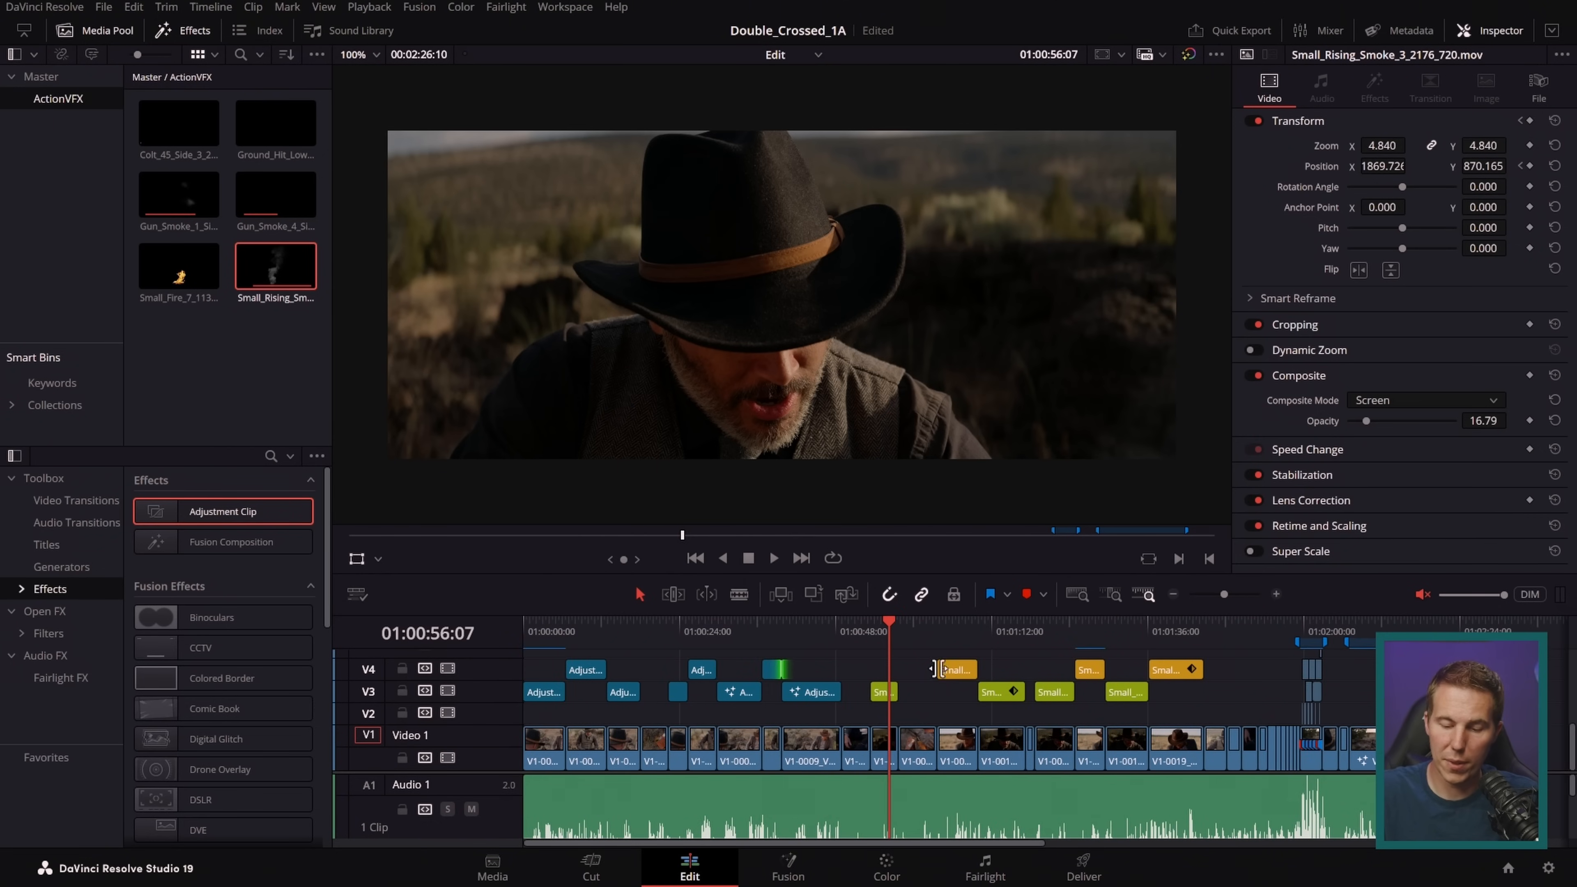
left_click_drag(768, 699, 534, 721)
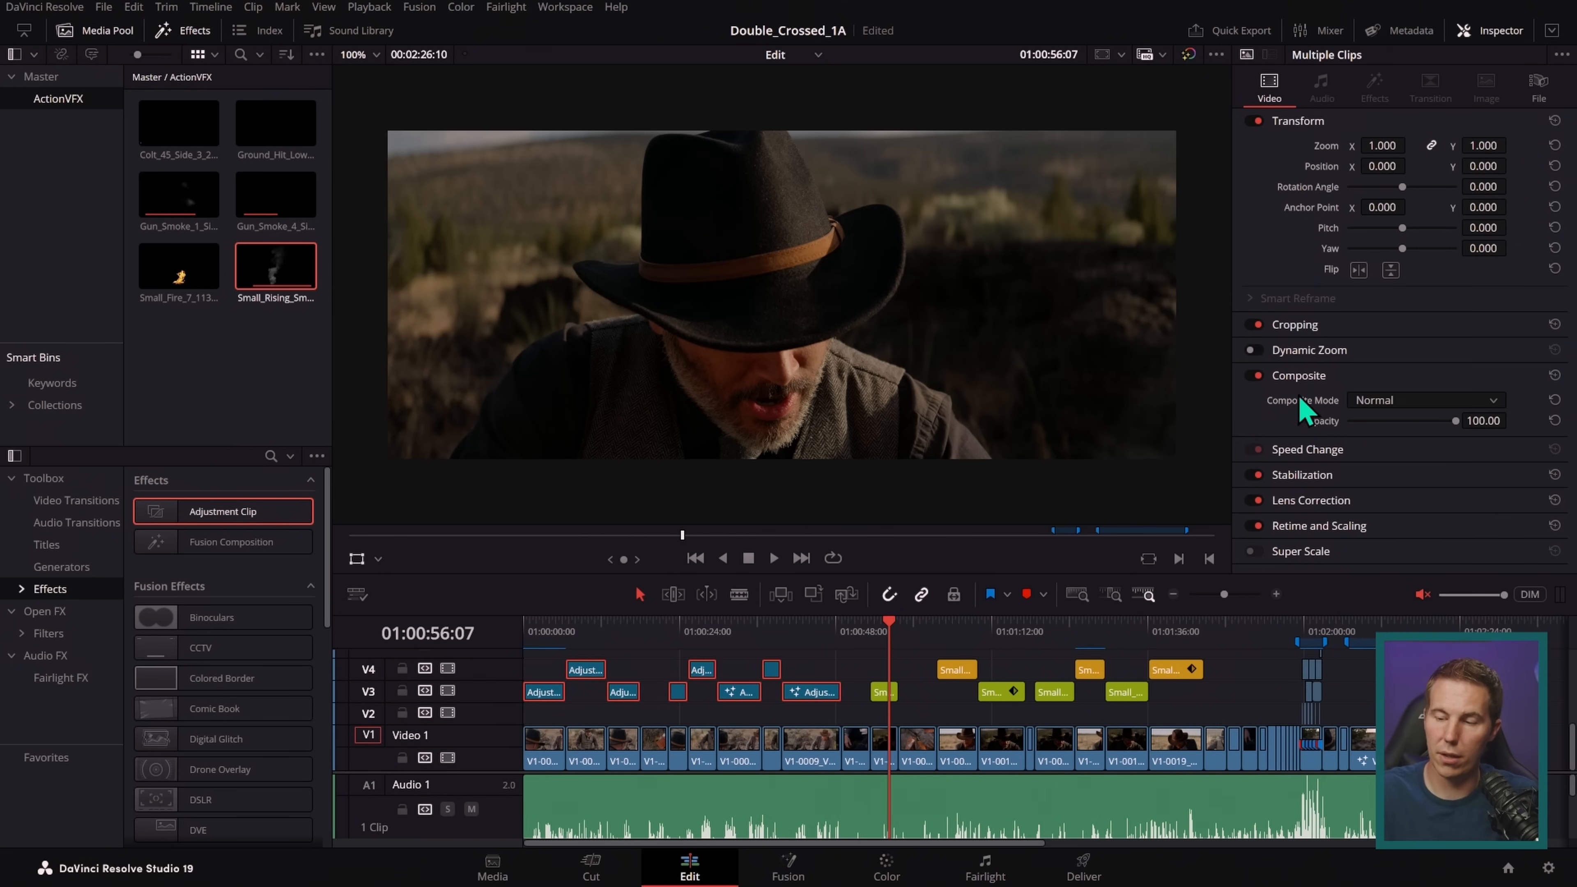
left_click(800, 626)
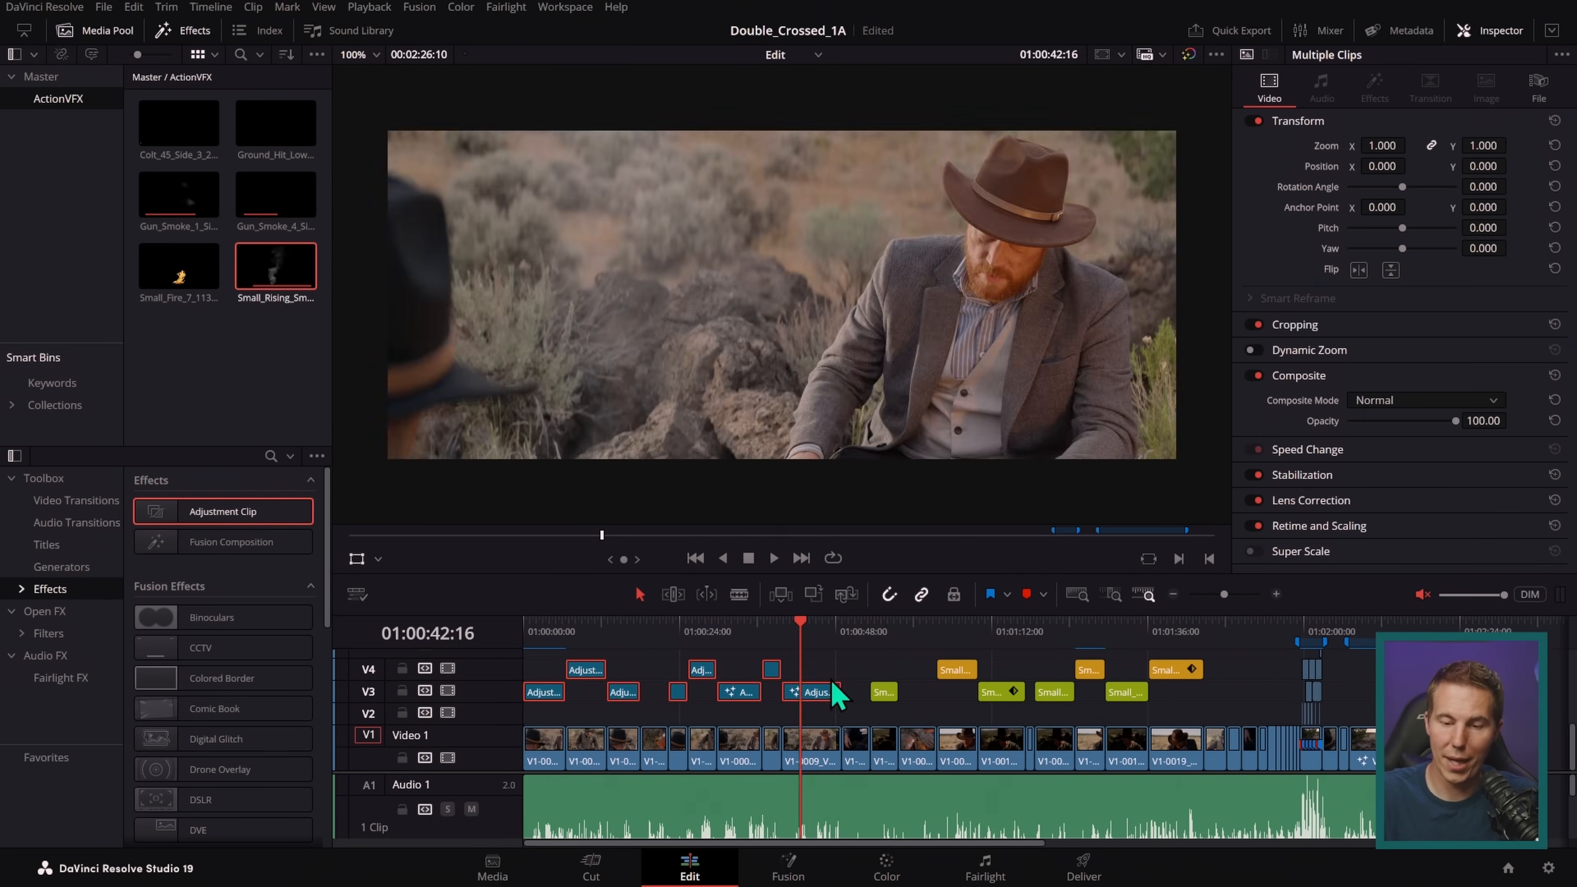
left_click_drag(1455, 425, 1416, 434)
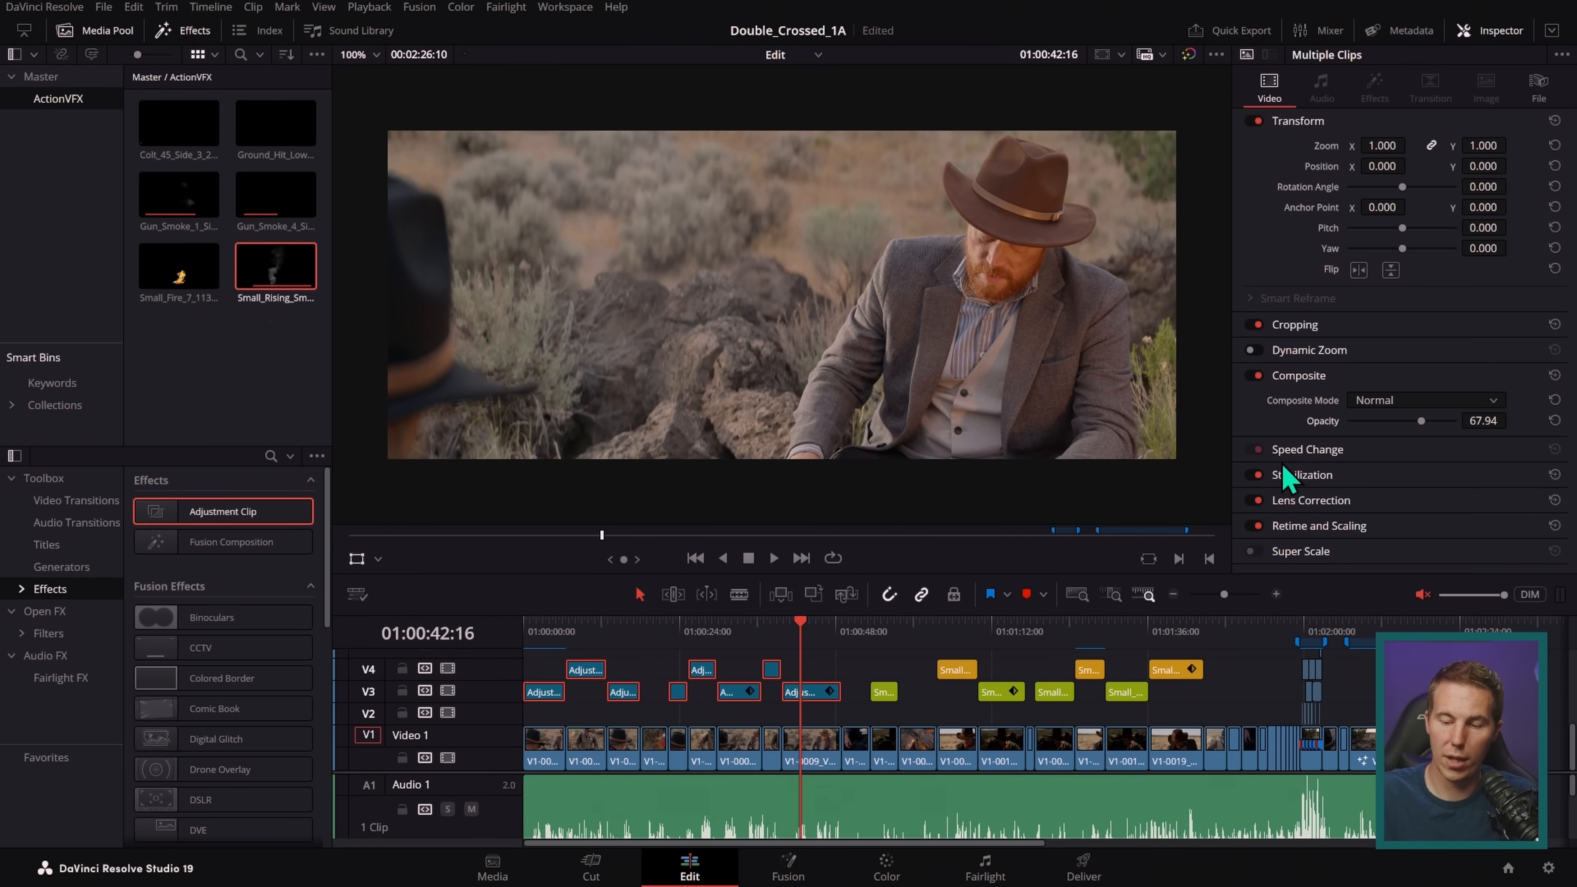
- Play the edit from the timeline start and spot-check the smoke in the wide campfire shot and the close-ups of both men
left_click_drag(804, 644, 523, 652)
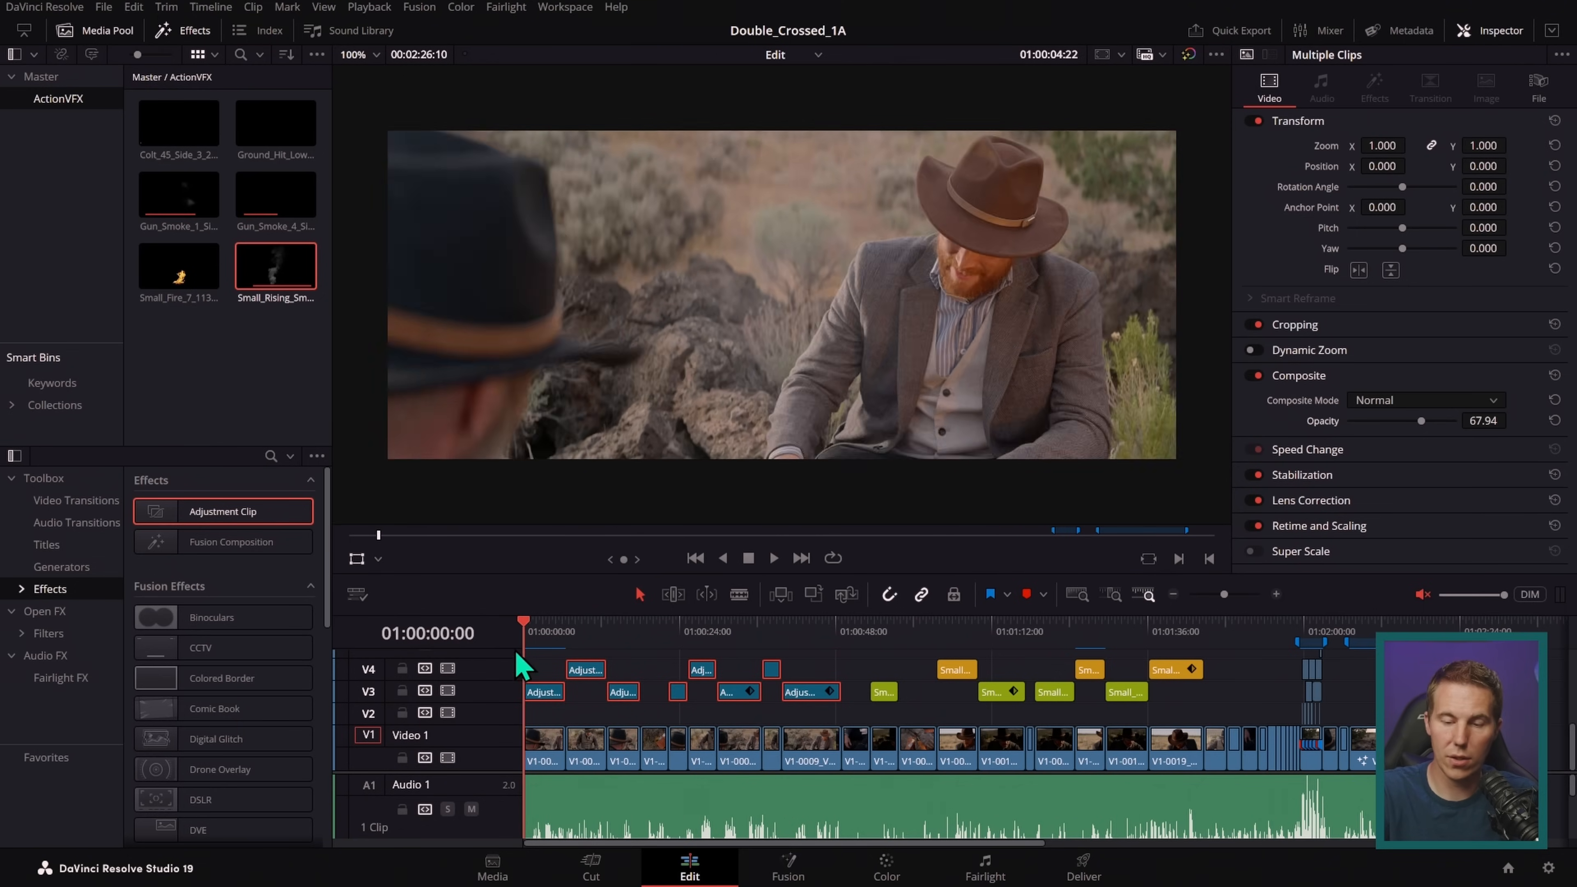
left_click(773, 559)
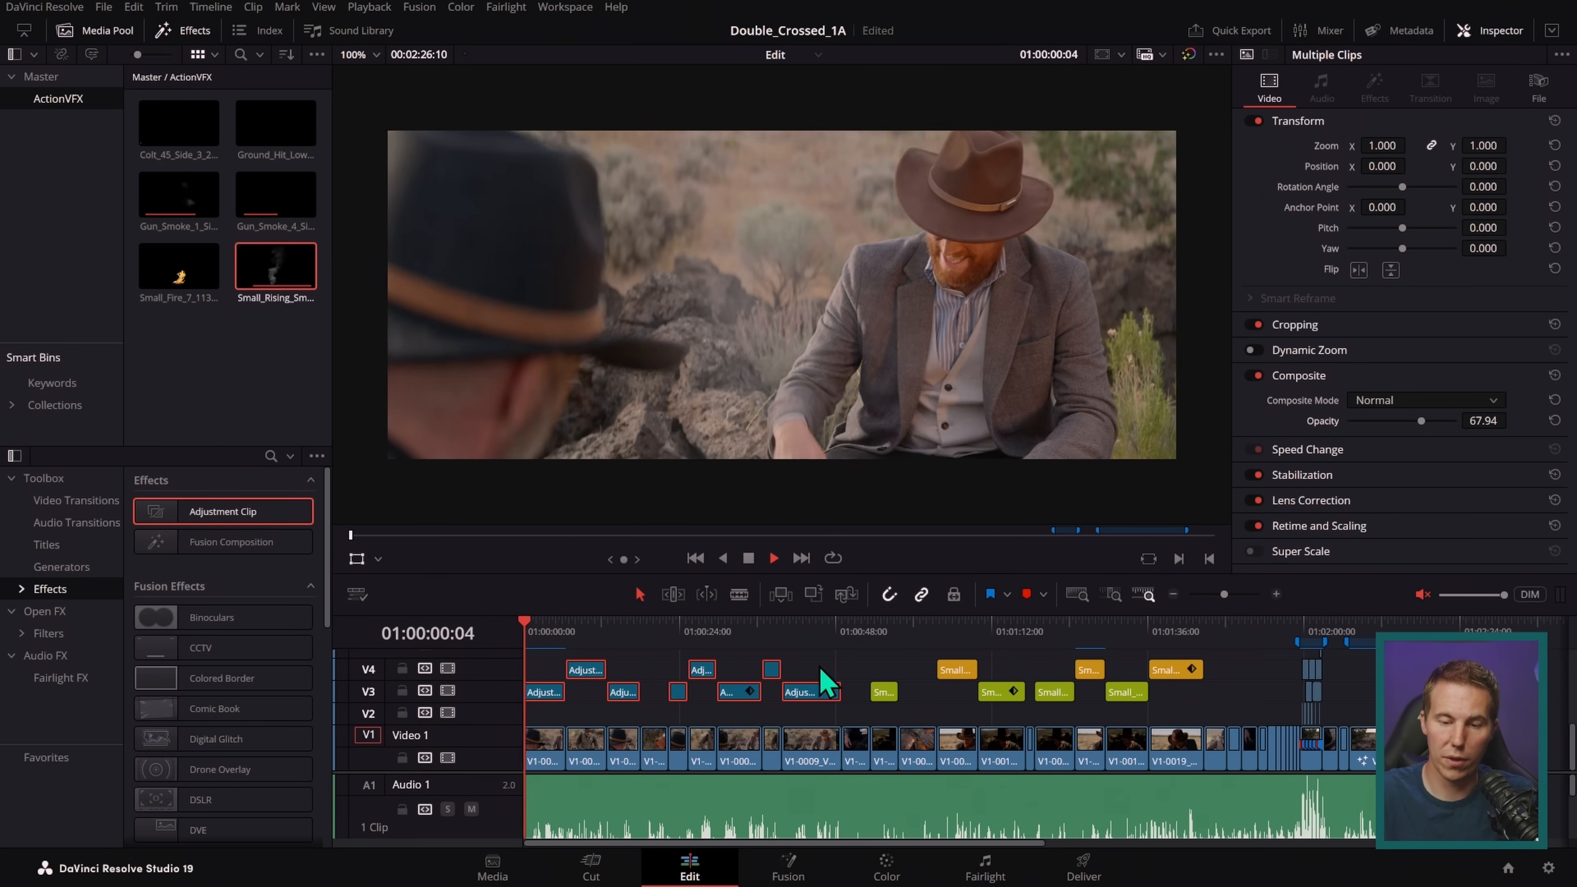
left_click(851, 671)
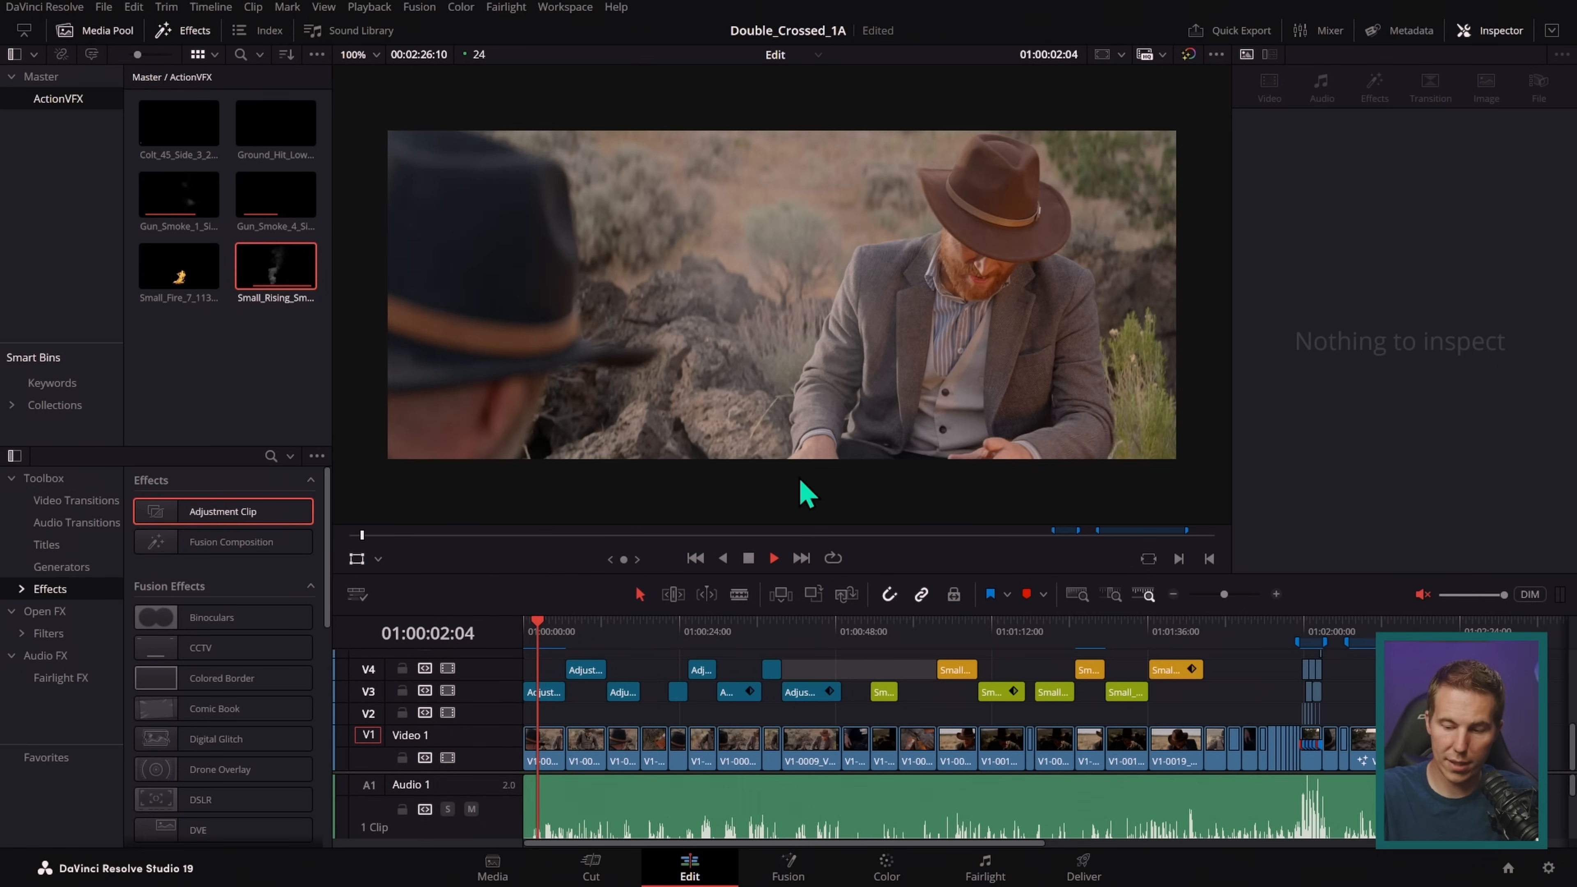
key("space")
left_click(1369, 640)
key("space")
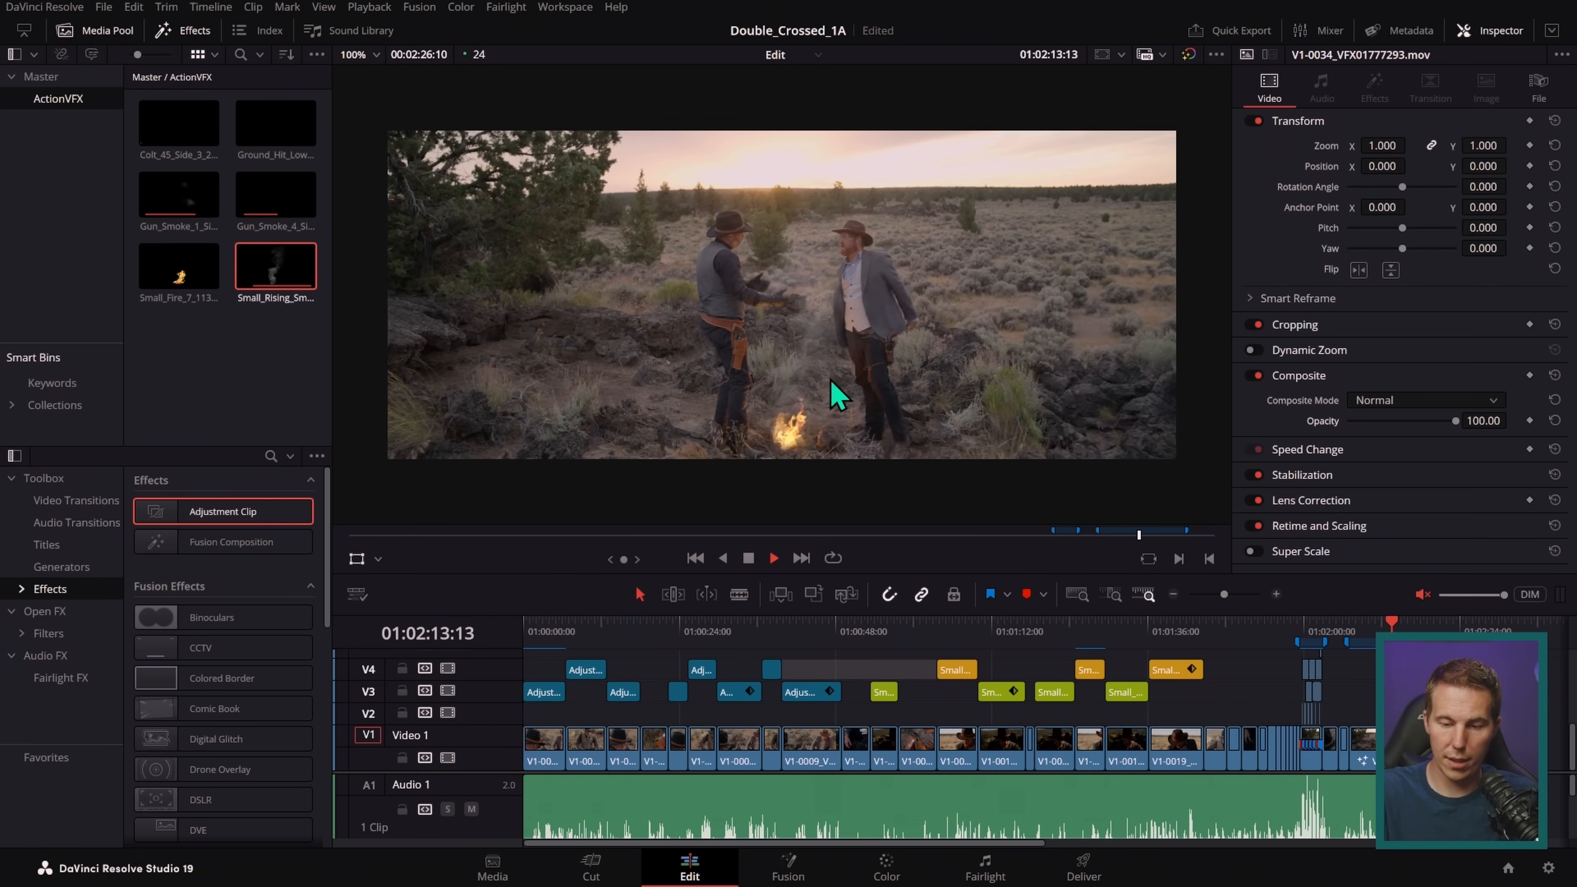
left_click(796, 646)
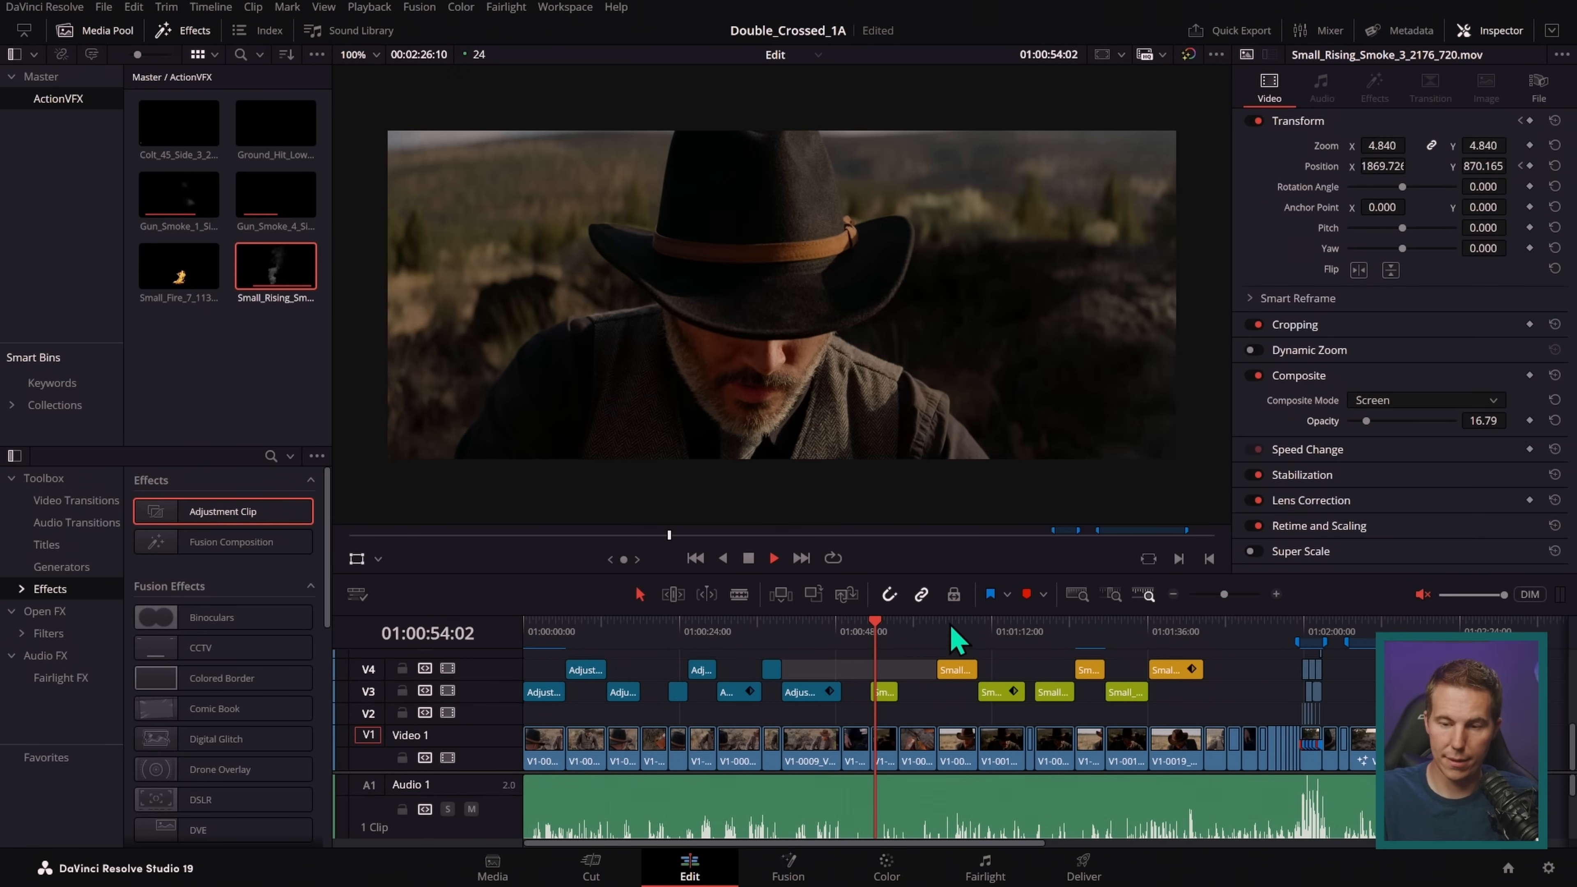
left_click(960, 630)
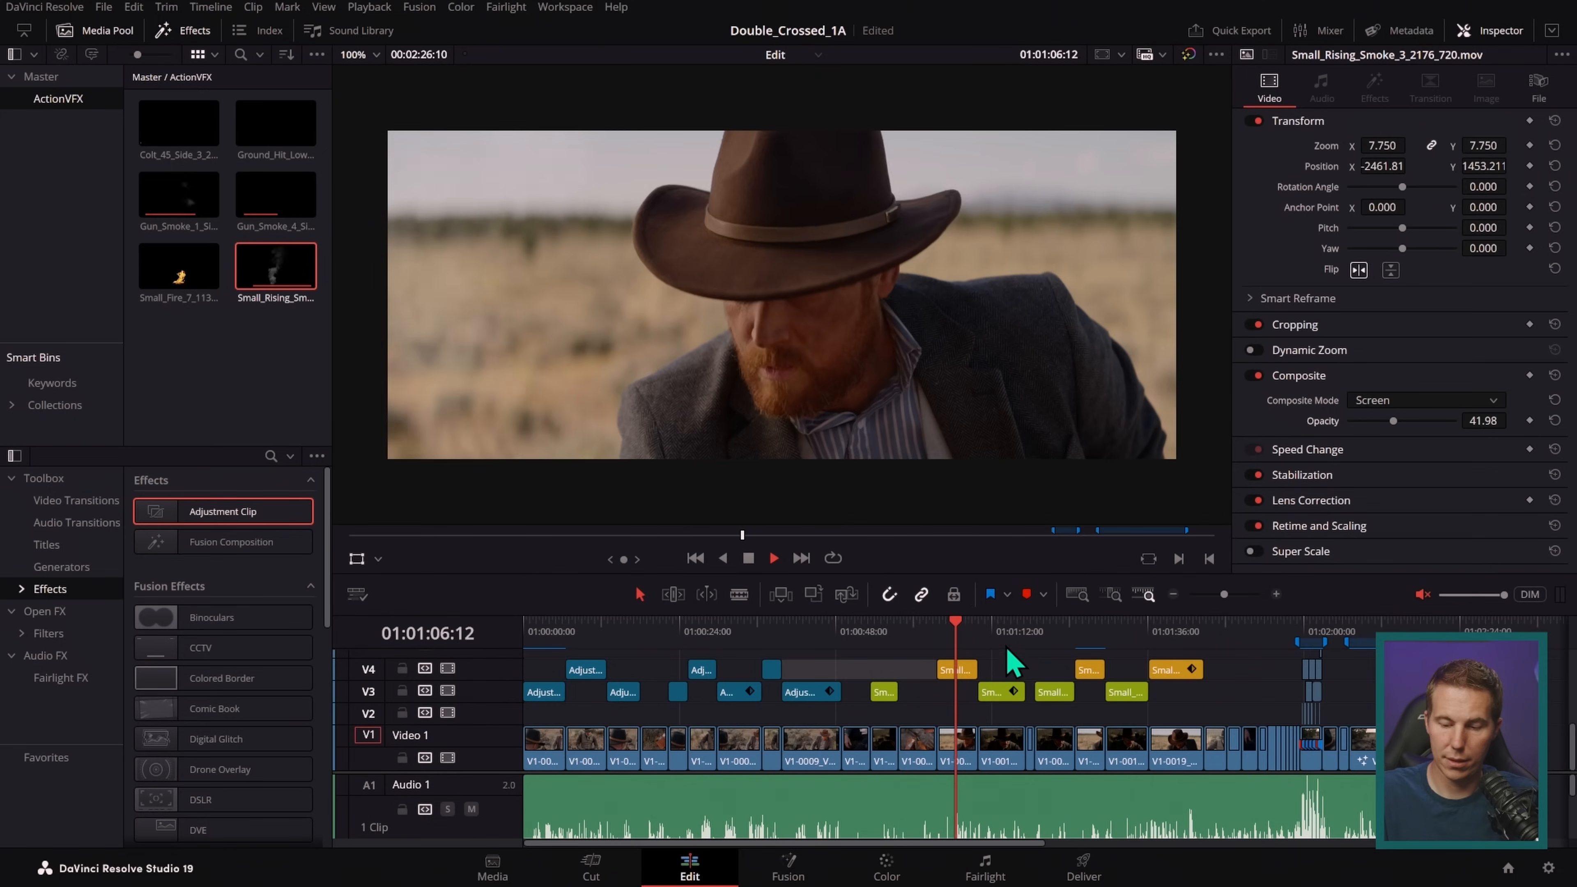
left_click(1056, 649)
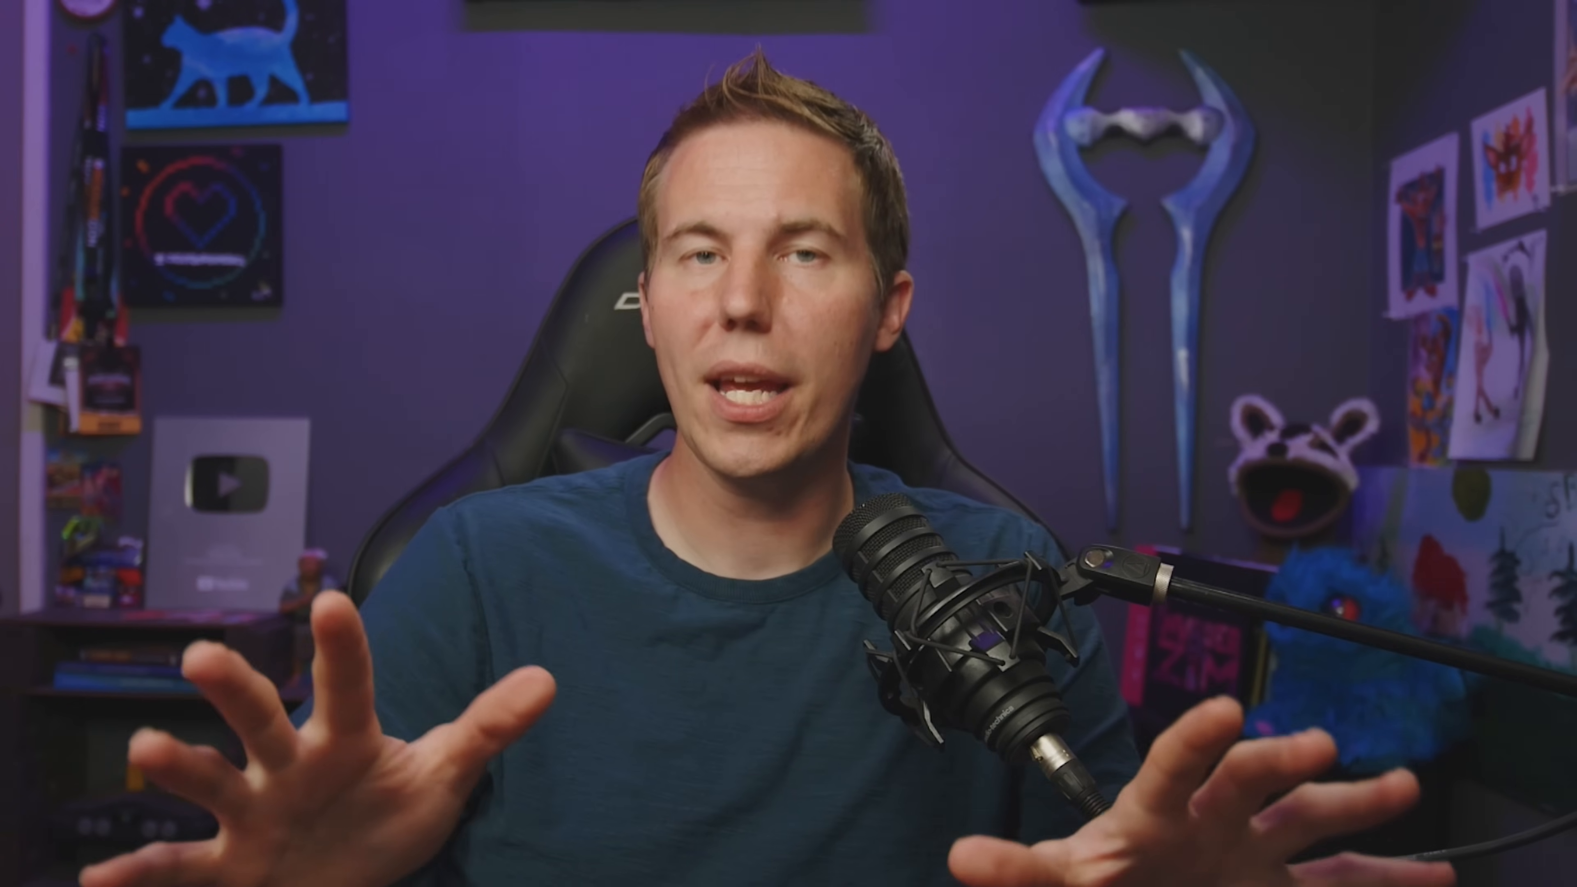